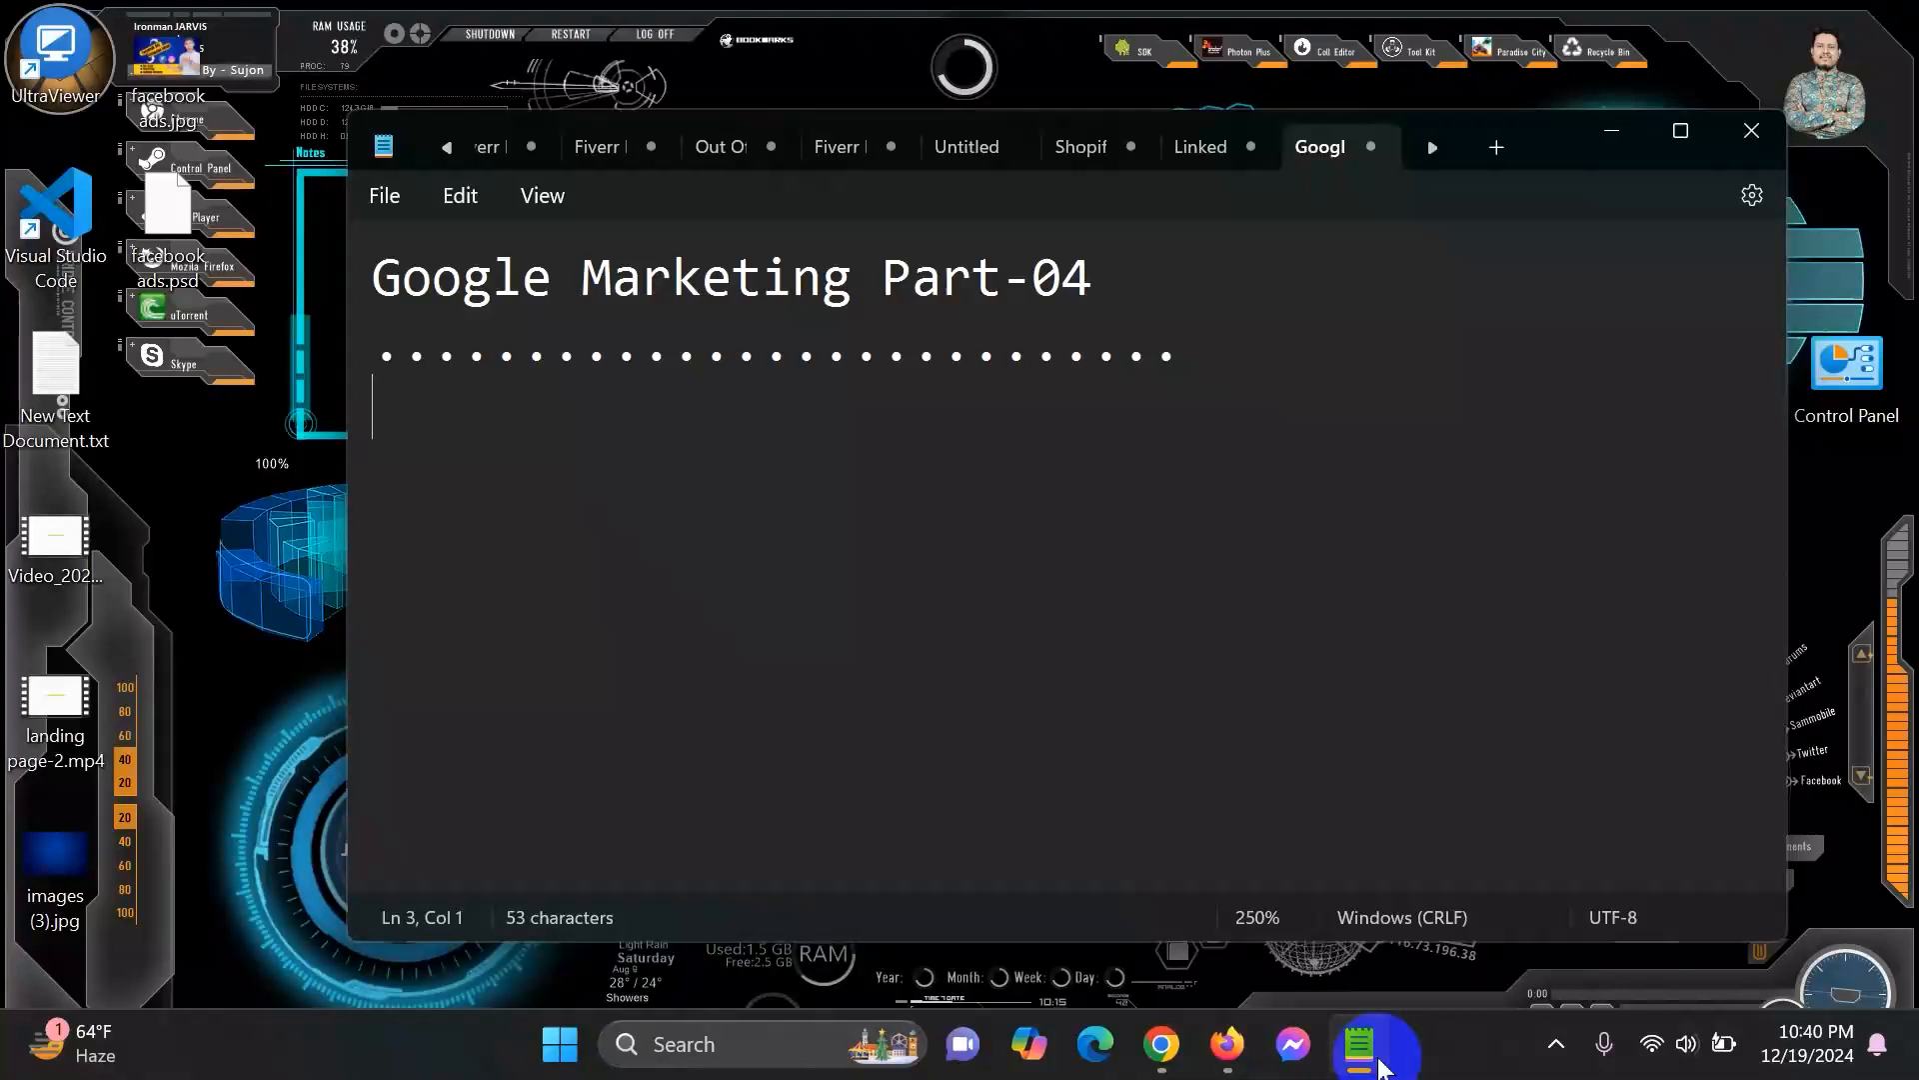
Type the 'google responsive search ads' heading with dotted separators and the account access, links, budget, country lines.
{"action": "type", "text": "ogle re"}
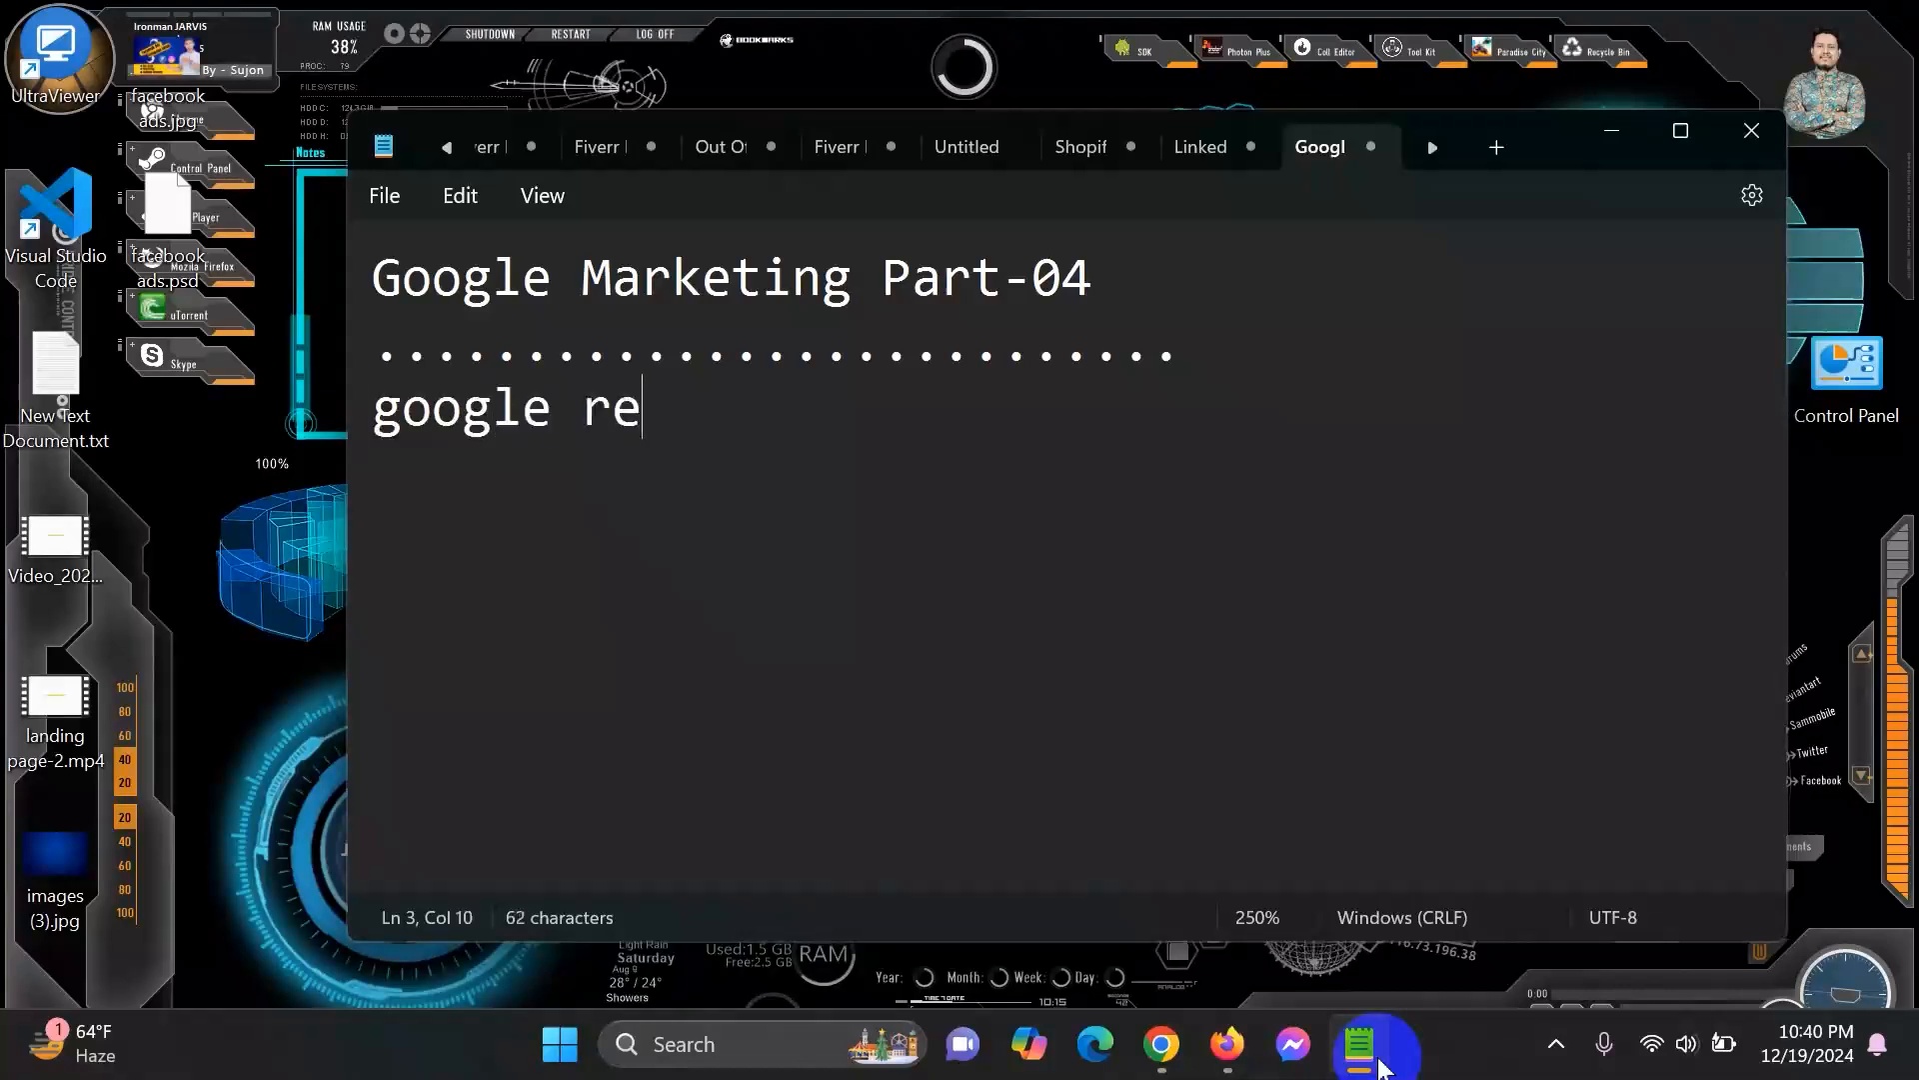
{"action": "type", "text": "sponsive search ads"}
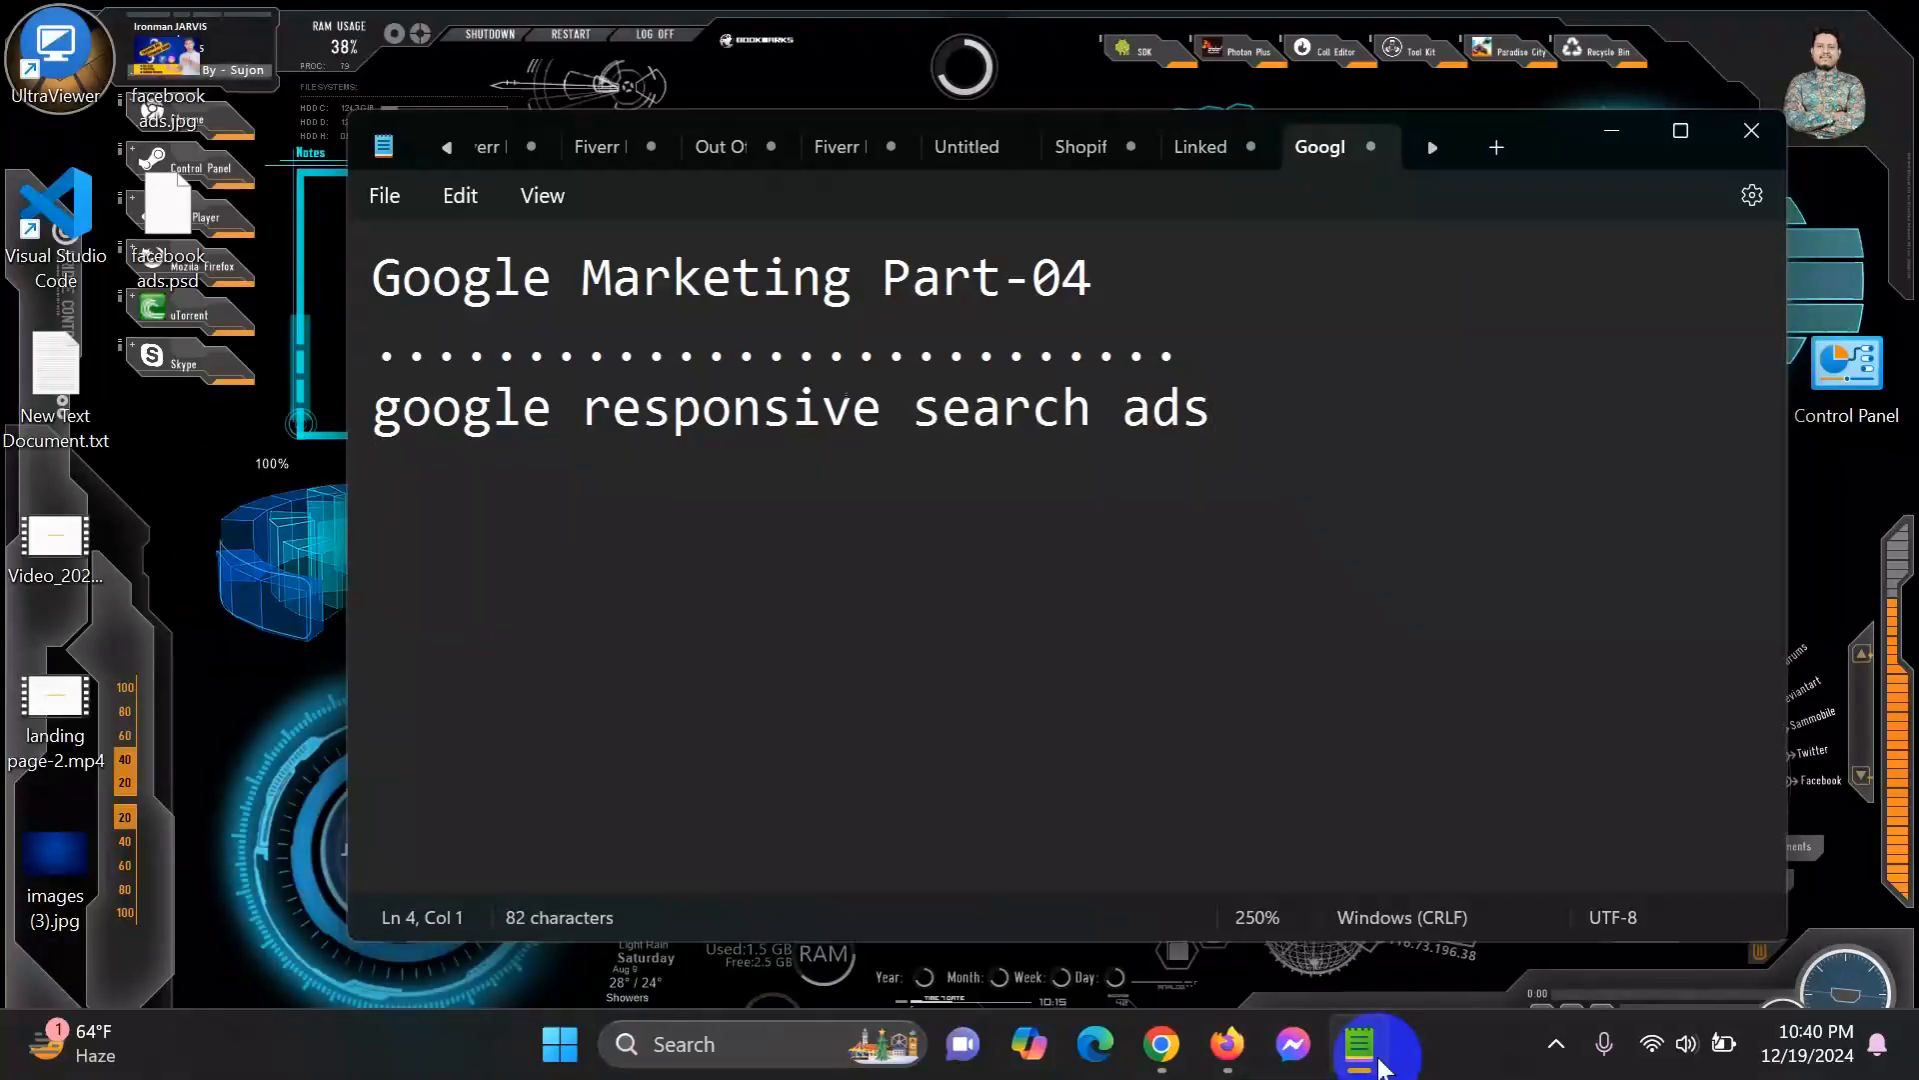
{"action": "type", "text": "..............."}
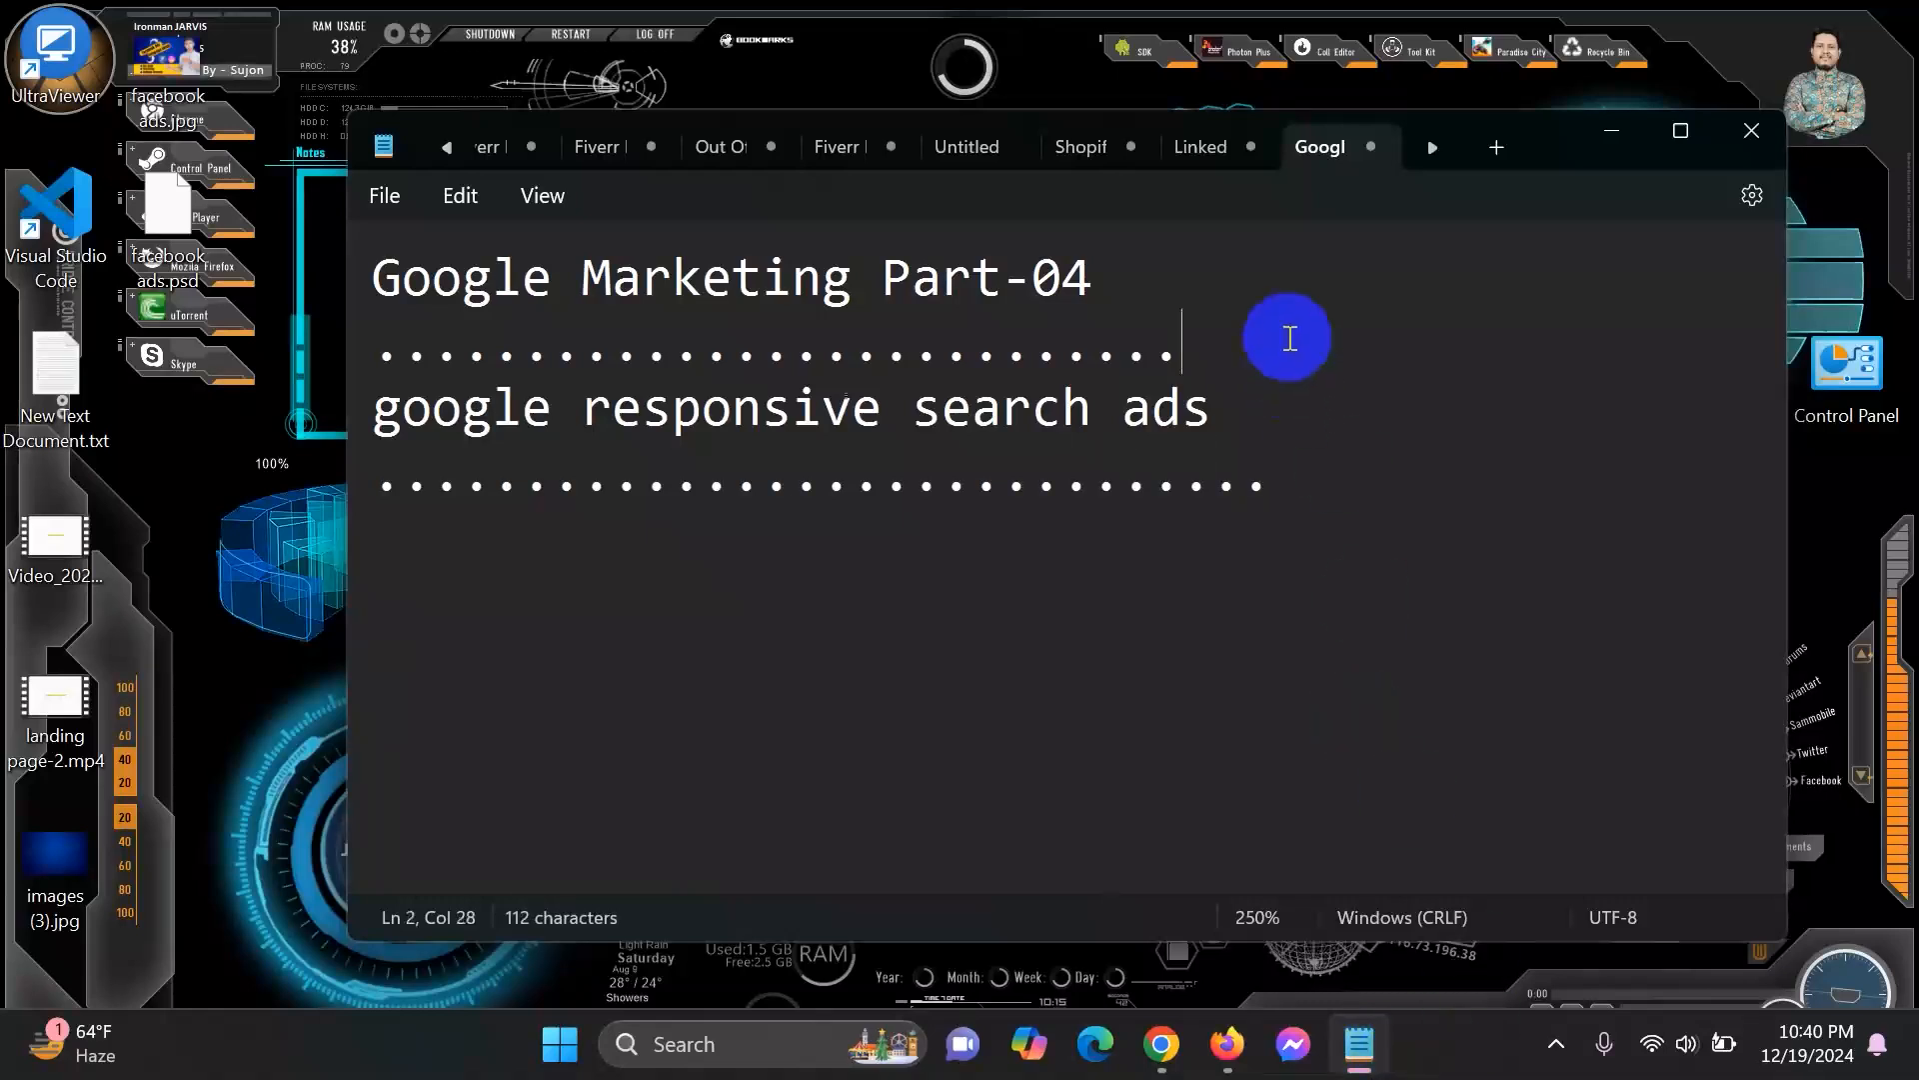
{"action": "type", "text": "..."}
{"action": "left_click", "coordinate": [1331, 485]}
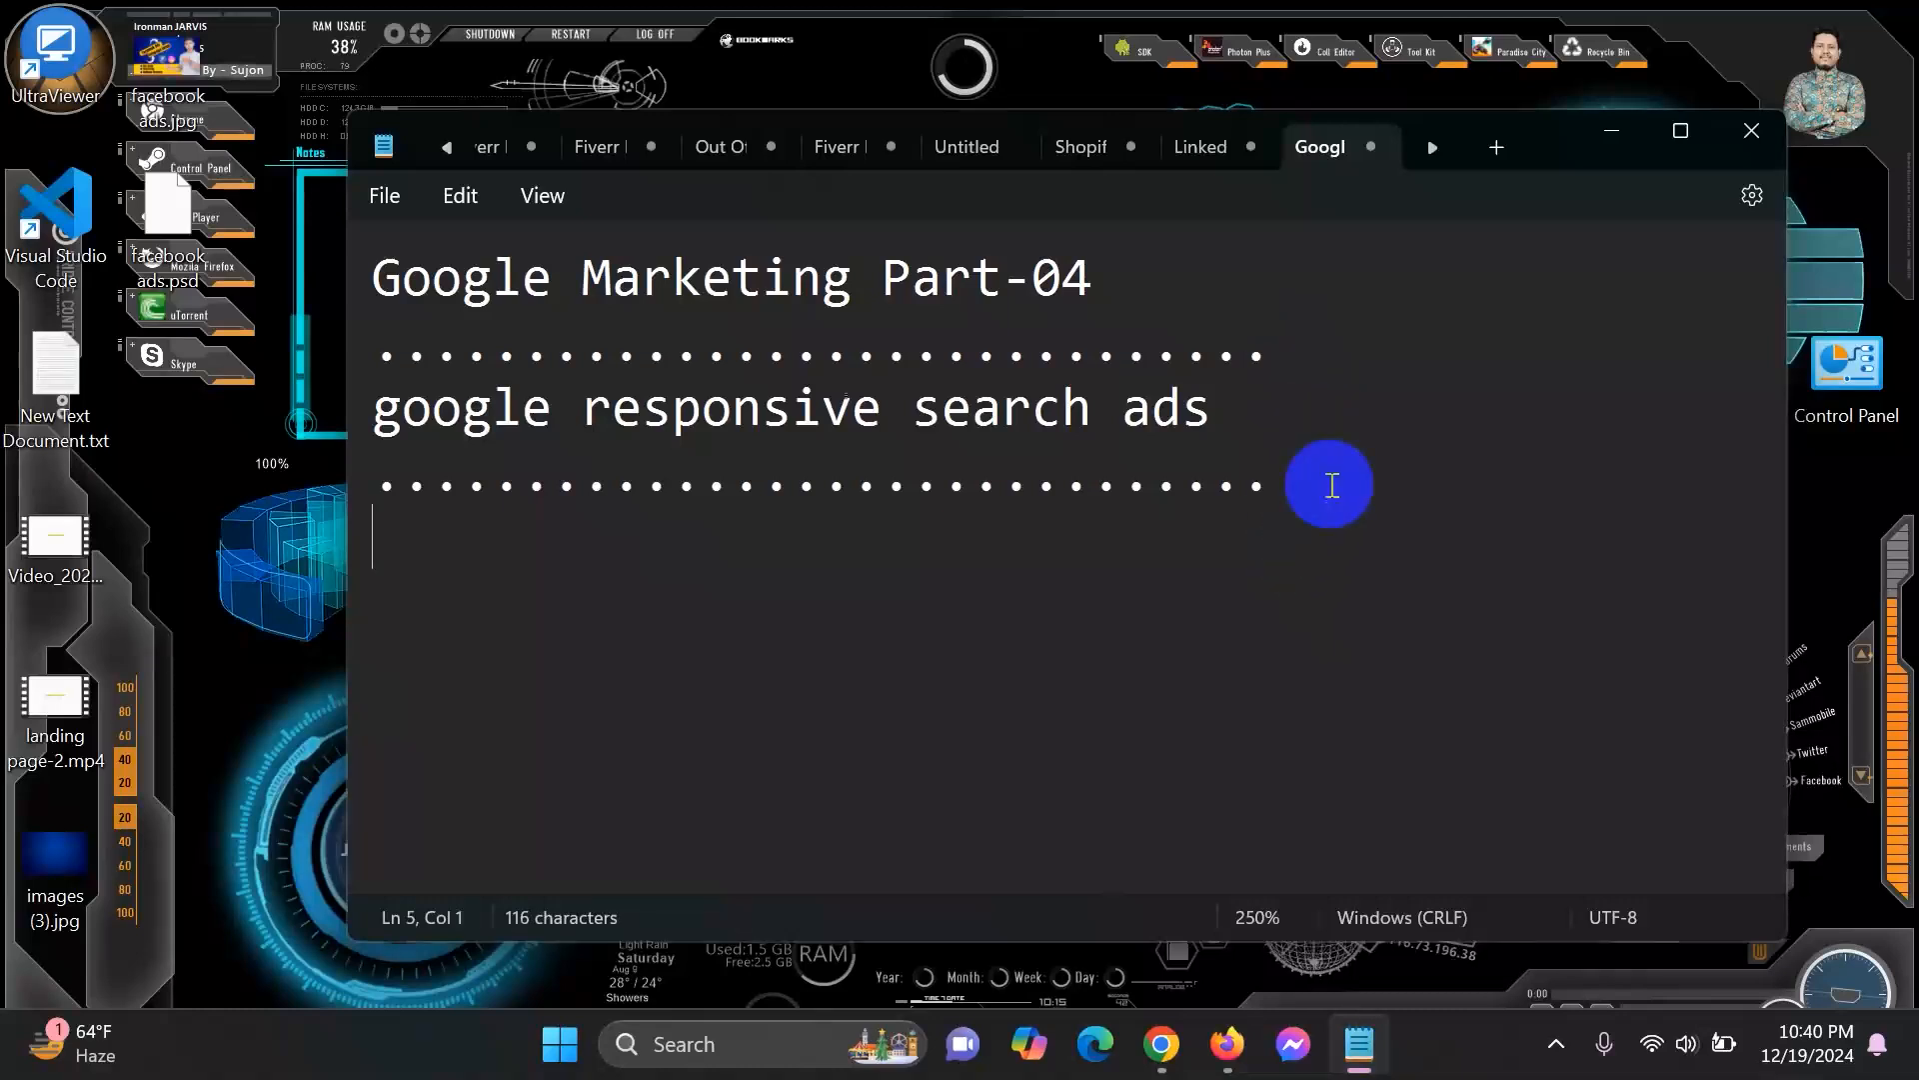
{"action": "type", "text": "adwords accou"}
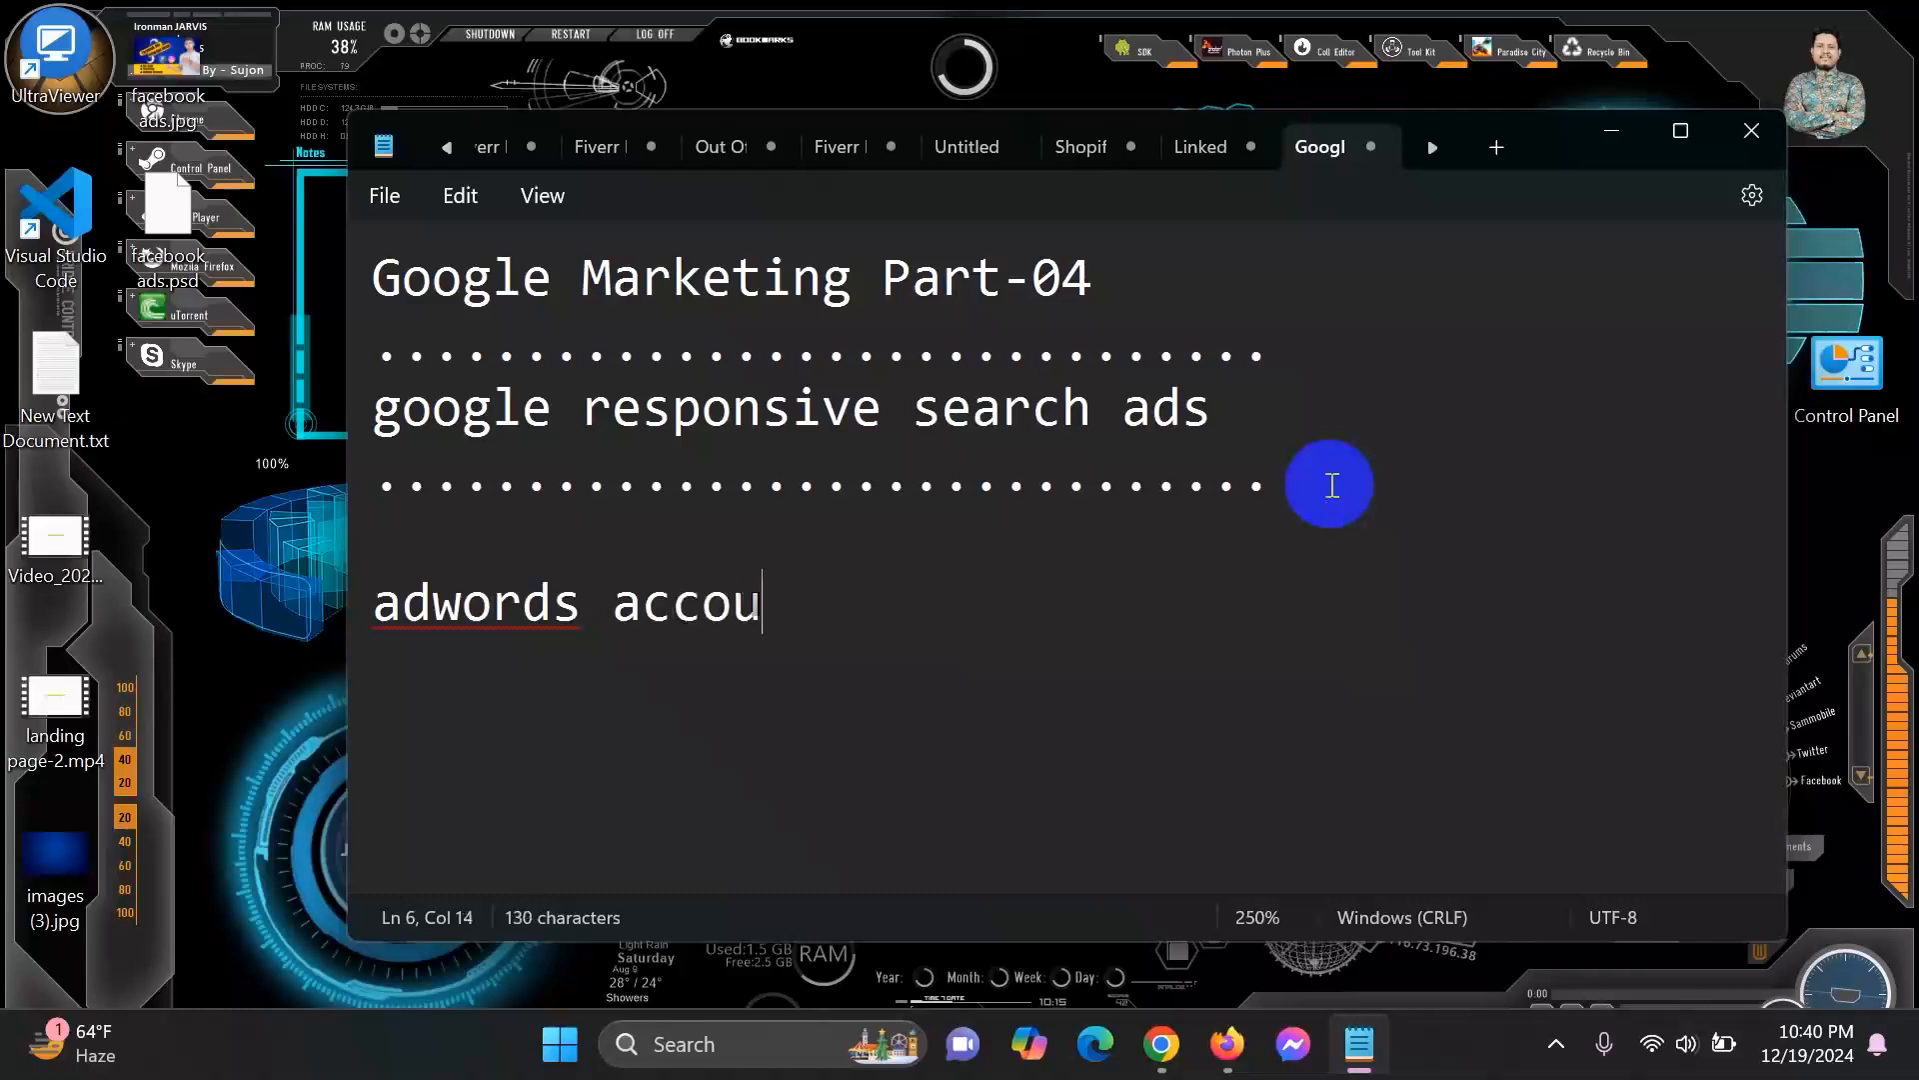
{"action": "type", "text": "nt acc"}
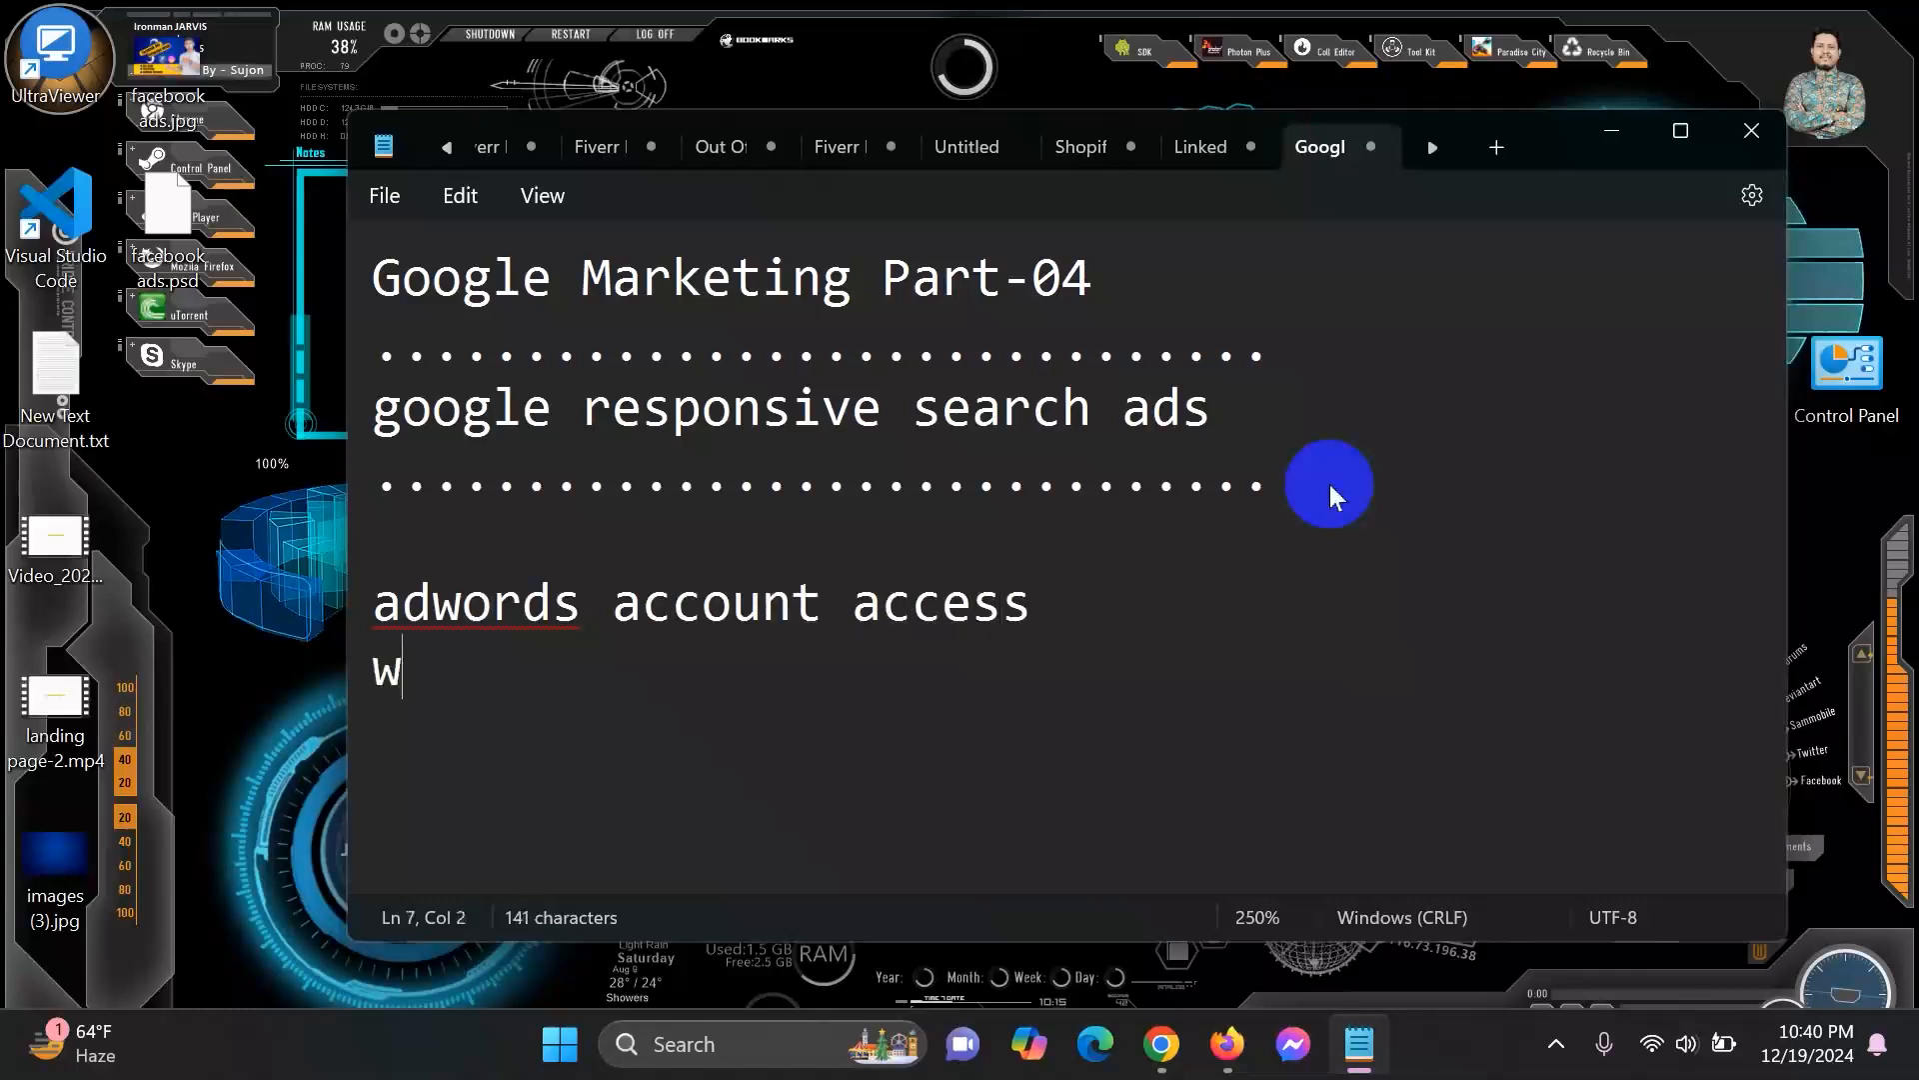
{"action": "type", "text": "ess website links"}
{"action": "key", "text": "Return"}
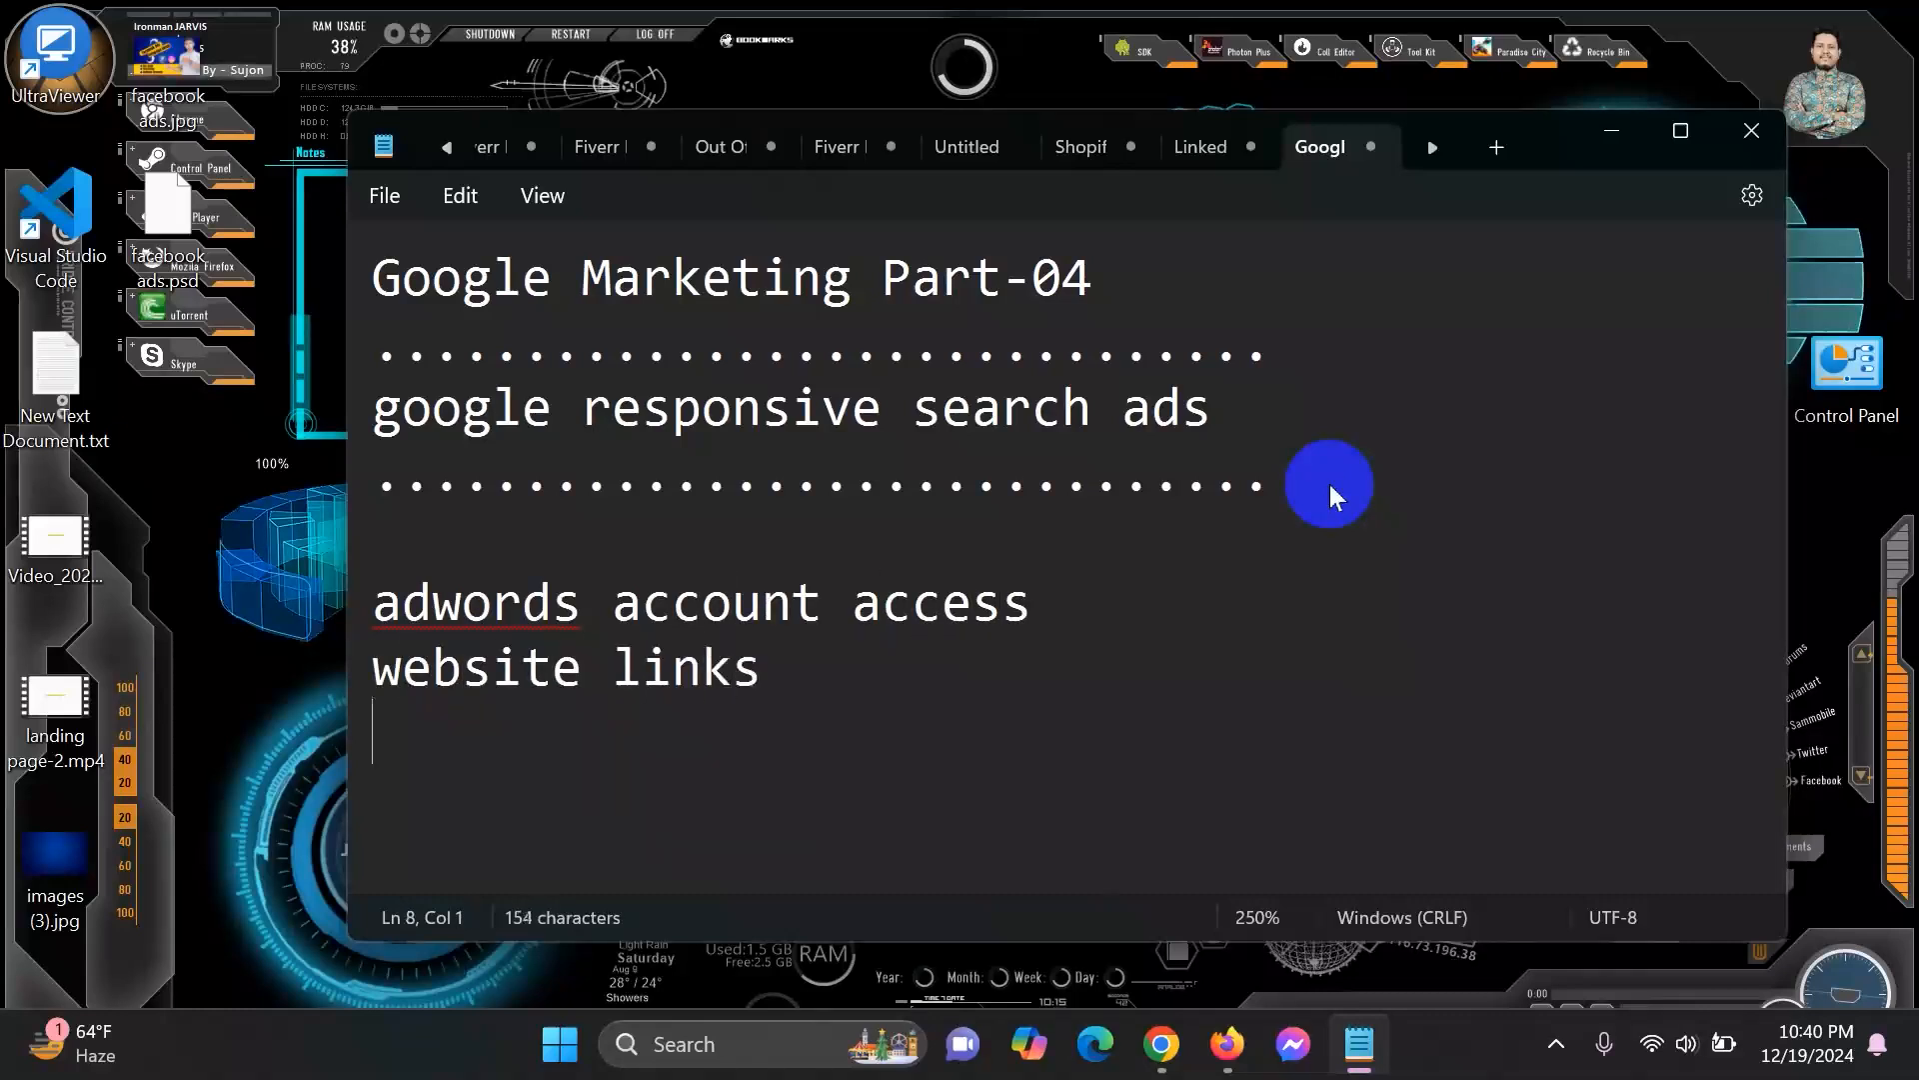
{"action": "type", "text": "daily budget"}
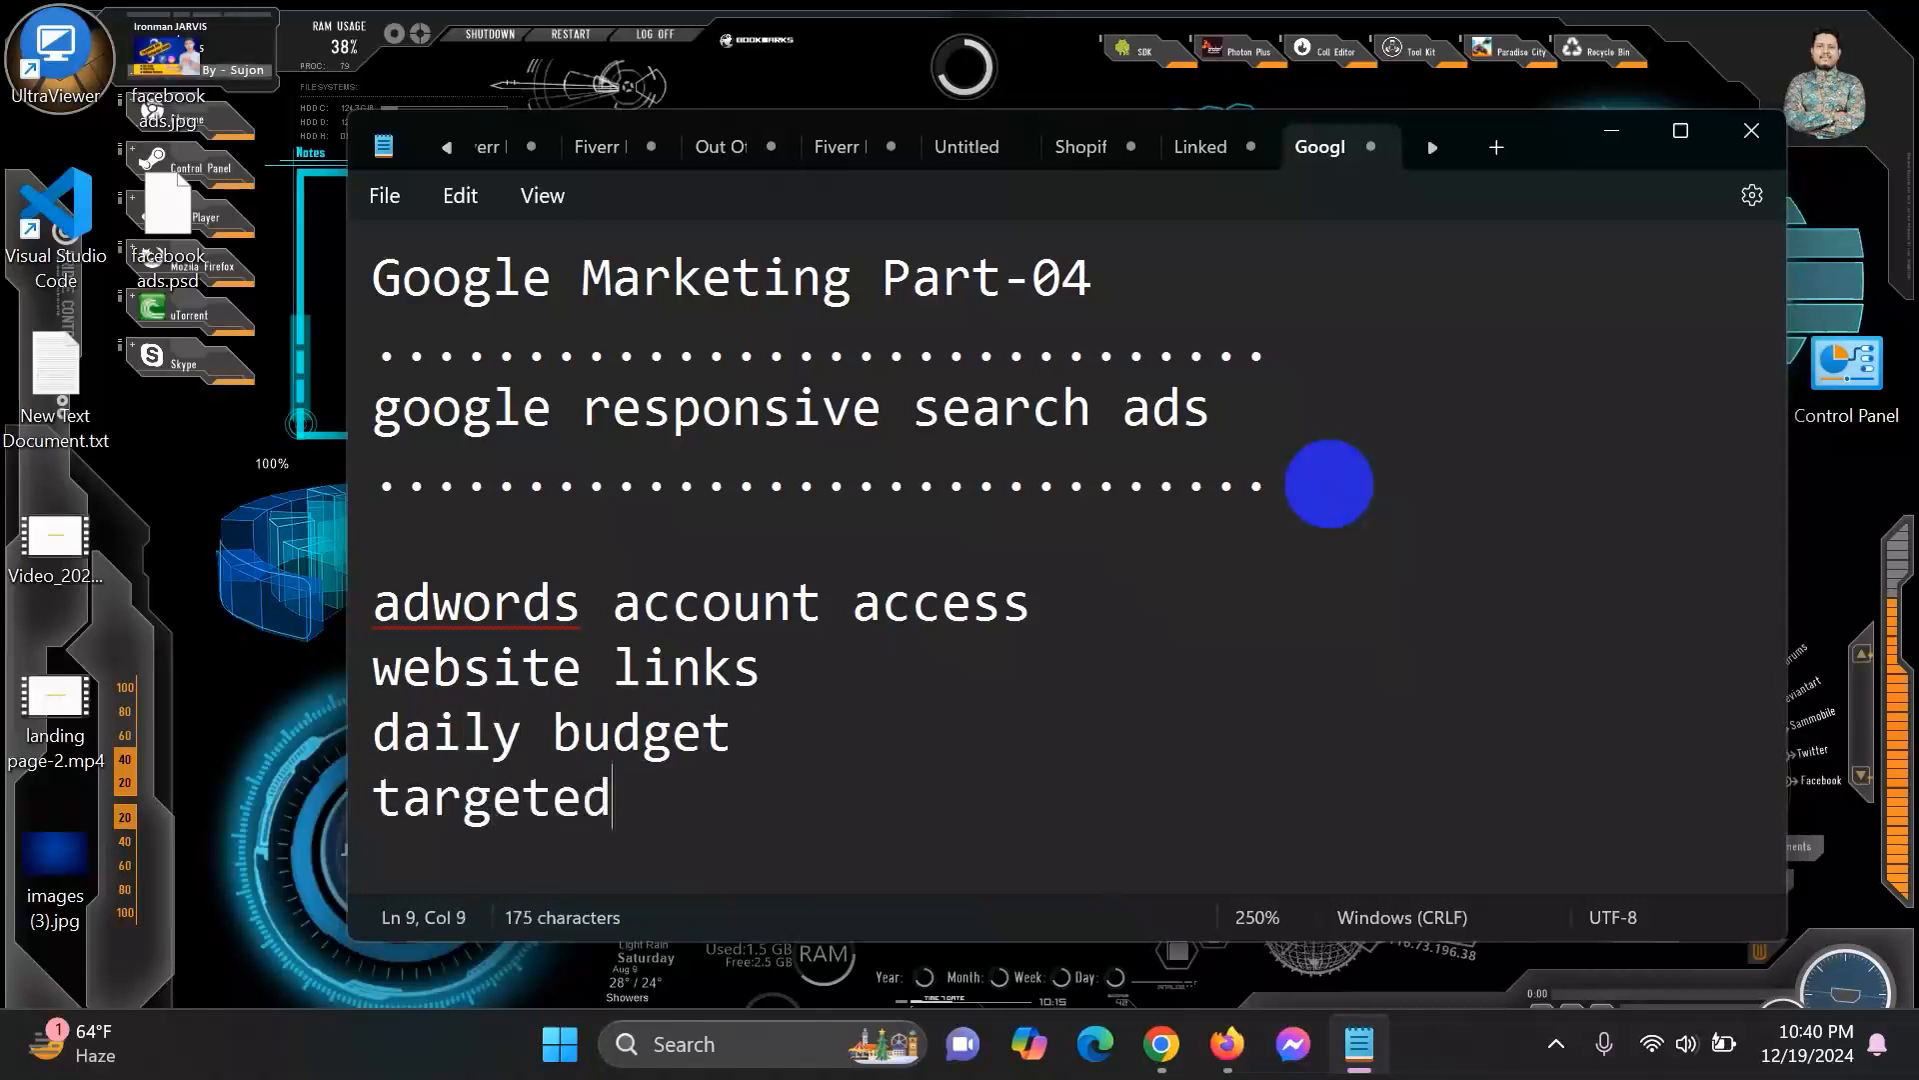
{"action": "key", "text": "Return"}
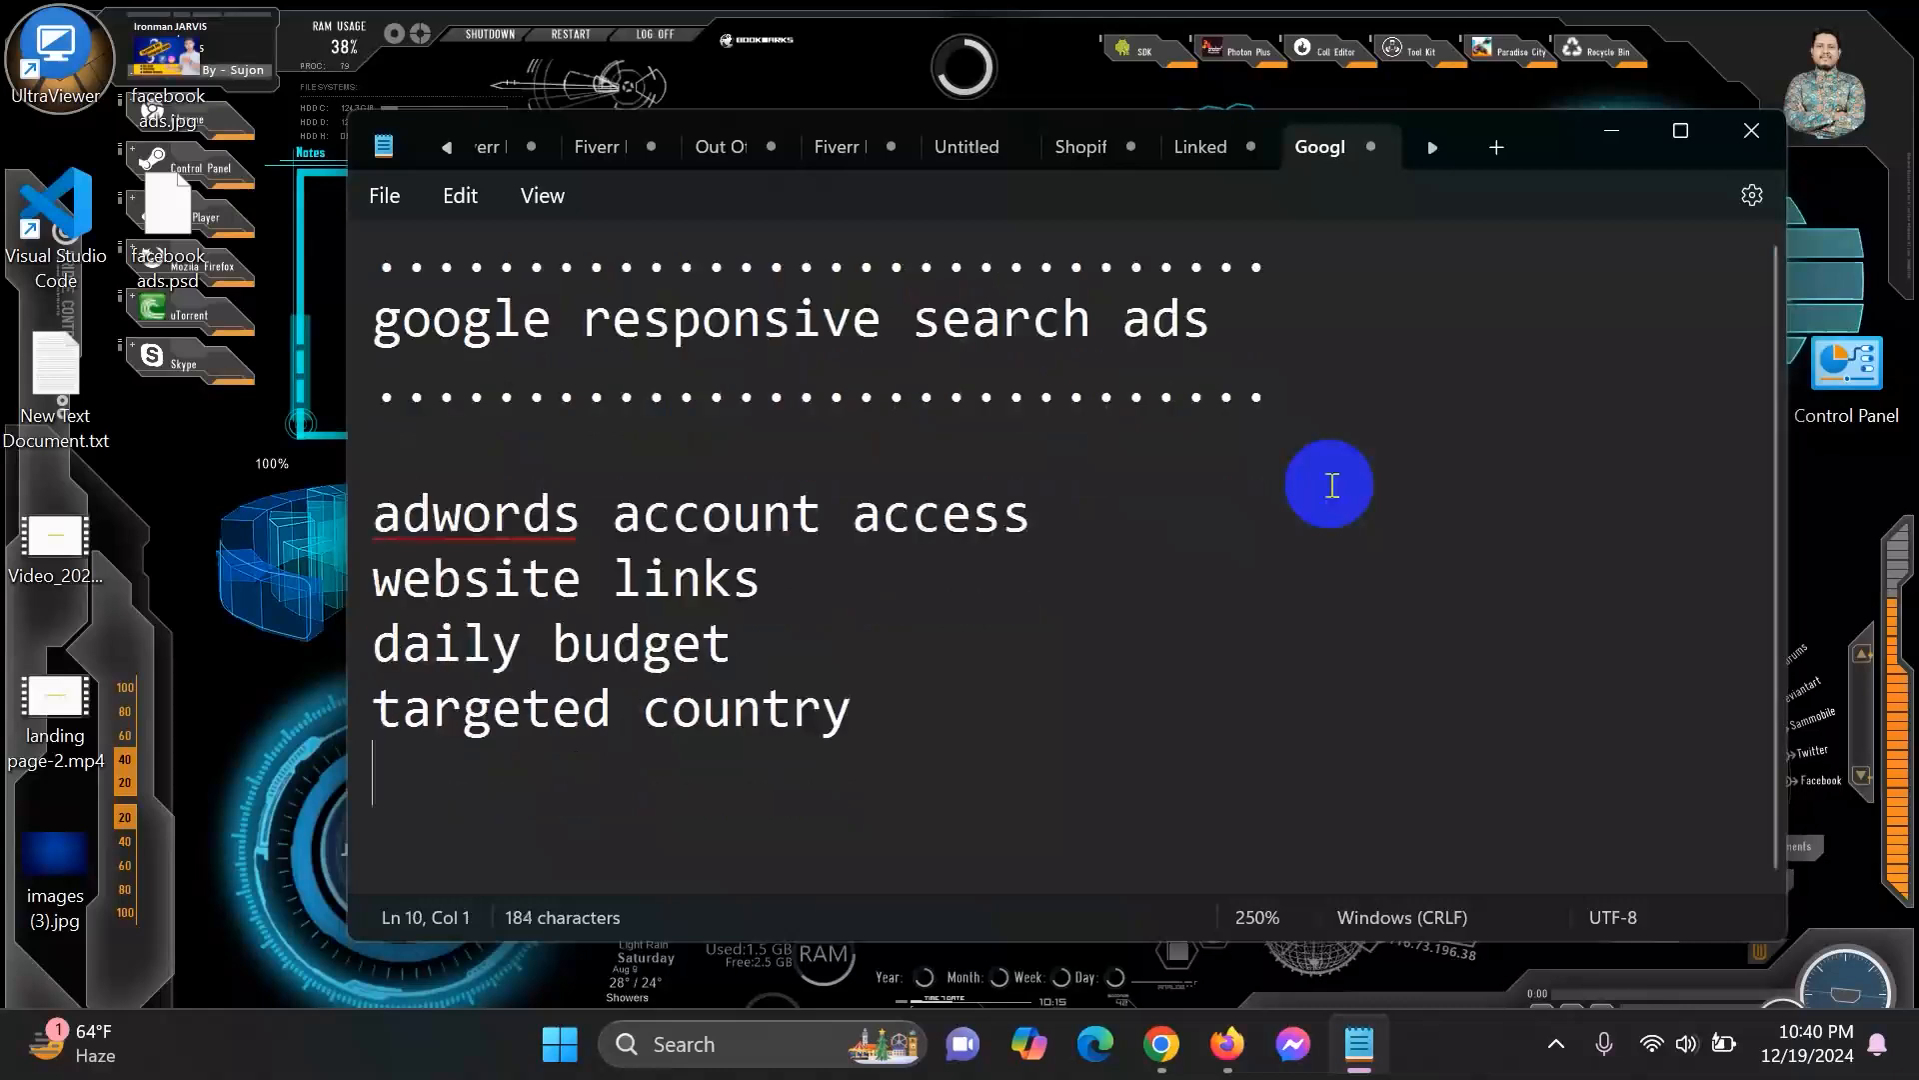
{"action": "type", "text": "..............................."}
{"action": "scroll", "coordinate": [1128, 487], "scroll_direction": "up", "scroll_amount": 1}
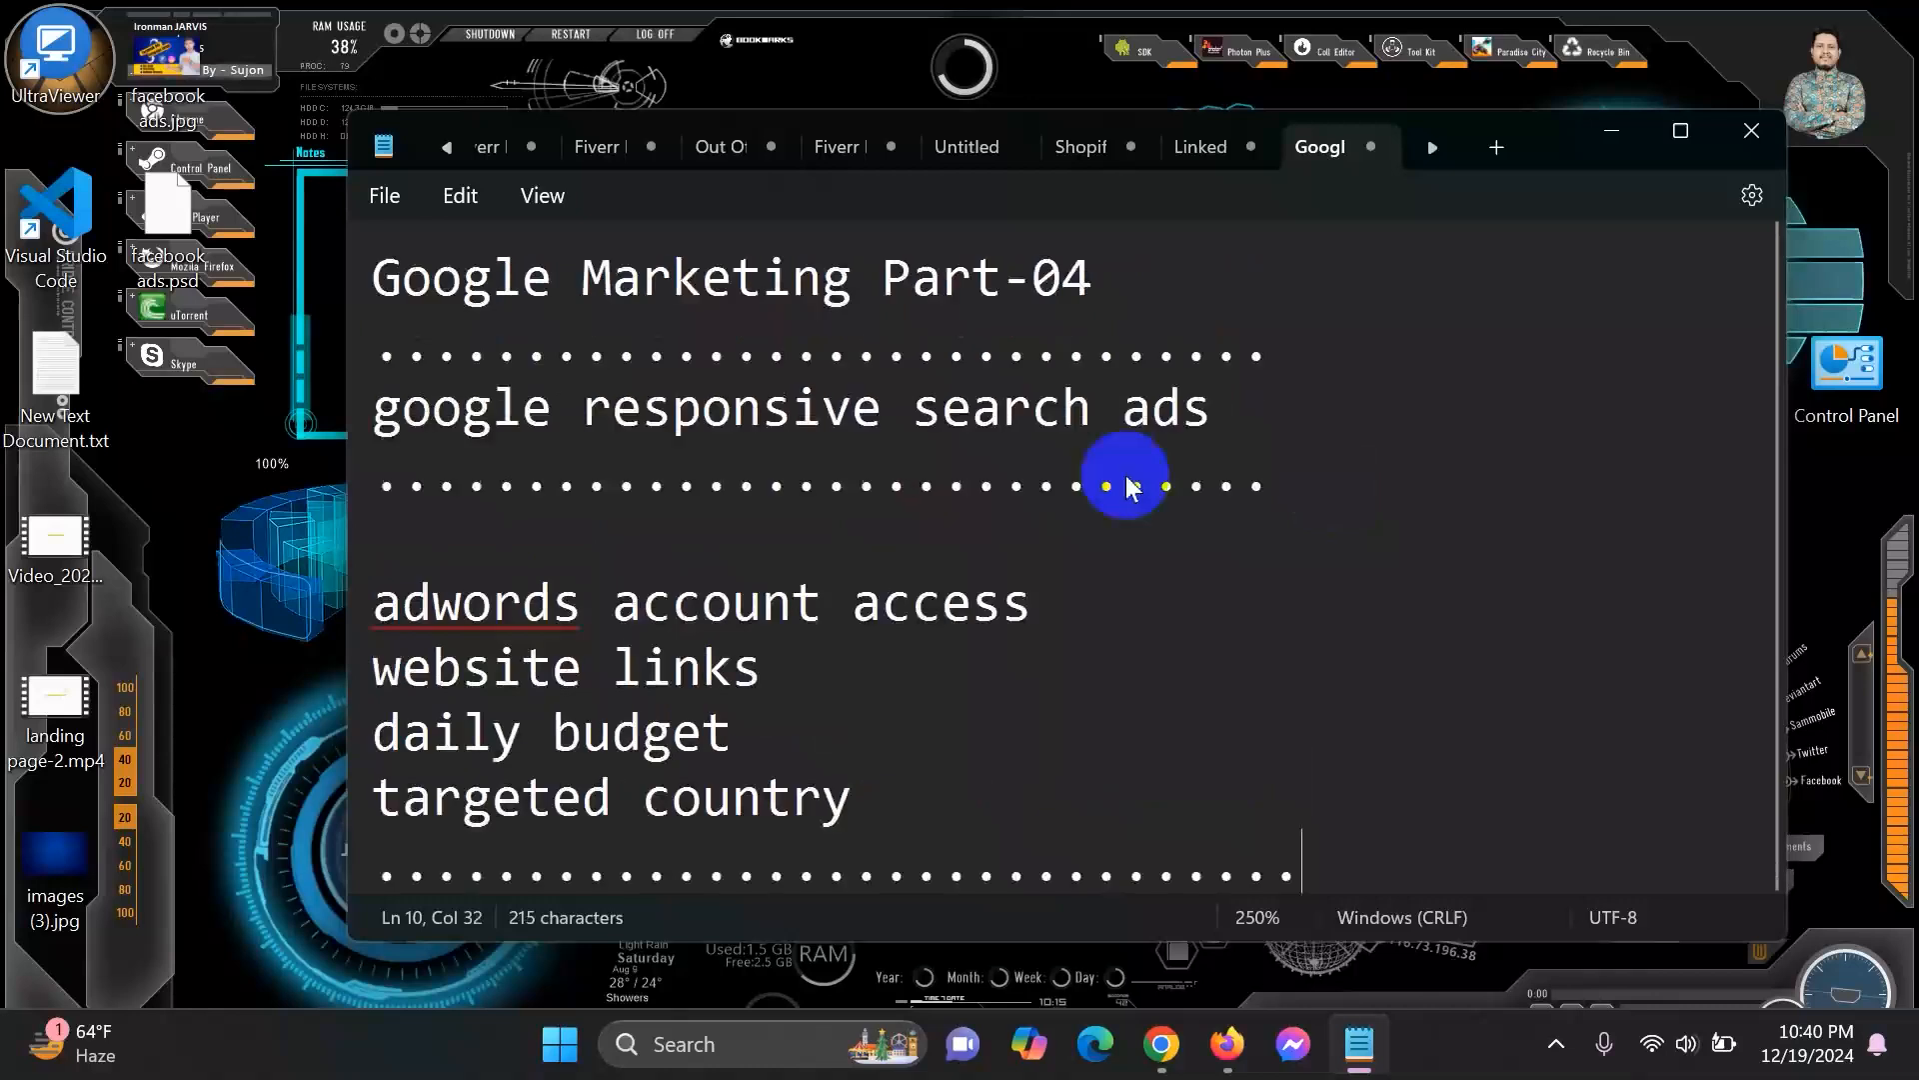
Open a Chrome Incognito window and load gmail.com in it.
{"action": "mouse_move", "coordinate": [1178, 1046]}
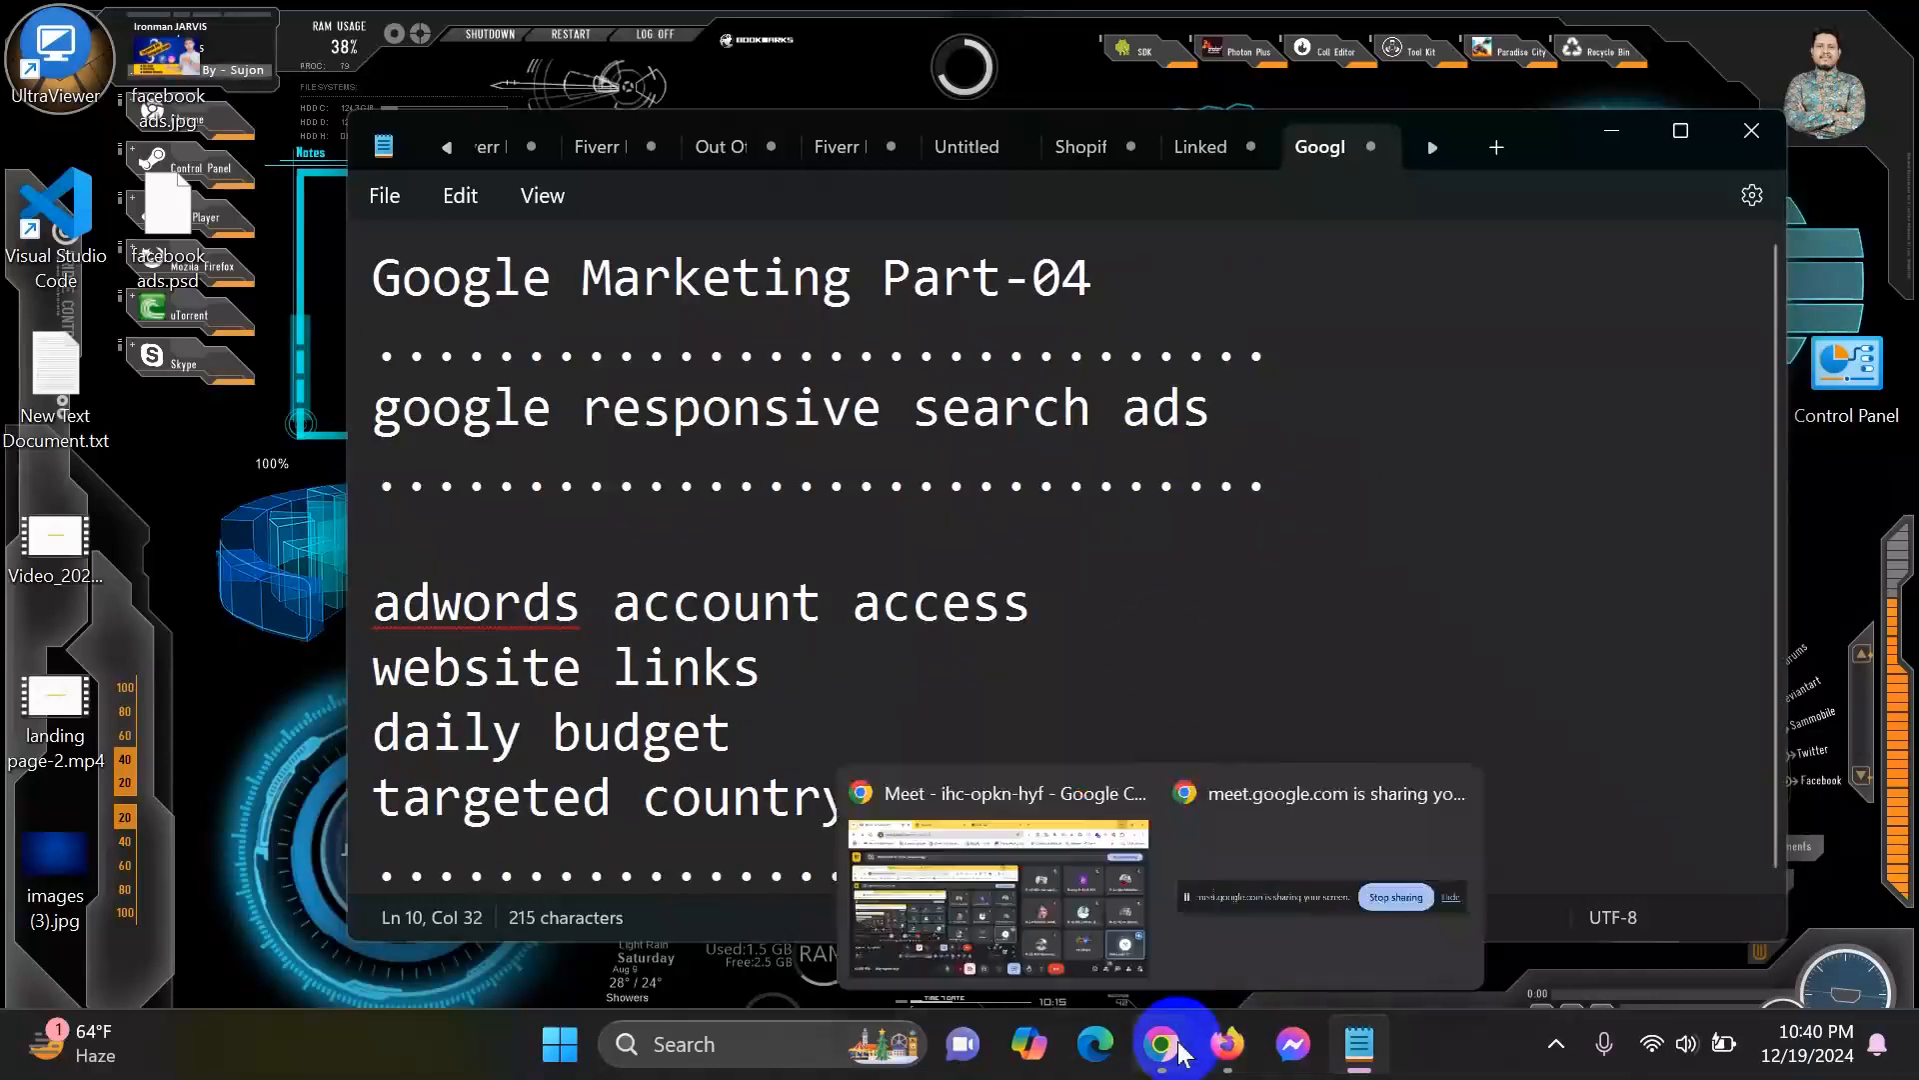
{"action": "left_click", "coordinate": [1046, 943]}
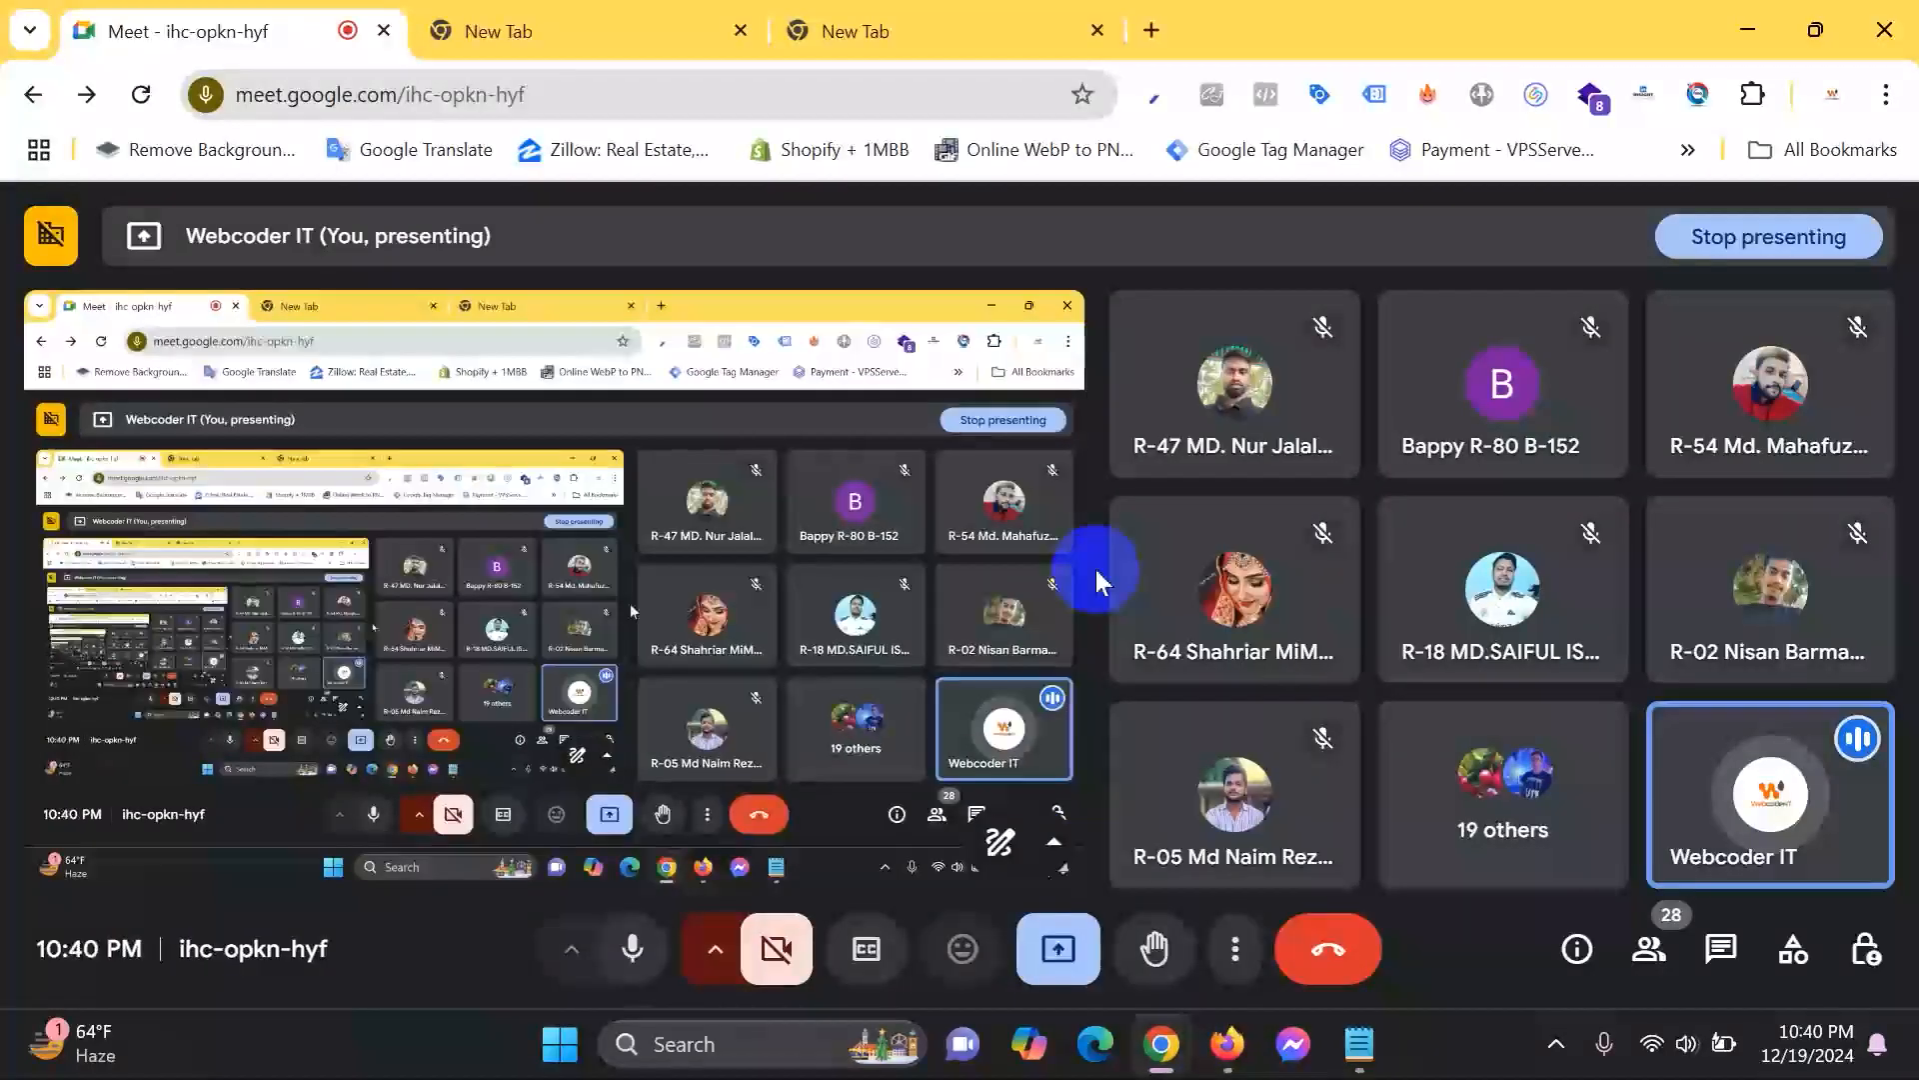
{"action": "key", "text": "ctrl+shift+n"}
{"action": "type", "text": "gmai"}
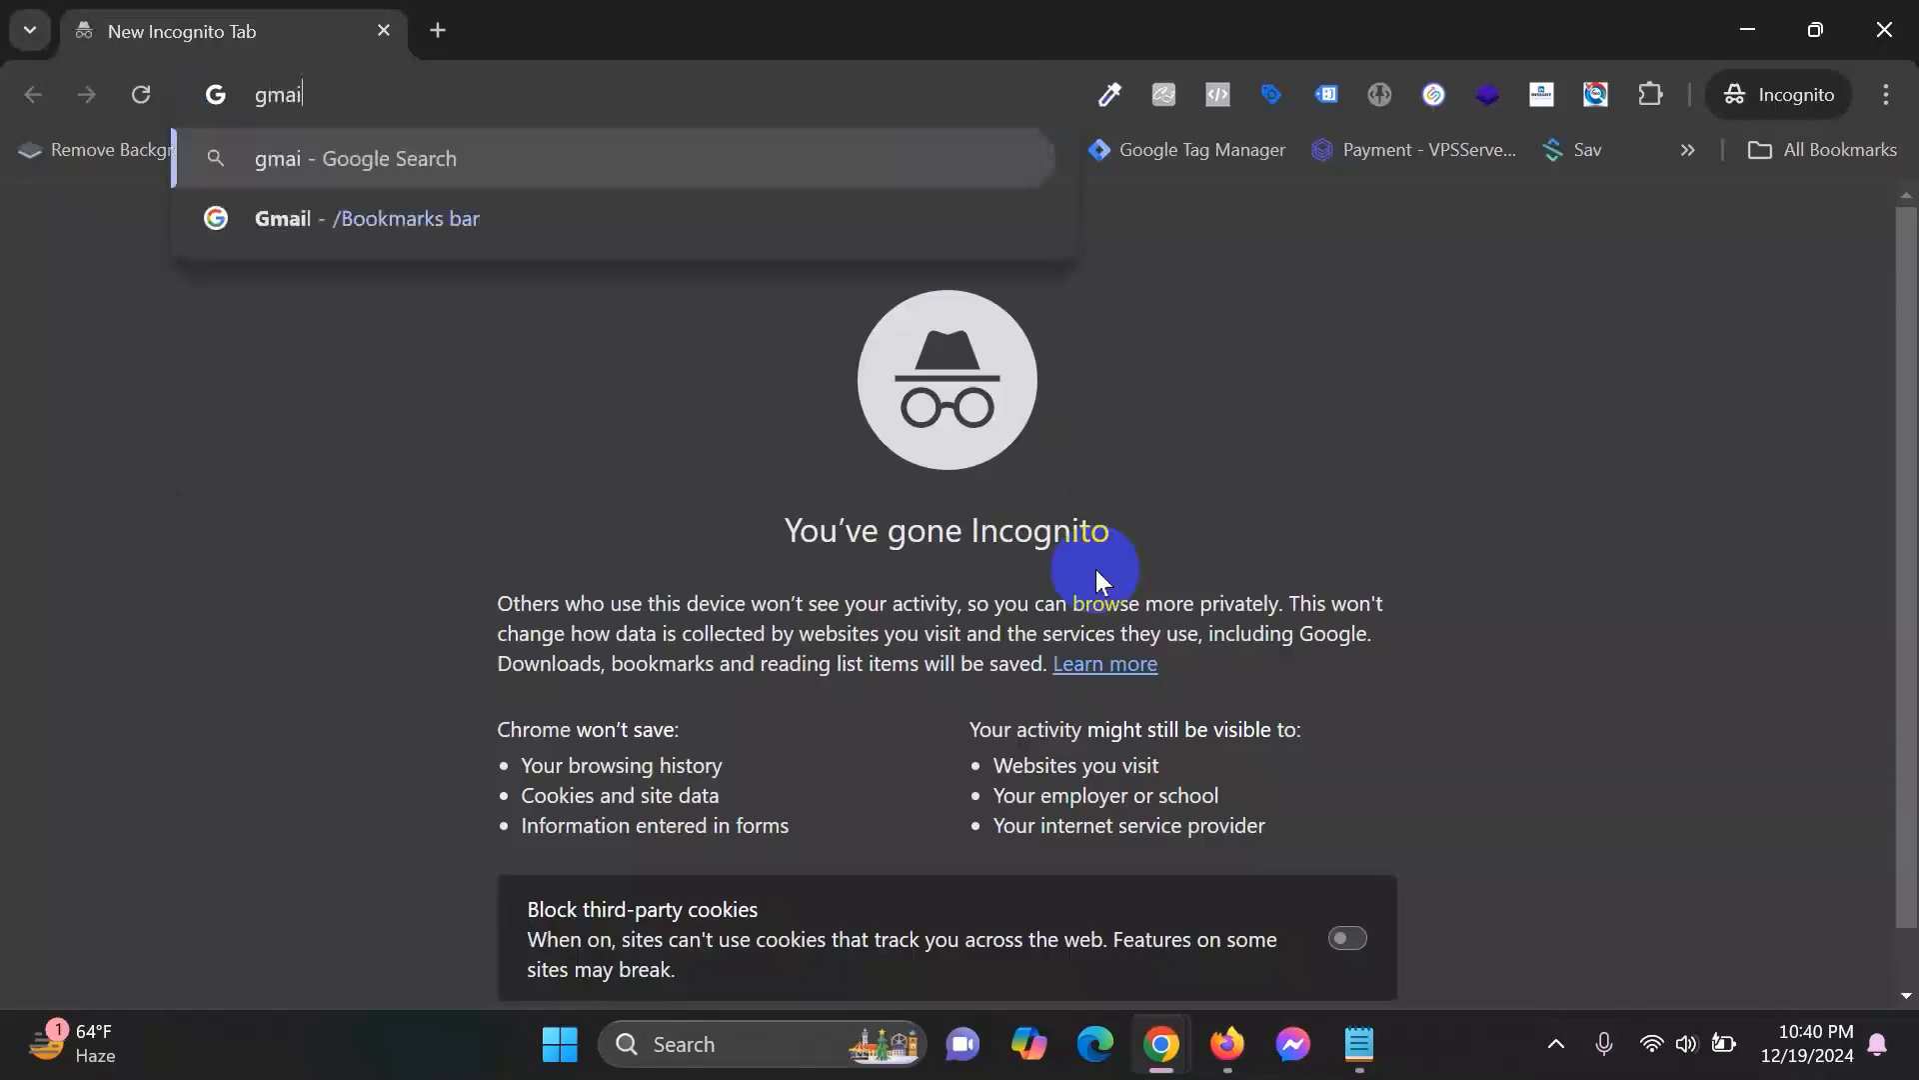
{"action": "type", "text": "l.com"}
{"action": "key", "text": "Return"}
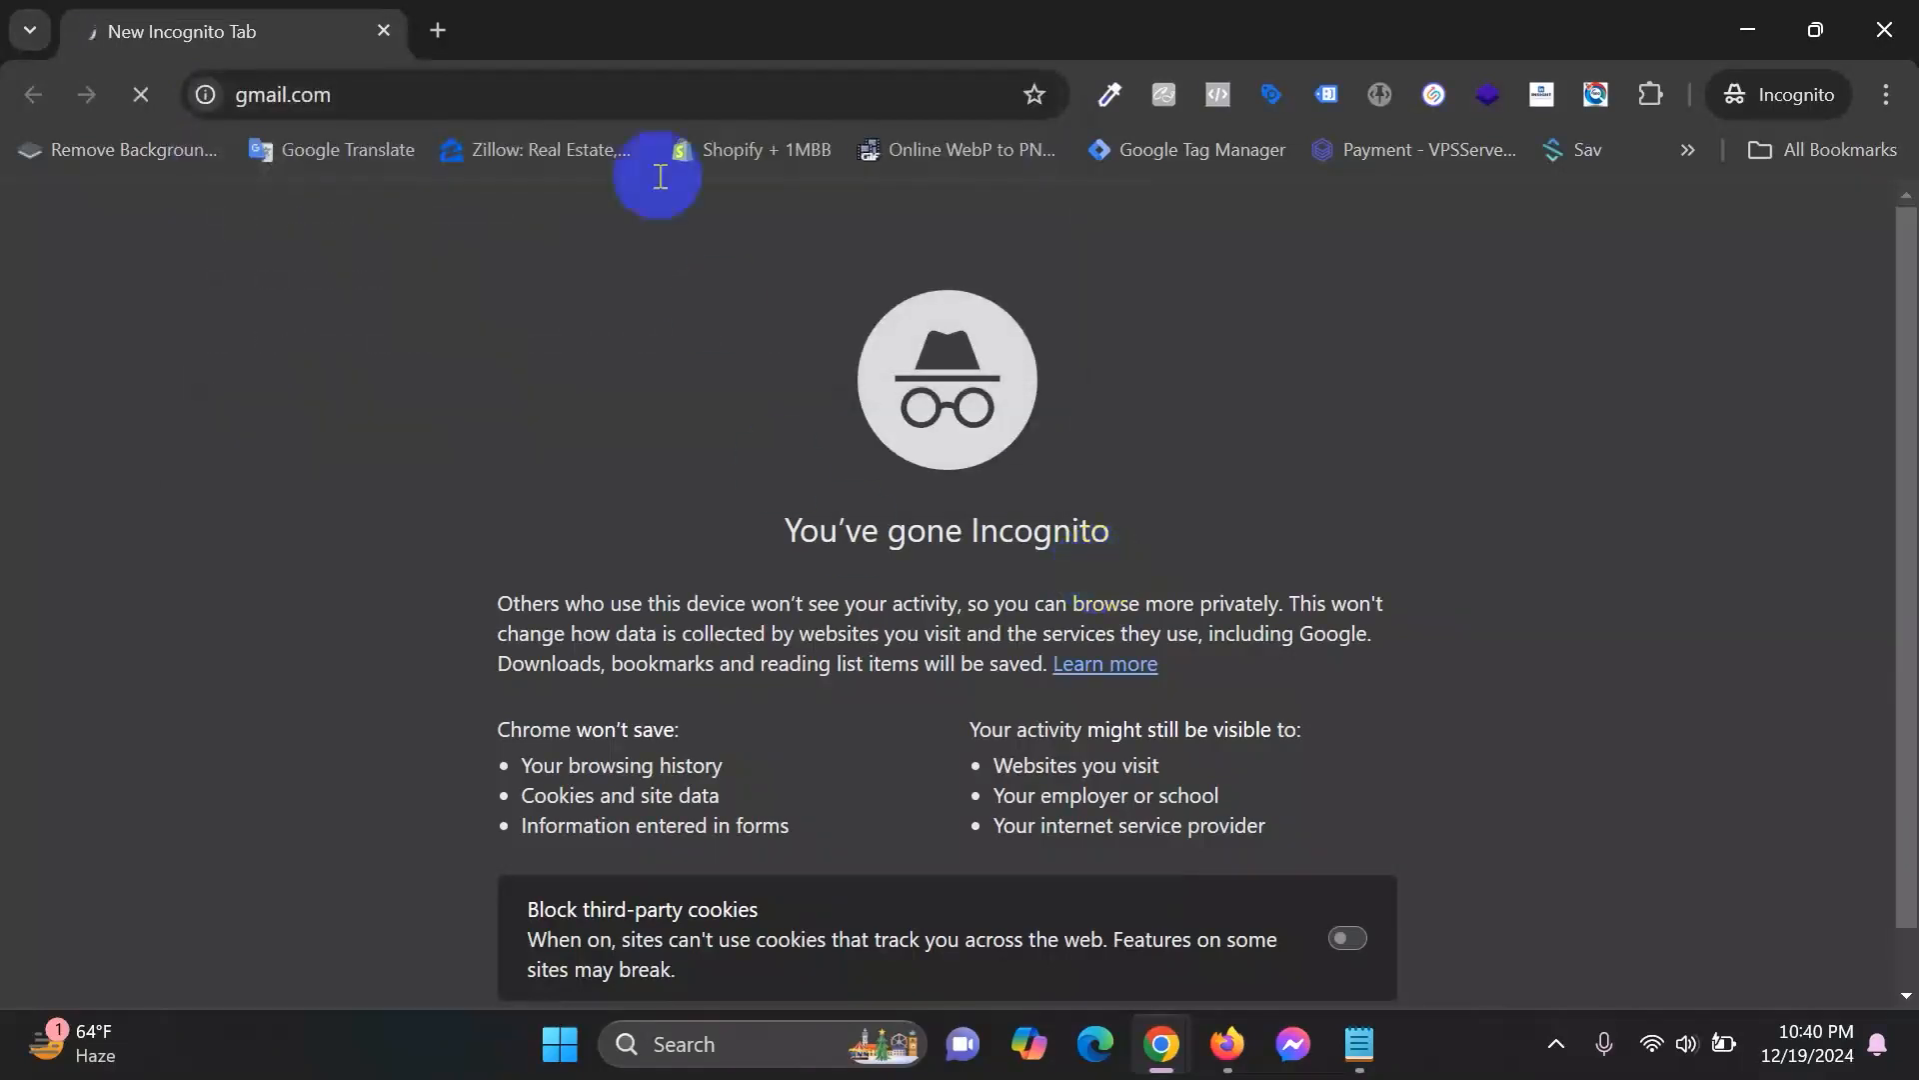
{"action": "left_click", "coordinate": [438, 28]}
{"action": "left_click", "coordinate": [1736, 14]}
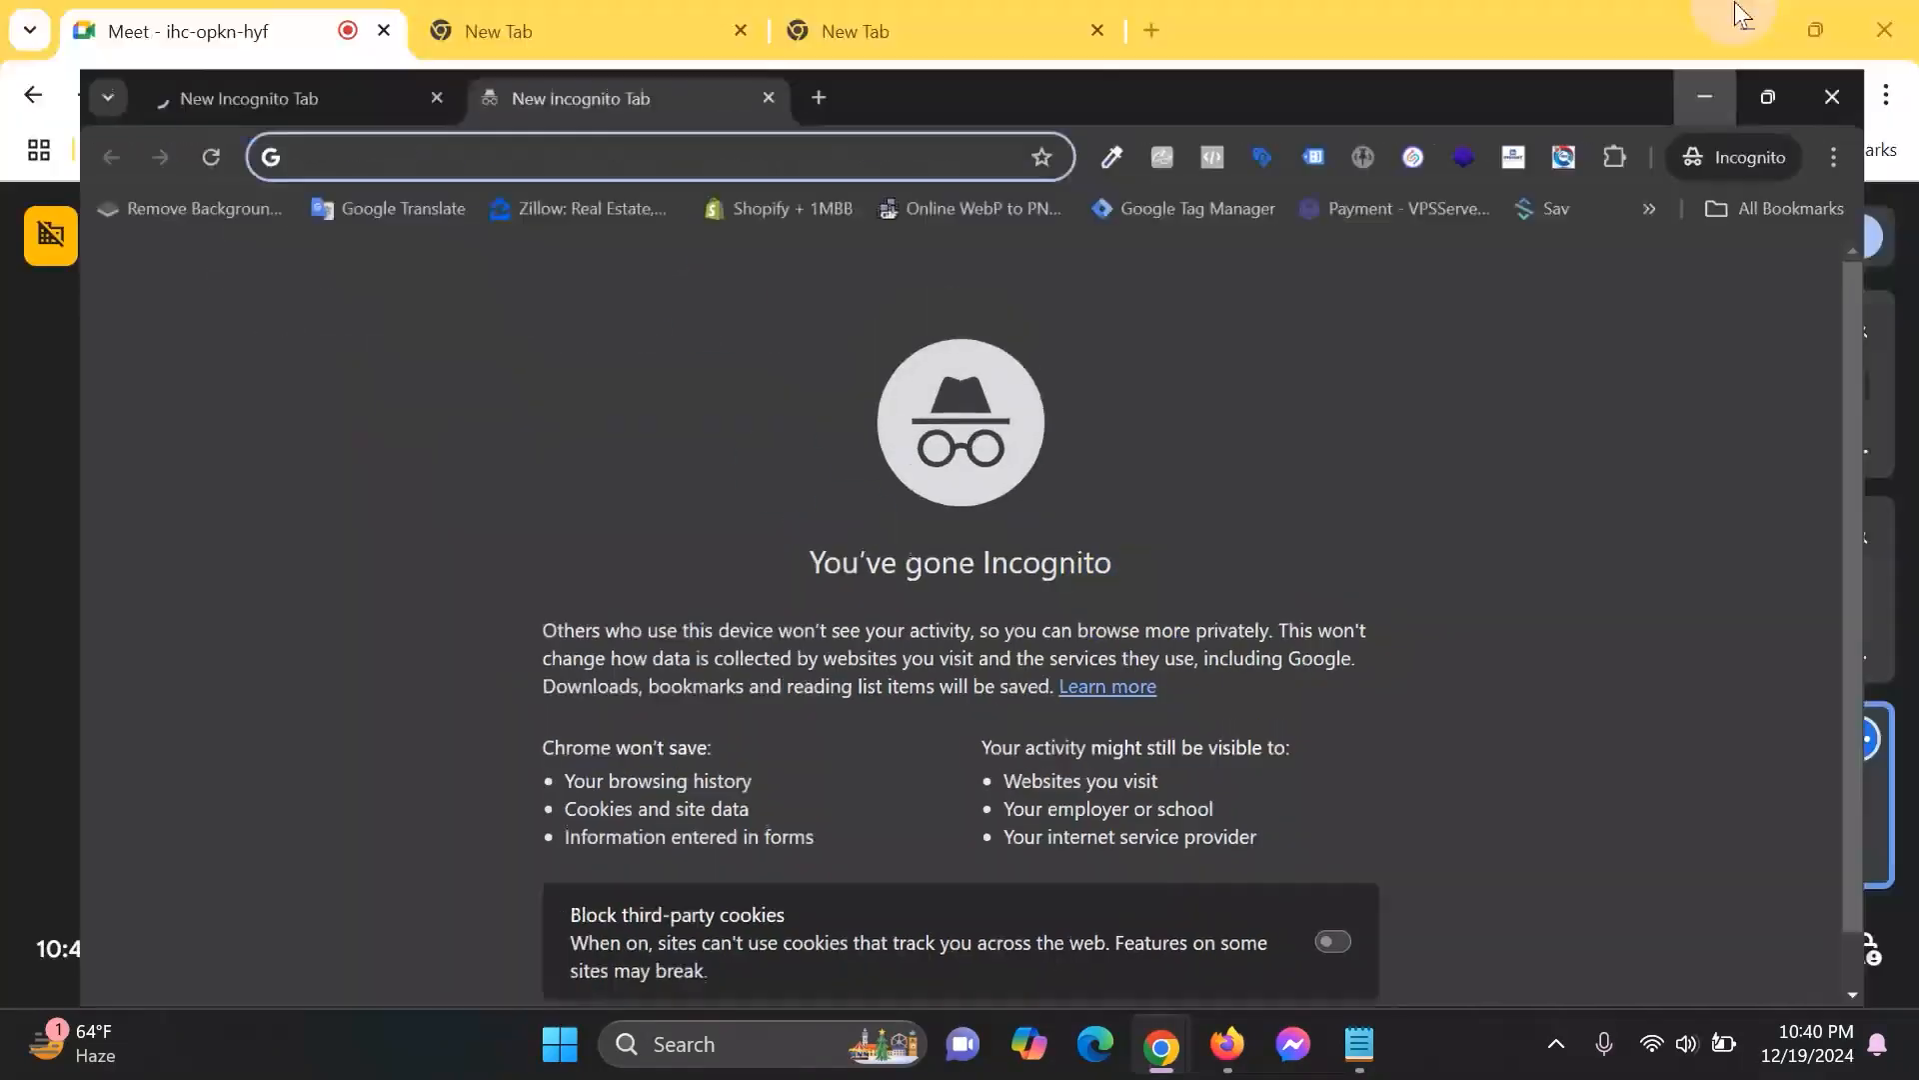
{"action": "left_click", "coordinate": [1740, 14]}
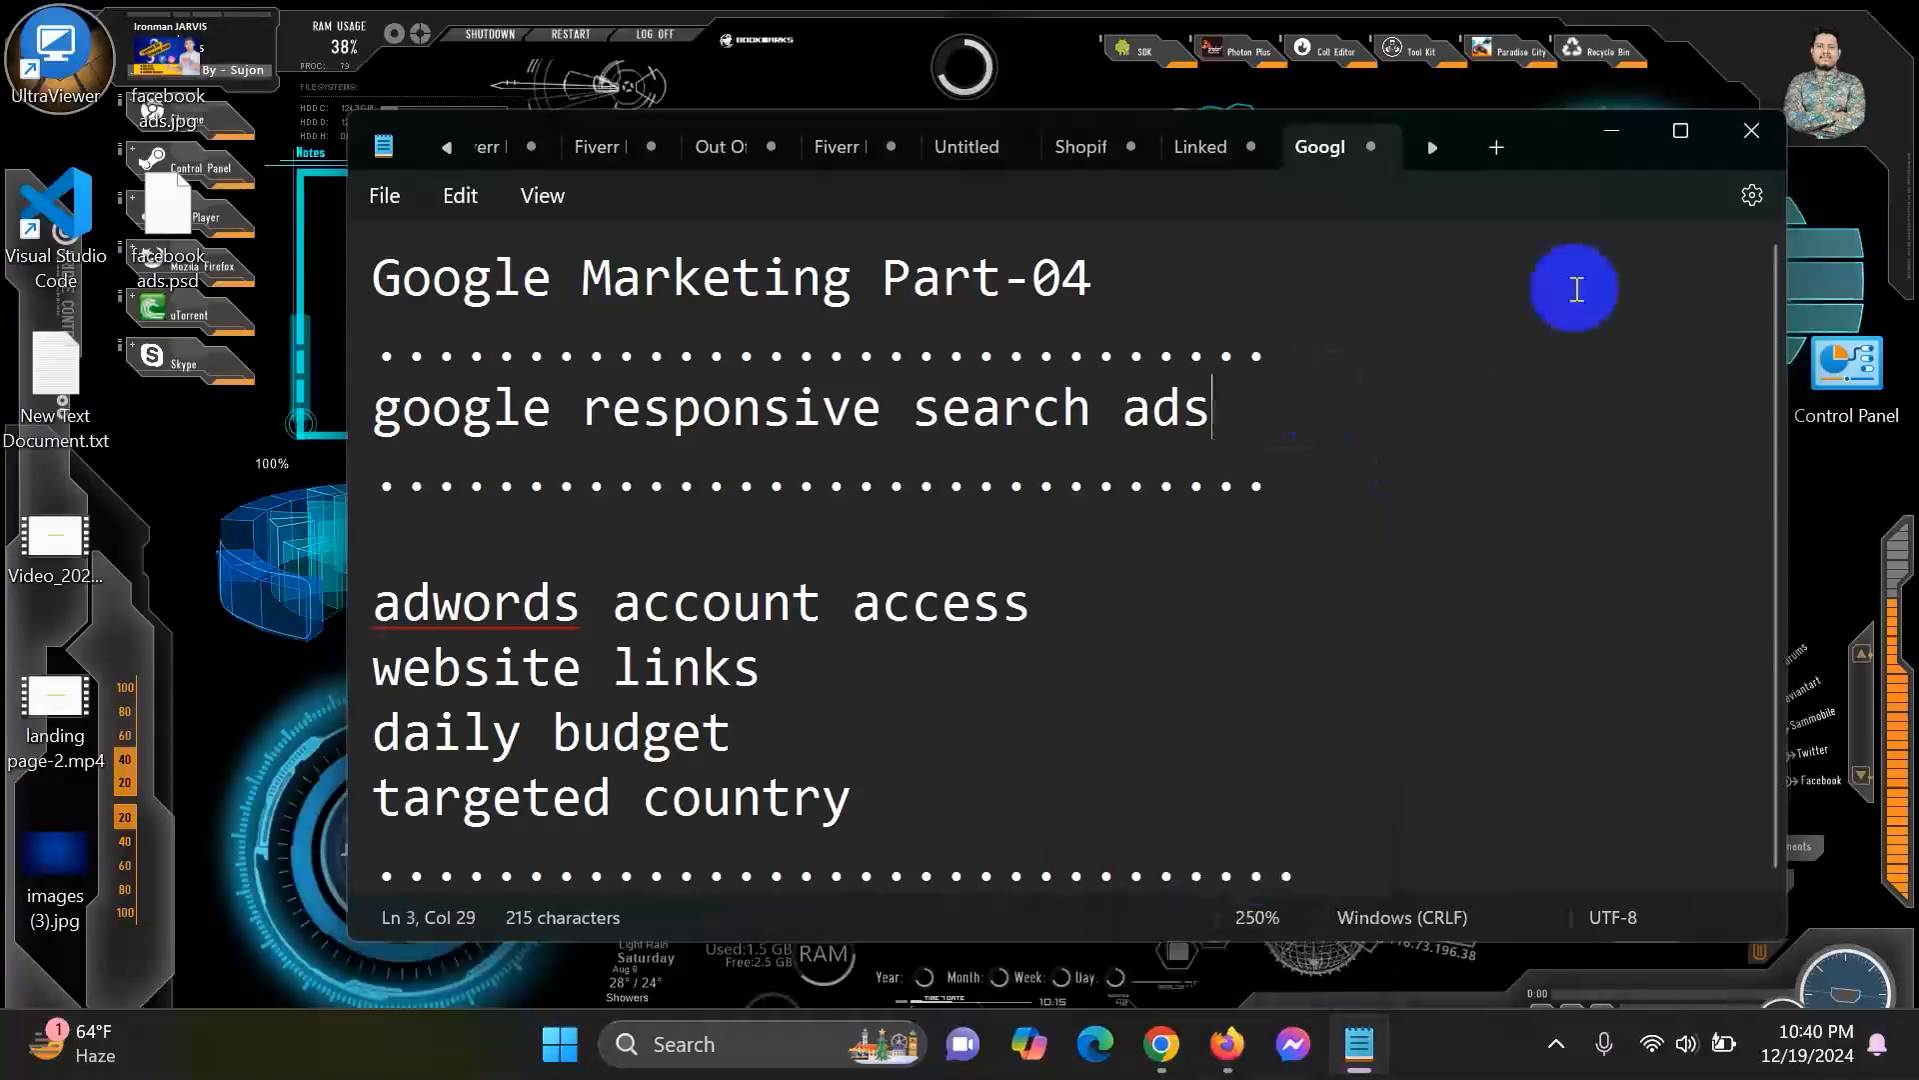
{"action": "left_click", "coordinate": [1612, 131]}
{"action": "mouse_move", "coordinate": [1161, 1044]}
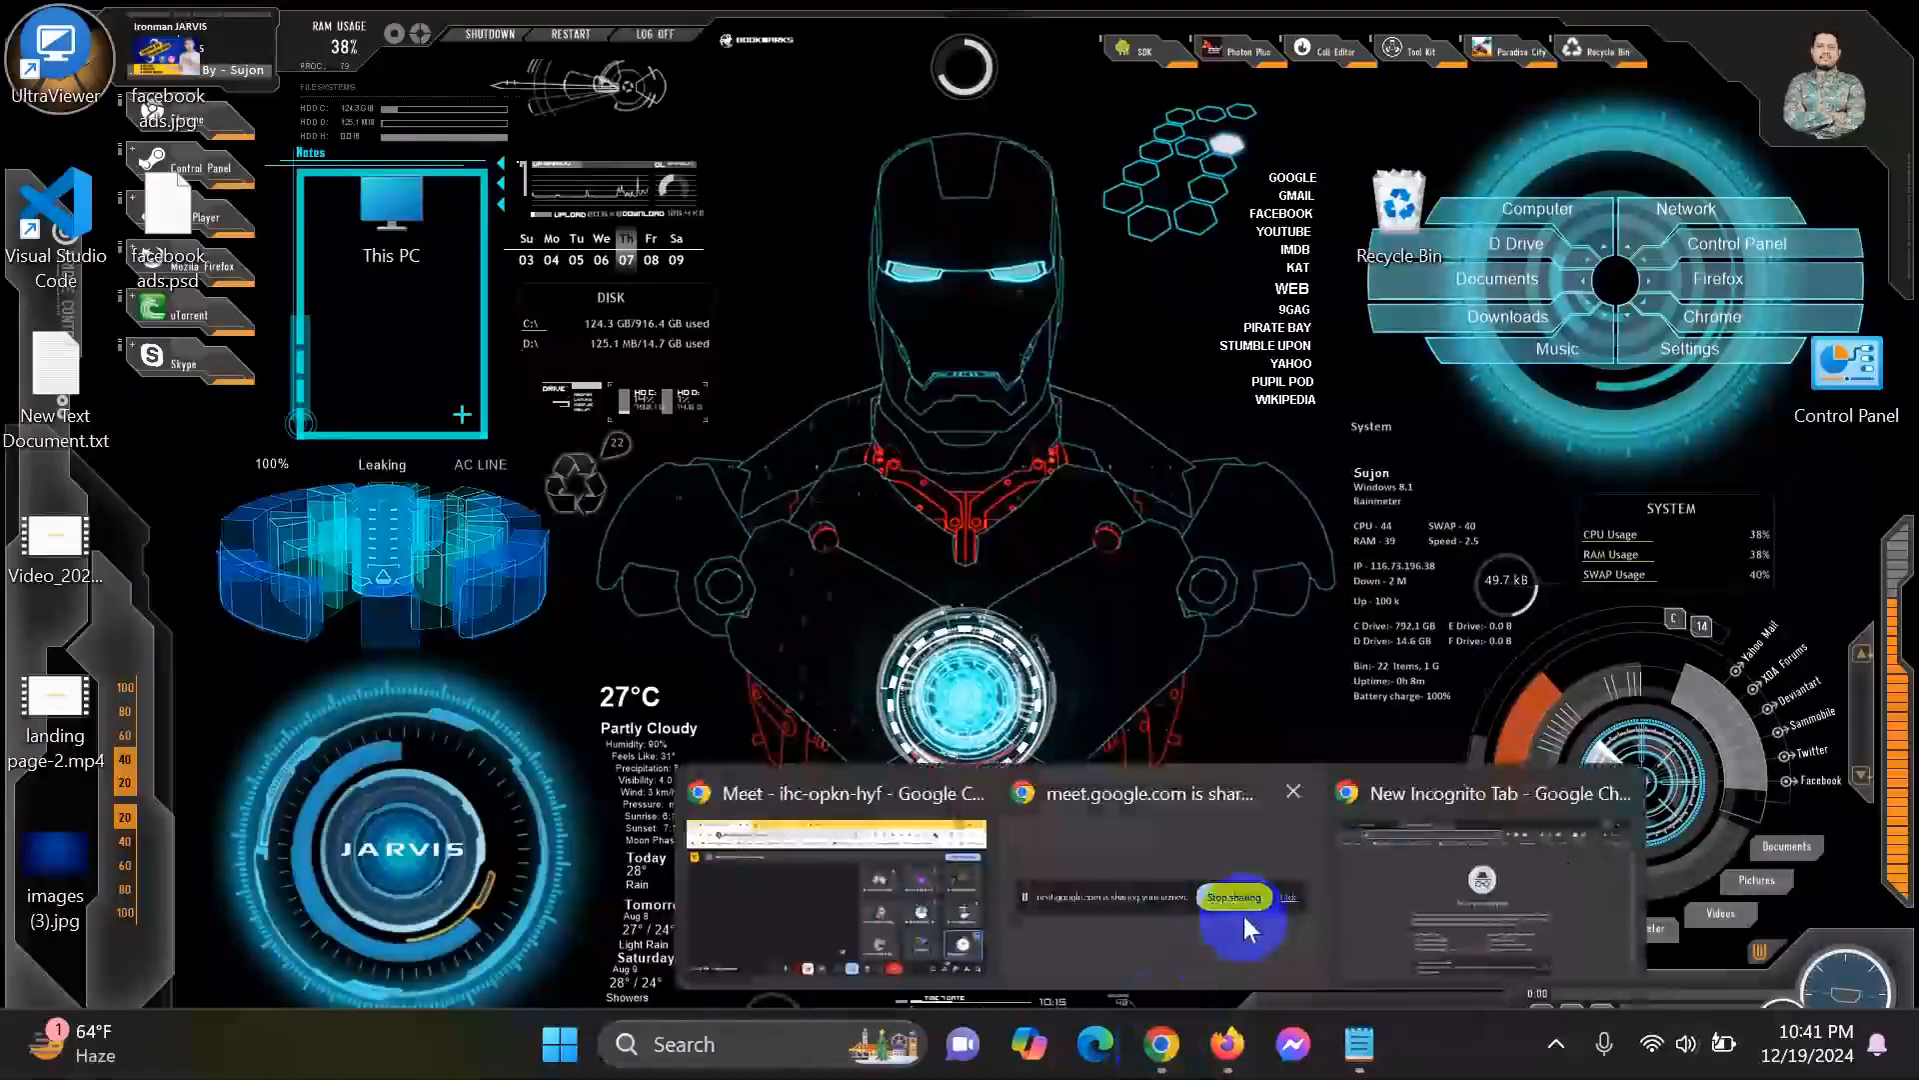
{"action": "left_click", "coordinate": [1429, 884]}
{"action": "left_click", "coordinate": [322, 12]}
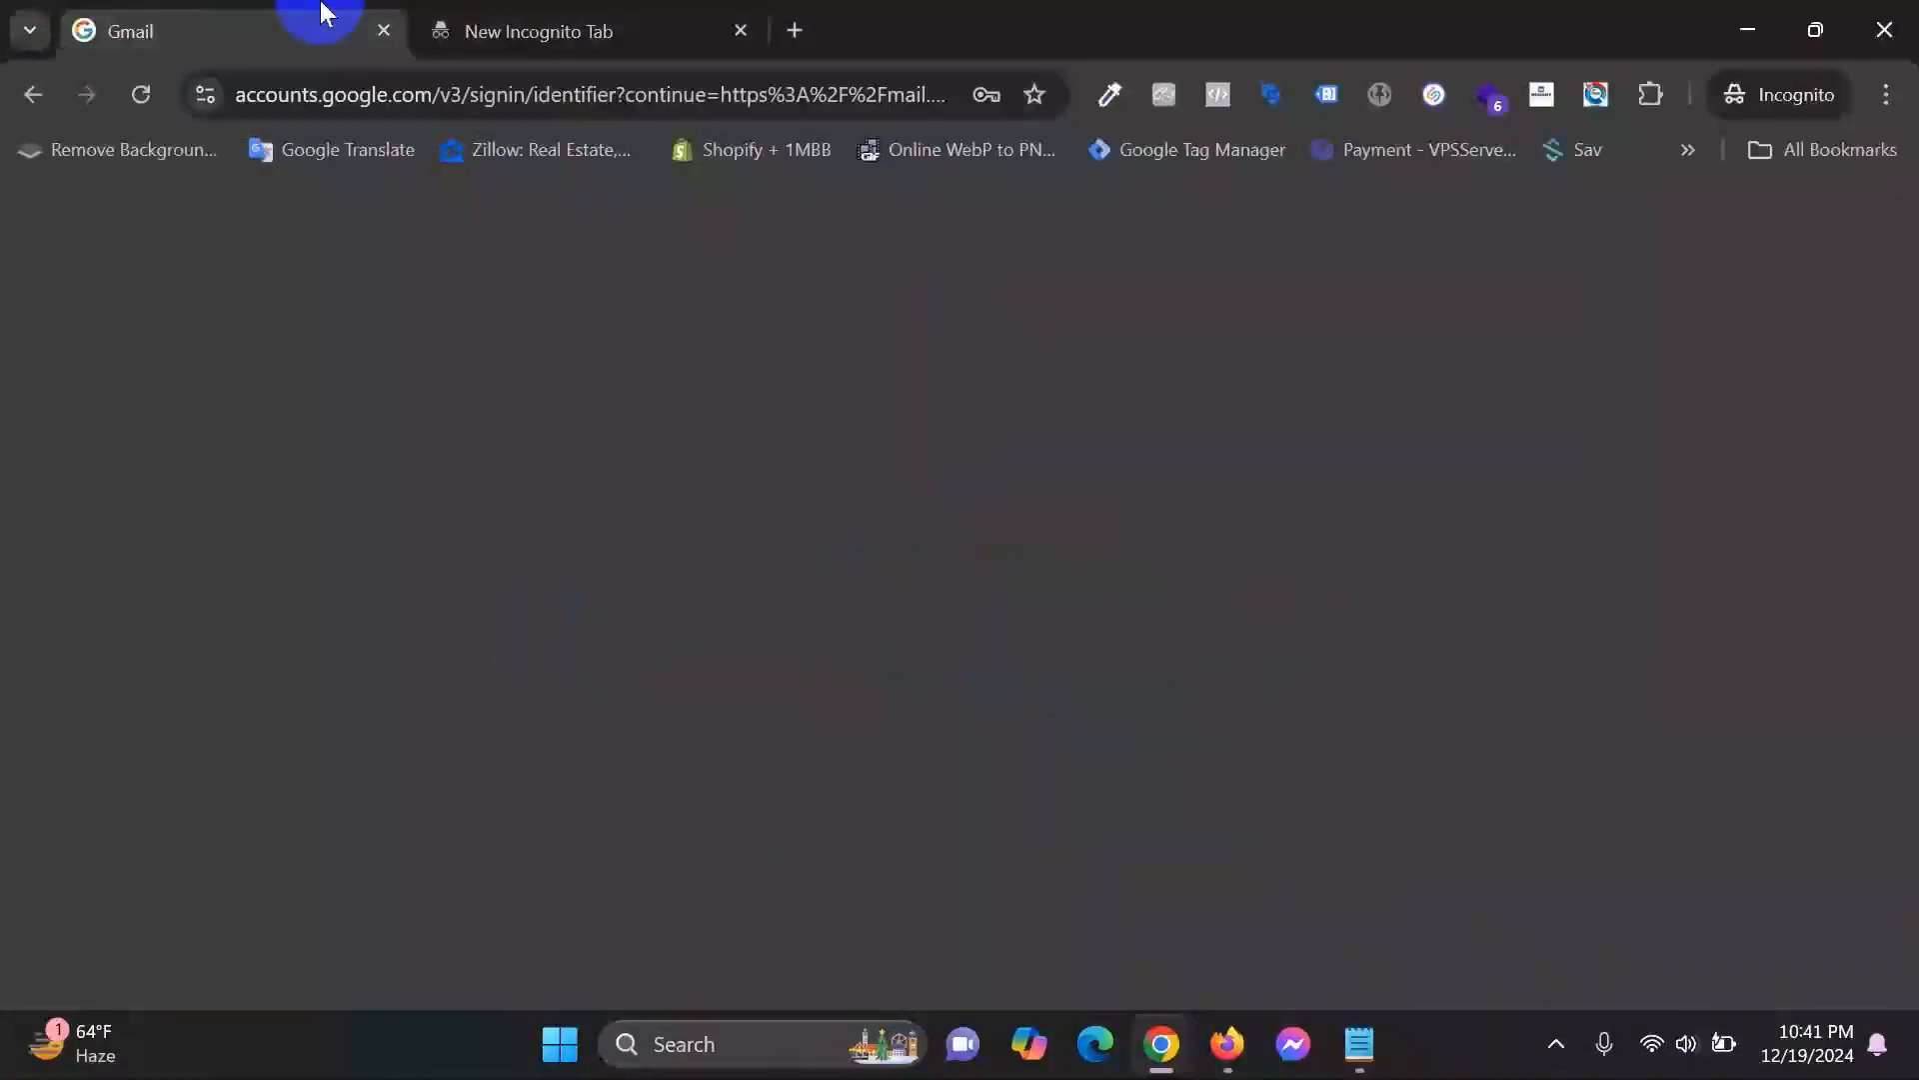
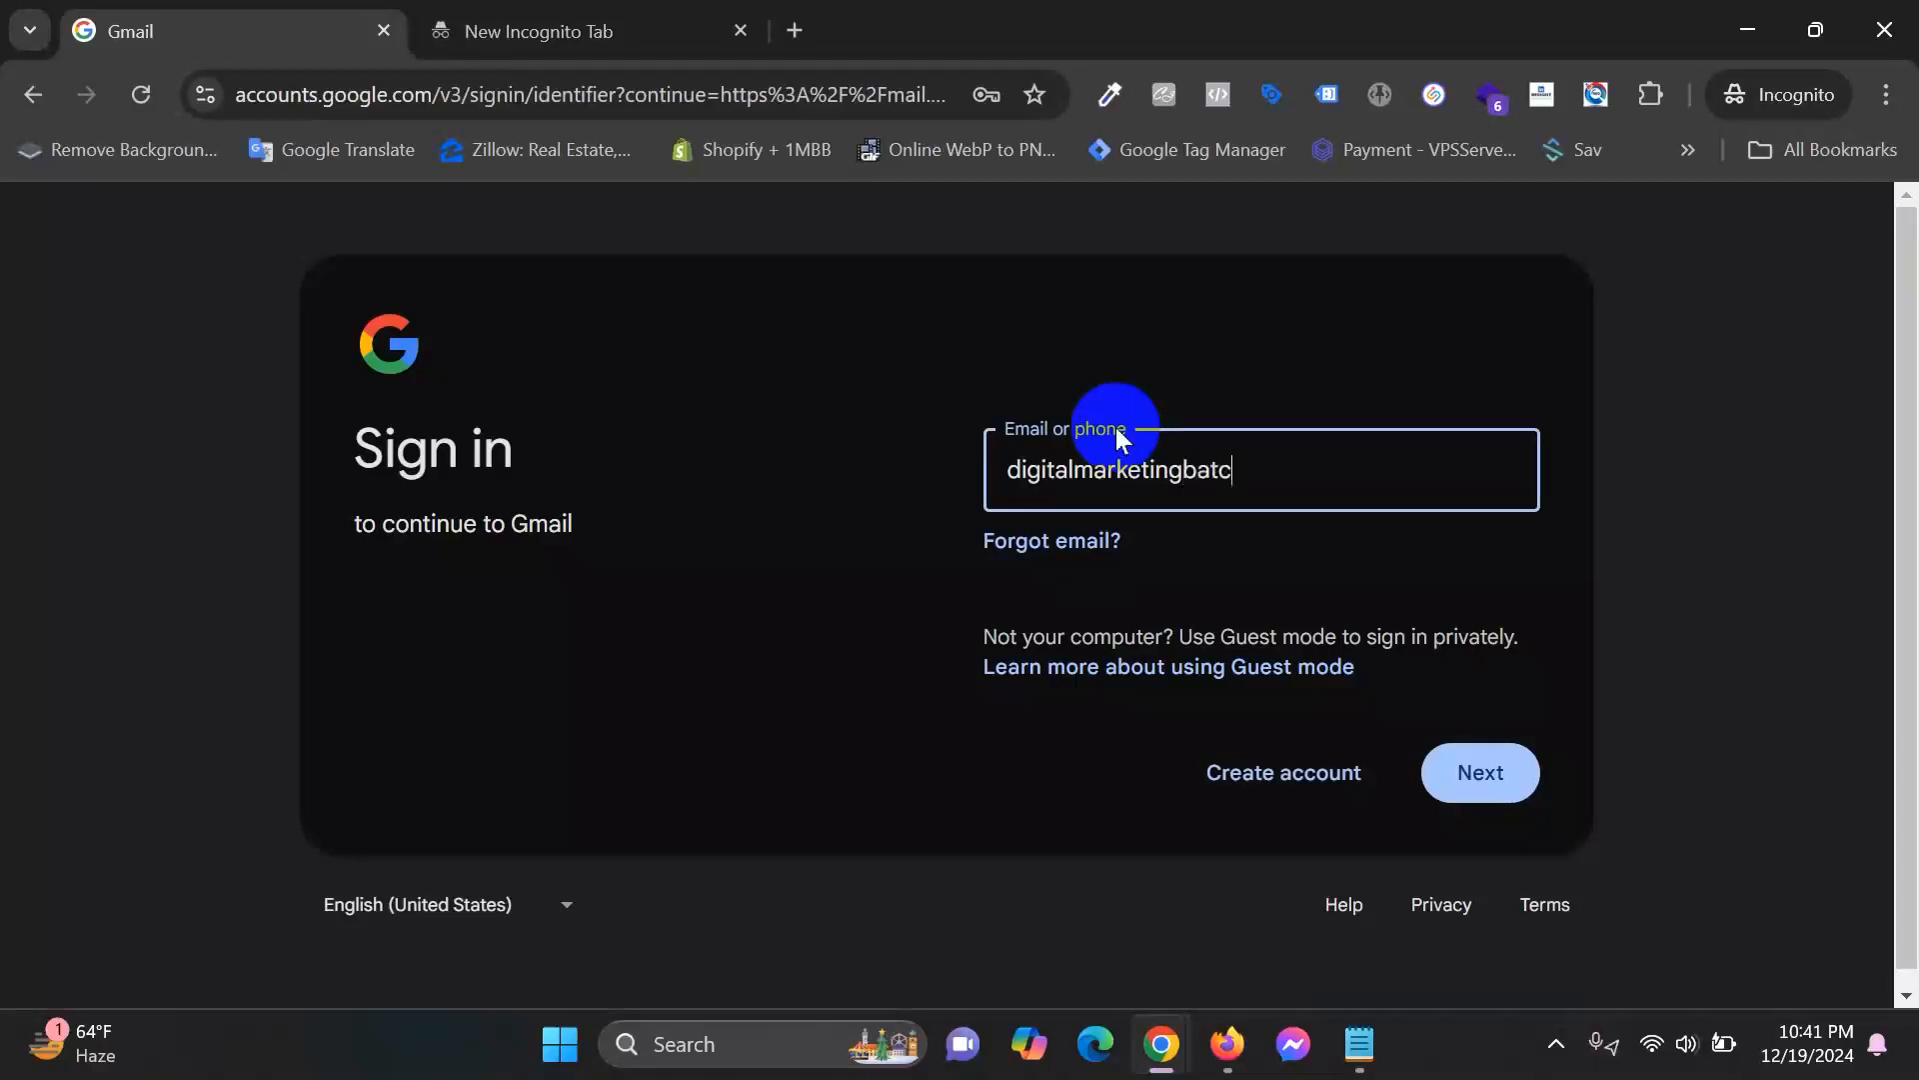
Enter the course account's e-mail address, correcting its final digit, and submit it.
{"action": "key", "text": "Return"}
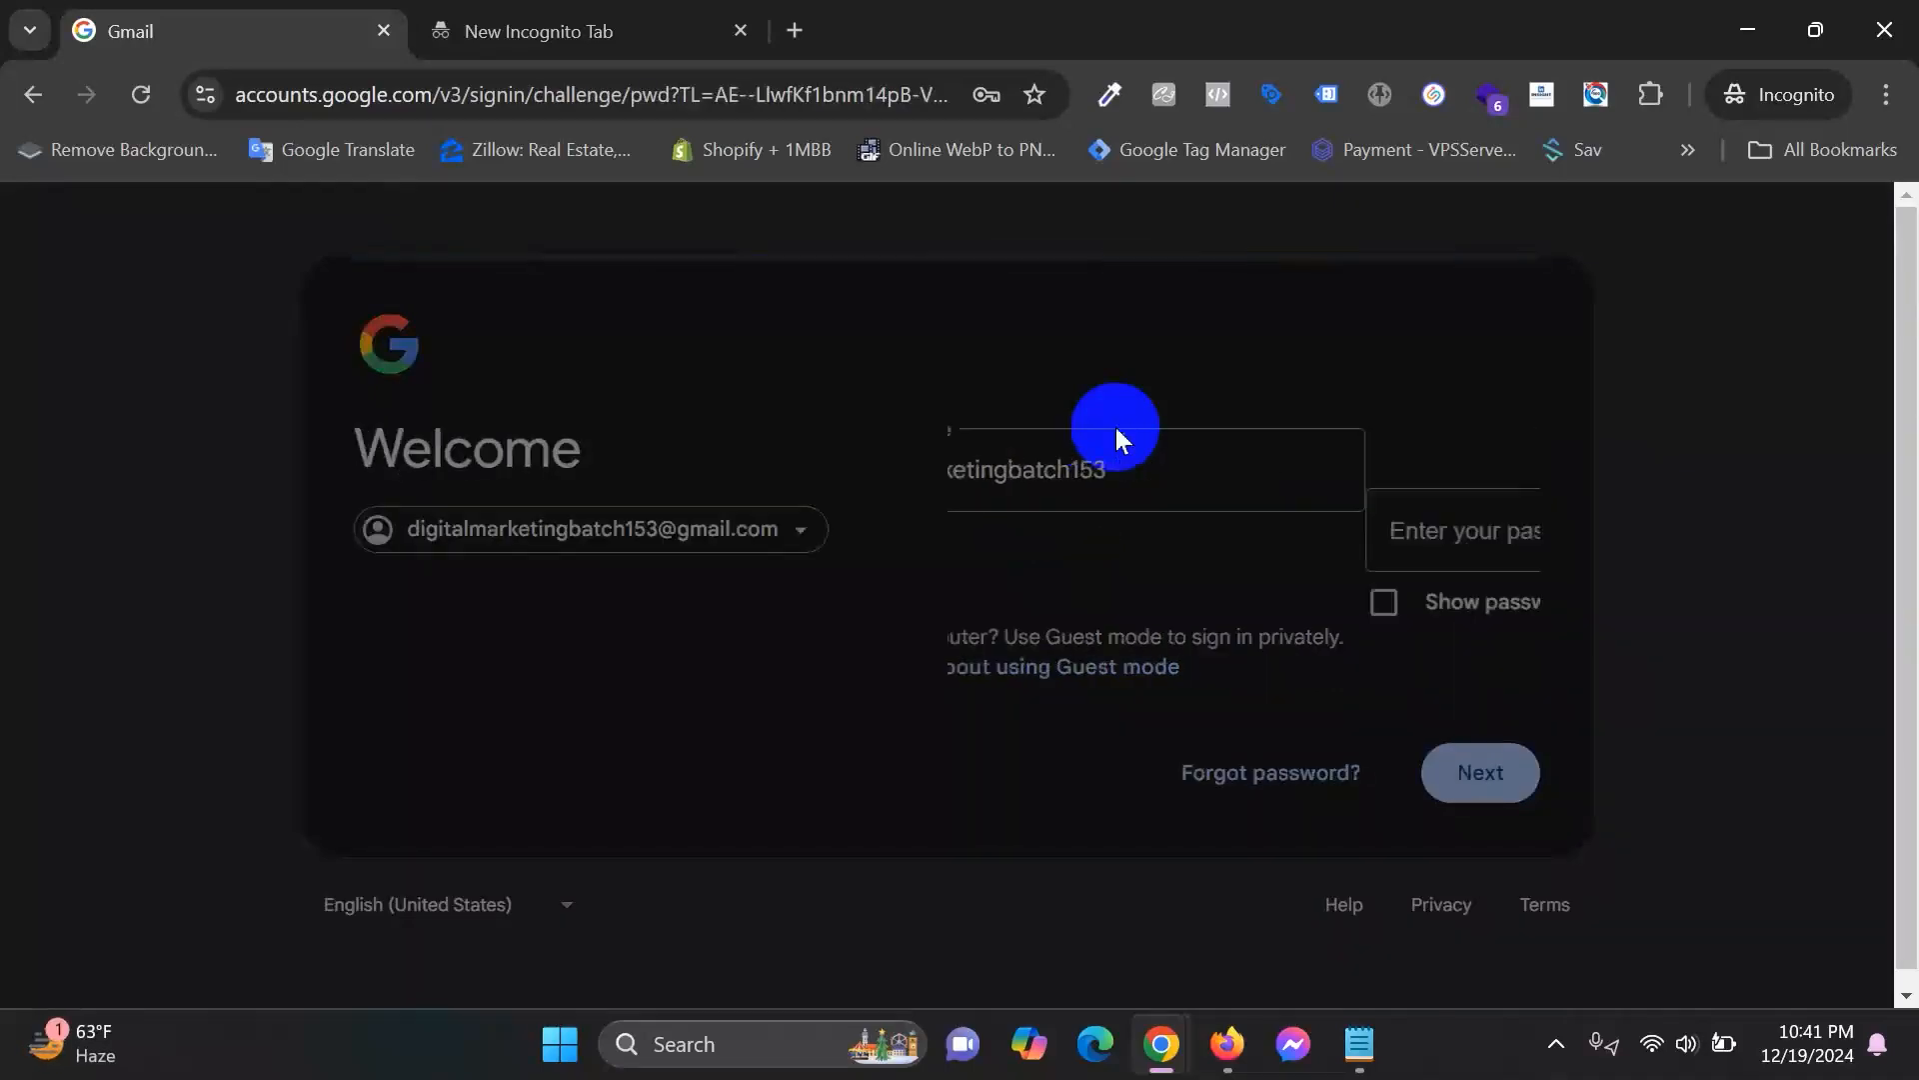
{"action": "left_click", "coordinate": [731, 559]}
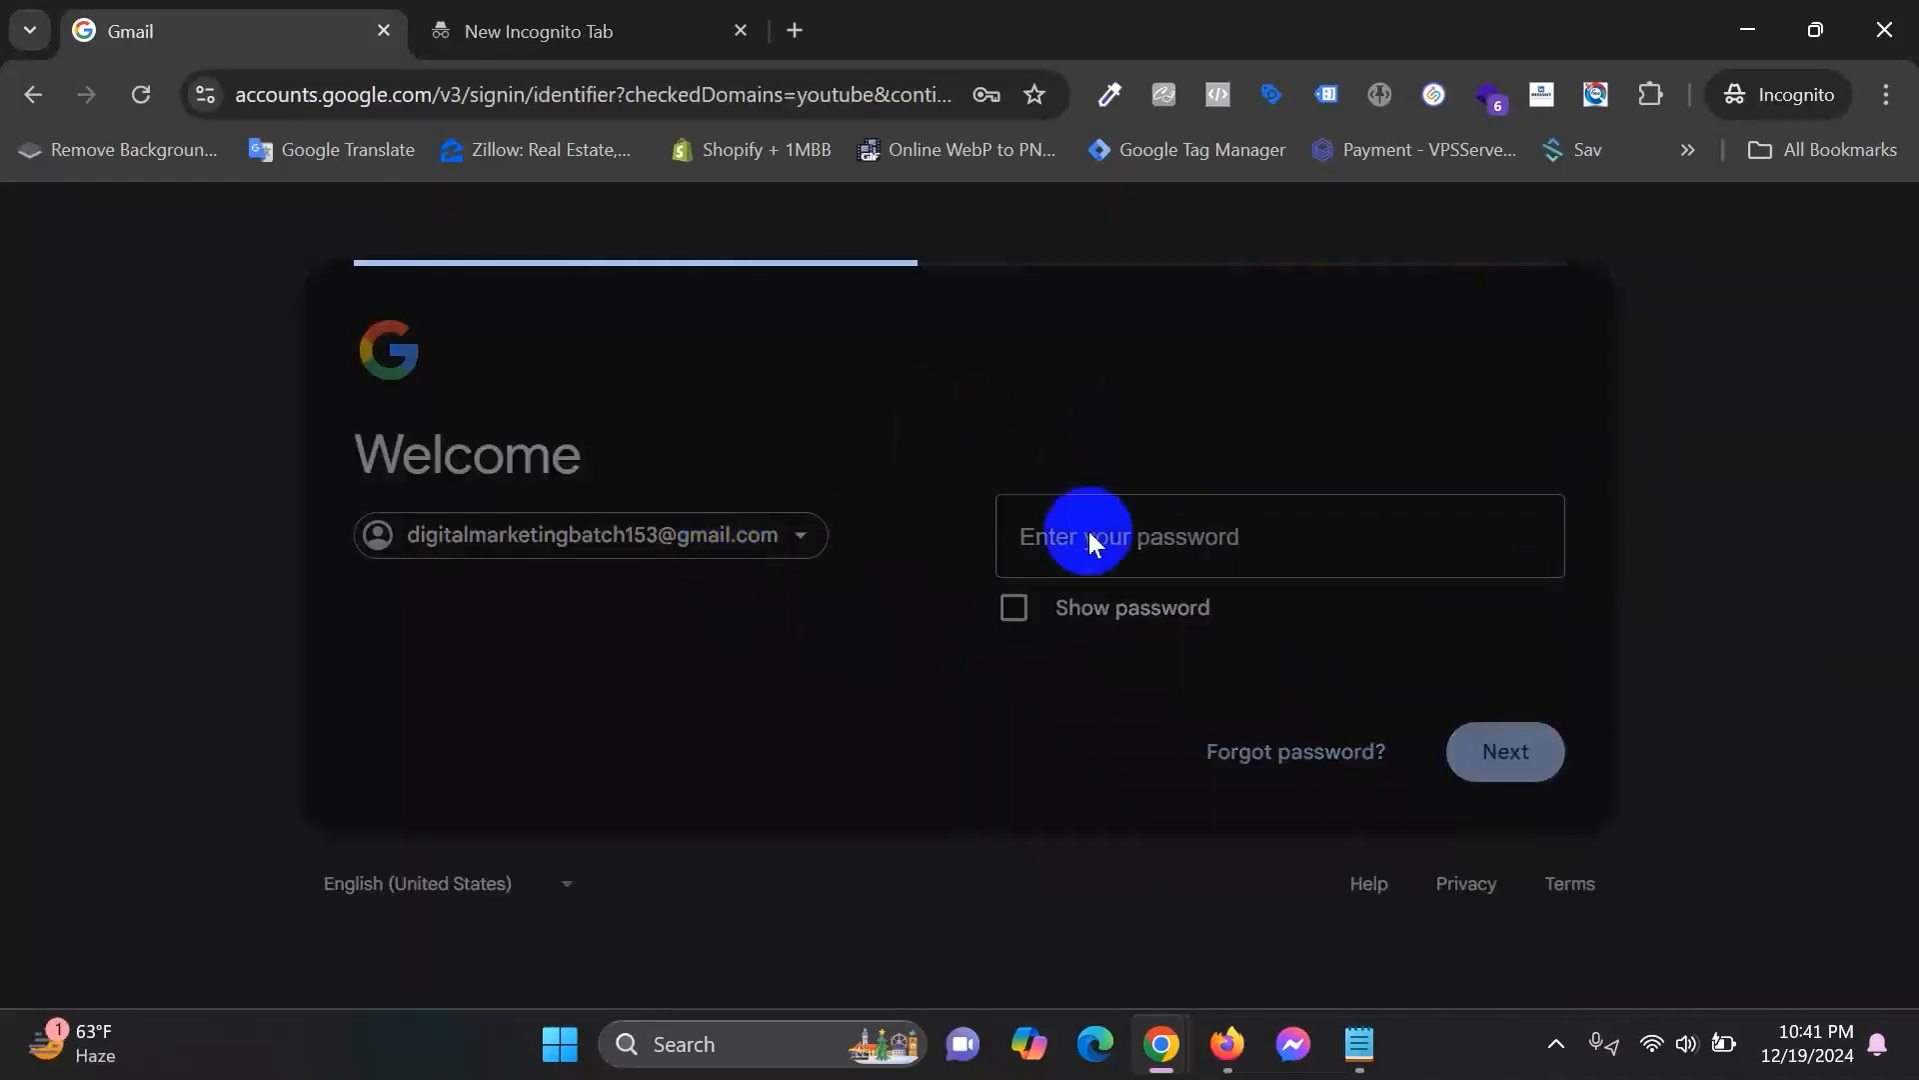
{"action": "key", "text": "BackSpace"}
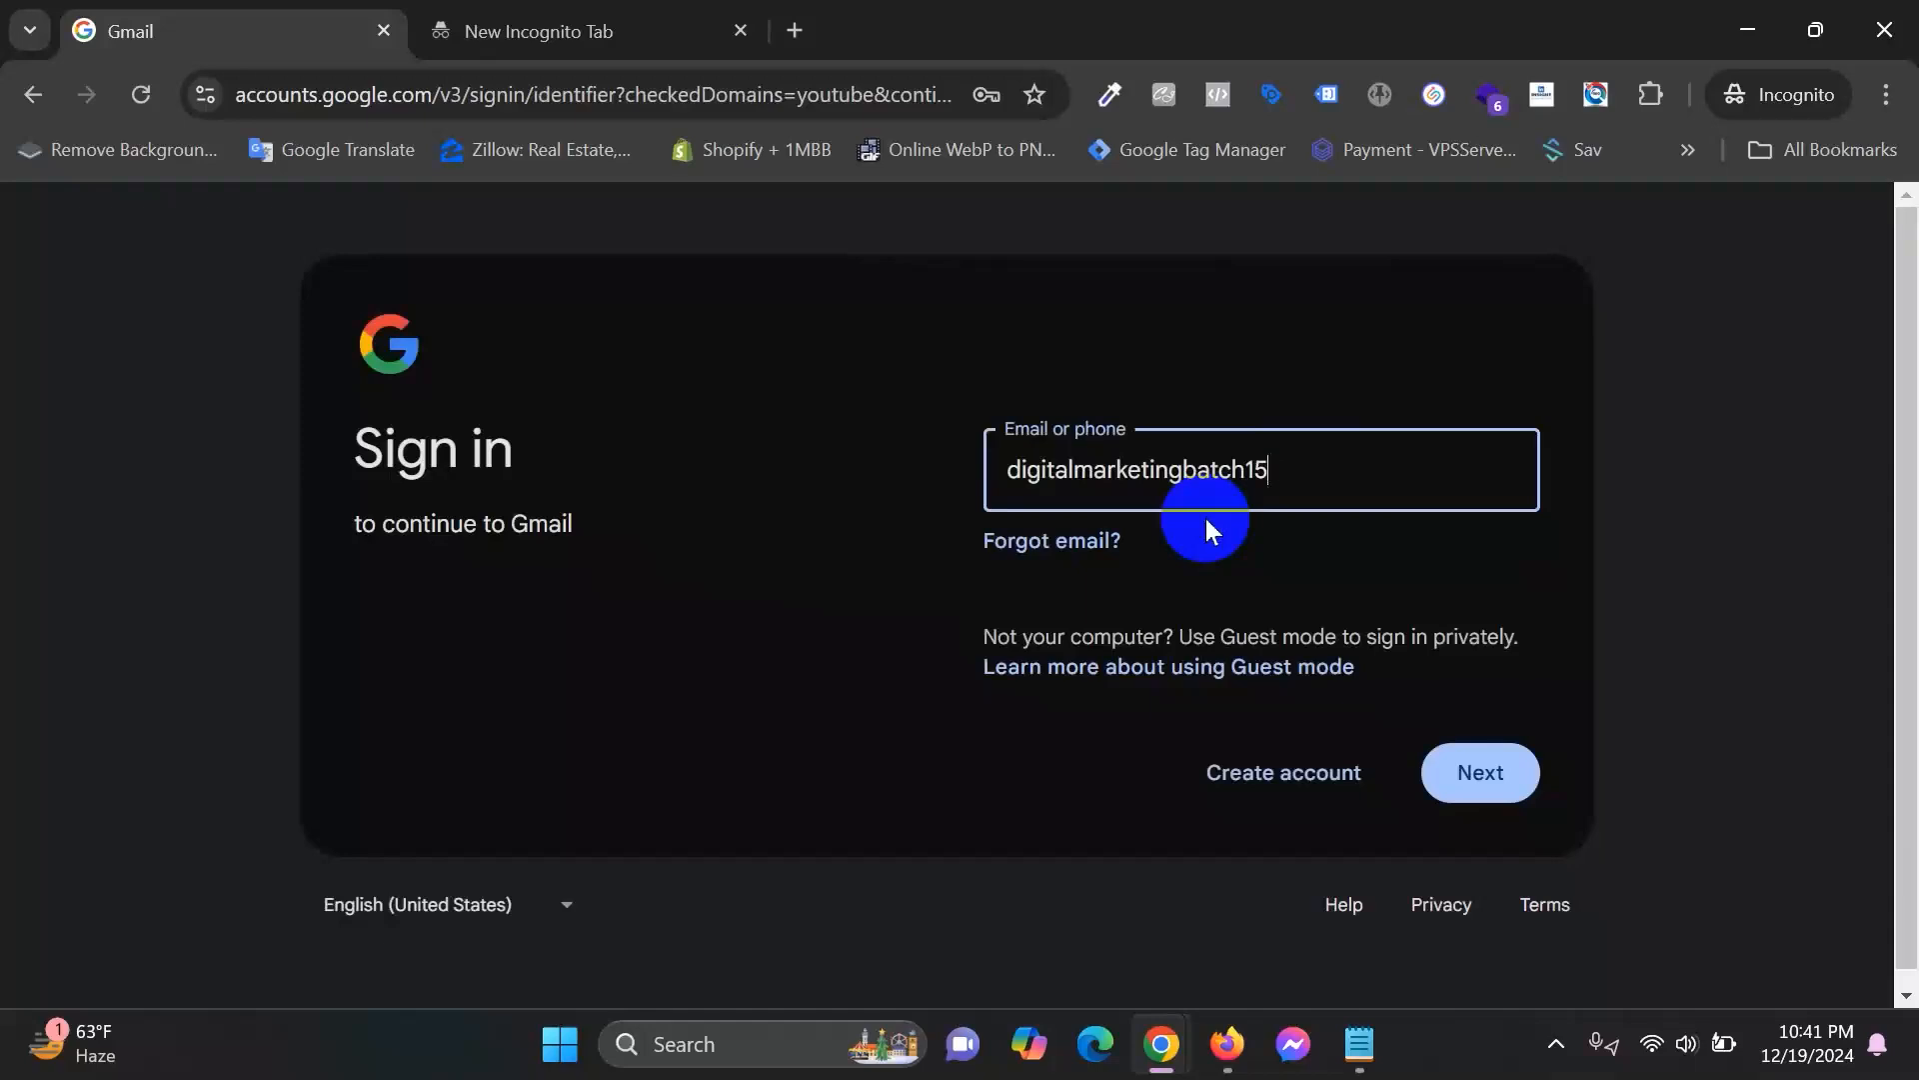
{"action": "type", "text": "2"}
{"action": "key", "text": "Return"}
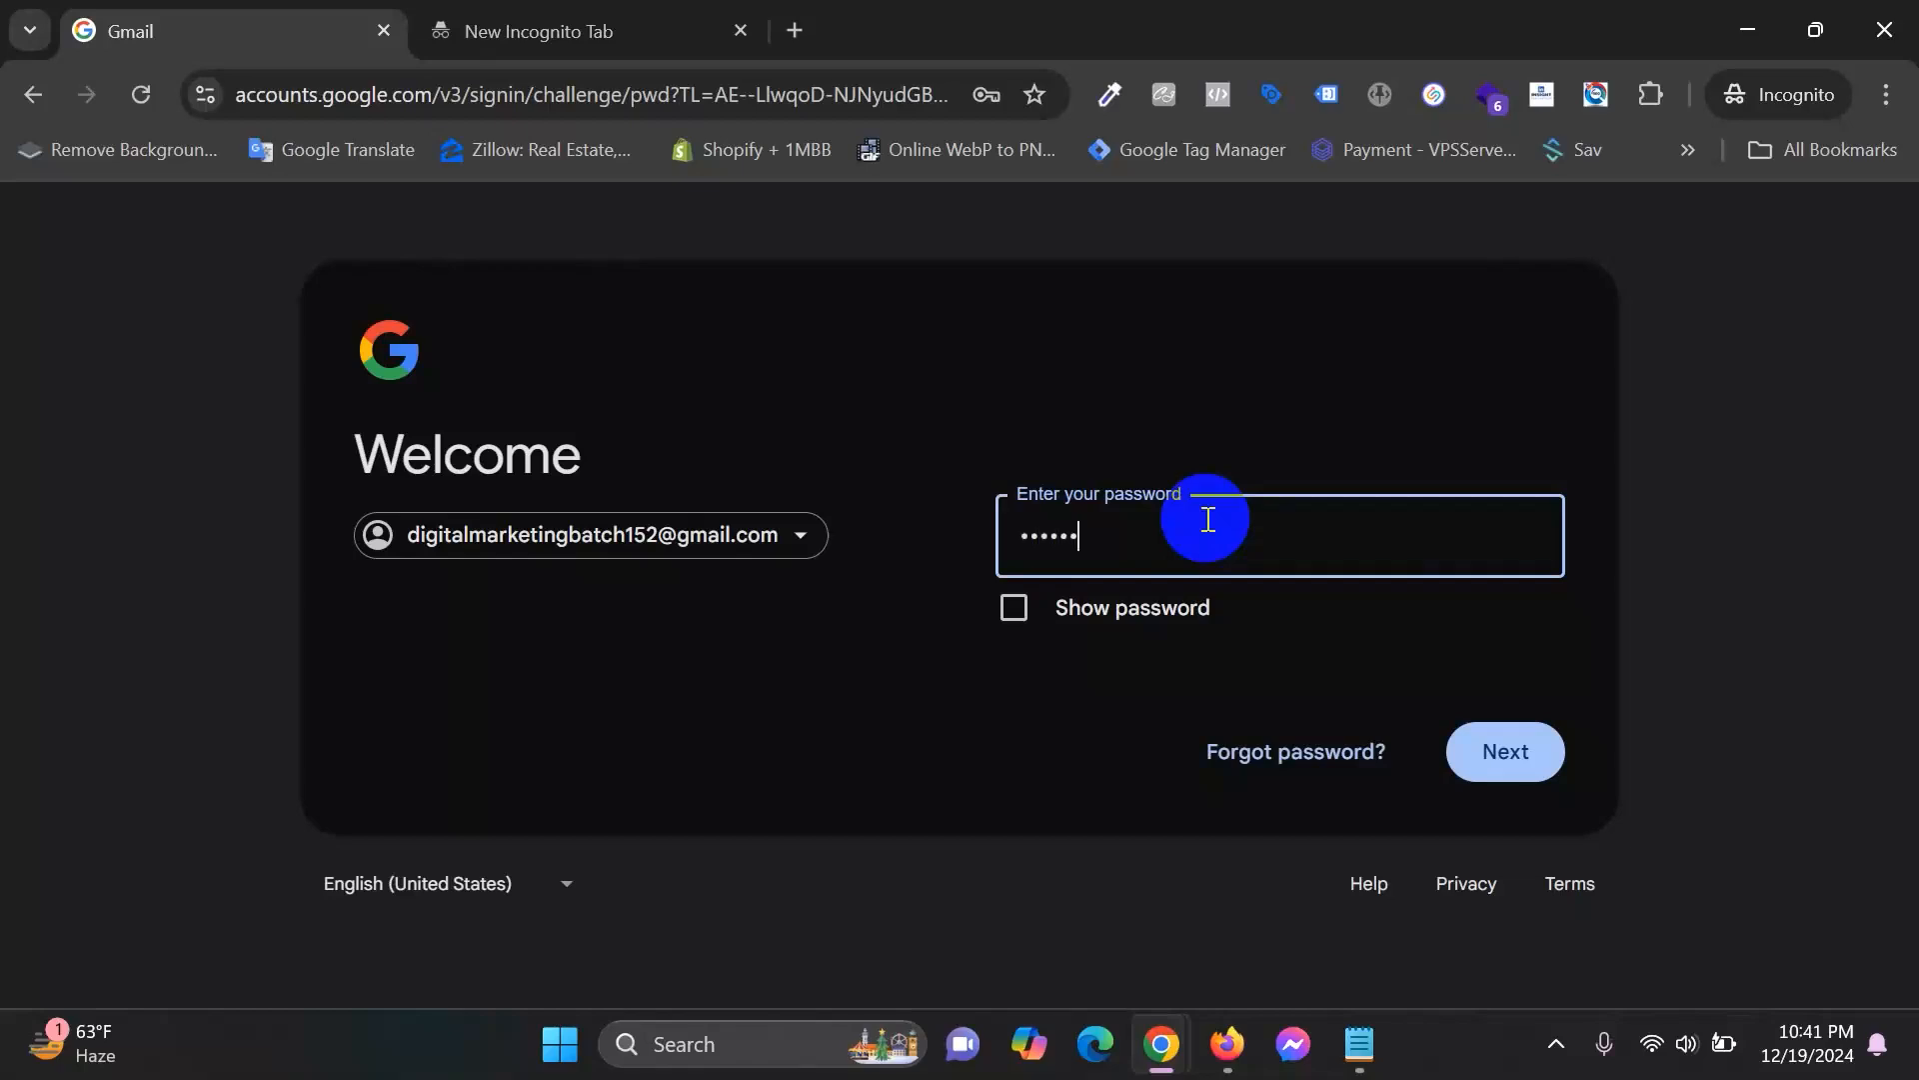
Submit the account password, re-entering it after the wrong-password rejection.
{"action": "key", "text": "Return"}
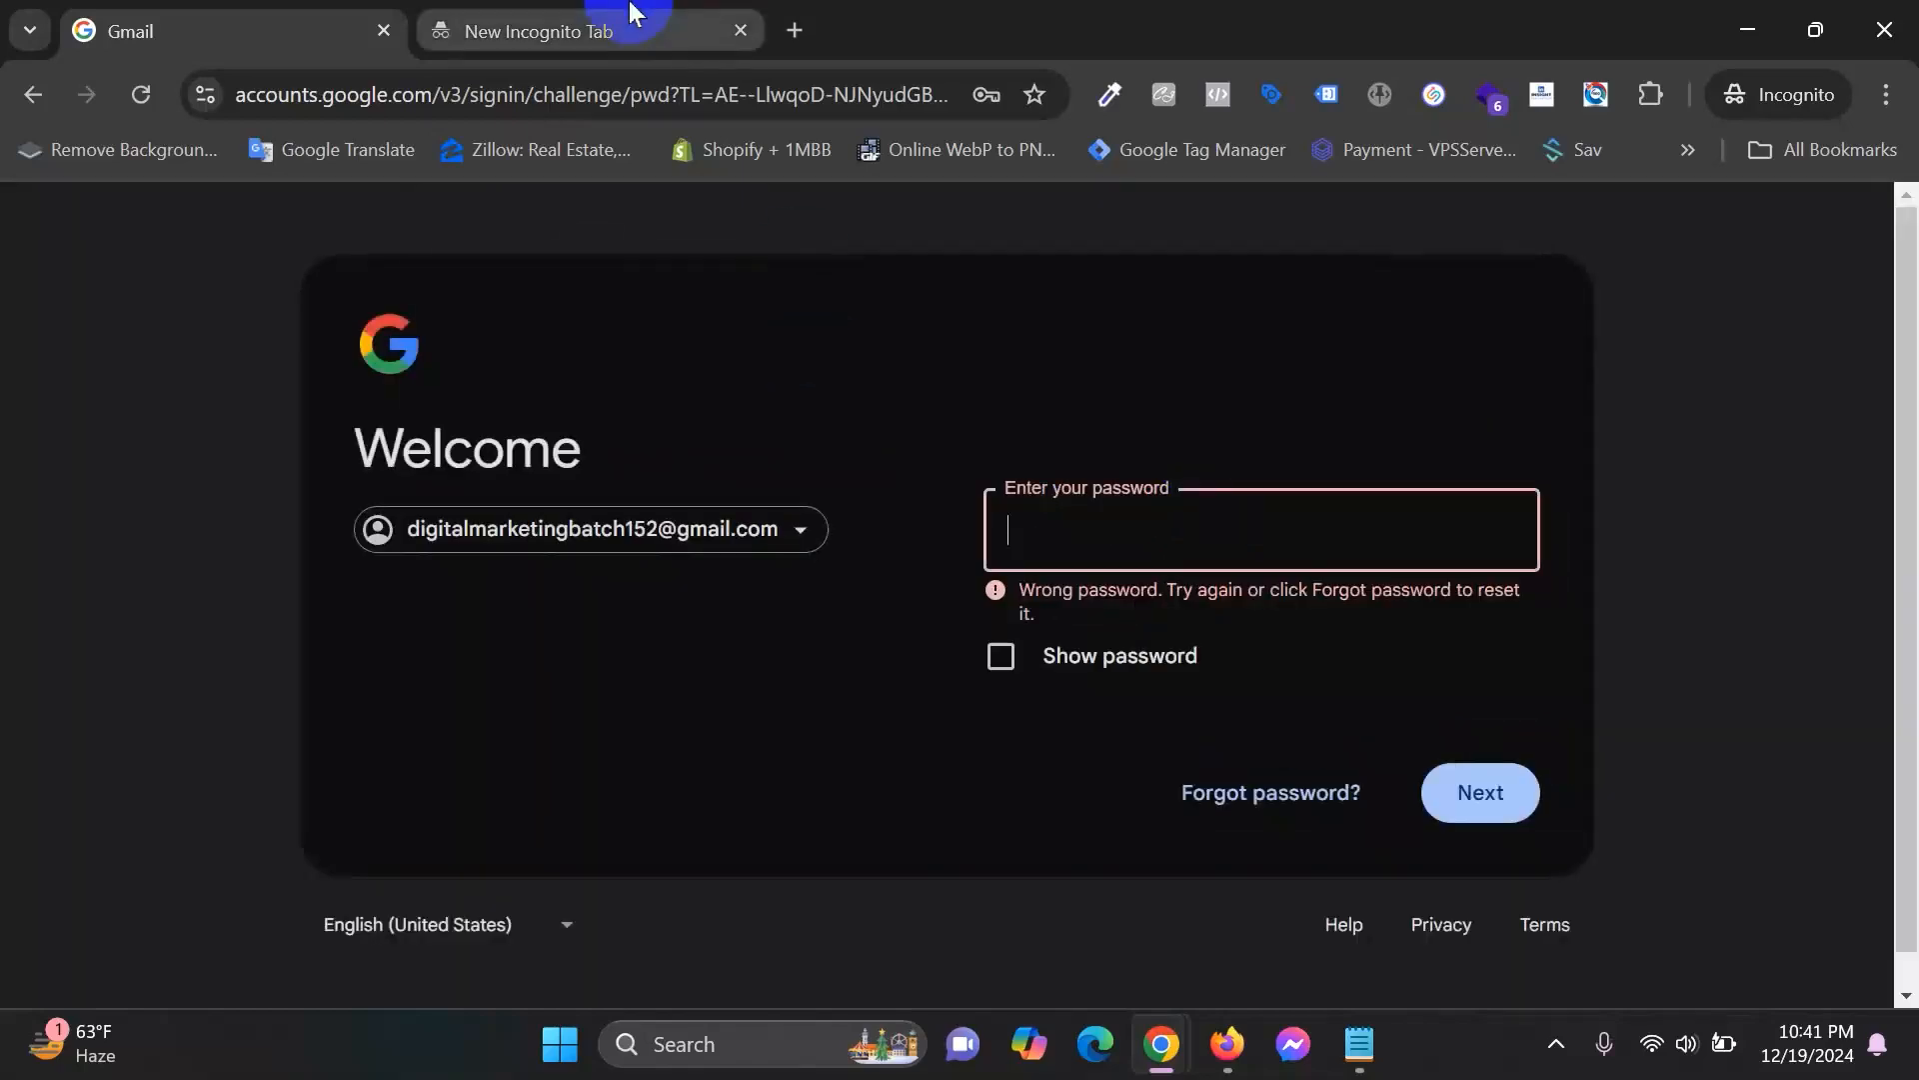
{"action": "type", "text": "••"}
{"action": "key", "text": "Return"}
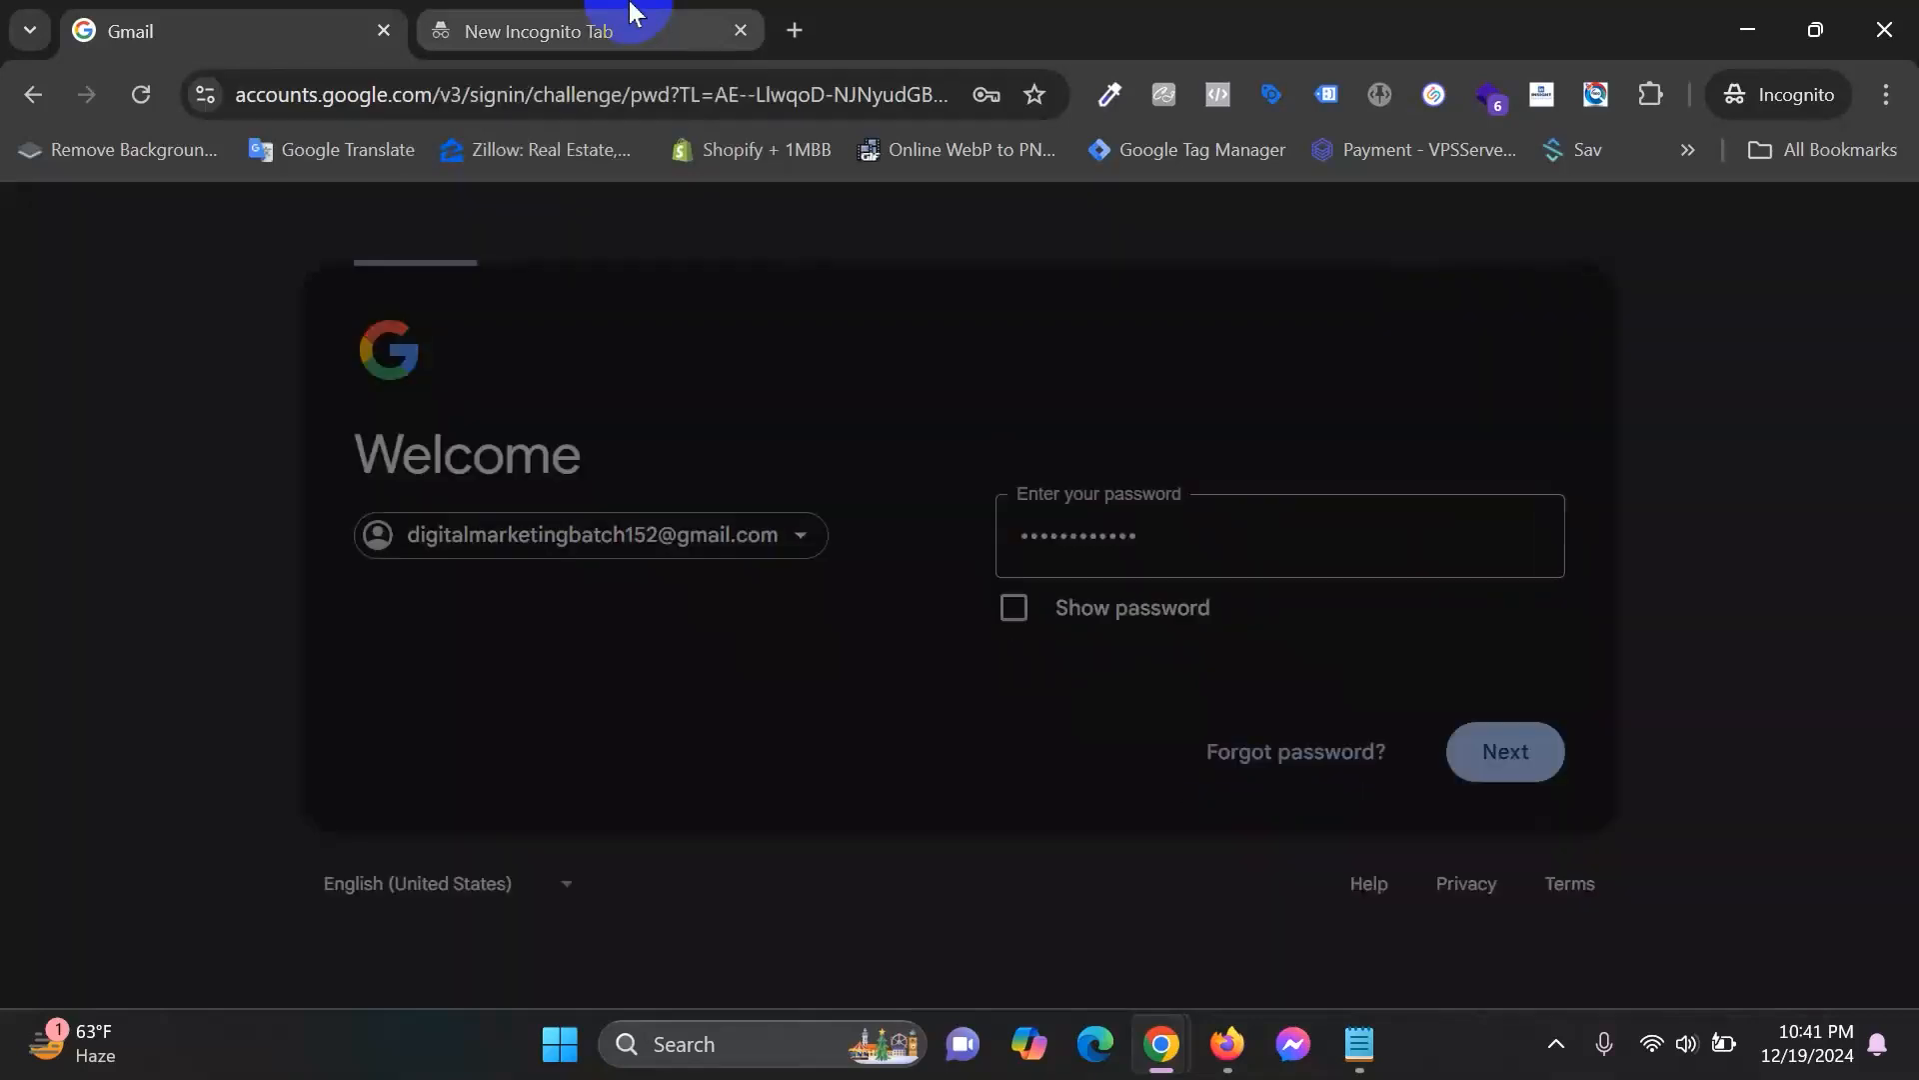
{"action": "left_click", "coordinate": [806, 28]}
Load ads.google.com in a private tab placed beside Gmail and start signing in.
{"action": "type", "text": "ads"}
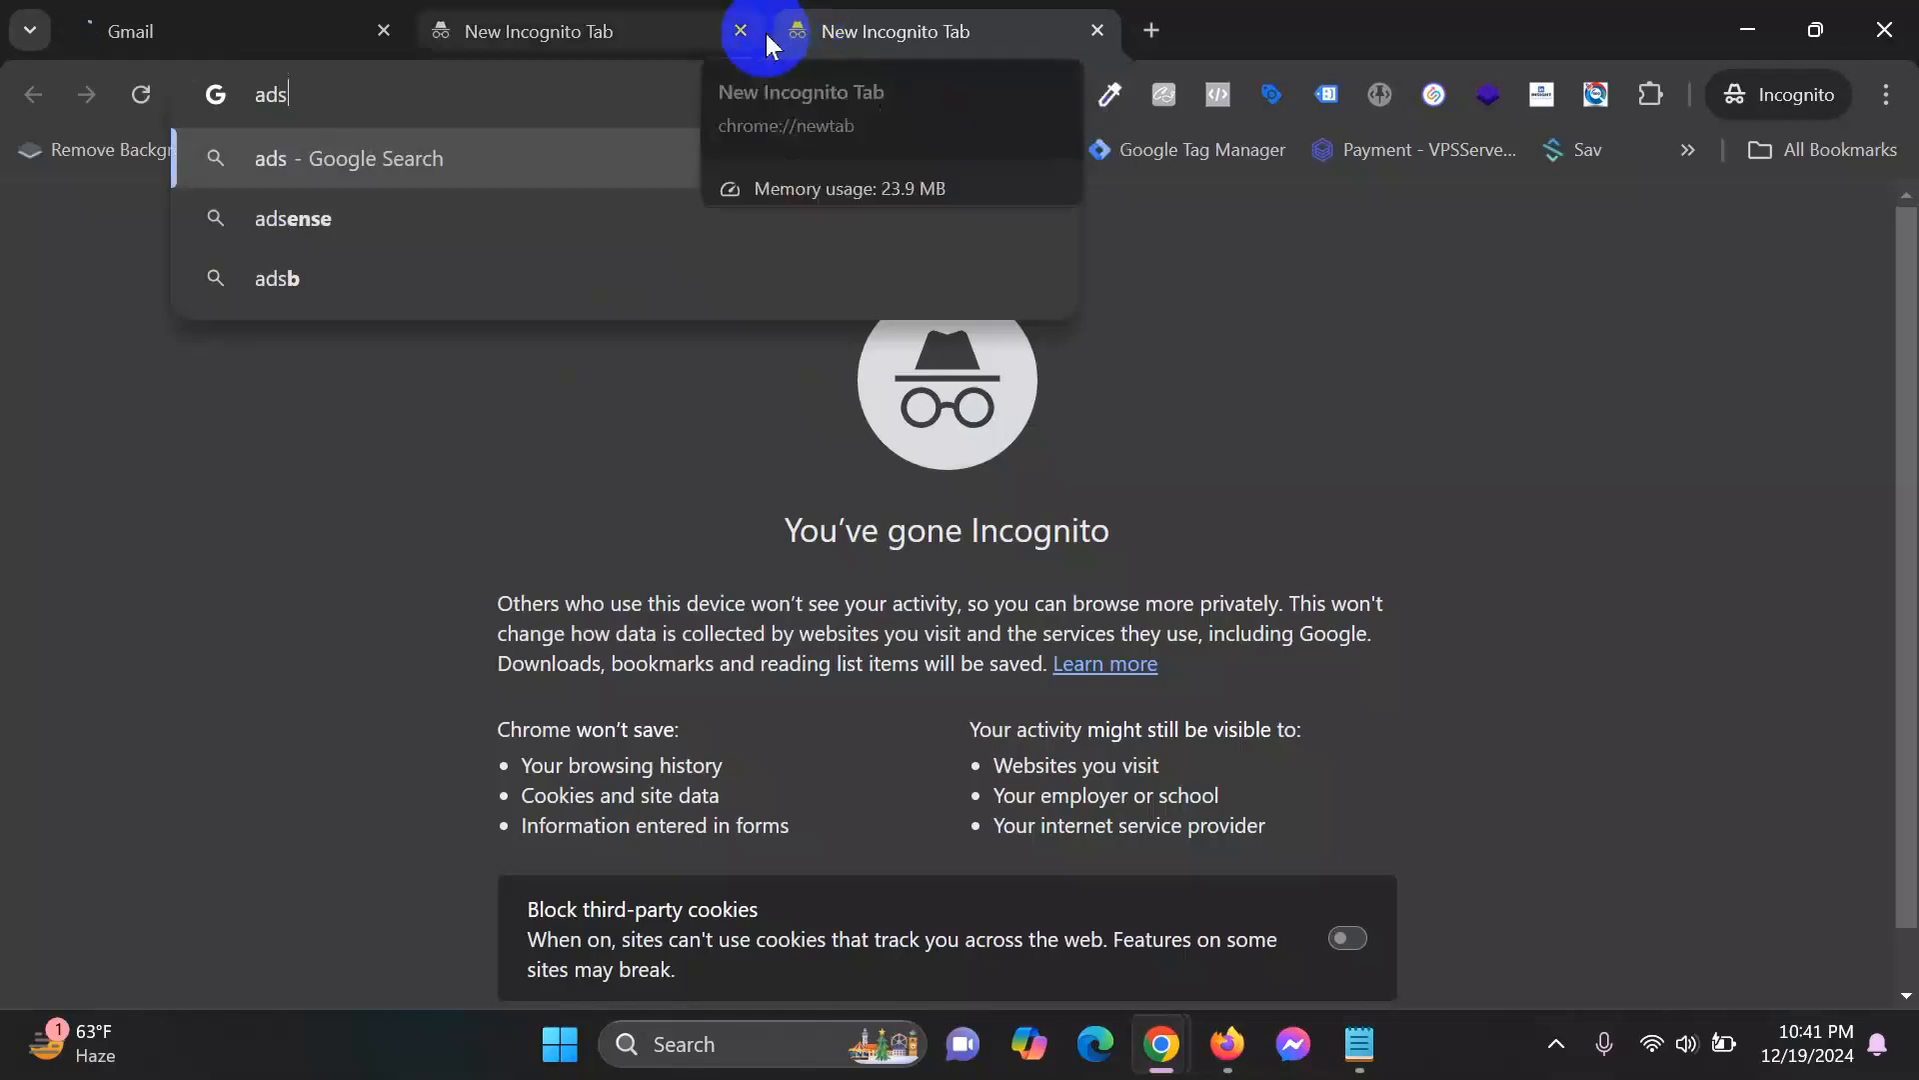
{"action": "type", "text": ".google.com"}
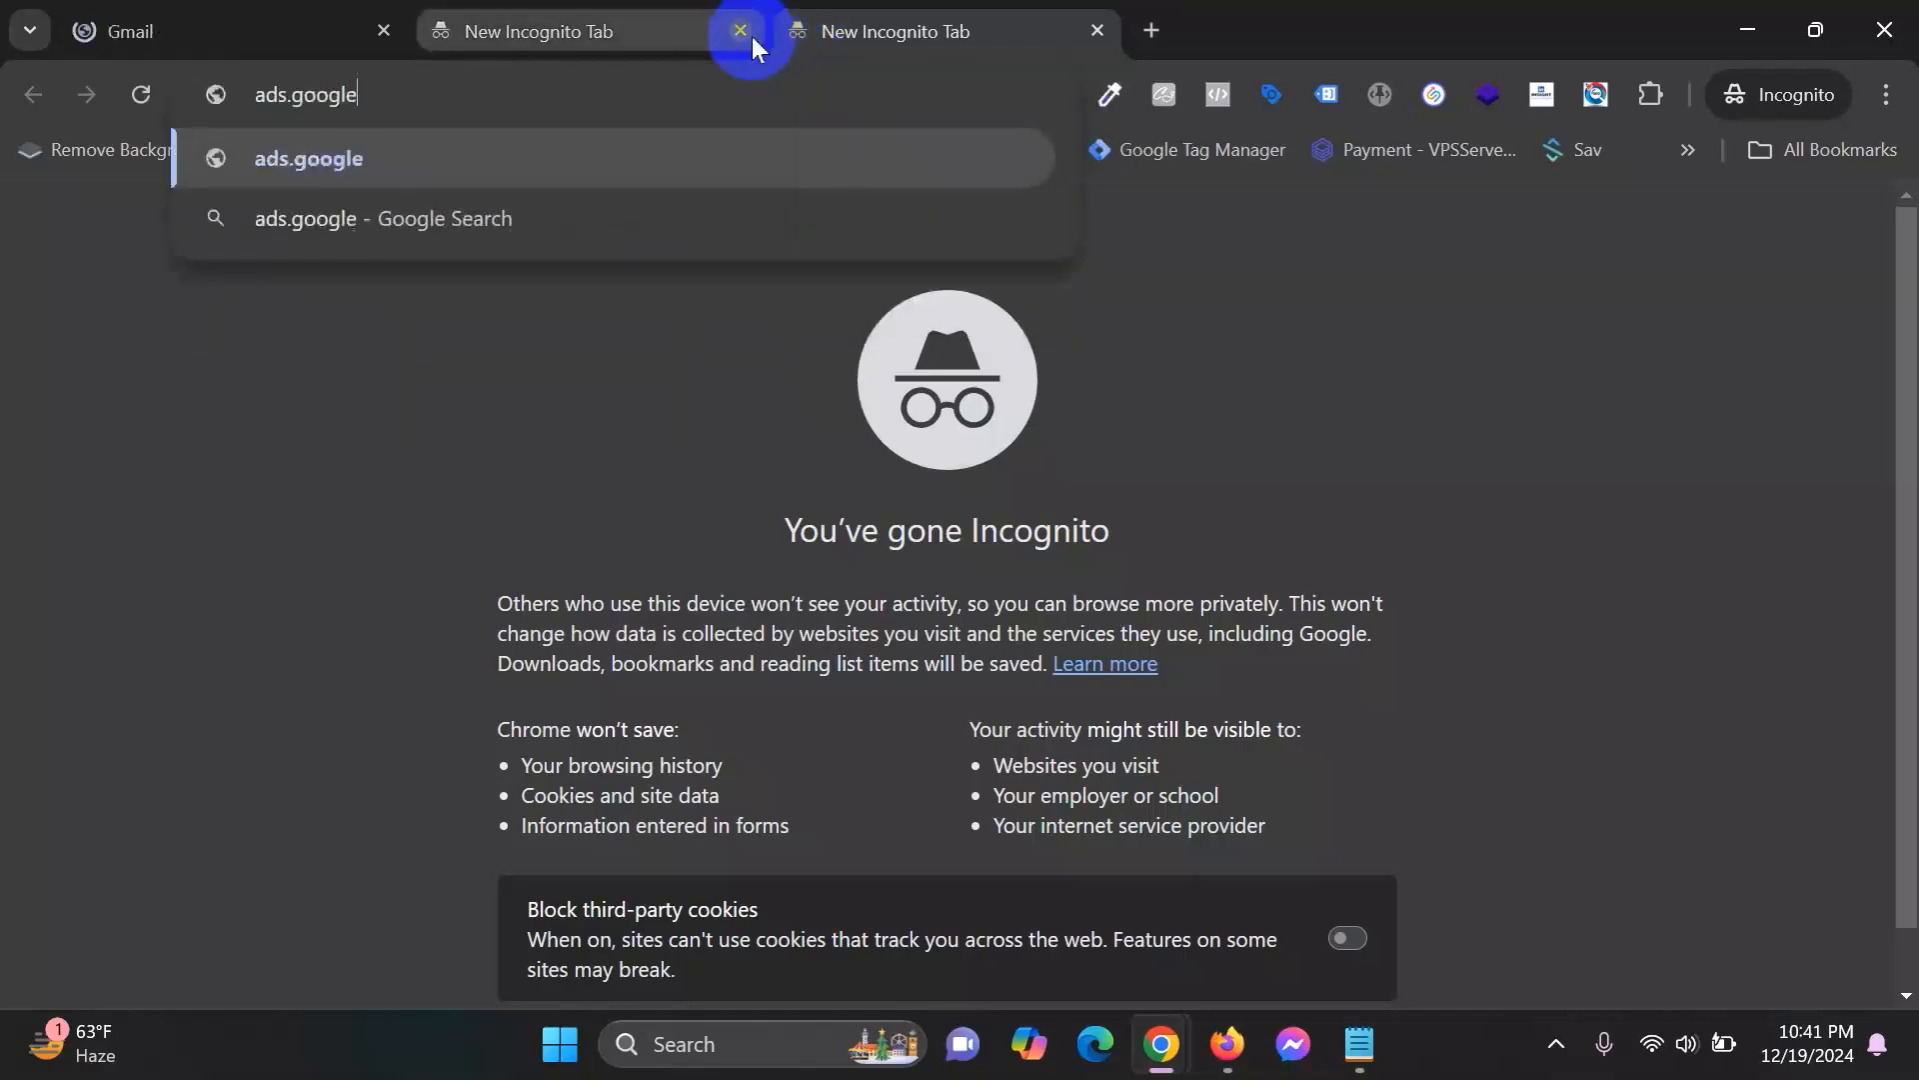
{"action": "key", "text": "Return"}
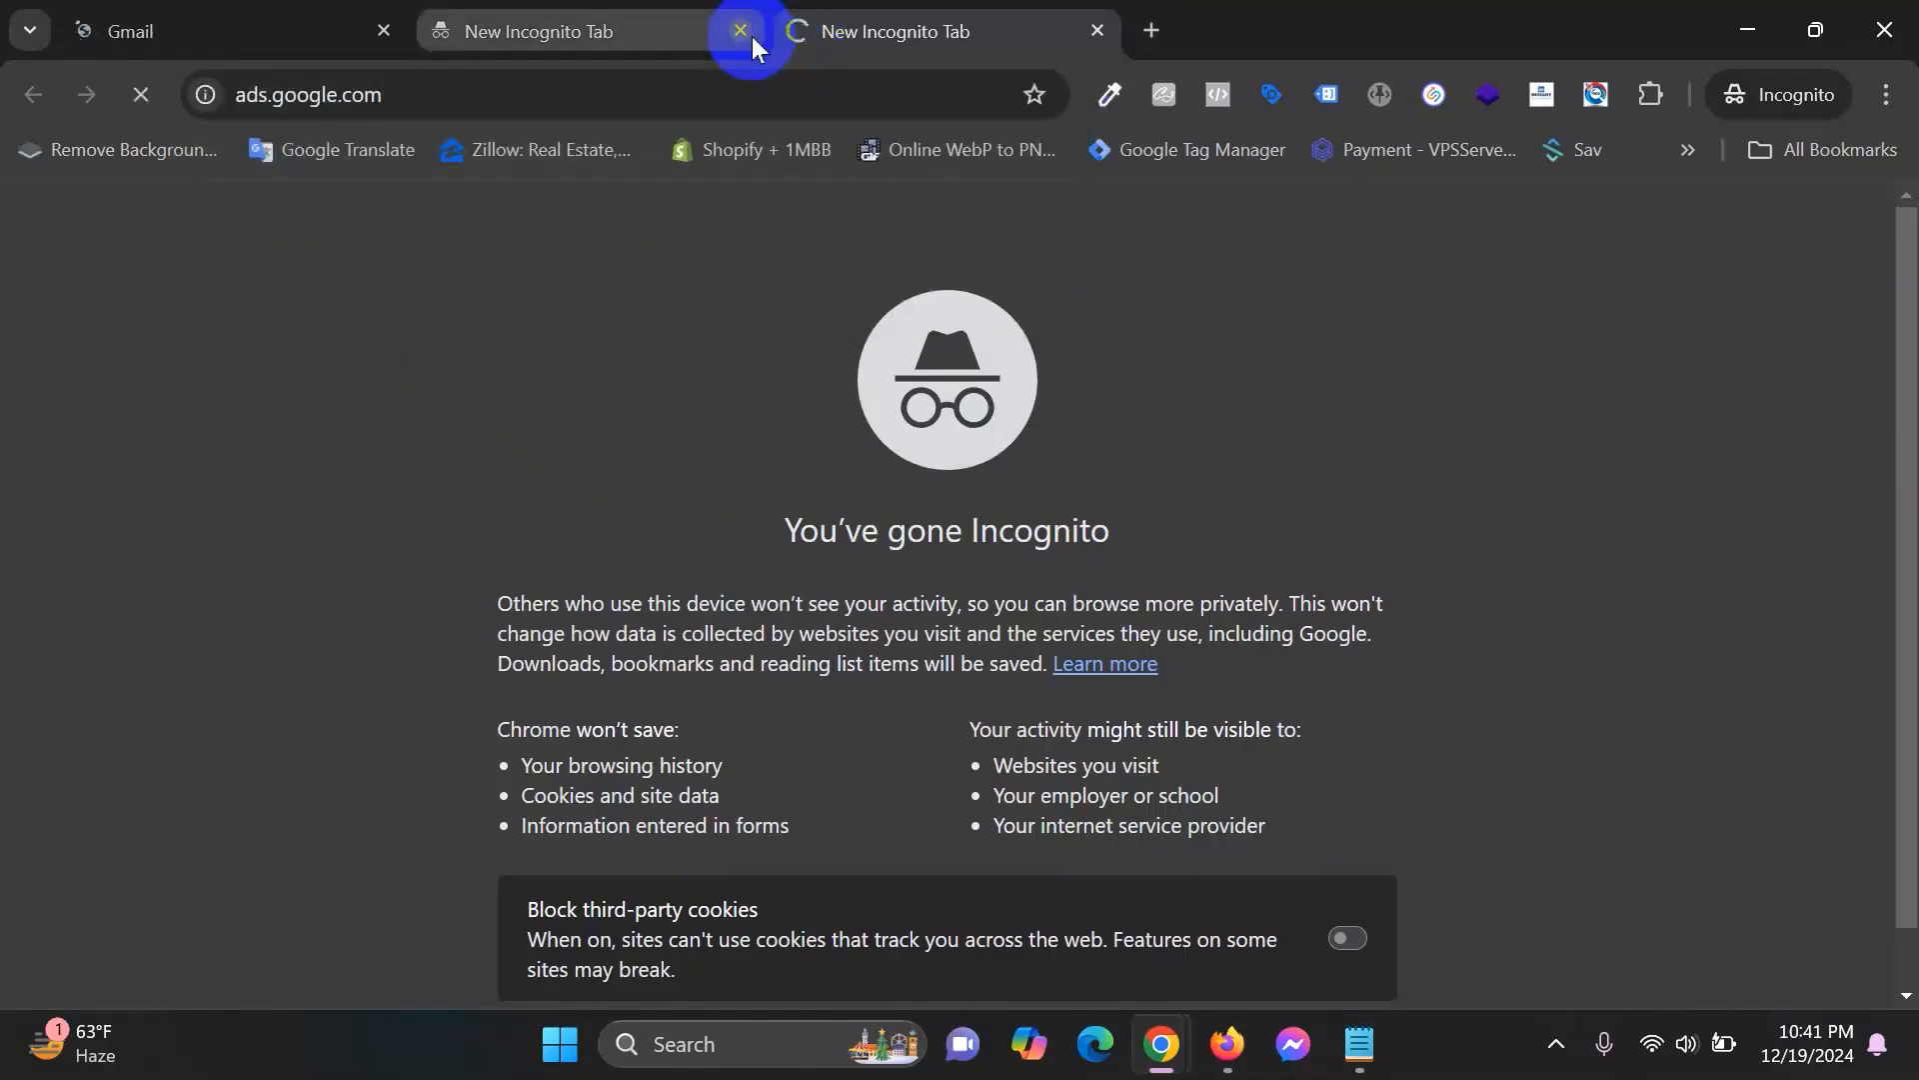
{"action": "left_click", "coordinate": [249, 15]}
{"action": "left_click_drag", "start_coordinate": [994, 30], "coordinate": [625, 25]}
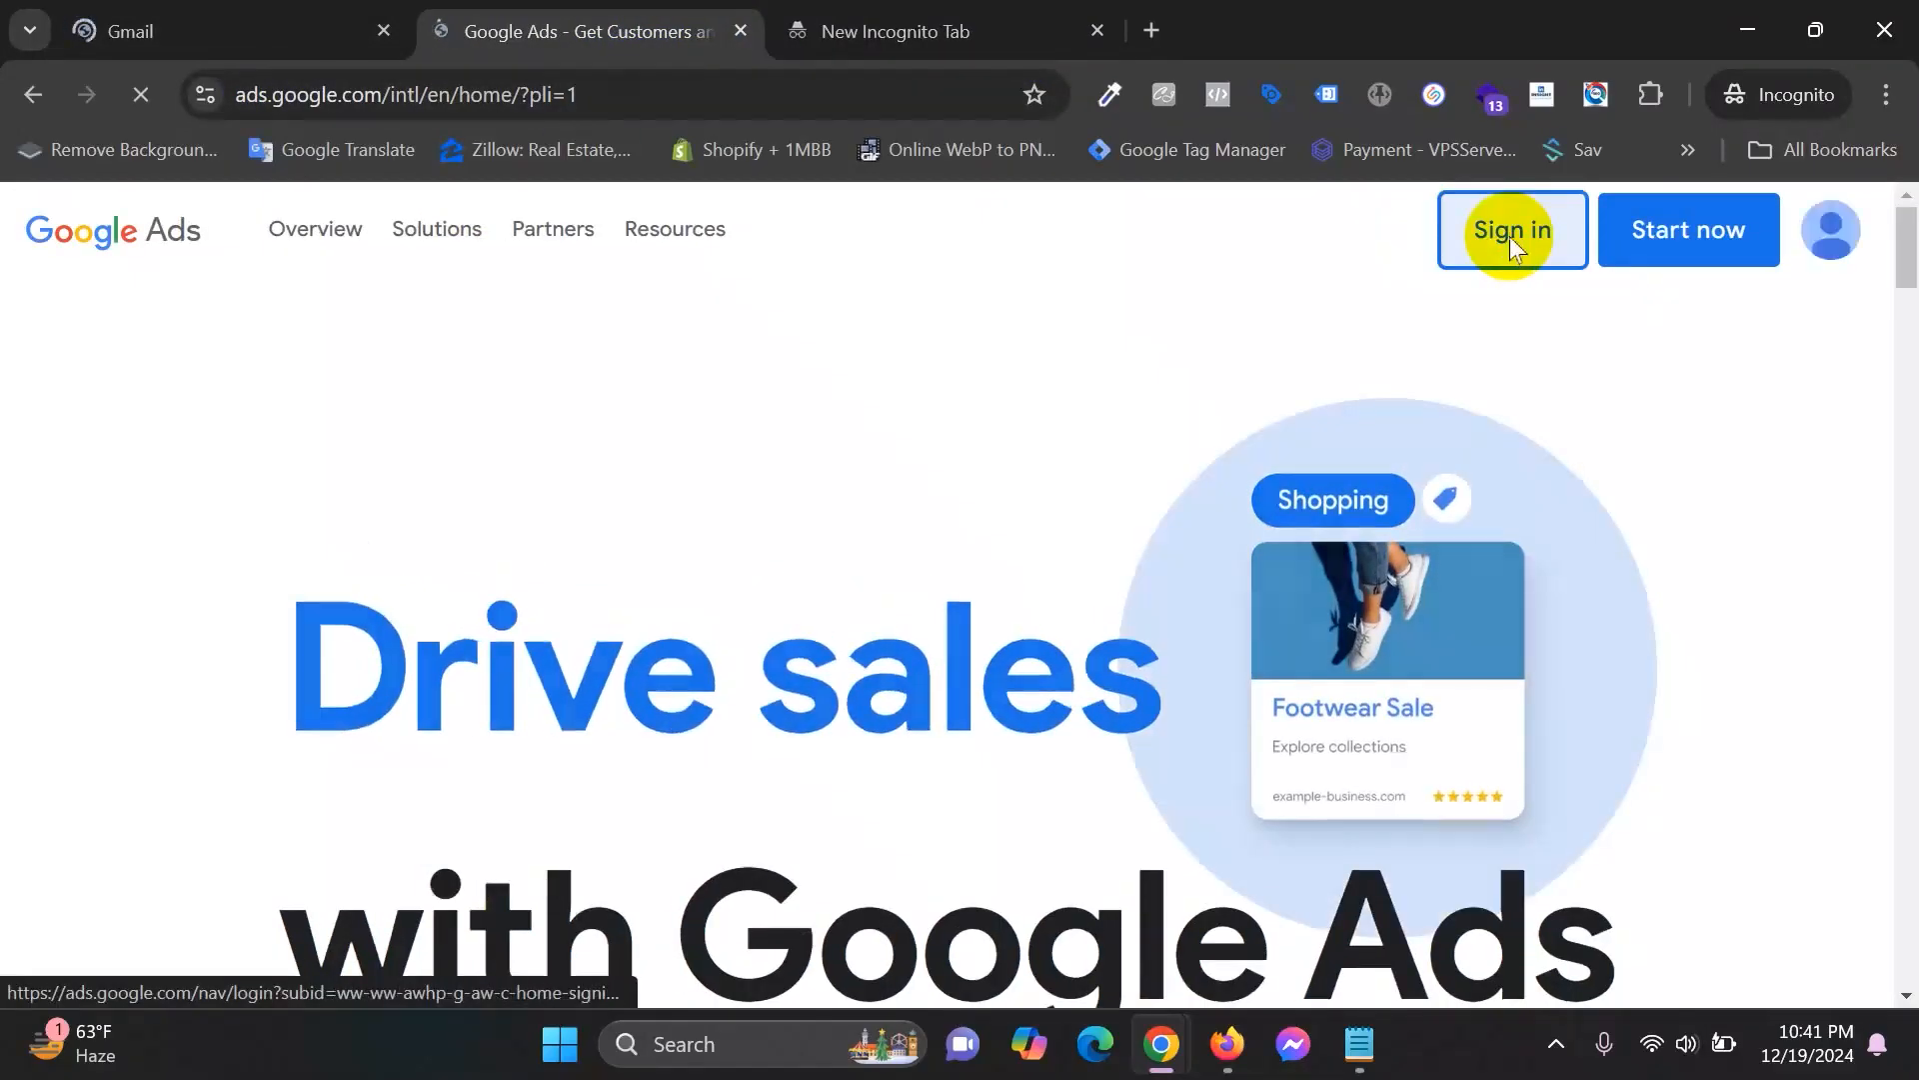
{"action": "left_click", "coordinate": [1511, 239]}
{"action": "left_click", "coordinate": [896, 31]}
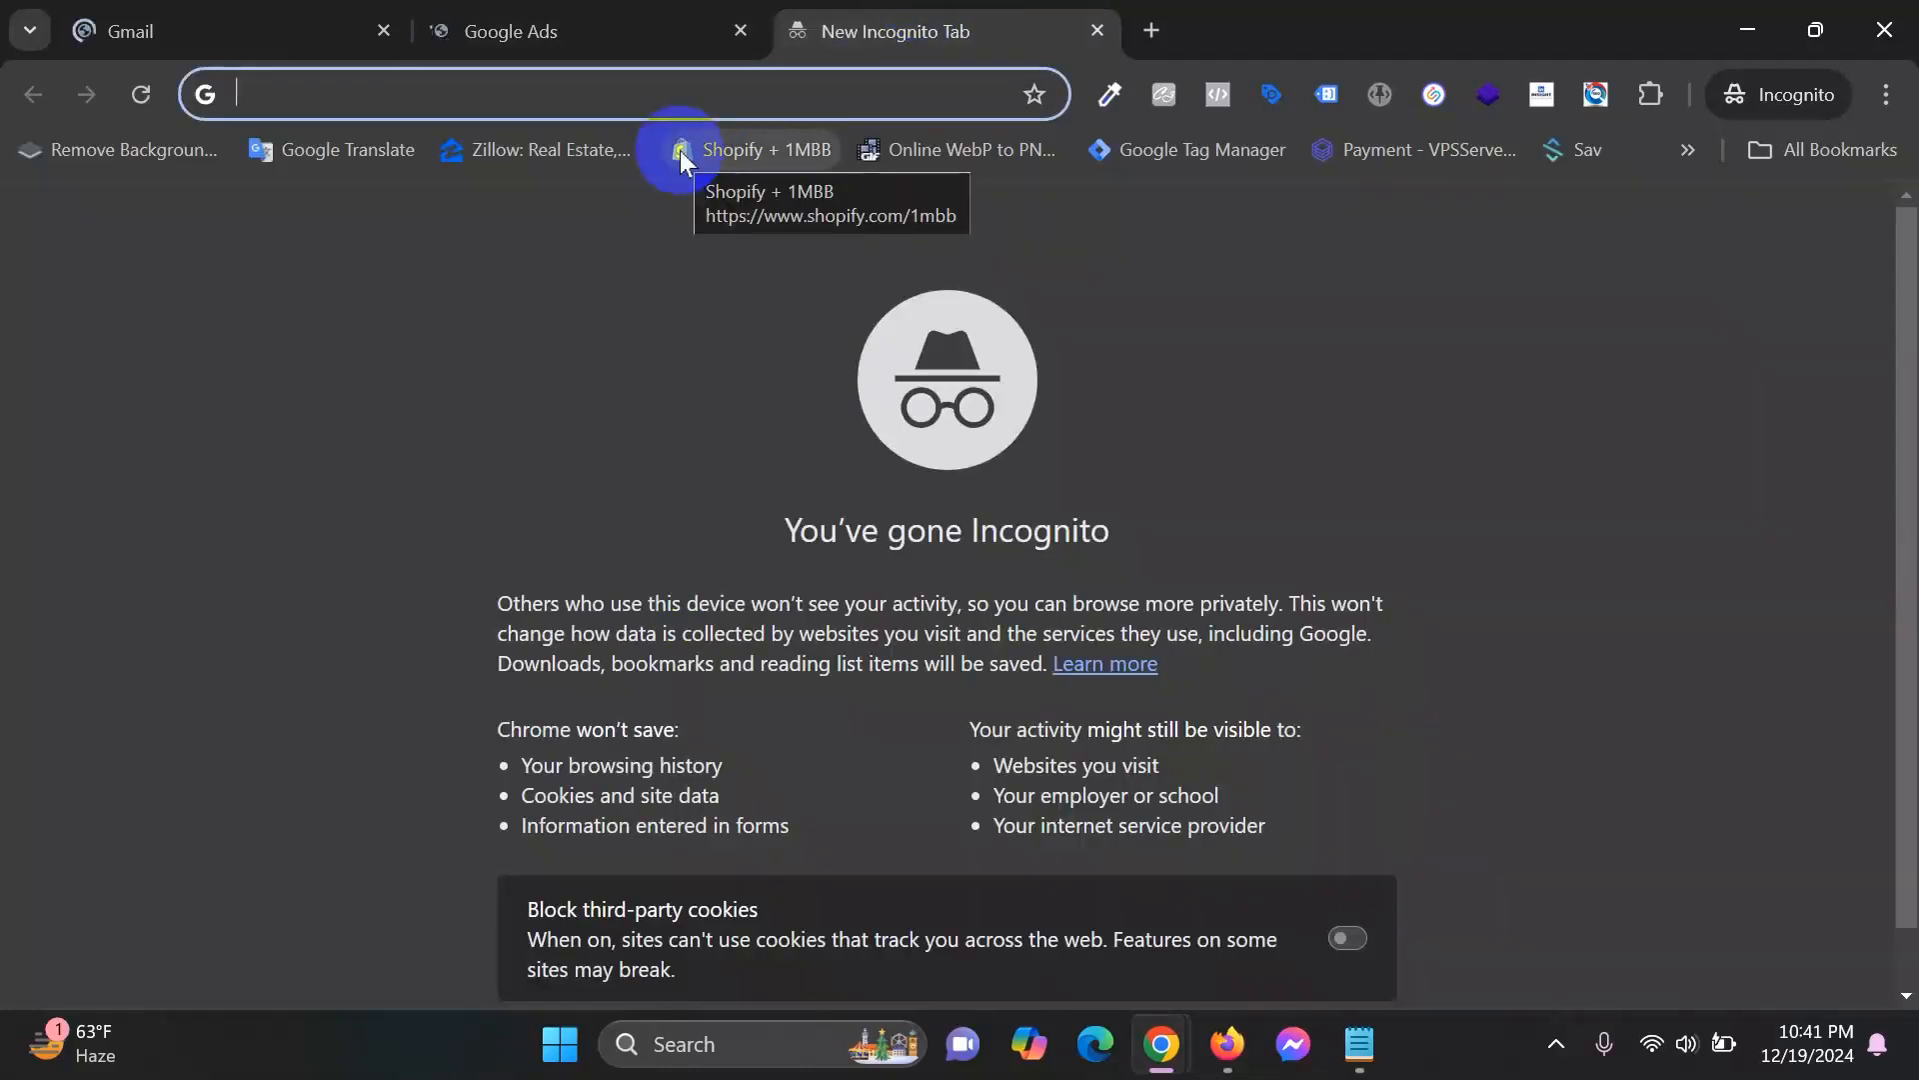
Search Google for 'web hosting' and highlight the Sponsored labels on its ads.
{"action": "type", "text": "web h"}
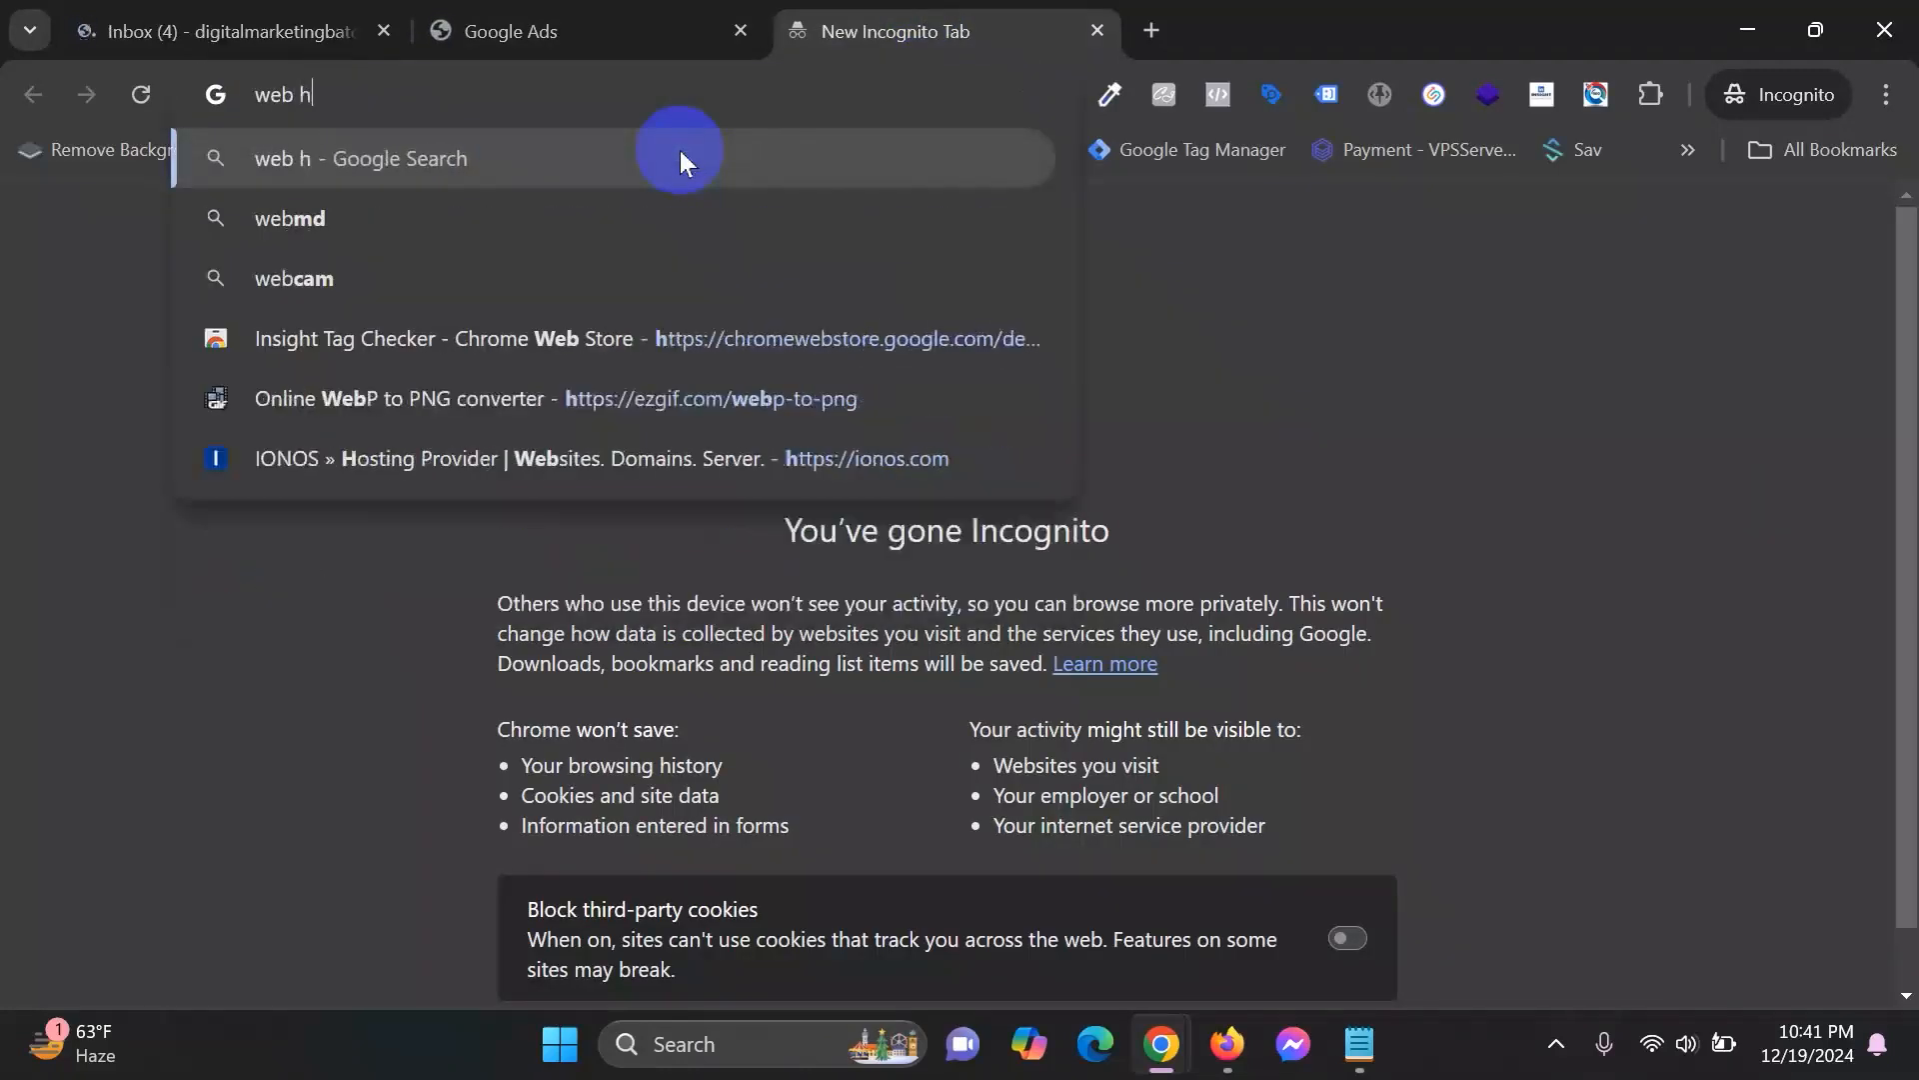
{"action": "type", "text": "osting"}
{"action": "key", "text": "Return"}
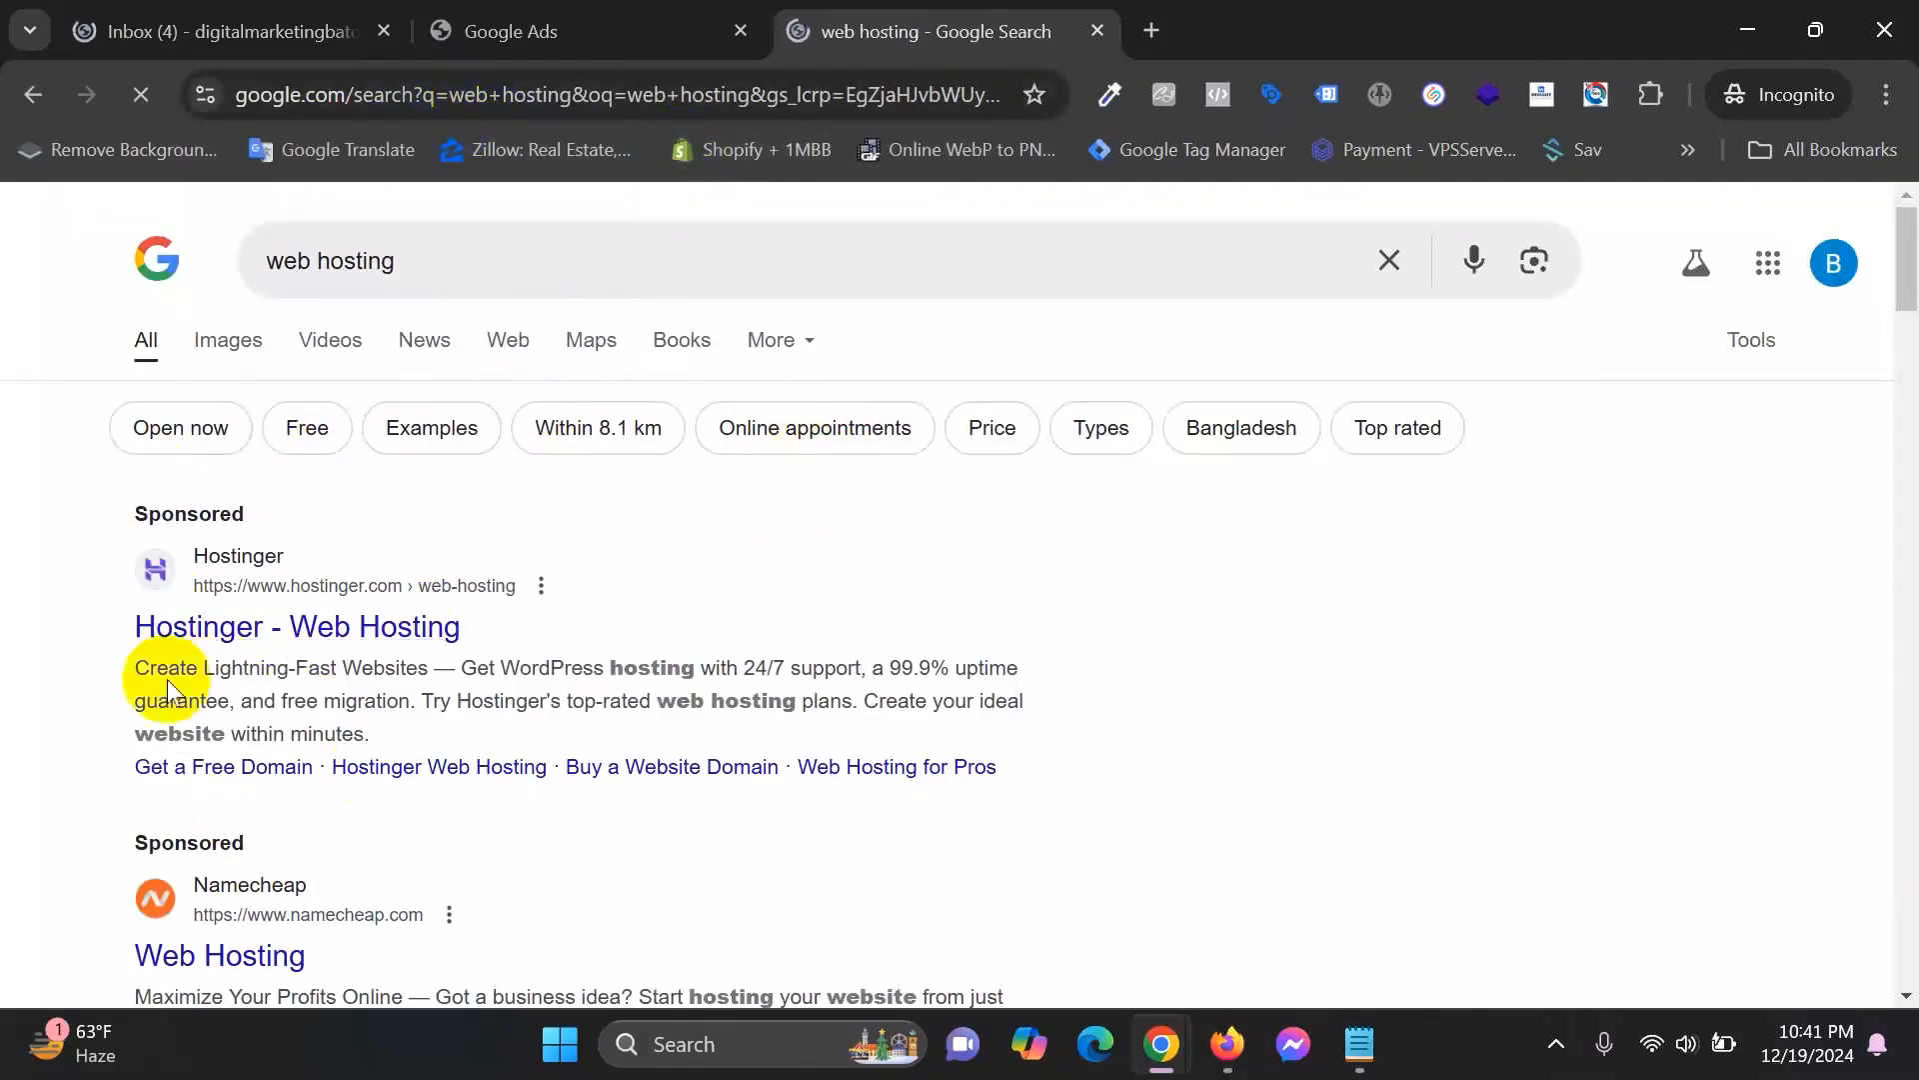
{"action": "left_click_drag", "start_coordinate": [84, 512], "coordinate": [295, 495]}
{"action": "left_click_drag", "start_coordinate": [62, 847], "coordinate": [312, 851]}
{"action": "scroll", "coordinate": [630, 755], "scroll_direction": "down", "scroll_amount": 4}
{"action": "left_click_drag", "start_coordinate": [107, 645], "coordinate": [248, 660]}
{"action": "left_click_drag", "start_coordinate": [77, 934], "coordinate": [270, 933]}
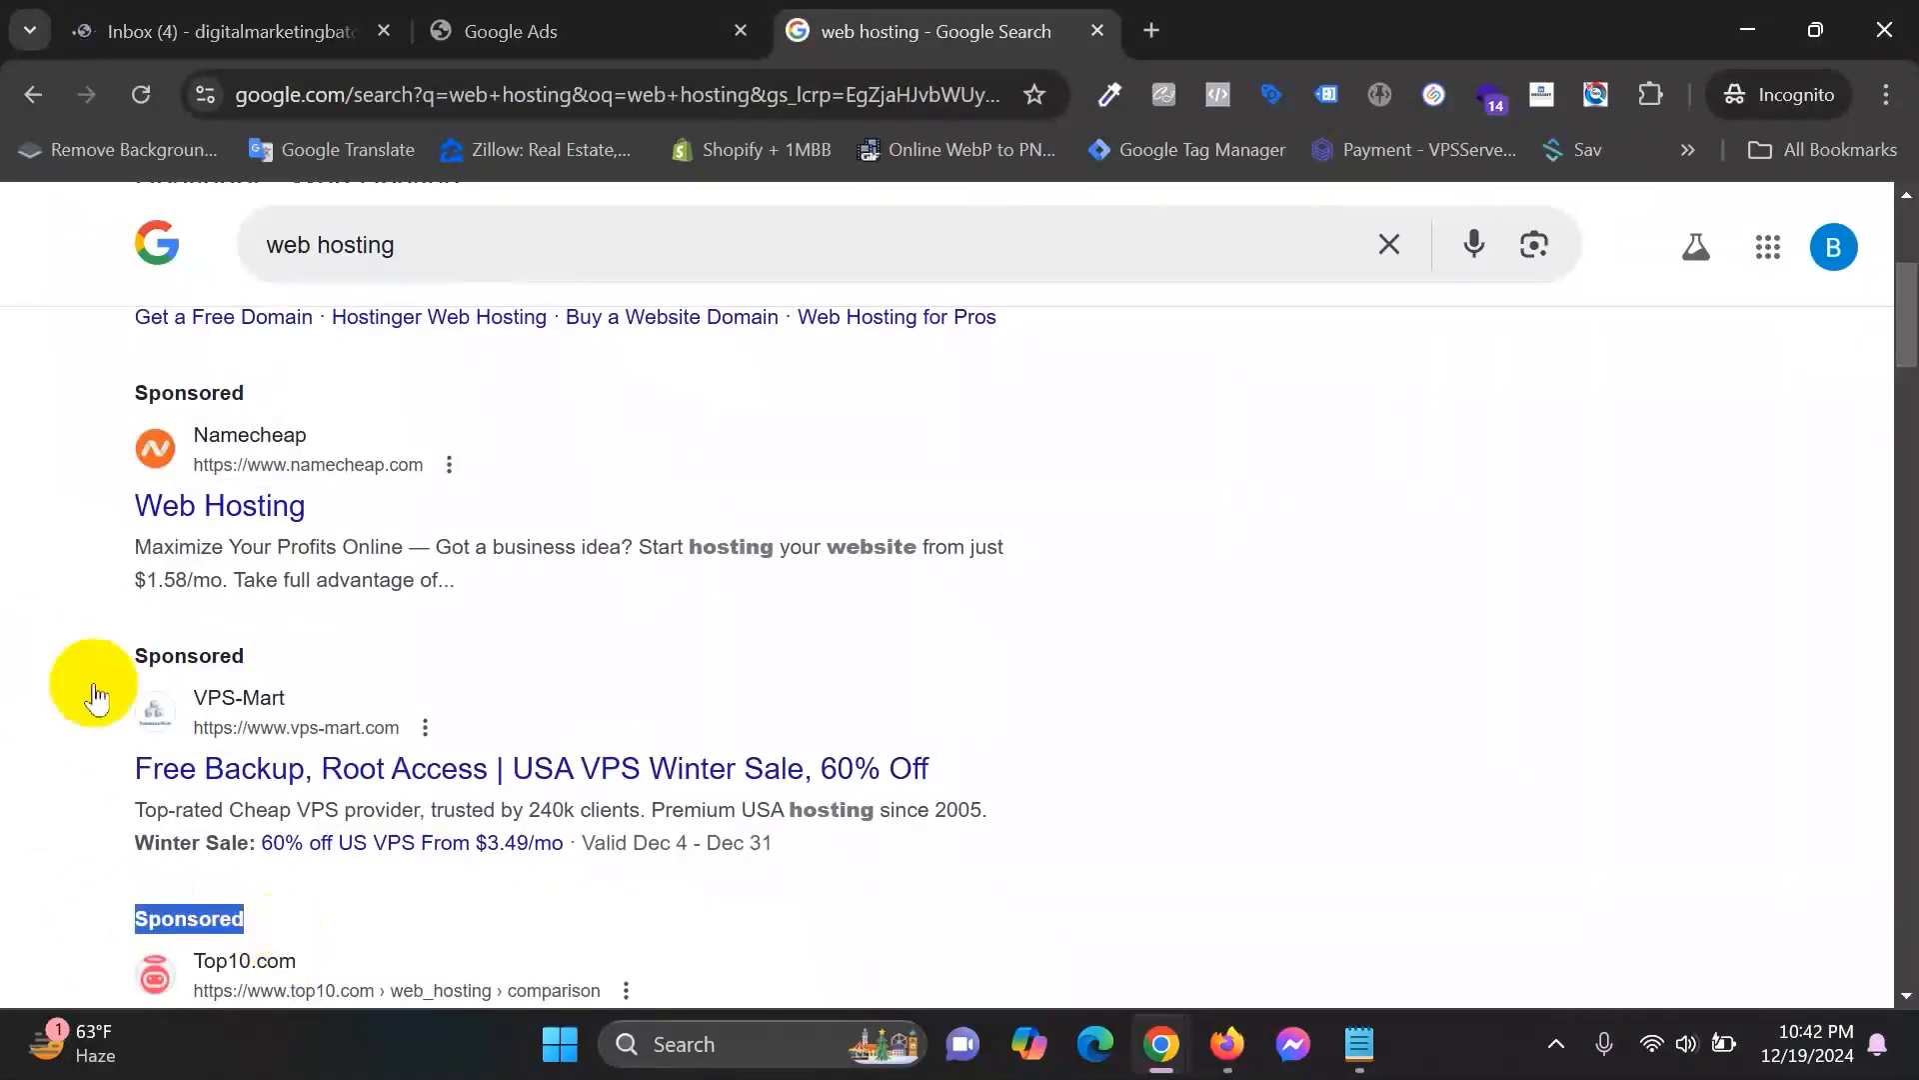
{"action": "scroll", "coordinate": [470, 838], "scroll_direction": "up", "scroll_amount": 4}
{"action": "scroll", "coordinate": [470, 850], "scroll_direction": "up", "scroll_amount": 1}
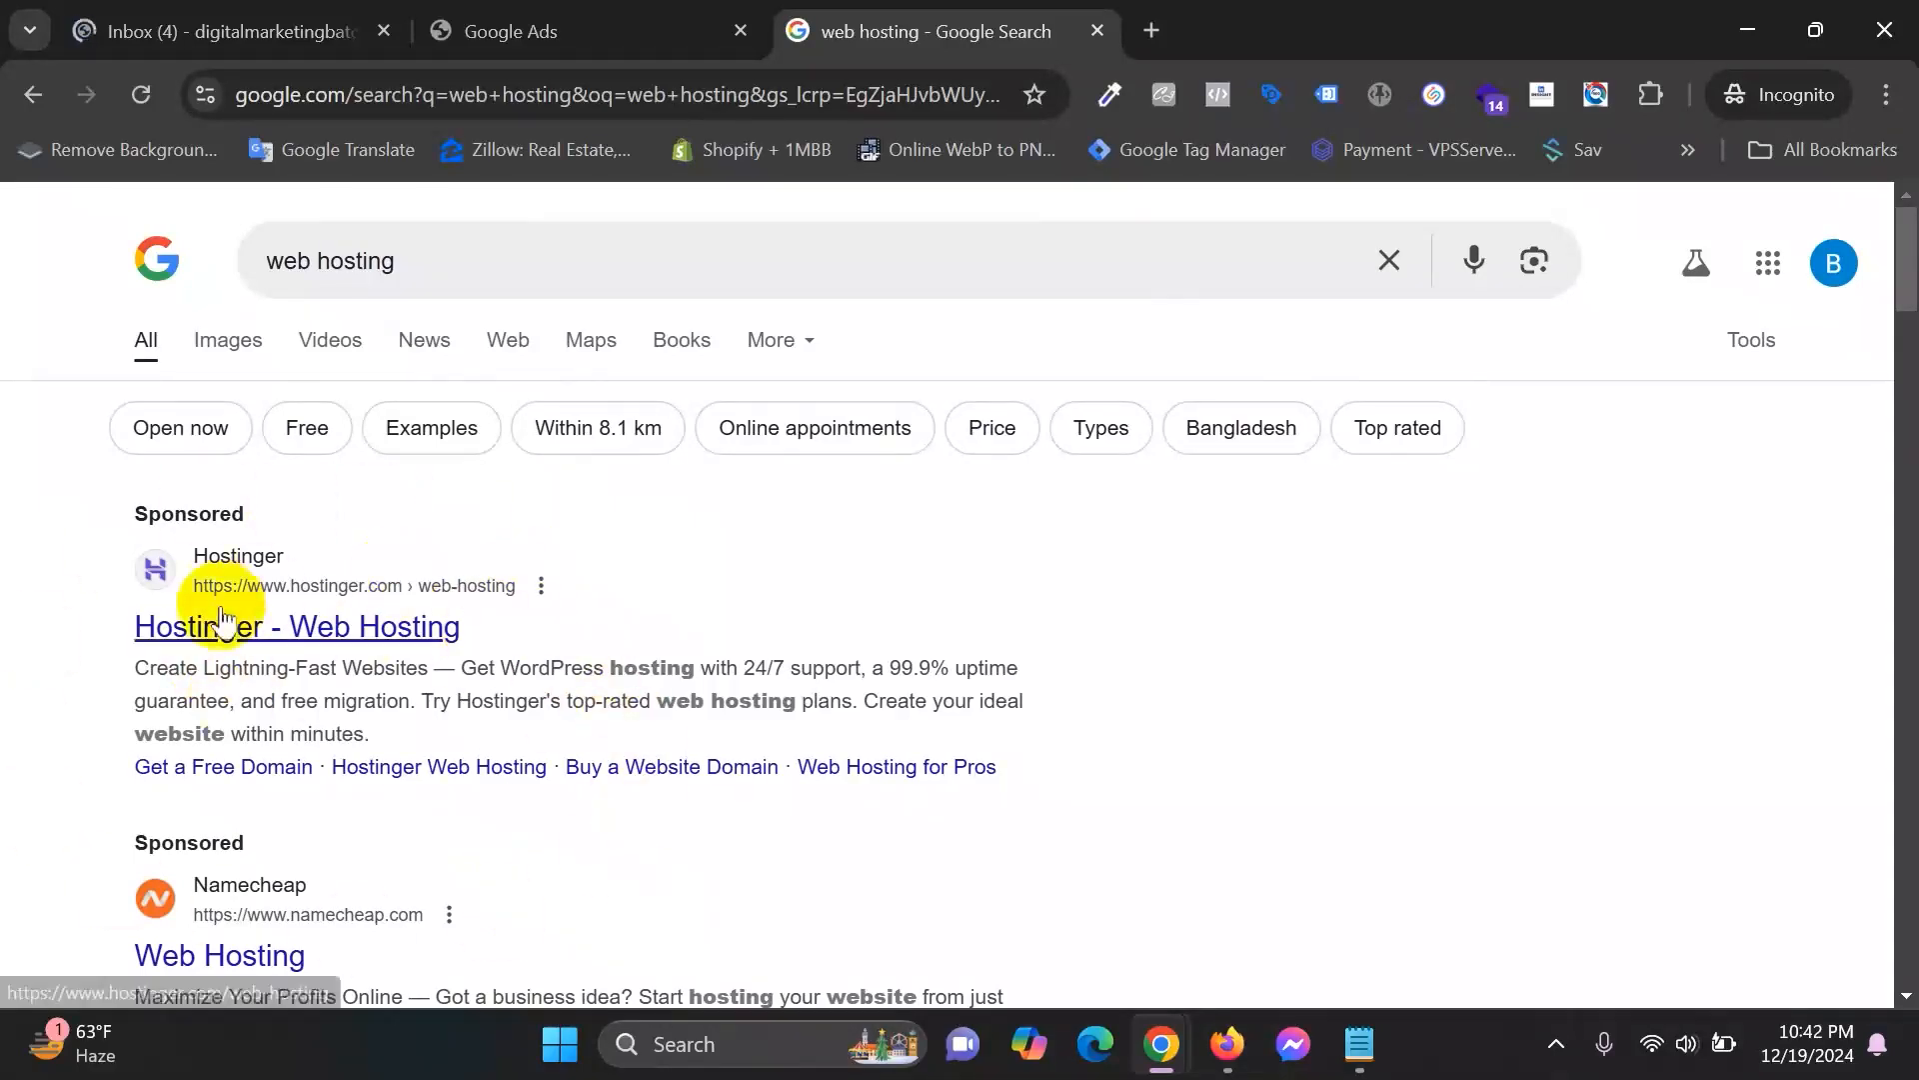
{"action": "left_click_drag", "start_coordinate": [392, 270], "coordinate": [248, 275]}
{"action": "left_click", "coordinate": [5, 520]}
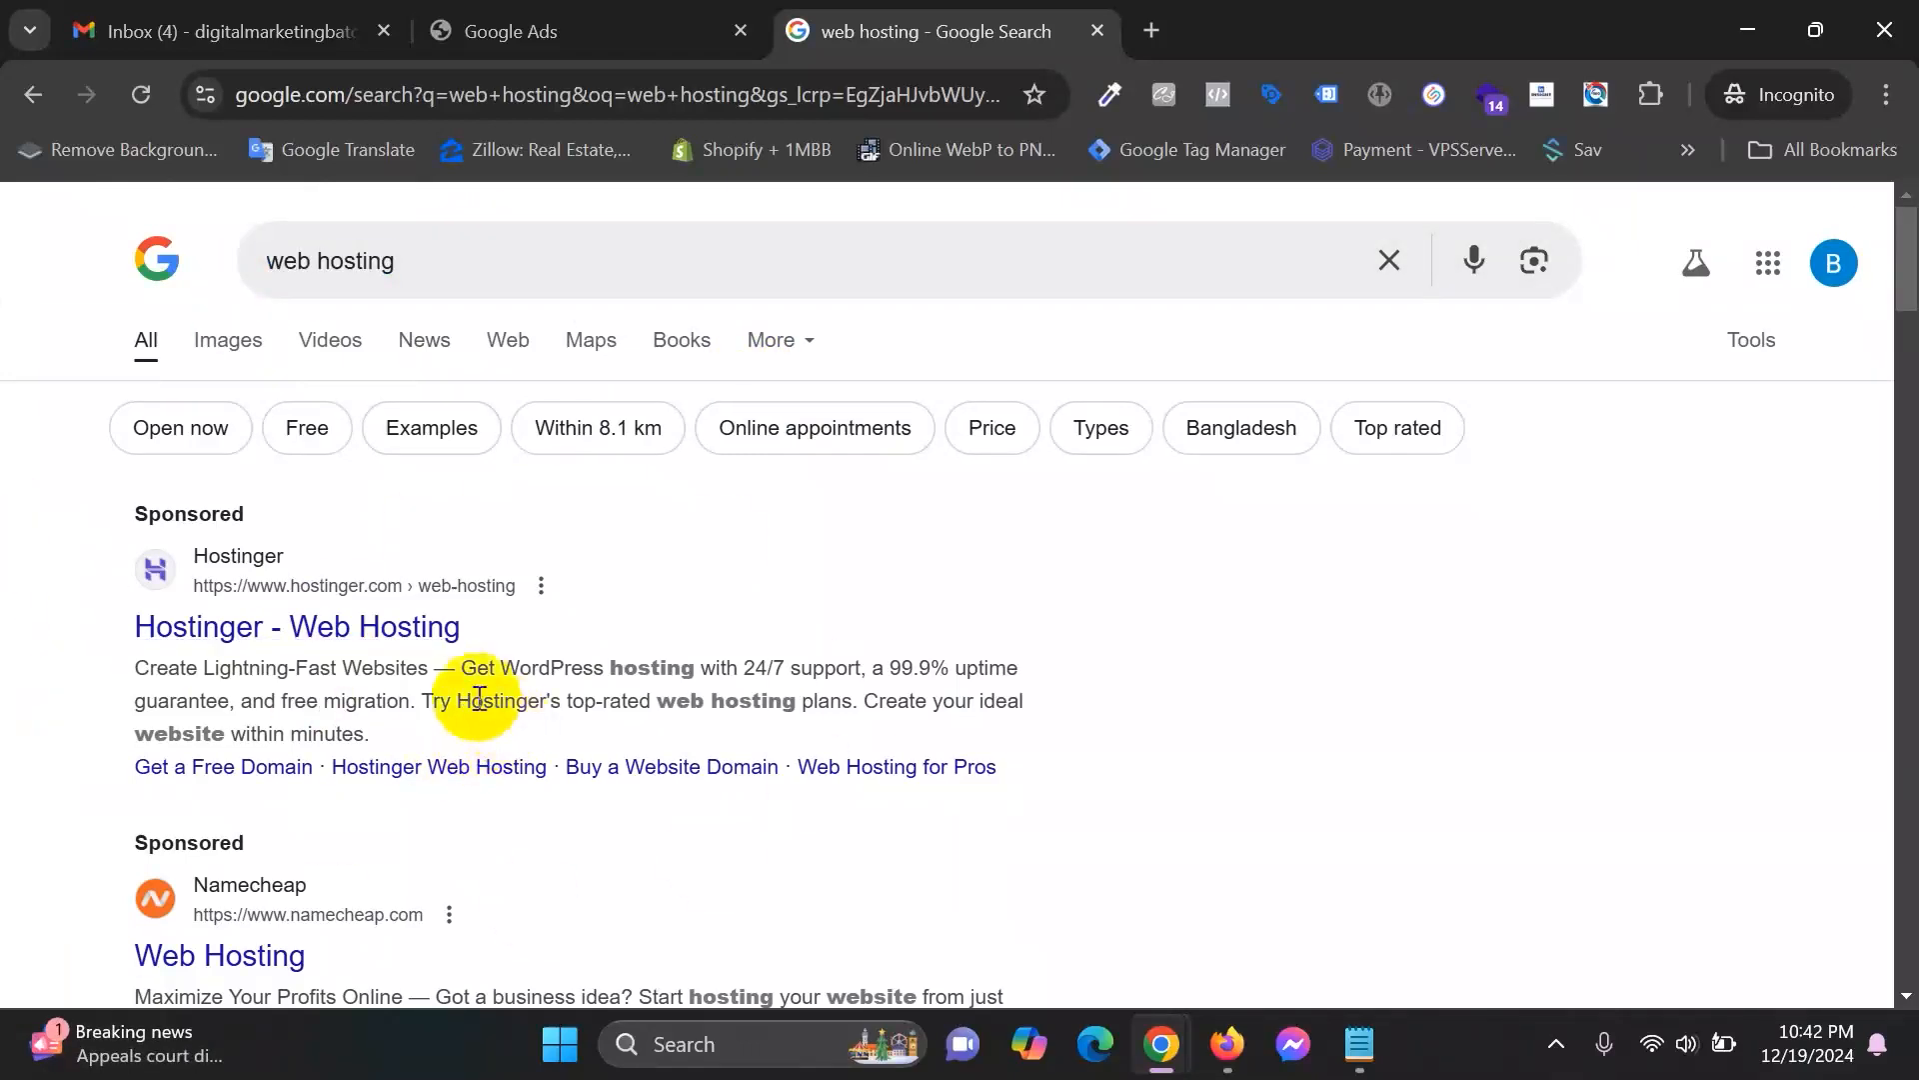
Pick the second Google Ads account, then return to the results and launch screen capture.
{"action": "left_click", "coordinate": [613, 25]}
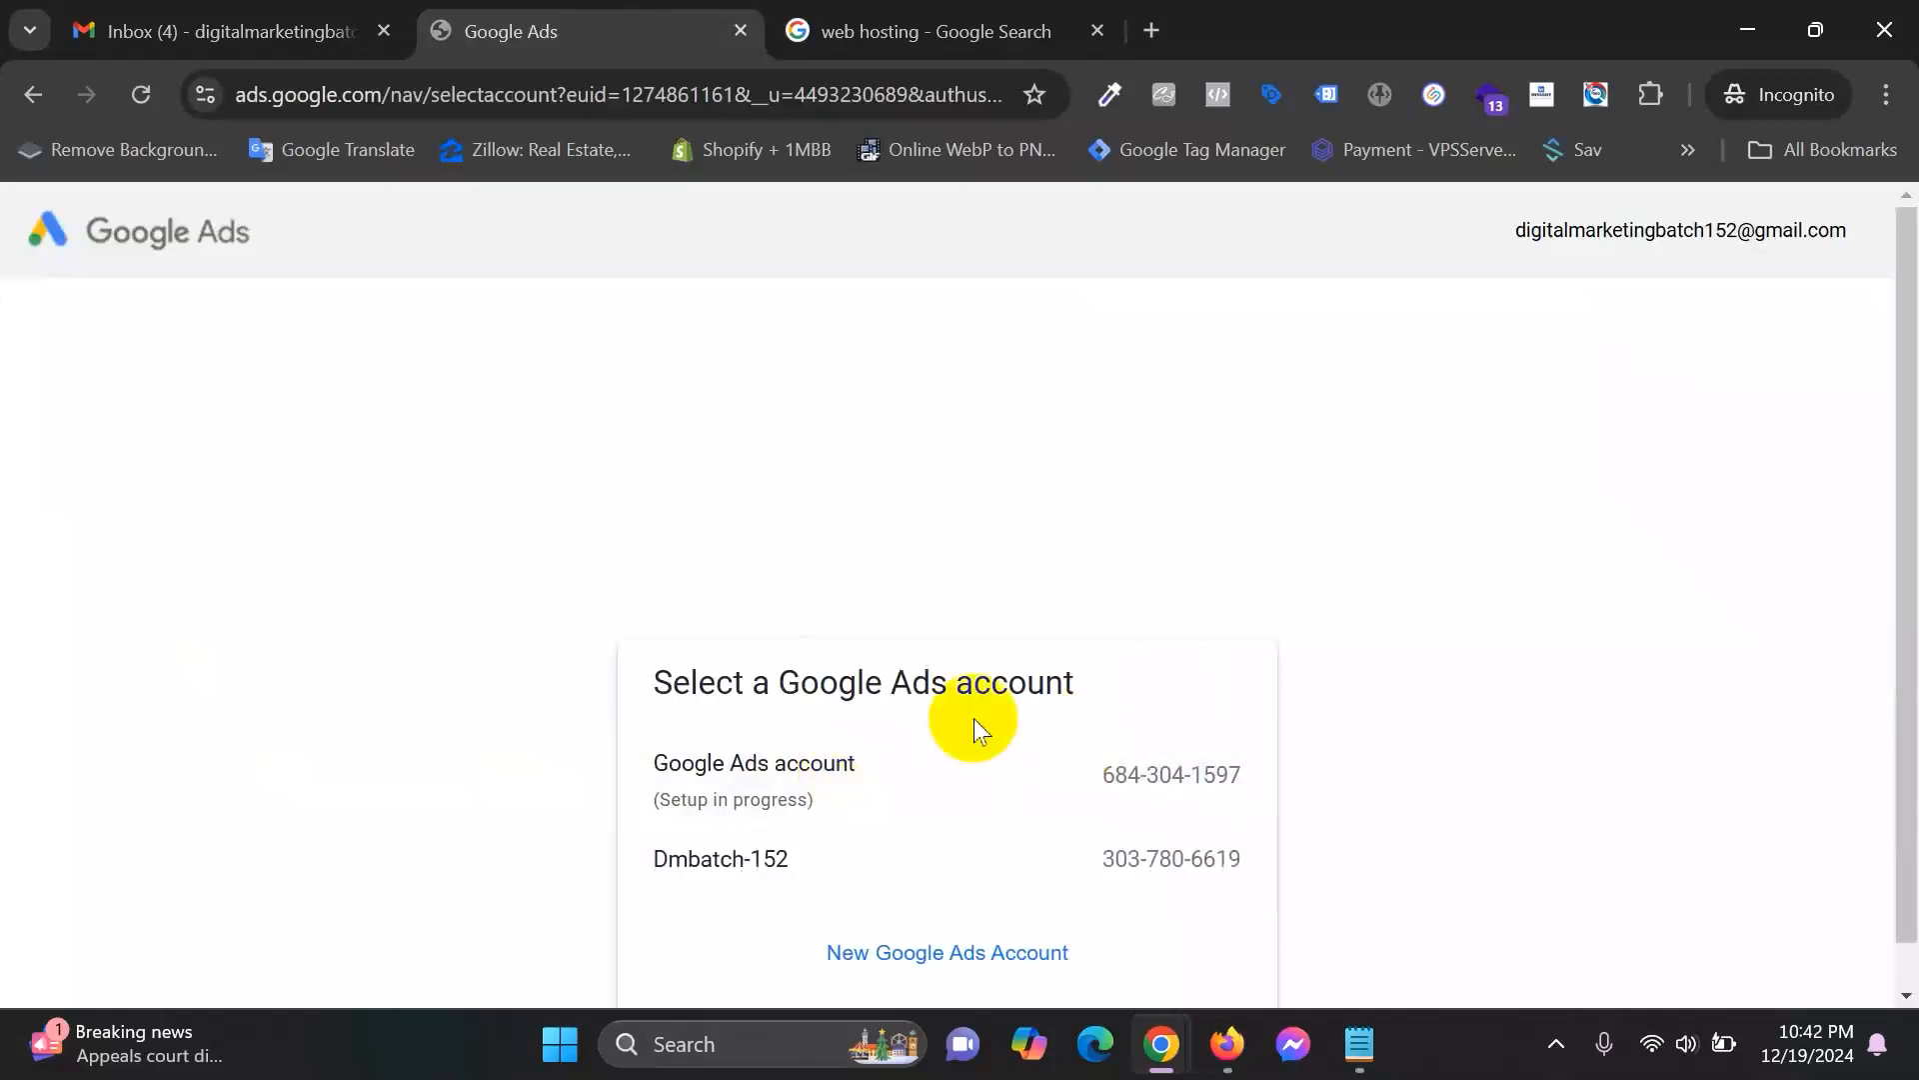
{"action": "left_click", "coordinate": [1021, 860]}
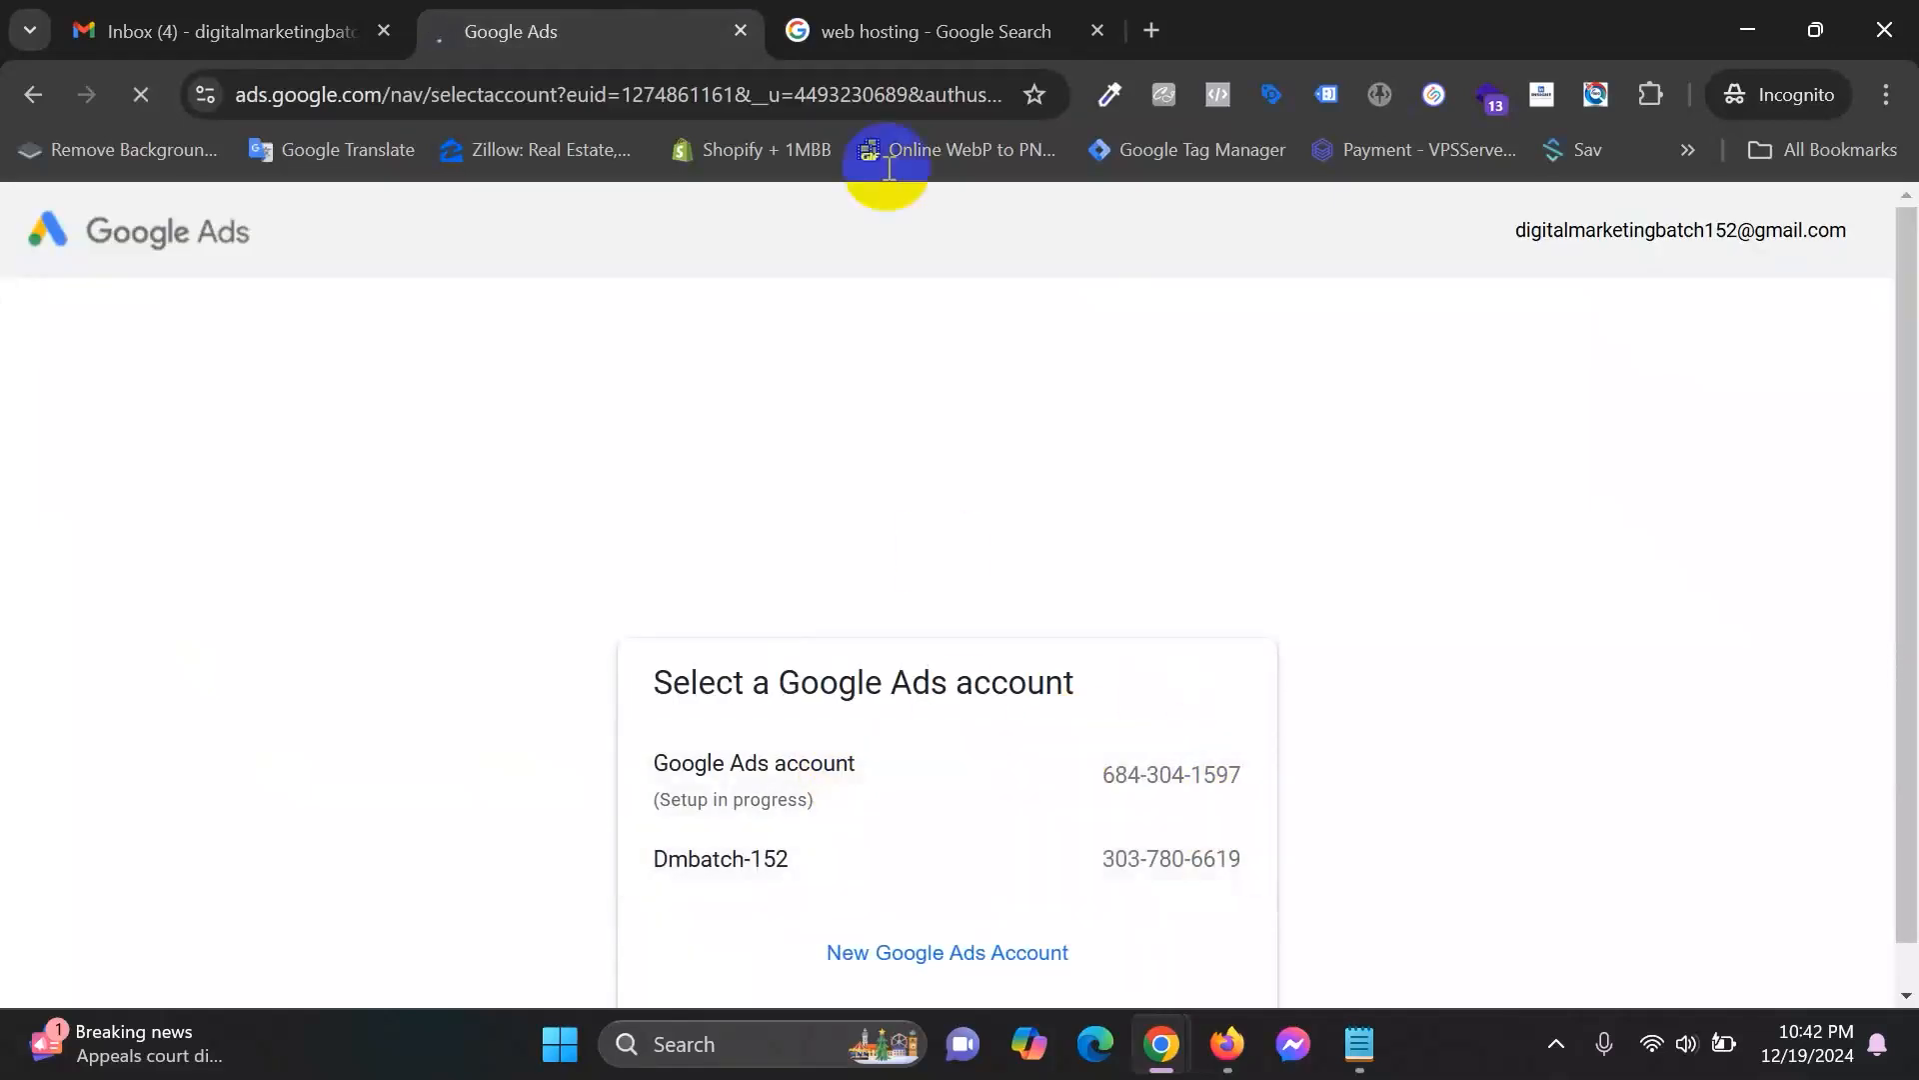
{"action": "left_click", "coordinate": [986, 22]}
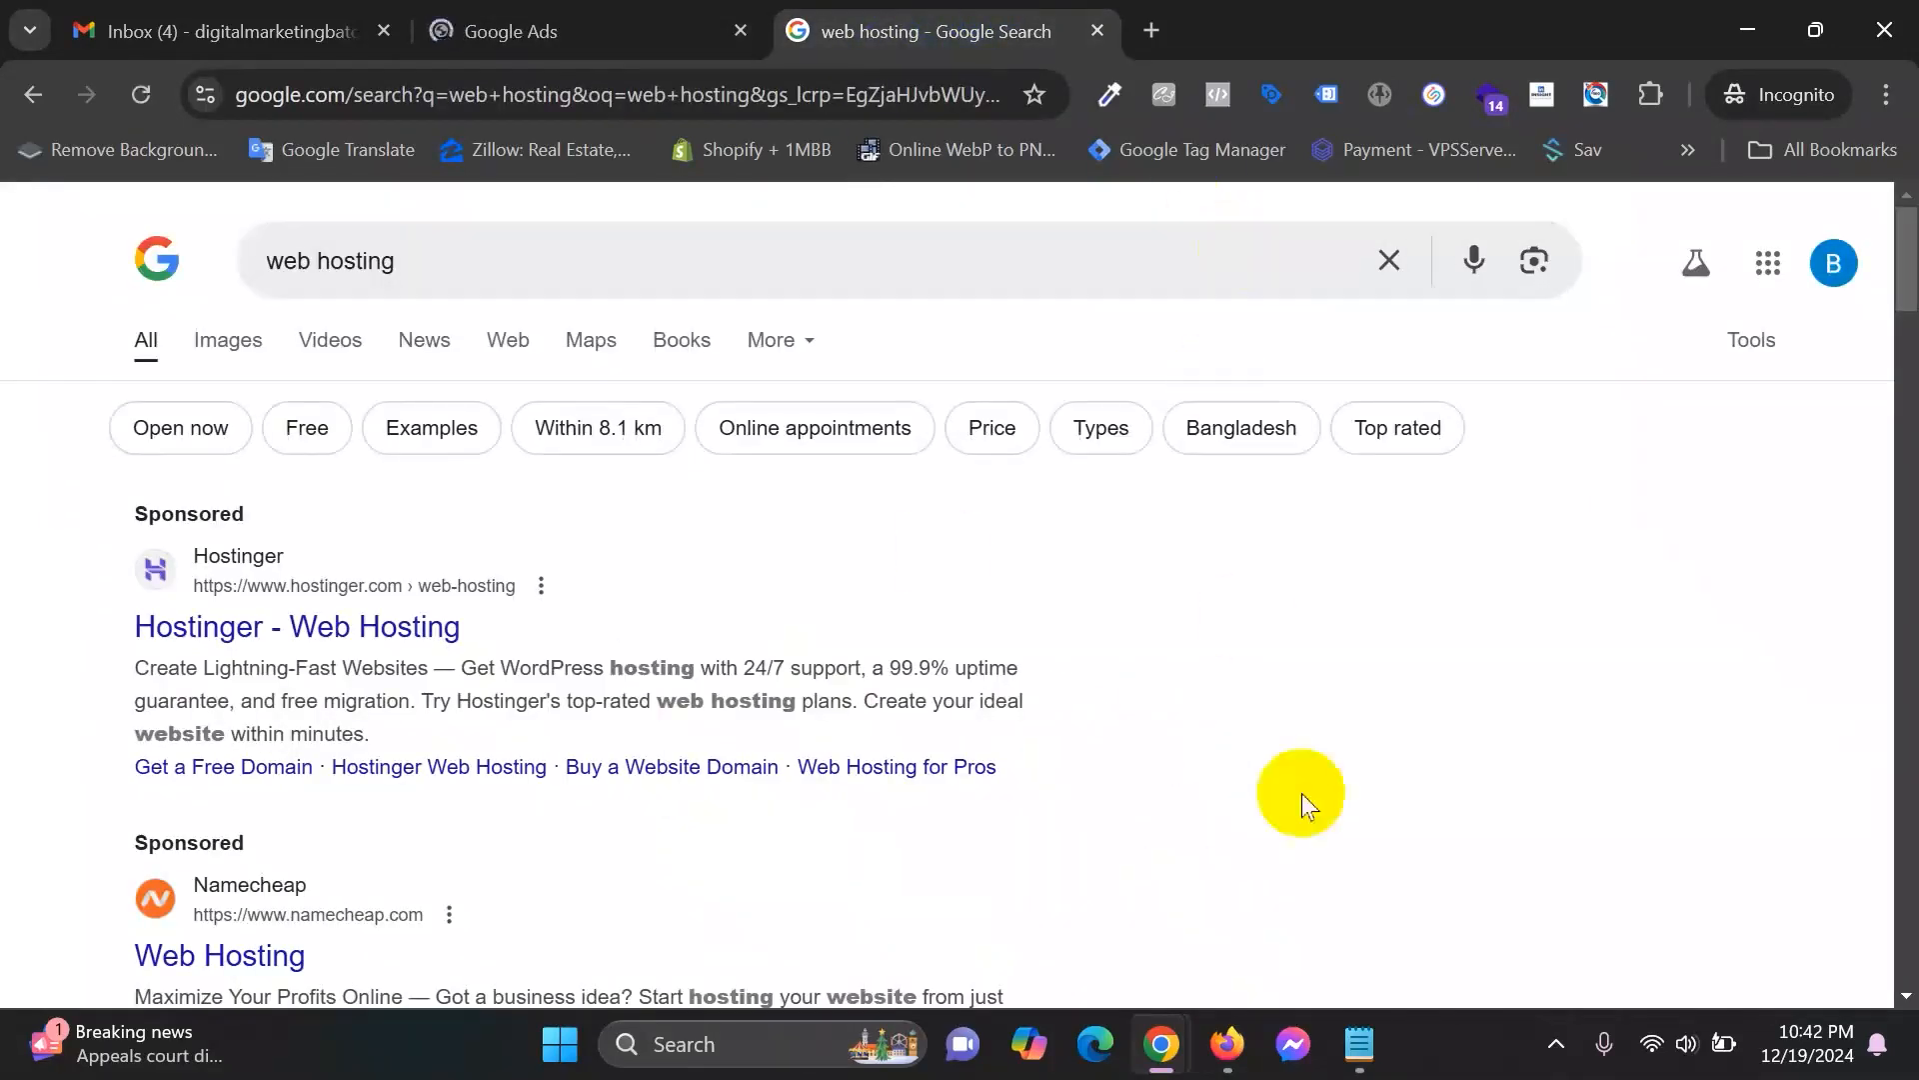
{"action": "left_click", "coordinate": [1556, 1043]}
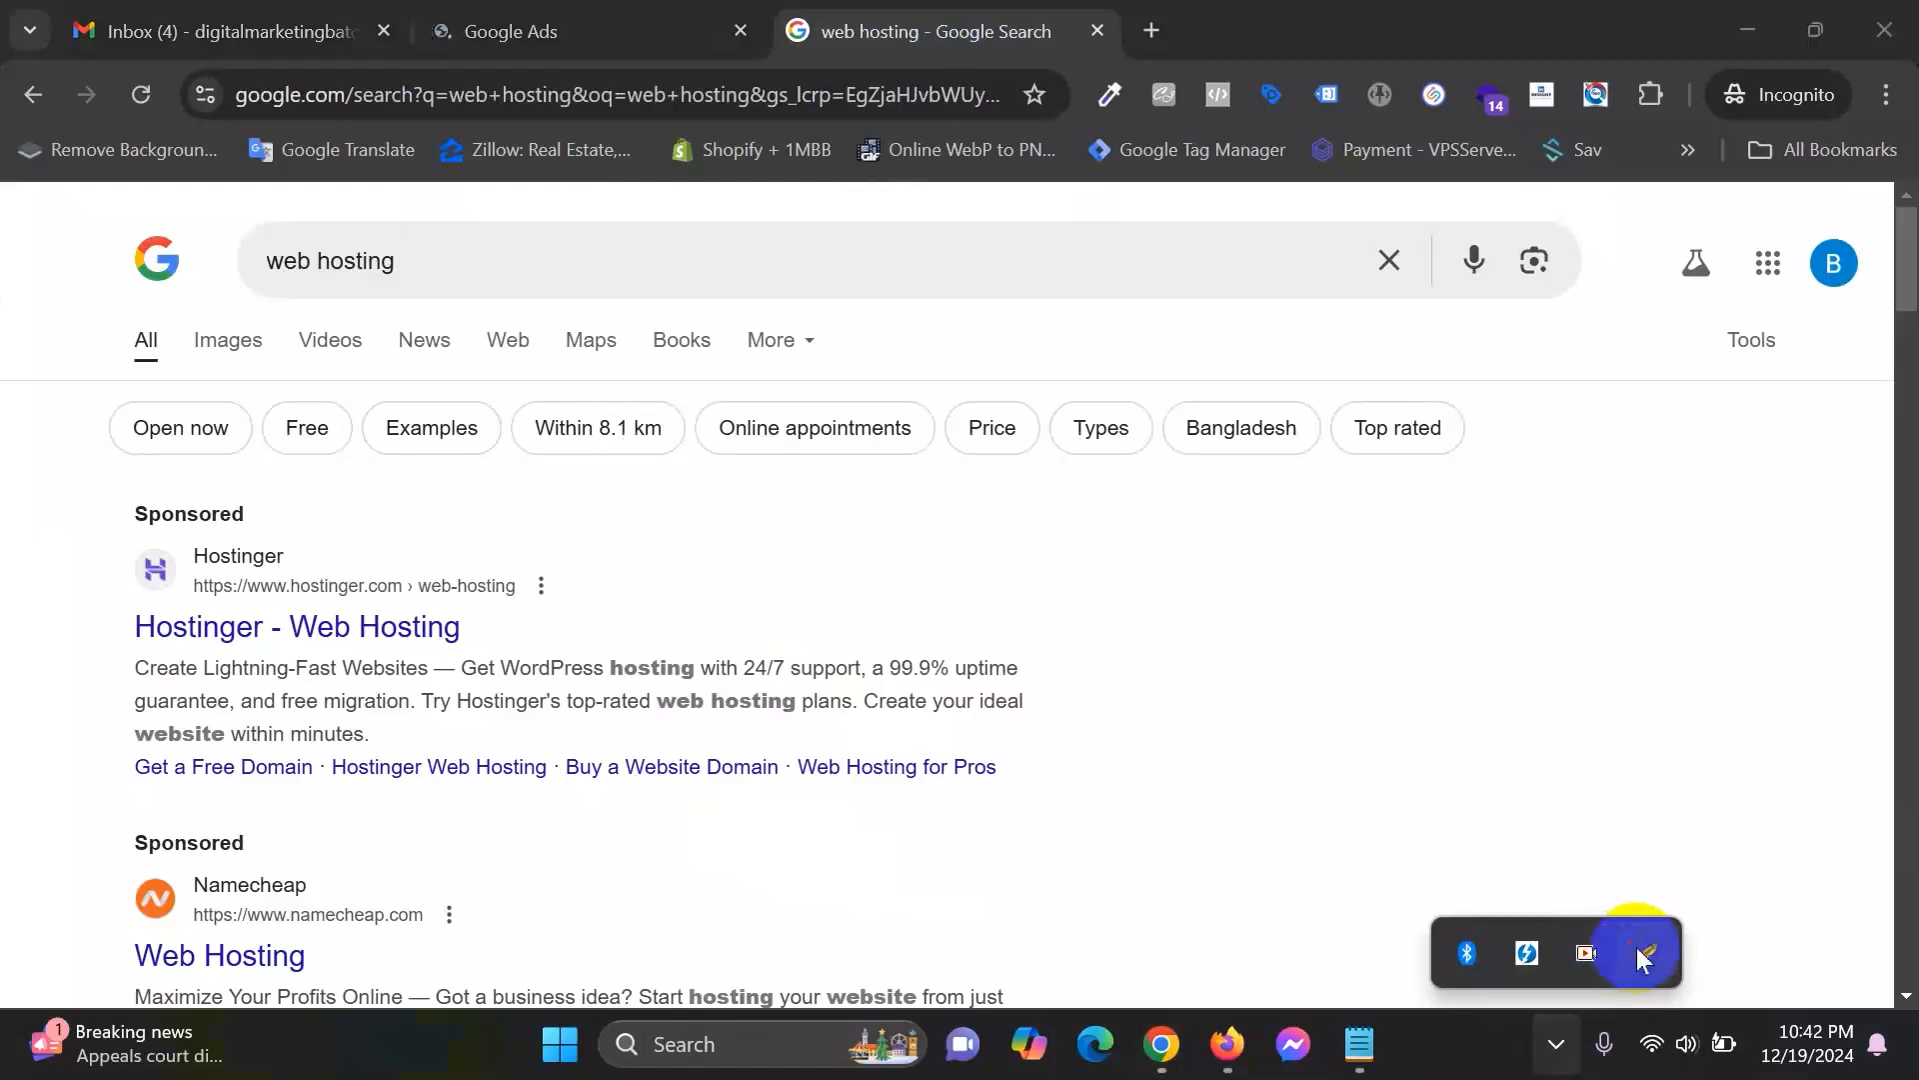
{"action": "left_click", "coordinate": [1641, 957]}
{"action": "left_click_drag", "start_coordinate": [65, 474], "coordinate": [1205, 820]}
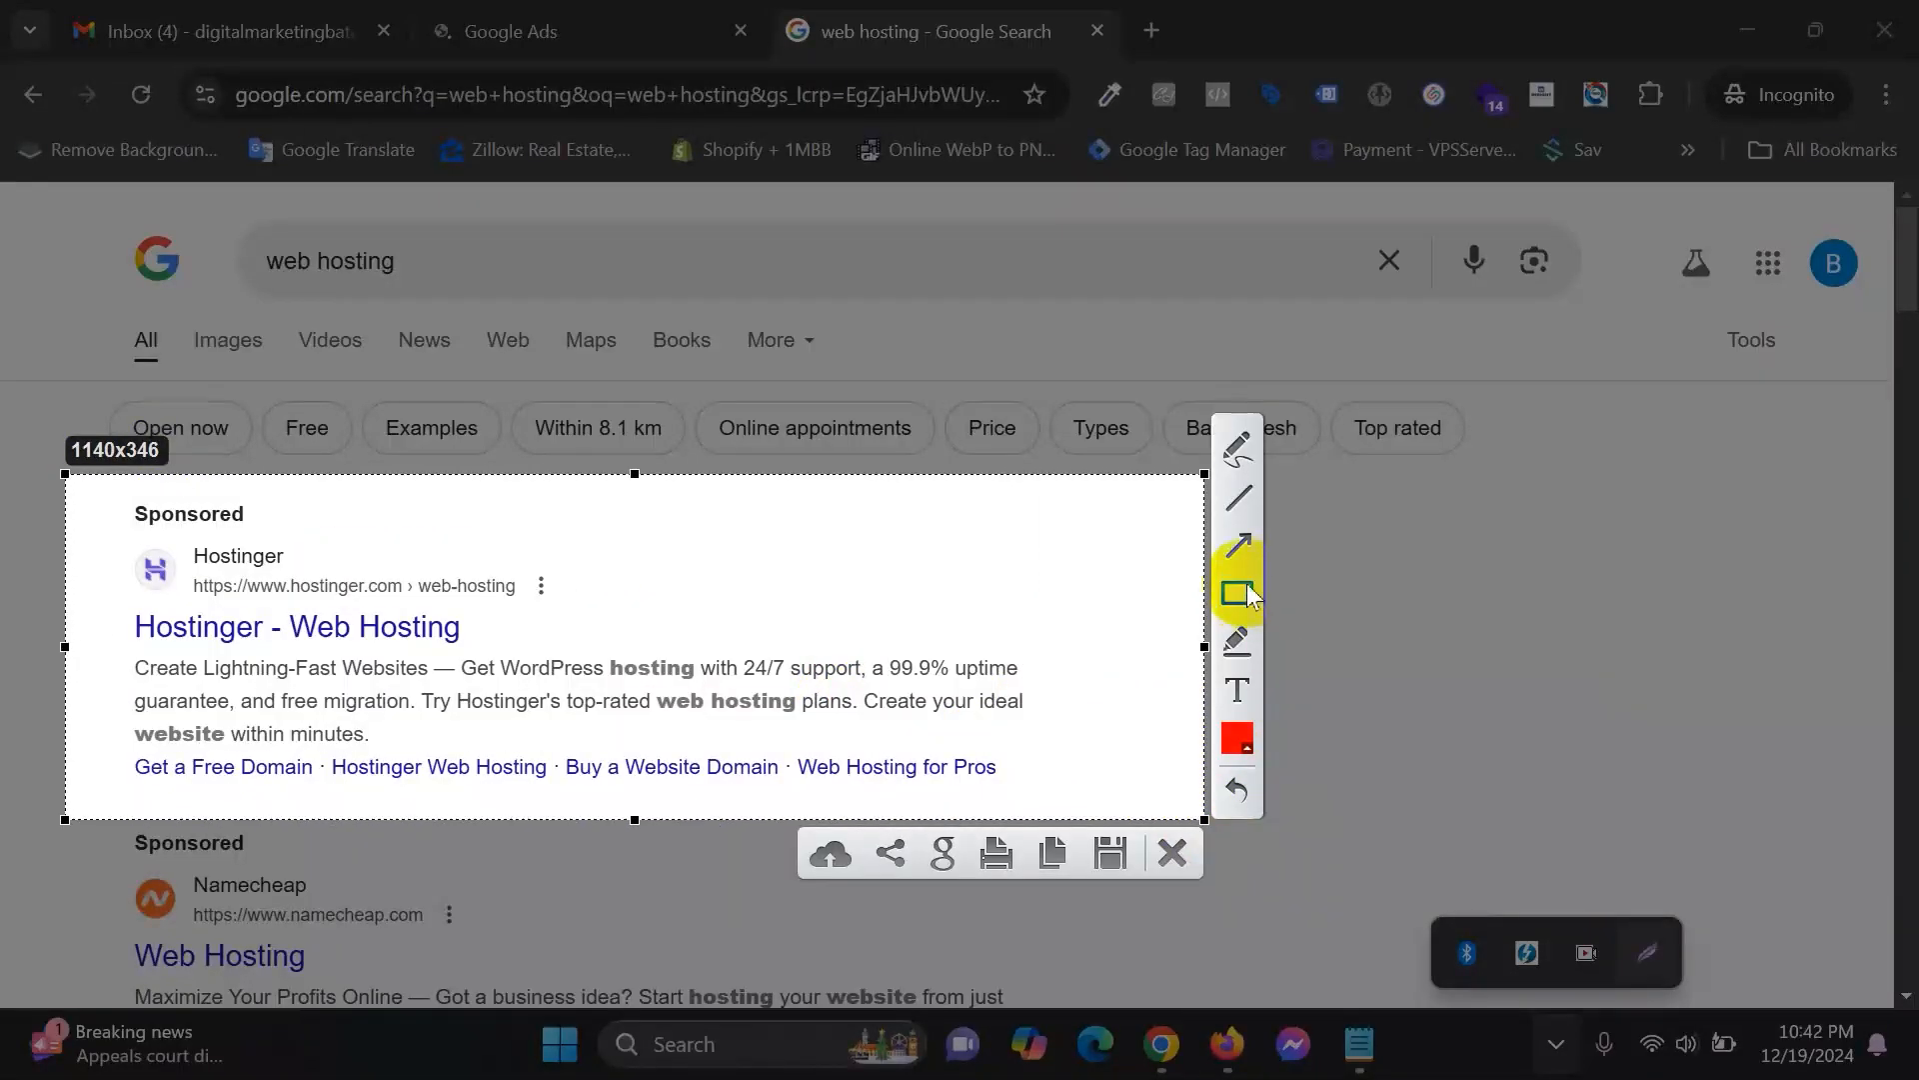
{"action": "mouse_move", "coordinate": [170, 545]}
{"action": "left_mouse_down"}
{"action": "mouse_move", "coordinate": [505, 606]}
{"action": "mouse_move", "coordinate": [575, 599]}
{"action": "left_mouse_up"}
{"action": "mouse_move", "coordinate": [115, 602]}
{"action": "left_mouse_down"}
{"action": "mouse_move", "coordinate": [470, 625]}
{"action": "mouse_move", "coordinate": [457, 640]}
{"action": "mouse_move", "coordinate": [502, 645]}
{"action": "left_mouse_up"}
{"action": "mouse_move", "coordinate": [127, 650]}
{"action": "left_mouse_down"}
{"action": "mouse_move", "coordinate": [480, 720]}
{"action": "mouse_move", "coordinate": [1038, 738]}
{"action": "left_mouse_up"}
{"action": "mouse_move", "coordinate": [113, 745]}
{"action": "left_mouse_down"}
{"action": "mouse_move", "coordinate": [585, 801]}
{"action": "mouse_move", "coordinate": [1062, 797]}
{"action": "mouse_move", "coordinate": [1044, 796]}
{"action": "left_mouse_up"}
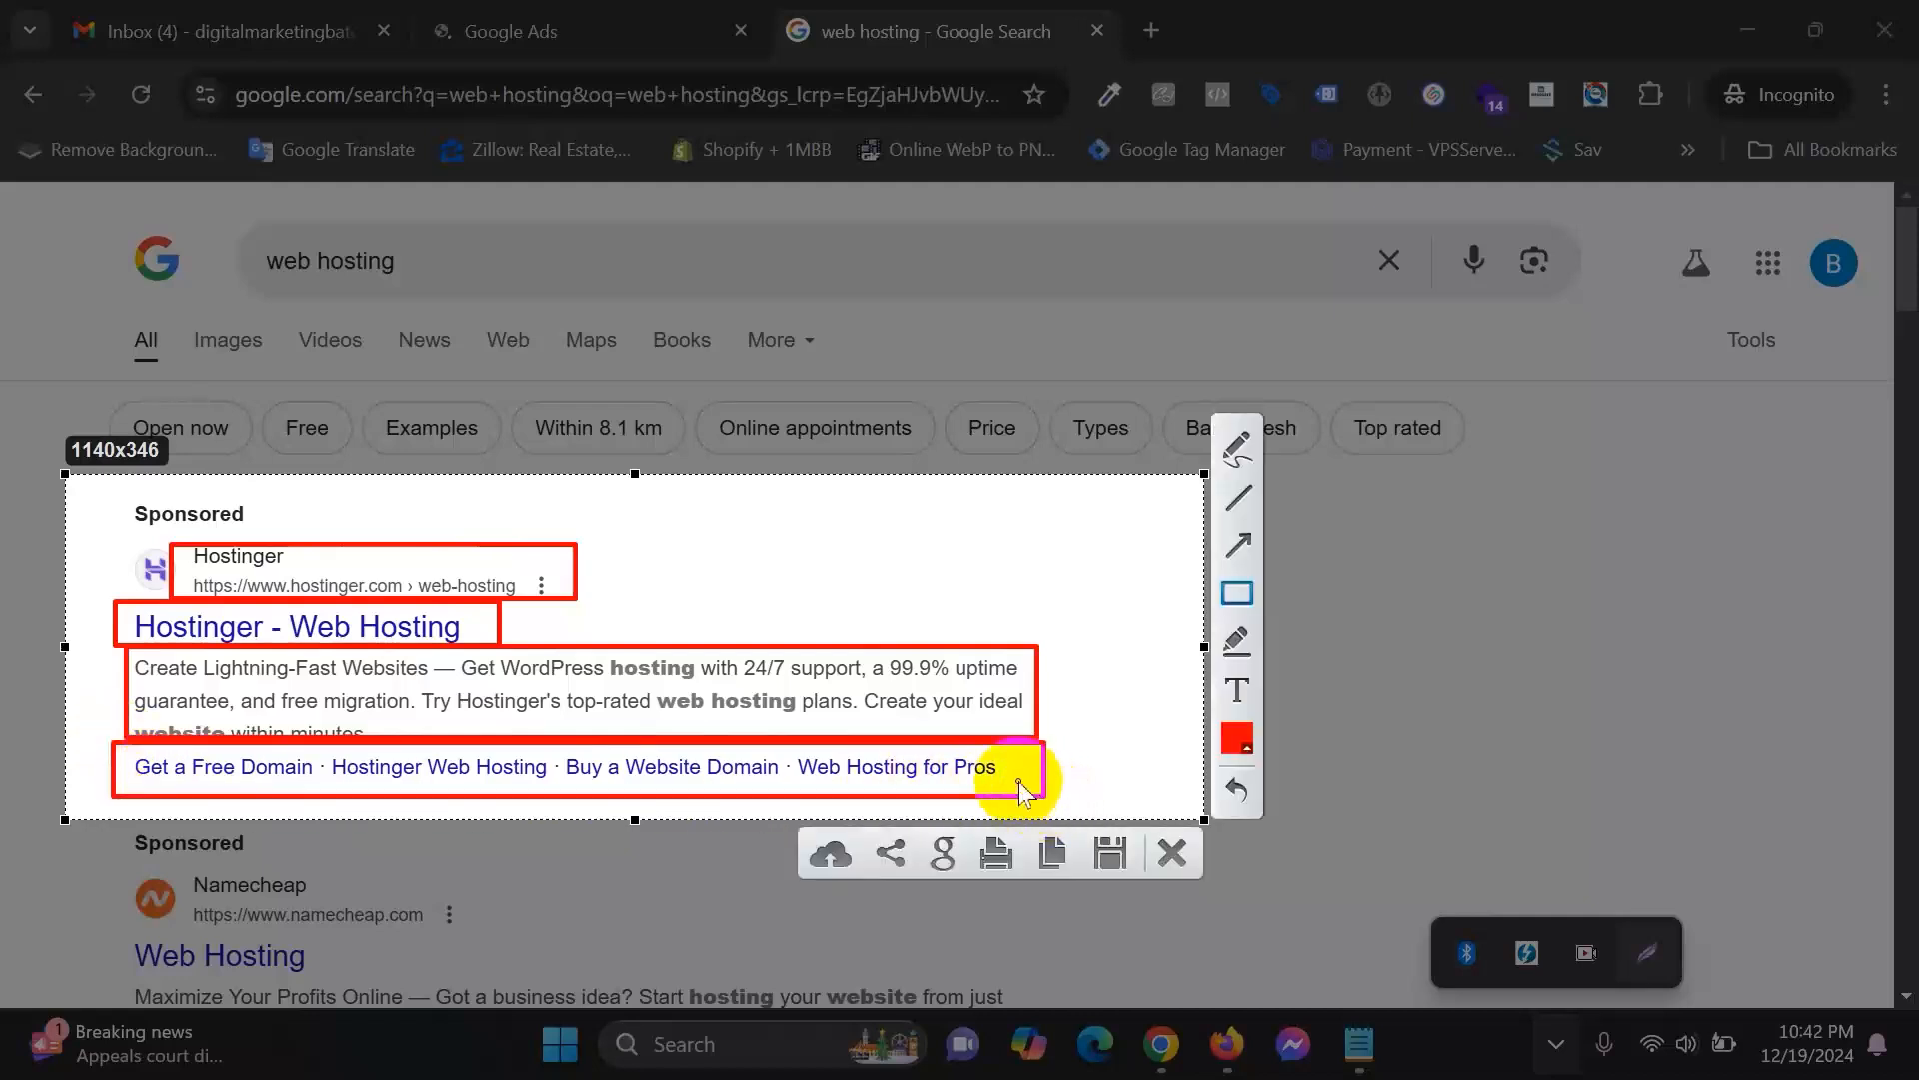
{"action": "left_click", "coordinate": [1188, 849]}
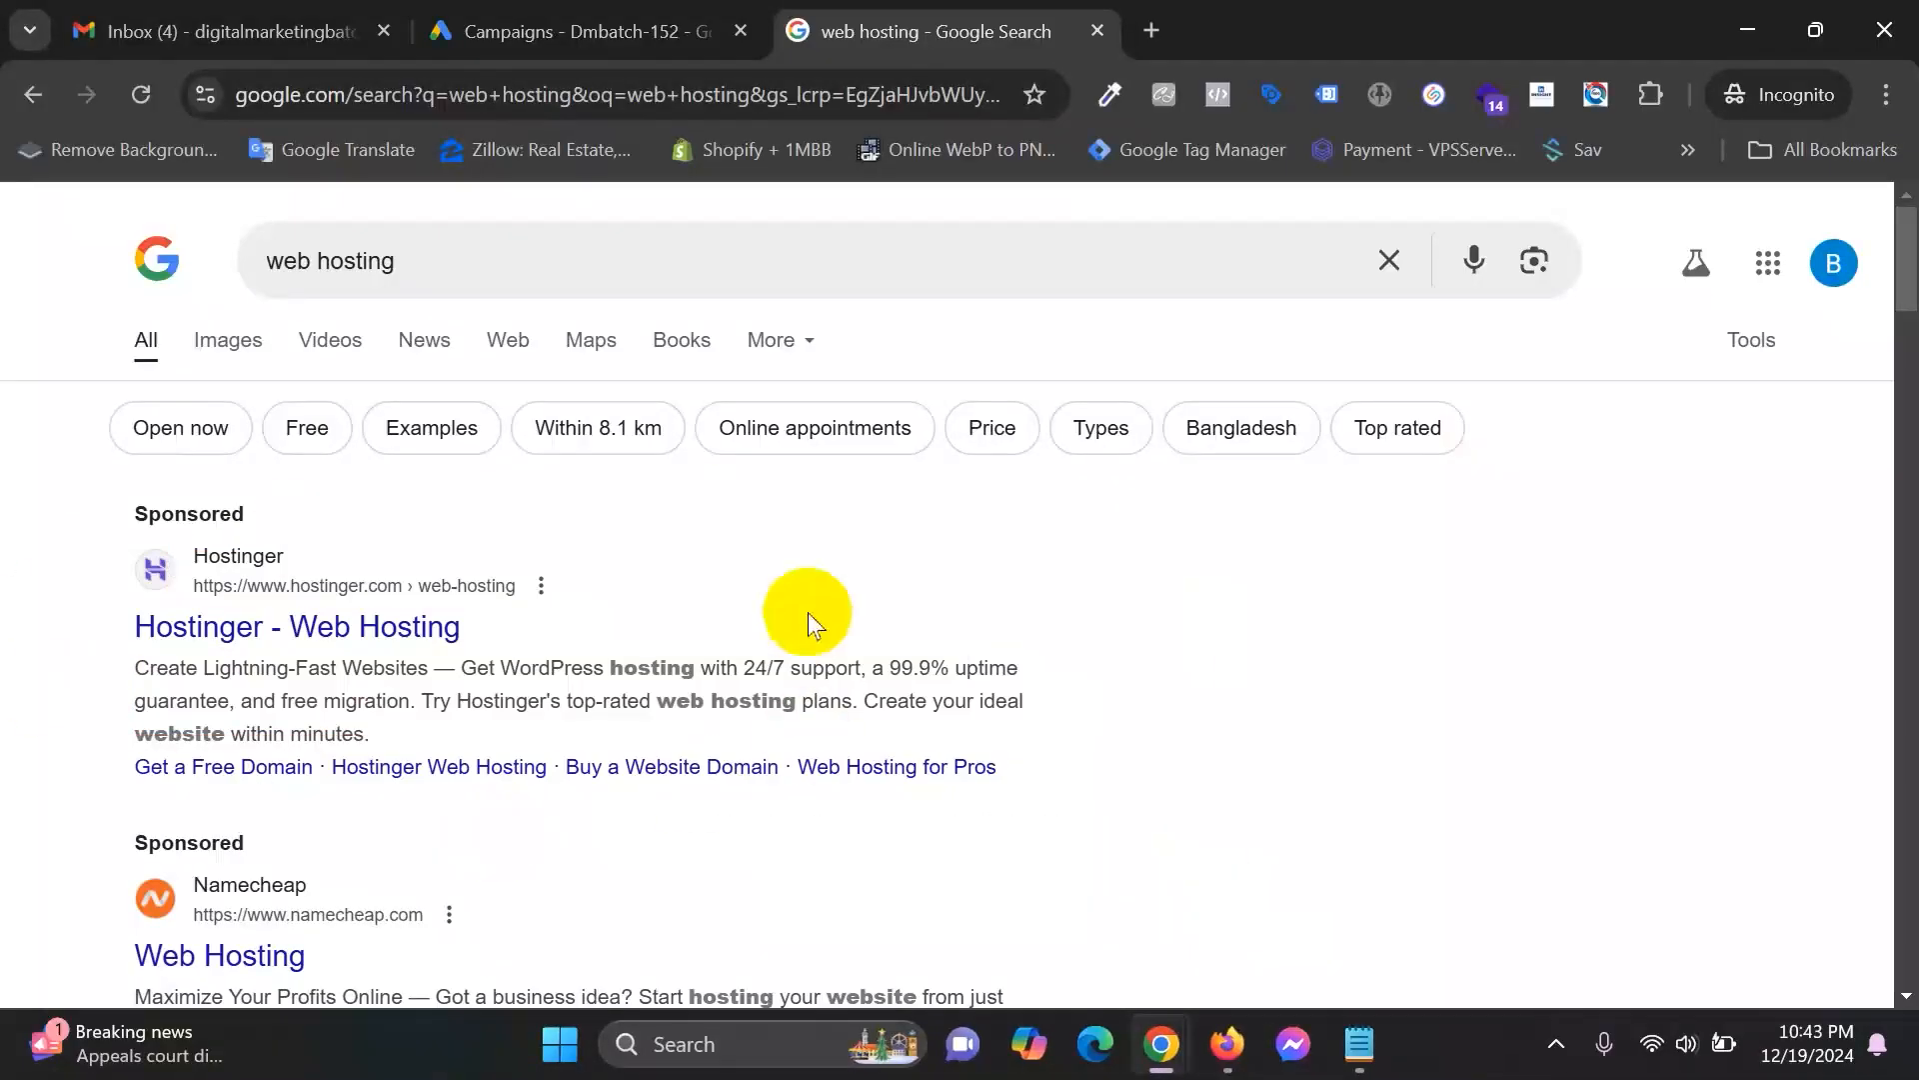
{"action": "scroll", "coordinate": [500, 785], "scroll_direction": "down", "scroll_amount": 3}
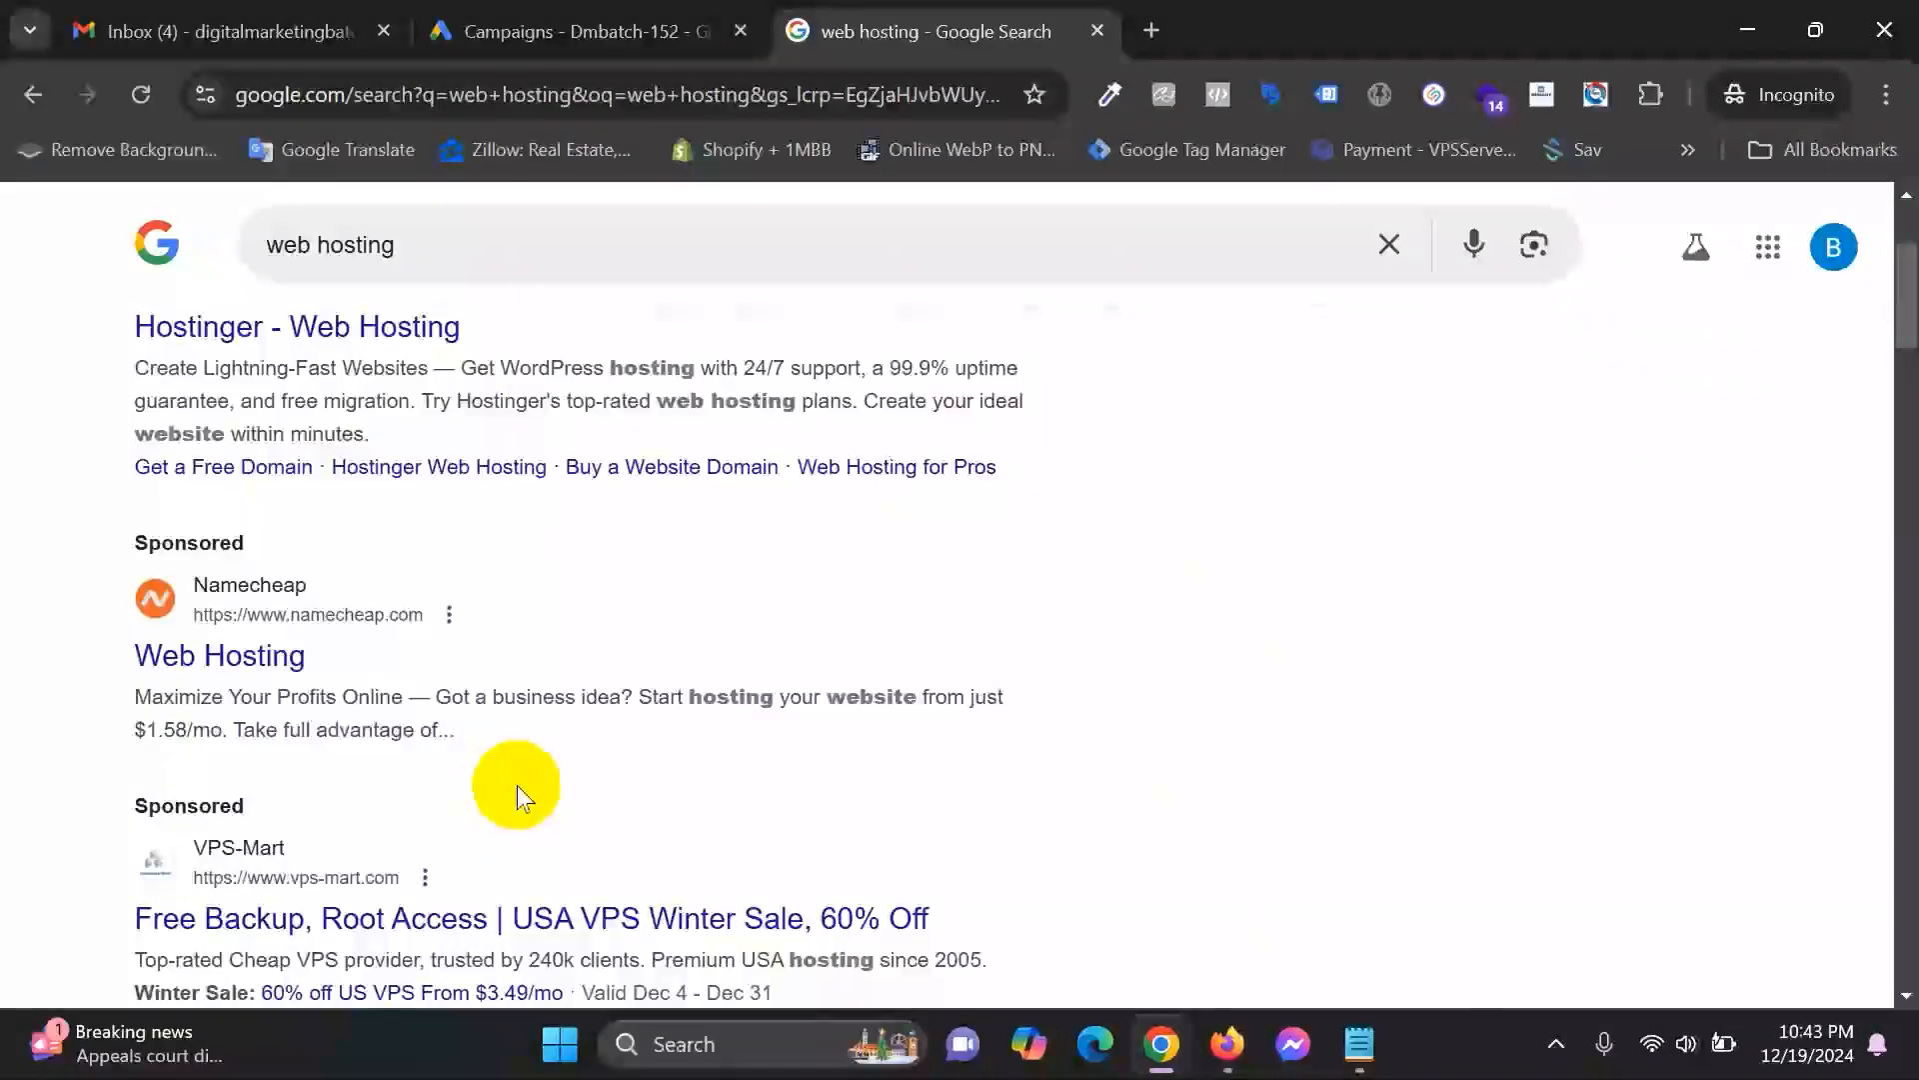
{"action": "scroll", "coordinate": [548, 870], "scroll_direction": "up", "scroll_amount": 3}
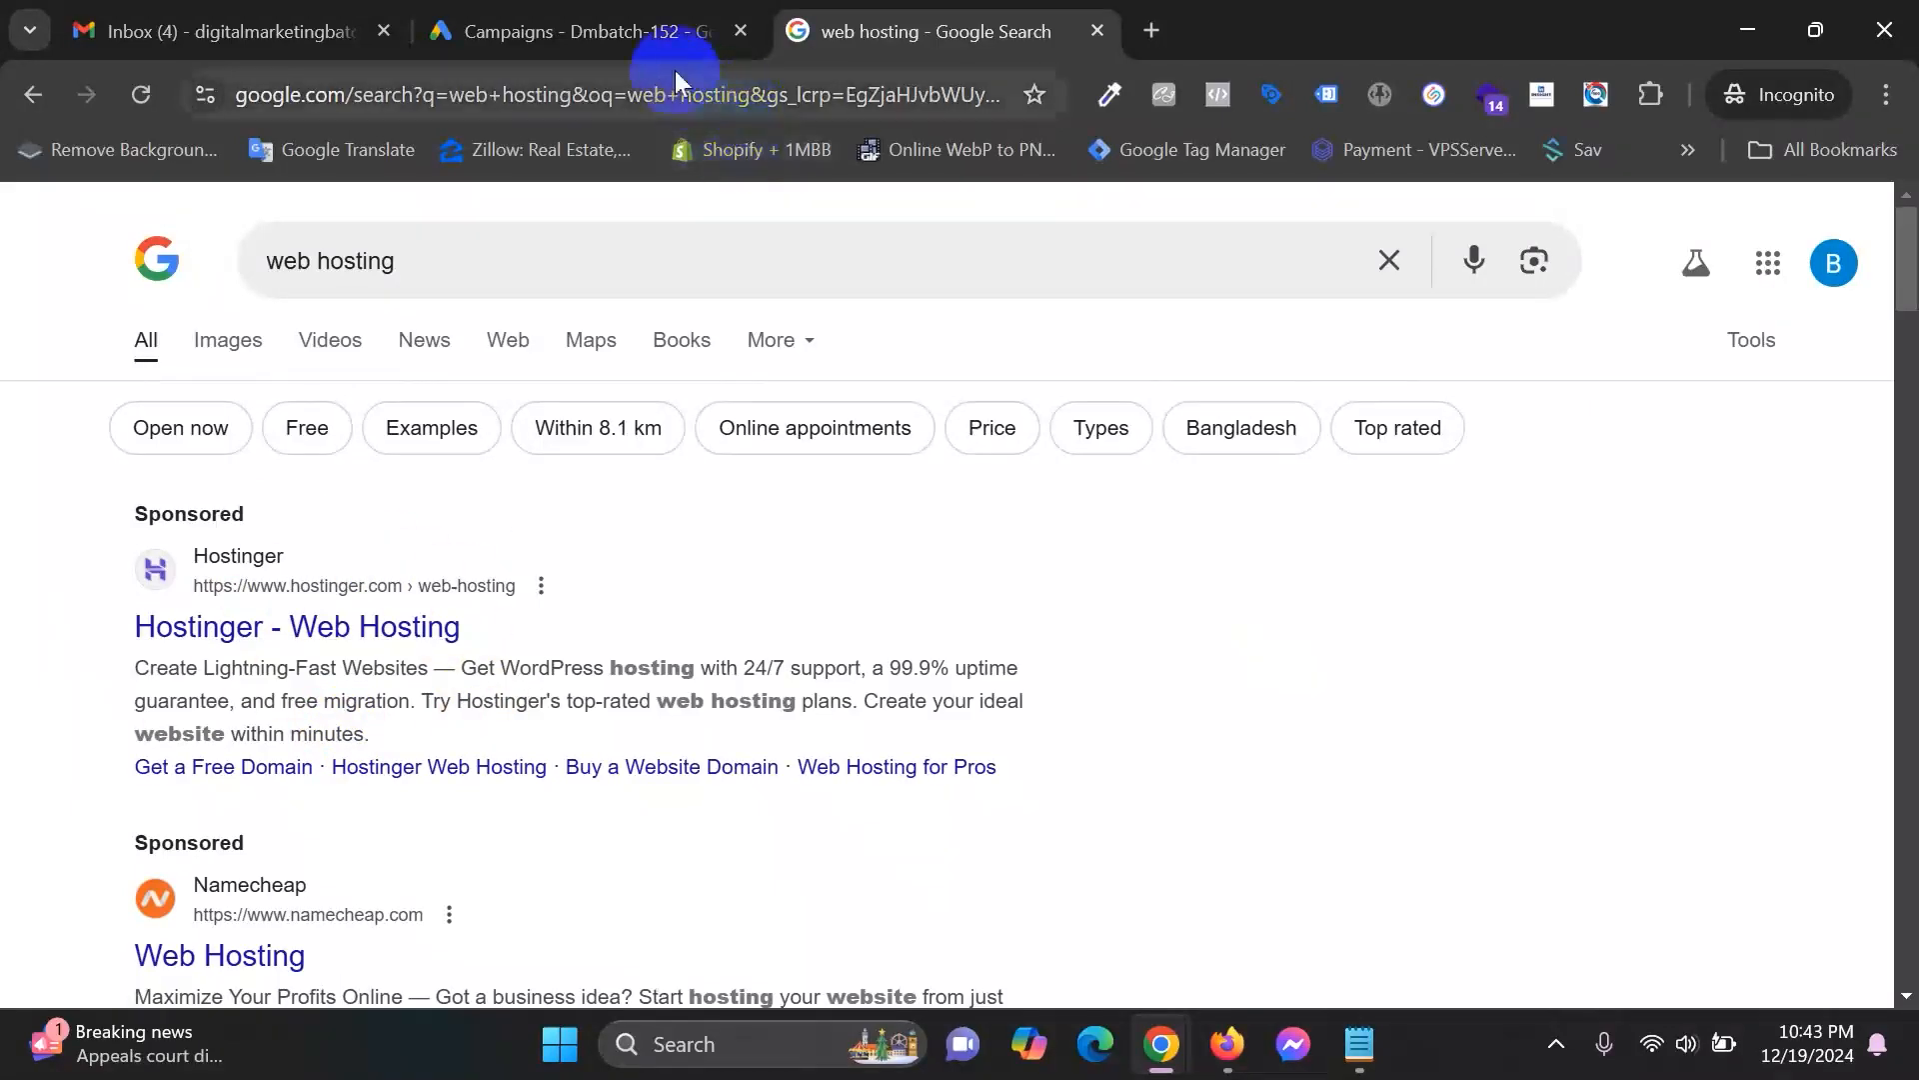
Open webcoder-it.com and go to its Digital Marketing & Shopify Dropshipping (Offline) course page.
{"action": "left_click", "coordinate": [1150, 29]}
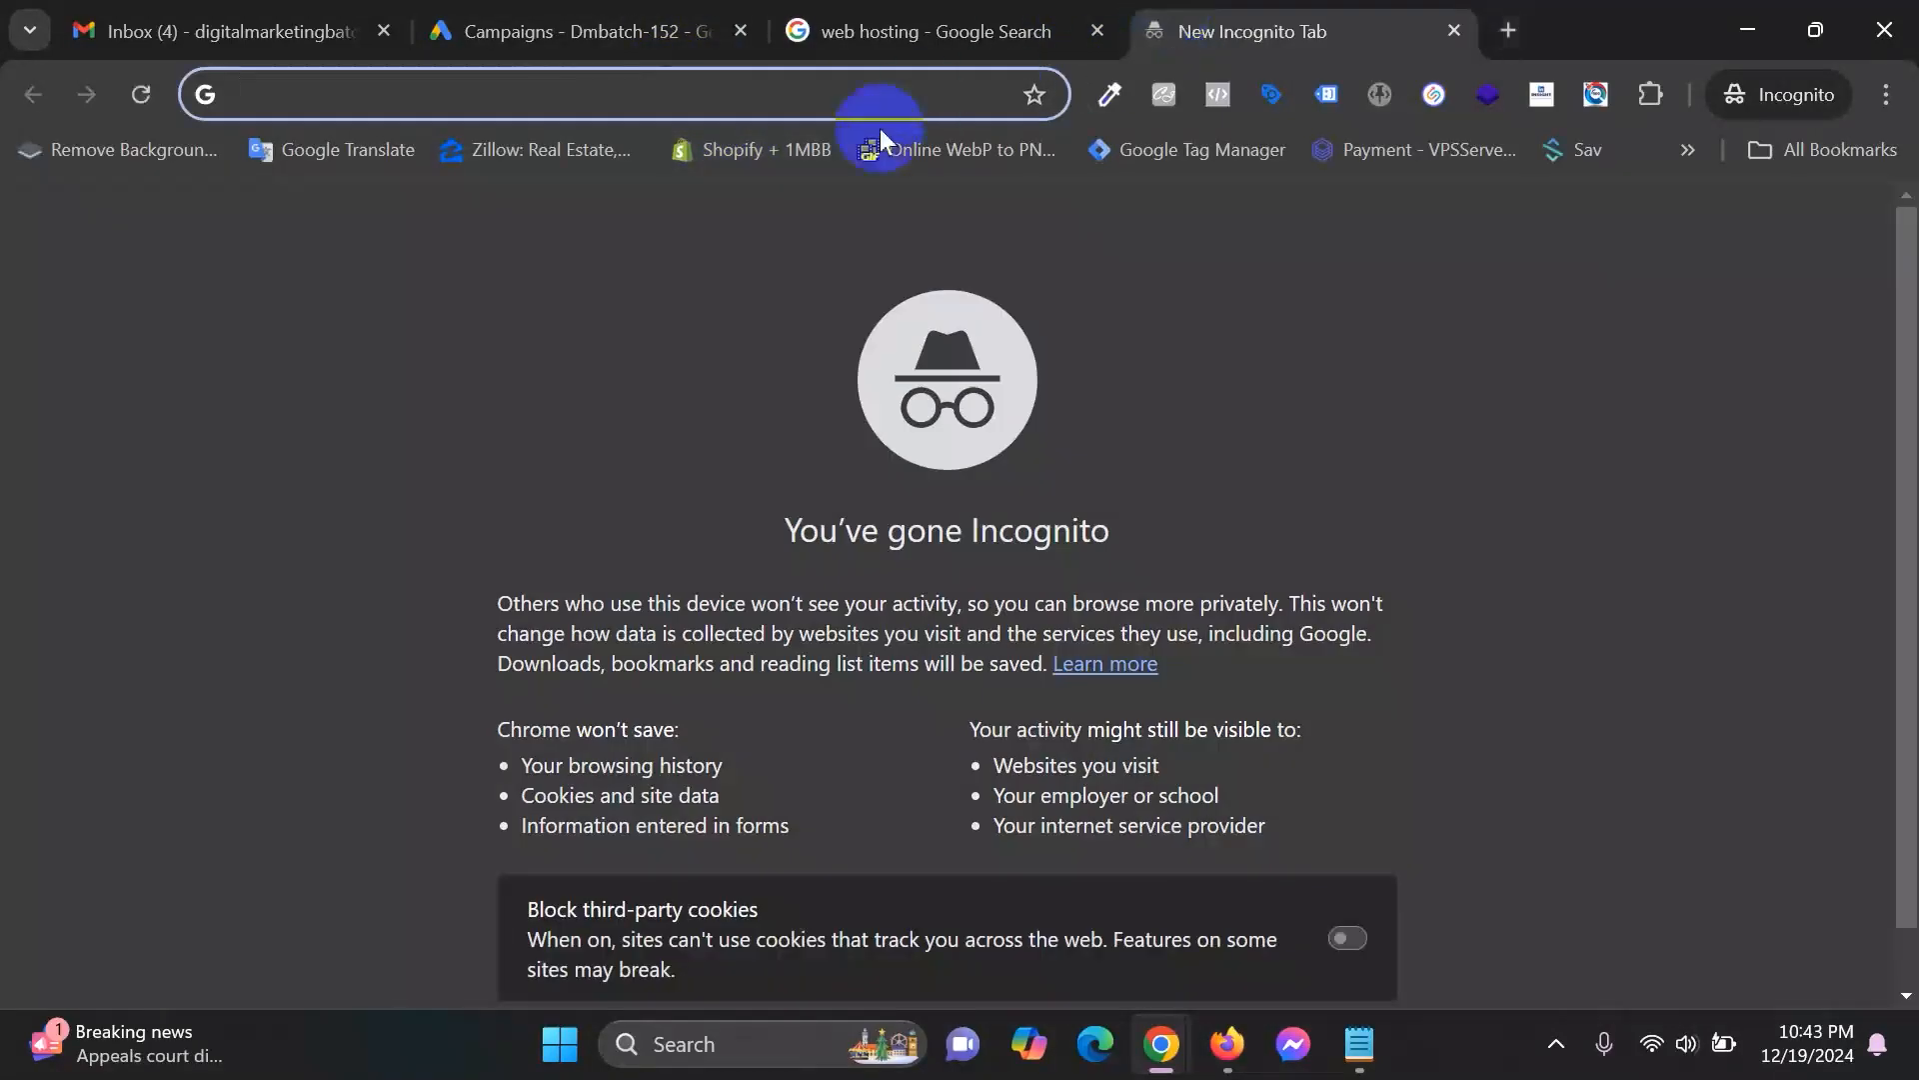
{"action": "type", "text": "webcoder-it.com"}
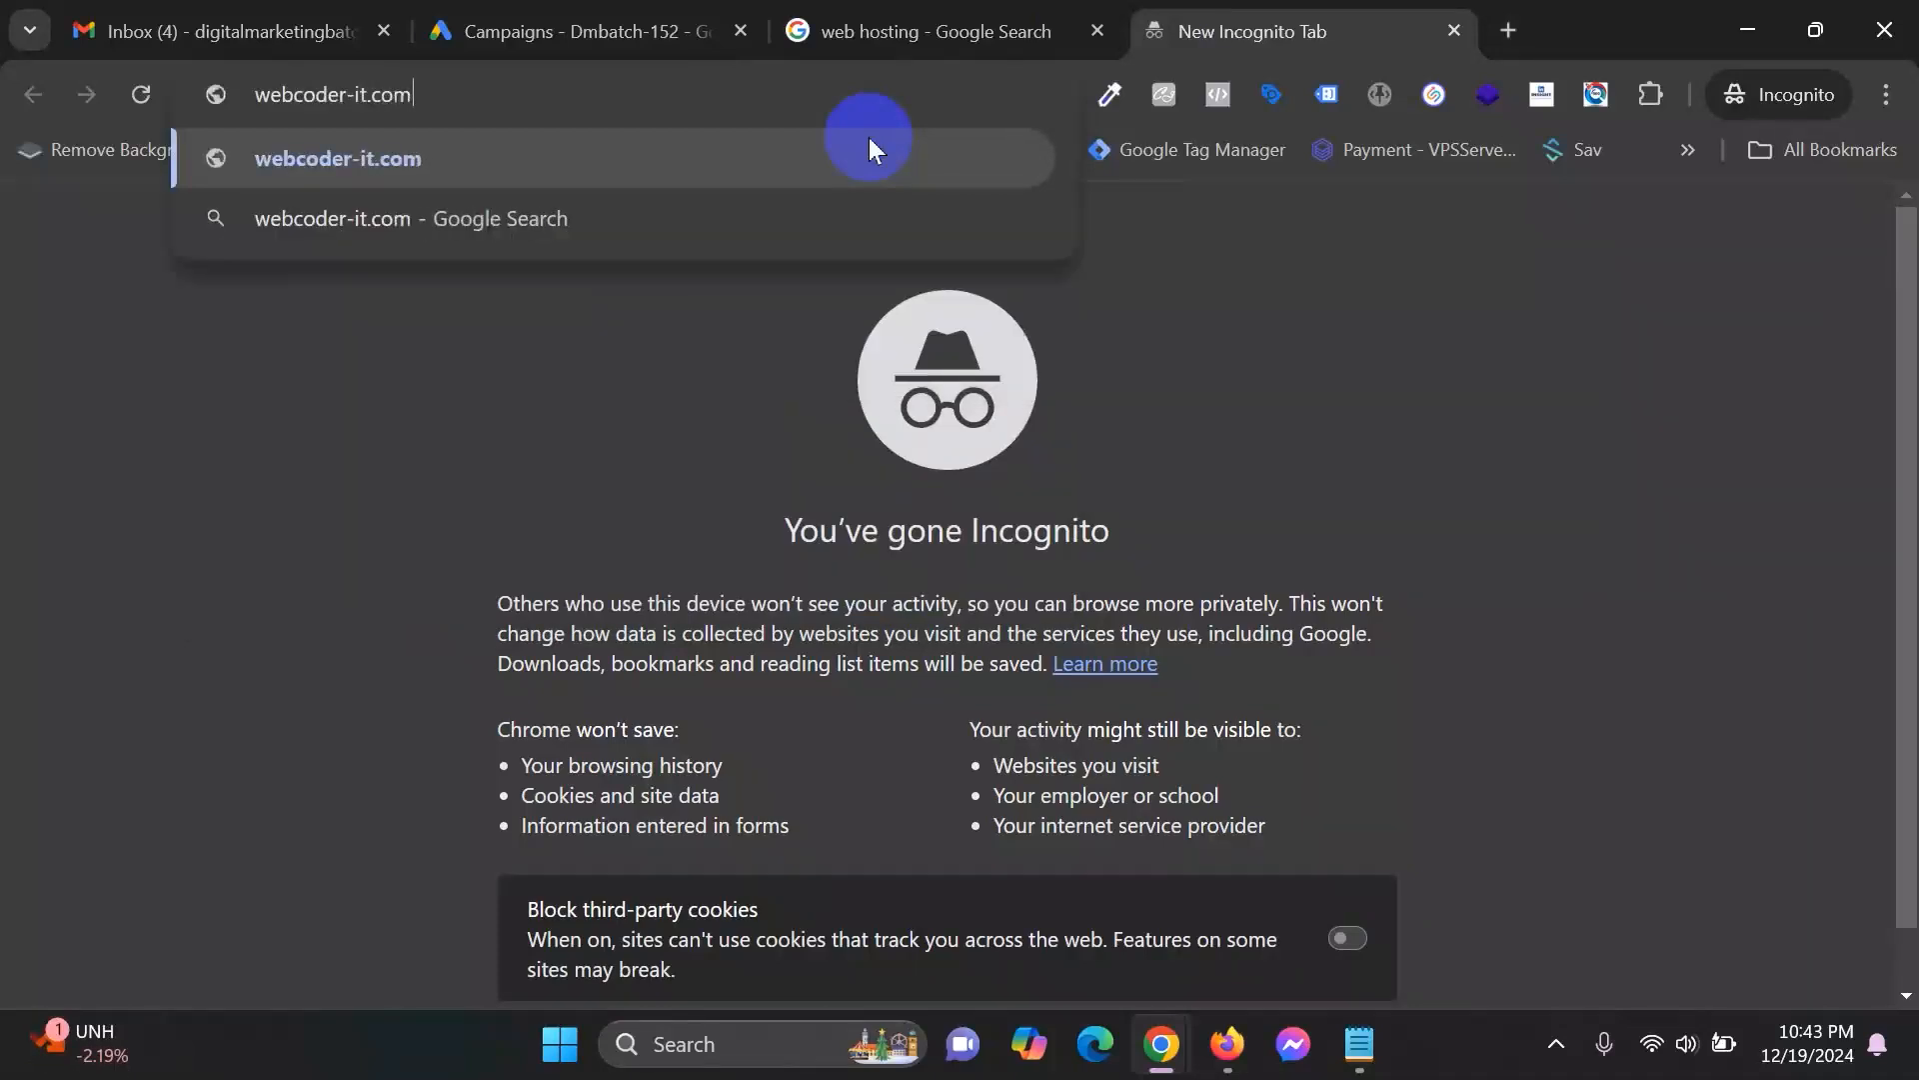
{"action": "left_click", "coordinate": [868, 138]}
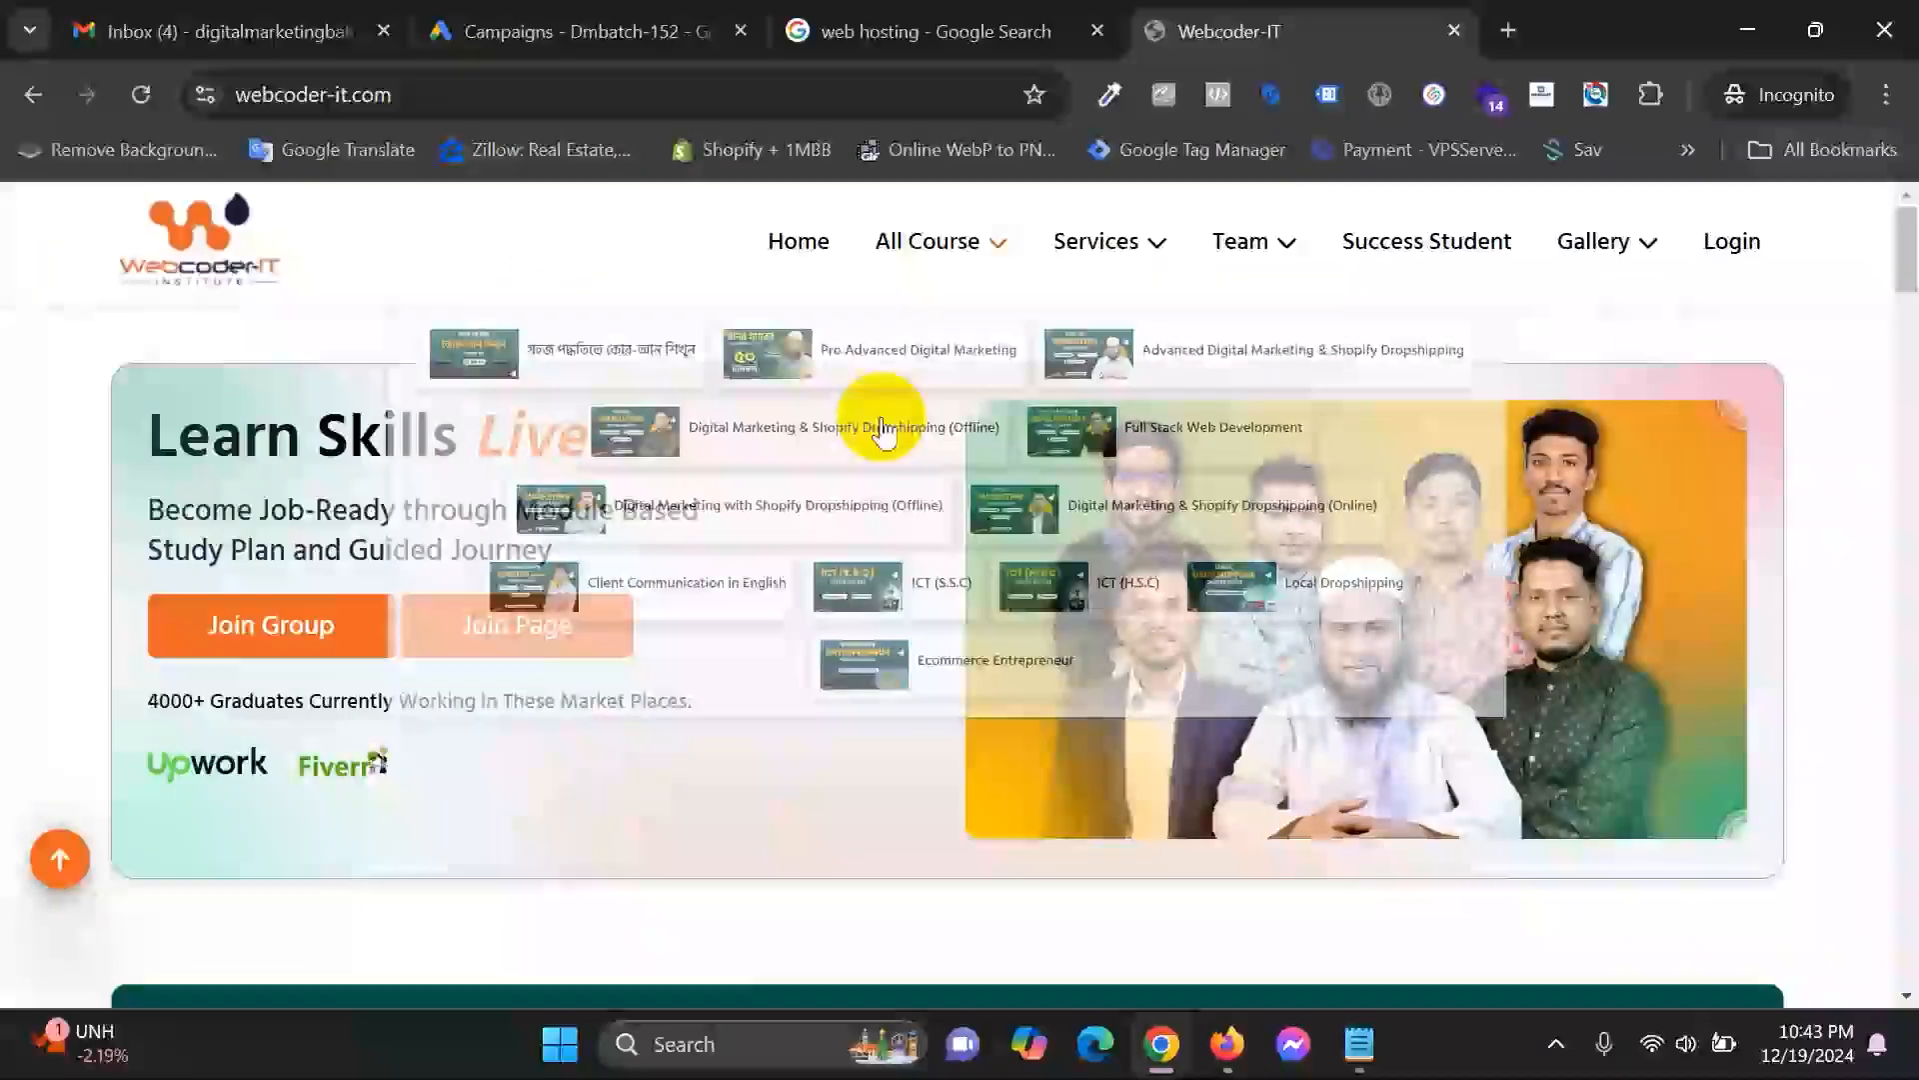
{"action": "mouse_move", "coordinate": [1017, 244]}
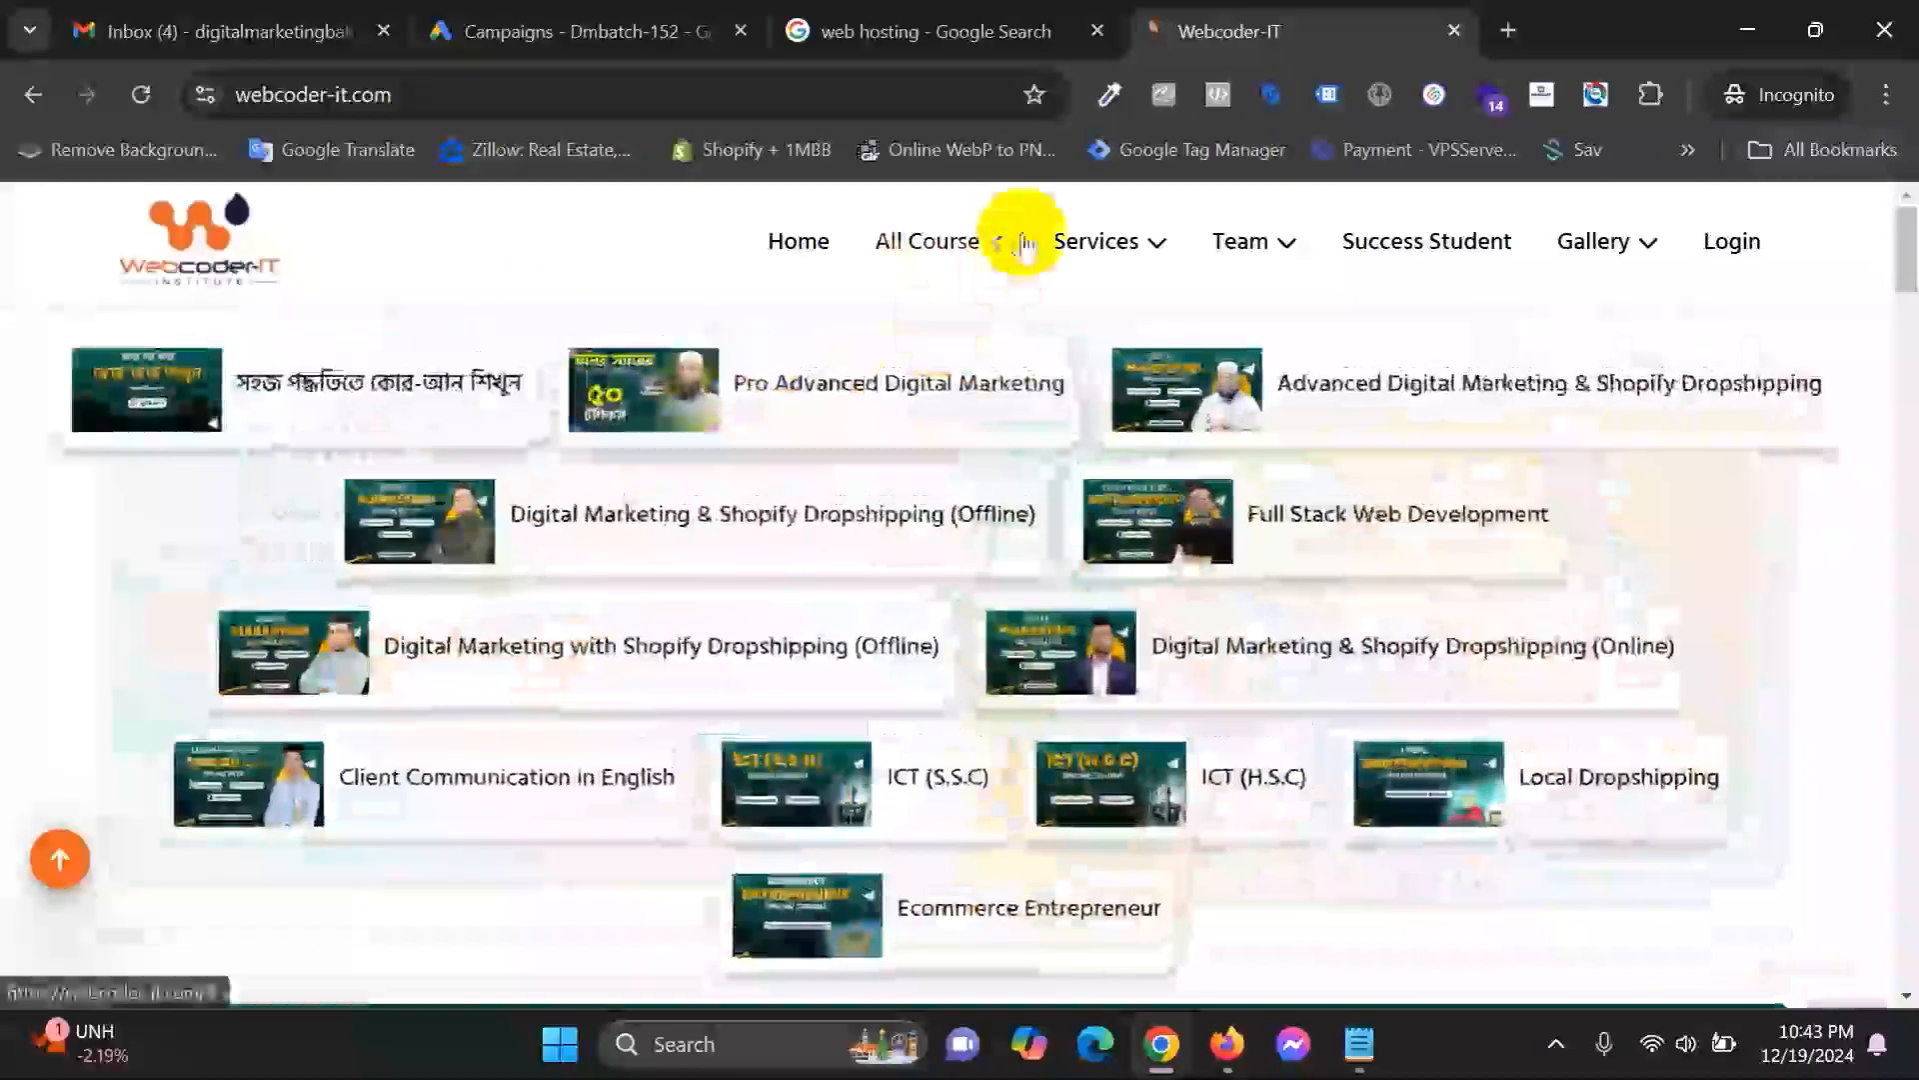
{"action": "left_click", "coordinate": [715, 547]}
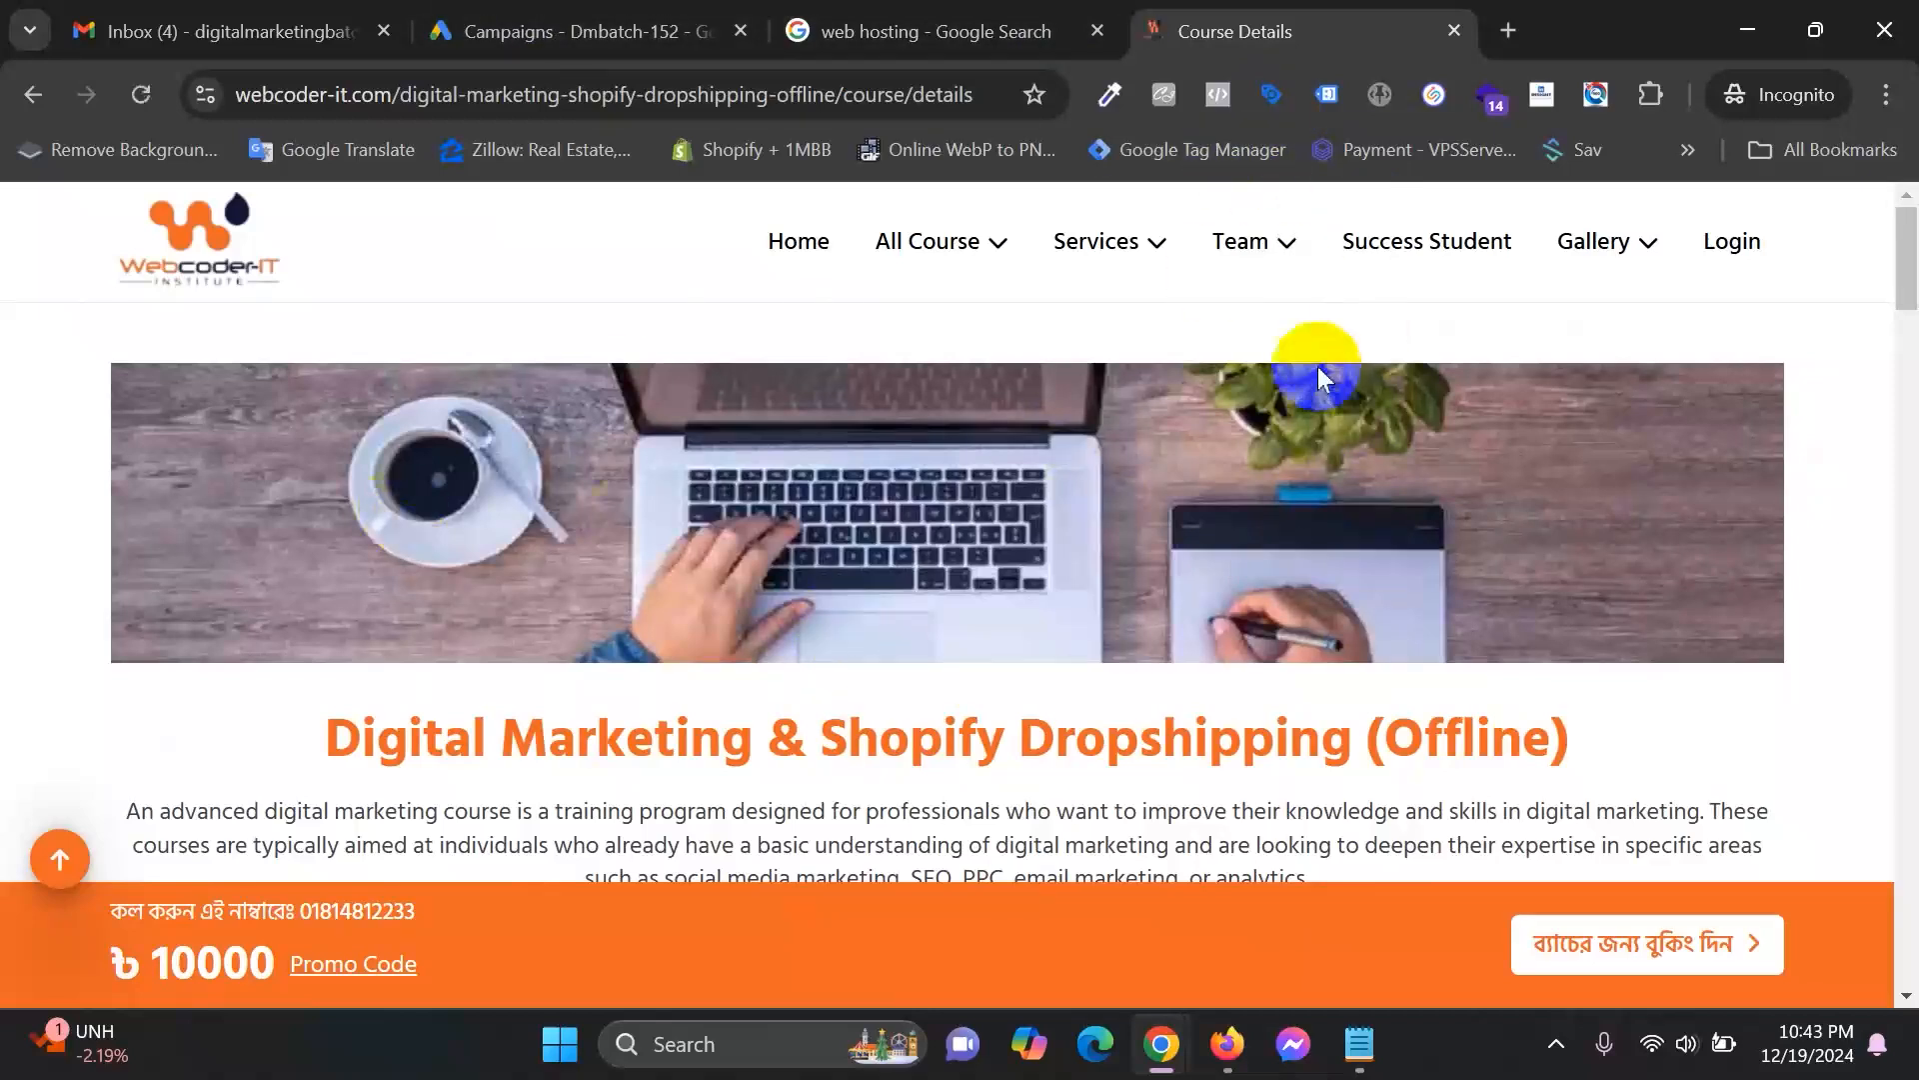
{"action": "left_click", "coordinate": [1509, 30]}
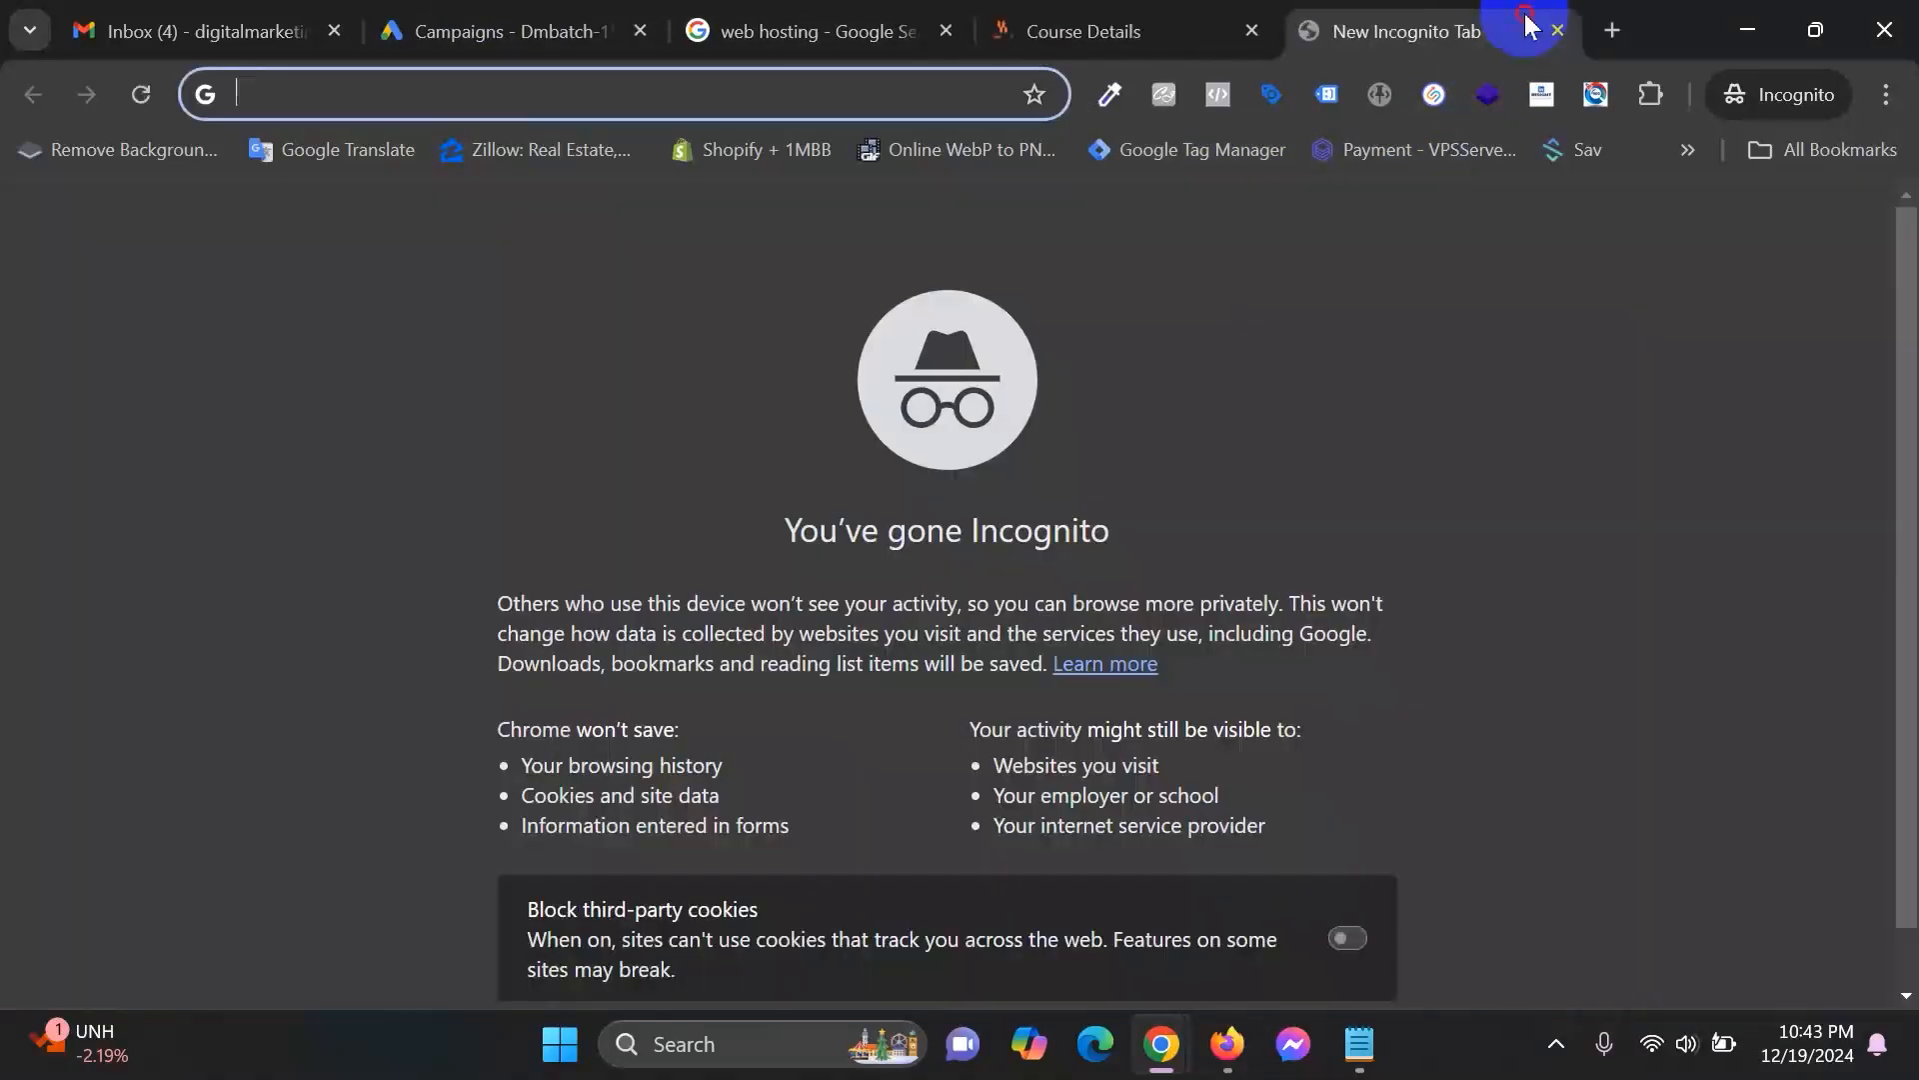
Load banggomart.com, close the Course Details tab, and scroll through the store's products.
{"action": "type", "text": "ban"}
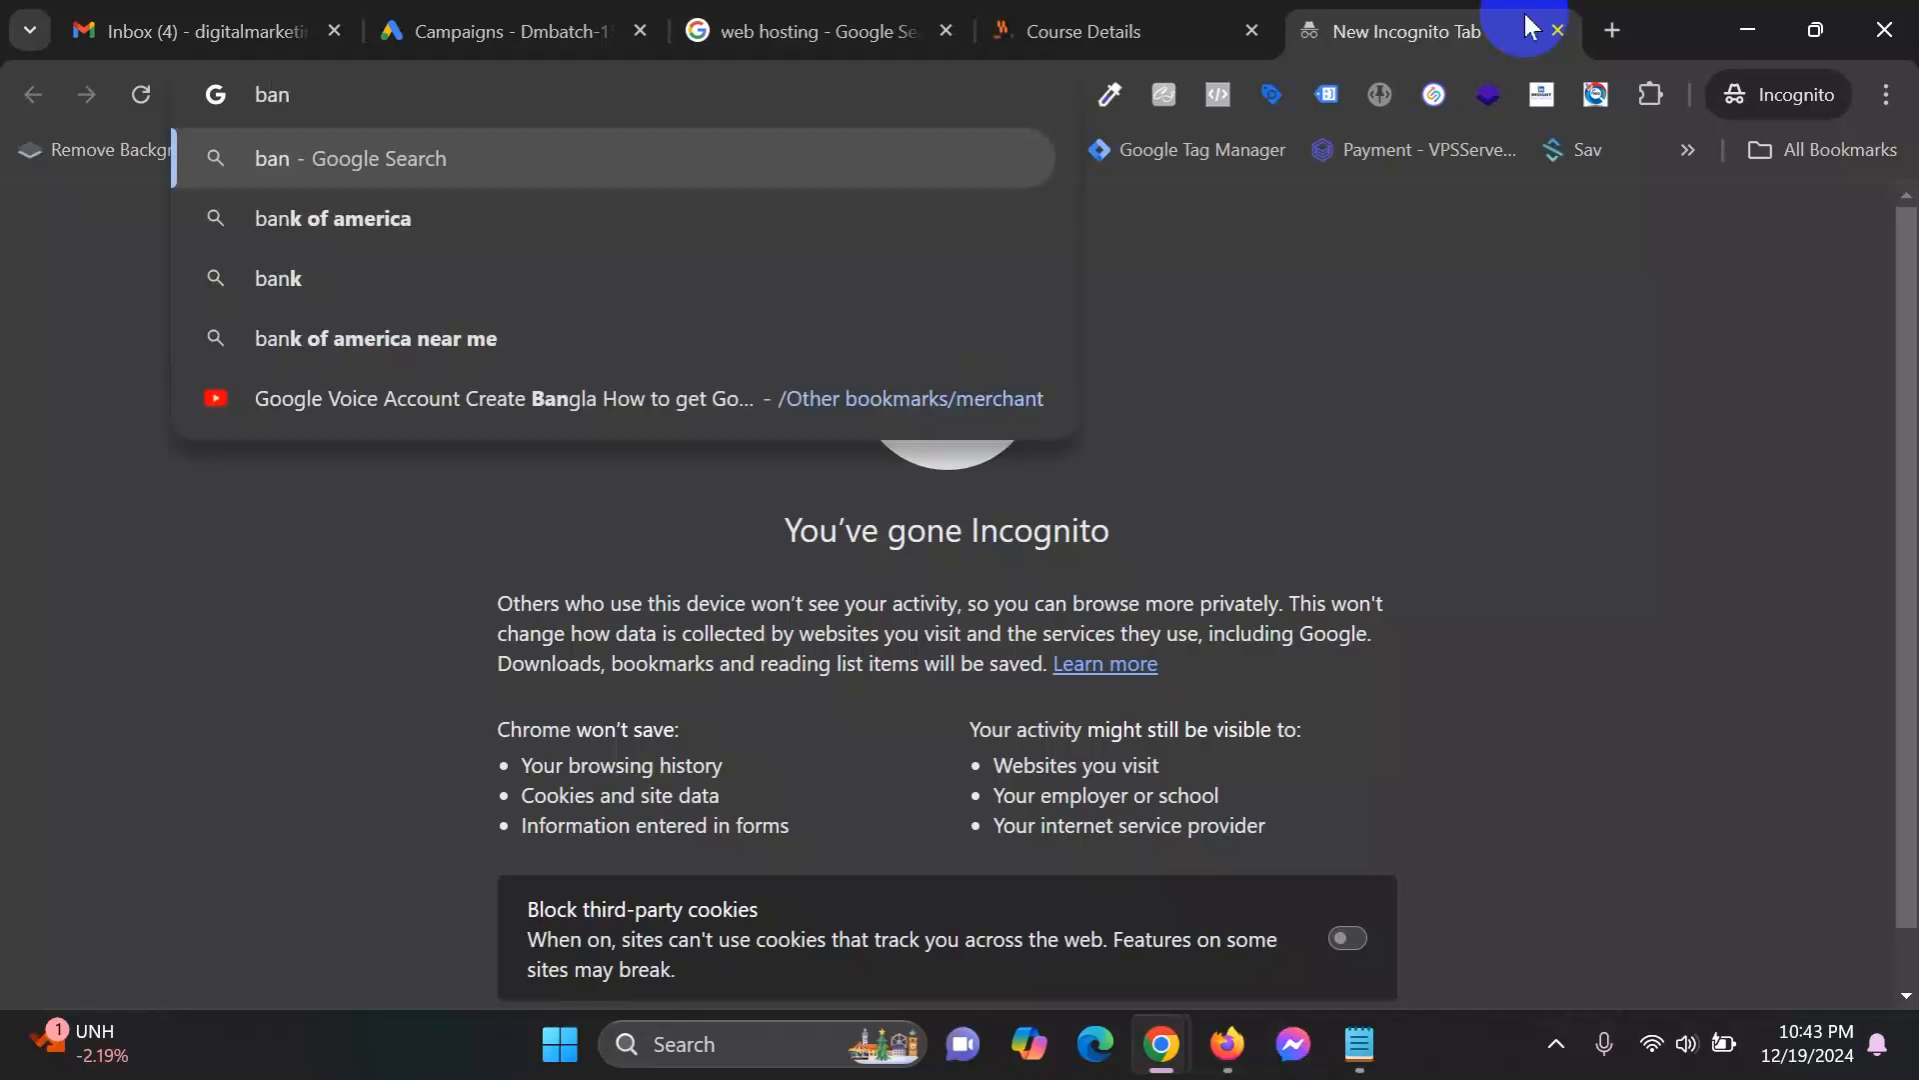
{"action": "type", "text": "ggomart.com"}
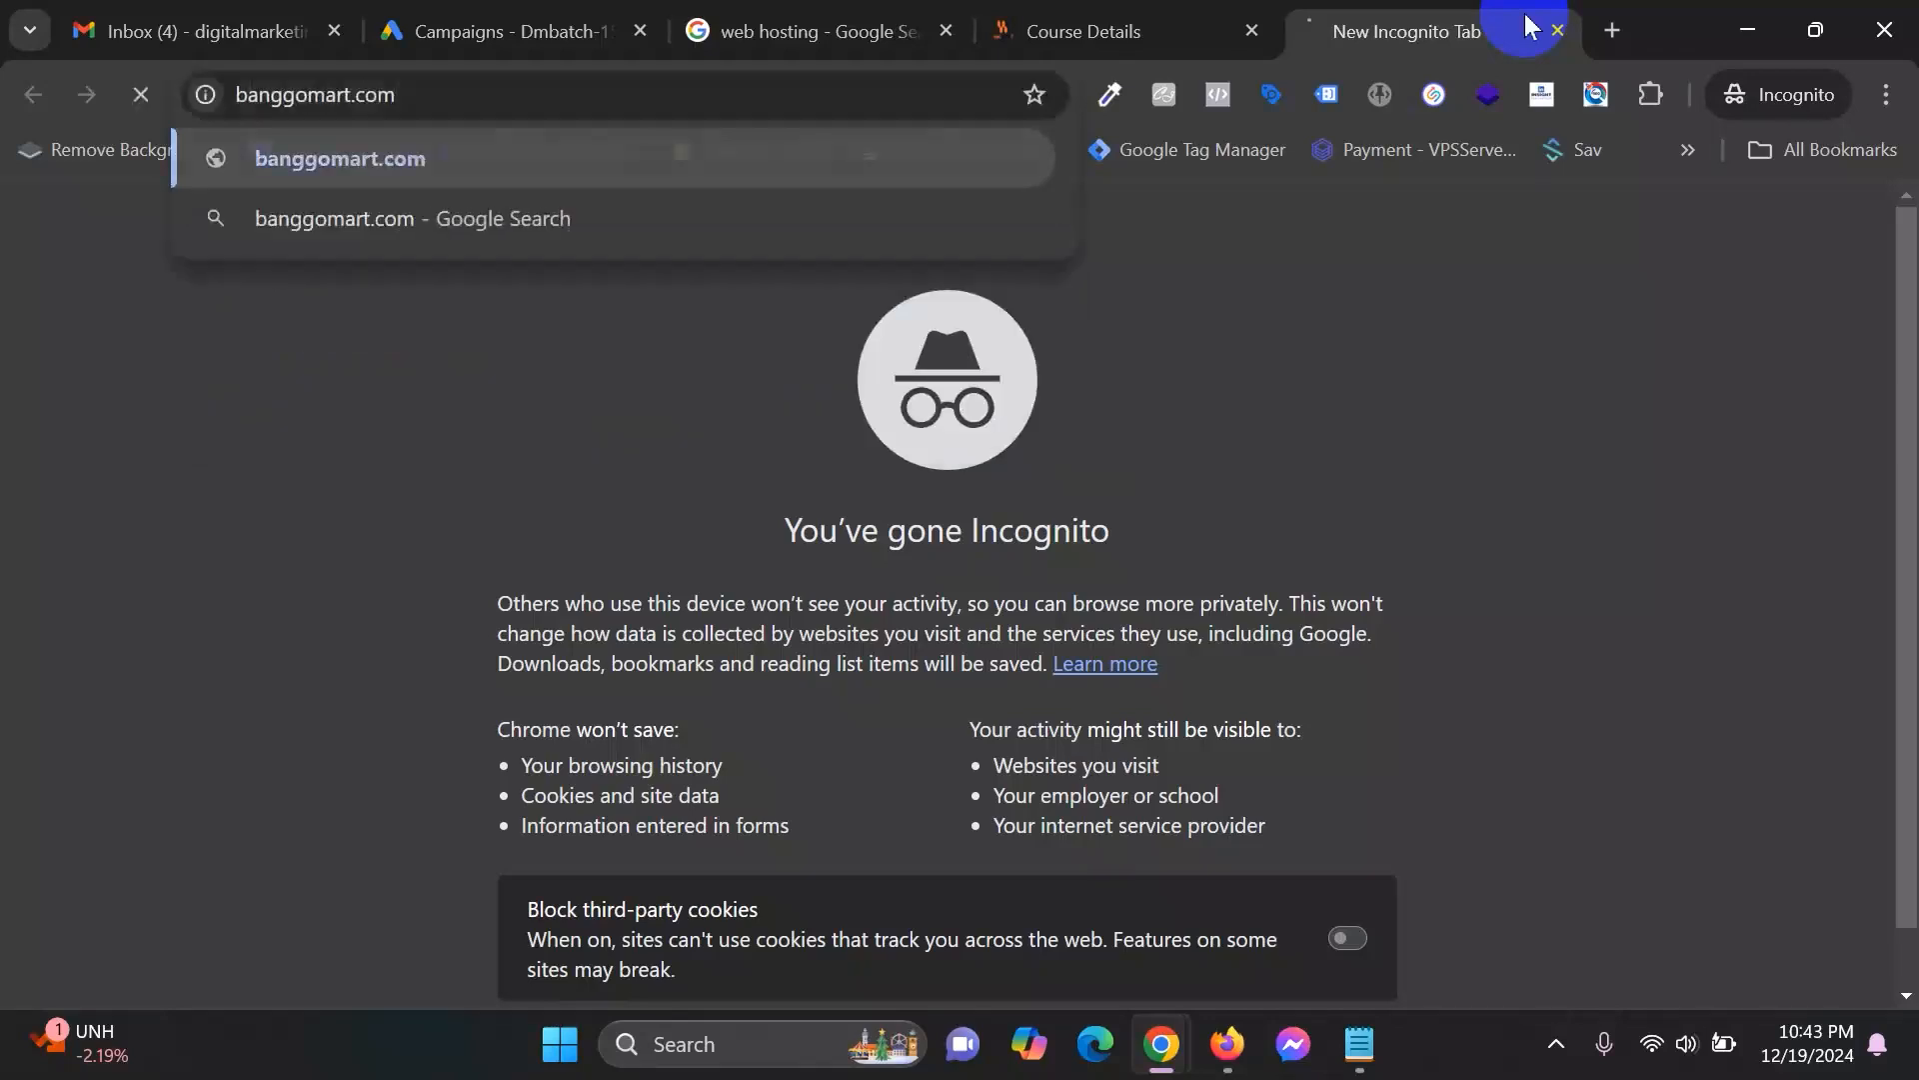
{"action": "key", "text": "Return"}
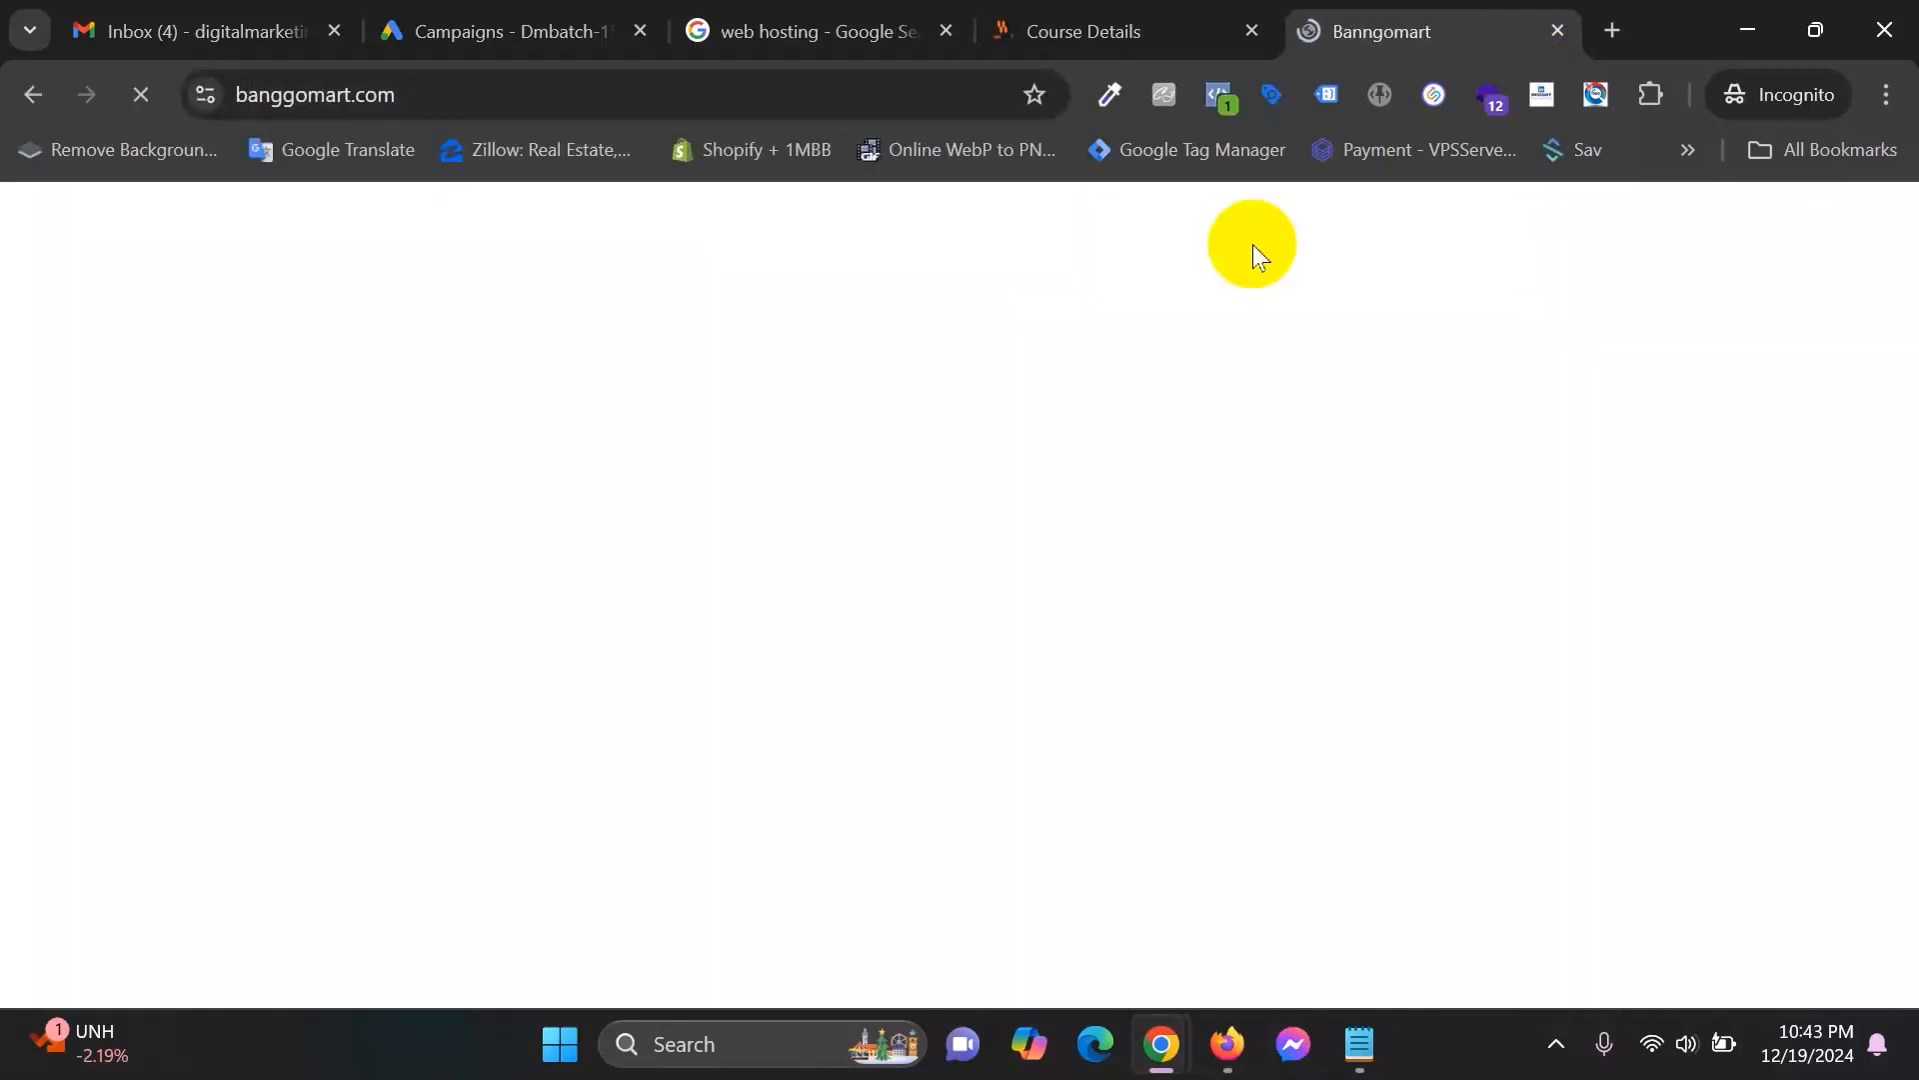
{"action": "scroll", "coordinate": [966, 550], "scroll_direction": "down", "scroll_amount": 5}
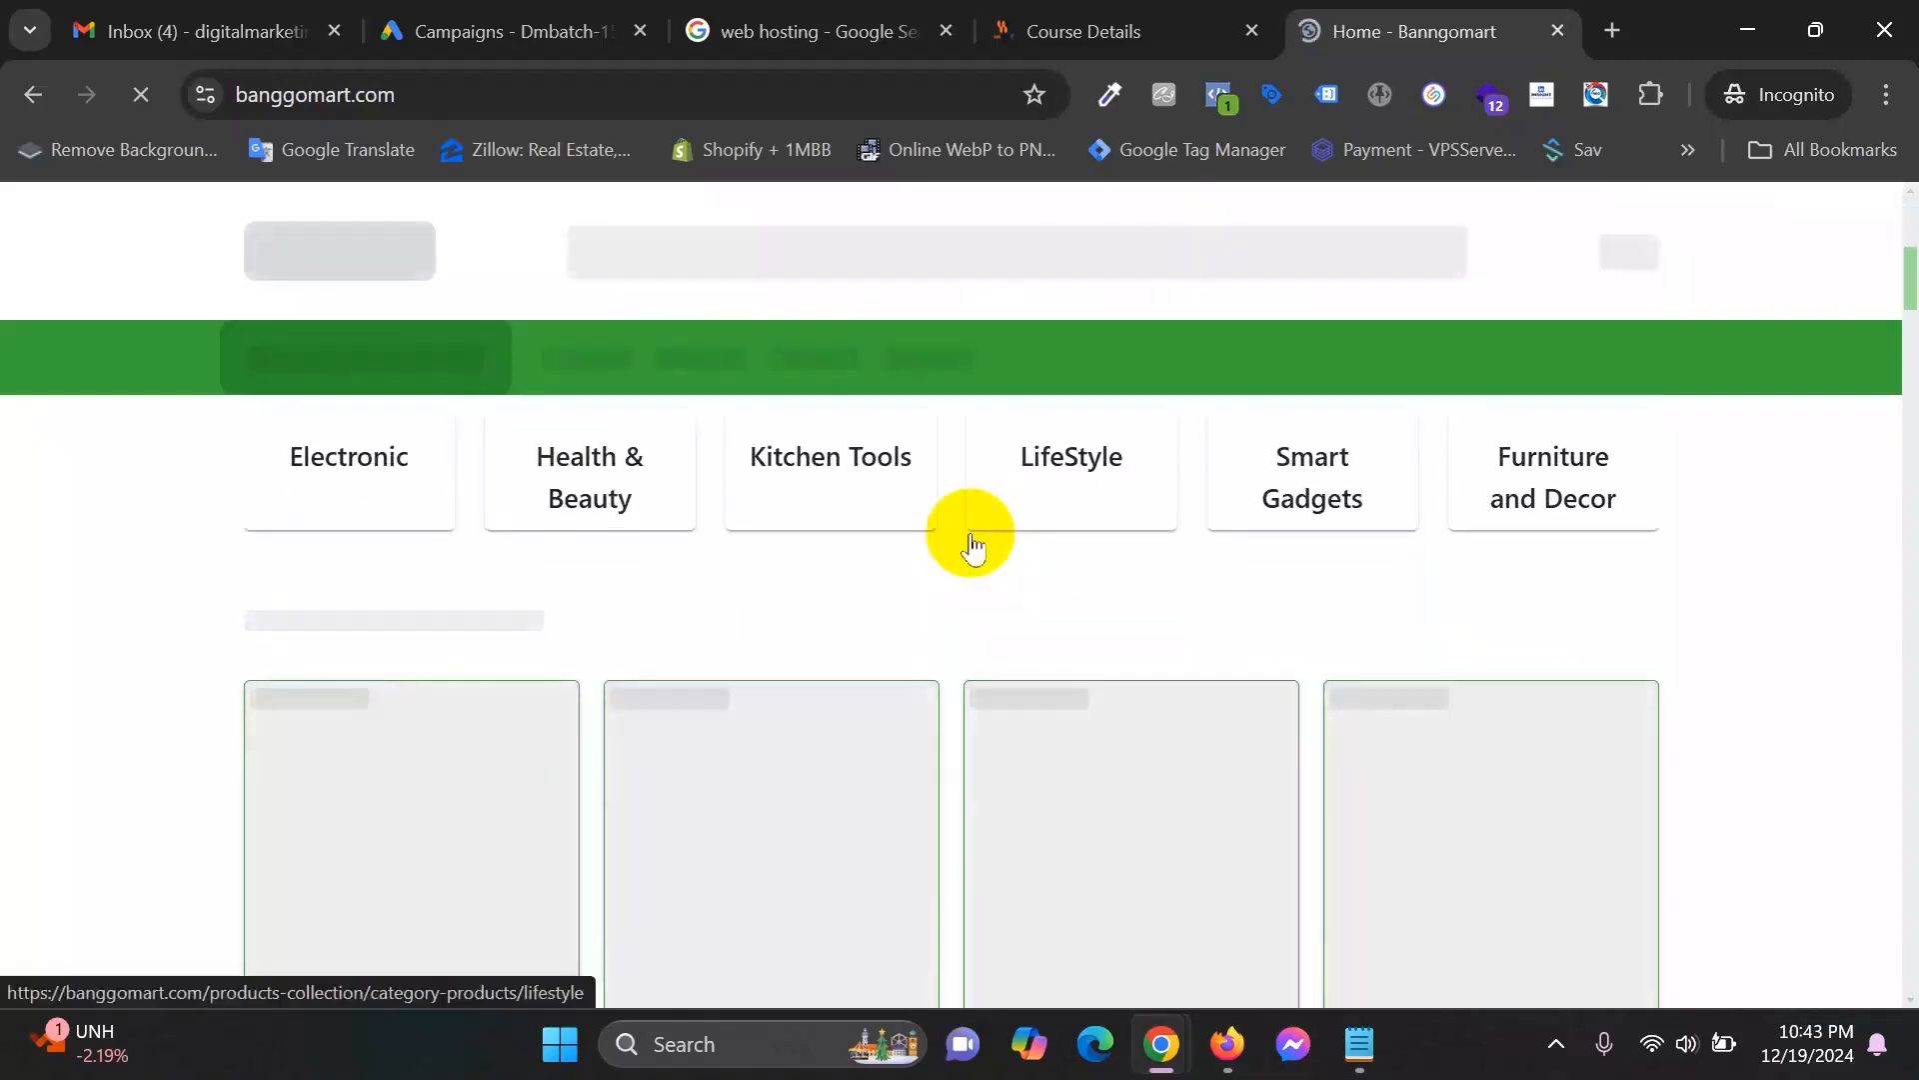
{"action": "left_click", "coordinate": [1251, 31]}
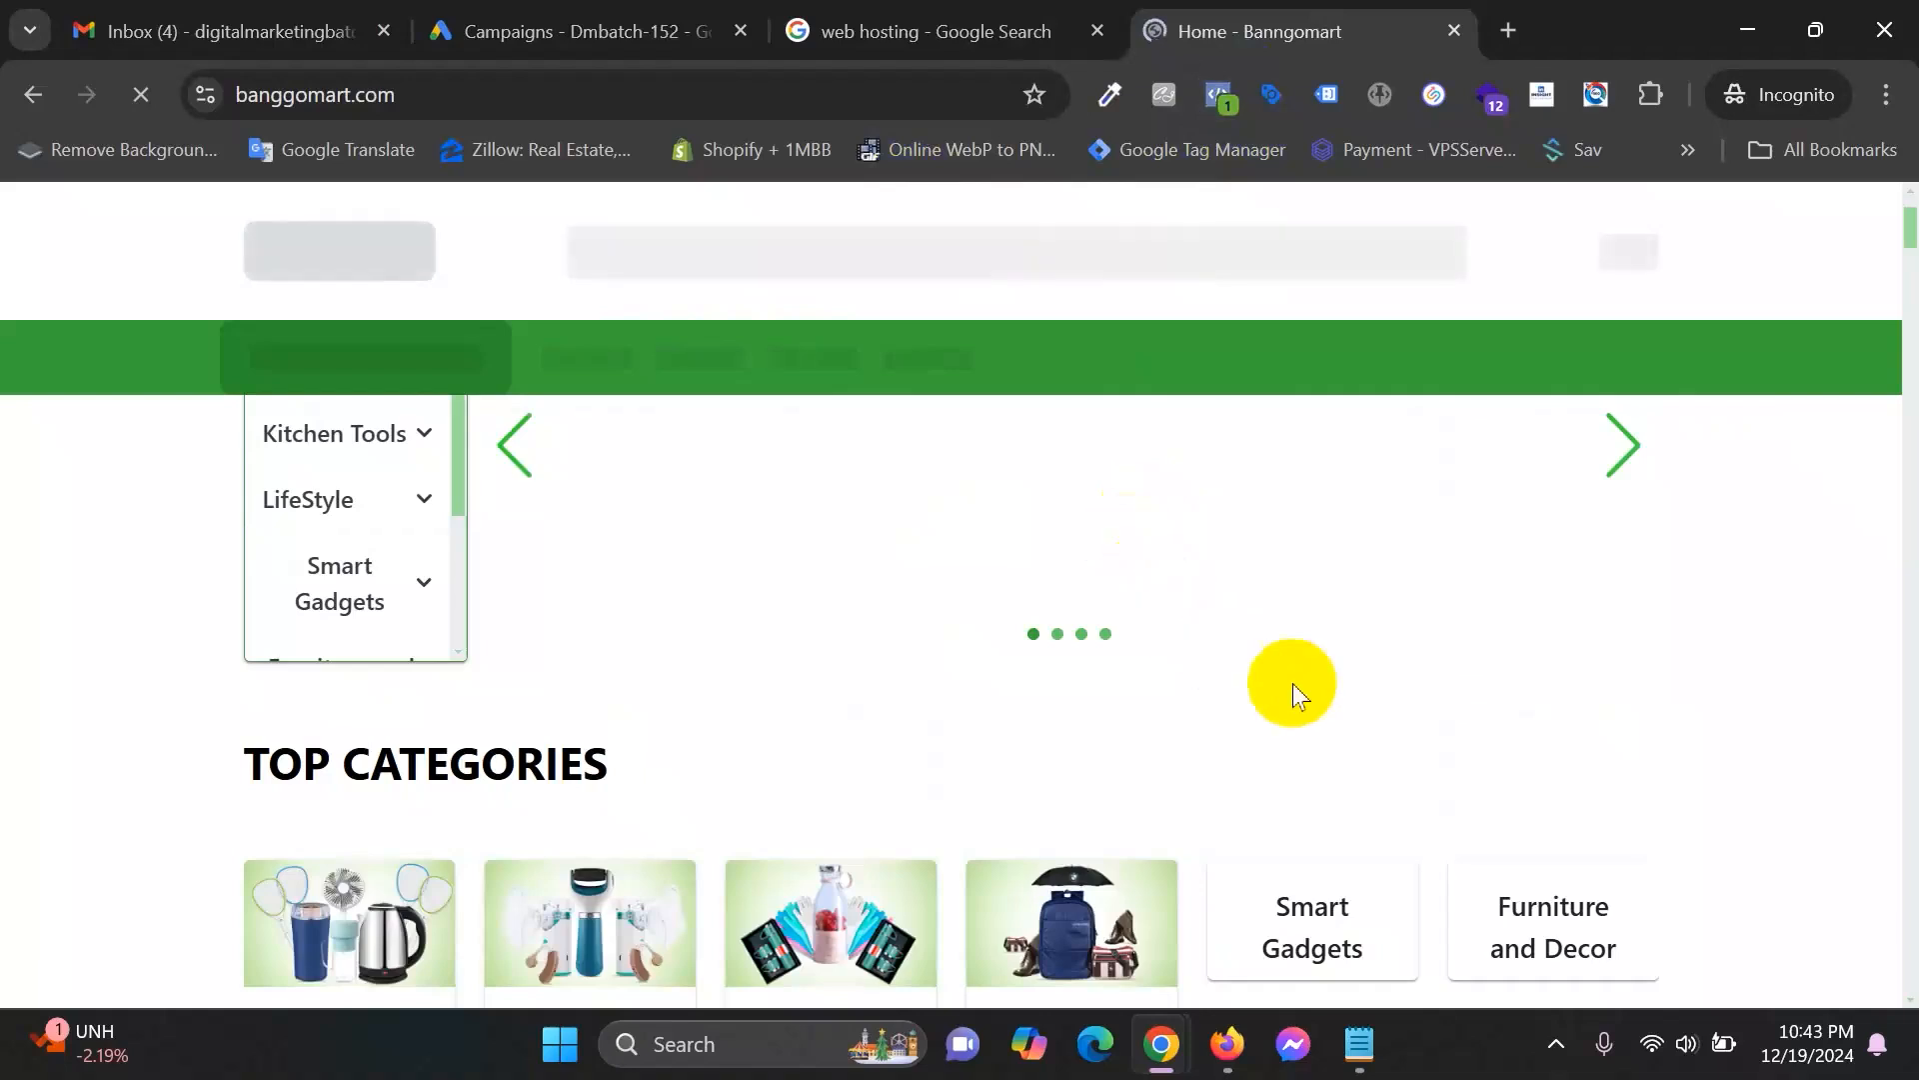
{"action": "scroll", "coordinate": [1333, 555], "scroll_direction": "down", "scroll_amount": 5}
{"action": "scroll", "coordinate": [1341, 544], "scroll_direction": "down", "scroll_amount": 4}
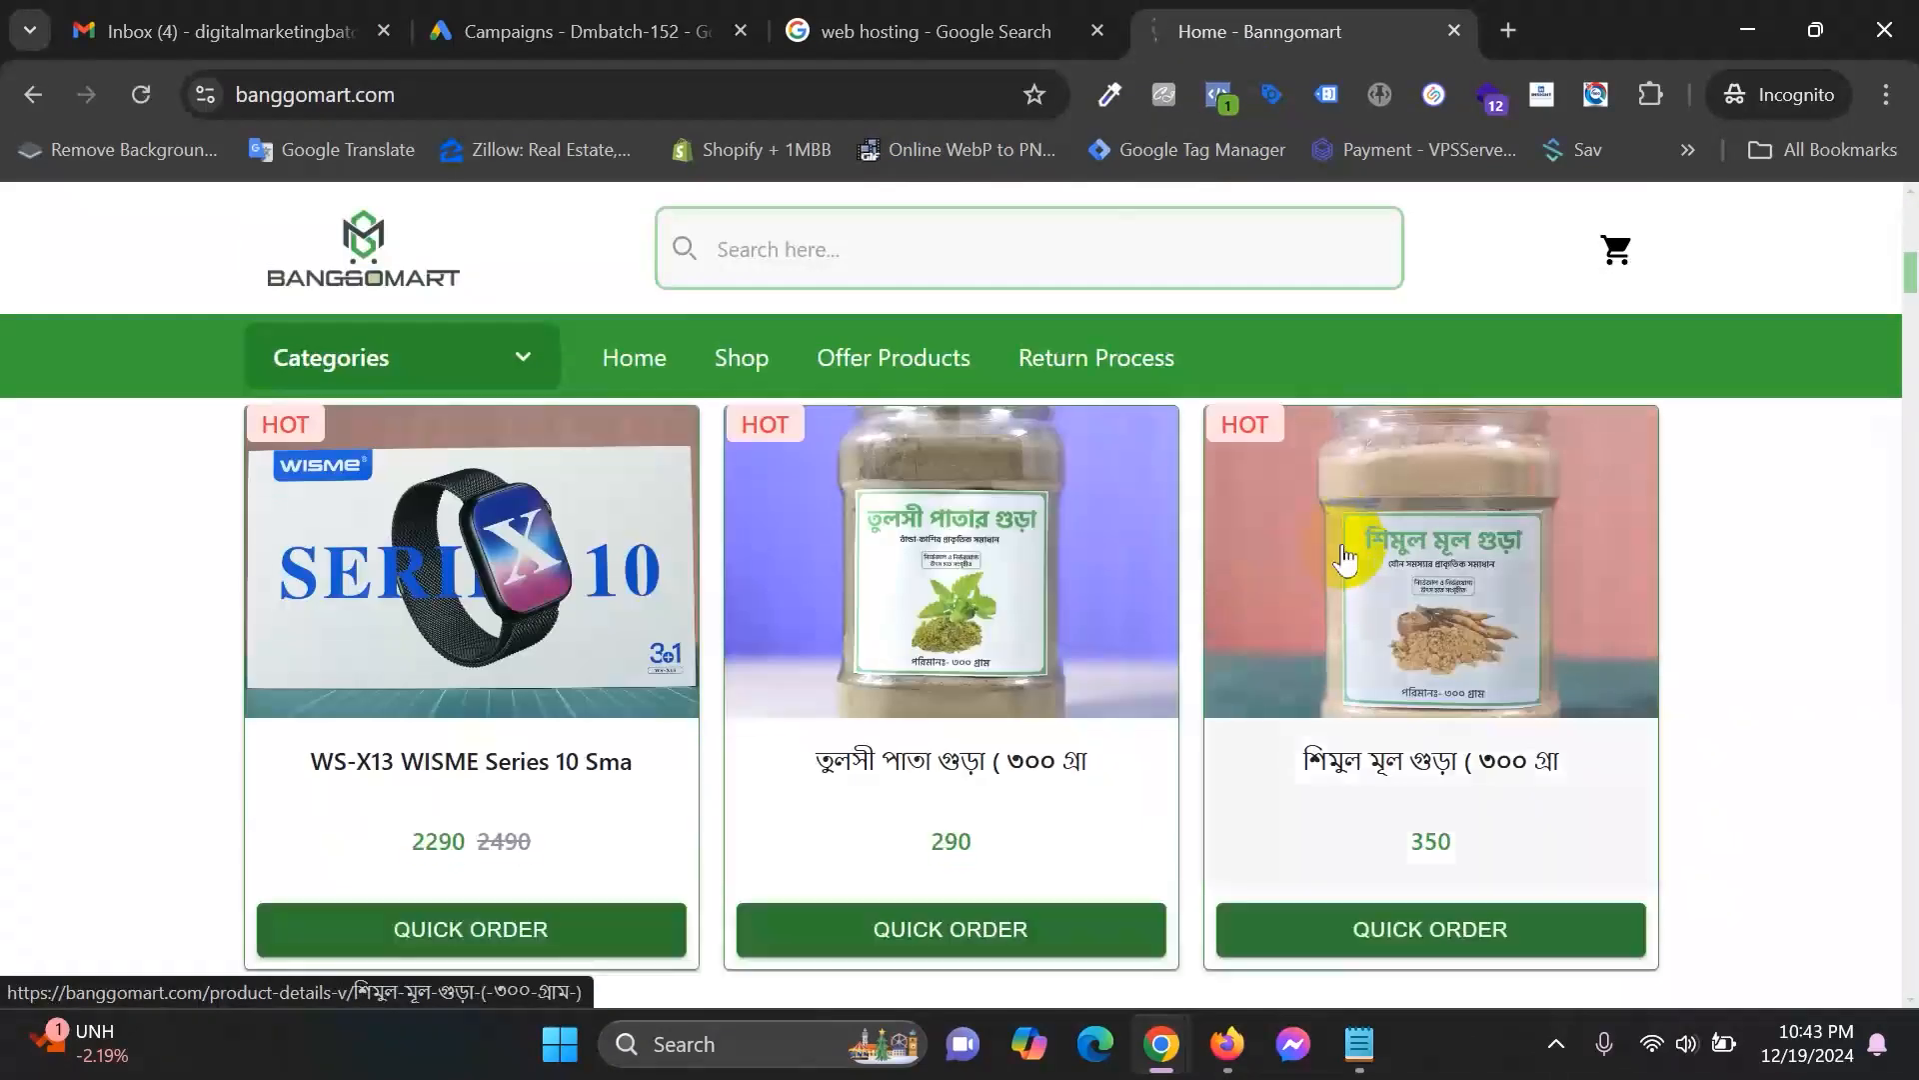
{"action": "scroll", "coordinate": [1345, 558], "scroll_direction": "down", "scroll_amount": 9}
{"action": "scroll", "coordinate": [1345, 557], "scroll_direction": "down", "scroll_amount": 9}
{"action": "scroll", "coordinate": [1344, 558], "scroll_direction": "down", "scroll_amount": 5}
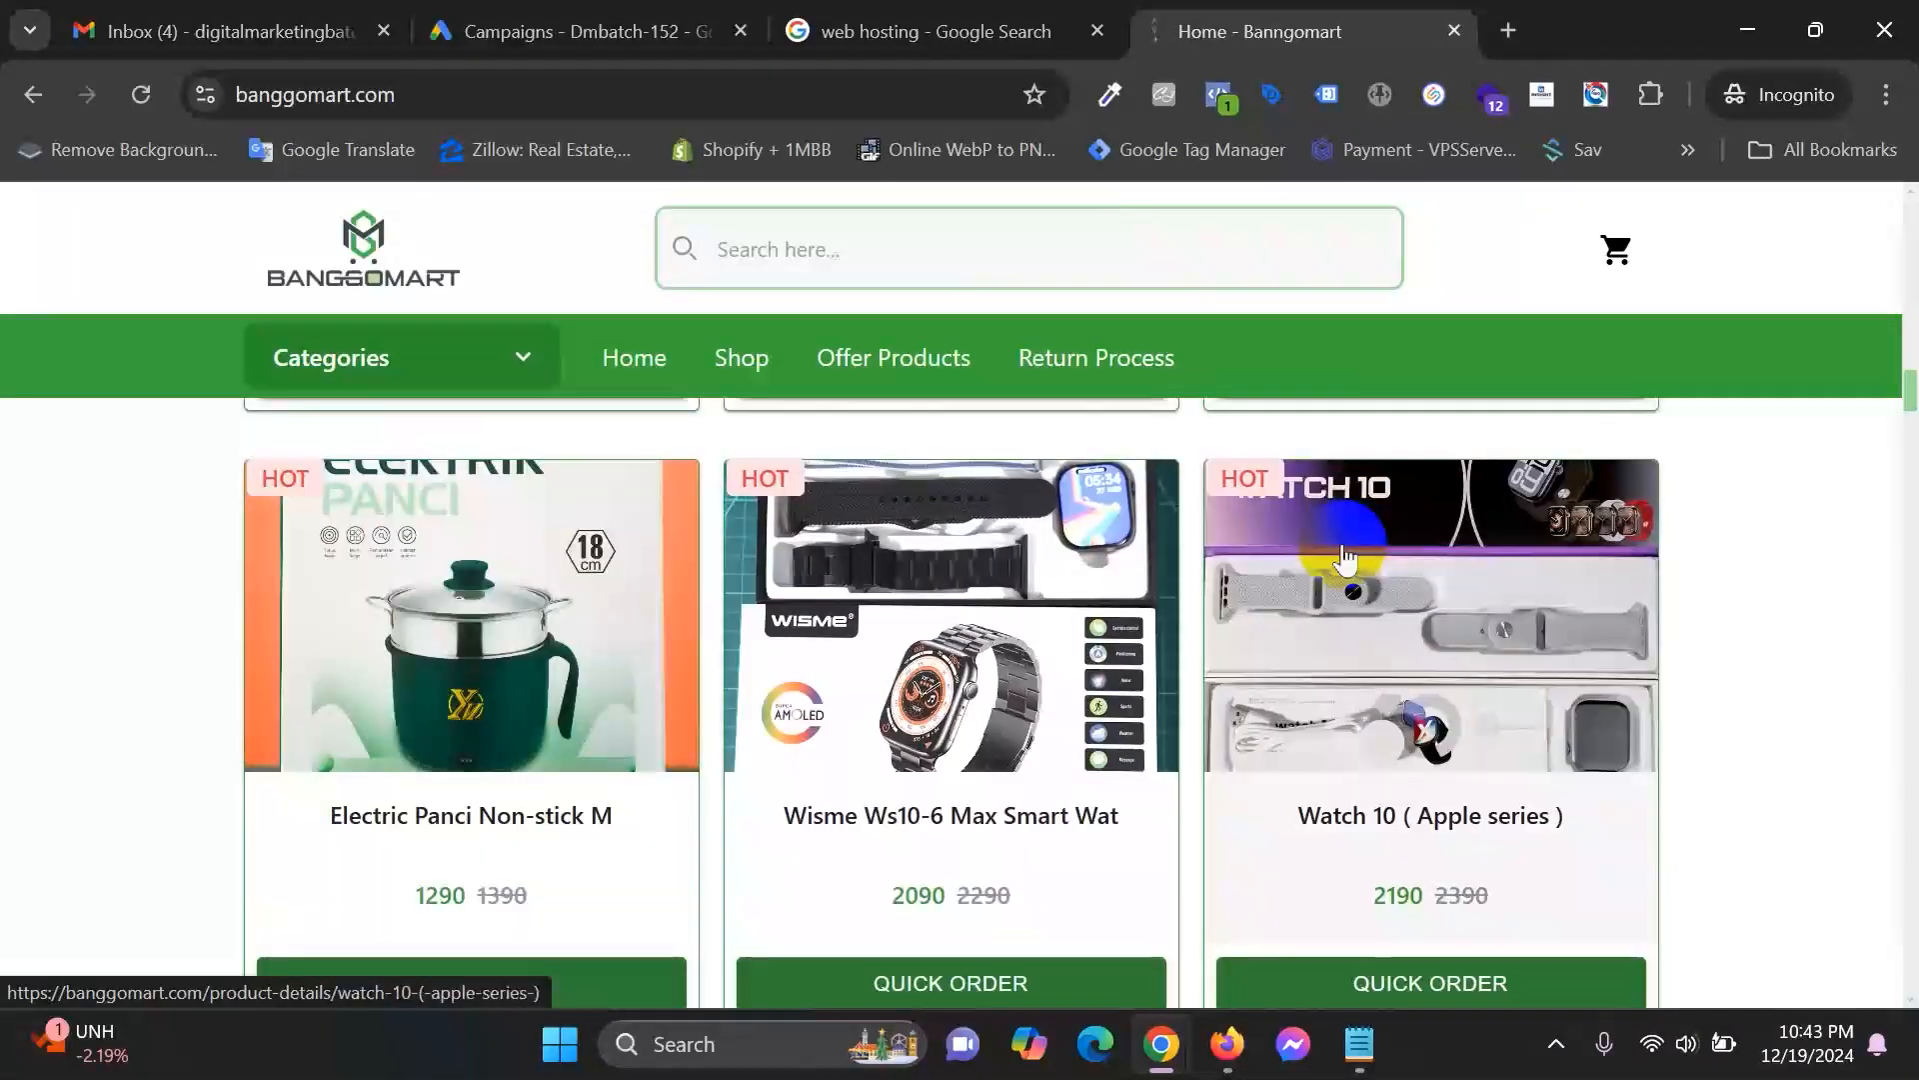
{"action": "scroll", "coordinate": [1338, 537], "scroll_direction": "up", "scroll_amount": 5}
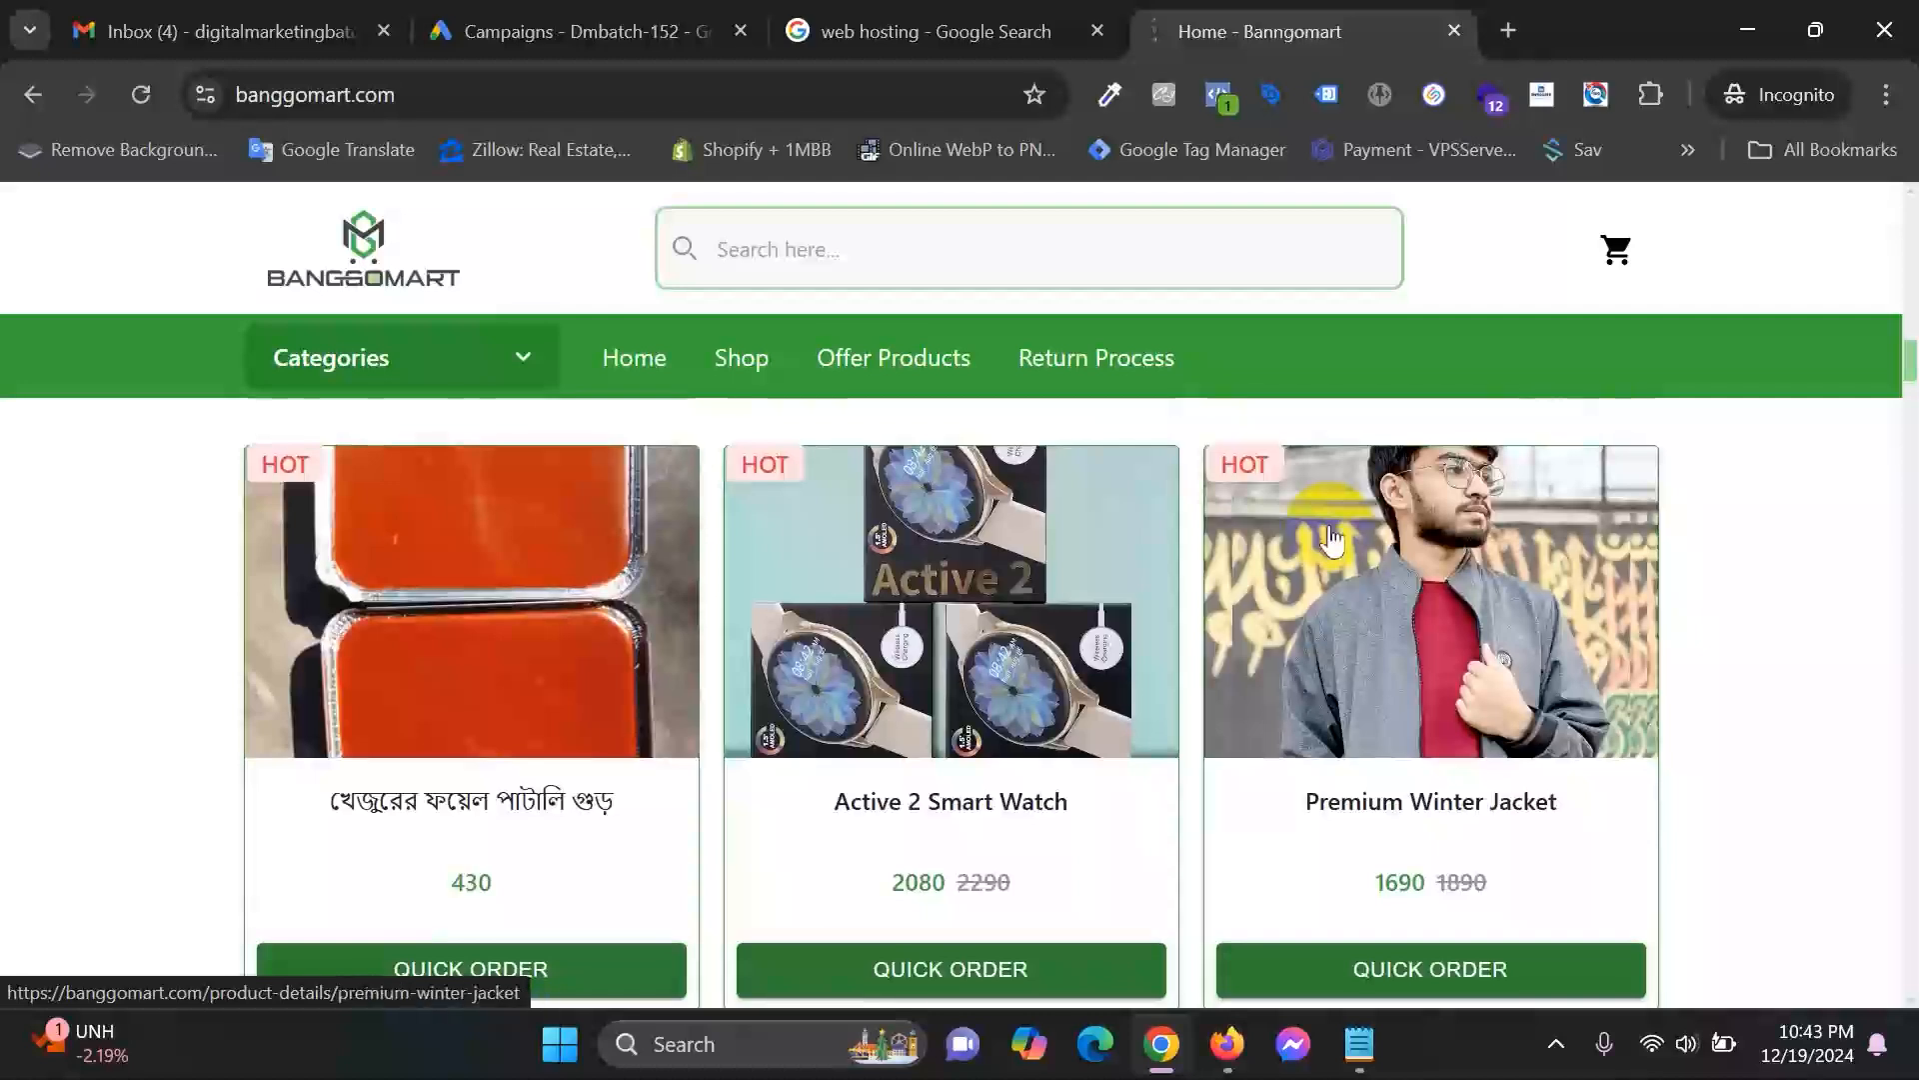
Open the Premium Winter Jacket product page, review its details, then return to Google Ads Campaigns.
{"action": "left_click", "coordinate": [1478, 708]}
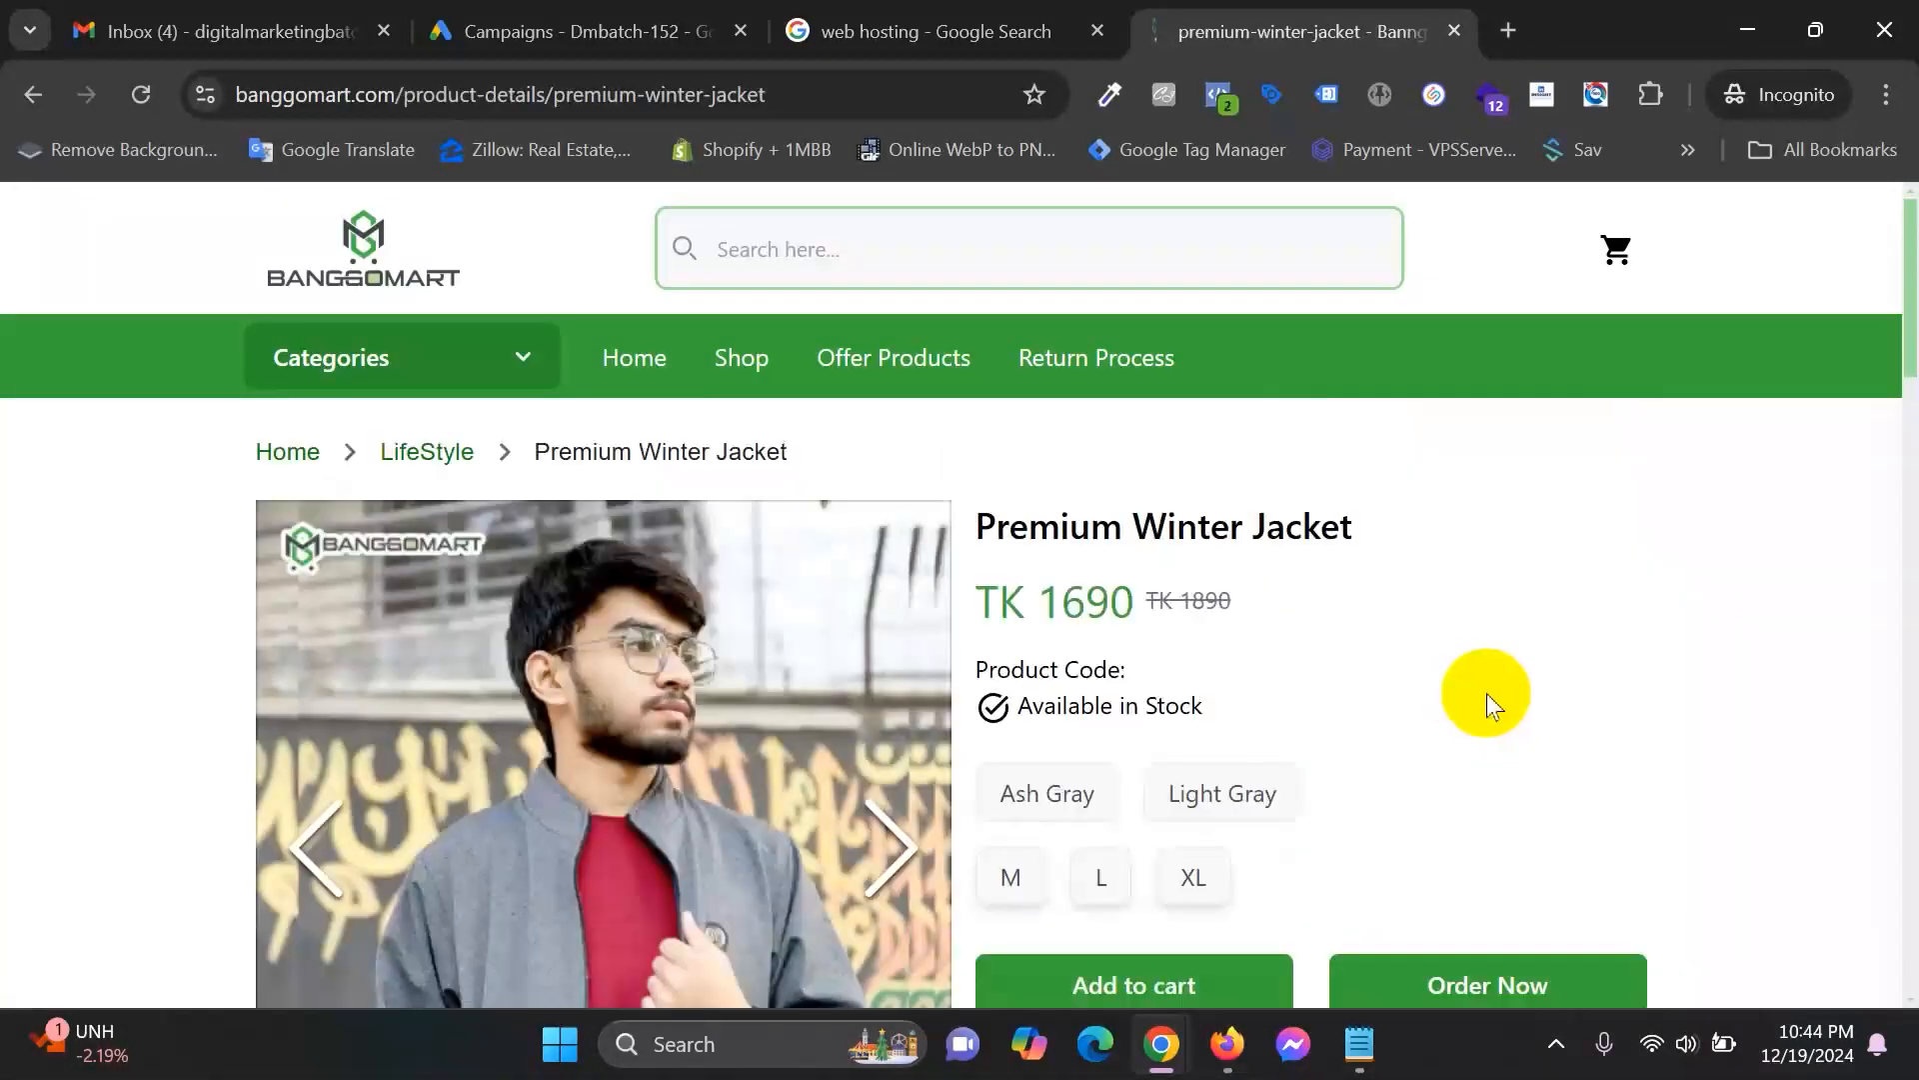
{"action": "scroll", "coordinate": [820, 700], "scroll_direction": "down", "scroll_amount": 3}
{"action": "scroll", "coordinate": [820, 700], "scroll_direction": "down", "scroll_amount": 3}
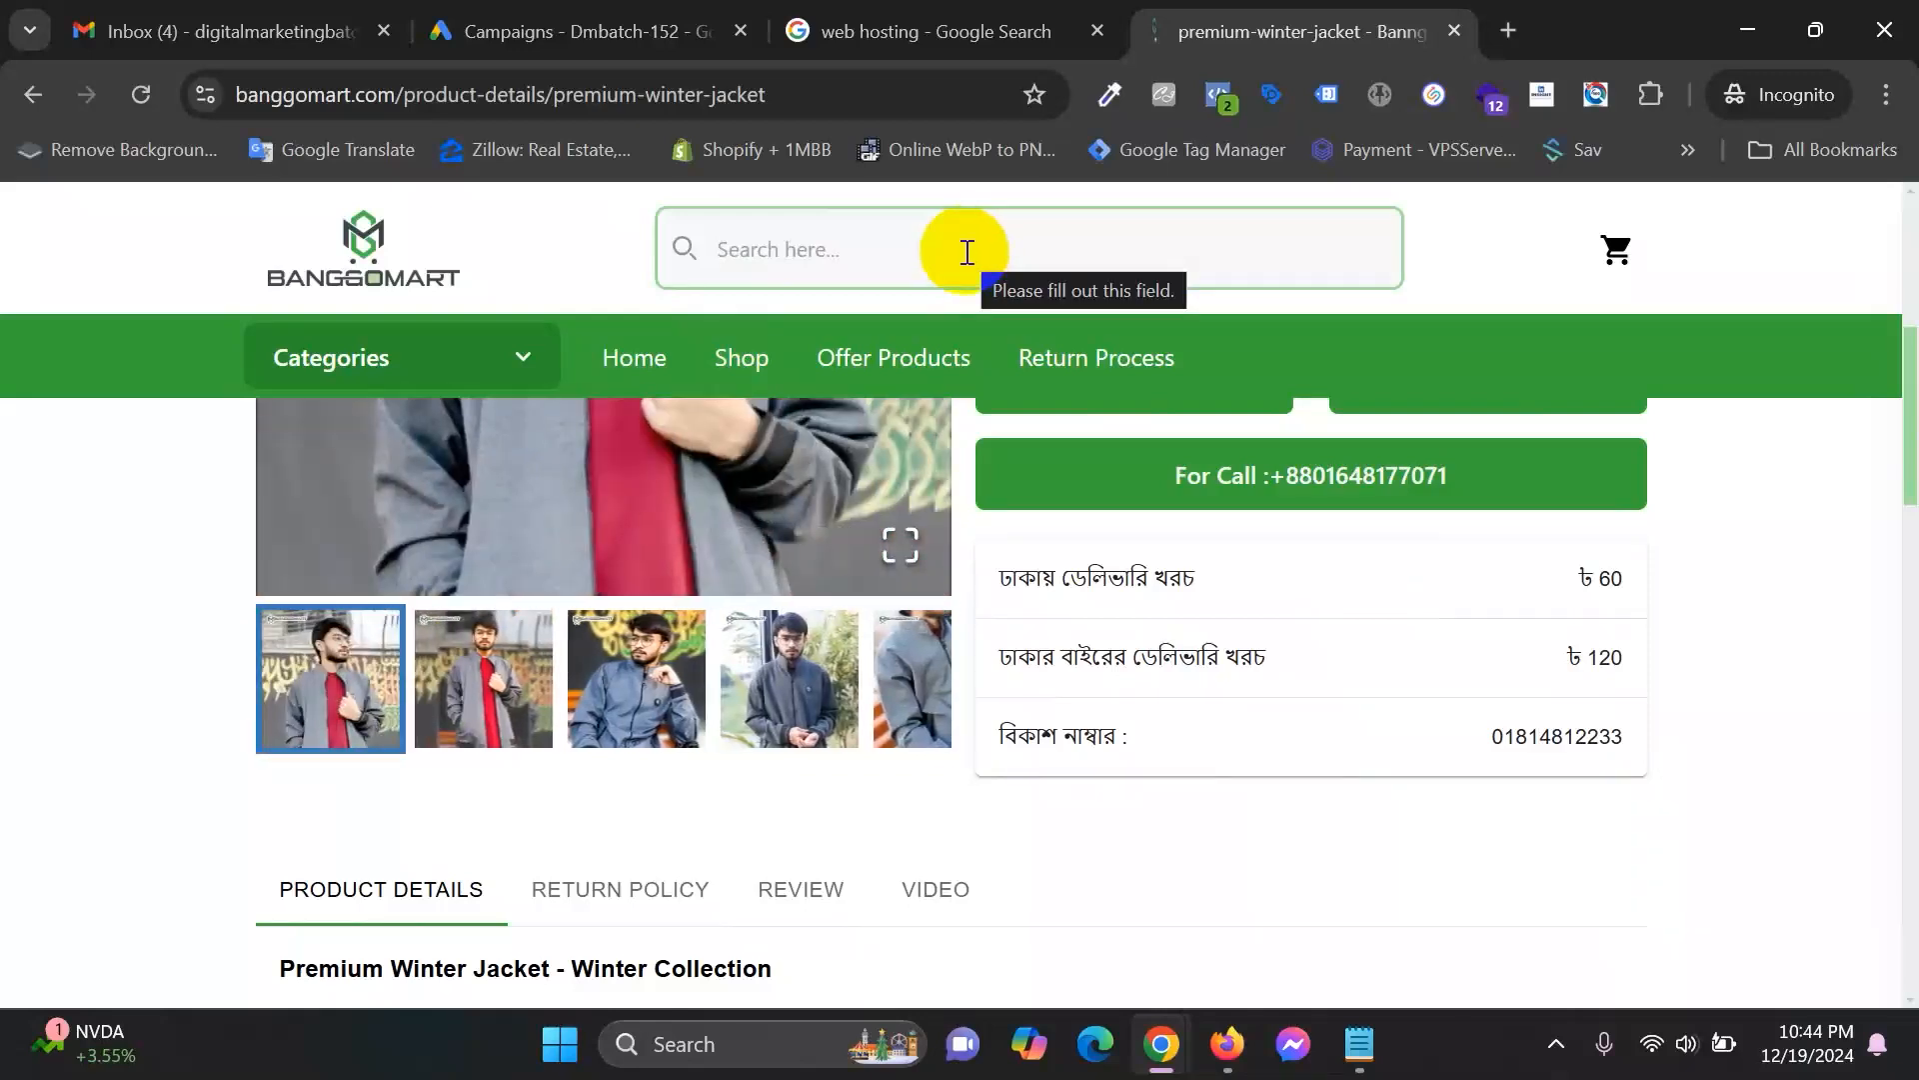
{"action": "left_click", "coordinate": [781, 249]}
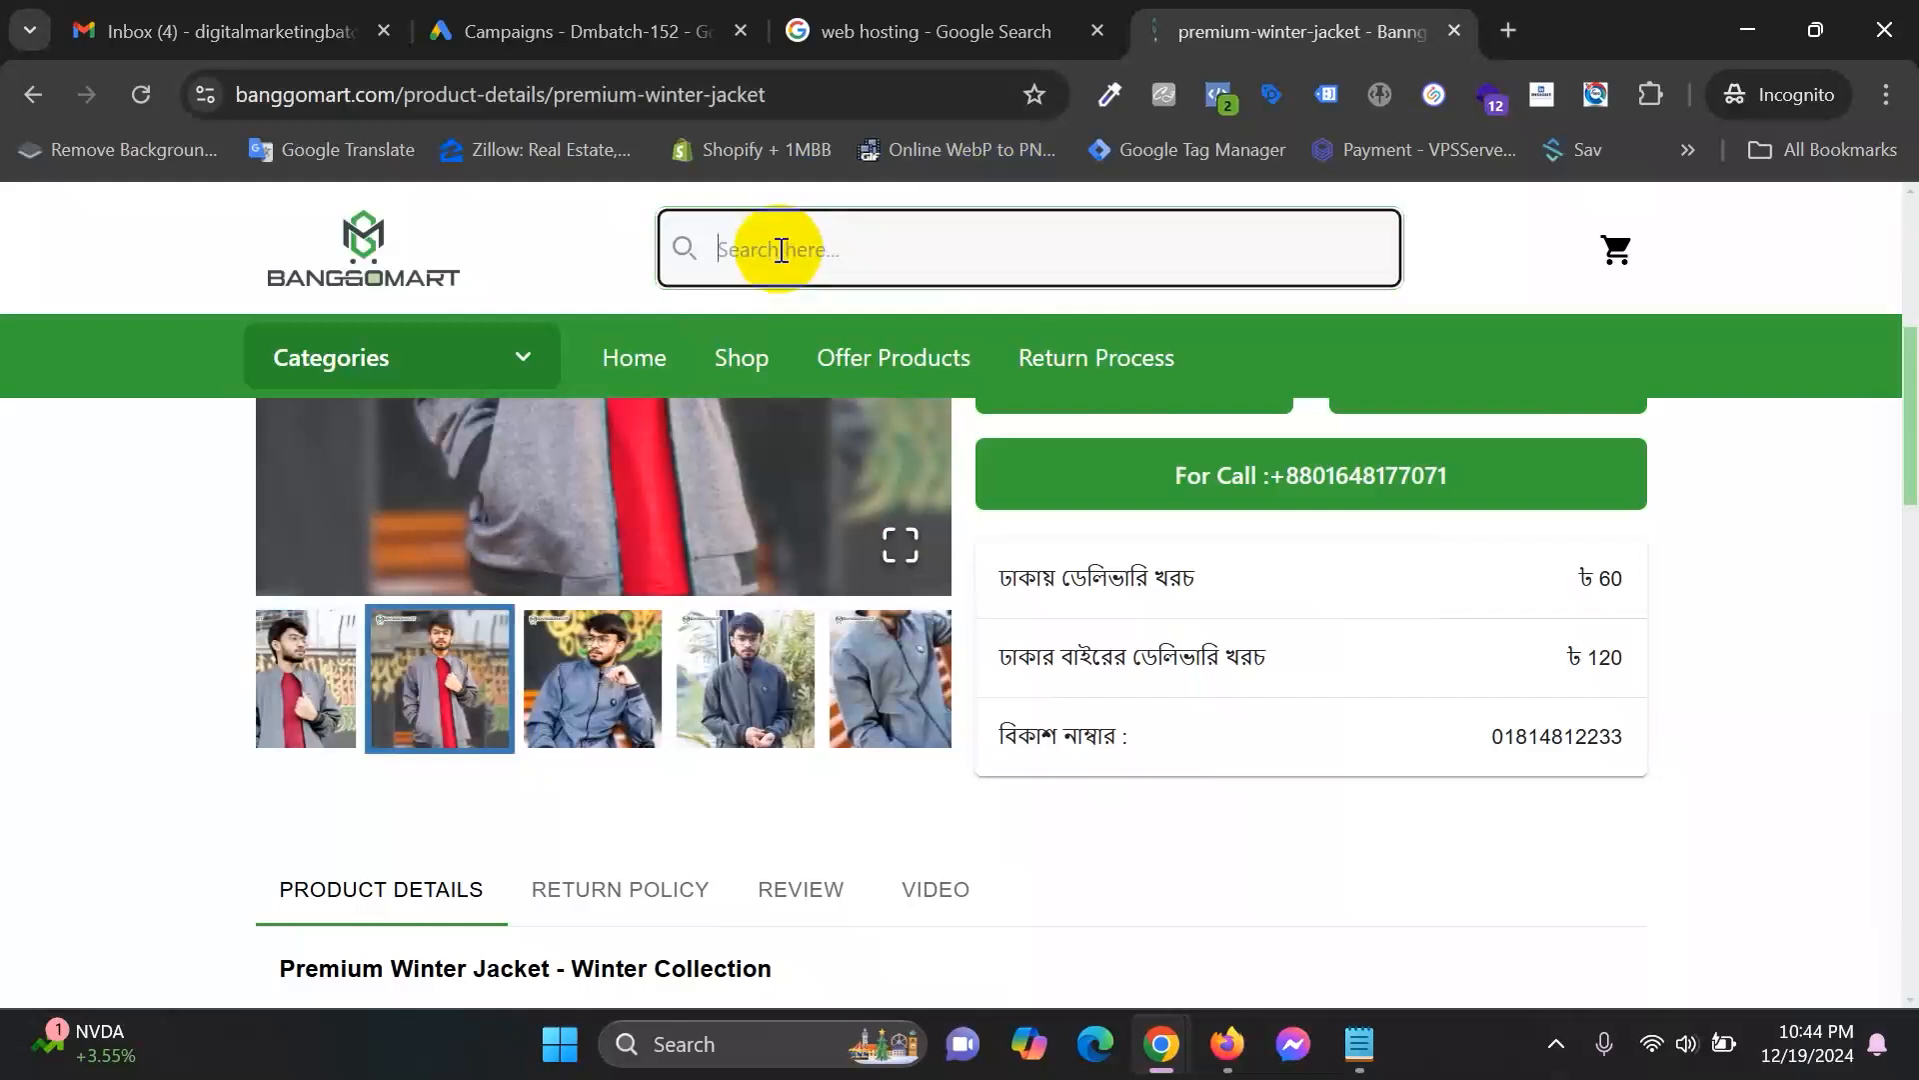
{"action": "left_click", "coordinate": [572, 20]}
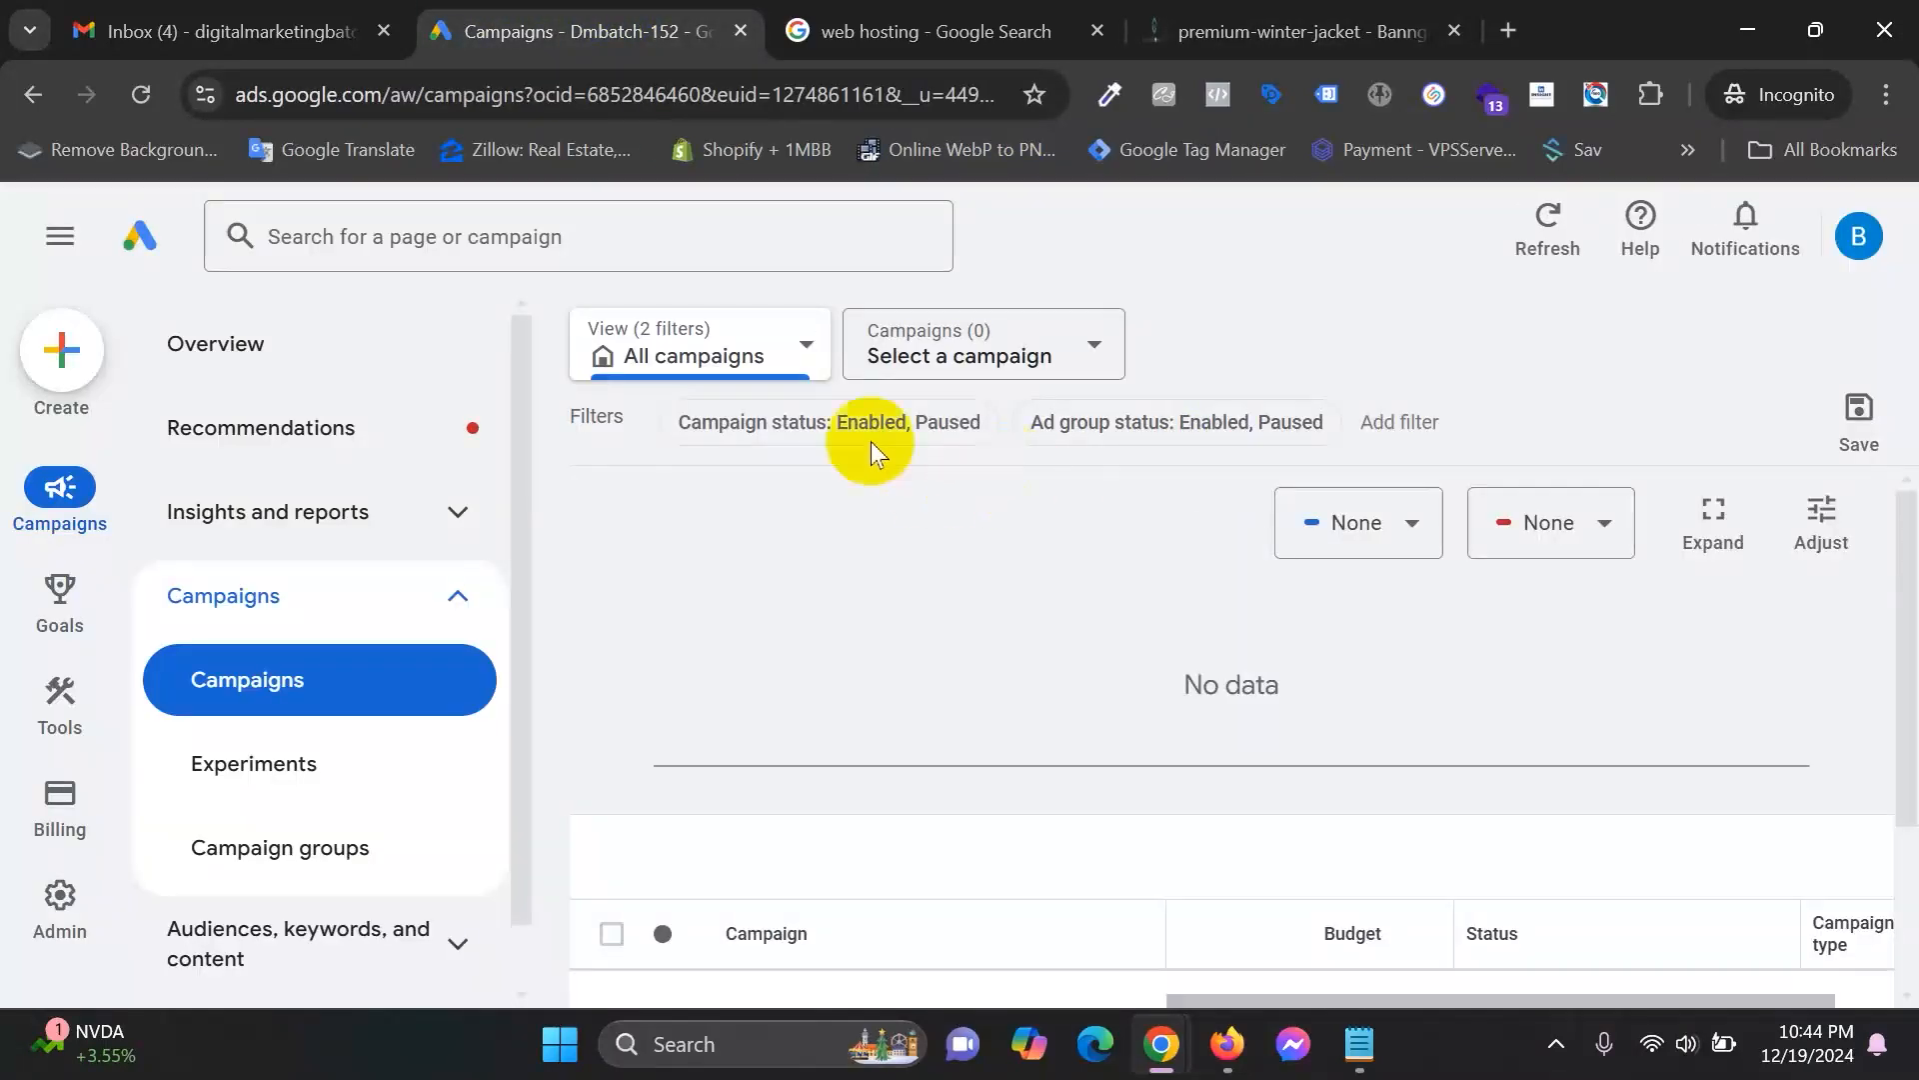
Choose Campaign from the + Create menu and scroll through the objective choices.
{"action": "left_click", "coordinate": [60, 360]}
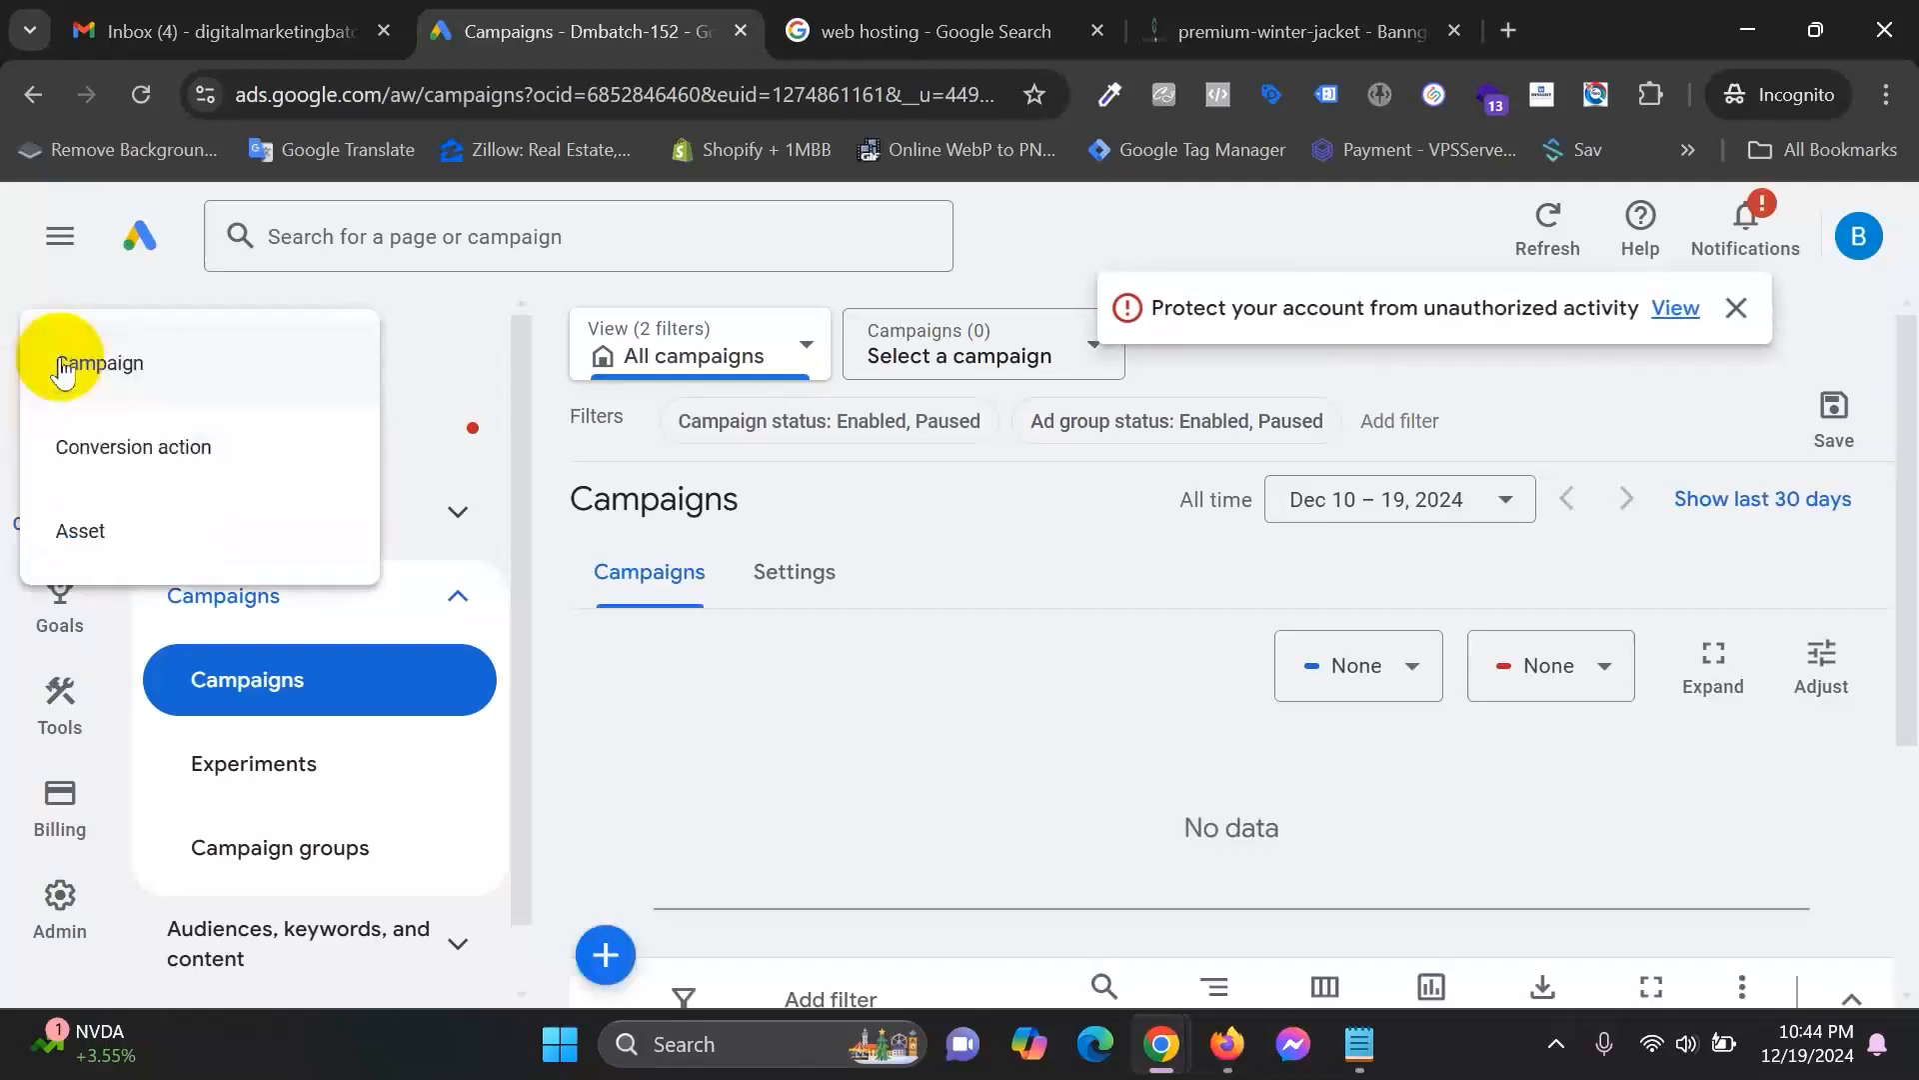
{"action": "left_click", "coordinate": [114, 377]}
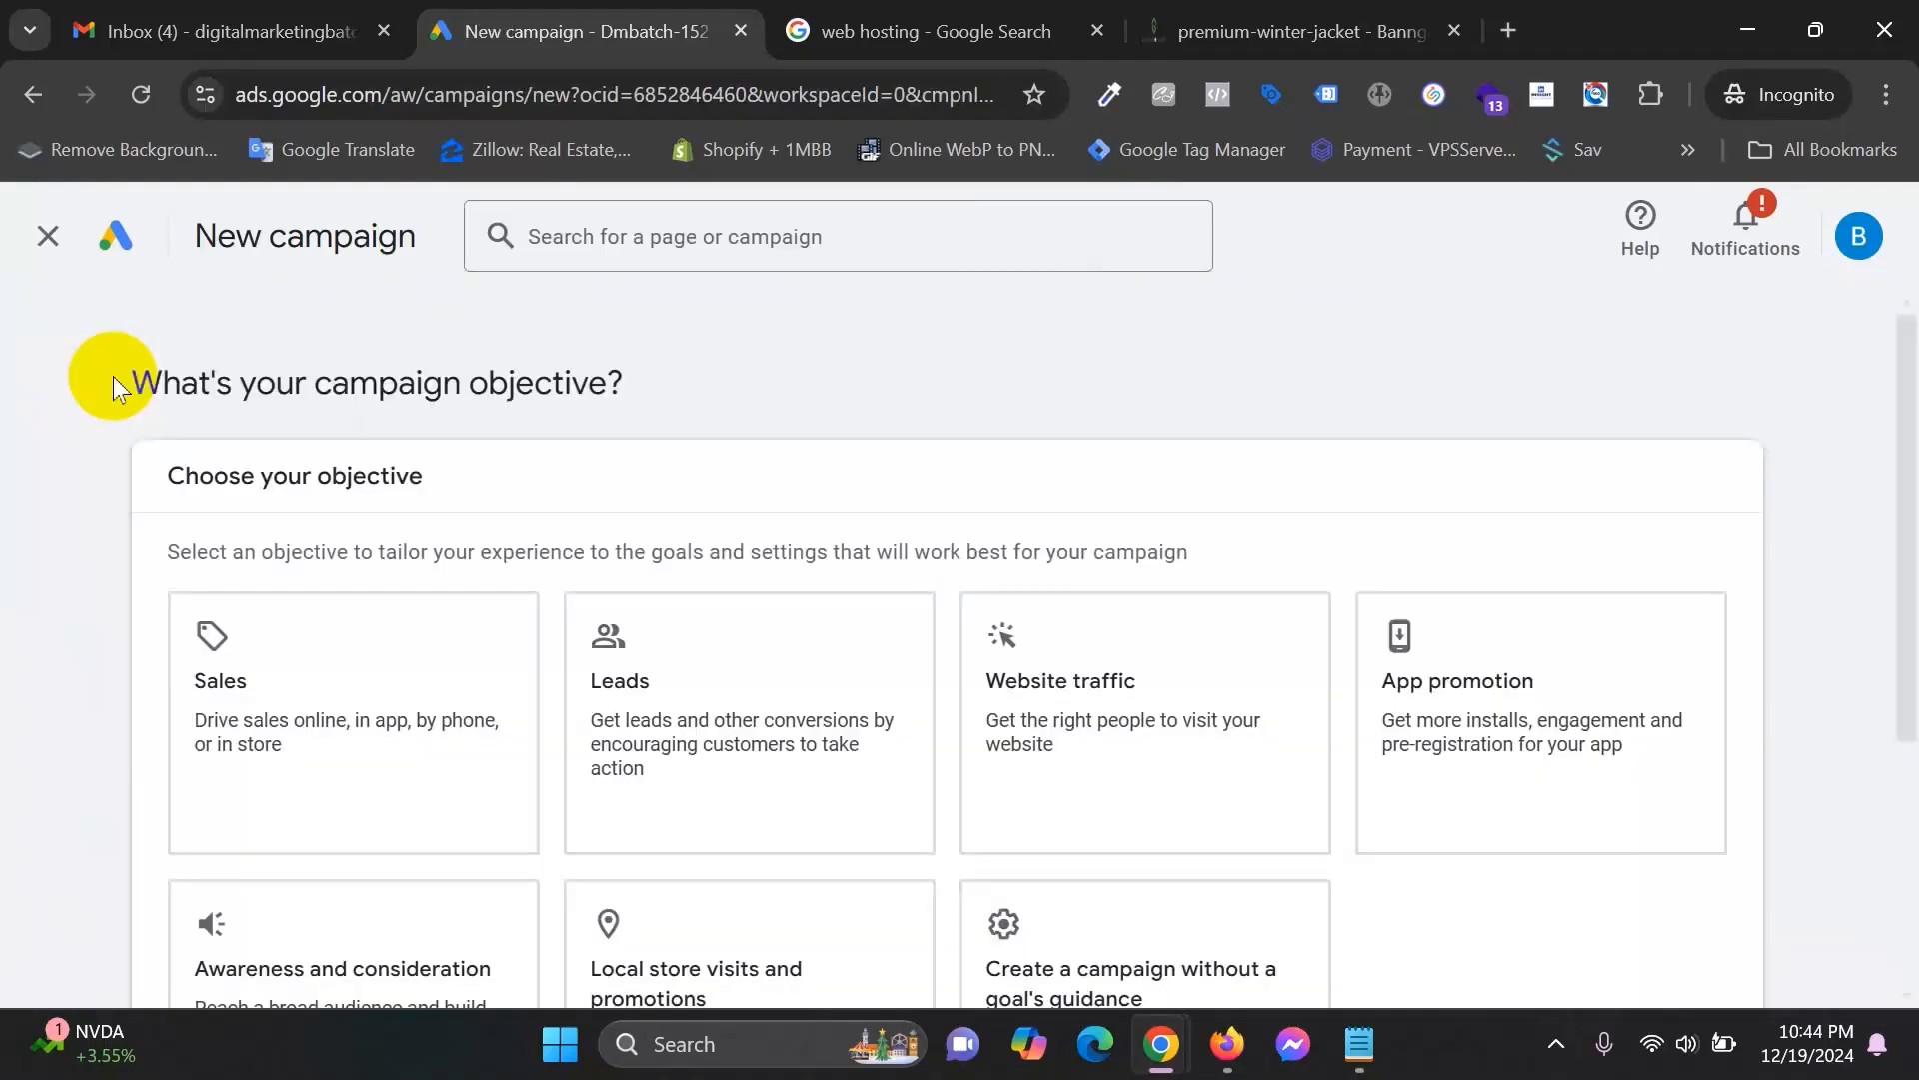
{"action": "scroll", "coordinate": [377, 737], "scroll_direction": "down", "scroll_amount": 3}
{"action": "left_click", "coordinate": [290, 395]}
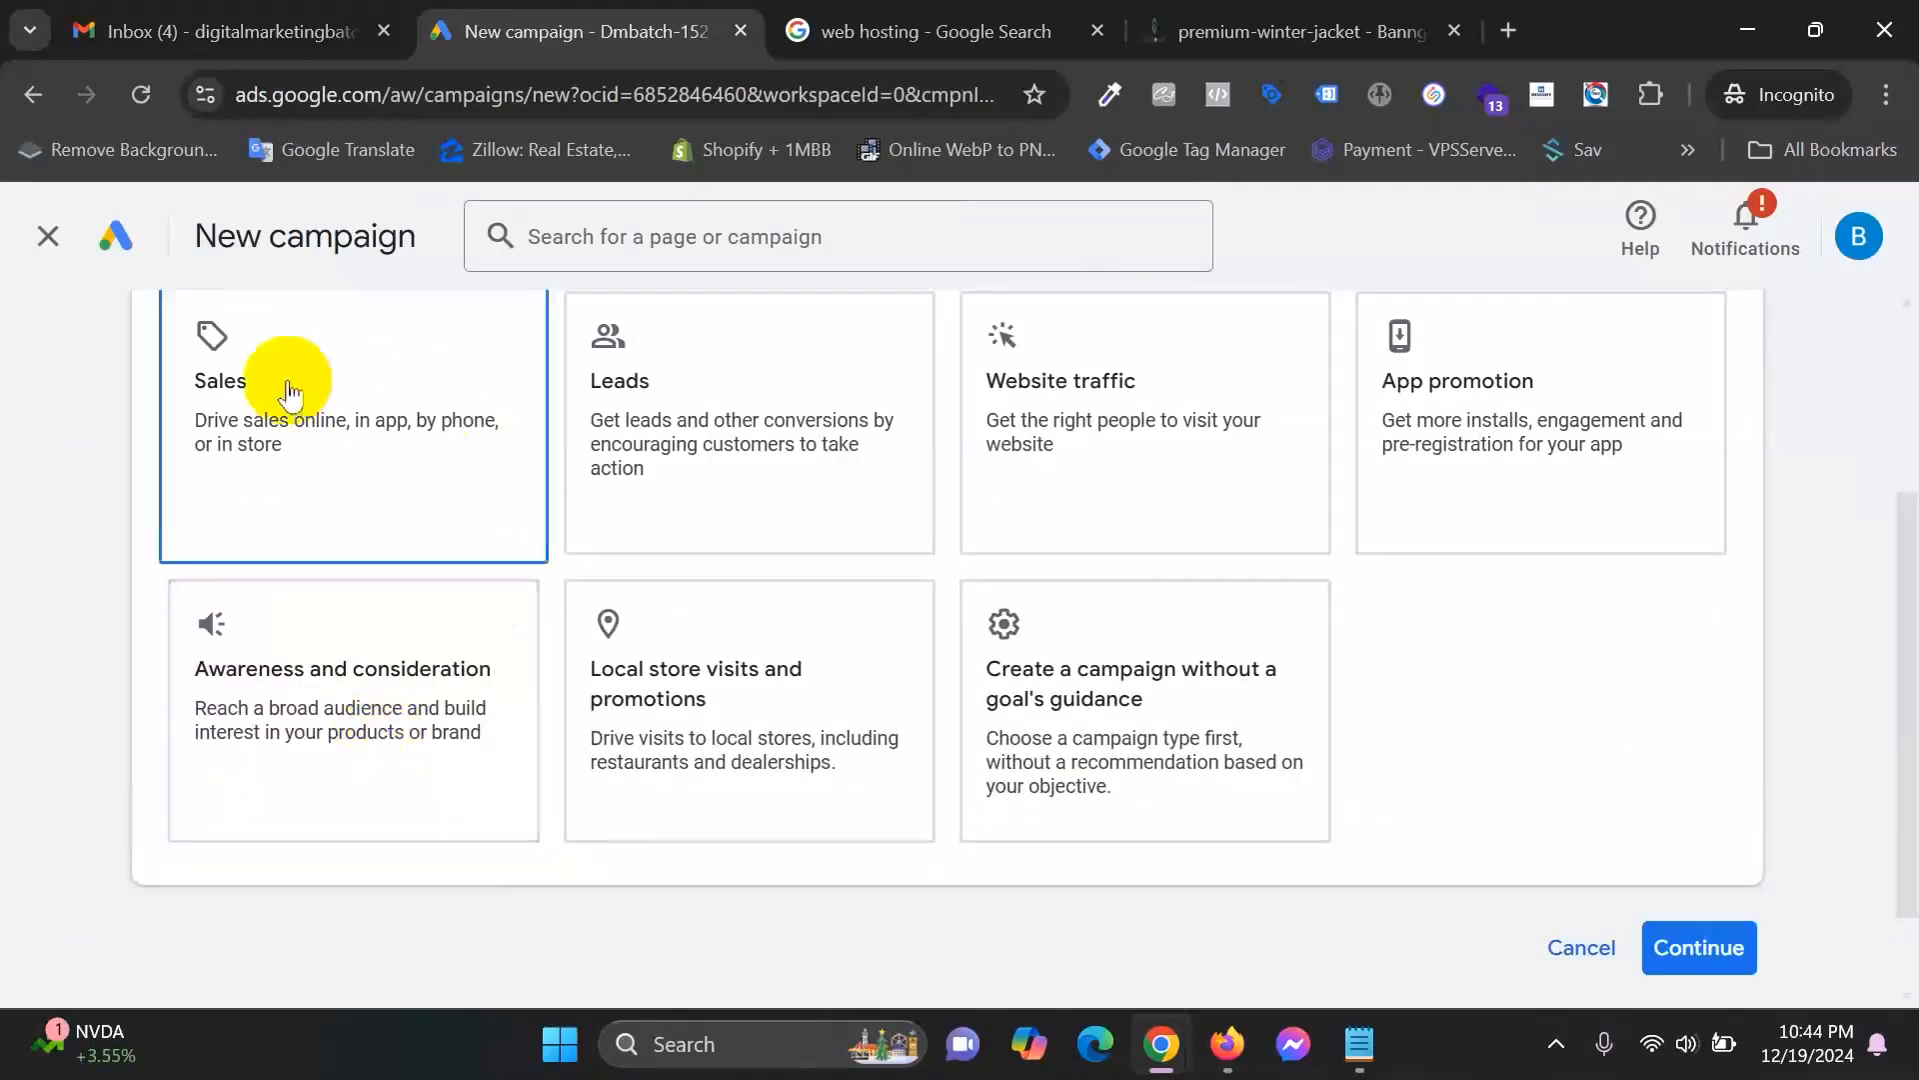
{"action": "left_click", "coordinate": [878, 514]}
{"action": "left_click", "coordinate": [745, 729]}
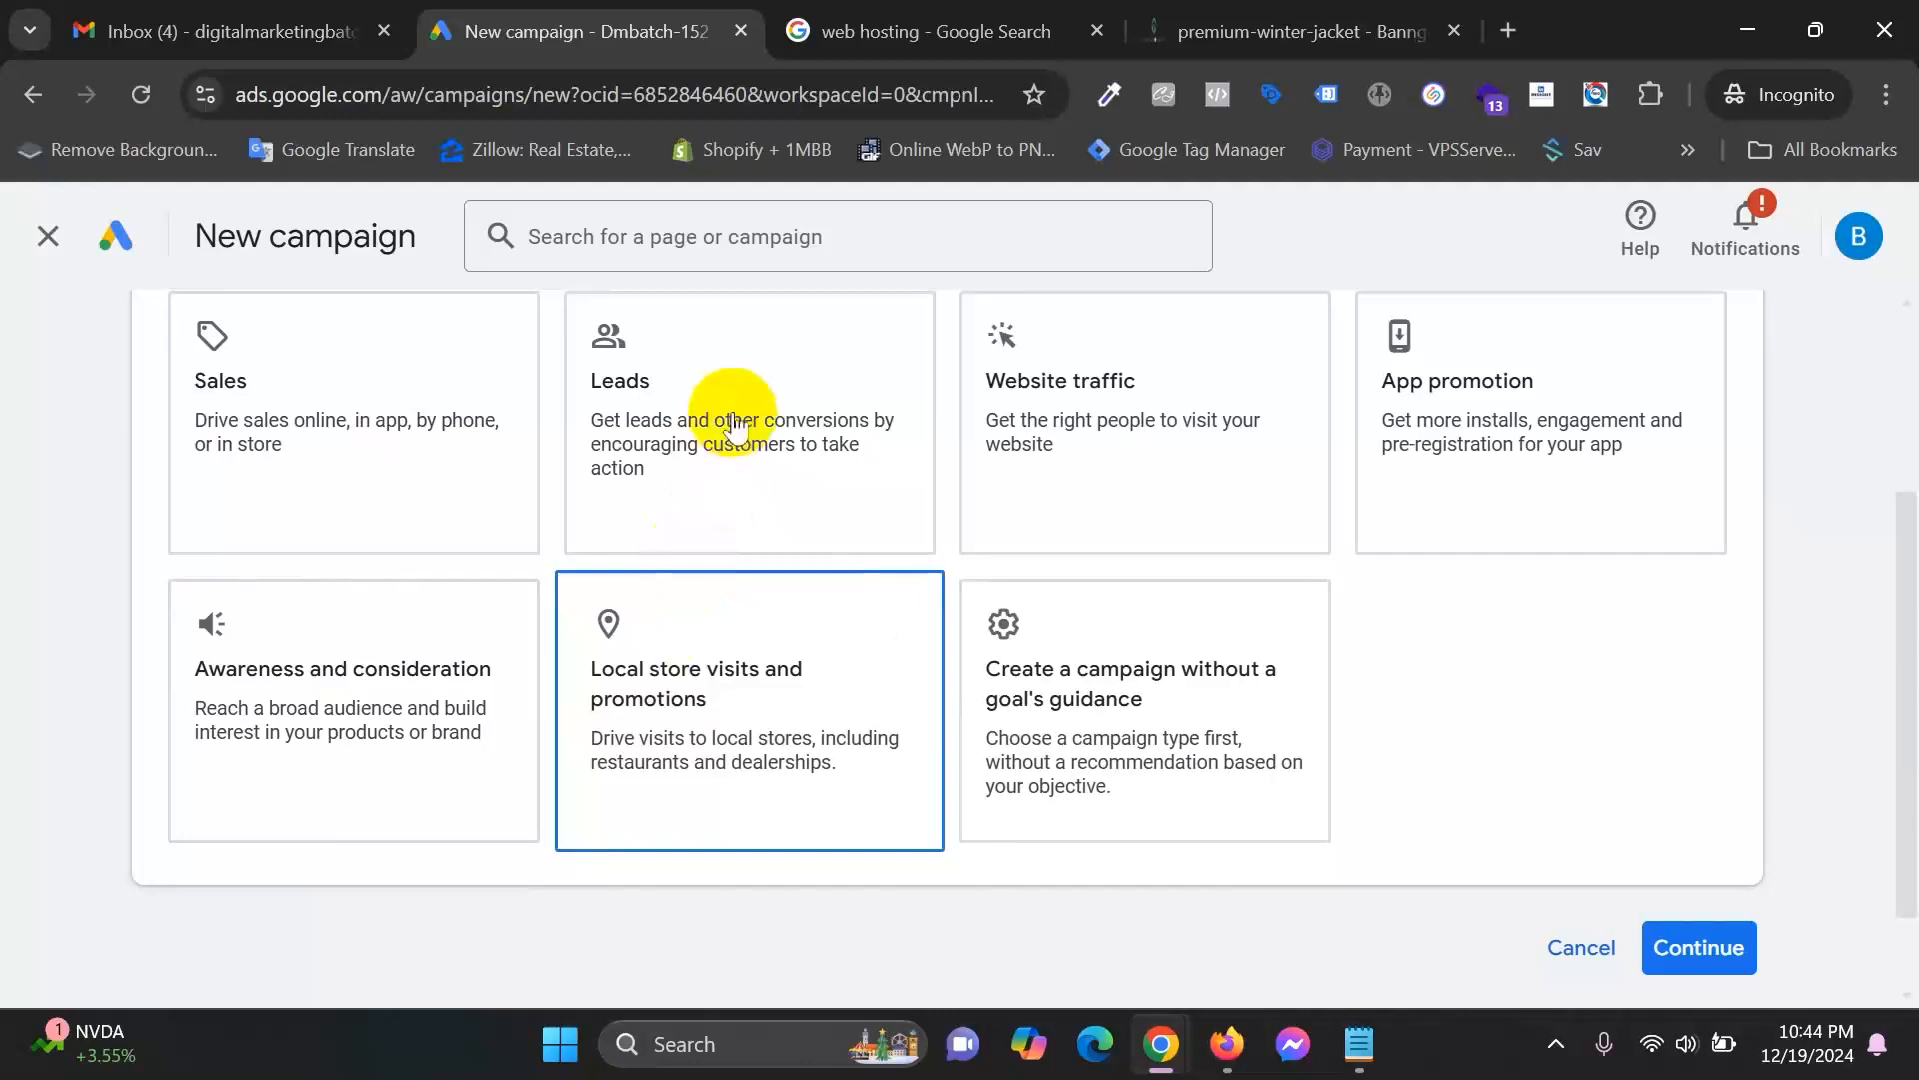
{"action": "left_click", "coordinate": [1010, 410]}
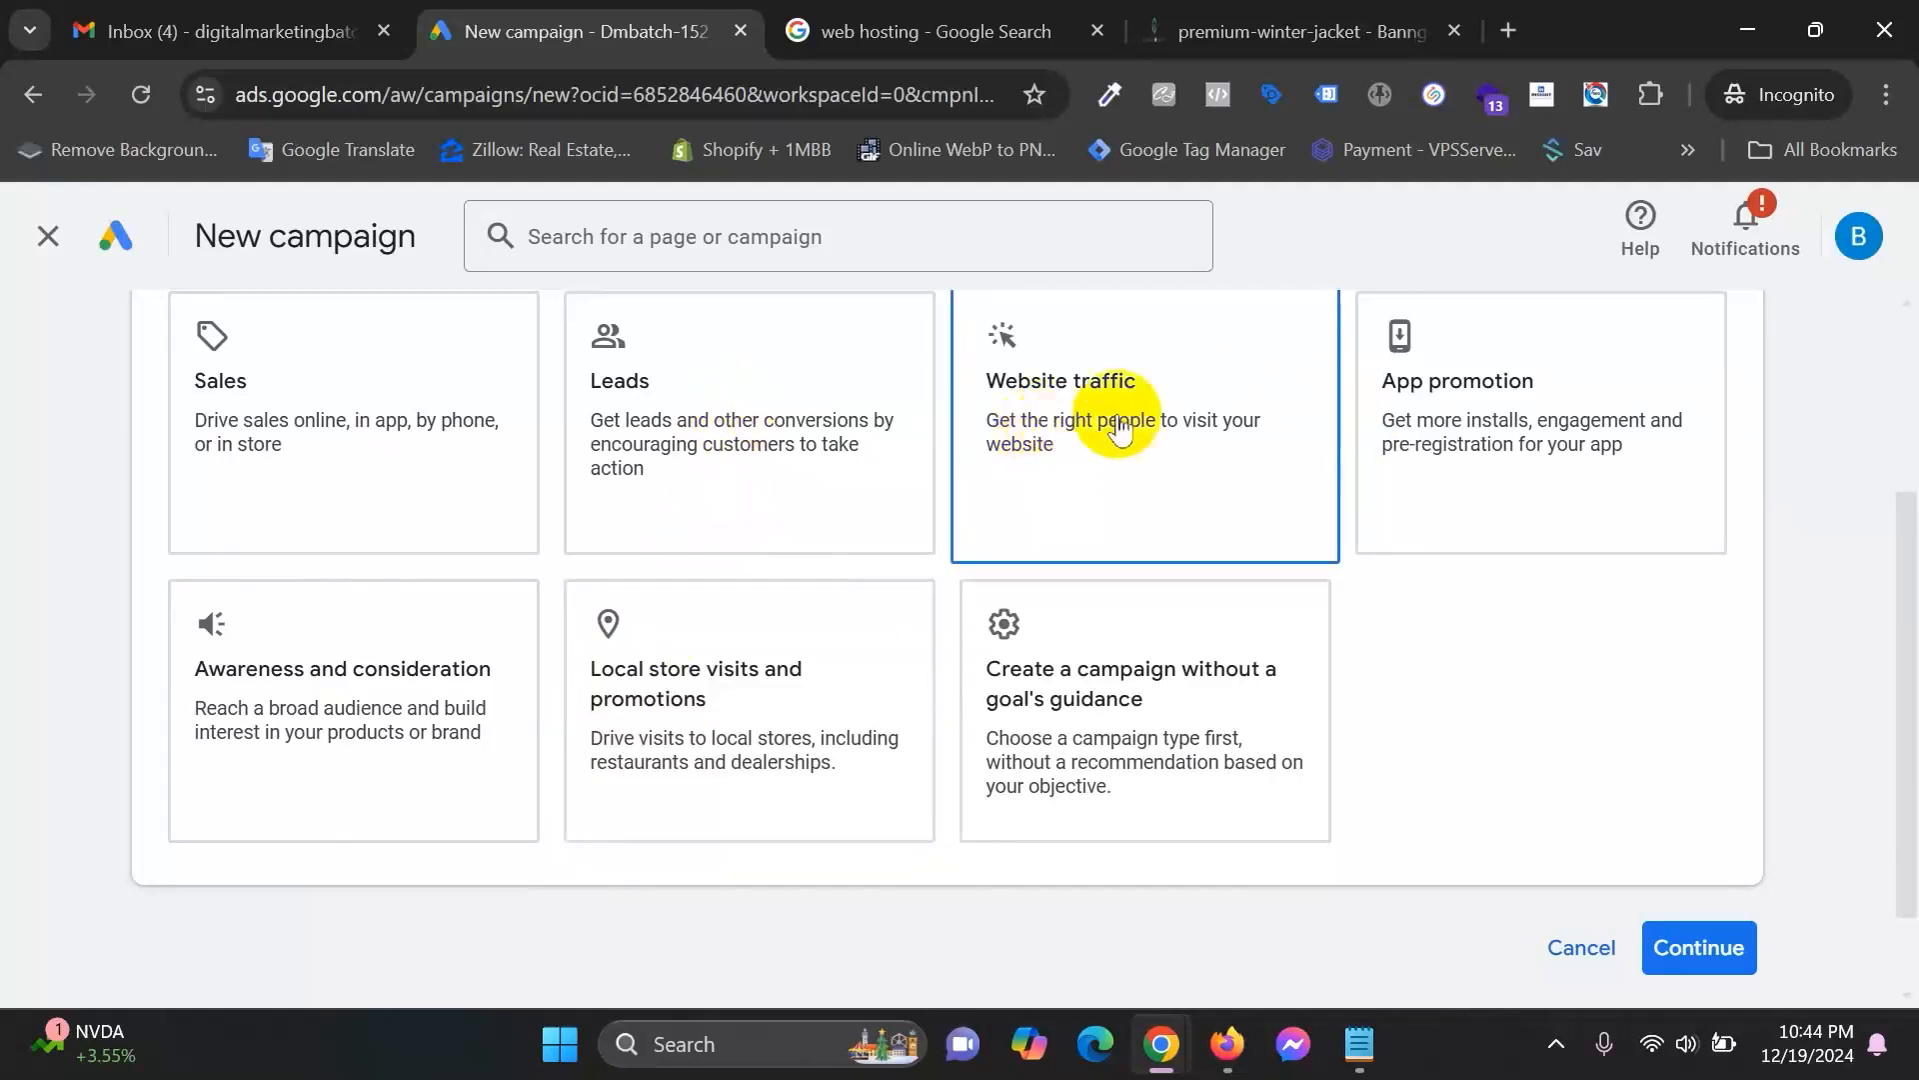
{"action": "left_click", "coordinate": [252, 396]}
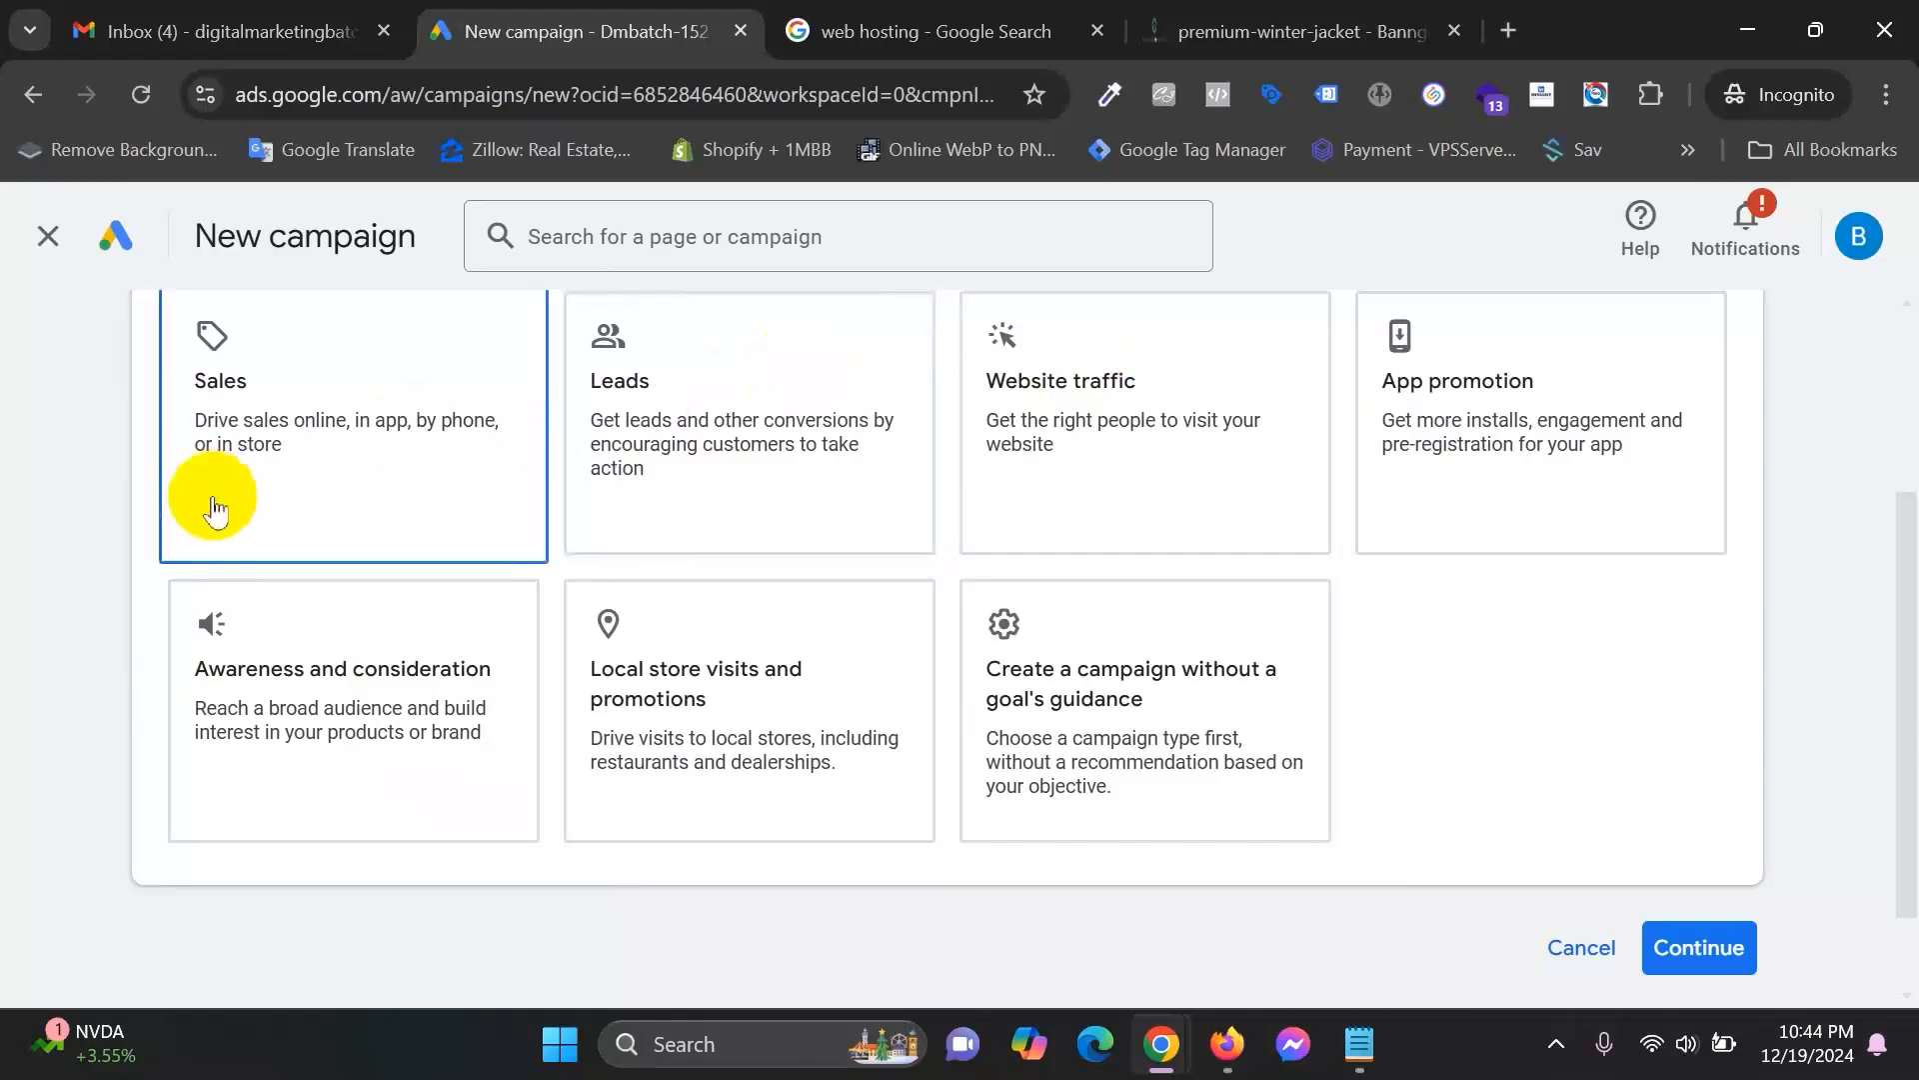
{"action": "scroll", "coordinate": [570, 497], "scroll_direction": "up", "scroll_amount": 2}
{"action": "left_click", "coordinate": [1238, 577]}
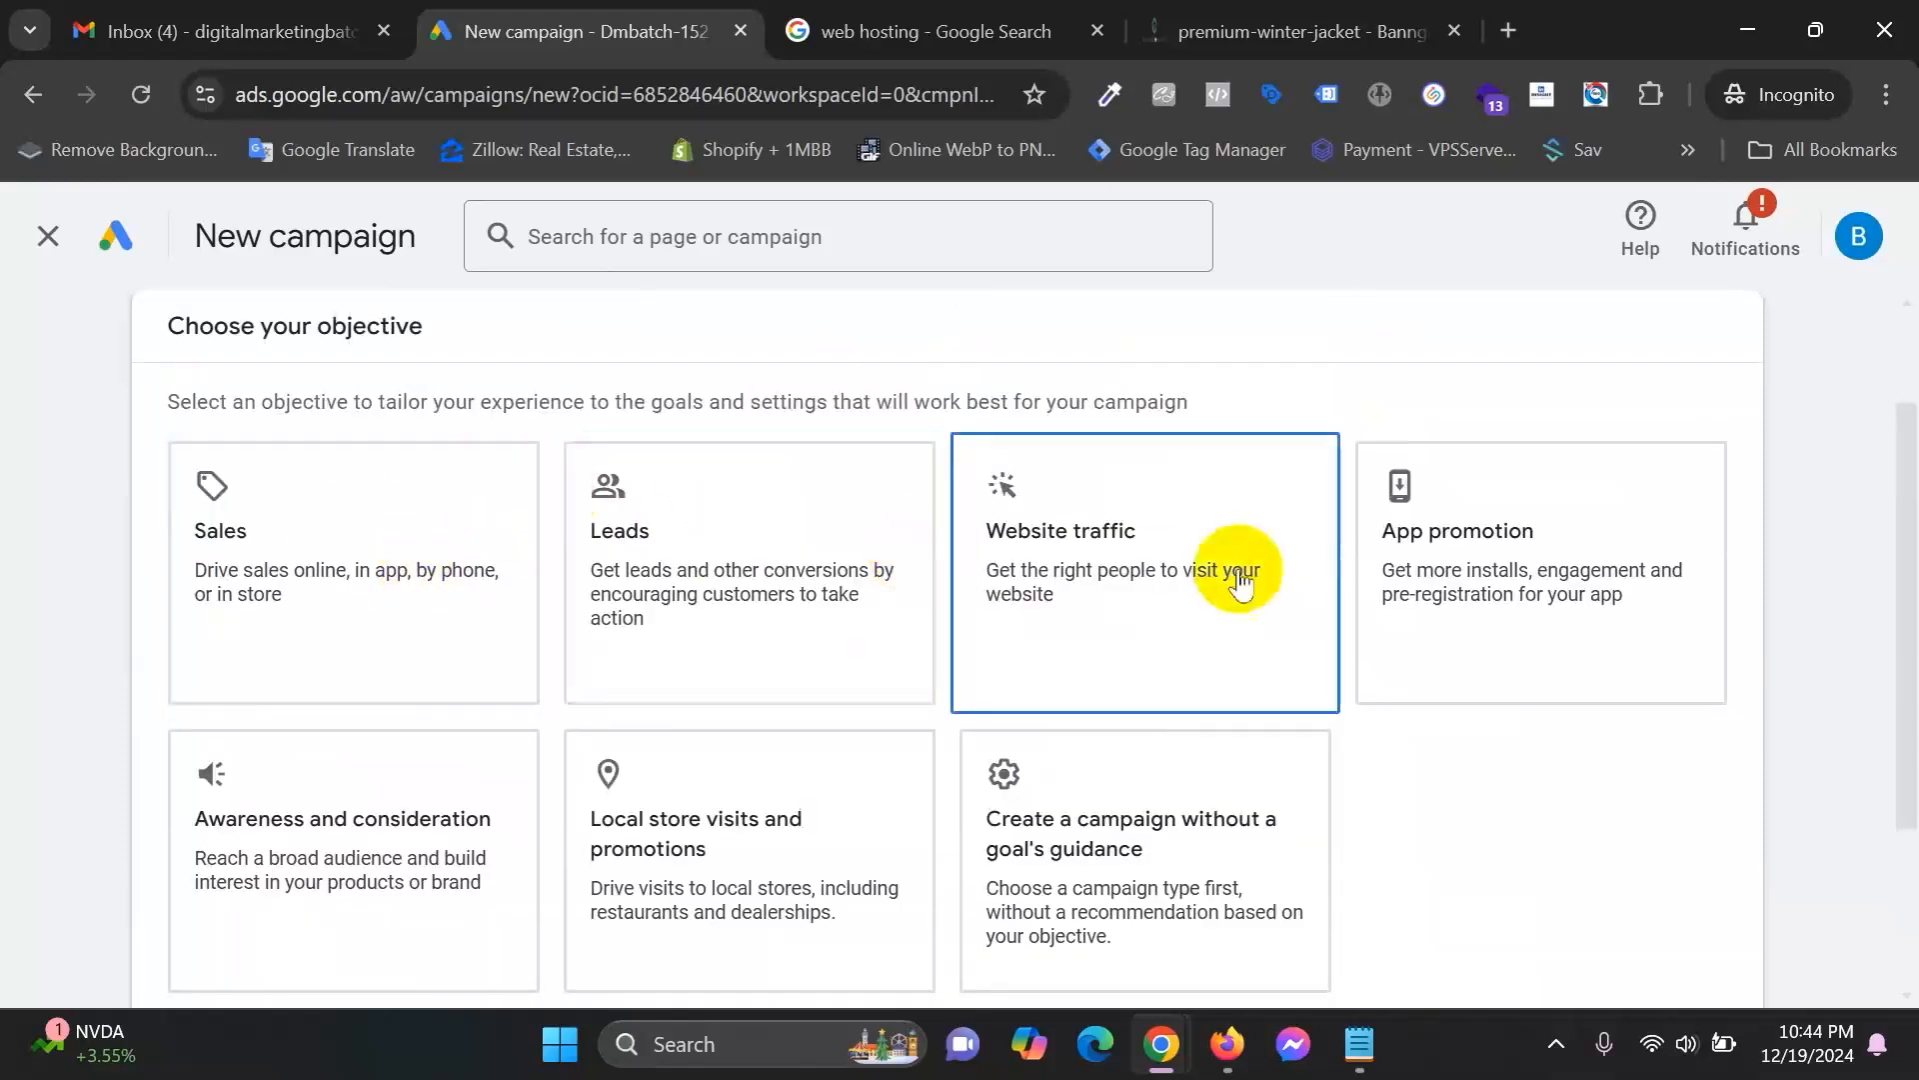
{"action": "left_click", "coordinate": [870, 551]}
{"action": "left_click", "coordinate": [393, 577]}
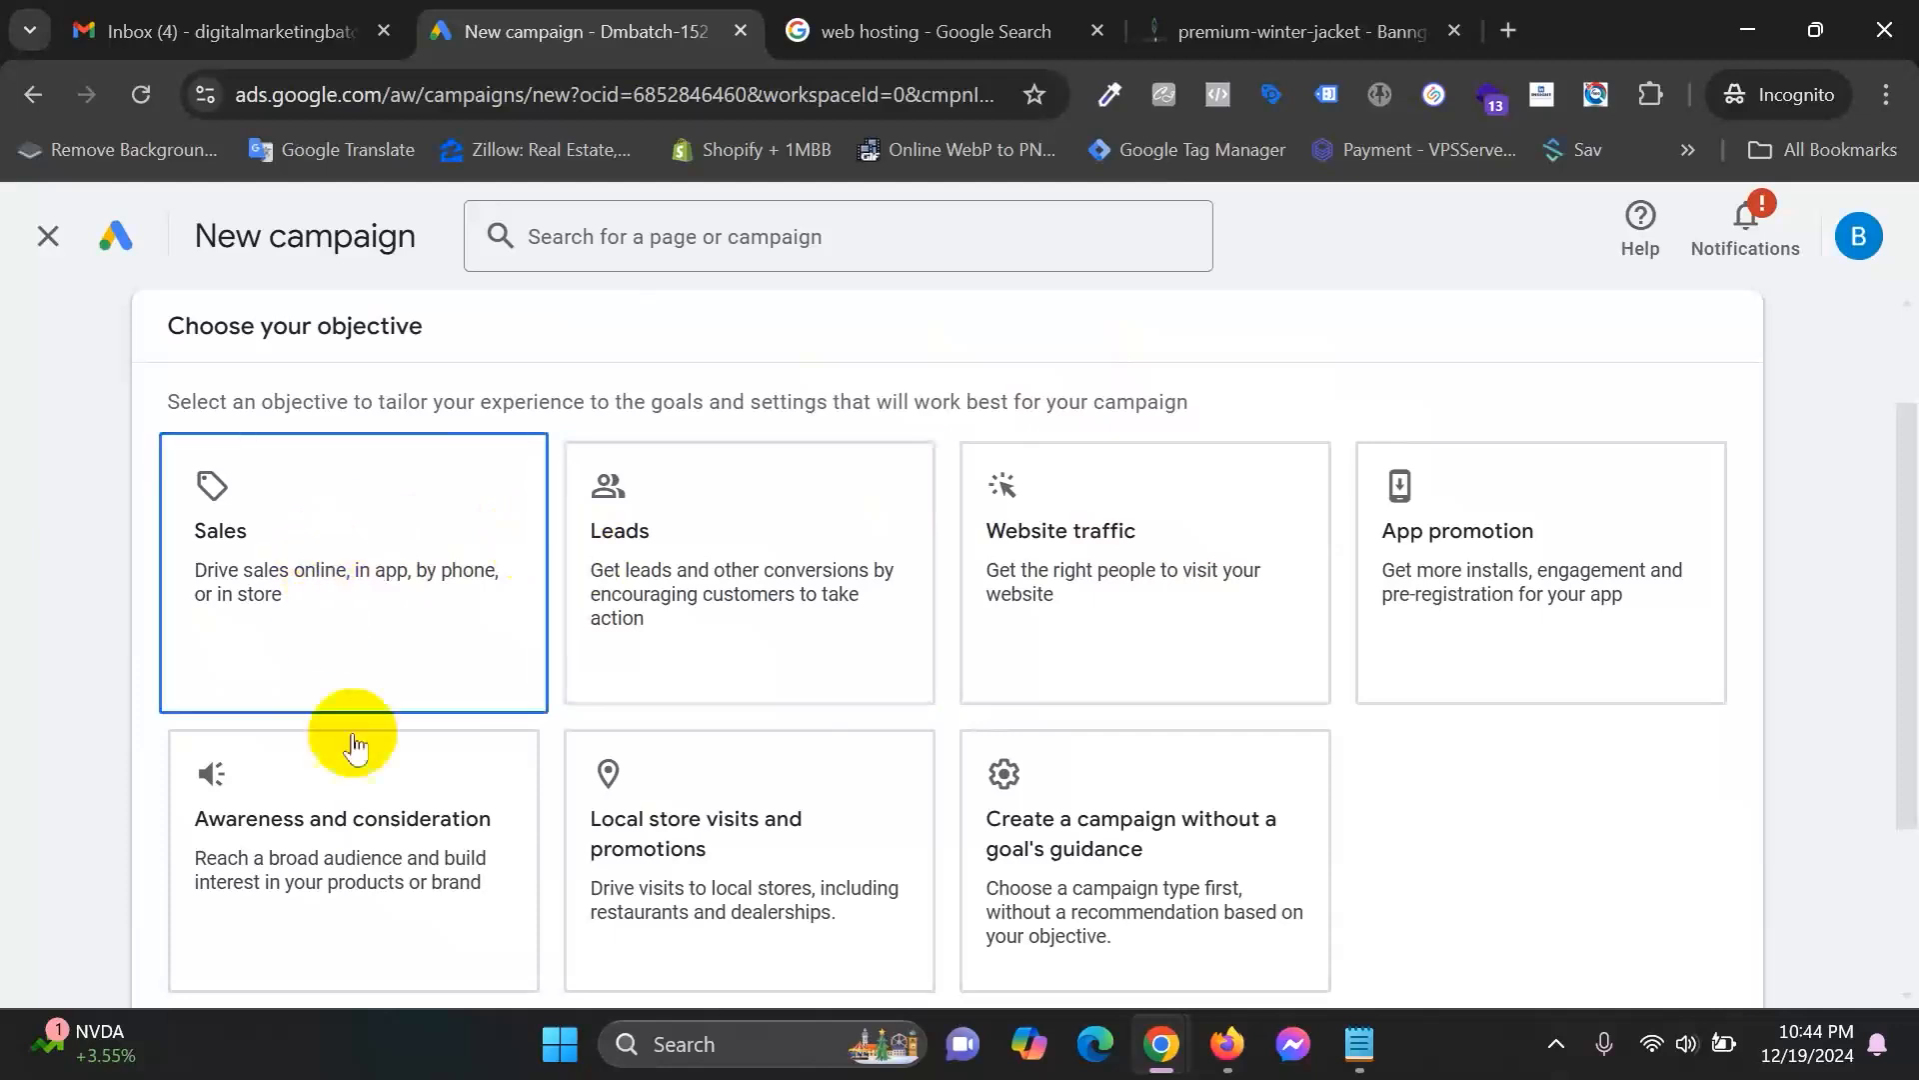
{"action": "scroll", "coordinate": [1709, 592], "scroll_direction": "down", "scroll_amount": 2}
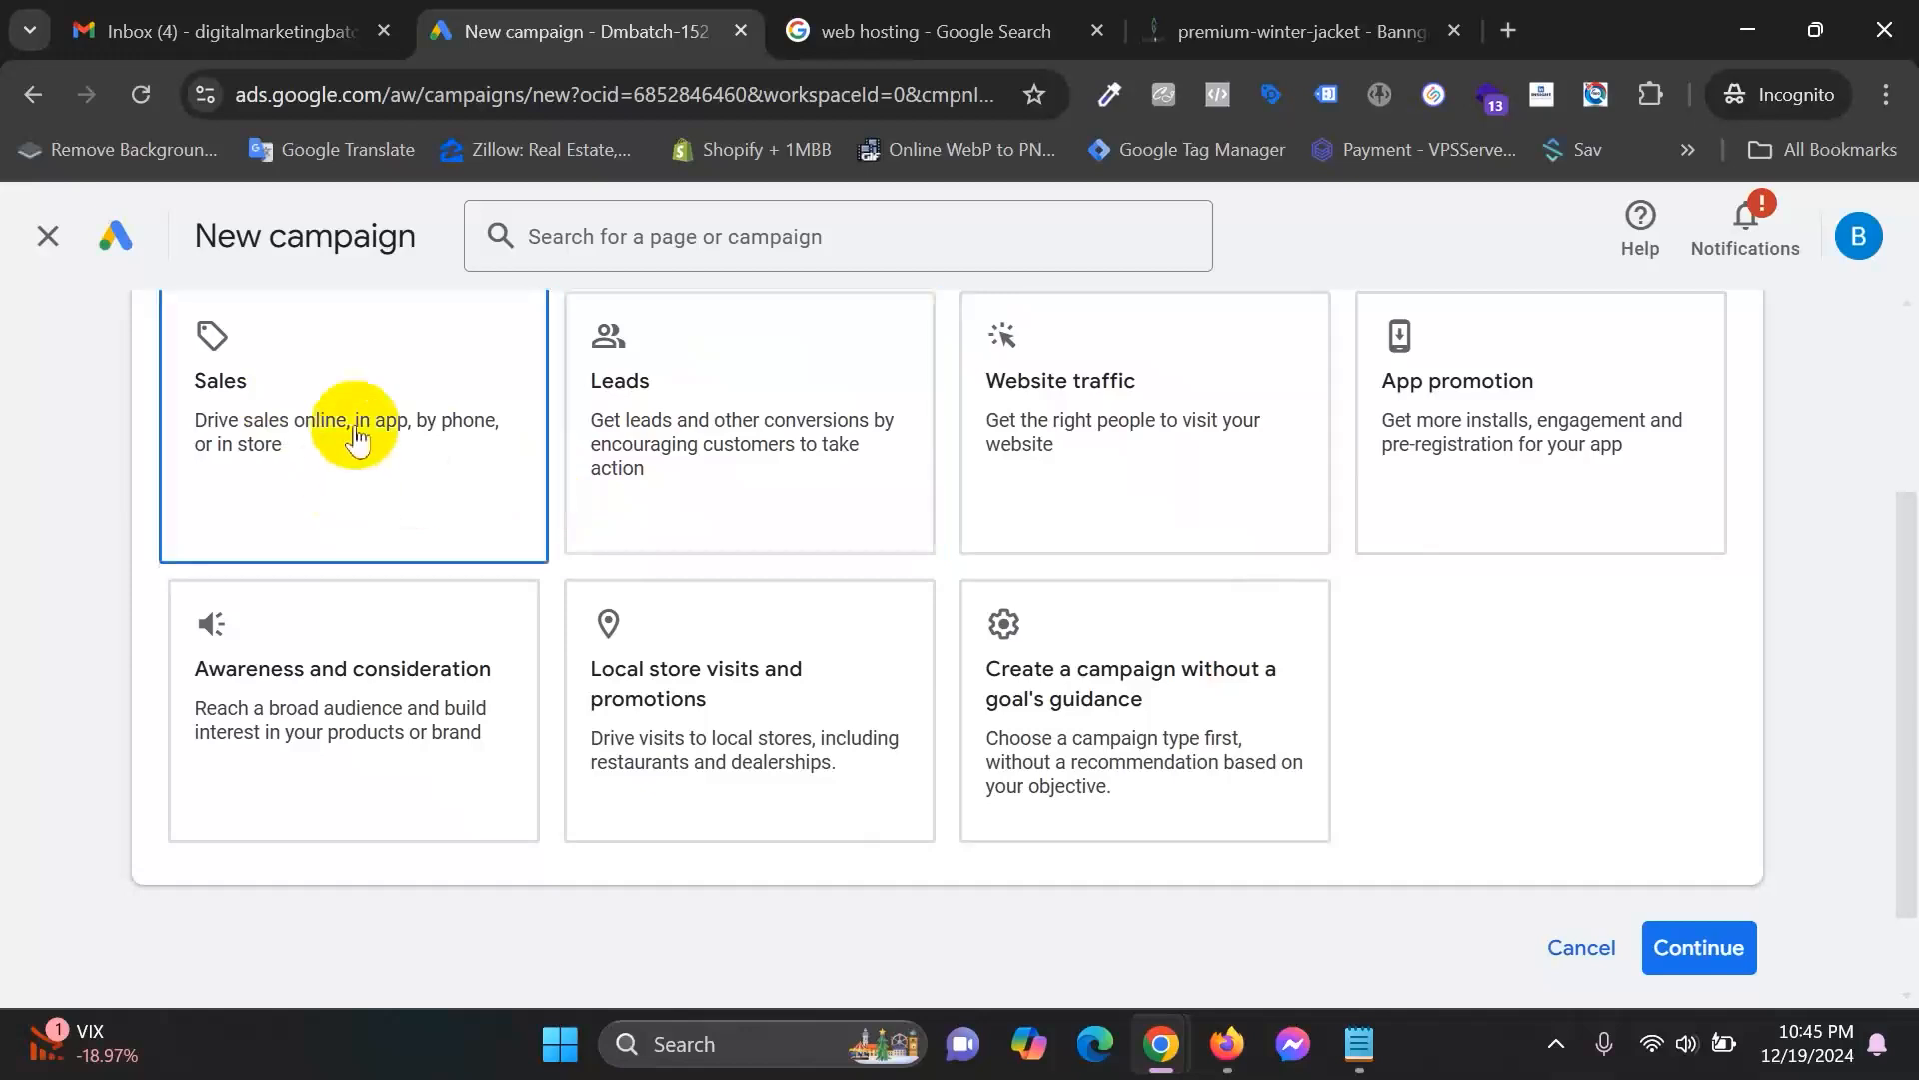
{"action": "scroll", "coordinate": [1050, 695], "scroll_direction": "up", "scroll_amount": 3}
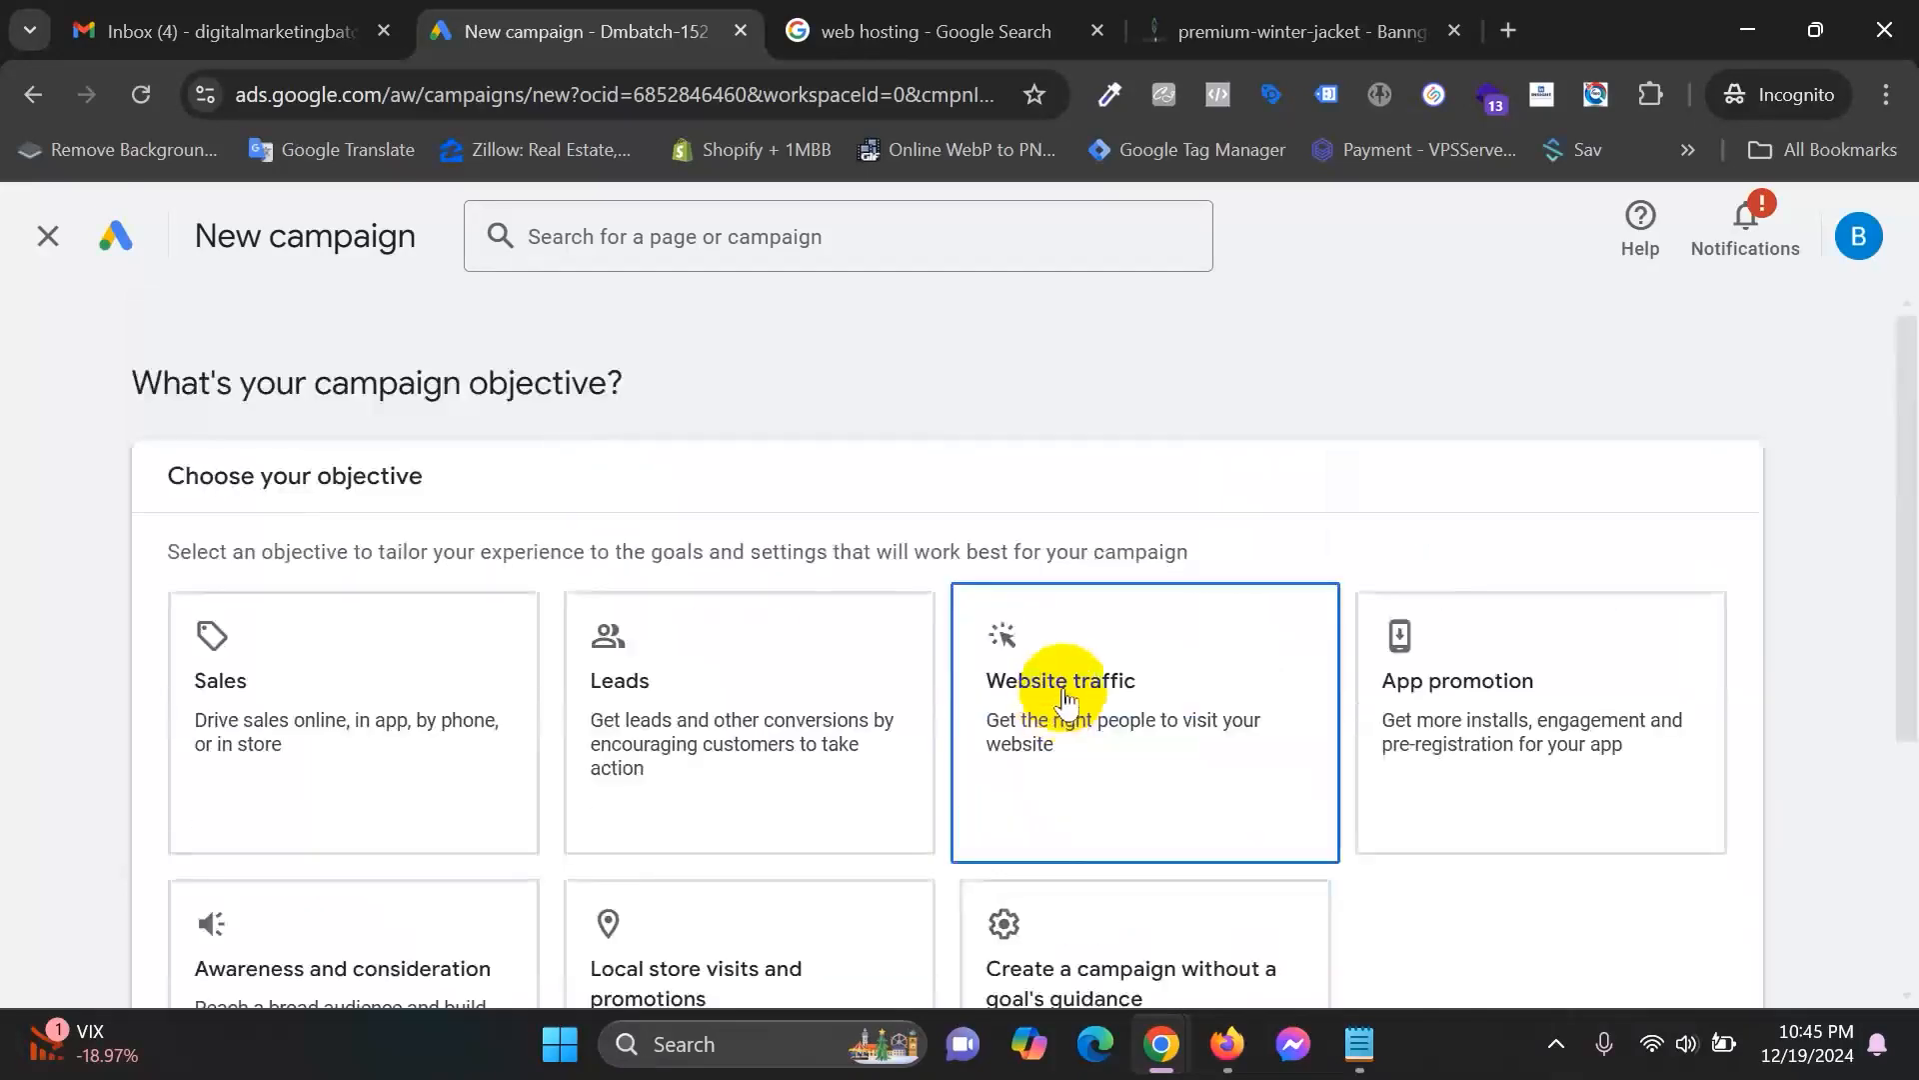
{"action": "scroll", "coordinate": [1029, 685], "scroll_direction": "down", "scroll_amount": 3}
Recheck the Banggomart jacket page, then select Sales as the new campaign's objective.
{"action": "left_click", "coordinate": [1244, 22]}
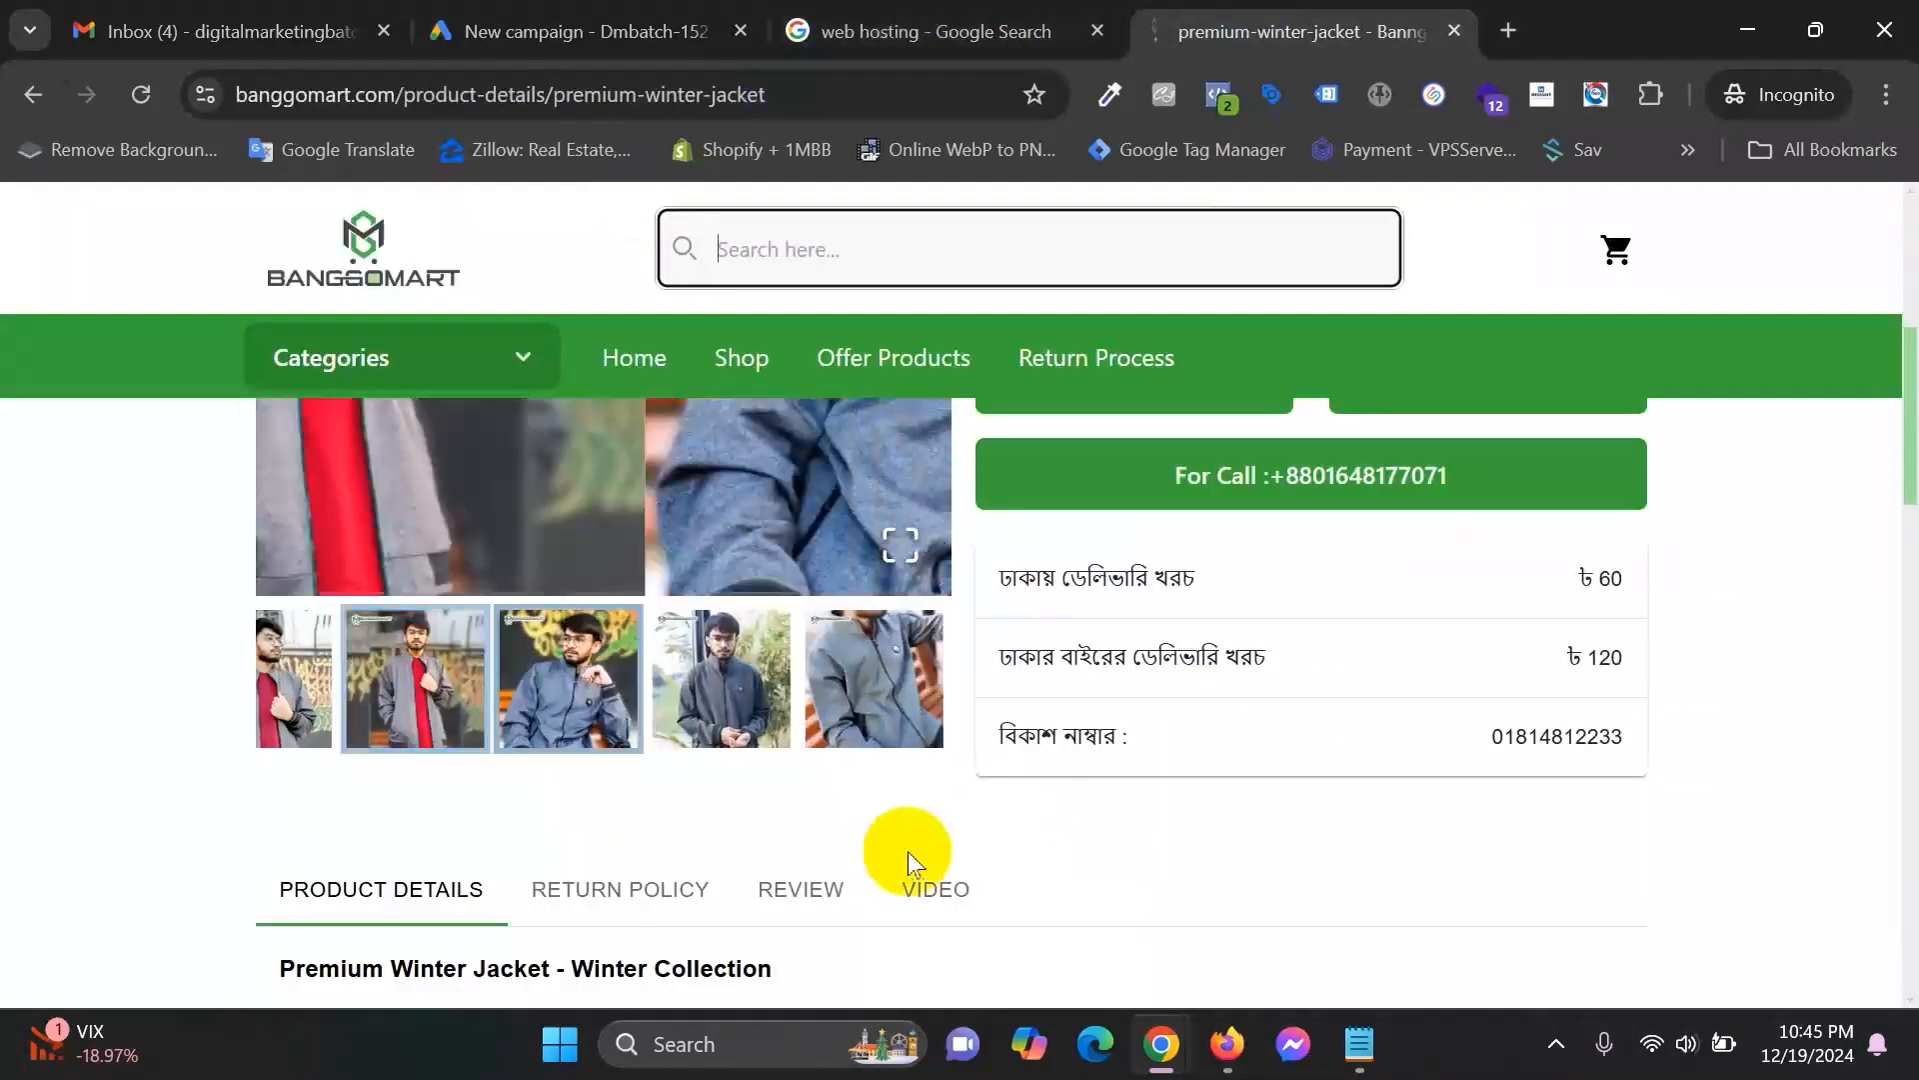
{"action": "scroll", "coordinate": [899, 830], "scroll_direction": "up", "scroll_amount": 3}
{"action": "scroll", "coordinate": [930, 825], "scroll_direction": "down", "scroll_amount": 3}
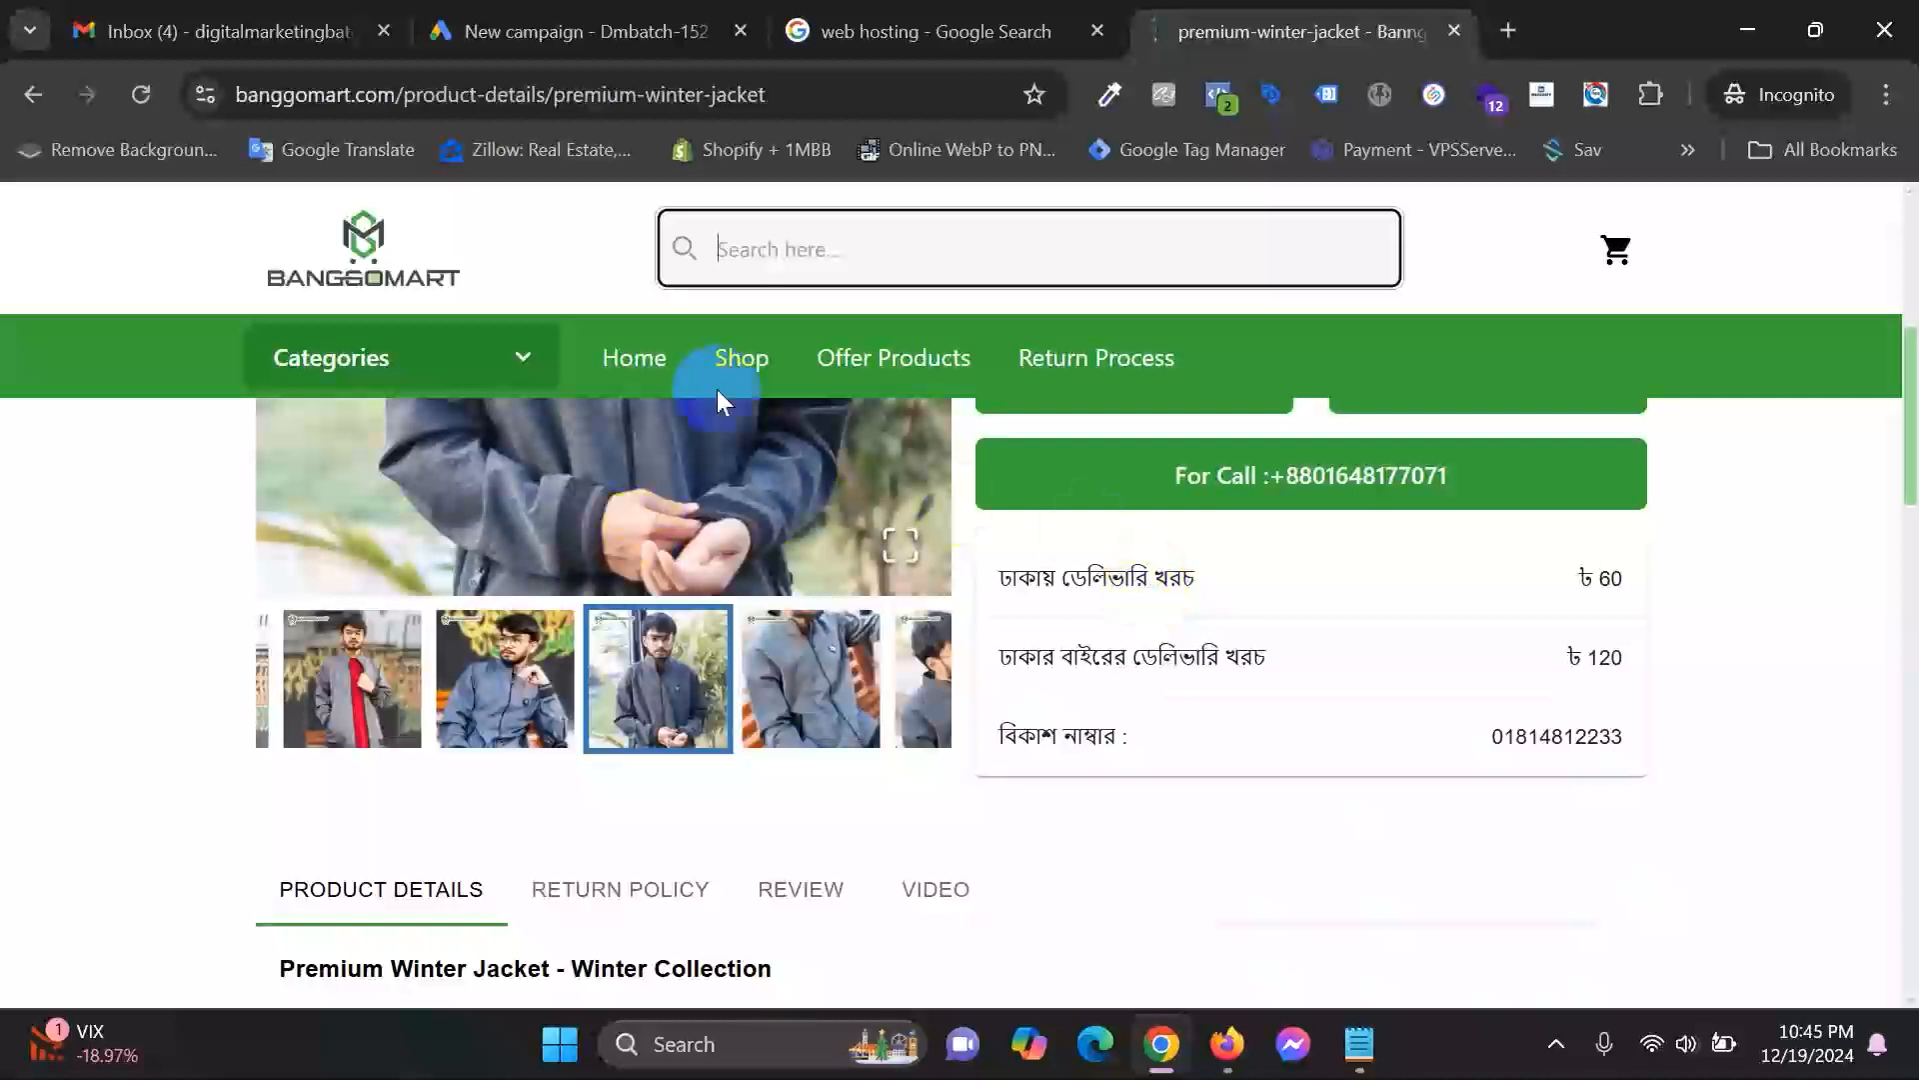
{"action": "left_click", "coordinate": [560, 31]}
{"action": "left_click", "coordinate": [343, 437]}
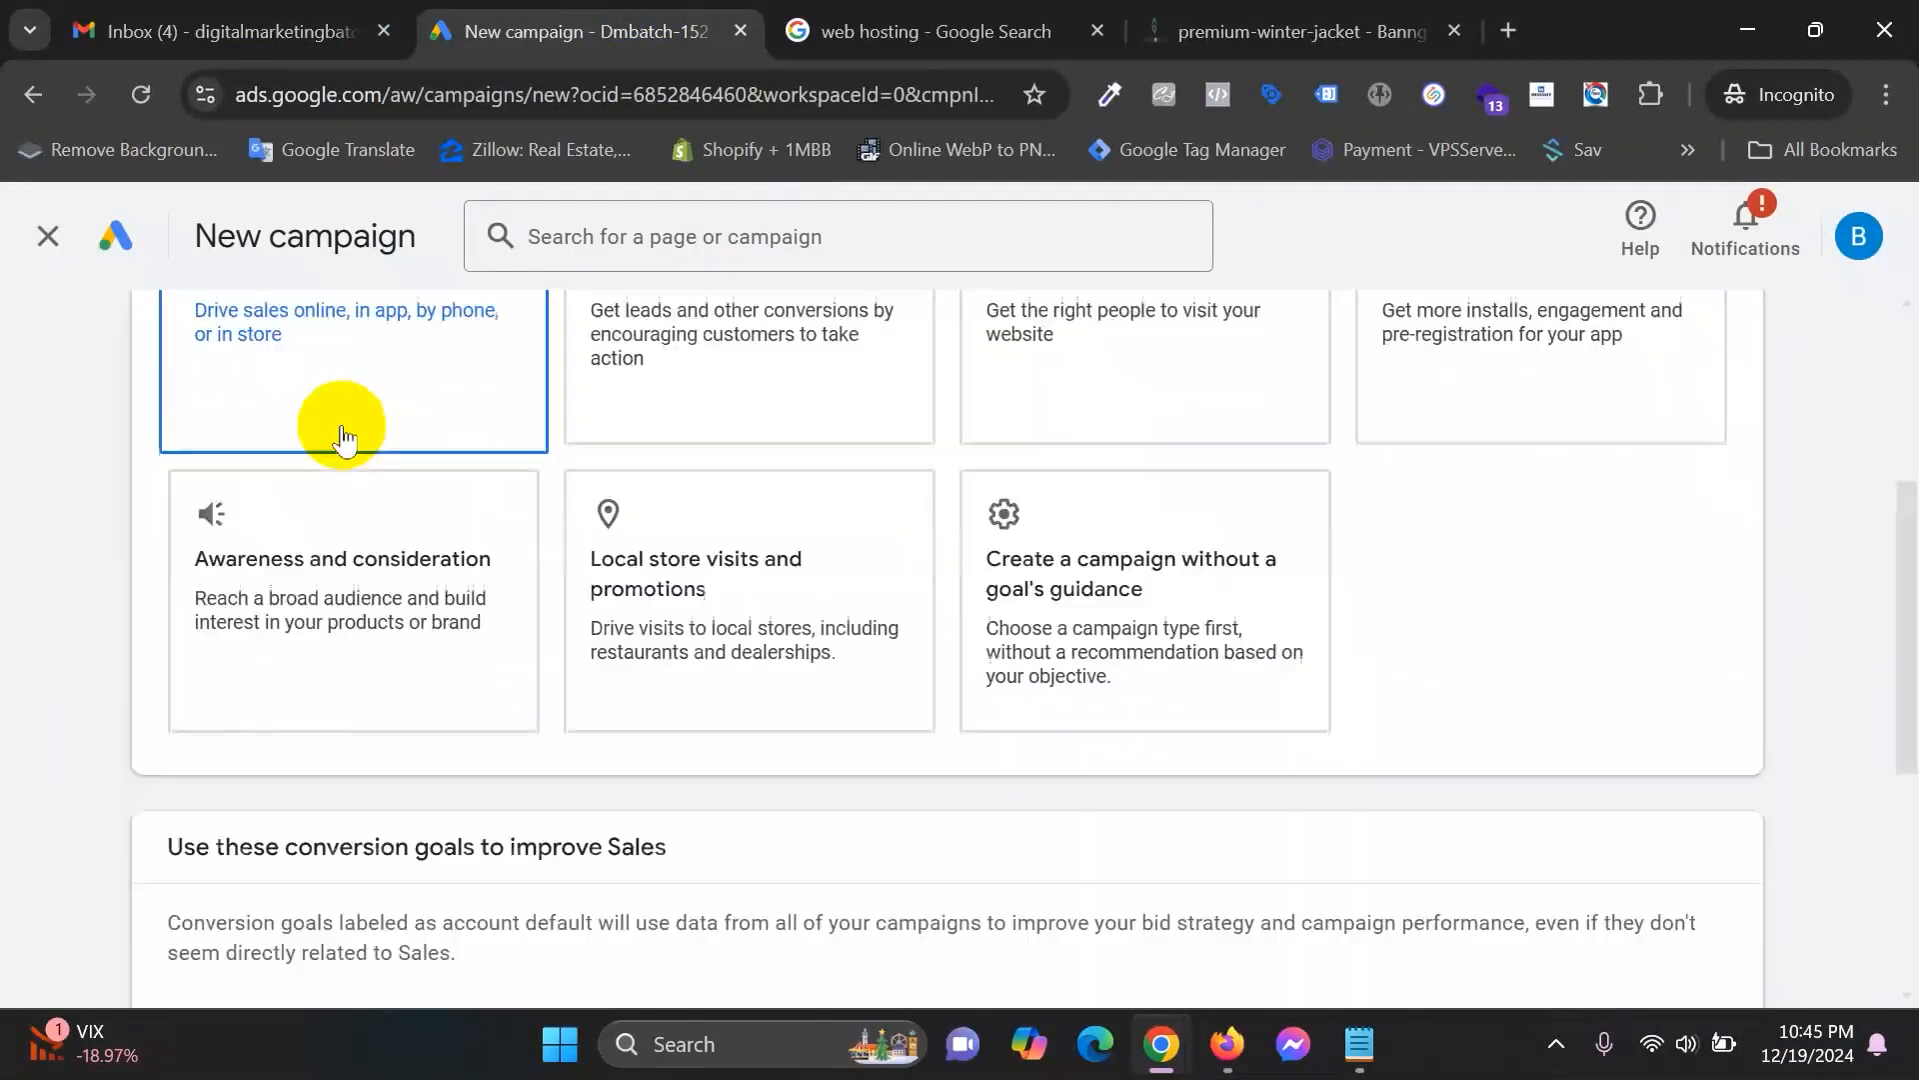
{"action": "left_click", "coordinate": [975, 25]}
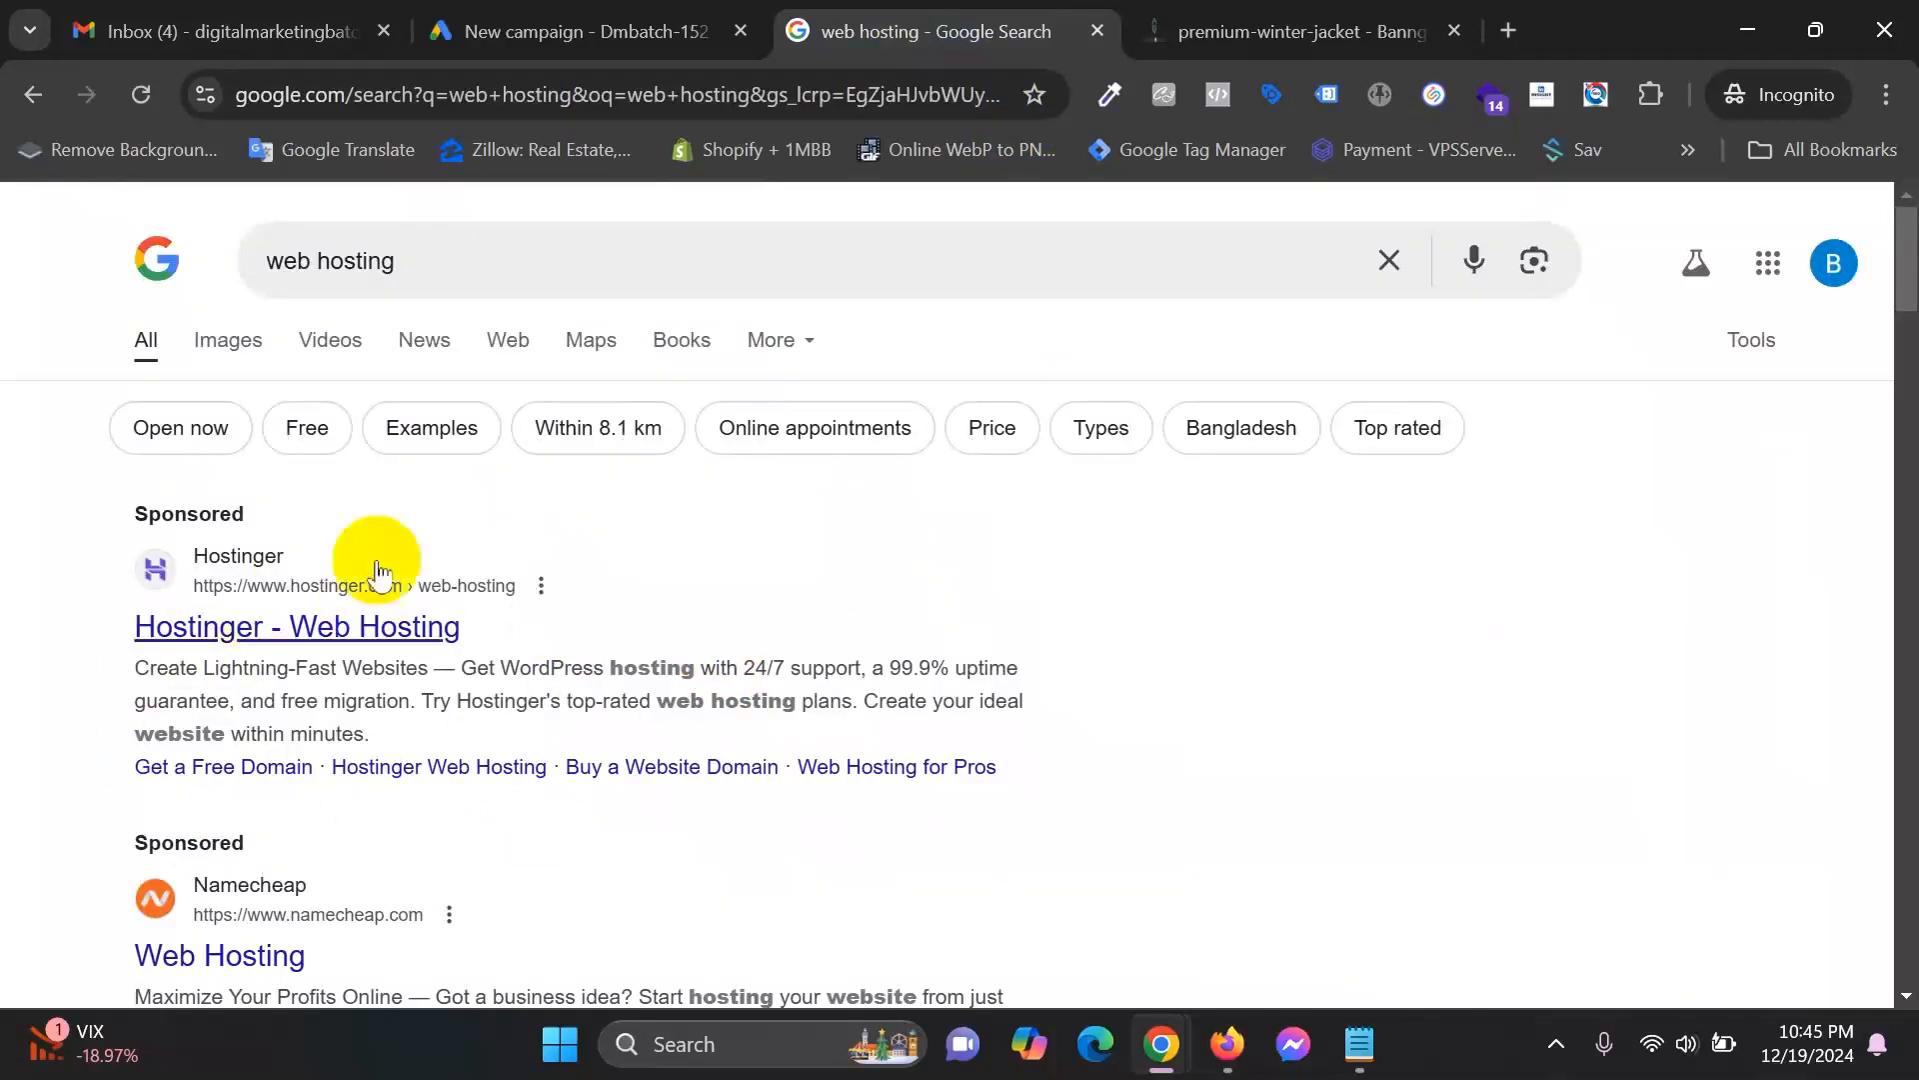
{"action": "left_click", "coordinate": [613, 20]}
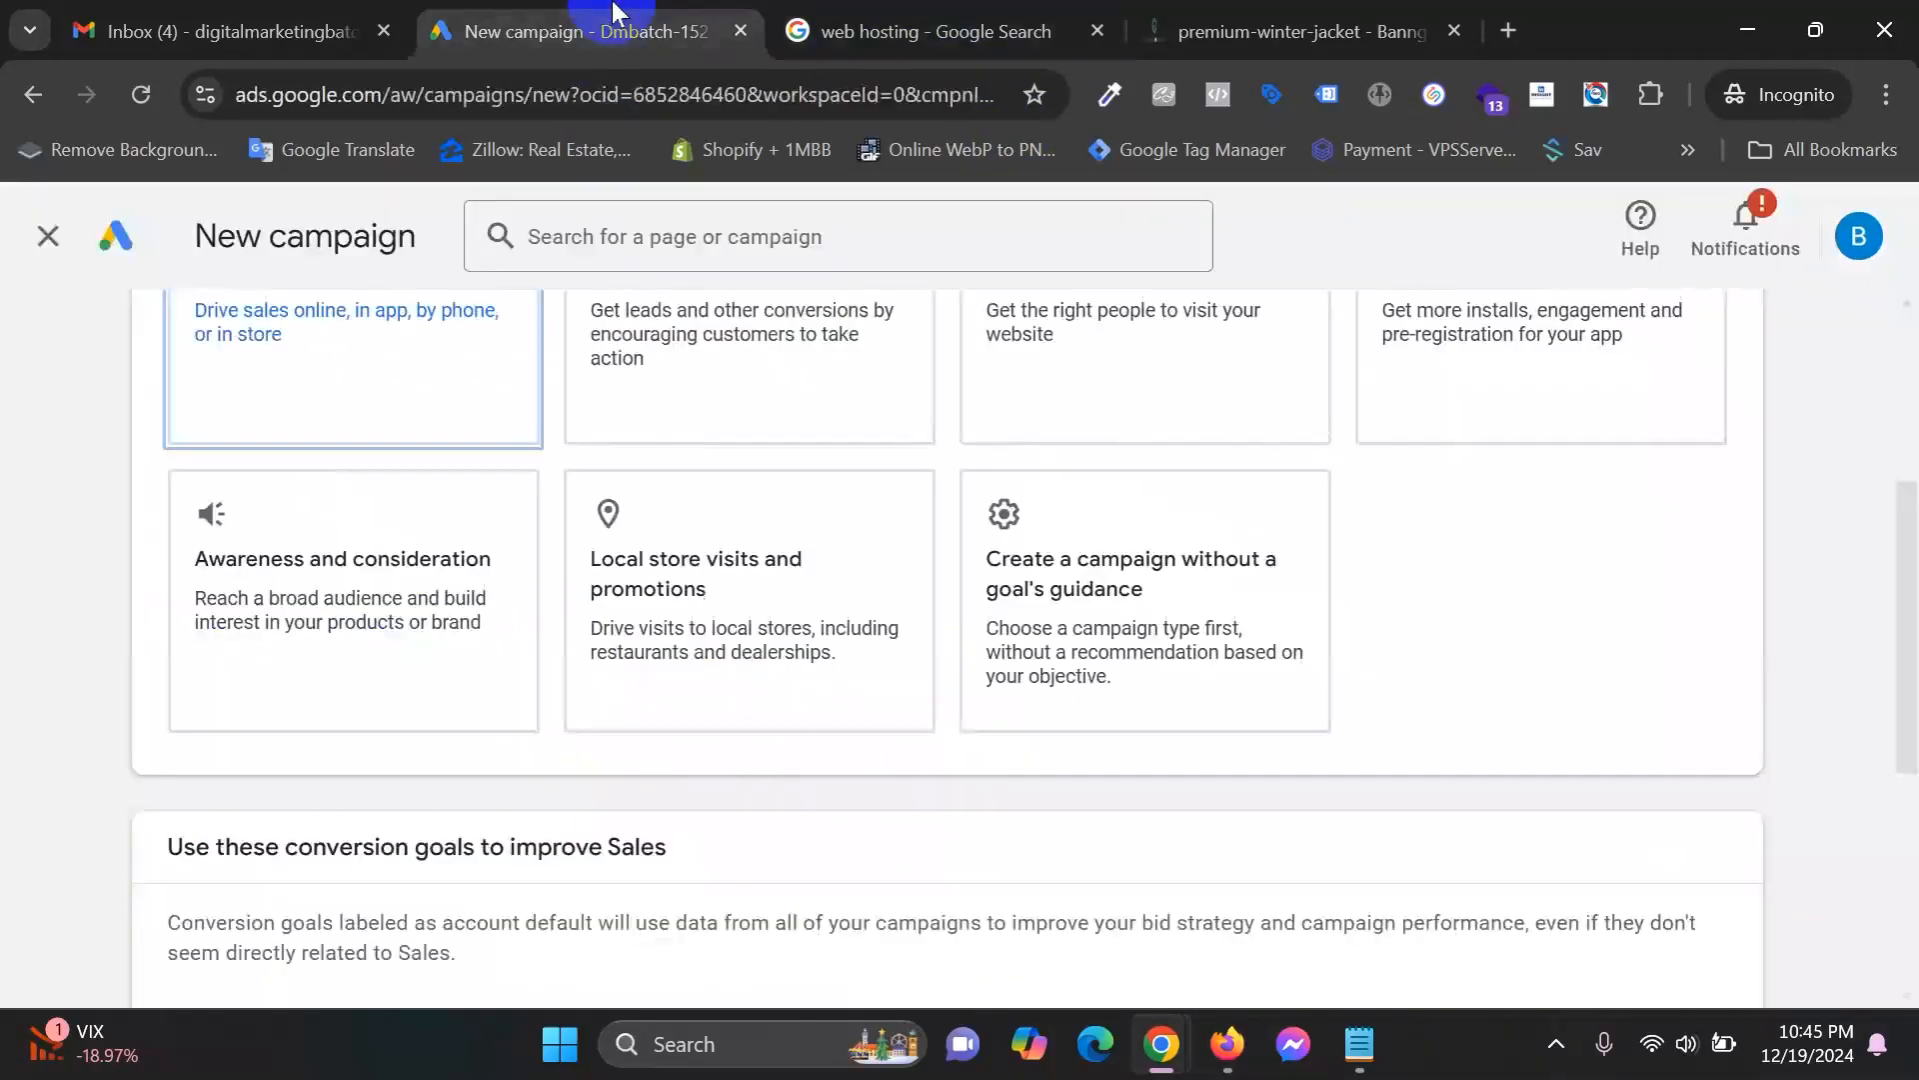
Remove the 'Other' conversion goal, leaving Purchases (account default) from Website.
{"action": "scroll", "coordinate": [1092, 758], "scroll_direction": "down", "scroll_amount": 5}
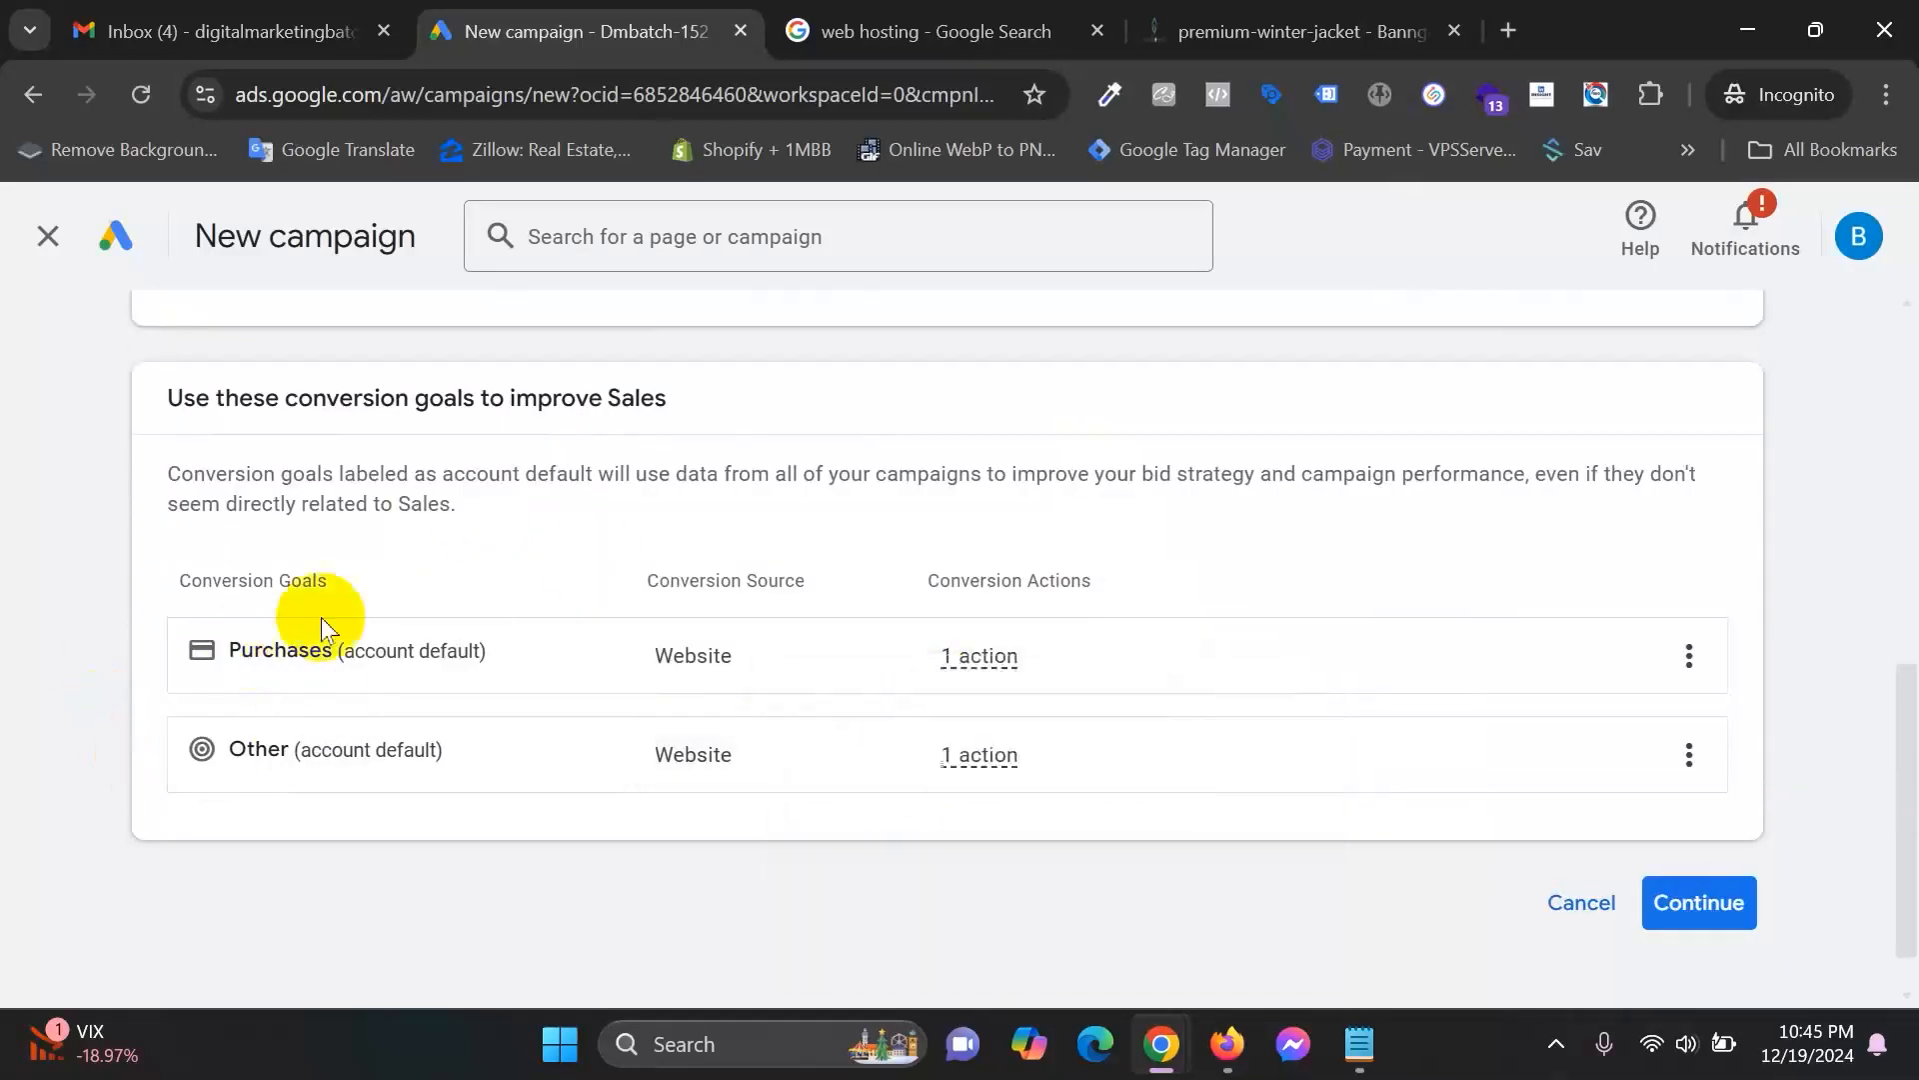
{"action": "left_click_drag", "start_coordinate": [178, 389], "coordinate": [564, 390]}
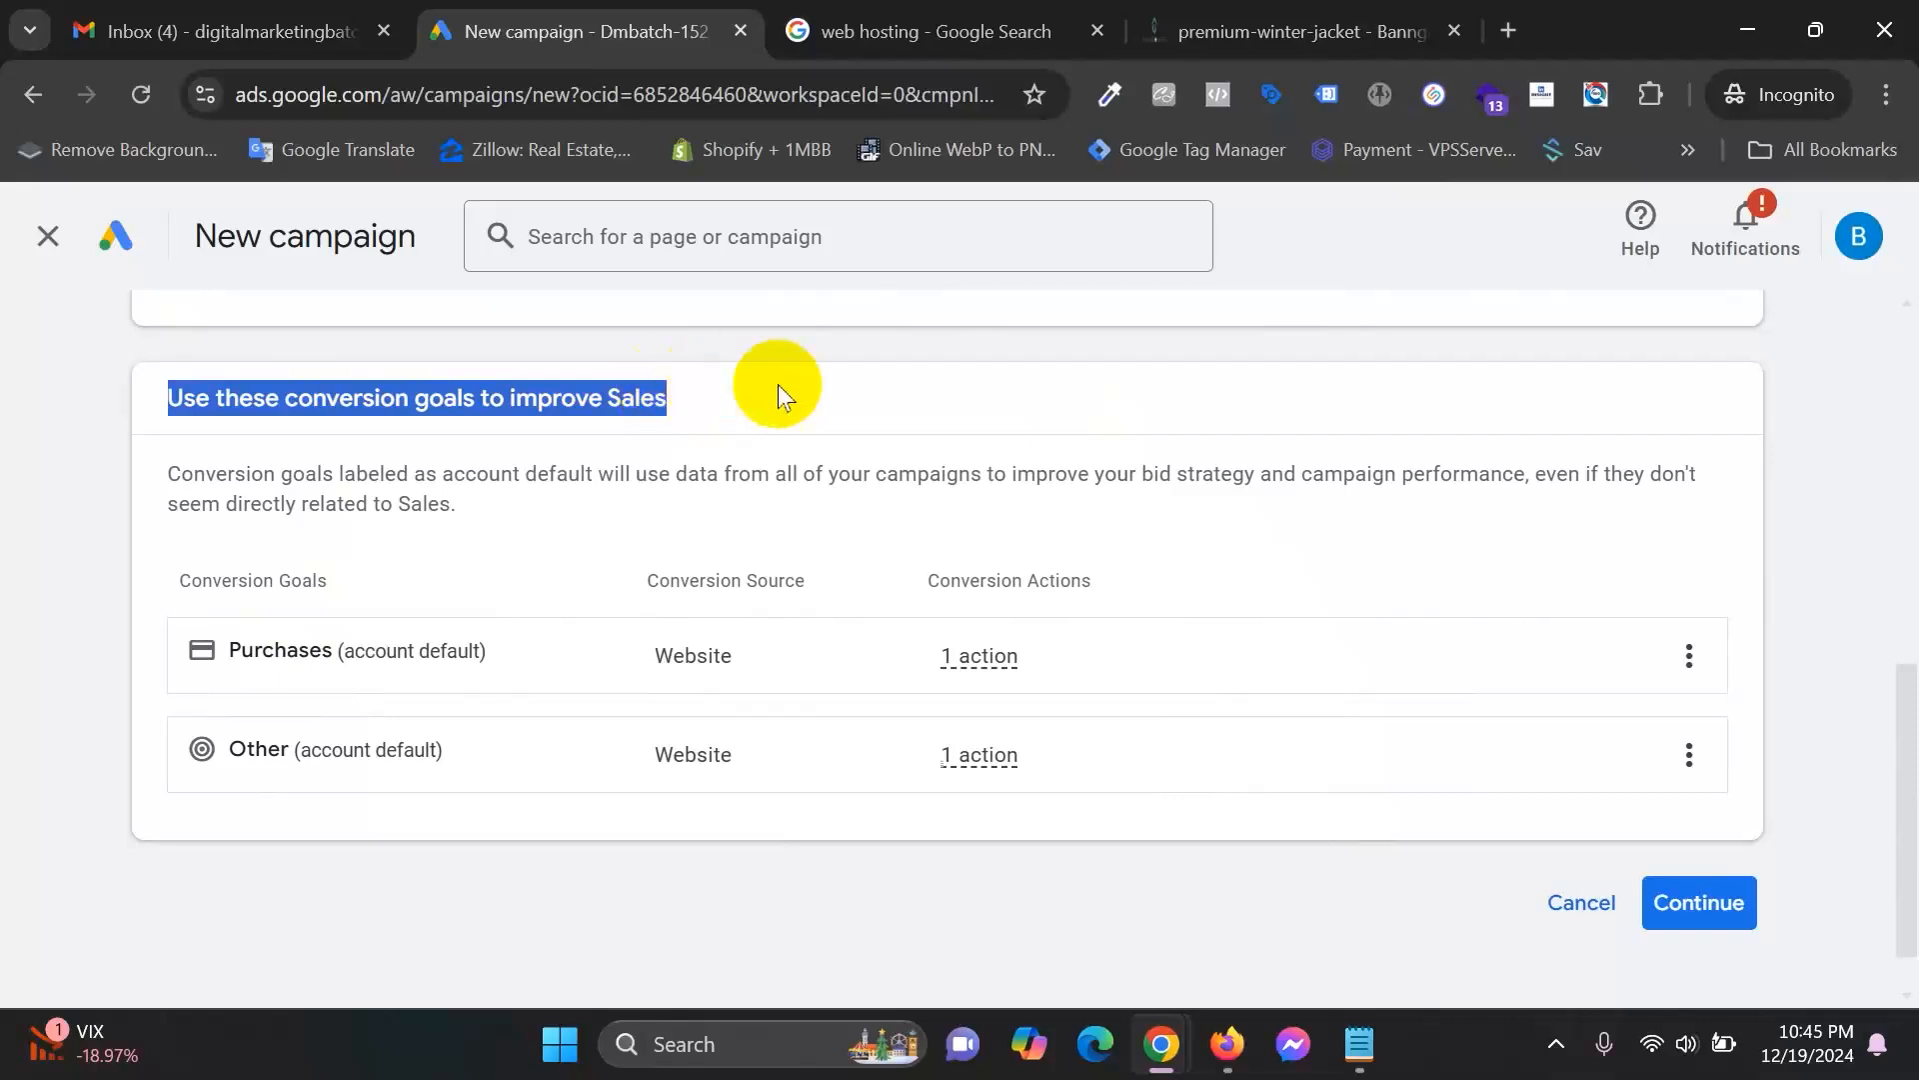
{"action": "left_click", "coordinate": [1695, 755]}
{"action": "left_click", "coordinate": [1829, 779]}
{"action": "left_click", "coordinate": [1252, 684]}
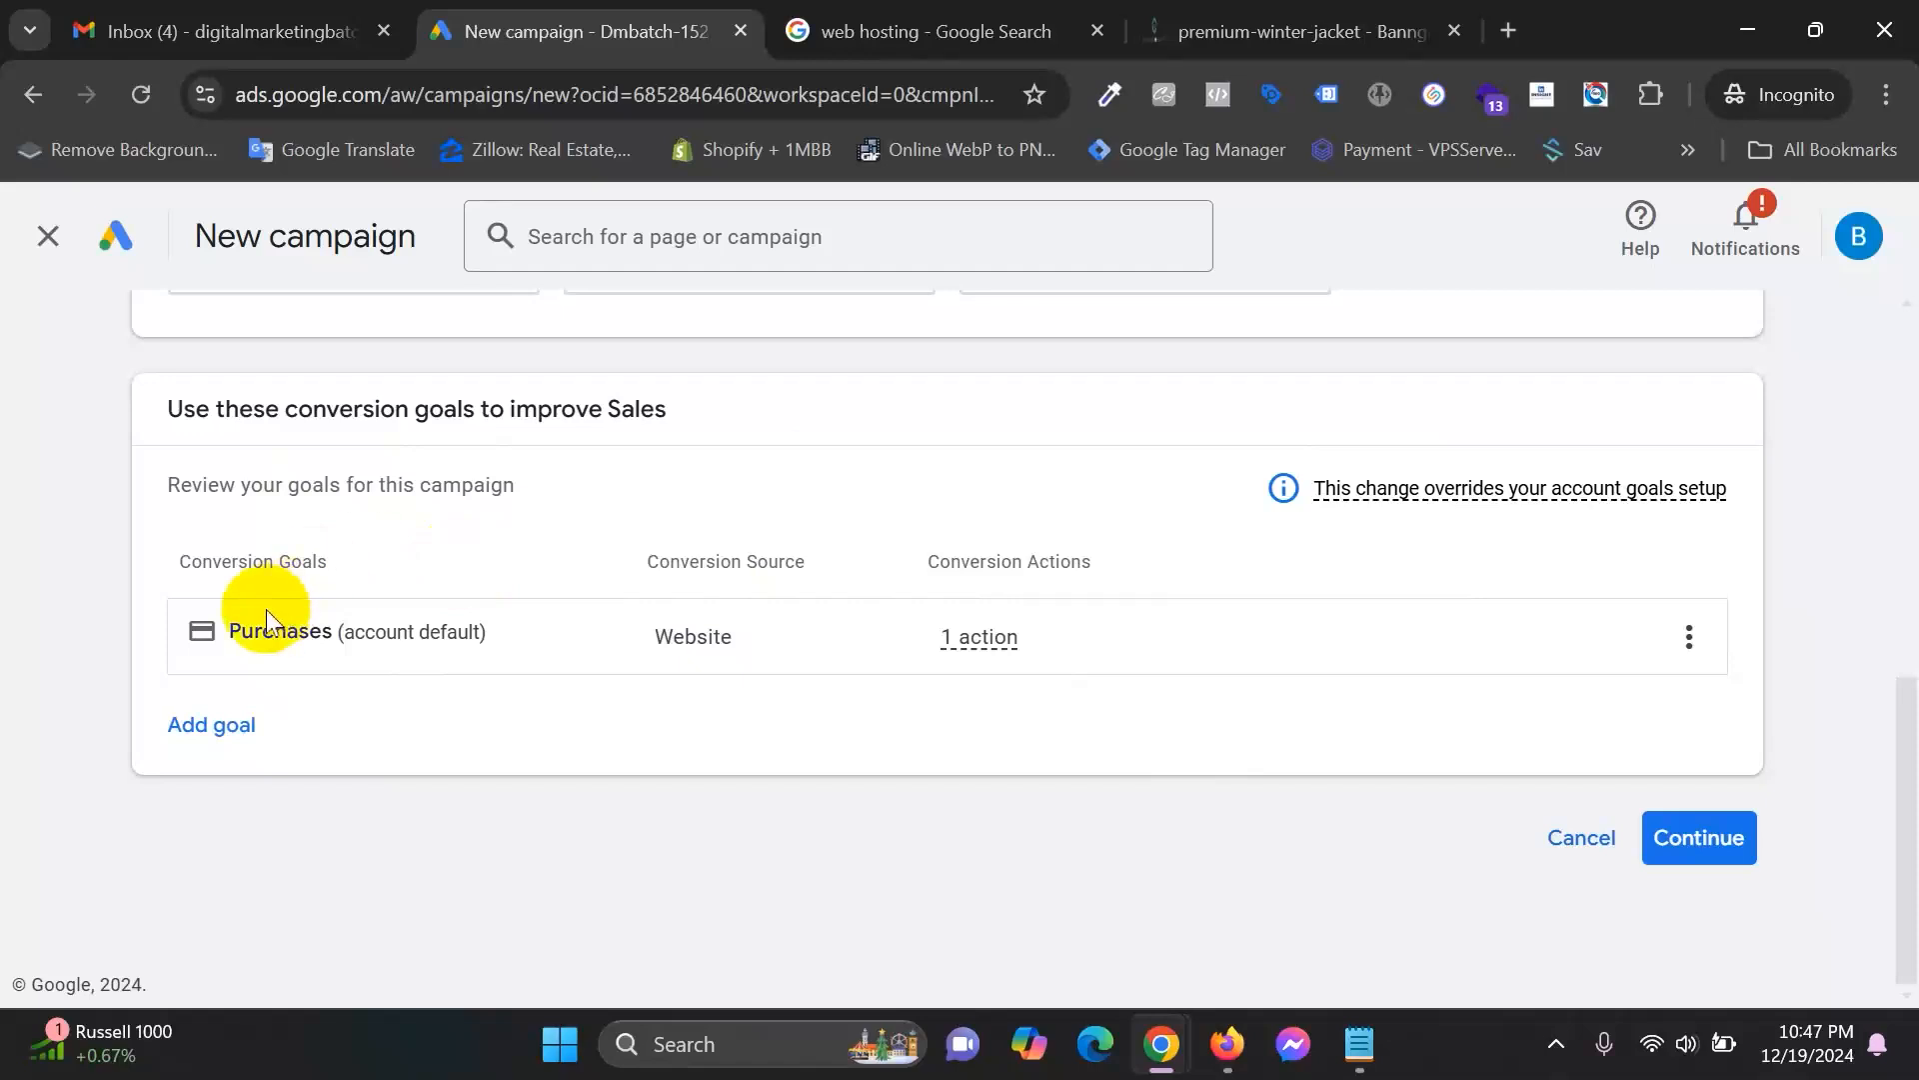
{"action": "scroll", "coordinate": [729, 720], "scroll_direction": "up", "scroll_amount": 10}
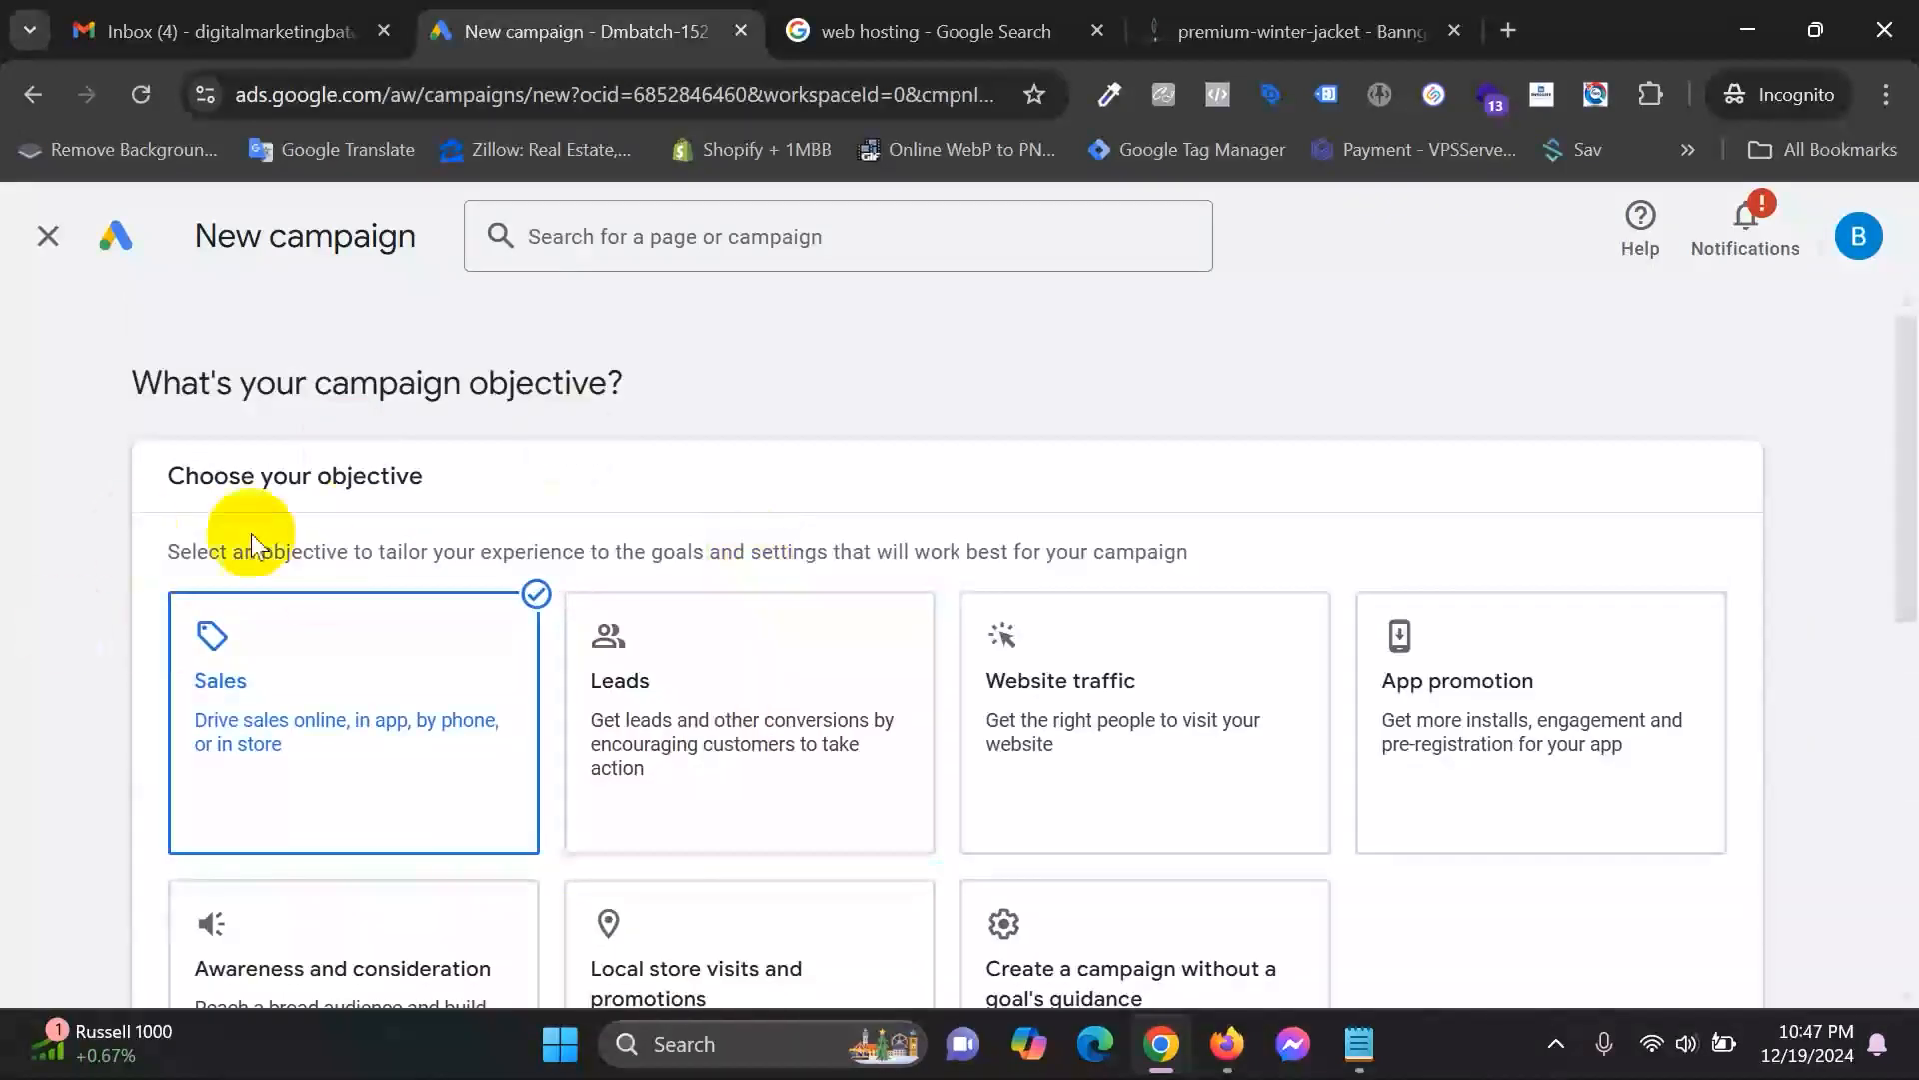
{"action": "scroll", "coordinate": [698, 789], "scroll_direction": "down", "scroll_amount": 10}
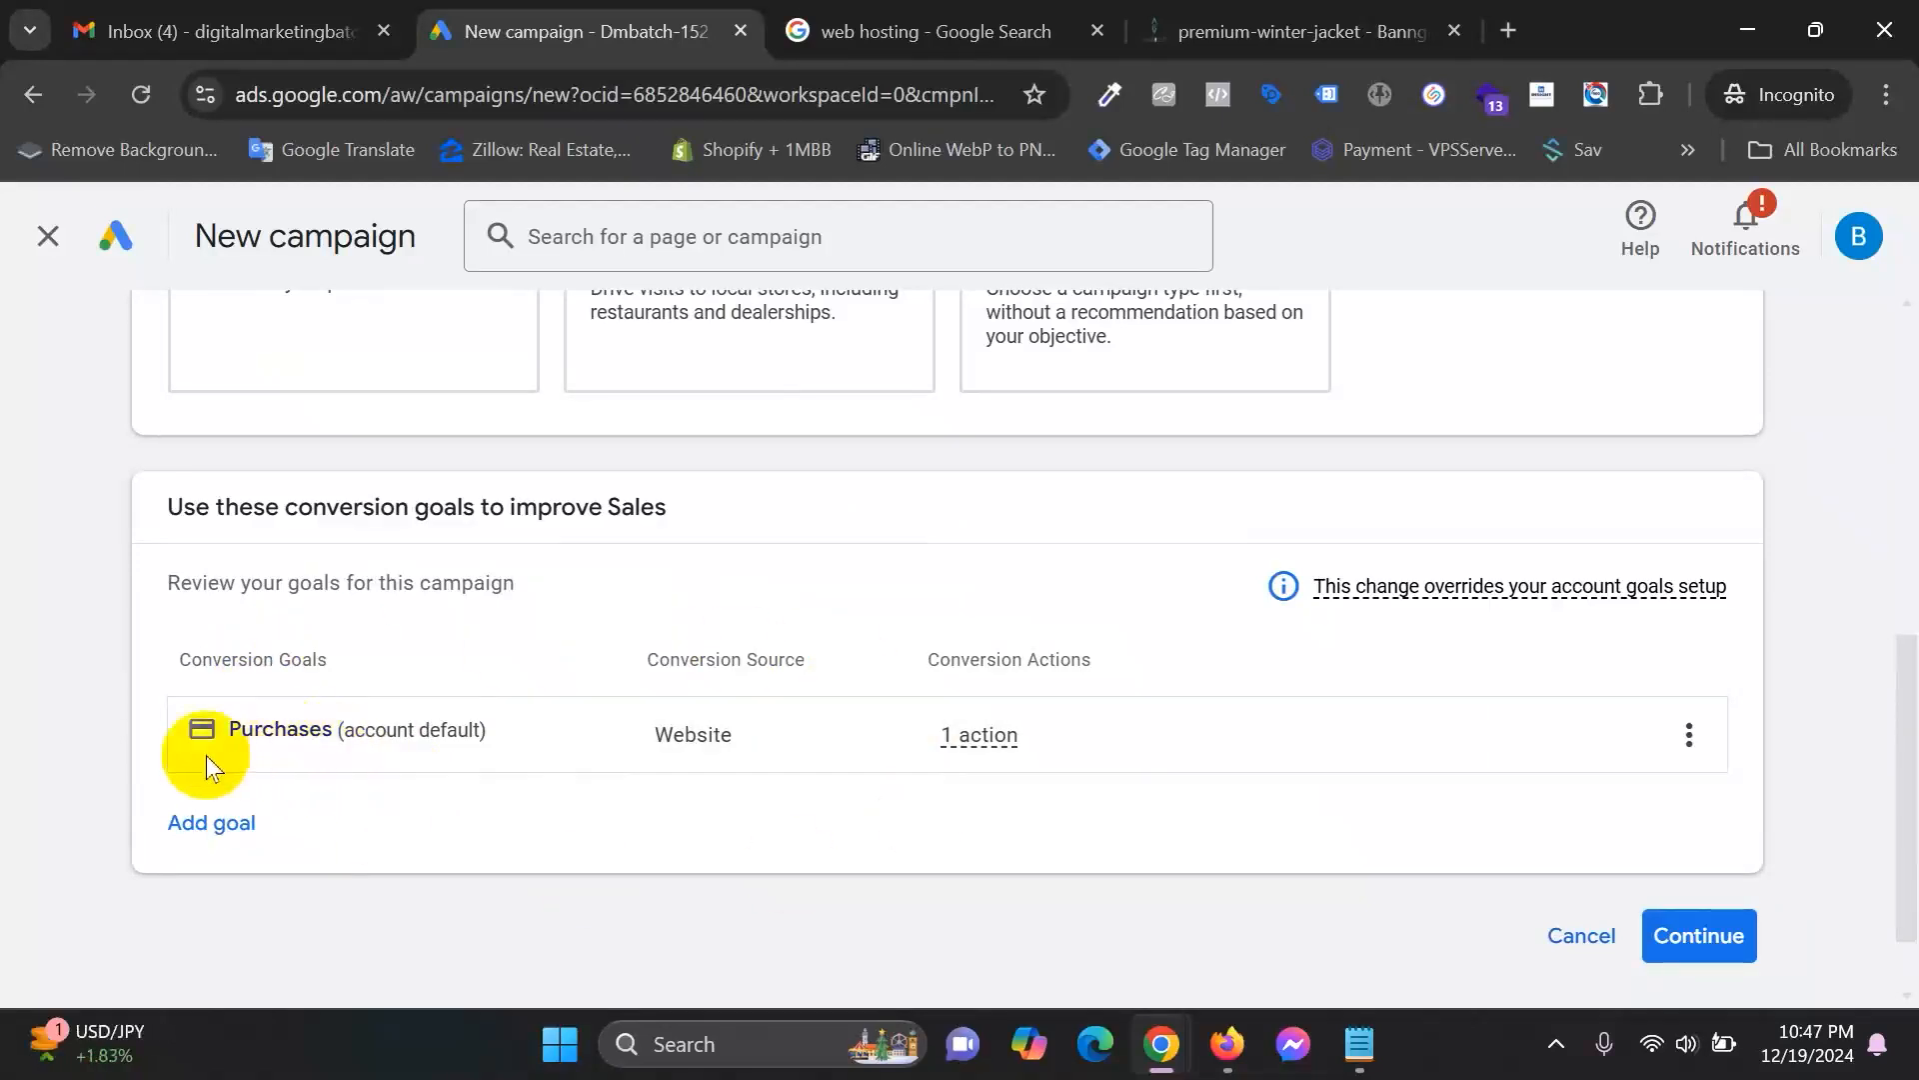
Continue to campaign types and select Search for the Sales campaign.
{"action": "left_click", "coordinate": [1711, 960]}
{"action": "scroll", "coordinate": [714, 712], "scroll_direction": "down", "scroll_amount": 3}
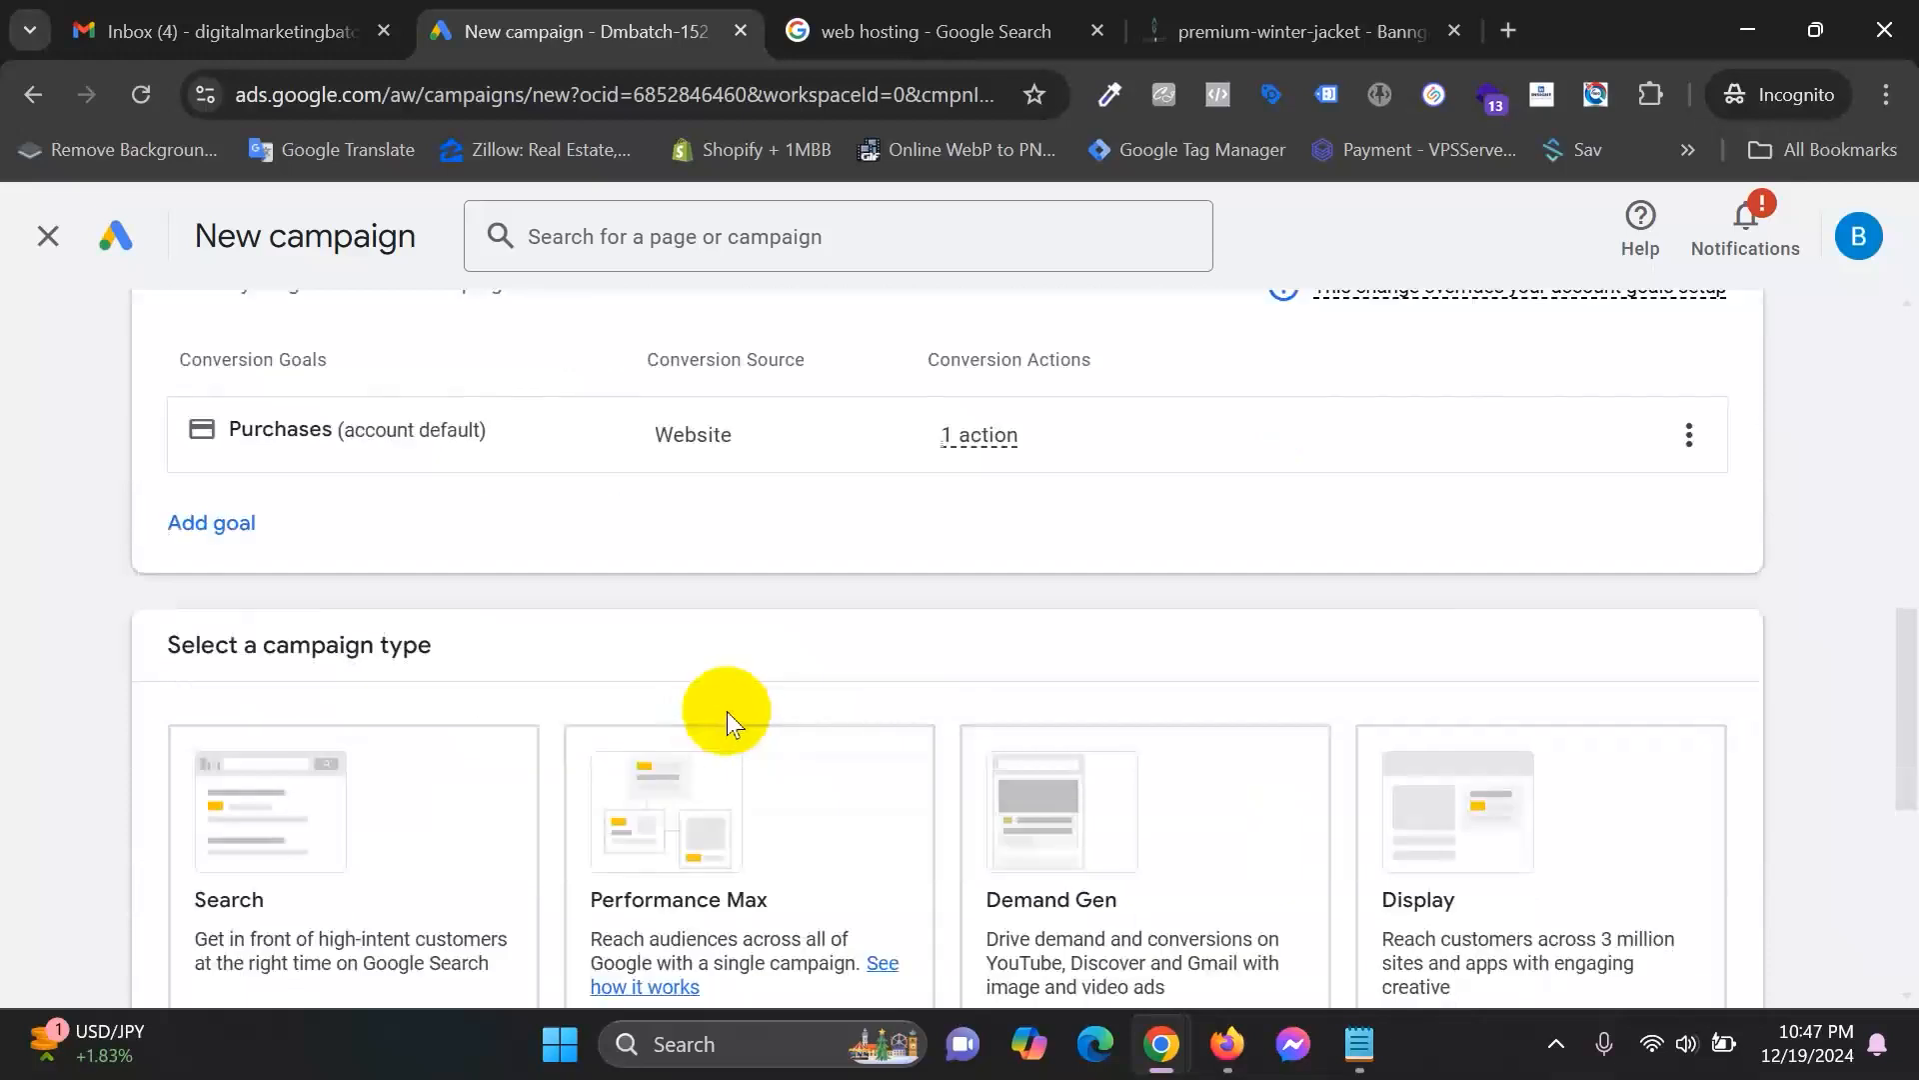
{"action": "left_click_drag", "start_coordinate": [201, 647], "coordinate": [484, 647]}
{"action": "scroll", "coordinate": [540, 649], "scroll_direction": "down", "scroll_amount": 2}
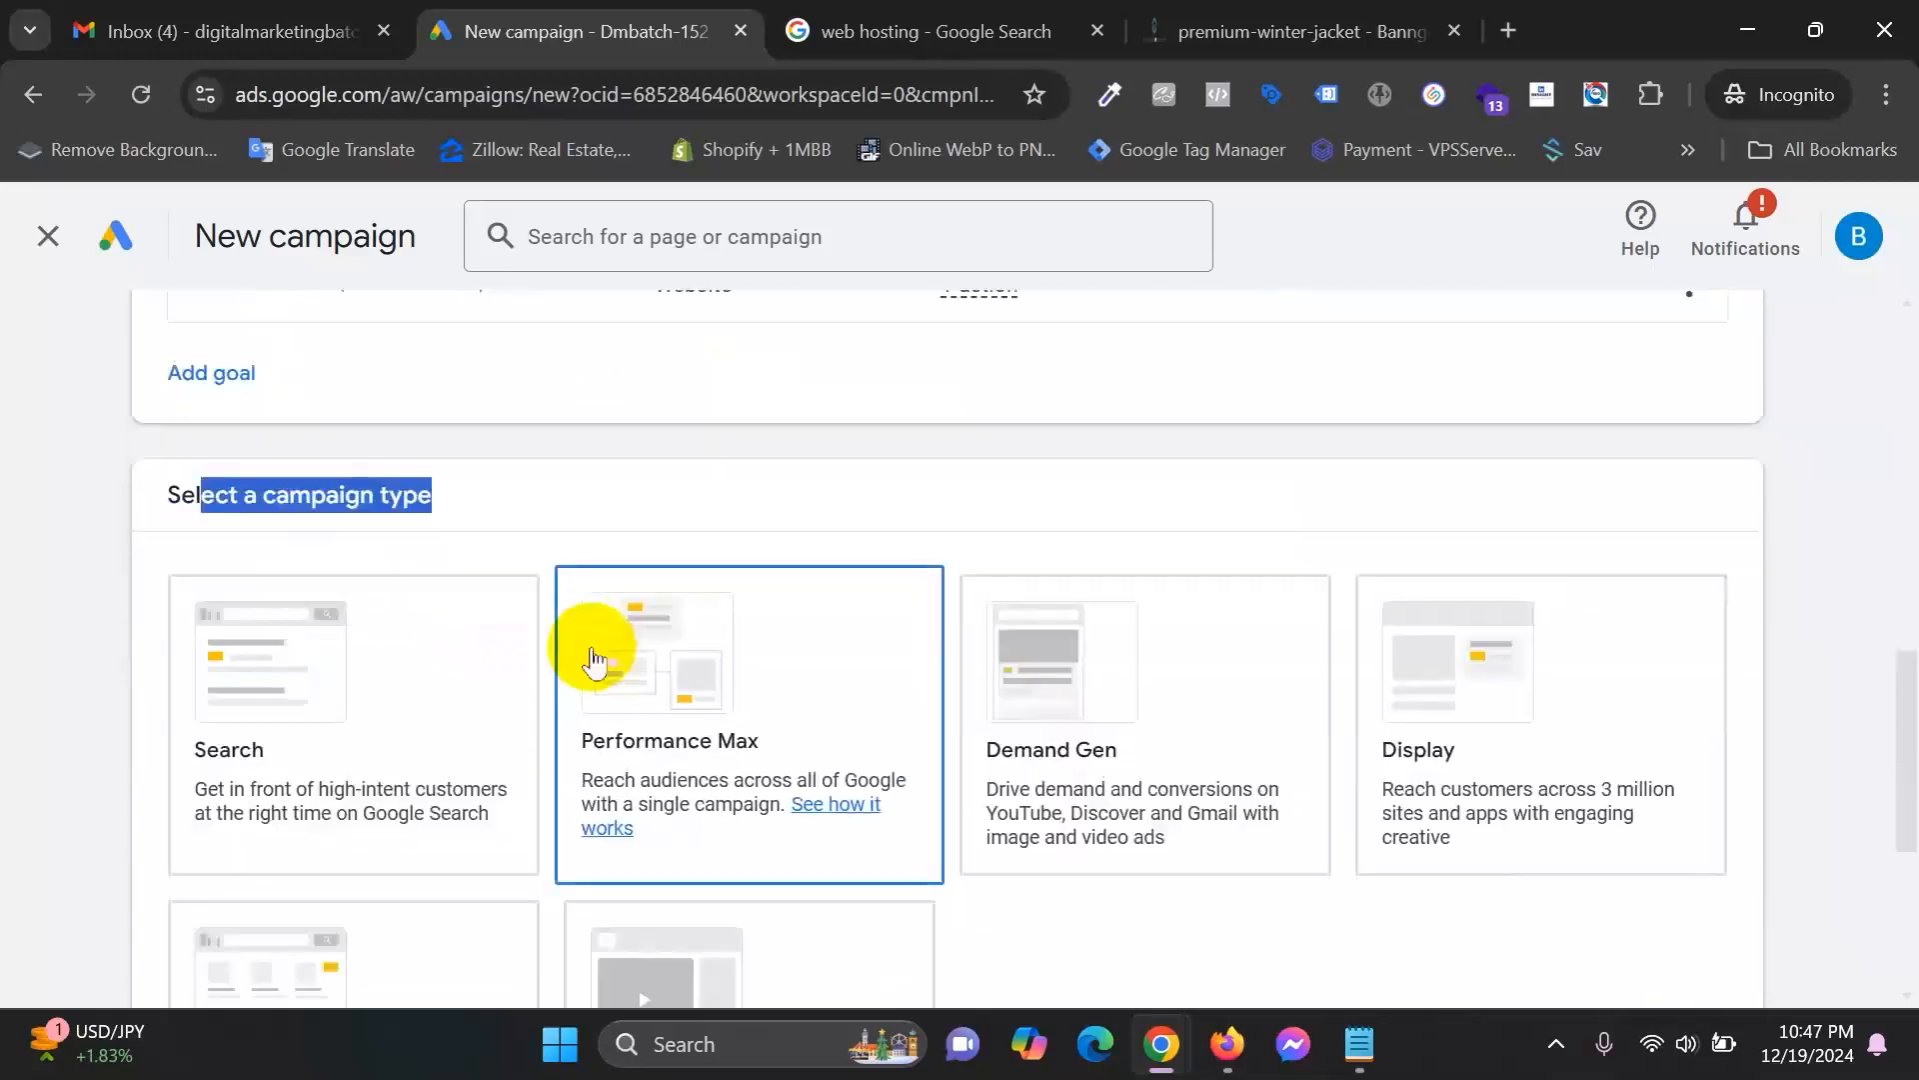
{"action": "left_click", "coordinate": [1030, 15]}
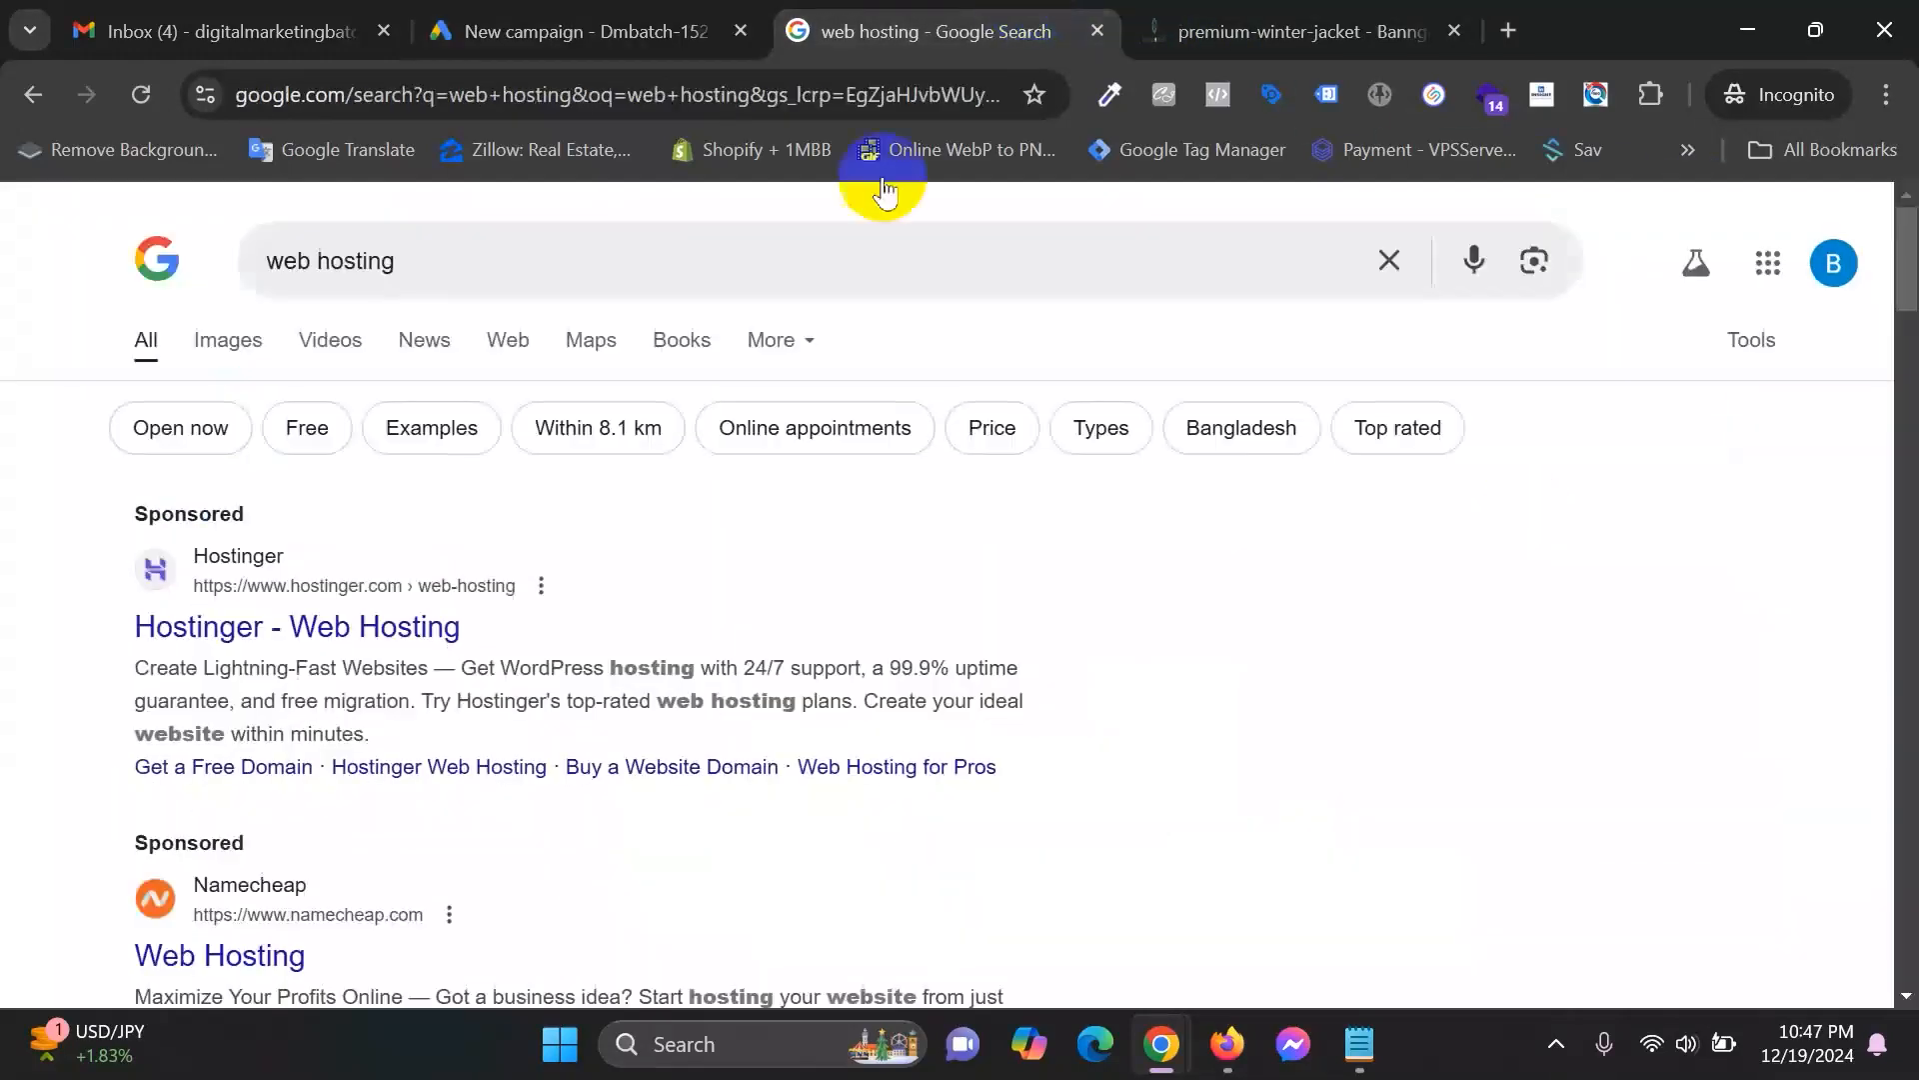
{"action": "left_click", "coordinate": [575, 31]}
{"action": "scroll", "coordinate": [467, 626], "scroll_direction": "down", "scroll_amount": 2}
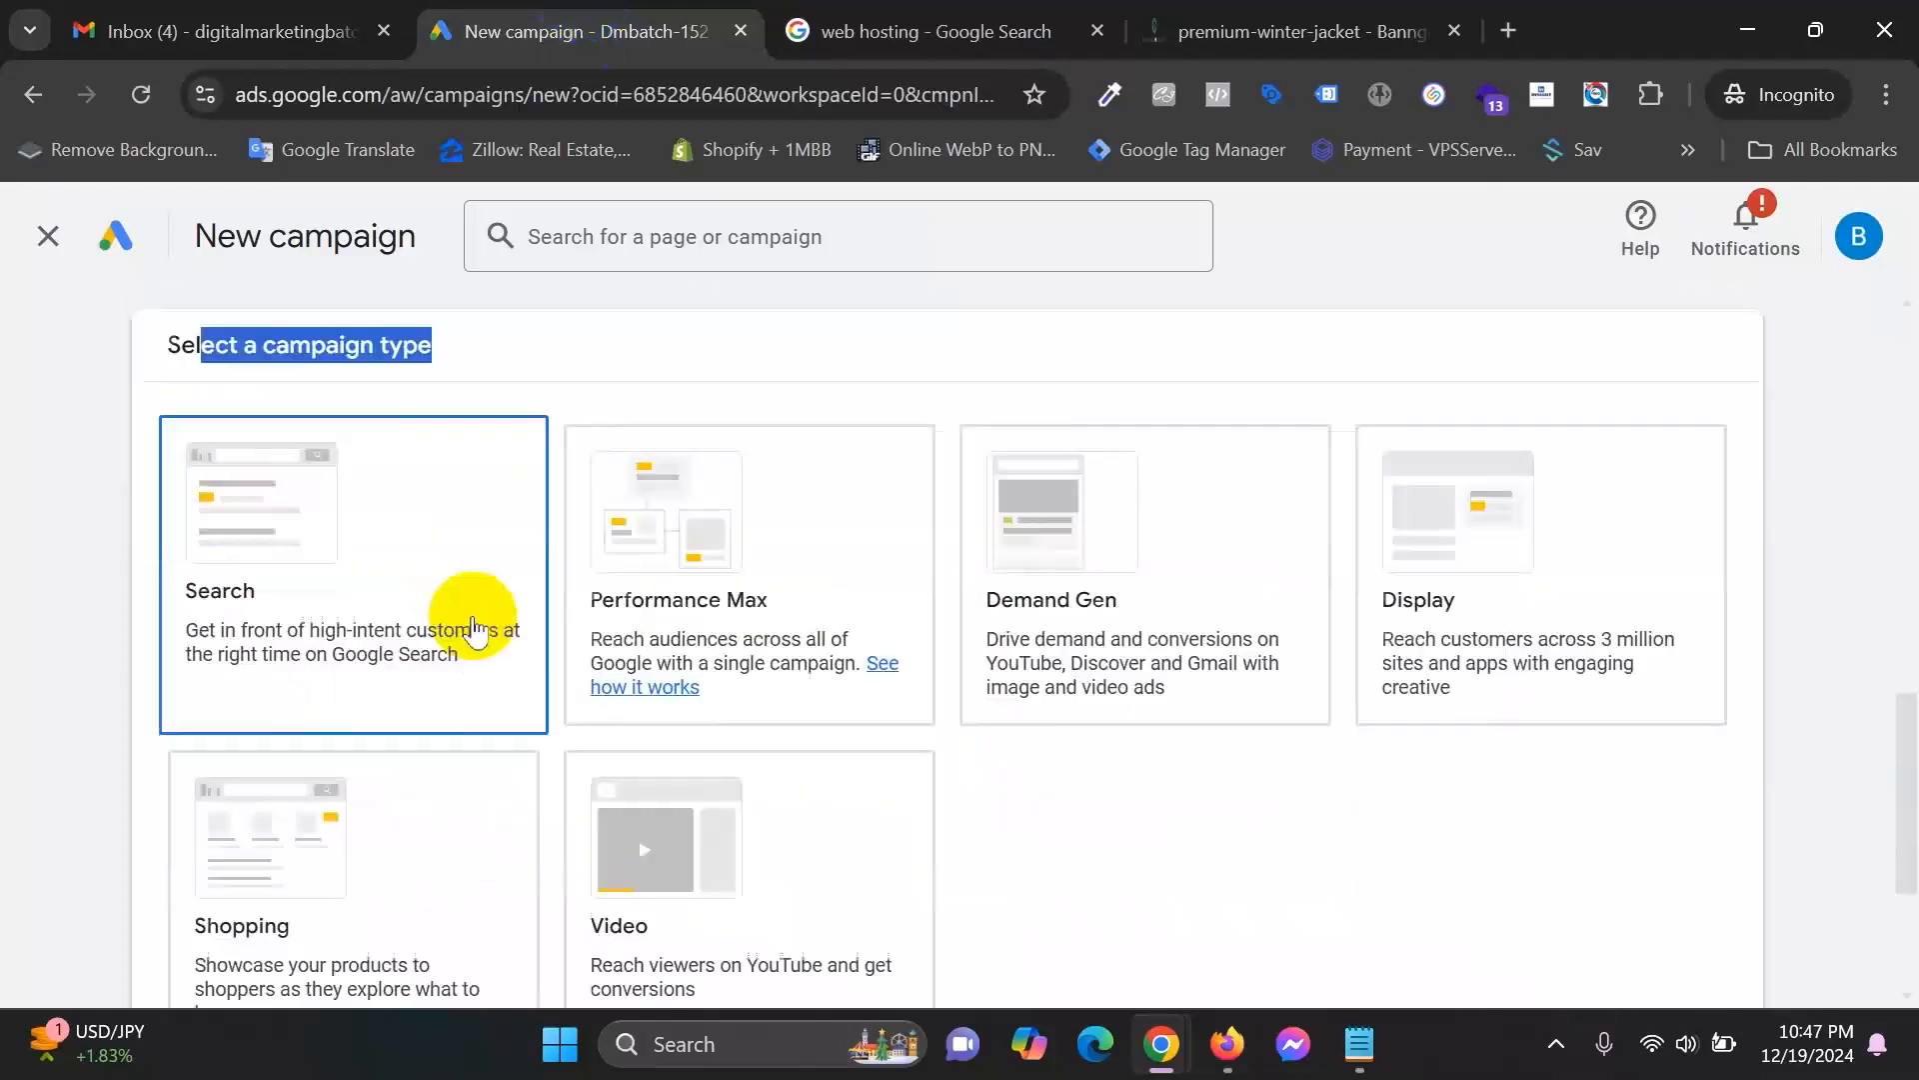
{"action": "left_click", "coordinate": [313, 572]}
Review the still-unticked ways-to-reach-your-goal options below the Search campaign type.
{"action": "scroll", "coordinate": [313, 573], "scroll_direction": "down", "scroll_amount": 3}
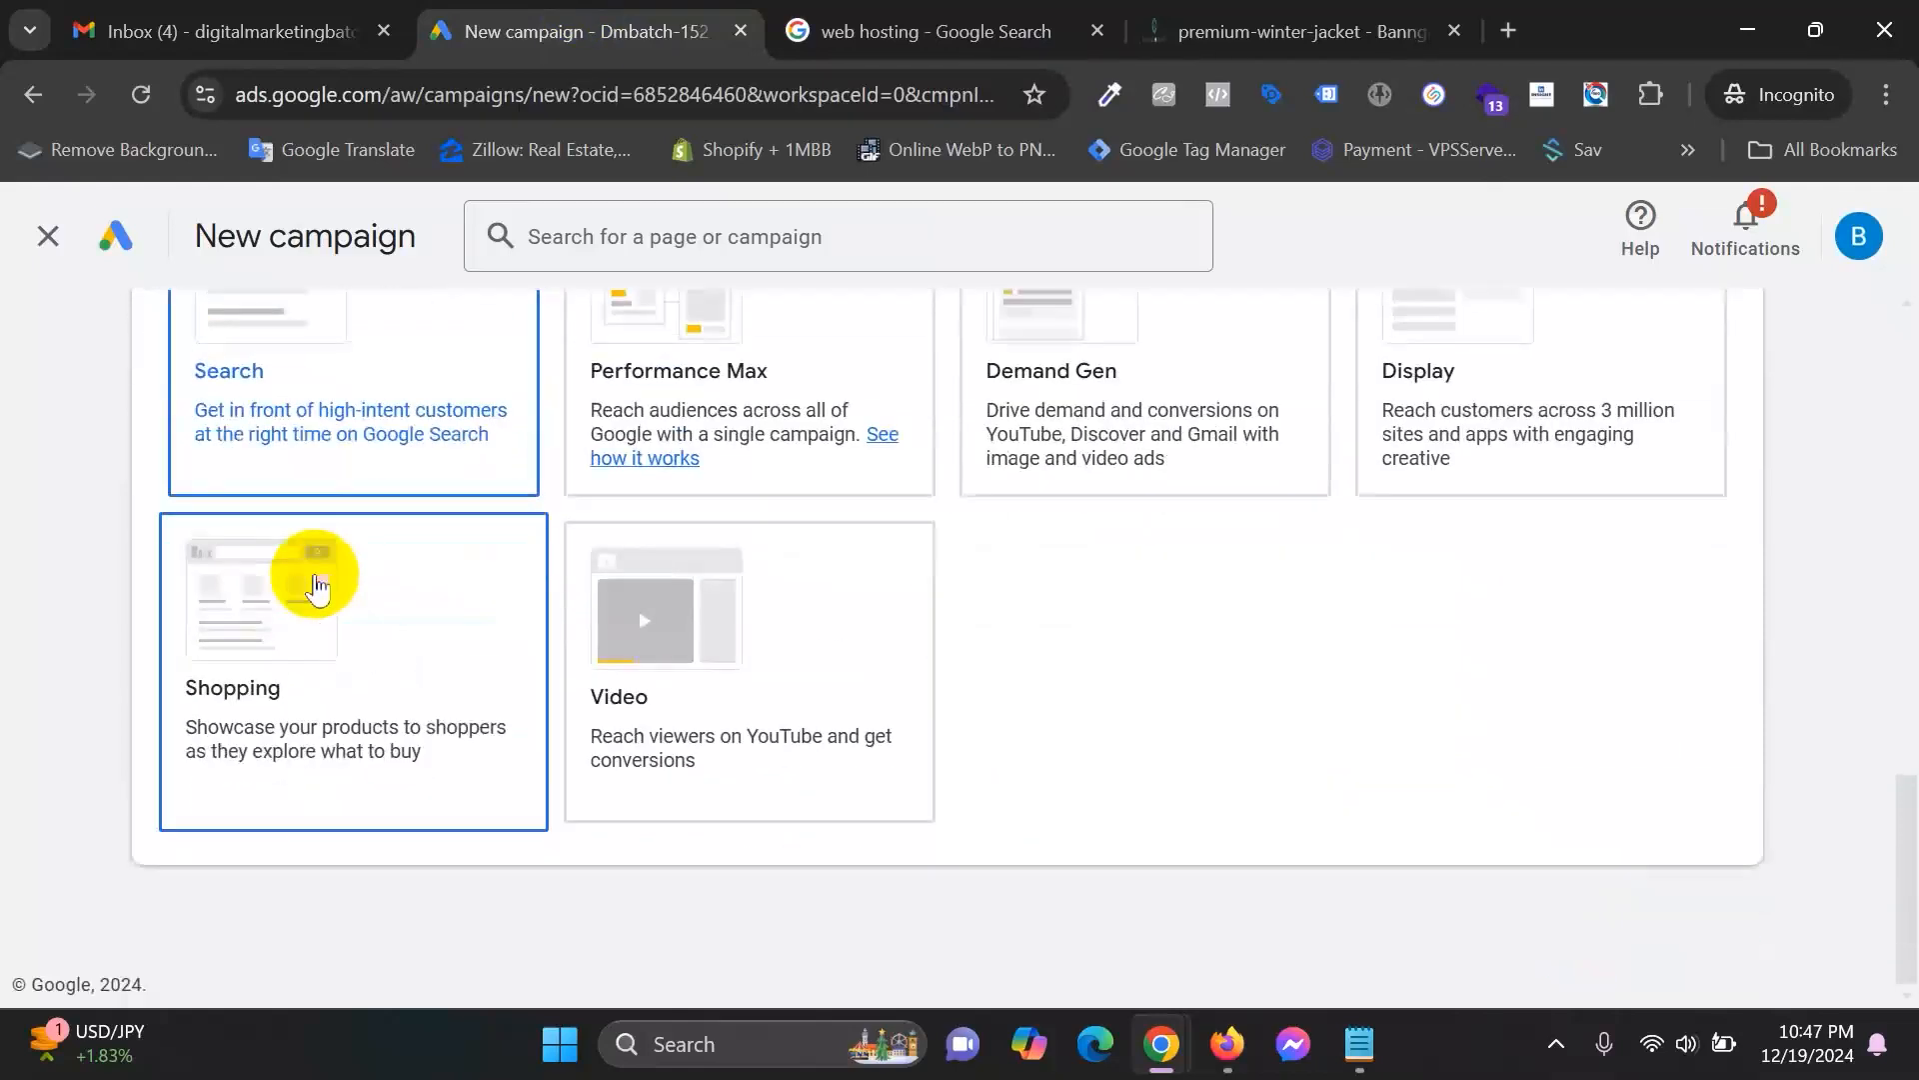
{"action": "scroll", "coordinate": [1255, 819], "scroll_direction": "down", "scroll_amount": 4}
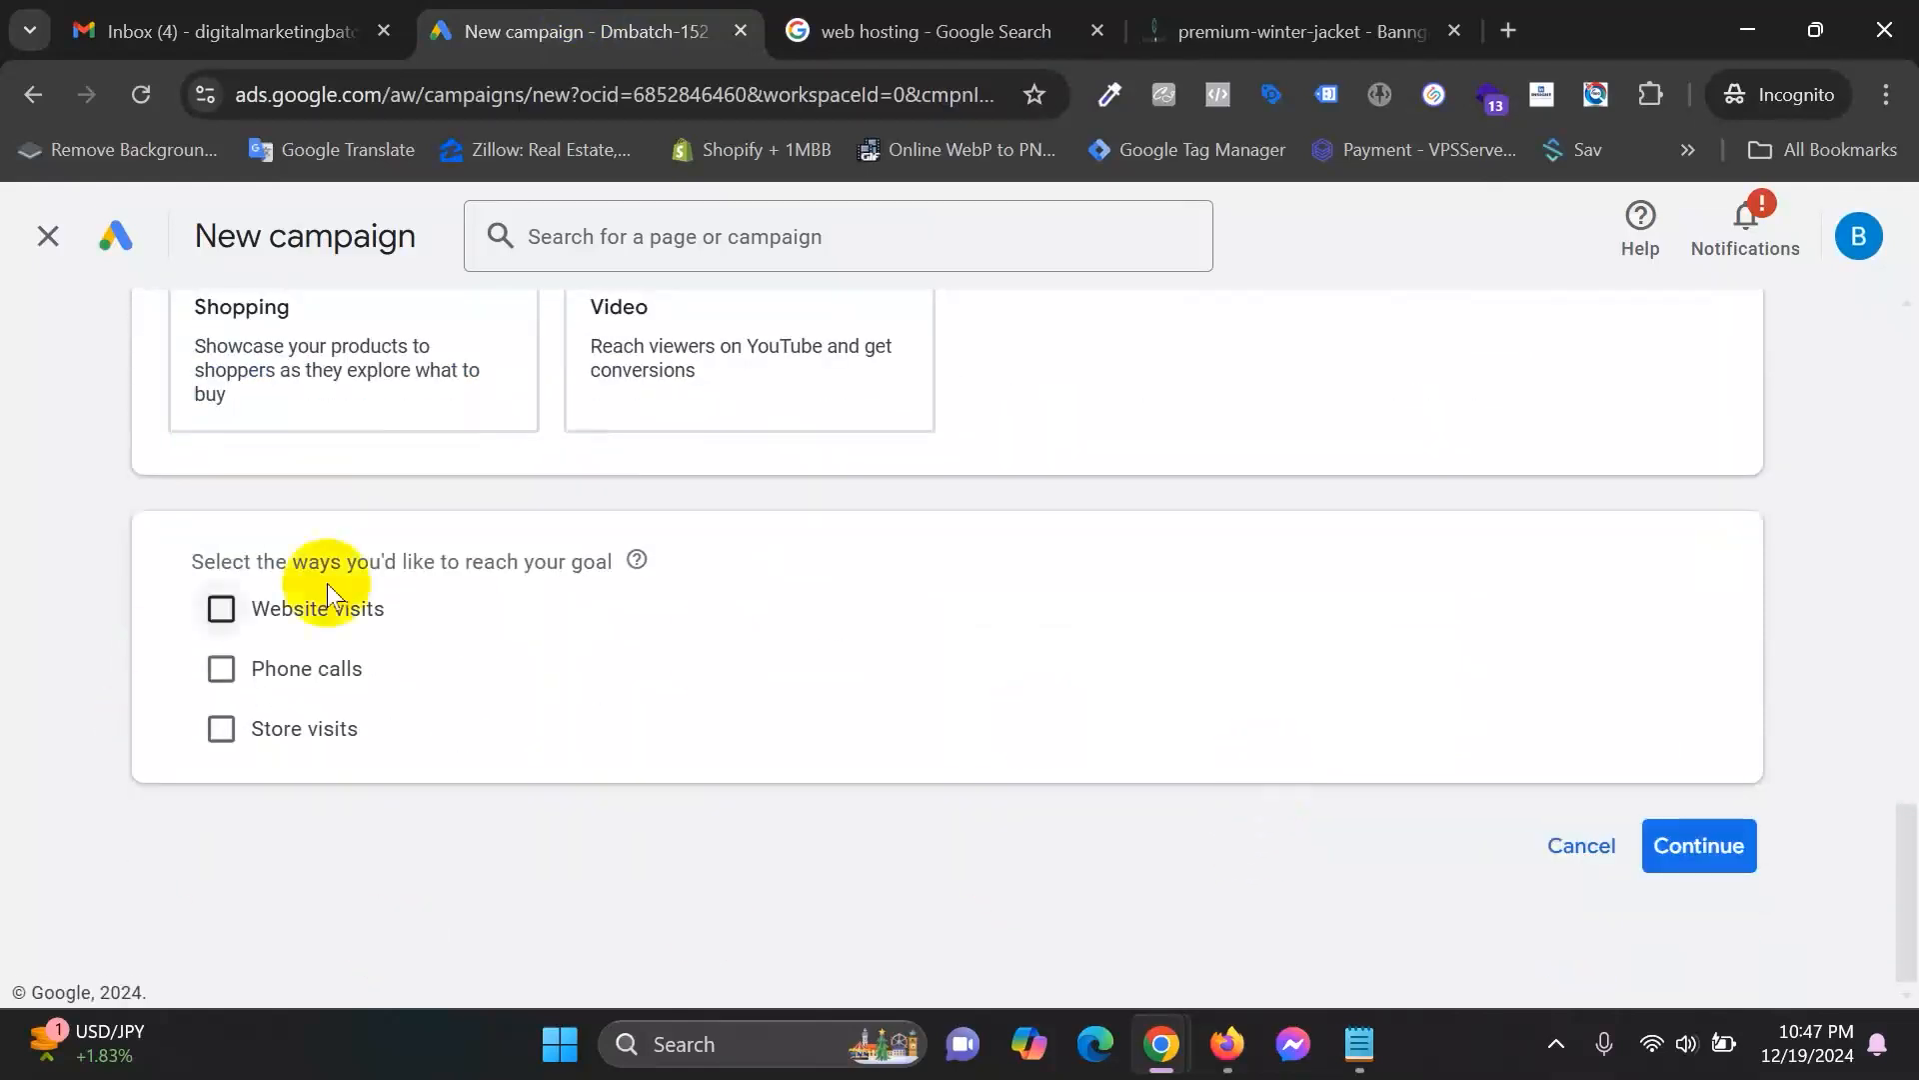
{"action": "left_click_drag", "start_coordinate": [247, 560], "coordinate": [603, 557]}
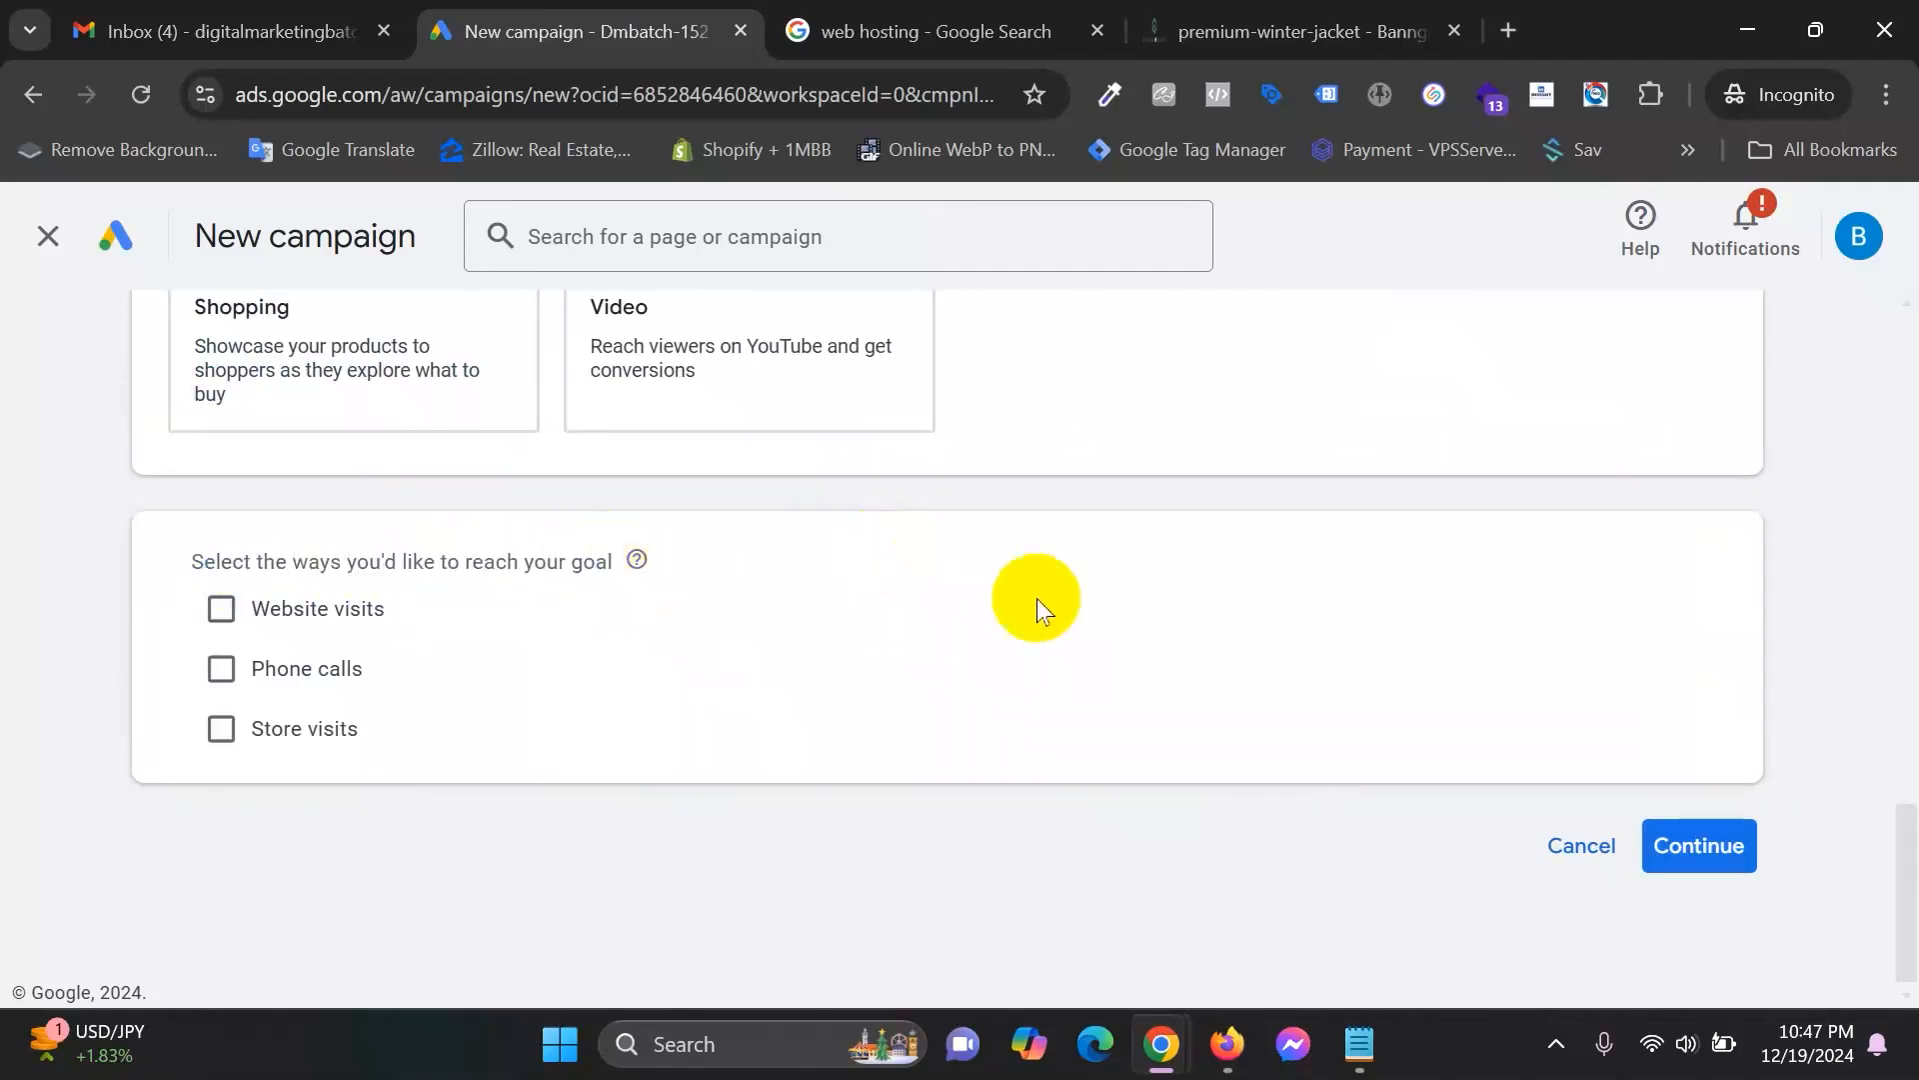
{"action": "scroll", "coordinate": [1351, 872], "scroll_direction": "up", "scroll_amount": 15}
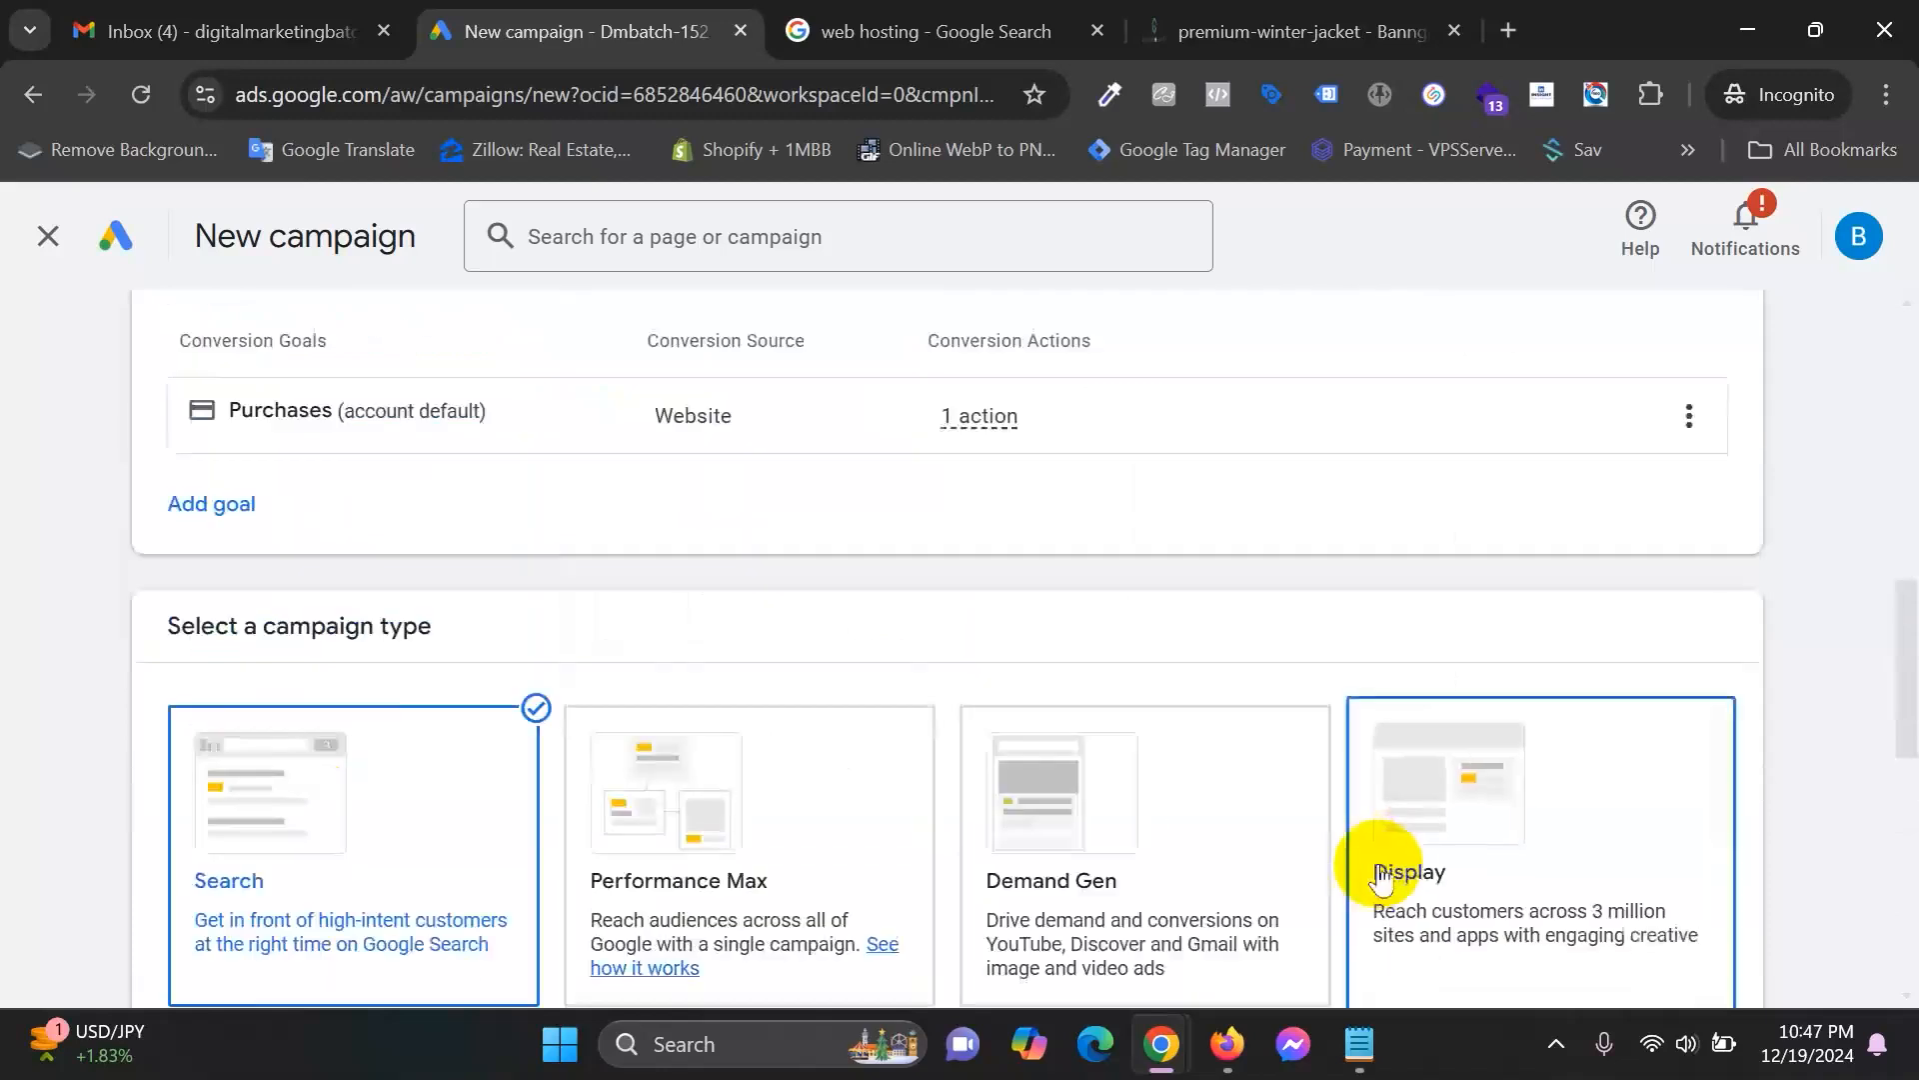
{"action": "scroll", "coordinate": [933, 535], "scroll_direction": "down", "scroll_amount": 6}
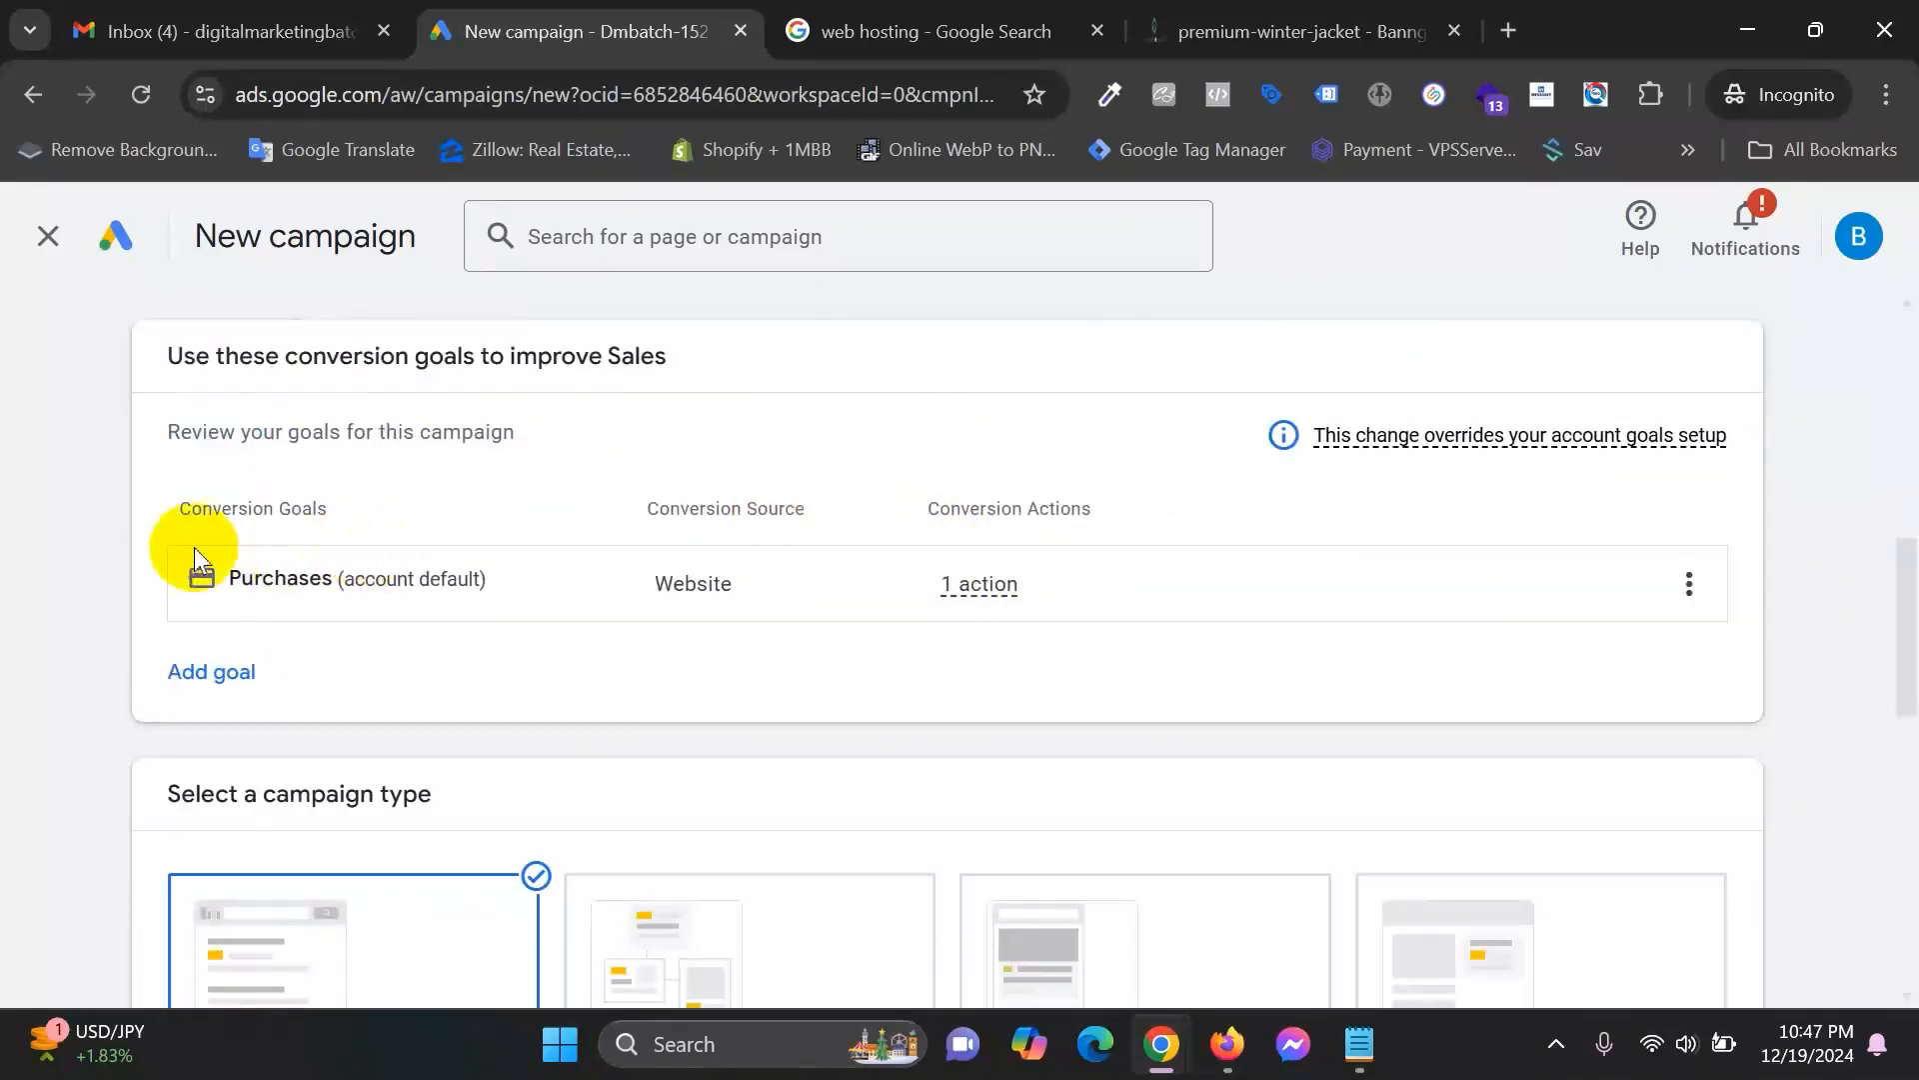
{"action": "scroll", "coordinate": [285, 618], "scroll_direction": "down", "scroll_amount": 2}
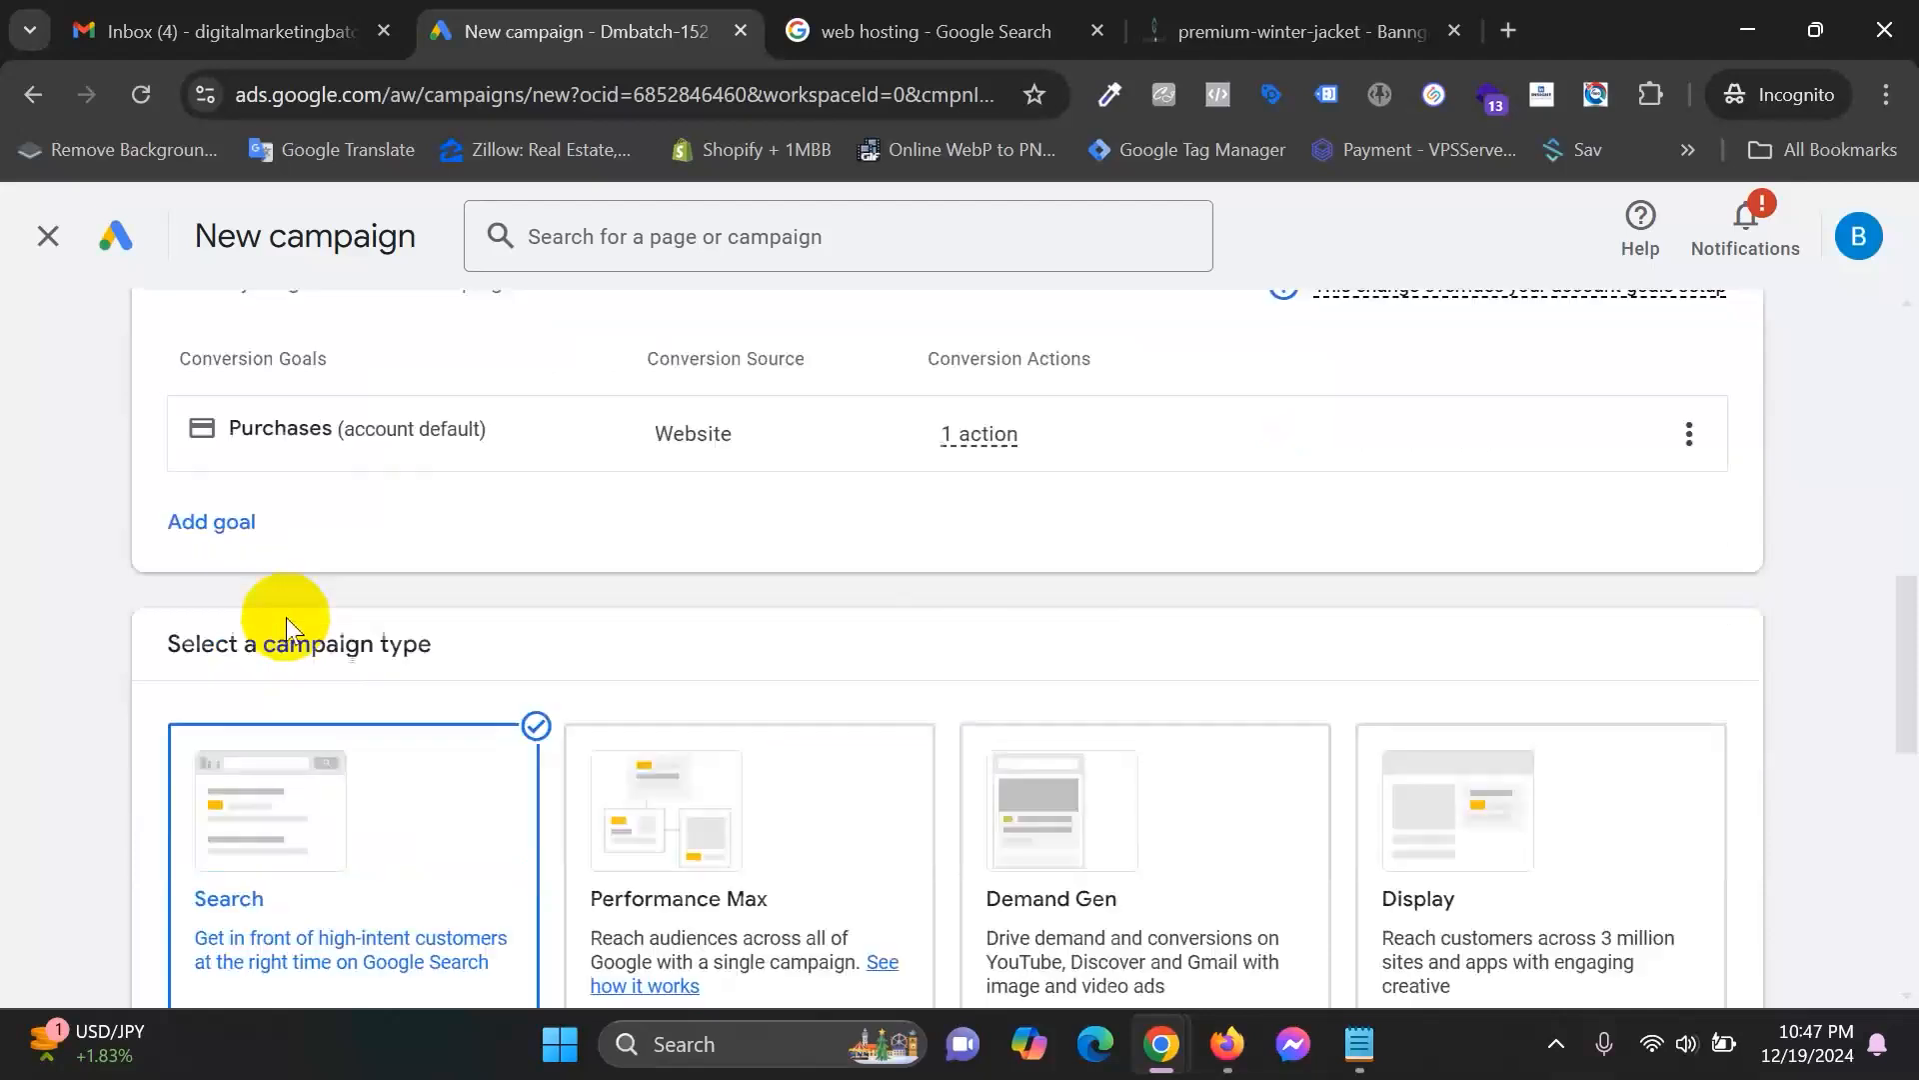
{"action": "scroll", "coordinate": [300, 629], "scroll_direction": "down", "scroll_amount": 2}
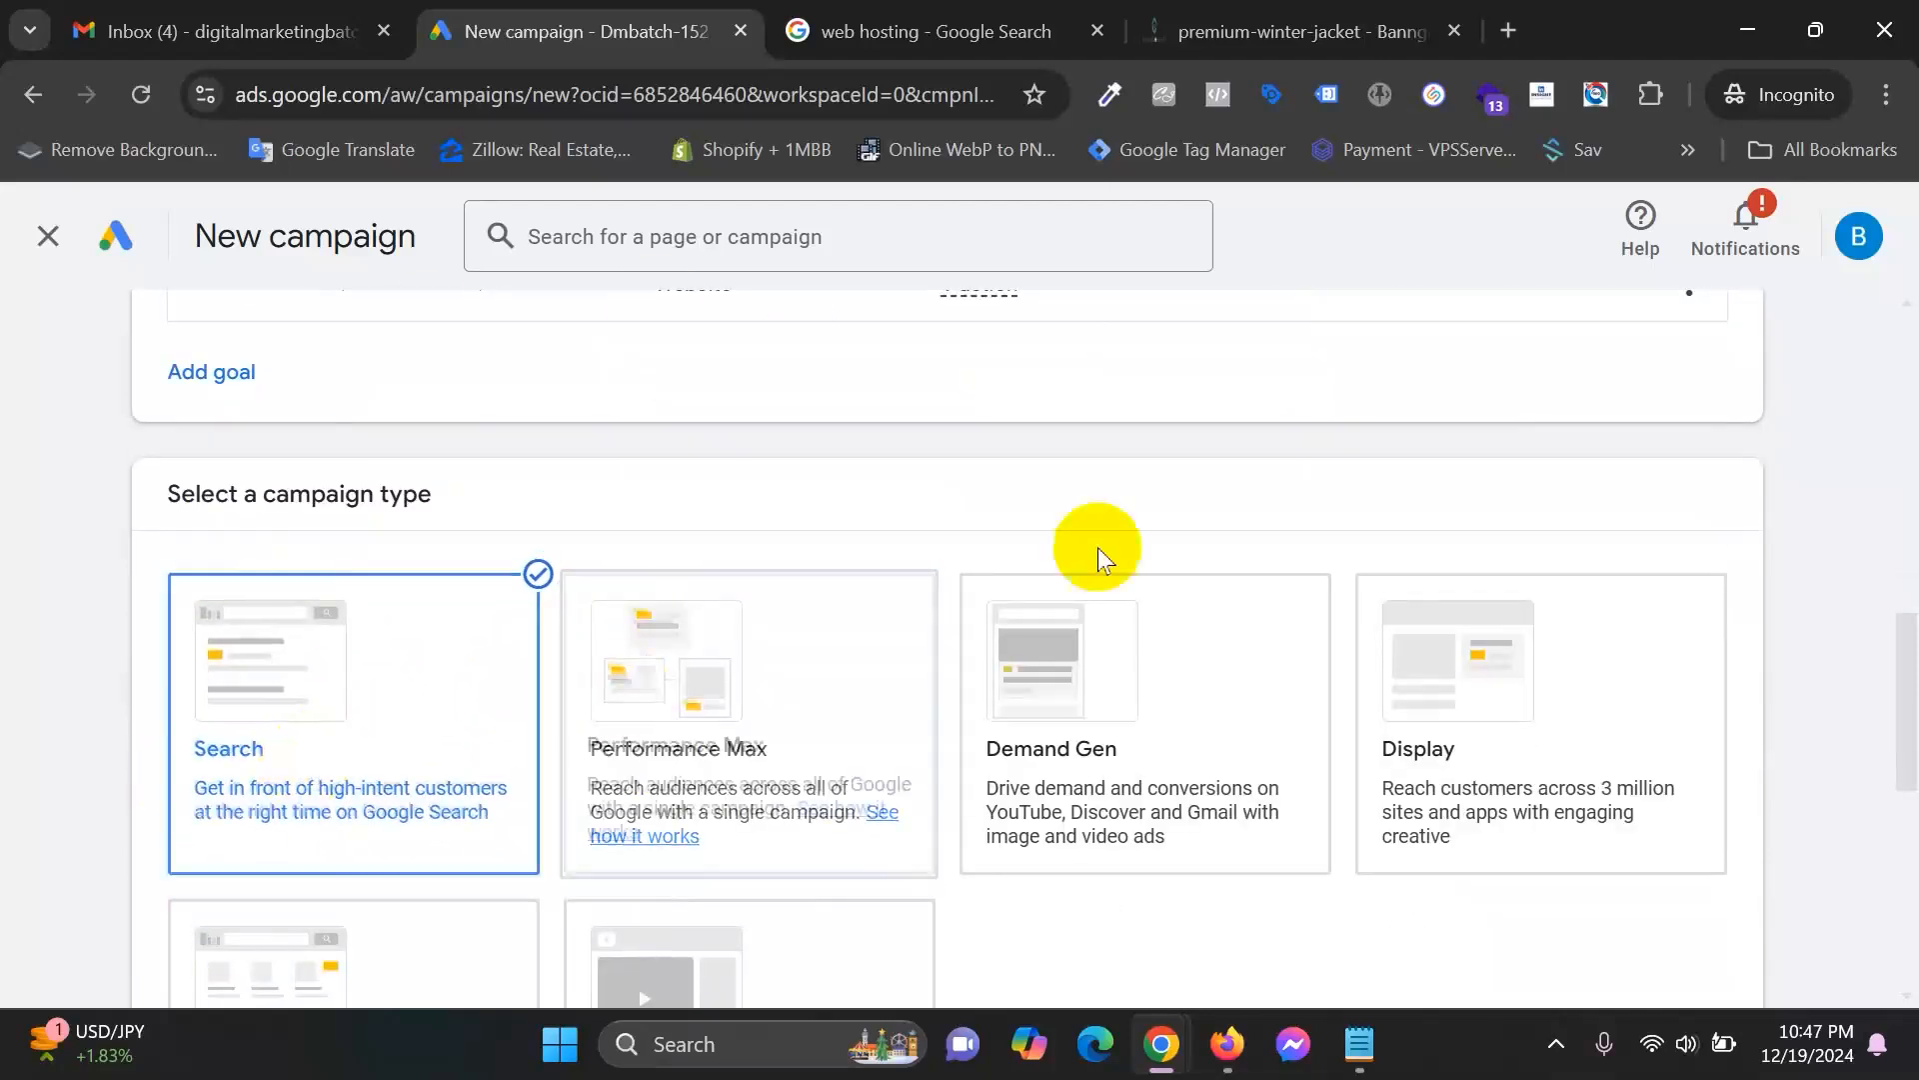
{"action": "left_click", "coordinate": [989, 30]}
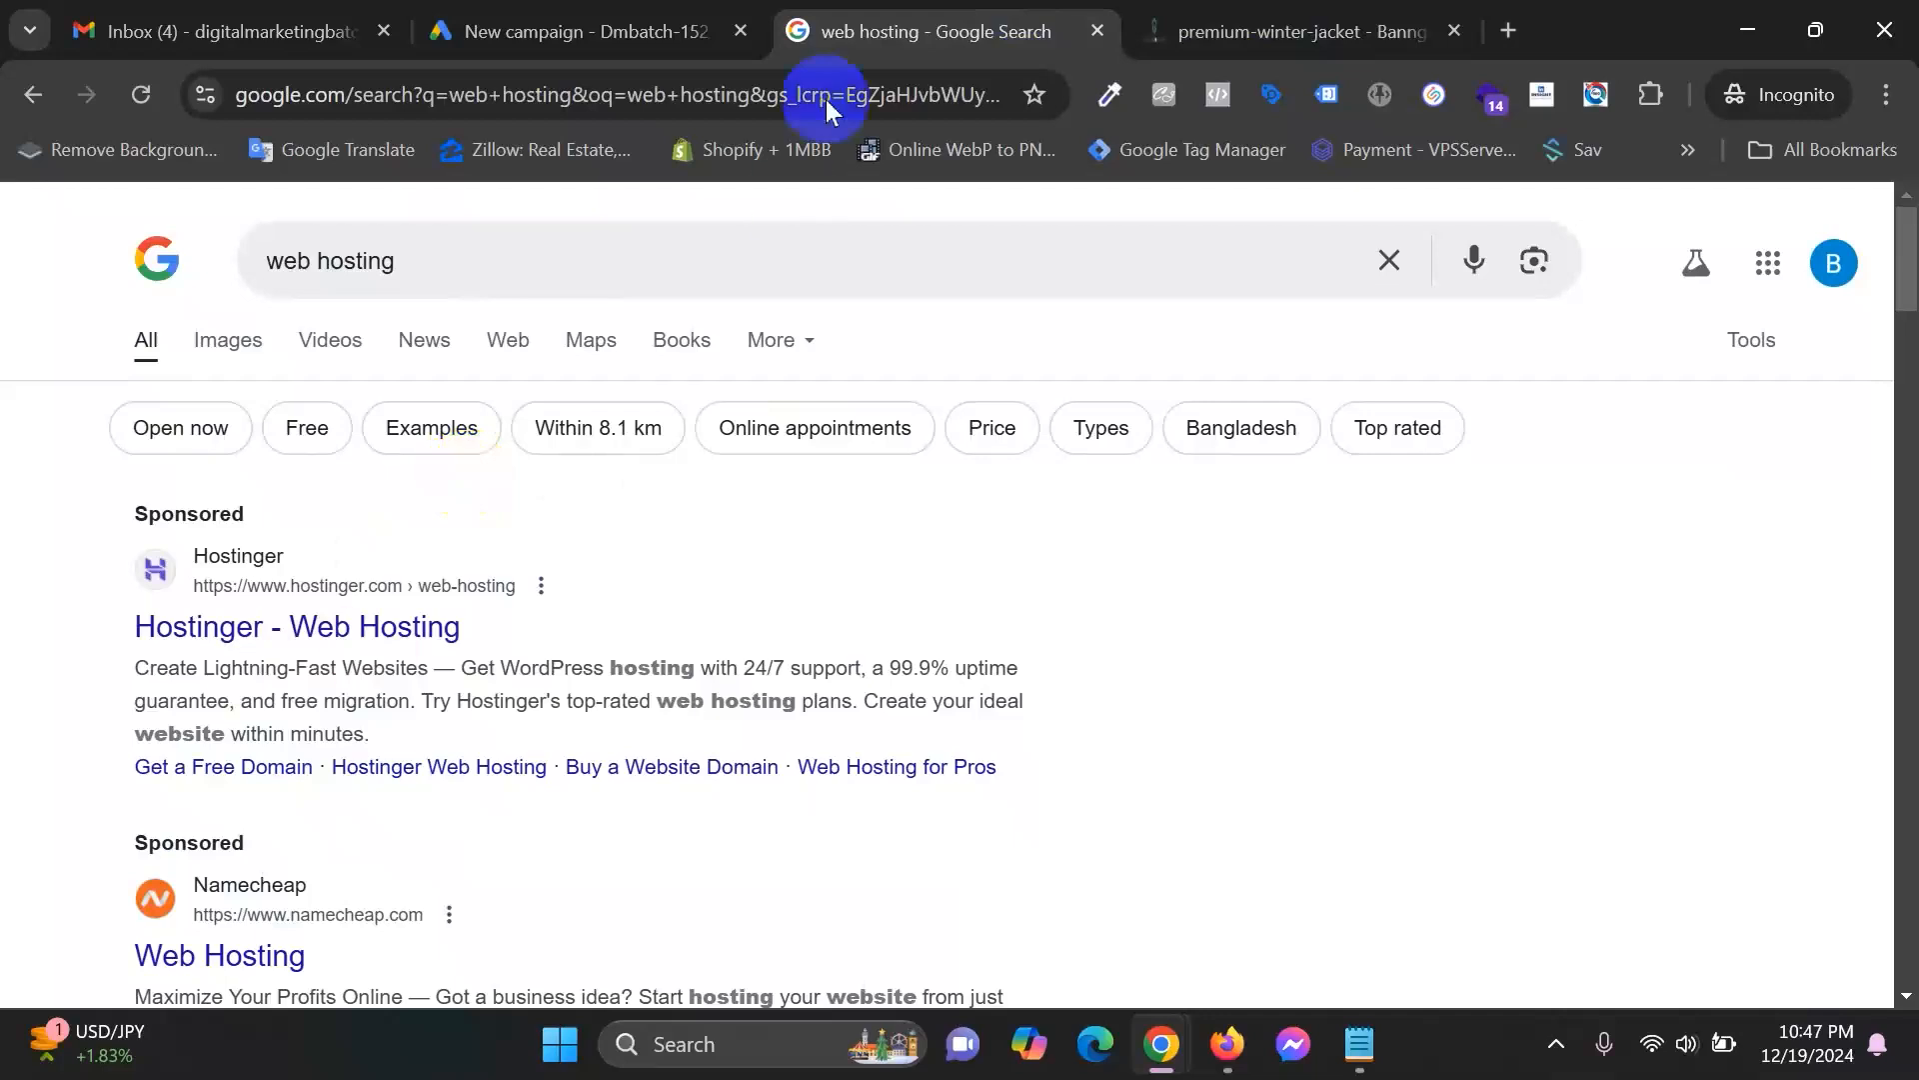
{"action": "left_click", "coordinate": [590, 30]}
{"action": "scroll", "coordinate": [660, 790], "scroll_direction": "down", "scroll_amount": 5}
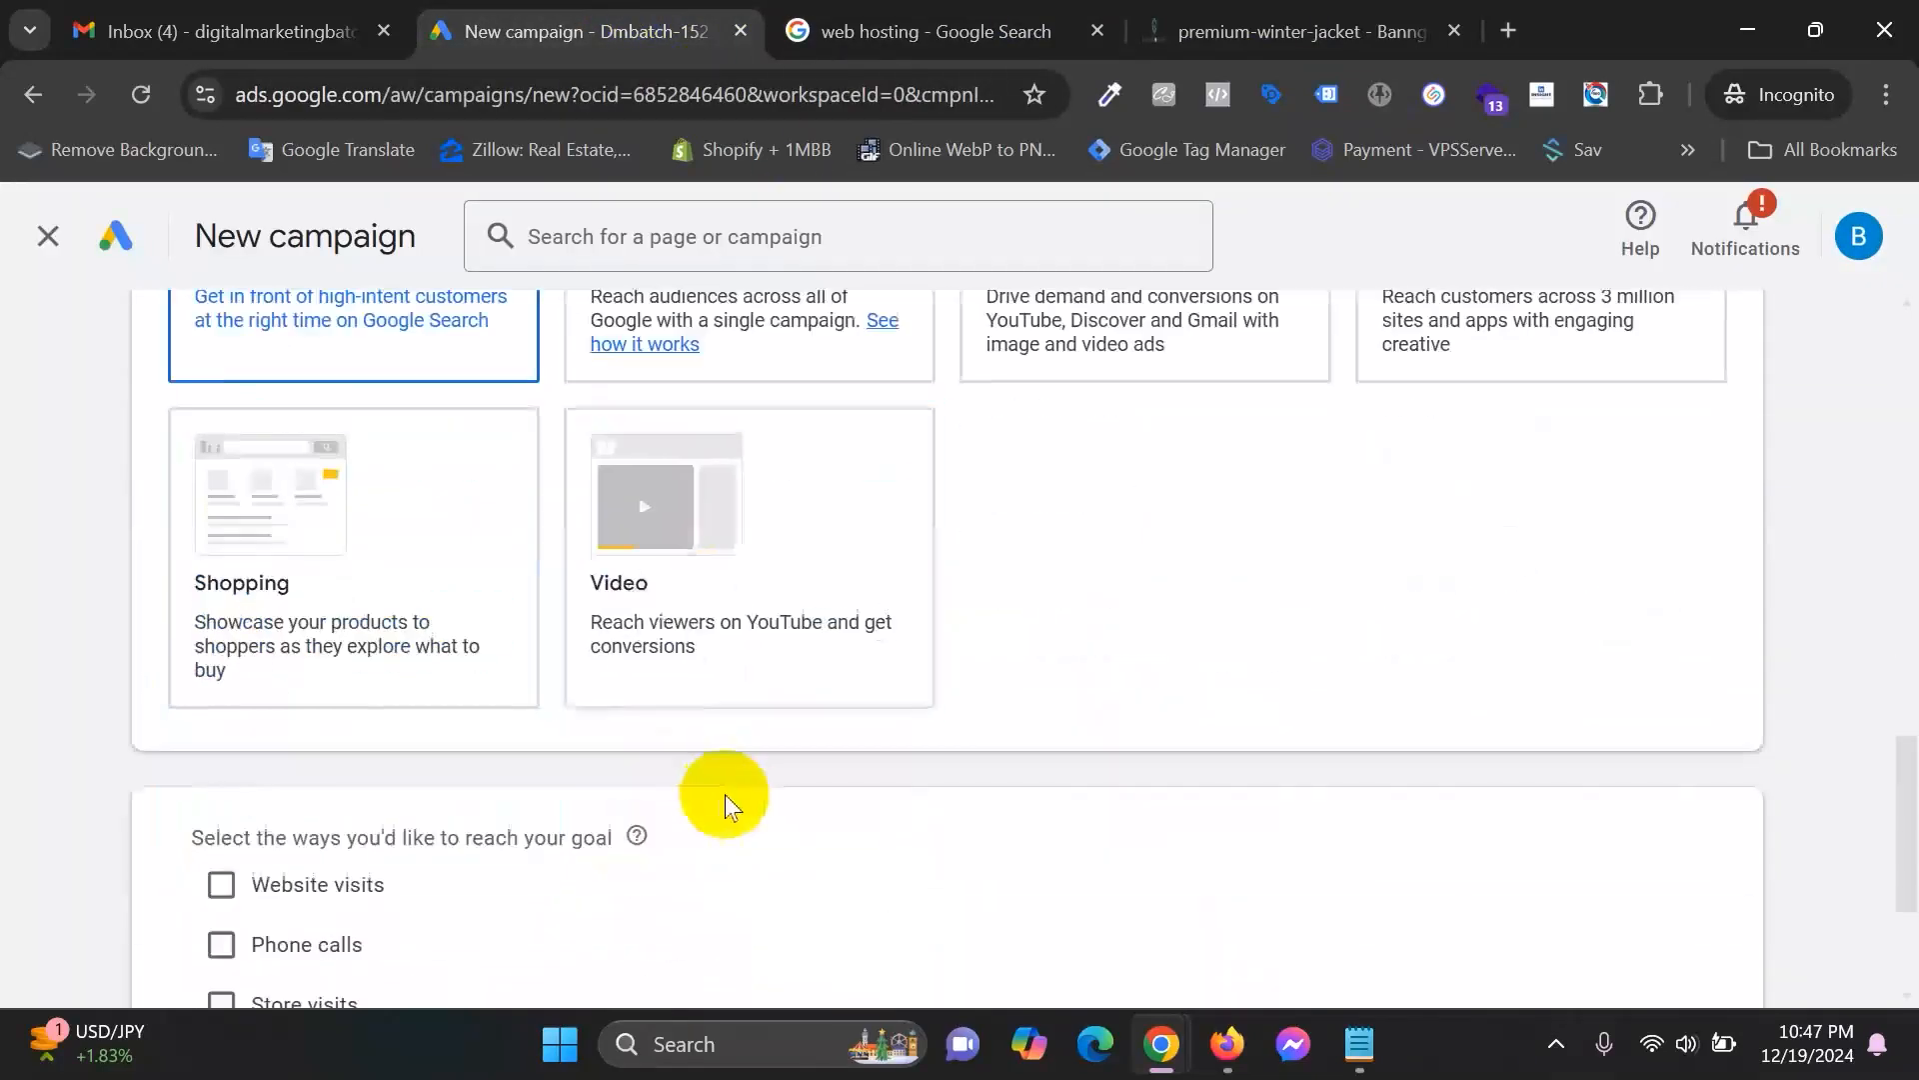
{"action": "scroll", "coordinate": [725, 795], "scroll_direction": "down", "scroll_amount": 2}
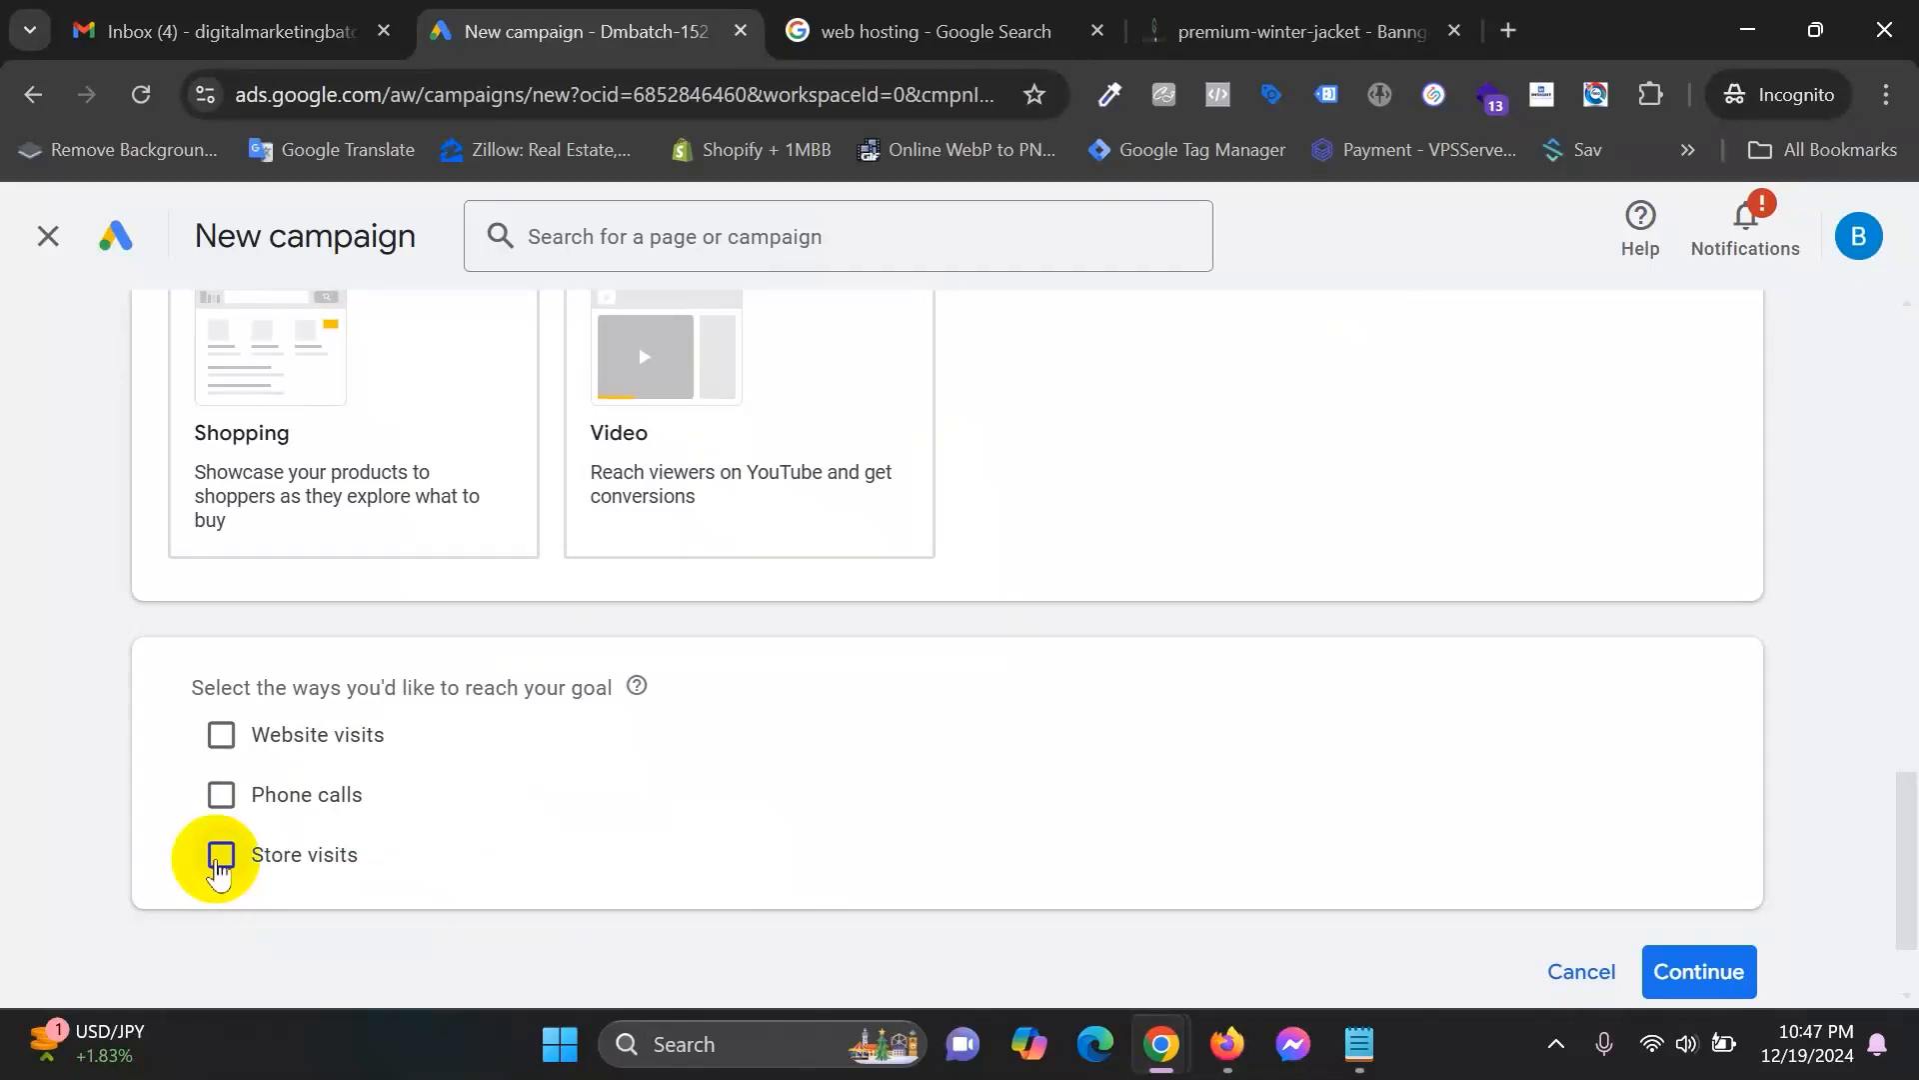
Tick Website visits as a way to reach the campaign goal.
{"action": "left_click", "coordinate": [1274, 40]}
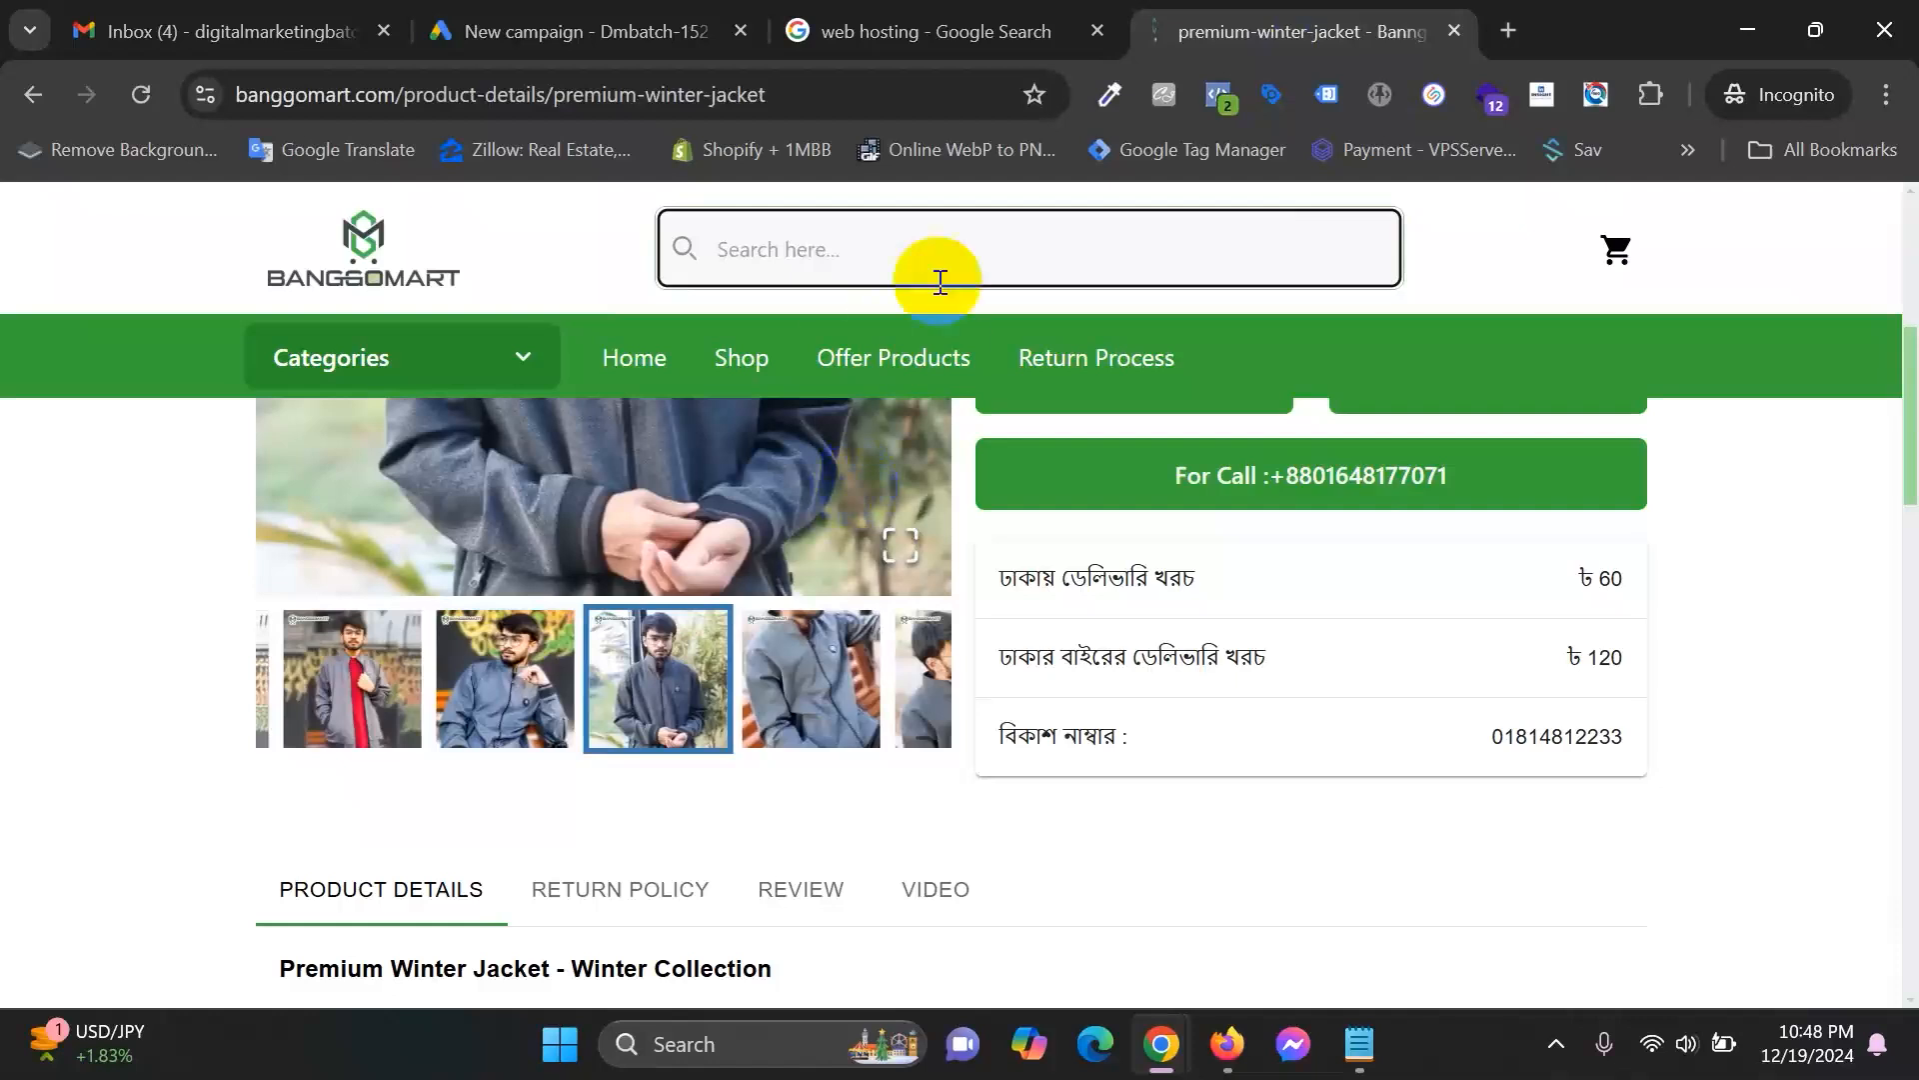
{"action": "left_click", "coordinate": [548, 14]}
{"action": "left_click", "coordinate": [220, 736]}
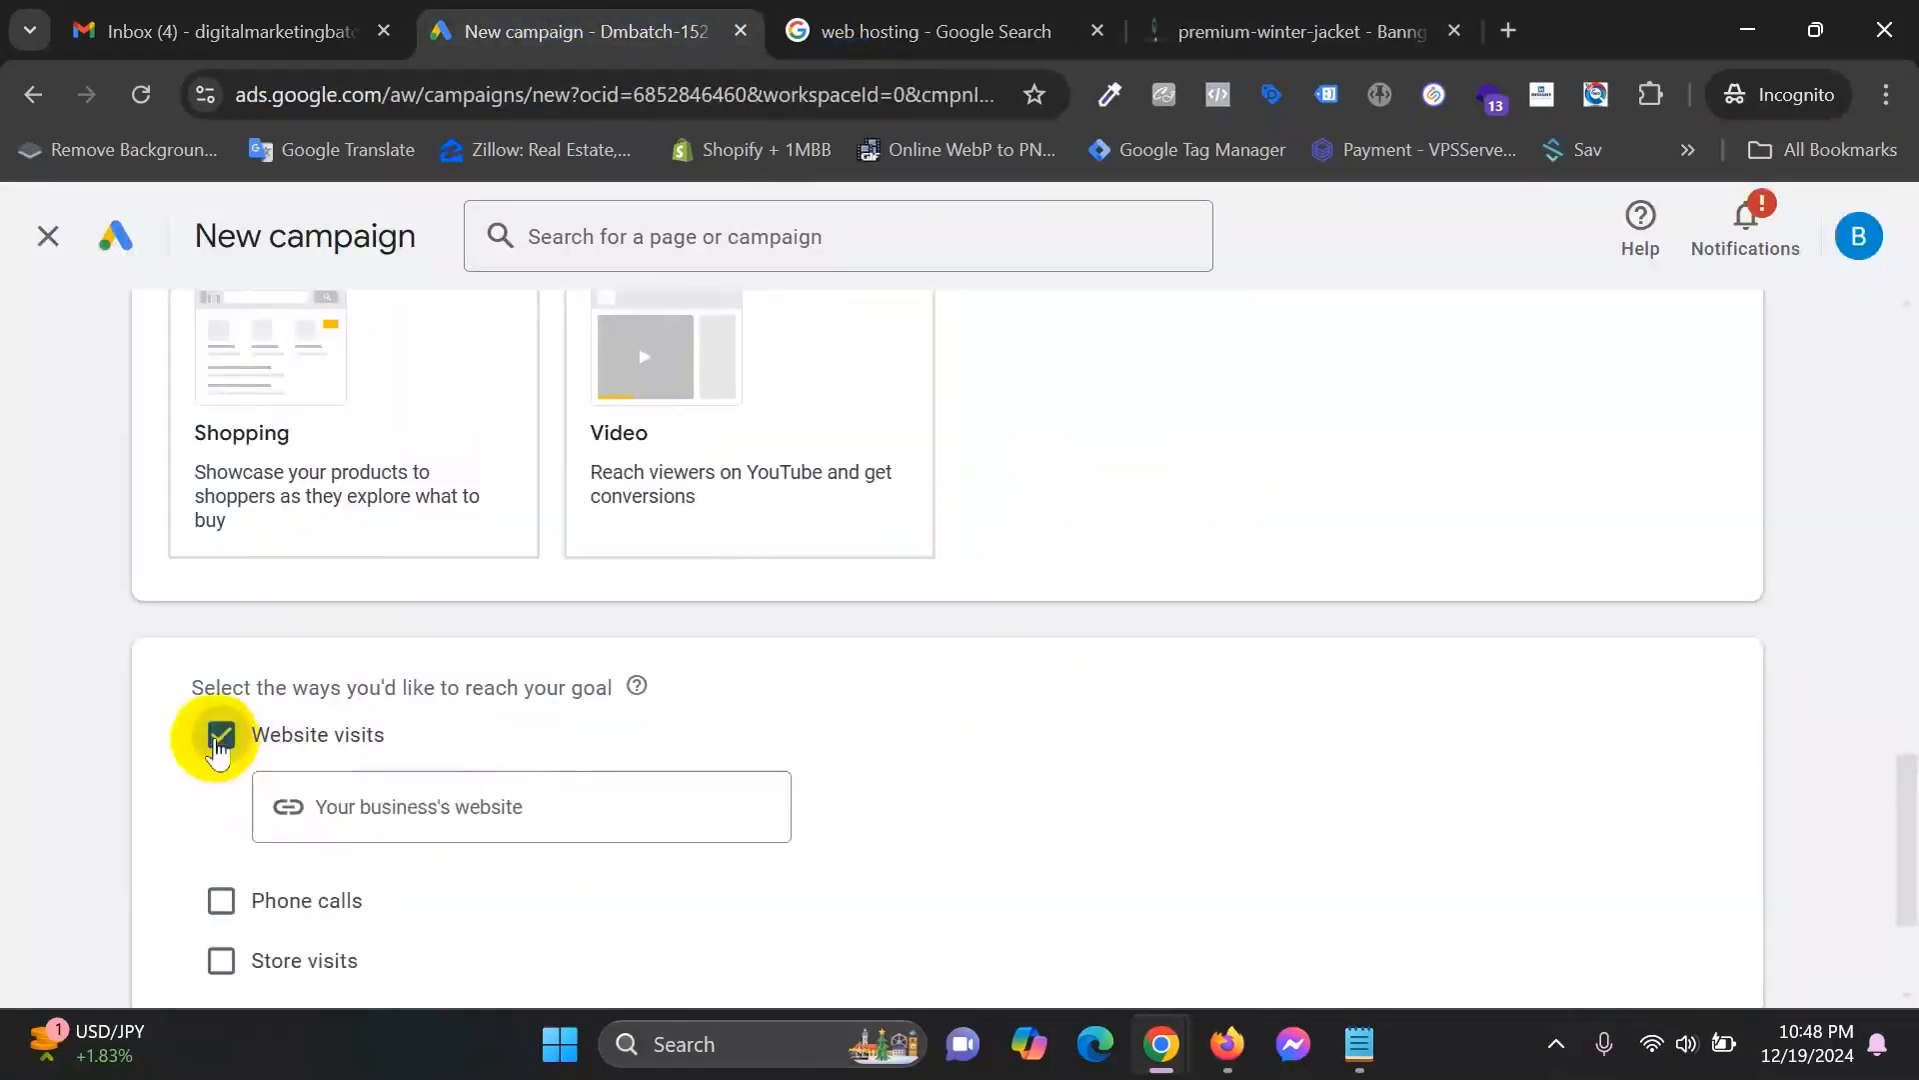
Copy the Banggomart premium winter jacket page URL into the business website field.
{"action": "left_click", "coordinate": [1272, 15]}
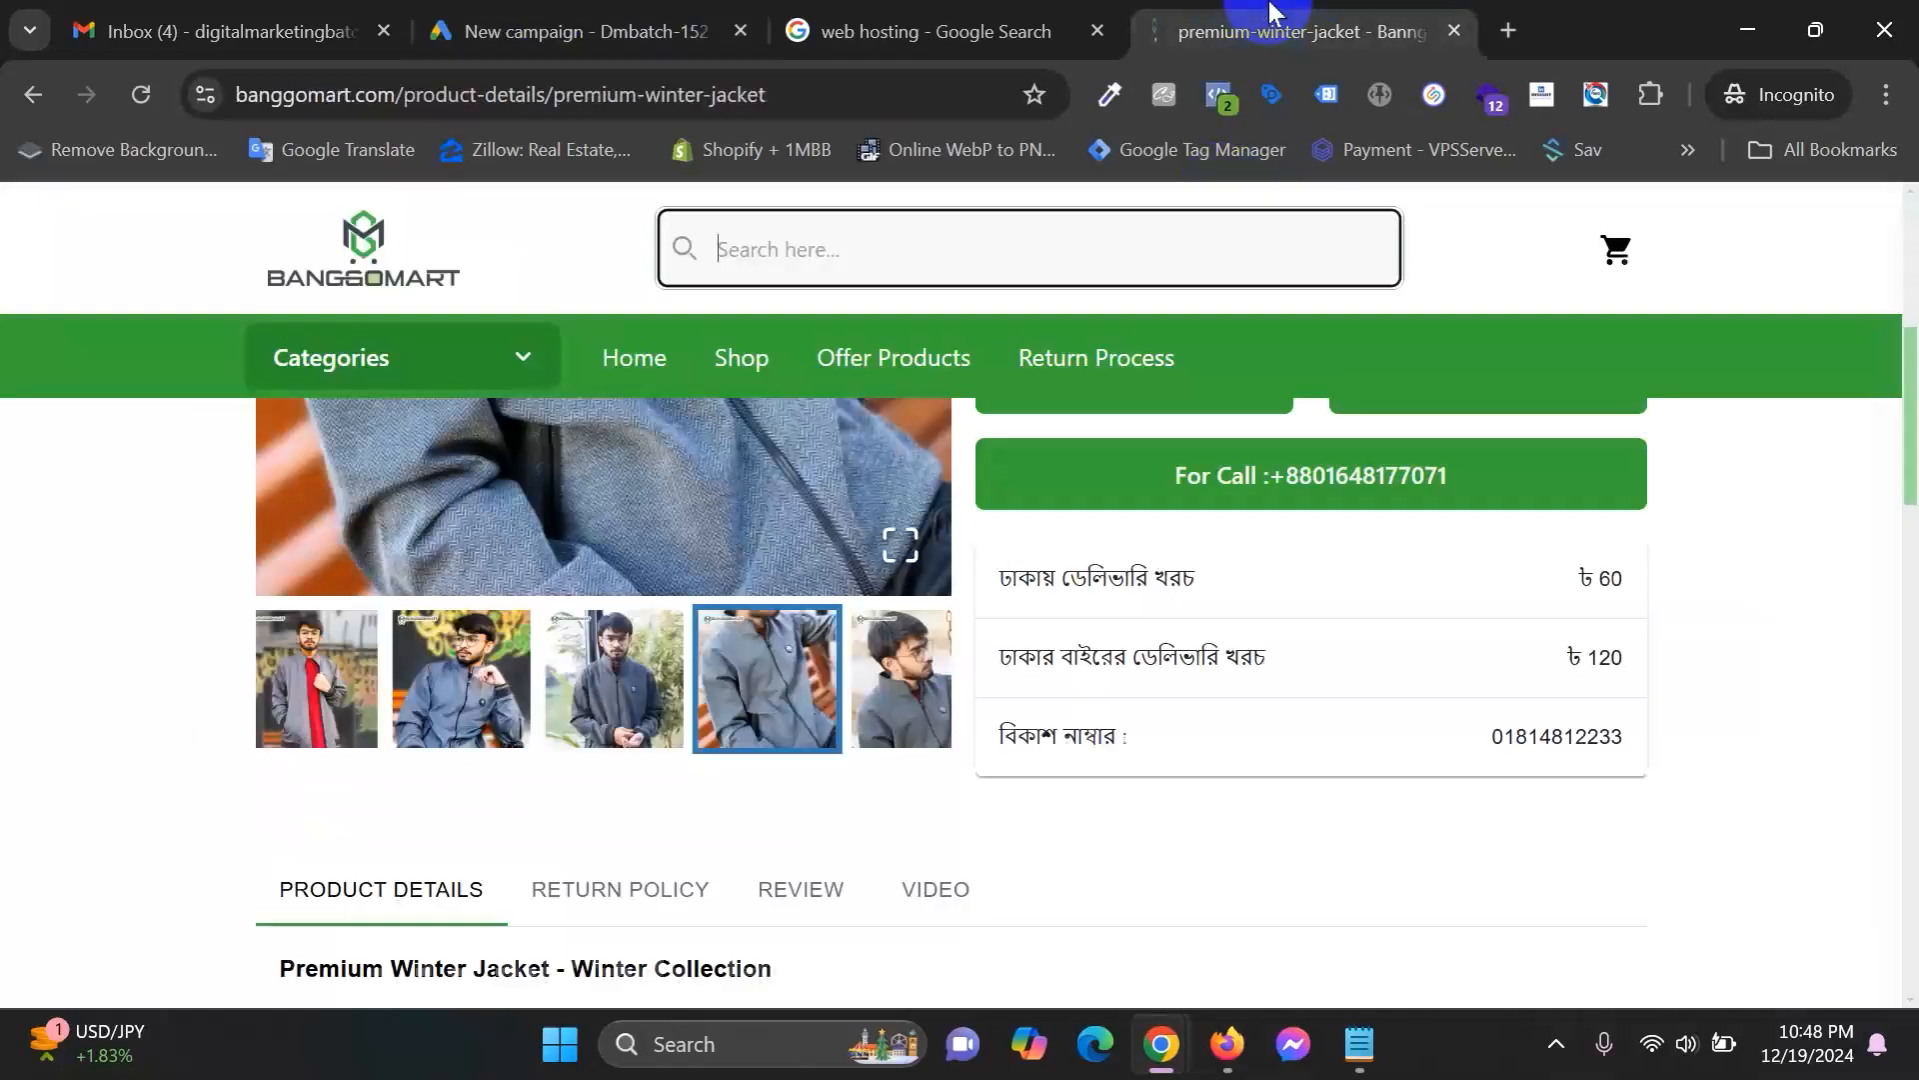
{"action": "left_click", "coordinate": [615, 94]}
{"action": "right_click", "coordinate": [562, 92]}
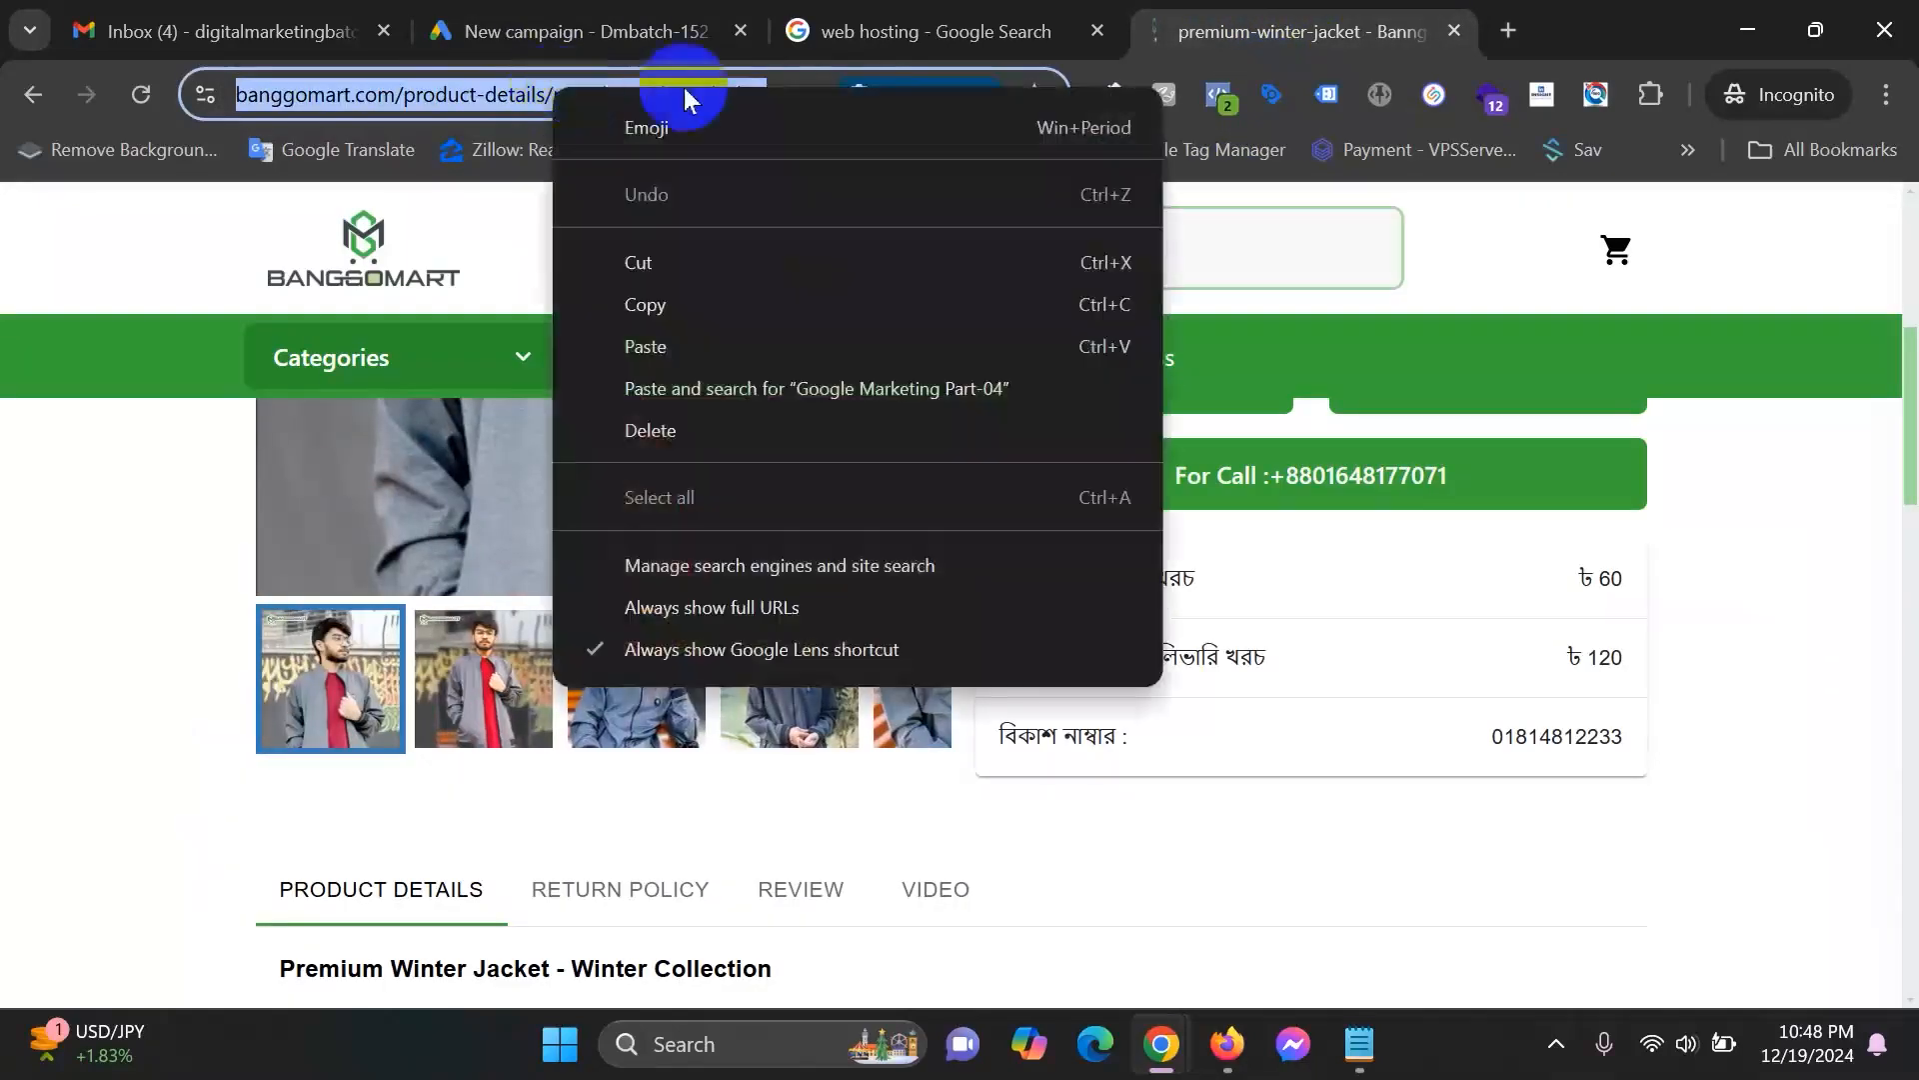
{"action": "left_click", "coordinate": [676, 306]}
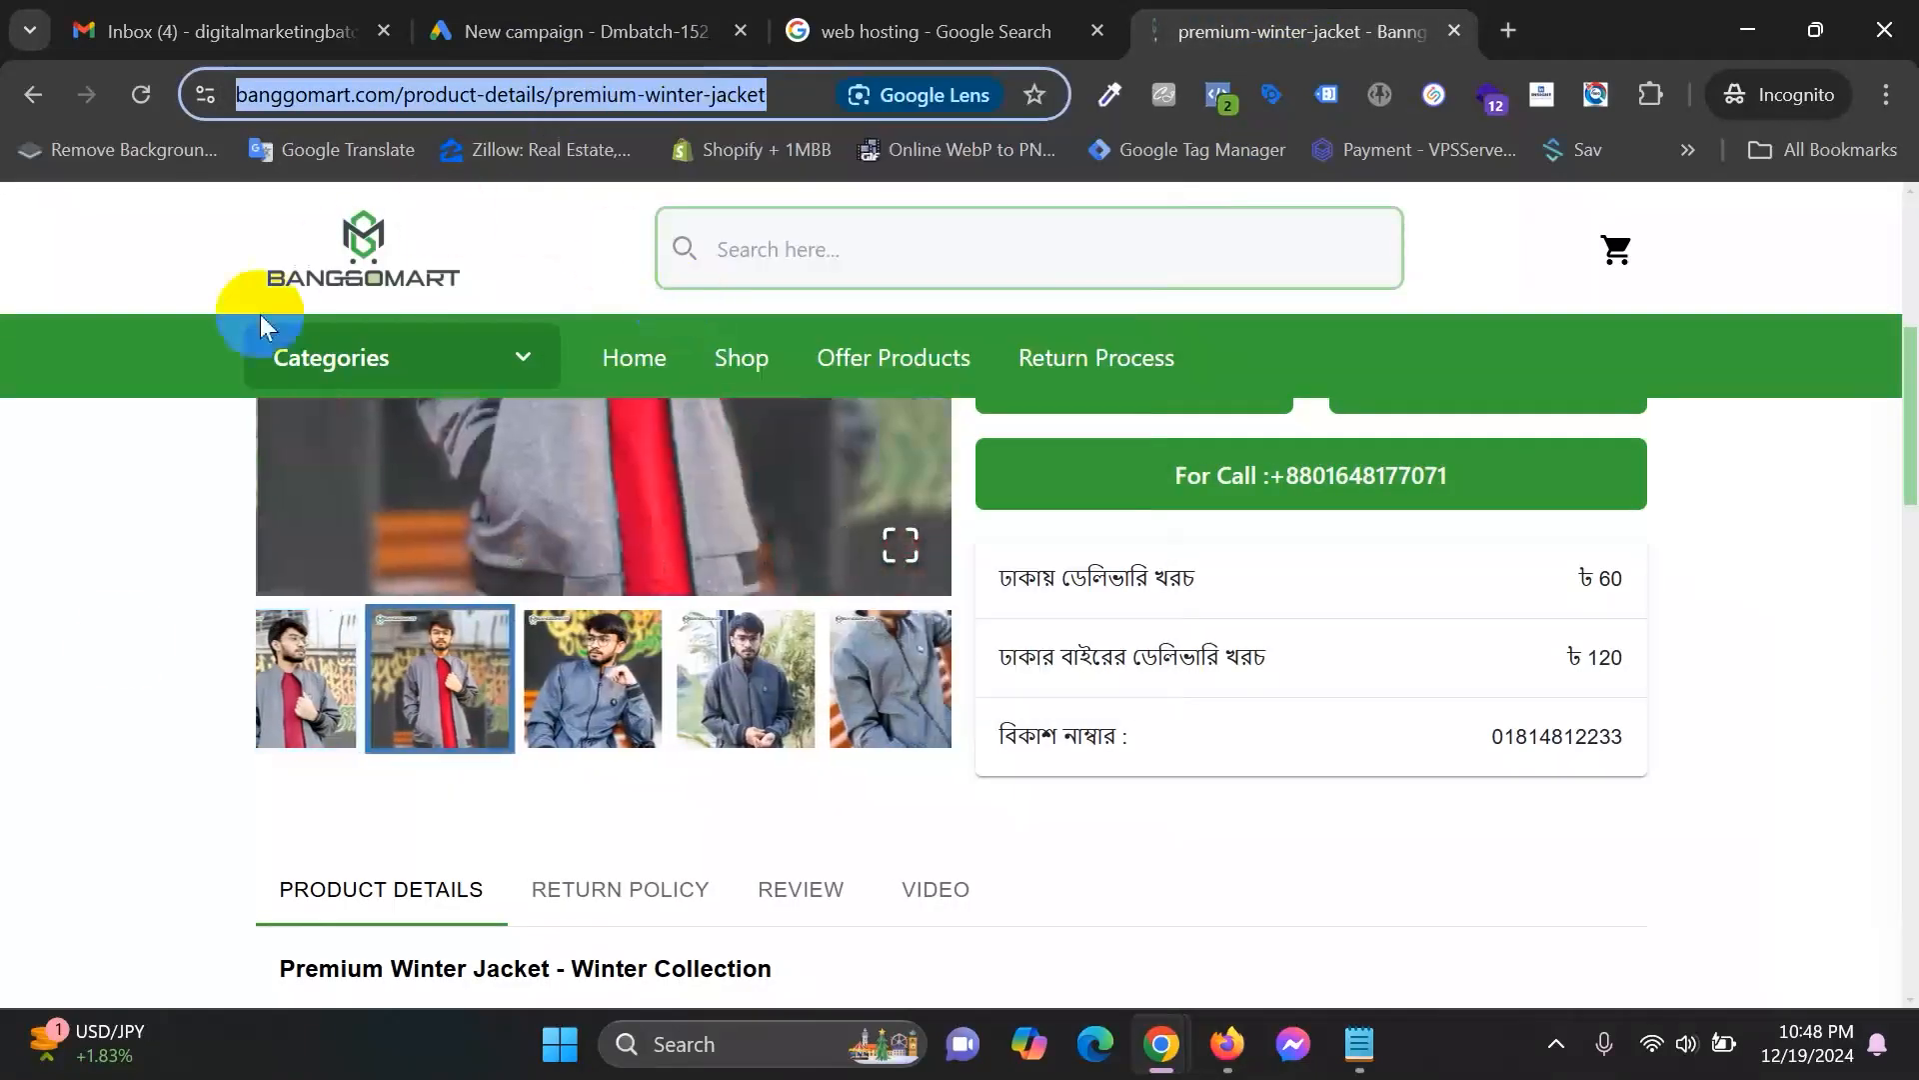
{"action": "scroll", "coordinate": [1486, 878], "scroll_direction": "up", "scroll_amount": 6}
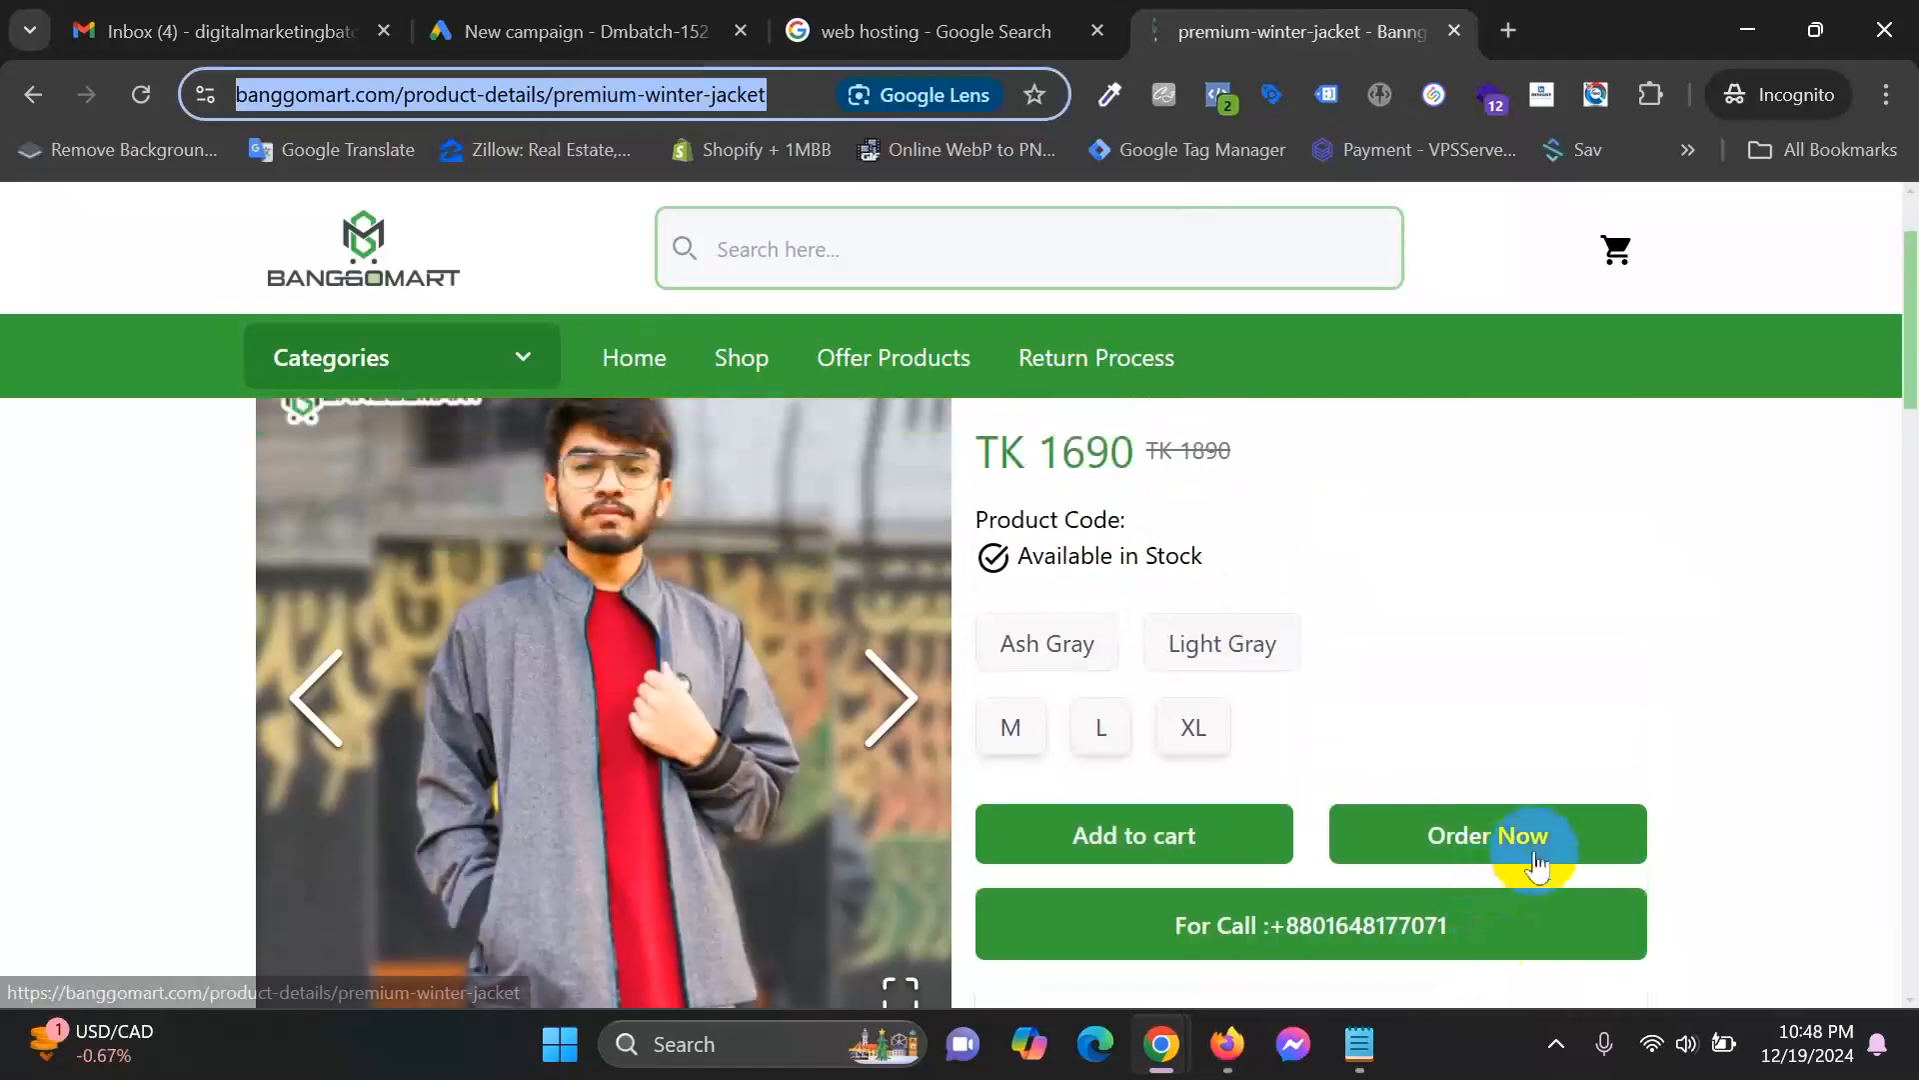
{"action": "scroll", "coordinate": [1245, 730], "scroll_direction": "down", "scroll_amount": 6}
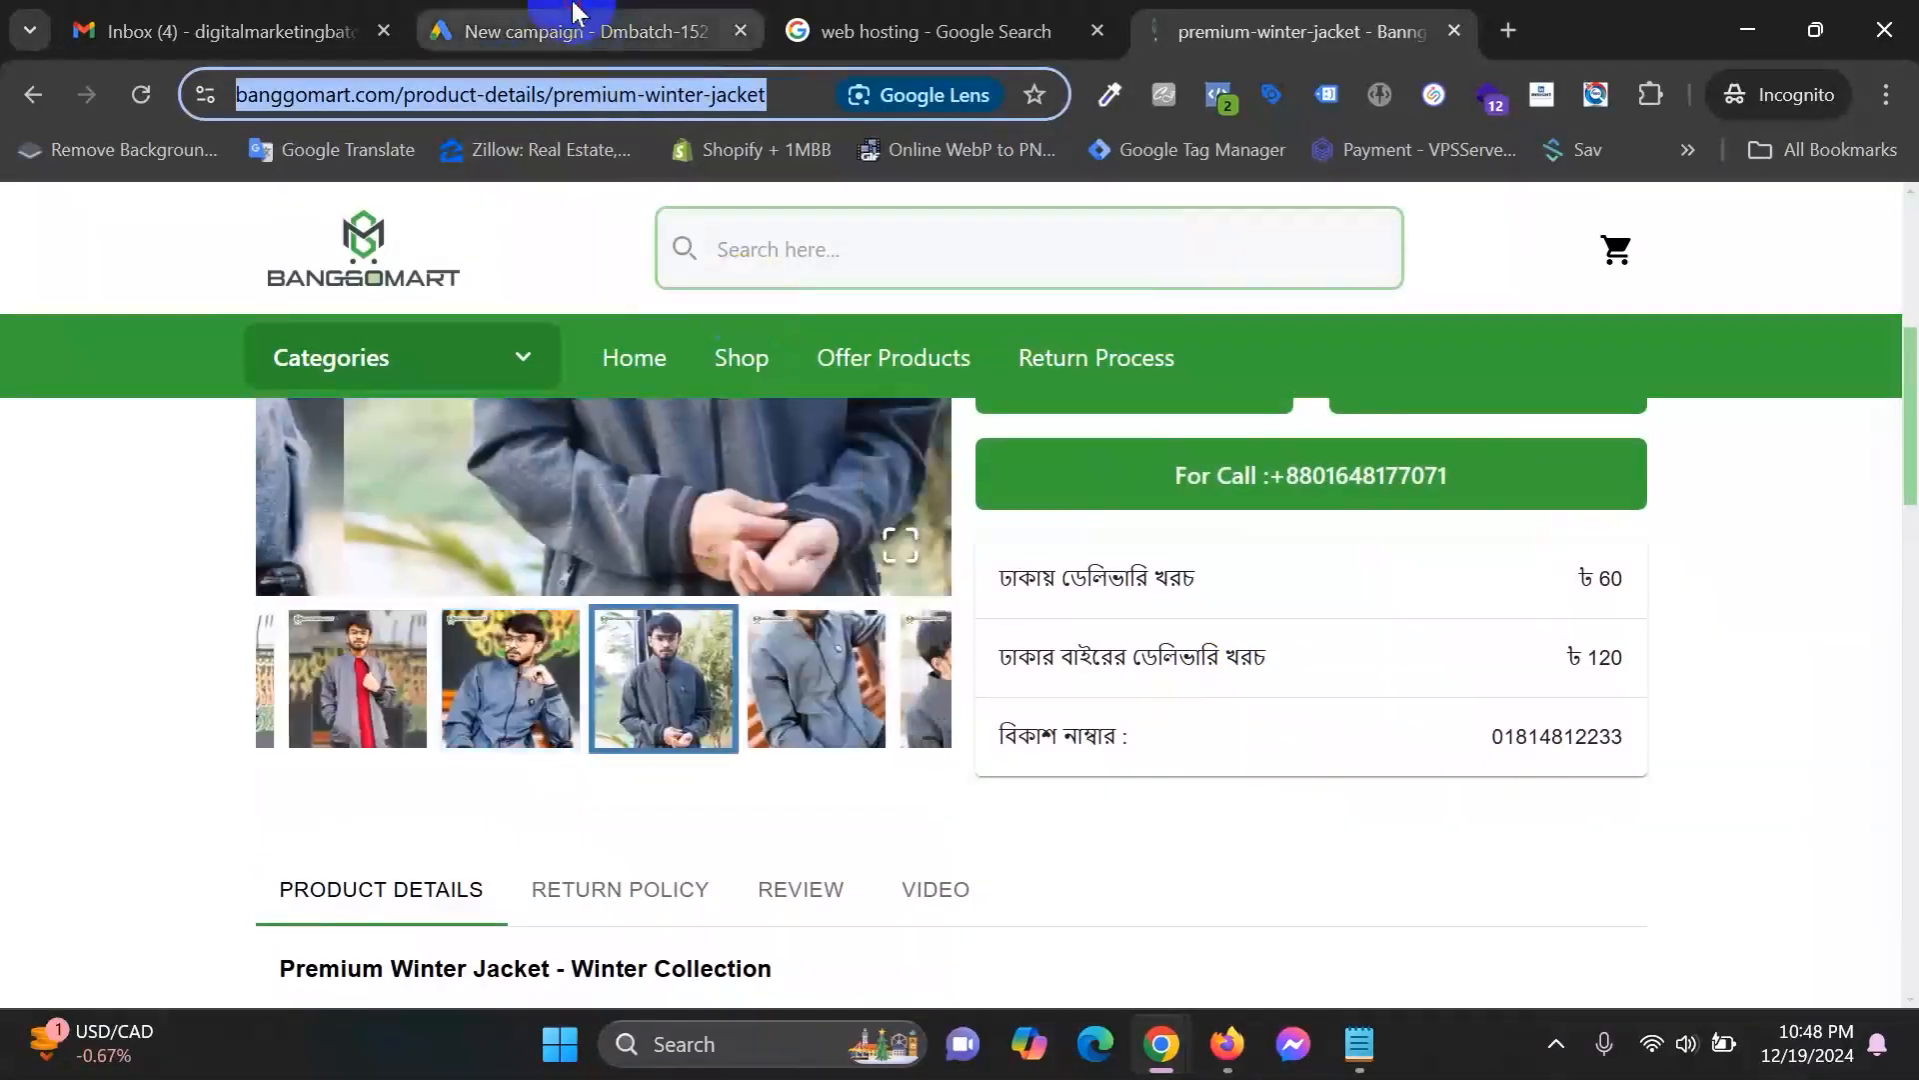
{"action": "left_click", "coordinate": [650, 45]}
{"action": "left_click", "coordinate": [450, 806]}
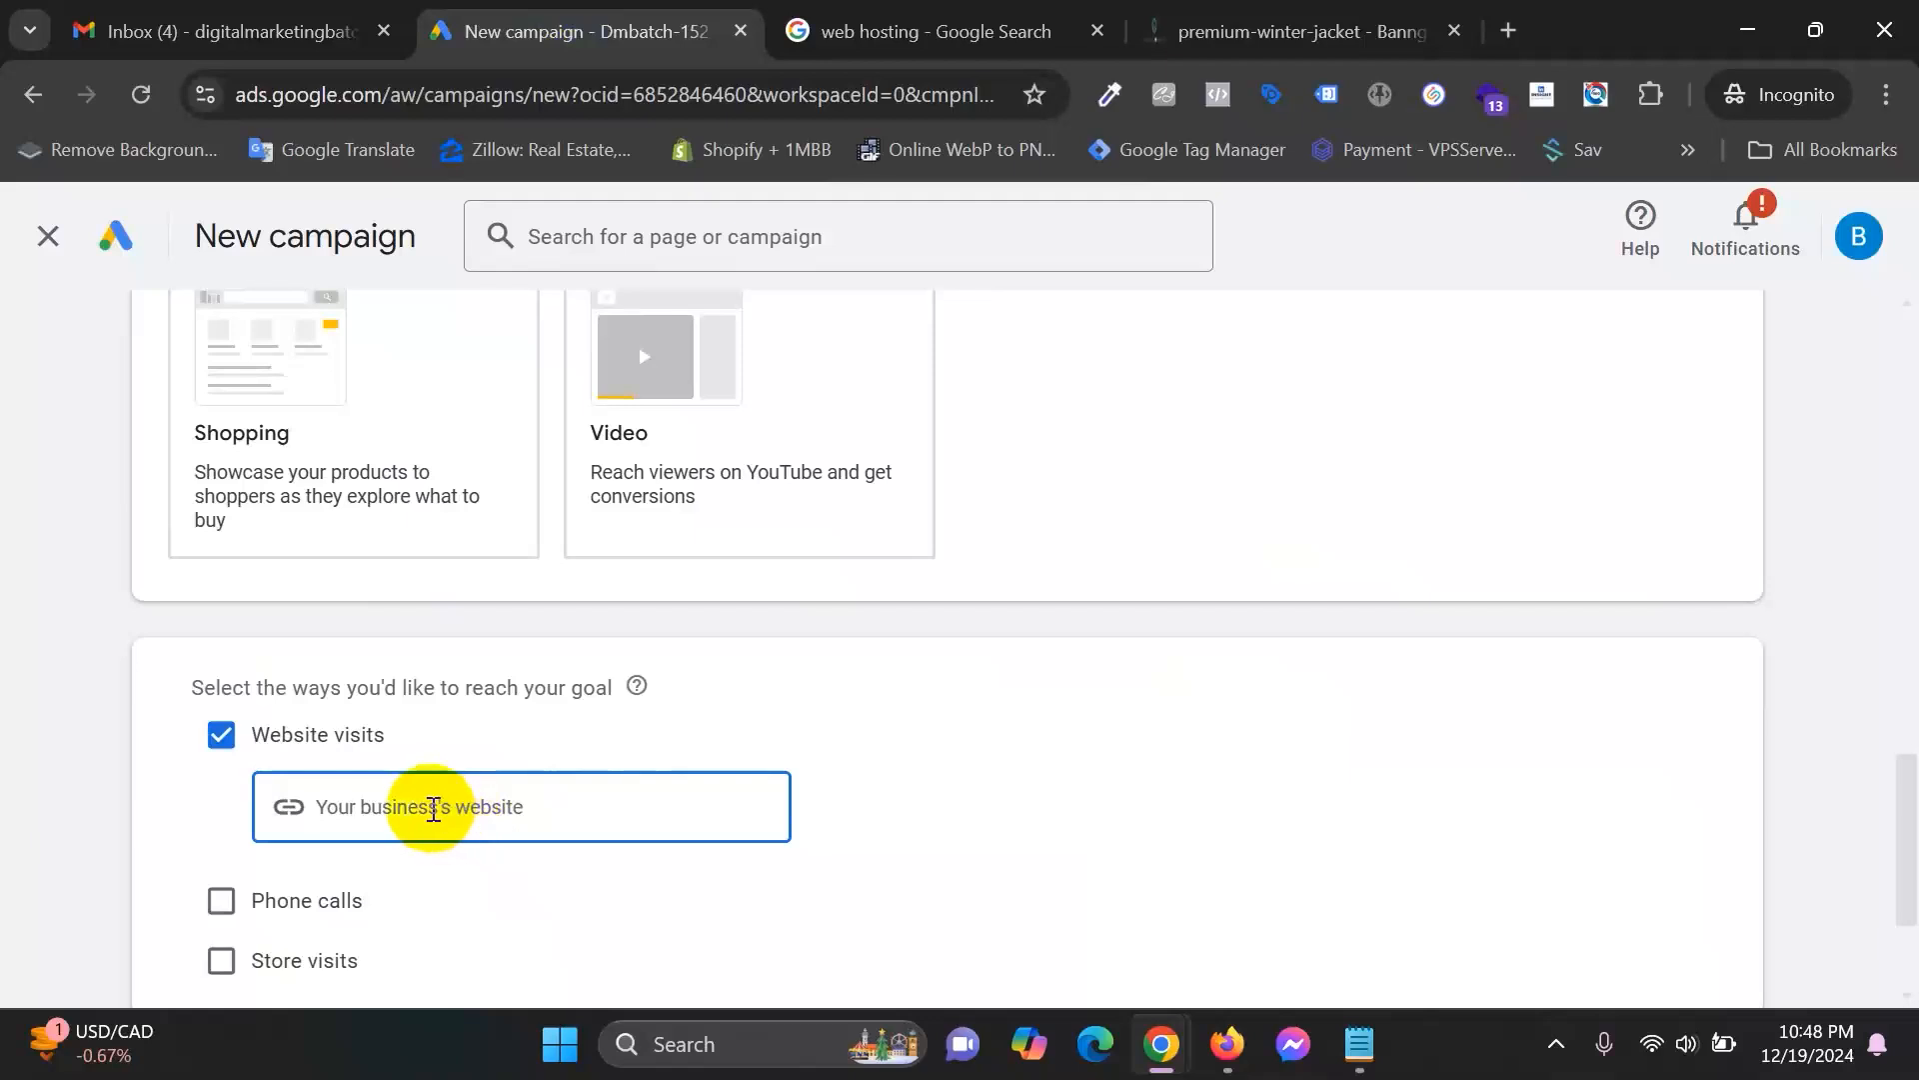
{"action": "right_click", "coordinate": [433, 806]}
{"action": "left_click", "coordinate": [568, 470]}
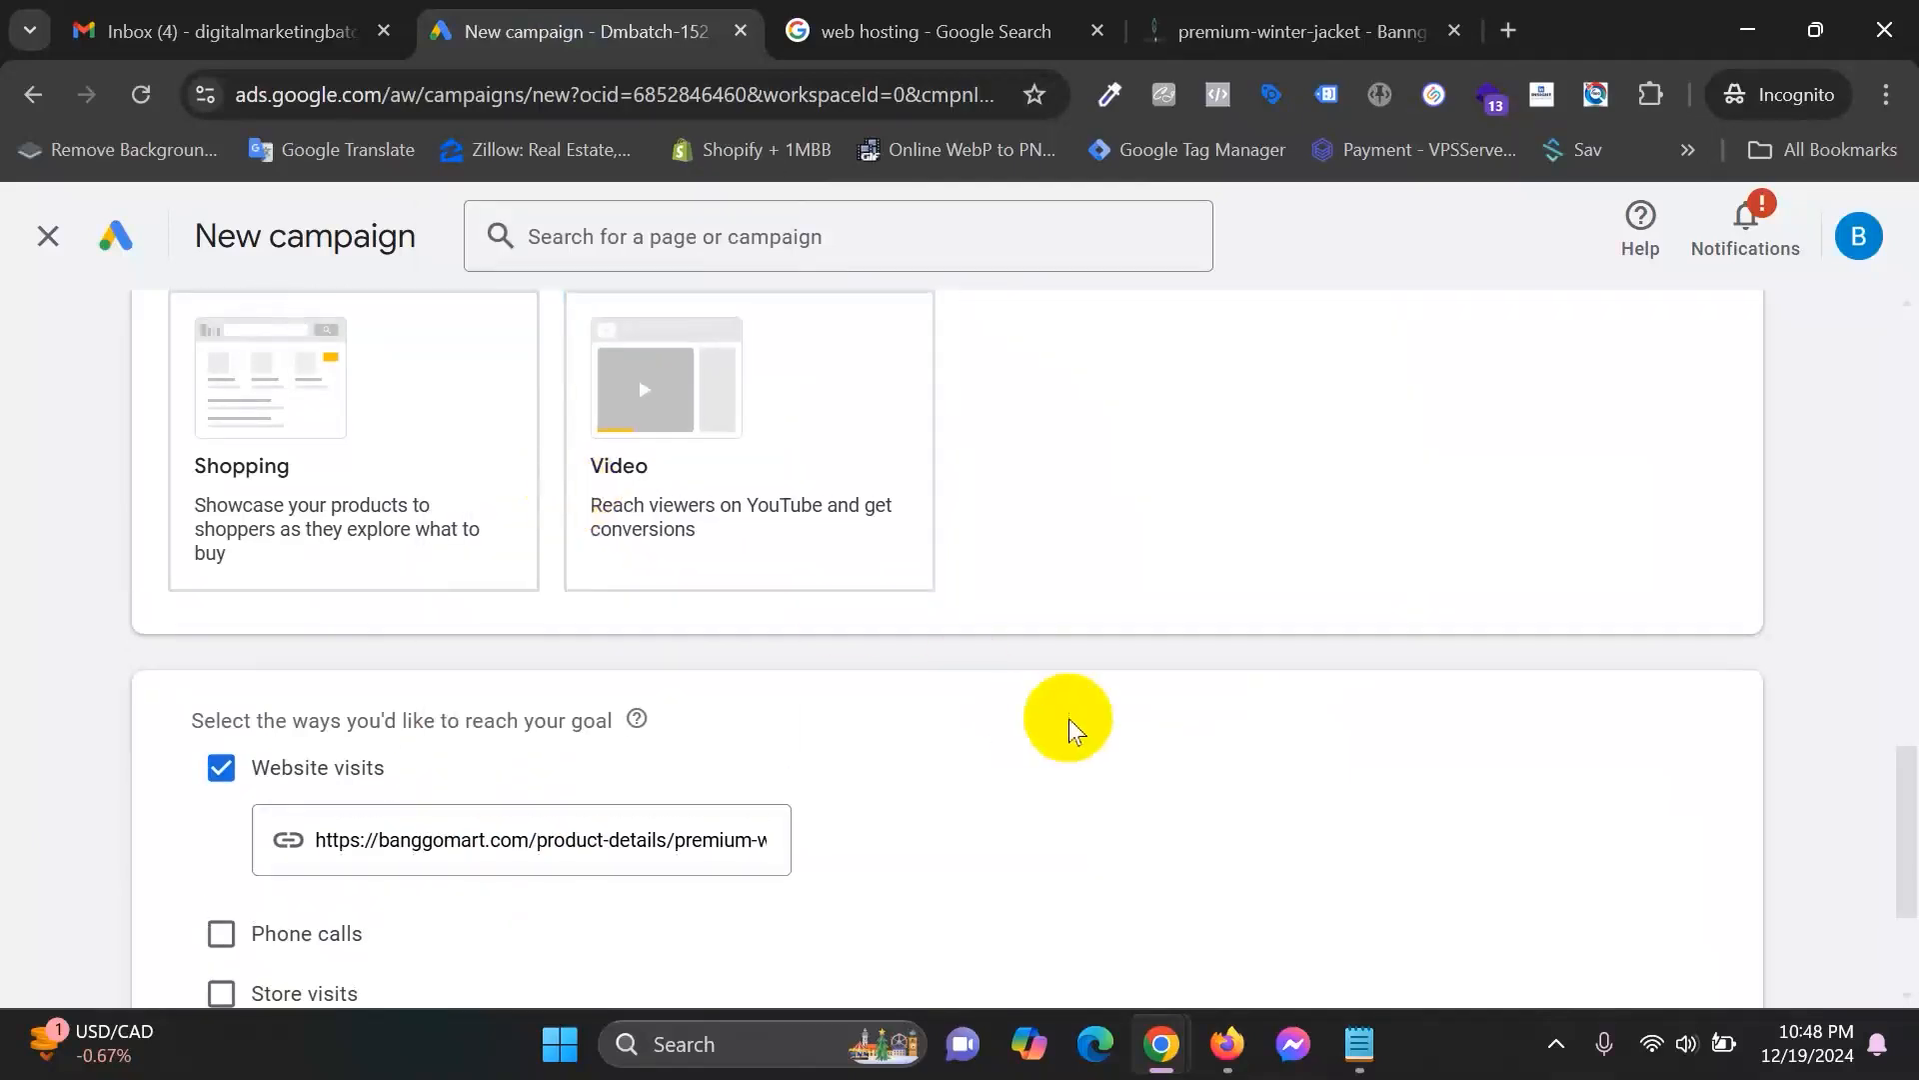
Check the pasted website address against the Banggomart product page.
{"action": "left_click", "coordinate": [1225, 25]}
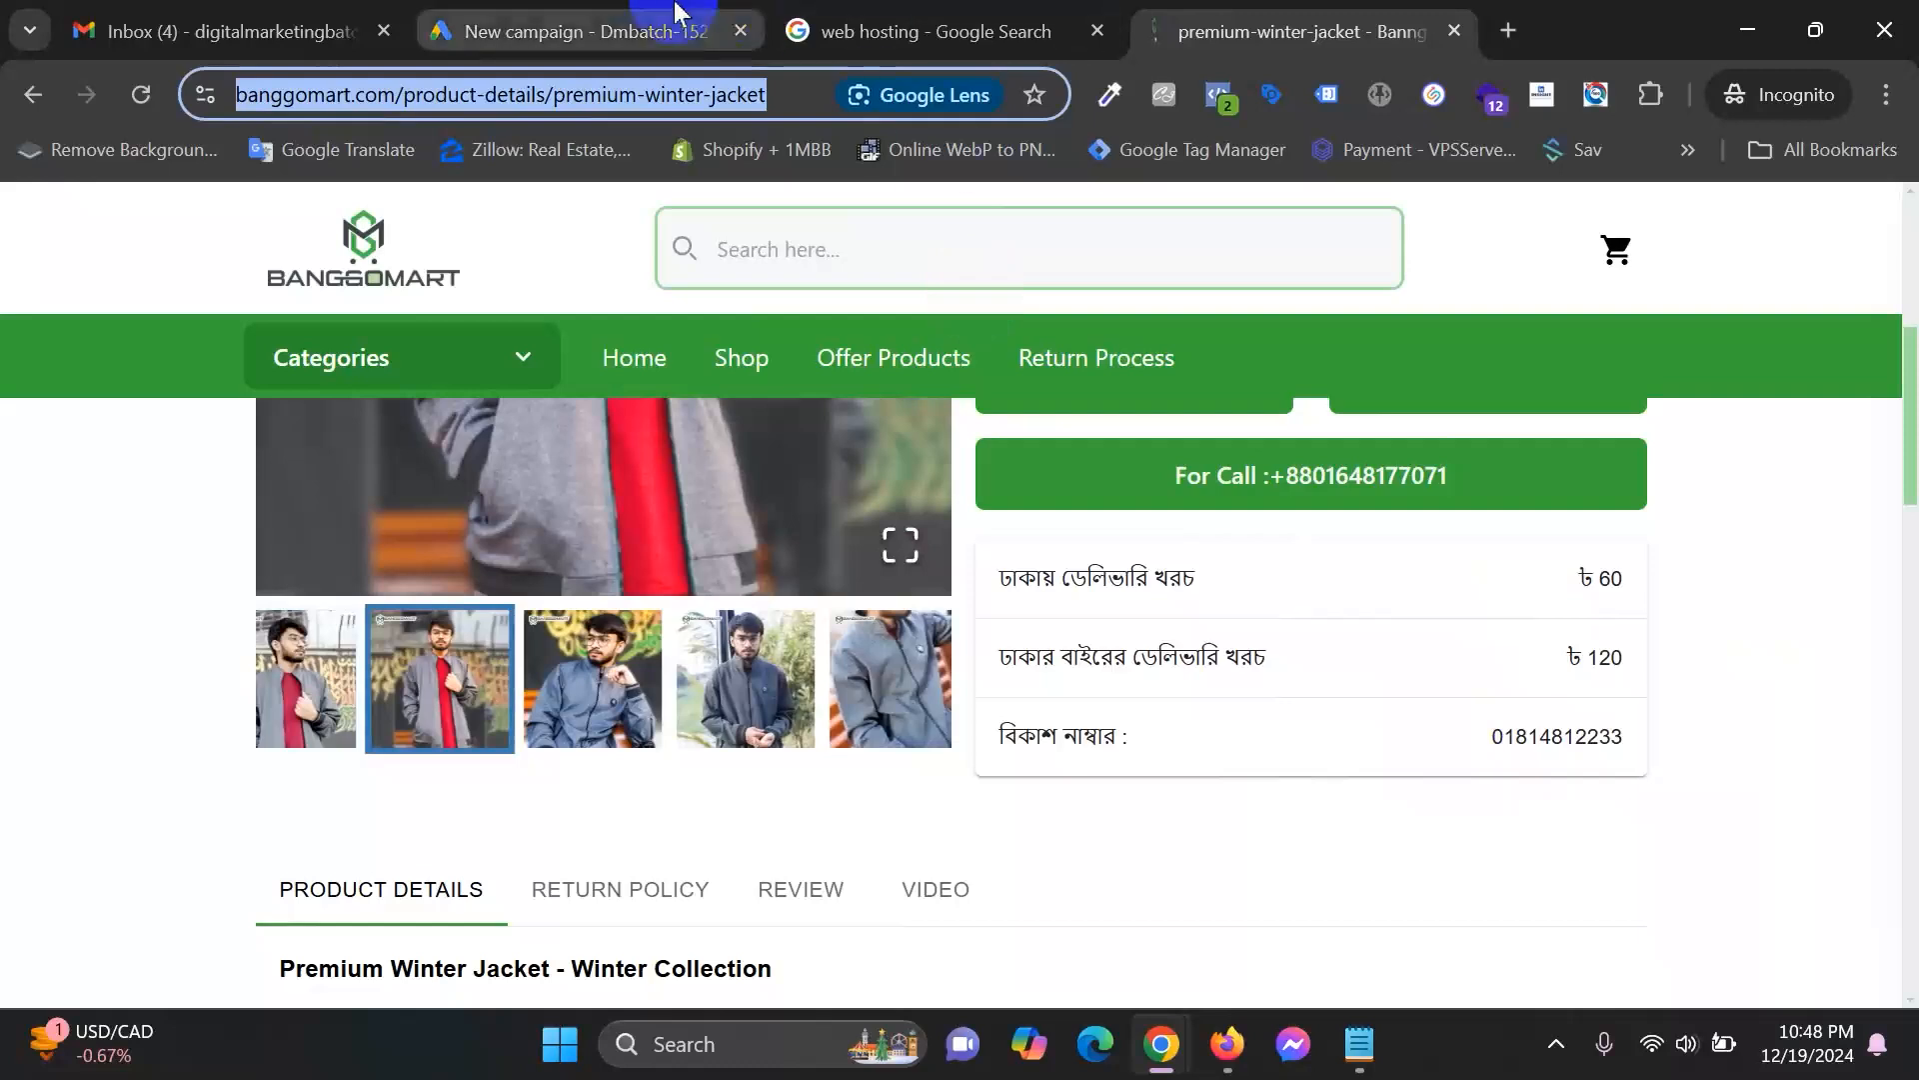
{"action": "left_click", "coordinate": [700, 18]}
{"action": "left_click_drag", "start_coordinate": [499, 845], "coordinate": [950, 845]}
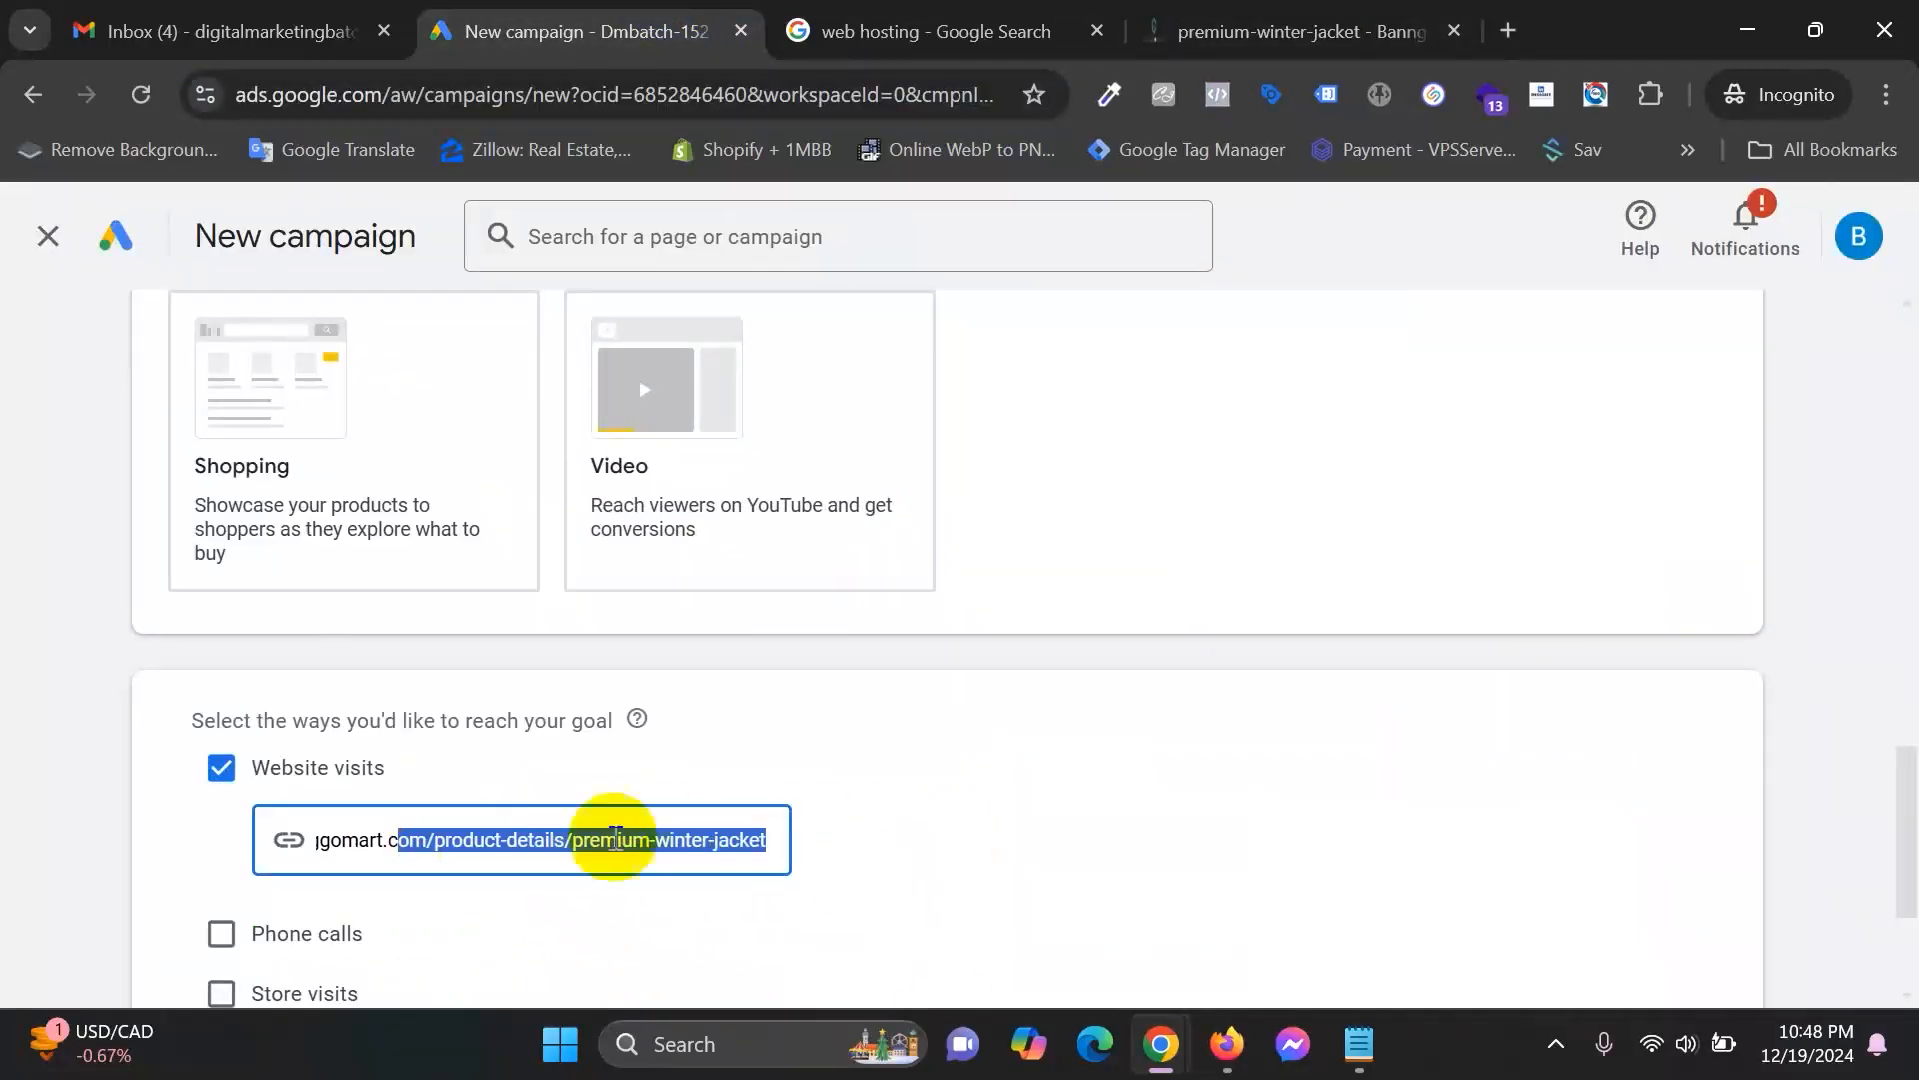
{"action": "left_click", "coordinate": [603, 839]}
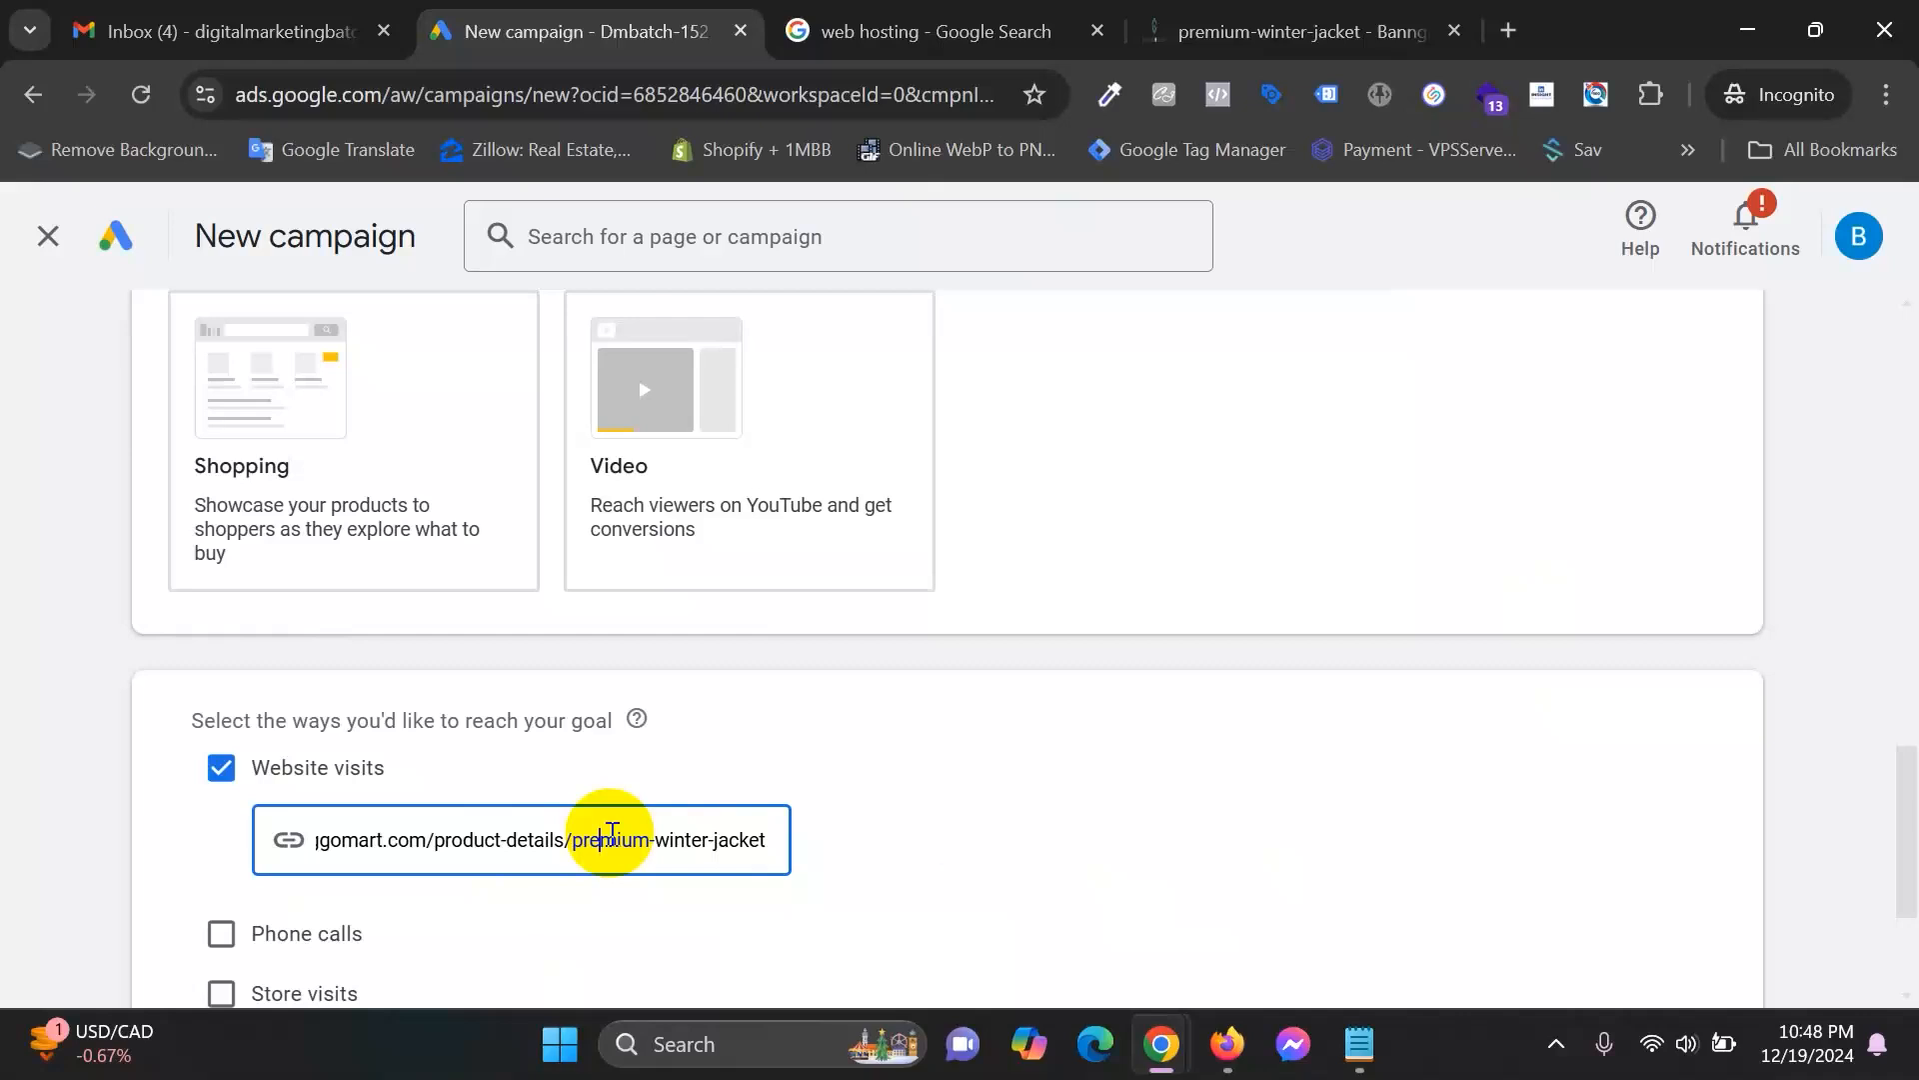
{"action": "left_click", "coordinate": [722, 690]}
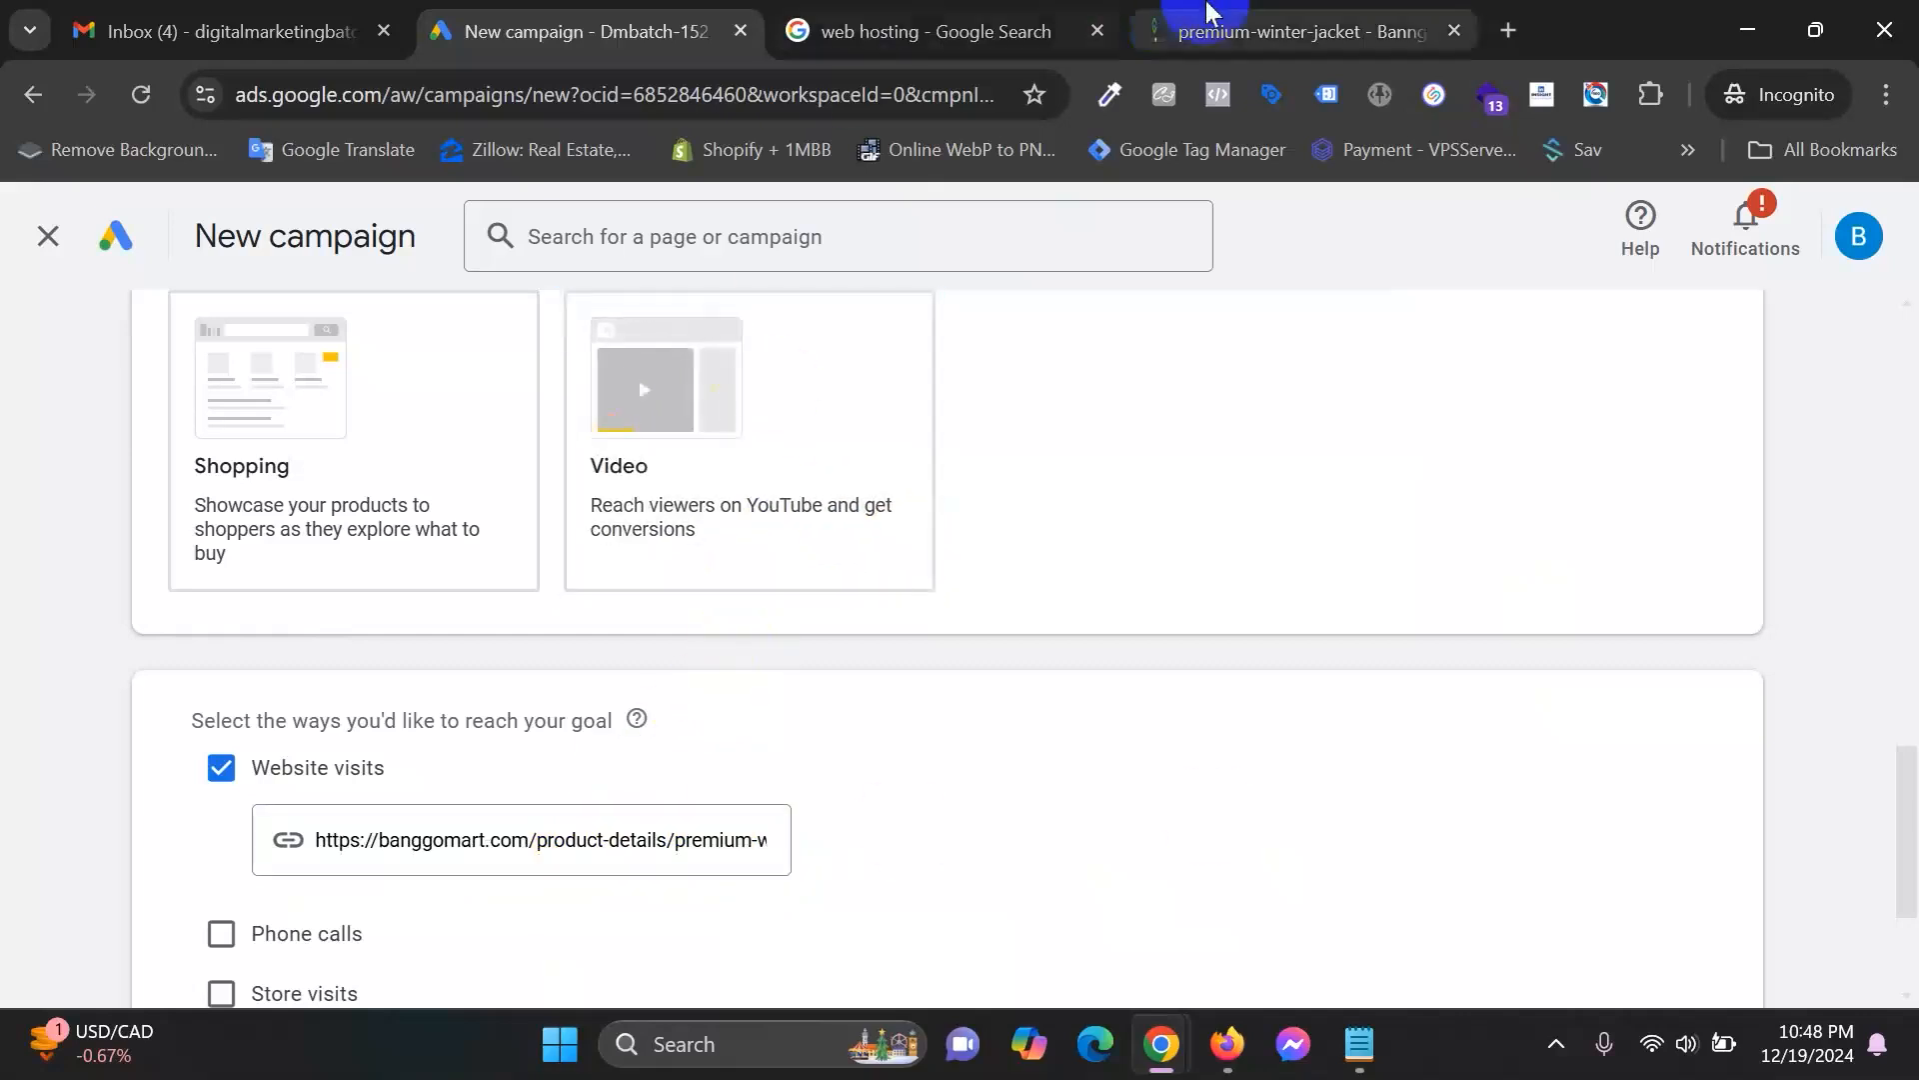
{"action": "left_click", "coordinate": [1187, 12]}
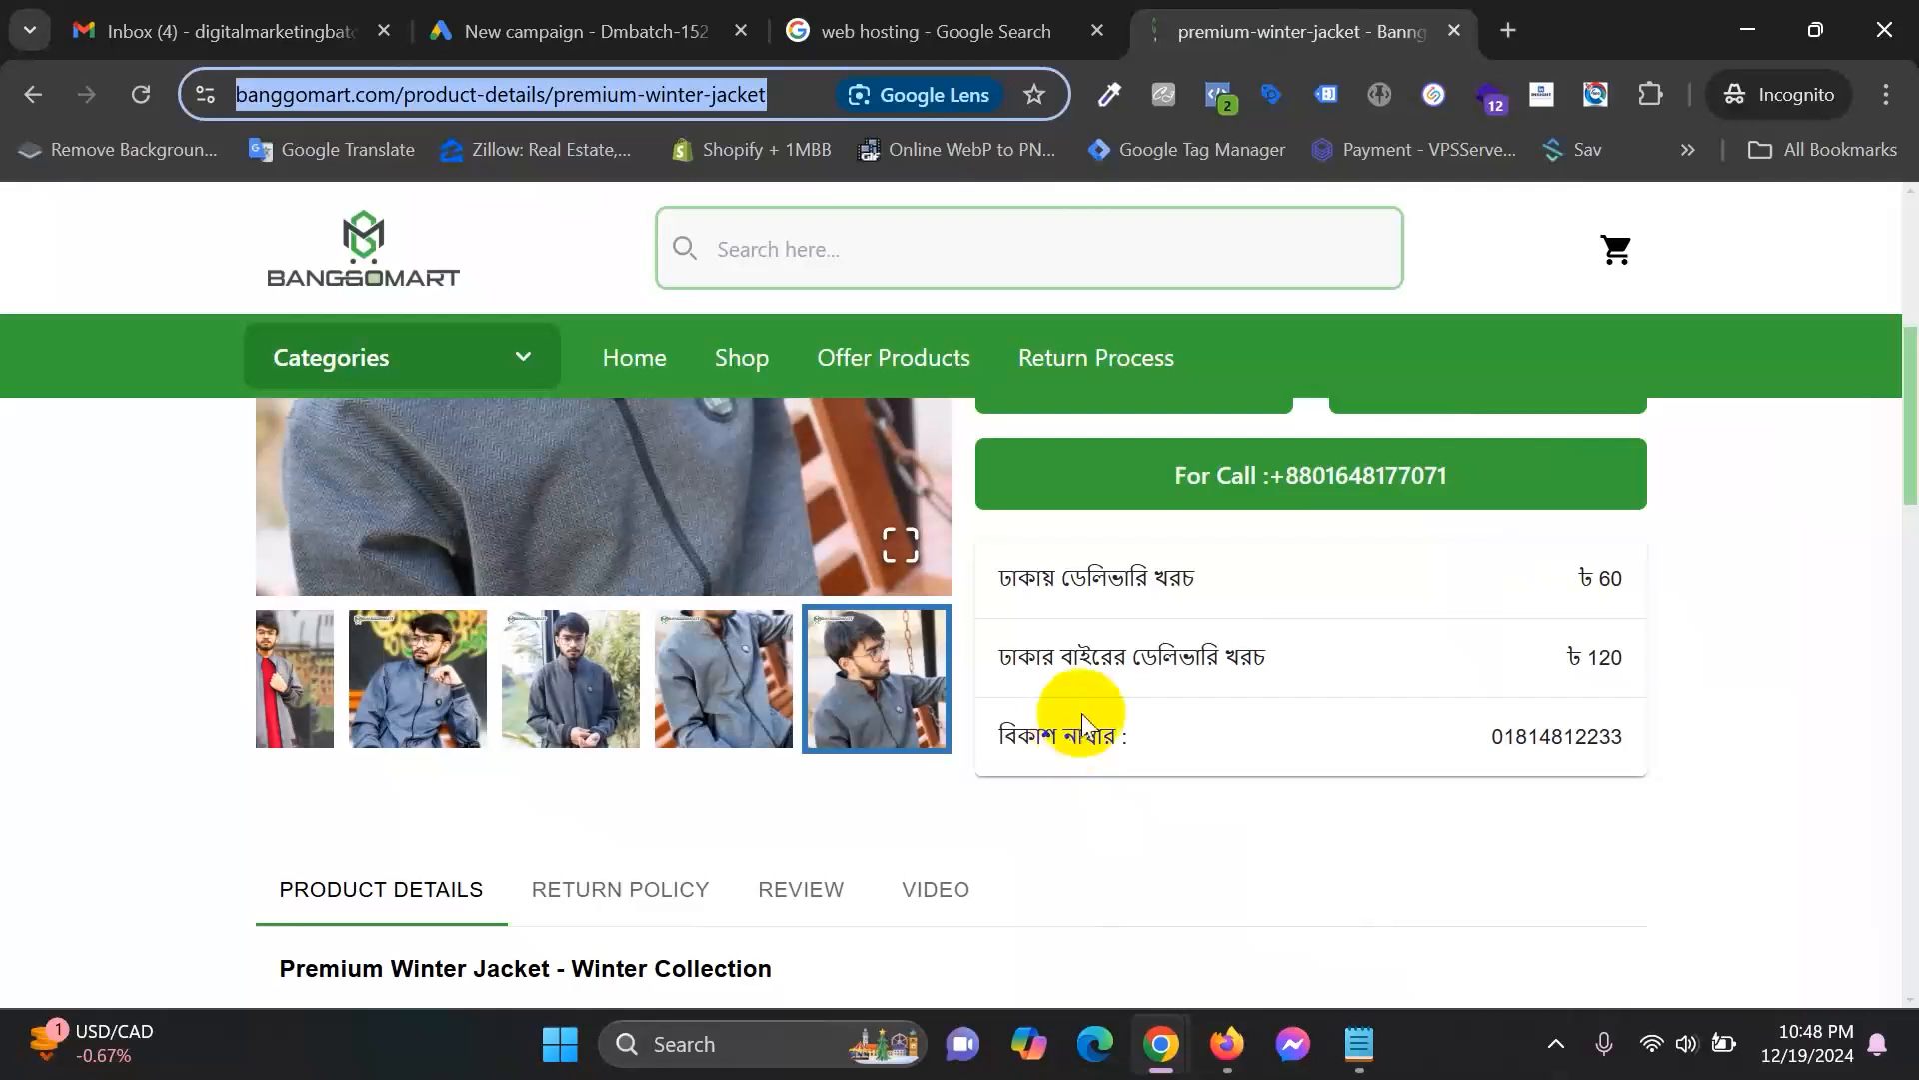
{"action": "scroll", "coordinate": [1084, 724], "scroll_direction": "up", "scroll_amount": 4}
{"action": "scroll", "coordinate": [1150, 690], "scroll_direction": "down", "scroll_amount": 6}
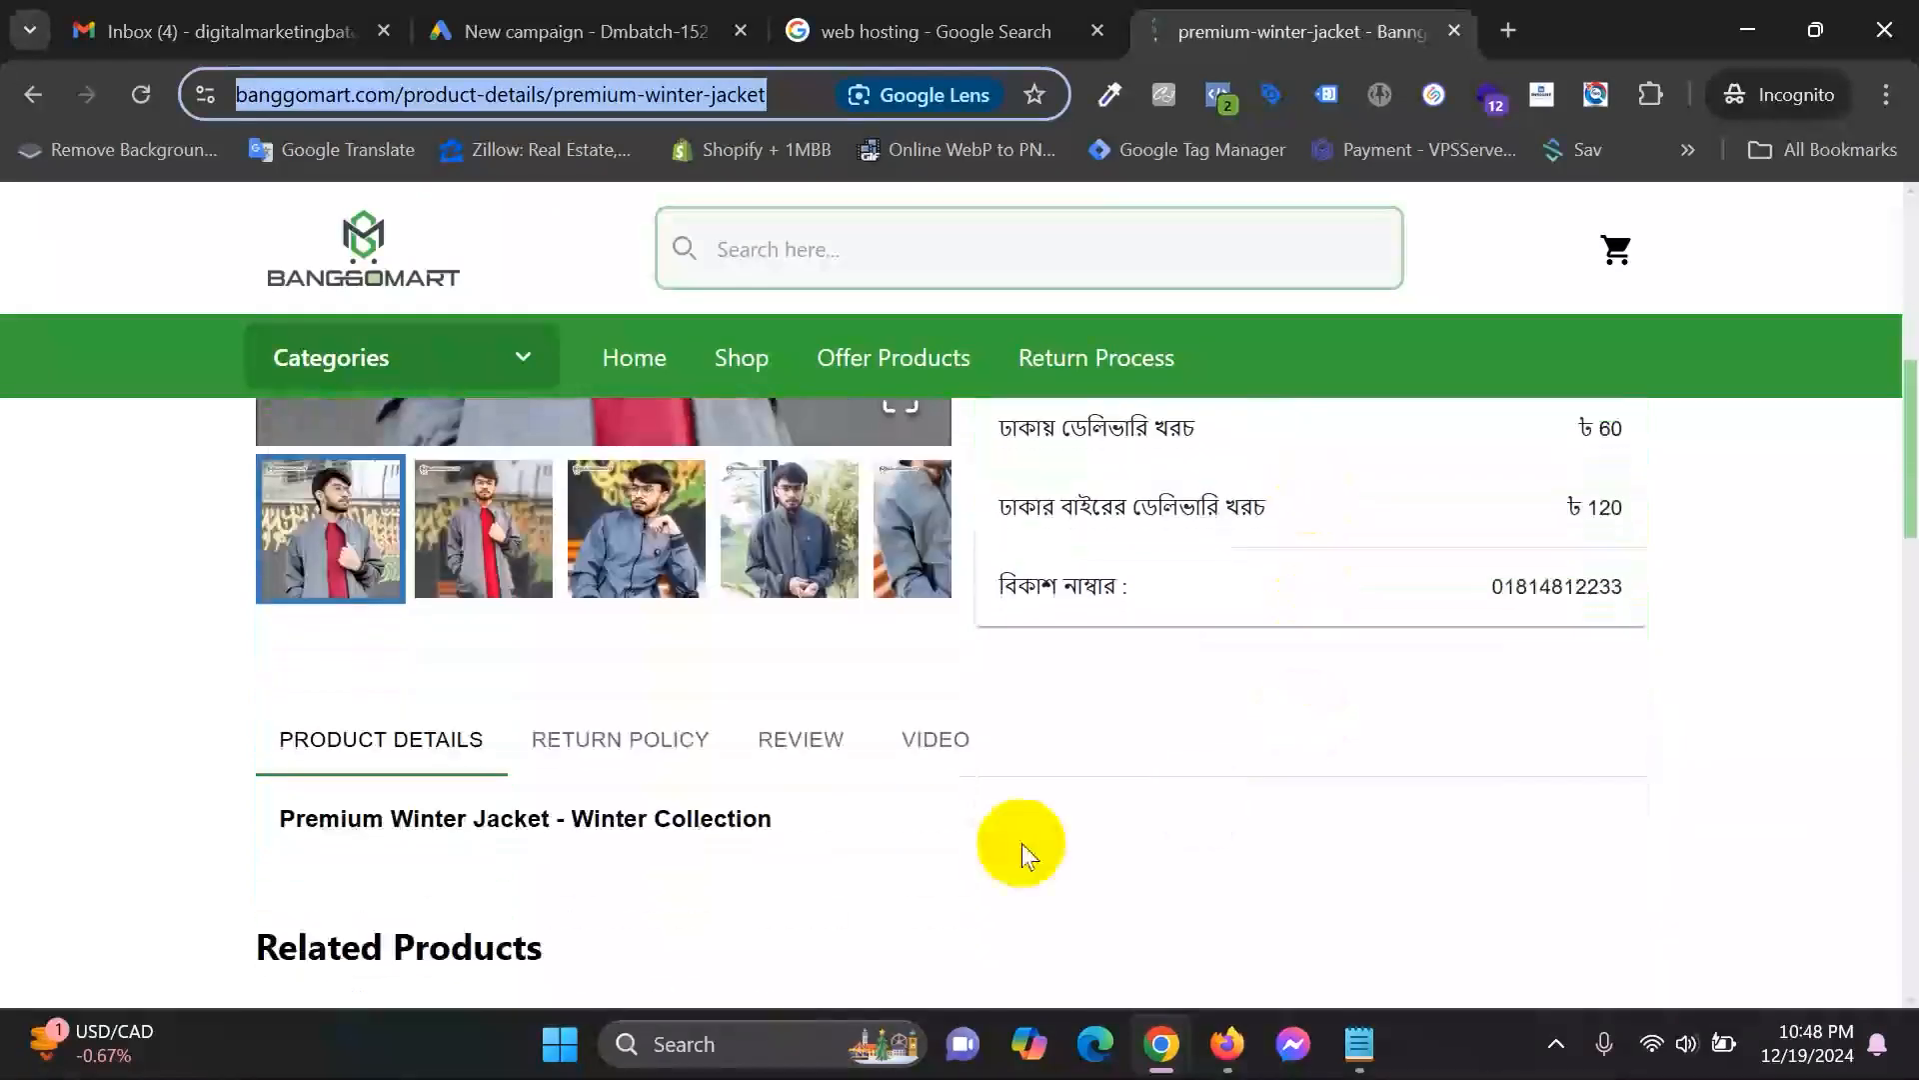
{"action": "left_click", "coordinate": [612, 16]}
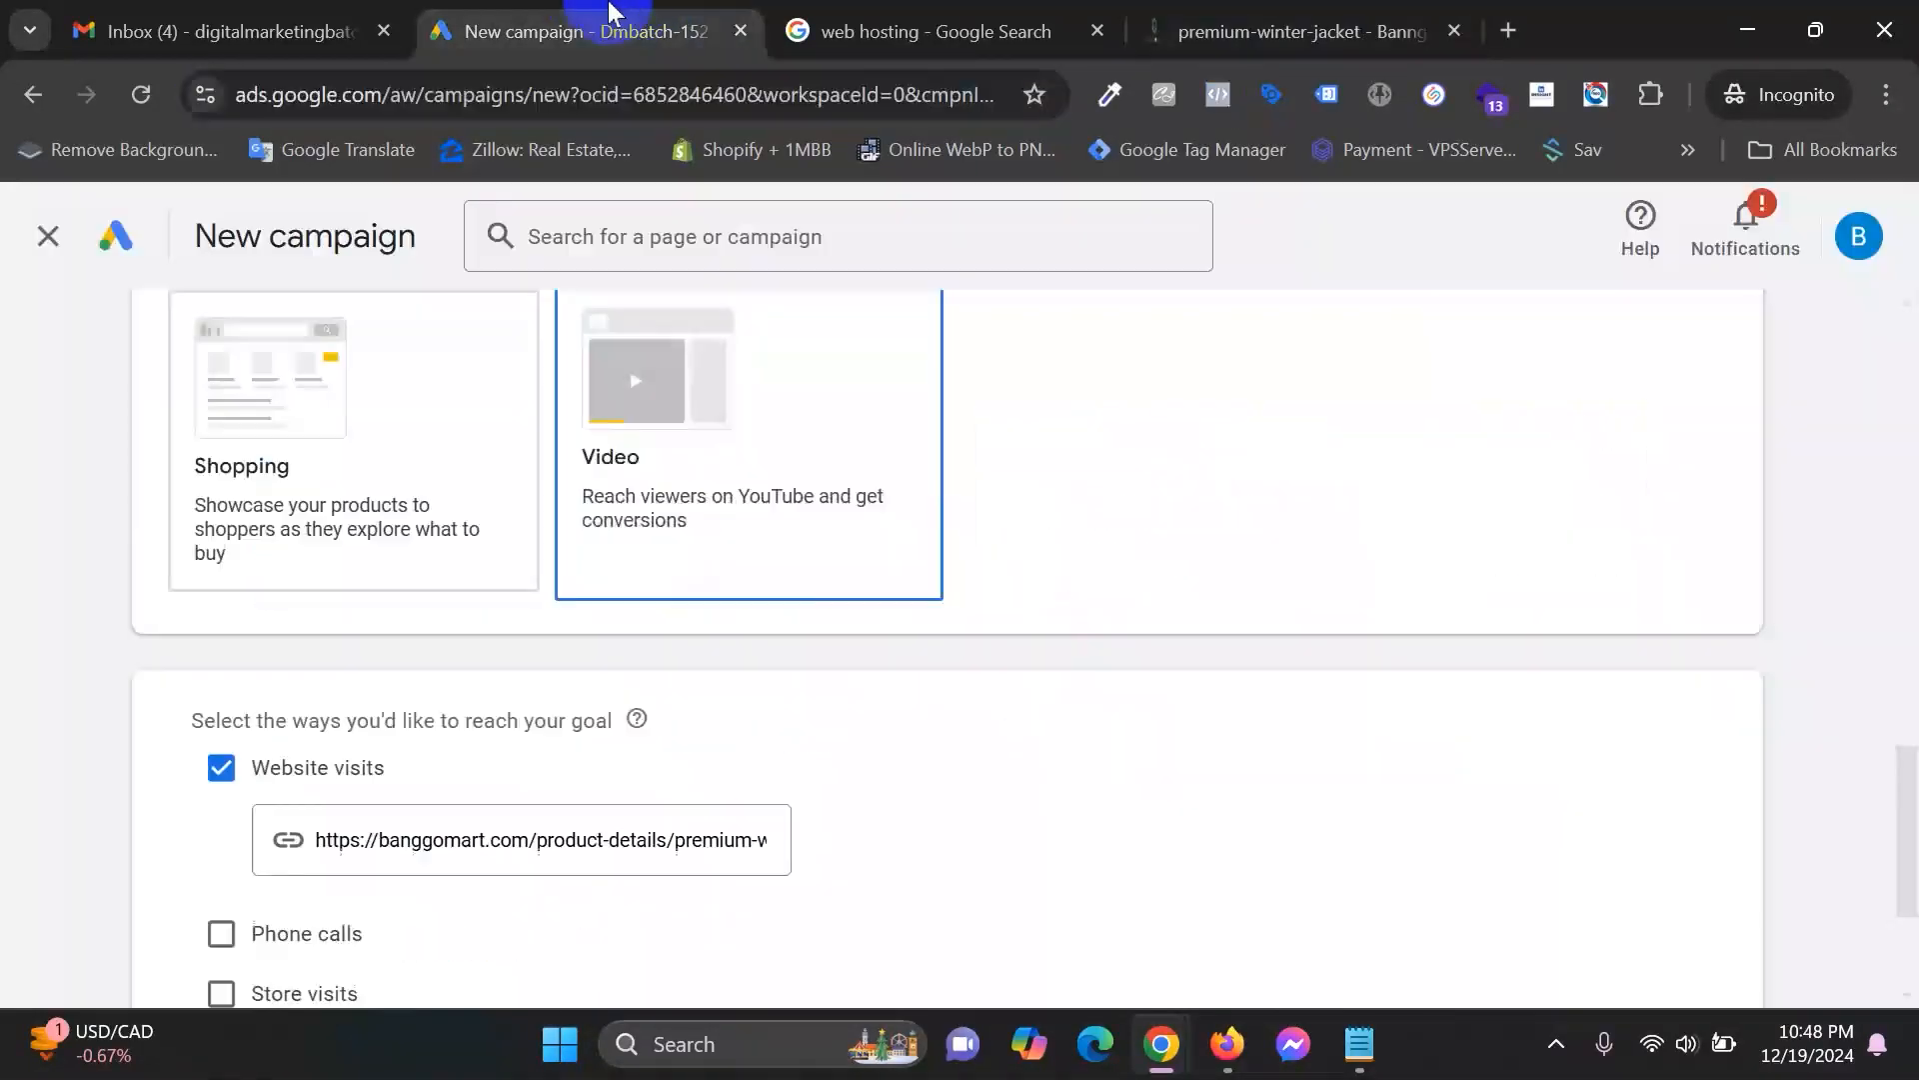
{"action": "scroll", "coordinate": [556, 977], "scroll_direction": "down", "scroll_amount": 3}
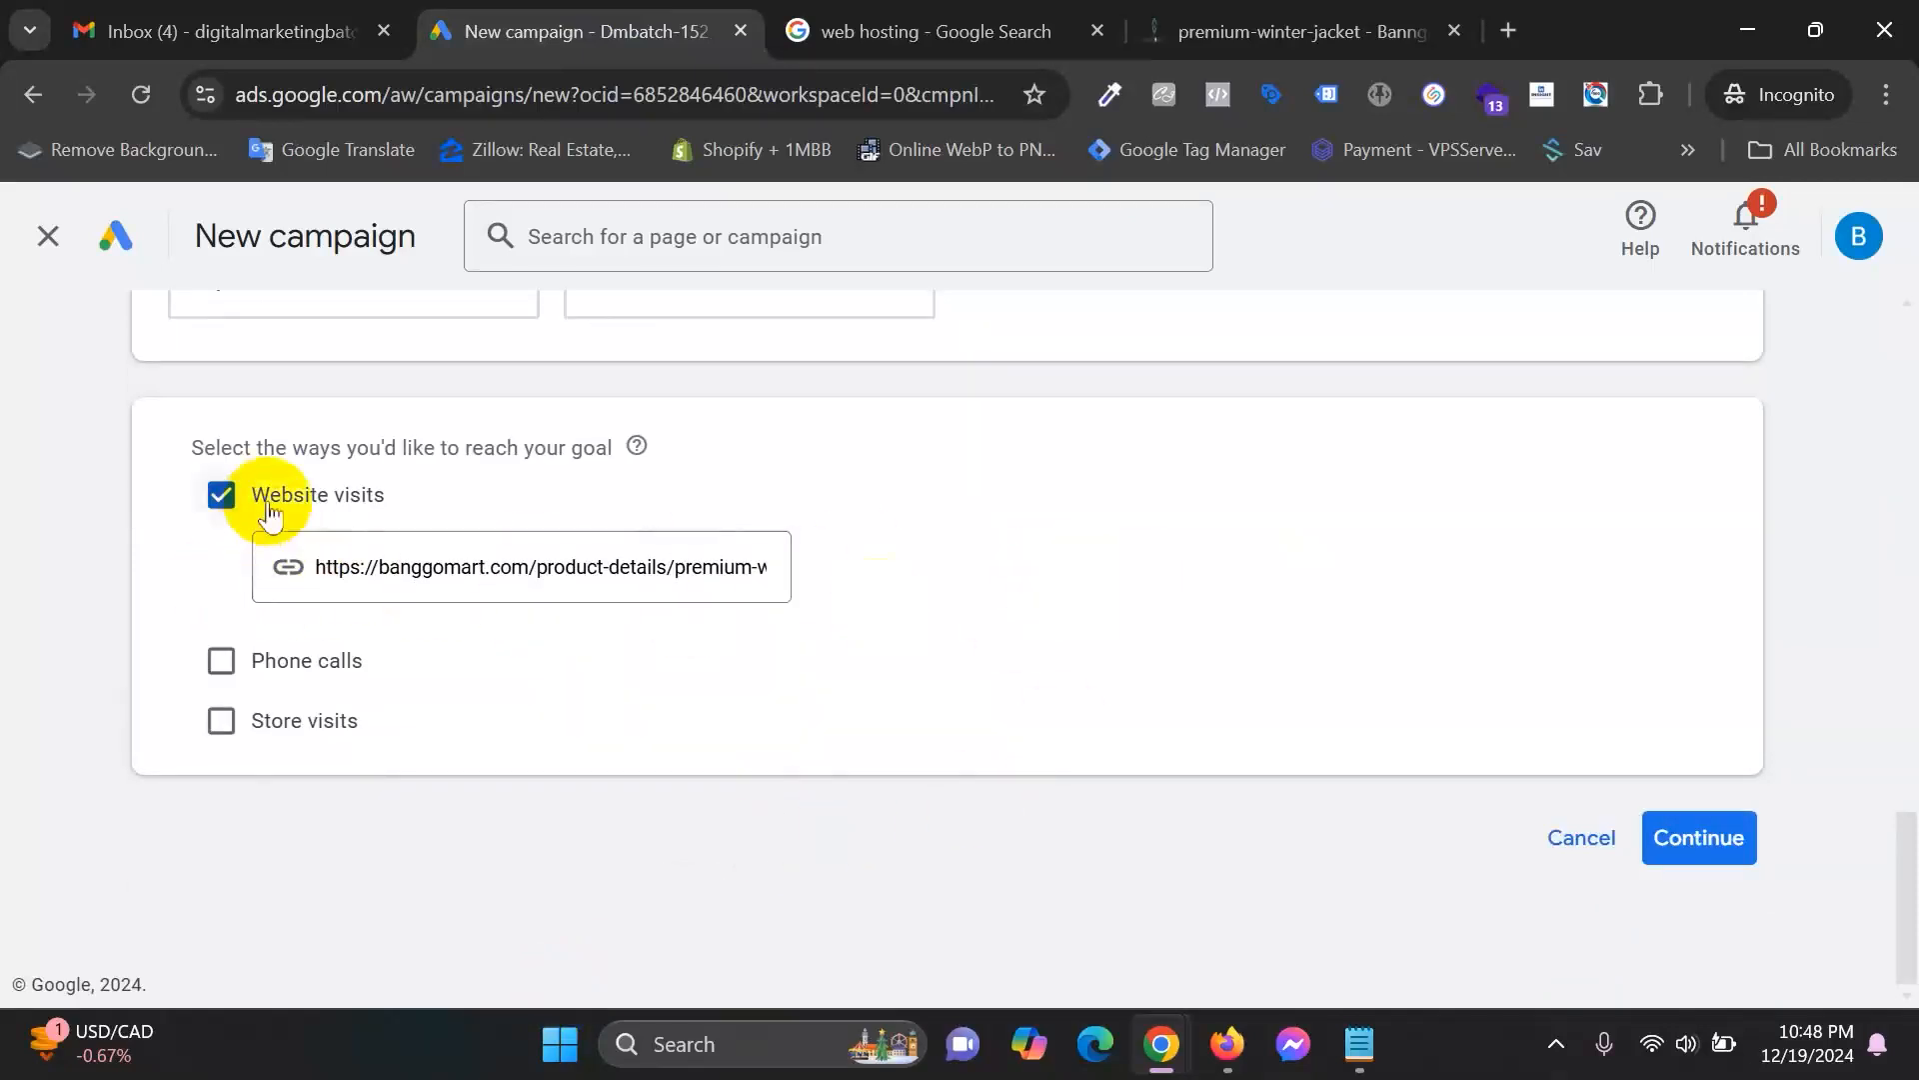
Replace the default name Sales-Search-1 with 'winter jacket purchase search campaign' and continue to Bidding.
{"action": "left_click", "coordinate": [1725, 854]}
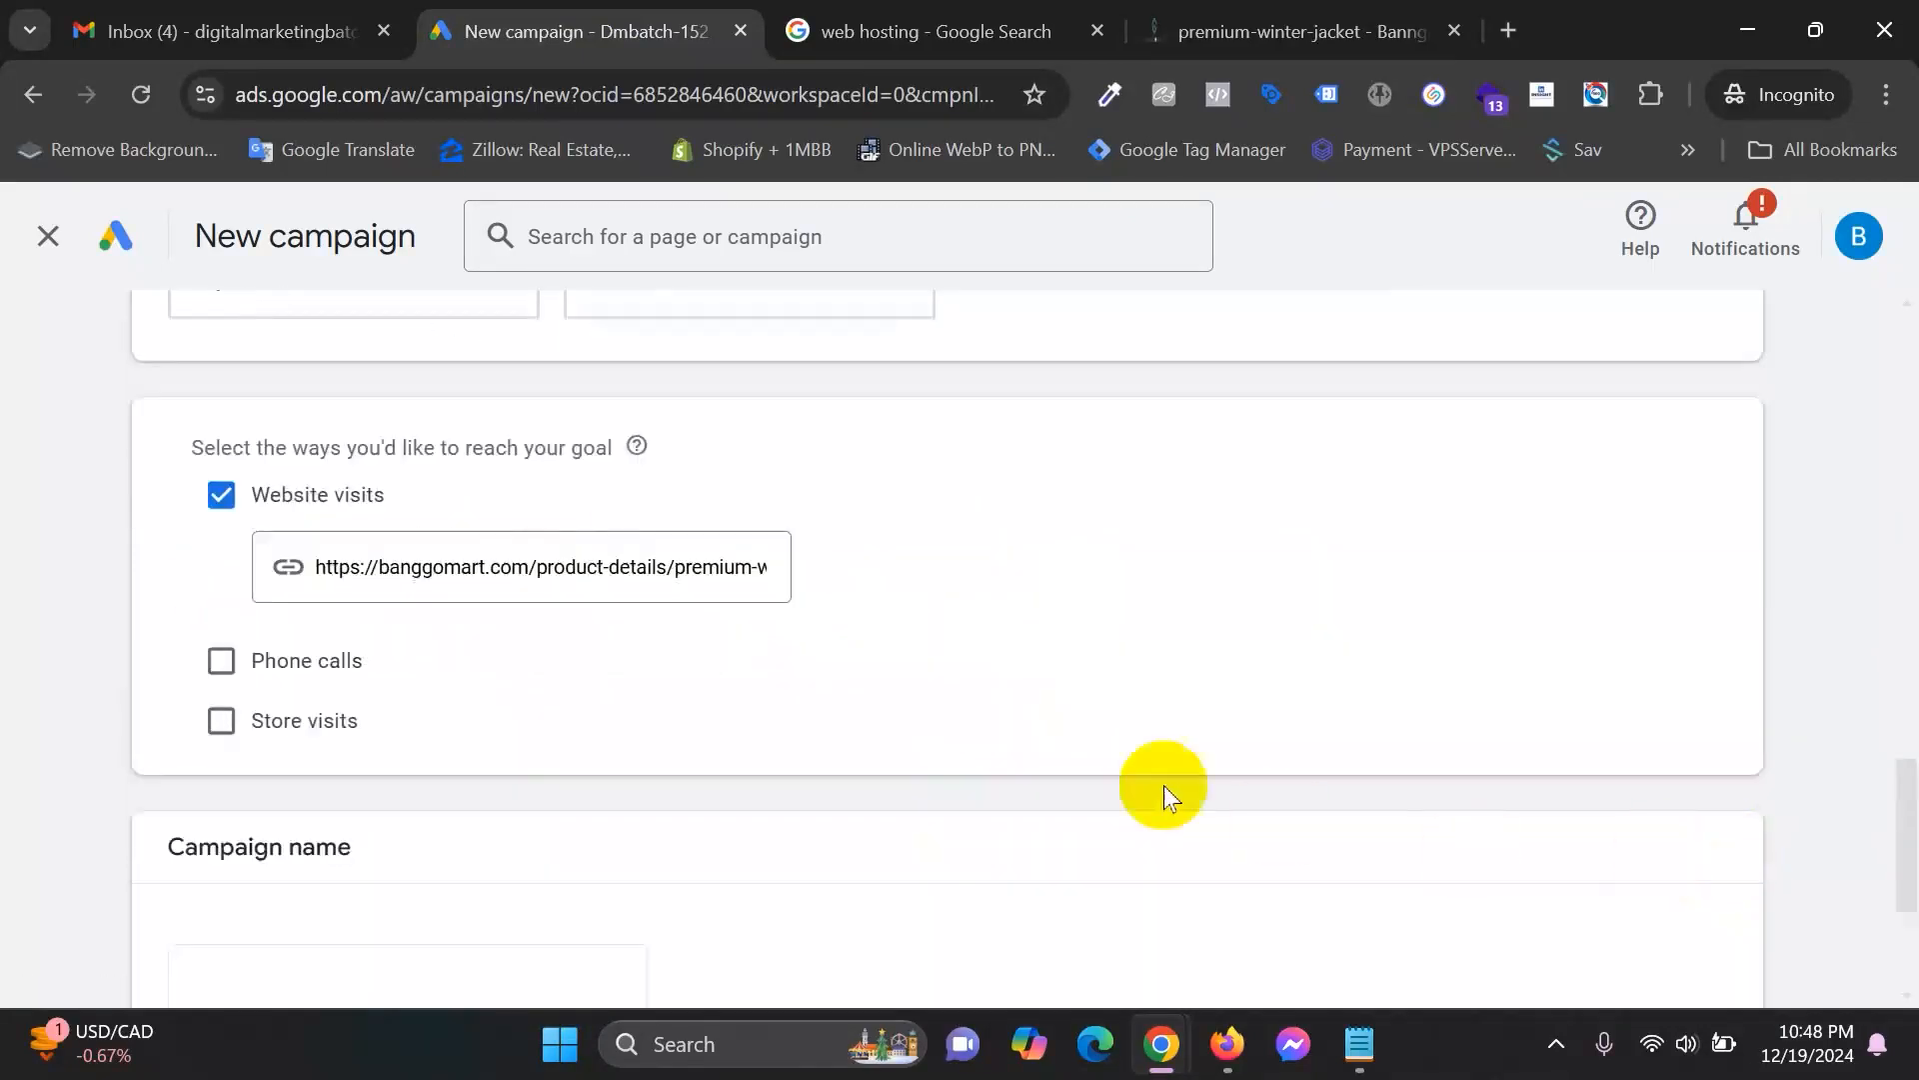
{"action": "scroll", "coordinate": [518, 604], "scroll_direction": "down", "scroll_amount": 3}
{"action": "left_click", "coordinate": [257, 676]}
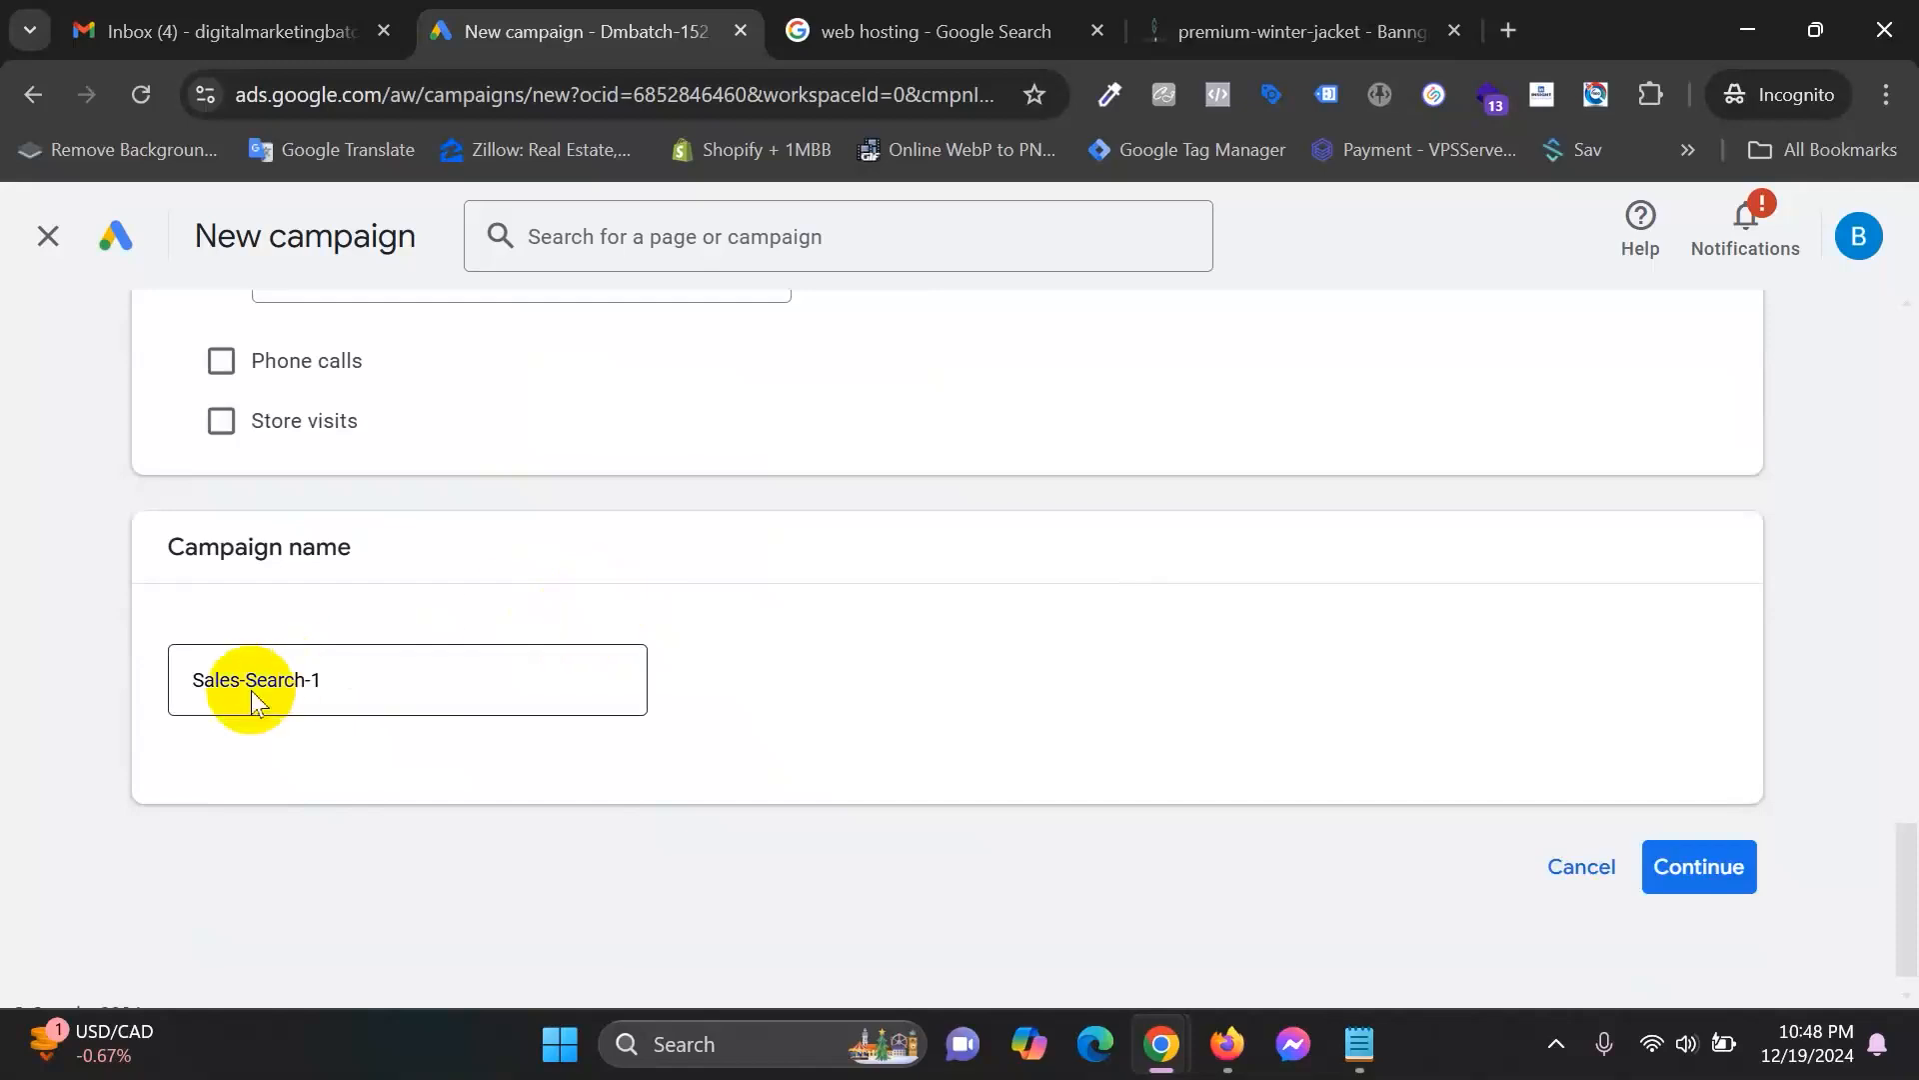
{"action": "left_click_drag", "start_coordinate": [360, 676], "coordinate": [140, 681]}
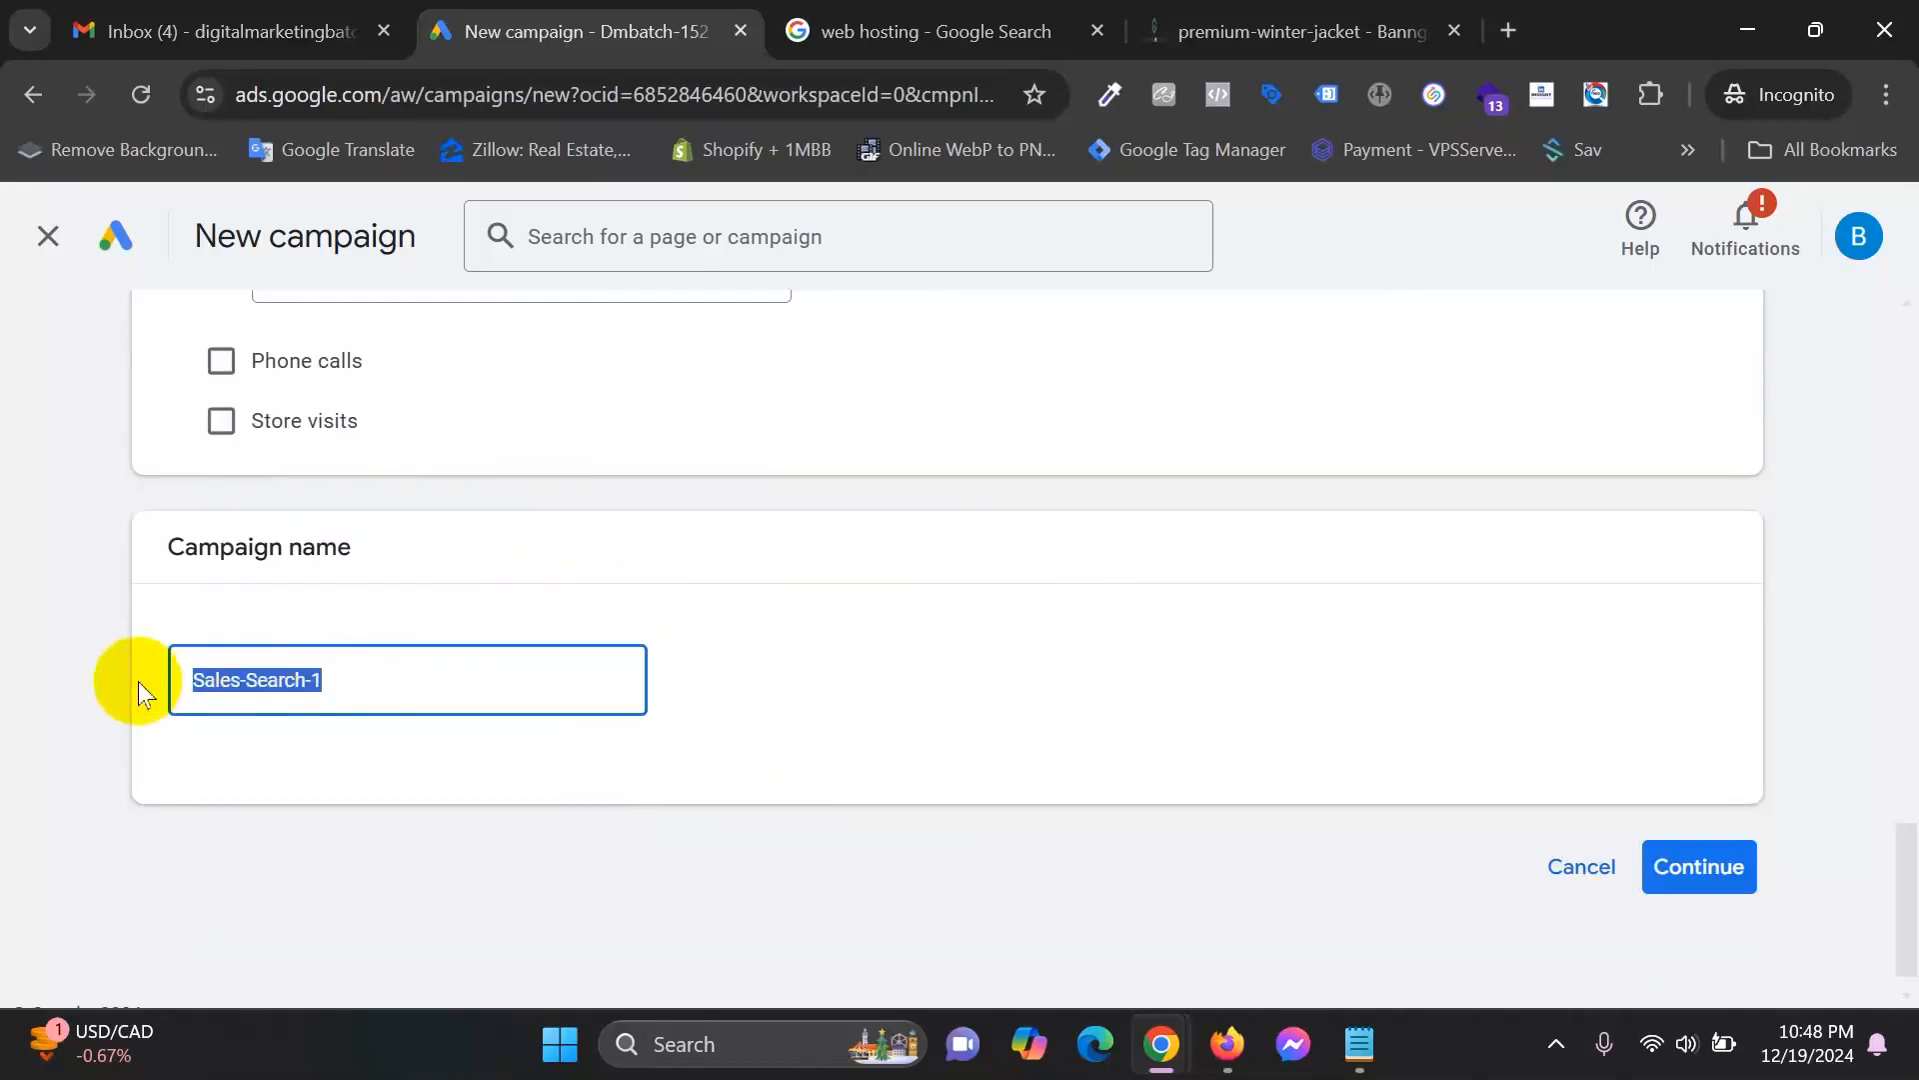
{"action": "type", "text": "winter "}
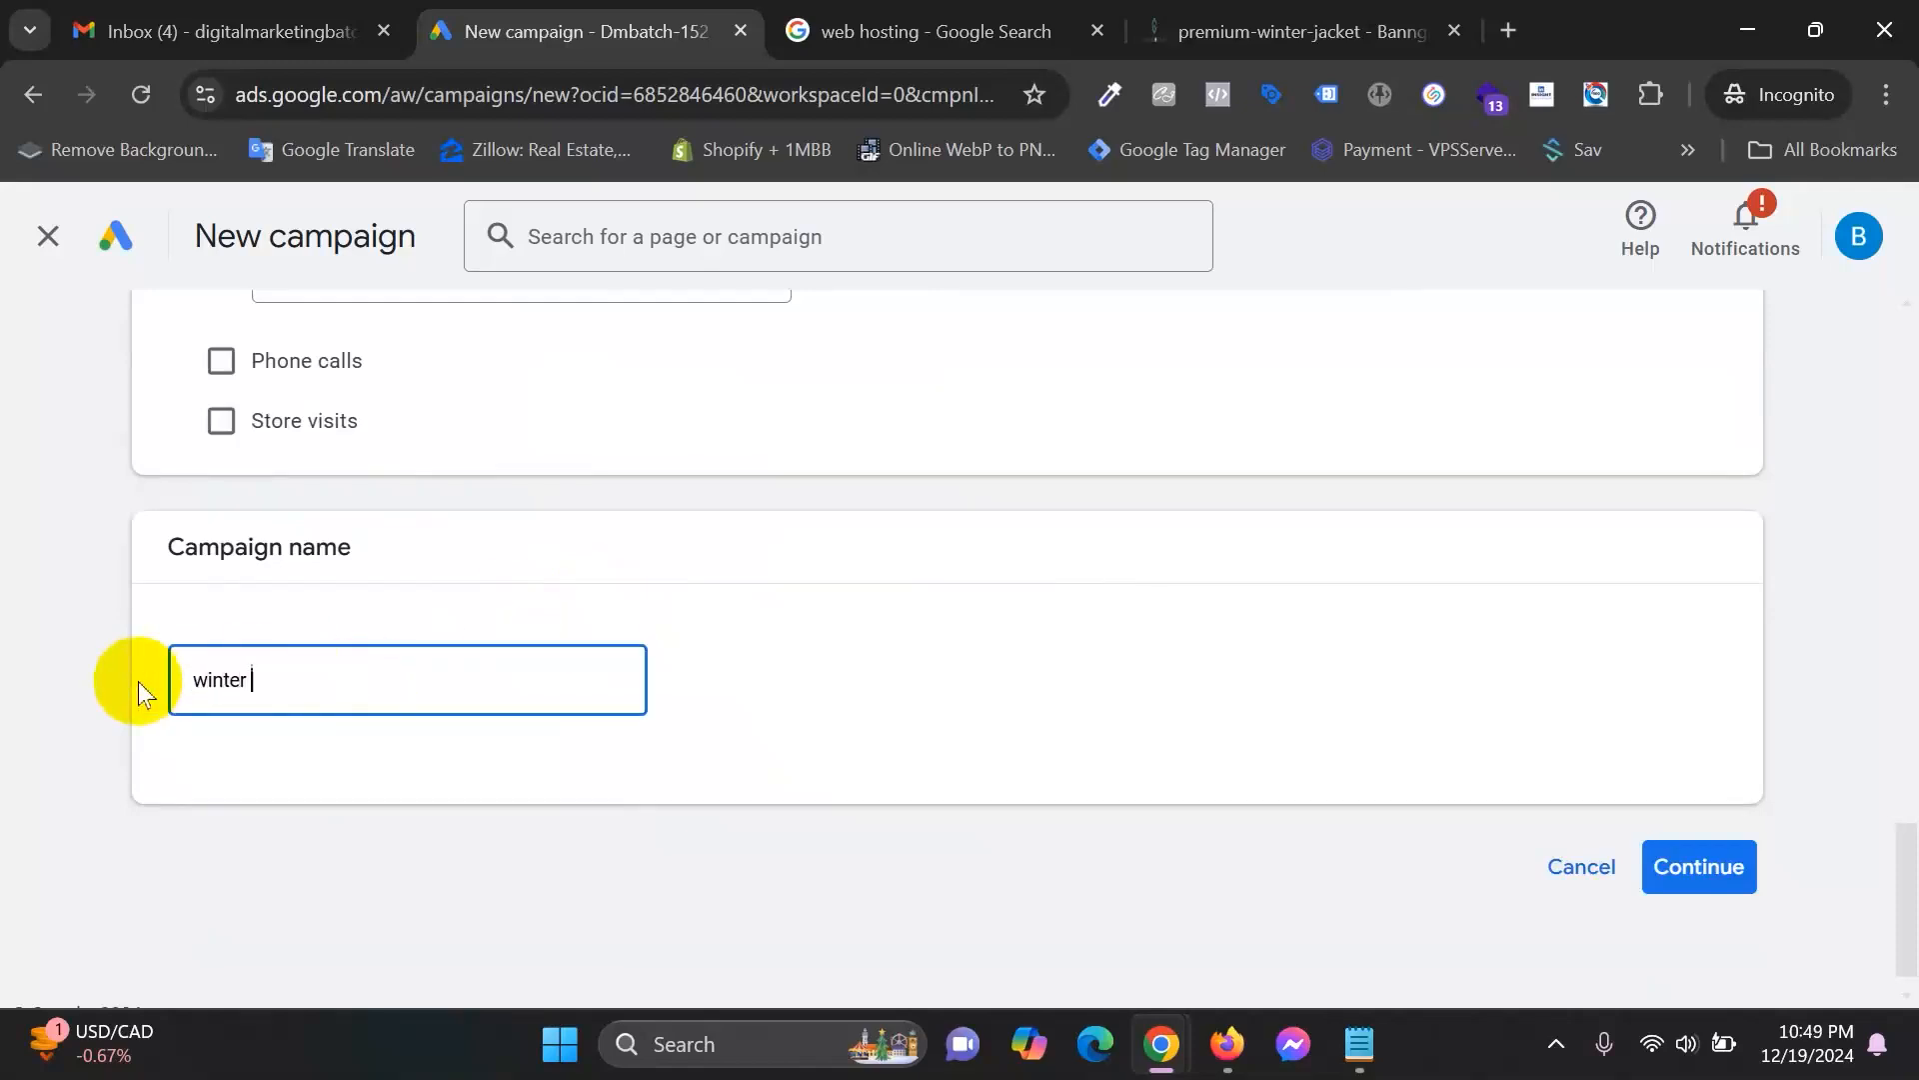
{"action": "type", "text": "jacket "}
{"action": "type", "text": "sales"}
{"action": "key", "text": "BackSpace"}
{"action": "key", "text": "BackSpace"}
{"action": "key", "text": "BackSpace"}
{"action": "key", "text": "BackSpace"}
{"action": "key", "text": "BackSpace"}
{"action": "type", "text": "p"}
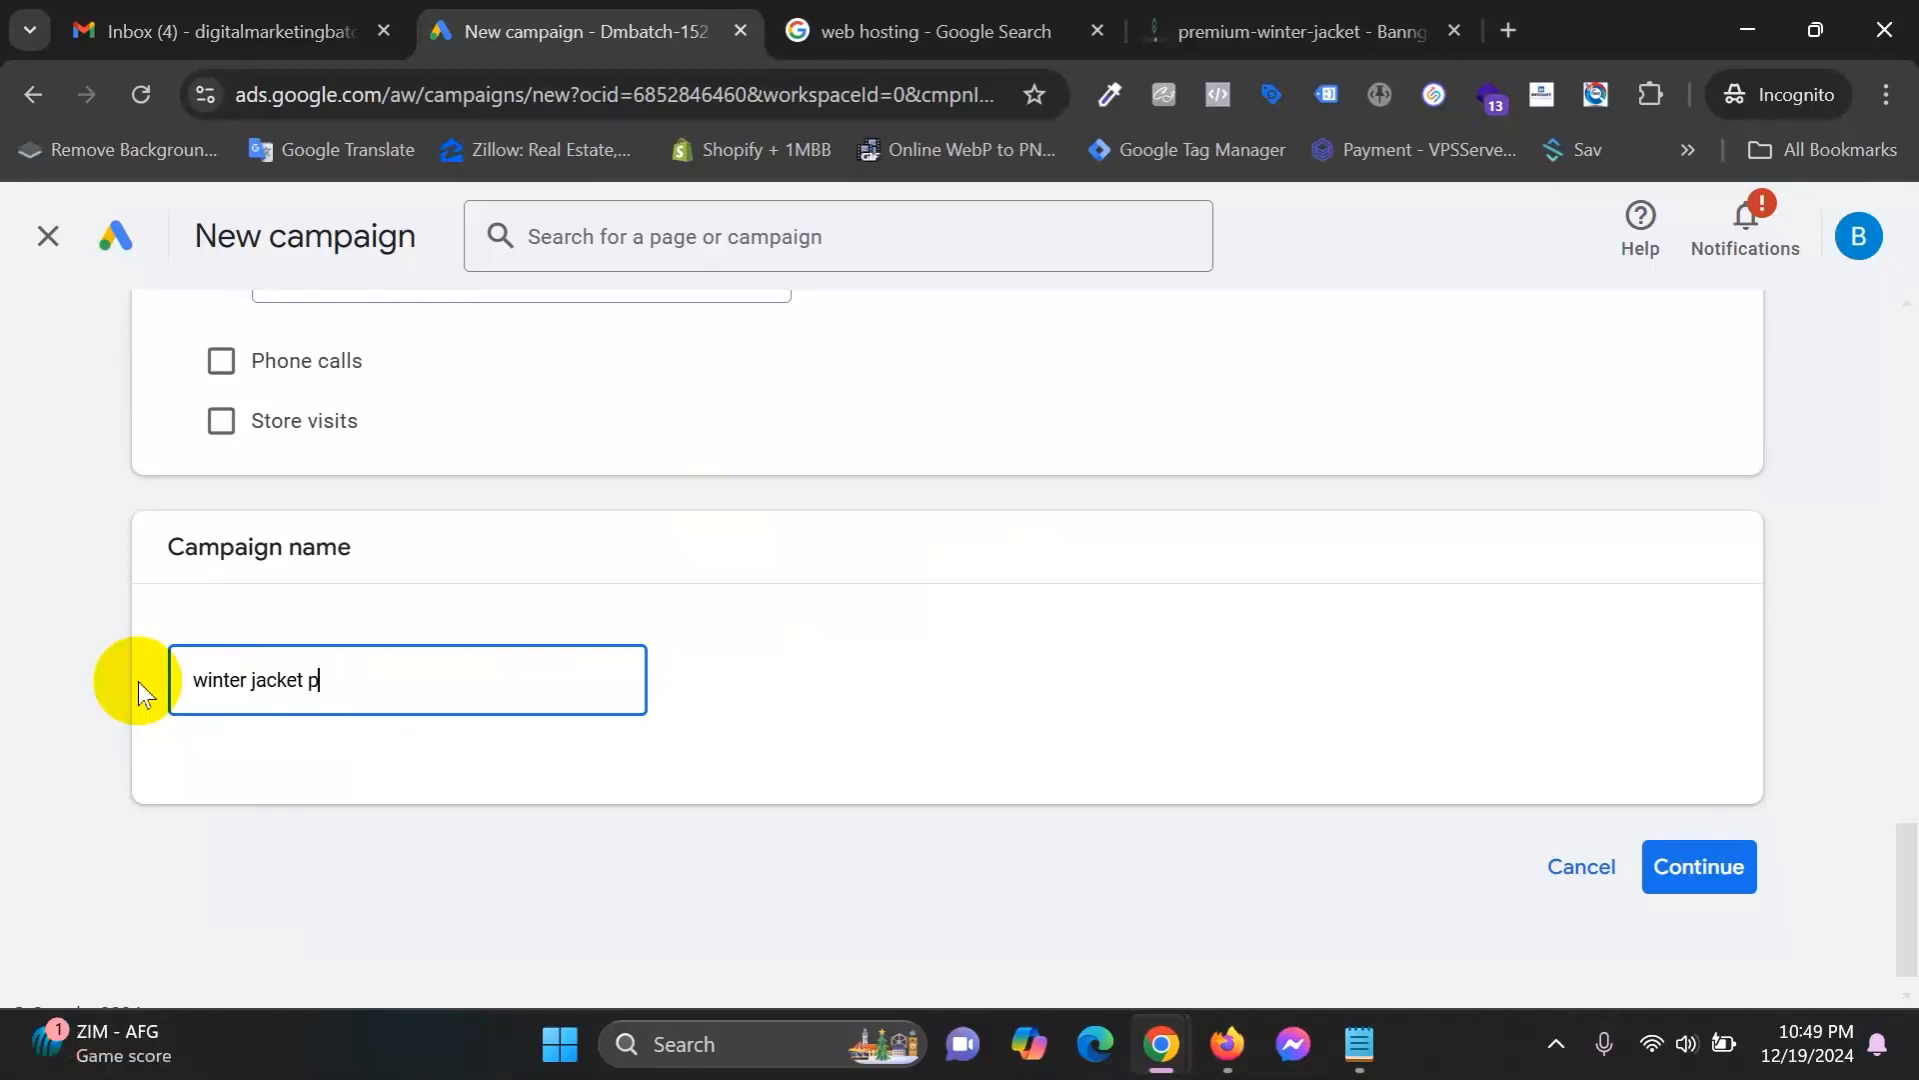
{"action": "type", "text": "urchase search campaign"}
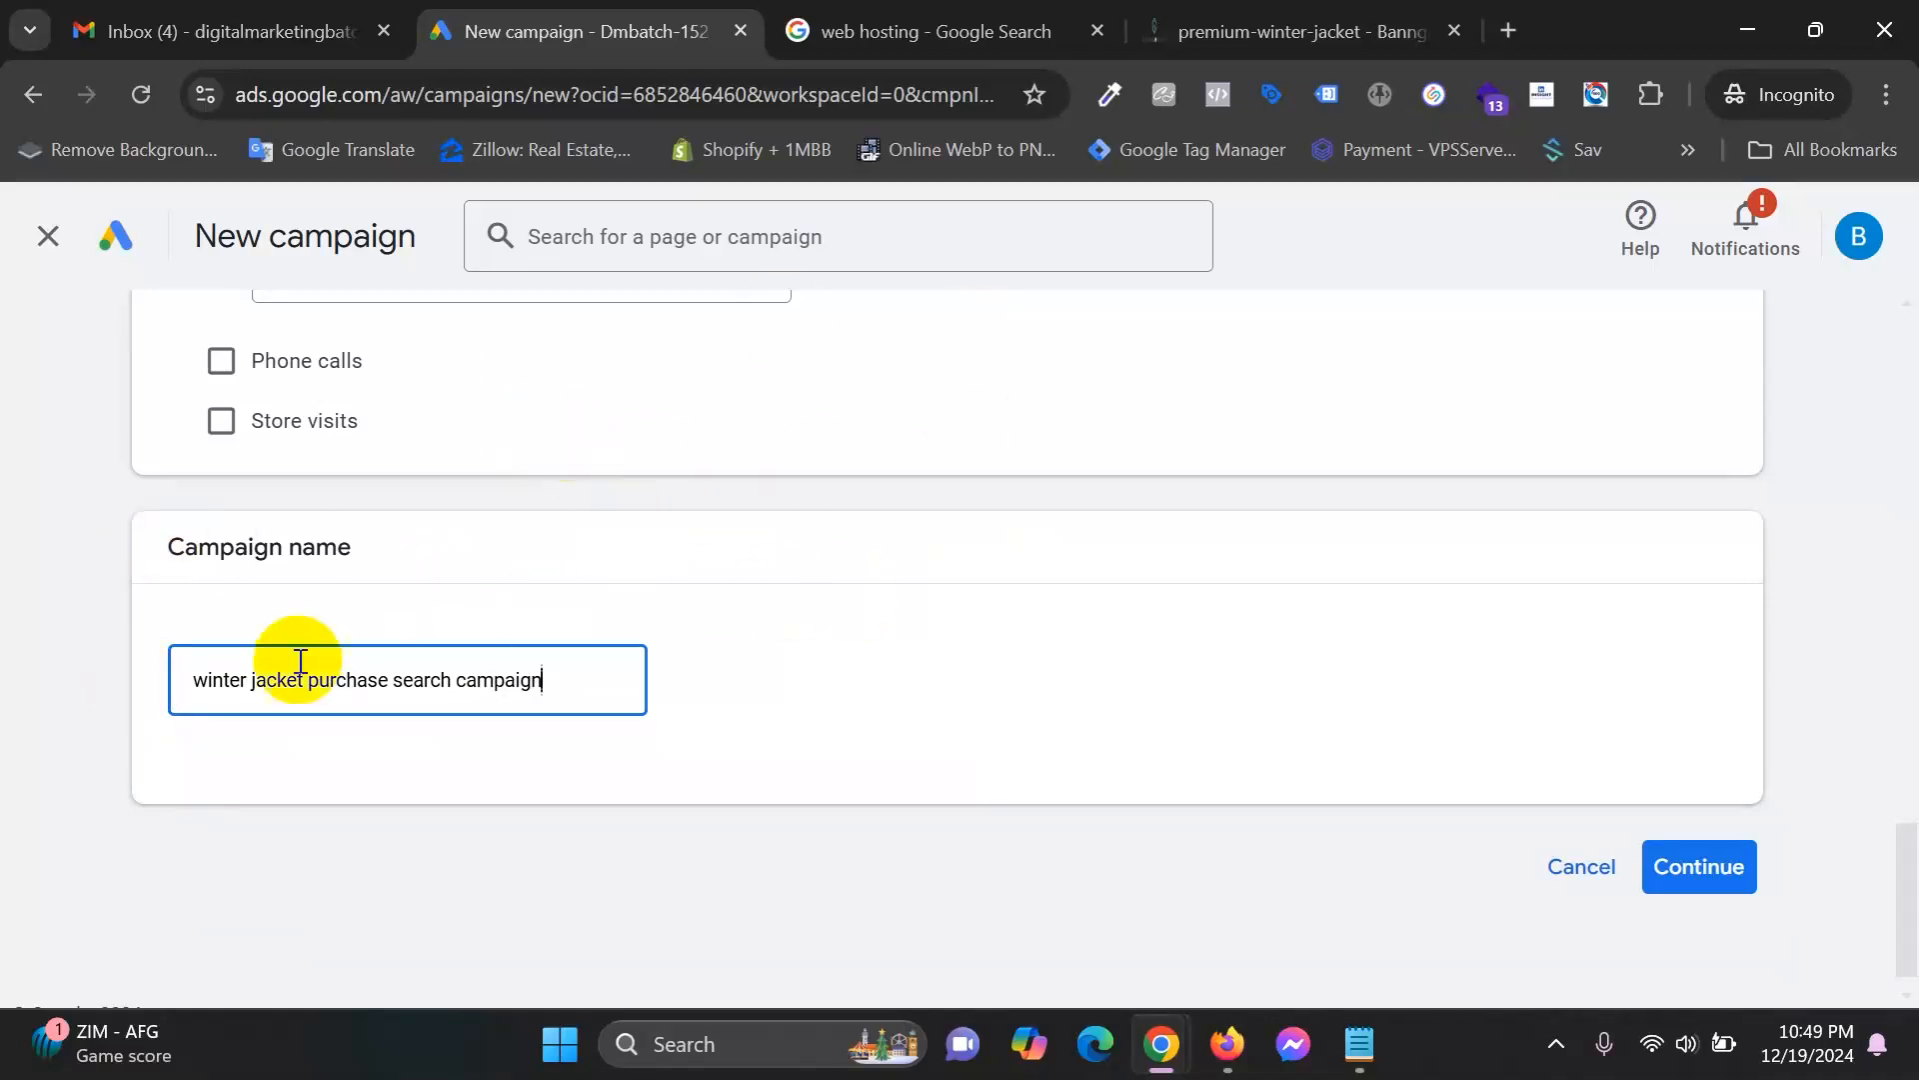
{"action": "double_click", "coordinate": [359, 673]}
{"action": "double_click", "coordinate": [424, 674]}
{"action": "left_click", "coordinate": [578, 672]}
{"action": "left_click", "coordinate": [1700, 864]}
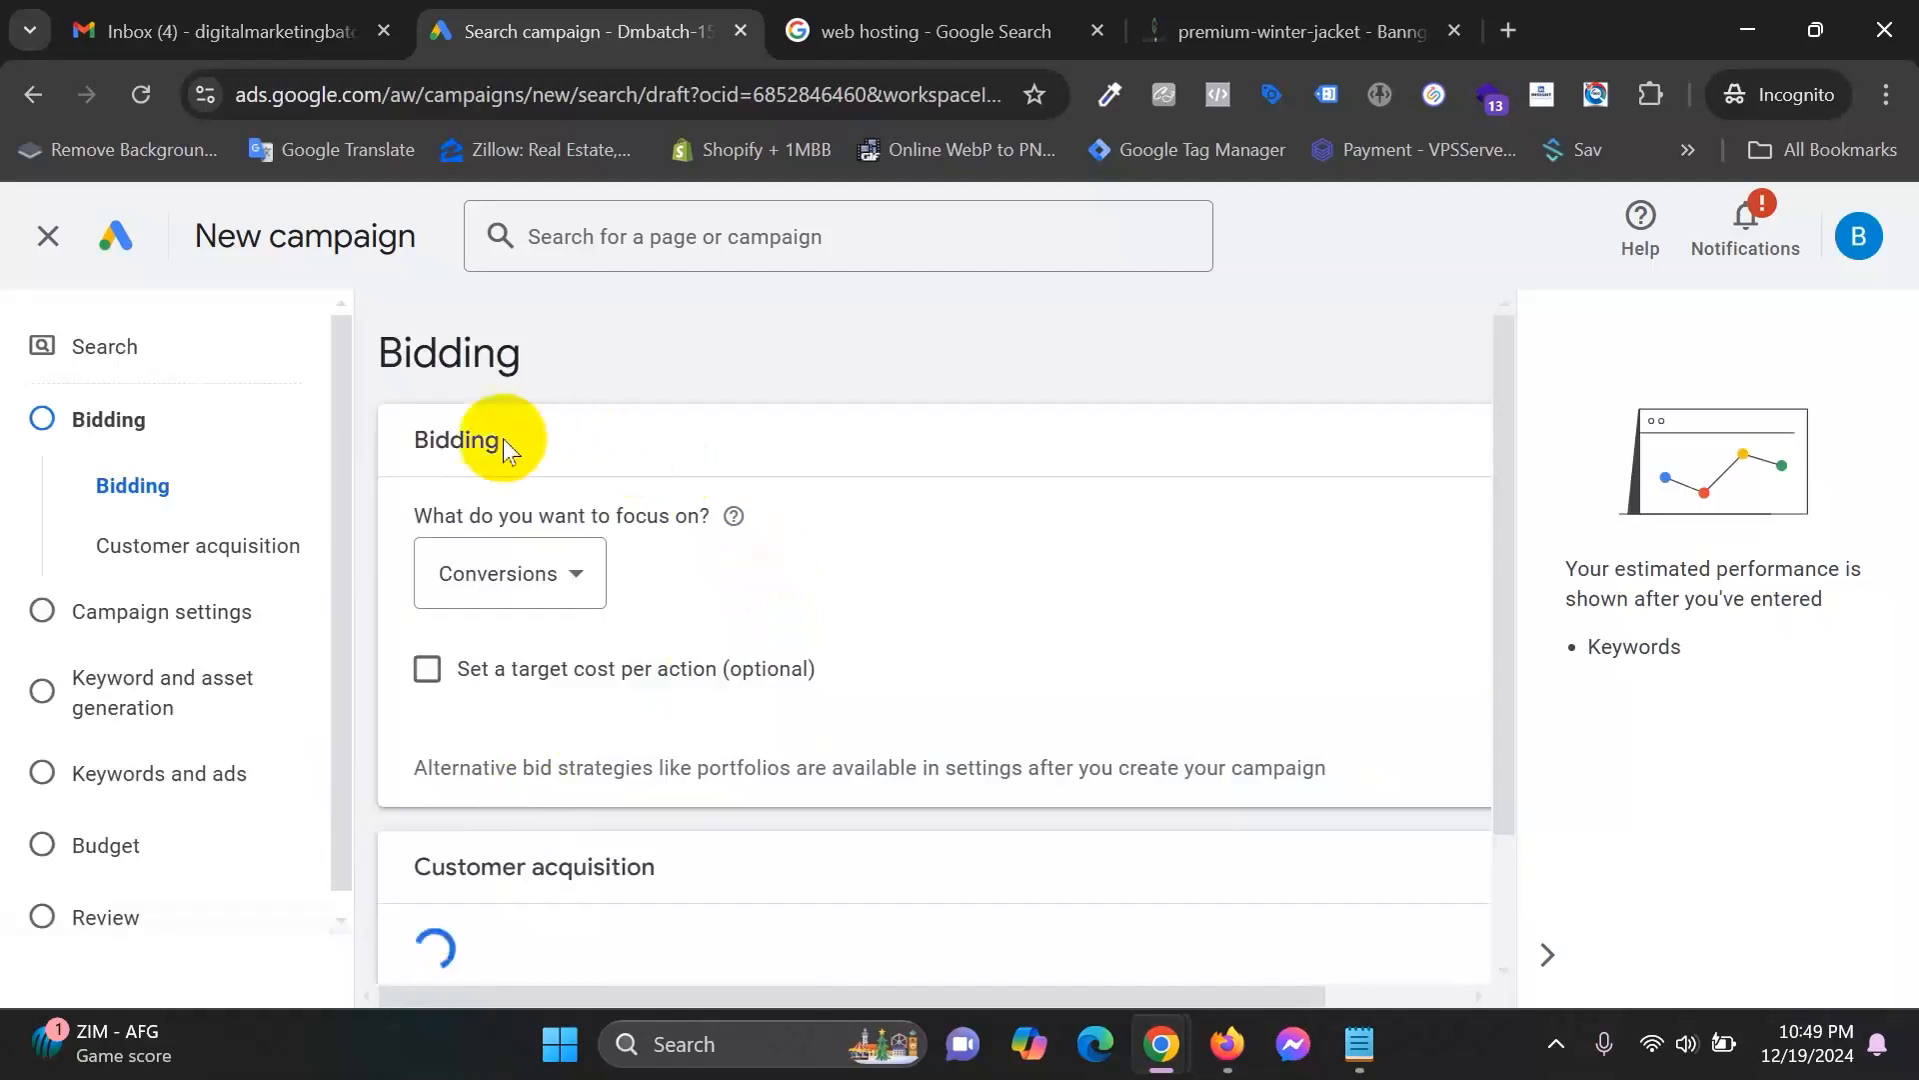
{"action": "left_click_drag", "start_coordinate": [416, 514], "coordinate": [701, 512]}
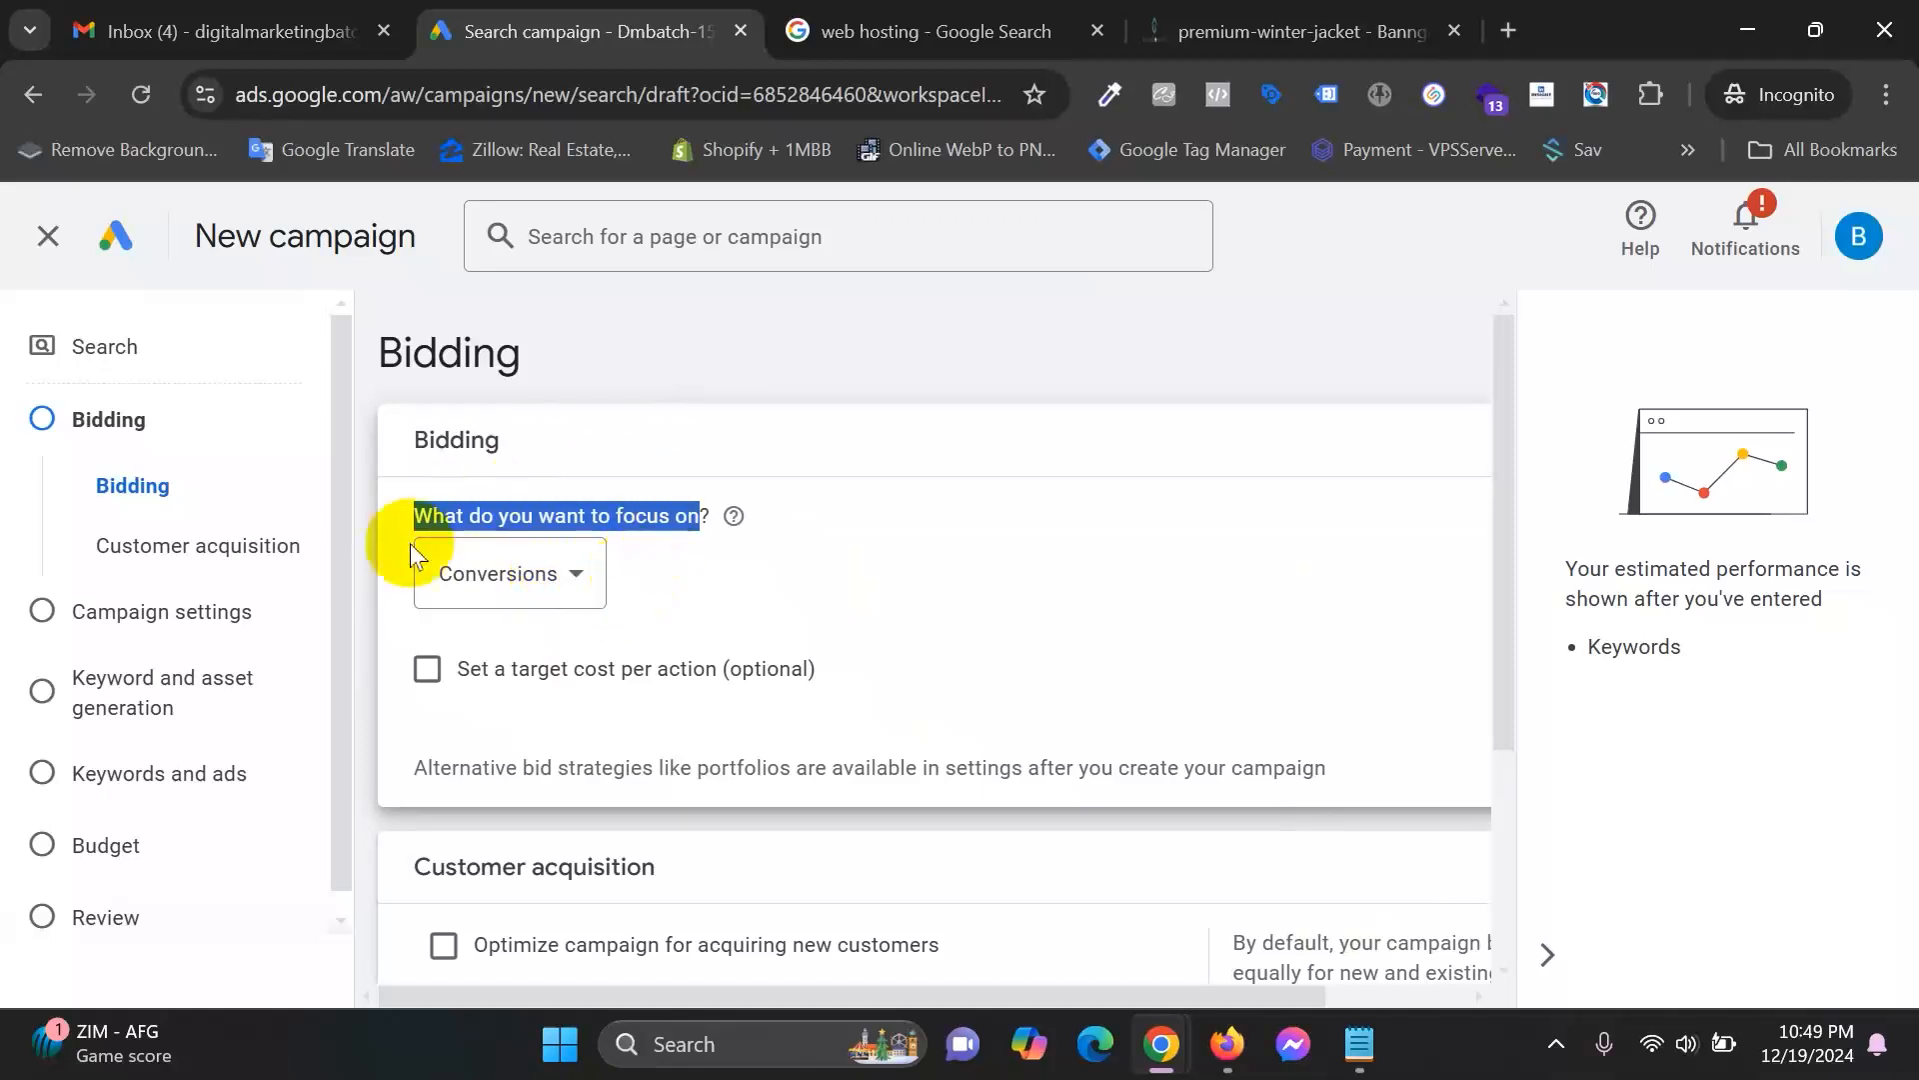
{"action": "mouse_move", "coordinate": [1178, 1029]}
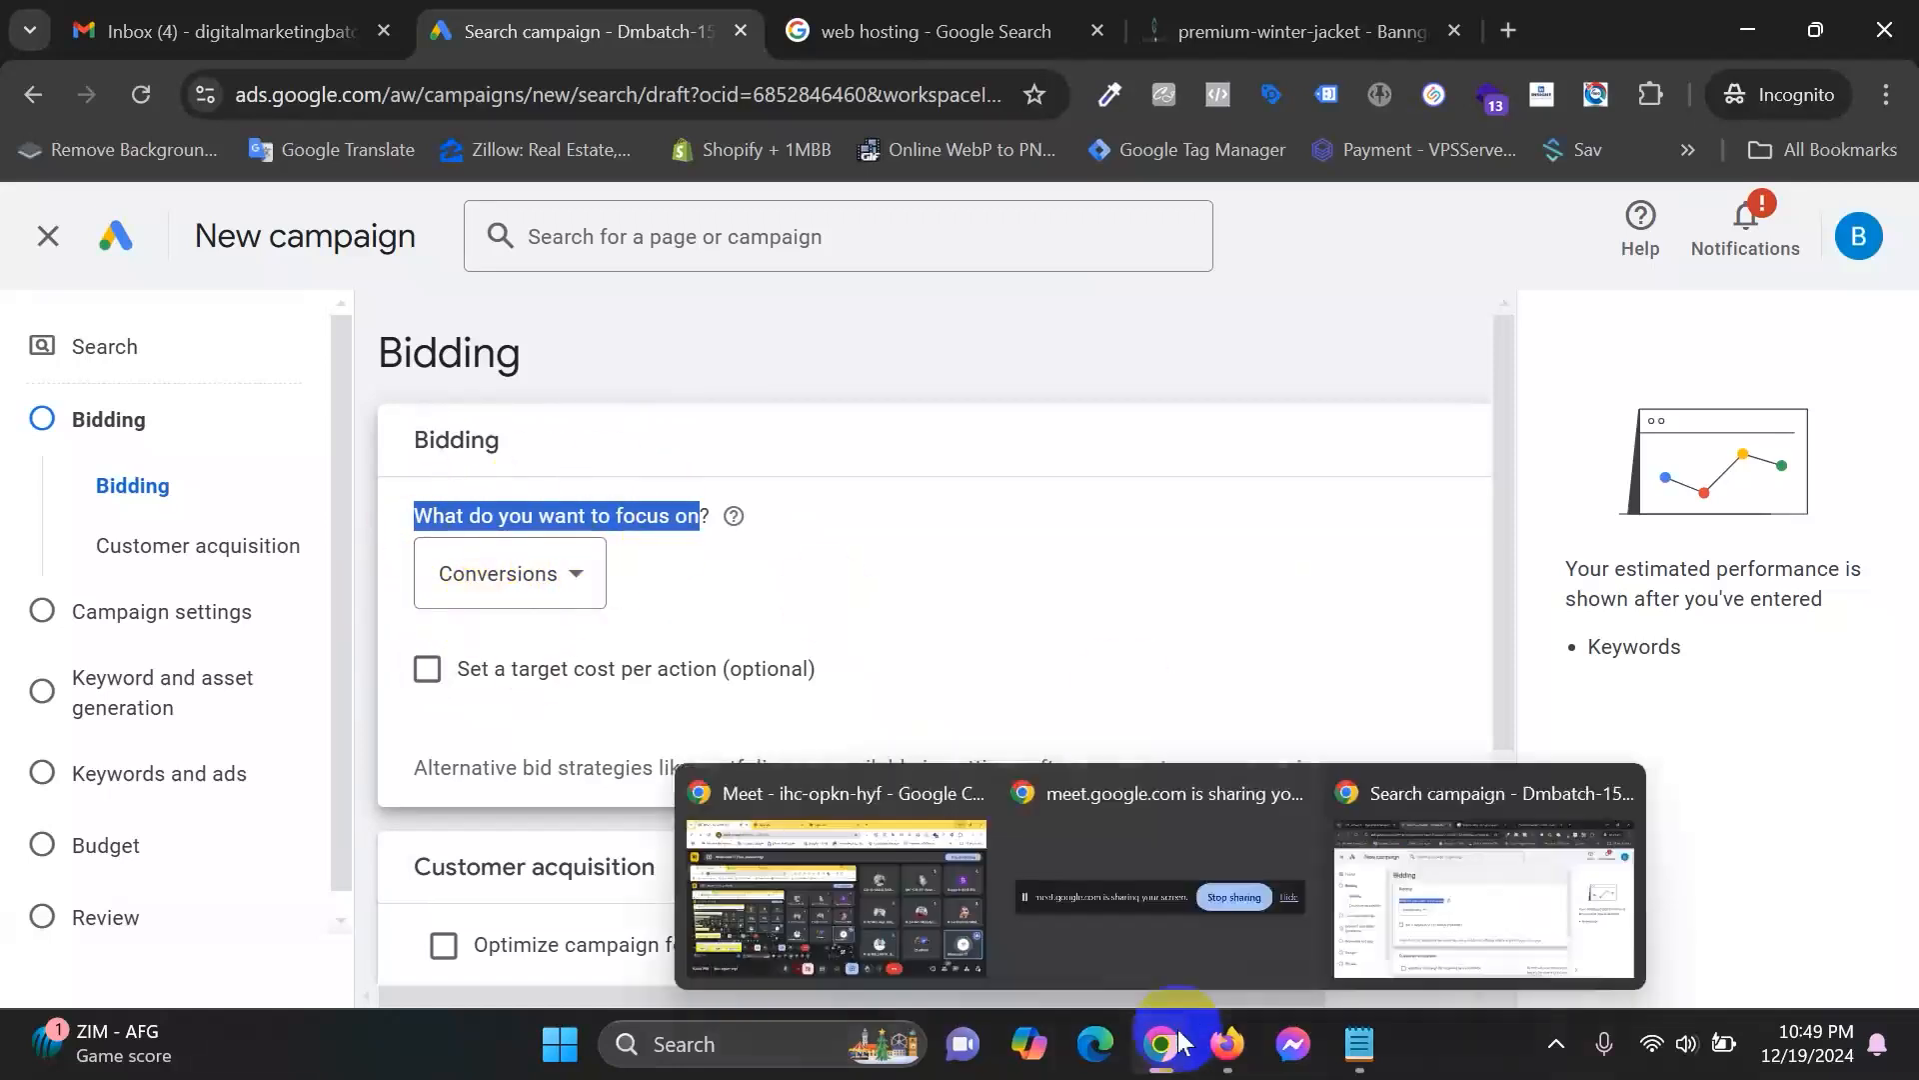
Switch to Google Meet and scroll through the meeting's People list.
{"action": "left_click", "coordinate": [952, 892]}
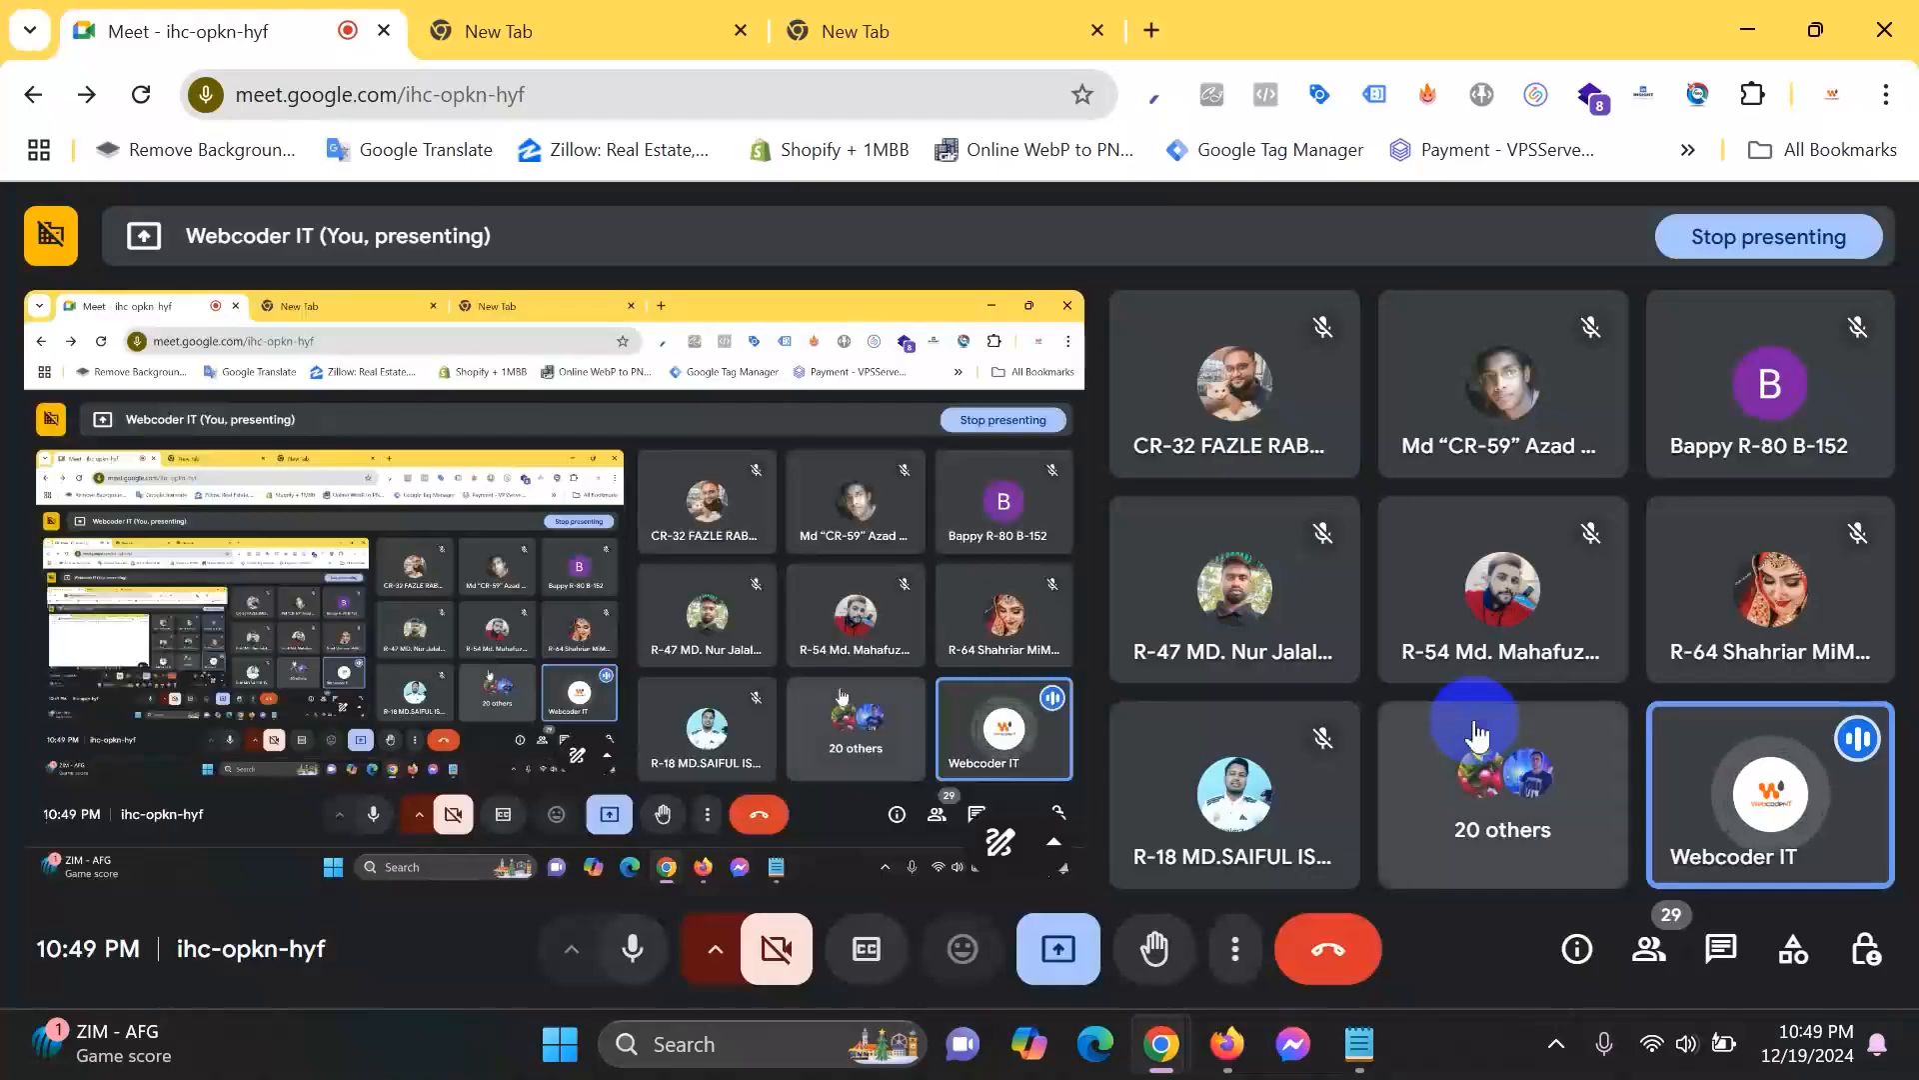
{"action": "left_click", "coordinate": [1668, 950]}
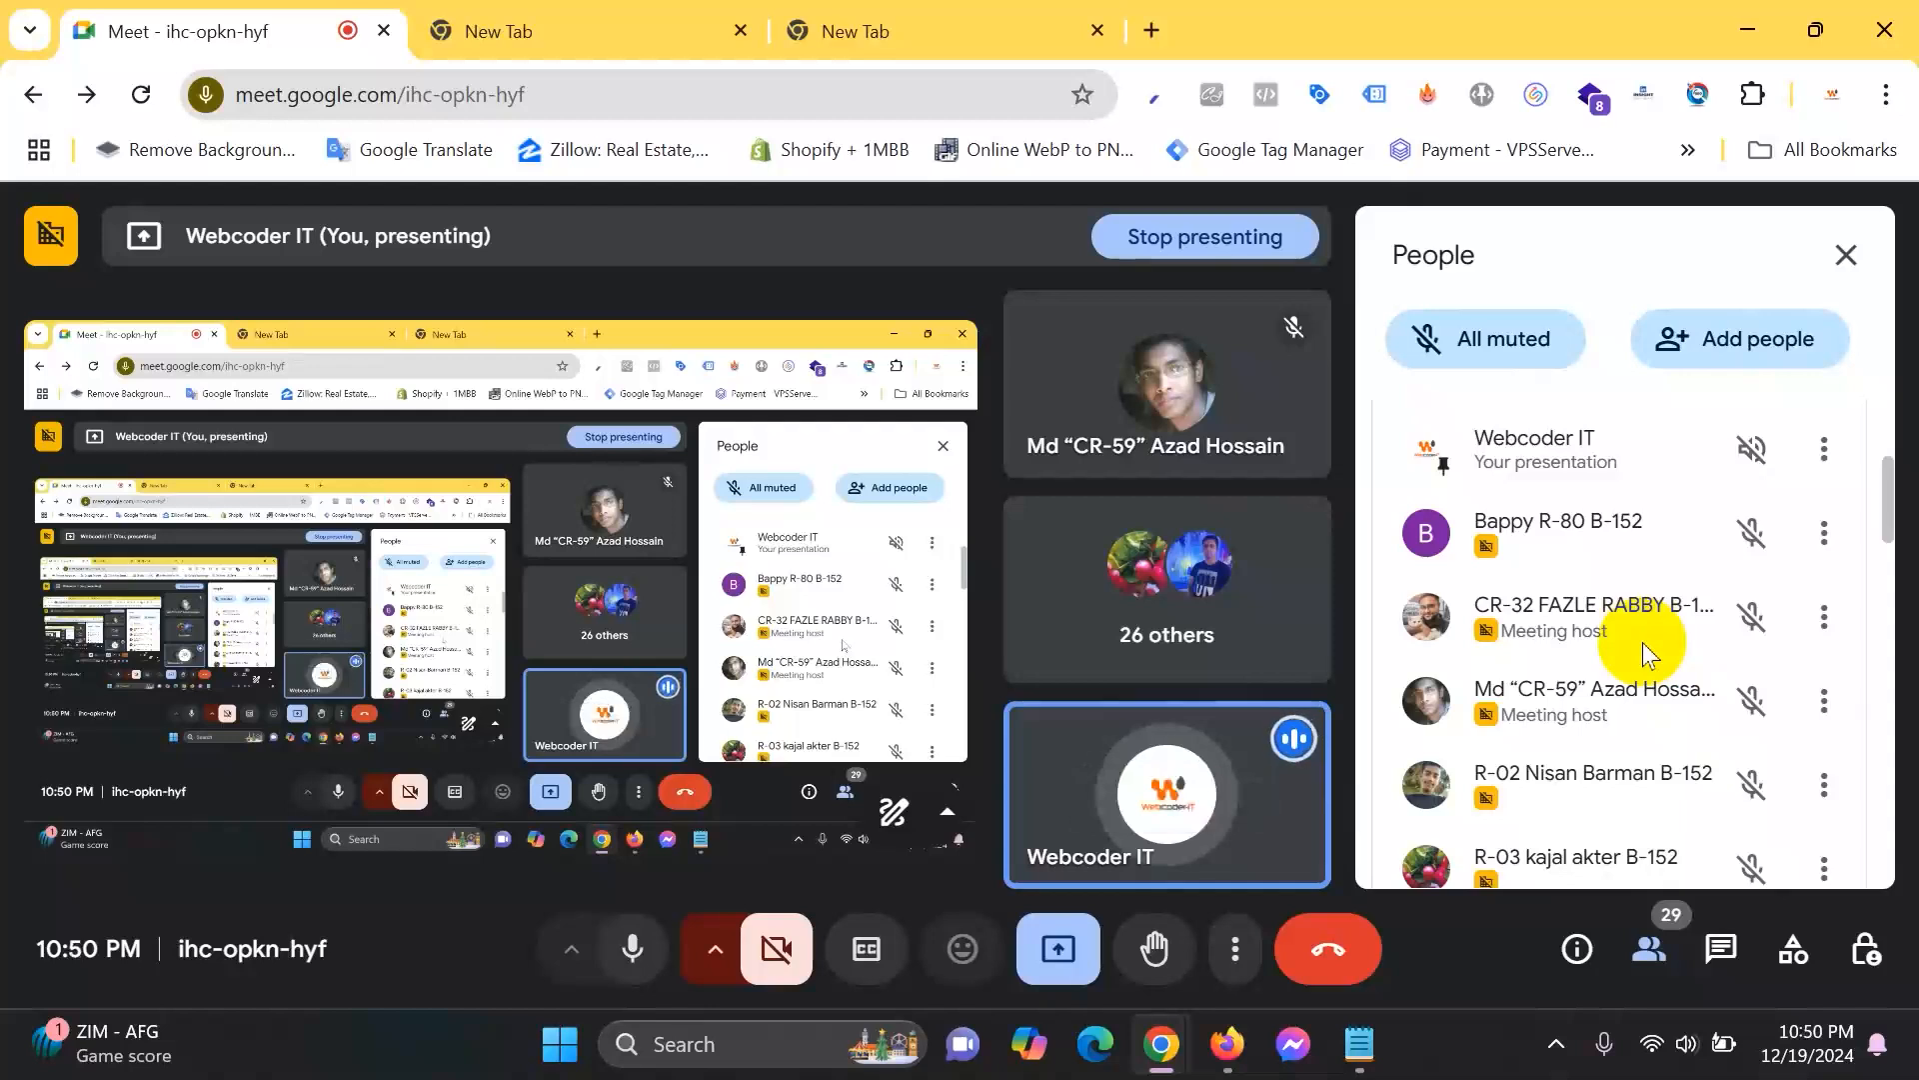
{"action": "scroll", "coordinate": [1638, 666], "scroll_direction": "down", "scroll_amount": 1}
{"action": "scroll", "coordinate": [1637, 666], "scroll_direction": "down", "scroll_amount": 3}
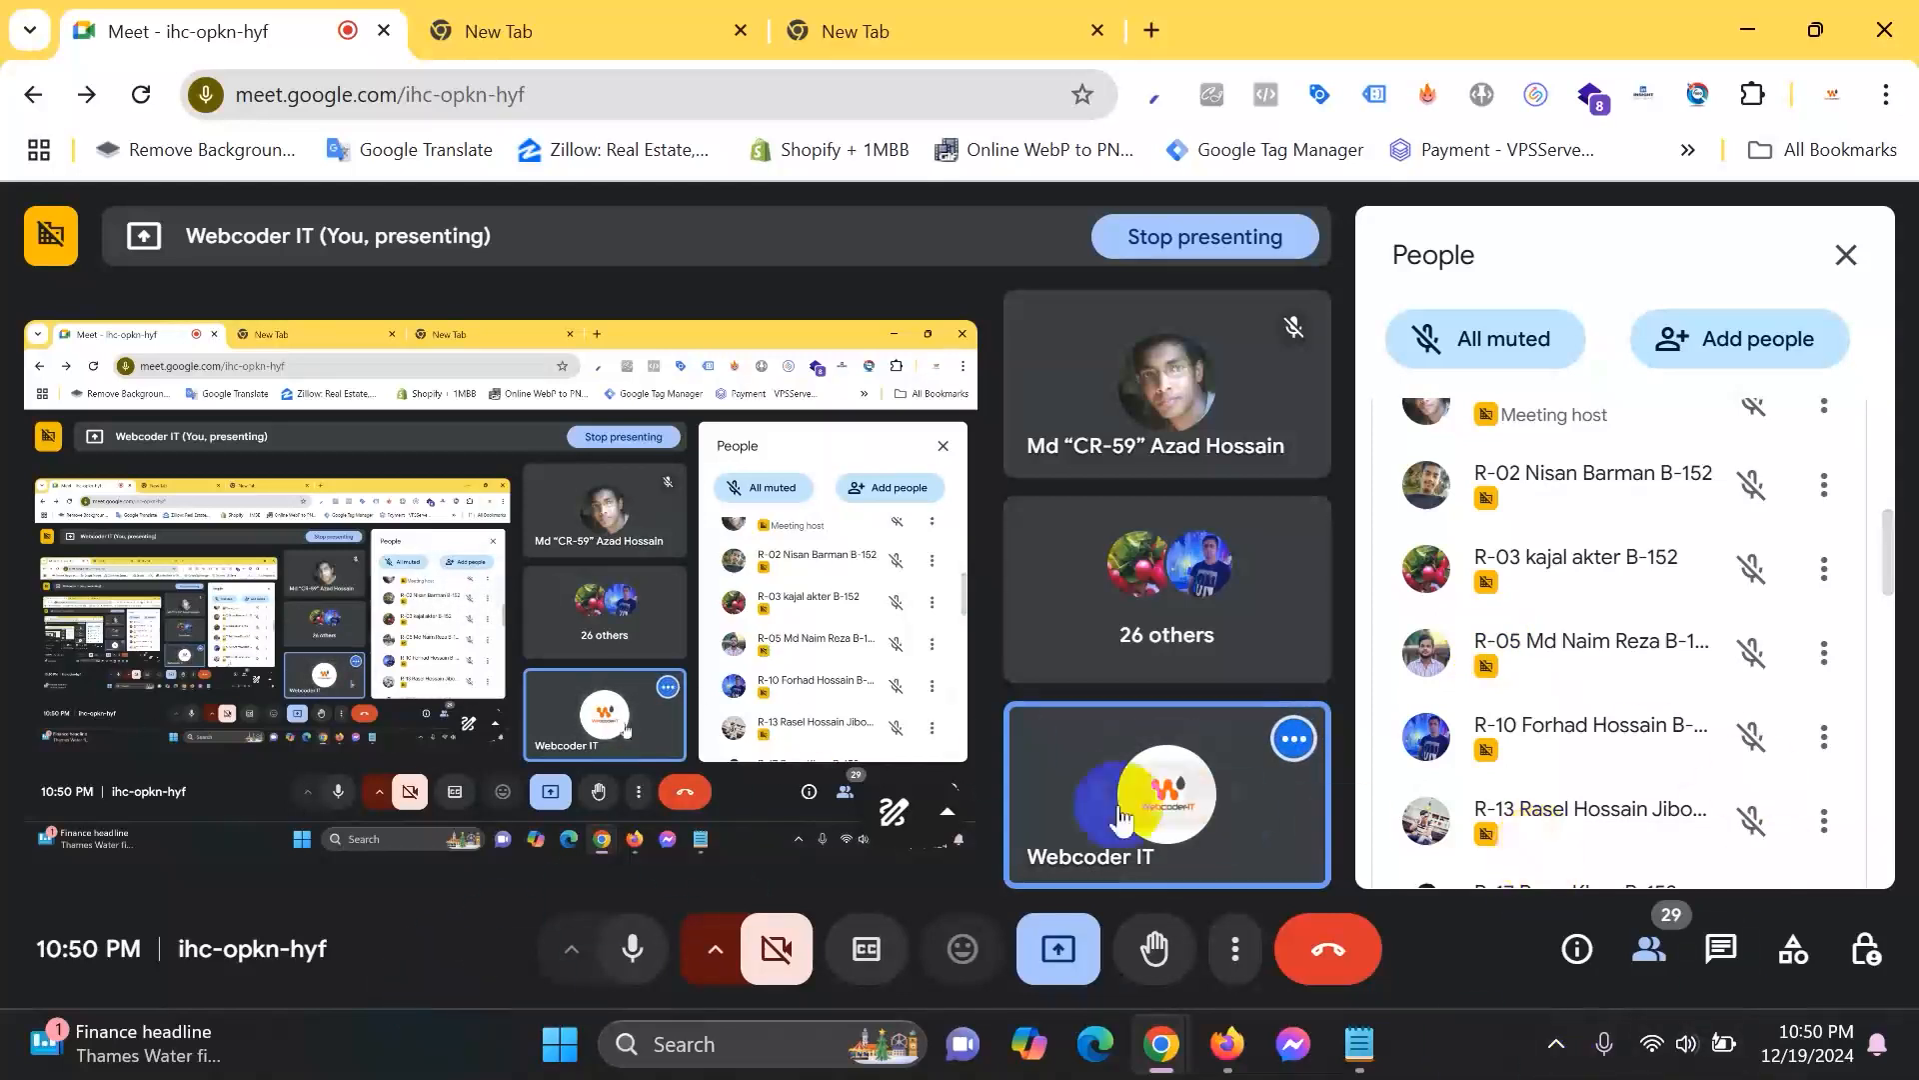
{"action": "scroll", "coordinate": [1427, 651], "scroll_direction": "down", "scroll_amount": 2}
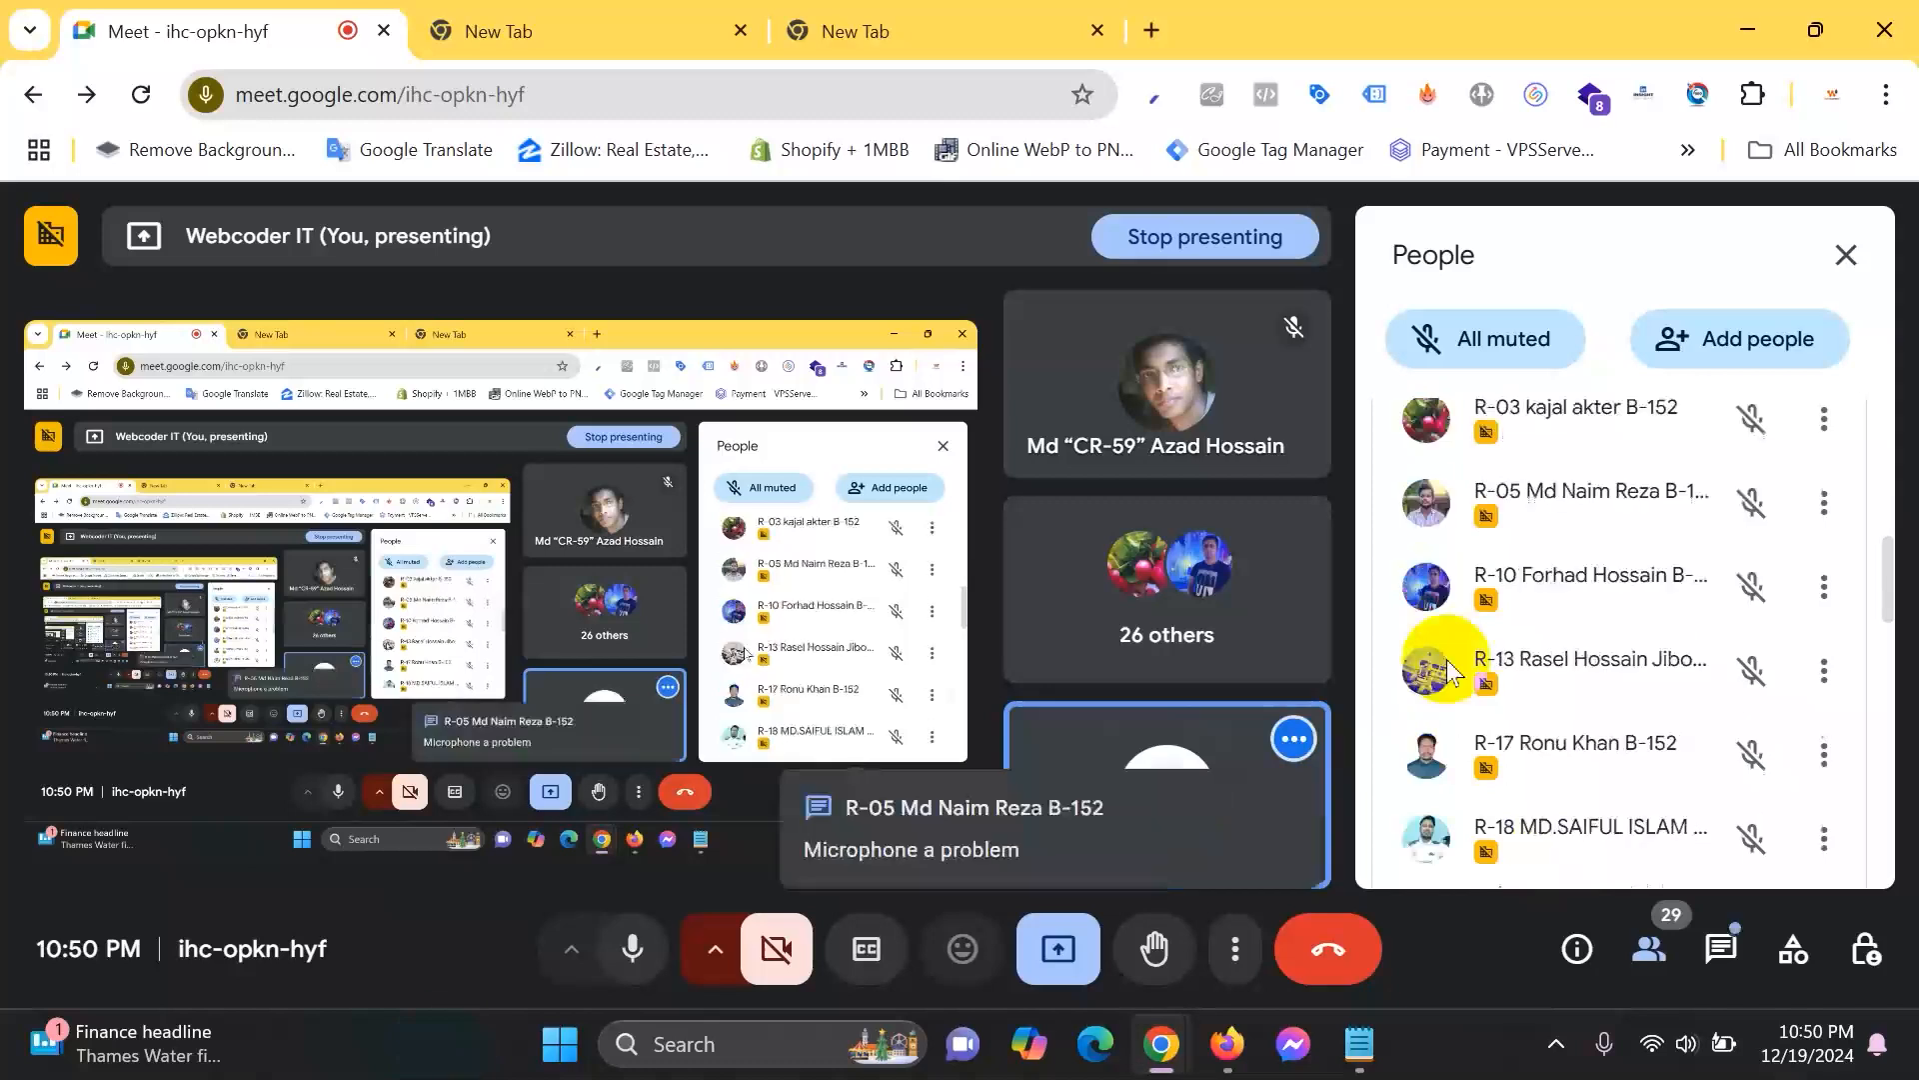
{"action": "scroll", "coordinate": [1645, 490], "scroll_direction": "down", "scroll_amount": 2}
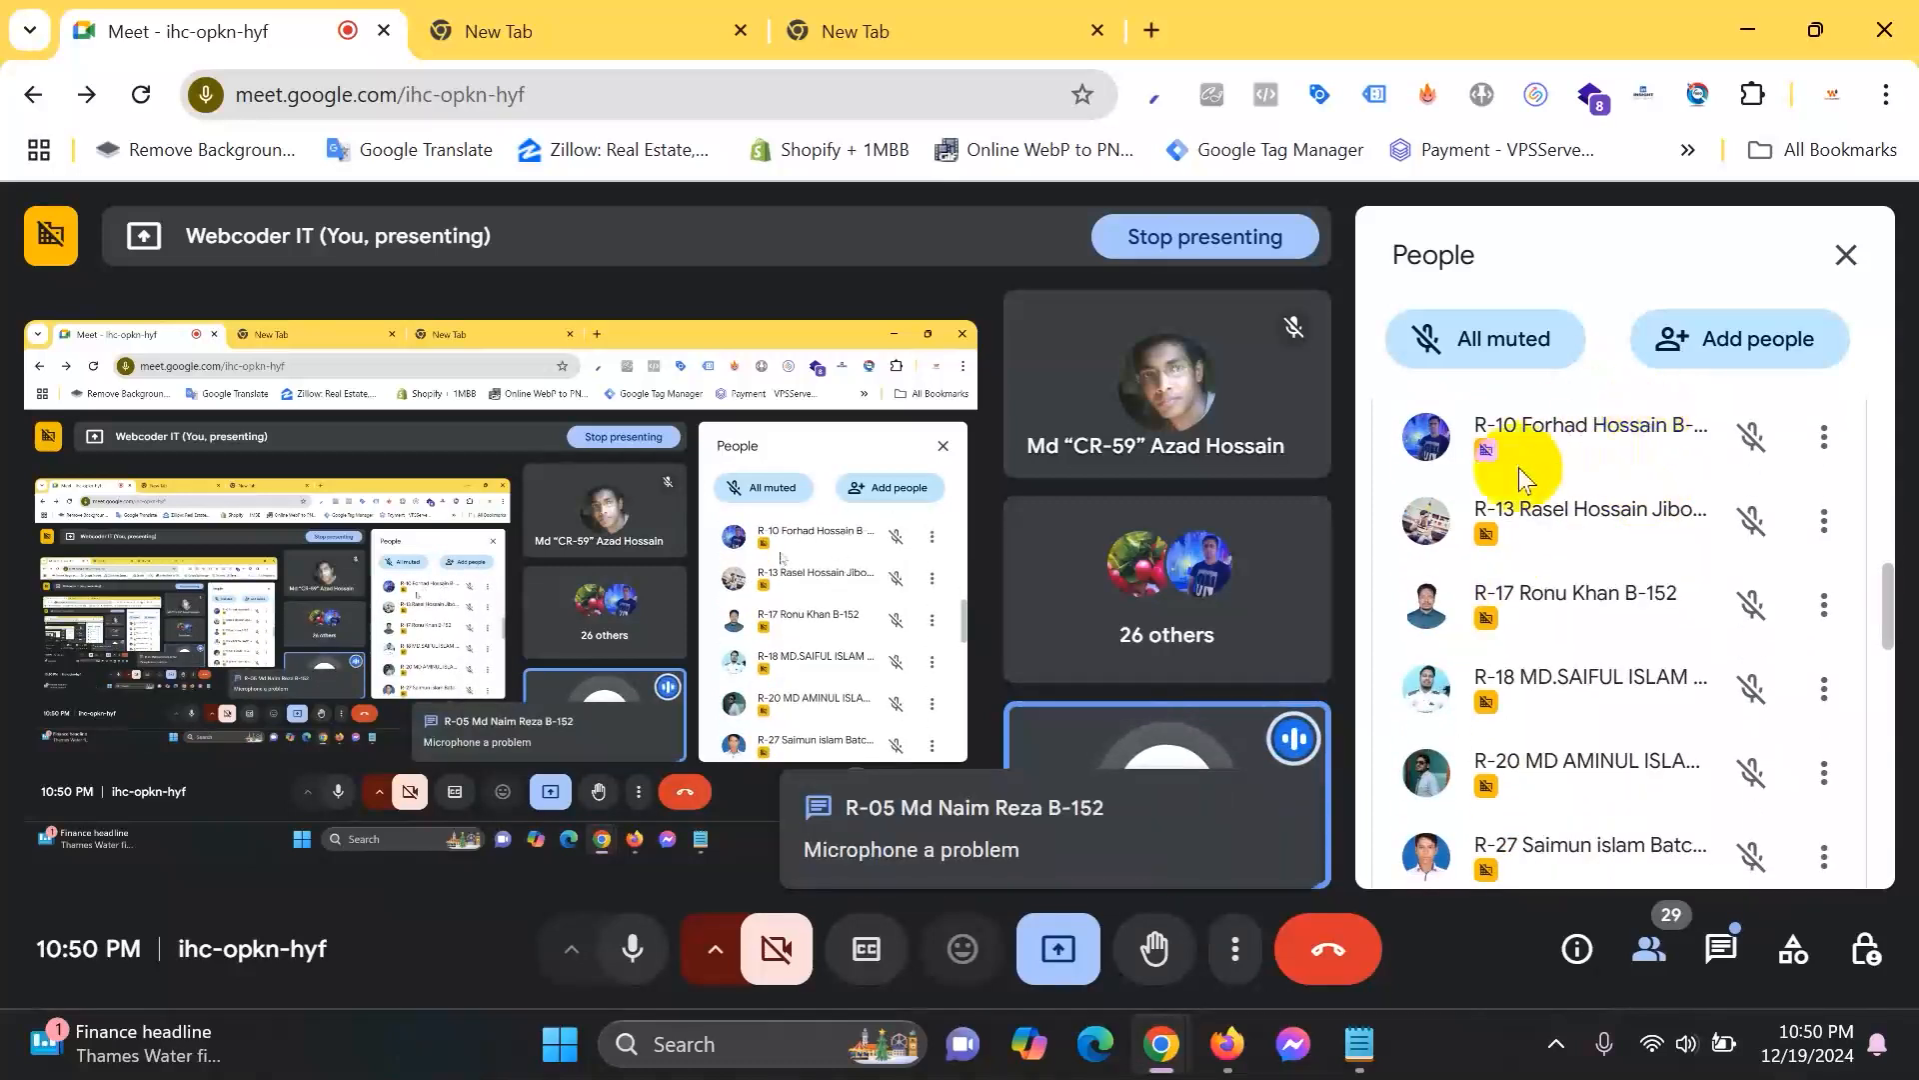
{"action": "scroll", "coordinate": [1529, 490], "scroll_direction": "up", "scroll_amount": 2}
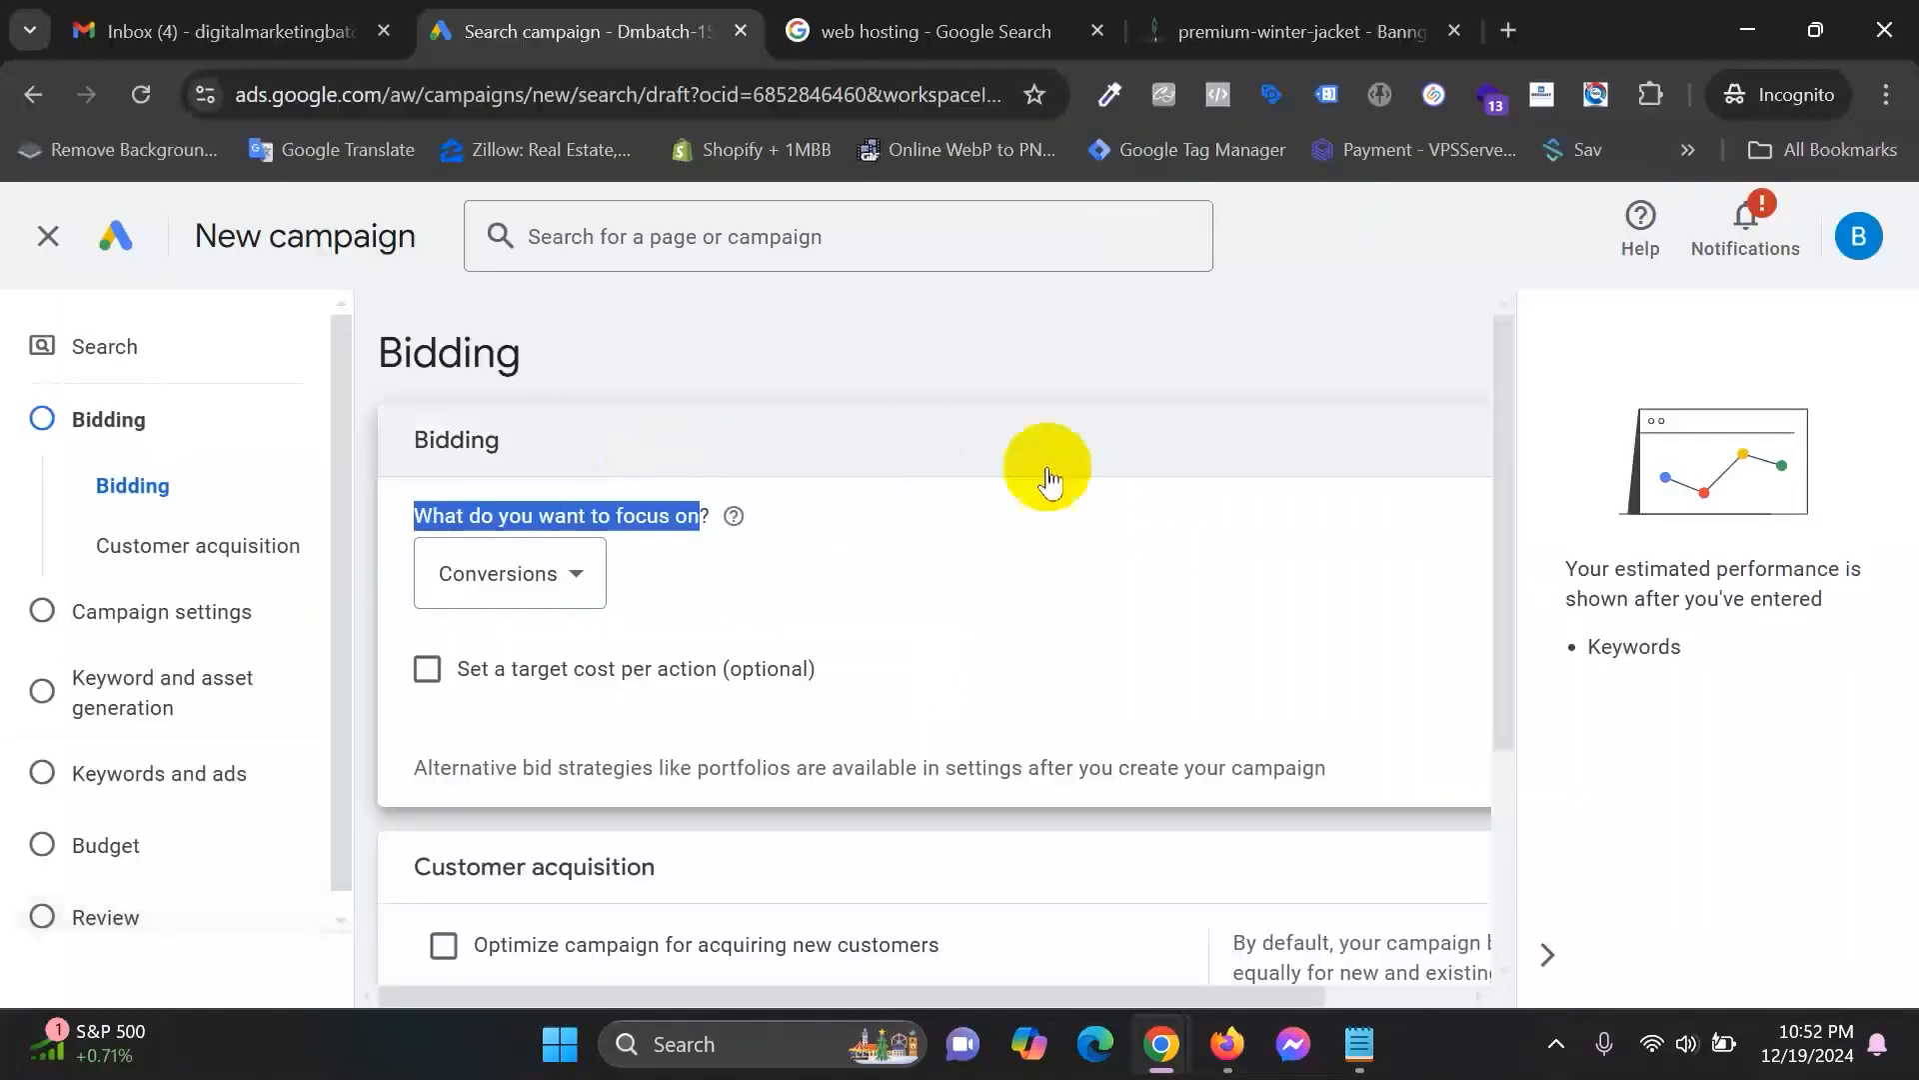
Tick 'Set a target cost per action (optional)' to reveal the empty Target CPA field.
{"action": "left_click", "coordinate": [868, 546]}
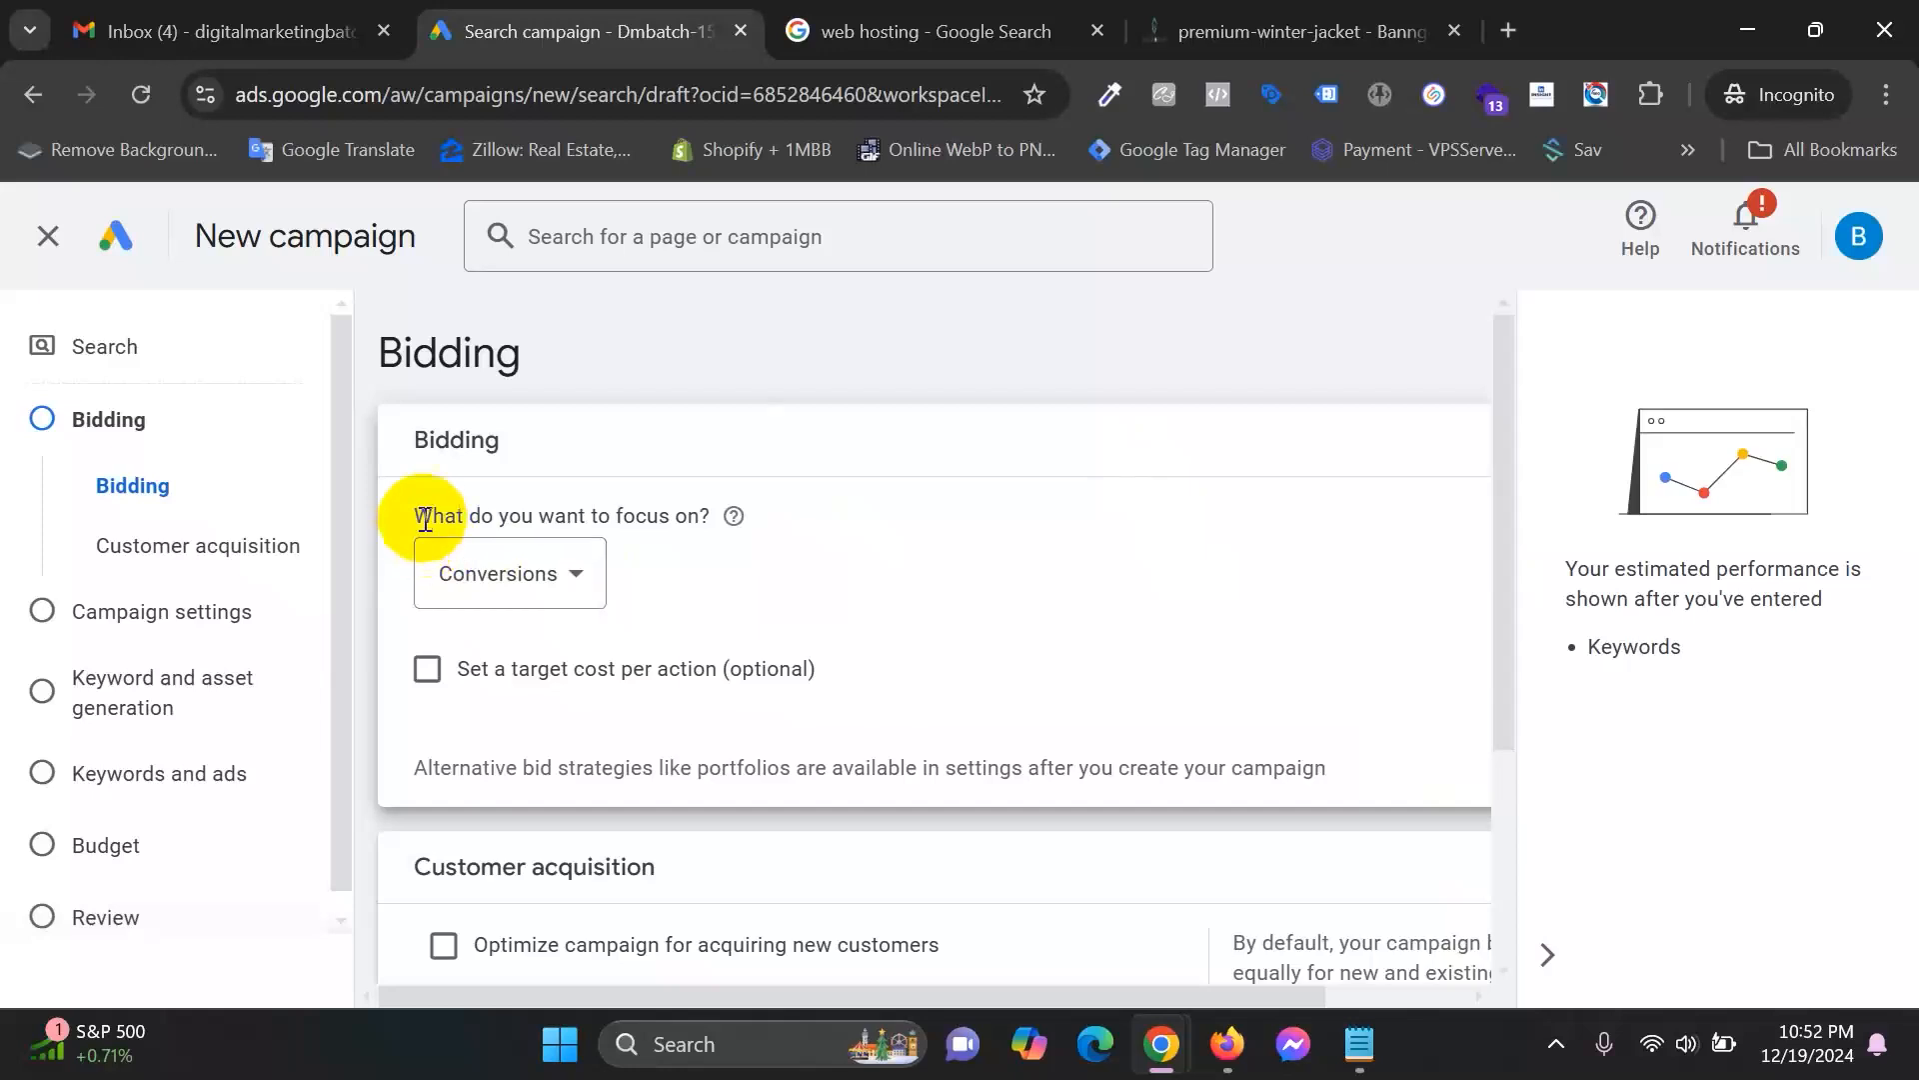
{"action": "left_click_drag", "start_coordinate": [411, 516], "coordinate": [1160, 518]}
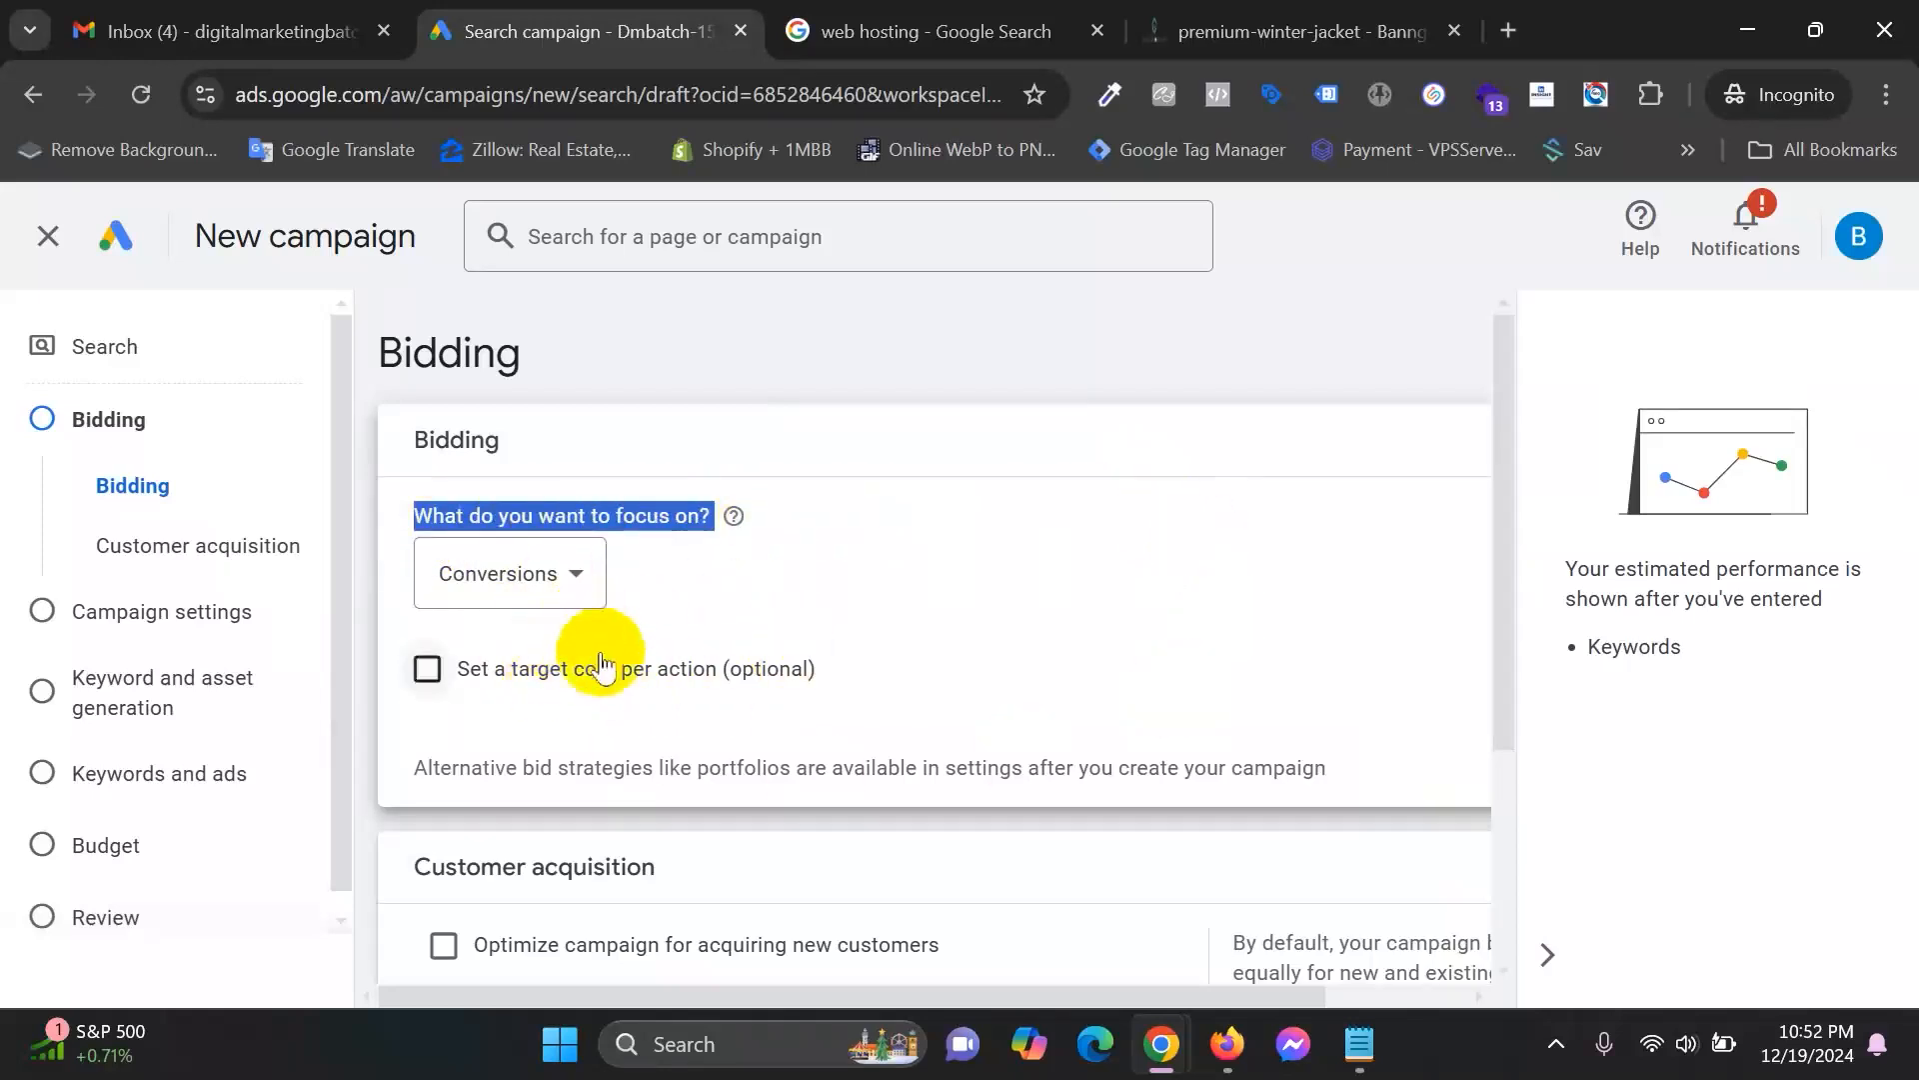
{"action": "left_click", "coordinate": [435, 678]}
{"action": "left_click", "coordinate": [430, 672]}
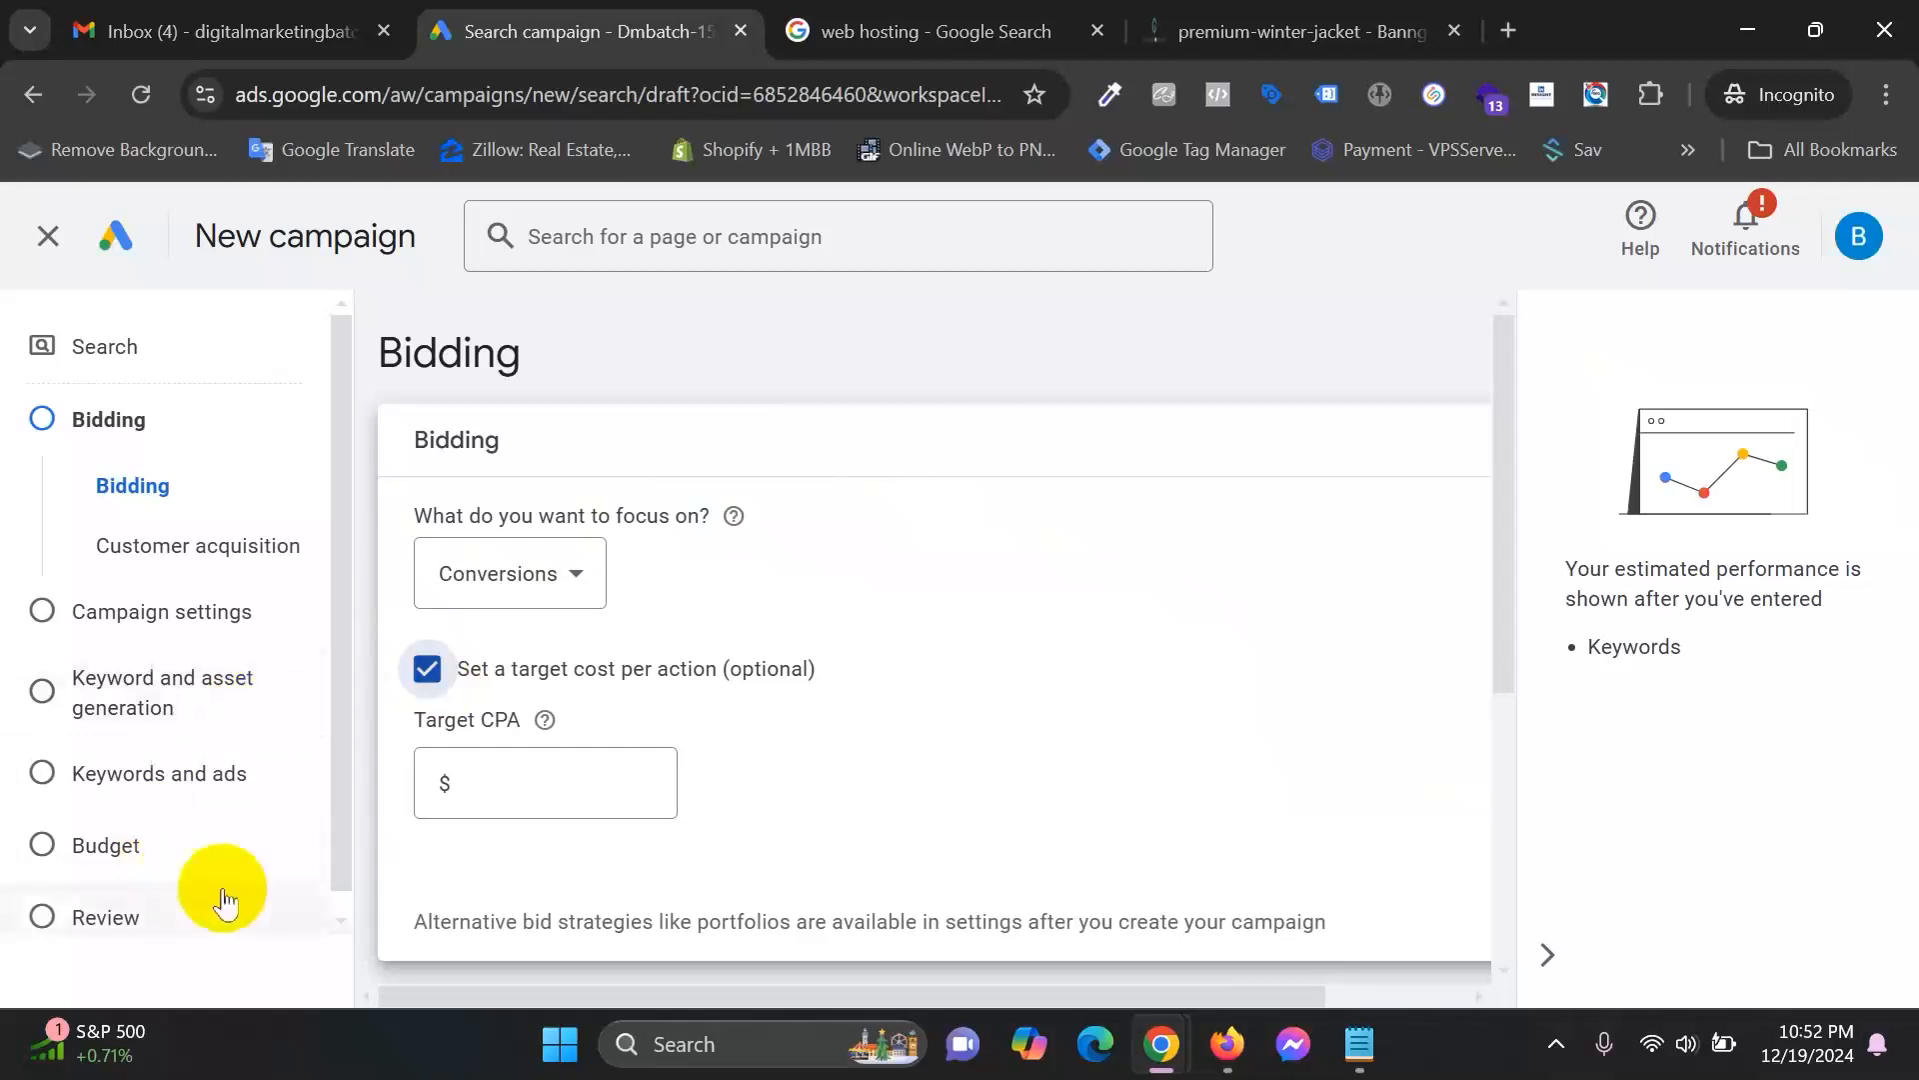
{"action": "scroll", "coordinate": [660, 699], "scroll_direction": "down", "scroll_amount": 2}
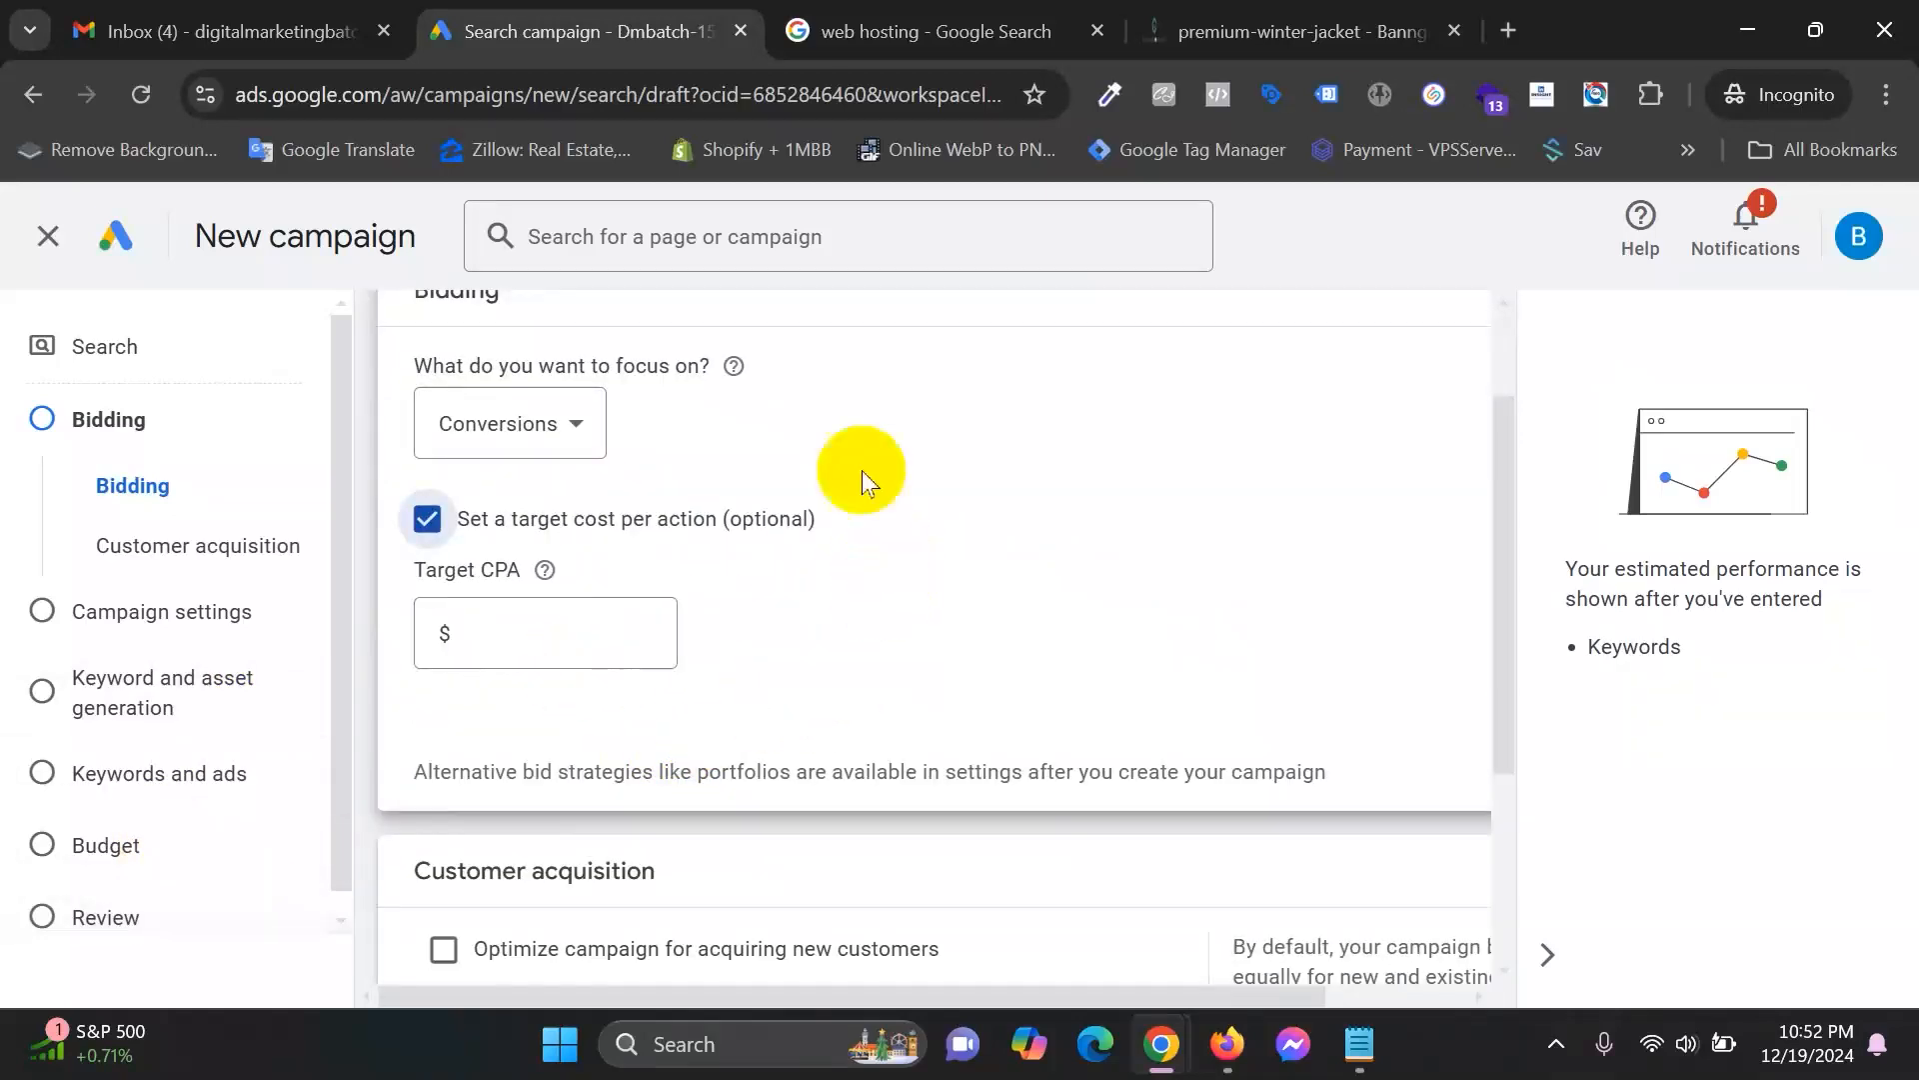
{"action": "left_click_drag", "start_coordinate": [476, 570], "coordinate": [516, 570]}
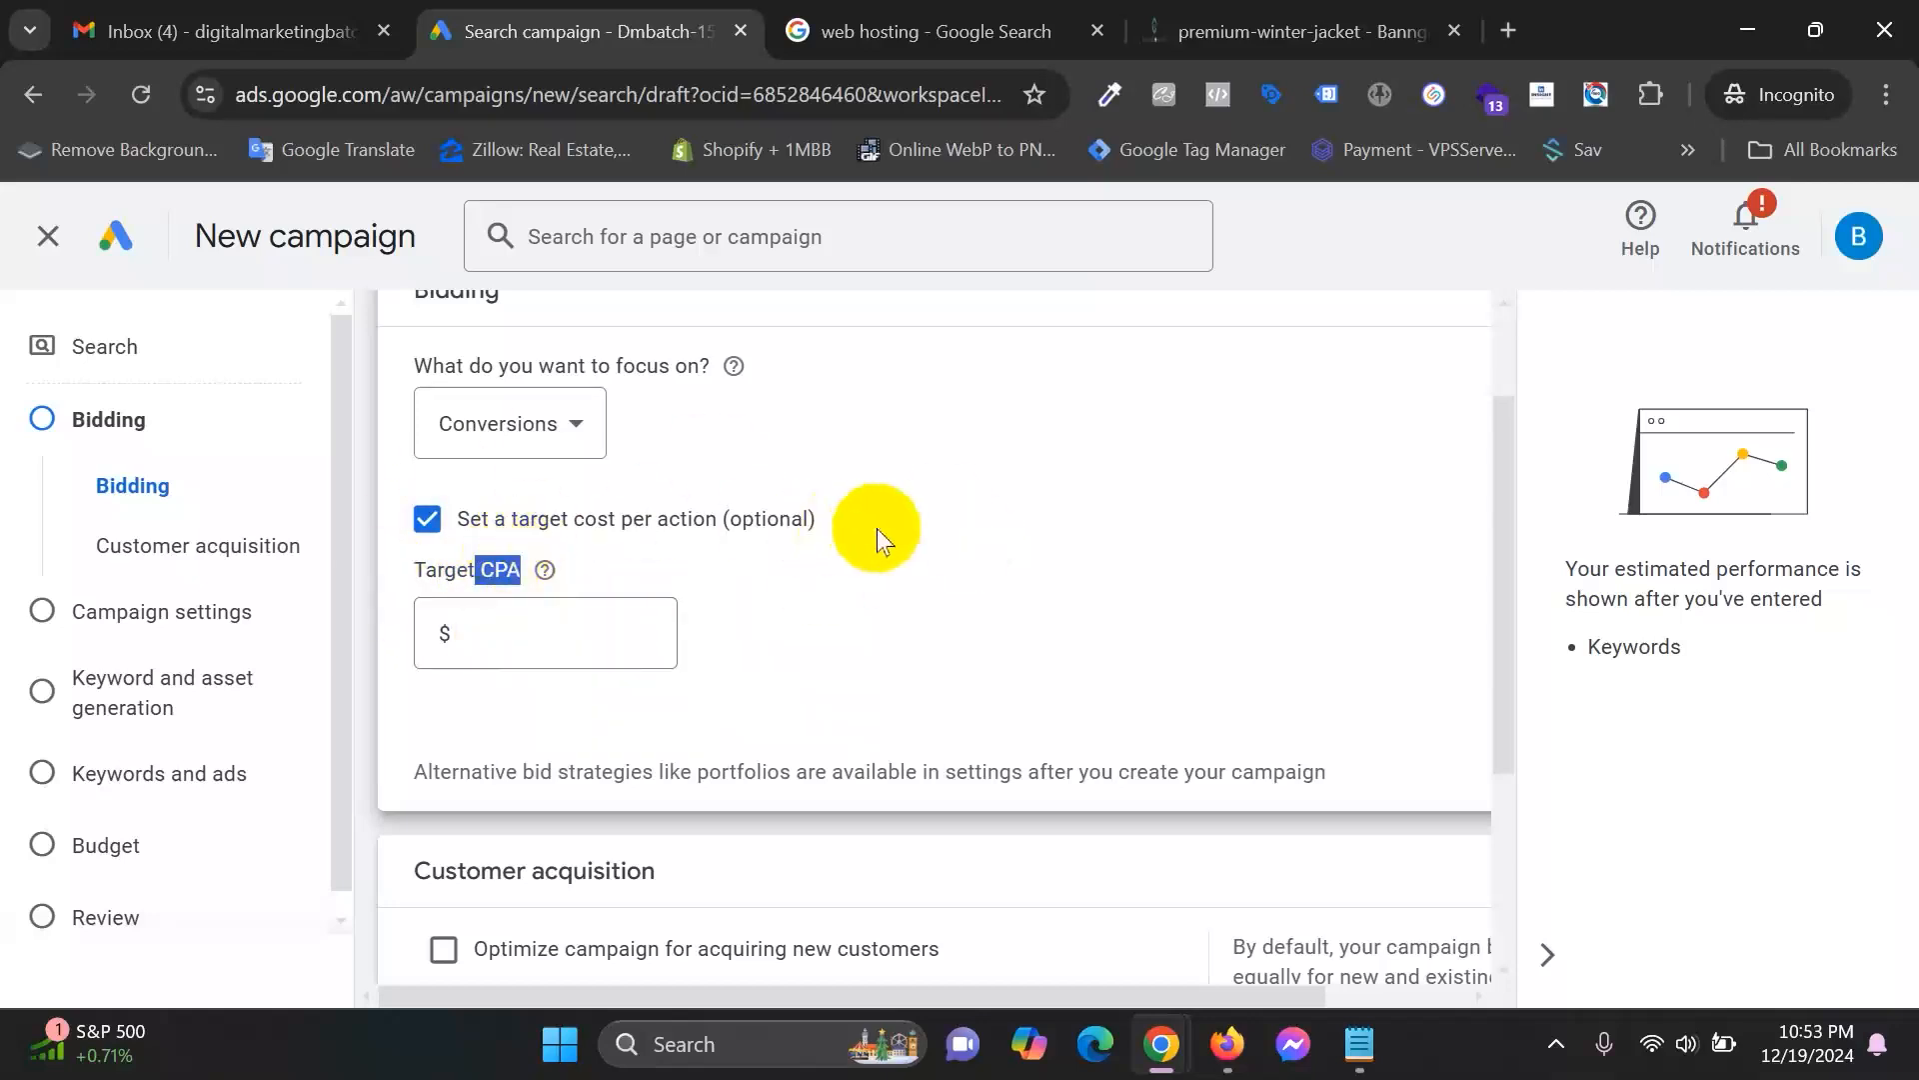
{"action": "scroll", "coordinate": [878, 528], "scroll_direction": "up", "scroll_amount": 2}
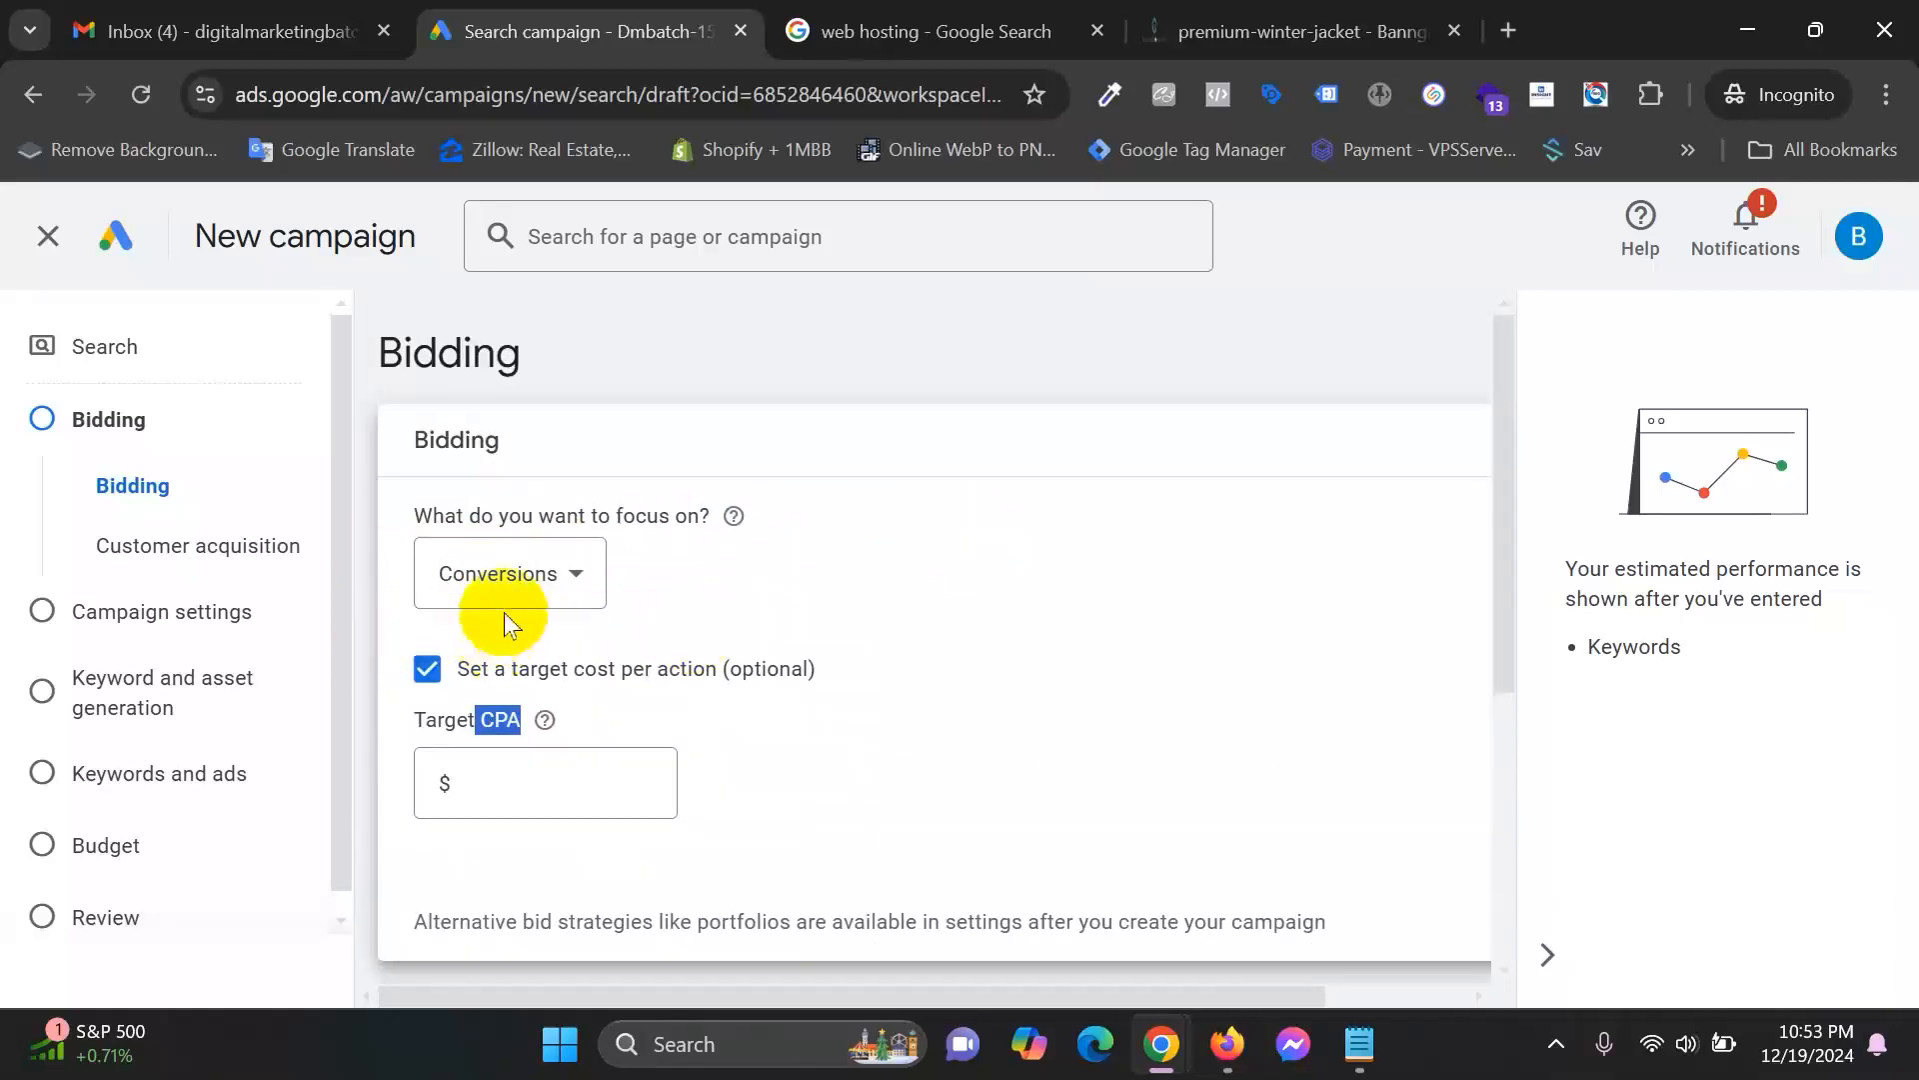
{"action": "scroll", "coordinate": [520, 611], "scroll_direction": "down", "scroll_amount": 2}
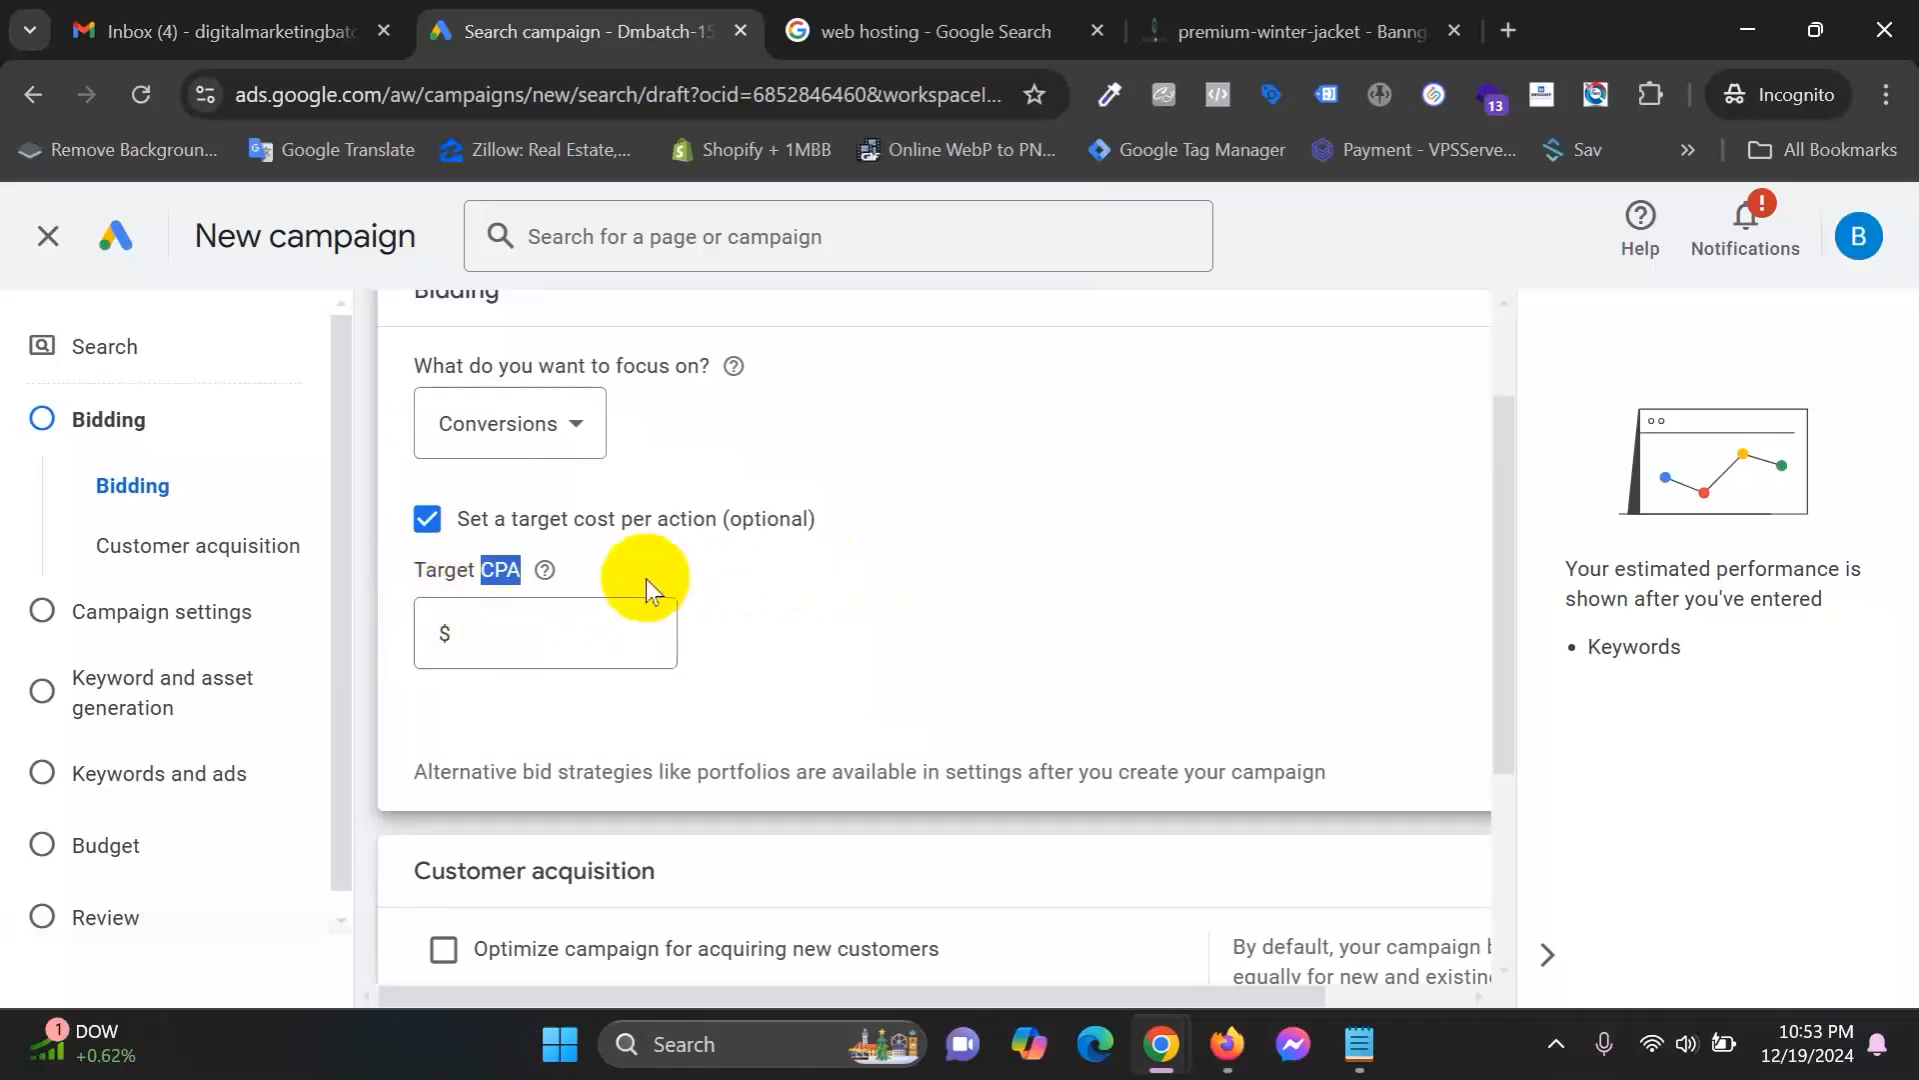
{"action": "left_click", "coordinate": [545, 568]}
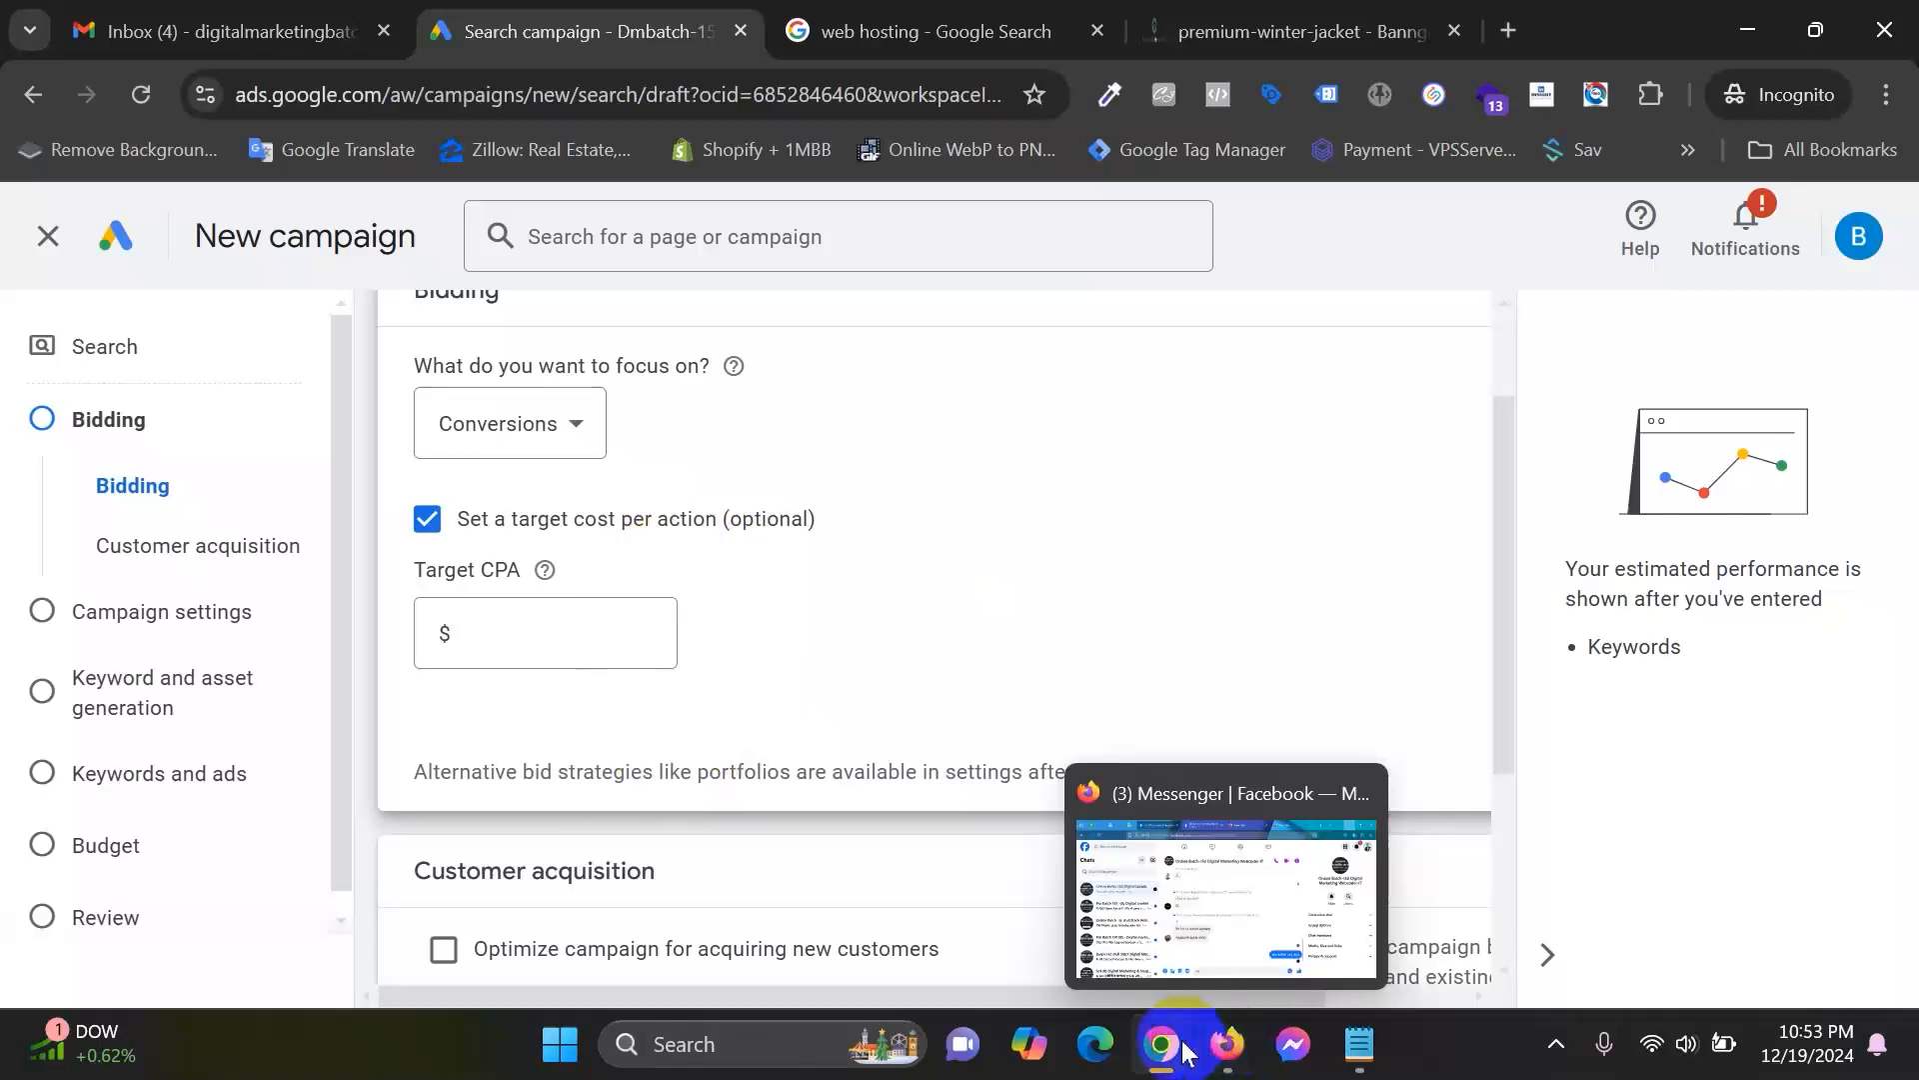
{"action": "mouse_move", "coordinate": [1184, 1053]}
{"action": "left_click", "coordinate": [871, 910]}
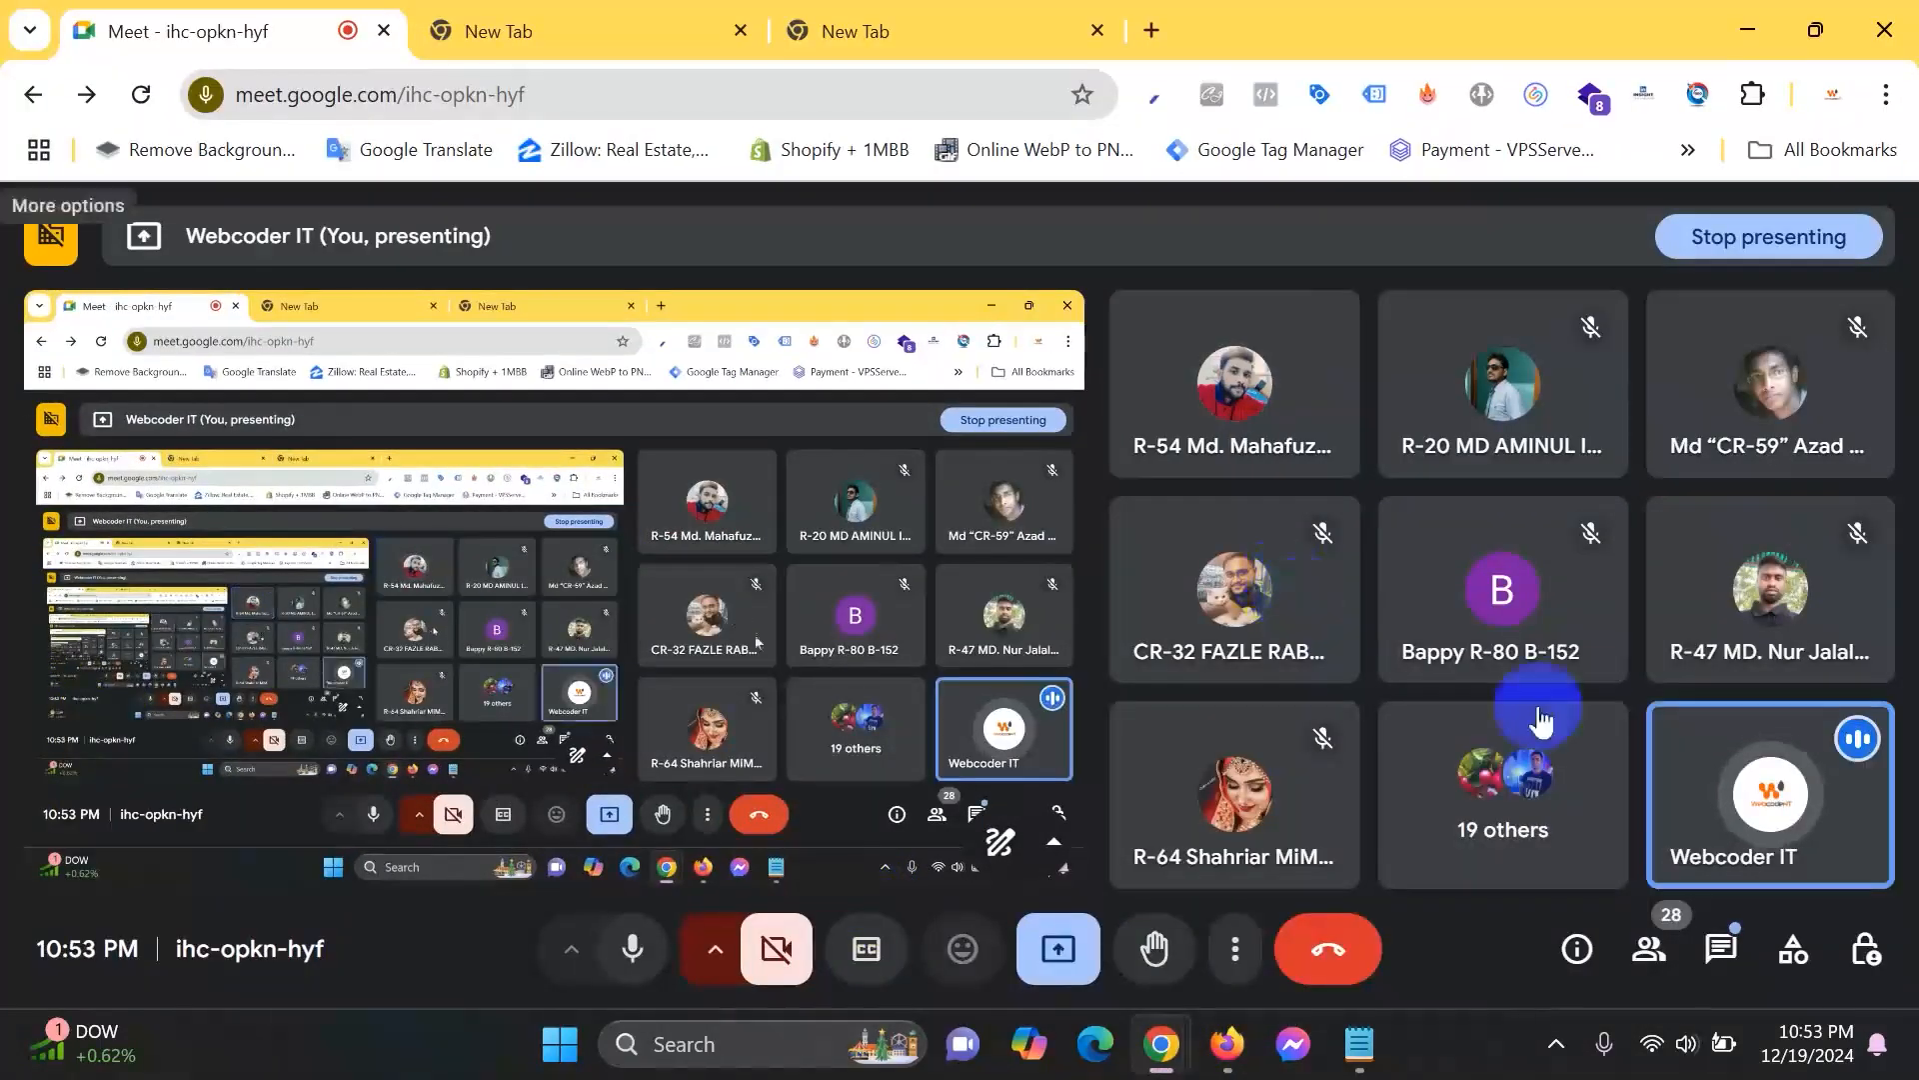
{"action": "mouse_move", "coordinate": [1483, 385]}
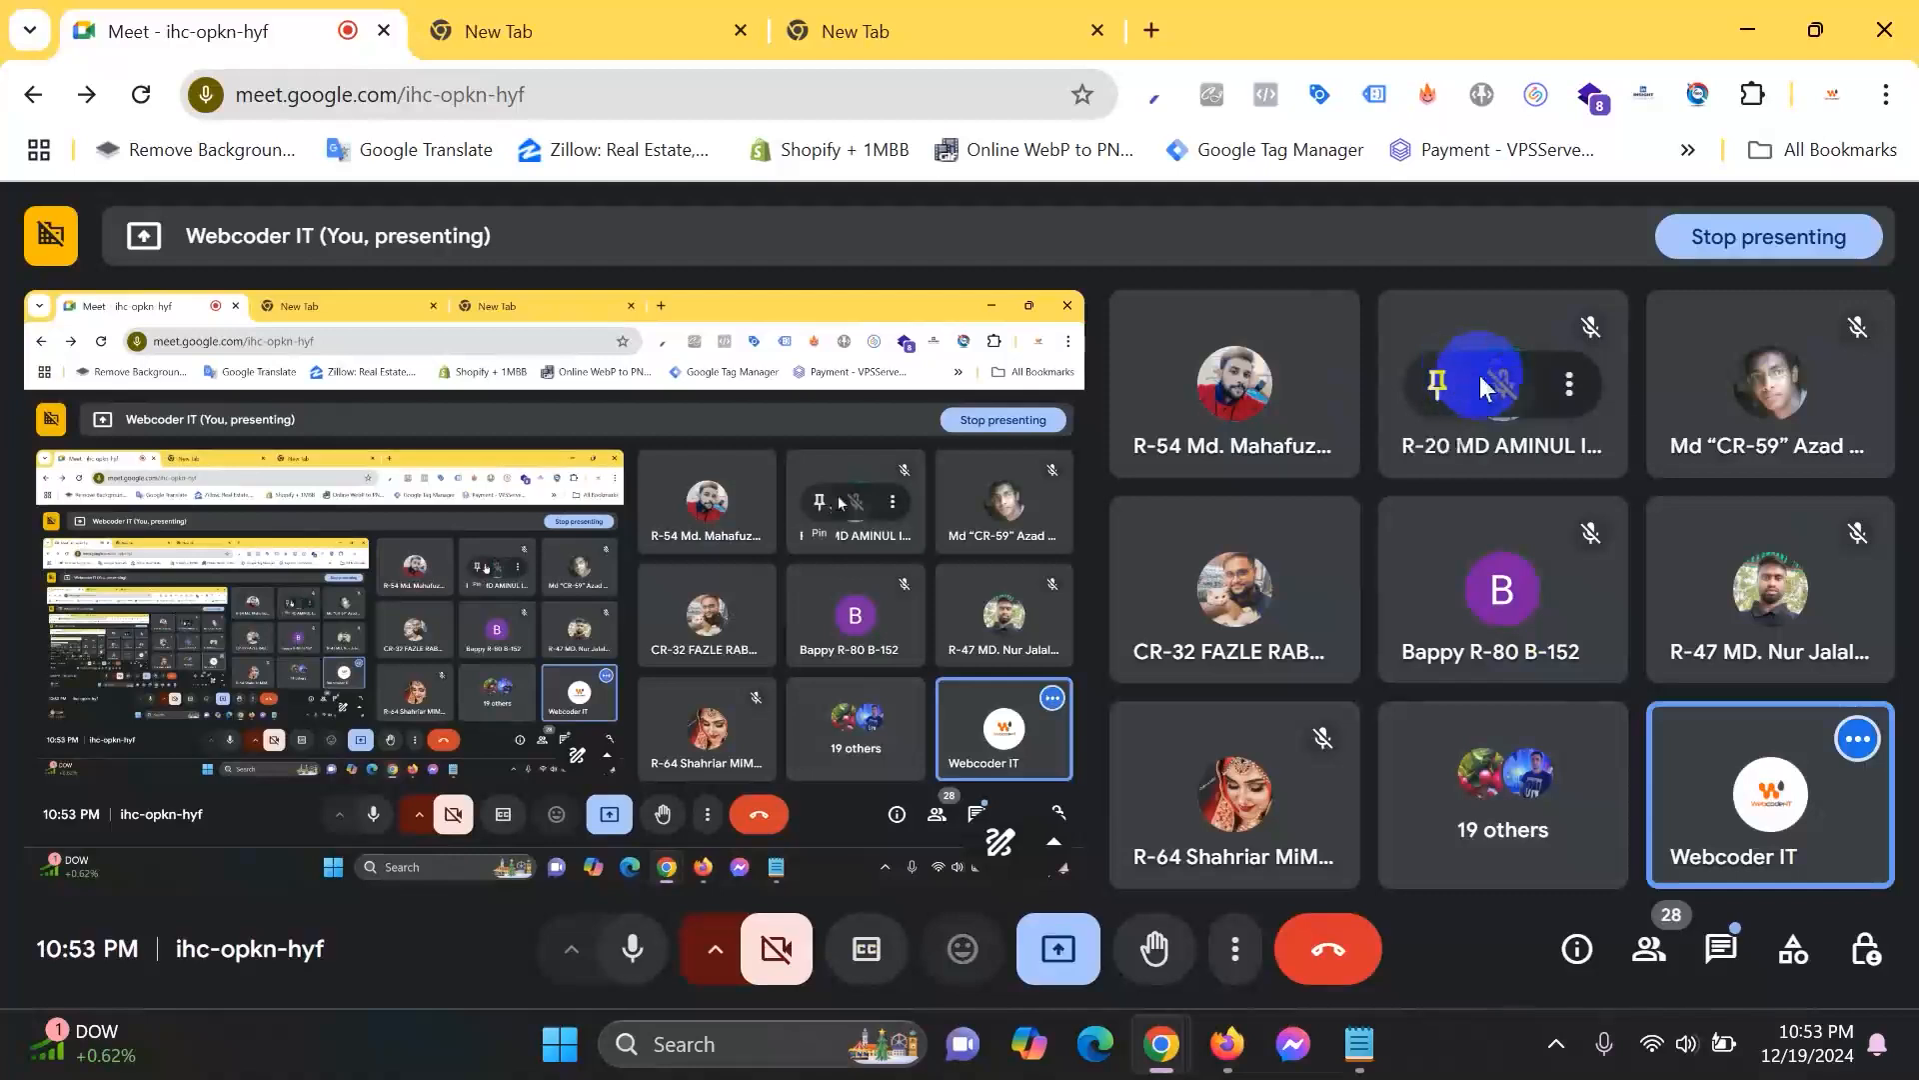
{"action": "mouse_move", "coordinate": [1733, 750]}
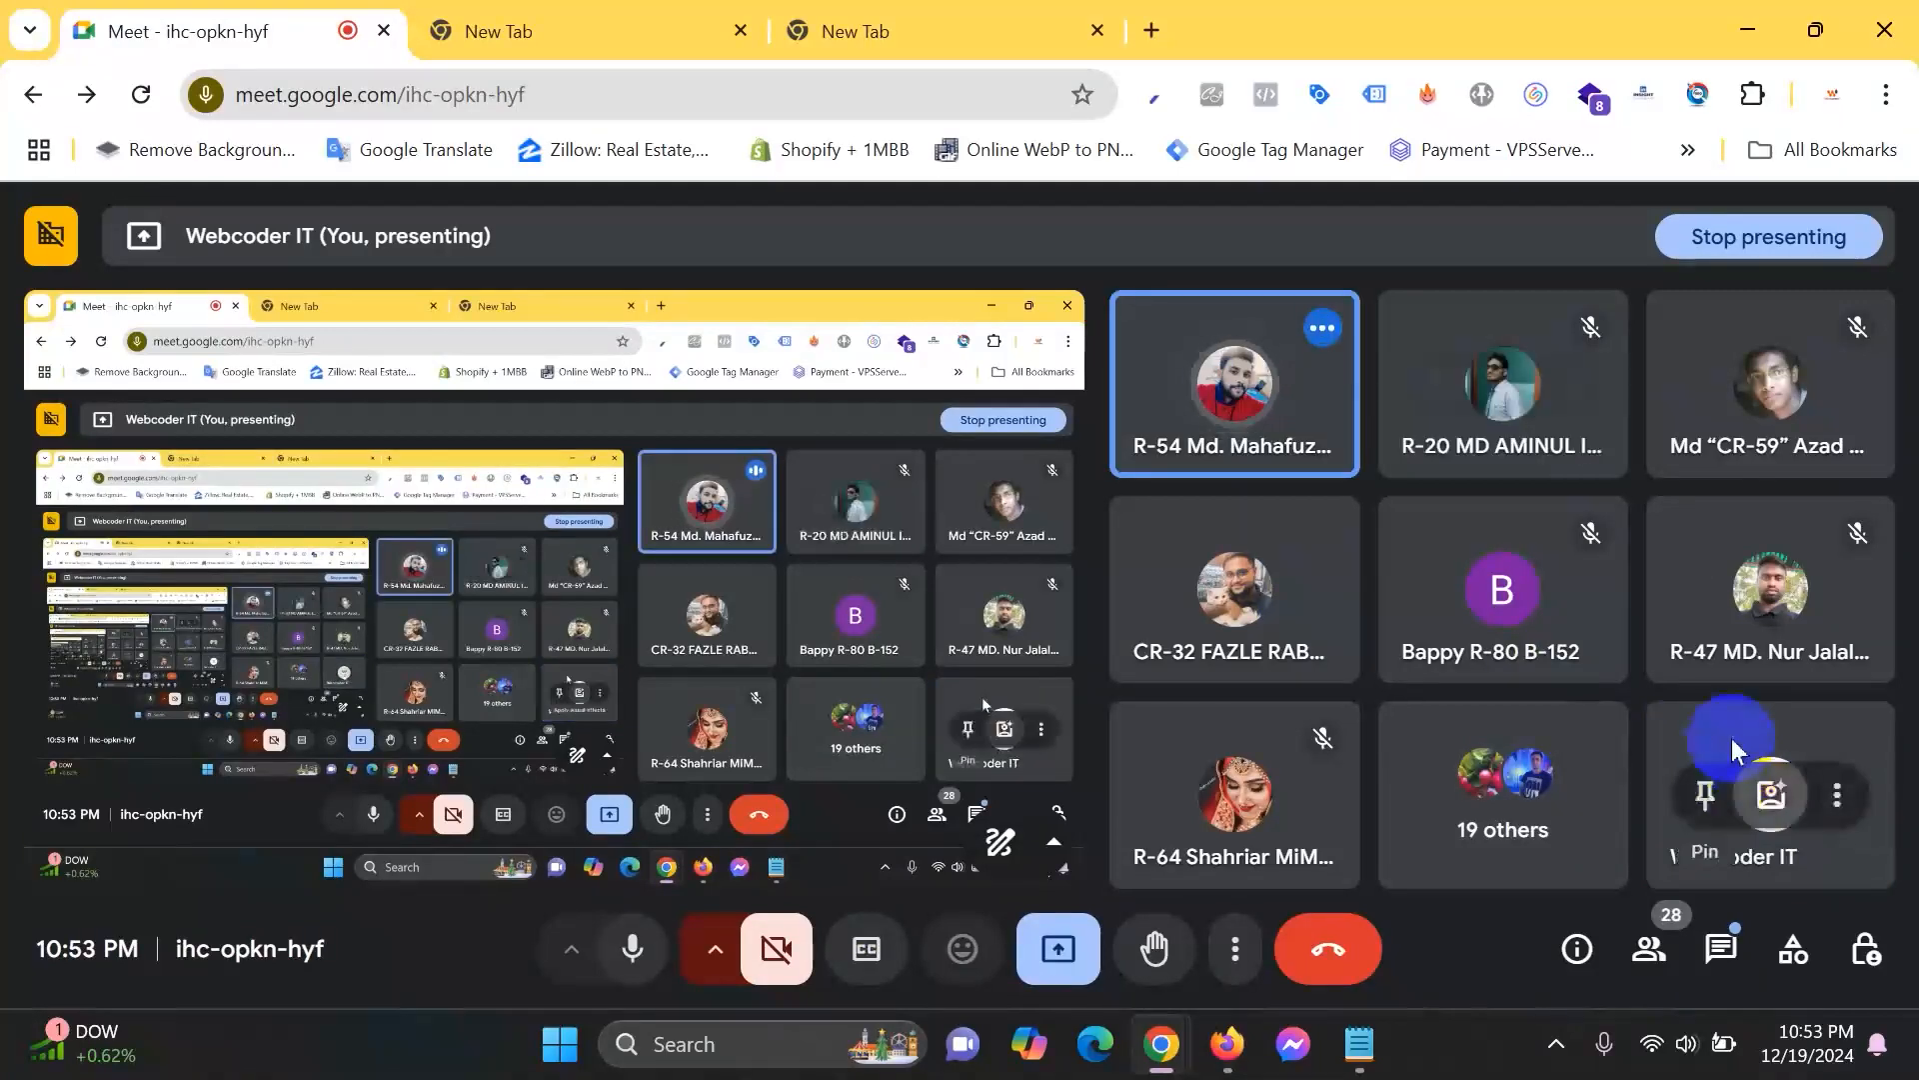
{"action": "left_click", "coordinate": [1749, 28]}
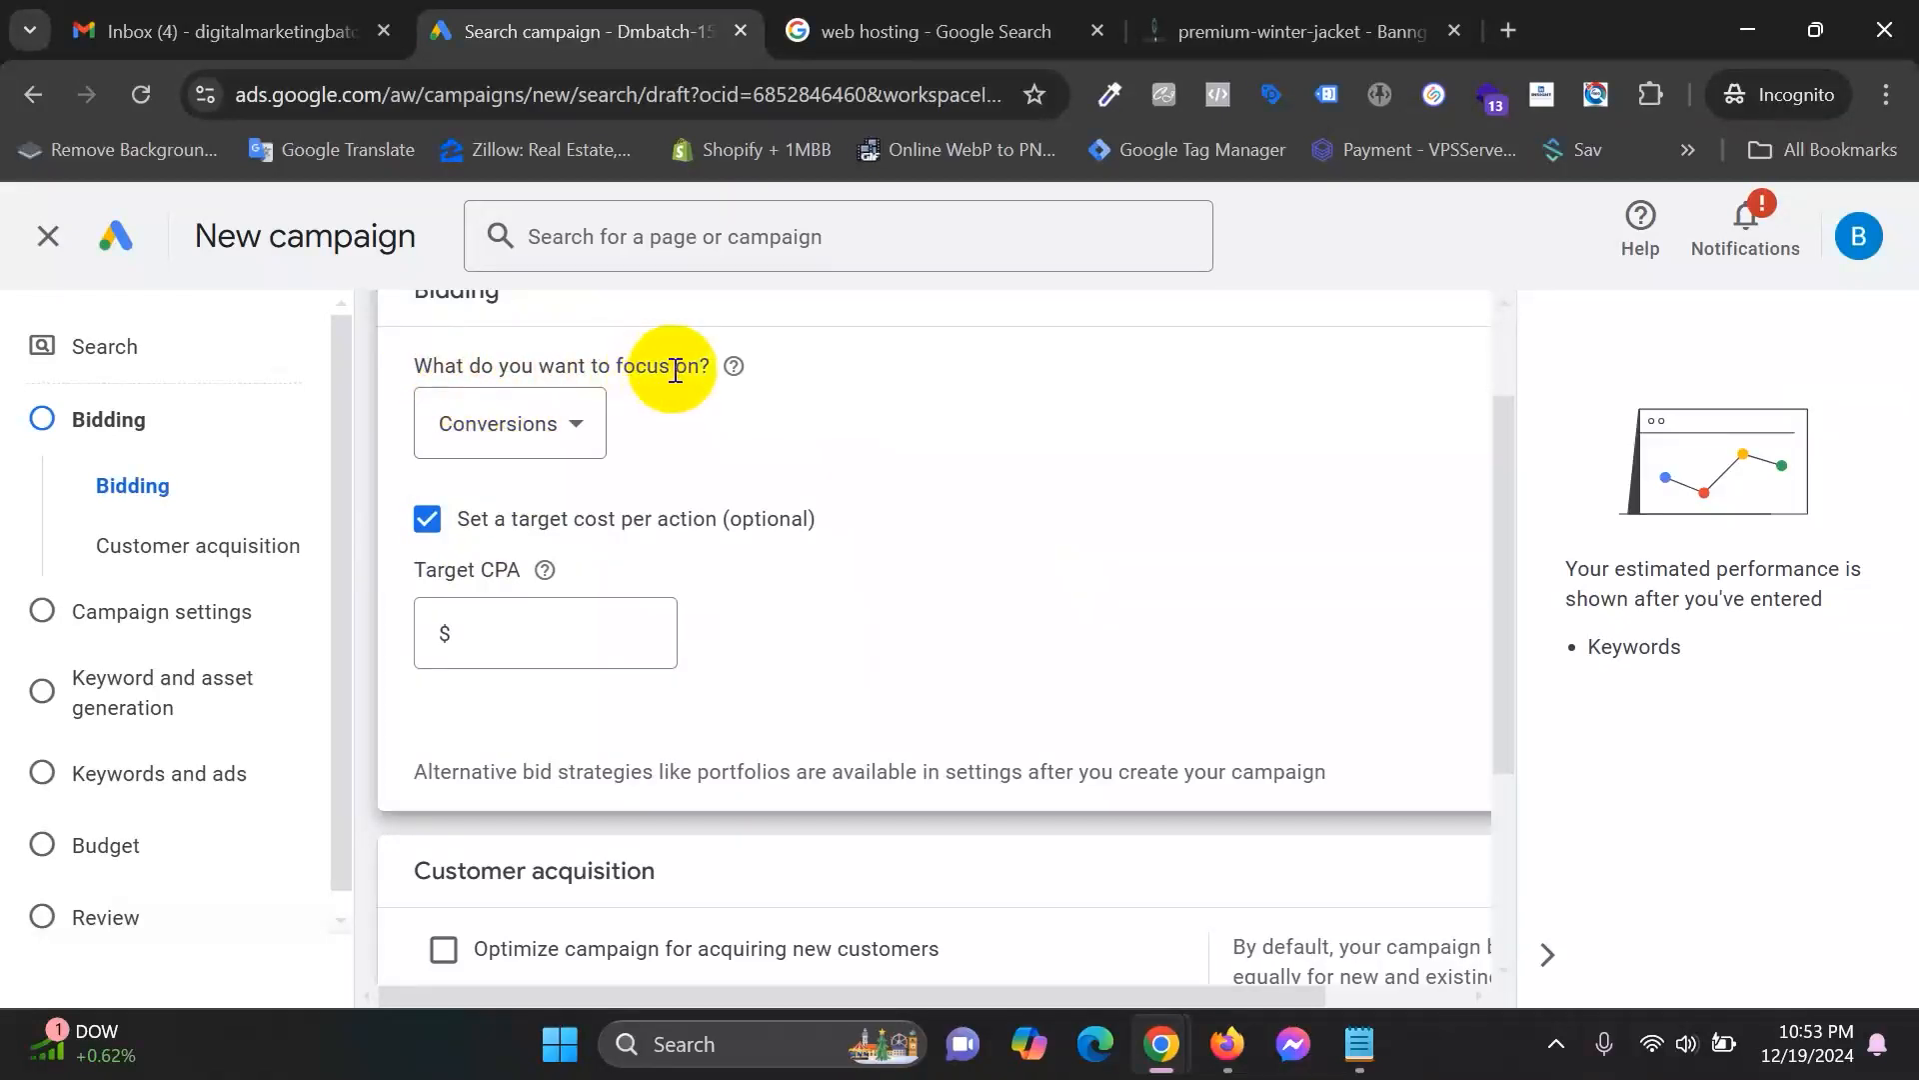
Reselect Conversions as the bidding focus and leave Target CPA blank, triggering 'Enter an amount'.
{"action": "left_click", "coordinate": [480, 424]}
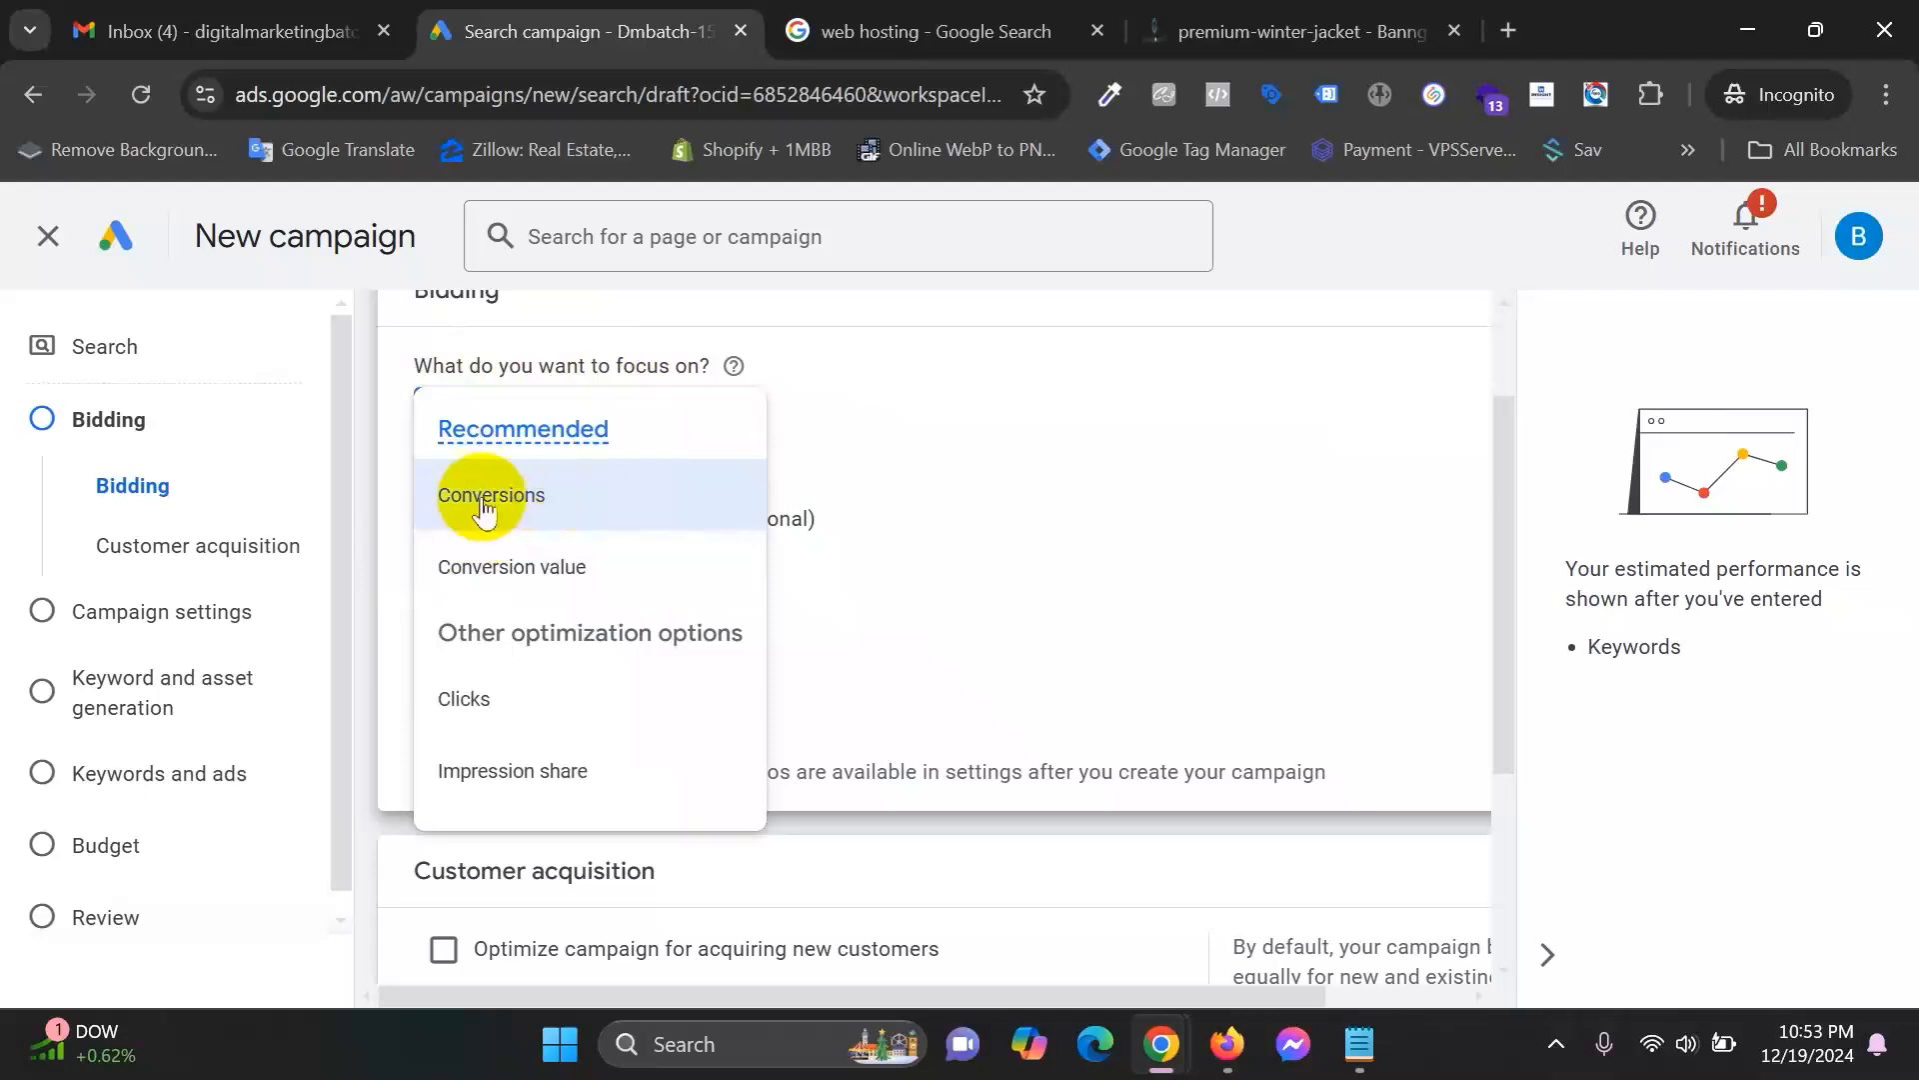
{"action": "left_click", "coordinate": [552, 492]}
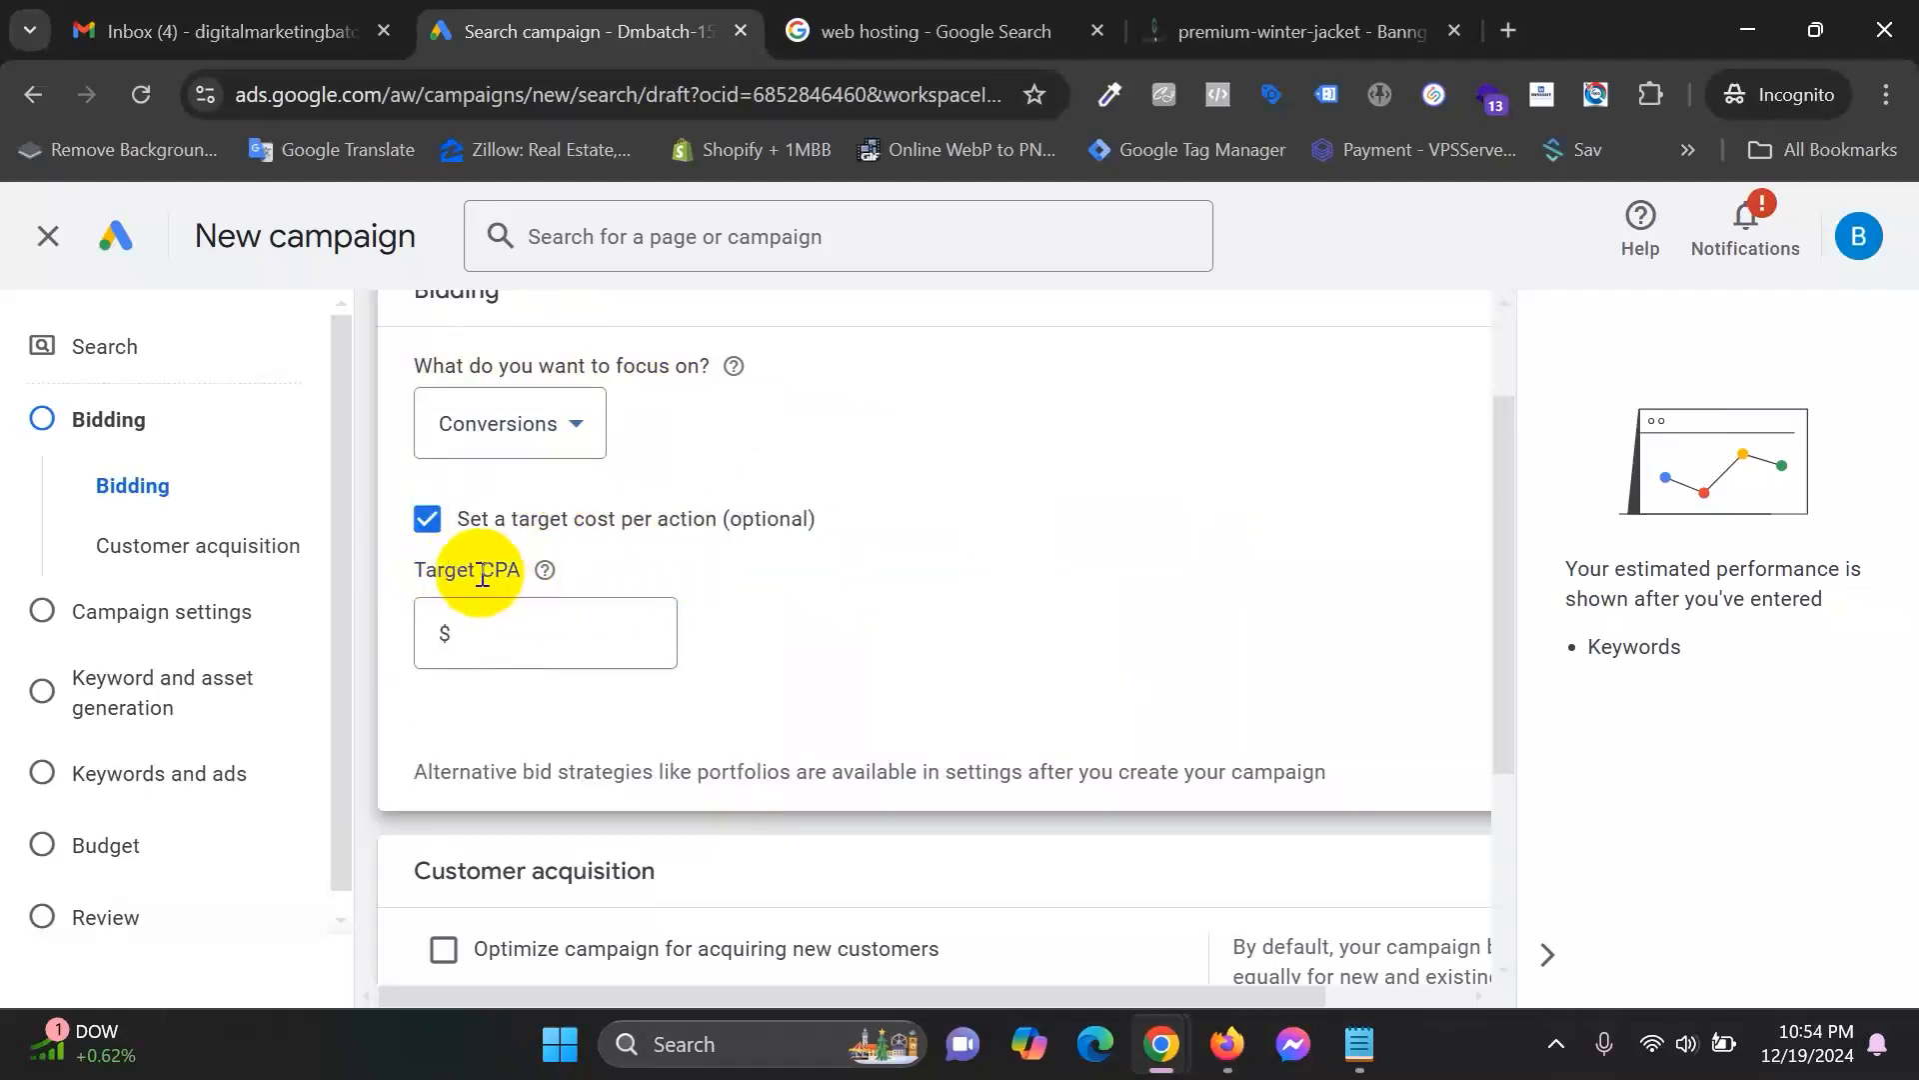
{"action": "left_click_drag", "start_coordinate": [483, 576], "coordinate": [513, 578]}
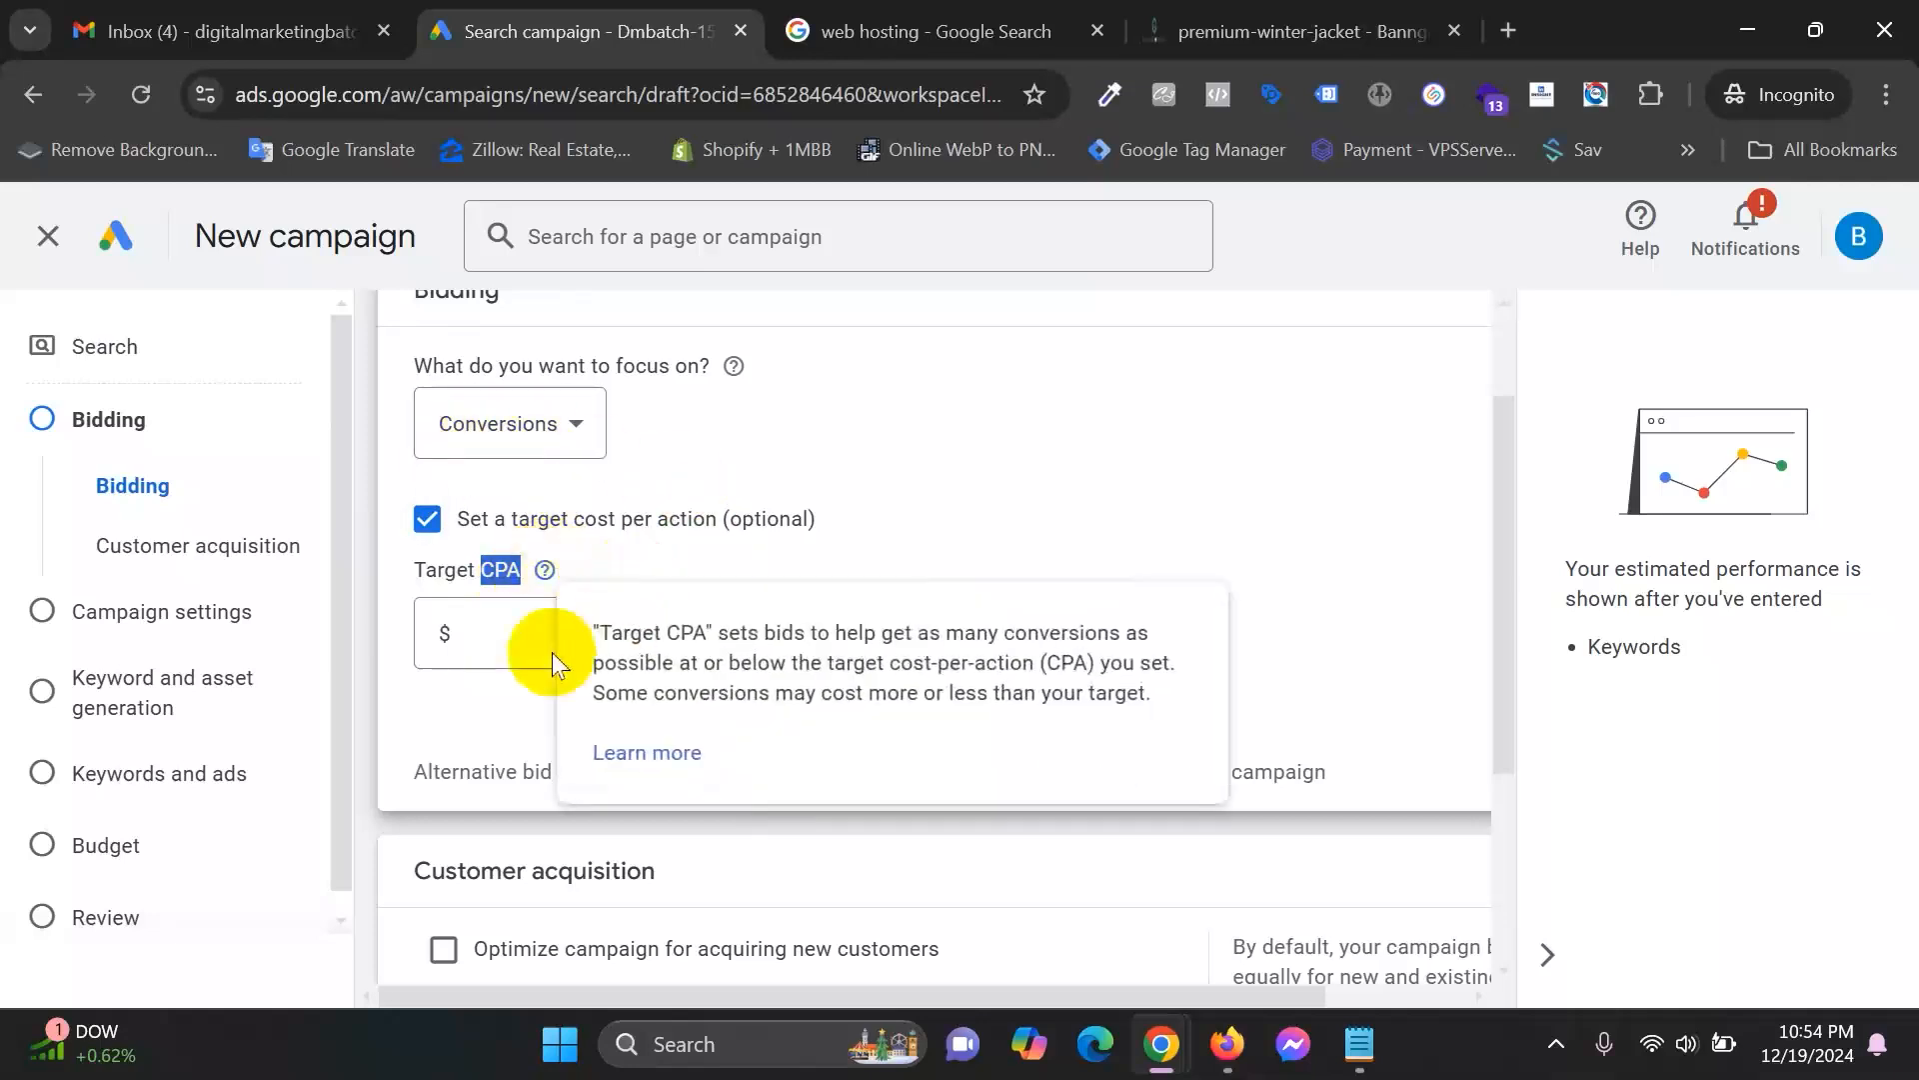
{"action": "left_click", "coordinate": [515, 623]}
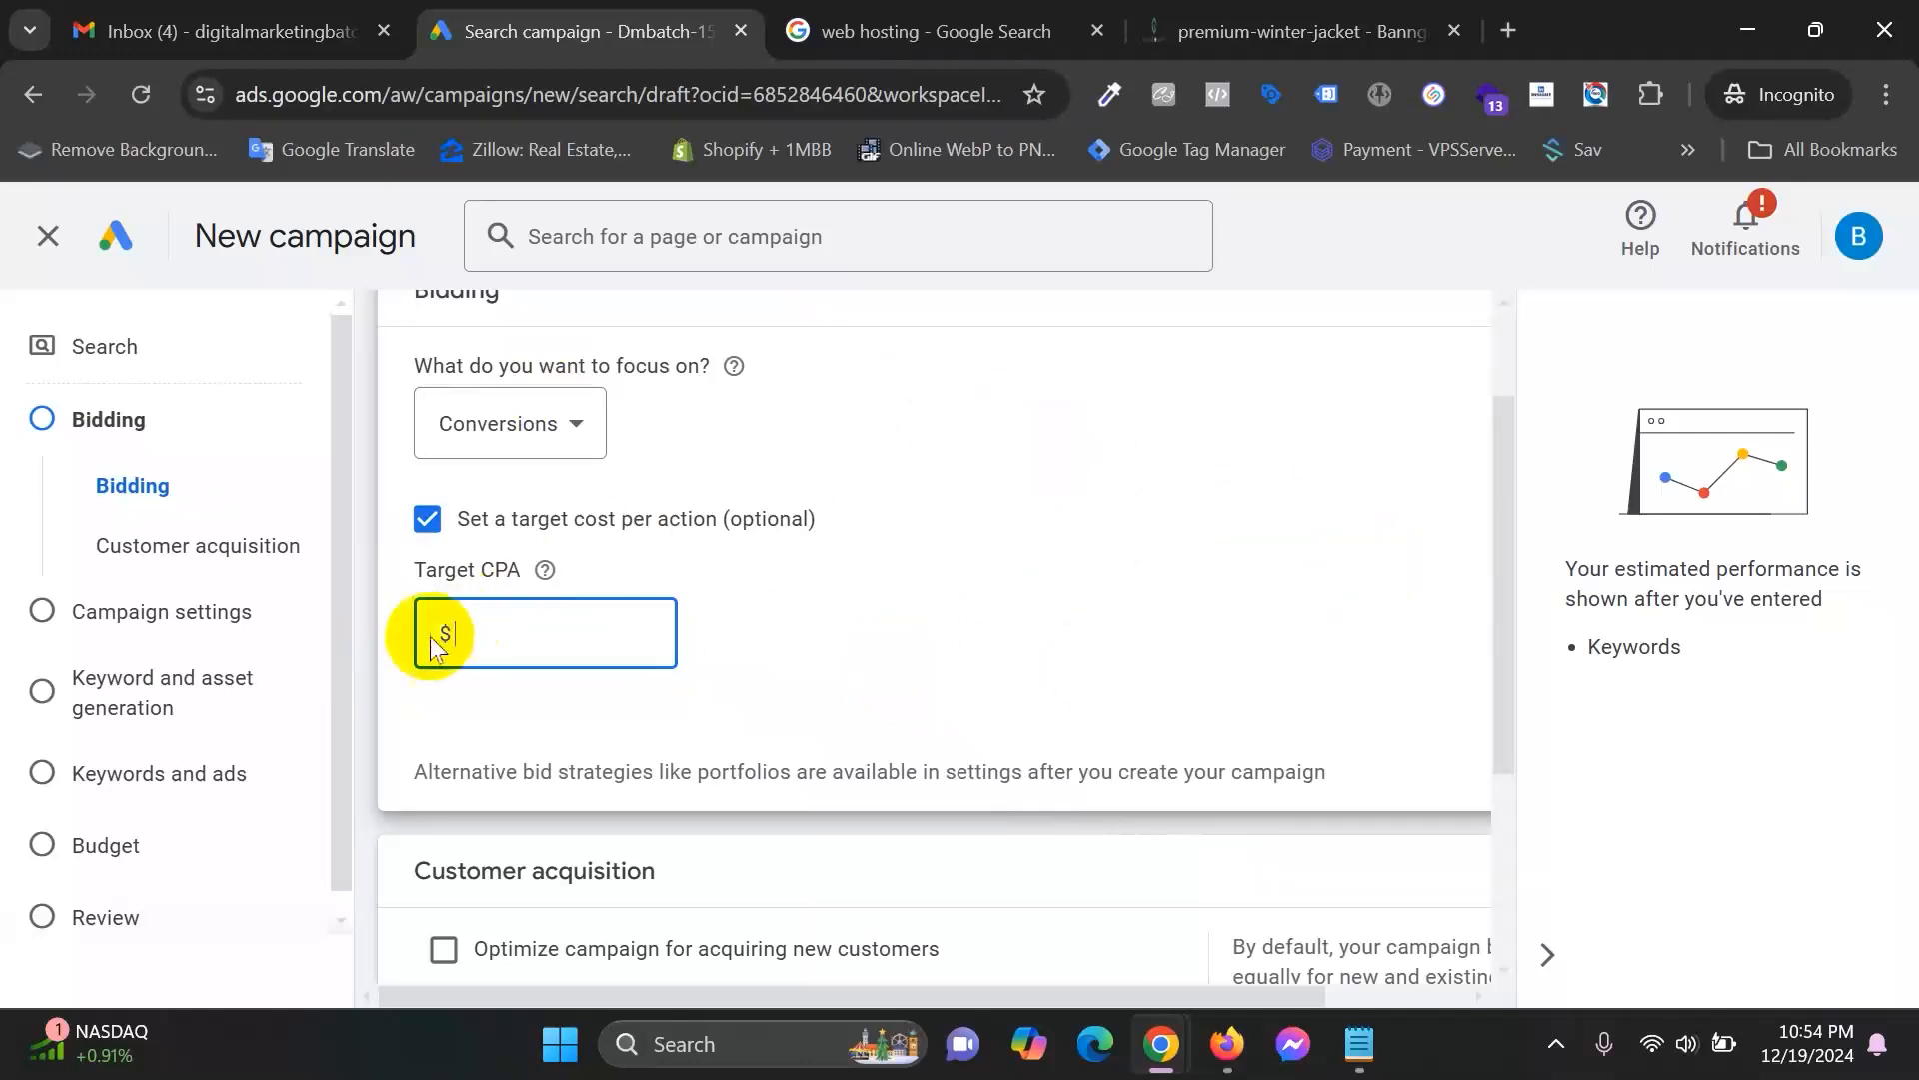
{"action": "left_click", "coordinate": [481, 616]}
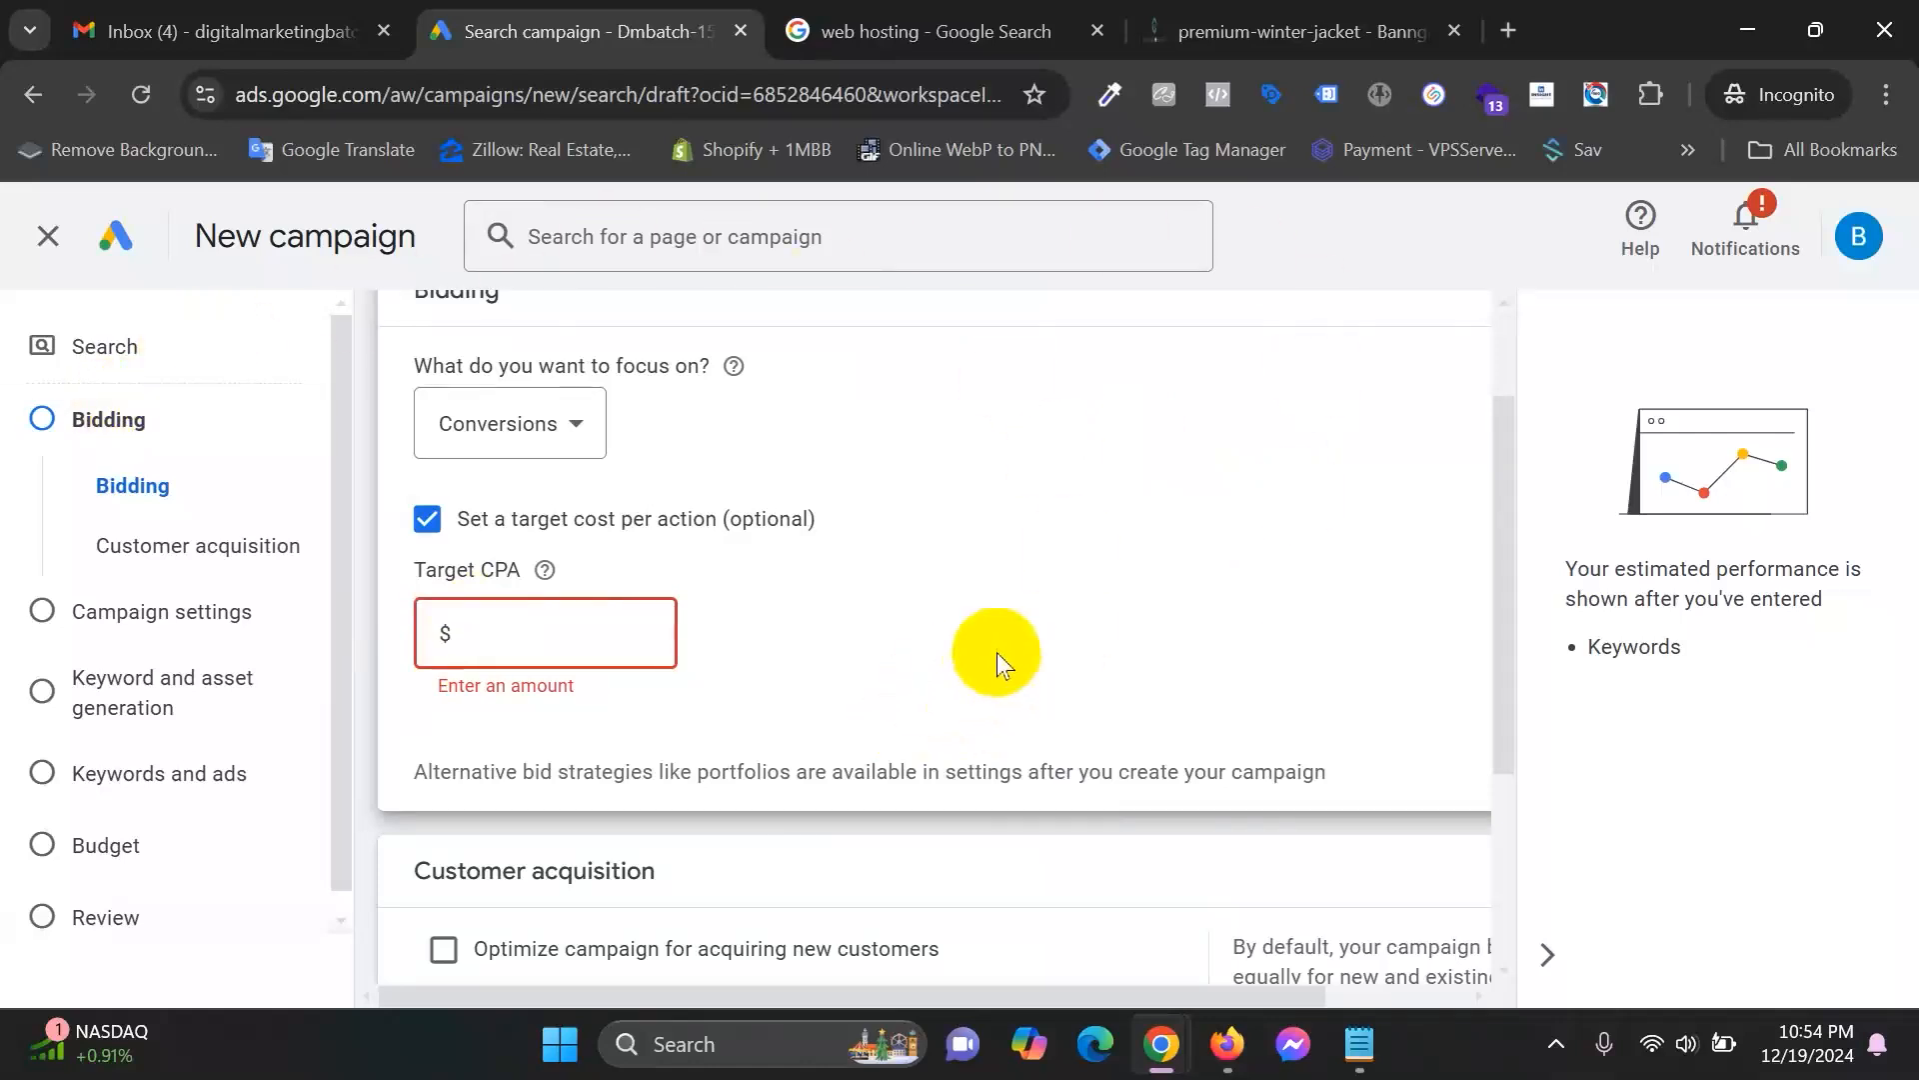
{"action": "scroll", "coordinate": [998, 657], "scroll_direction": "down", "scroll_amount": 2}
{"action": "scroll", "coordinate": [998, 652], "scroll_direction": "up", "scroll_amount": 4}
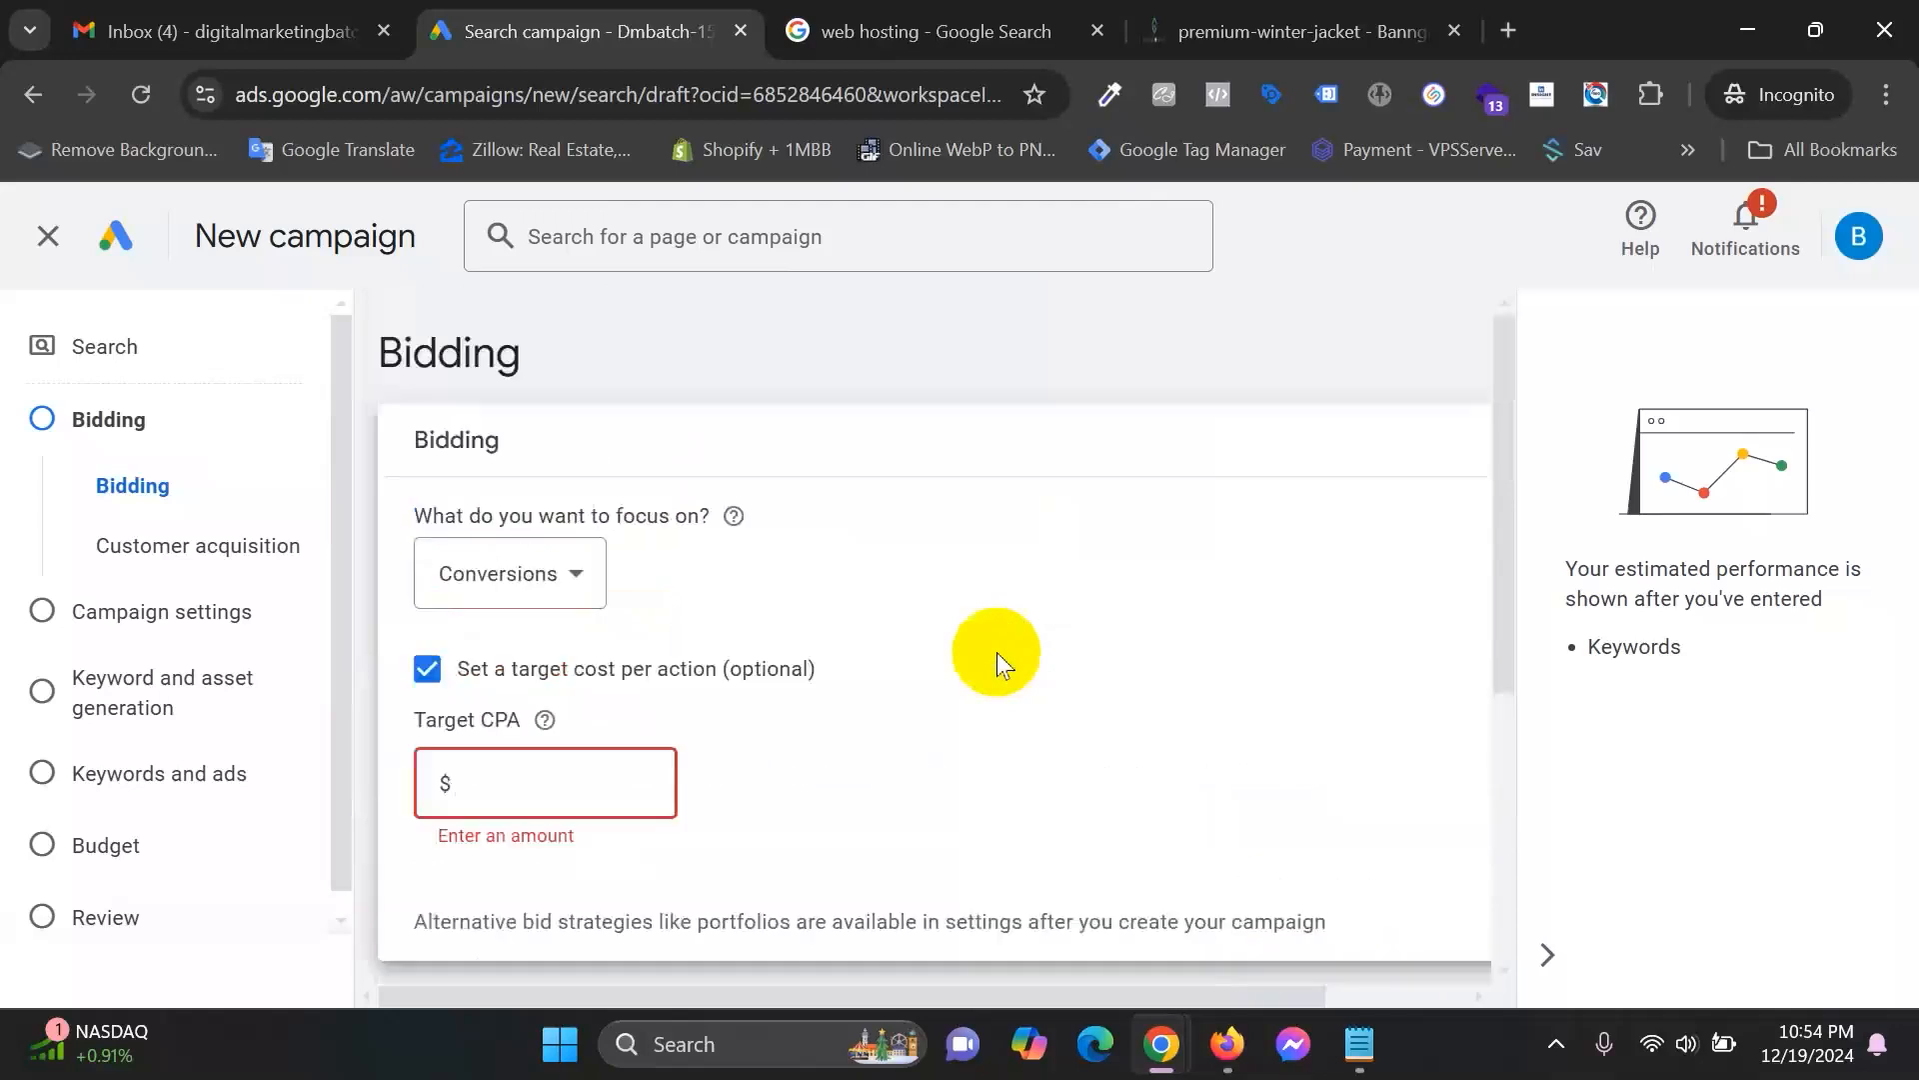
{"action": "scroll", "coordinate": [998, 652], "scroll_direction": "down", "scroll_amount": 4}
{"action": "scroll", "coordinate": [997, 652], "scroll_direction": "down", "scroll_amount": 2}
{"action": "scroll", "coordinate": [998, 654], "scroll_direction": "up", "scroll_amount": 4}
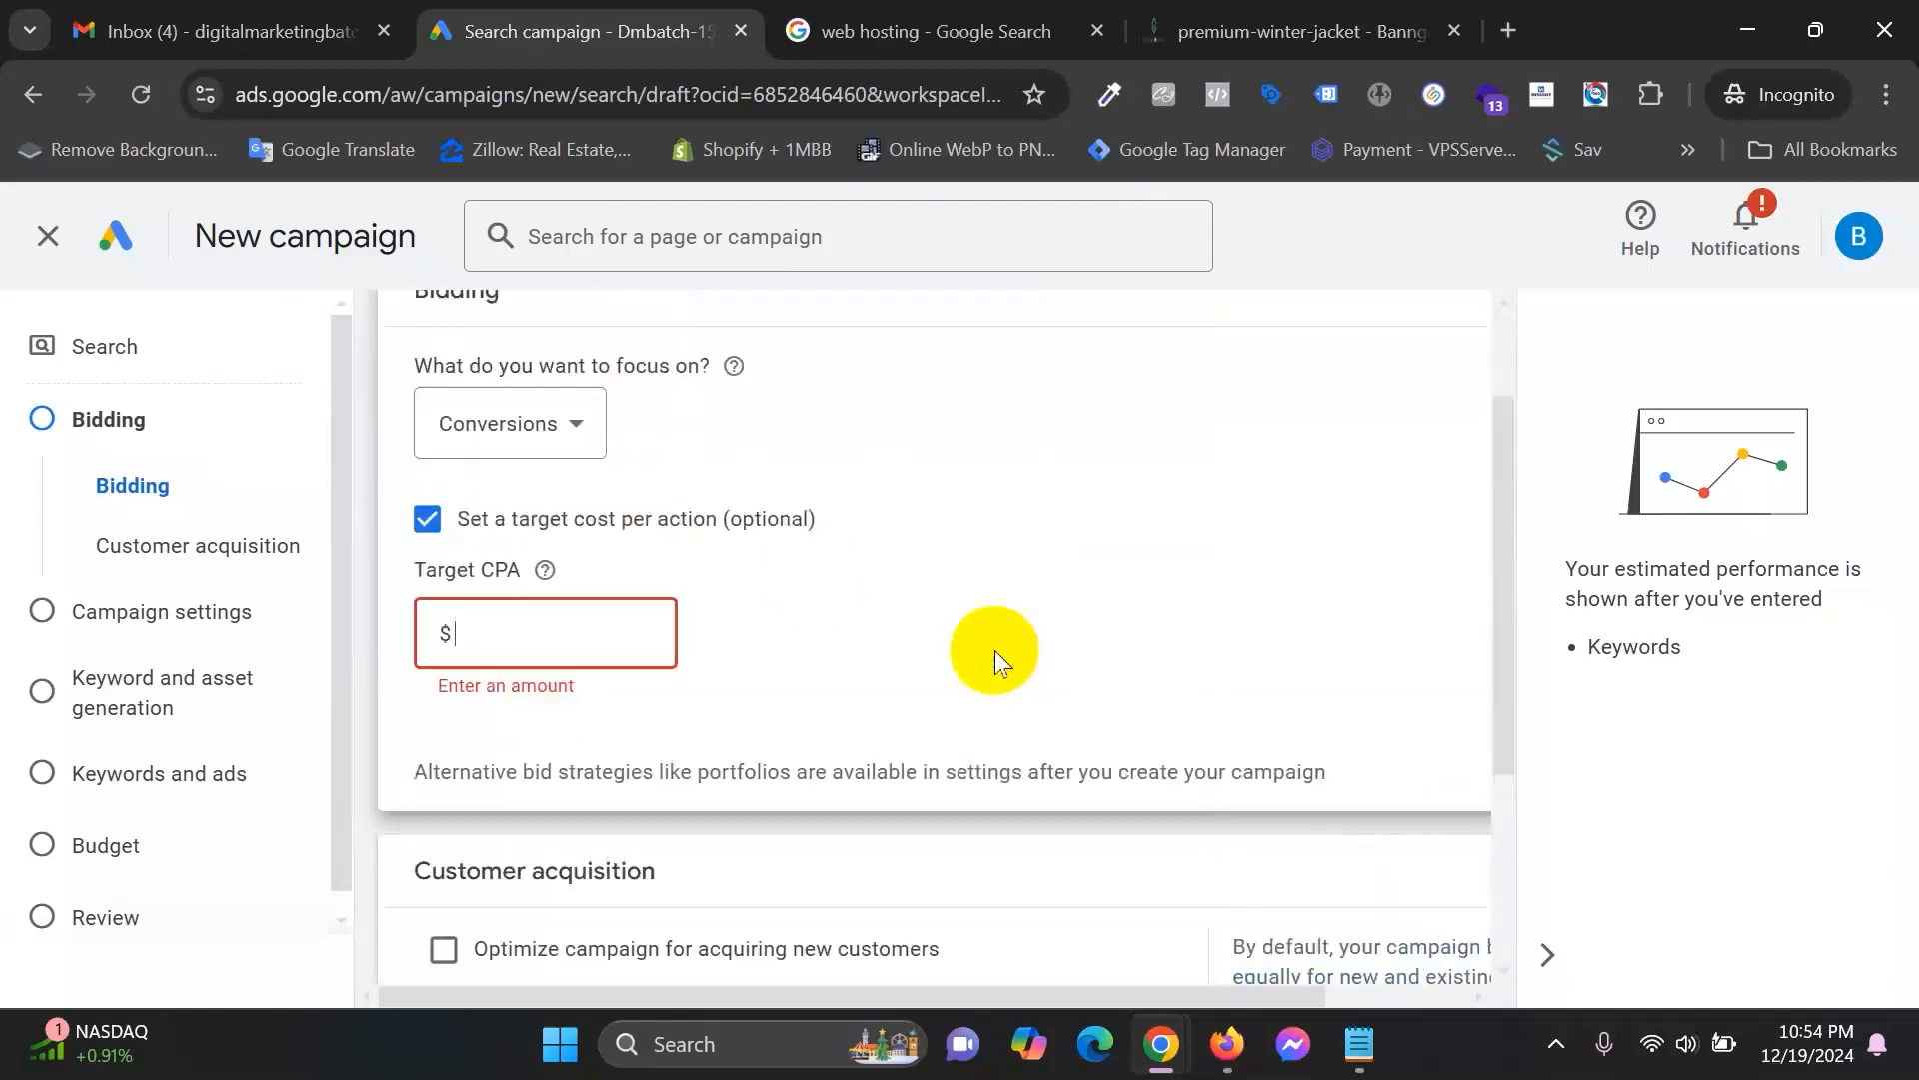
Untick the optional target cost per action and scroll down to Customer acquisition.
{"action": "left_click", "coordinate": [428, 520]}
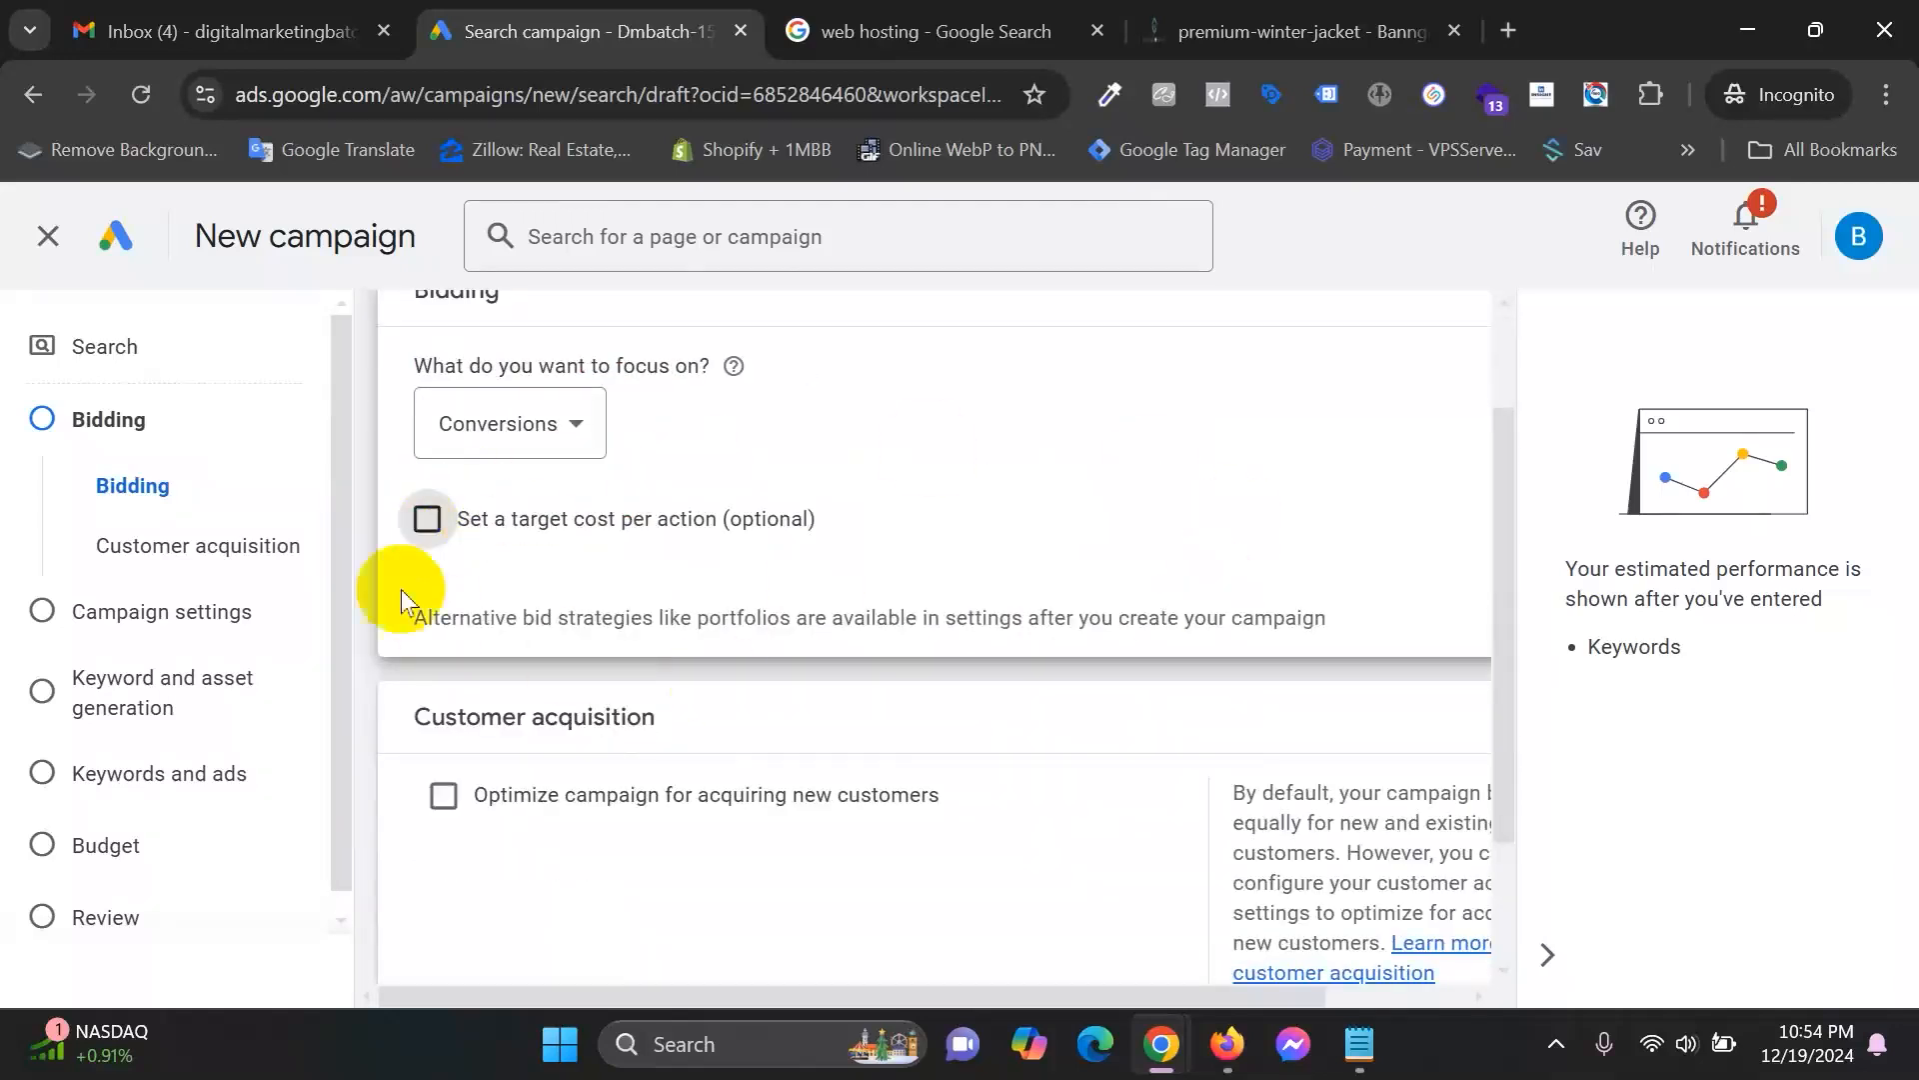
{"action": "left_click", "coordinate": [428, 521]}
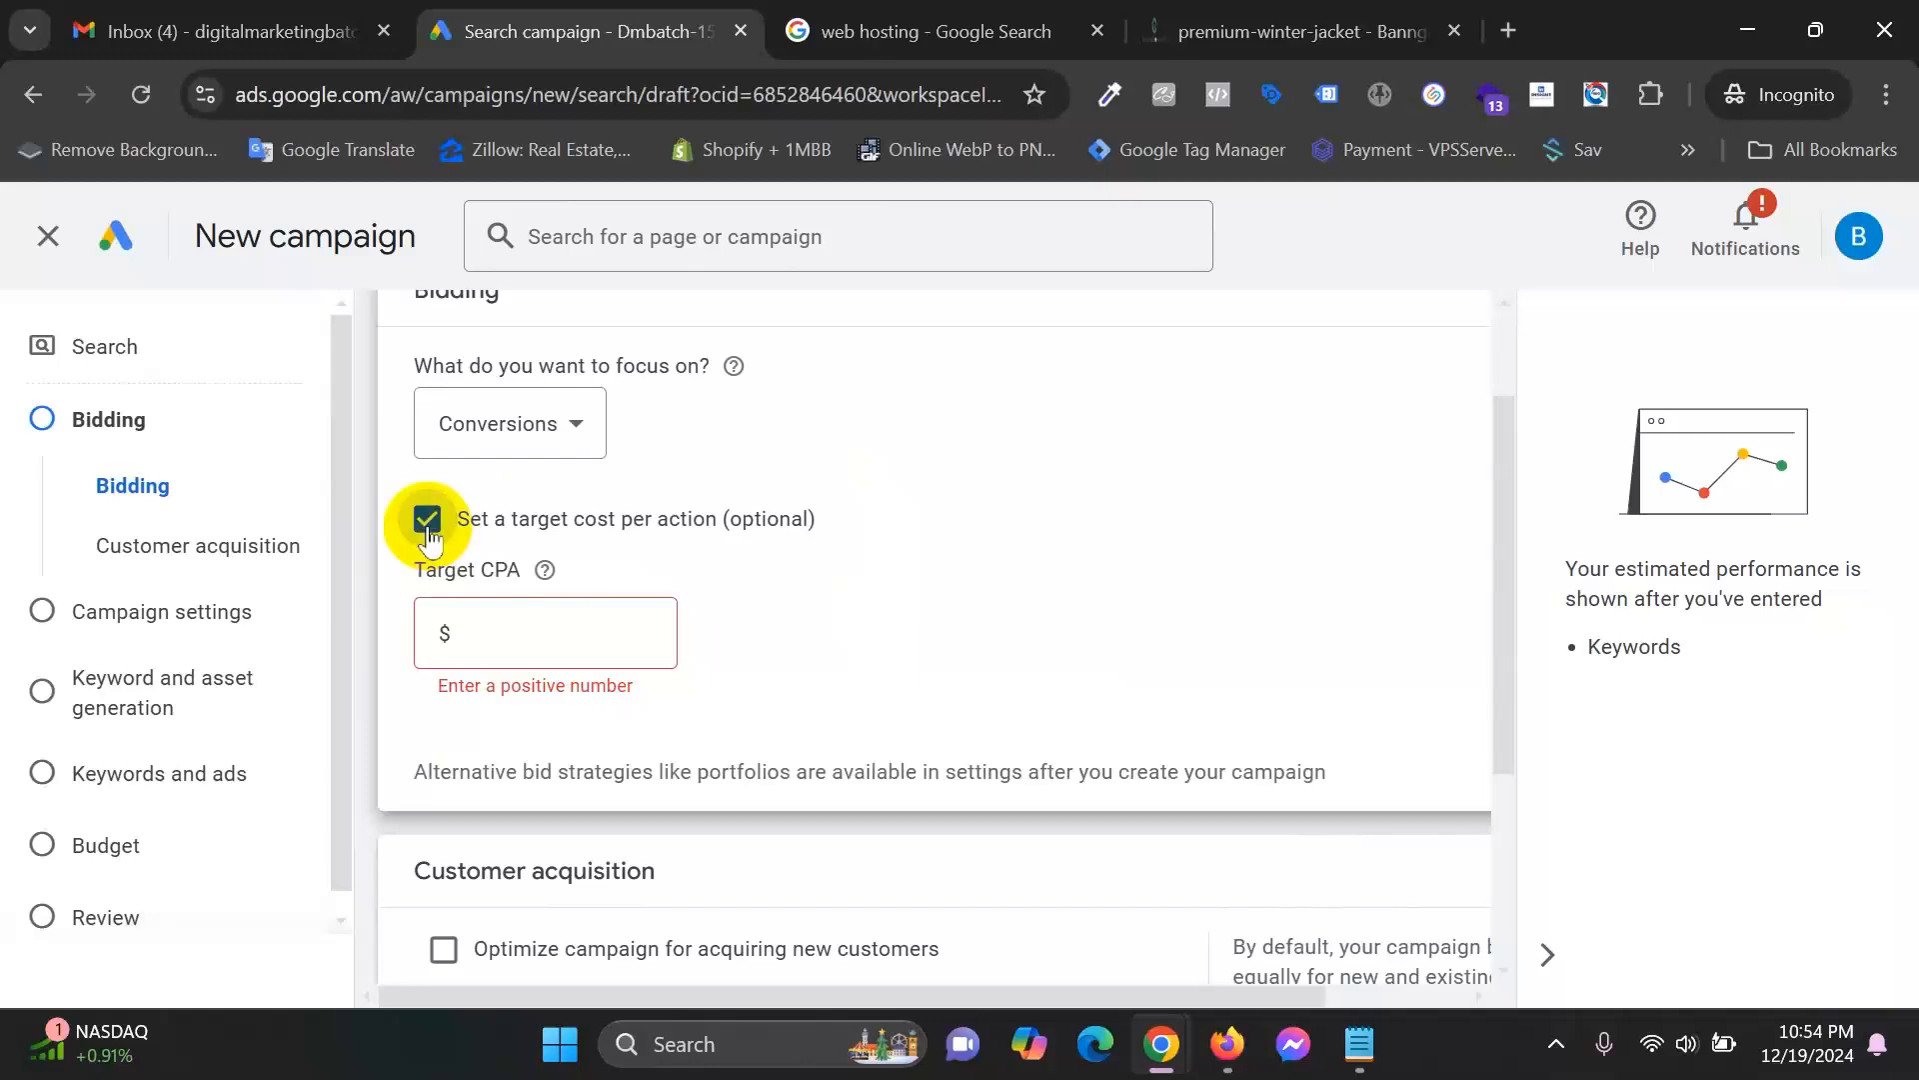
{"action": "left_click", "coordinate": [560, 622]}
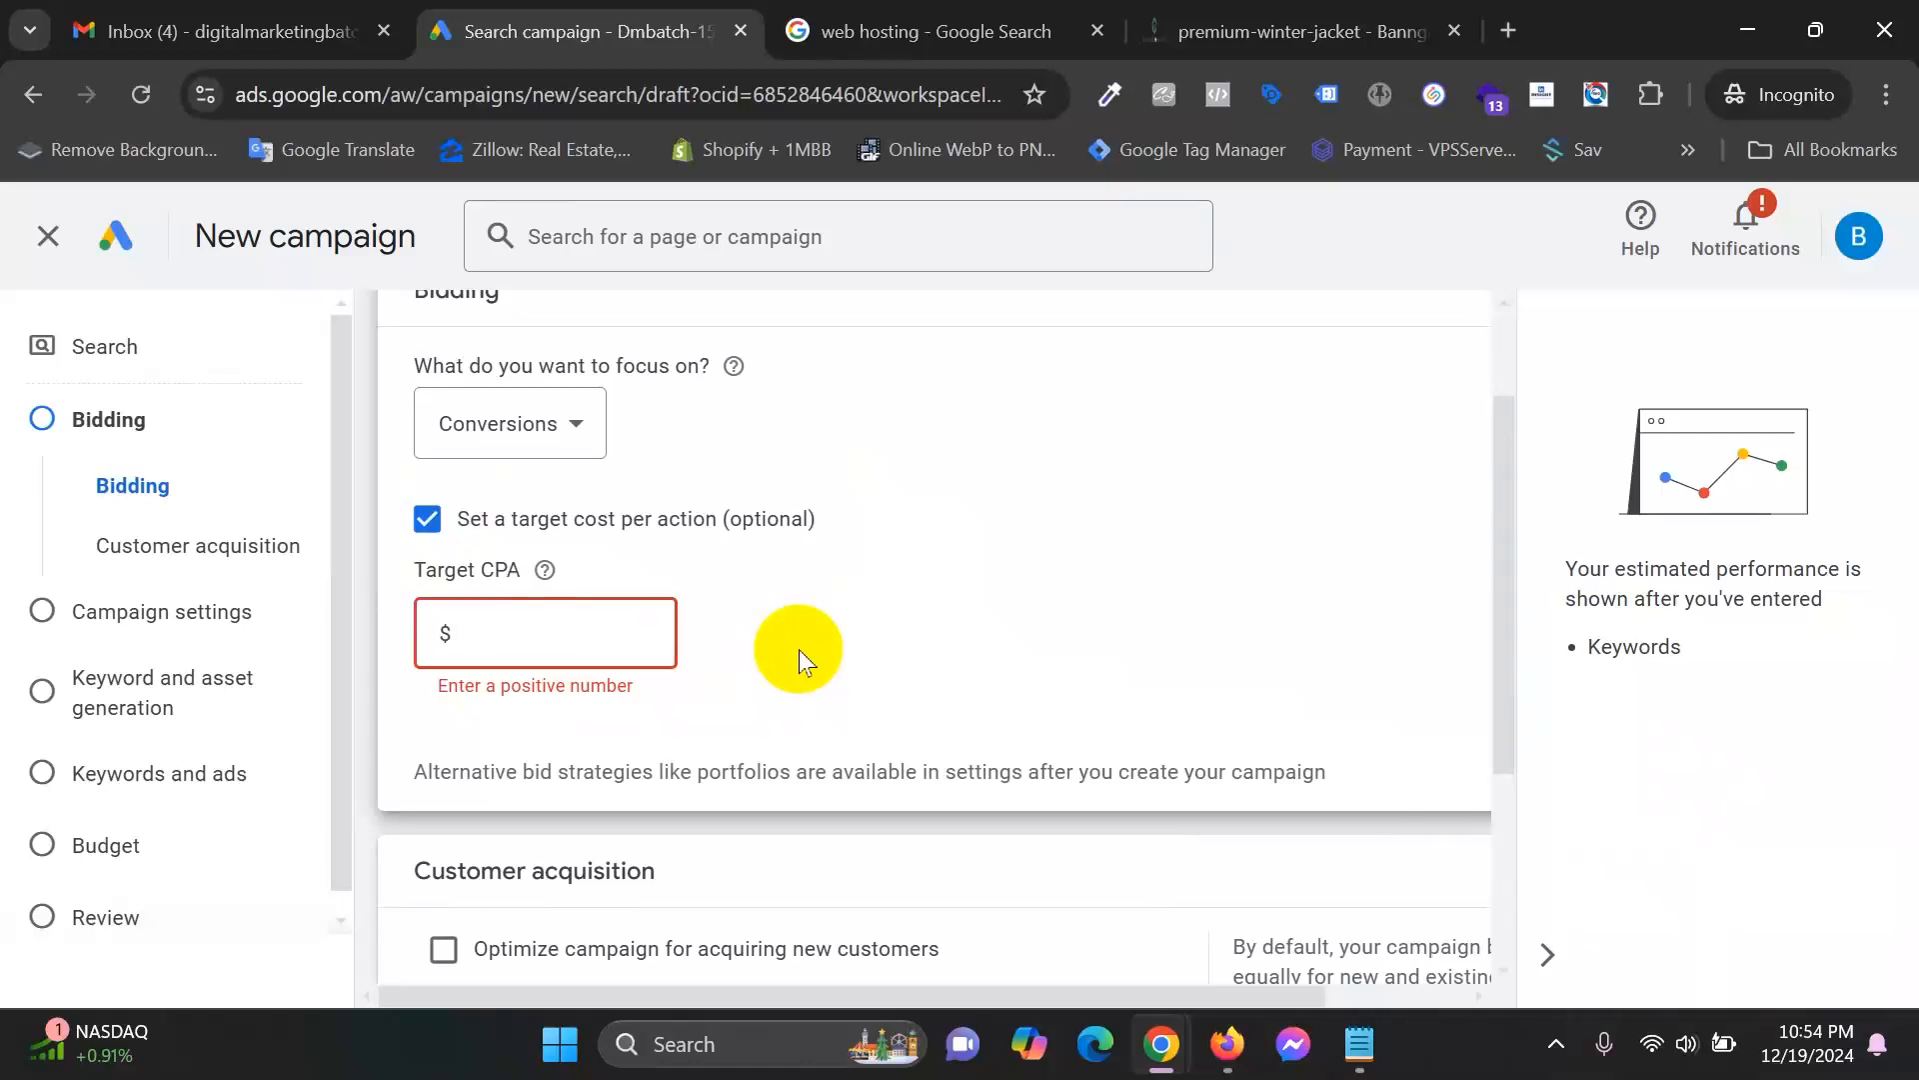
{"action": "left_click", "coordinate": [428, 519]}
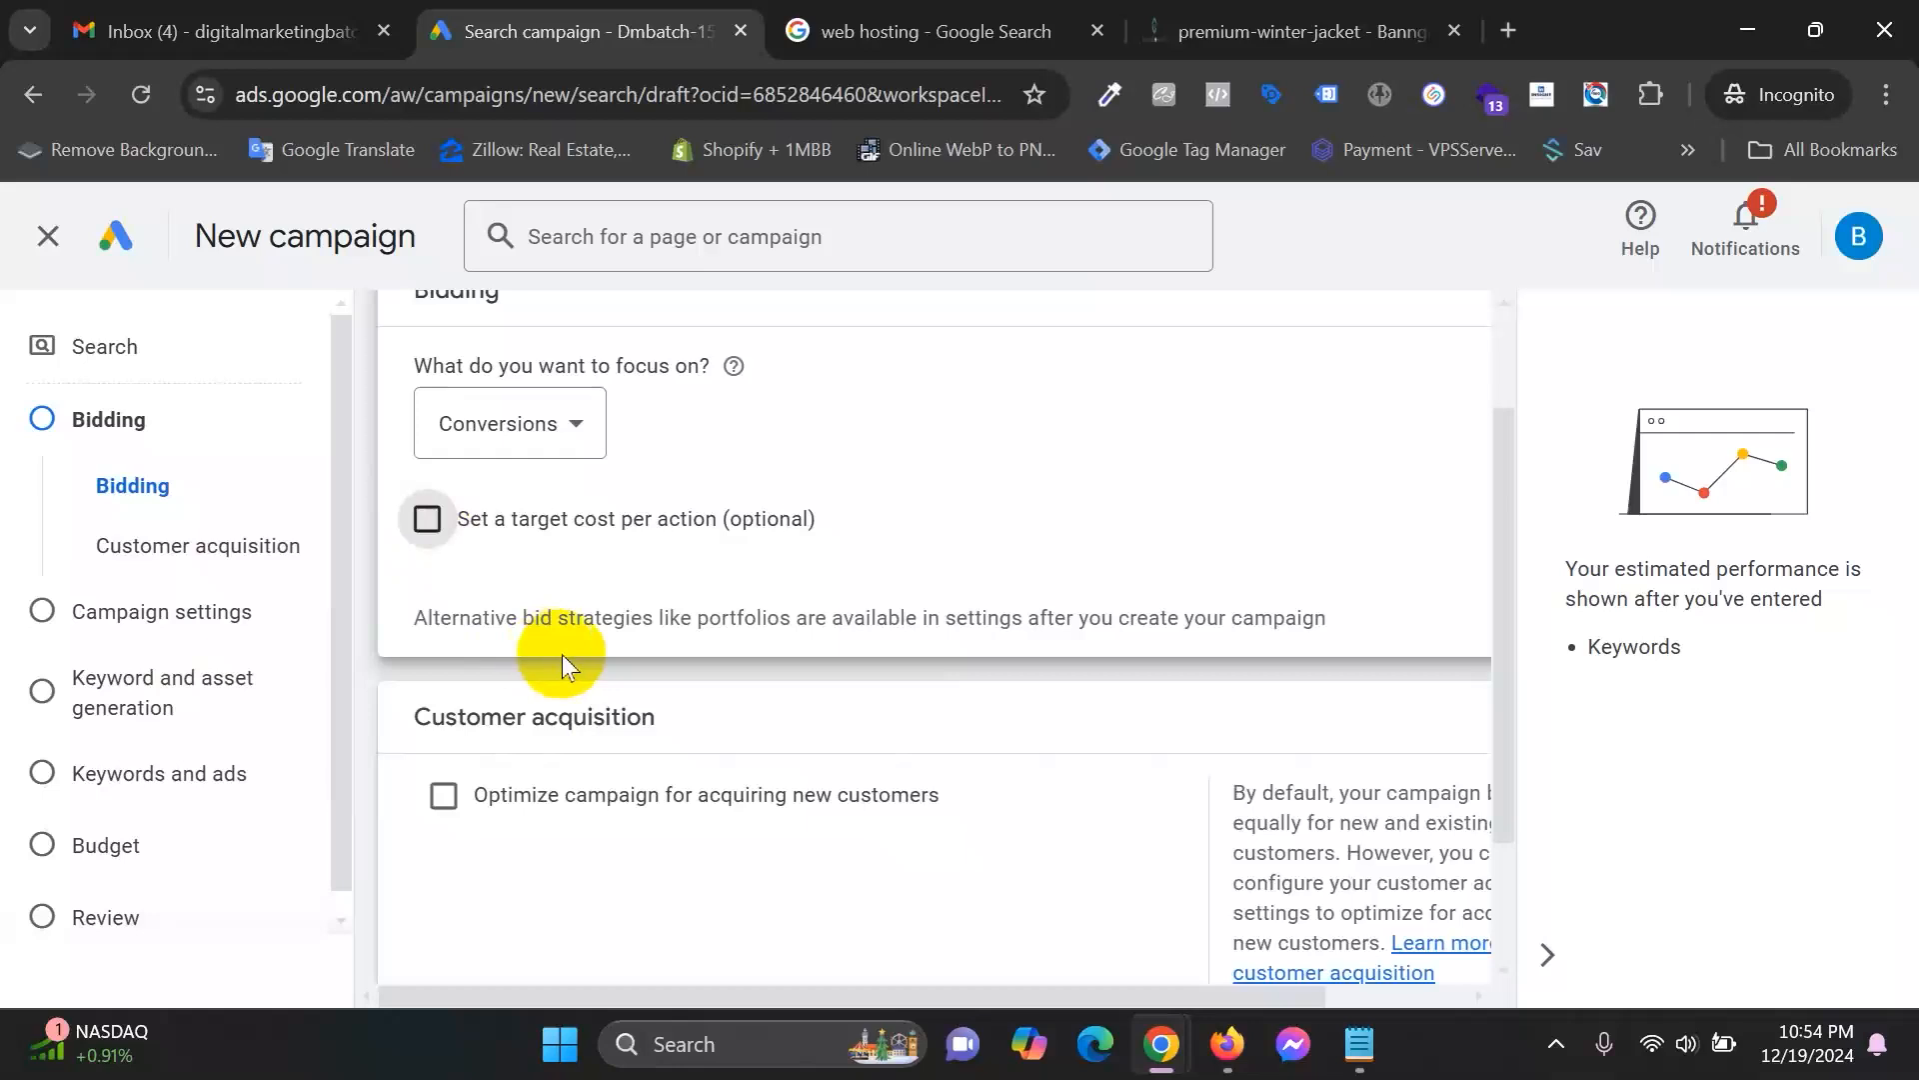
{"action": "scroll", "coordinate": [560, 655], "scroll_direction": "up", "scroll_amount": 1}
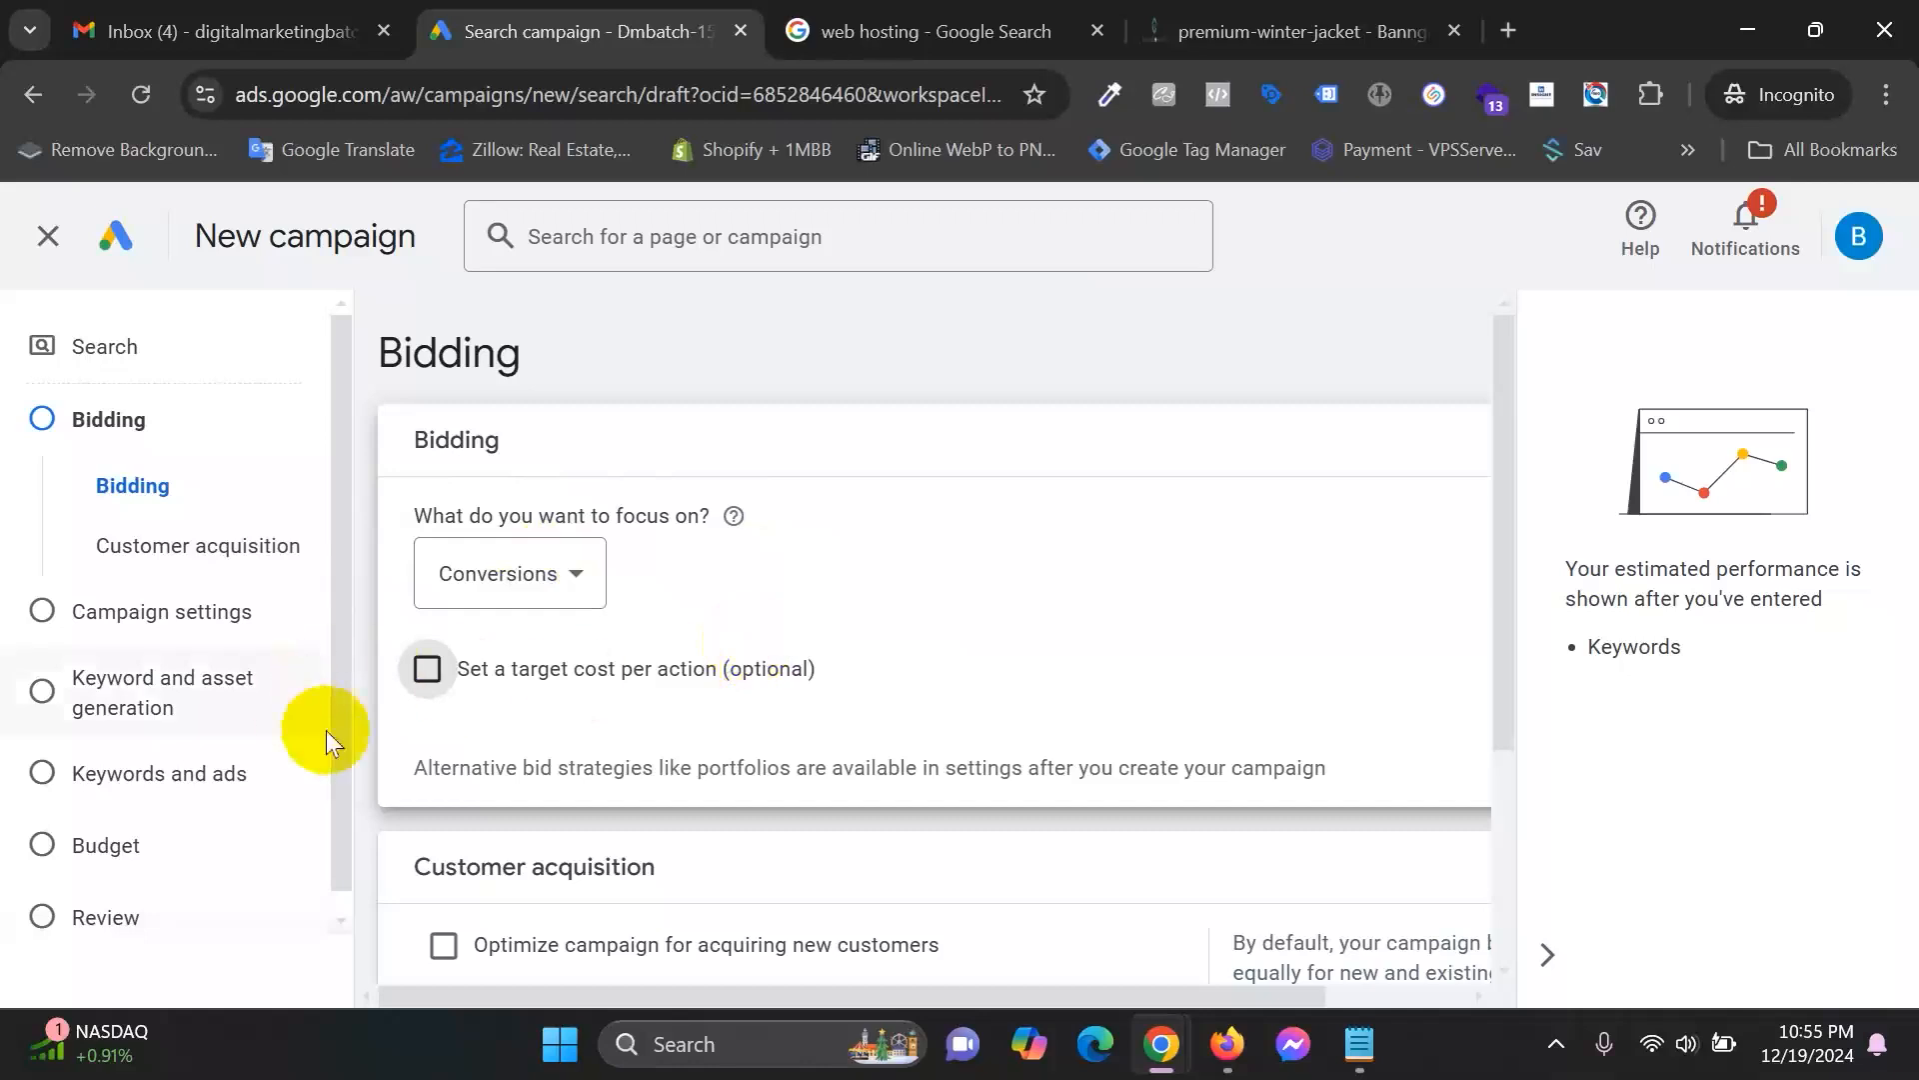
{"action": "scroll", "coordinate": [851, 722], "scroll_direction": "down", "scroll_amount": 1}
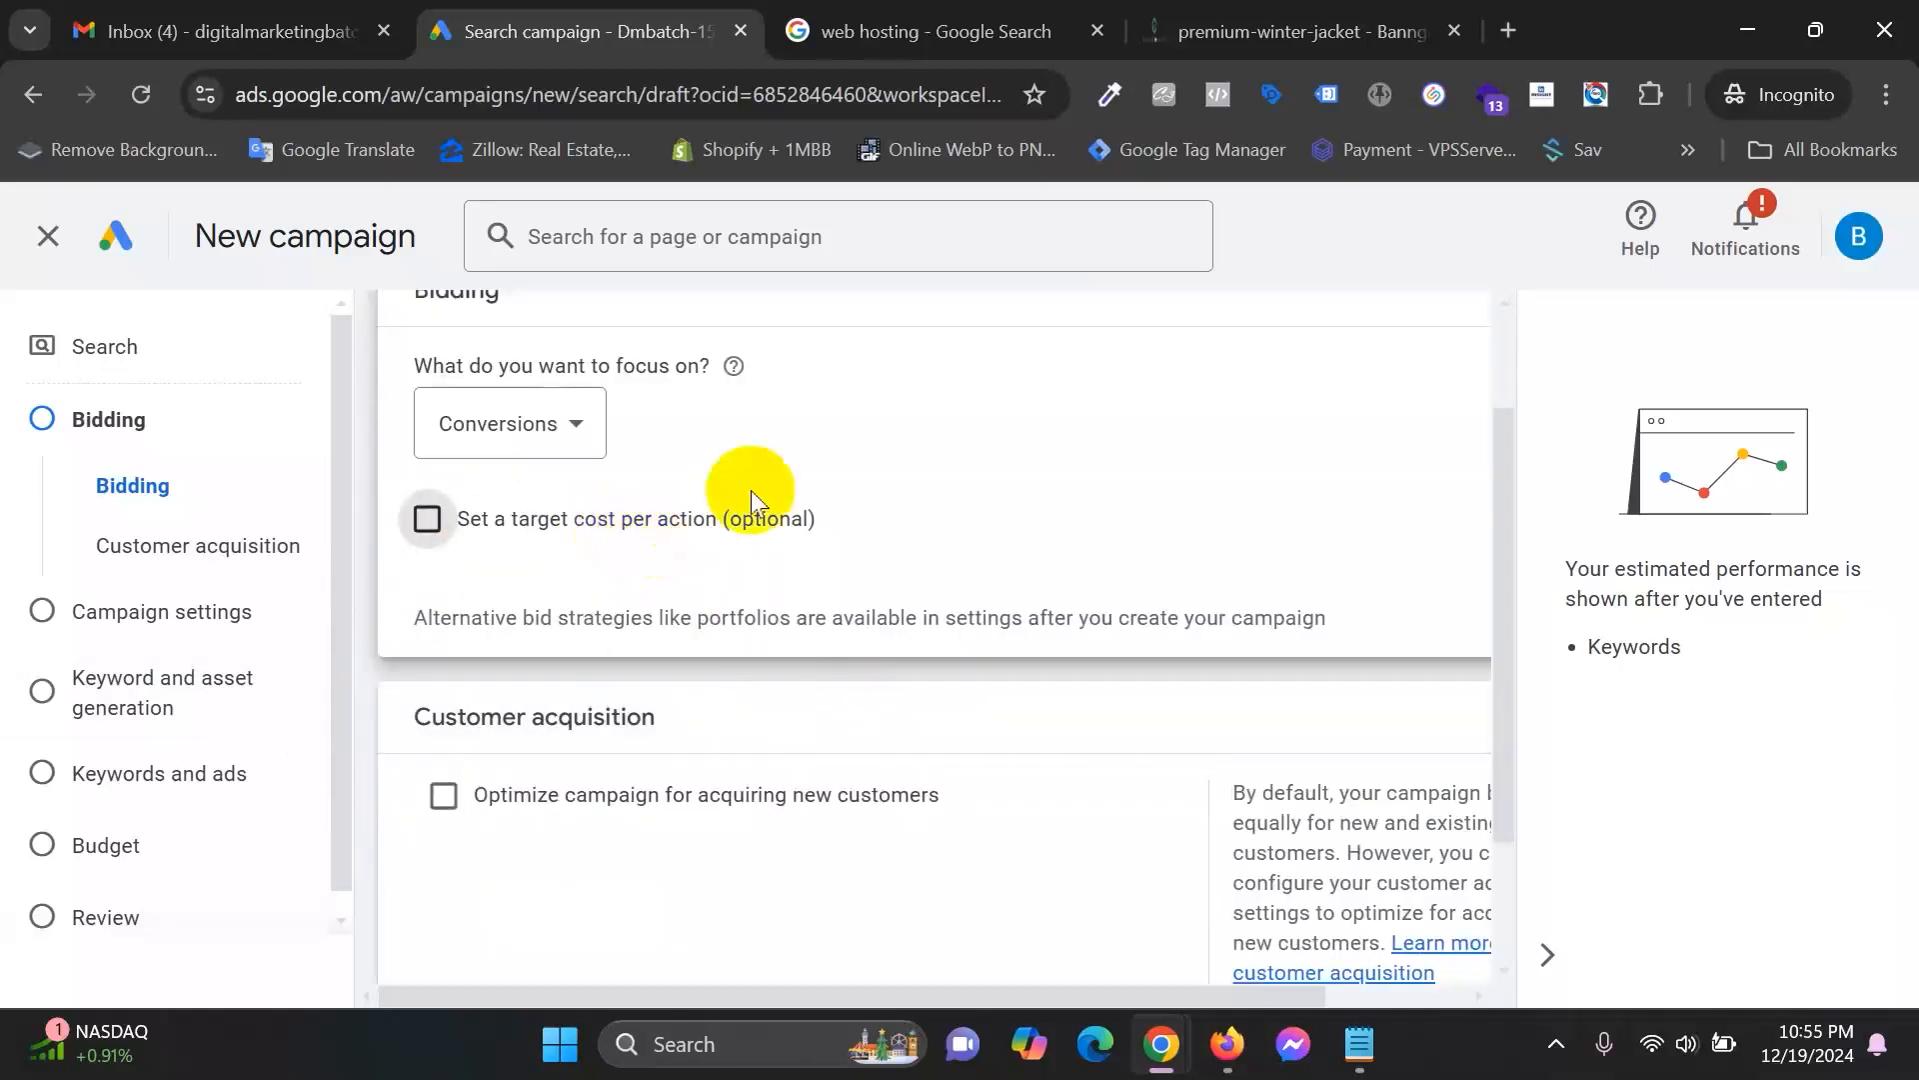
{"action": "scroll", "coordinate": [520, 554], "scroll_direction": "down", "scroll_amount": 1}
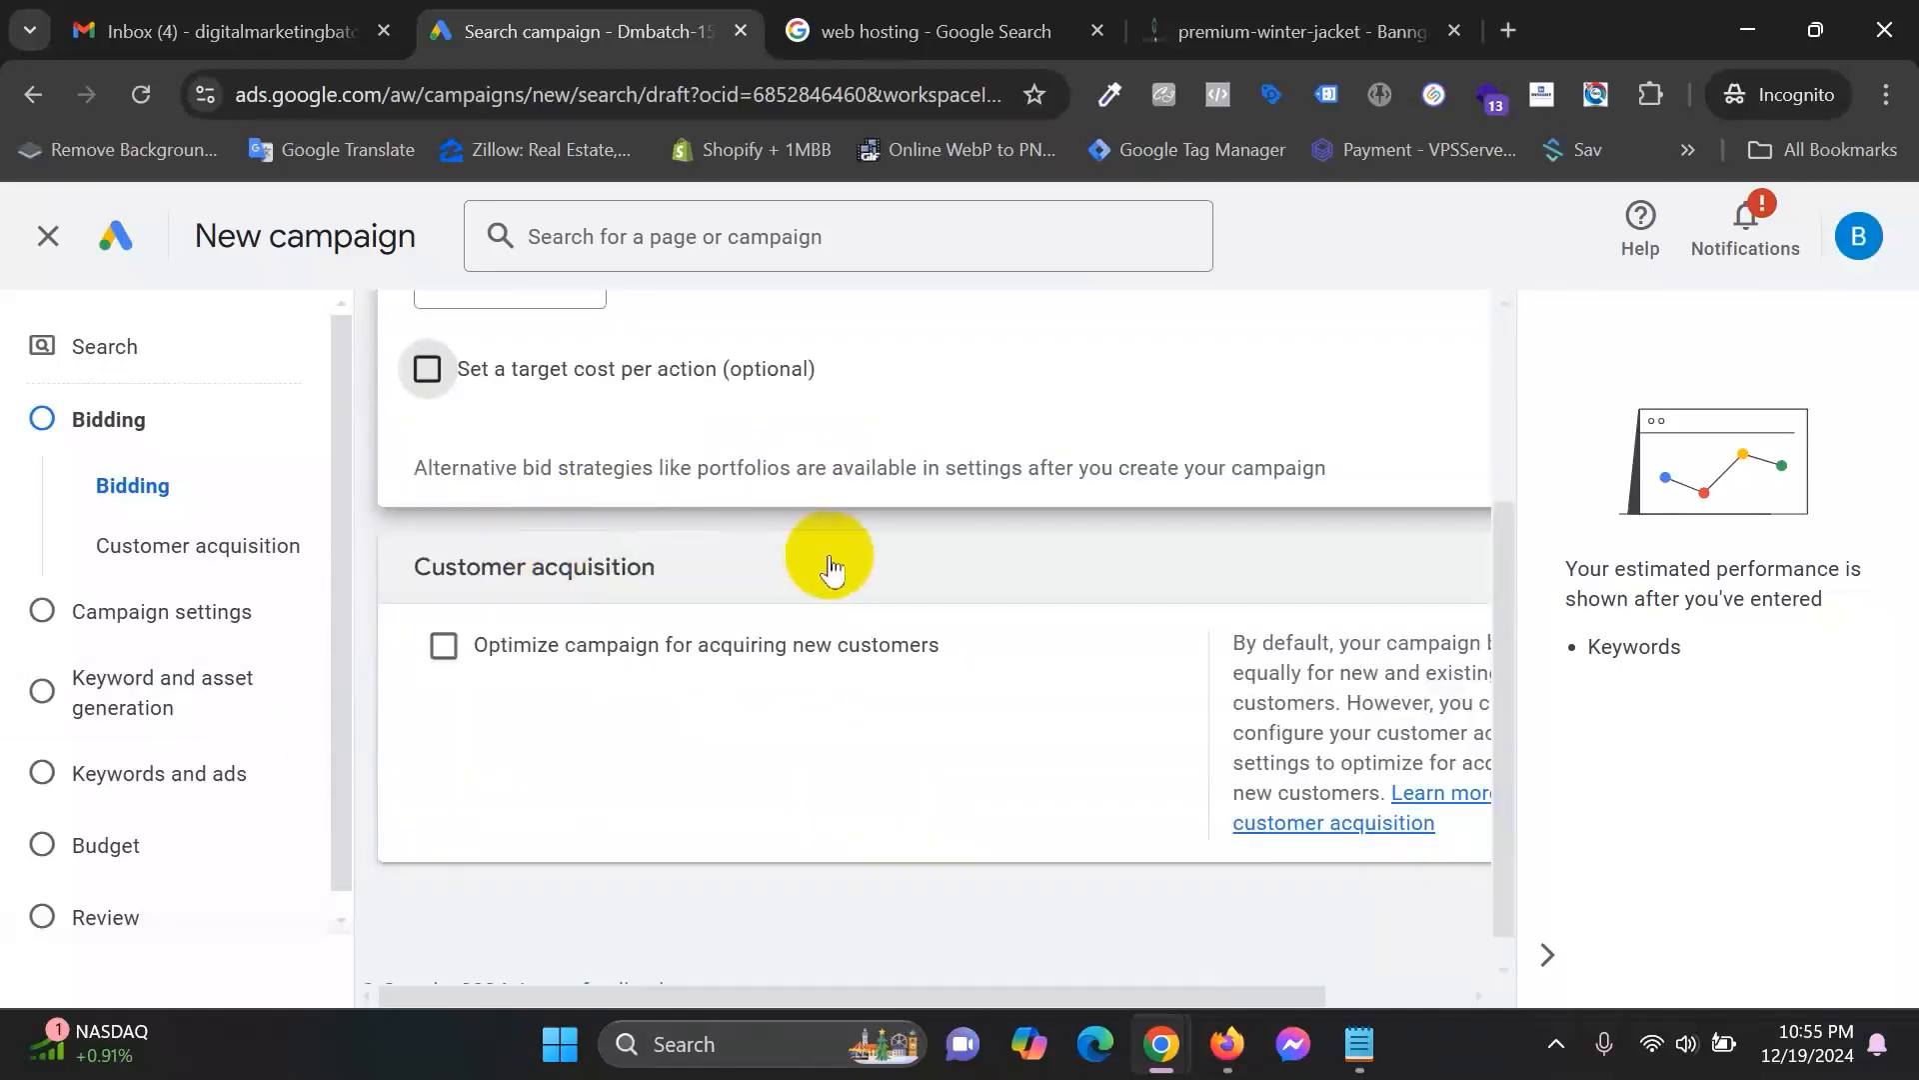
{"action": "scroll", "coordinate": [830, 570], "scroll_direction": "down", "scroll_amount": 1}
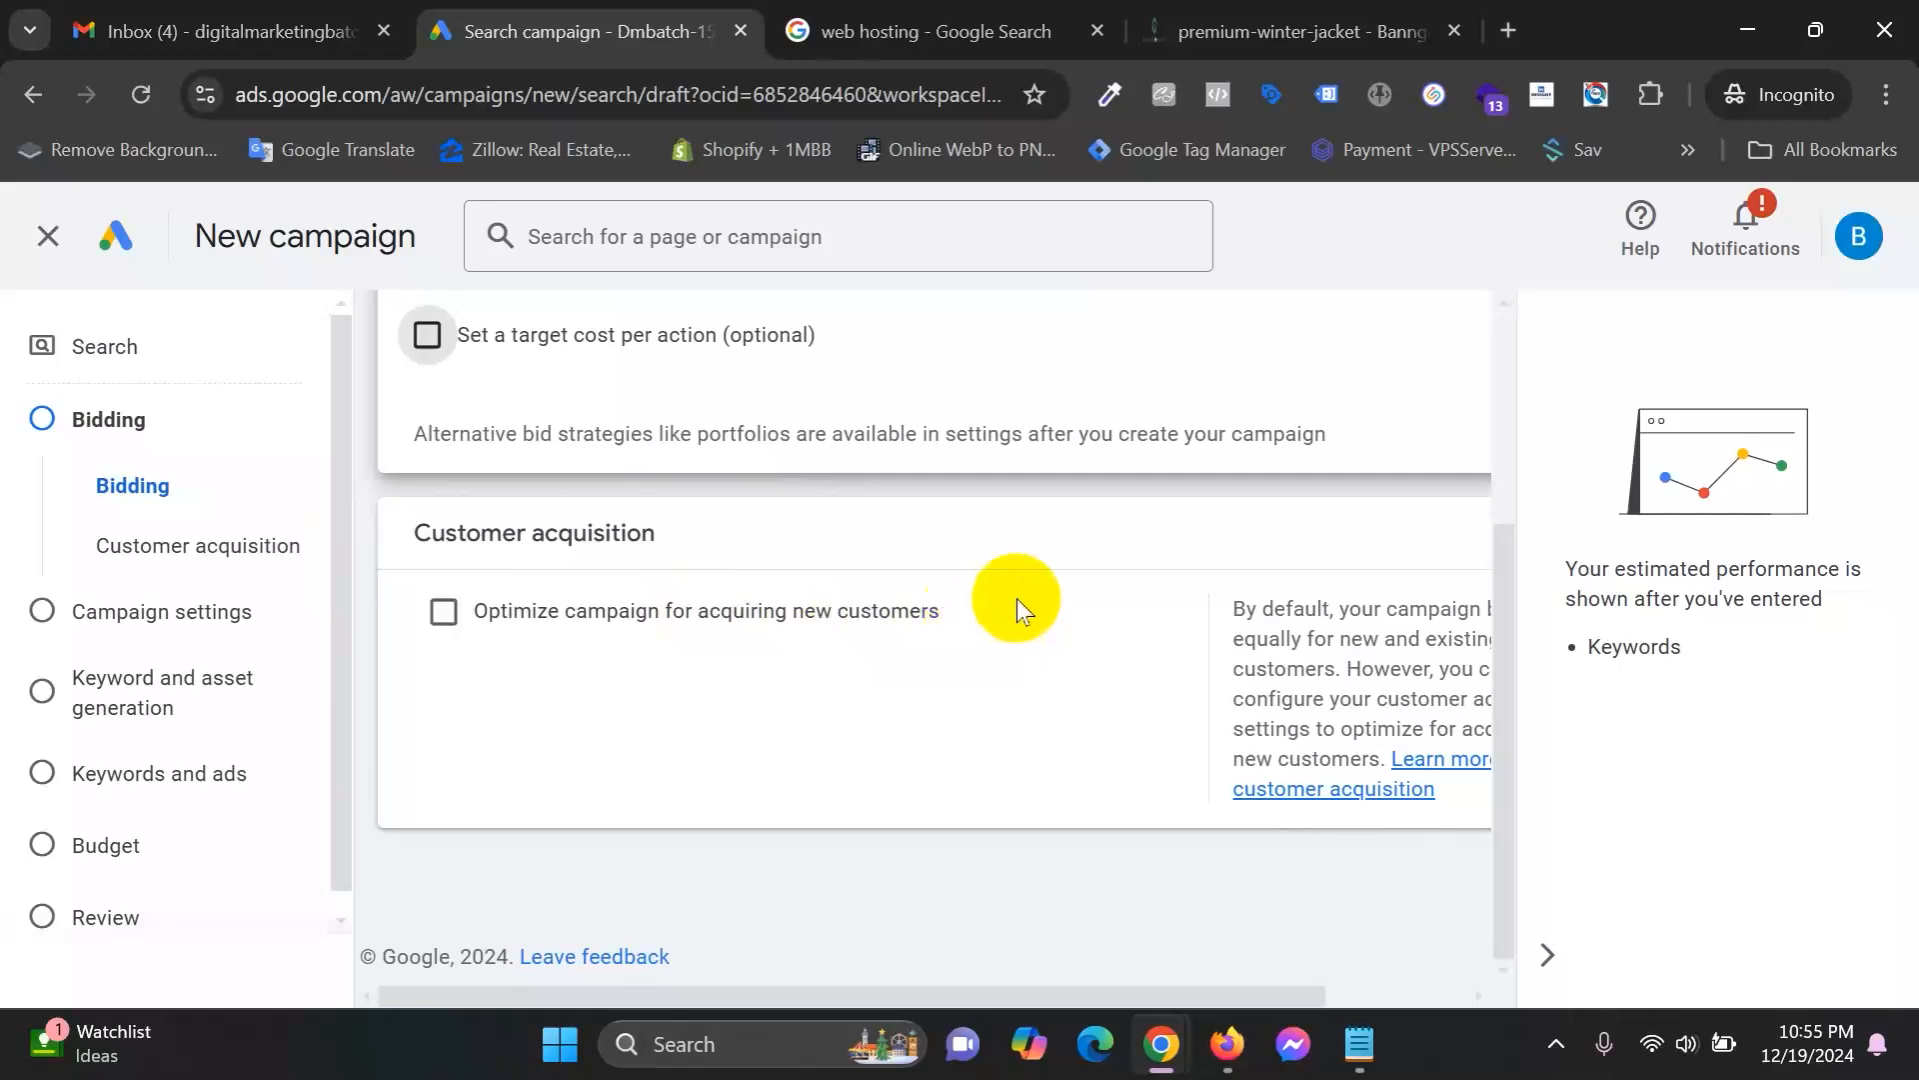
Collapse the estimated performance panel, review the customer acquisition help, then show the Banggomart page.
{"action": "left_click", "coordinate": [1547, 955]}
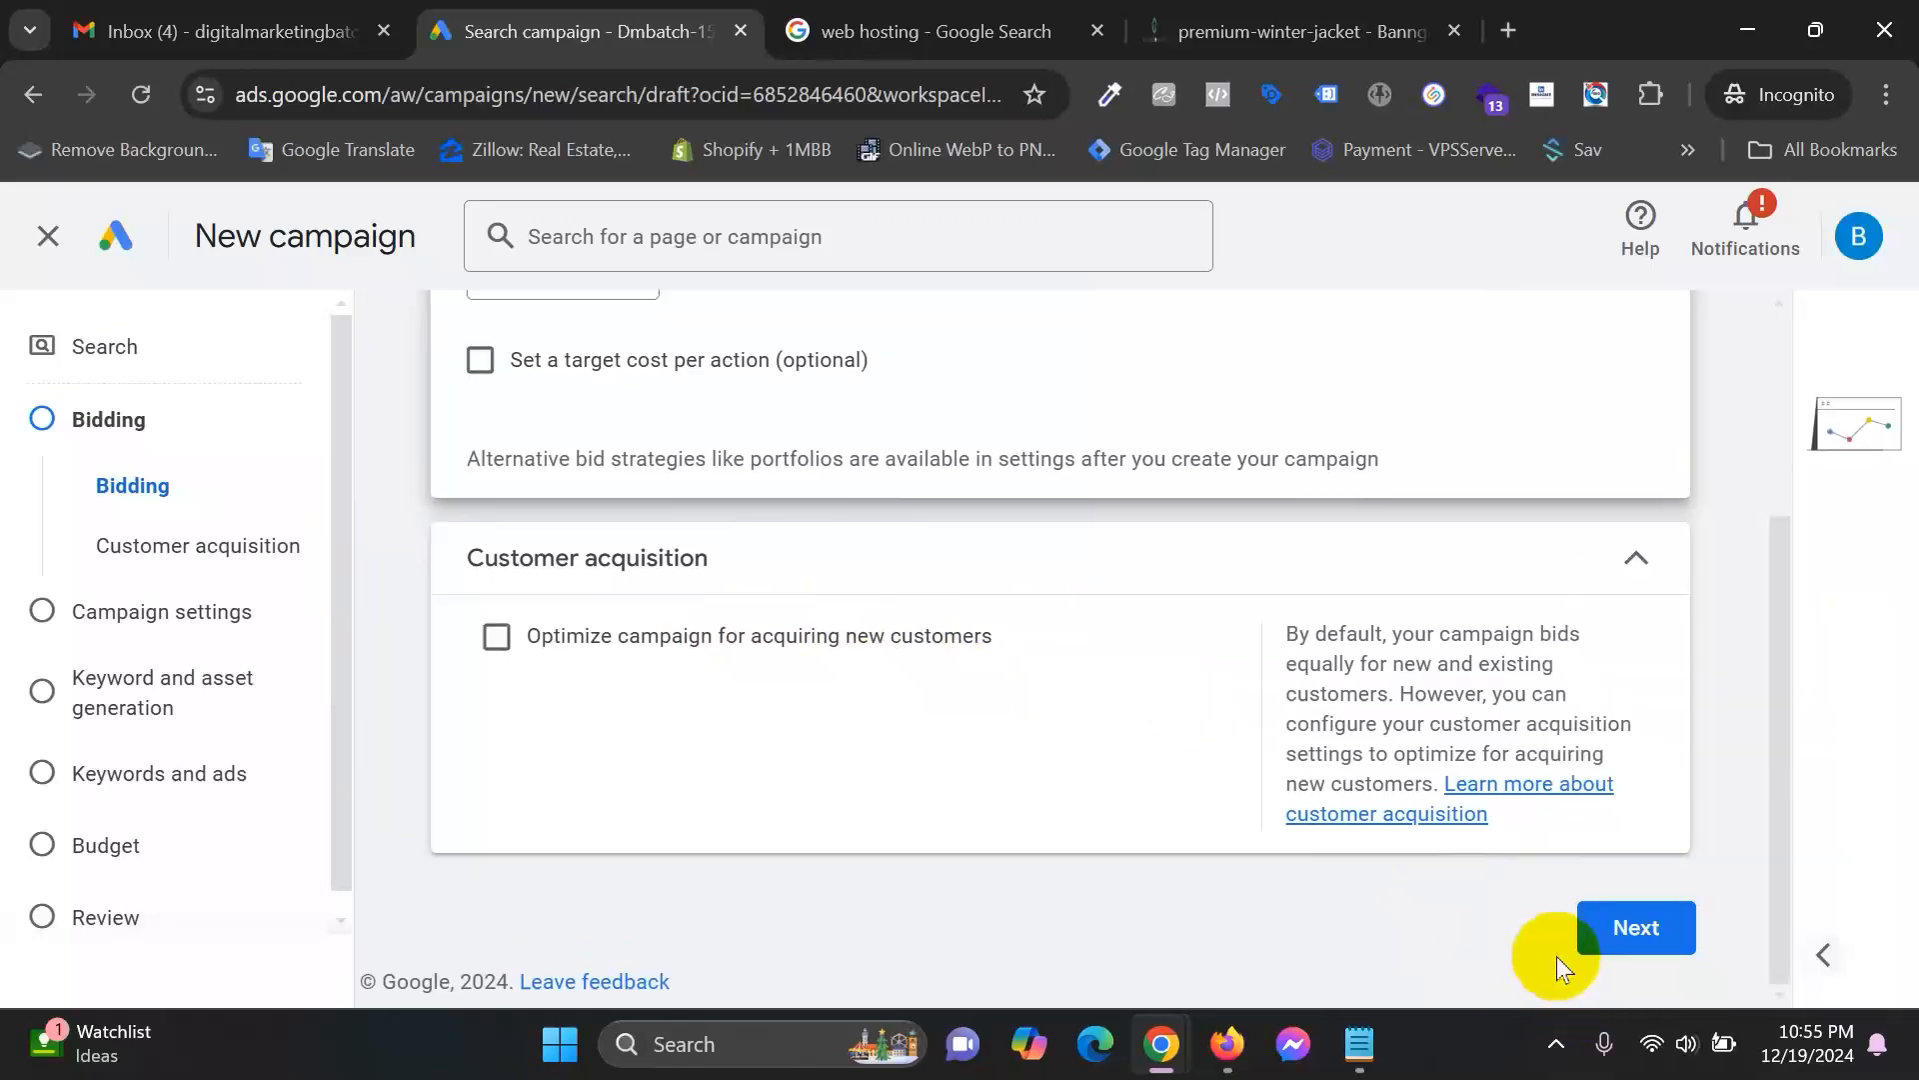
{"action": "left_click_drag", "start_coordinate": [1284, 633], "coordinate": [1620, 640]}
{"action": "left_click_drag", "start_coordinate": [1322, 663], "coordinate": [1542, 665]}
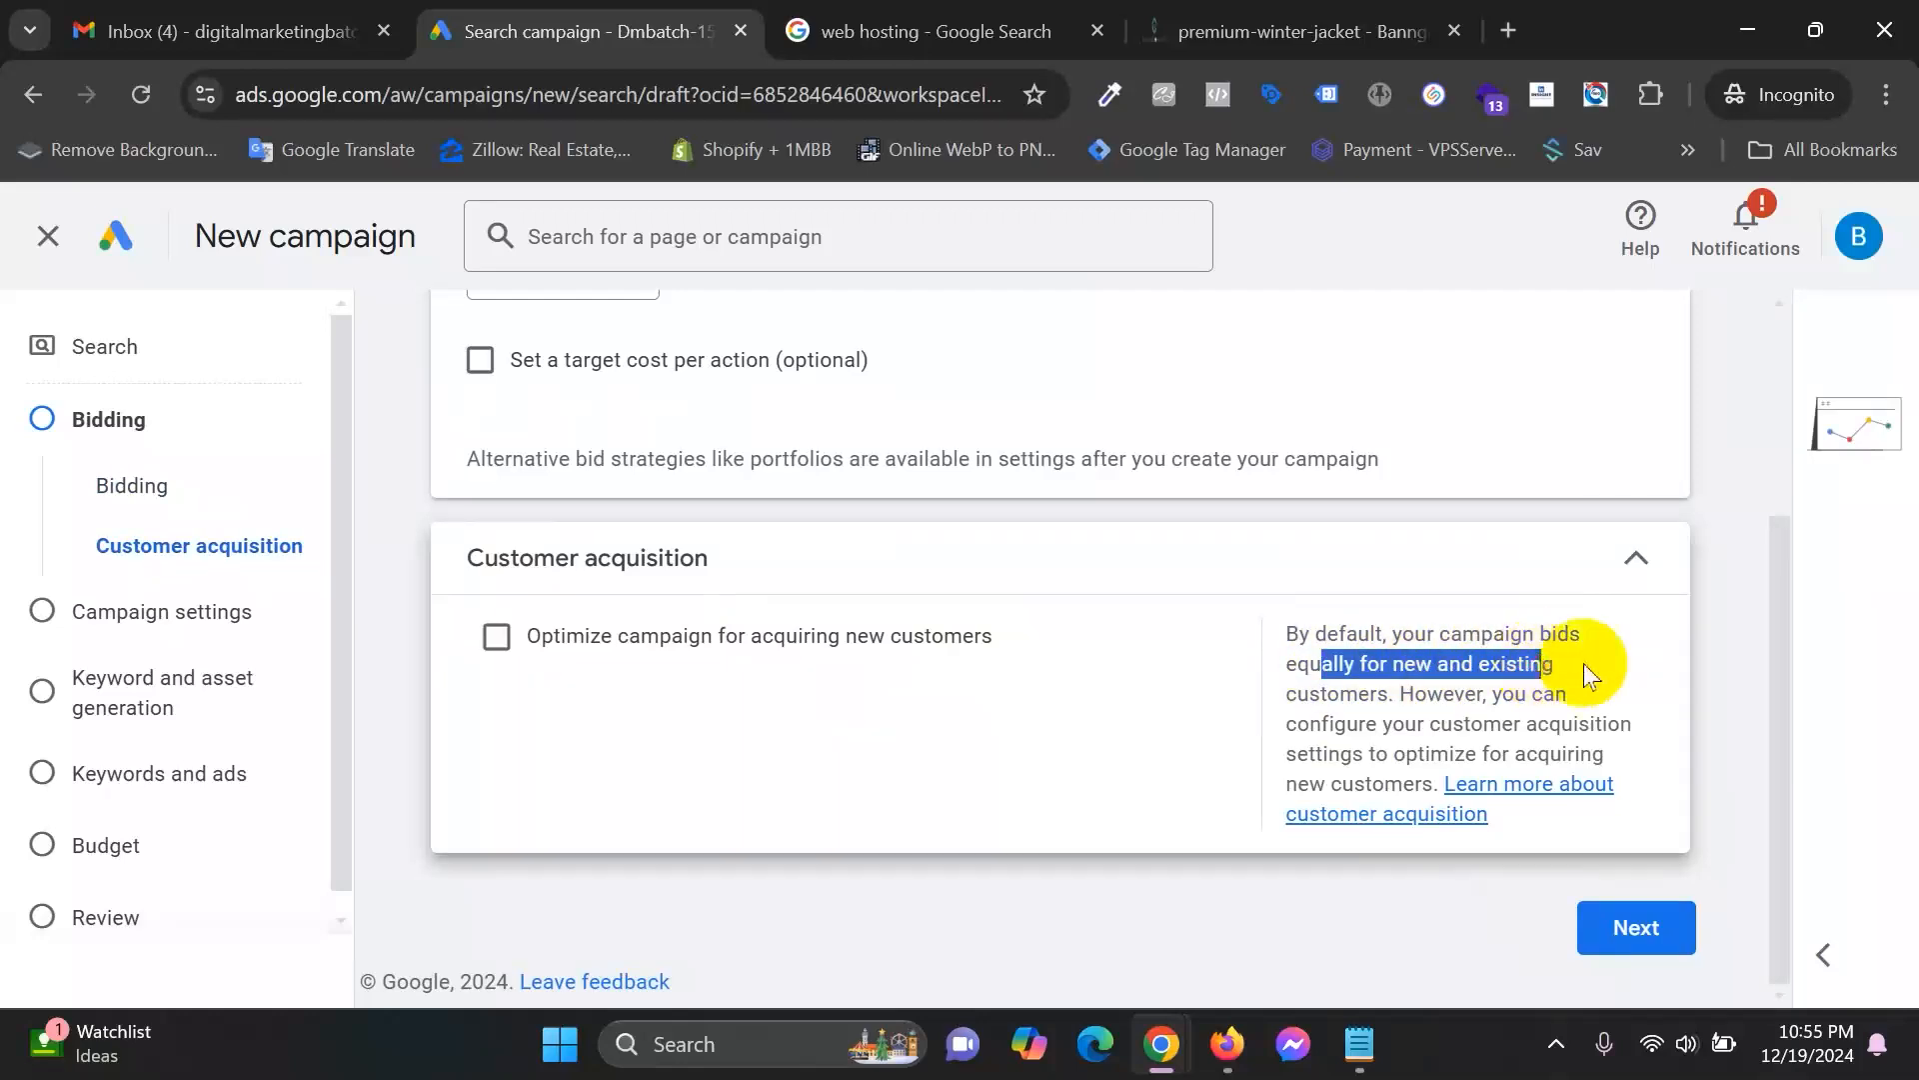
{"action": "left_click", "coordinate": [1463, 692]}
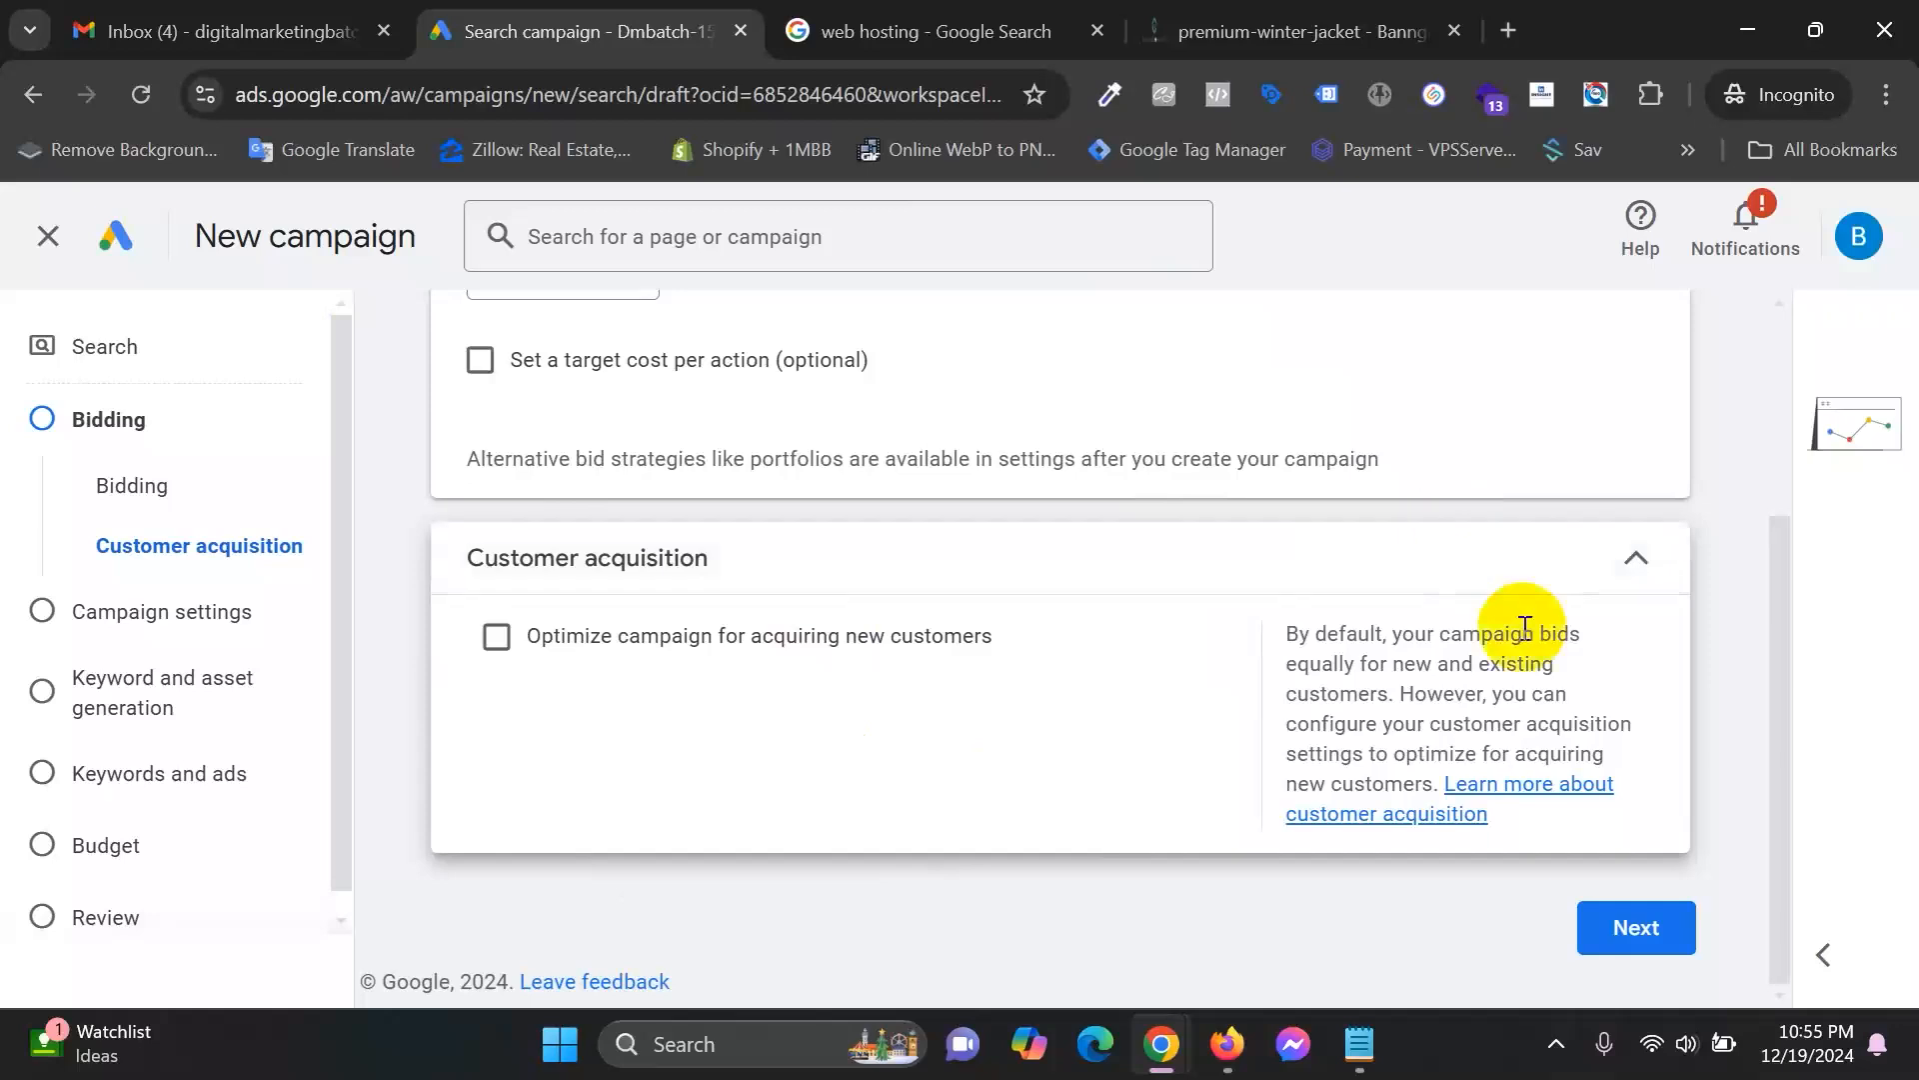
{"action": "left_click_drag", "start_coordinate": [1494, 697], "coordinate": [1528, 705]}
{"action": "left_click_drag", "start_coordinate": [1336, 727], "coordinate": [1428, 783]}
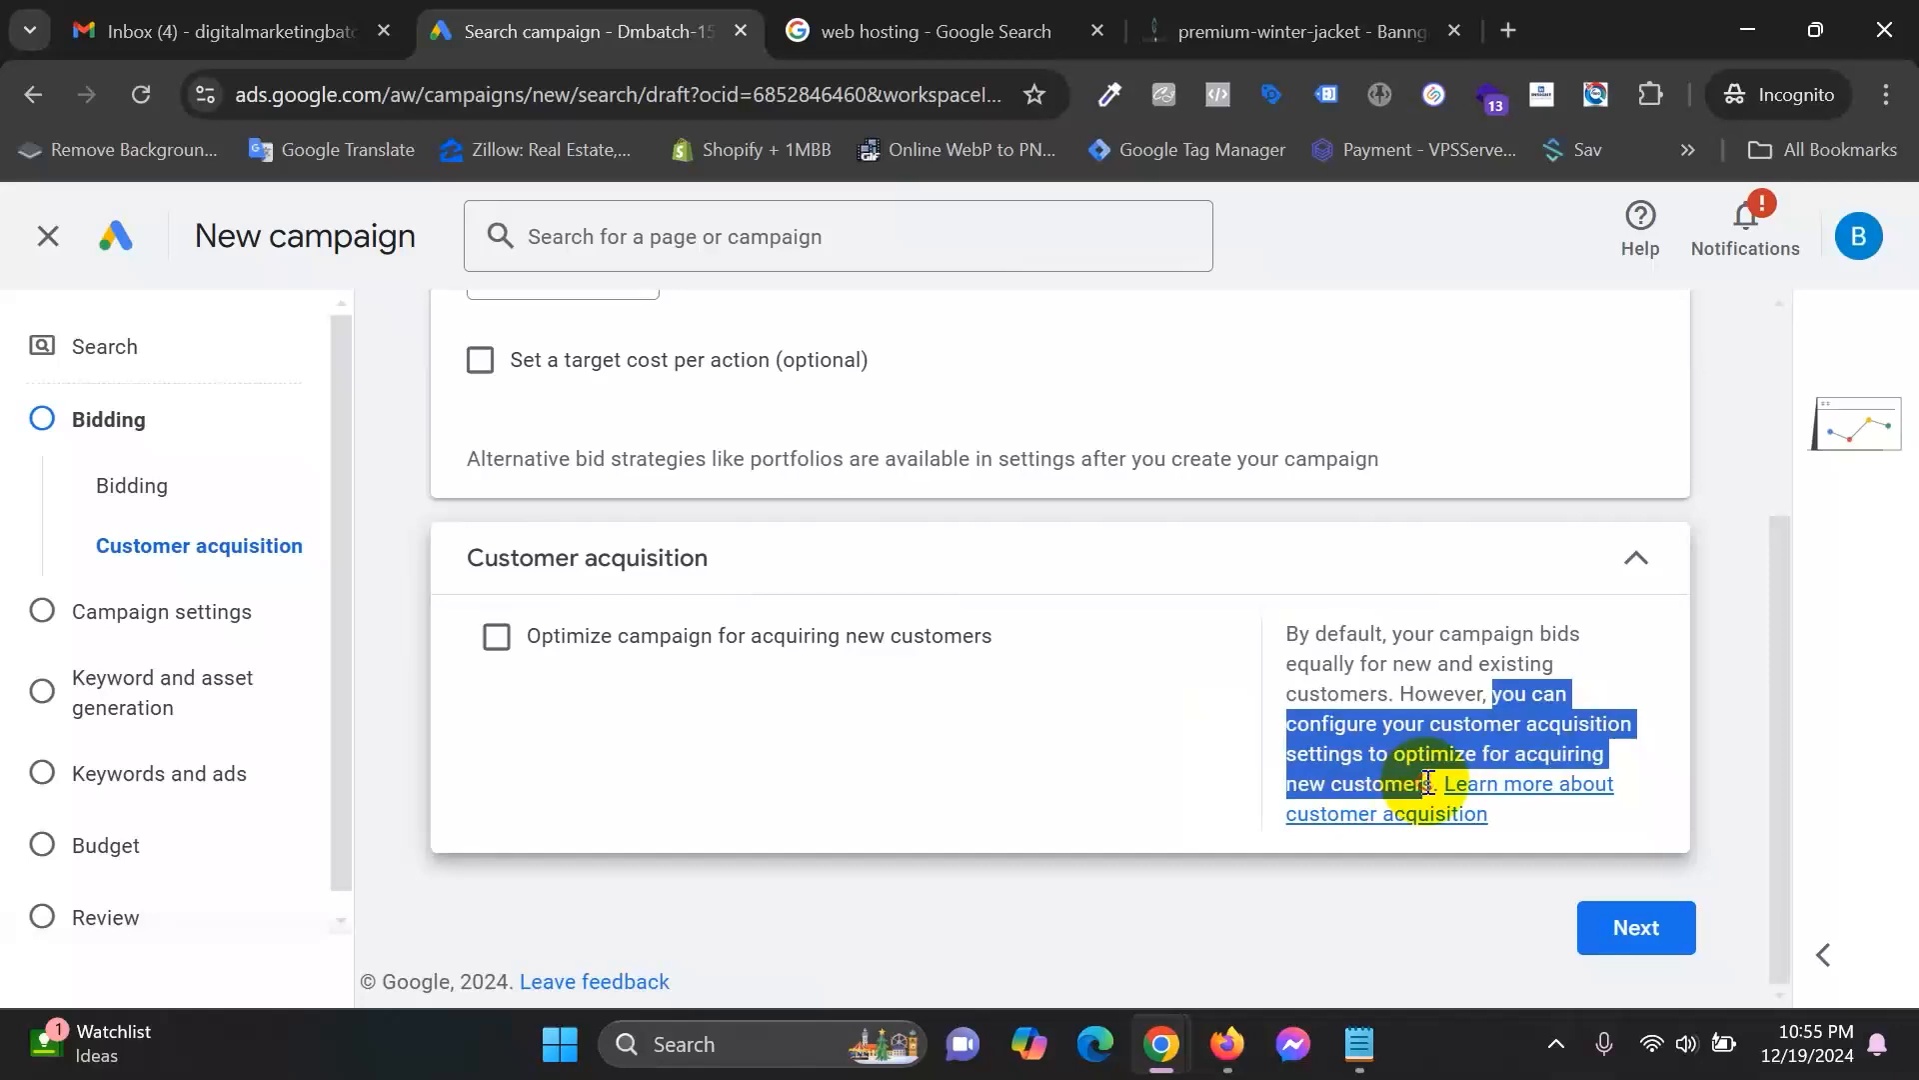
{"action": "left_click", "coordinate": [1449, 680]}
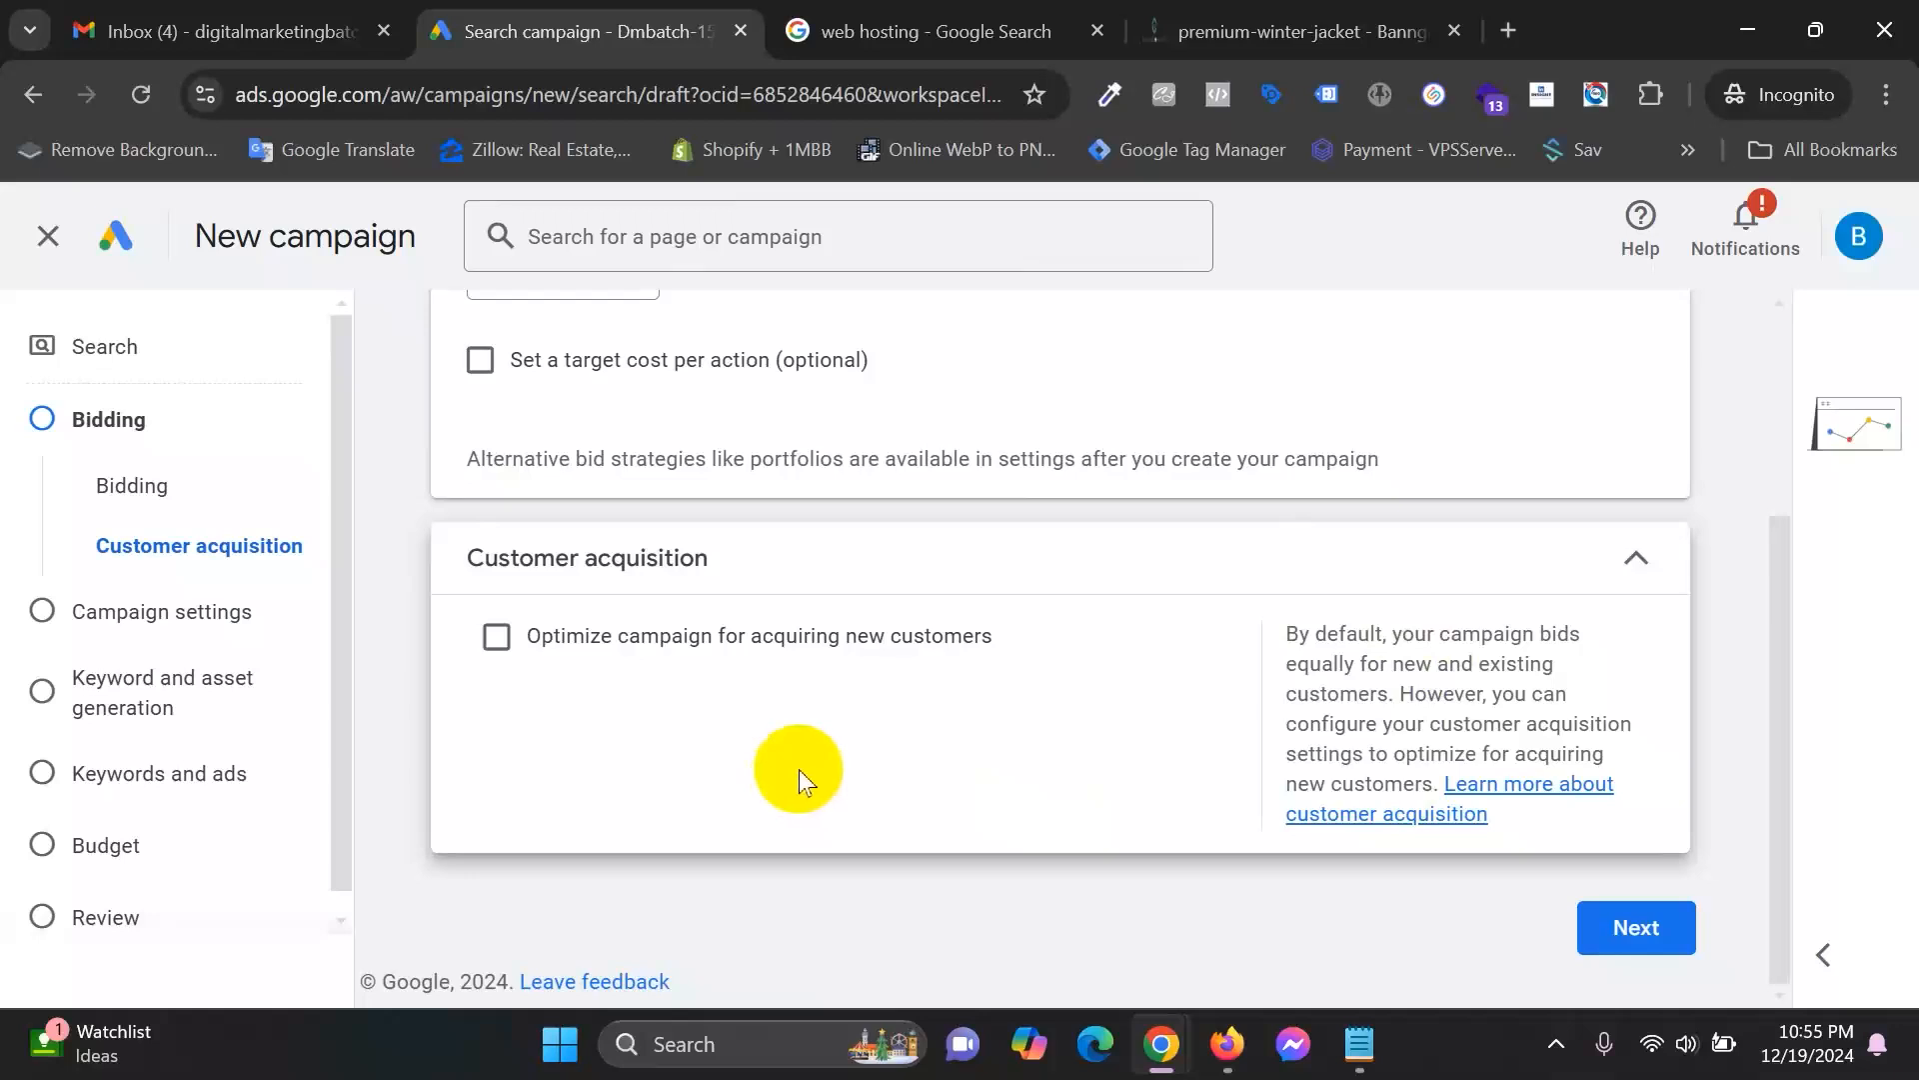
{"action": "left_click", "coordinate": [1309, 25]}
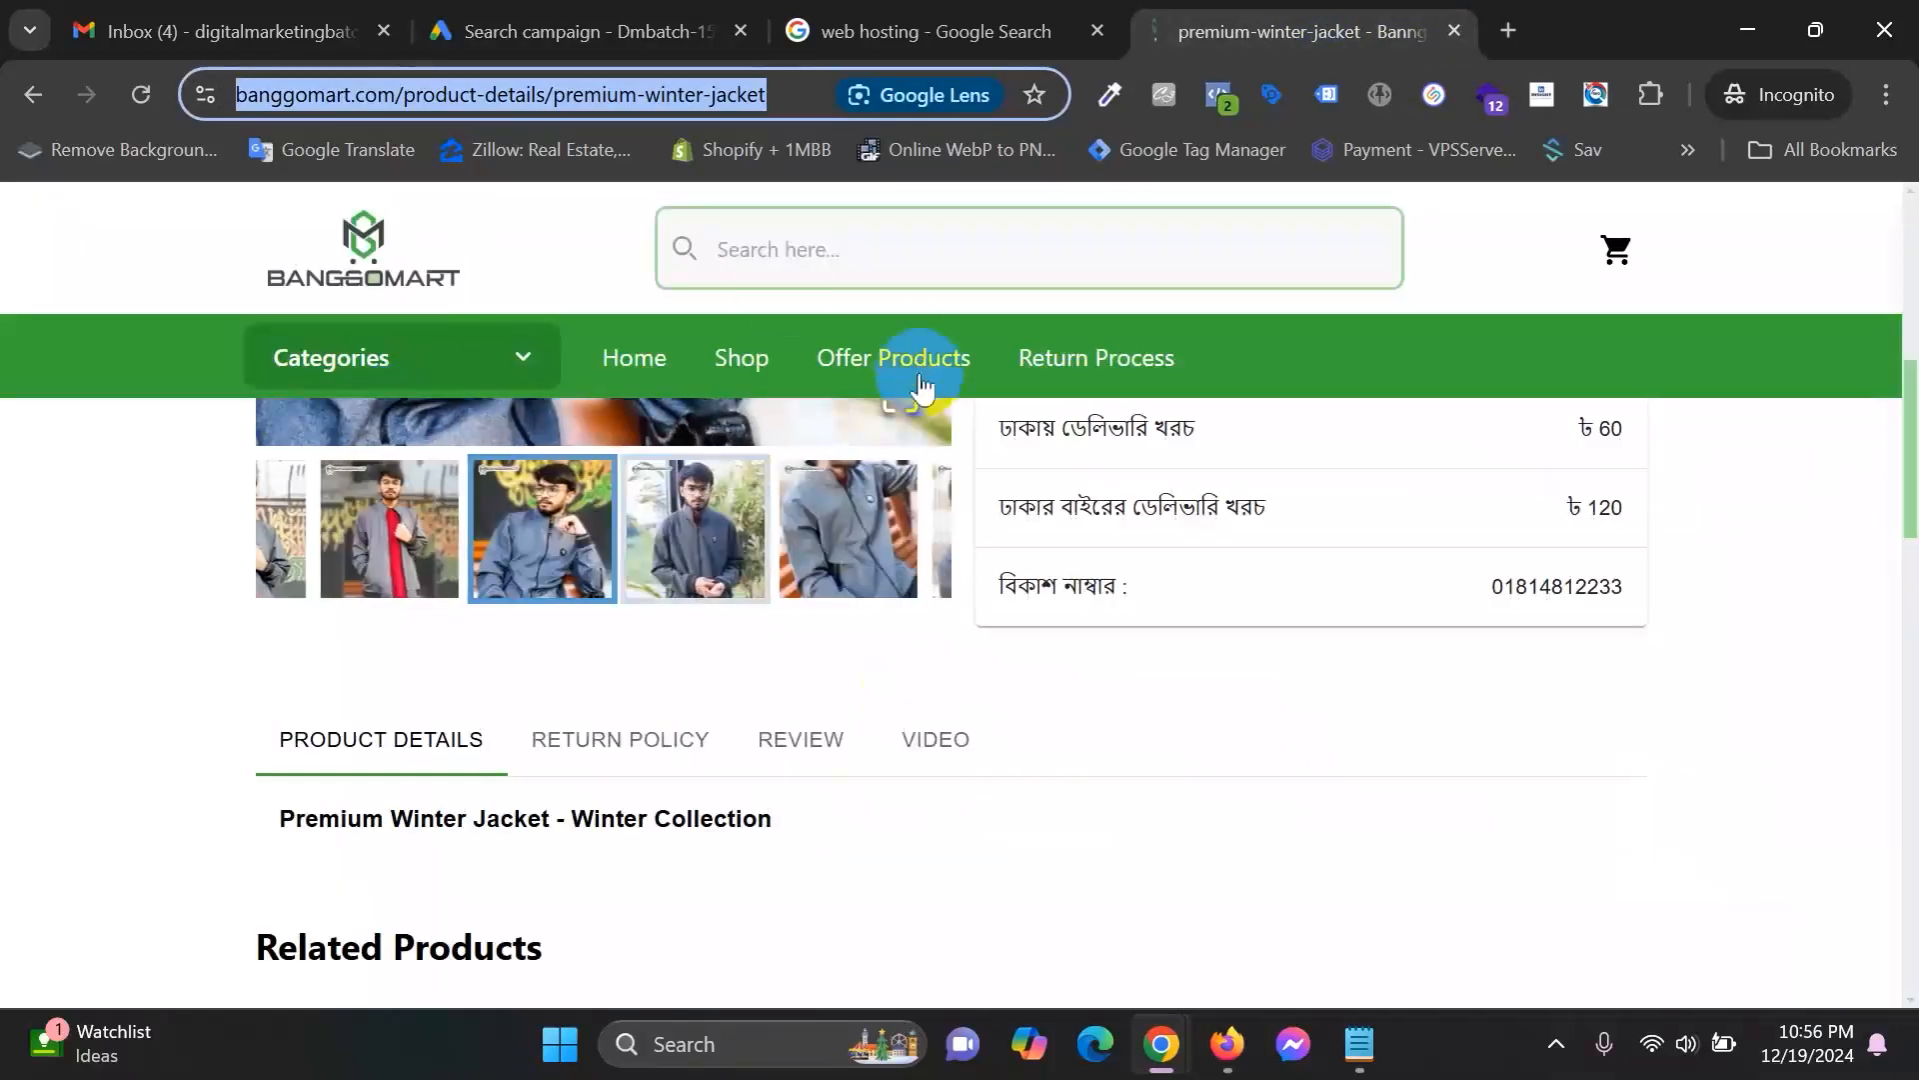
Back in the campaign, tick 'Optimize campaign for acquiring new customers'.
{"action": "left_click", "coordinate": [1350, 764]}
{"action": "scroll", "coordinate": [1129, 524], "scroll_direction": "up", "scroll_amount": 1}
{"action": "scroll", "coordinate": [1130, 522], "scroll_direction": "up", "scroll_amount": 4}
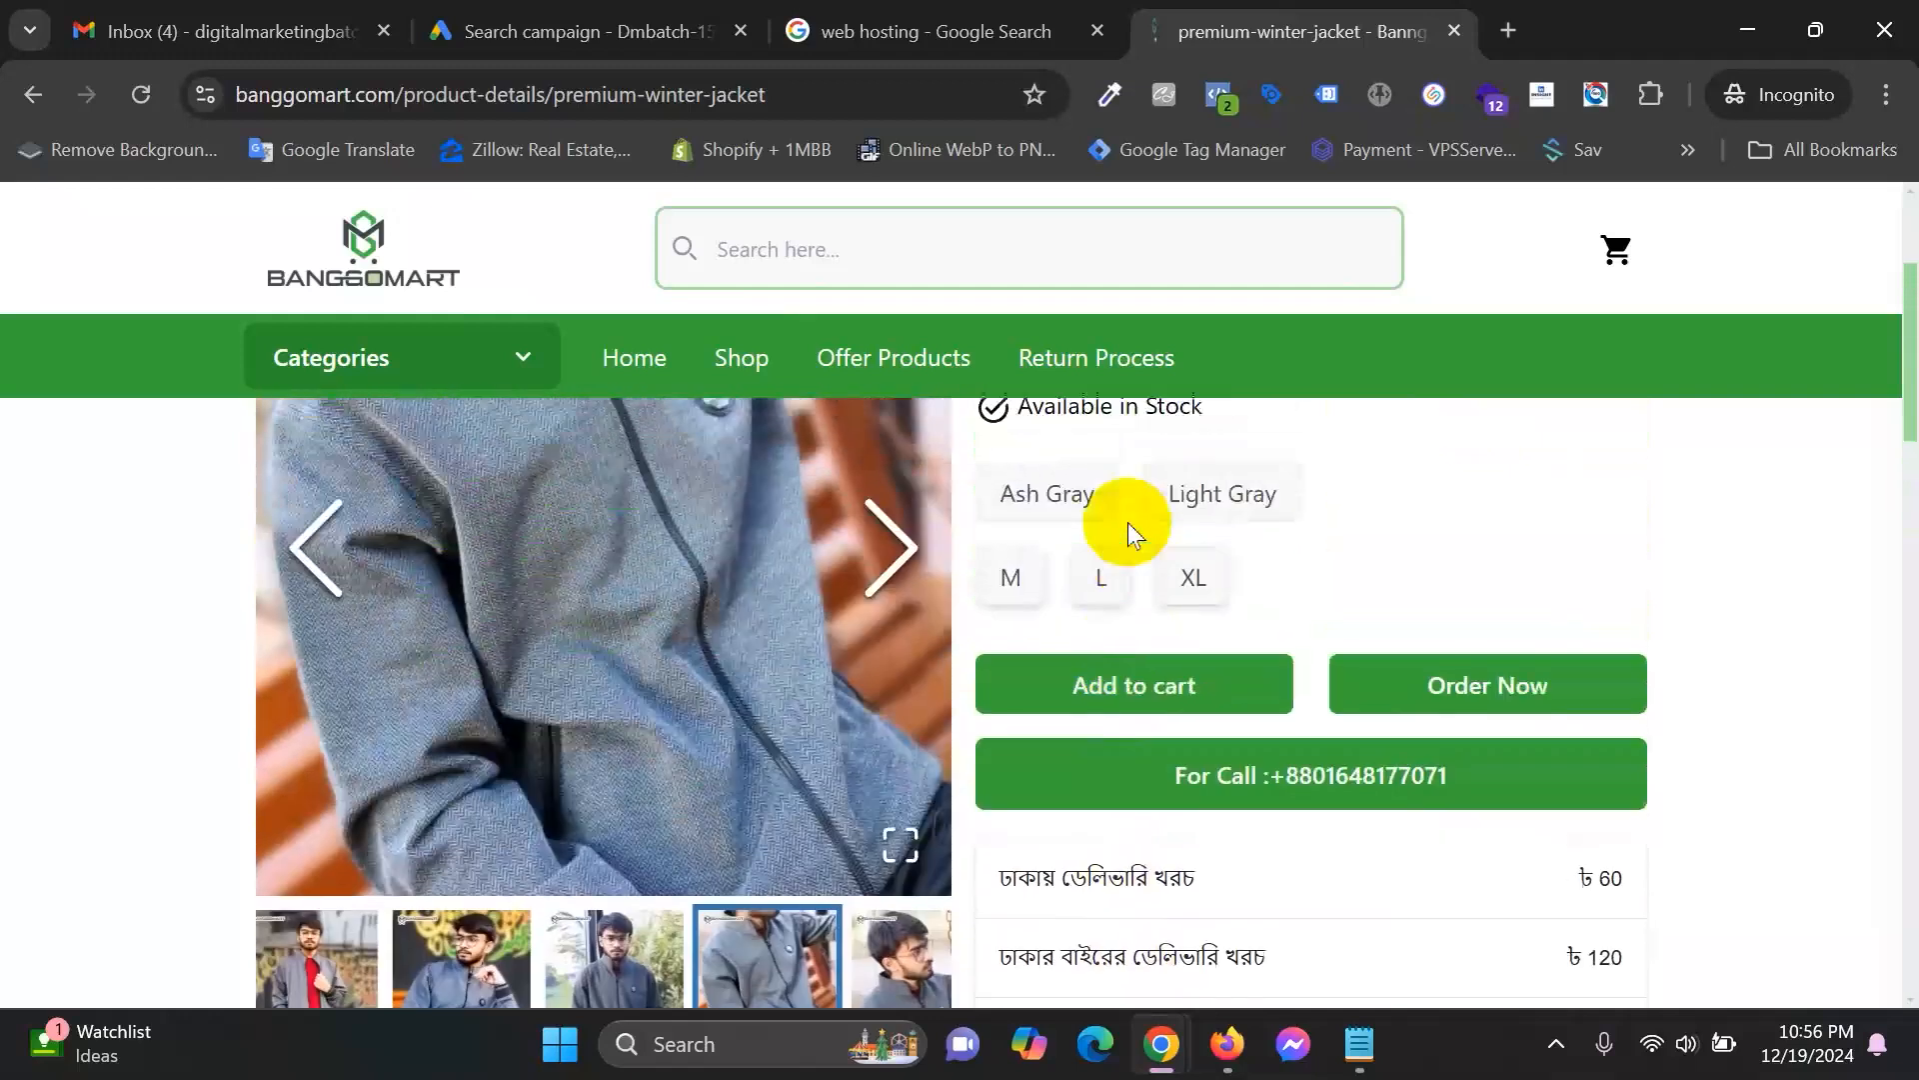
{"action": "left_click", "coordinate": [548, 26]}
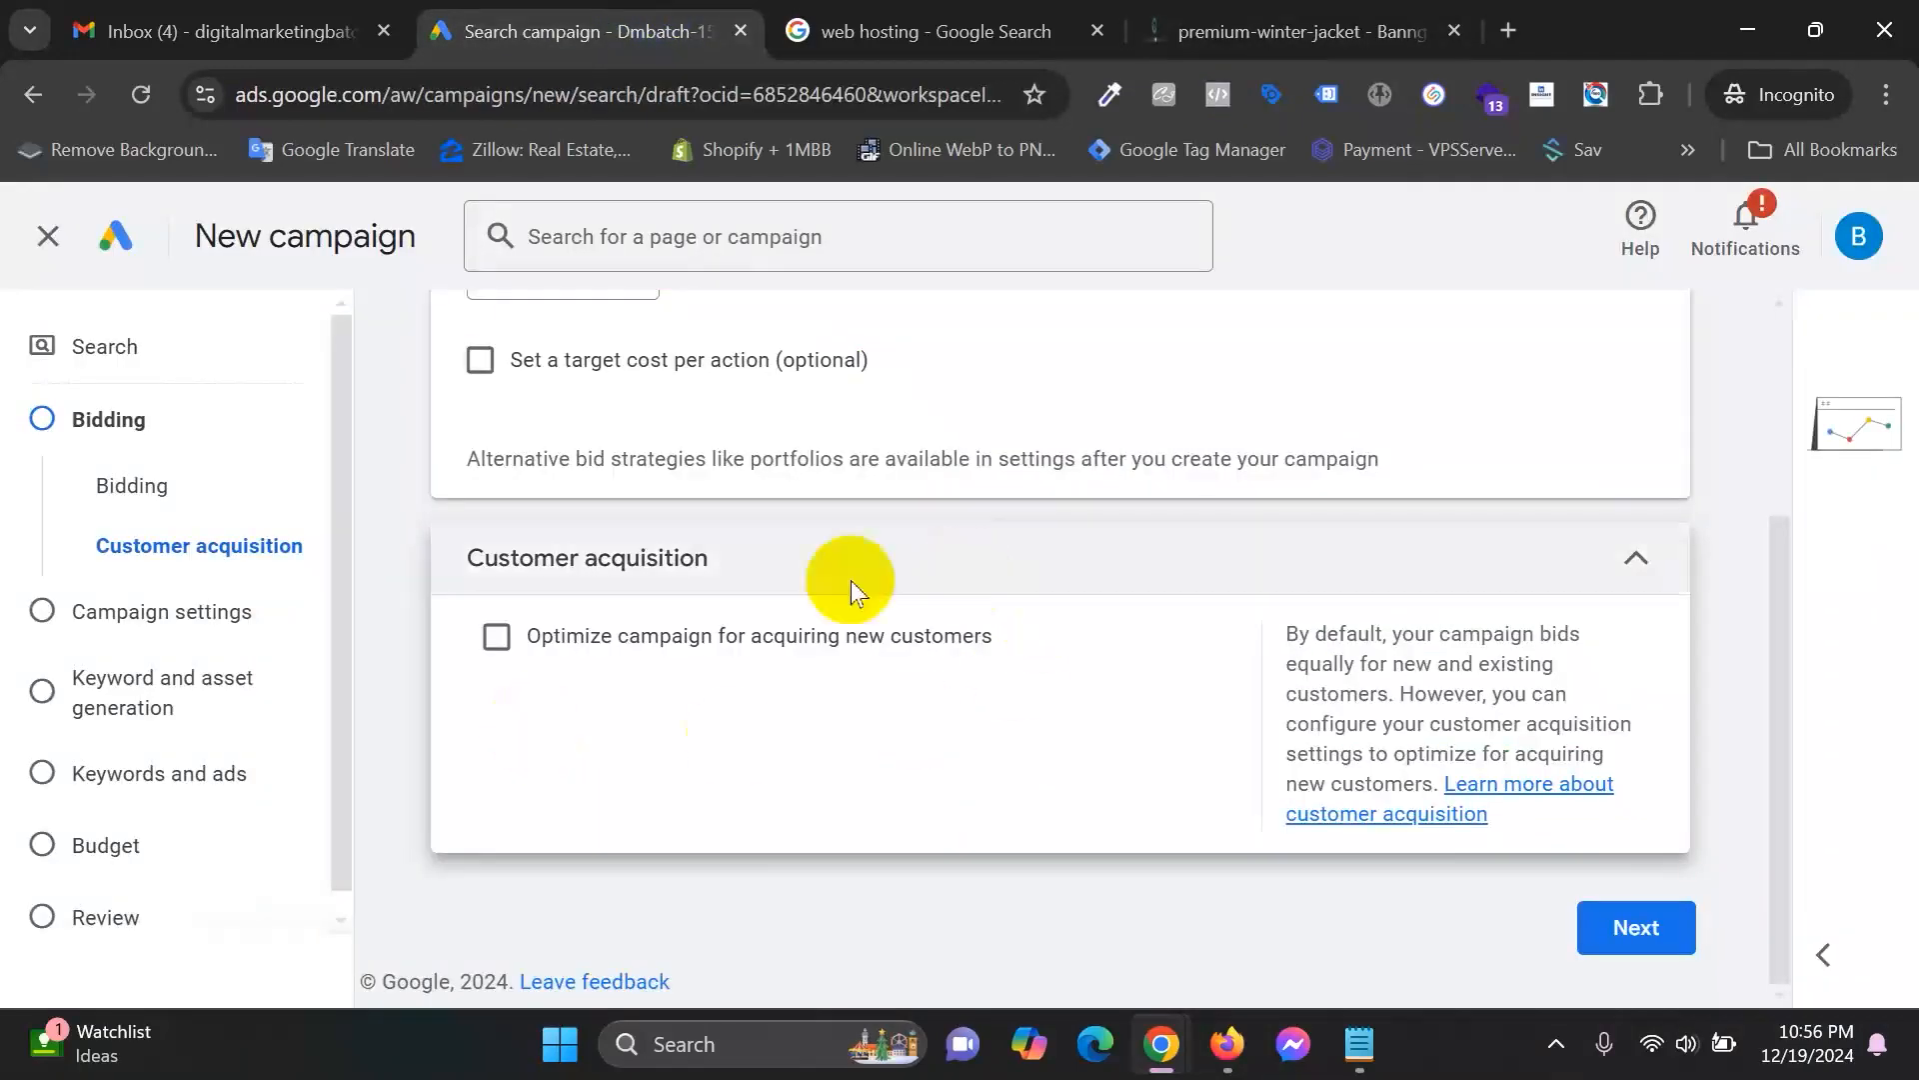
{"action": "left_click", "coordinate": [590, 637]}
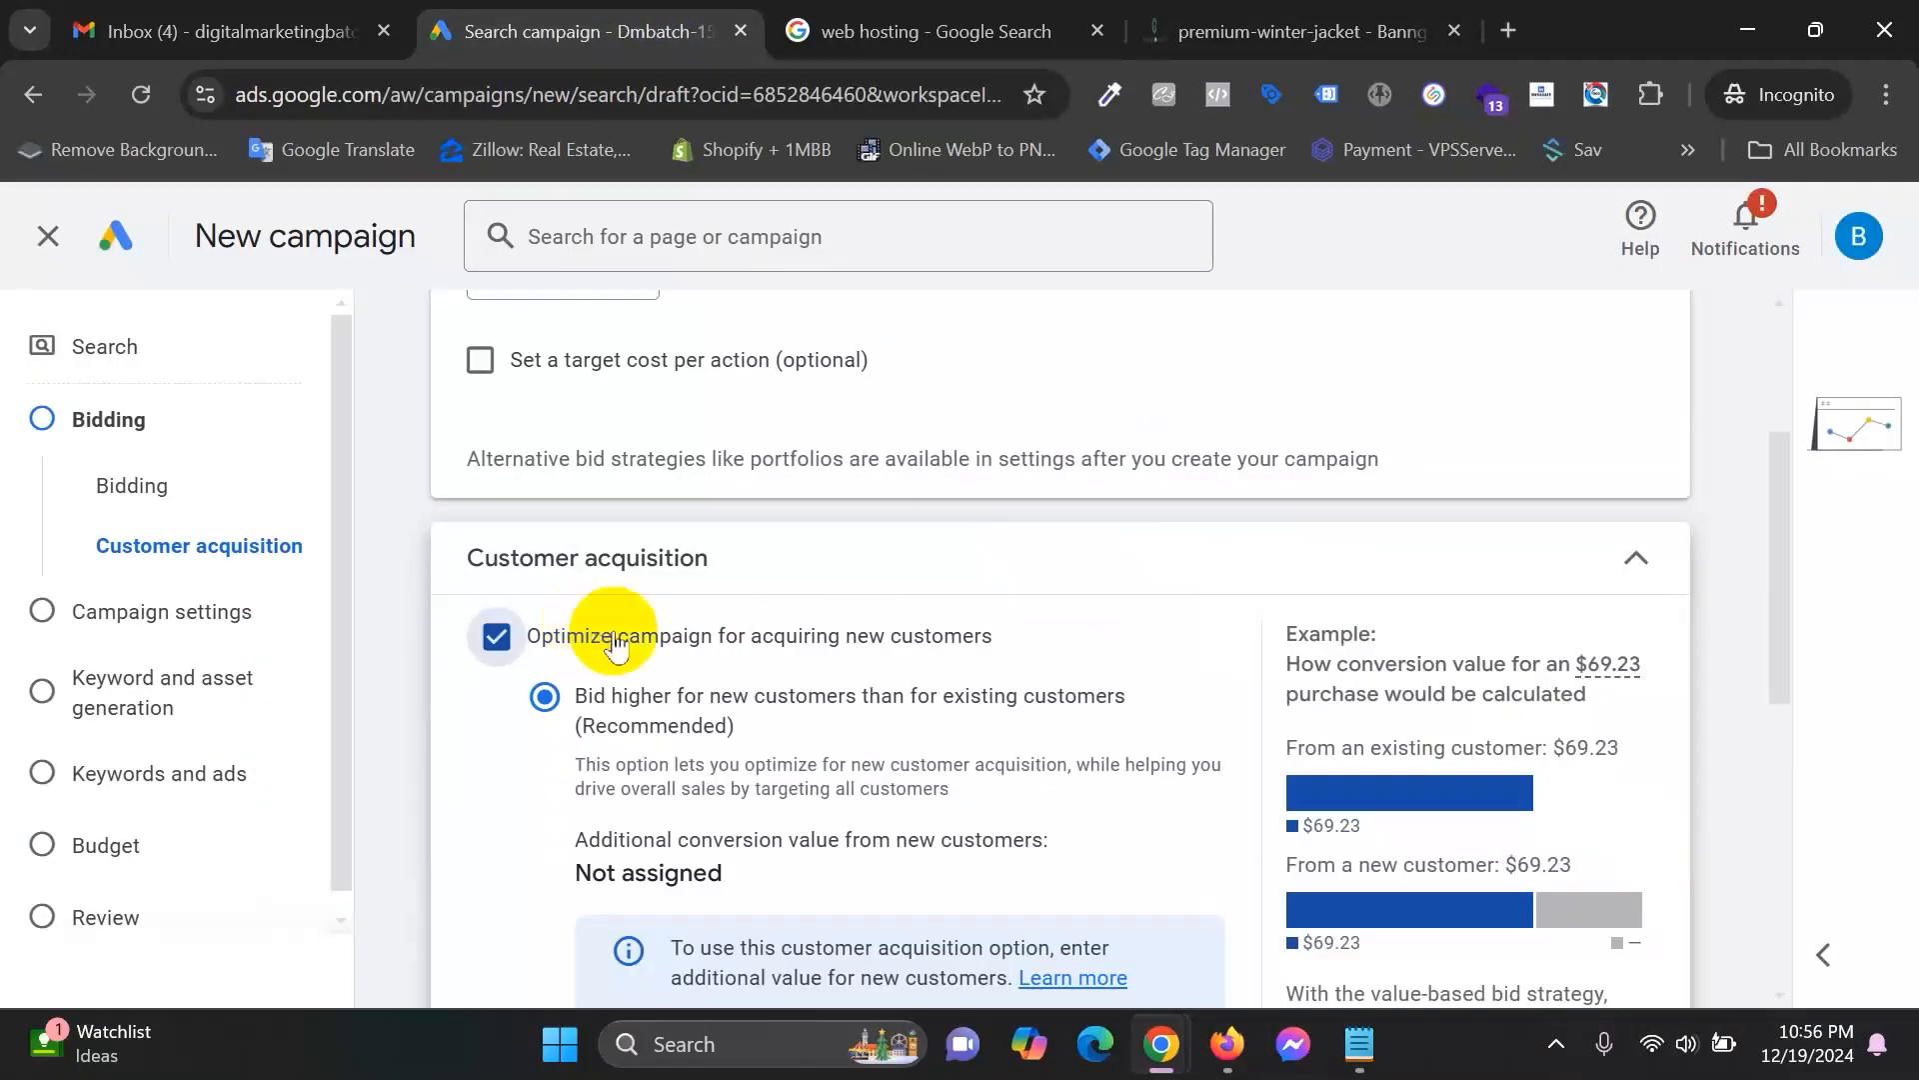
Review the bid-higher-for-new-customers option, then bring up the web hosting search results.
{"action": "scroll", "coordinate": [860, 590], "scroll_direction": "down", "scroll_amount": 2}
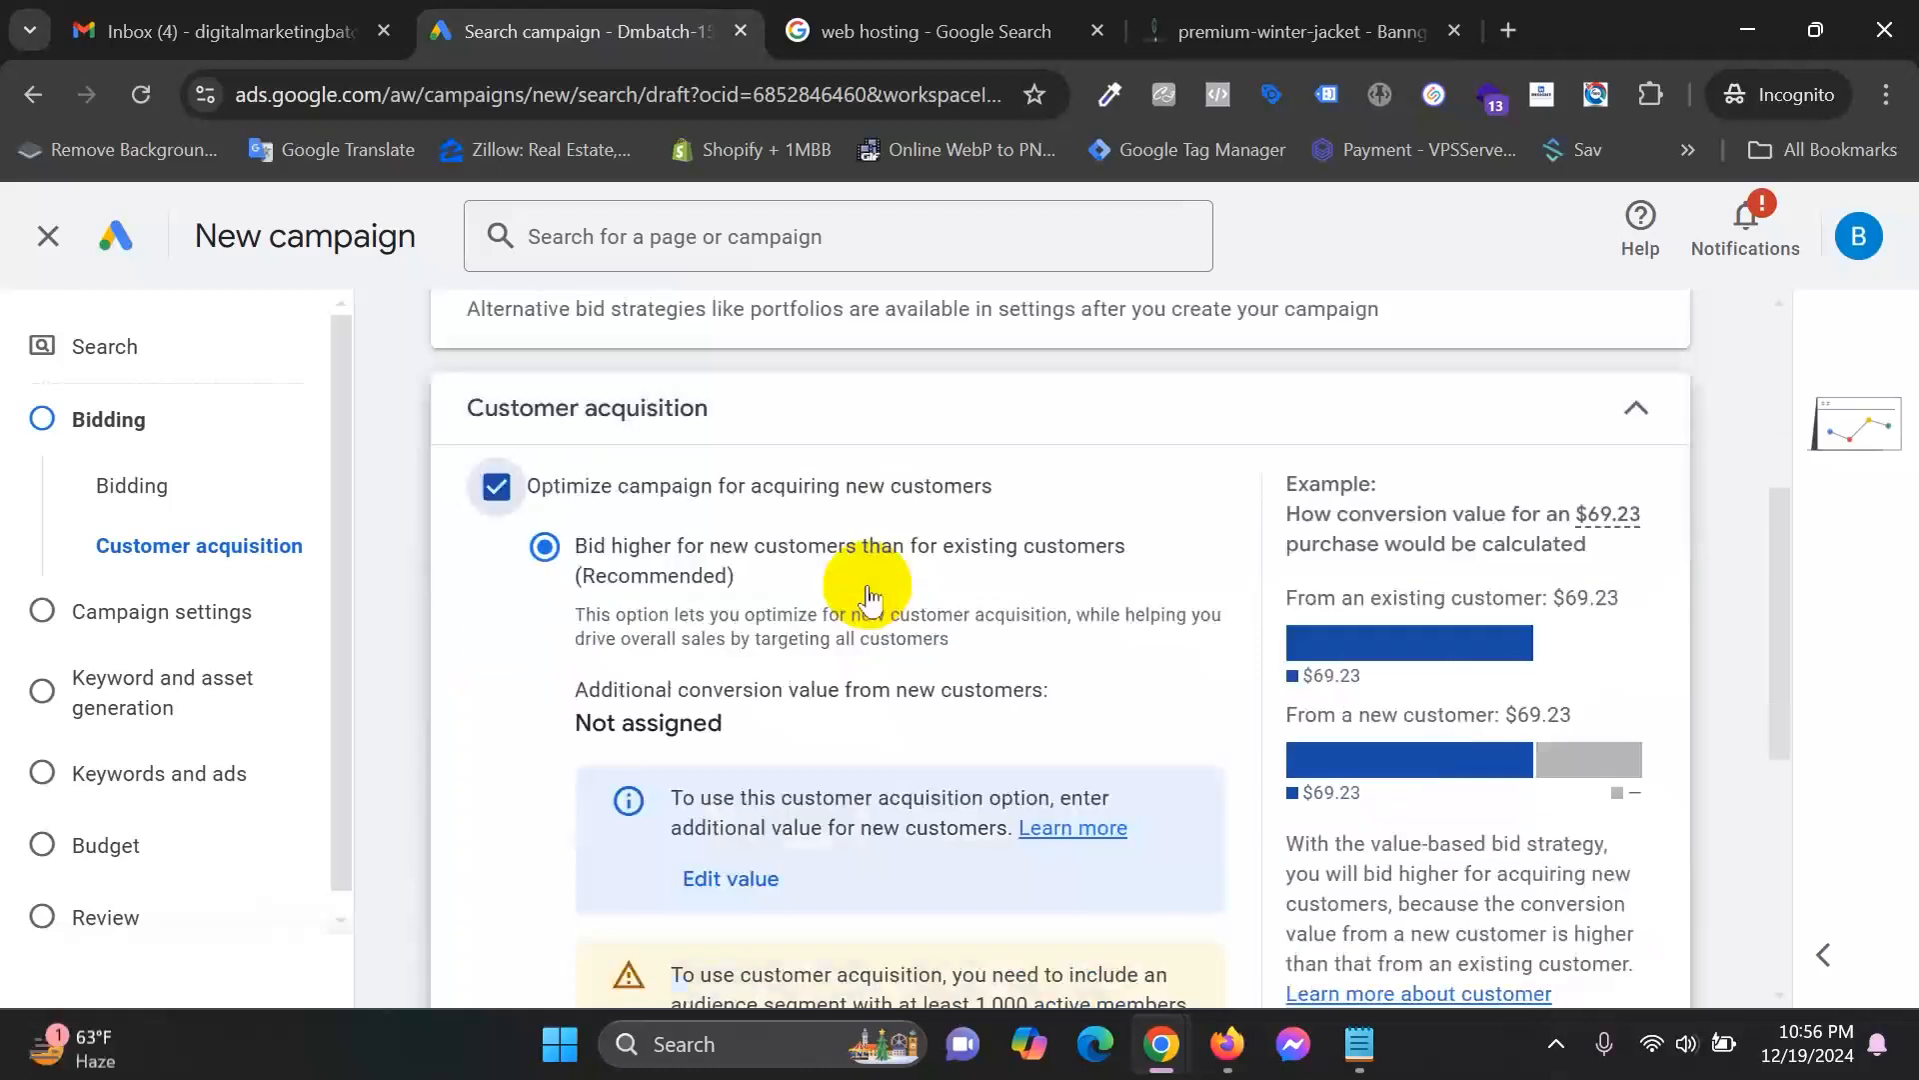
{"action": "left_click_drag", "start_coordinate": [570, 562], "coordinate": [1139, 587]}
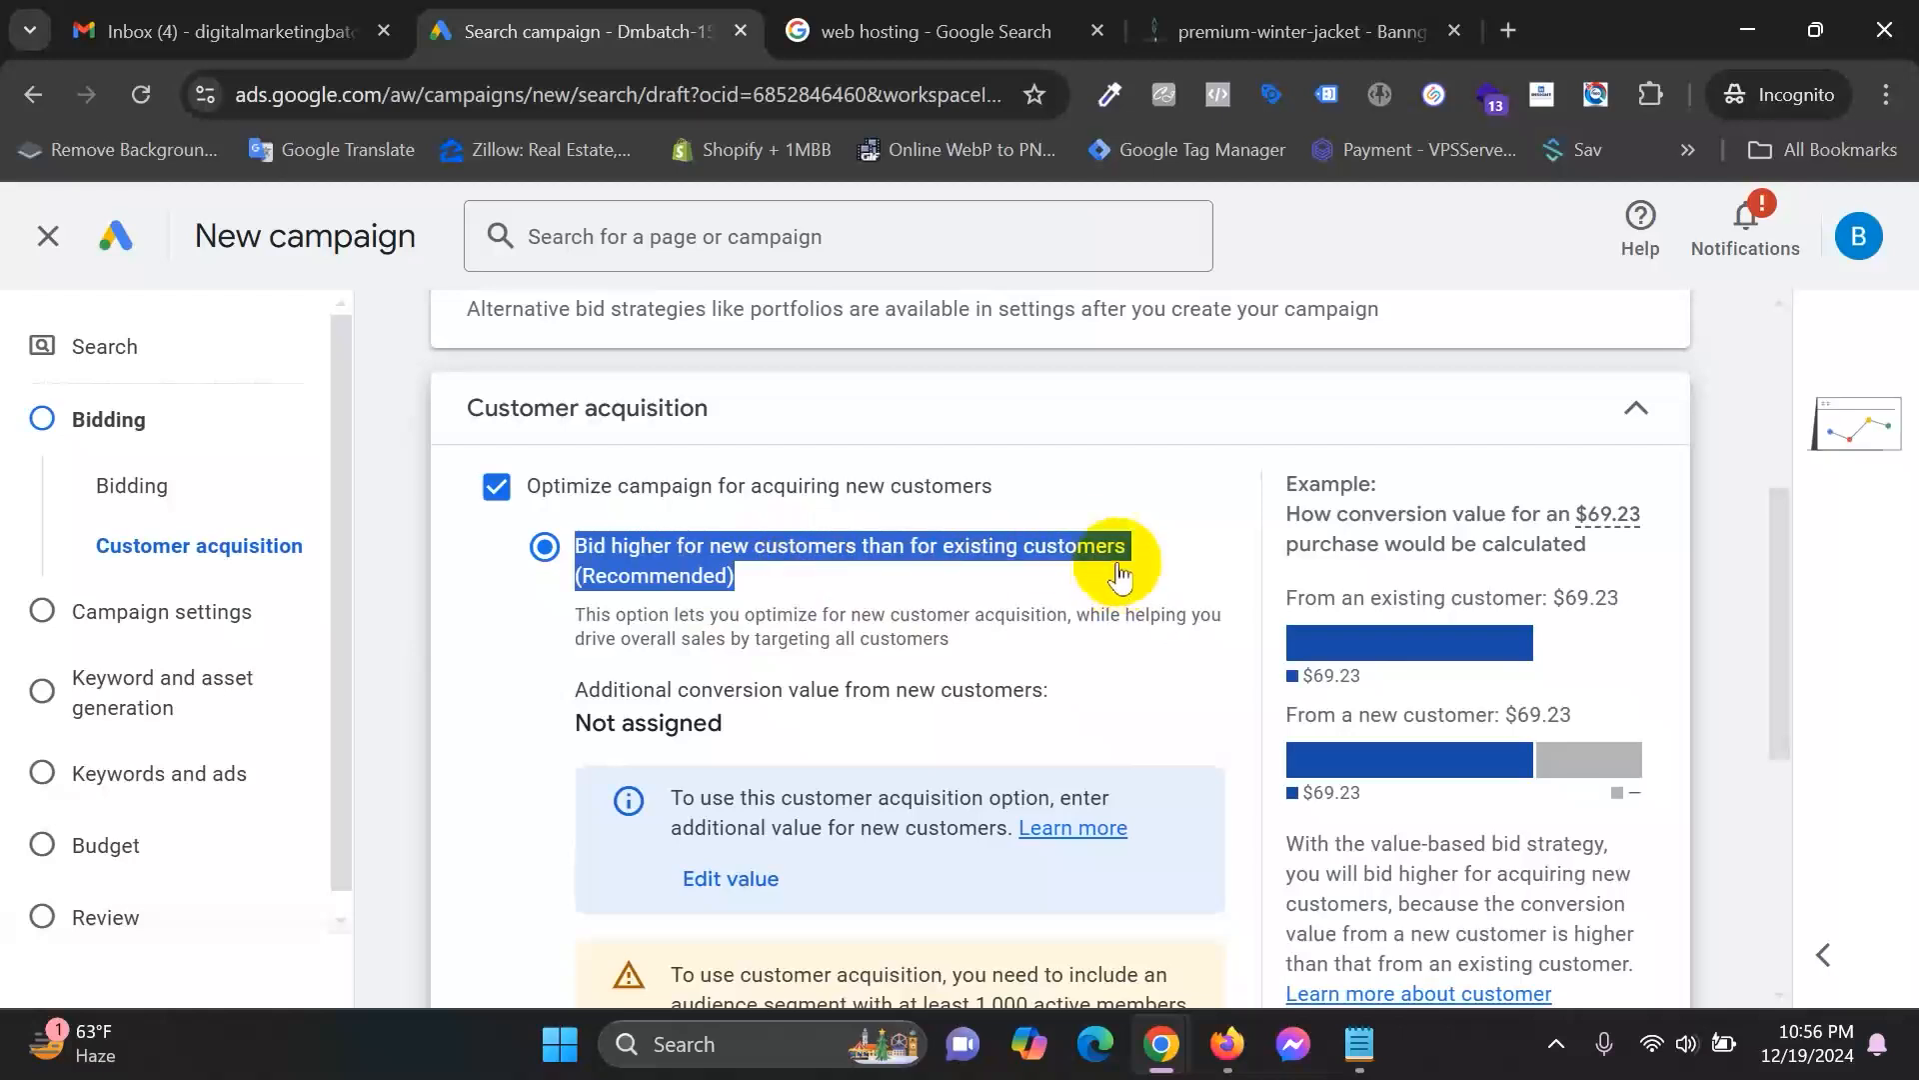
{"action": "scroll", "coordinate": [1080, 700], "scroll_direction": "down", "scroll_amount": 1}
{"action": "scroll", "coordinate": [1135, 694], "scroll_direction": "down", "scroll_amount": 1}
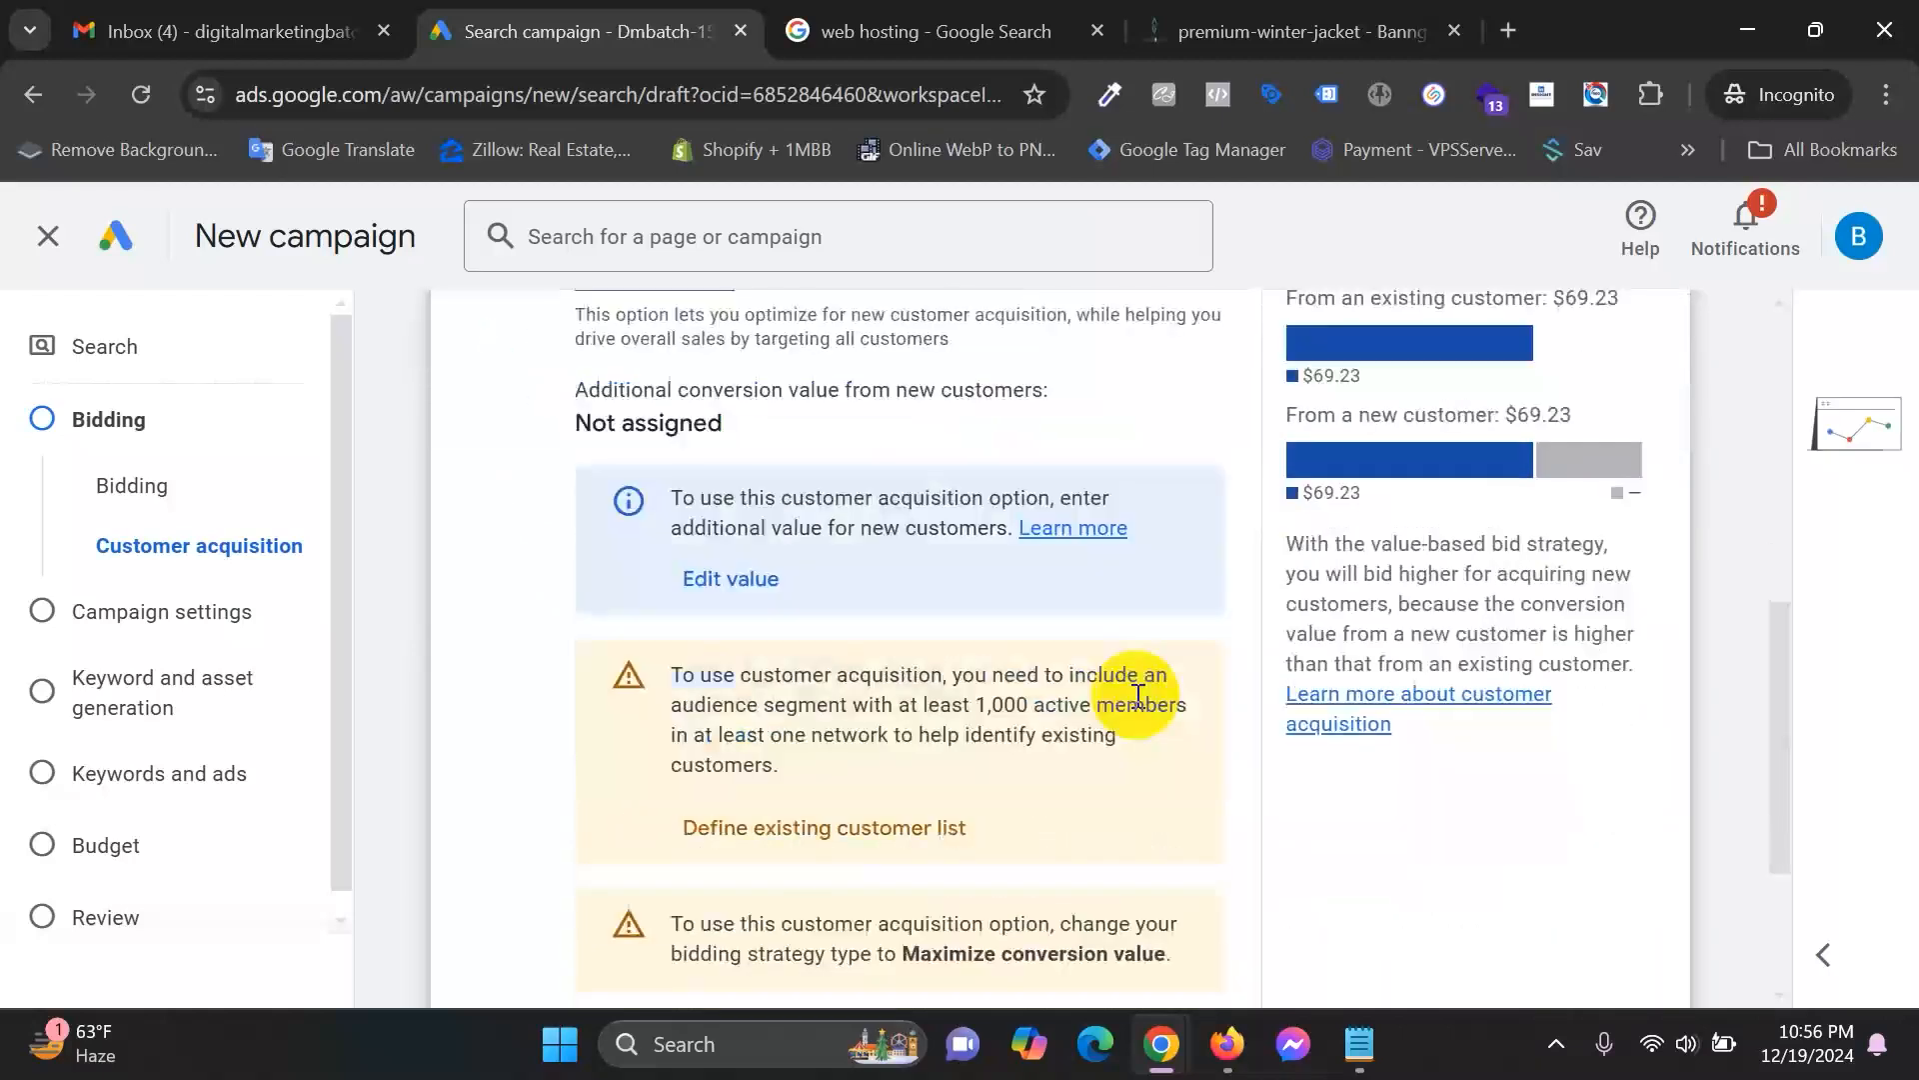
{"action": "scroll", "coordinate": [1150, 685], "scroll_direction": "up", "scroll_amount": 2}
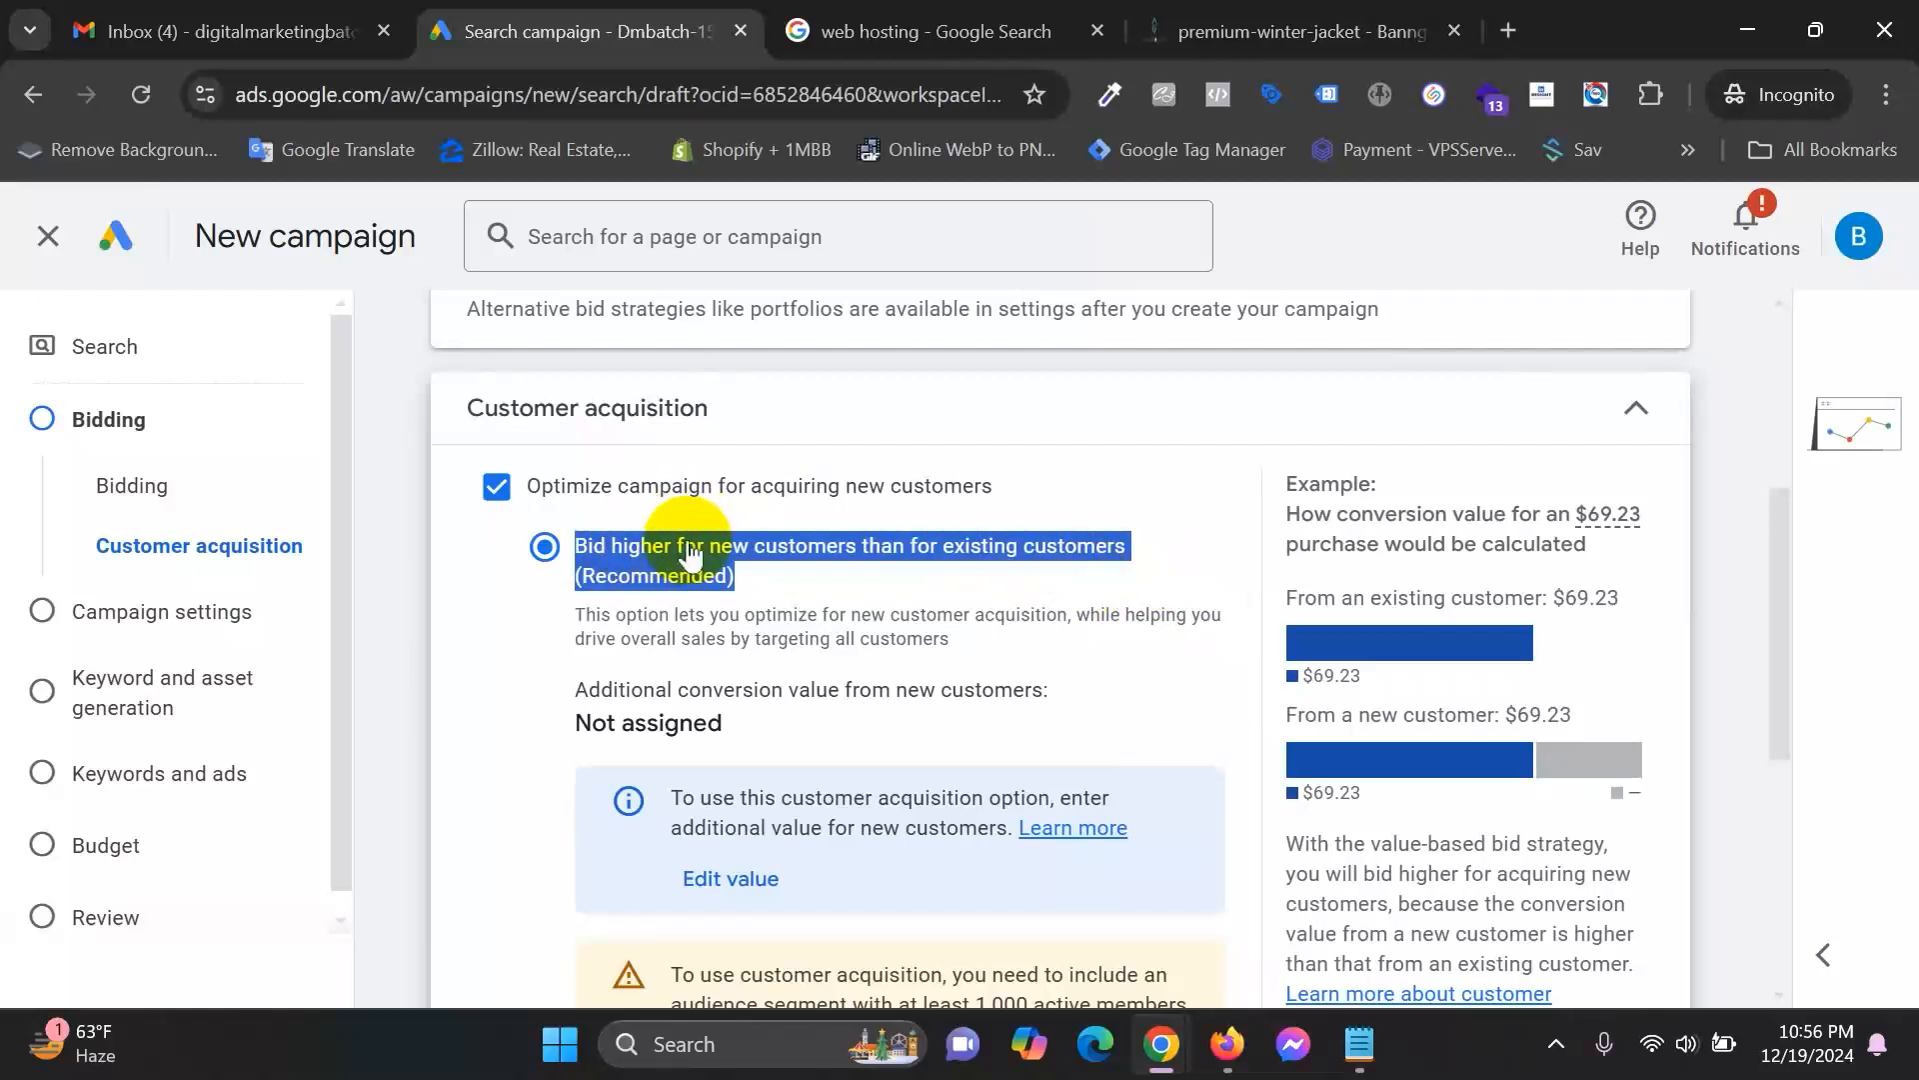
{"action": "left_click", "coordinate": [1013, 14]}
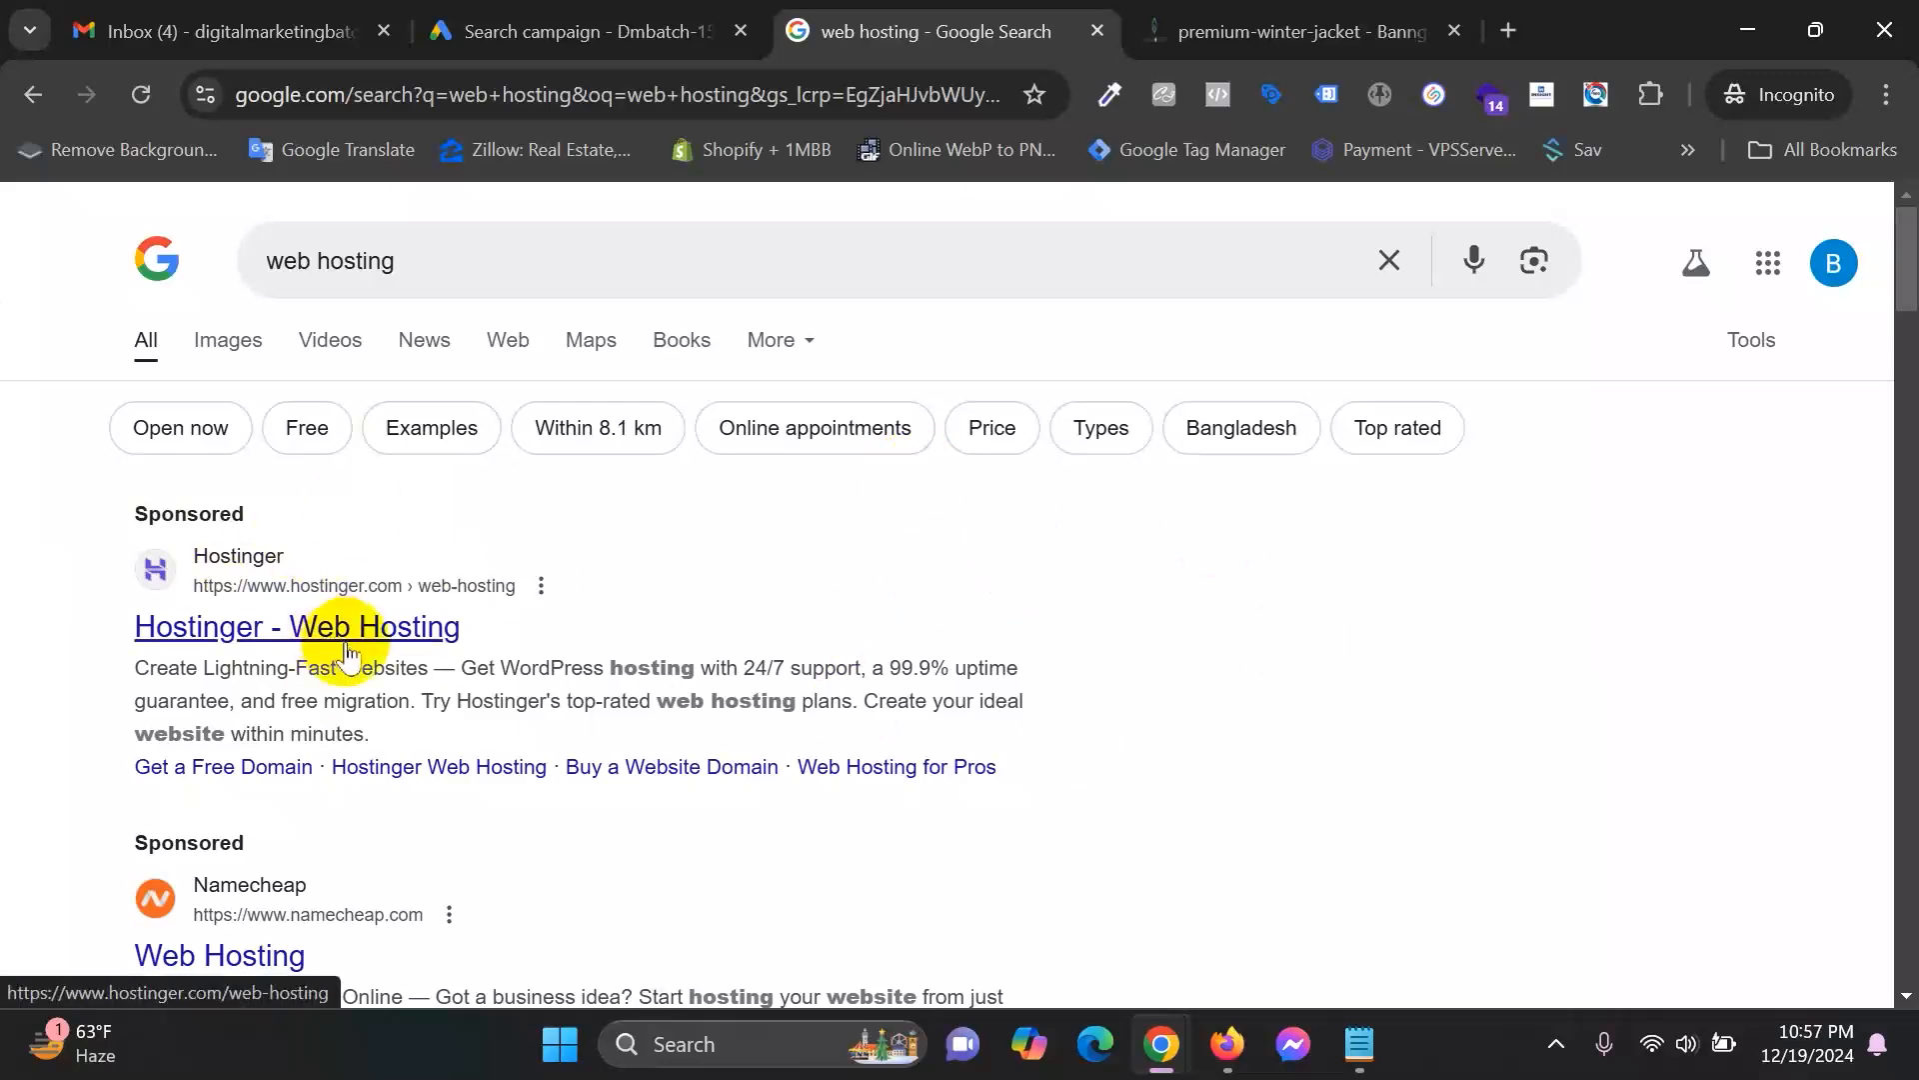
Move from the web hosting results back to the Google Ads campaign, passing the Banggomart page.
{"action": "left_click", "coordinate": [640, 30]}
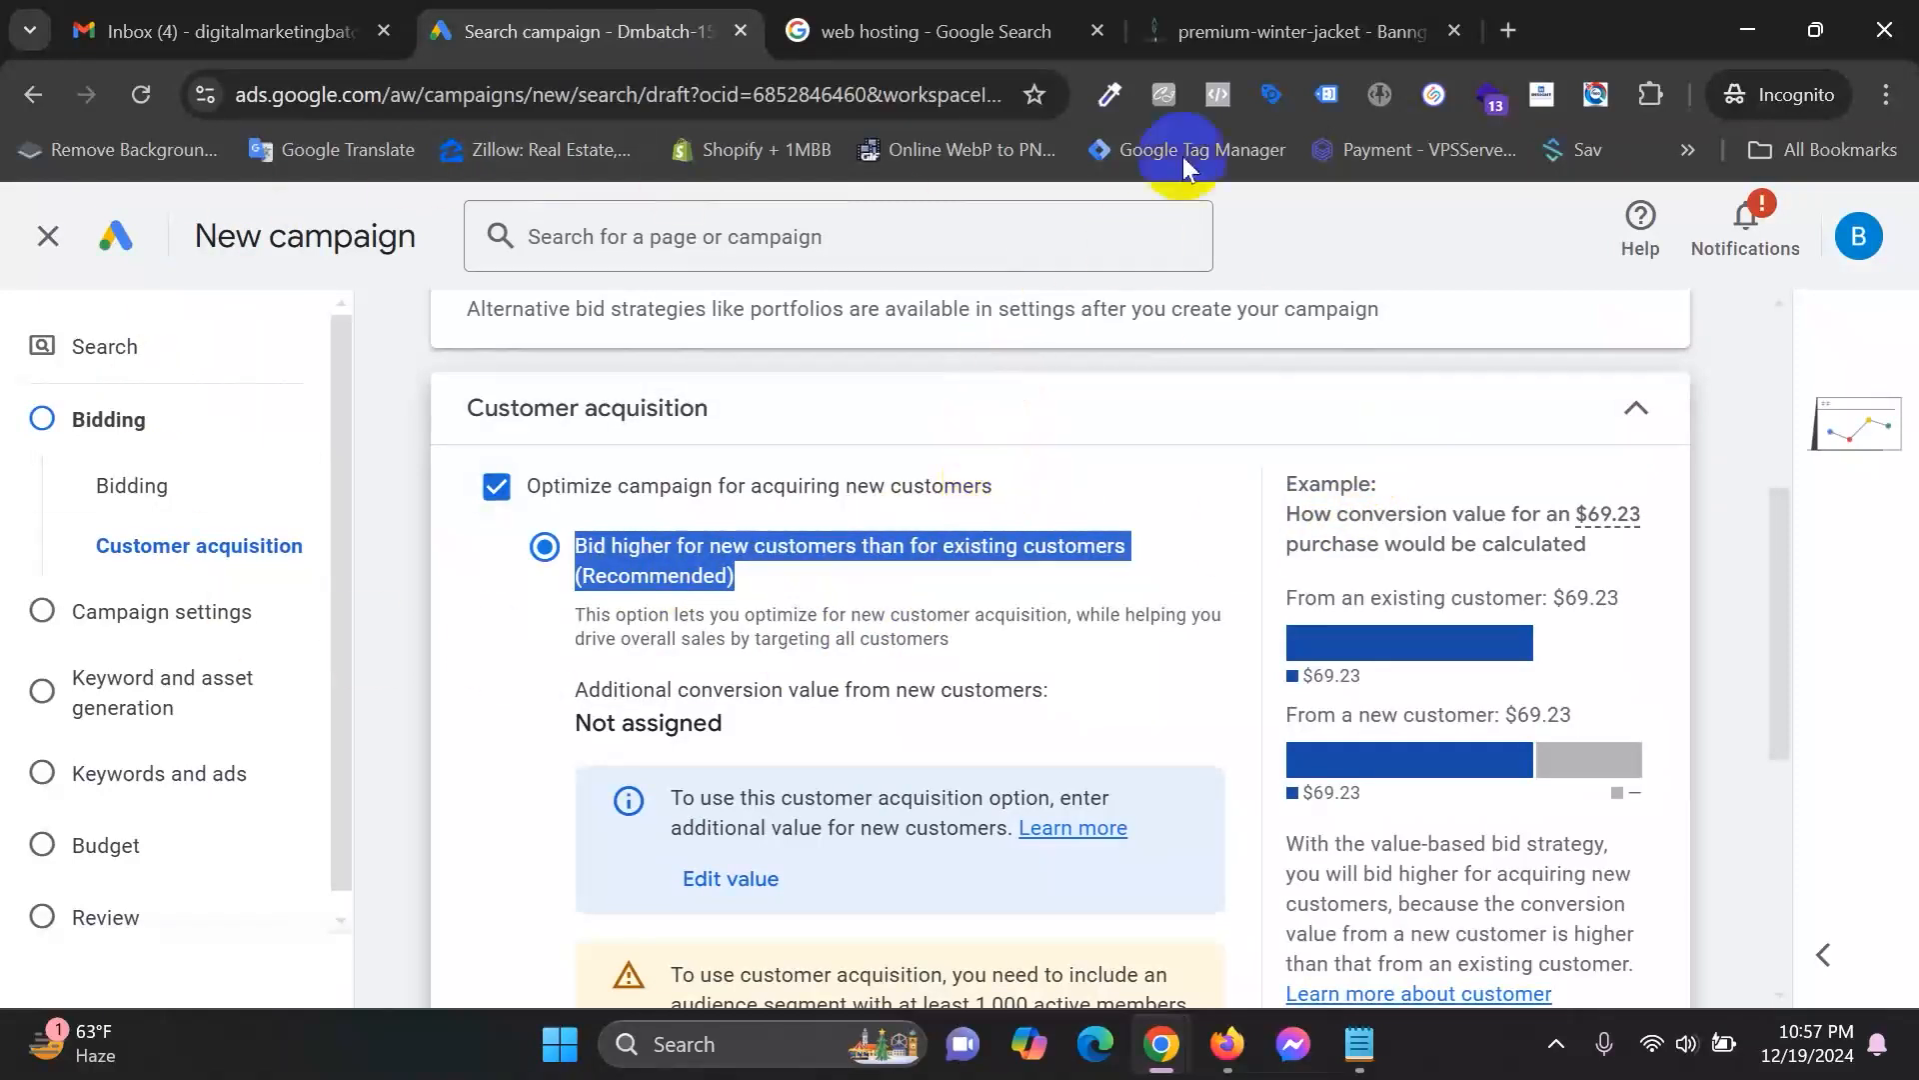
{"action": "left_click", "coordinate": [1275, 20]}
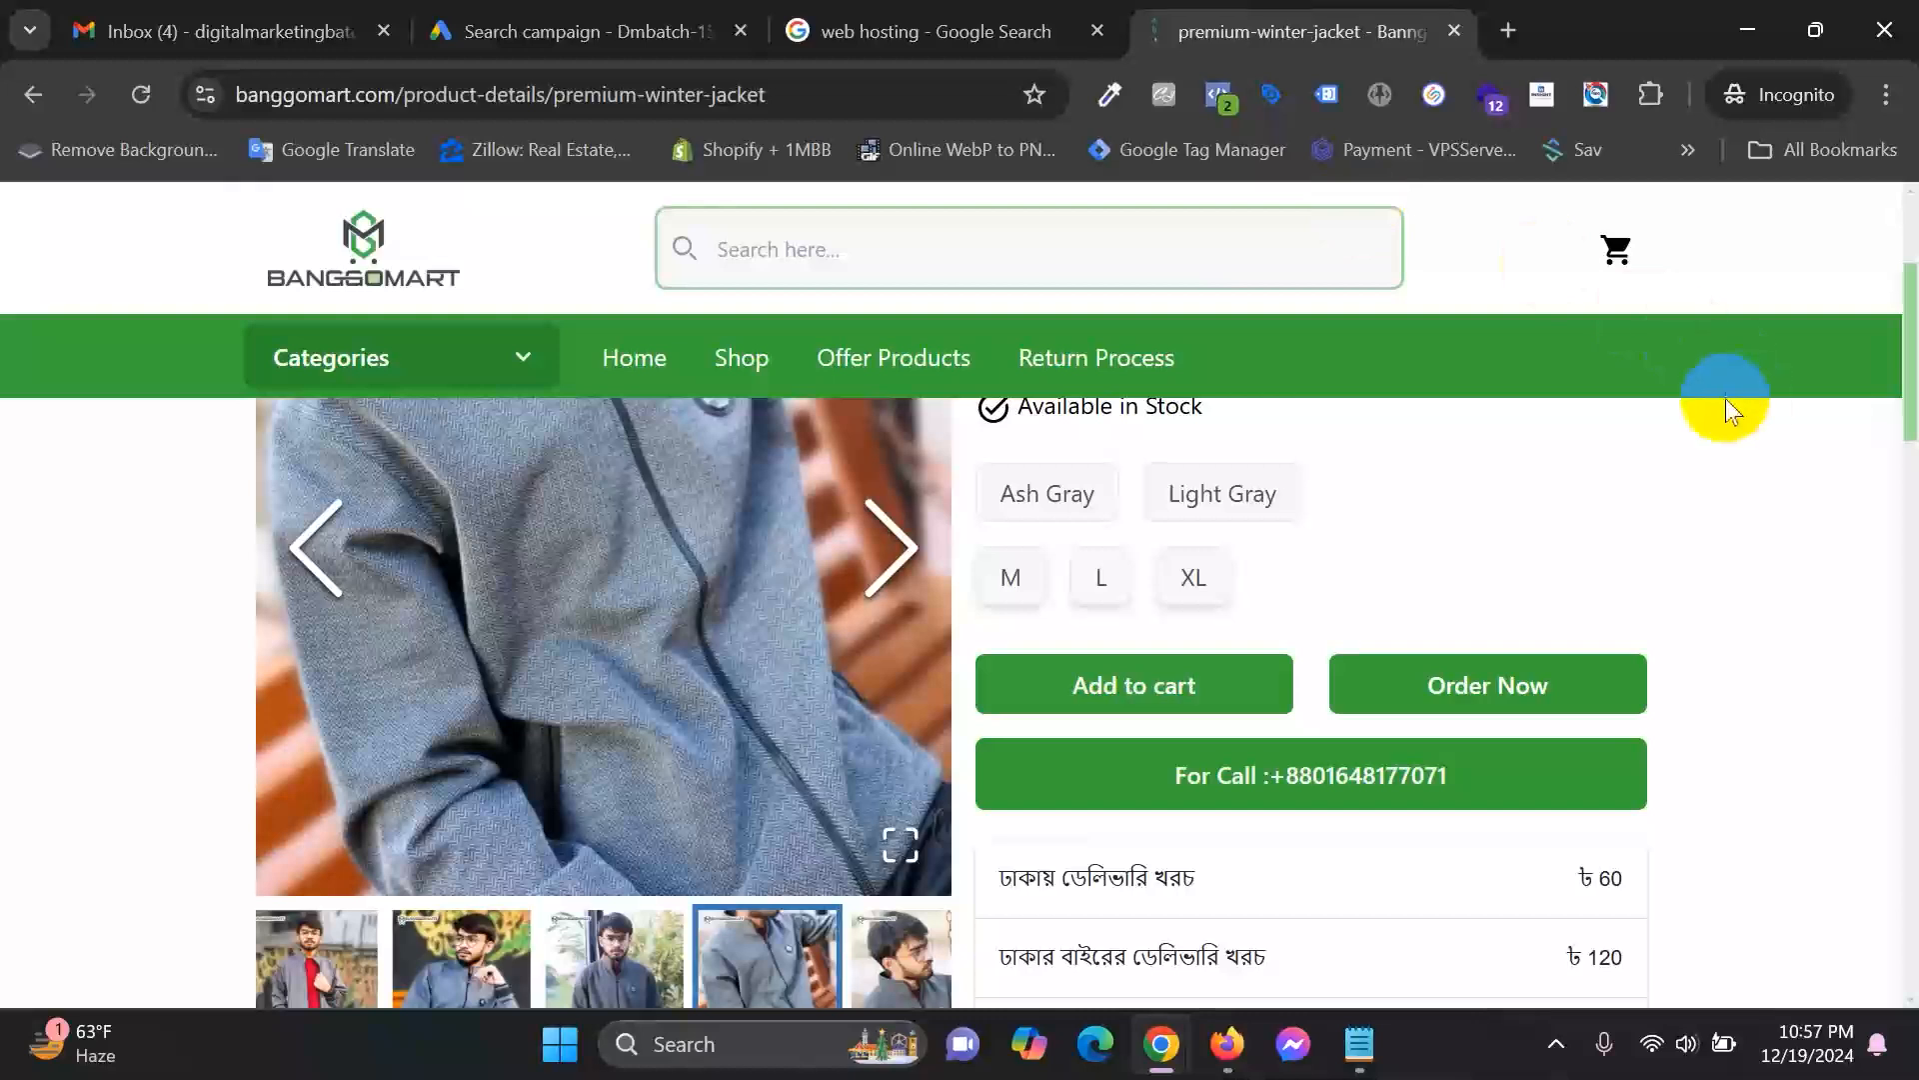
{"action": "left_click", "coordinate": [575, 22]}
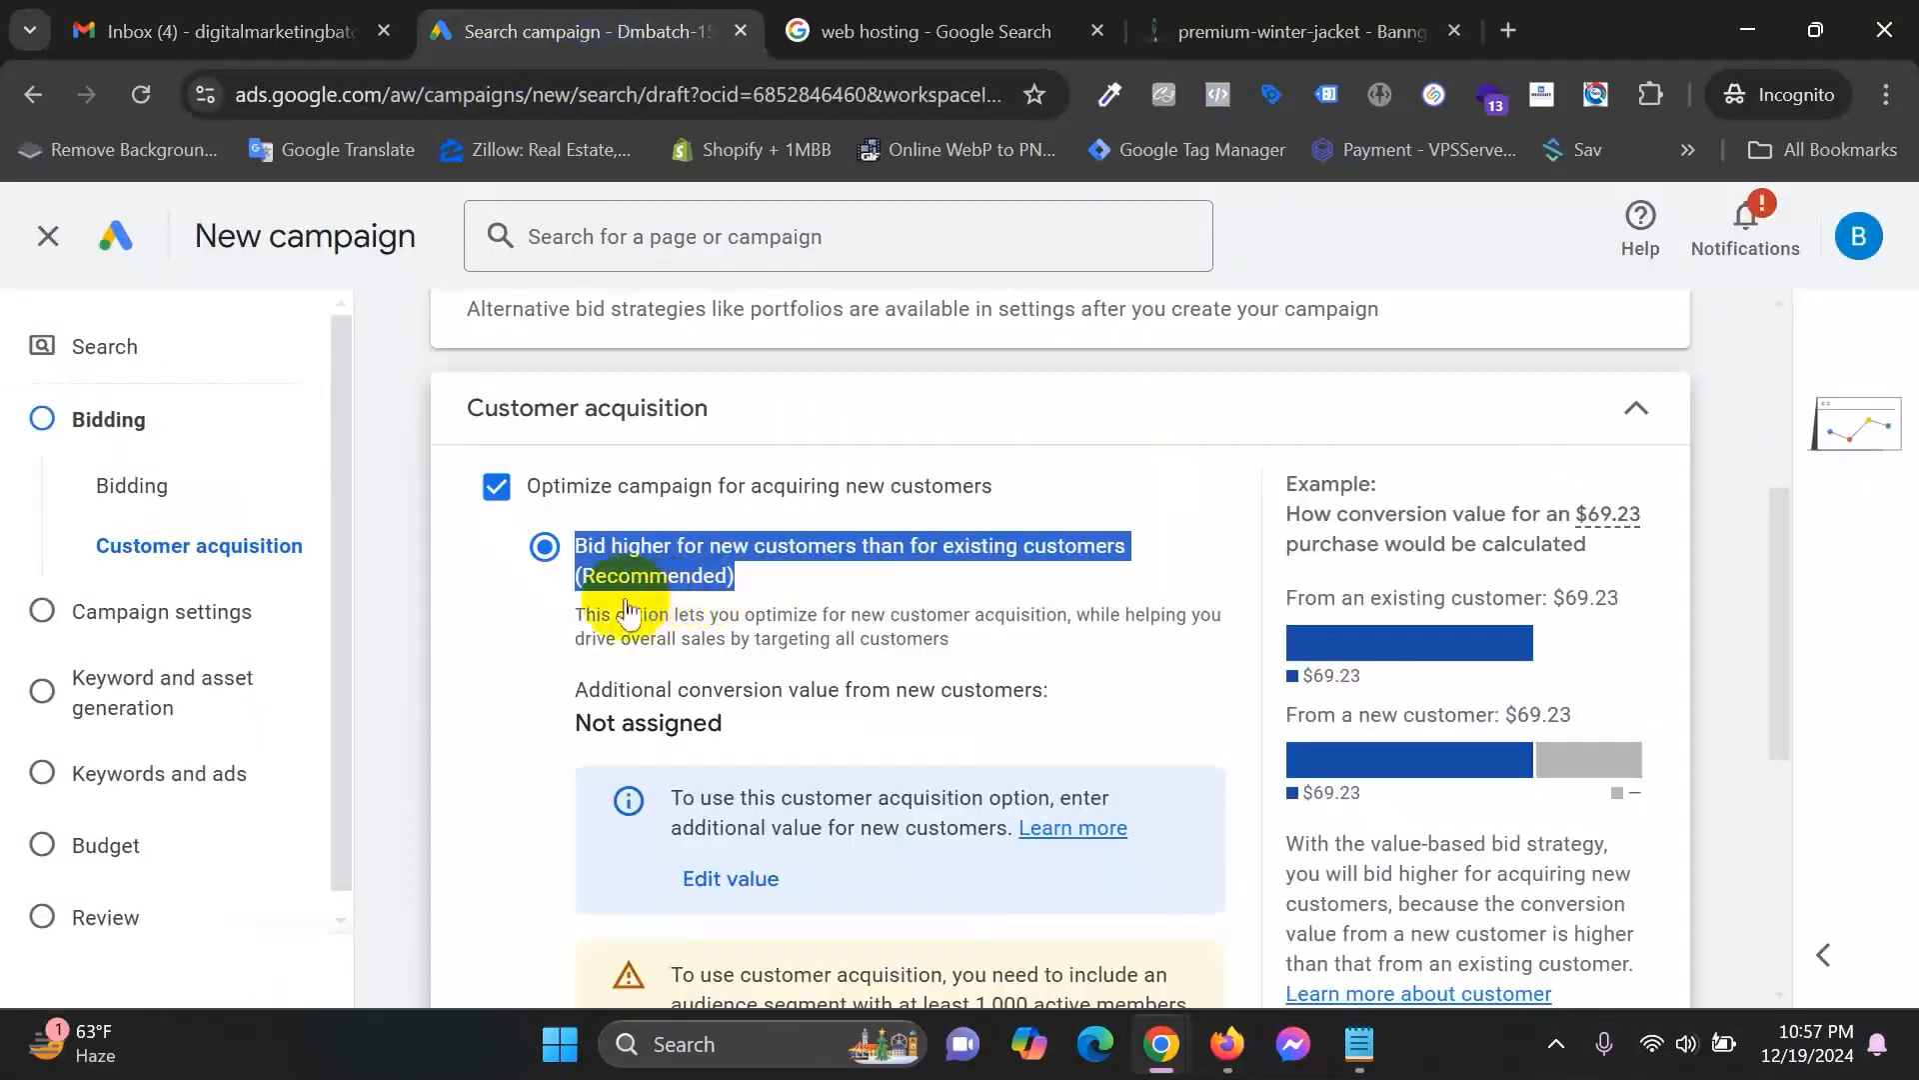
{"action": "left_click", "coordinate": [506, 662]}
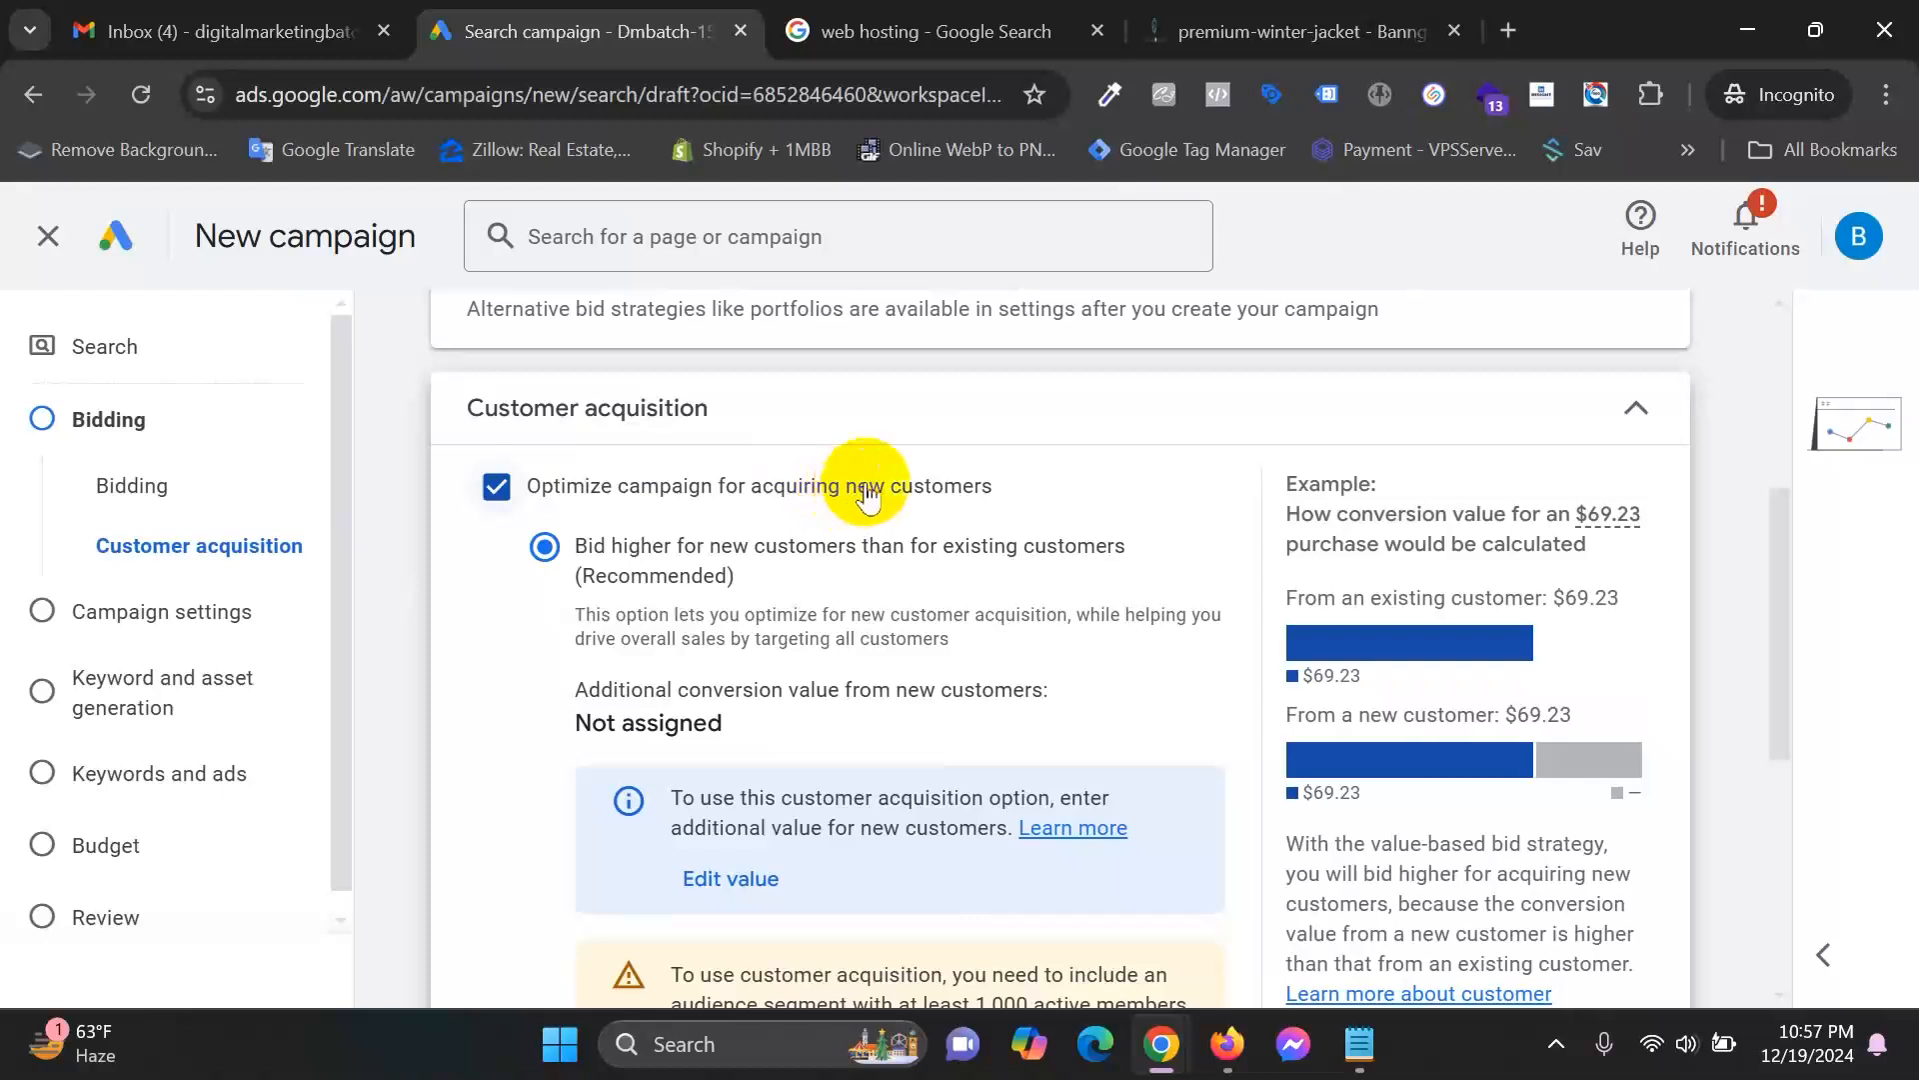
{"action": "scroll", "coordinate": [1062, 505], "scroll_direction": "down", "scroll_amount": 1}
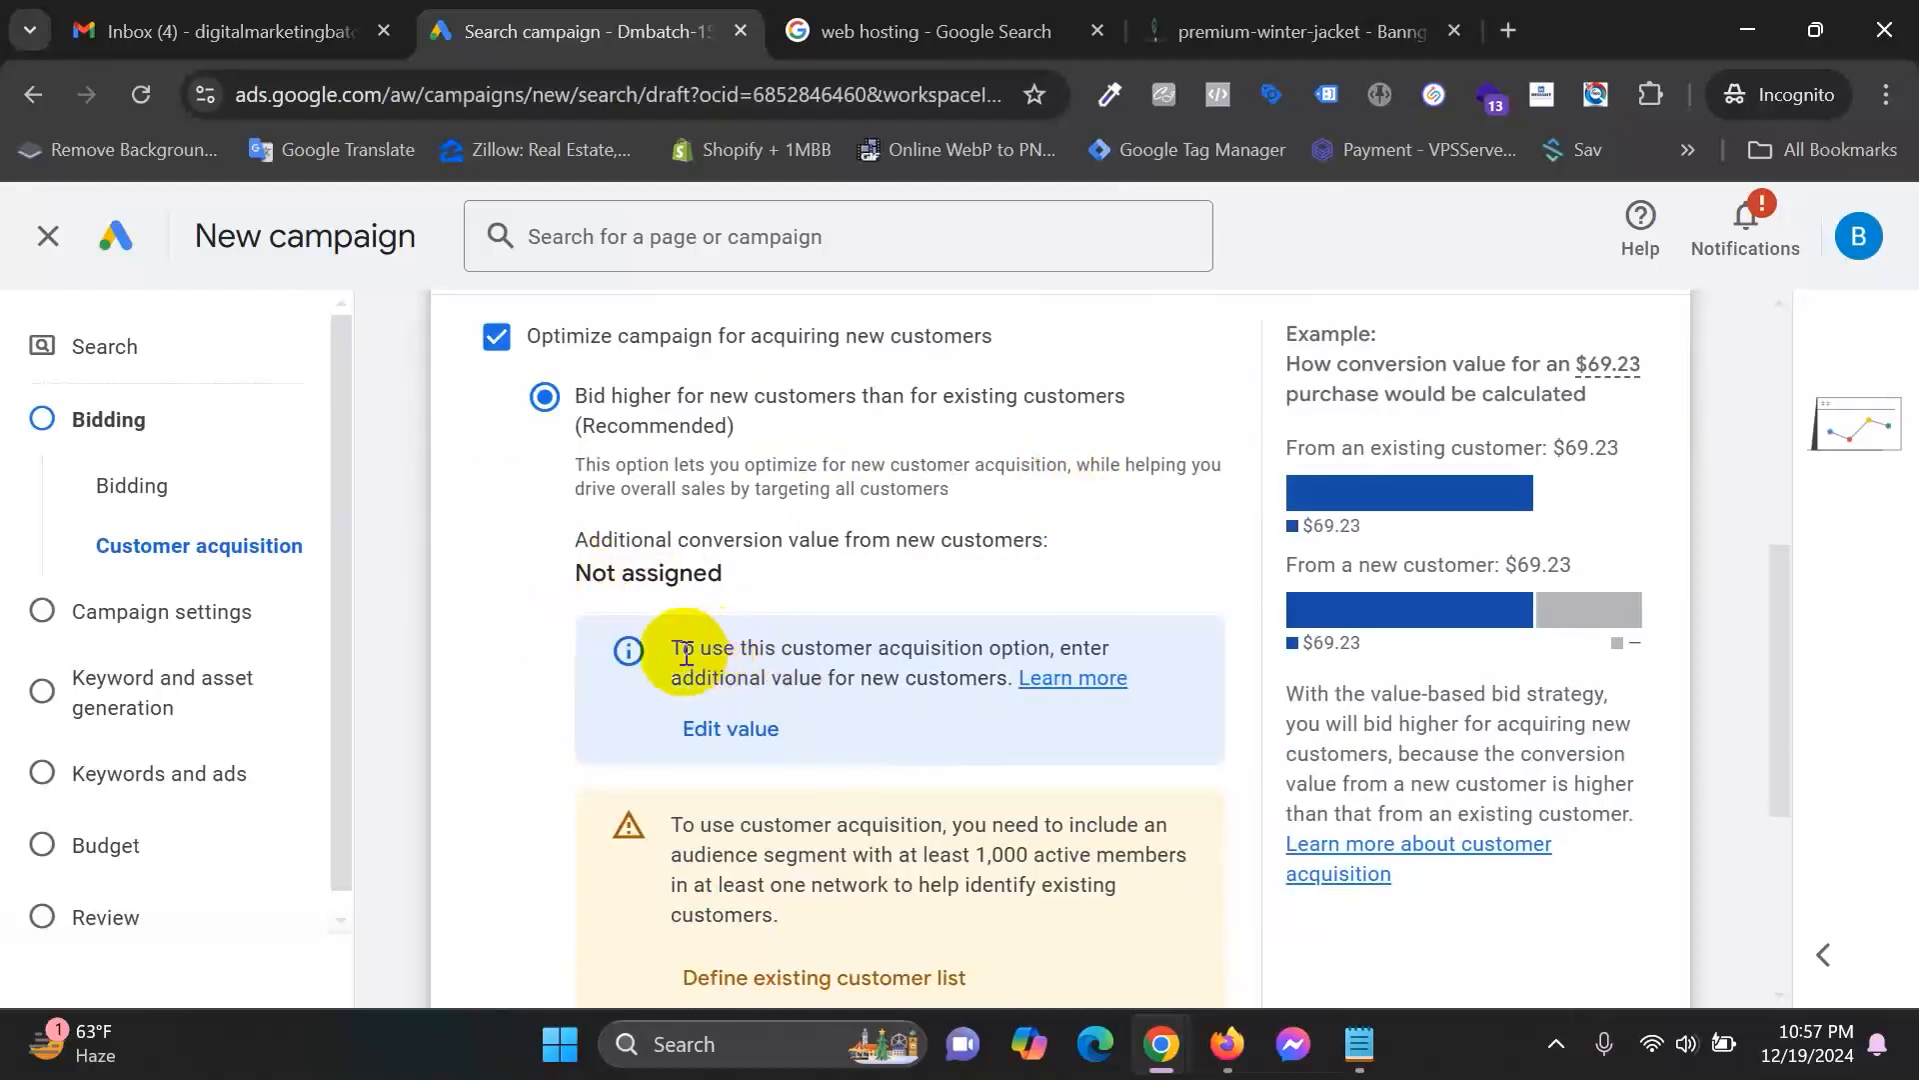
Open the extra new-customer value setup and review the $114.92 new-customer example.
{"action": "left_click", "coordinate": [700, 728]}
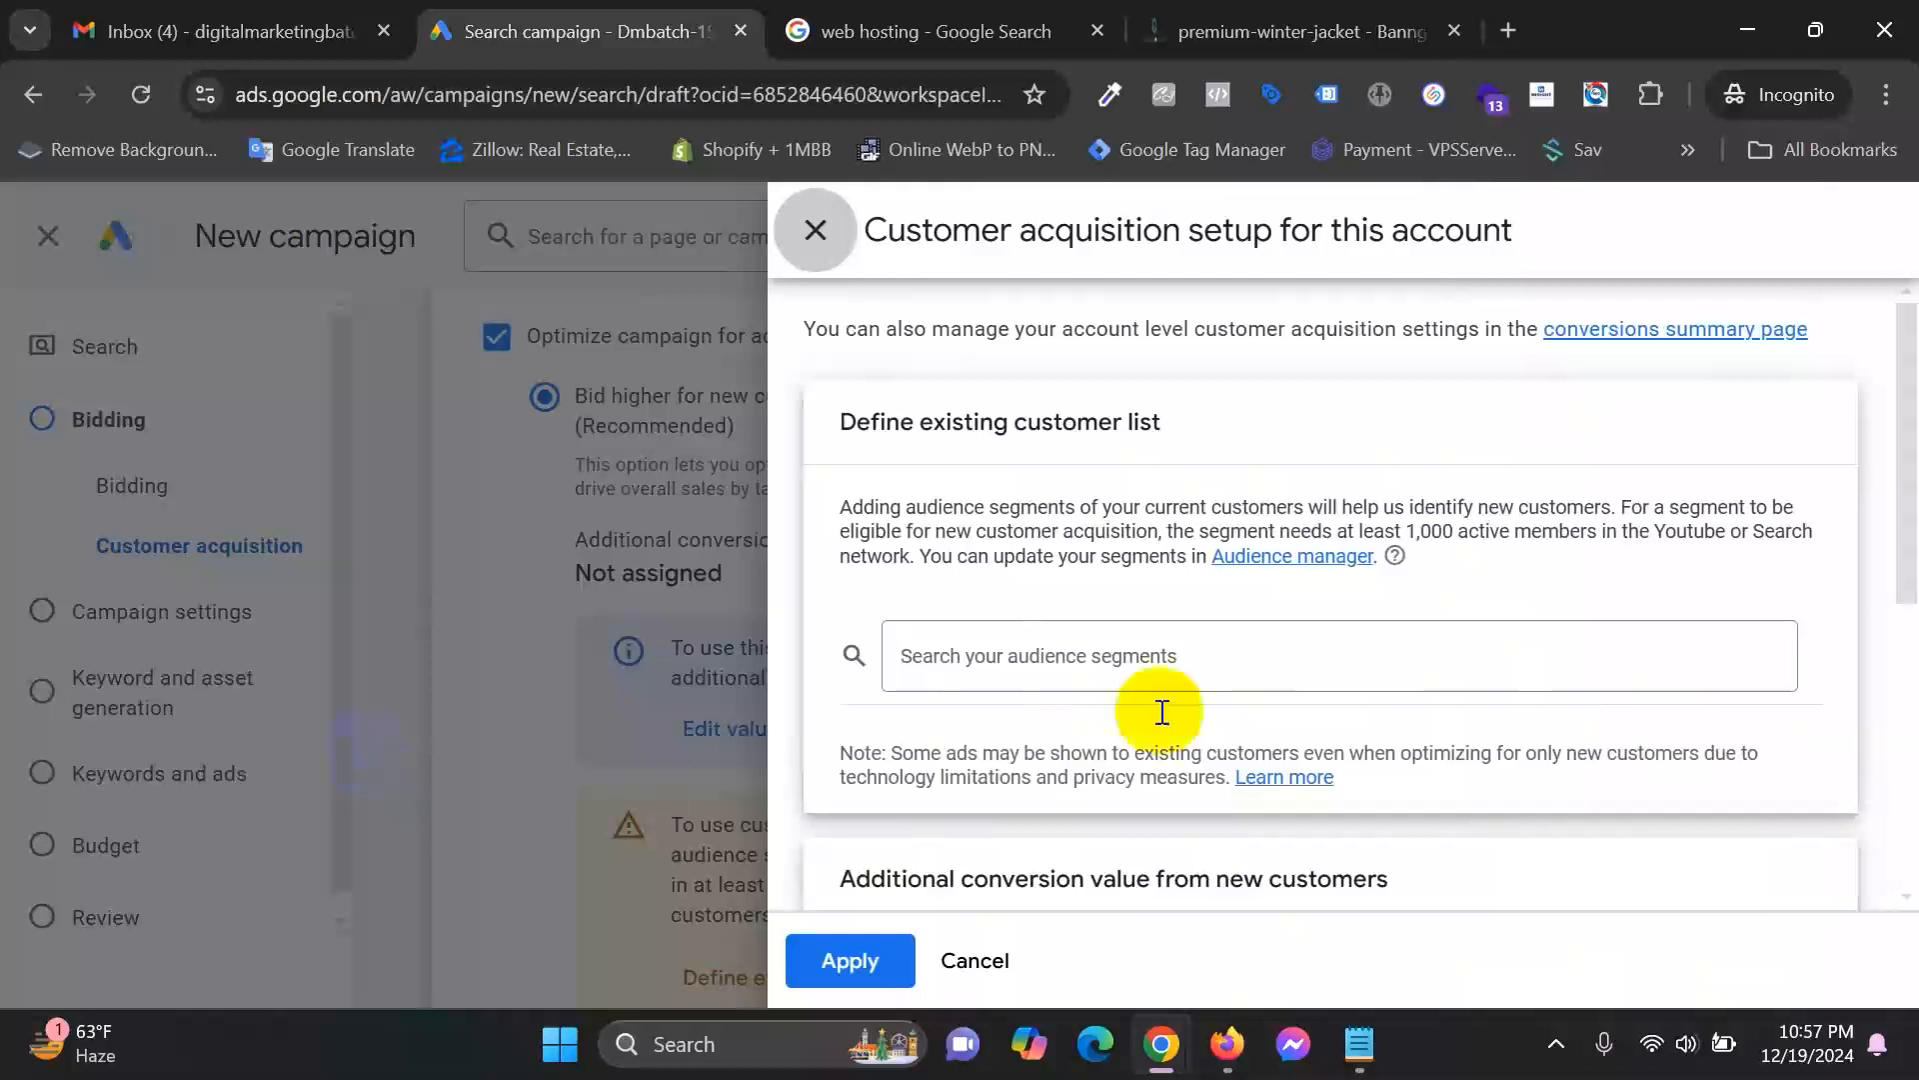
{"action": "scroll", "coordinate": [1273, 650], "scroll_direction": "down", "scroll_amount": 5}
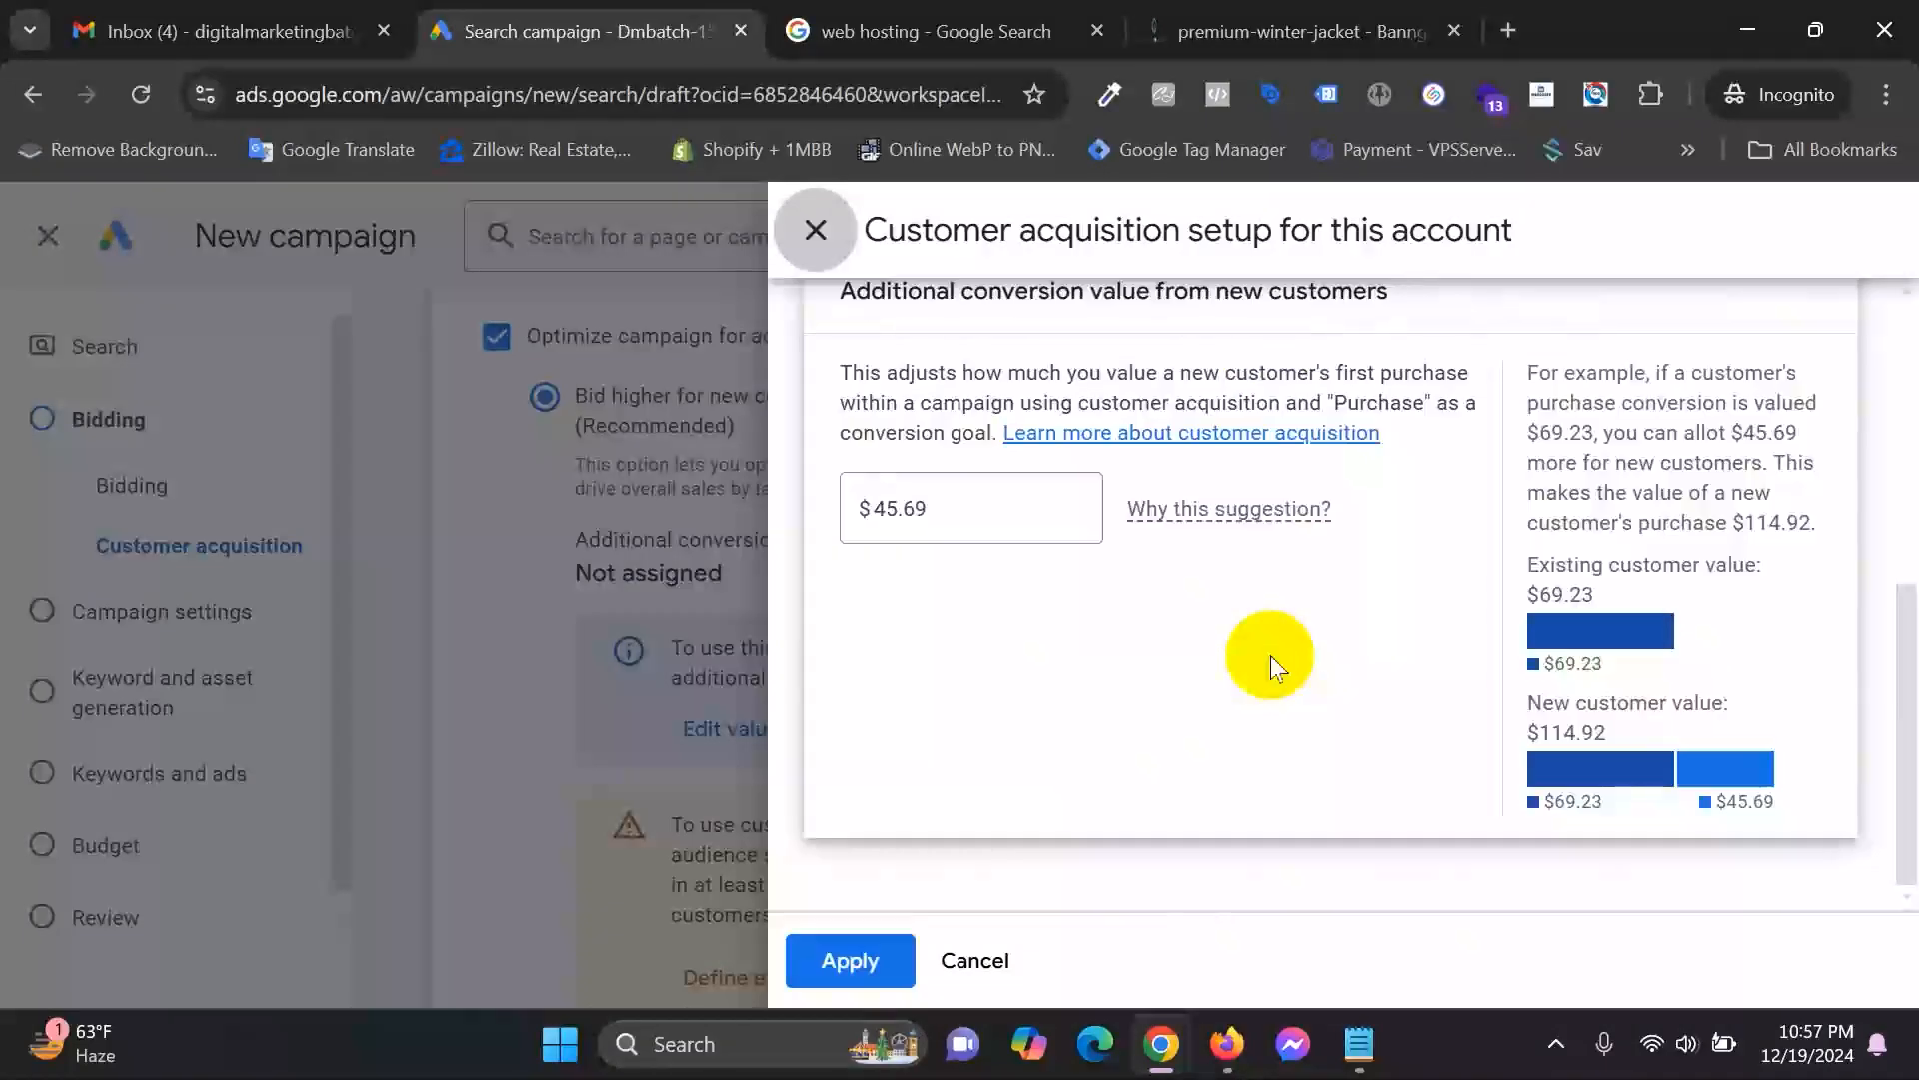
{"action": "scroll", "coordinate": [1270, 656], "scroll_direction": "up", "scroll_amount": 1}
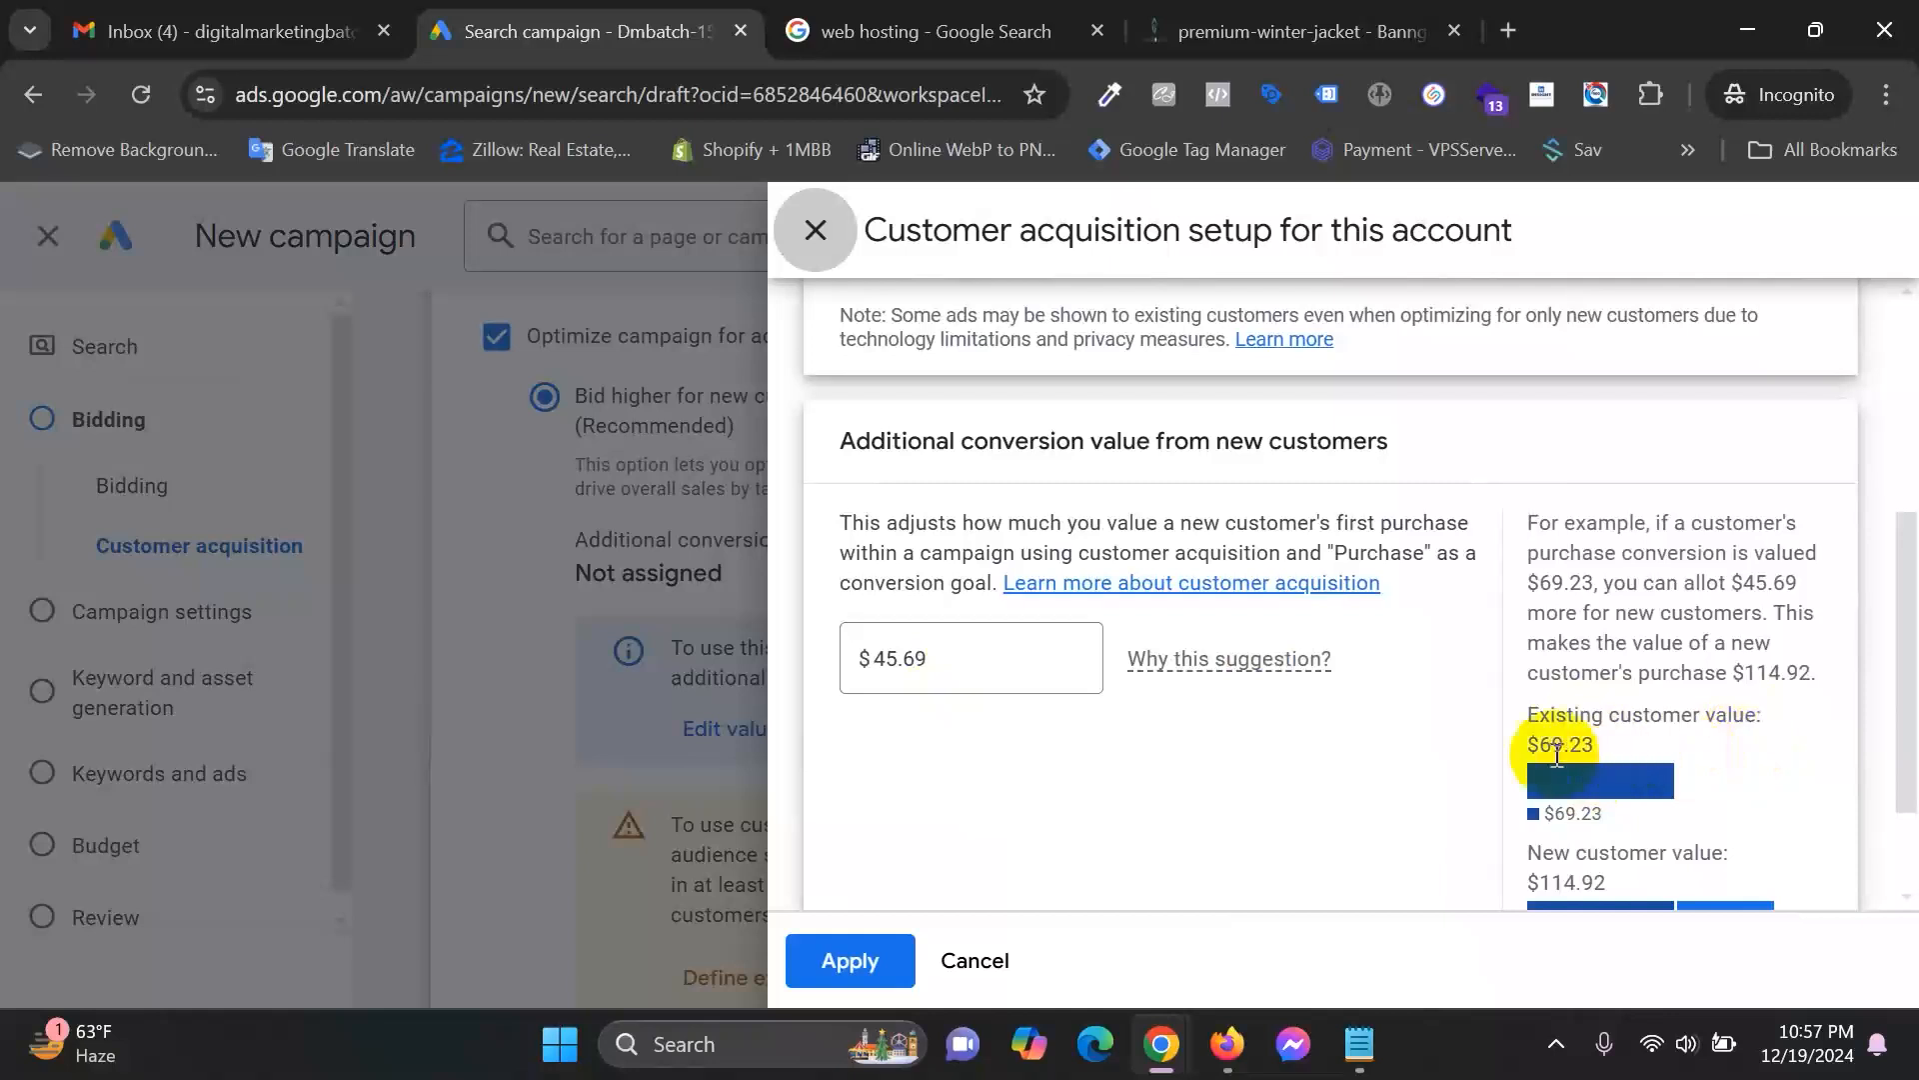
{"action": "scroll", "coordinate": [1619, 747], "scroll_direction": "down", "scroll_amount": 1}
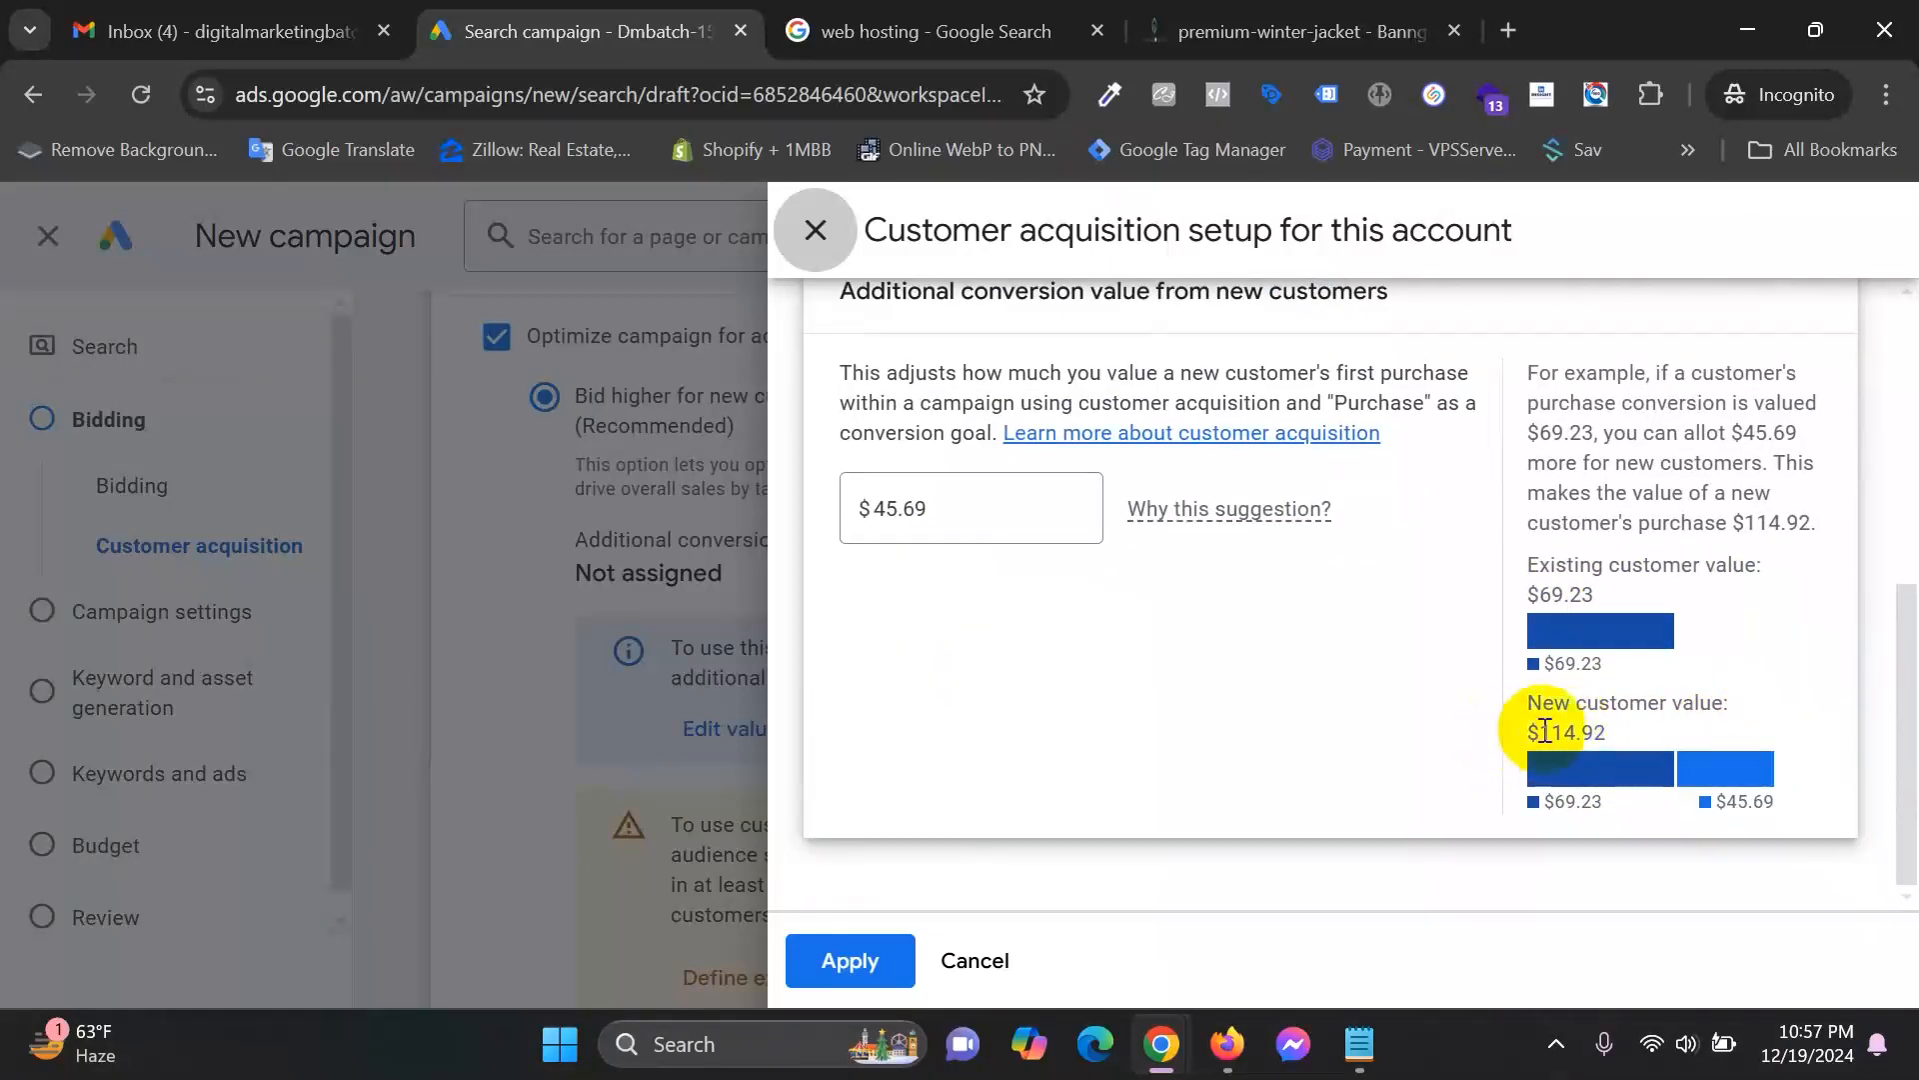
{"action": "double_click", "coordinate": [1617, 737]}
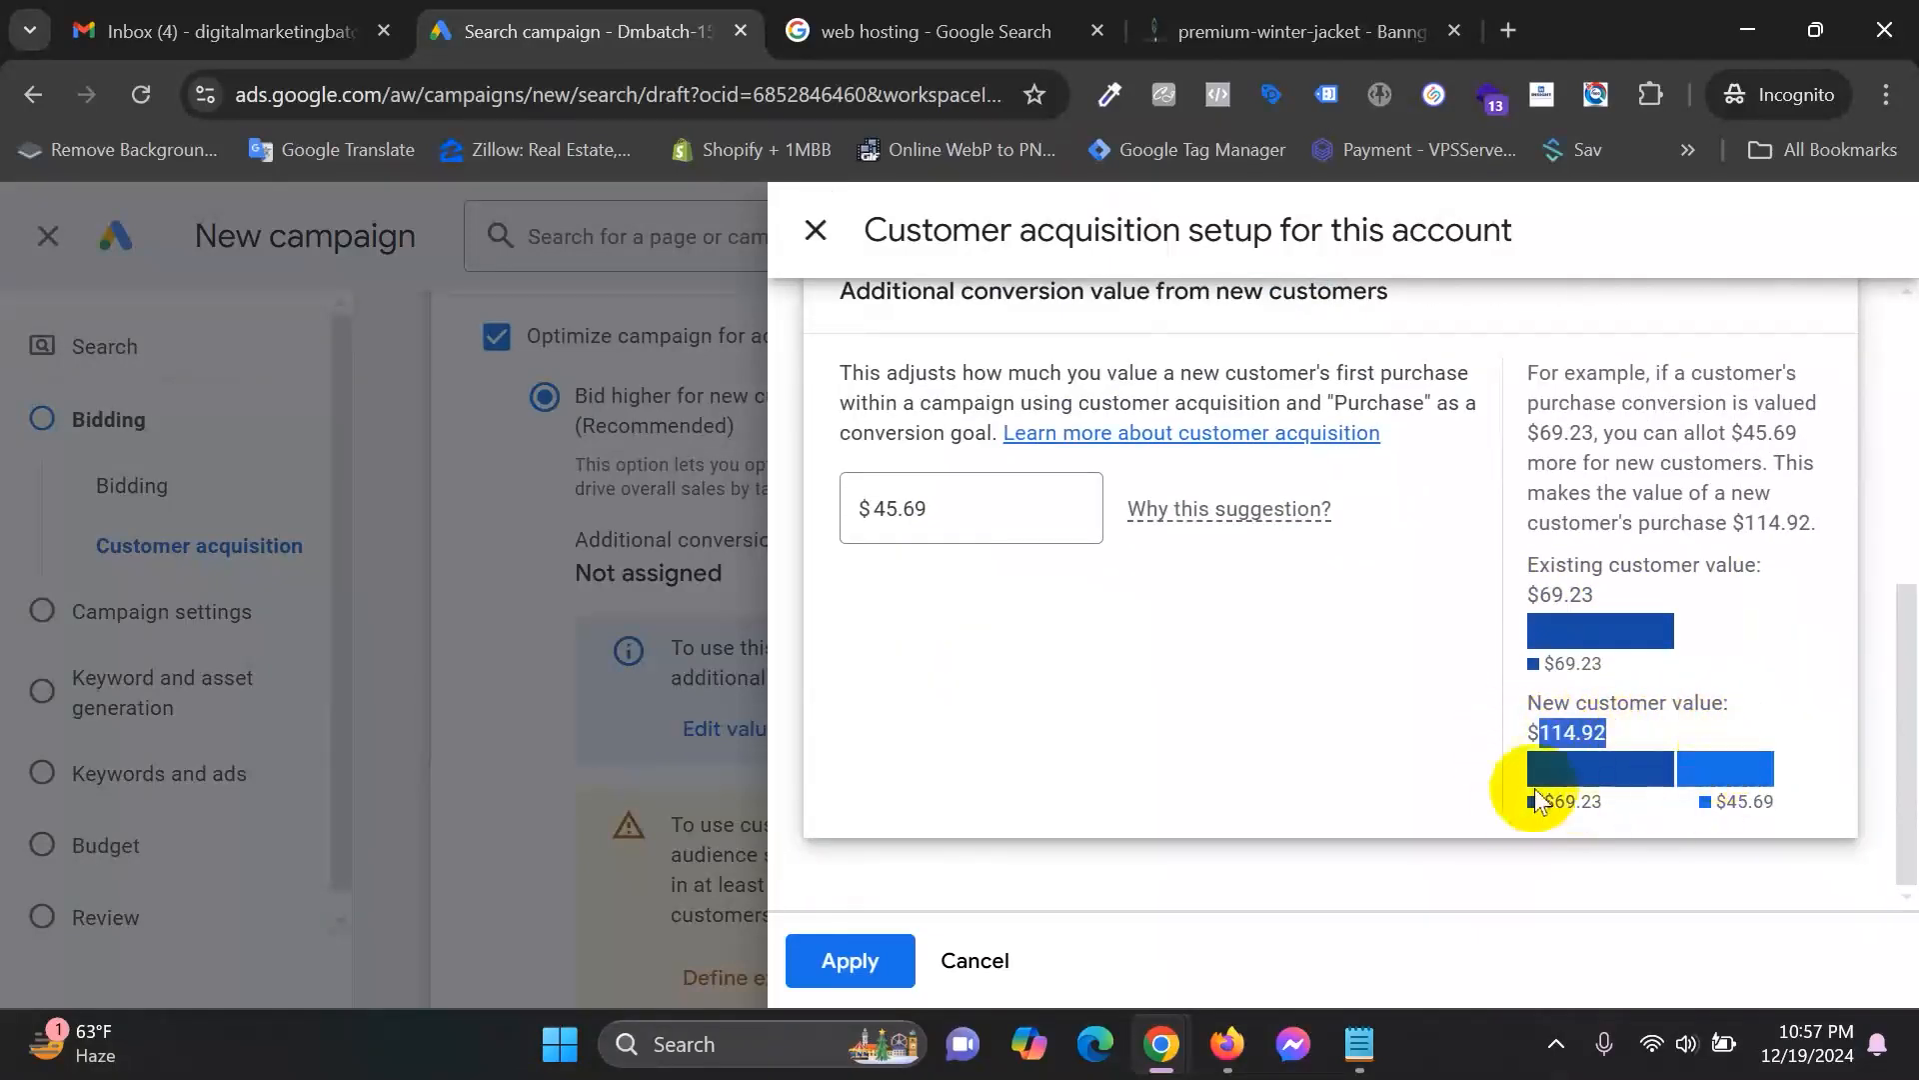
{"action": "scroll", "coordinate": [986, 734], "scroll_direction": "up", "scroll_amount": 1}
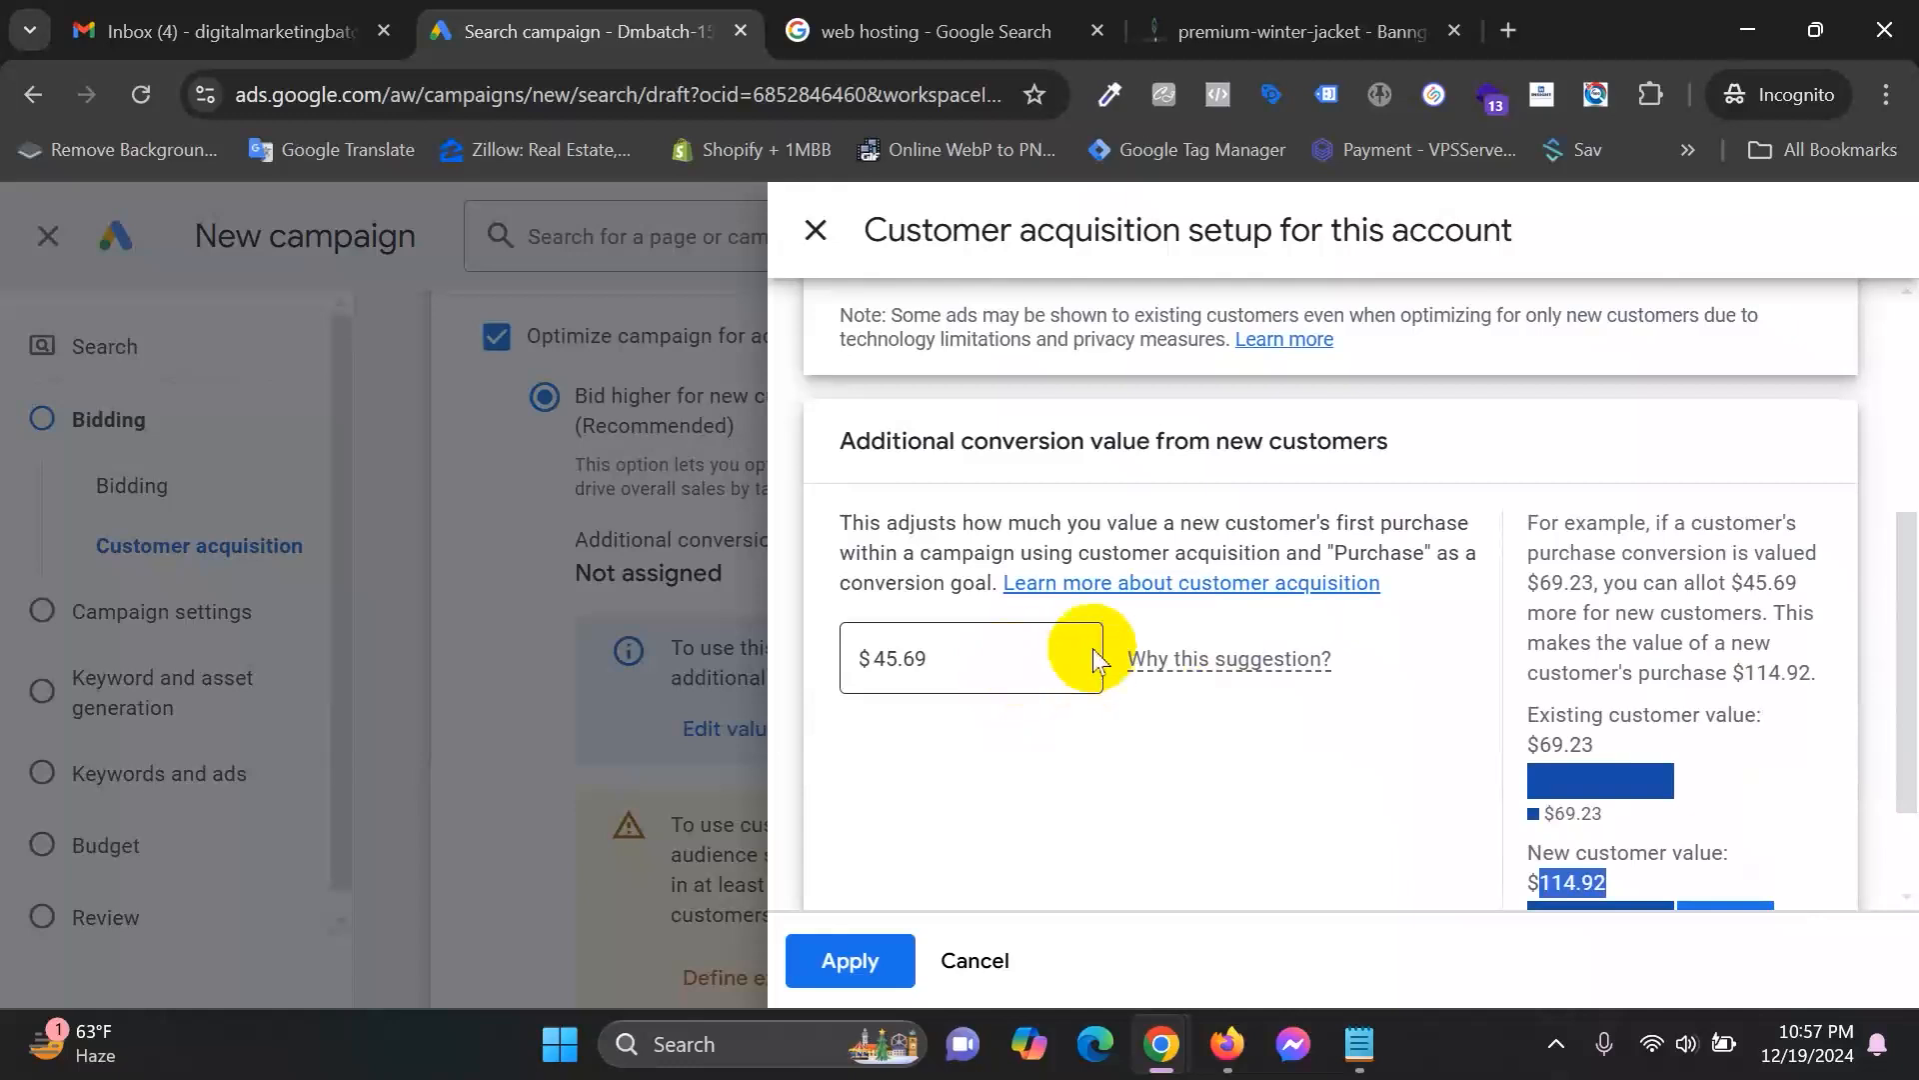
{"action": "scroll", "coordinate": [1094, 648], "scroll_direction": "up", "scroll_amount": 2}
{"action": "scroll", "coordinate": [1299, 625], "scroll_direction": "down", "scroll_amount": 1}
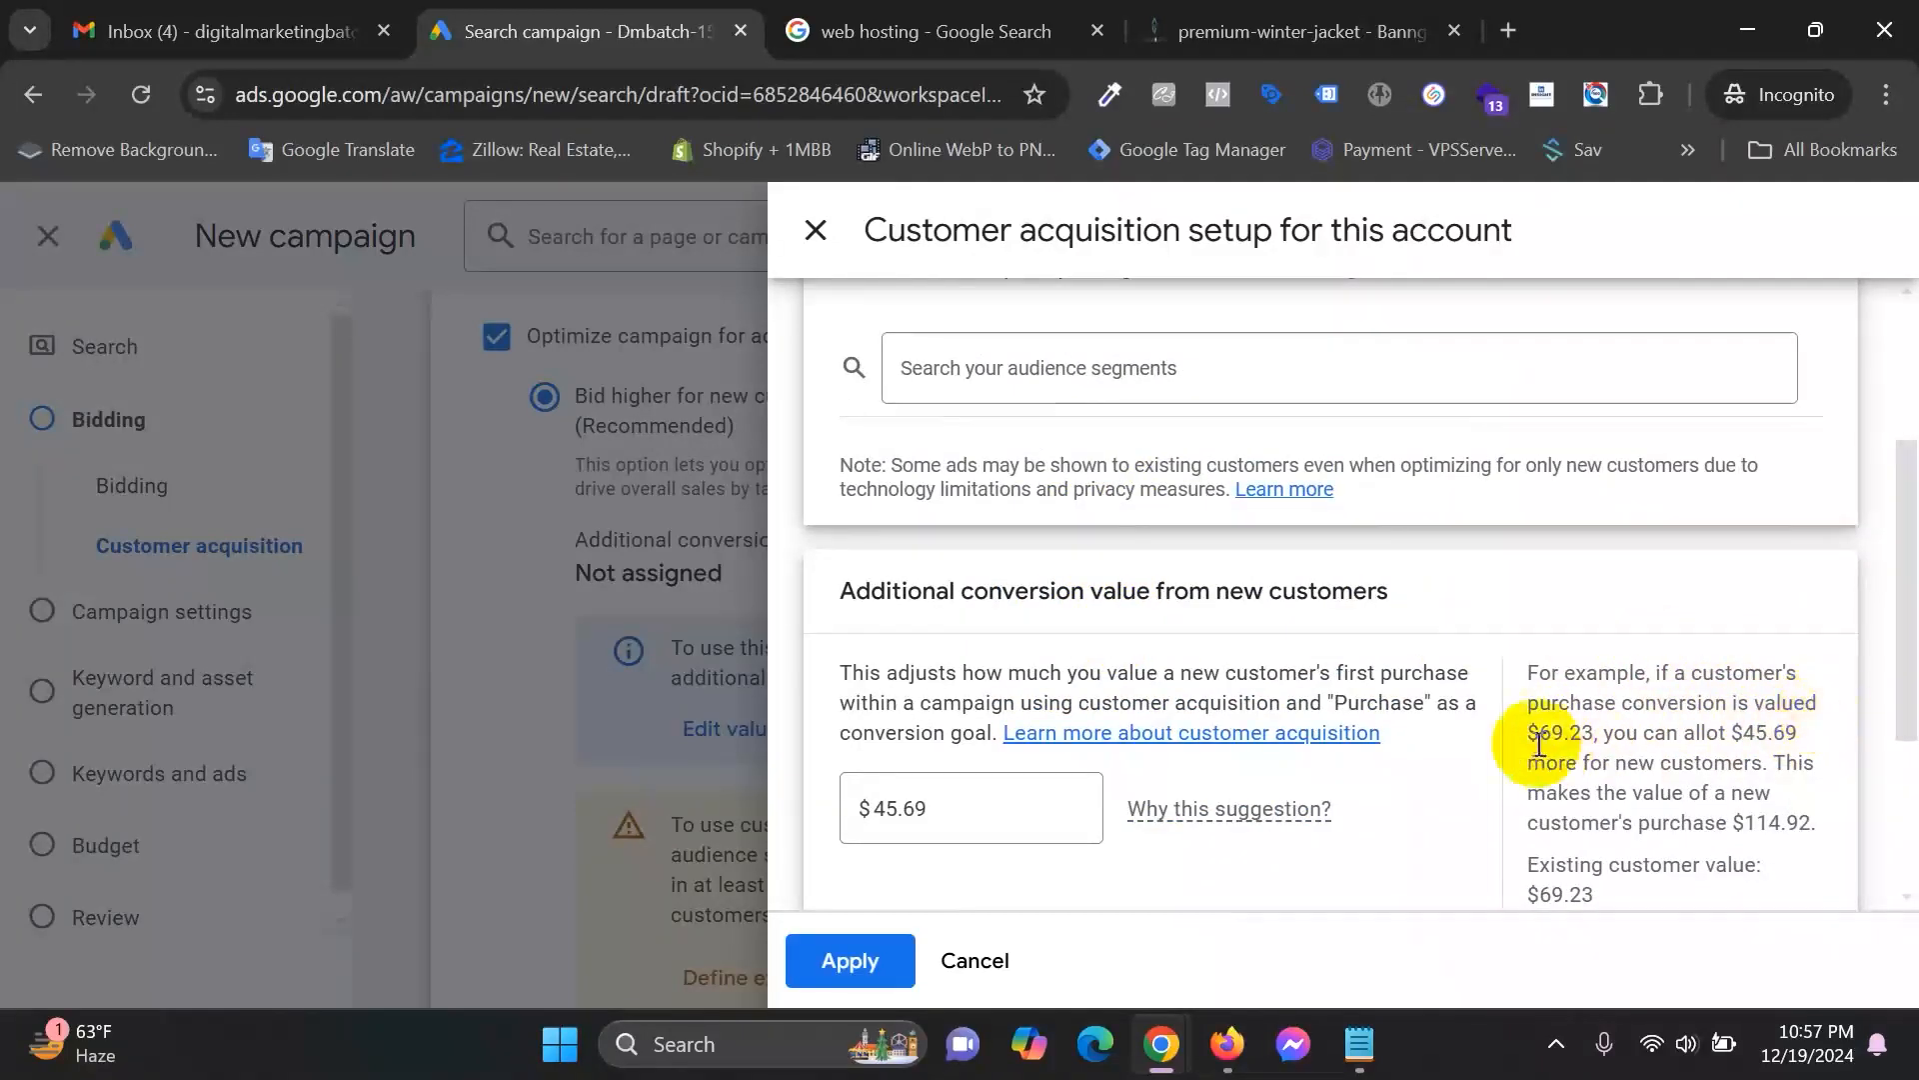
Review the $45.69 extra allowance example, then close the setup without applying it.
{"action": "left_click_drag", "start_coordinate": [1686, 733], "coordinate": [1780, 727]}
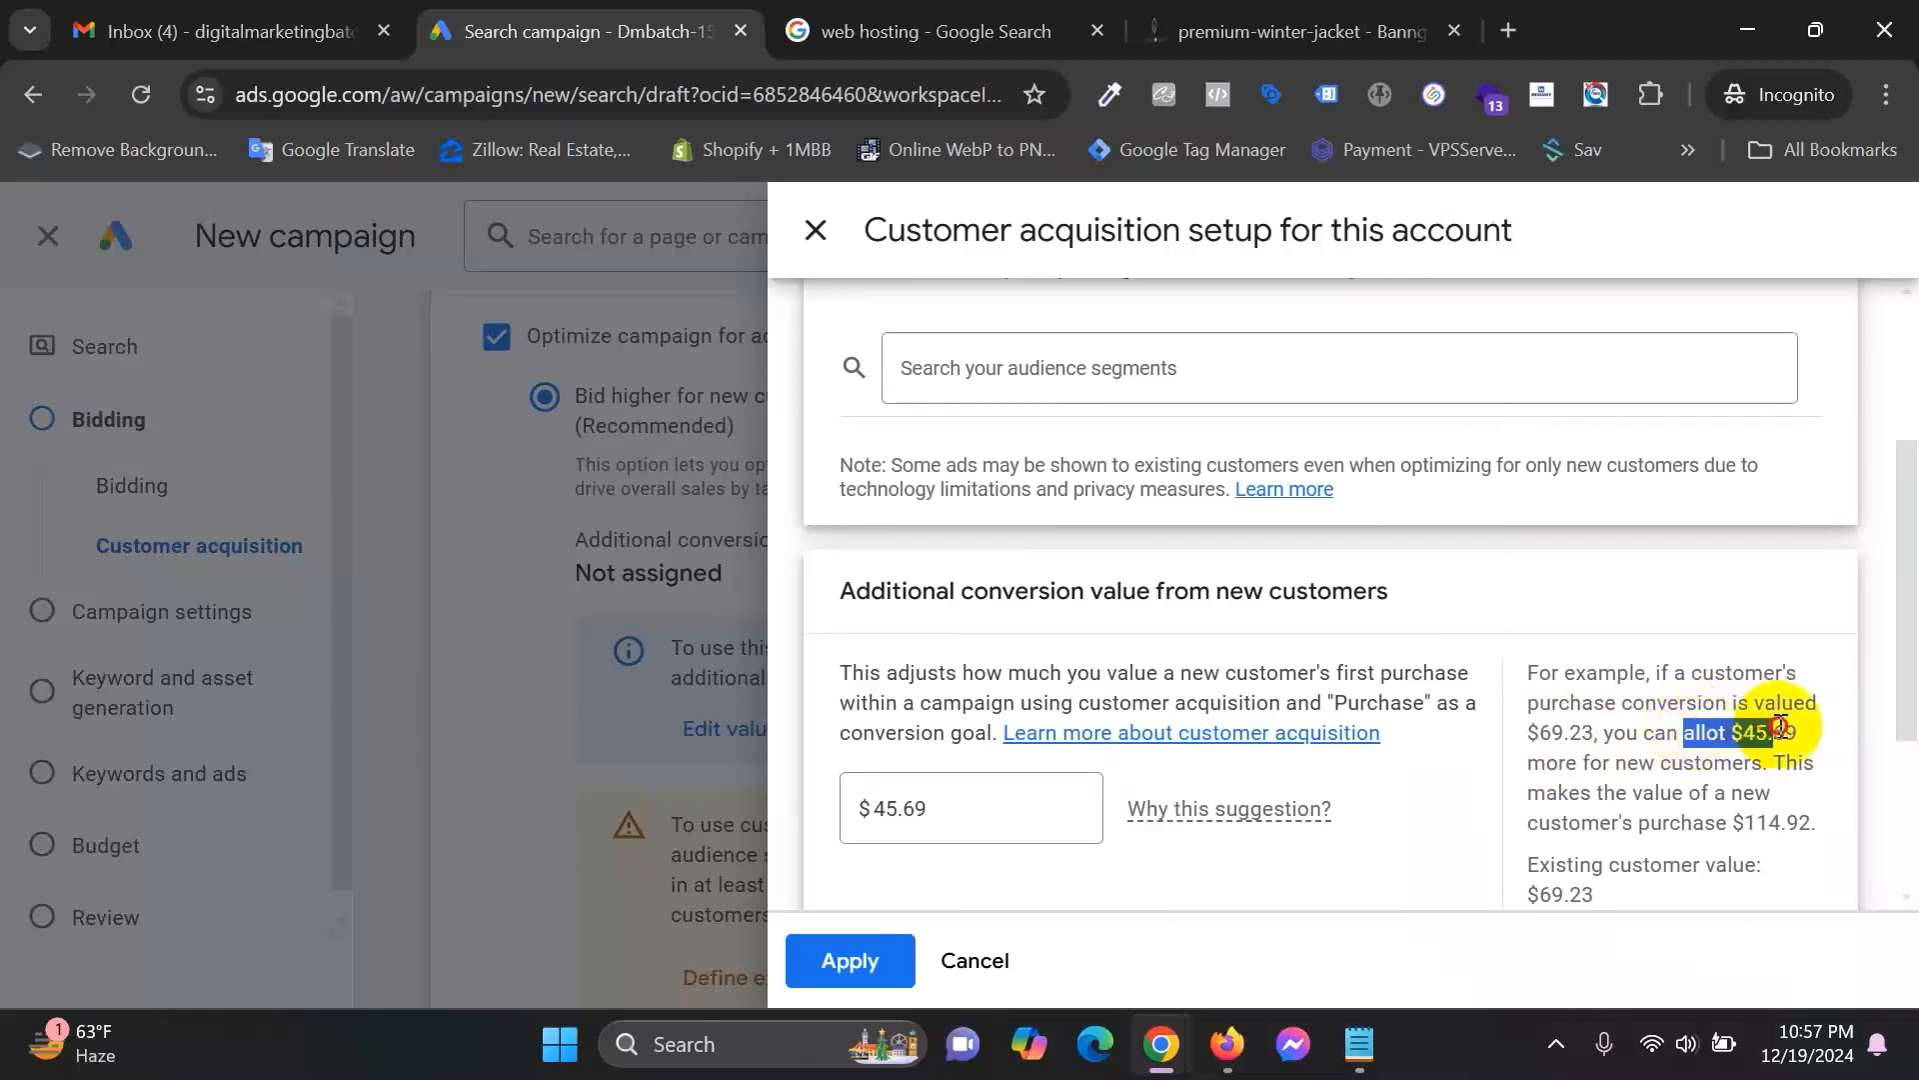
{"action": "left_click_drag", "start_coordinate": [1583, 763], "coordinate": [1735, 765]}
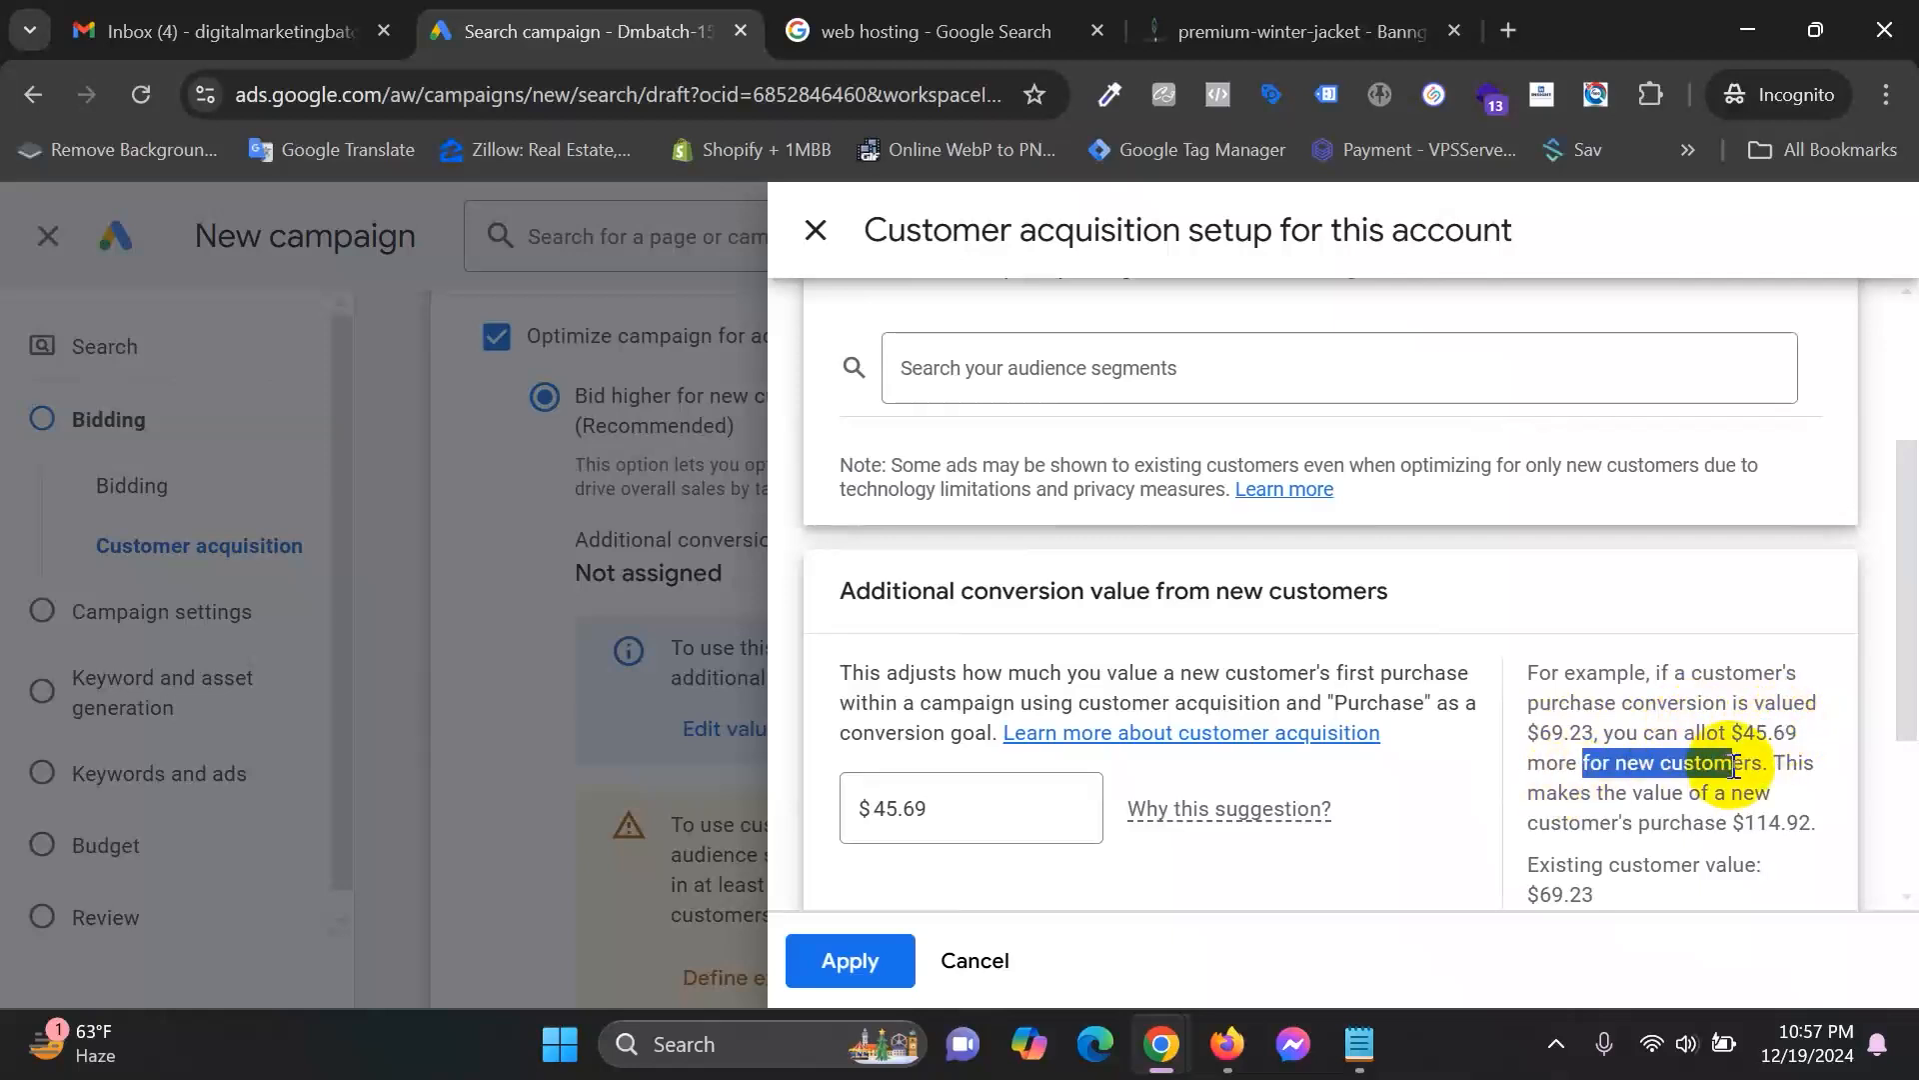
{"action": "left_click_drag", "start_coordinate": [1597, 792], "coordinate": [1744, 800]}
{"action": "left_click", "coordinate": [1578, 829]}
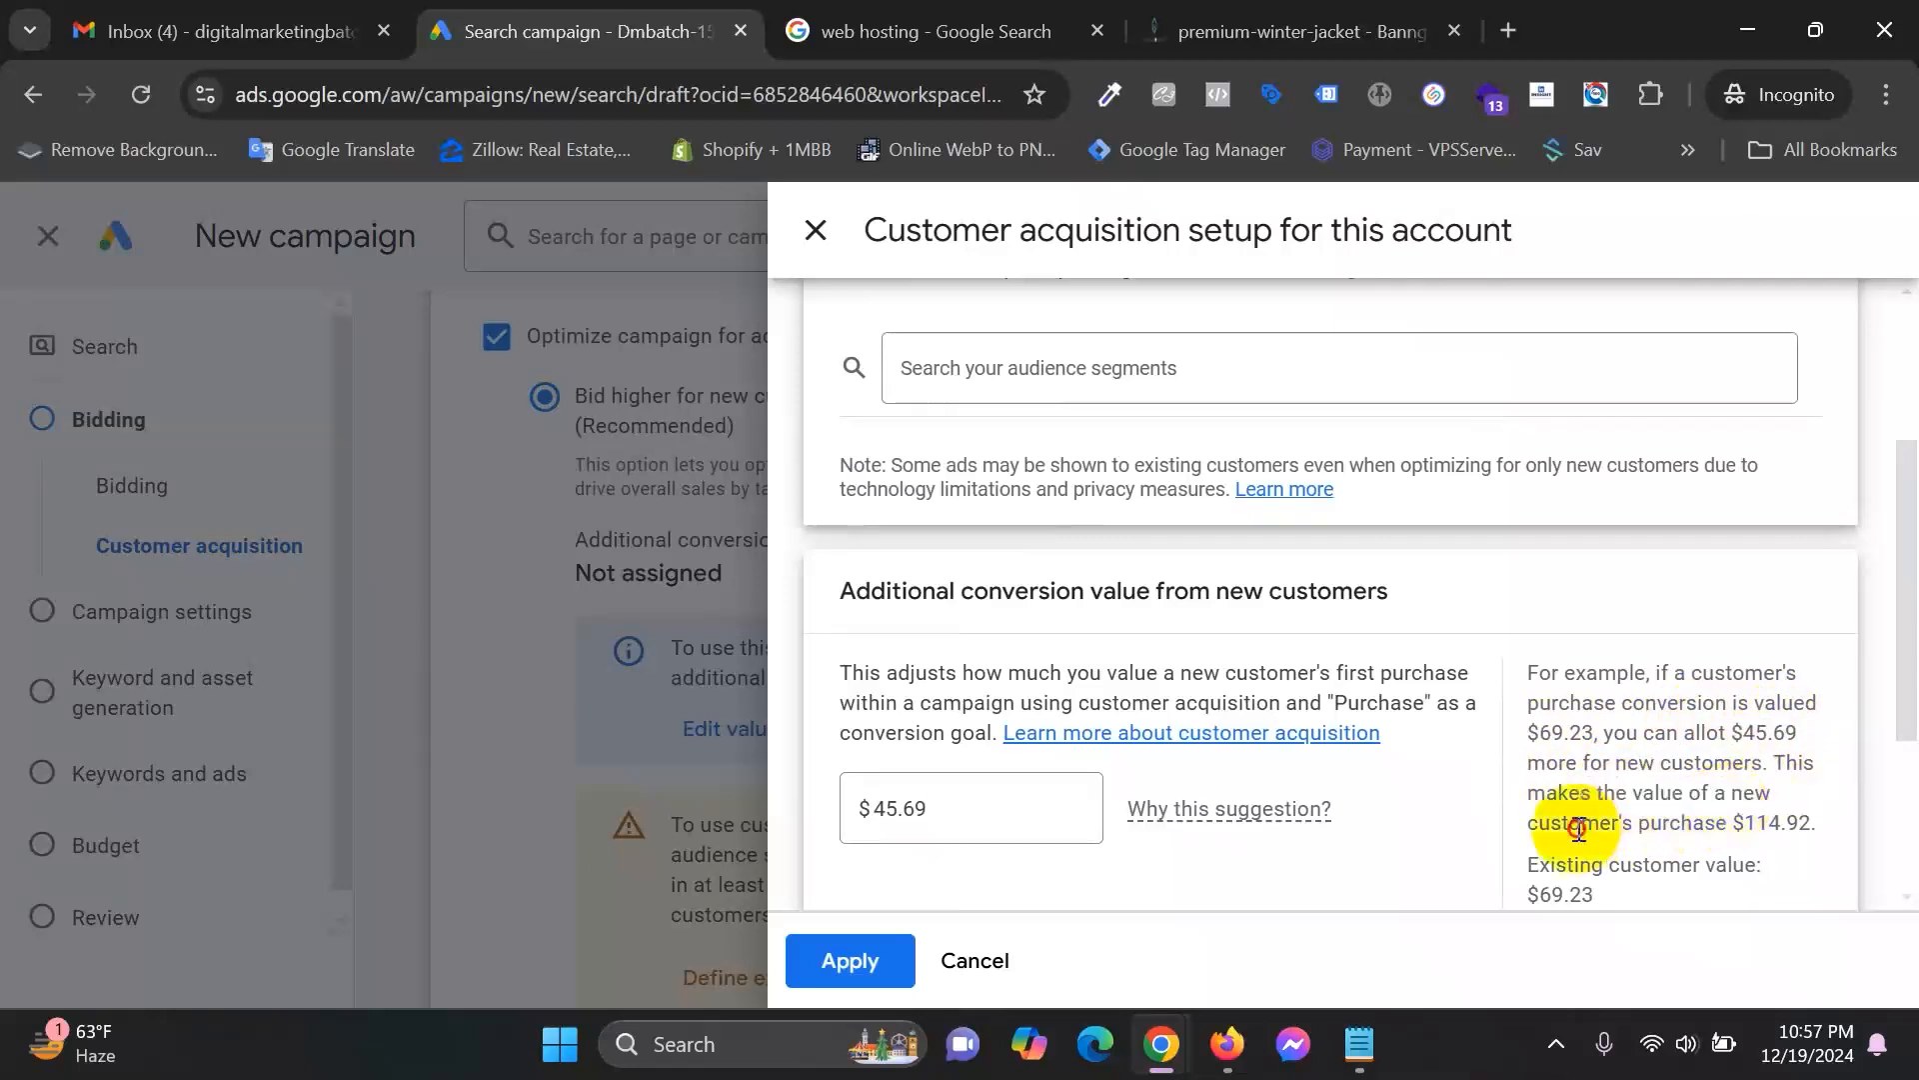
{"action": "left_click_drag", "start_coordinate": [1577, 830], "coordinate": [1805, 825]}
{"action": "left_click_drag", "start_coordinate": [1565, 860], "coordinate": [1747, 861]}
{"action": "left_click_drag", "start_coordinate": [1610, 890], "coordinate": [1350, 864]}
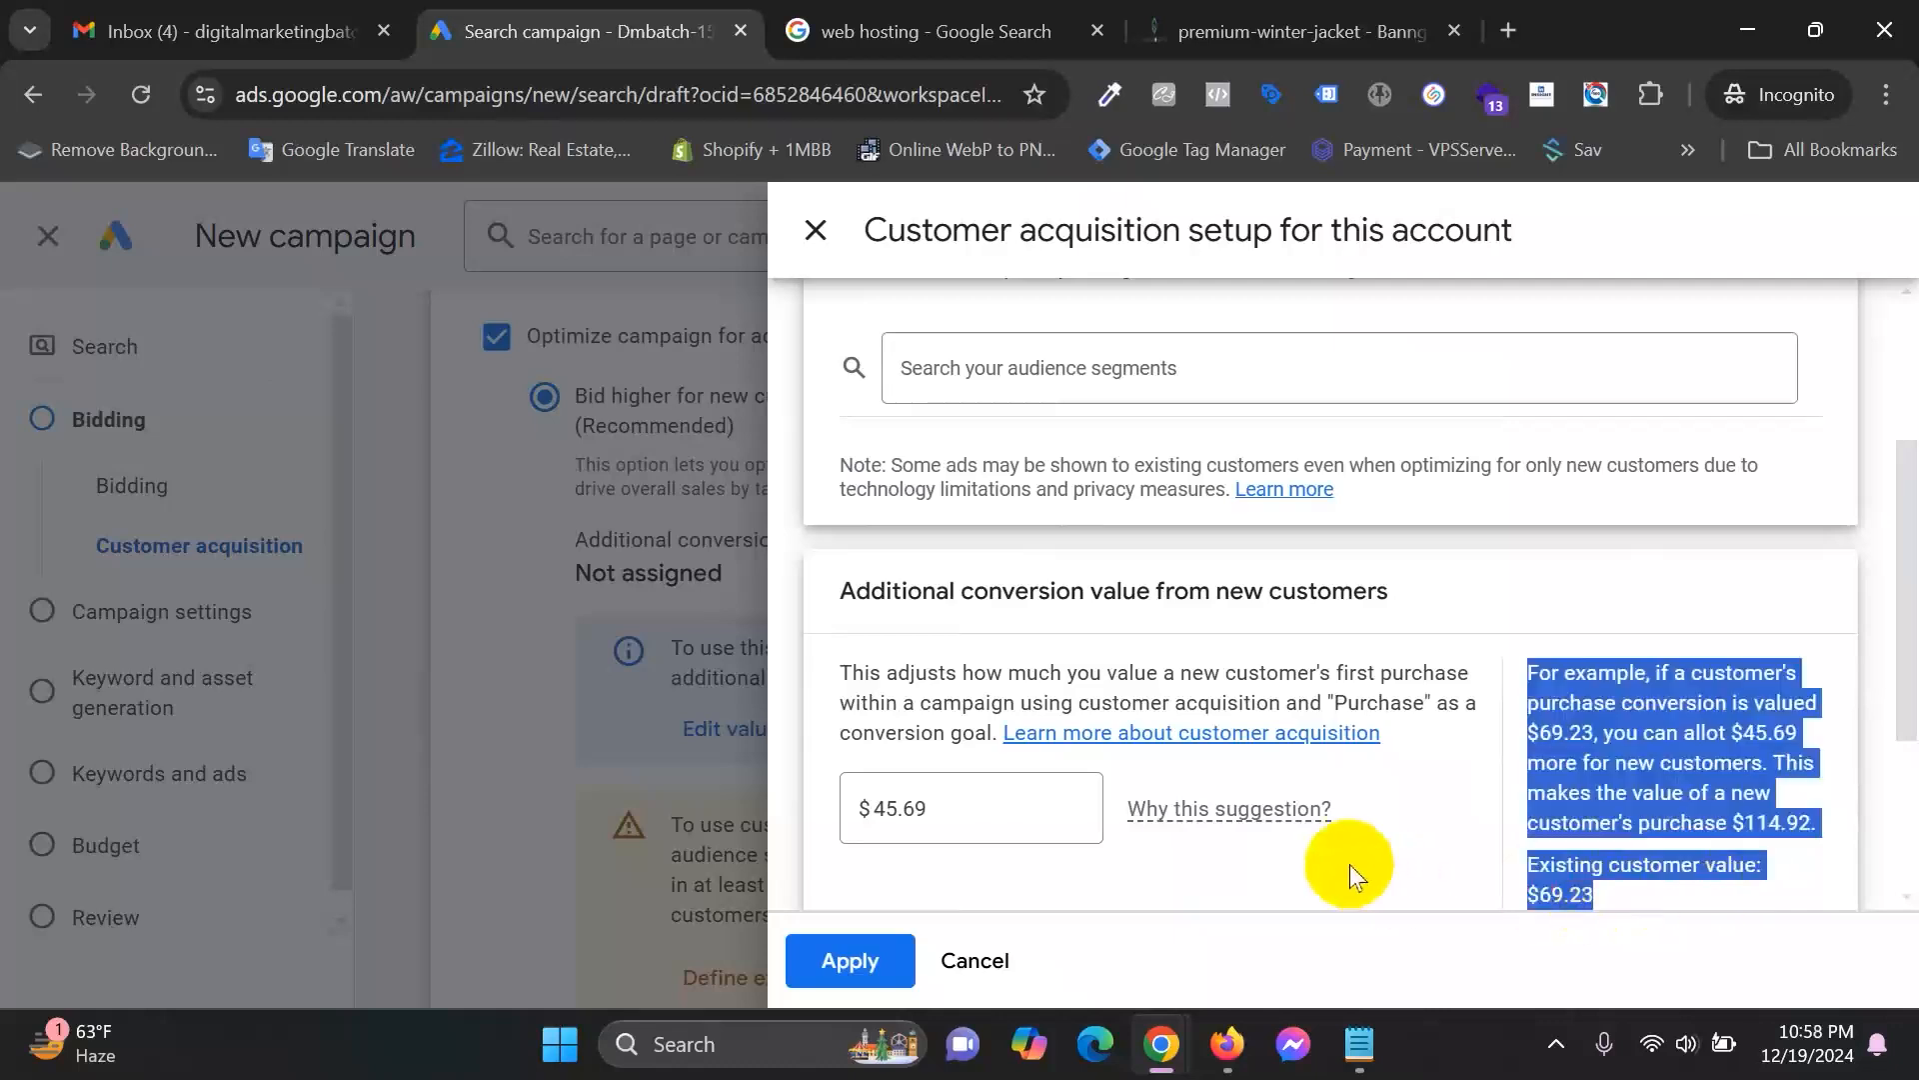
{"action": "left_click", "coordinate": [1628, 740]}
{"action": "scroll", "coordinate": [1190, 657], "scroll_direction": "up", "scroll_amount": 3}
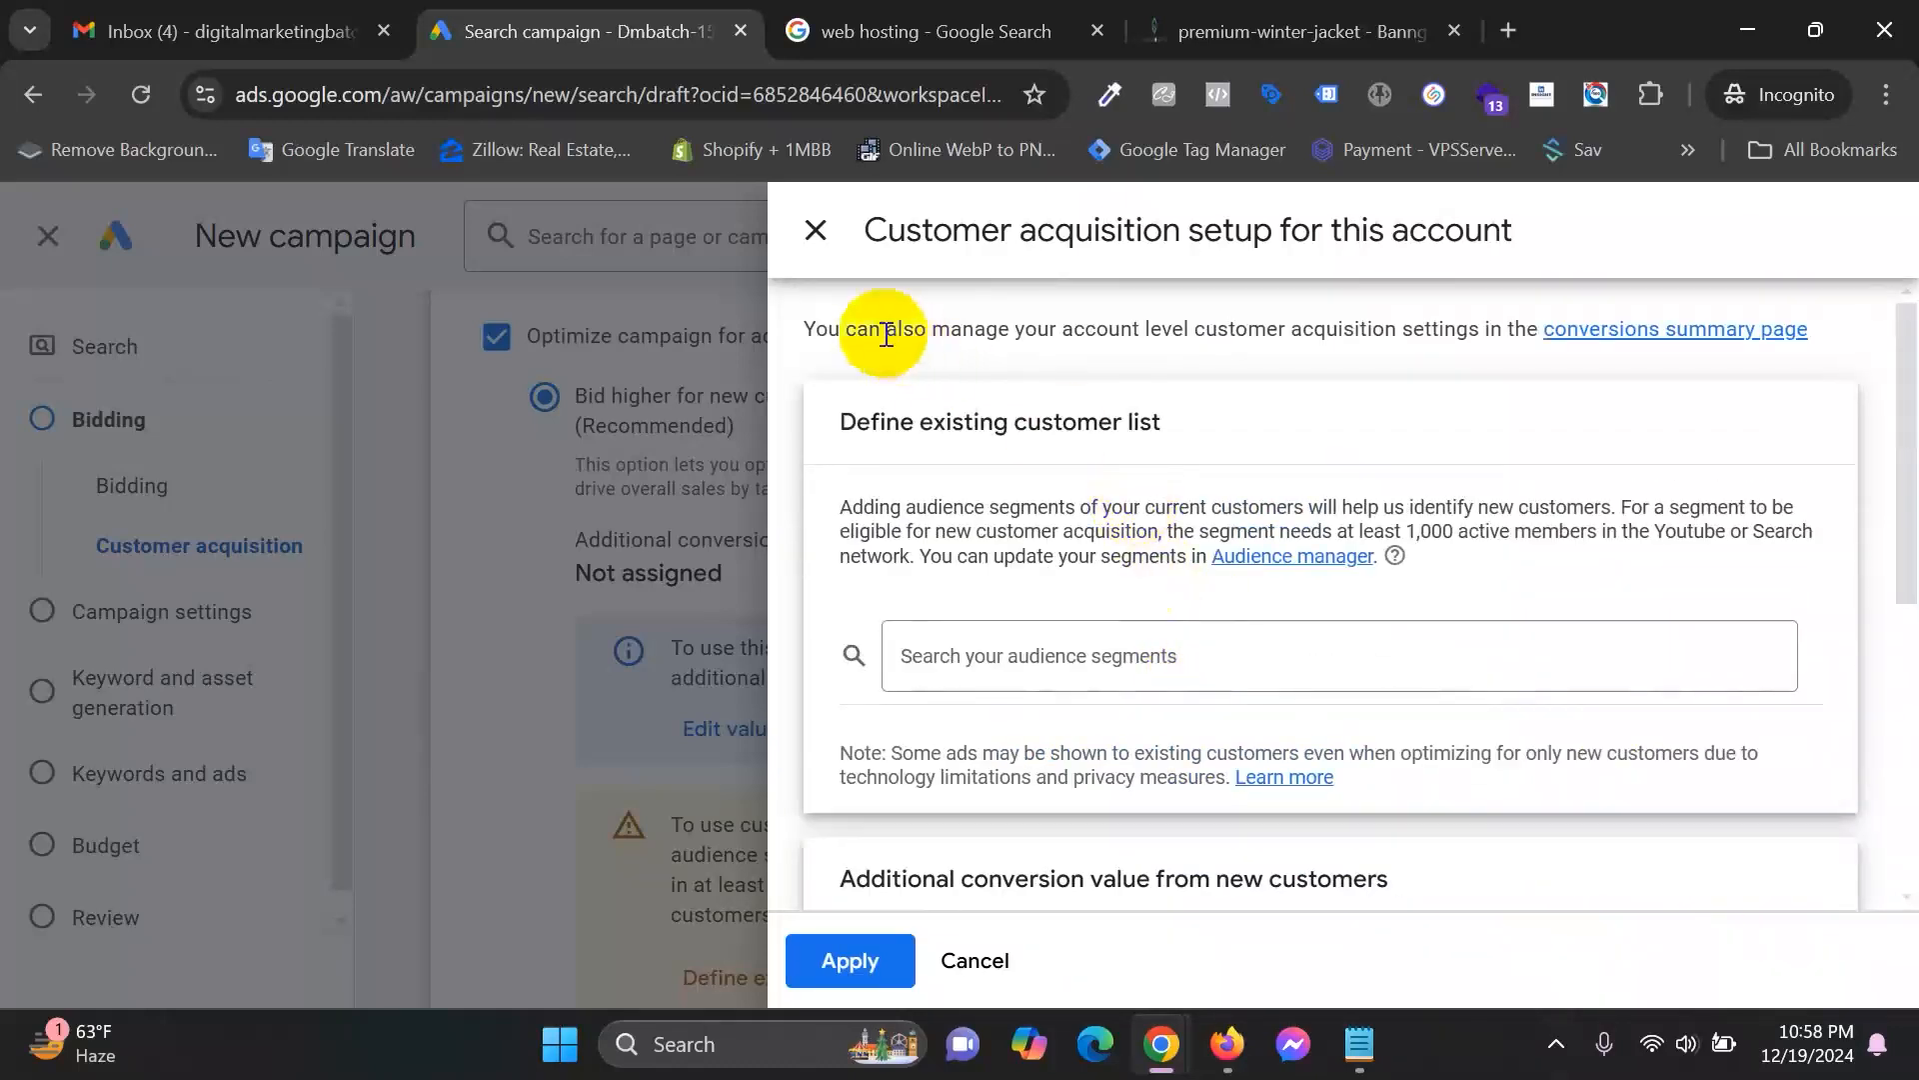
{"action": "left_click", "coordinate": [816, 232]}
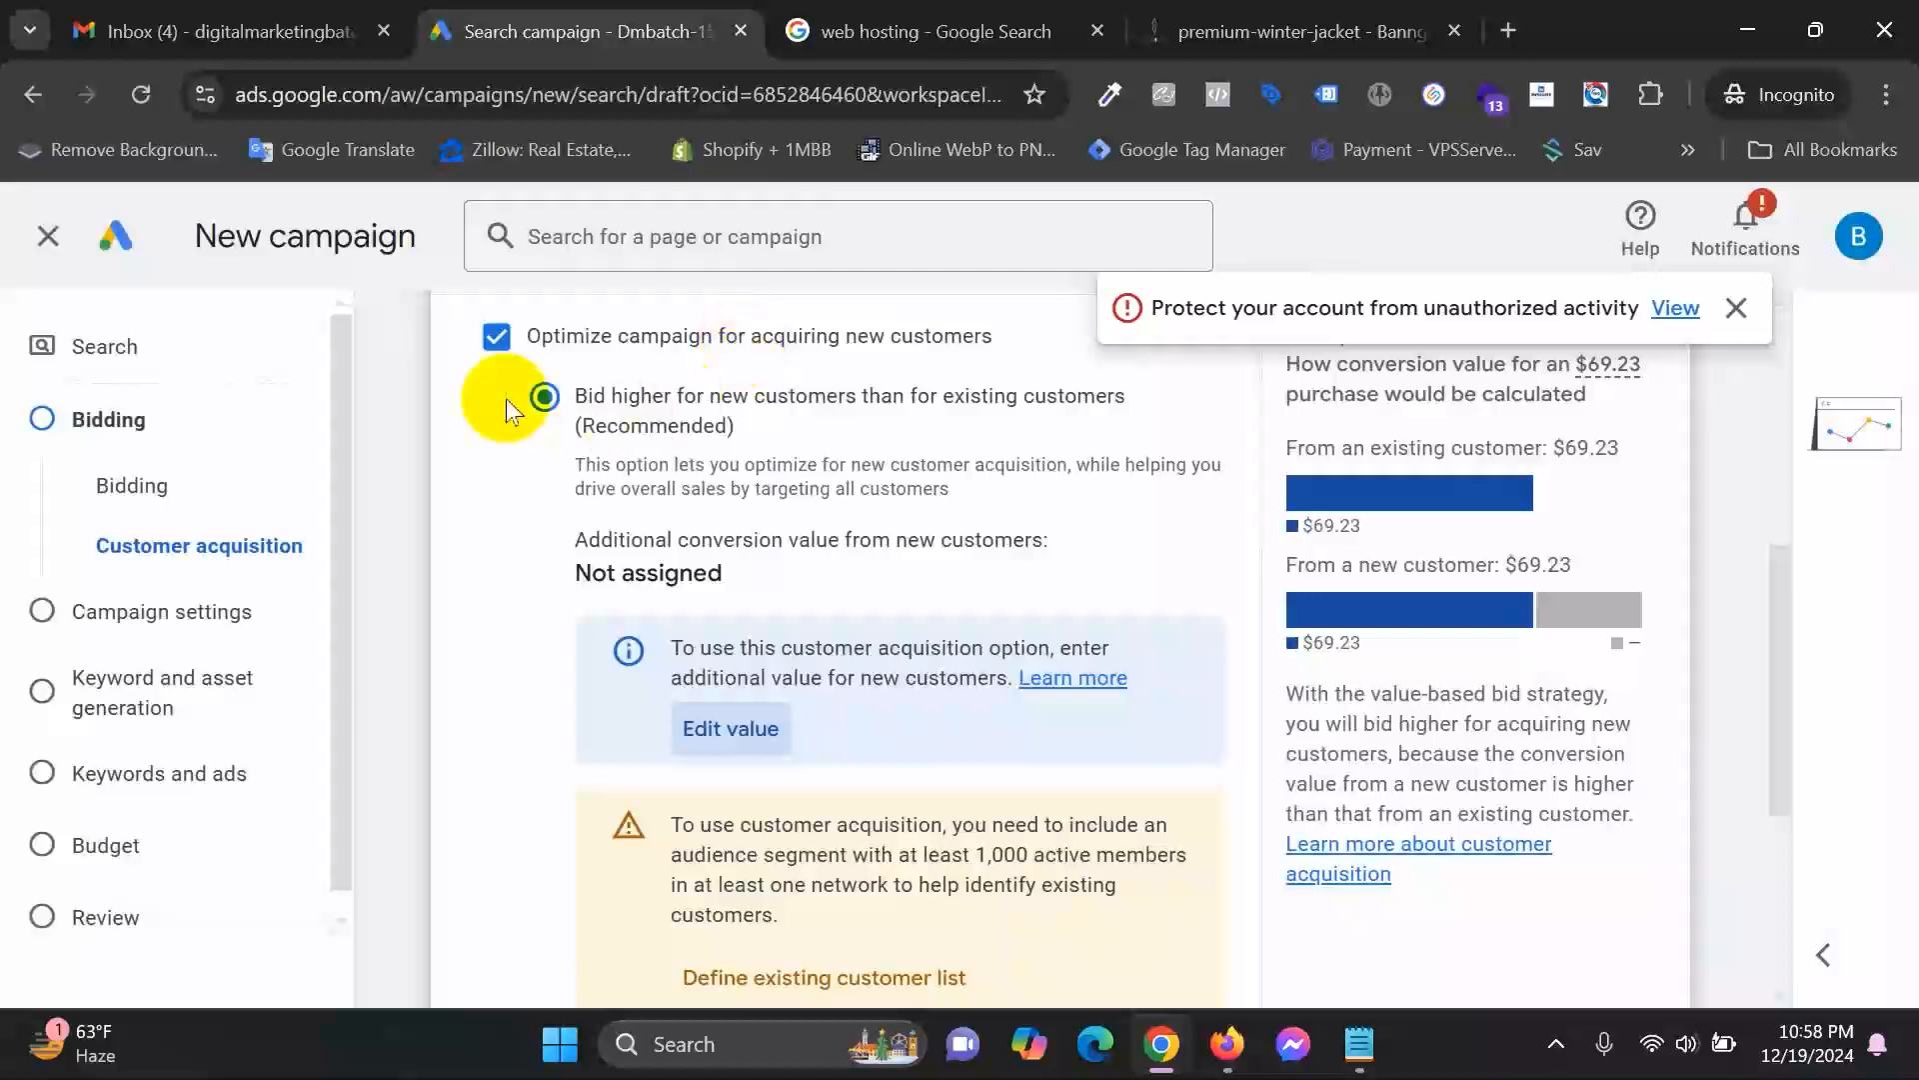
Choose 'Only bid for new customers' and highlight its warning about the 1,000 active members requirement.
{"action": "scroll", "coordinate": [1050, 681], "scroll_direction": "down", "scroll_amount": 2}
{"action": "scroll", "coordinate": [1049, 681], "scroll_direction": "down", "scroll_amount": 3}
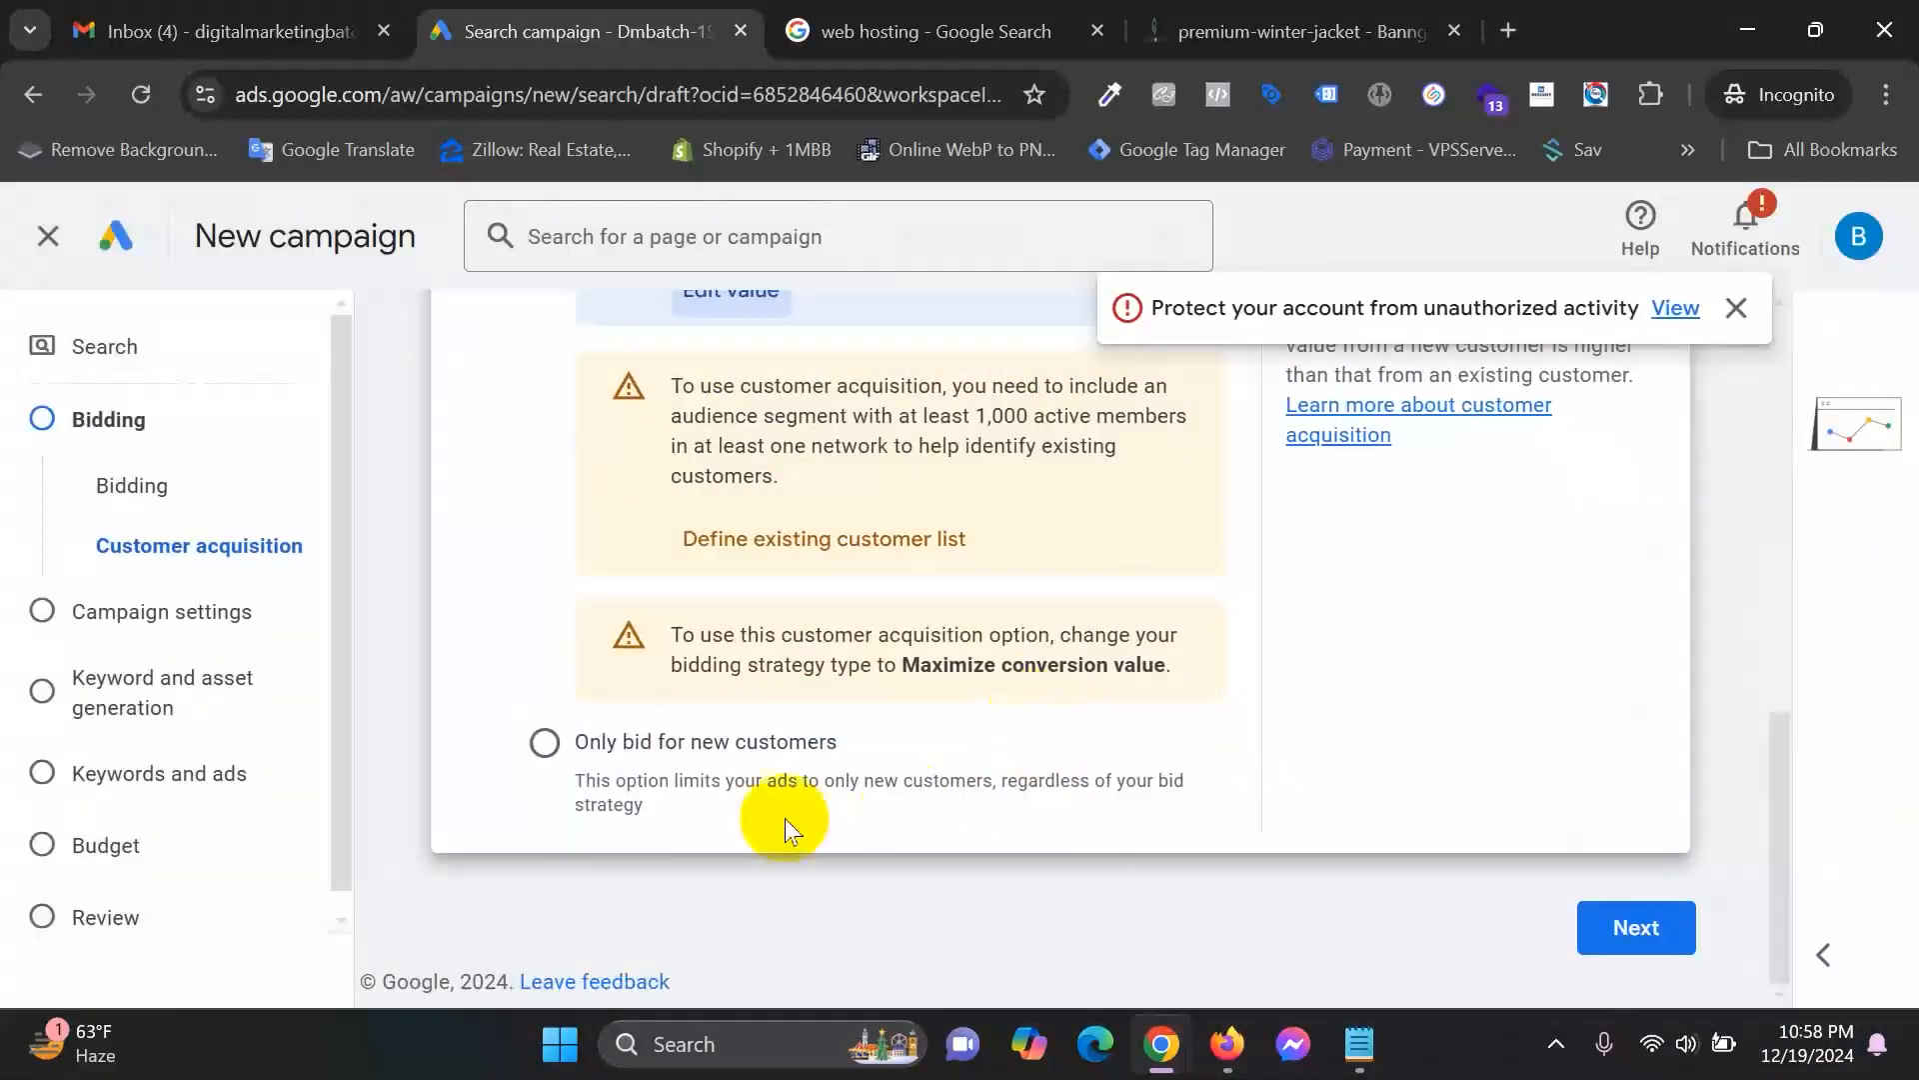
{"action": "left_click", "coordinate": [546, 743]}
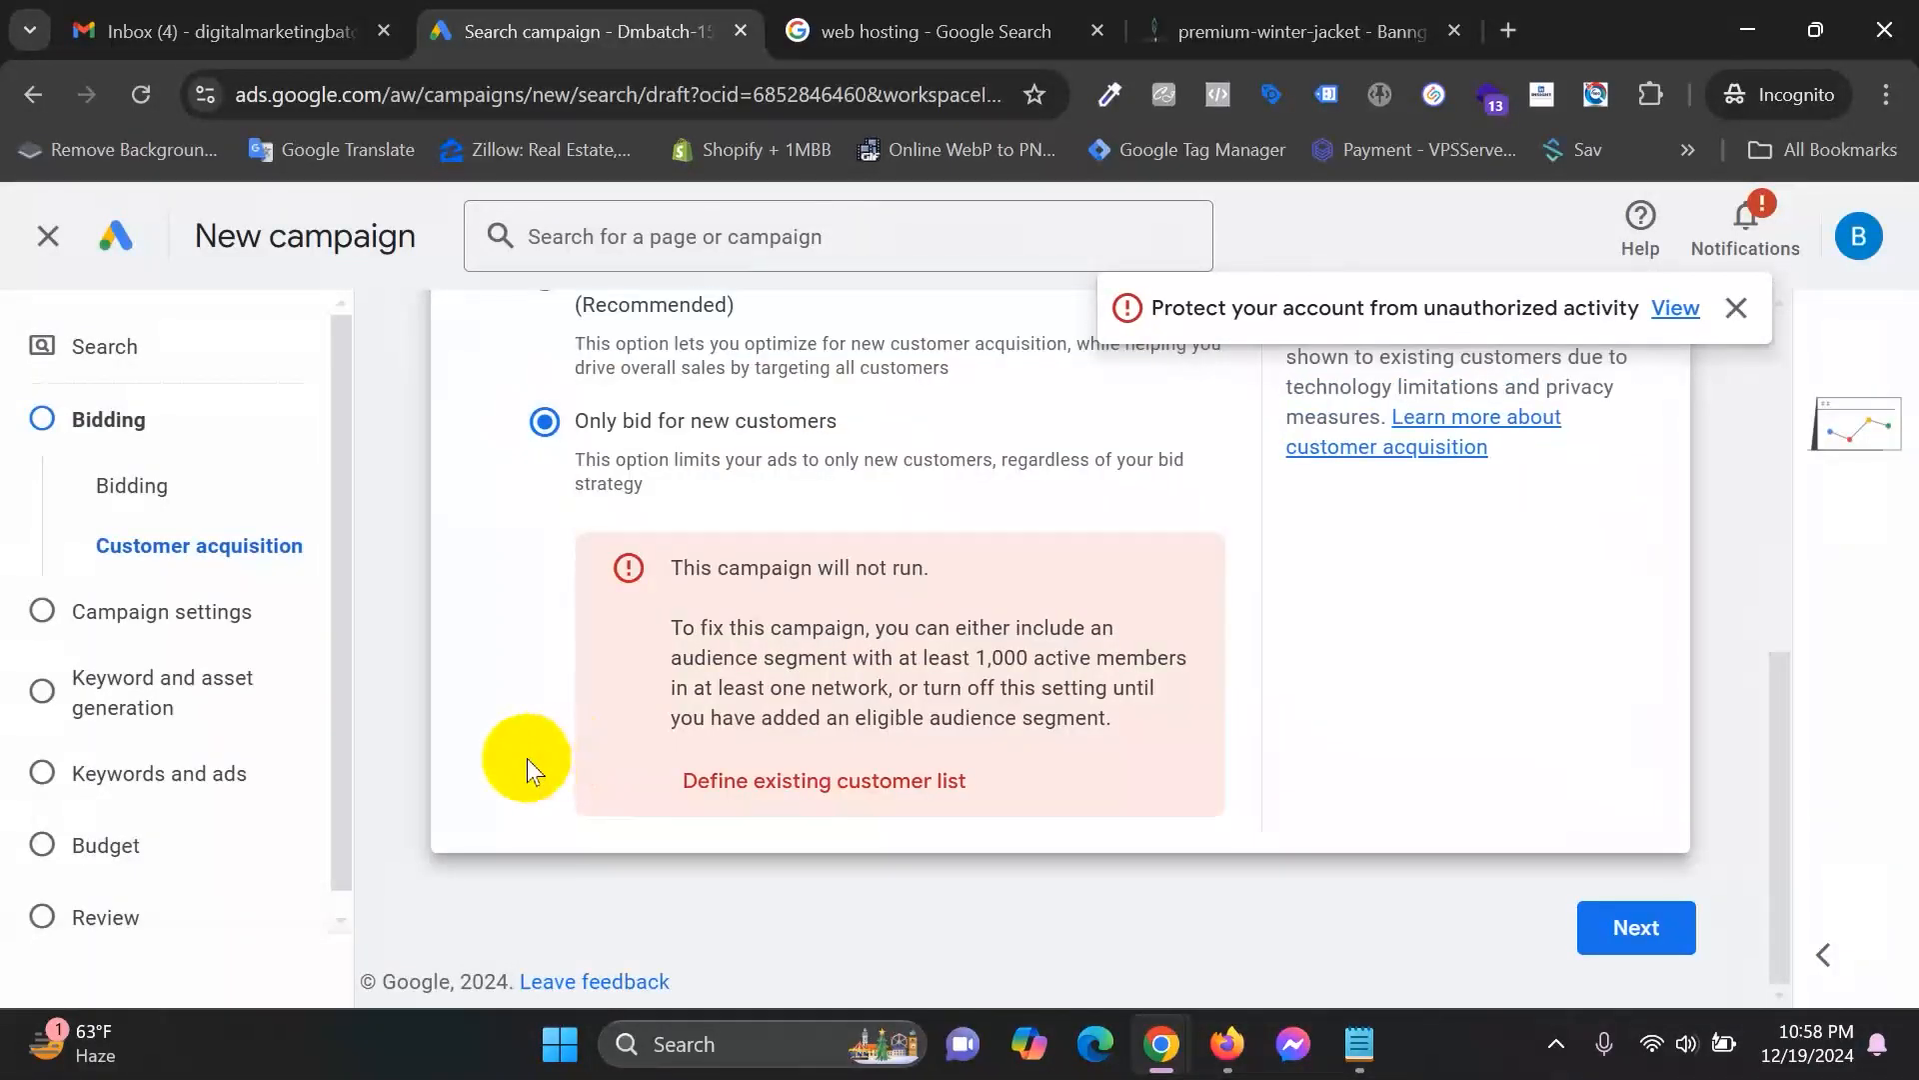
{"action": "left_click_drag", "start_coordinate": [701, 567], "coordinate": [938, 572]}
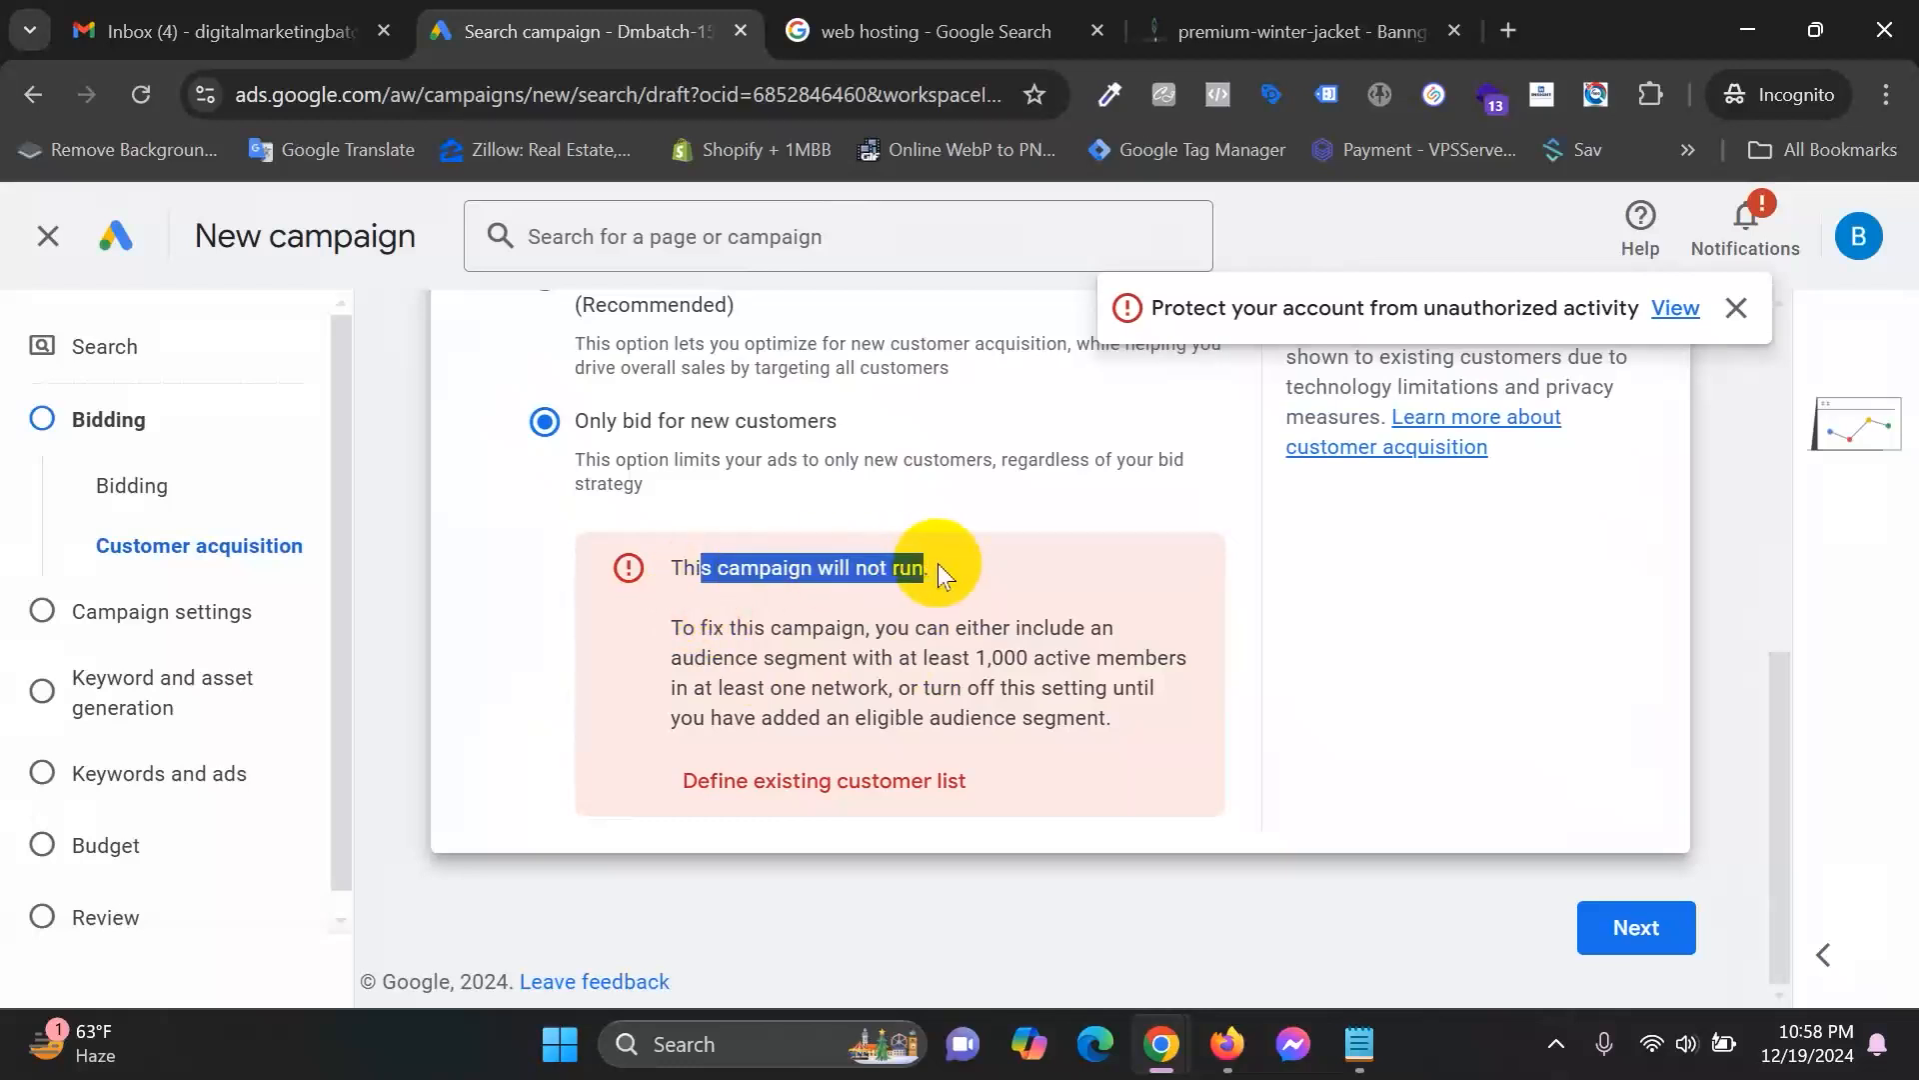
{"action": "left_click_drag", "start_coordinate": [971, 662], "coordinate": [1131, 648]}
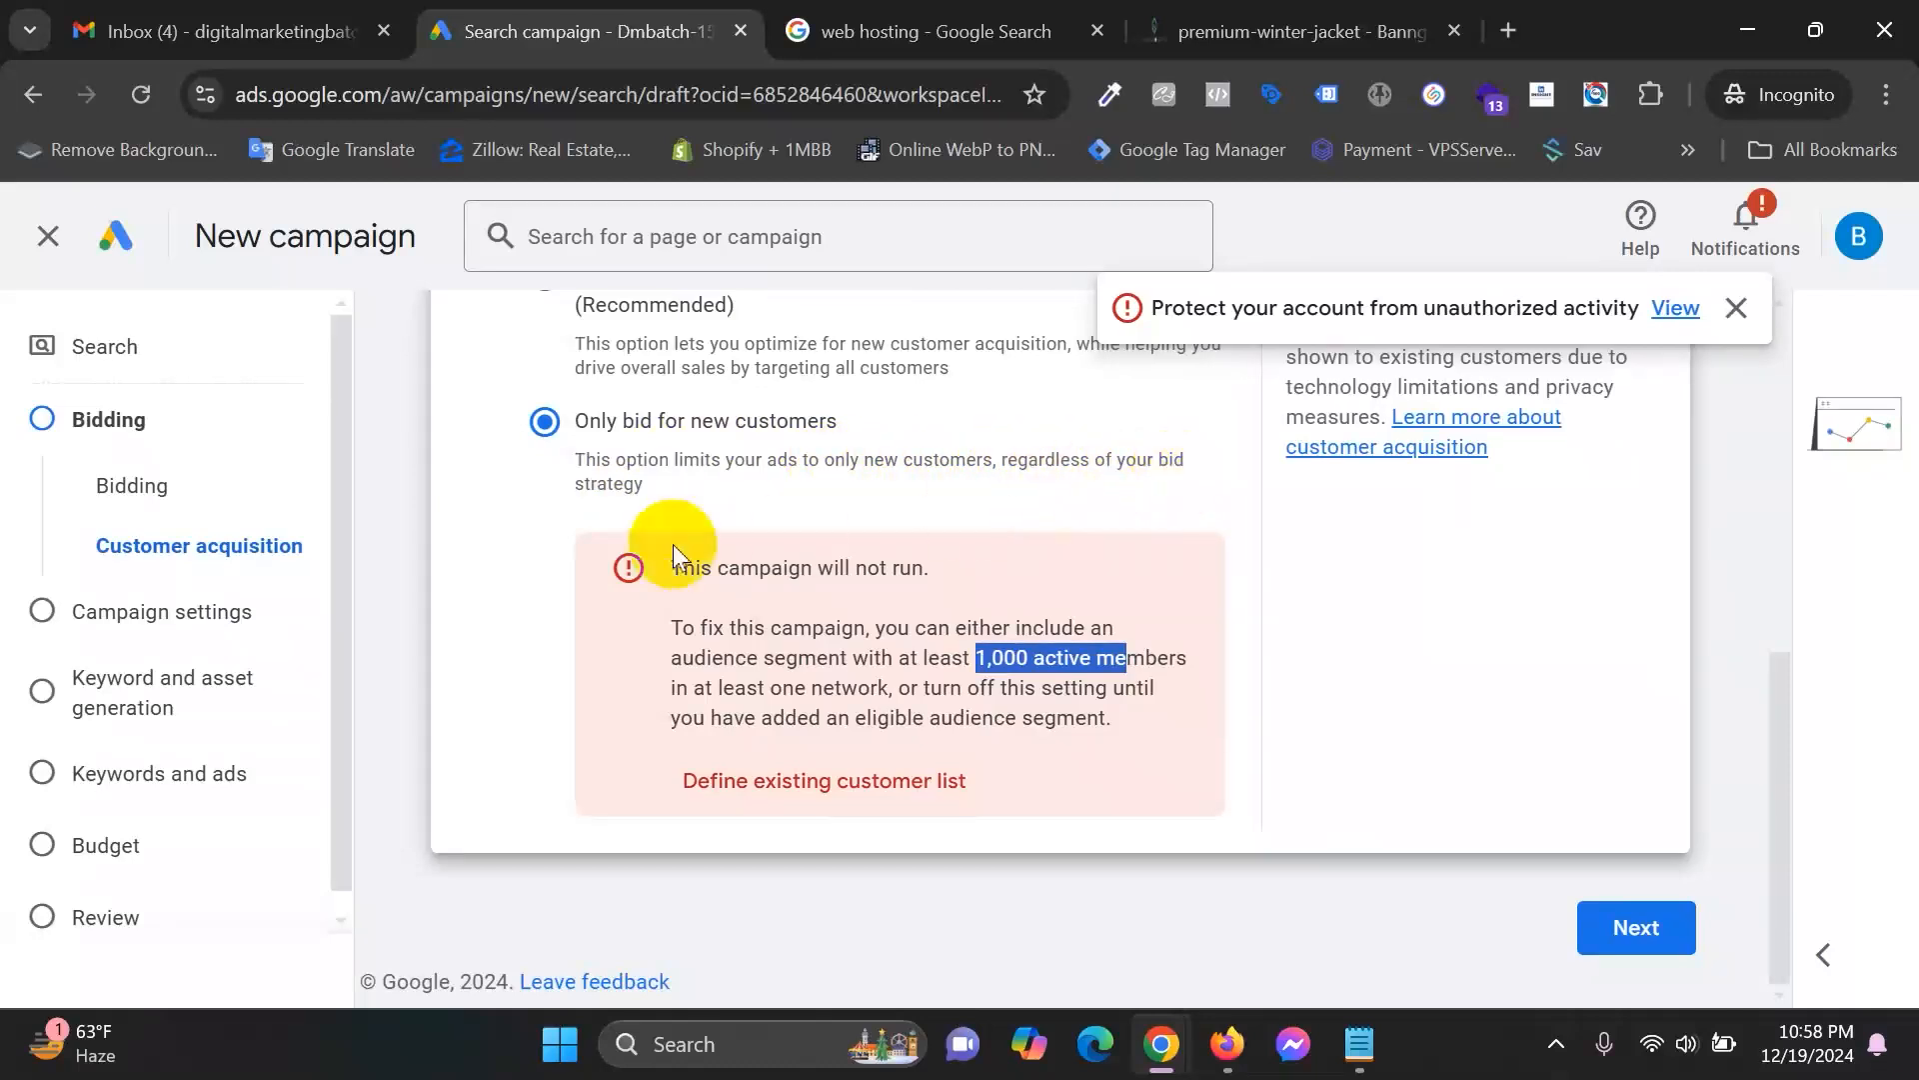
Uncheck 'Optimize campaign for acquiring new customers' so bidding treats all customers equally.
{"action": "scroll", "coordinate": [832, 614], "scroll_direction": "up", "scroll_amount": 3}
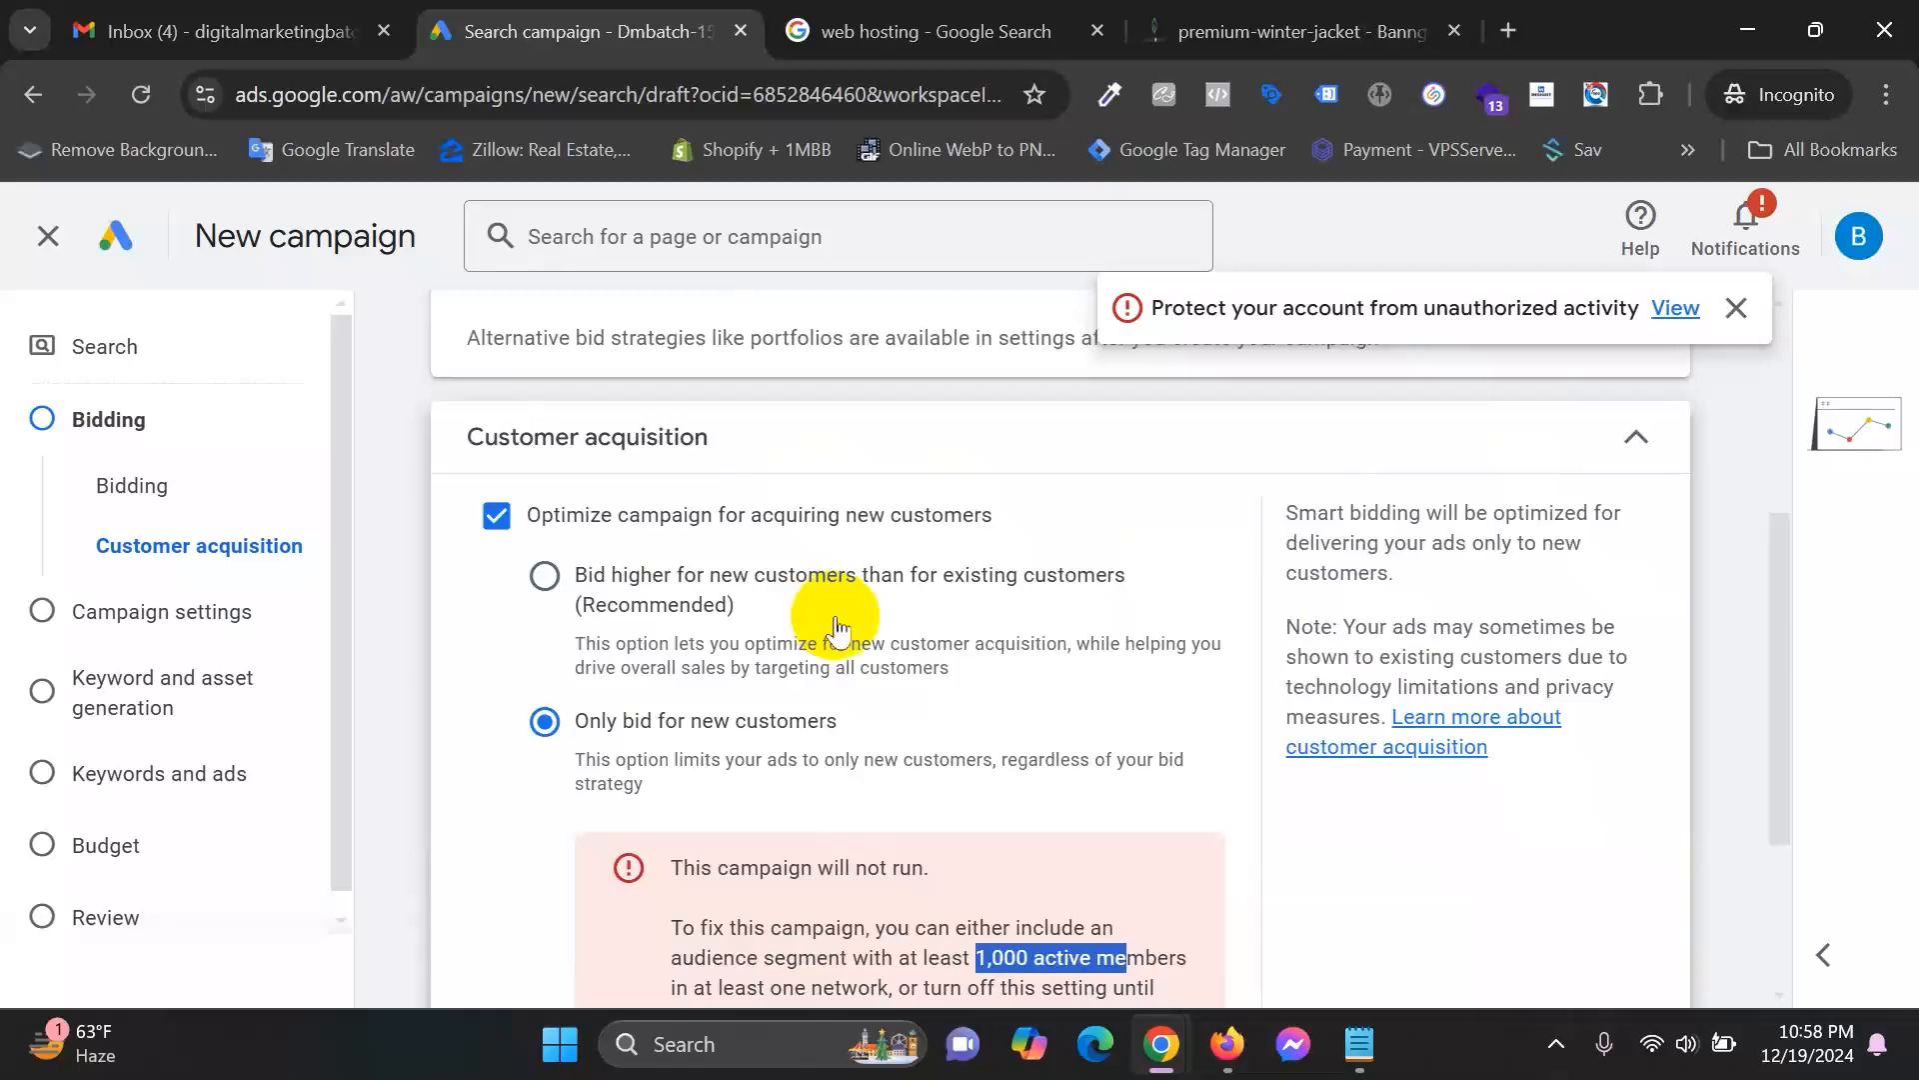
{"action": "scroll", "coordinate": [838, 628], "scroll_direction": "down", "scroll_amount": 2}
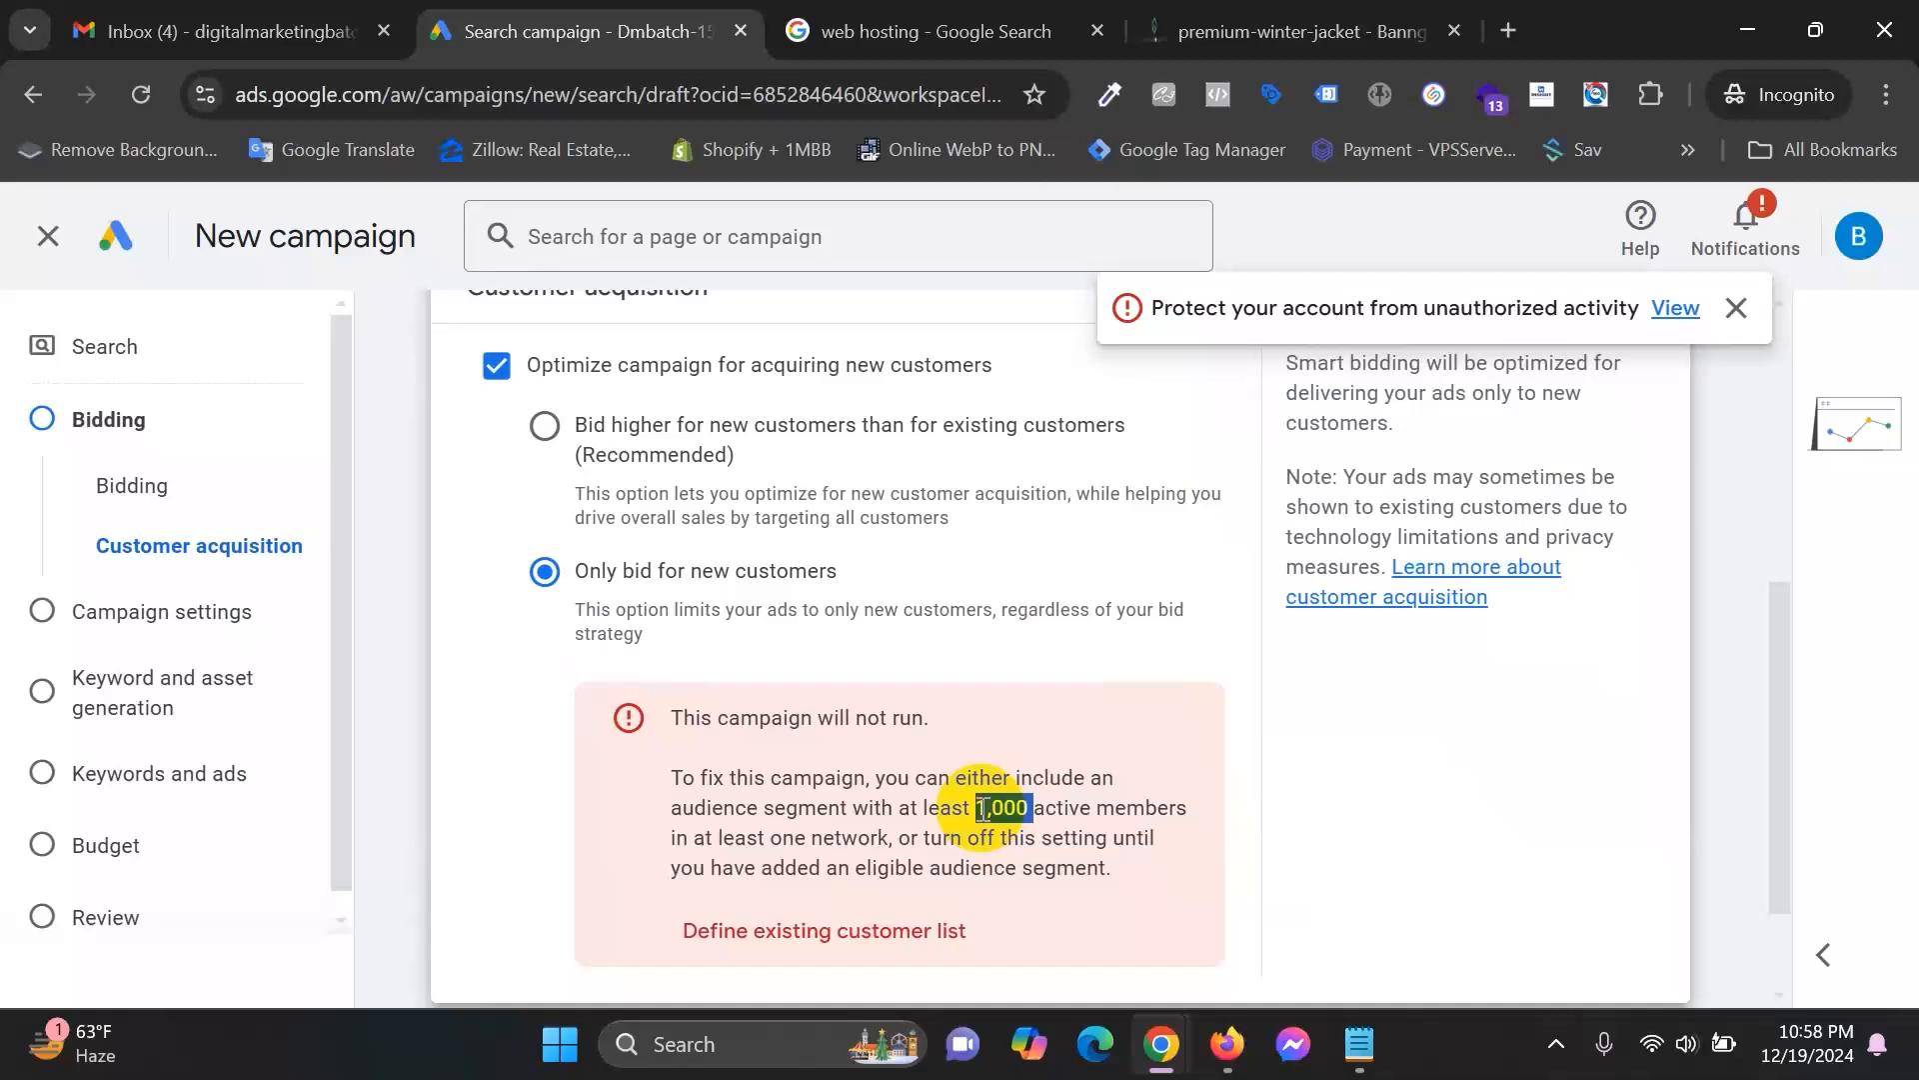
{"action": "scroll", "coordinate": [985, 807], "scroll_direction": "up", "scroll_amount": 3}
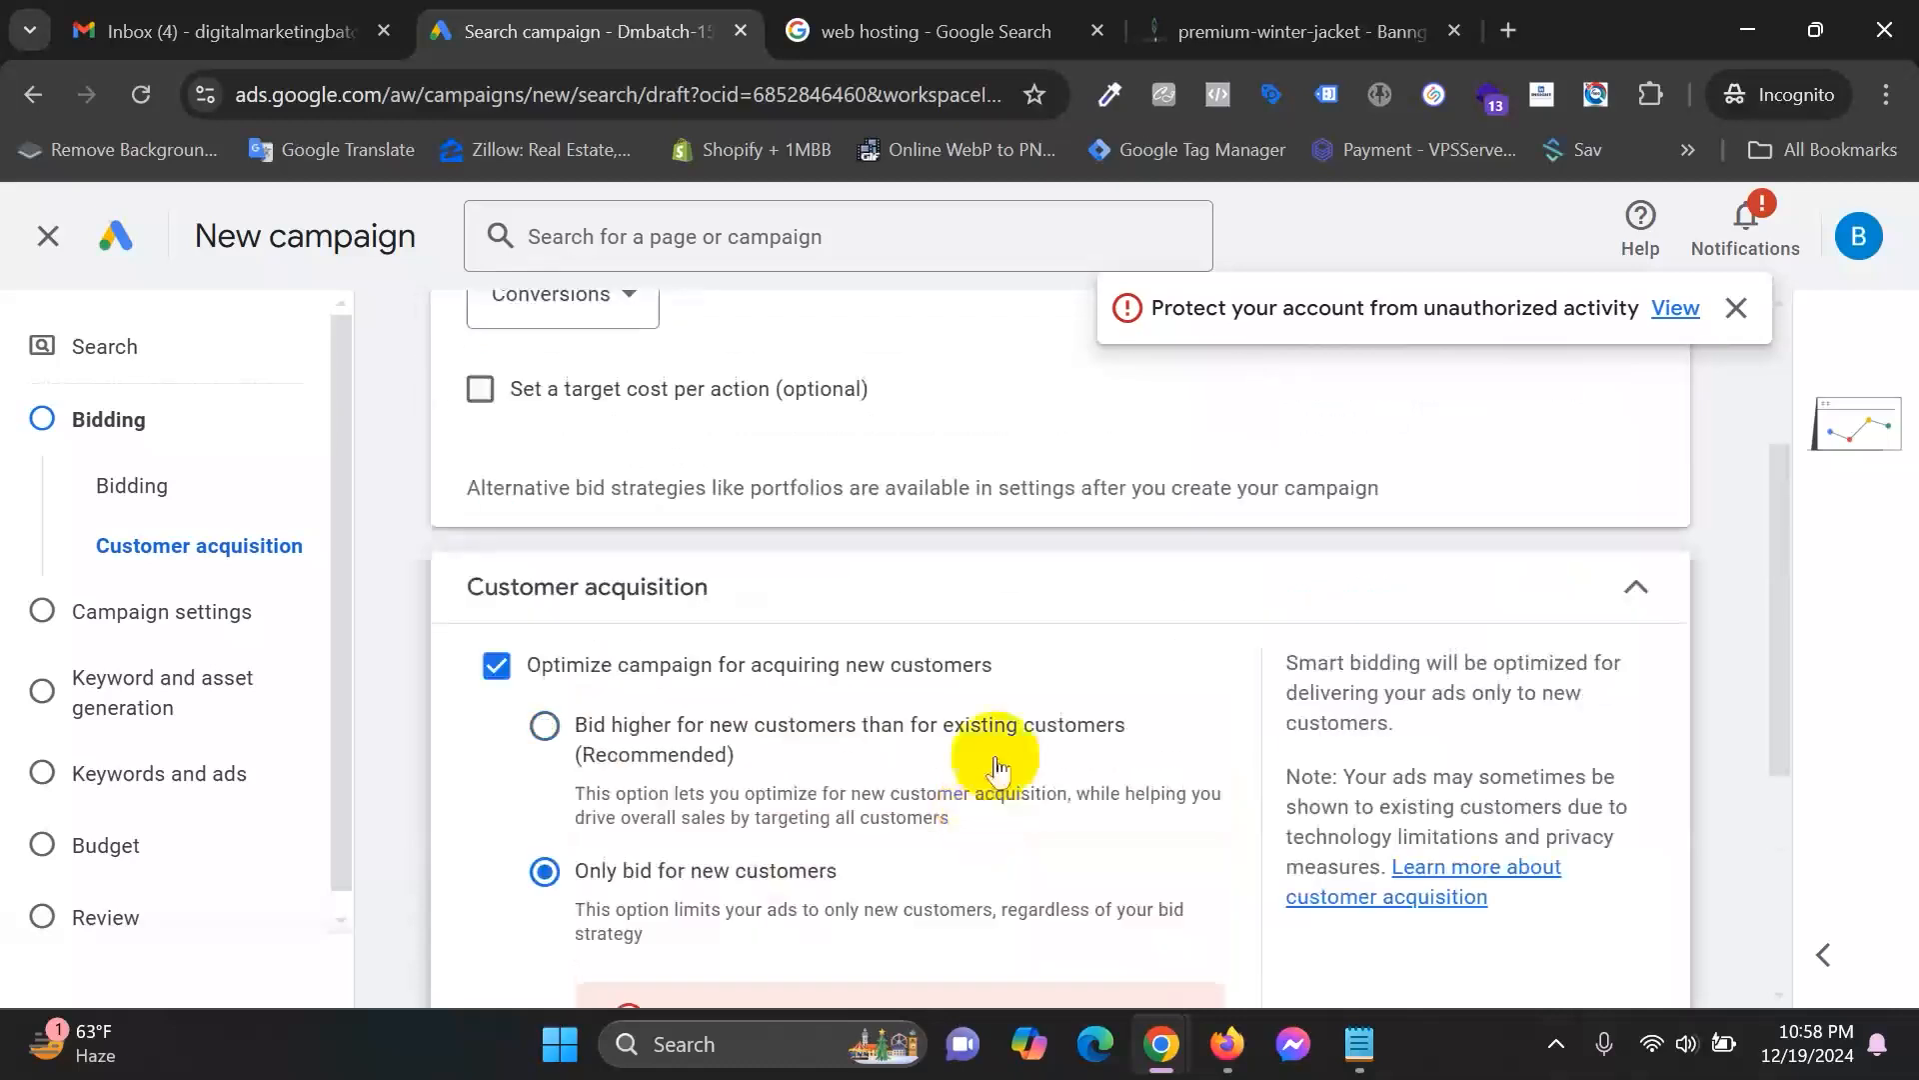
{"action": "left_click", "coordinate": [496, 665]}
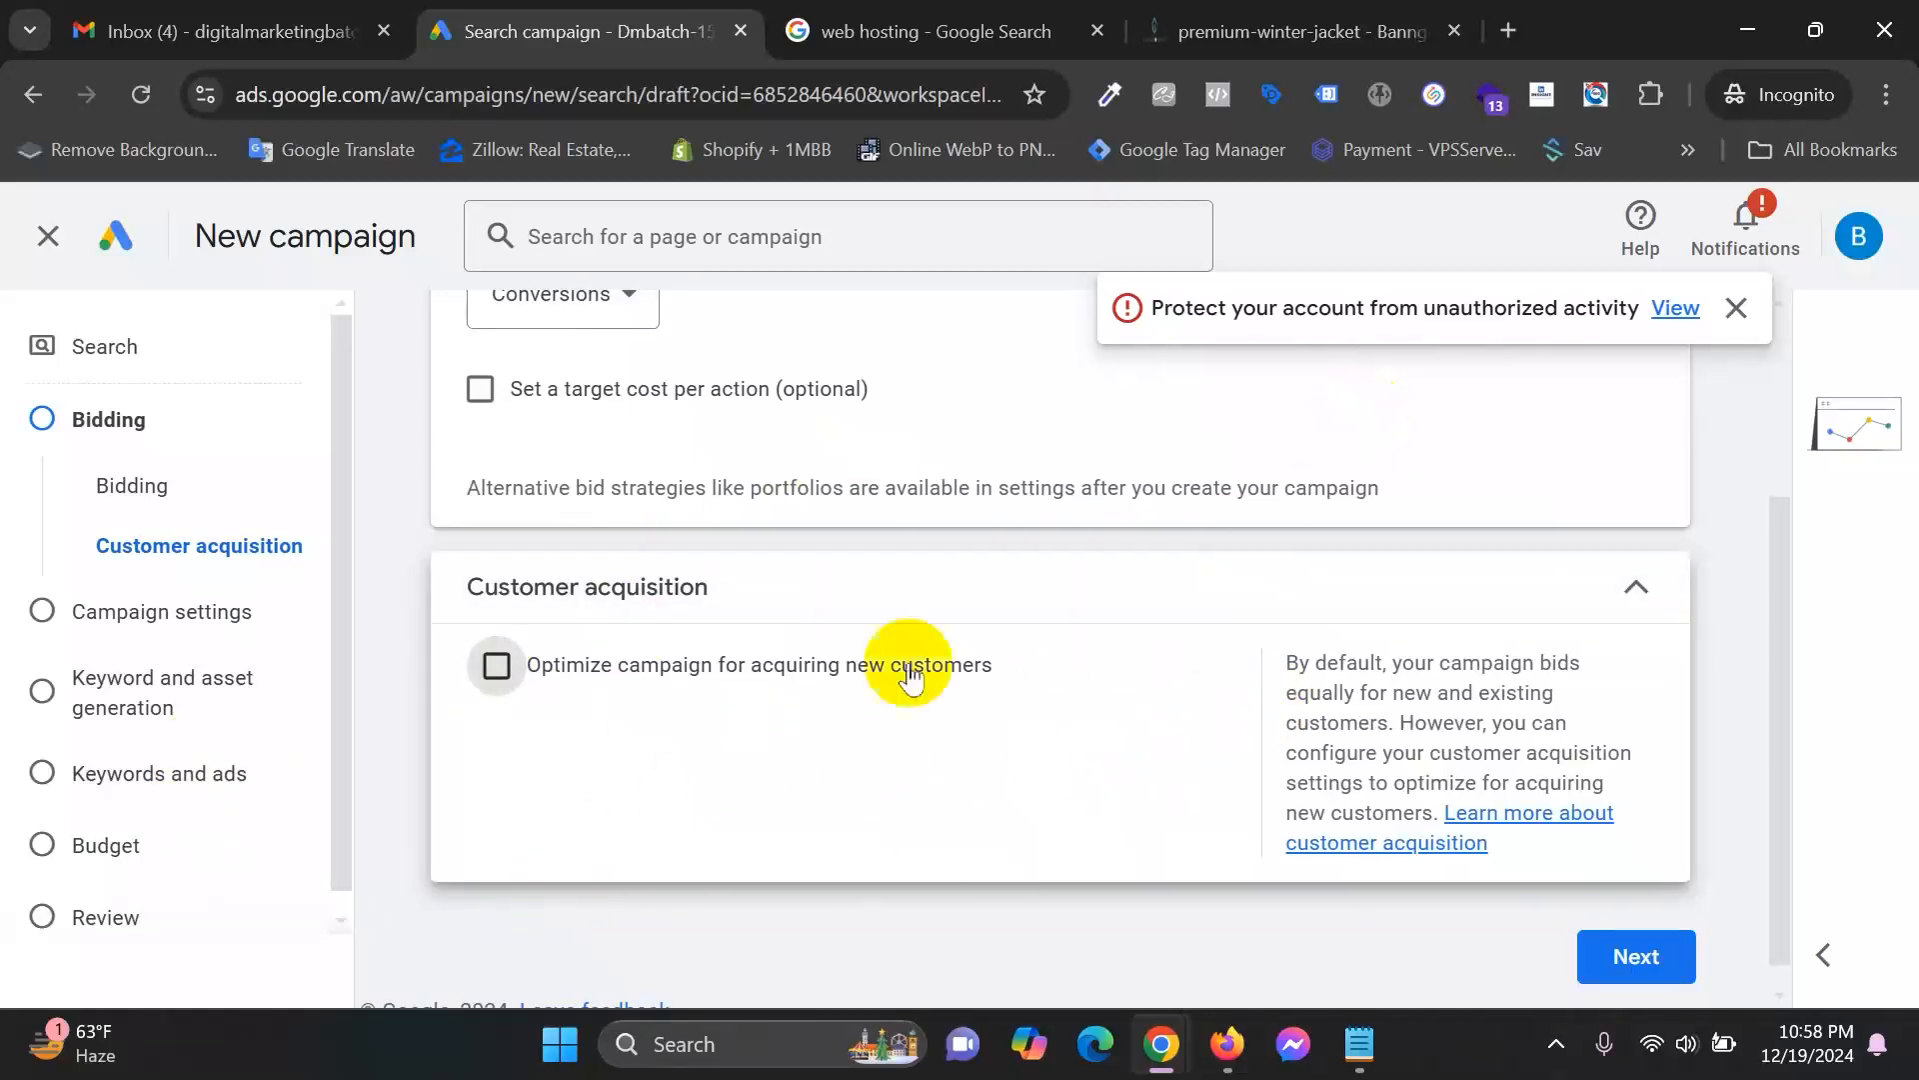
Glance at the Banggomart winter jacket product page, then return to the campaign draft.
{"action": "left_click", "coordinate": [1292, 14]}
{"action": "left_click", "coordinate": [844, 762]}
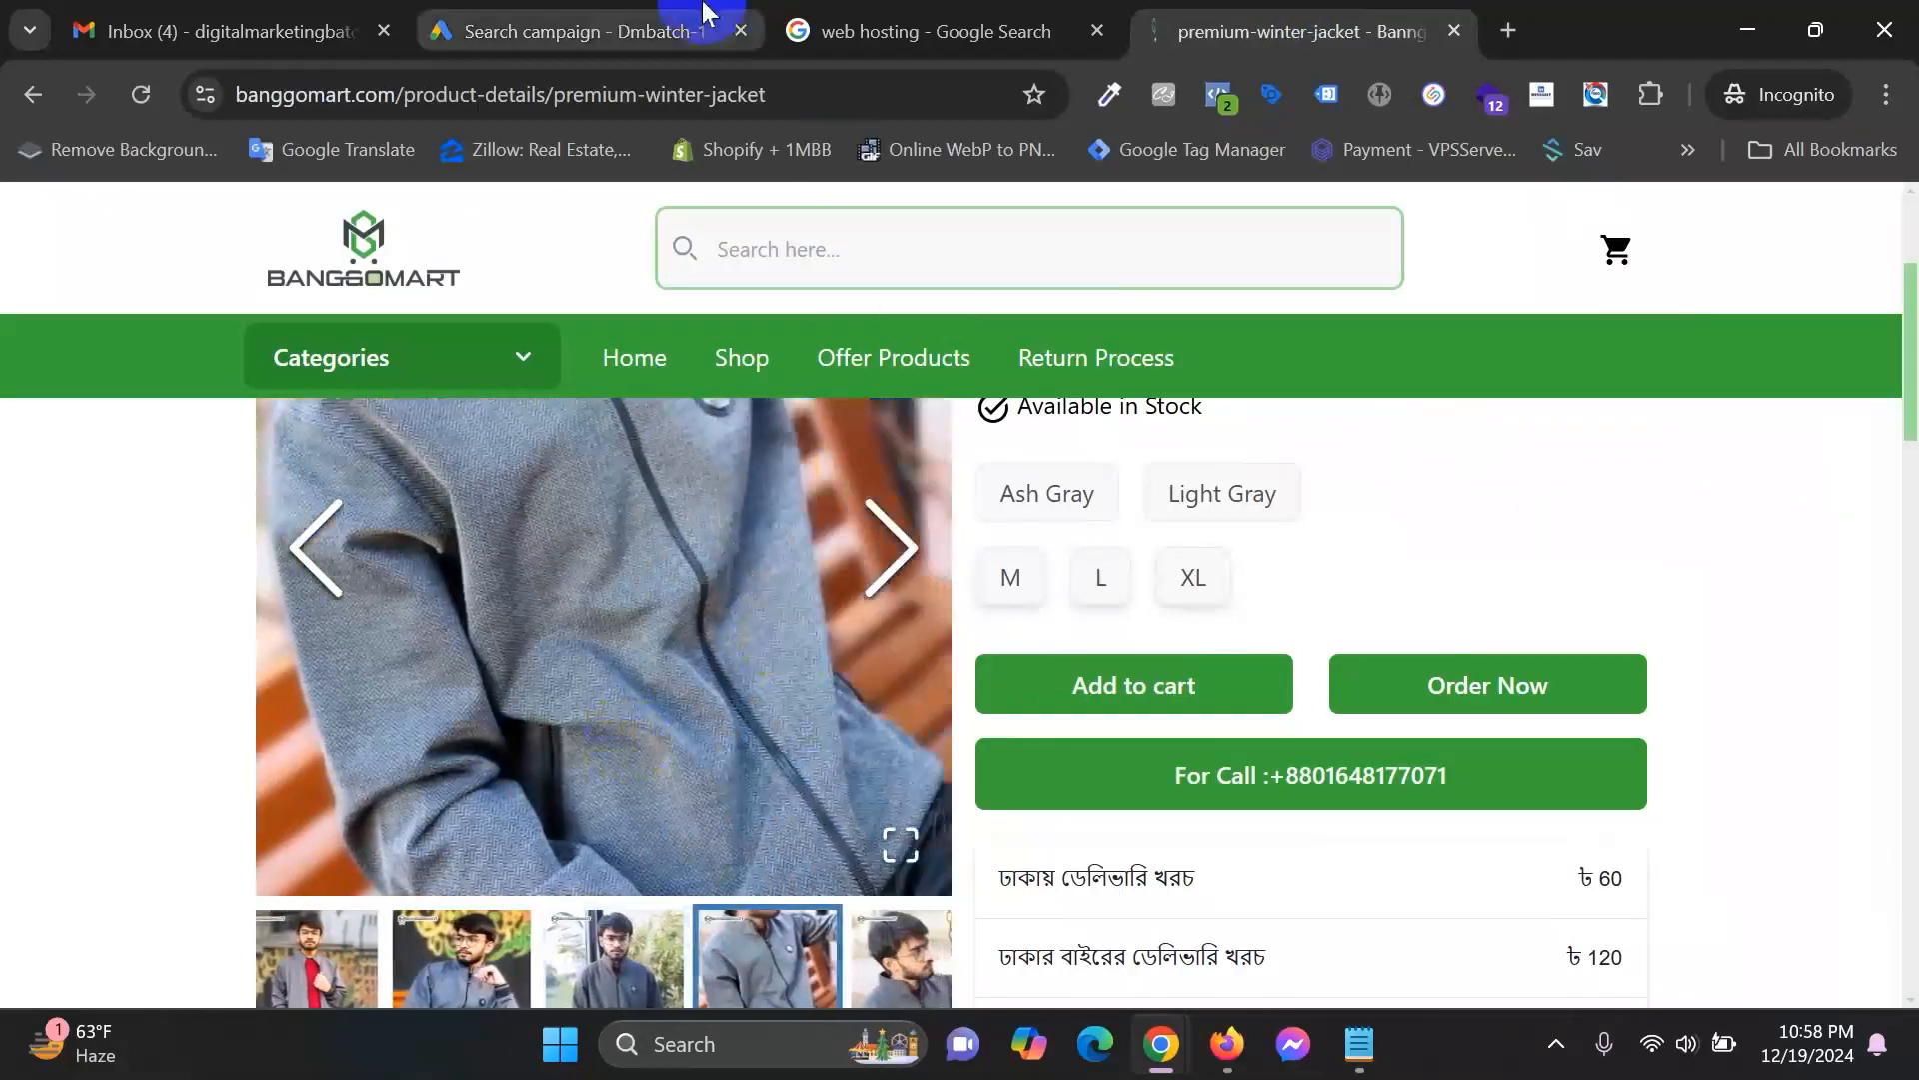
{"action": "left_click", "coordinate": [705, 14]}
{"action": "scroll", "coordinate": [1100, 900], "scroll_direction": "down", "scroll_amount": 1}
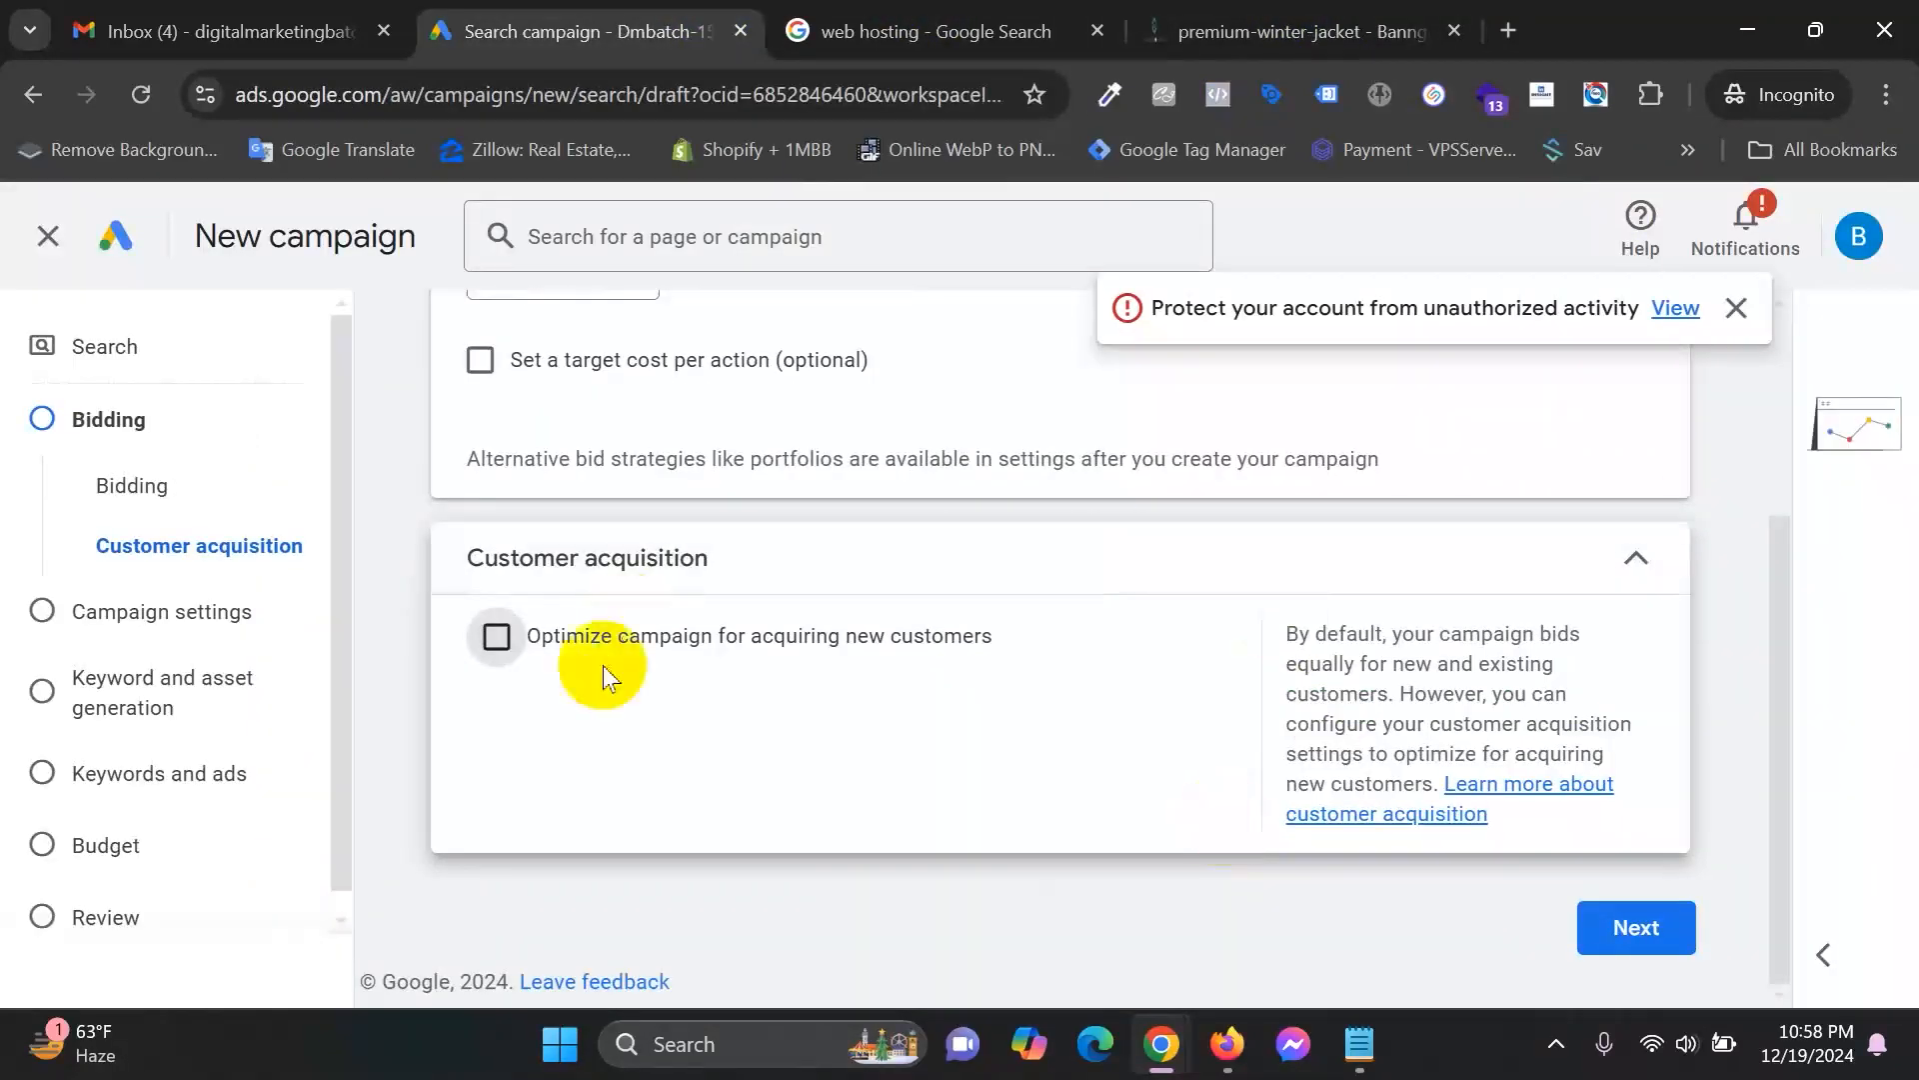
Advance to Campaign settings and scroll through the Networks and Locations sections.
{"action": "left_click", "coordinate": [1645, 940]}
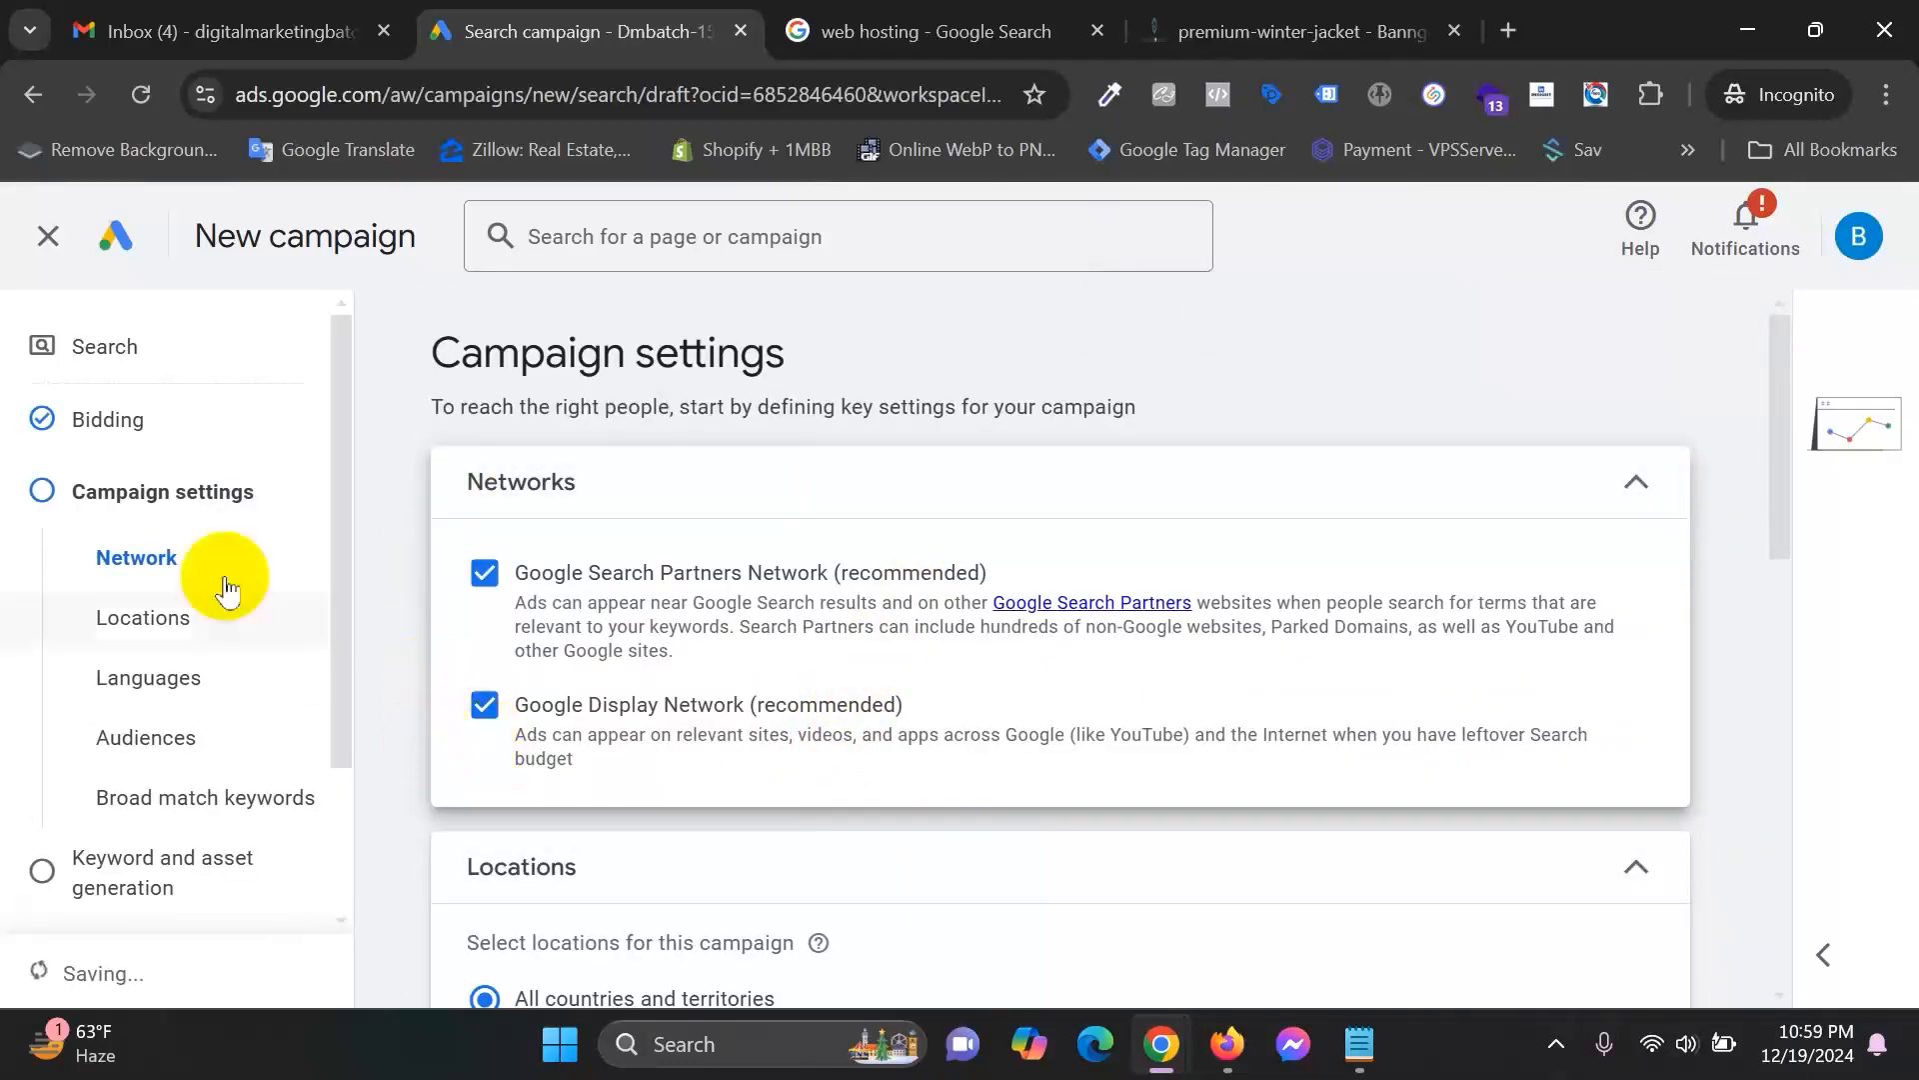
{"action": "scroll", "coordinate": [205, 600], "scroll_direction": "down", "scroll_amount": 2}
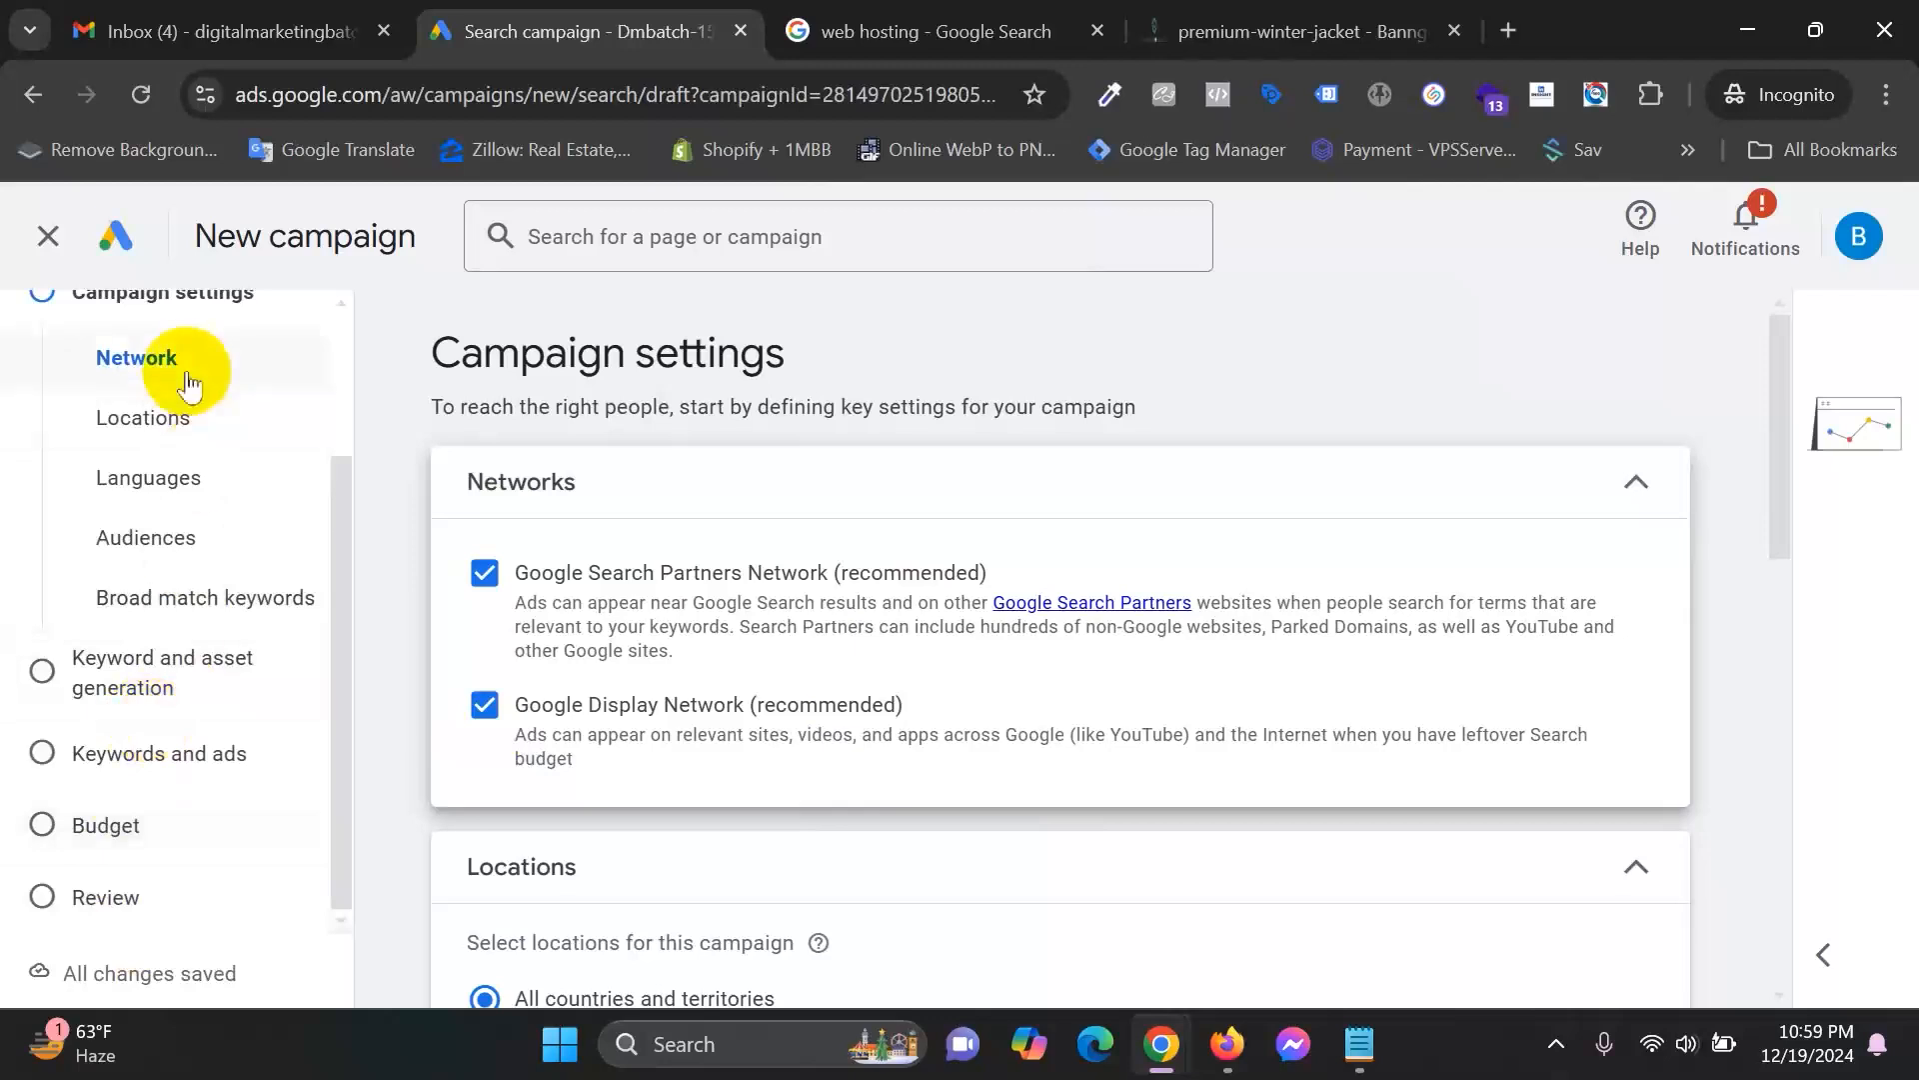
{"action": "scroll", "coordinate": [1444, 668], "scroll_direction": "down", "scroll_amount": 3}
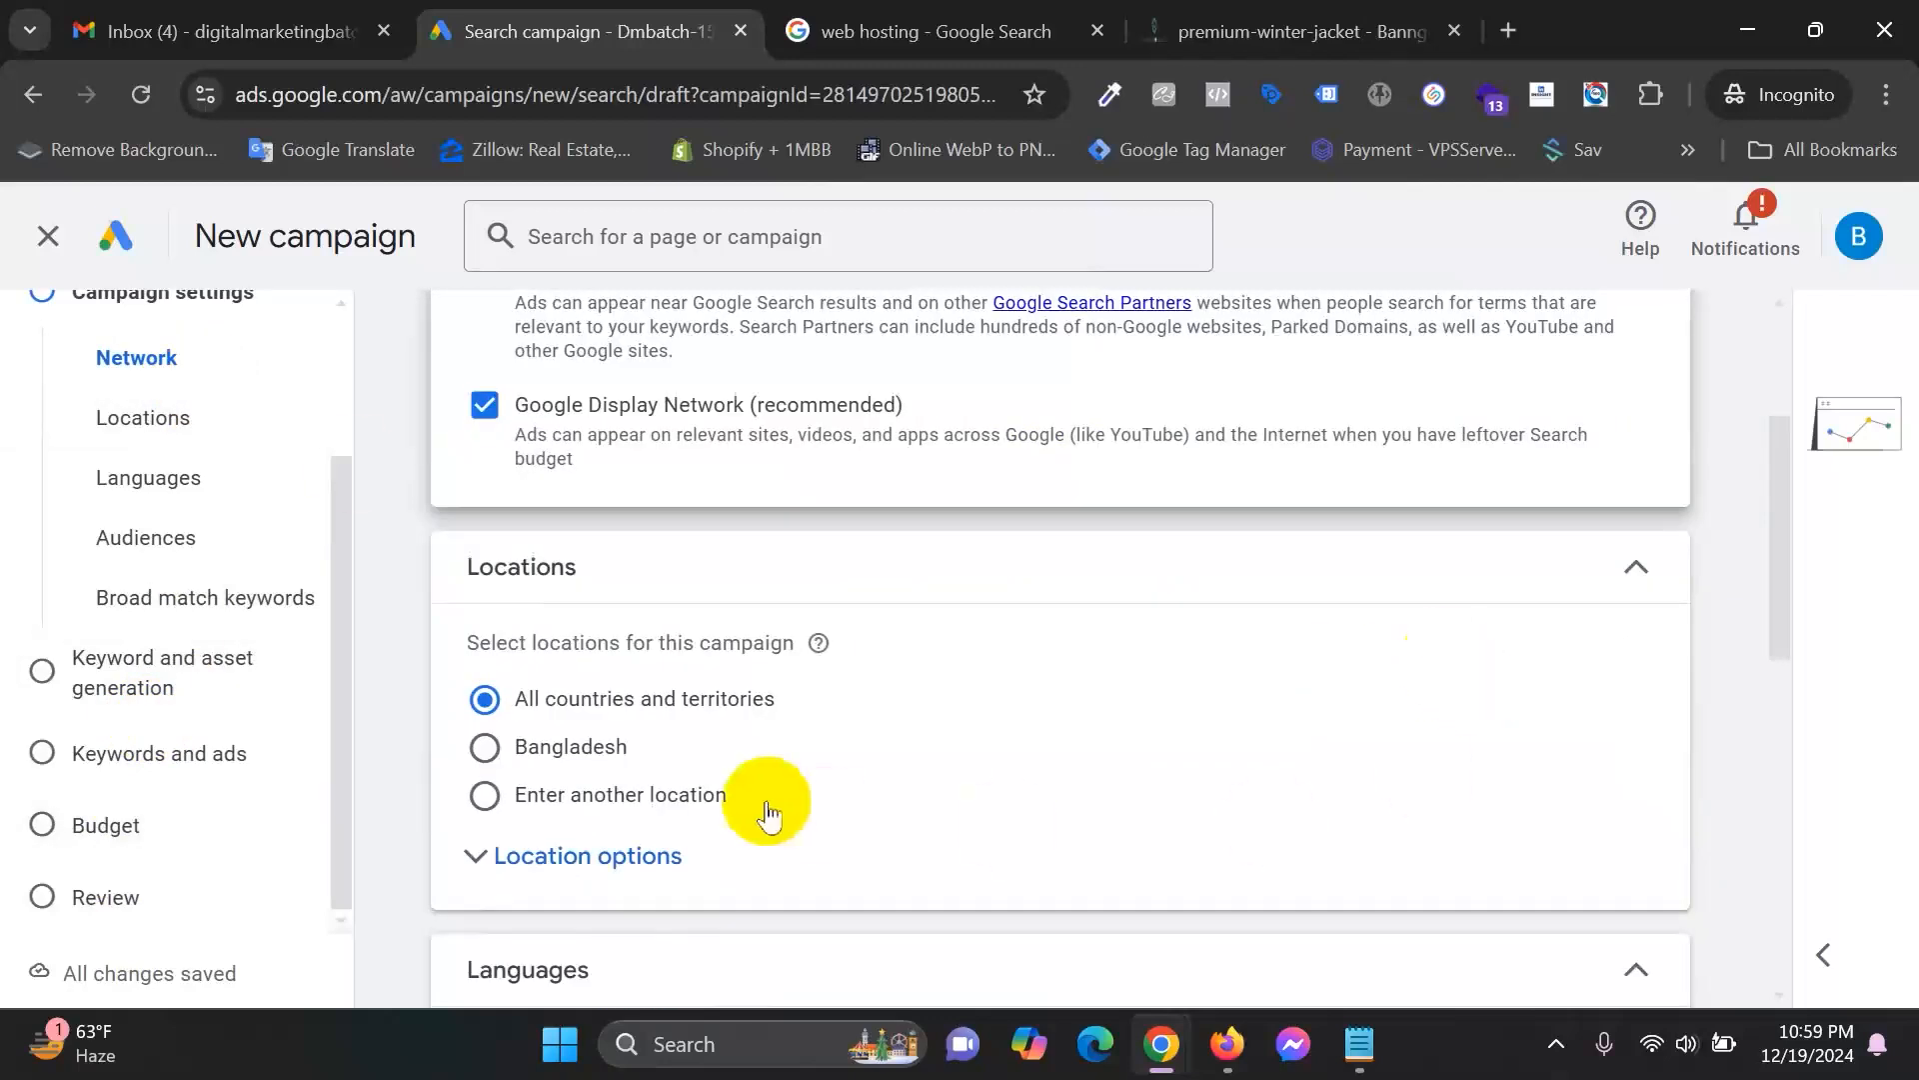
{"action": "scroll", "coordinate": [763, 810], "scroll_direction": "down", "scroll_amount": 2}
{"action": "scroll", "coordinate": [836, 745], "scroll_direction": "up", "scroll_amount": 4}
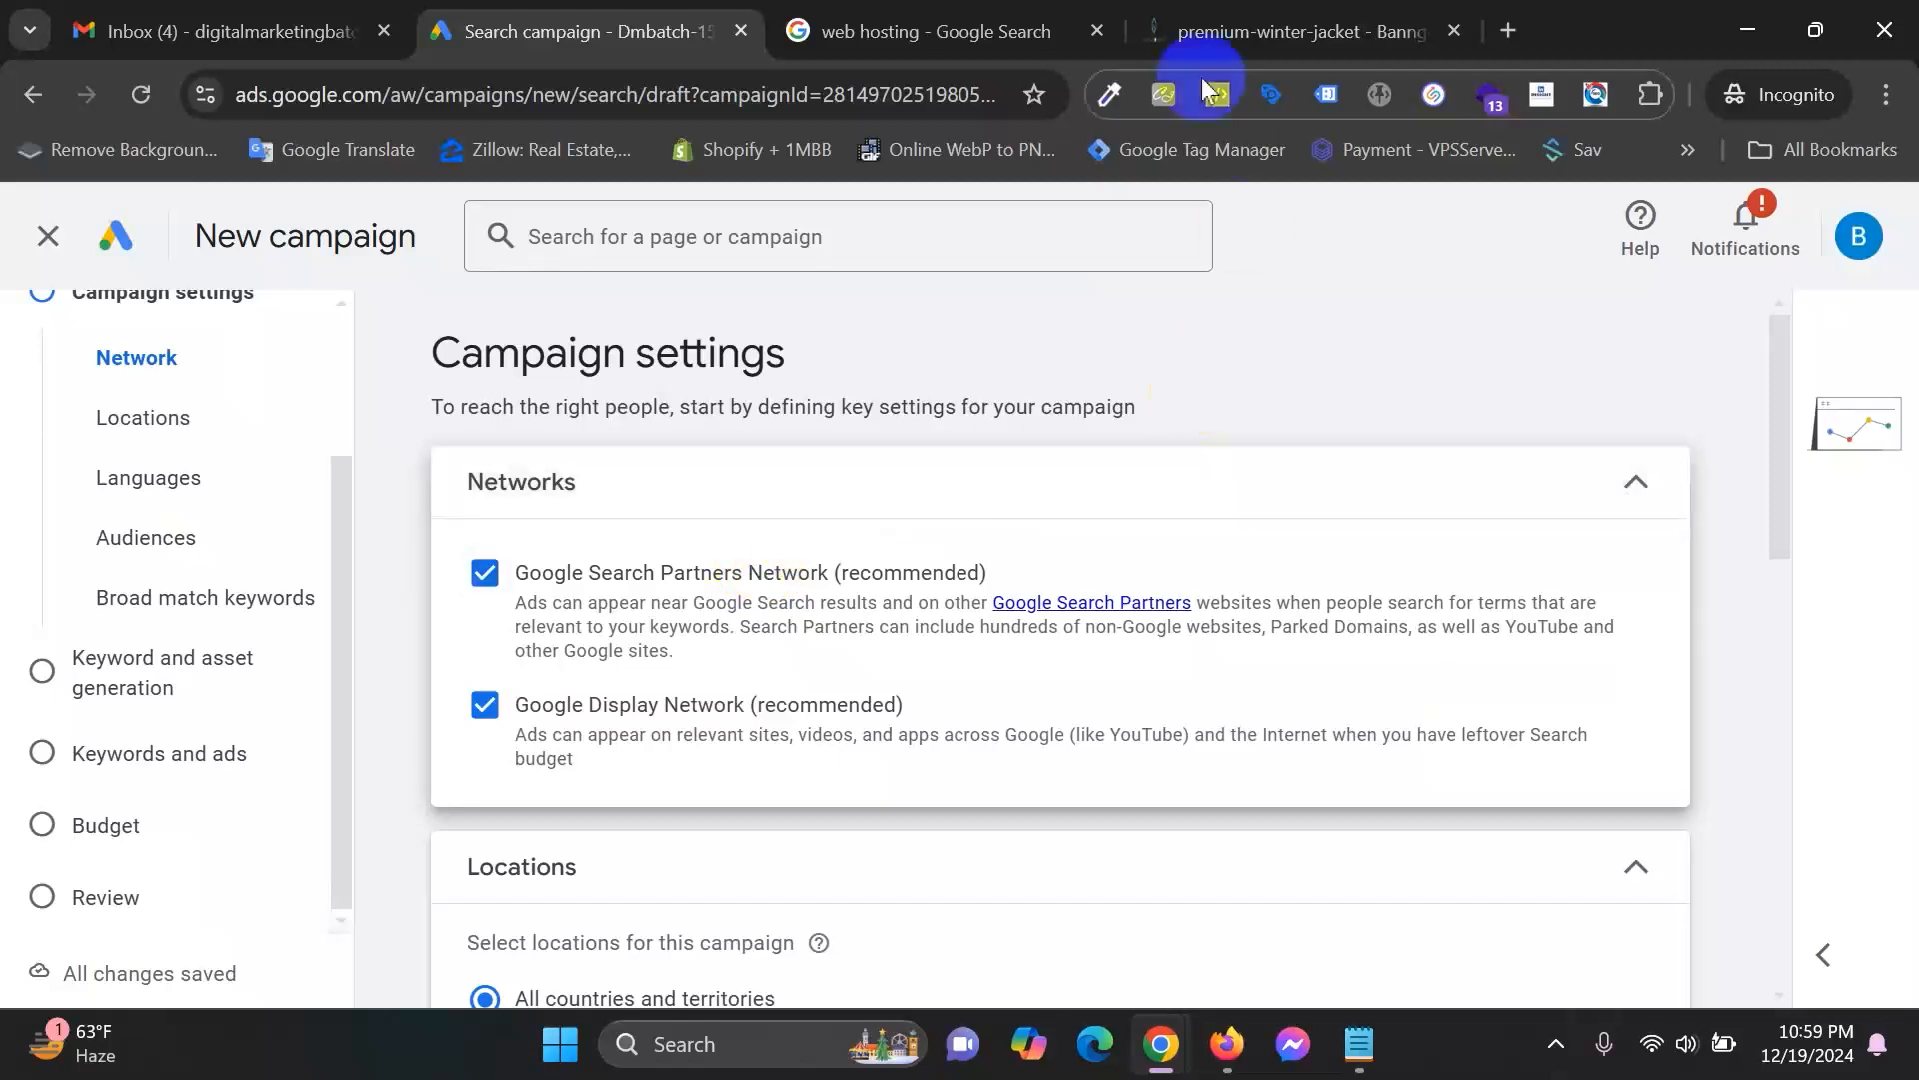
{"action": "left_click", "coordinate": [1005, 28]}
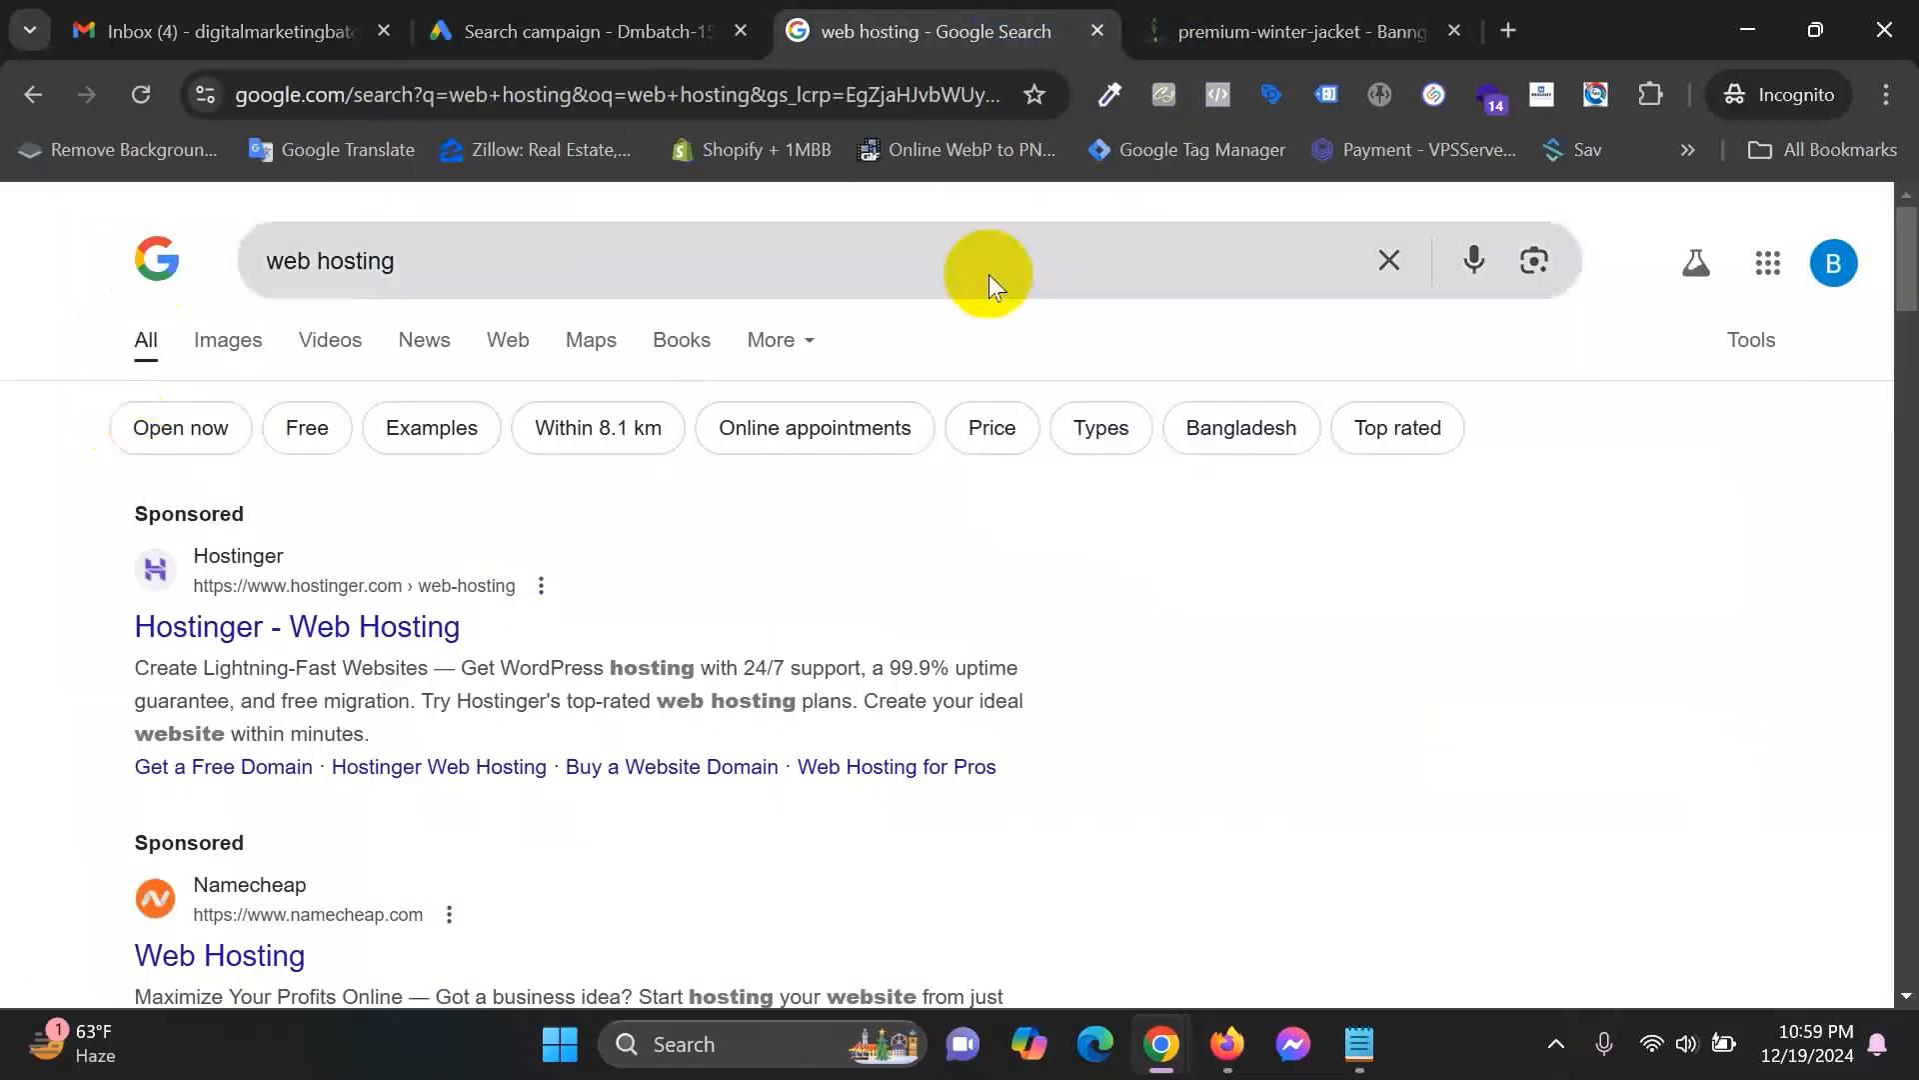
{"action": "left_click", "coordinate": [408, 235]}
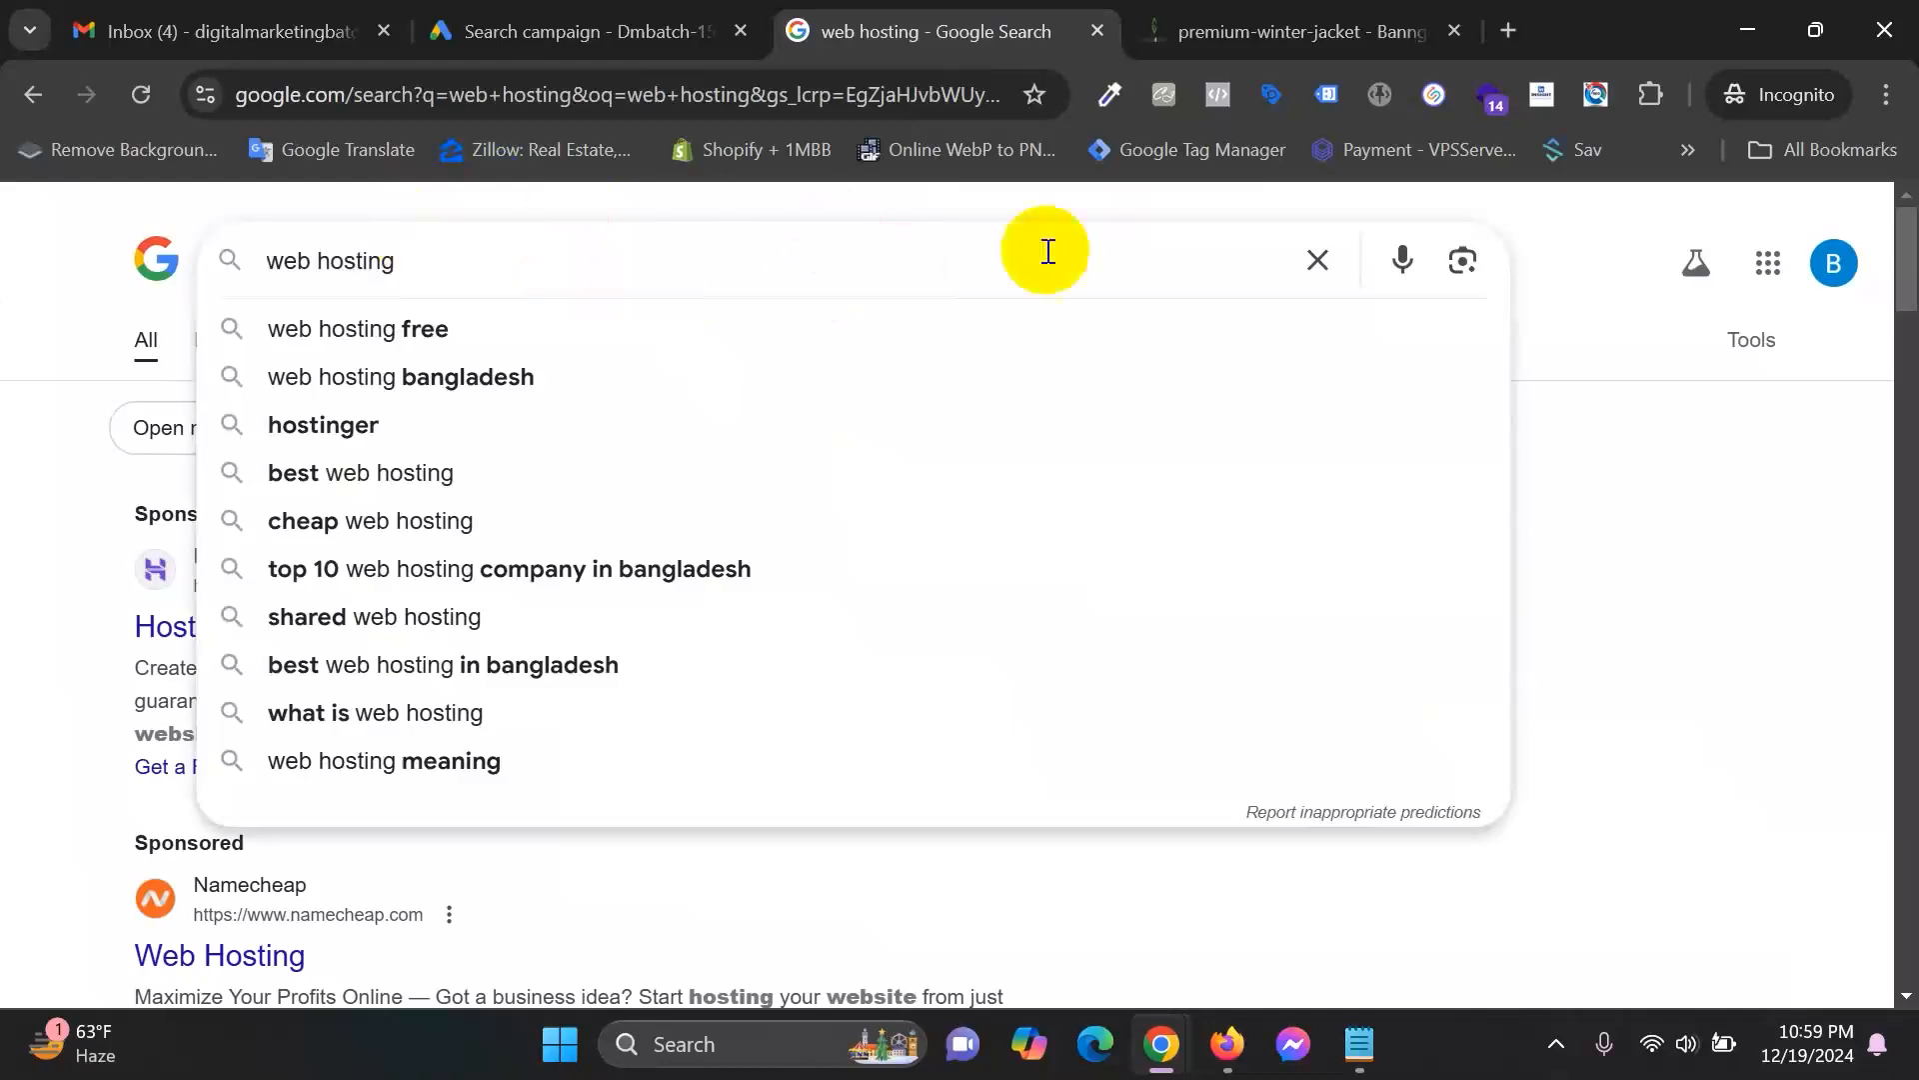
{"action": "left_click", "coordinate": [1596, 262]}
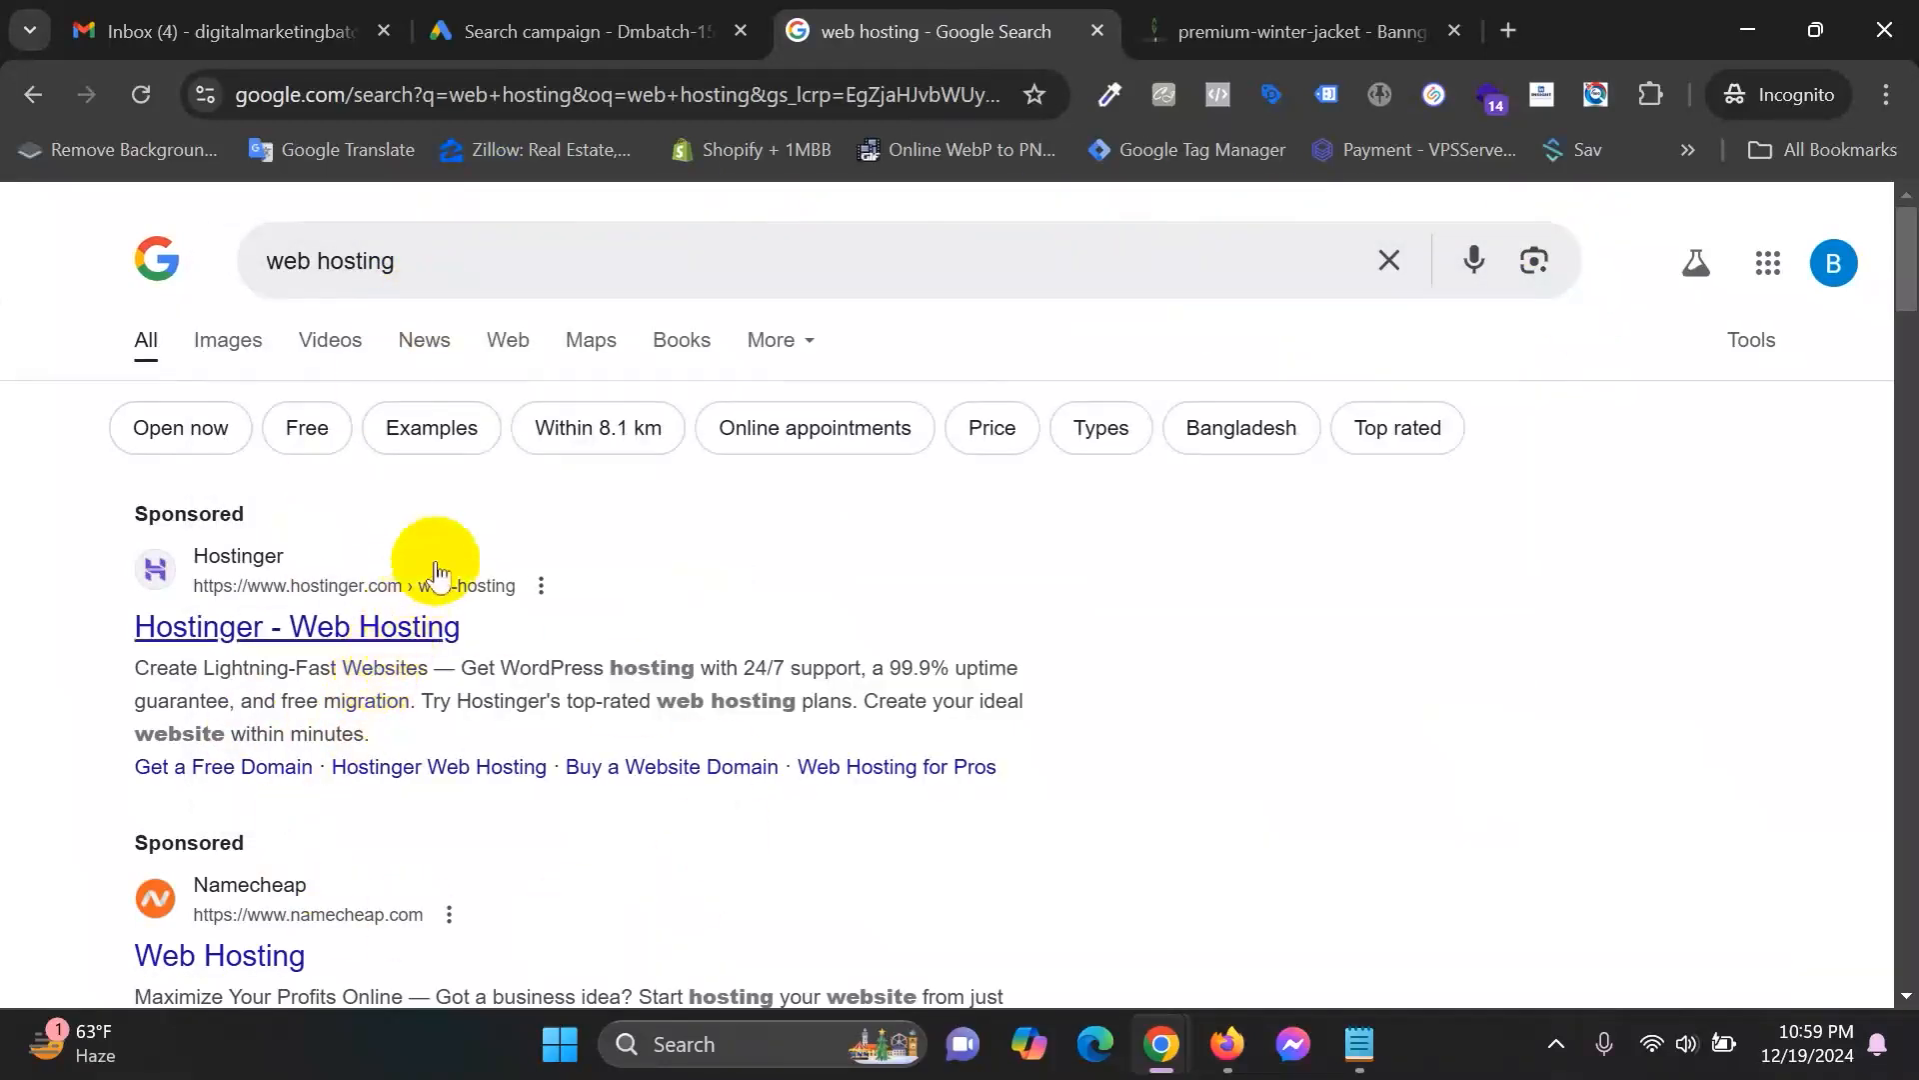
{"action": "left_click", "coordinate": [789, 257]}
{"action": "left_click", "coordinate": [88, 310]}
{"action": "left_click", "coordinate": [563, 24]}
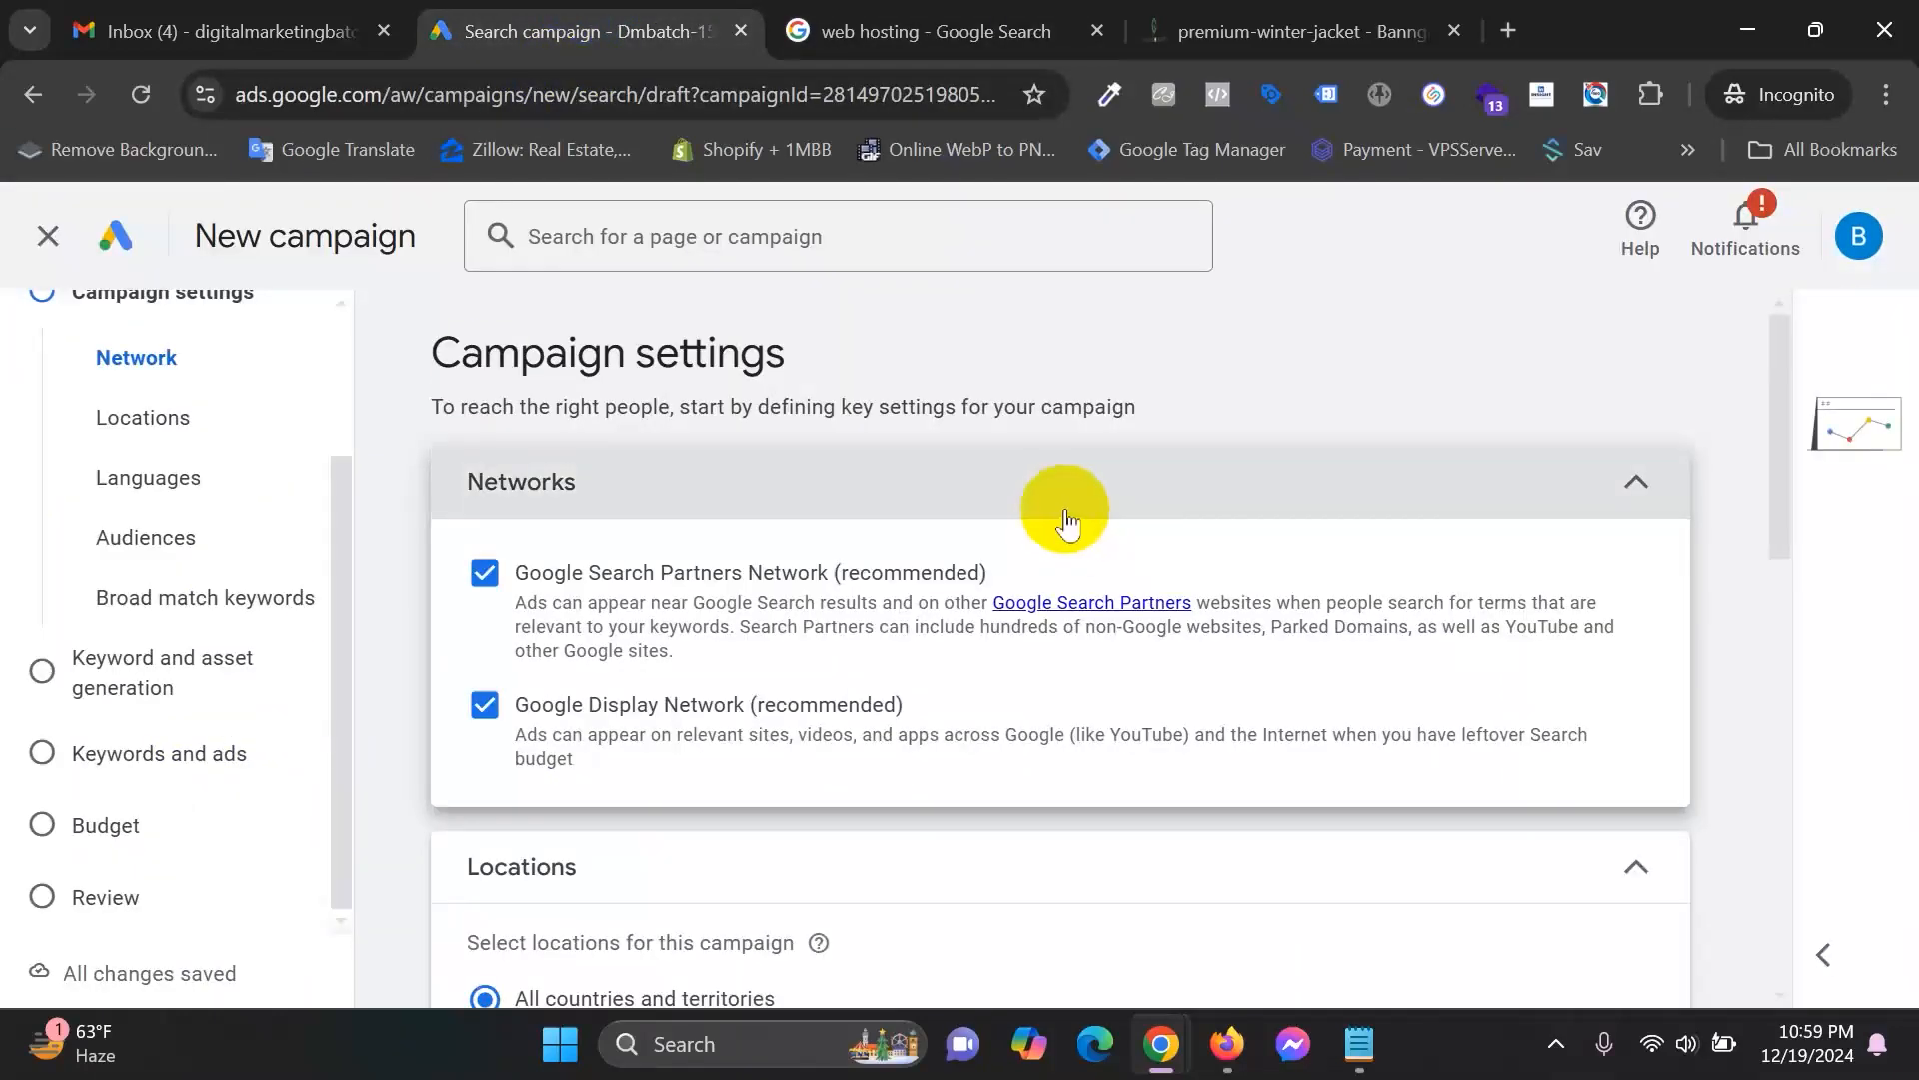
{"action": "left_click", "coordinate": [934, 22]}
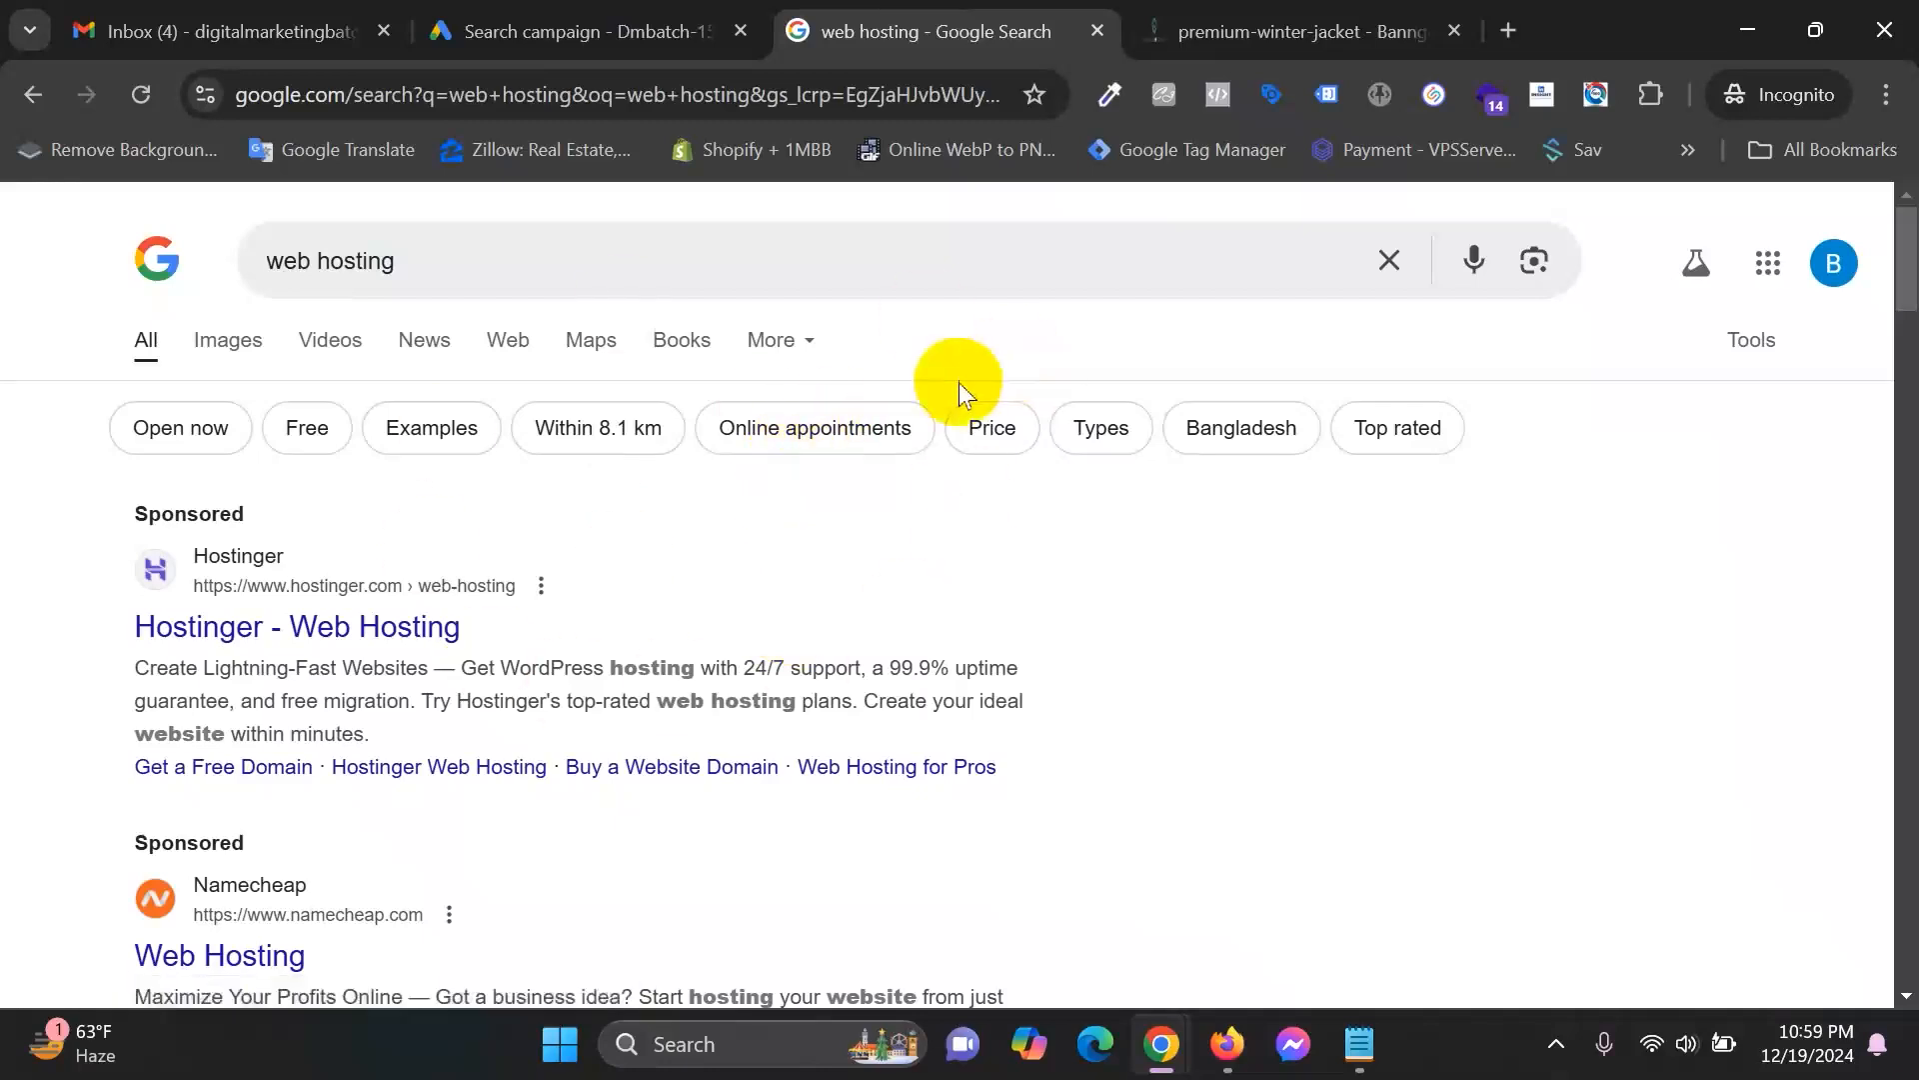
{"action": "left_click", "coordinate": [679, 14]}
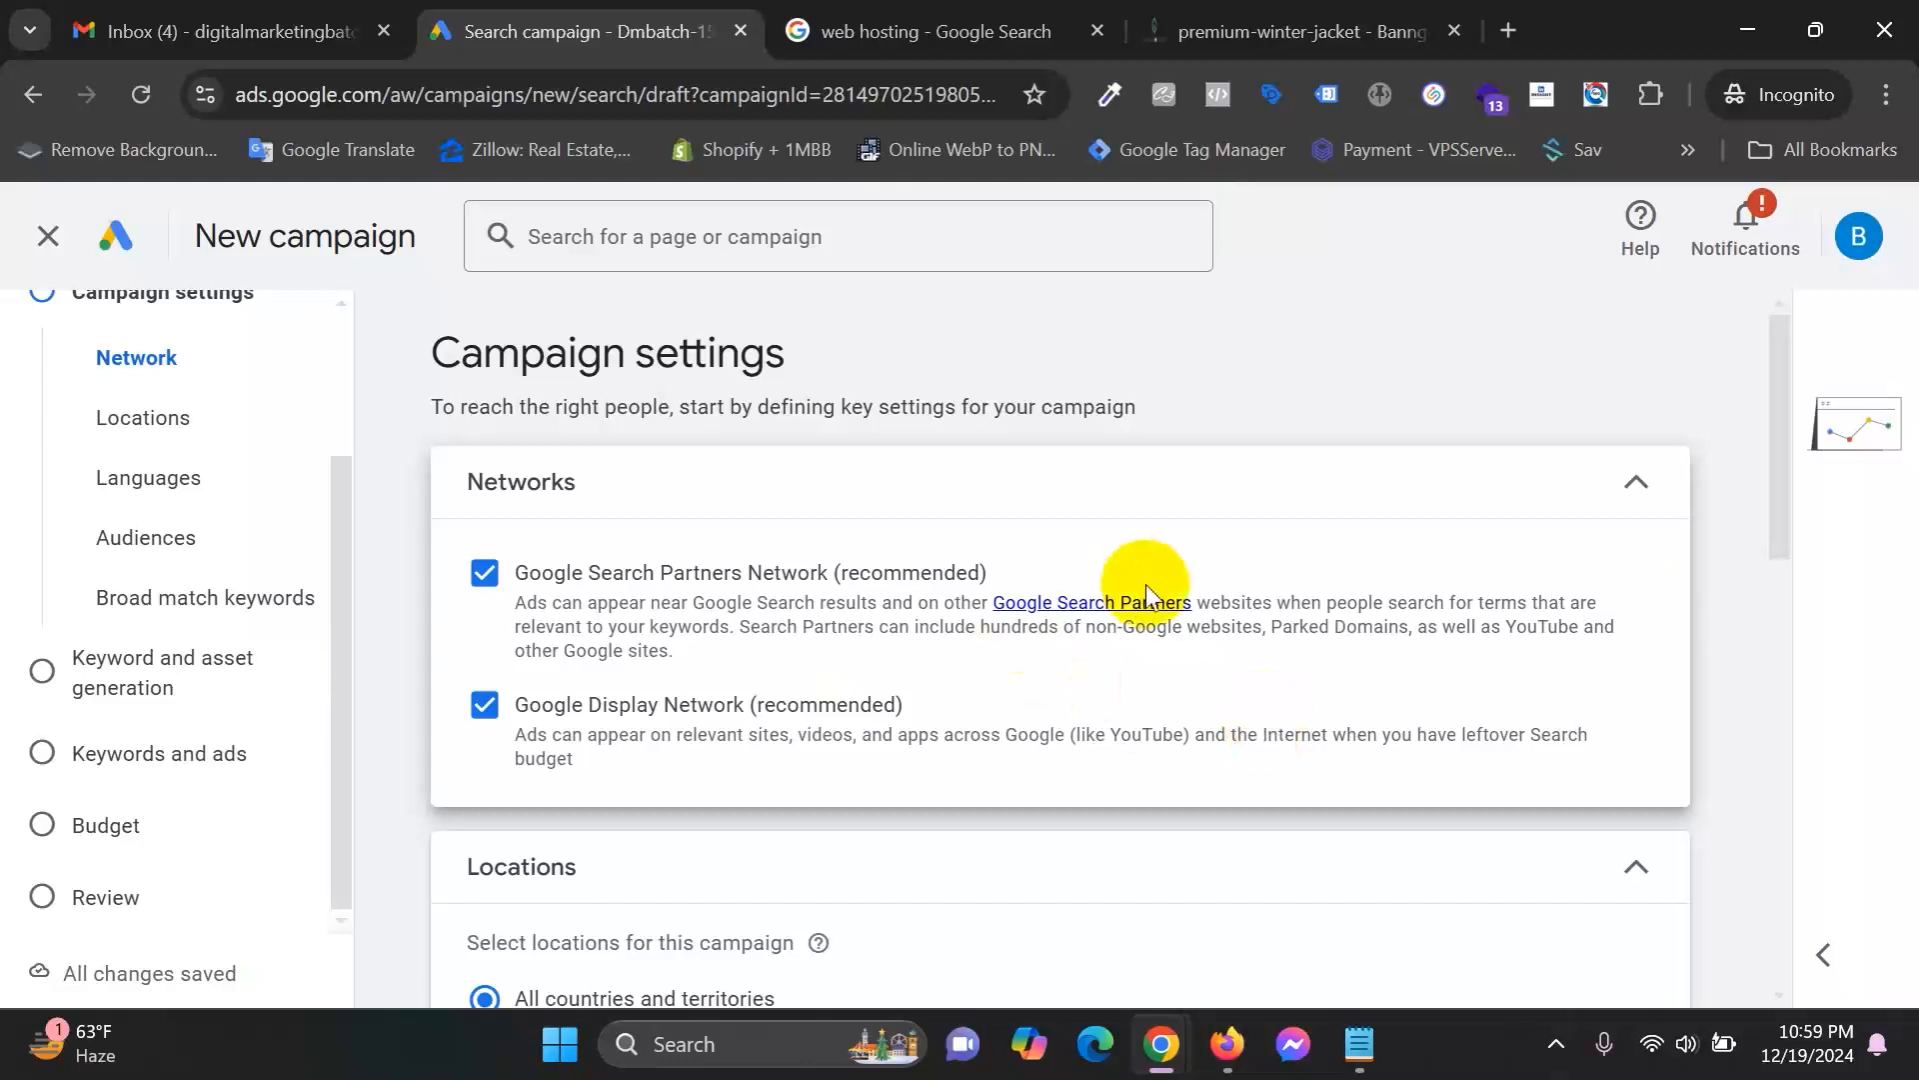
{"action": "right_click", "coordinate": [1101, 603]}
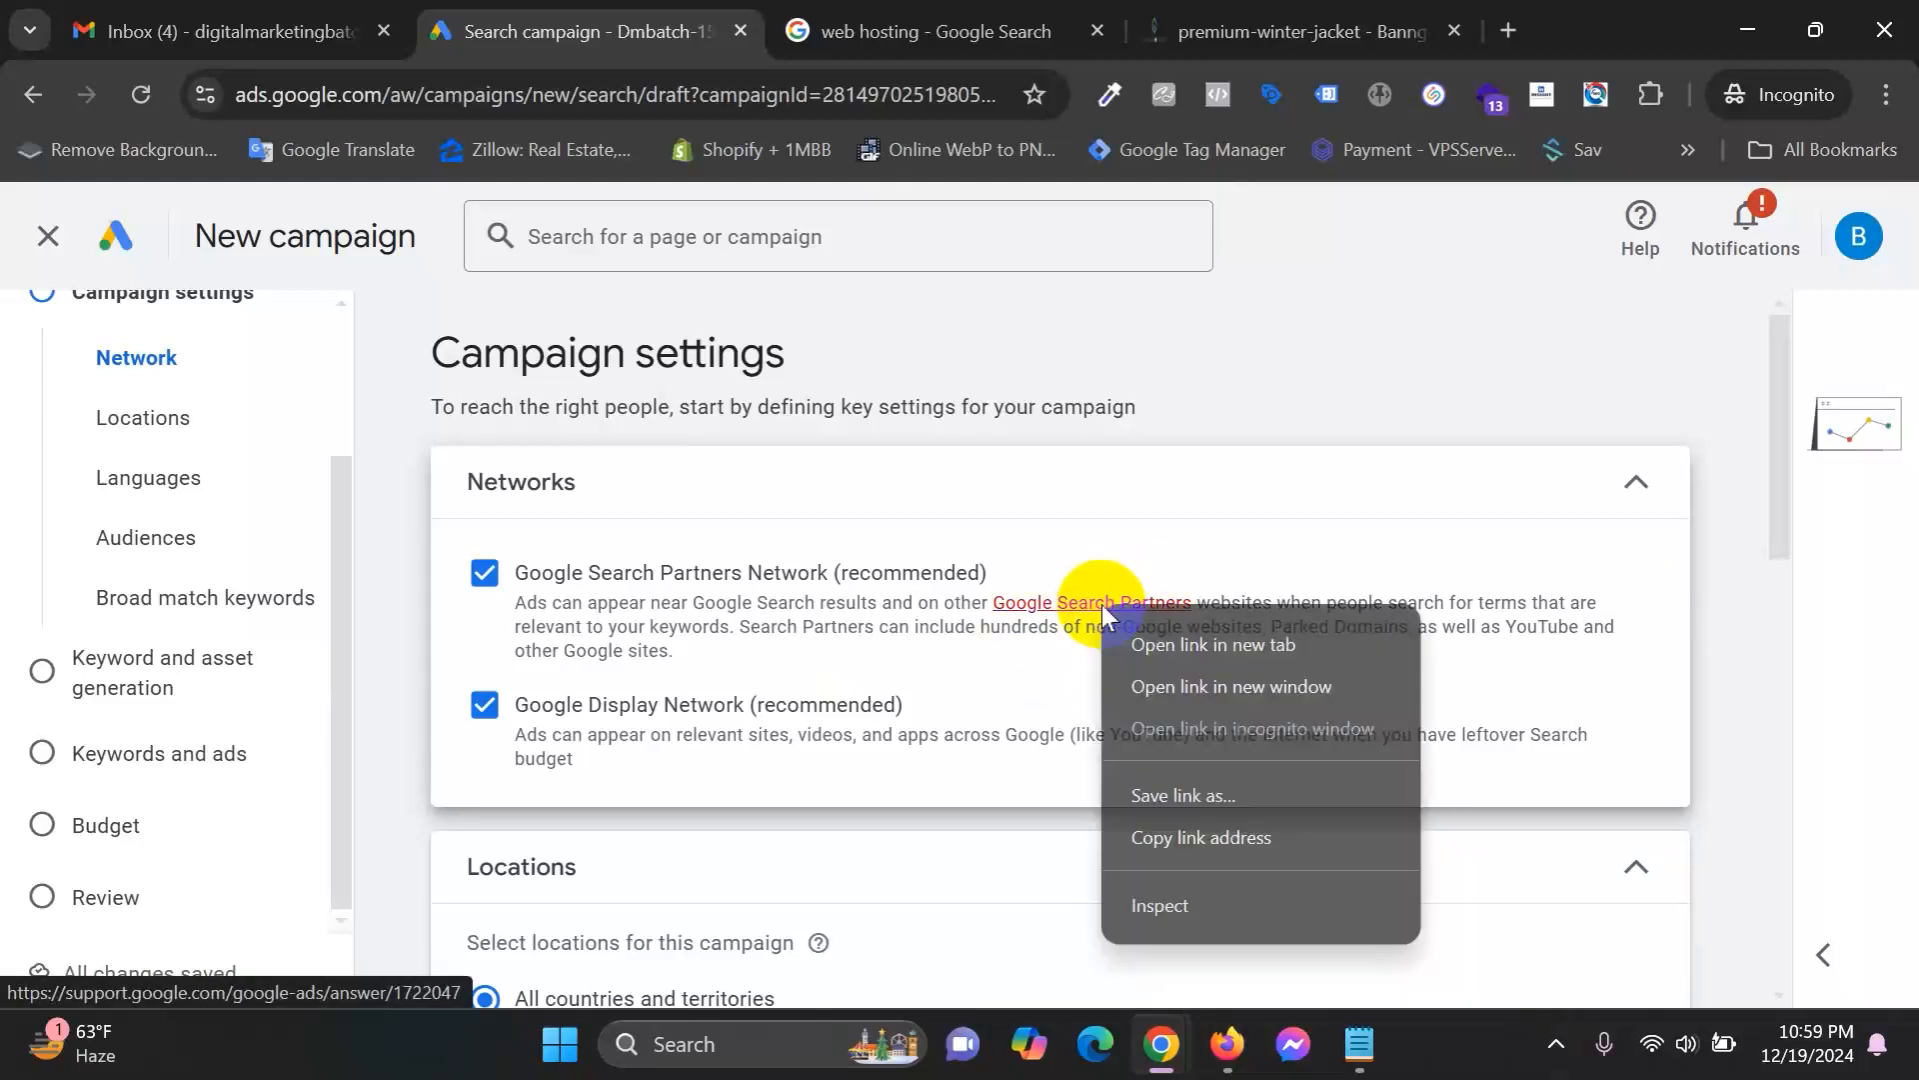
{"action": "left_click", "coordinate": [1176, 643]}
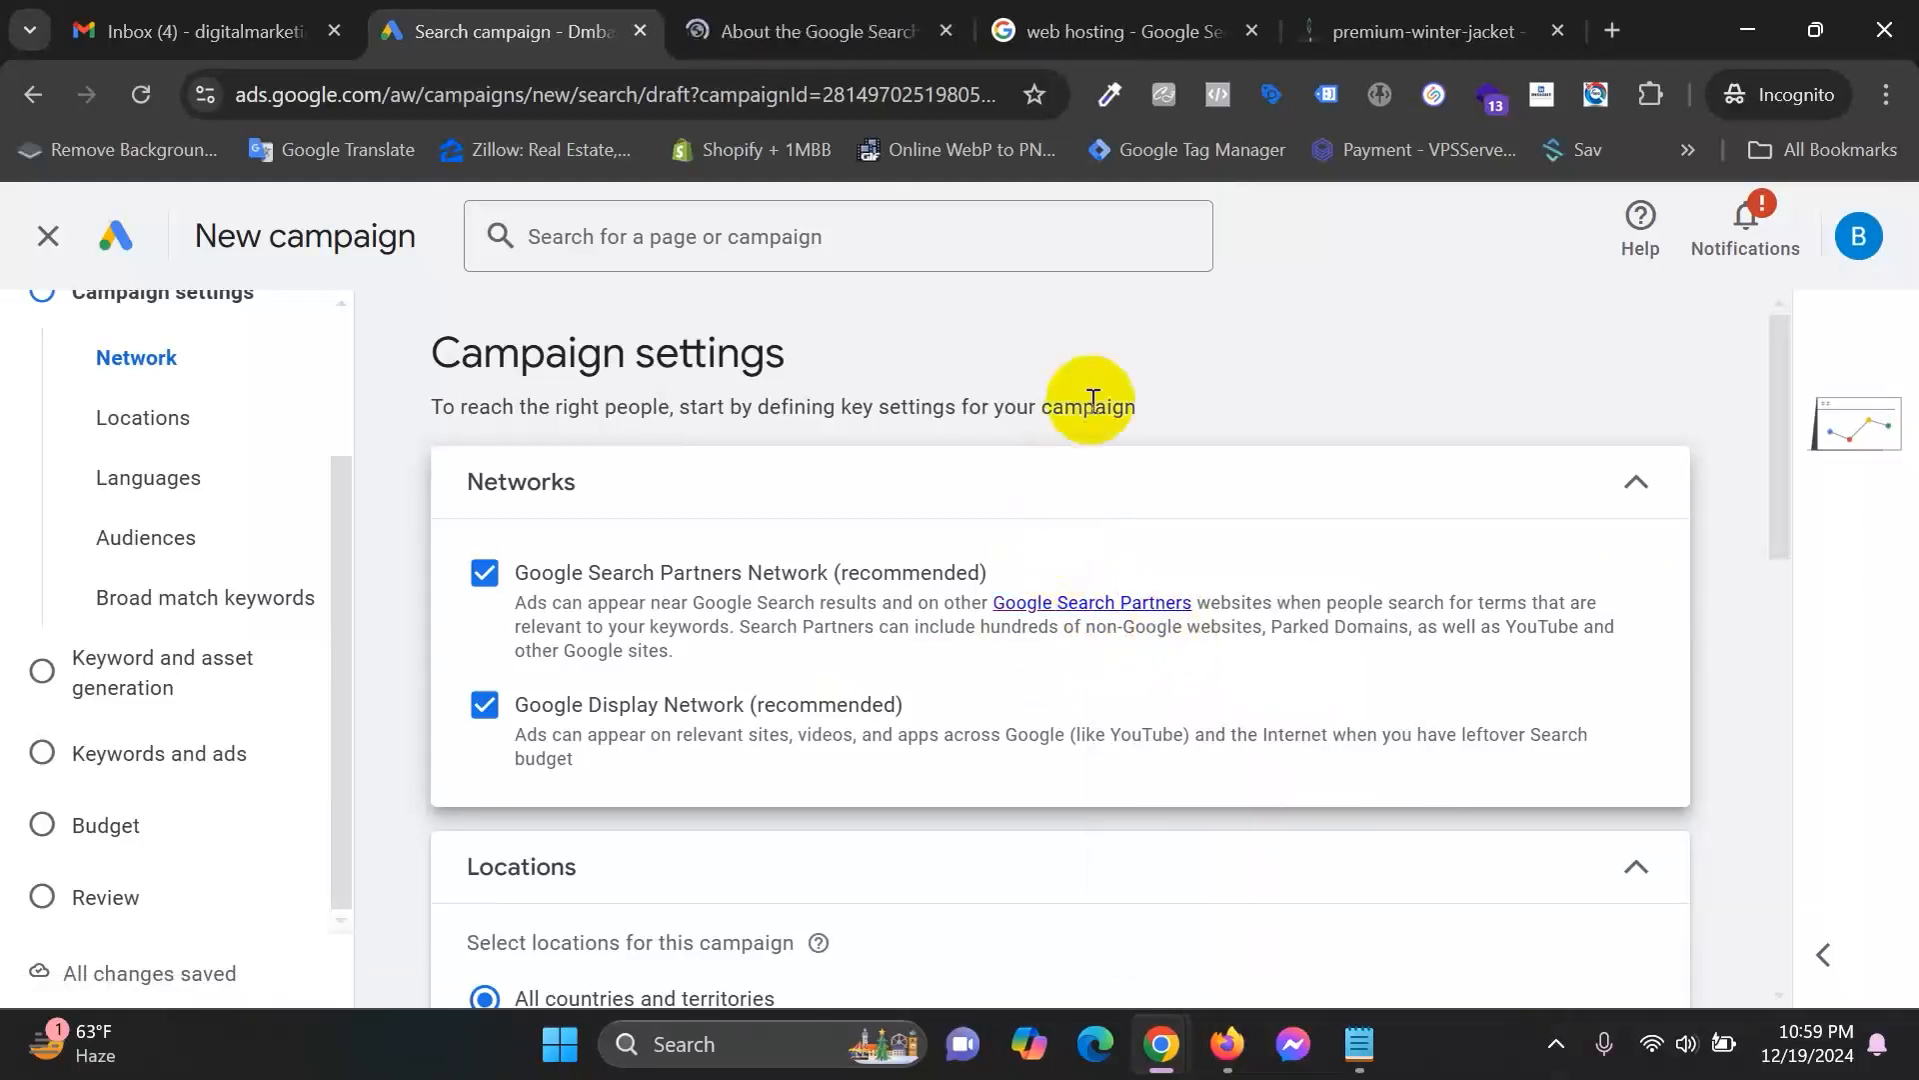
{"action": "left_click", "coordinate": [830, 27]}
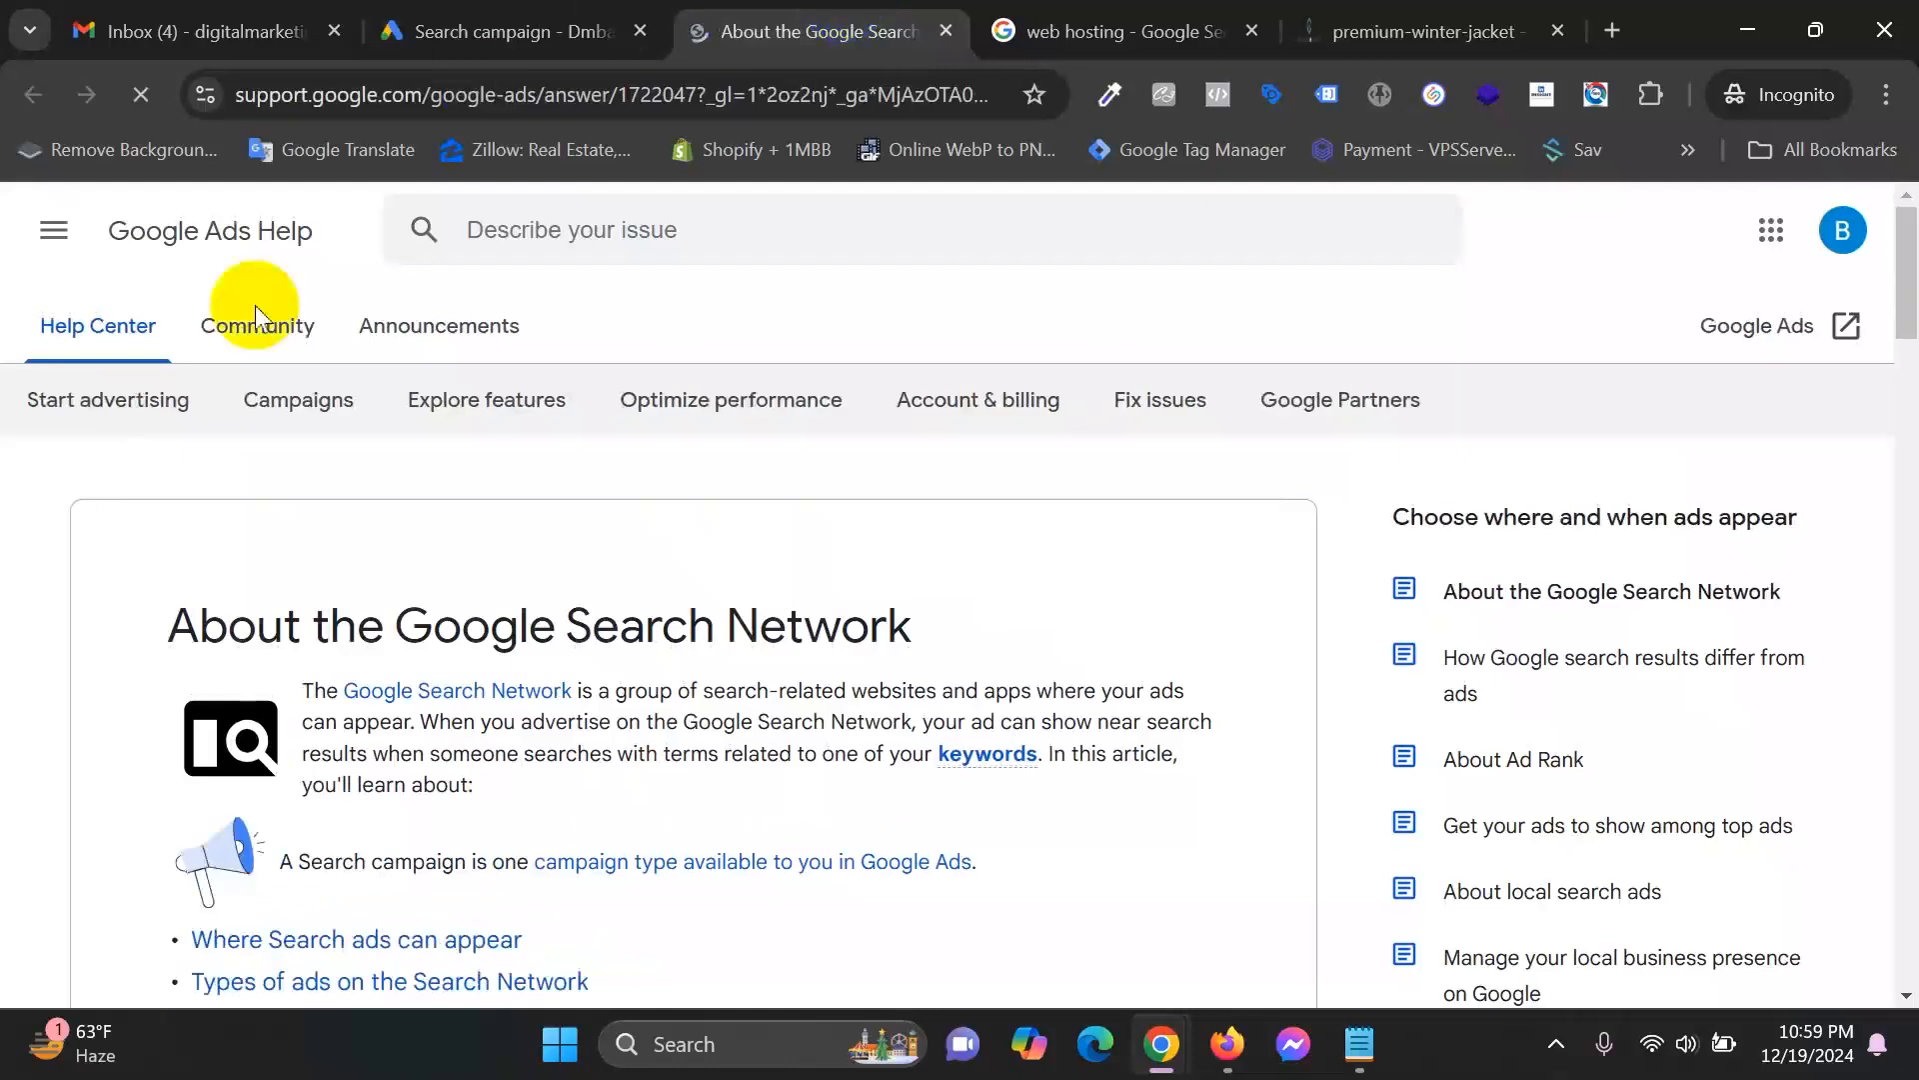
{"action": "scroll", "coordinate": [509, 800], "scroll_direction": "down", "scroll_amount": 3}
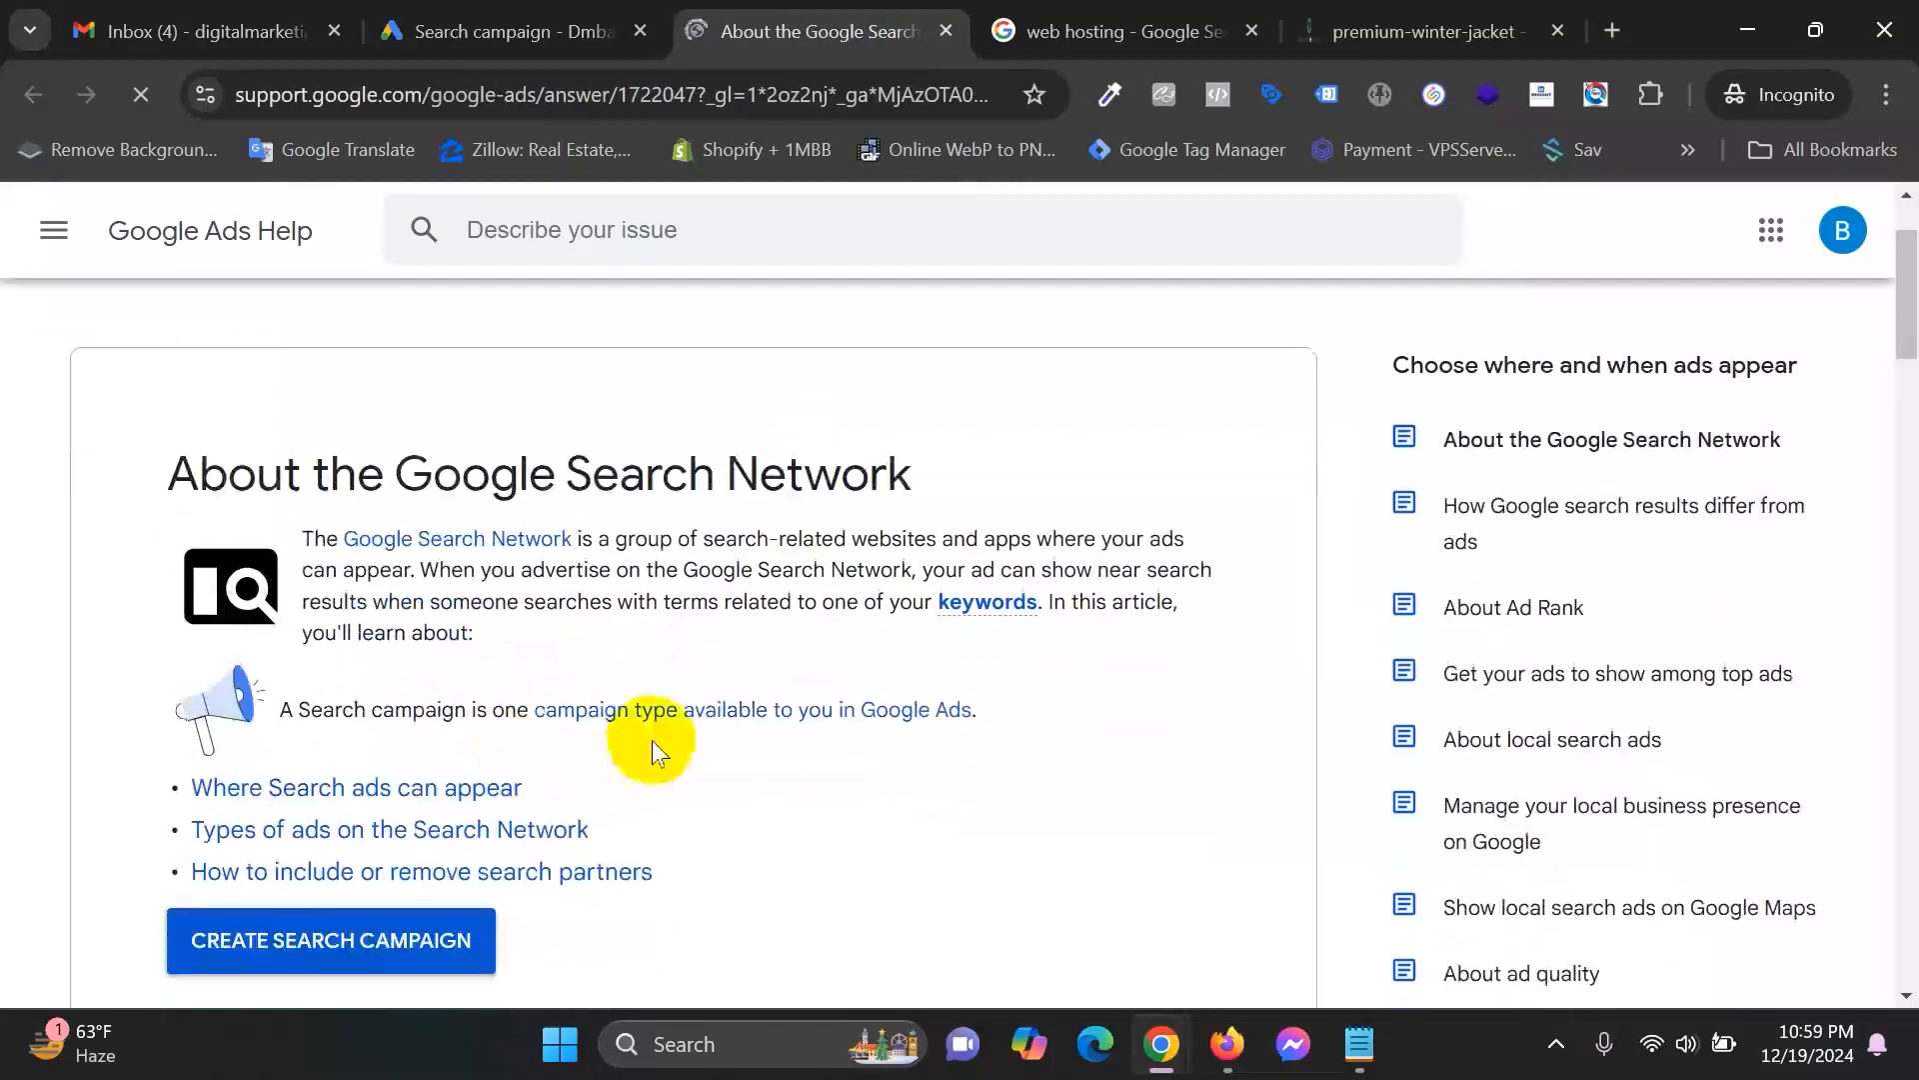
{"action": "scroll", "coordinate": [652, 741], "scroll_direction": "down", "scroll_amount": 3}
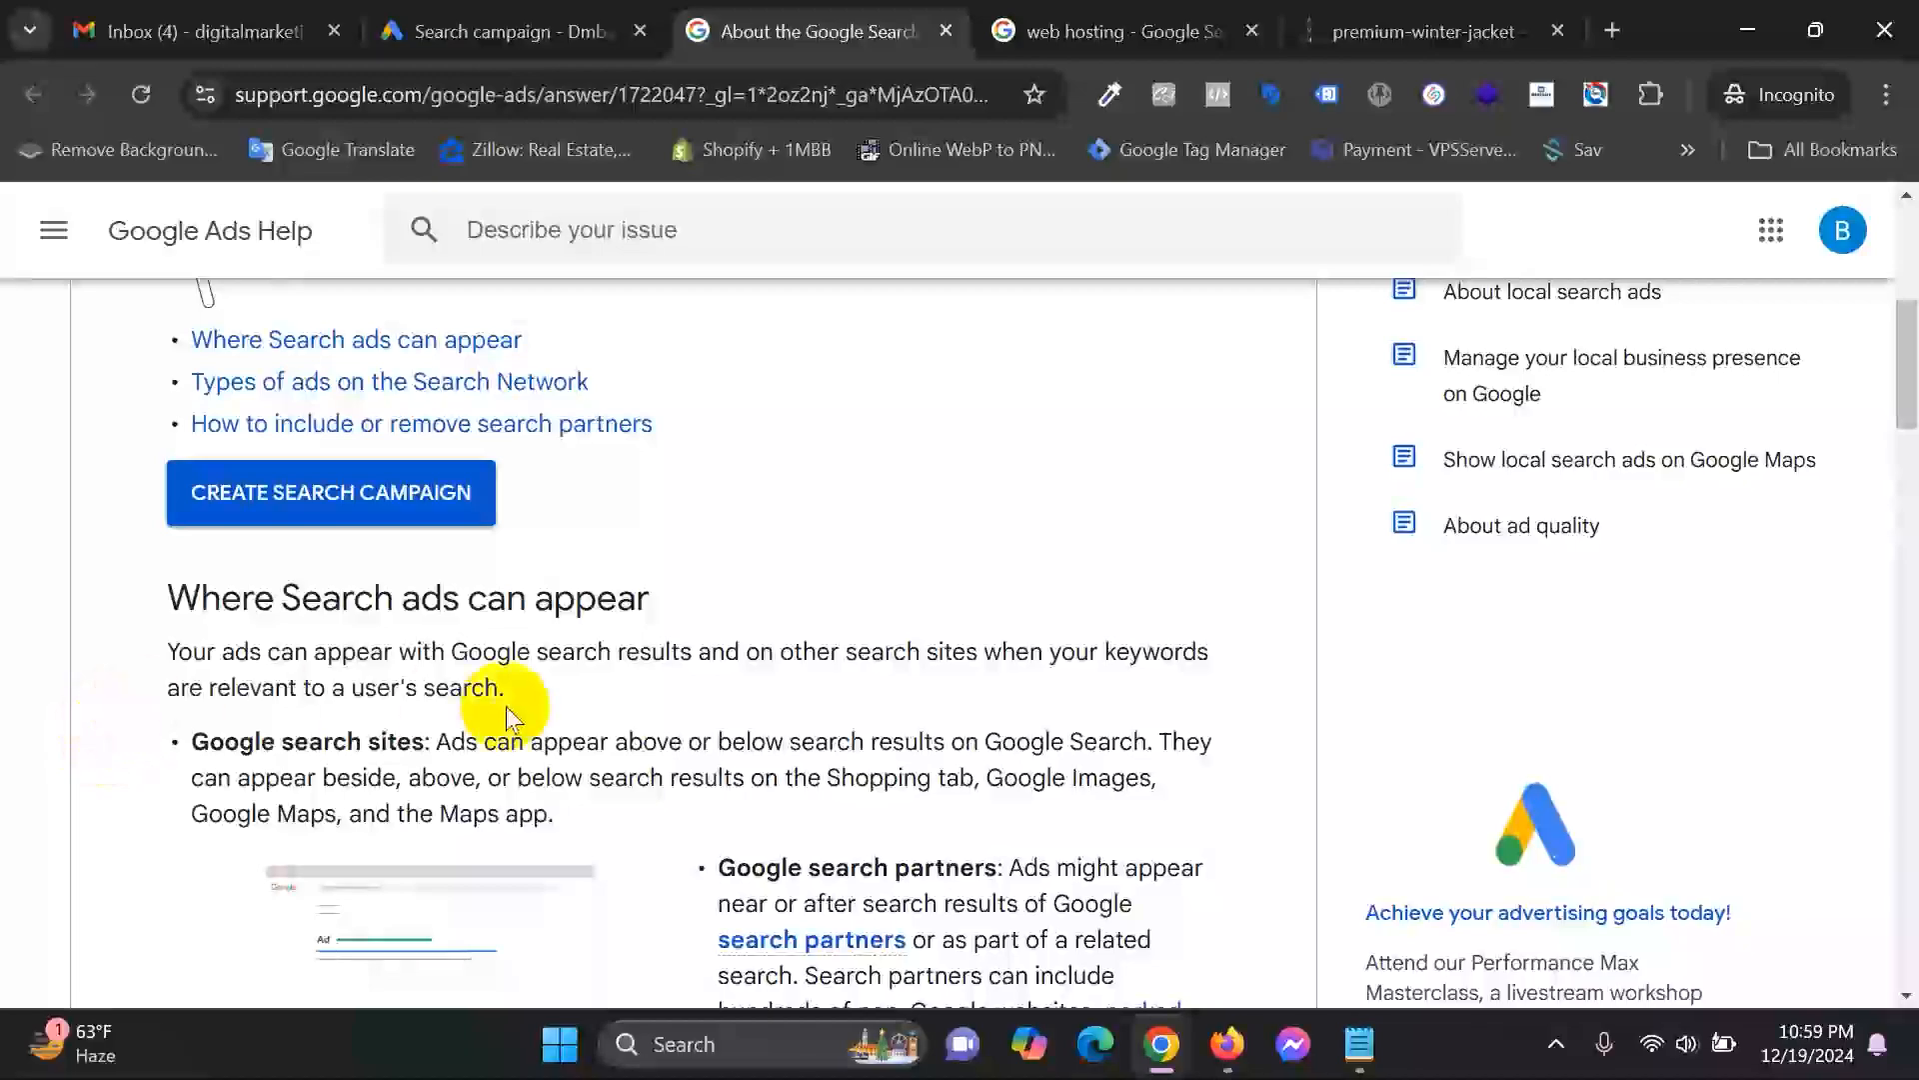
{"action": "scroll", "coordinate": [506, 706], "scroll_direction": "down", "scroll_amount": 2}
{"action": "left_click_drag", "start_coordinate": [190, 591], "coordinate": [412, 585]}
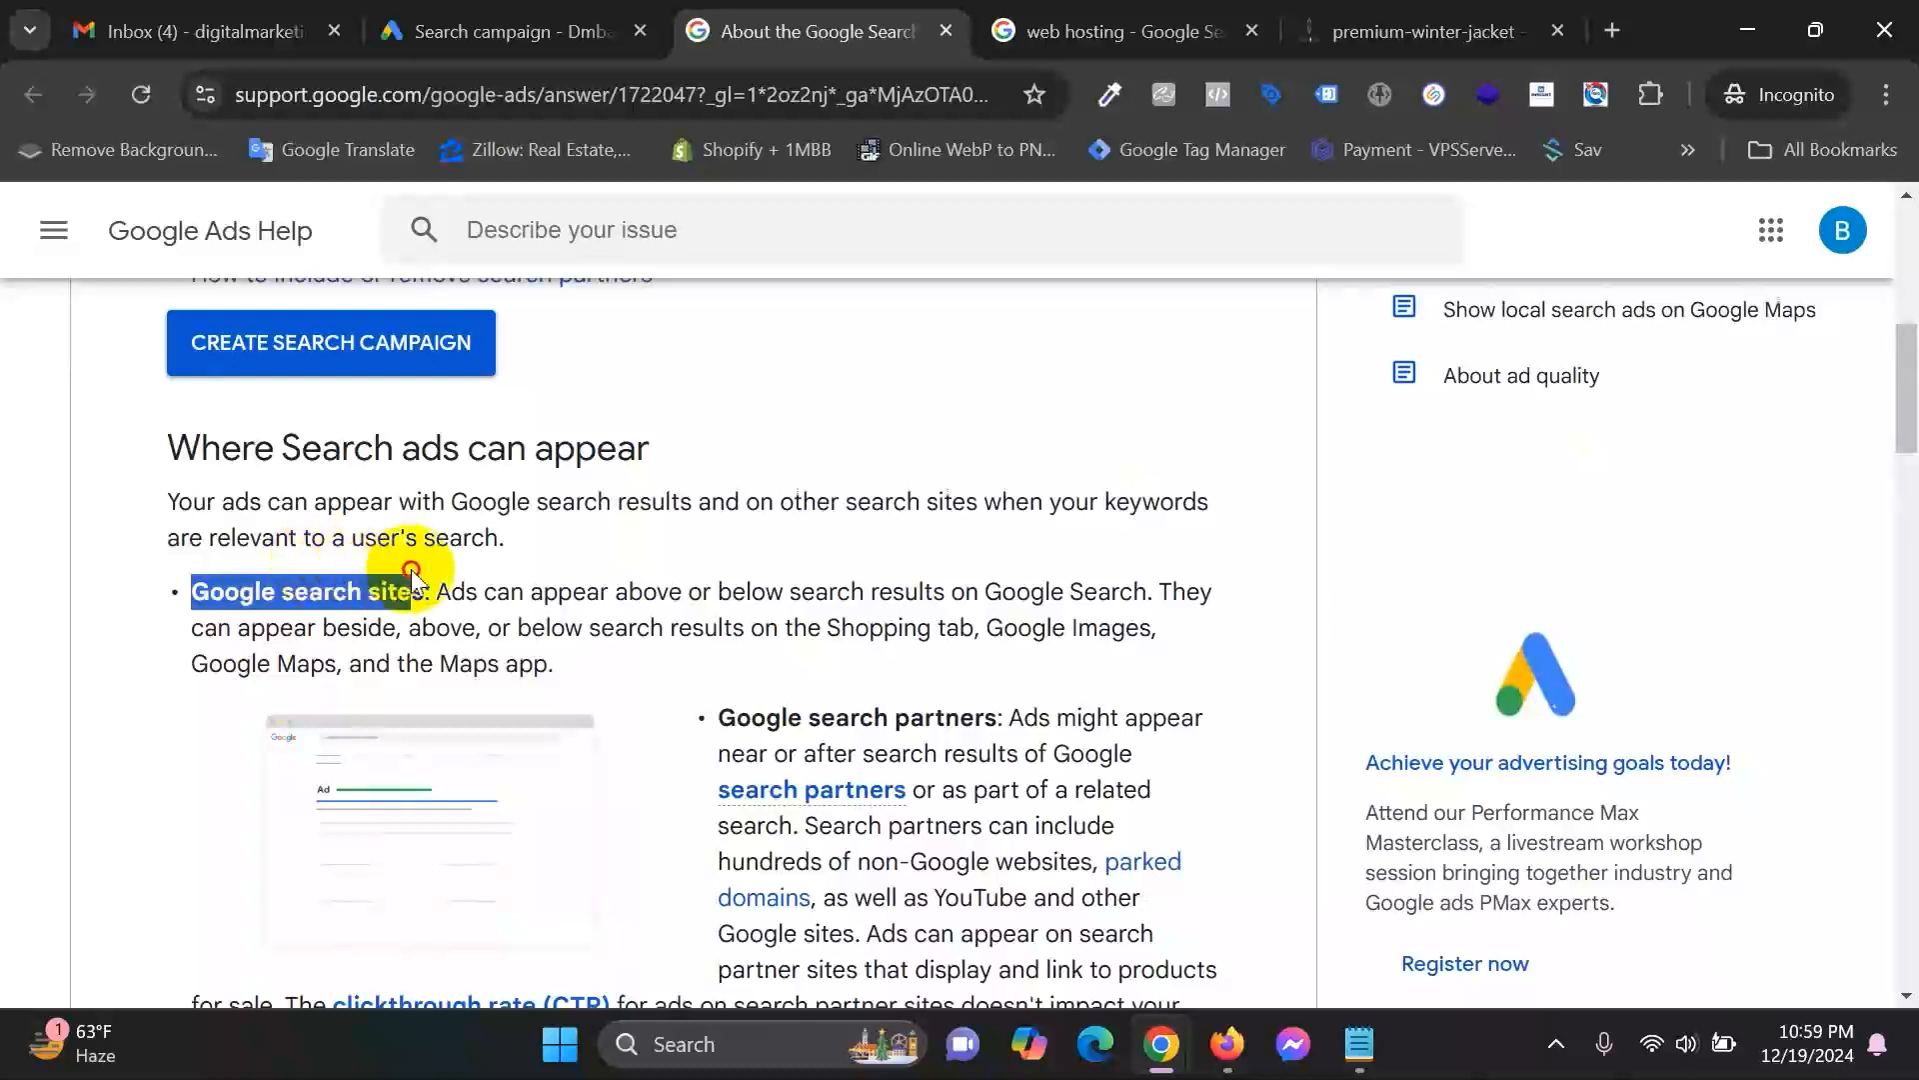
{"action": "scroll", "coordinate": [913, 664], "scroll_direction": "down", "scroll_amount": 4}
{"action": "key", "text": "Tab"}
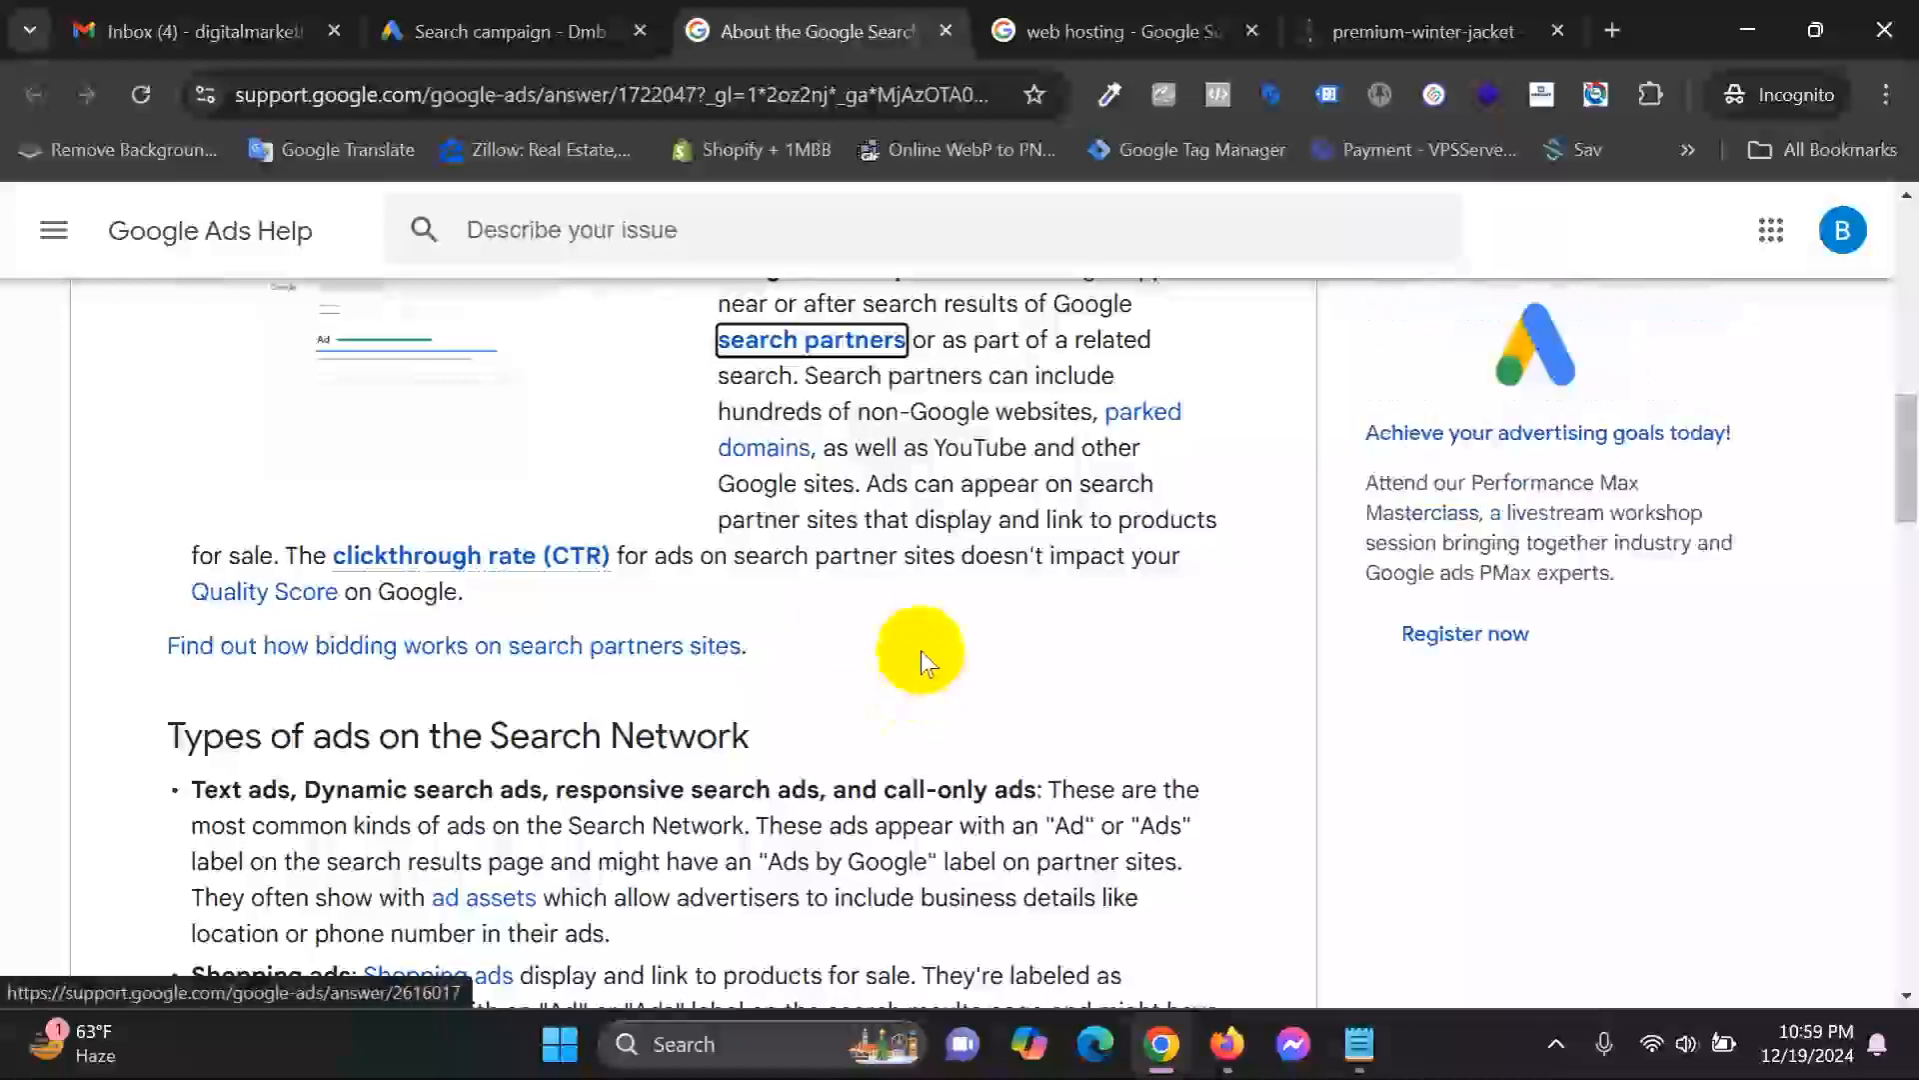
{"action": "scroll", "coordinate": [877, 630], "scroll_direction": "down", "scroll_amount": 3}
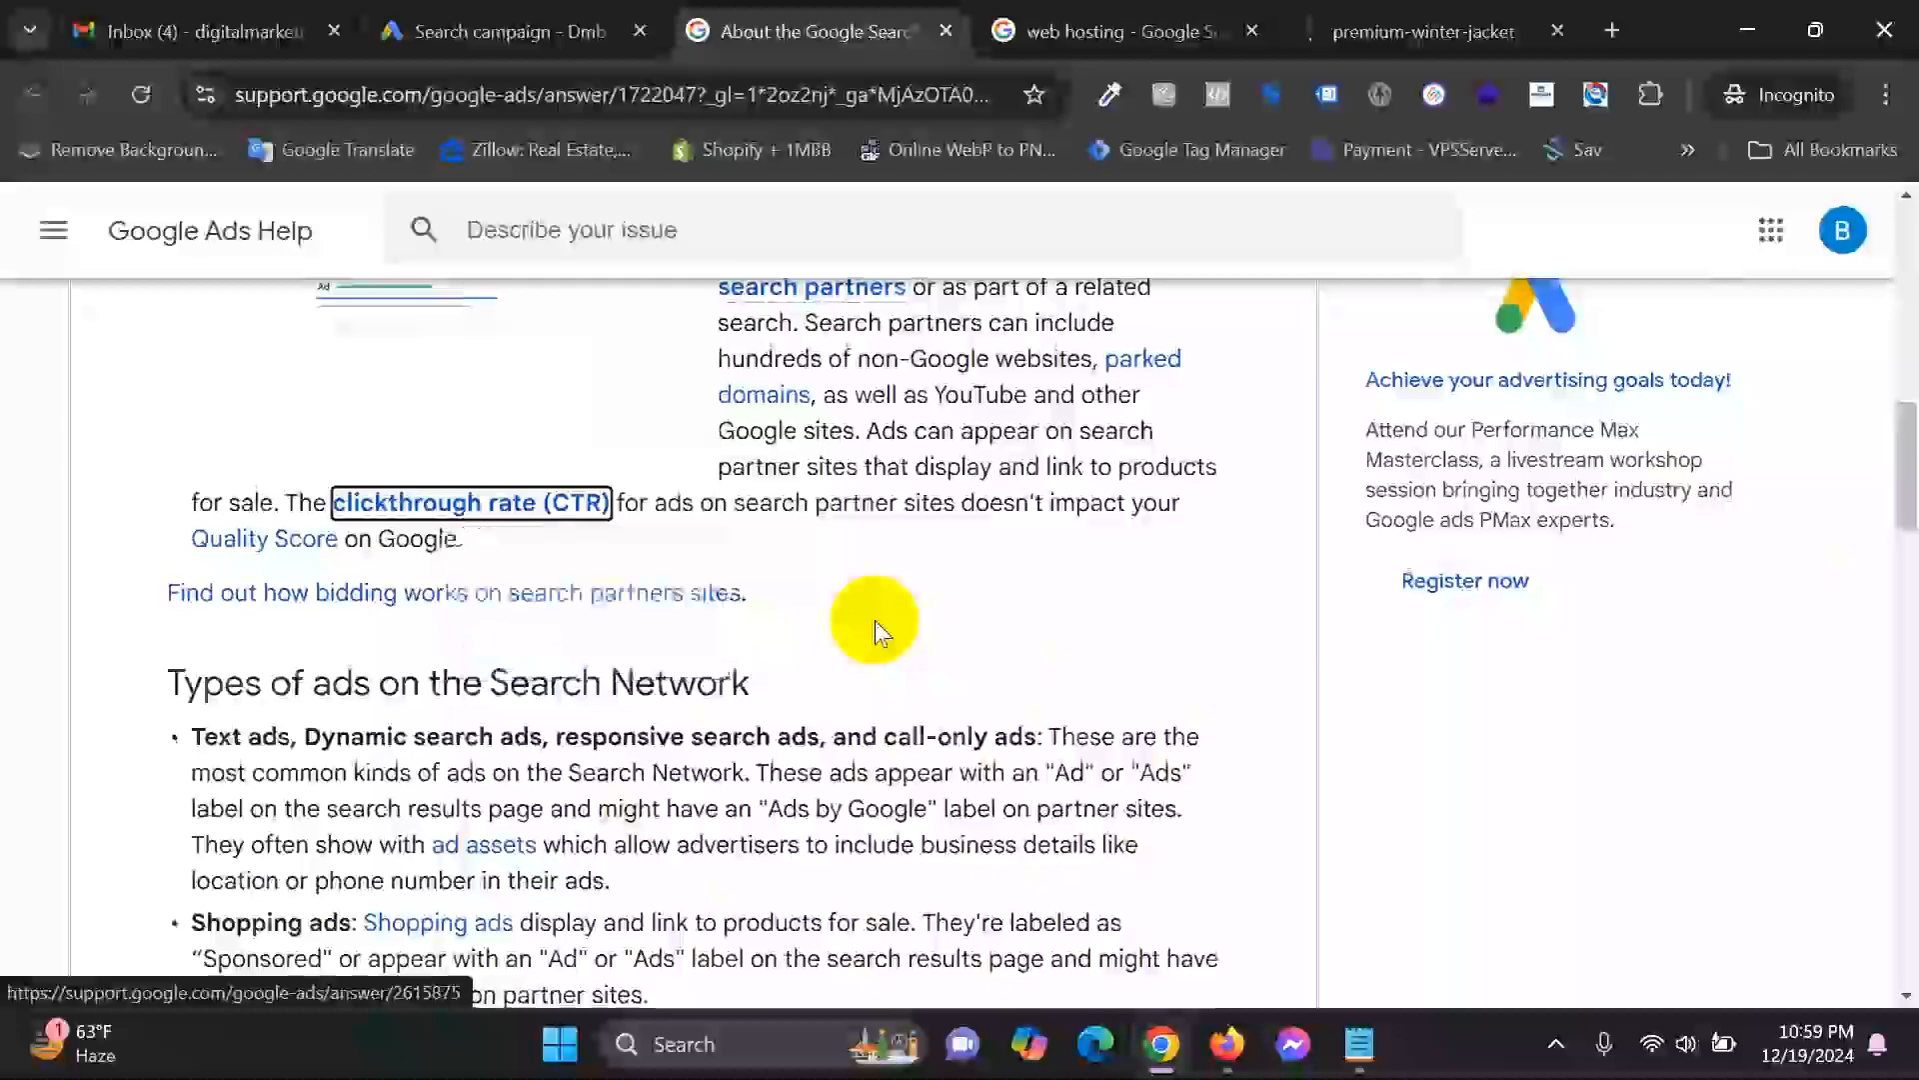
{"action": "scroll", "coordinate": [913, 677], "scroll_direction": "down", "scroll_amount": 7}
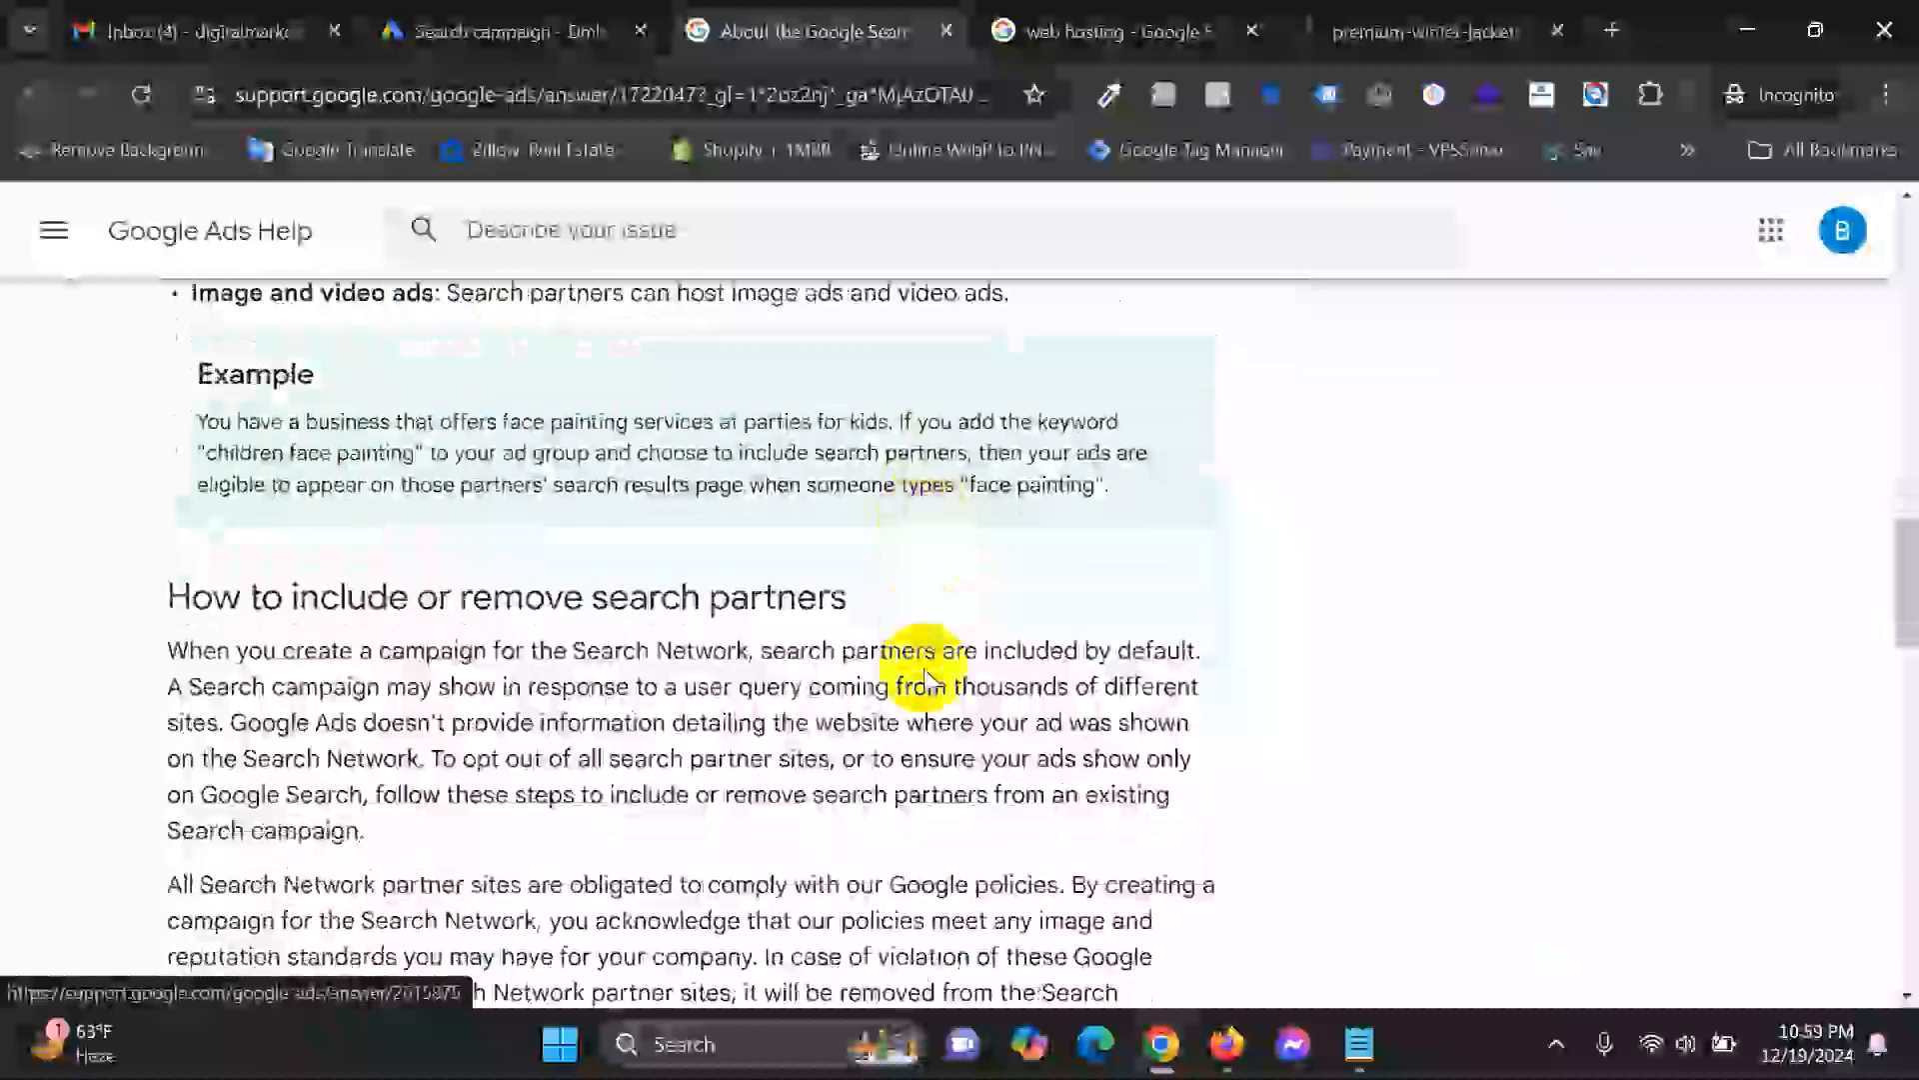
{"action": "scroll", "coordinate": [986, 575], "scroll_direction": "down", "scroll_amount": 8}
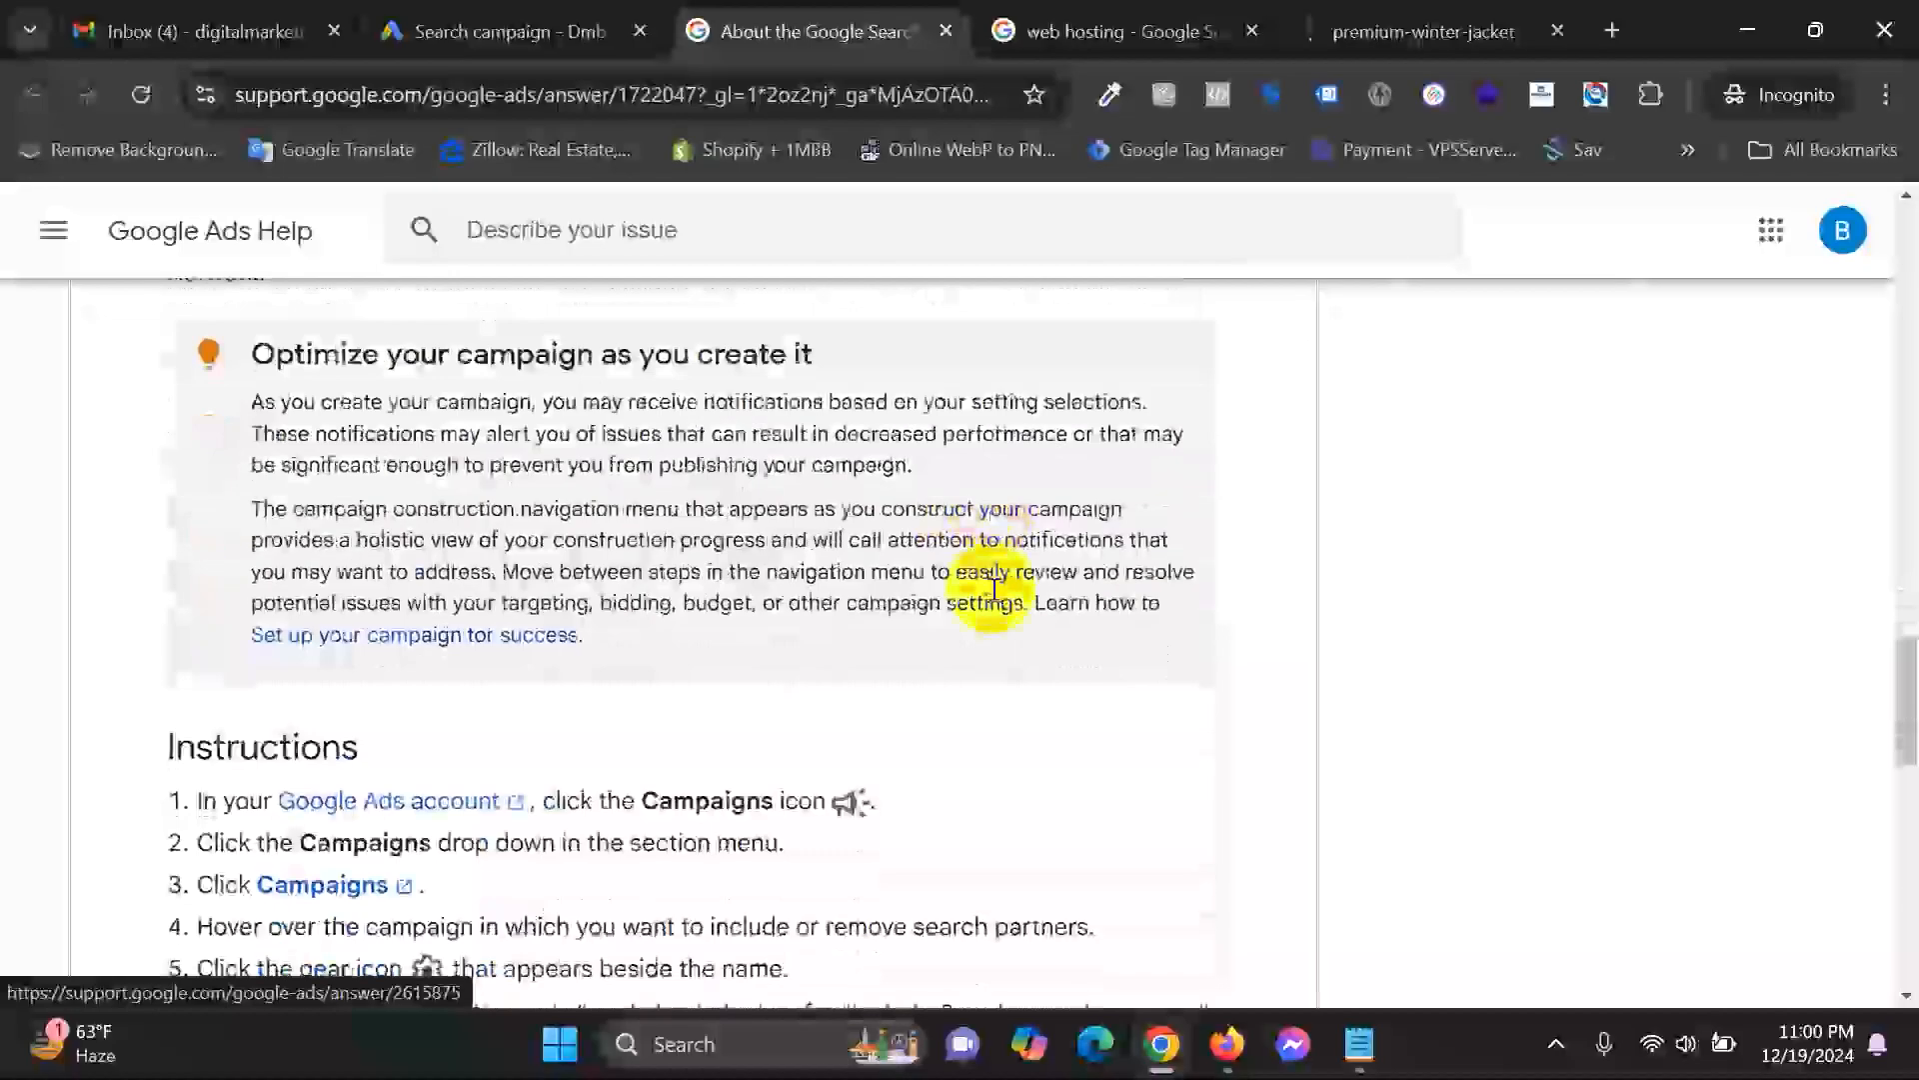
{"action": "scroll", "coordinate": [993, 590], "scroll_direction": "down", "scroll_amount": 3}
{"action": "scroll", "coordinate": [715, 750], "scroll_direction": "down", "scroll_amount": 6}
{"action": "scroll", "coordinate": [888, 741], "scroll_direction": "up", "scroll_amount": 20}
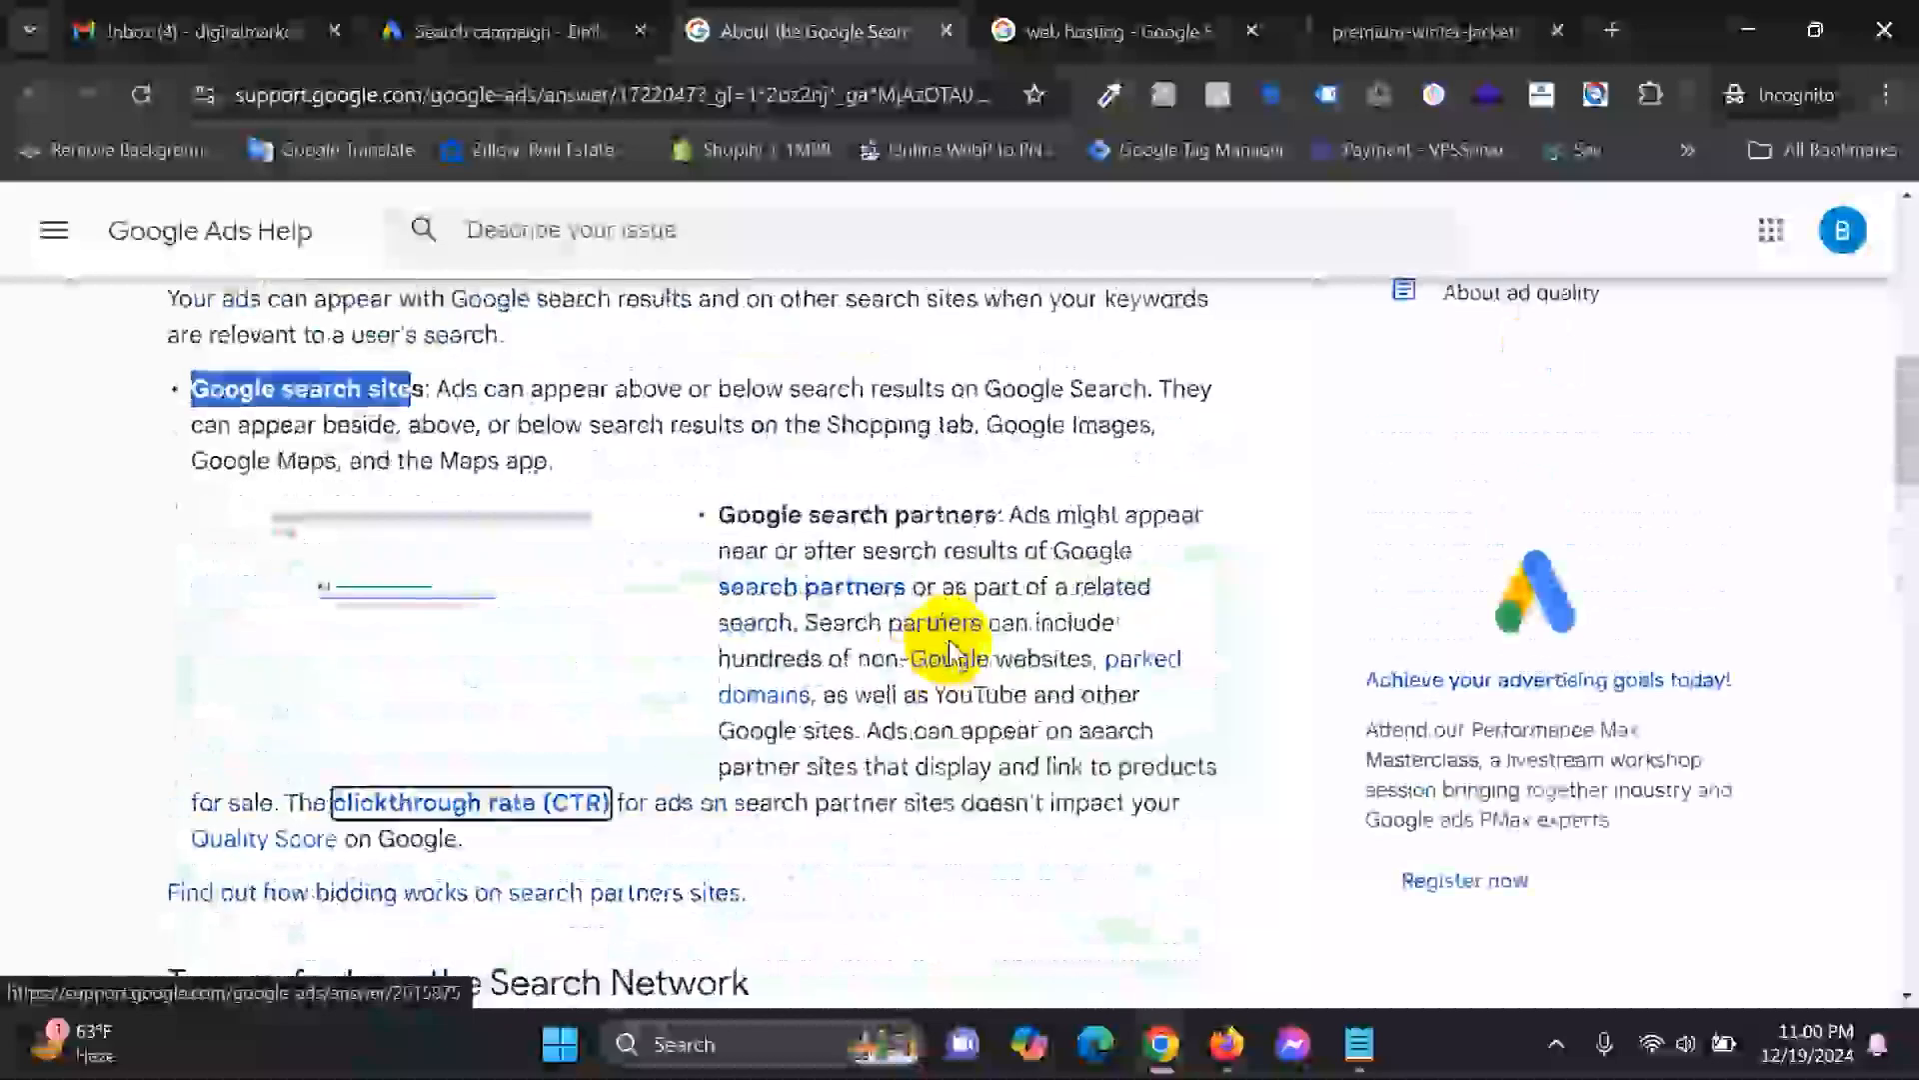
{"action": "scroll", "coordinate": [949, 649], "scroll_direction": "up", "scroll_amount": 10}
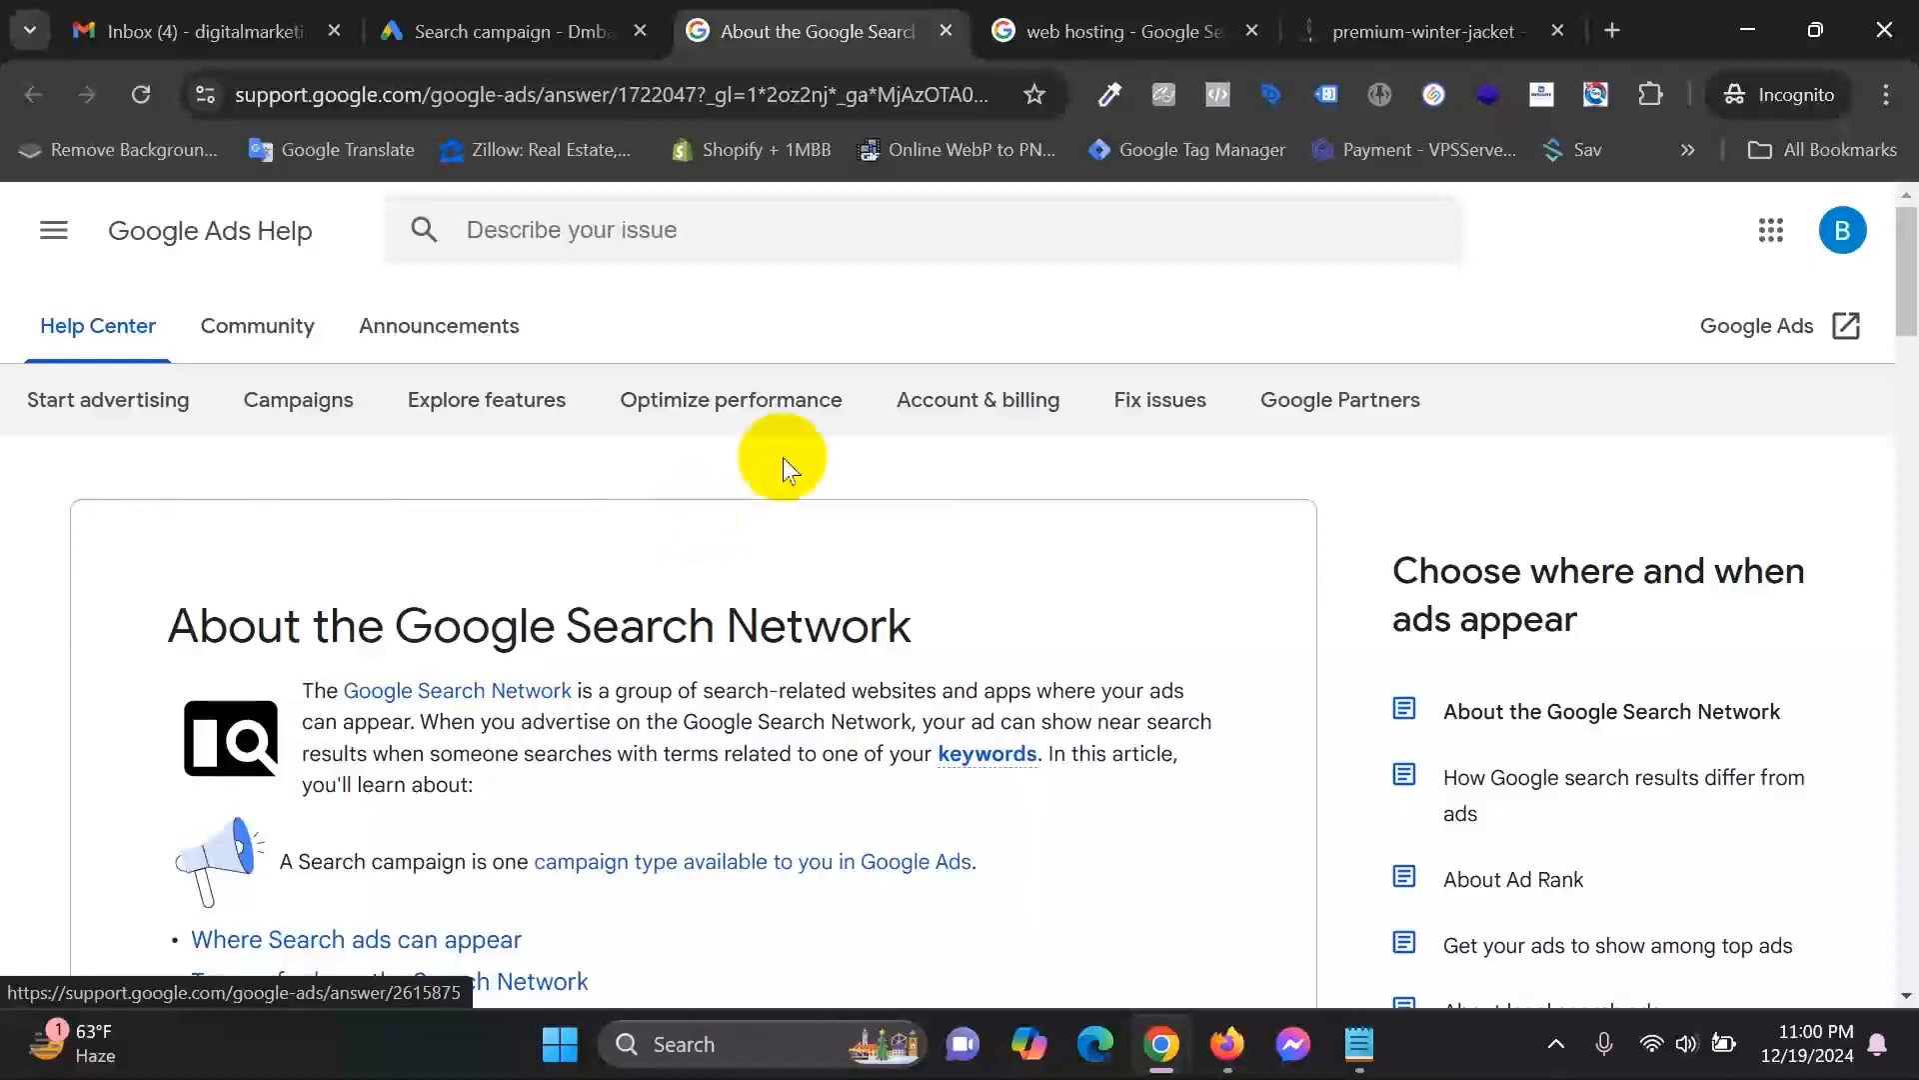
{"action": "left_click", "coordinate": [540, 28]}
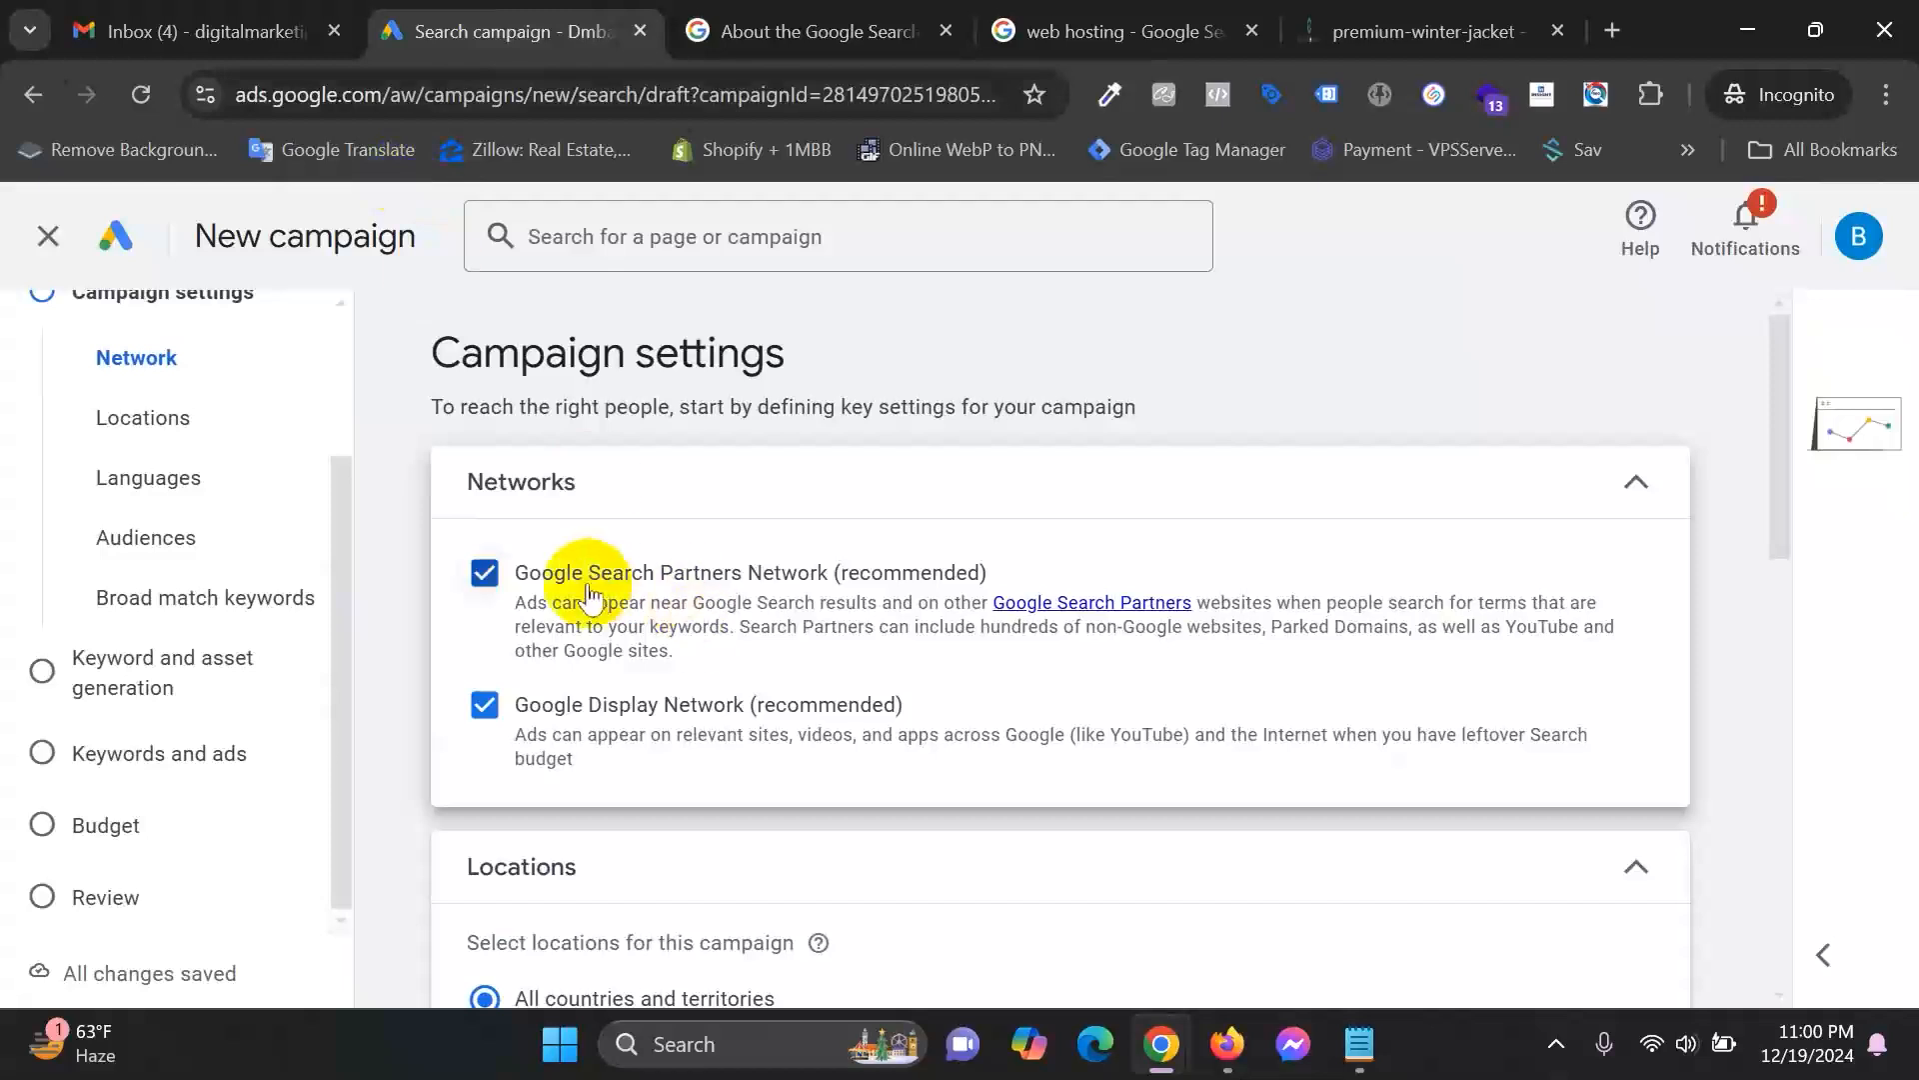
Compare the web hosting search results, then highlight the Search Partners description, including other Google sites.
{"action": "left_click", "coordinate": [921, 18]}
{"action": "left_click", "coordinate": [1068, 14]}
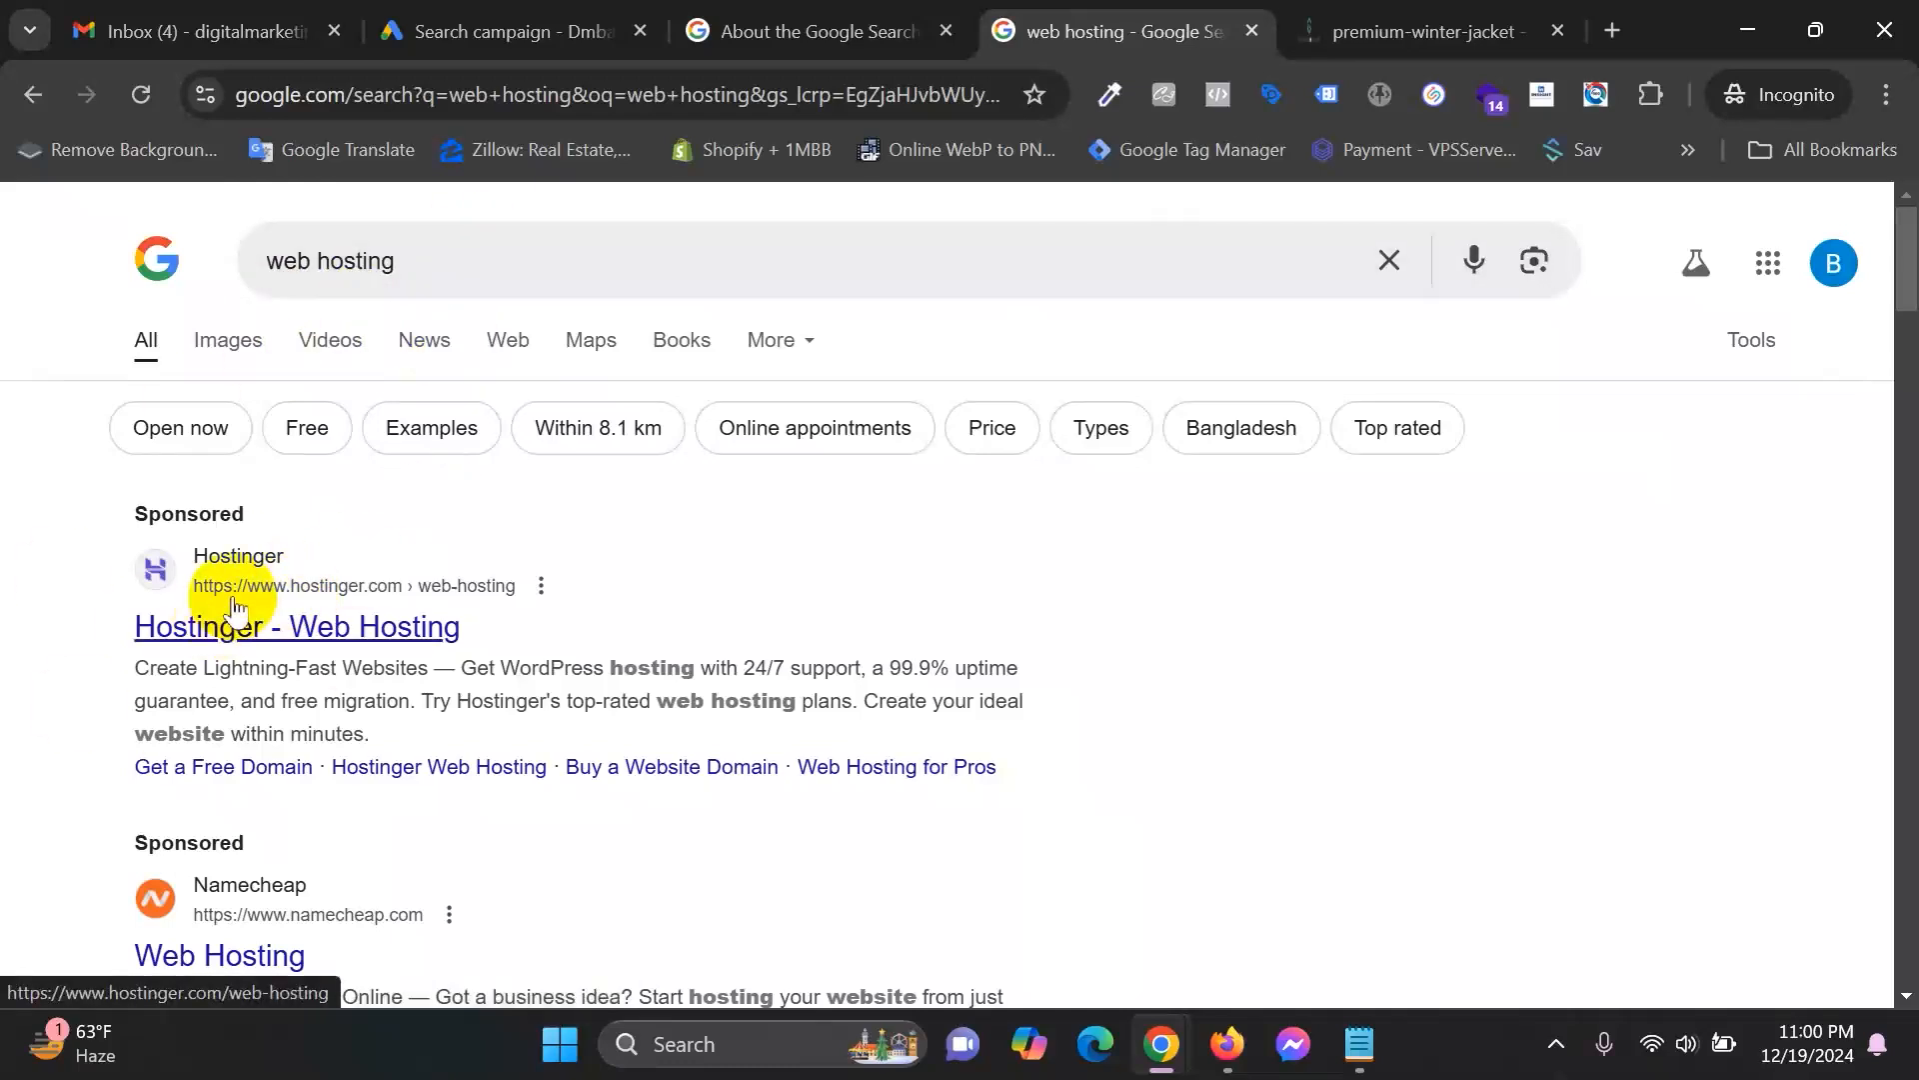
{"action": "left_click", "coordinate": [768, 12]}
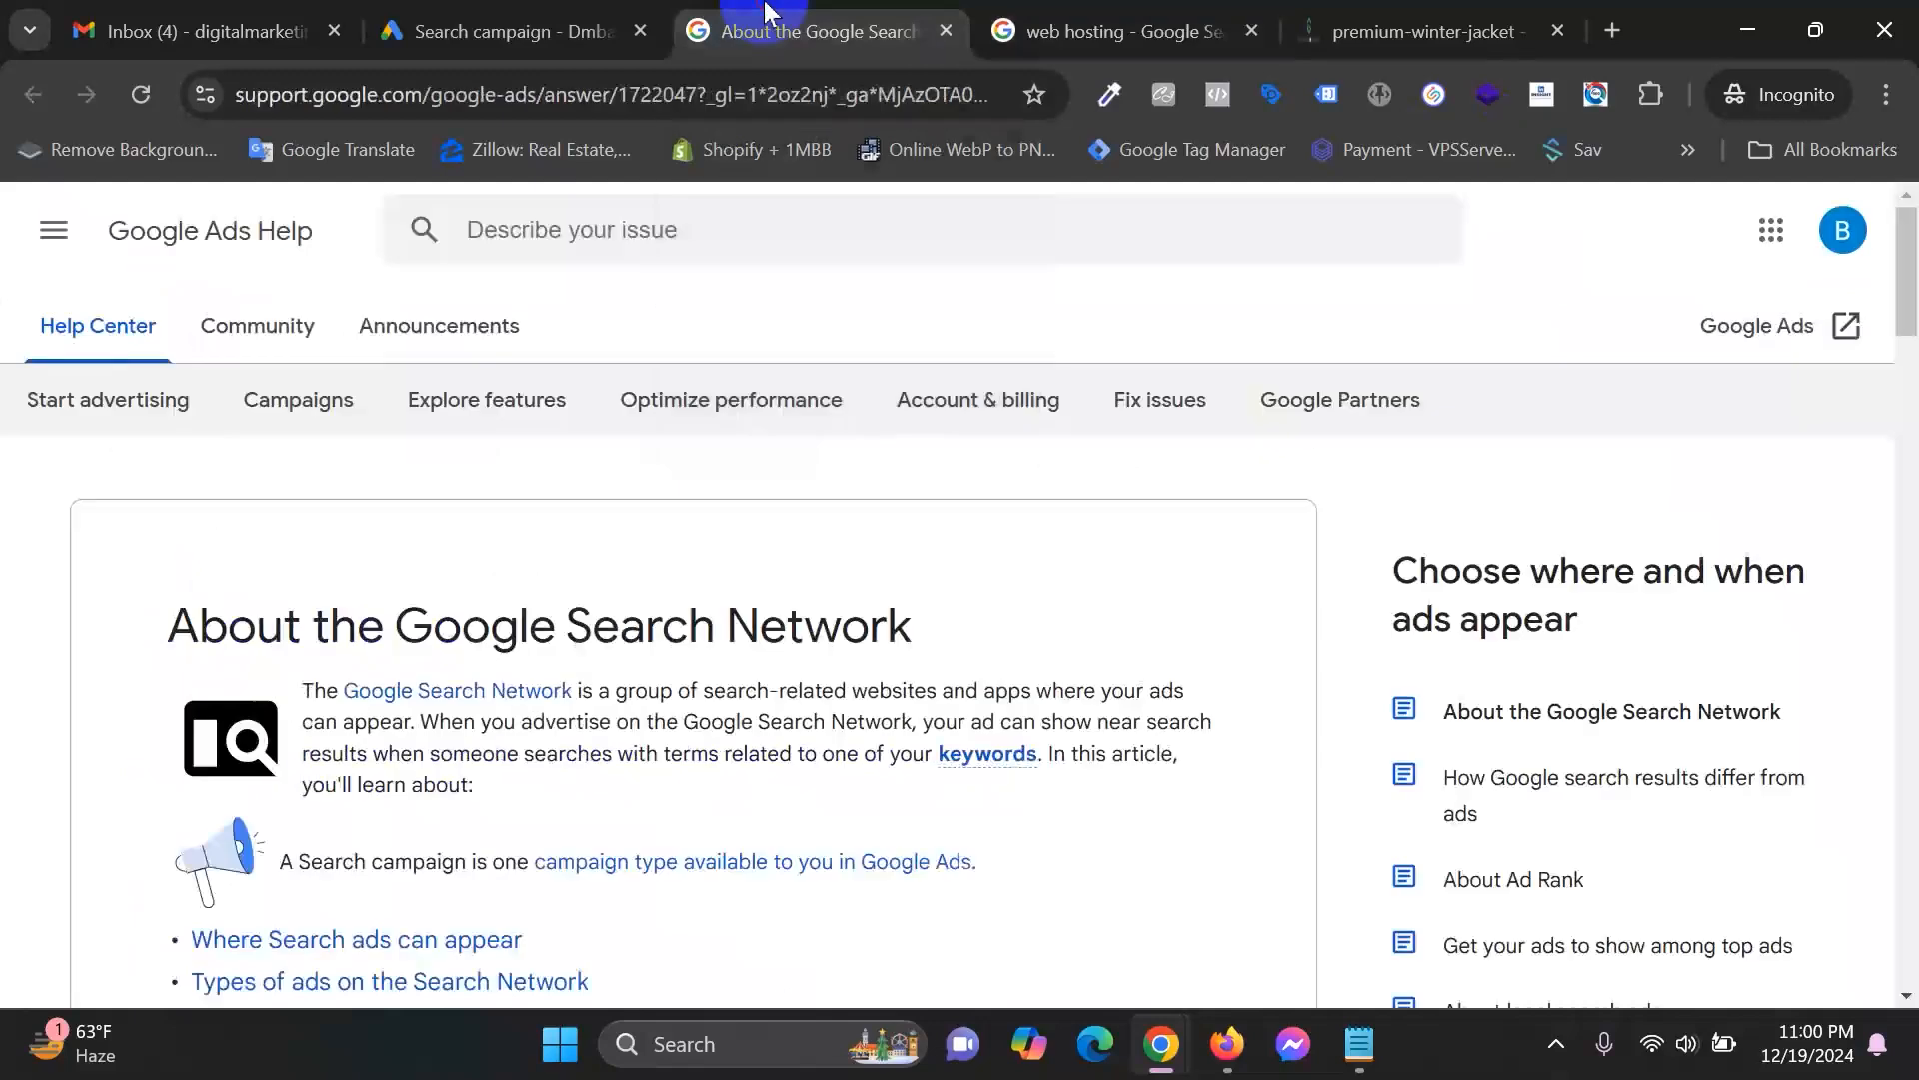
{"action": "left_click", "coordinate": [505, 30]}
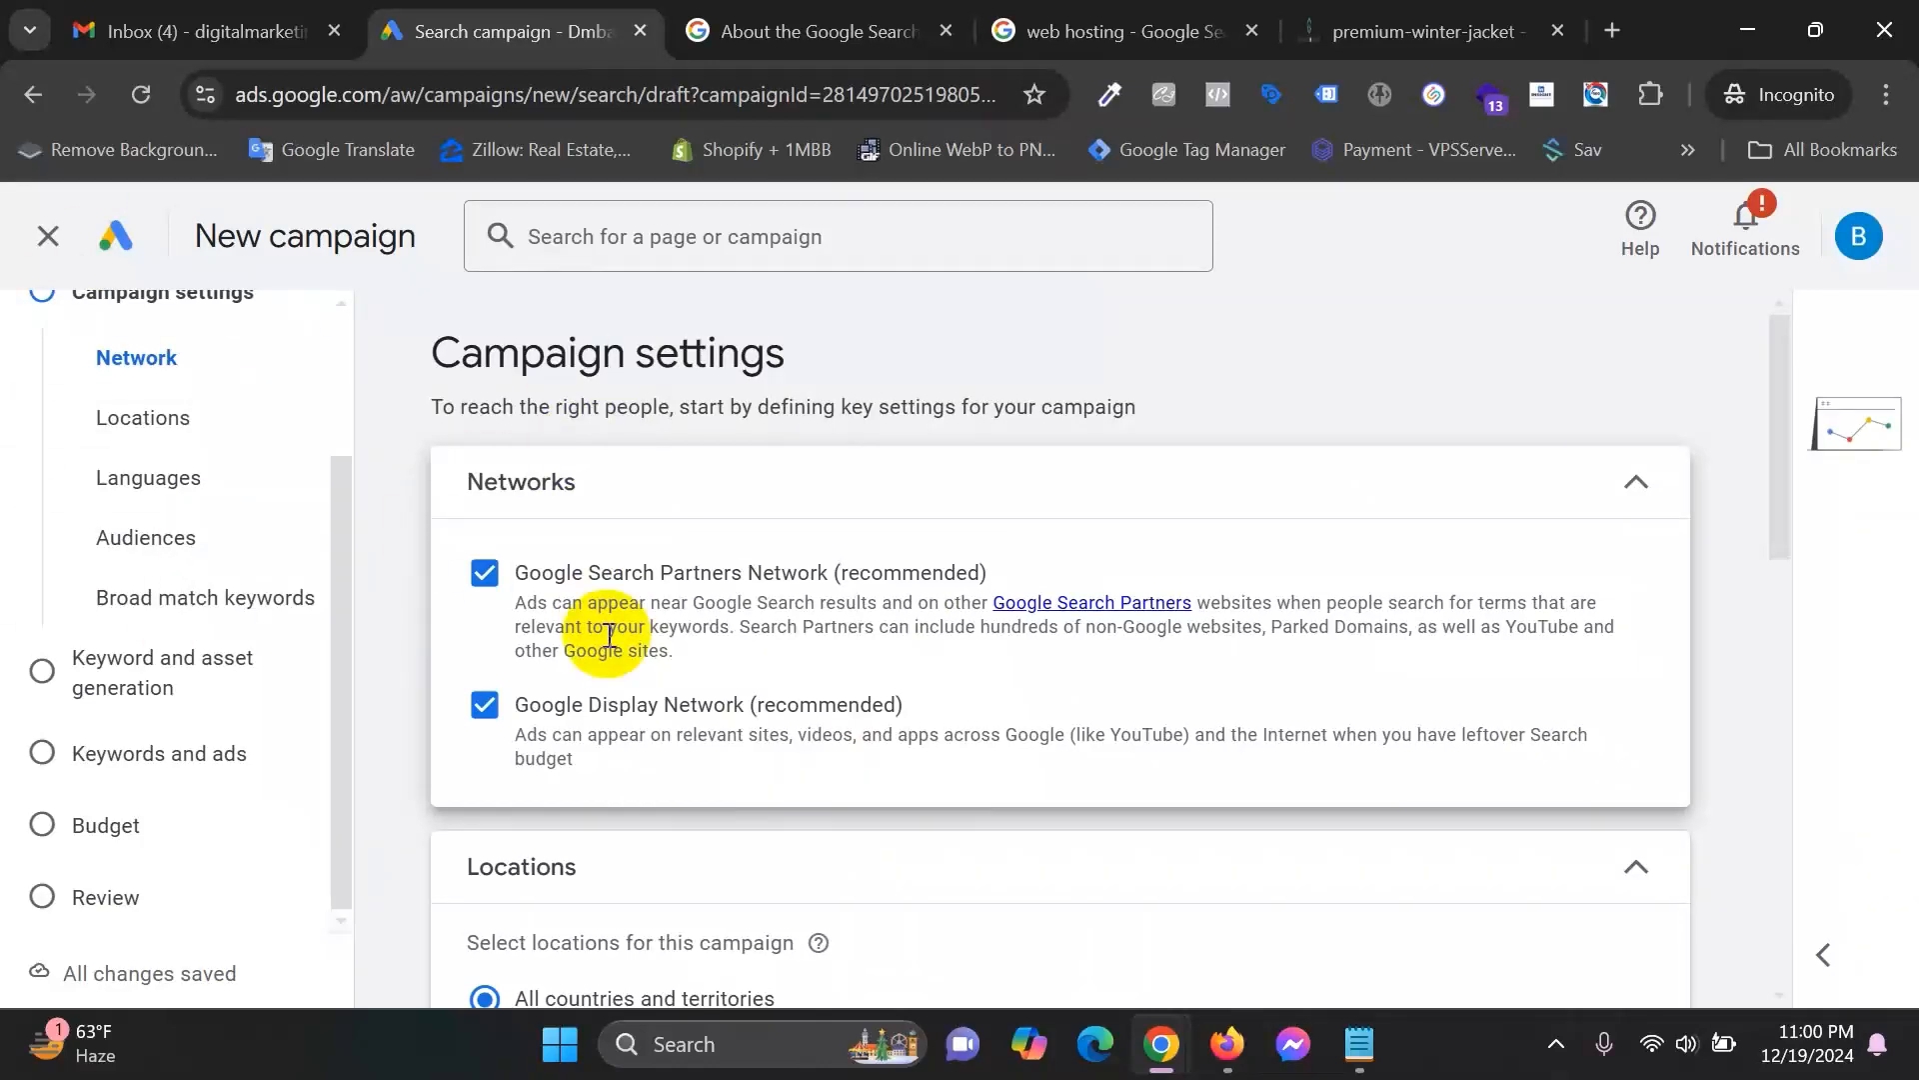
{"action": "left_click_drag", "start_coordinate": [740, 627], "coordinate": [1616, 626]}
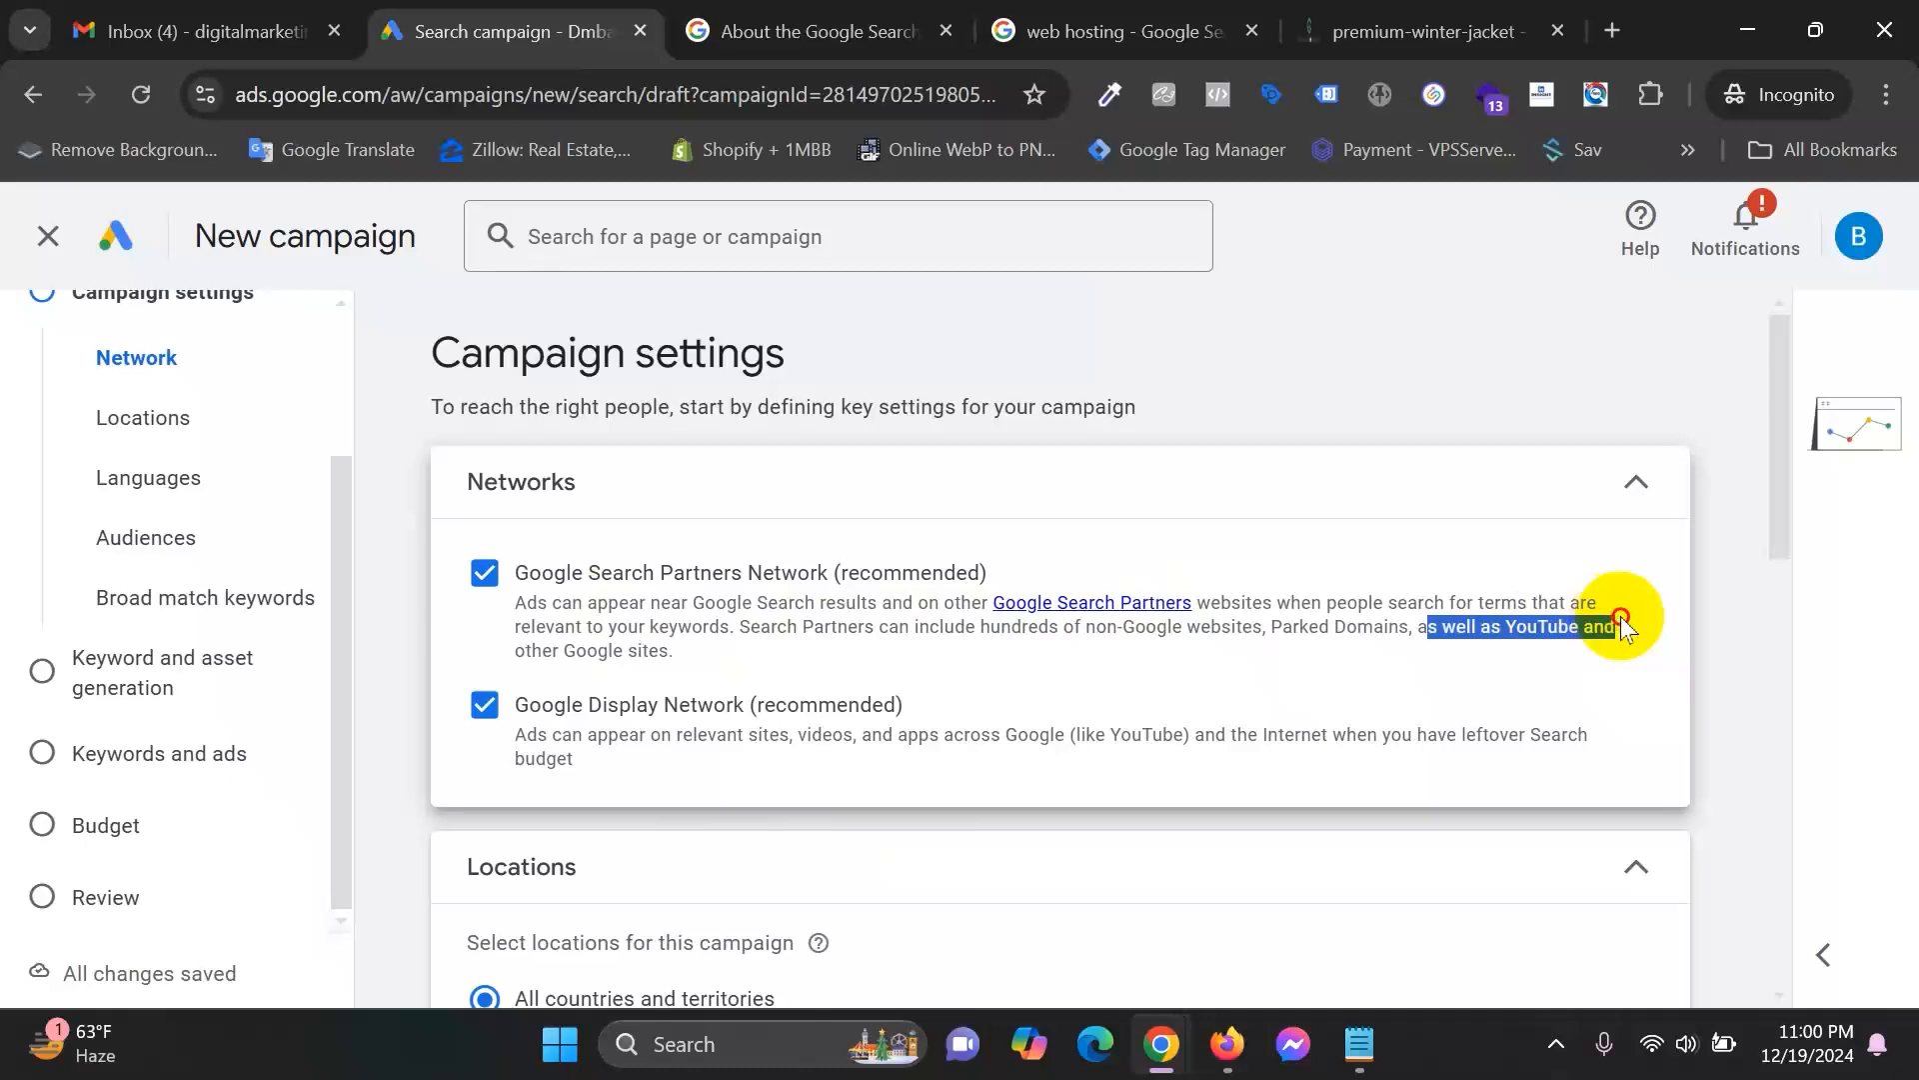
{"action": "left_click_drag", "start_coordinate": [542, 650], "coordinate": [754, 648]}
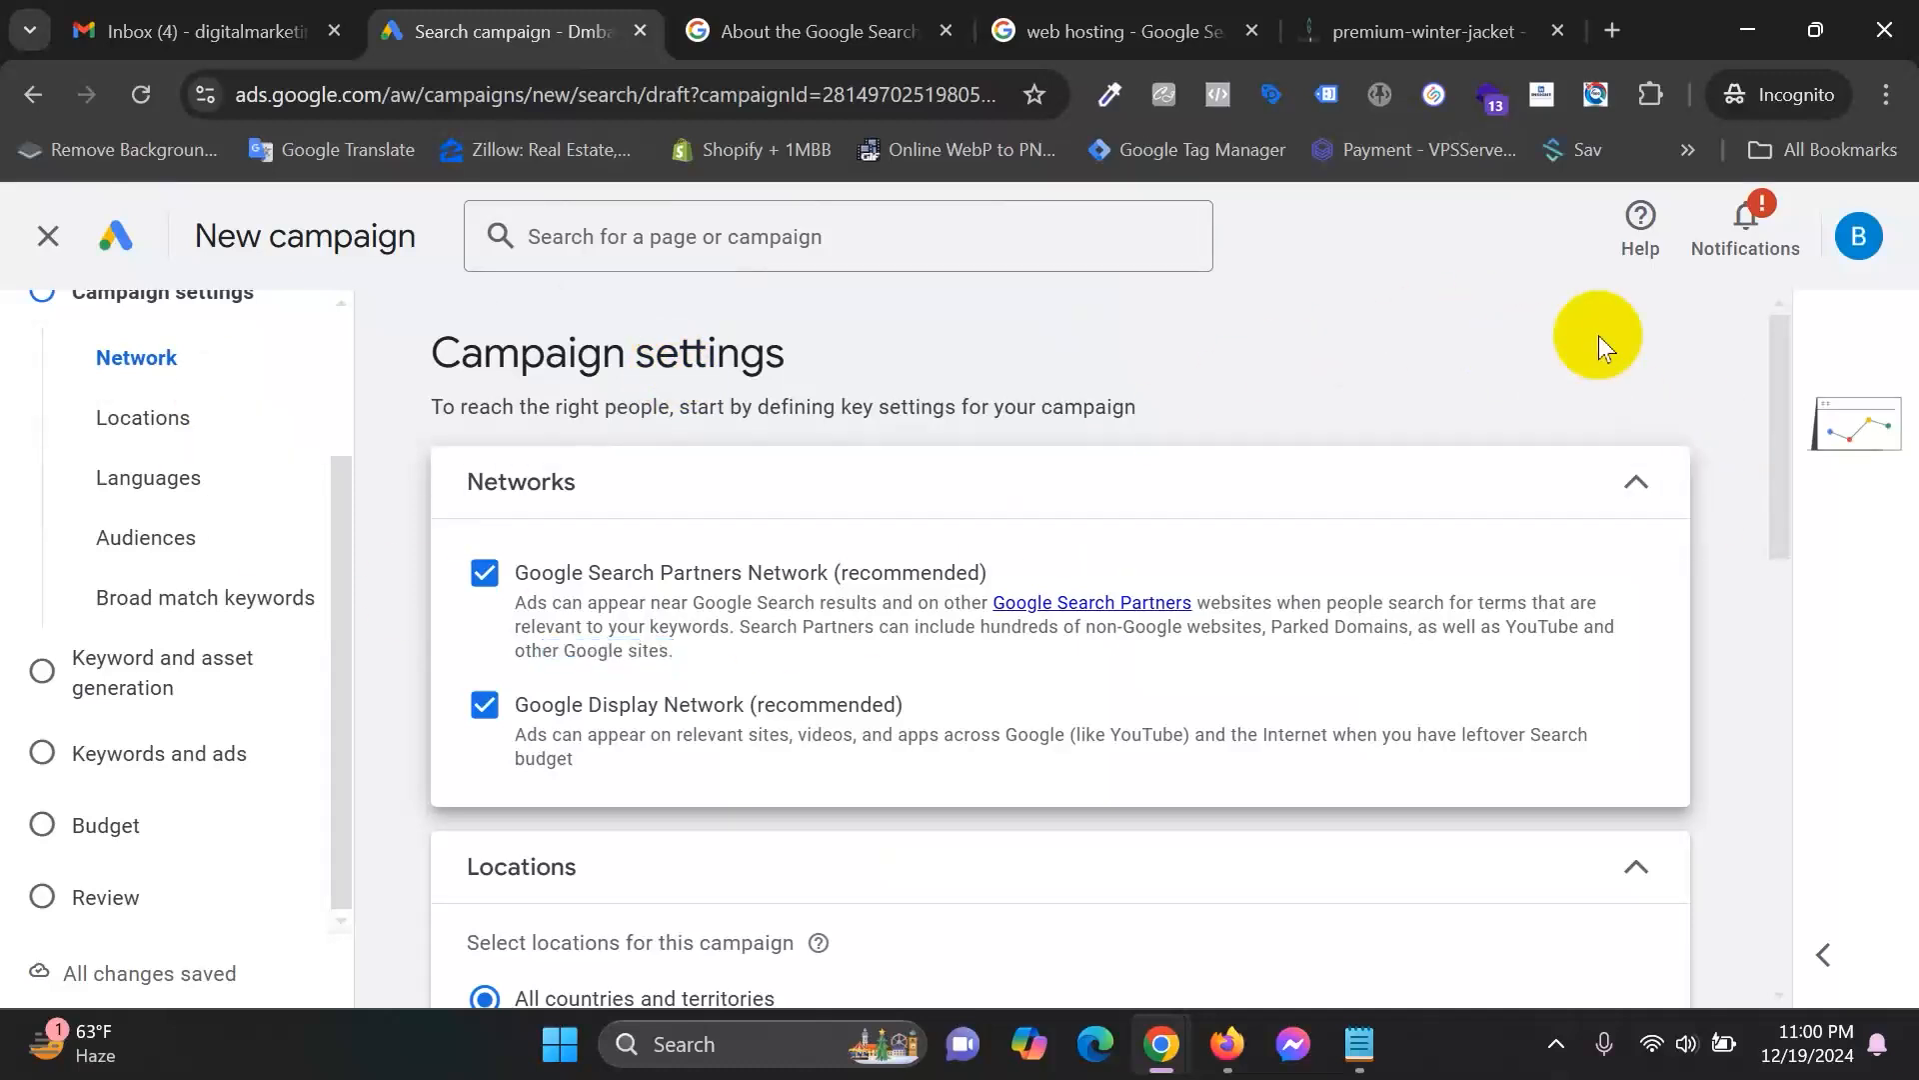
Use the sponsored web hosting ads as Search Partners examples alongside the campaign's Networks settings.
{"action": "left_click", "coordinate": [1110, 28]}
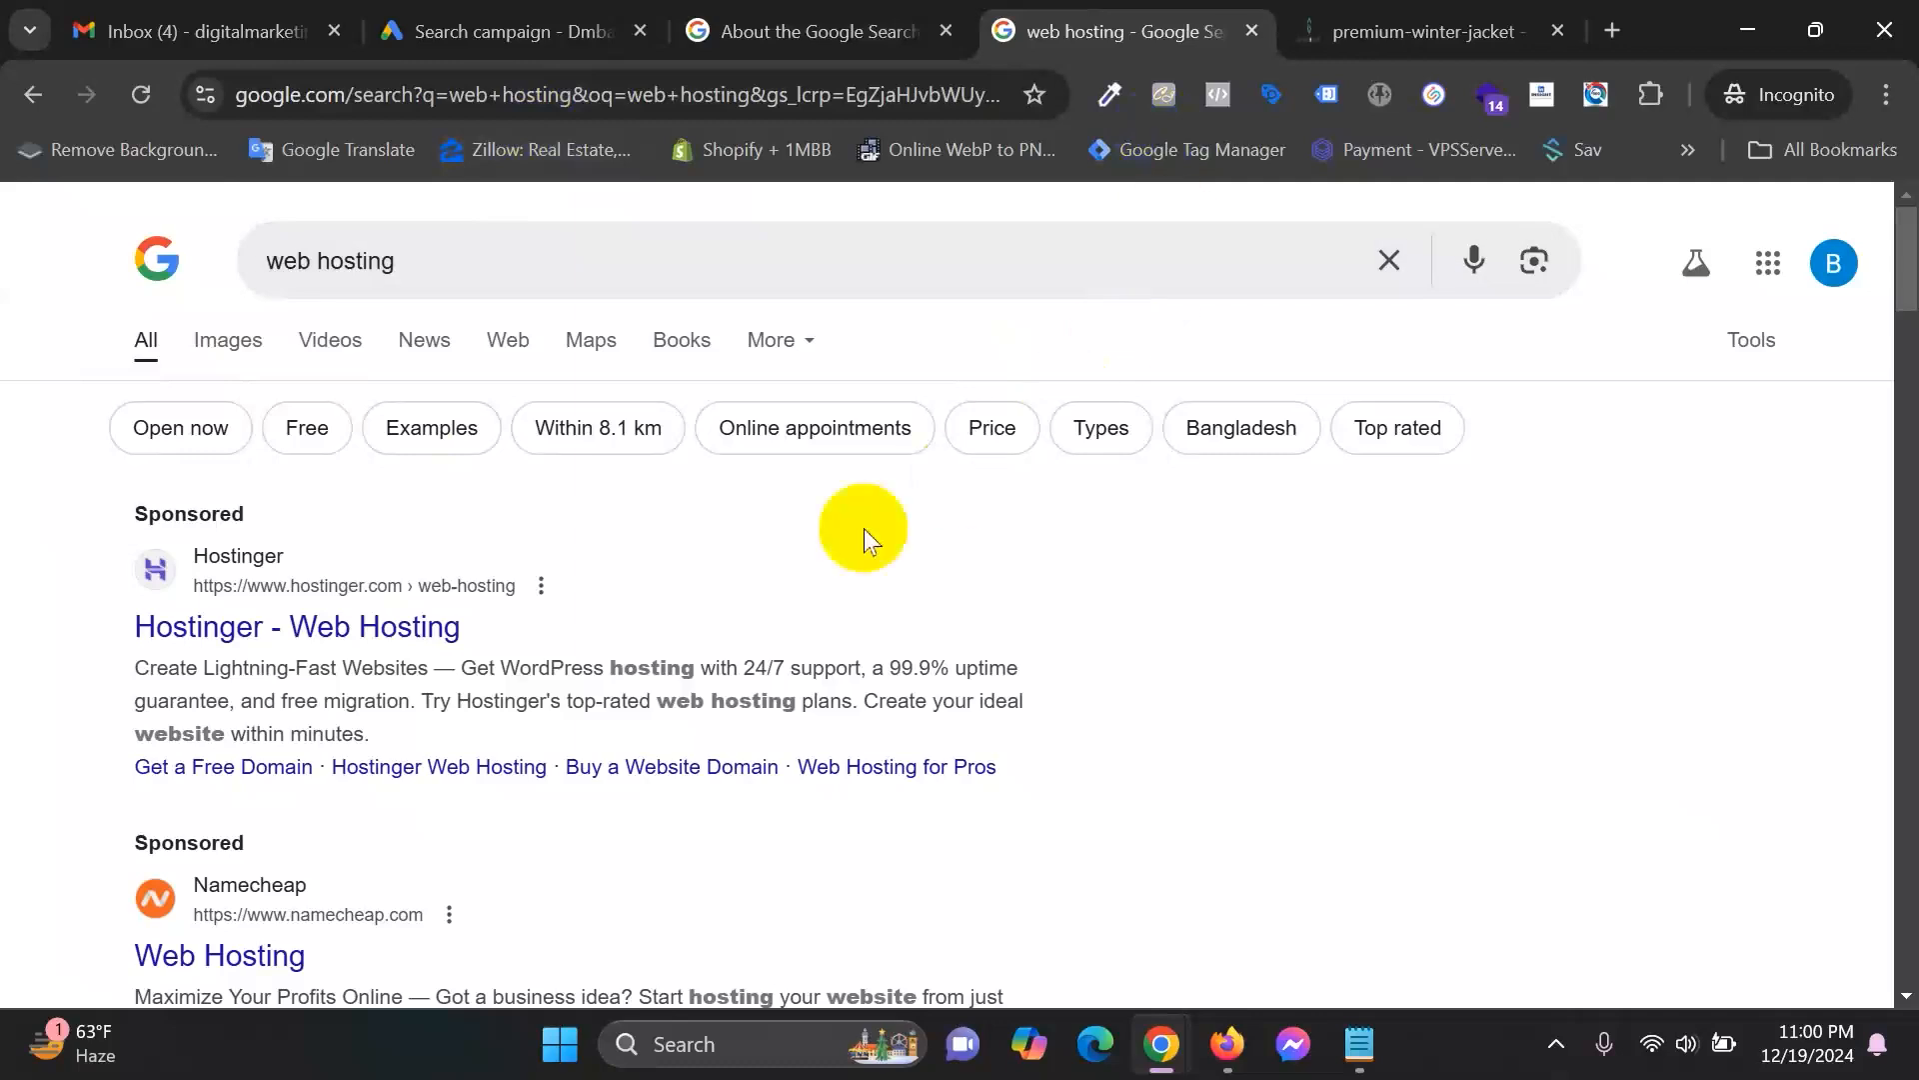
{"action": "left_click", "coordinate": [509, 30]}
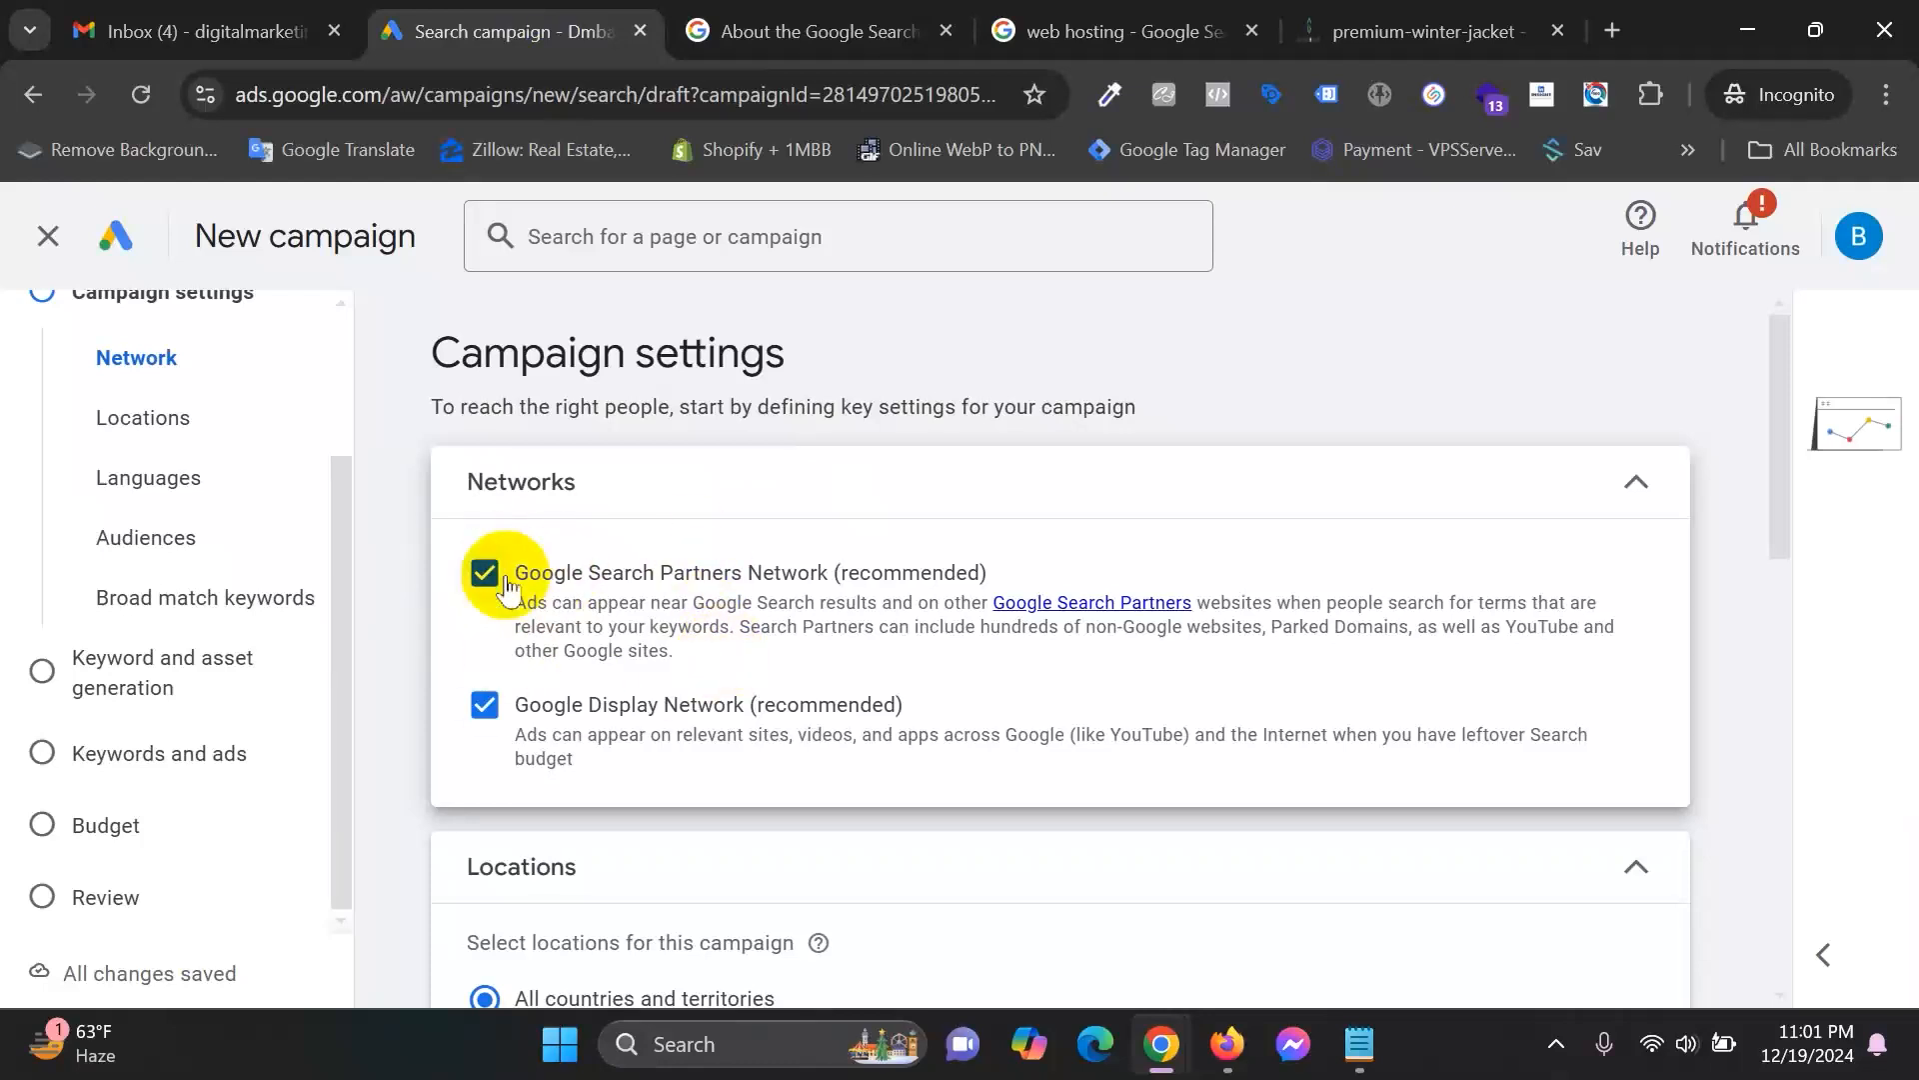
{"action": "left_click", "coordinate": [1104, 24]}
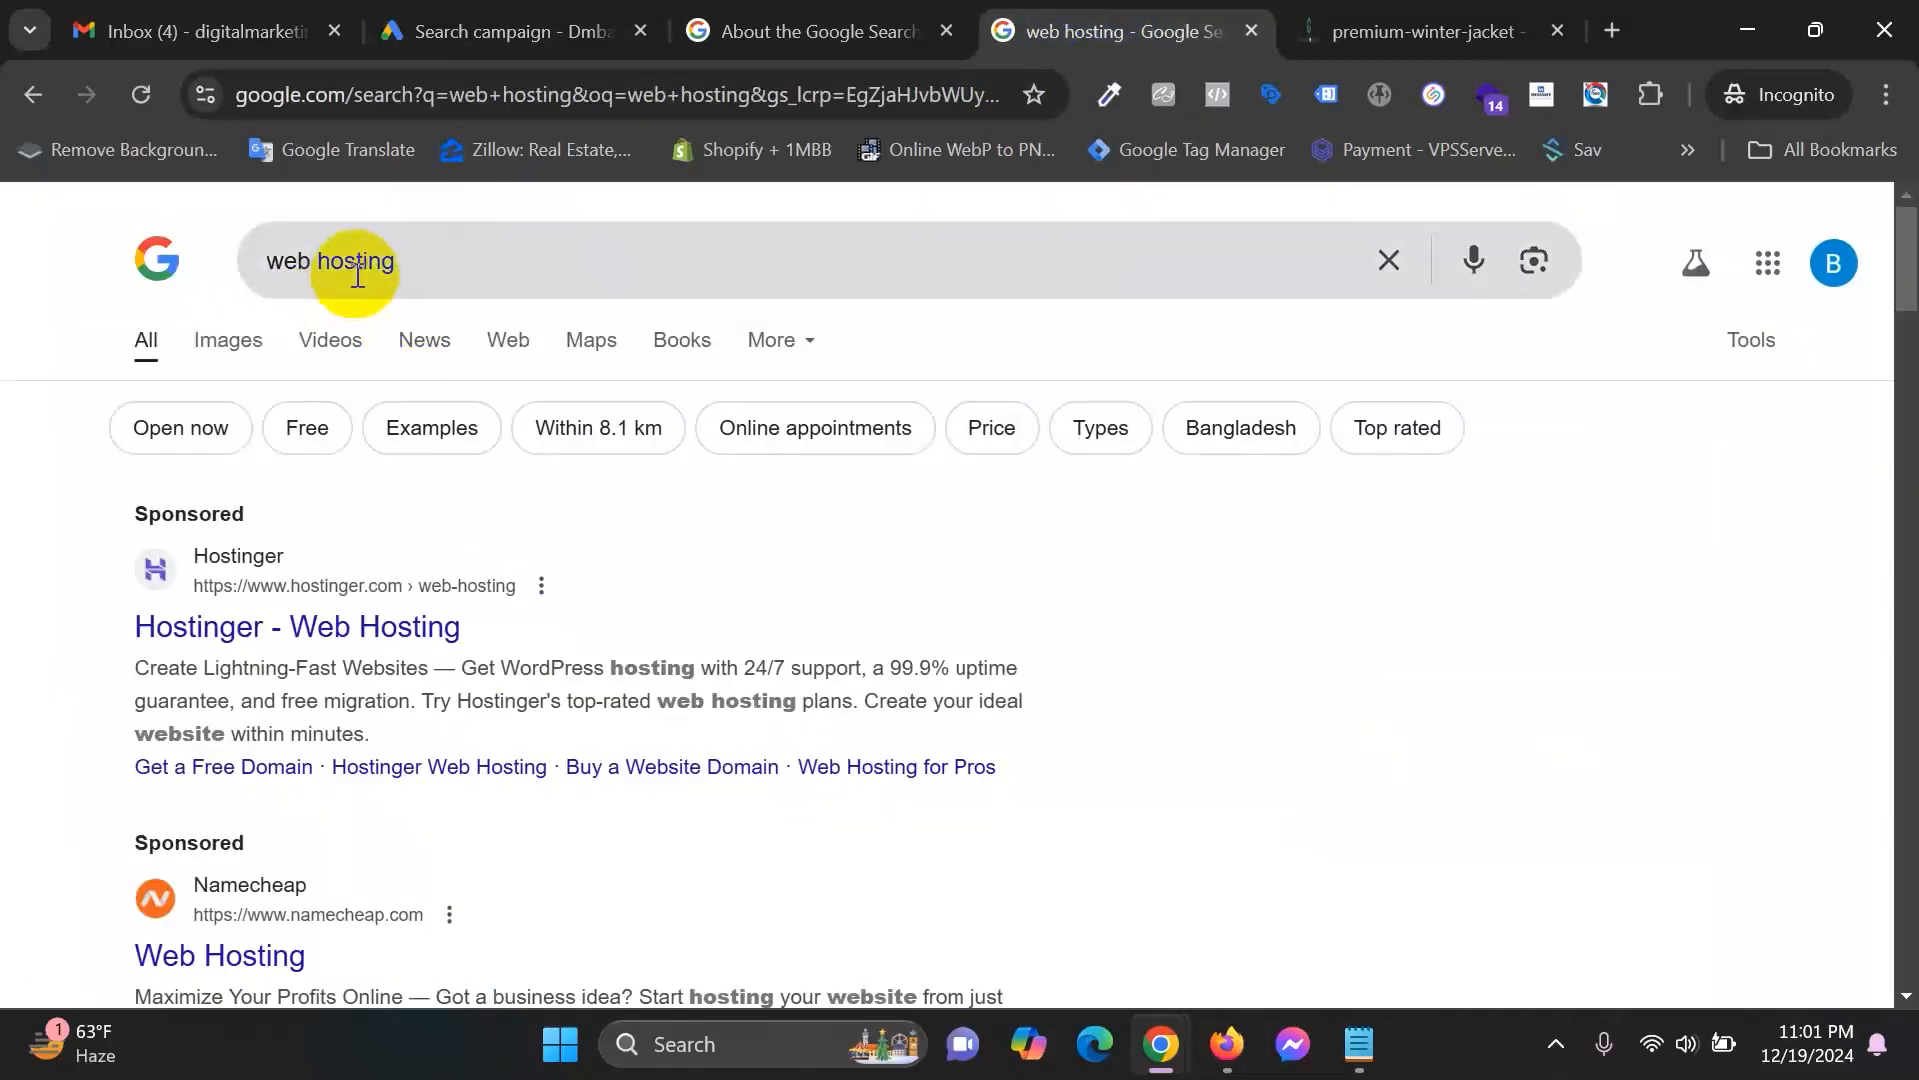
{"action": "left_click", "coordinate": [483, 30]}
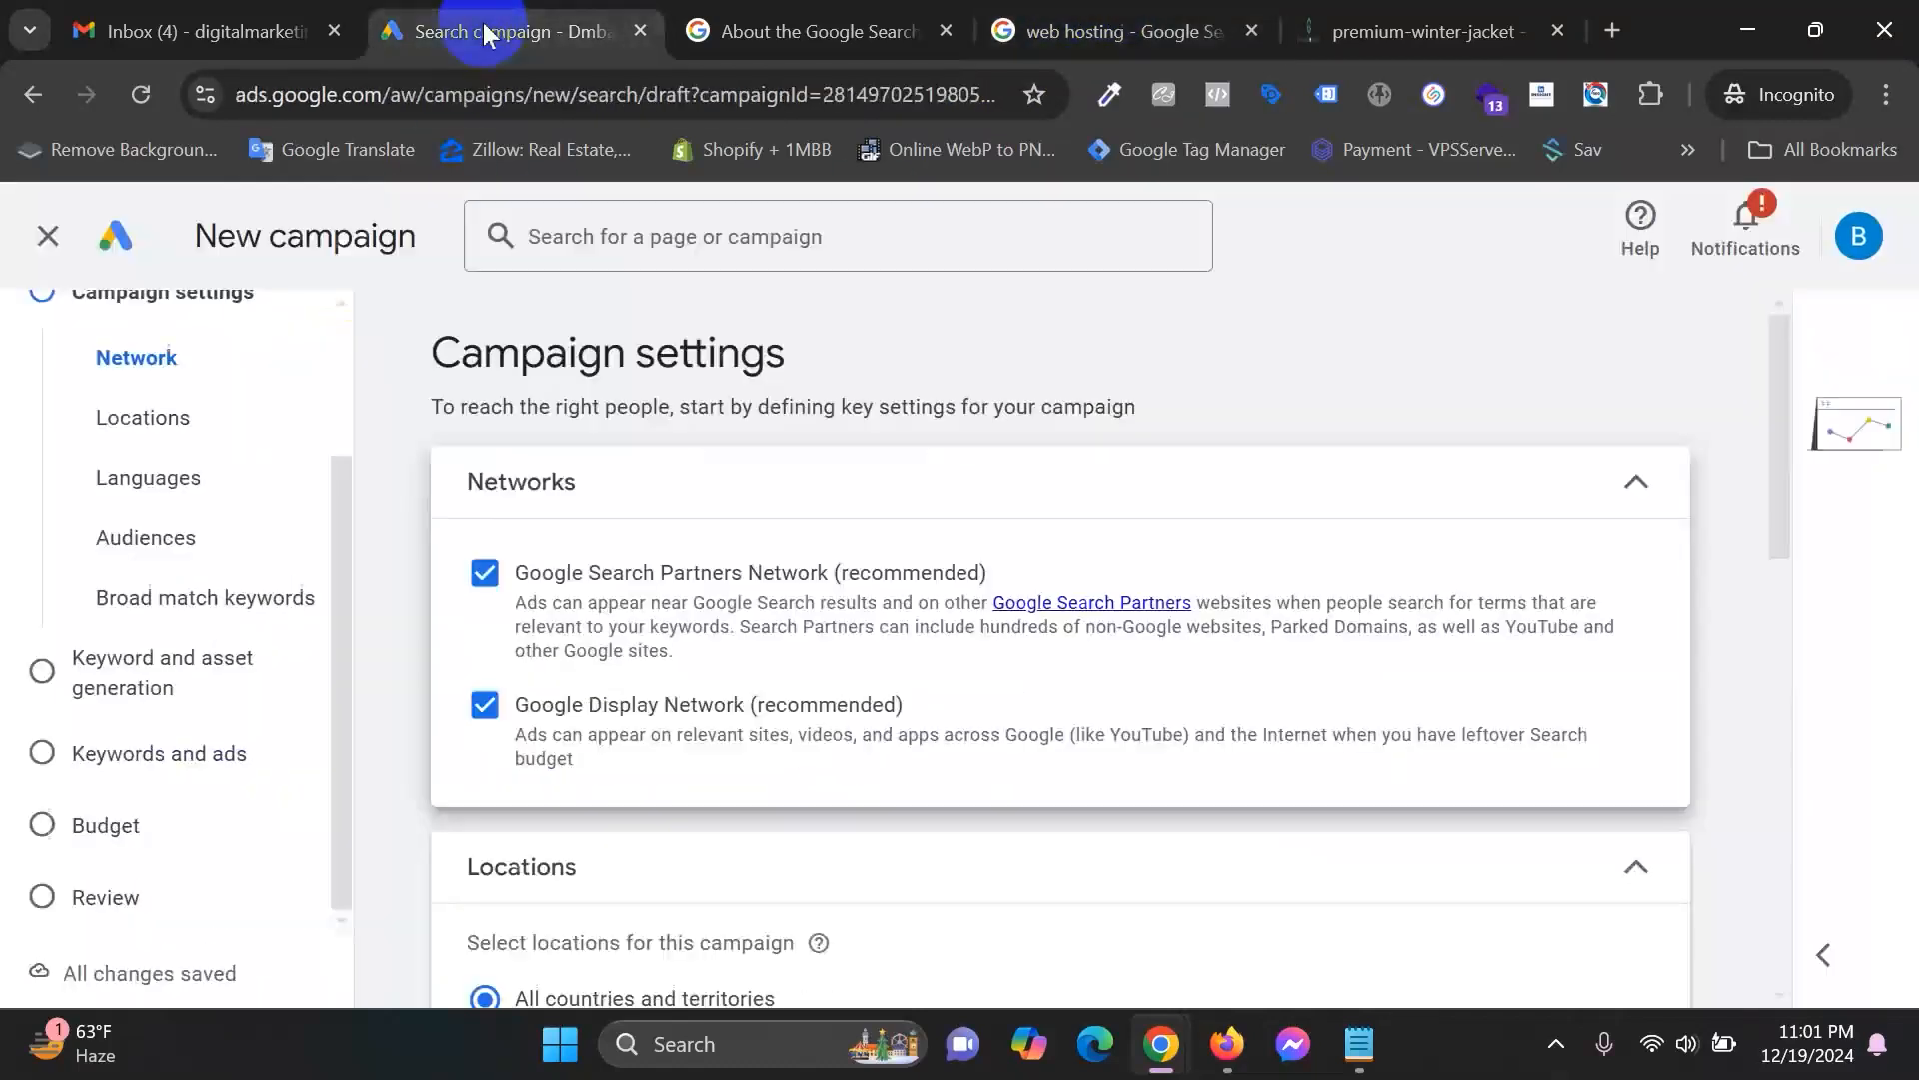
{"action": "left_click", "coordinate": [1108, 14]}
{"action": "left_click", "coordinate": [480, 30]}
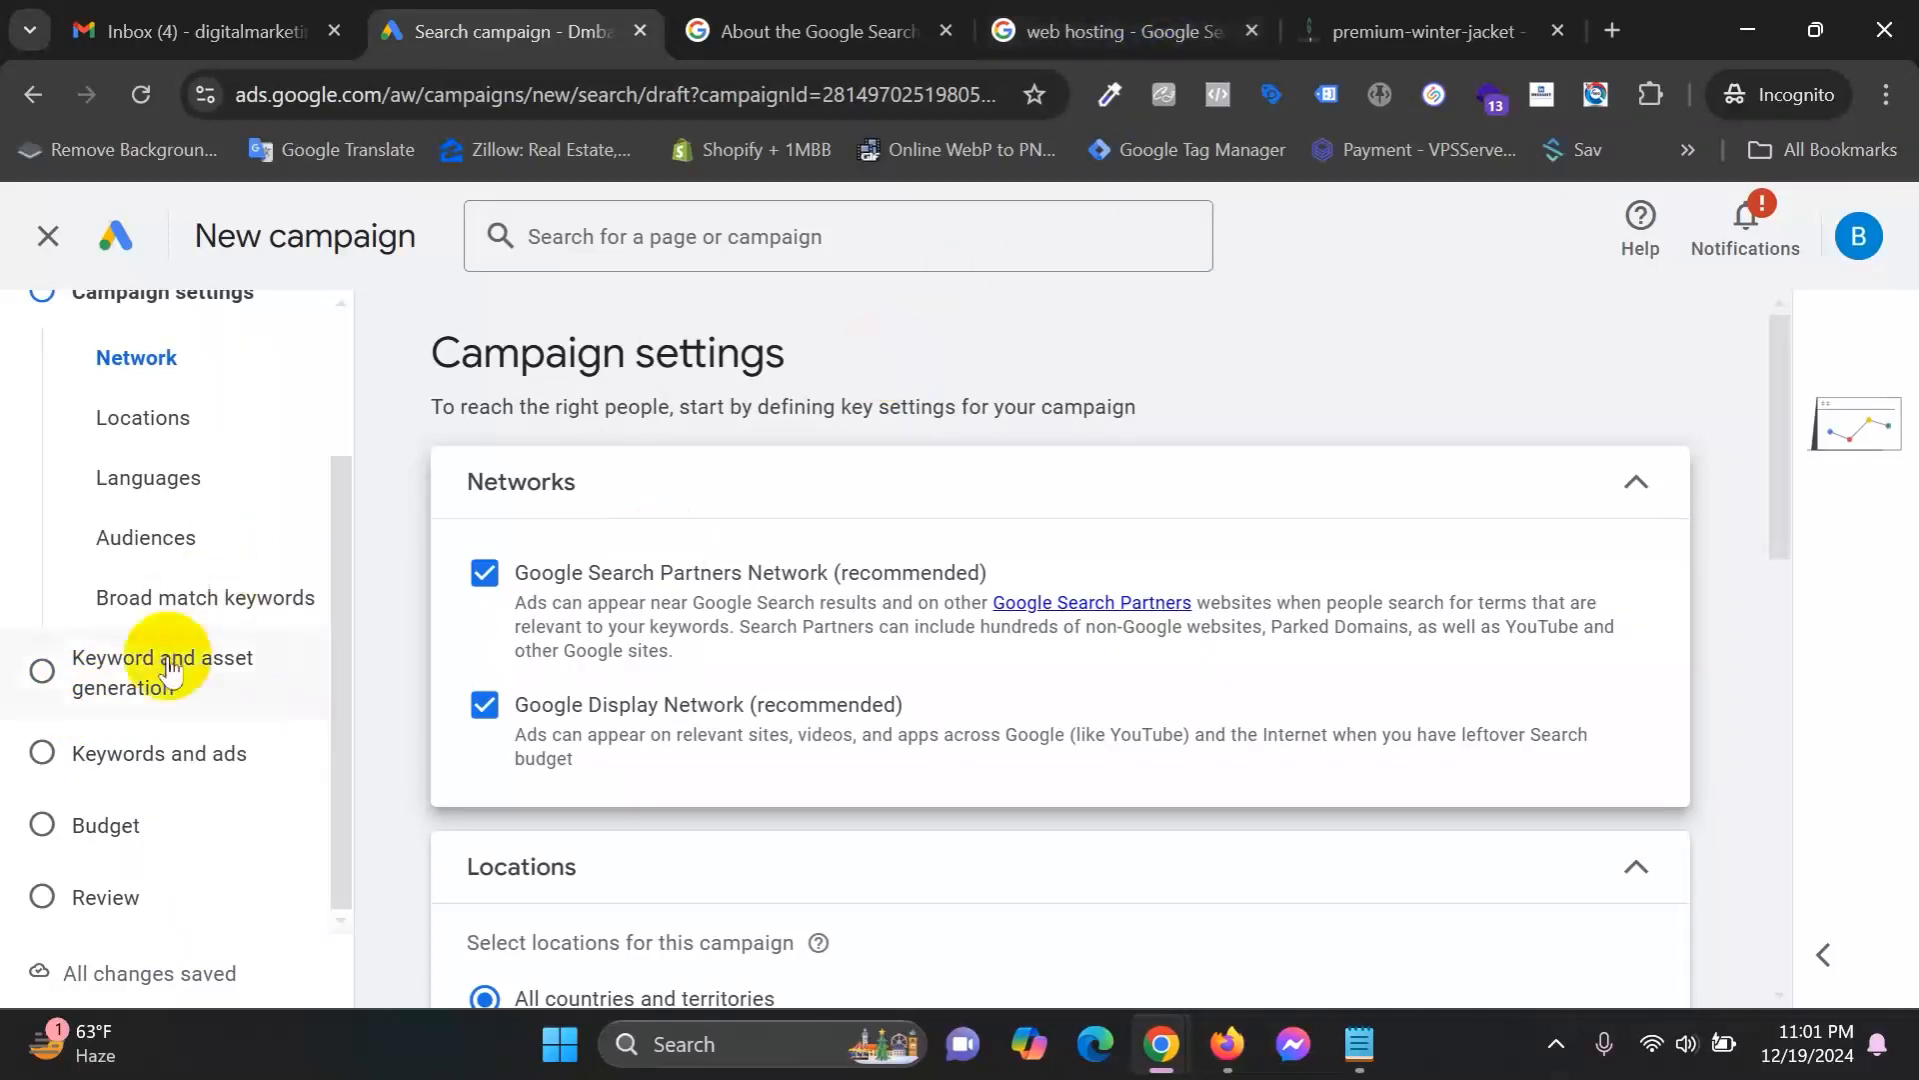
{"action": "left_click", "coordinate": [1110, 30]}
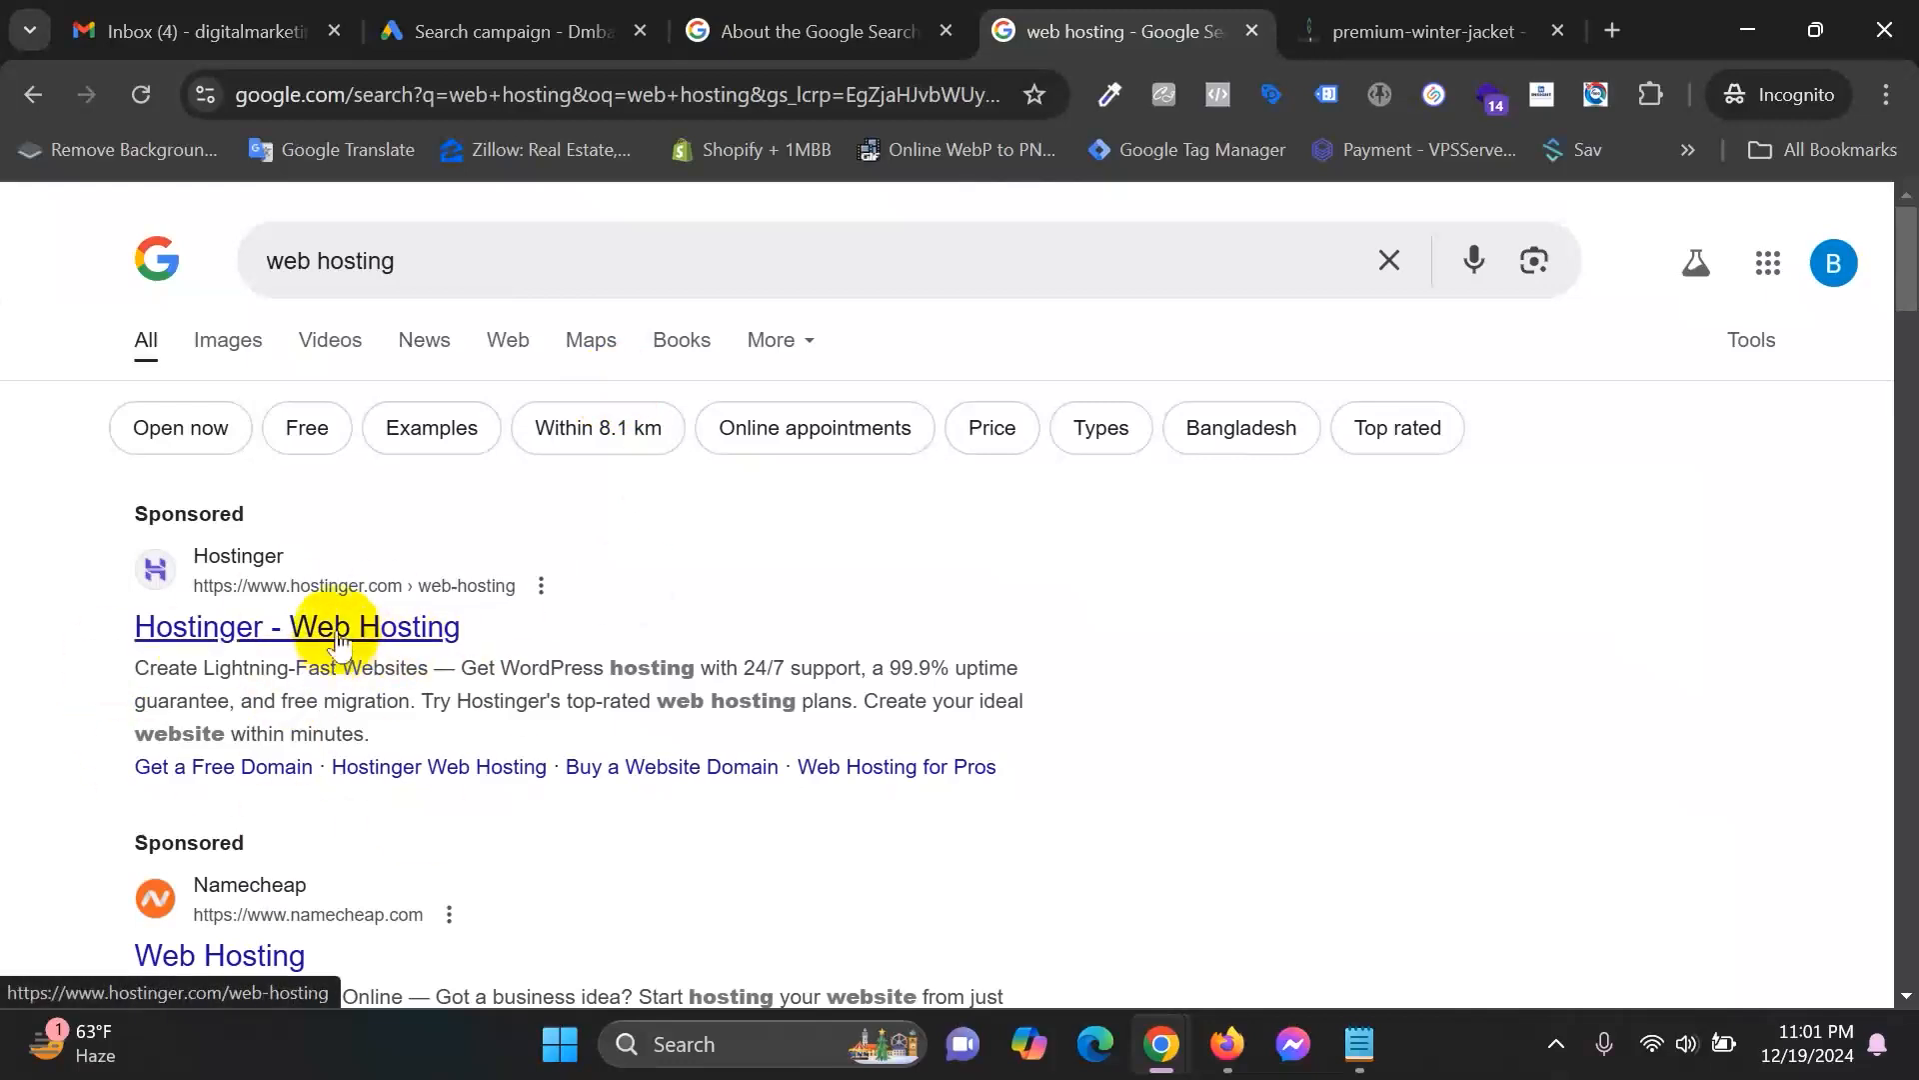
{"action": "left_click", "coordinate": [512, 28]}
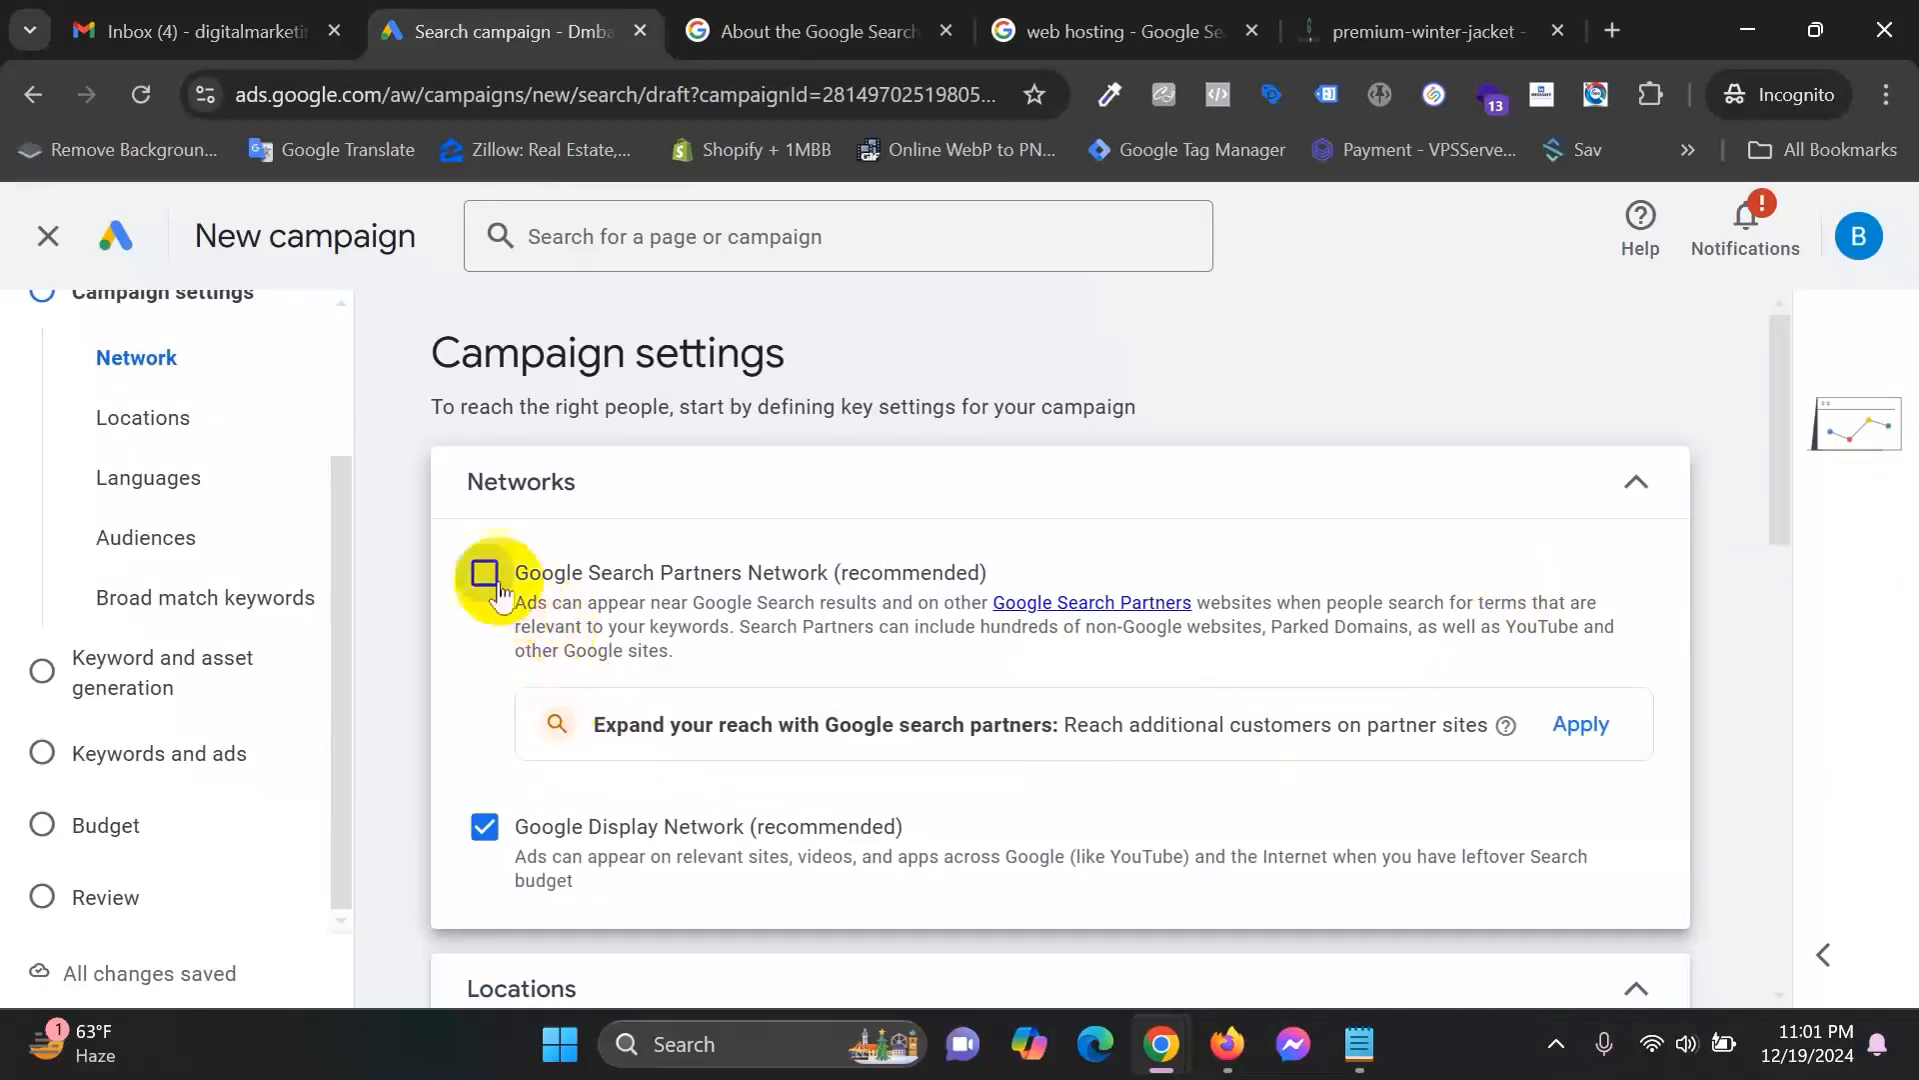
Review the 'Expand your reach with Google search partners' suggestion and its explanation.
{"action": "left_click", "coordinate": [1120, 31]}
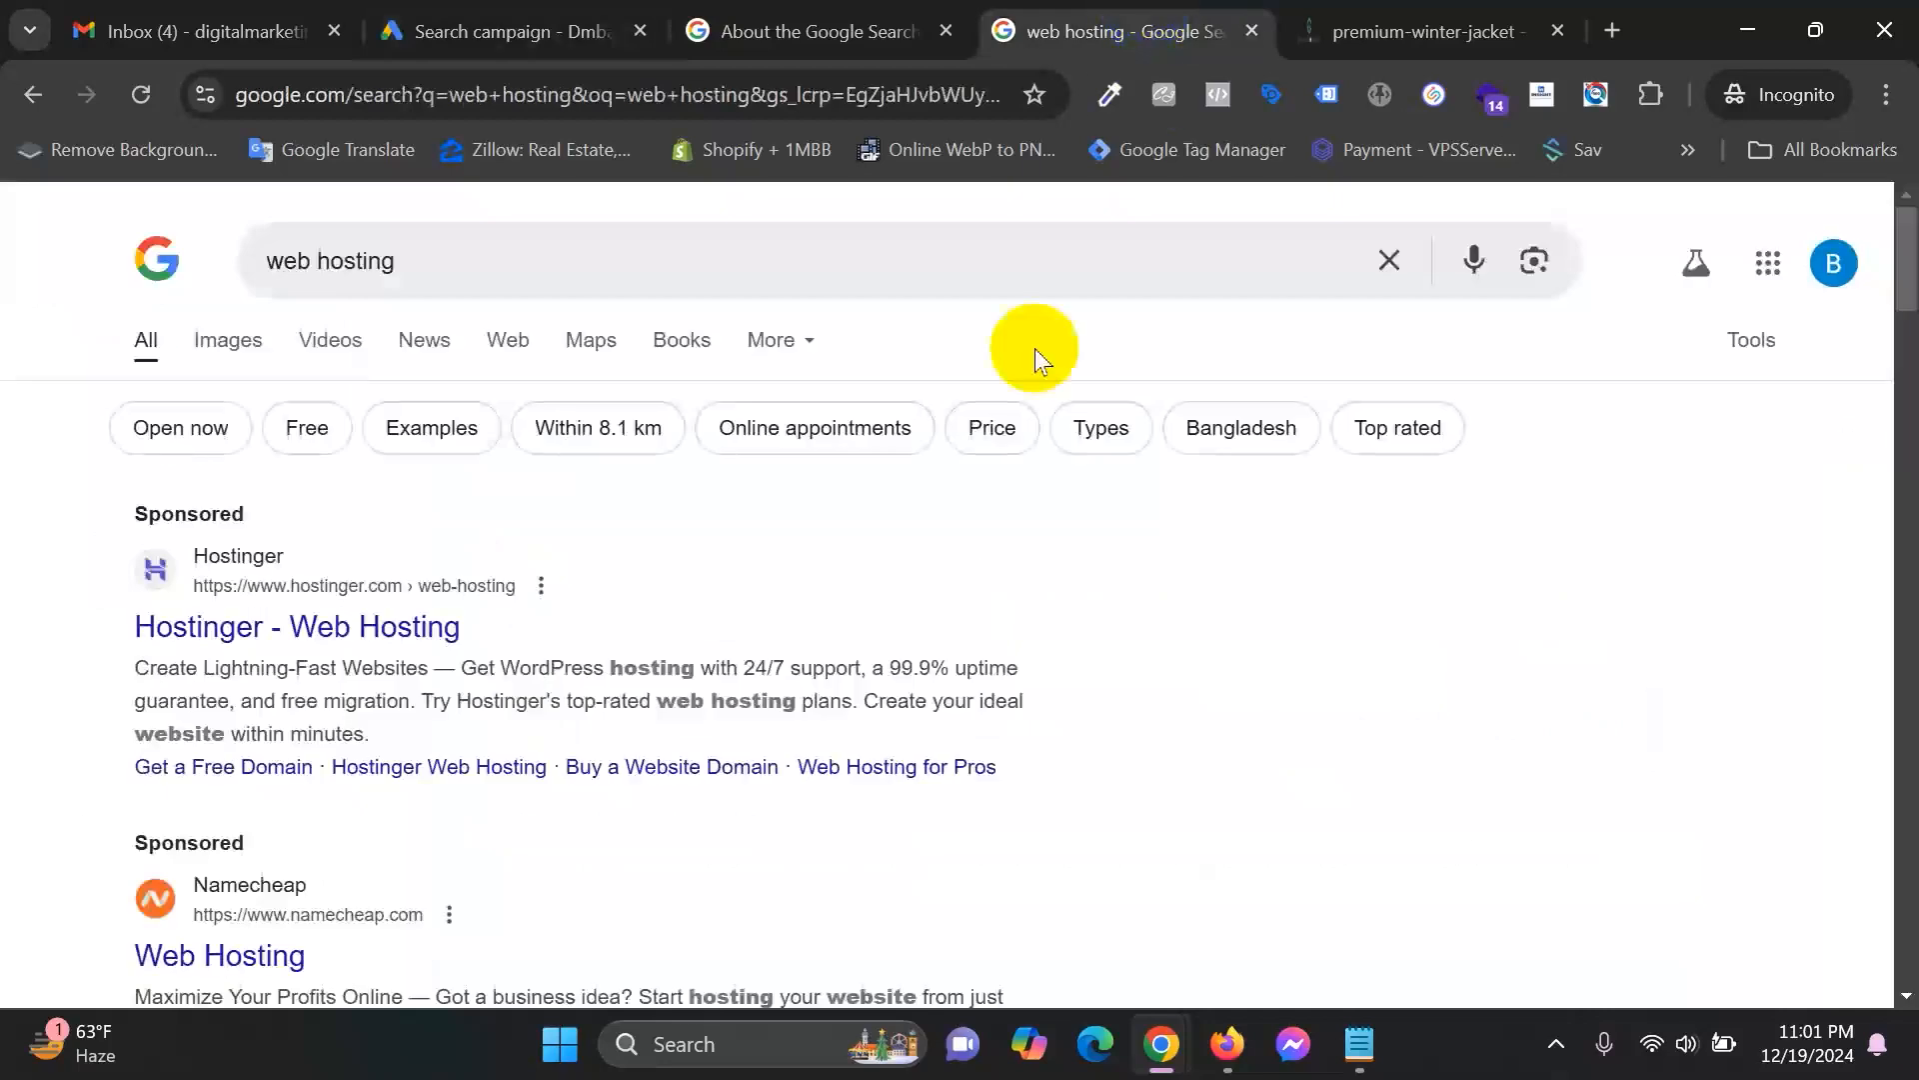
{"action": "left_click", "coordinate": [587, 25]}
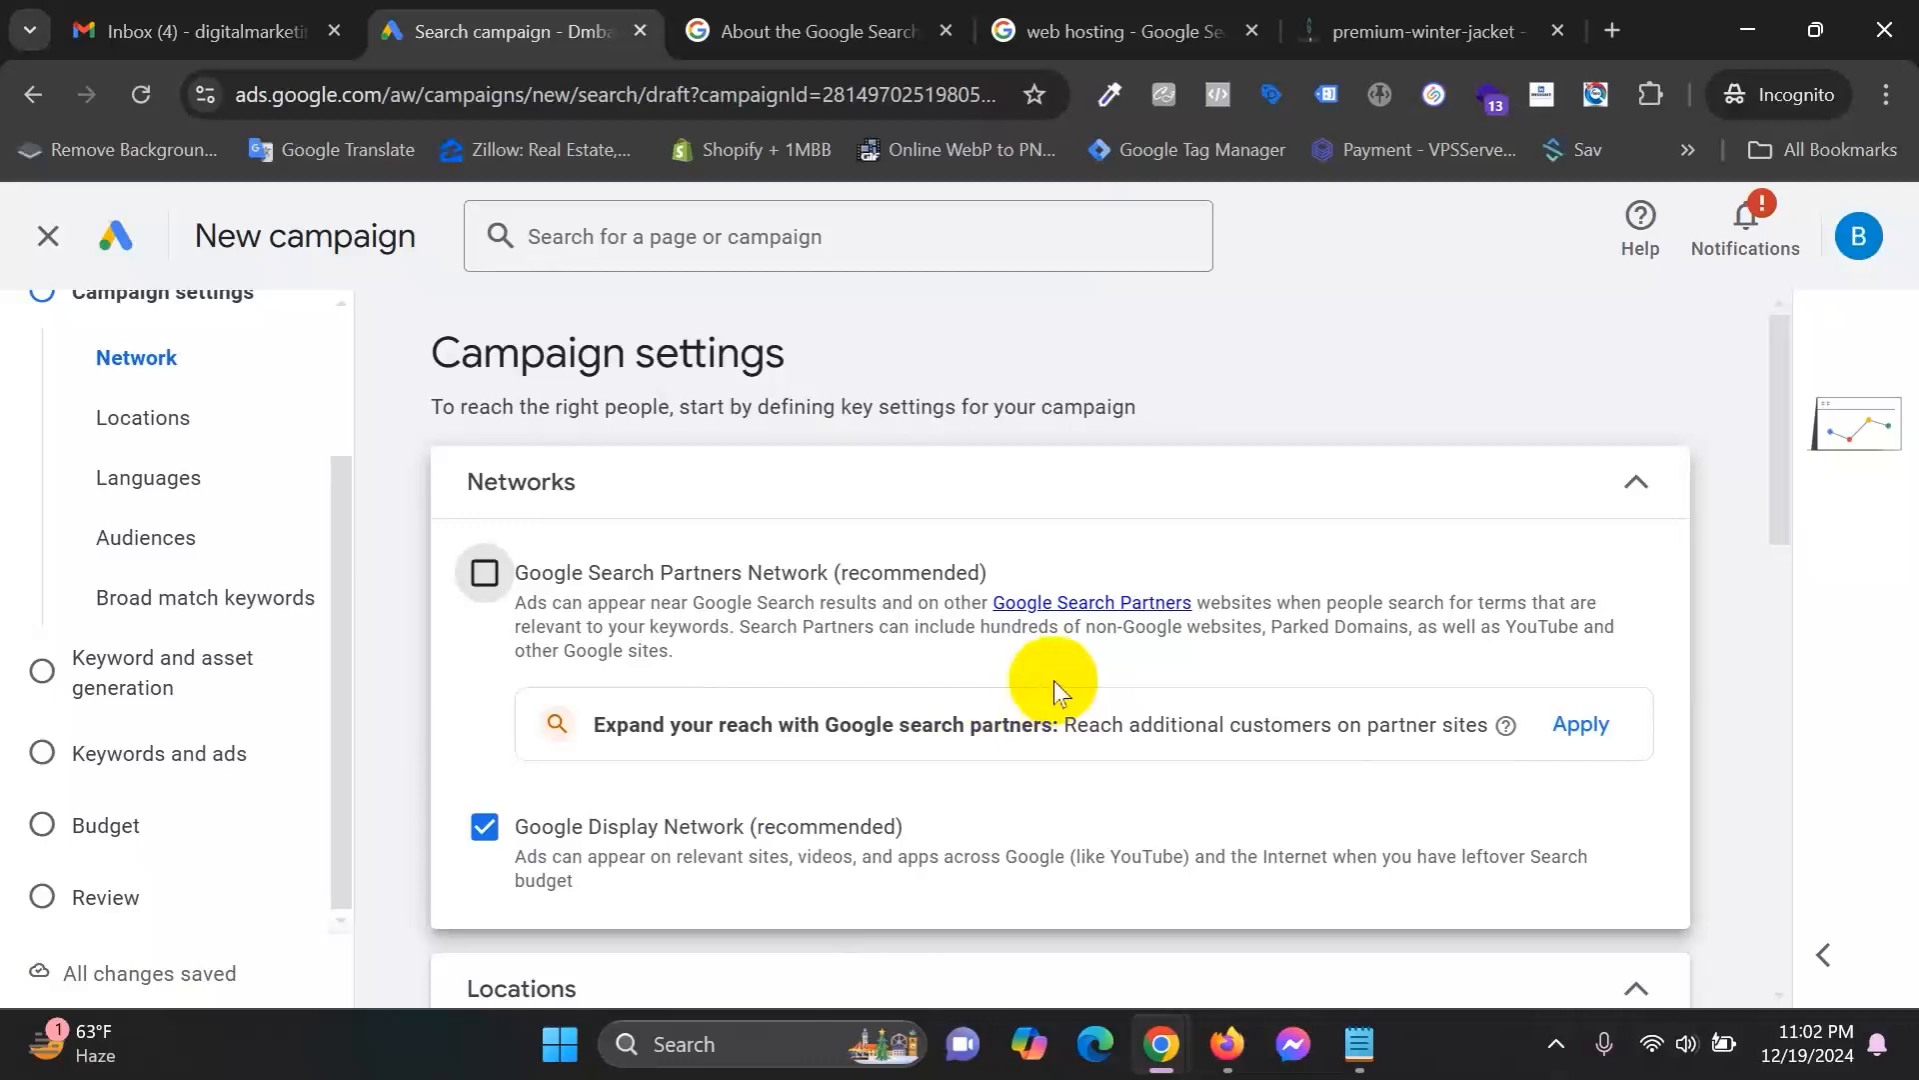
{"action": "left_click_drag", "start_coordinate": [1063, 725], "coordinate": [1497, 733]}
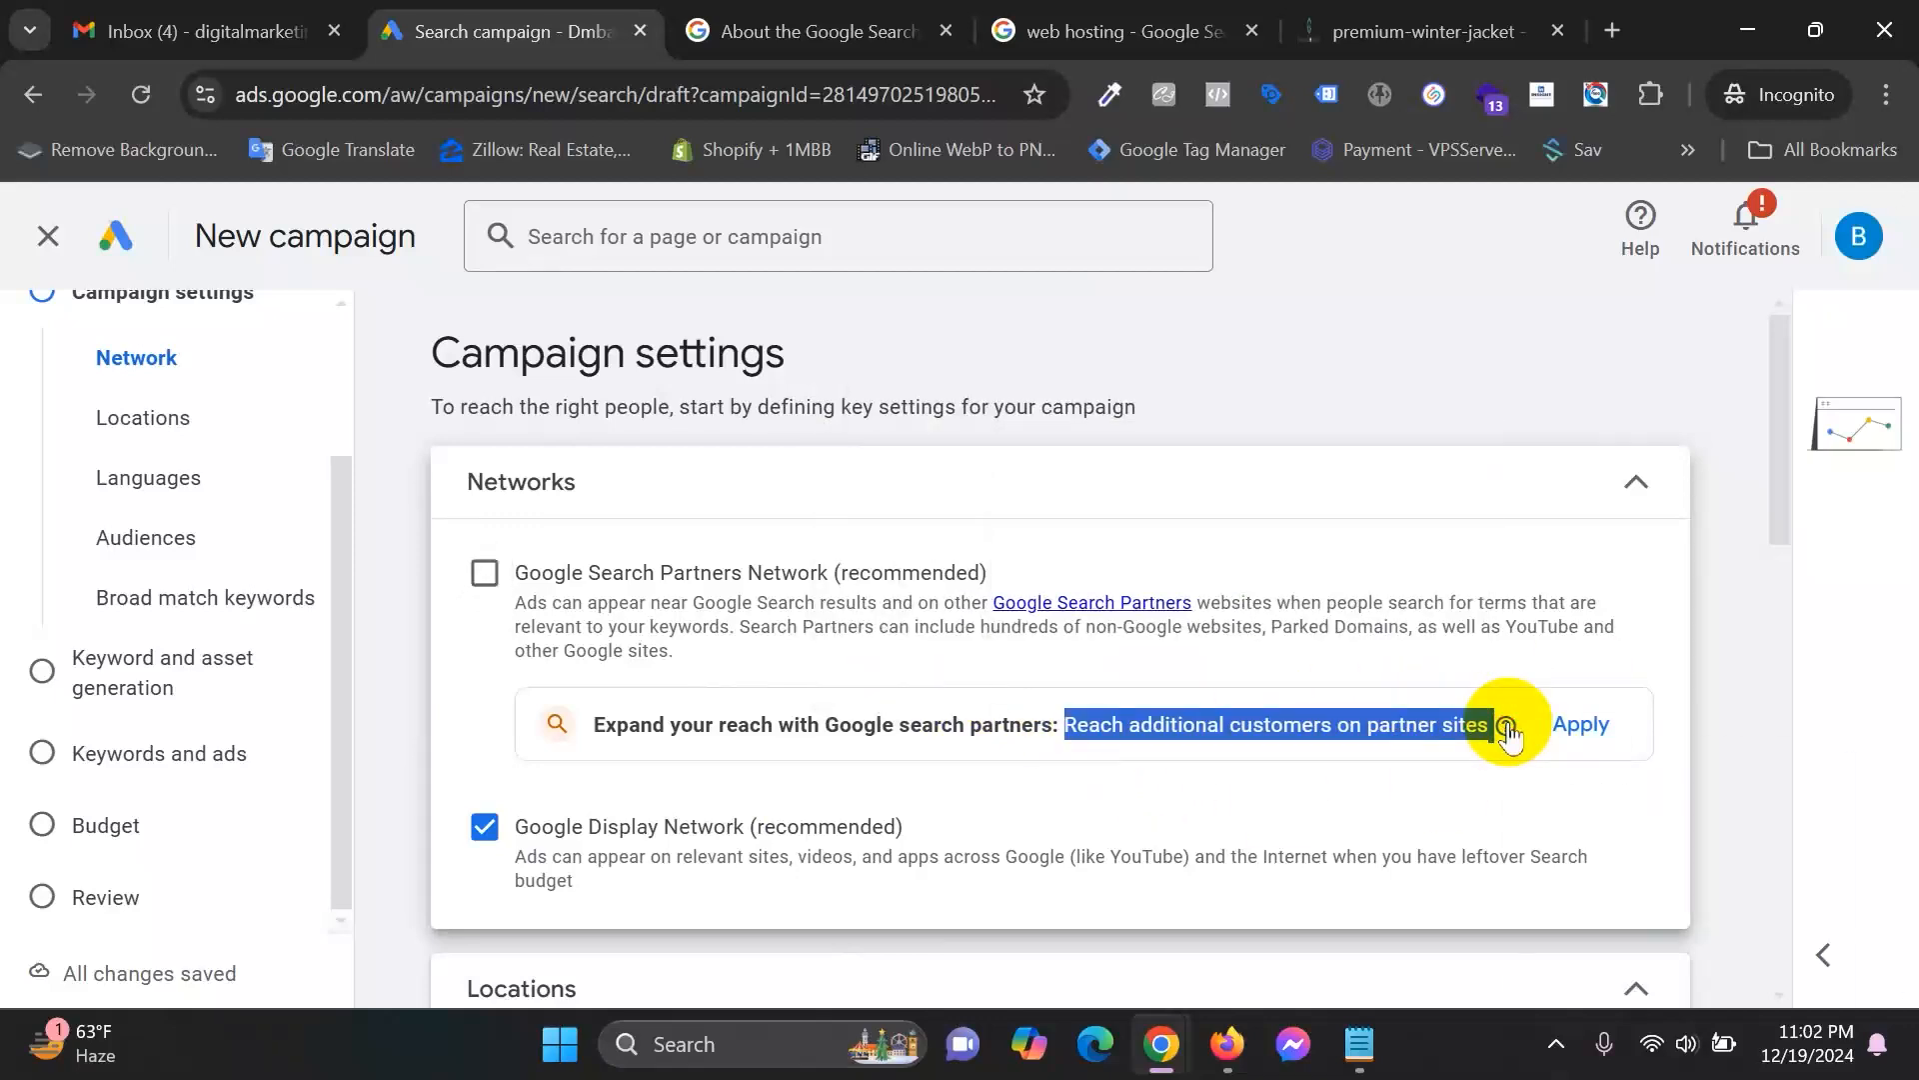
{"action": "left_click", "coordinate": [1286, 737]}
{"action": "left_click", "coordinate": [1050, 28]}
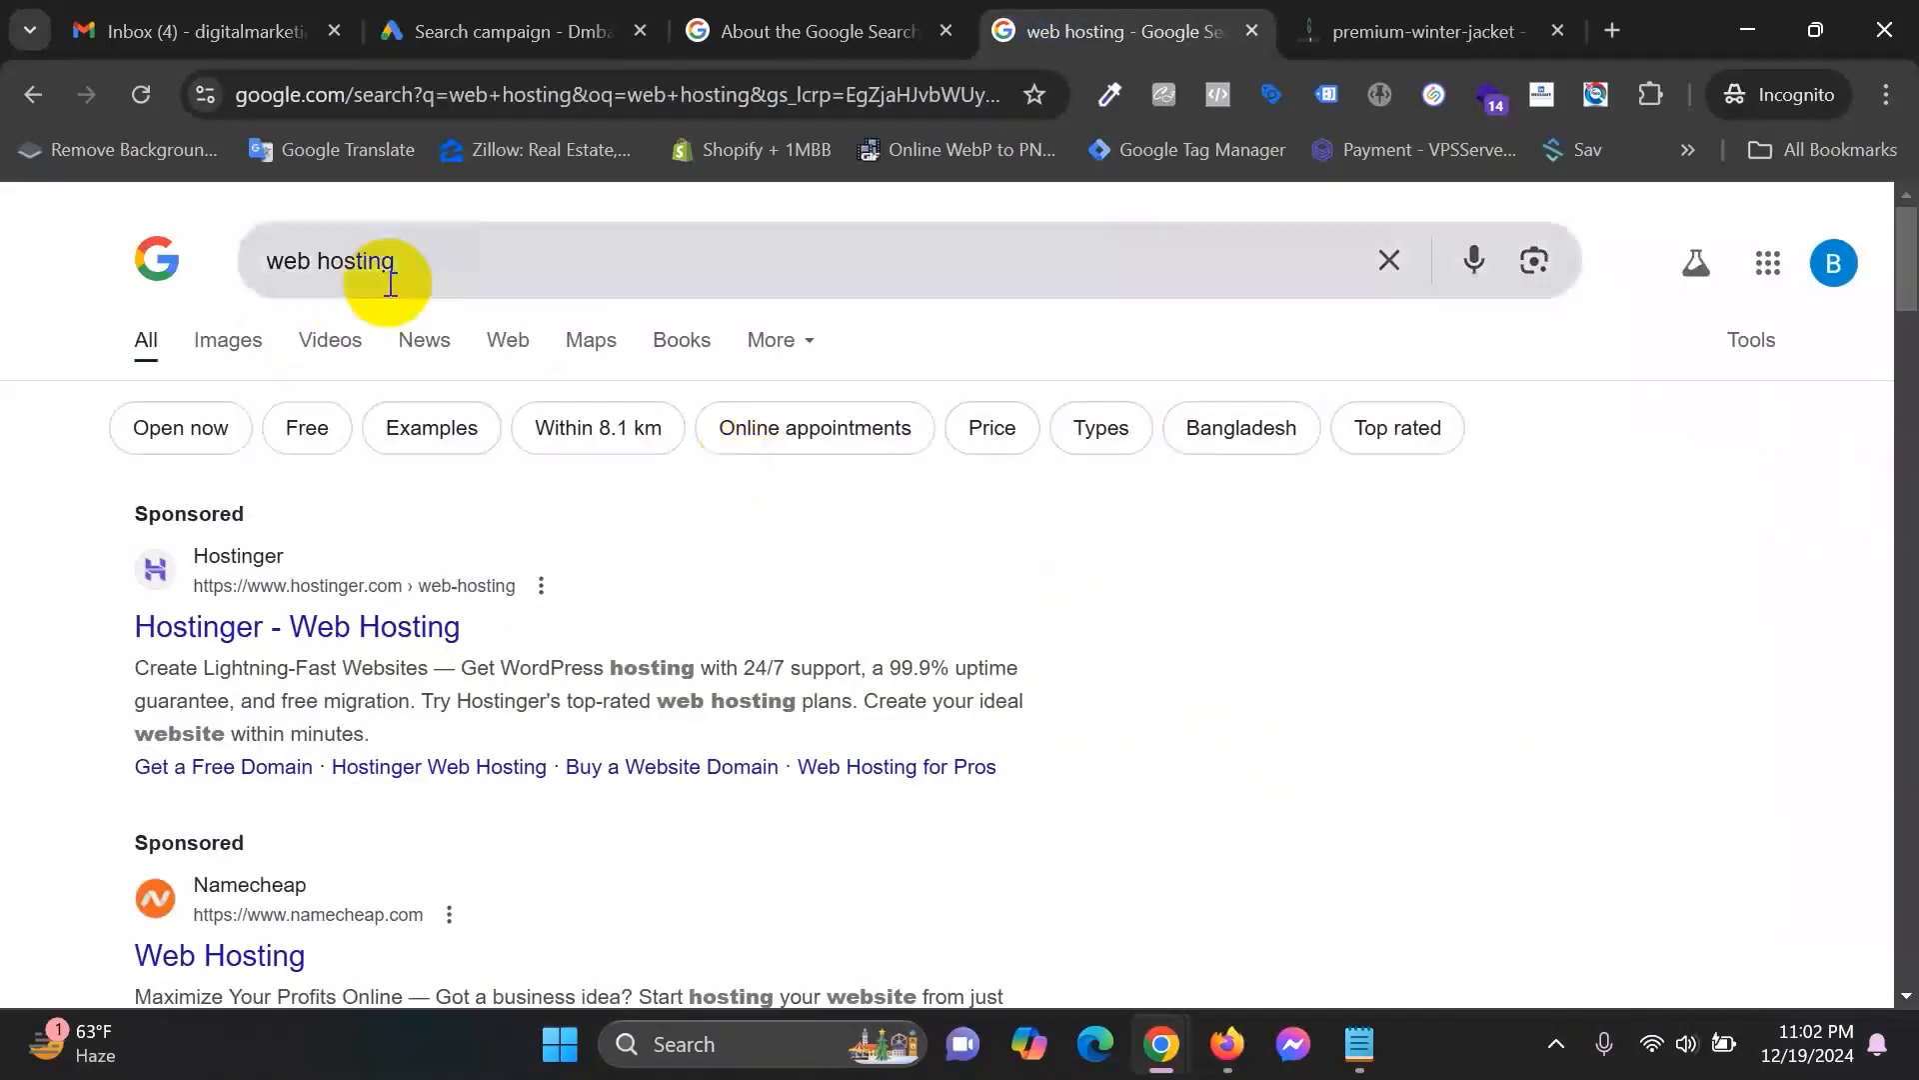
{"action": "left_click", "coordinate": [515, 31]}
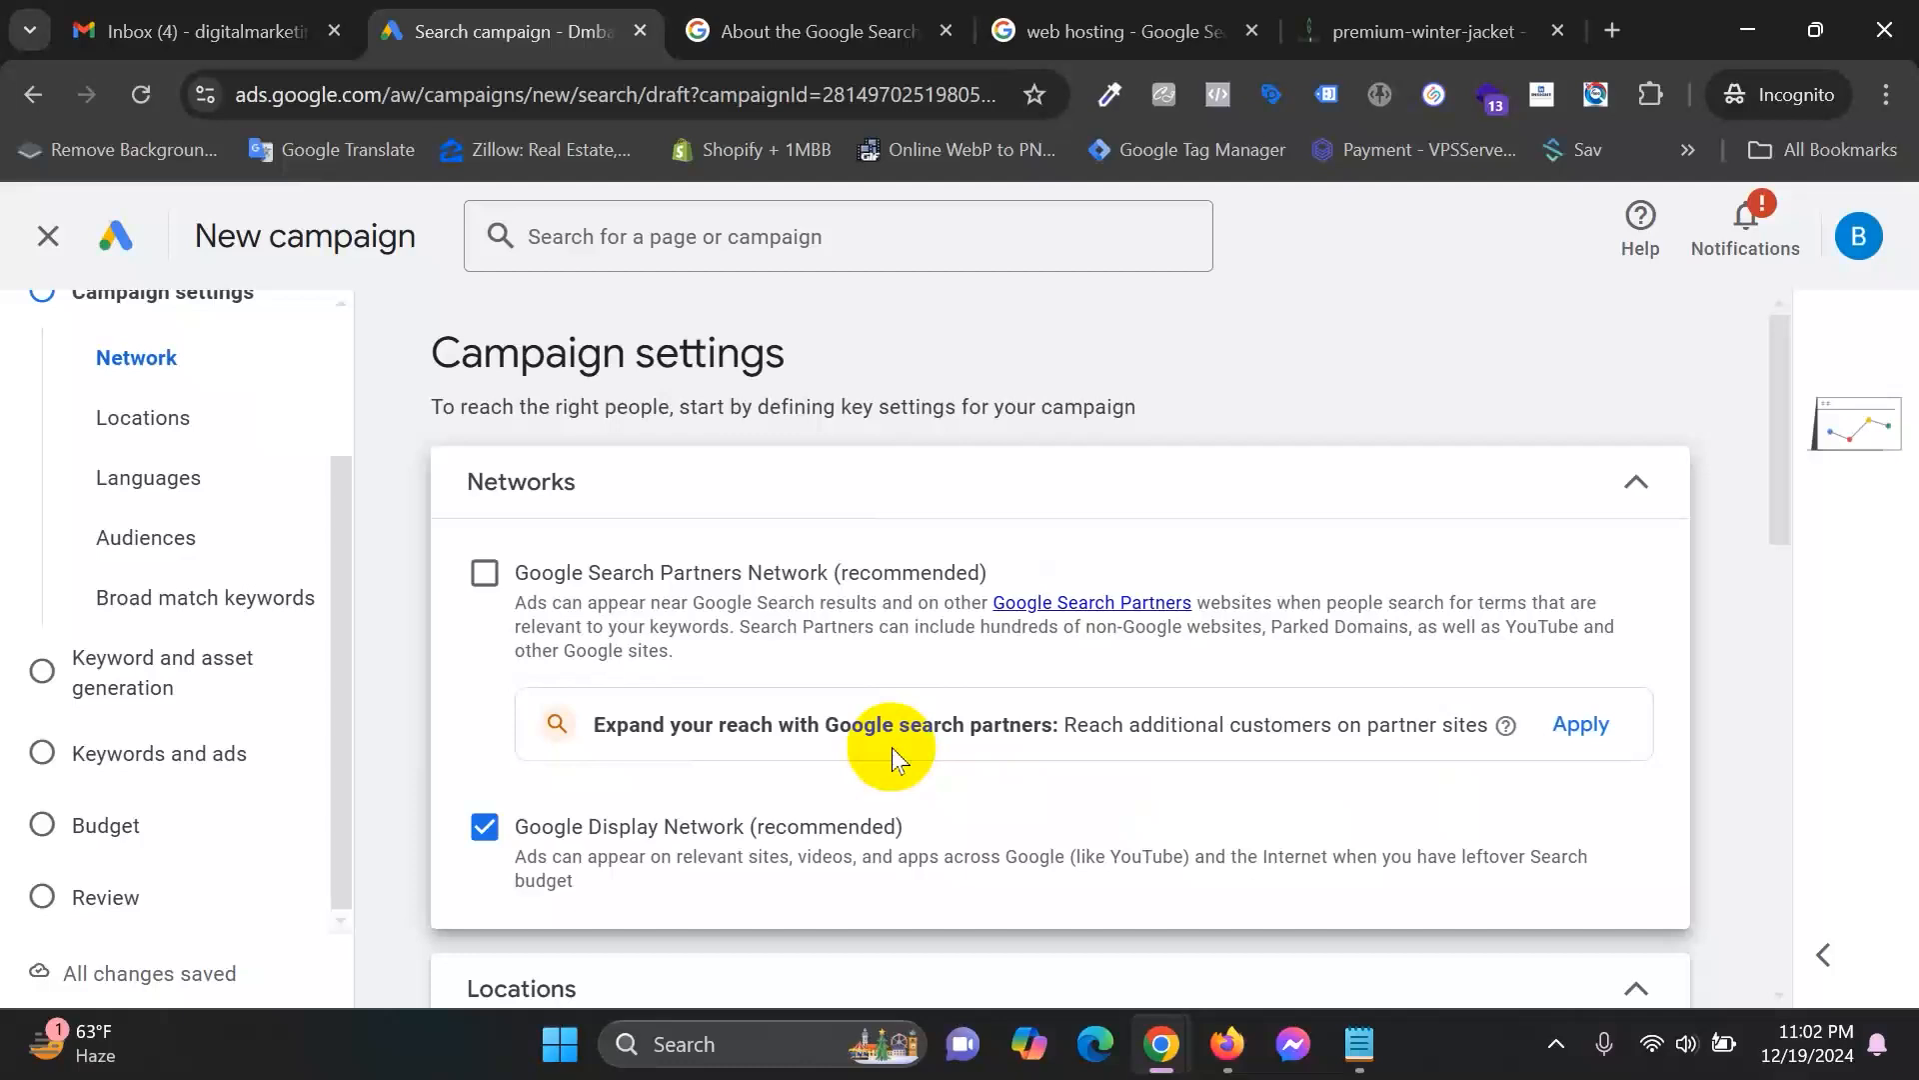
Uncheck Google Display Network after highlighting its description of display ads across Google apps.
{"action": "scroll", "coordinate": [892, 747], "scroll_direction": "down", "scroll_amount": 1}
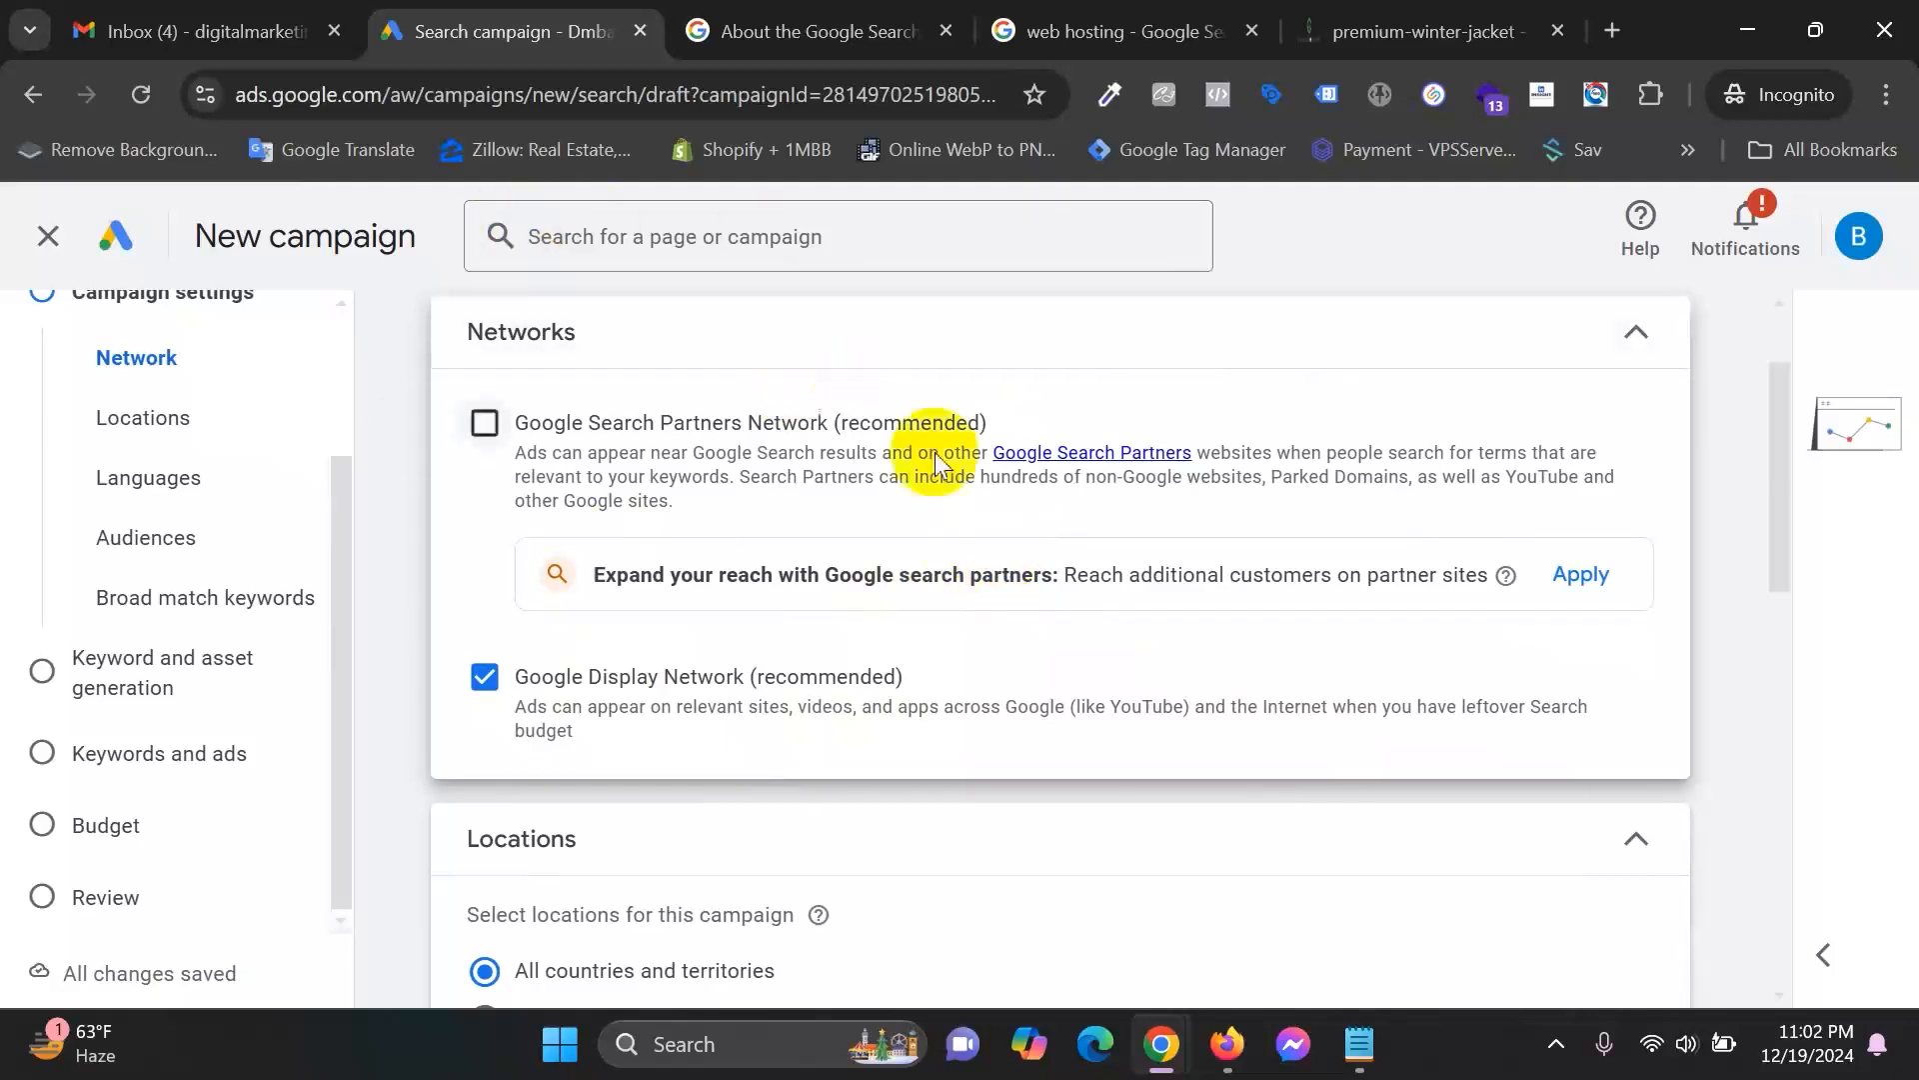
{"action": "left_click_drag", "start_coordinate": [692, 706], "coordinate": [845, 700]}
{"action": "left_click_drag", "start_coordinate": [901, 708], "coordinate": [1635, 715]}
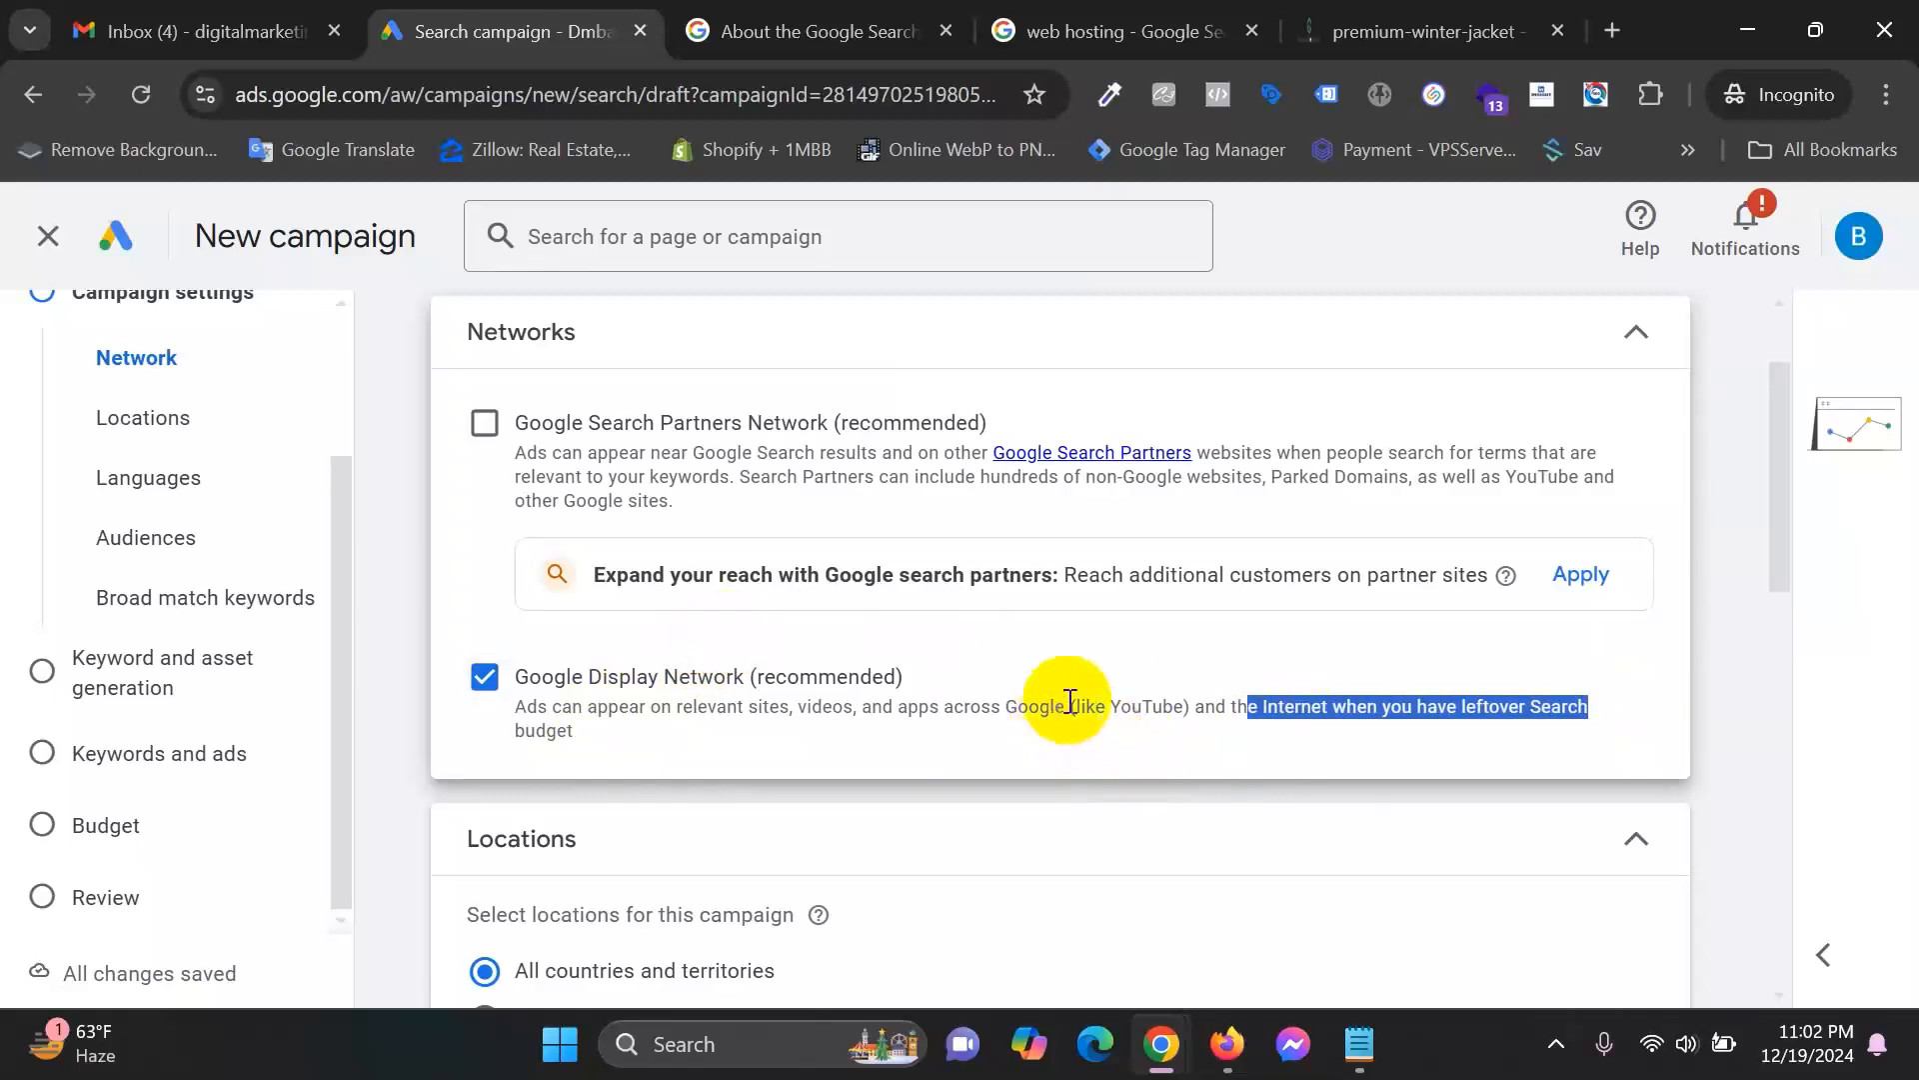
{"action": "left_click", "coordinate": [1220, 90]}
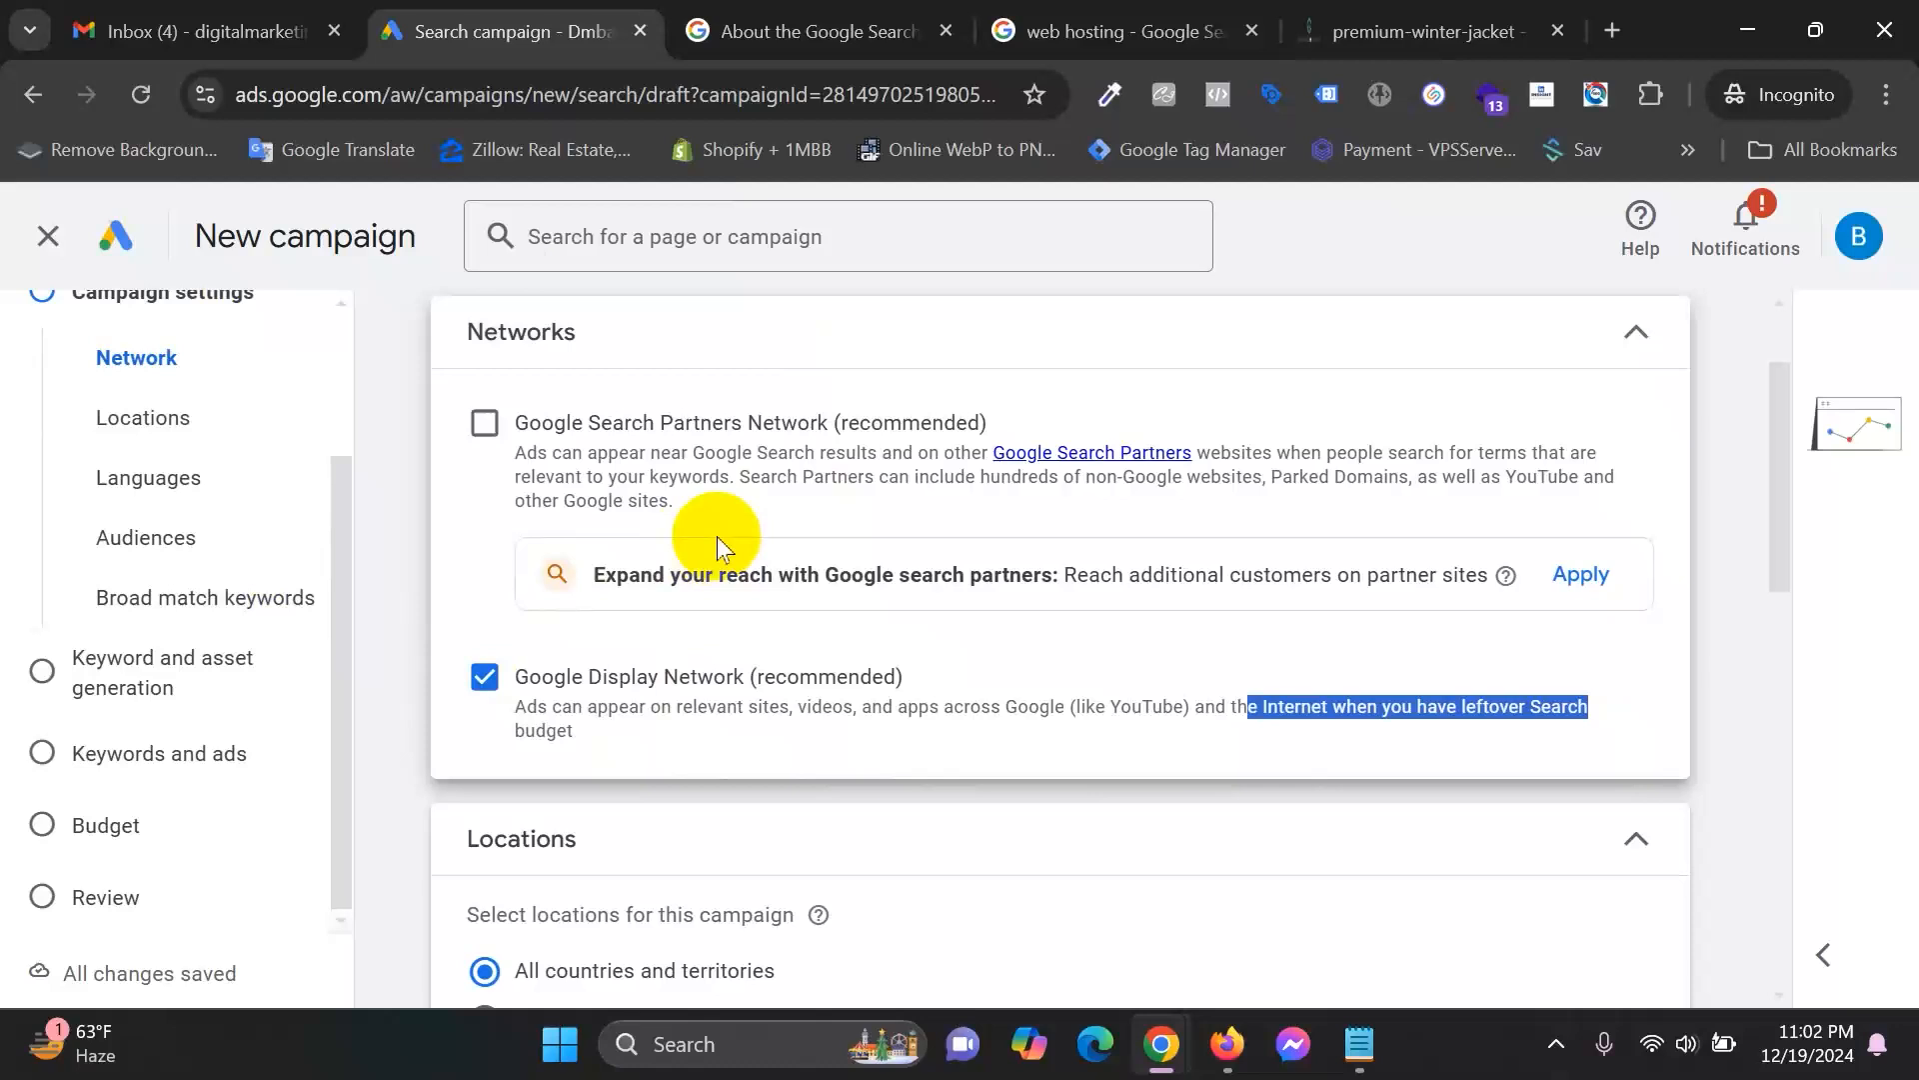
{"action": "left_click", "coordinate": [485, 677]}
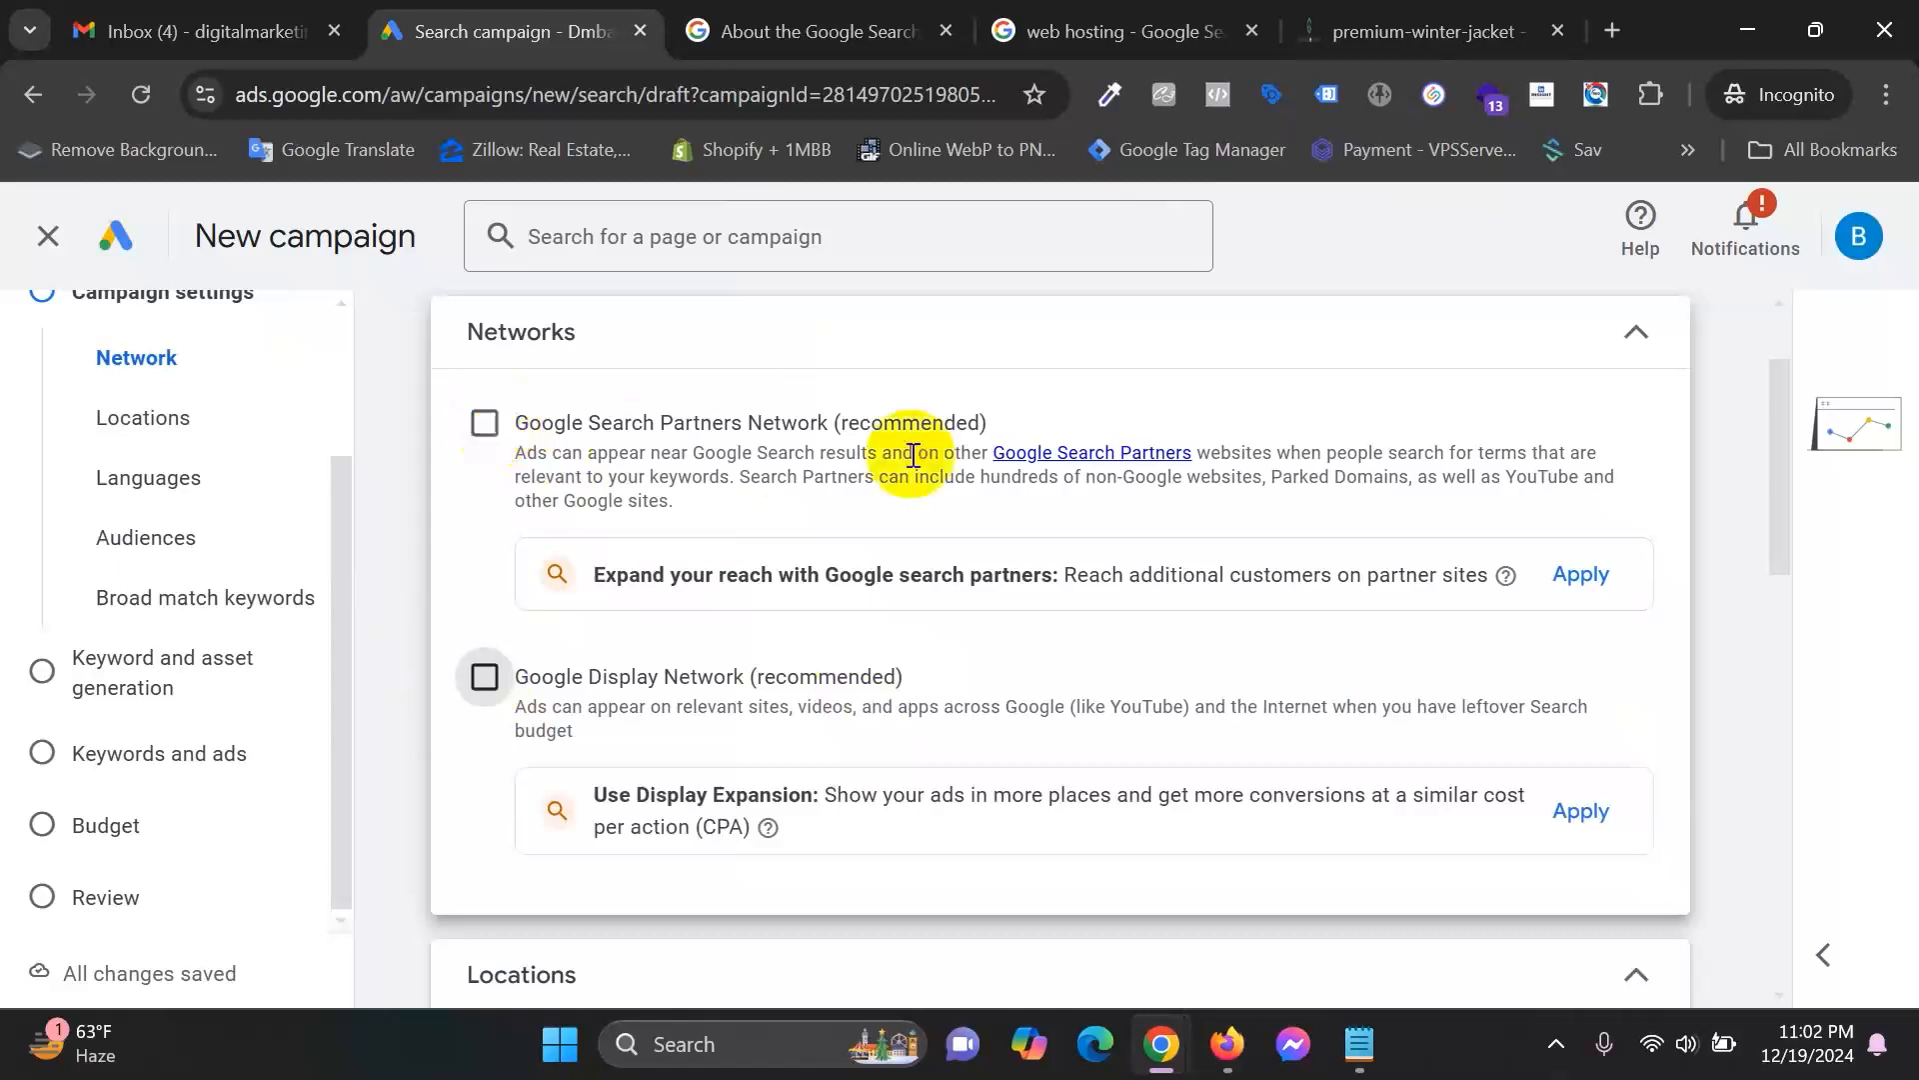
{"action": "left_click", "coordinate": [822, 14]}
{"action": "left_click", "coordinate": [1072, 30]}
{"action": "left_click", "coordinate": [445, 265]}
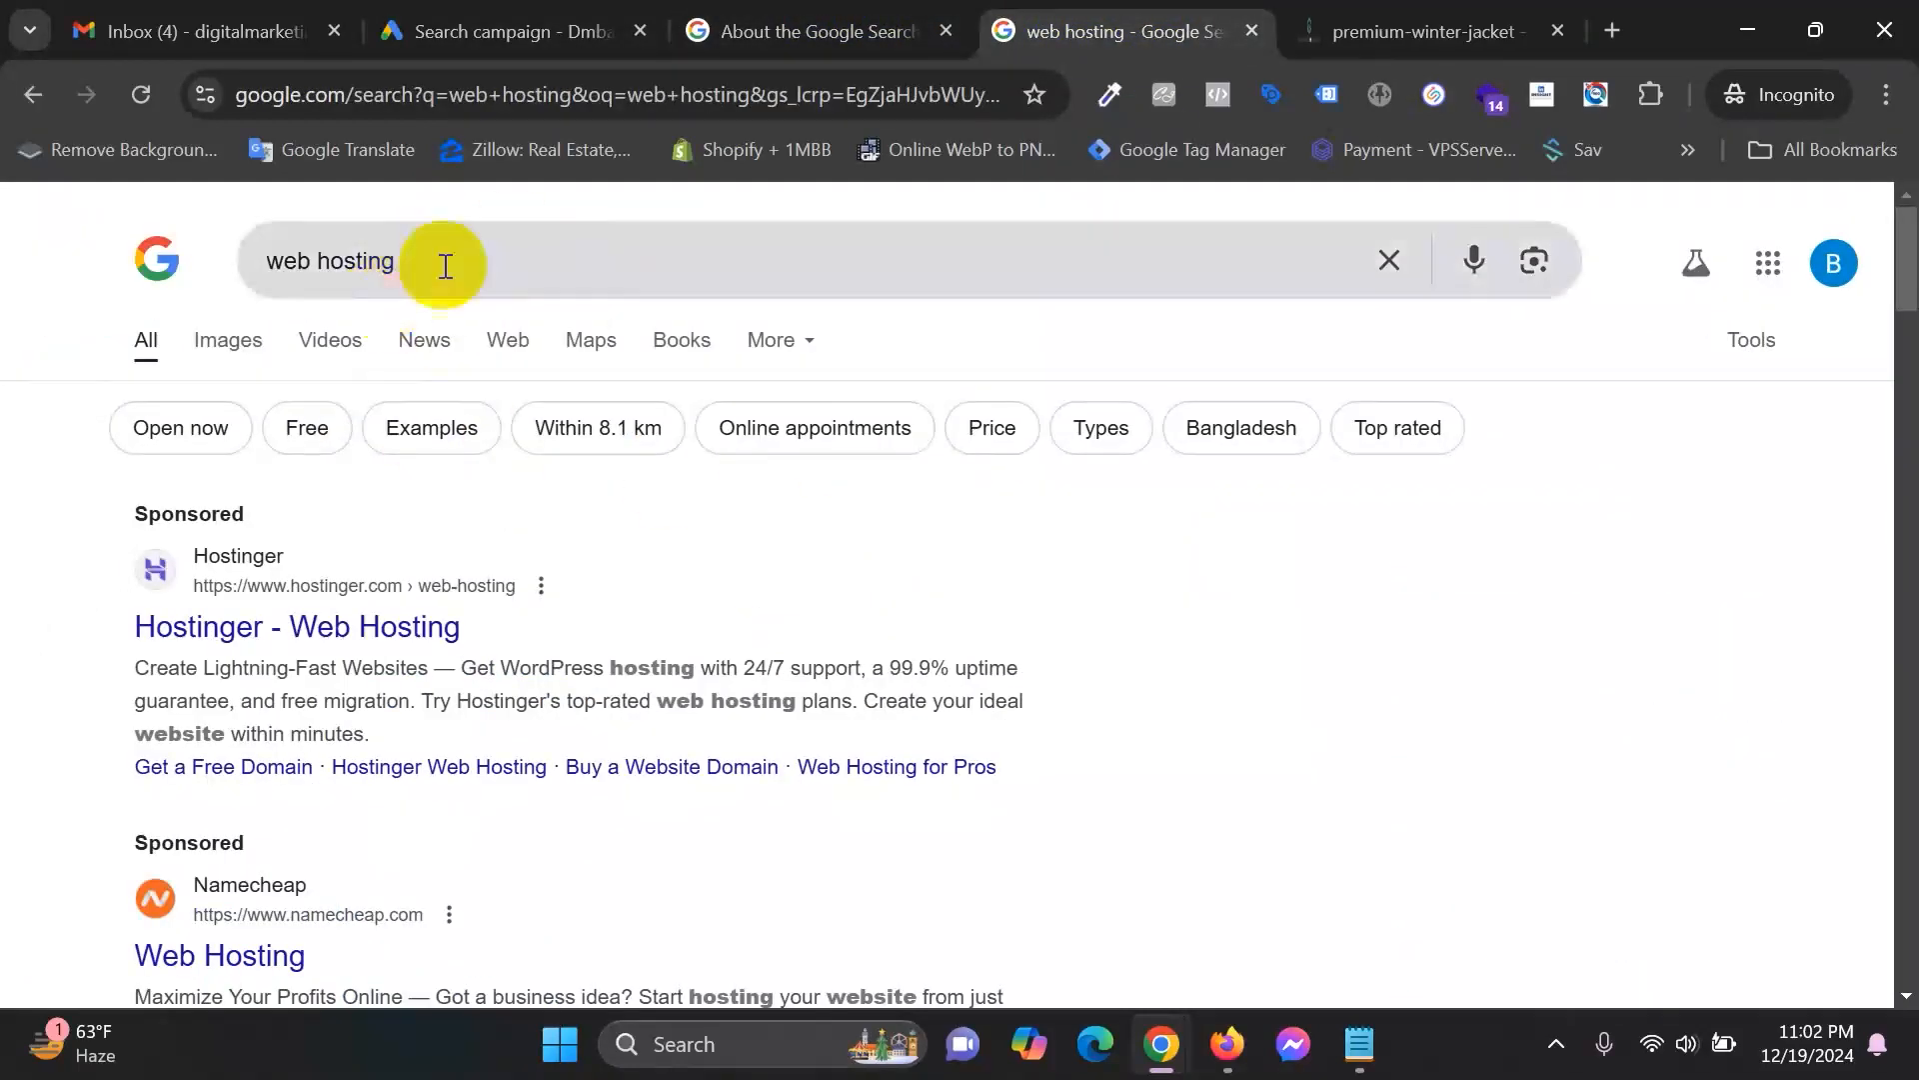
{"action": "left_click_drag", "start_coordinate": [536, 250], "coordinate": [261, 263]}
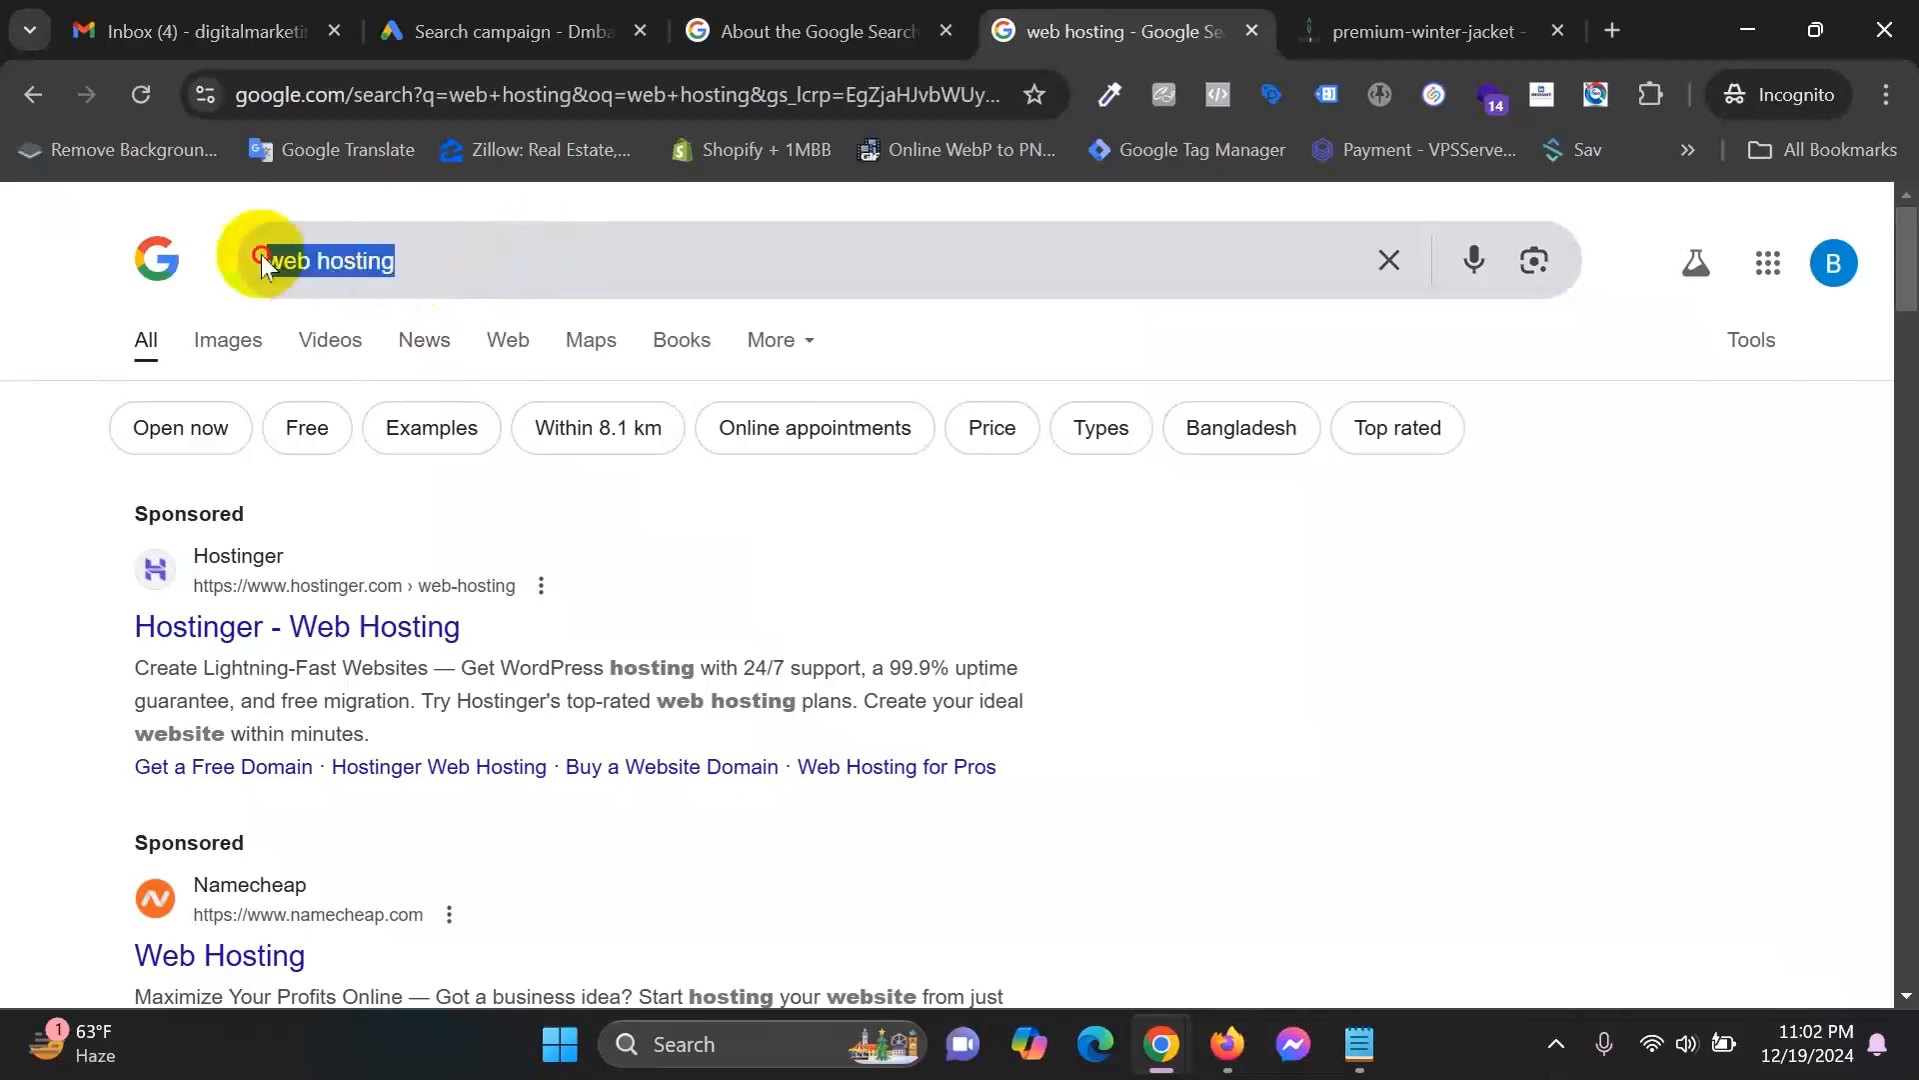
{"action": "left_click", "coordinate": [1288, 652]}
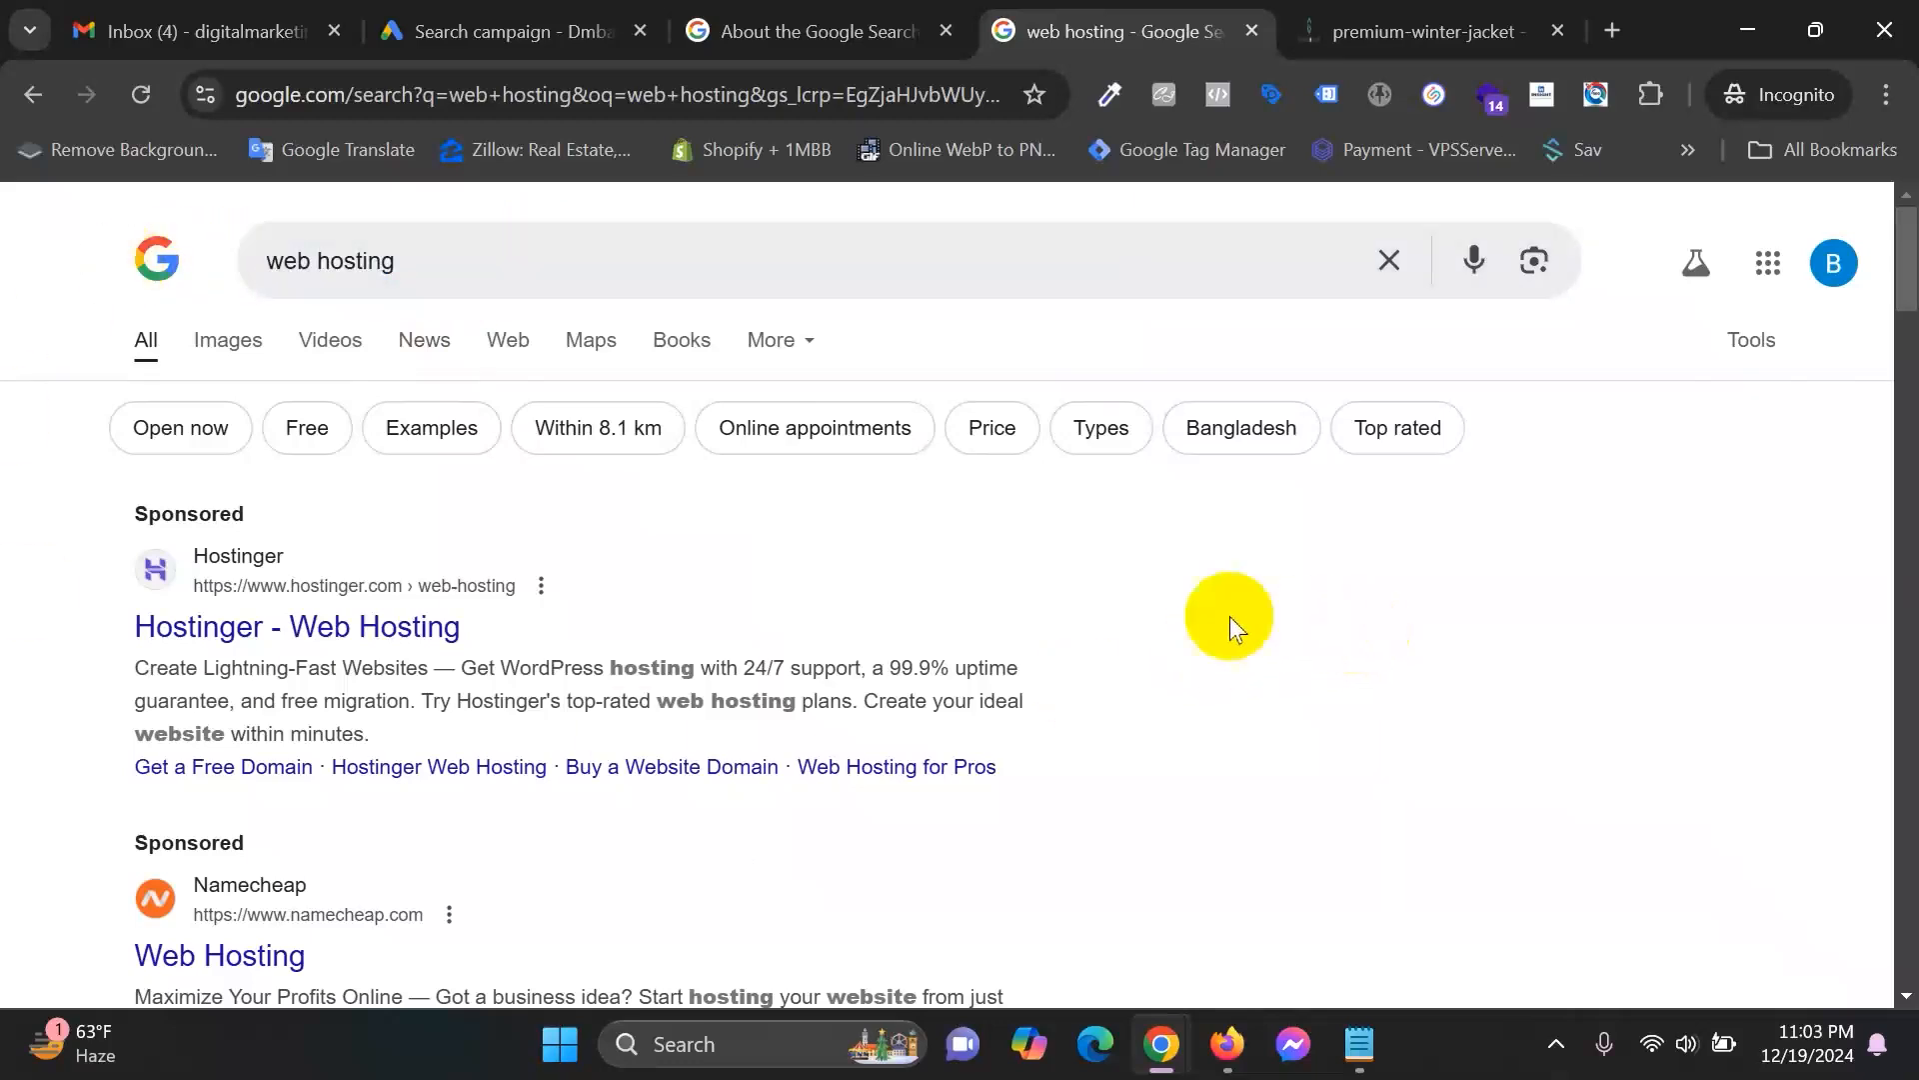
{"action": "left_click", "coordinate": [460, 20]}
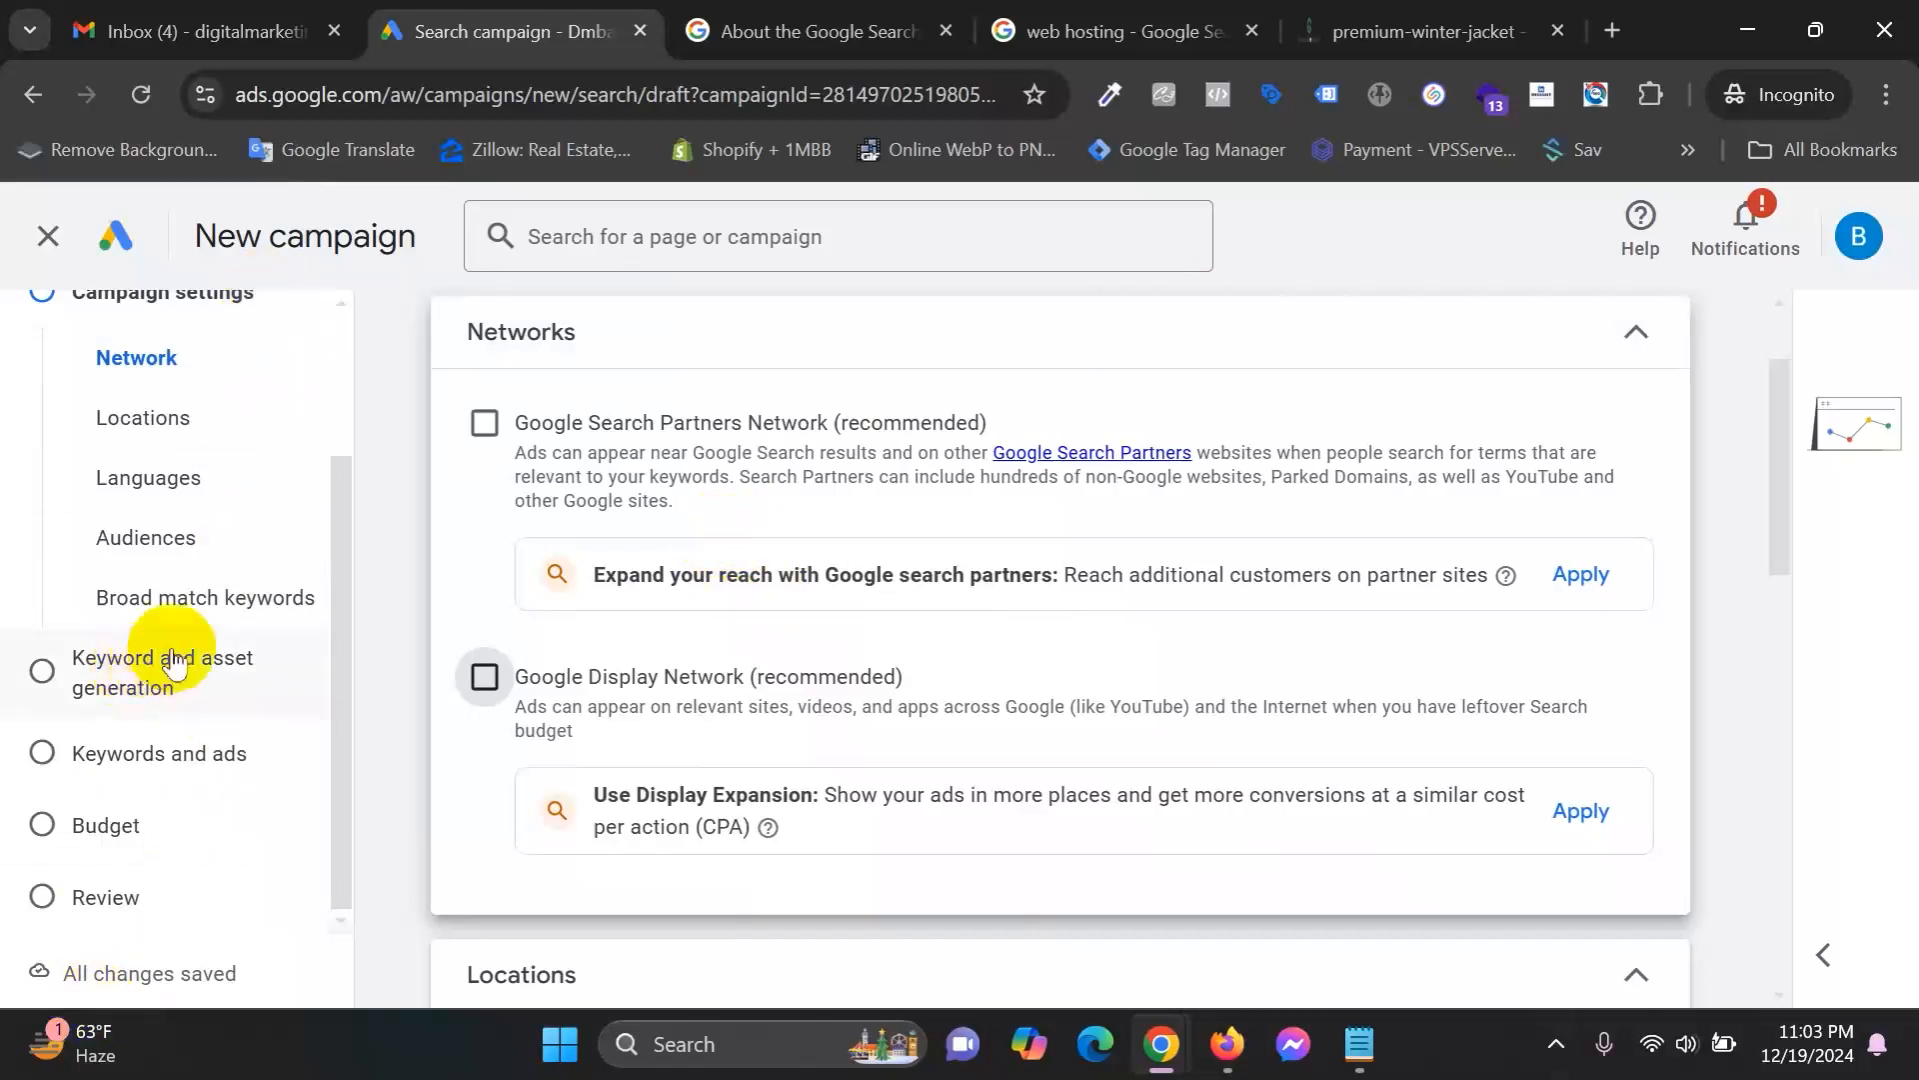
{"action": "scroll", "coordinate": [190, 656], "scroll_direction": "up", "scroll_amount": 2}
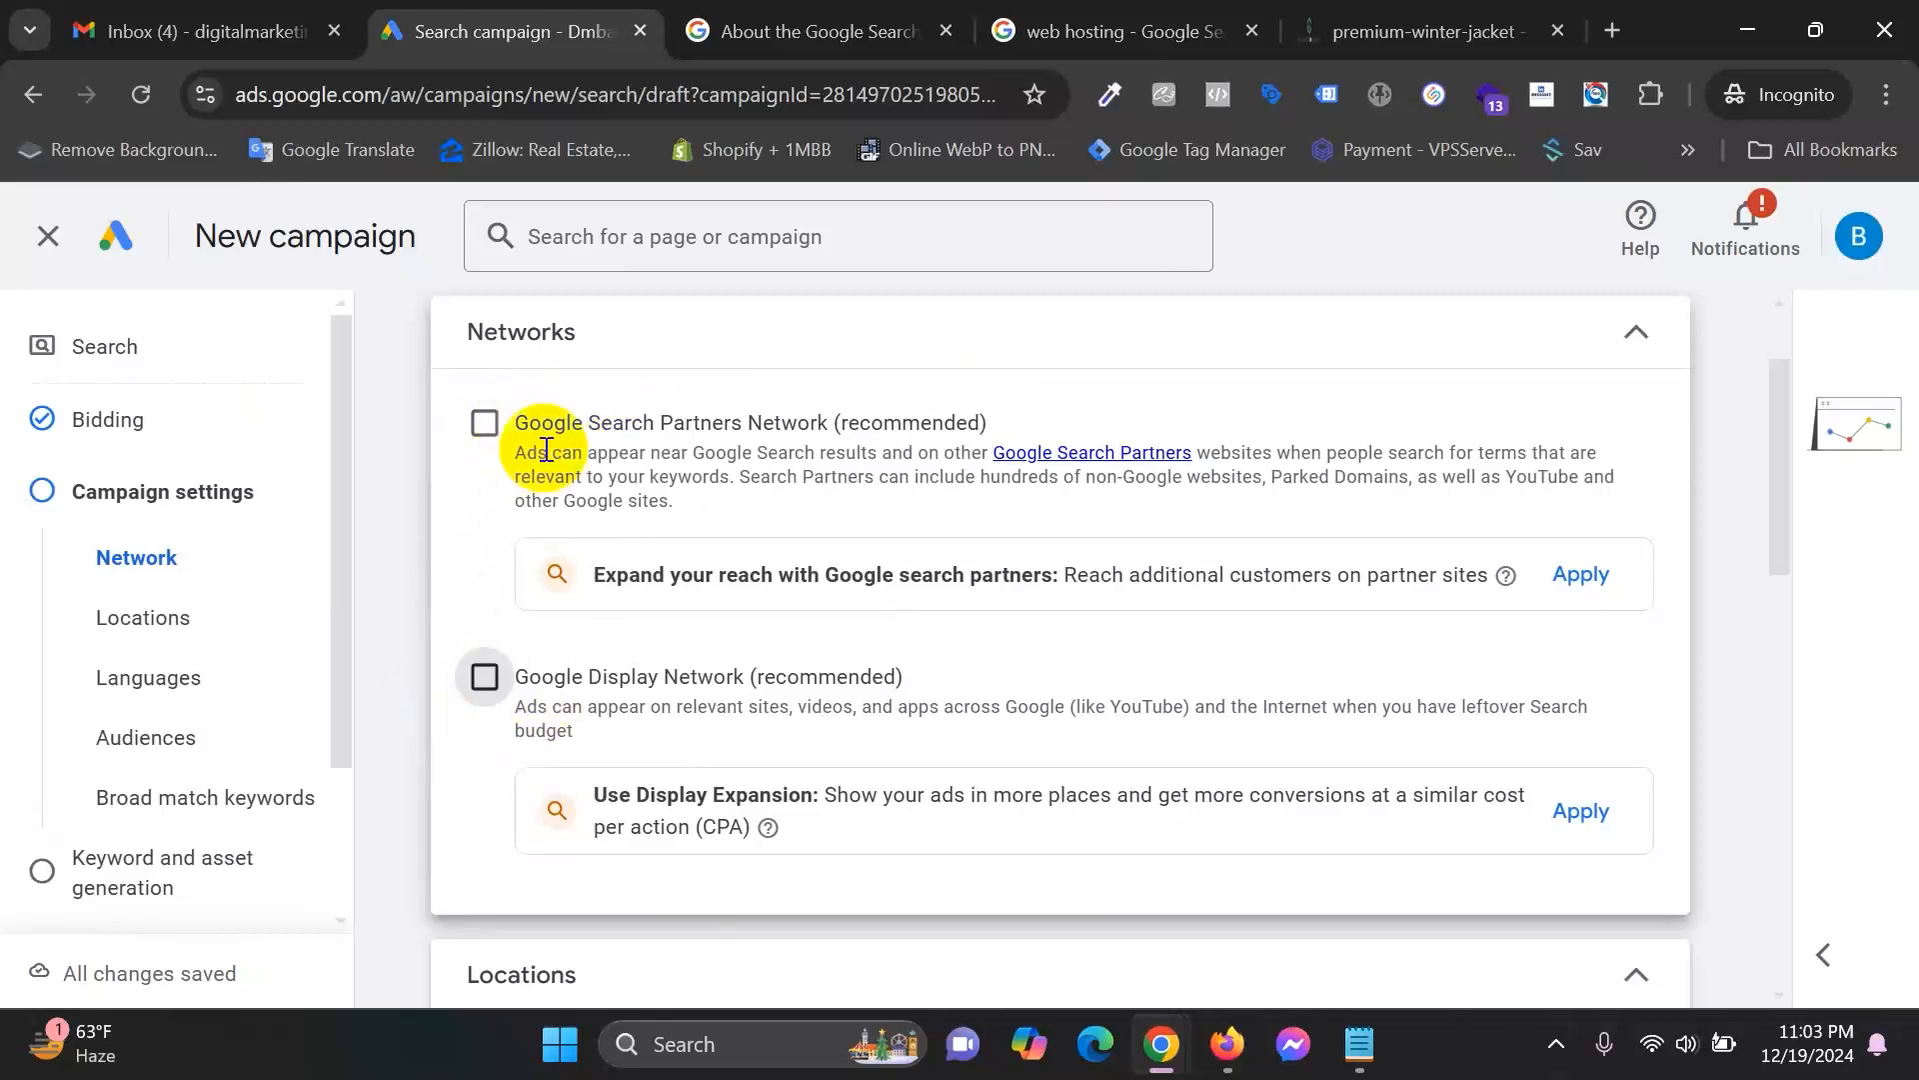
{"action": "scroll", "coordinate": [547, 449], "scroll_direction": "down", "scroll_amount": 6}
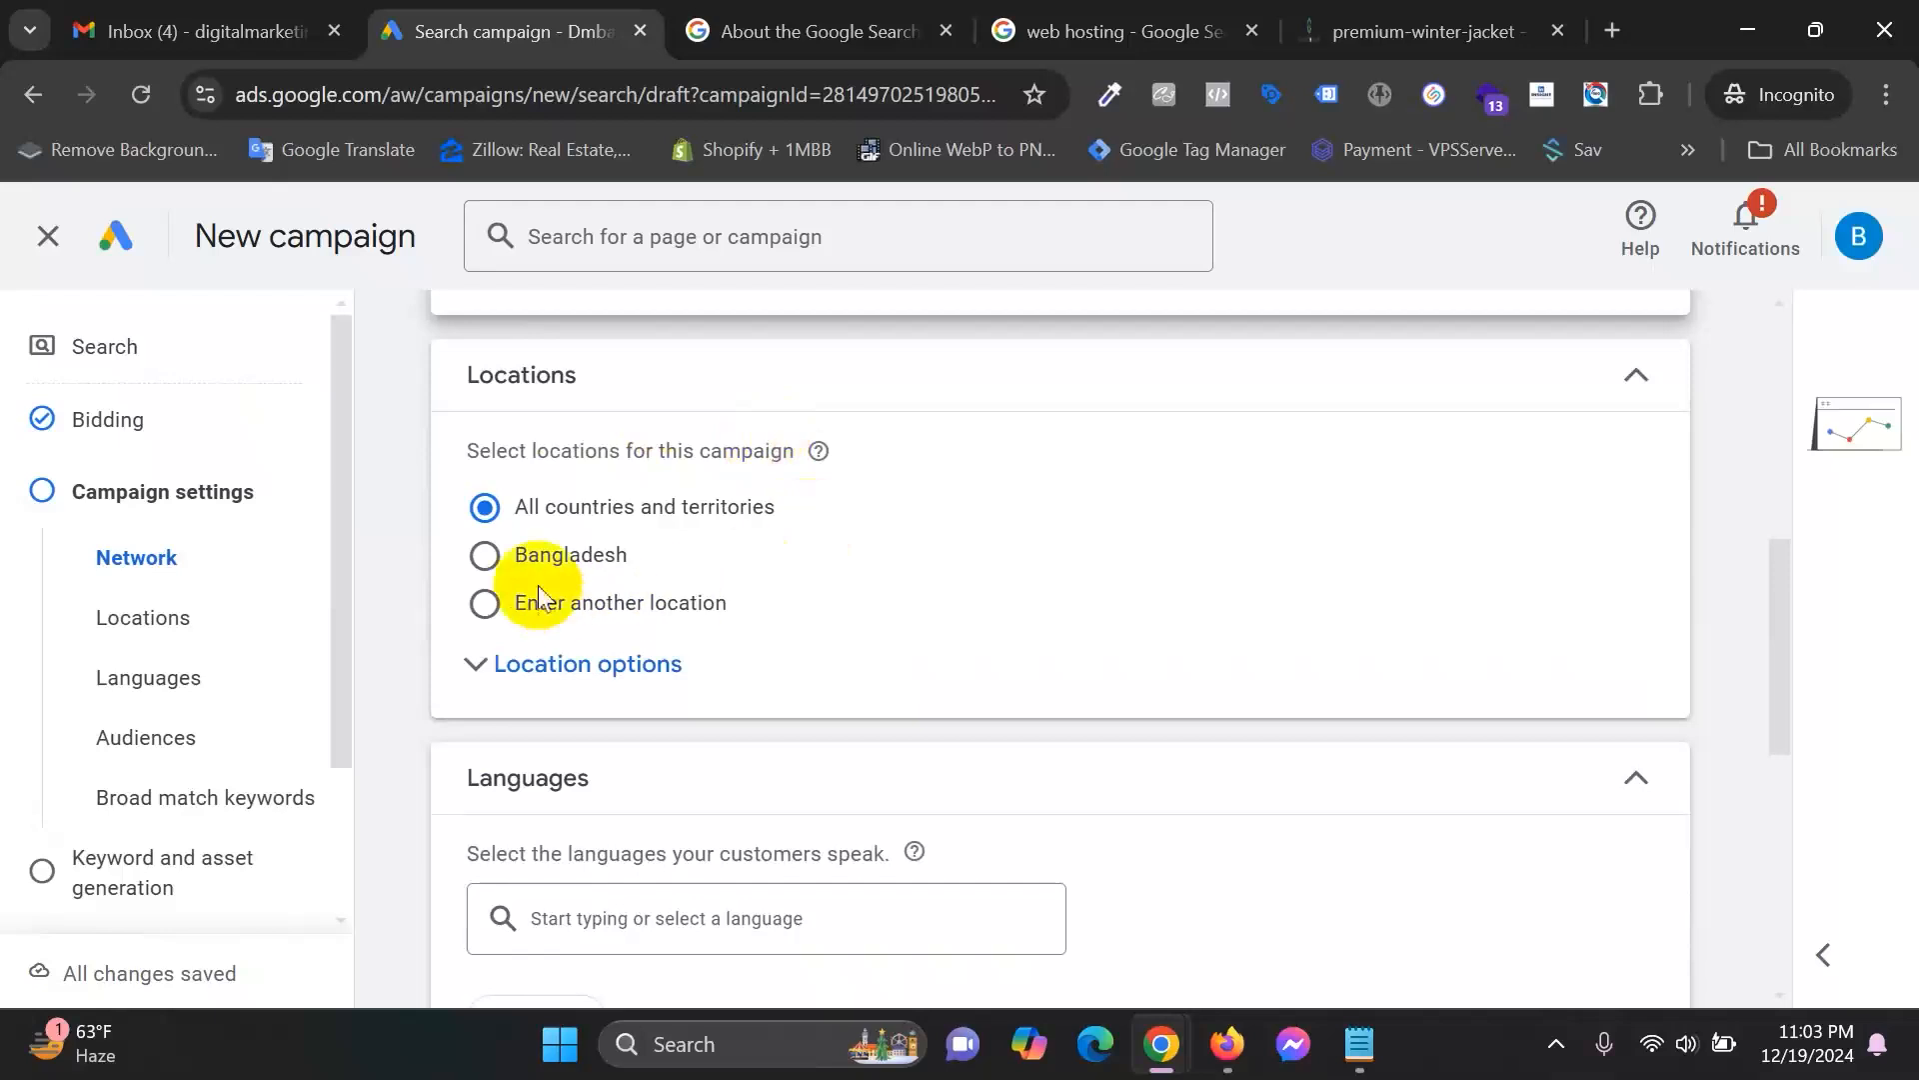
Select Bangladesh as the target location, then scroll down to languages English and Bengali.
{"action": "left_click", "coordinate": [486, 554]}
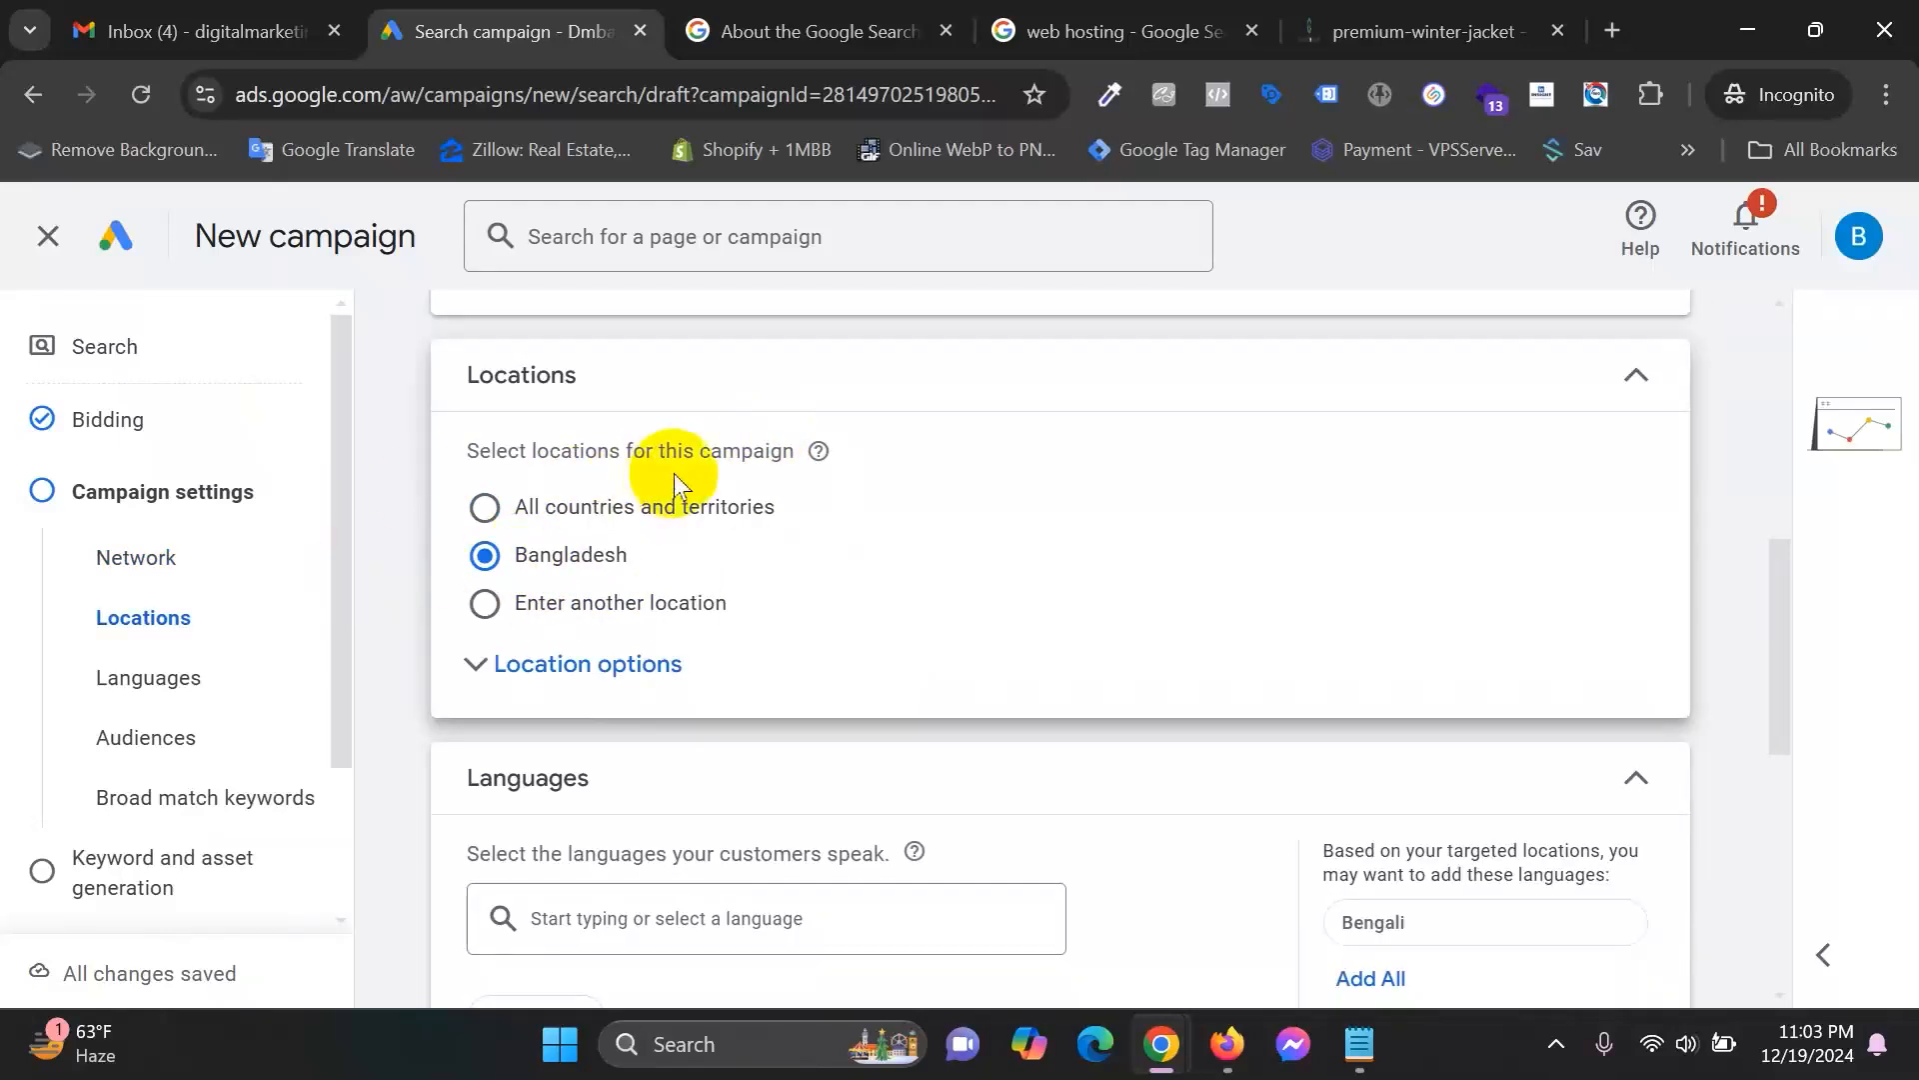
{"action": "scroll", "coordinate": [674, 487], "scroll_direction": "down", "scroll_amount": 1}
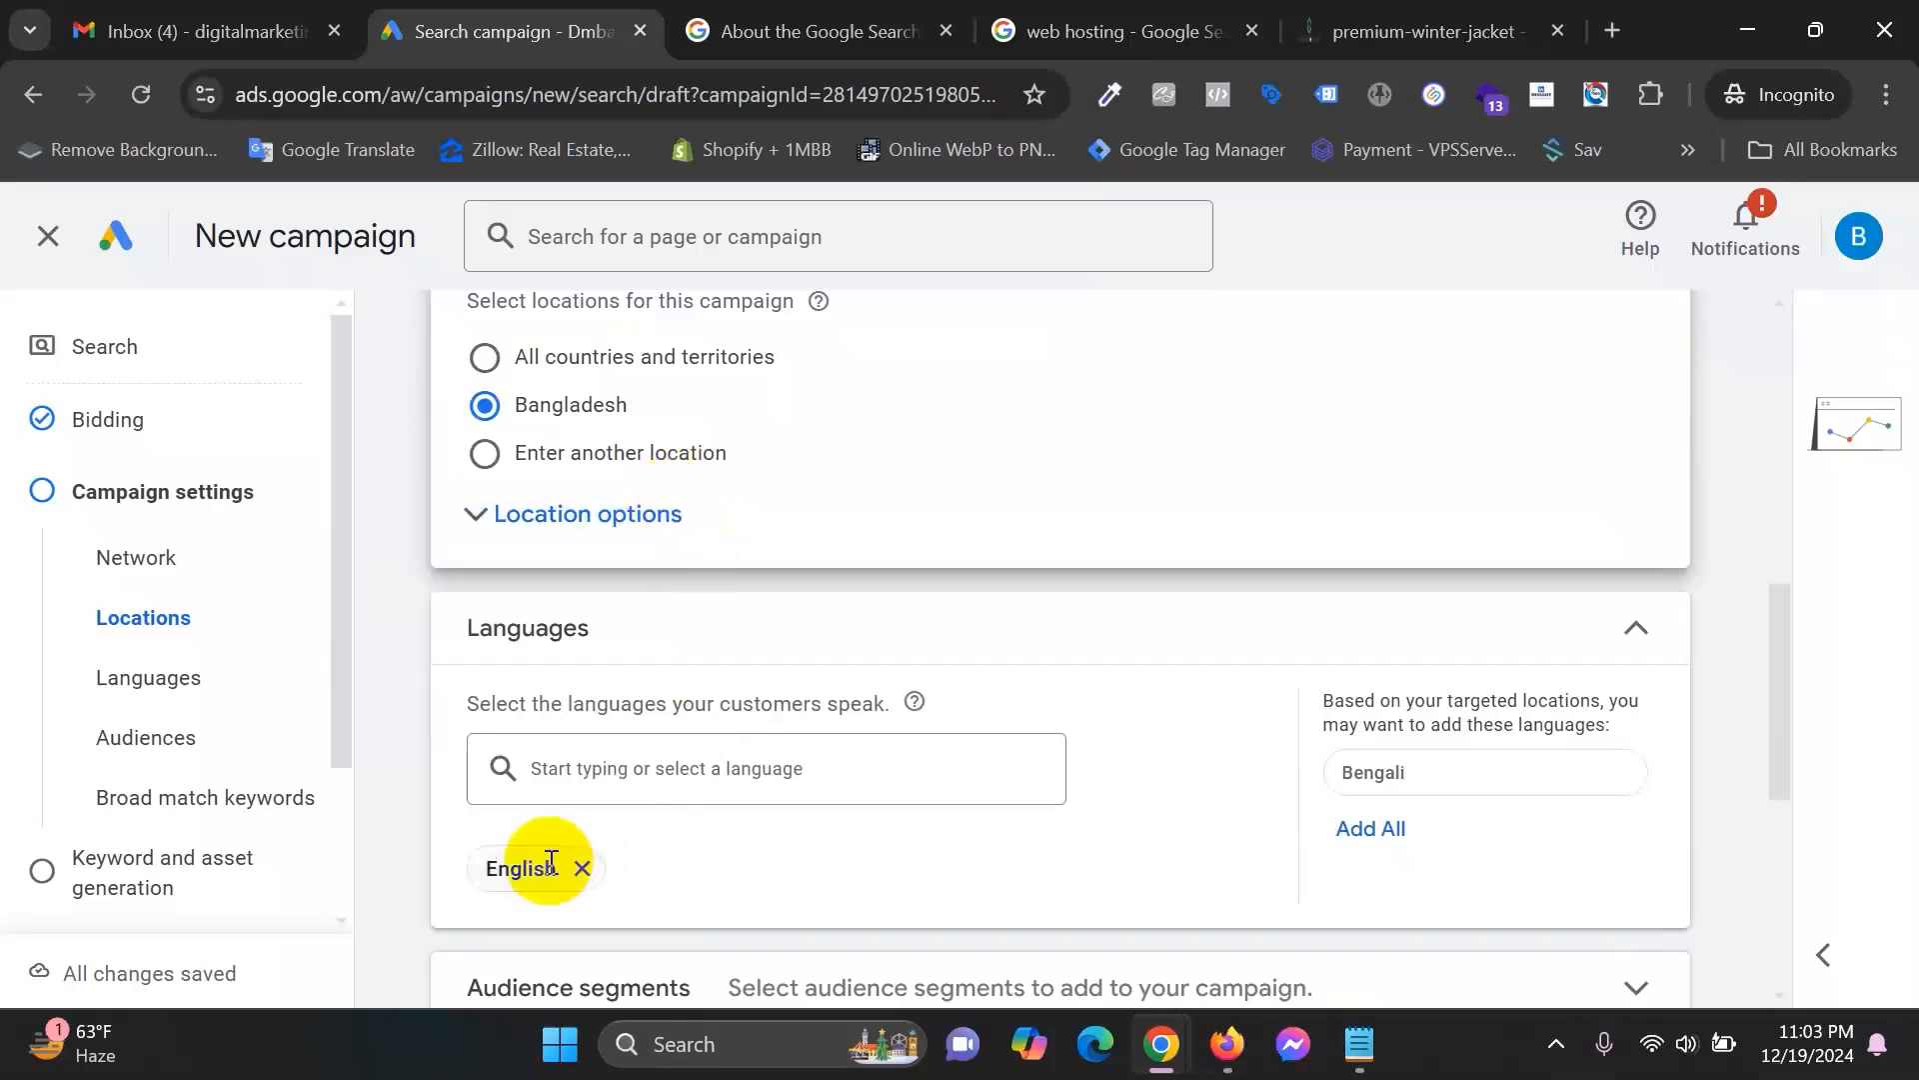
{"action": "left_click", "coordinate": [521, 408]}
{"action": "double_click", "coordinate": [521, 408]}
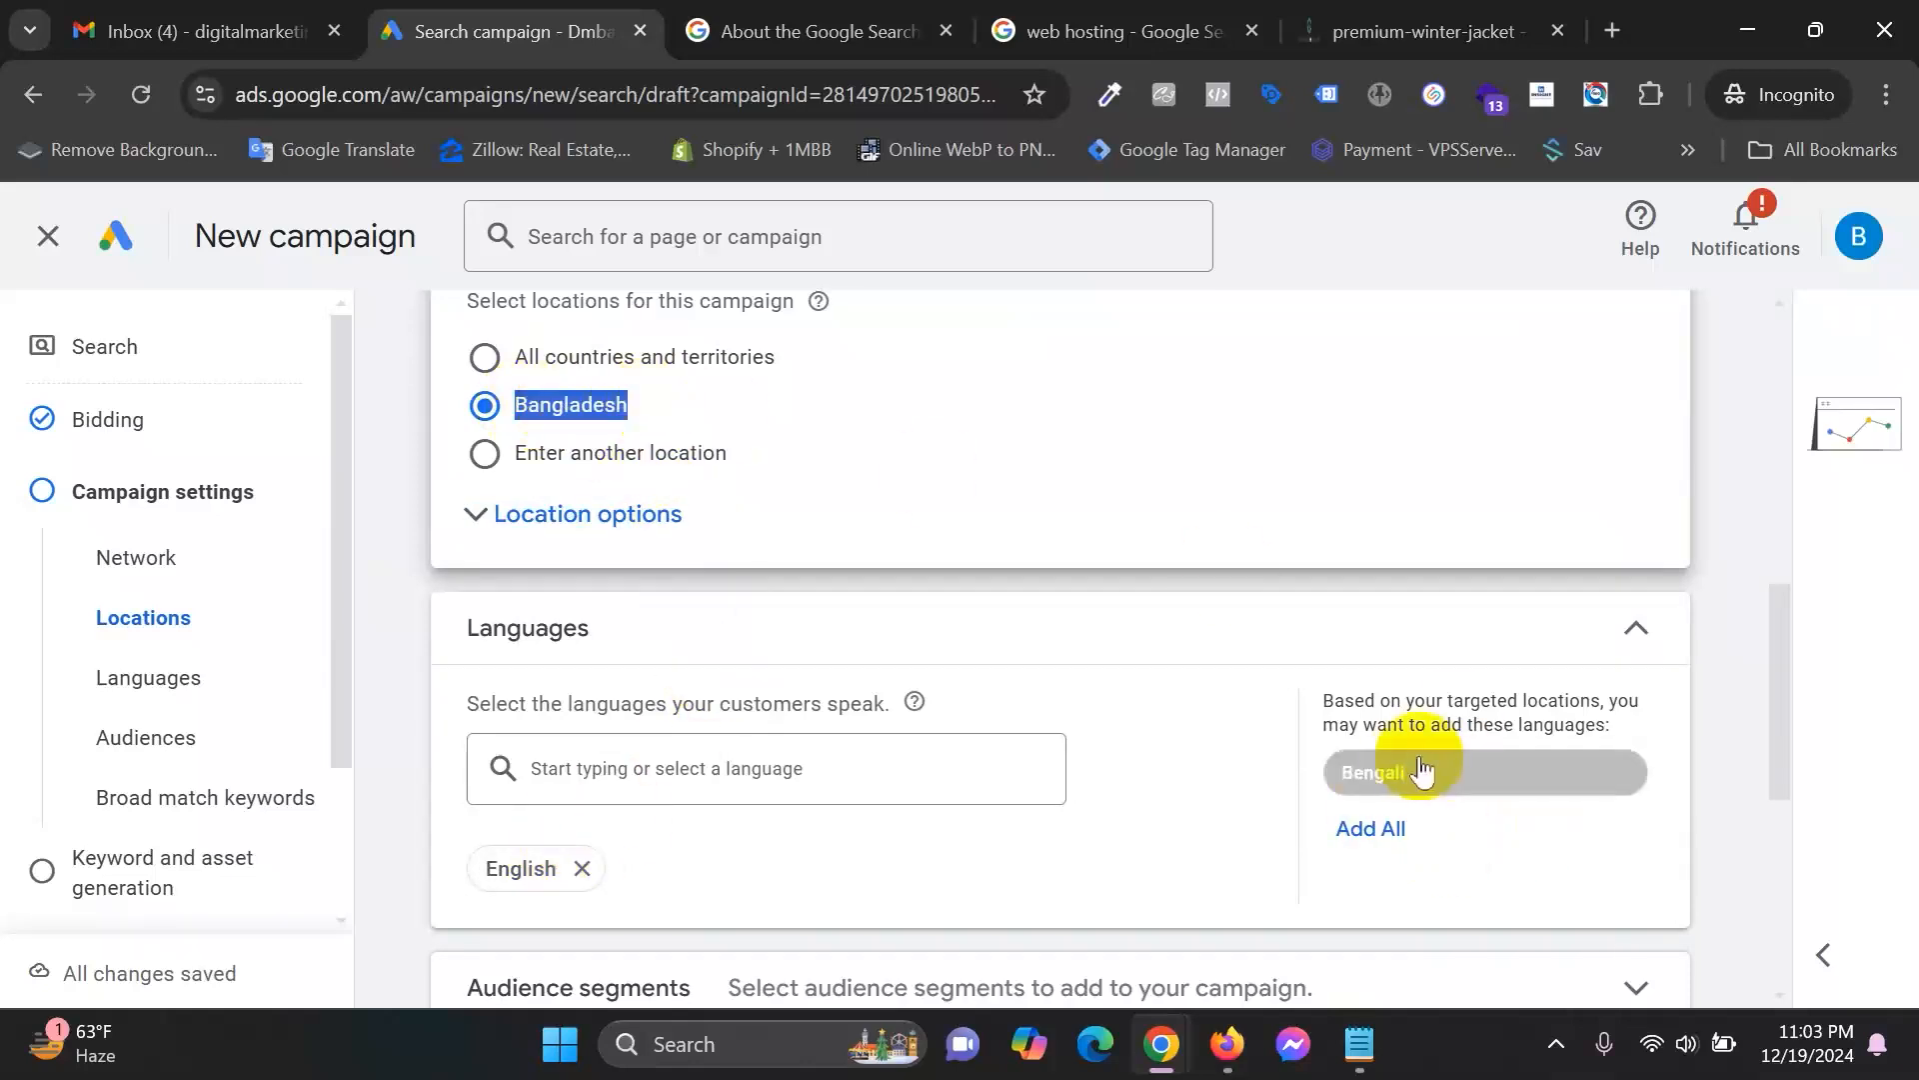
{"action": "scroll", "coordinate": [1413, 771], "scroll_direction": "up", "scroll_amount": 7}
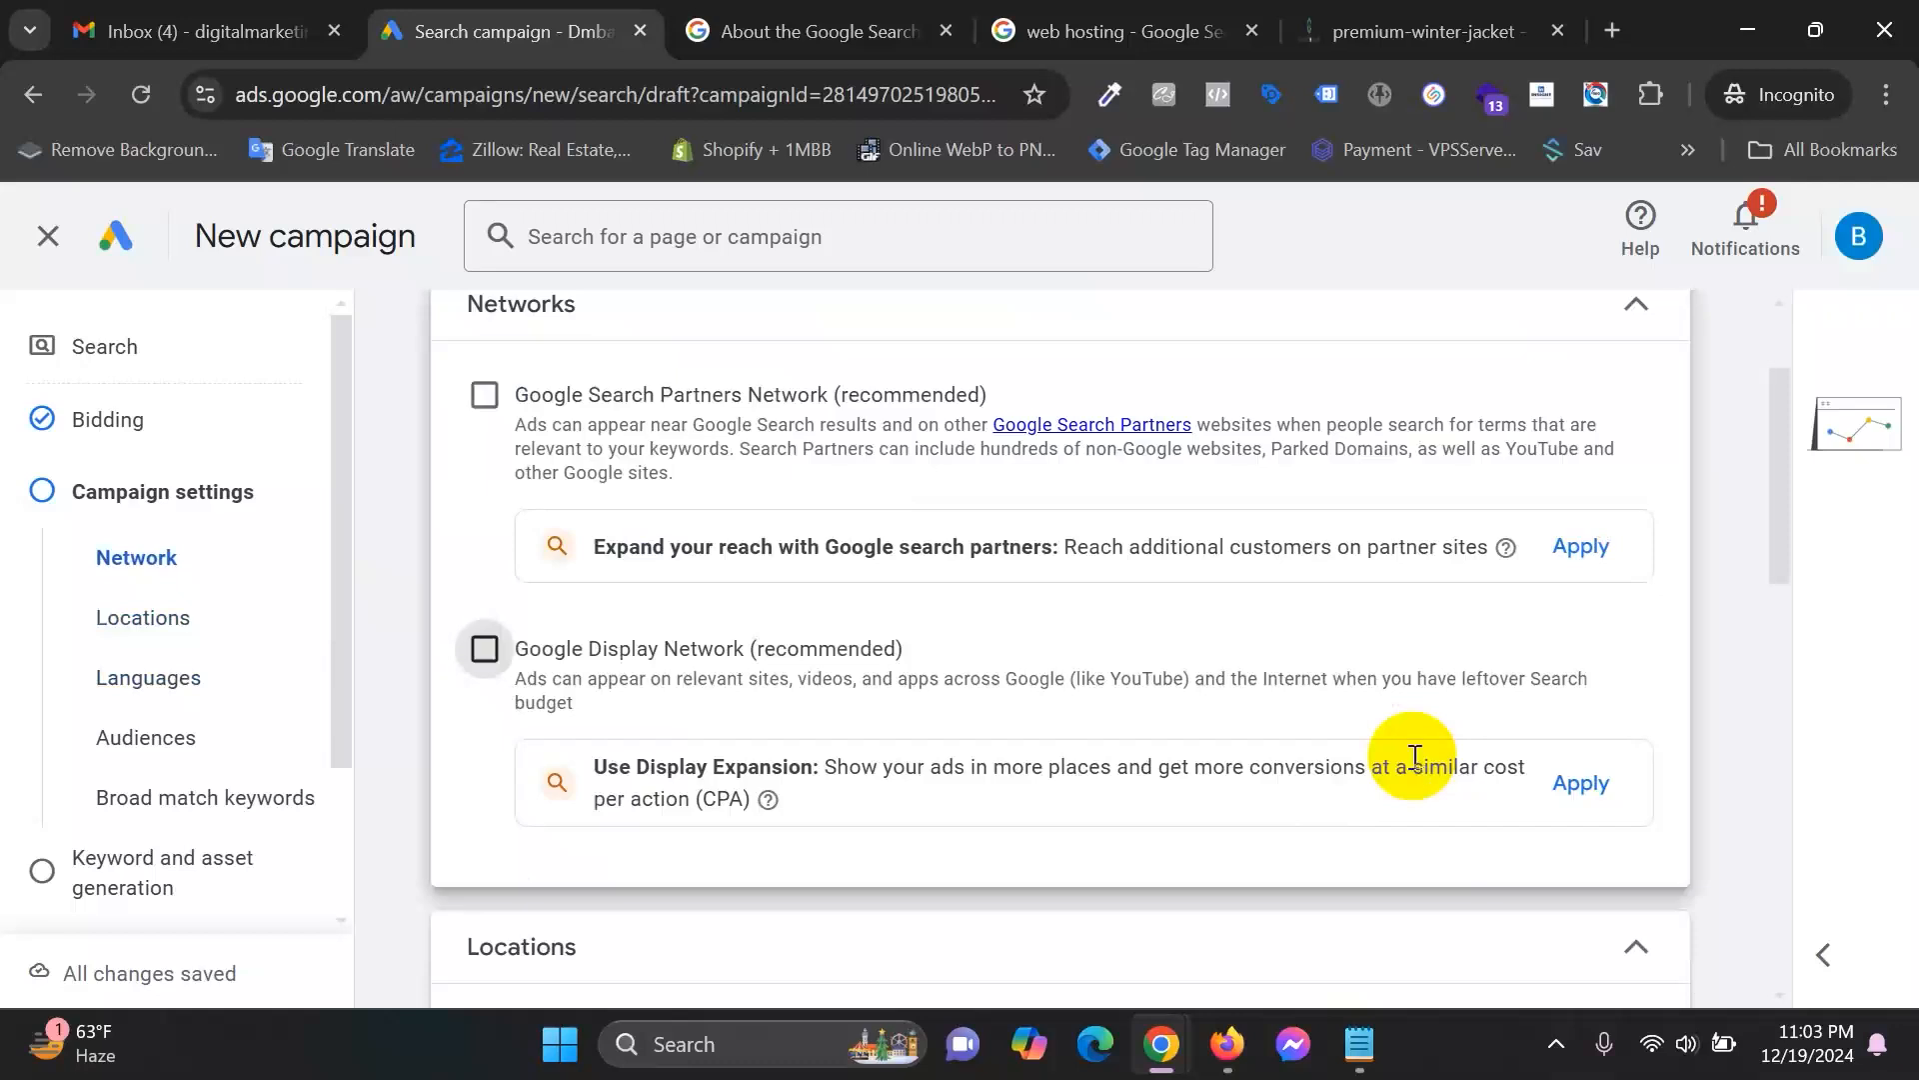
{"action": "scroll", "coordinate": [1028, 780], "scroll_direction": "down", "scroll_amount": 3}
{"action": "scroll", "coordinate": [1108, 775], "scroll_direction": "down", "scroll_amount": 5}
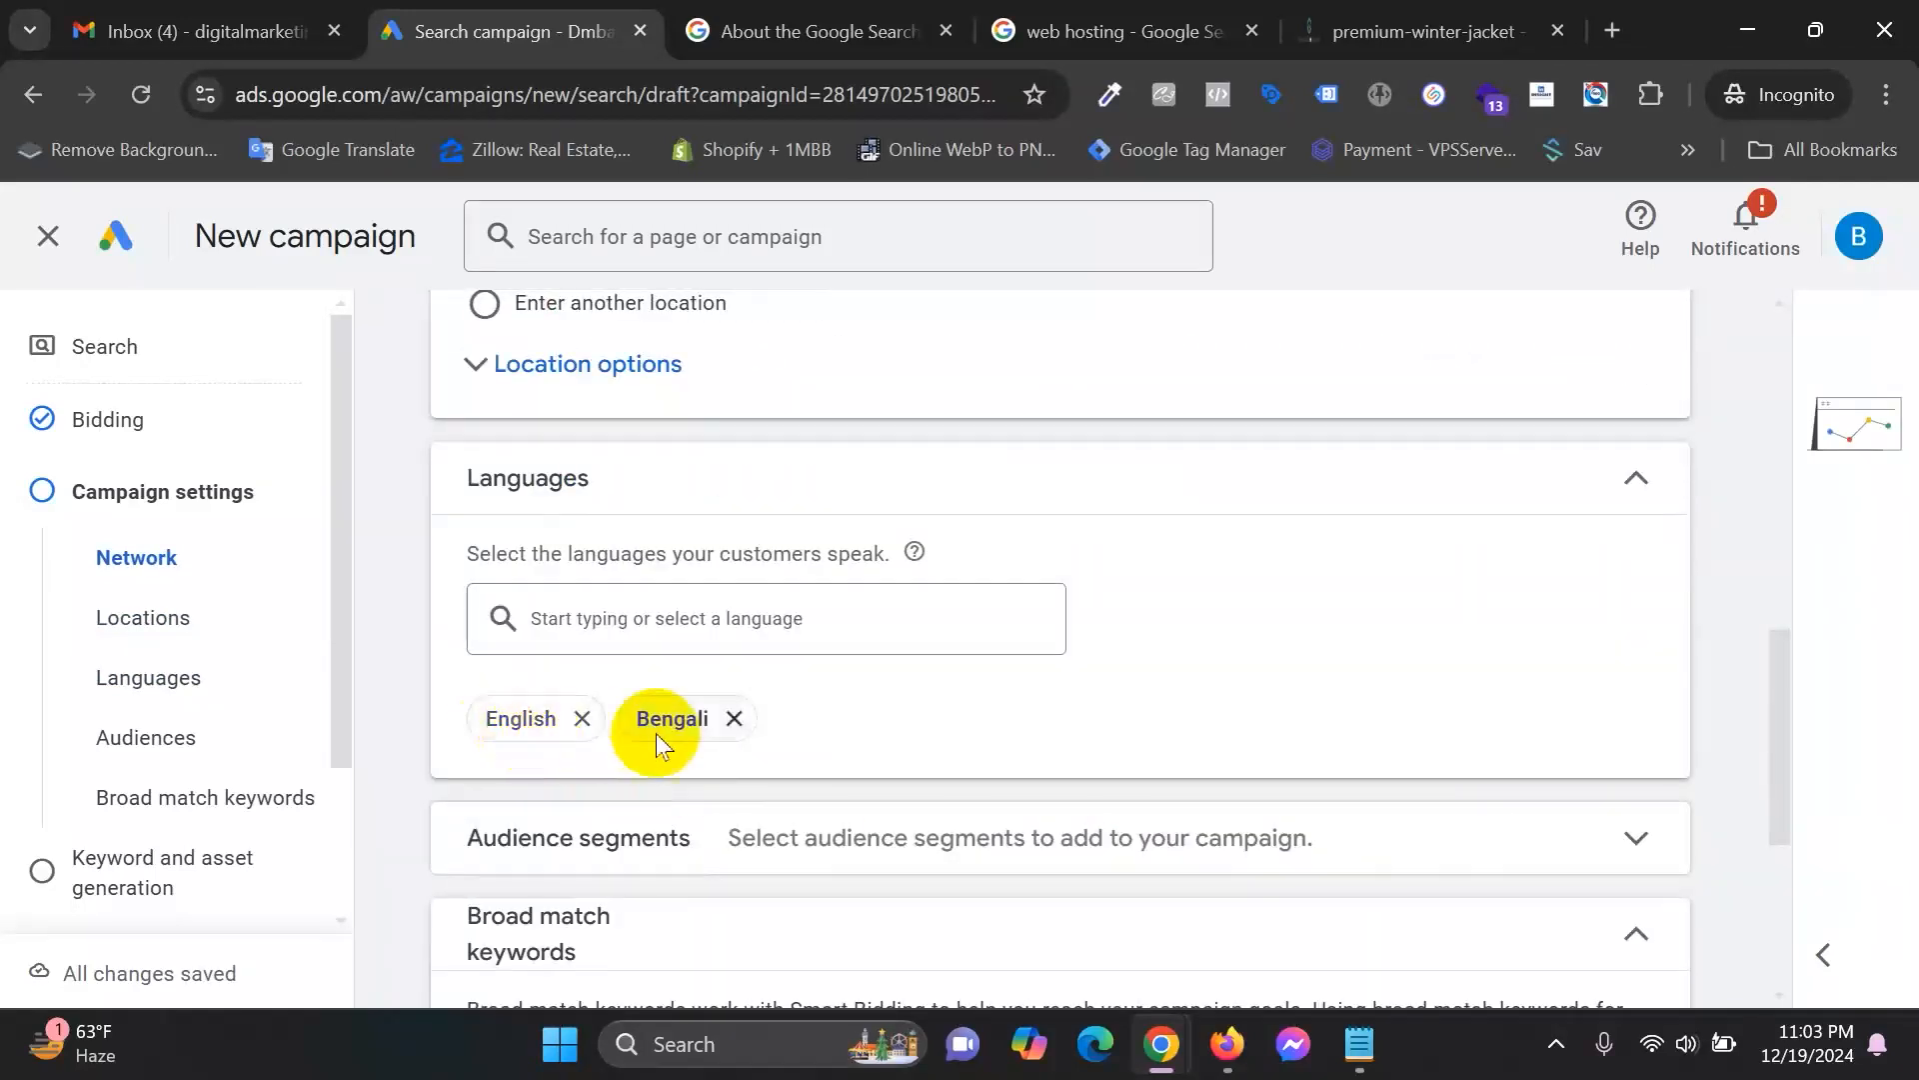
{"action": "scroll", "coordinate": [1041, 780], "scroll_direction": "down", "scroll_amount": 1}
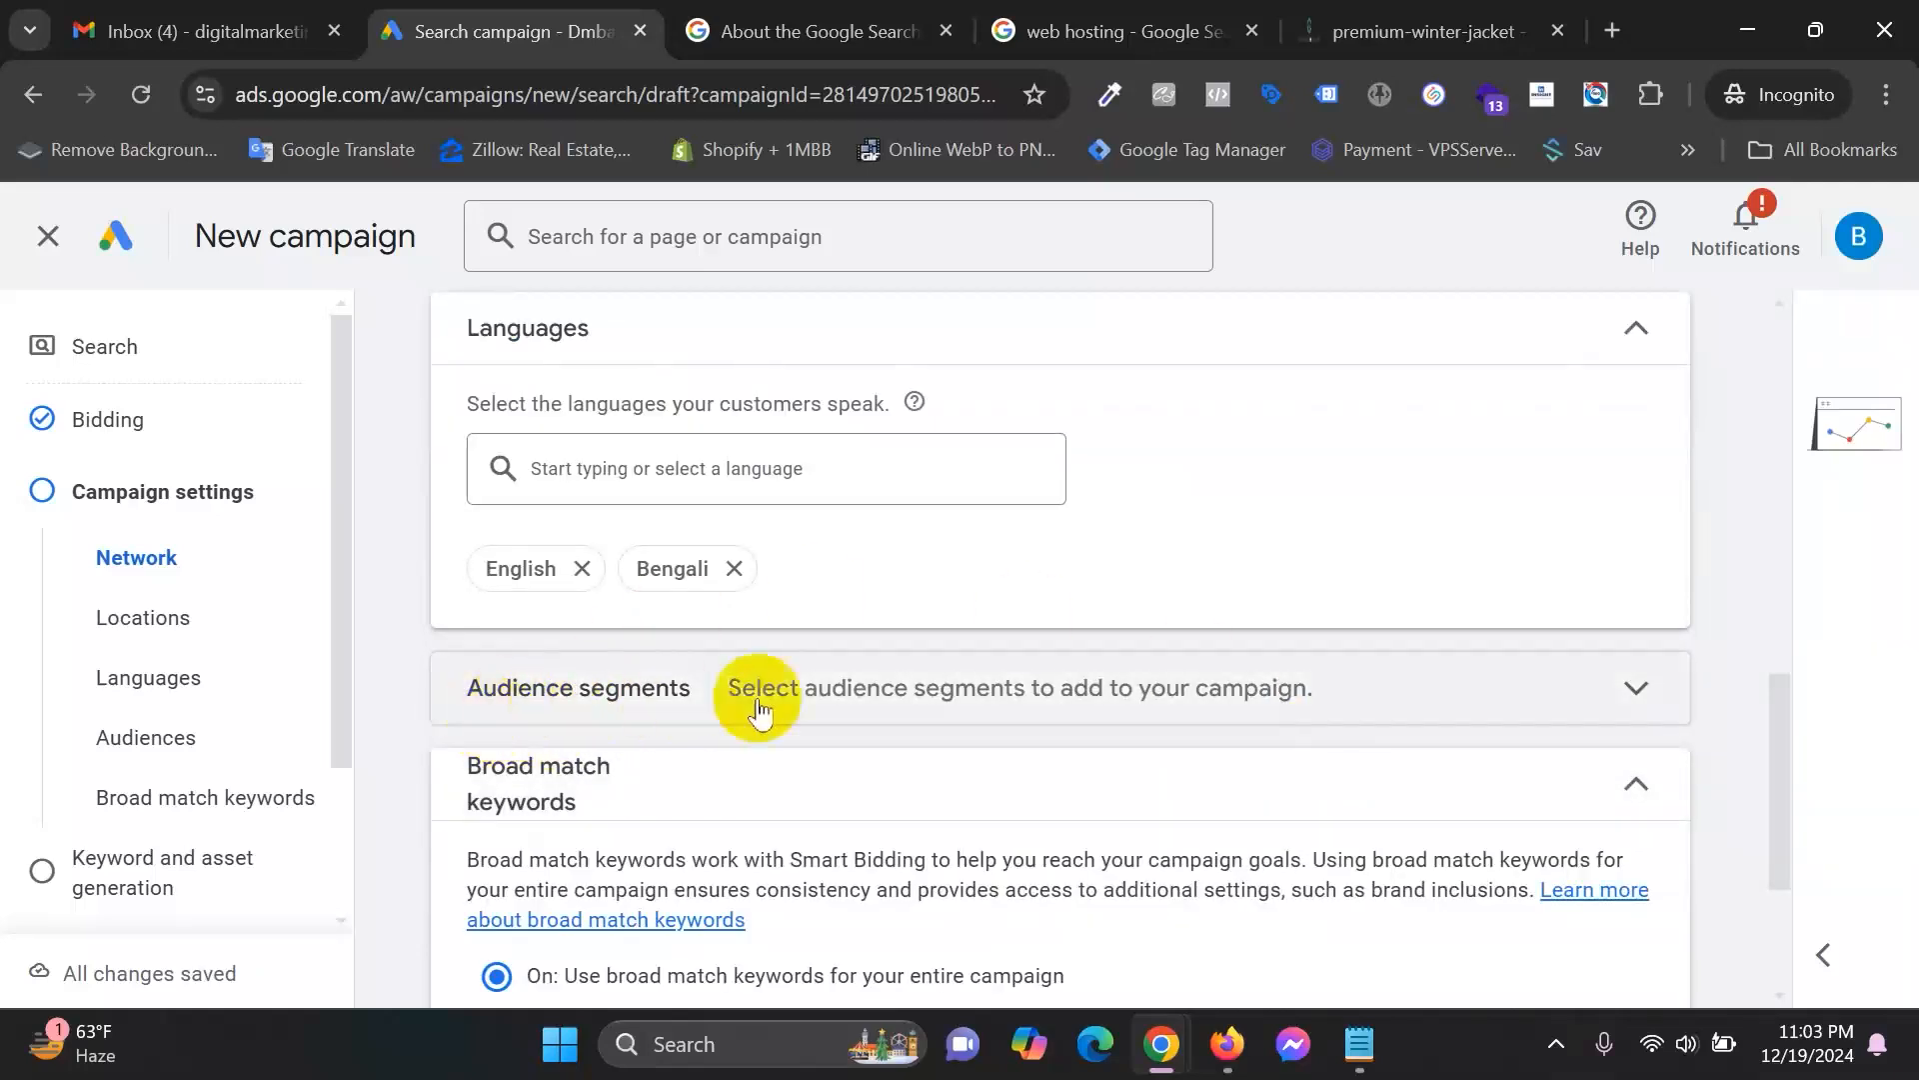
Expand the Audience segments section and scroll through it, leaving no segments selected.
{"action": "left_click", "coordinate": [934, 690]}
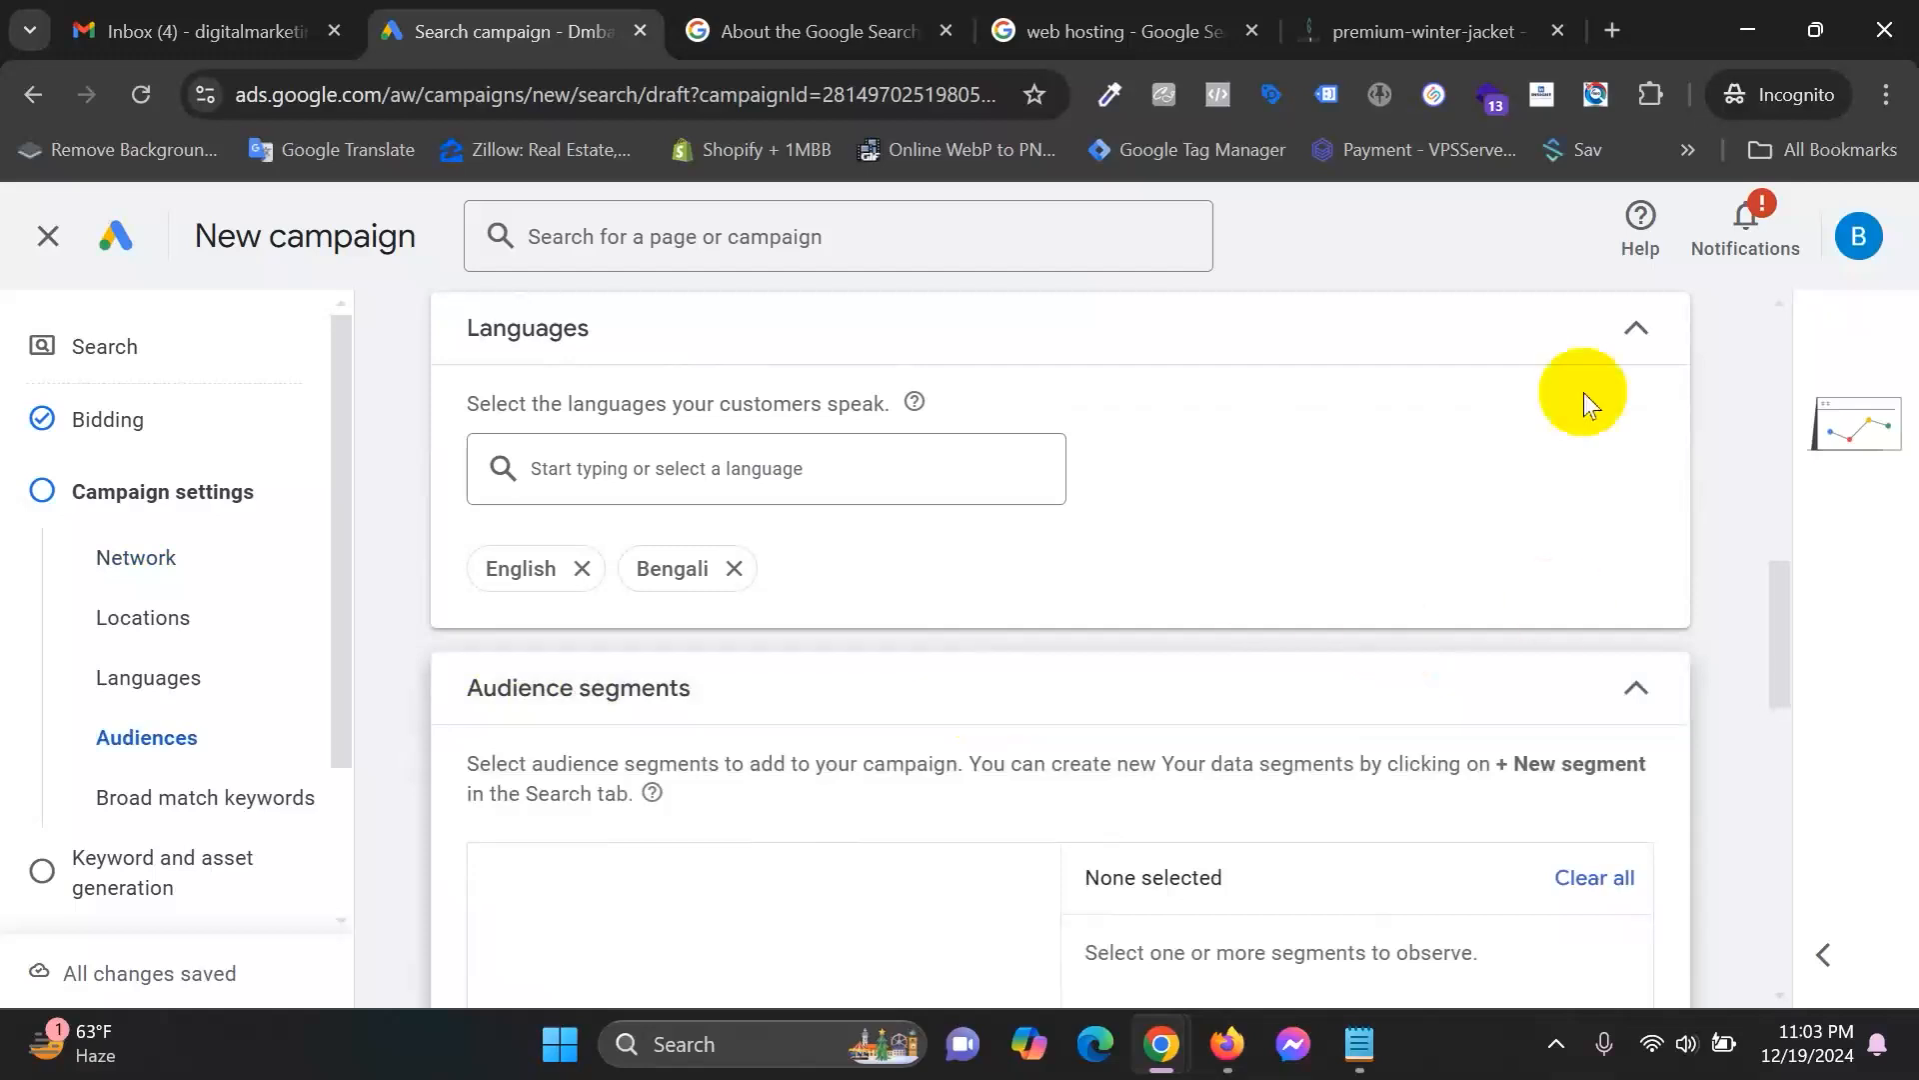
{"action": "scroll", "coordinate": [1010, 770], "scroll_direction": "down", "scroll_amount": 2}
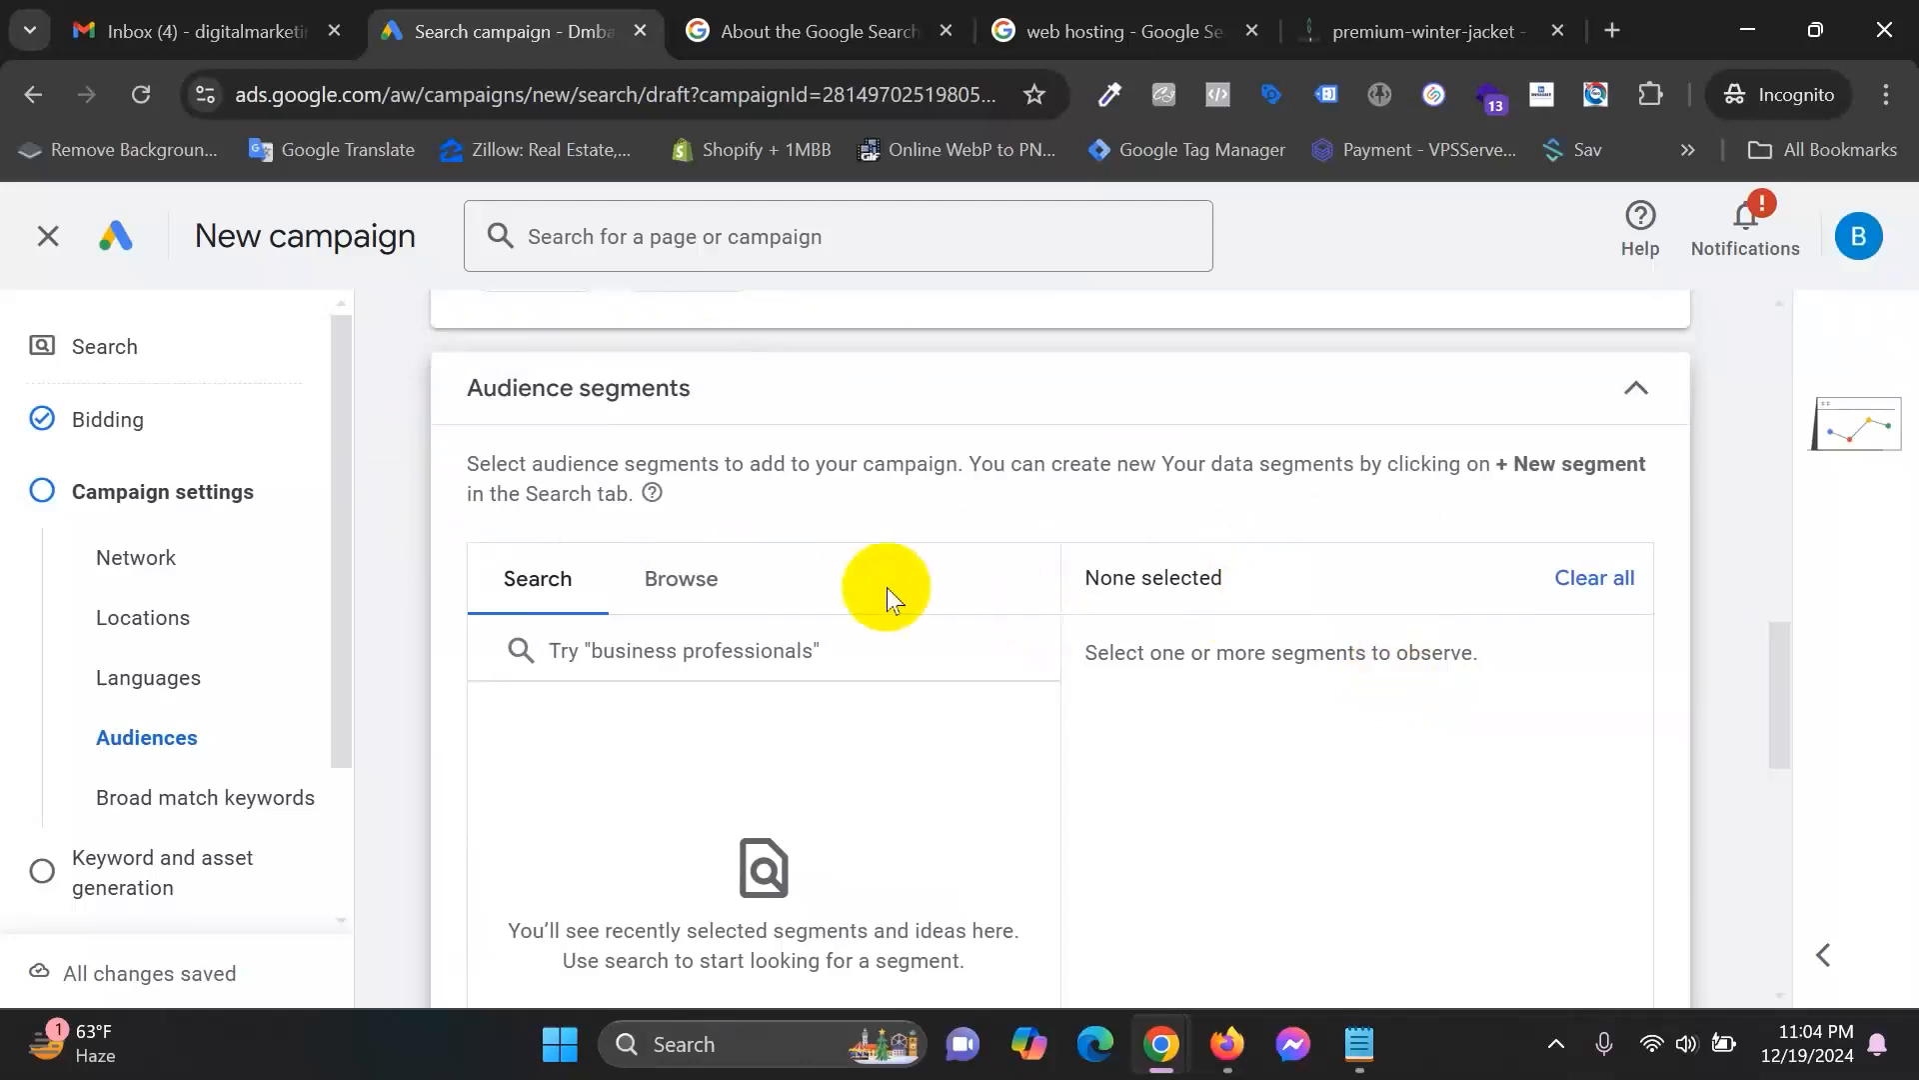
{"action": "scroll", "coordinate": [885, 586], "scroll_direction": "up", "scroll_amount": 2}
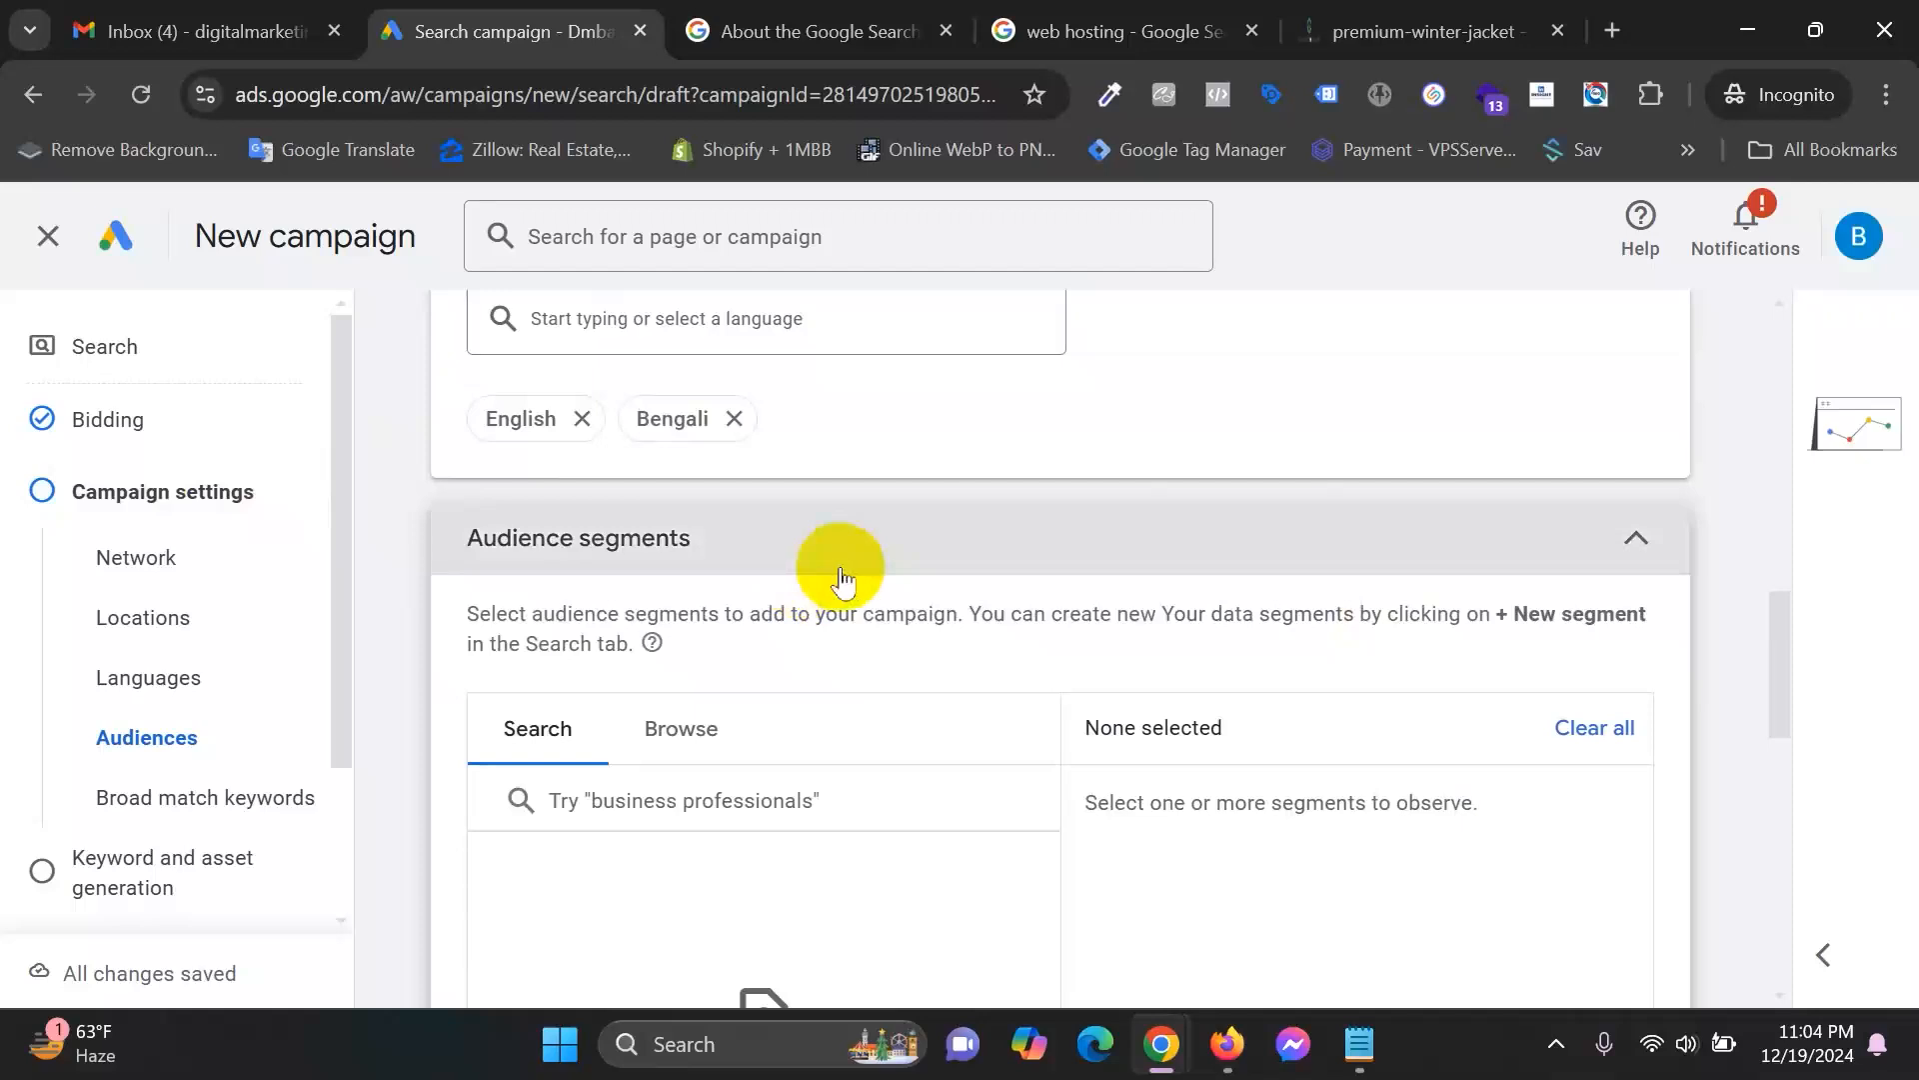
{"action": "scroll", "coordinate": [842, 567], "scroll_direction": "down", "scroll_amount": 2}
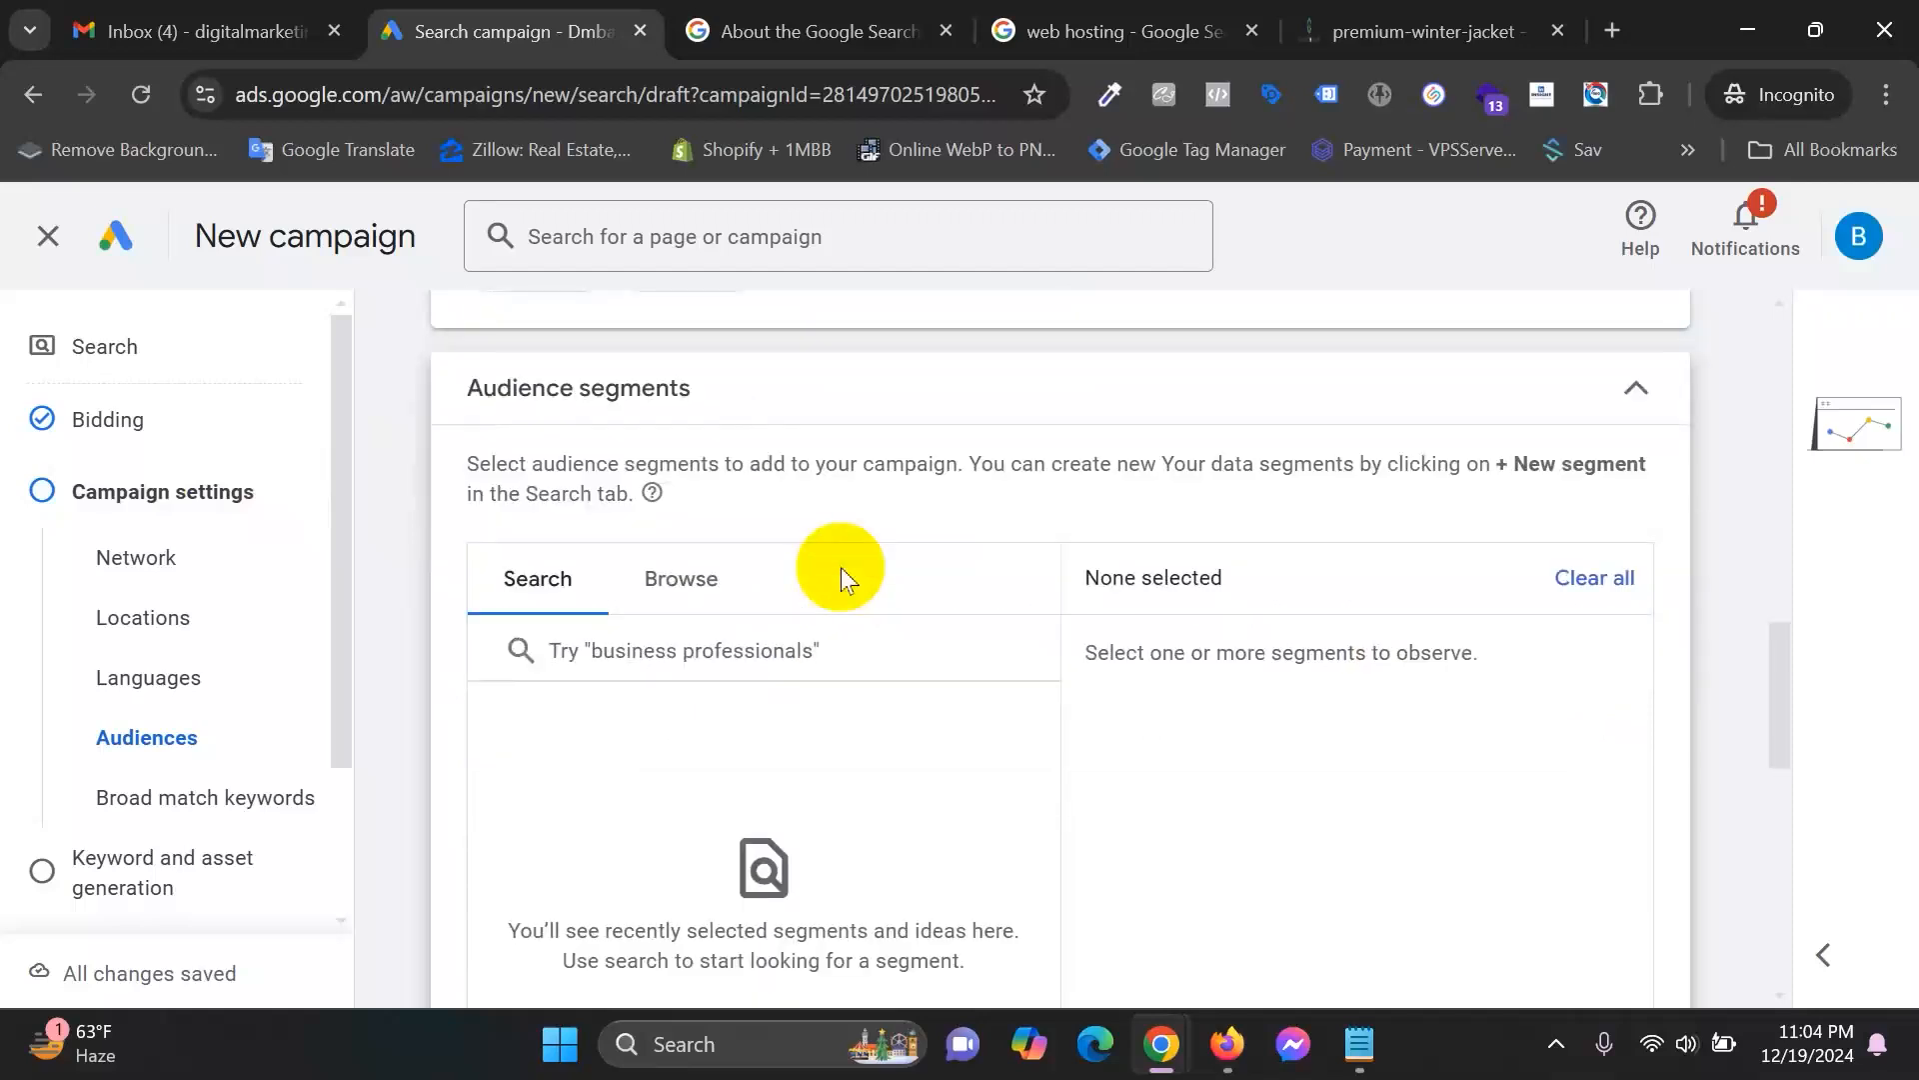
{"action": "scroll", "coordinate": [842, 566], "scroll_direction": "down", "scroll_amount": 2}
{"action": "scroll", "coordinate": [842, 567], "scroll_direction": "down", "scroll_amount": 2}
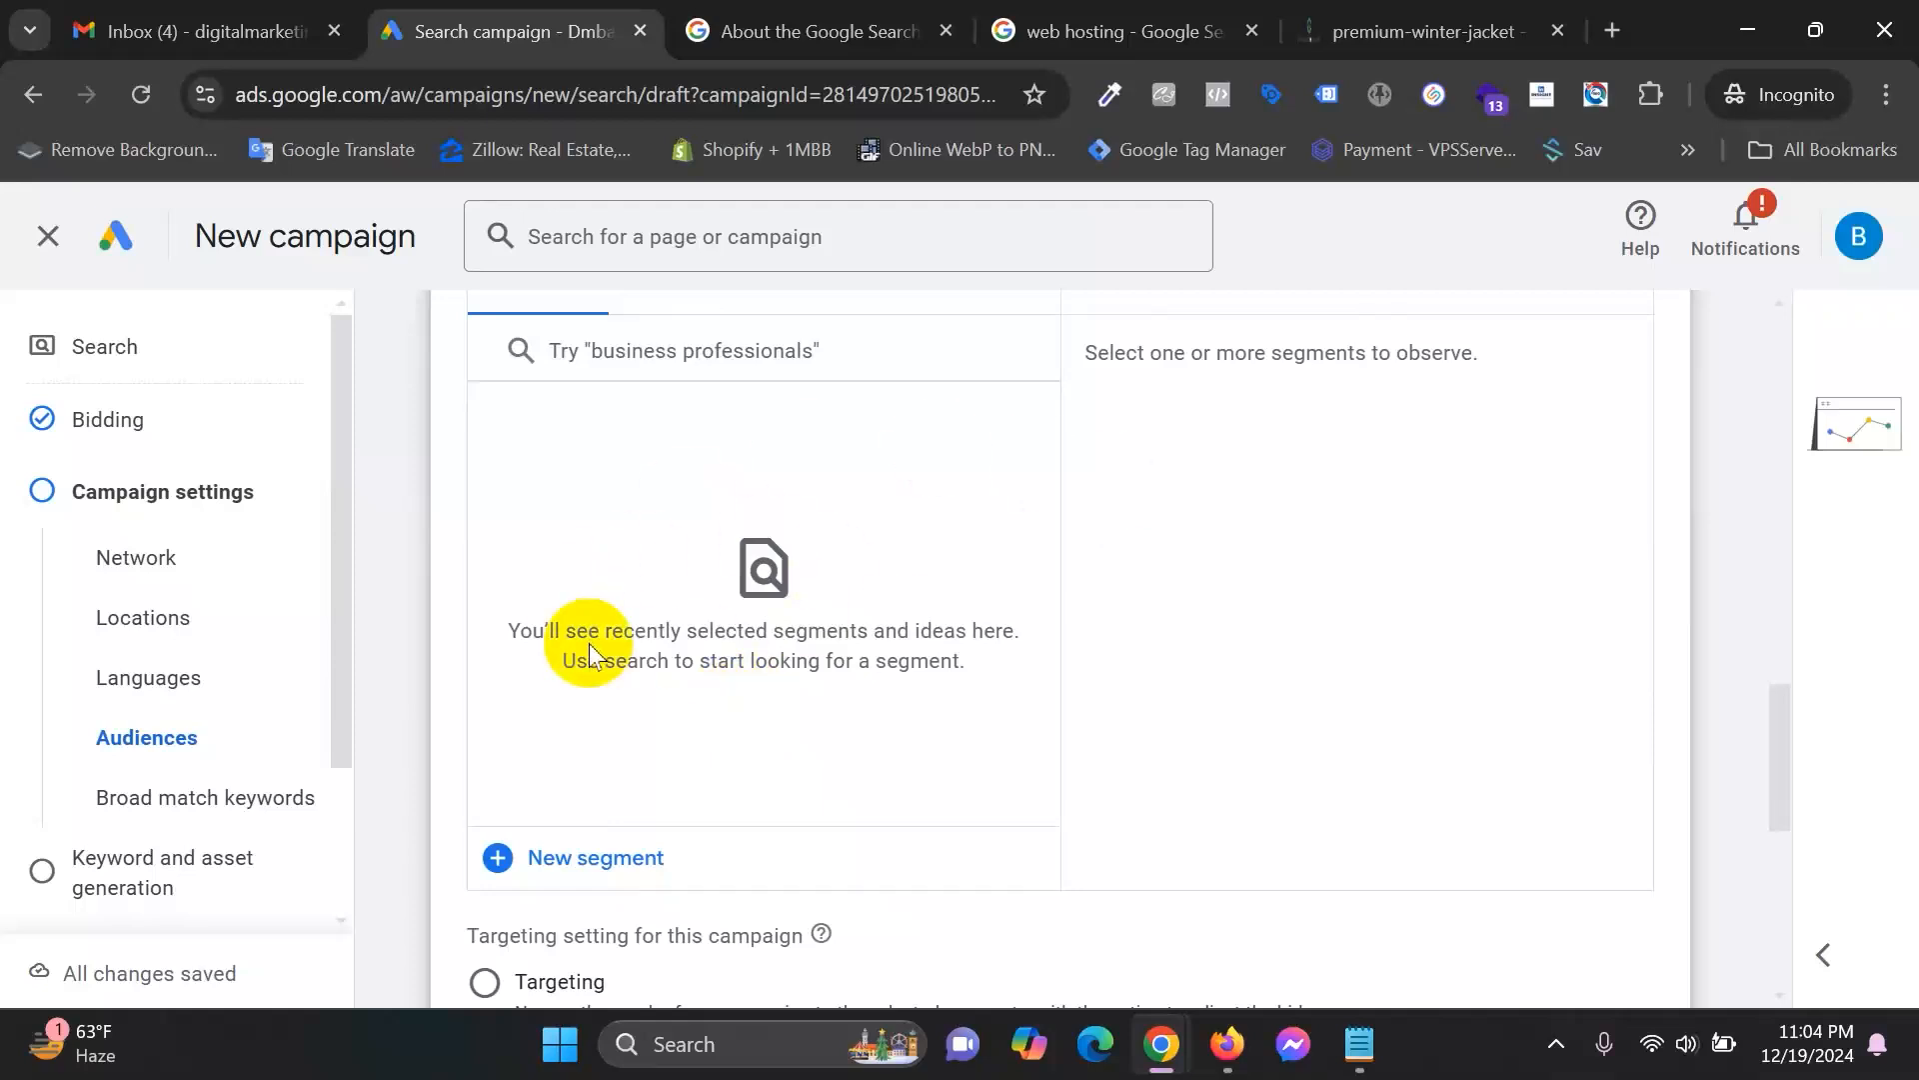
{"action": "scroll", "coordinate": [1096, 706], "scroll_direction": "up", "scroll_amount": 3}
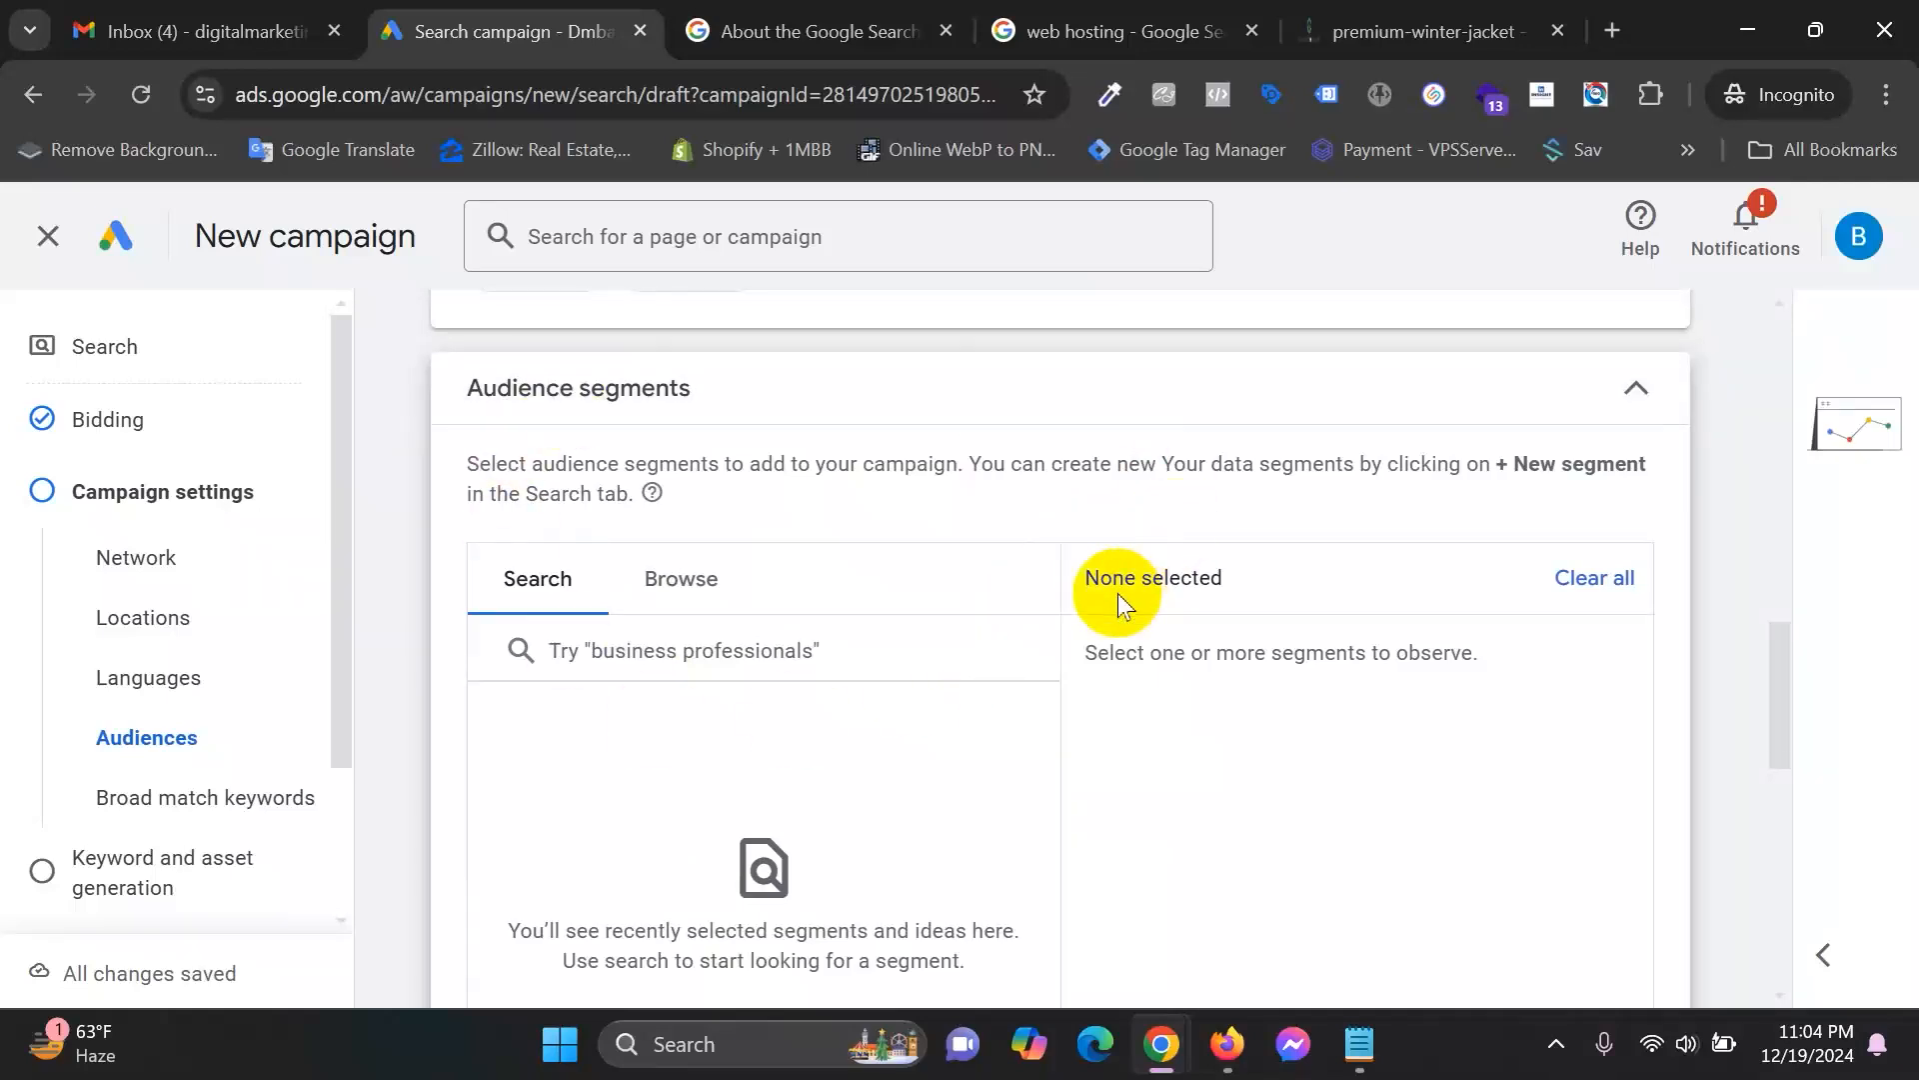
Check the Search Network help article and web hosting results, then return to campaign setup.
{"action": "left_click", "coordinate": [862, 20]}
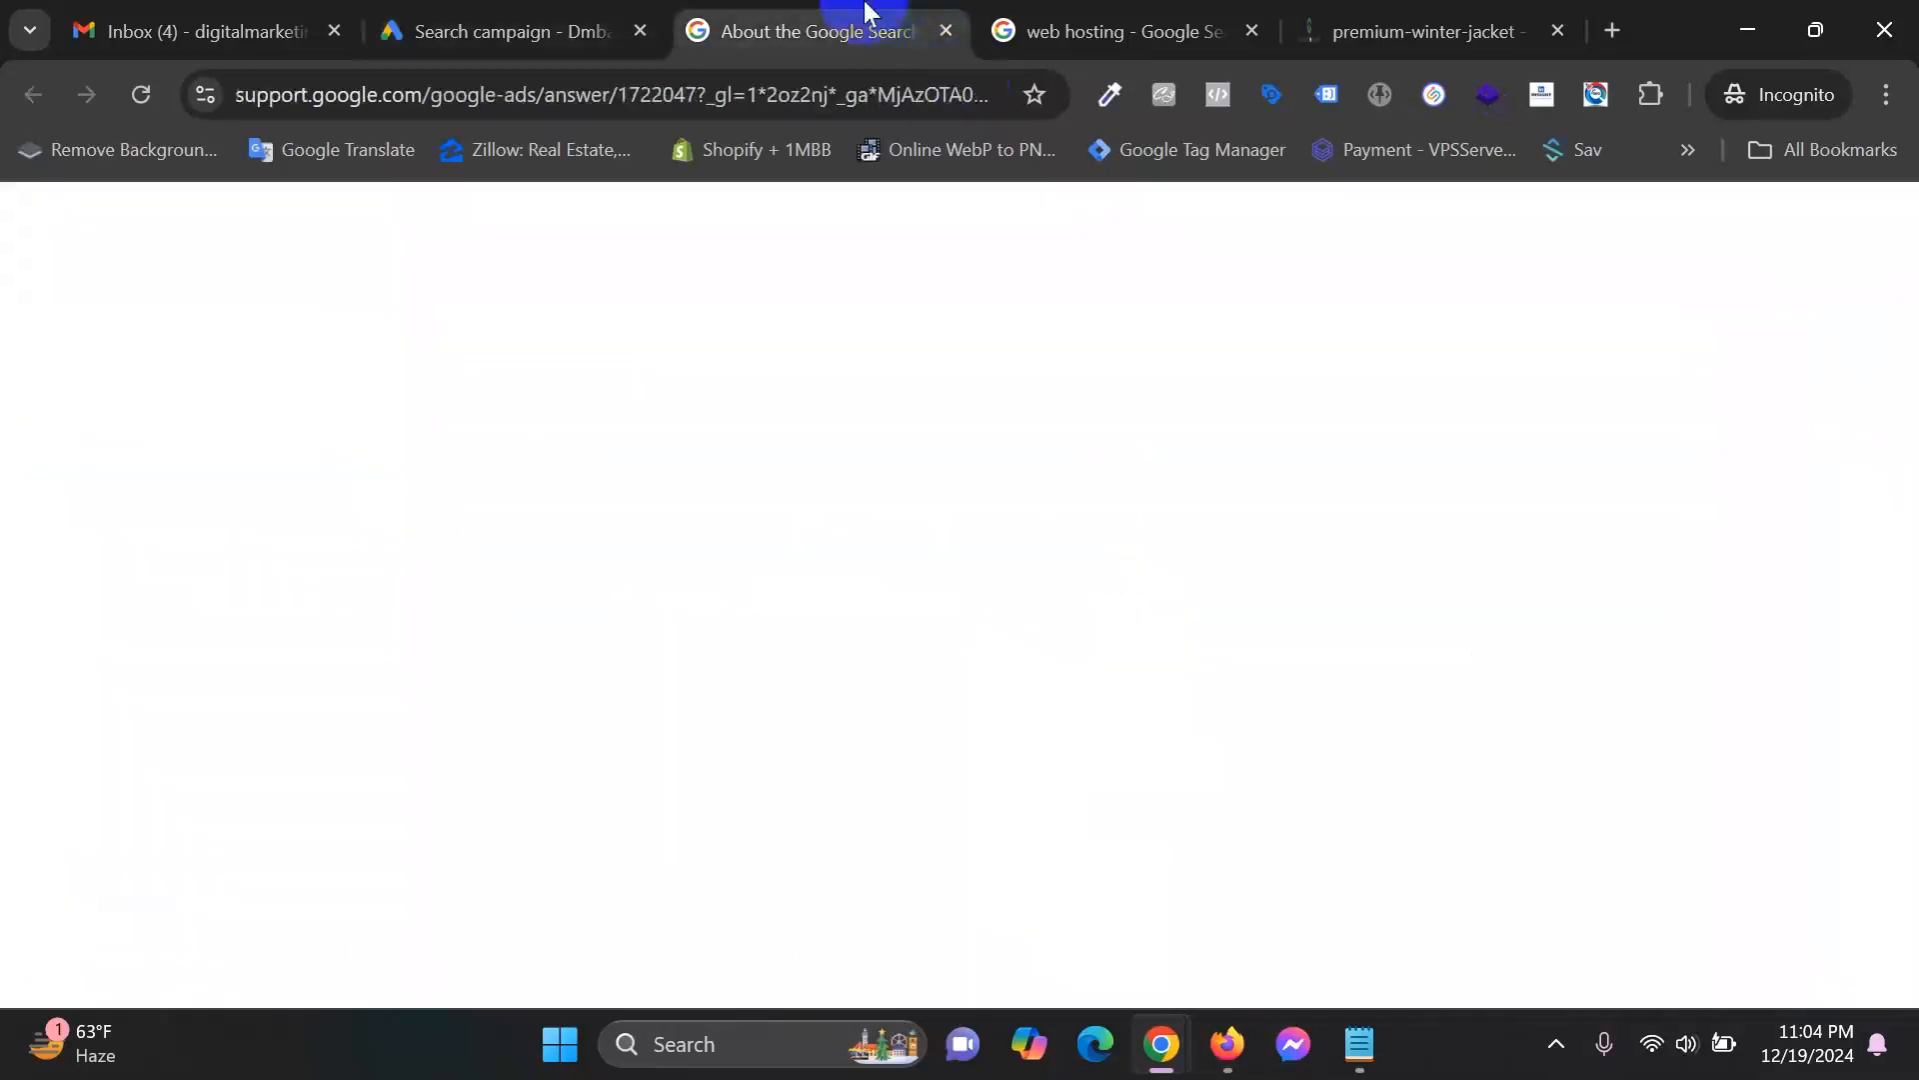
{"action": "left_click", "coordinate": [1063, 24]}
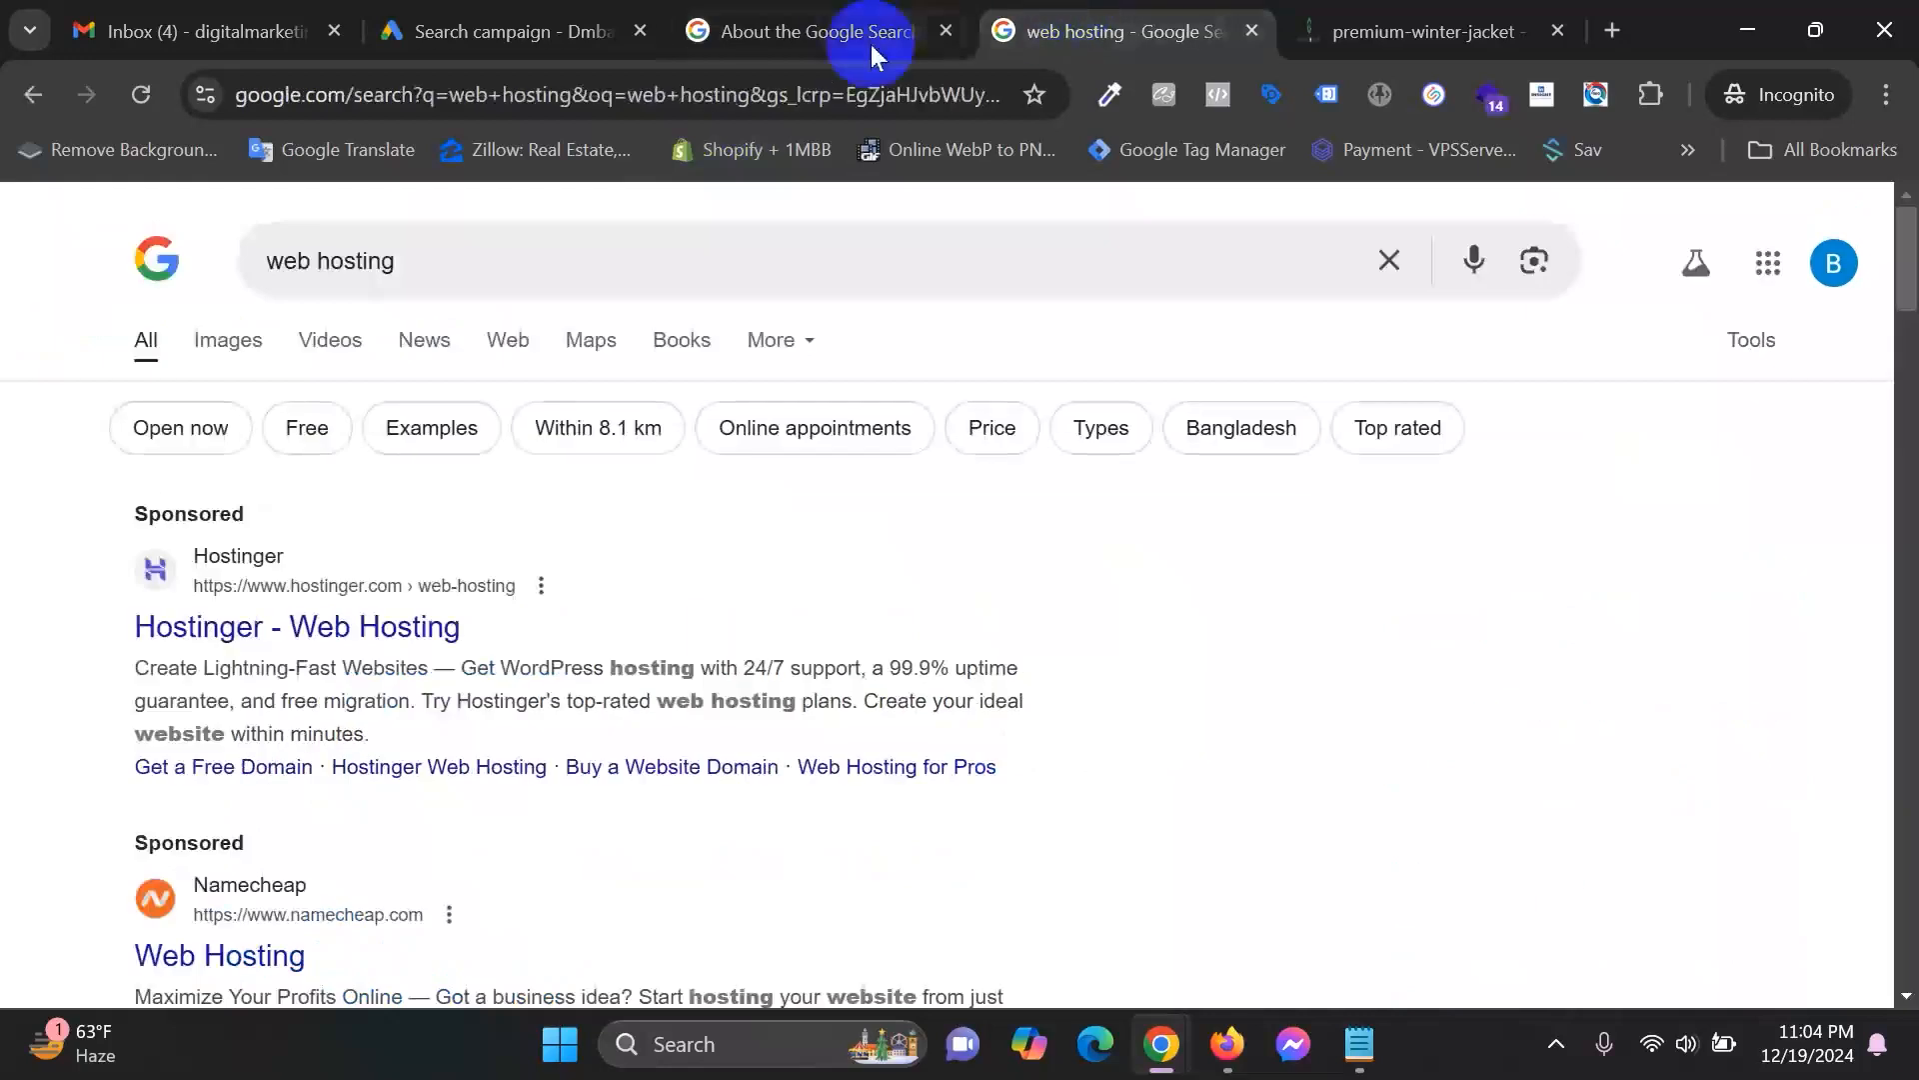
{"action": "left_click_drag", "start_coordinate": [416, 264], "coordinate": [228, 262]}
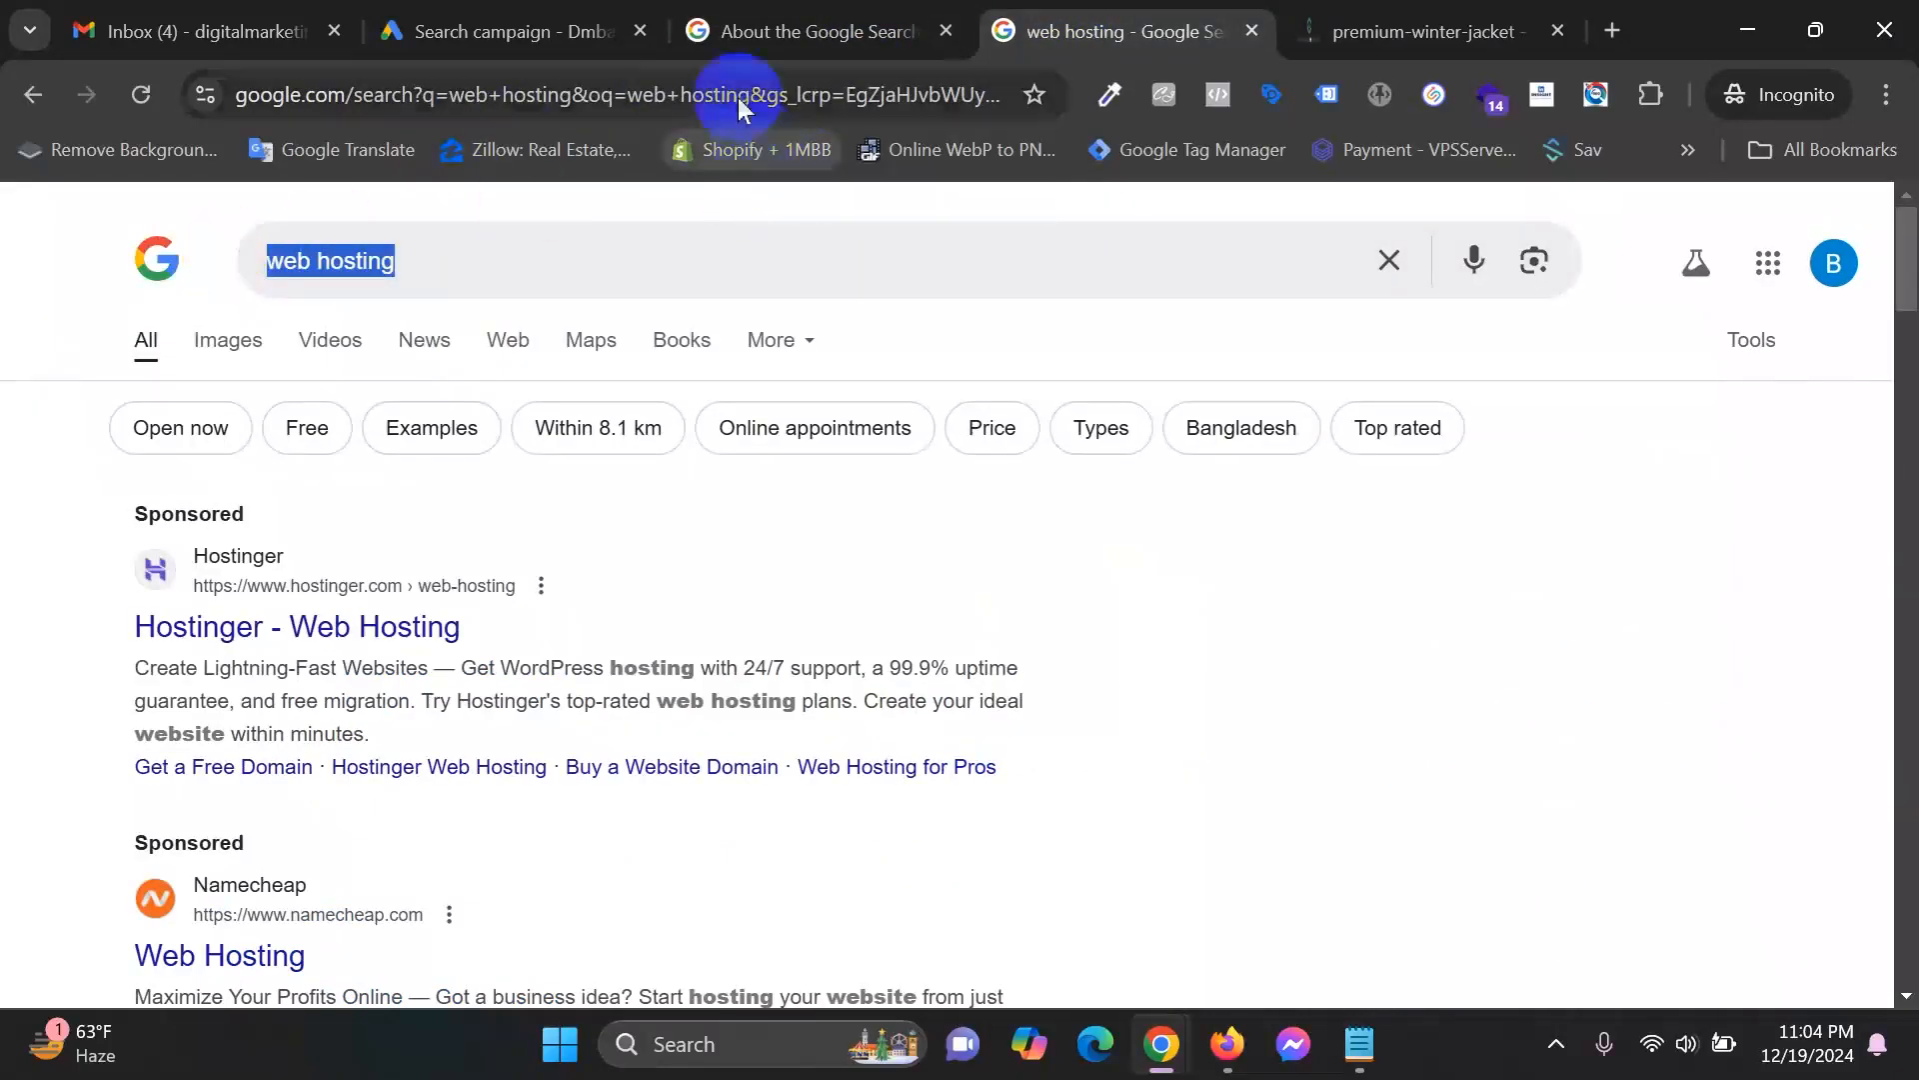
{"action": "left_click", "coordinate": [499, 31]}
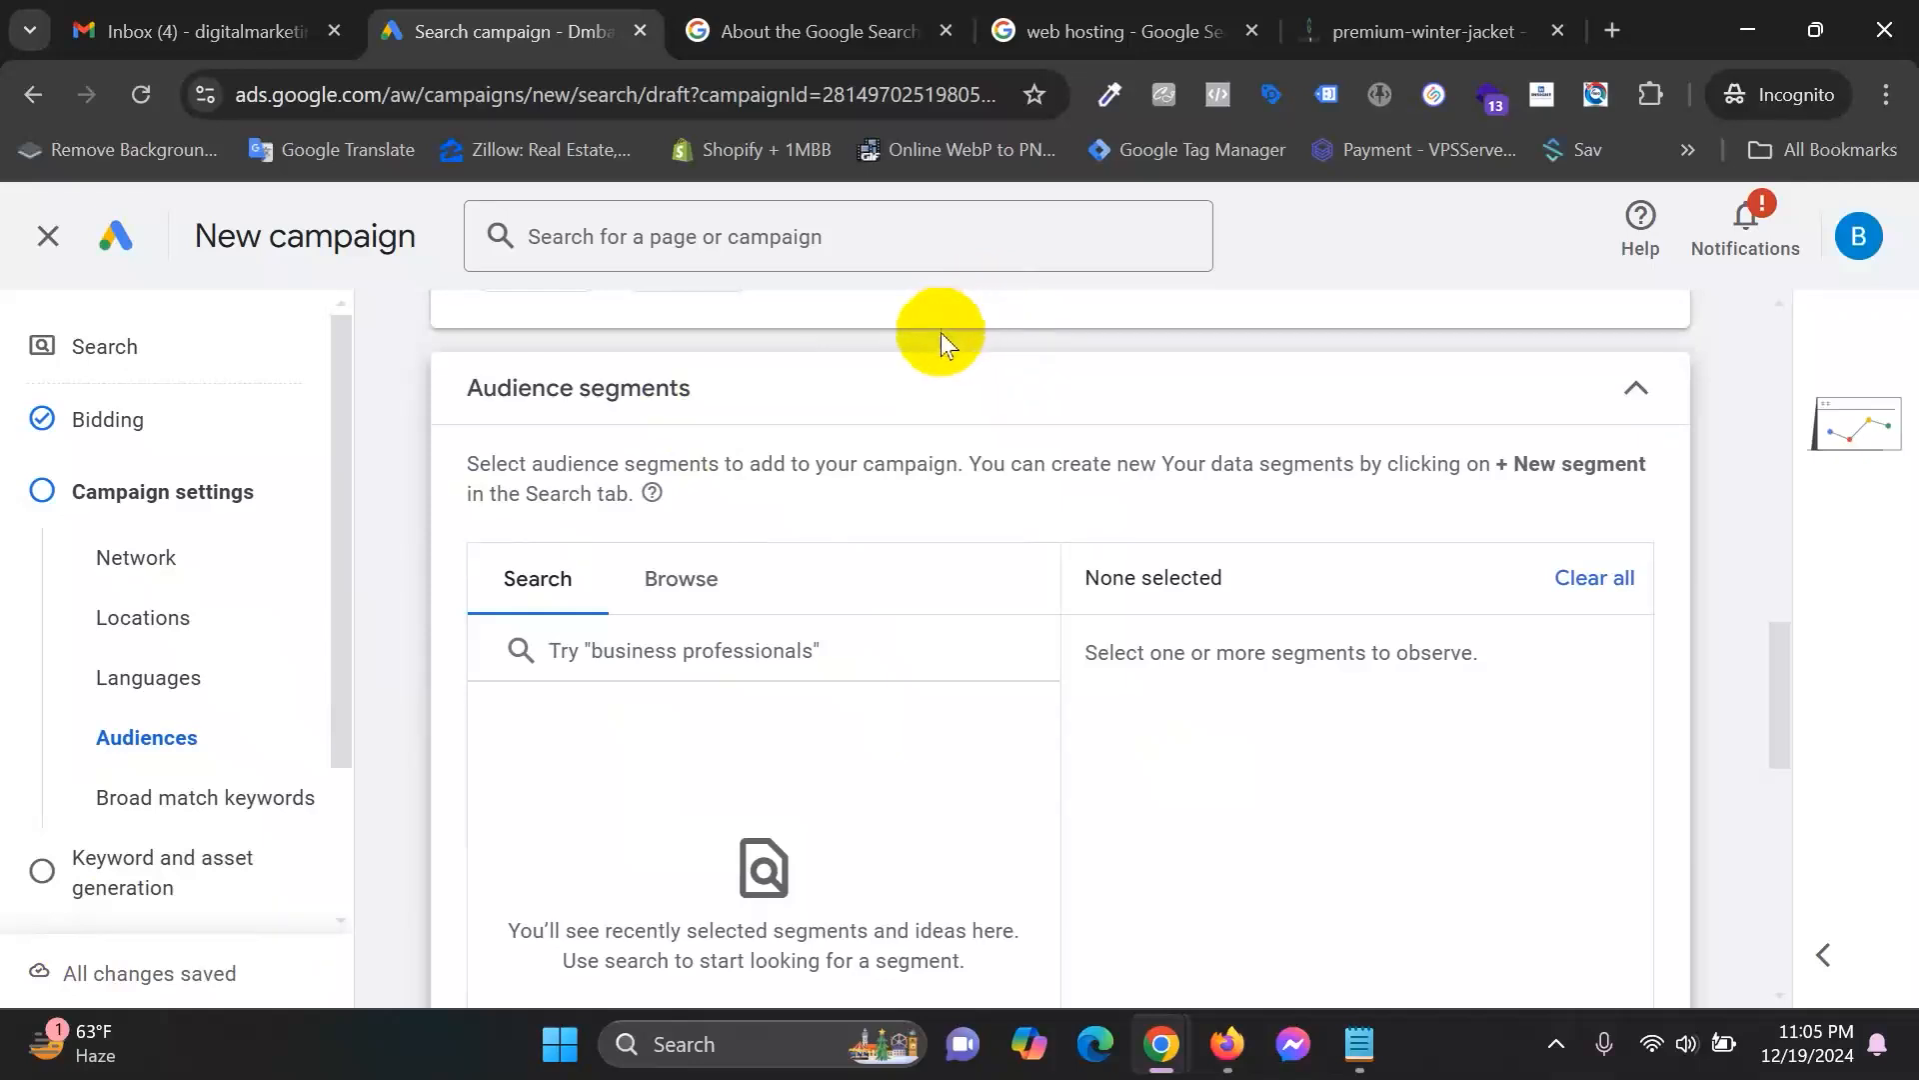
{"action": "left_click", "coordinate": [1178, 14]}
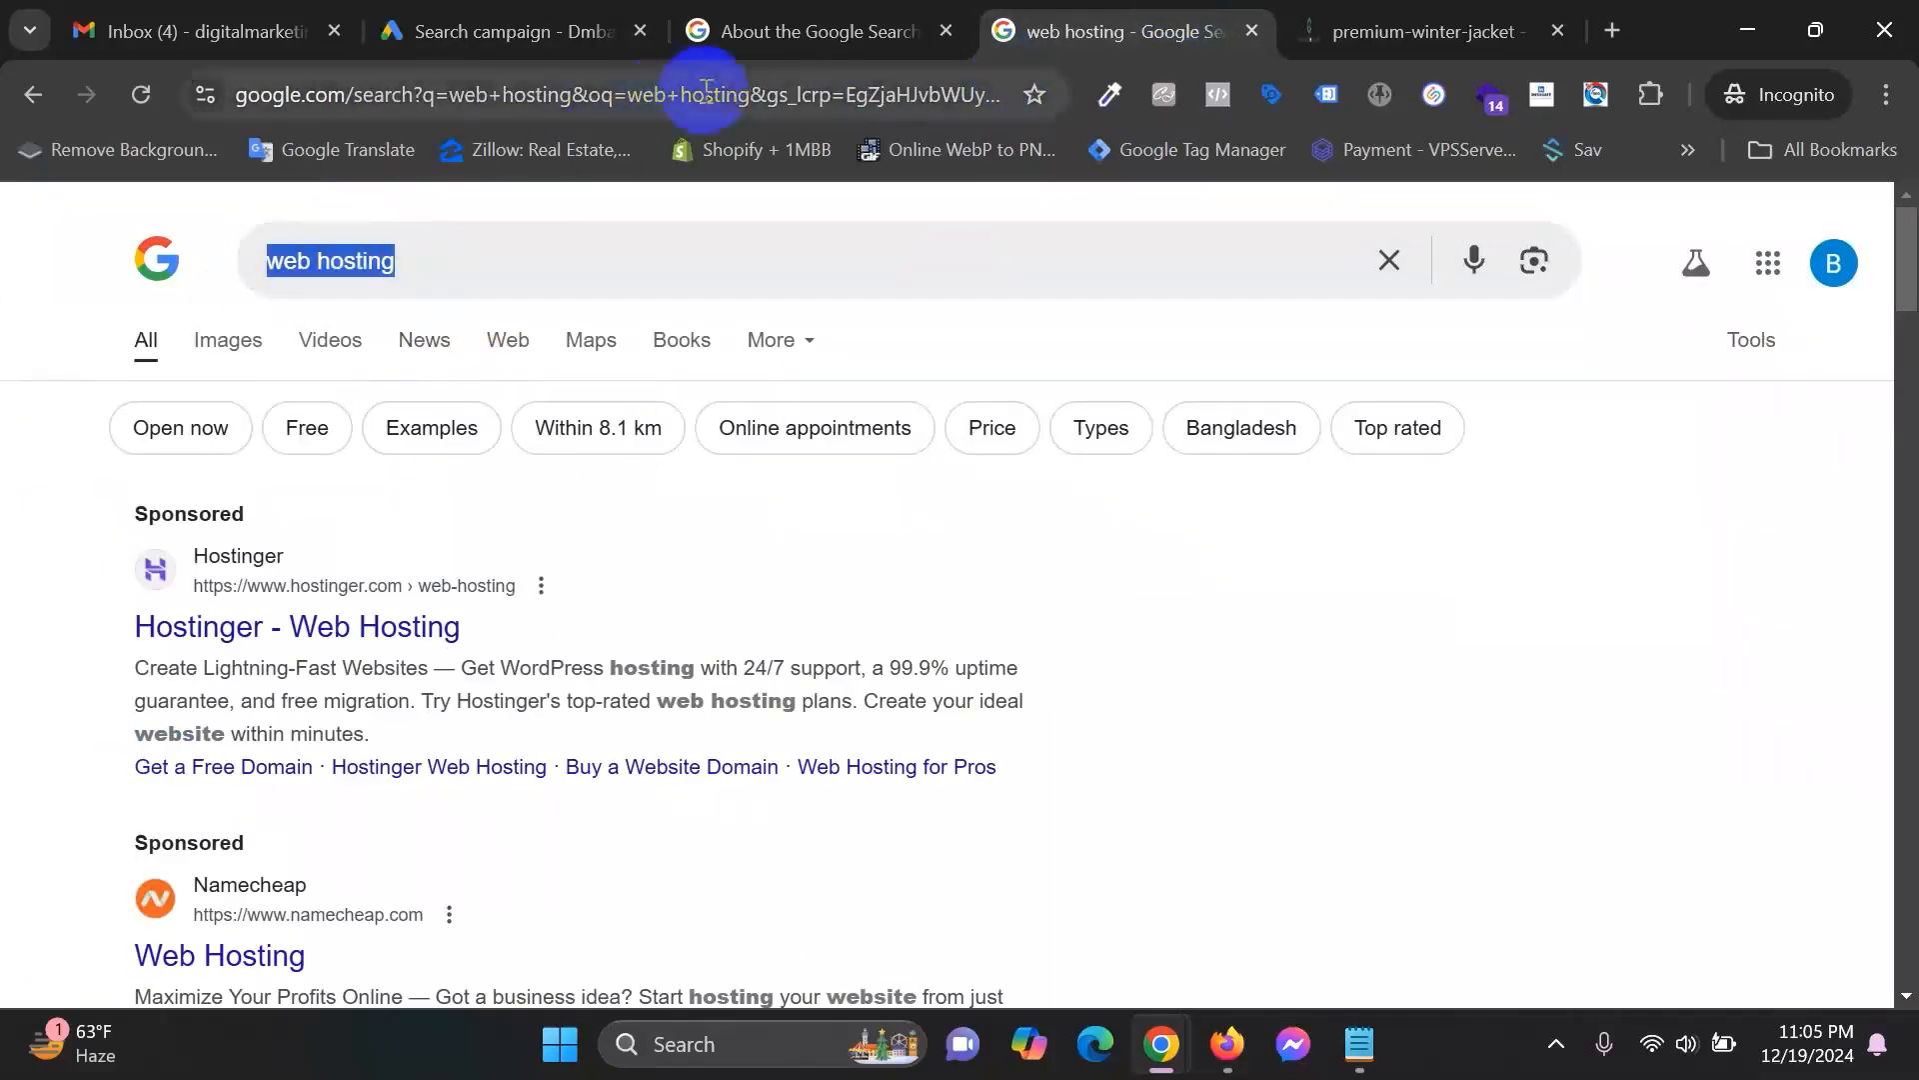
{"action": "left_click", "coordinate": [594, 14]}
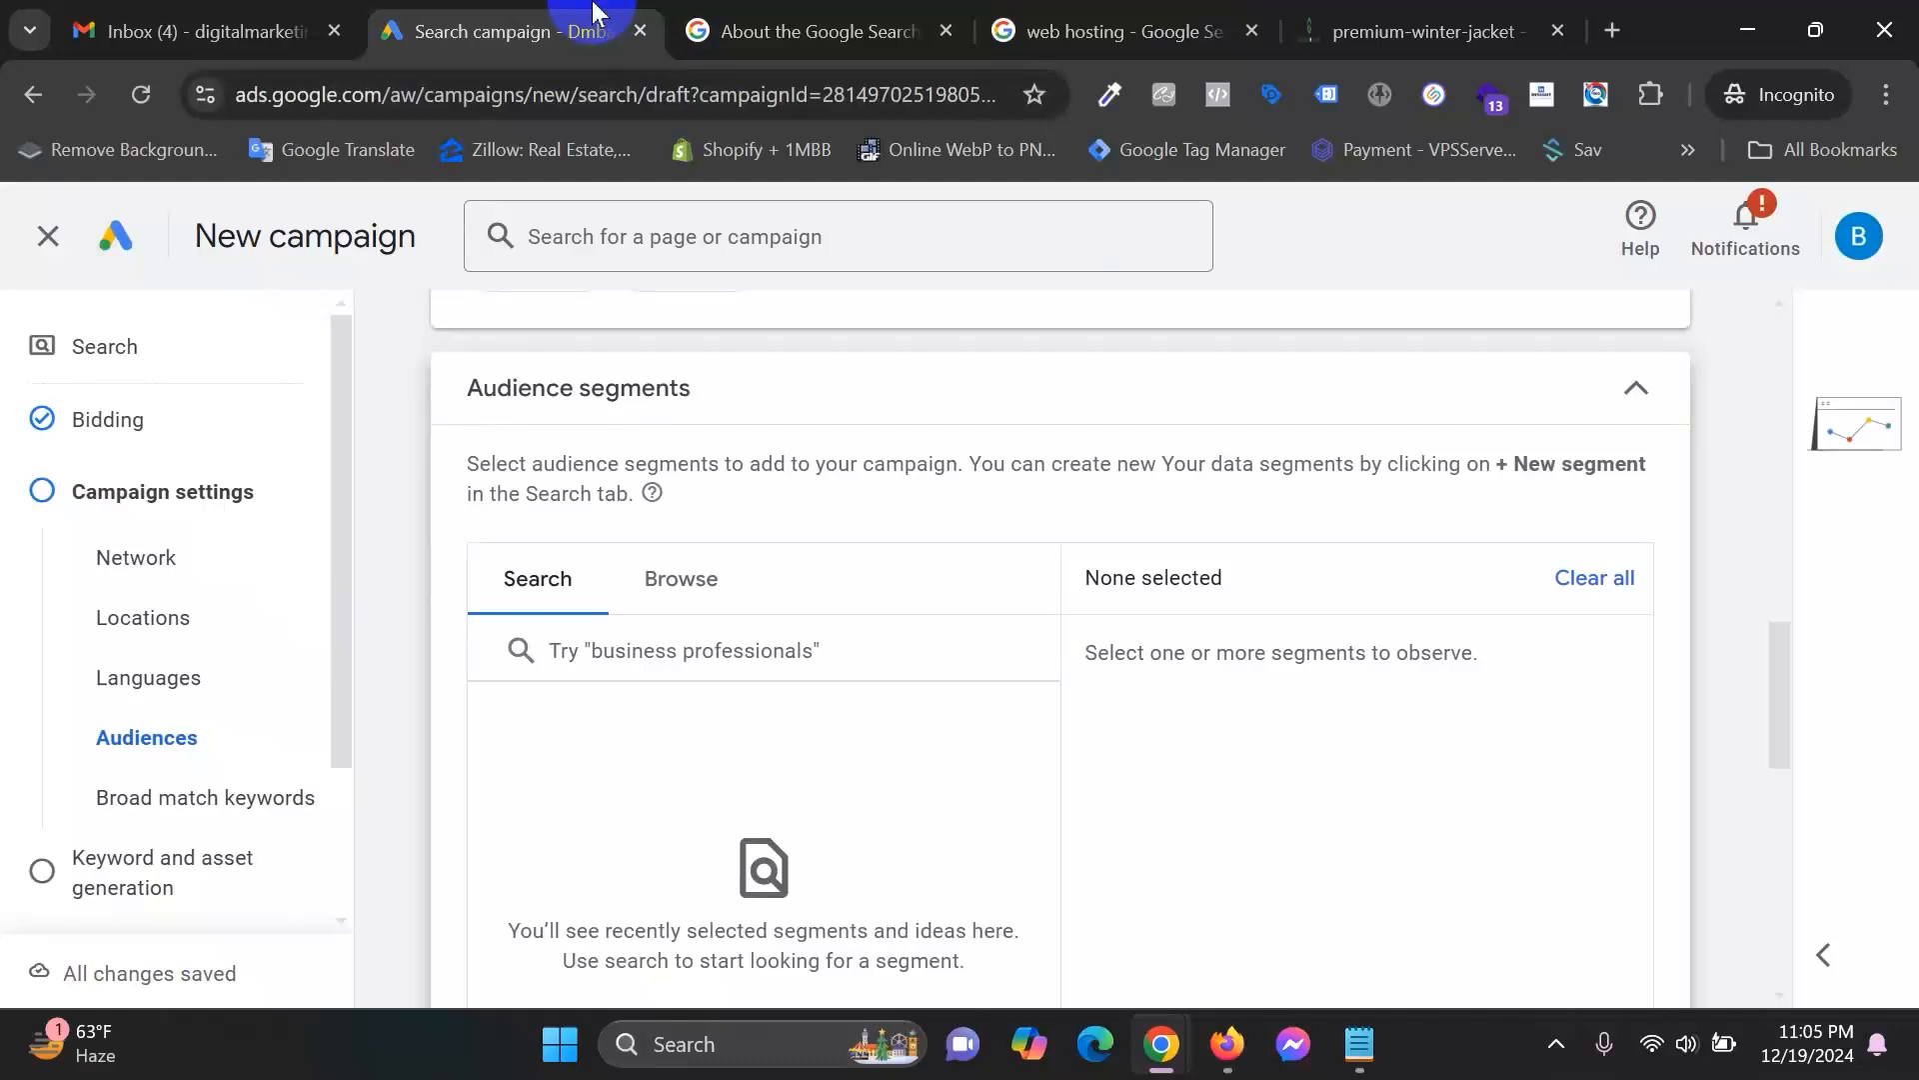
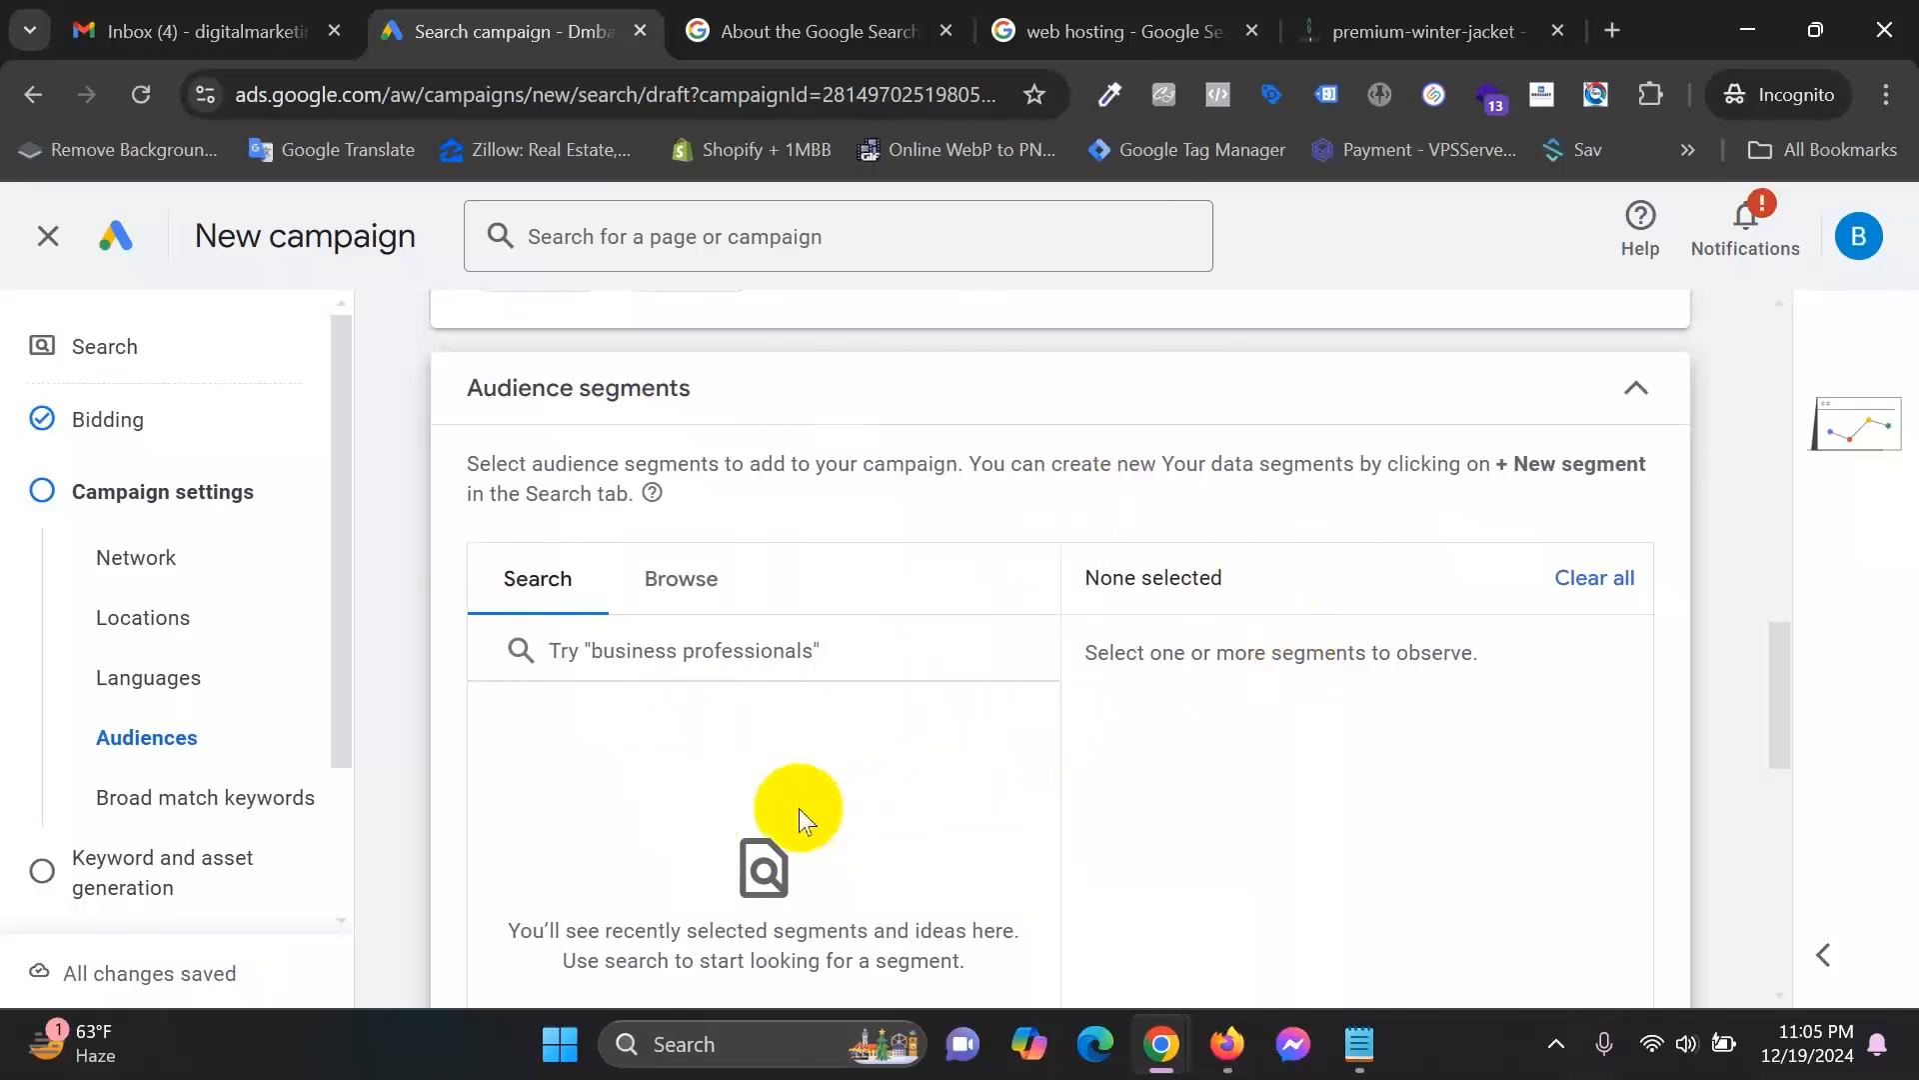
Compare the web hosting search results and Search Network help page with the campaign draft.
{"action": "left_click", "coordinate": [1220, 22]}
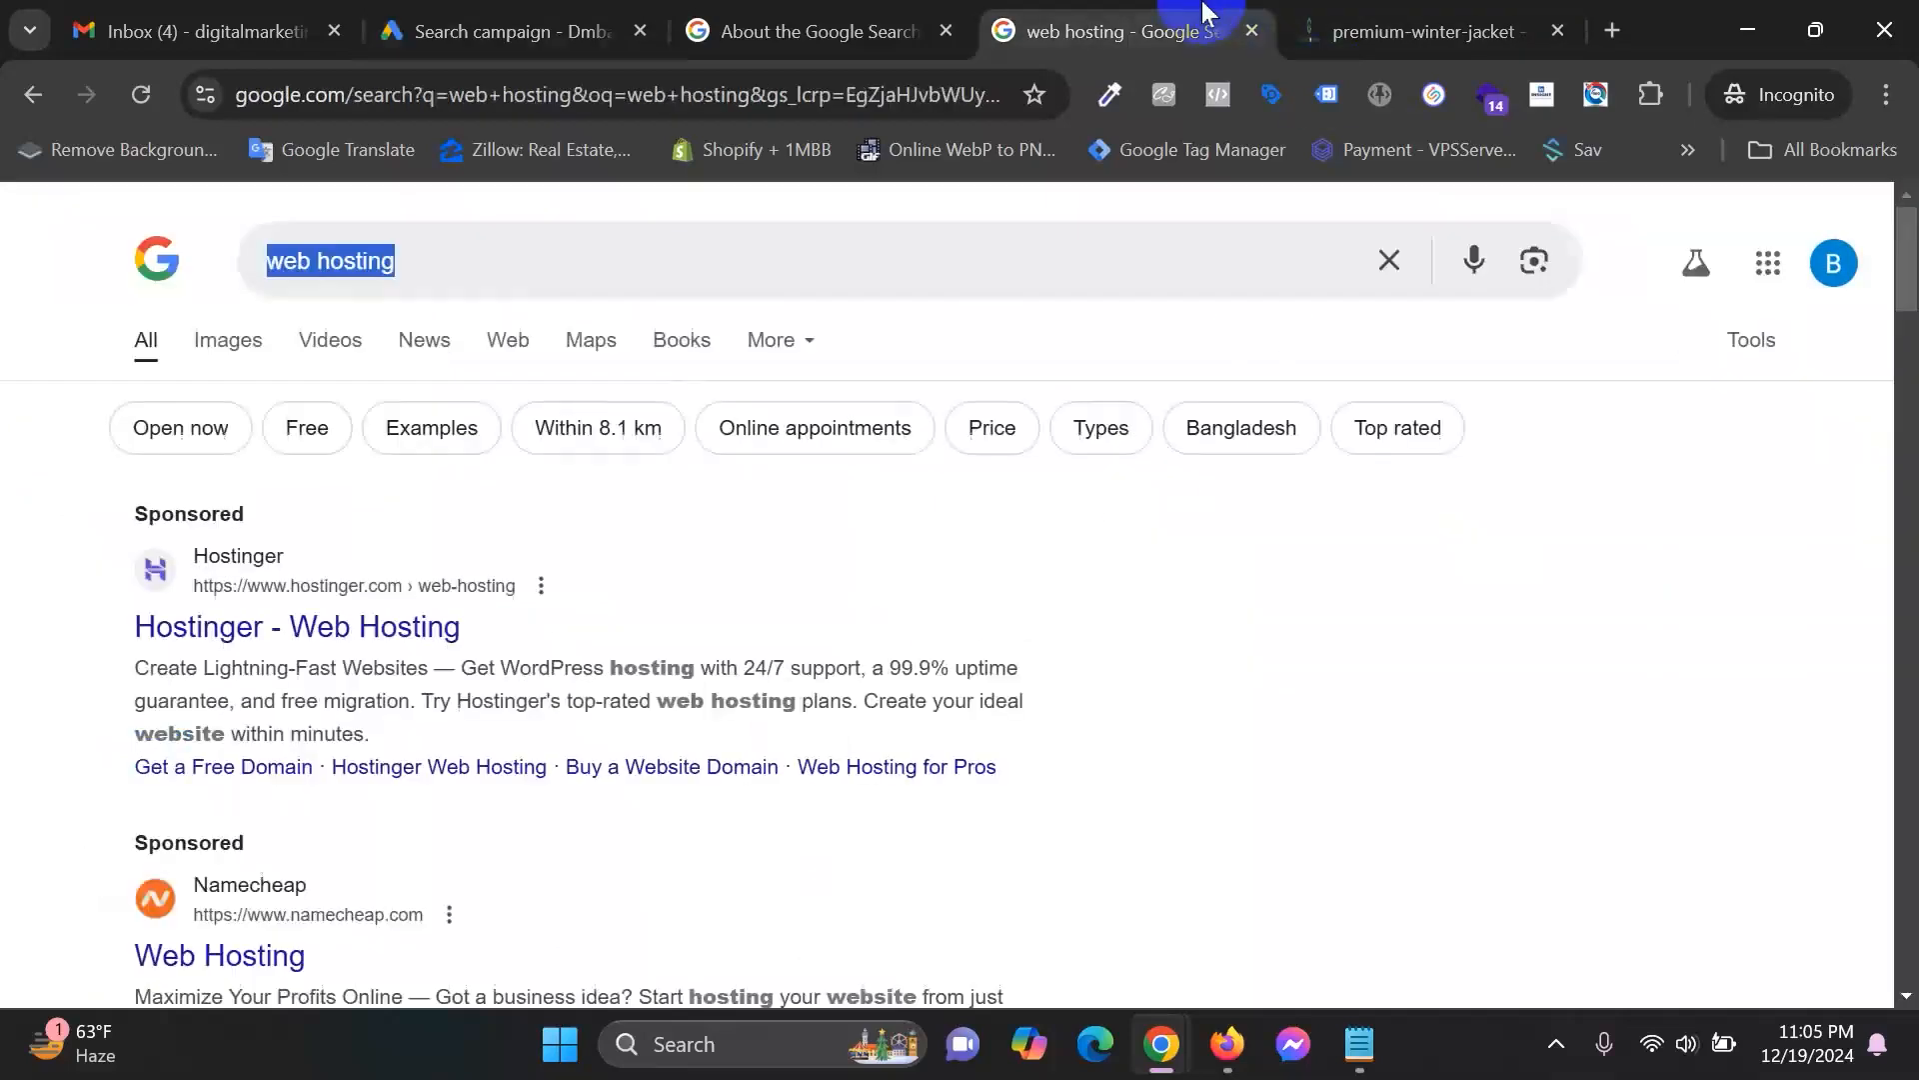
{"action": "left_click", "coordinate": [2, 366]}
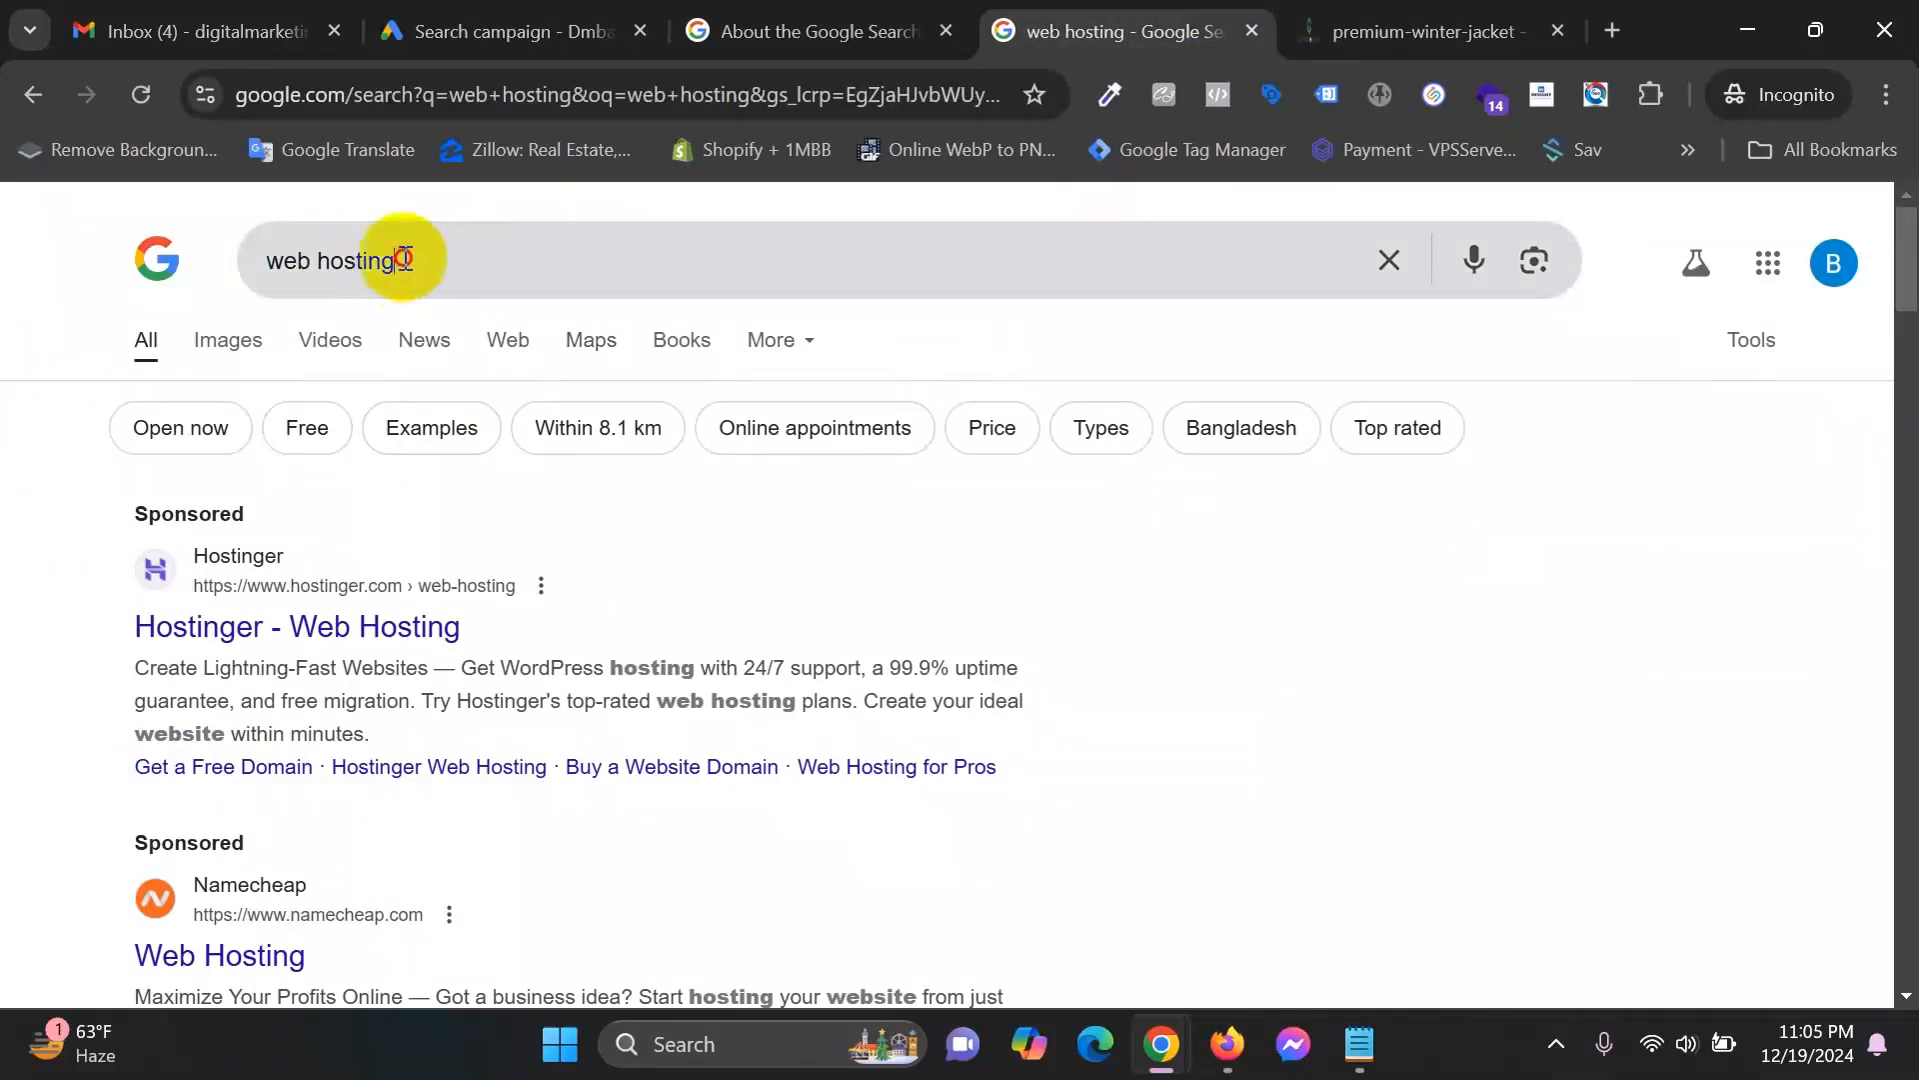
{"action": "left_click_drag", "start_coordinate": [398, 259], "coordinate": [163, 270]}
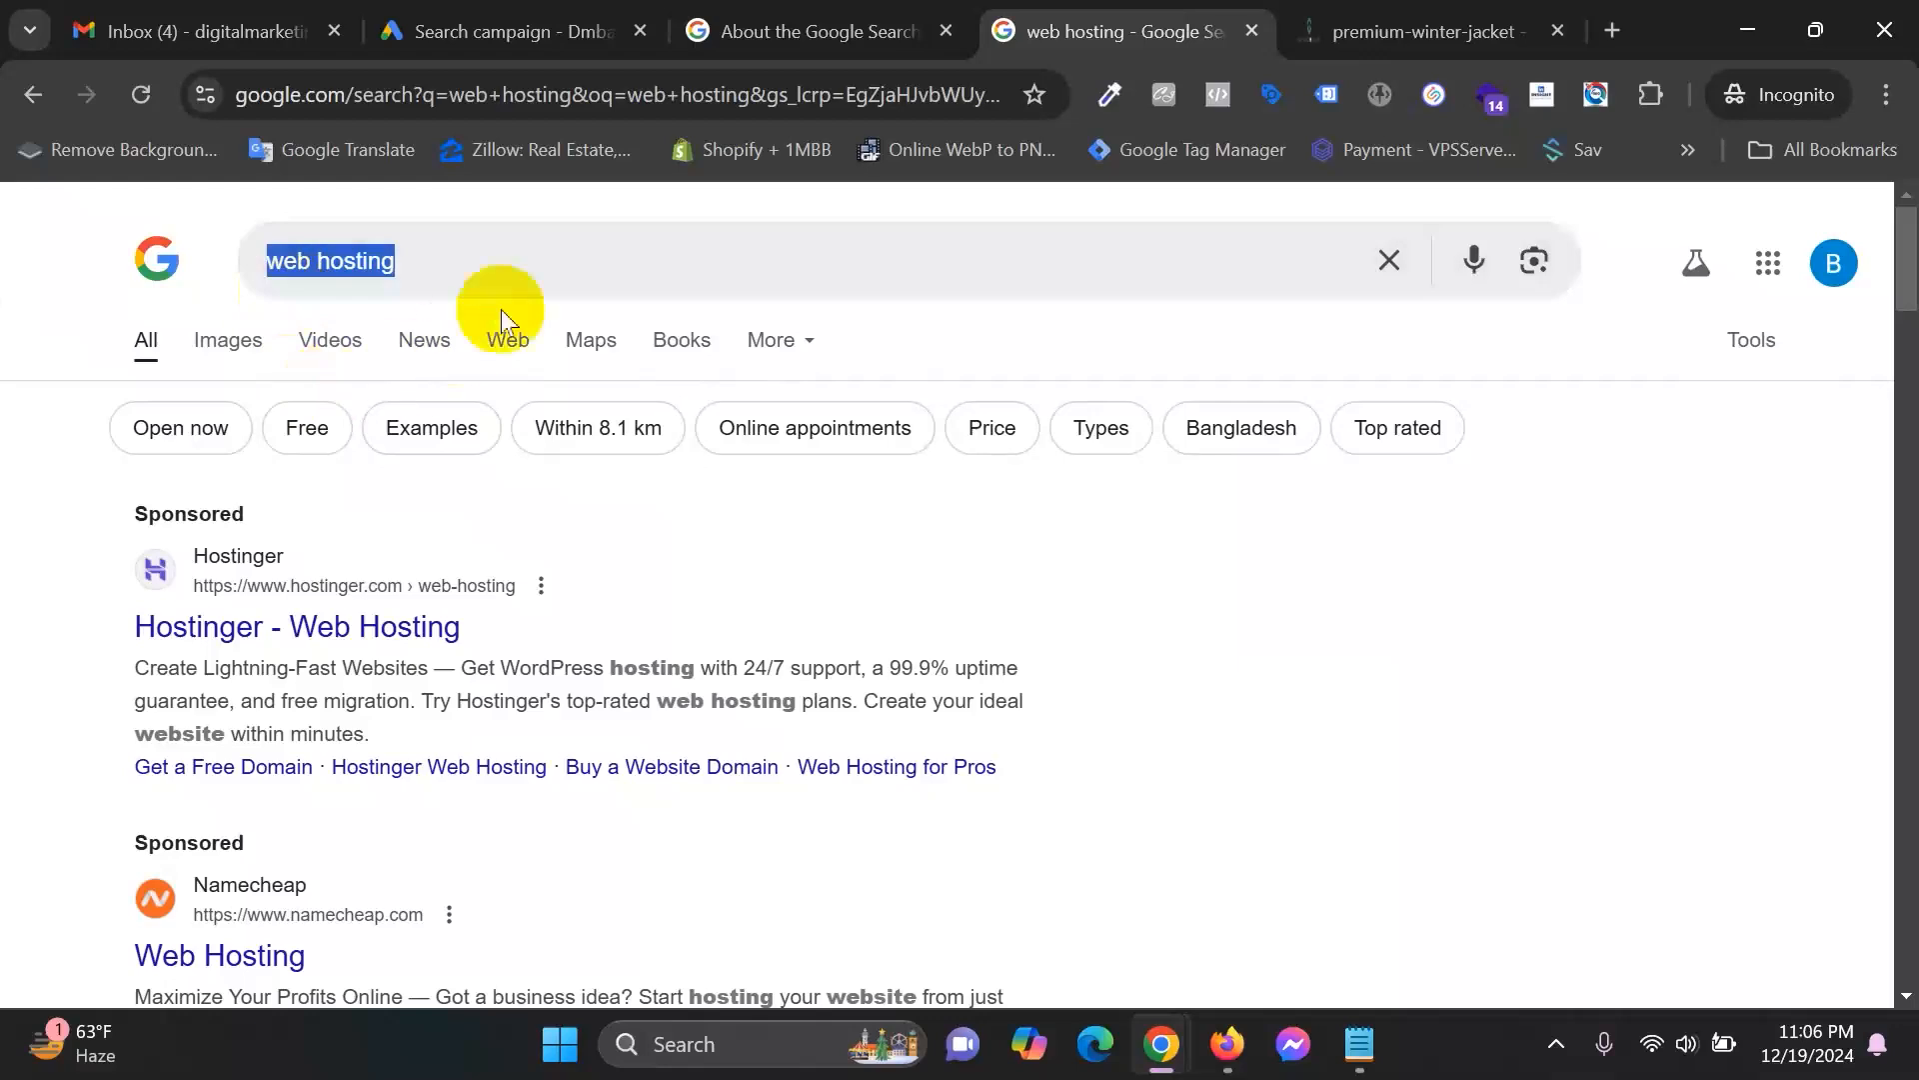
{"action": "left_click", "coordinate": [530, 266]}
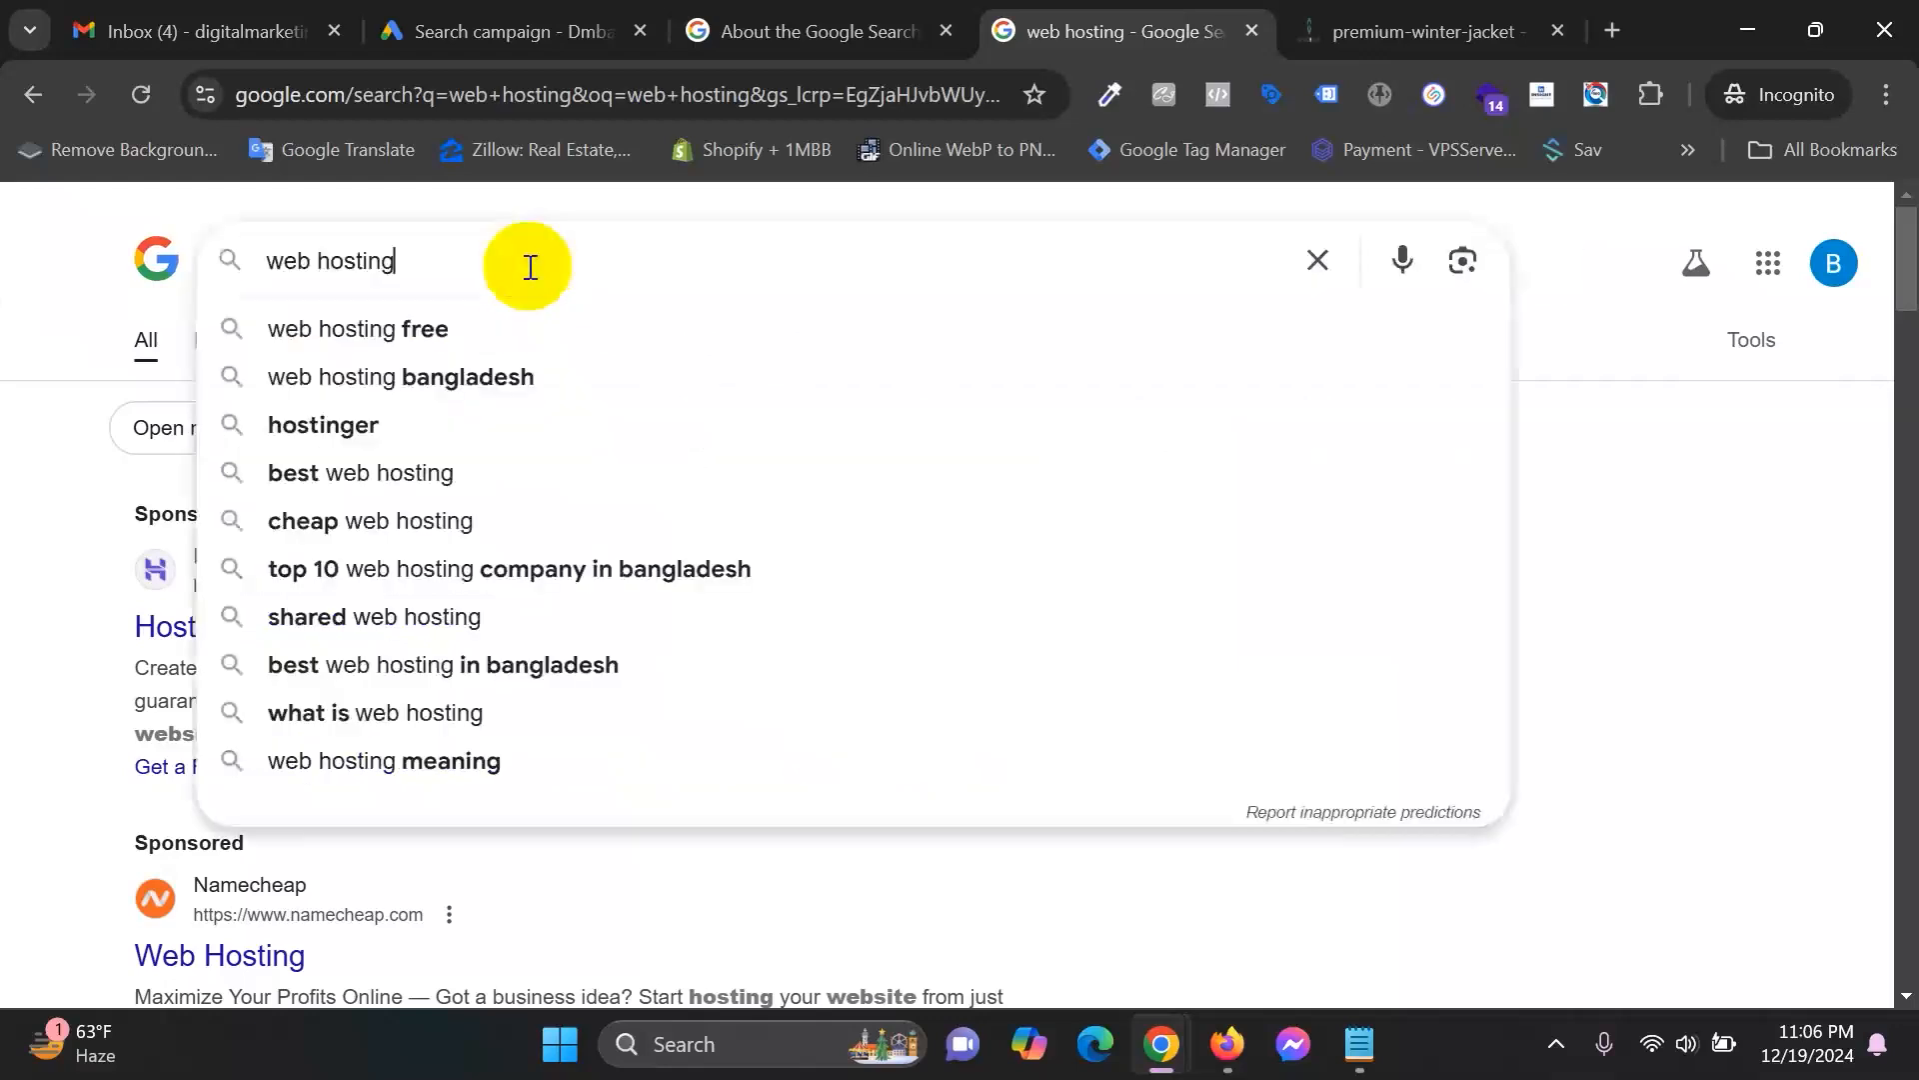
{"action": "left_click", "coordinate": [1618, 349]}
{"action": "left_click_drag", "start_coordinate": [519, 267], "coordinate": [193, 265]}
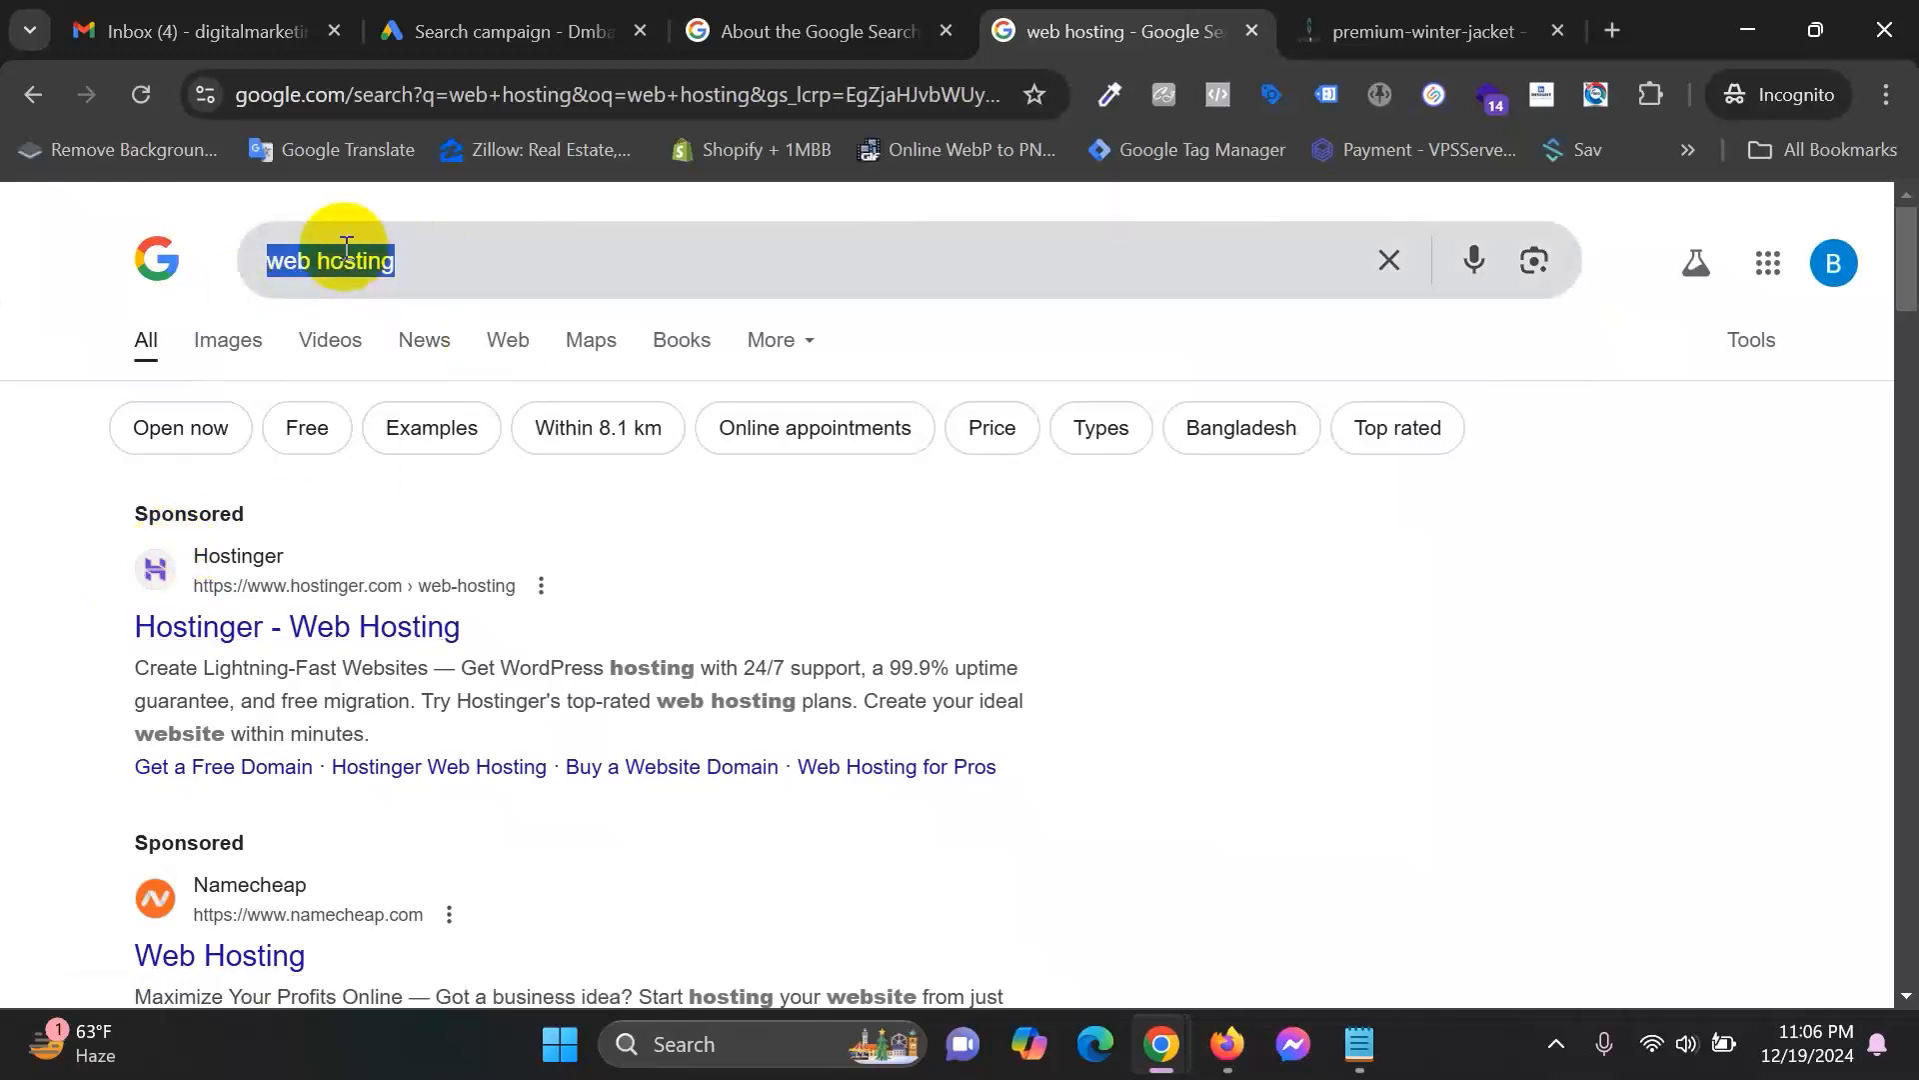
{"action": "left_click", "coordinate": [519, 18]}
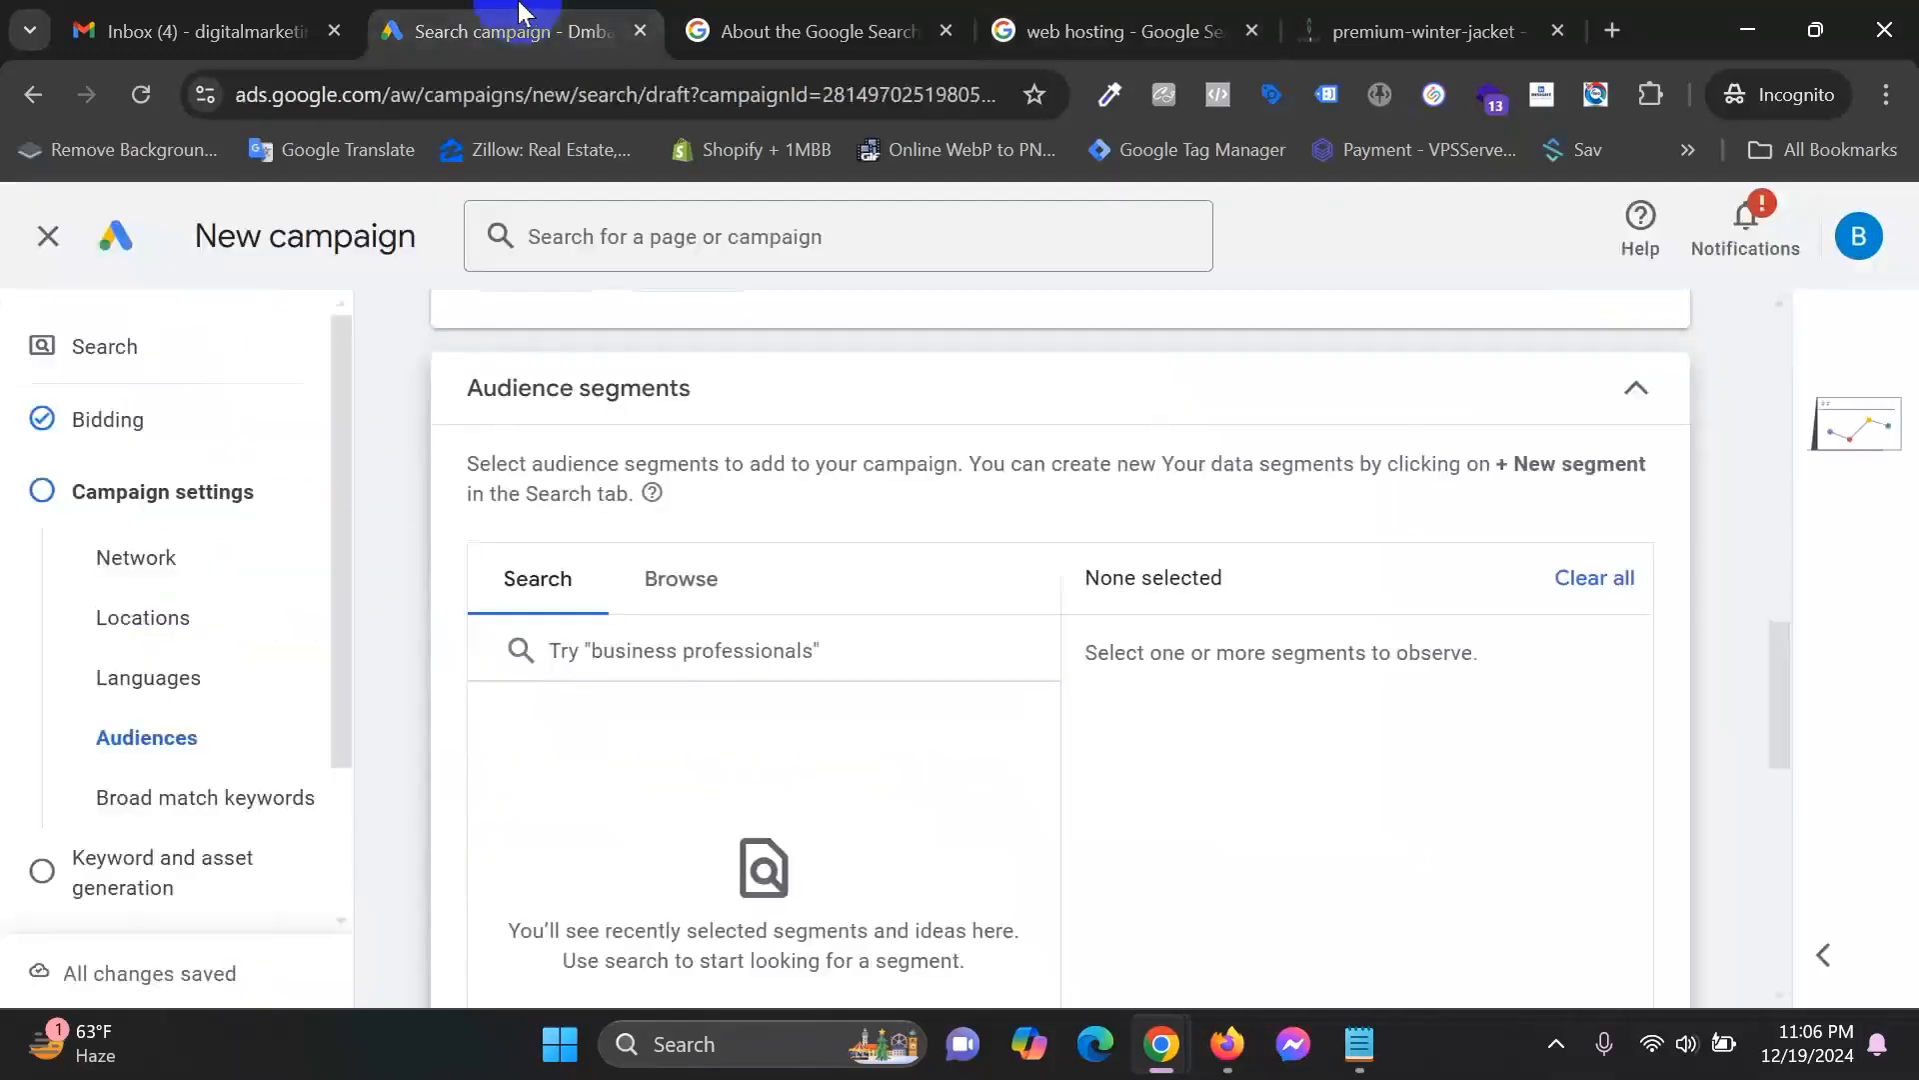
{"action": "left_click", "coordinate": [1097, 12]}
{"action": "left_click", "coordinate": [5, 313]}
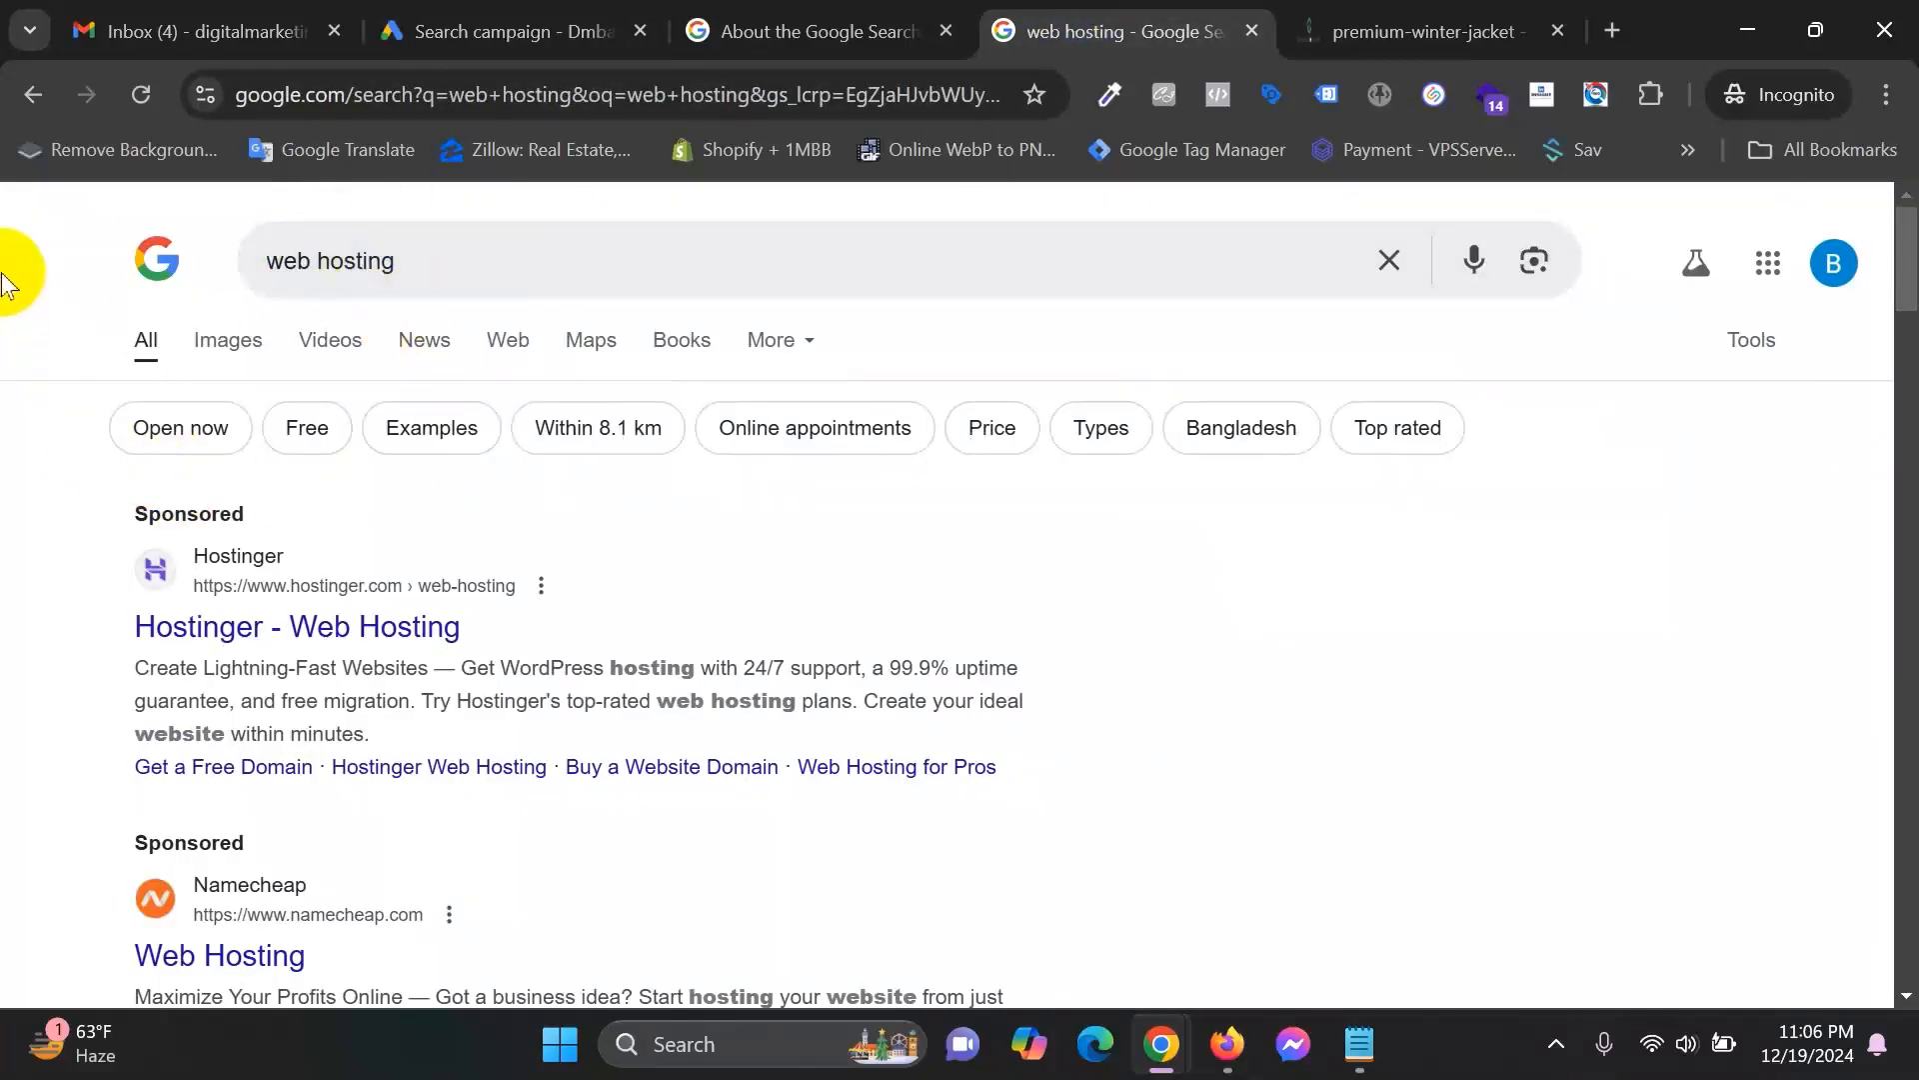
{"action": "left_click", "coordinate": [509, 25]}
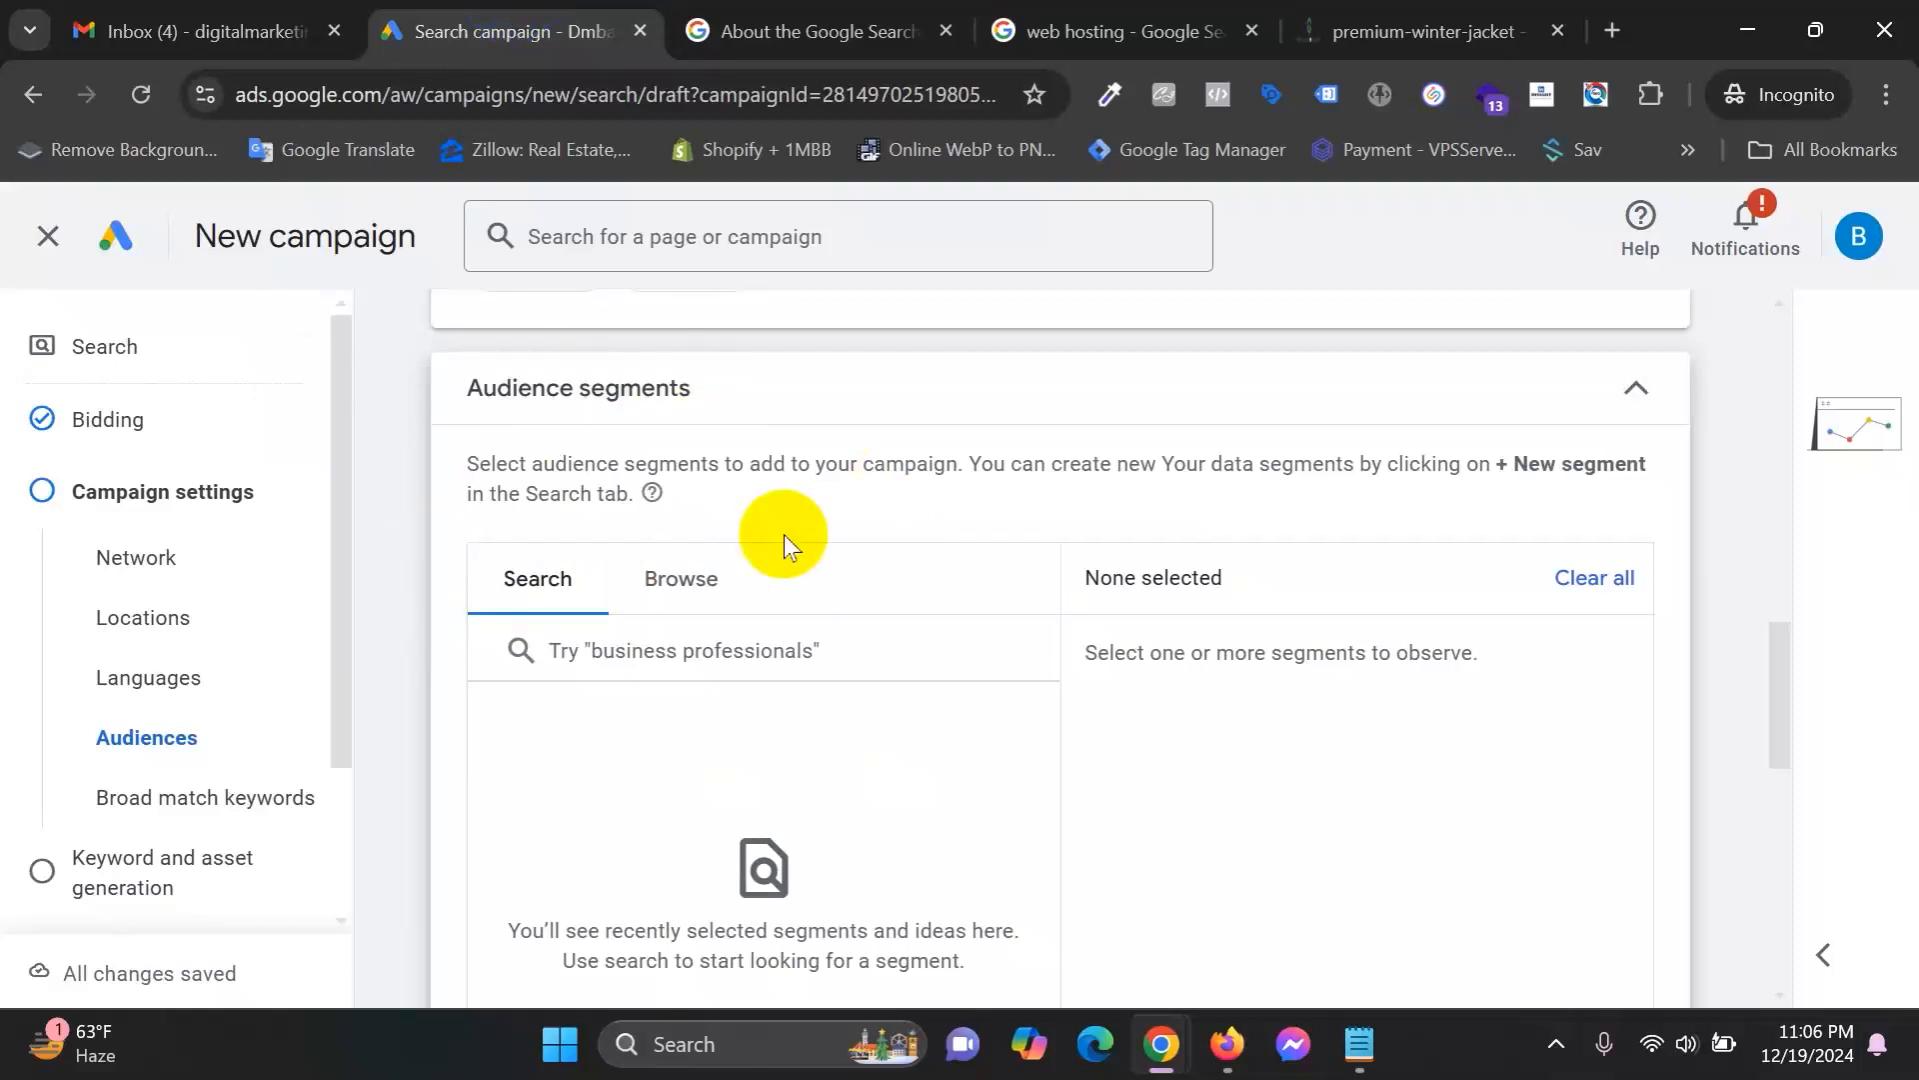
{"action": "left_click", "coordinate": [1092, 24]}
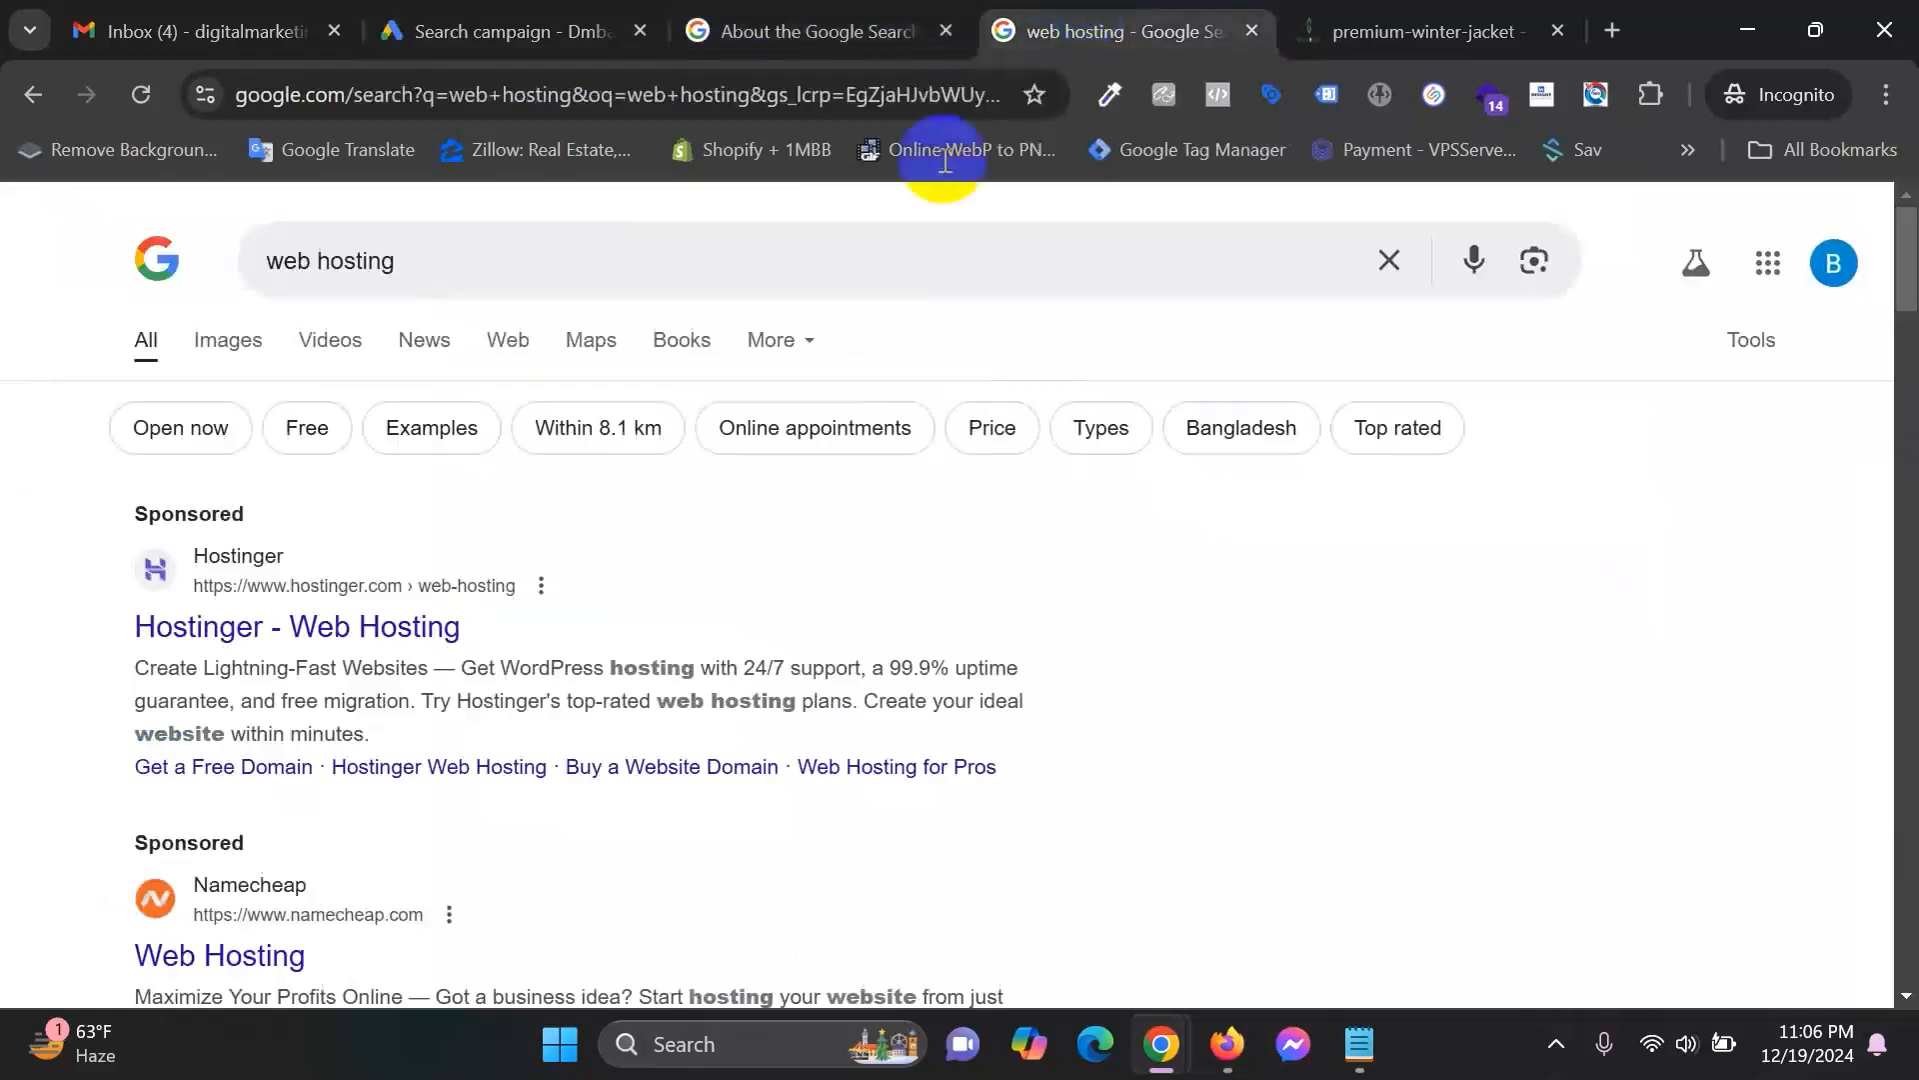
{"action": "left_click_drag", "start_coordinate": [466, 242], "coordinate": [215, 244]}
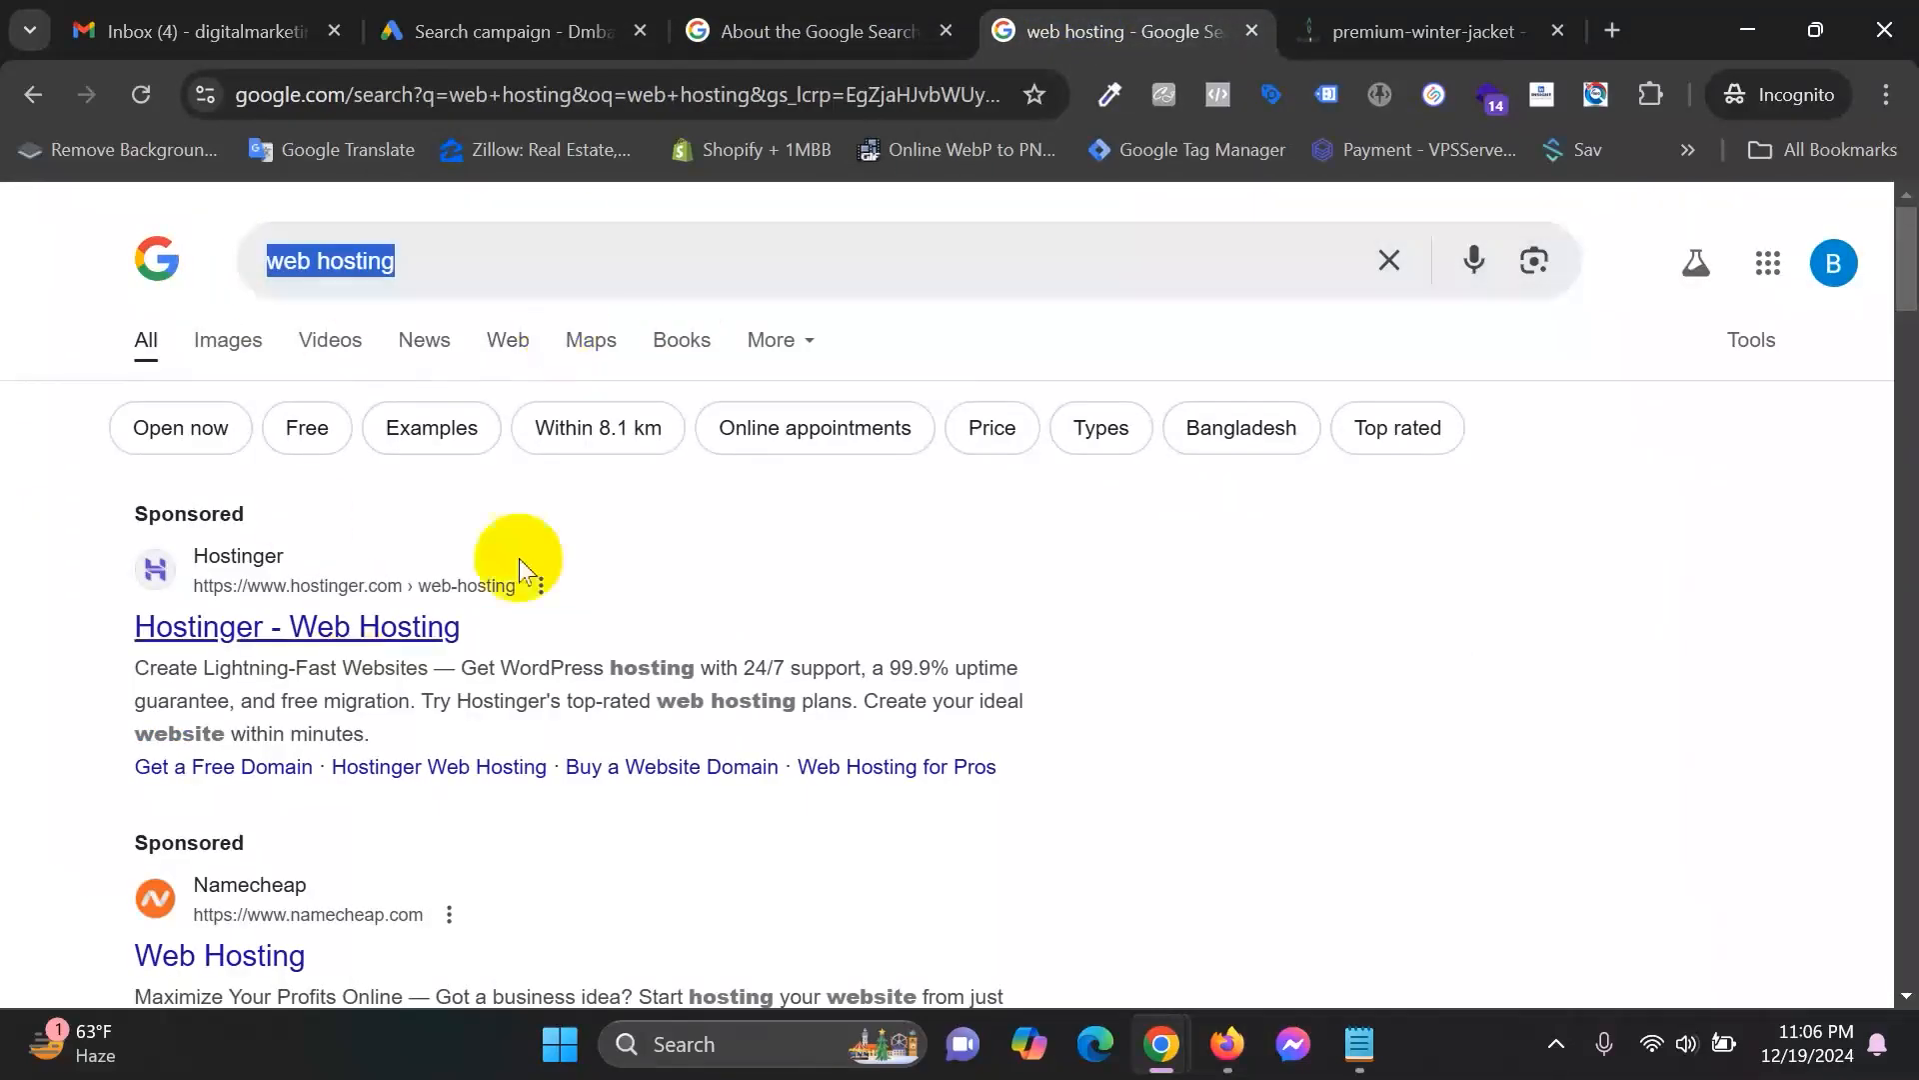
{"action": "left_click", "coordinate": [765, 20]}
{"action": "left_click", "coordinate": [509, 31]}
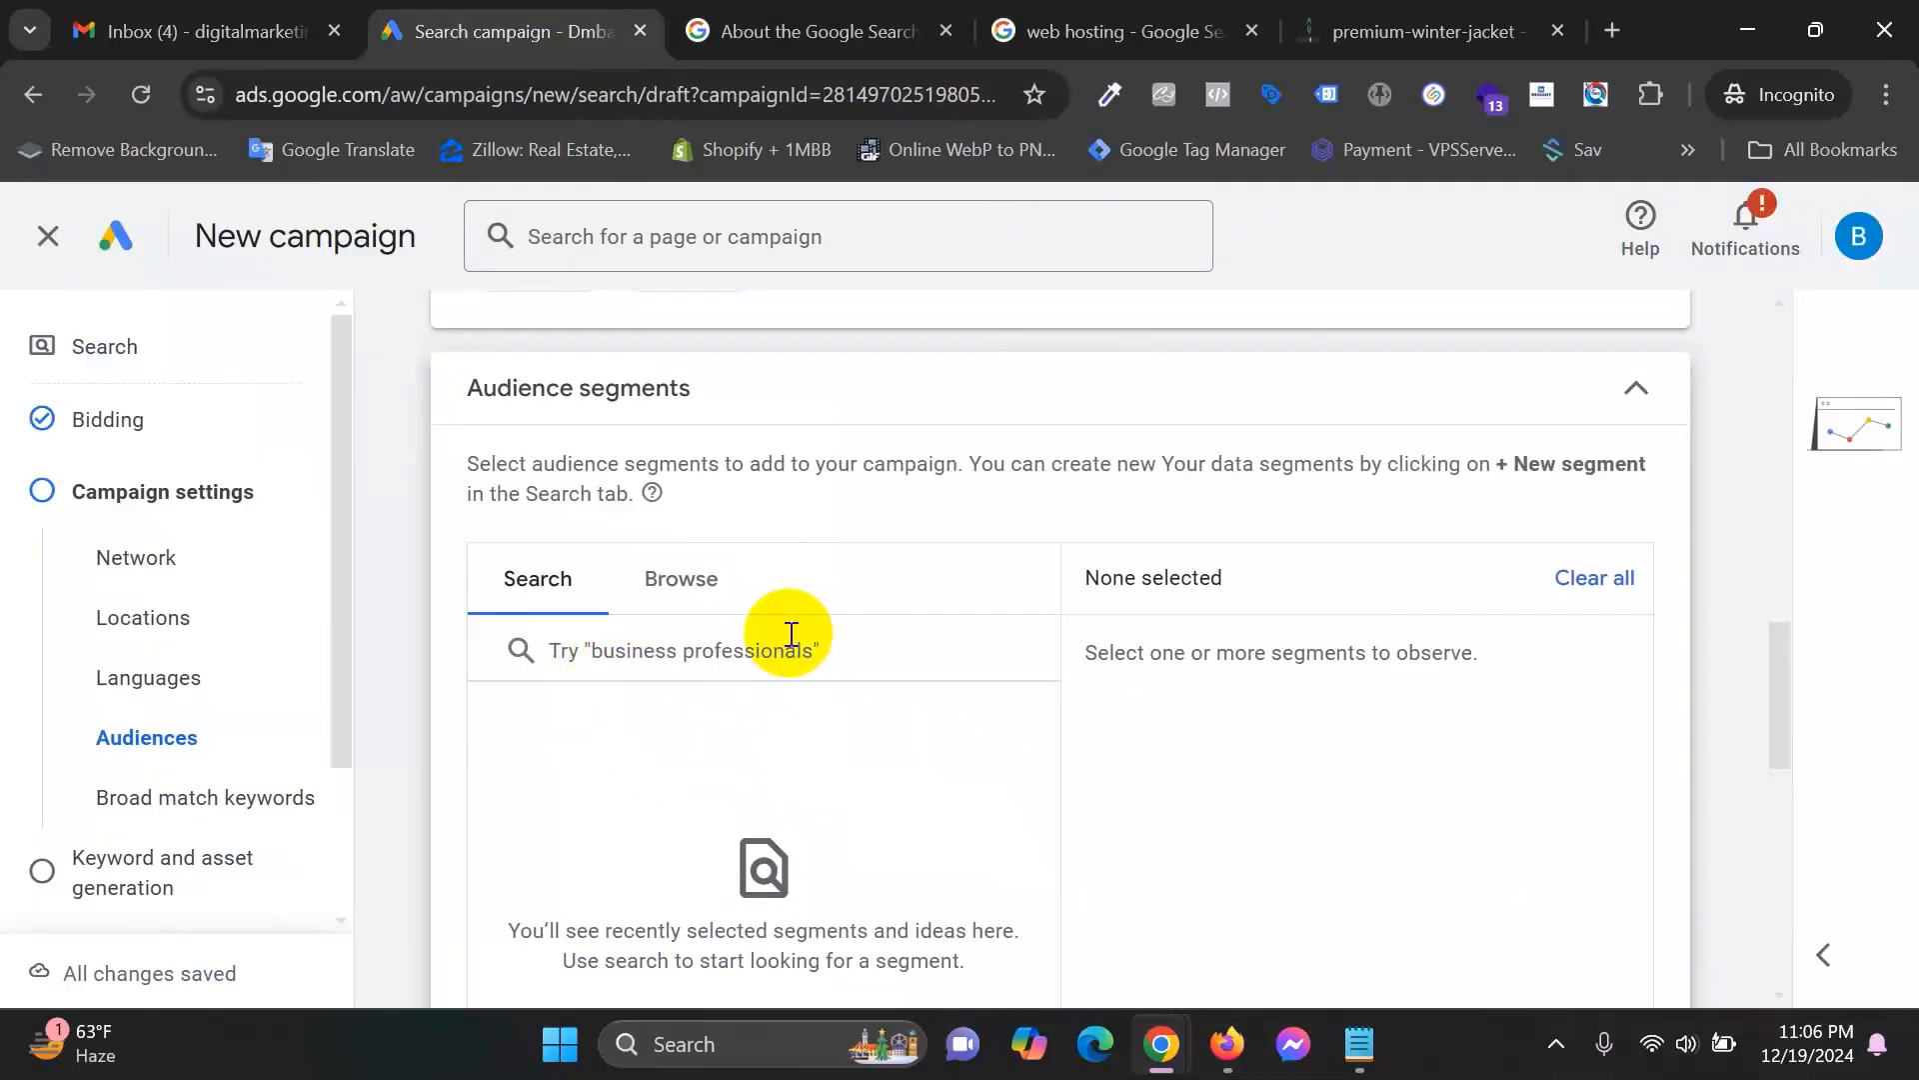
Try Targeting for audience segments, then set them back to Observation (recommended).
{"action": "scroll", "coordinate": [786, 635], "scroll_direction": "down", "scroll_amount": 3}
{"action": "scroll", "coordinate": [776, 634], "scroll_direction": "down", "scroll_amount": 2}
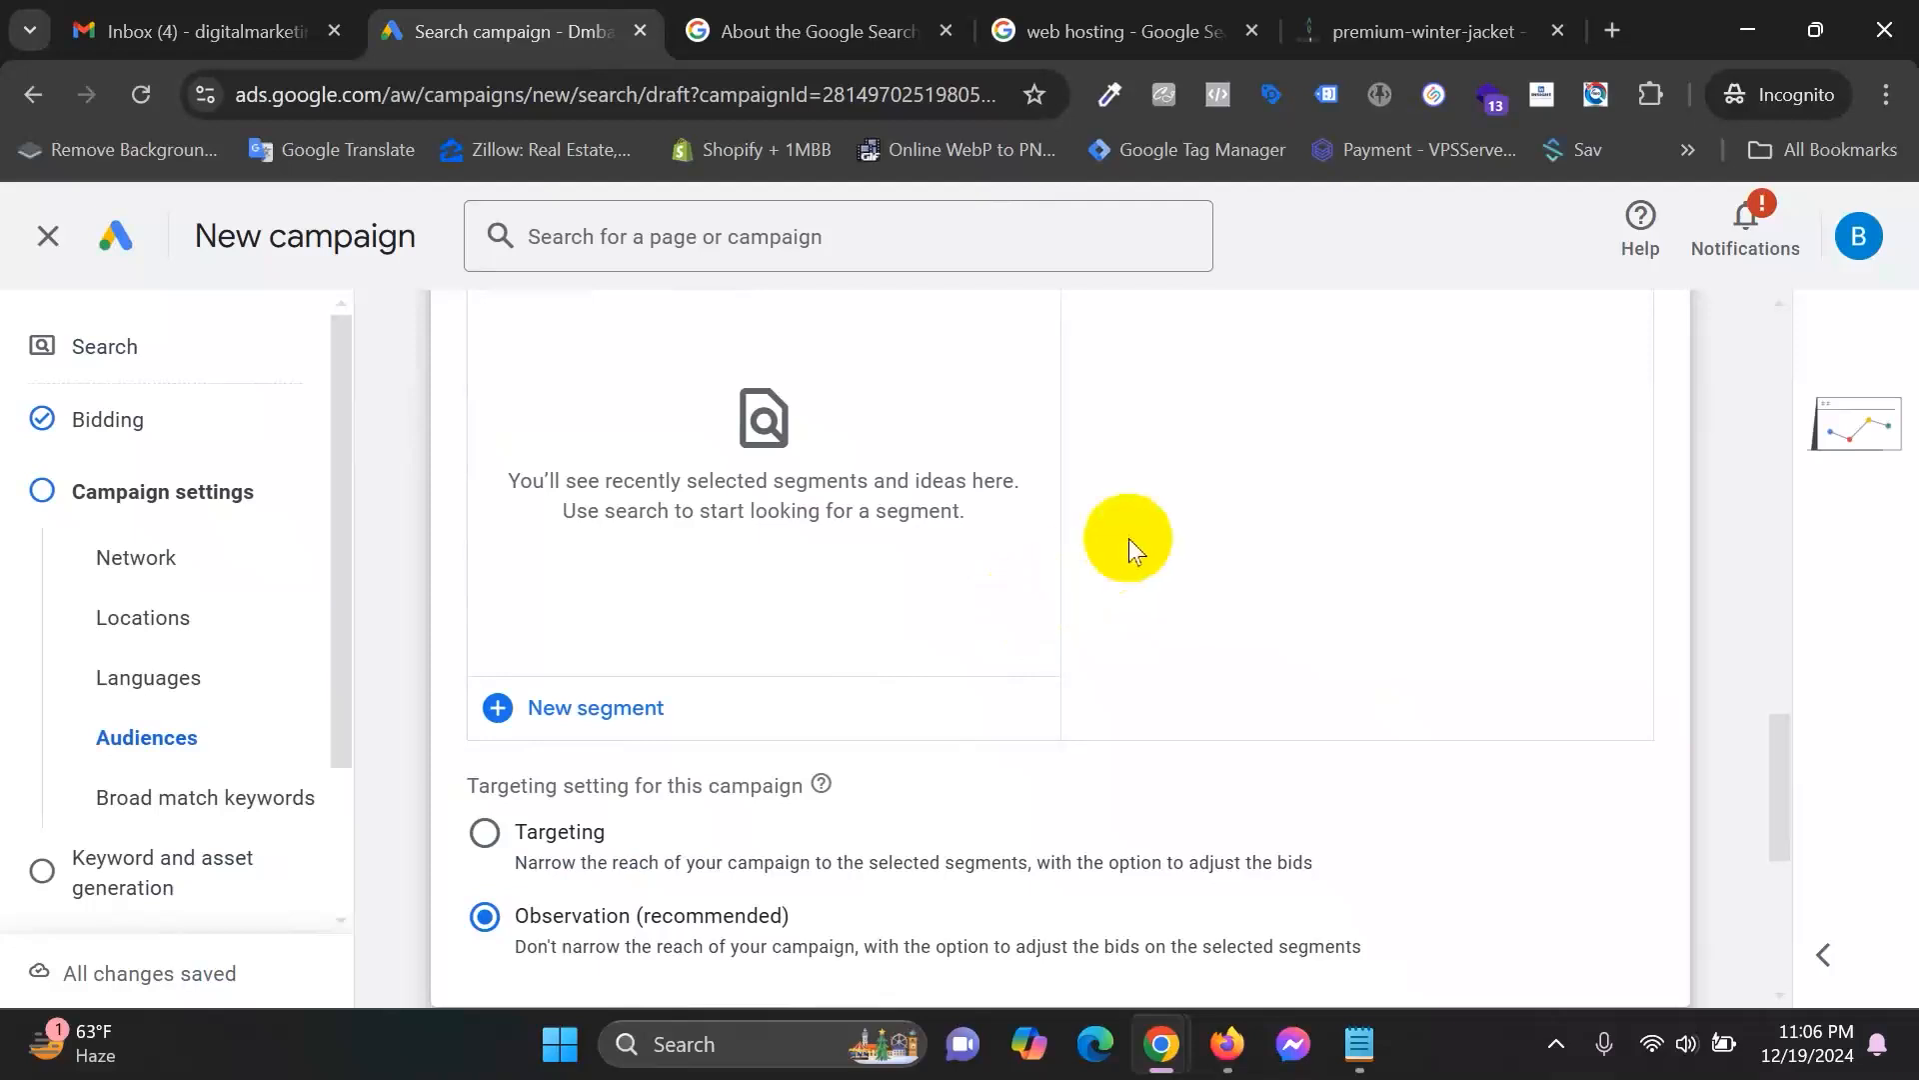
{"action": "scroll", "coordinate": [1130, 538], "scroll_direction": "down", "scroll_amount": 1}
{"action": "scroll", "coordinate": [1130, 542], "scroll_direction": "down", "scroll_amount": 1}
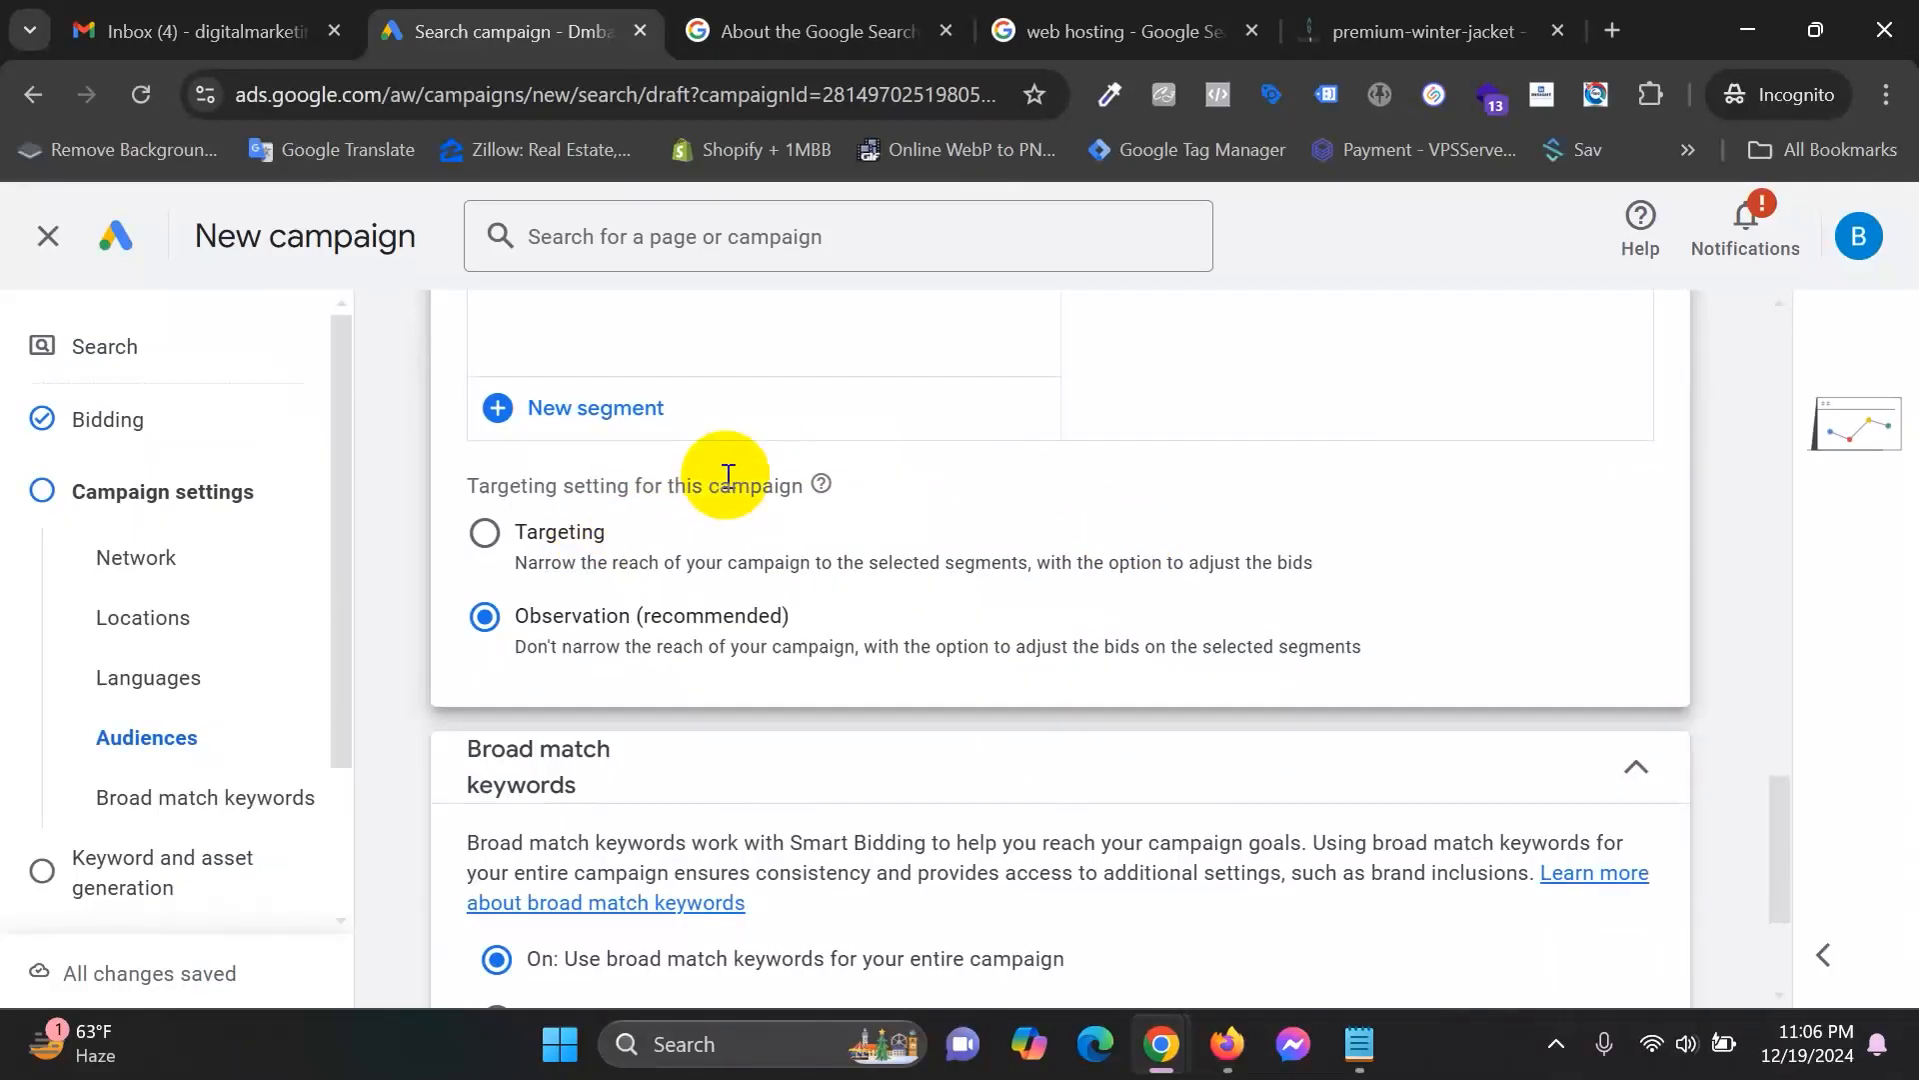
{"action": "left_click", "coordinate": [483, 531]}
{"action": "left_click", "coordinate": [485, 616]}
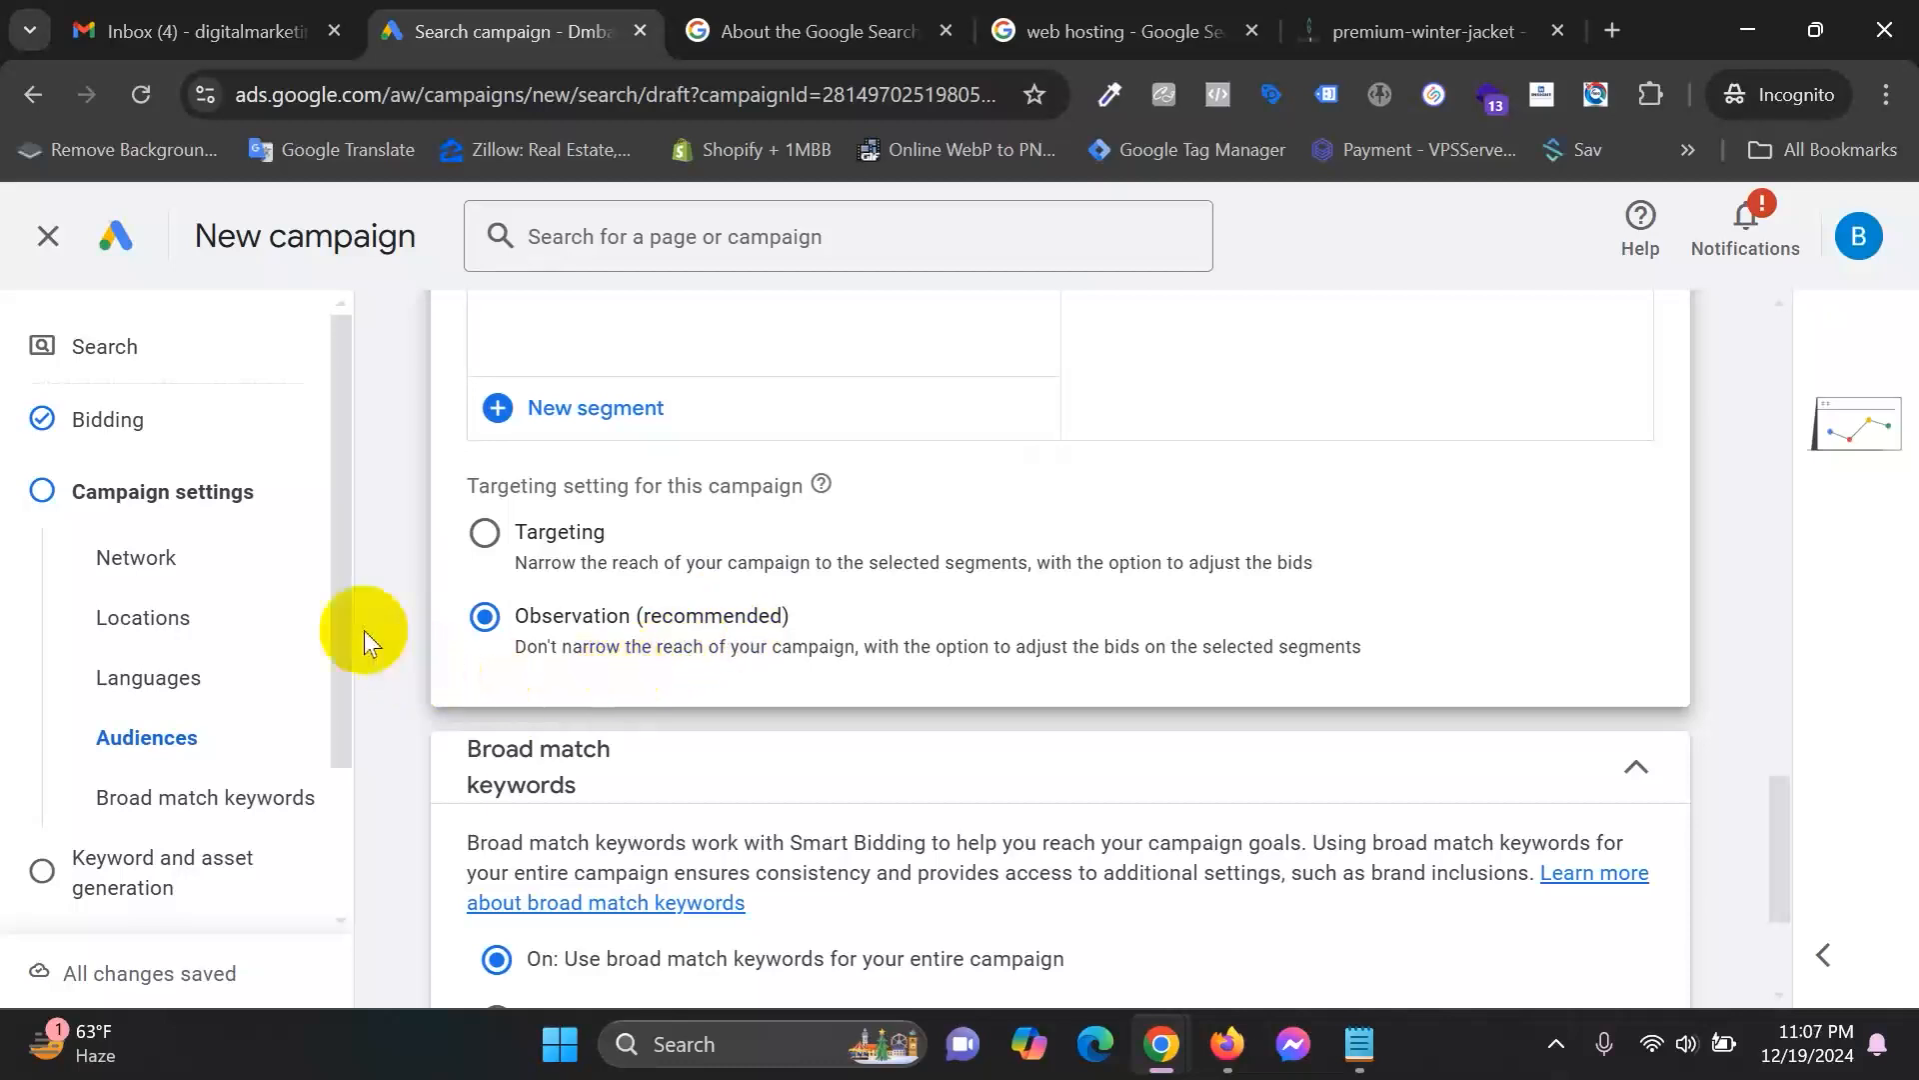
Scroll past Broad match keywords and jump to the campaign's Locations settings.
{"action": "scroll", "coordinate": [816, 558], "scroll_direction": "down", "scroll_amount": 3}
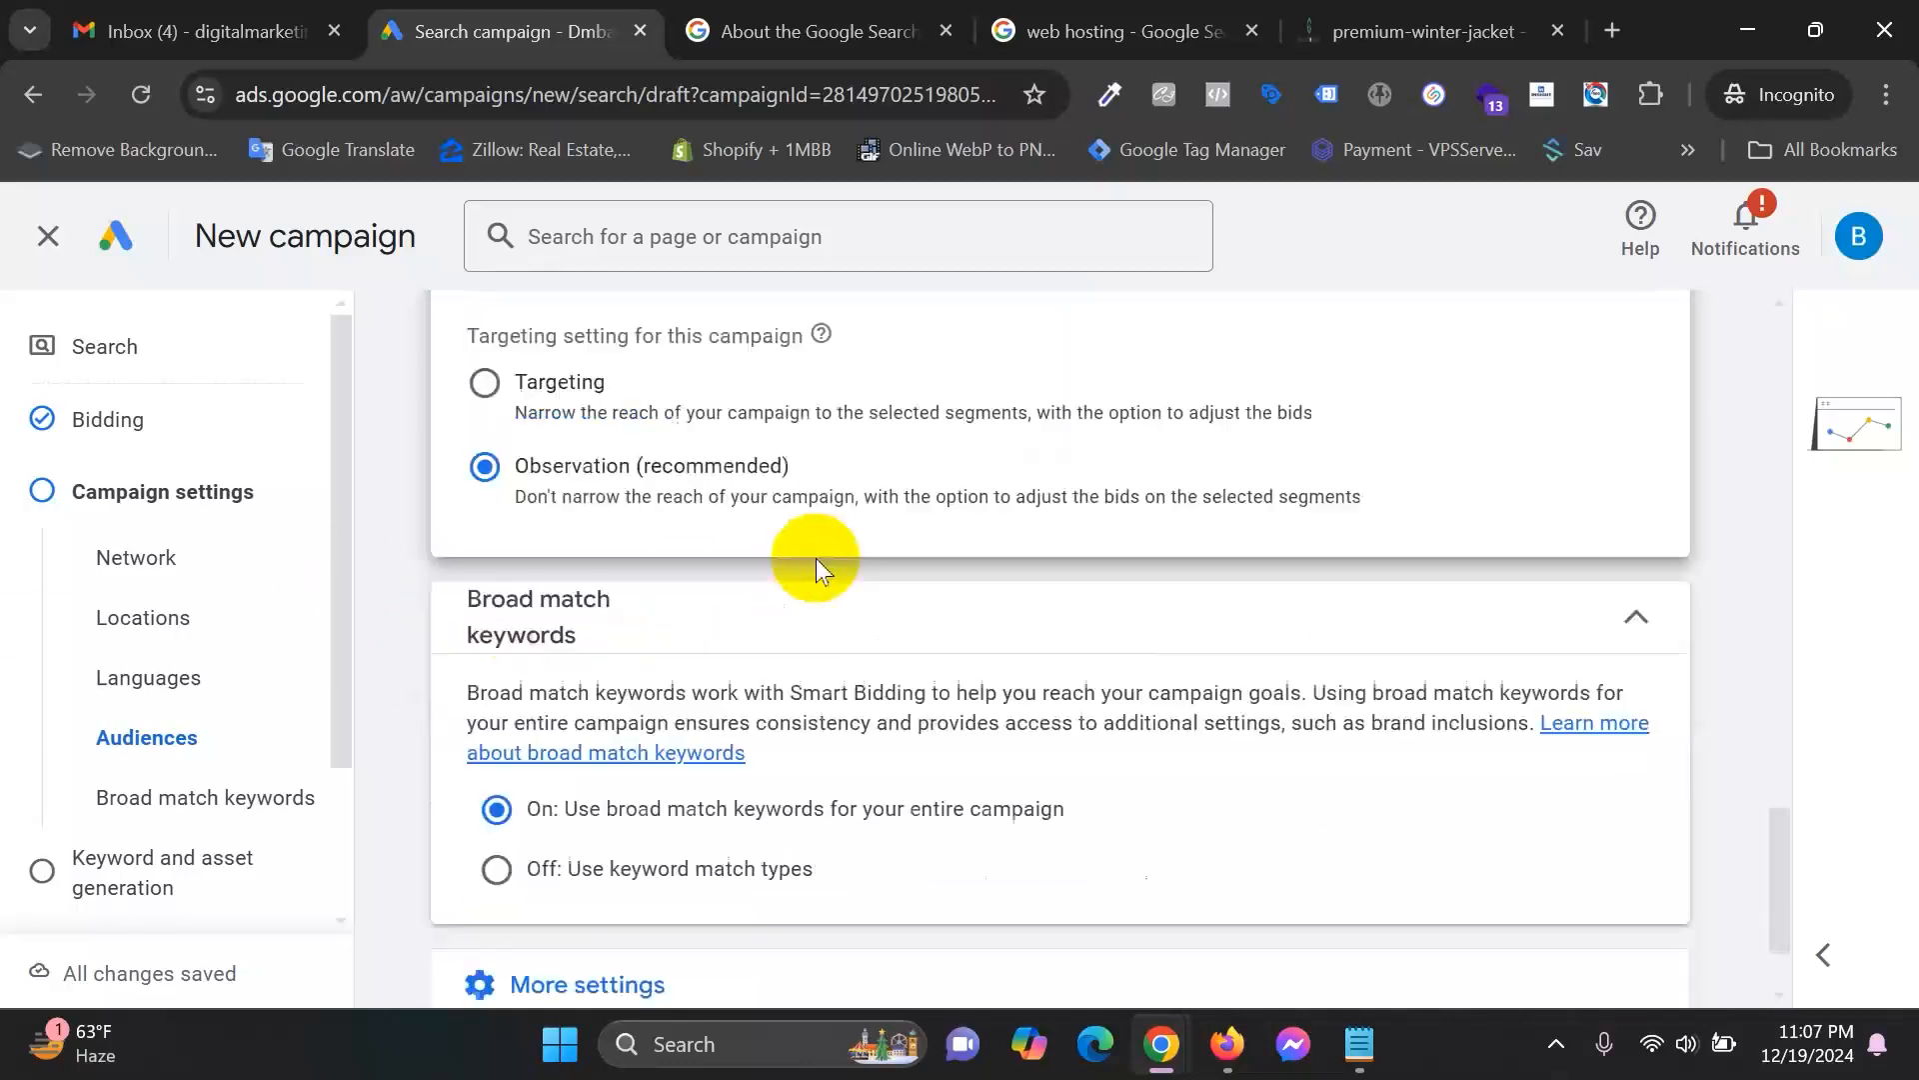
{"action": "scroll", "coordinate": [880, 567], "scroll_direction": "up", "scroll_amount": 5}
{"action": "scroll", "coordinate": [905, 560], "scroll_direction": "down", "scroll_amount": 5}
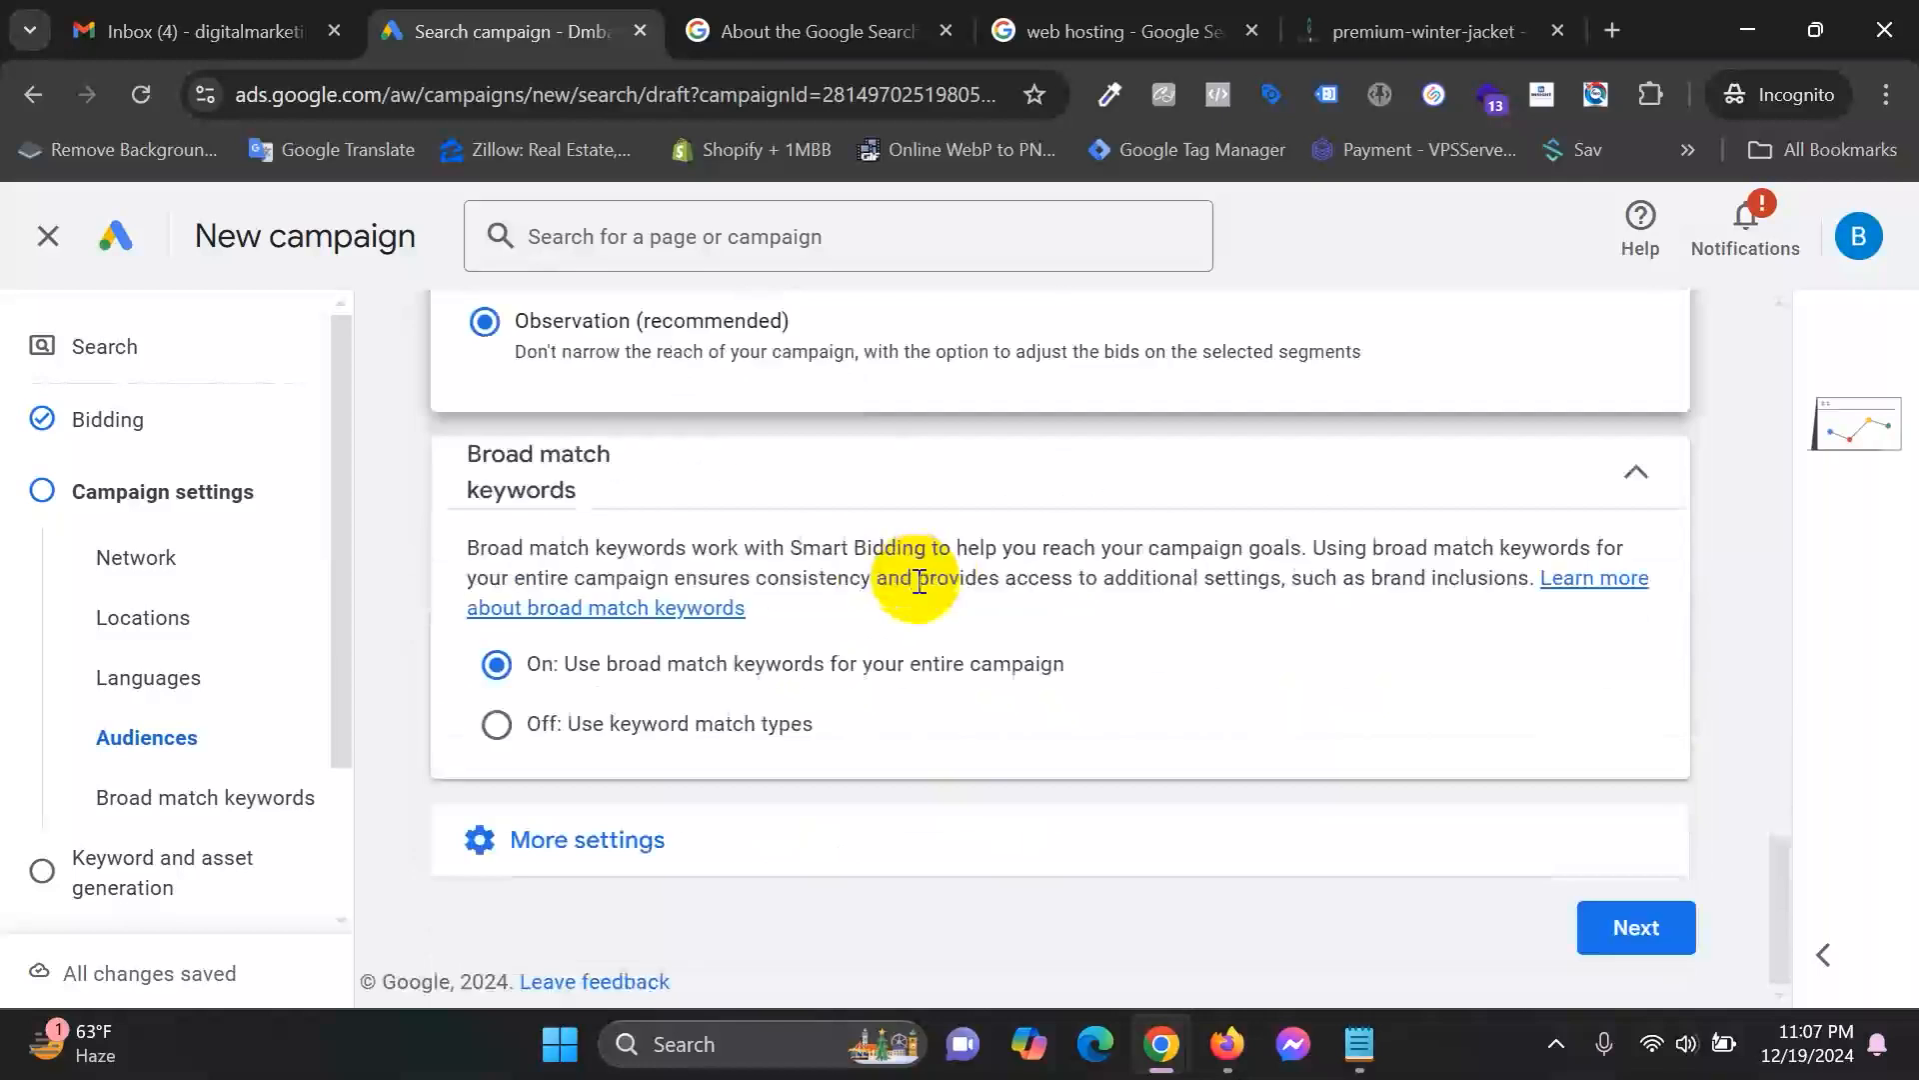
{"action": "left_click", "coordinate": [173, 617]}
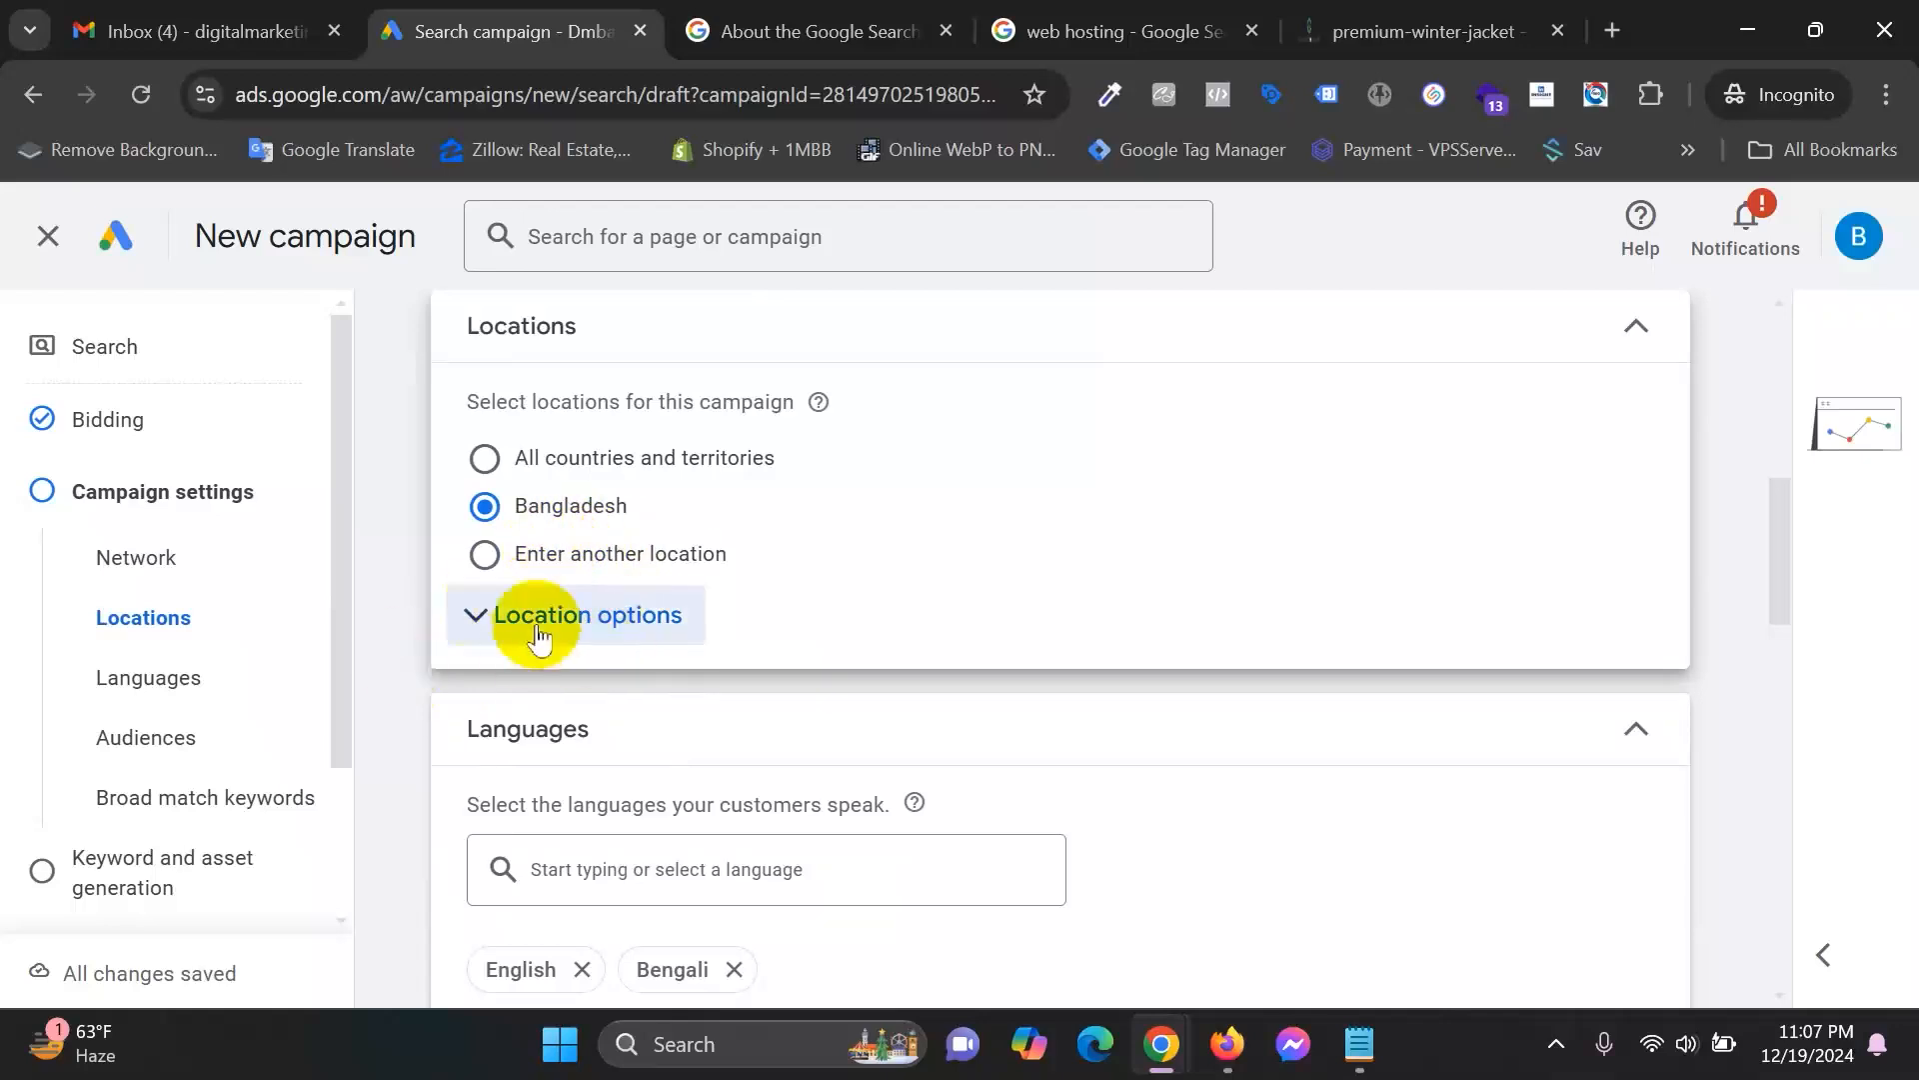
Expand Location options, try Presence, then keep Presence or interest.
{"action": "scroll", "coordinate": [838, 494], "scroll_direction": "down", "scroll_amount": 5}
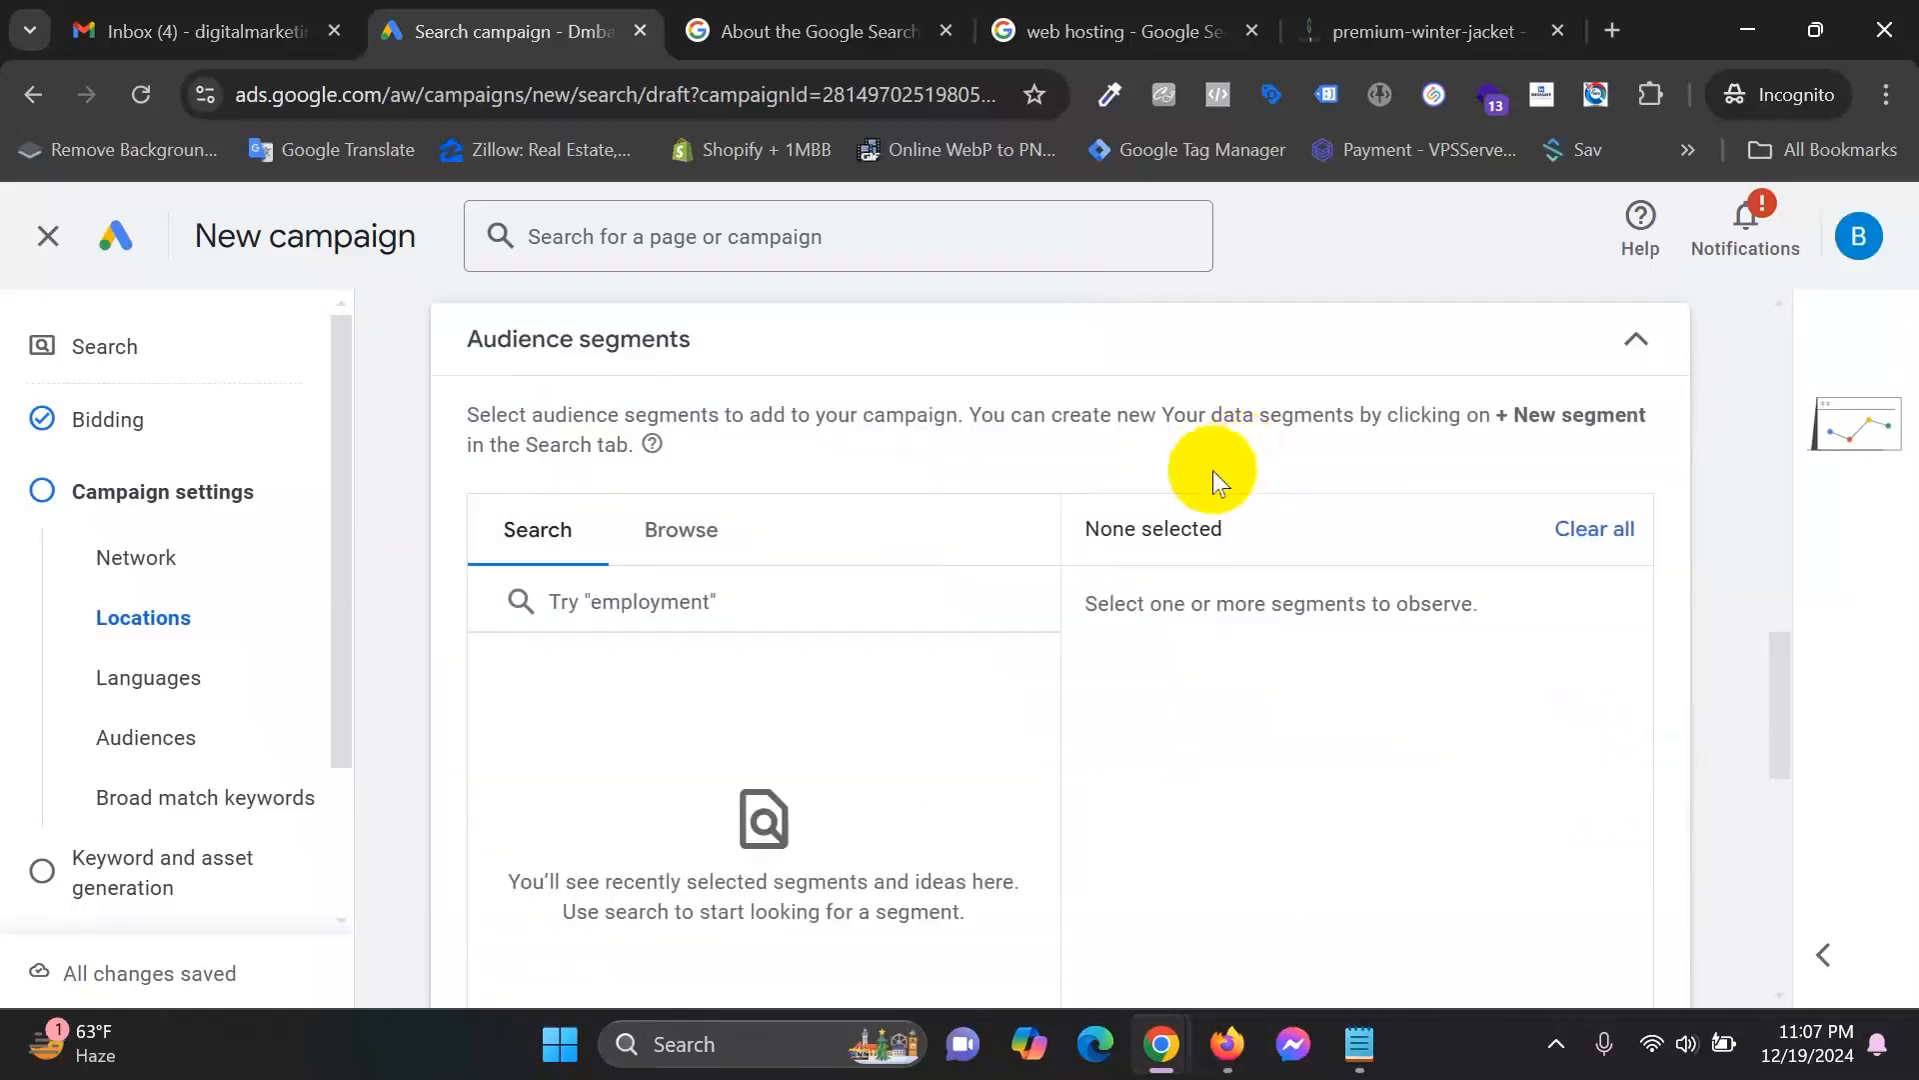
{"action": "scroll", "coordinate": [900, 700], "scroll_direction": "up", "scroll_amount": 5}
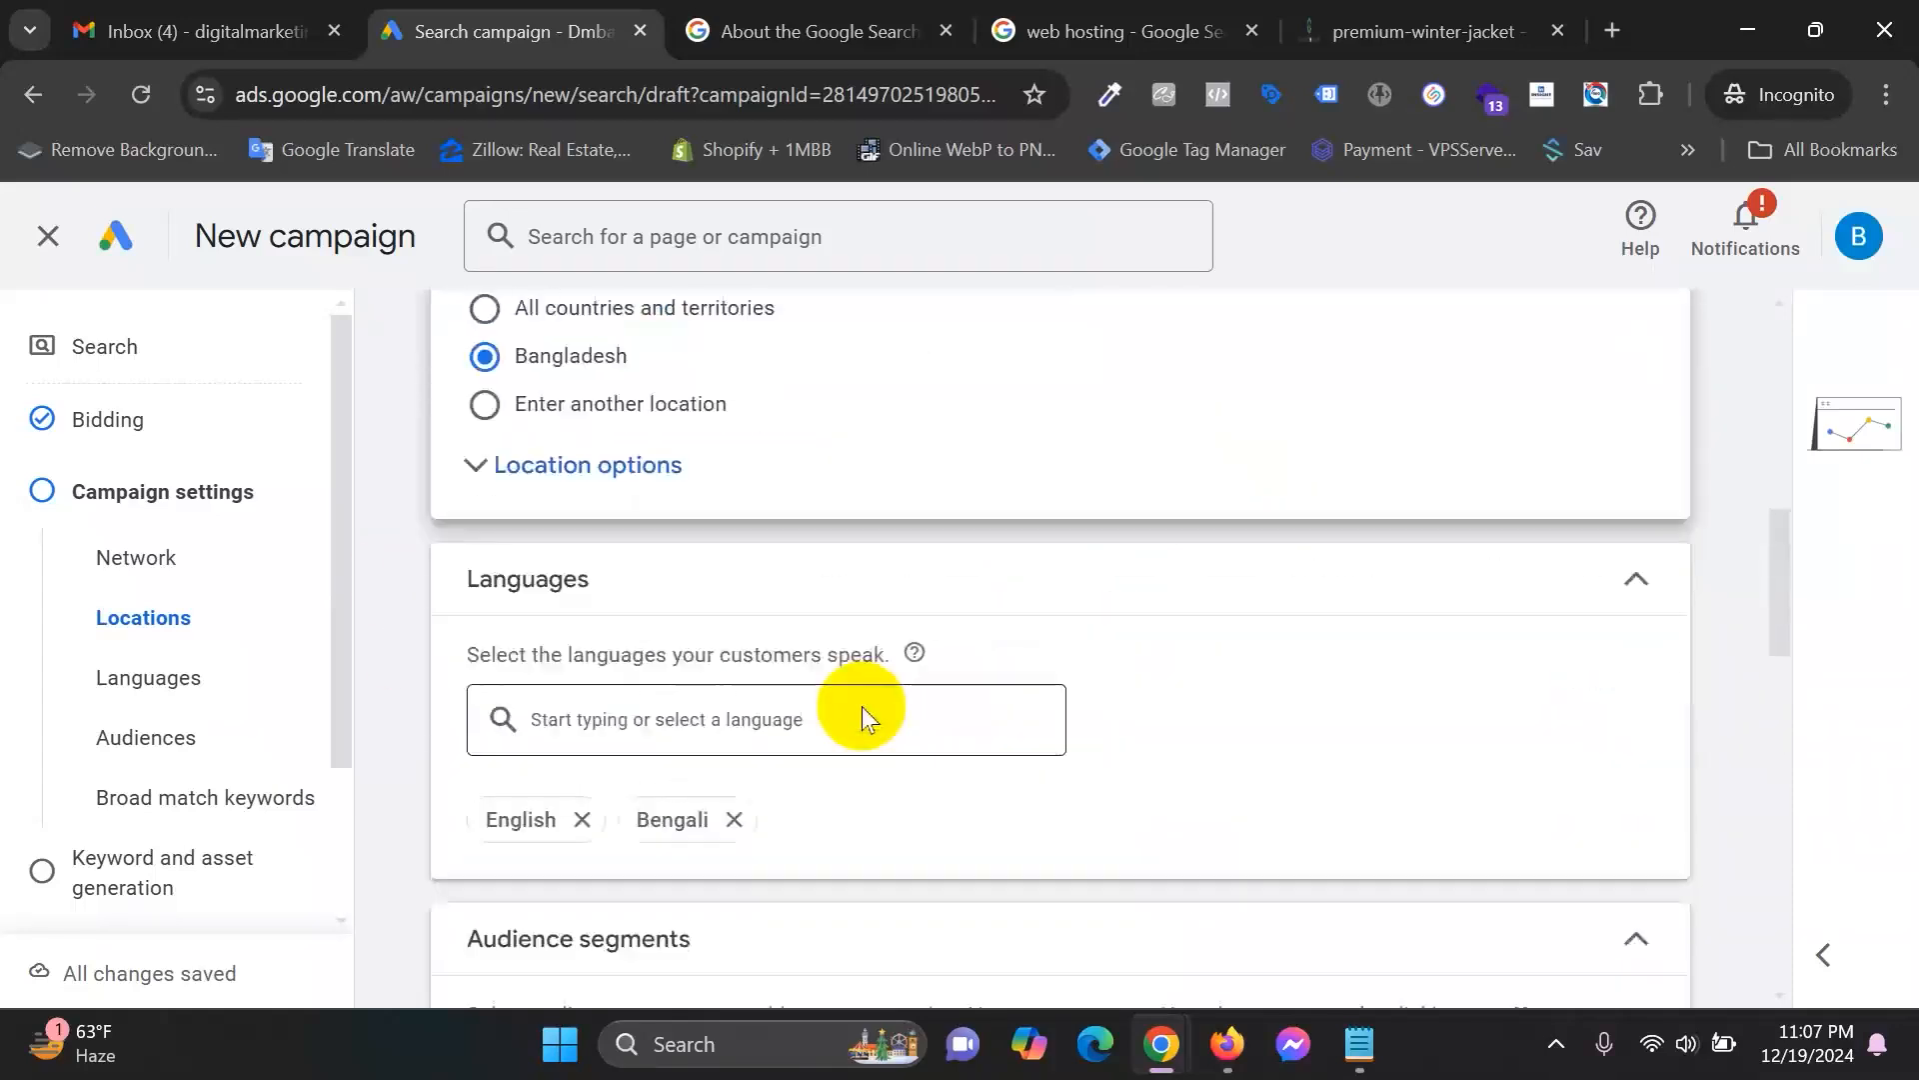
{"action": "scroll", "coordinate": [862, 706], "scroll_direction": "up", "scroll_amount": 3}
{"action": "scroll", "coordinate": [825, 584], "scroll_direction": "down", "scroll_amount": 3}
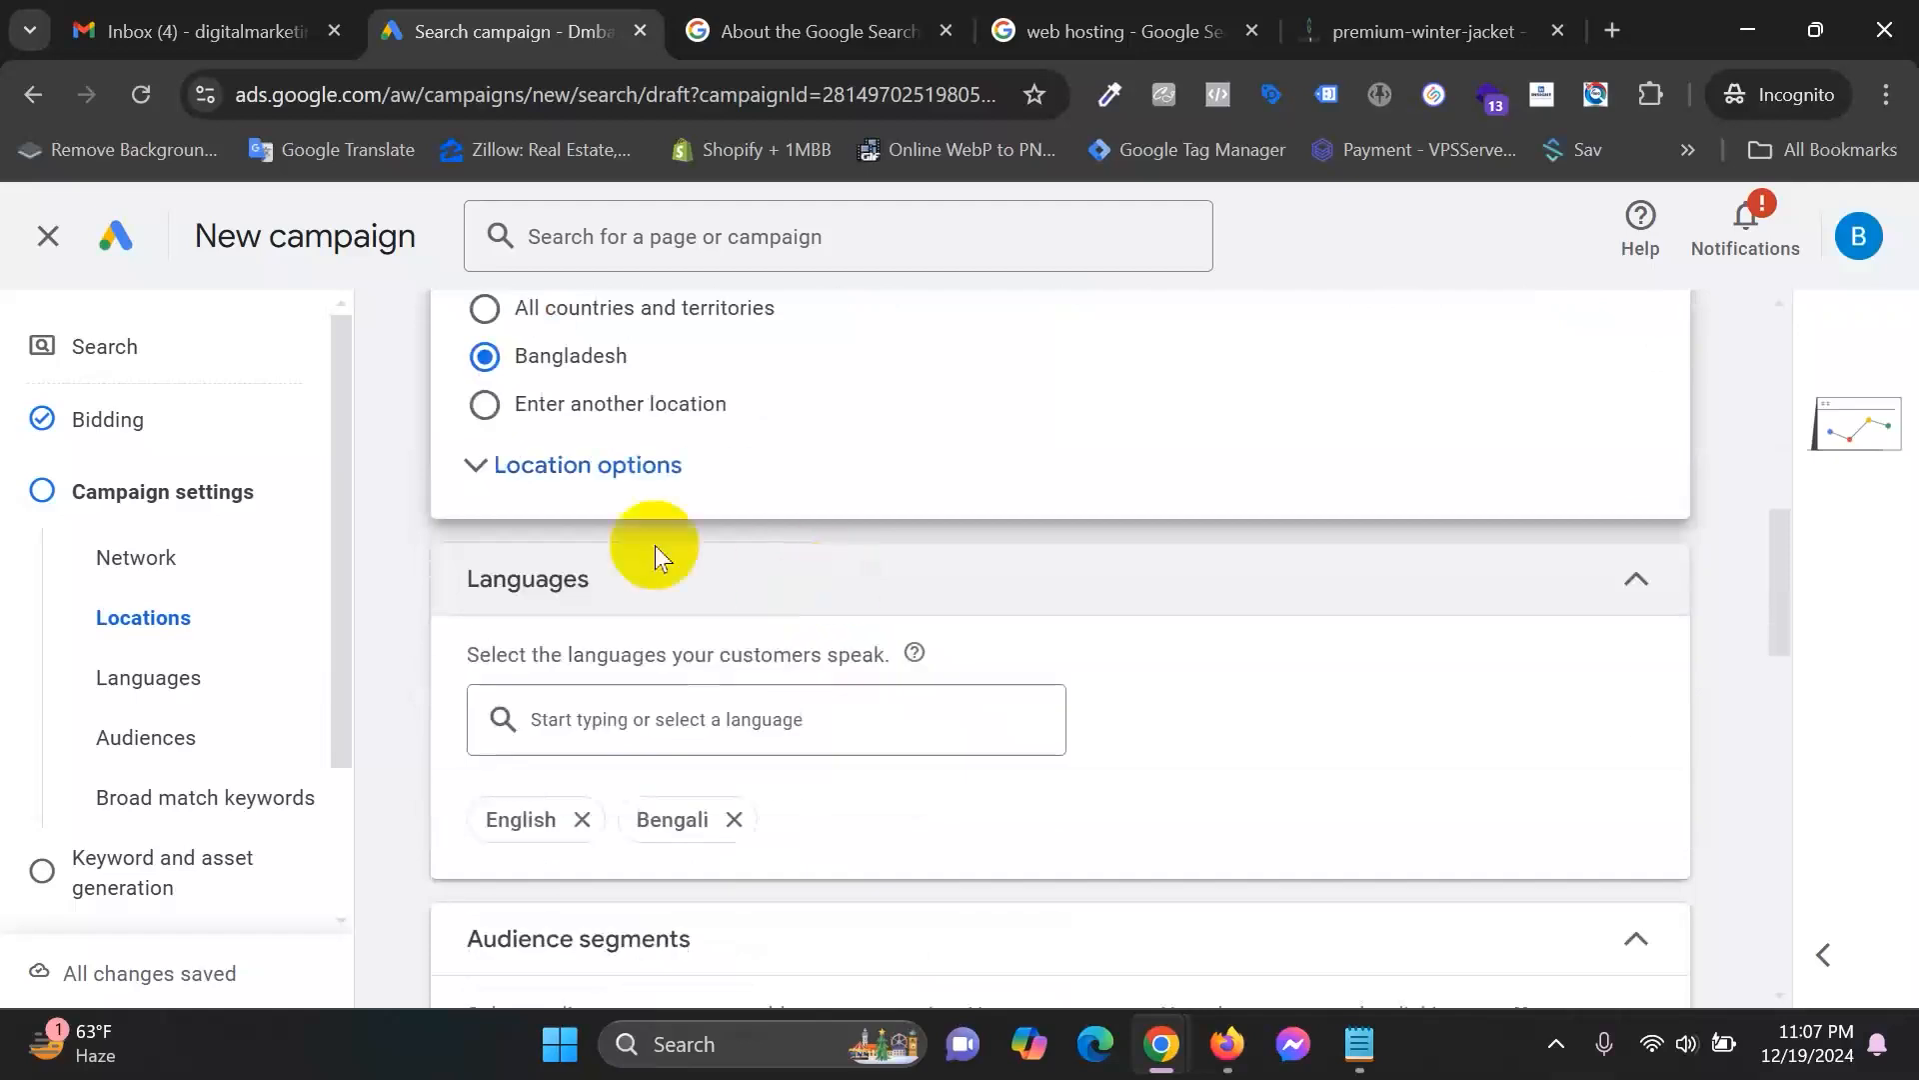
{"action": "left_click", "coordinate": [590, 466]}
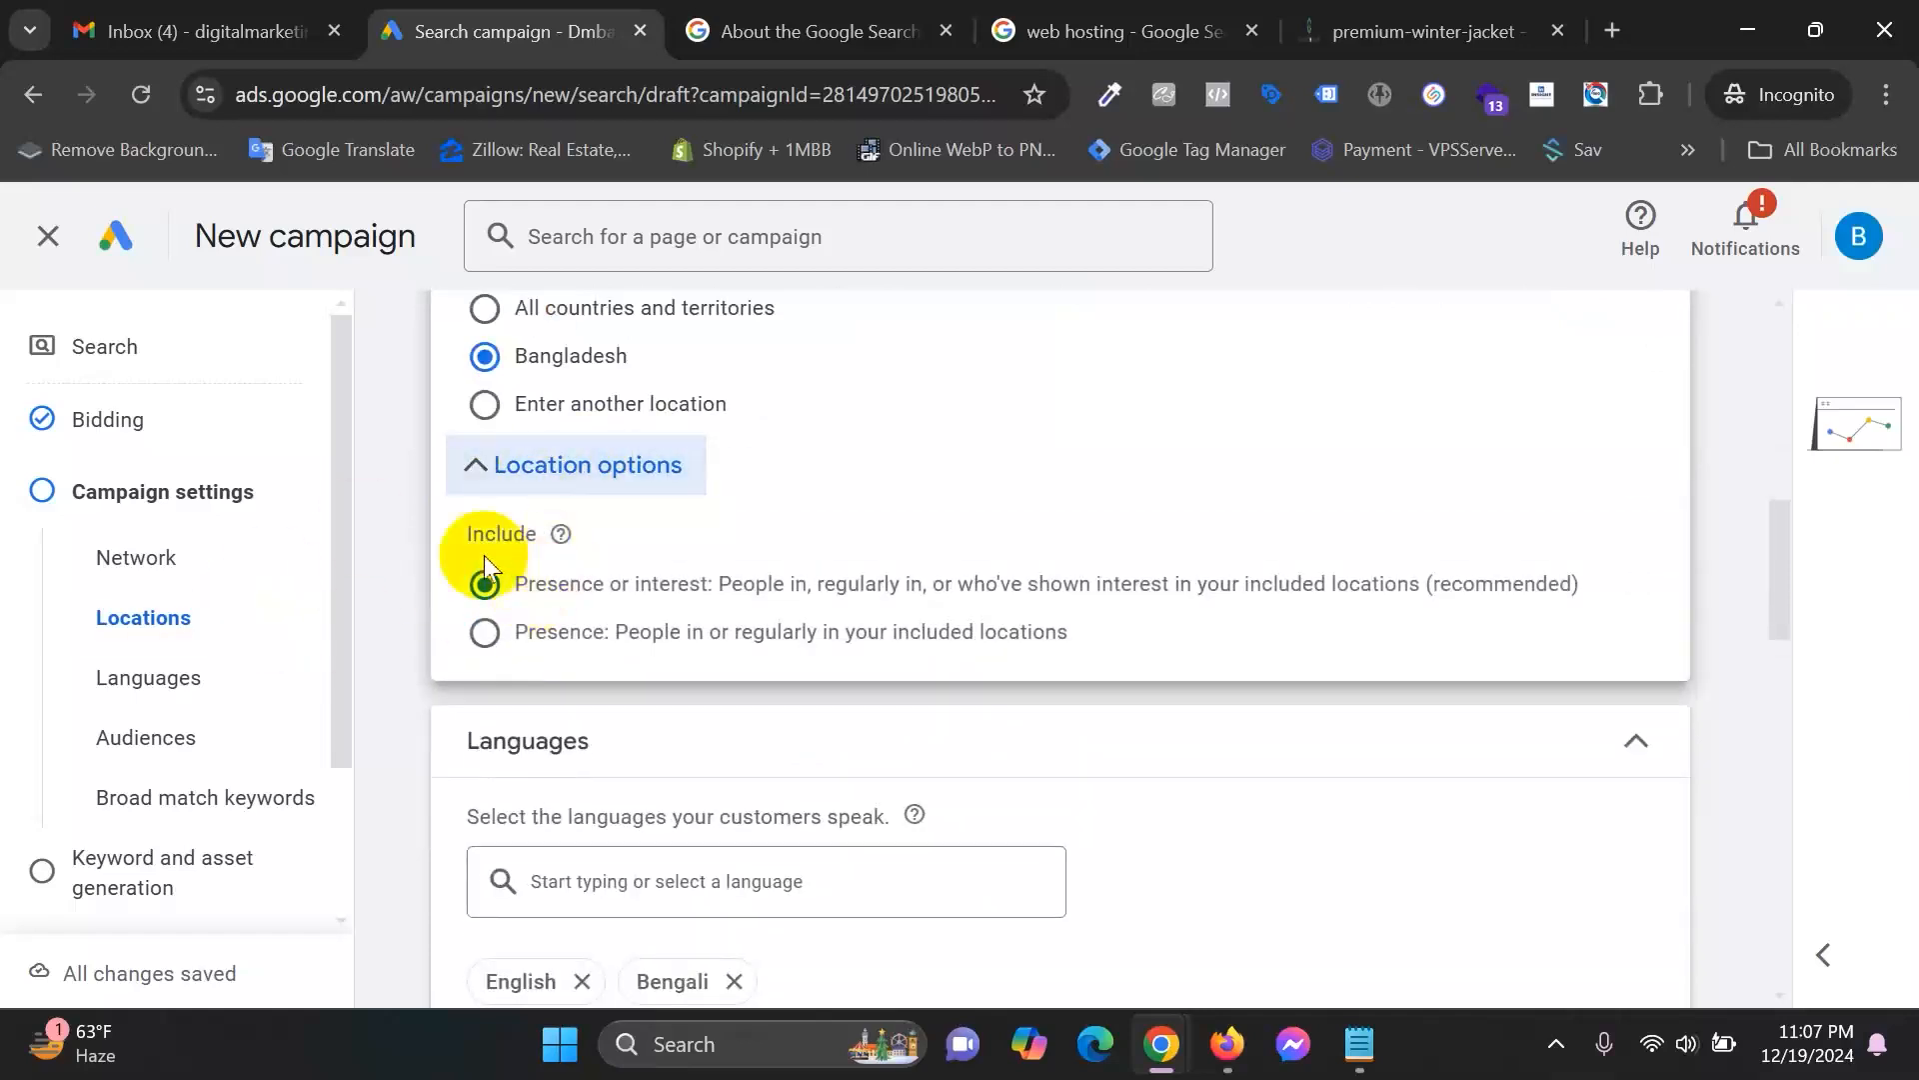
{"action": "left_click_drag", "start_coordinate": [527, 584], "coordinate": [656, 651]}
{"action": "left_click_drag", "start_coordinate": [527, 632], "coordinate": [626, 647]}
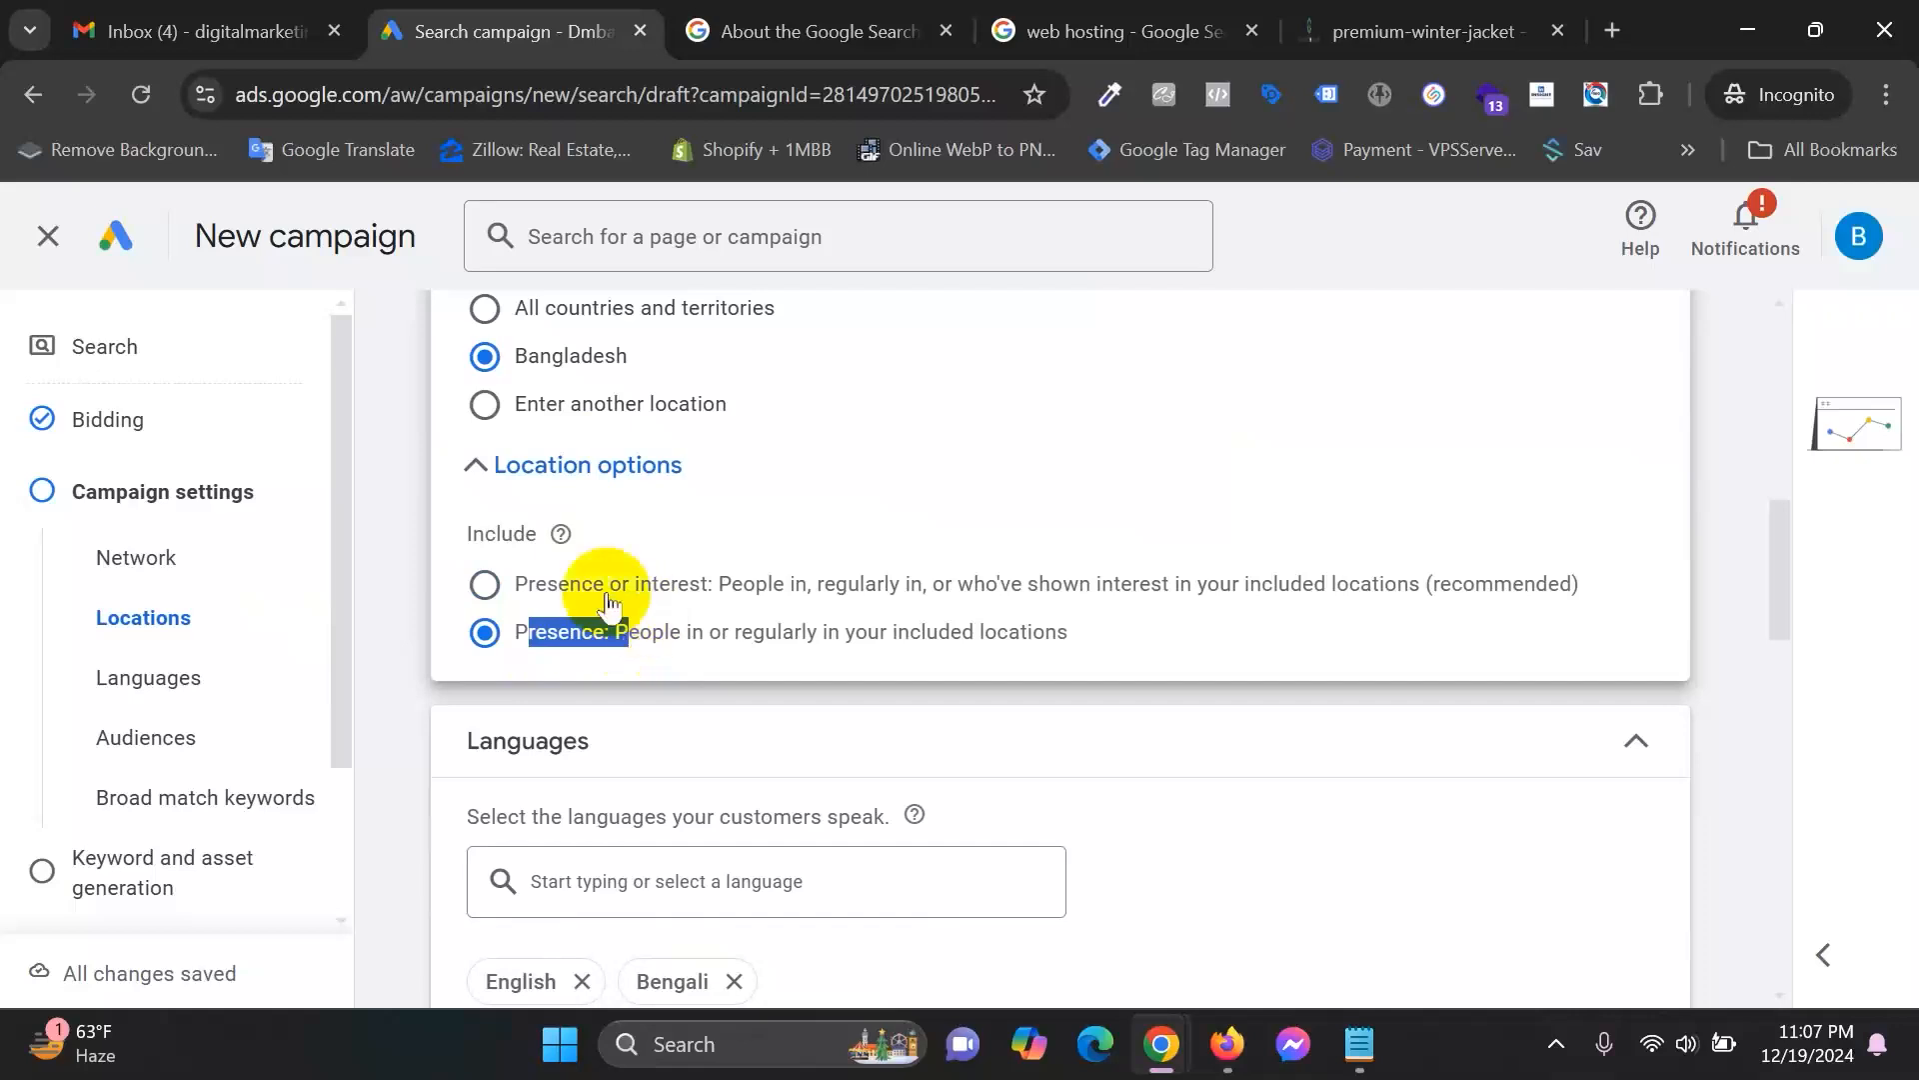
{"action": "left_click", "coordinate": [561, 585]}
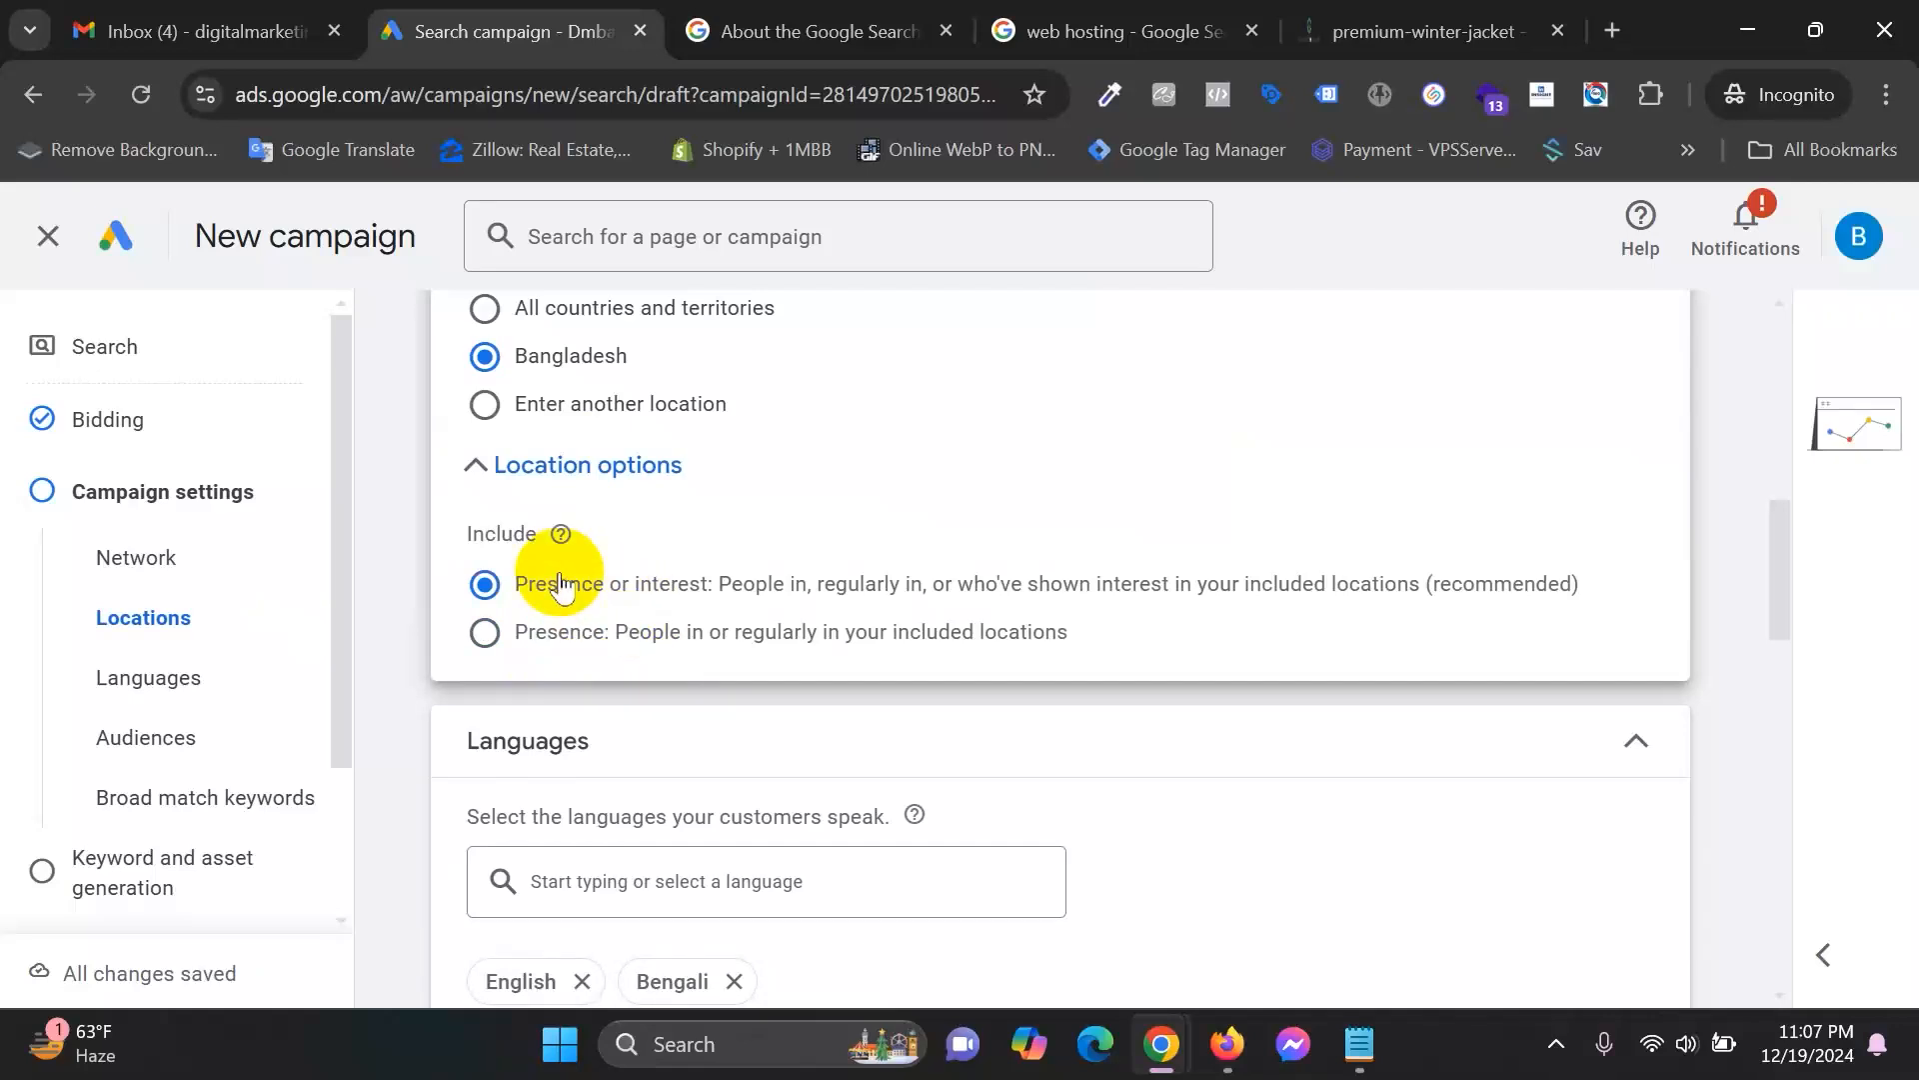
Close the Search Network help page and start editing the web hosting search query.
{"action": "left_click", "coordinate": [905, 22]}
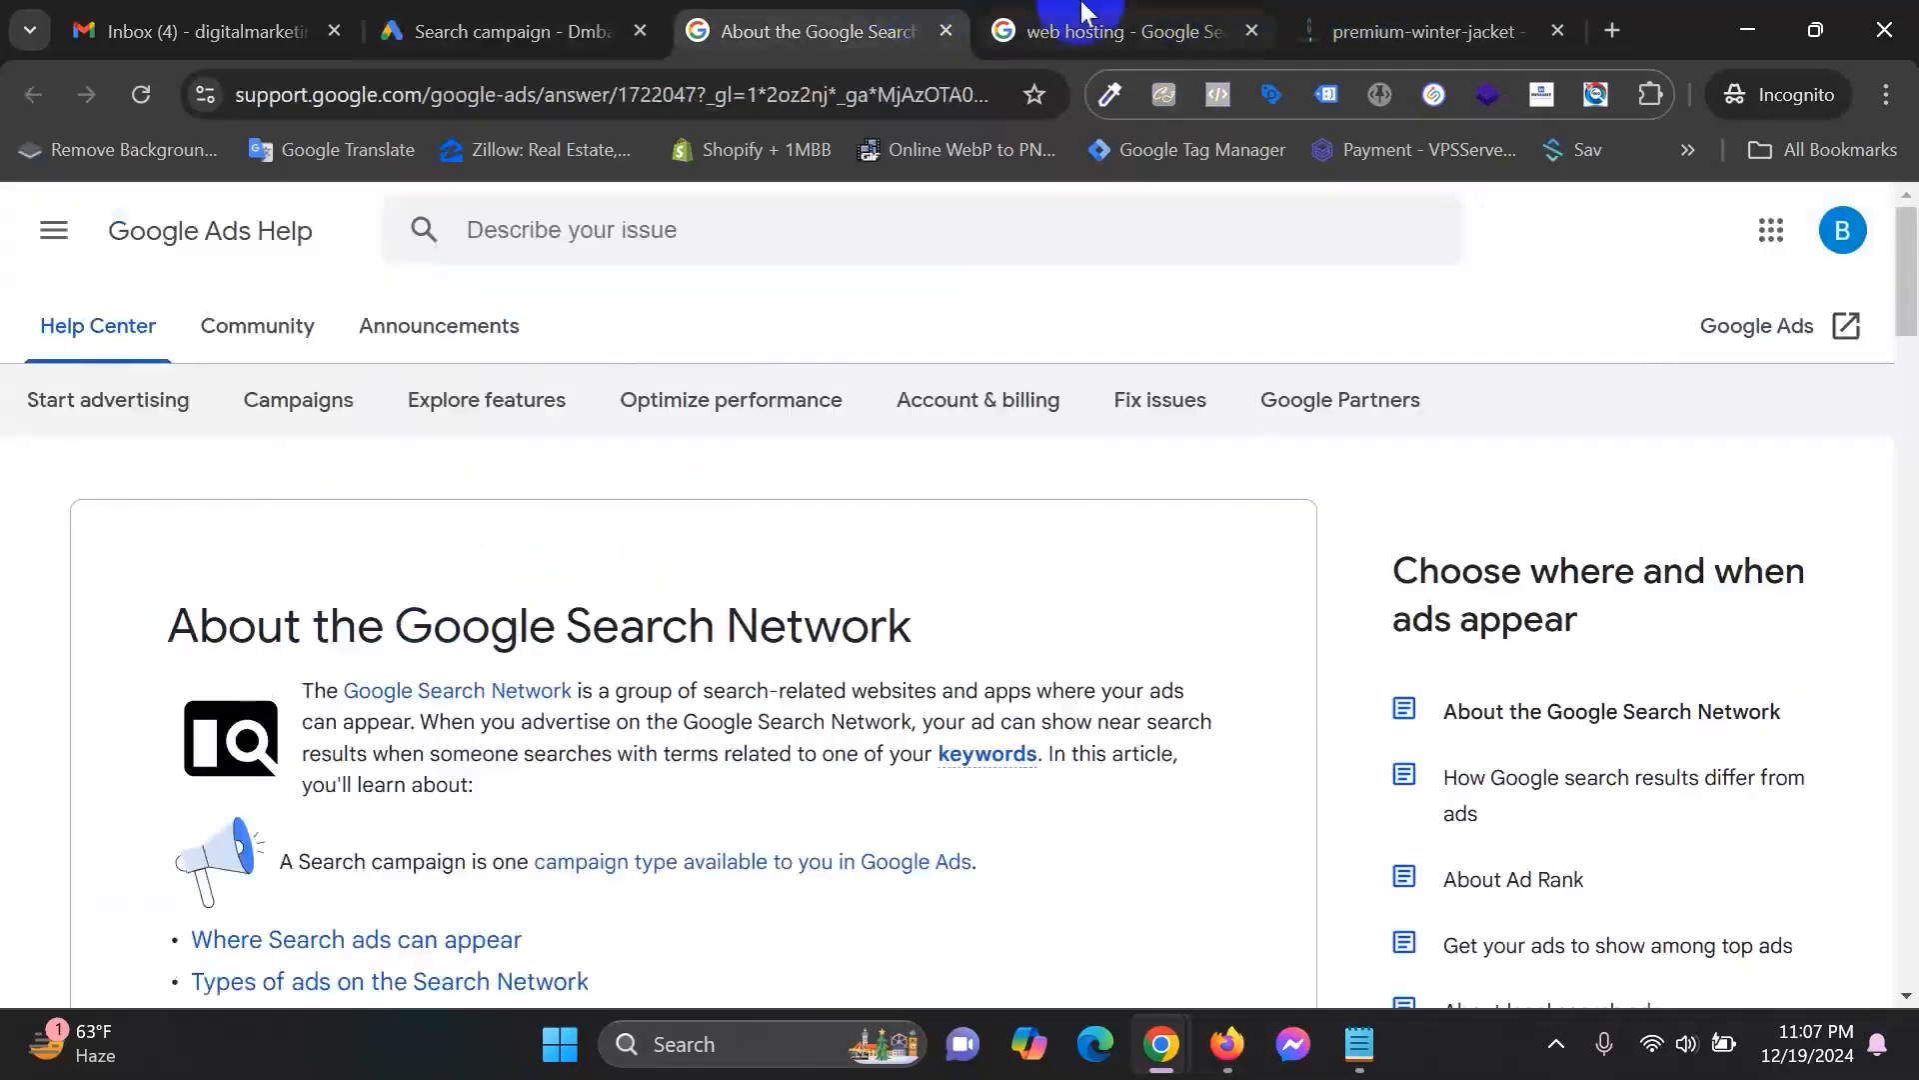
{"action": "left_click", "coordinate": [1085, 12]}
{"action": "left_click", "coordinate": [946, 31]}
{"action": "left_click", "coordinate": [578, 284]}
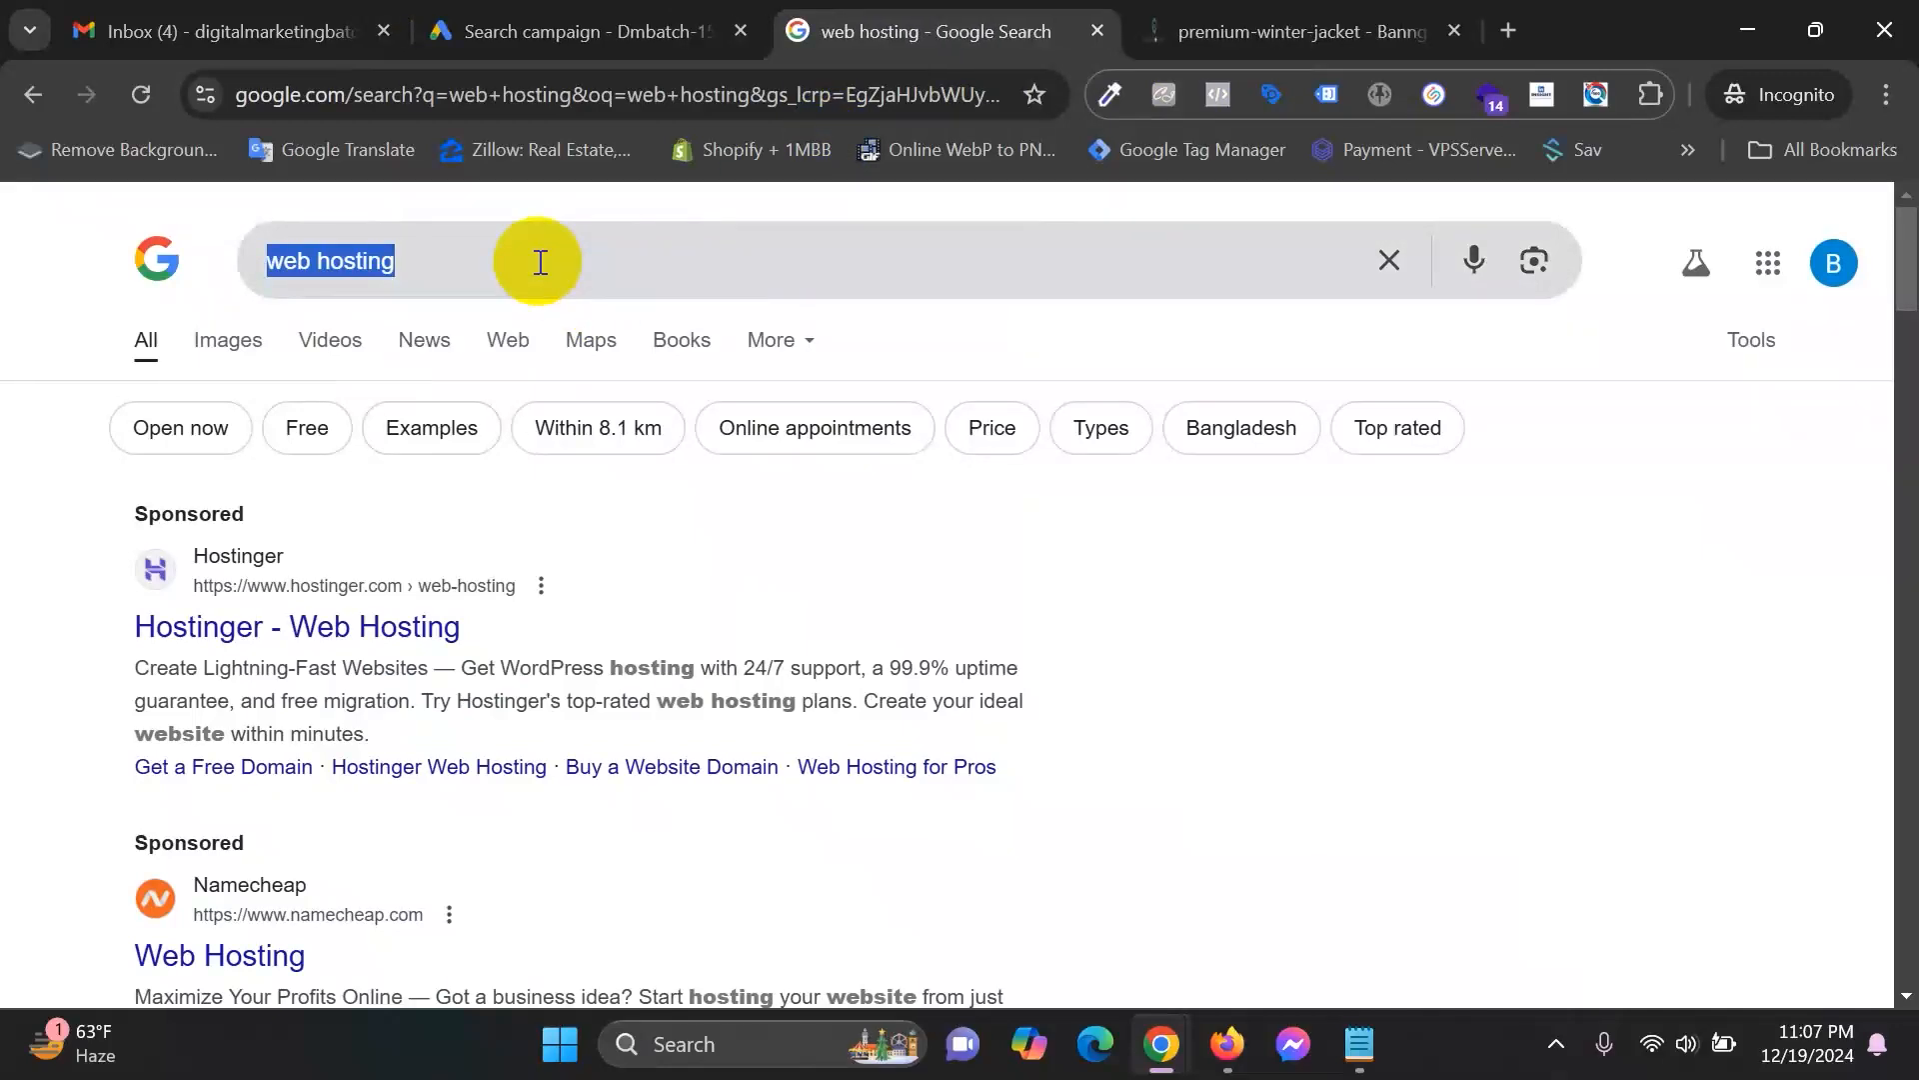
Search Google for 'tshirt in usa', browse the sponsored T-shirt ads, then return to the Ads draft.
{"action": "type", "text": "tshirt in usa"}
{"action": "key", "text": "Return"}
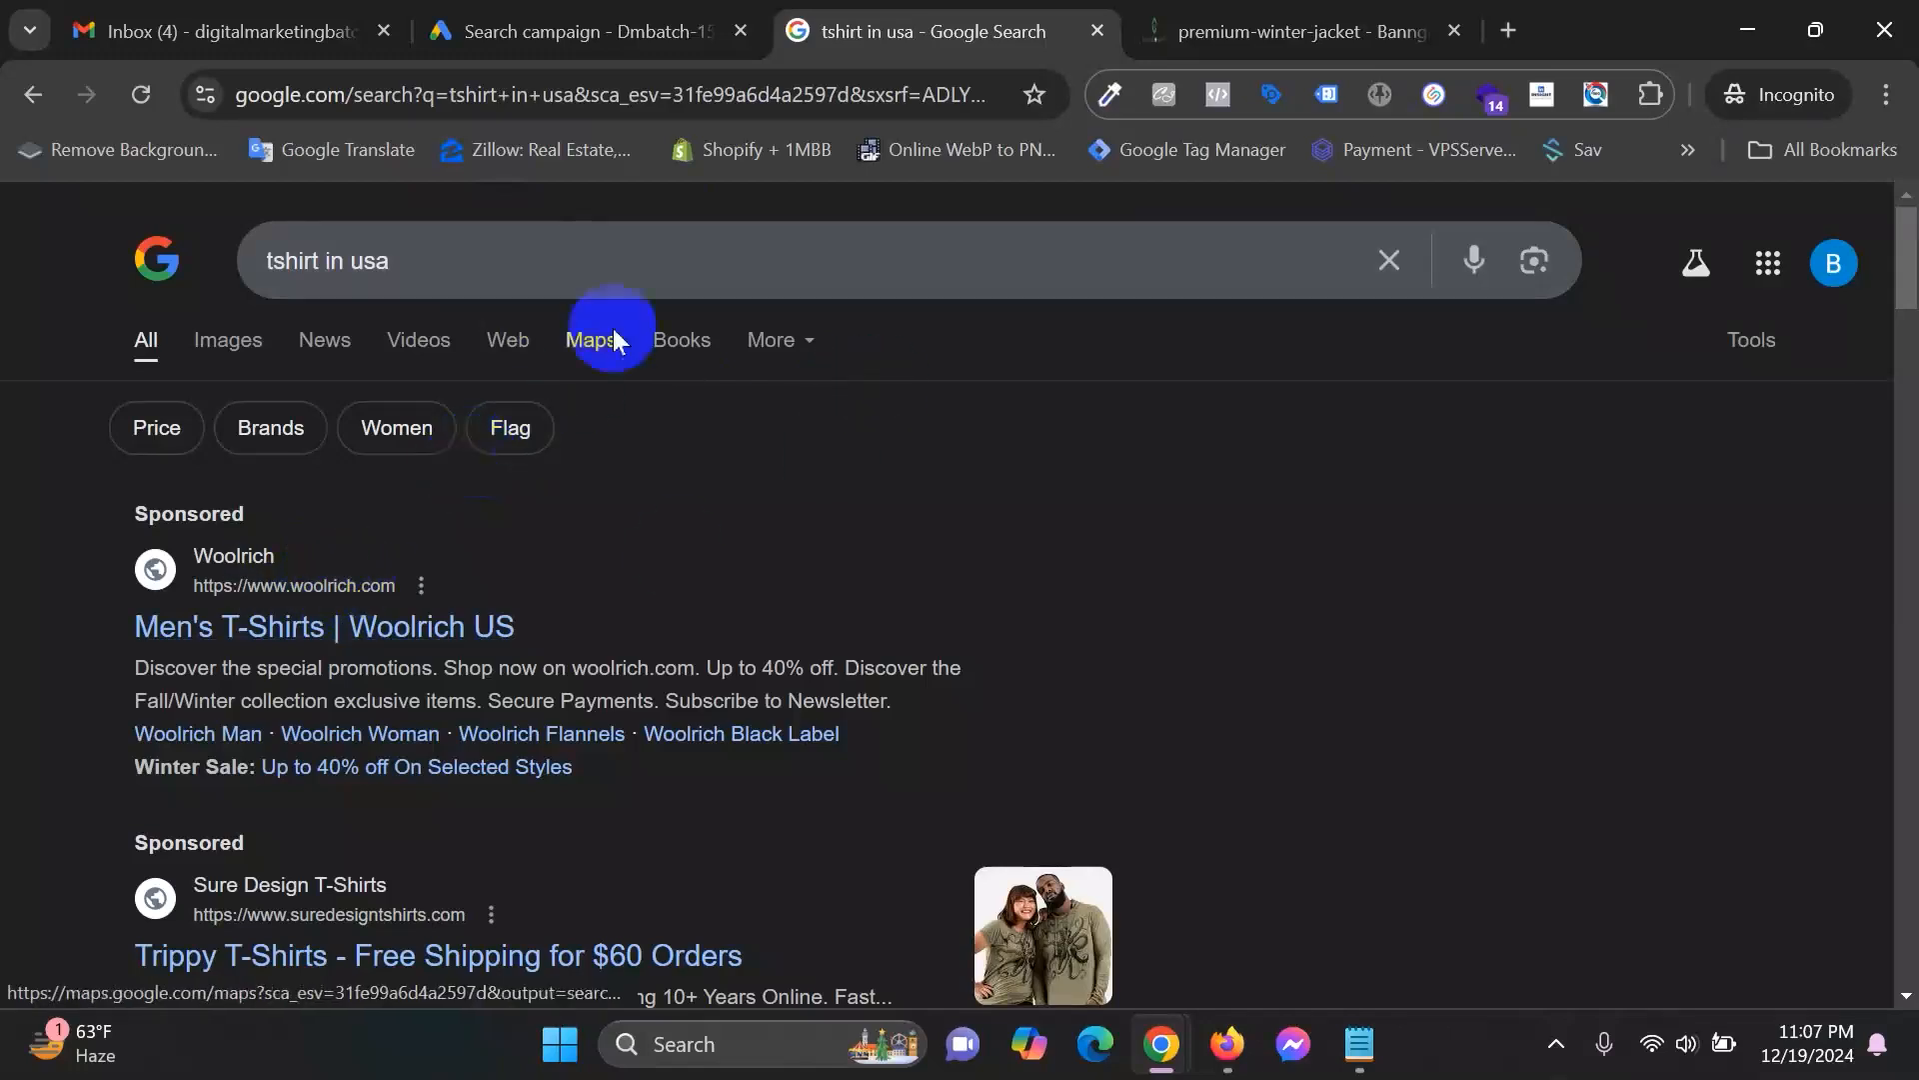
{"action": "left_click_drag", "start_coordinate": [486, 293], "coordinate": [232, 272]}
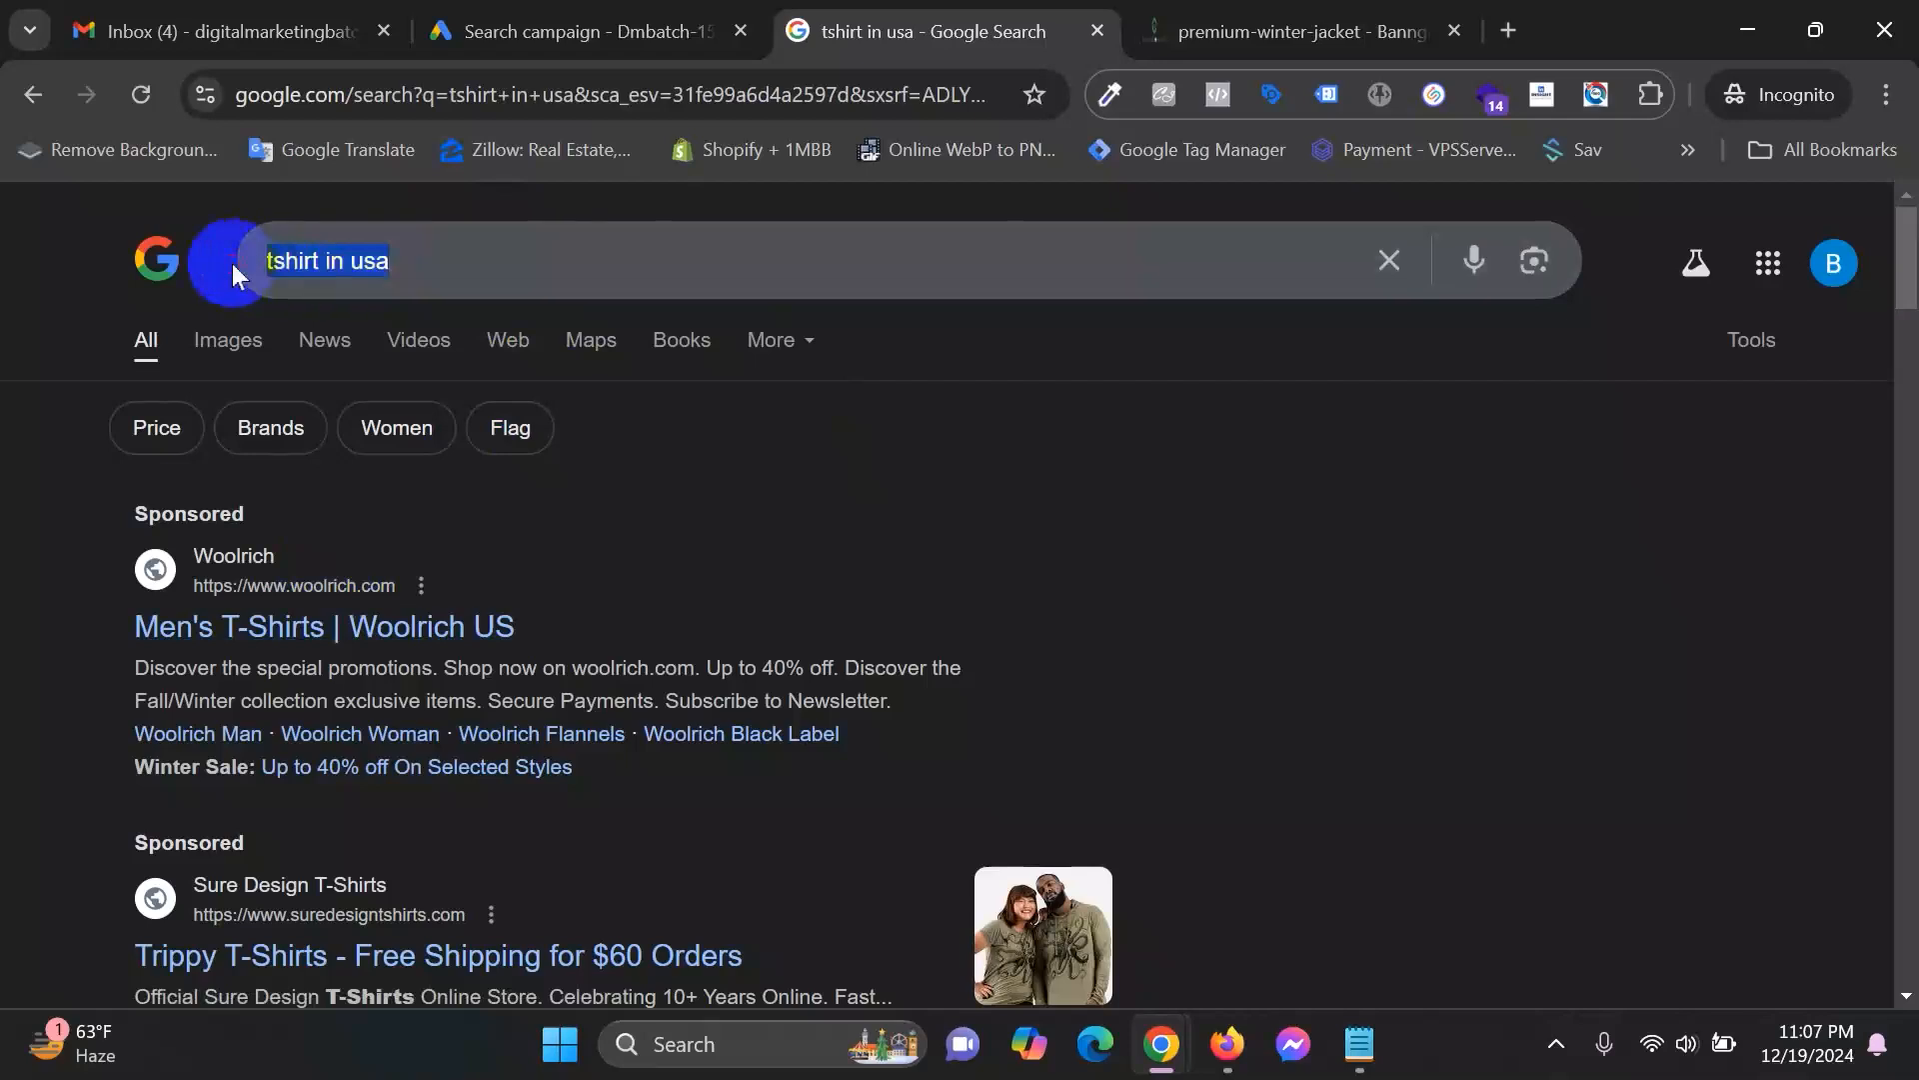
{"action": "left_click", "coordinate": [775, 496]}
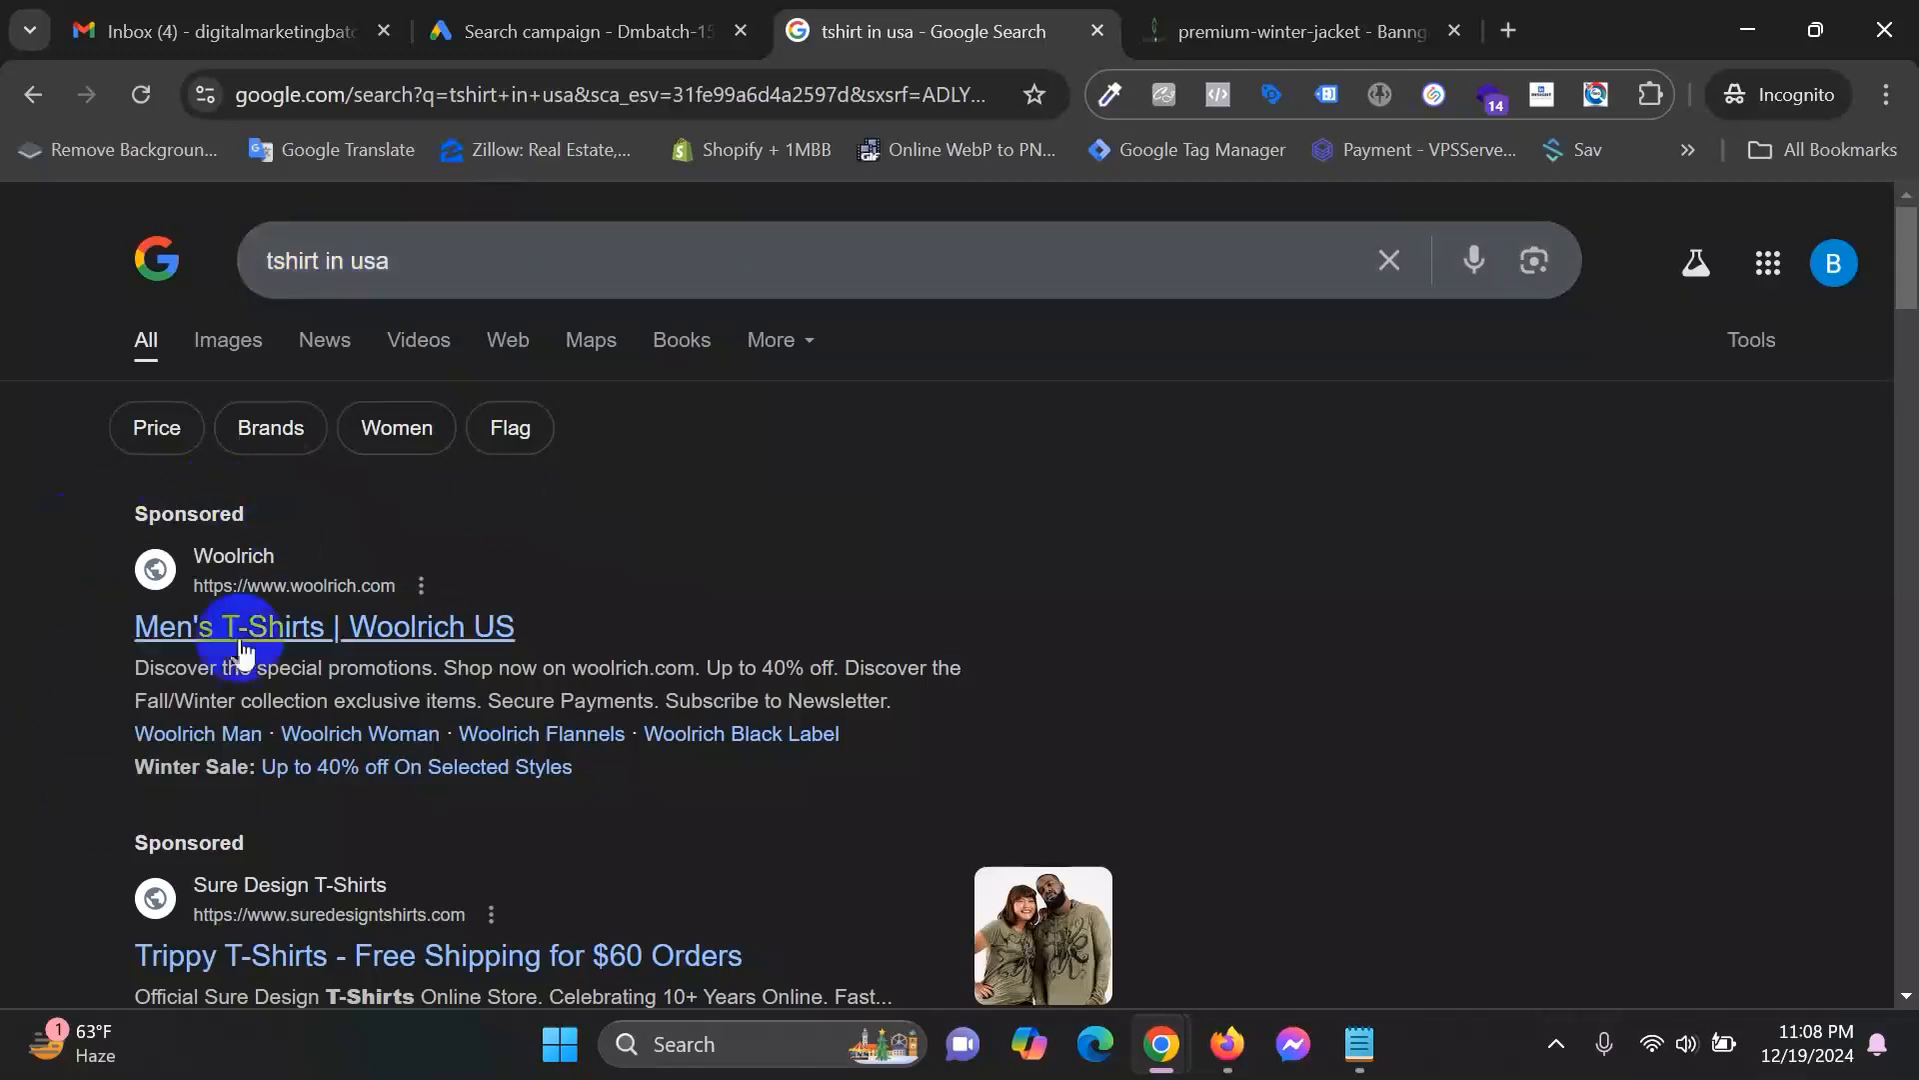
{"action": "scroll", "coordinate": [225, 775], "scroll_direction": "down", "scroll_amount": 1}
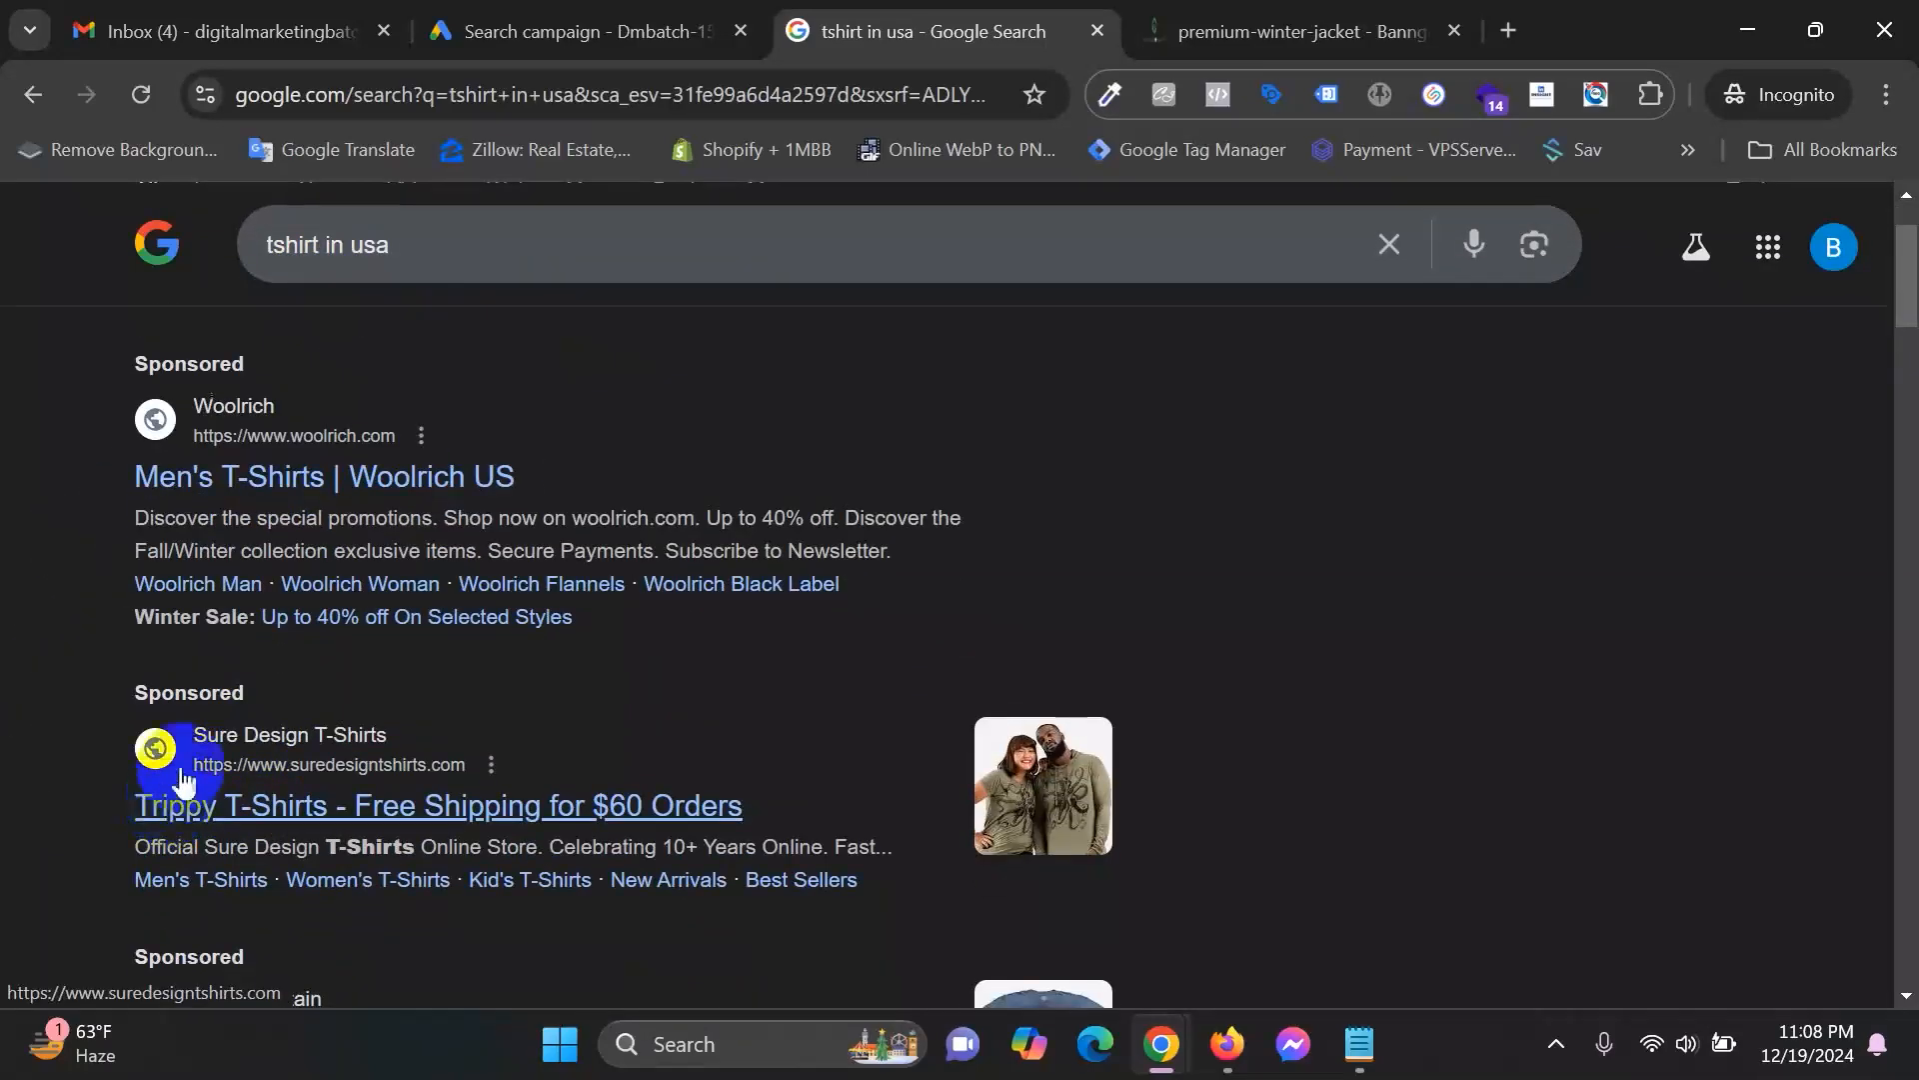
{"action": "scroll", "coordinate": [186, 773], "scroll_direction": "down", "scroll_amount": 1}
{"action": "scroll", "coordinate": [185, 765], "scroll_direction": "up", "scroll_amount": 3}
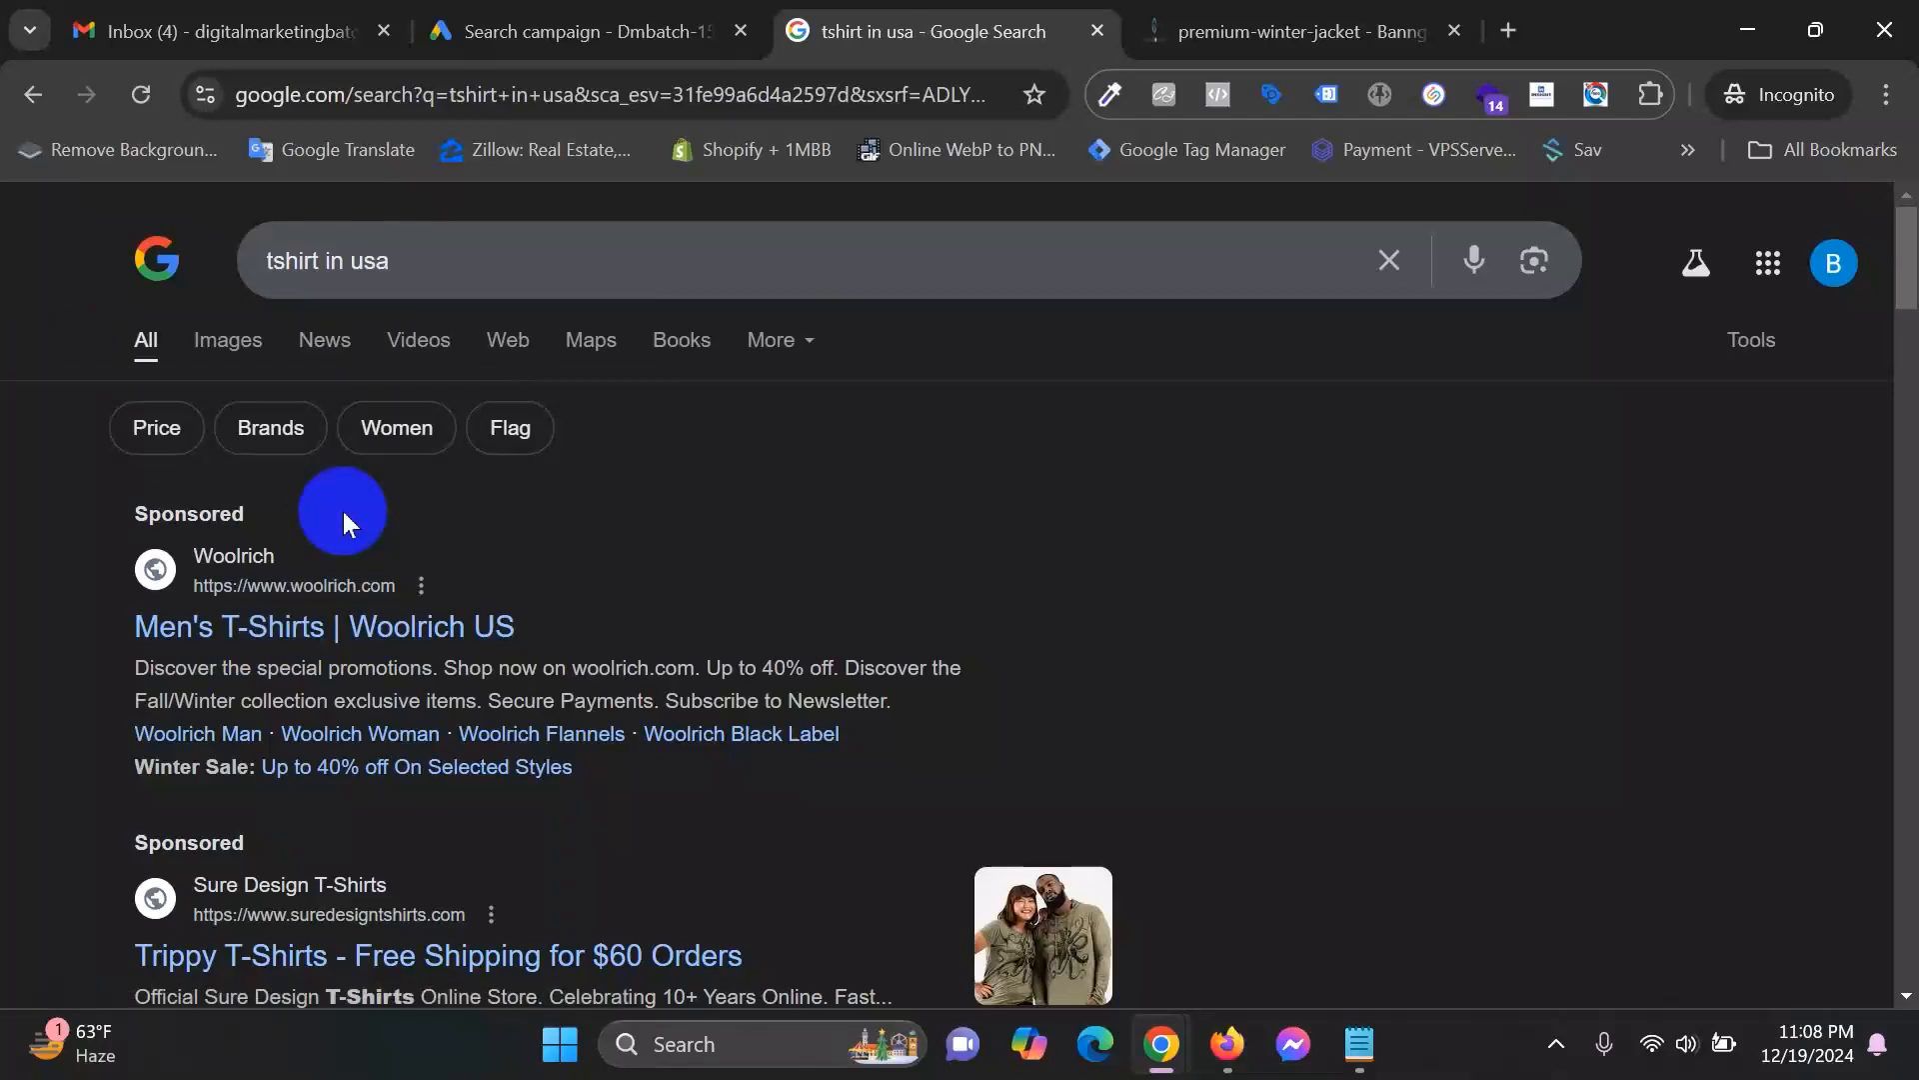
{"action": "left_click", "coordinate": [645, 15]}
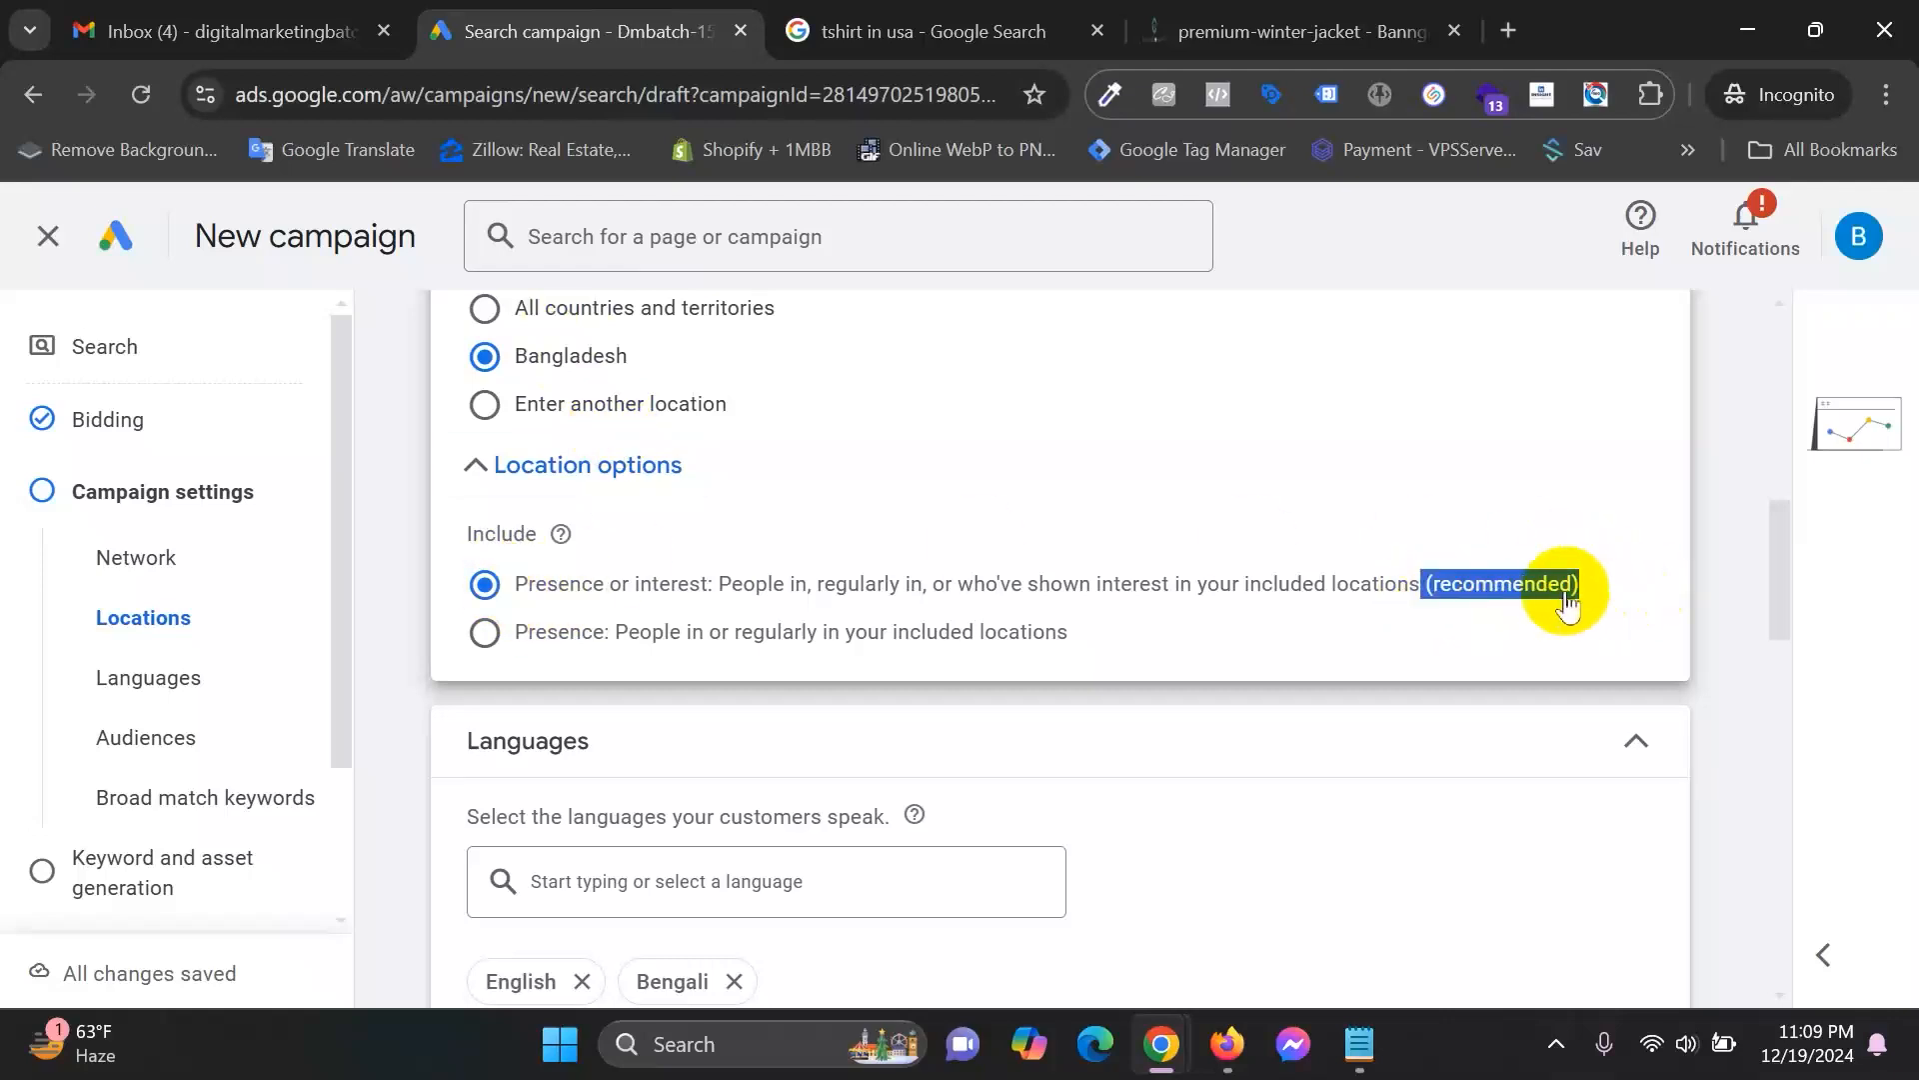
Switch location targeting to Presence only, people in or regularly in the included locations.
{"action": "left_click", "coordinate": [489, 586]}
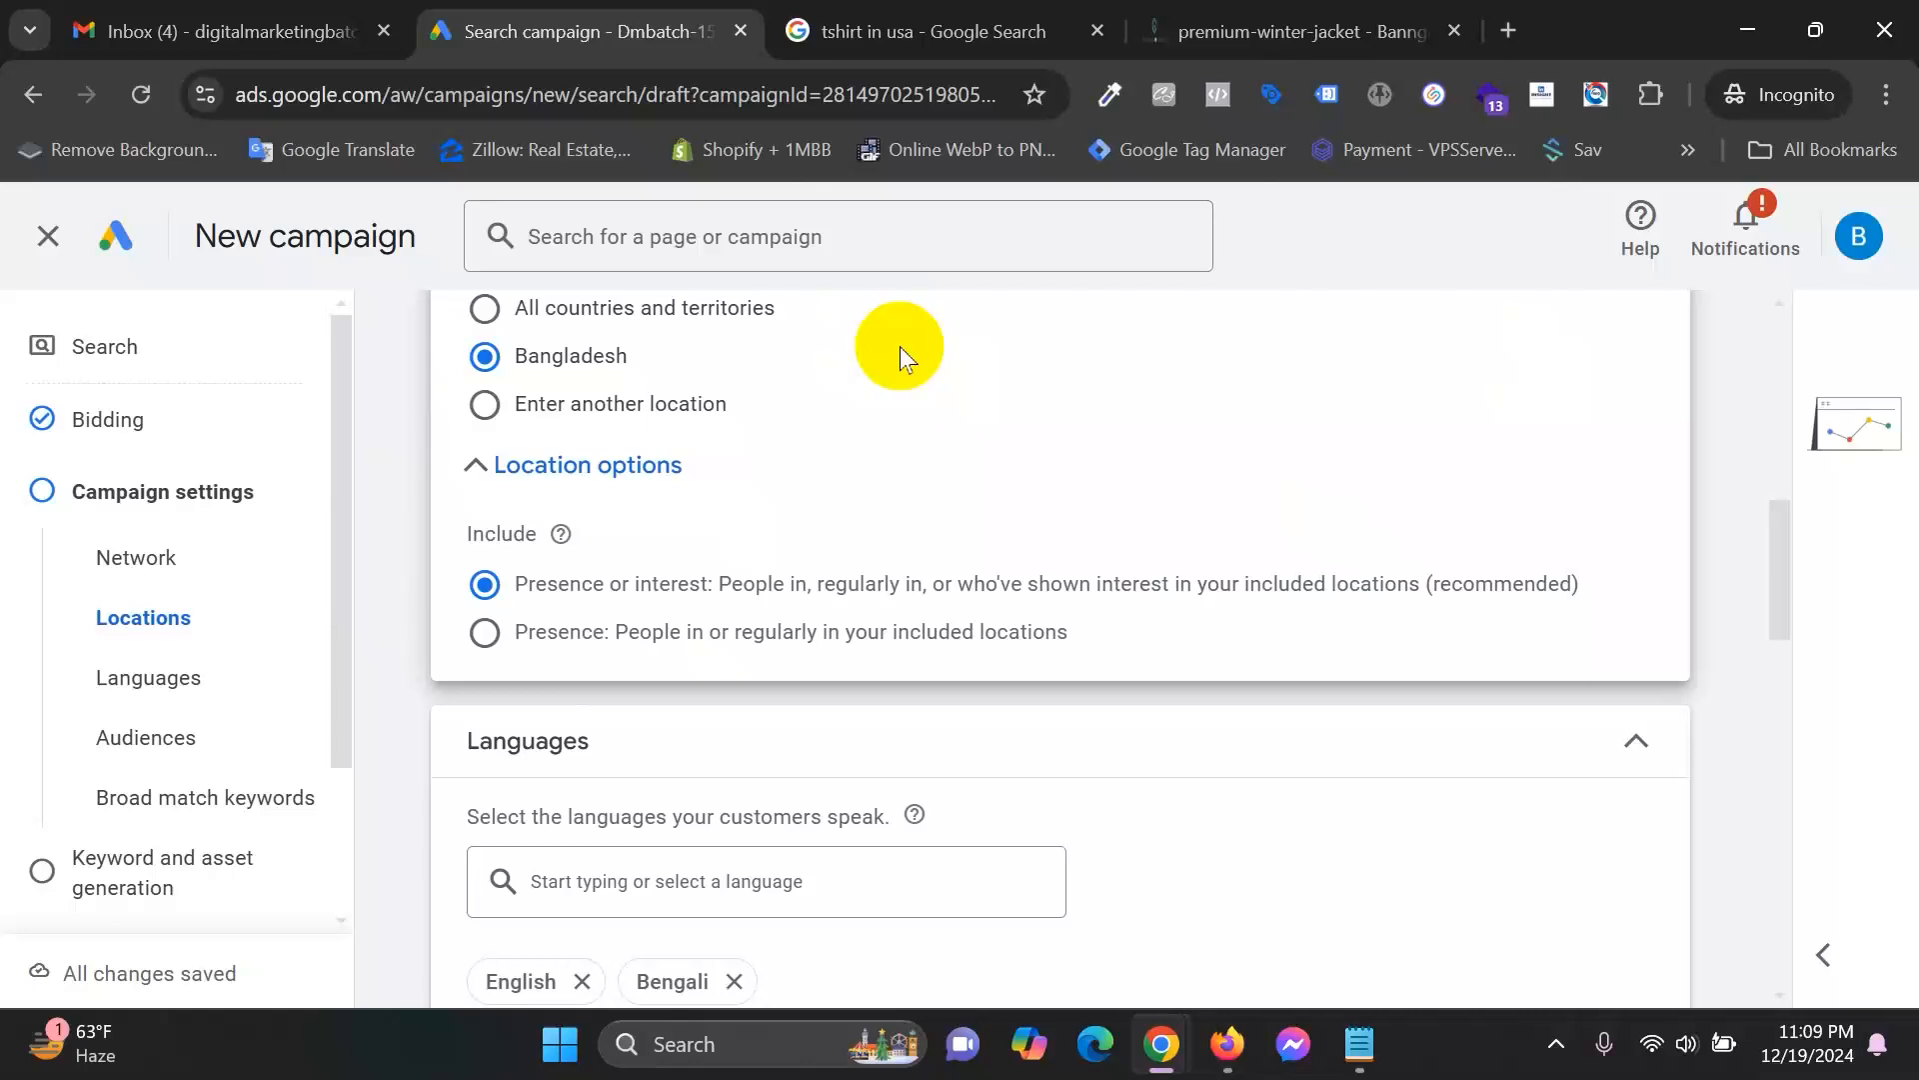
{"action": "left_click", "coordinate": [521, 645]}
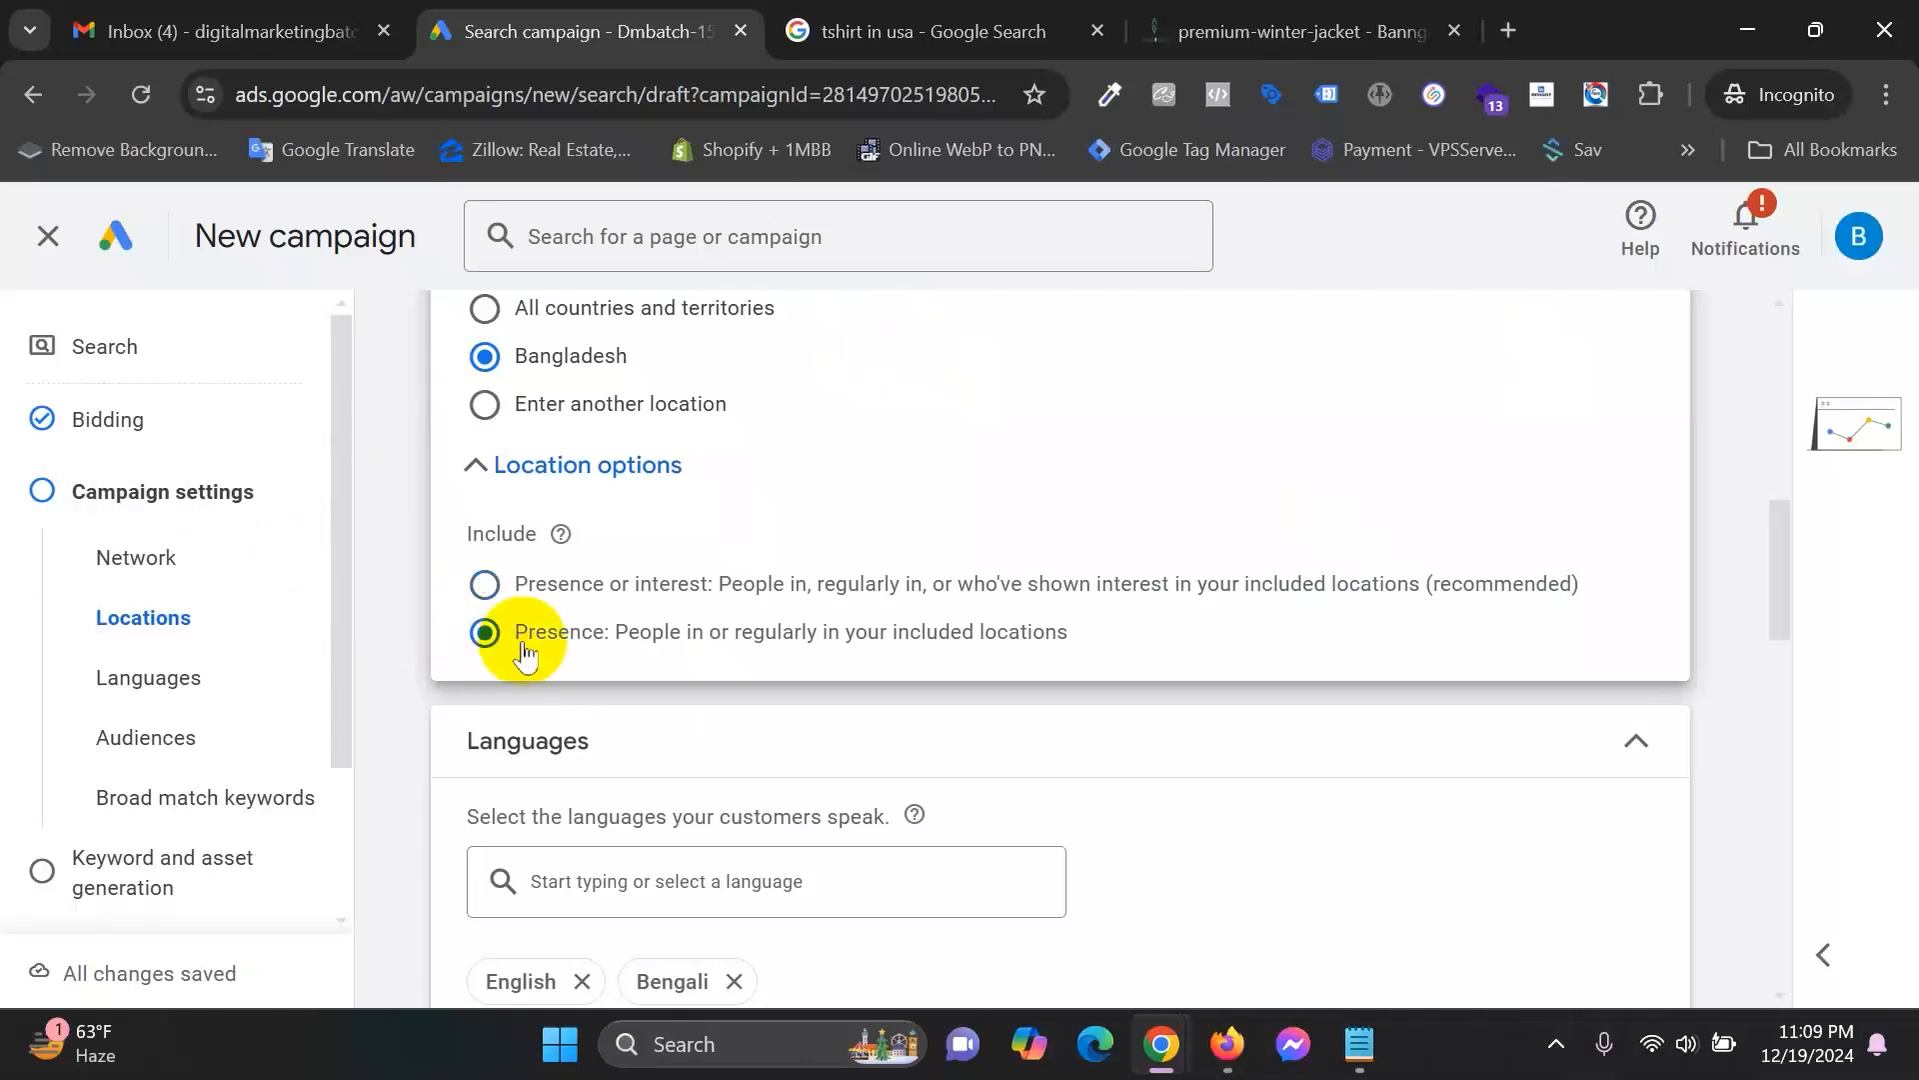
{"action": "left_click_drag", "start_coordinate": [722, 640], "coordinate": [1090, 652]}
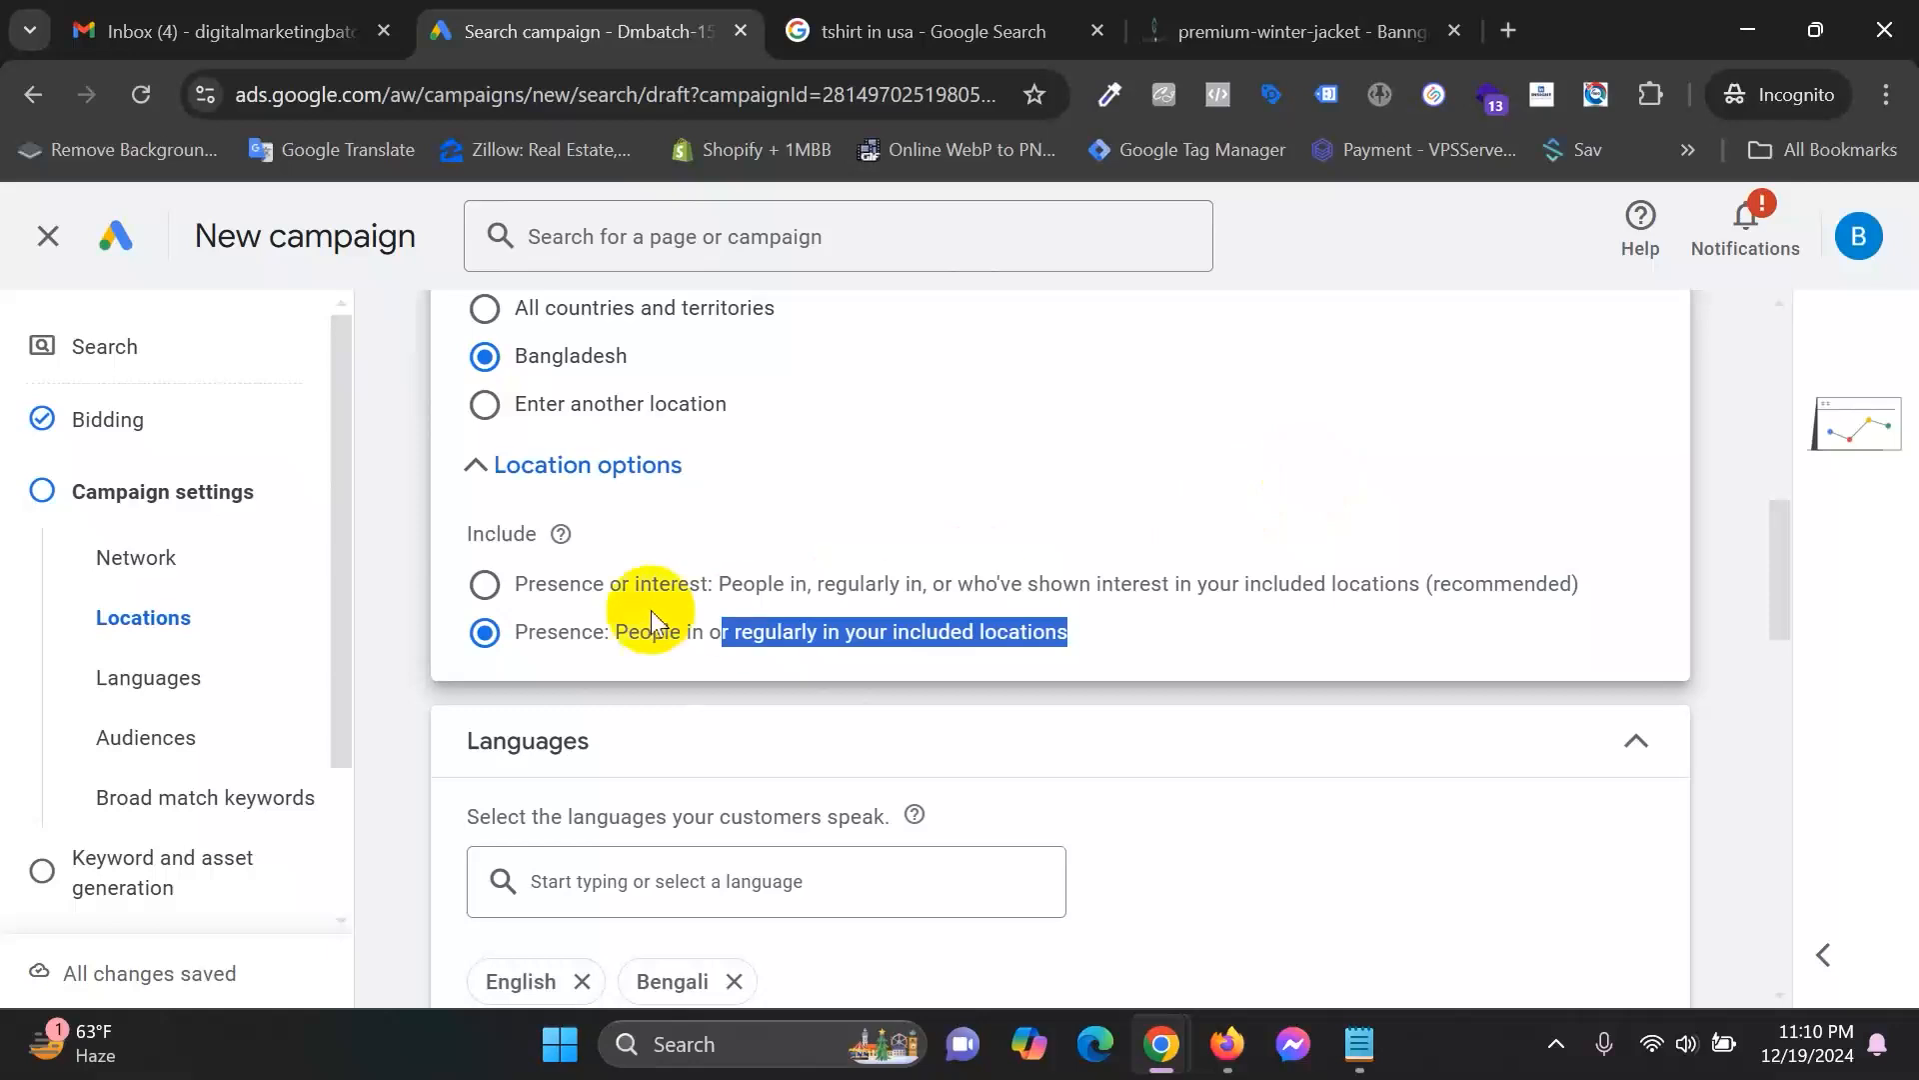
{"action": "left_click", "coordinate": [558, 652]}
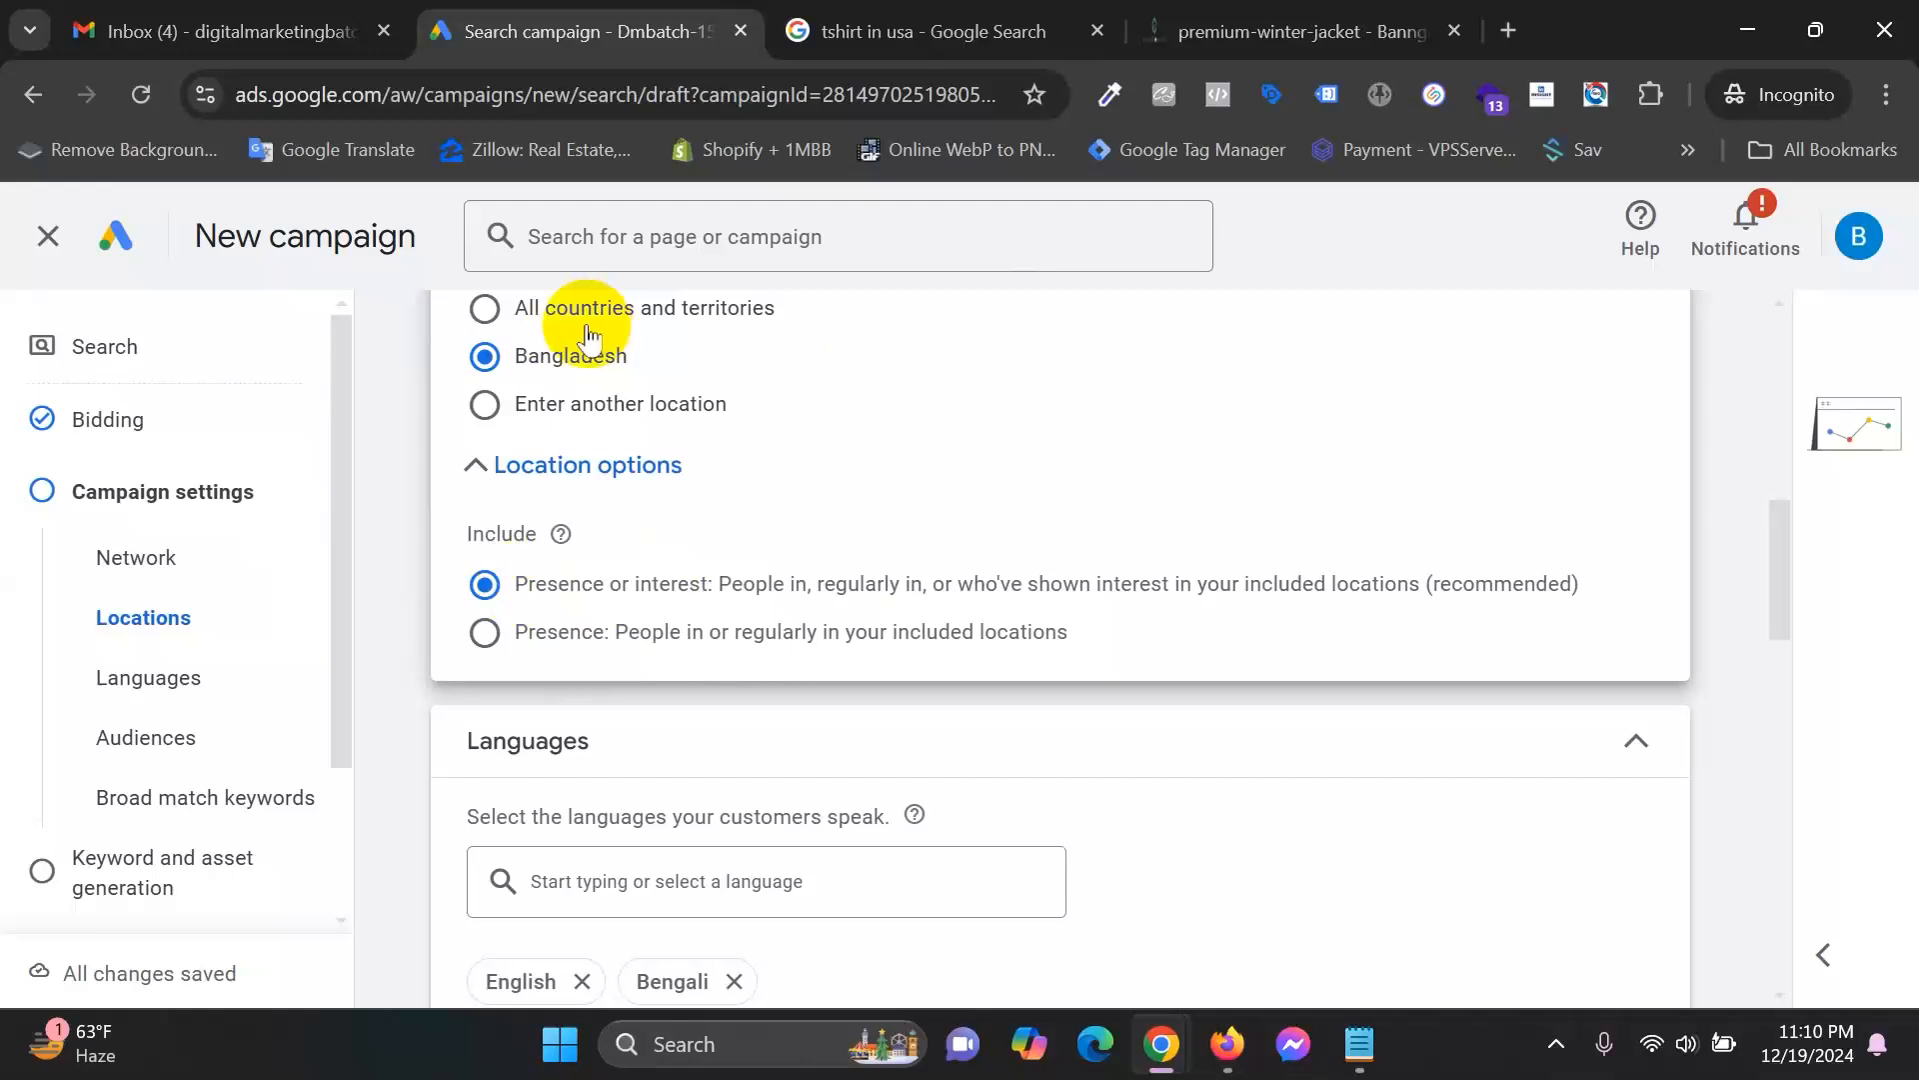
{"action": "left_click", "coordinate": [548, 638]}
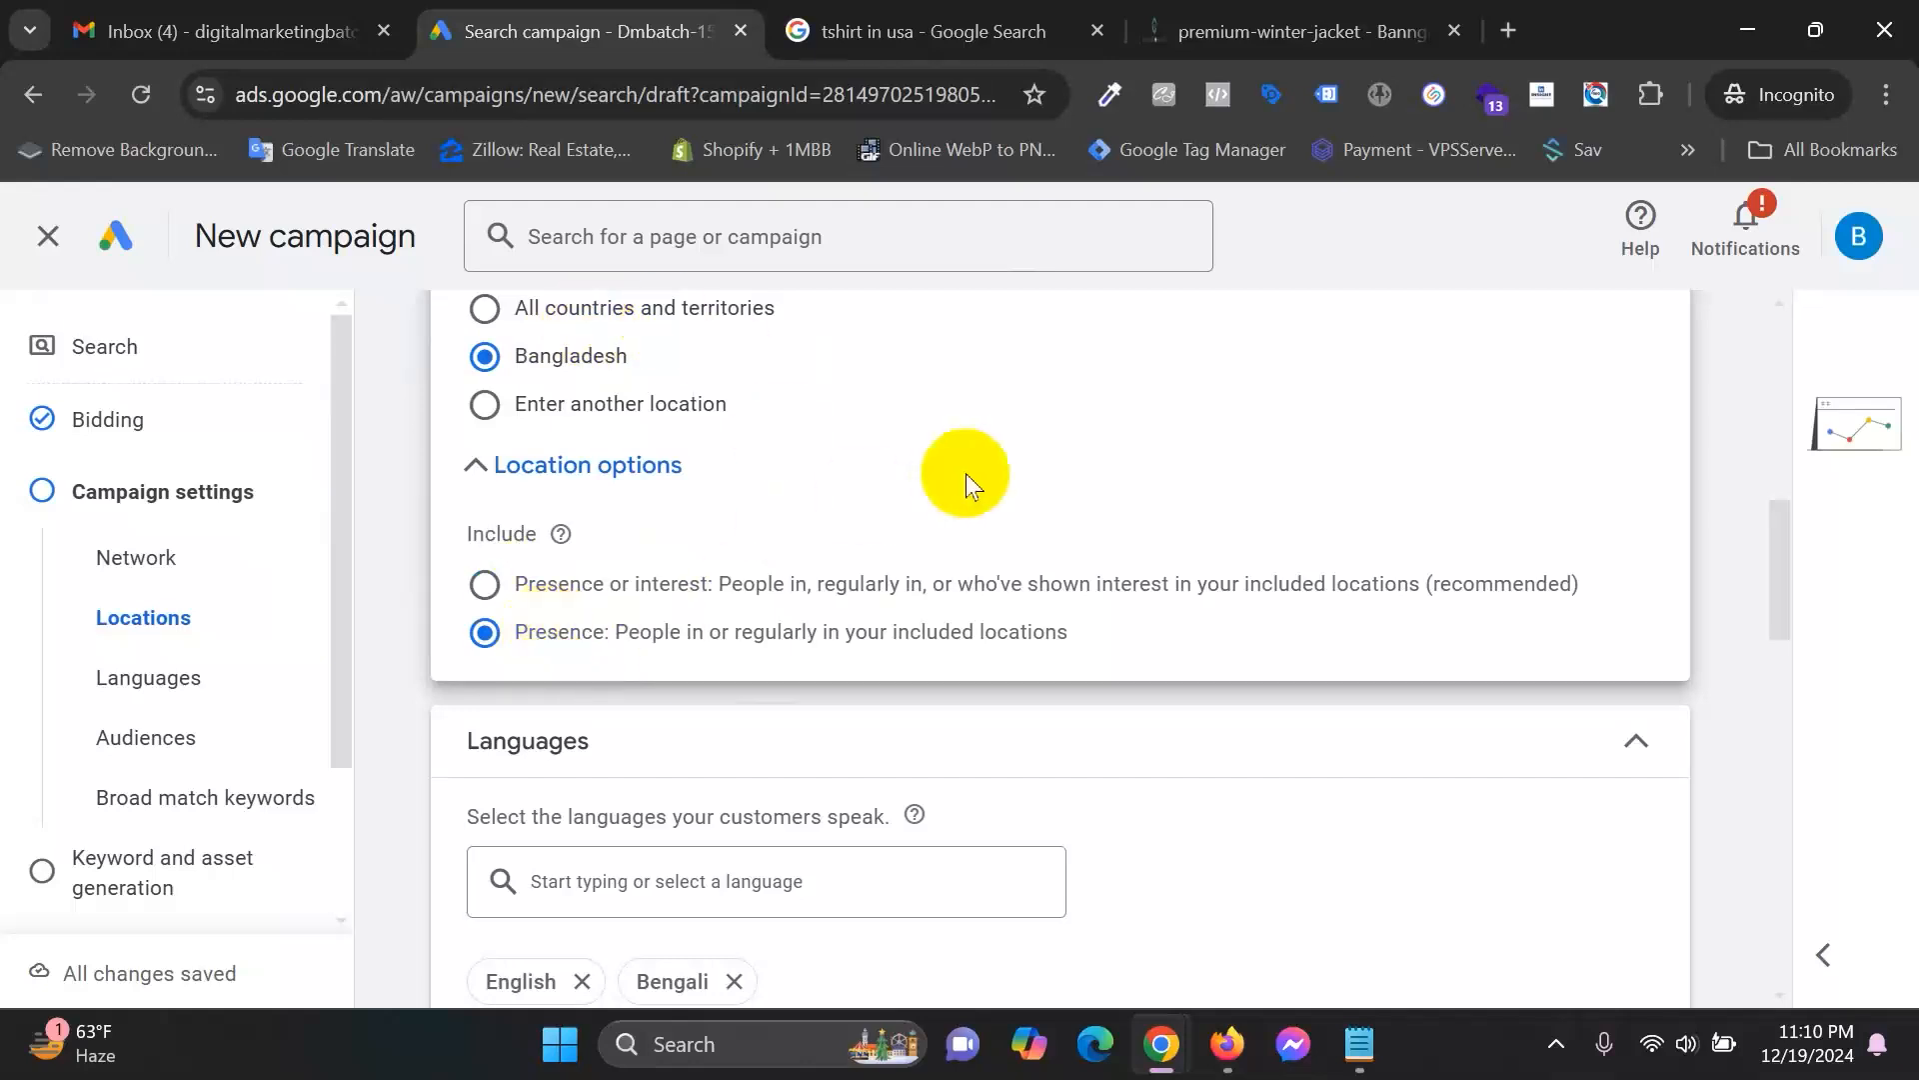
{"action": "left_click", "coordinate": [1058, 20]}
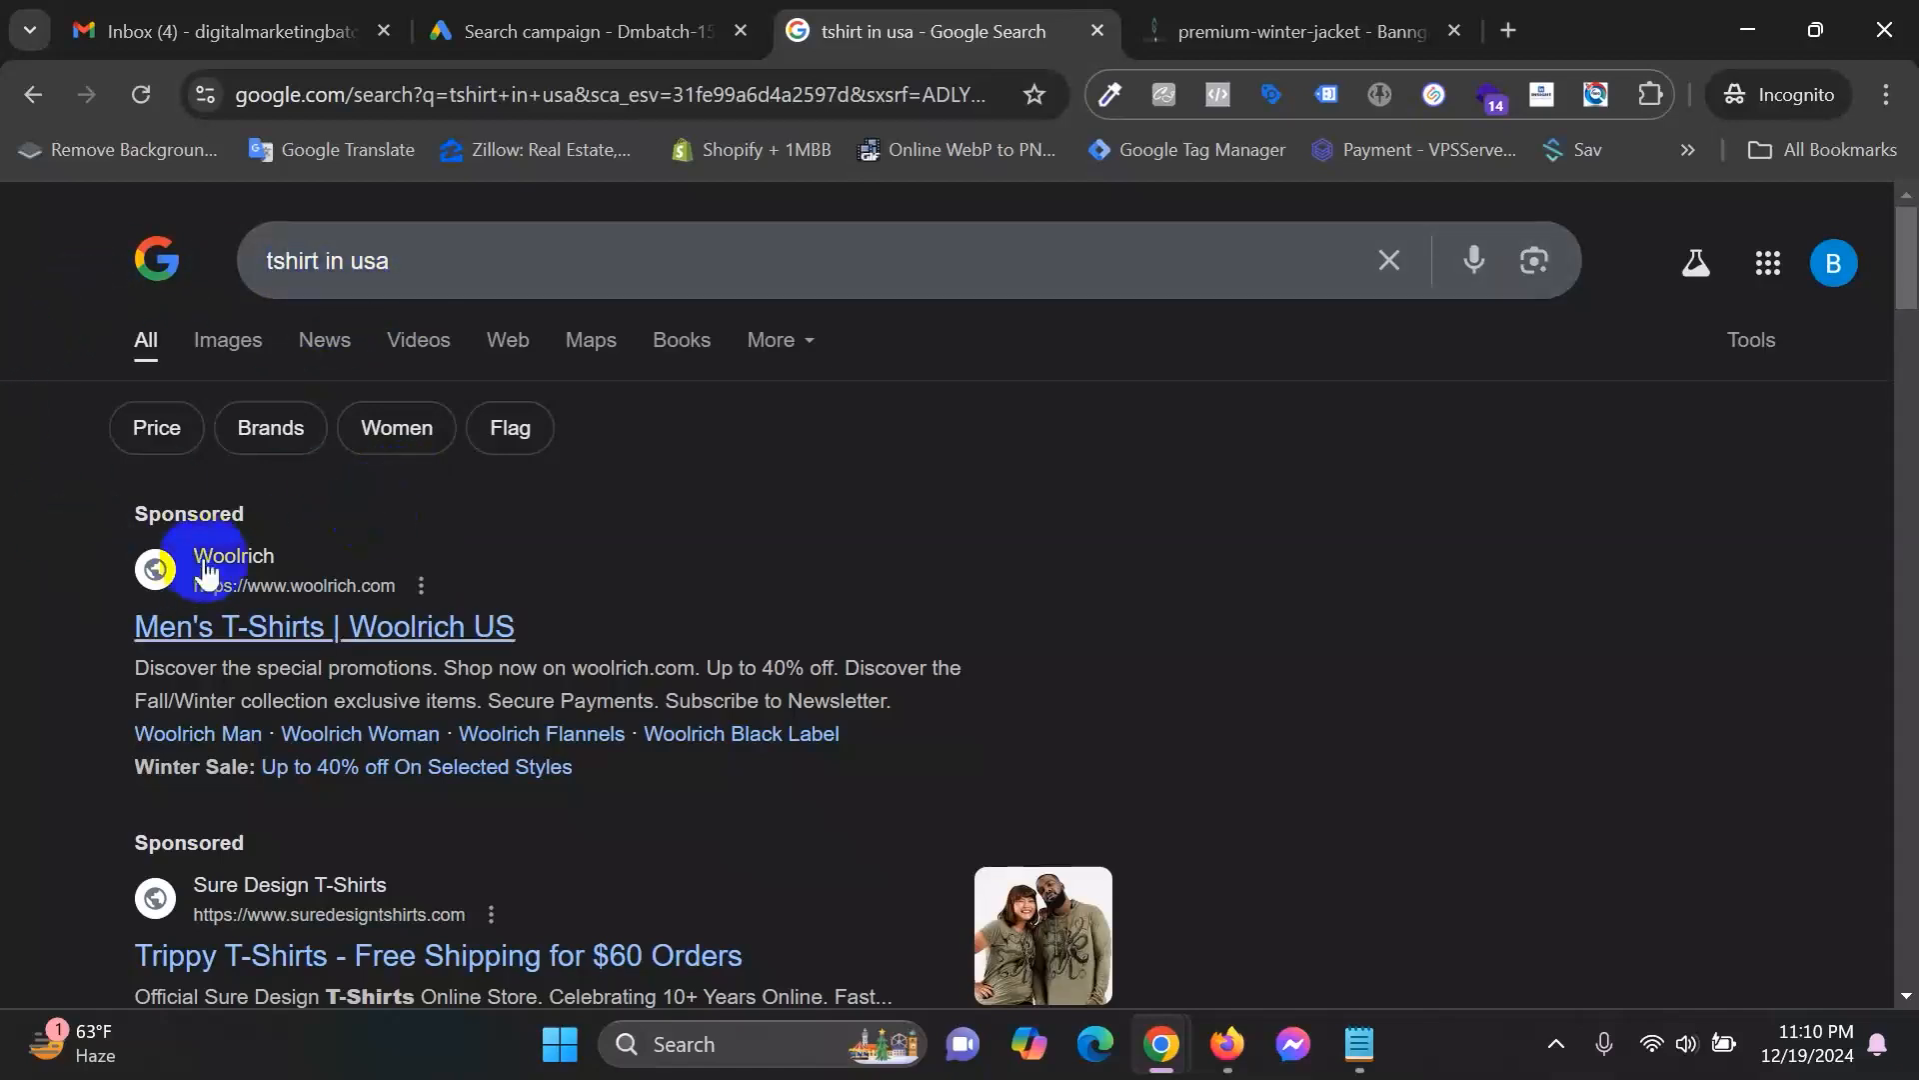
Open the sponsored Woolrich ad in a new tab and browse the Sheep T-Shirt page.
{"action": "right_click", "coordinate": [268, 630]}
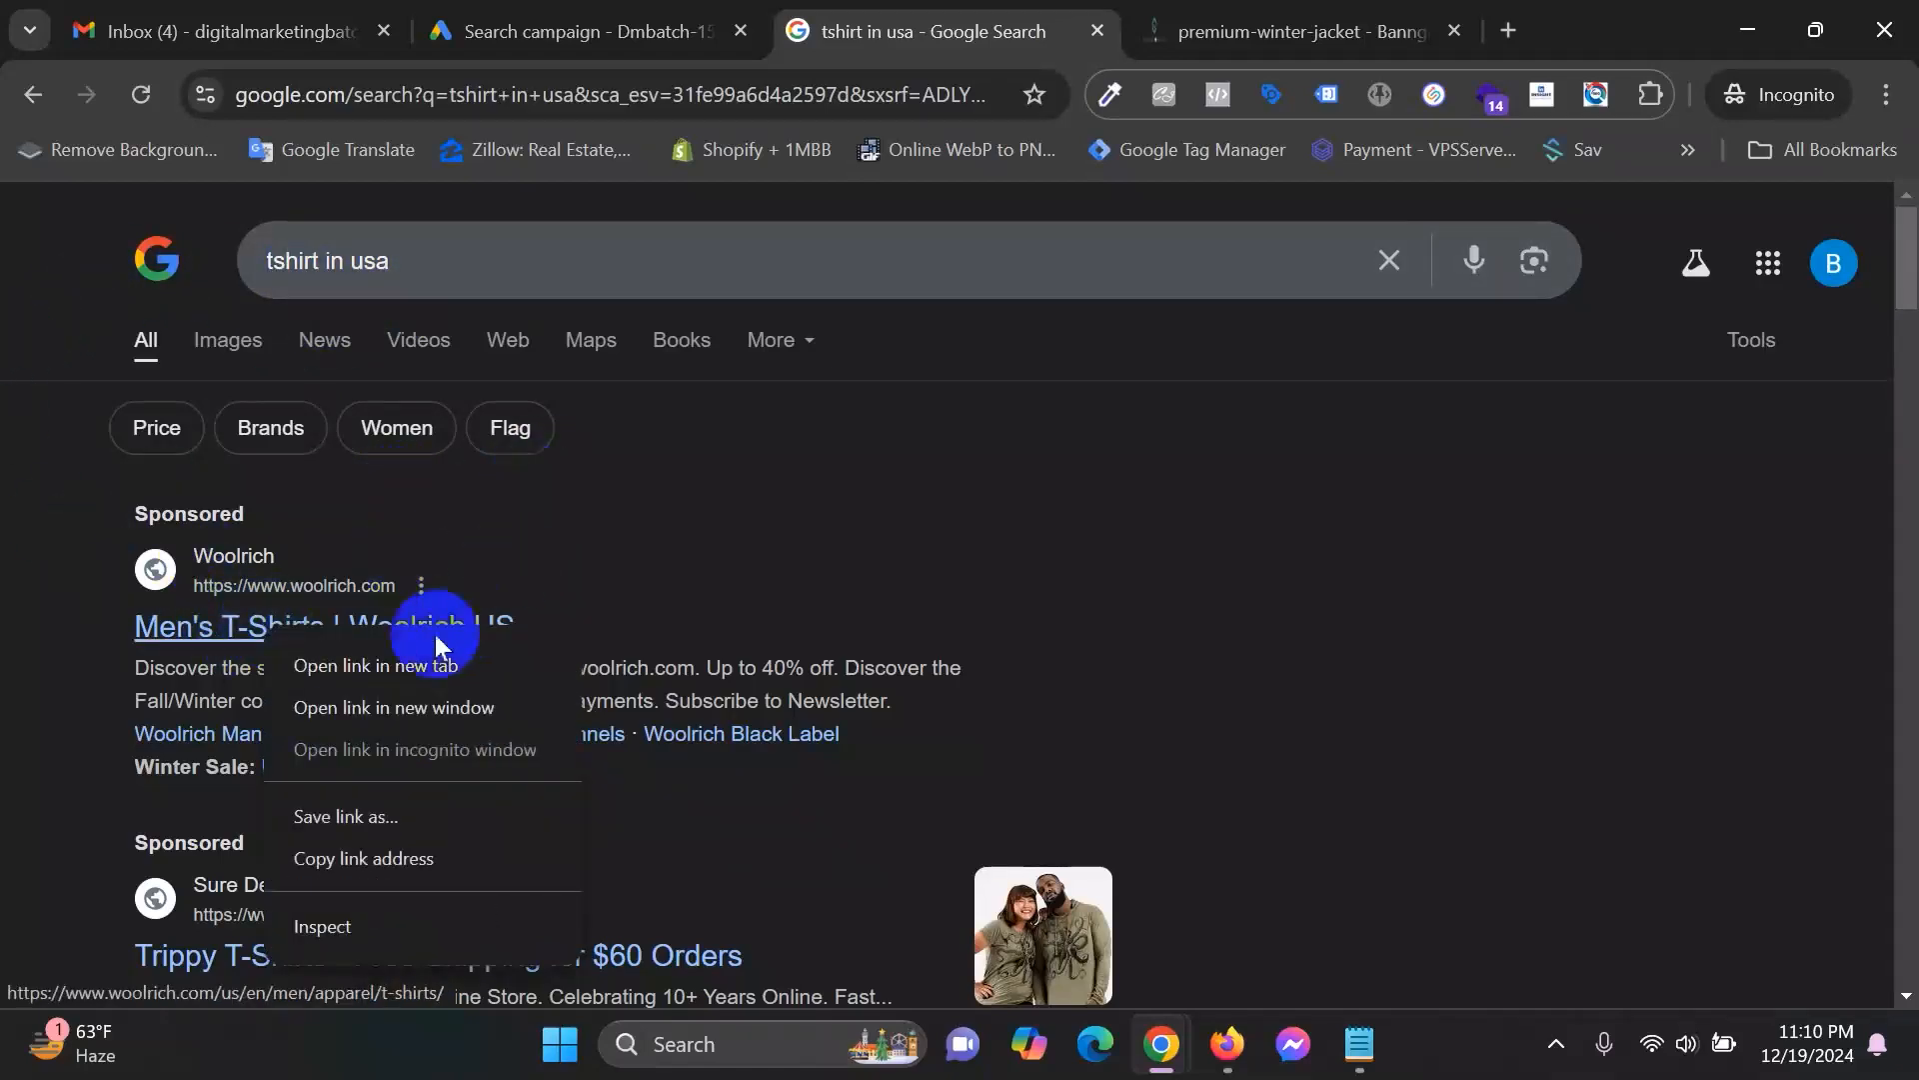
{"action": "left_click", "coordinate": [422, 664]}
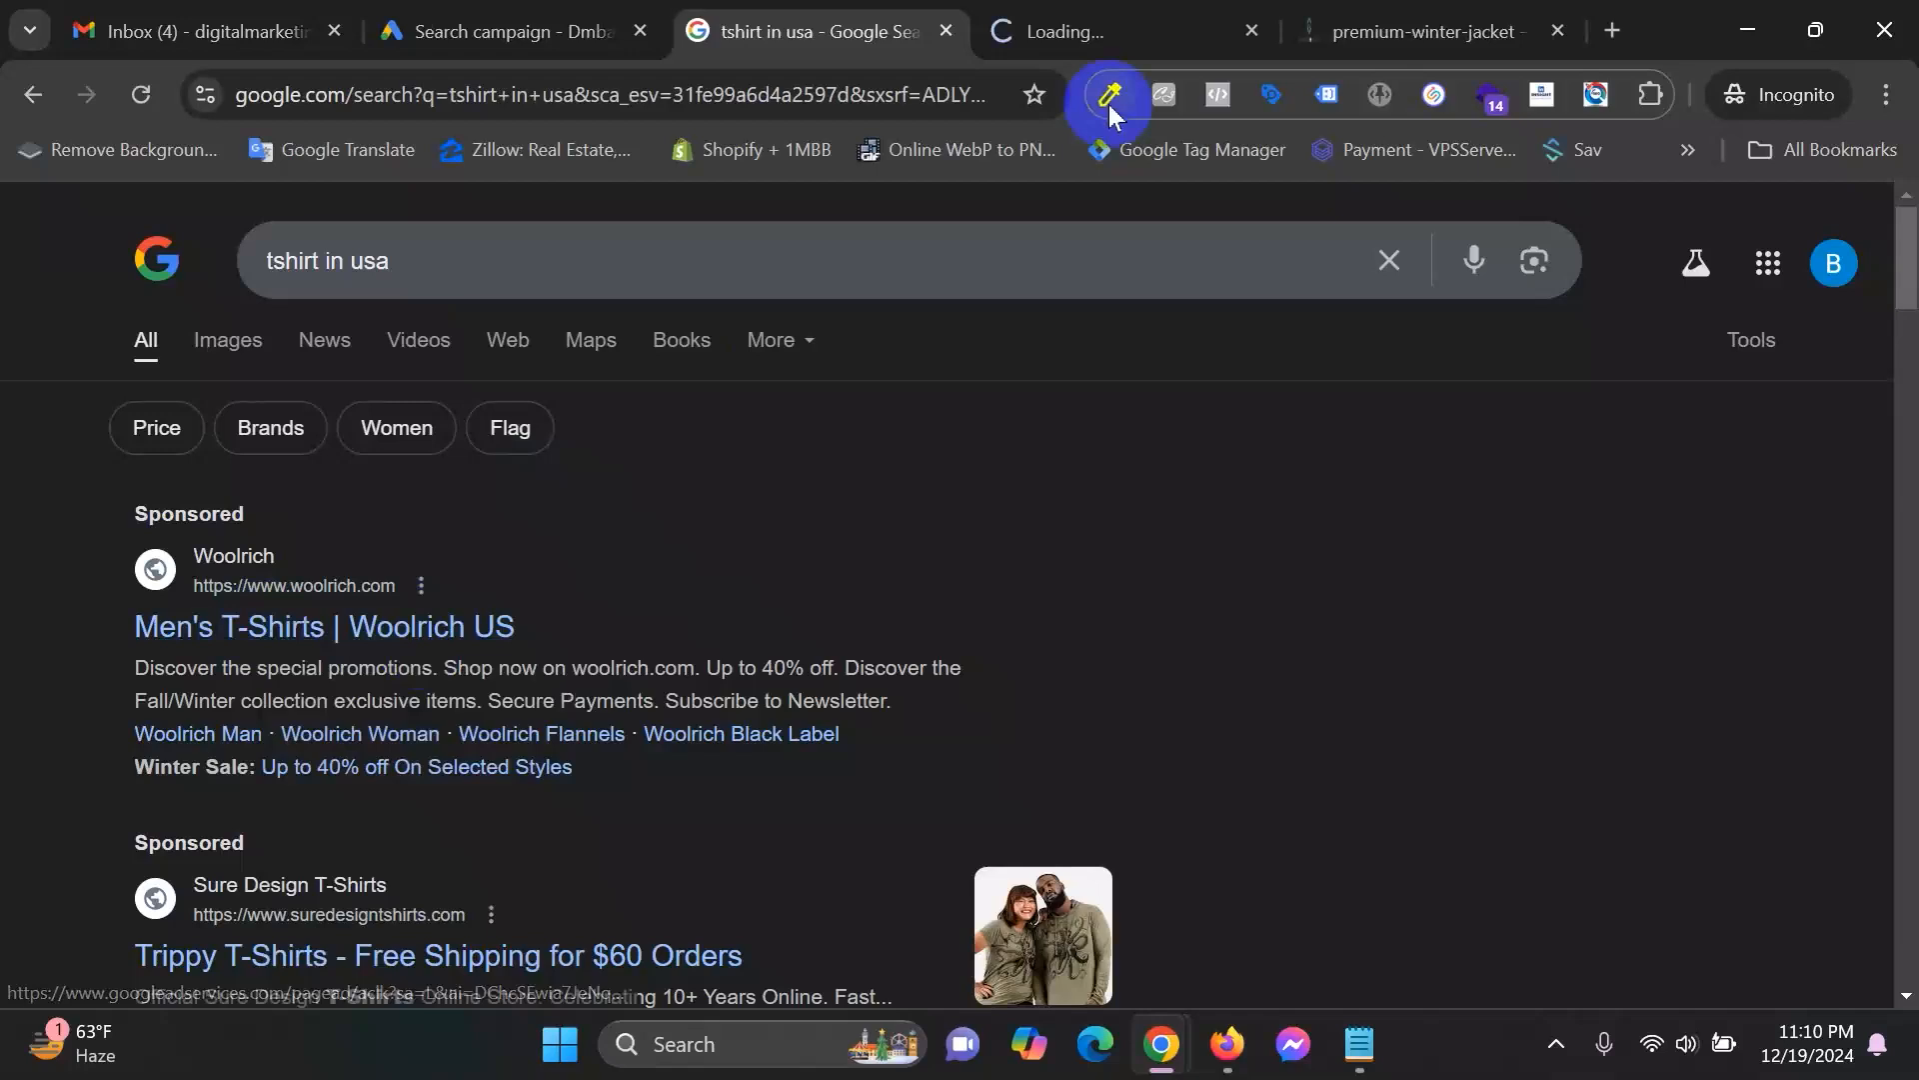
{"action": "left_click", "coordinate": [1146, 14]}
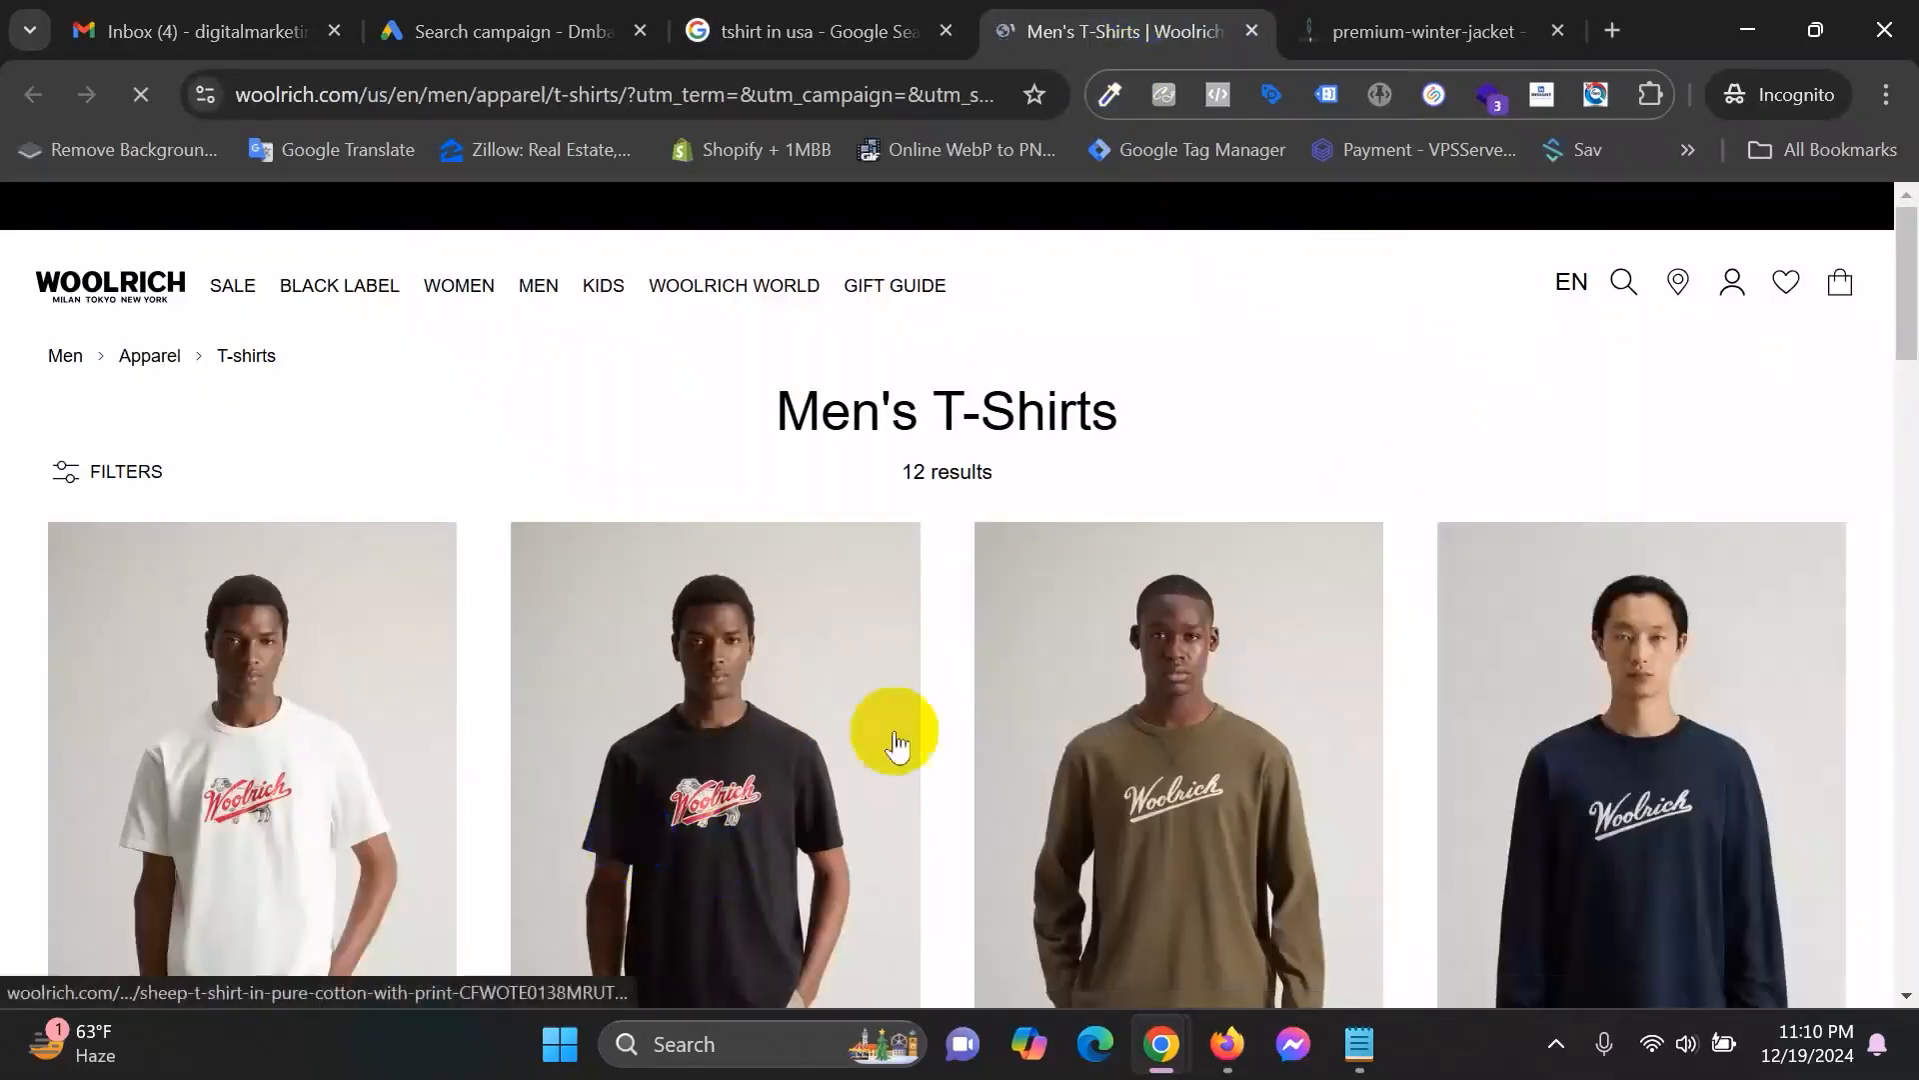
{"action": "scroll", "coordinate": [950, 745], "scroll_direction": "down", "scroll_amount": 2}
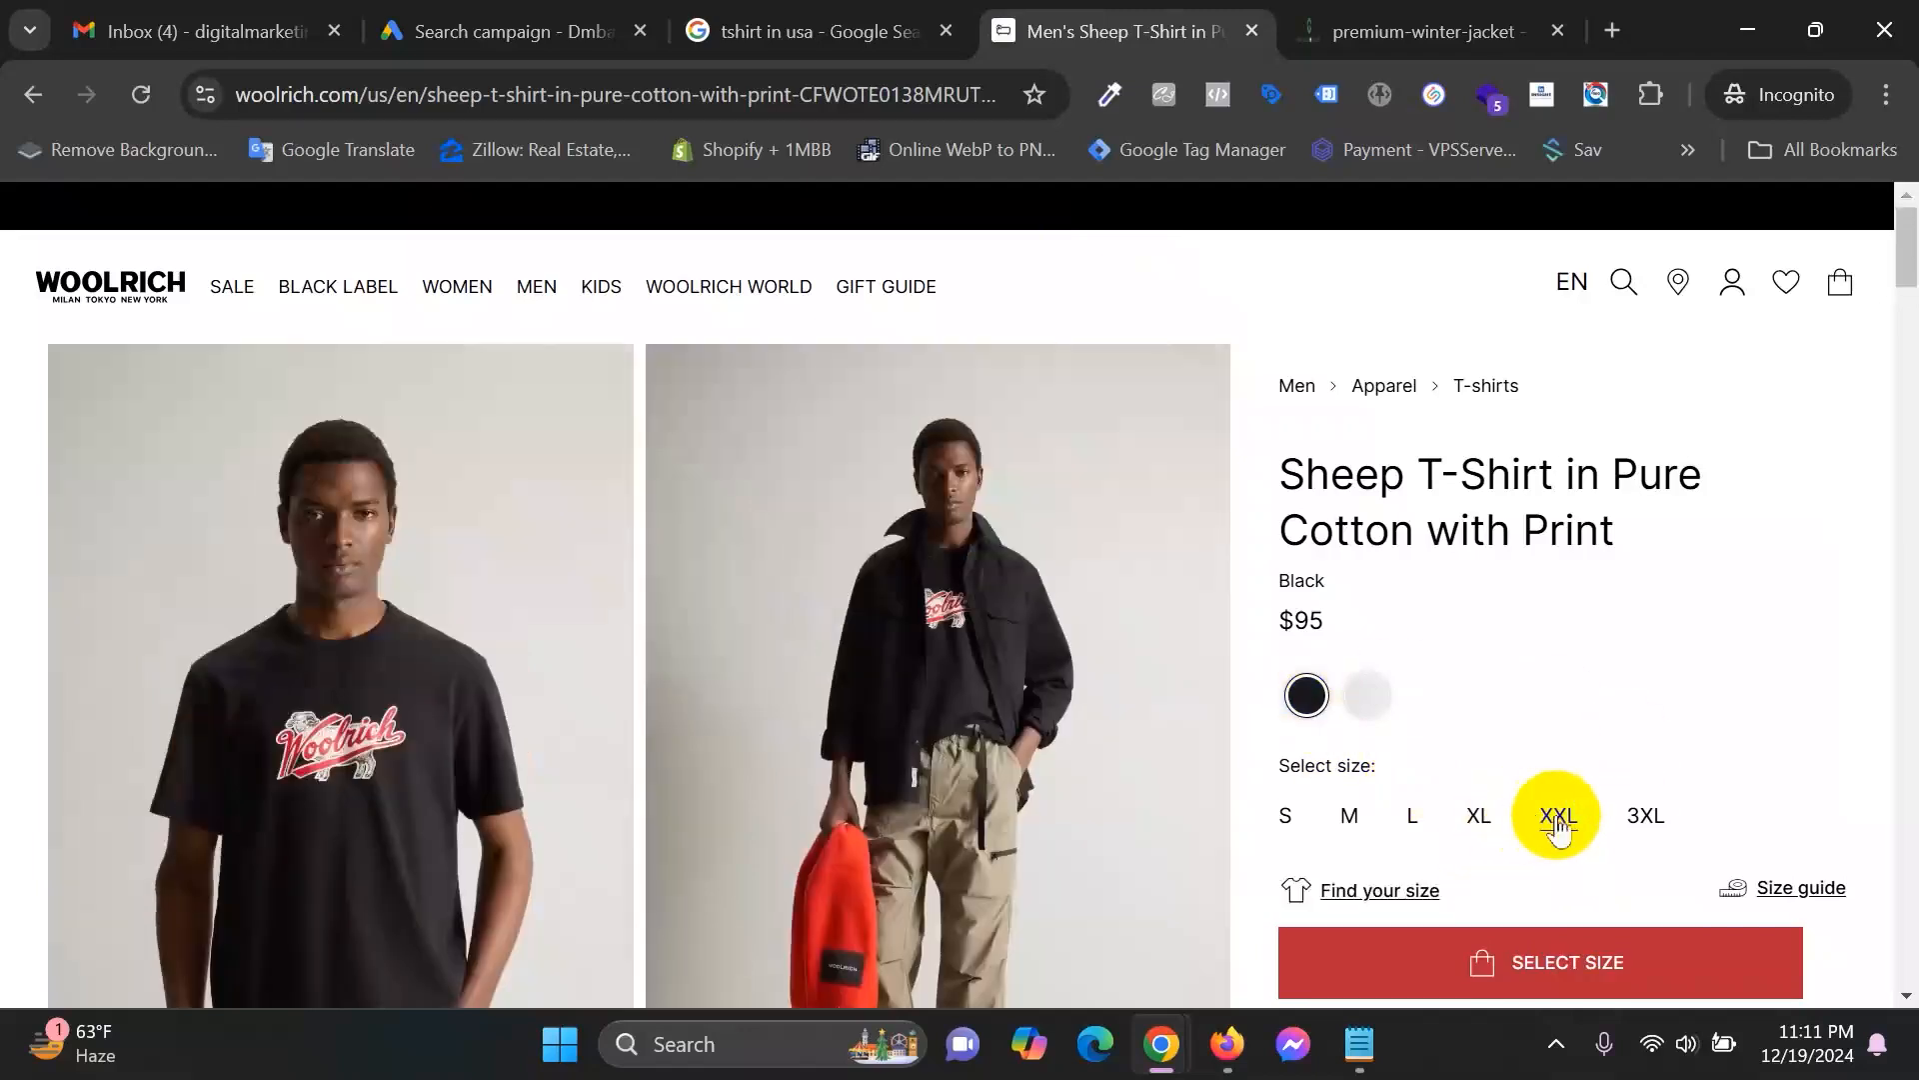
{"action": "scroll", "coordinate": [1814, 750], "scroll_direction": "down", "scroll_amount": 2}
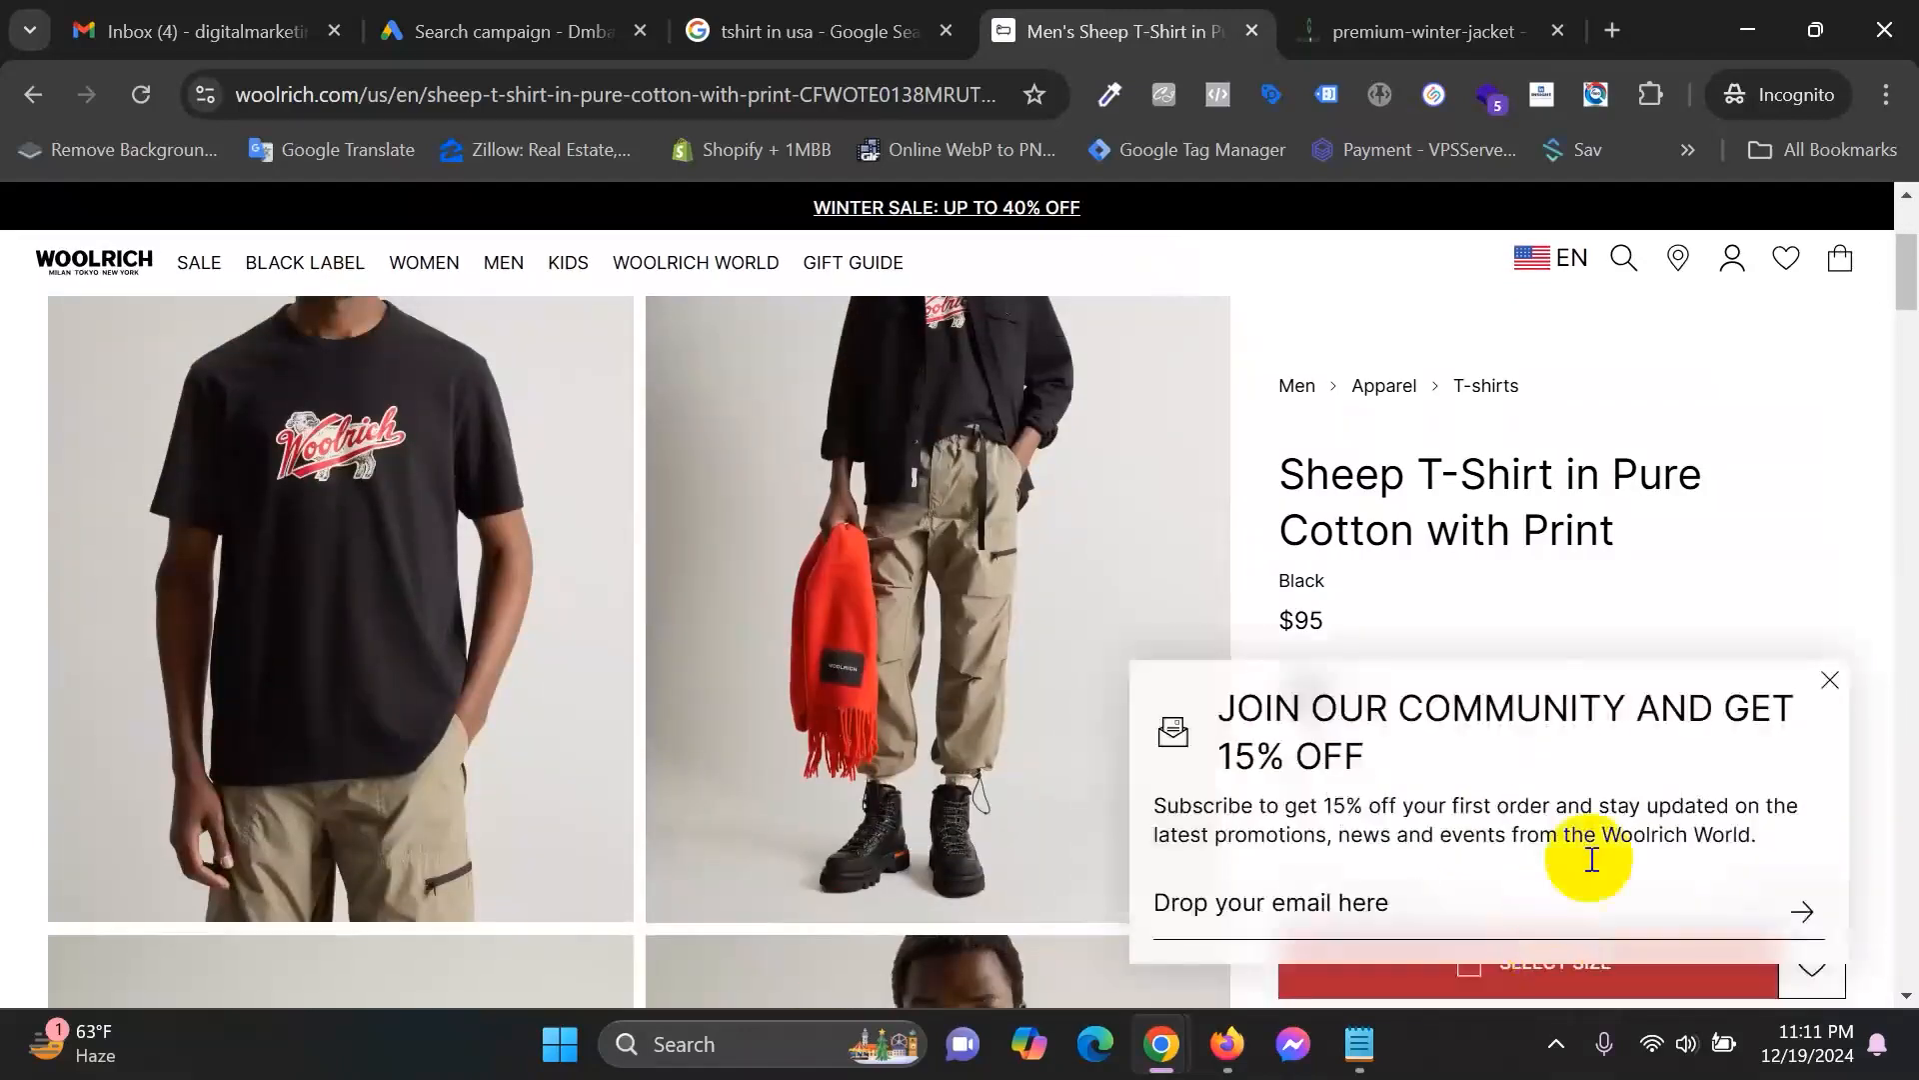
Accept cookies, add the black Sheep T-Shirt in size XXL to the cart, and go to checkout.
{"action": "left_click", "coordinate": [1832, 681]}
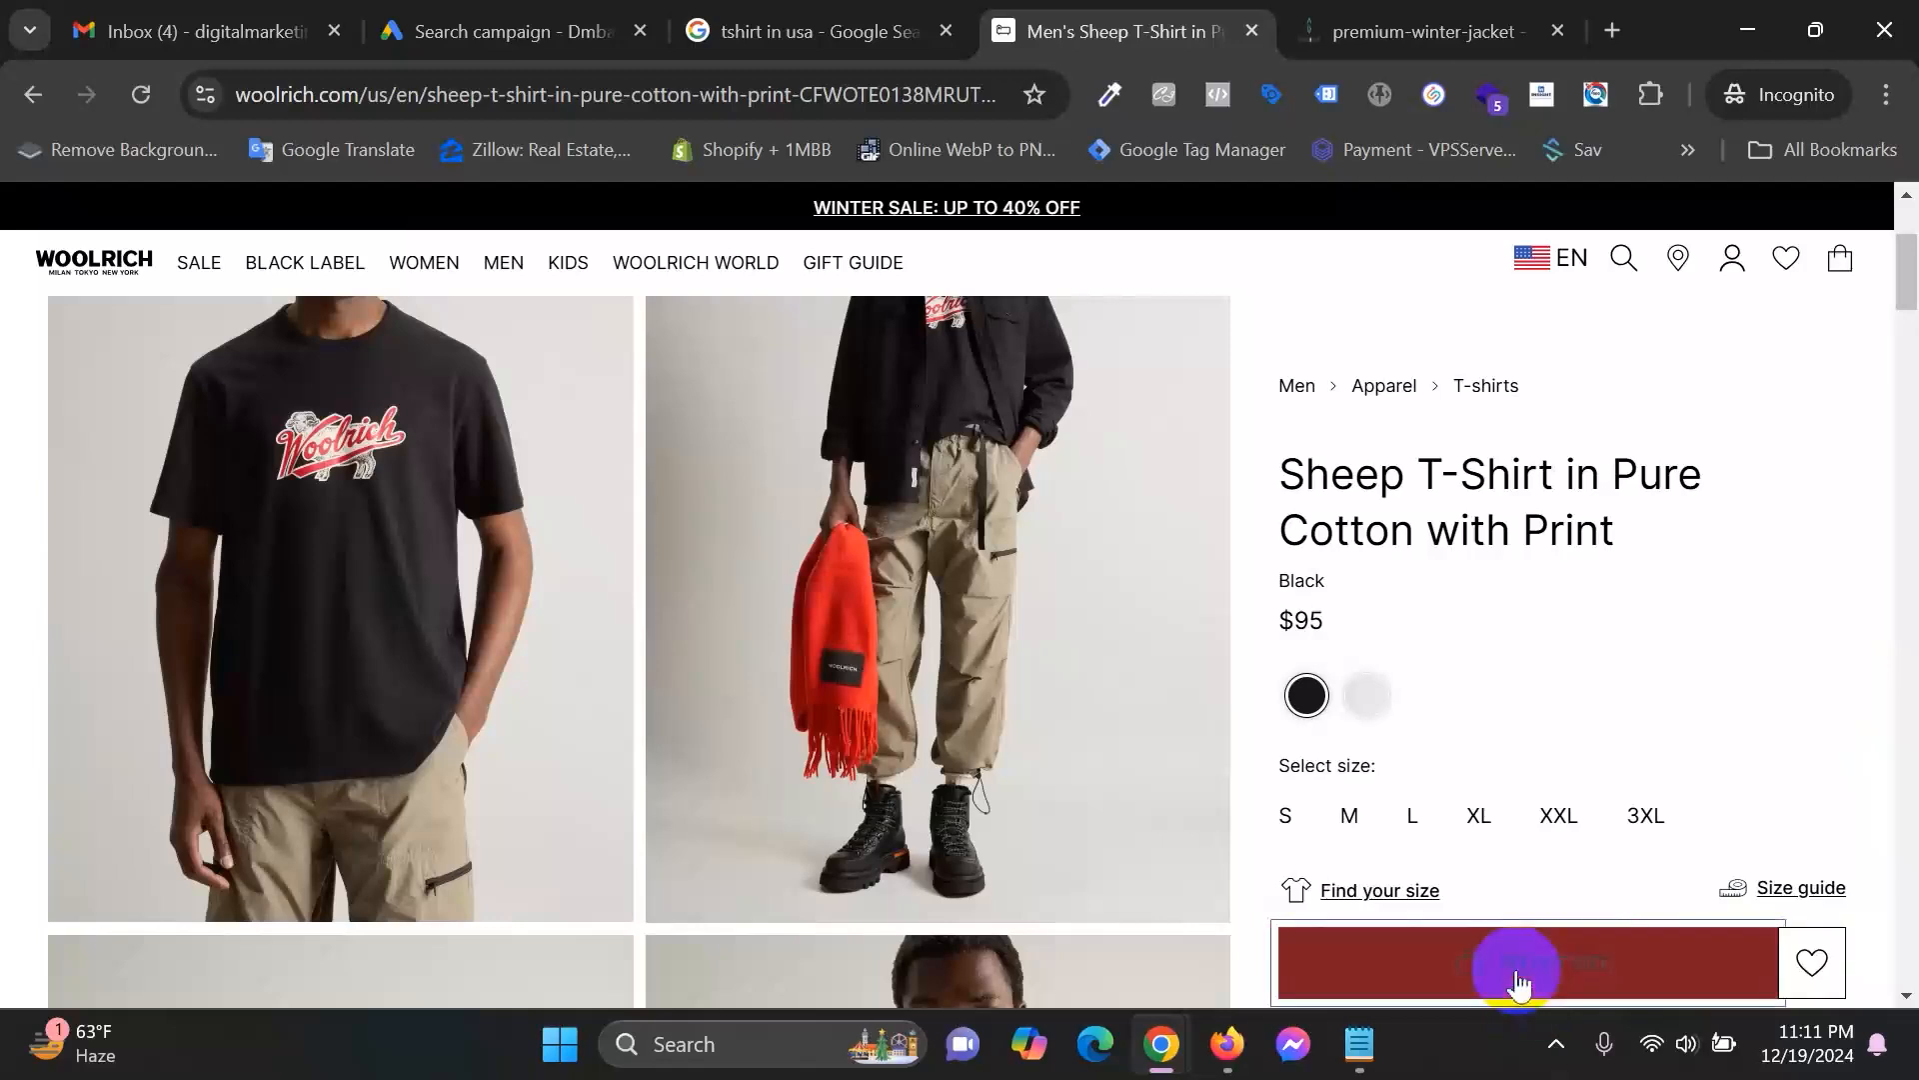
{"action": "left_click", "coordinate": [1521, 978]}
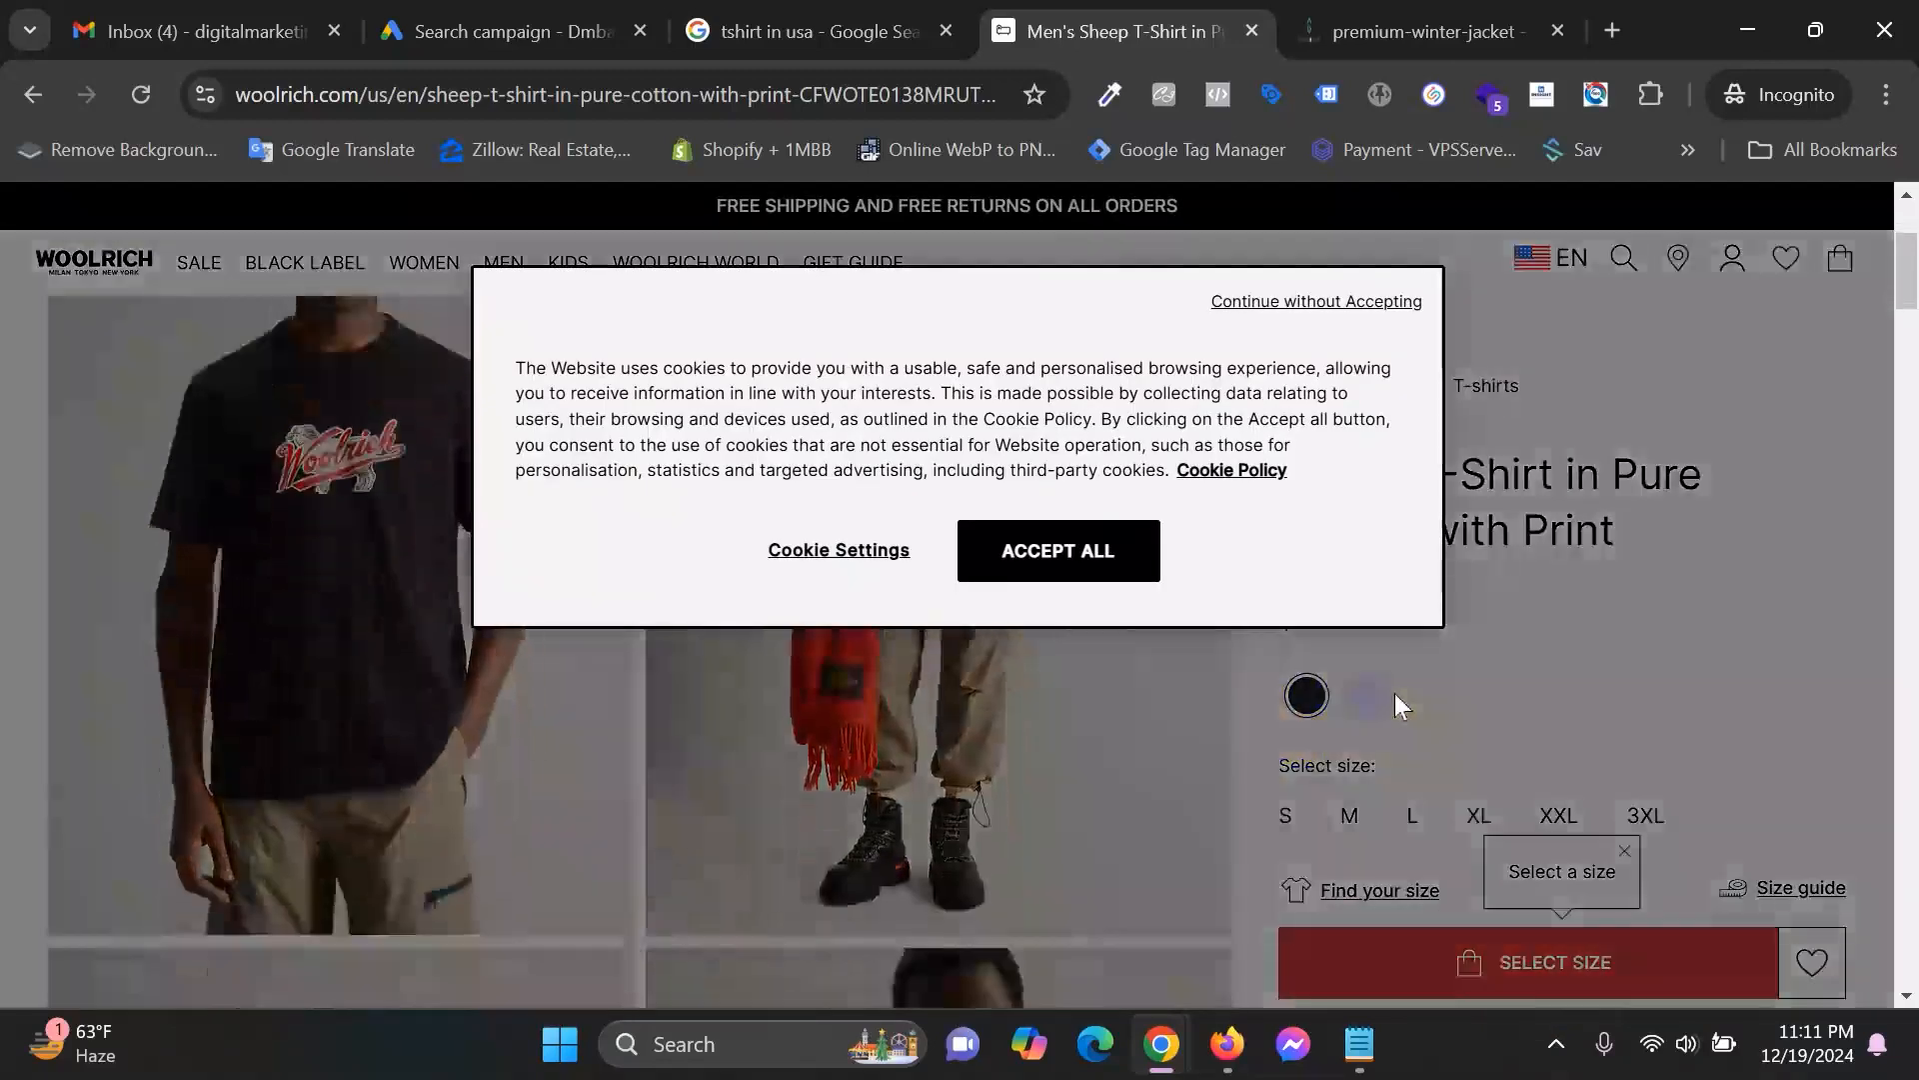
{"action": "left_click", "coordinate": [1116, 568]}
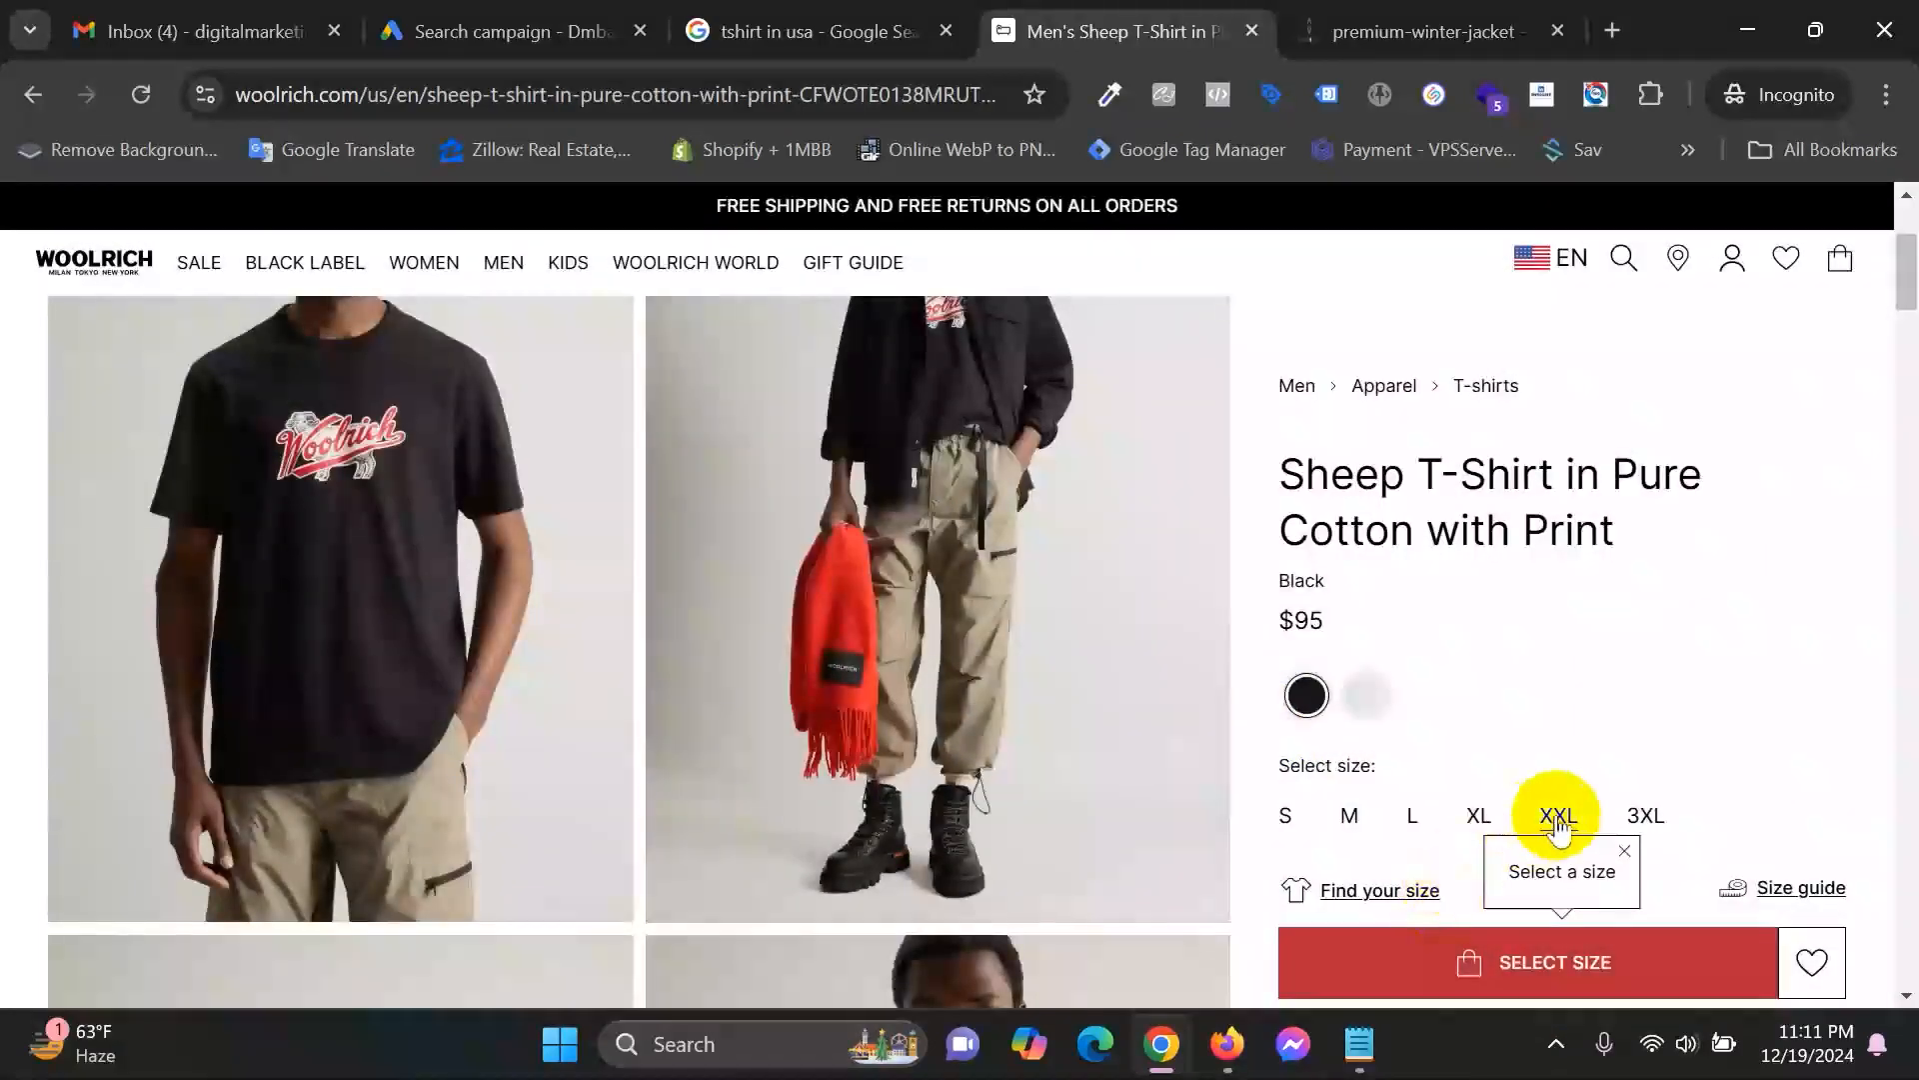
{"action": "left_click", "coordinate": [1559, 818]}
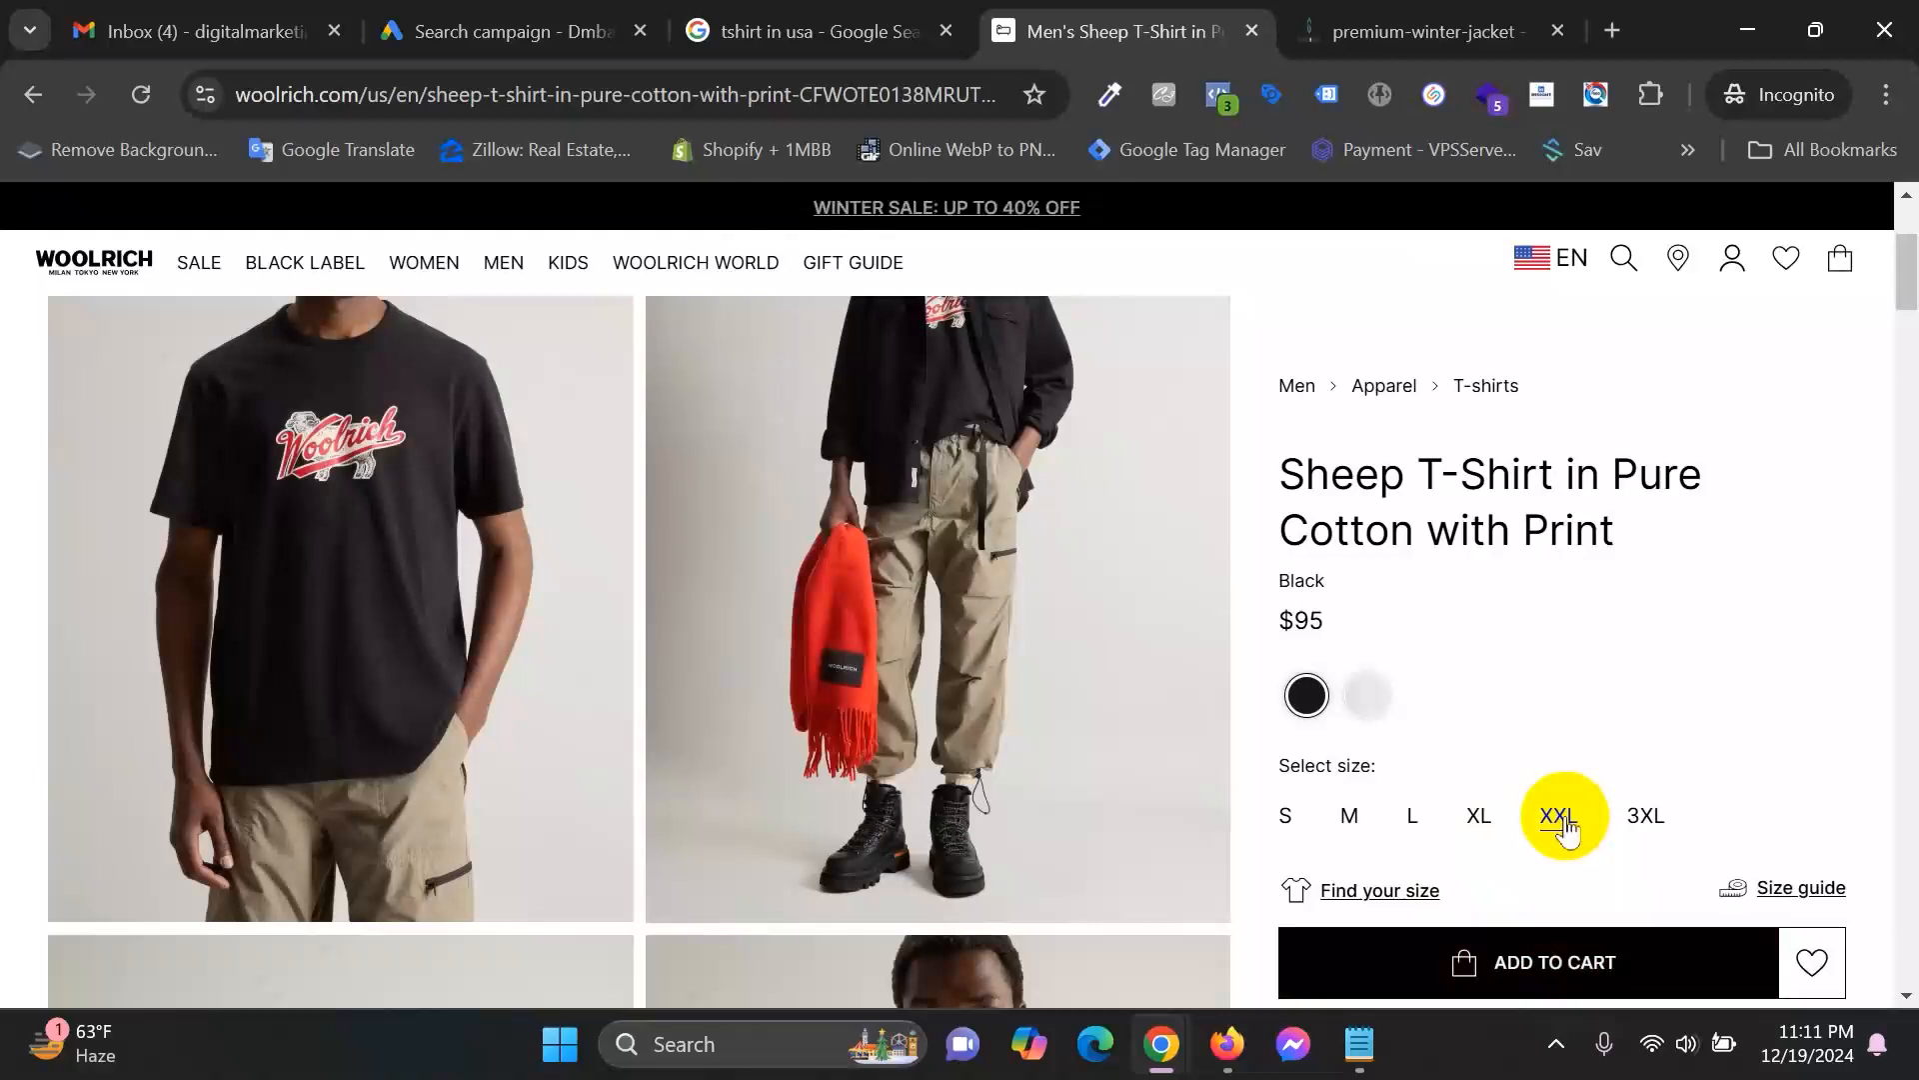
{"action": "scroll", "coordinate": [1688, 718], "scroll_direction": "down", "scroll_amount": 5}
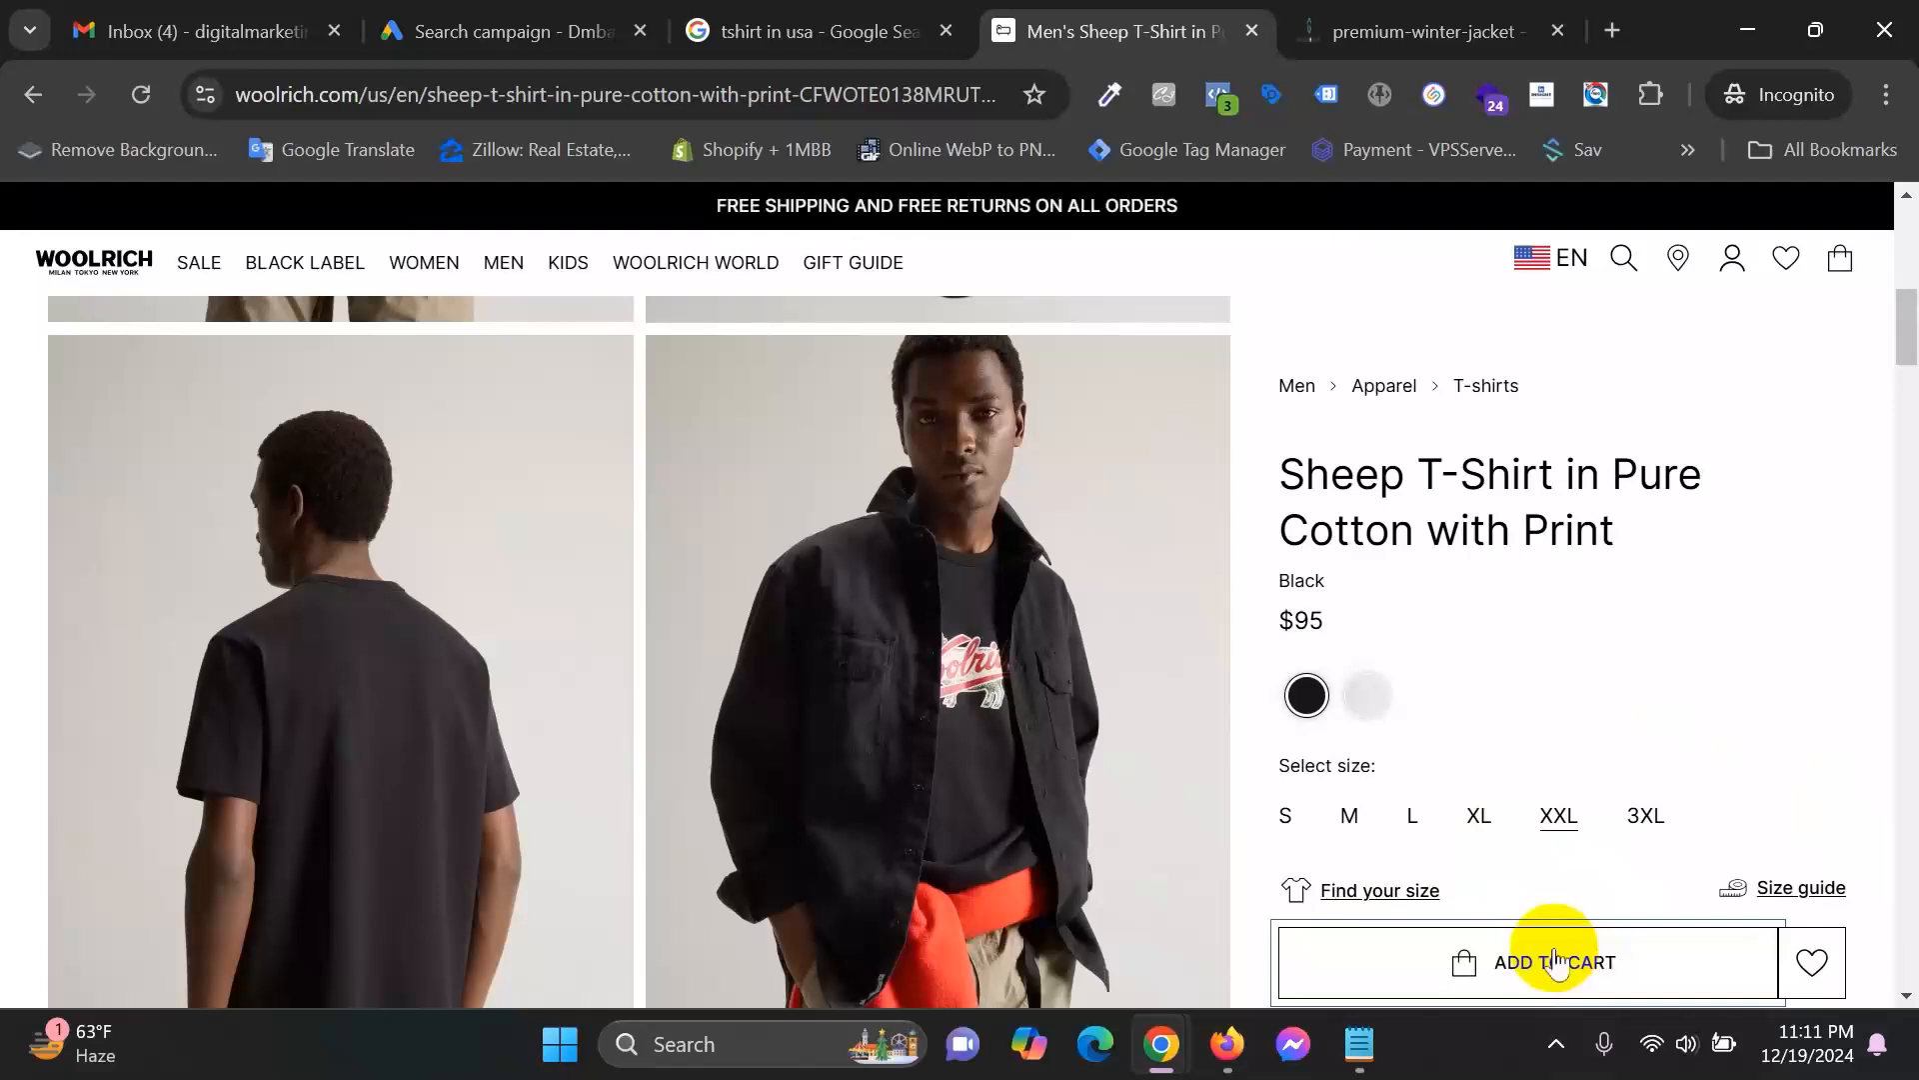
{"action": "scroll", "coordinate": [1370, 805], "scroll_direction": "down", "scroll_amount": 3}
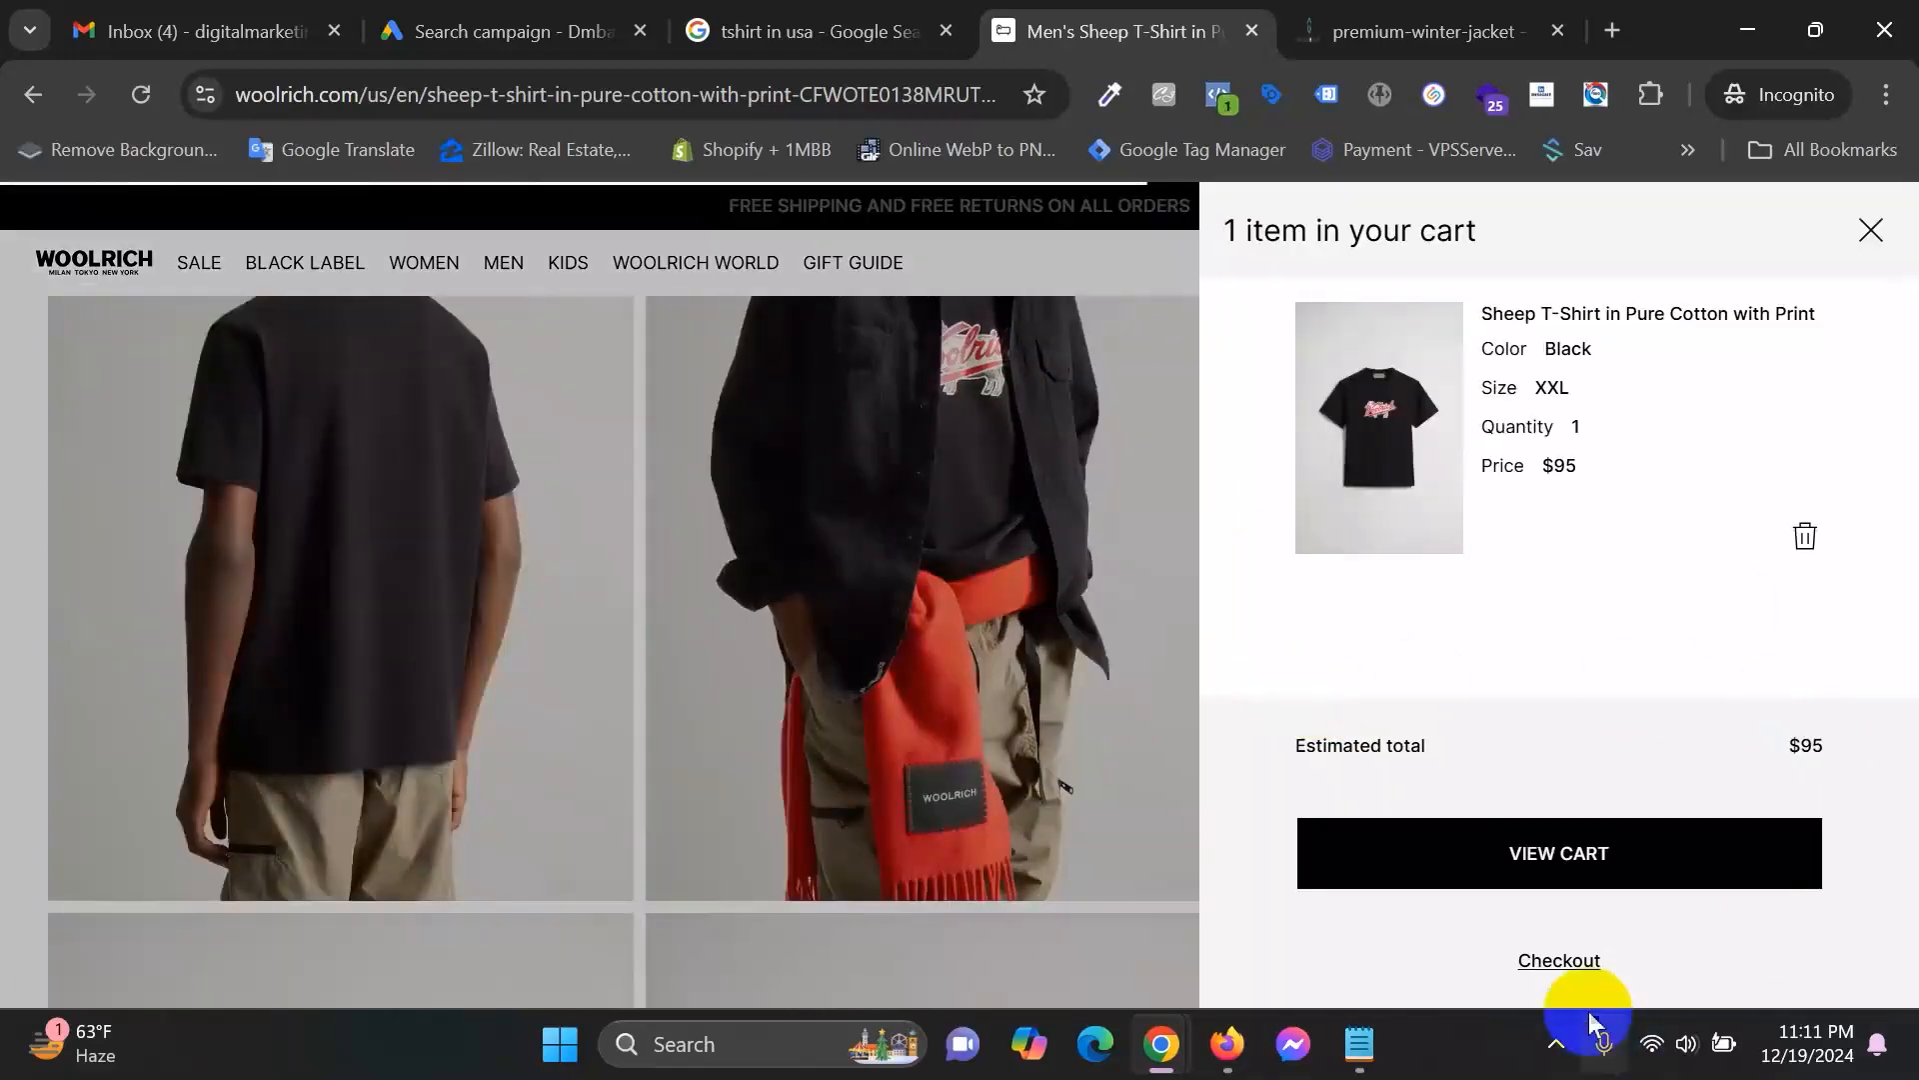
{"action": "left_click", "coordinate": [1589, 964]}
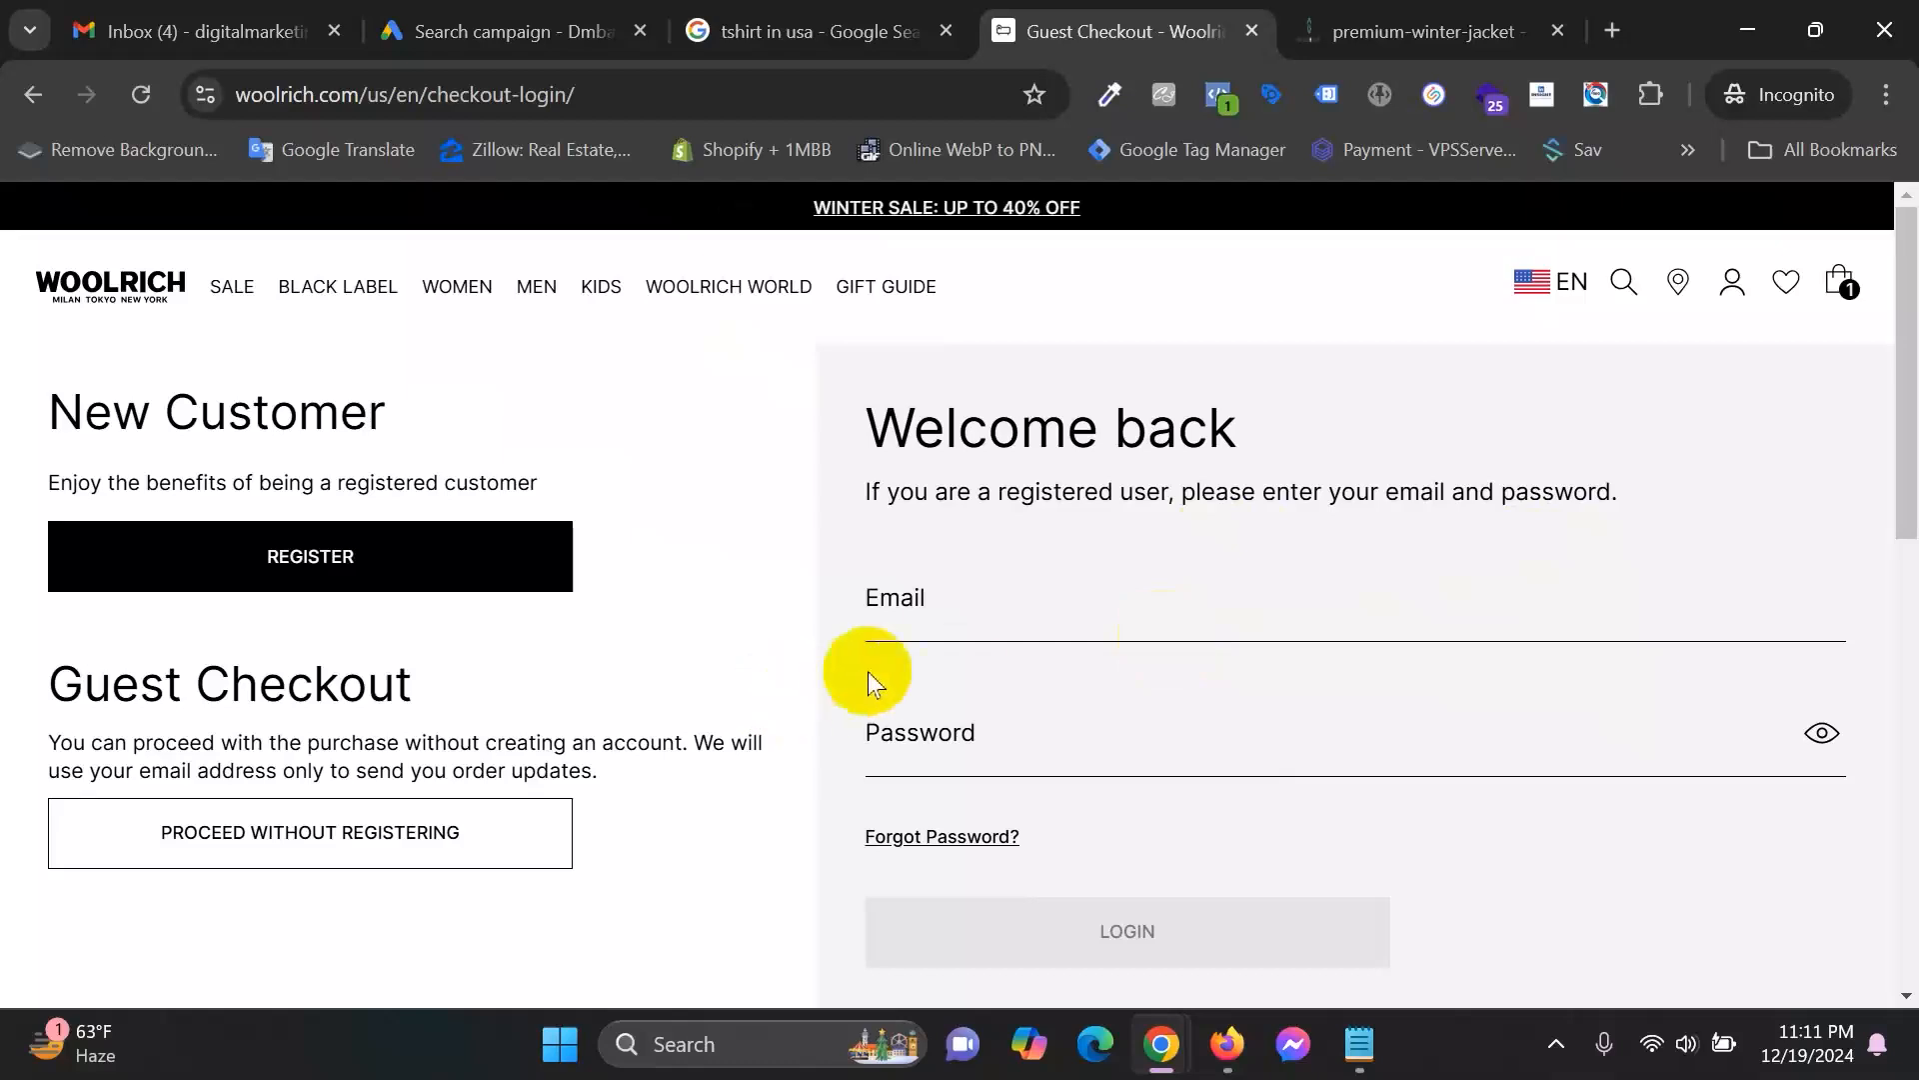
Continue checkout as a guest and check the shipping form's Country field, preset to United States.
{"action": "left_click", "coordinate": [285, 847]}
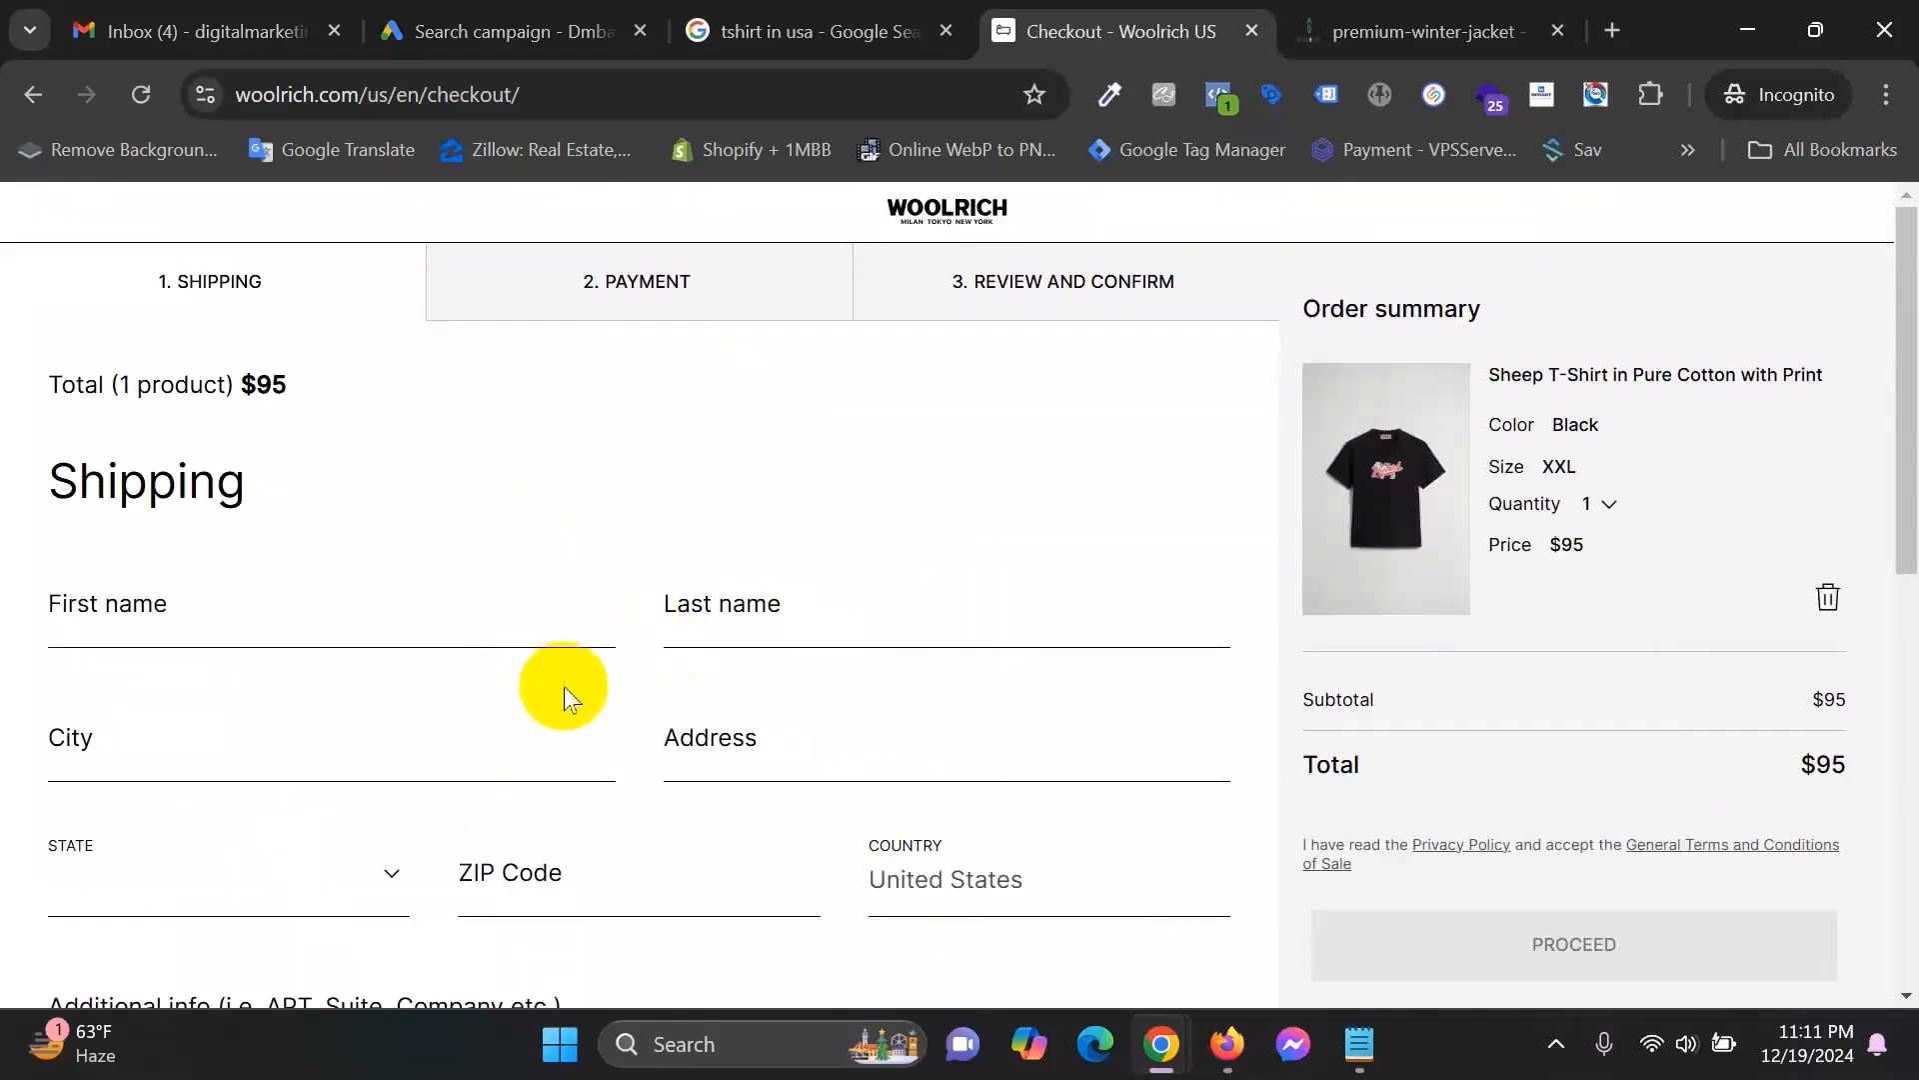
{"action": "scroll", "coordinate": [566, 686], "scroll_direction": "down", "scroll_amount": 3}
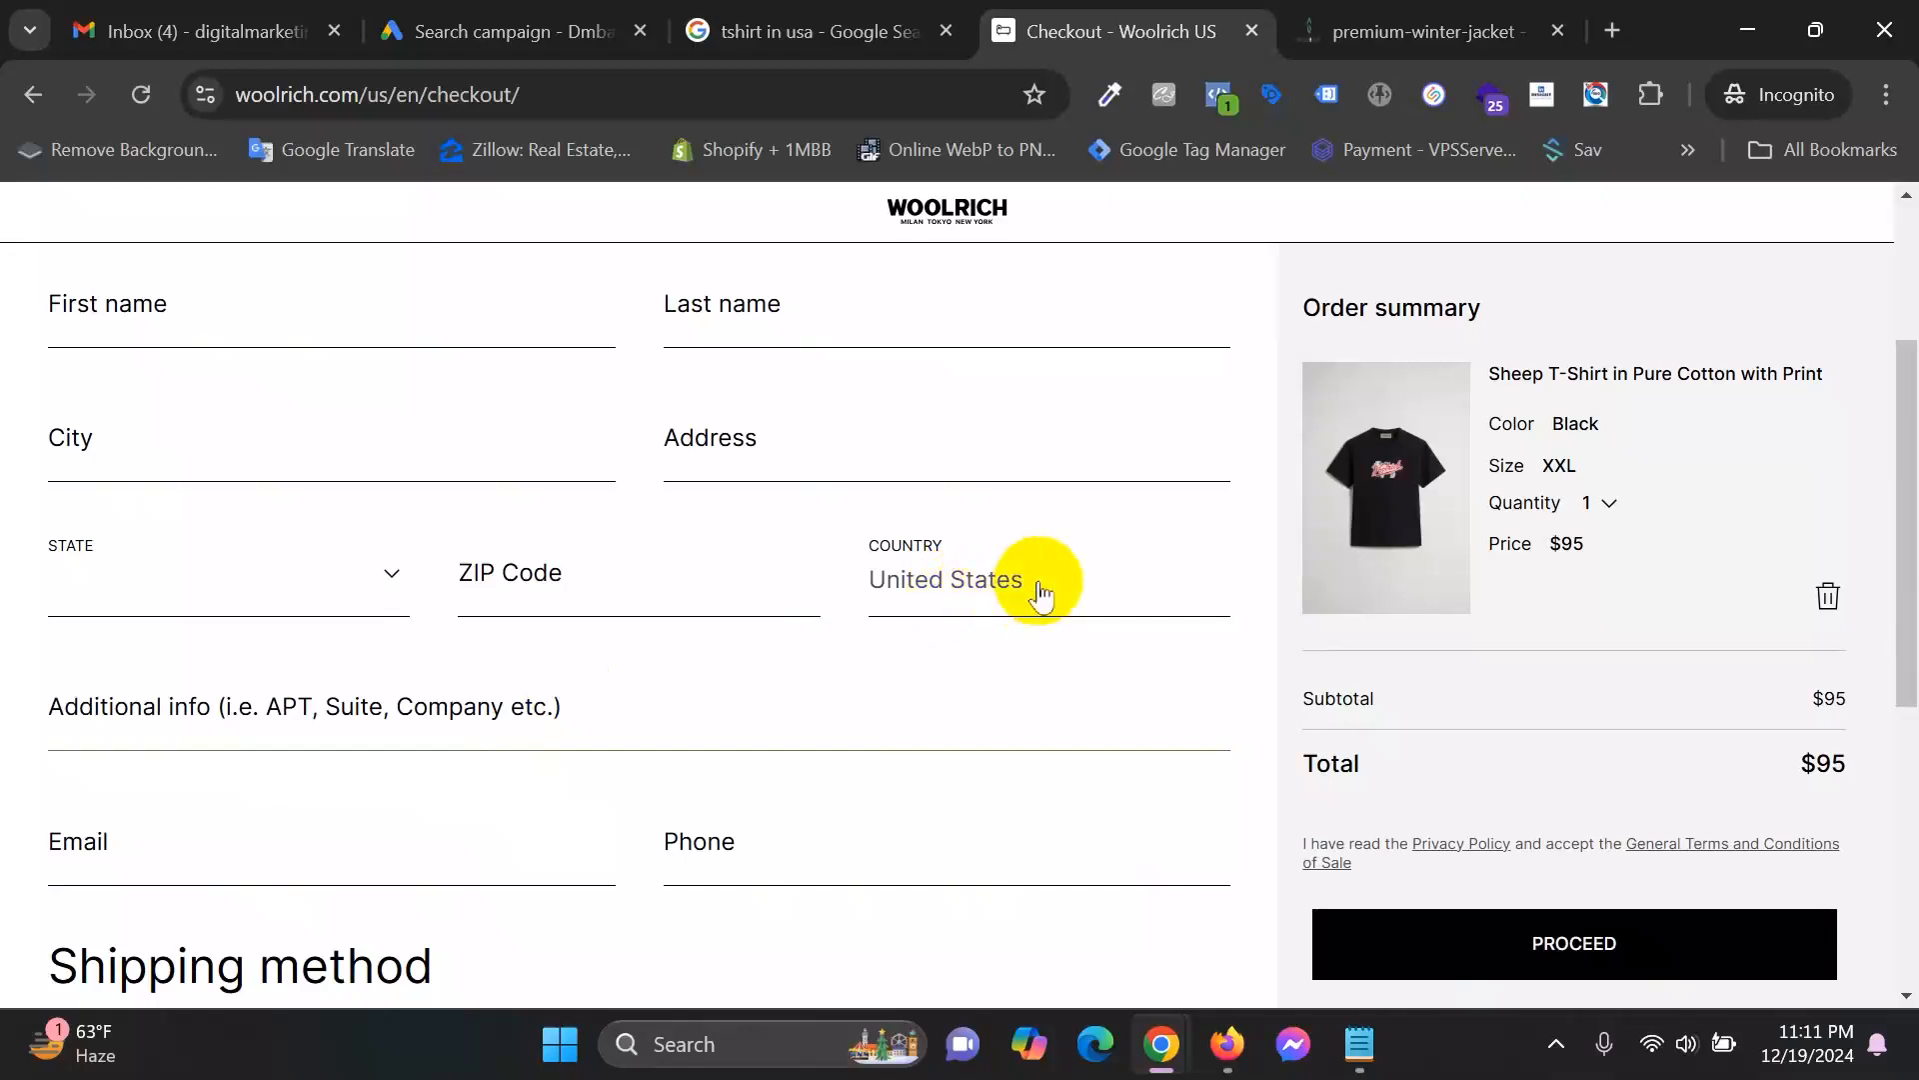
{"action": "left_click", "coordinate": [962, 580]}
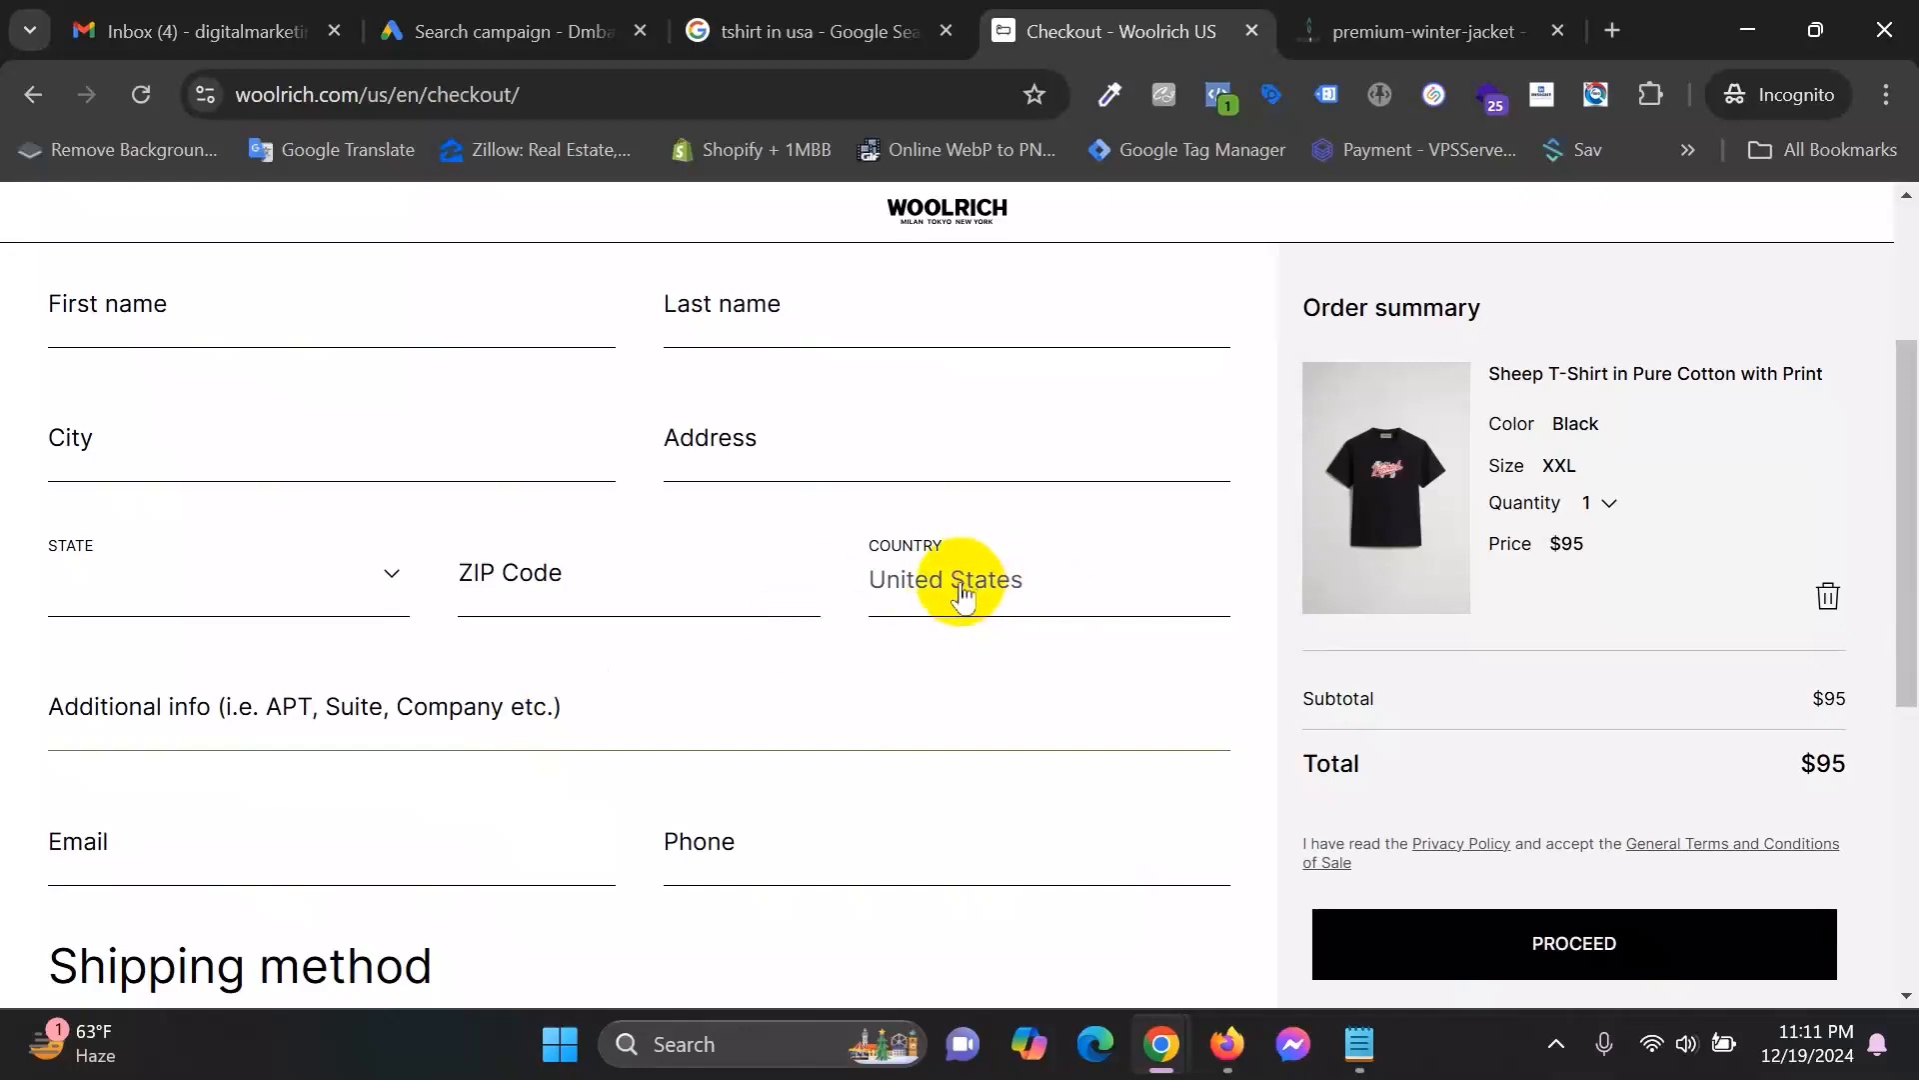
{"action": "left_click", "coordinate": [947, 580]}
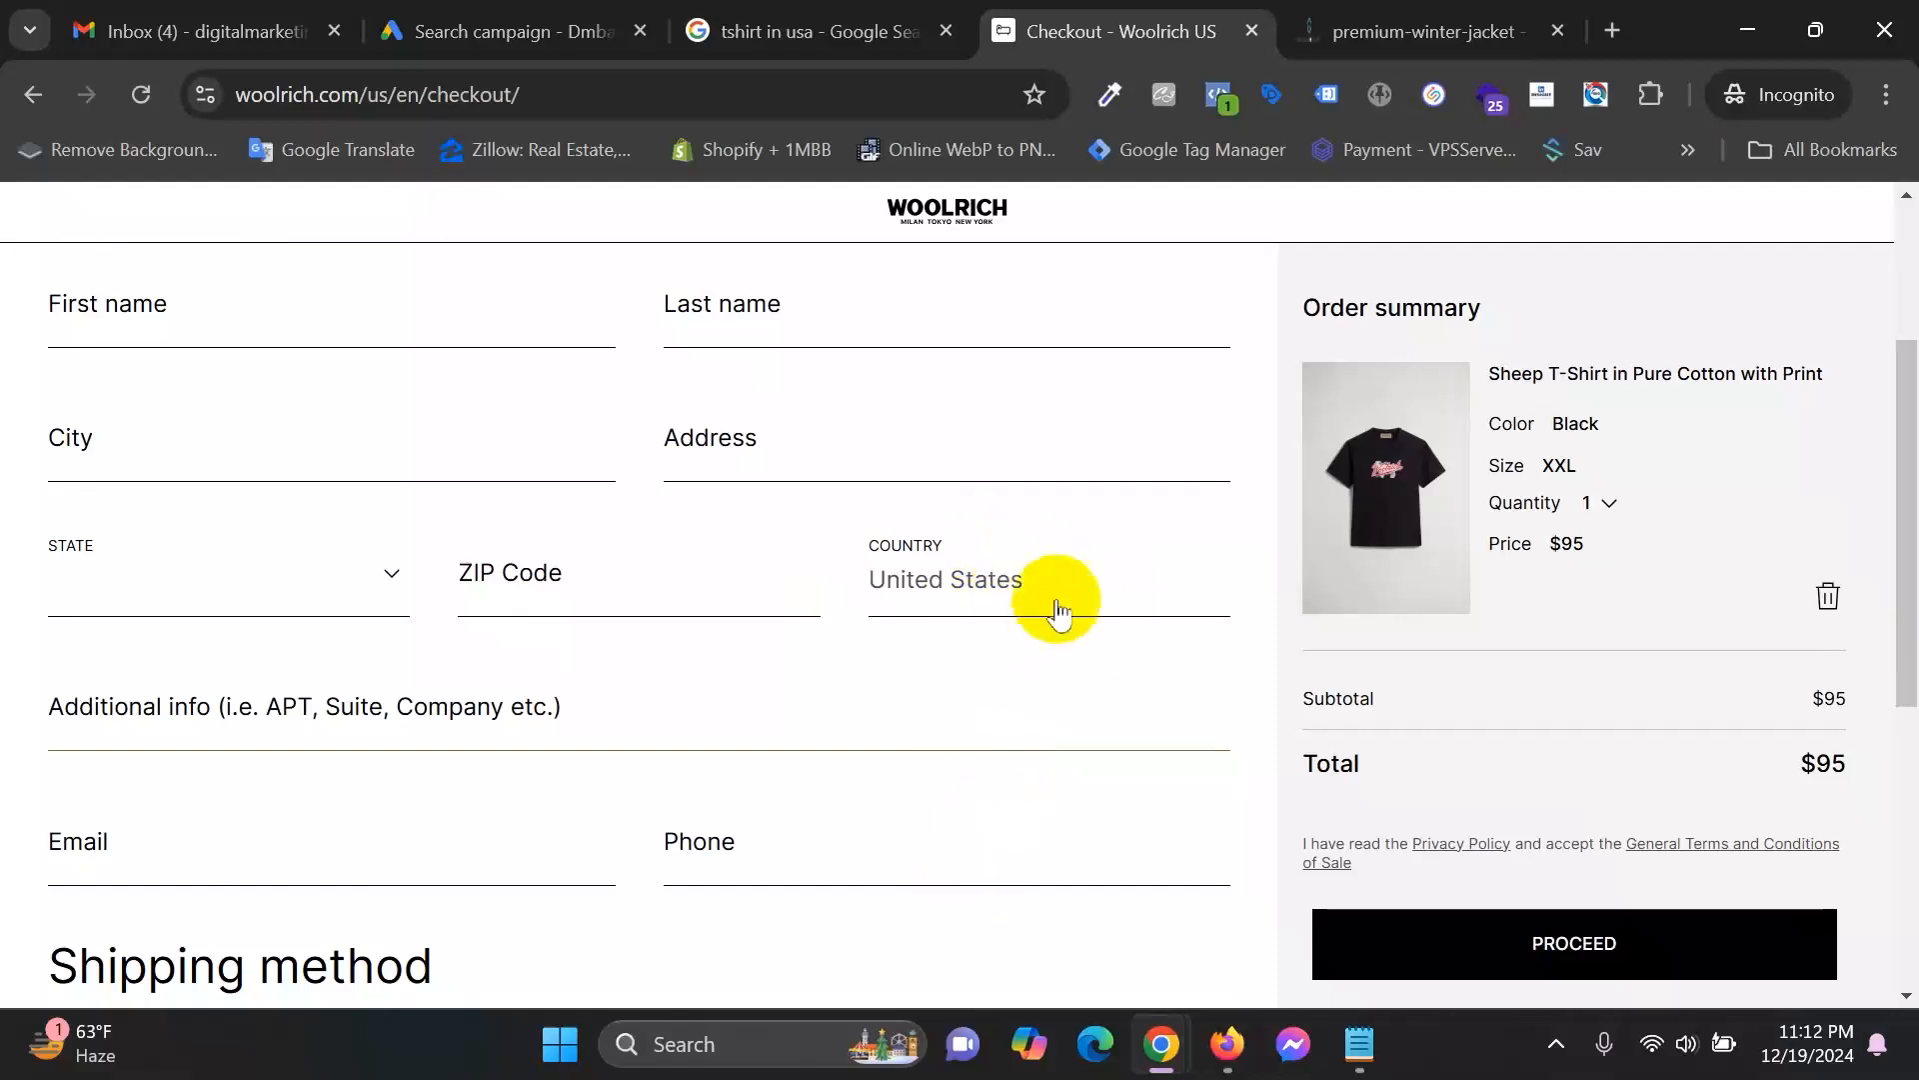
{"action": "left_click", "coordinate": [1033, 580]}
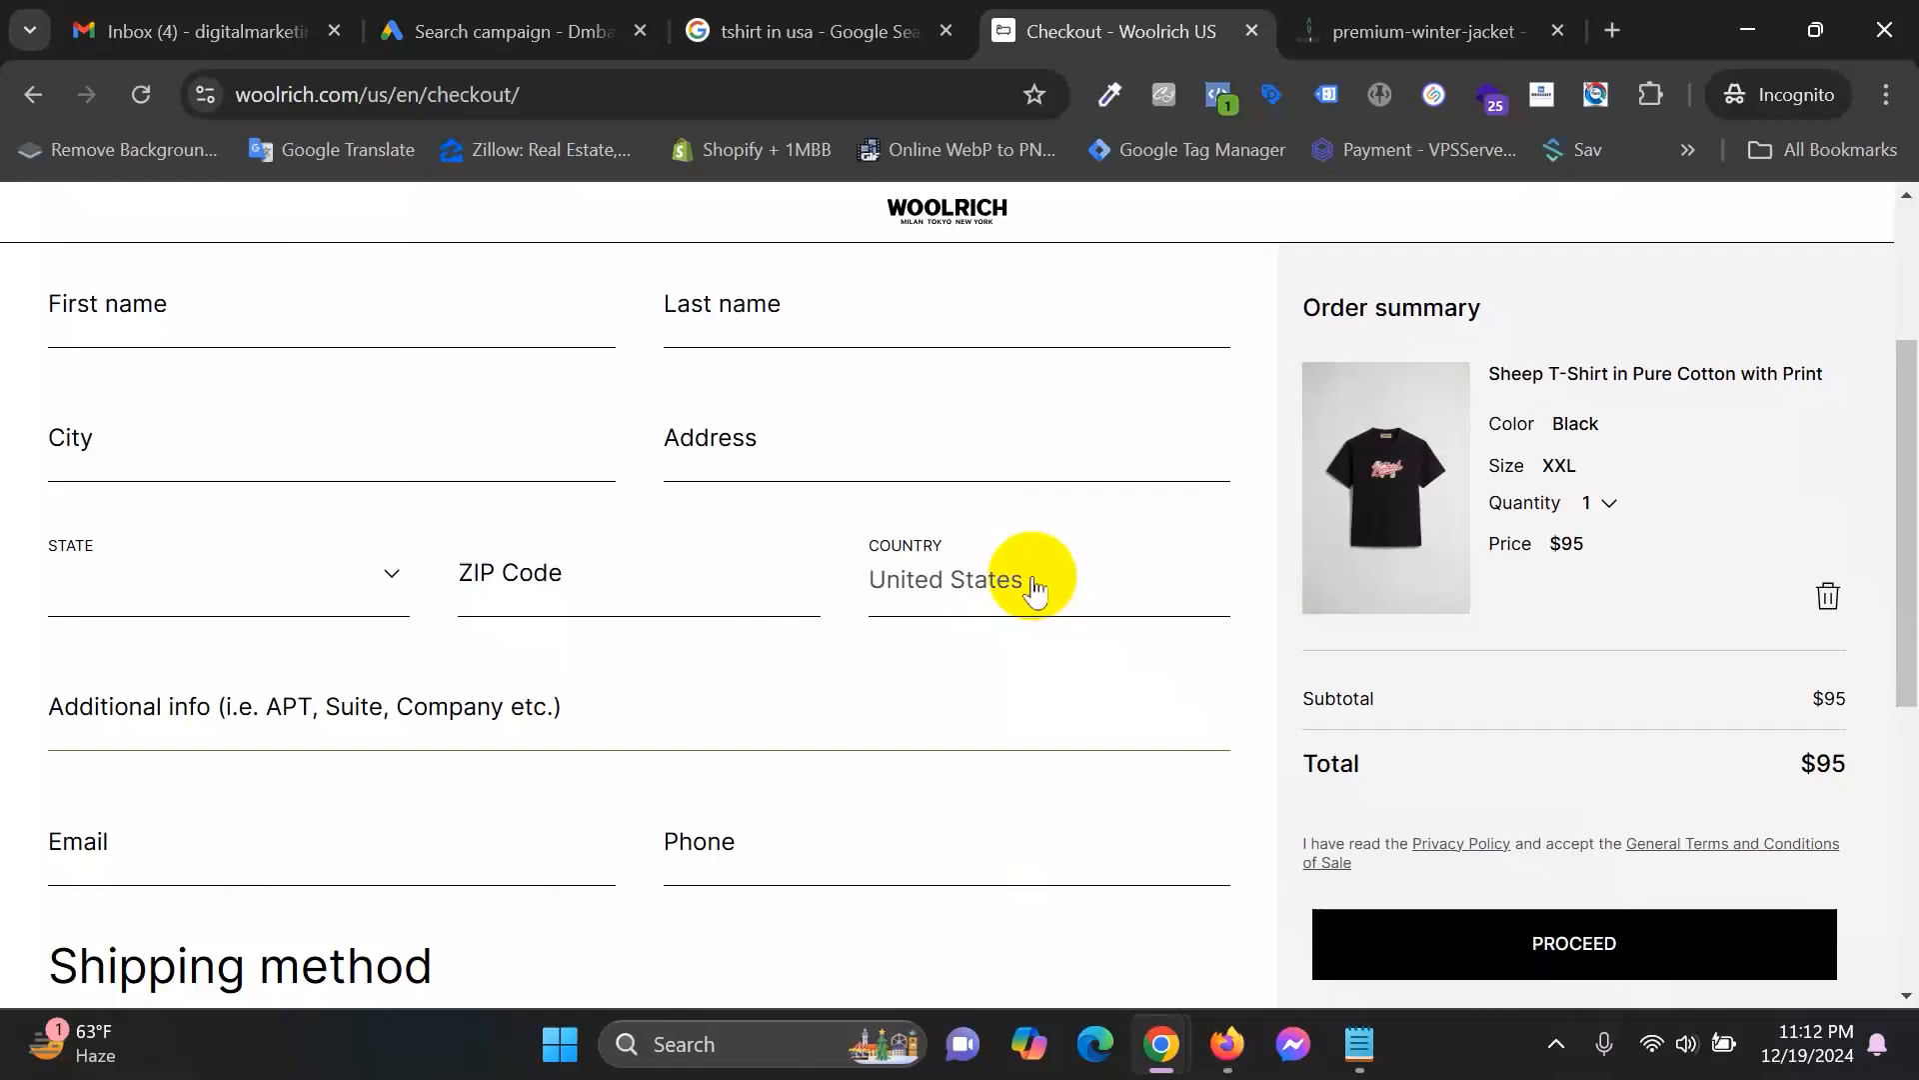
{"action": "left_click", "coordinate": [908, 22]}
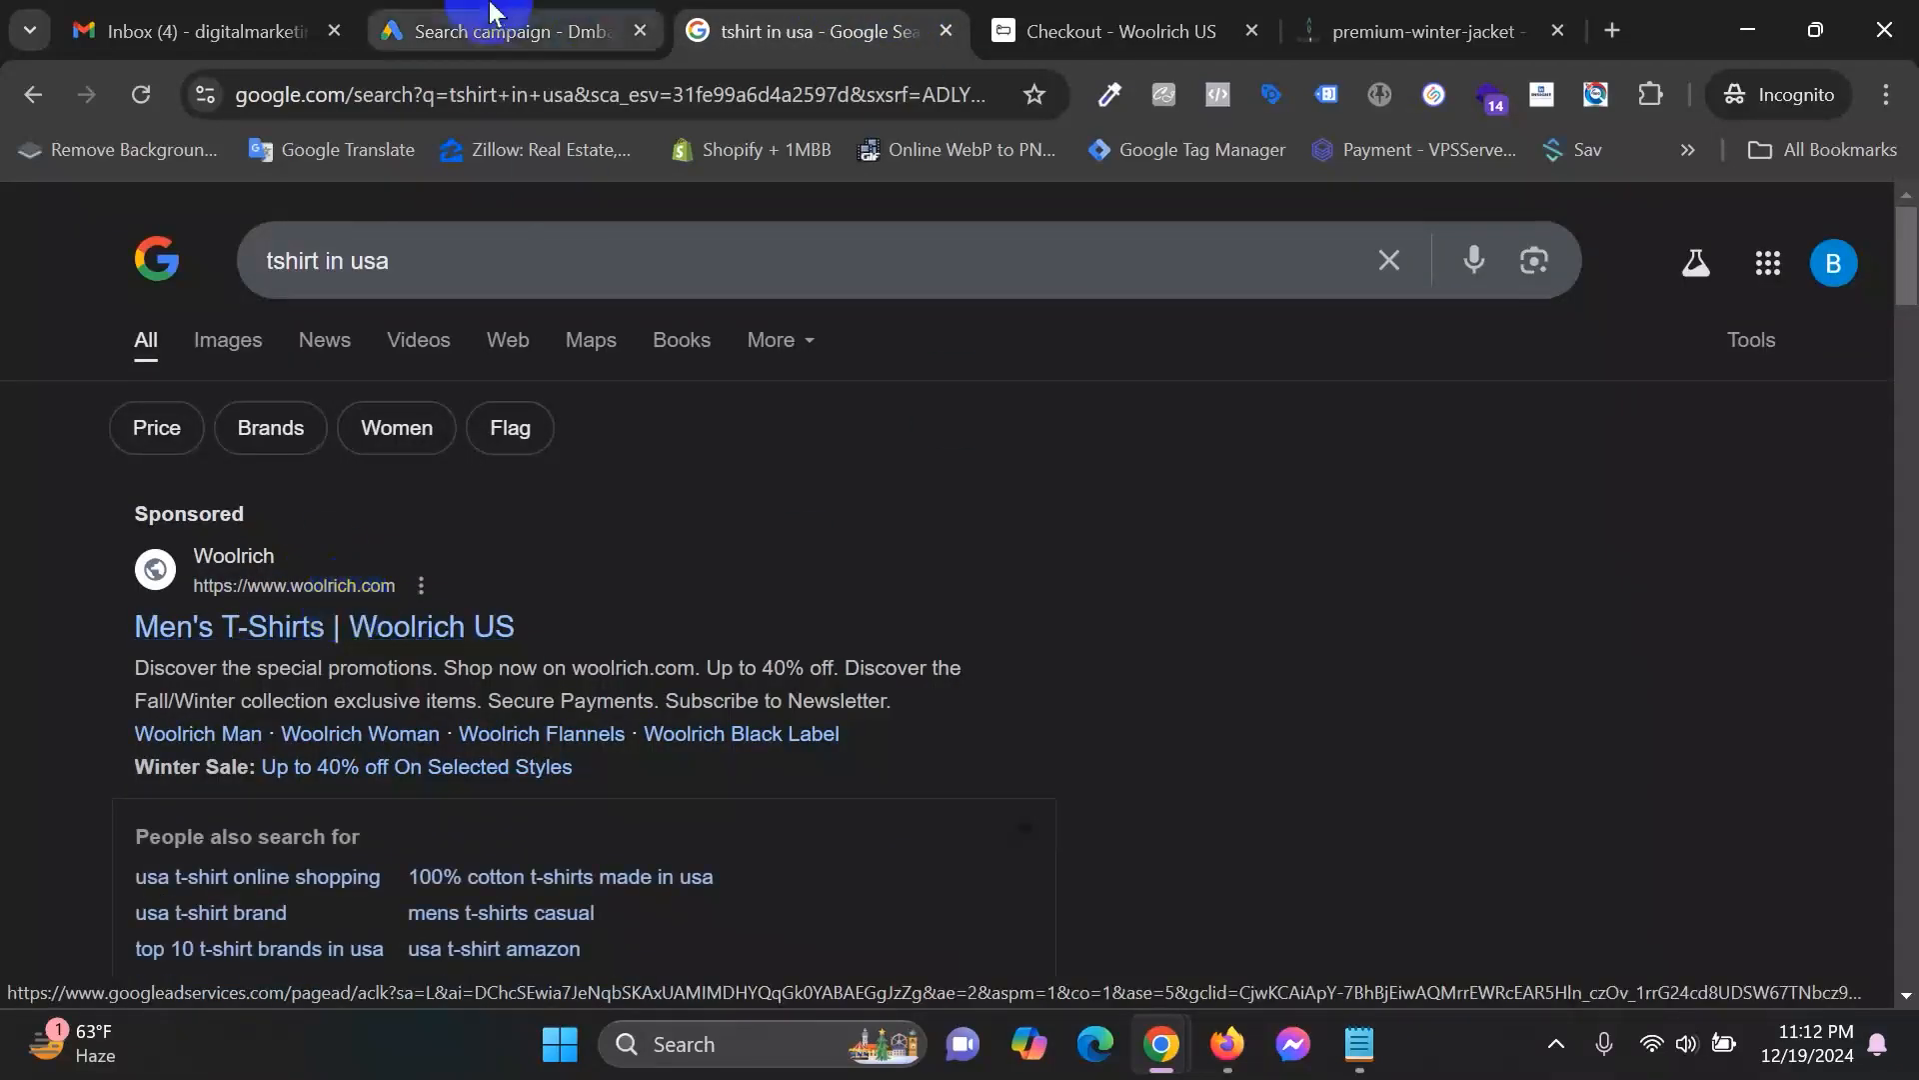
In the Ads draft, set location targeting back to Presence or interest.
{"action": "left_click", "coordinate": [652, 38]}
{"action": "left_click", "coordinate": [590, 585]}
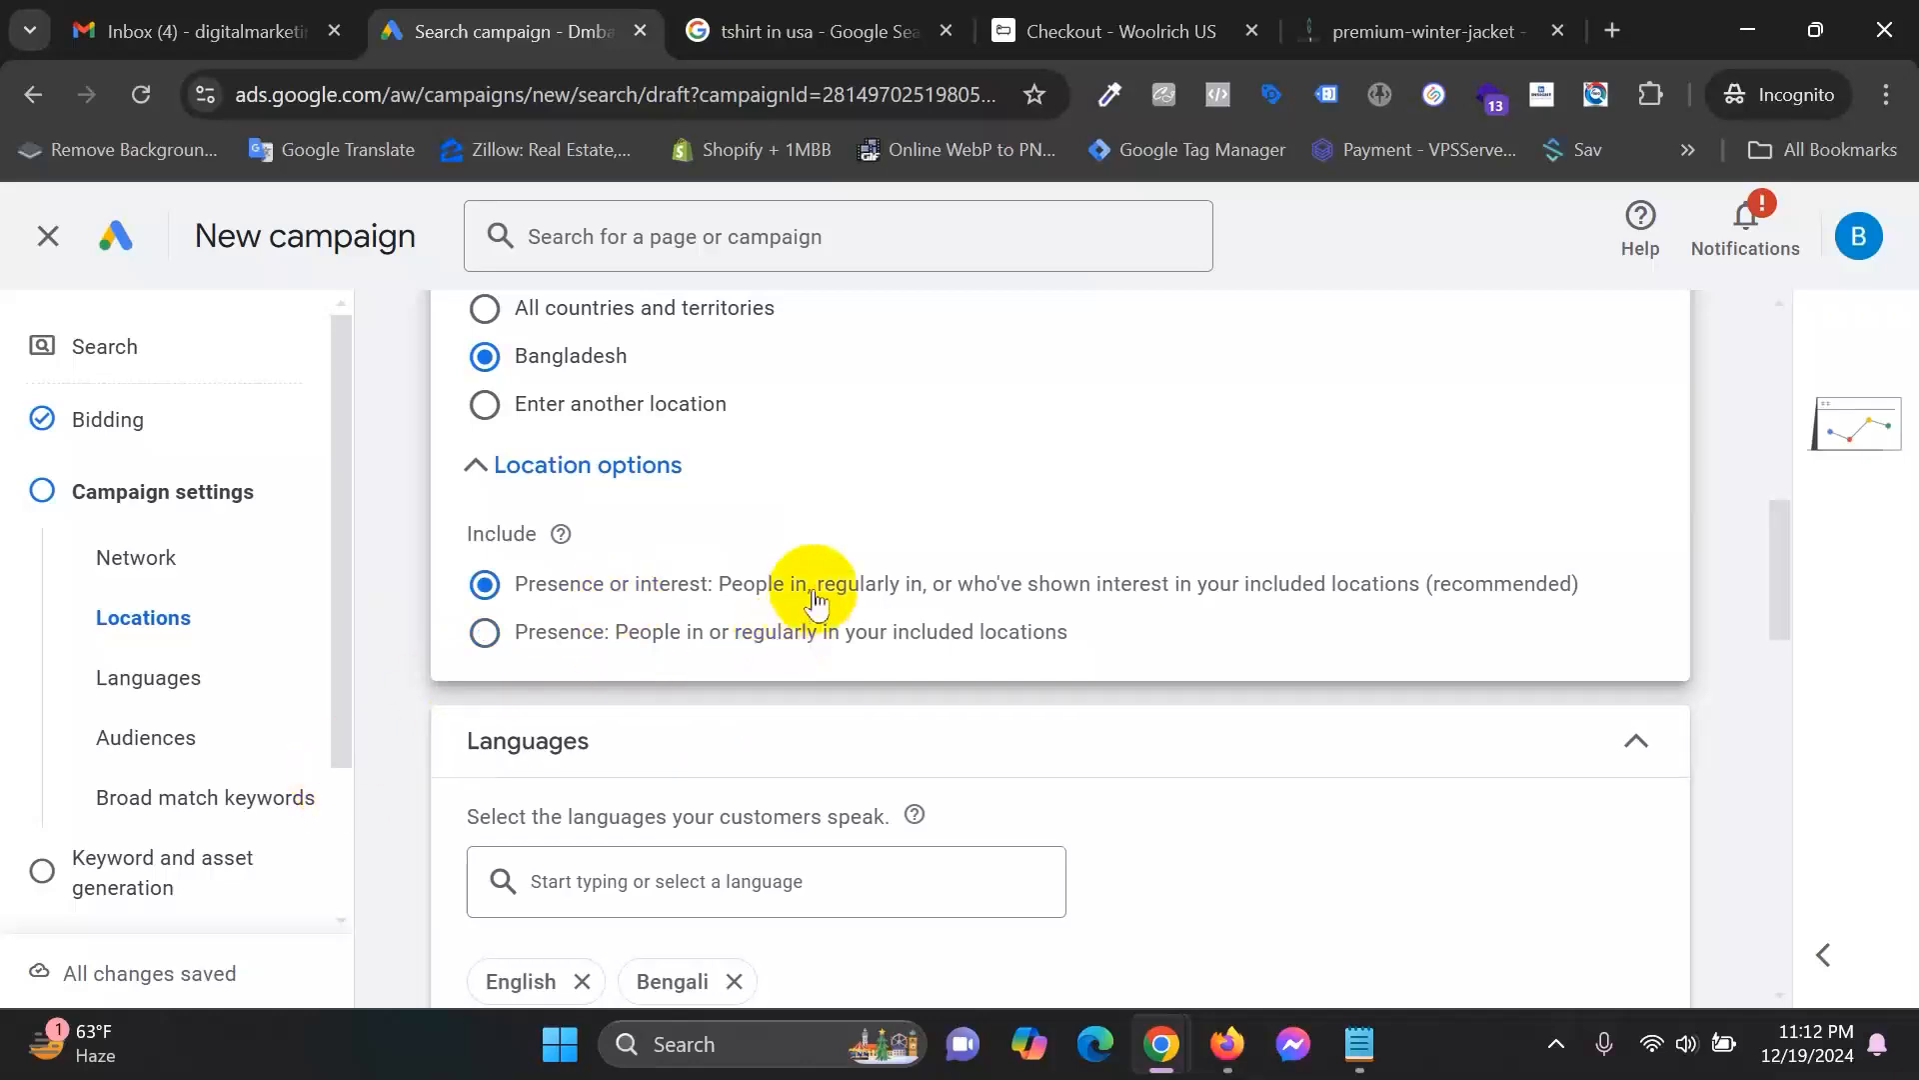
{"action": "left_click_drag", "start_coordinate": [972, 590], "coordinate": [1429, 605]}
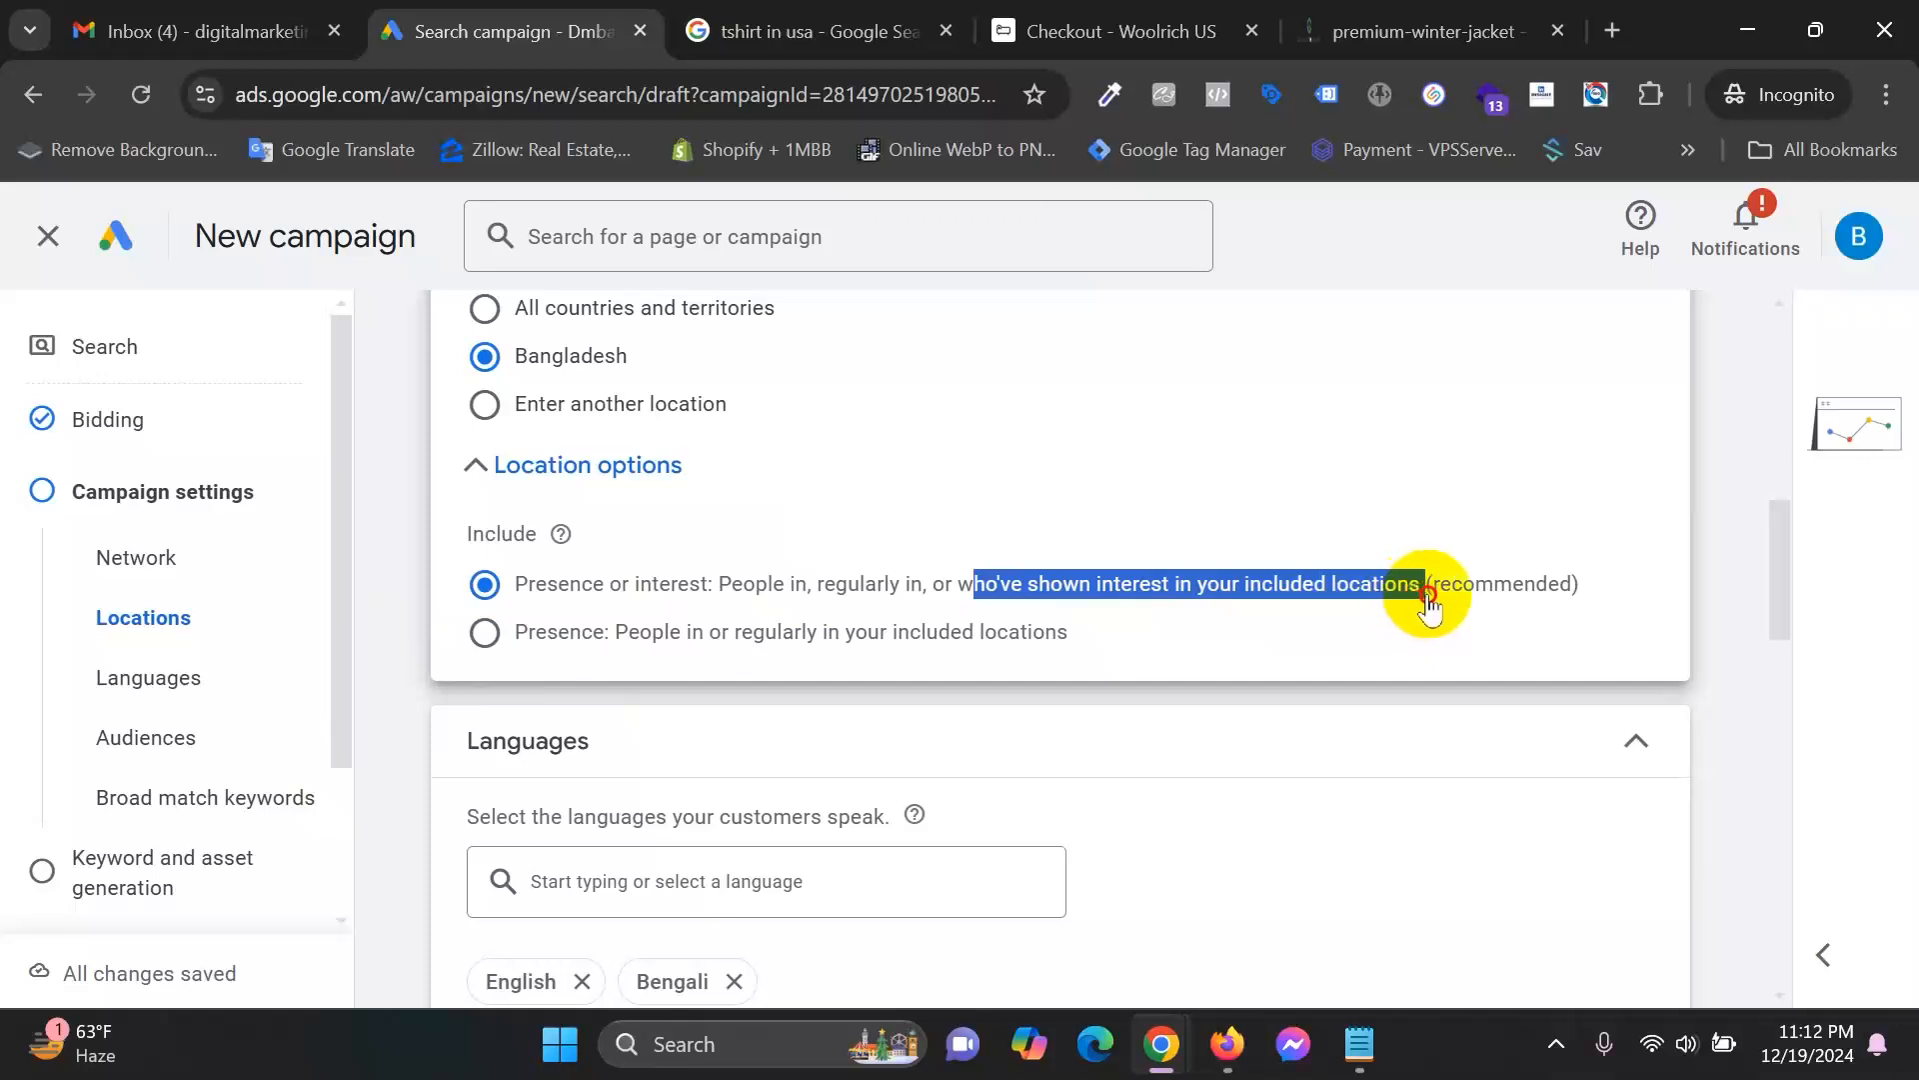
Compare the Woolrich checkout, Ads draft and tshirt in usa results, ending on the search results.
{"action": "left_click", "coordinate": [814, 32]}
{"action": "left_click_drag", "start_coordinate": [428, 257], "coordinate": [230, 250]}
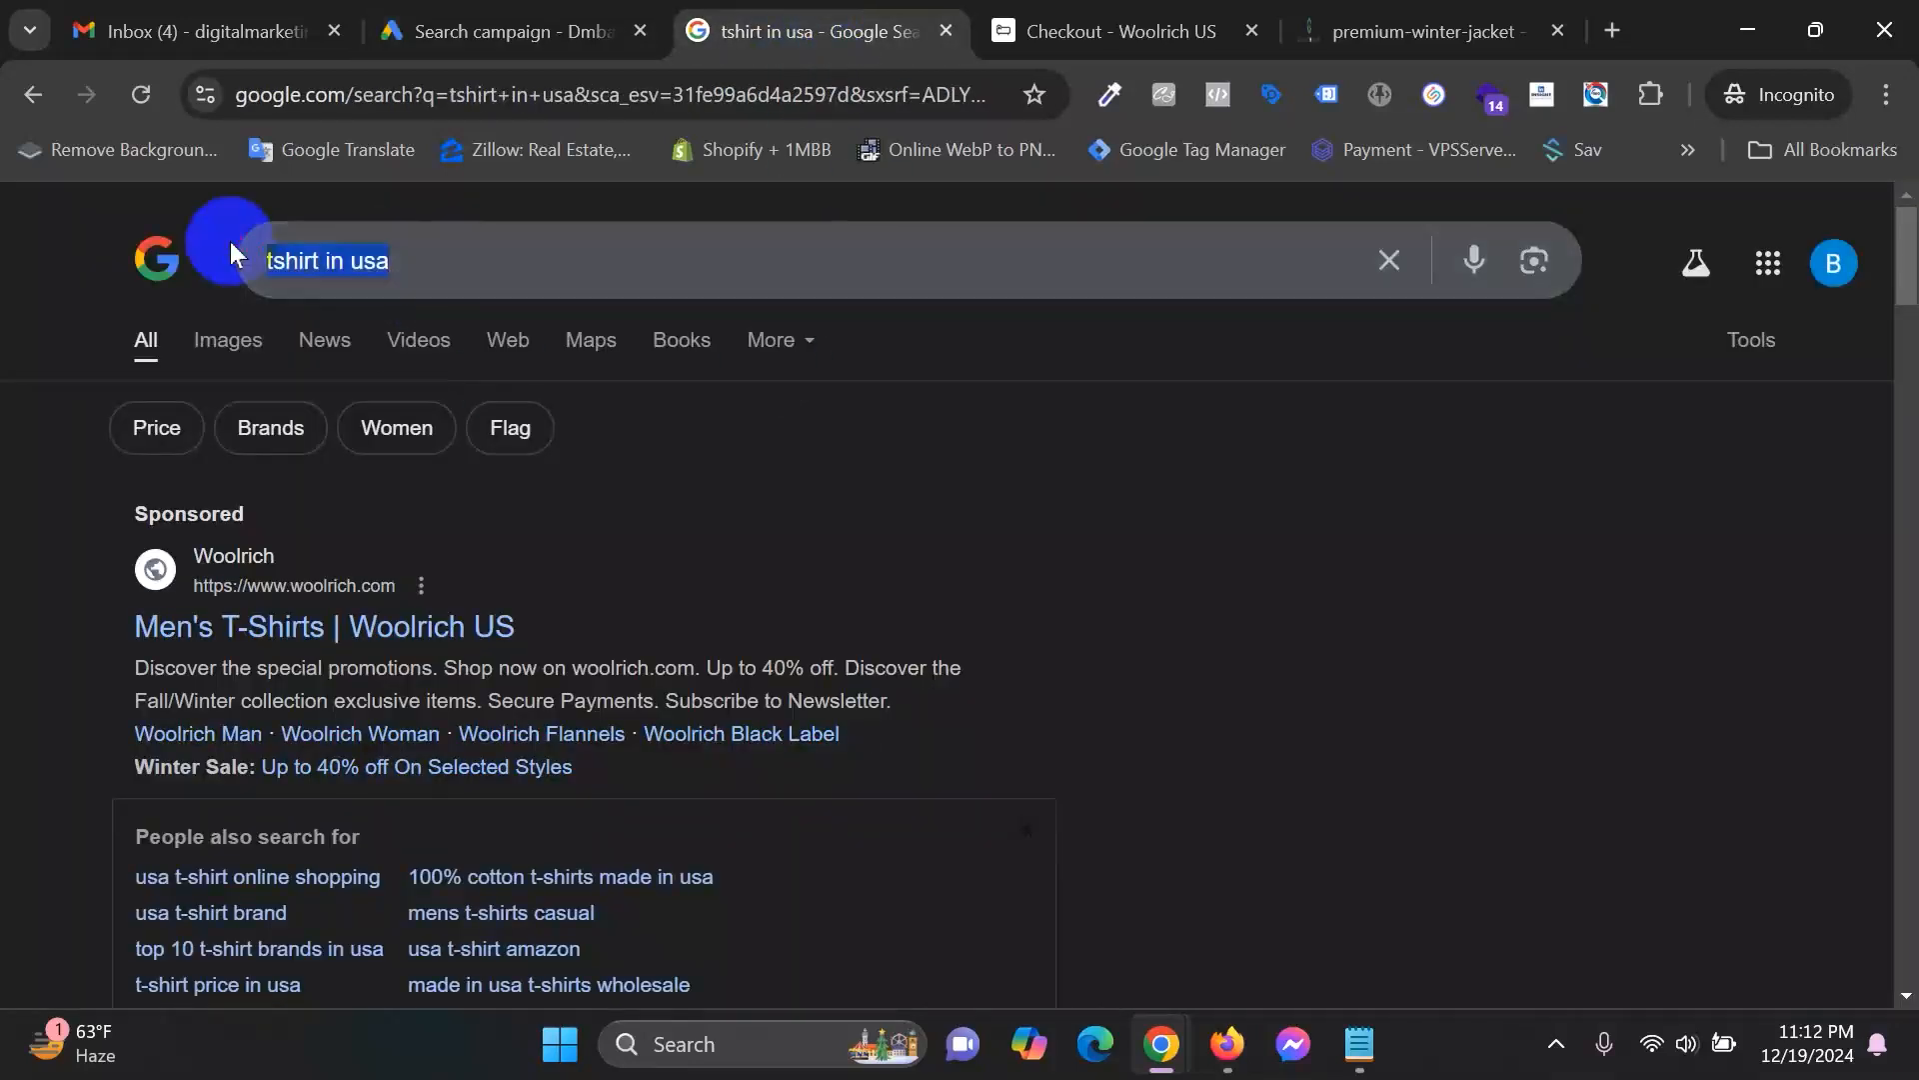
{"action": "left_click", "coordinate": [1160, 31]}
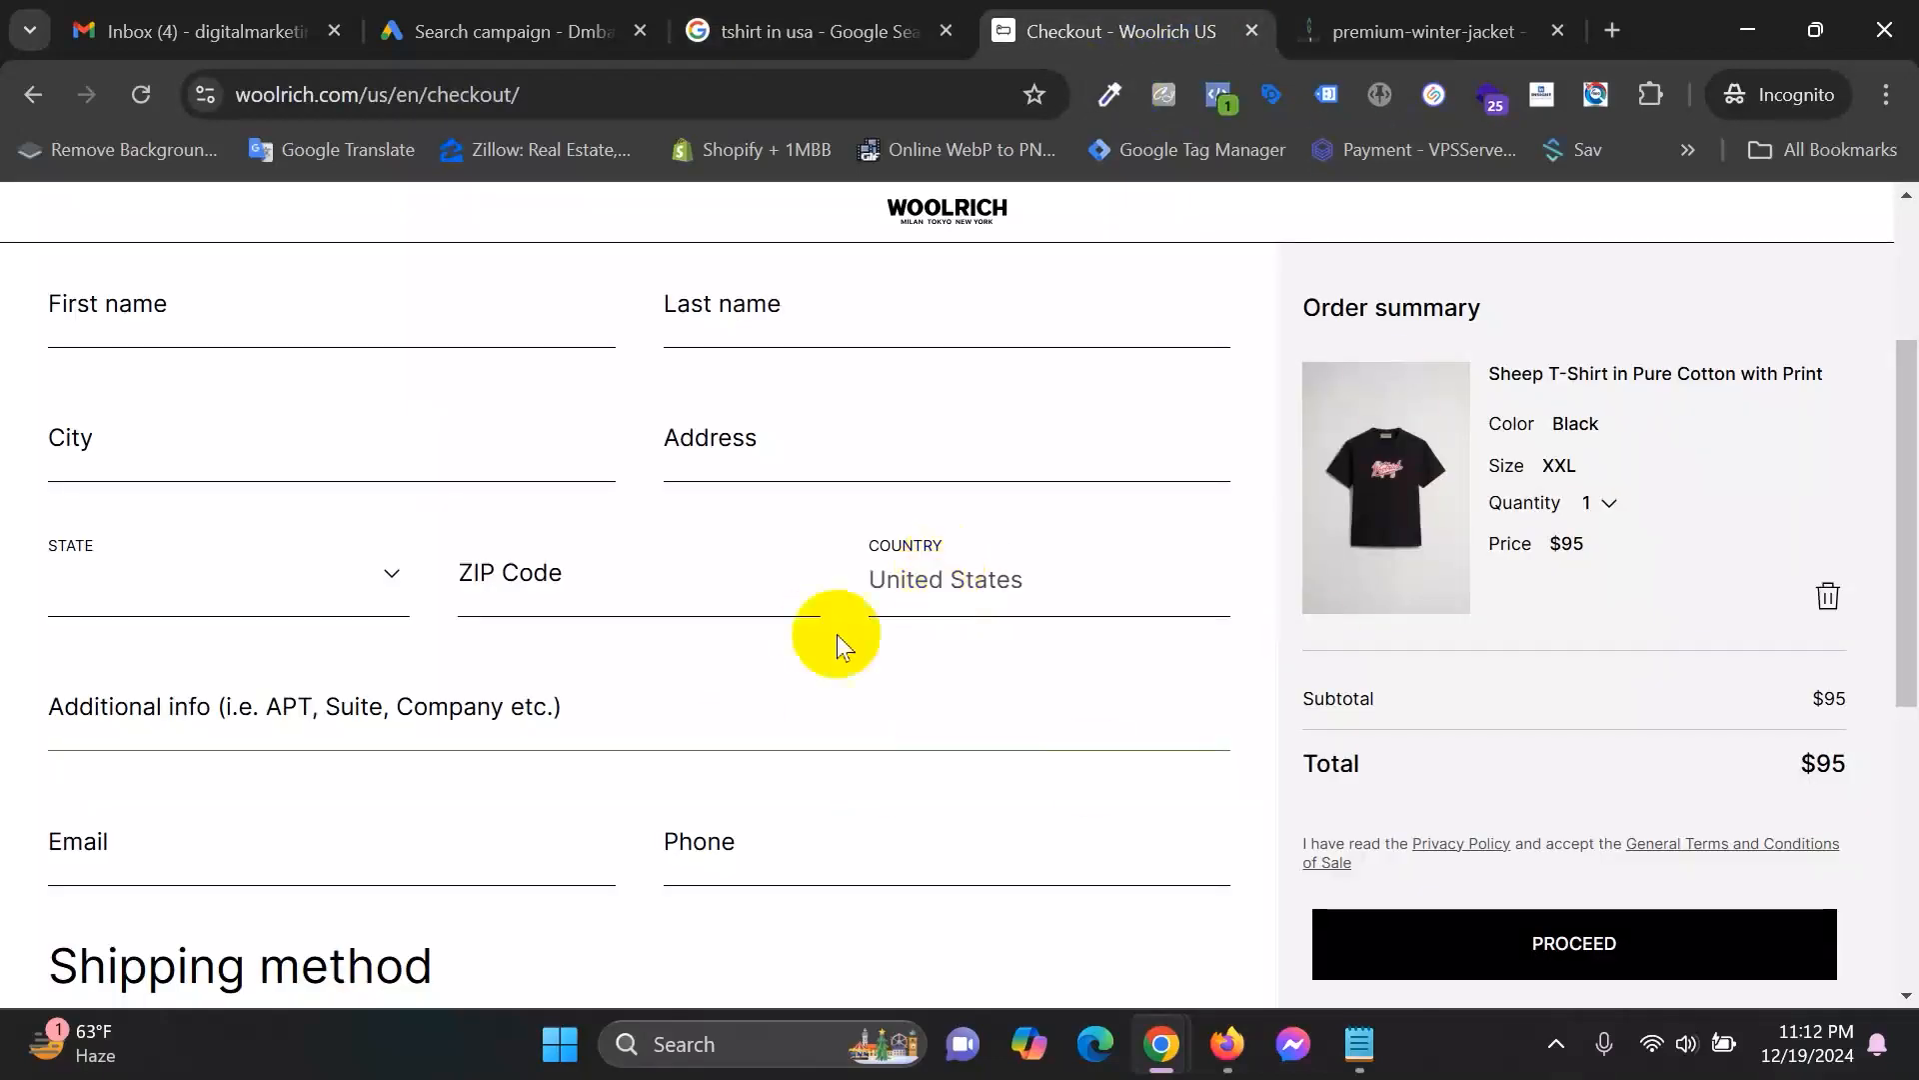
{"action": "scroll", "coordinate": [367, 748], "scroll_direction": "up", "scroll_amount": 3}
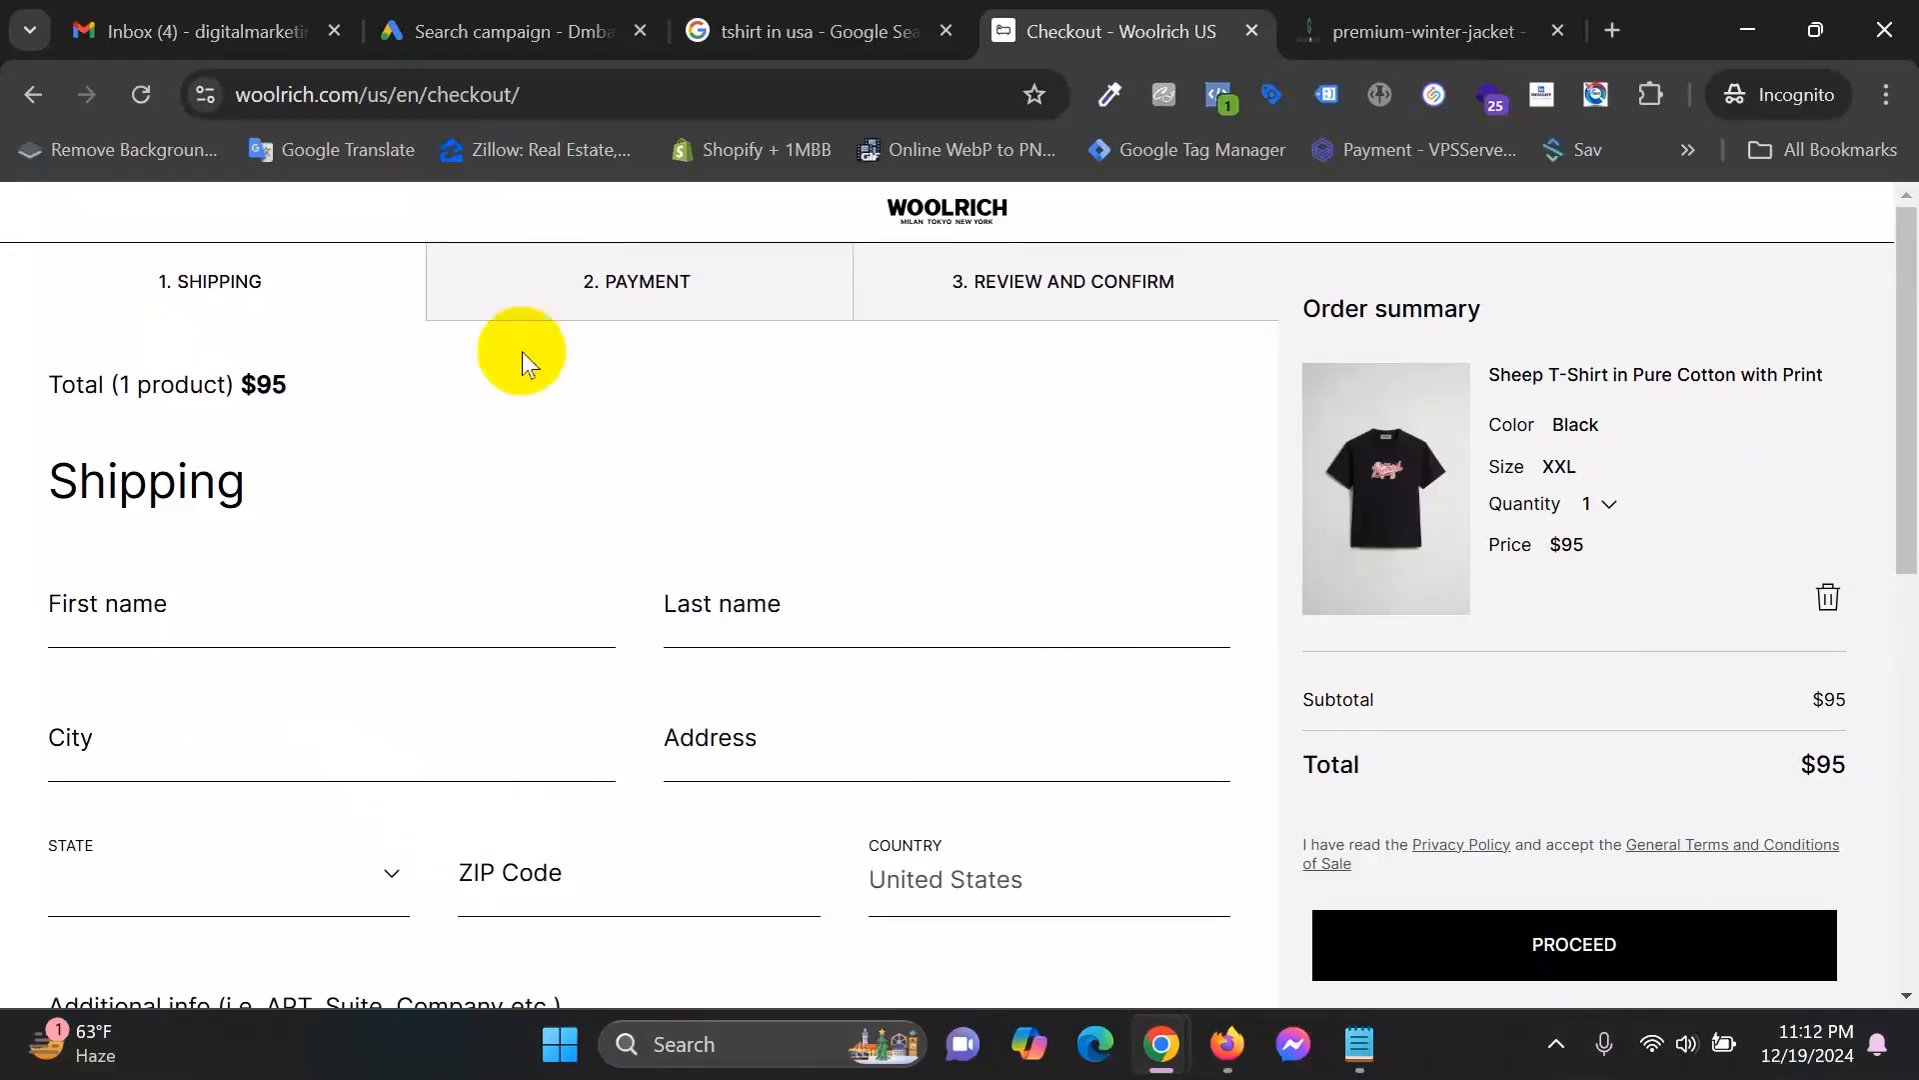
{"action": "scroll", "coordinate": [609, 856], "scroll_direction": "down", "scroll_amount": 2}
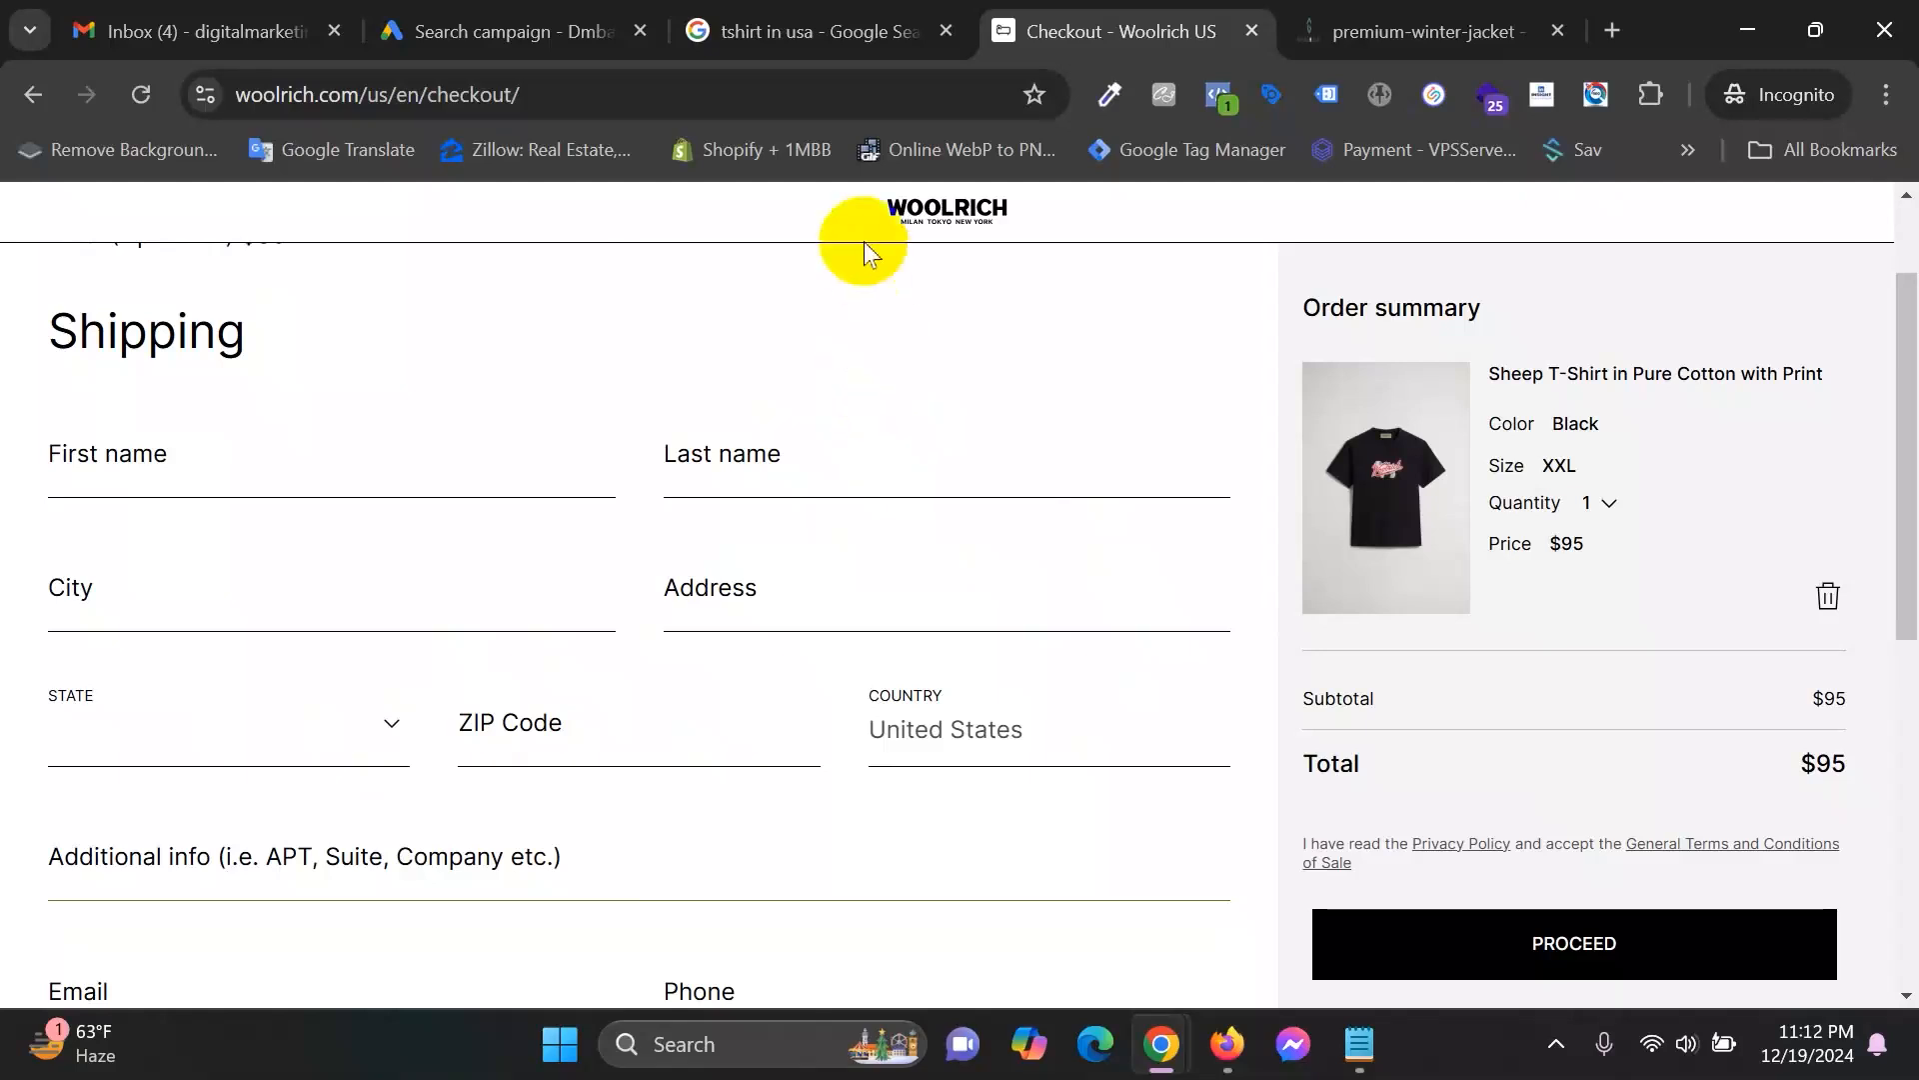
{"action": "left_click", "coordinate": [828, 20]}
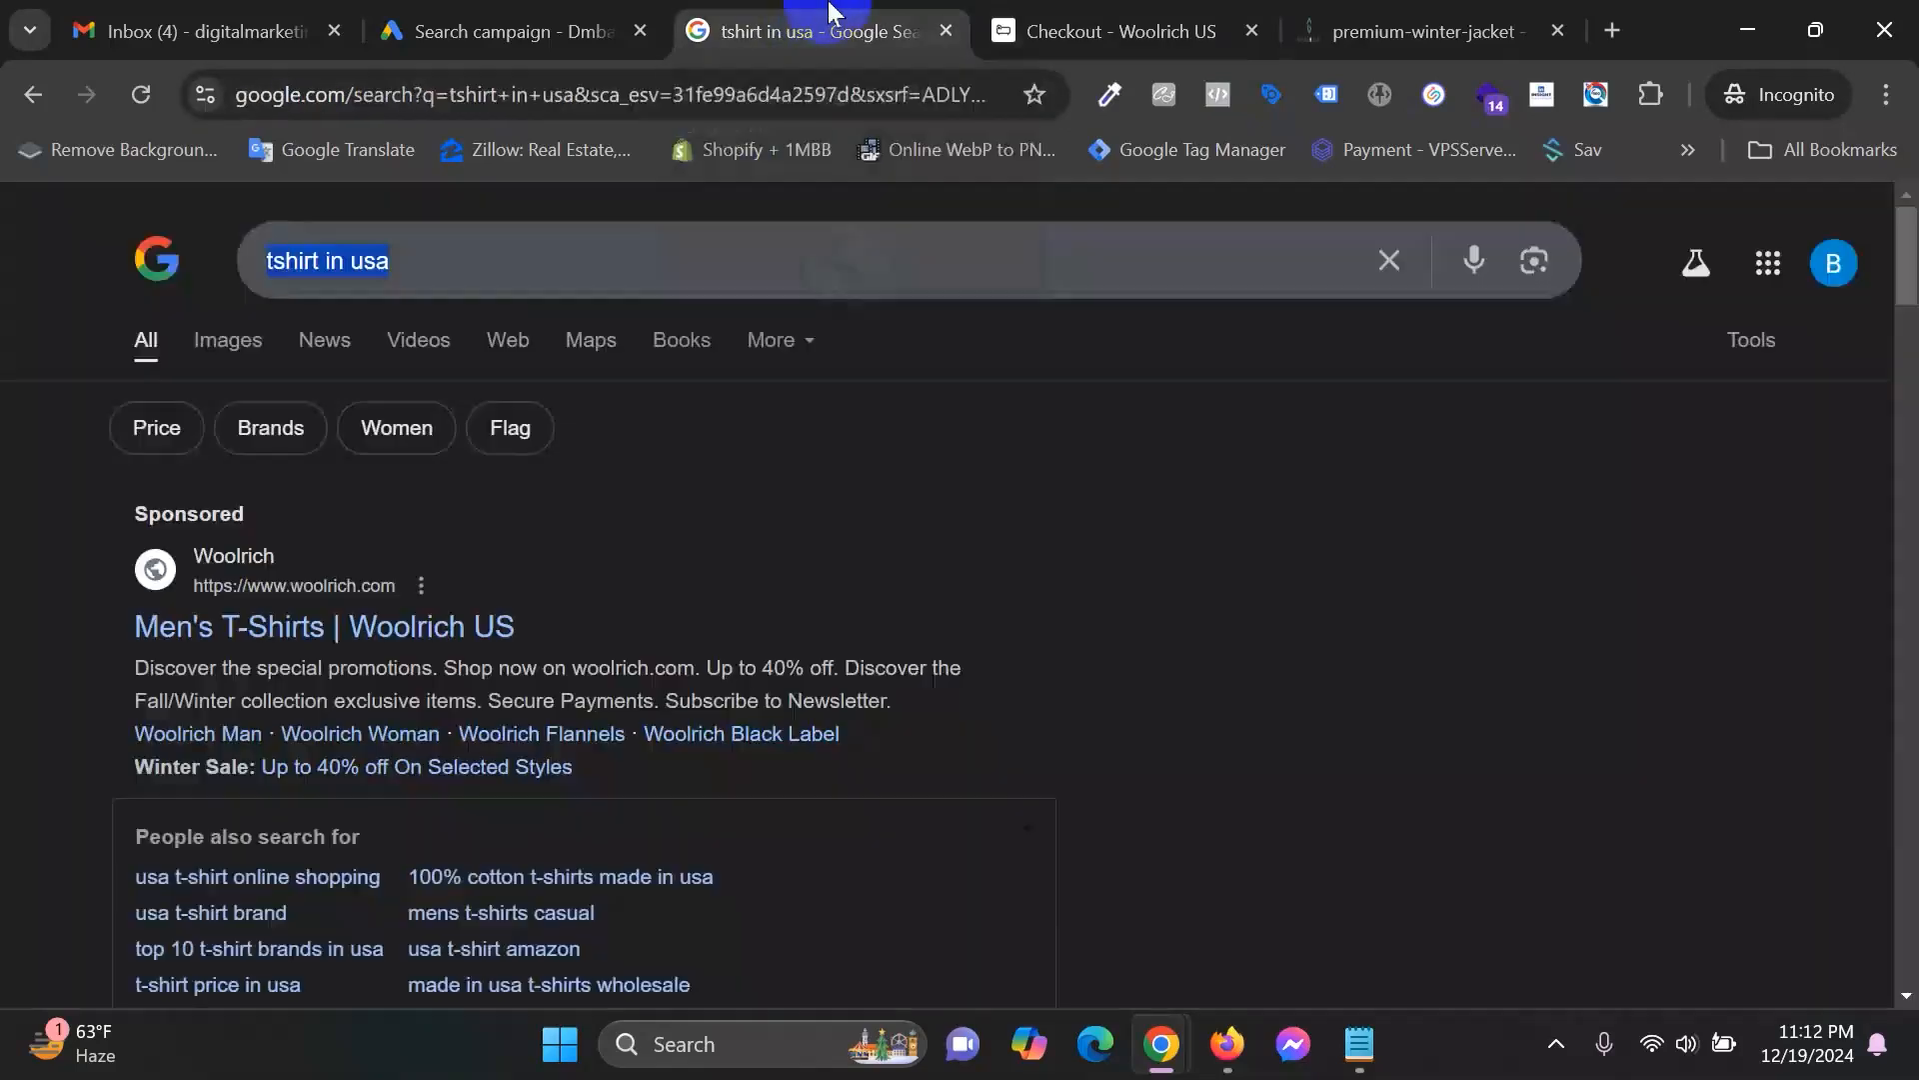
{"action": "left_click", "coordinate": [463, 26]}
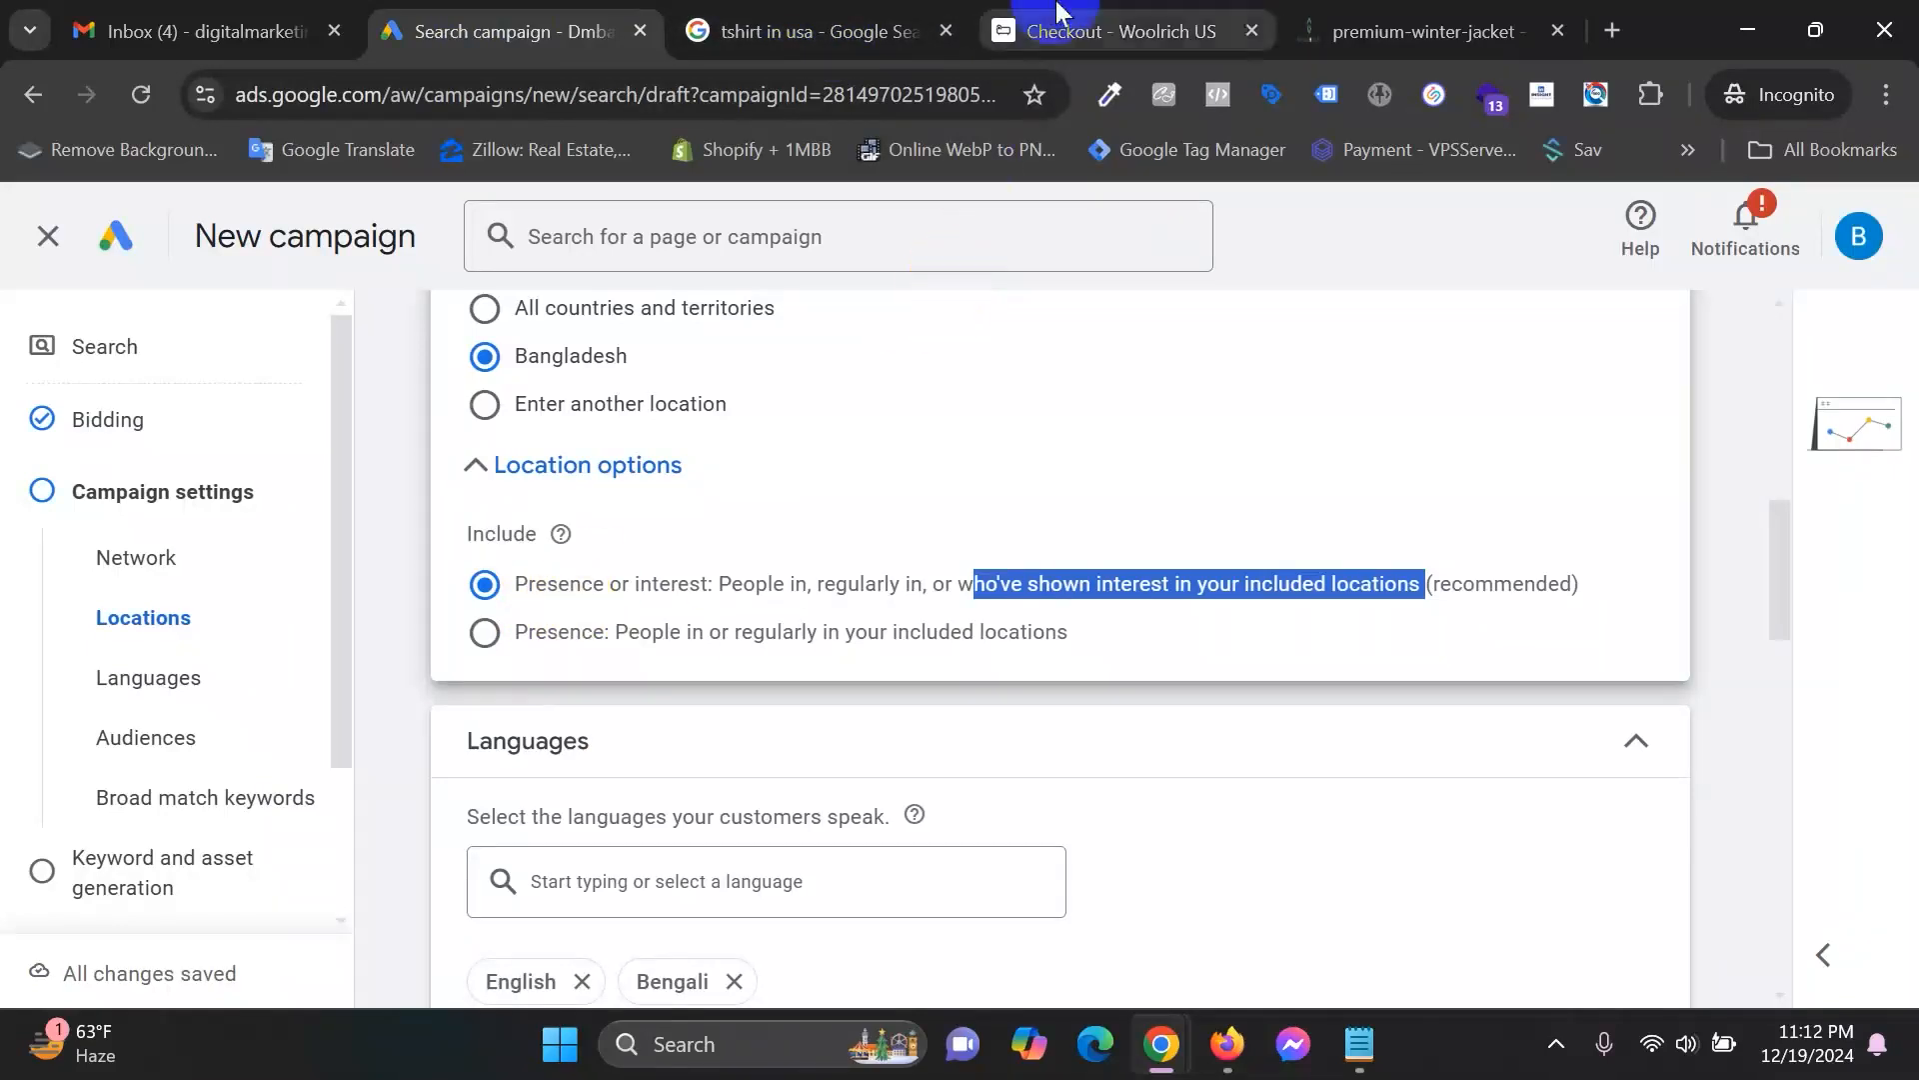
{"action": "left_click", "coordinate": [859, 25]}
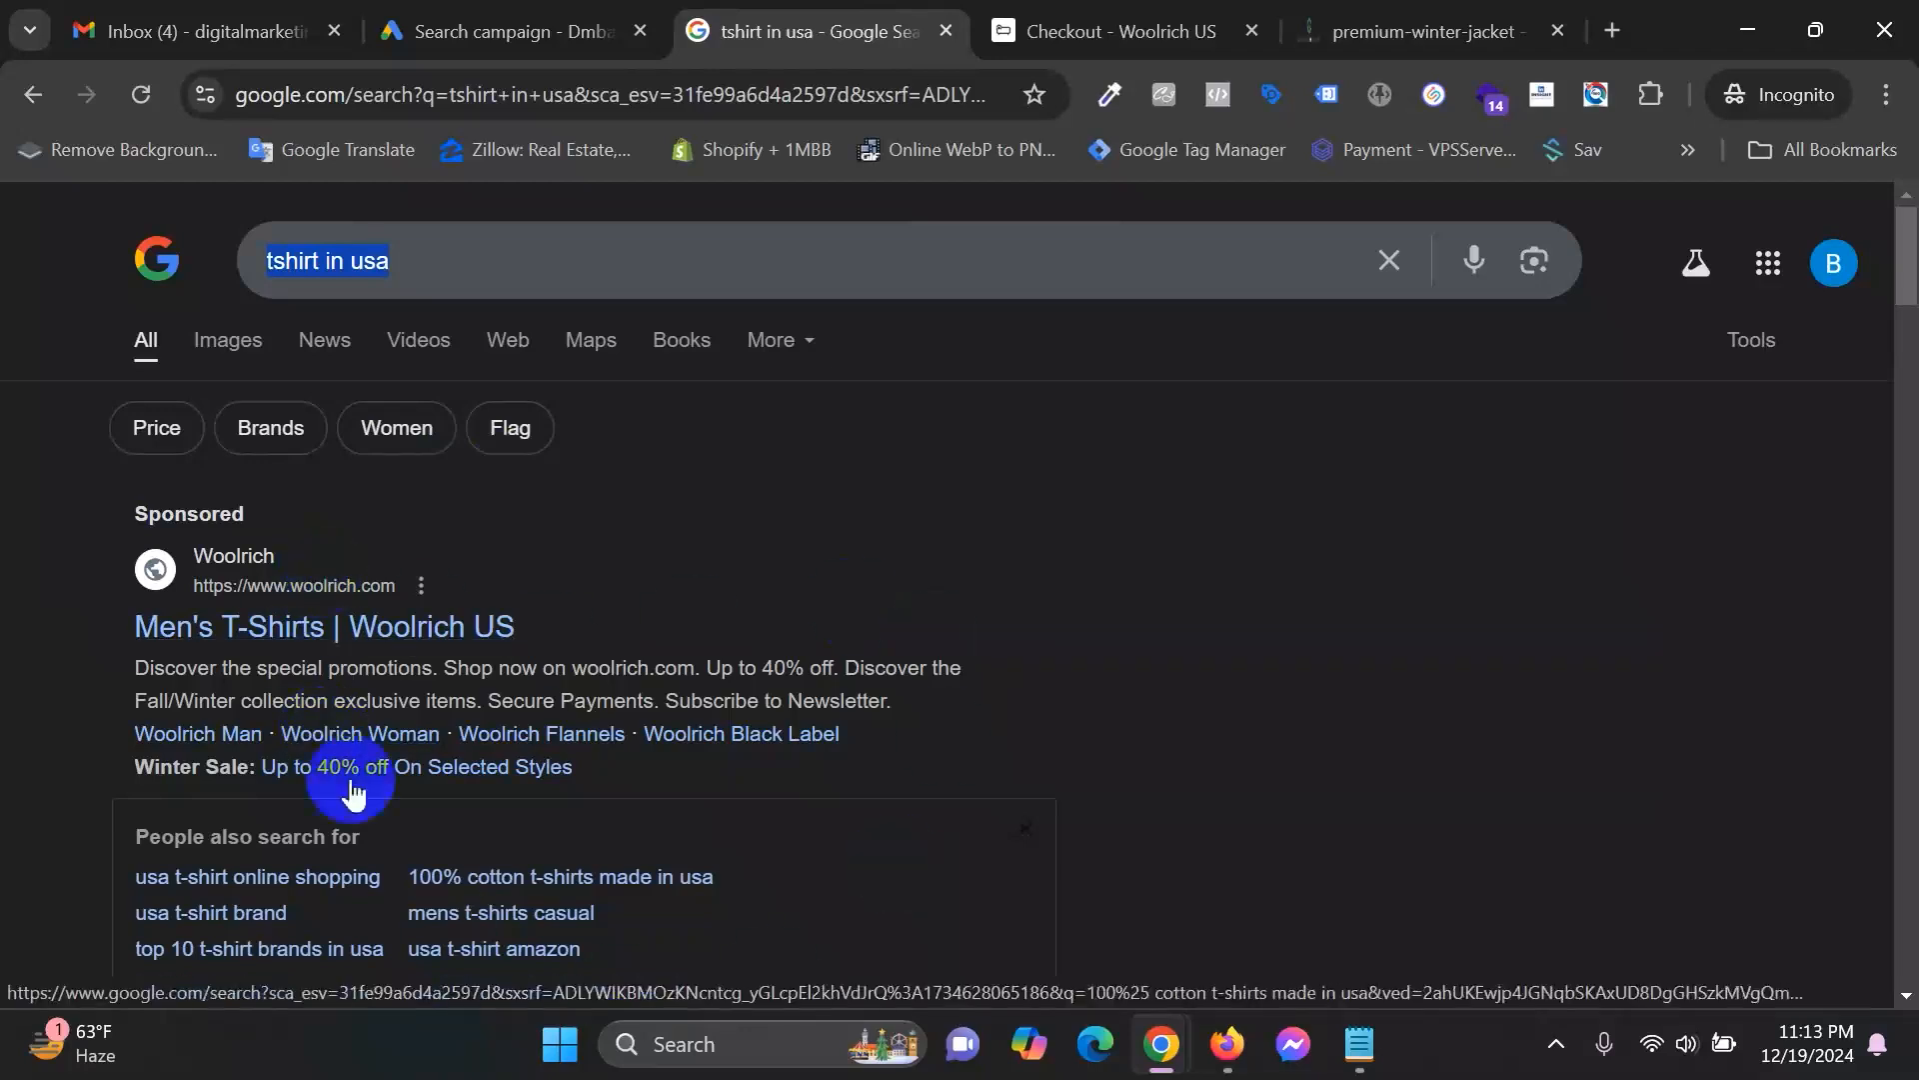
{"action": "scroll", "coordinate": [1100, 650], "scroll_direction": "down", "scroll_amount": 4}
{"action": "scroll", "coordinate": [1000, 659], "scroll_direction": "up", "scroll_amount": 4}
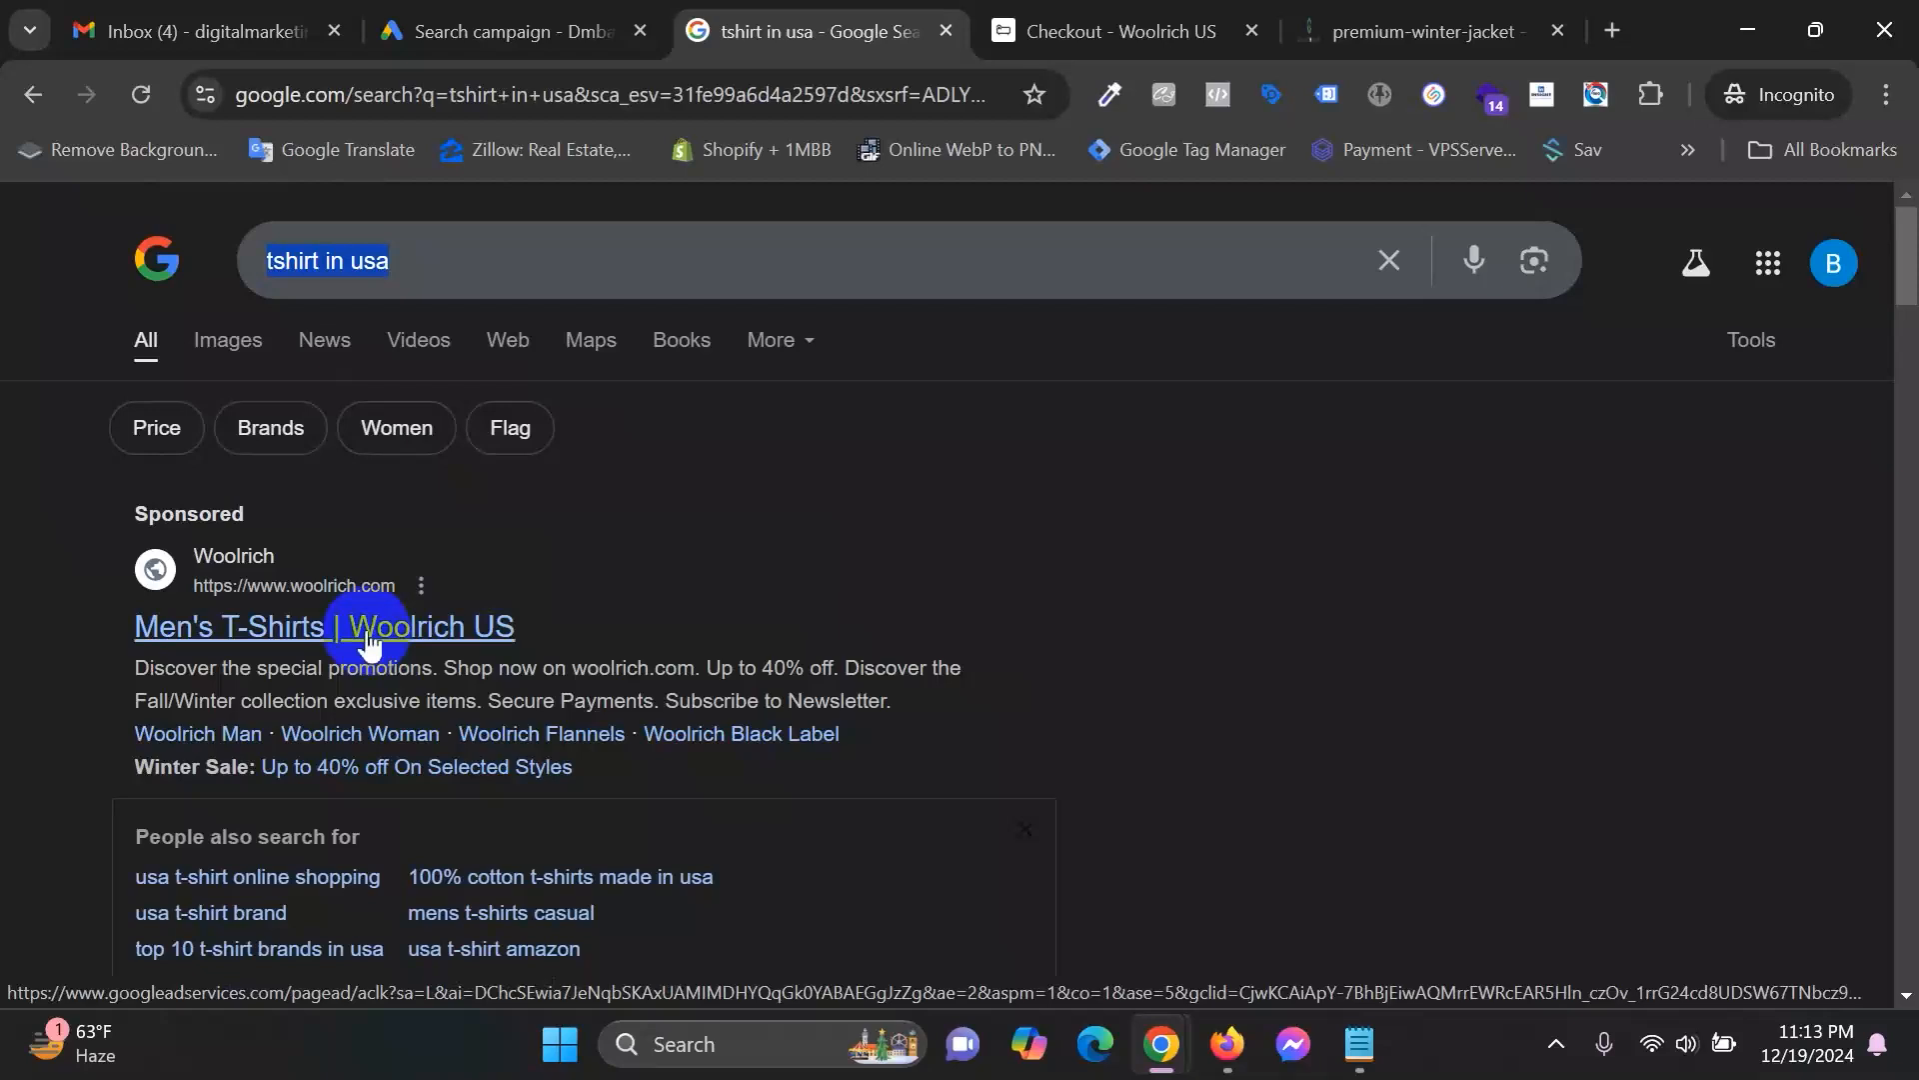
Review the Woolrich checkout, then go via the tshirt in usa results back to the Ads draft.
{"action": "left_click", "coordinate": [1051, 20]}
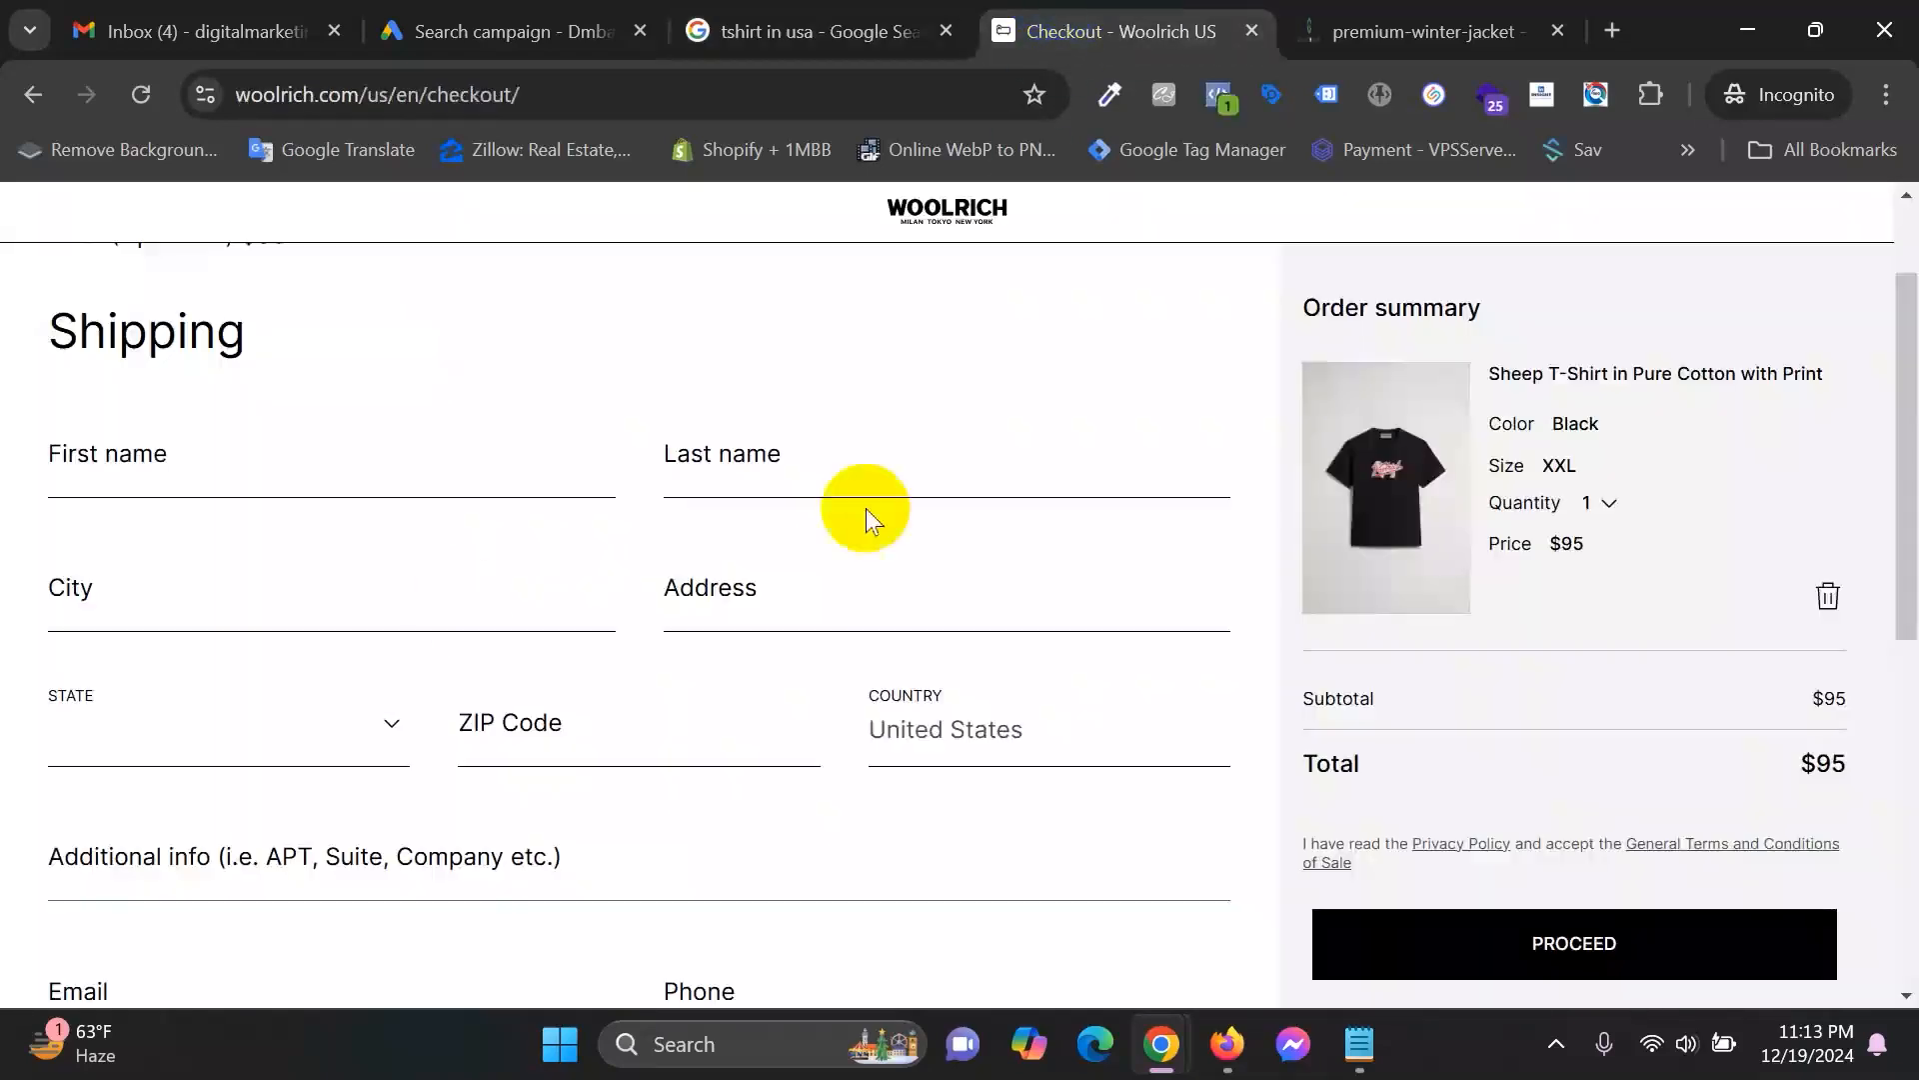
{"action": "scroll", "coordinate": [538, 414], "scroll_direction": "up", "scroll_amount": 1}
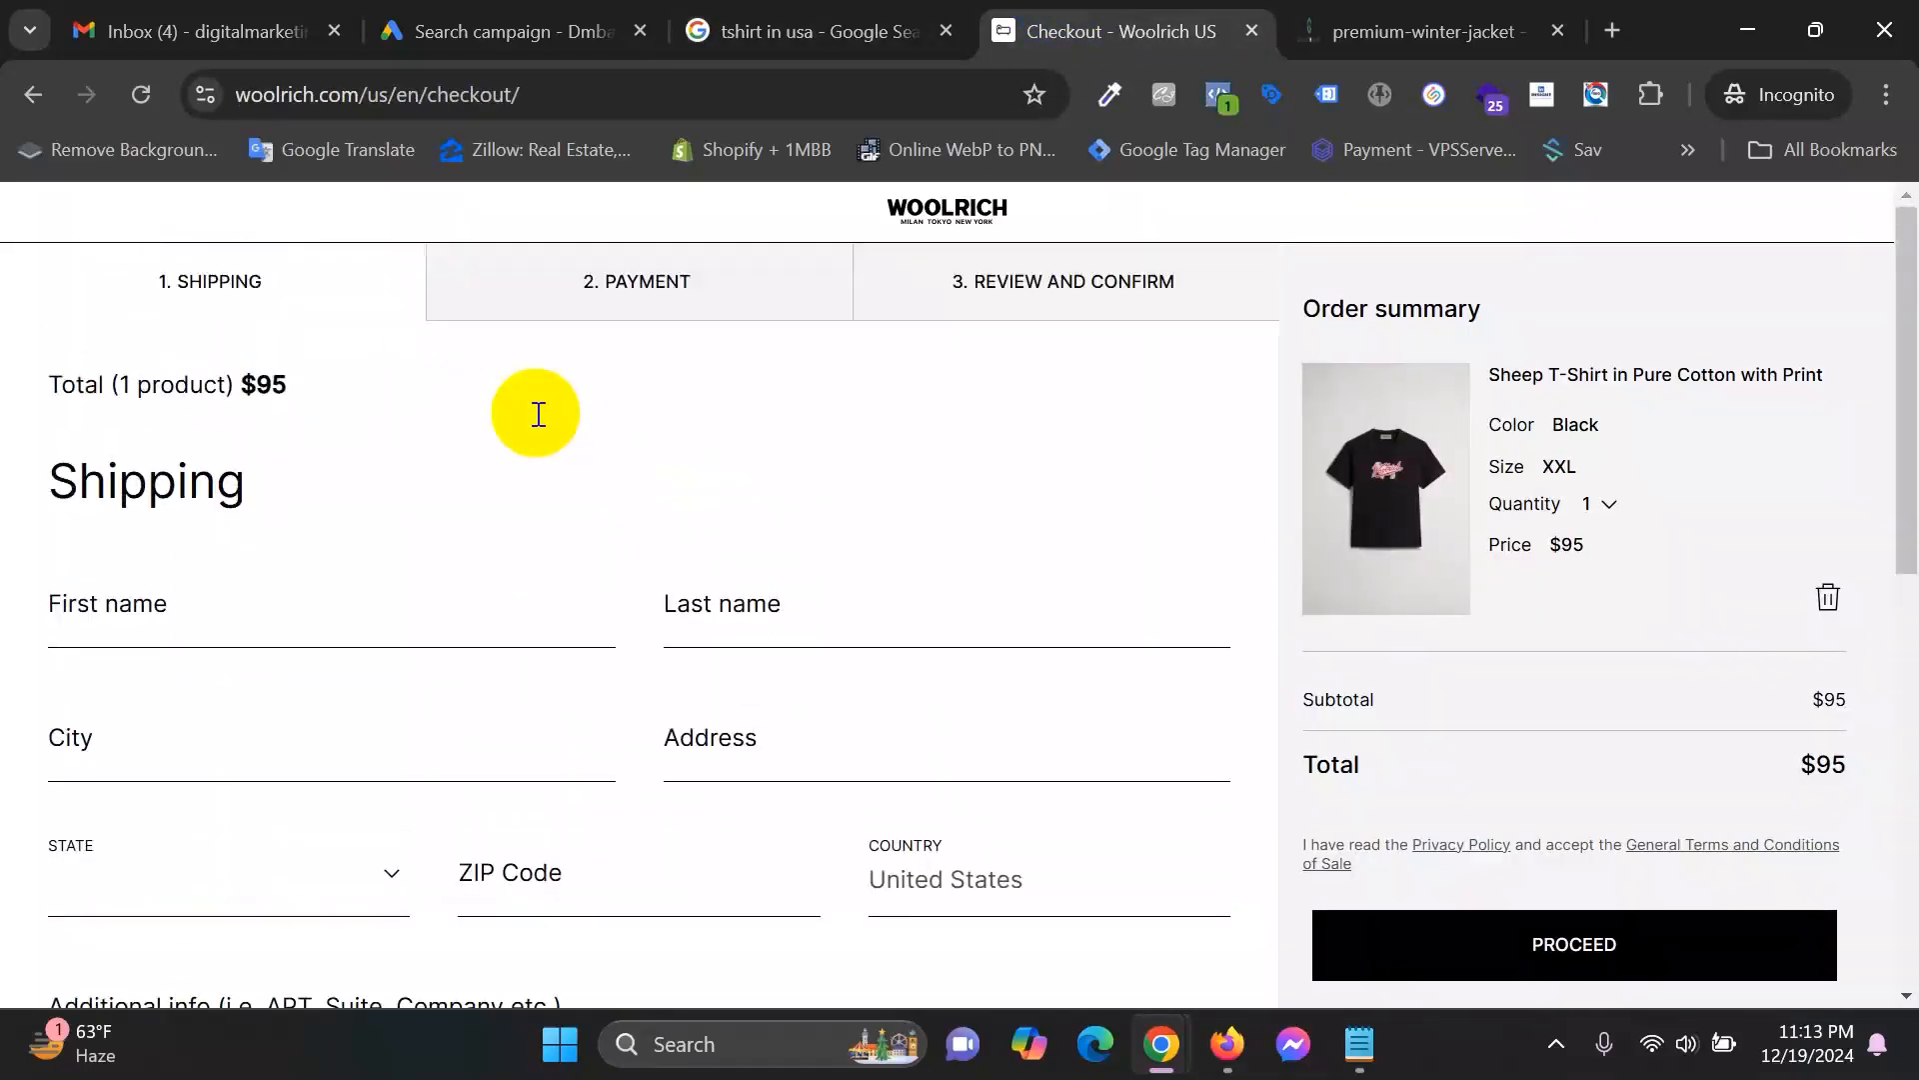
{"action": "scroll", "coordinate": [536, 412], "scroll_direction": "down", "scroll_amount": 2}
{"action": "scroll", "coordinate": [582, 430], "scroll_direction": "up", "scroll_amount": 2}
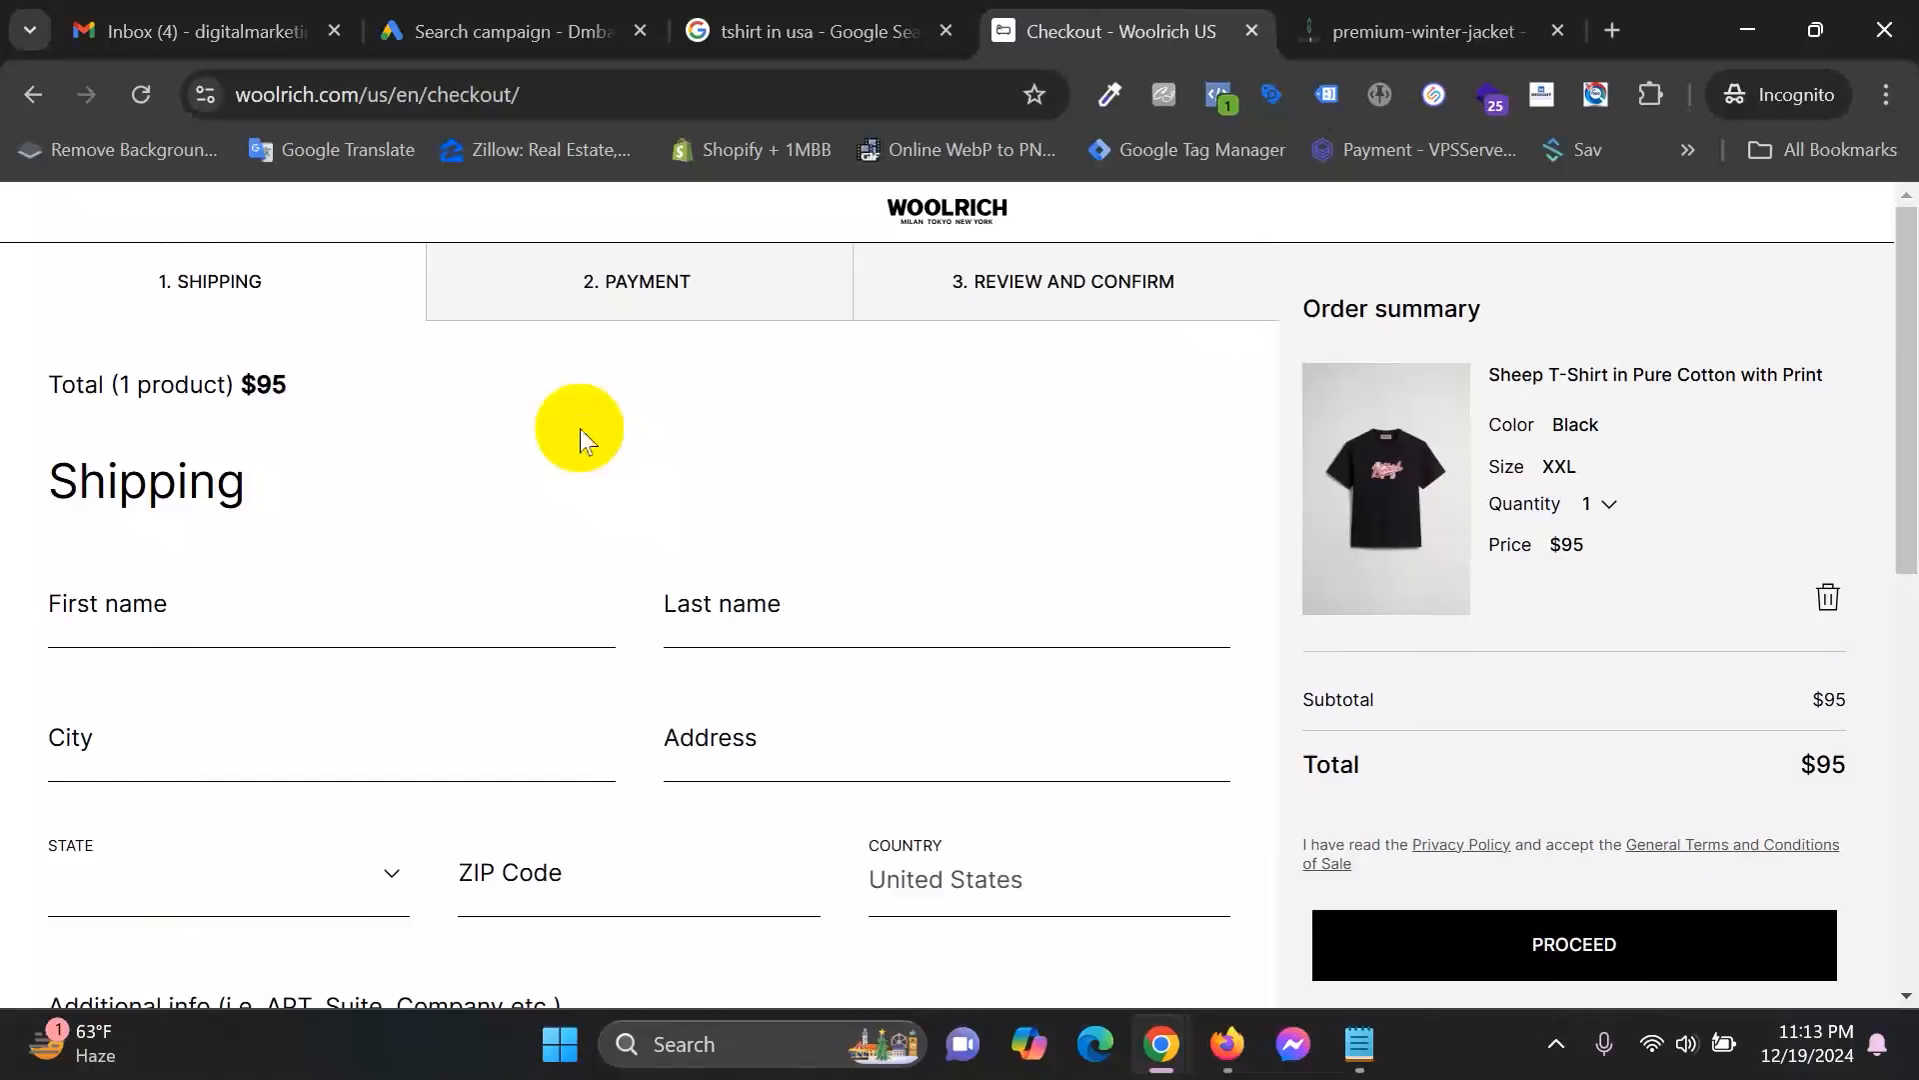
{"action": "scroll", "coordinate": [663, 406], "scroll_direction": "down", "scroll_amount": 1}
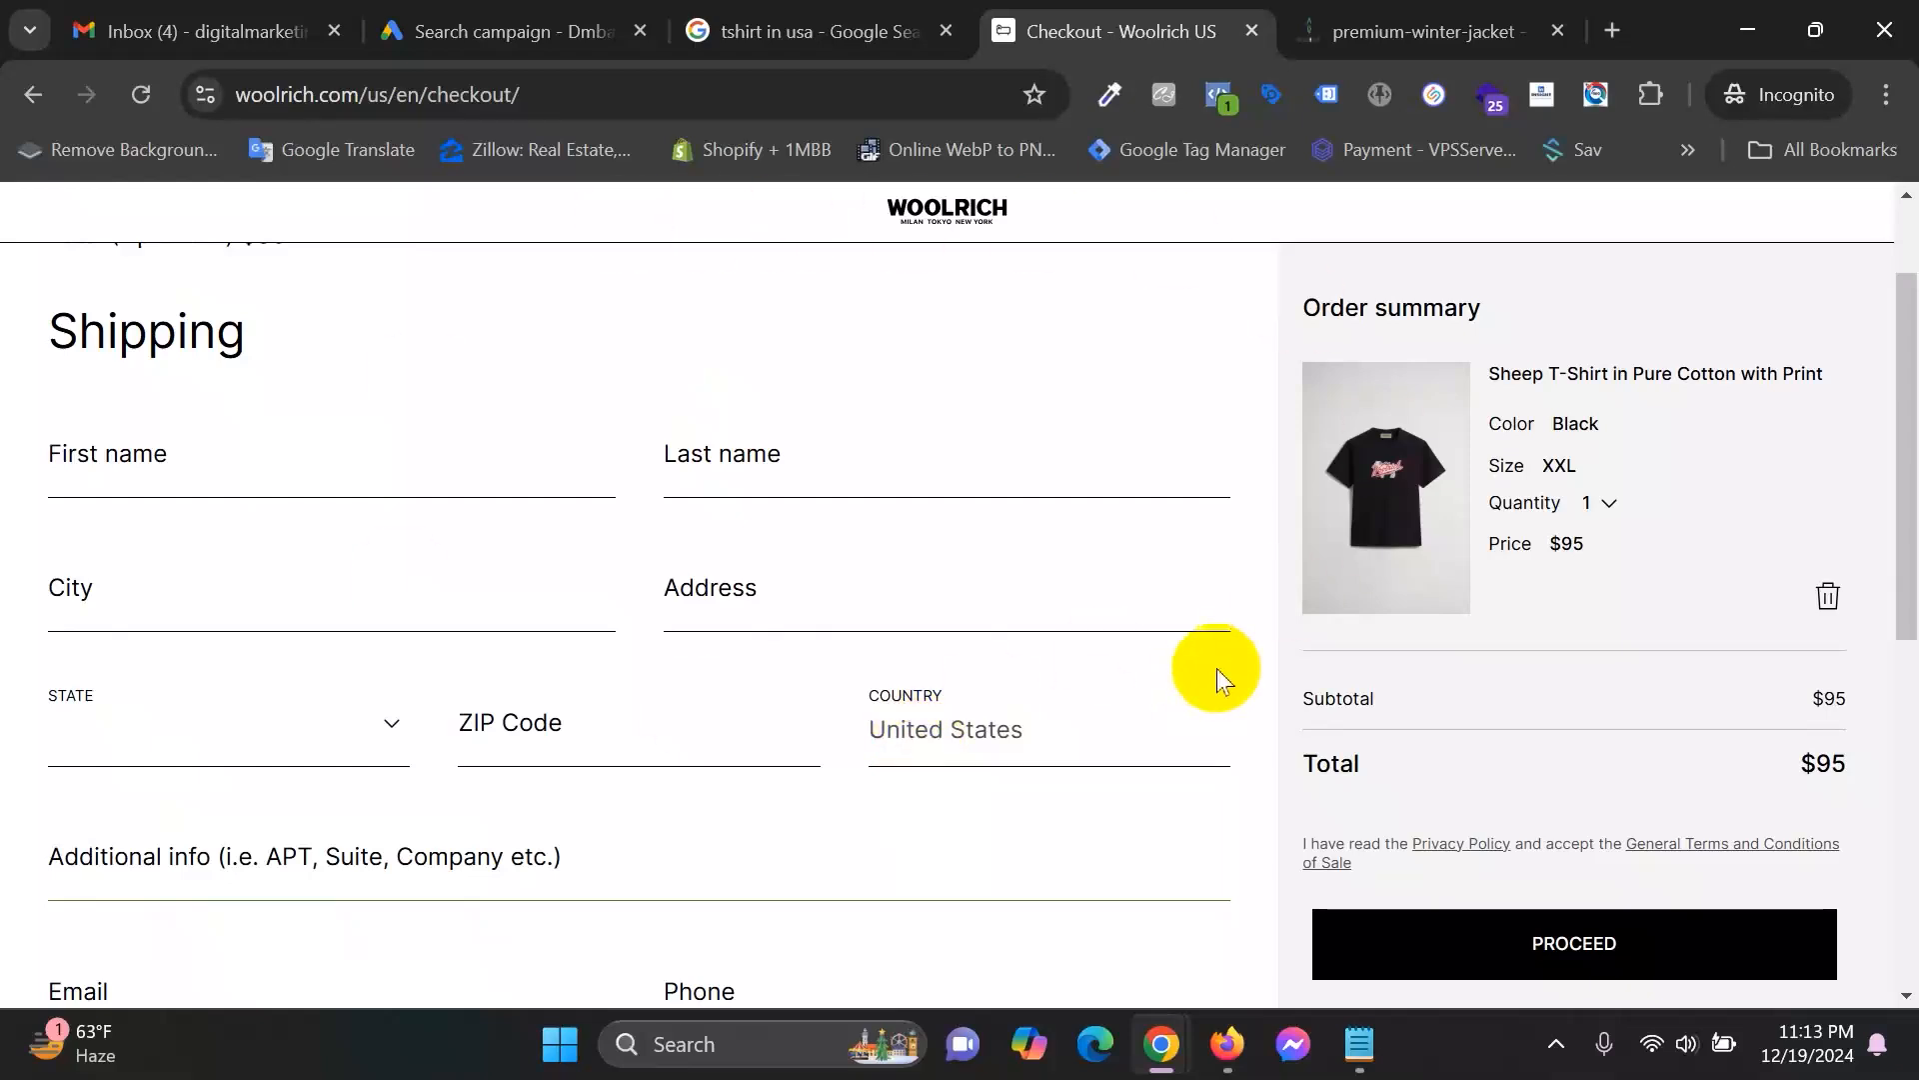
{"action": "left_click", "coordinate": [843, 20]}
{"action": "left_click", "coordinate": [1022, 2]}
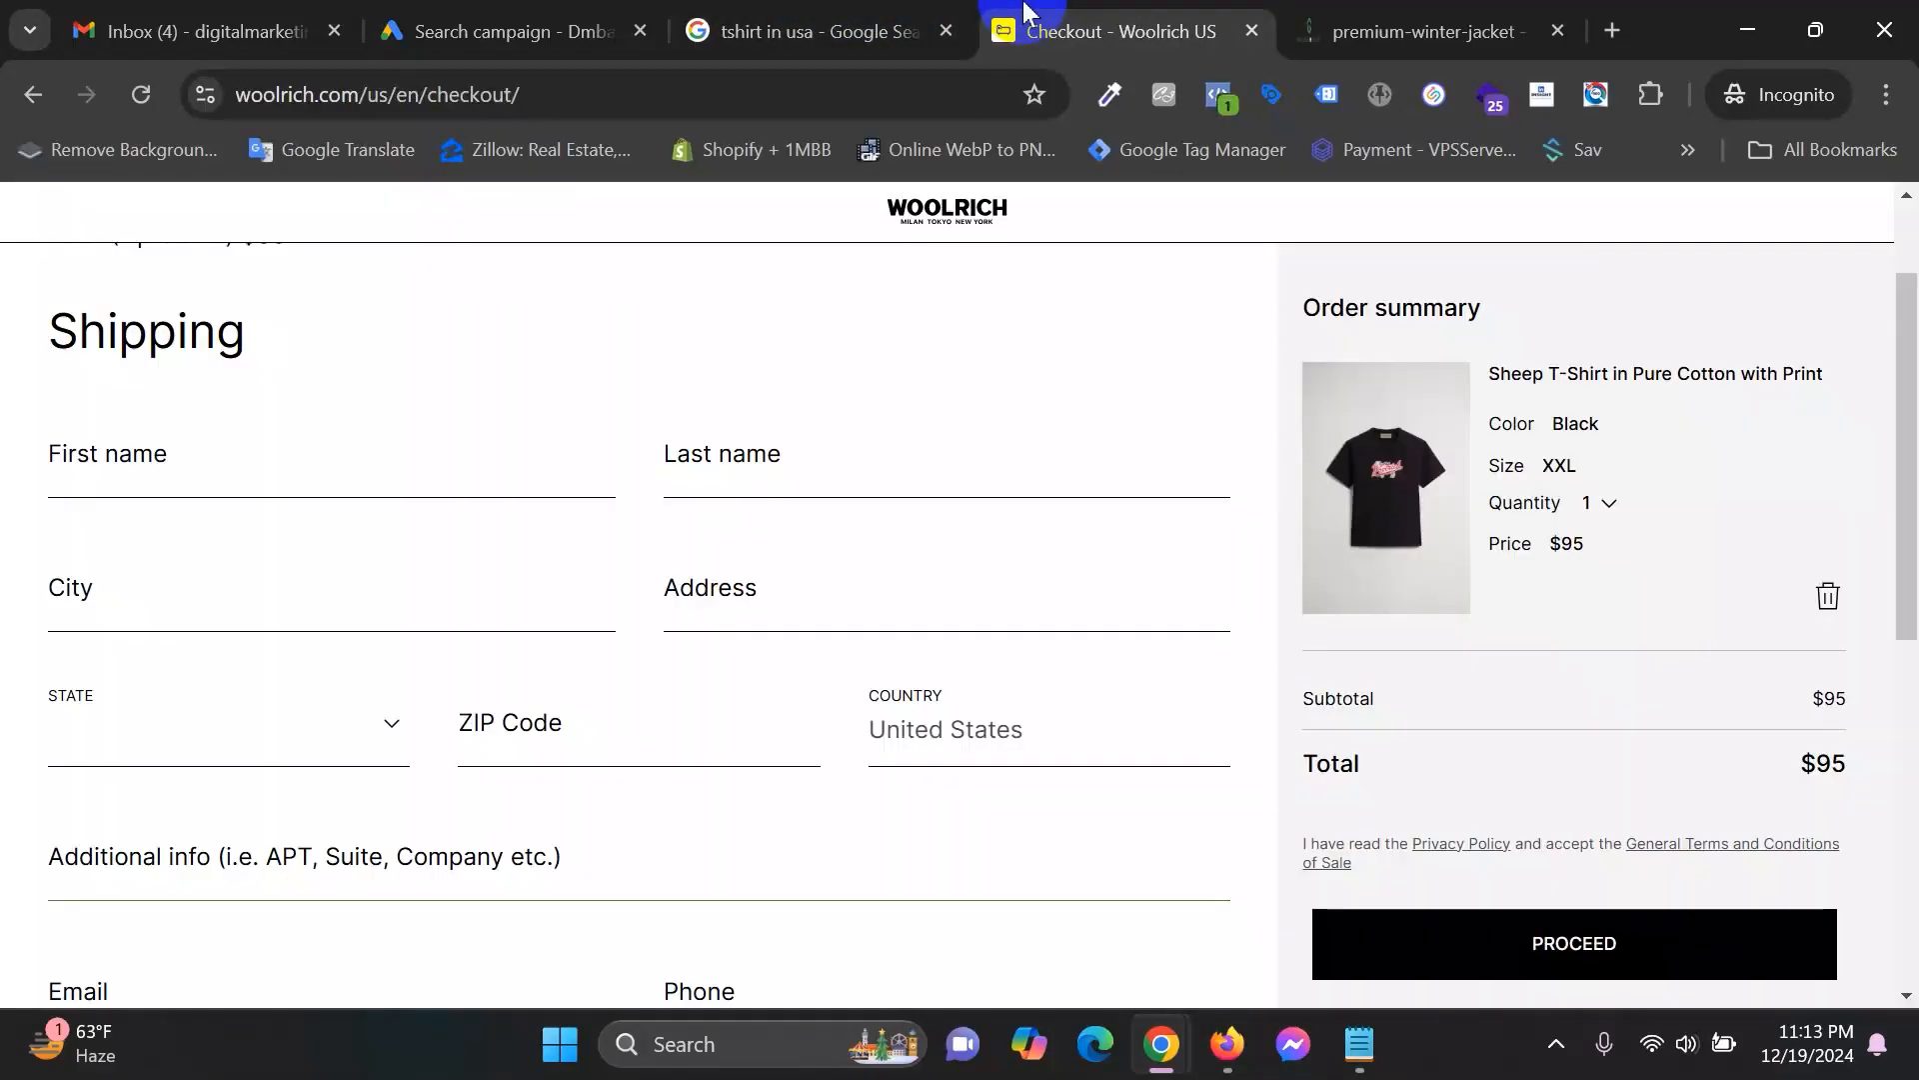
{"action": "left_click", "coordinate": [893, 12]}
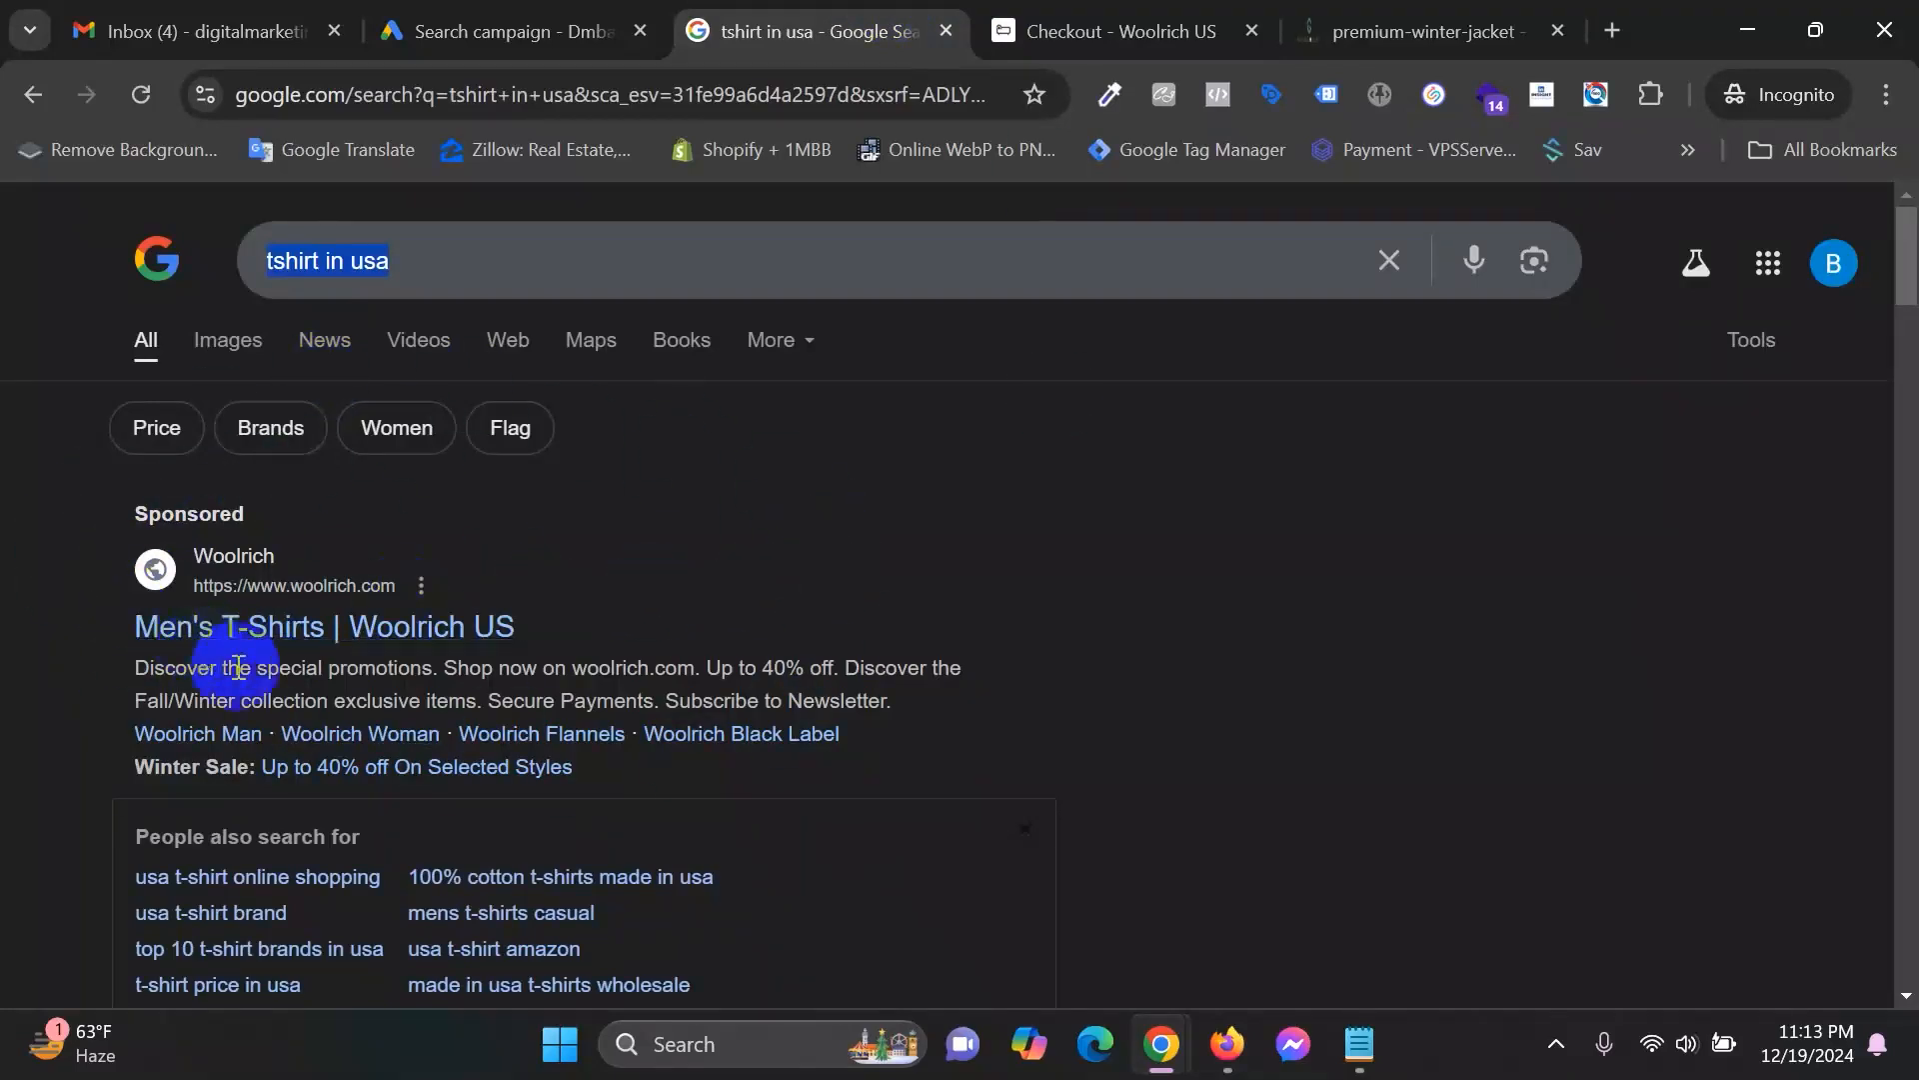
{"action": "left_click", "coordinate": [520, 48]}
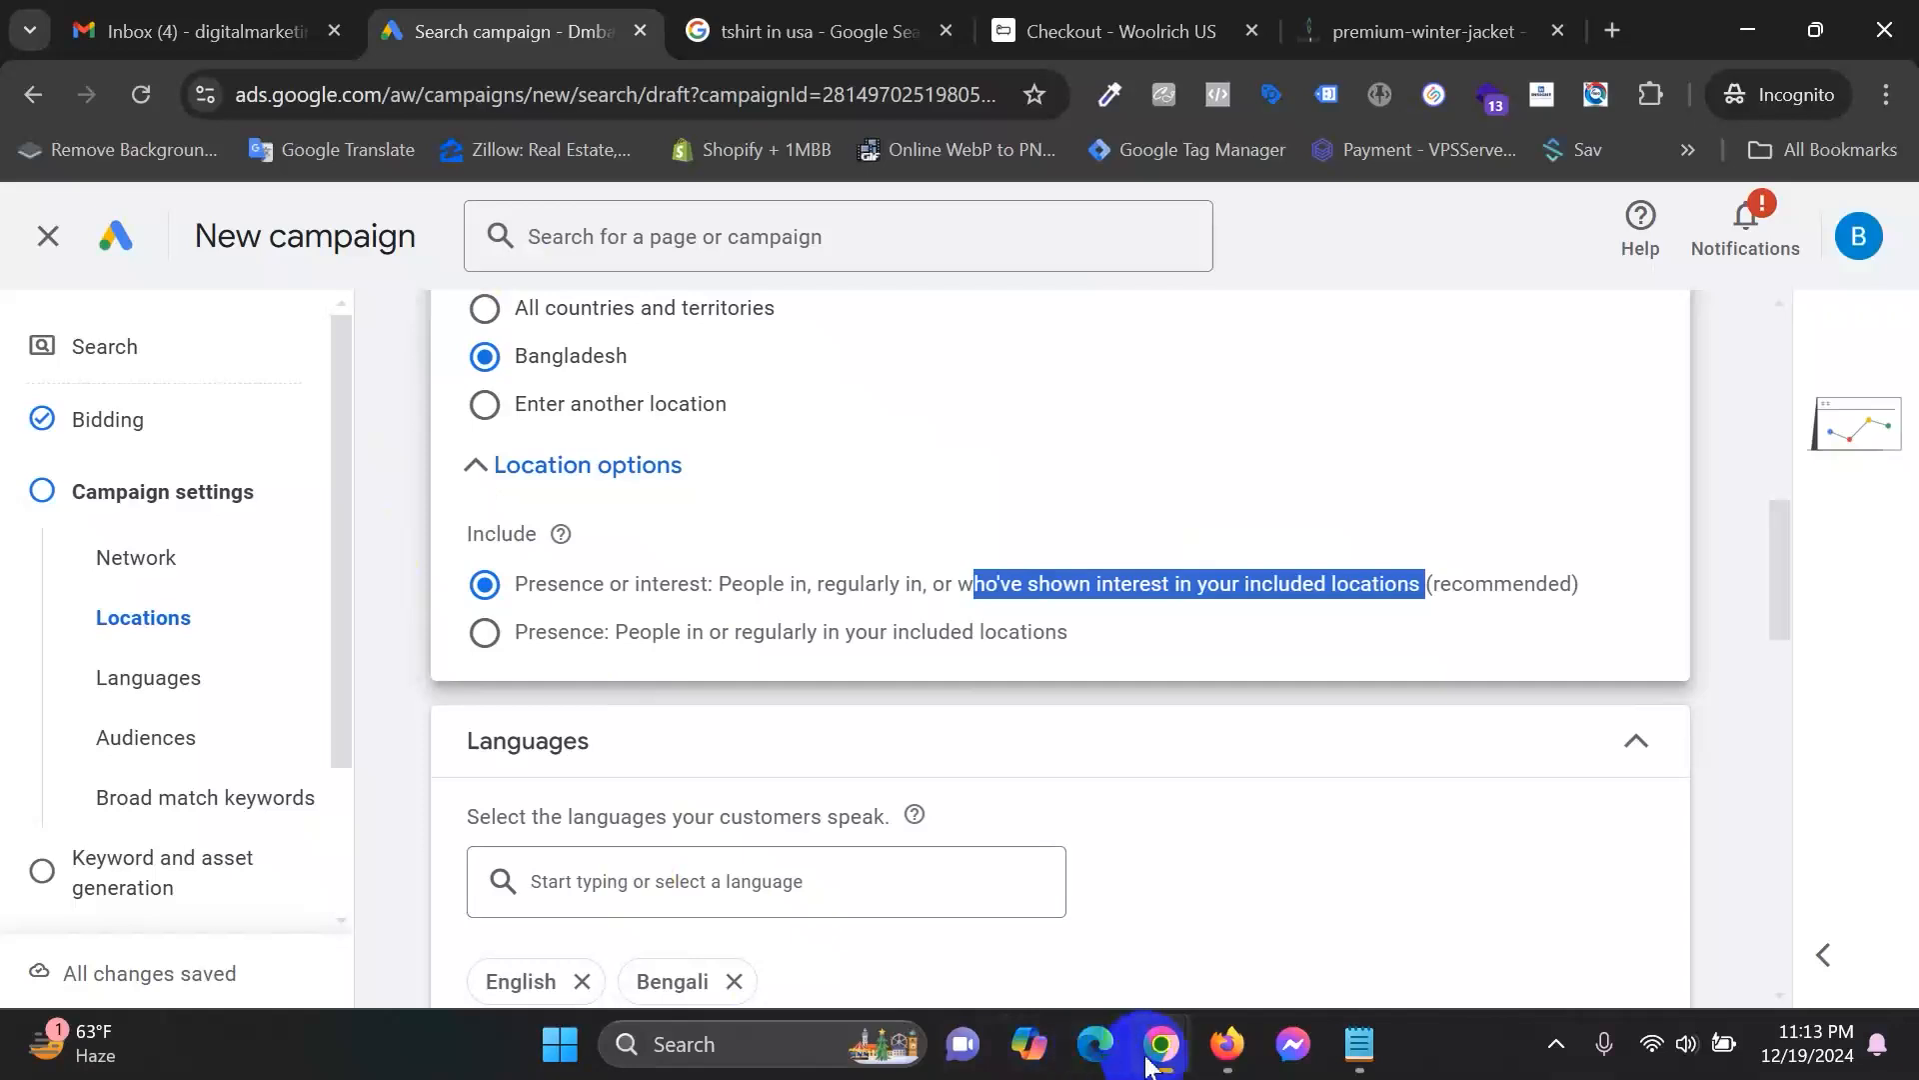
{"action": "mouse_move", "coordinate": [1150, 1063]}
{"action": "left_click", "coordinate": [940, 900]}
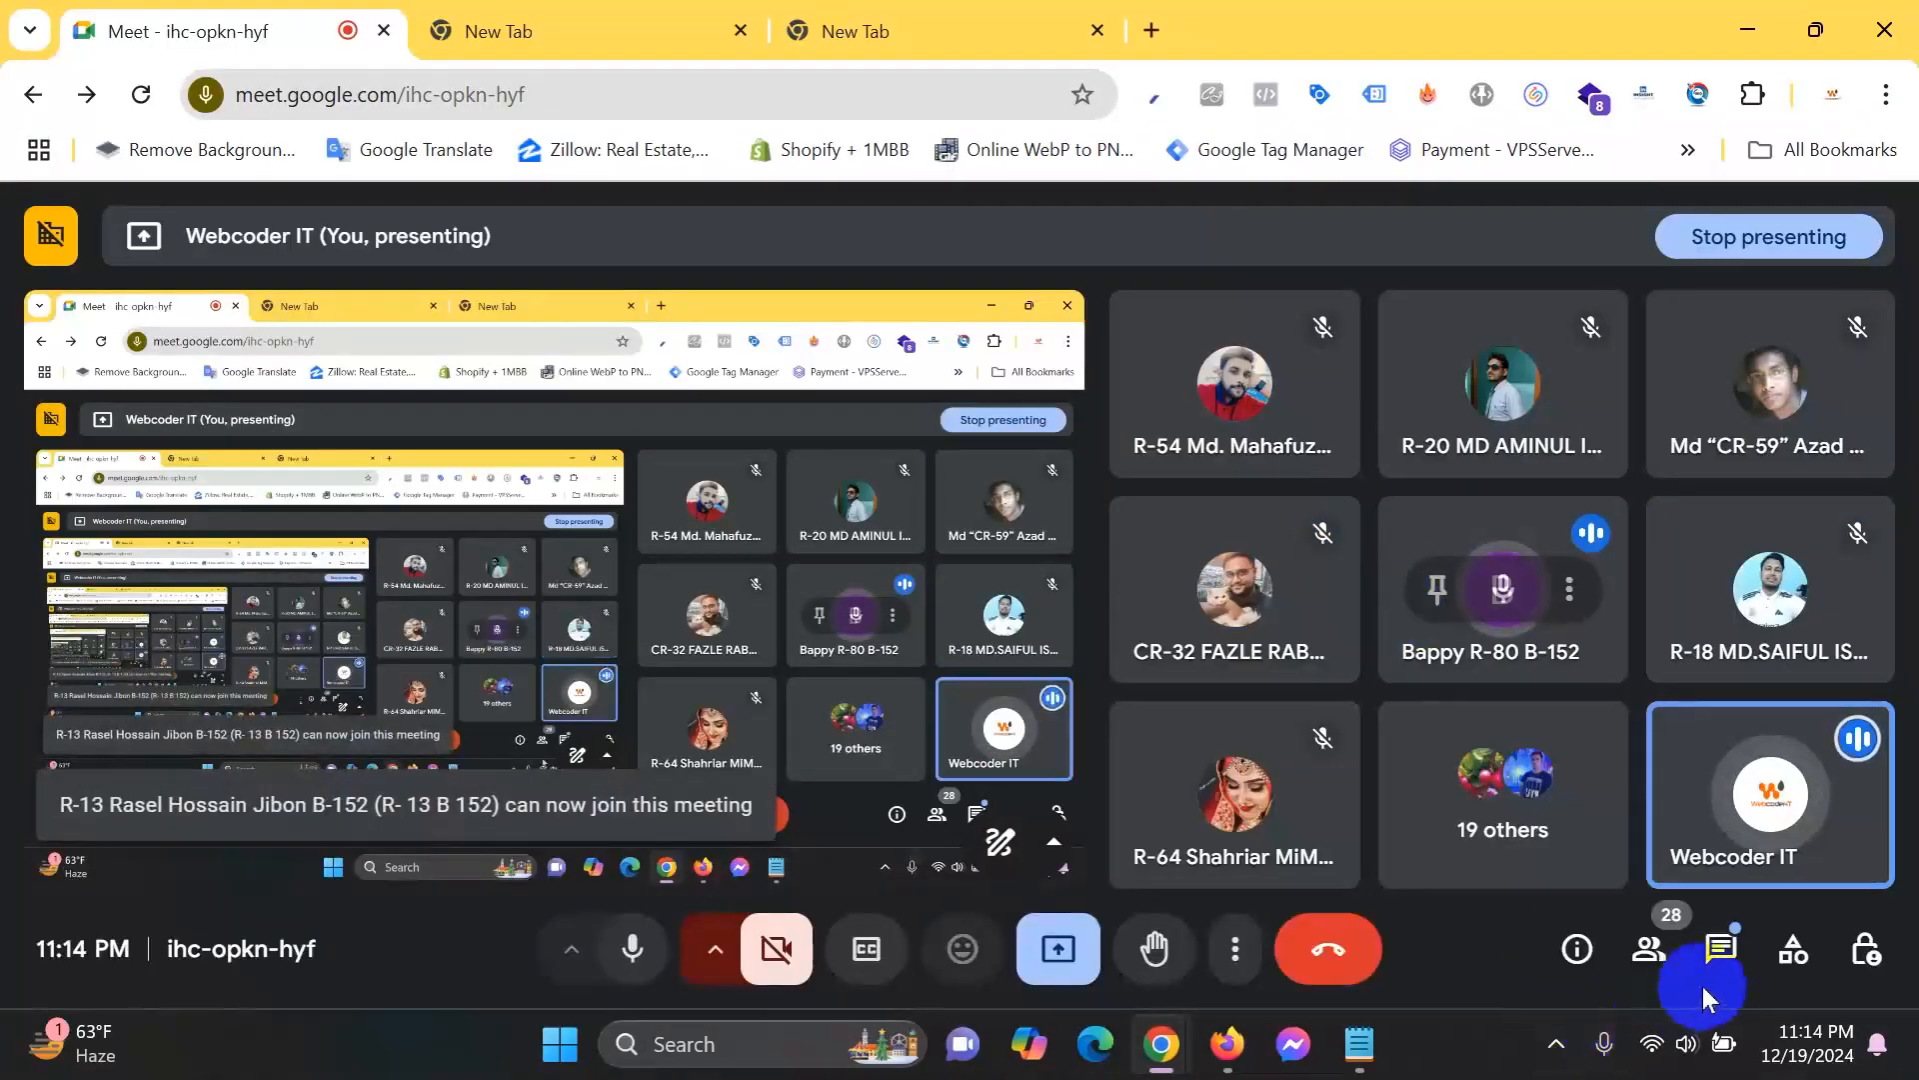
{"action": "left_click", "coordinate": [1718, 949]}
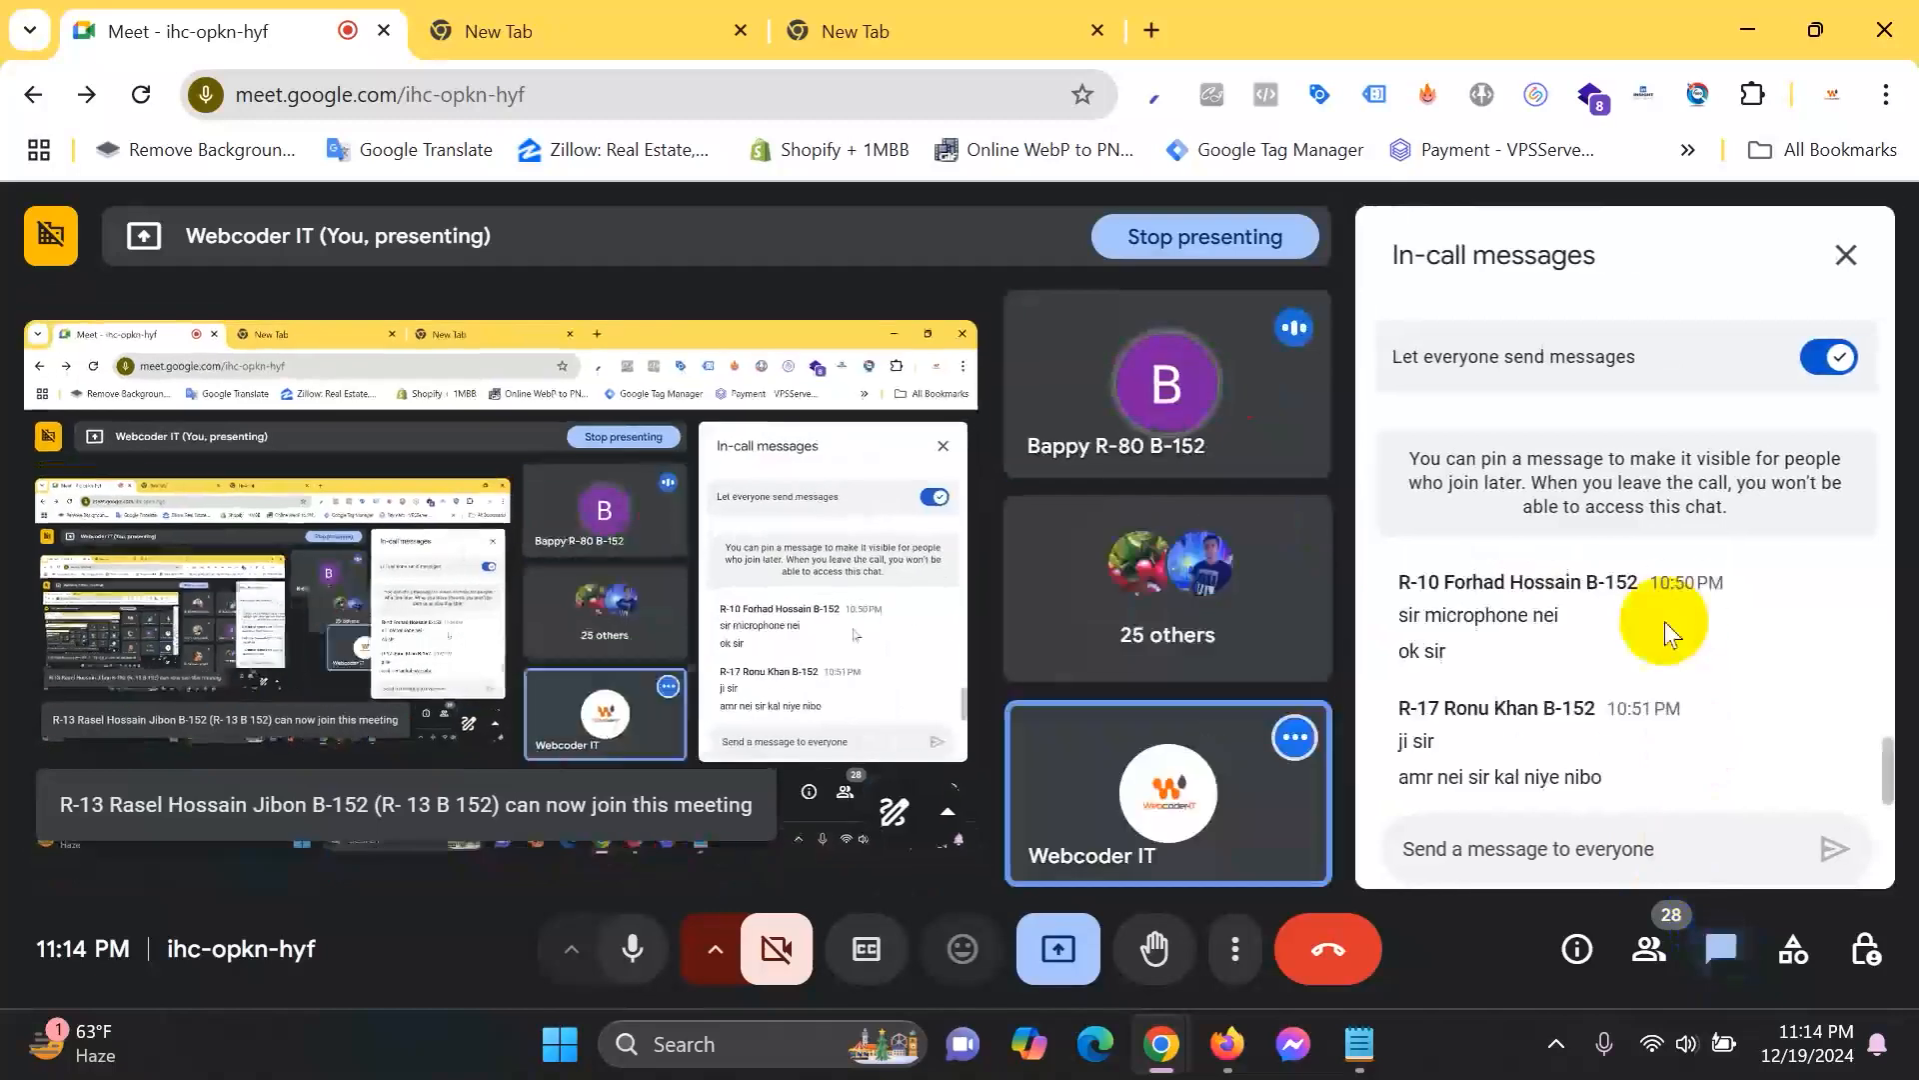
{"action": "left_click_drag", "start_coordinate": [1410, 776], "coordinate": [1601, 777]}
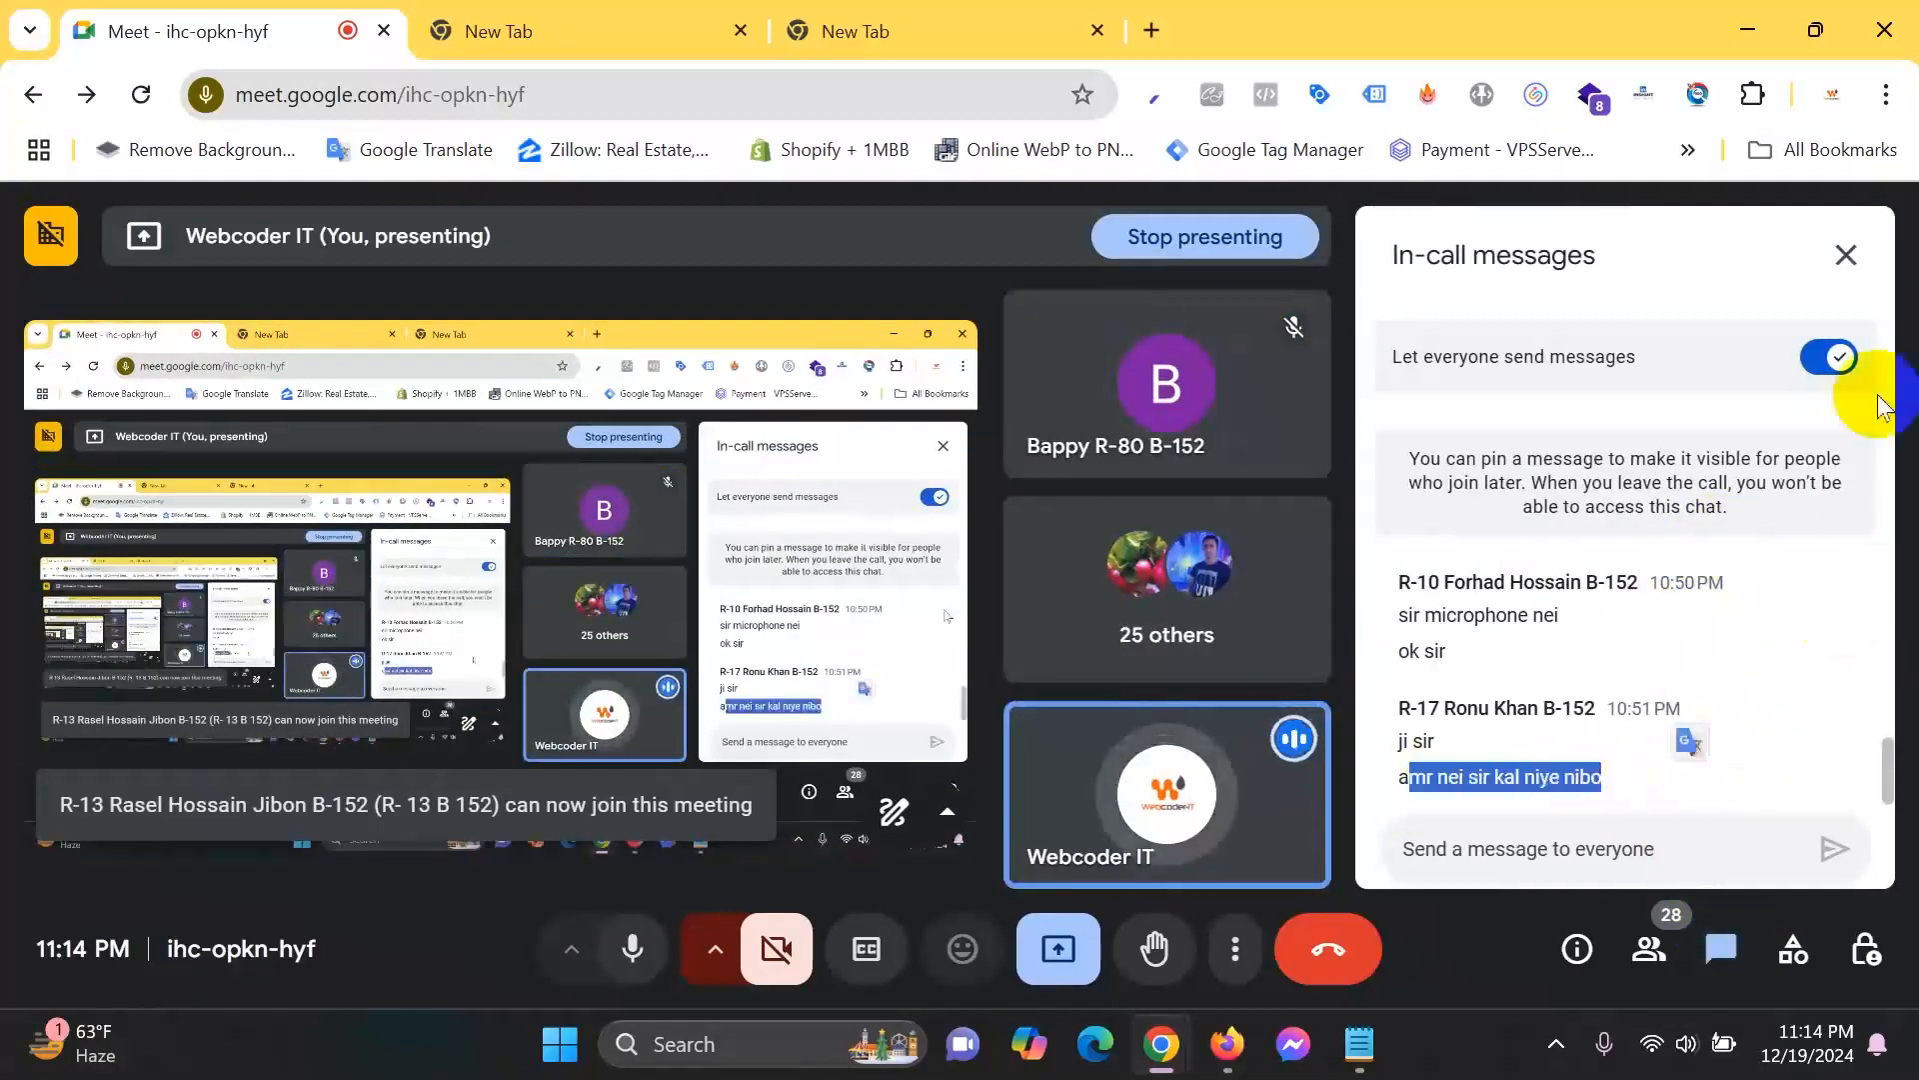
{"action": "left_click", "coordinate": [1747, 24]}
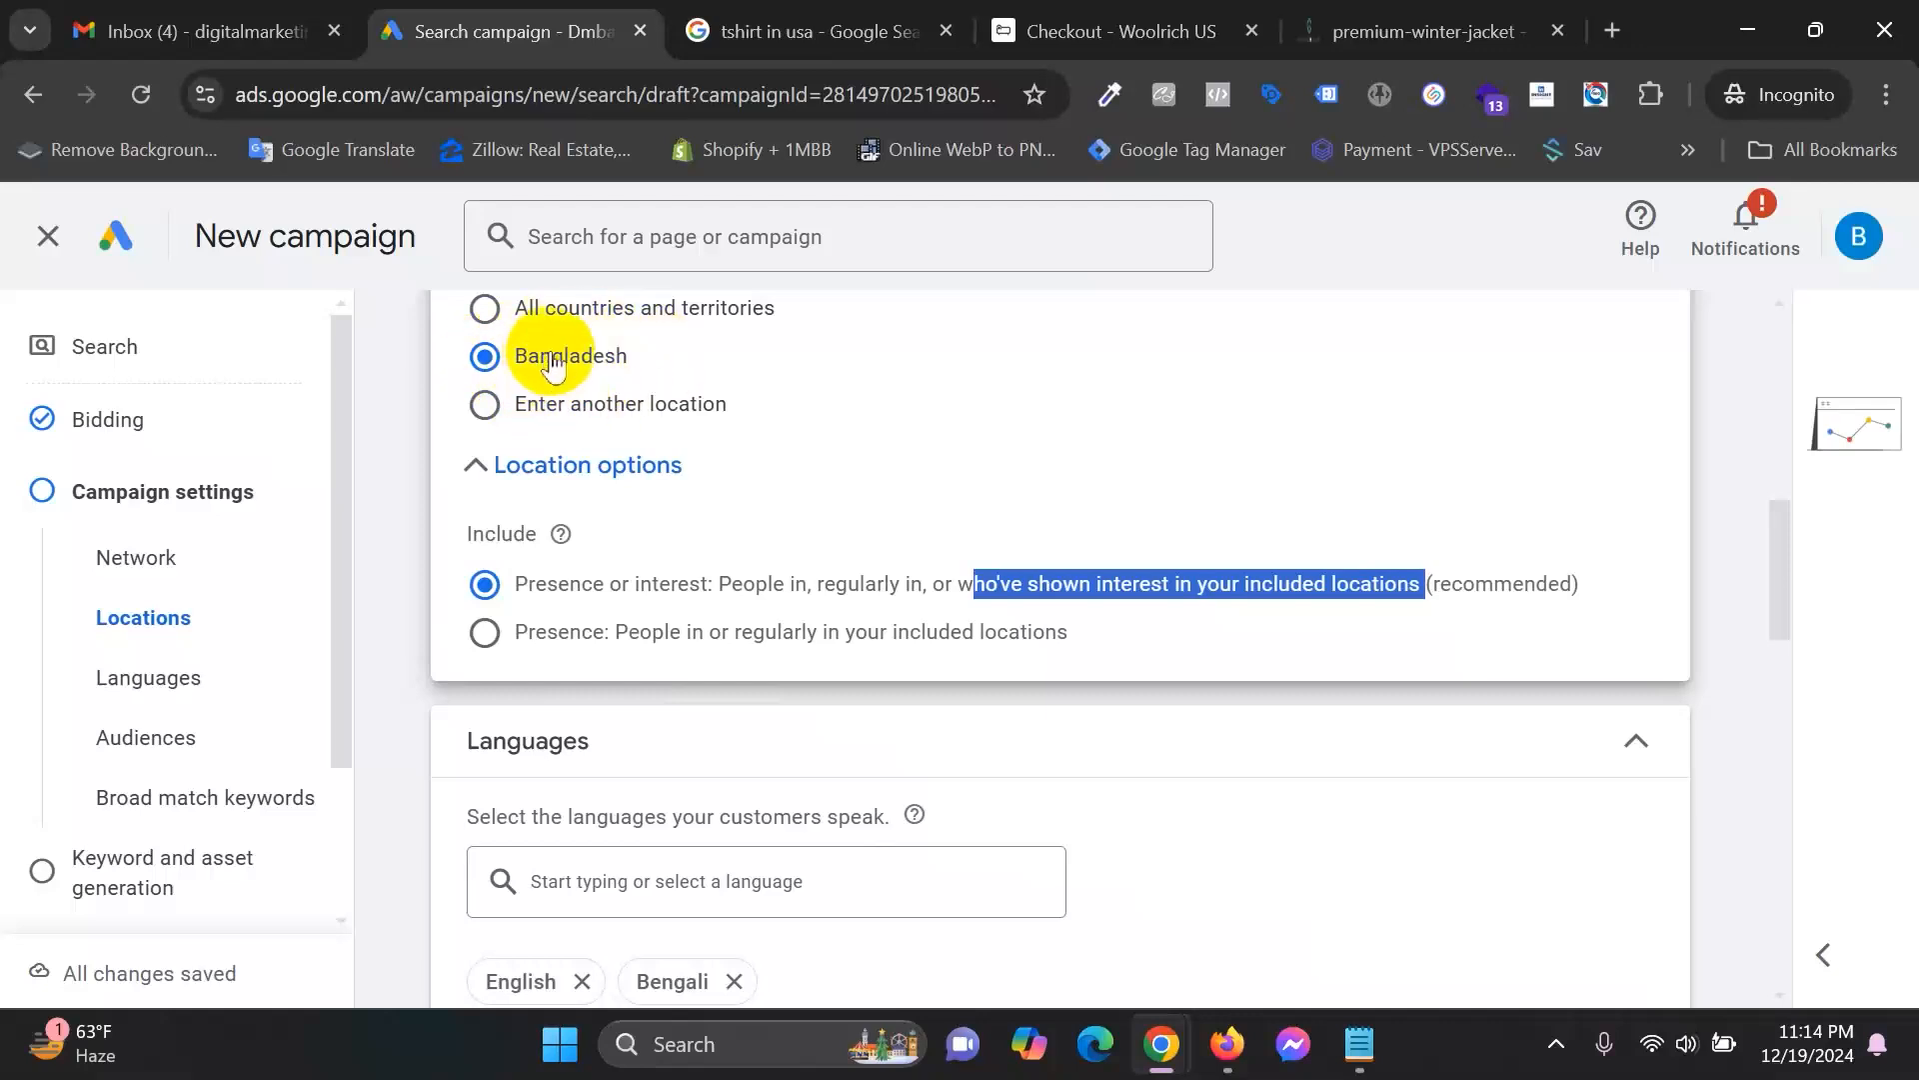
{"action": "left_click", "coordinate": [559, 631]}
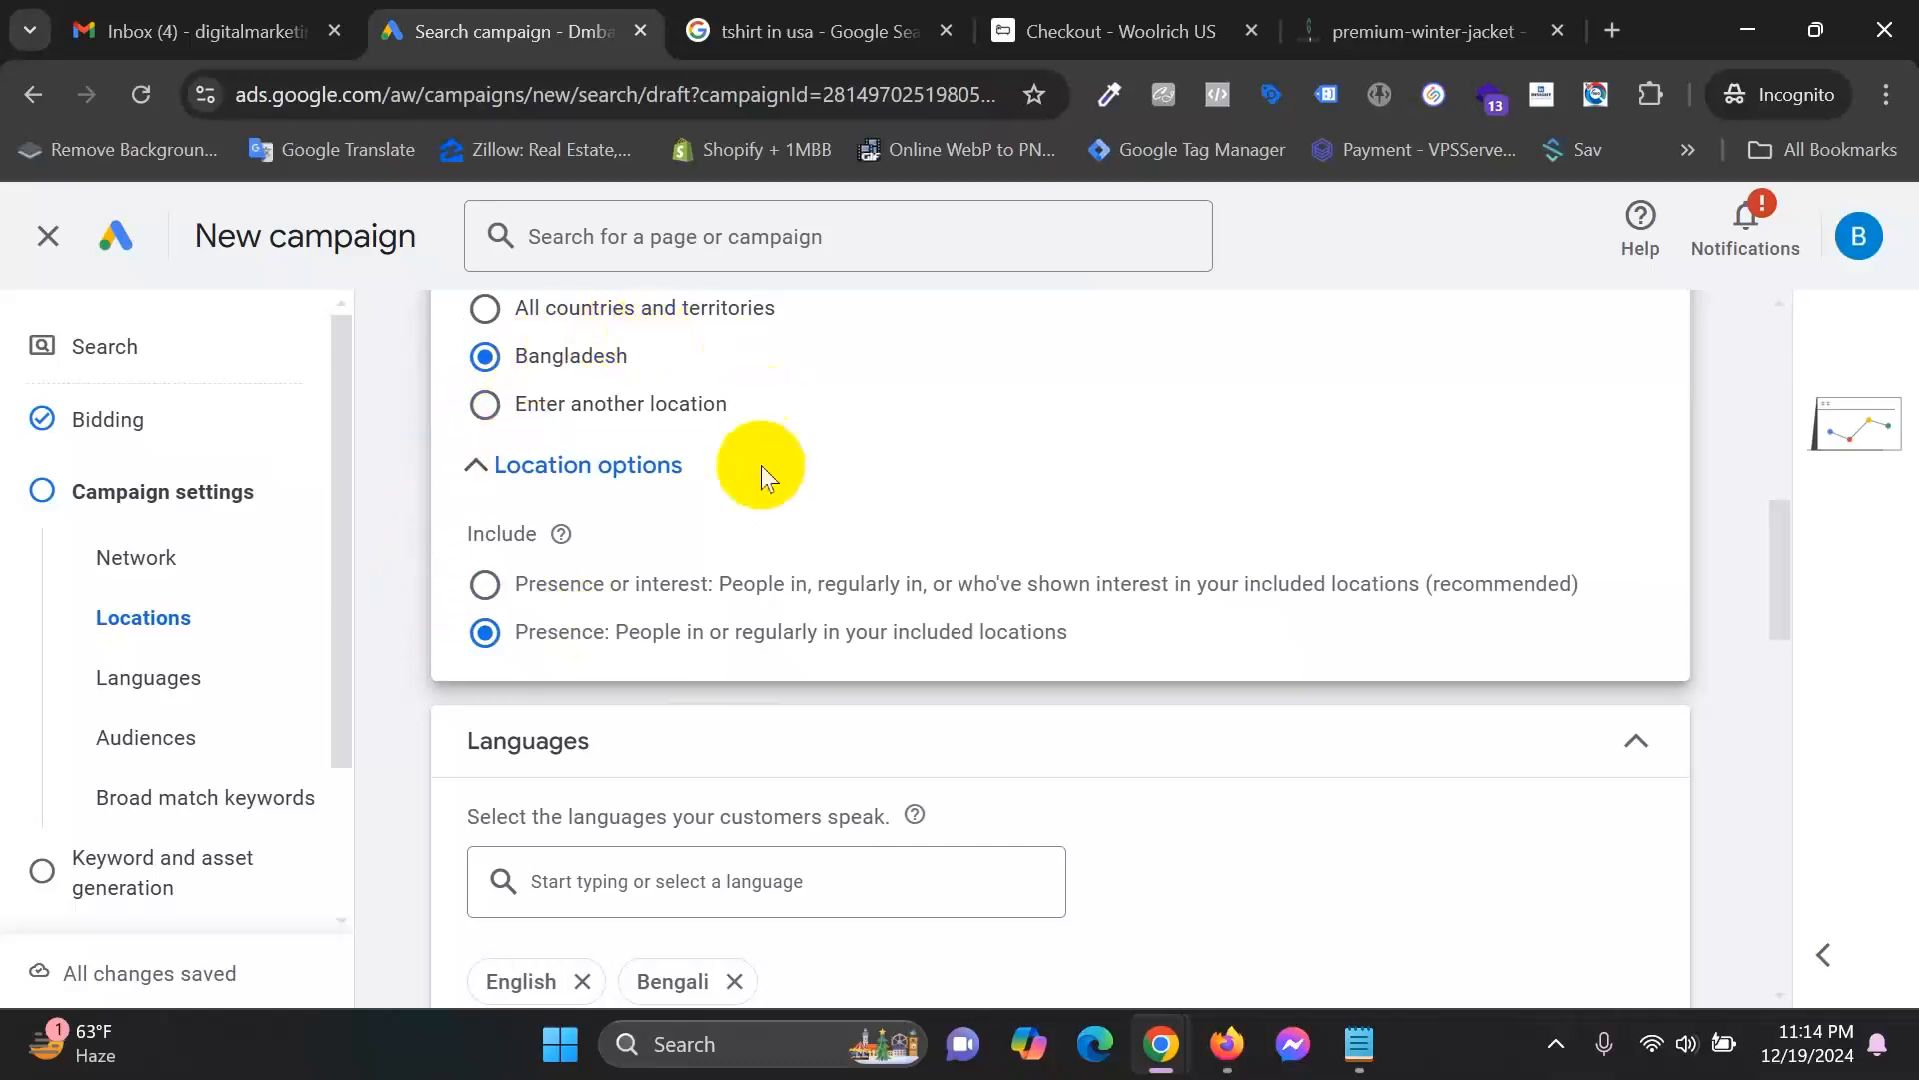
{"action": "left_click", "coordinate": [620, 585]}
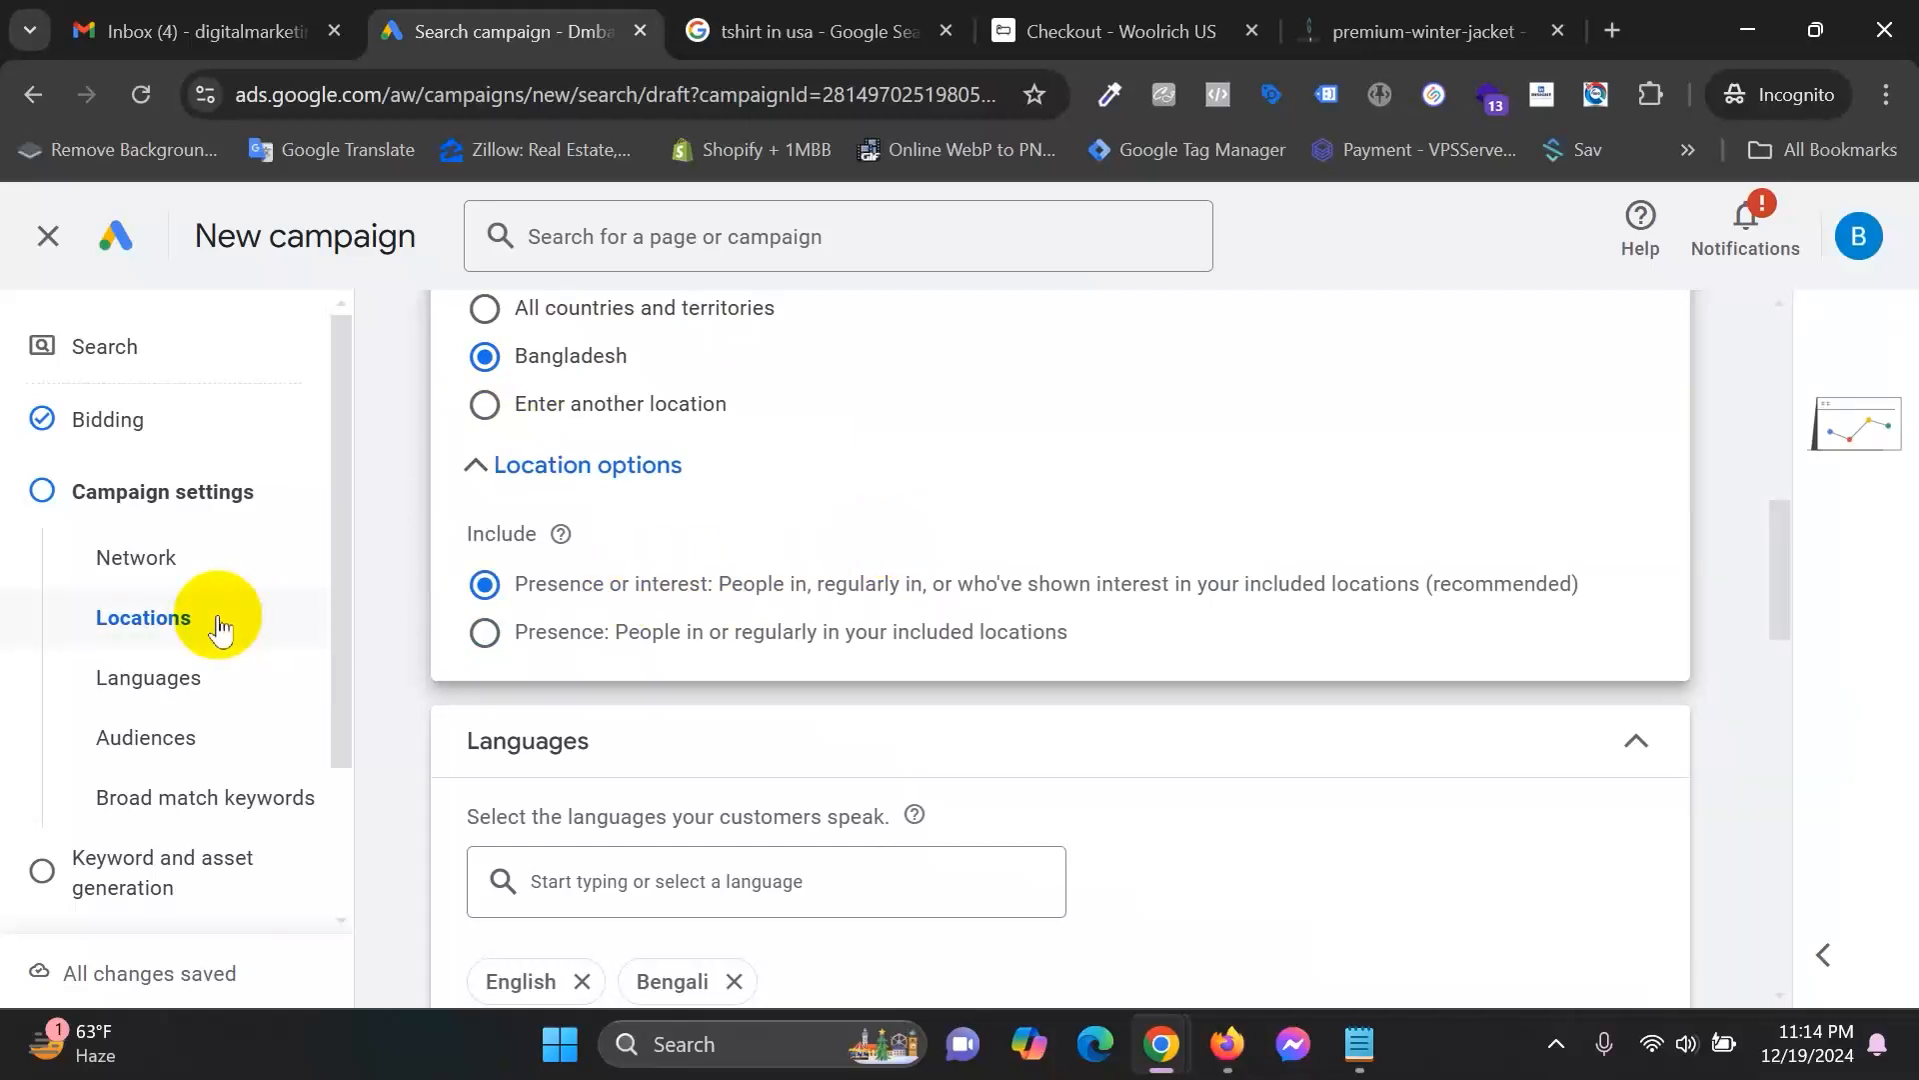
{"action": "left_click", "coordinate": [815, 22]}
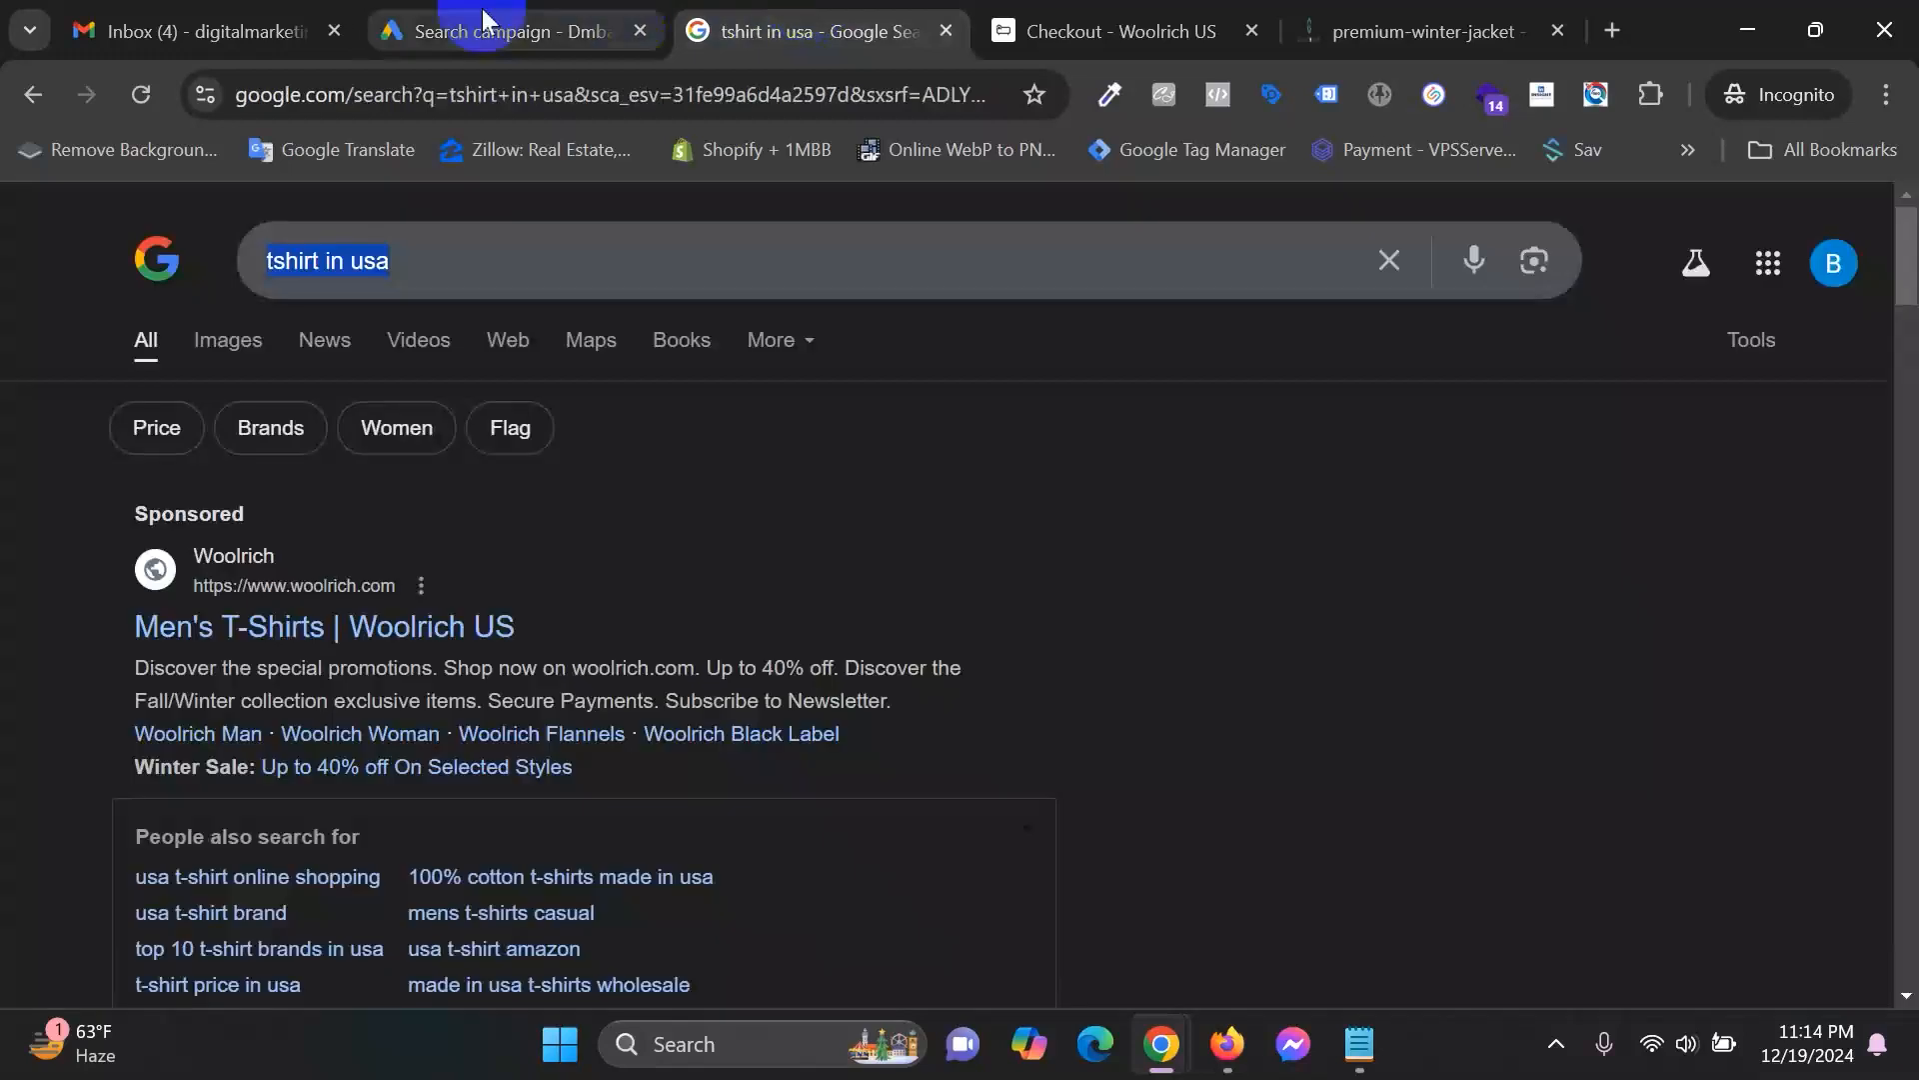
{"action": "triple_click", "coordinate": [927, 240]}
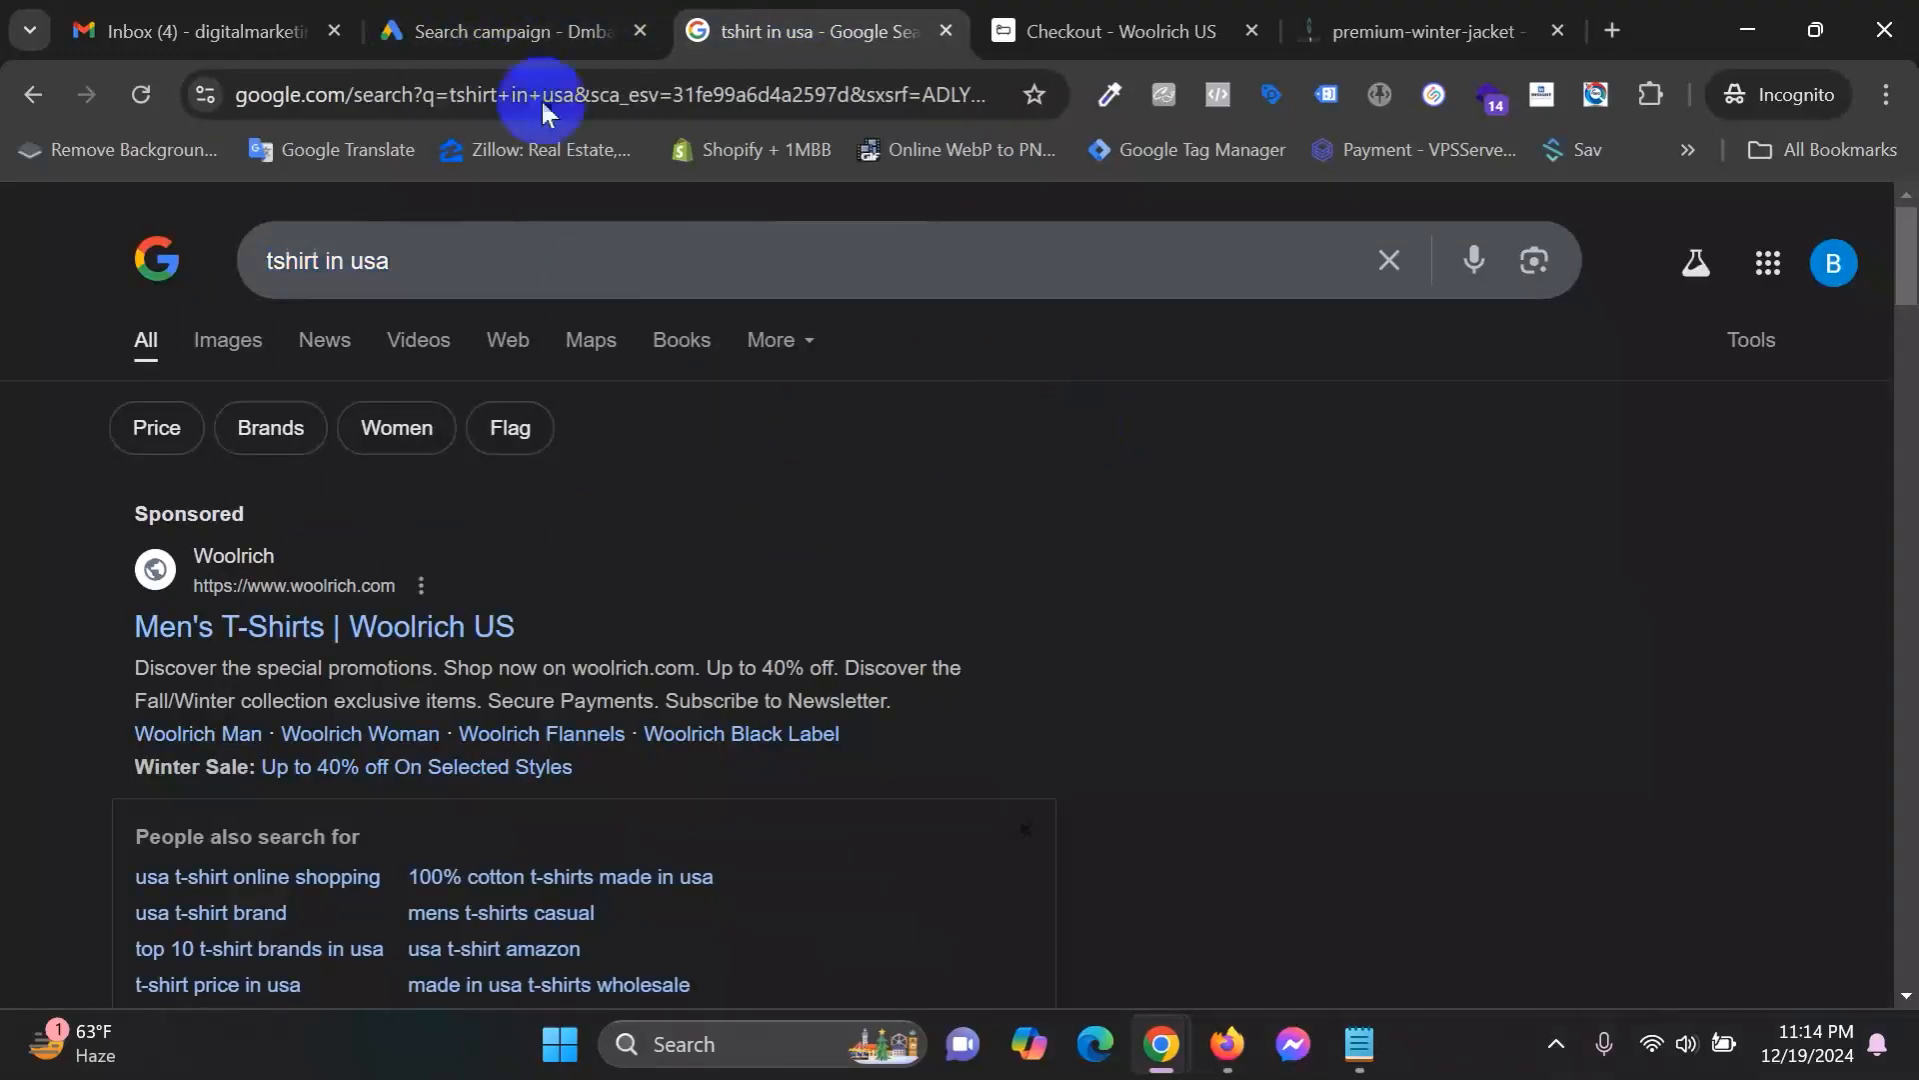
{"action": "left_click", "coordinate": [530, 31]}
Toggle broad match keywords off and back on, then expand More settings.
{"action": "scroll", "coordinate": [1372, 675], "scroll_direction": "down", "scroll_amount": 3}
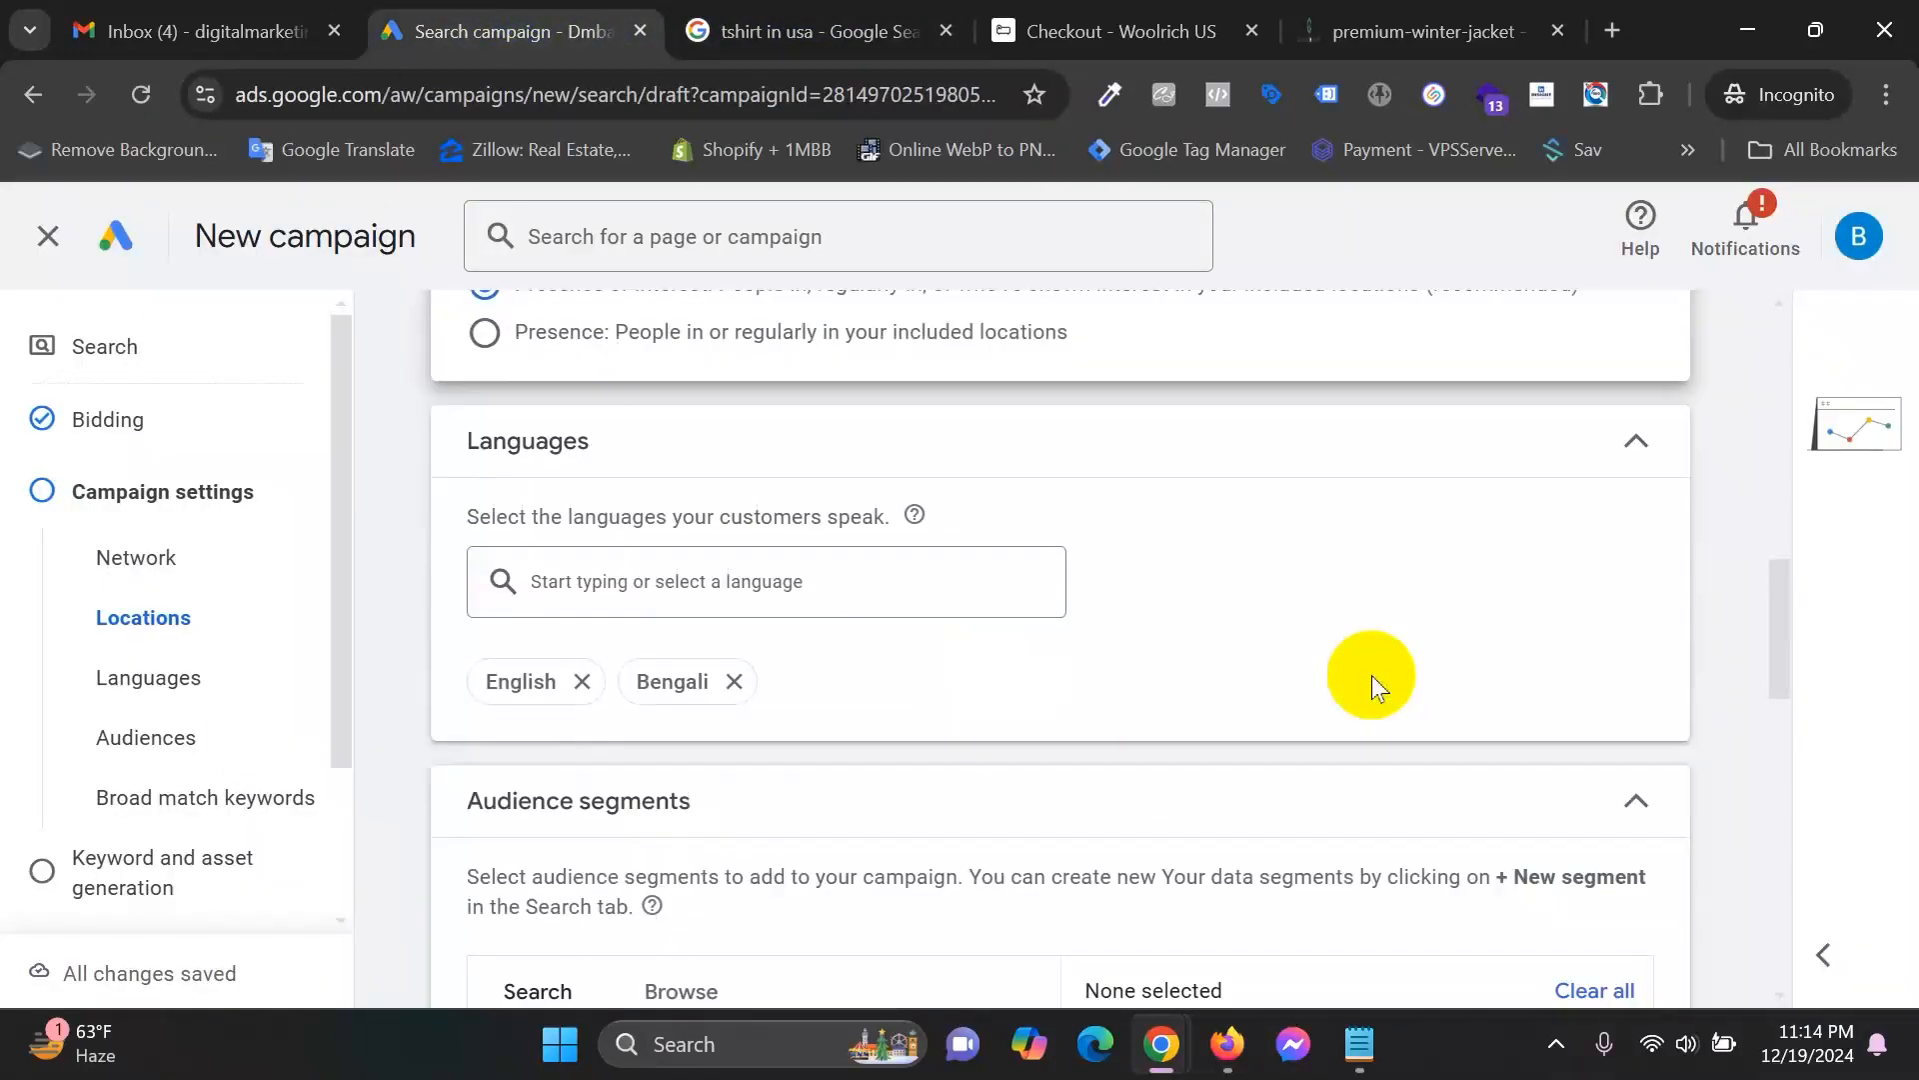
{"action": "scroll", "coordinate": [720, 598], "scroll_direction": "down", "scroll_amount": 9}
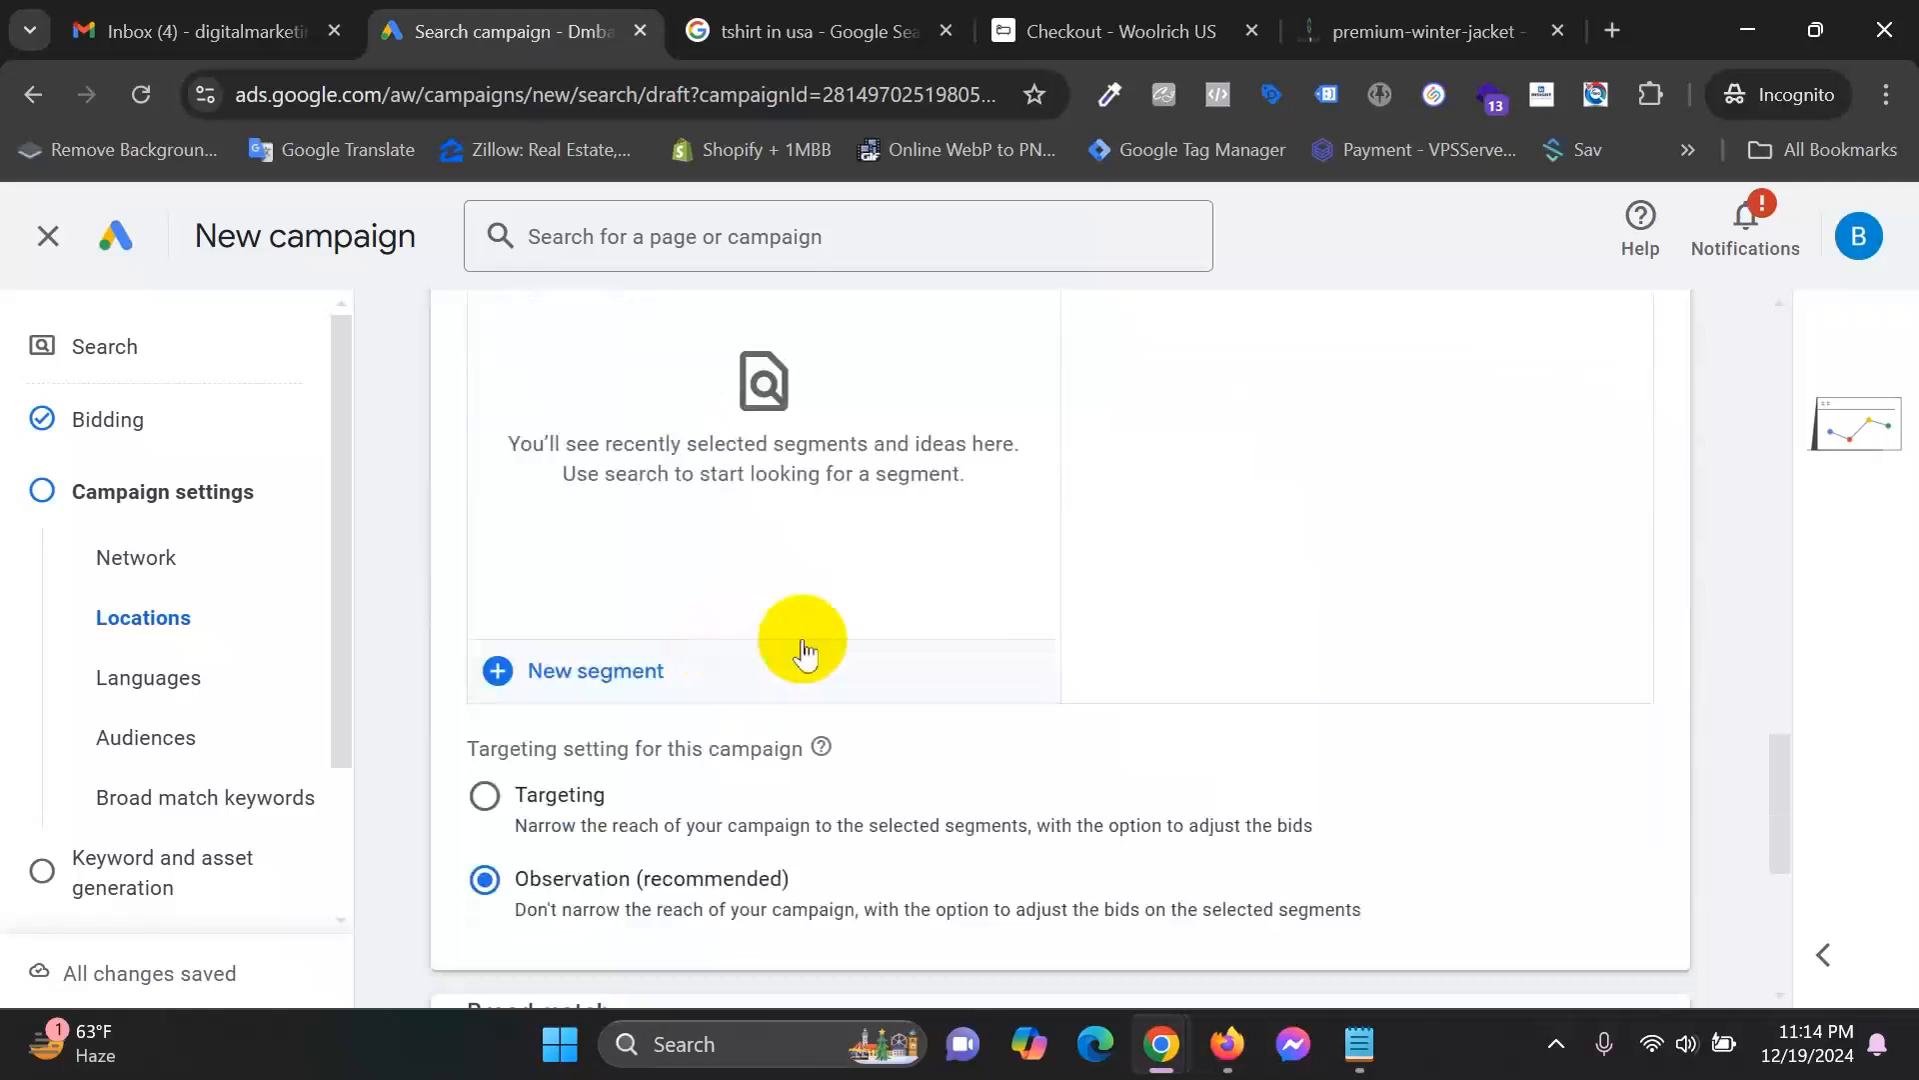
{"action": "scroll", "coordinate": [805, 655], "scroll_direction": "down", "scroll_amount": 6}
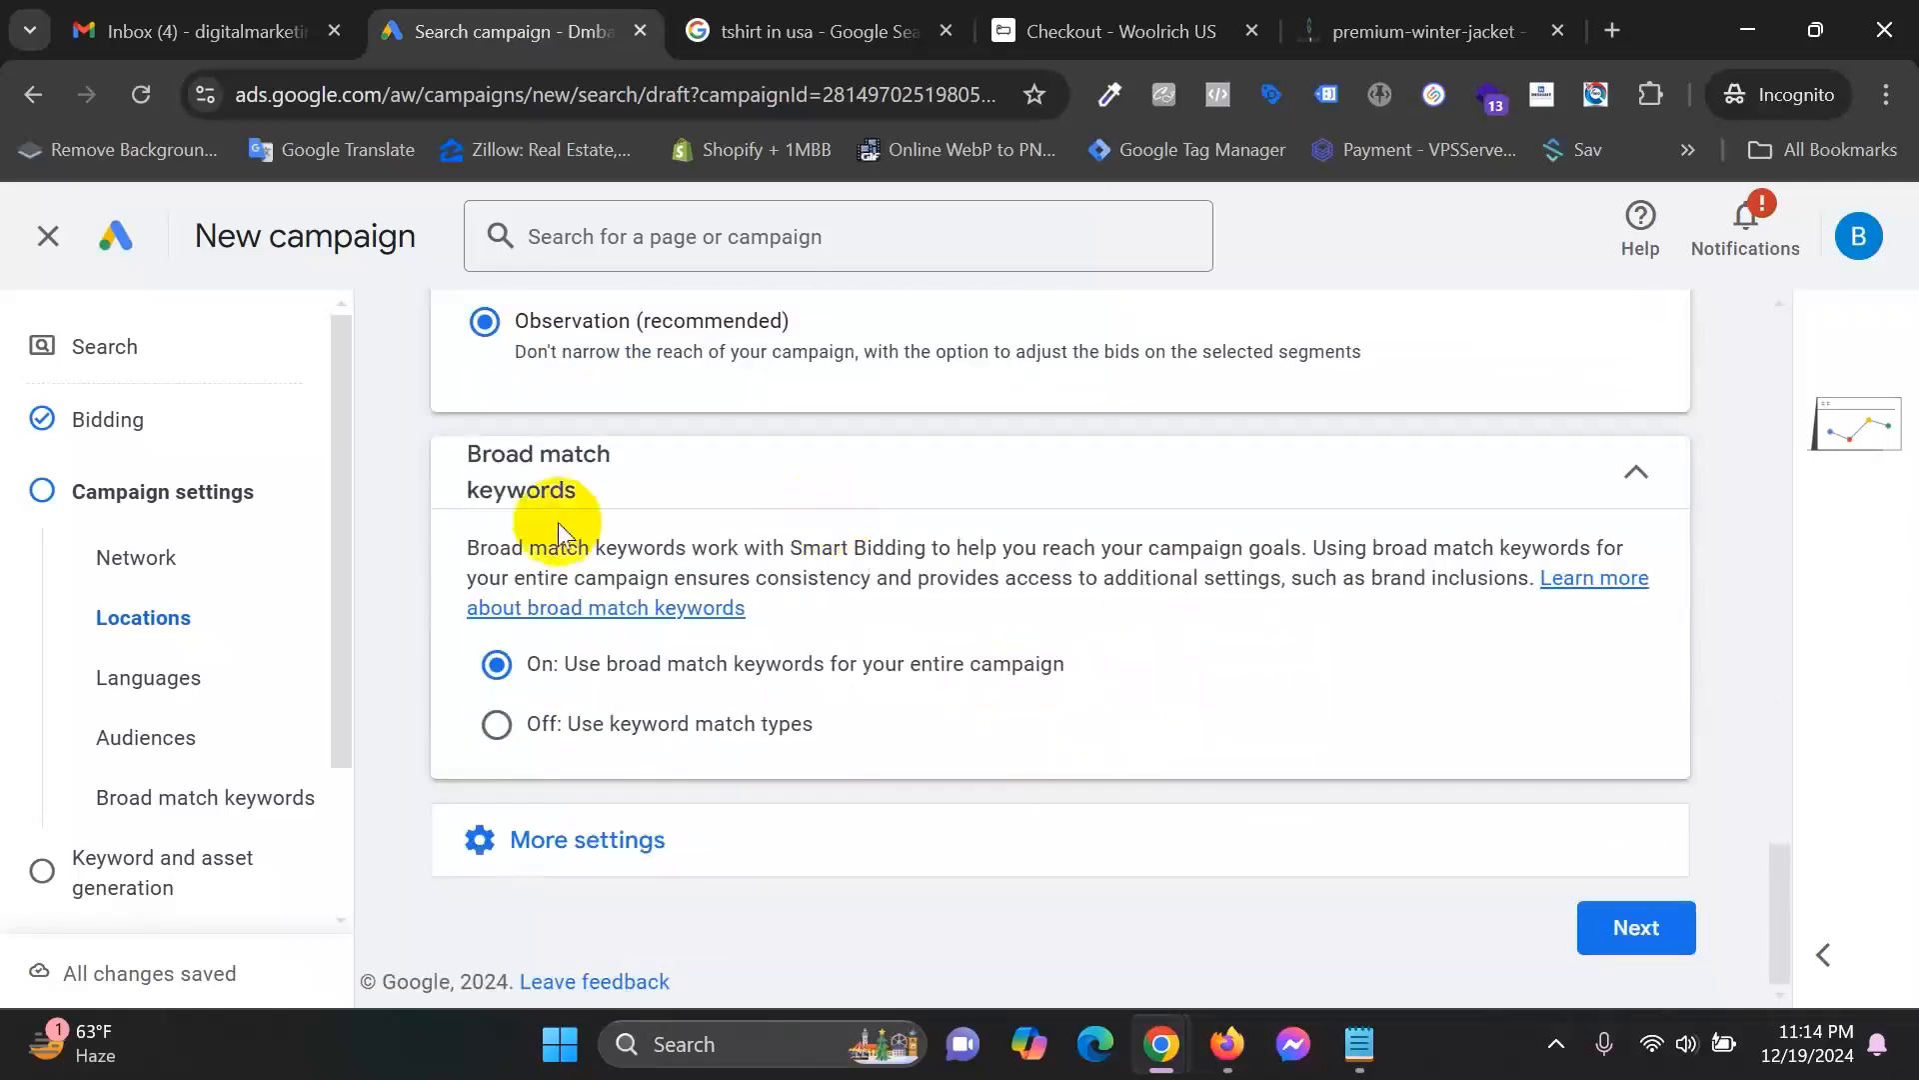
{"action": "left_click_drag", "start_coordinate": [590, 666], "coordinate": [1035, 676]}
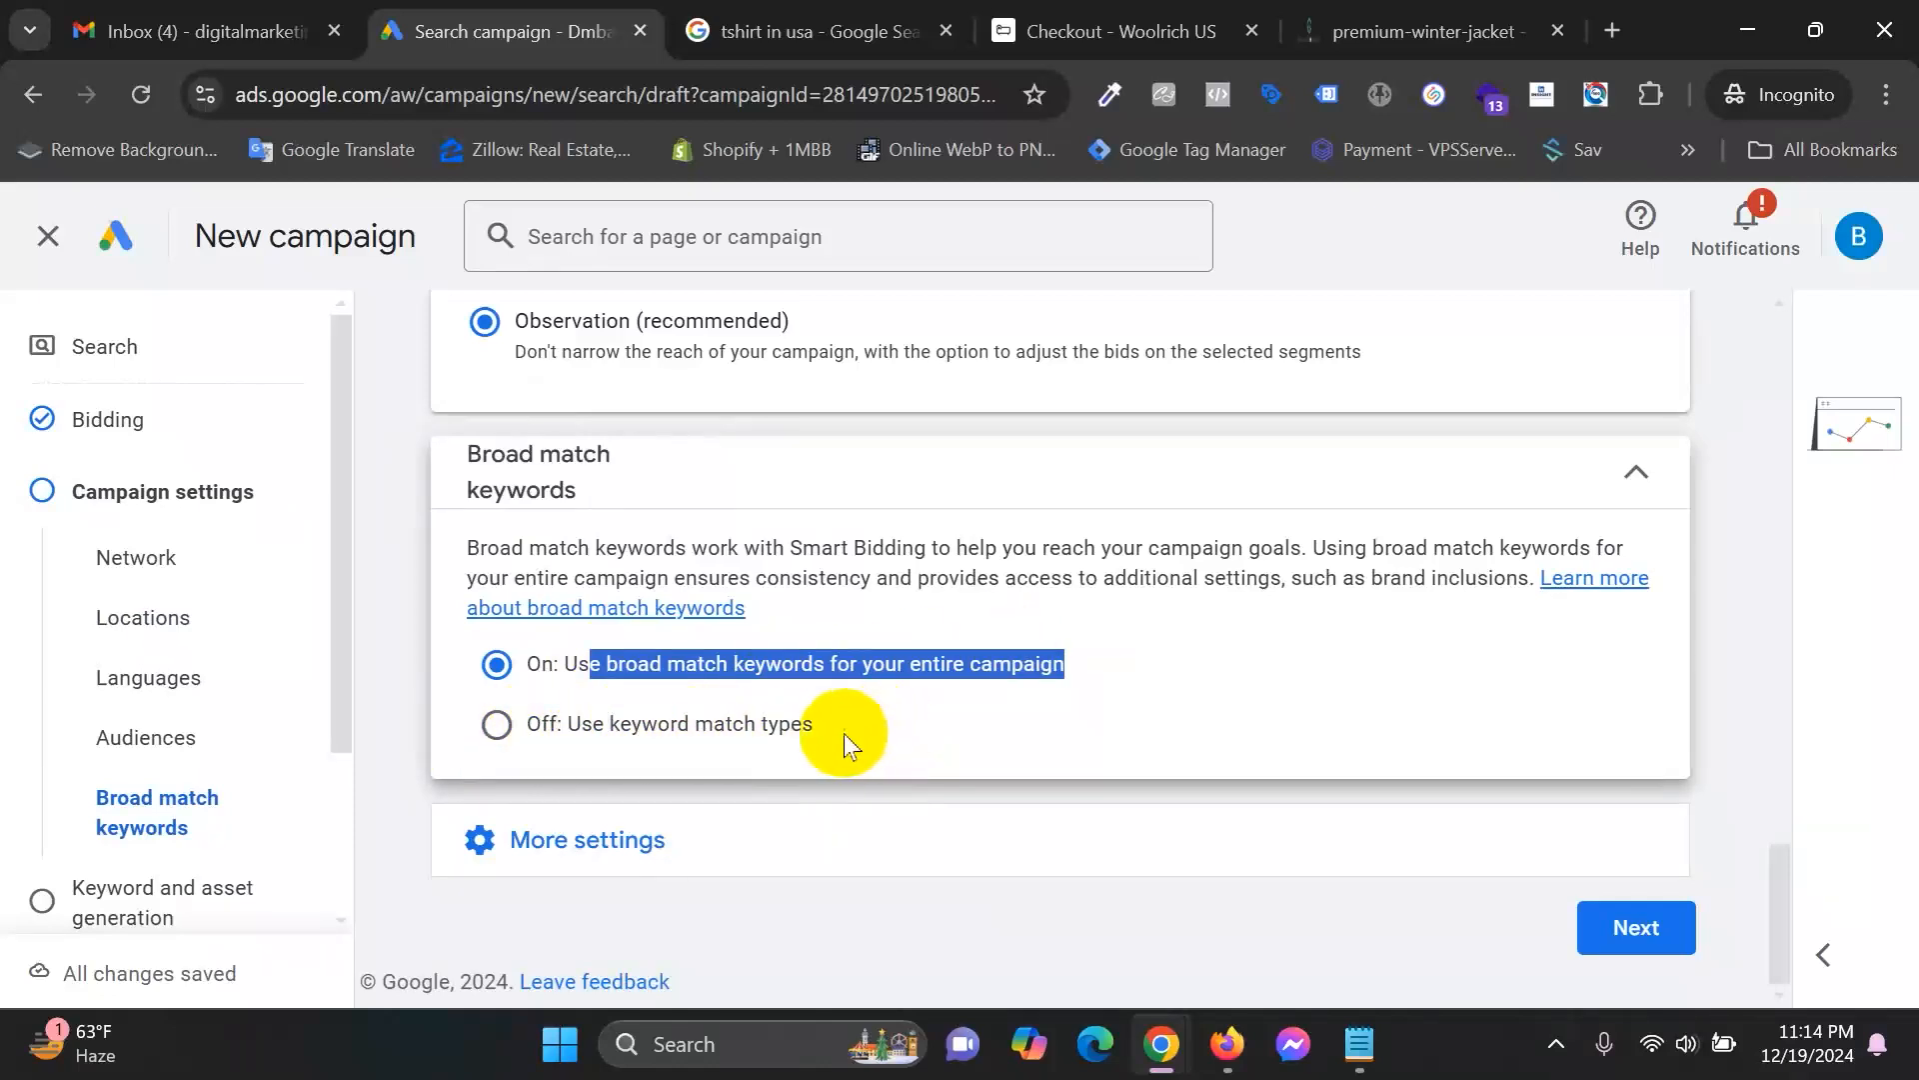
{"action": "left_click", "coordinate": [620, 740]}
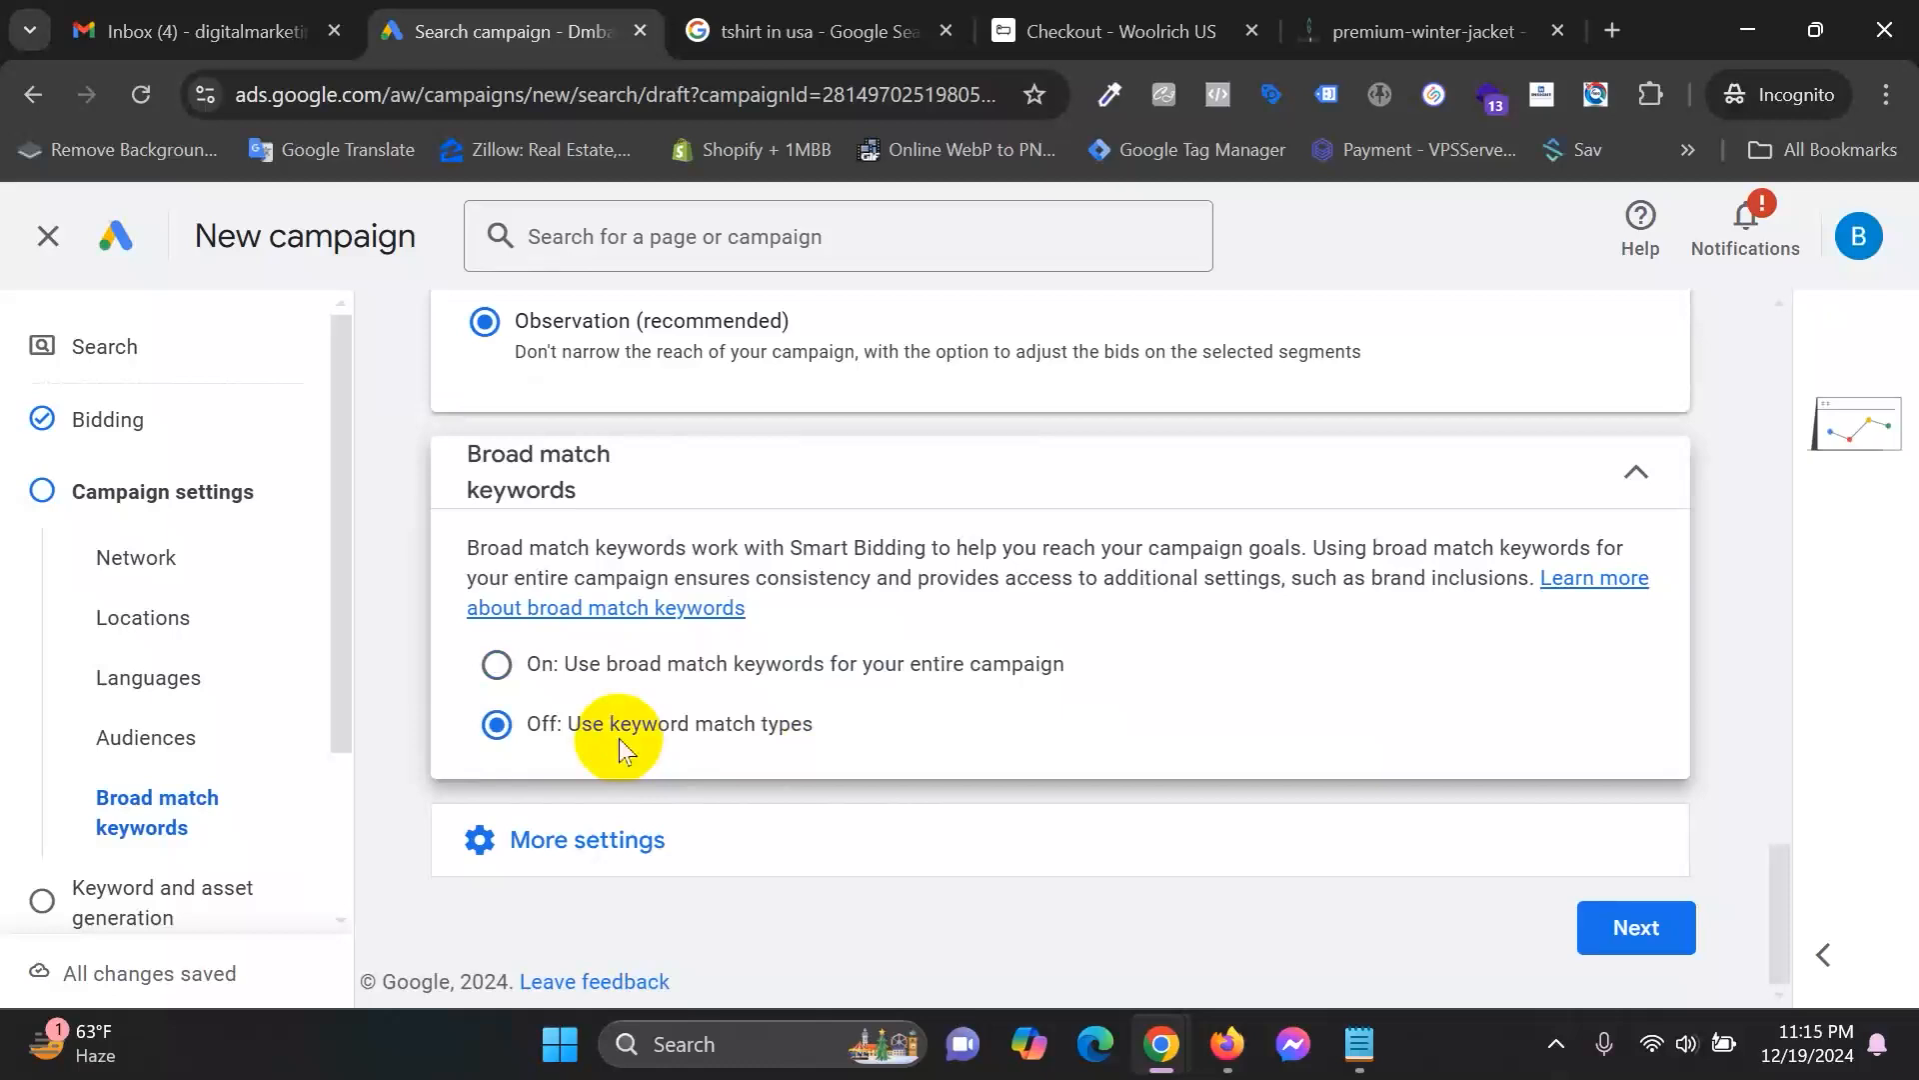
{"action": "left_click", "coordinate": [704, 671]}
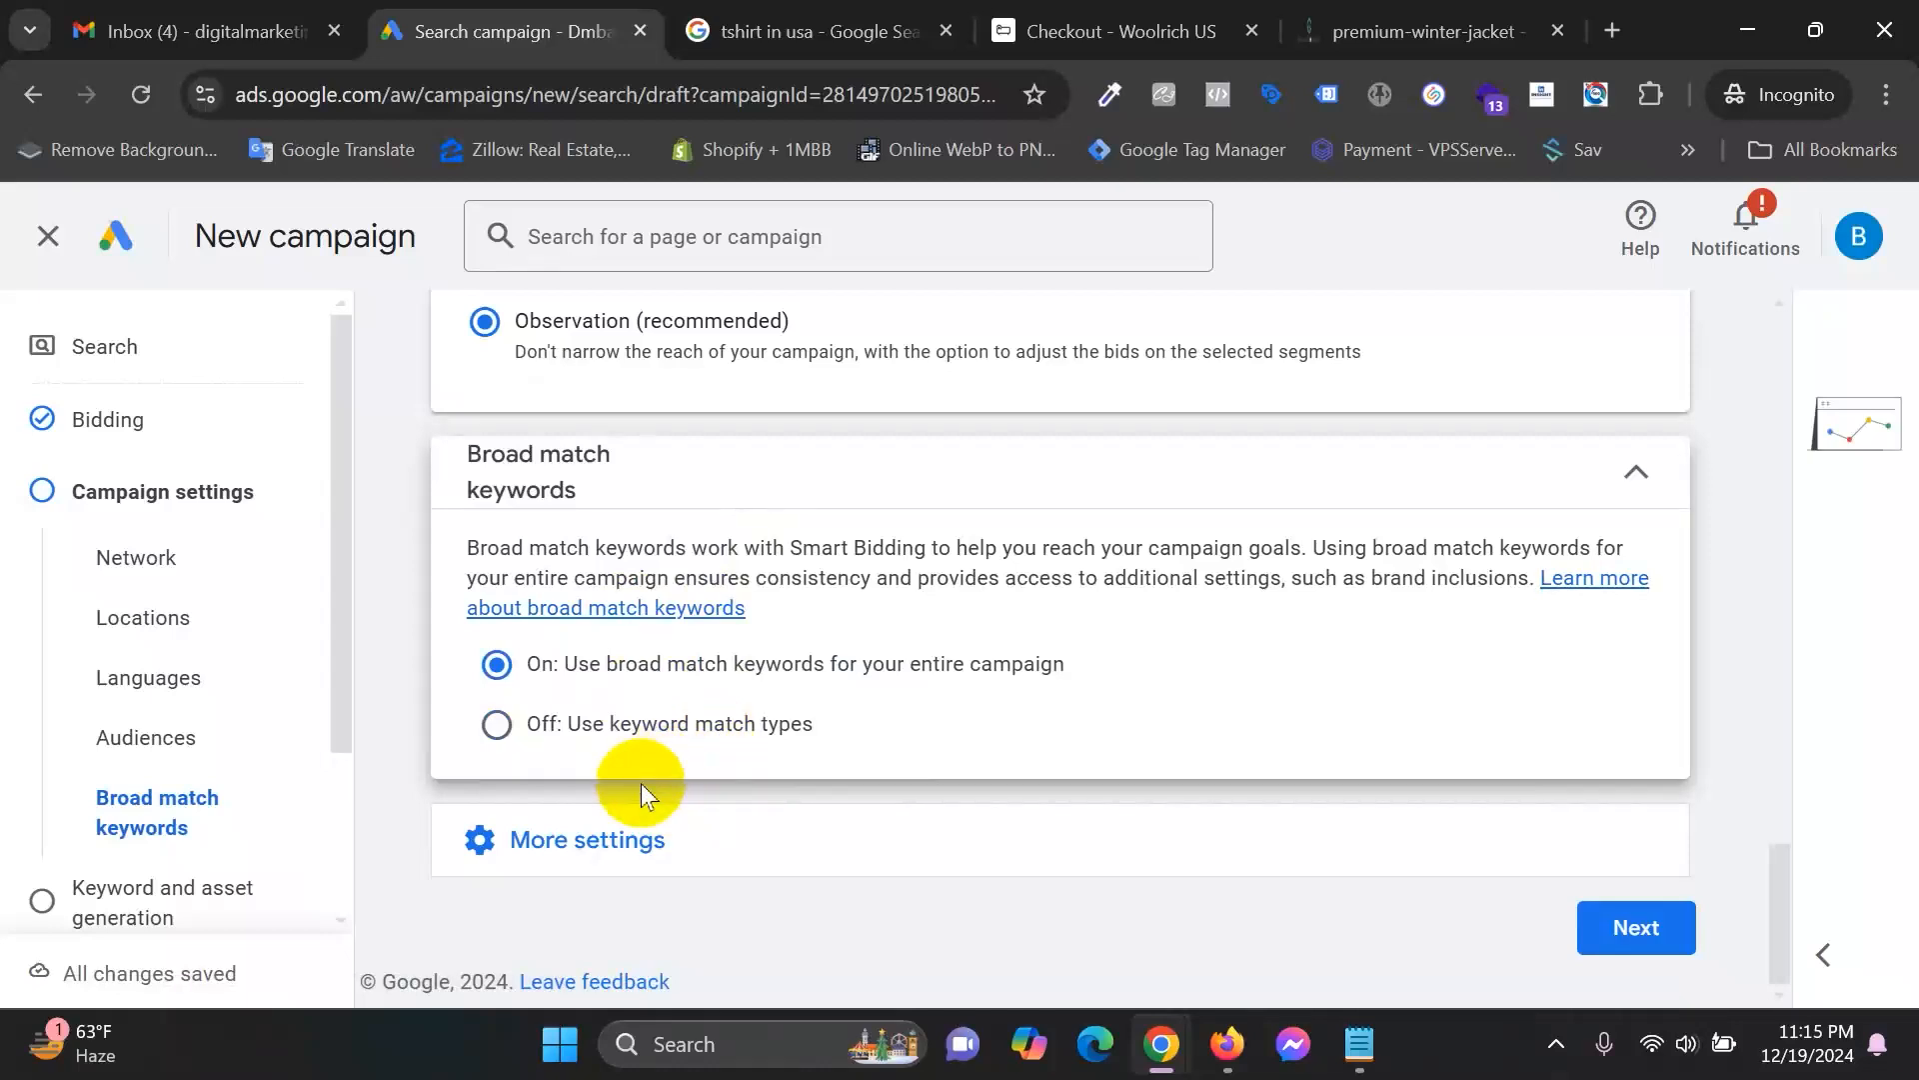
{"action": "left_click", "coordinate": [741, 868]}
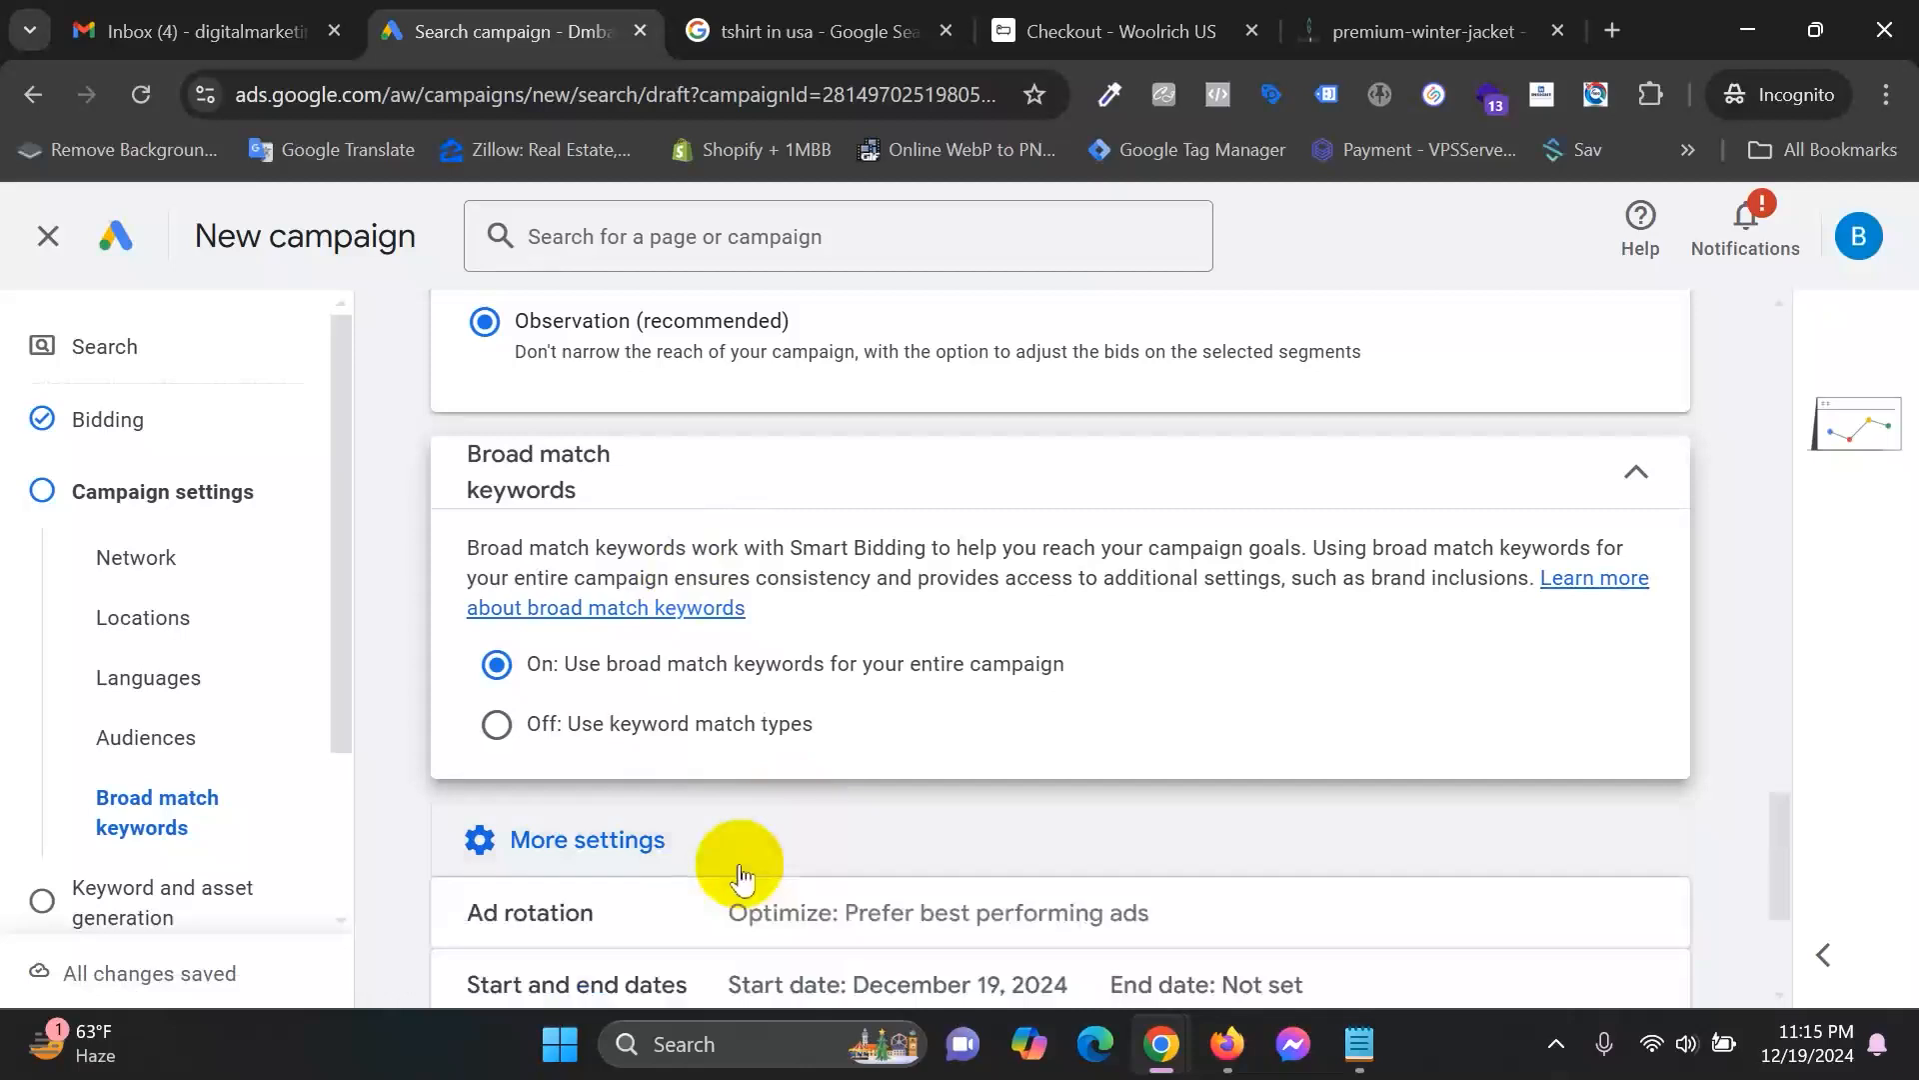
Review the ad rotation options and the campaign start and end dates without changing them.
{"action": "scroll", "coordinate": [727, 743], "scroll_direction": "down", "scroll_amount": 3}
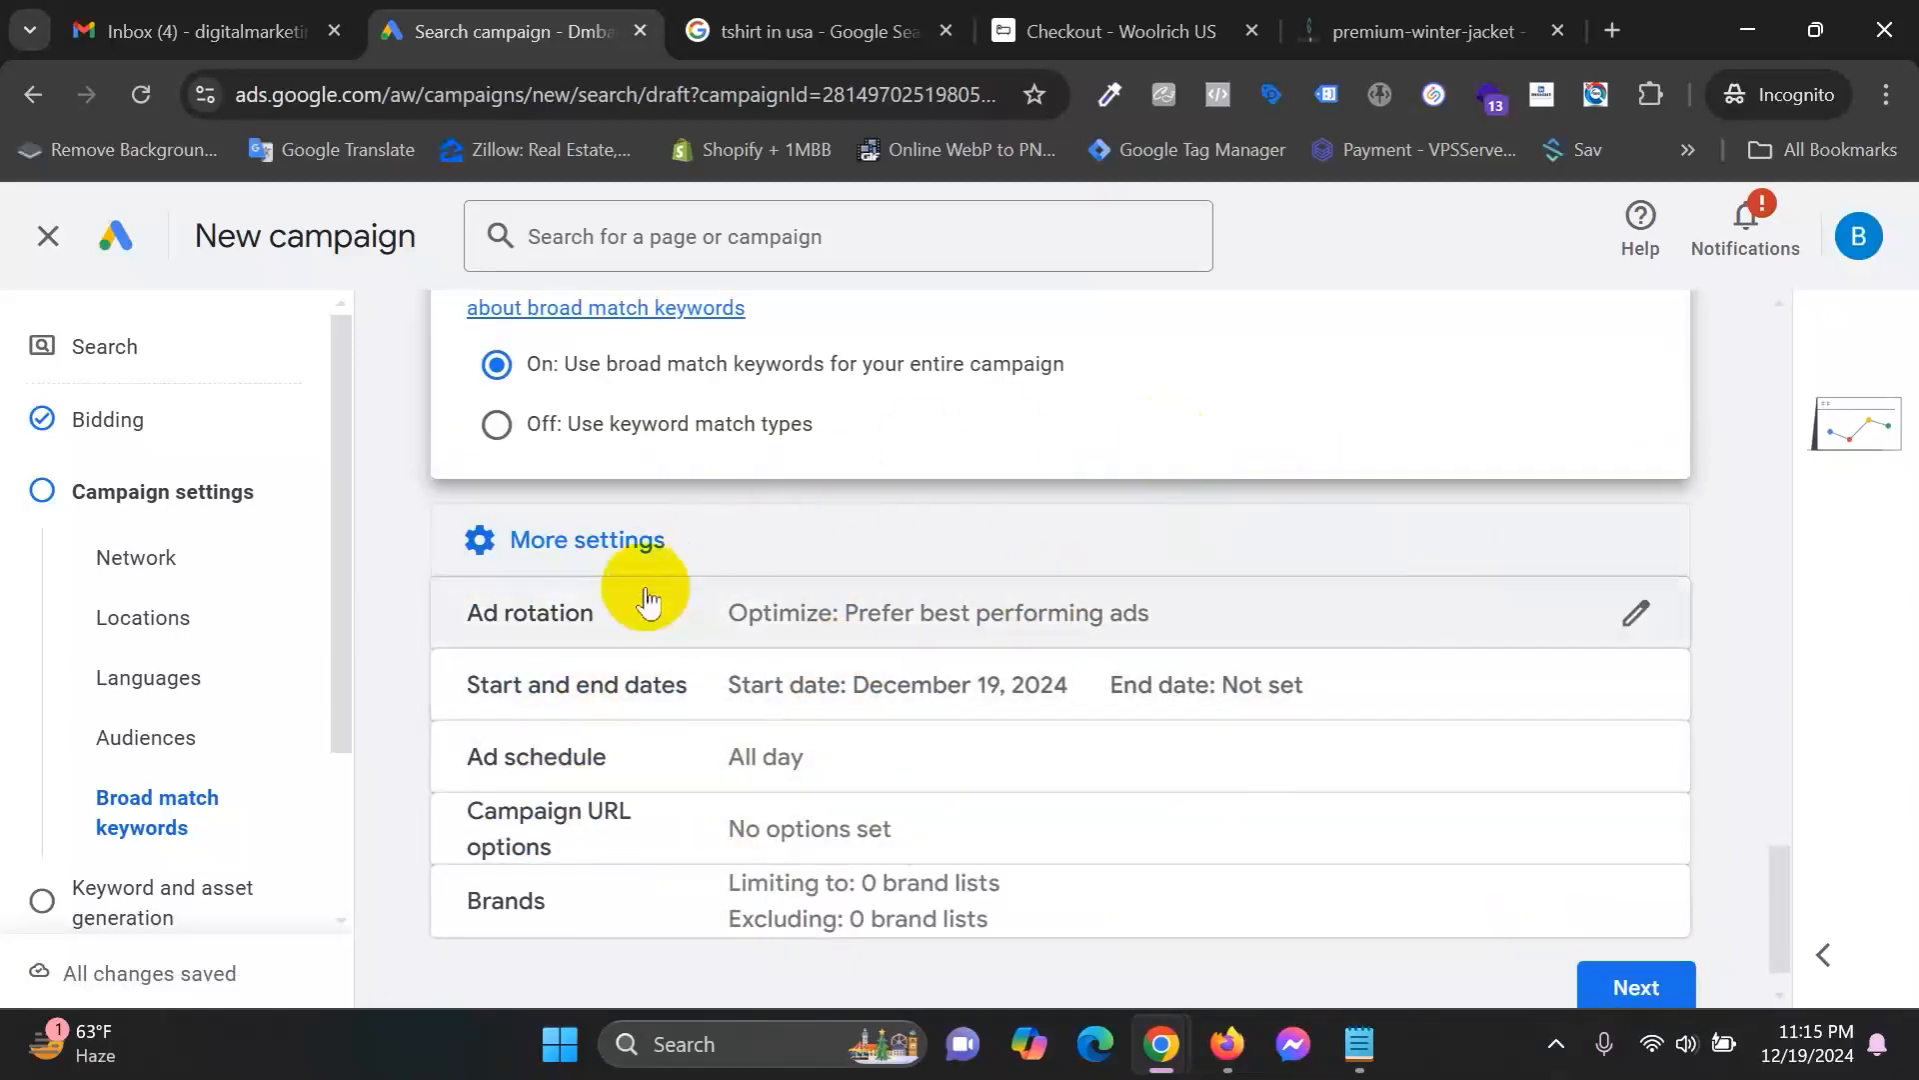
{"action": "left_click", "coordinate": [647, 620]}
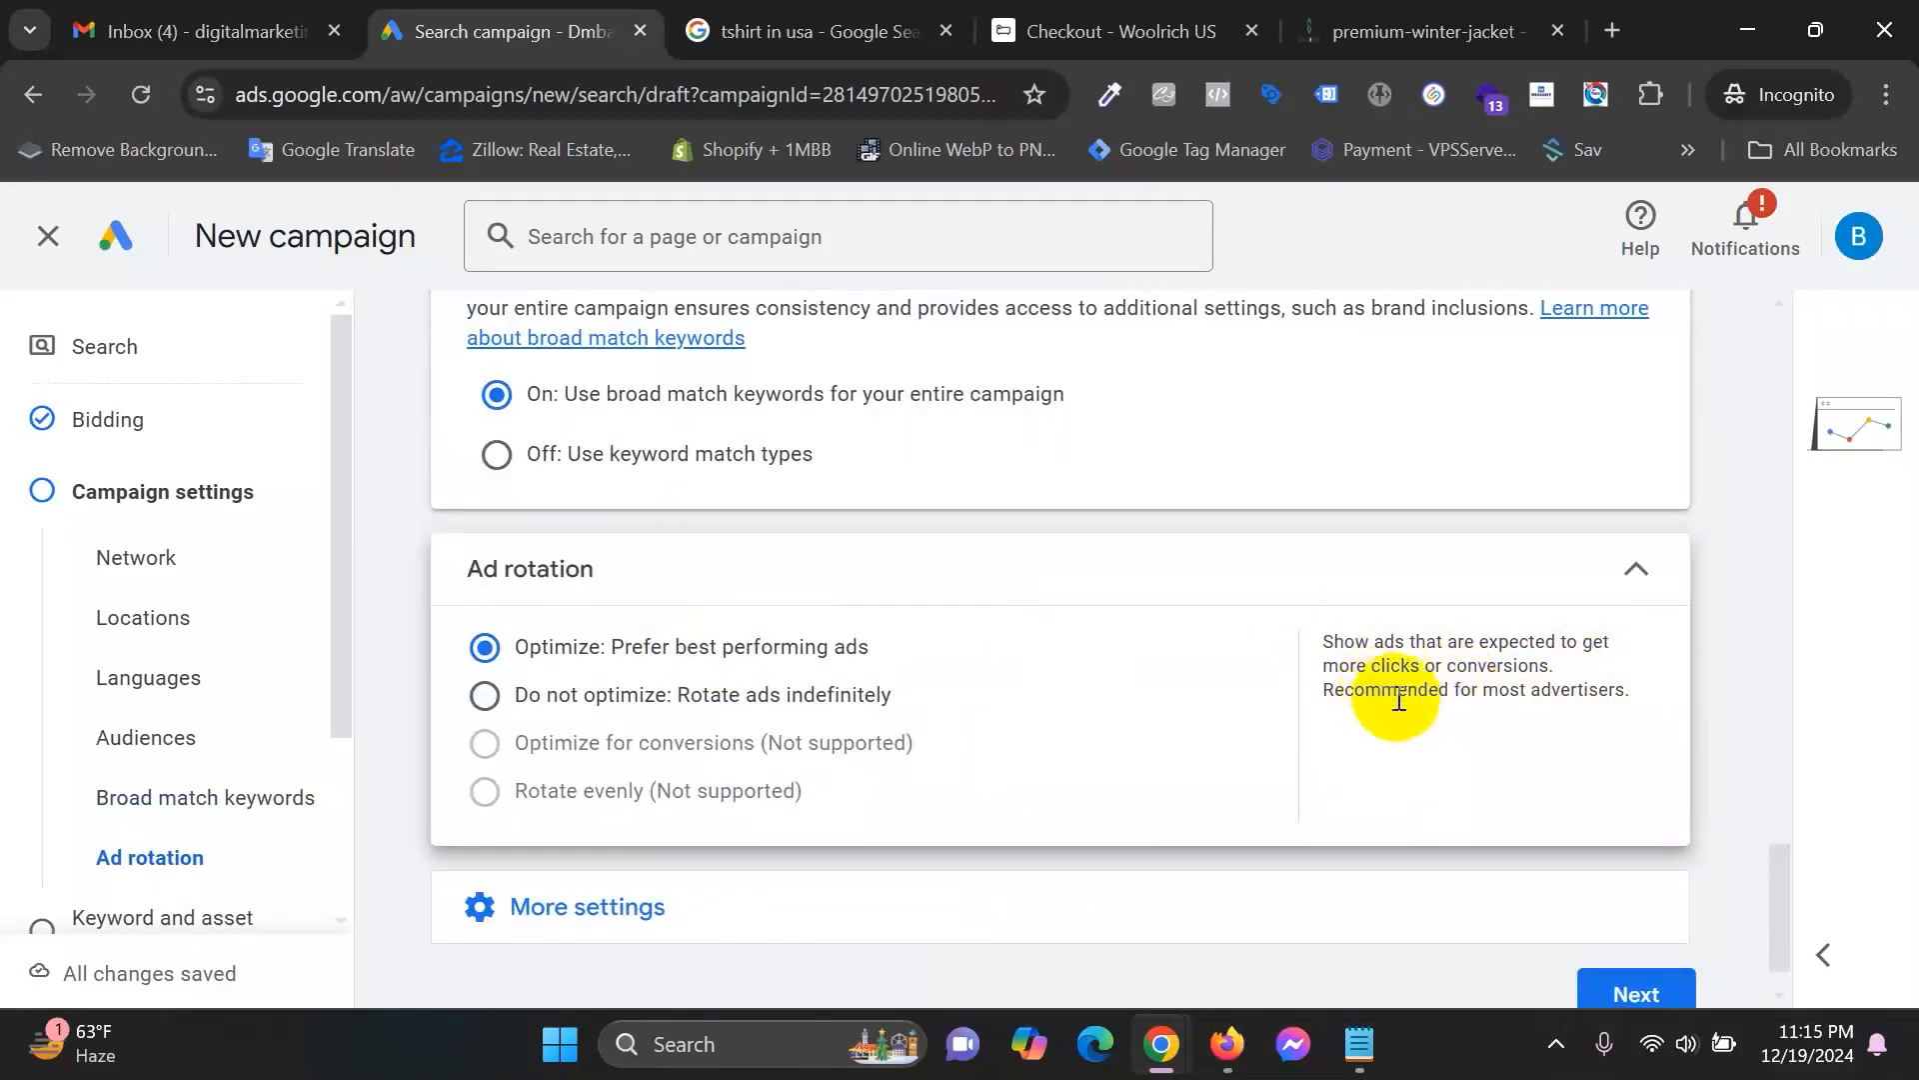
{"action": "left_click_drag", "start_coordinate": [1380, 690], "coordinate": [1323, 690]}
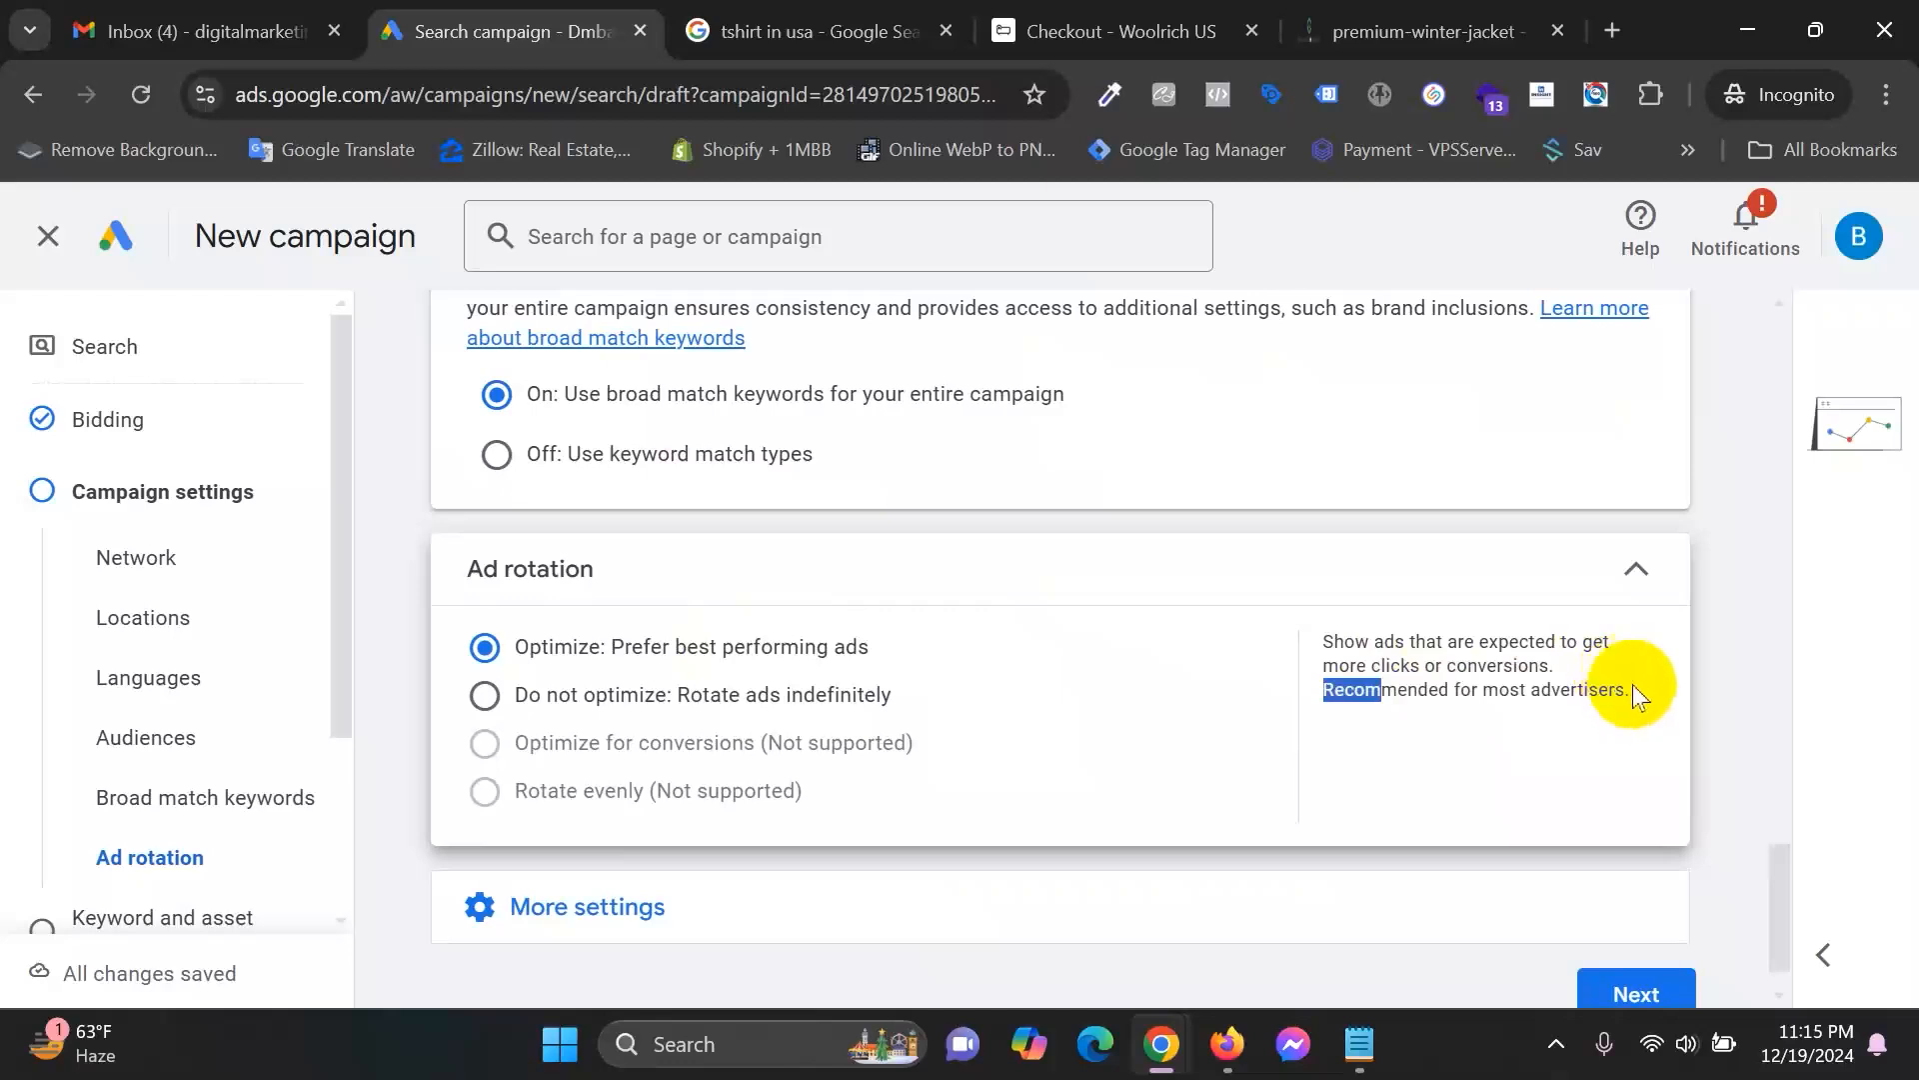
{"action": "left_click_drag", "start_coordinate": [1440, 689], "coordinate": [1632, 690]}
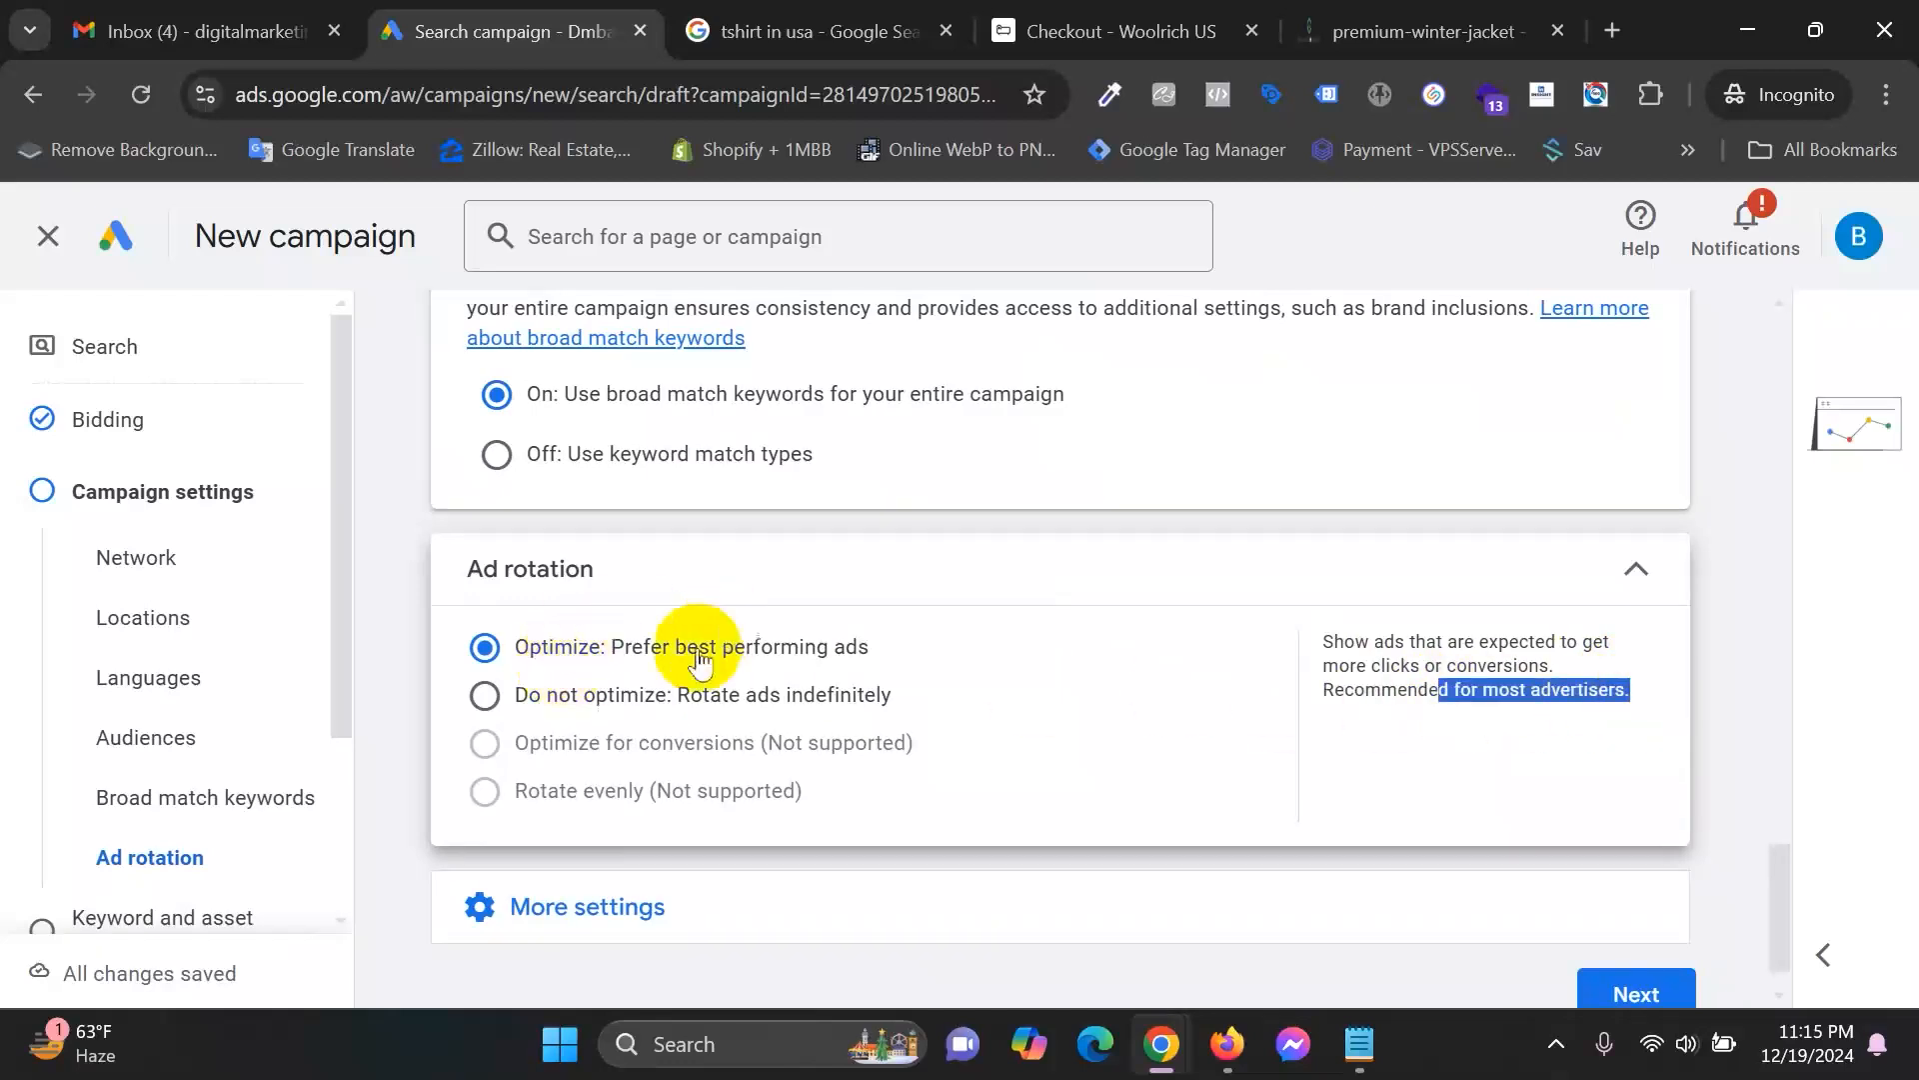
{"action": "scroll", "coordinate": [700, 739], "scroll_direction": "down", "scroll_amount": 2}
{"action": "left_click", "coordinate": [700, 820]}
{"action": "scroll", "coordinate": [935, 749], "scroll_direction": "down", "scroll_amount": 2}
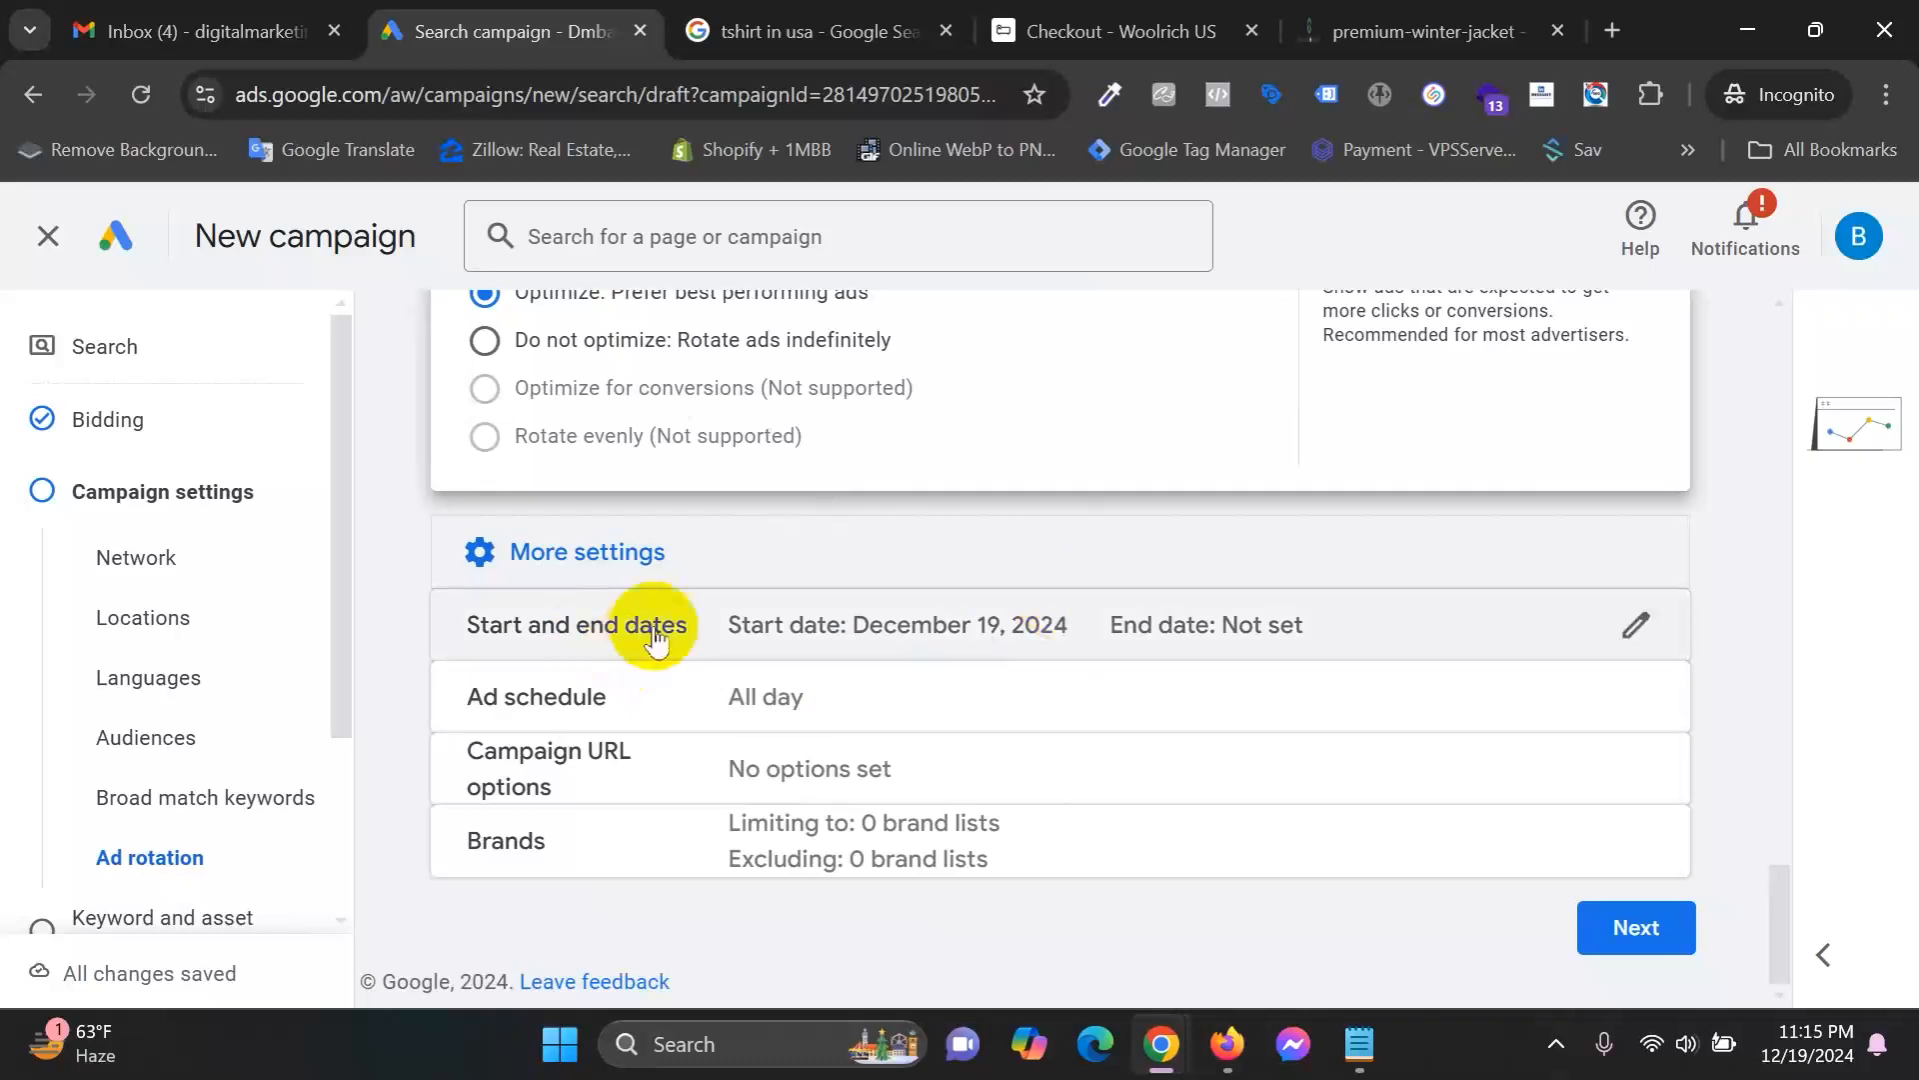
{"action": "left_click", "coordinate": [907, 634]}
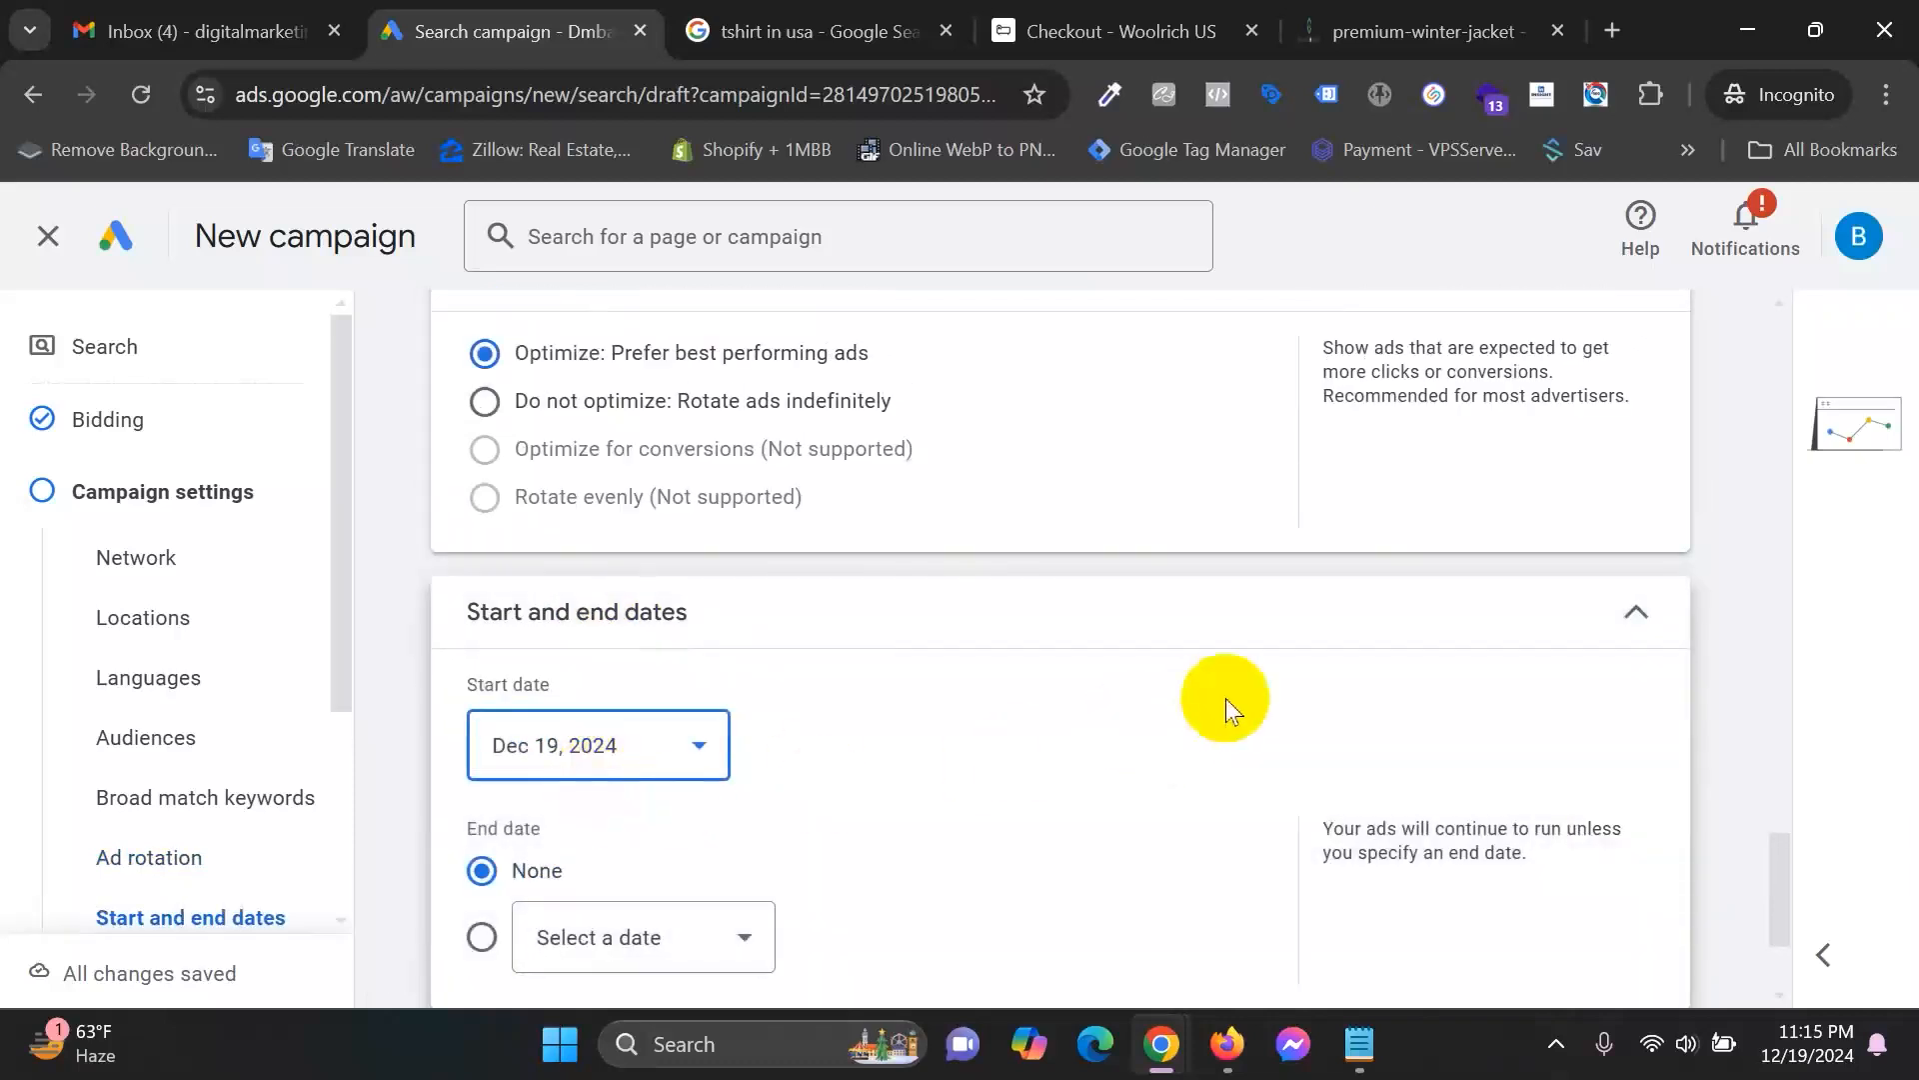
{"action": "scroll", "coordinate": [1228, 714], "scroll_direction": "down", "scroll_amount": 2}
{"action": "left_click", "coordinate": [815, 823]}
{"action": "scroll", "coordinate": [1178, 736], "scroll_direction": "down", "scroll_amount": 2}
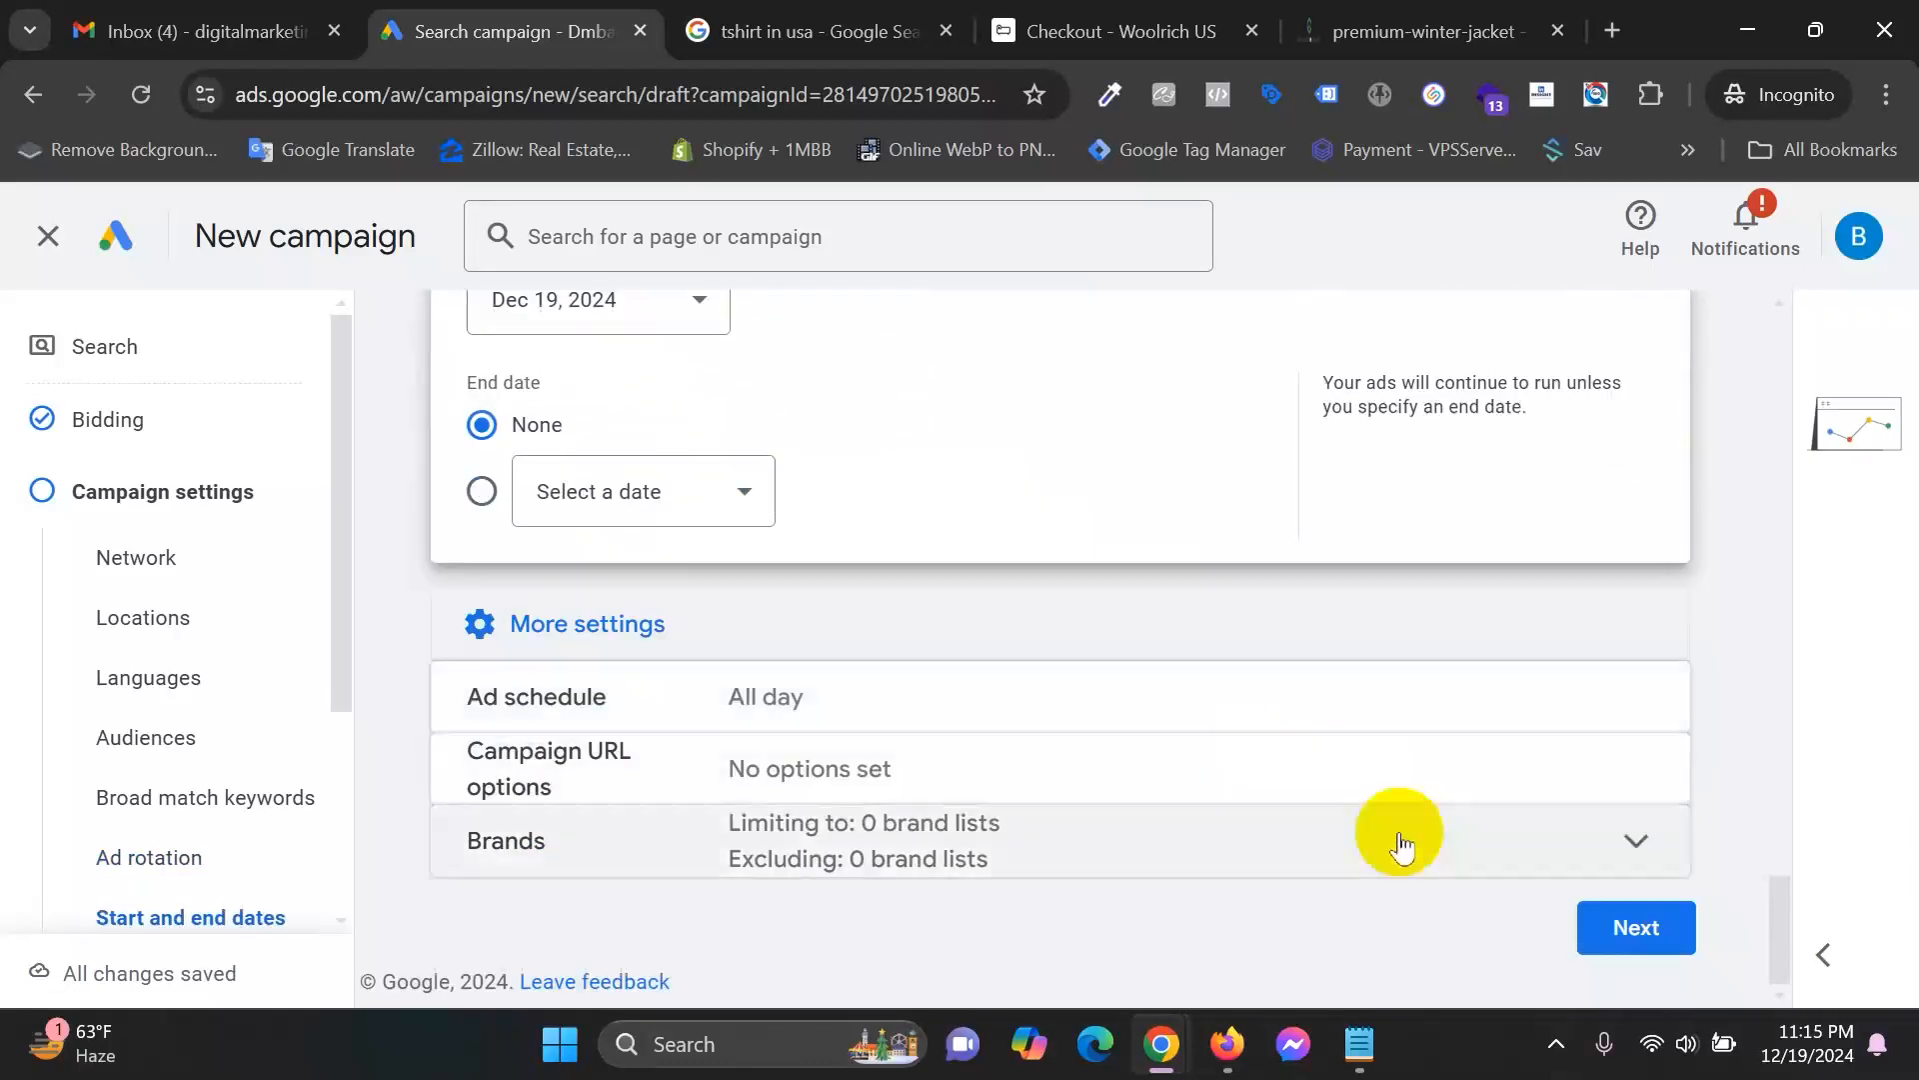
Open the ad schedule's start time, end time and day lists, leaving the schedule unchanged.
{"action": "left_click", "coordinate": [1083, 697]}
{"action": "left_click", "coordinate": [766, 748]}
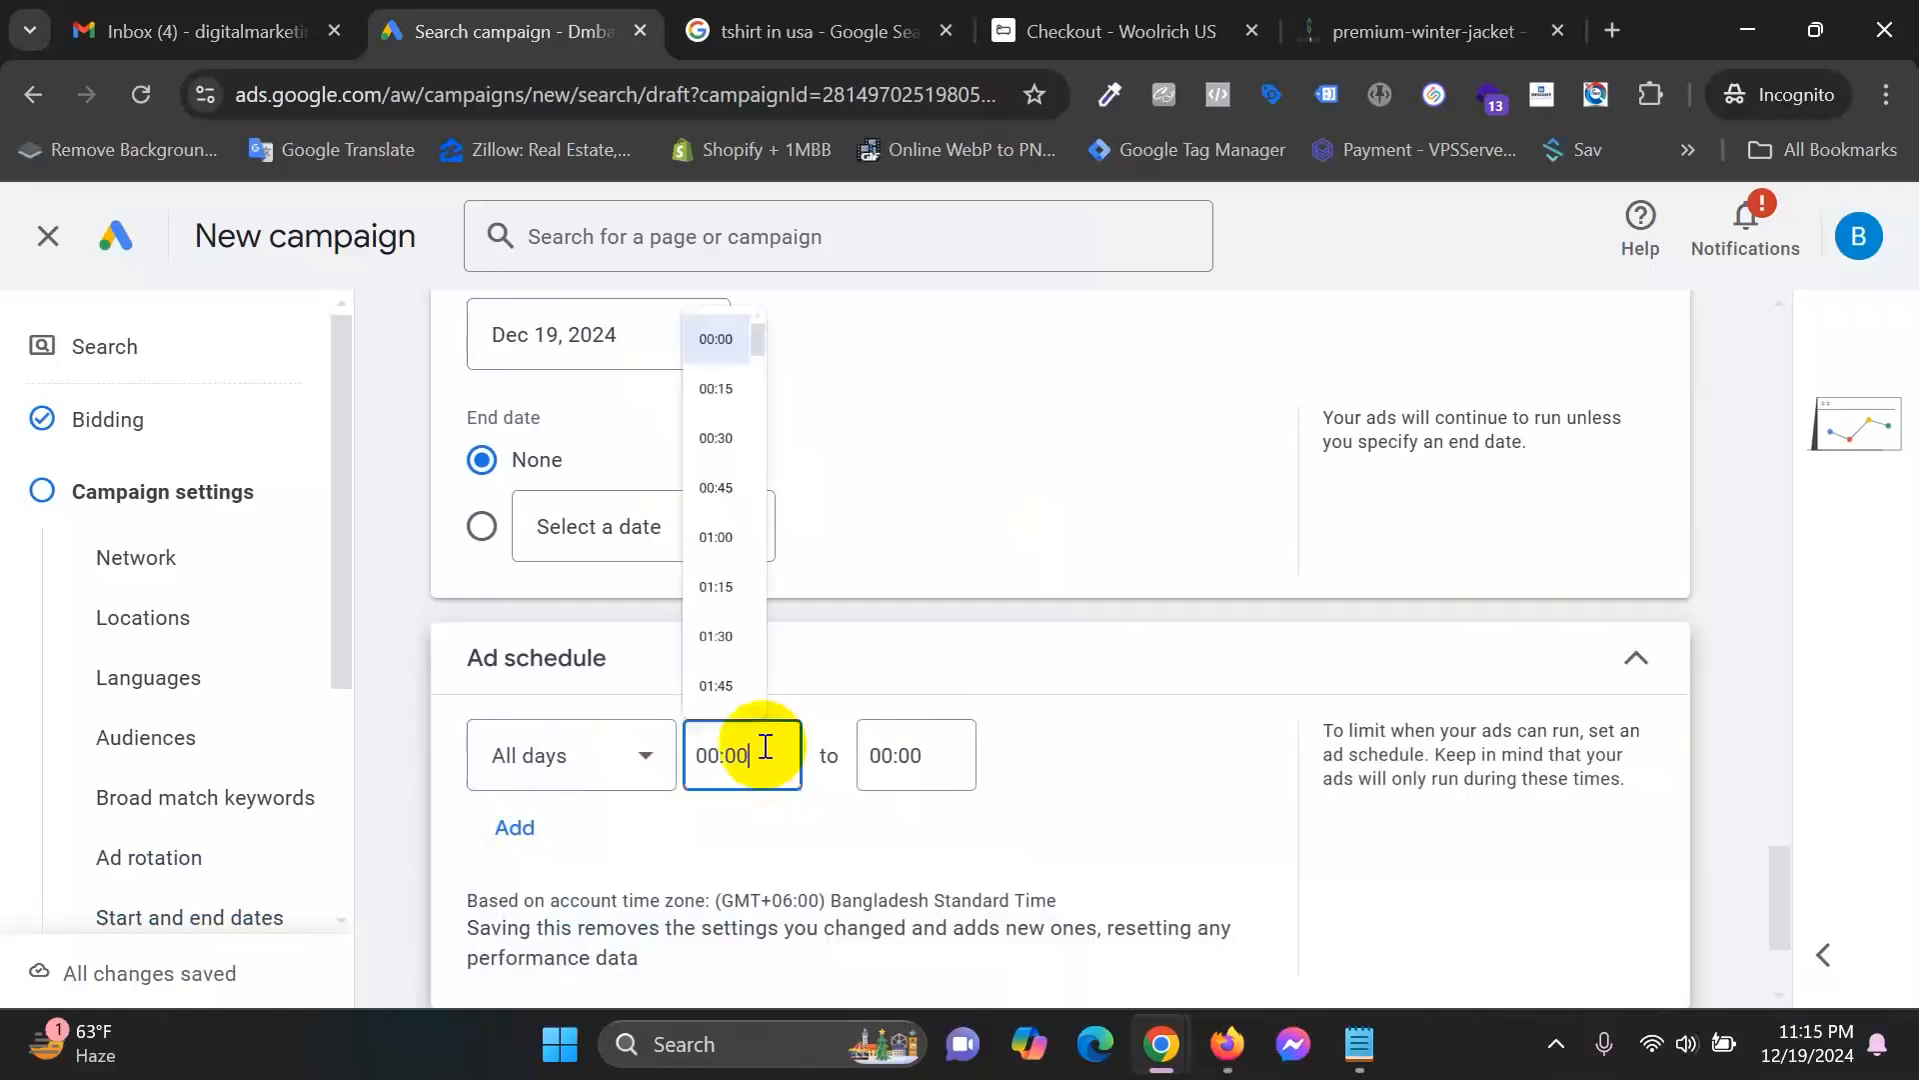
{"action": "left_click", "coordinate": [895, 755]}
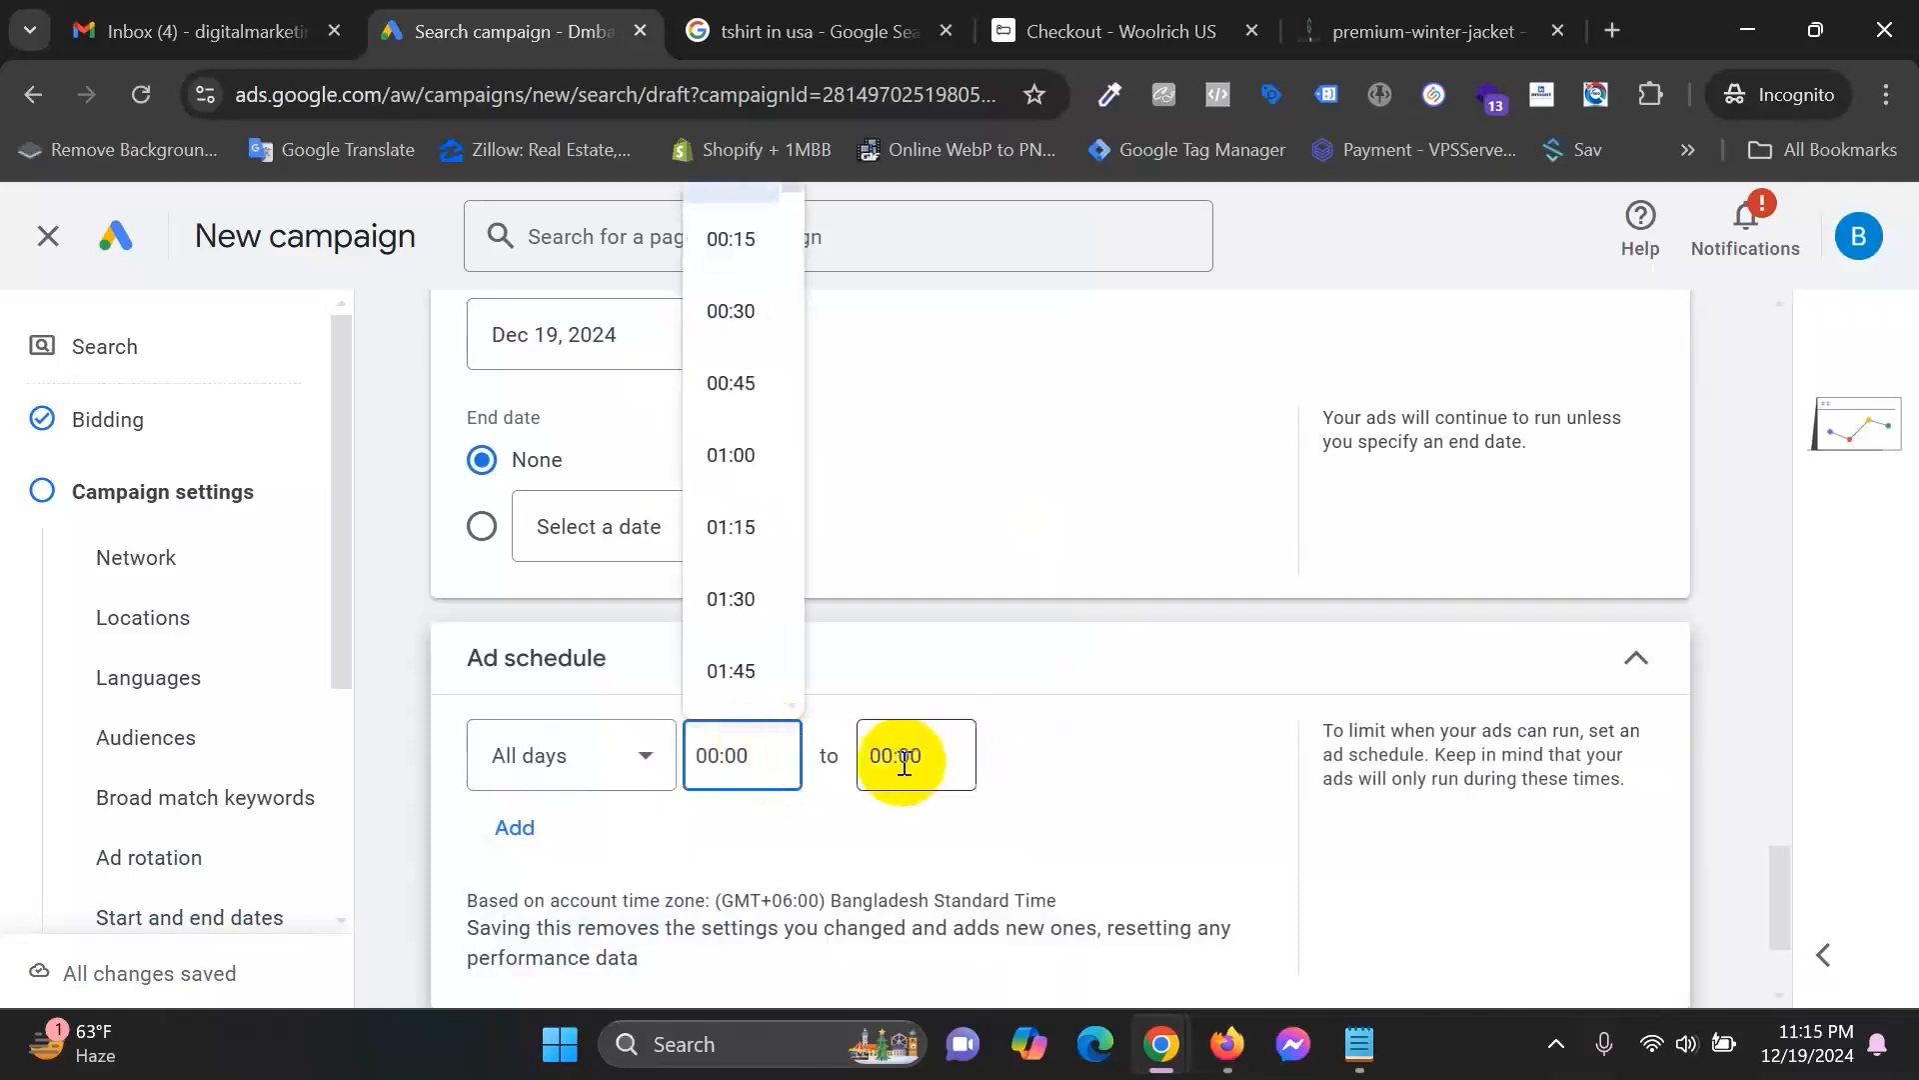
{"action": "left_click", "coordinate": [551, 760]}
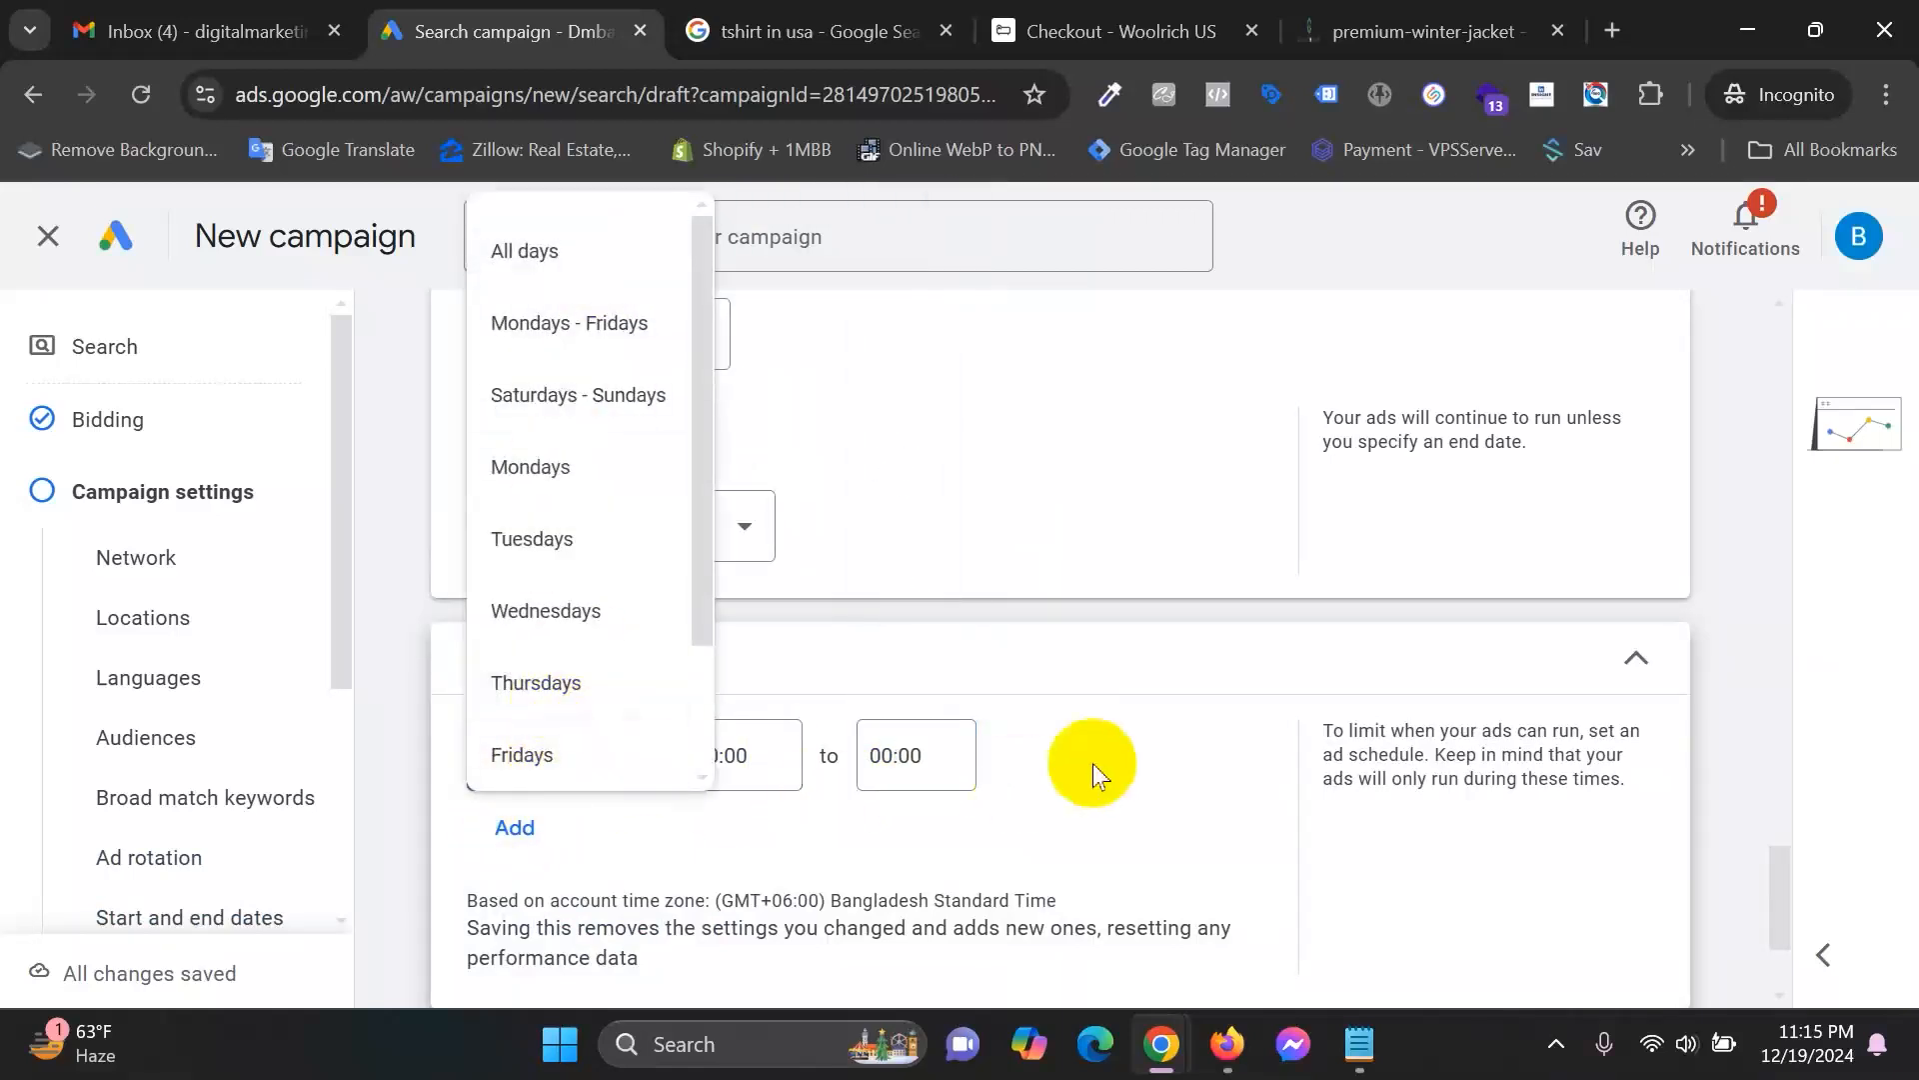
{"action": "scroll", "coordinate": [1519, 765], "scroll_direction": "down", "scroll_amount": 2}
{"action": "left_click", "coordinate": [1615, 915]}
{"action": "left_click", "coordinate": [1612, 911]}
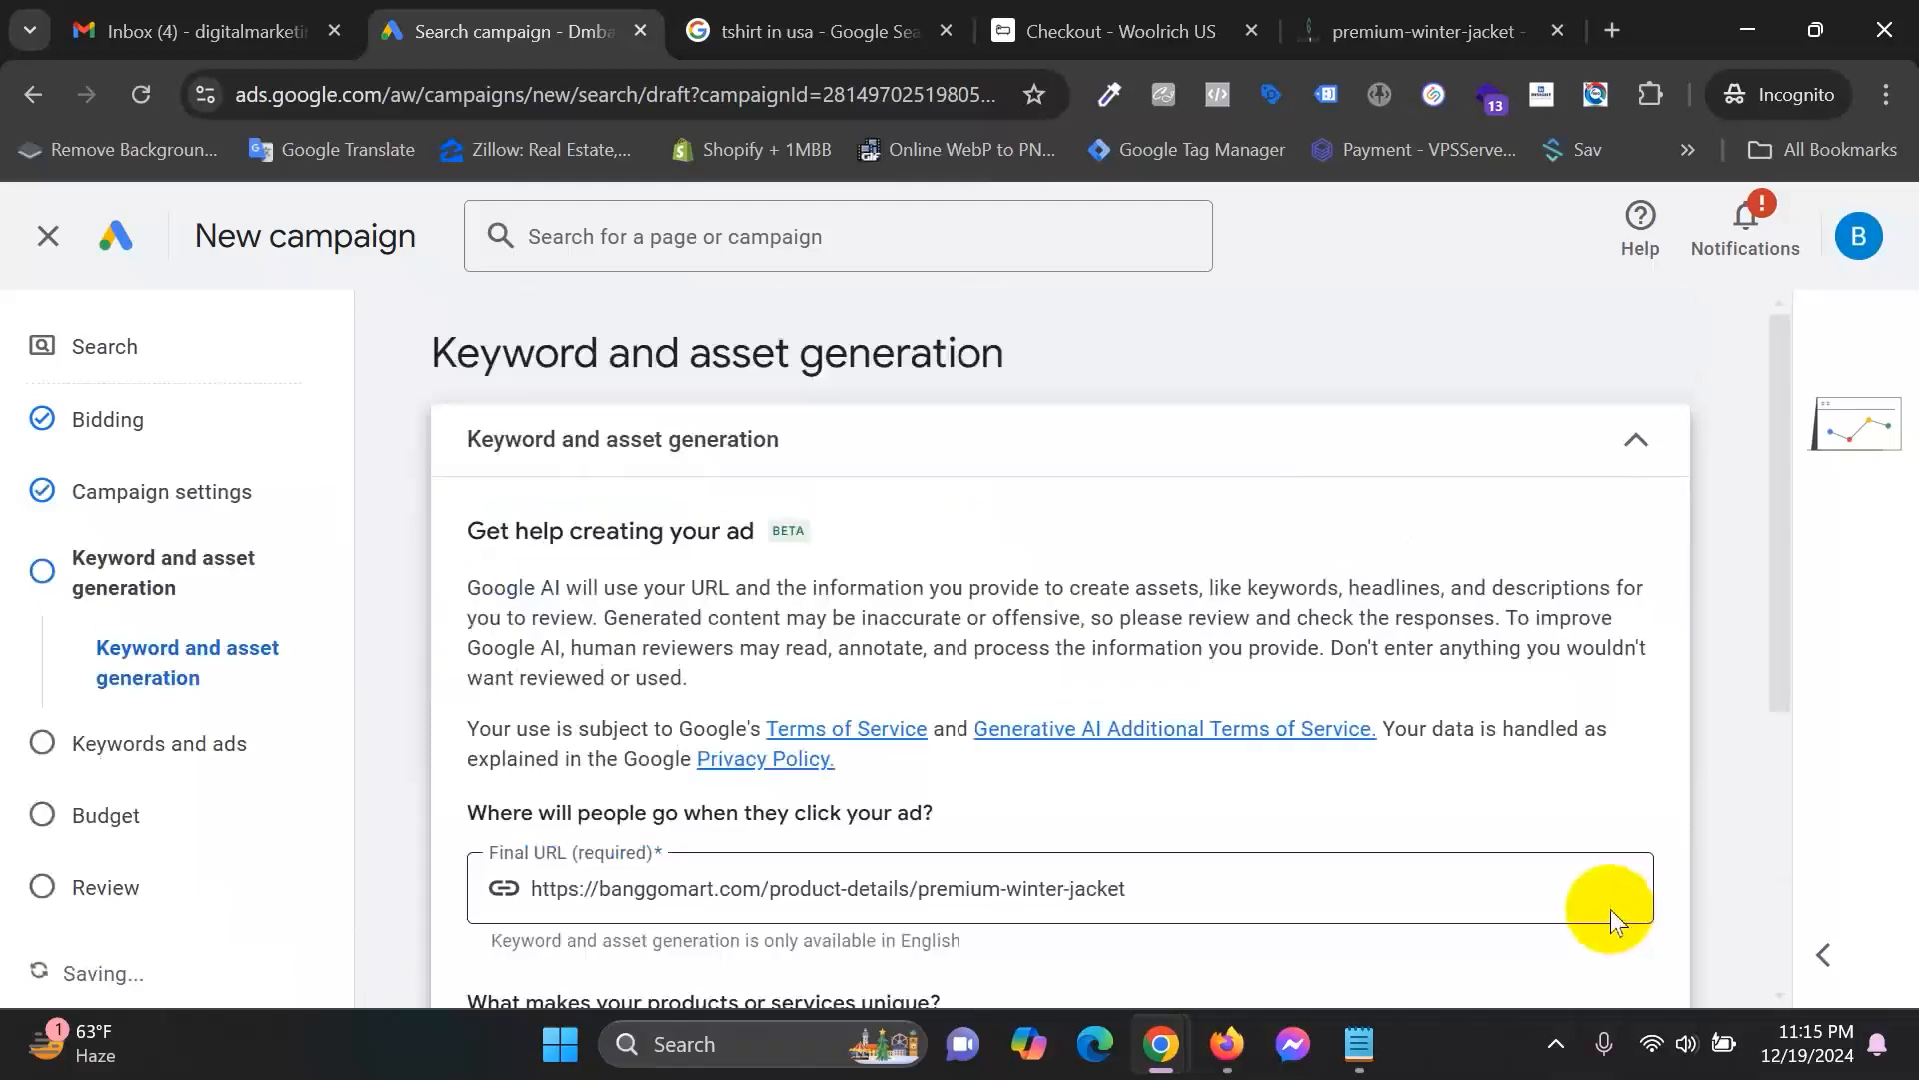
{"action": "scroll", "coordinate": [1176, 593], "scroll_direction": "down", "scroll_amount": 2}
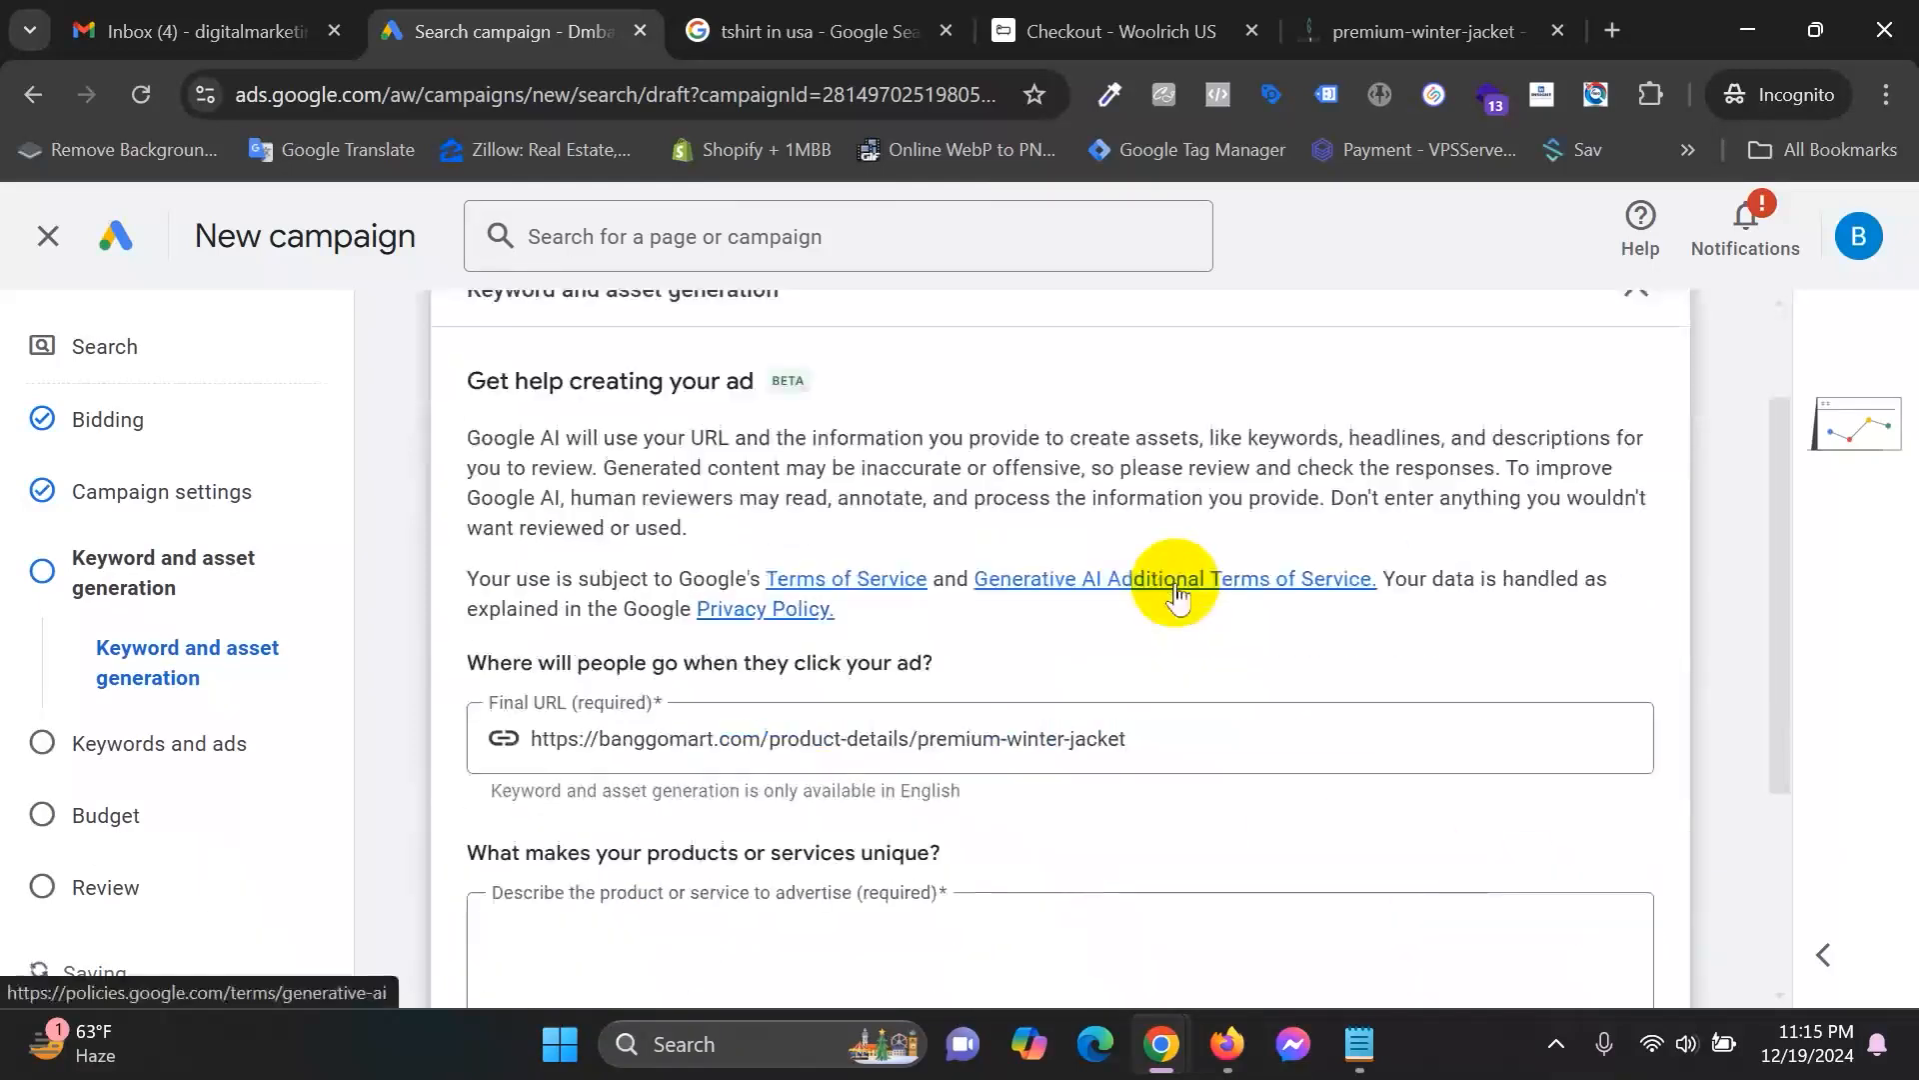
{"action": "left_click_drag", "start_coordinate": [1220, 728], "coordinate": [466, 729]}
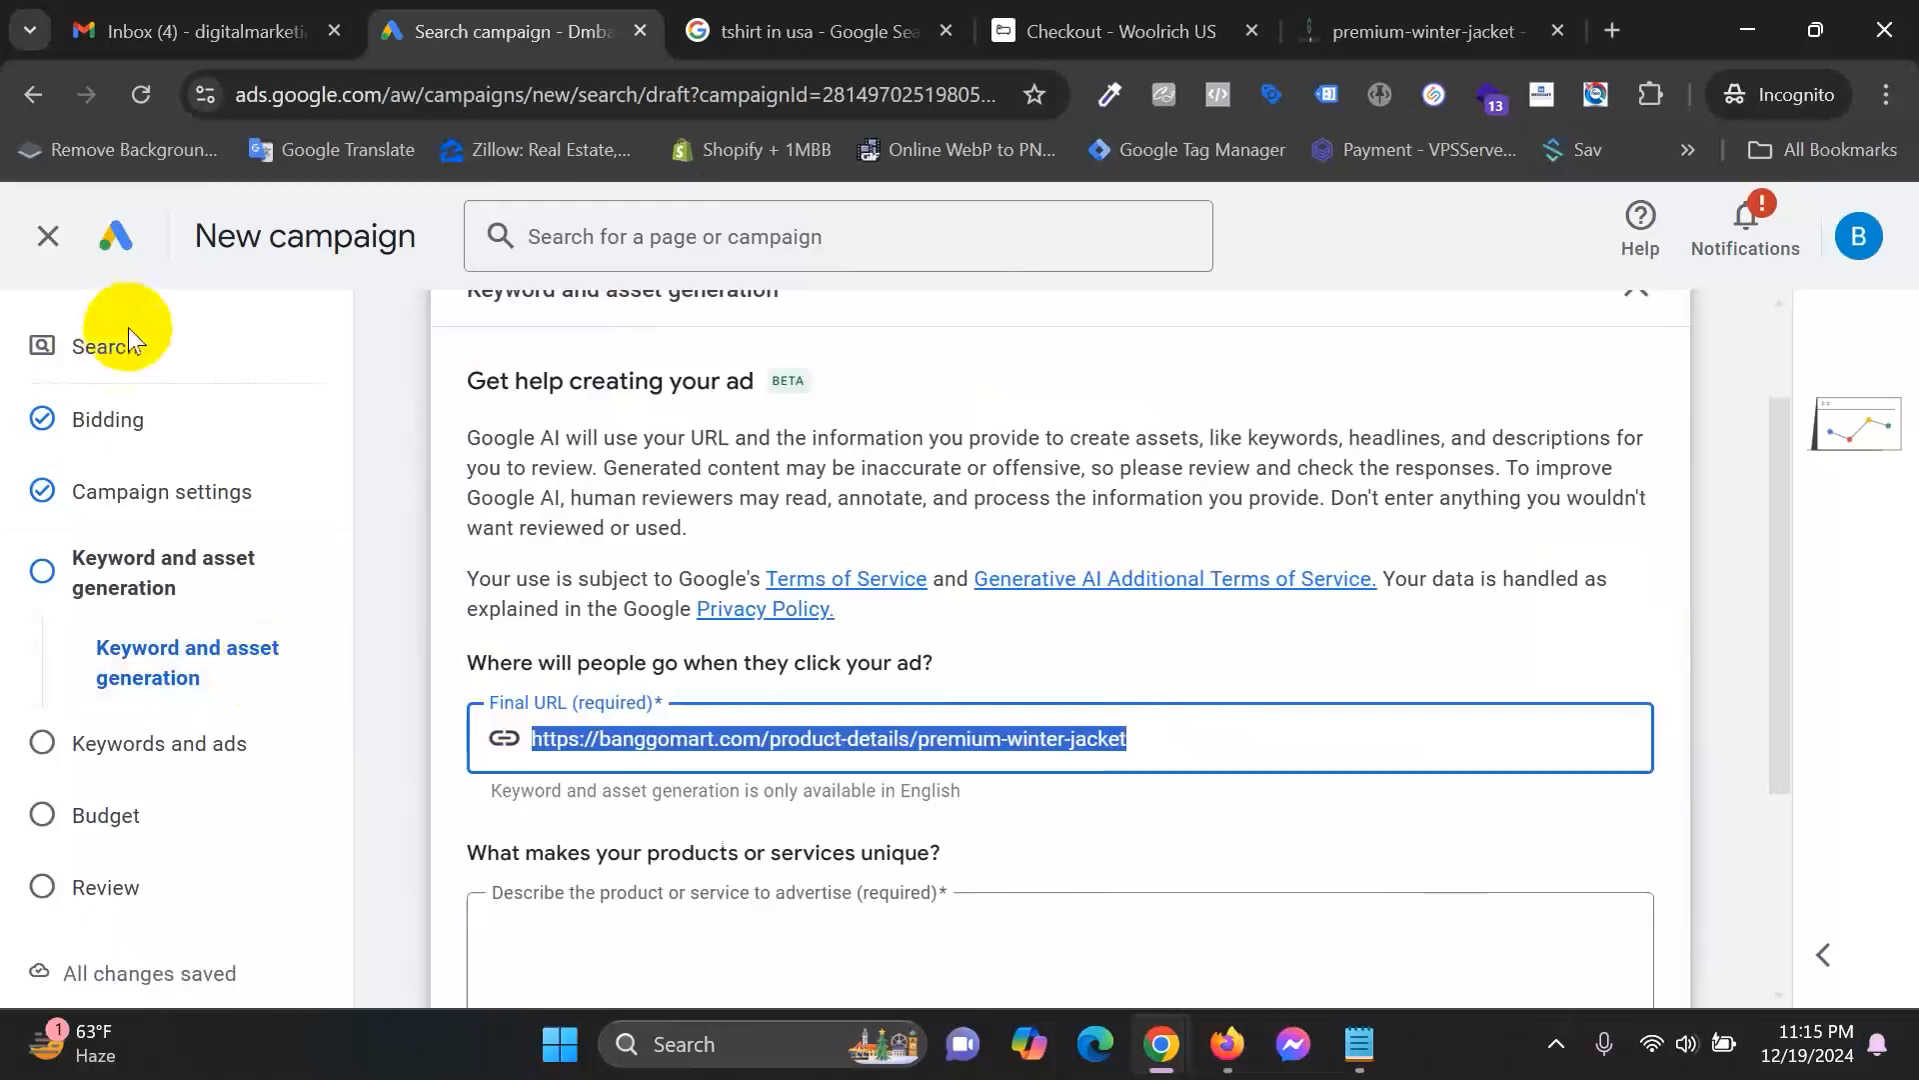
{"action": "scroll", "coordinate": [733, 727], "scroll_direction": "down", "scroll_amount": 3}
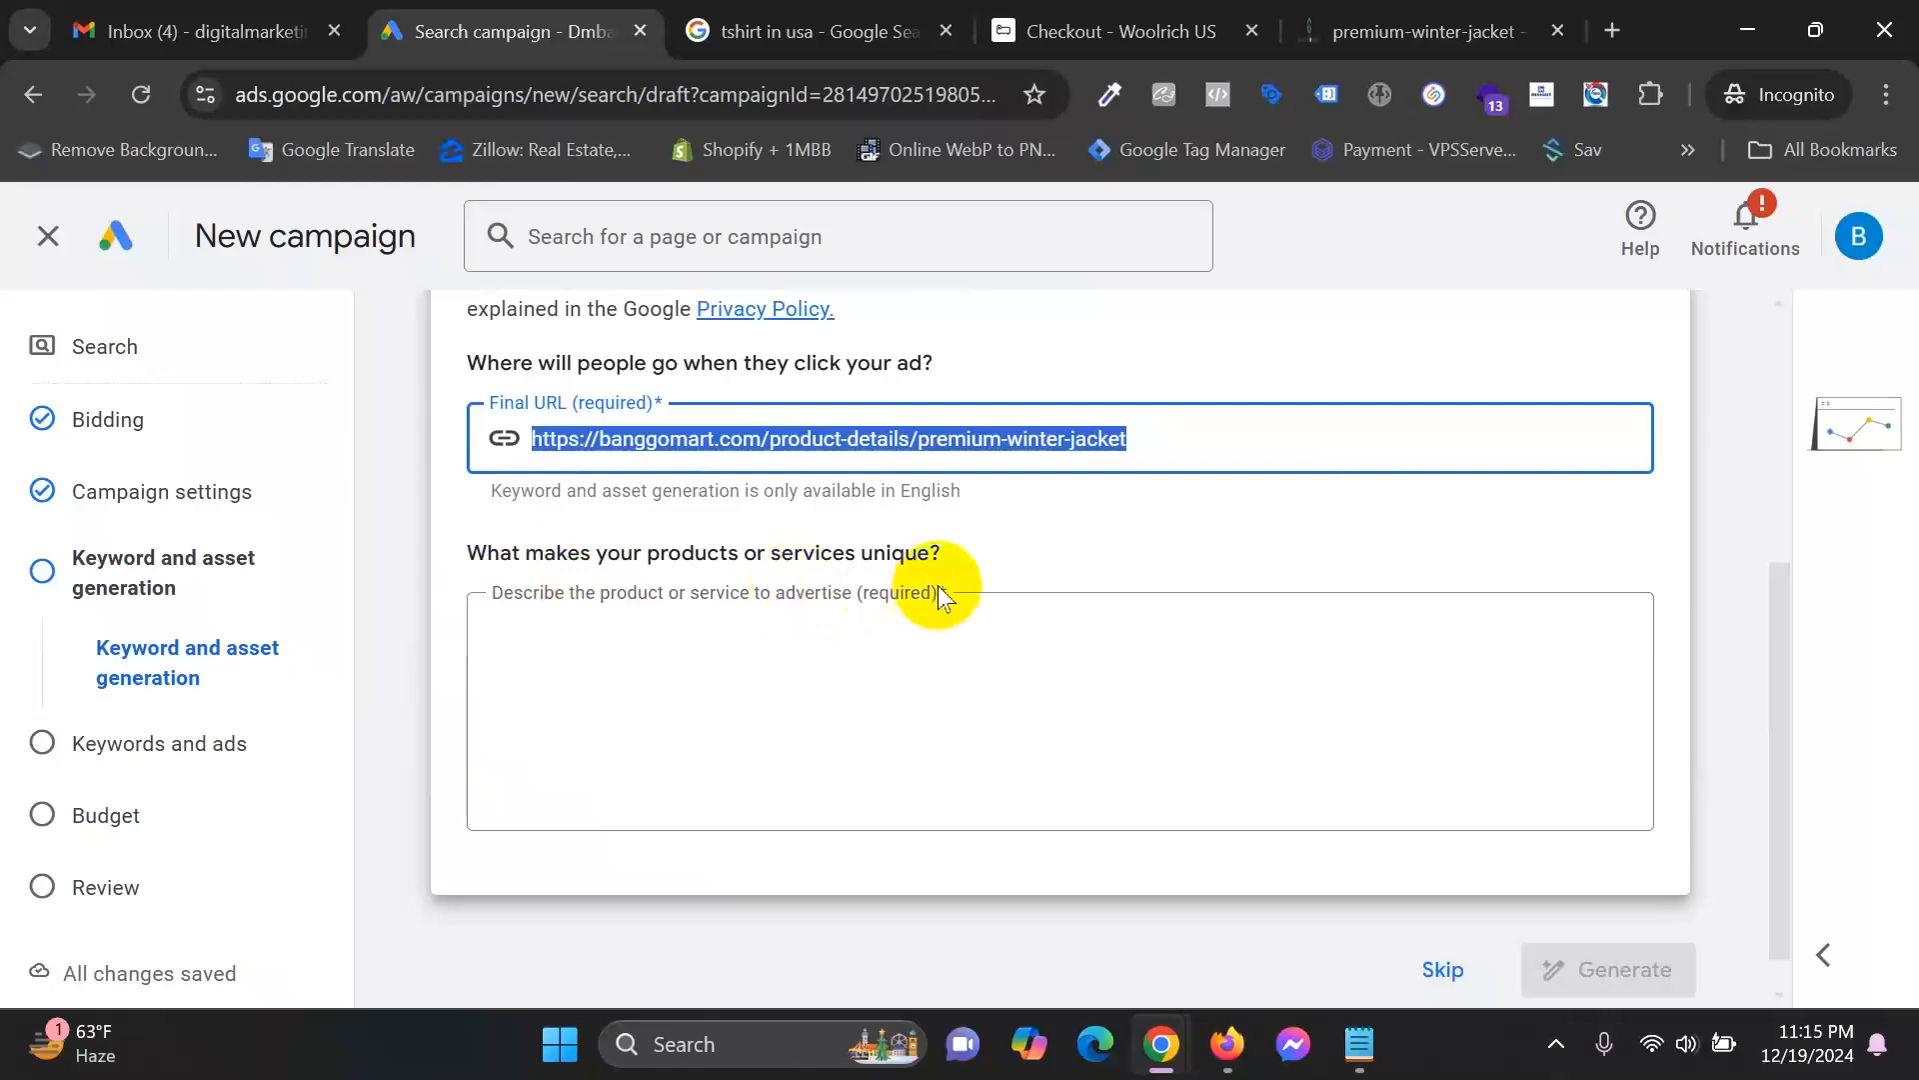
{"action": "left_click", "coordinate": [918, 667]}
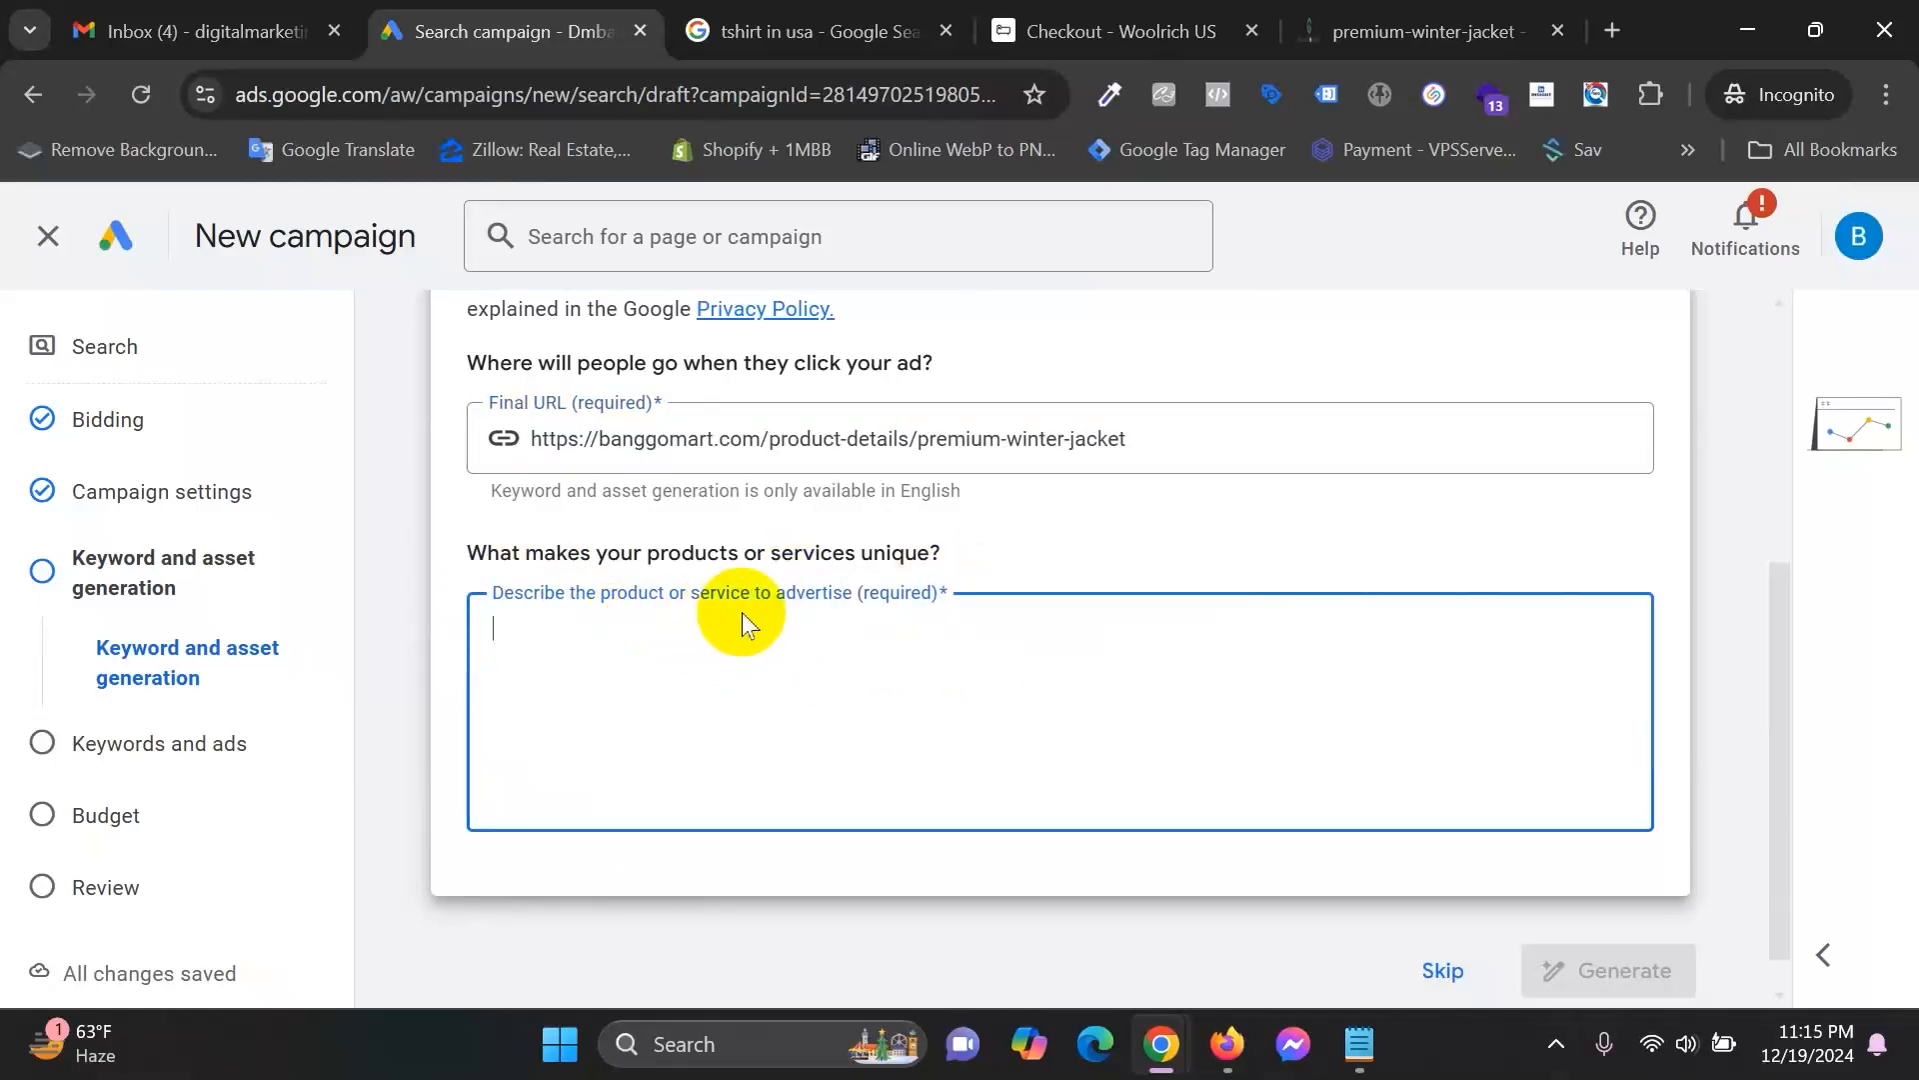
{"action": "scroll", "coordinate": [1102, 615], "scroll_direction": "up", "scroll_amount": 3}
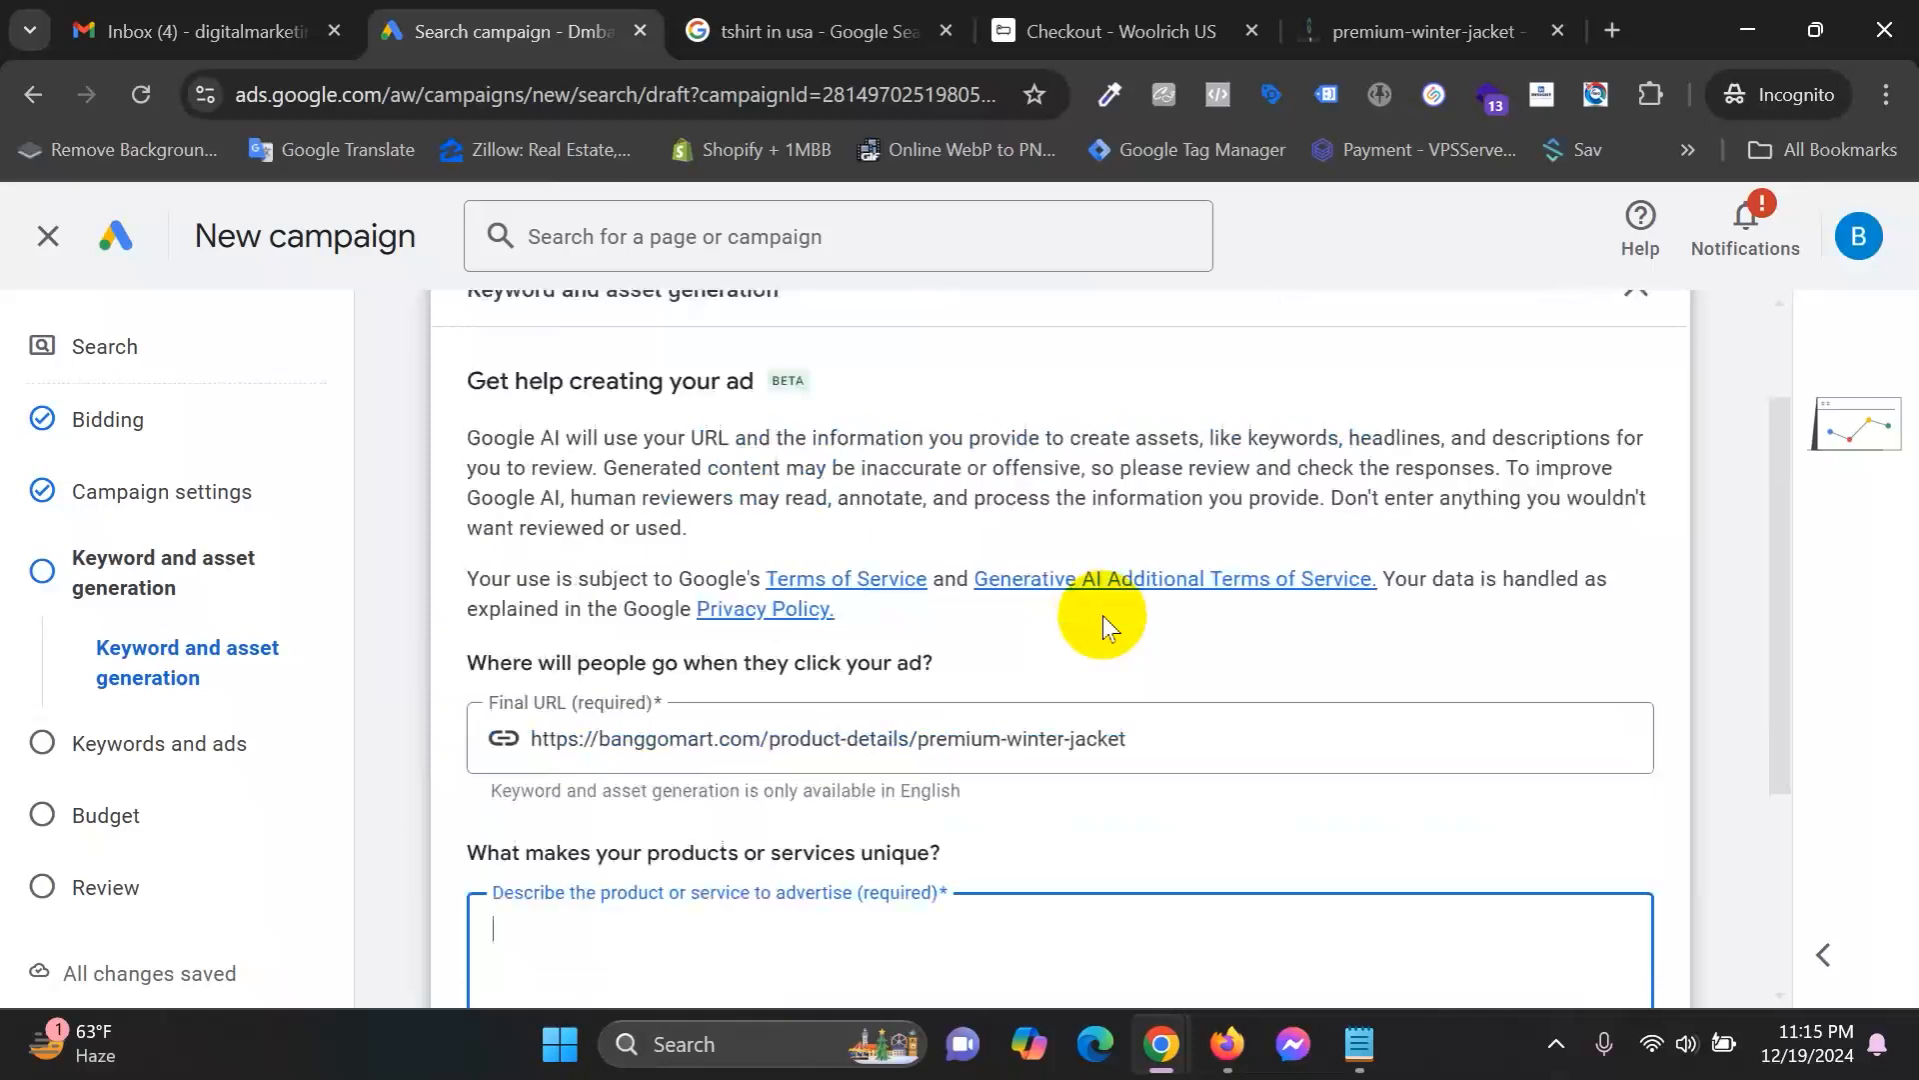
{"action": "scroll", "coordinate": [1225, 749], "scroll_direction": "up", "scroll_amount": 2}
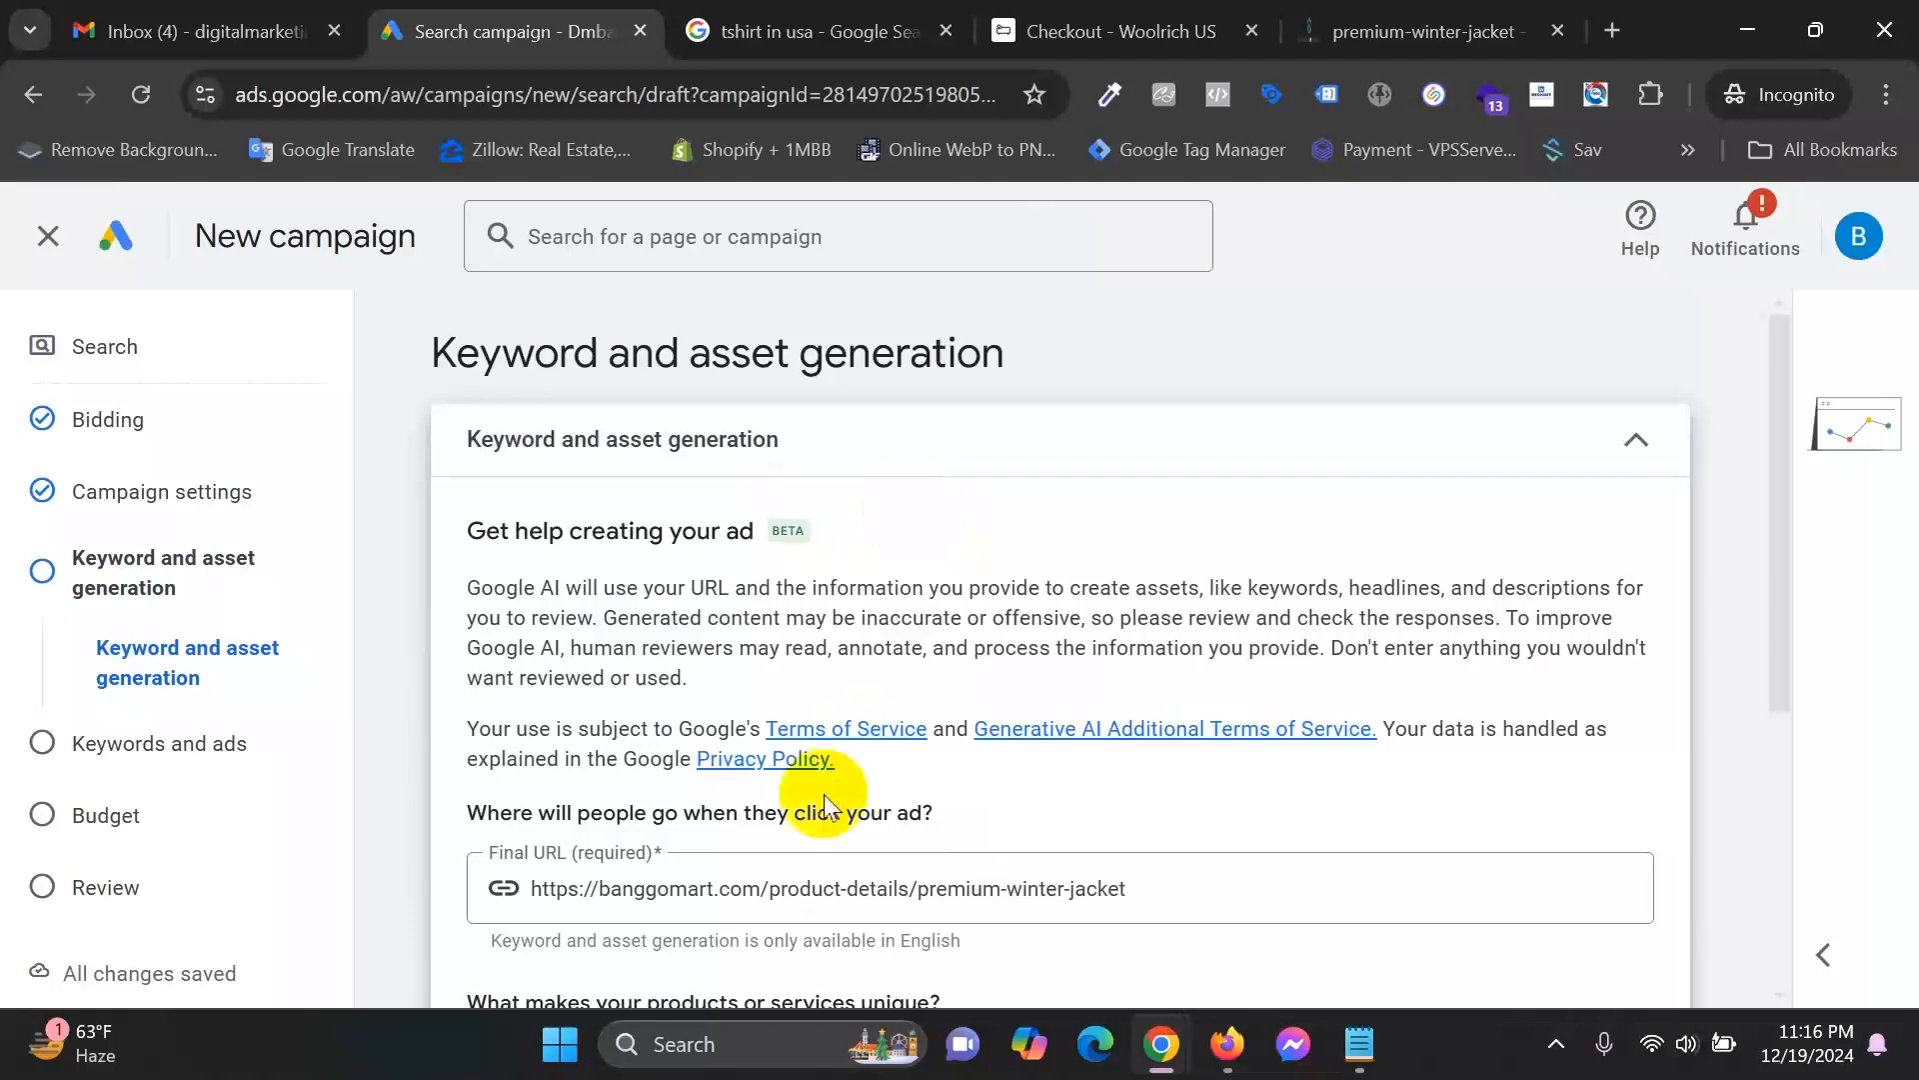
{"action": "scroll", "coordinate": [1000, 660], "scroll_direction": "down", "scroll_amount": 1}
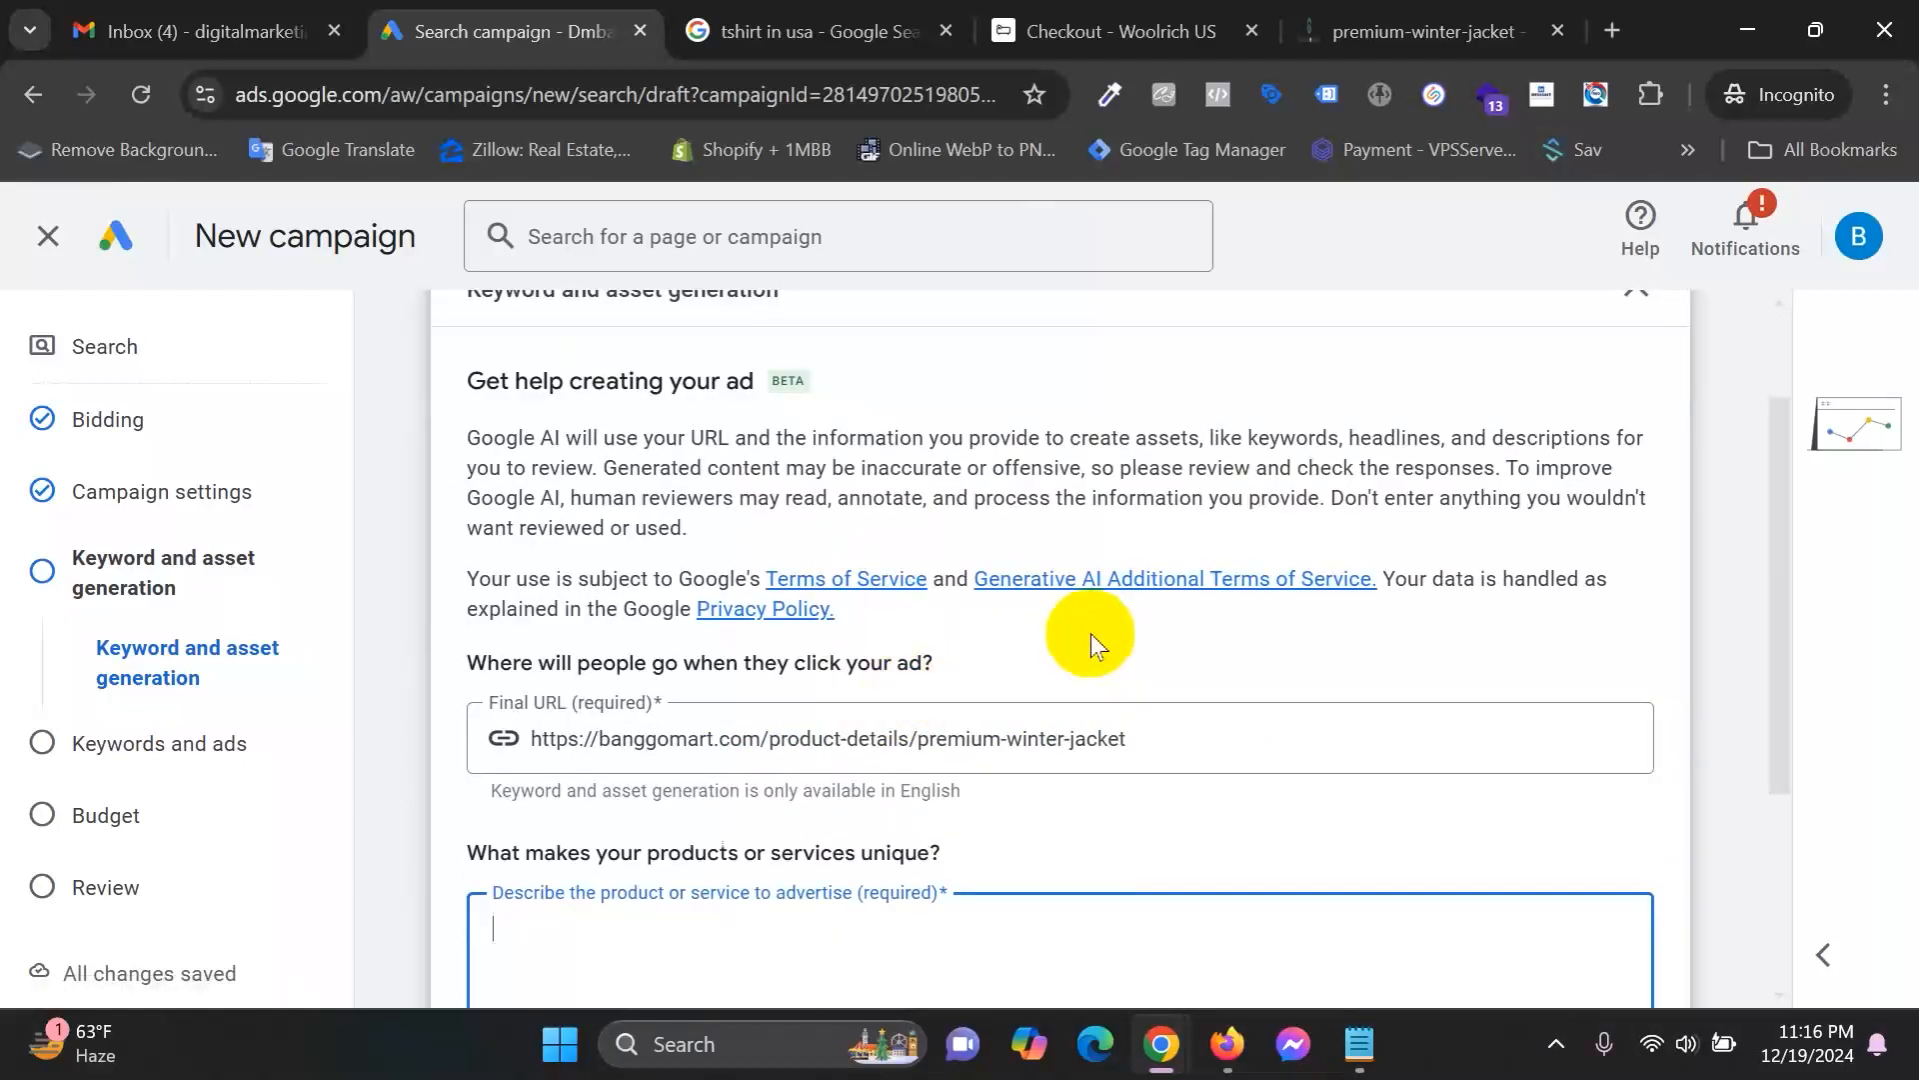
{"action": "left_click_drag", "start_coordinate": [486, 381], "coordinate": [564, 381]}
{"action": "left_click_drag", "start_coordinate": [739, 370], "coordinate": [809, 377]}
{"action": "scroll", "coordinate": [904, 510], "scroll_direction": "up", "scroll_amount": 1}
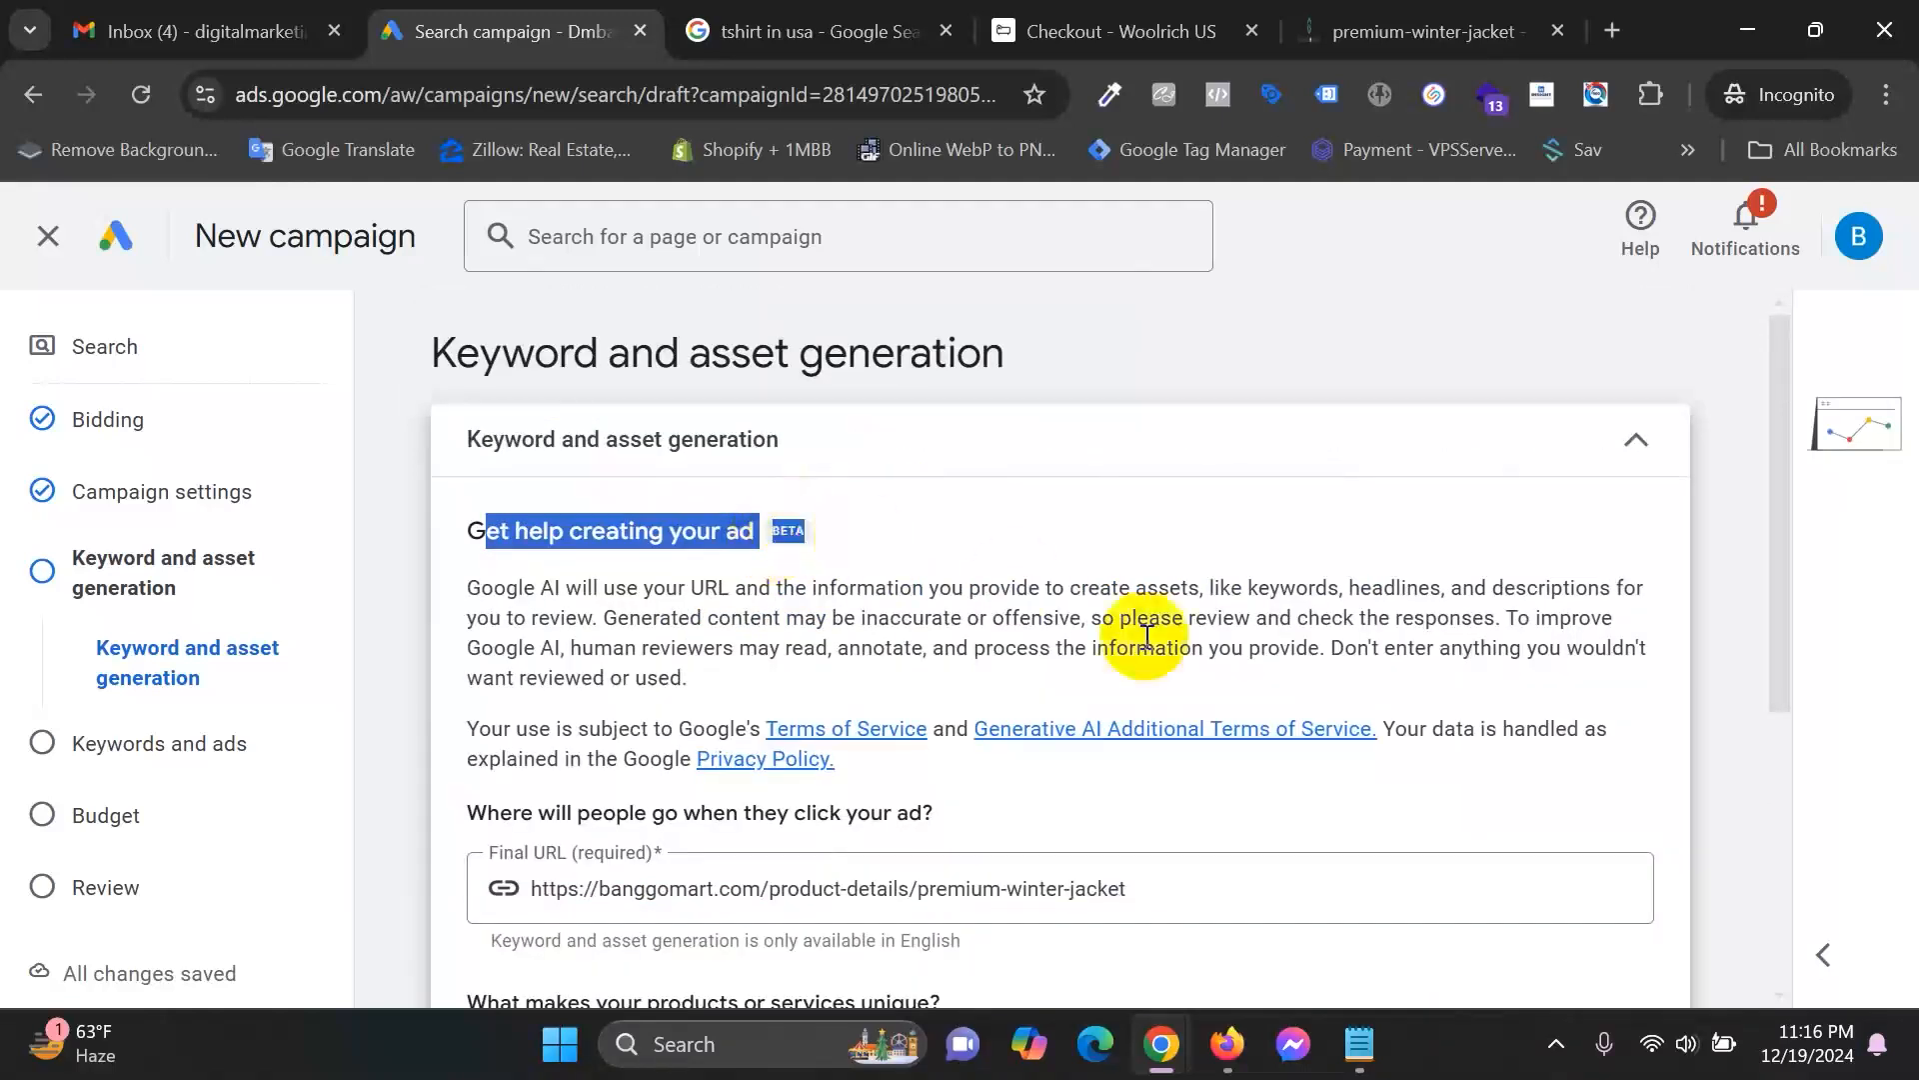
{"action": "scroll", "coordinate": [1280, 655], "scroll_direction": "down", "scroll_amount": 3}
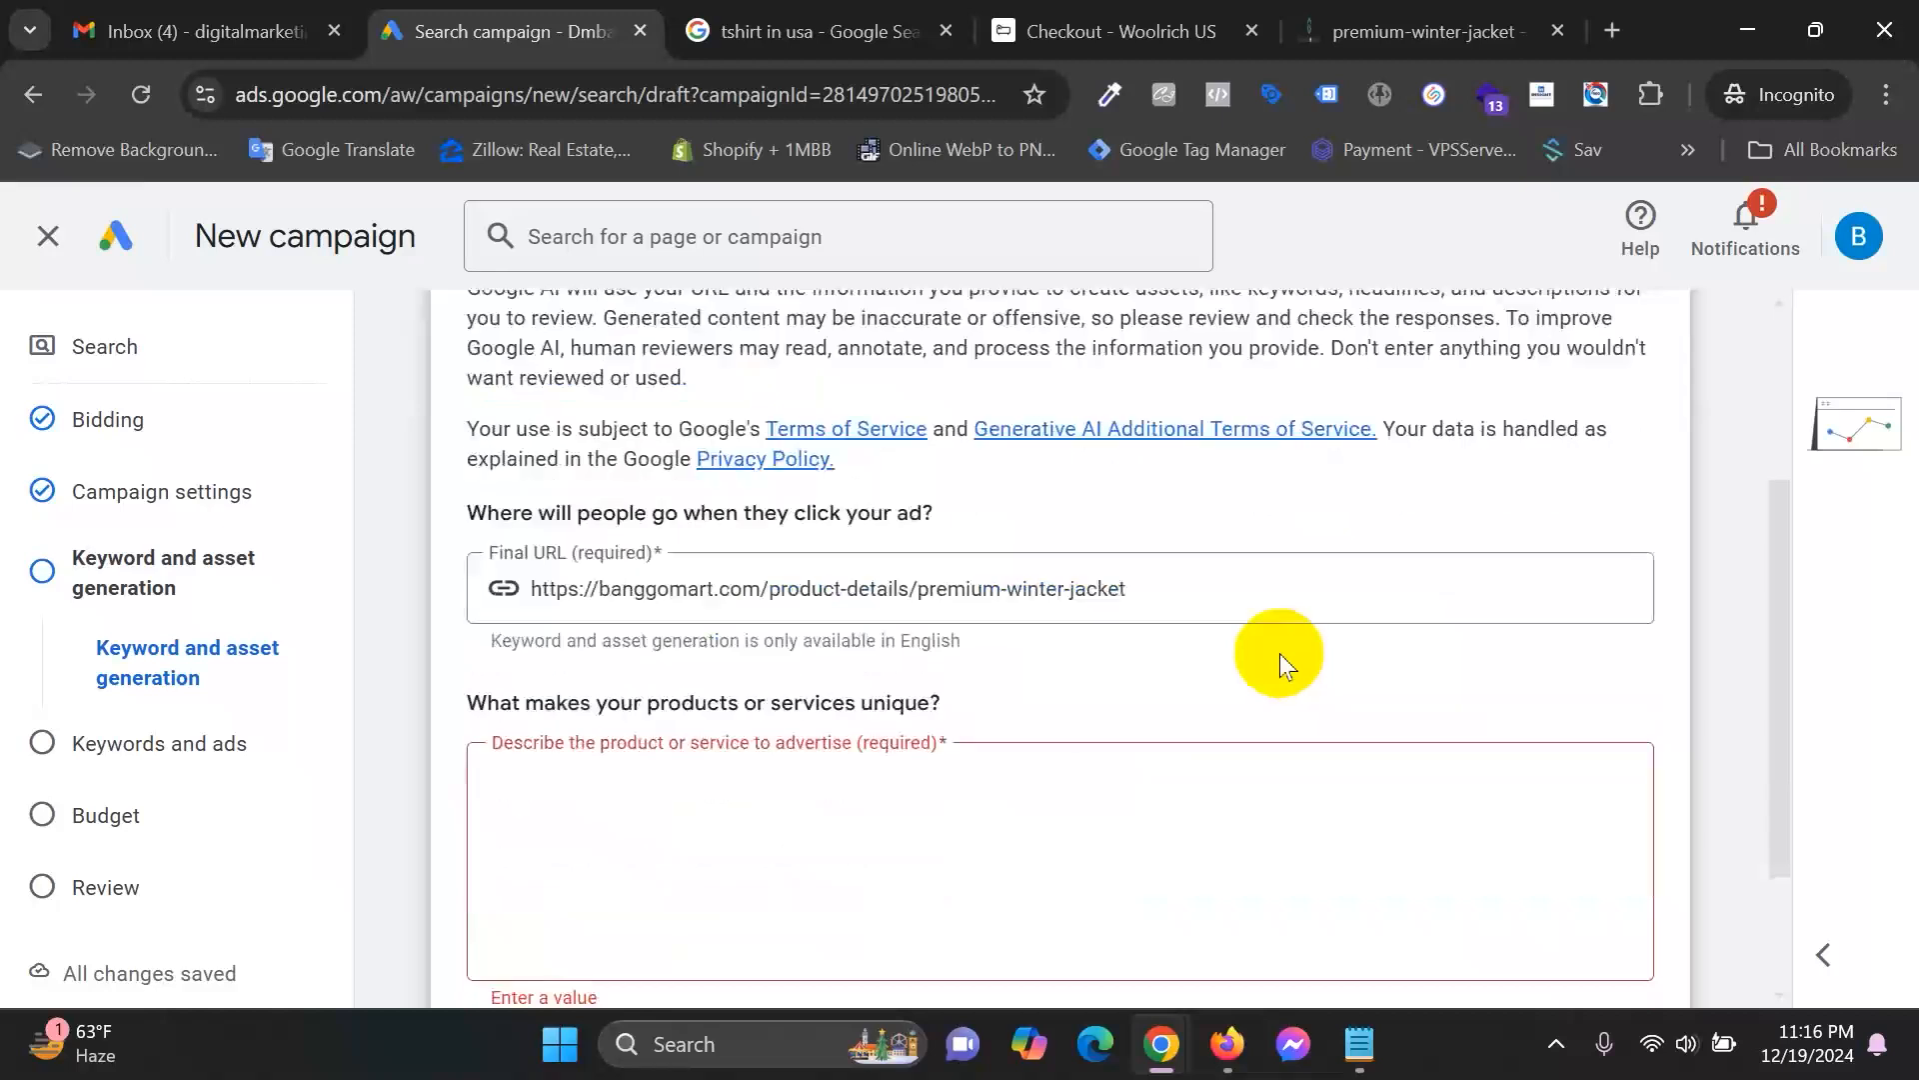
{"action": "scroll", "coordinate": [1053, 819], "scroll_direction": "down", "scroll_amount": 2}
{"action": "left_click", "coordinate": [634, 620]}
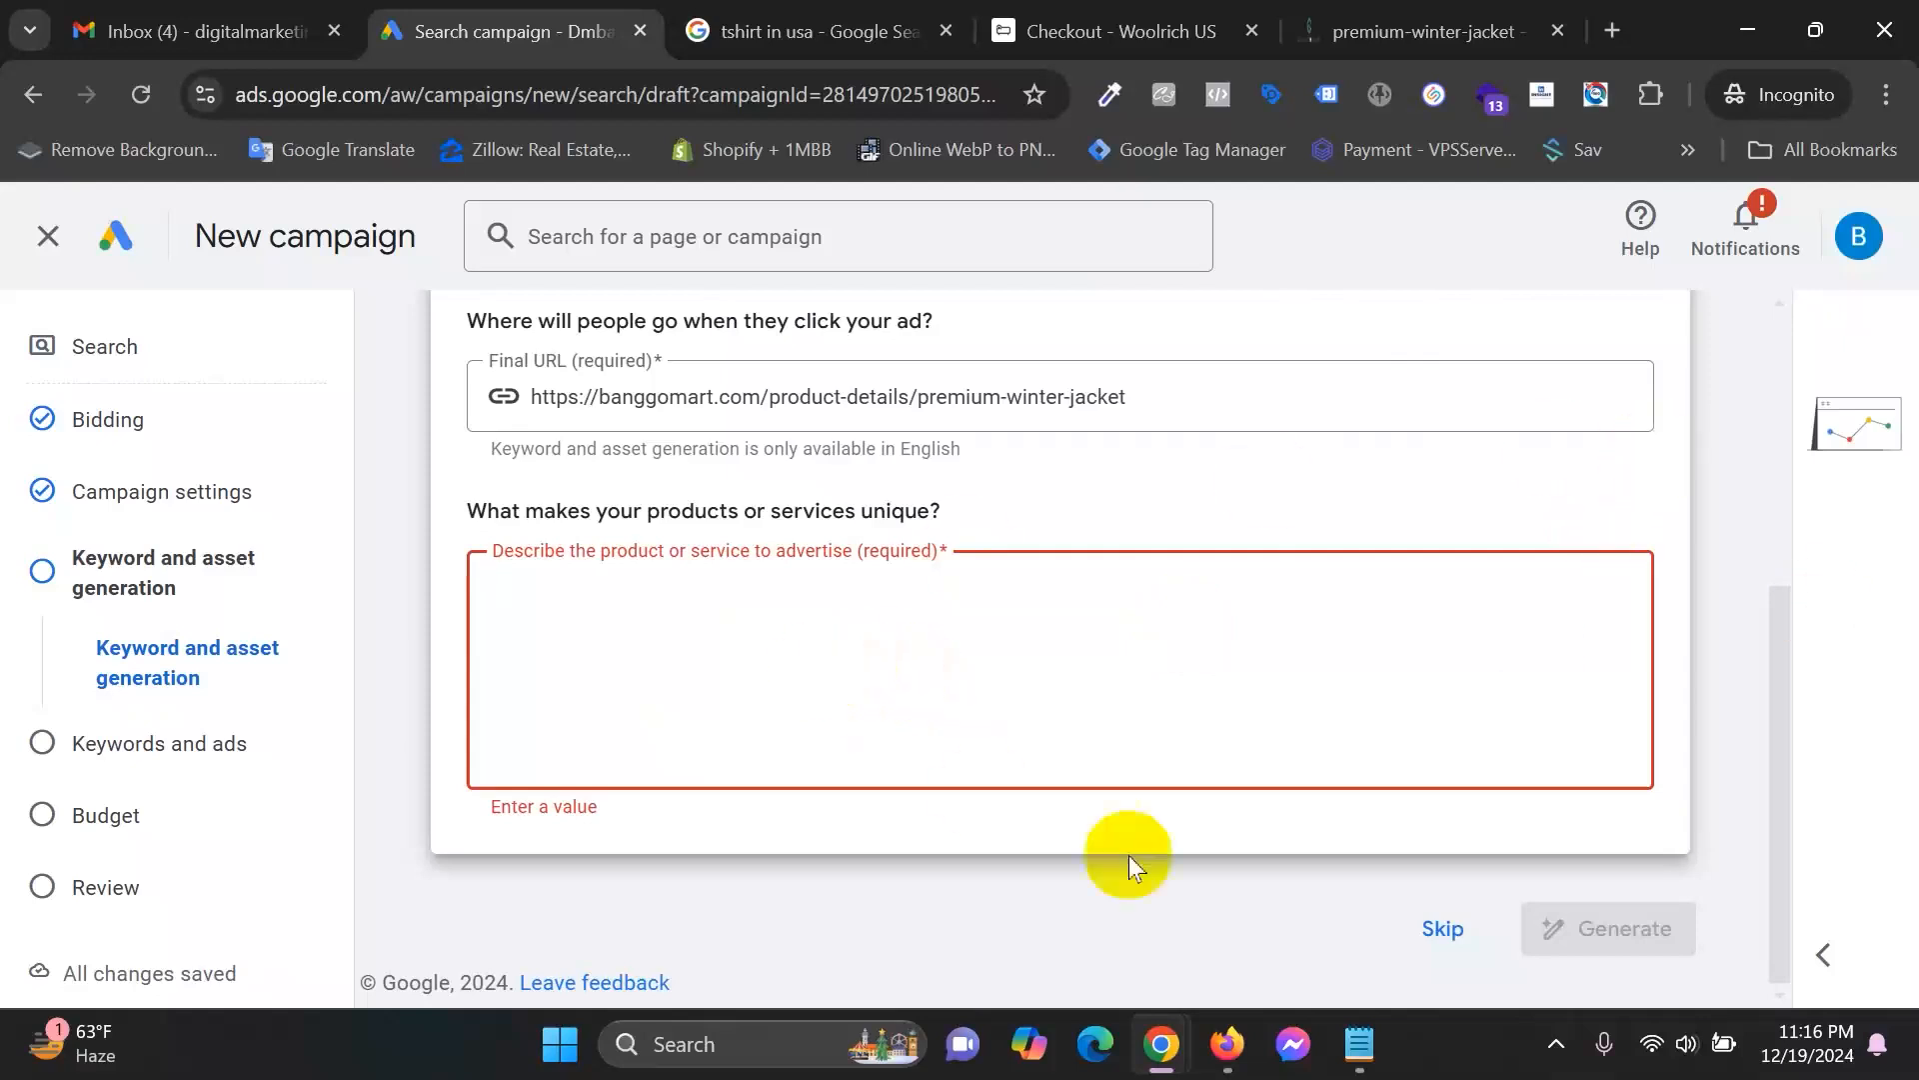
Skip asset generation and dismiss the New keywords experience guide.
{"action": "left_click", "coordinate": [1445, 929]}
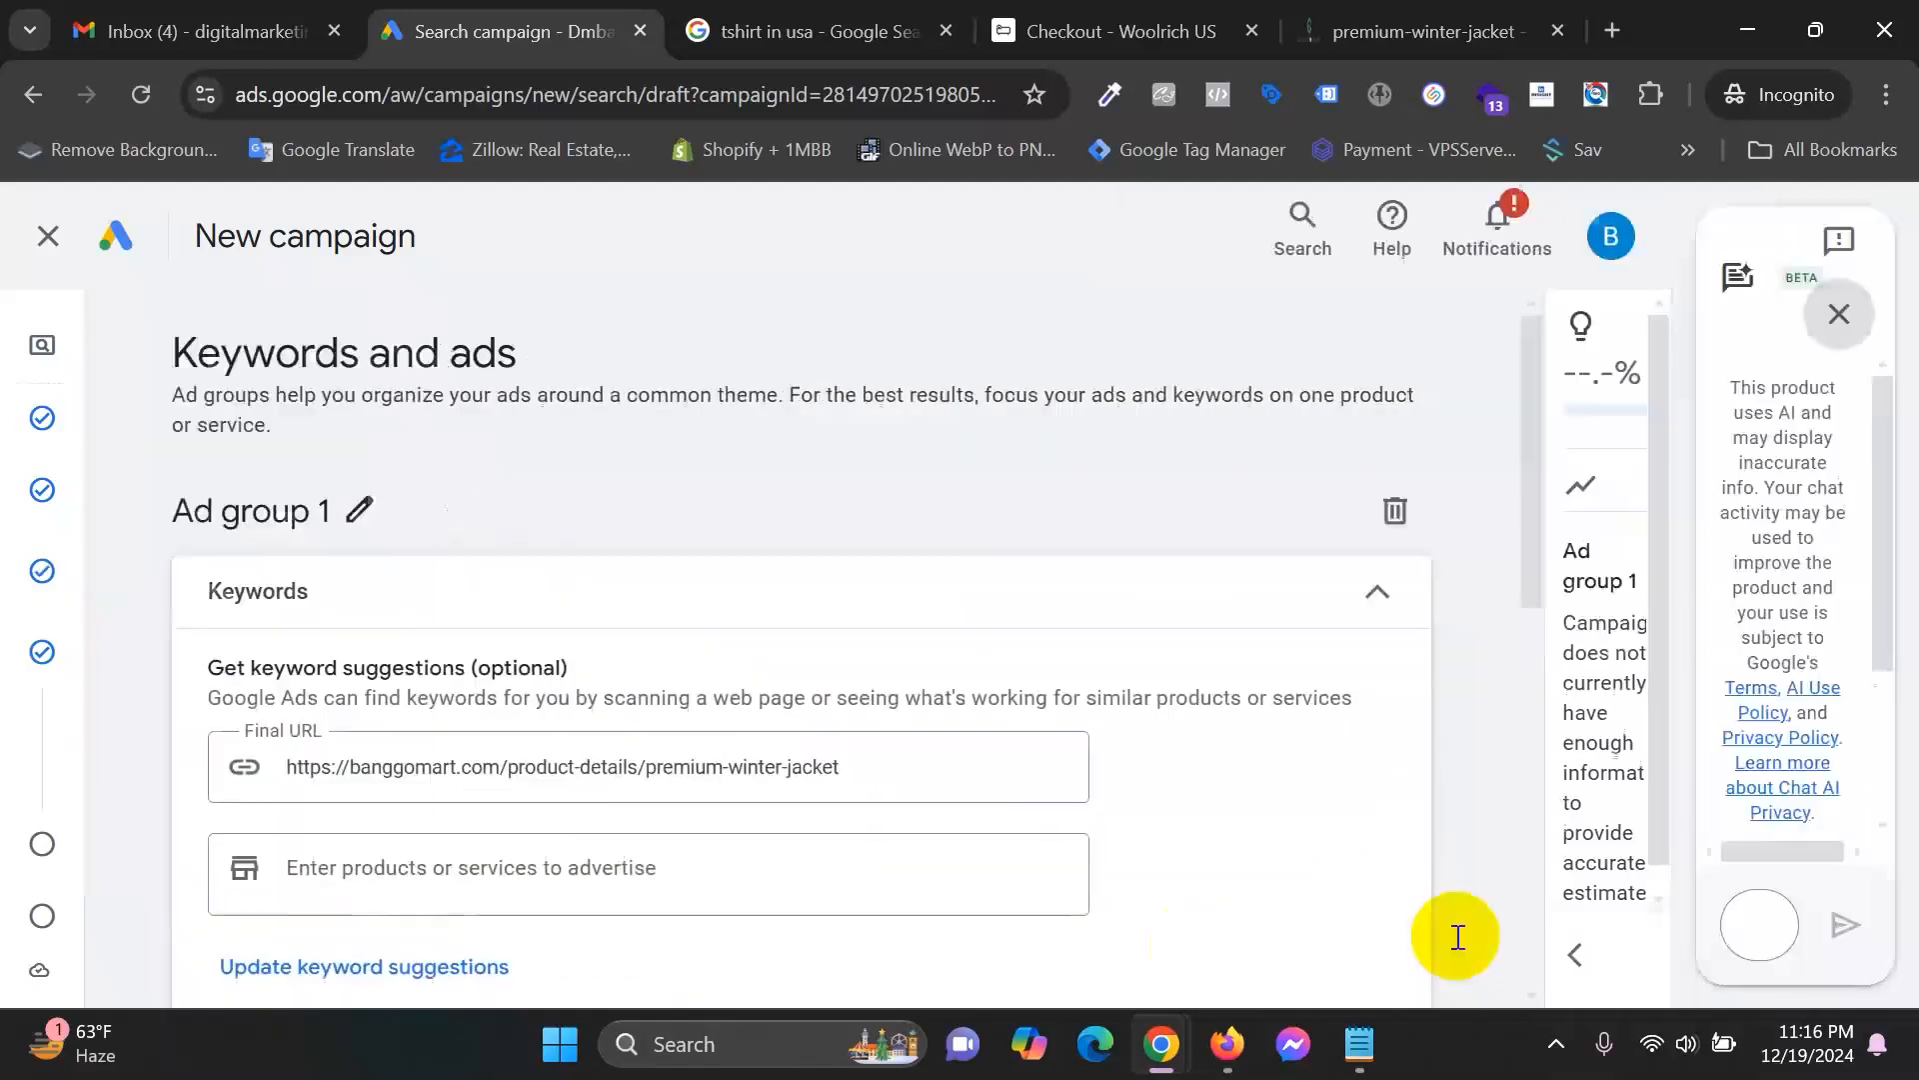
{"action": "left_click", "coordinate": [298, 510]}
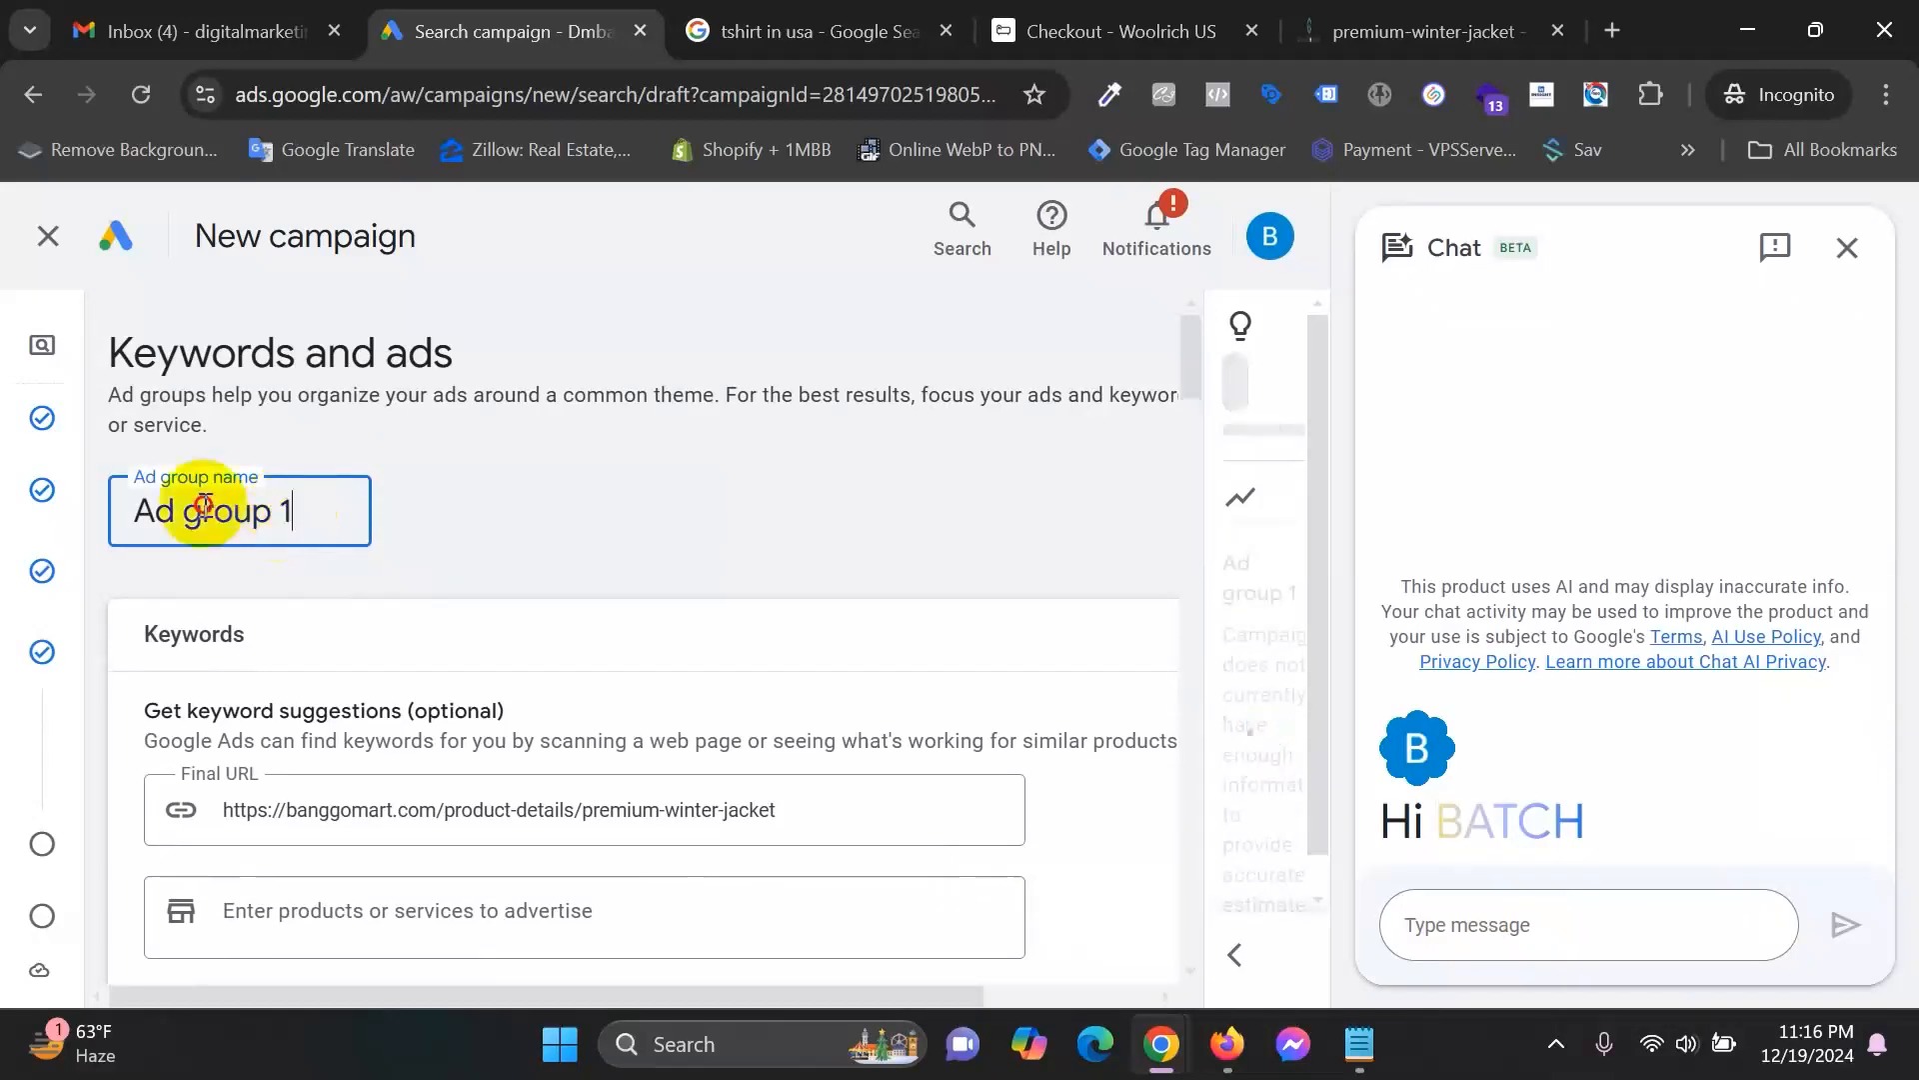
{"action": "key", "text": "ctrl+a"}
{"action": "mouse_move", "coordinate": [5, 517]}
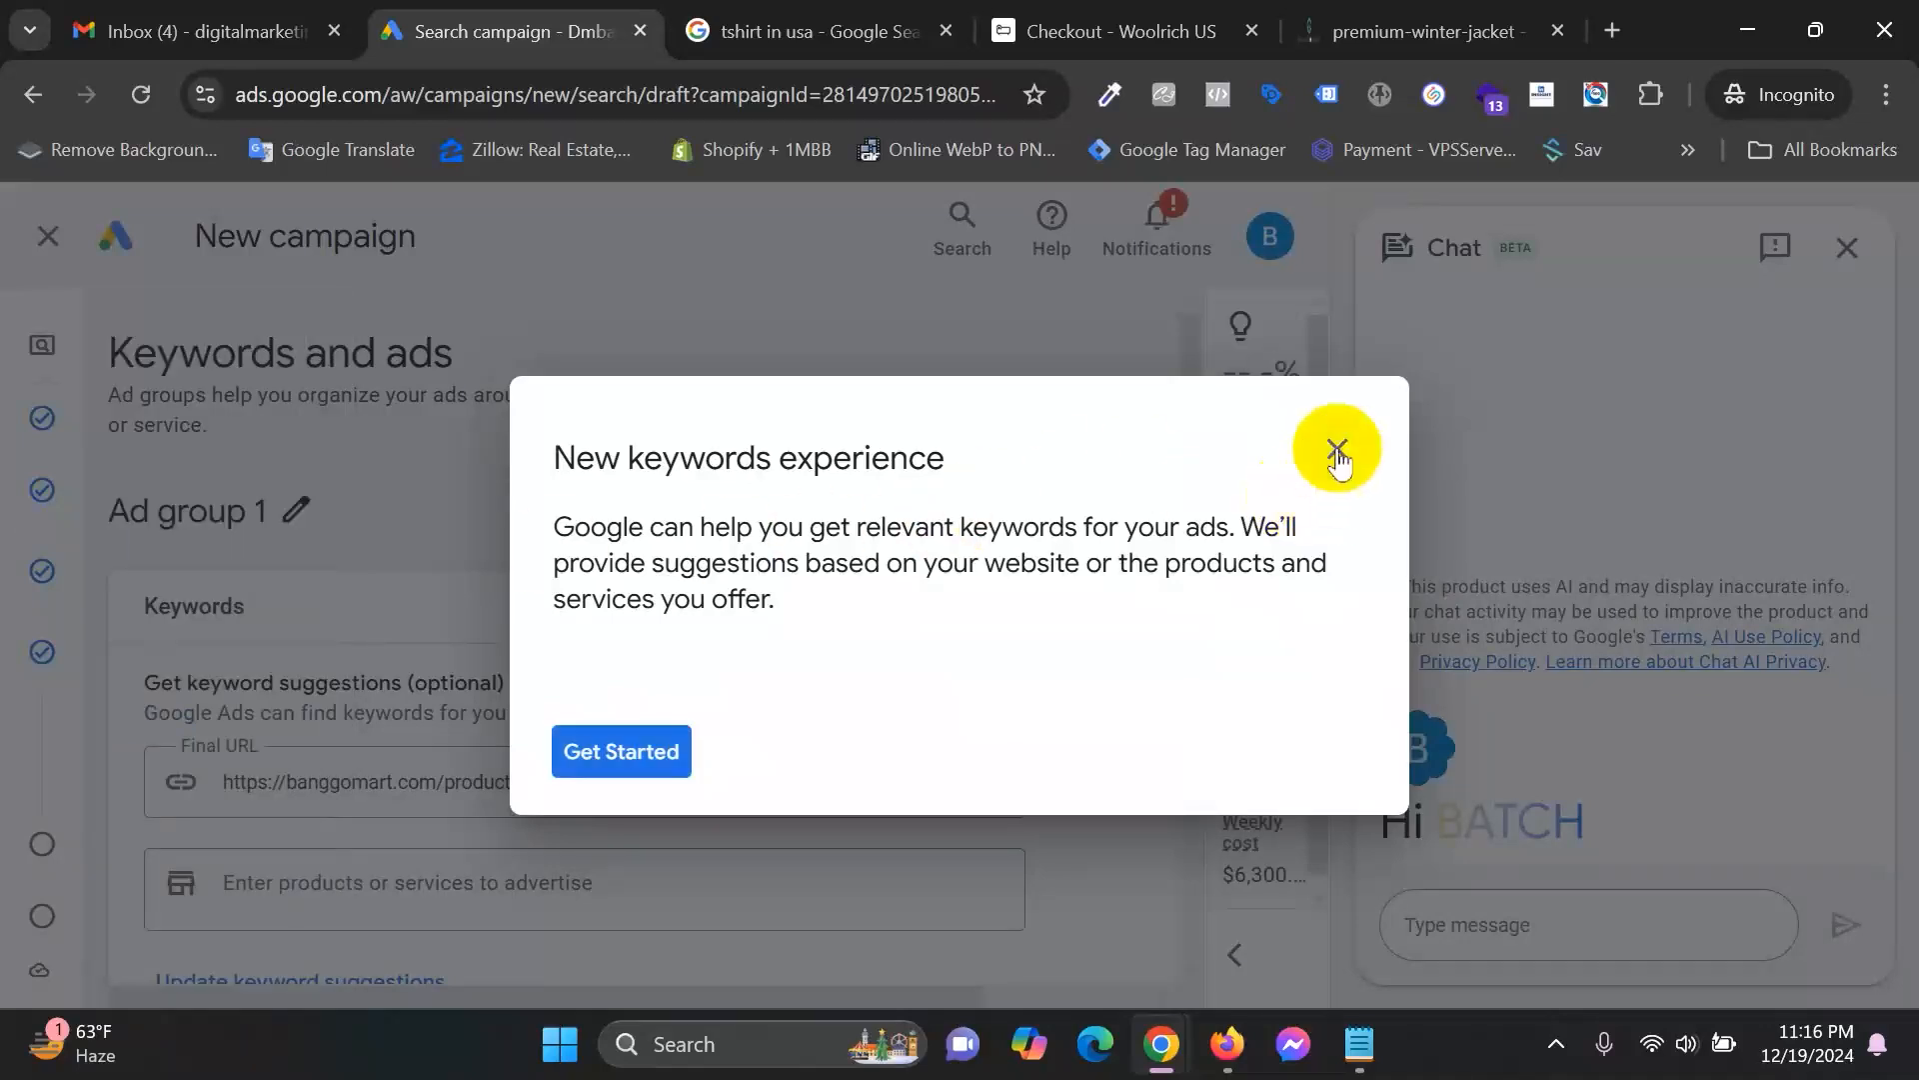
{"action": "left_click", "coordinate": [1338, 458]}
{"action": "left_click", "coordinate": [1105, 655]}
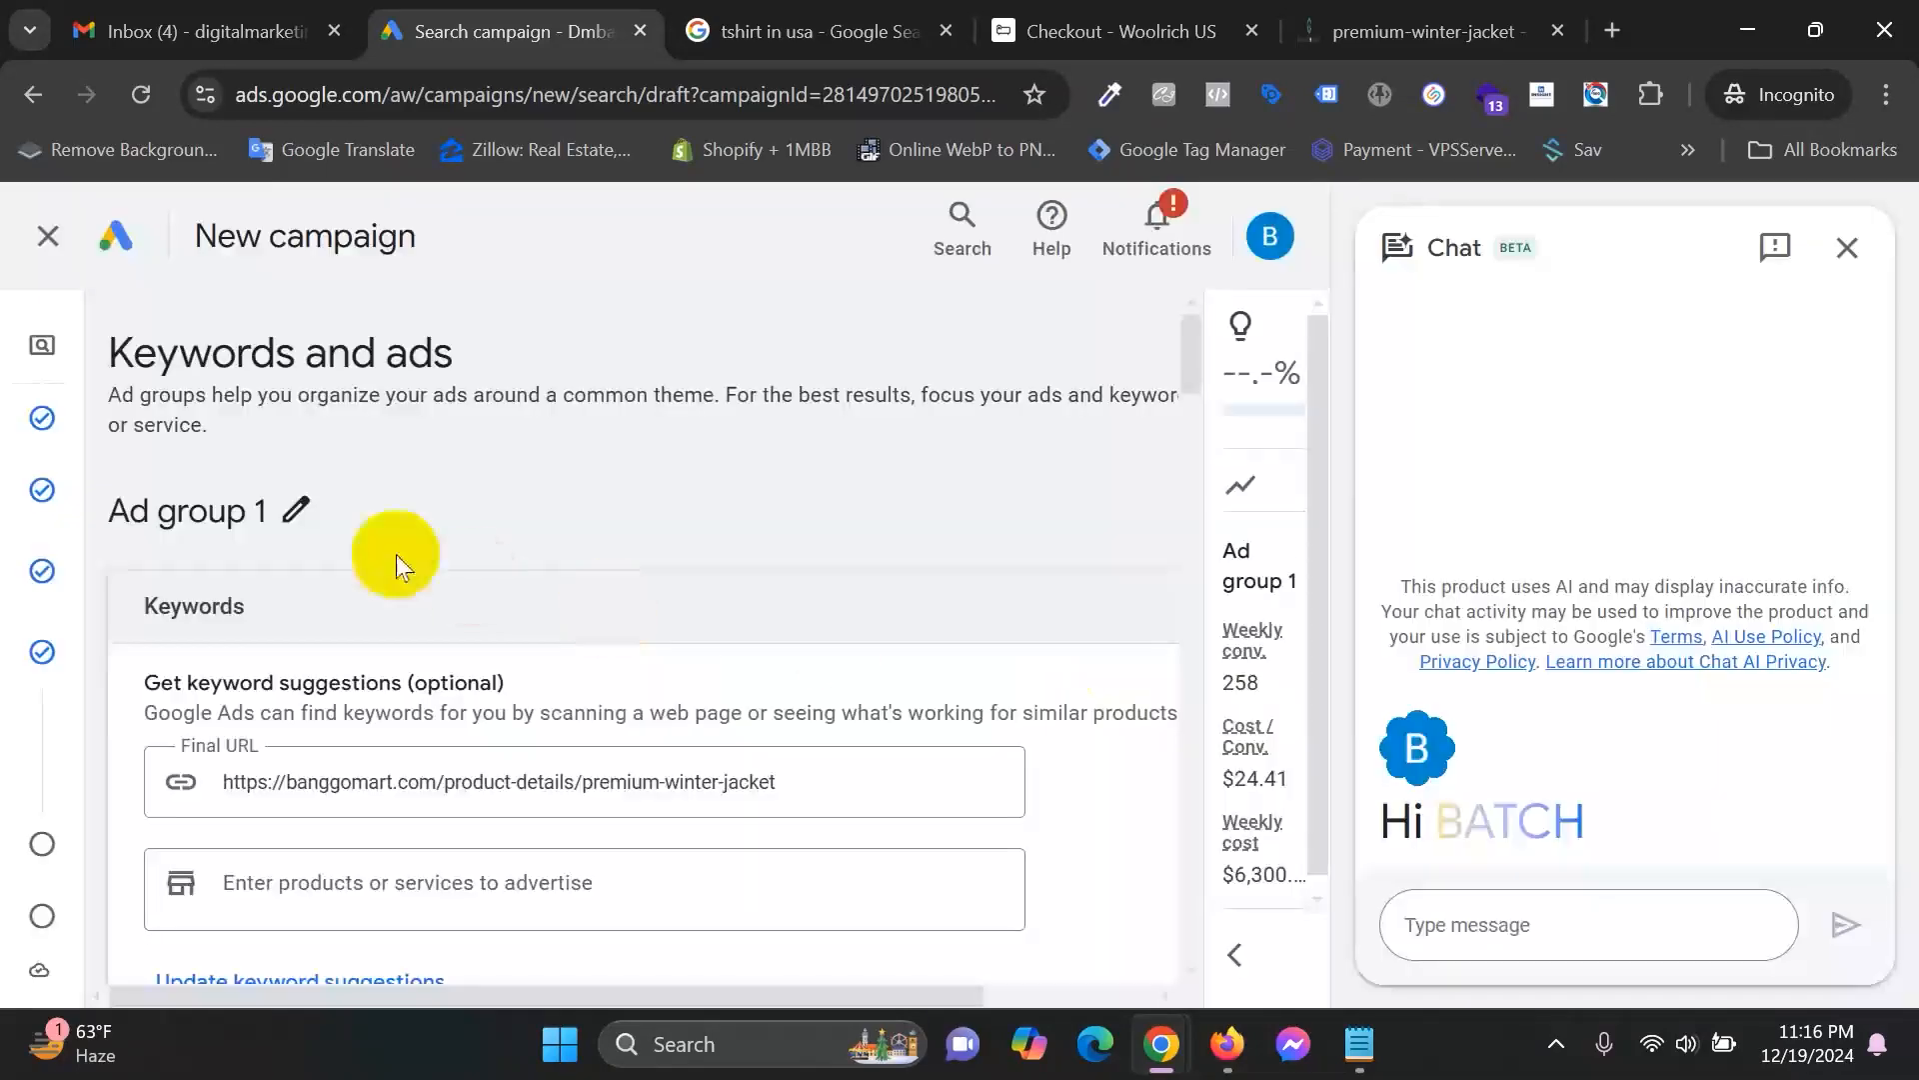
Rename 'Ad group 1' to 'Winter Jacket Sales Ad Group'.
{"action": "left_click", "coordinate": [296, 510]}
{"action": "left_click_drag", "start_coordinate": [351, 512], "coordinate": [88, 490]}
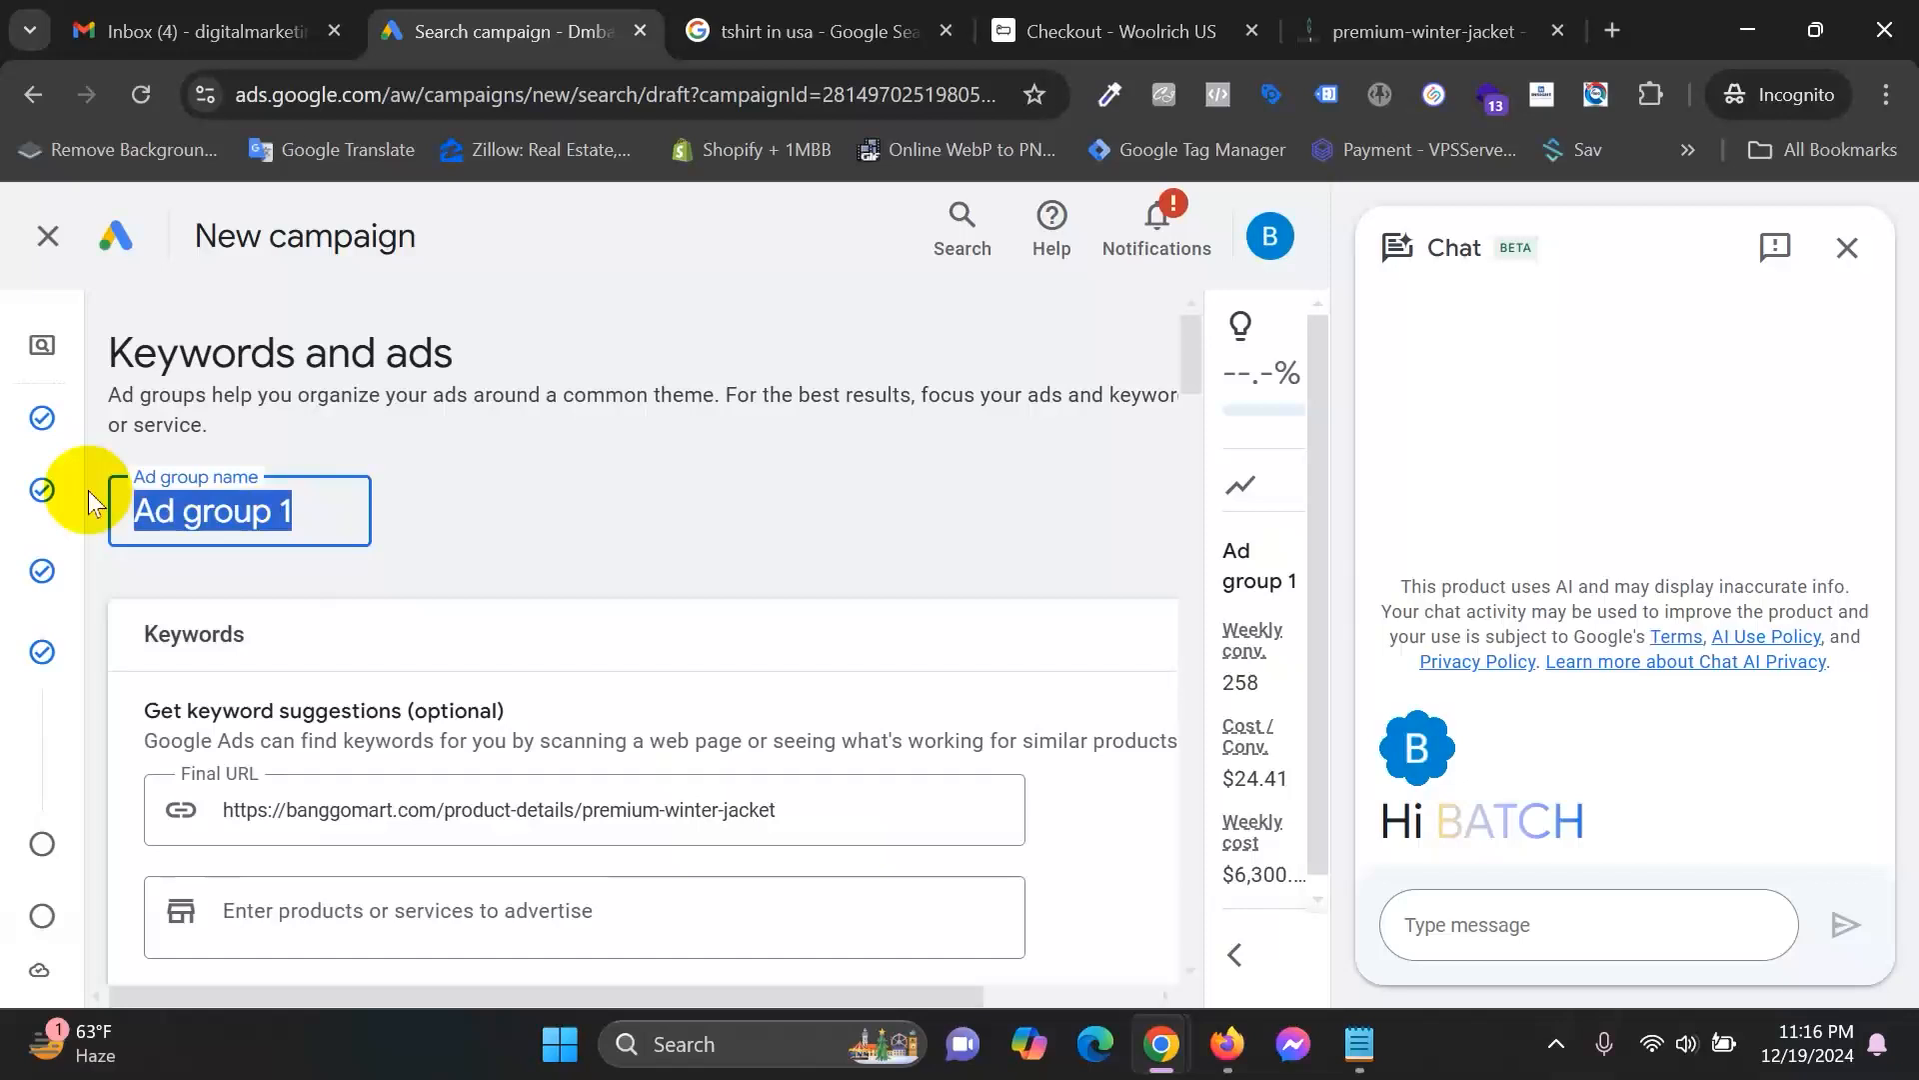
{"action": "type", "text": "Winter "}
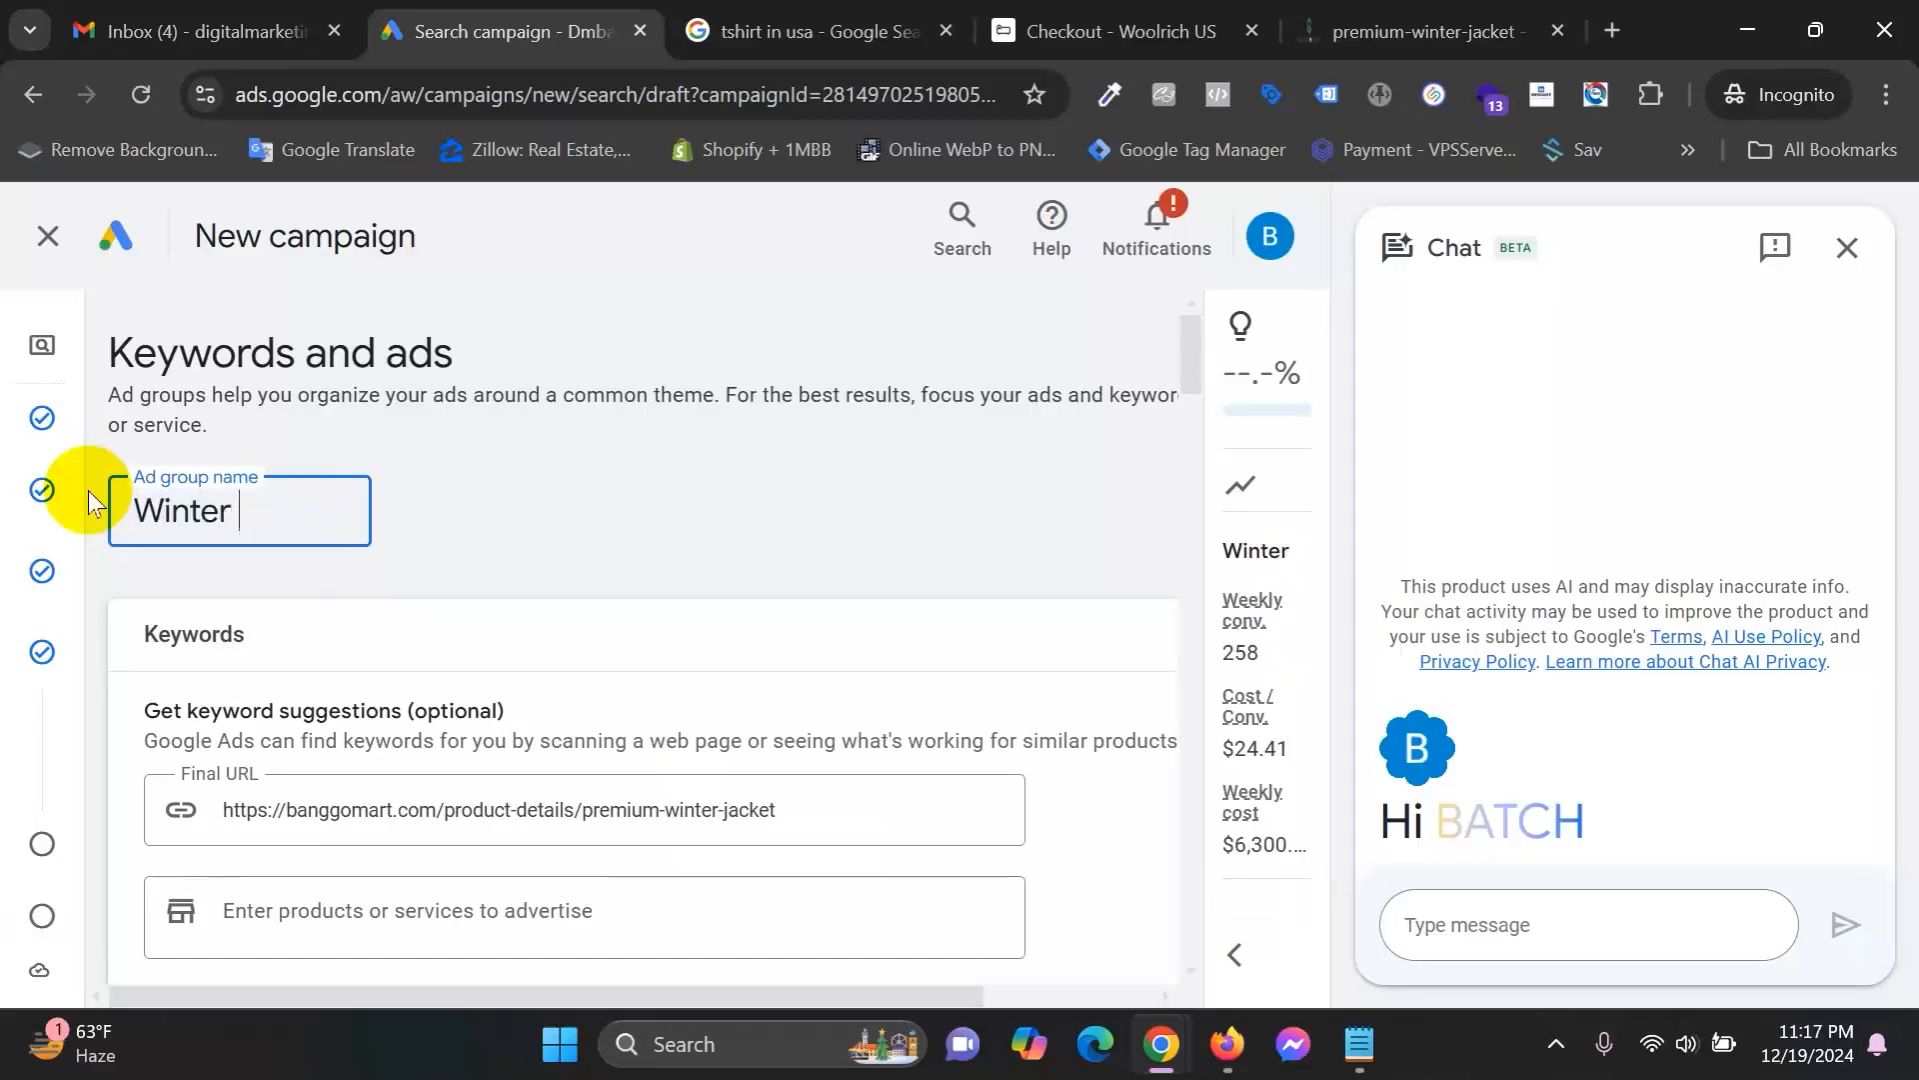
{"action": "type", "text": "Ja"}
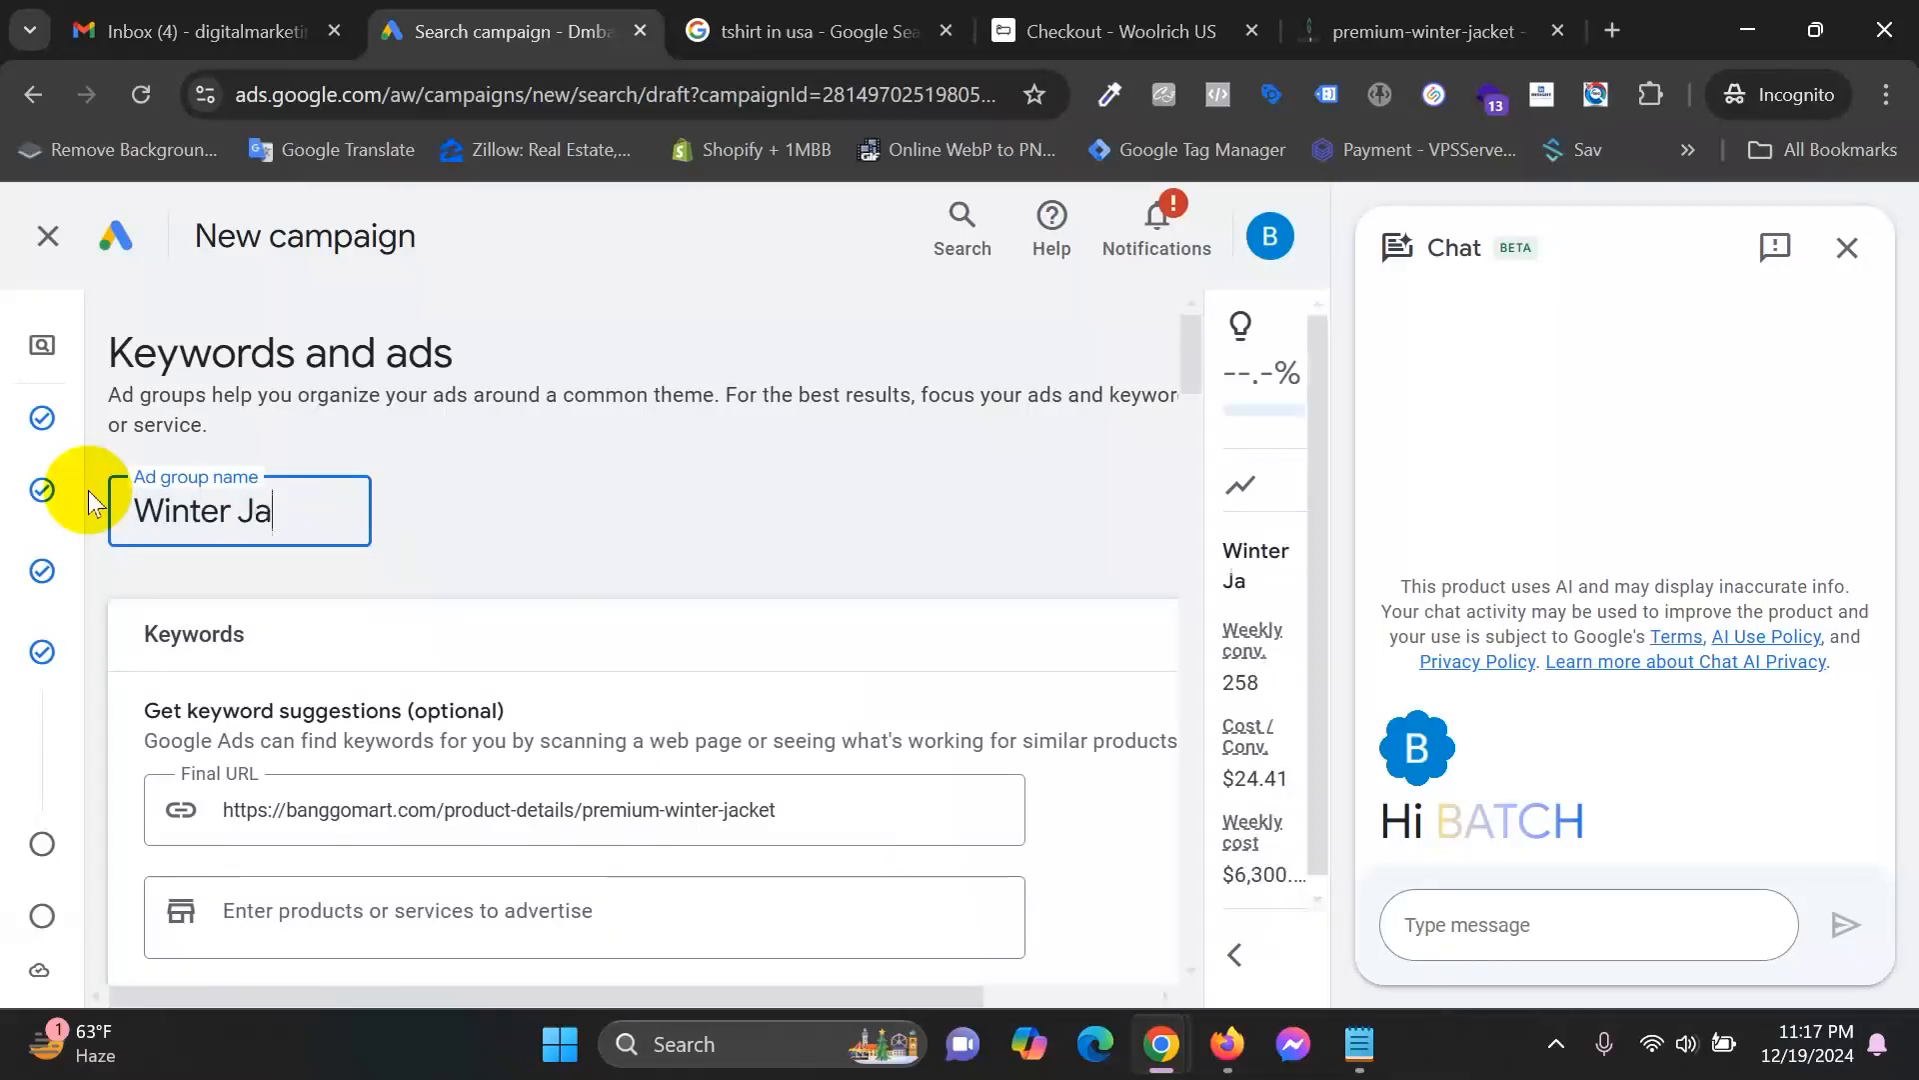
{"action": "type", "text": "cket Sales"}
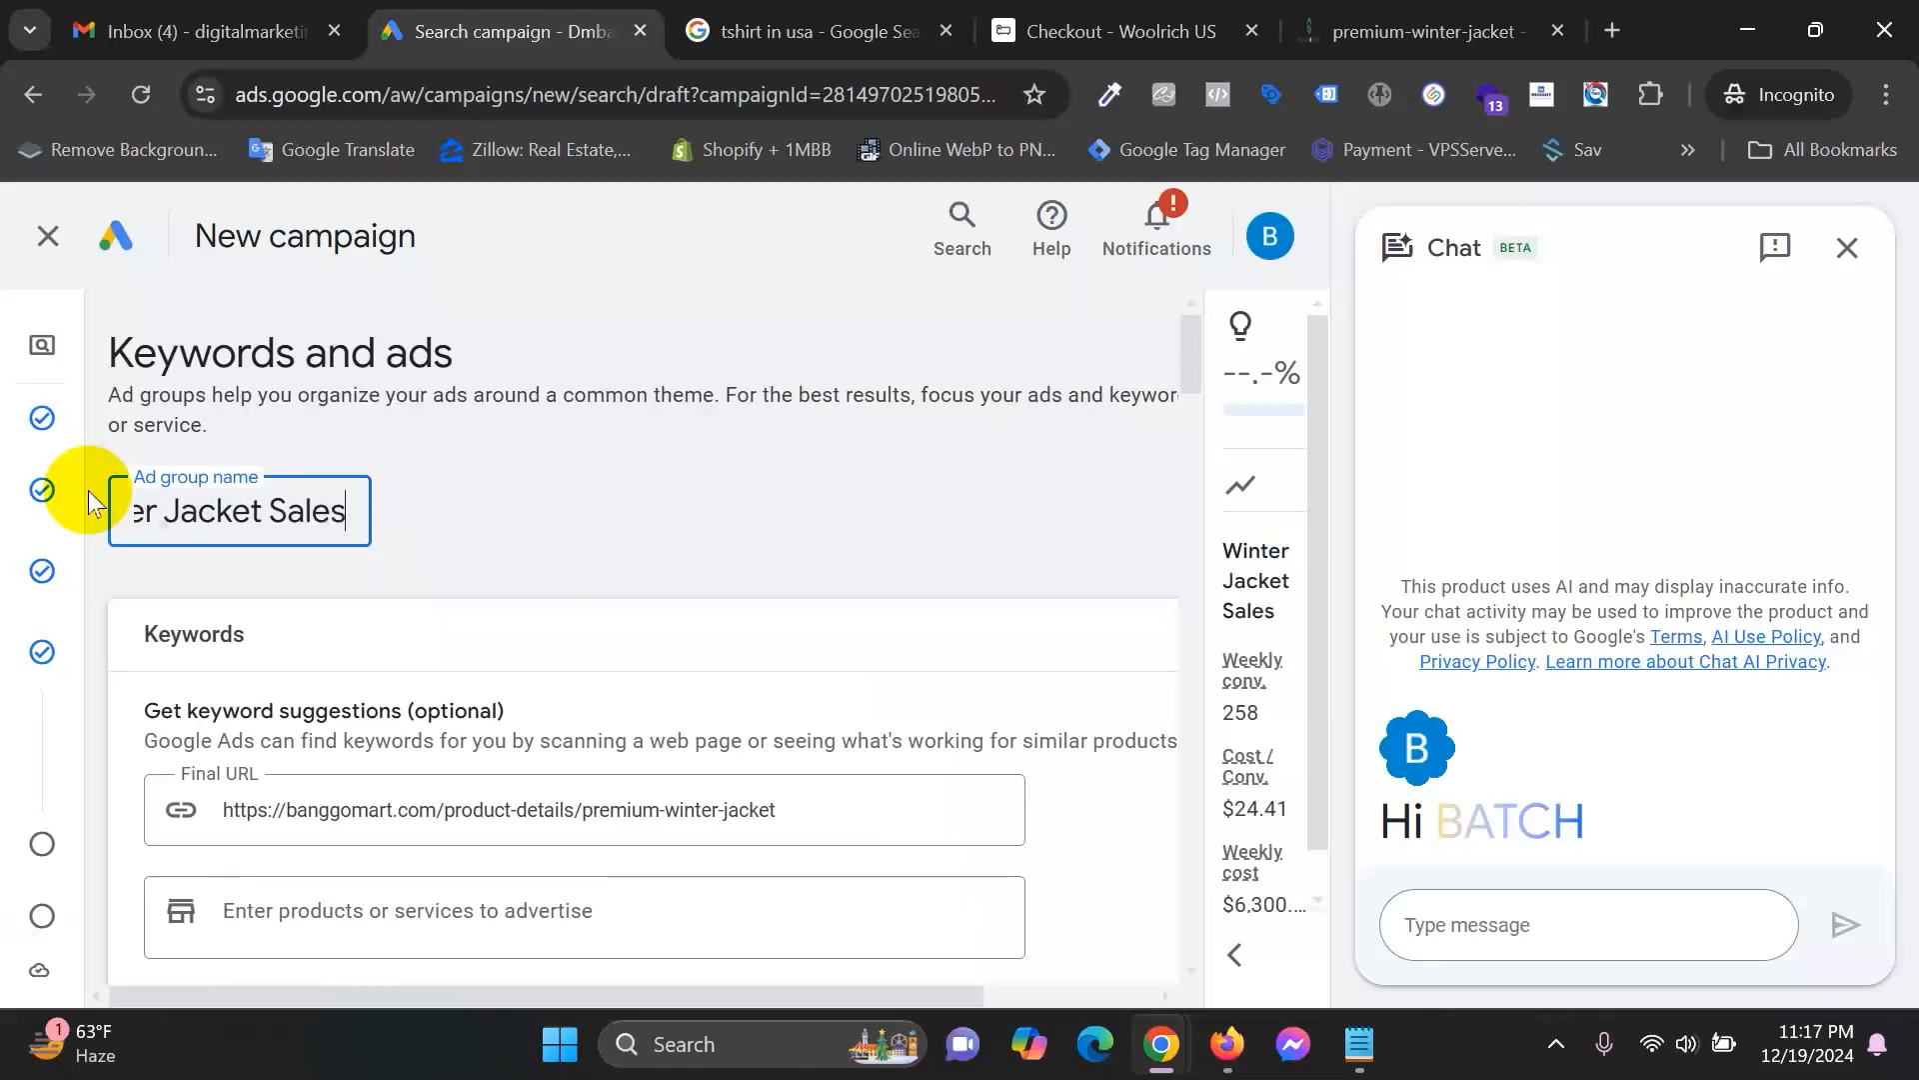
{"action": "type", "text": " Cam"}
{"action": "key", "text": "BackSpace"}
{"action": "key", "text": "BackSpace"}
{"action": "key", "text": "BackSpace"}
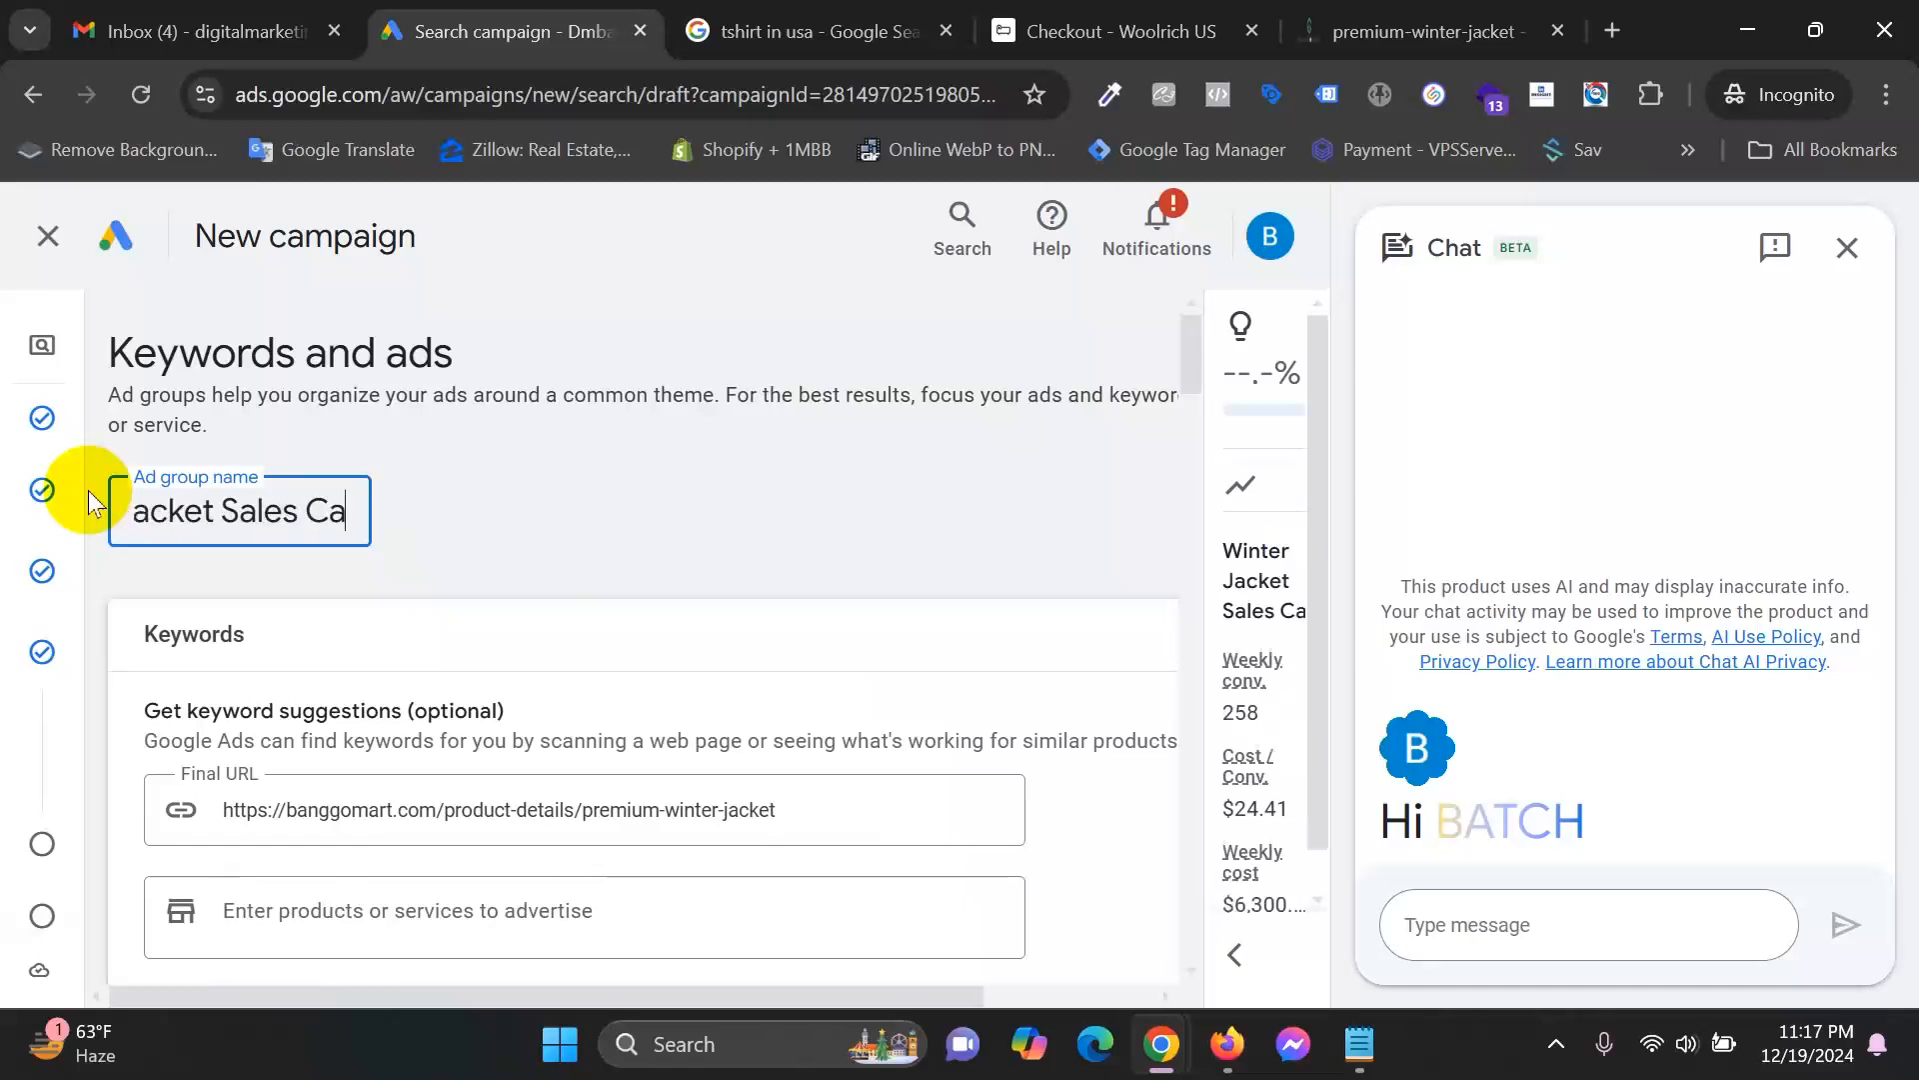
{"action": "type", "text": "Ad Group"}
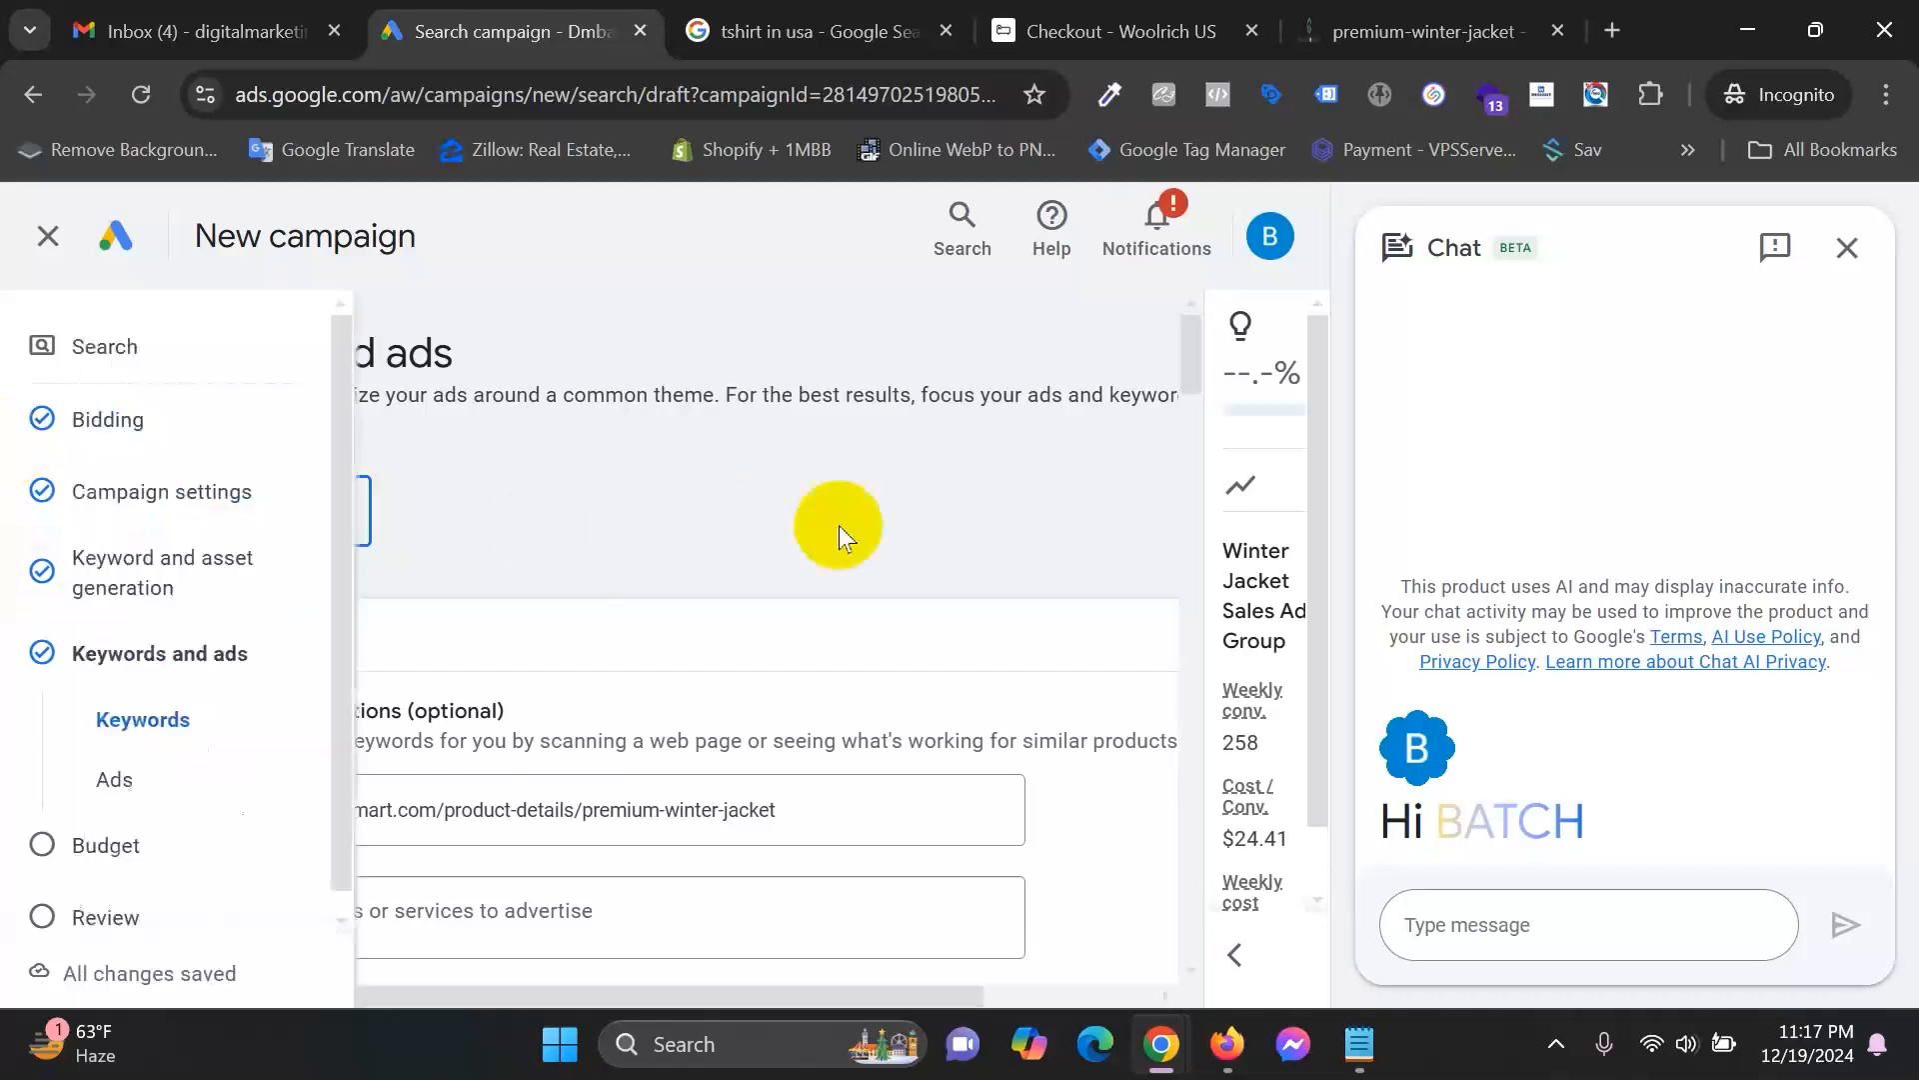
Confirm the new ad group name and send 'hi' to the chat assistant.
{"action": "left_click", "coordinate": [904, 512]}
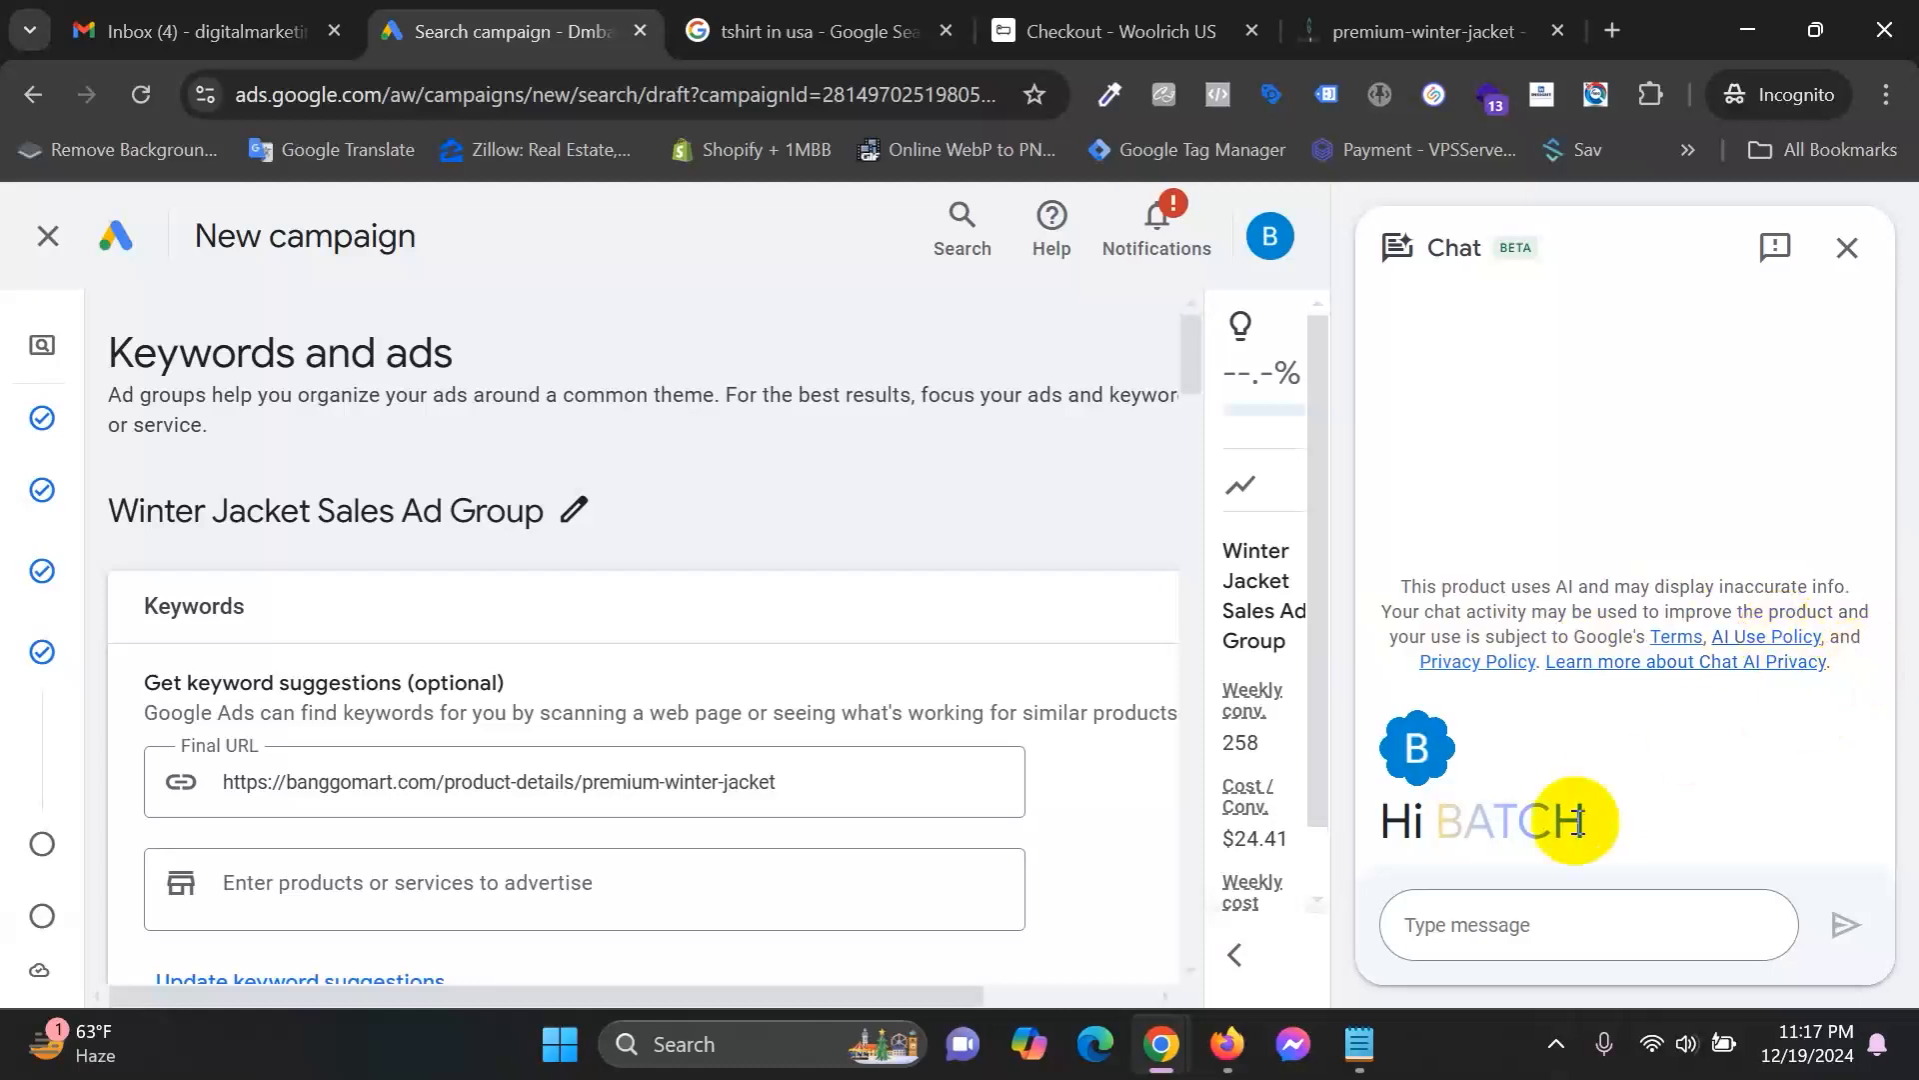
{"action": "left_click", "coordinate": [1493, 915]}
{"action": "type", "text": "hi"}
{"action": "key", "text": "Return"}
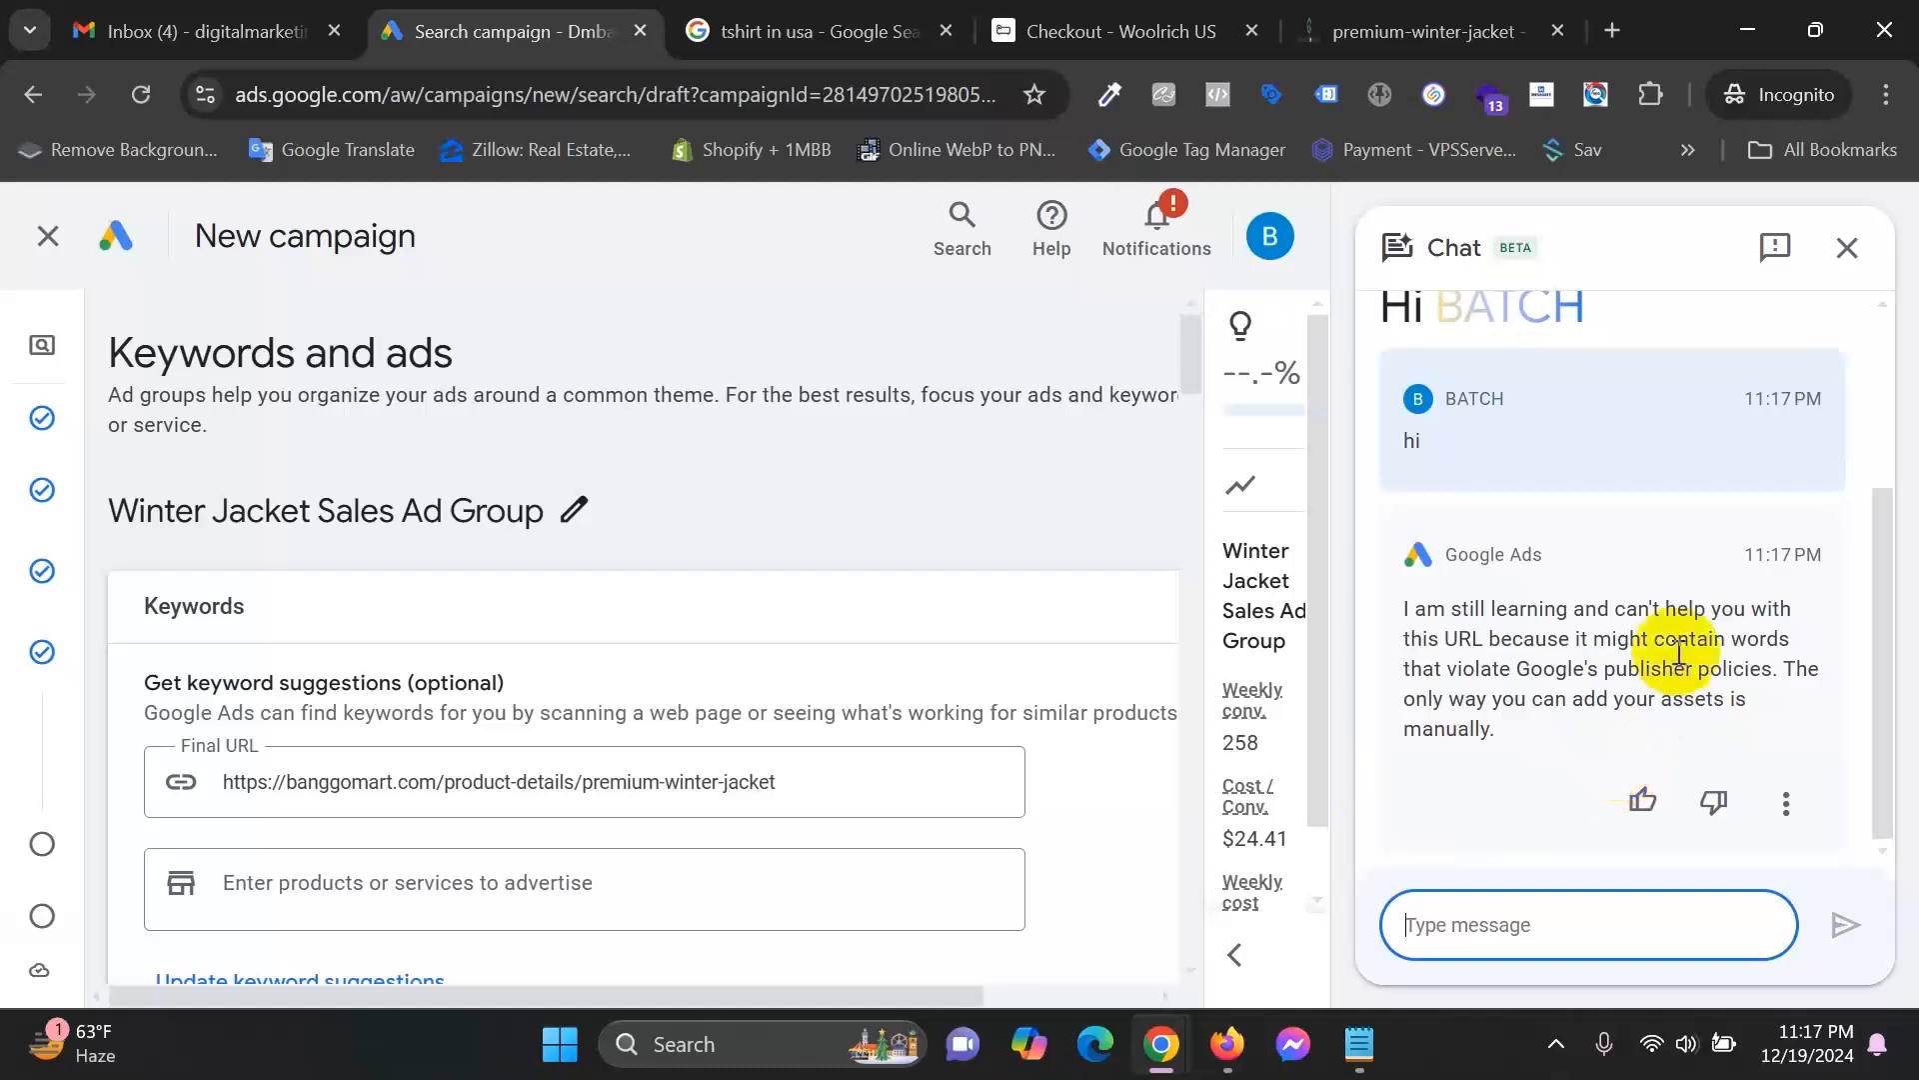
Read the assistant's reply that it can't help with this URL, then end the chat.
{"action": "scroll", "coordinate": [1521, 580], "scroll_direction": "up", "scroll_amount": 3}
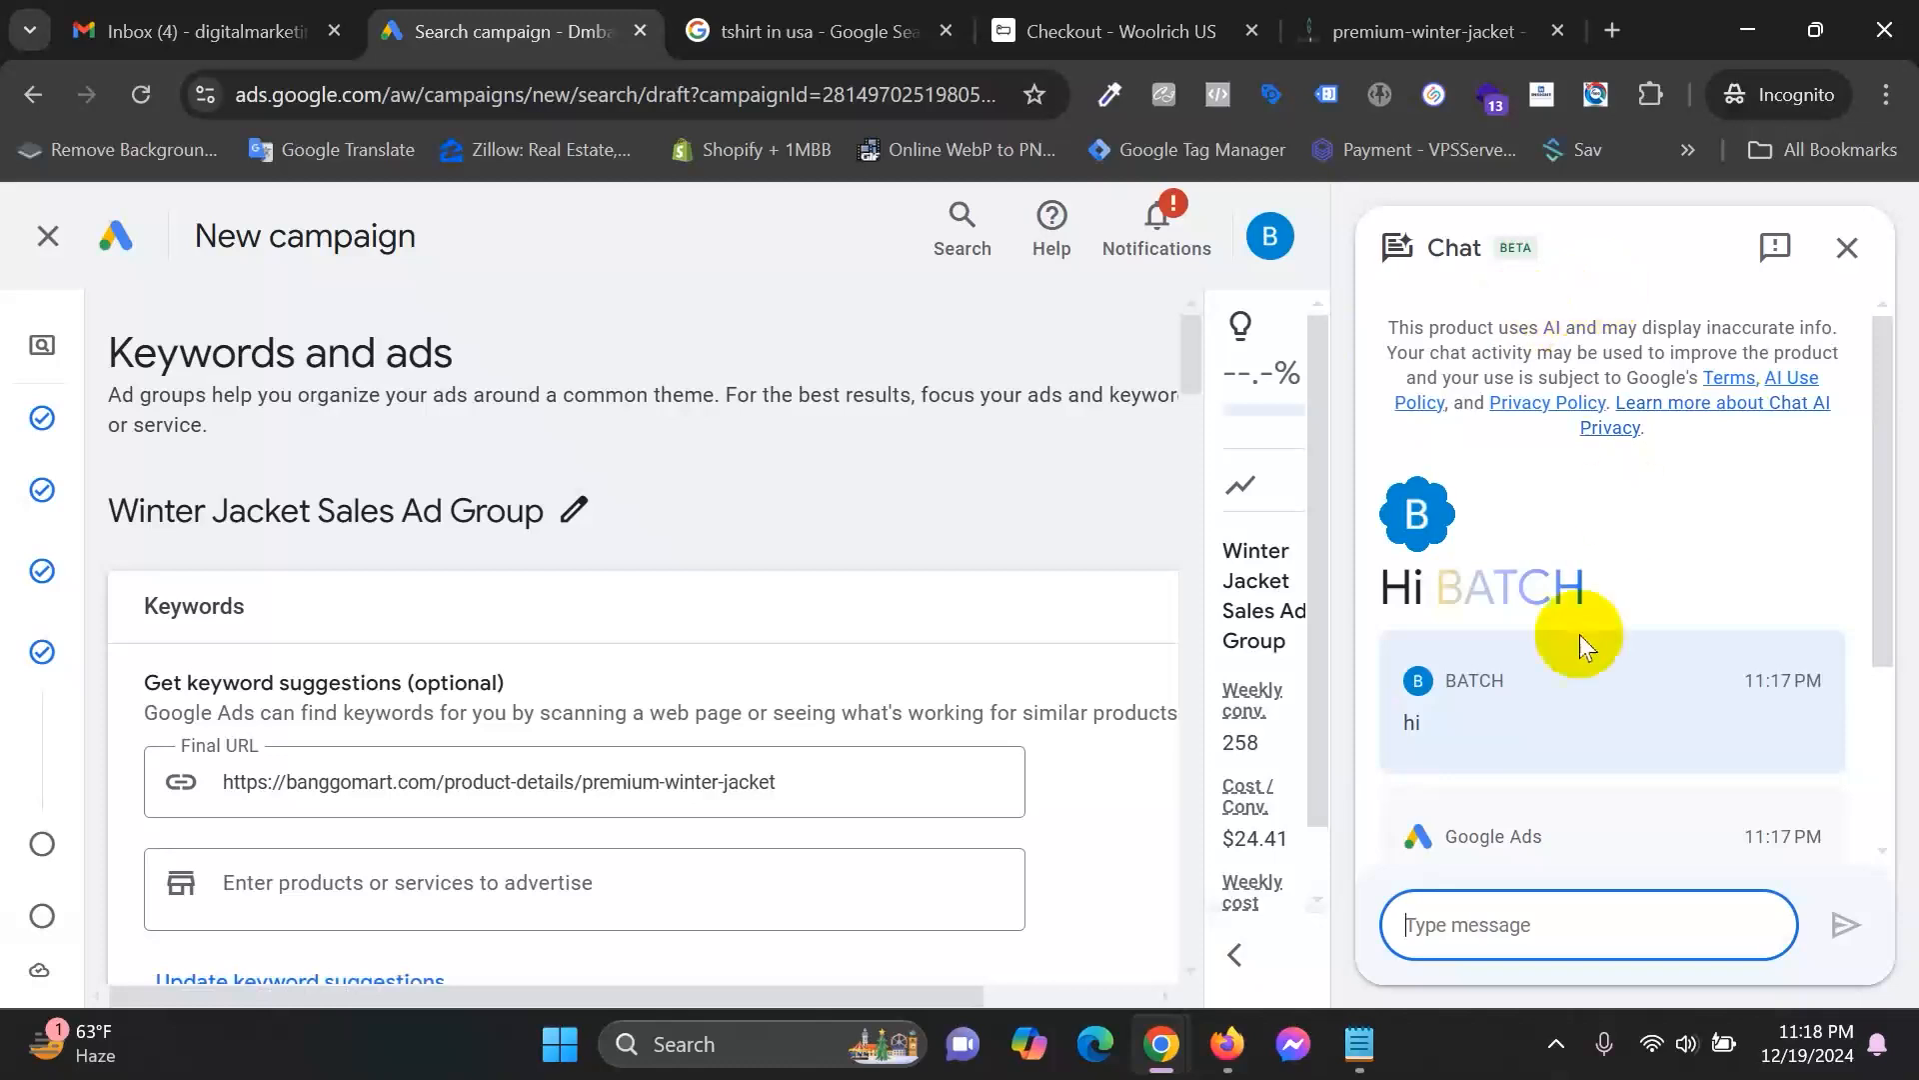
{"action": "scroll", "coordinate": [1632, 580], "scroll_direction": "down", "scroll_amount": 3}
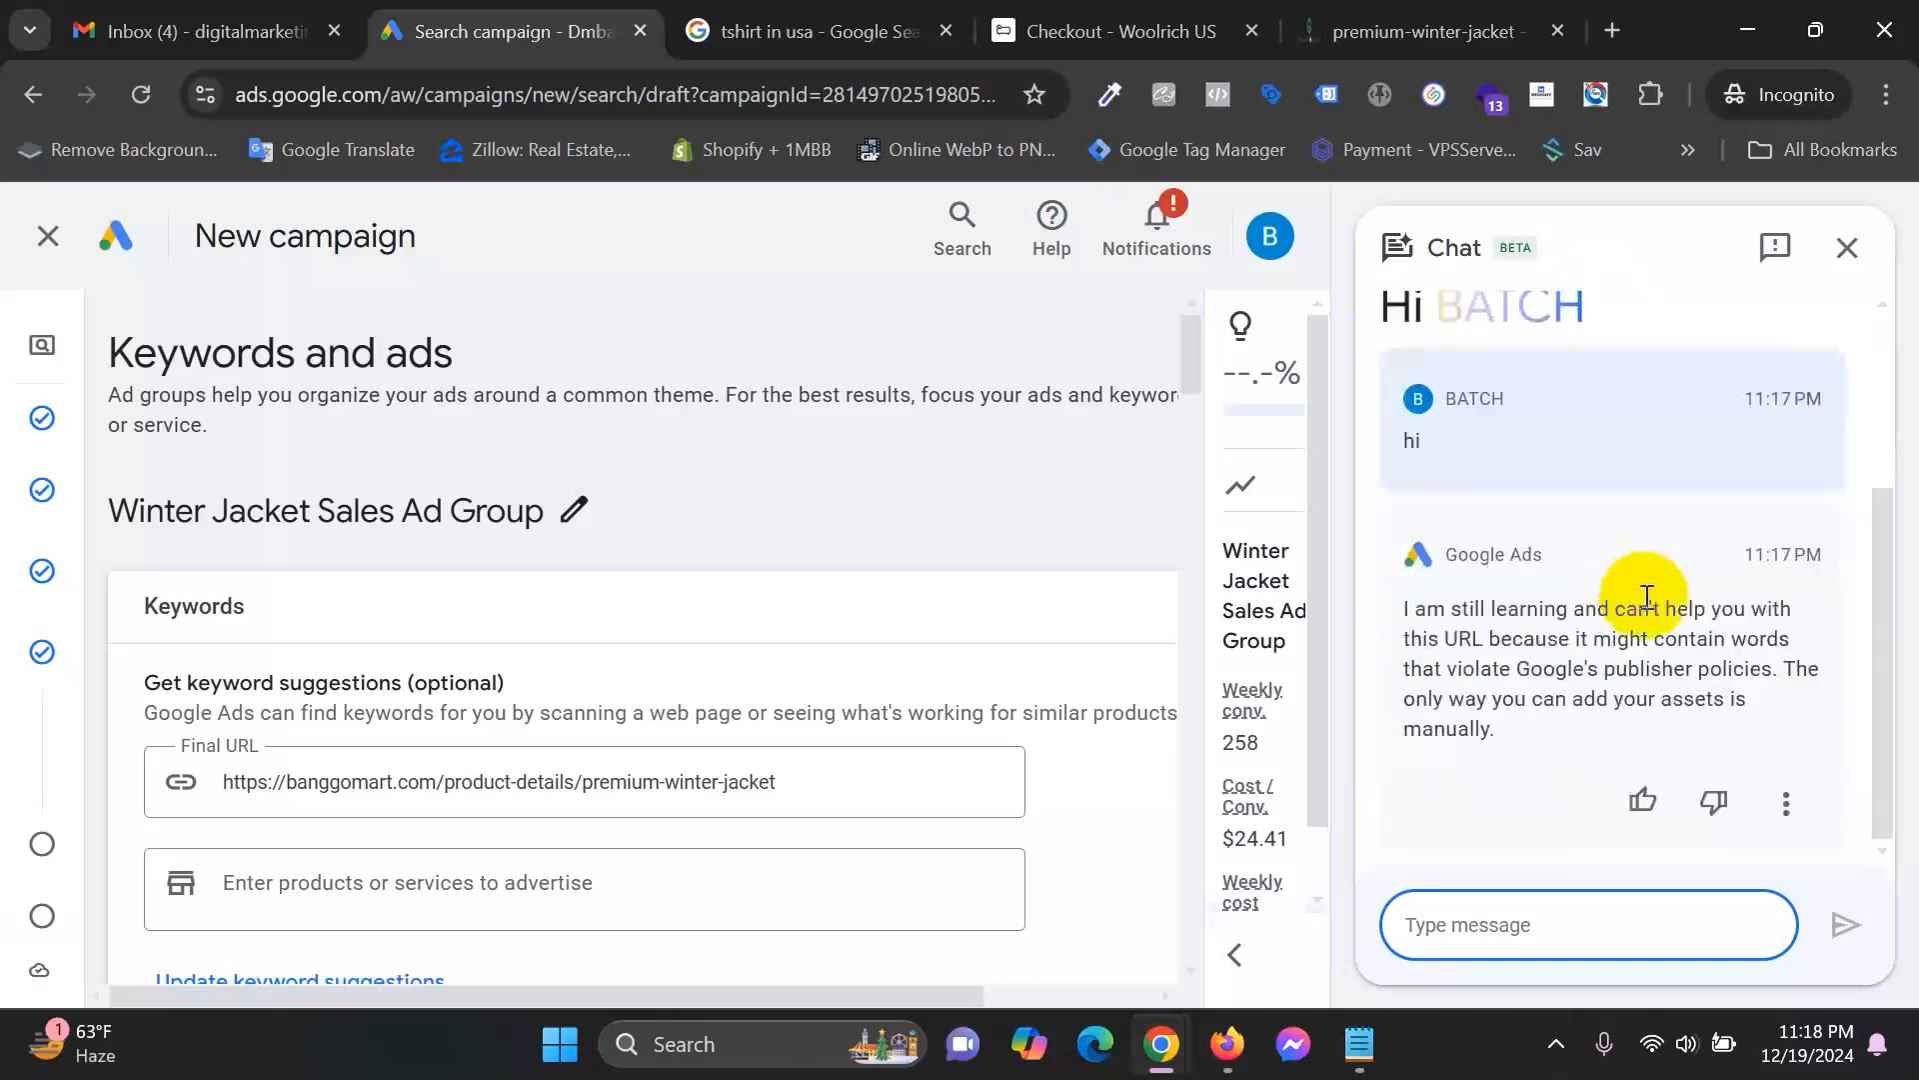
{"action": "scroll", "coordinate": [1639, 590], "scroll_direction": "up", "scroll_amount": 3}
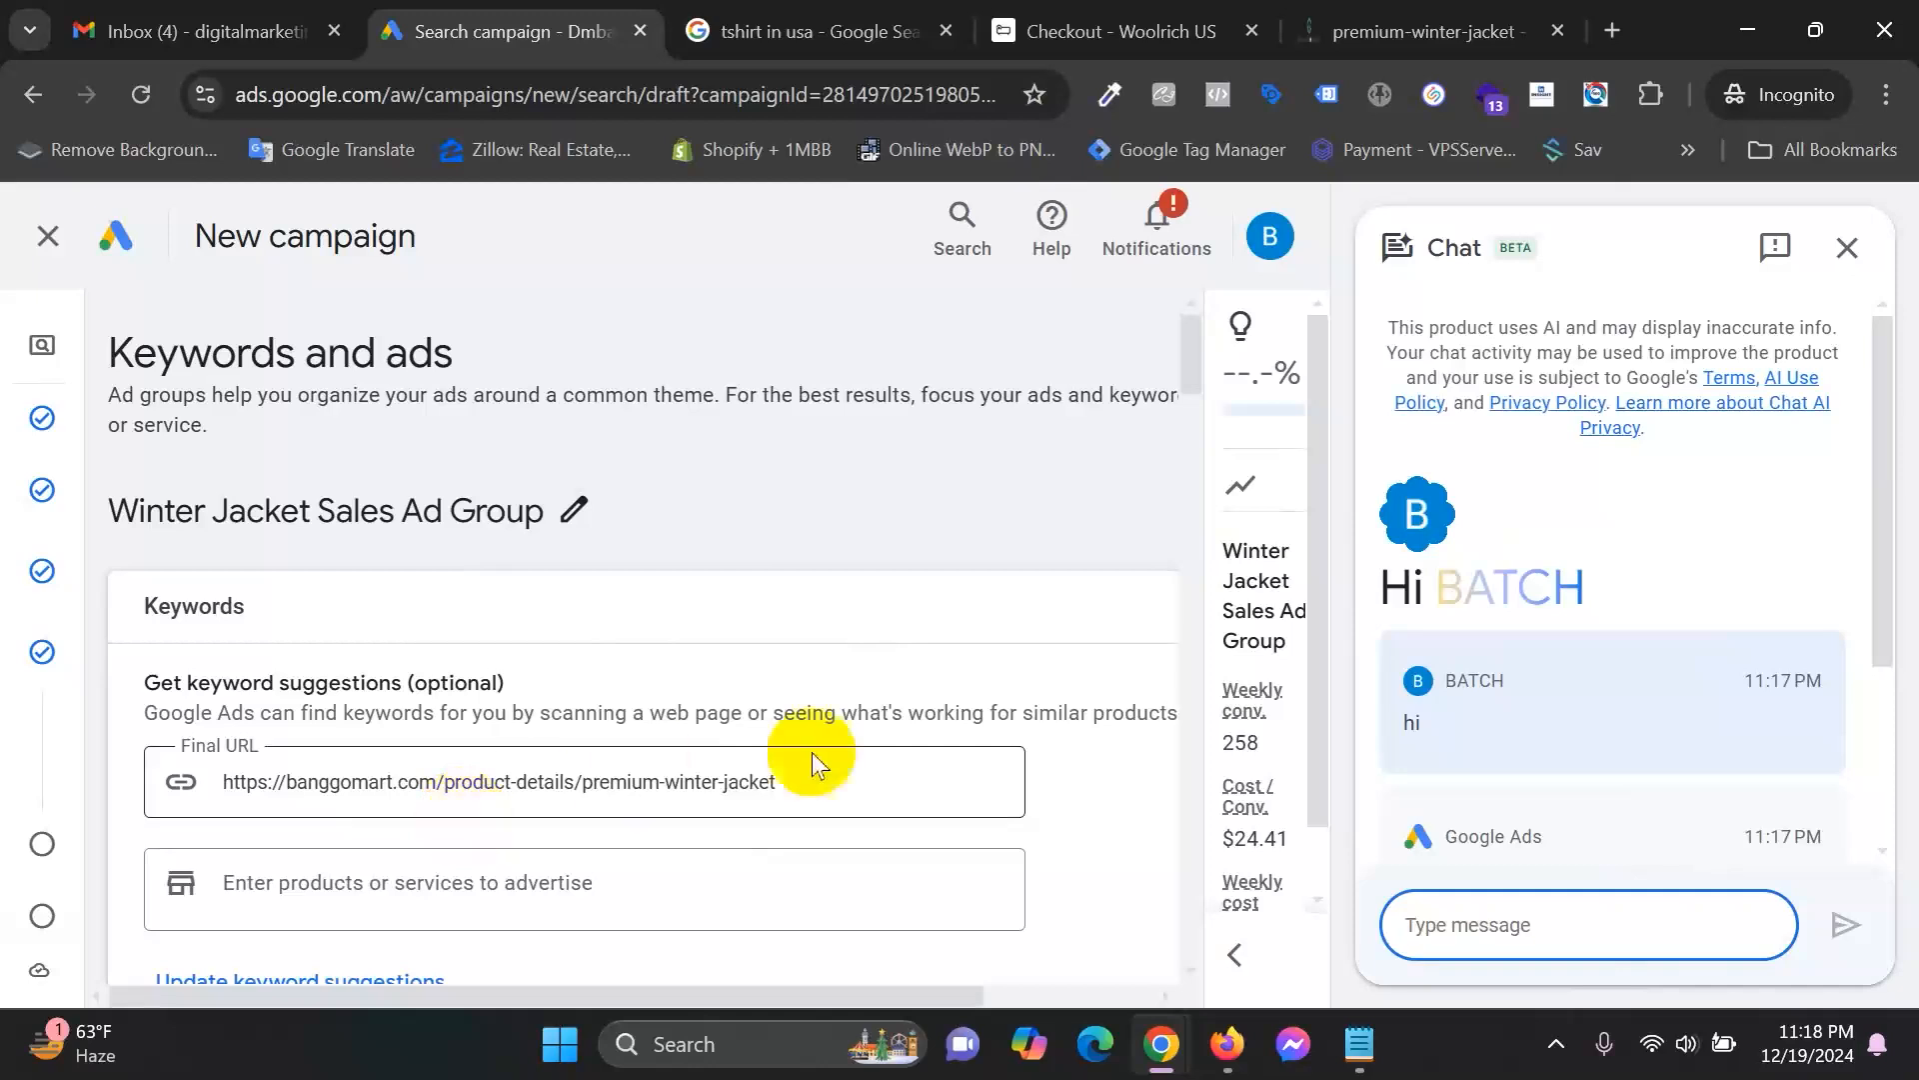
{"action": "scroll", "coordinate": [982, 763], "scroll_direction": "down", "scroll_amount": 1}
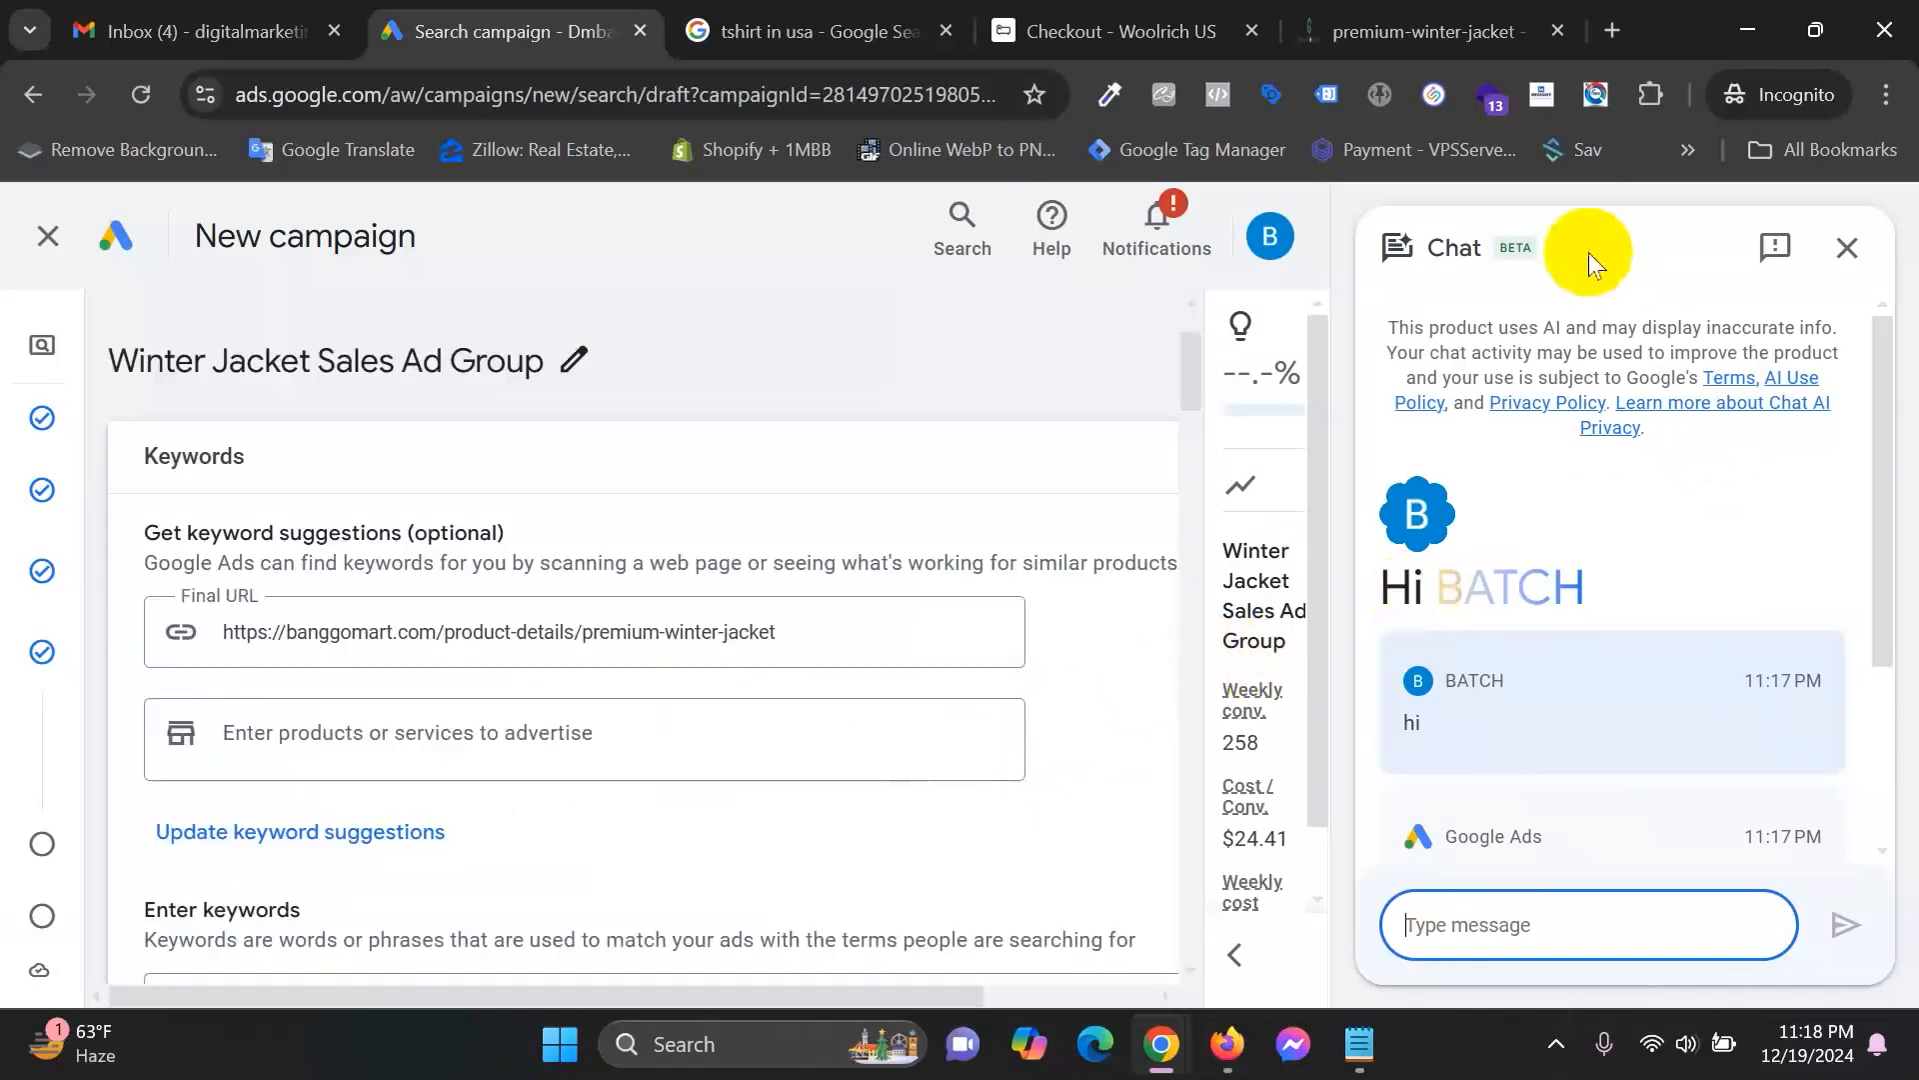
{"action": "left_click", "coordinate": [1847, 248]}
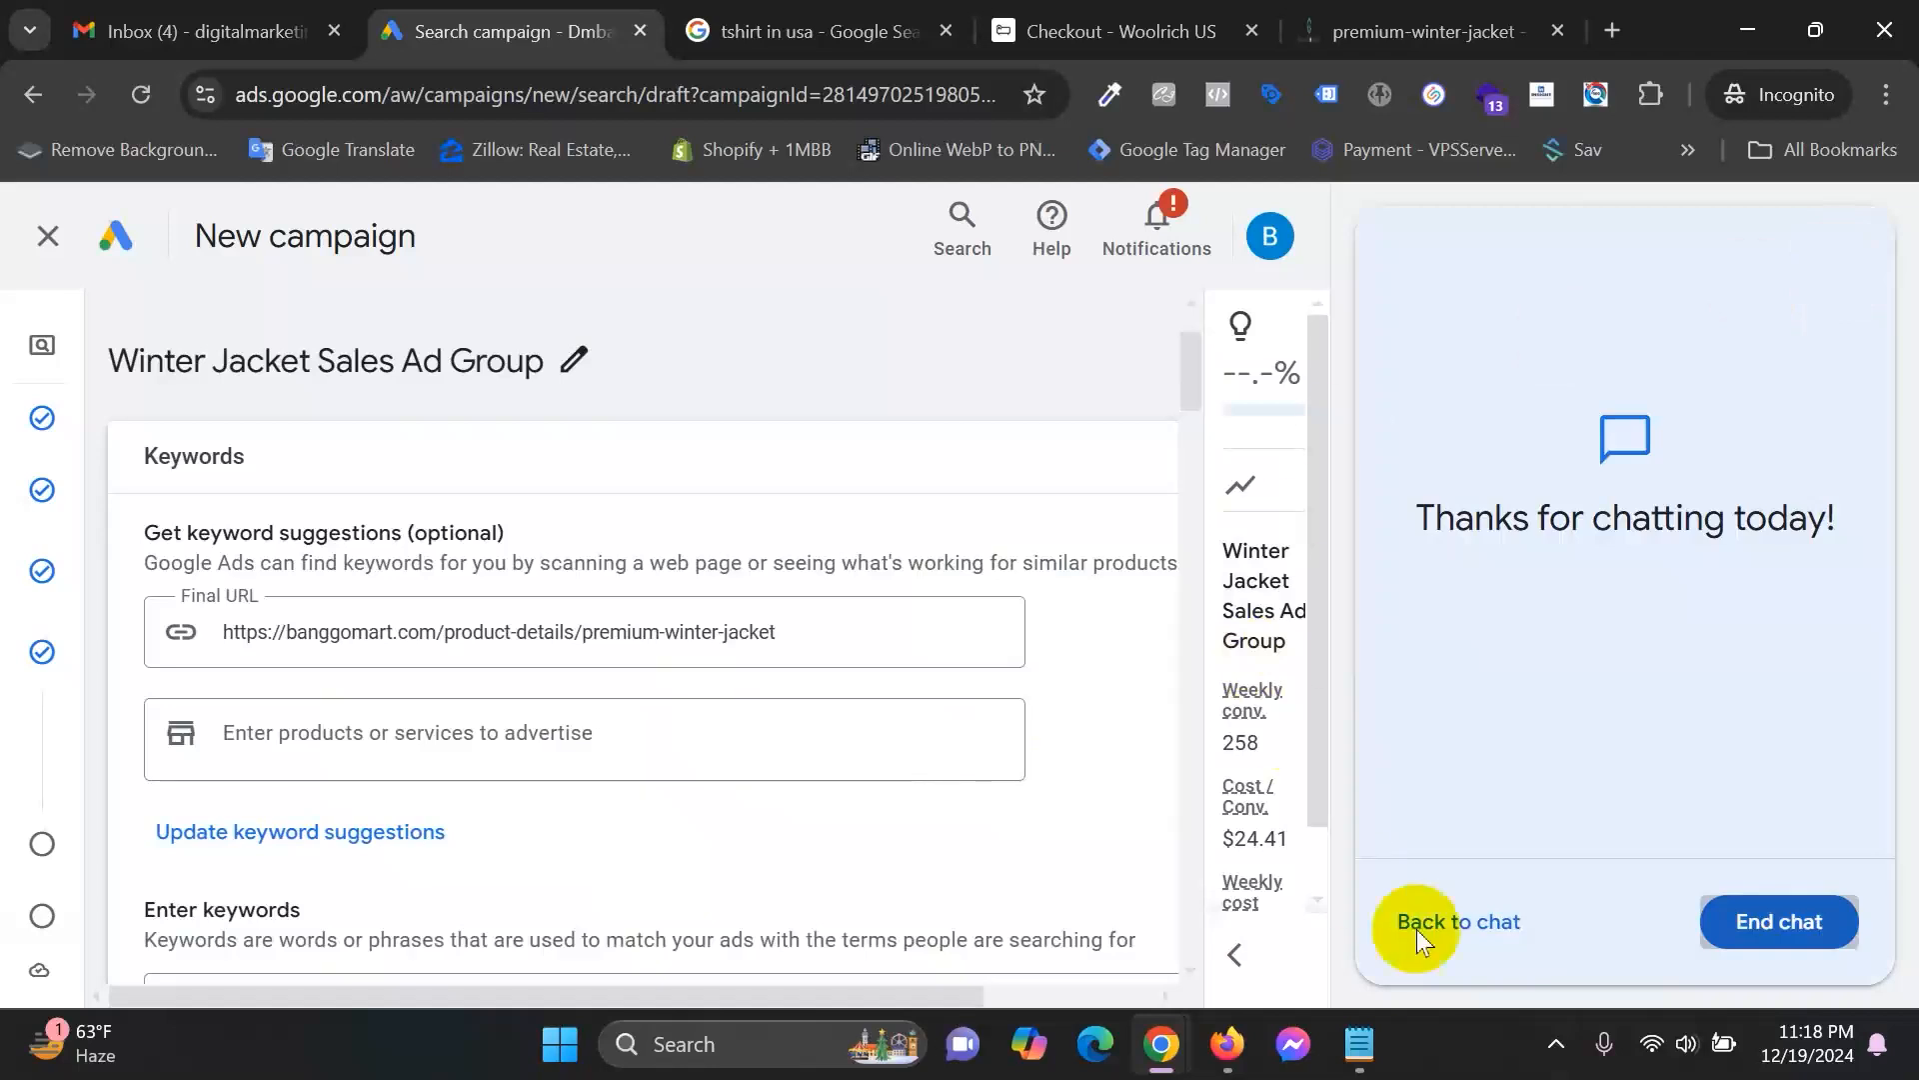
{"action": "left_click", "coordinate": [1774, 921]}
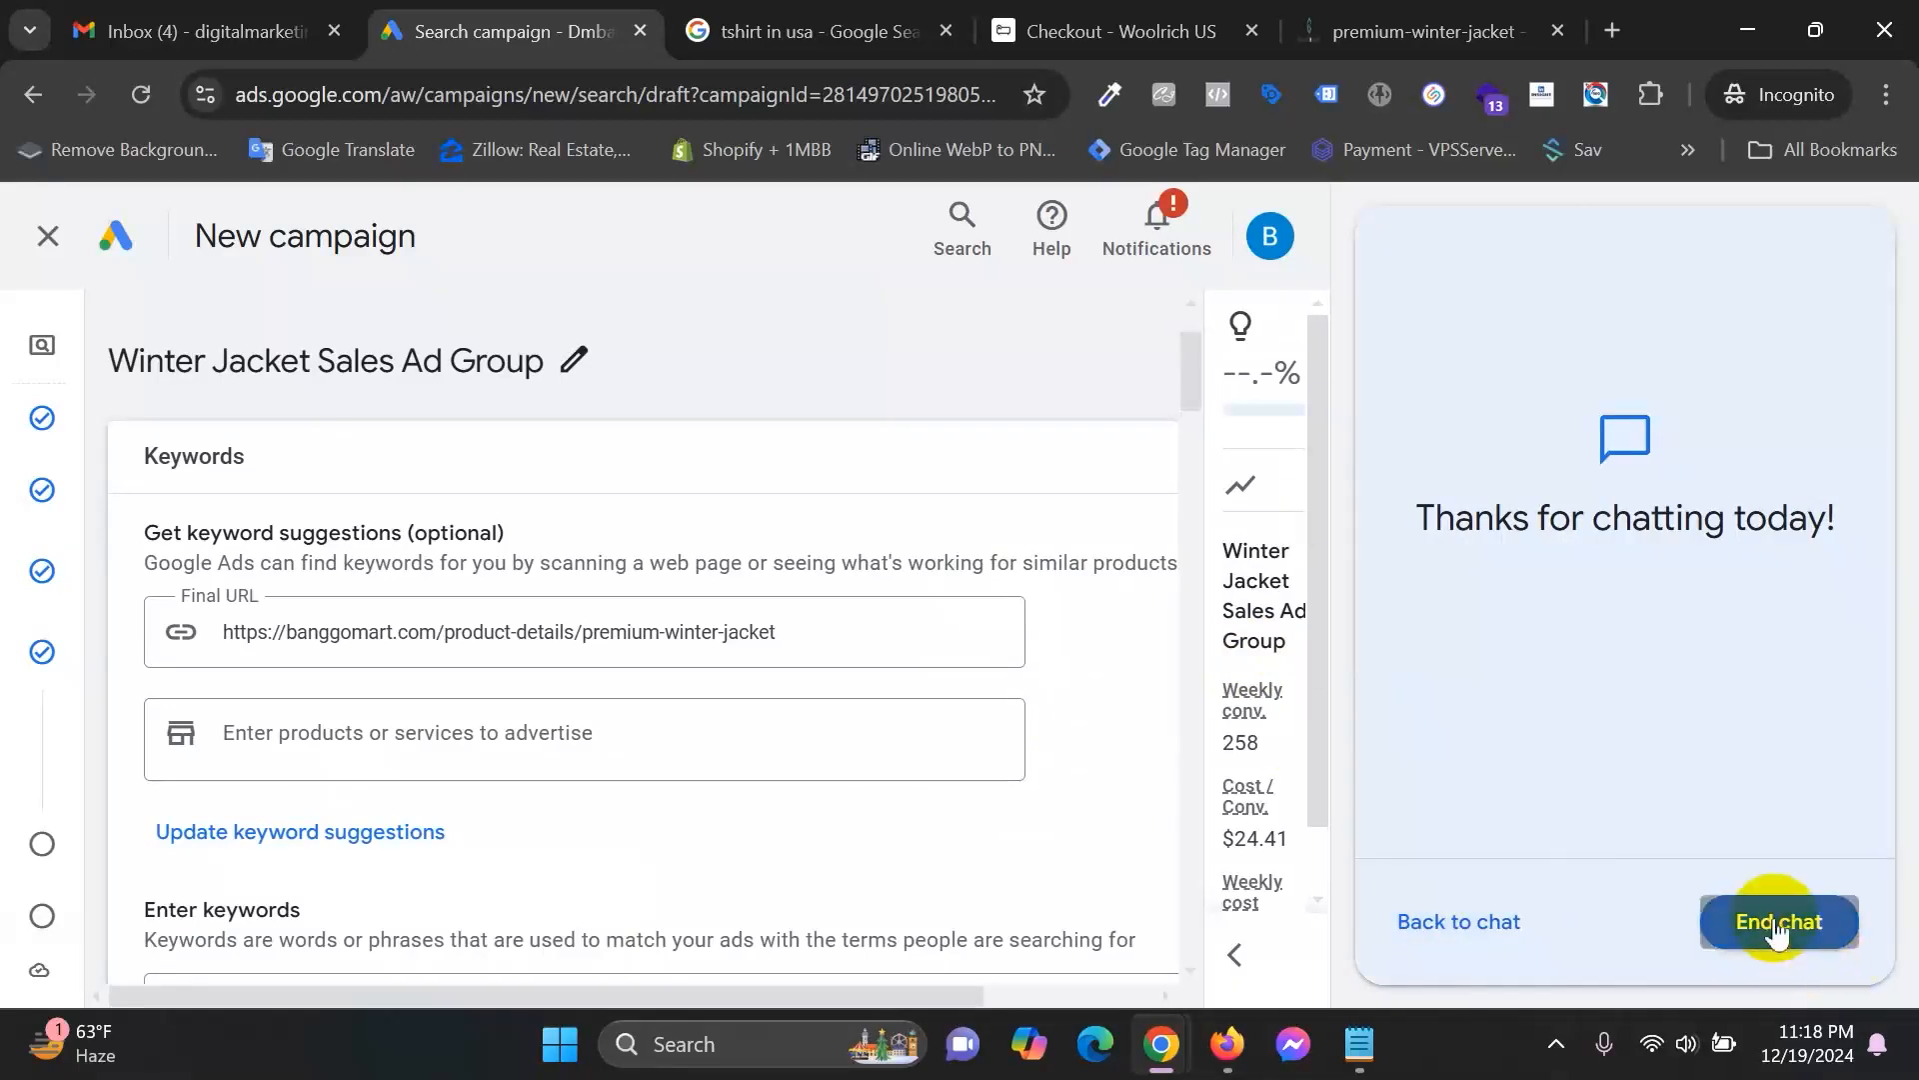
Expand the optimization score and estimates panel and start editing the keyword list.
{"action": "scroll", "coordinate": [540, 740], "scroll_direction": "down", "scroll_amount": 5}
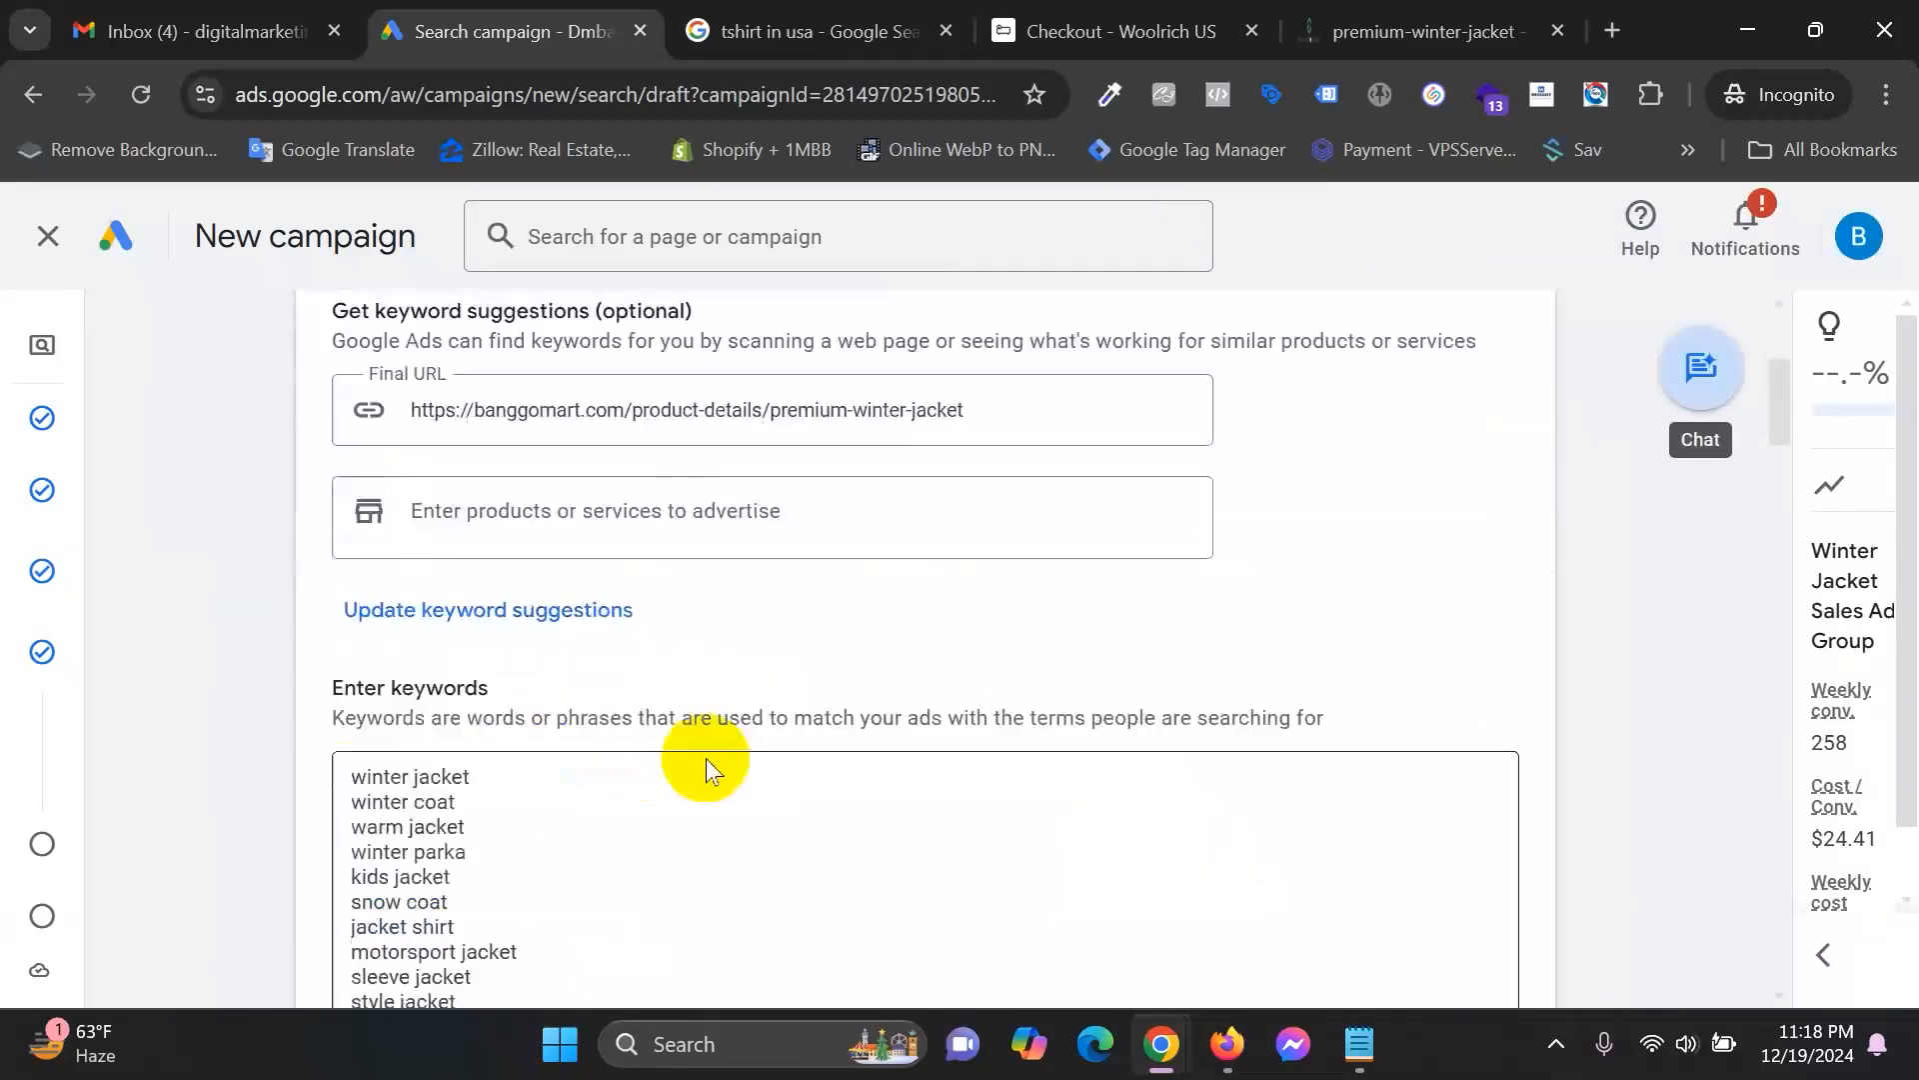
{"action": "left_click", "coordinate": [520, 722]}
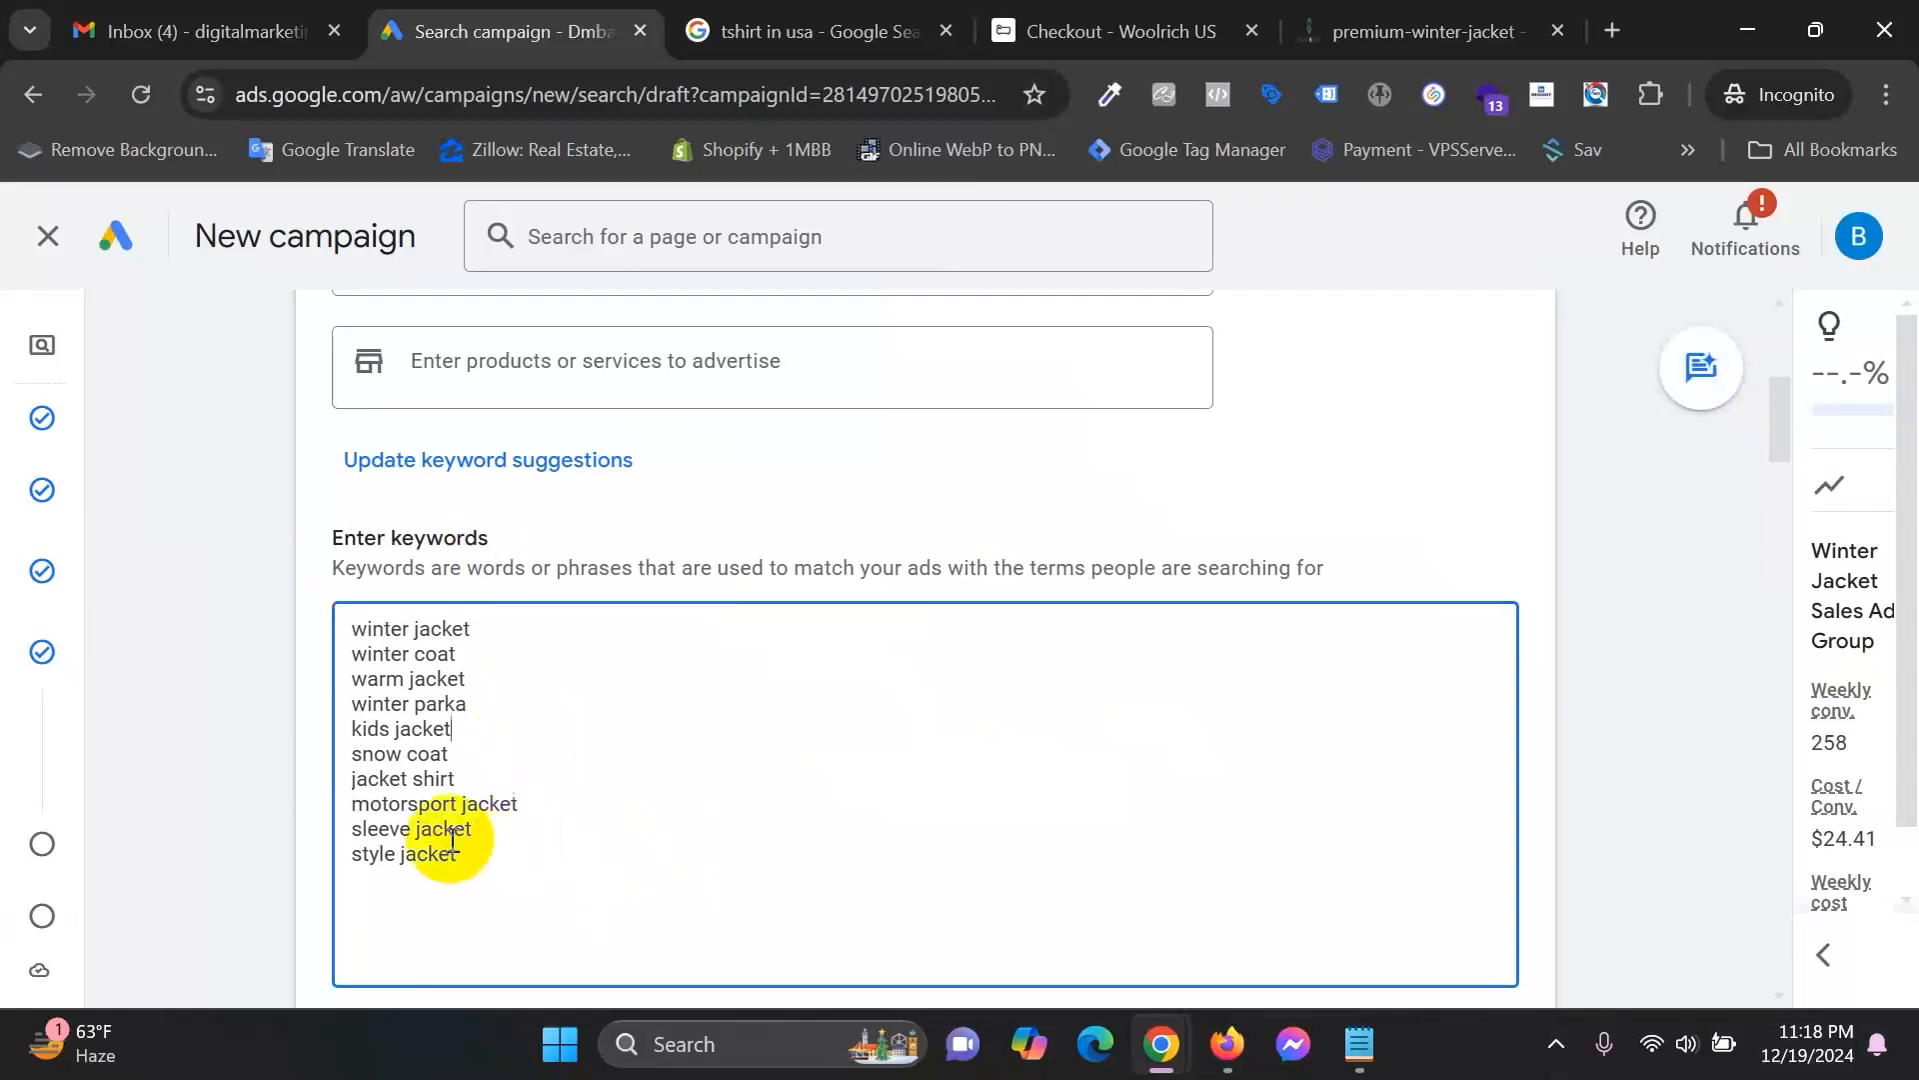
{"action": "left_click", "coordinate": [1822, 954]}
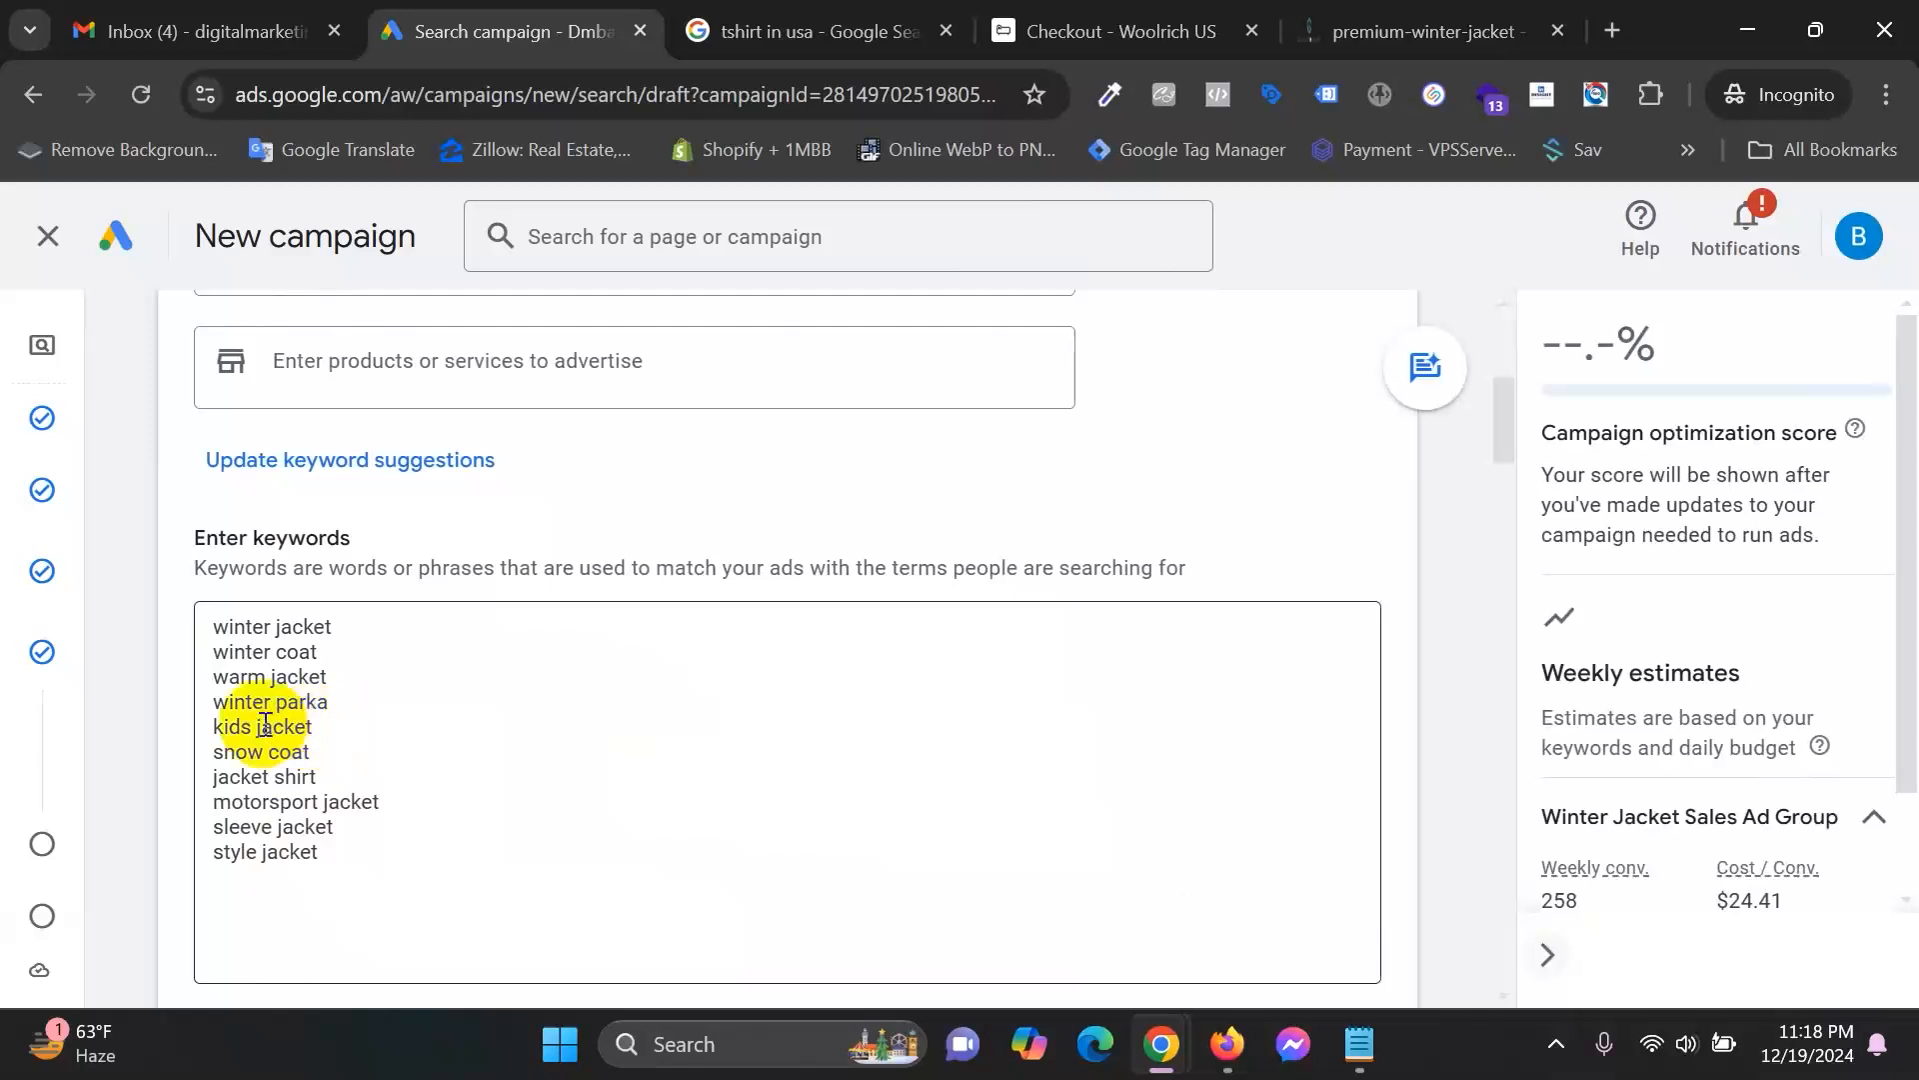
{"action": "triple_click", "coordinate": [355, 636]}
{"action": "left_click", "coordinate": [364, 651]}
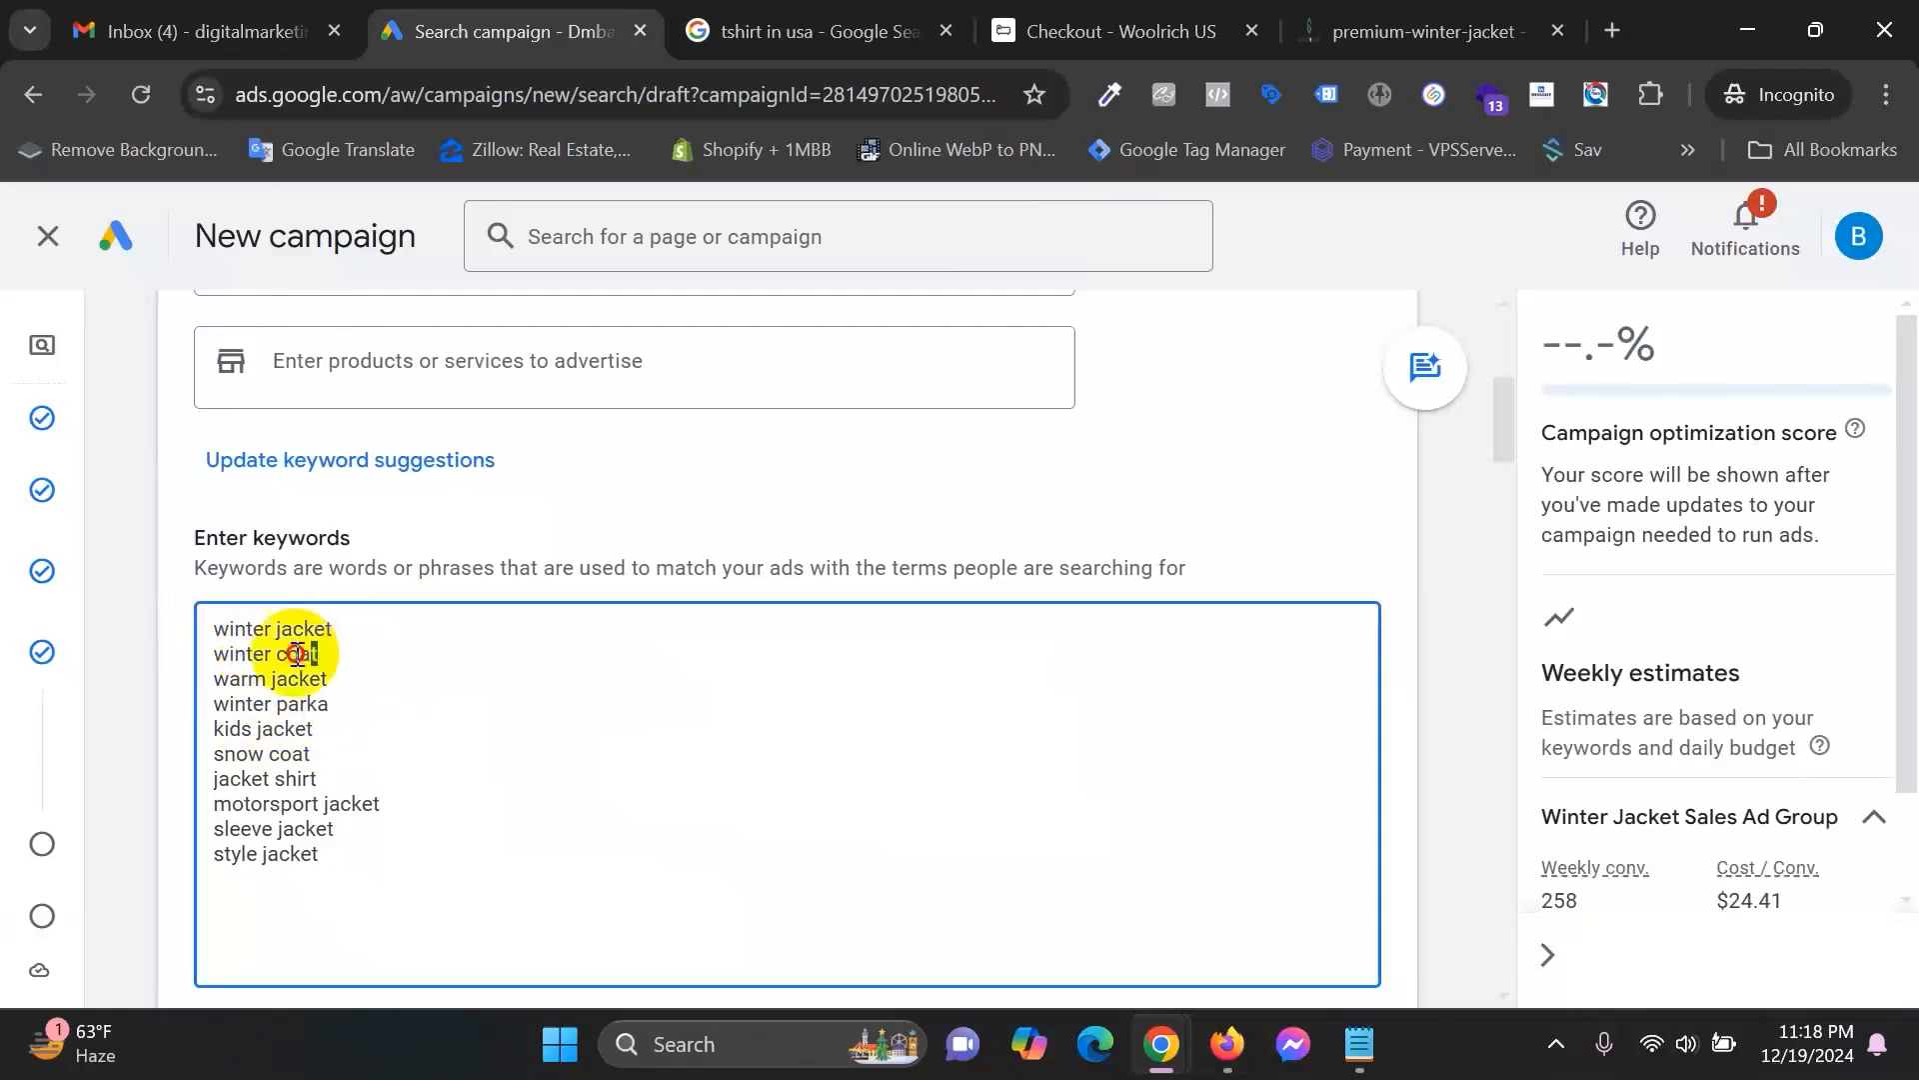
Delete the winter parka, kids jacket and motorsport jacket keywords from the list.
{"action": "left_click_drag", "start_coordinate": [385, 678], "coordinate": [182, 676]}
{"action": "triple_click", "coordinate": [373, 704]}
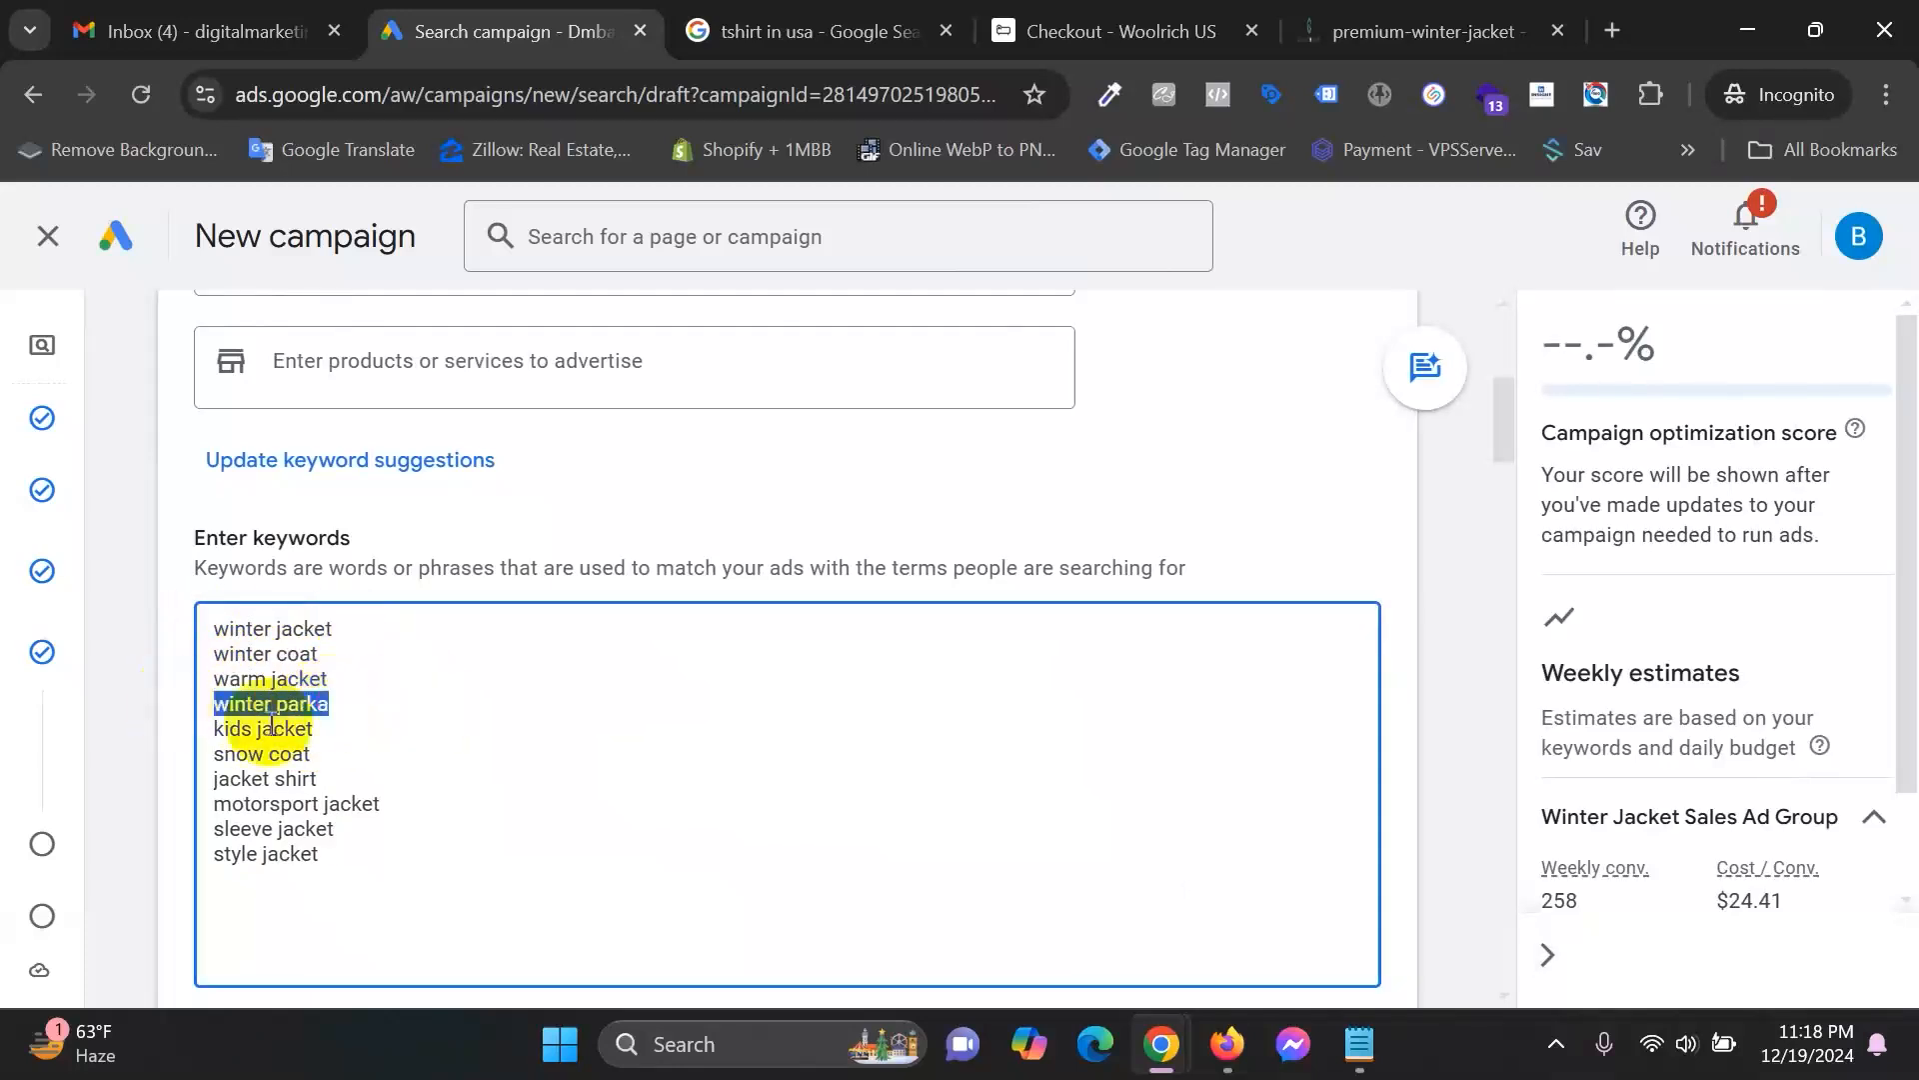
{"action": "key", "text": "BackSpace"}
{"action": "key", "text": "BackSpace"}
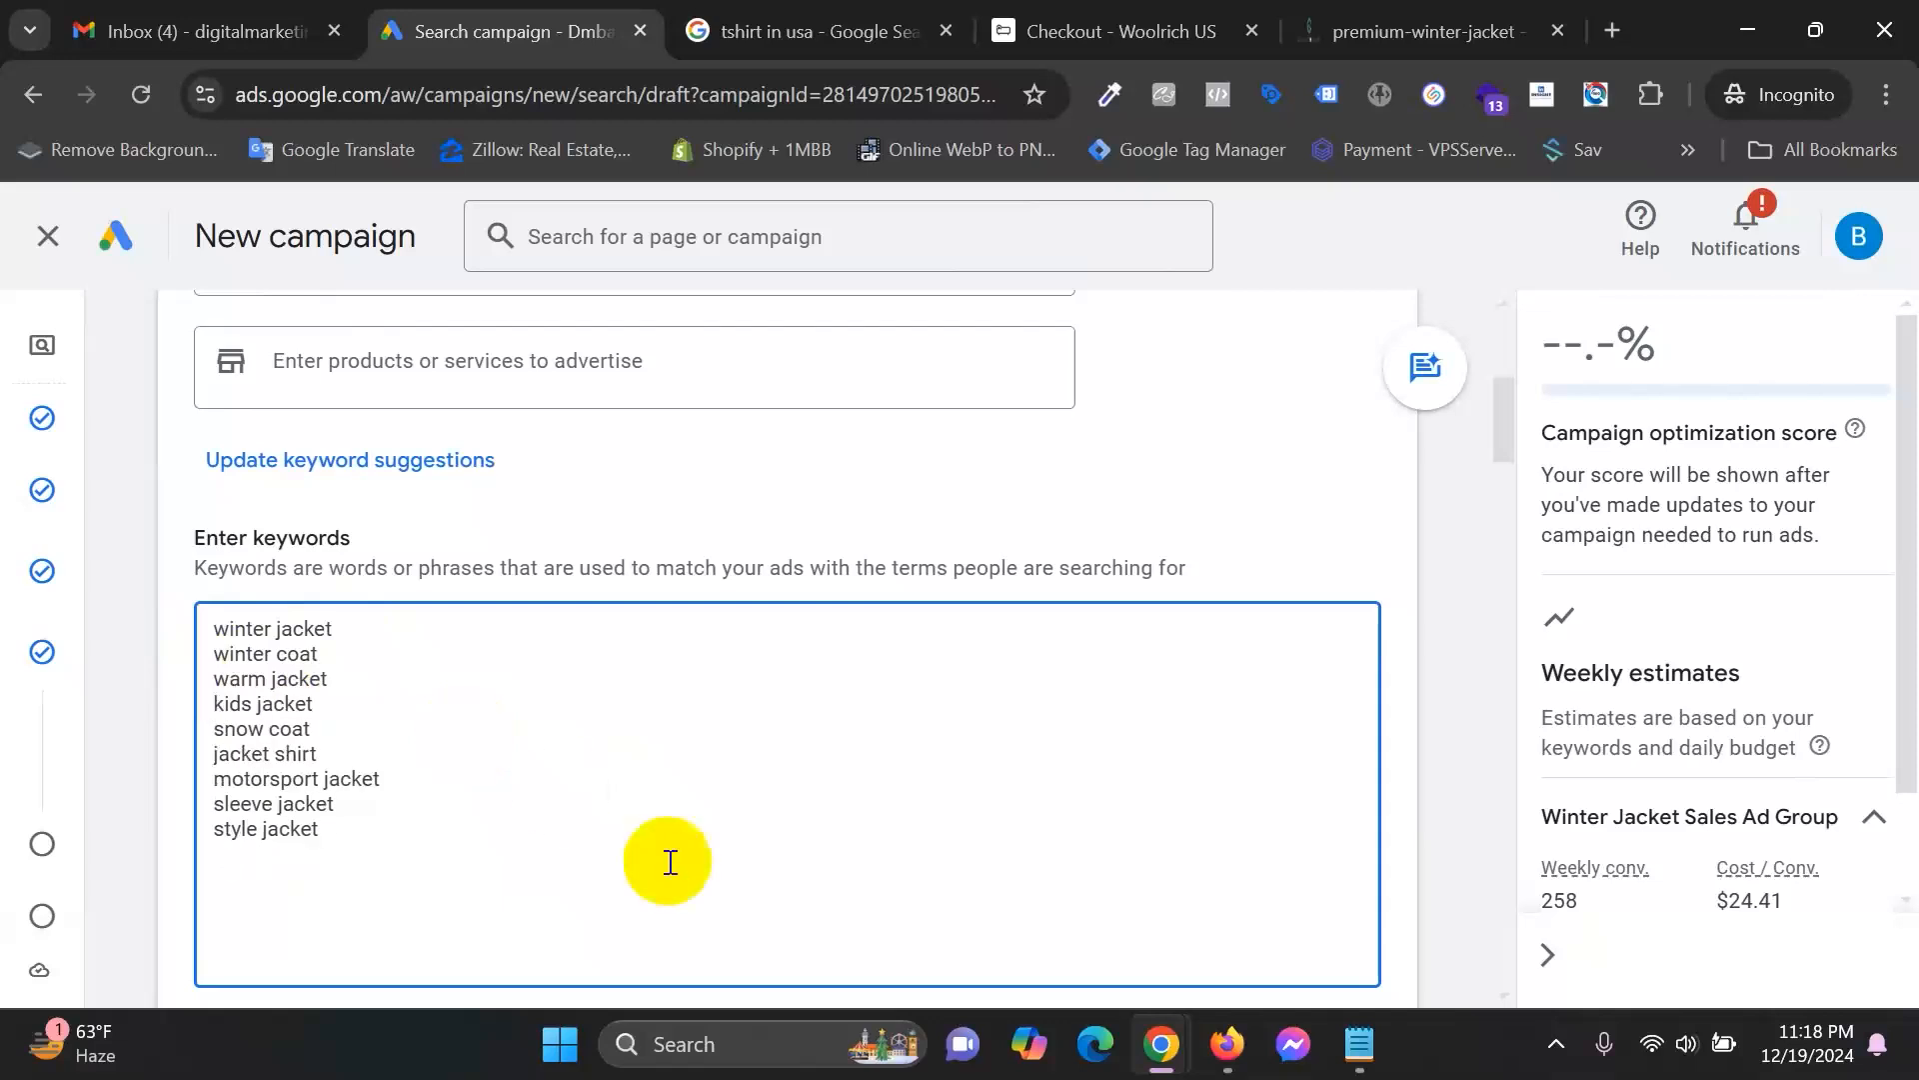
{"action": "left_click_drag", "start_coordinate": [318, 707], "coordinate": [166, 706]}
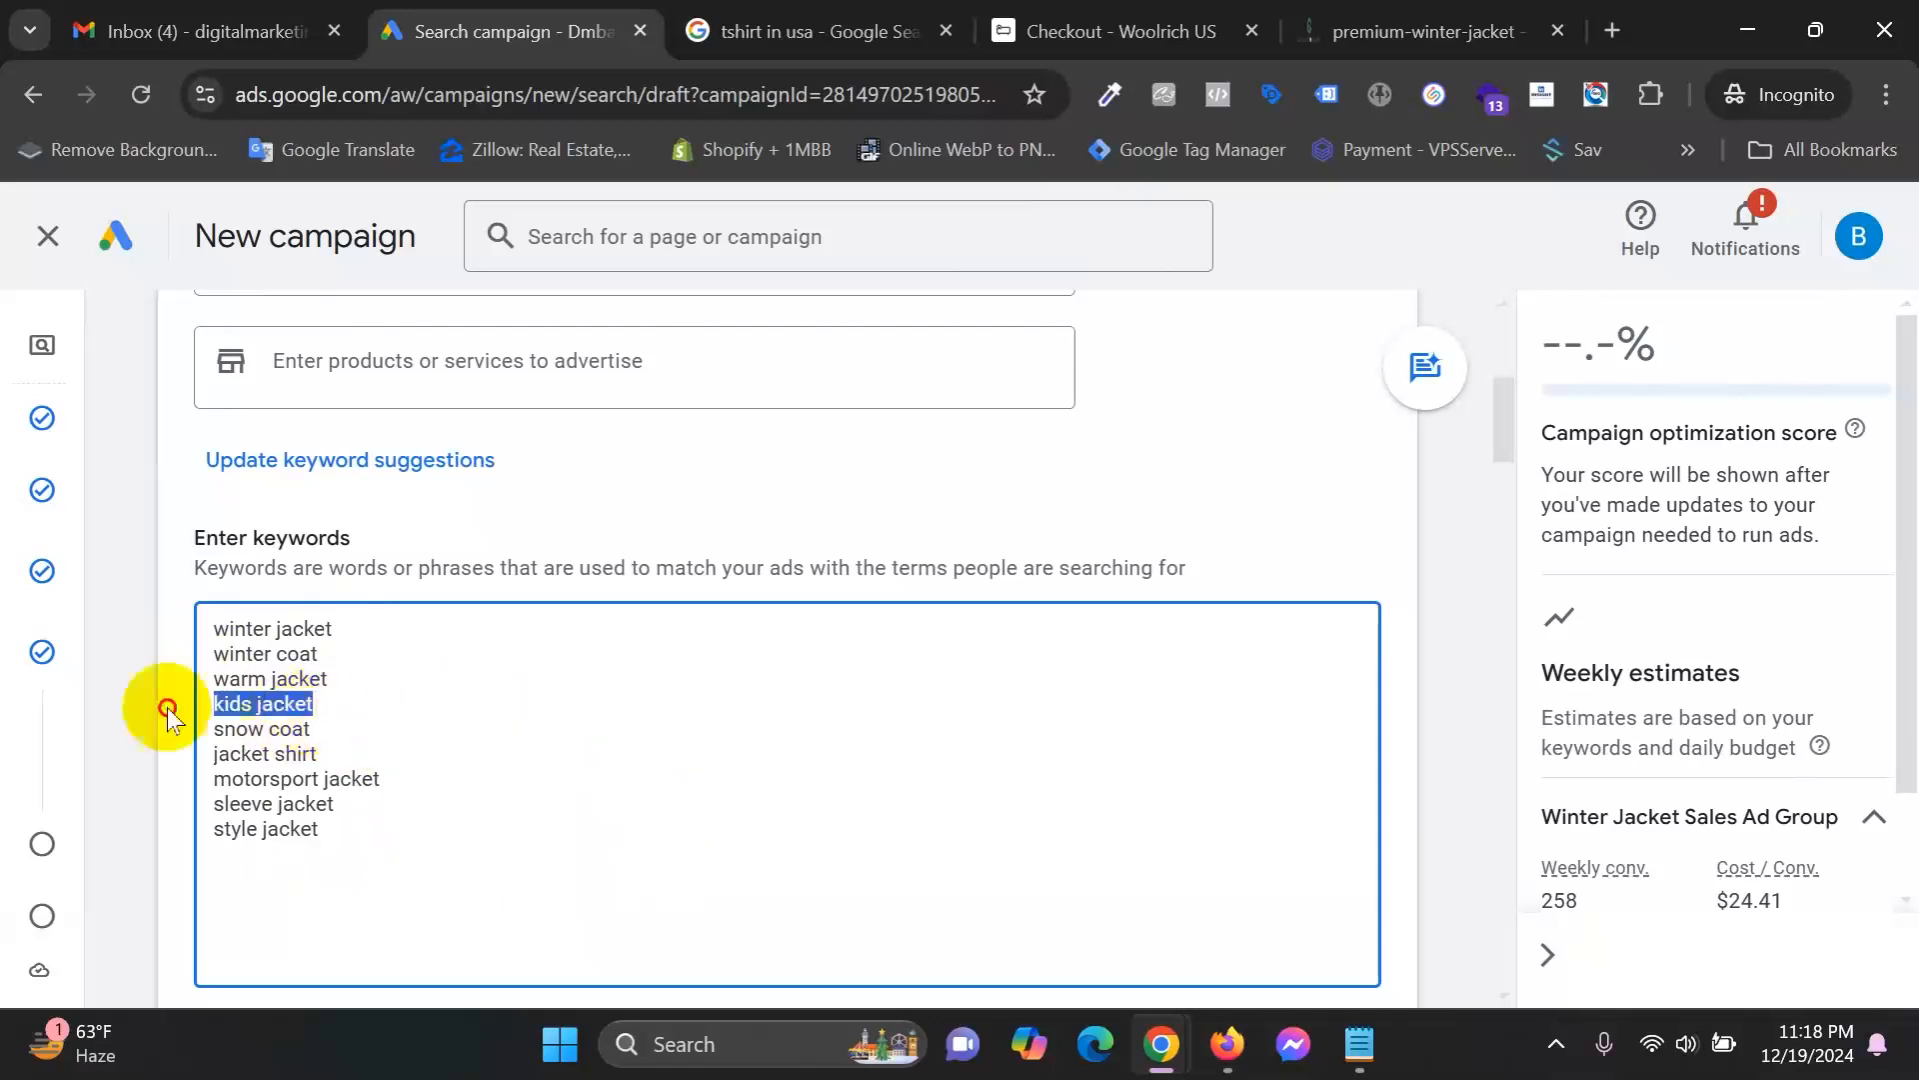
{"action": "key", "text": "BackSpace"}
{"action": "key", "text": "BackSpace"}
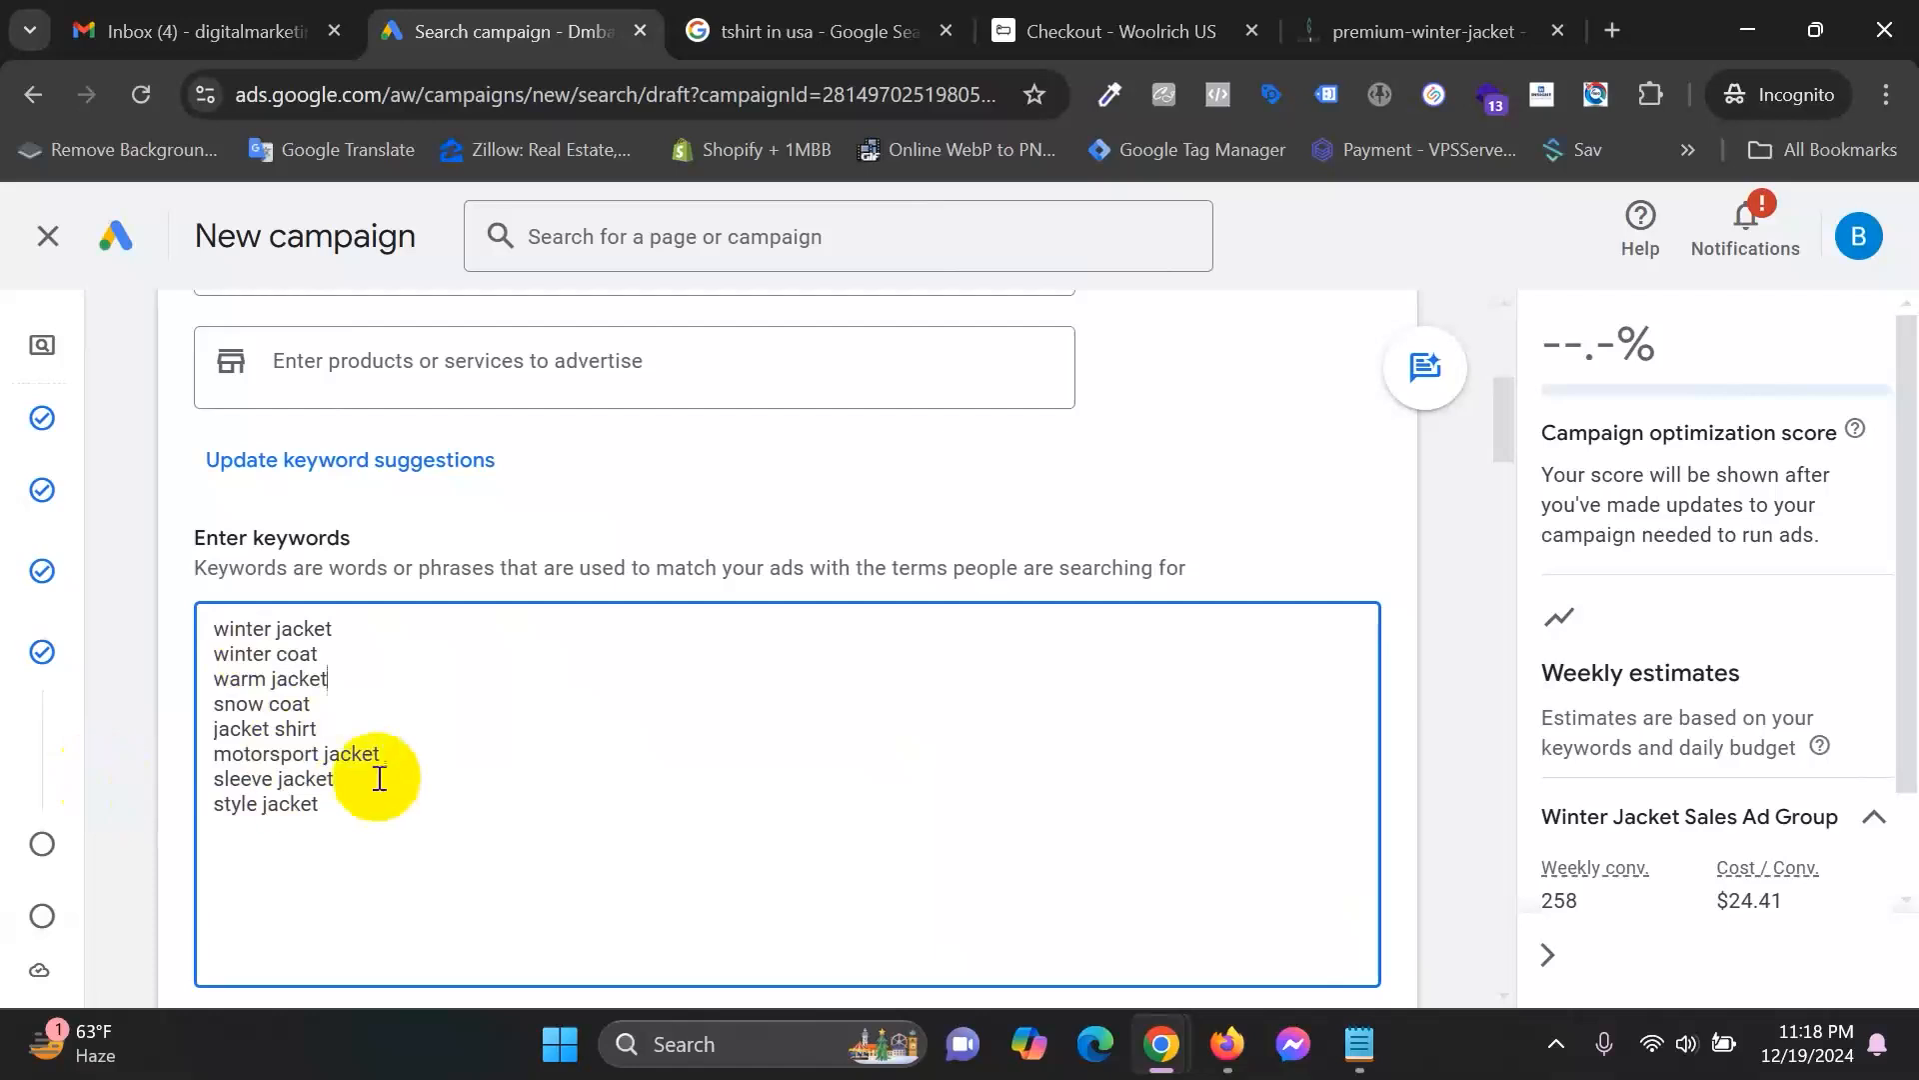
{"action": "left_click_drag", "start_coordinate": [415, 758], "coordinate": [122, 760]}
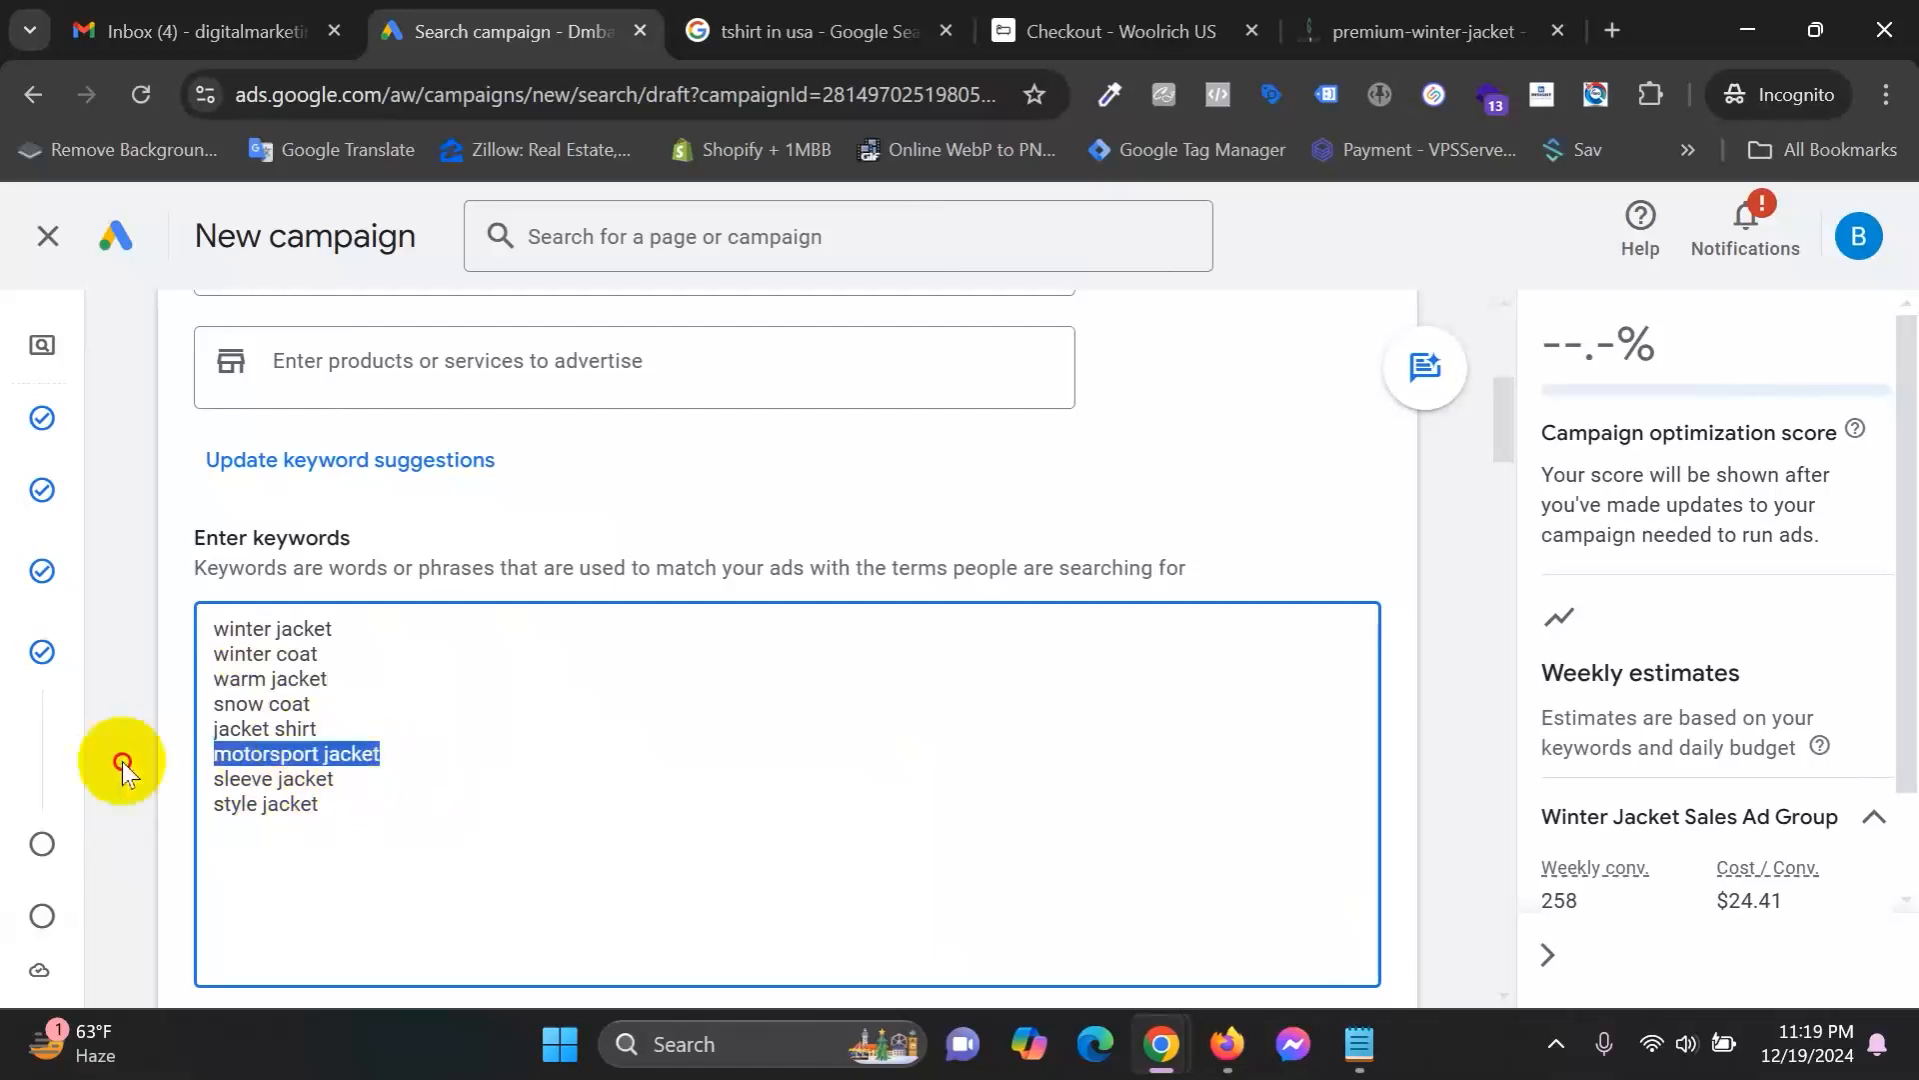
{"action": "key", "text": "BackSpace"}
{"action": "key", "text": "BackSpace"}
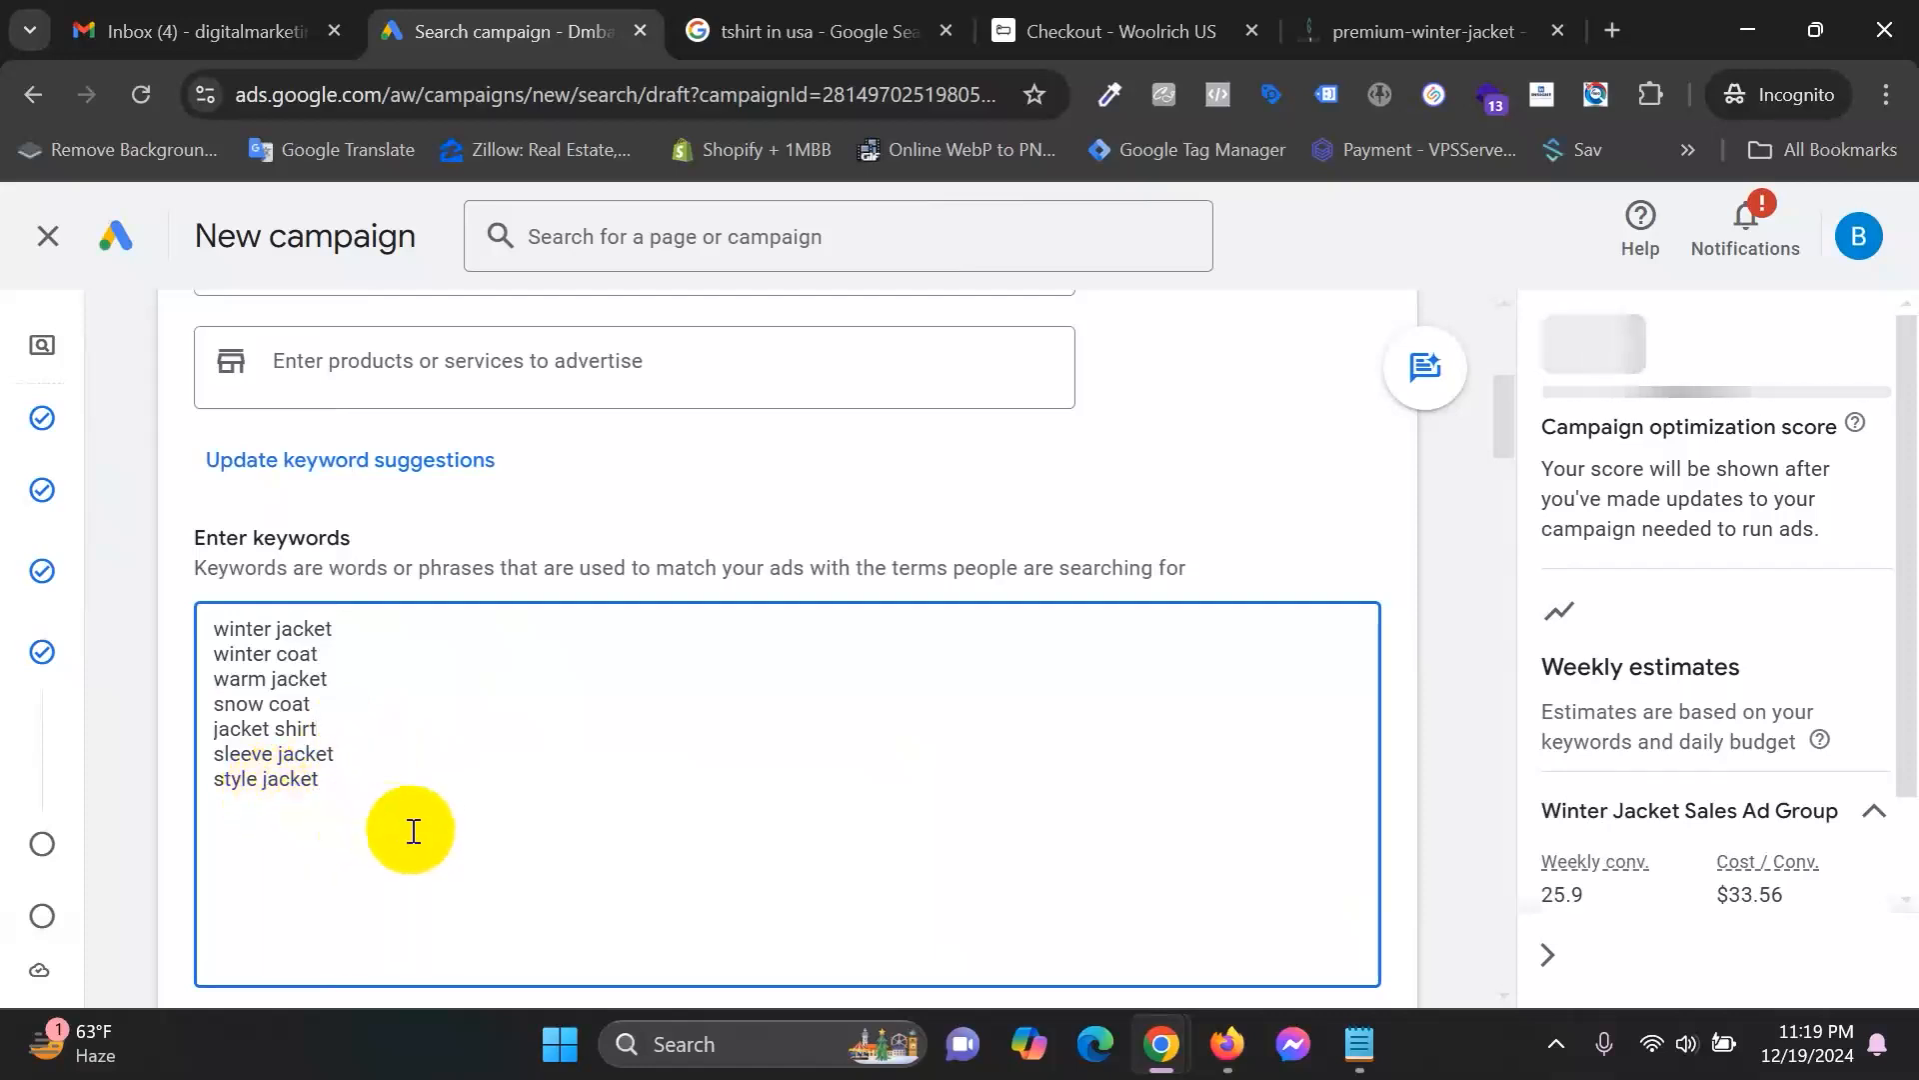
{"action": "left_click", "coordinate": [383, 791]}
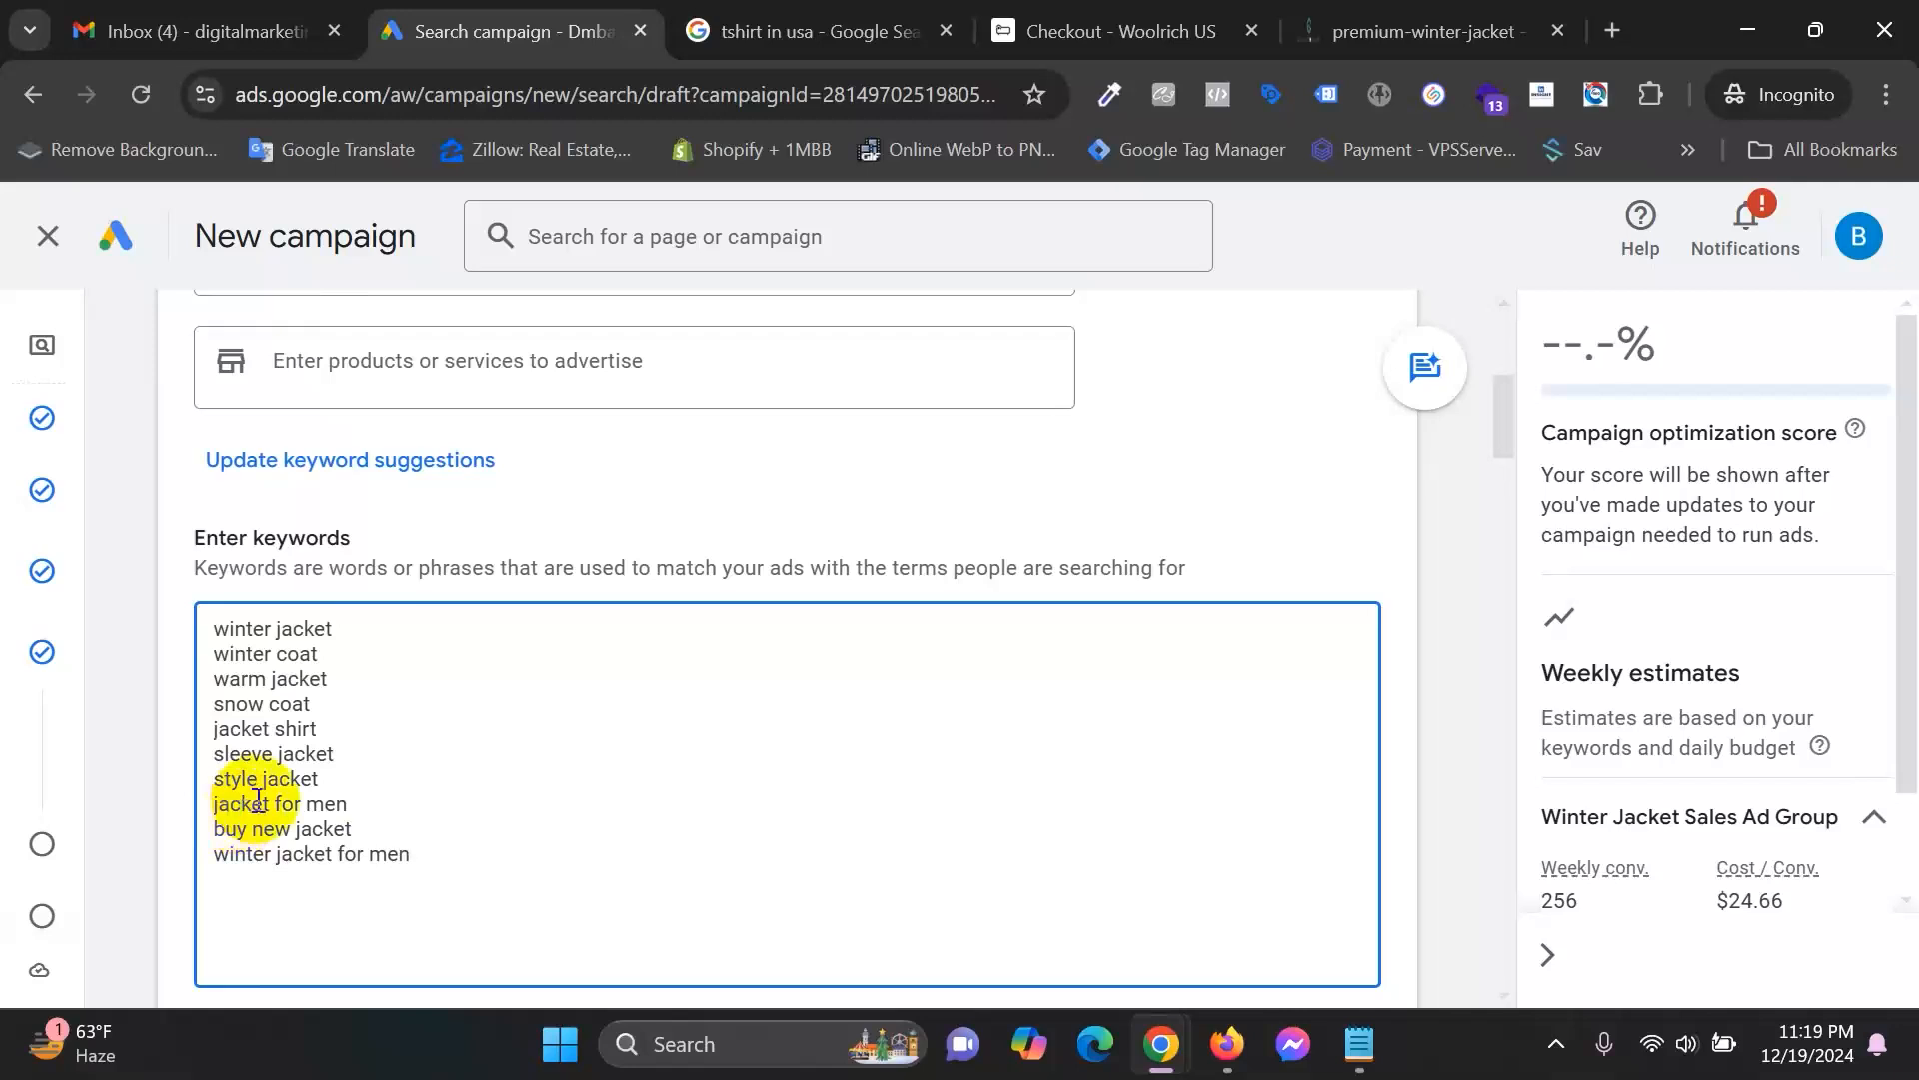
{"action": "scroll", "coordinate": [258, 795], "scroll_direction": "down", "scroll_amount": 6}
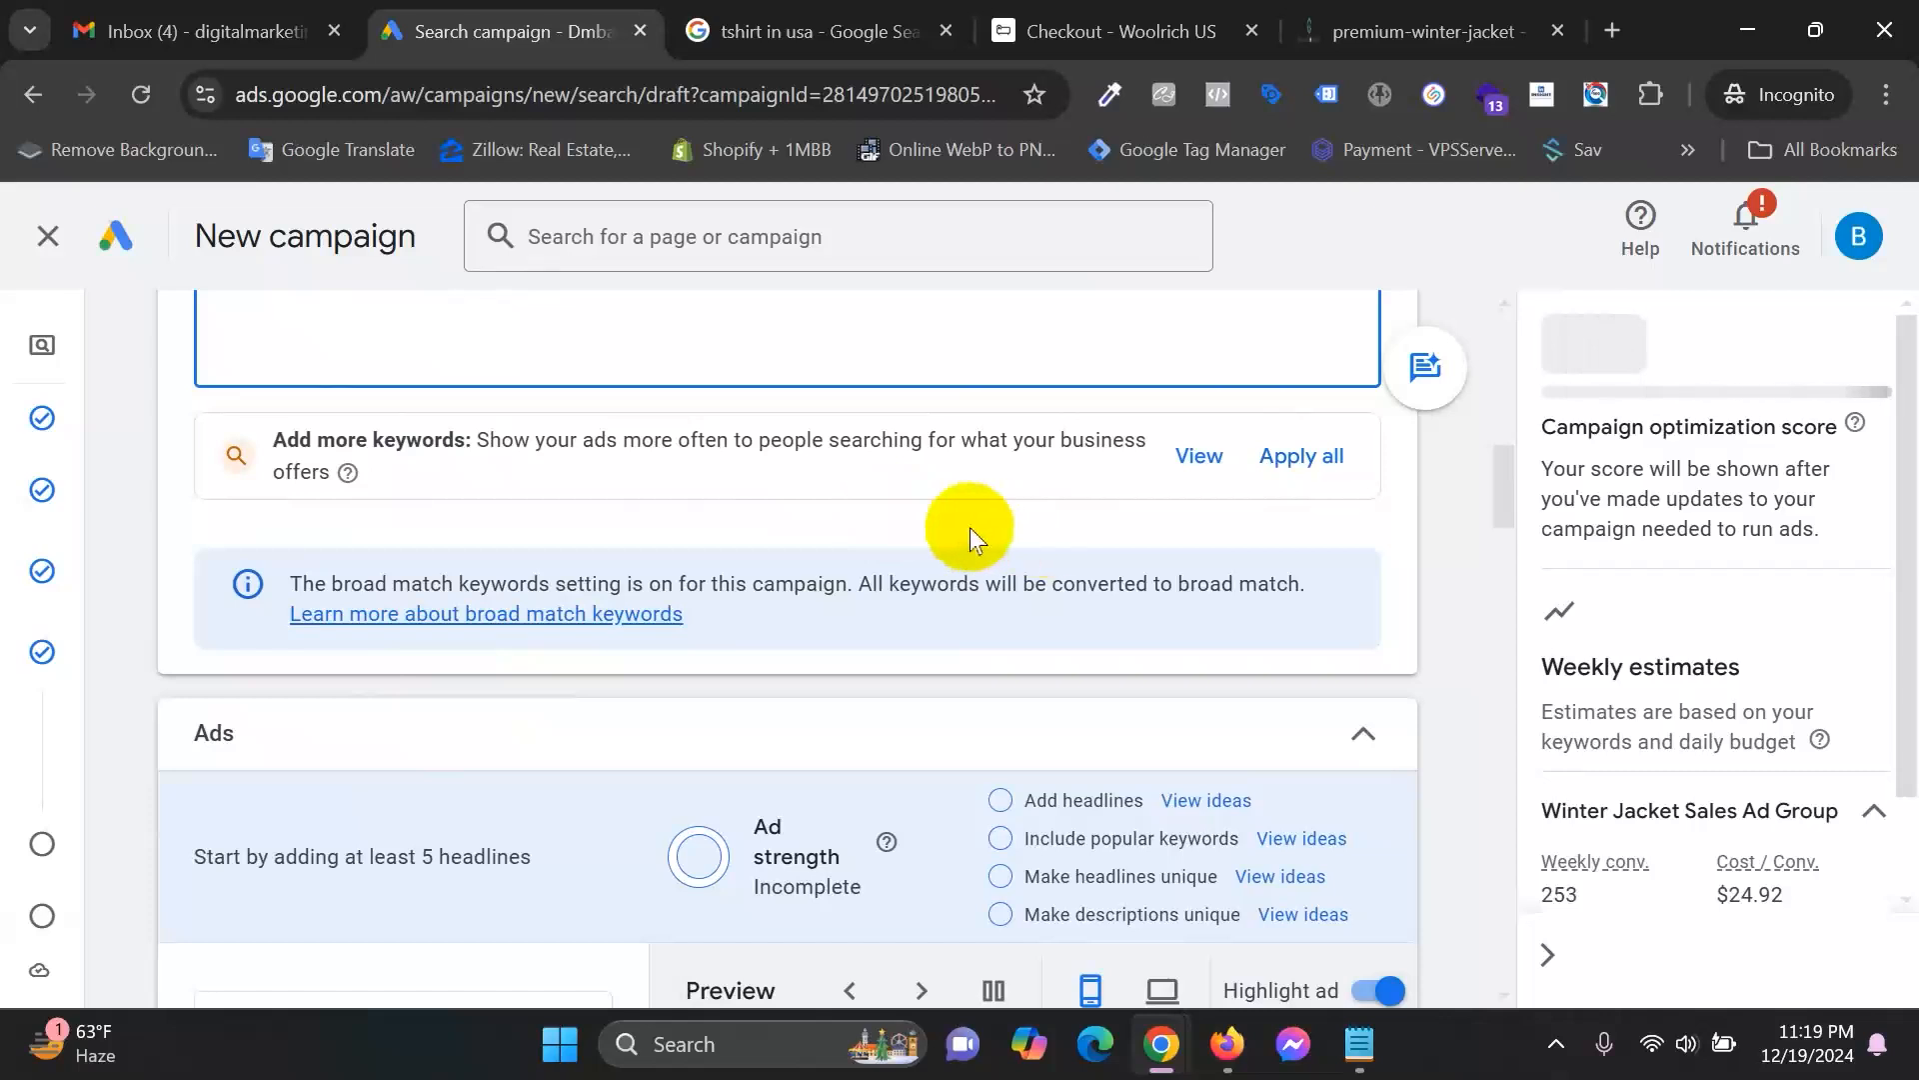
{"action": "left_click", "coordinate": [1237, 462]}
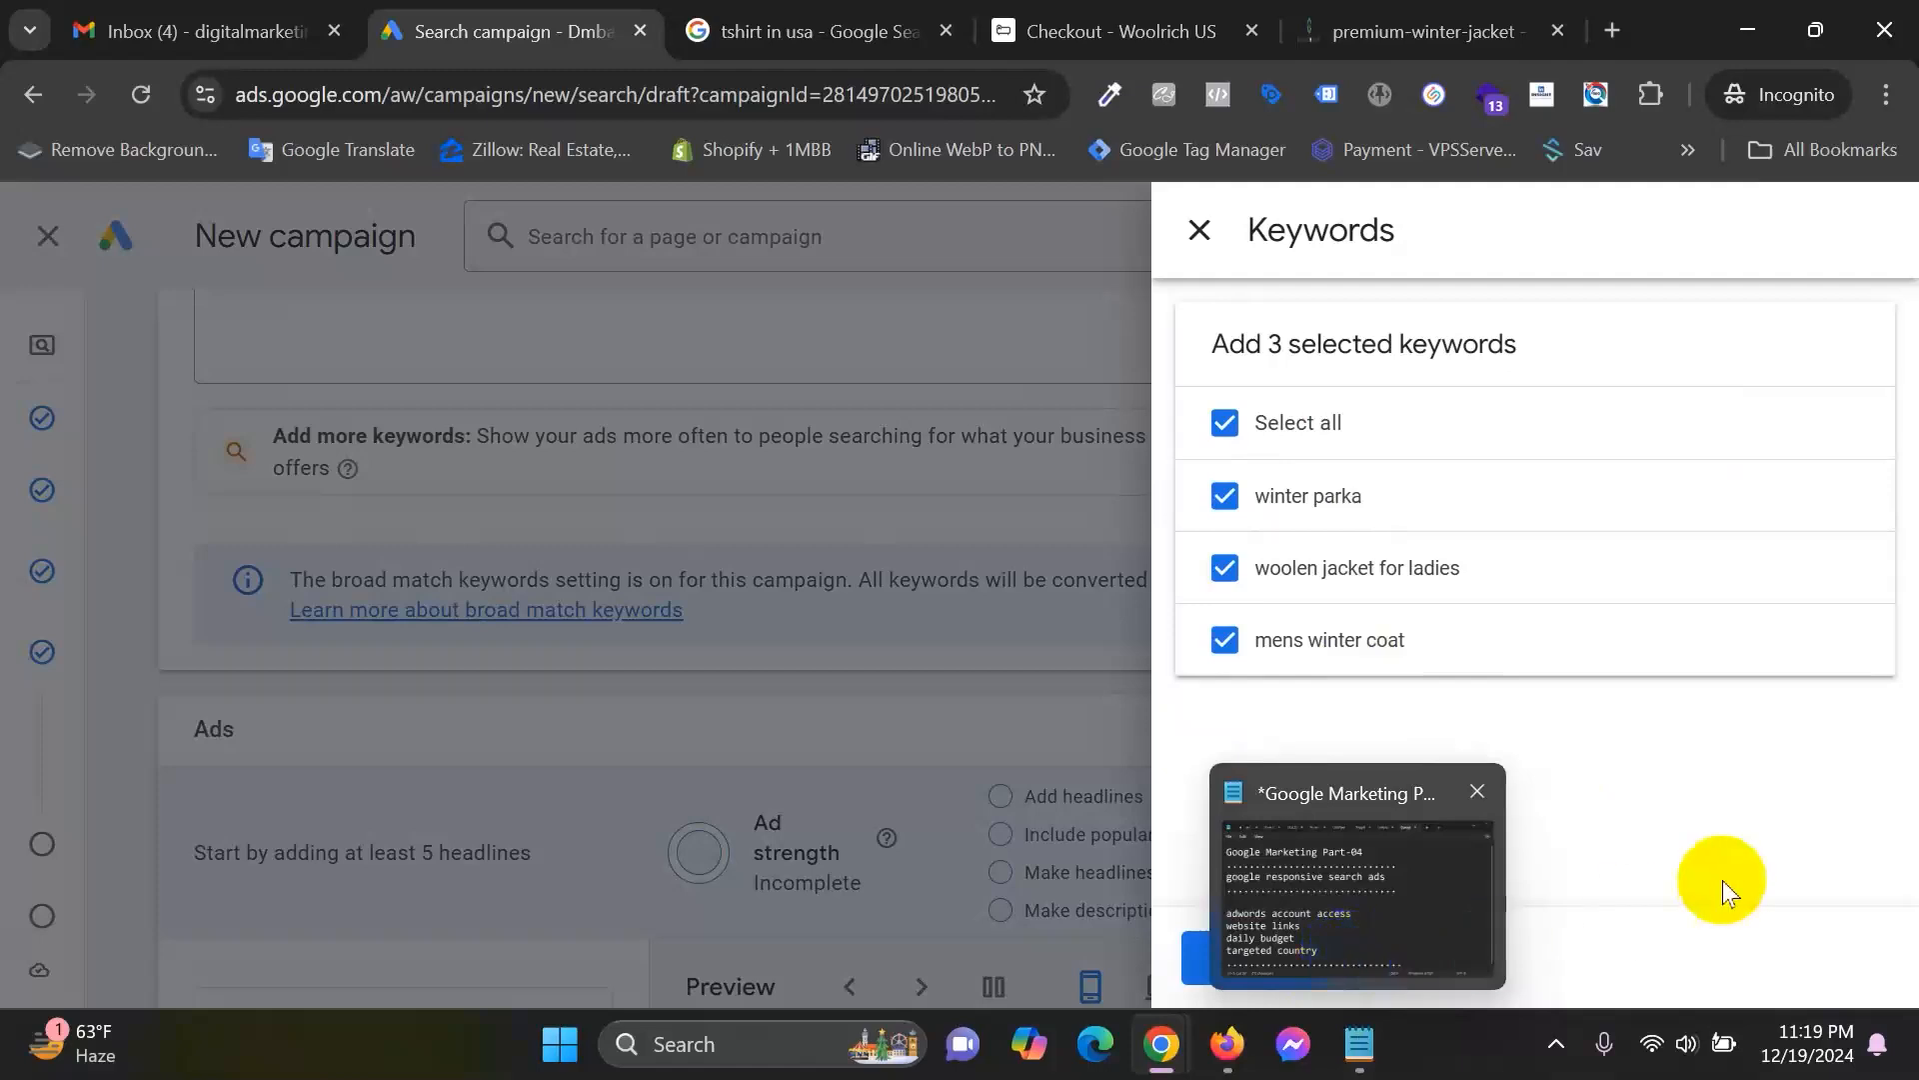
{"action": "left_click", "coordinate": [1370, 955]}
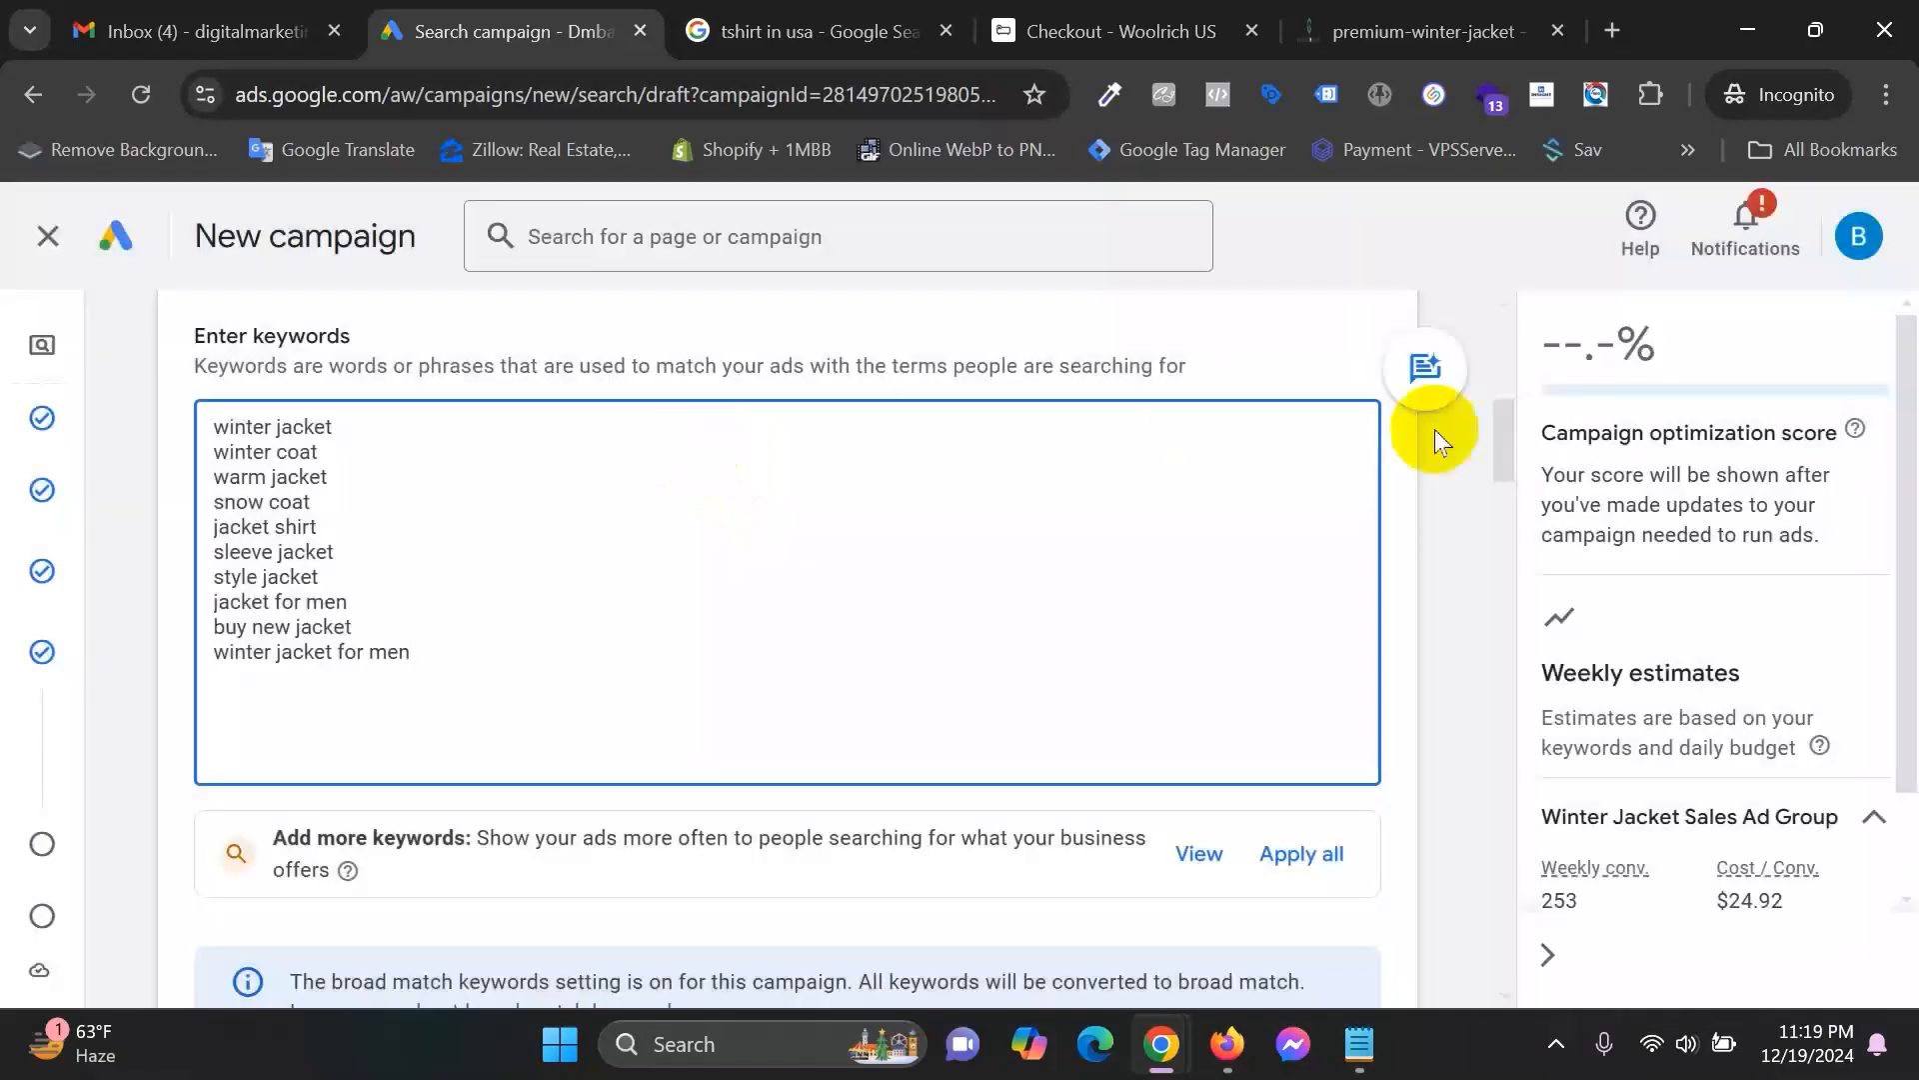
{"action": "scroll", "coordinate": [737, 945], "scroll_direction": "down", "scroll_amount": 5}
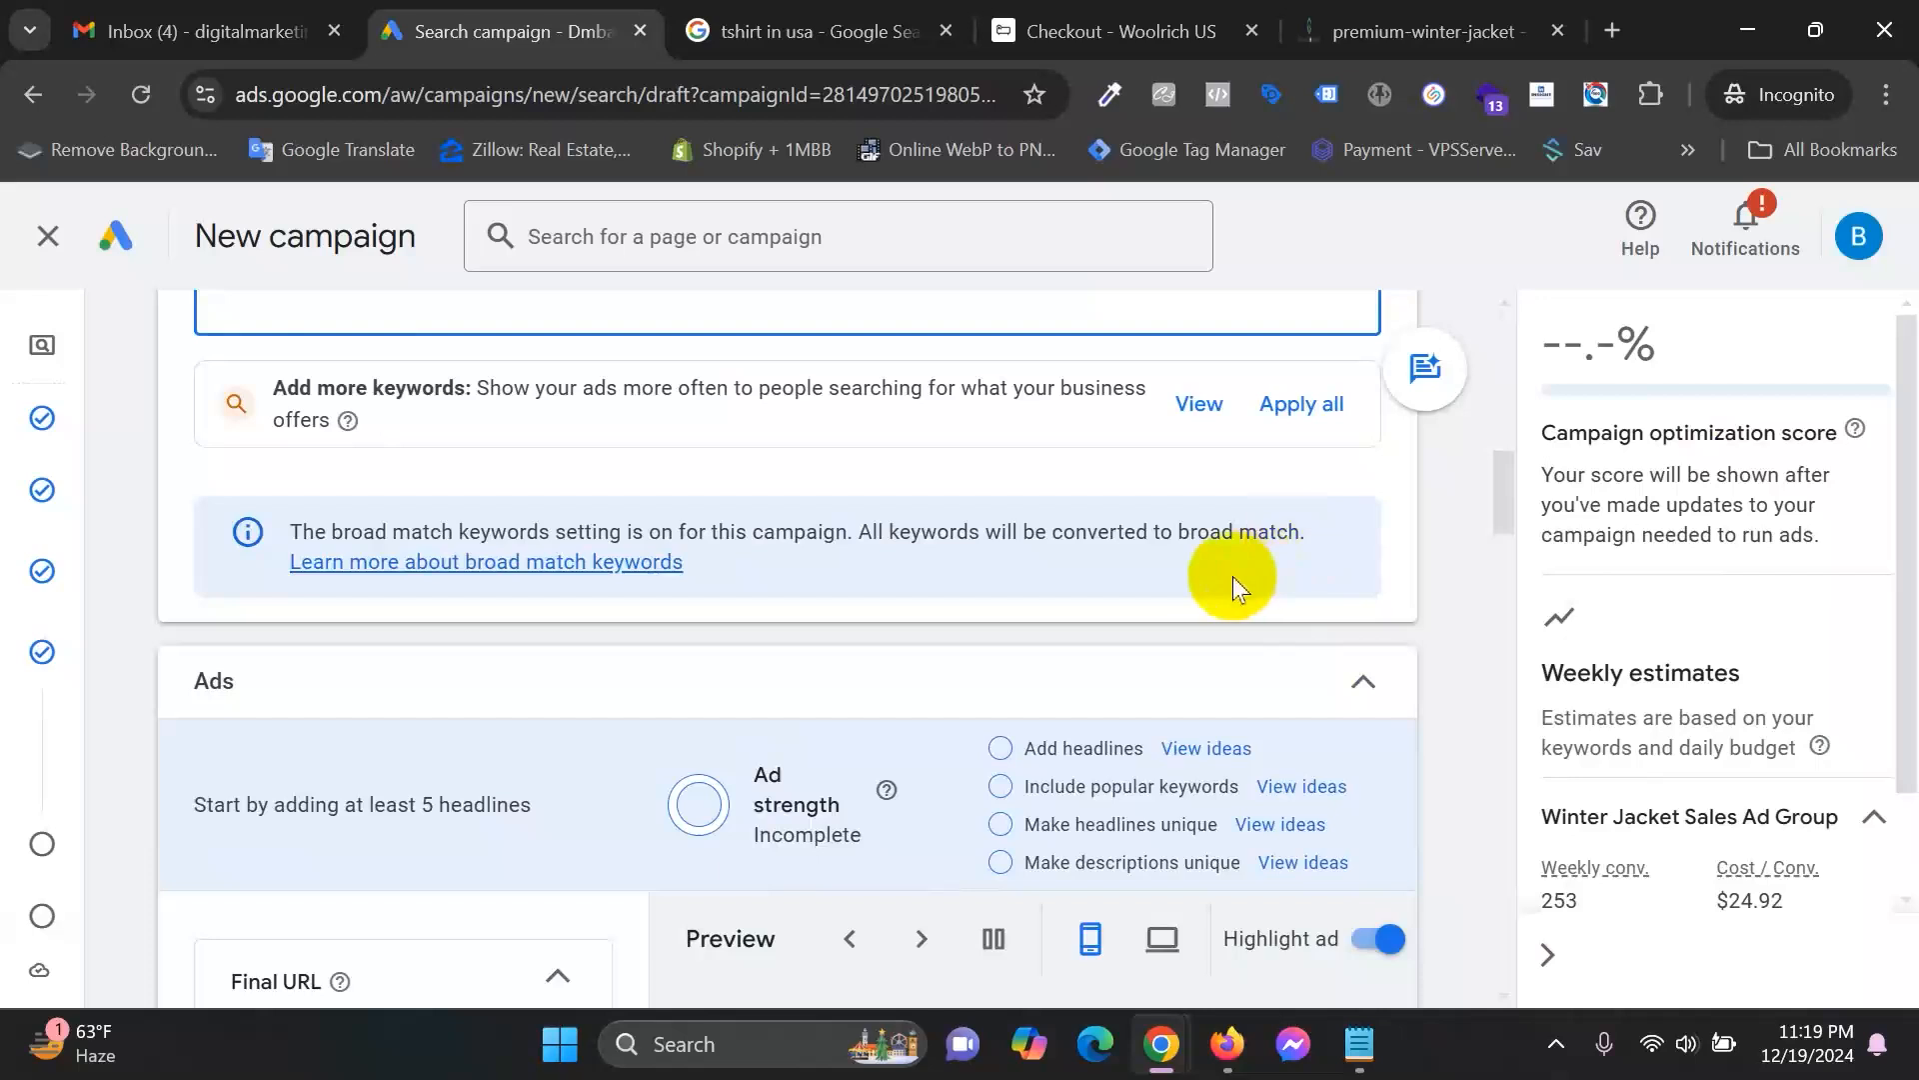
{"action": "scroll", "coordinate": [1026, 712], "scroll_direction": "down", "scroll_amount": 2}
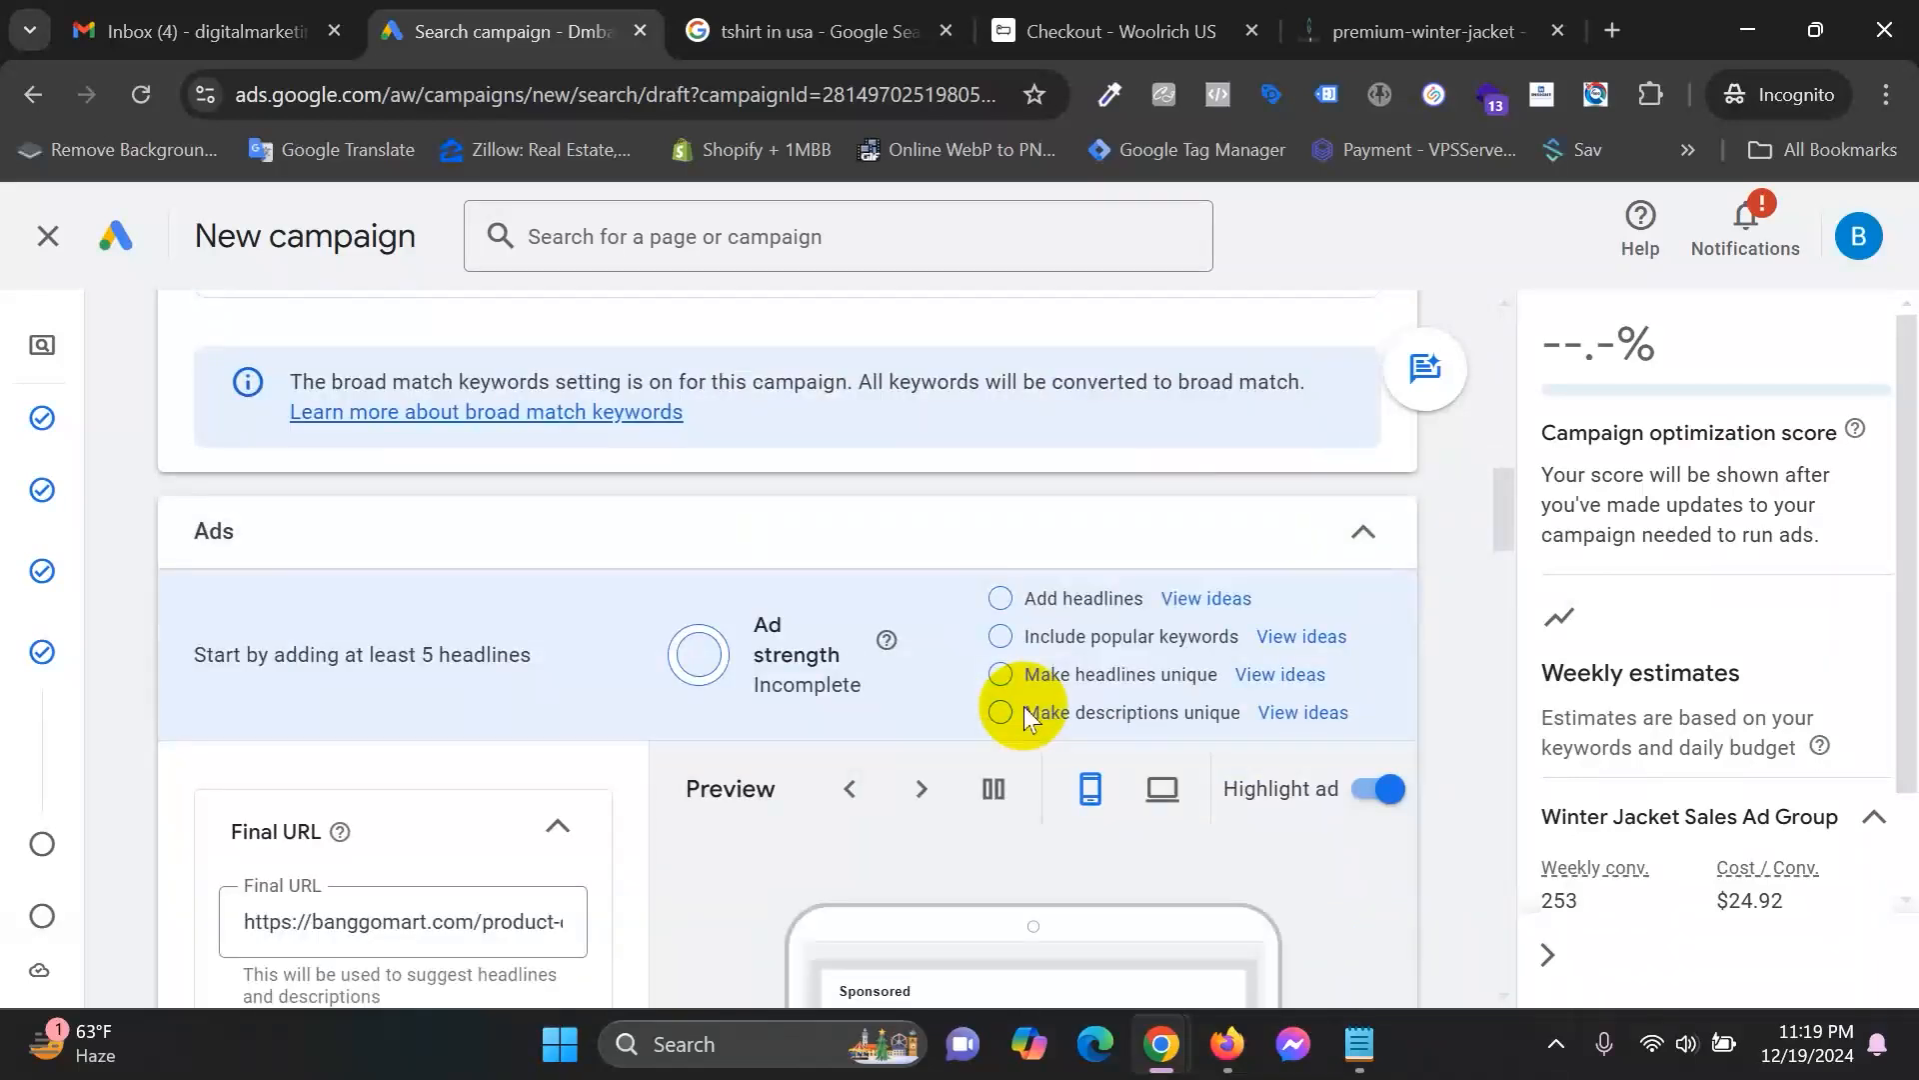
{"action": "scroll", "coordinate": [1024, 705], "scroll_direction": "down", "scroll_amount": 2}
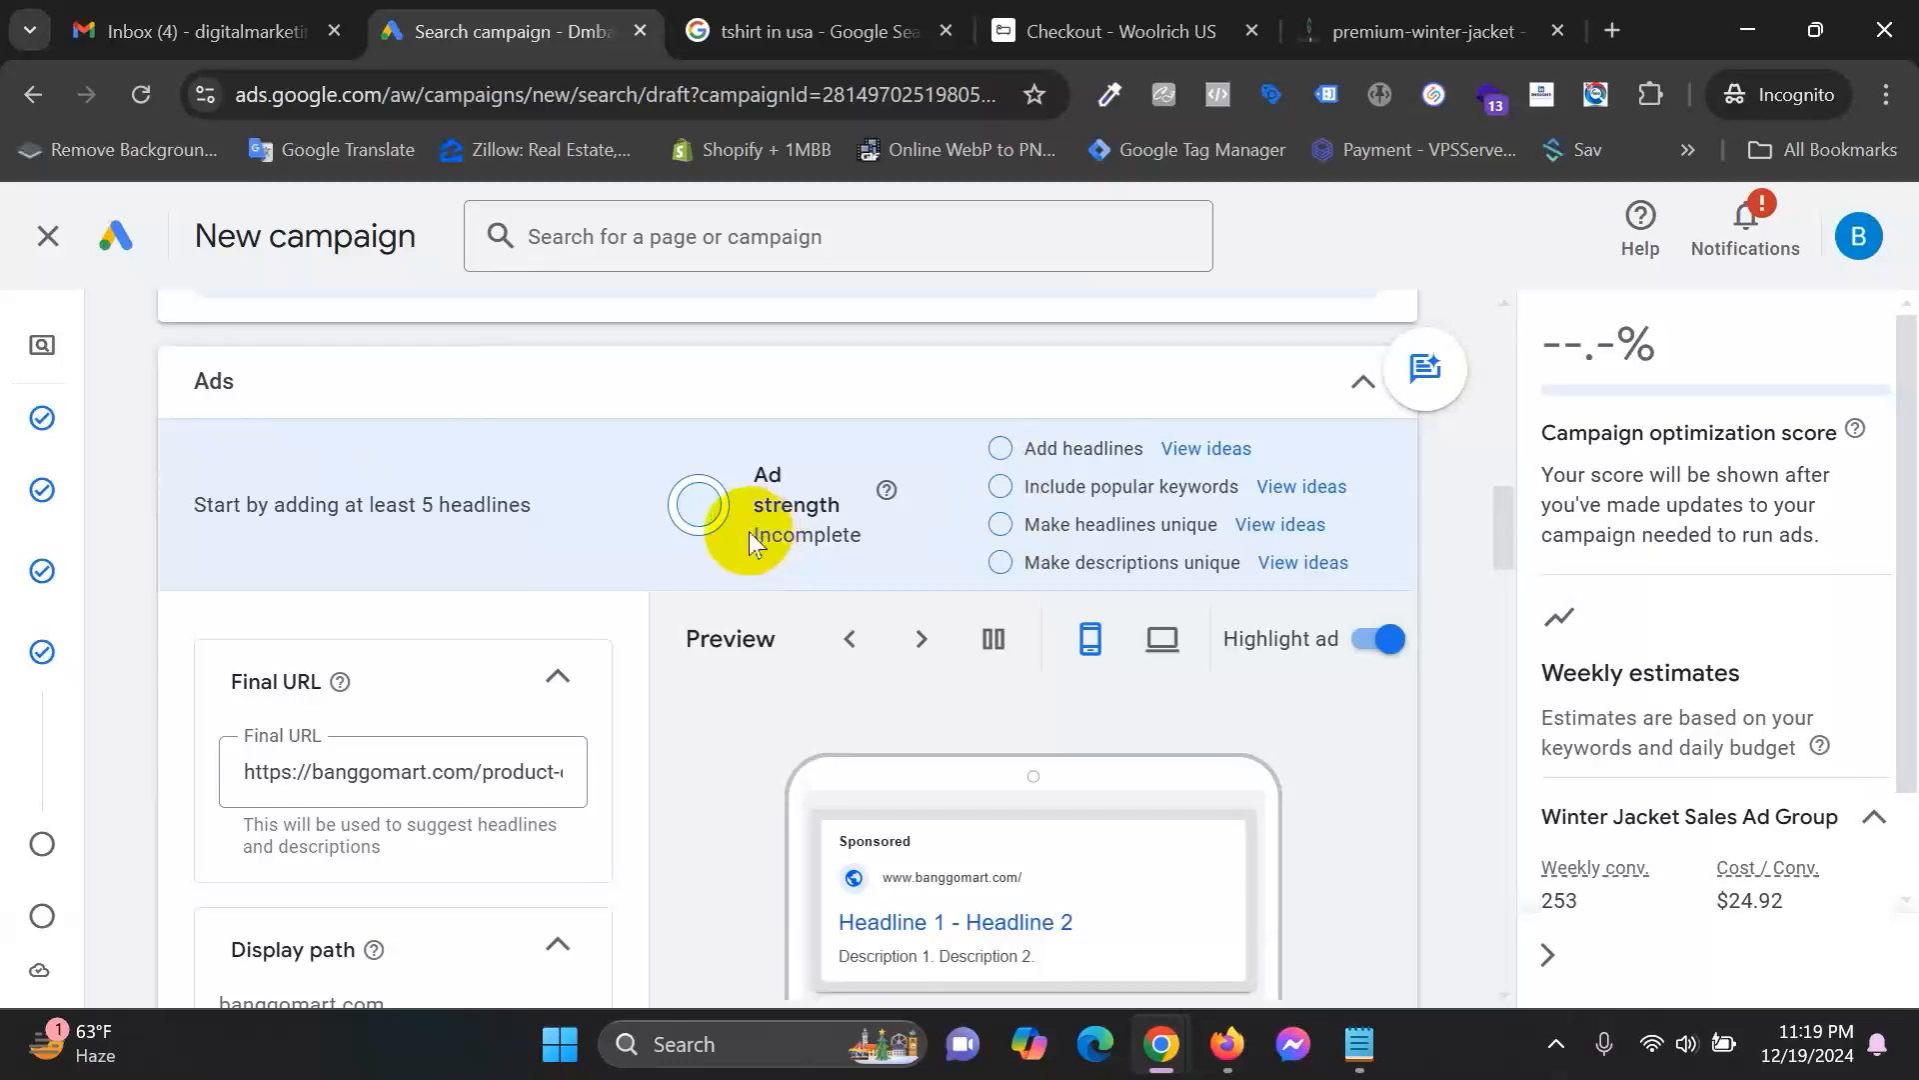
{"action": "left_click_drag", "start_coordinate": [753, 539], "coordinate": [850, 533]}
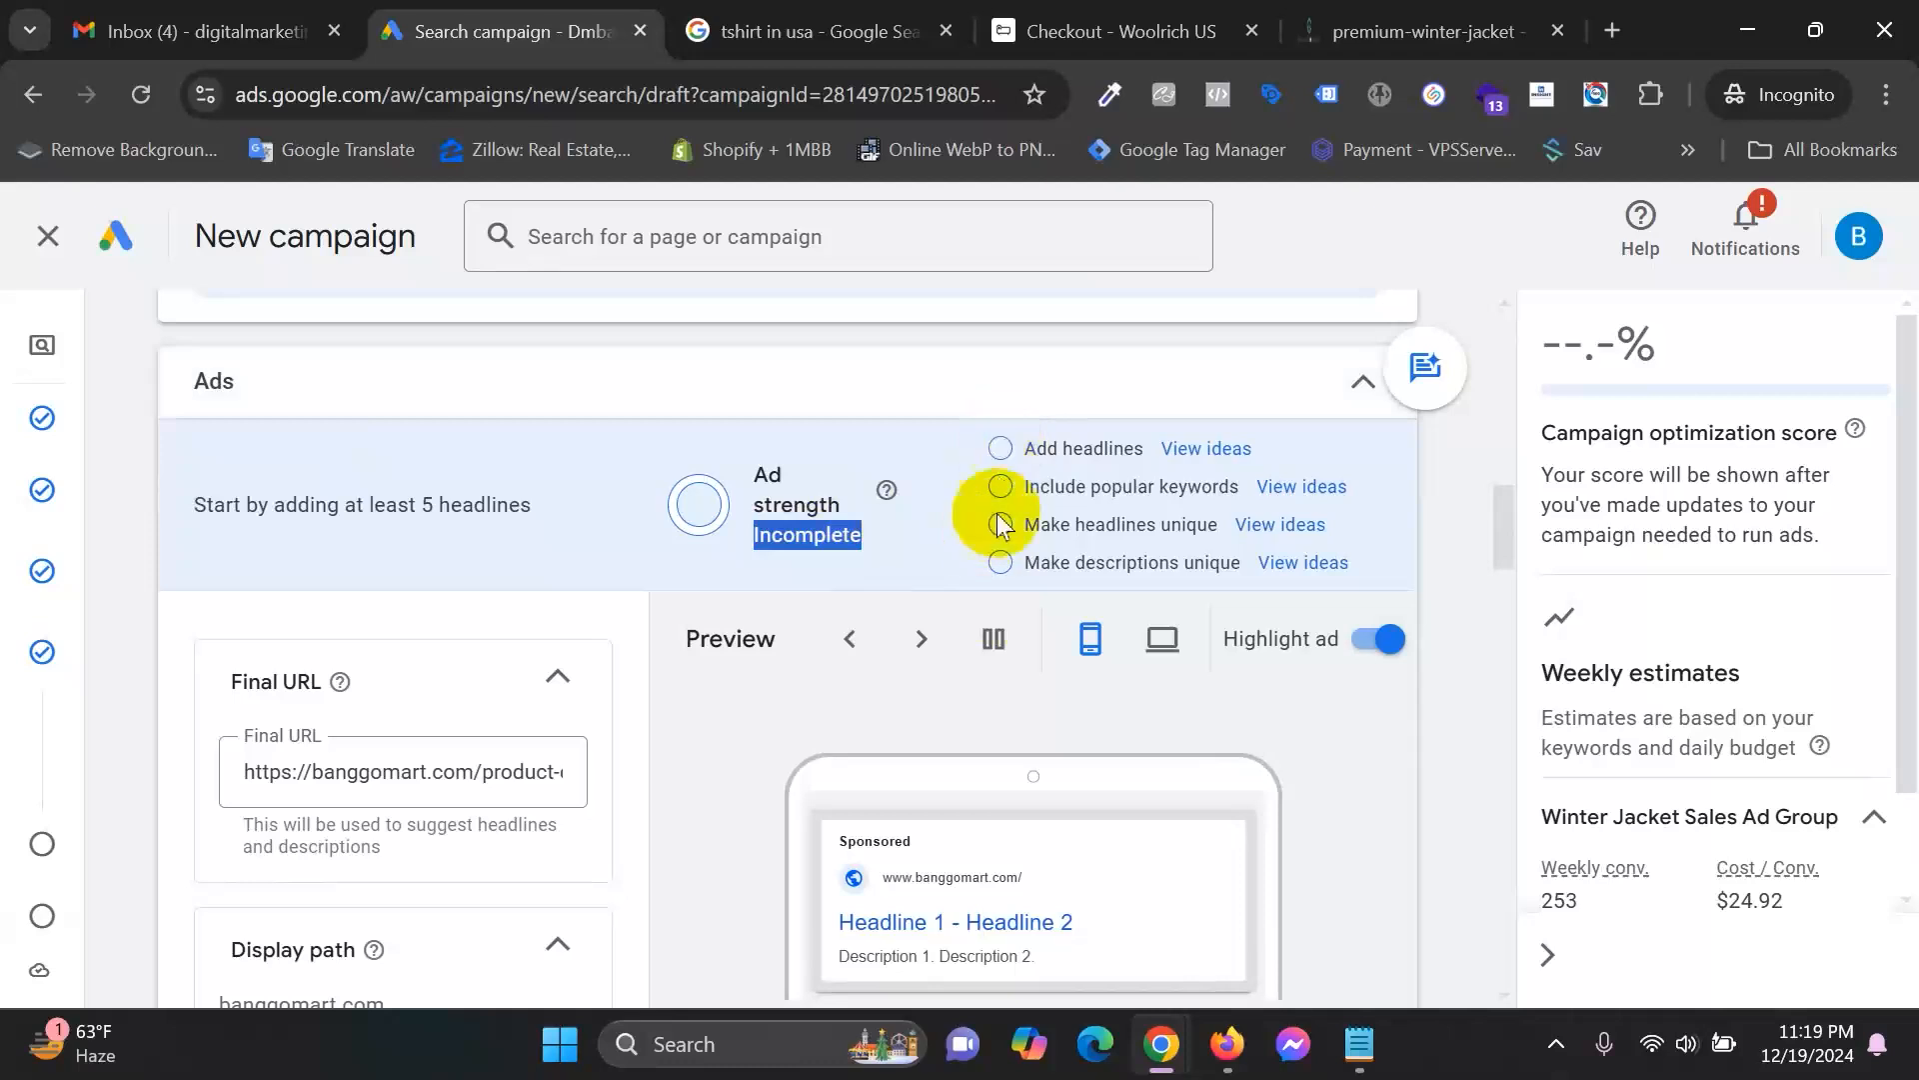
Review the ad strength checklist and its suggestion to add more headlines.
{"action": "left_click_drag", "start_coordinate": [1020, 448], "coordinate": [1200, 486]}
{"action": "left_click_drag", "start_coordinate": [1027, 524], "coordinate": [1182, 539]}
{"action": "left_click_drag", "start_coordinate": [1027, 562], "coordinate": [1180, 562]}
{"action": "left_click_drag", "start_coordinate": [1027, 448], "coordinate": [1147, 448]}
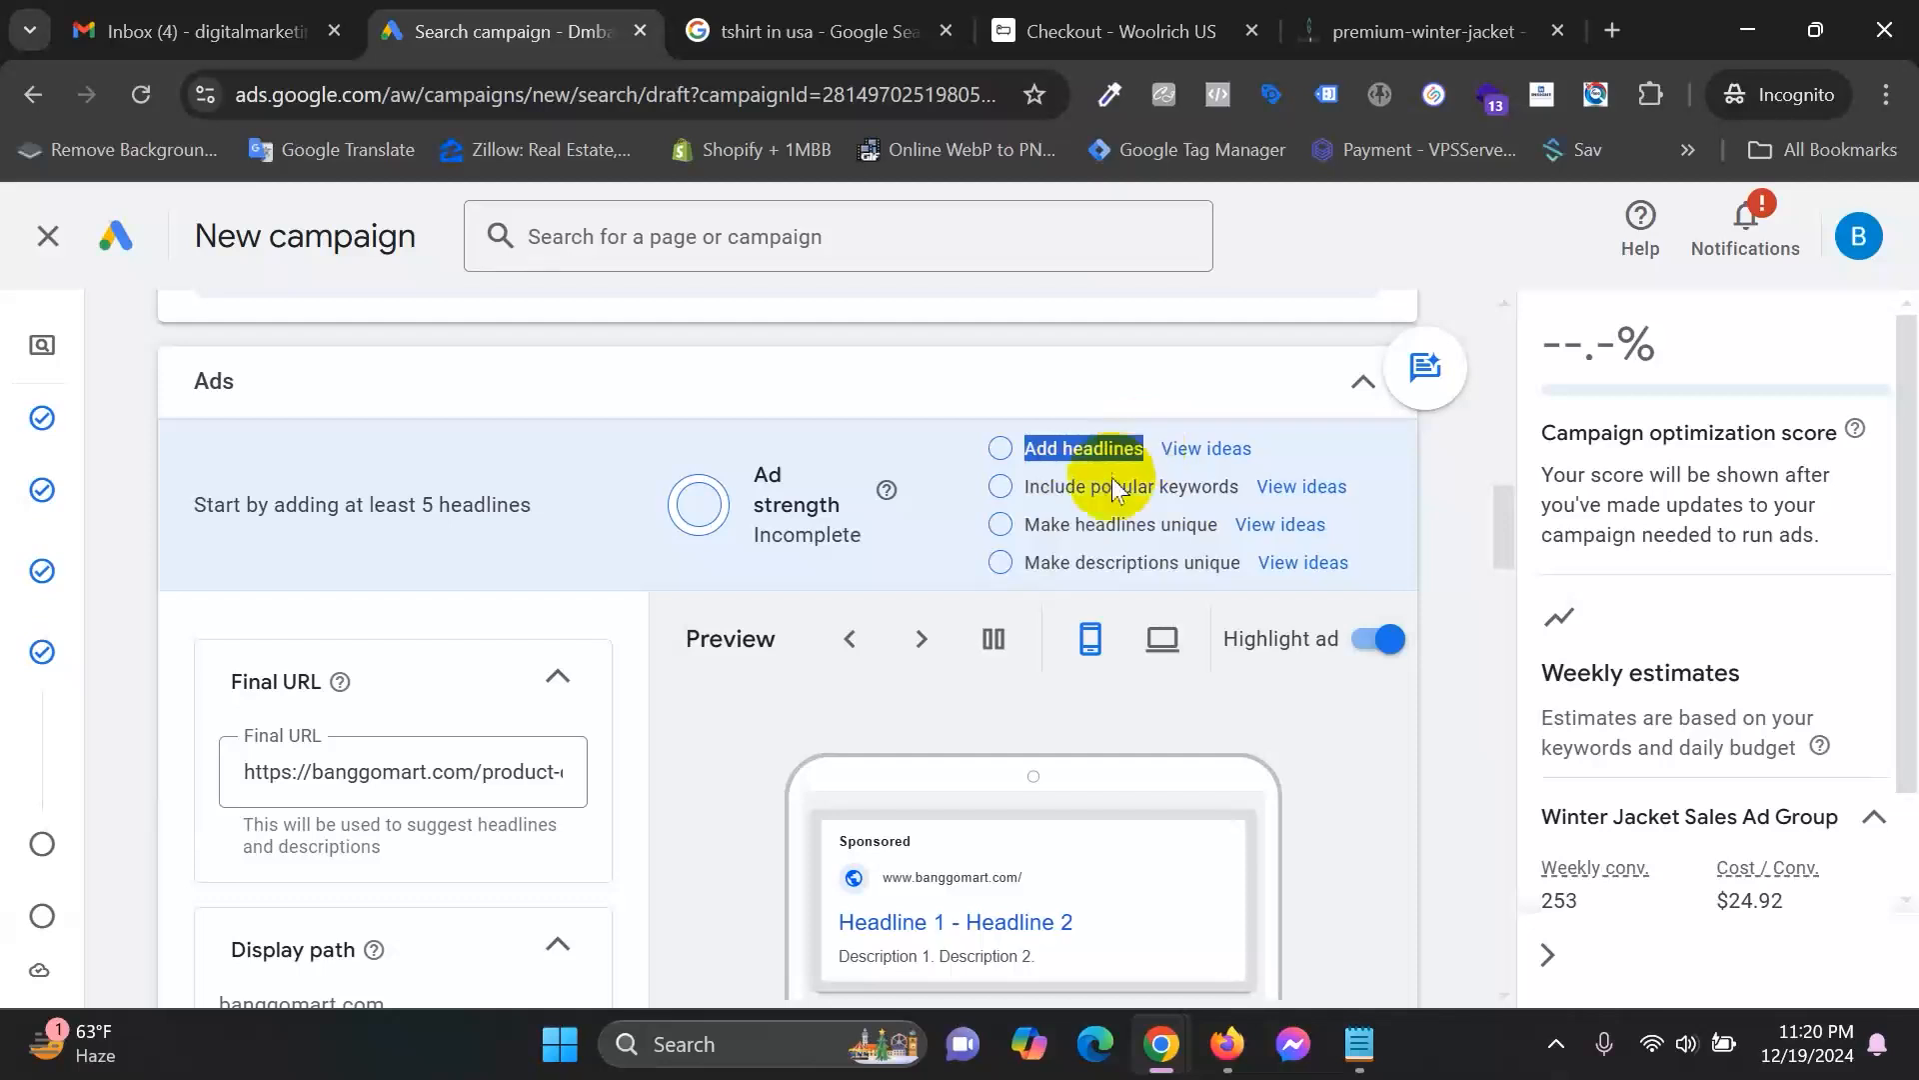
Add eight more empty headline fields to the ad.
{"action": "scroll", "coordinate": [514, 735], "scroll_direction": "down", "scroll_amount": 5}
{"action": "scroll", "coordinate": [484, 775], "scroll_direction": "down", "scroll_amount": 8}
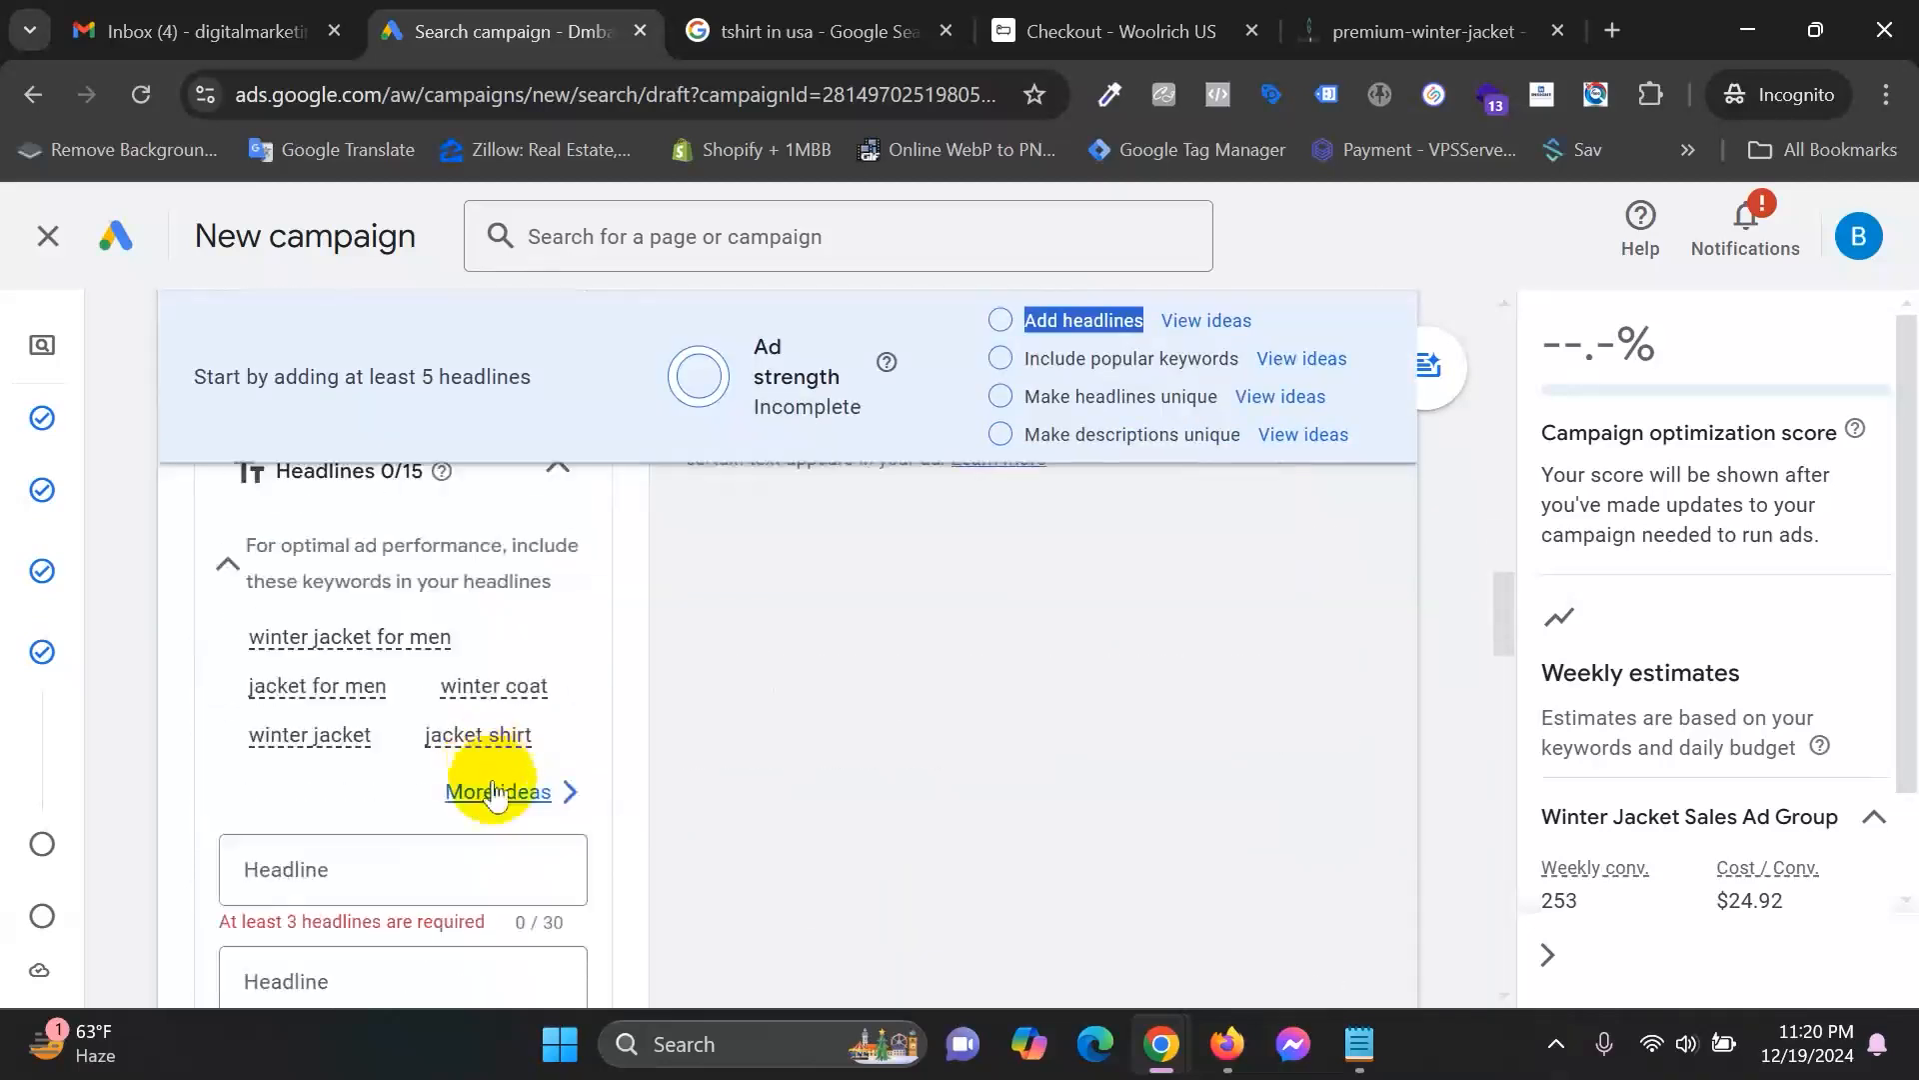
{"action": "scroll", "coordinate": [463, 596], "scroll_direction": "down", "scroll_amount": 2}
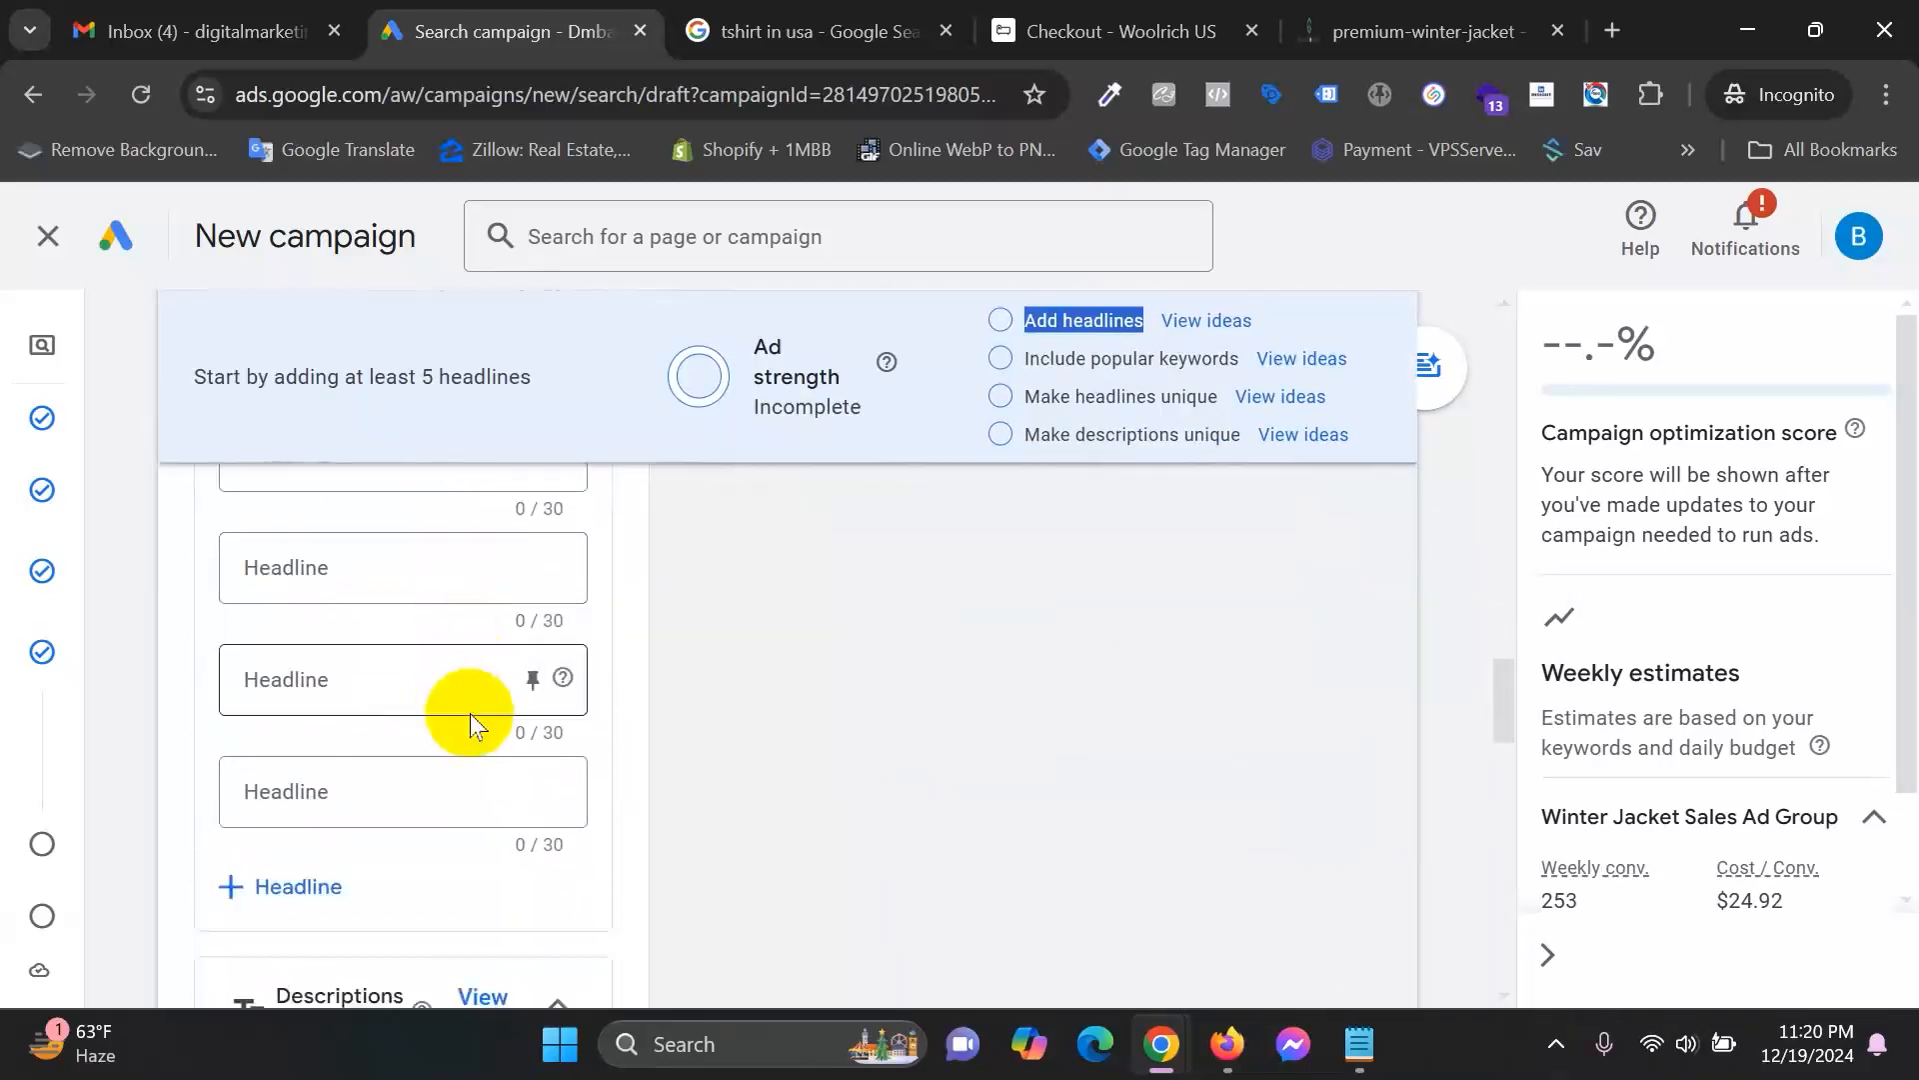
{"action": "left_click", "coordinate": [320, 887]}
{"action": "scroll", "coordinate": [315, 895], "scroll_direction": "down", "scroll_amount": 2}
{"action": "left_click", "coordinate": [314, 877]}
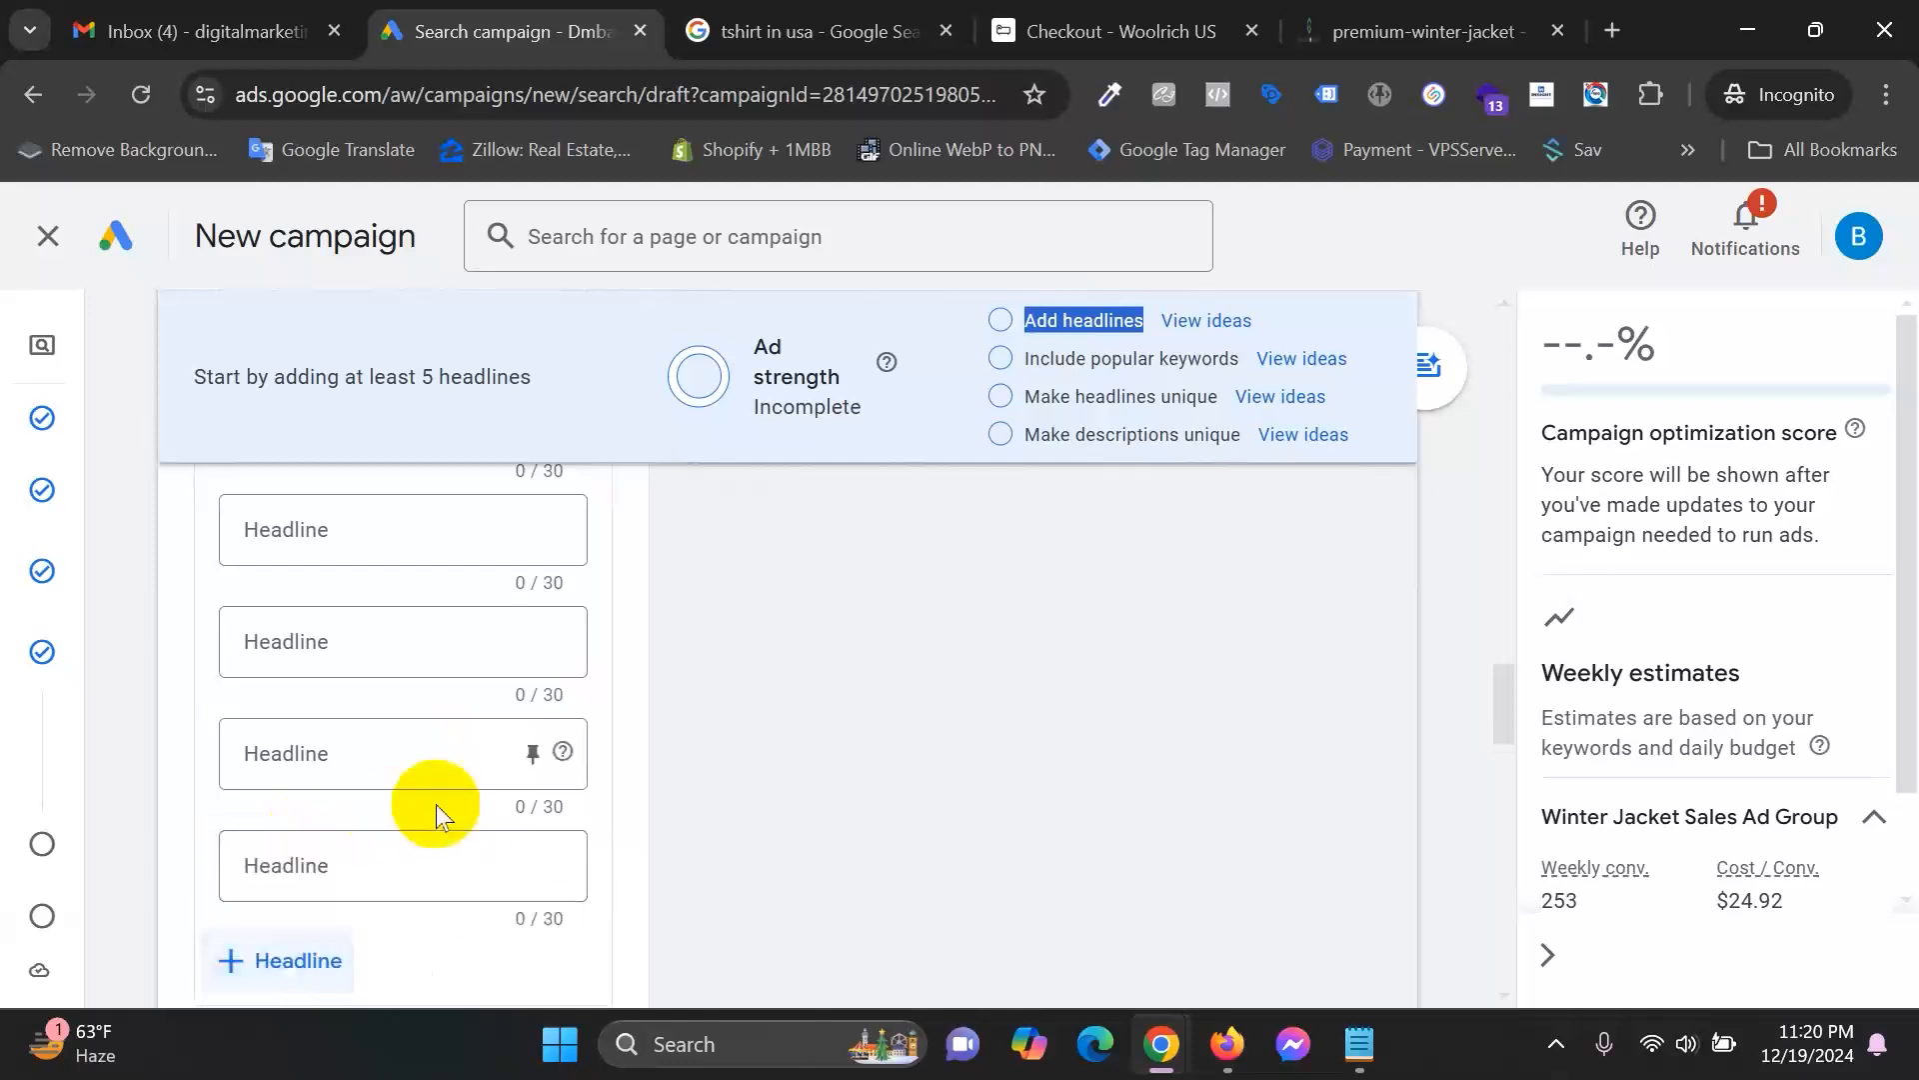
{"action": "scroll", "coordinate": [300, 806], "scroll_direction": "down", "scroll_amount": 2}
{"action": "left_click", "coordinate": [300, 806]}
{"action": "scroll", "coordinate": [333, 774], "scroll_direction": "down", "scroll_amount": 2}
{"action": "left_click", "coordinate": [333, 775]}
{"action": "scroll", "coordinate": [514, 762], "scroll_direction": "down", "scroll_amount": 1}
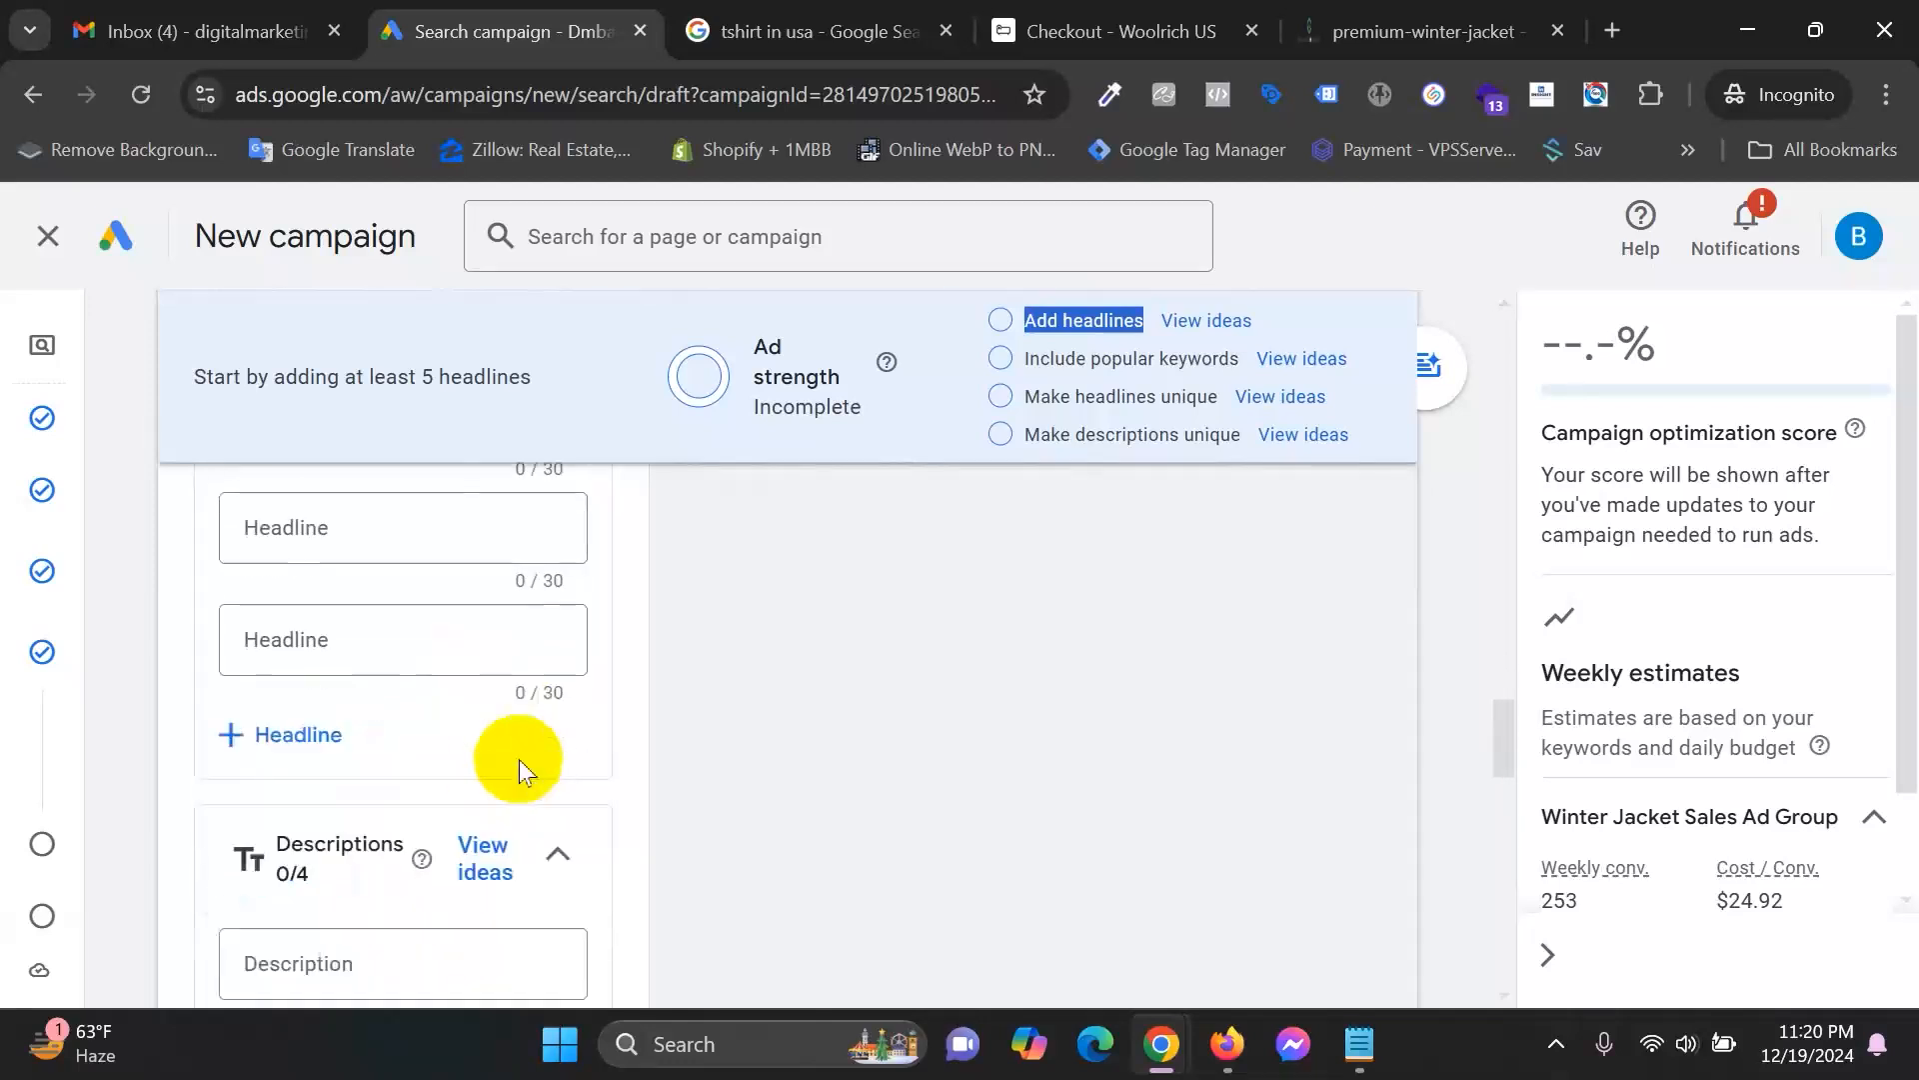
{"action": "left_click", "coordinate": [291, 733]}
{"action": "scroll", "coordinate": [480, 763], "scroll_direction": "down", "scroll_amount": 1}
{"action": "left_click", "coordinate": [329, 712]}
{"action": "scroll", "coordinate": [493, 737], "scroll_direction": "down", "scroll_amount": 1}
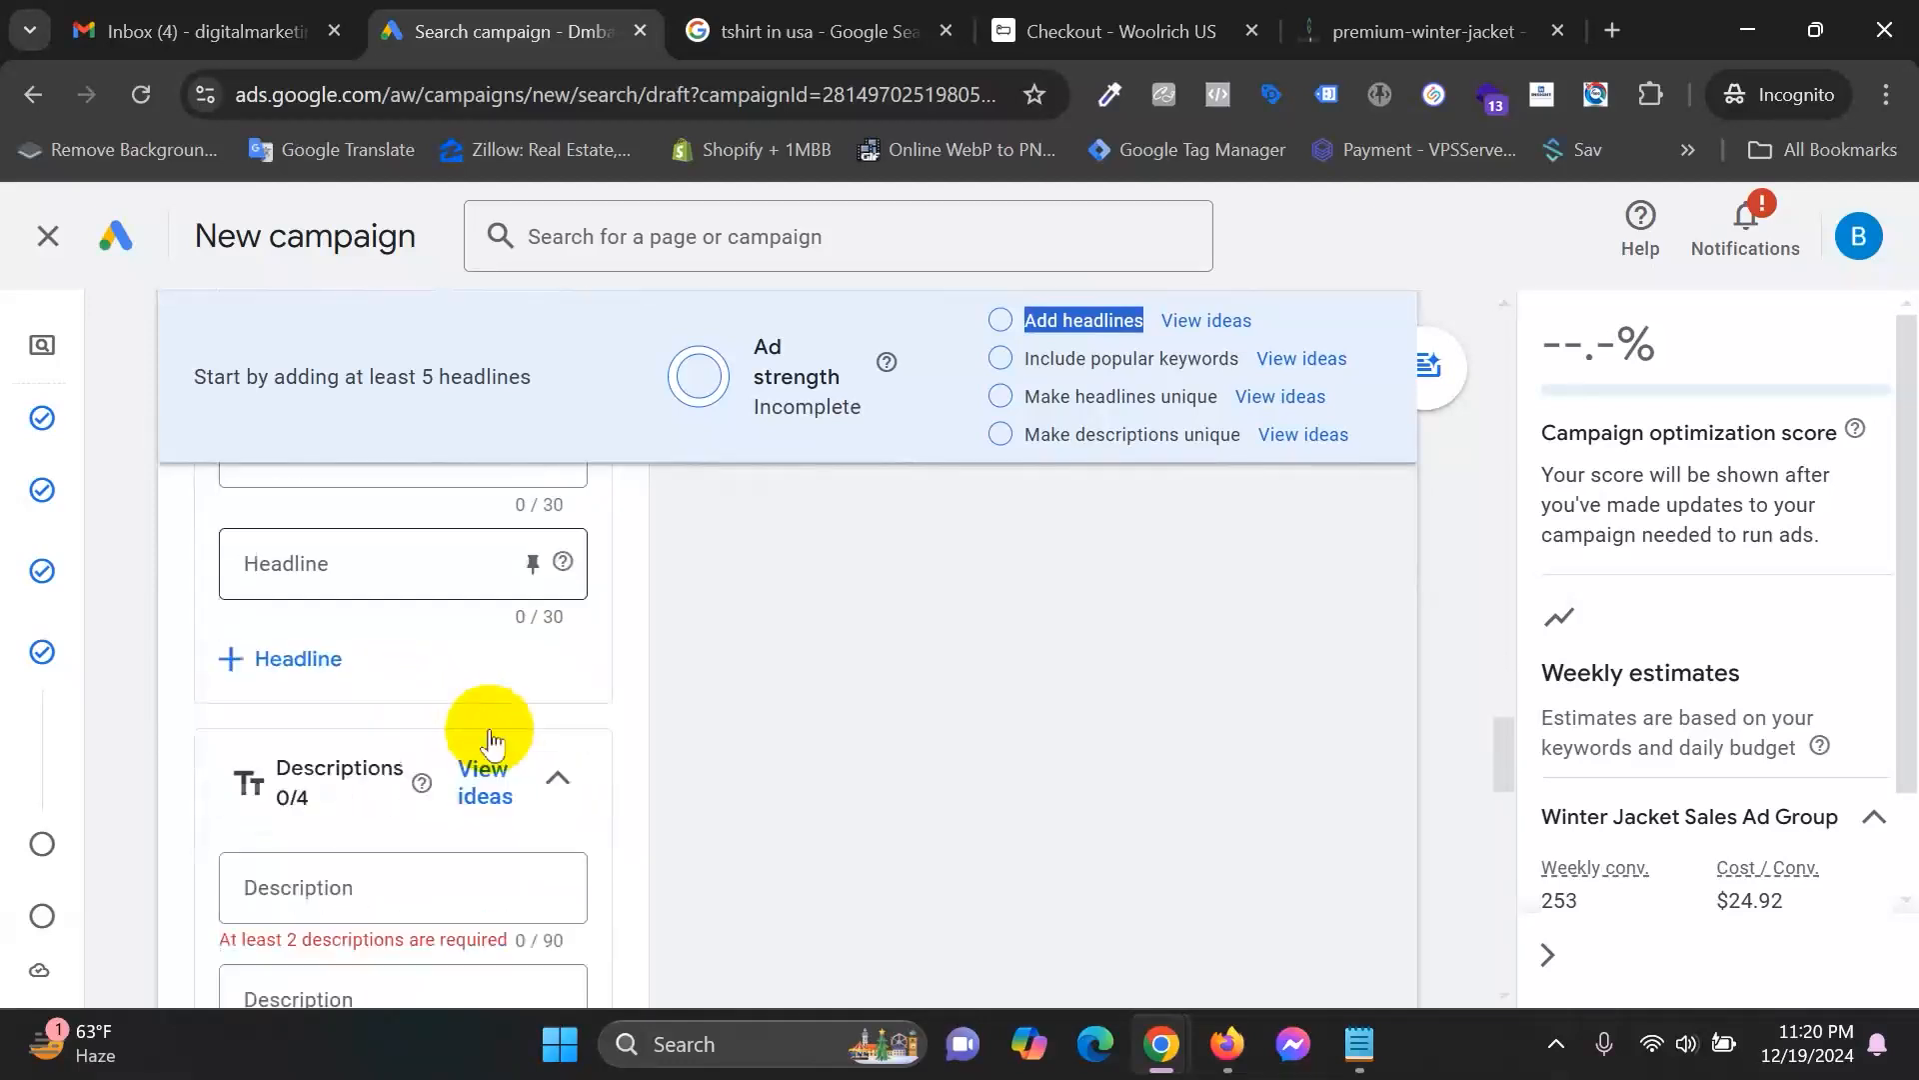
{"action": "left_click", "coordinate": [322, 665]}
{"action": "scroll", "coordinate": [532, 750], "scroll_direction": "down", "scroll_amount": 1}
{"action": "left_click", "coordinate": [300, 622]}
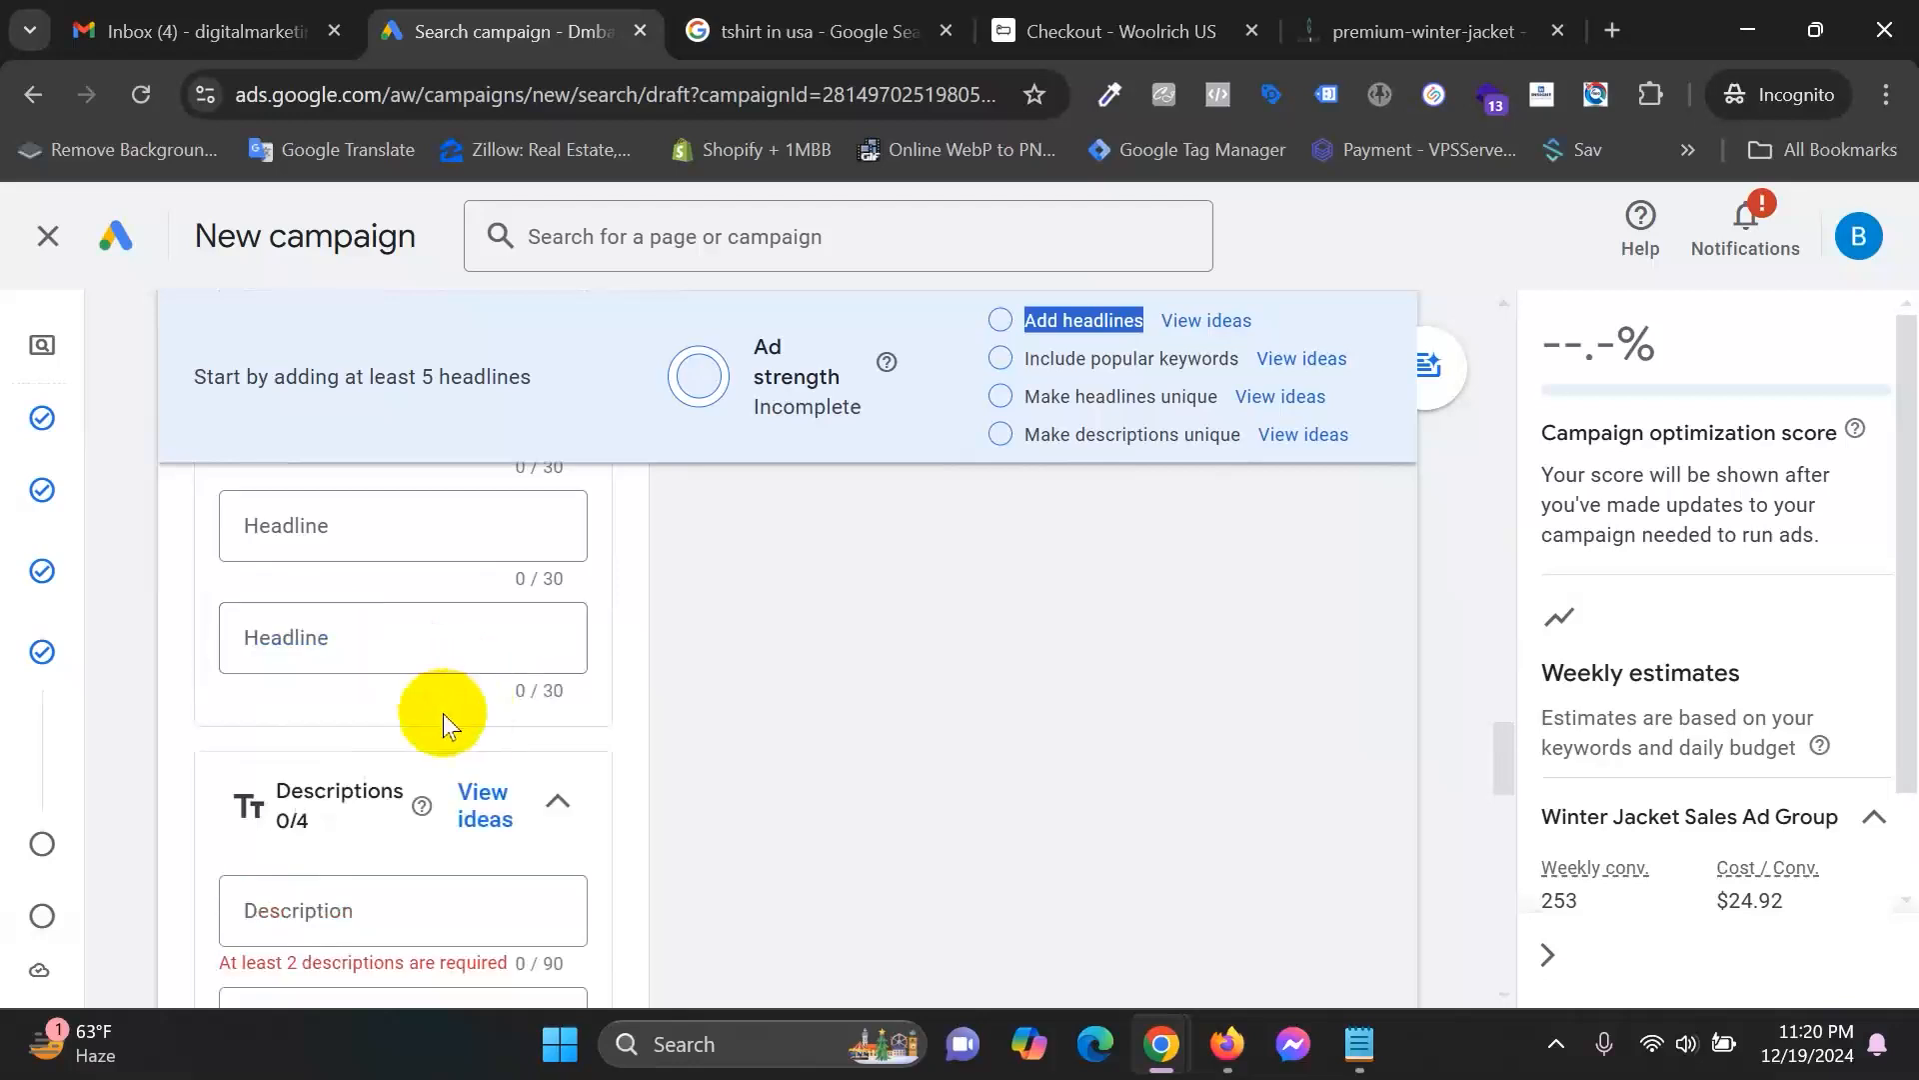
Revisit the add headlines and include popular keywords suggestions at the top.
{"action": "scroll", "coordinate": [480, 780], "scroll_direction": "up", "scroll_amount": 3}
{"action": "scroll", "coordinate": [412, 765], "scroll_direction": "up", "scroll_amount": 4}
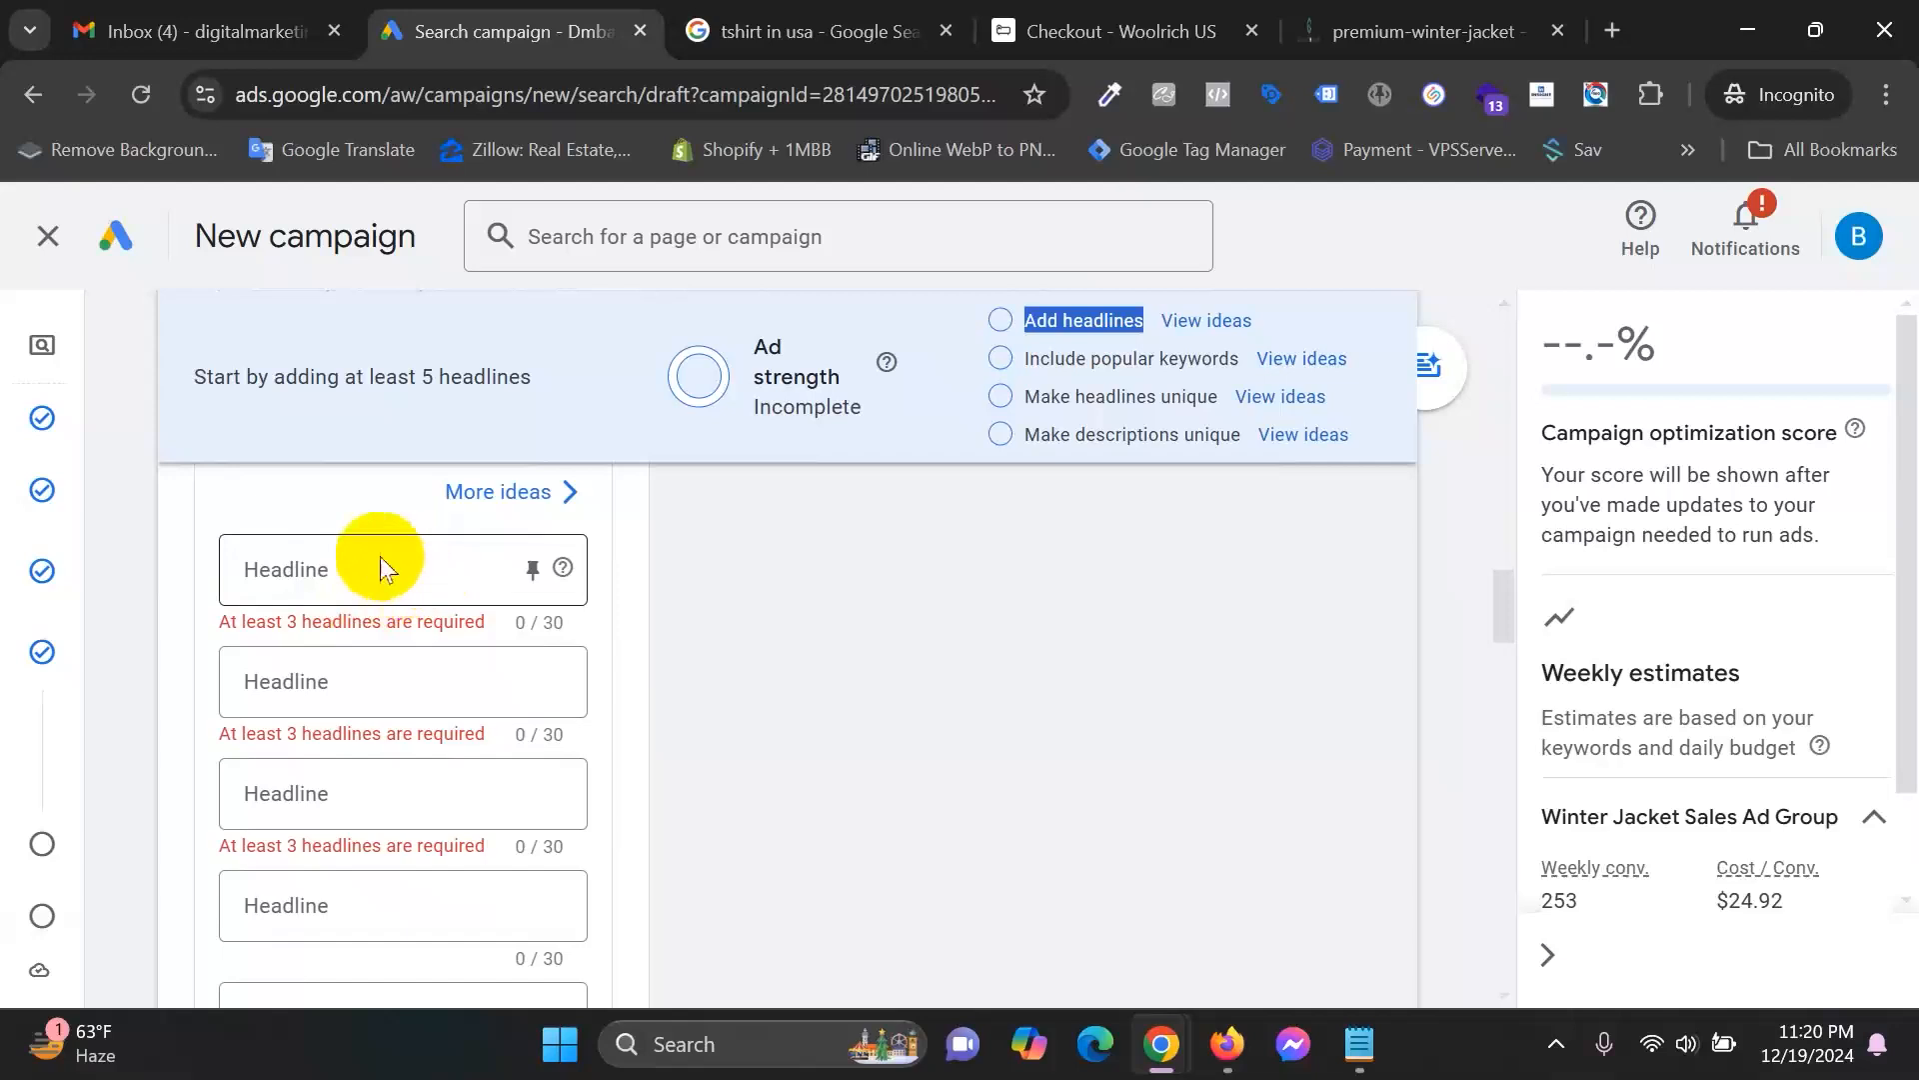
{"action": "left_click_drag", "start_coordinate": [1020, 320], "coordinate": [1135, 320]}
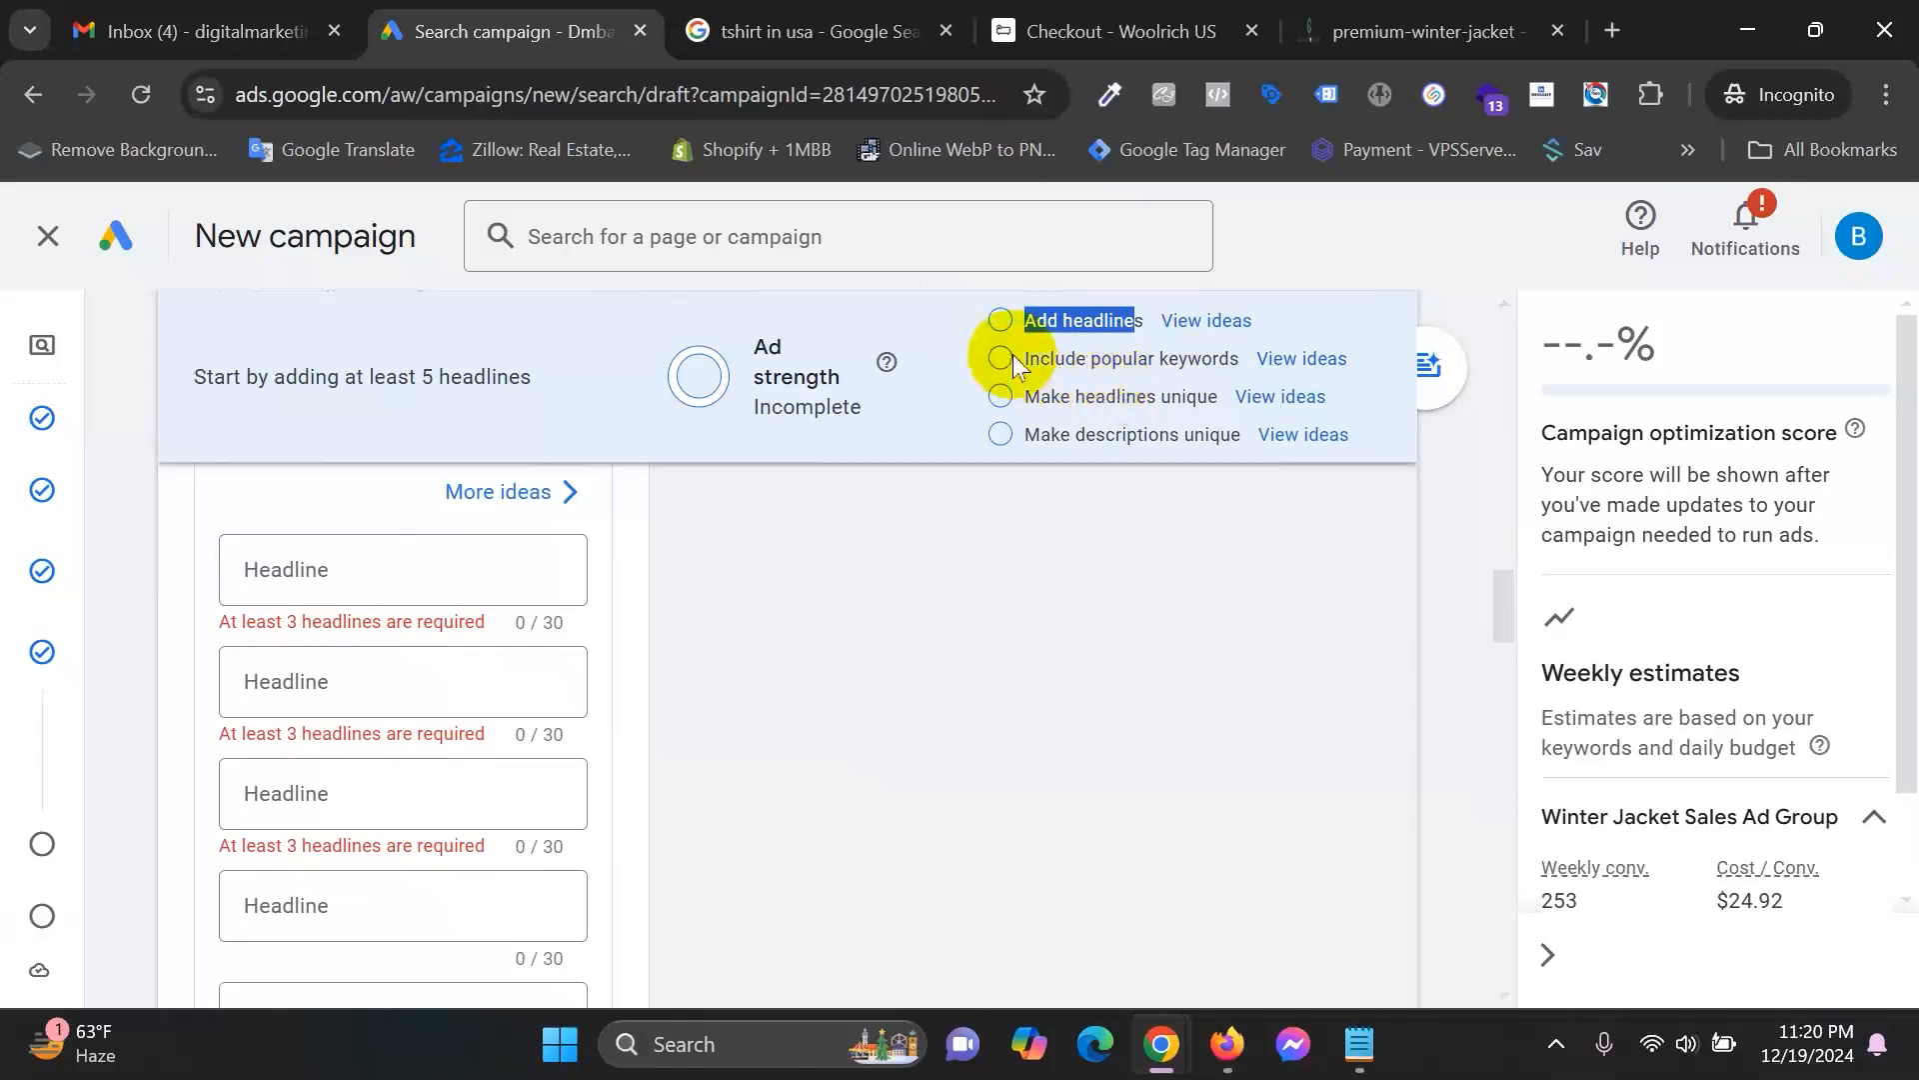
{"action": "left_click_drag", "start_coordinate": [1024, 358], "coordinate": [1237, 360]}
{"action": "scroll", "coordinate": [837, 669], "scroll_direction": "up", "scroll_amount": 10}
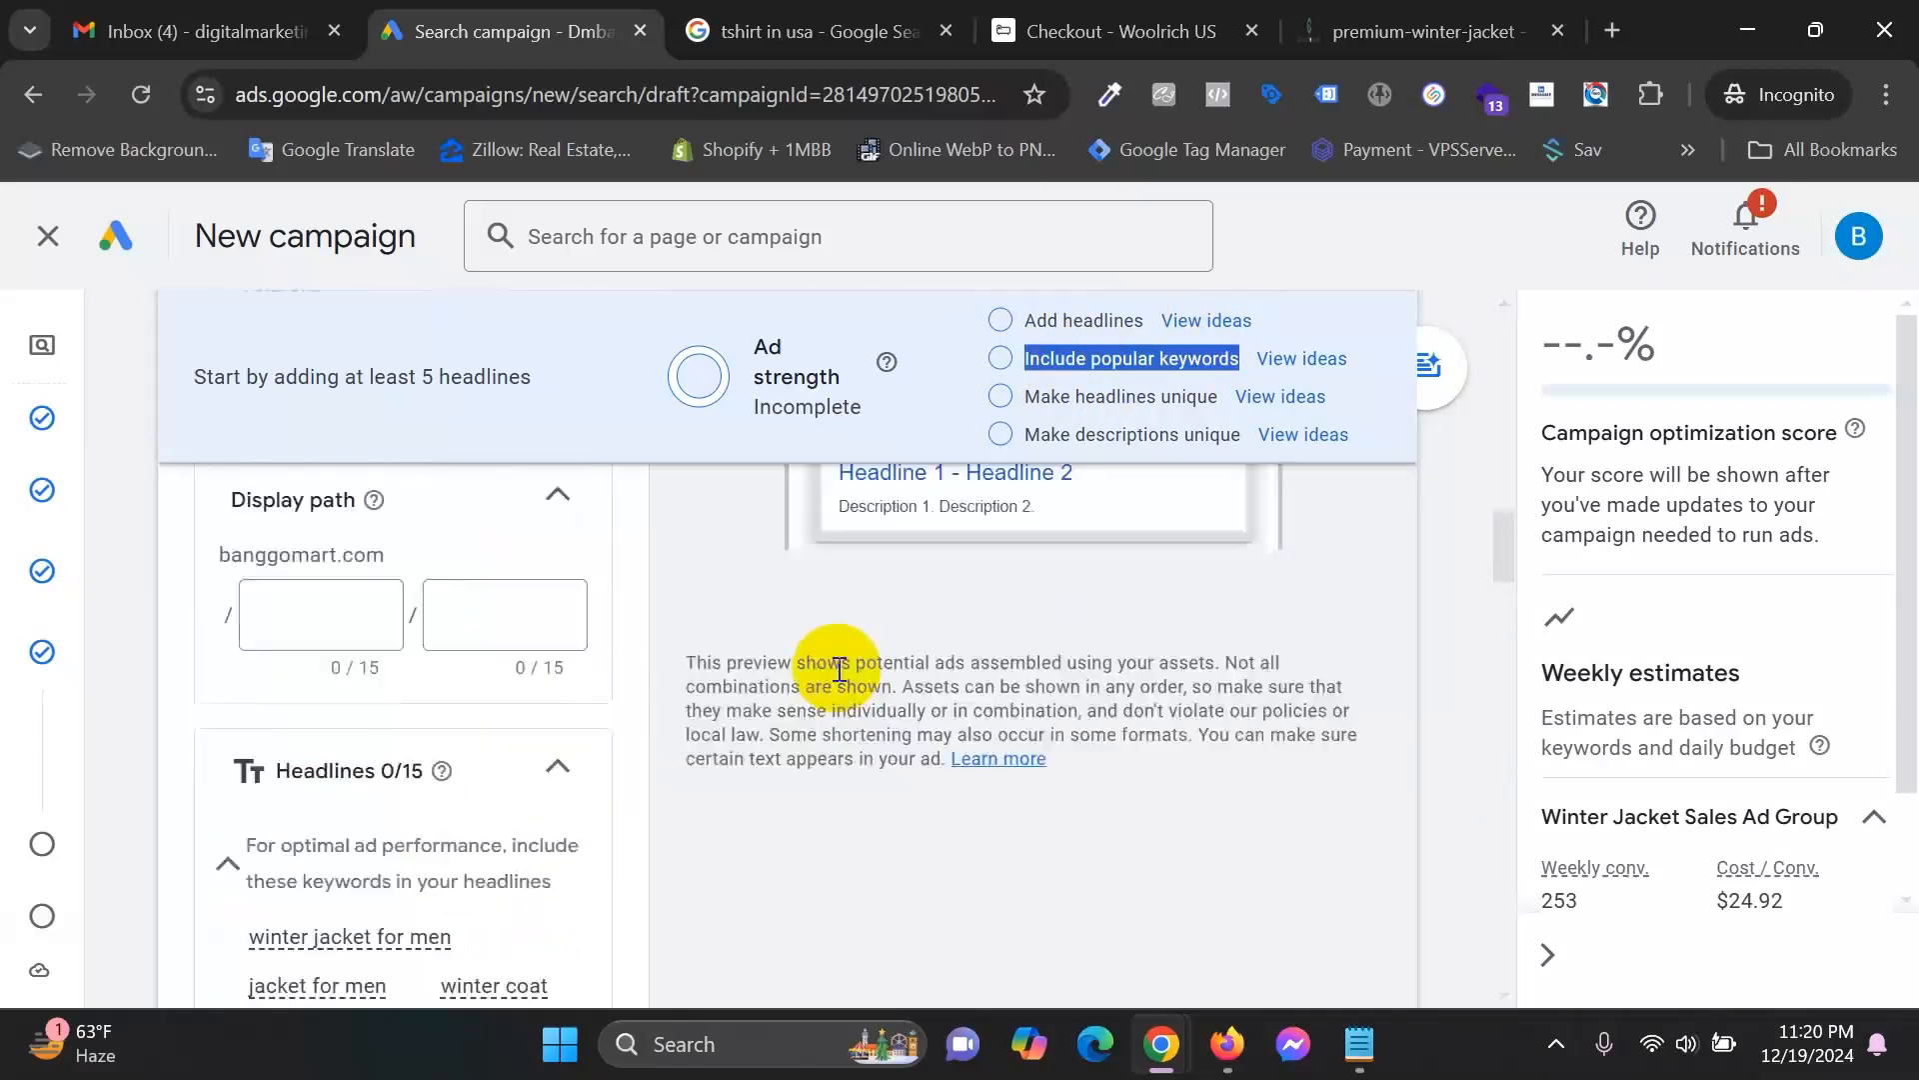
{"action": "scroll", "coordinate": [838, 666], "scroll_direction": "up", "scroll_amount": 4}
Copy the ten jacket keywords and paste them on new lines below the Notepad notes.
{"action": "left_click_drag", "start_coordinate": [540, 813], "coordinate": [153, 555]}
{"action": "key", "text": "ctrl+c"}
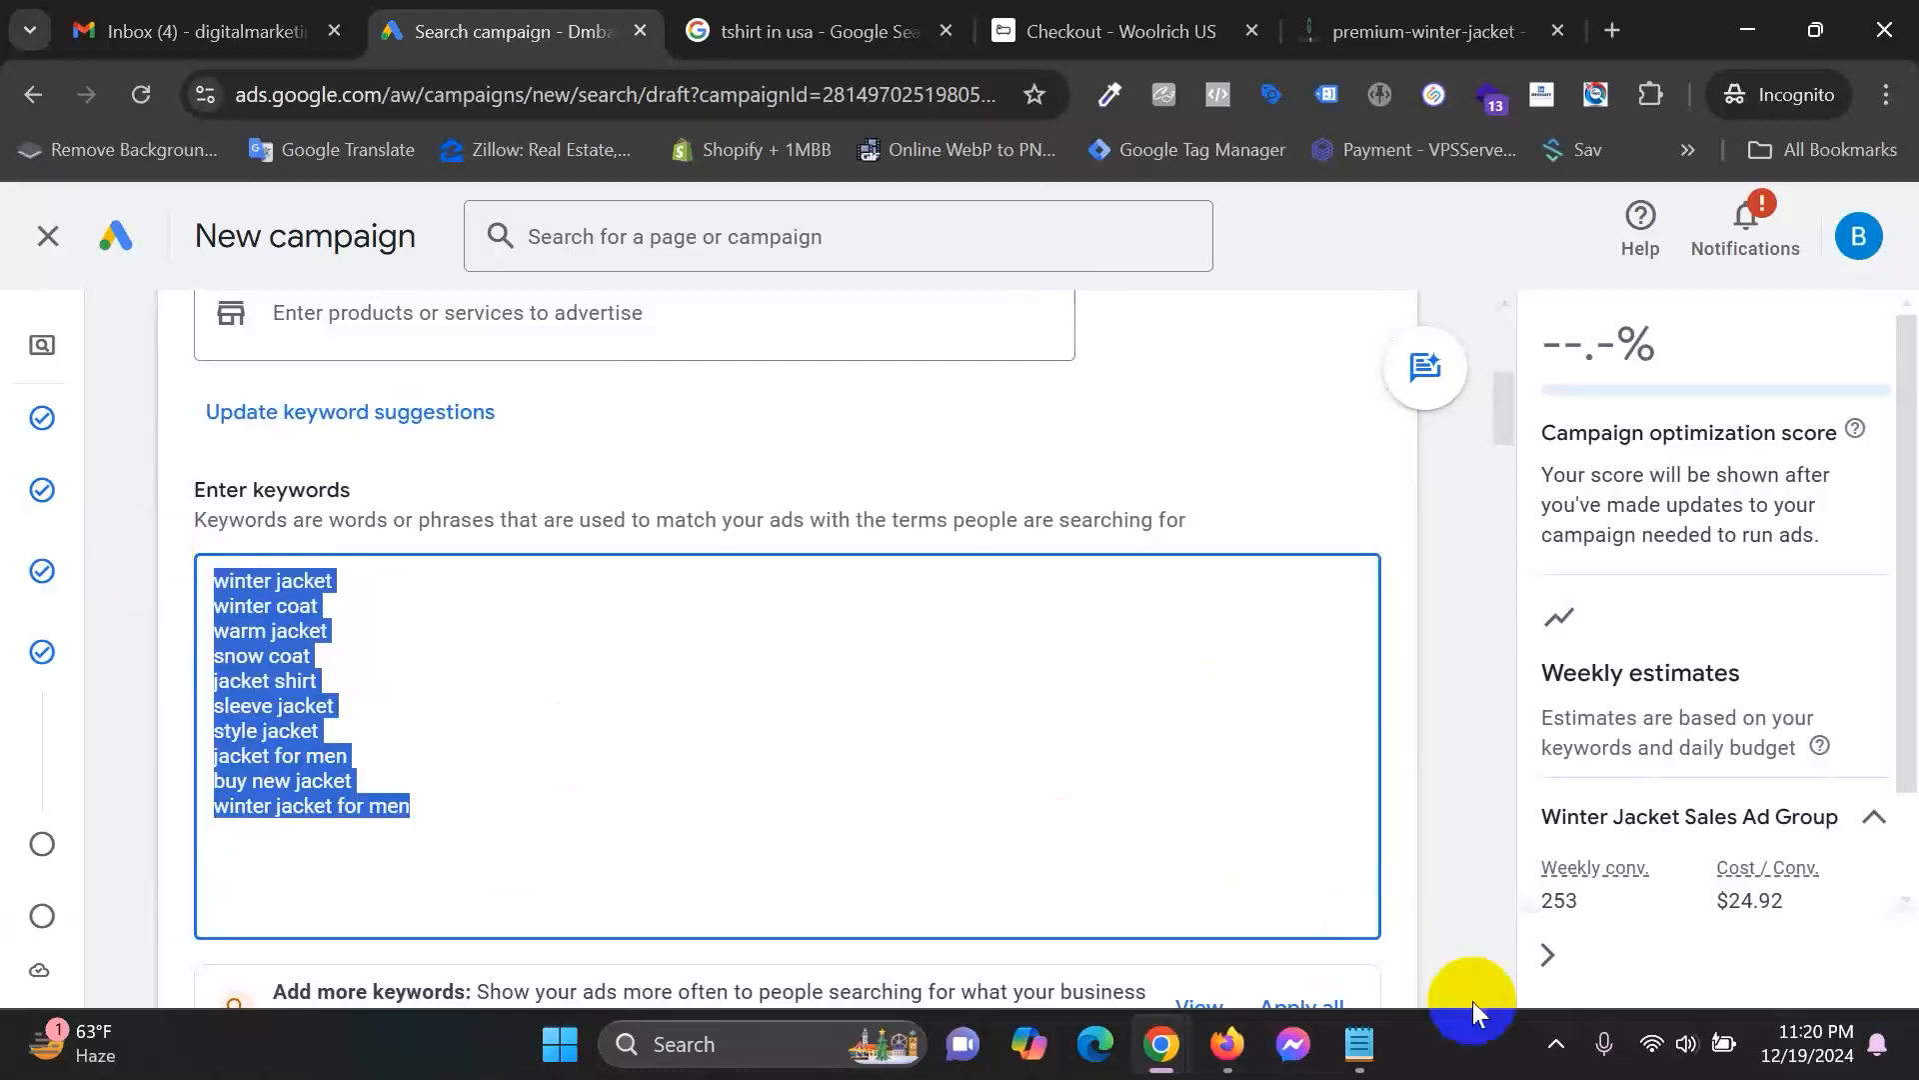
{"action": "left_click", "coordinate": [1359, 1044]}
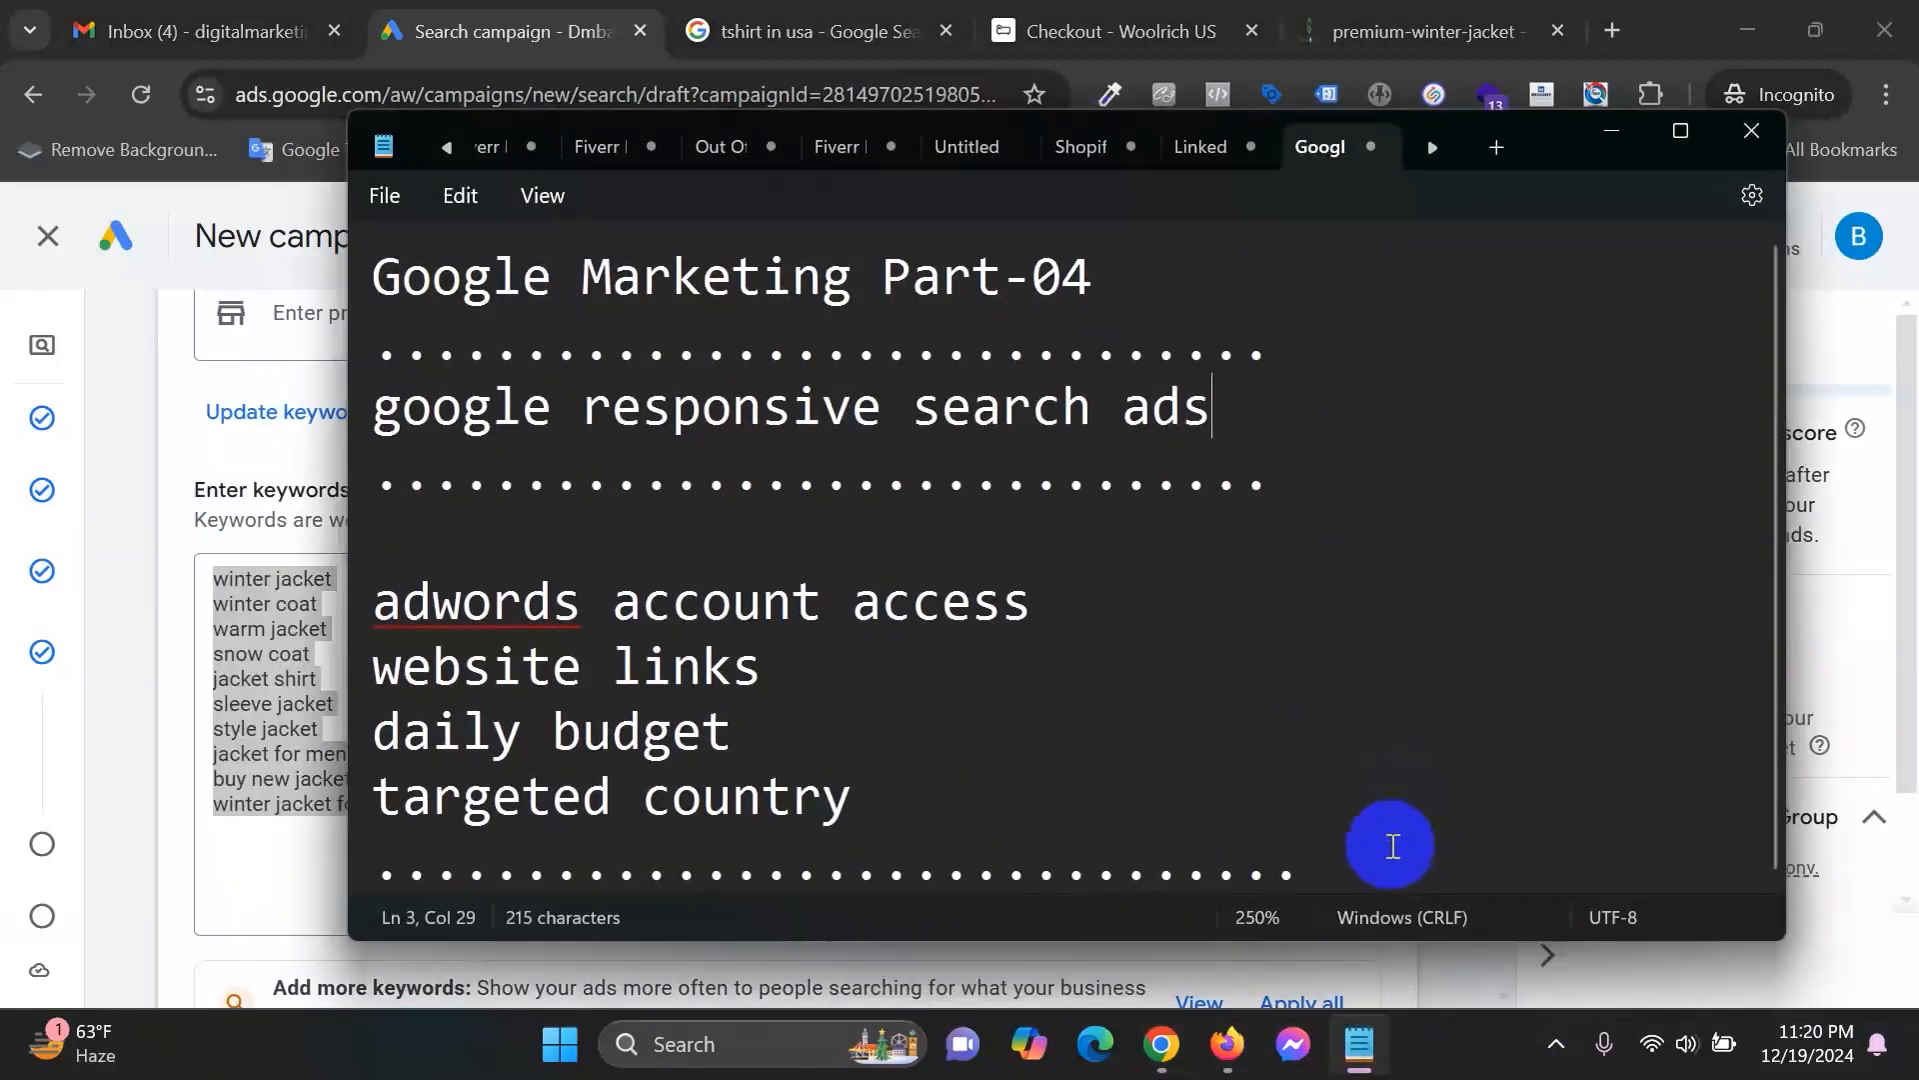
{"action": "key", "text": "Return"}
{"action": "key", "text": "Return"}
{"action": "key", "text": "Return"}
{"action": "key", "text": "Return"}
{"action": "key", "text": "Return"}
{"action": "key", "text": "Return"}
{"action": "key", "text": "Return"}
{"action": "key", "text": "Return"}
{"action": "key", "text": "Return"}
{"action": "key", "text": "Return"}
{"action": "key", "text": "Return"}
{"action": "key", "text": "Return"}
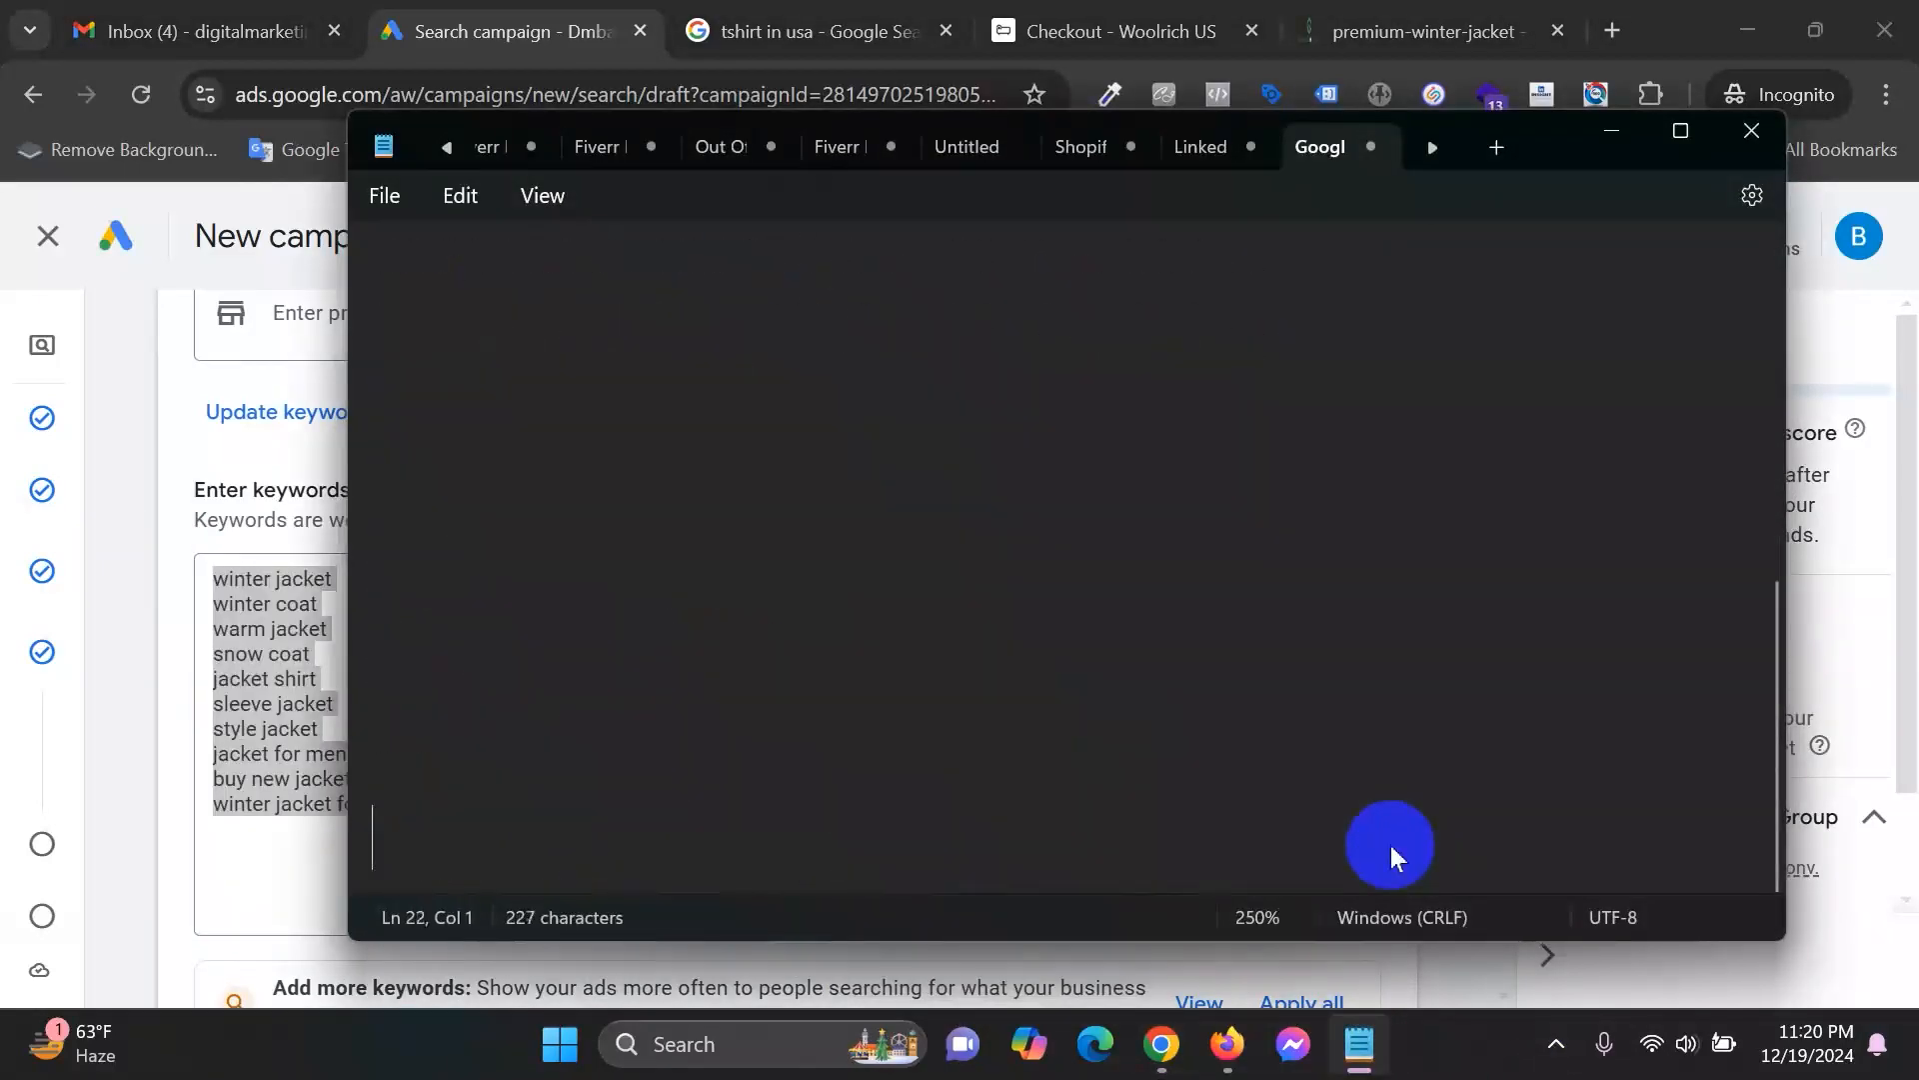
{"action": "key", "text": "ctrl+v"}
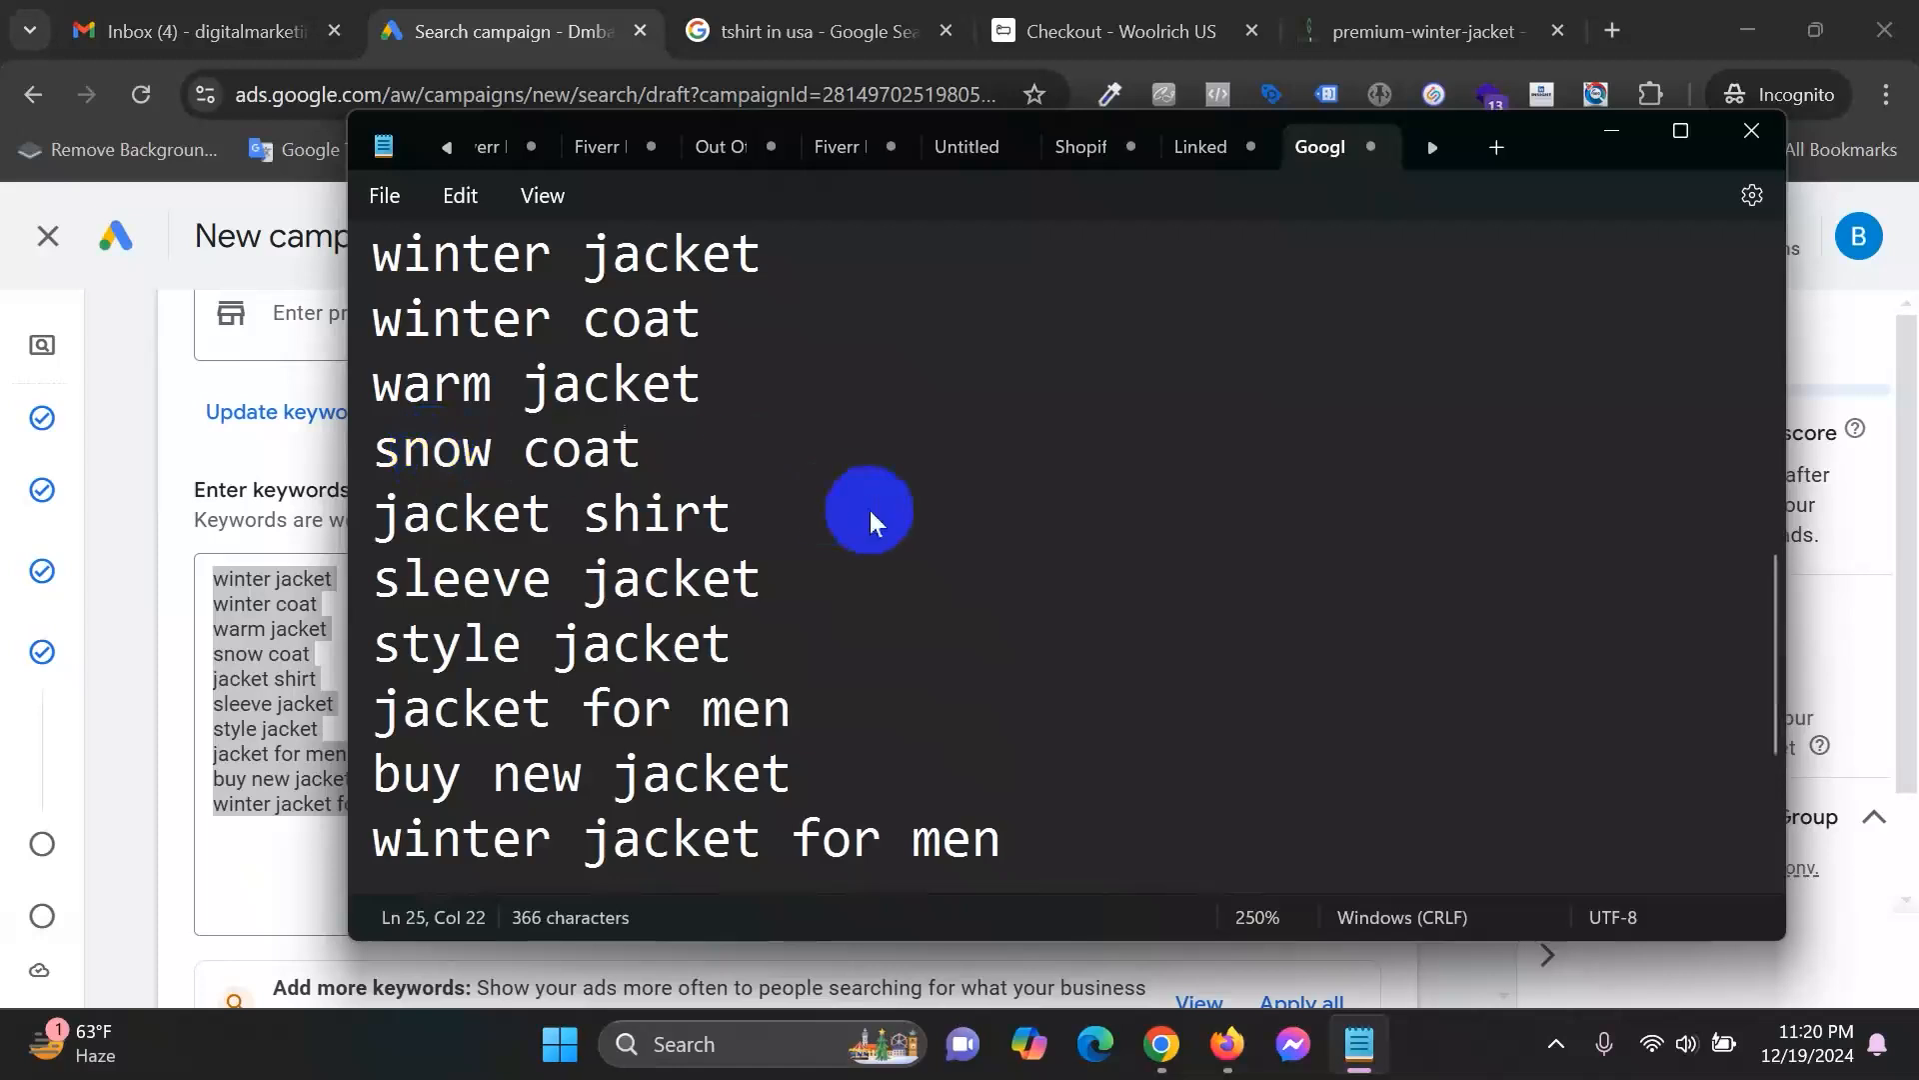
{"action": "scroll", "coordinate": [869, 510], "scroll_direction": "down", "scroll_amount": 3}
{"action": "scroll", "coordinate": [969, 476], "scroll_direction": "down", "scroll_amount": 2}
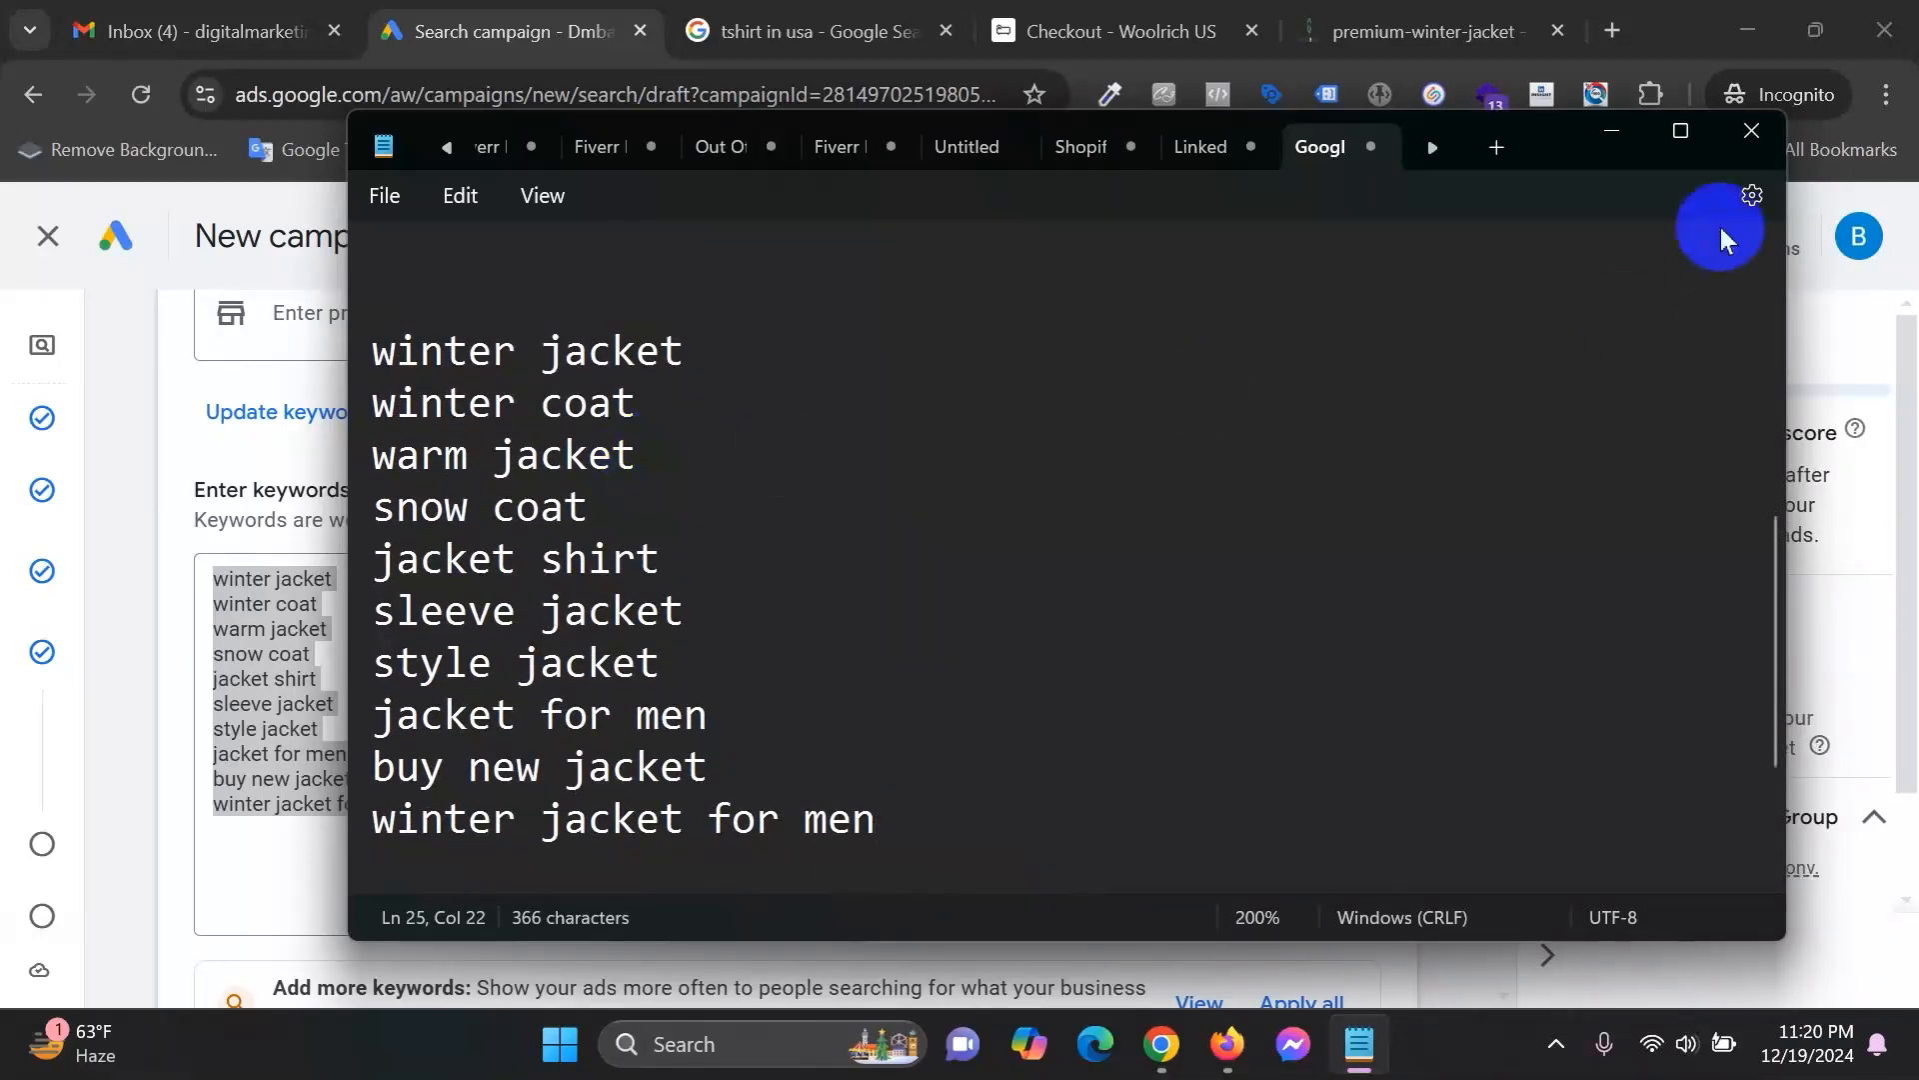
{"action": "left_click", "coordinate": [1610, 130]}
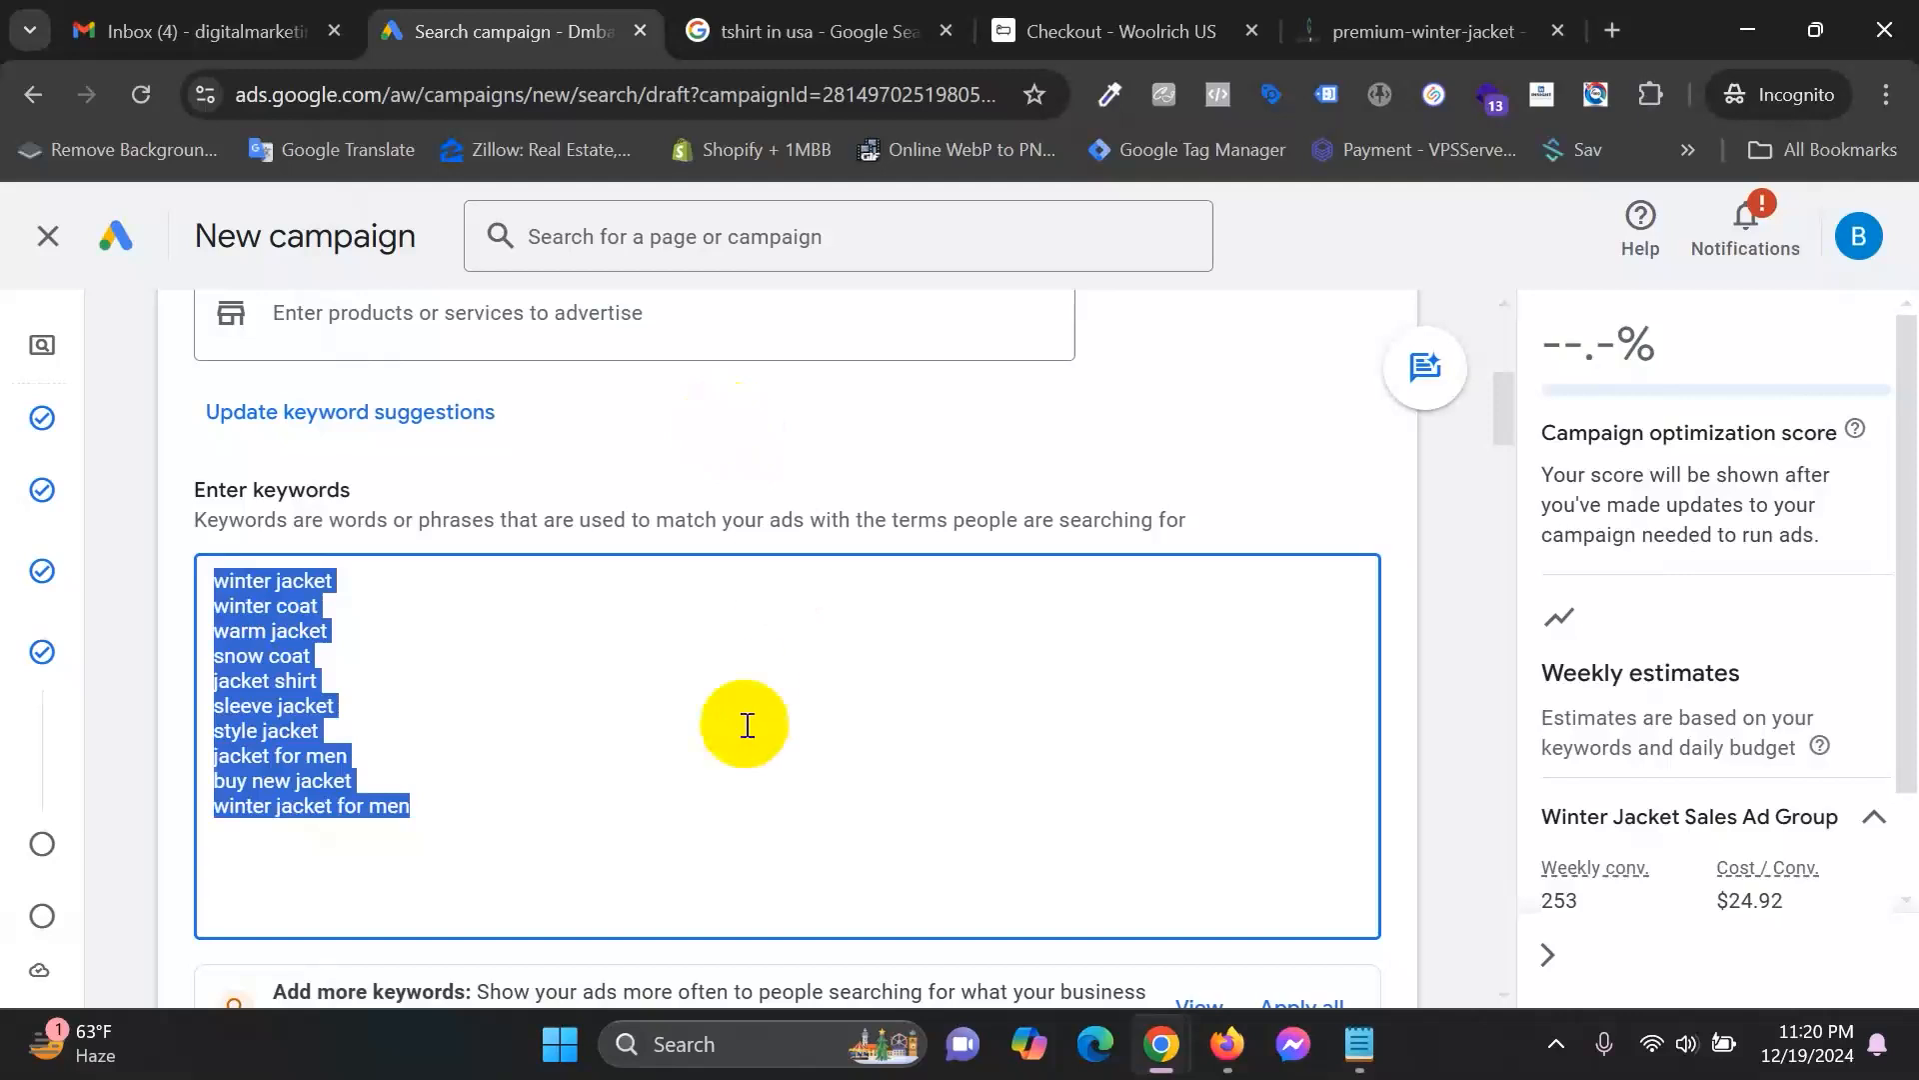
{"action": "scroll", "coordinate": [745, 723], "scroll_direction": "down", "scroll_amount": 8}
{"action": "scroll", "coordinate": [782, 718], "scroll_direction": "down", "scroll_amount": 3}
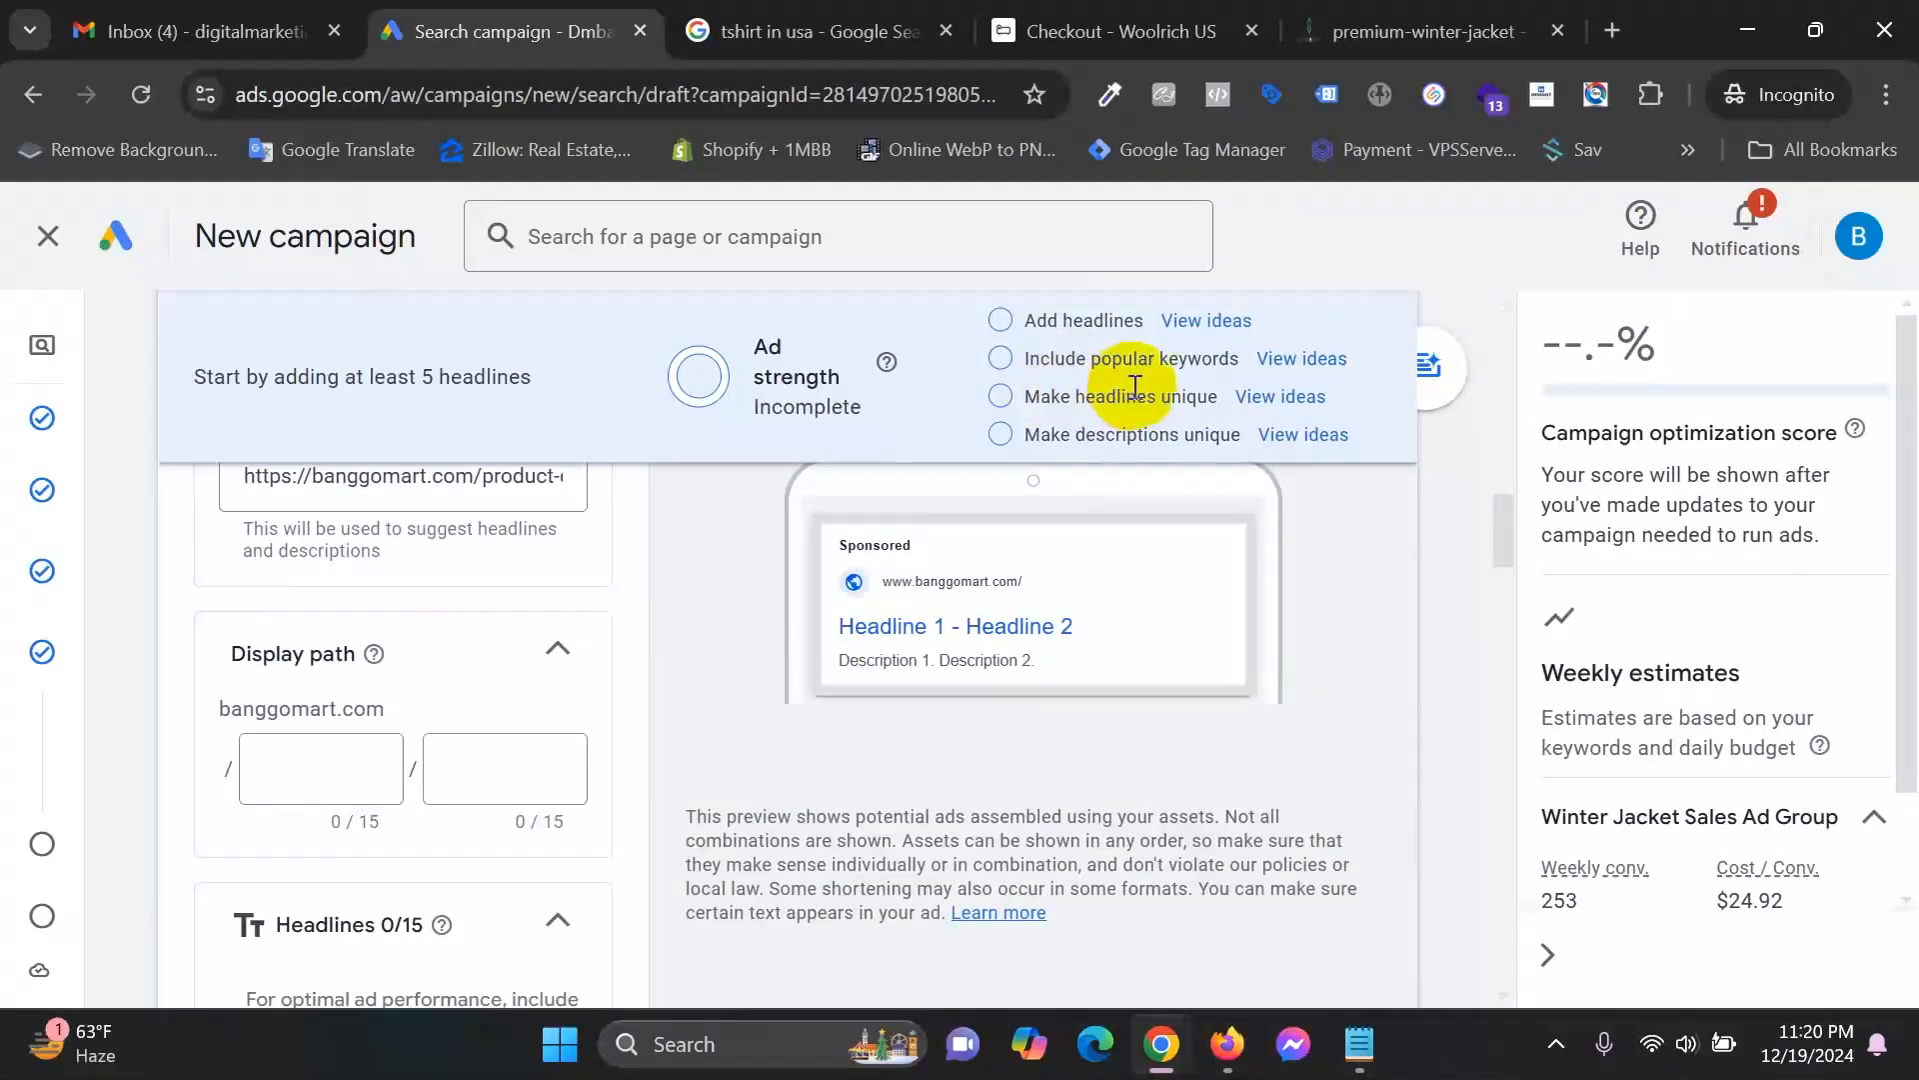
{"action": "left_click", "coordinate": [1284, 395]}
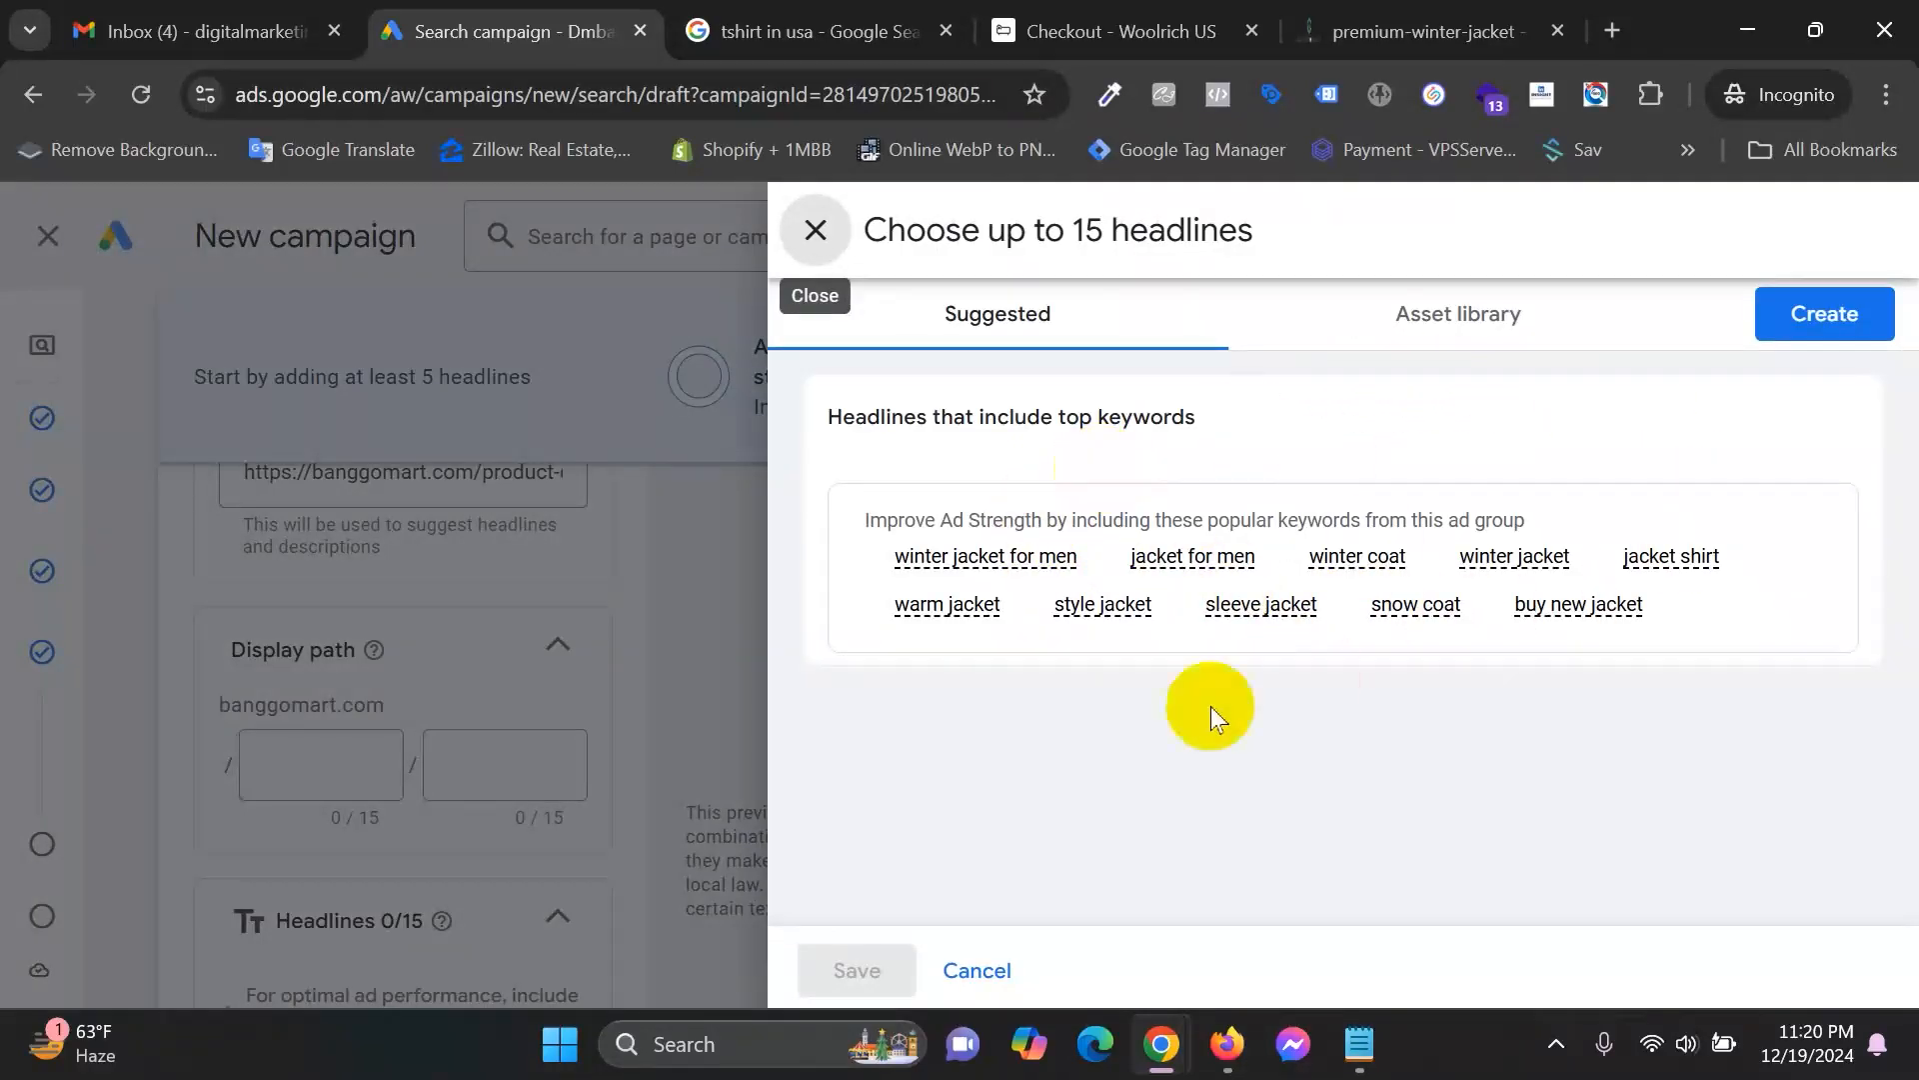
{"action": "left_click", "coordinate": [1449, 300]}
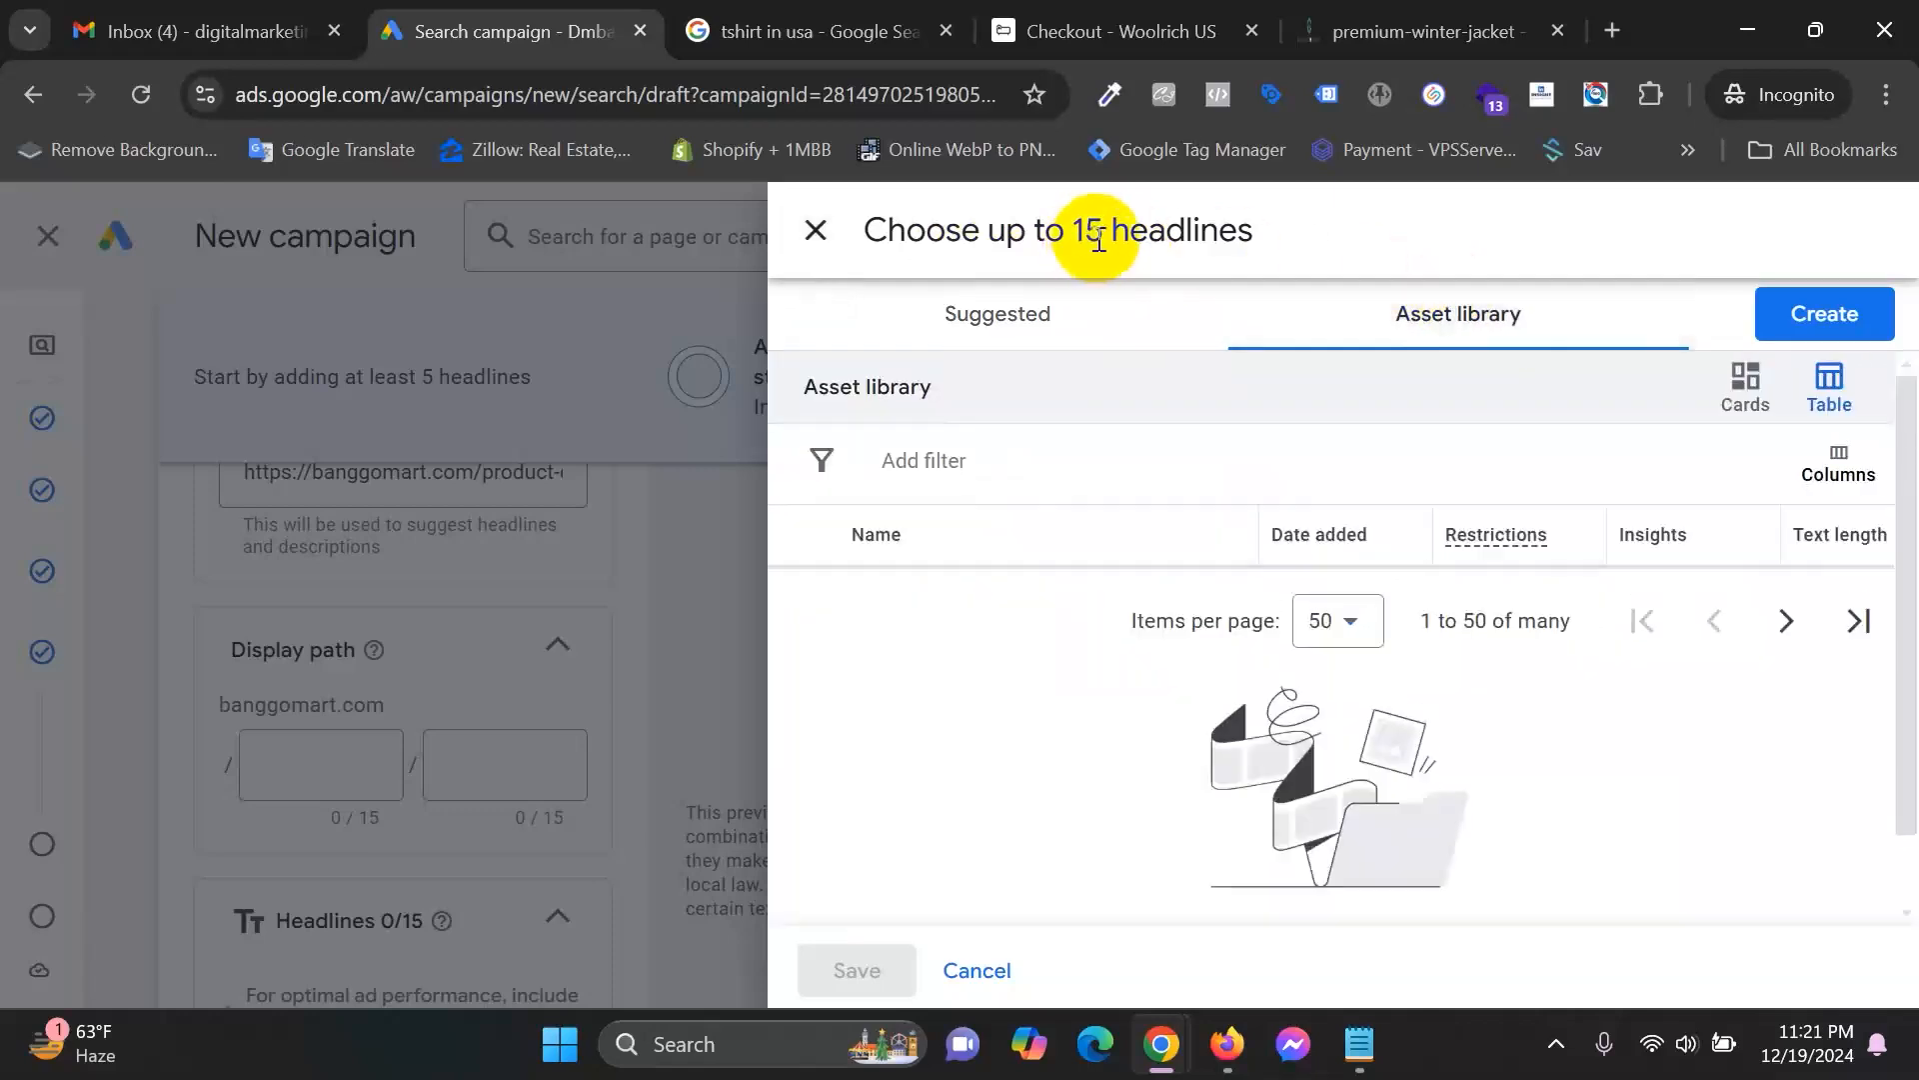
{"action": "left_click", "coordinate": [971, 328]}
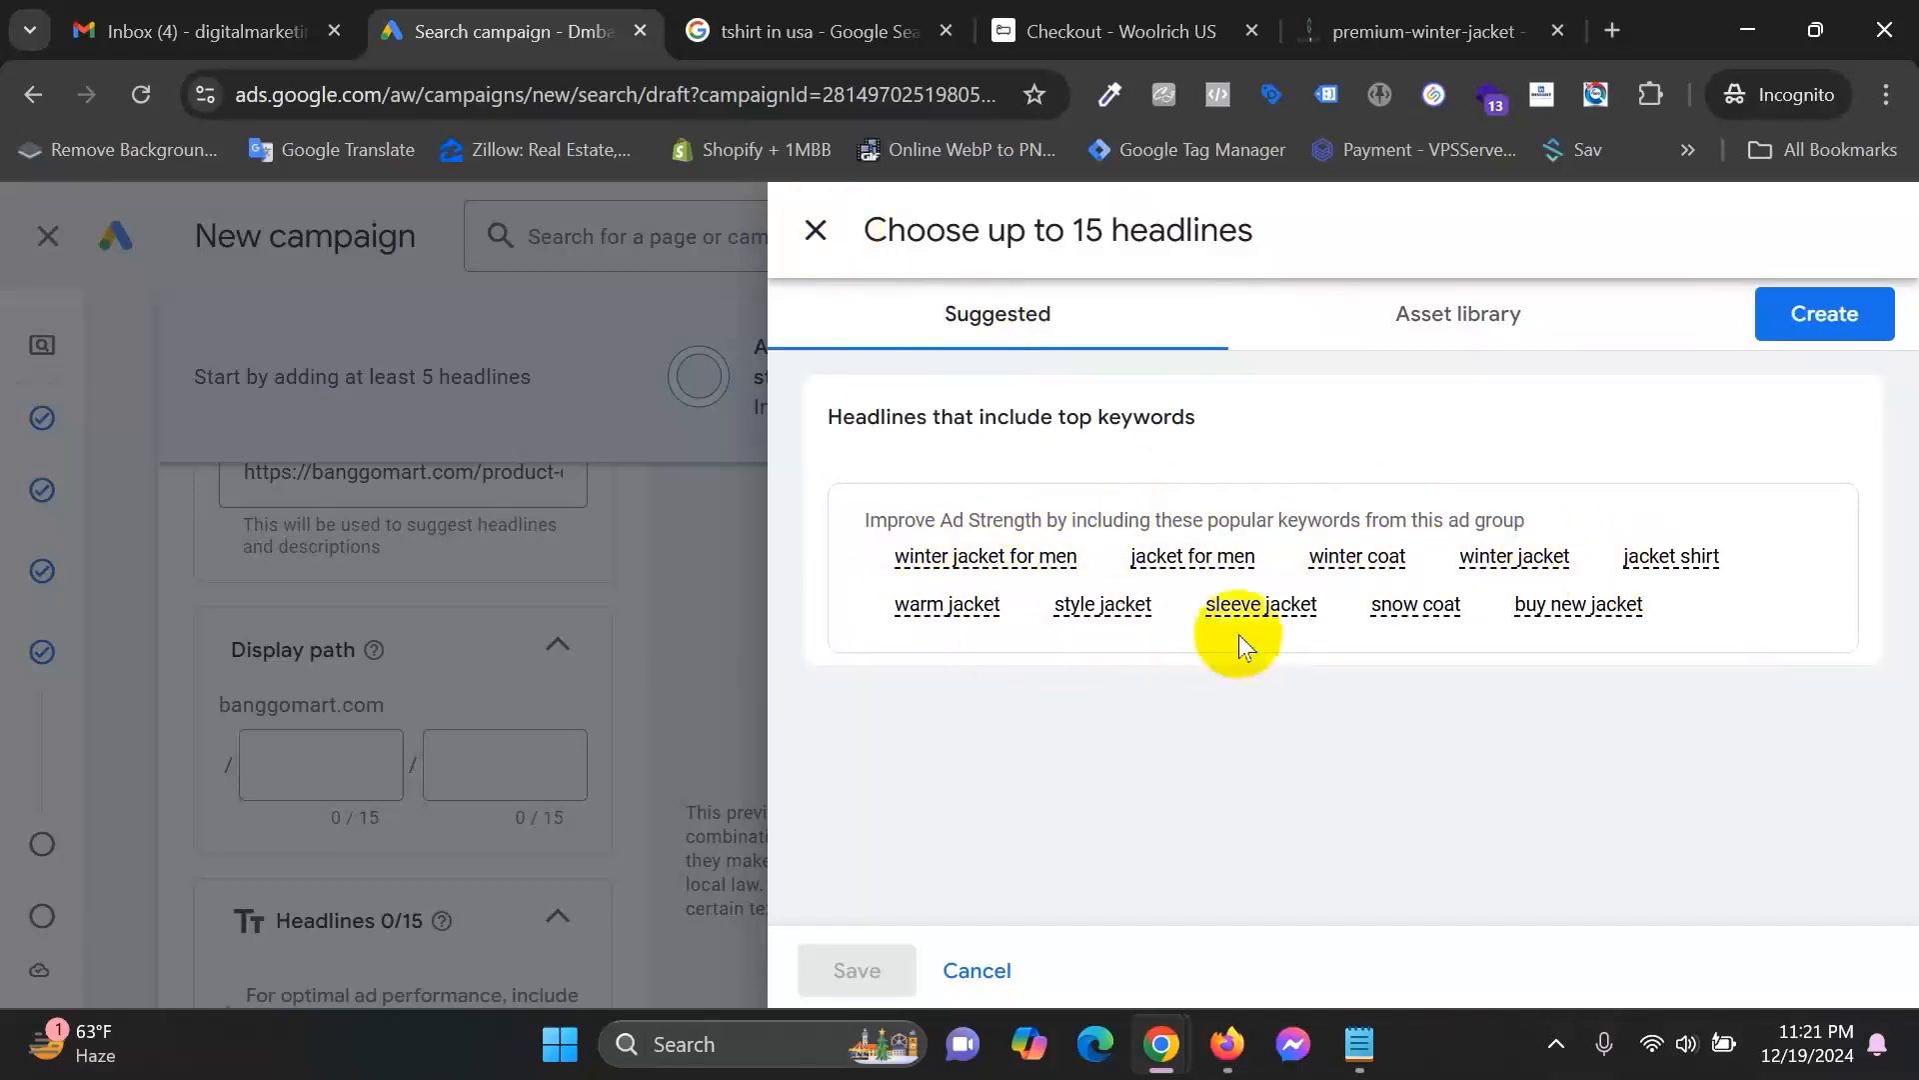
{"action": "left_click", "coordinate": [815, 230]}
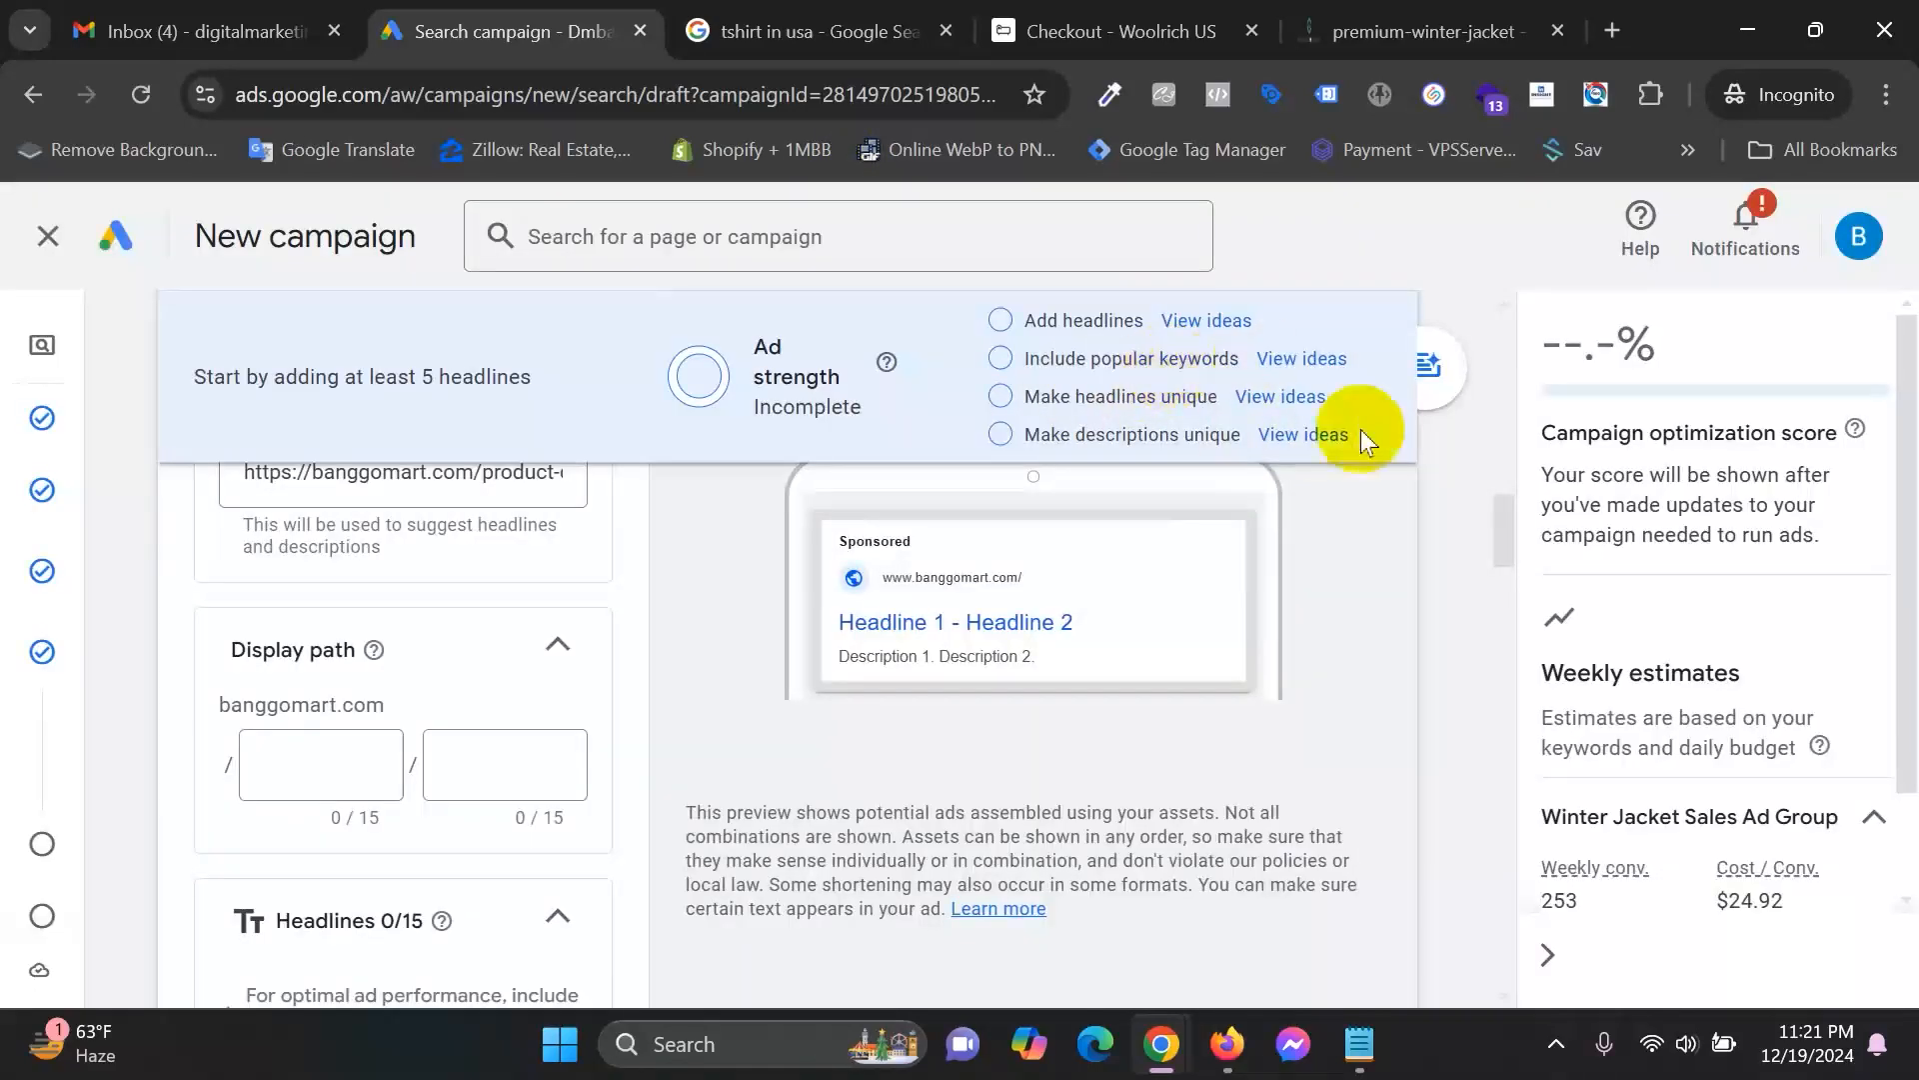
{"action": "left_click", "coordinate": [1294, 402]}
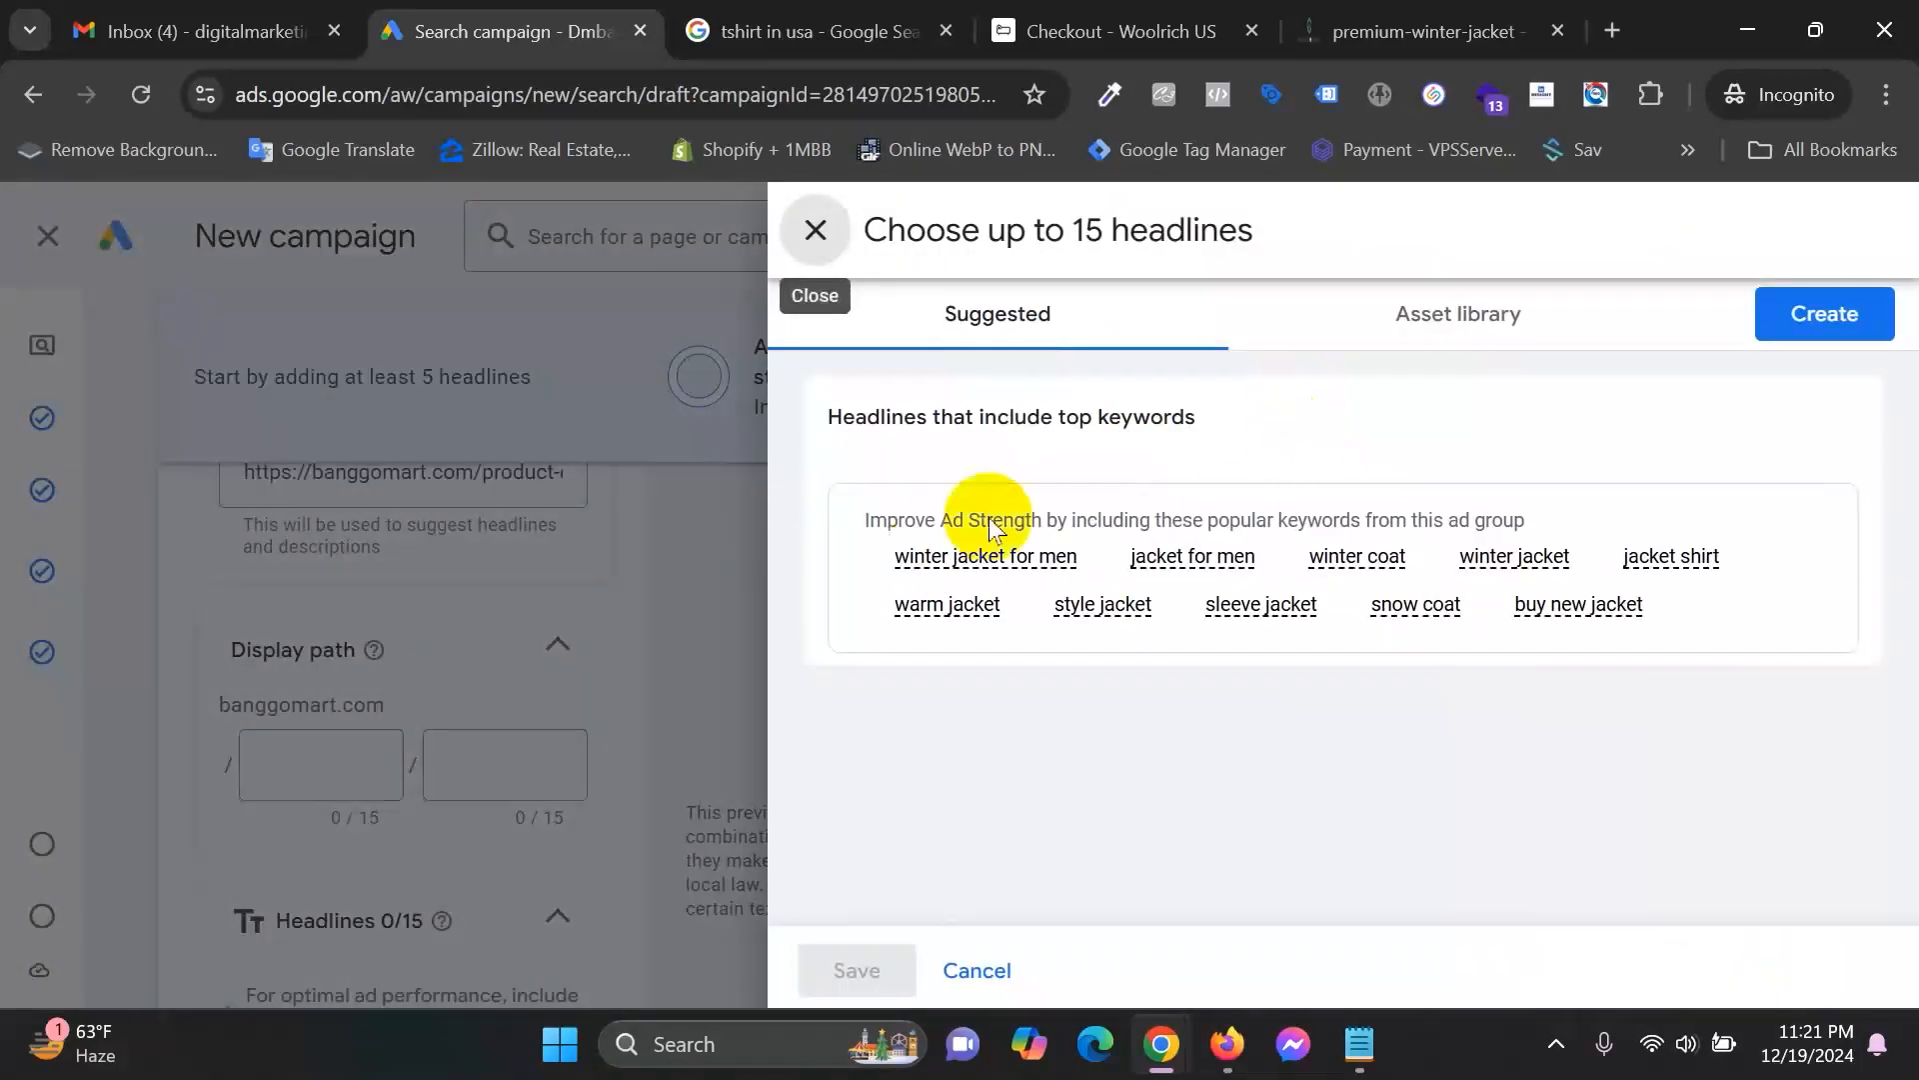
{"action": "left_click", "coordinate": [818, 225]}
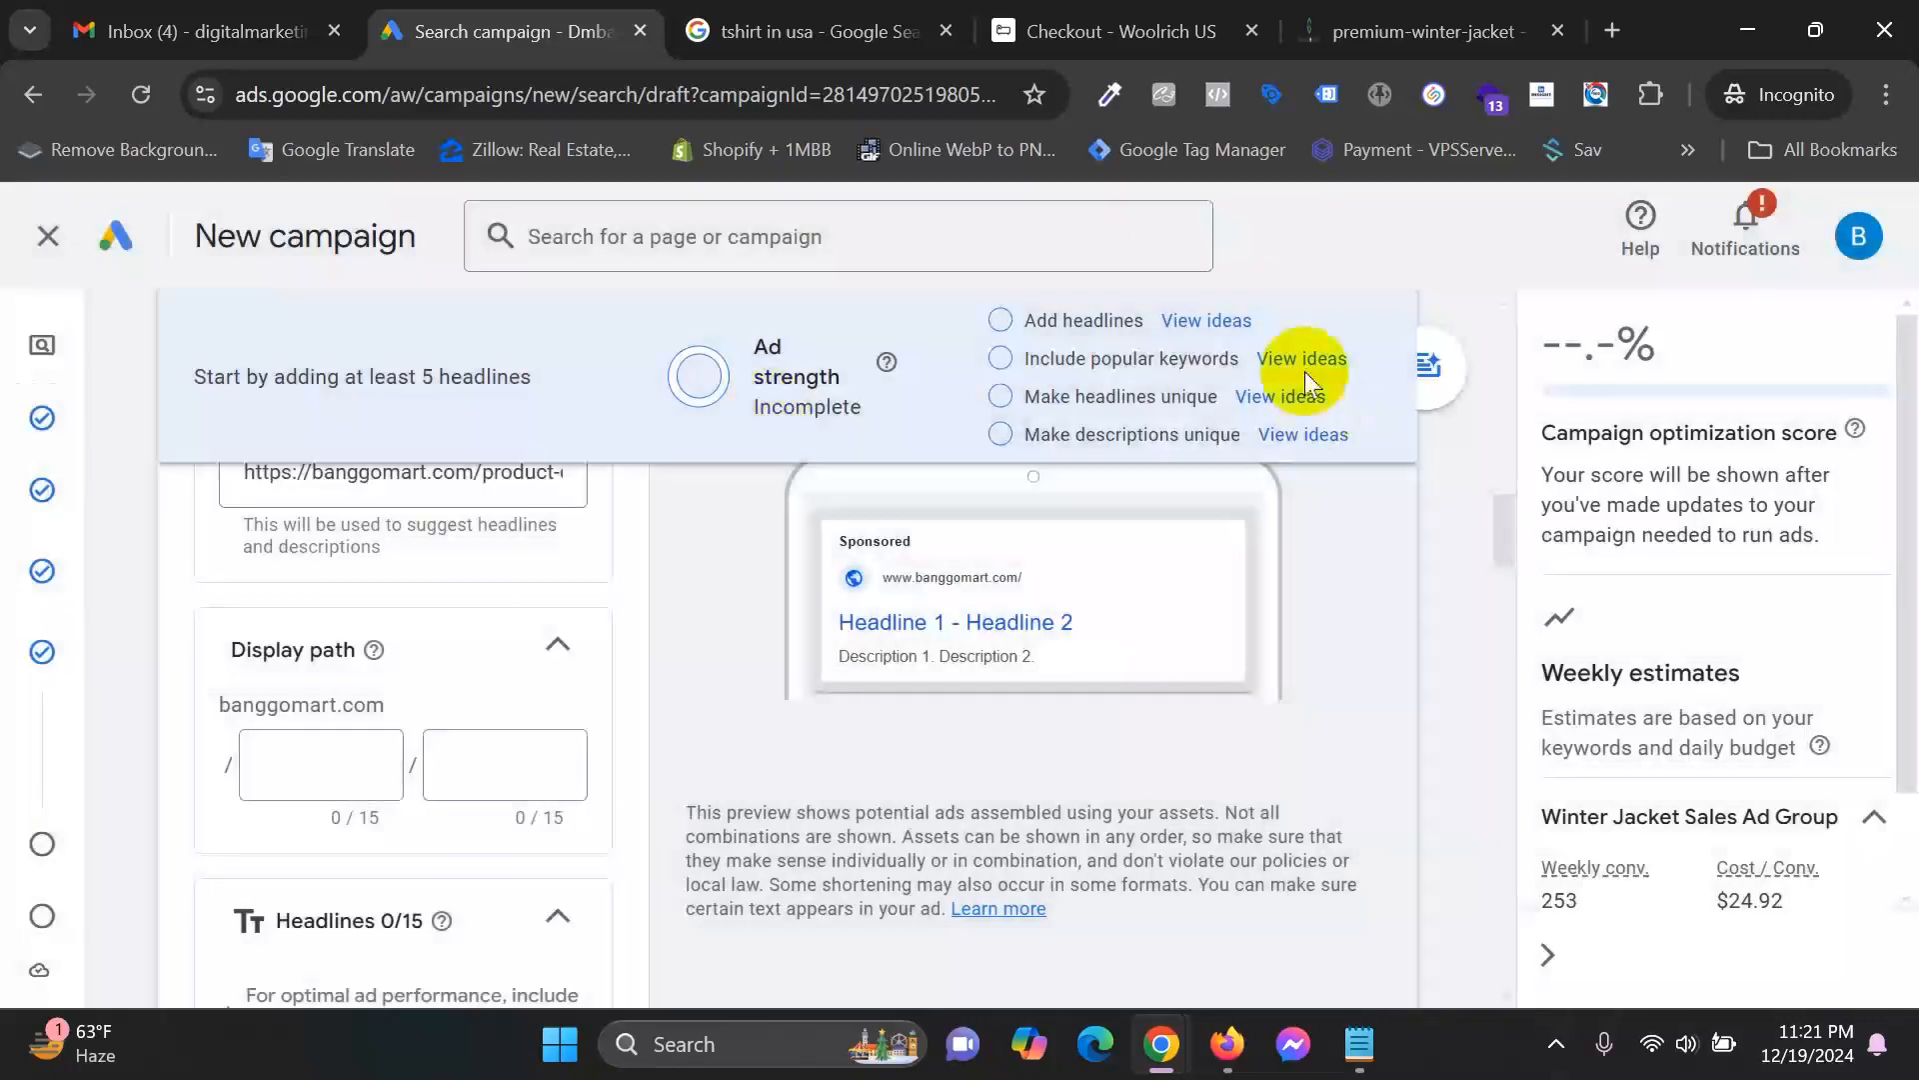
{"action": "left_click", "coordinate": [1343, 362]}
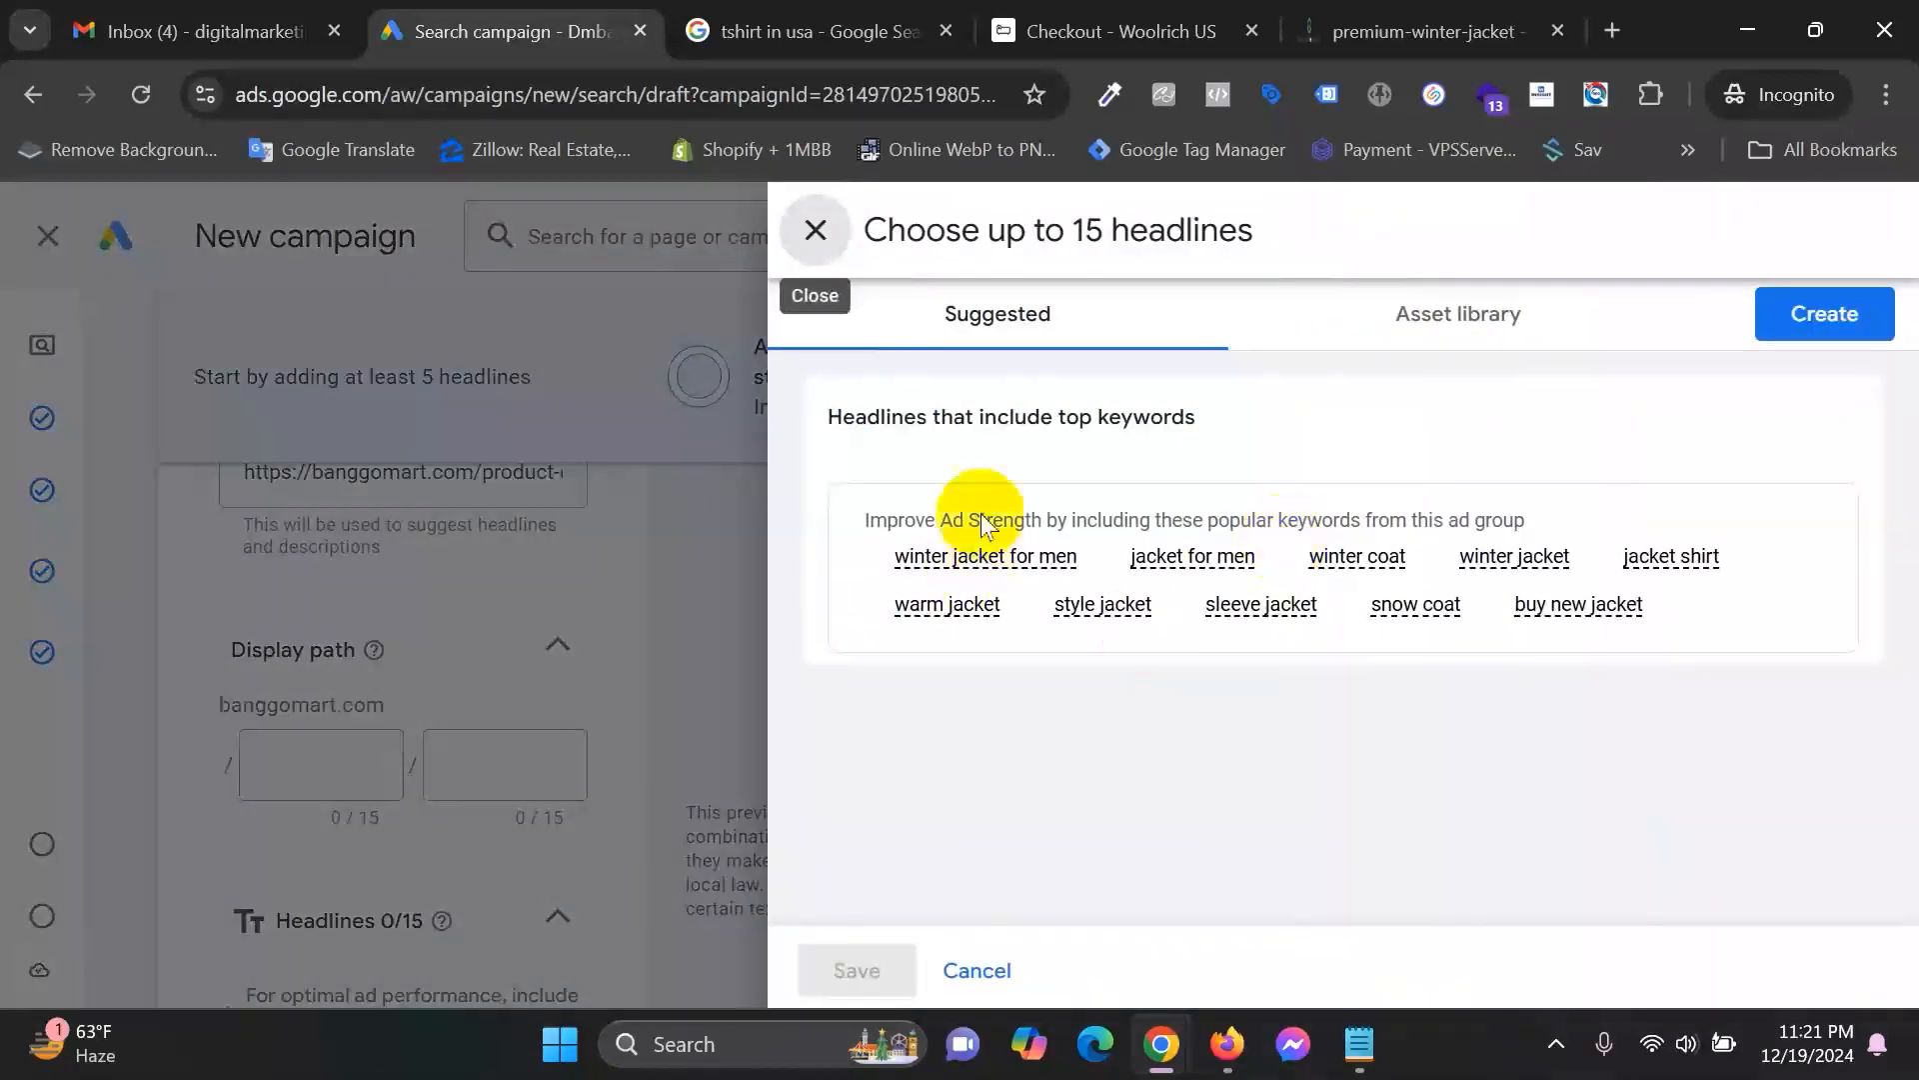
{"action": "left_click", "coordinate": [816, 232]}
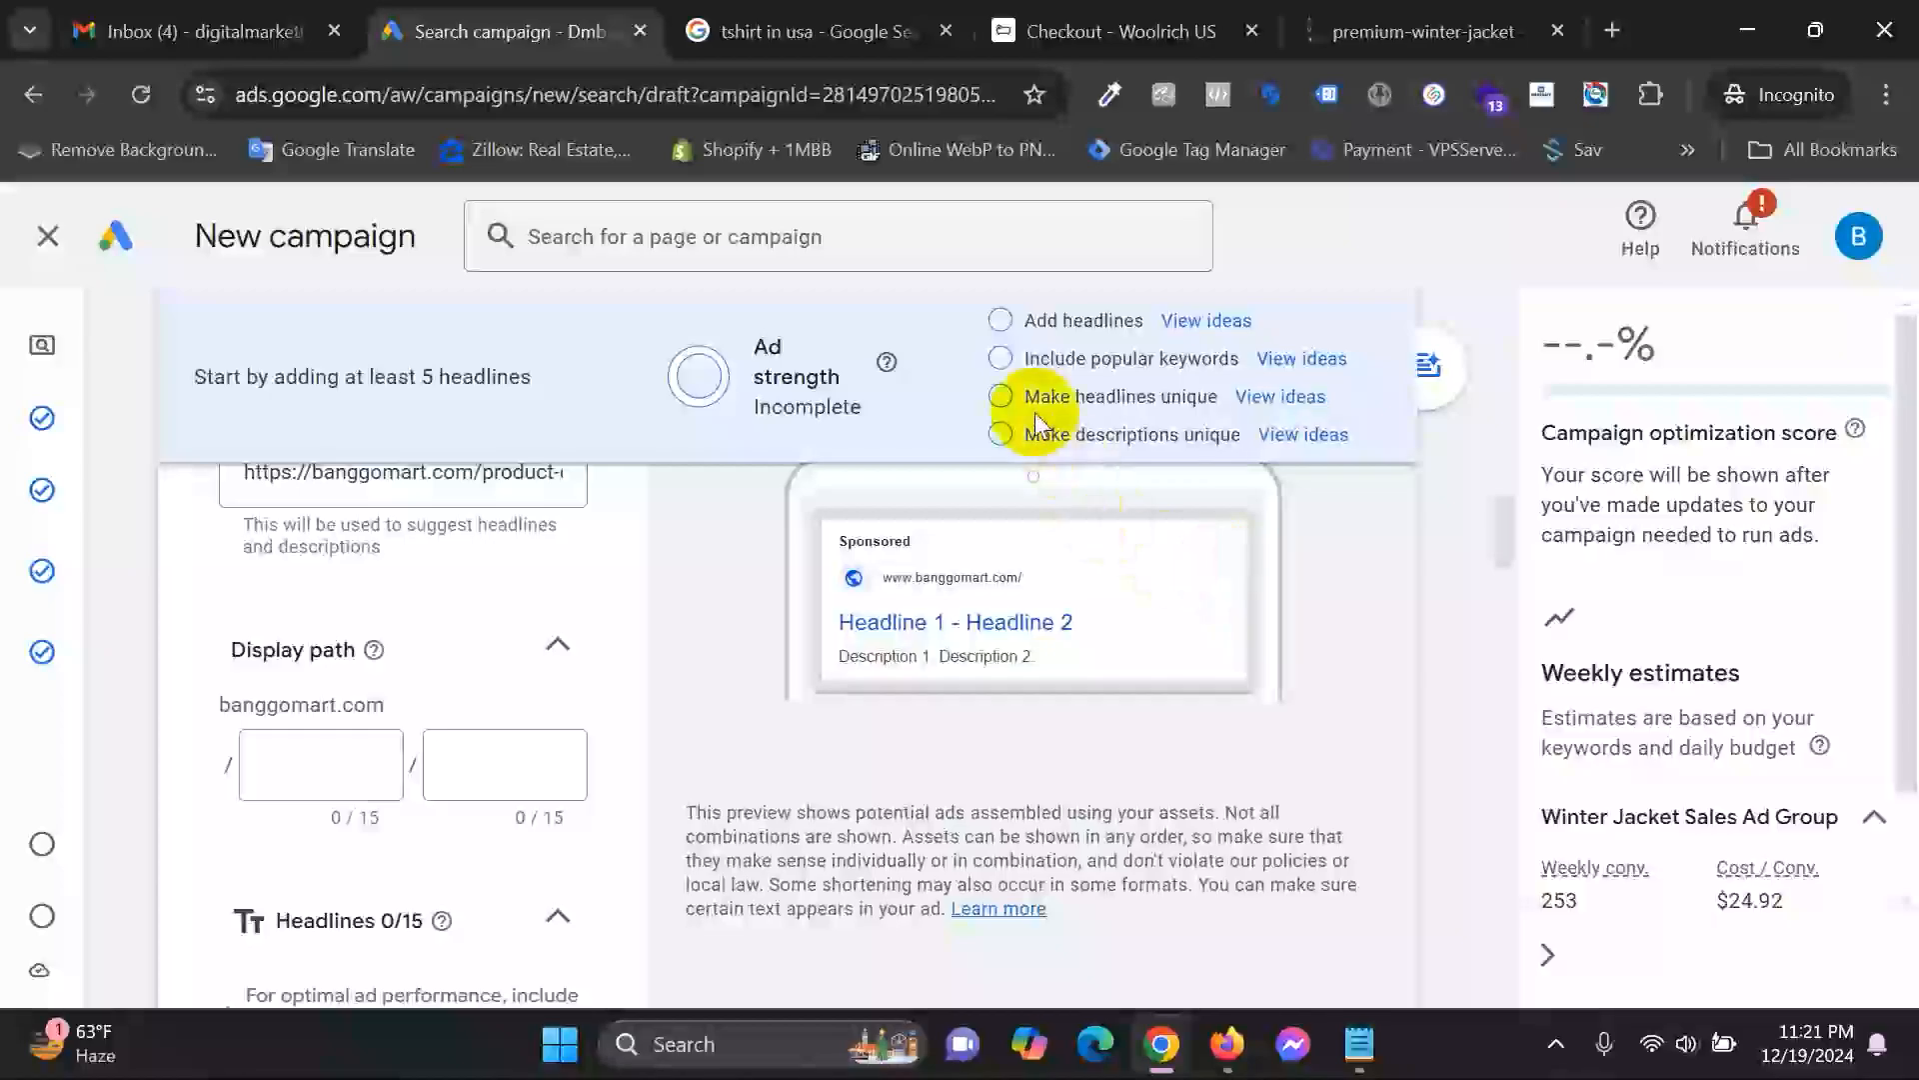
{"action": "left_click_drag", "start_coordinate": [1040, 395], "coordinate": [1234, 396]}
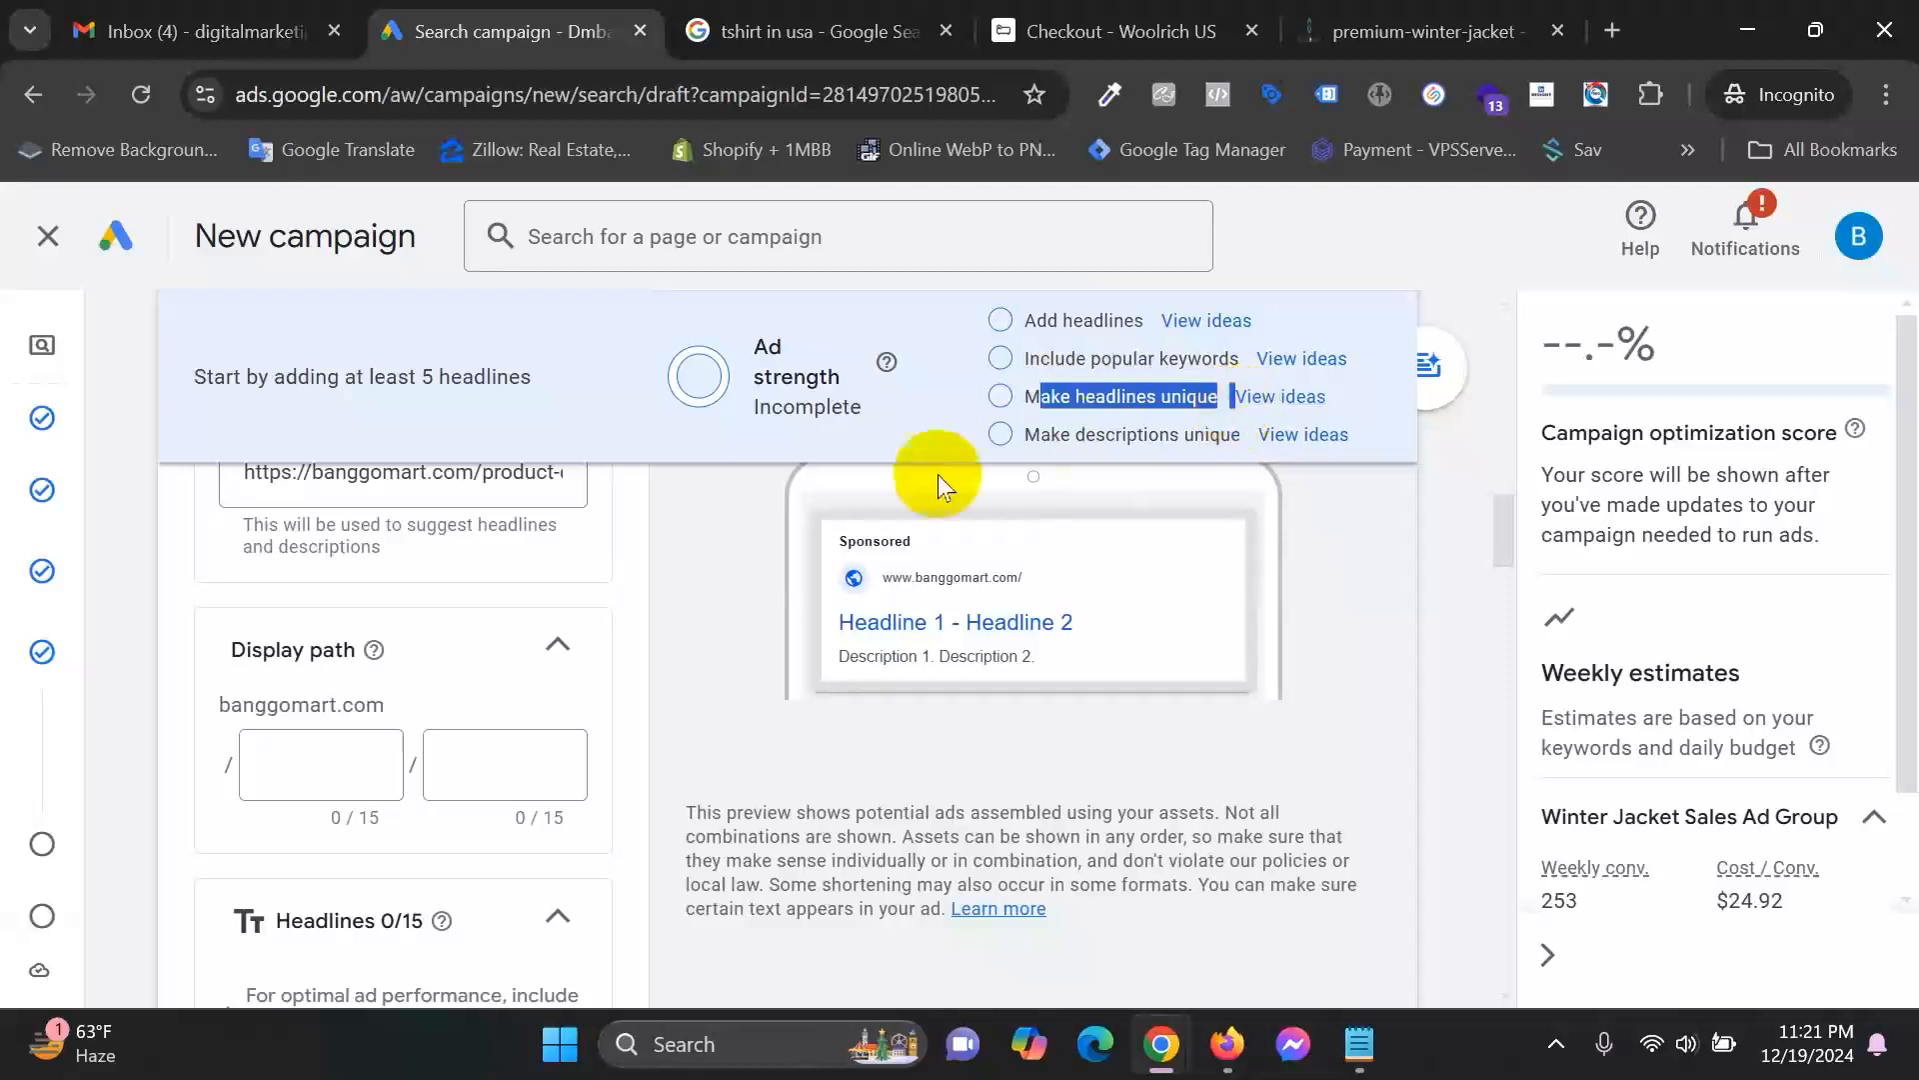
{"action": "scroll", "coordinate": [462, 843], "scroll_direction": "down", "scroll_amount": 2}
{"action": "scroll", "coordinate": [462, 842], "scroll_direction": "down", "scroll_amount": 8}
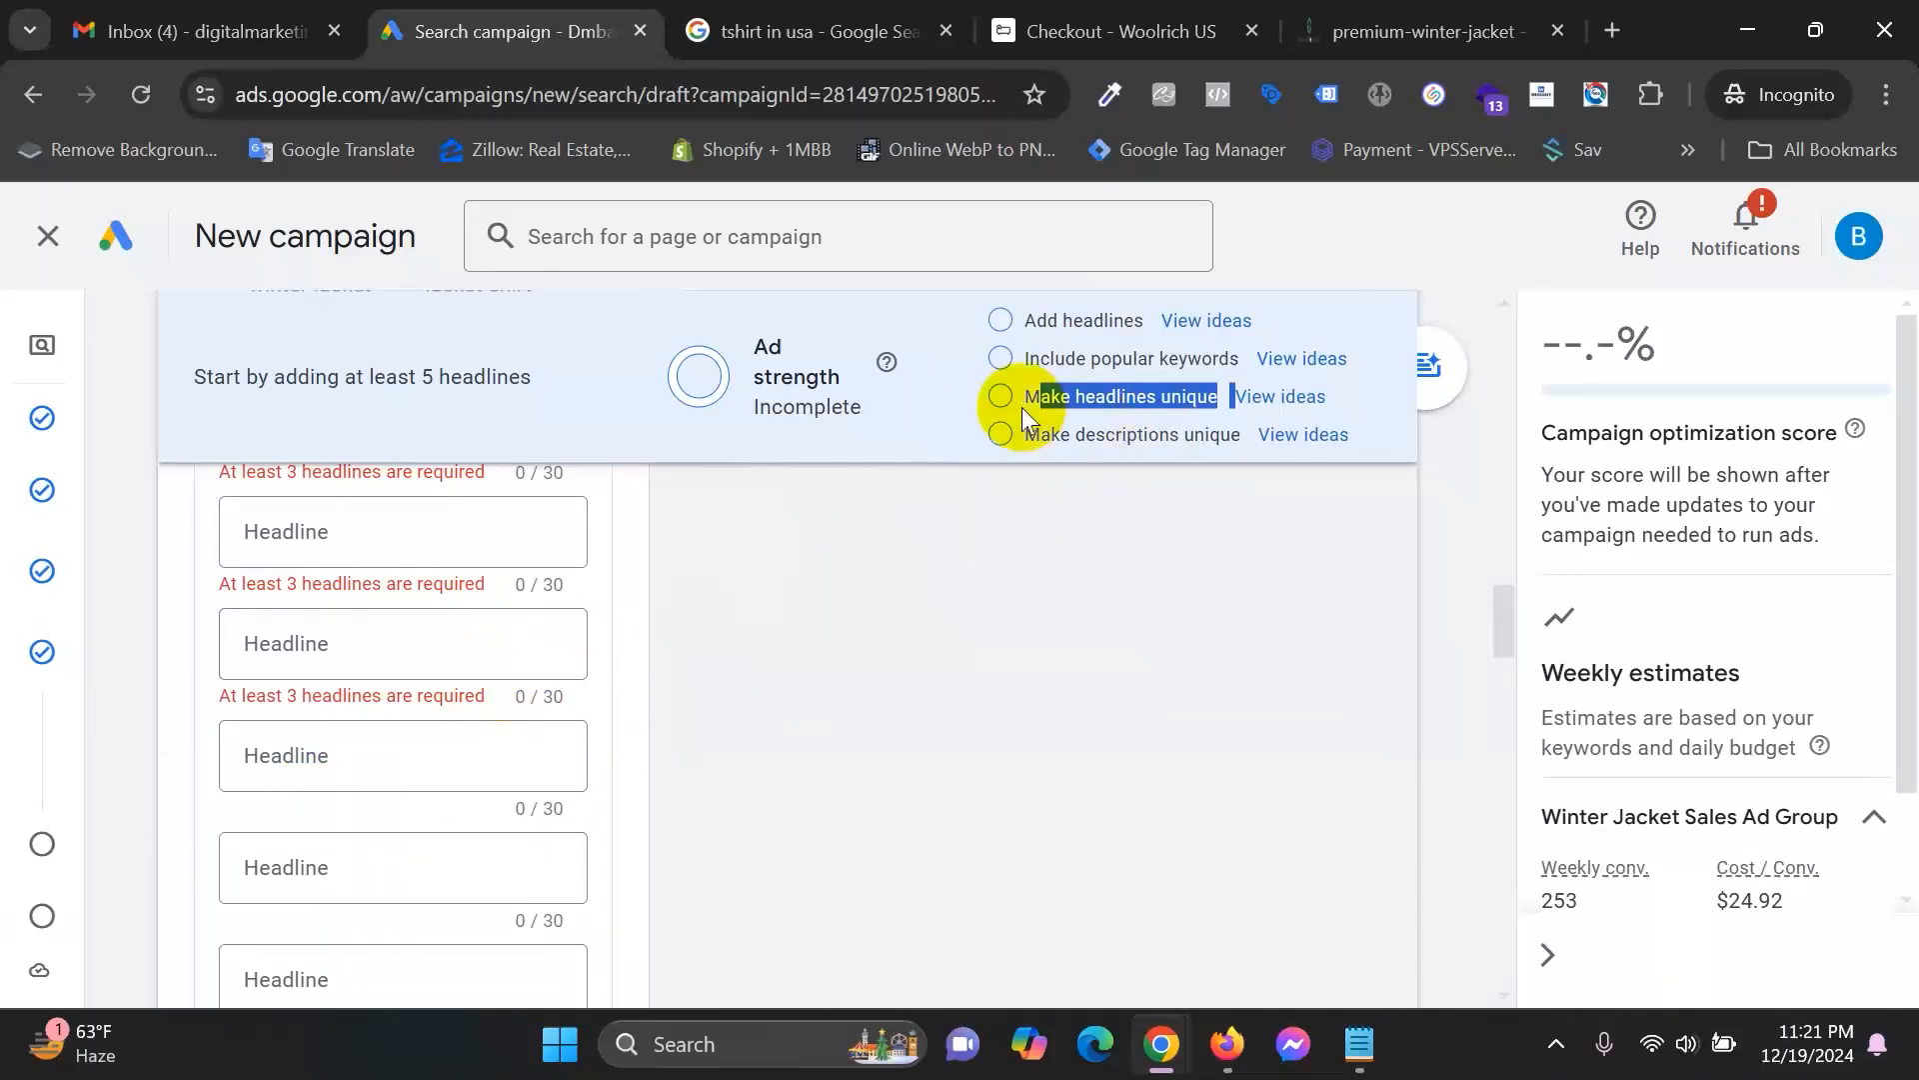
{"action": "scroll", "coordinate": [645, 827], "scroll_direction": "up", "scroll_amount": 5}
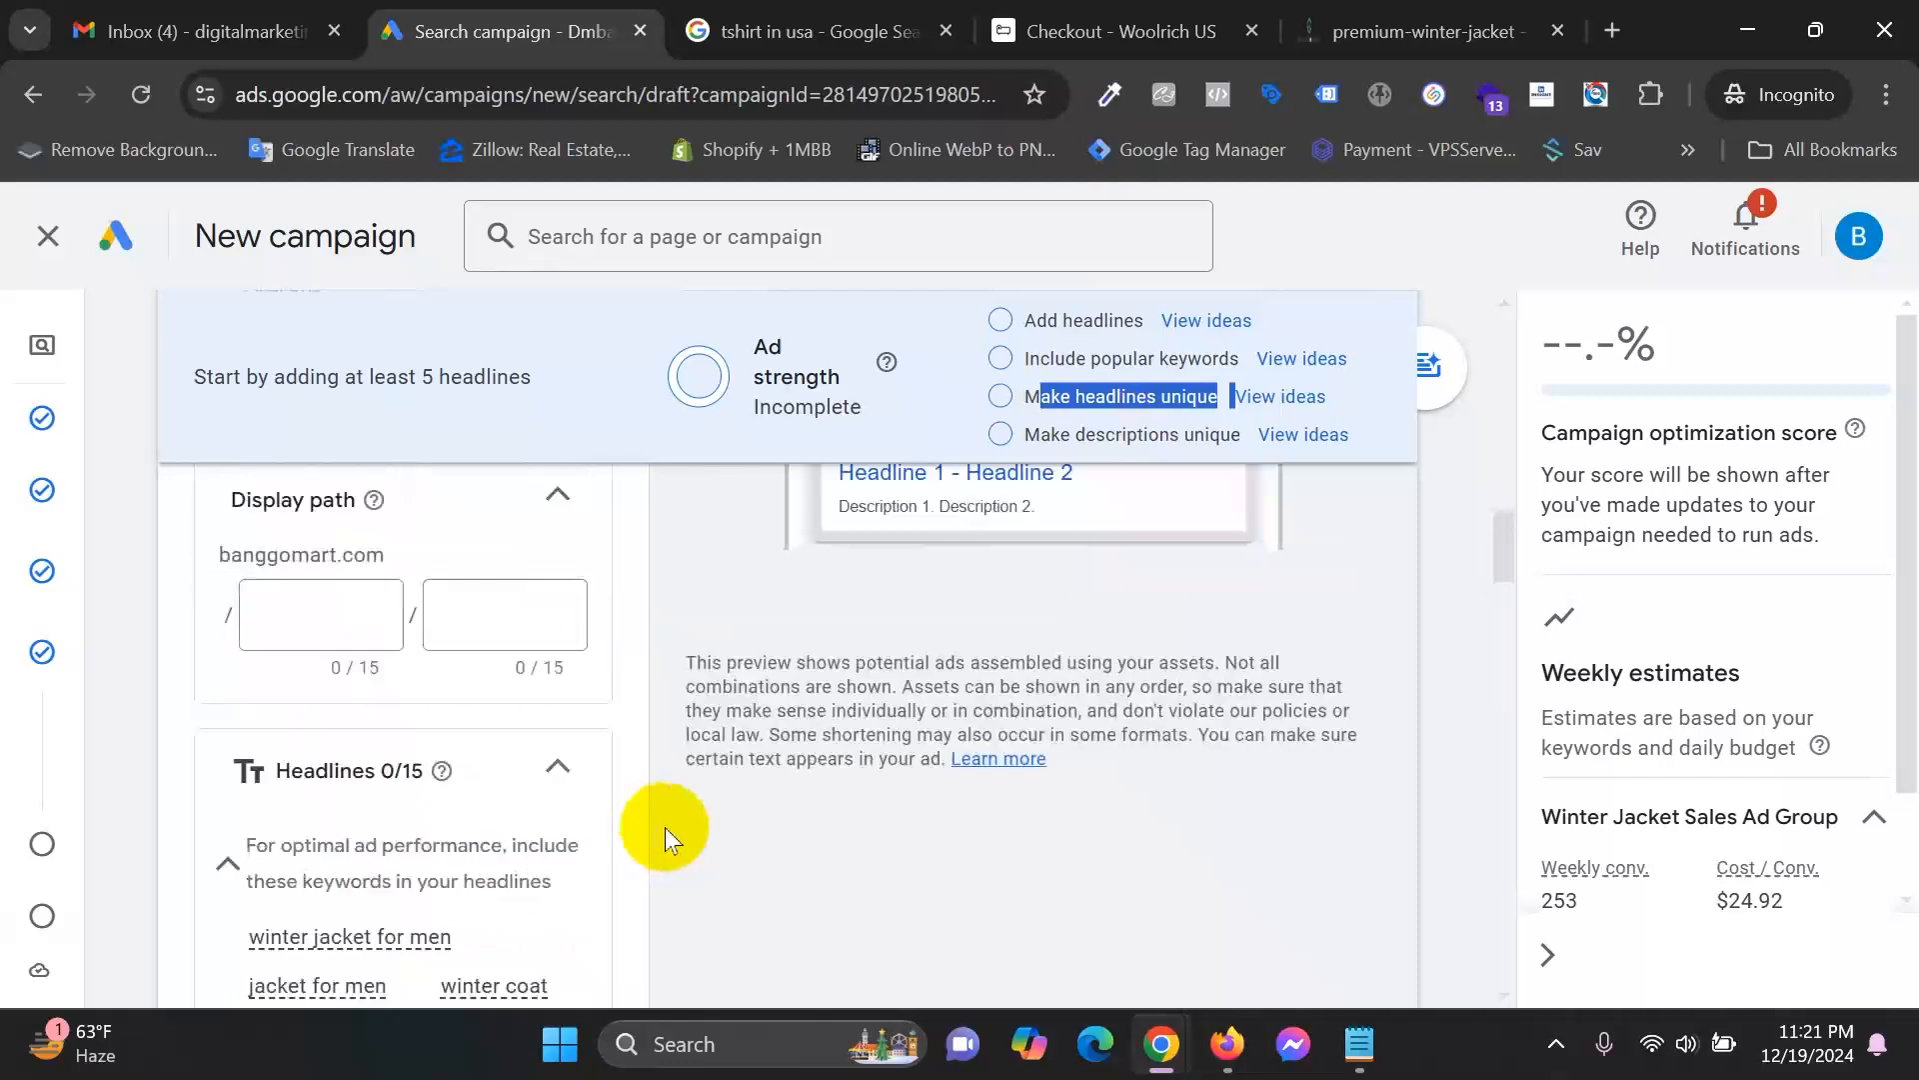
{"action": "scroll", "coordinate": [666, 830], "scroll_direction": "up", "scroll_amount": 6}
{"action": "scroll", "coordinate": [749, 830], "scroll_direction": "down", "scroll_amount": 3}
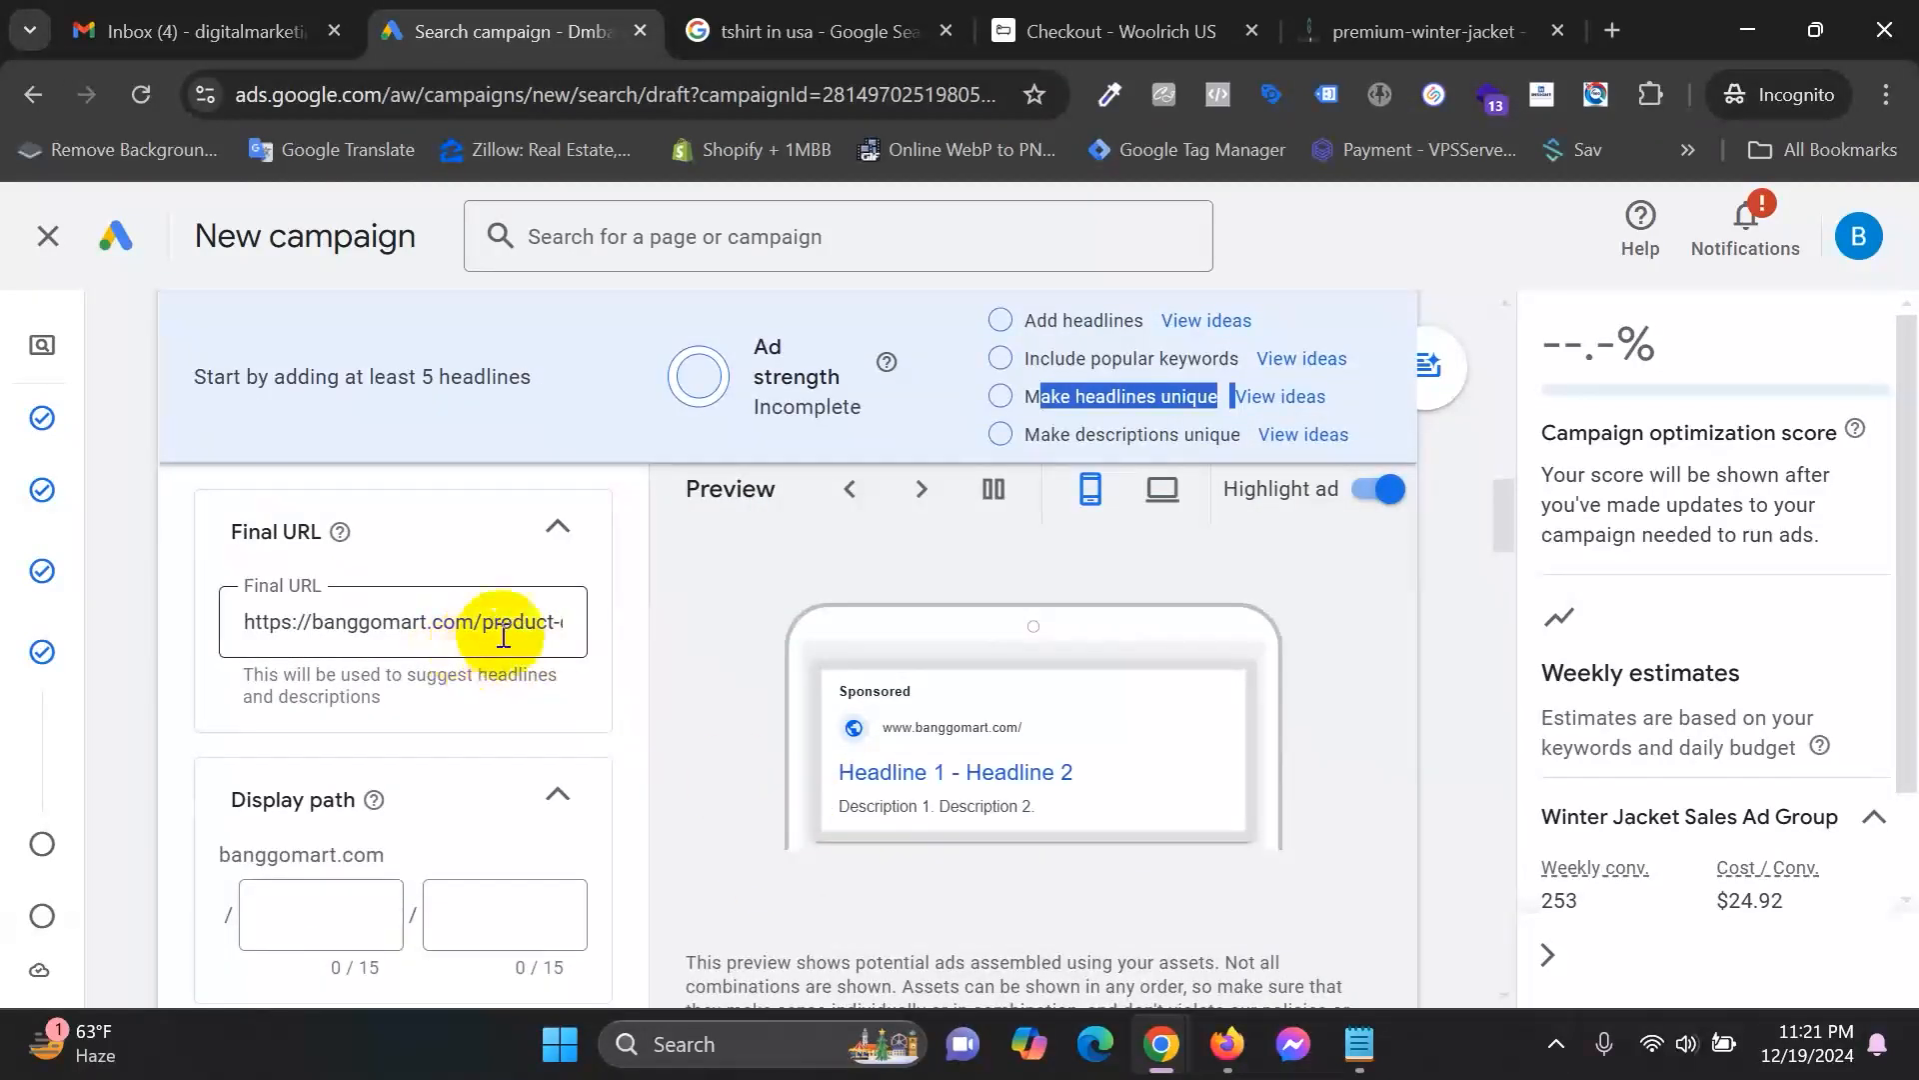
{"action": "scroll", "coordinate": [505, 634], "scroll_direction": "down", "scroll_amount": 3}
{"action": "left_click", "coordinate": [326, 623]}
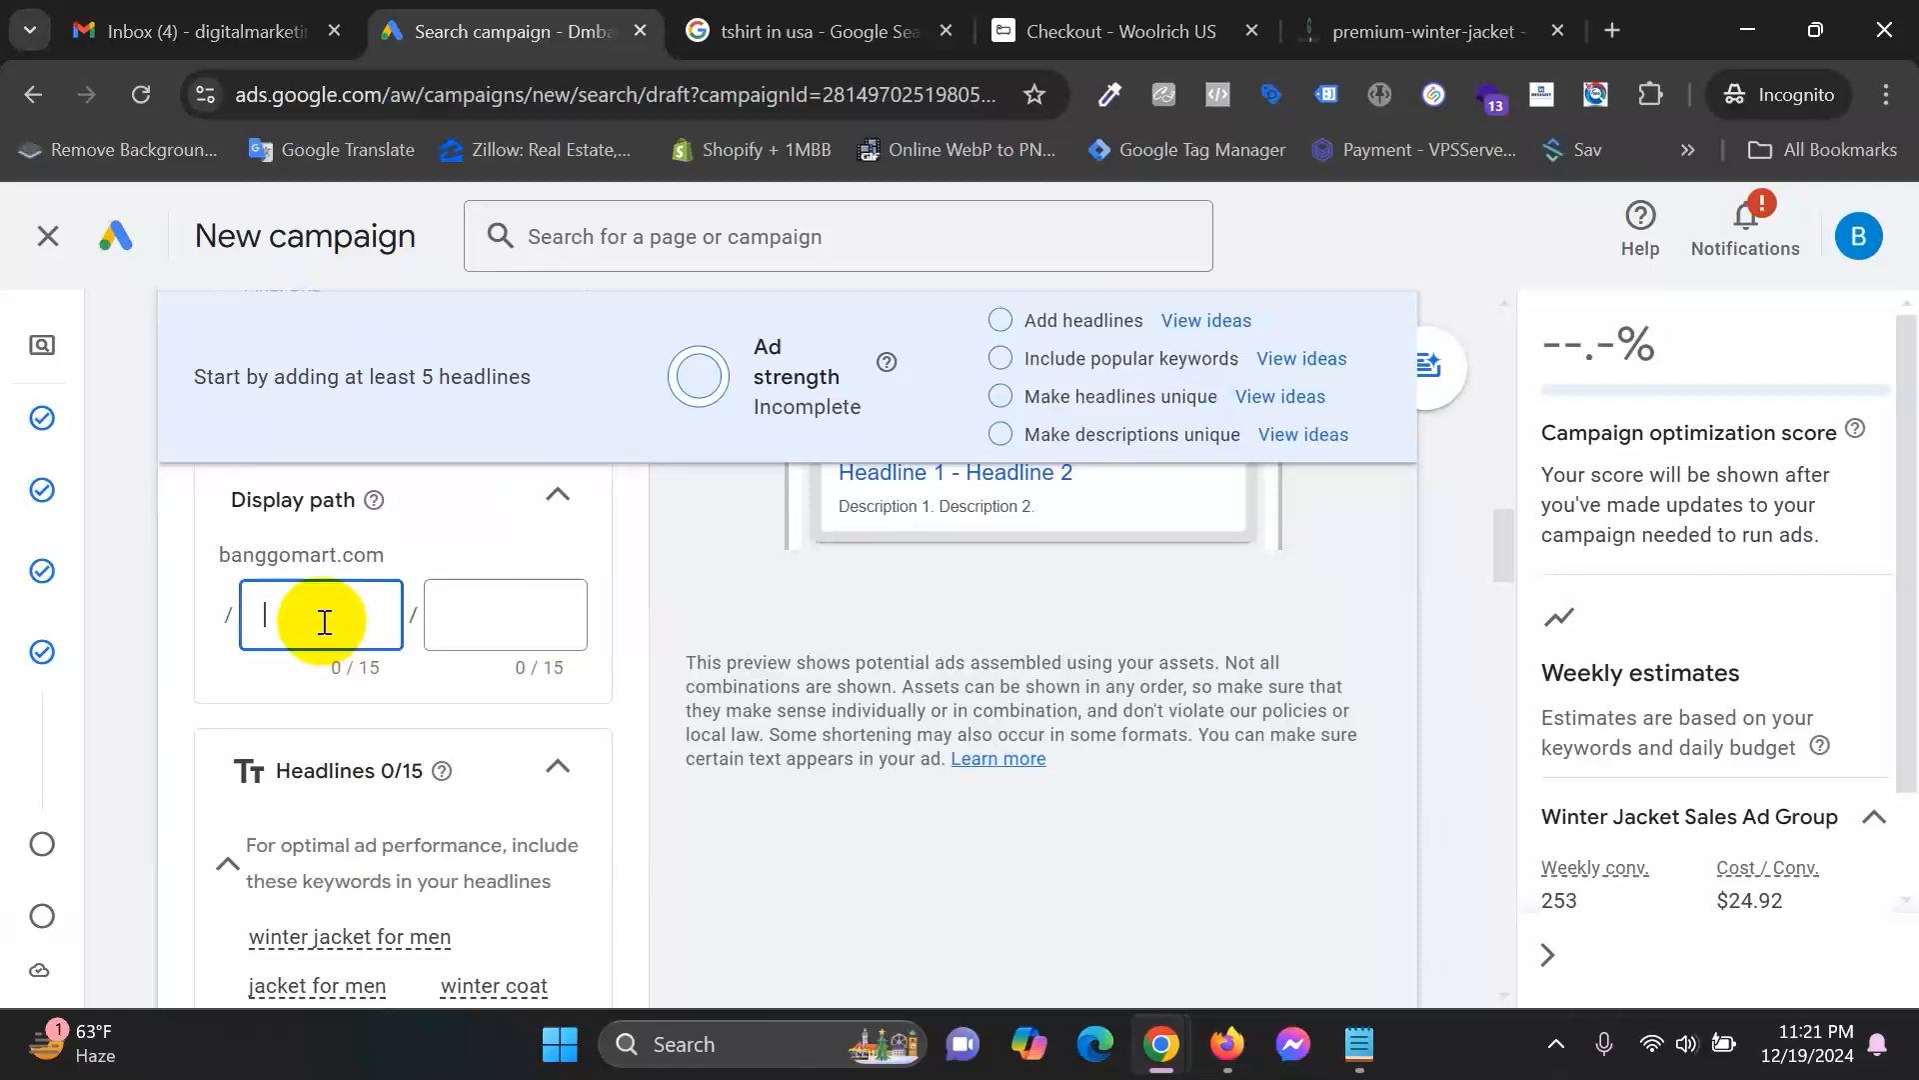
{"action": "scroll", "coordinate": [479, 643], "scroll_direction": "up", "scroll_amount": 1}
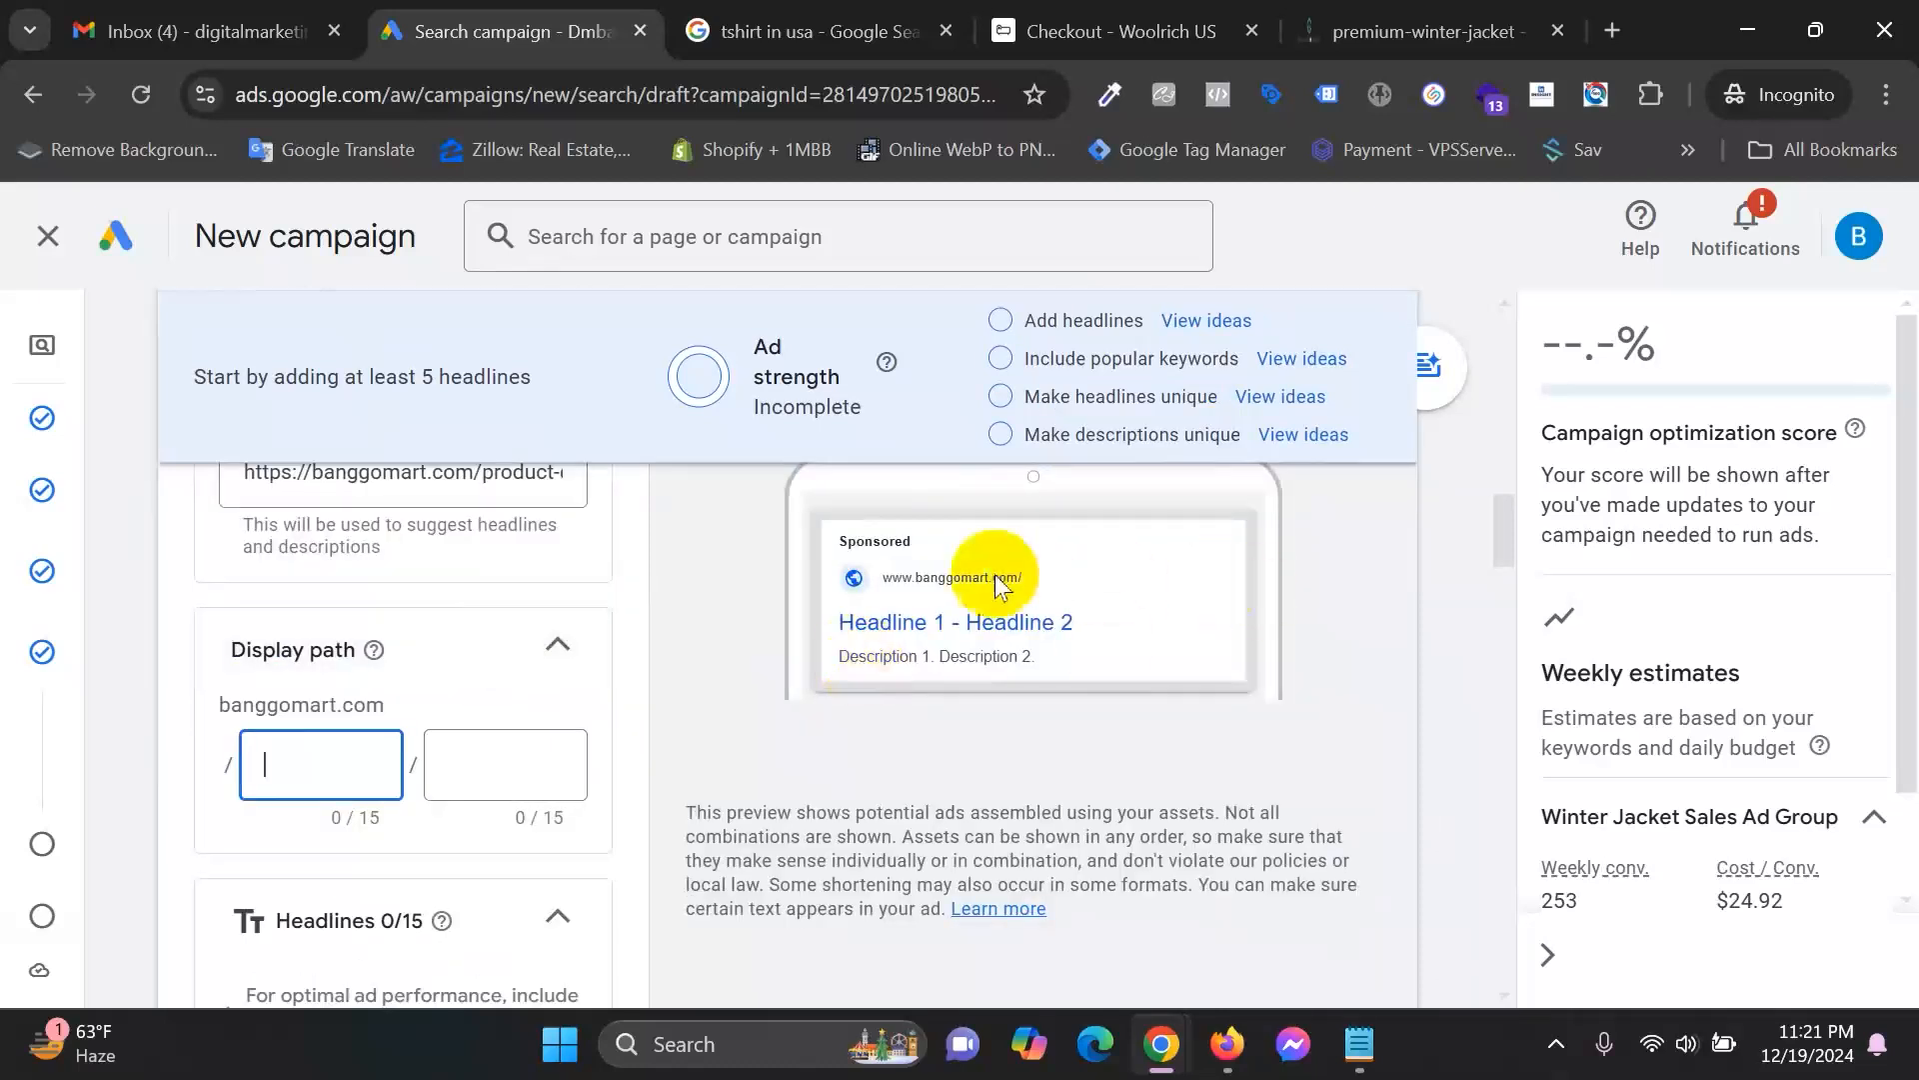
{"action": "scroll", "coordinate": [1048, 640], "scroll_direction": "up", "scroll_amount": 1}
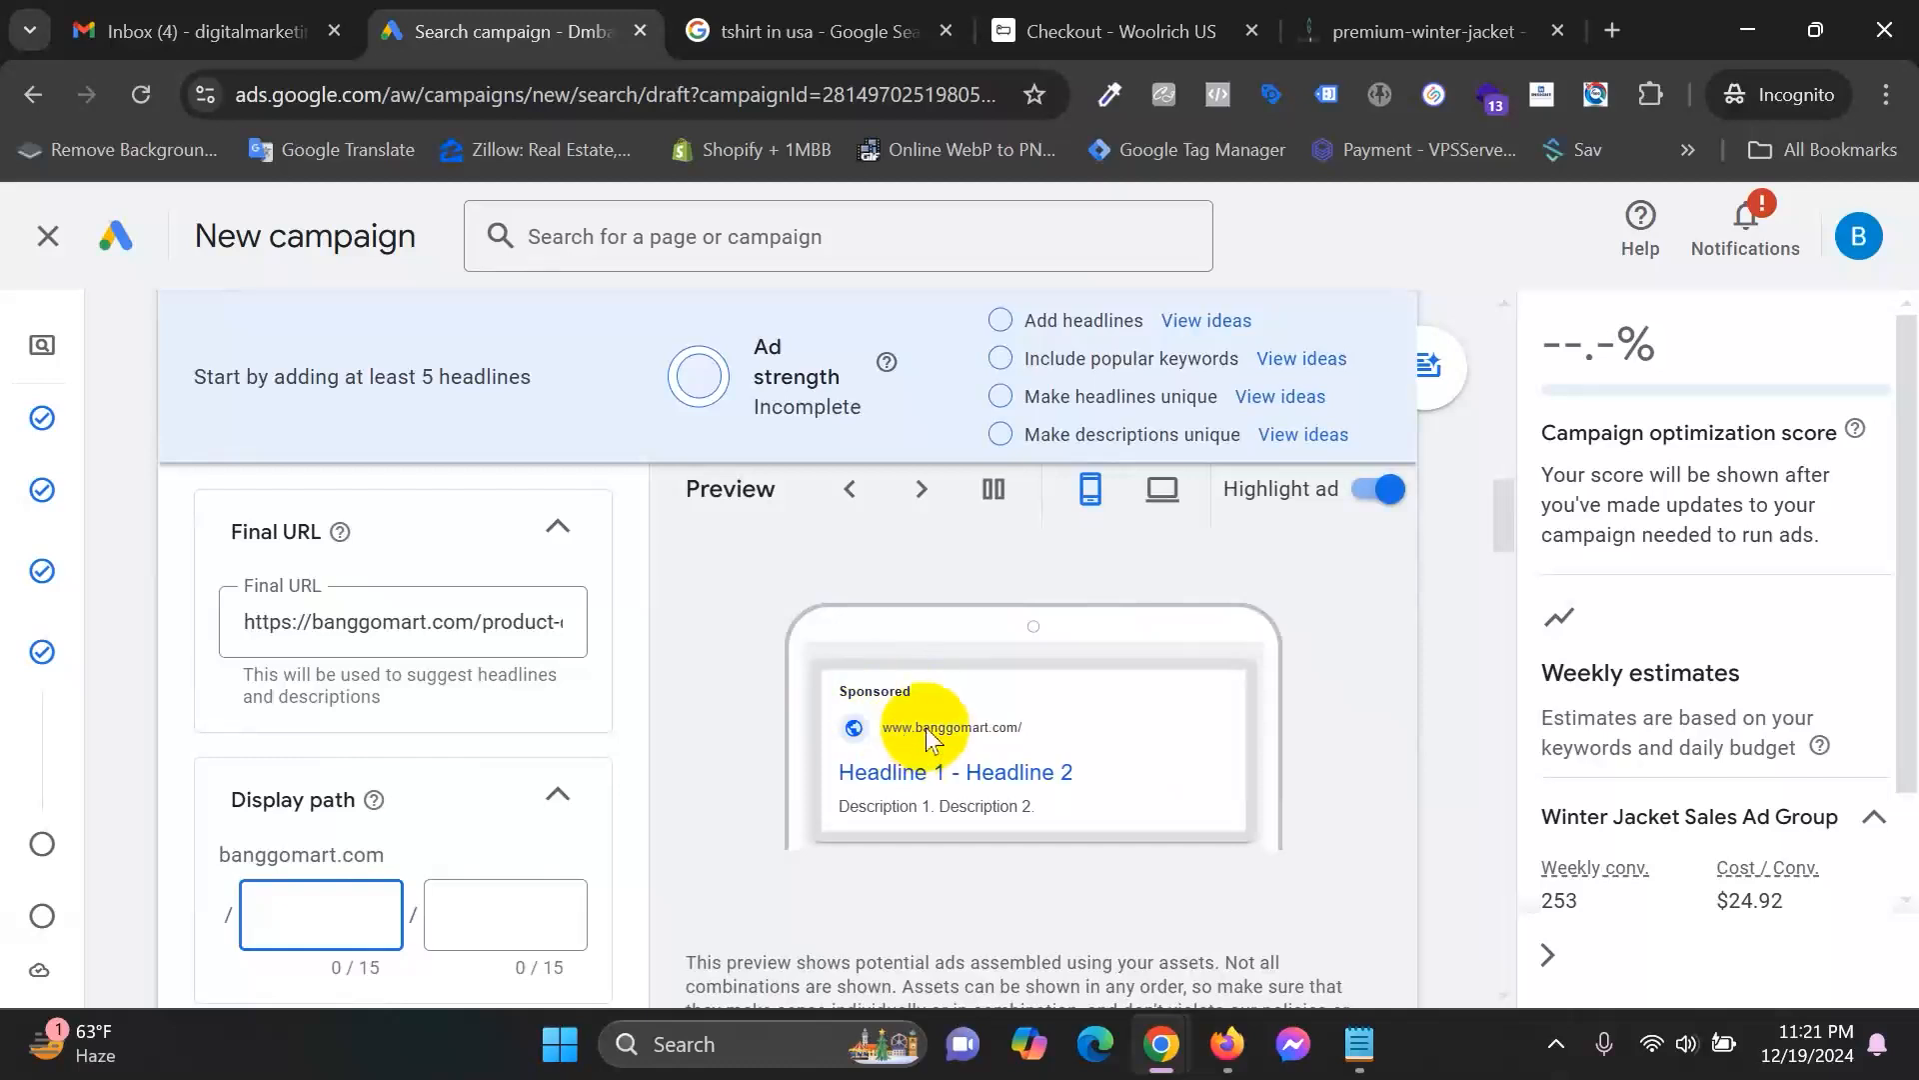
{"action": "key", "text": "ctrl+plus"}
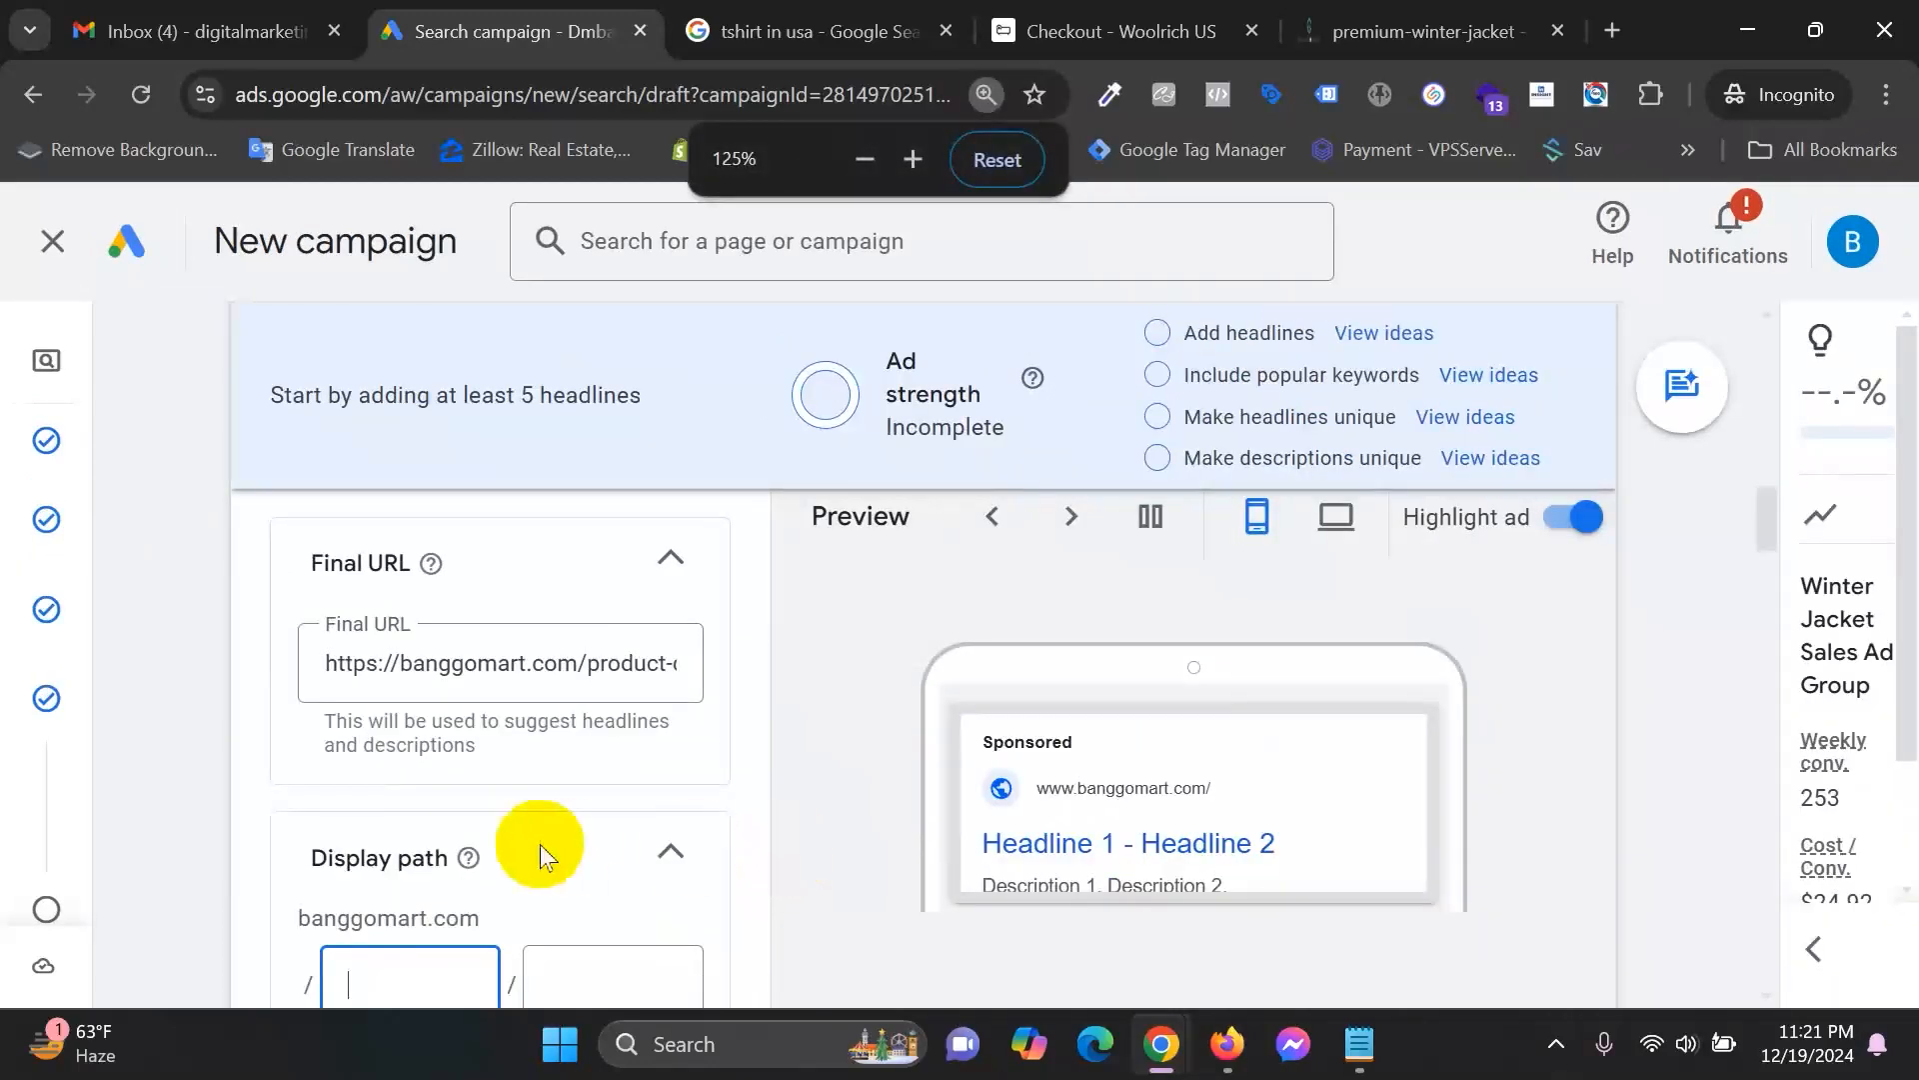
{"action": "key", "text": "ctrl+plus"}
{"action": "scroll", "coordinate": [1278, 646], "scroll_direction": "down", "scroll_amount": 1}
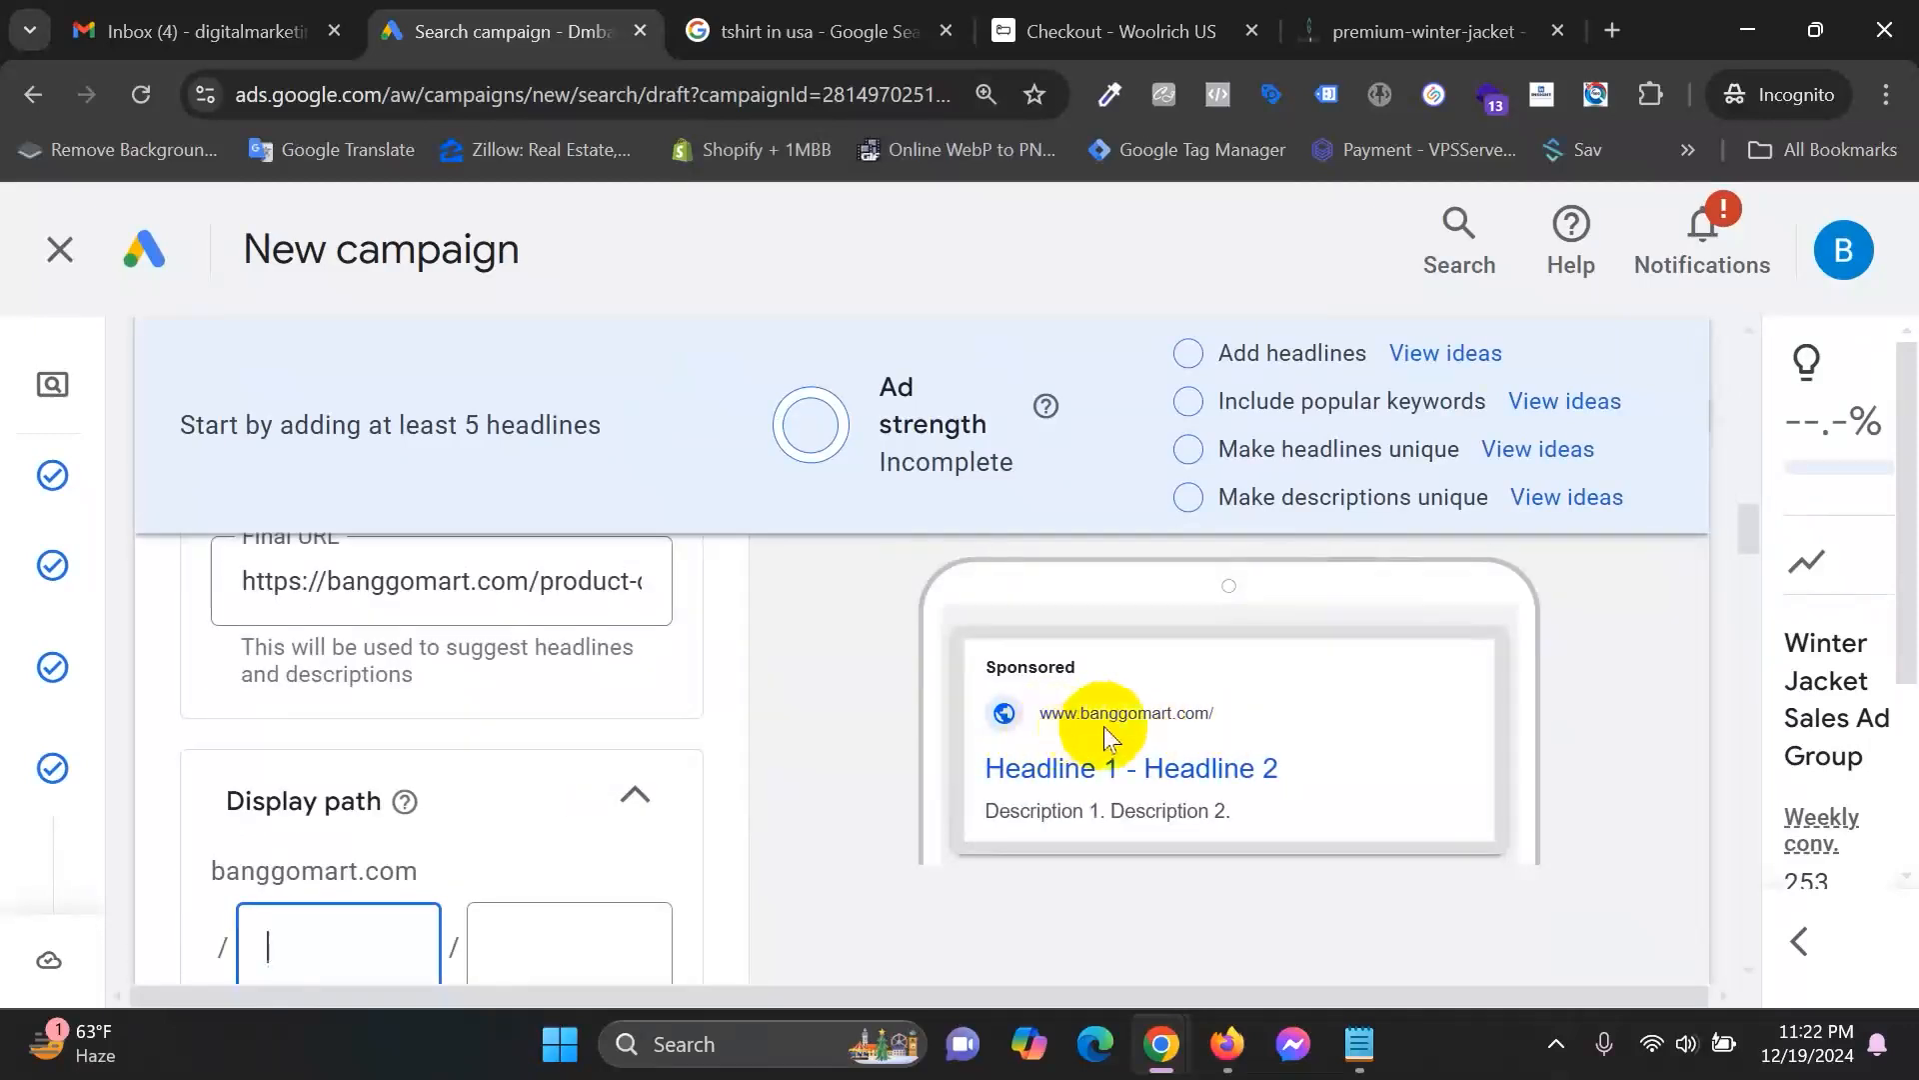
{"action": "scroll", "coordinate": [655, 726], "scroll_direction": "up", "scroll_amount": 1}
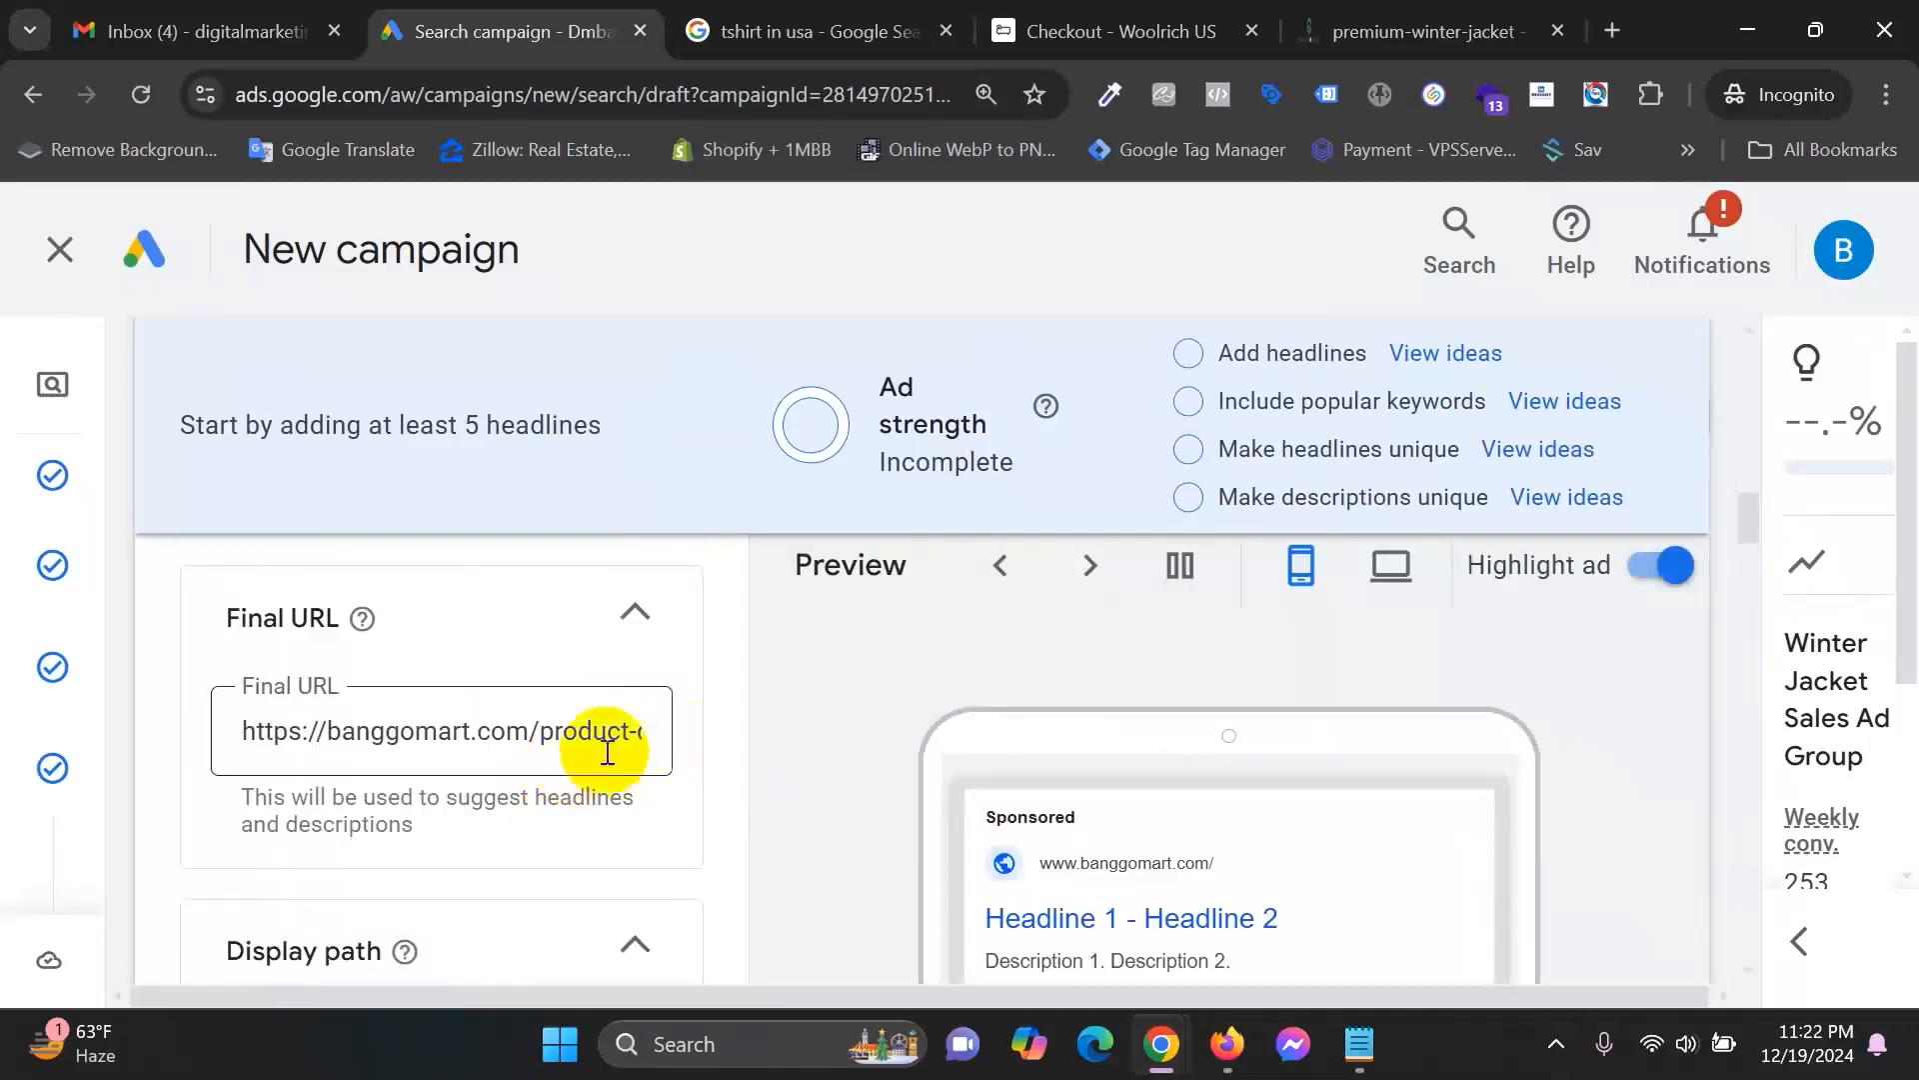
{"action": "scroll", "coordinate": [807, 656], "scroll_direction": "down", "scroll_amount": 1}
{"action": "left_click", "coordinate": [1419, 31]}
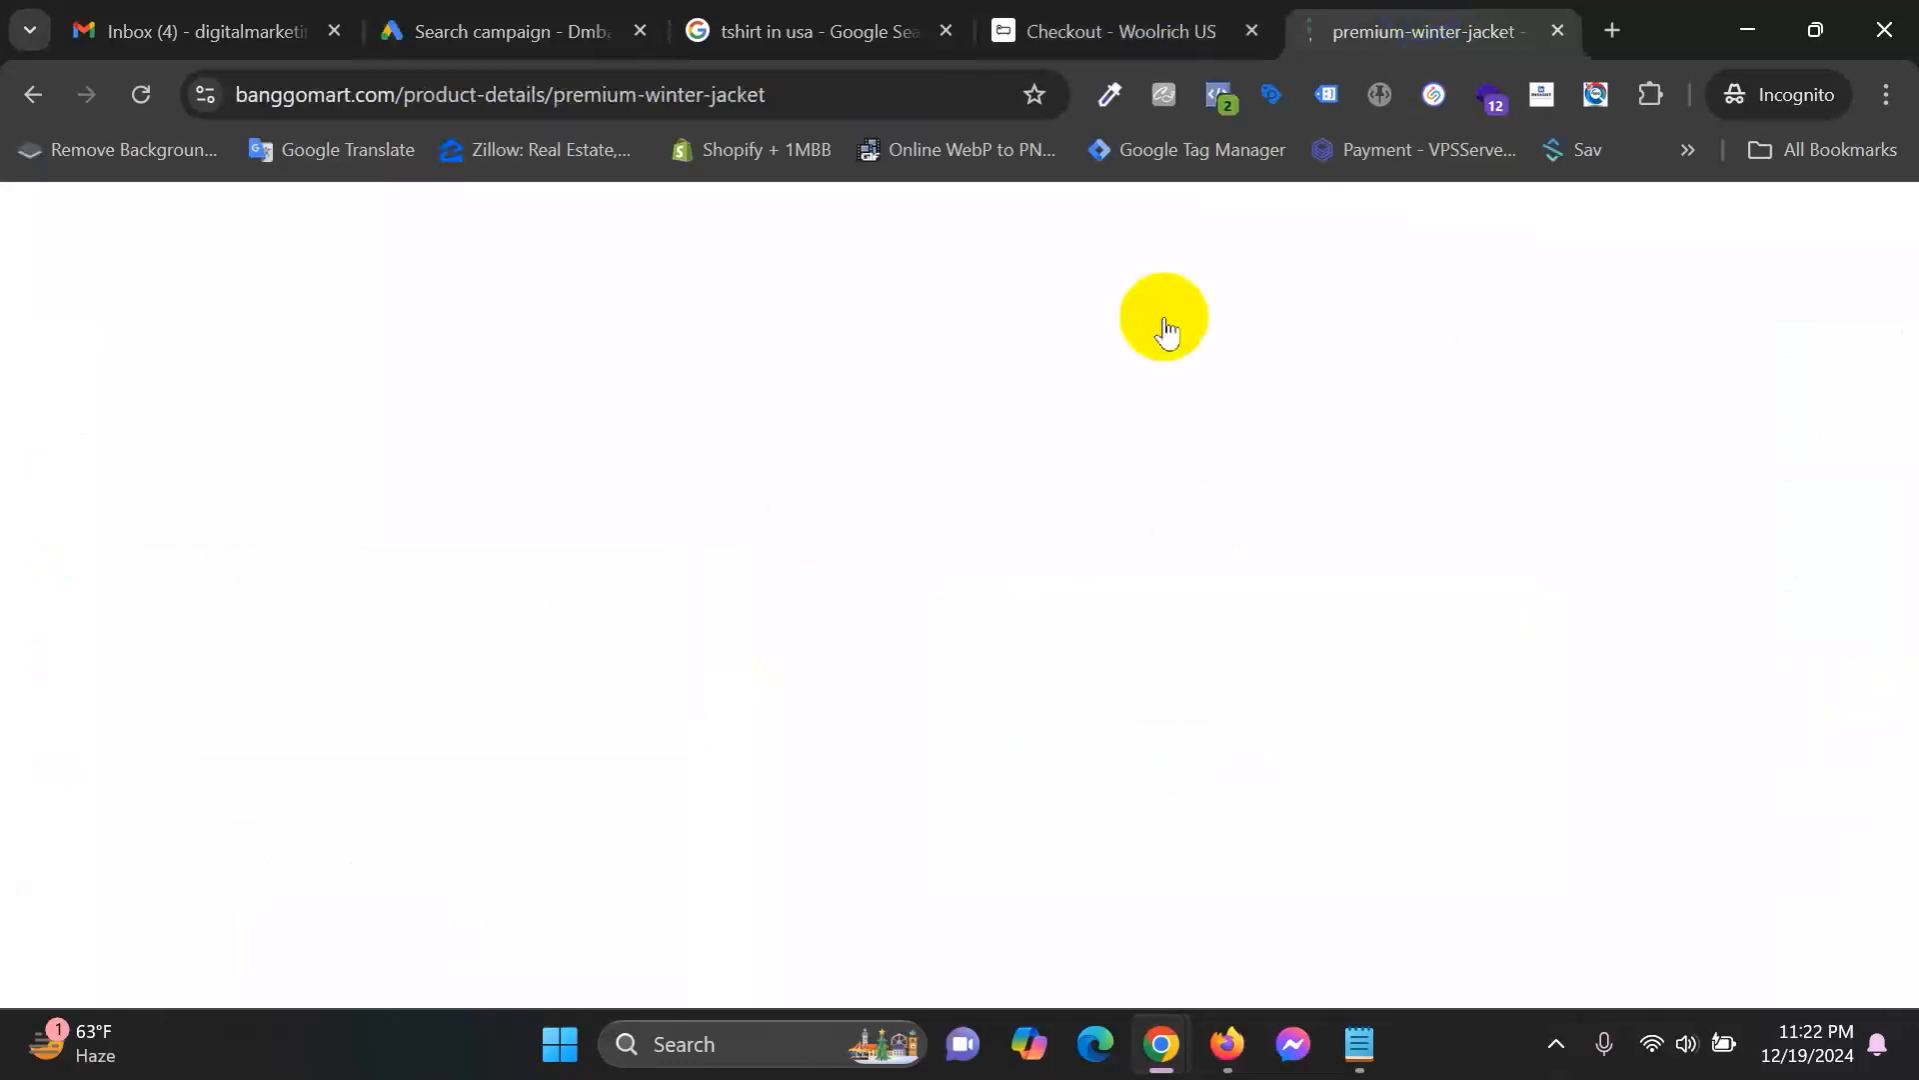
{"action": "left_click", "coordinate": [600, 21]}
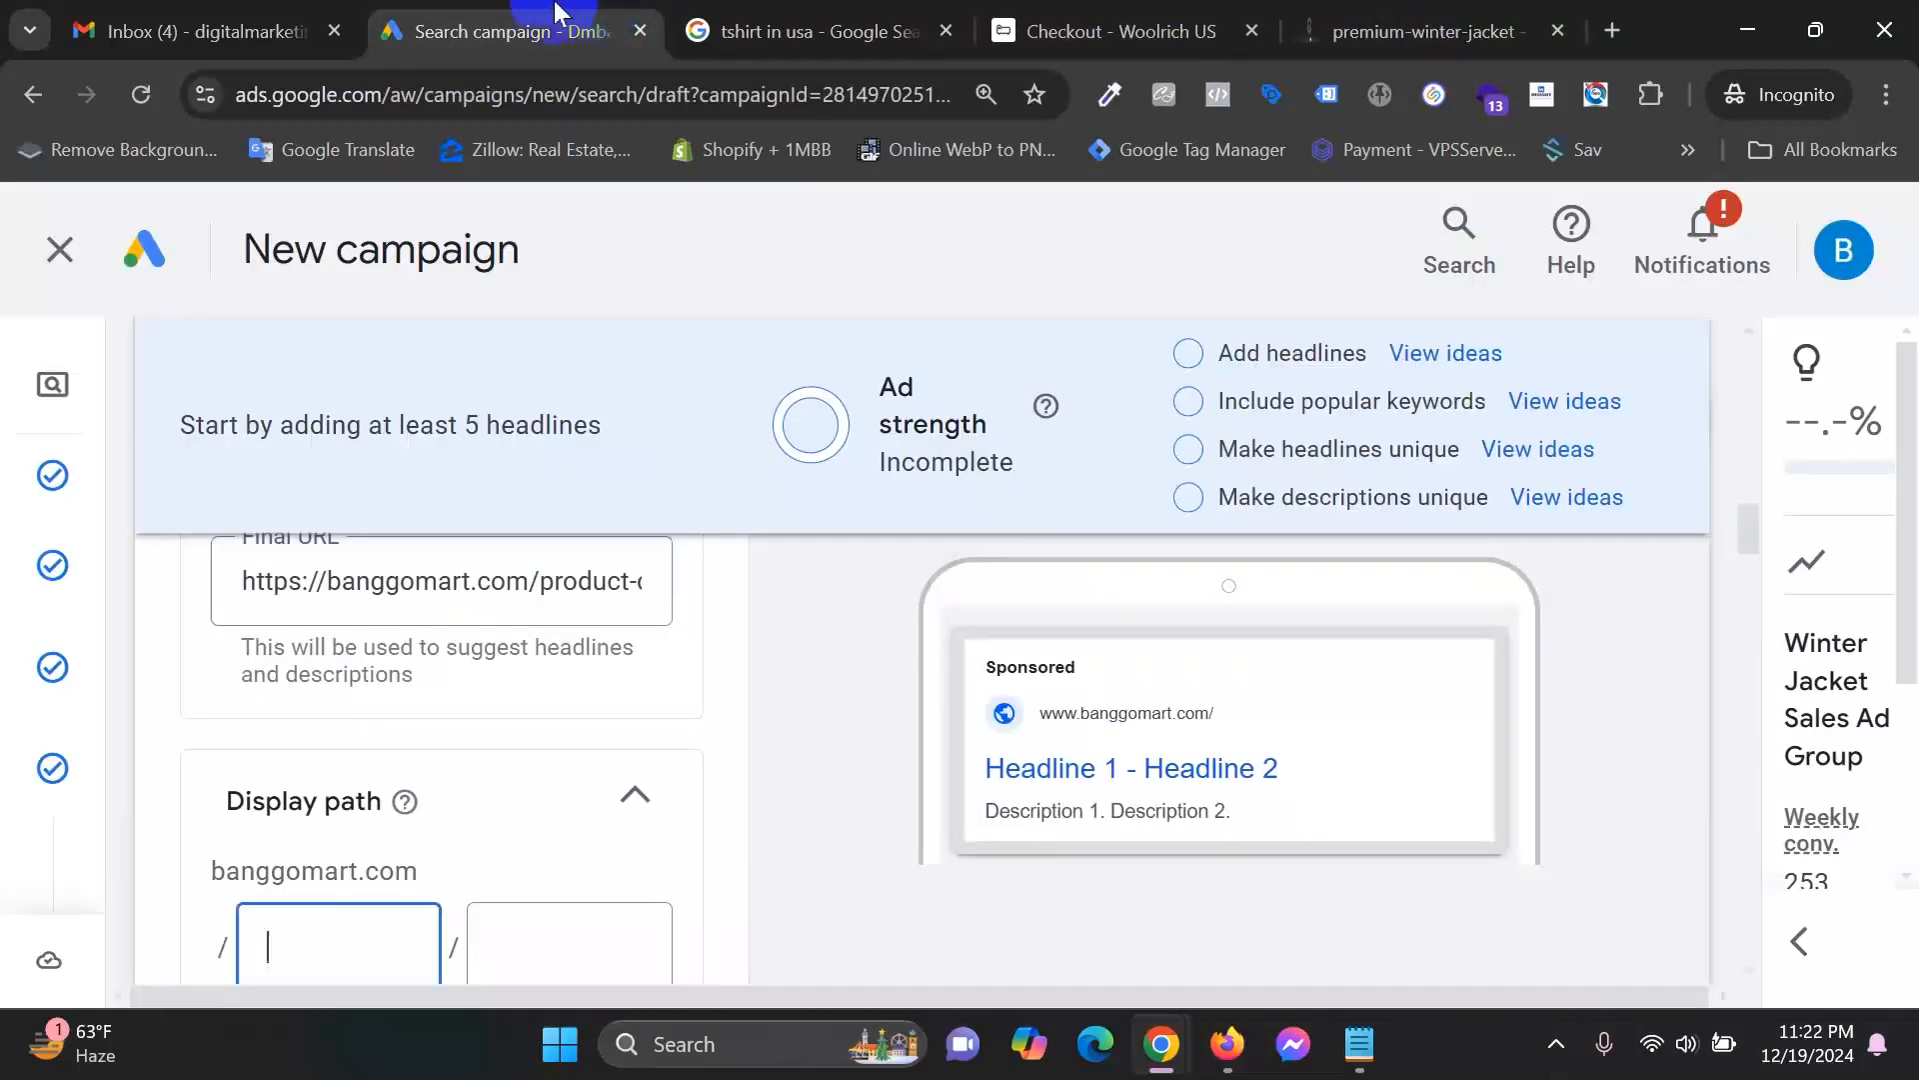
{"action": "scroll", "coordinate": [571, 735], "scroll_direction": "down", "scroll_amount": 1}
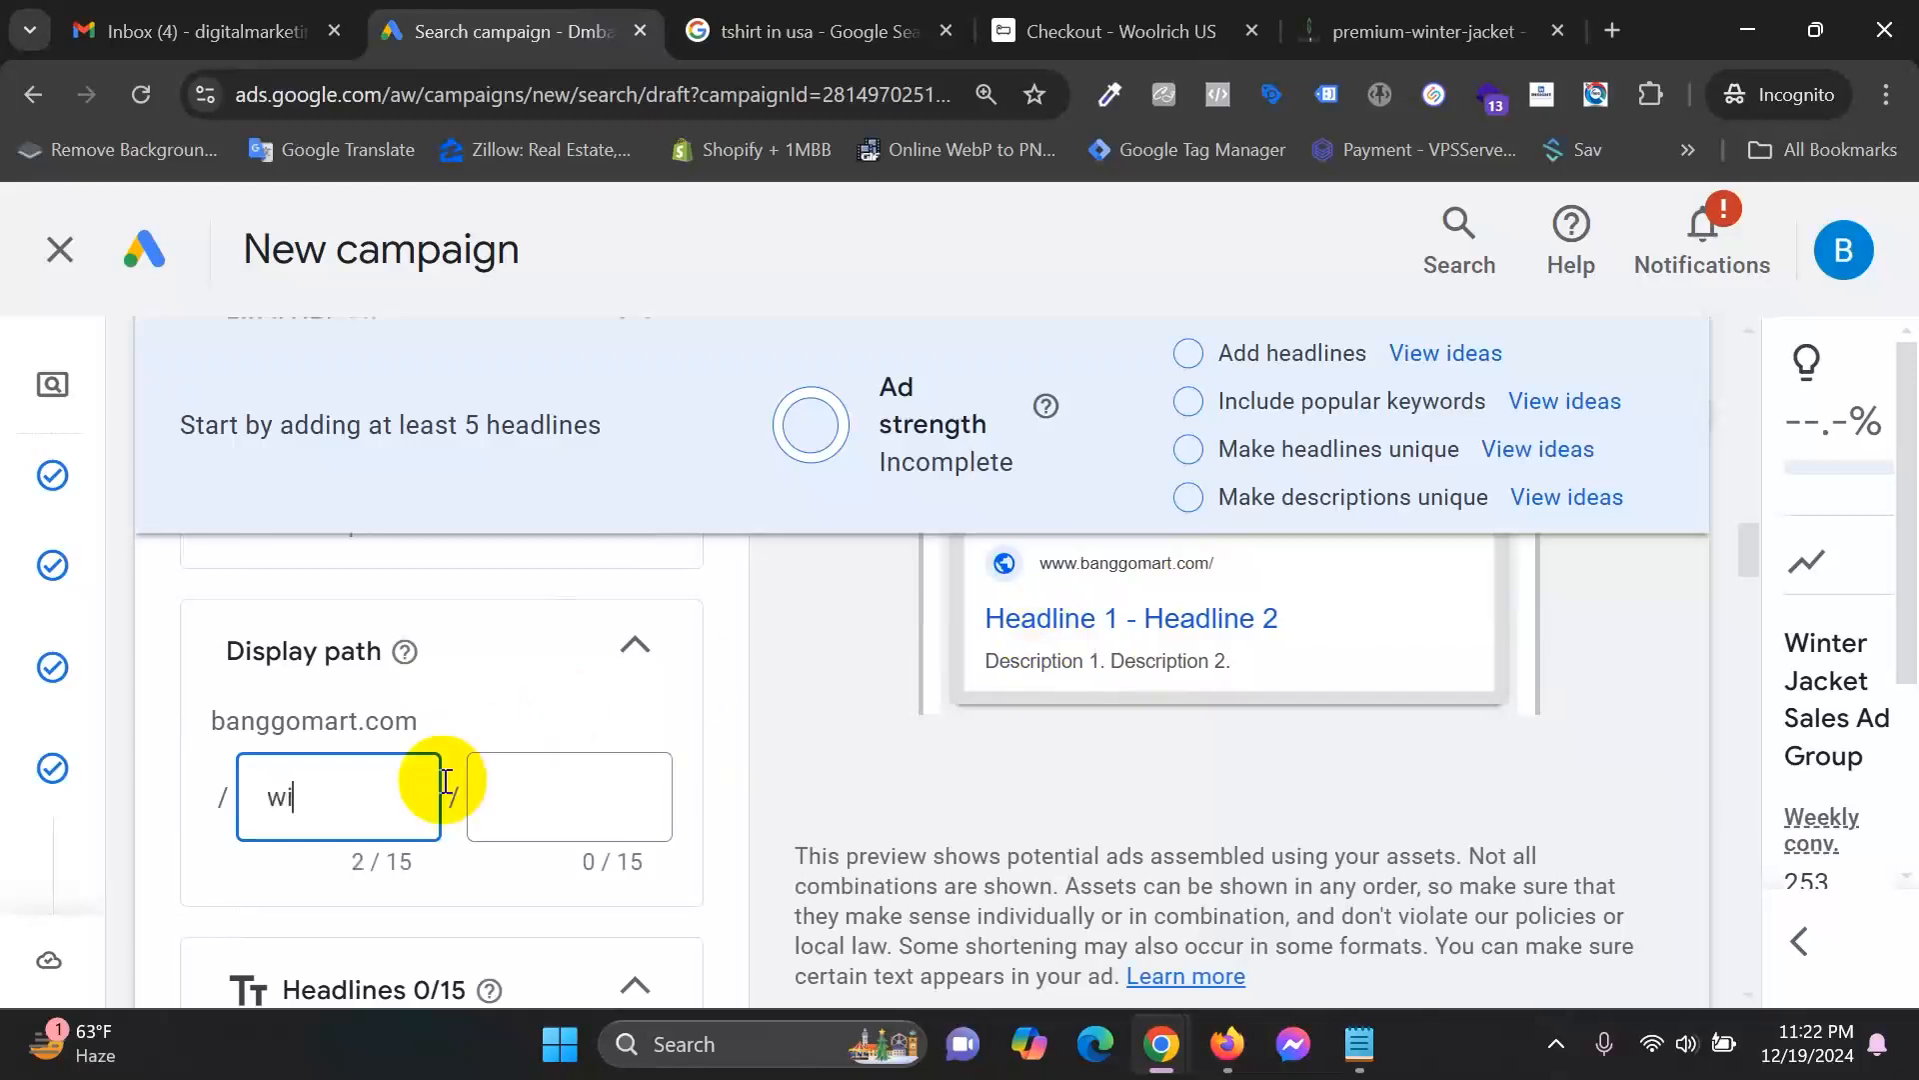
{"action": "key", "text": "Tab"}
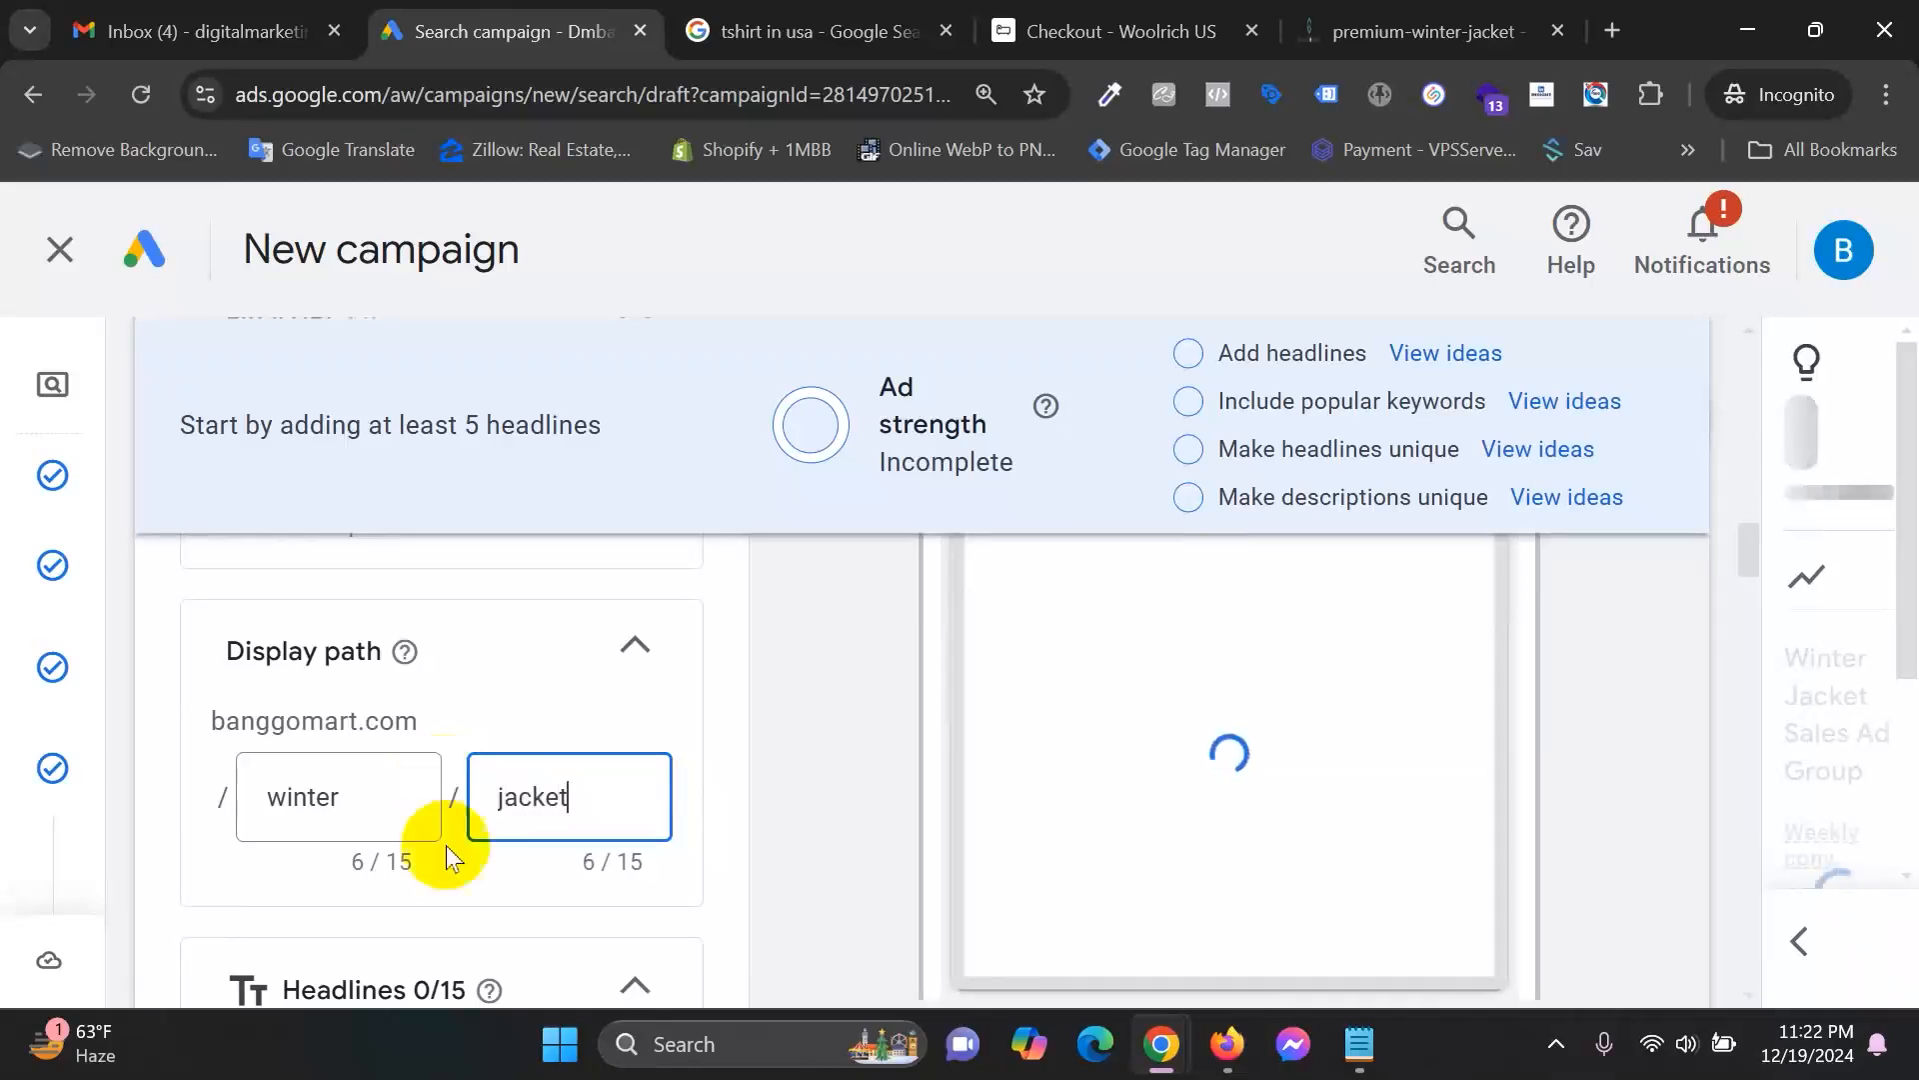
{"action": "left_click", "coordinate": [842, 825]}
{"action": "scroll", "coordinate": [1264, 885], "scroll_direction": "up", "scroll_amount": 3}
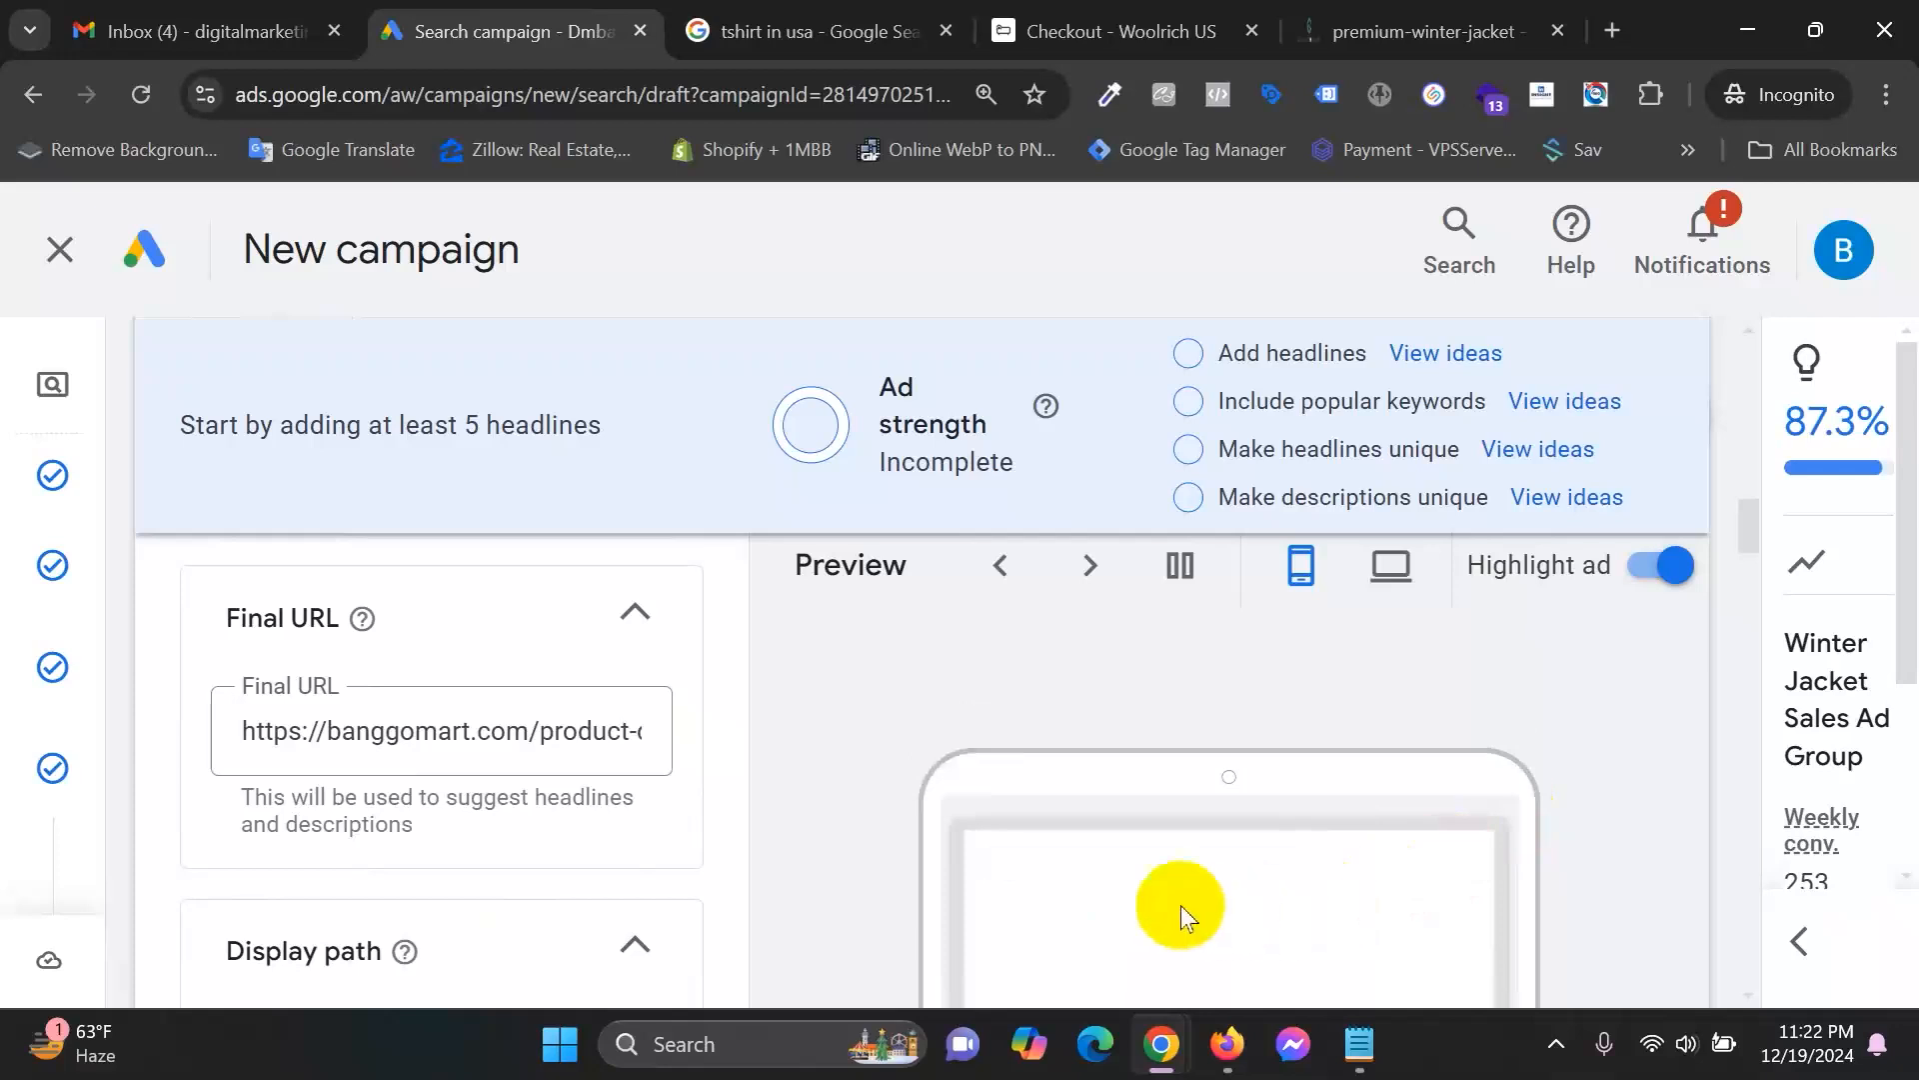
{"action": "scroll", "coordinate": [572, 756], "scroll_direction": "down", "scroll_amount": 2}
{"action": "scroll", "coordinate": [572, 756], "scroll_direction": "down", "scroll_amount": 2}
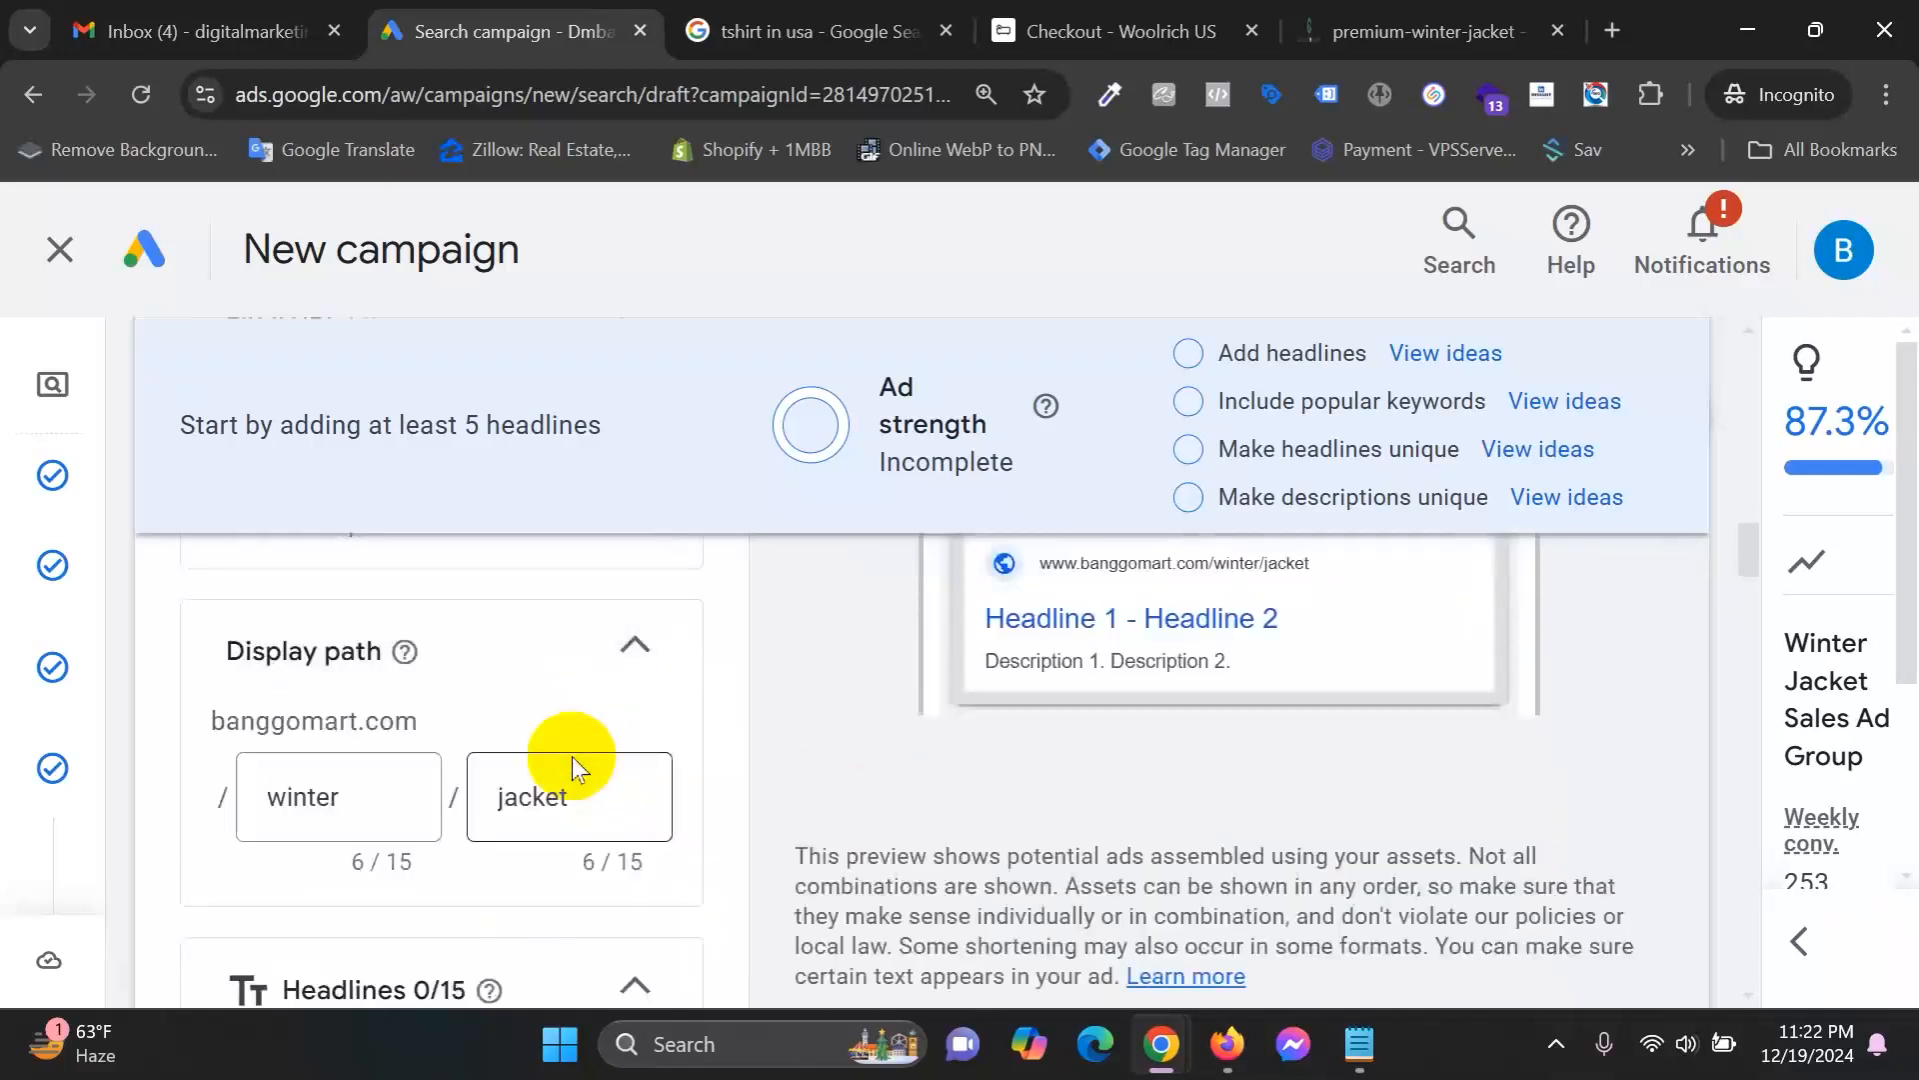
{"action": "scroll", "coordinate": [1249, 826], "scroll_direction": "up", "scroll_amount": 2}
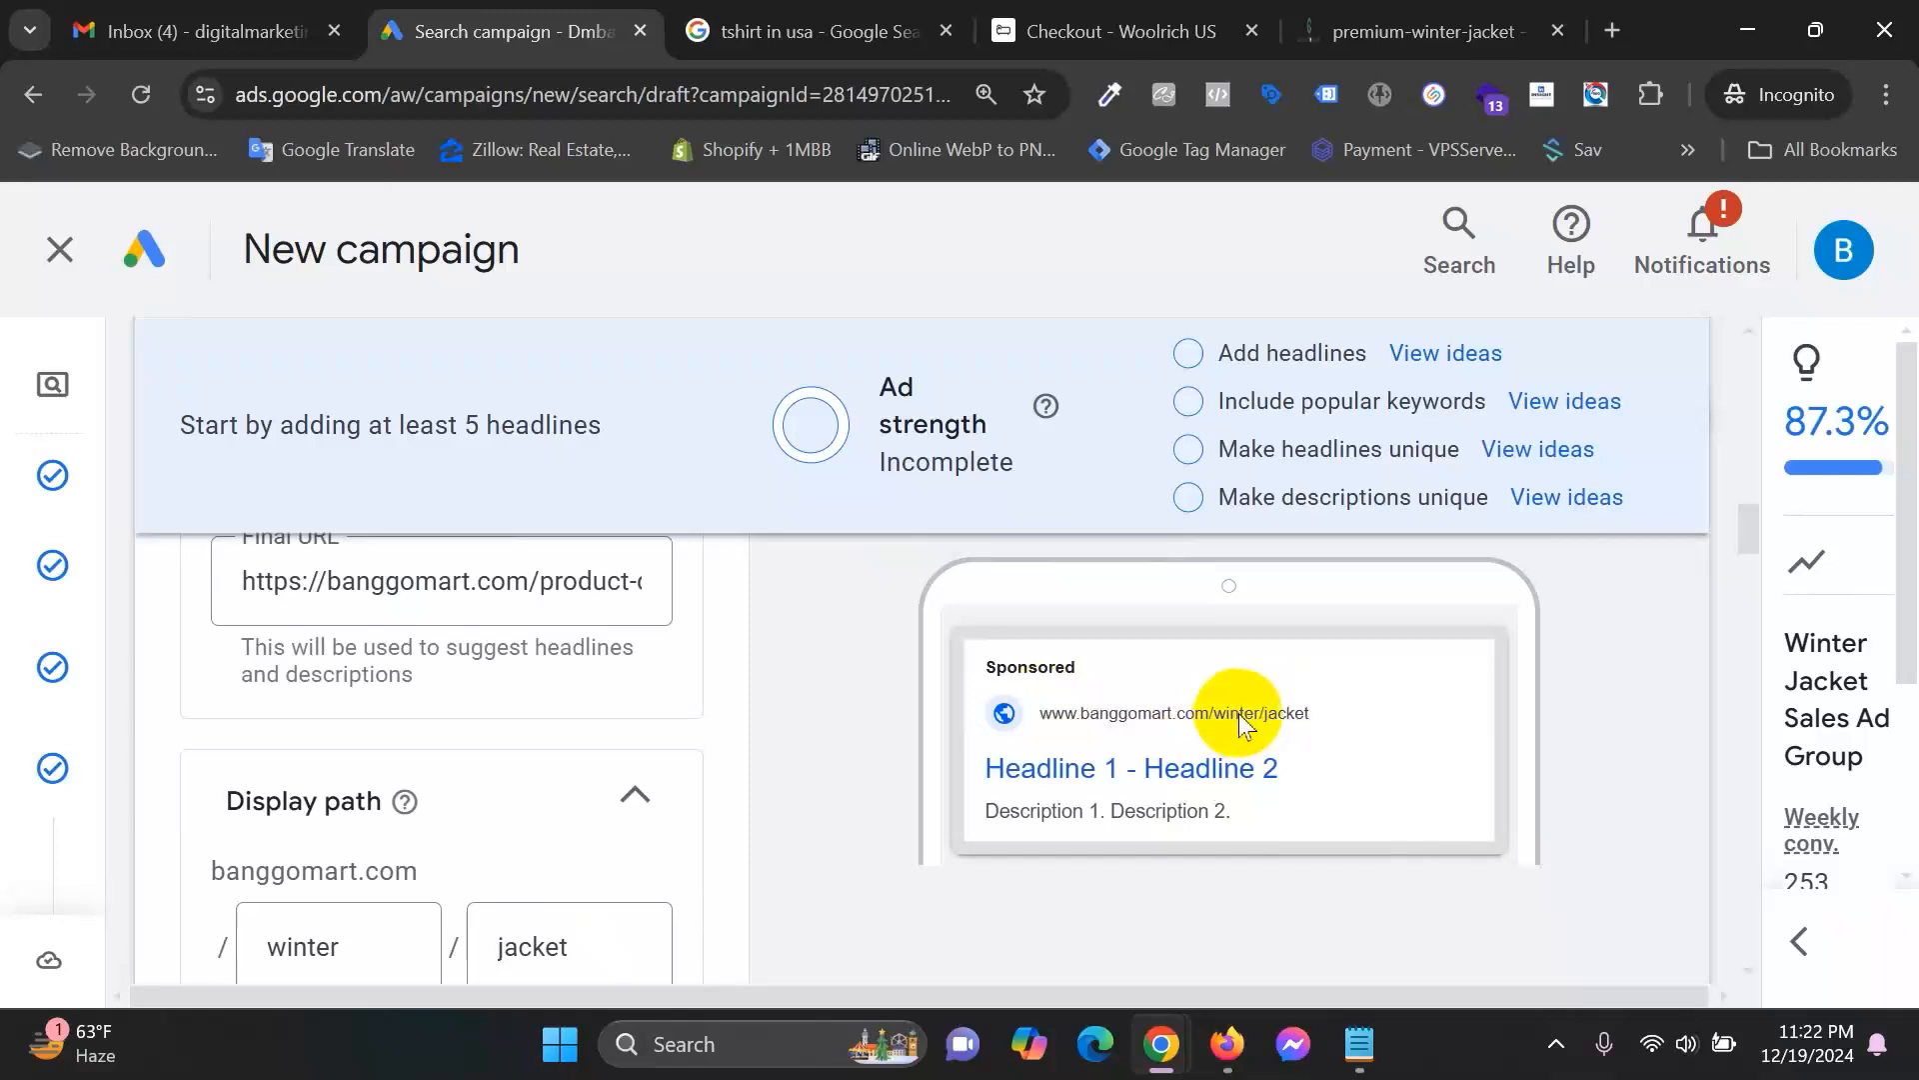
Glance at headline keyword ideas, then enter 'Winter Jacket For Men' as the first headline.
{"action": "scroll", "coordinate": [725, 756], "scroll_direction": "down", "scroll_amount": 6}
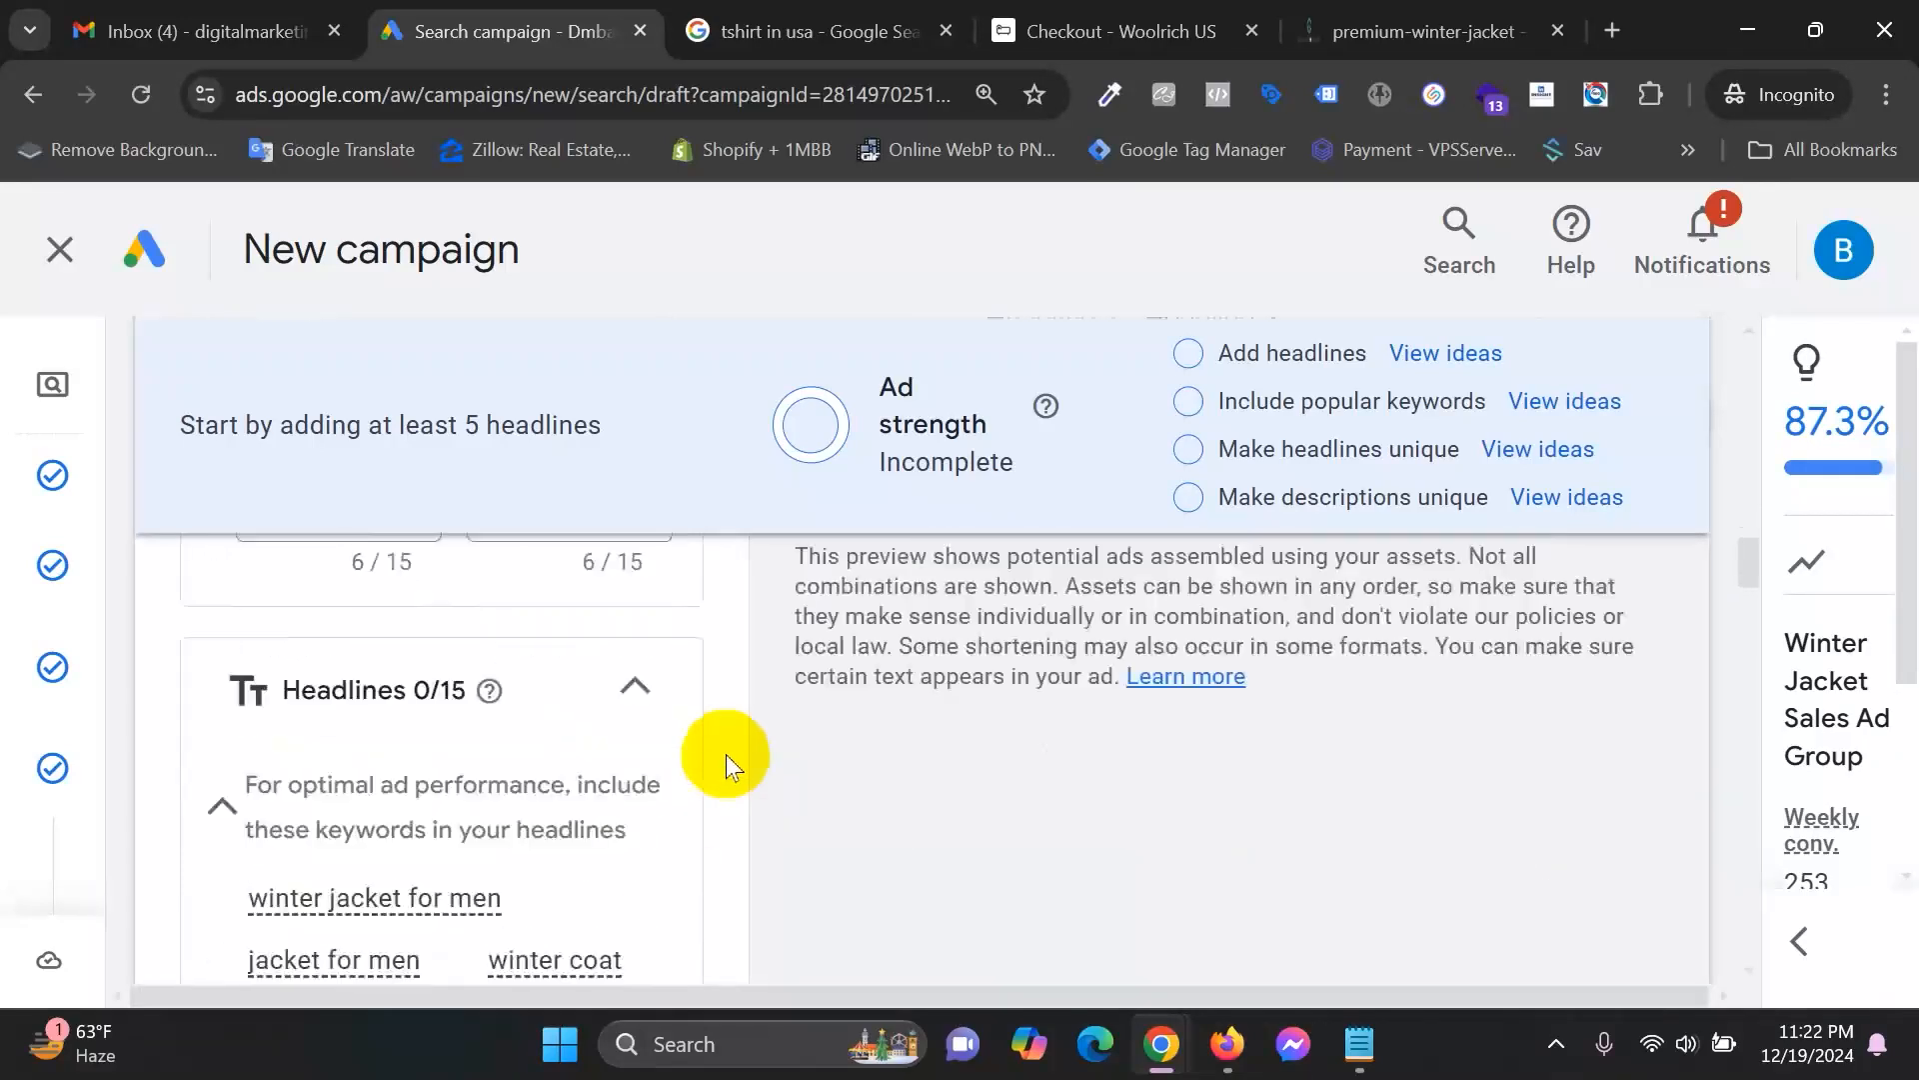
{"action": "scroll", "coordinate": [728, 754], "scroll_direction": "down", "scroll_amount": 1}
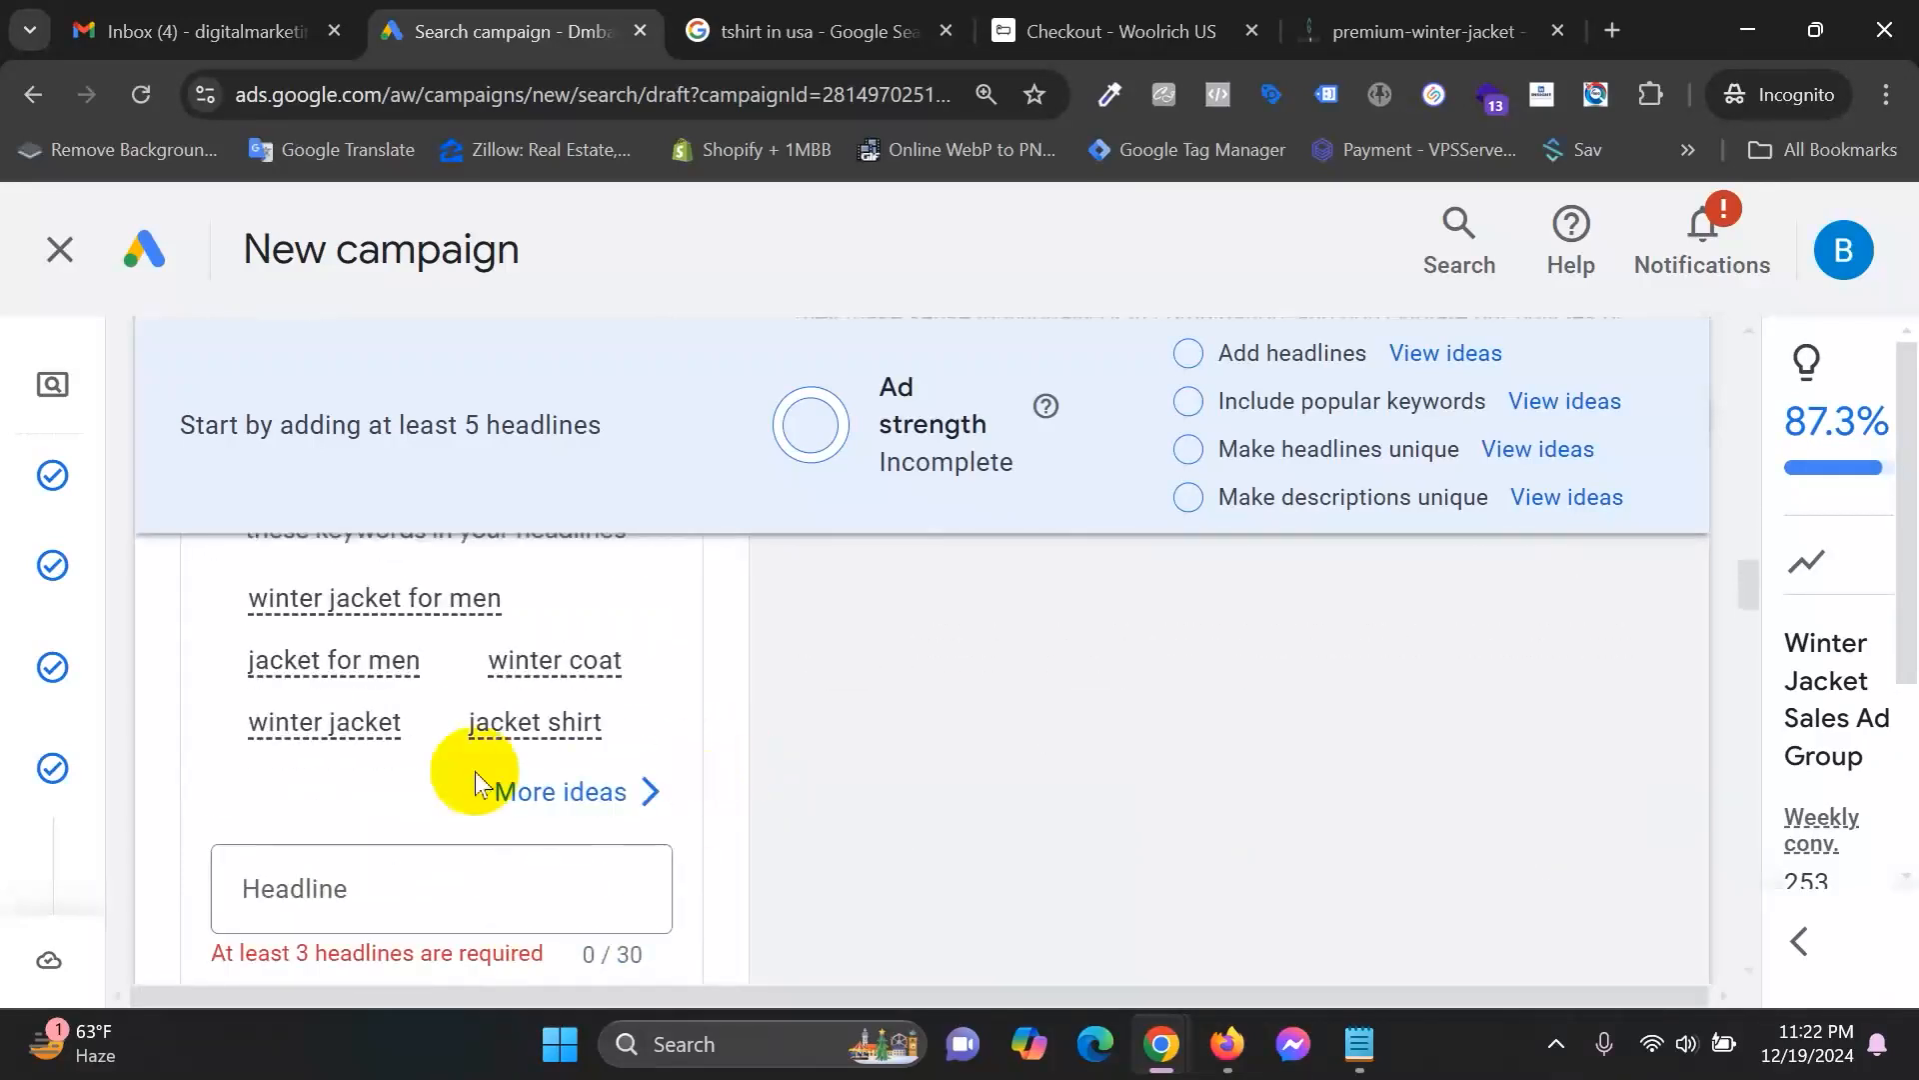
{"action": "scroll", "coordinate": [490, 772], "scroll_direction": "up", "scroll_amount": 1}
{"action": "scroll", "coordinate": [350, 815], "scroll_direction": "down", "scroll_amount": 1}
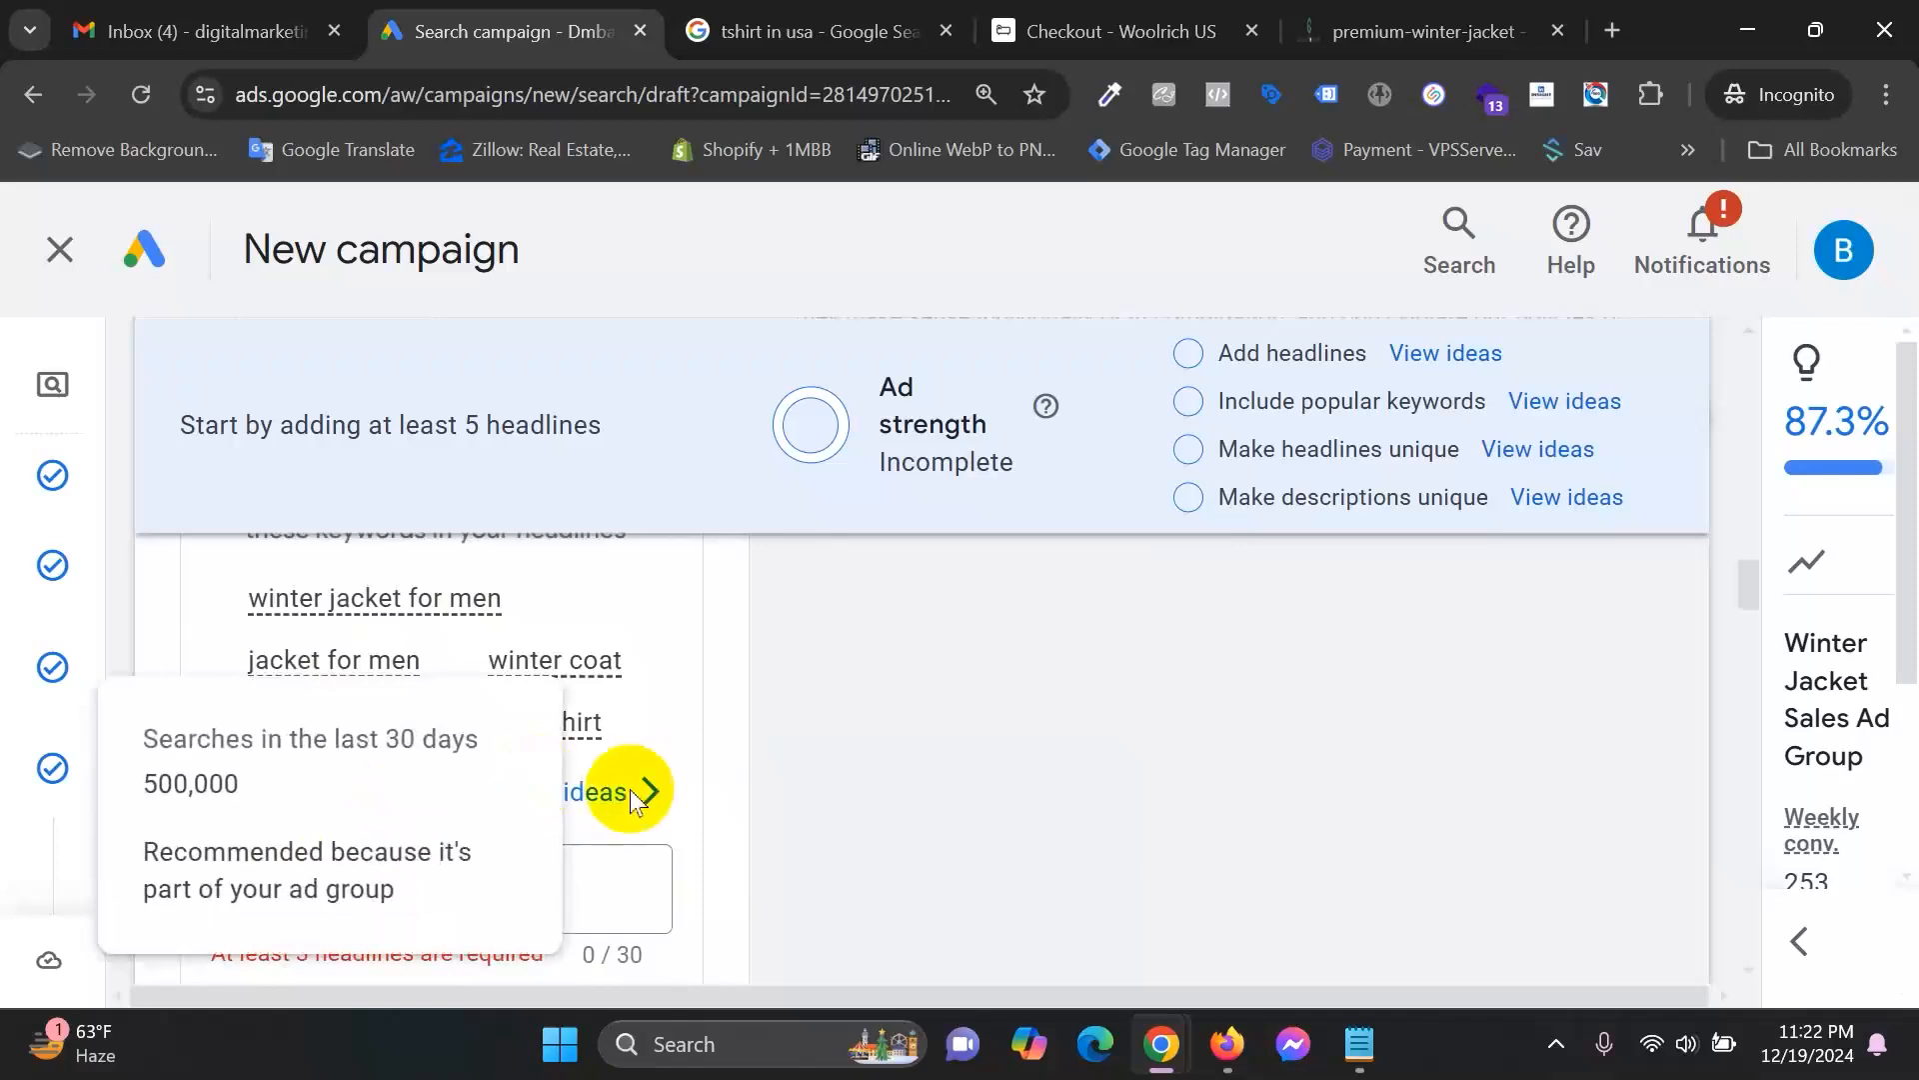
{"action": "left_click", "coordinate": [600, 795]}
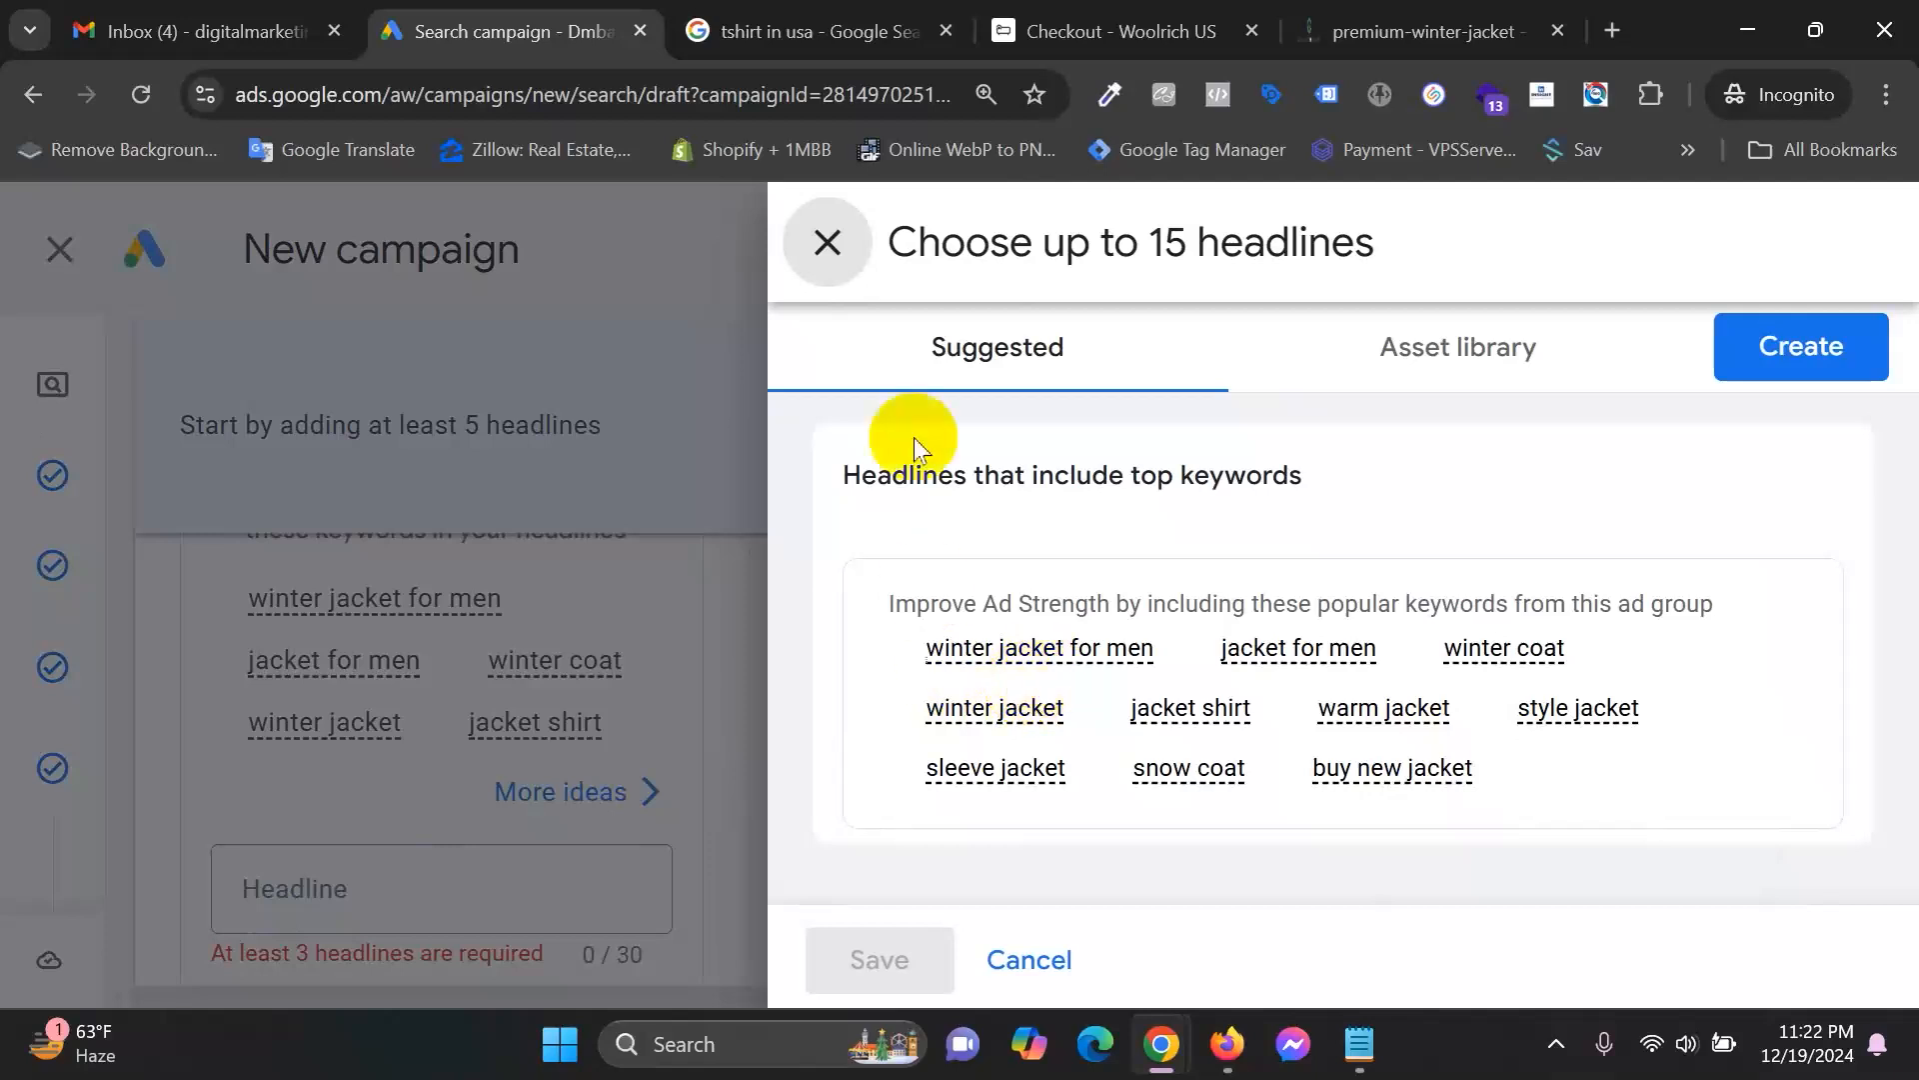
{"action": "left_click", "coordinate": [837, 245]}
{"action": "scroll", "coordinate": [579, 784], "scroll_direction": "down", "scroll_amount": 2}
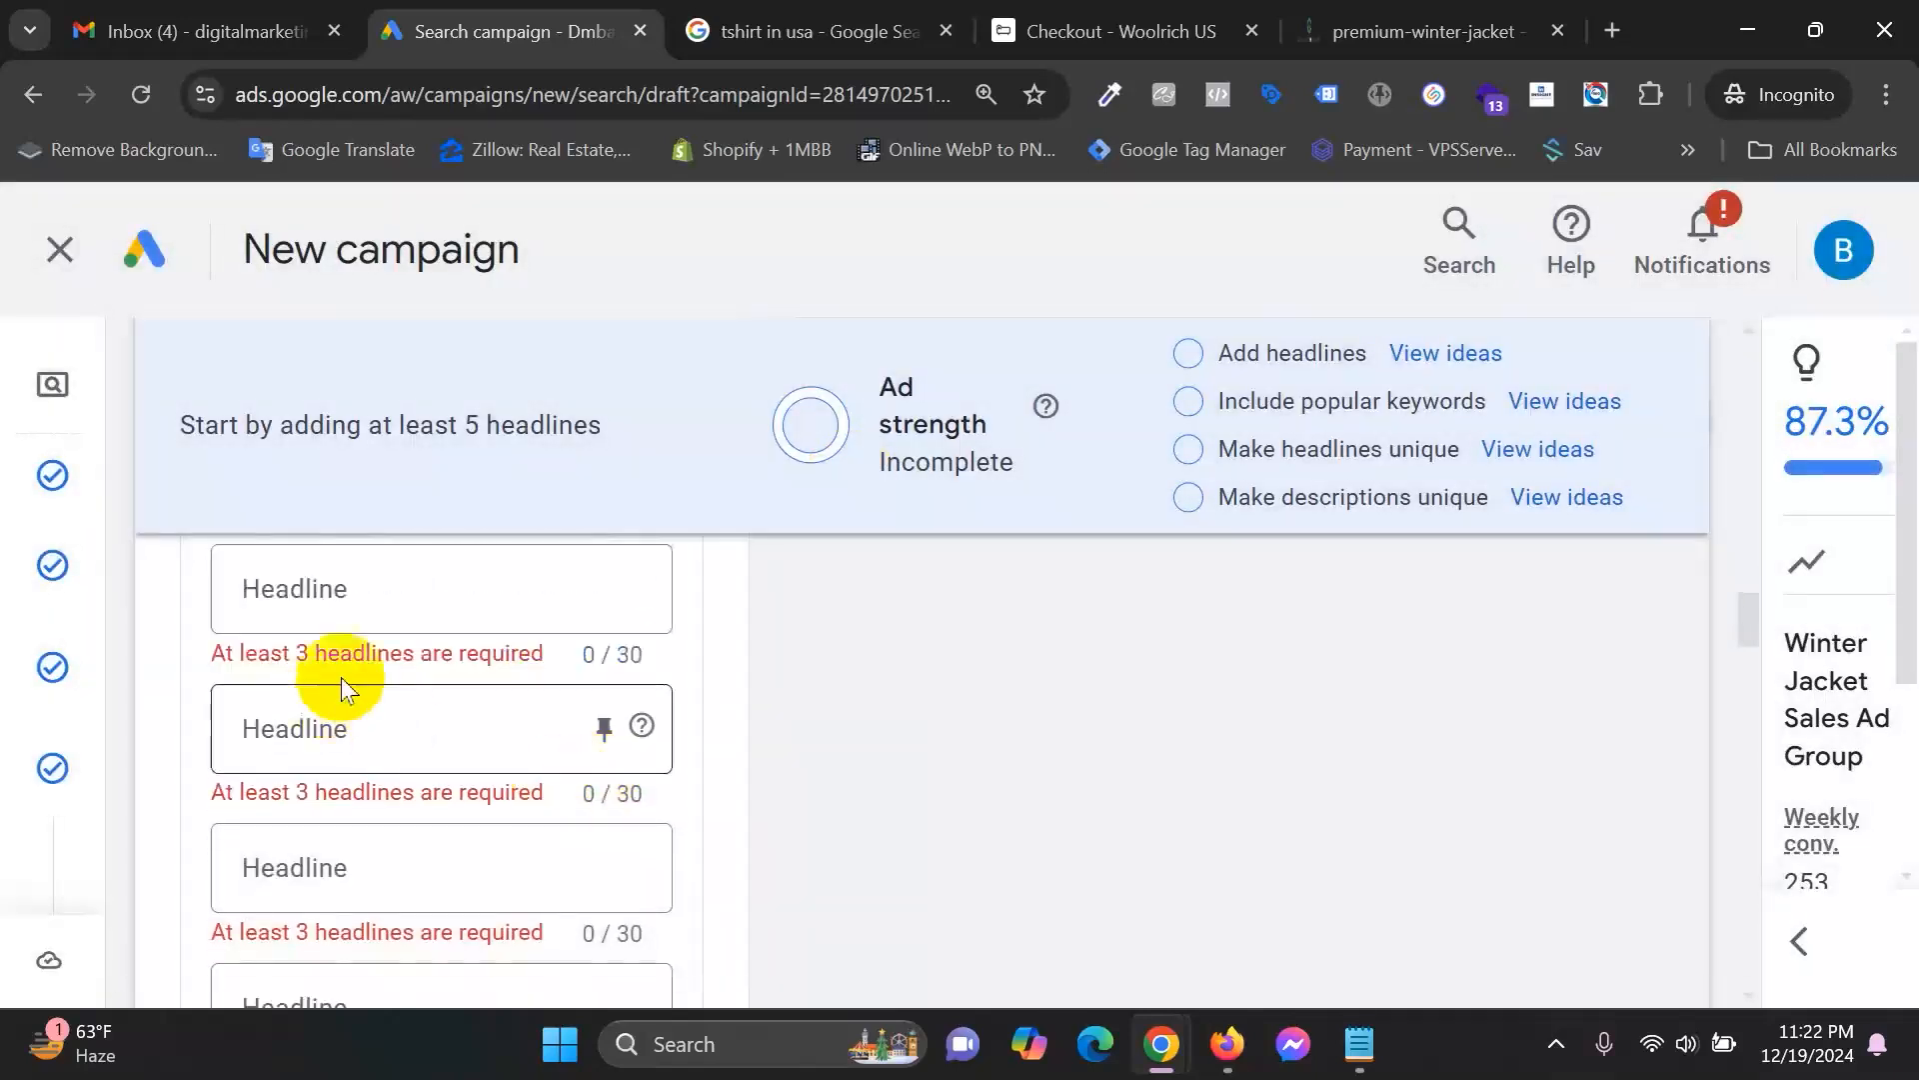
{"action": "left_click", "coordinate": [397, 745]}
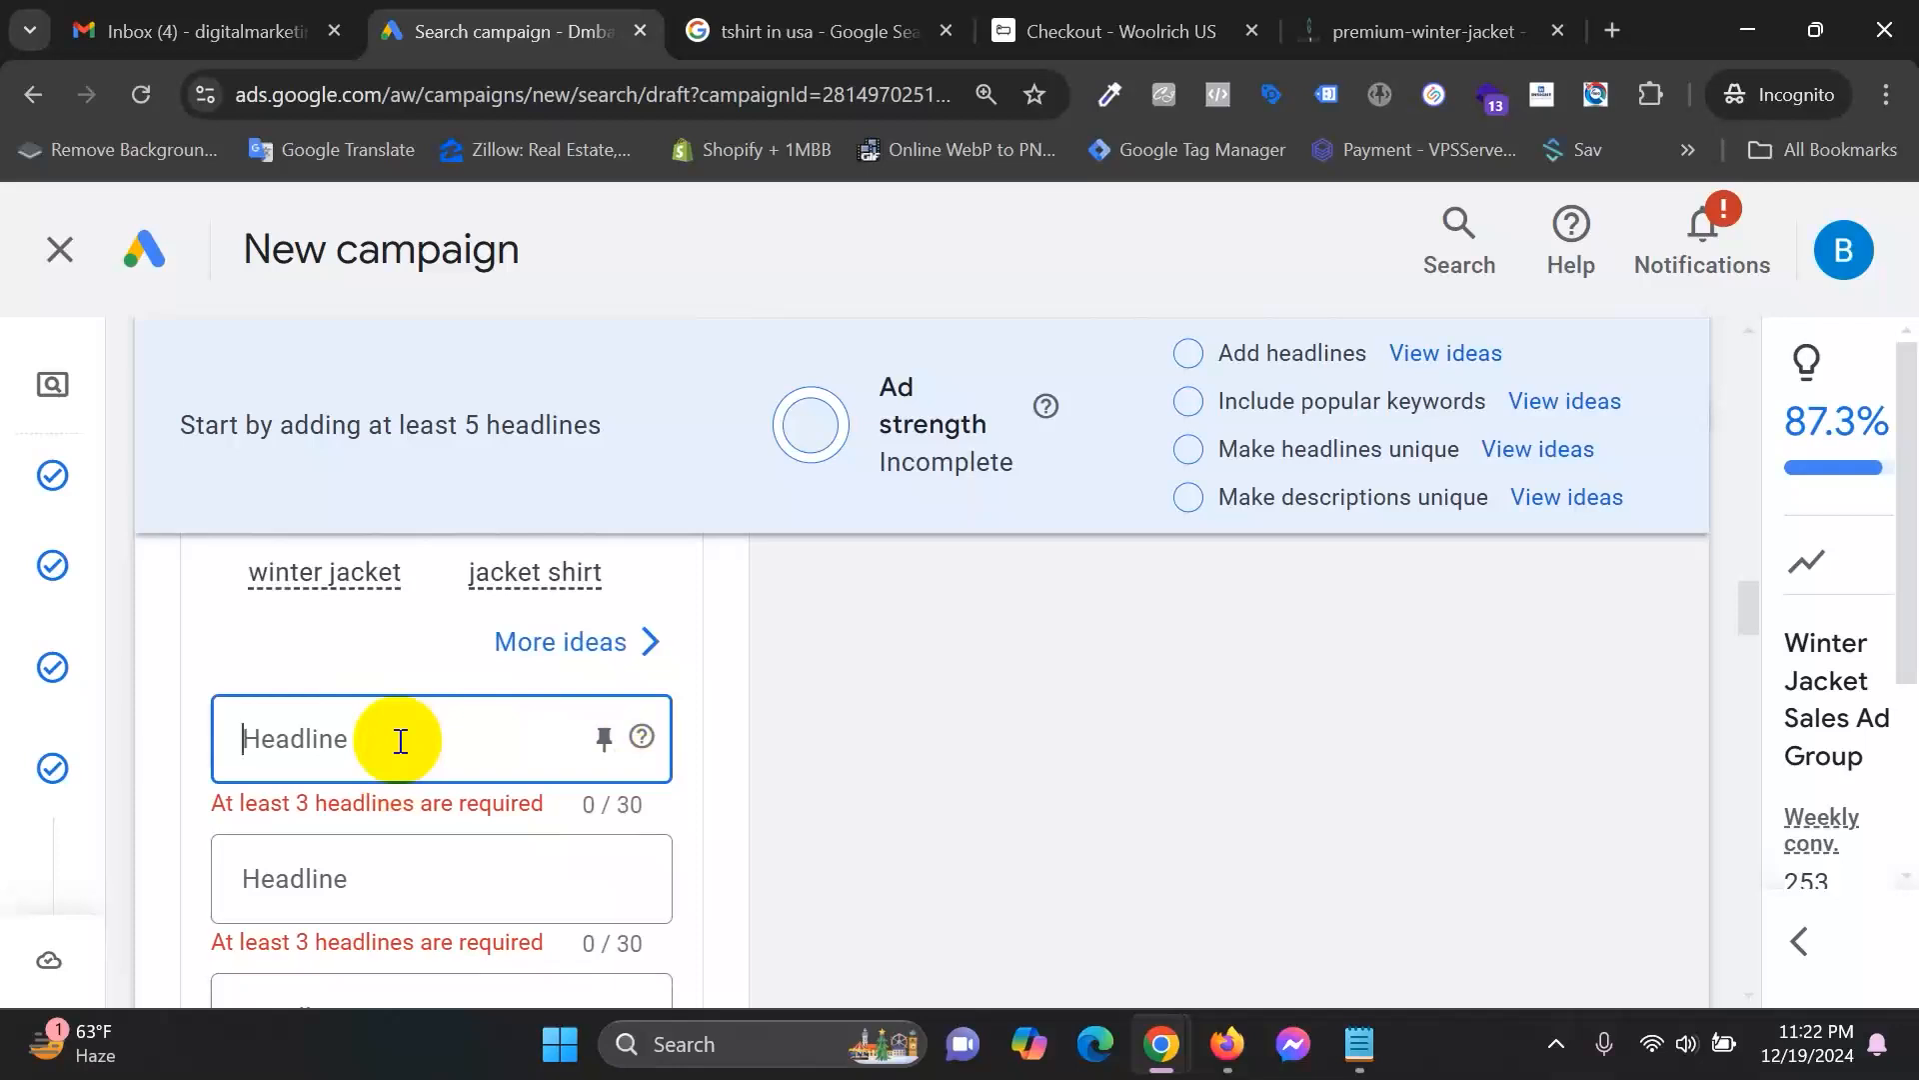
{"action": "type", "text": "Wi"}
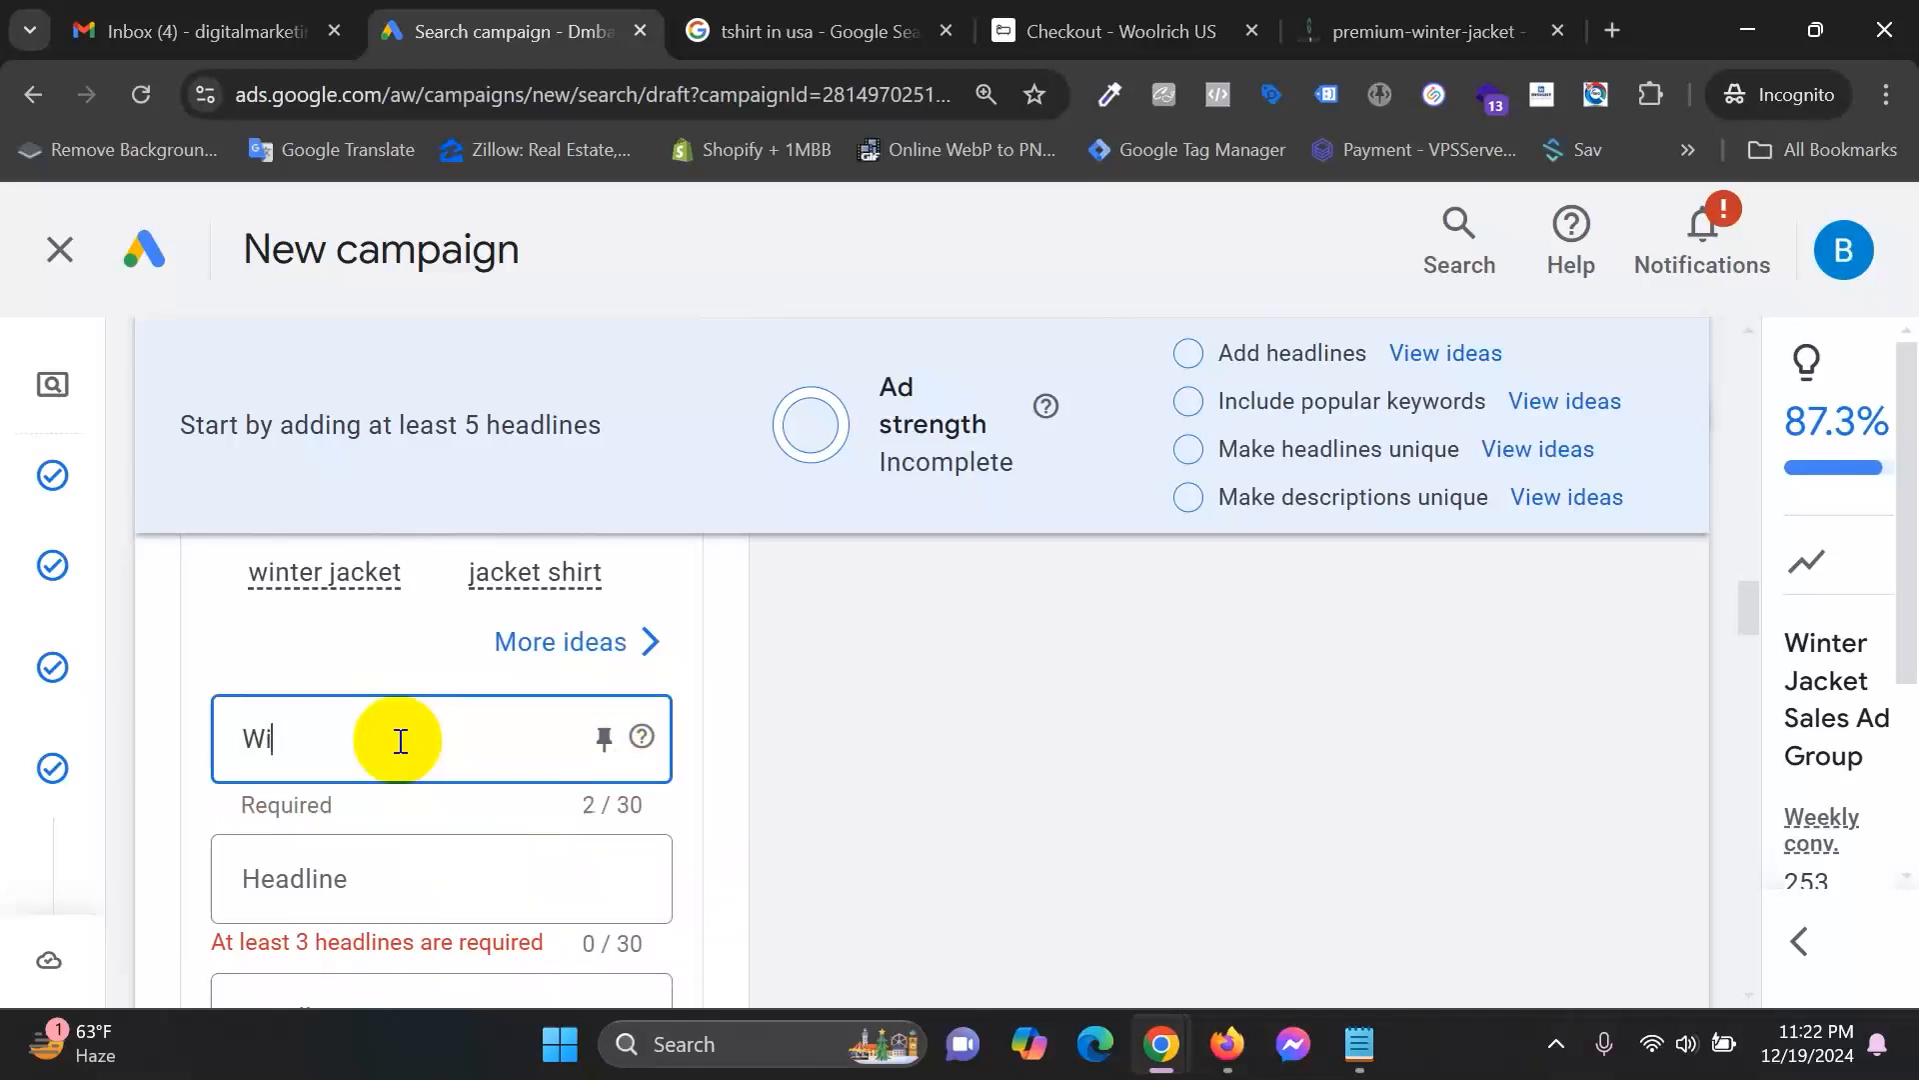
{"action": "type", "text": "nter Jacket"}
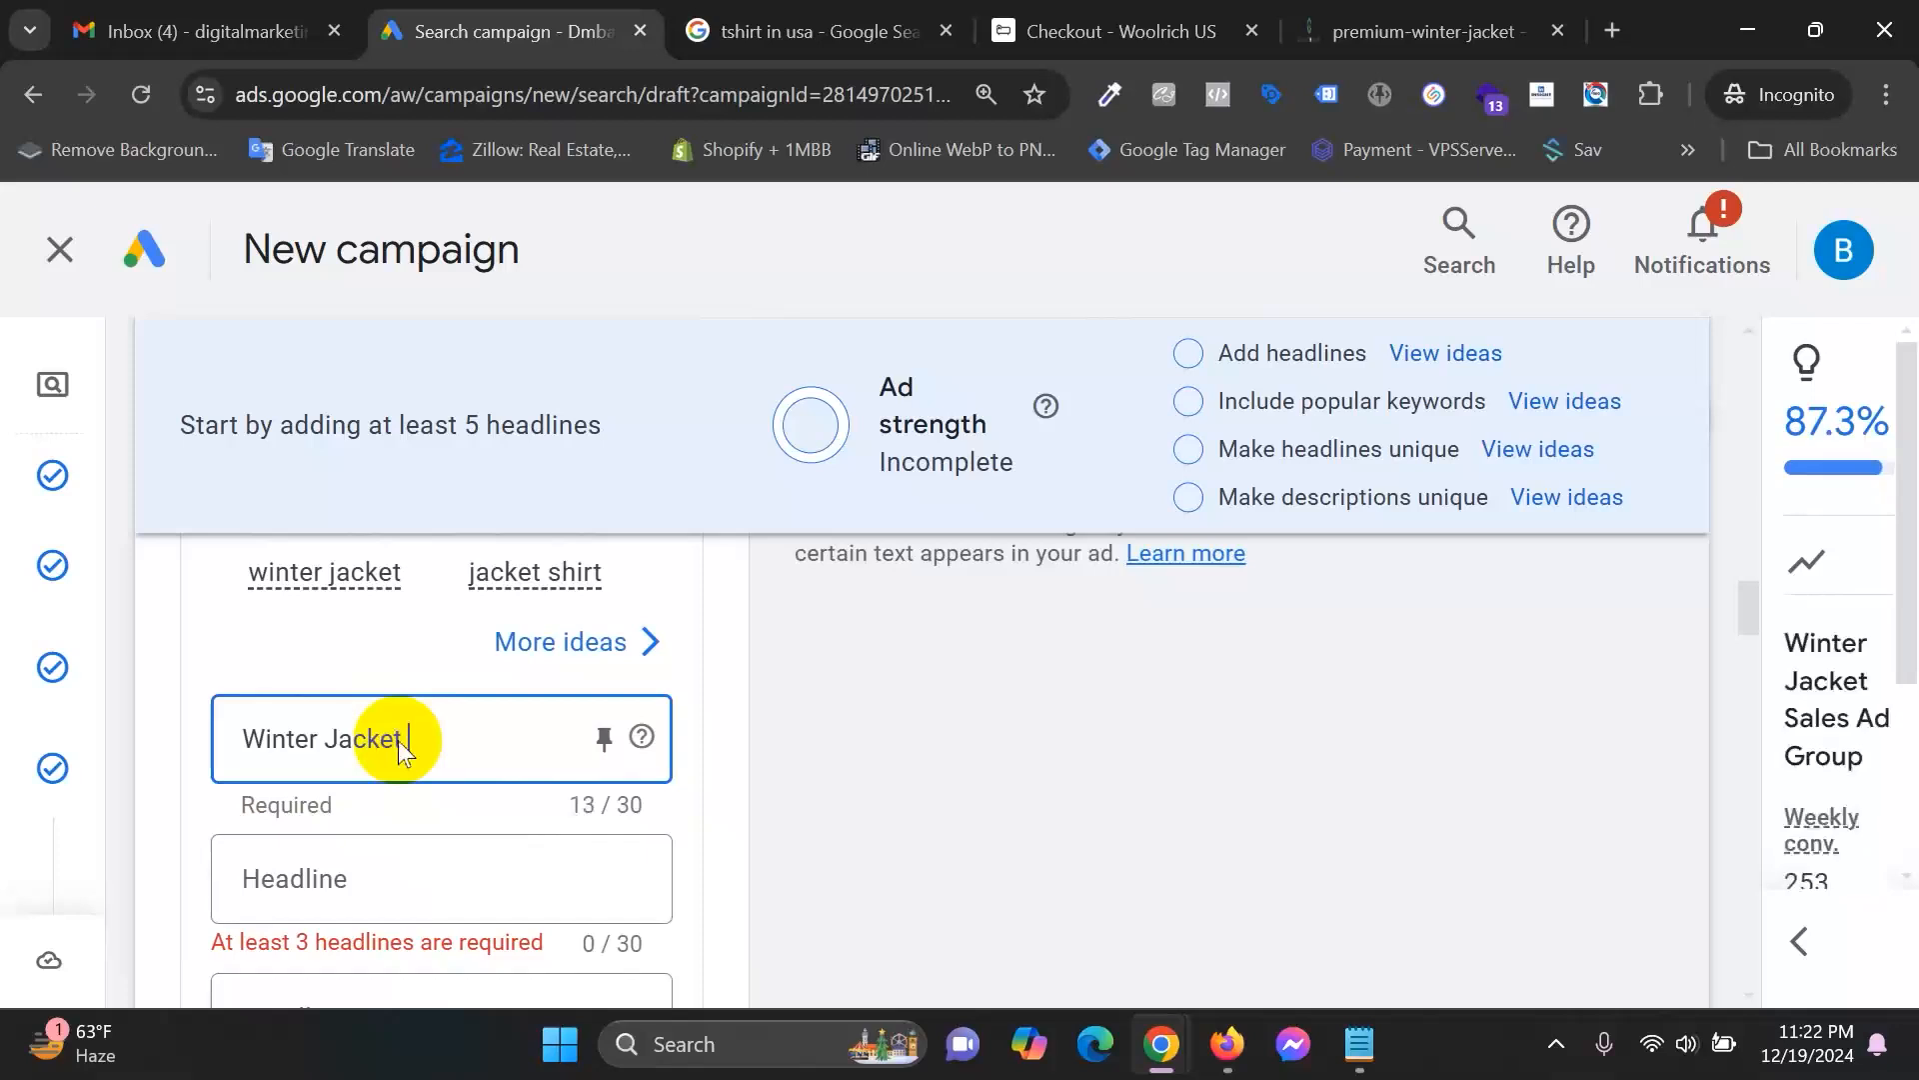
{"action": "type", "text": " For Men"}
Zoom the page out and enter 'Men's Fashion Warm Jacket' as the second headline.
{"action": "scroll", "coordinate": [599, 985], "scroll_direction": "down", "scroll_amount": 2}
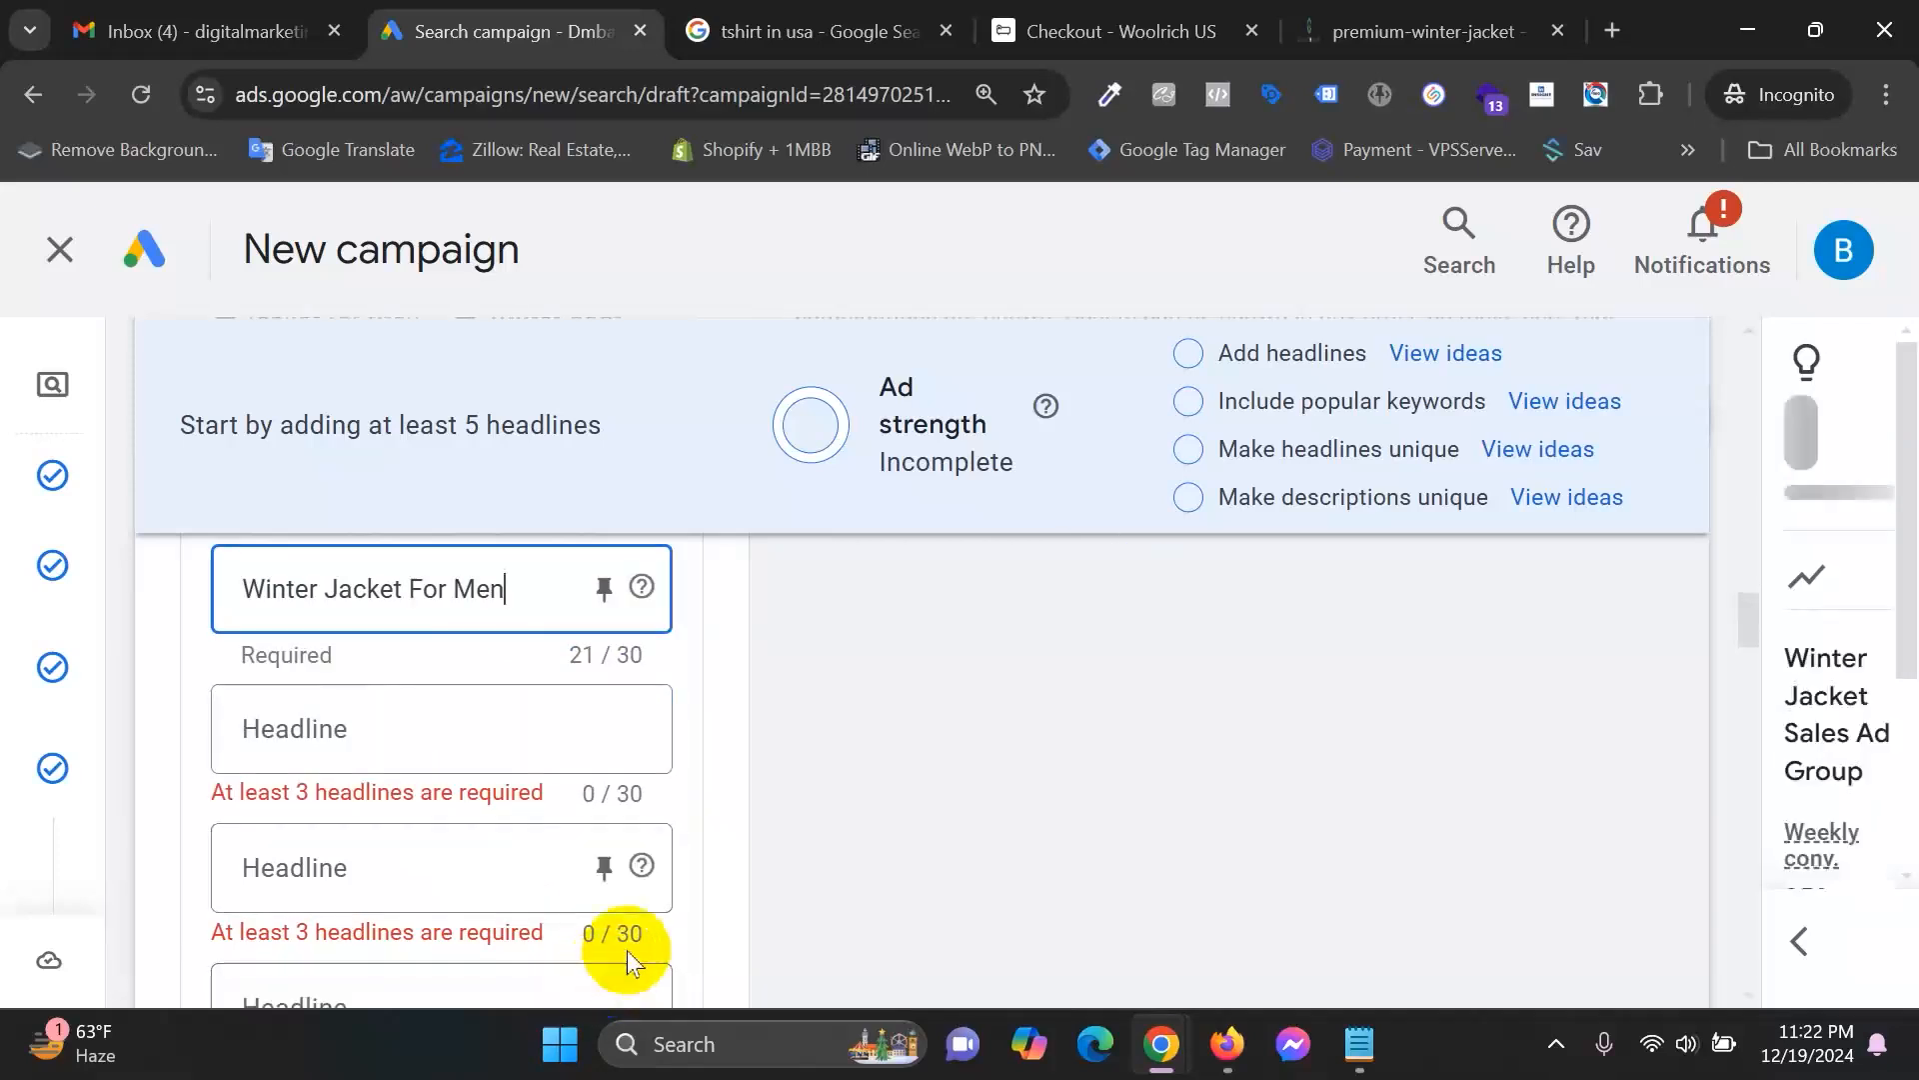
{"action": "key", "text": "ctrl+minus"}
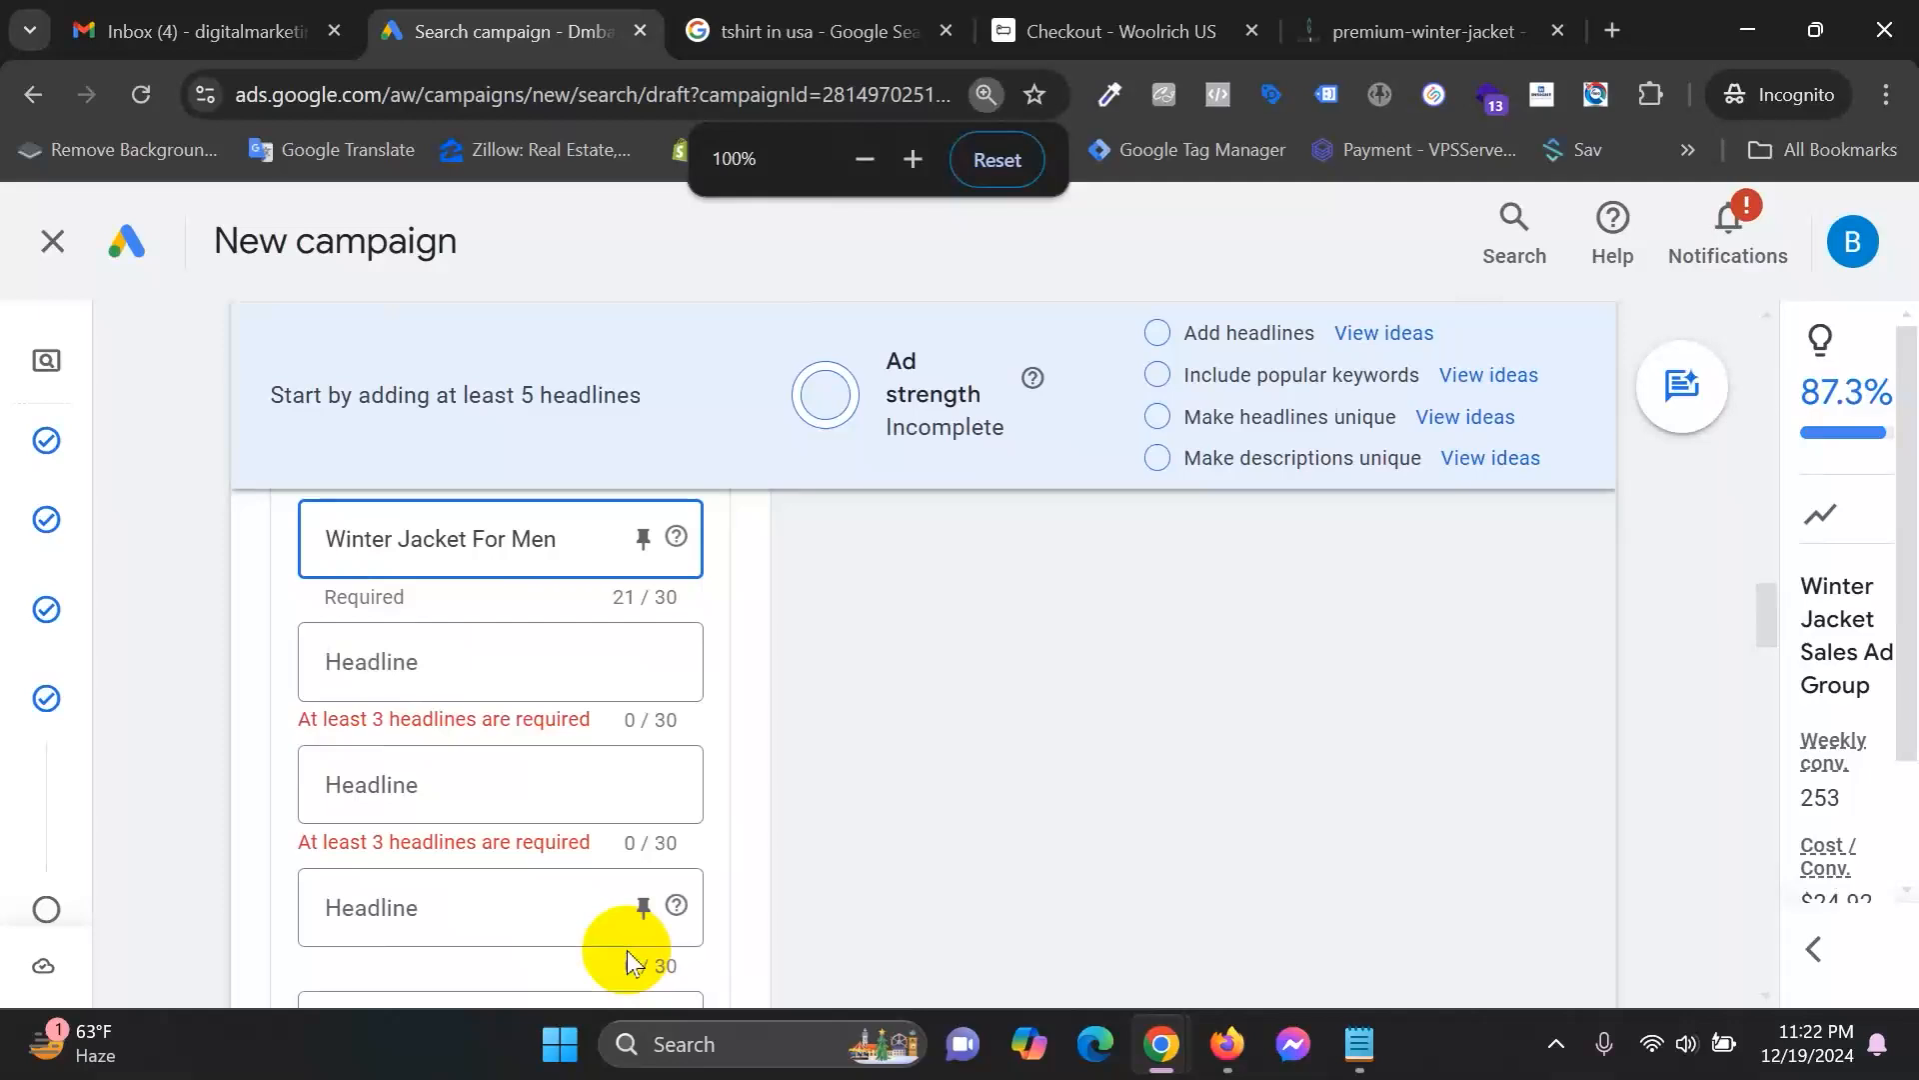
{"action": "scroll", "coordinate": [1072, 904], "scroll_direction": "up", "scroll_amount": 1}
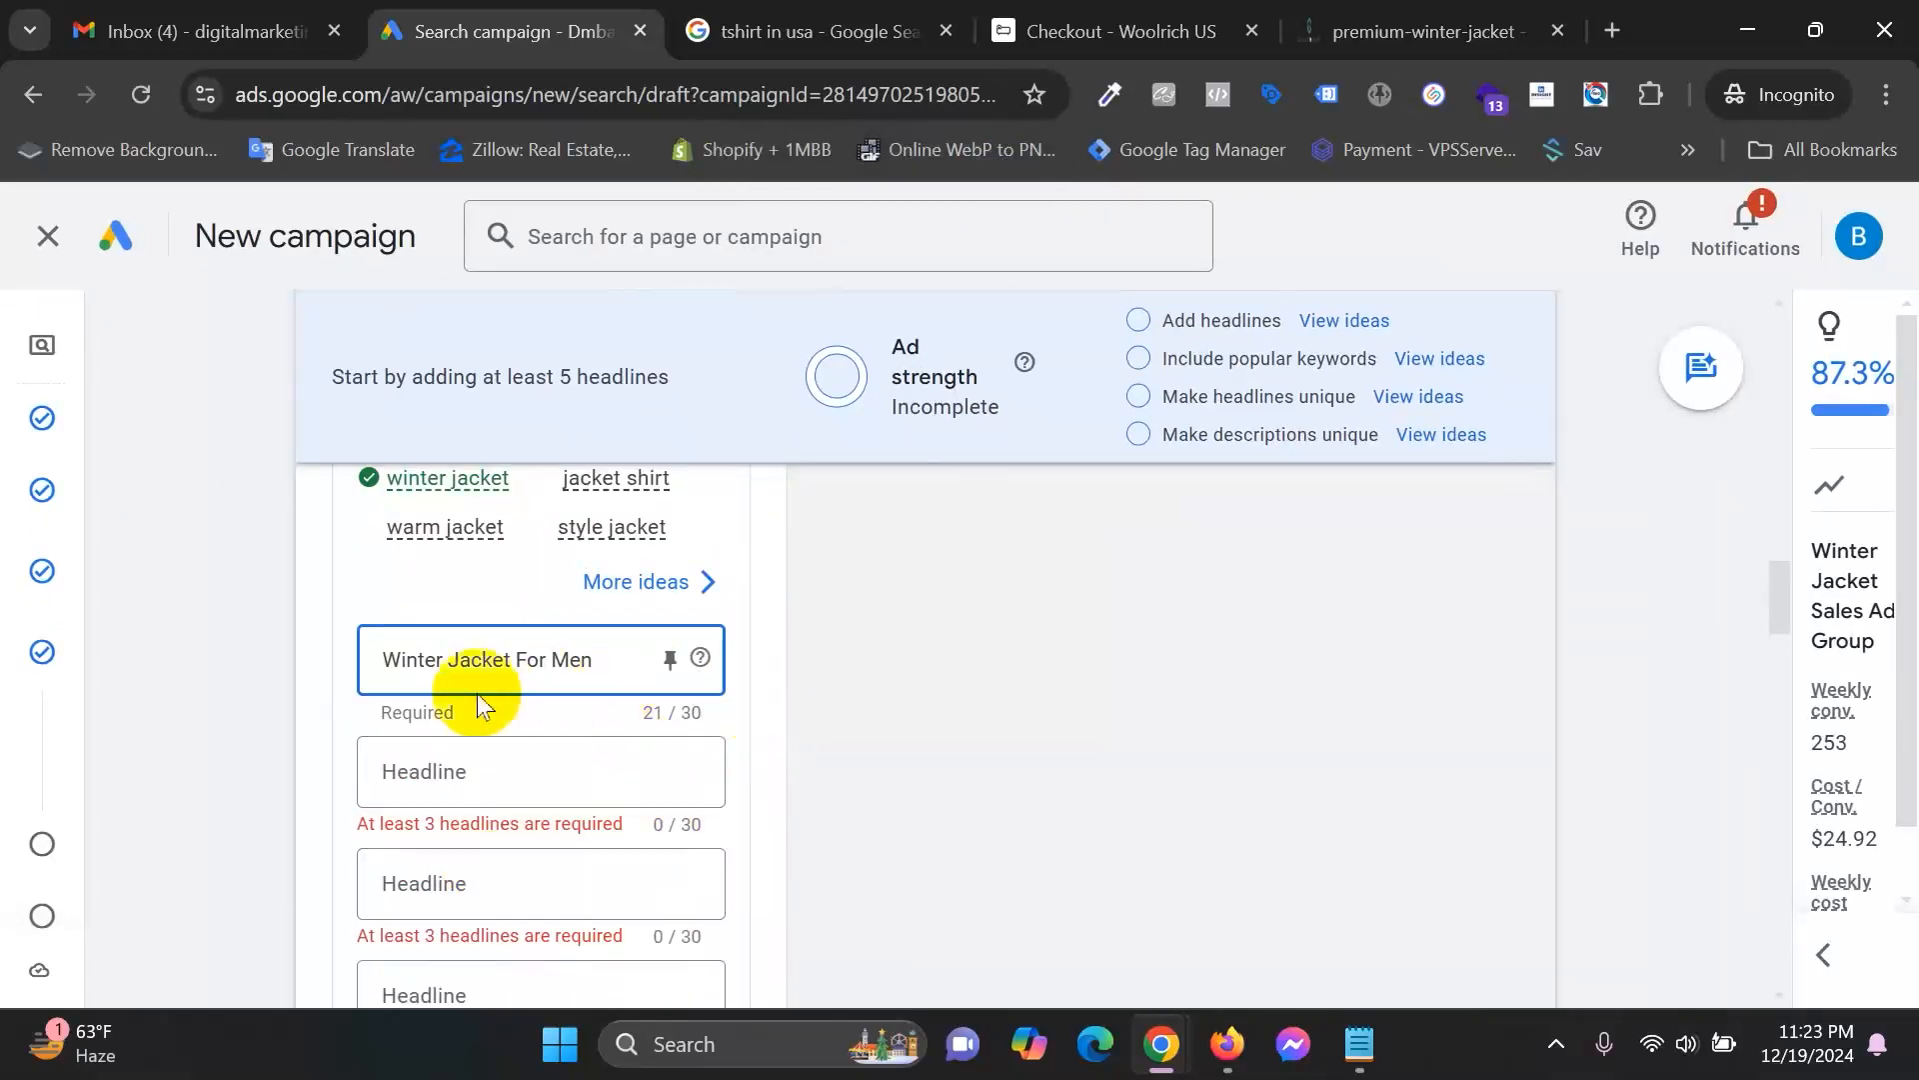
{"action": "scroll", "coordinate": [970, 780], "scroll_direction": "up", "scroll_amount": 1}
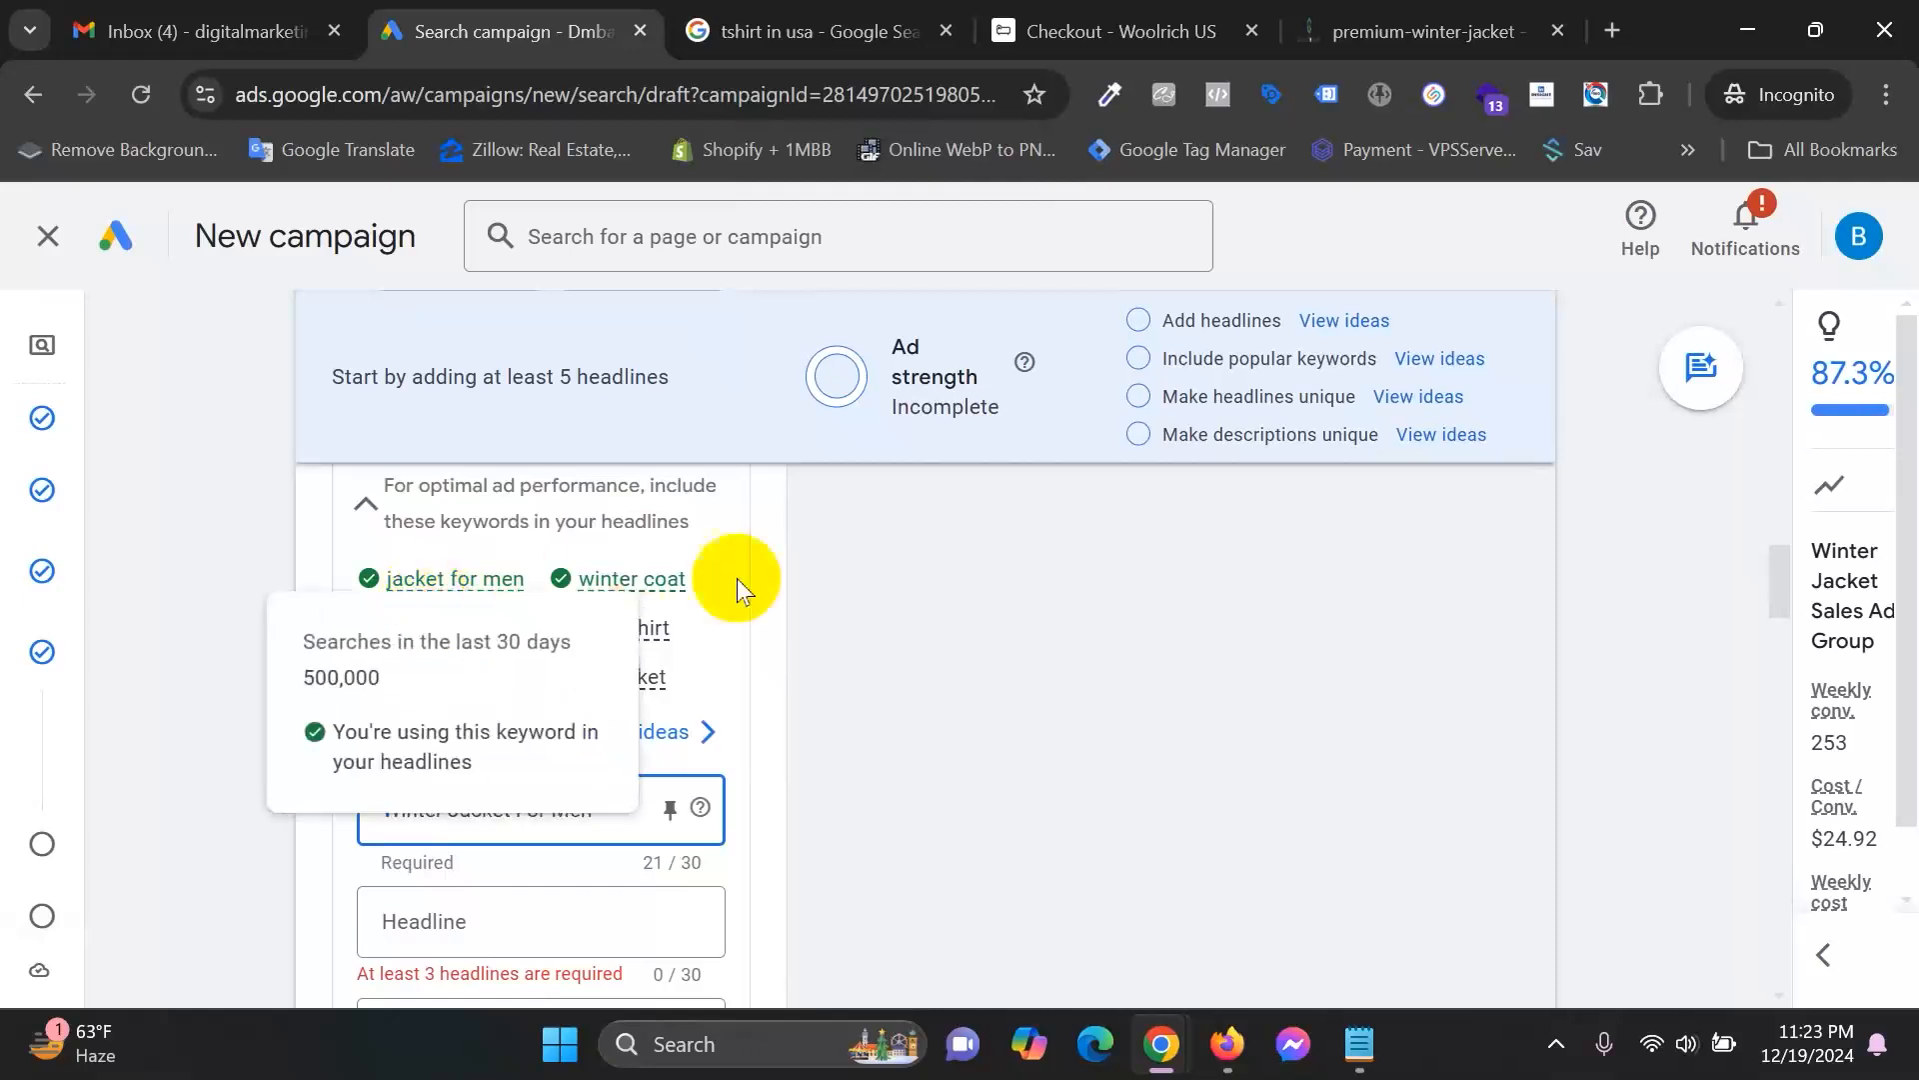
{"action": "mouse_move", "coordinate": [514, 559]}
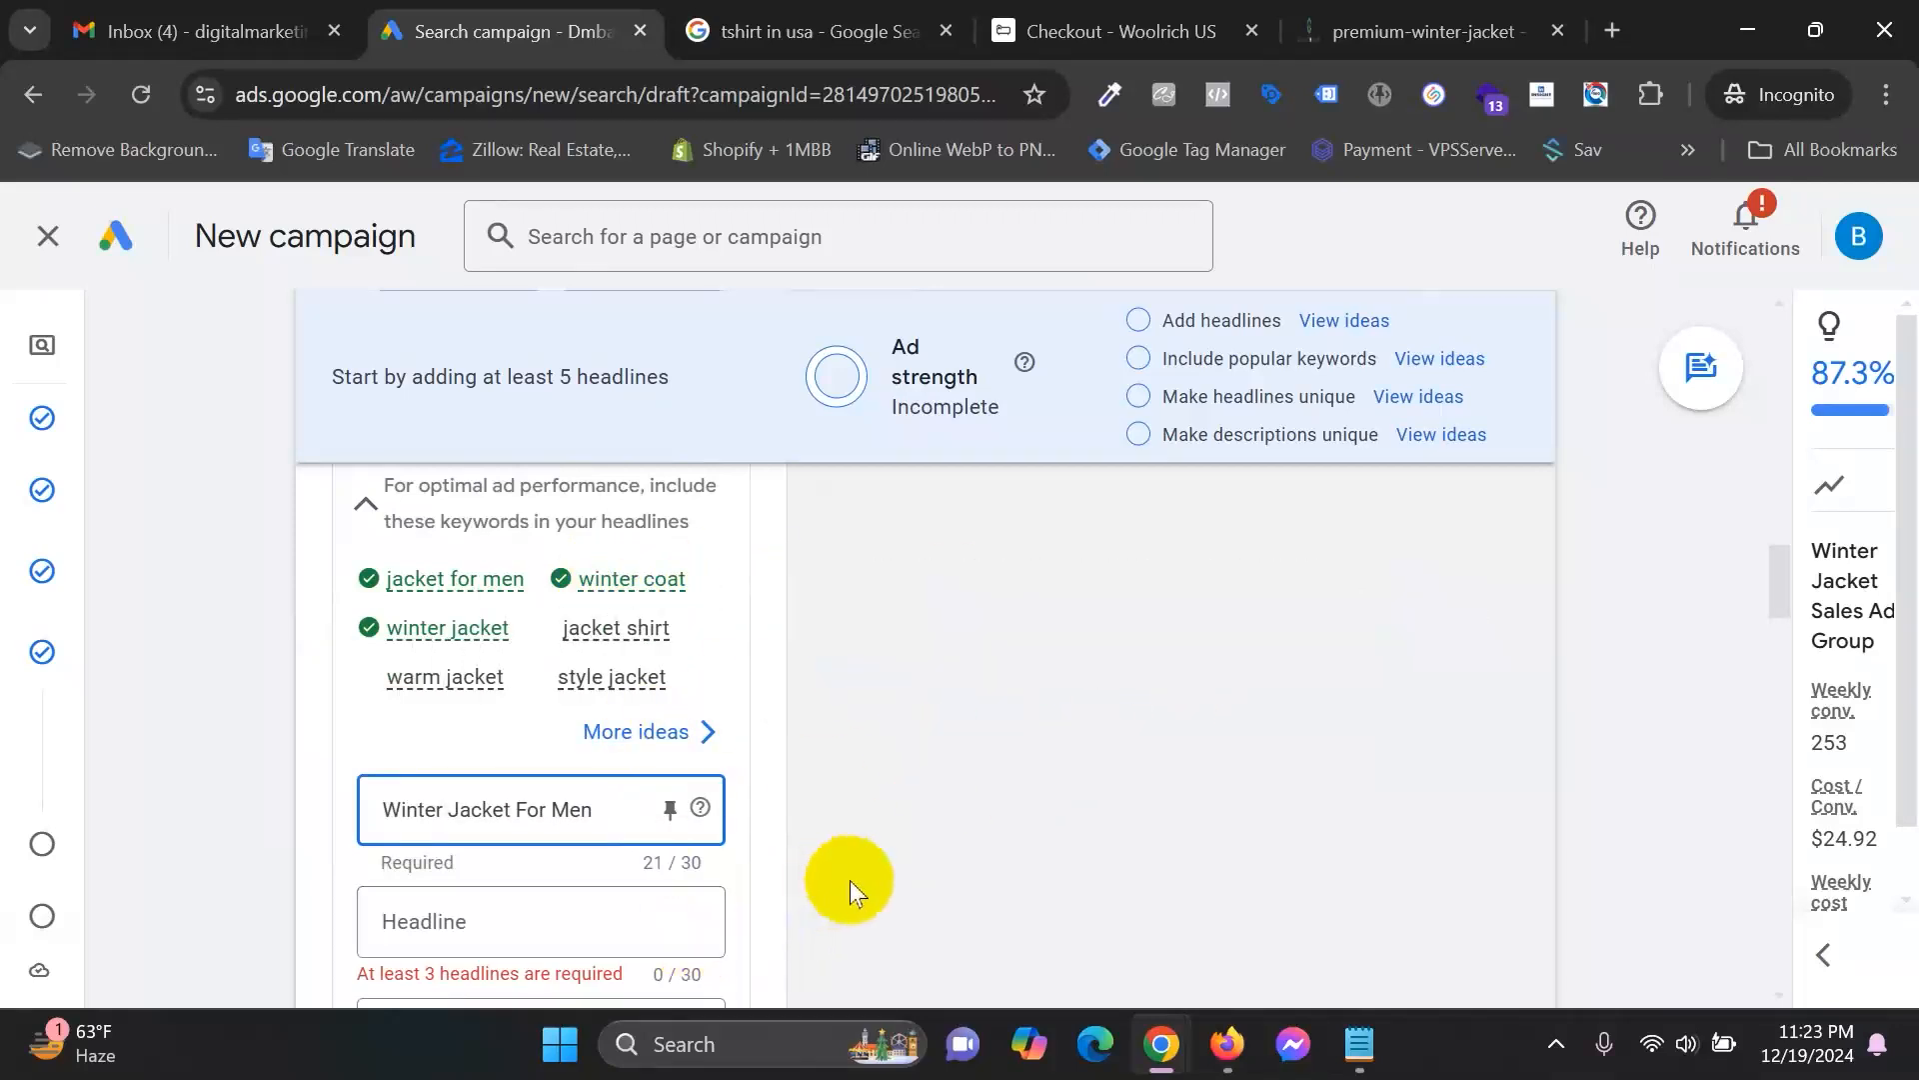
{"action": "scroll", "coordinate": [849, 880], "scroll_direction": "down", "scroll_amount": 2}
{"action": "left_click", "coordinate": [503, 777]}
{"action": "type", "text": "Men'"}
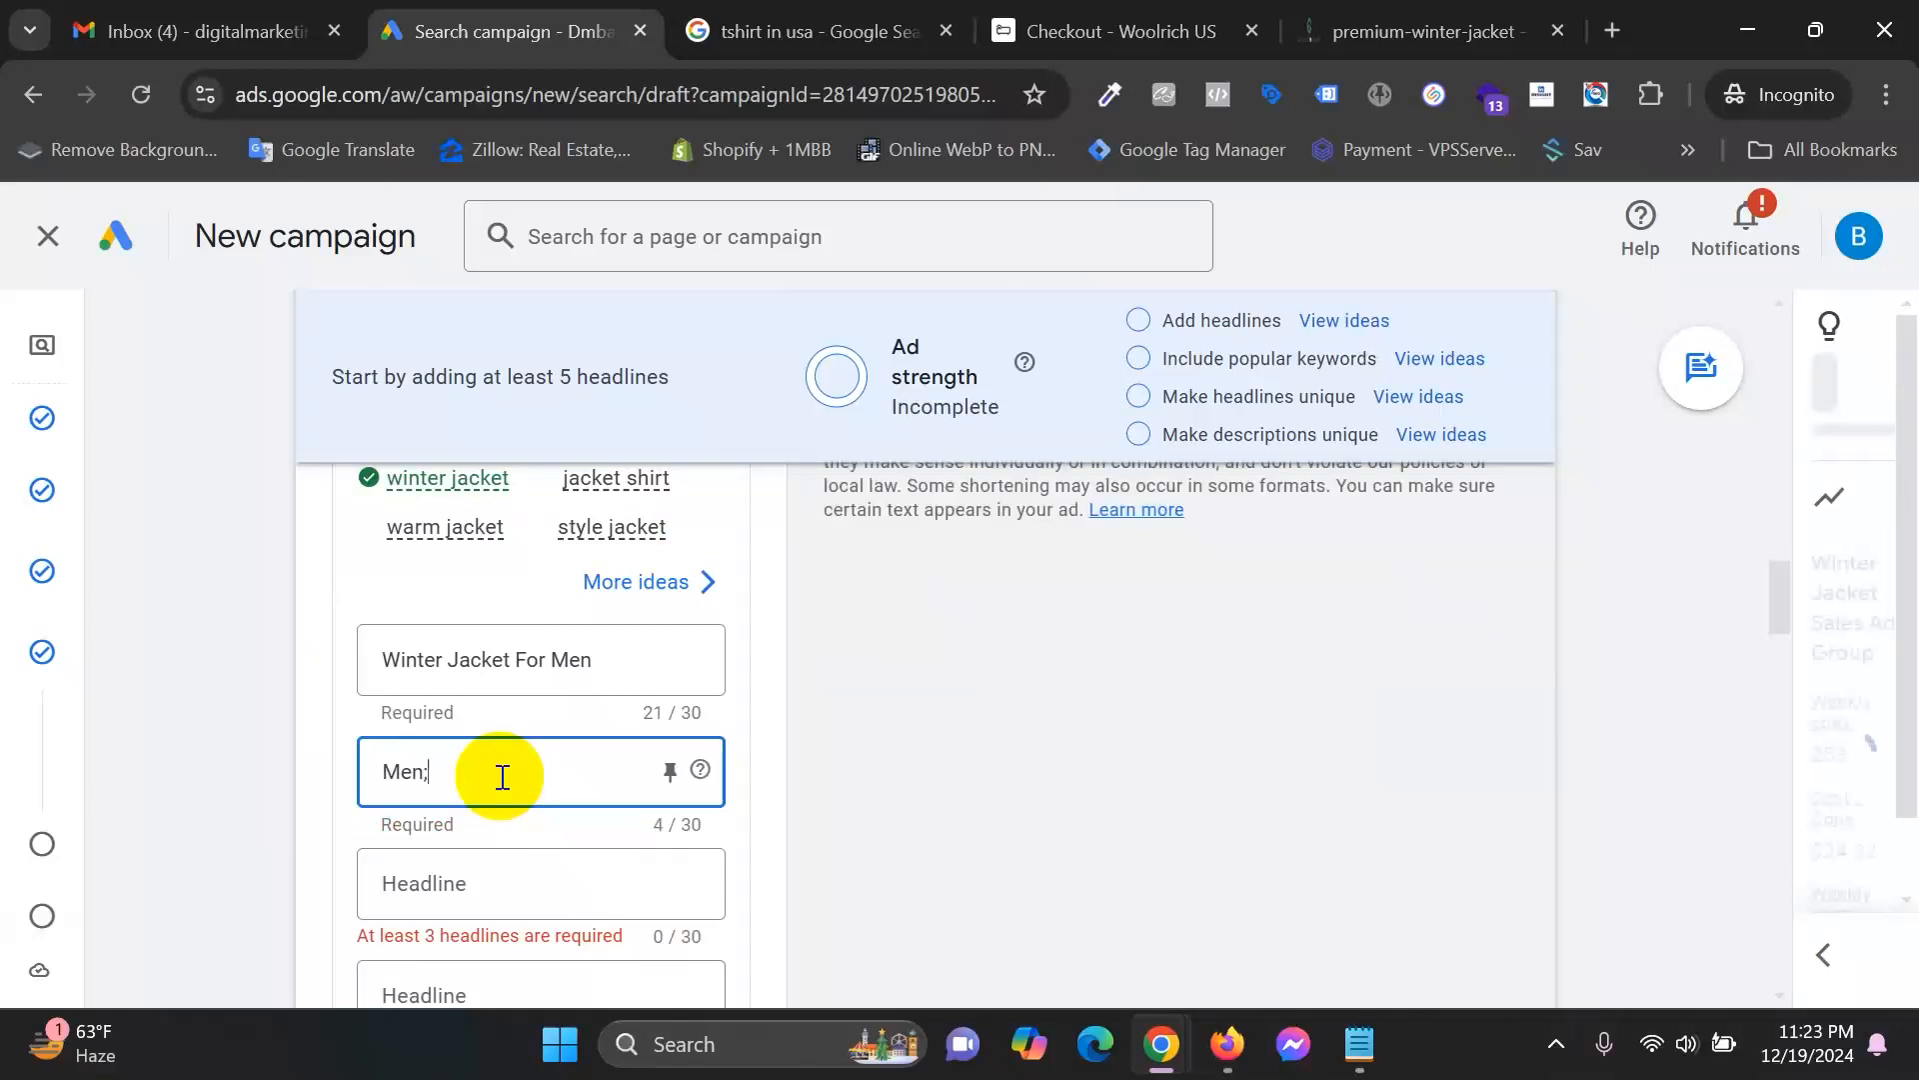
{"action": "type", "text": "s Fashion Warm Jacket"}
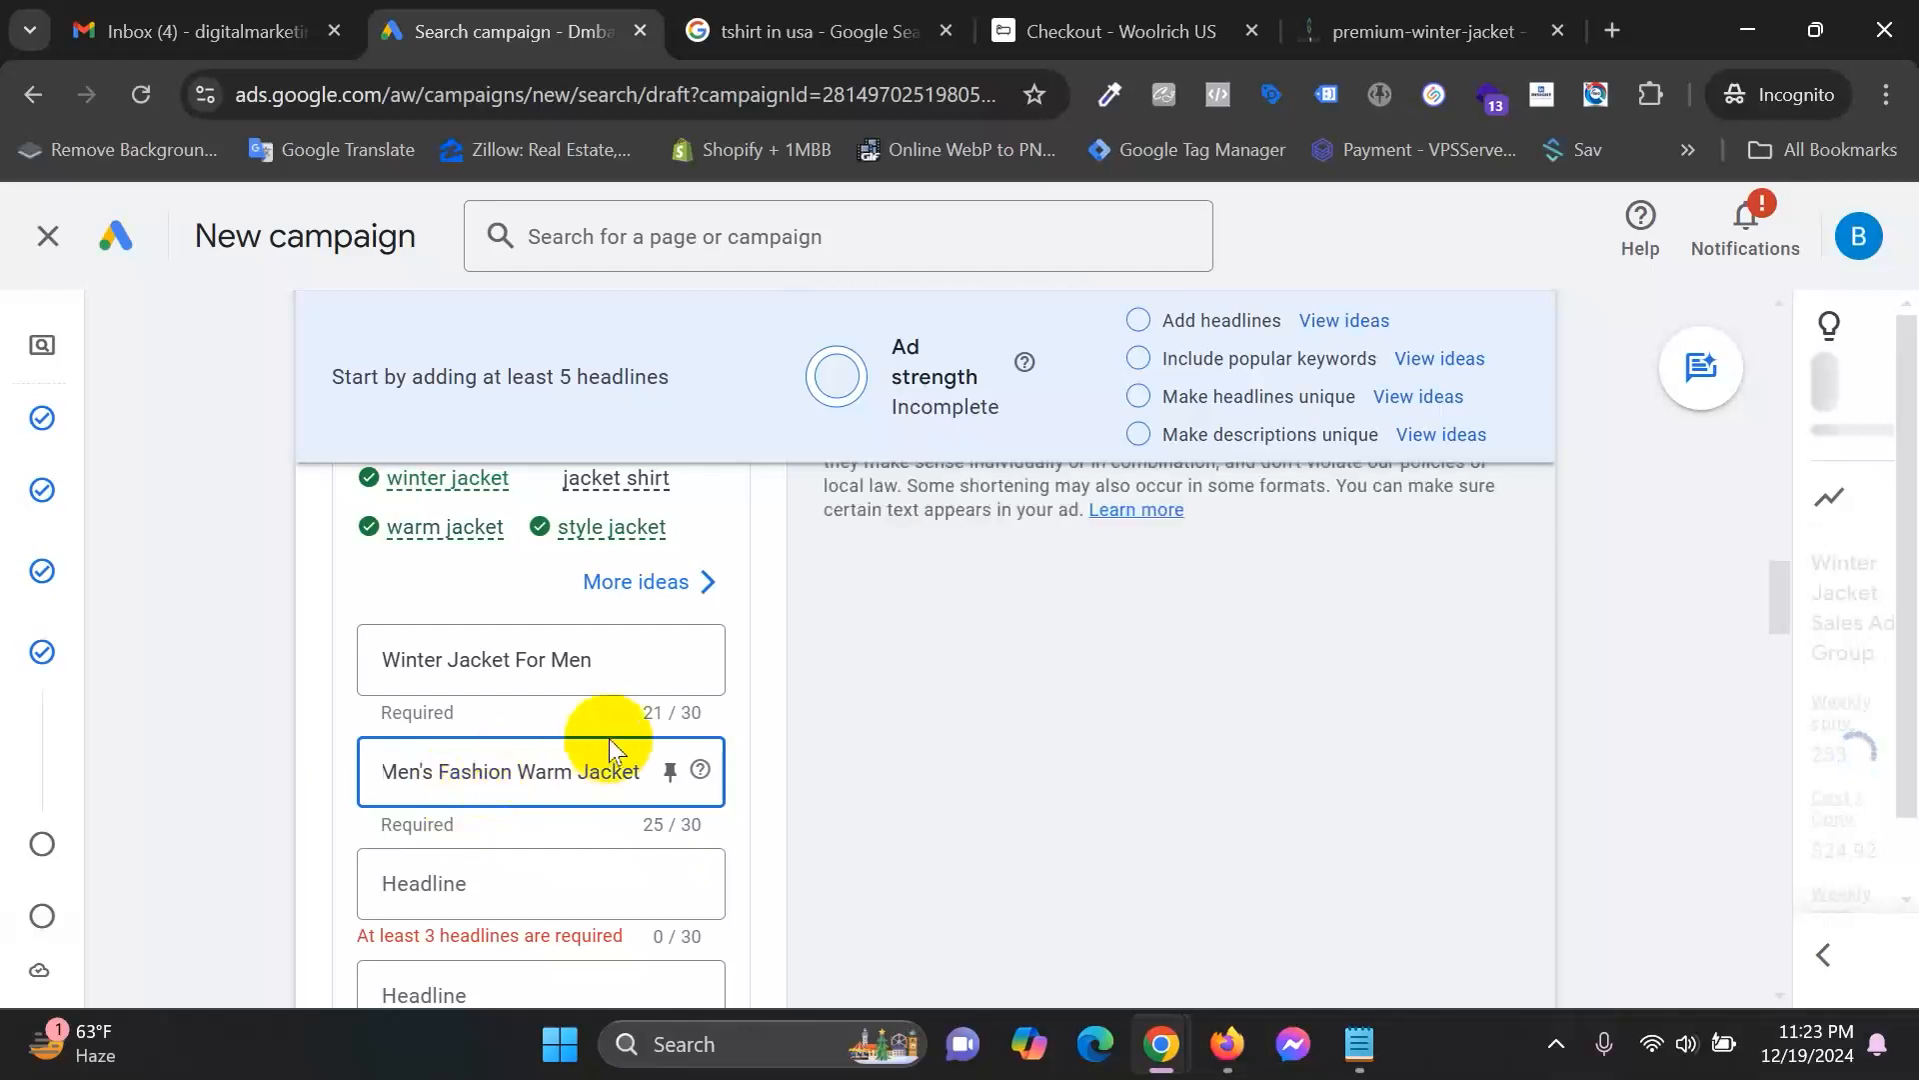
Enter 'Stylish Jacket Shirt For Men' as the third headline.
{"action": "mouse_move", "coordinate": [432, 537]}
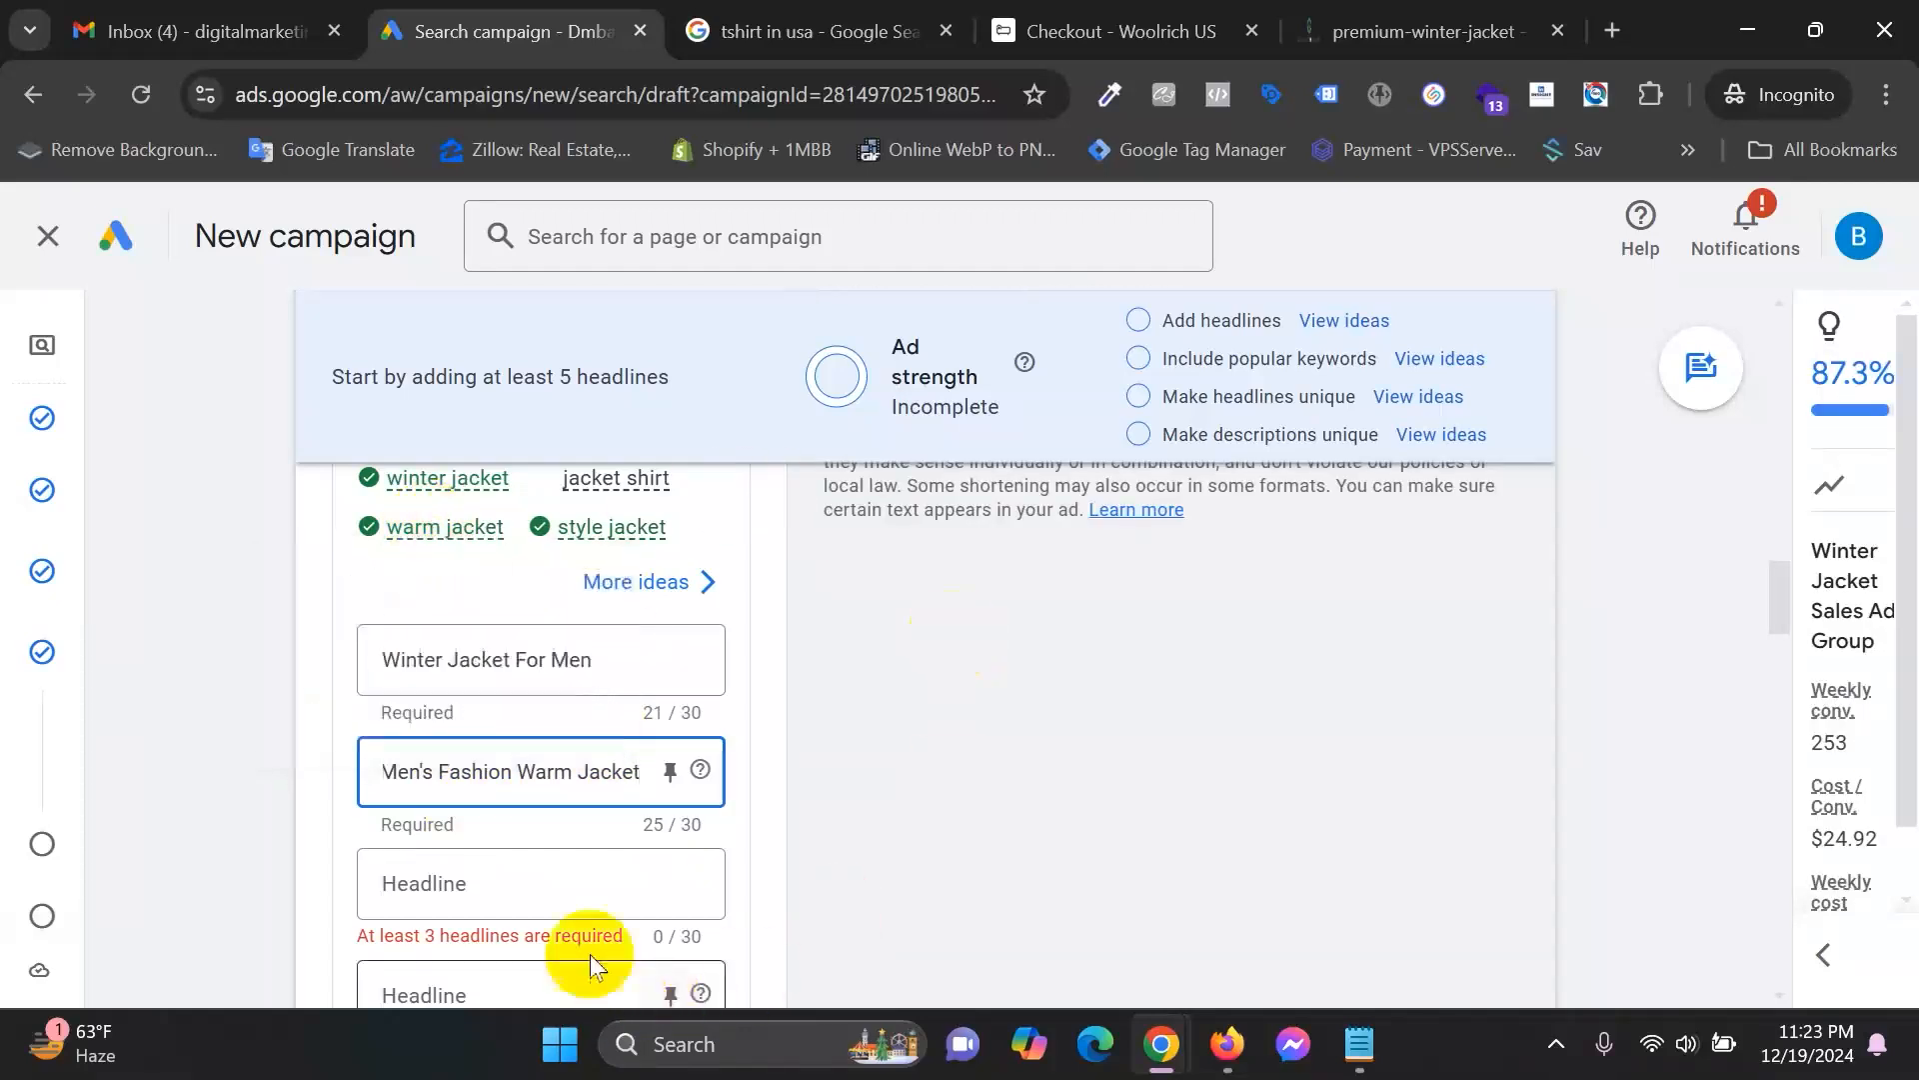
{"action": "left_click", "coordinate": [538, 867]}
{"action": "type", "text": "Jack"}
{"action": "key", "text": "BackSpace"}
{"action": "key", "text": "BackSpace"}
{"action": "key", "text": "BackSpace"}
{"action": "key", "text": "BackSpace"}
{"action": "type", "text": "Styl"}
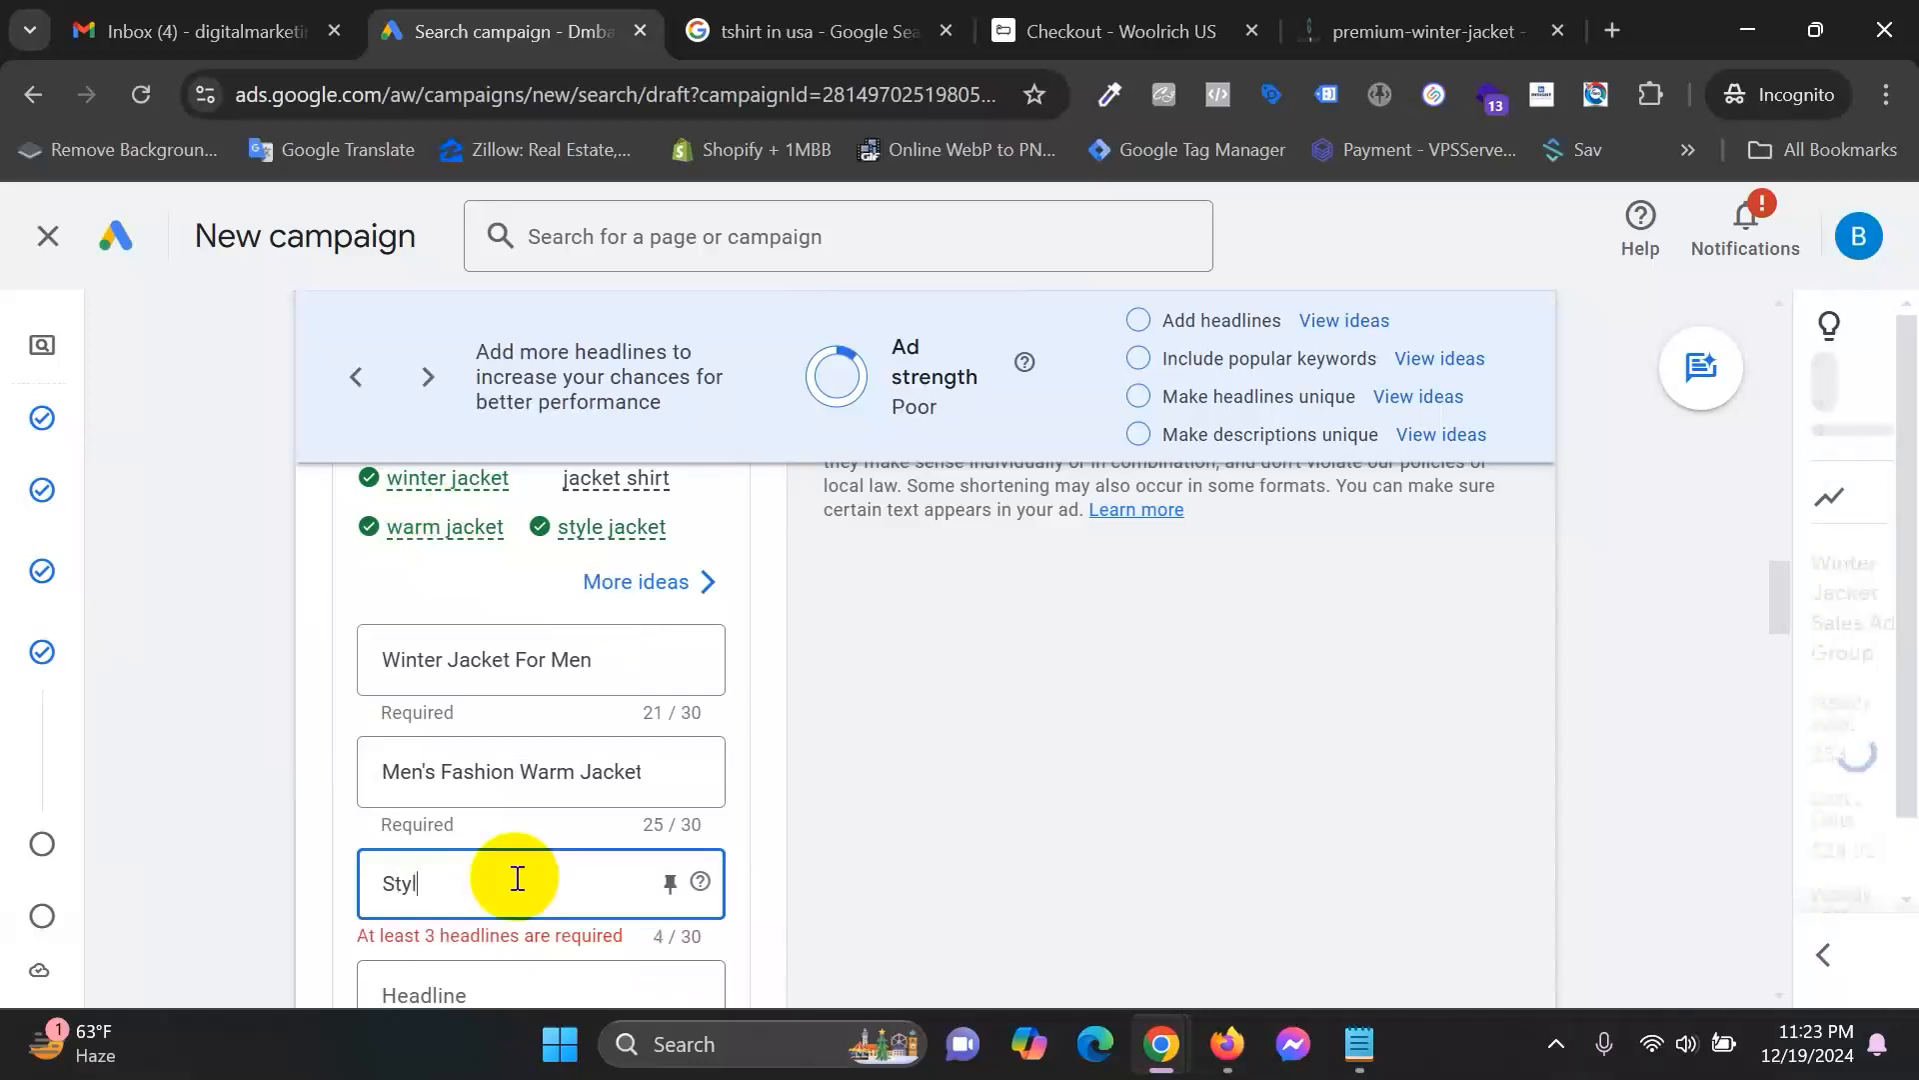
{"action": "type", "text": "ish Jacket Shi"}
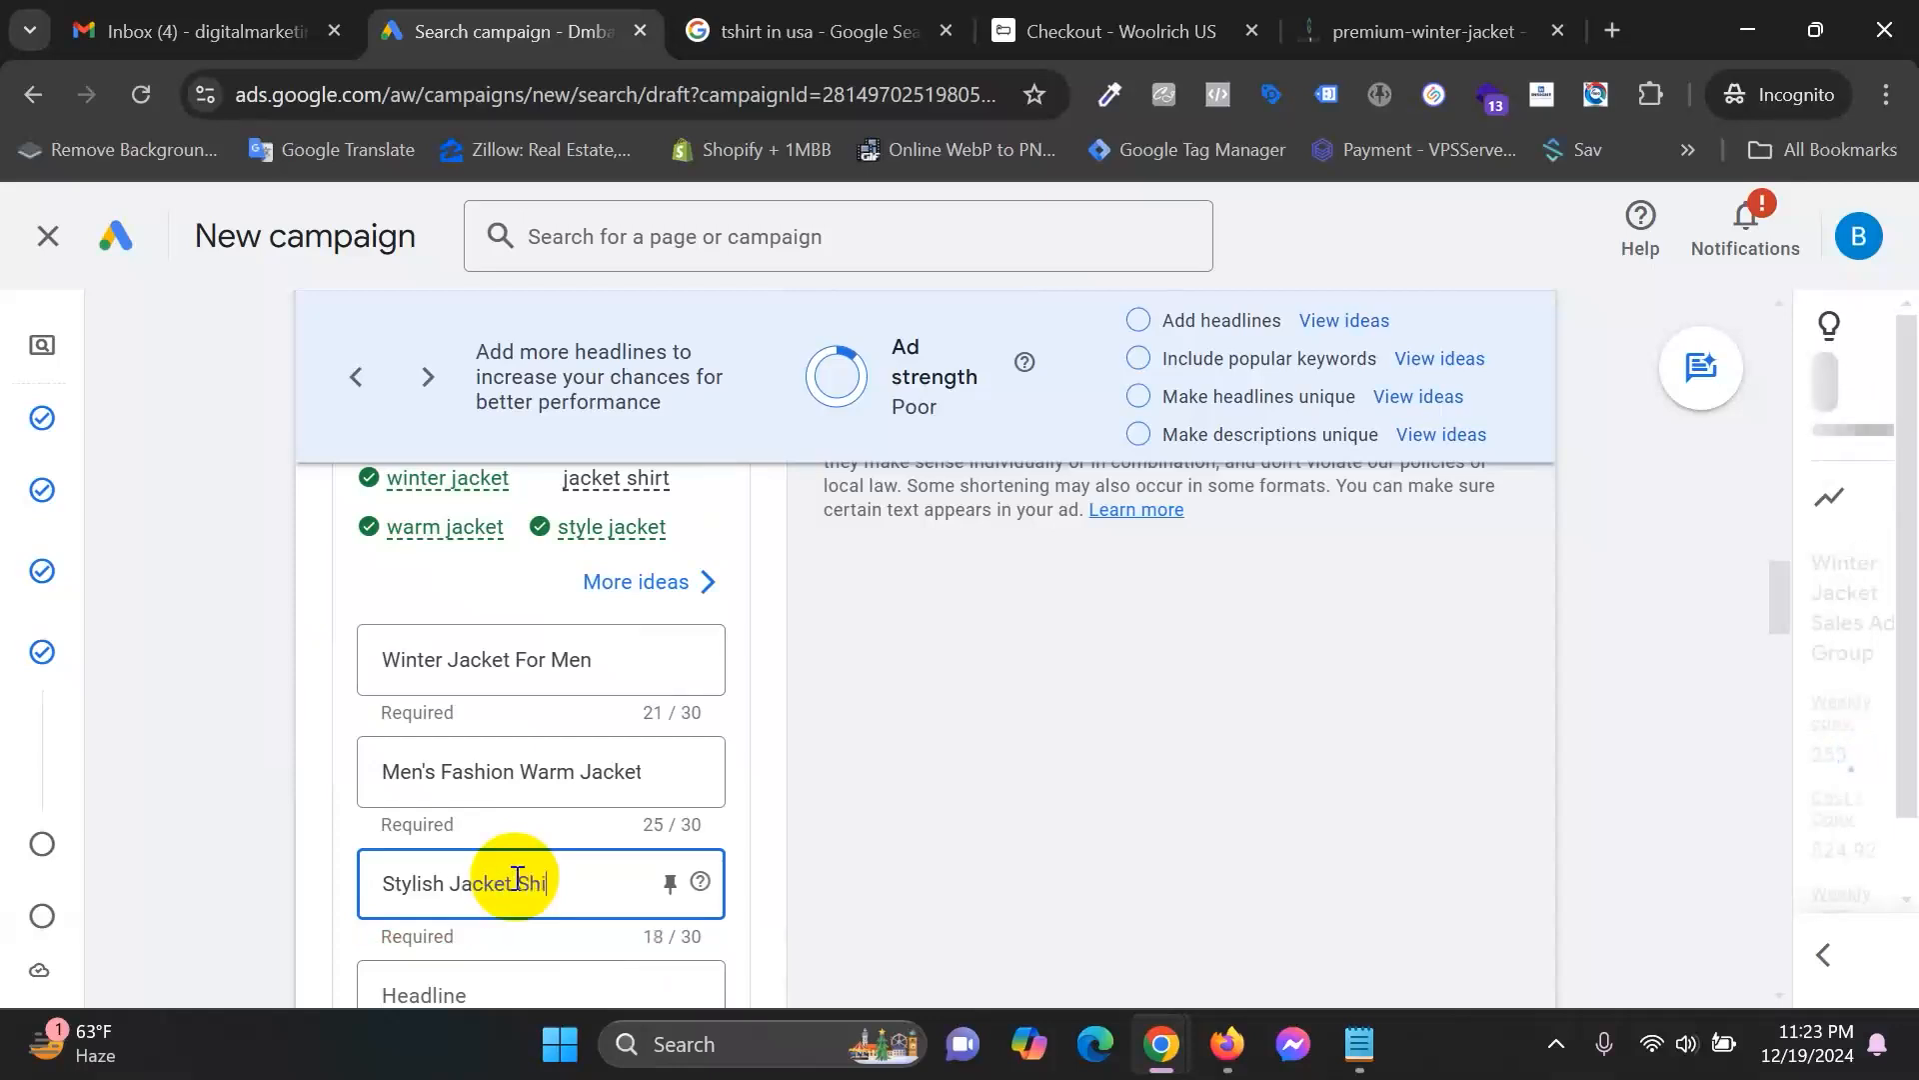
{"action": "type", "text": "rt For MEN"}
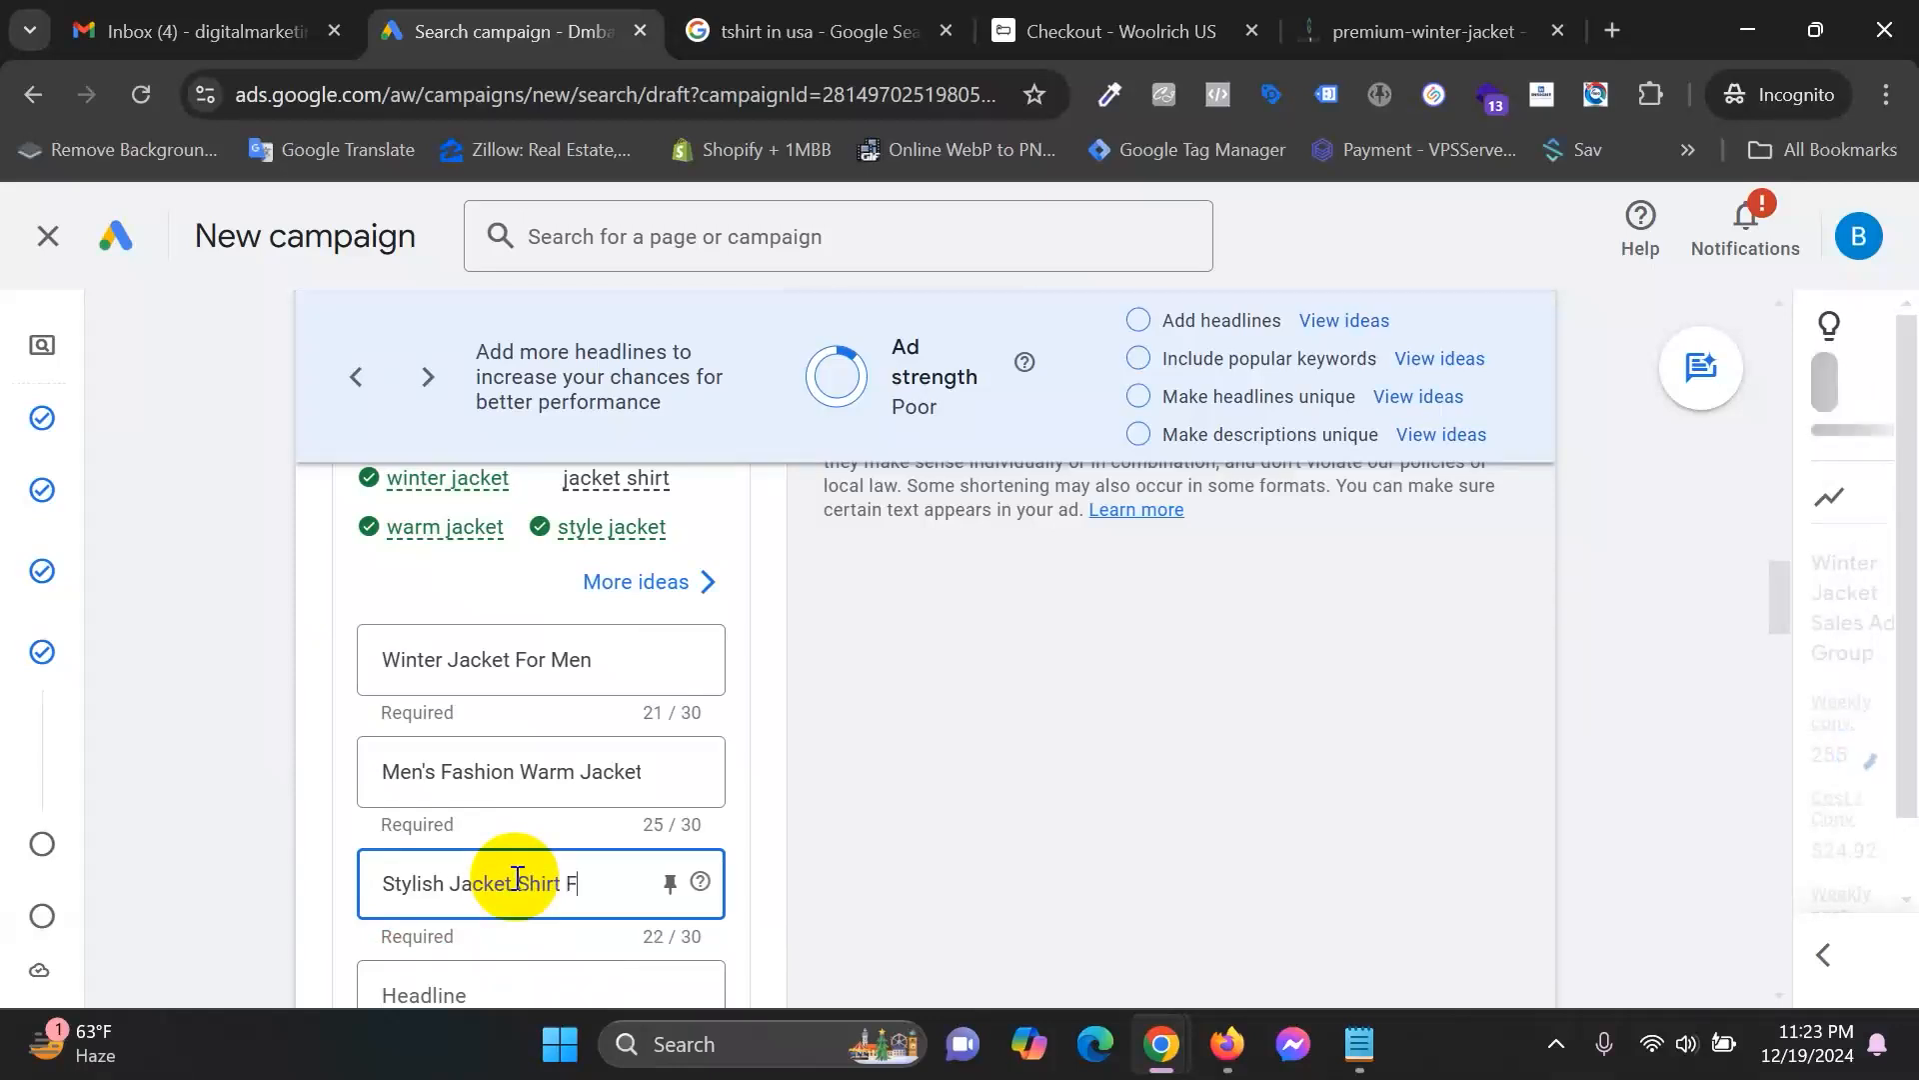
{"action": "key", "text": "BackSpace"}
{"action": "key", "text": "BackSpace"}
{"action": "type", "text": "en"}
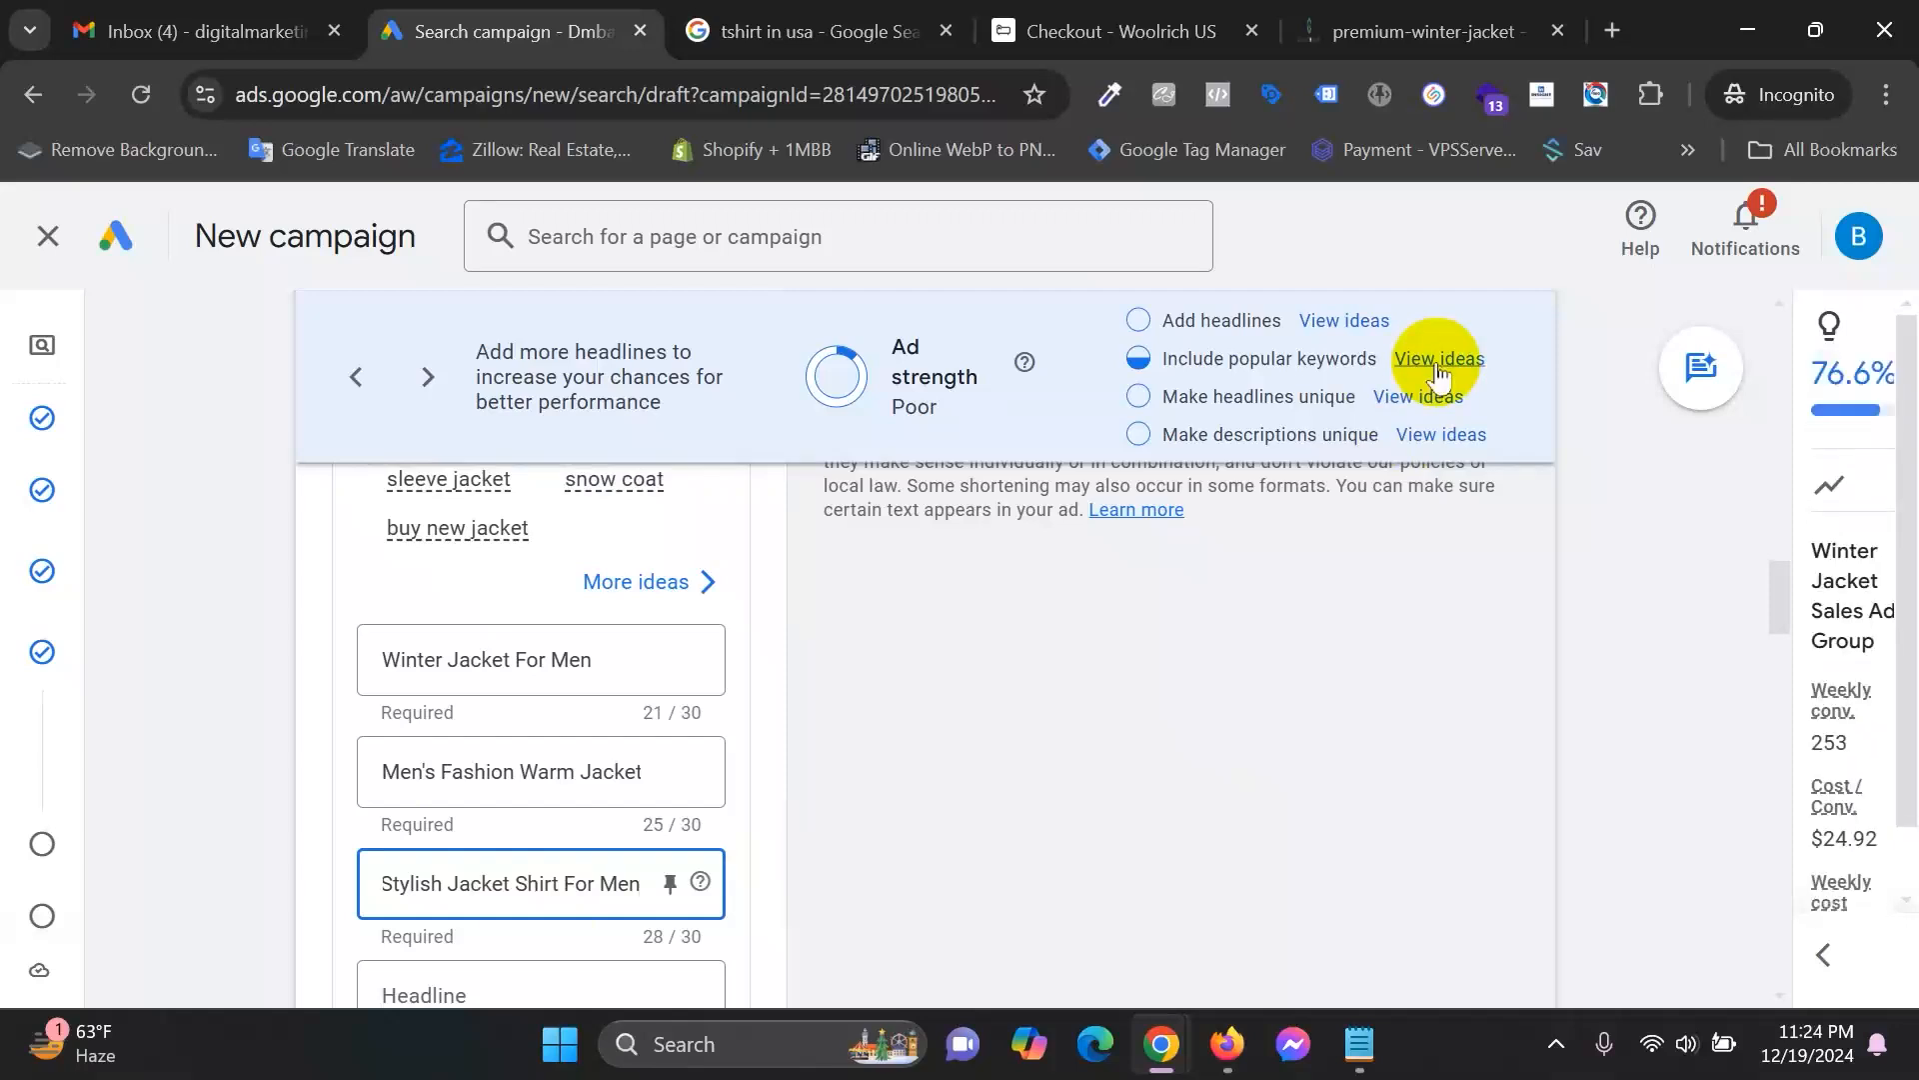
Enter 'Best Sleeve Jacket For Men' as the fourth headline.
{"action": "scroll", "coordinate": [918, 927], "scroll_direction": "up", "scroll_amount": 1}
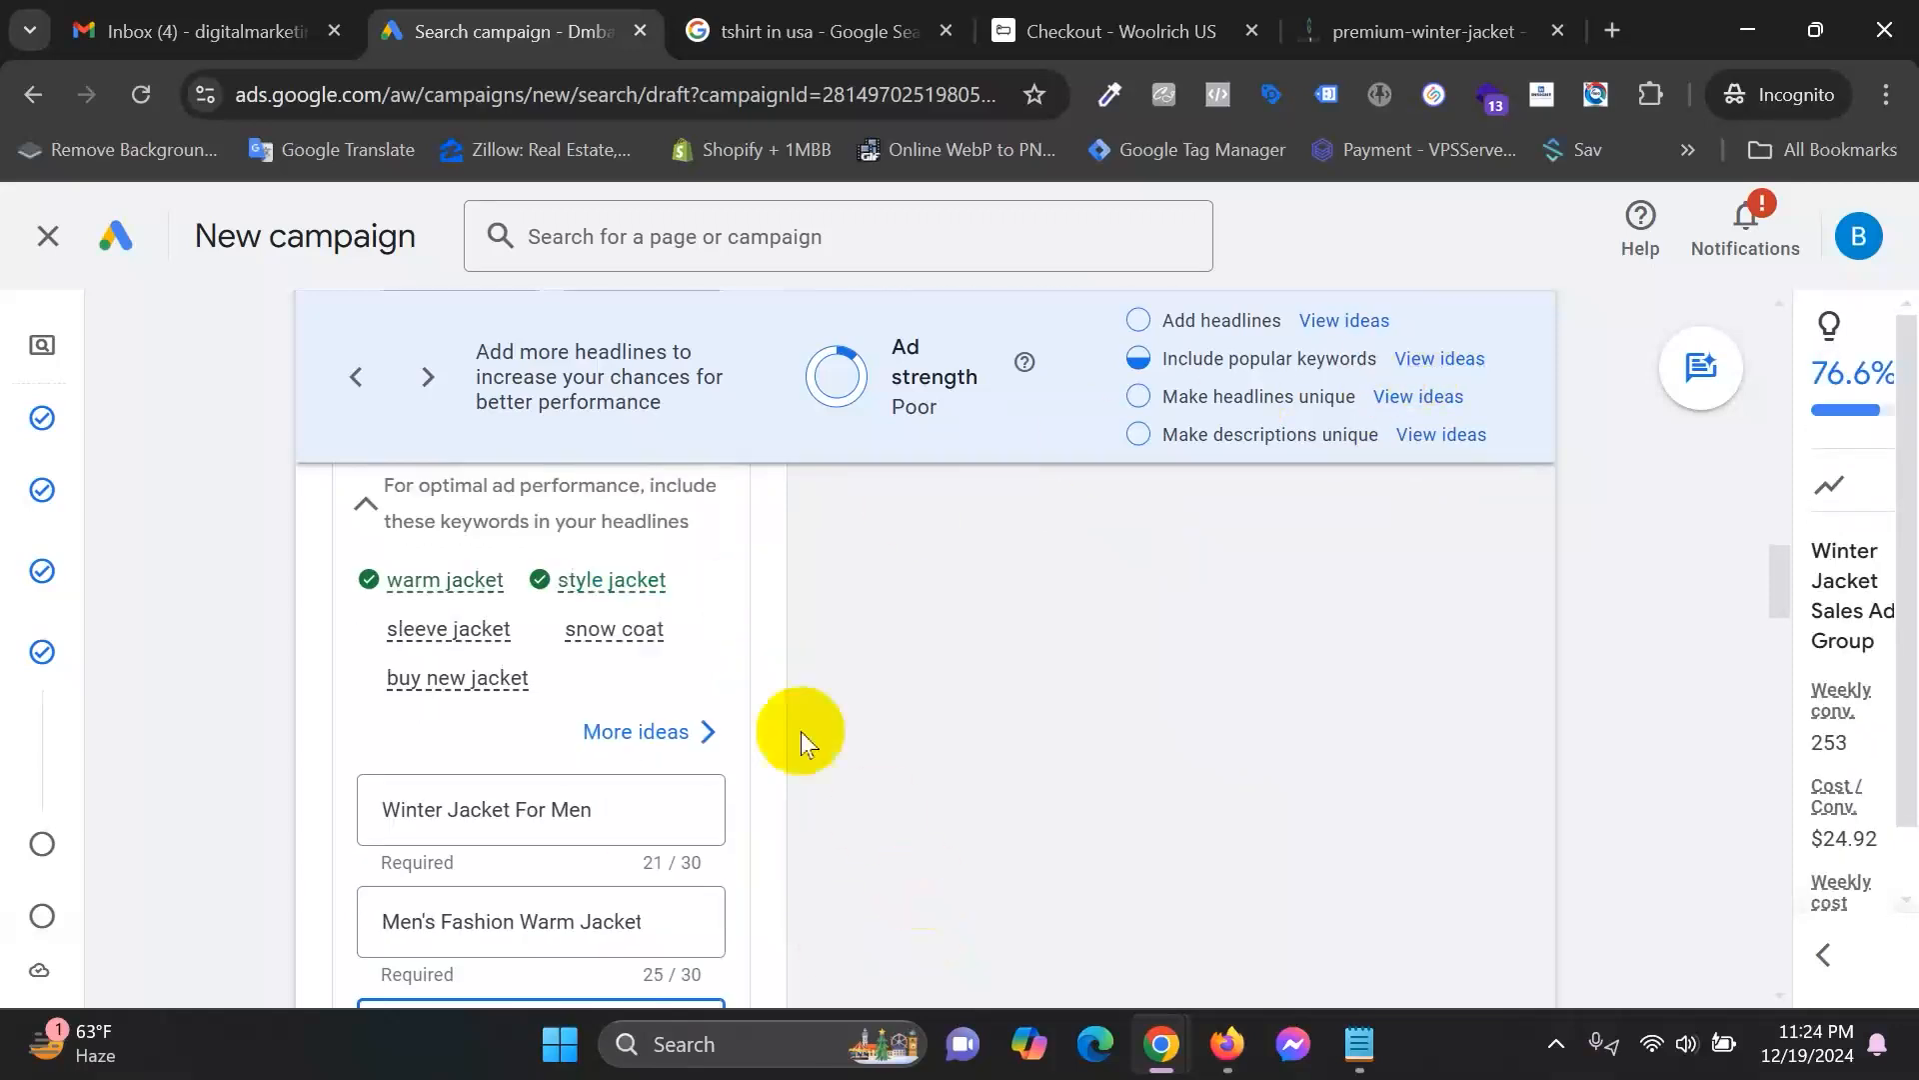
{"action": "scroll", "coordinate": [540, 632], "scroll_direction": "up", "scroll_amount": 1}
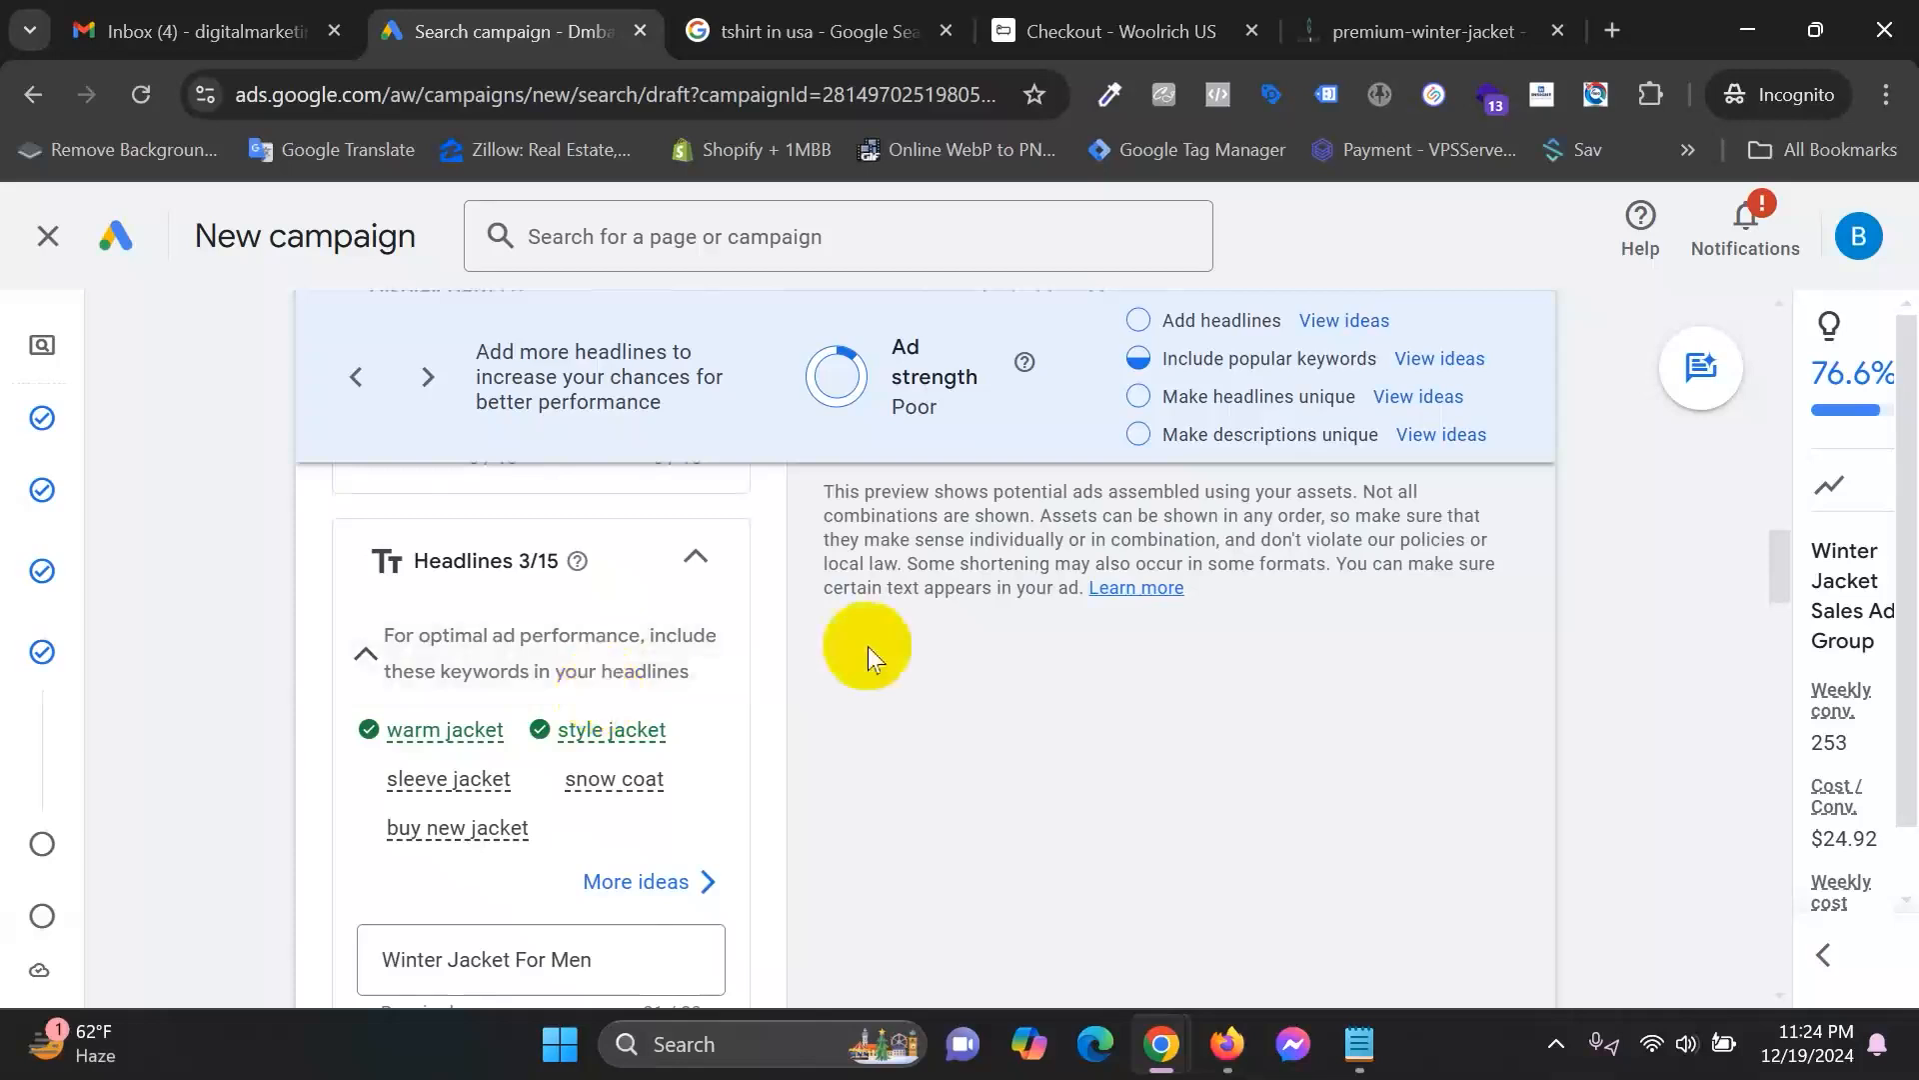
{"action": "scroll", "coordinate": [868, 645], "scroll_direction": "down", "scroll_amount": 2}
{"action": "scroll", "coordinate": [1086, 669], "scroll_direction": "down", "scroll_amount": 1}
{"action": "scroll", "coordinate": [832, 807], "scroll_direction": "down", "scroll_amount": 1}
{"action": "left_click", "coordinate": [502, 692]}
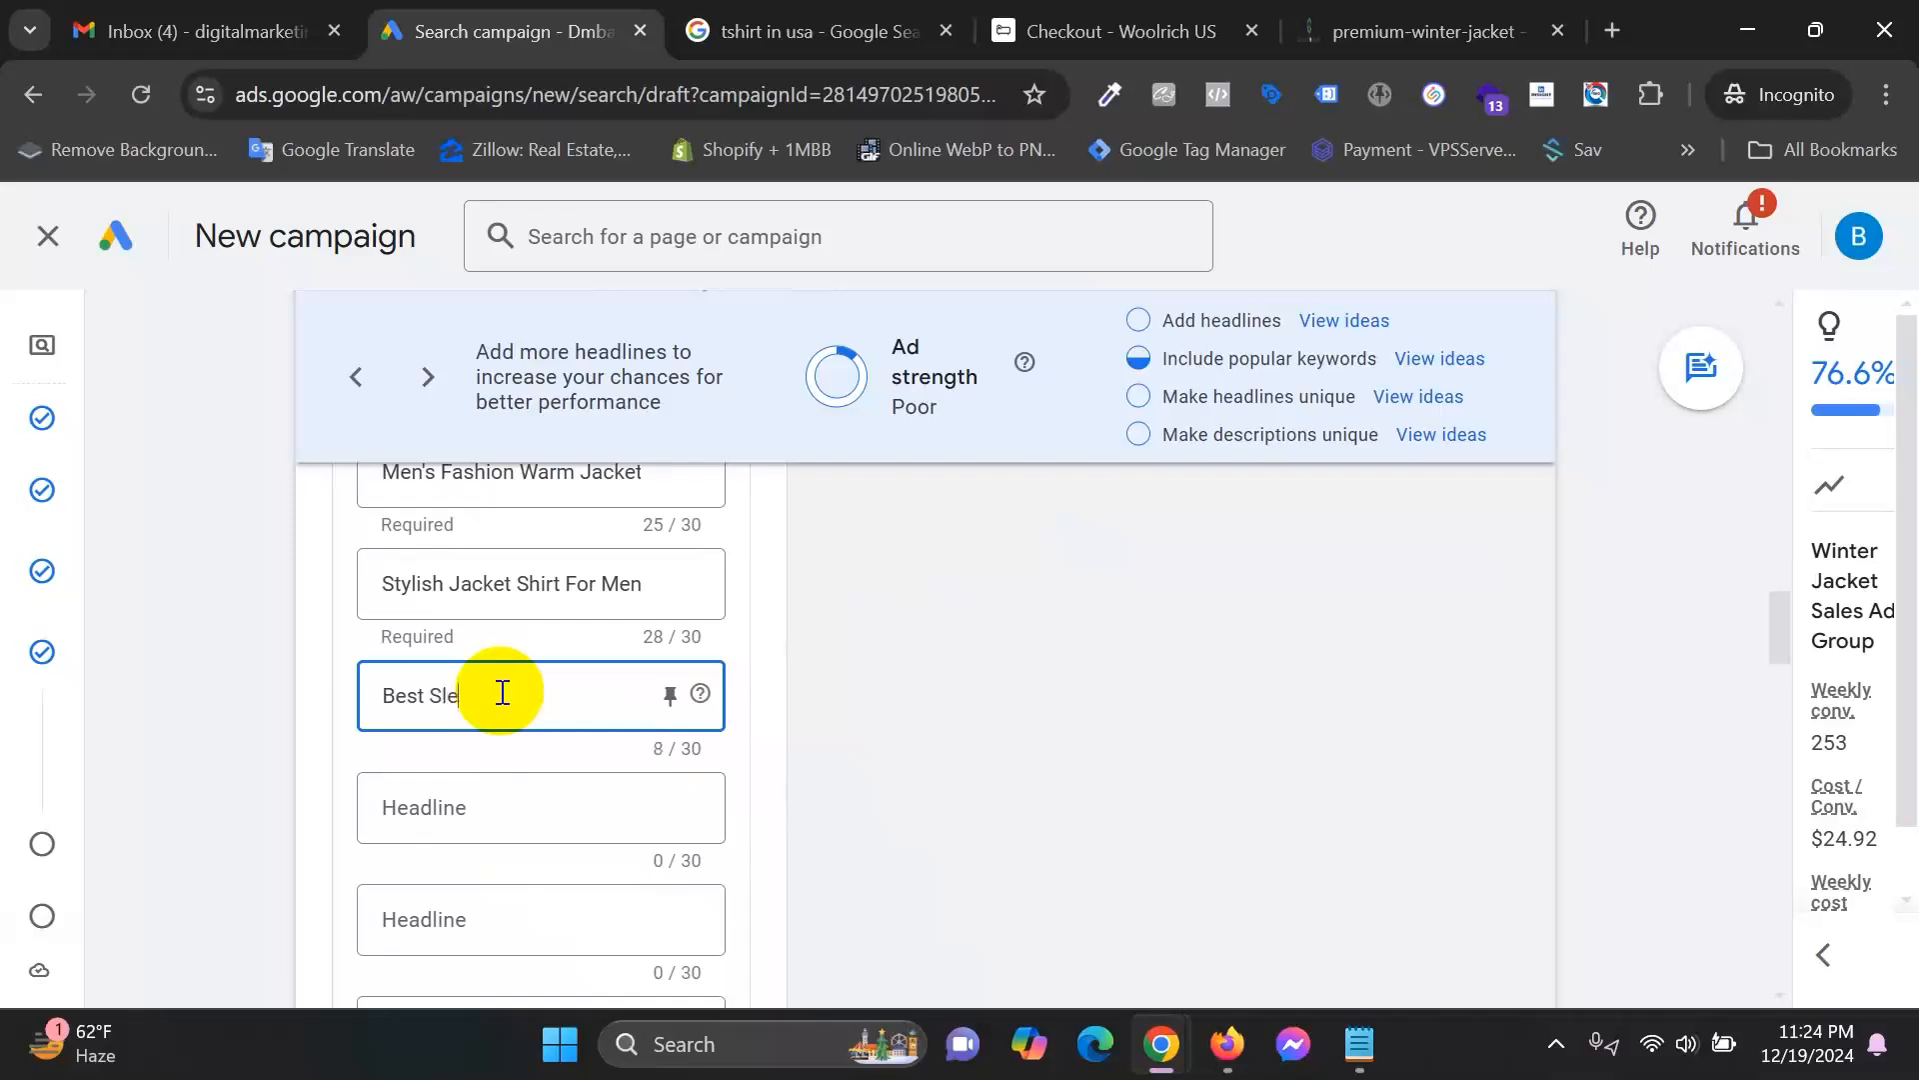
{"action": "type", "text": "Best Sleeve Jacket For"}
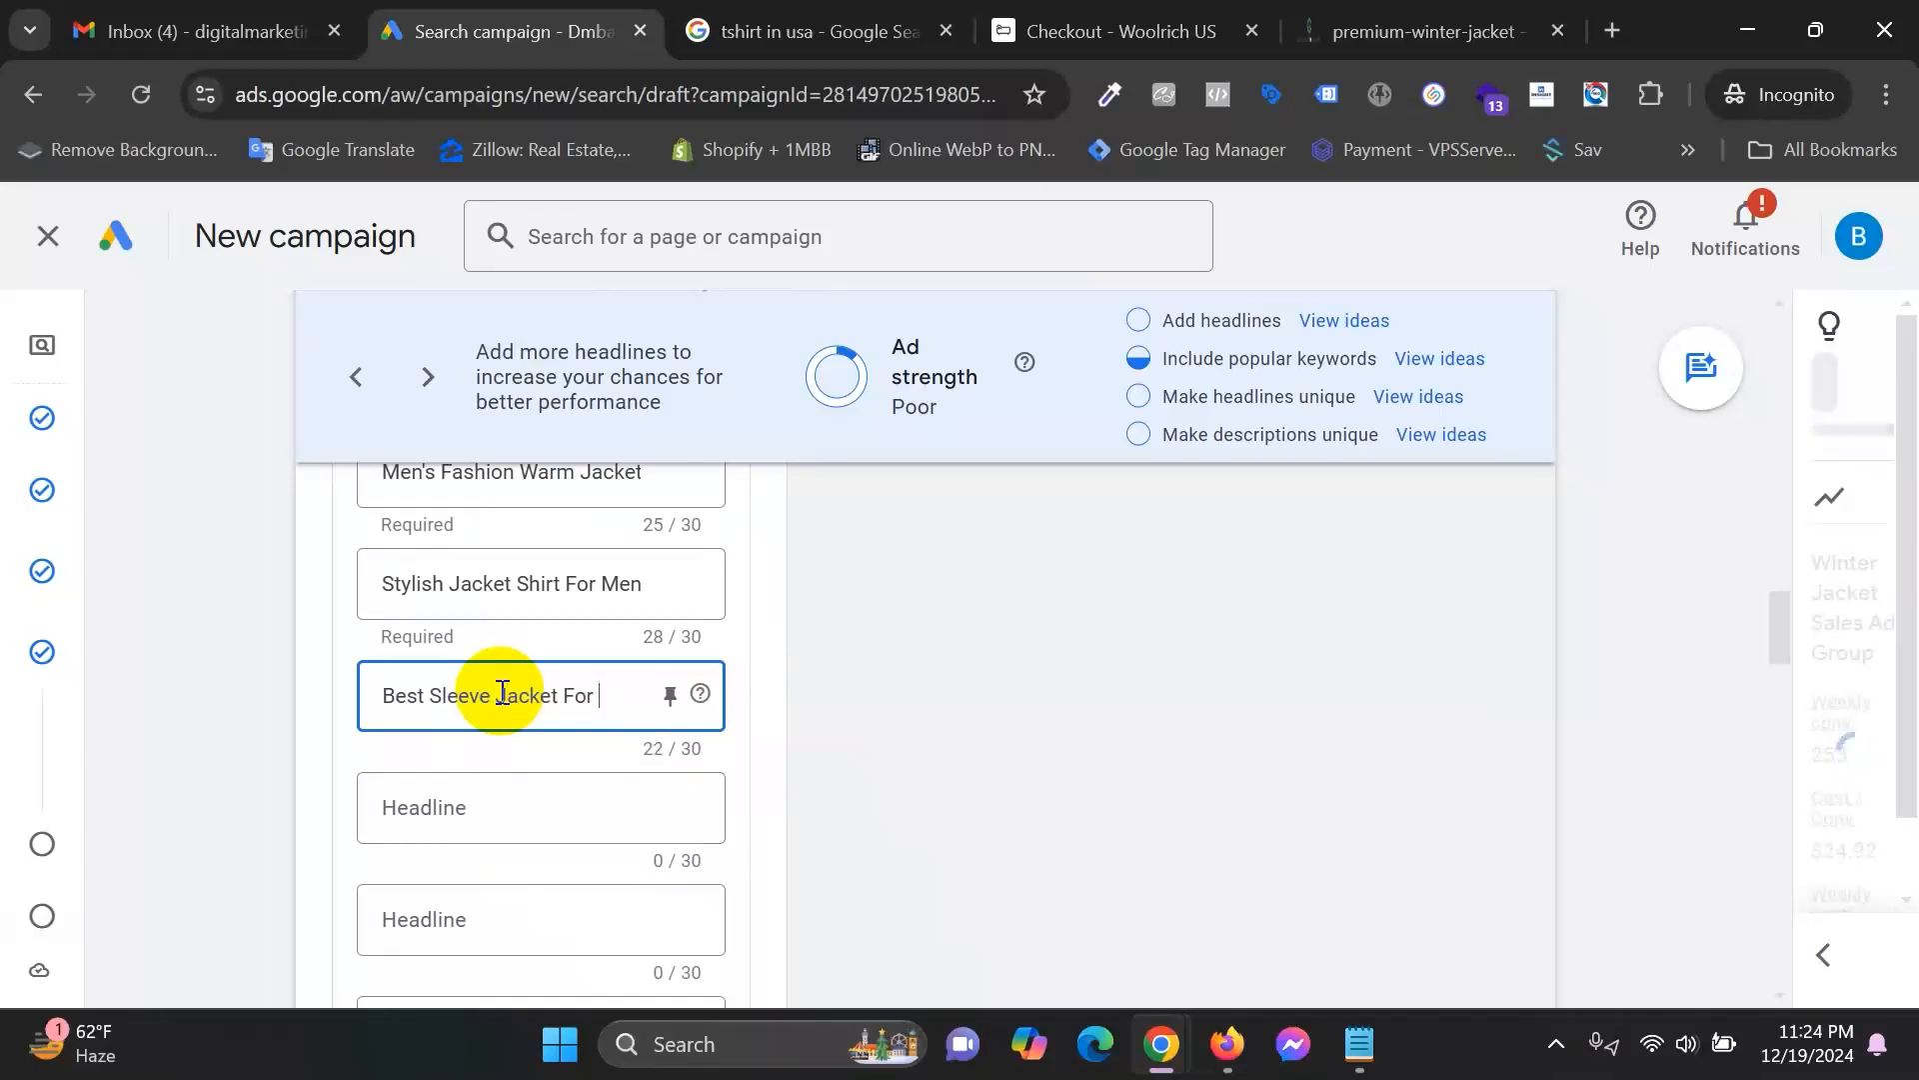
{"action": "type", "text": " Men"}
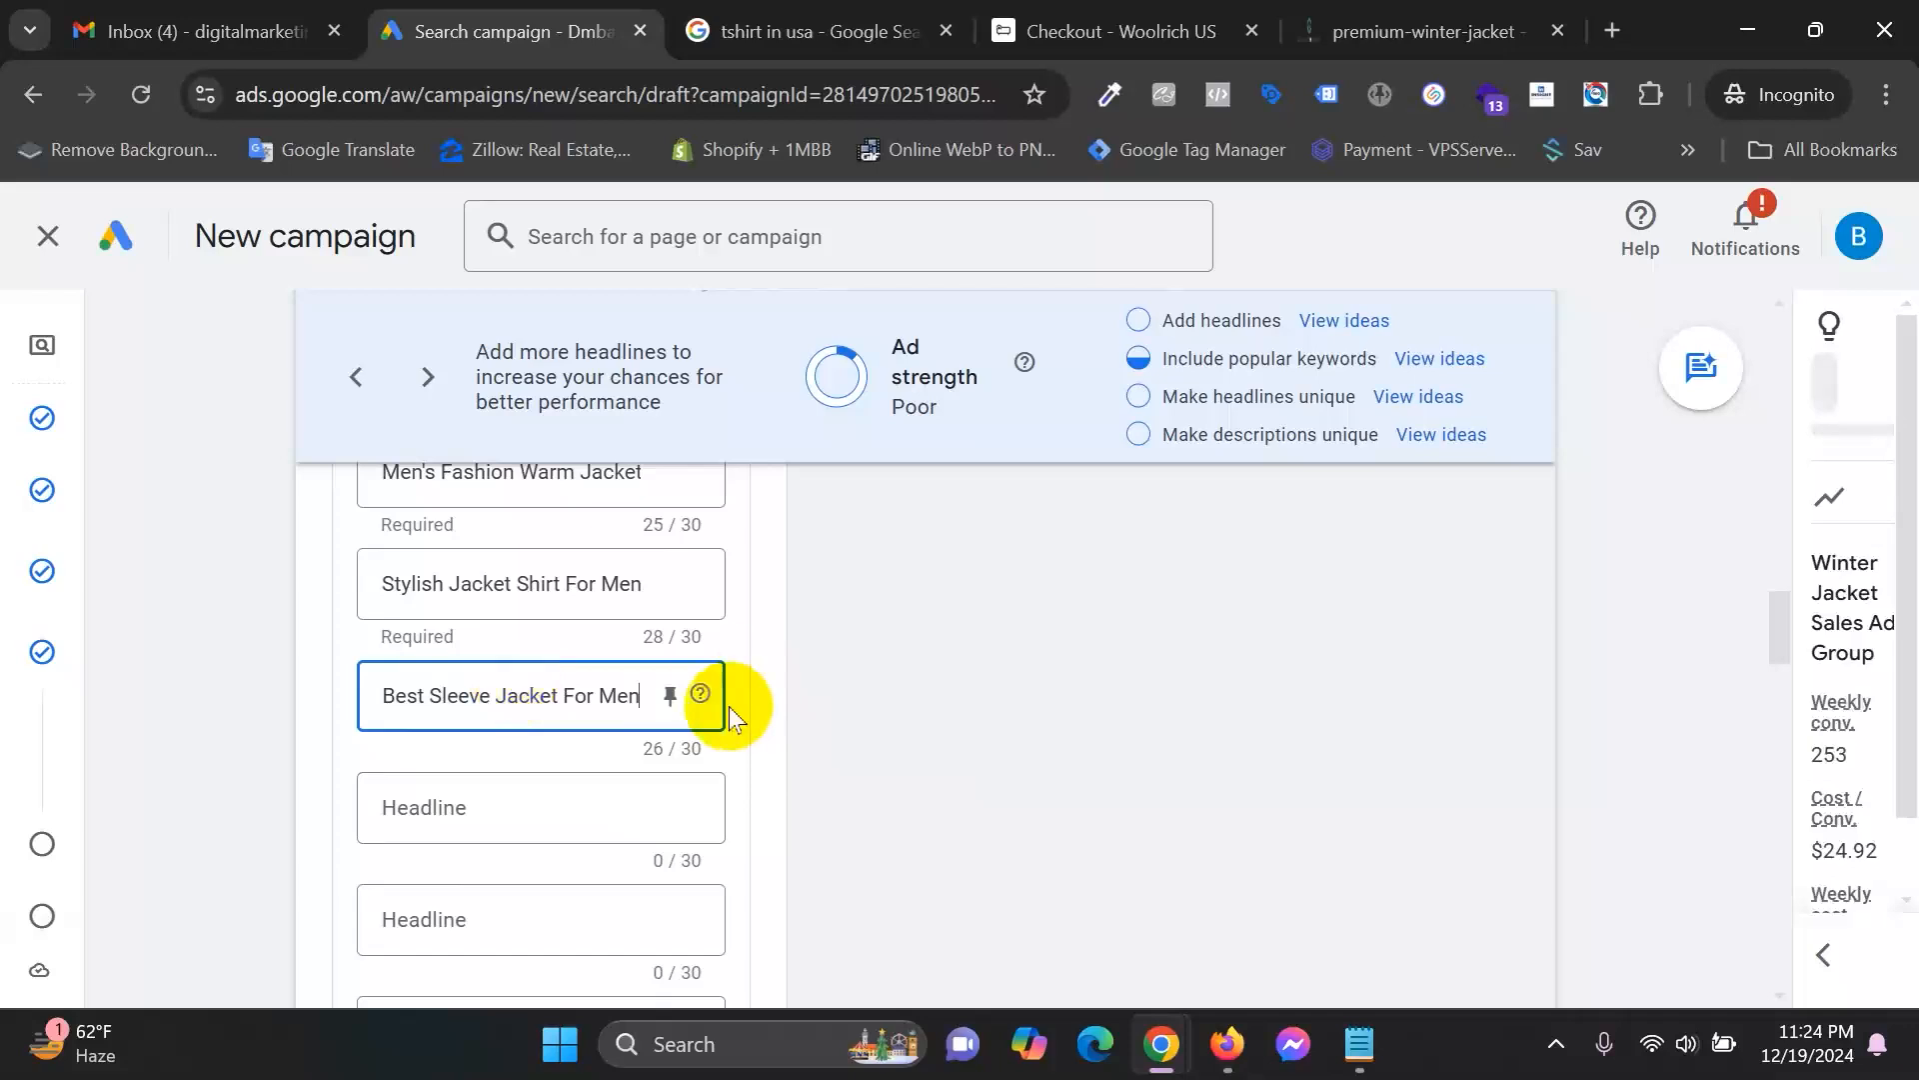
Review the full list of suggested headline keywords and close it without adding any.
{"action": "left_click", "coordinate": [505, 802]}
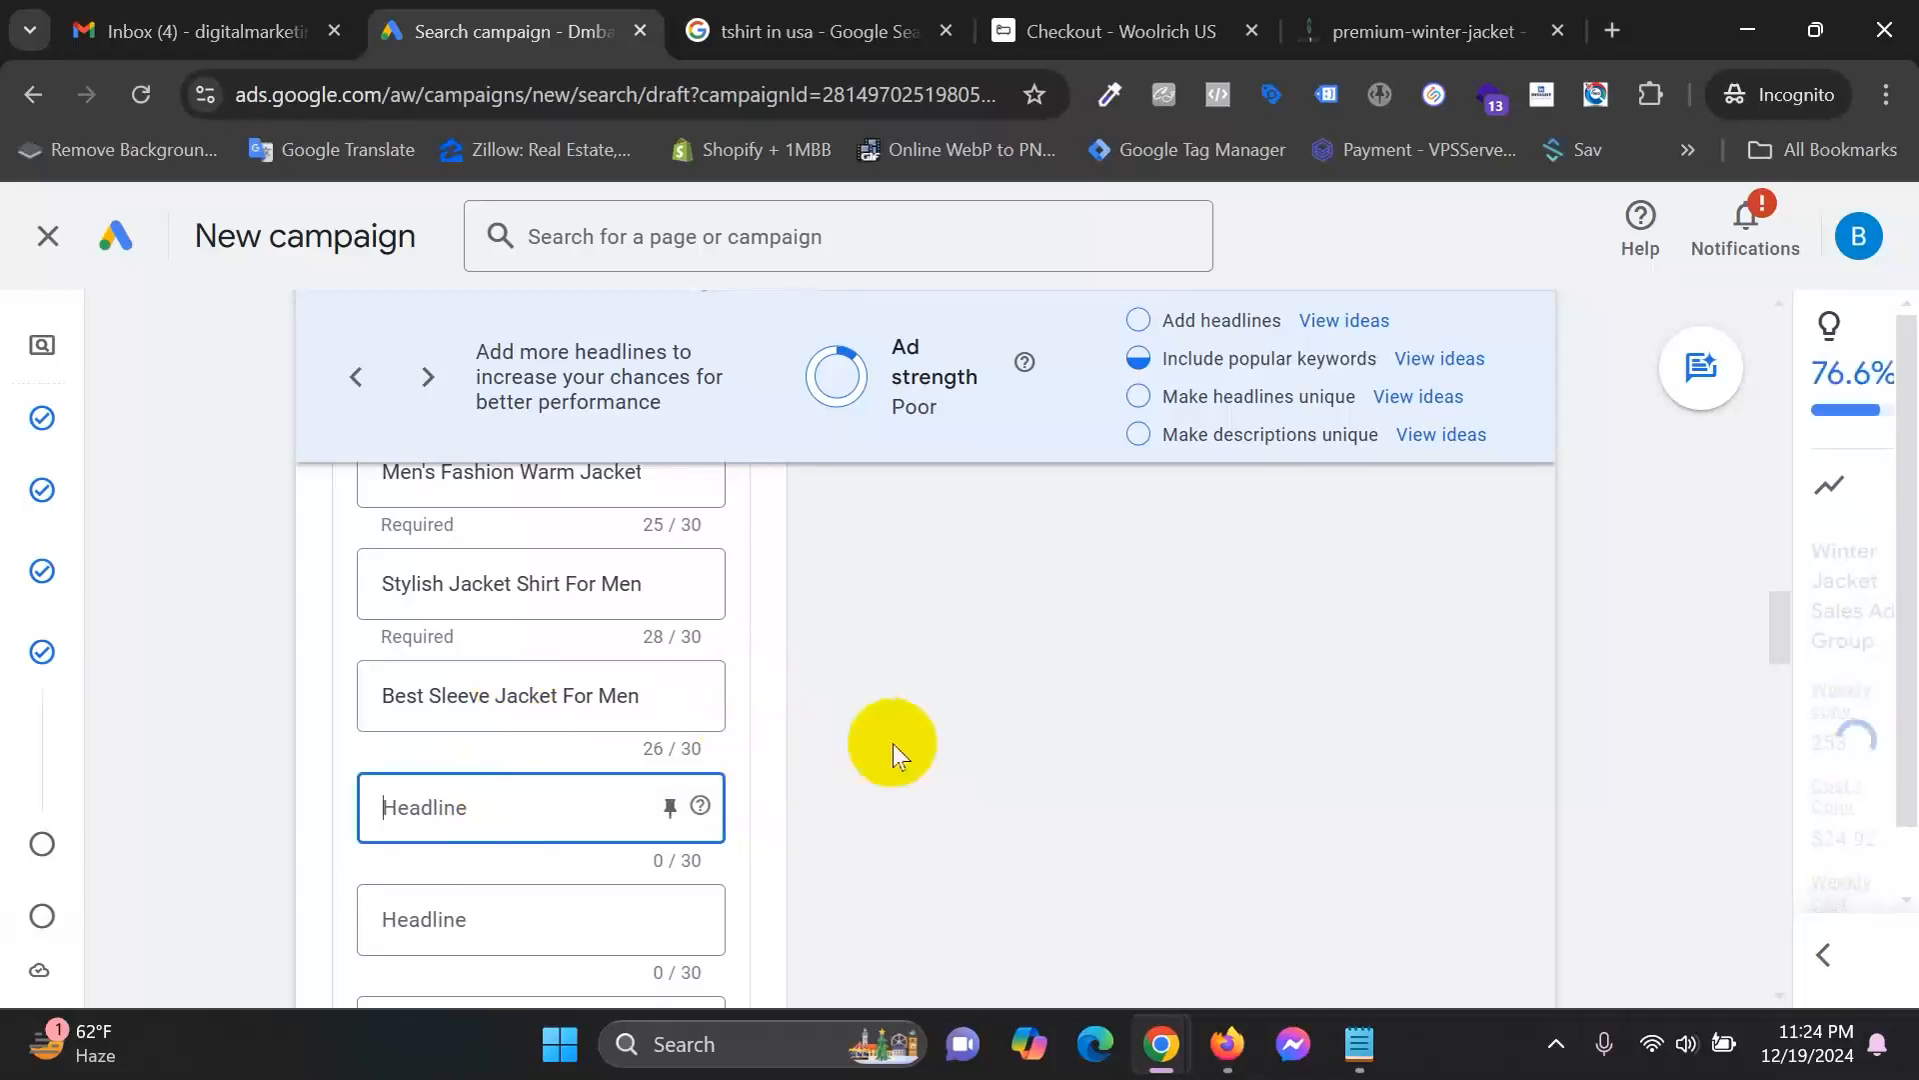
{"action": "scroll", "coordinate": [891, 742], "scroll_direction": "up", "scroll_amount": 1}
{"action": "scroll", "coordinate": [891, 742], "scroll_direction": "up", "scroll_amount": 1}
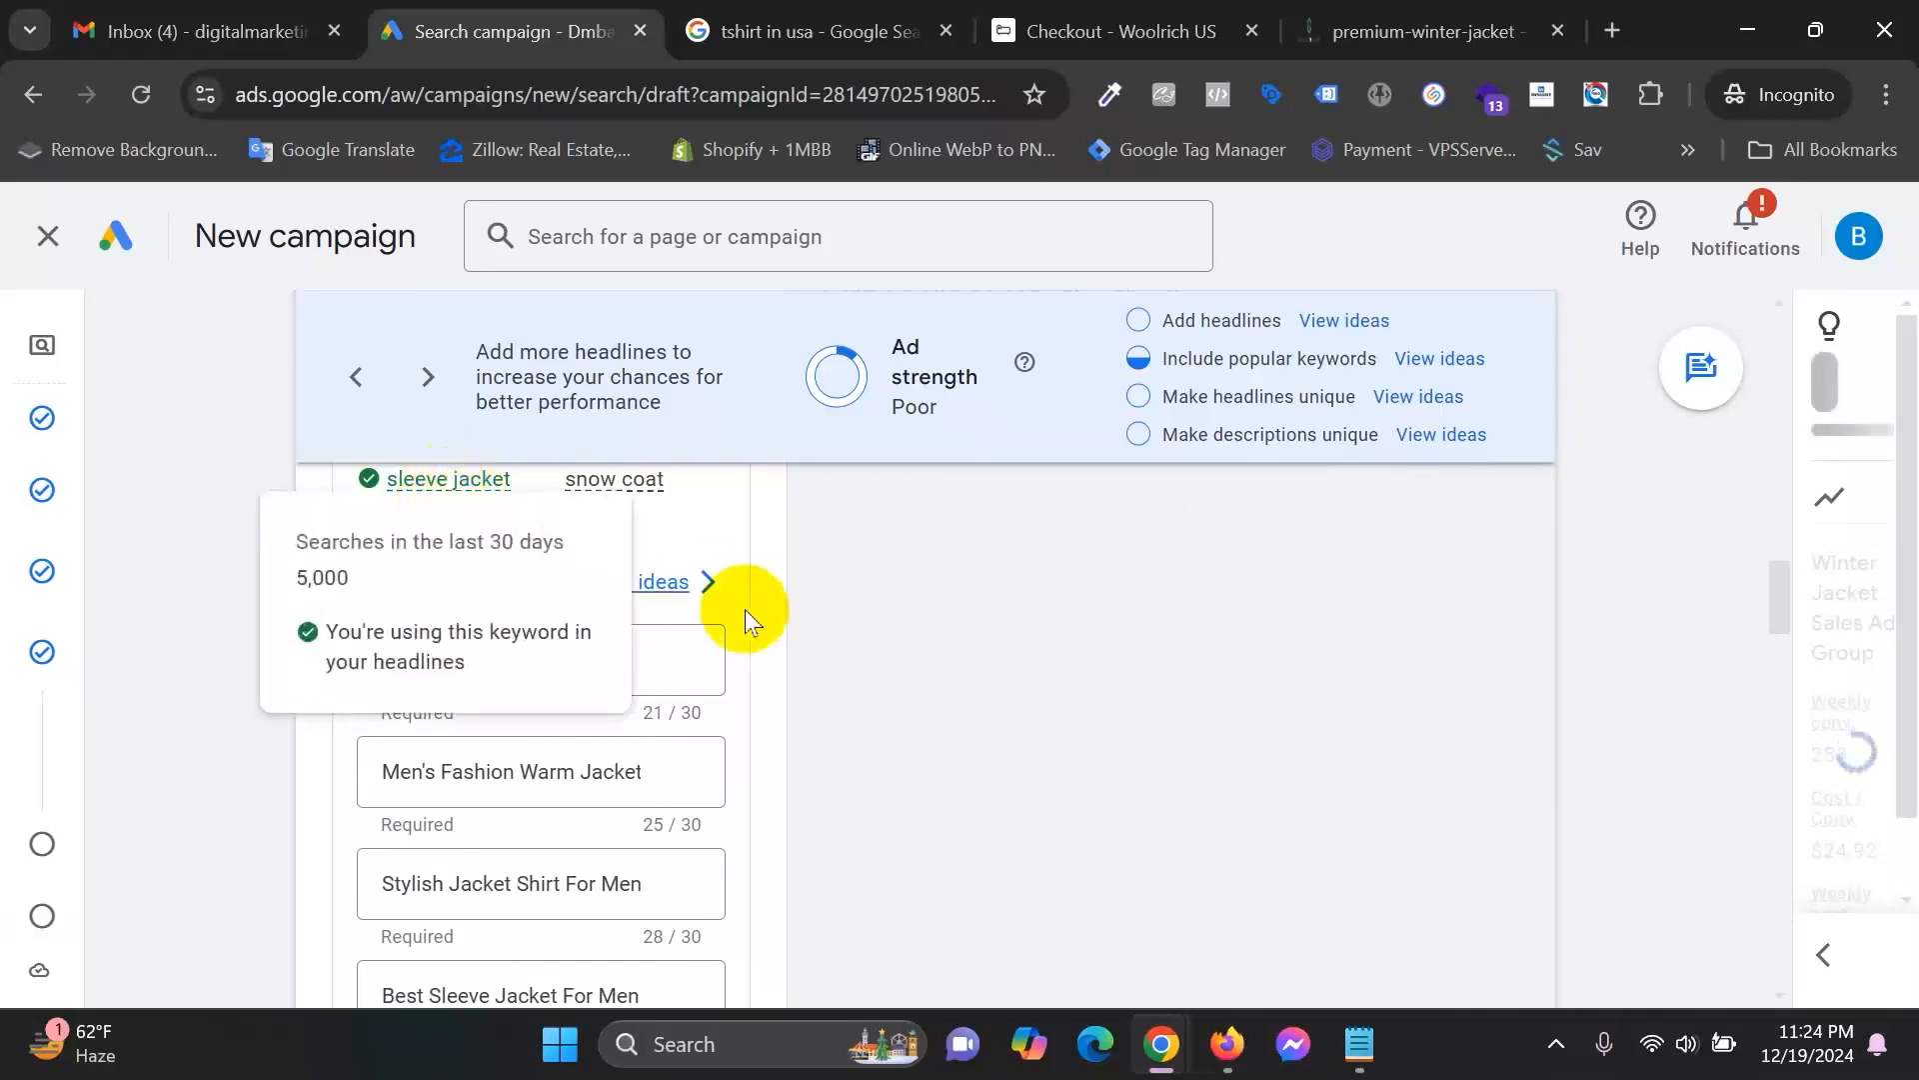
{"action": "left_click", "coordinate": [702, 597]}
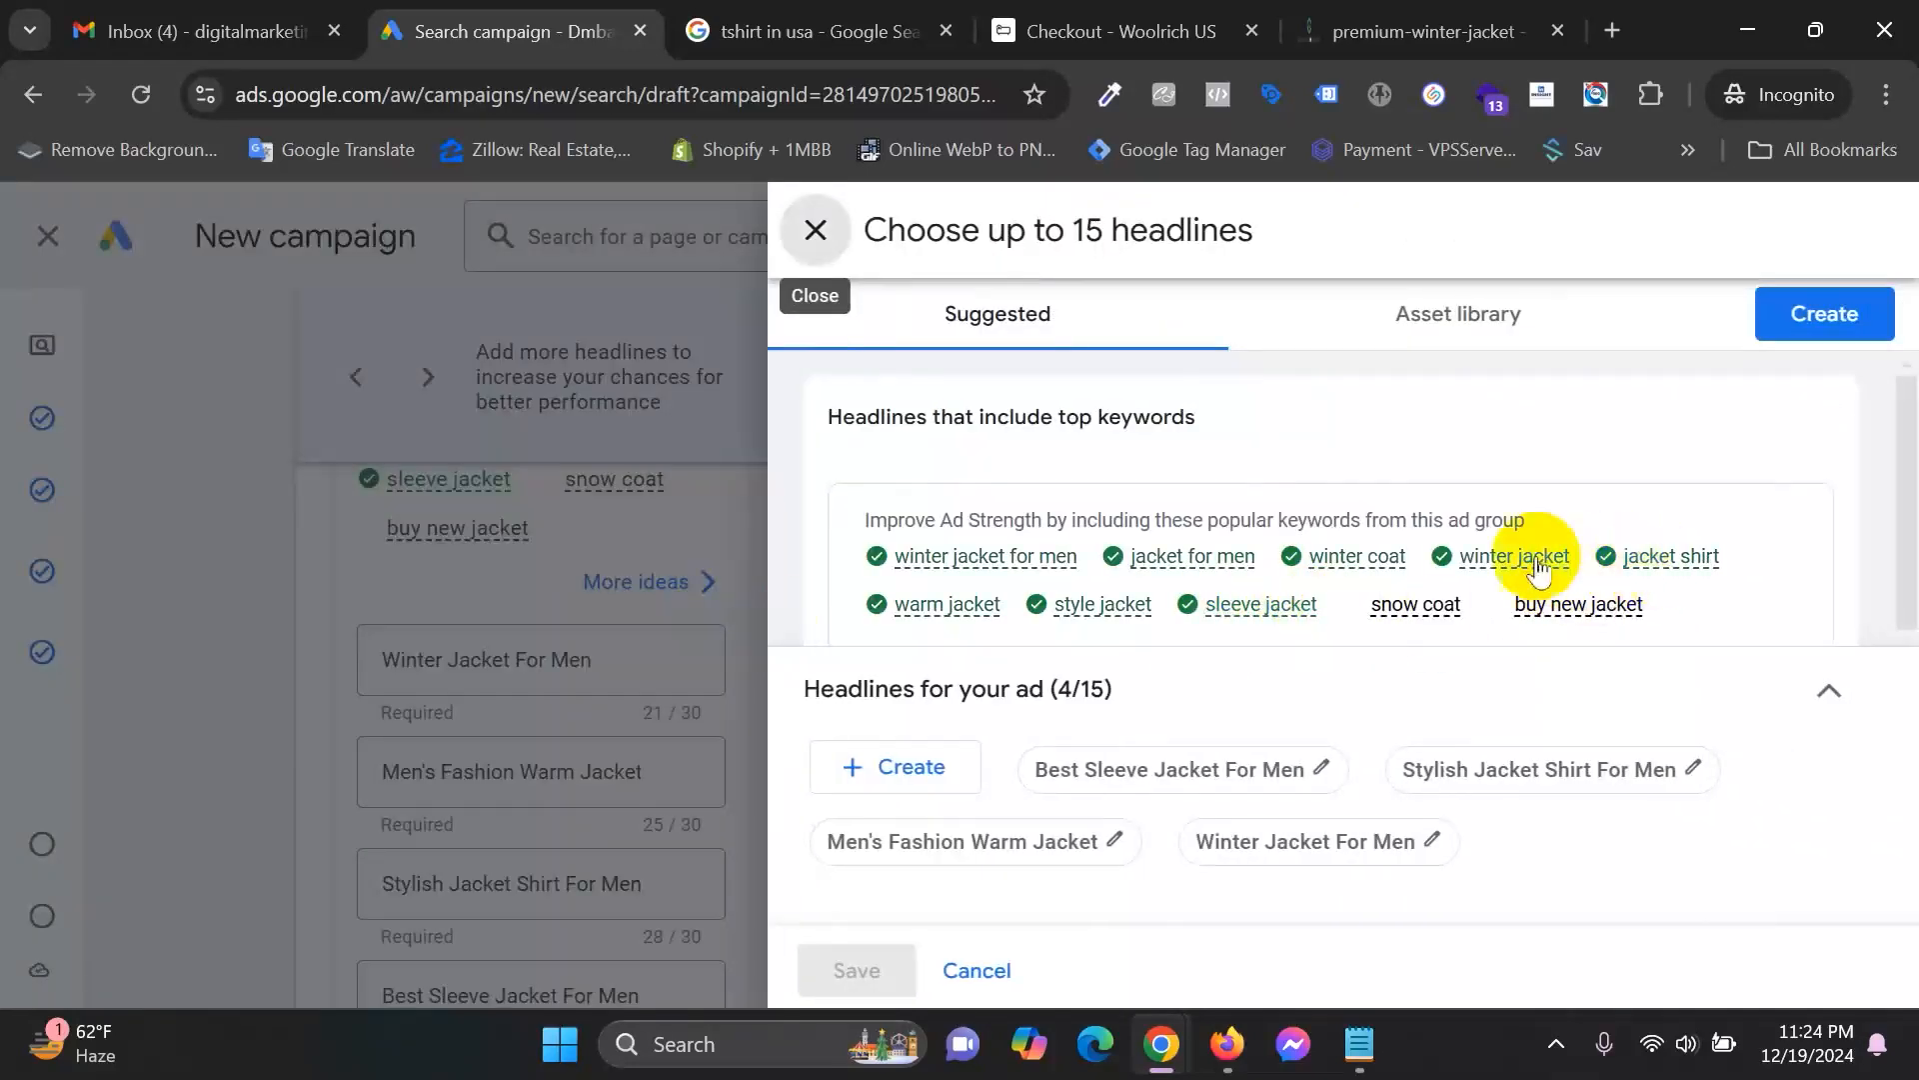
{"action": "scroll", "coordinate": [1349, 560], "scroll_direction": "down", "scroll_amount": 1}
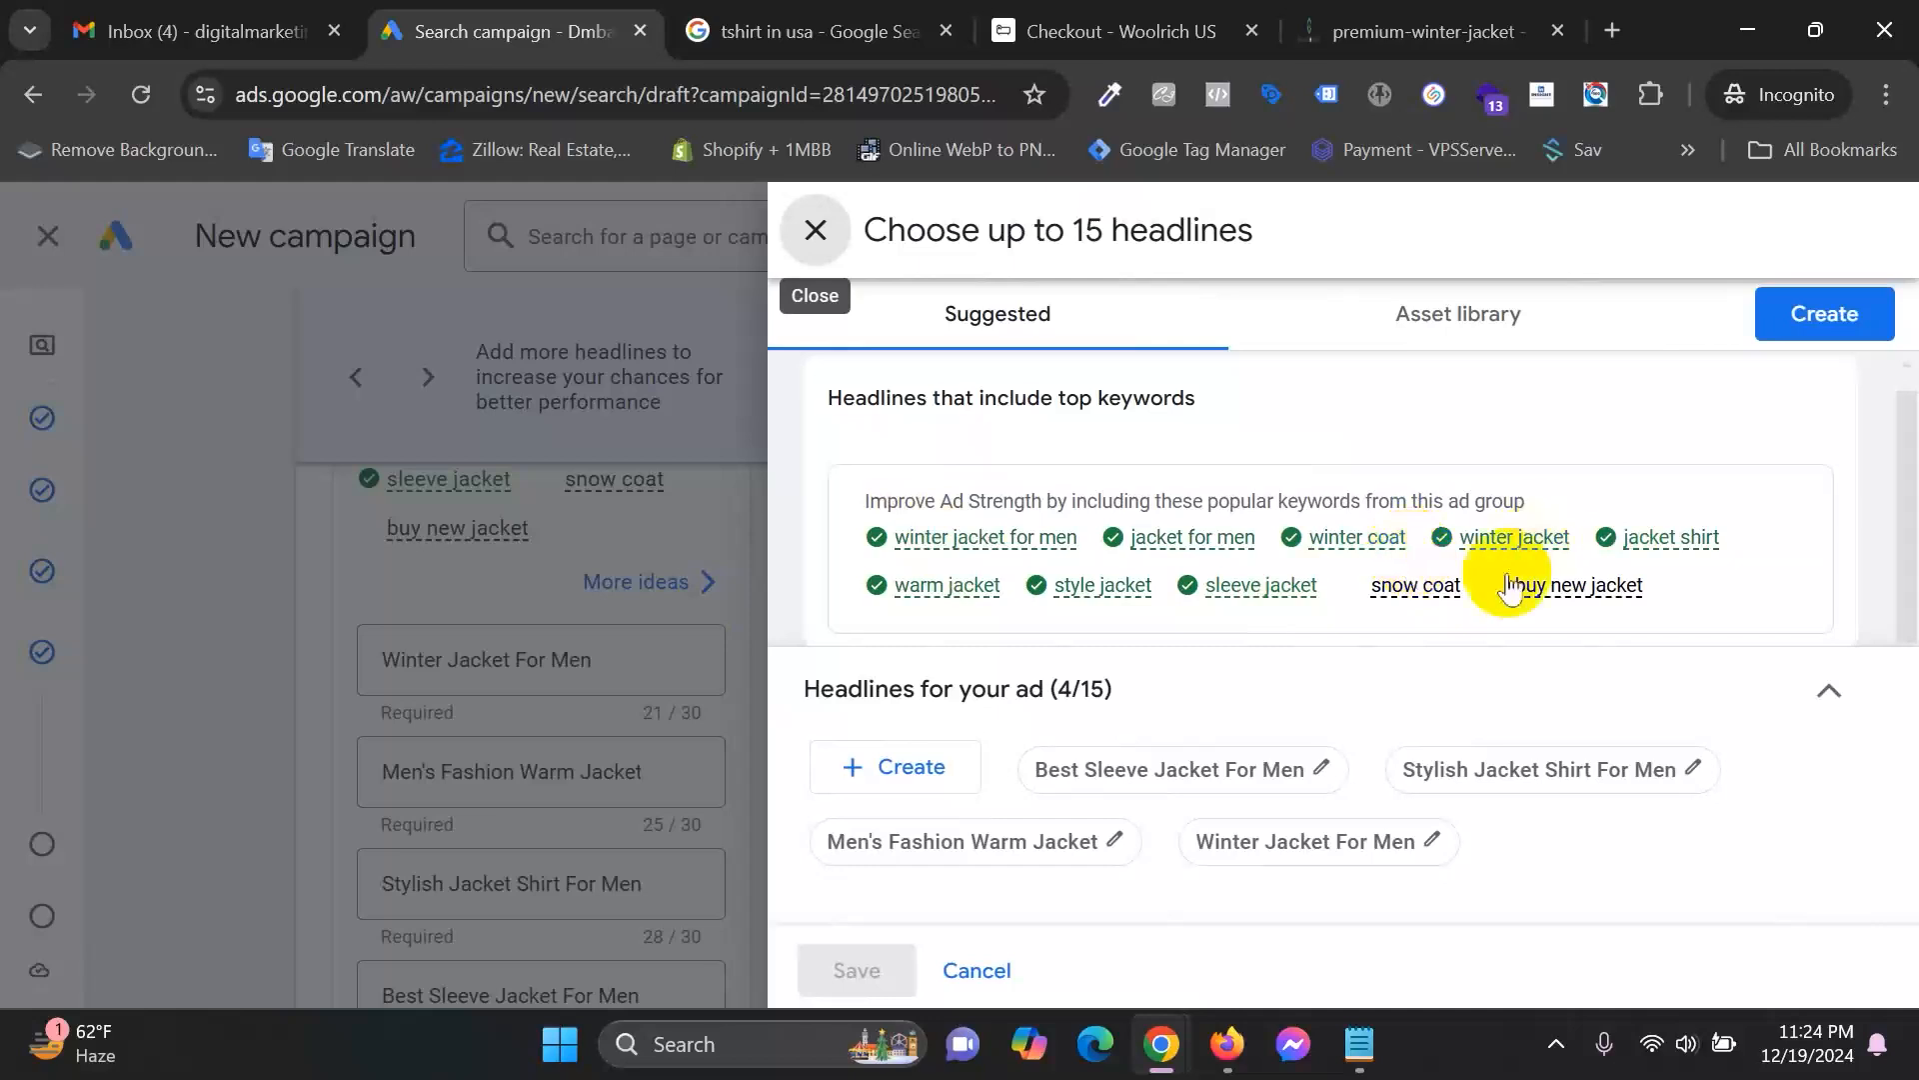
{"action": "mouse_move", "coordinate": [1509, 591]}
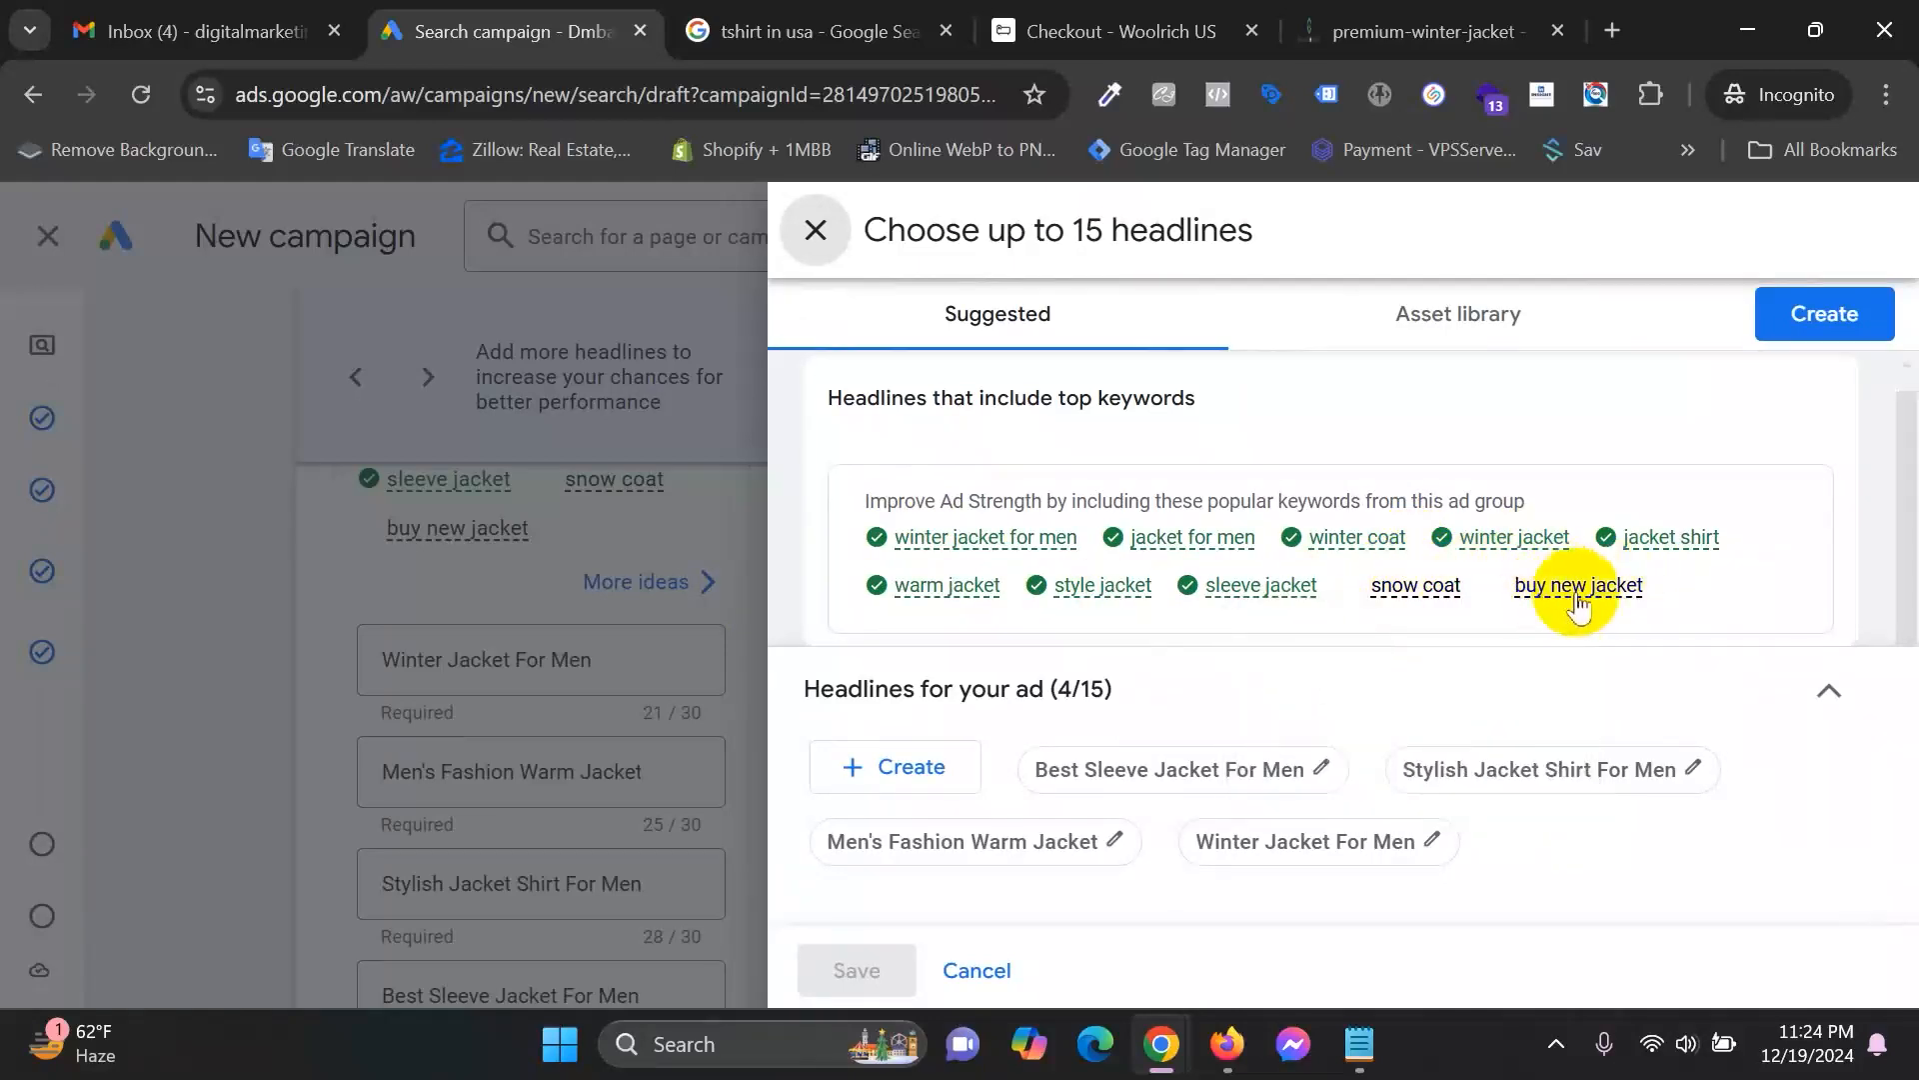
{"action": "left_click", "coordinate": [814, 232]}
{"action": "scroll", "coordinate": [525, 736], "scroll_direction": "down", "scroll_amount": 4}
{"action": "left_click", "coordinate": [495, 665]}
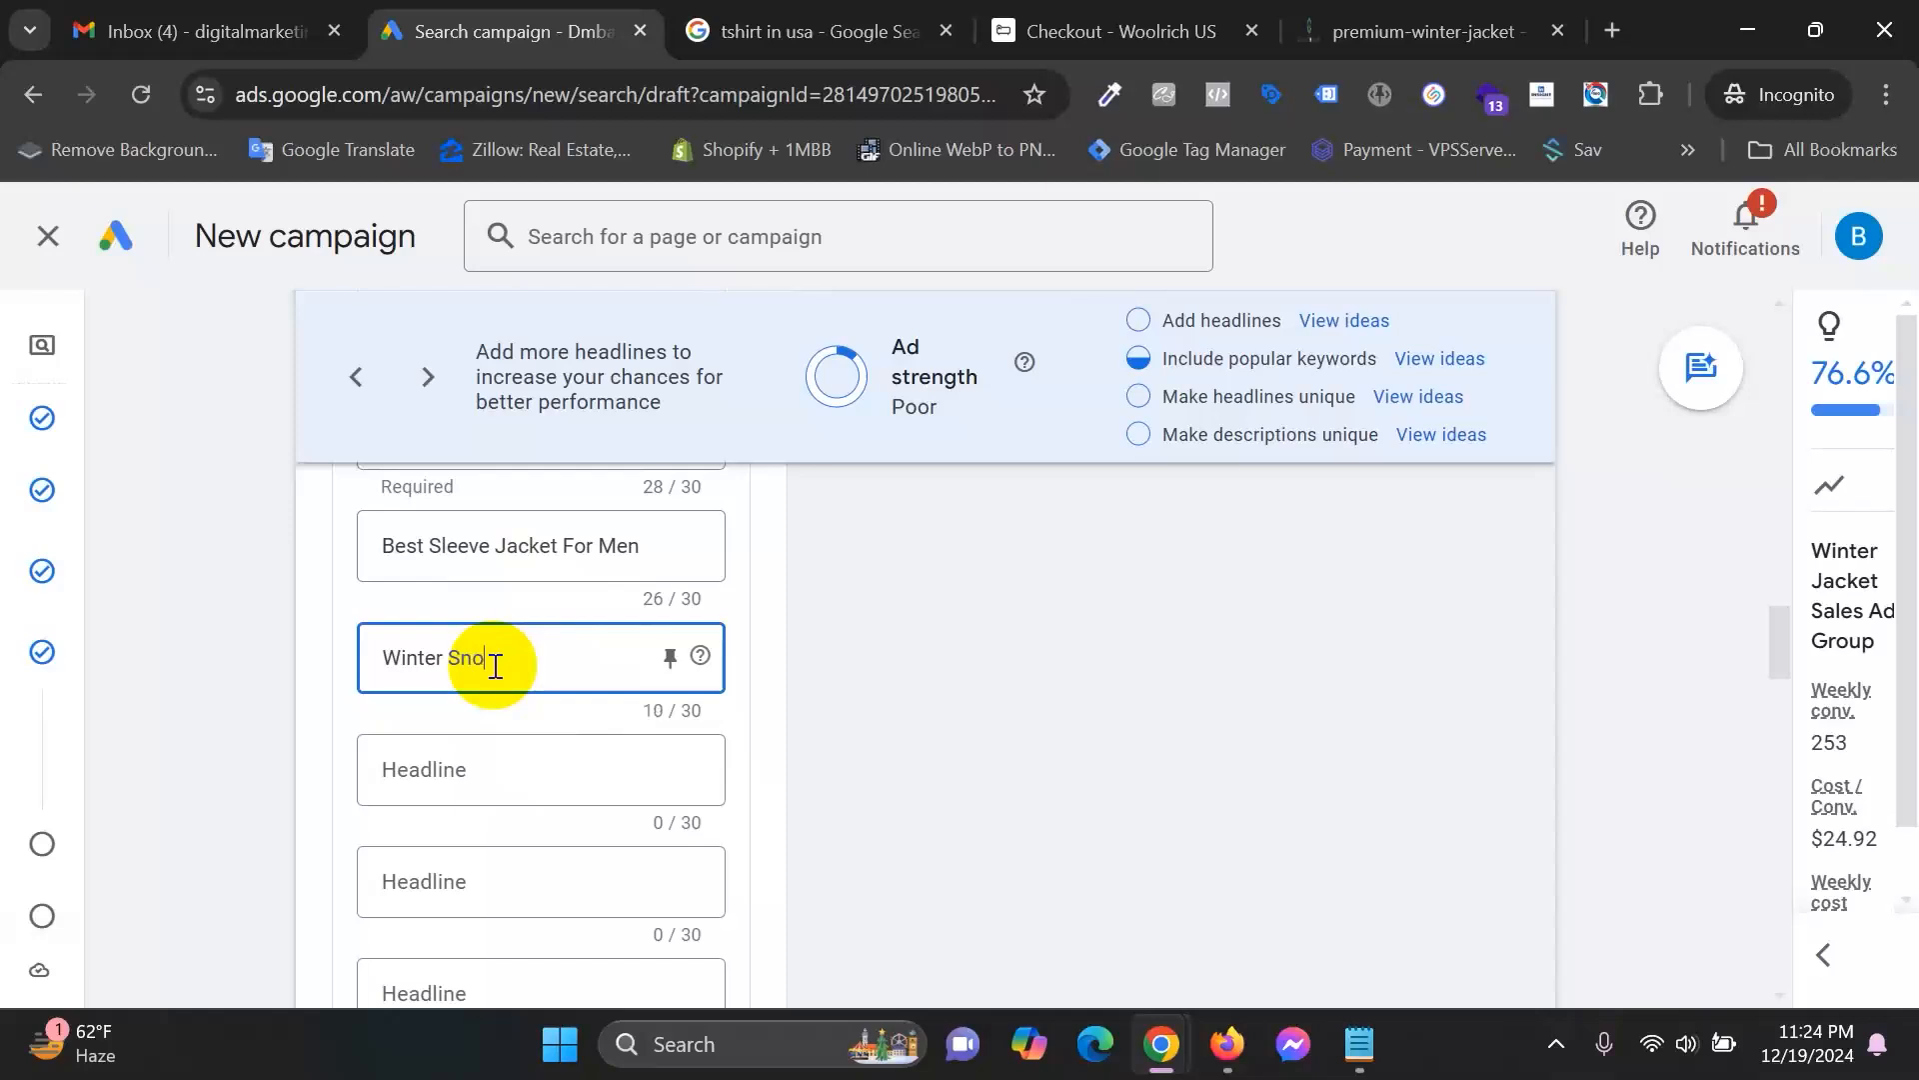
{"action": "type", "text": "Winter Snow Coat For Men"}
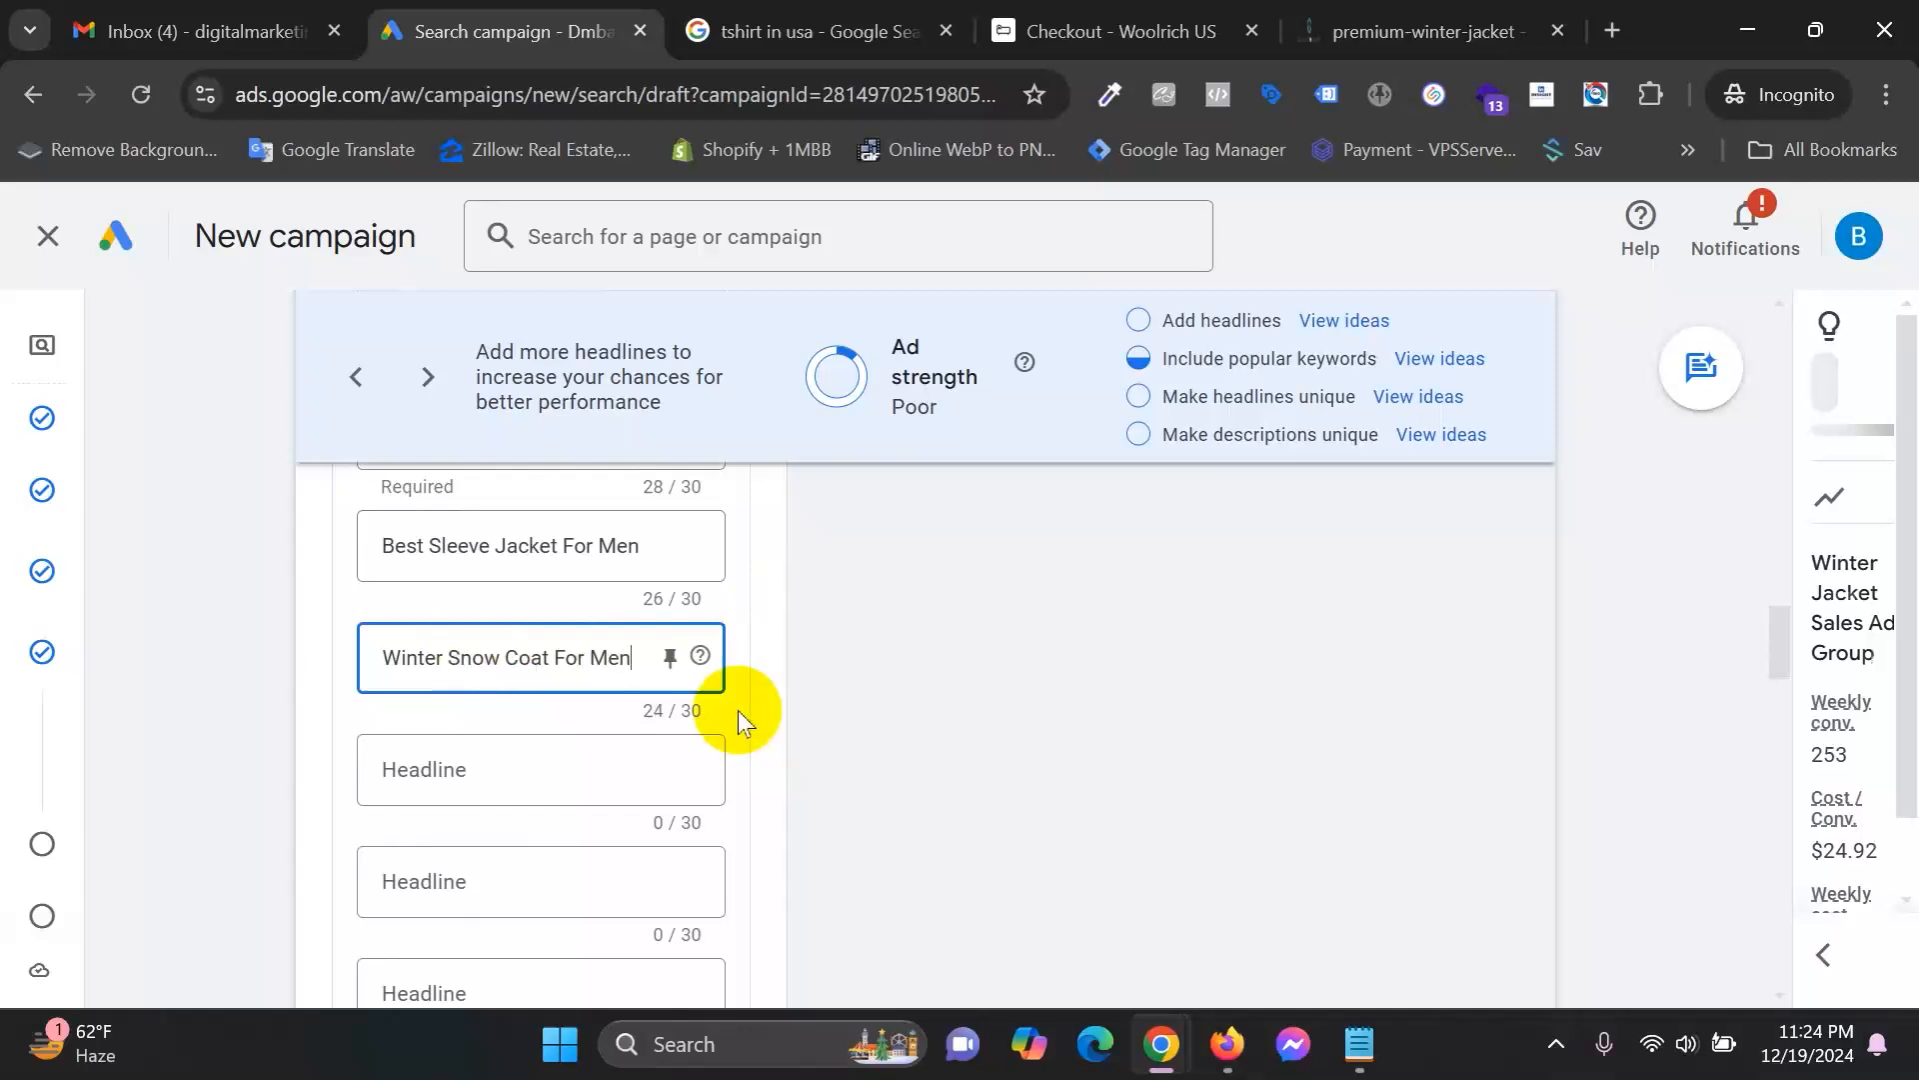
{"action": "left_click", "coordinate": [488, 742]}
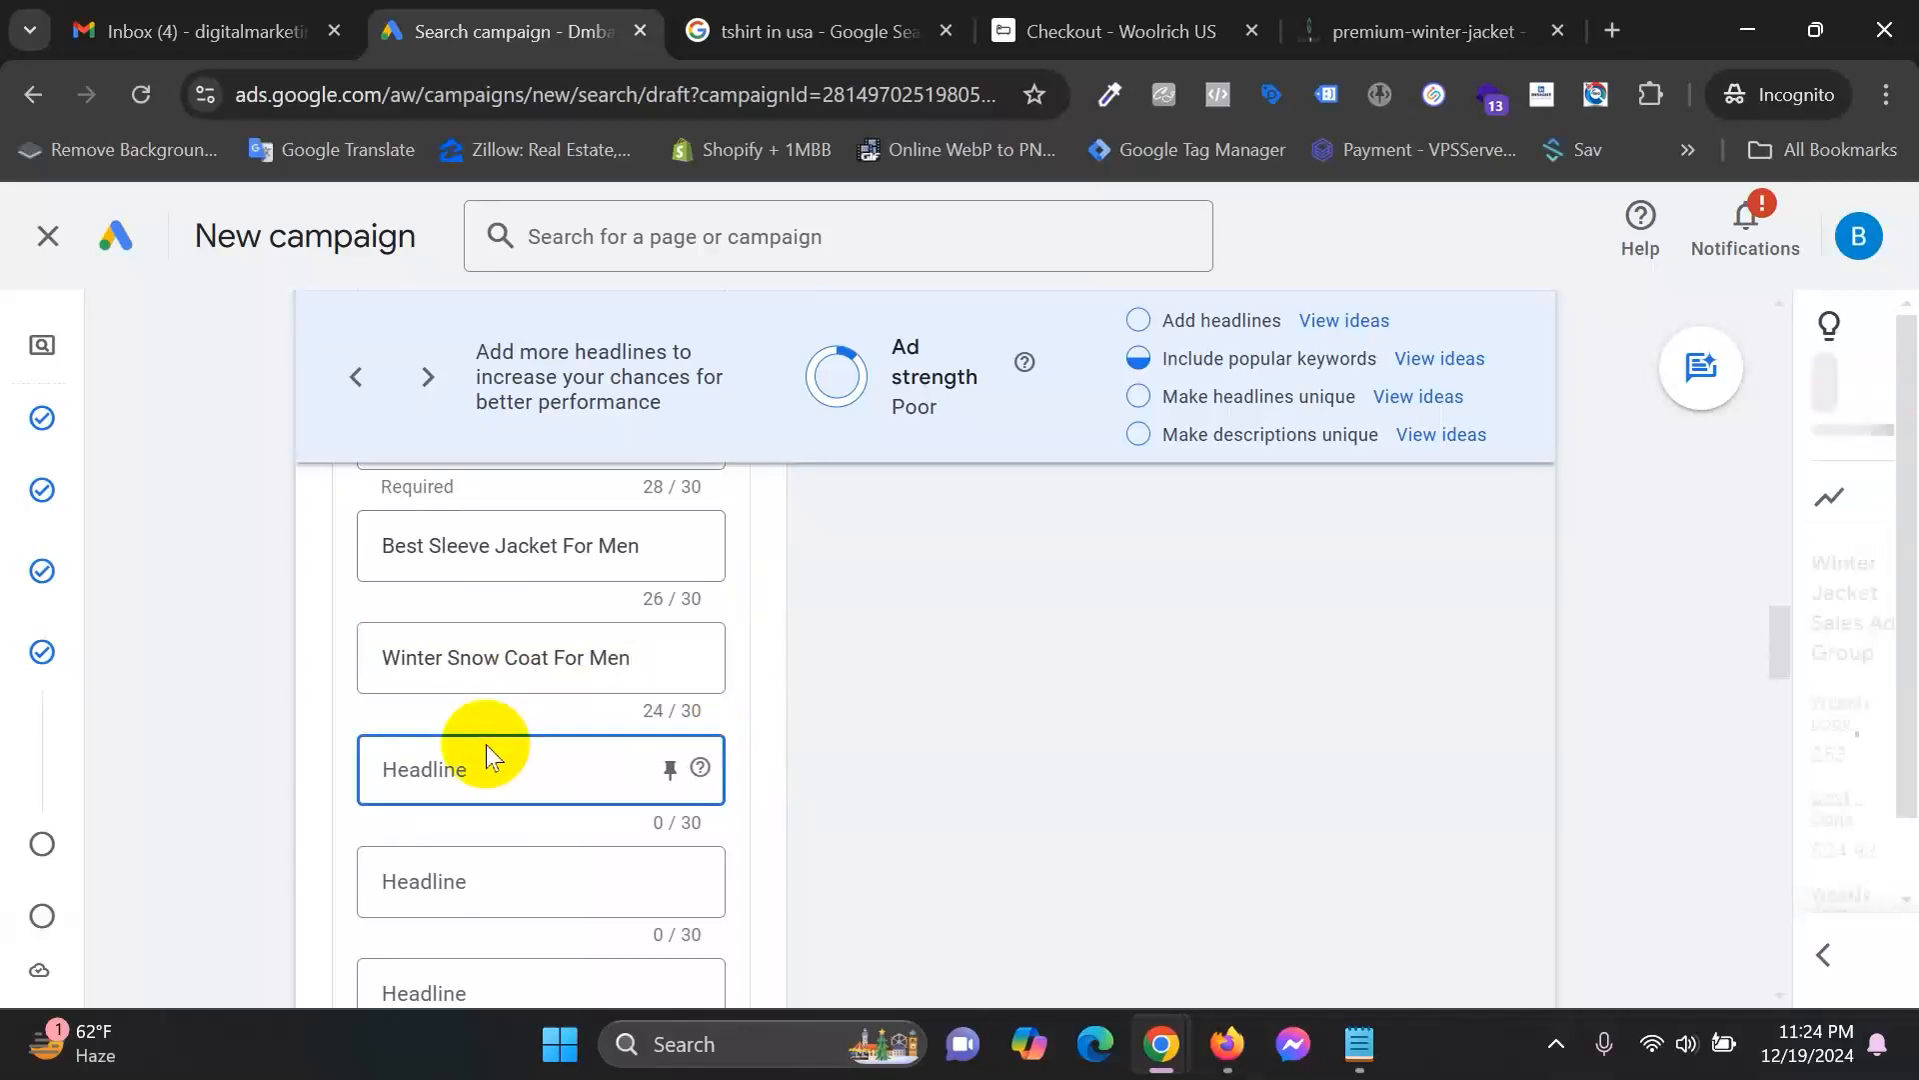
{"action": "scroll", "coordinate": [1070, 720], "scroll_direction": "up", "scroll_amount": 5}
{"action": "scroll", "coordinate": [1072, 720], "scroll_direction": "up", "scroll_amount": 3}
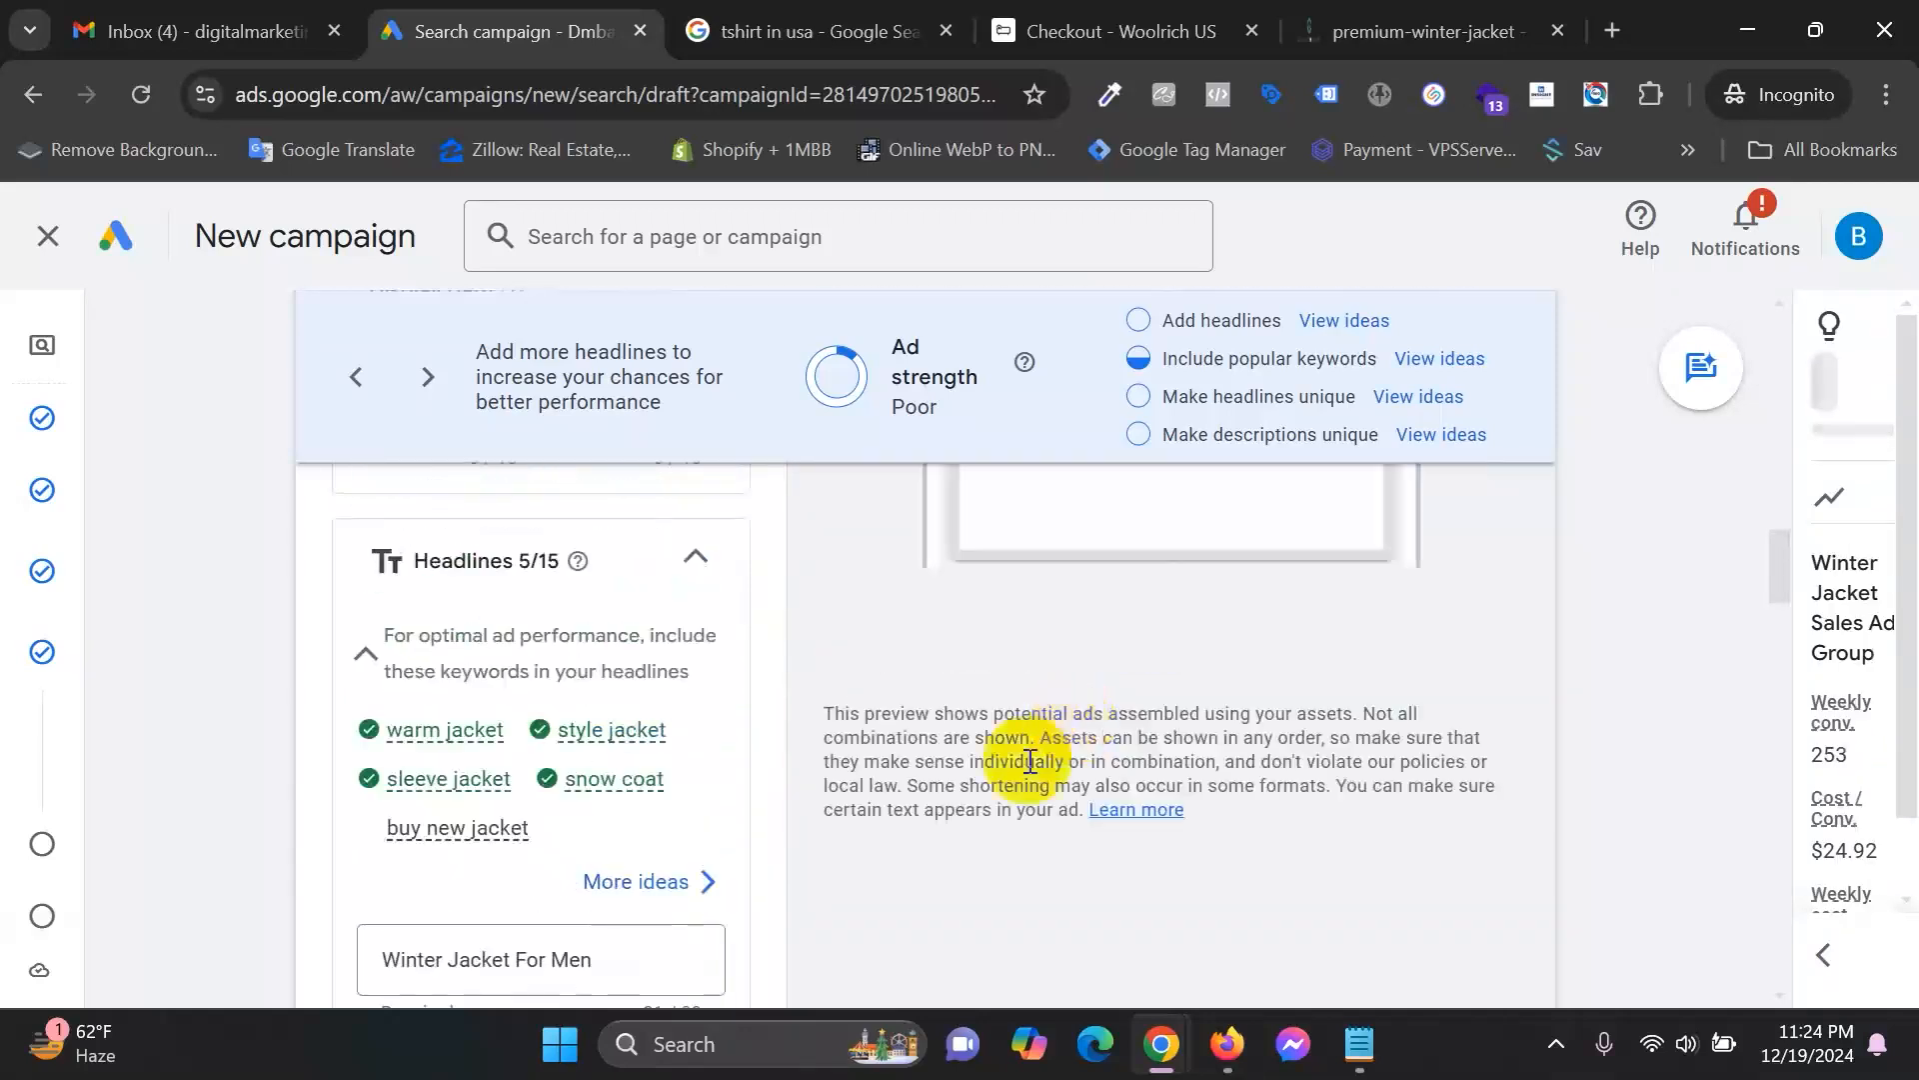
{"action": "scroll", "coordinate": [1121, 810], "scroll_direction": "down", "scroll_amount": 6}
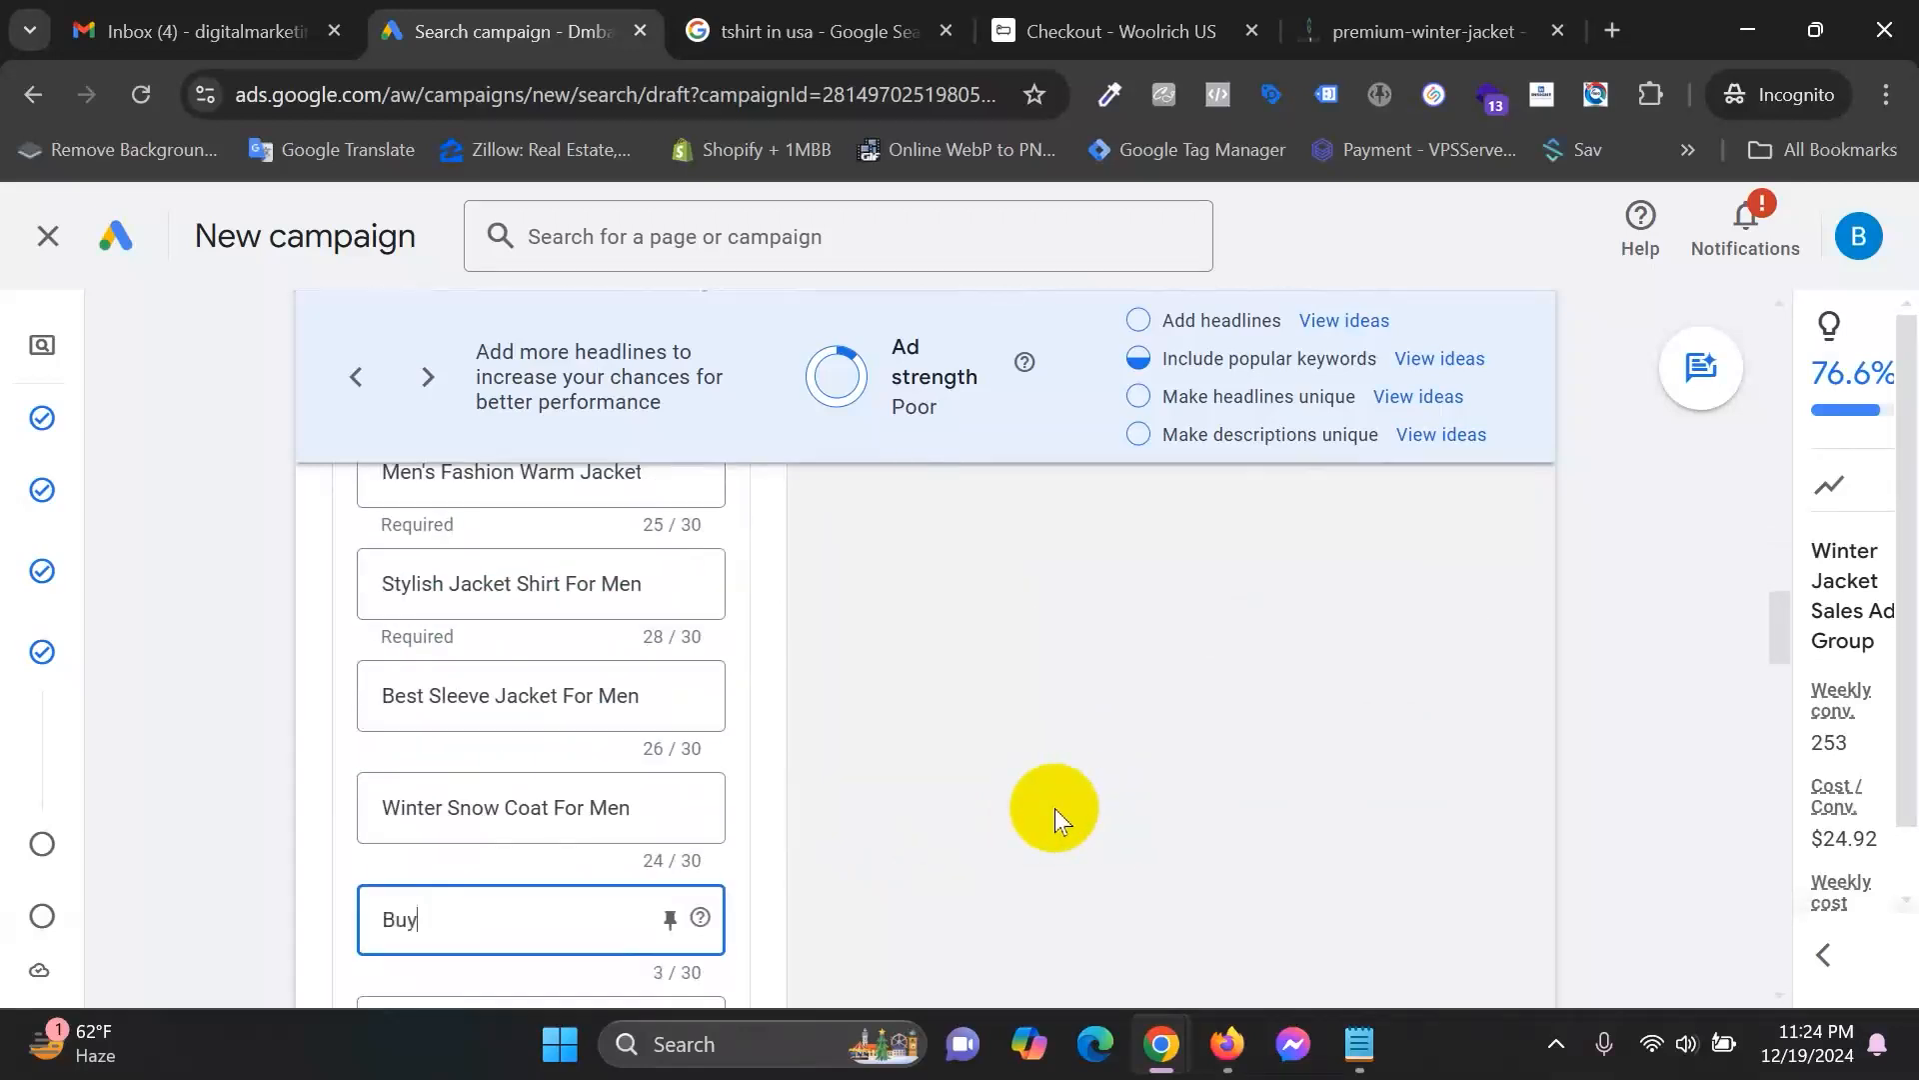
{"action": "type", "text": "New Jacket"}
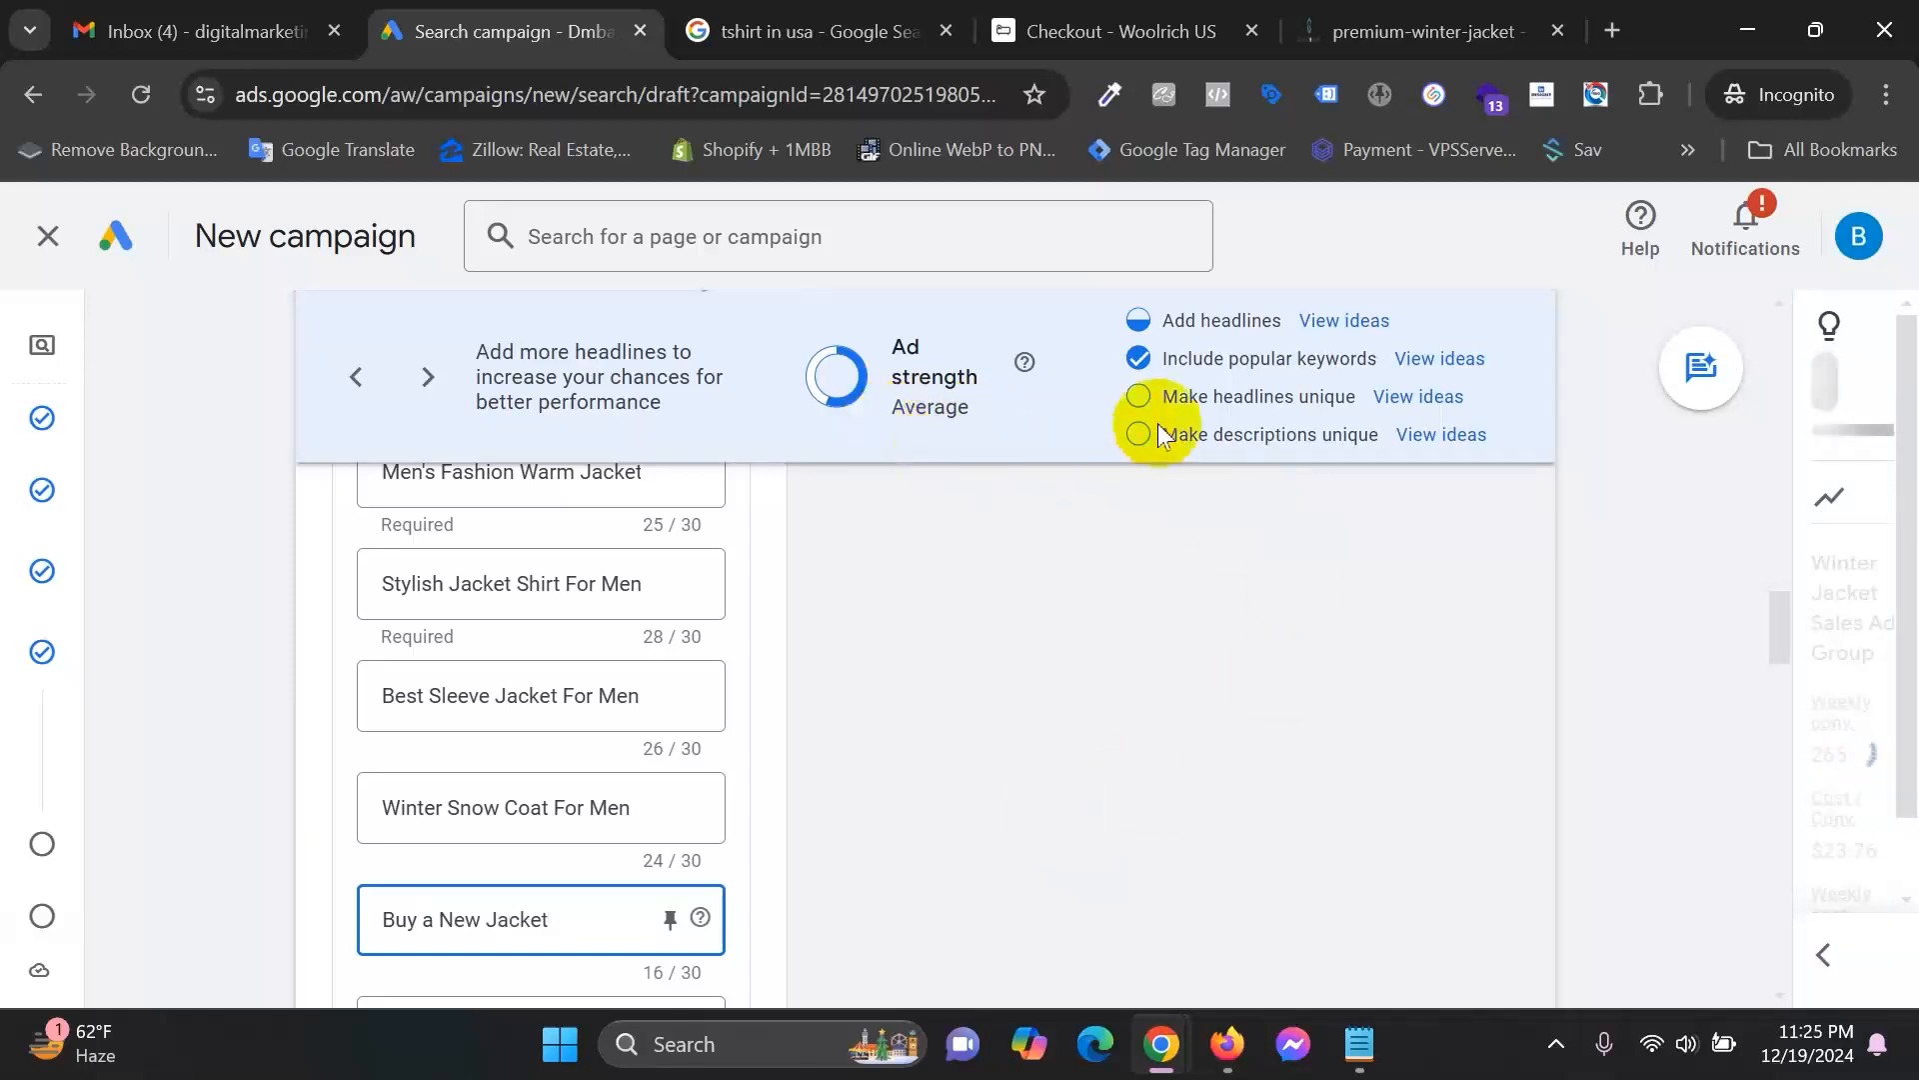
{"action": "left_click_drag", "start_coordinate": [1160, 358], "coordinate": [1367, 358]}
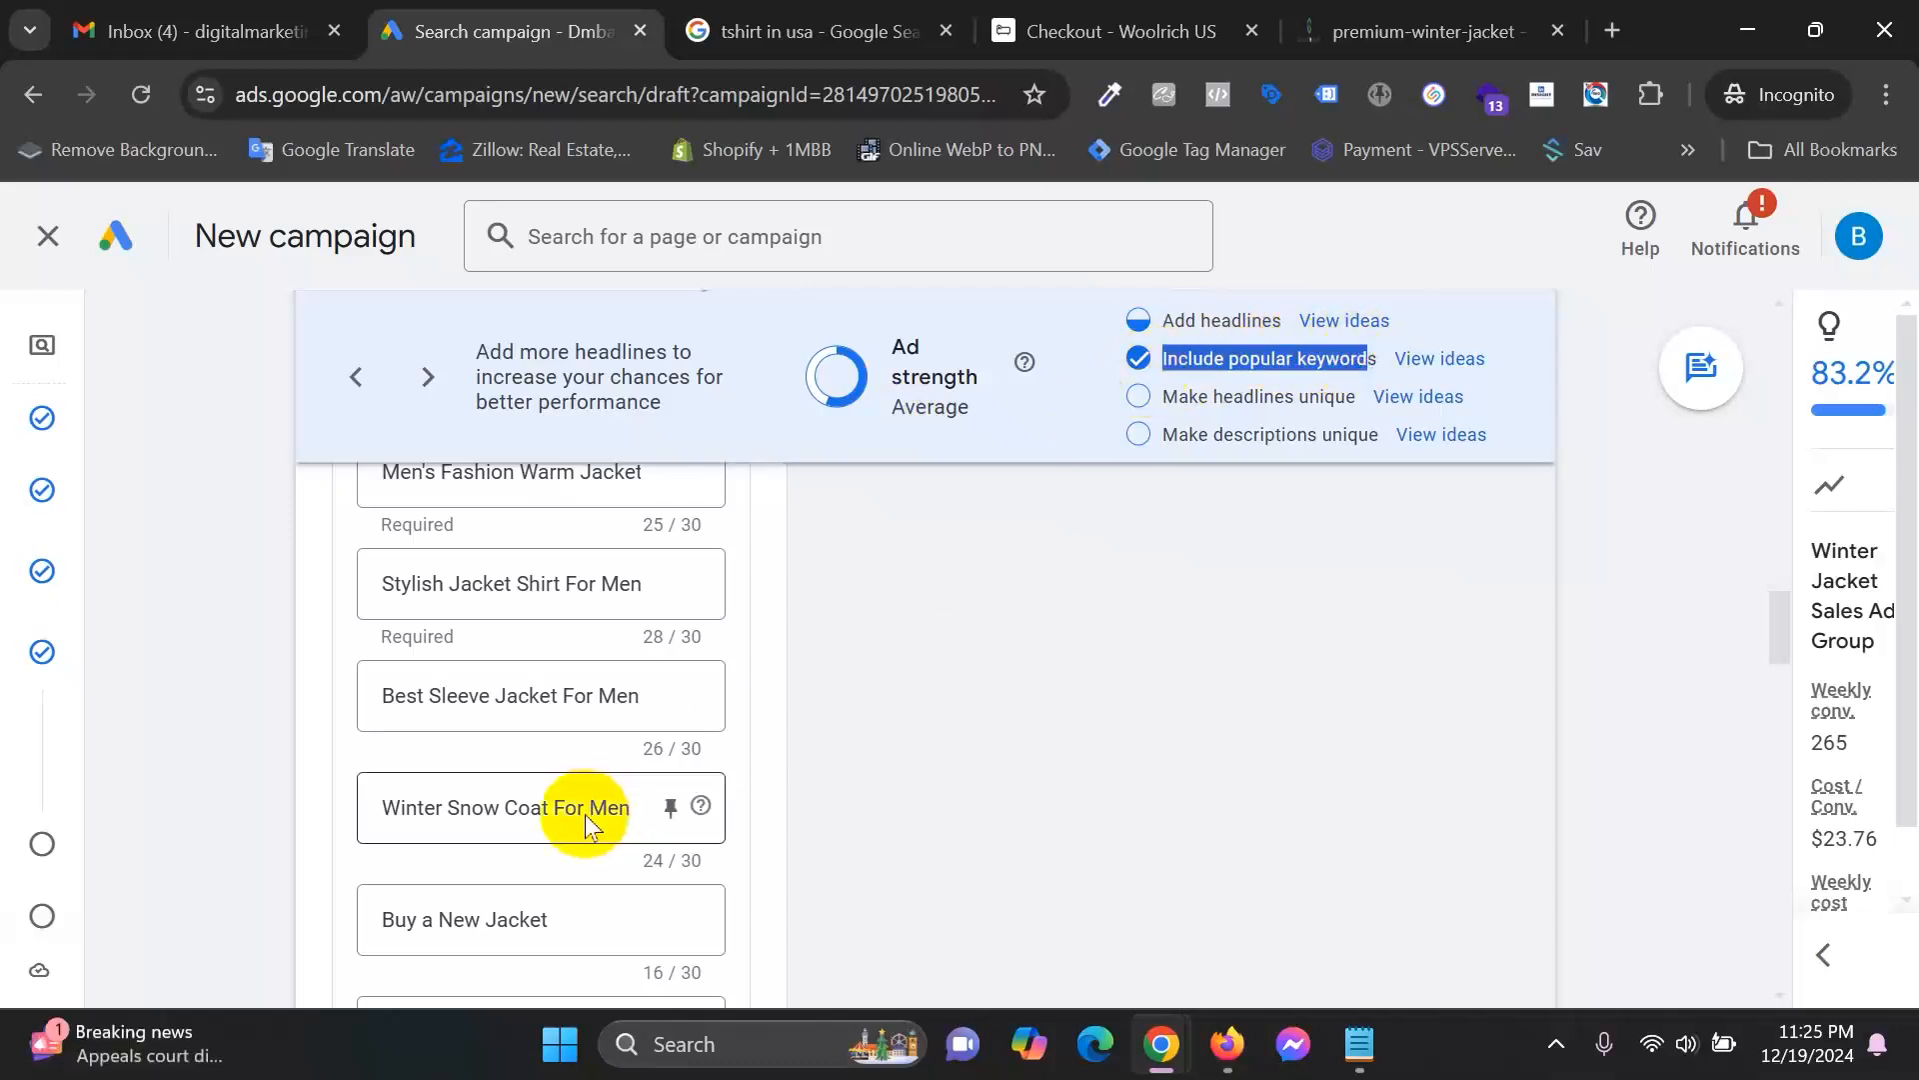
{"action": "scroll", "coordinate": [577, 814], "scroll_direction": "up", "scroll_amount": 5}
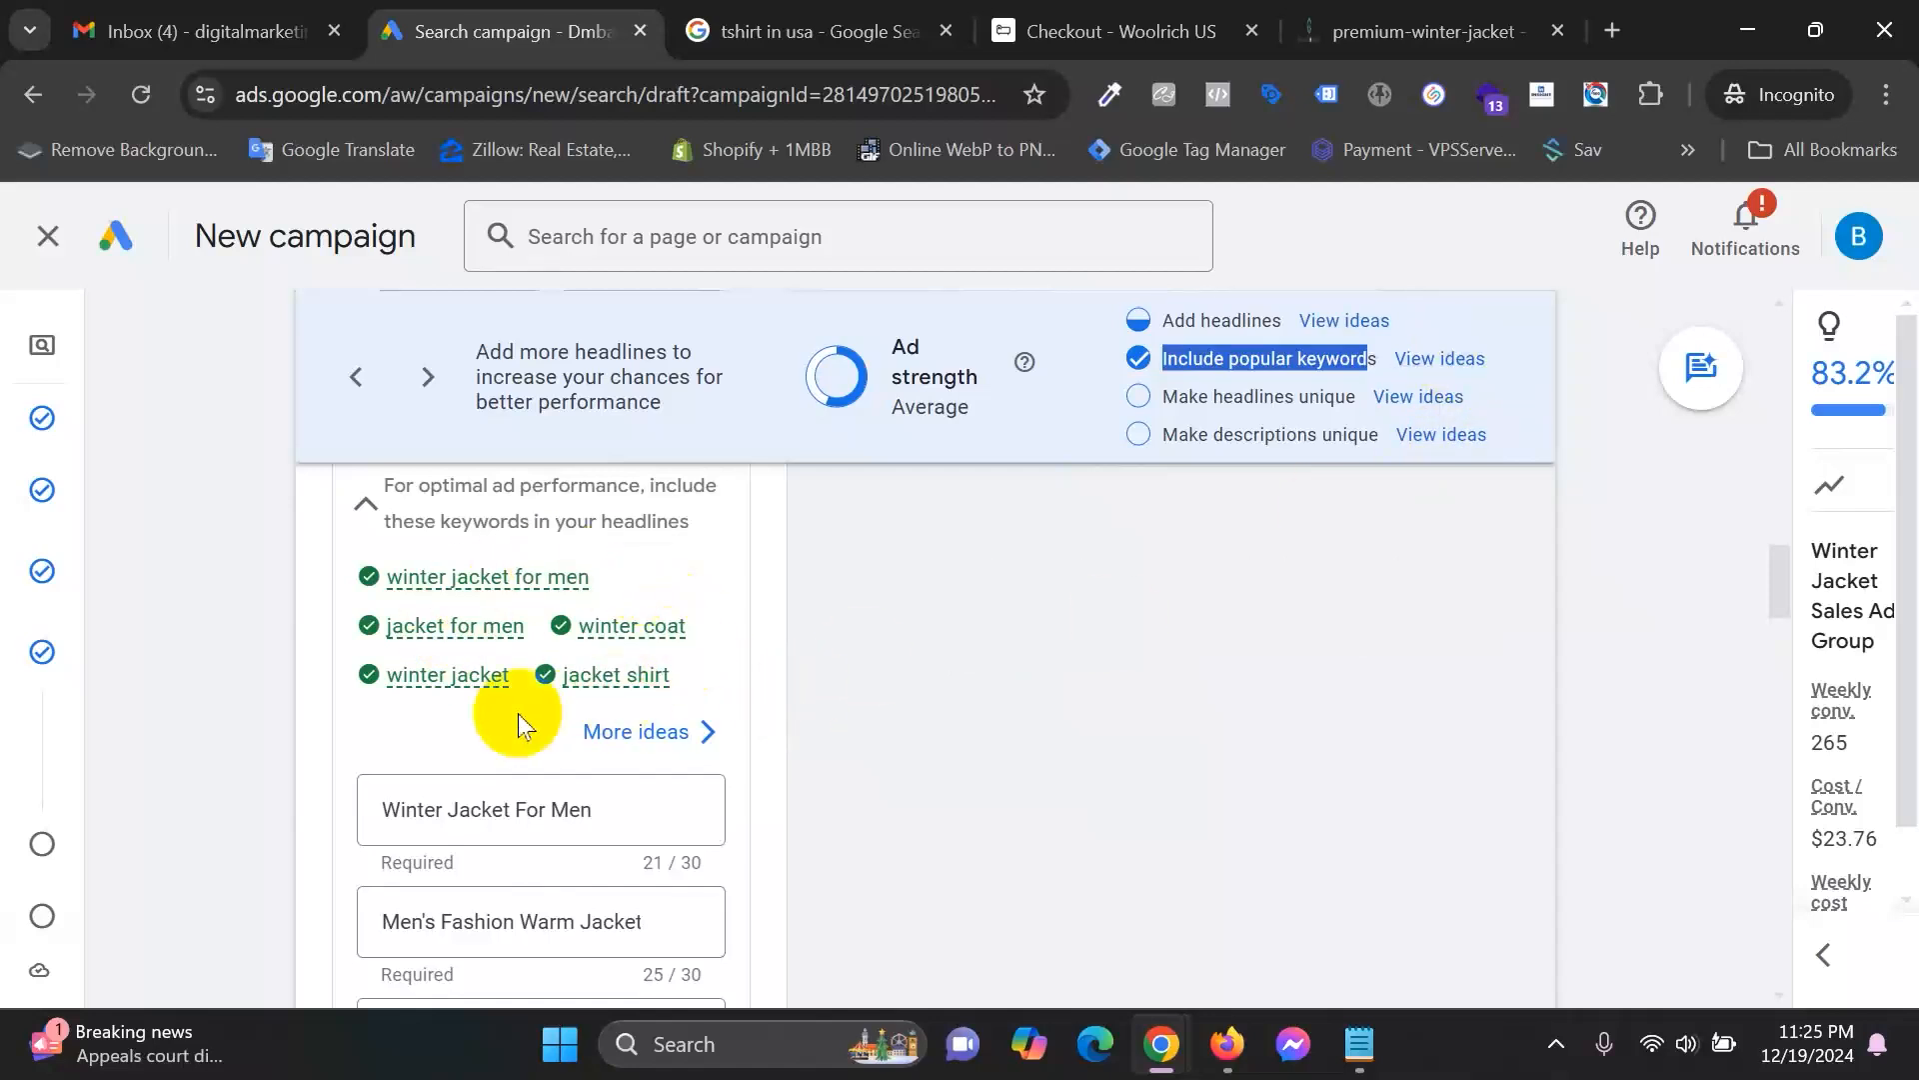
{"action": "scroll", "coordinate": [490, 617], "scroll_direction": "down", "scroll_amount": 2}
{"action": "scroll", "coordinate": [499, 640], "scroll_direction": "down", "scroll_amount": 2}
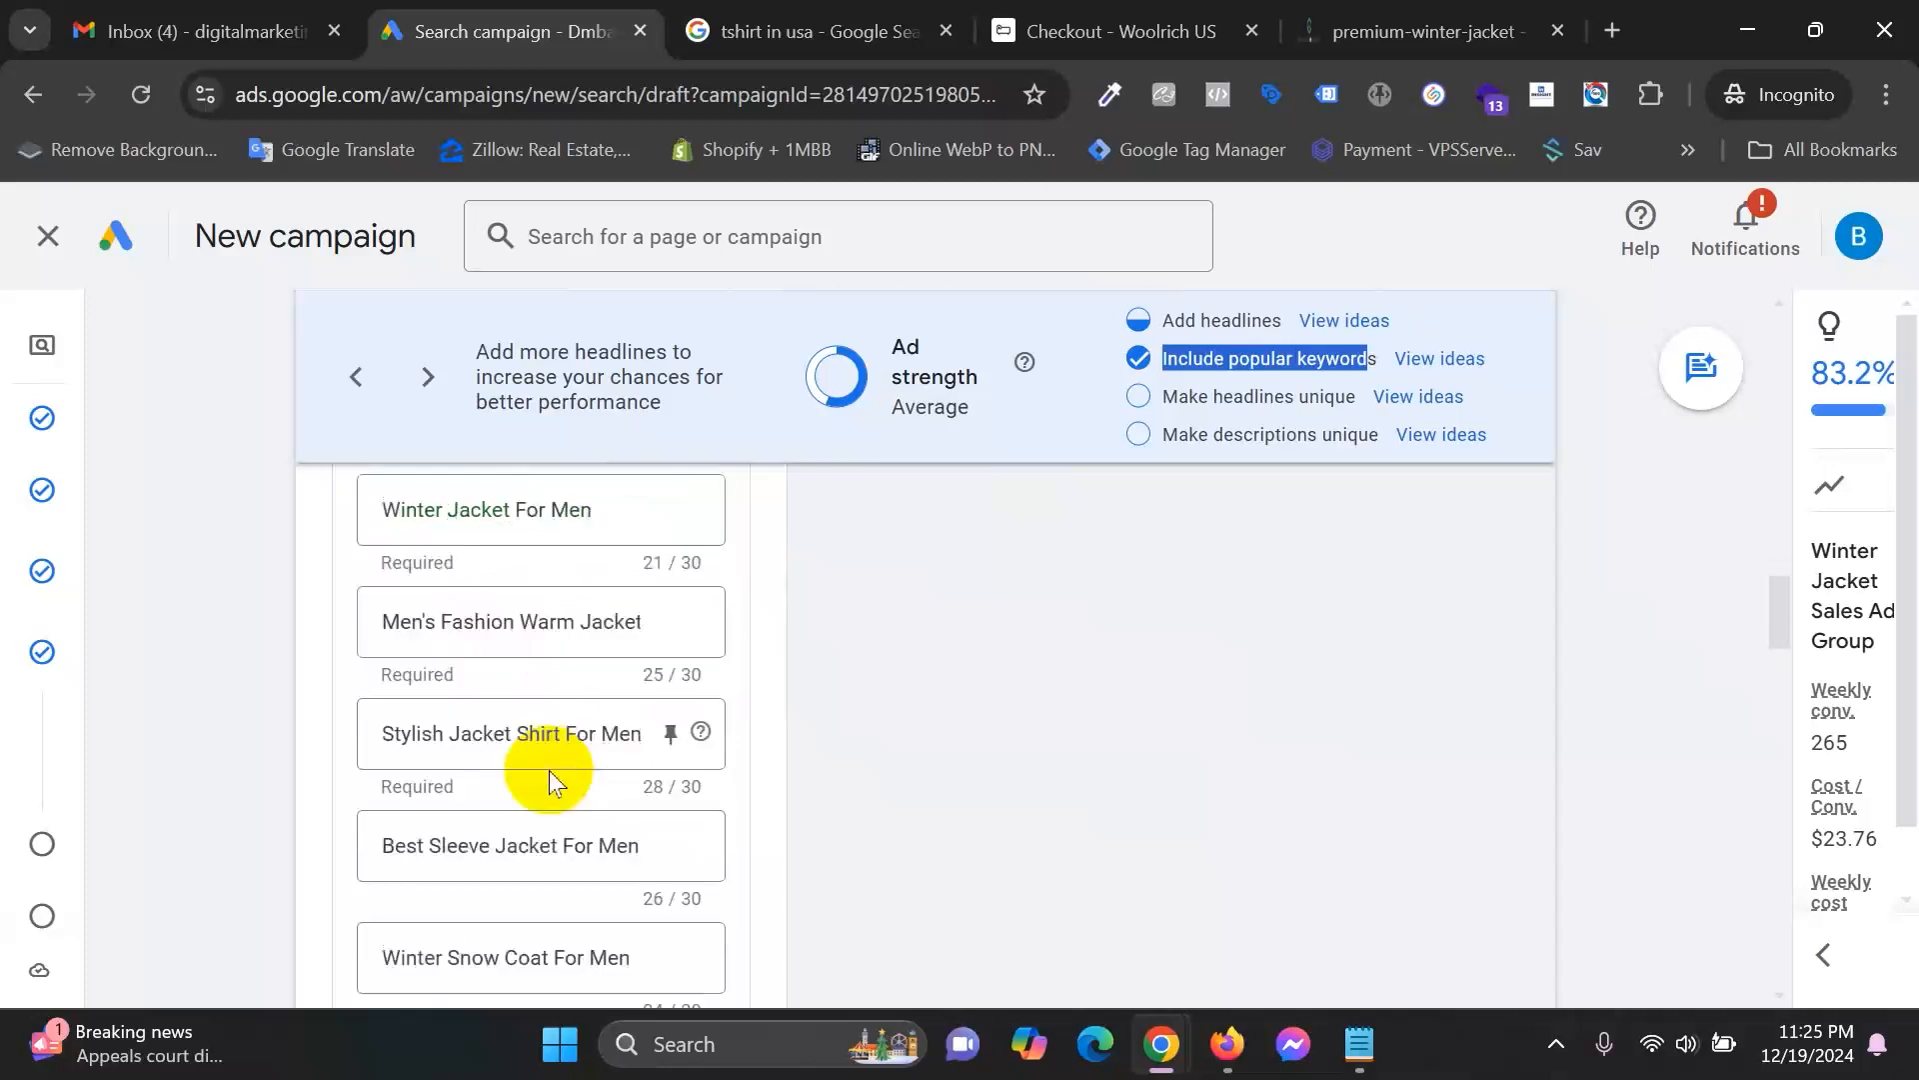
{"action": "scroll", "coordinate": [619, 600], "scroll_direction": "down", "scroll_amount": 3}
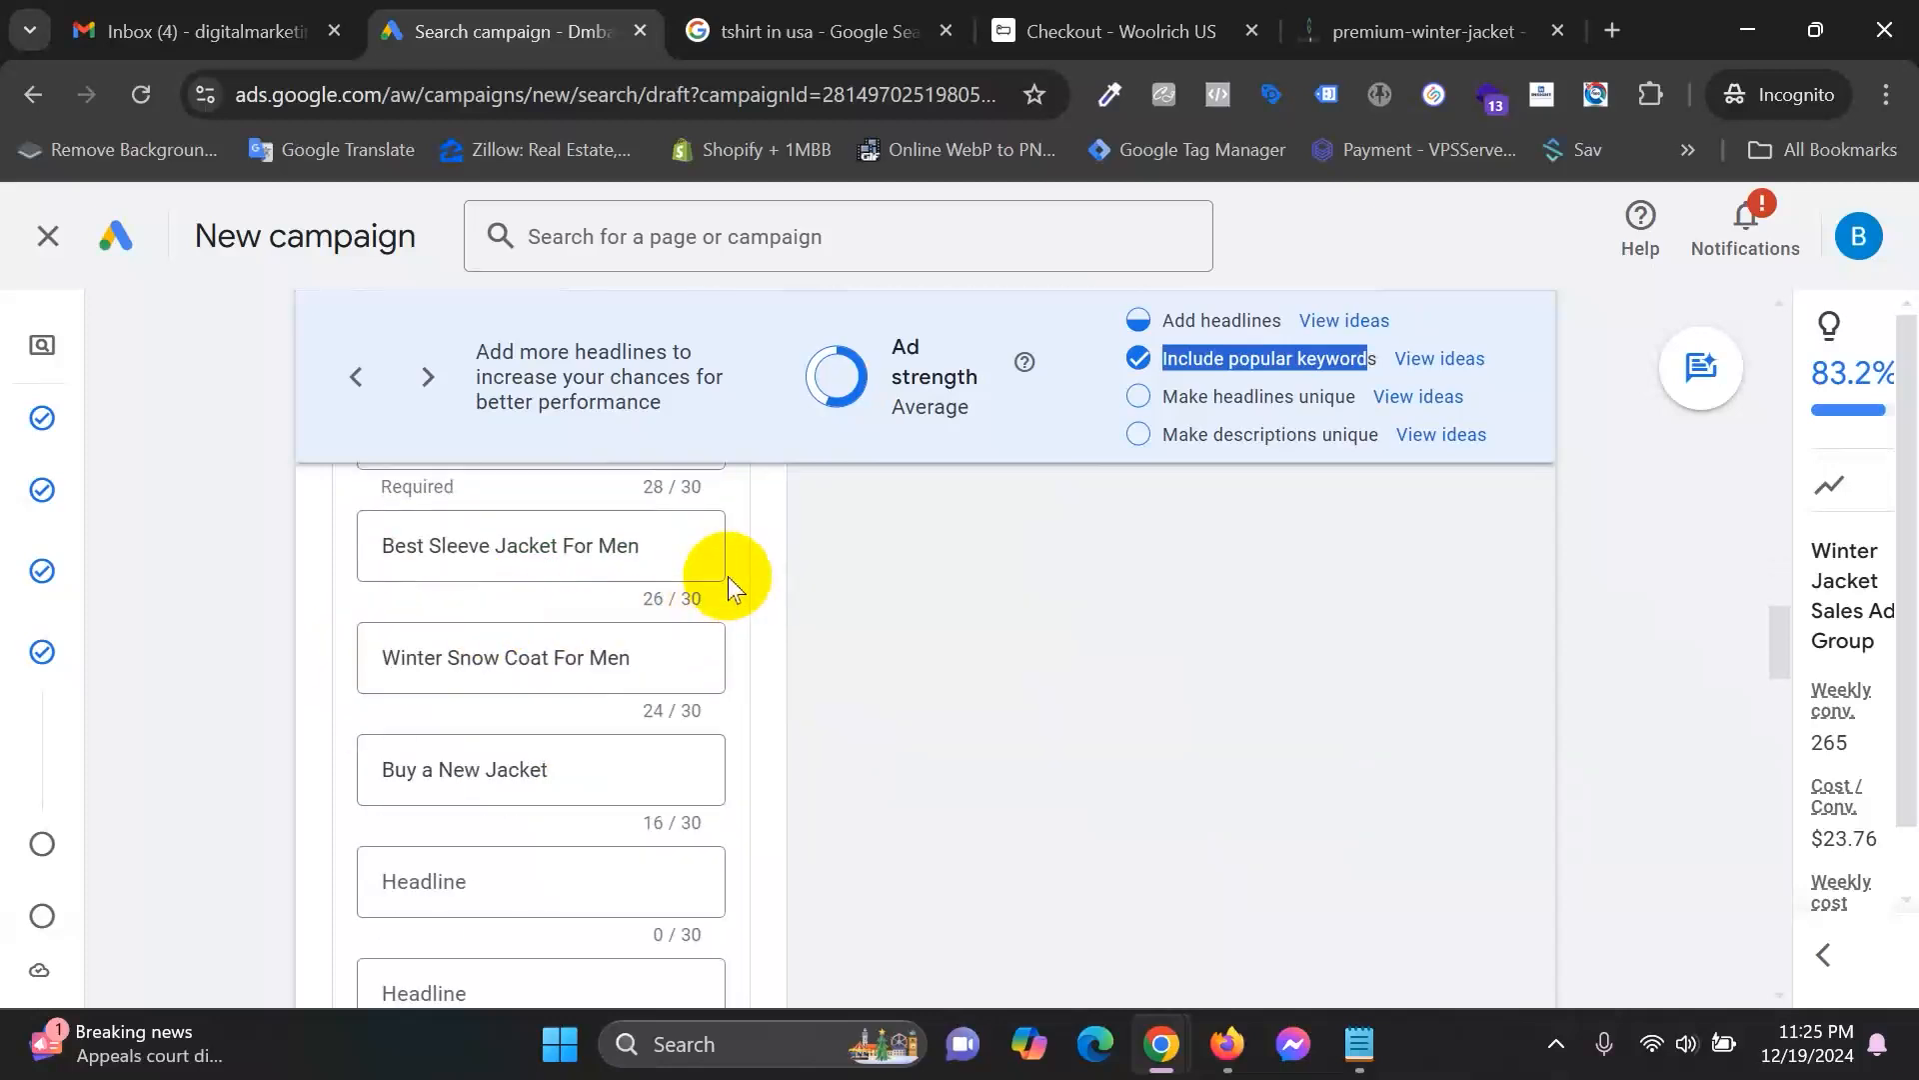
{"action": "scroll", "coordinate": [728, 576], "scroll_direction": "down", "scroll_amount": 2}
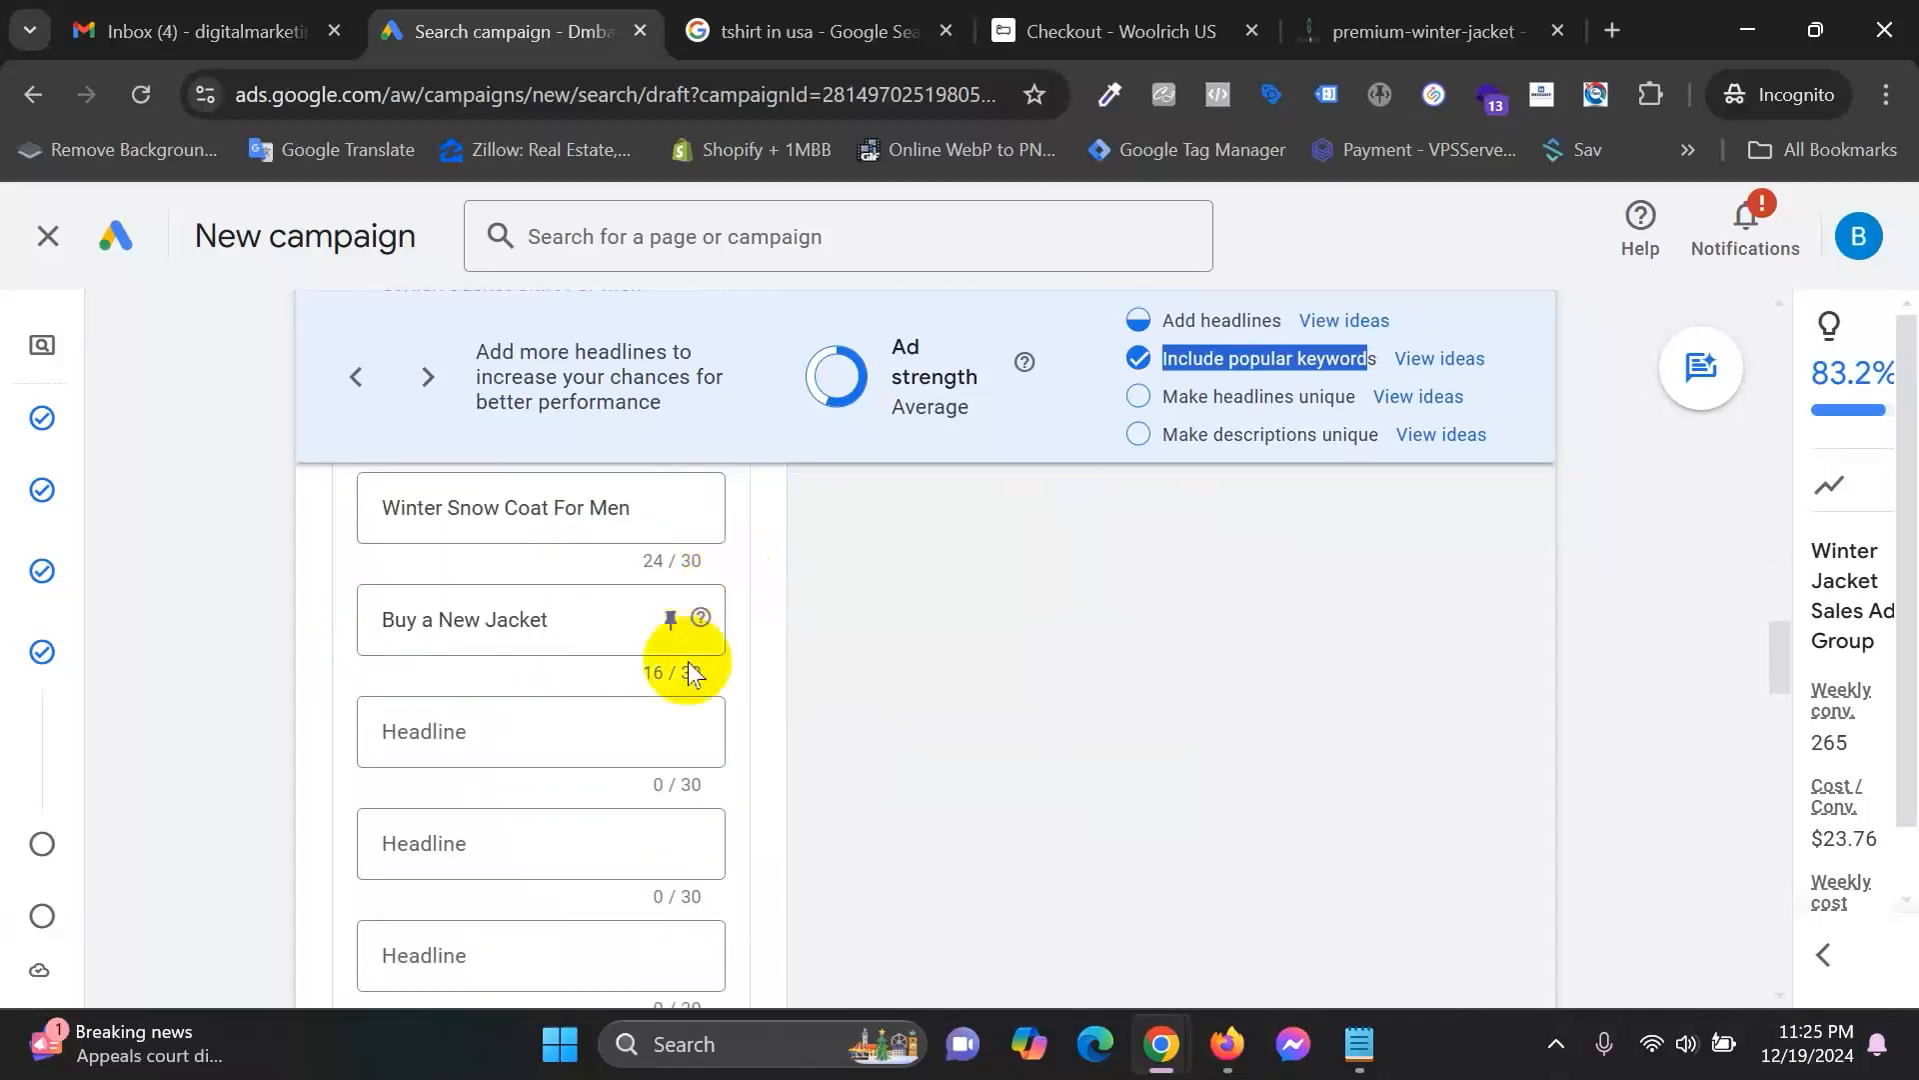
Add the headline 'Get Fast Delivery on Jacket', dropping 'Super' to fit 30 characters.
{"action": "left_click", "coordinate": [478, 733]}
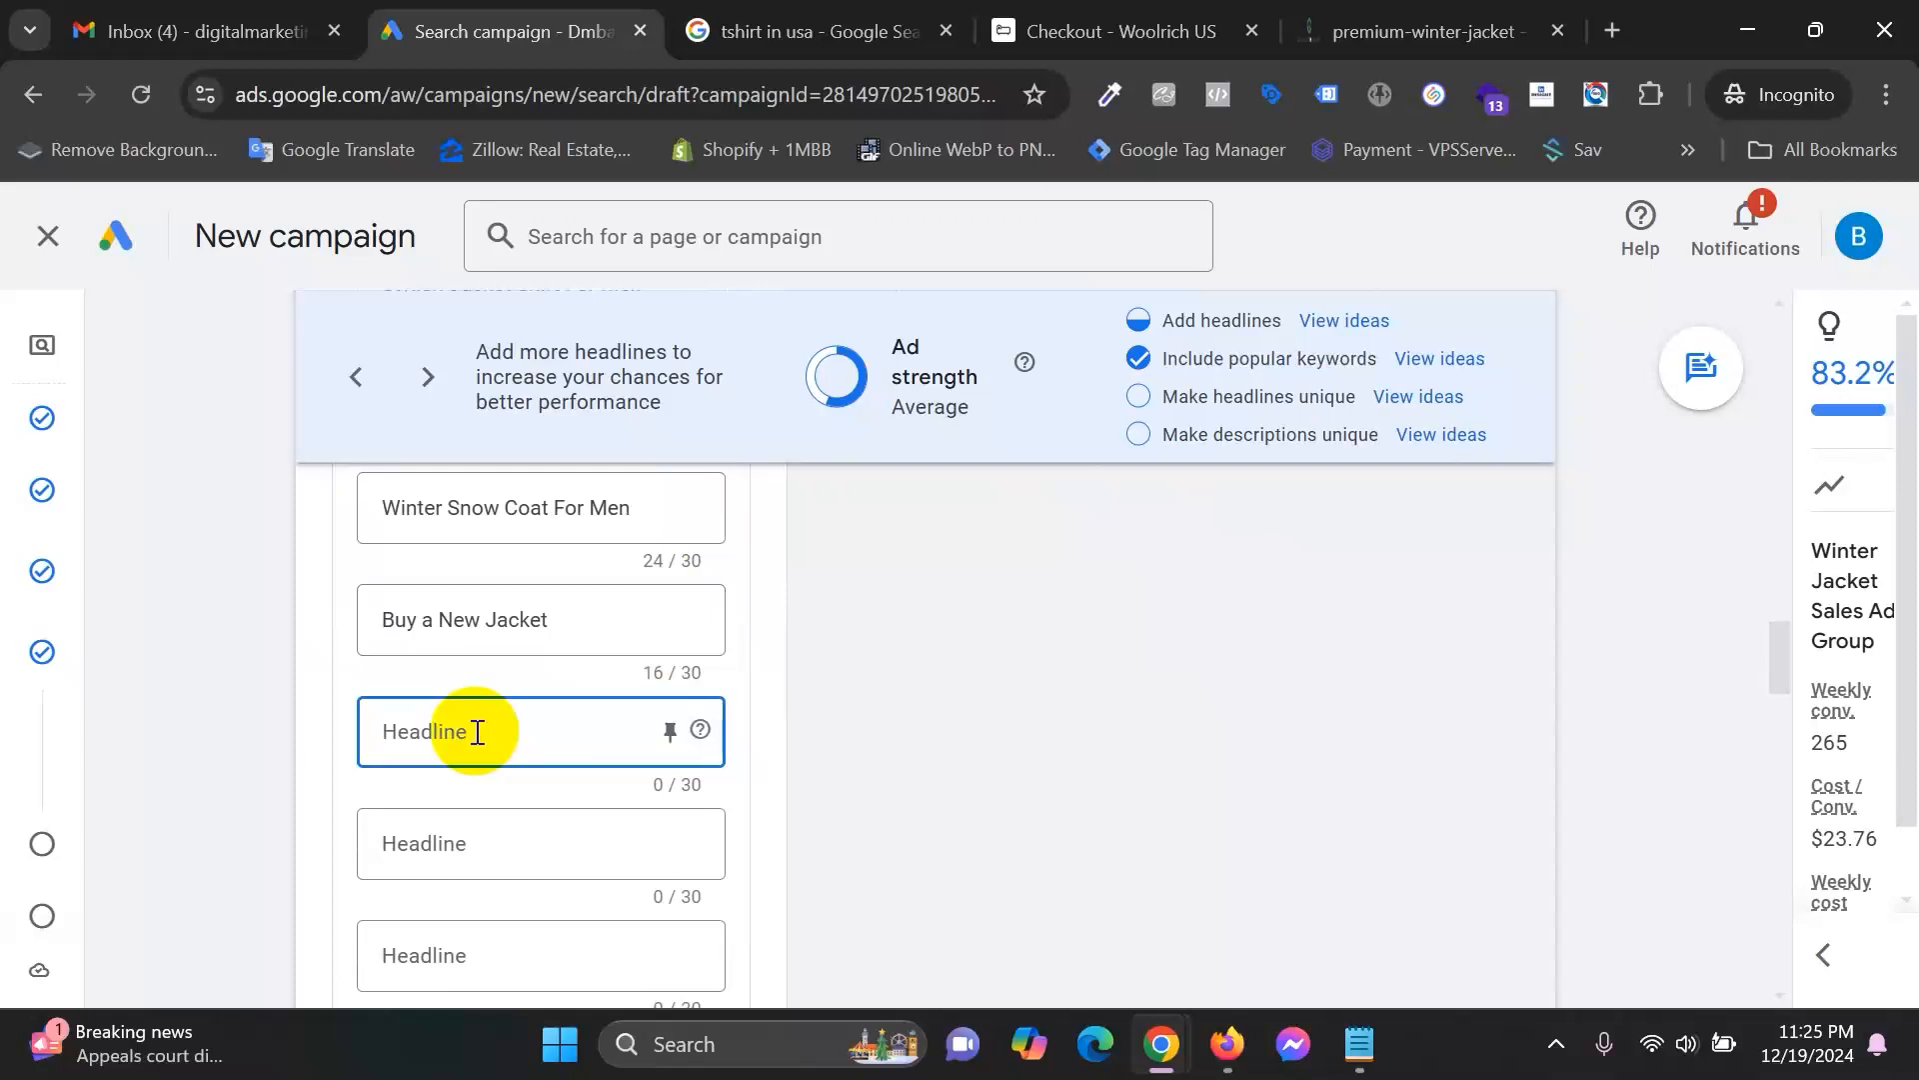
{"action": "left_click_drag", "start_coordinate": [1156, 397], "coordinate": [1421, 383]}
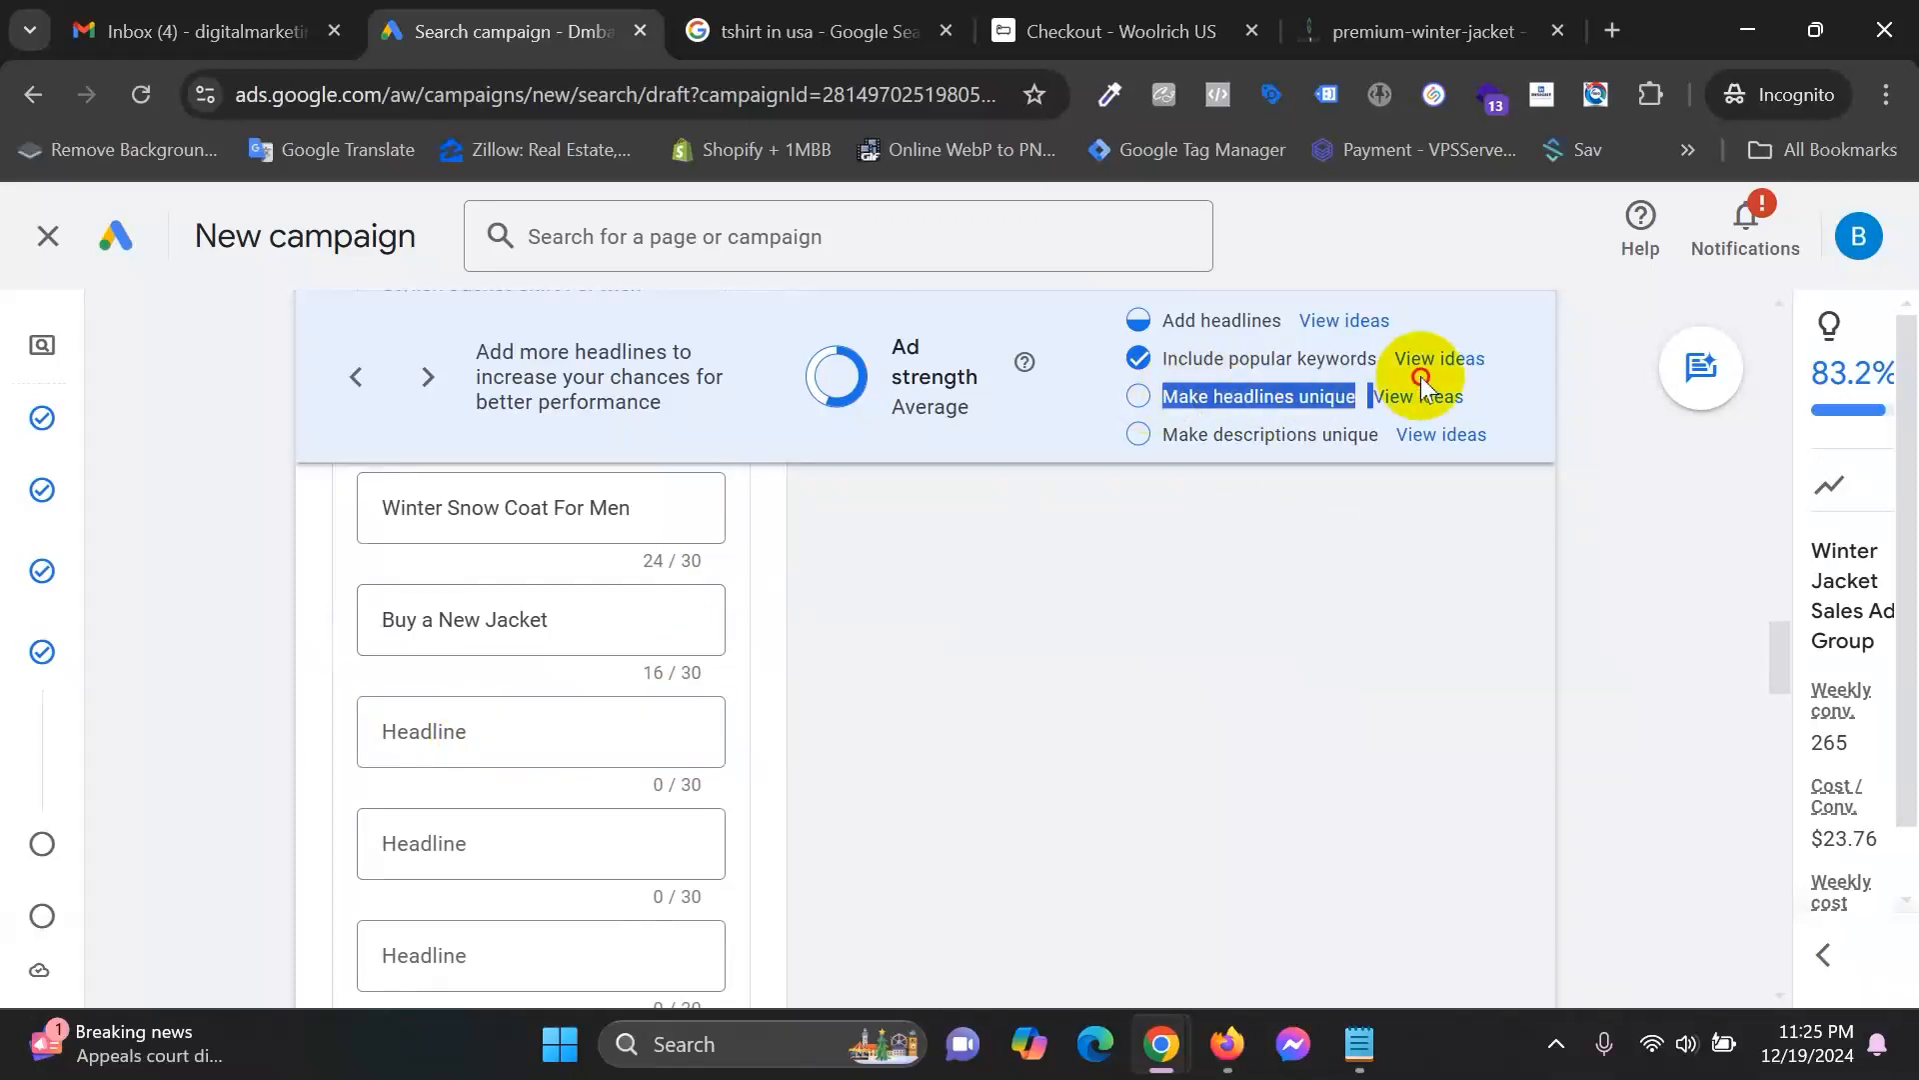
{"action": "left_click", "coordinate": [1234, 399]}
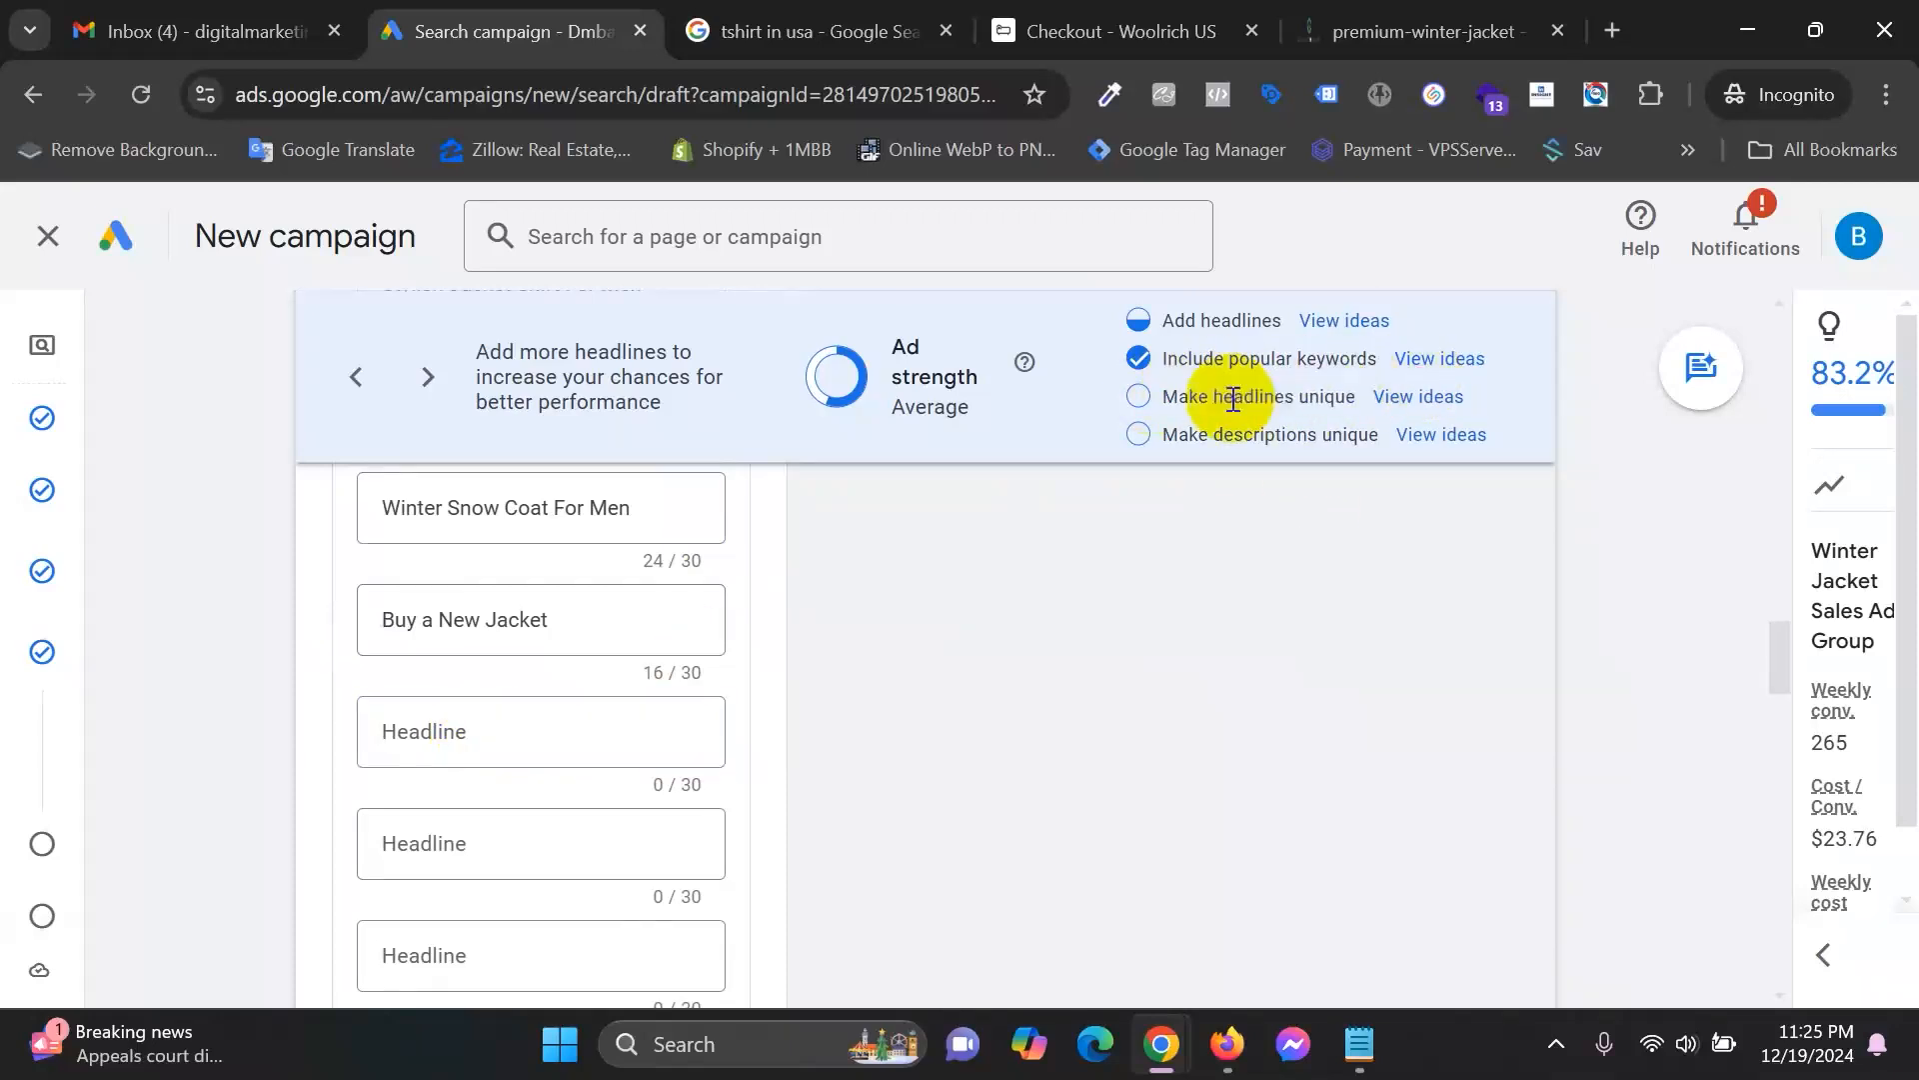
{"action": "scroll", "coordinate": [549, 887], "scroll_direction": "down", "scroll_amount": 1}
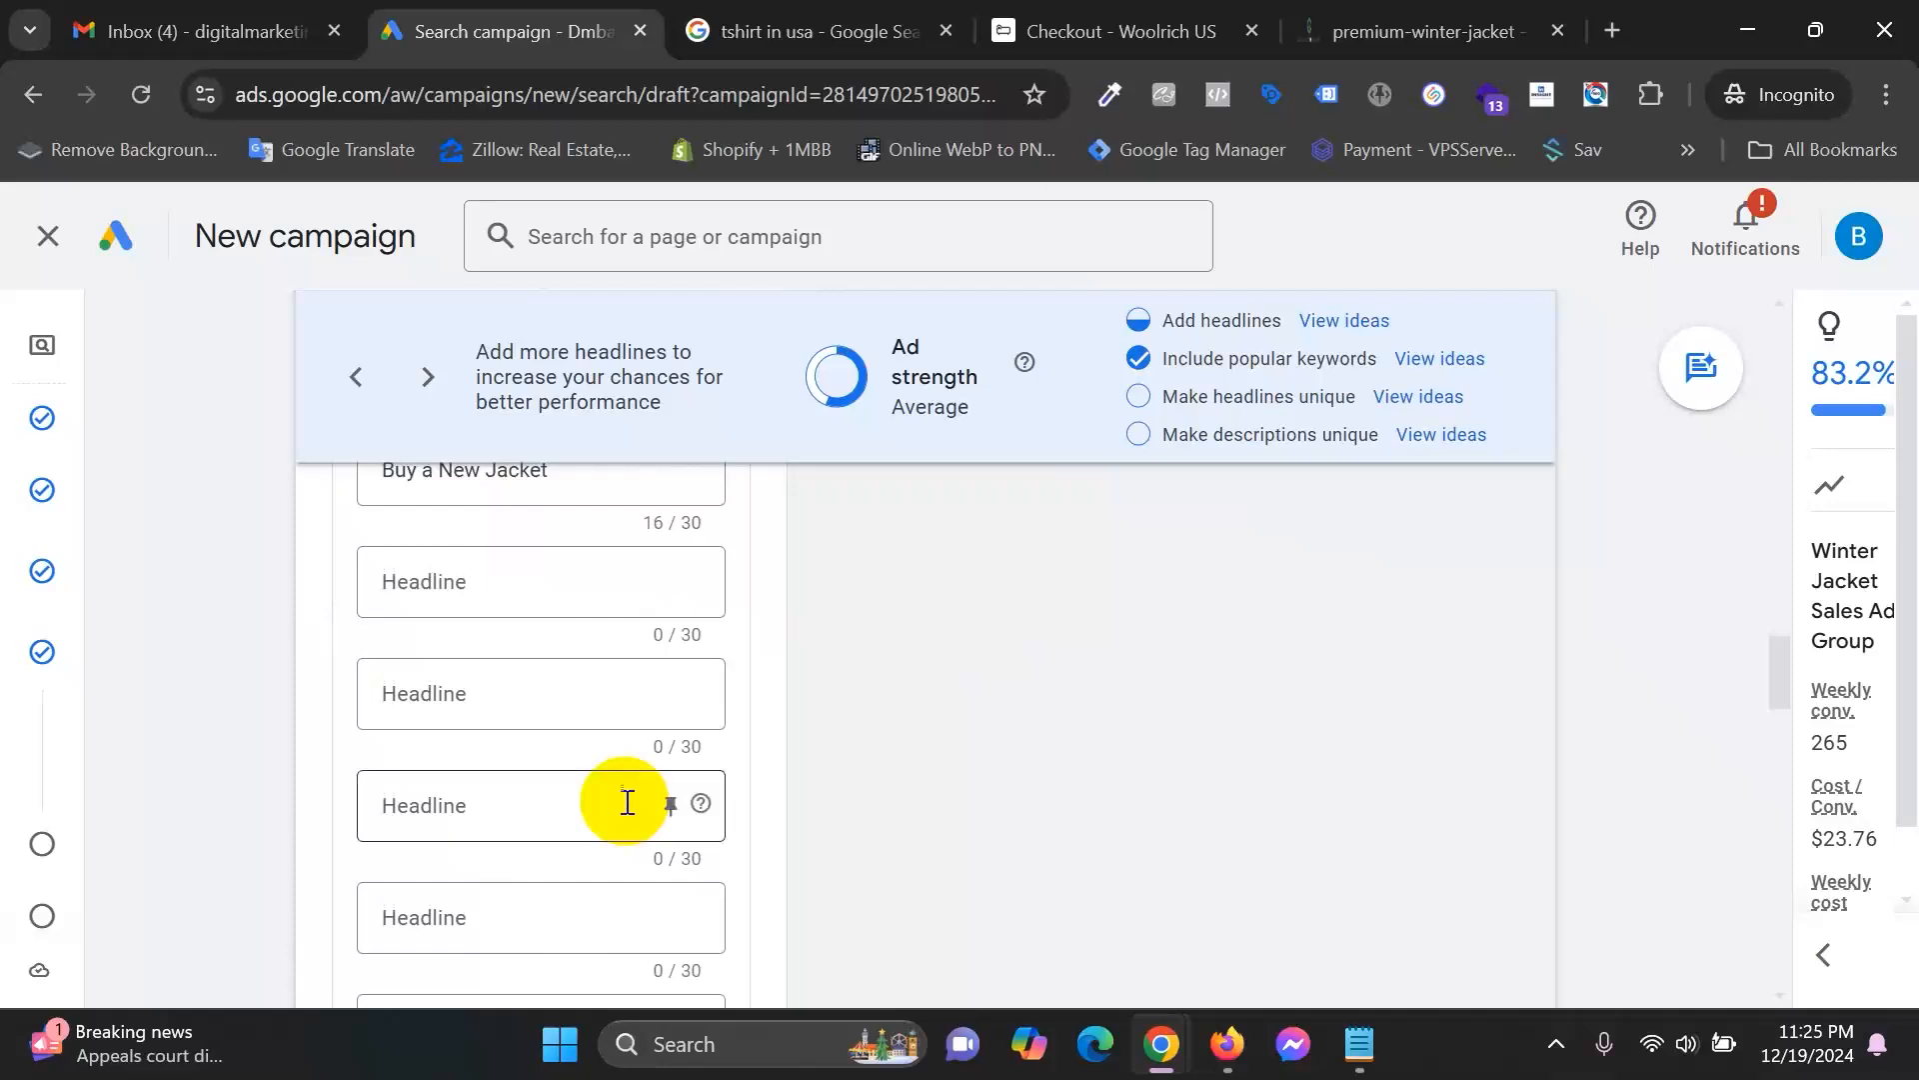
{"action": "left_click", "coordinate": [514, 572]}
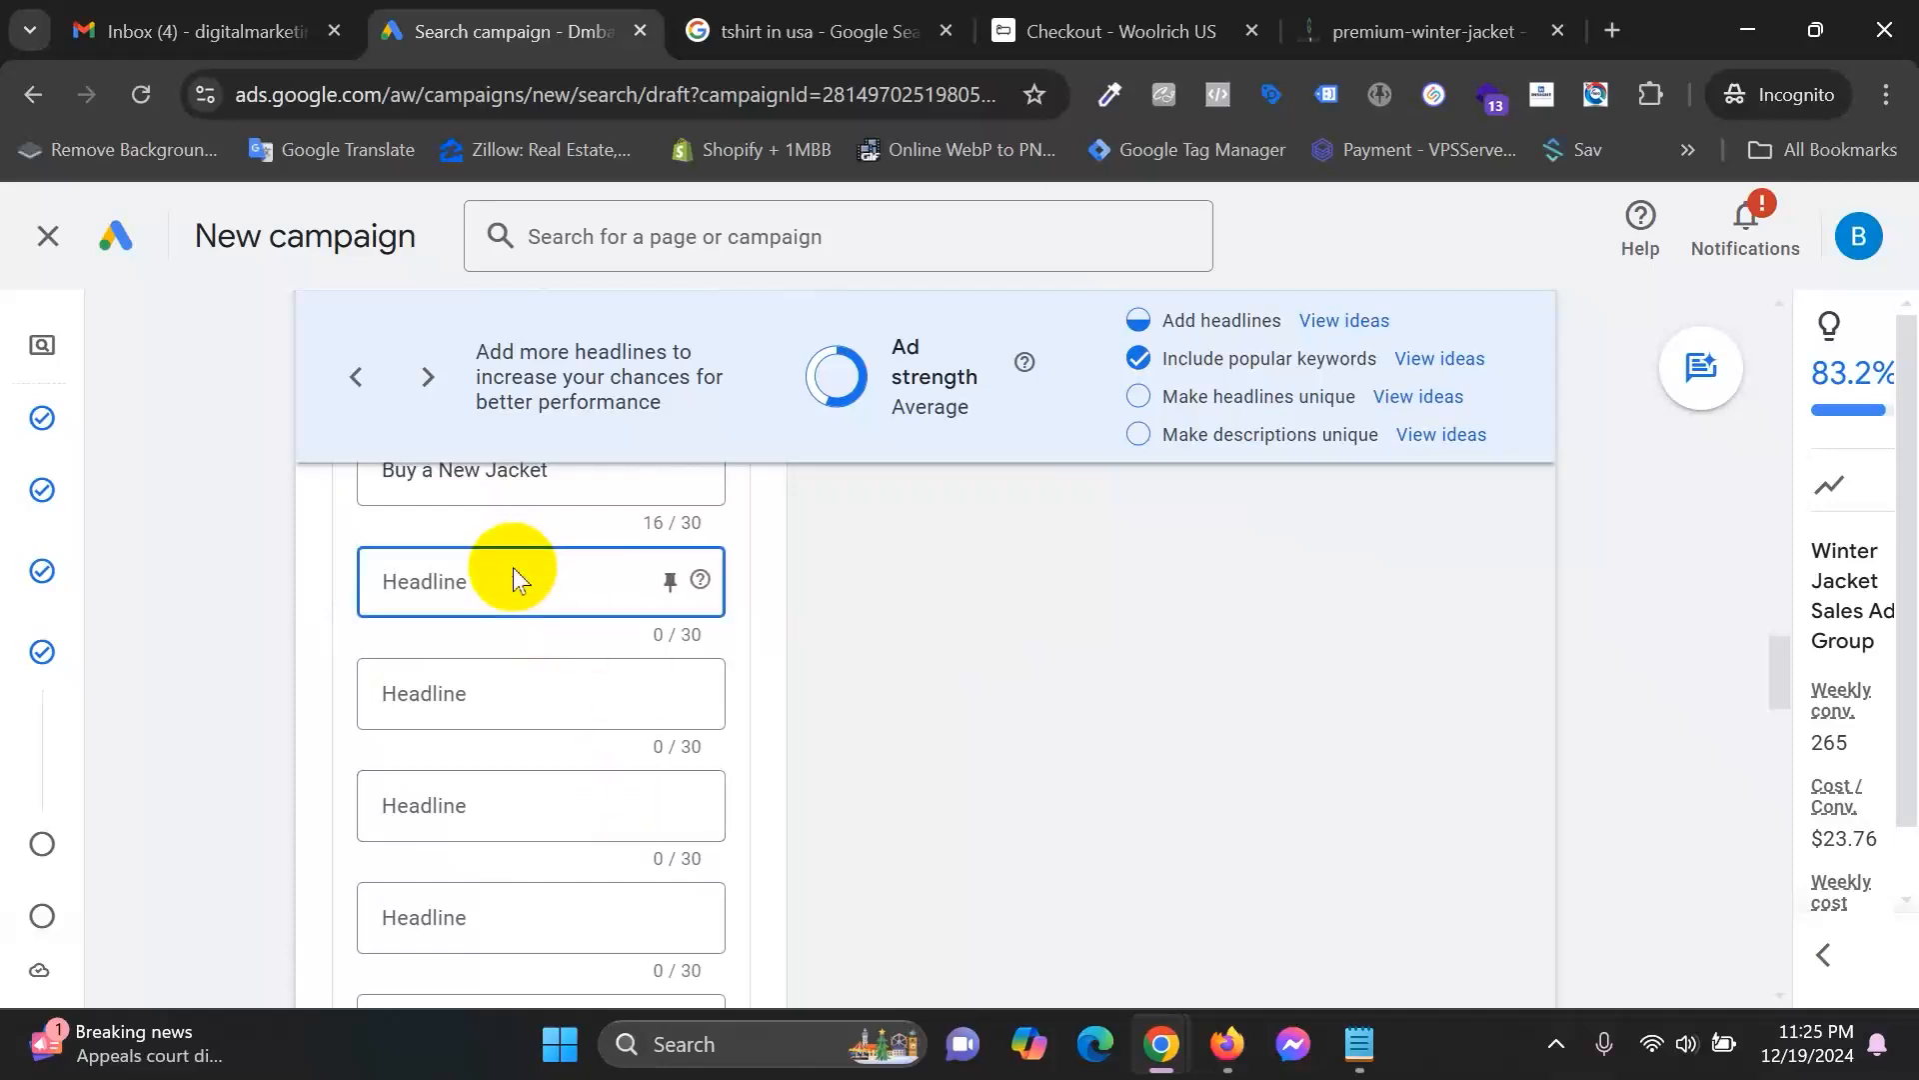
{"action": "type", "text": "Get Super Fast Delivery on"}
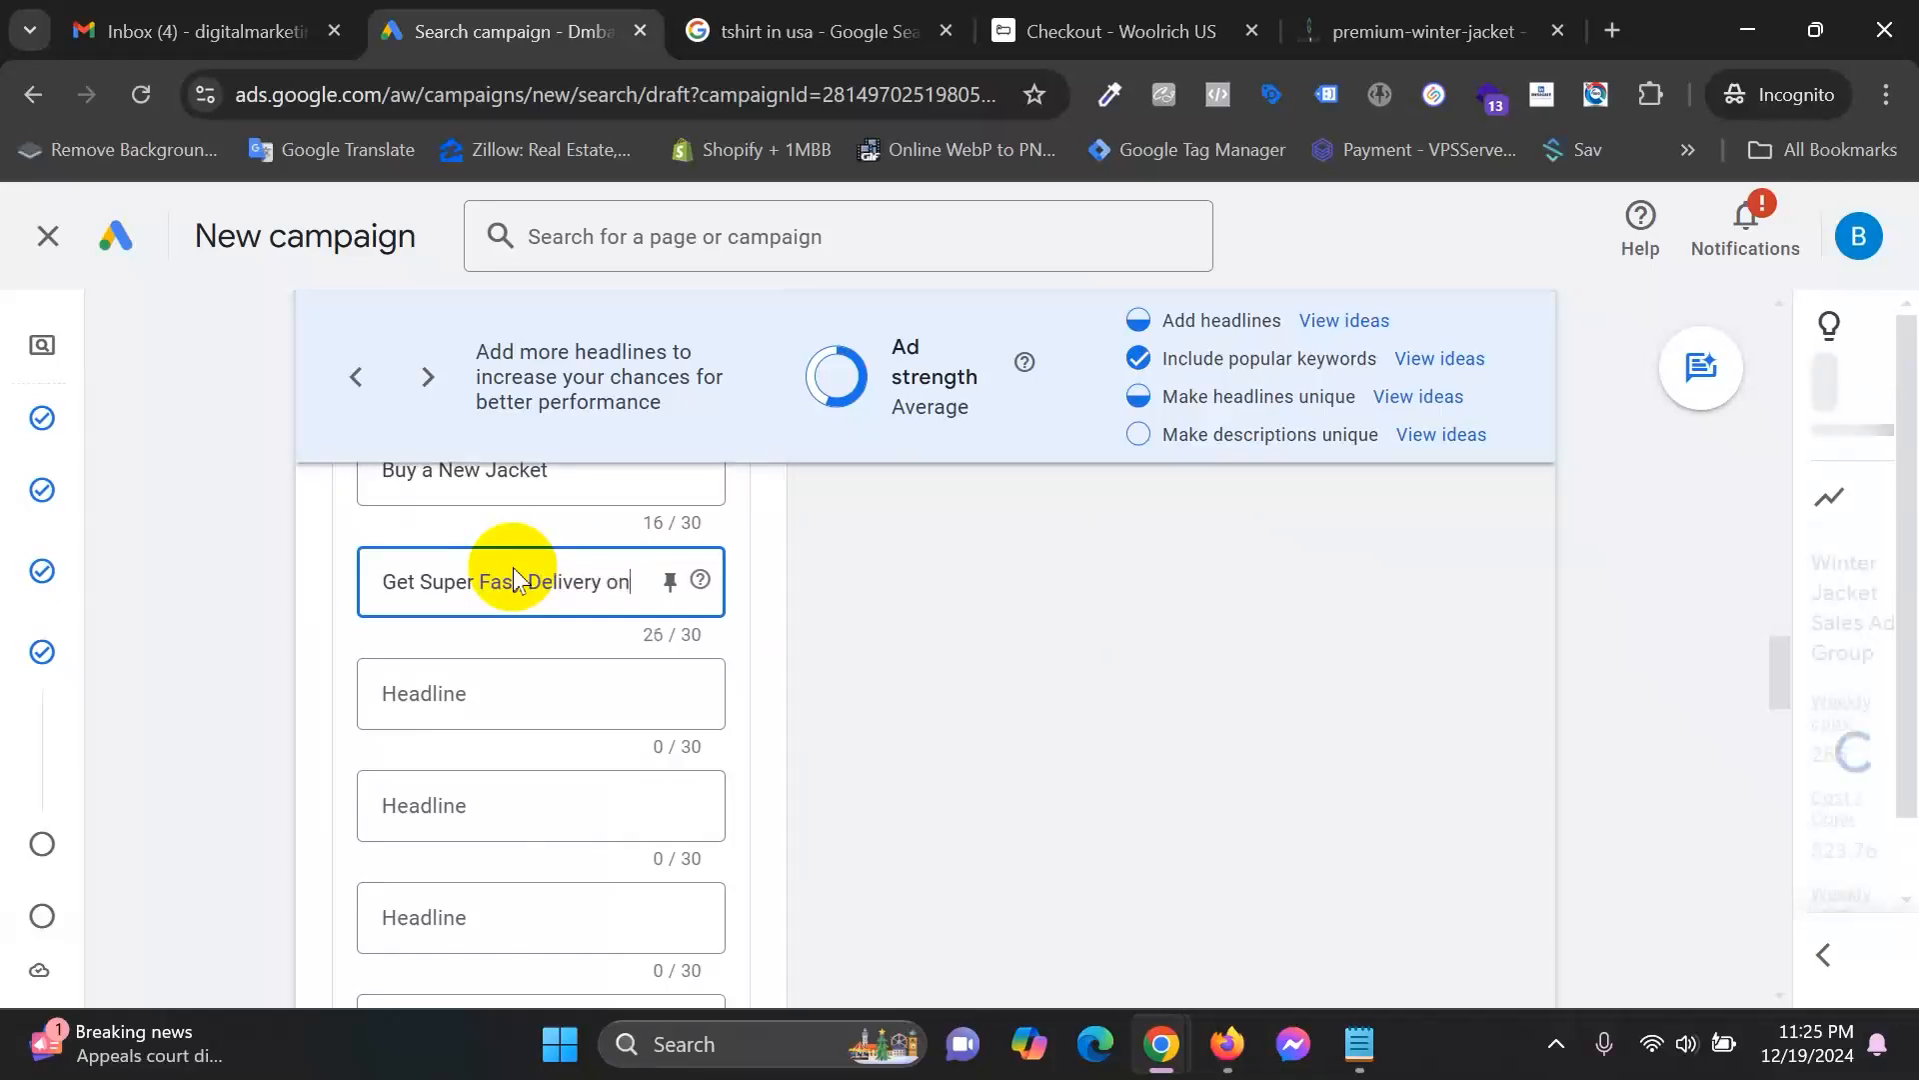
{"action": "type", "text": " Jacket"}
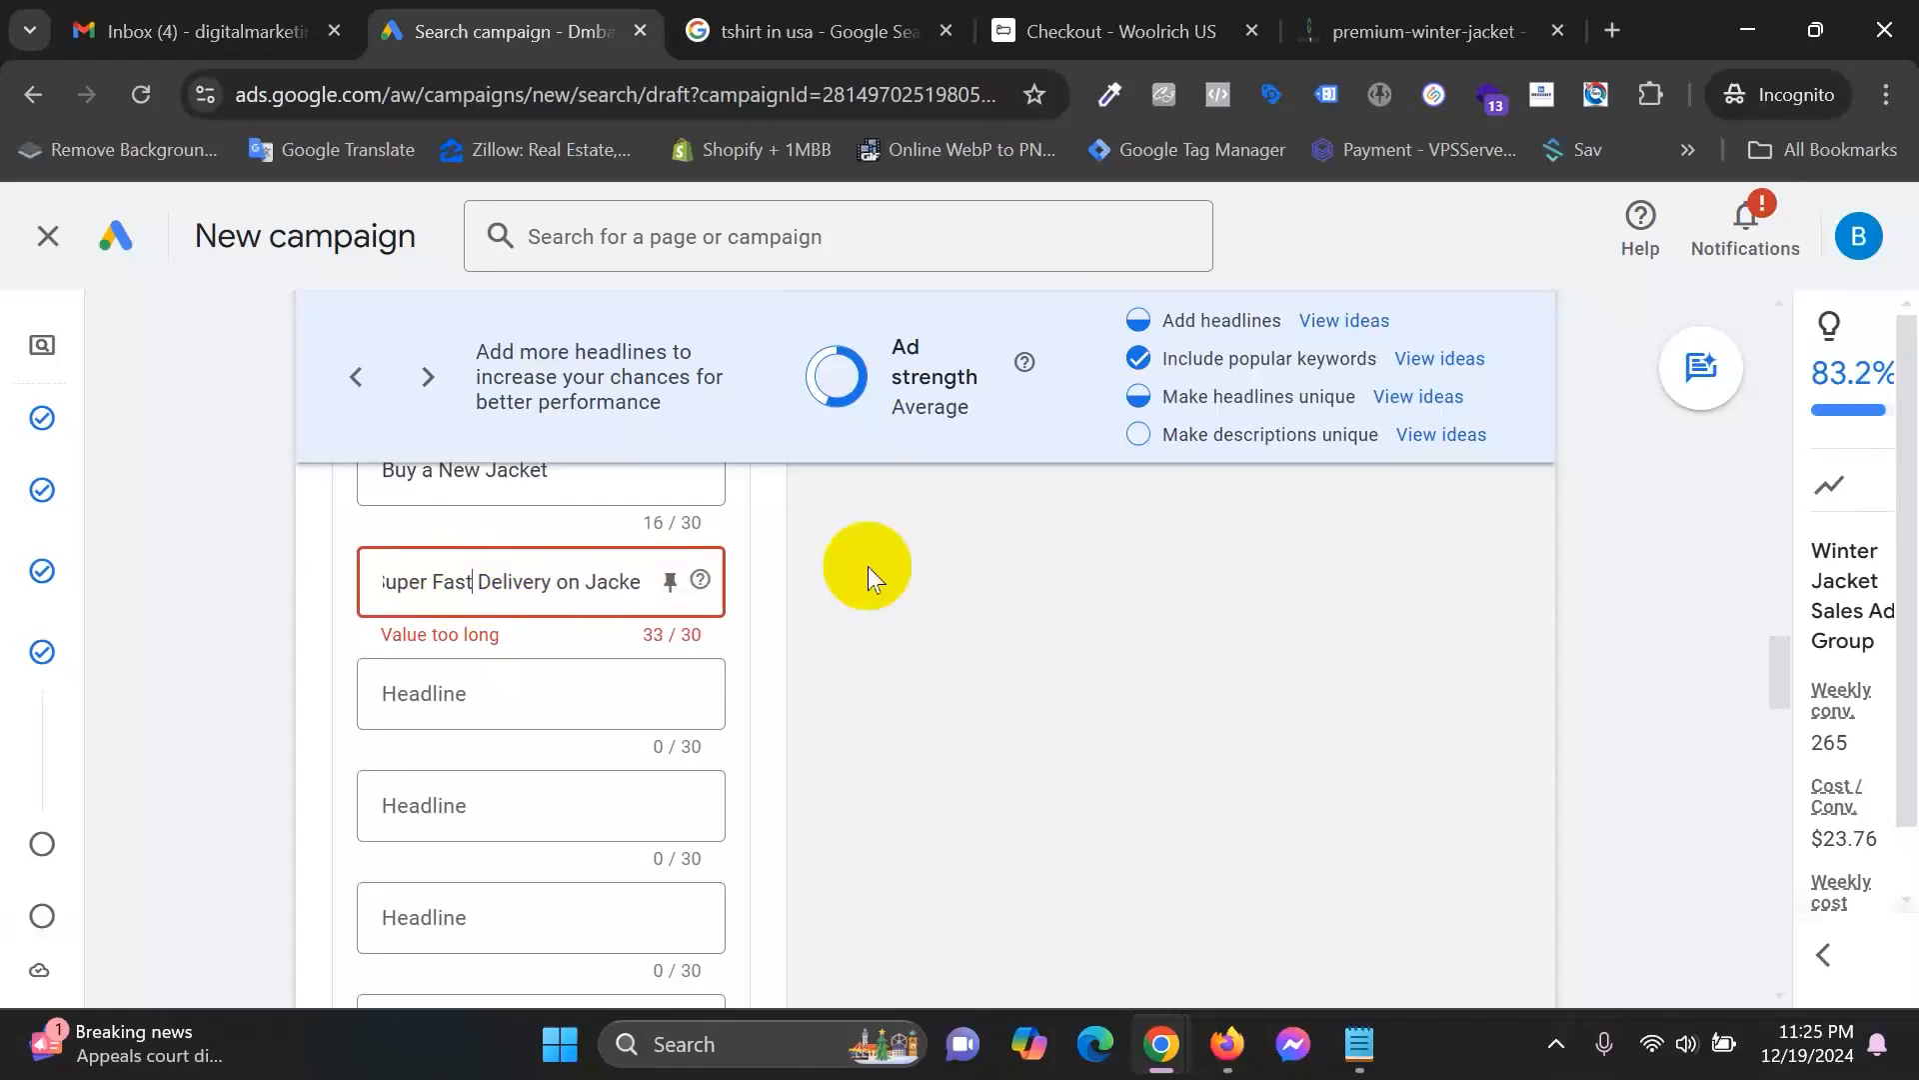
{"action": "left_click", "coordinate": [508, 579]}
{"action": "double_click", "coordinate": [445, 580]}
{"action": "key", "text": "BackSpace"}
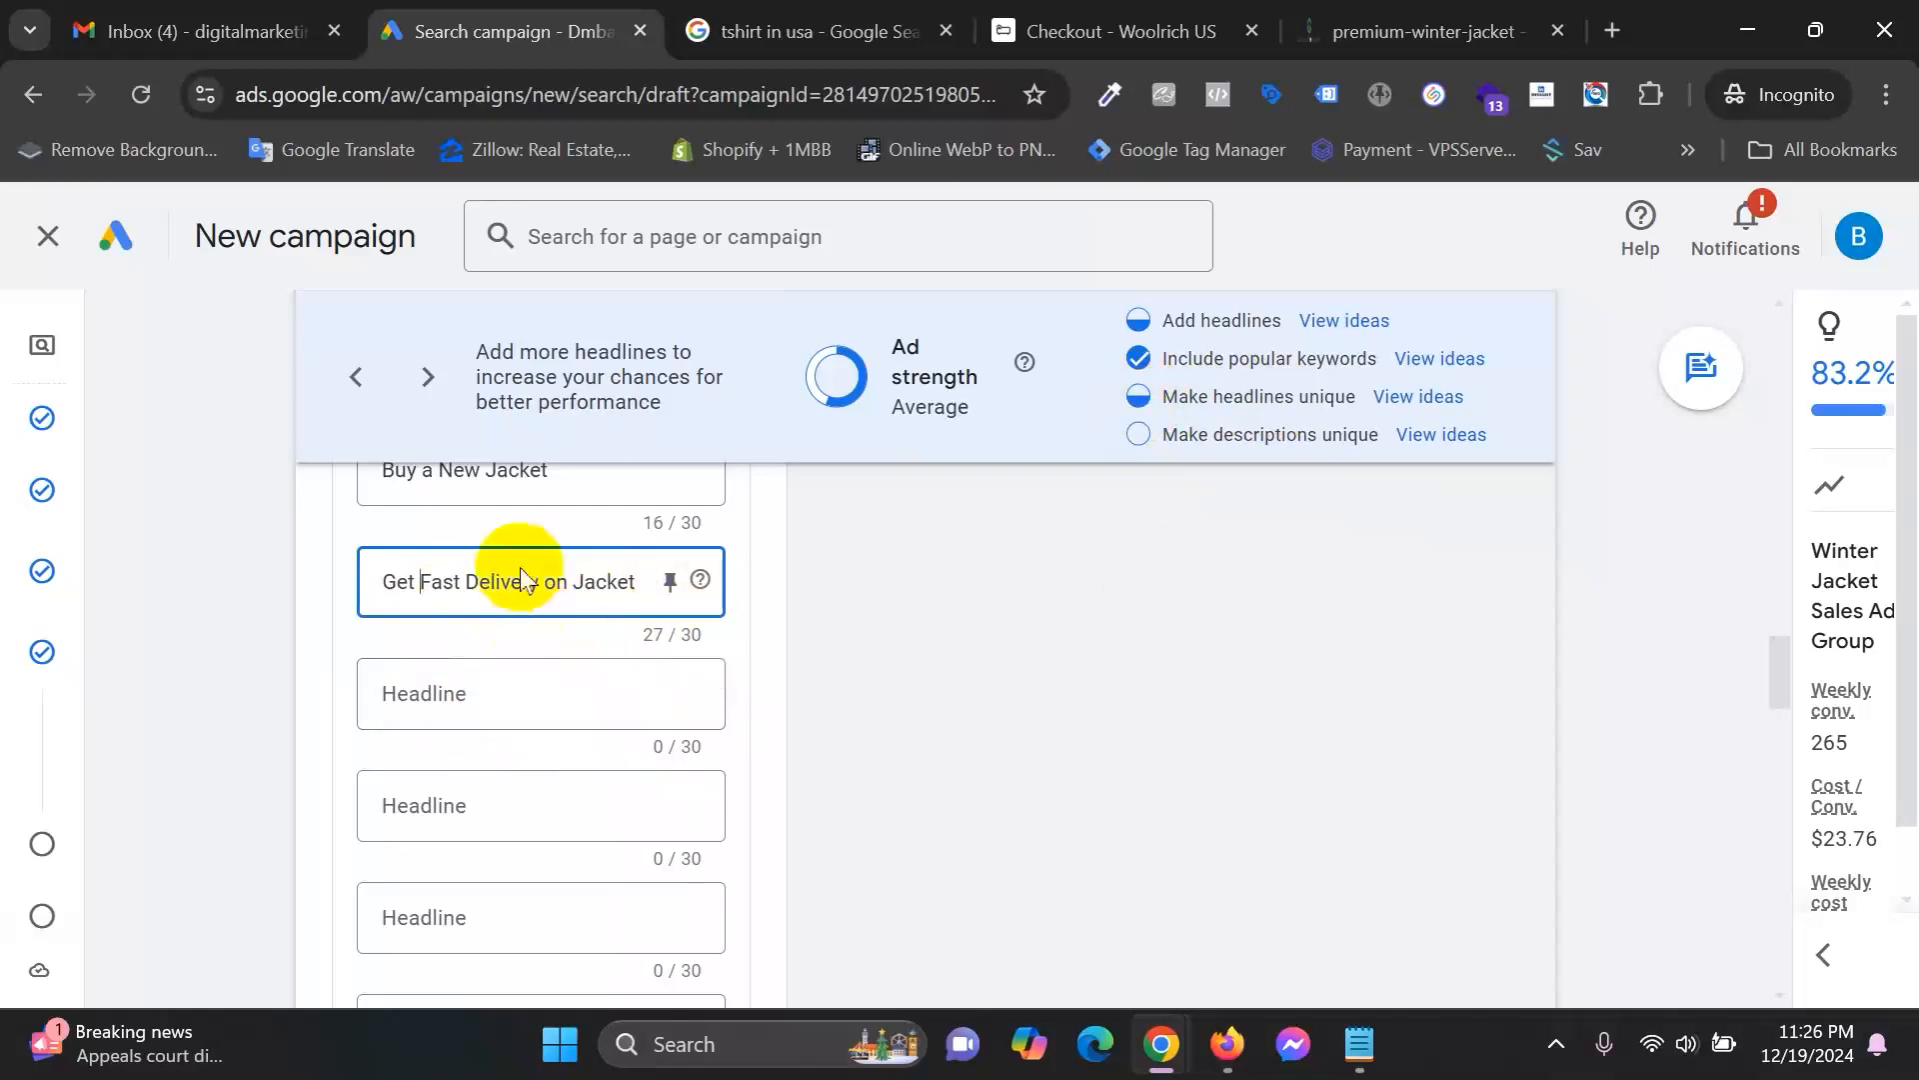
Add the headlines 'Buy Original Jacket For Men' and 'Buy Your Best Stylish Jacket'.
{"action": "left_click", "coordinate": [495, 688]}
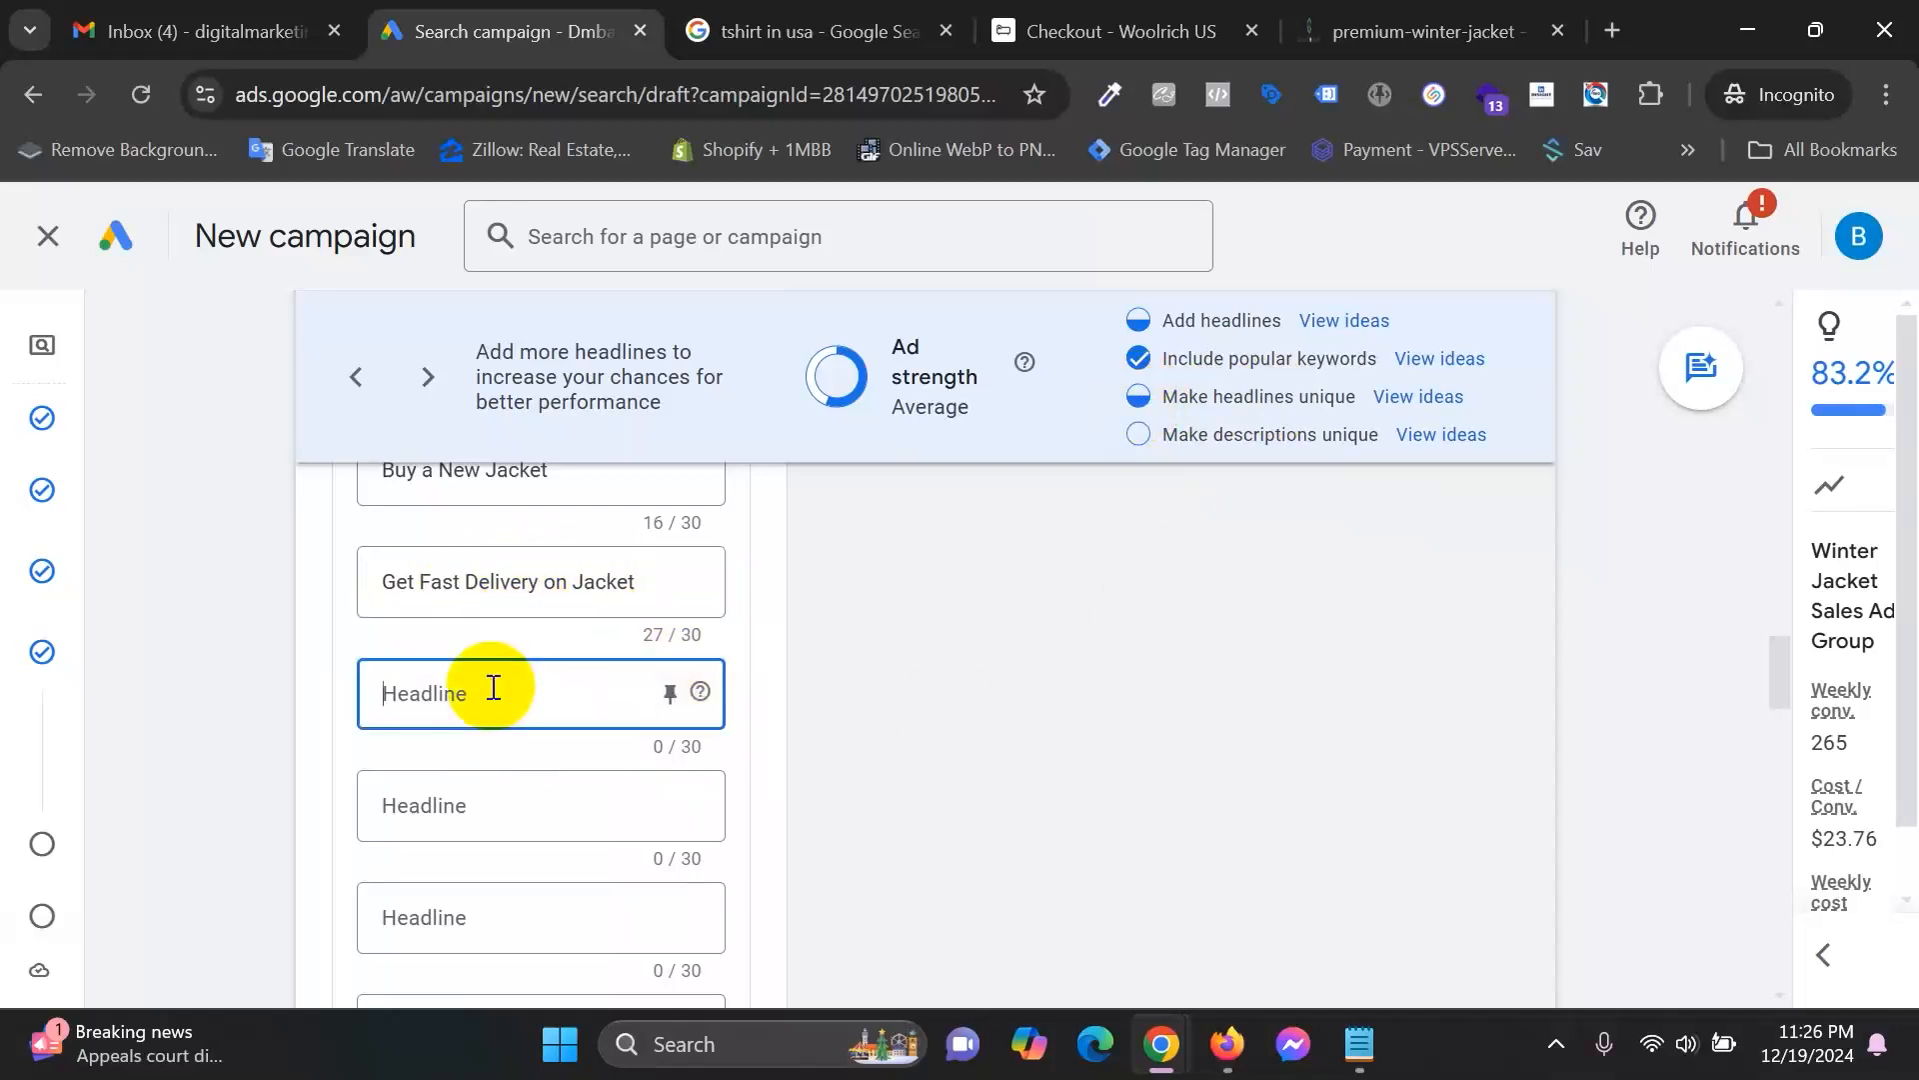
{"action": "type", "text": "Buy"}
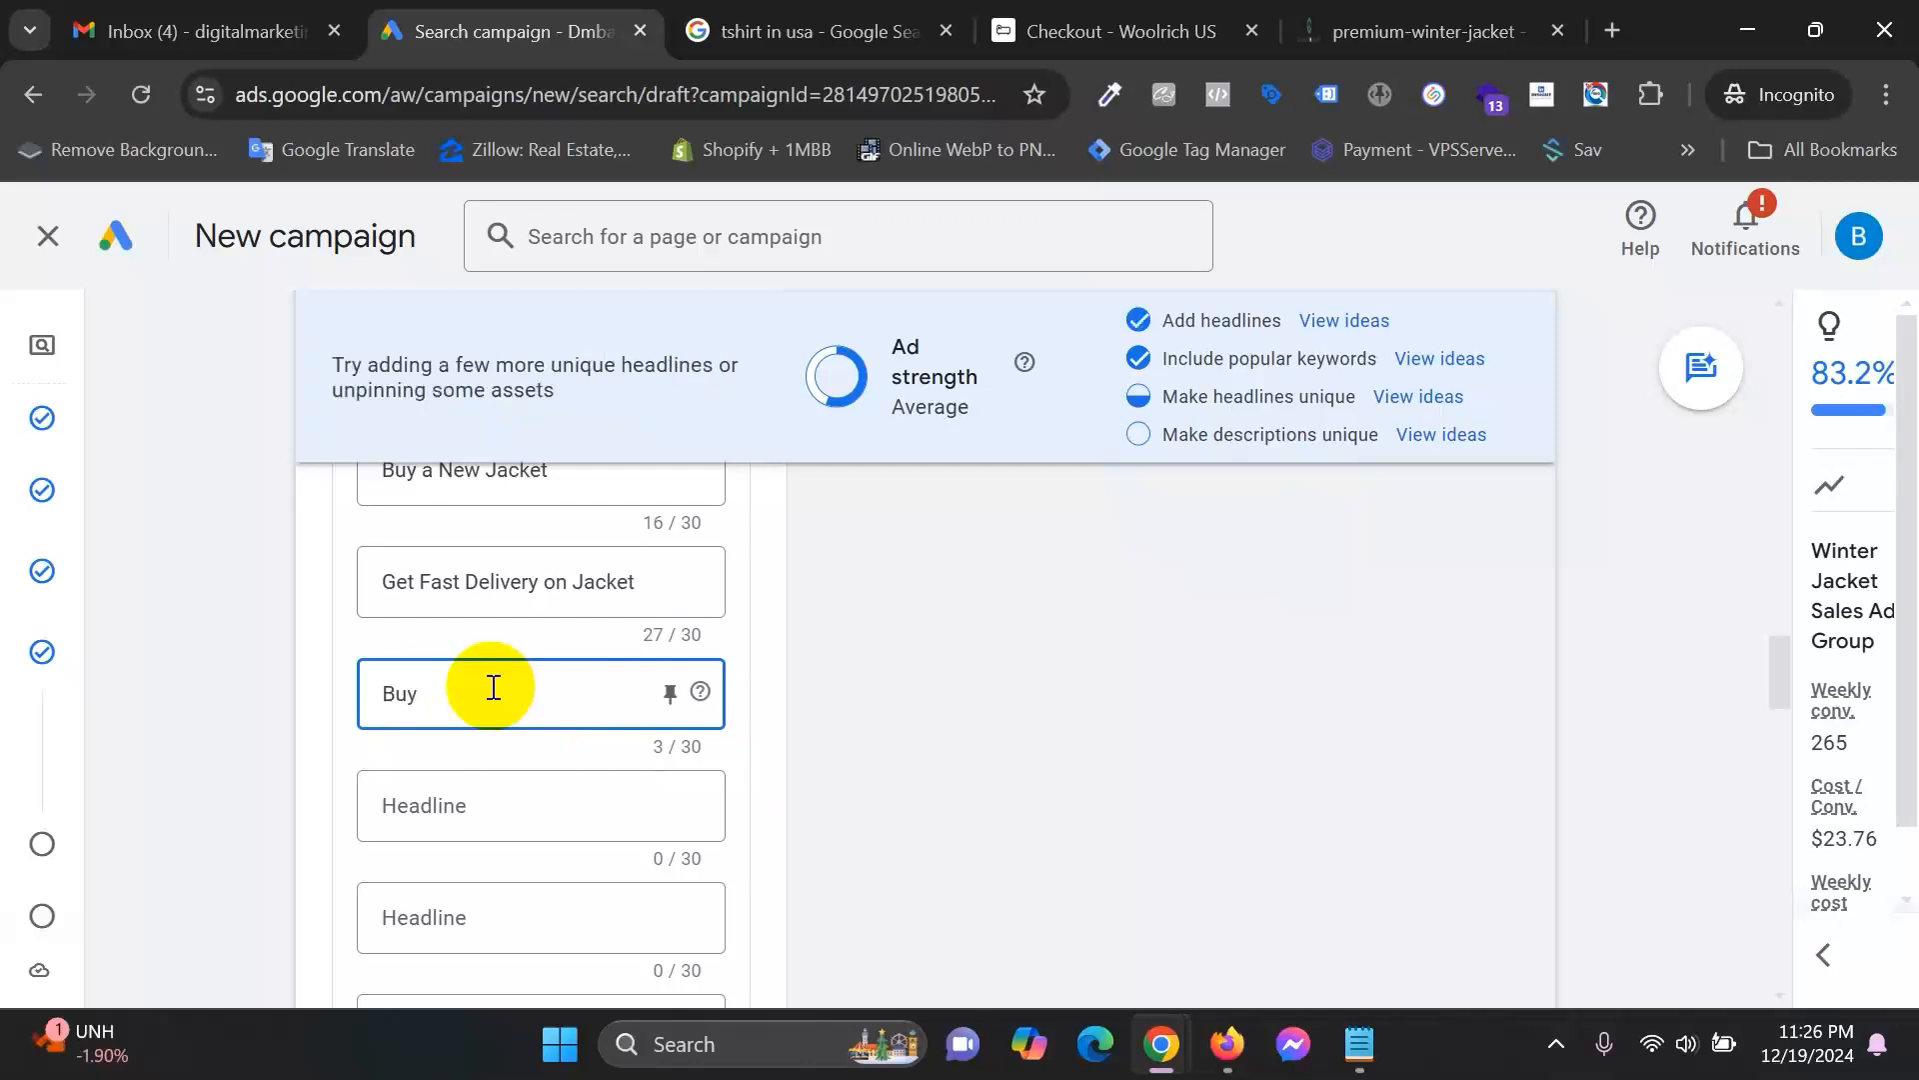
{"action": "type", "text": " Orig"}
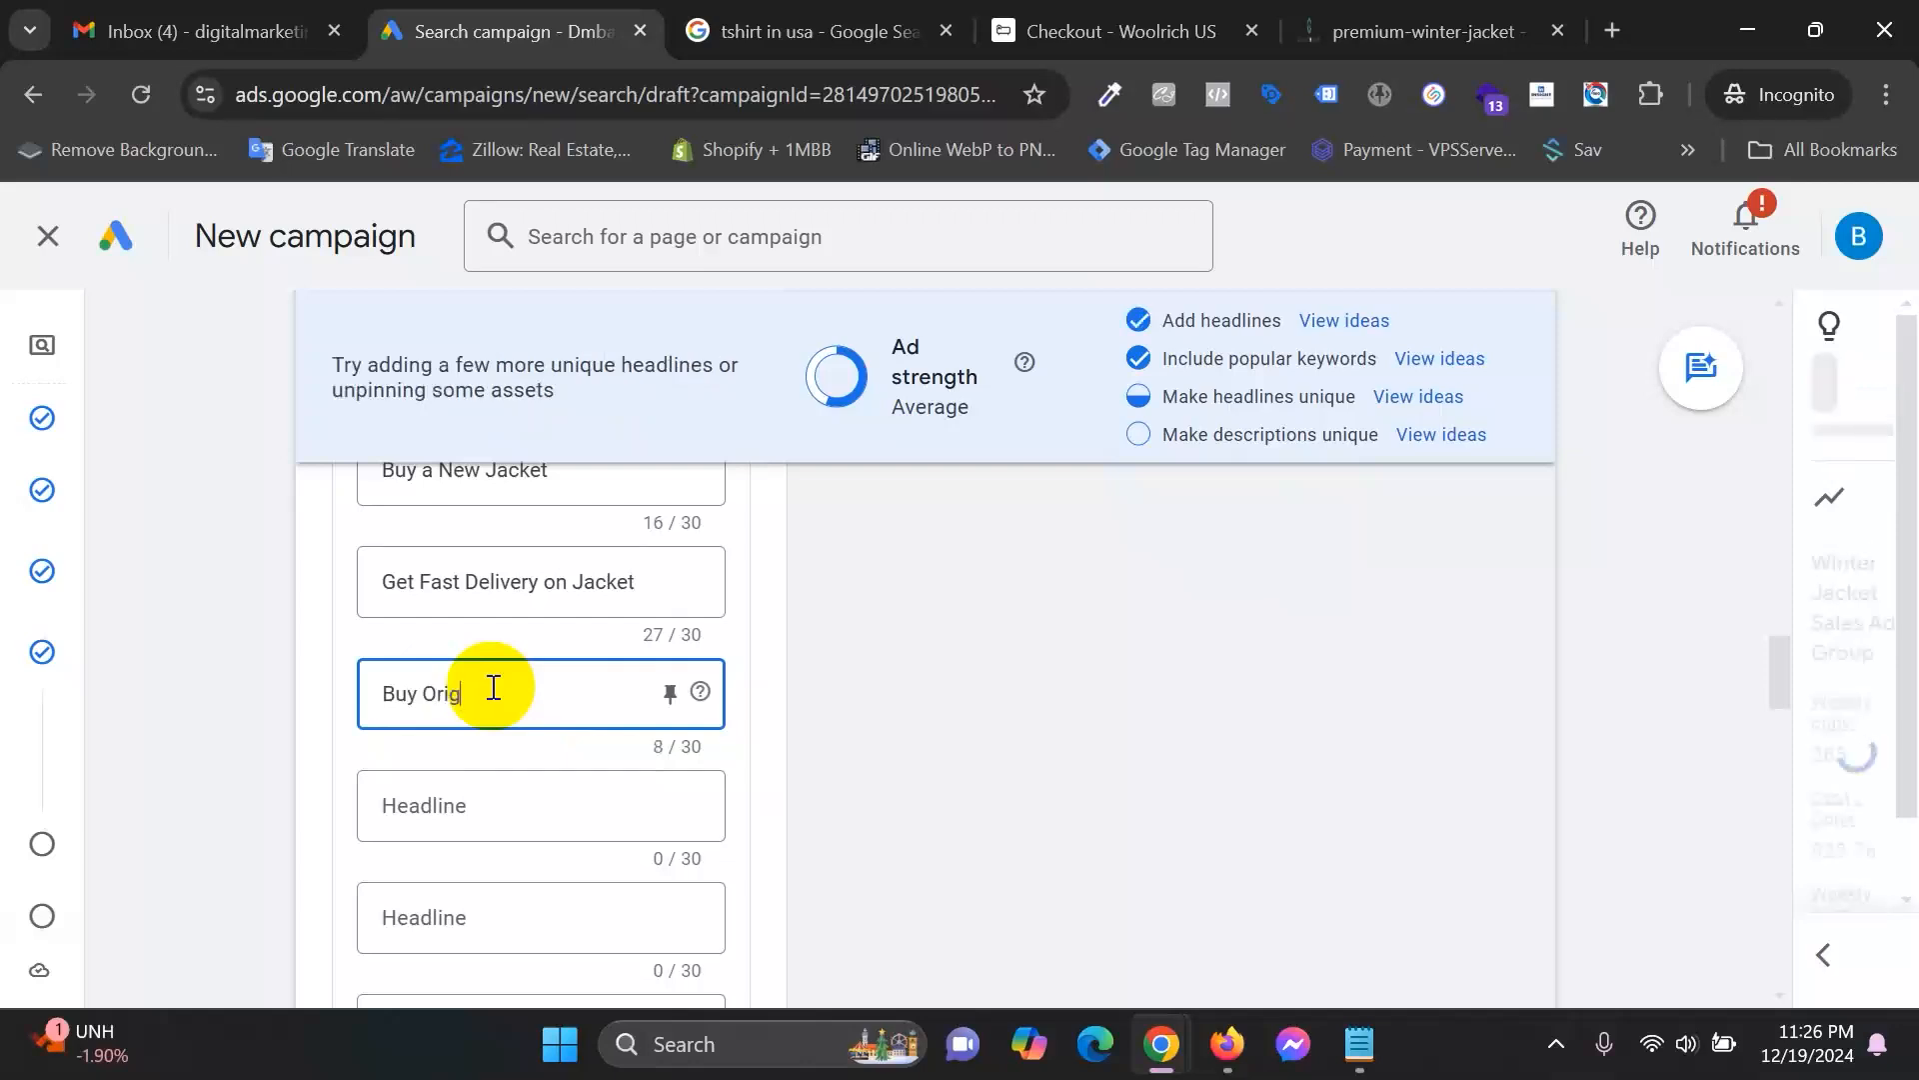
{"action": "type", "text": "inal Jacket"}
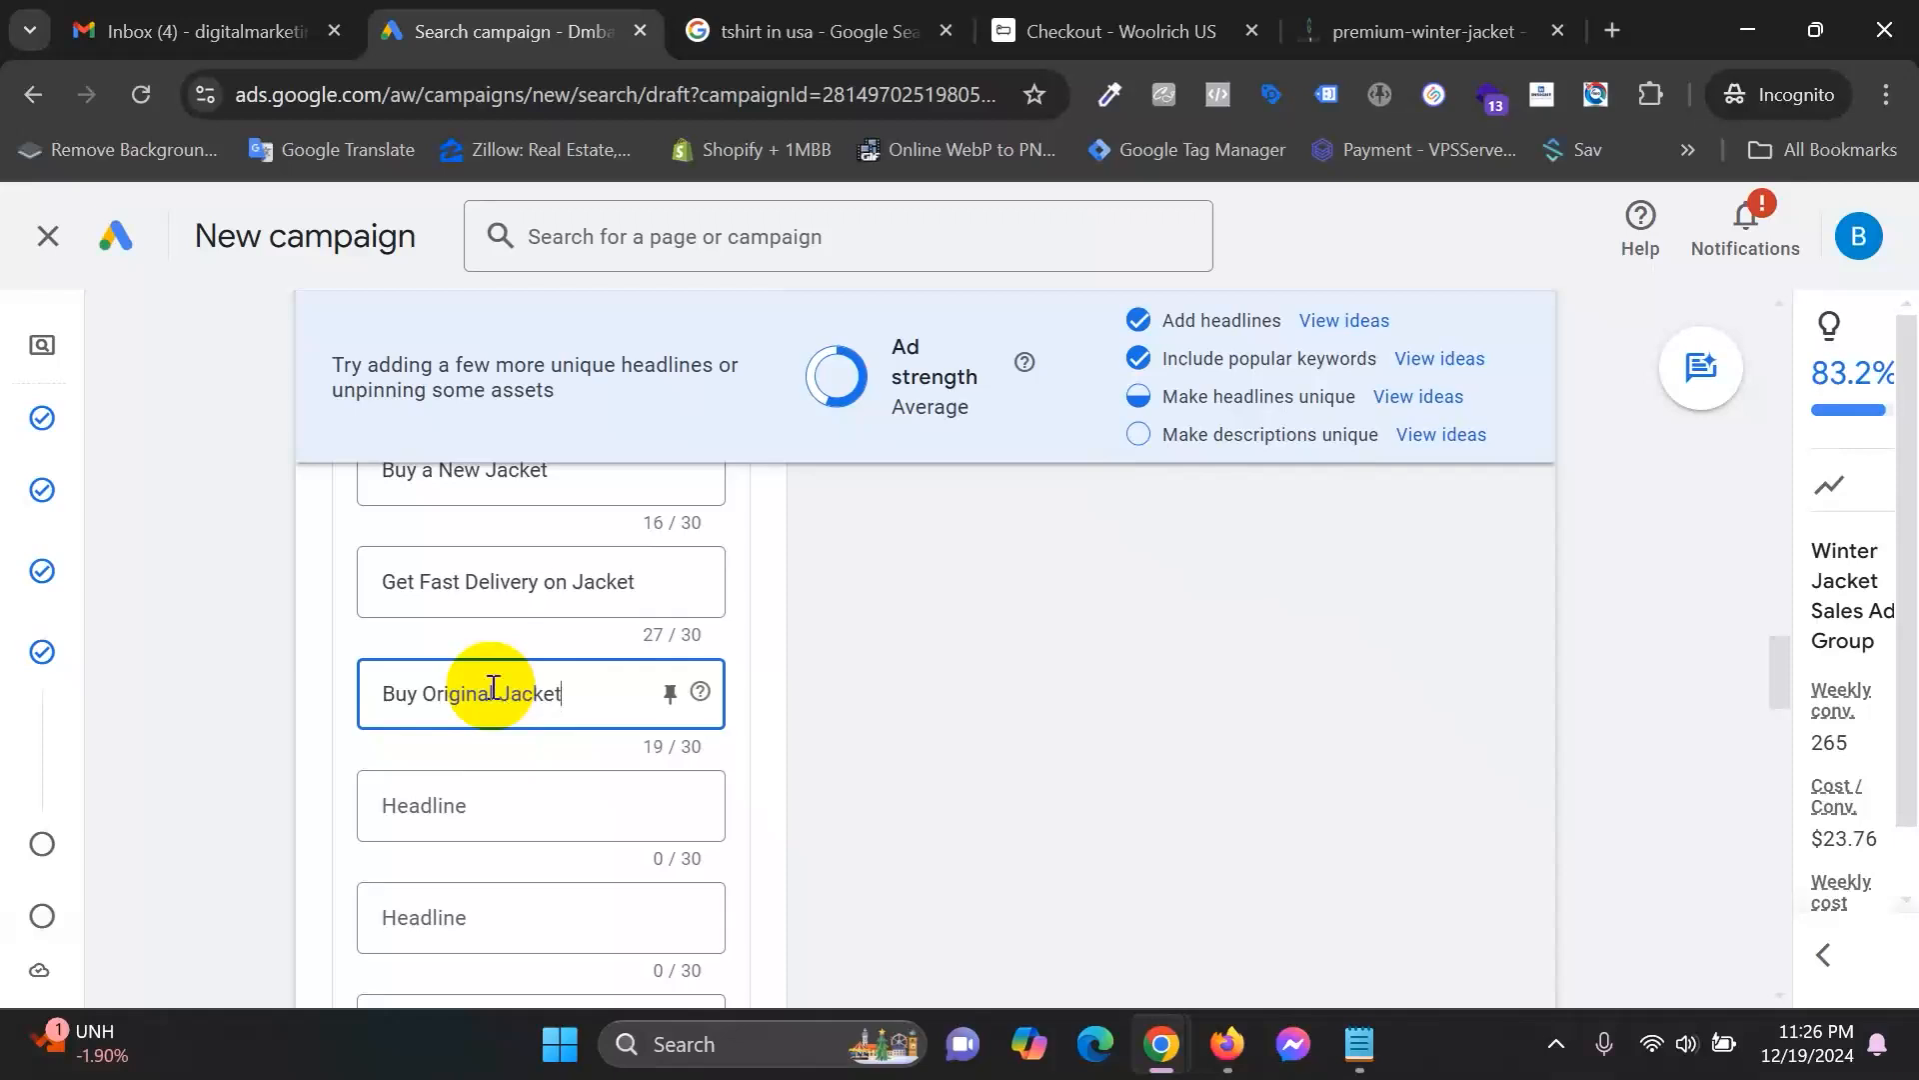
{"action": "type", "text": " For Men"}
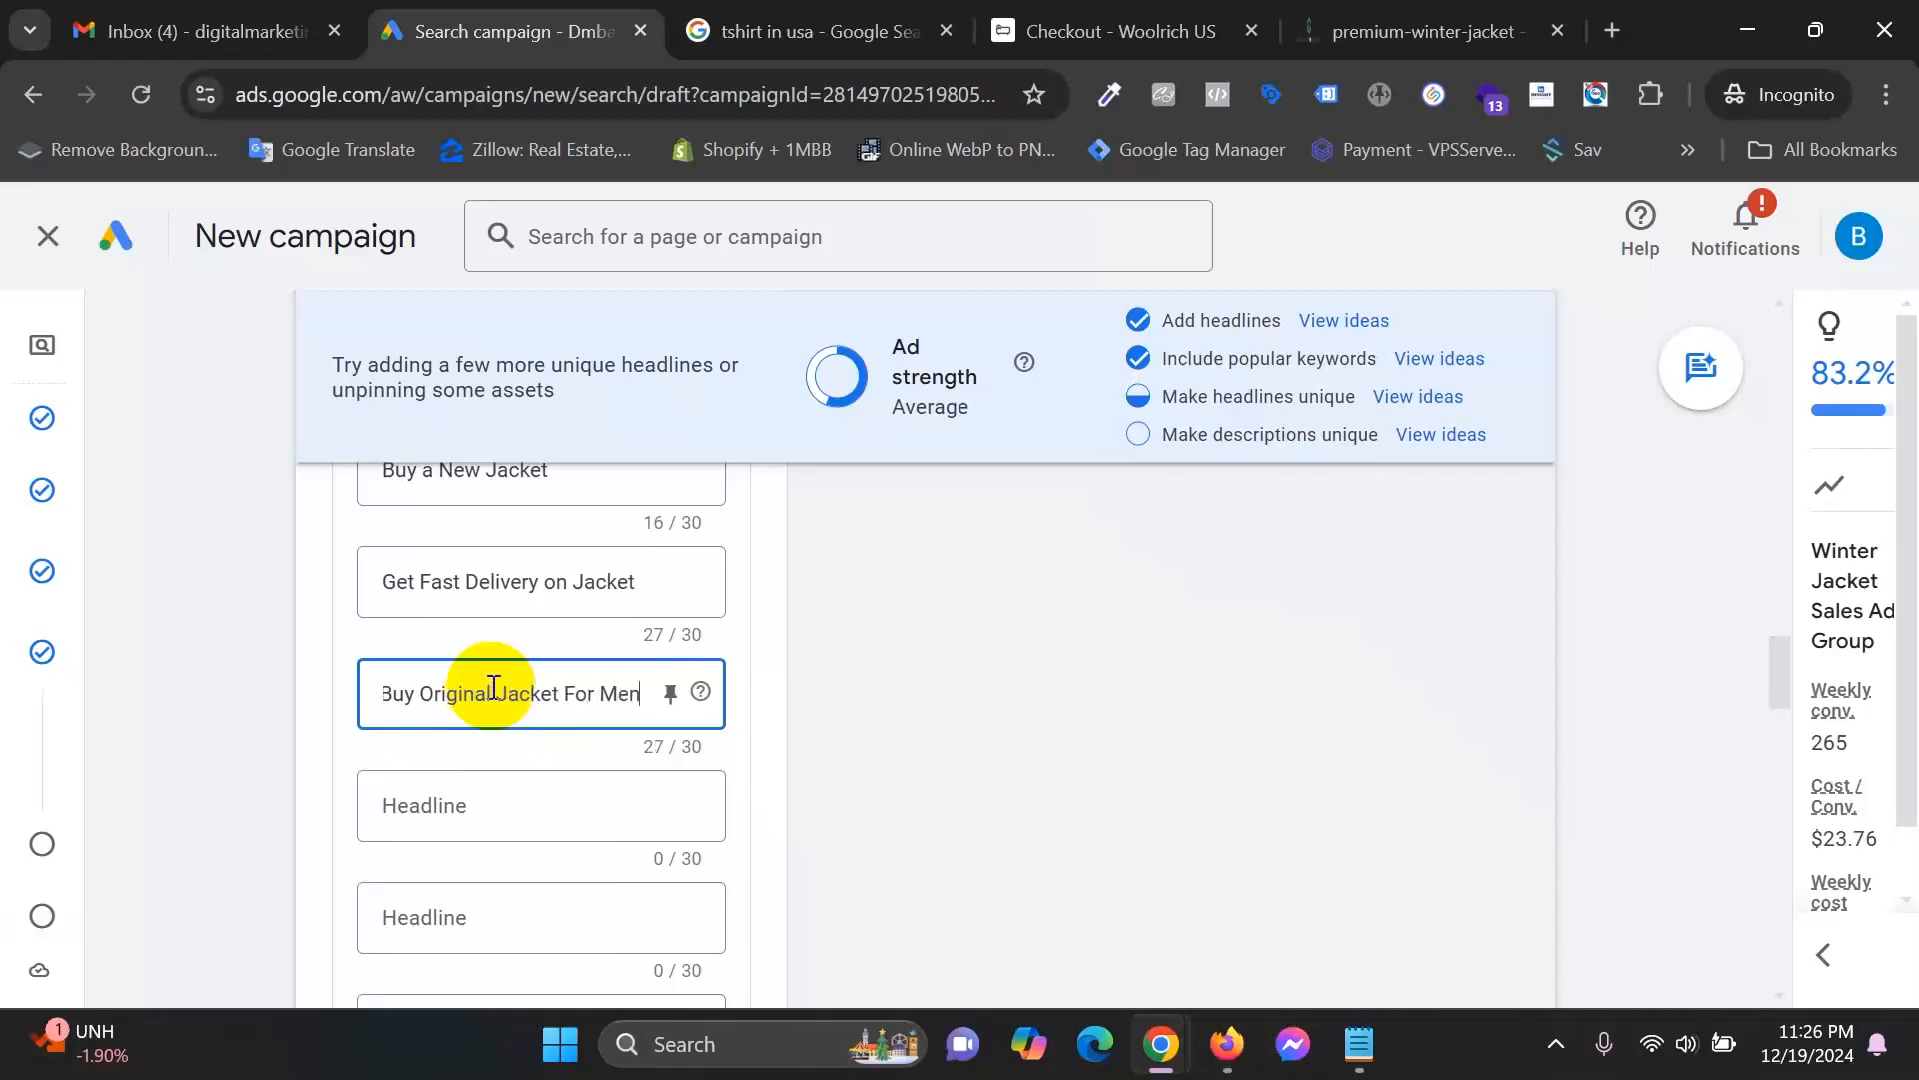
{"action": "left_click", "coordinate": [529, 785]}
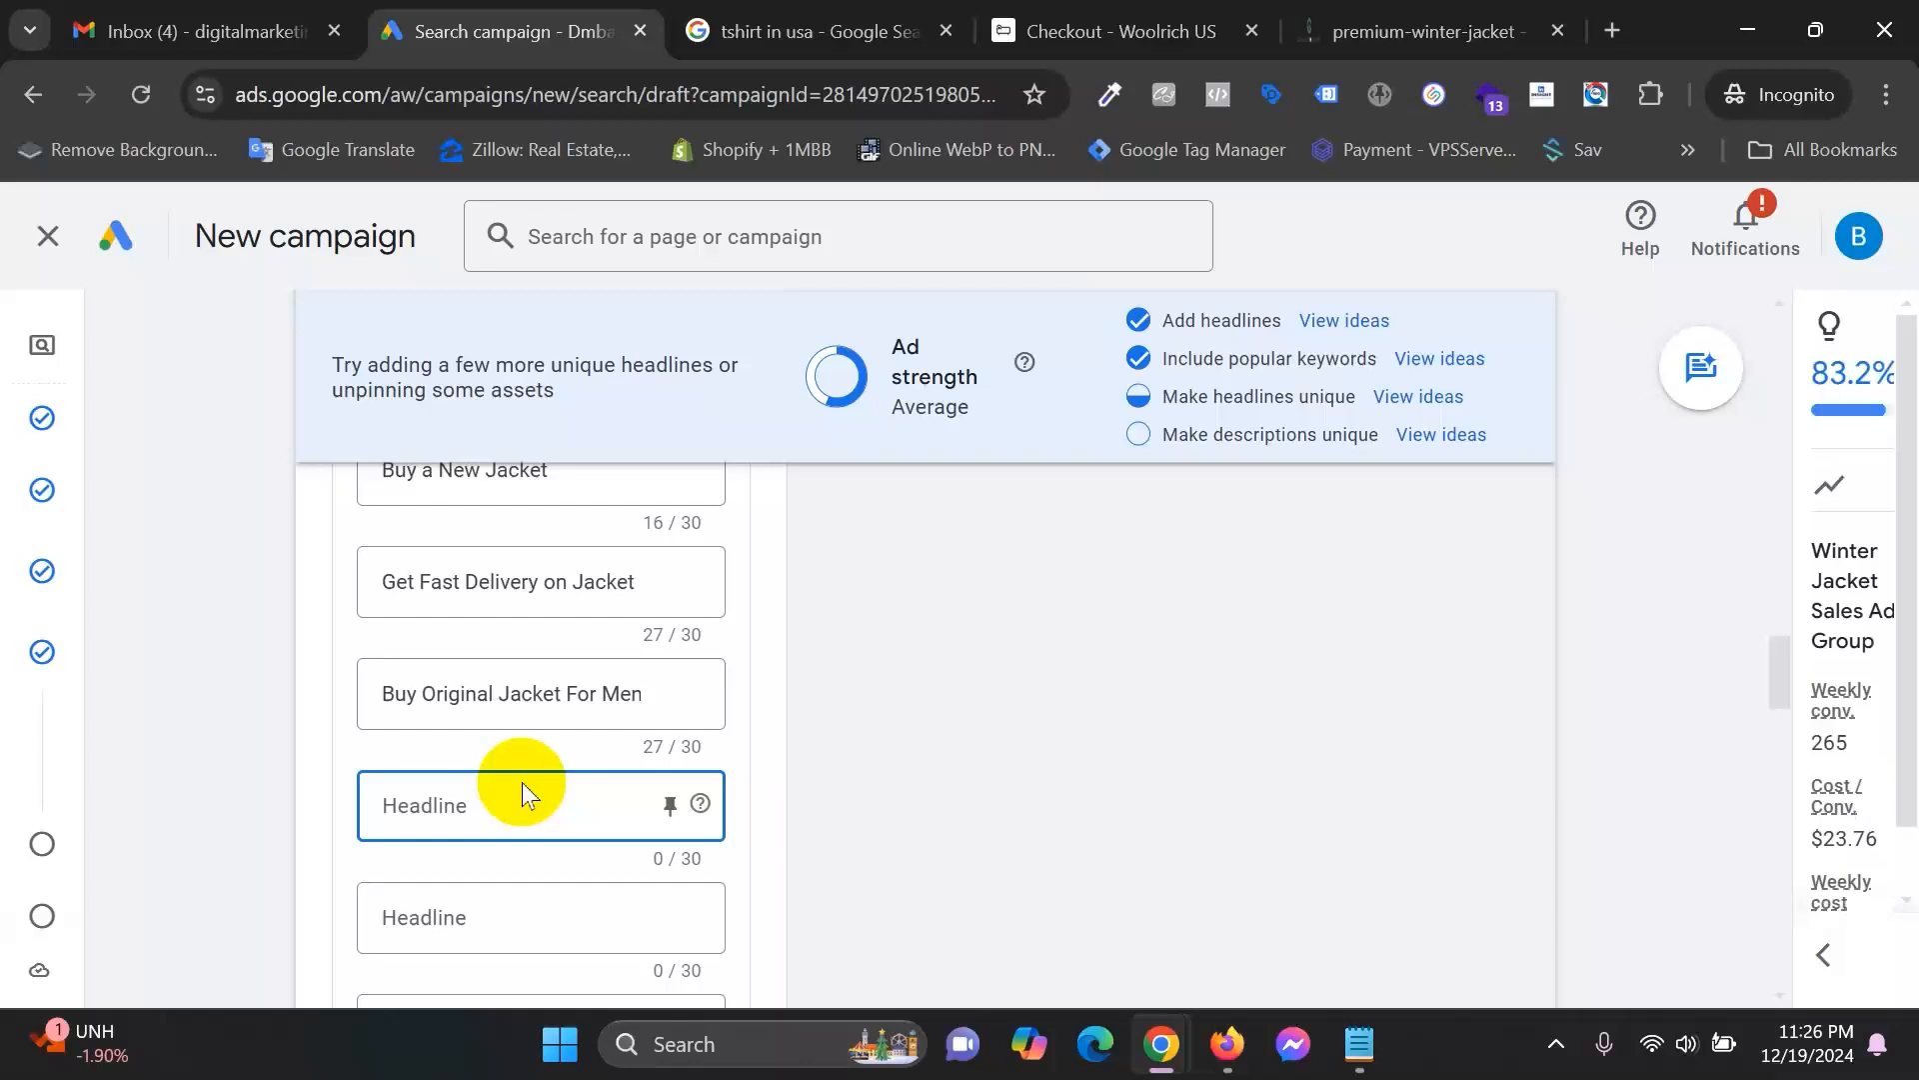
{"action": "type", "text": "Choose"}
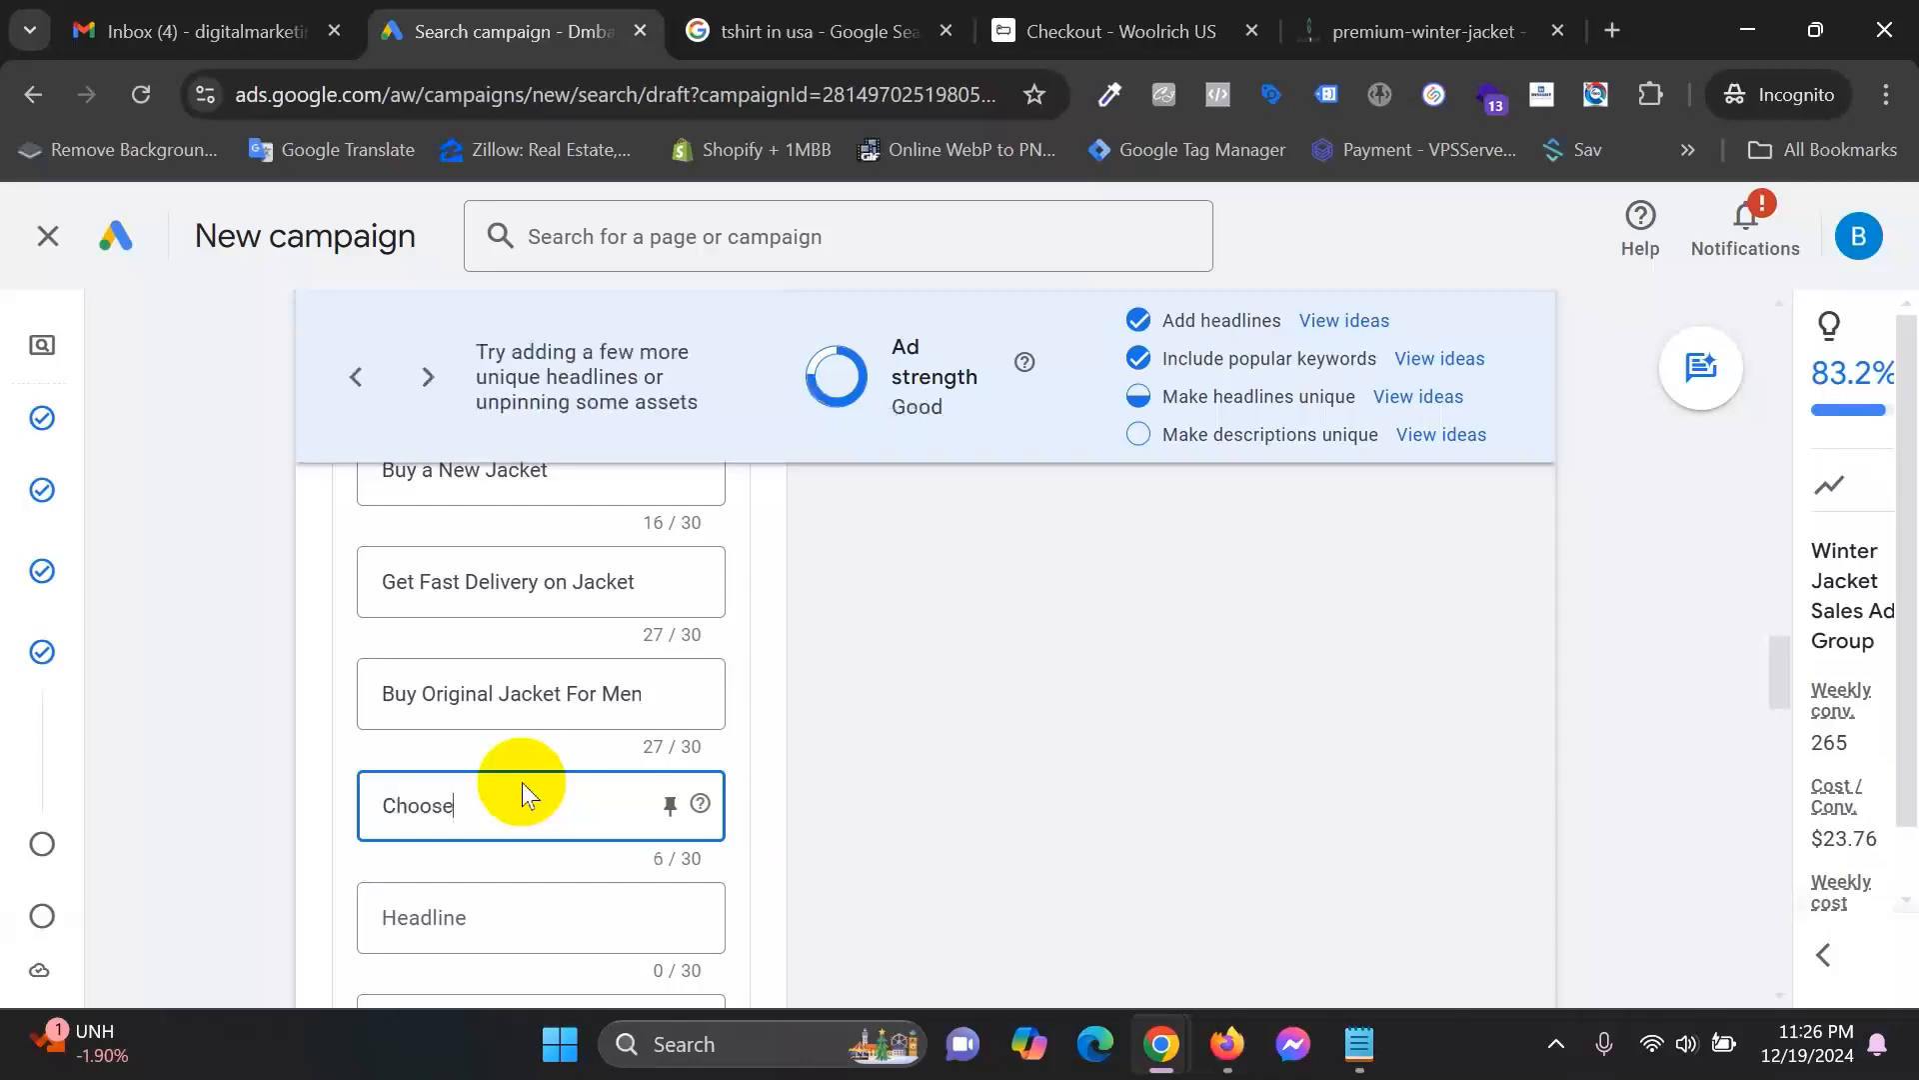
{"action": "type", "text": " your"}
{"action": "key", "text": "BackSpace"}
{"action": "key", "text": "BackSpace"}
{"action": "key", "text": "BackSpace"}
{"action": "key", "text": "BackSpace"}
{"action": "type", "text": "Your Best"}
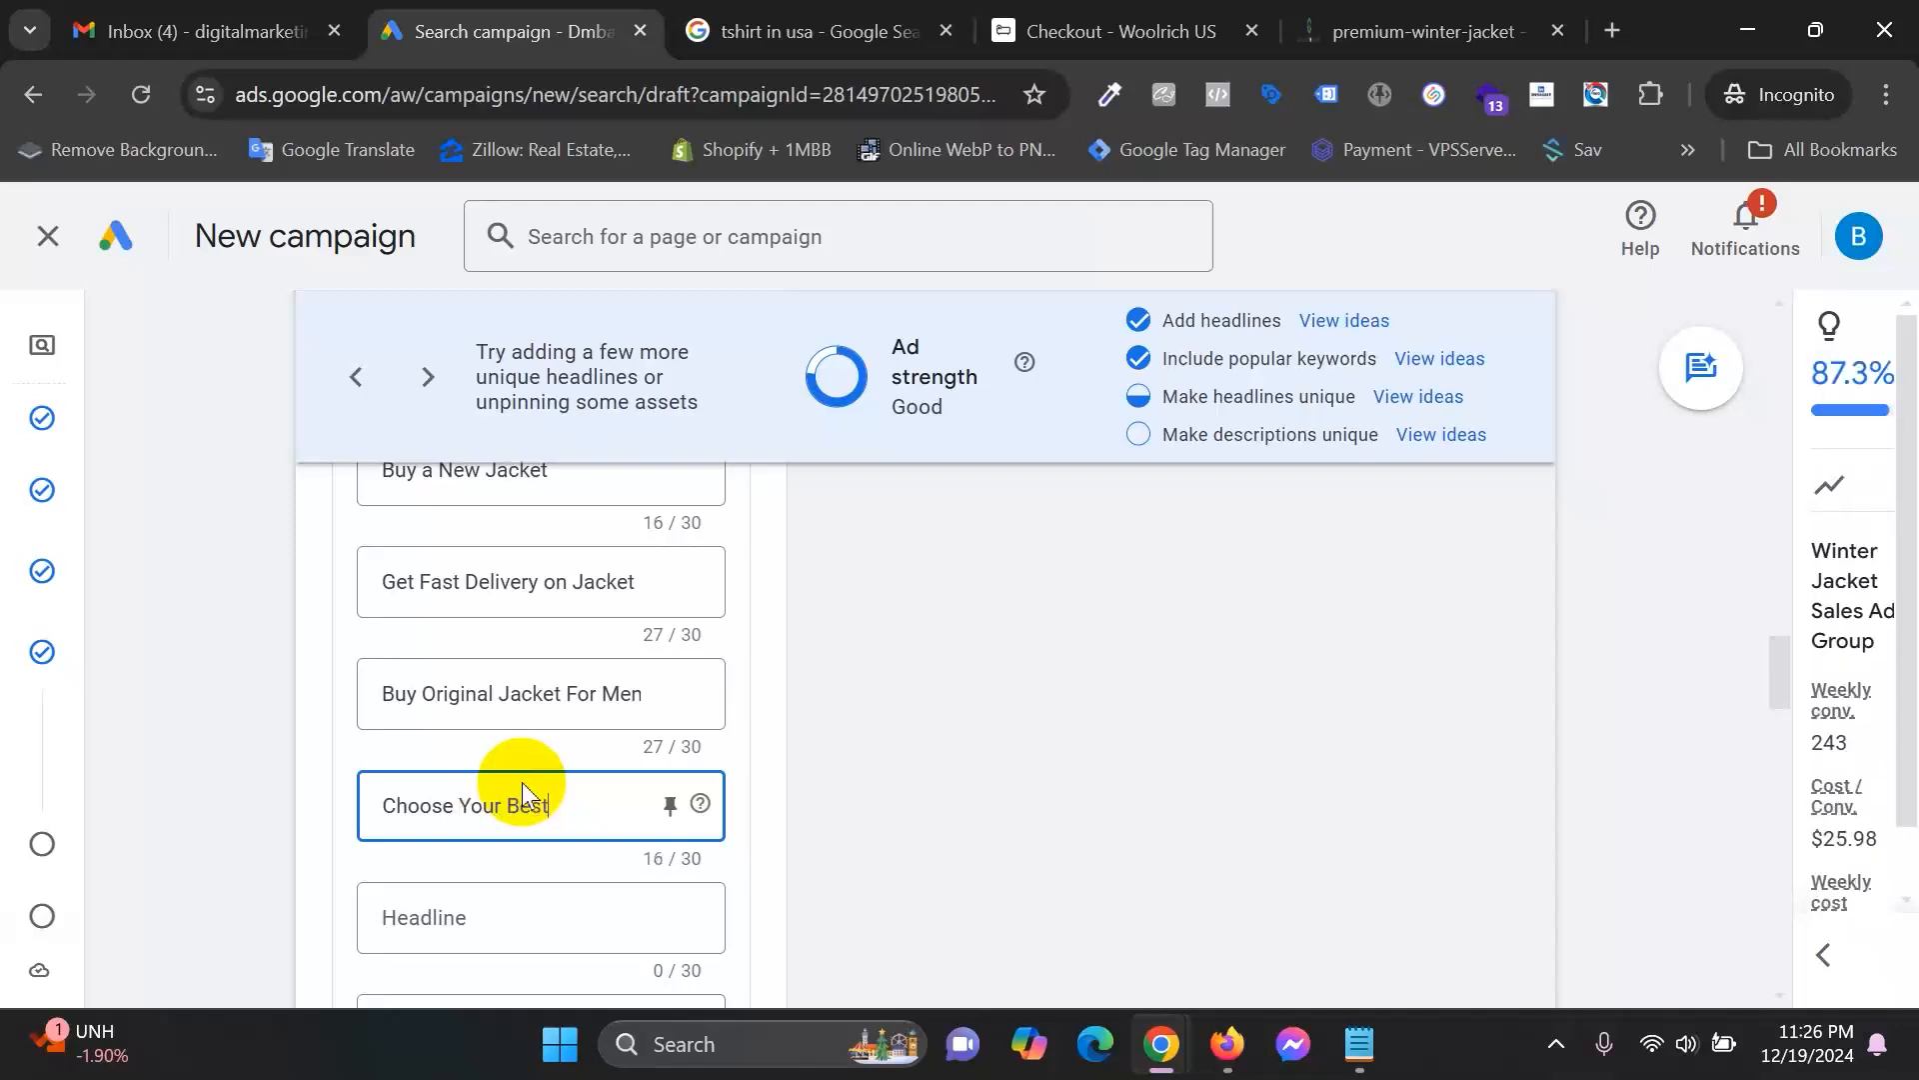
{"action": "type", "text": " Stylish"}
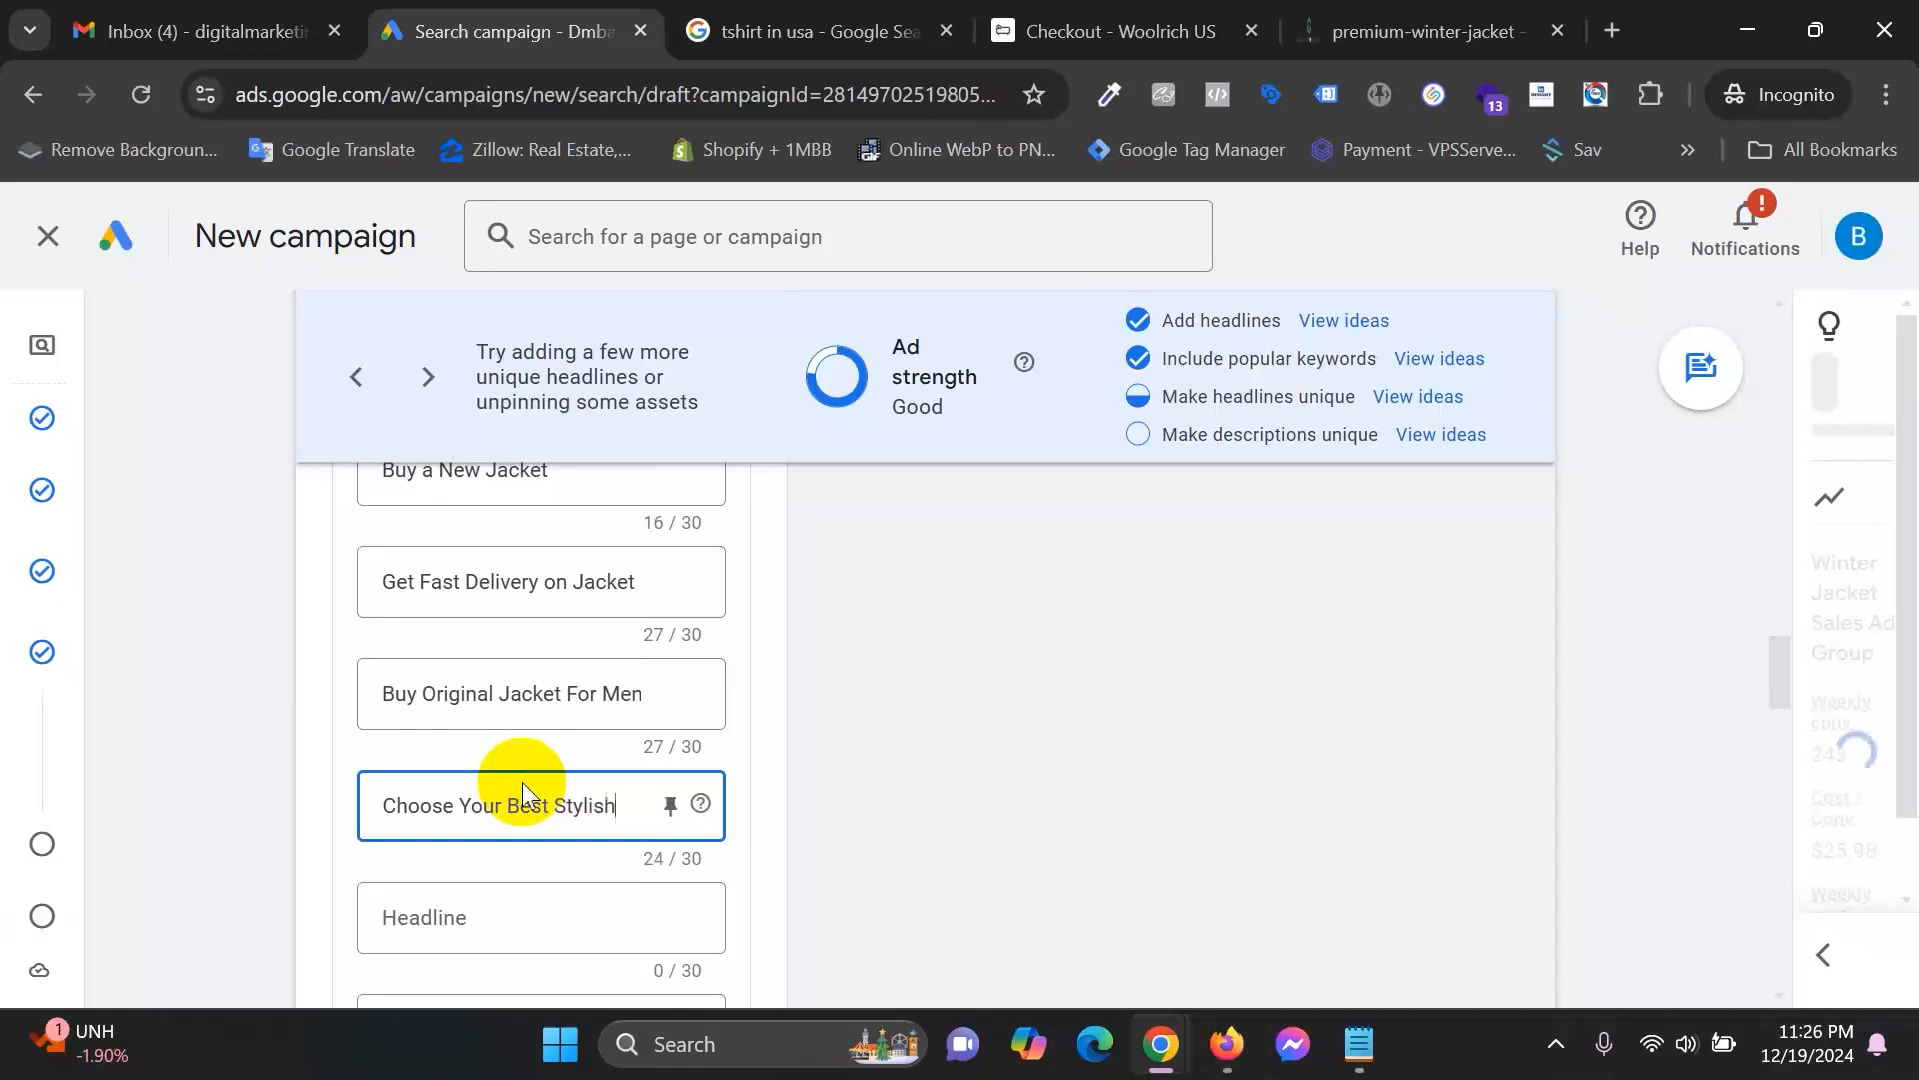
{"action": "type", "text": " Jacket"}
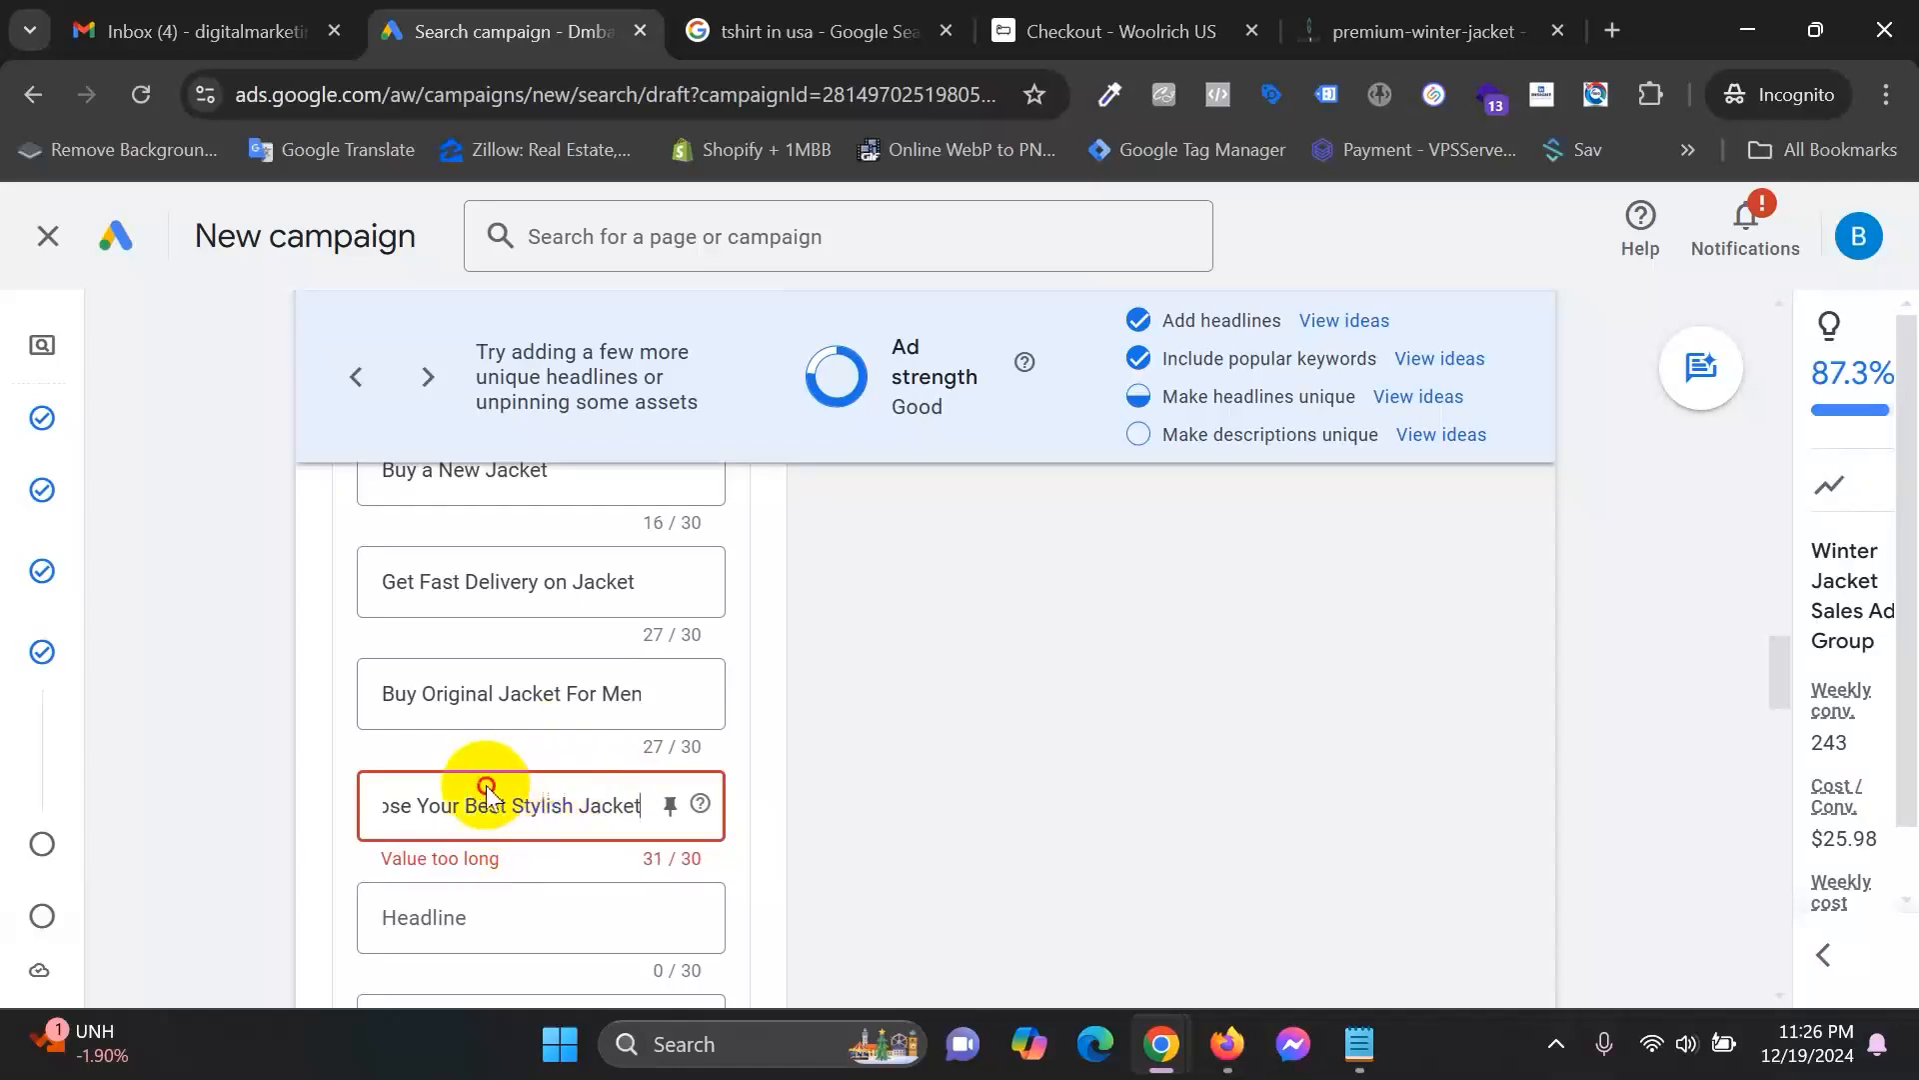
{"action": "left_click_drag", "start_coordinate": [426, 799], "coordinate": [321, 802]}
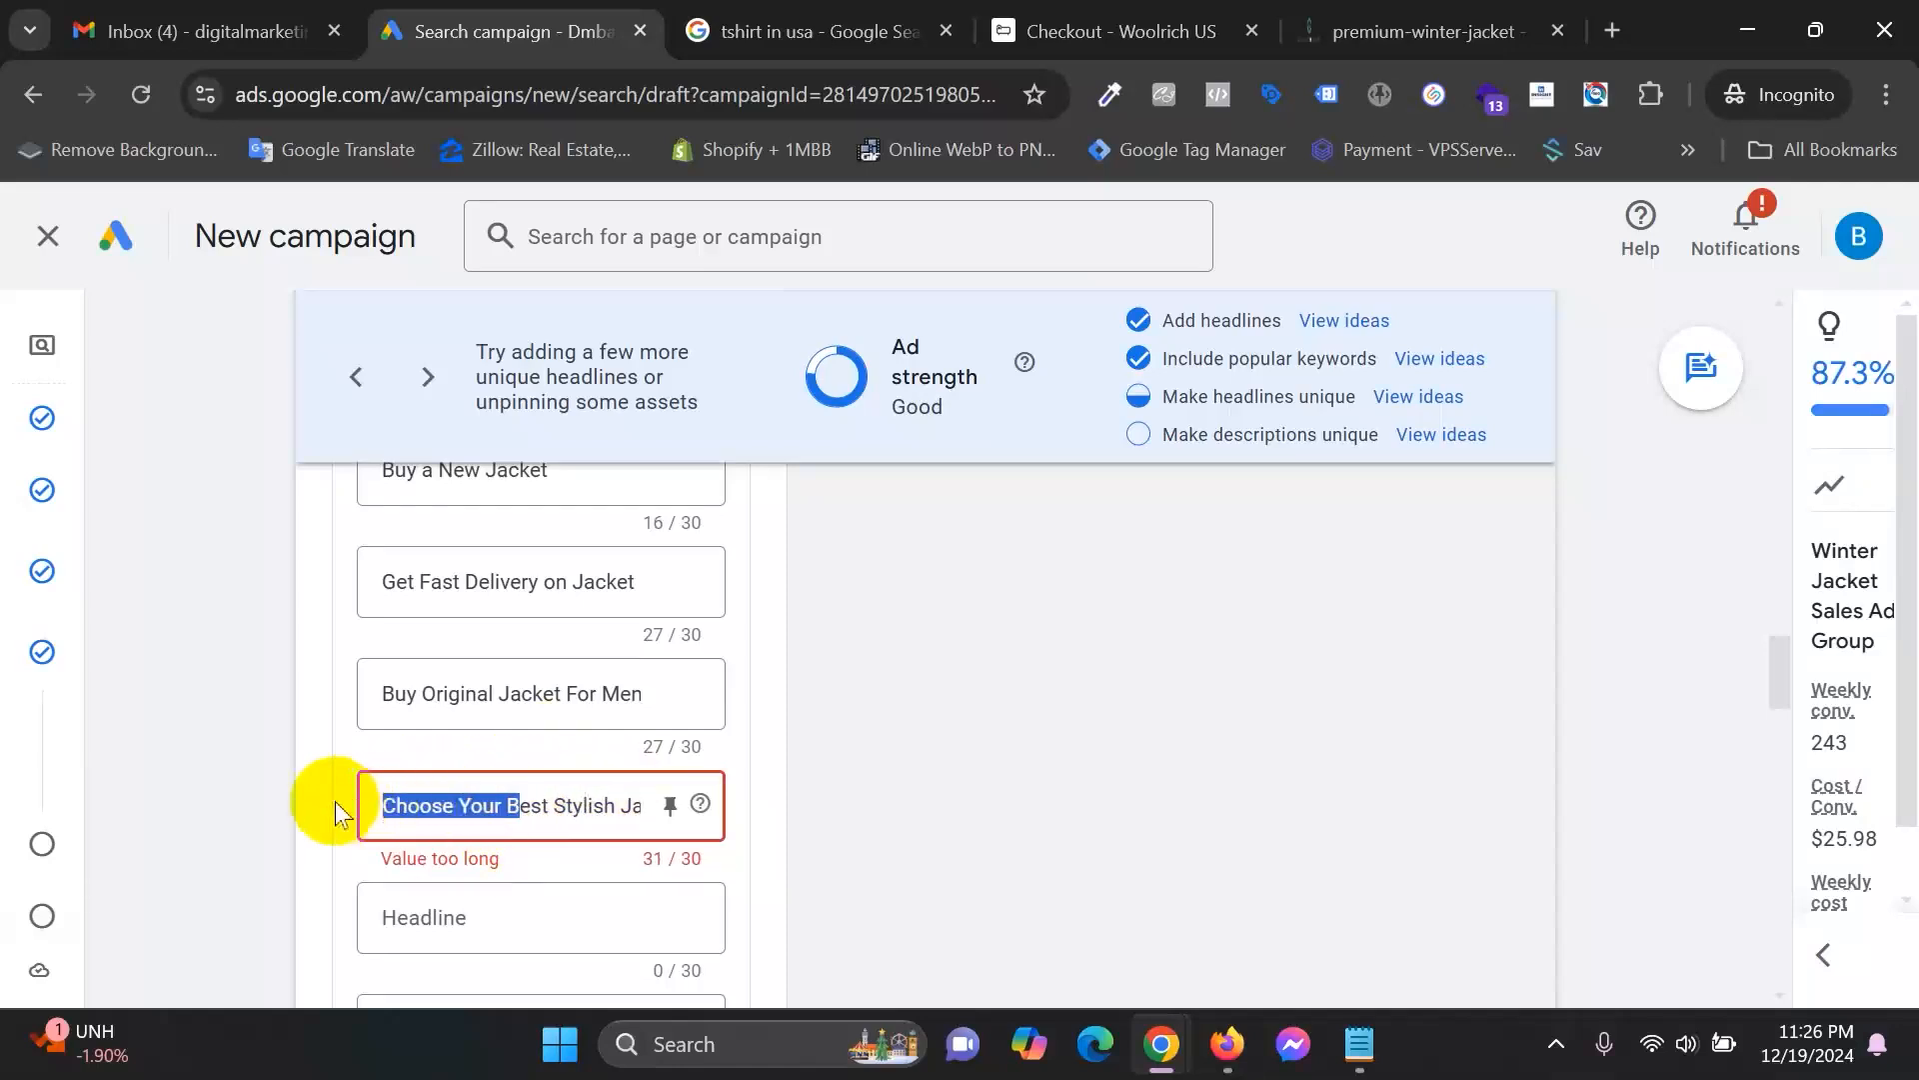
{"action": "double_click", "coordinate": [404, 806]}
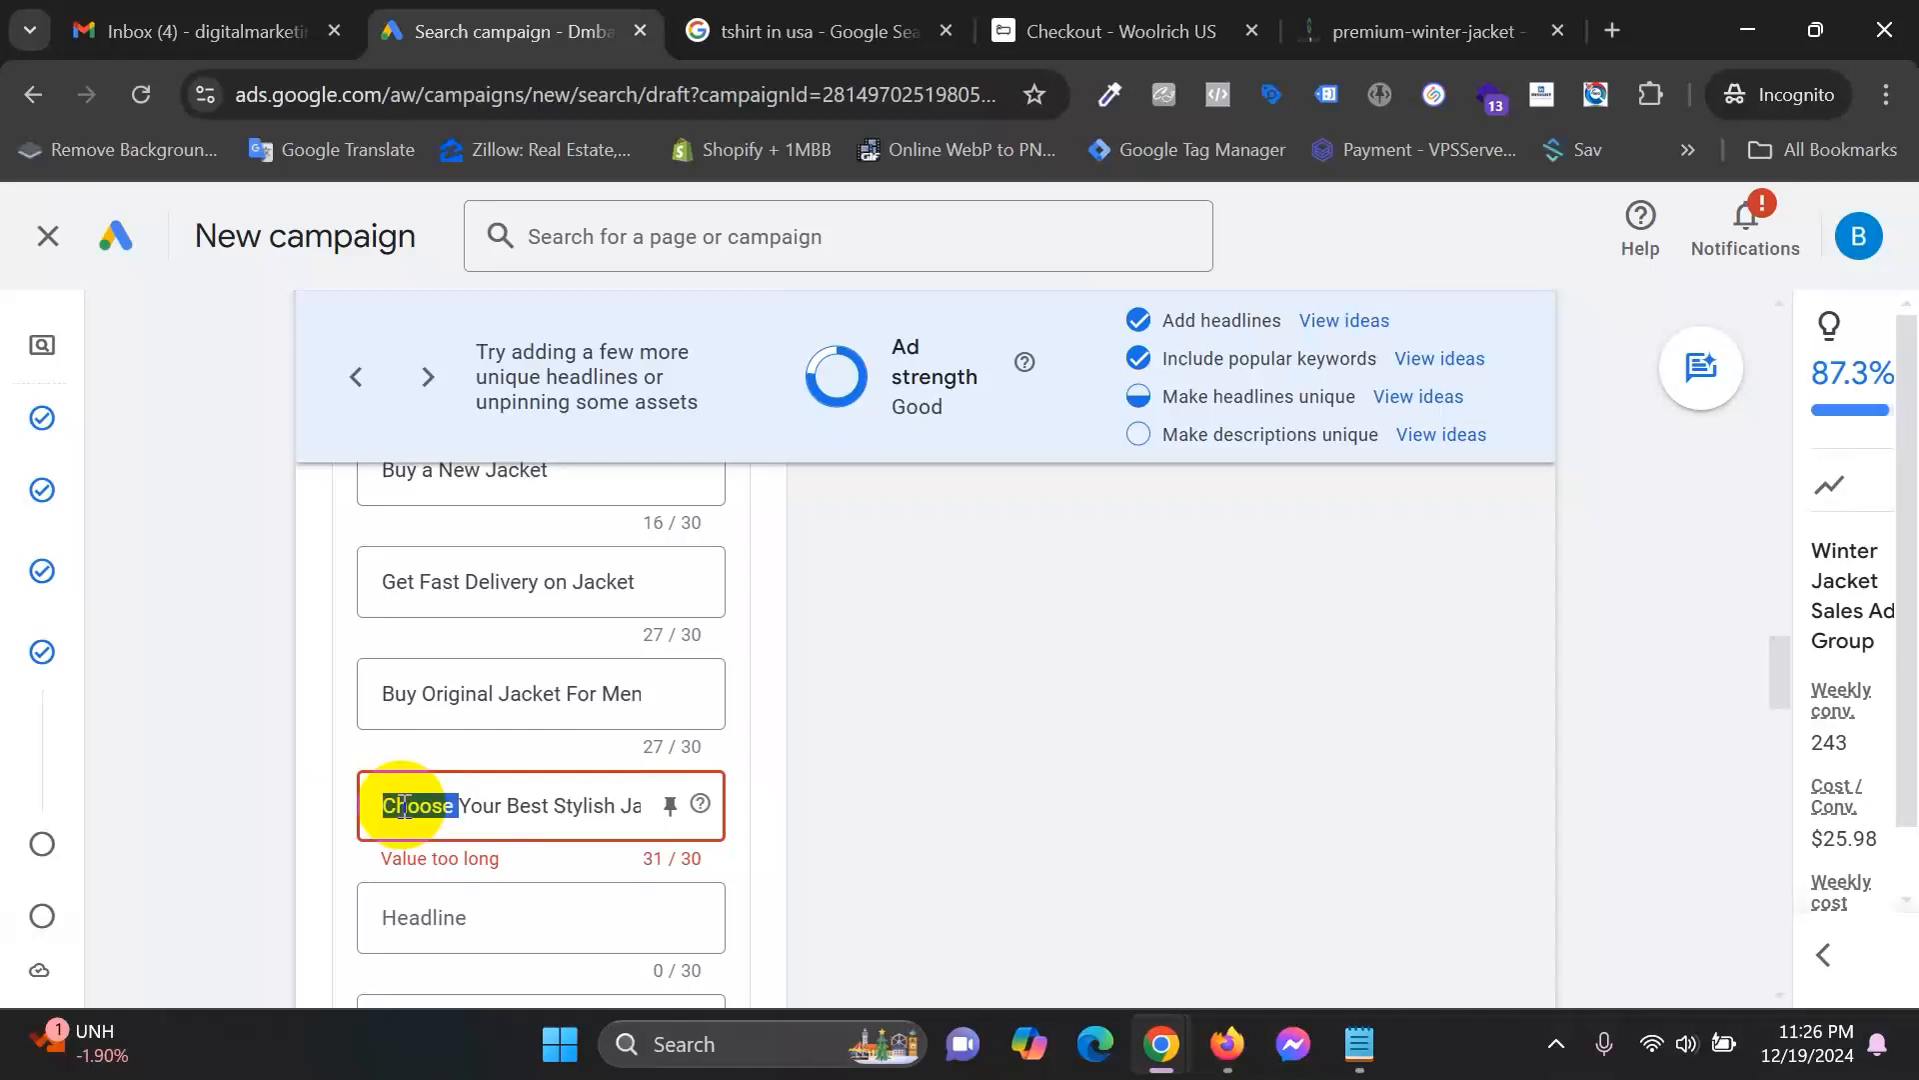
{"action": "type", "text": "Buy"}
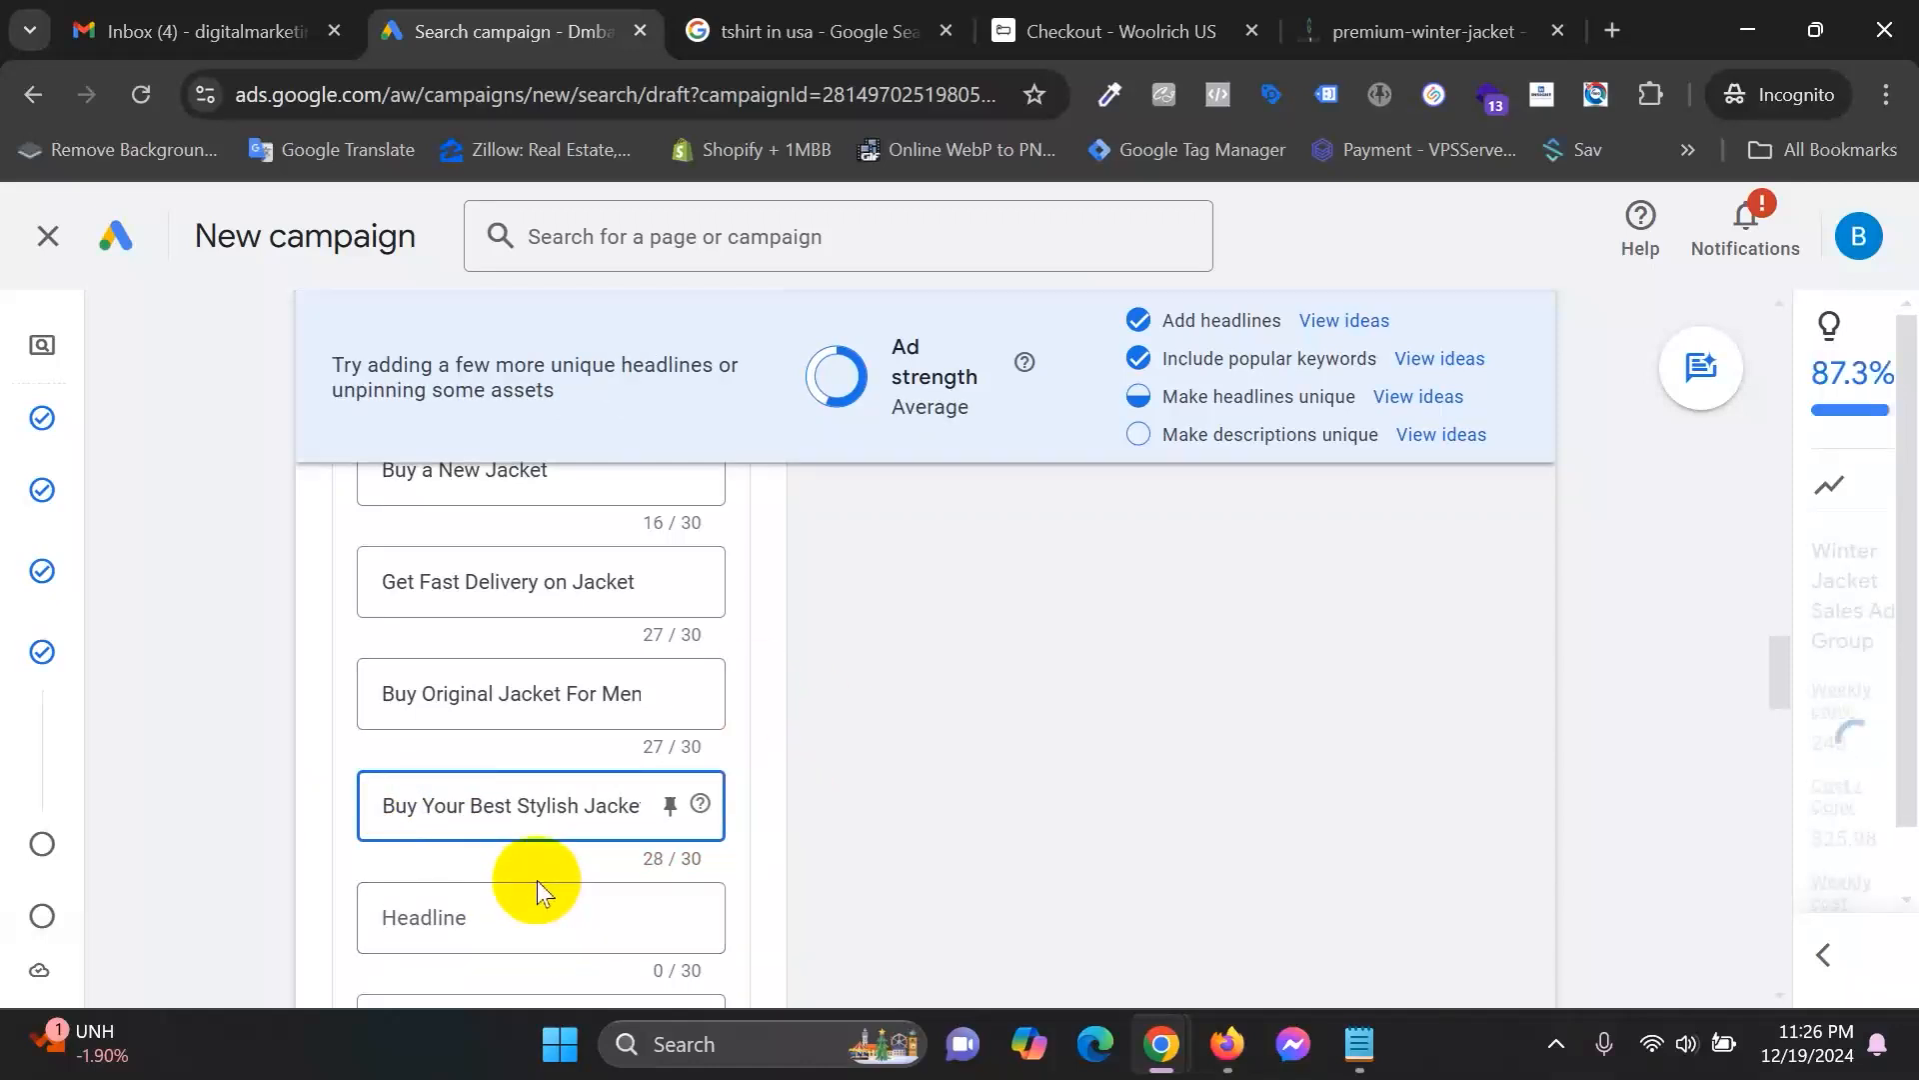
Add the headline 'Exclusesive Discount on Jacket', bringing ad strength to Good.
{"action": "scroll", "coordinate": [559, 799], "scroll_direction": "down", "scroll_amount": 3}
{"action": "left_click", "coordinate": [459, 603]}
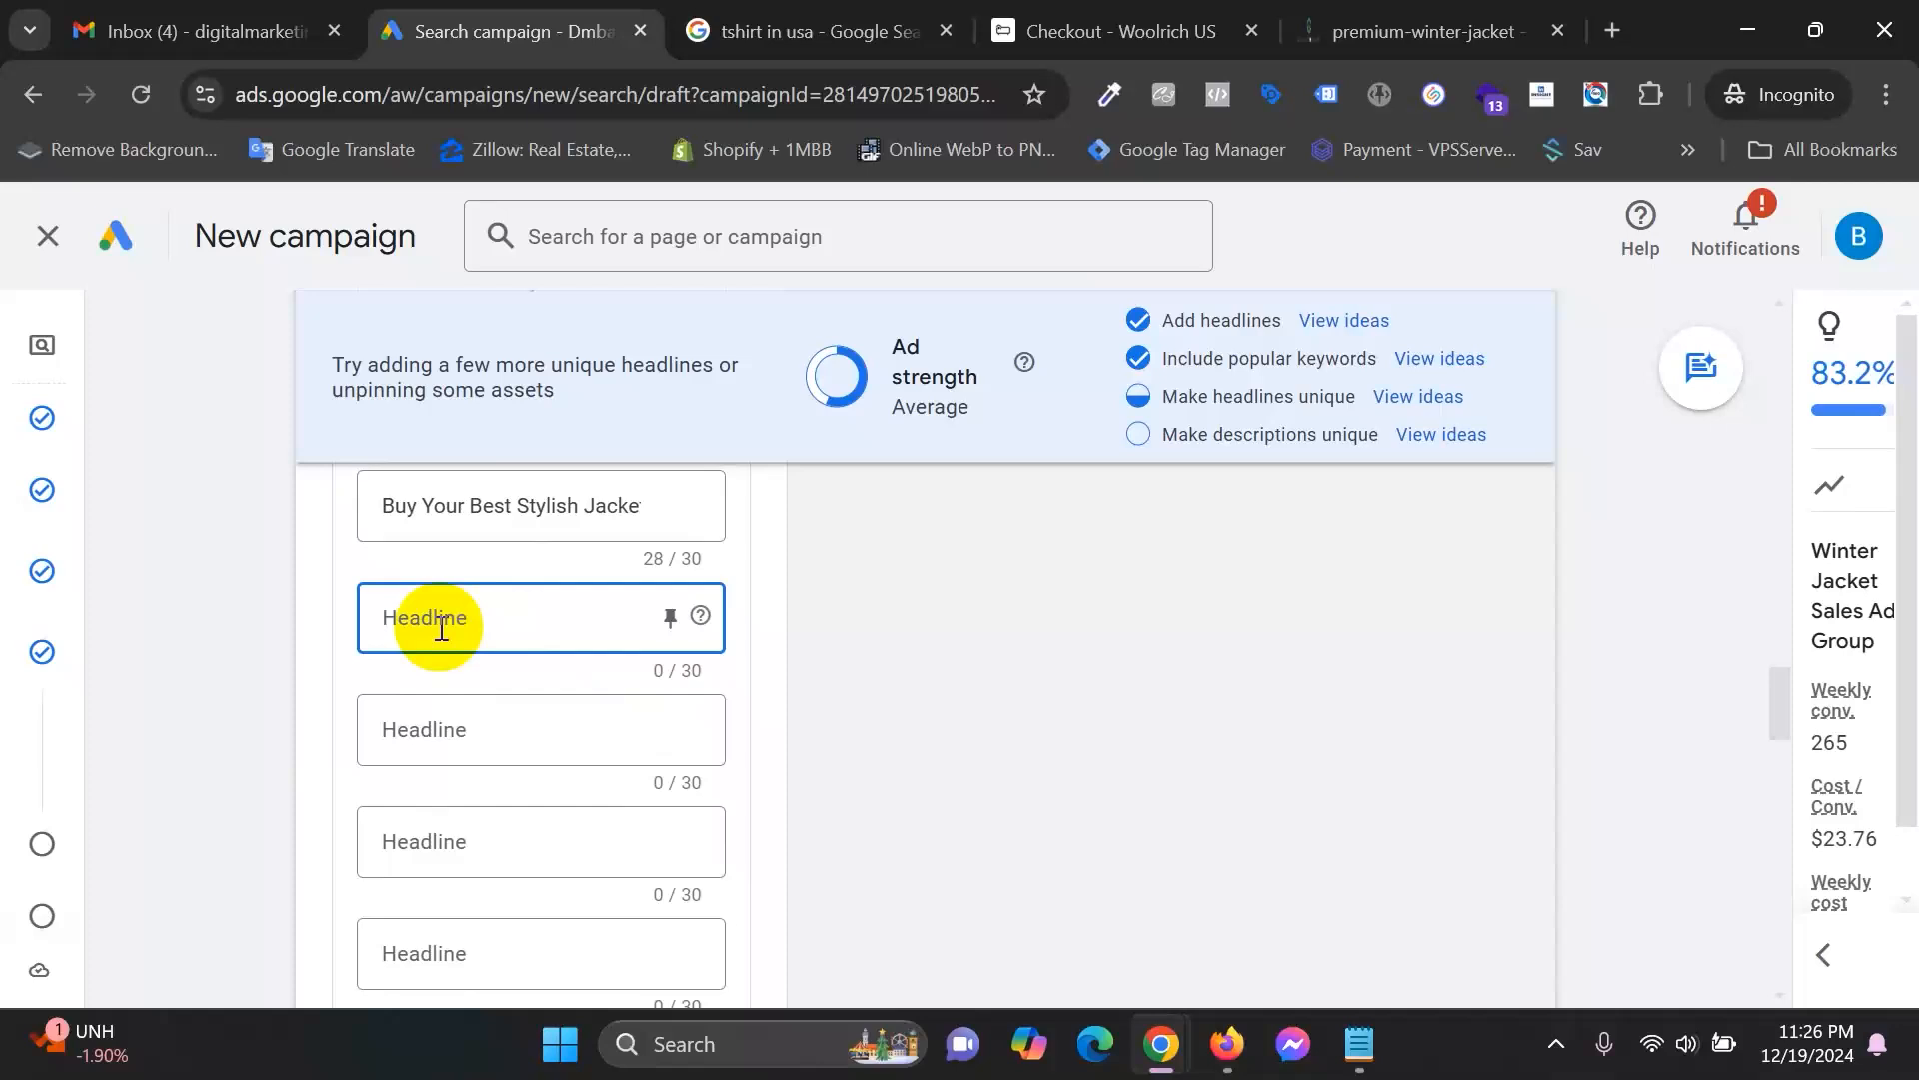
{"action": "type", "text": "The Qui"}
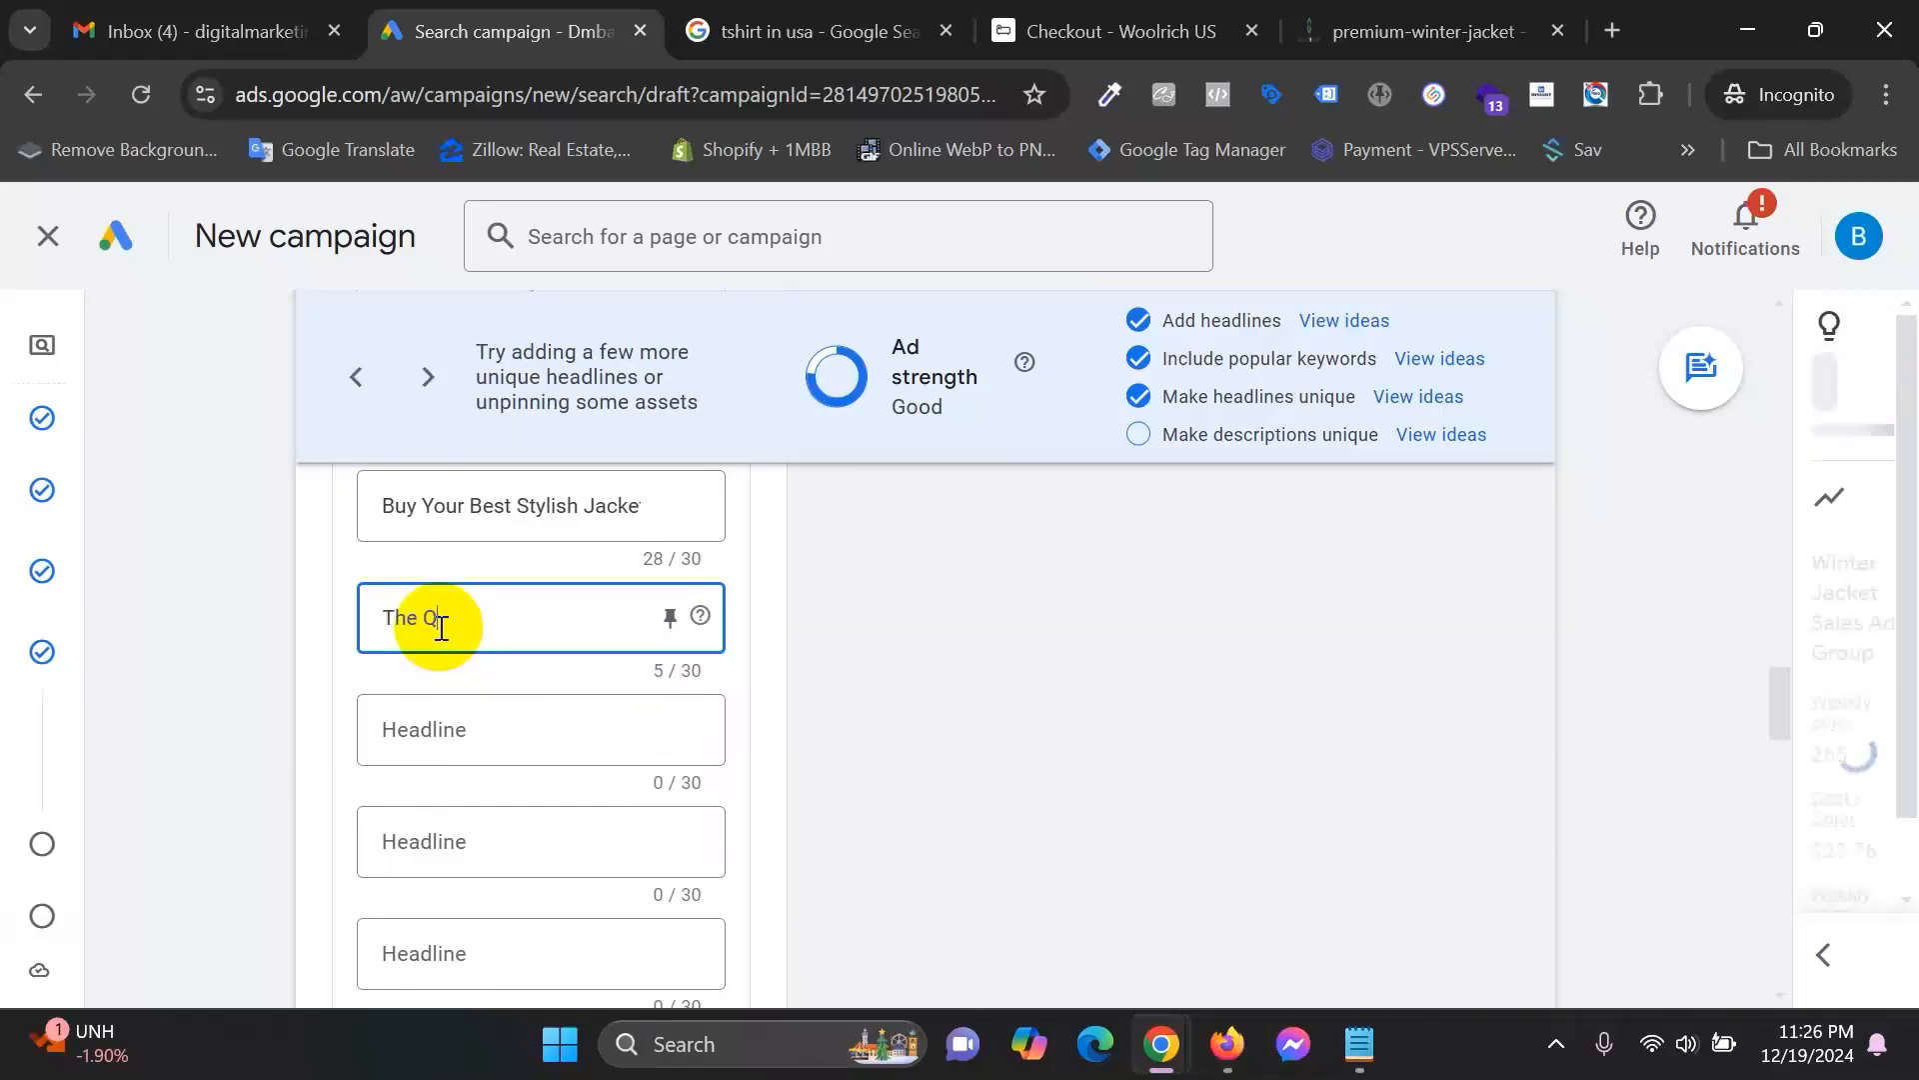
{"action": "key", "text": "BackSpace"}
{"action": "key", "text": "BackSpace"}
{"action": "key", "text": "BackSpace"}
{"action": "key", "text": "BackSpace"}
{"action": "key", "text": "BackSpace"}
{"action": "key", "text": "BackSpace"}
{"action": "key", "text": "BackSpace"}
{"action": "type", "text": "Exclusesive Discount"}
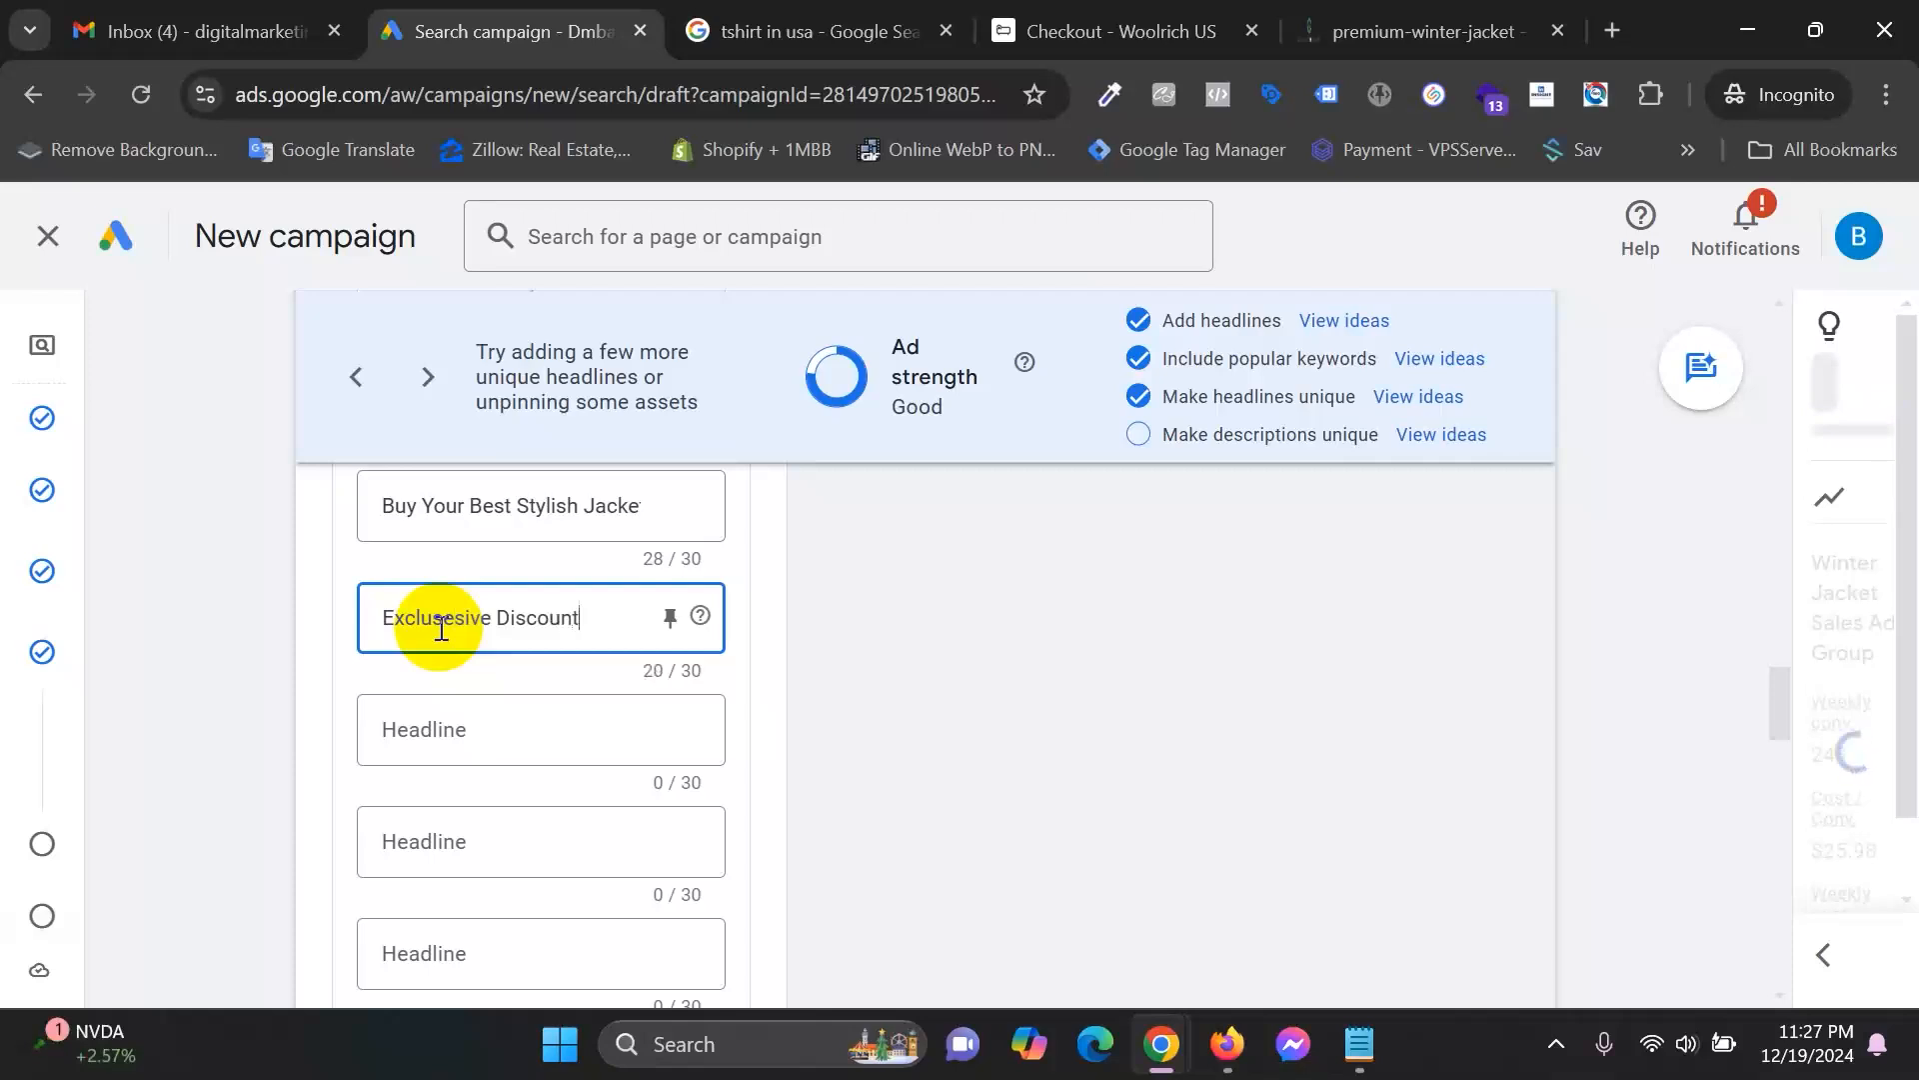
{"action": "type", "text": " on Winte"}
{"action": "key", "text": "BackSpace"}
{"action": "key", "text": "BackSpace"}
{"action": "key", "text": "BackSpace"}
{"action": "type", "text": "Jacket"}
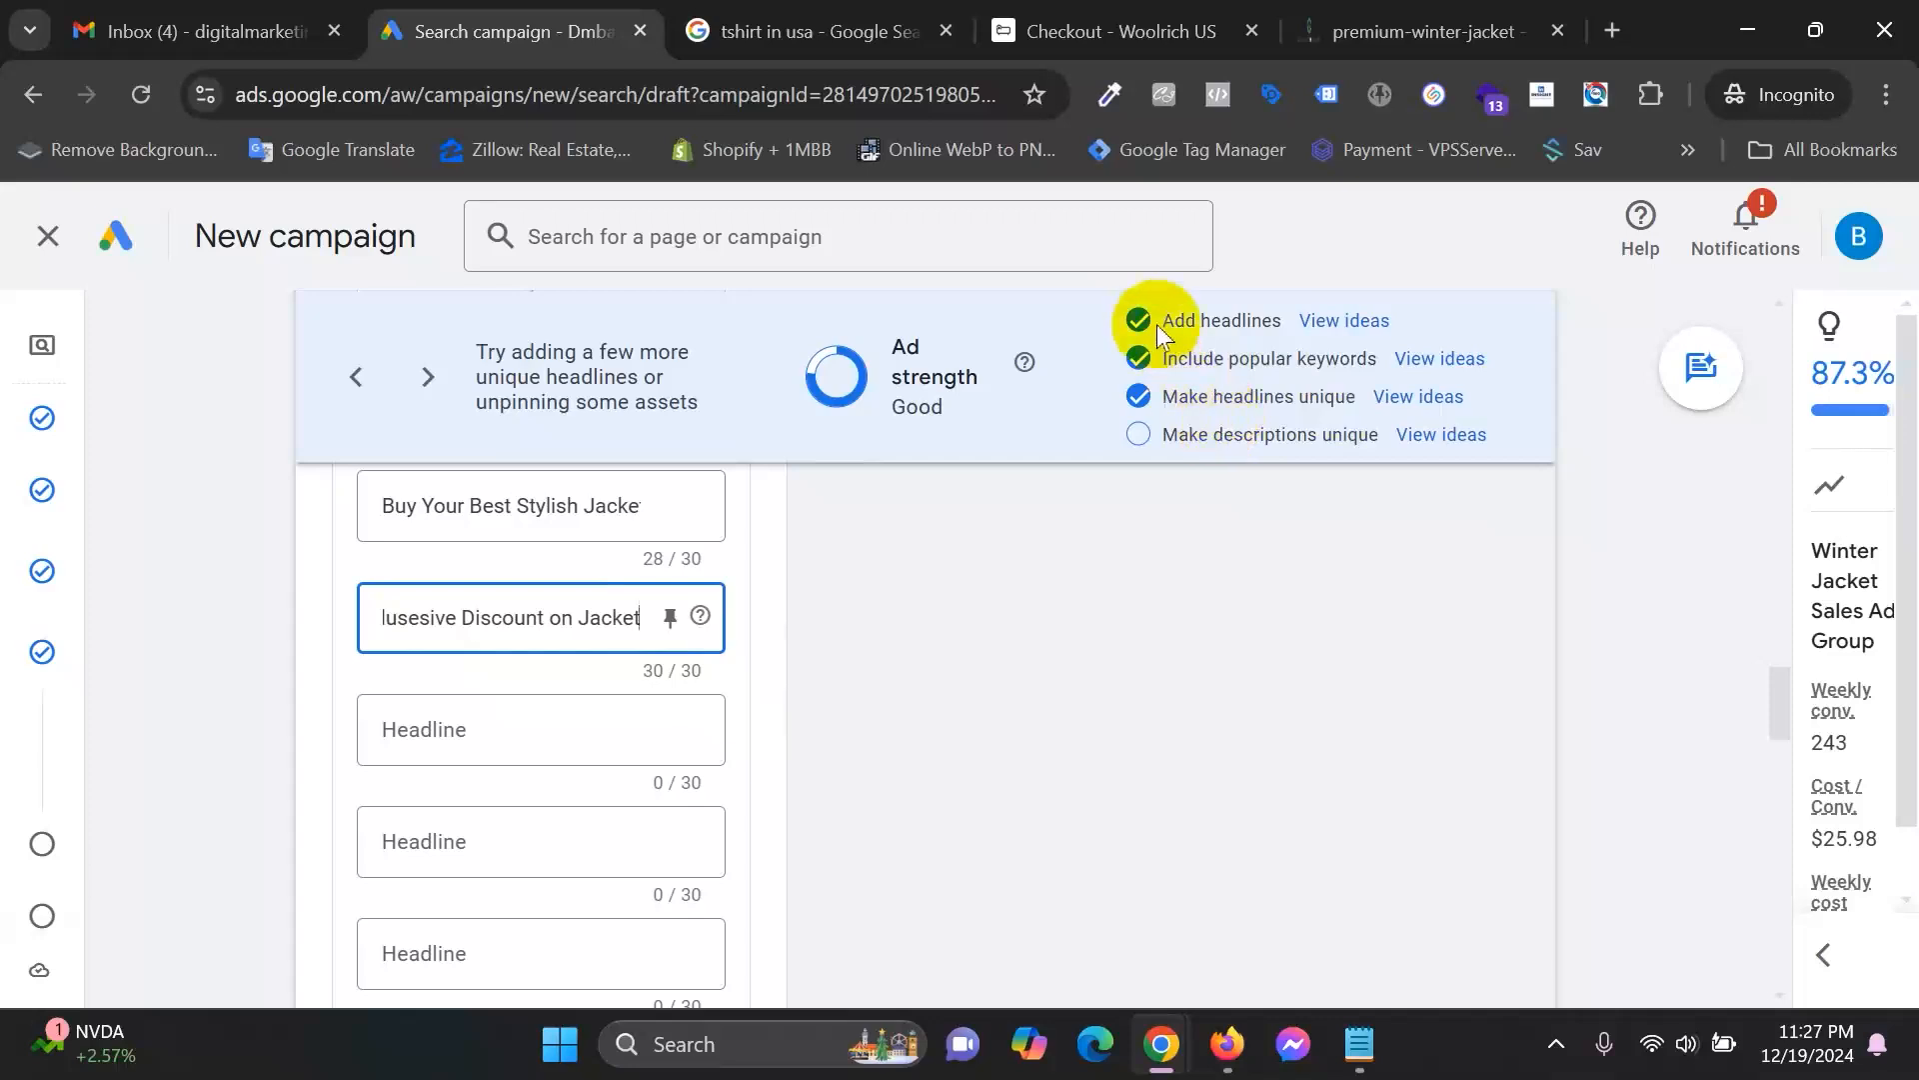
{"action": "left_click", "coordinate": [1279, 397]}
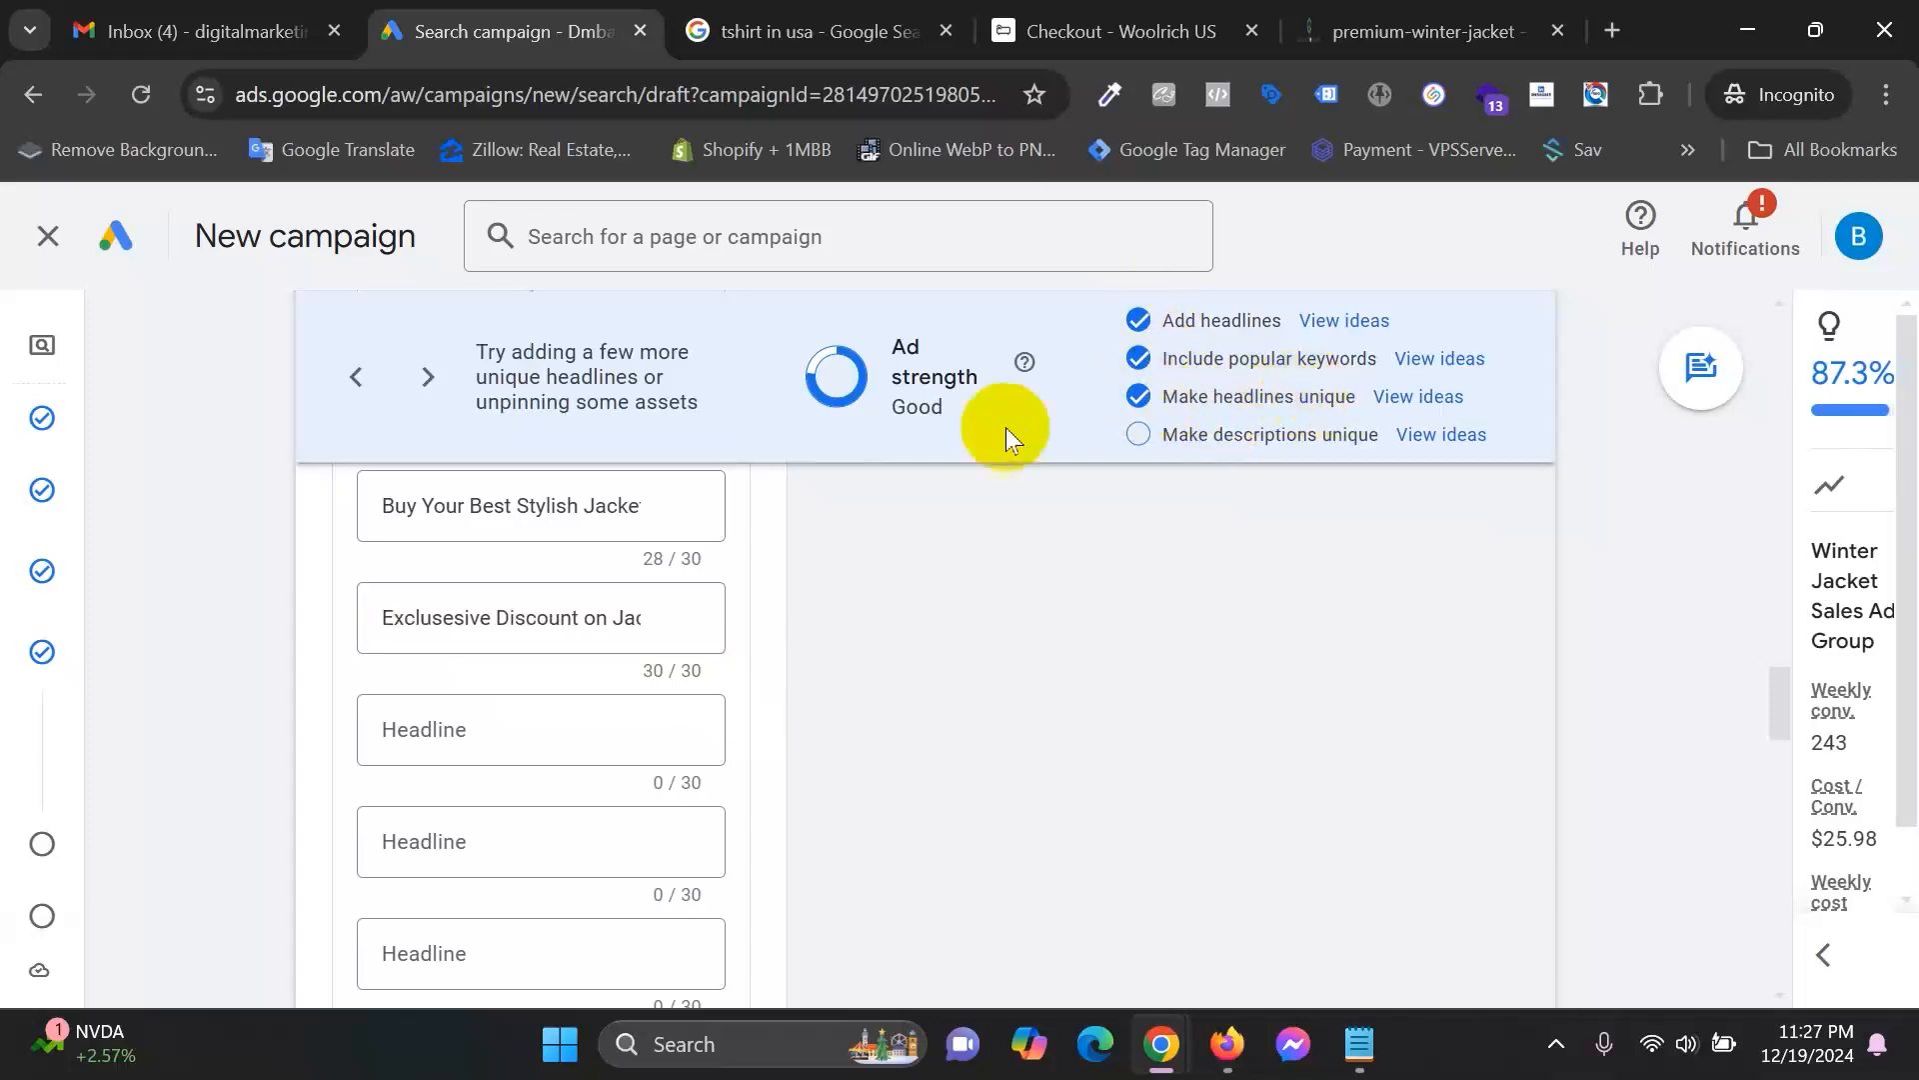
{"action": "left_click_drag", "start_coordinate": [900, 408], "coordinate": [984, 416]}
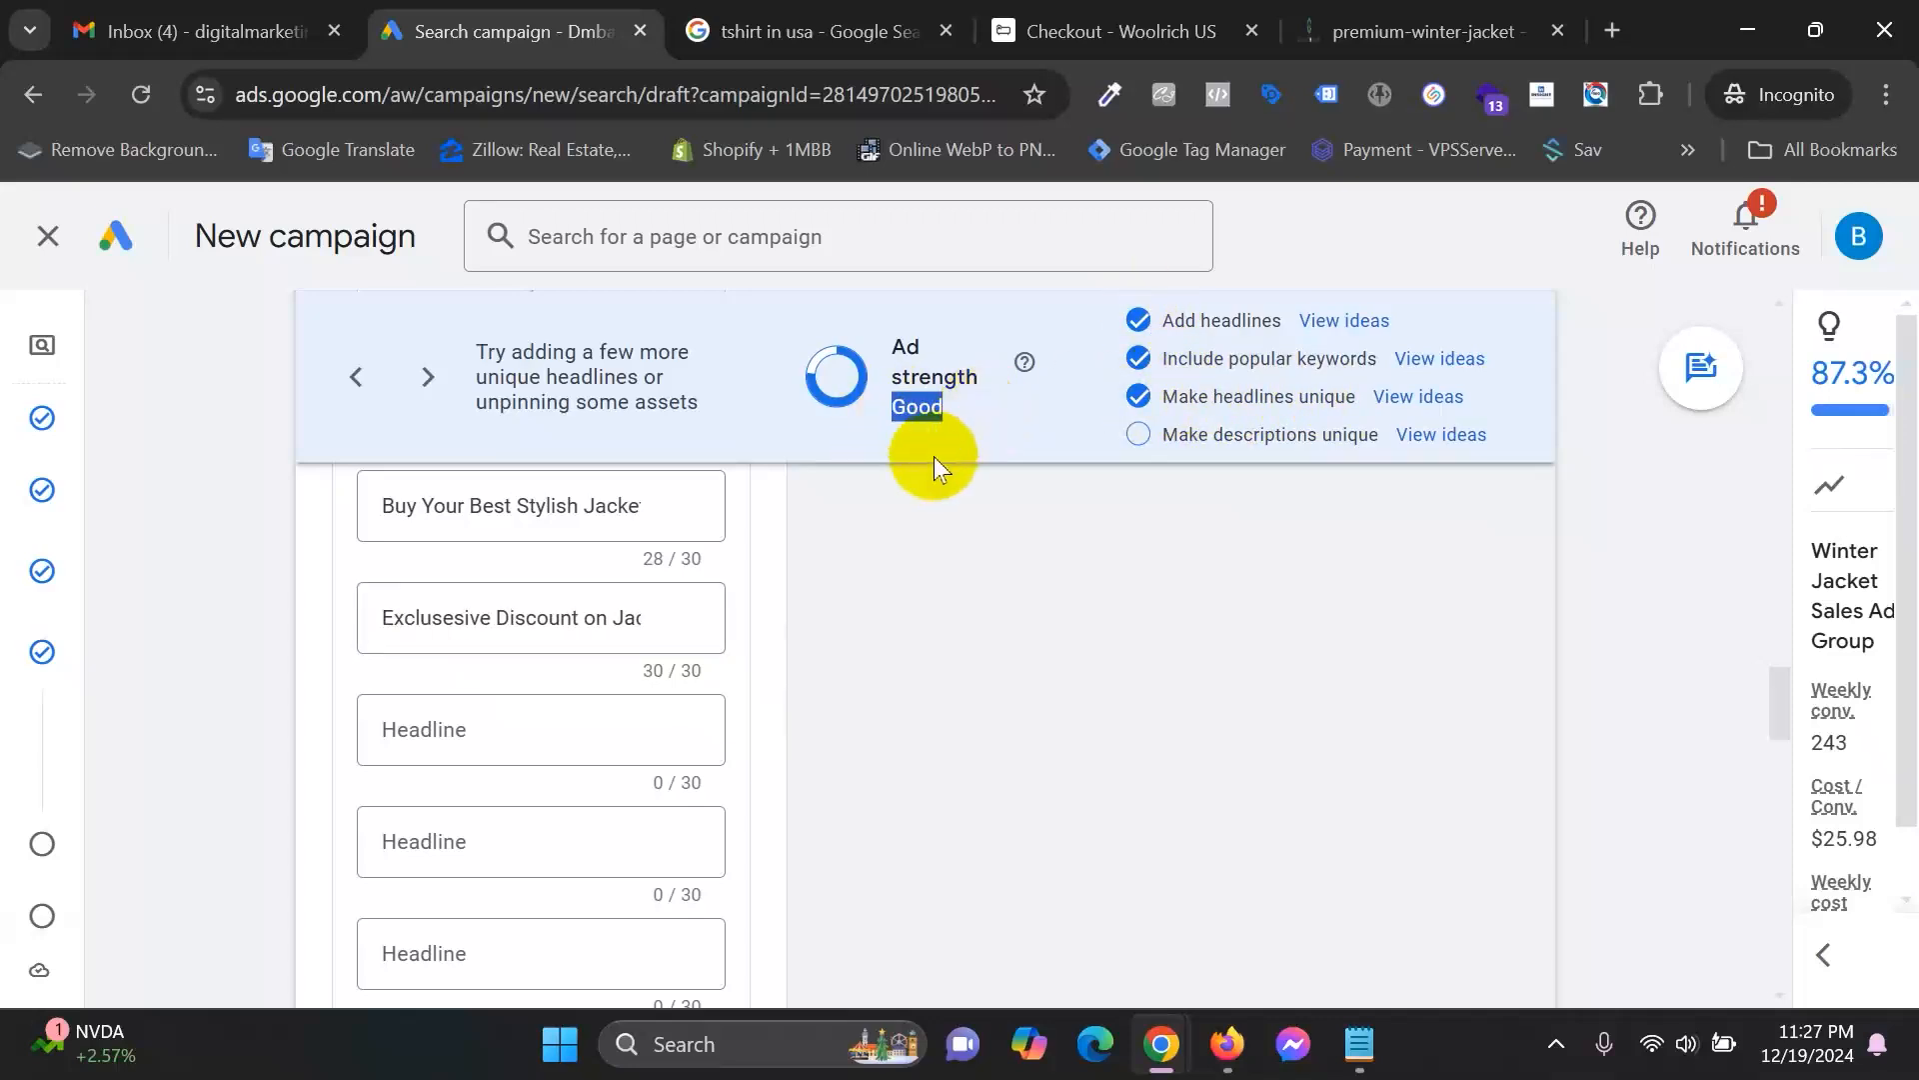
{"action": "left_click", "coordinate": [1822, 955]}
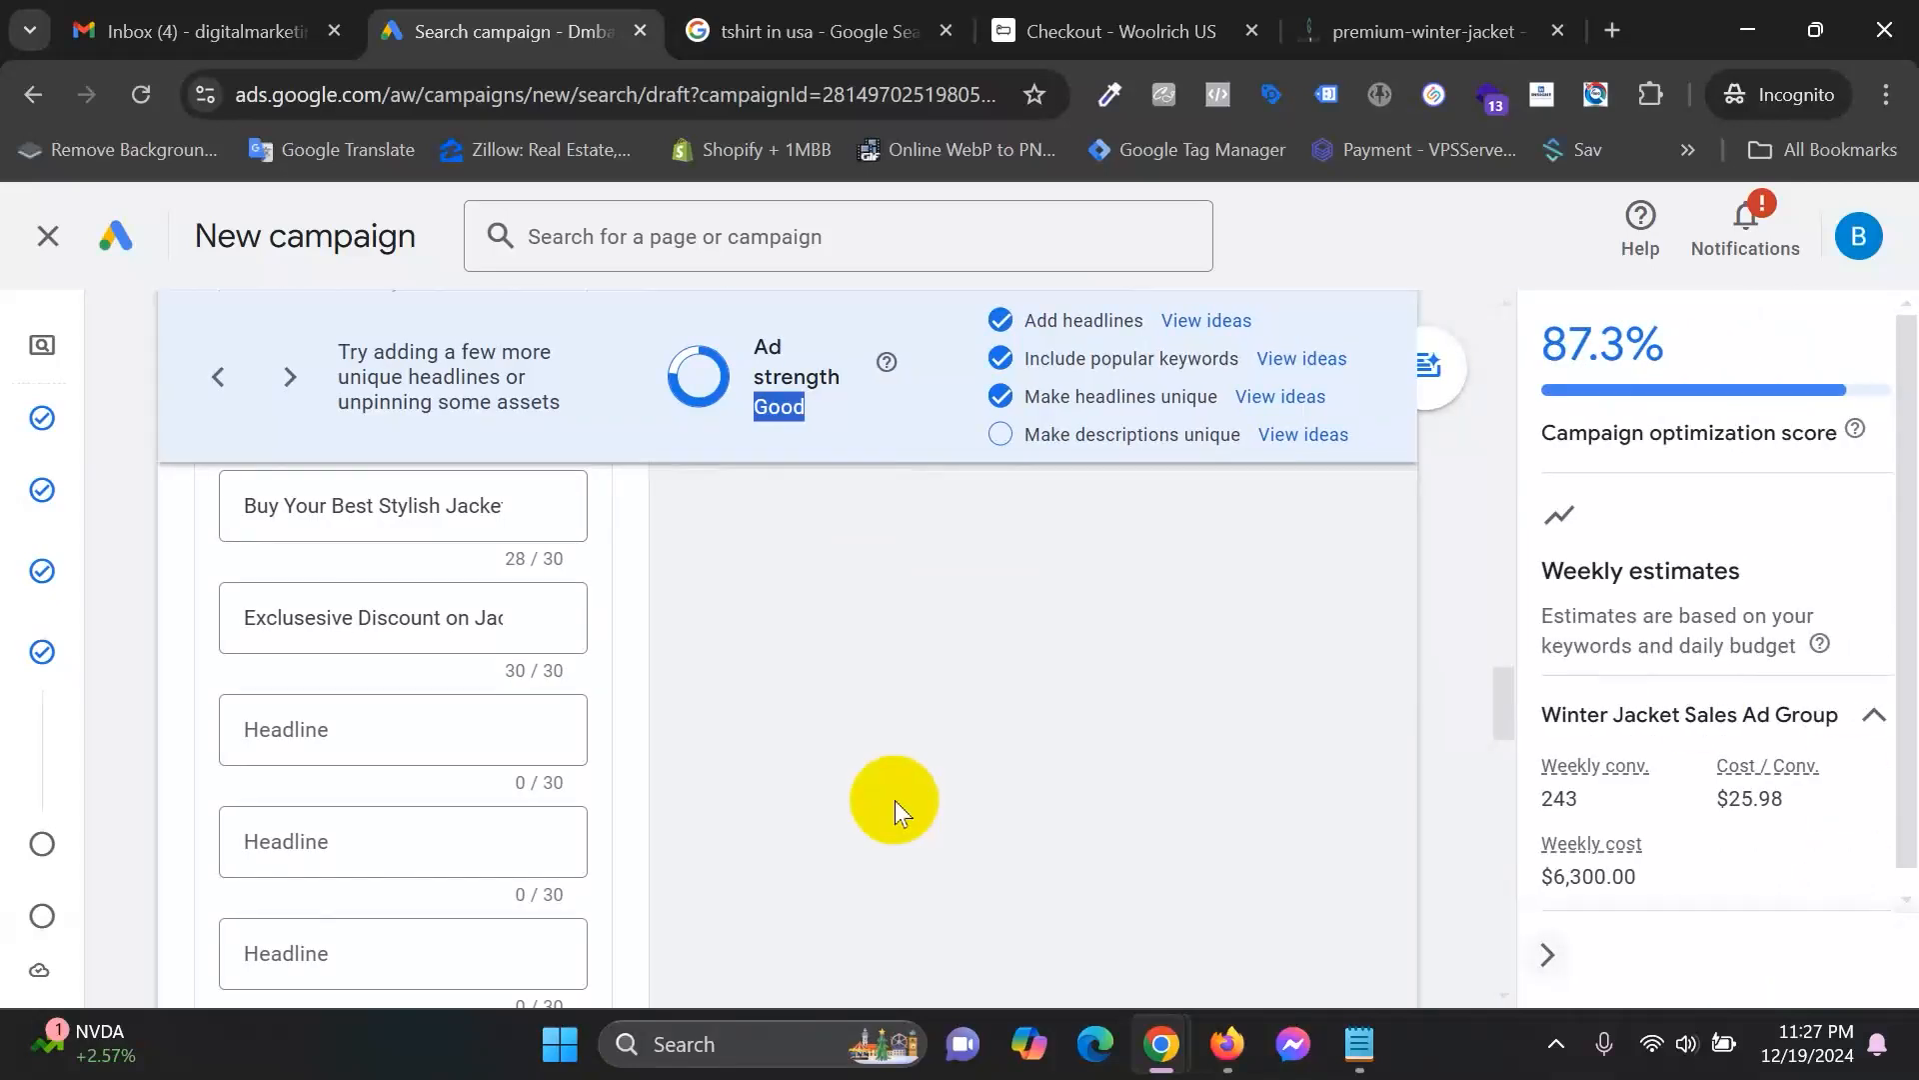
{"action": "scroll", "coordinate": [895, 799], "scroll_direction": "up", "scroll_amount": 2}
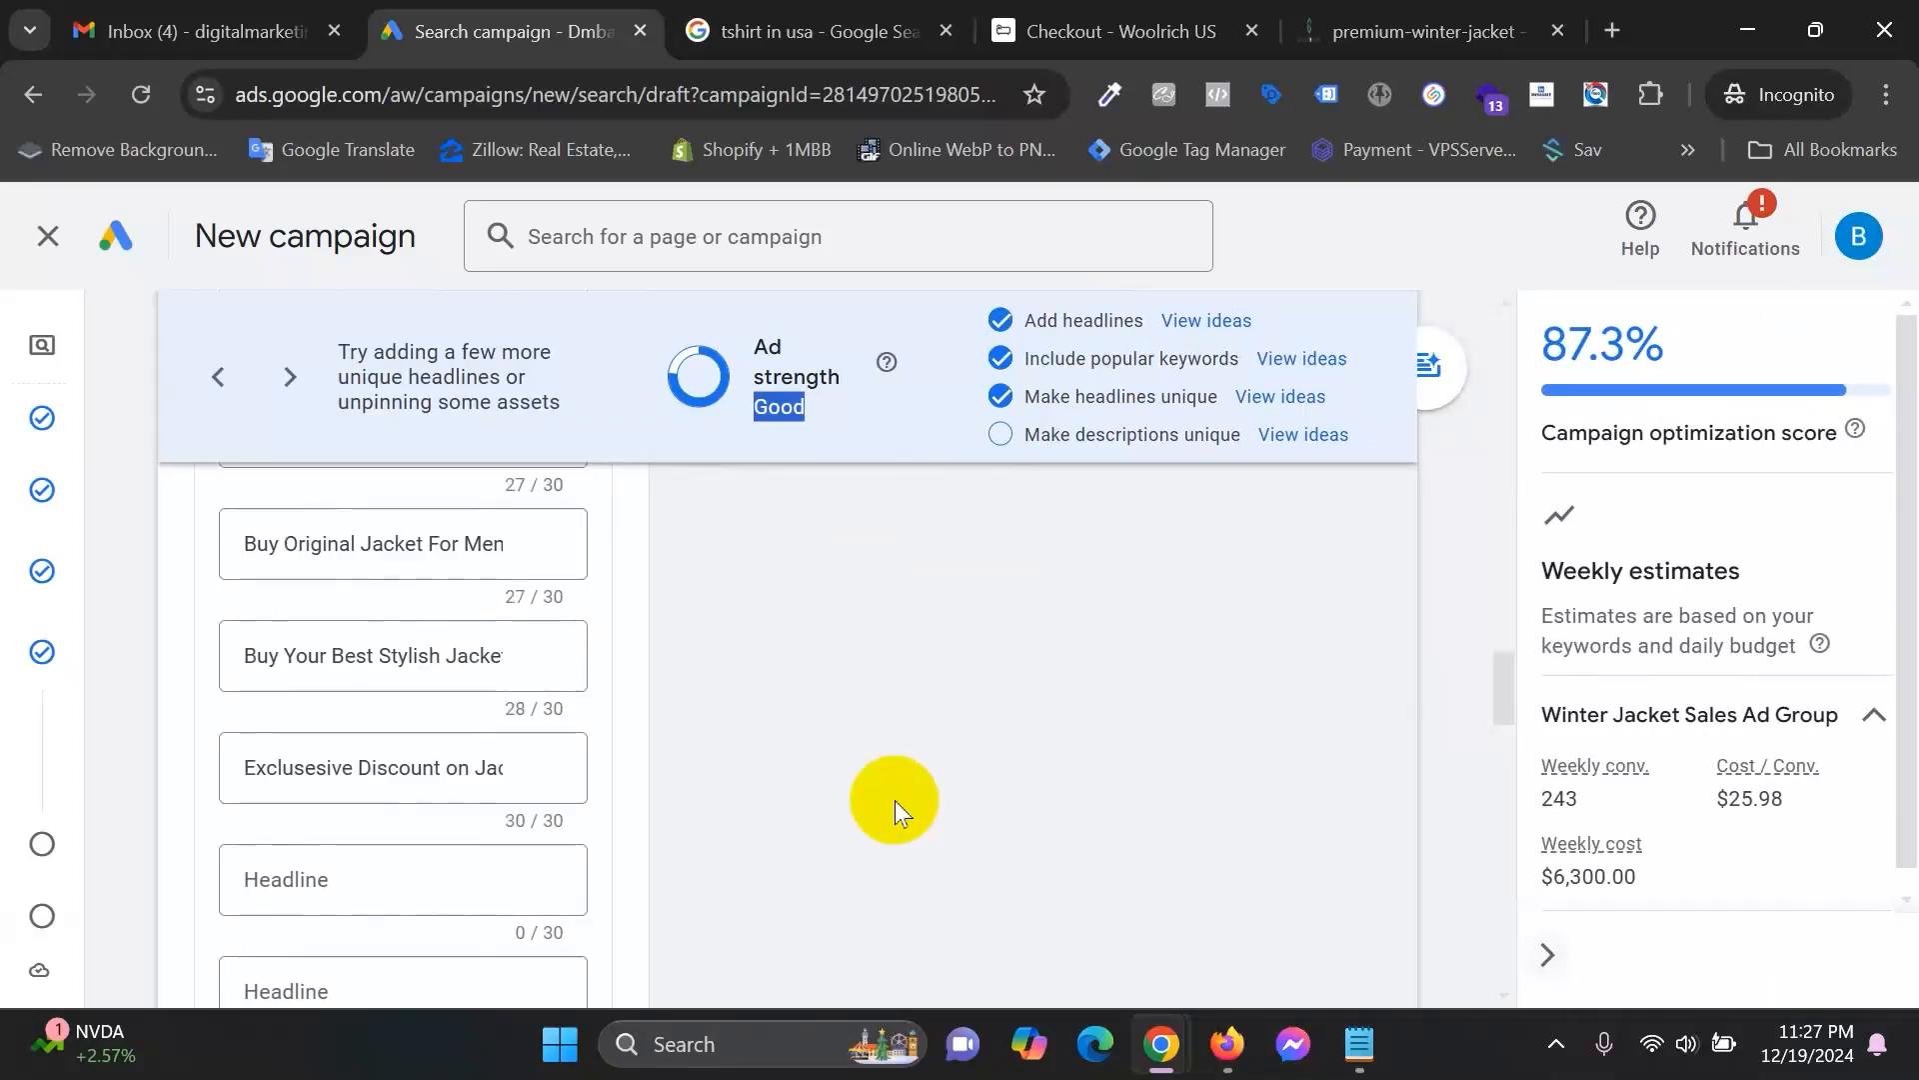
{"action": "scroll", "coordinate": [896, 800], "scroll_direction": "down", "scroll_amount": 5}
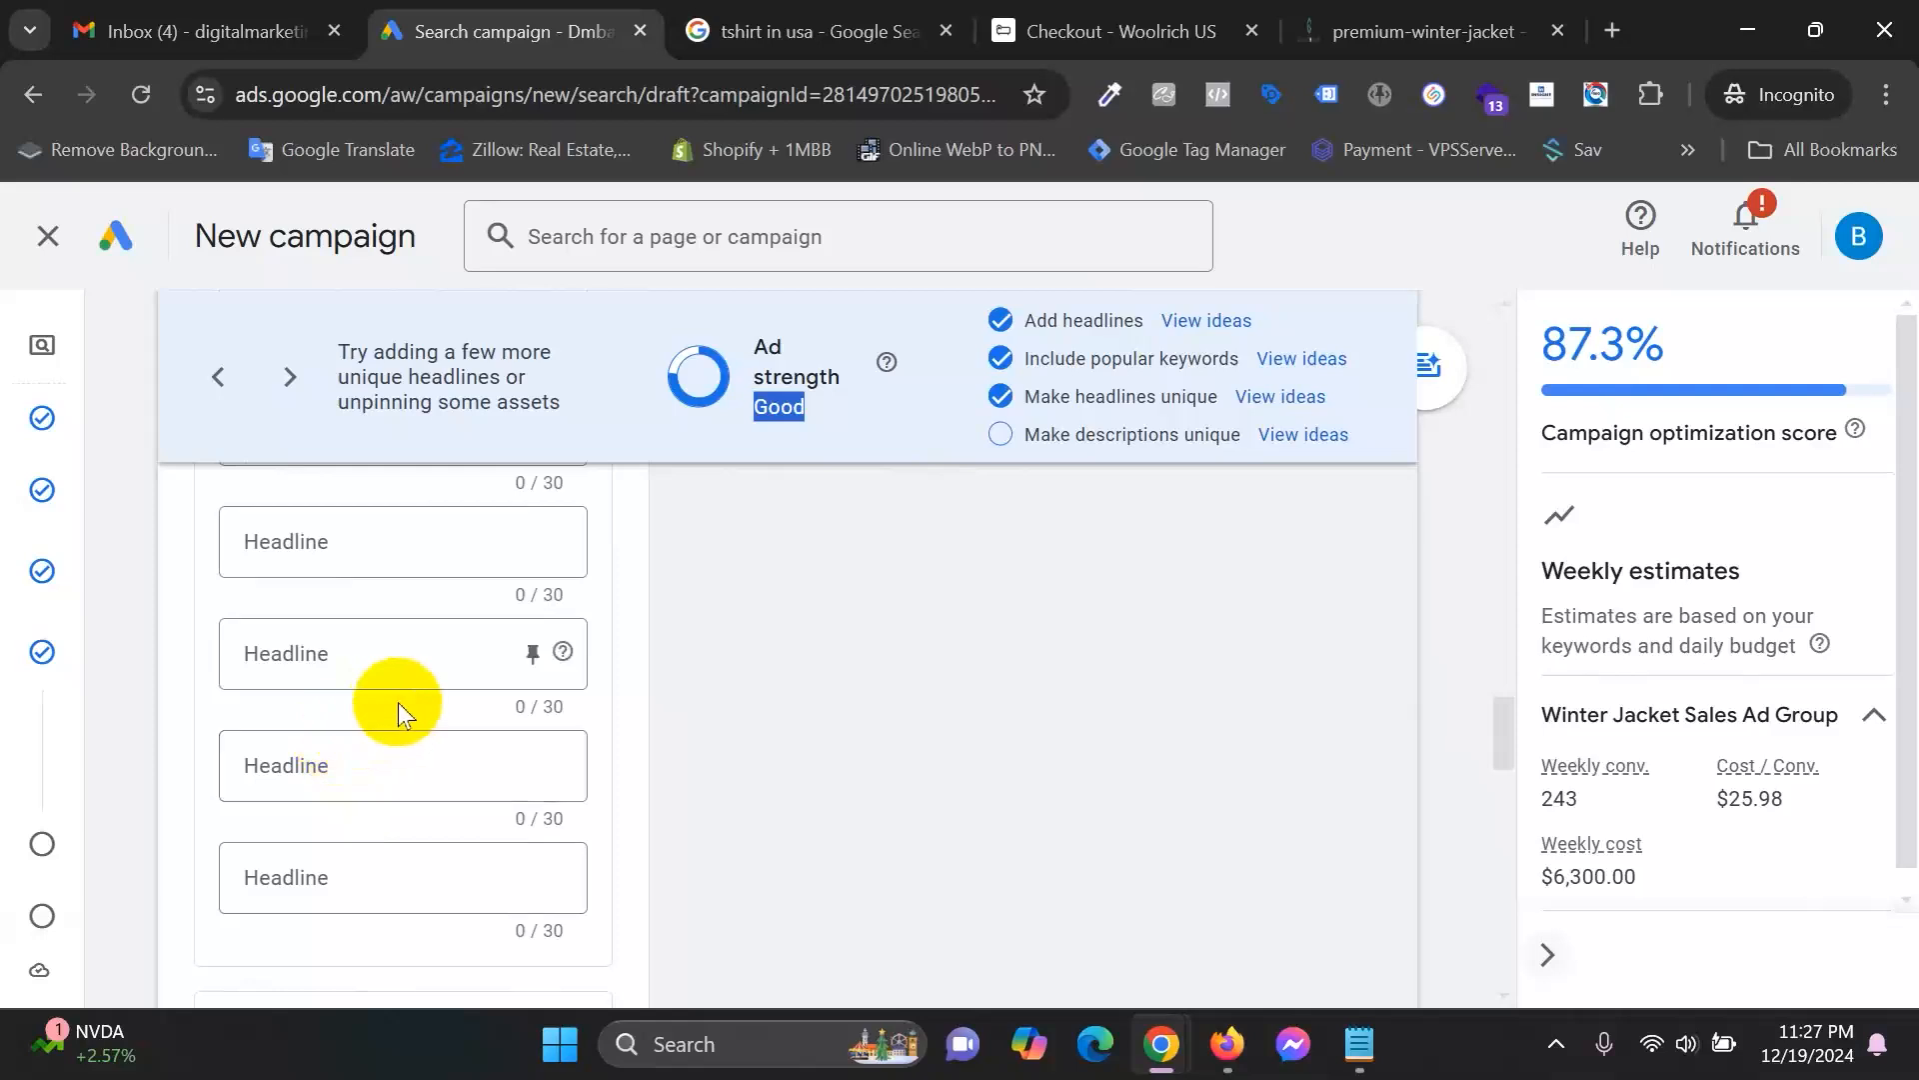
{"action": "scroll", "coordinate": [403, 715], "scroll_direction": "up", "scroll_amount": 10}
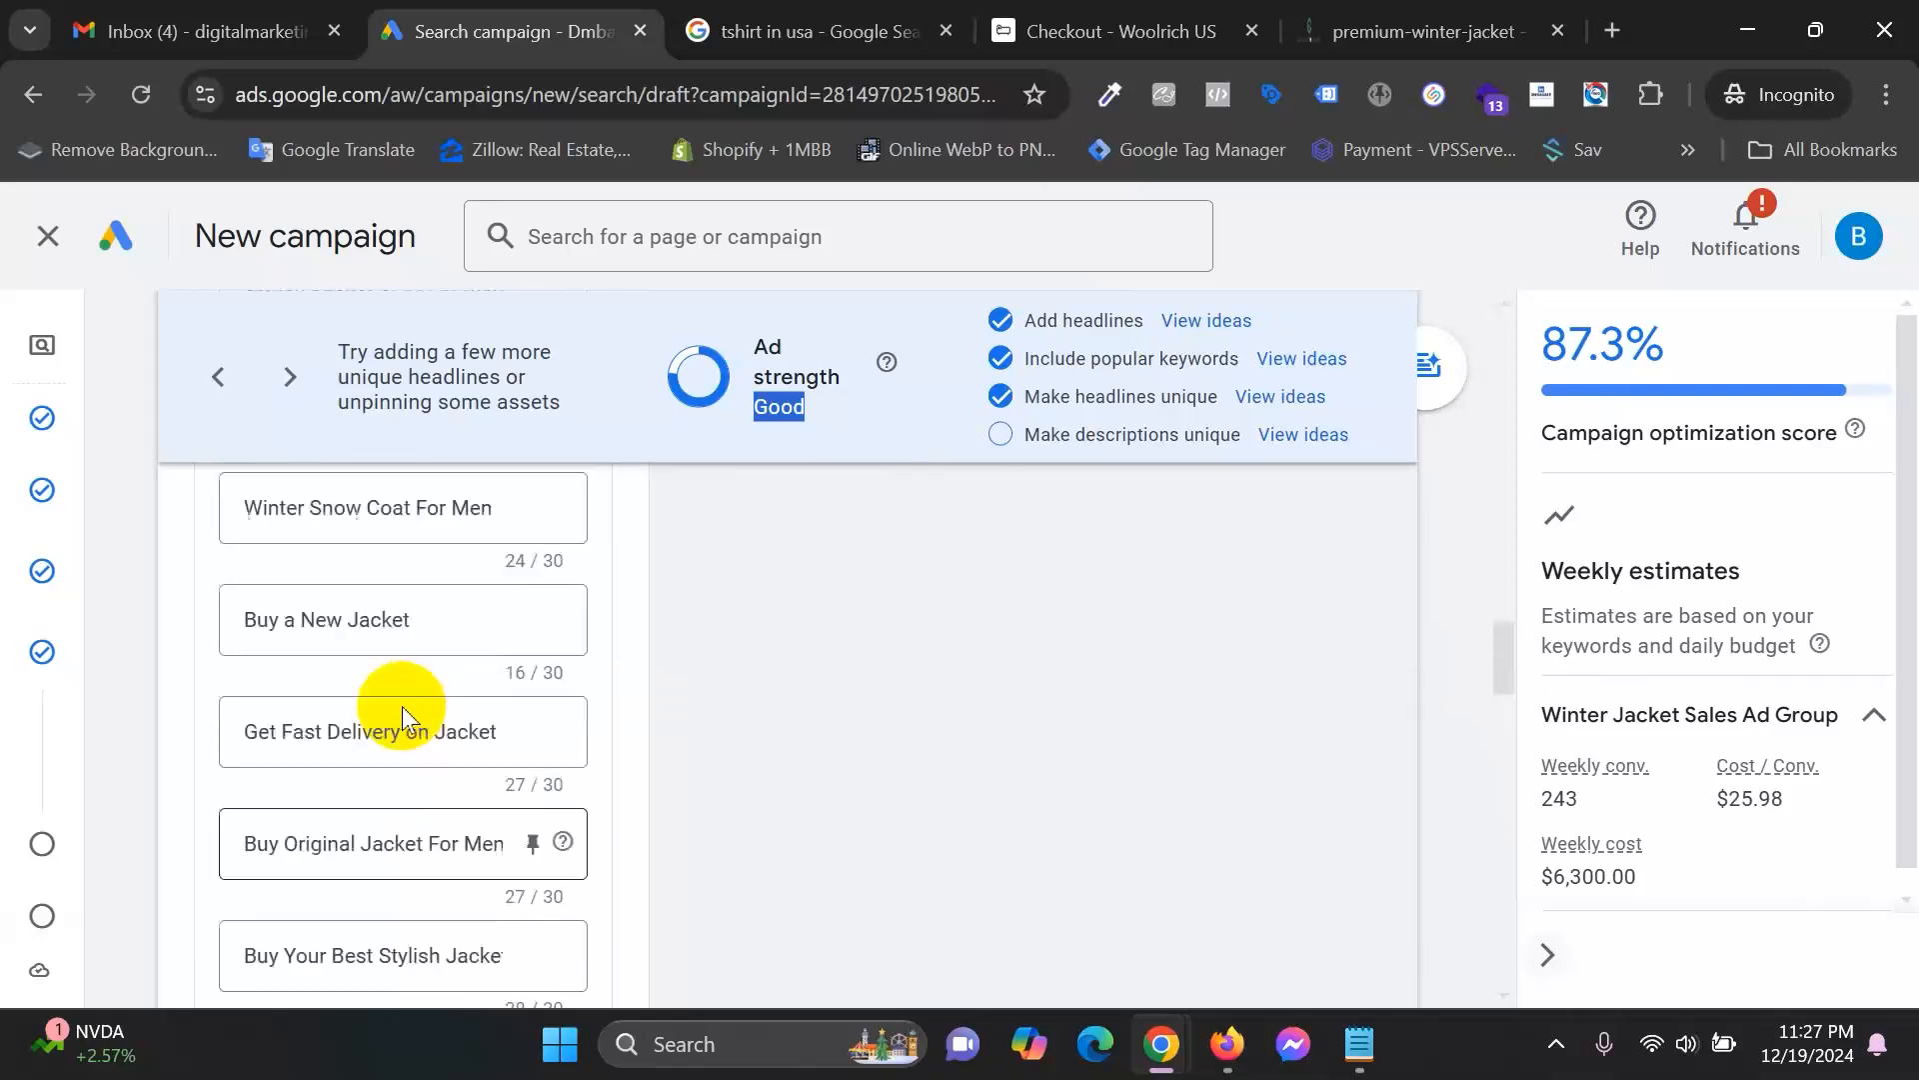
{"action": "scroll", "coordinate": [405, 715], "scroll_direction": "down", "scroll_amount": 10}
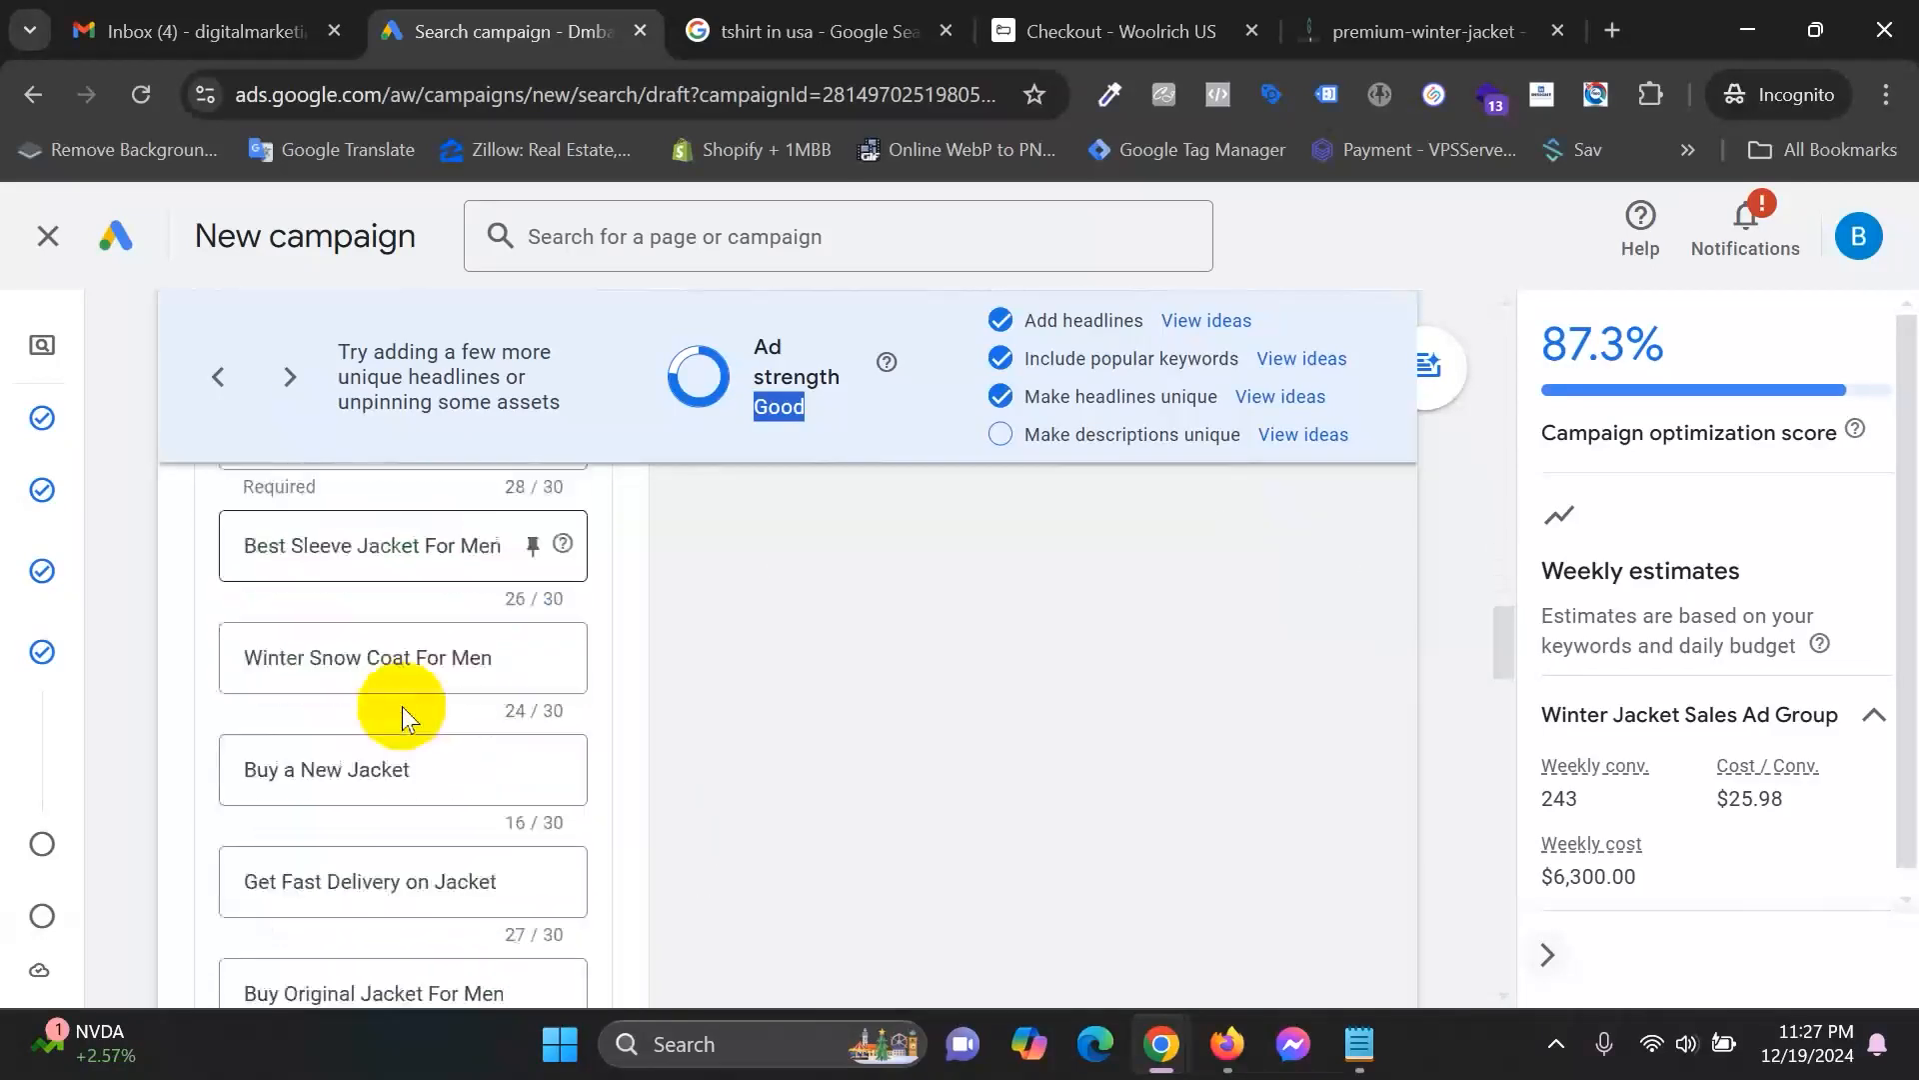
{"action": "scroll", "coordinate": [402, 706], "scroll_direction": "down", "scroll_amount": 1}
{"action": "scroll", "coordinate": [401, 706], "scroll_direction": "up", "scroll_amount": 1}
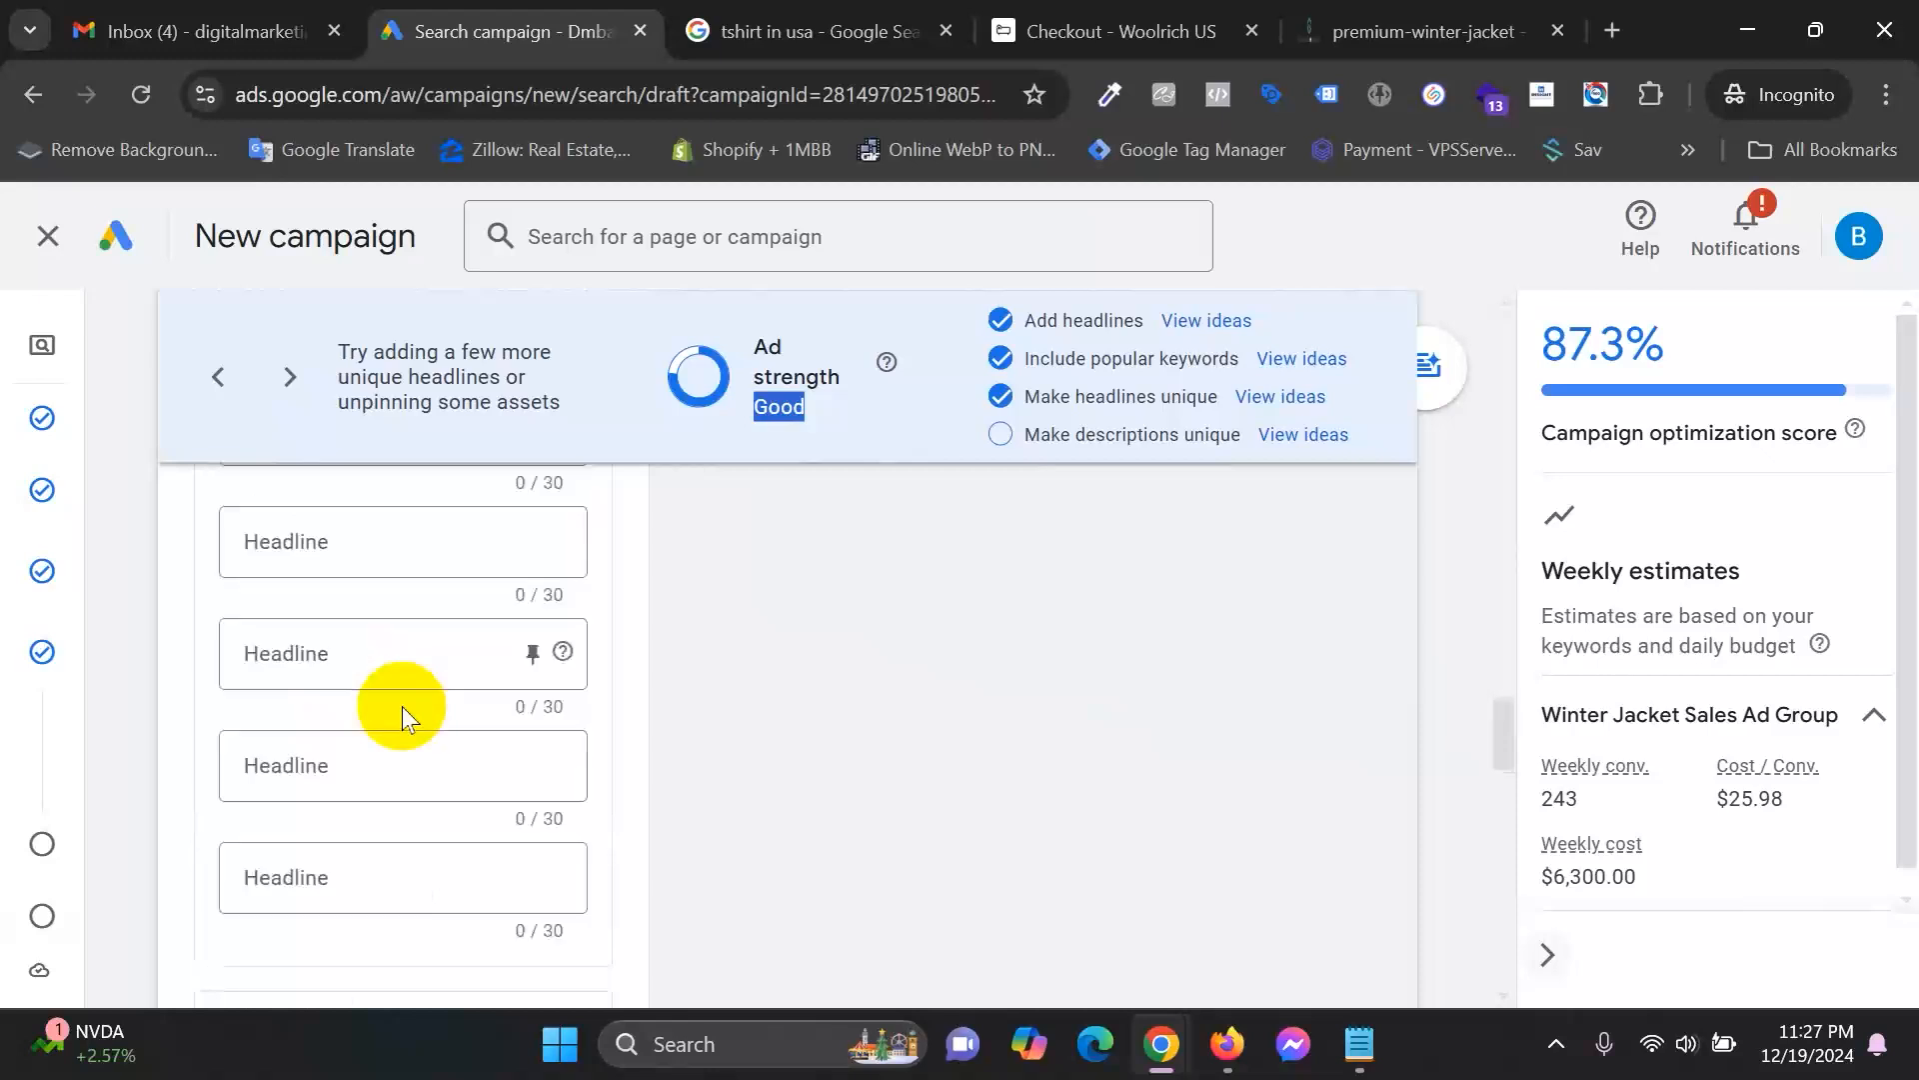
{"action": "scroll", "coordinate": [500, 696], "scroll_direction": "up", "scroll_amount": 1}
{"action": "scroll", "coordinate": [664, 686], "scroll_direction": "up", "scroll_amount": 1}
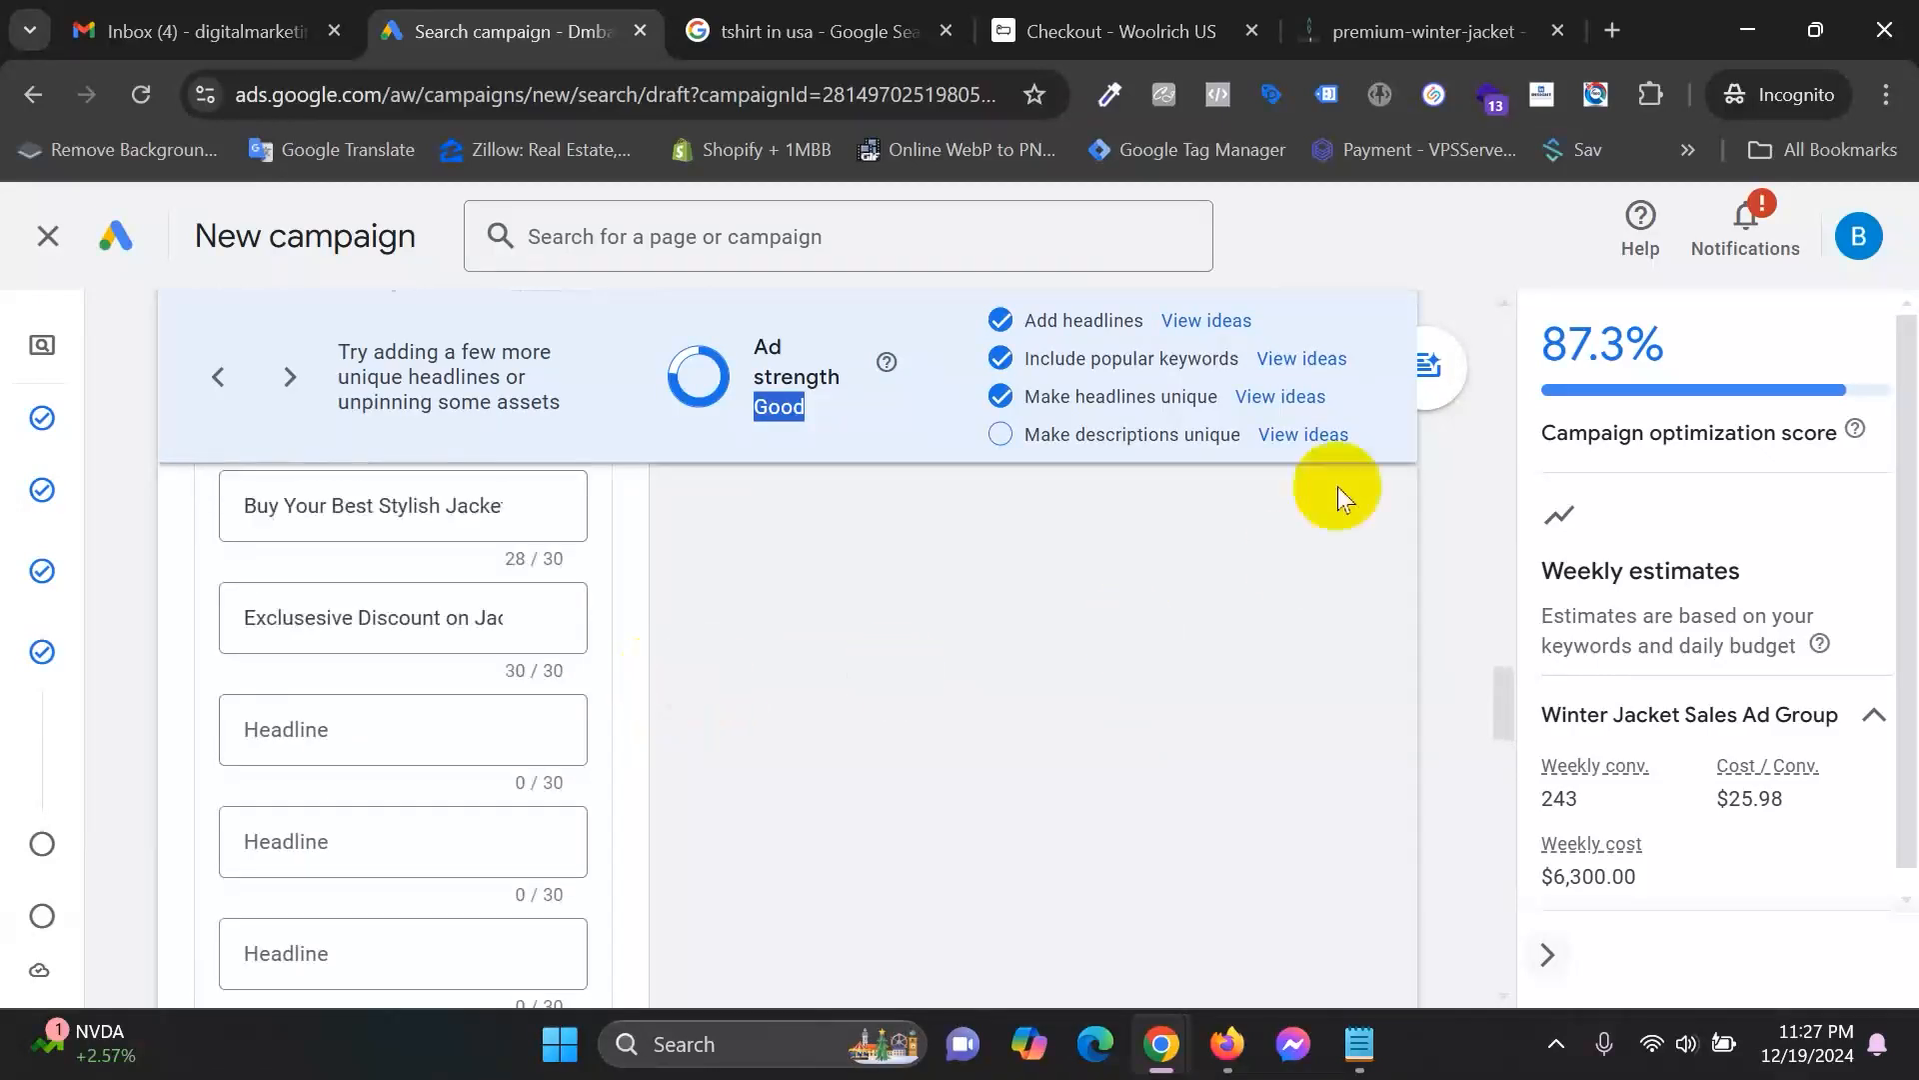
{"action": "scroll", "coordinate": [668, 856], "scroll_direction": "down", "scroll_amount": 7}
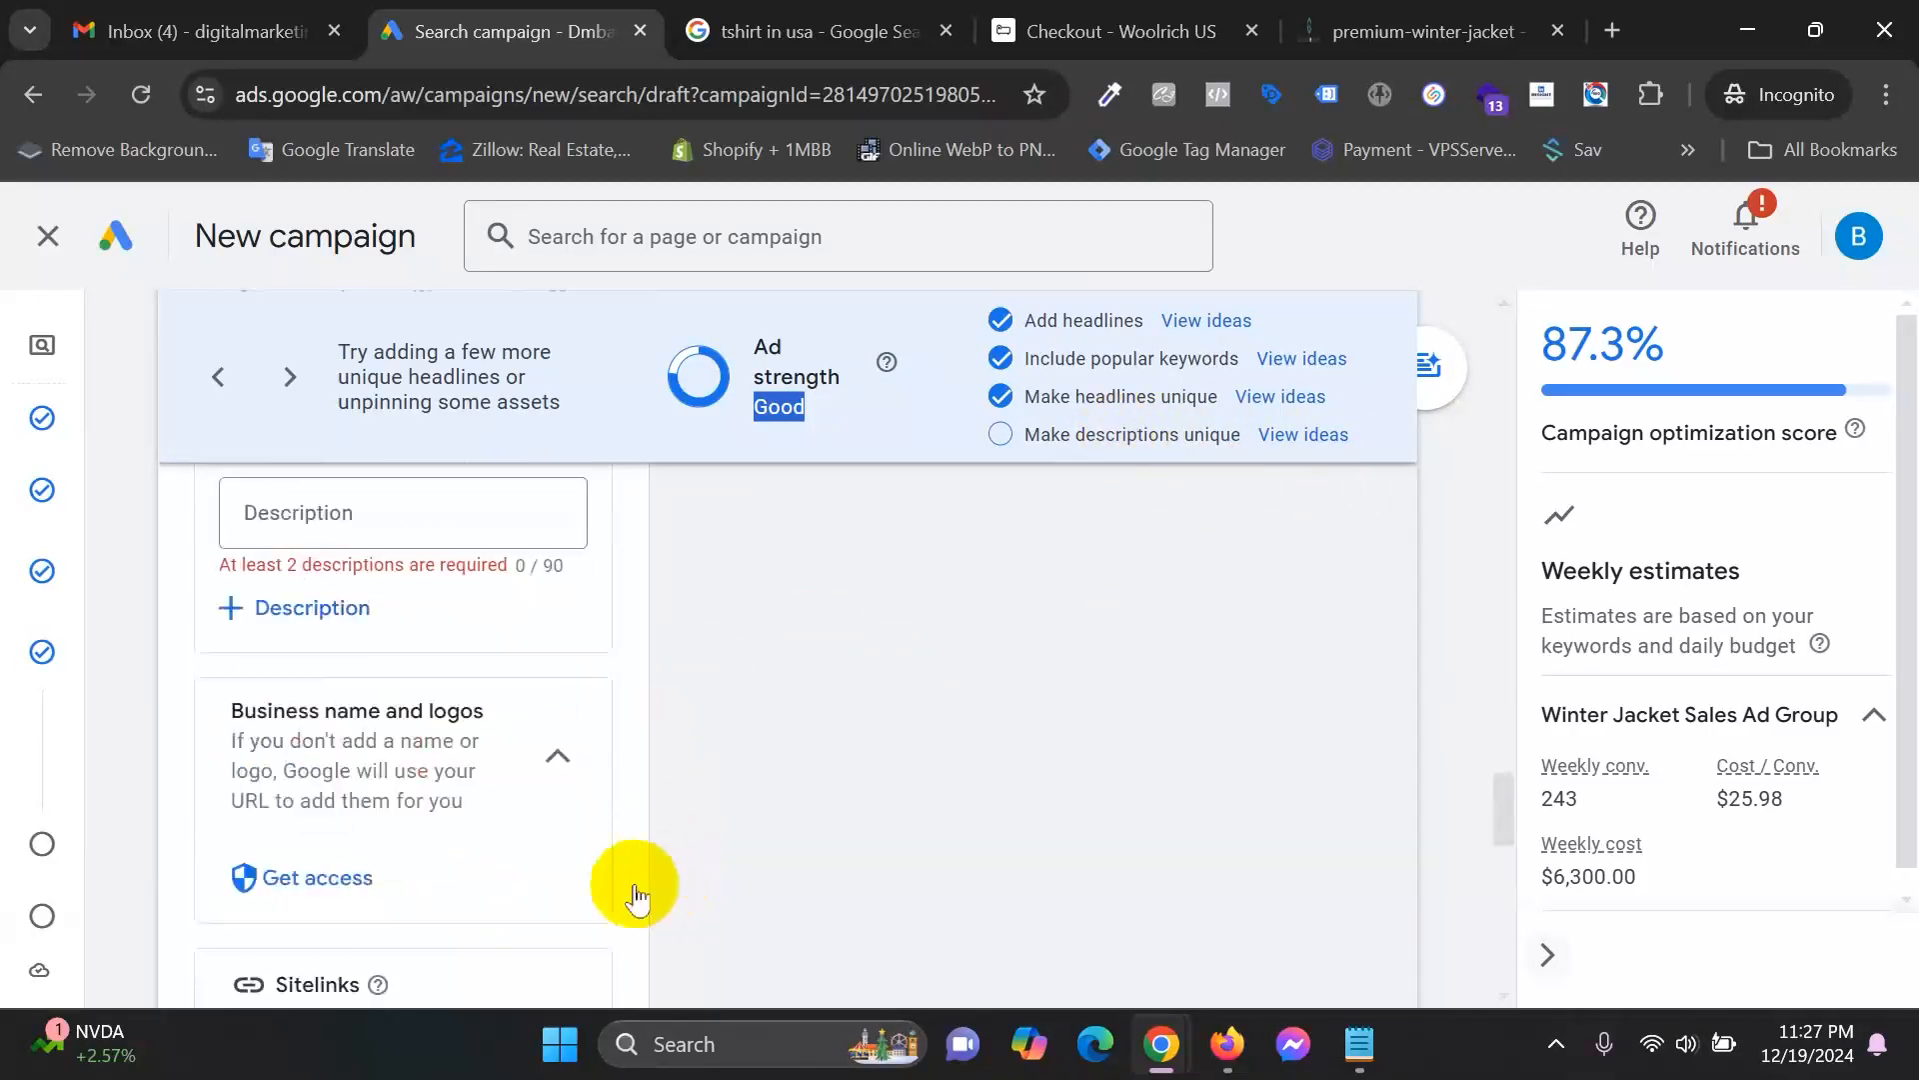
{"action": "scroll", "coordinate": [621, 801], "scroll_direction": "up", "scroll_amount": 5}
{"action": "scroll", "coordinate": [630, 798], "scroll_direction": "up", "scroll_amount": 4}
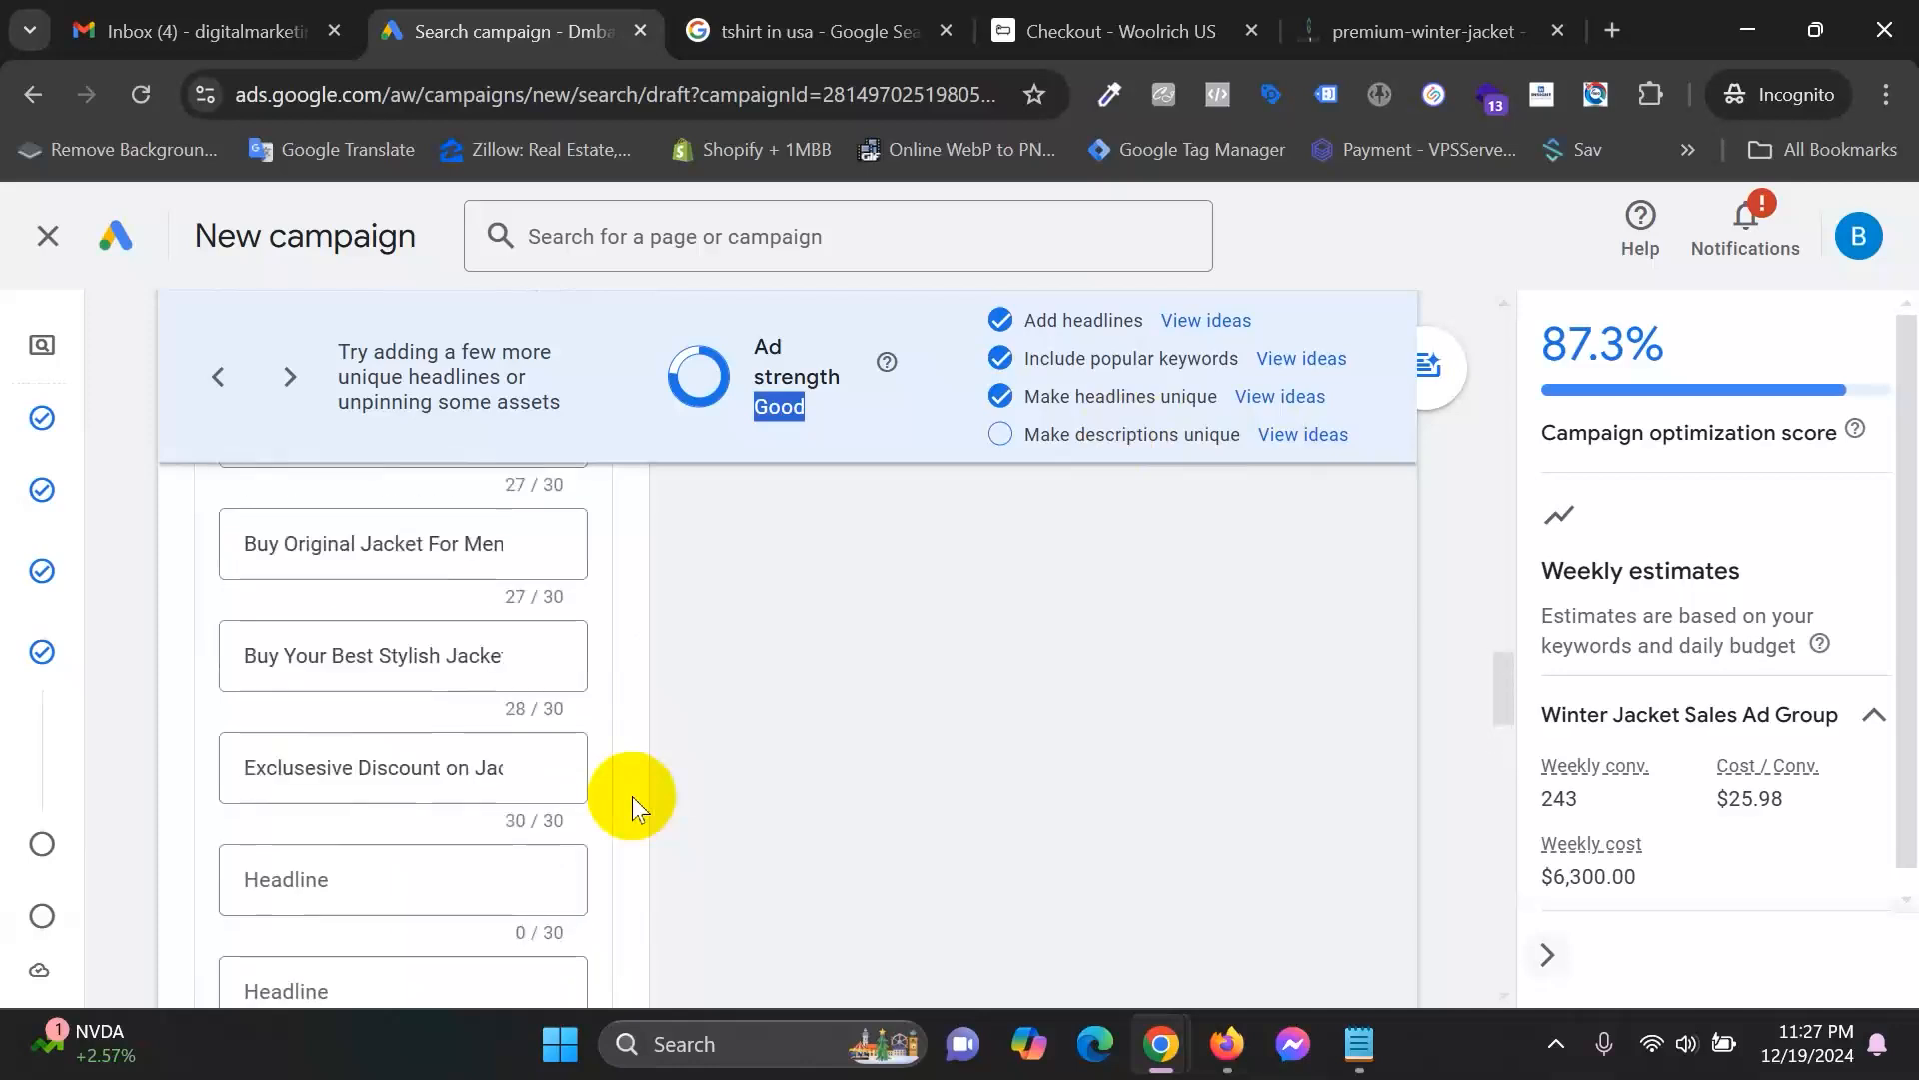
Add the headlines 'Best Fashionable Jacket' and 'Buy Winter Jacket From Online'.
{"action": "left_click", "coordinate": [377, 879]}
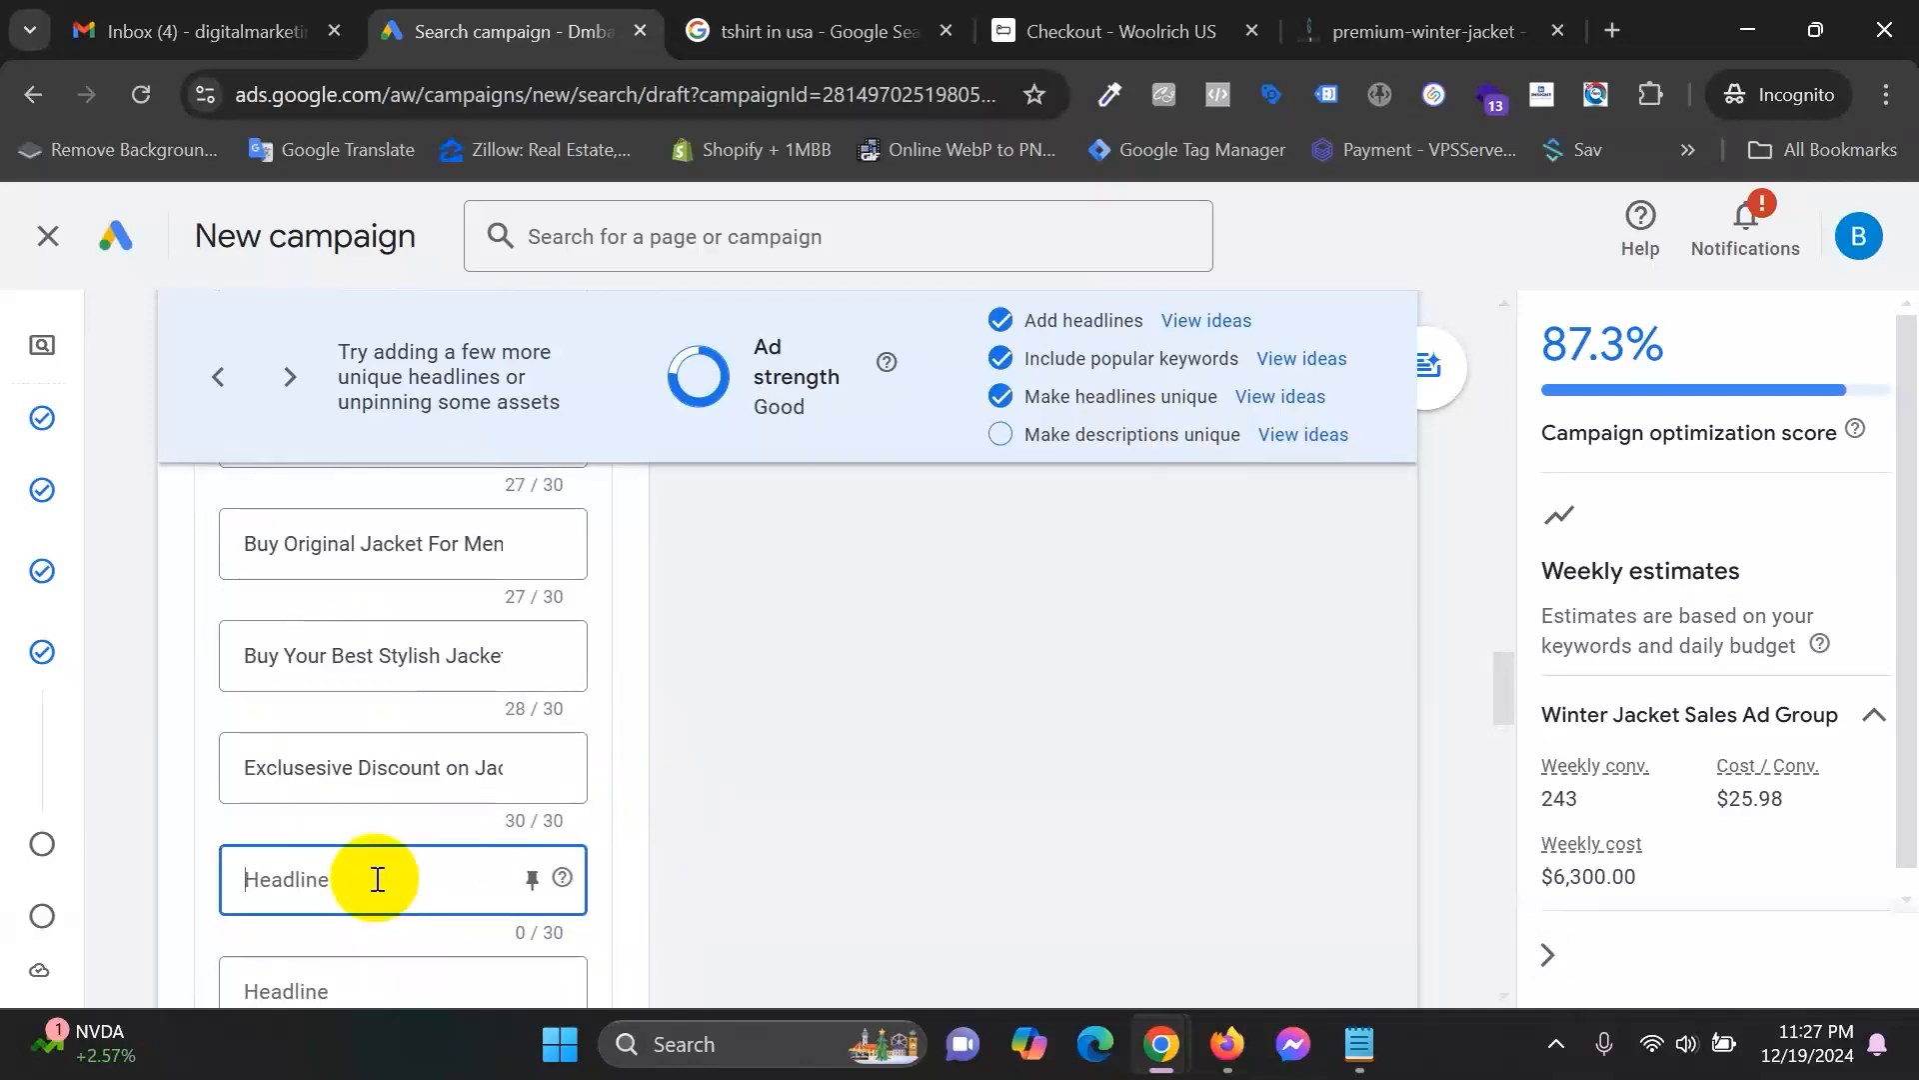
{"action": "type", "text": "Best Fashionable Jacket"}
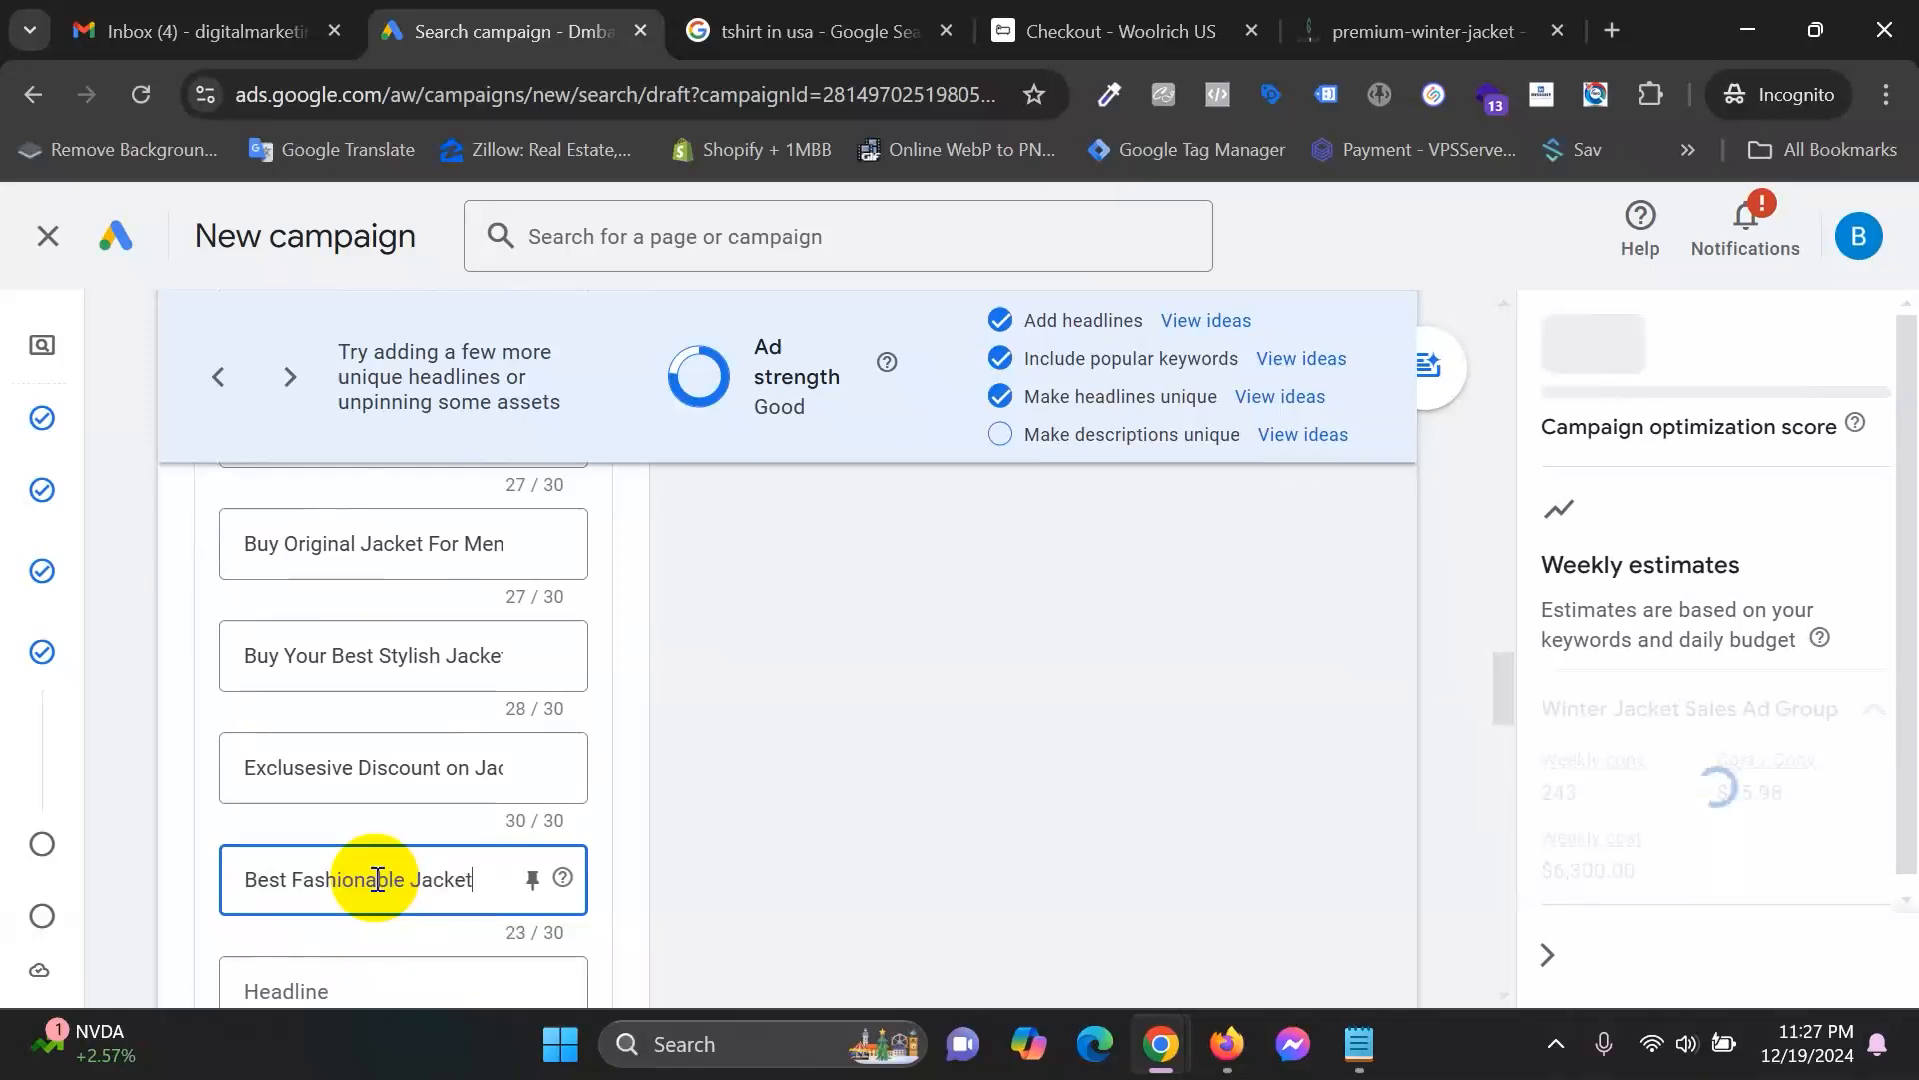
{"action": "scroll", "coordinate": [377, 873], "scroll_direction": "down", "scroll_amount": 1}
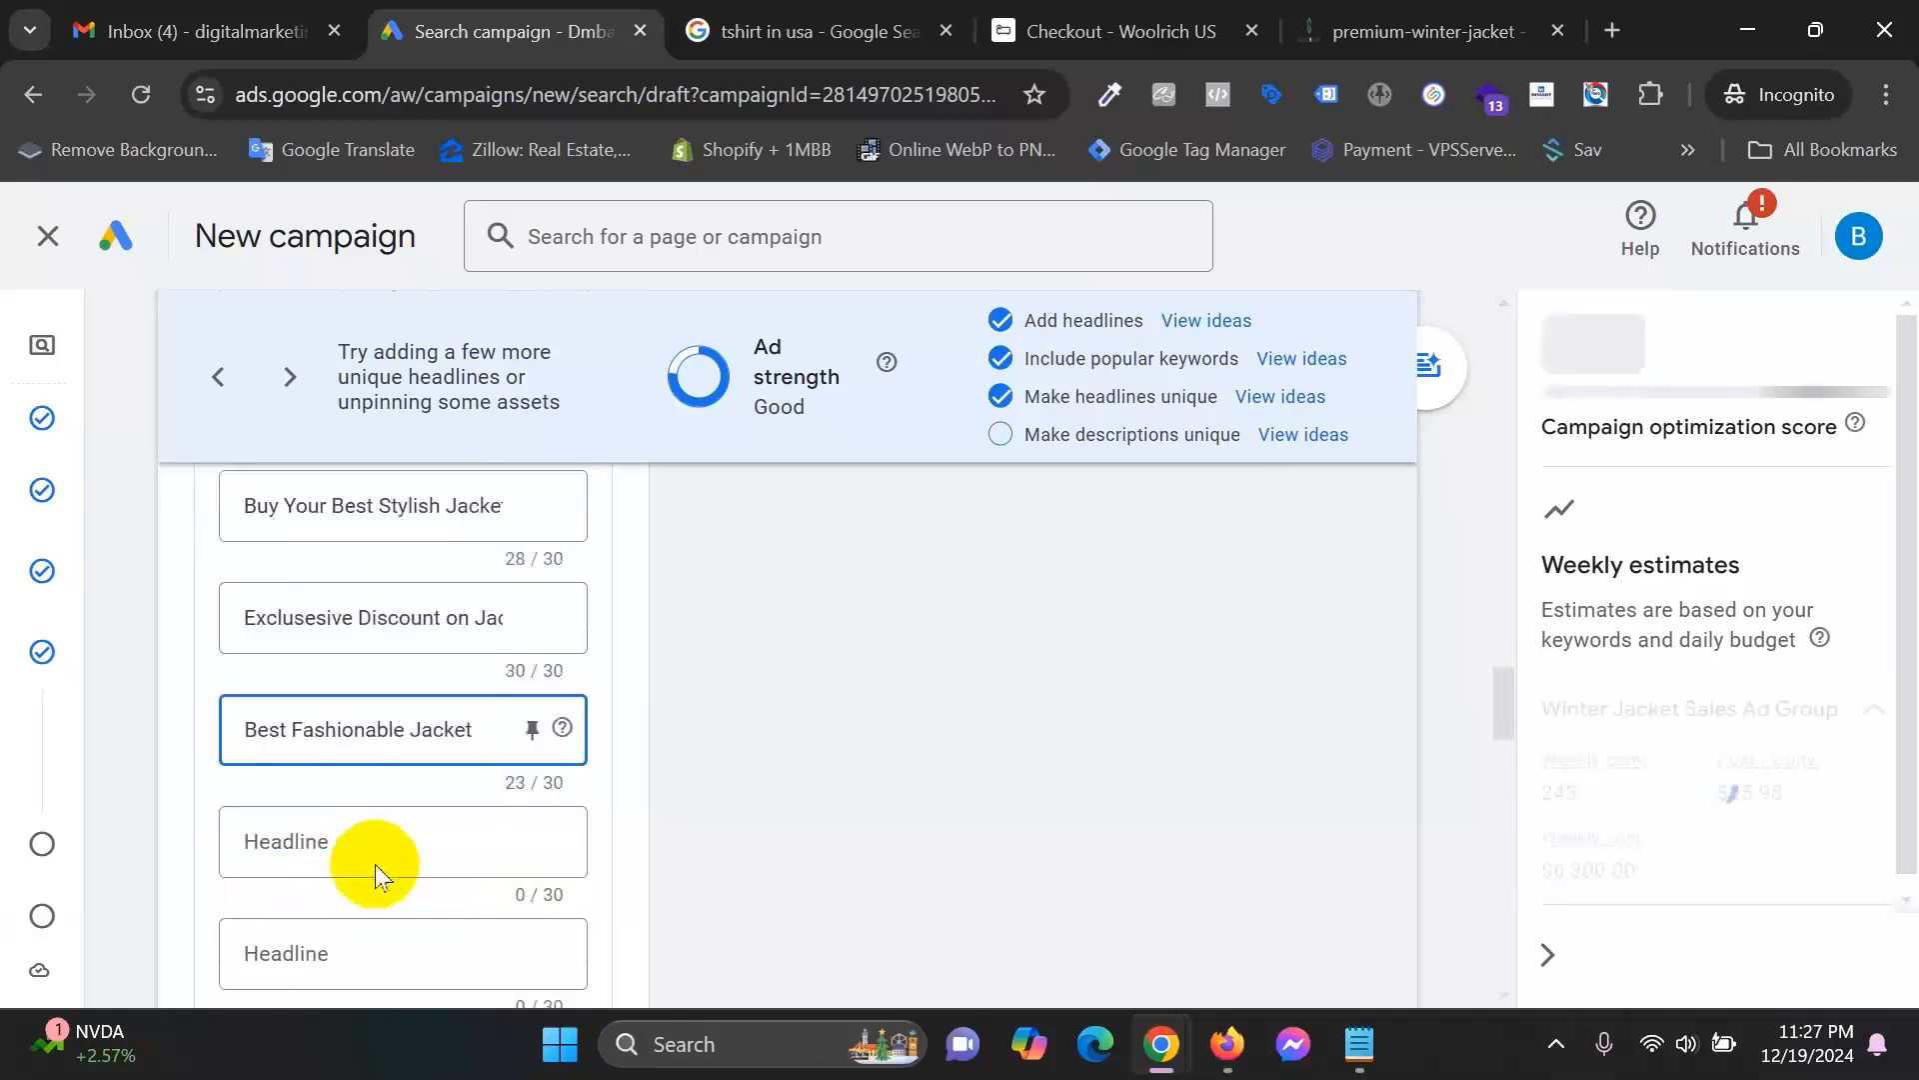
{"action": "left_click", "coordinate": [311, 841]}
{"action": "type", "text": "Buy Wint"}
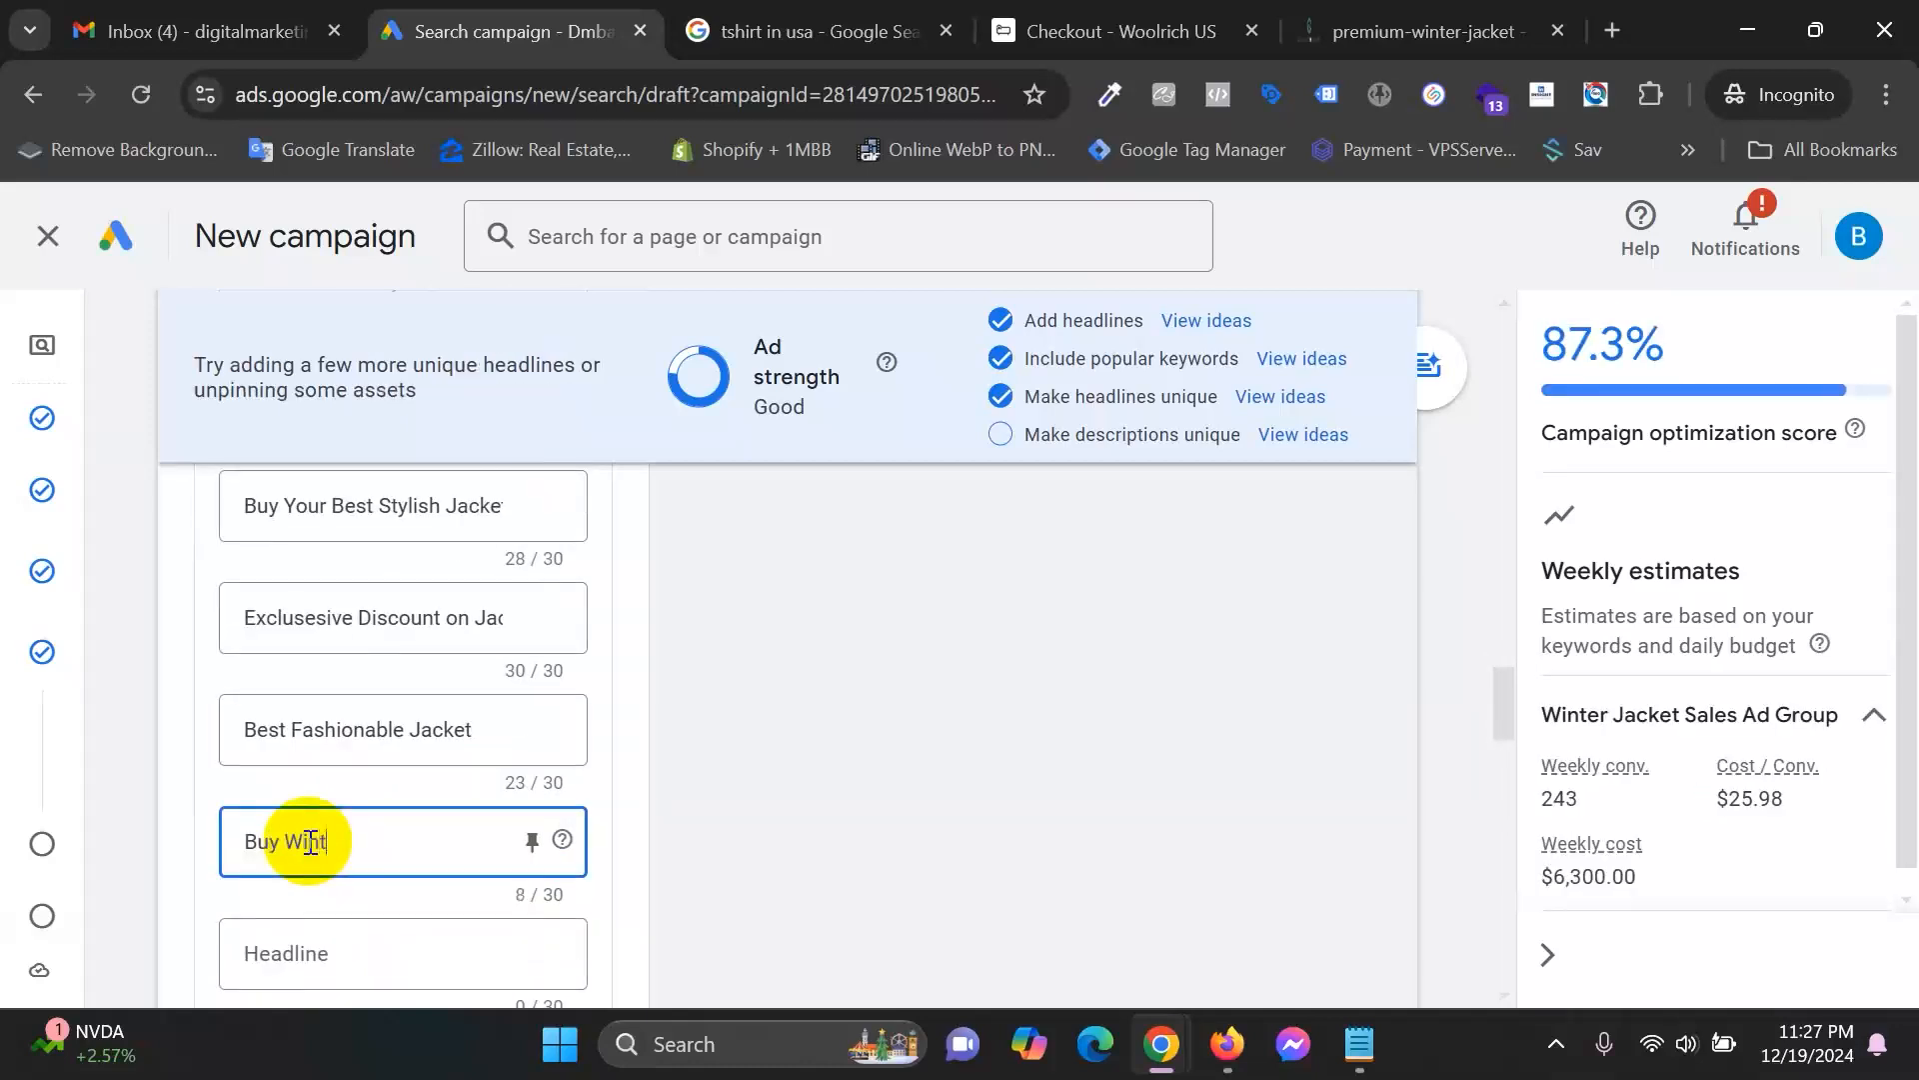
{"action": "type", "text": "er jacke"}
{"action": "key", "text": "BackSpace"}
{"action": "key", "text": "BackSpace"}
{"action": "key", "text": "BackSpace"}
{"action": "key", "text": "BackSpace"}
{"action": "key", "text": "BackSpace"}
{"action": "type", "text": "Jacket "}
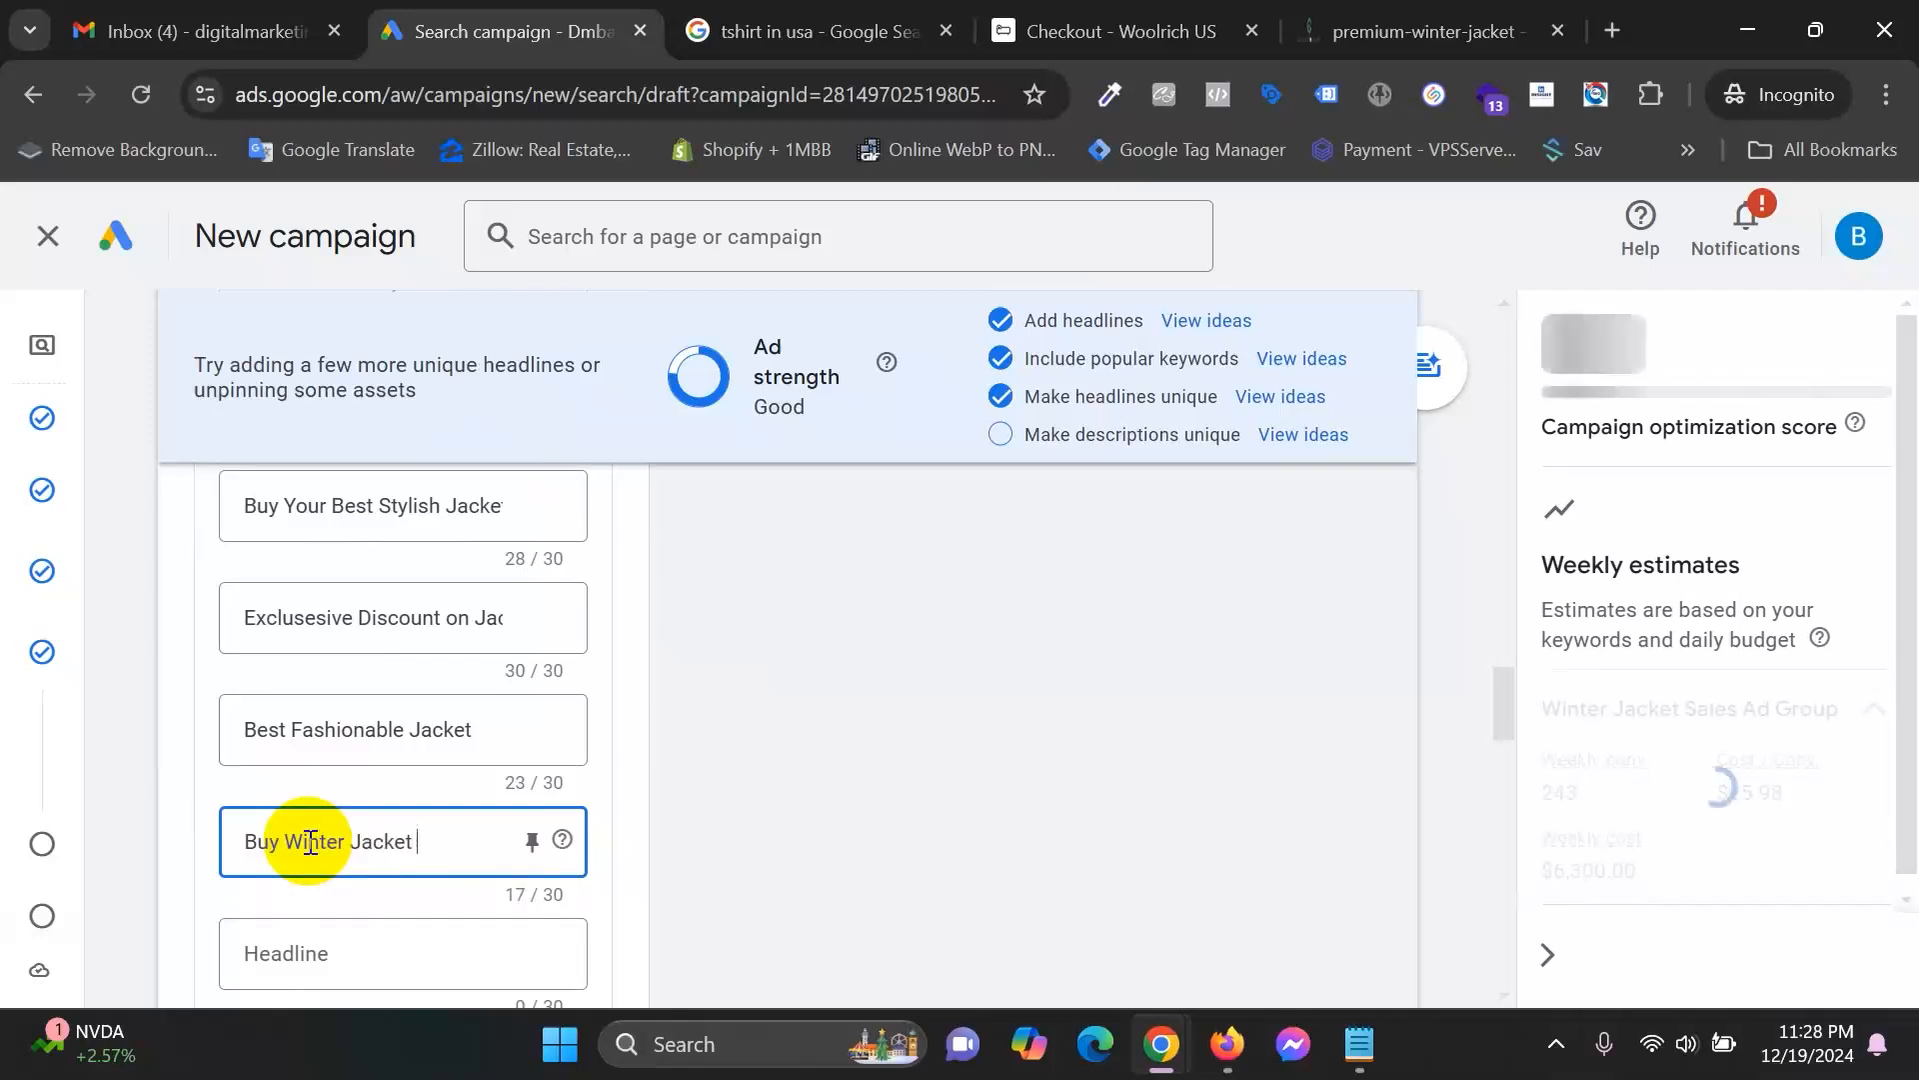
{"action": "type", "text": "From Online"}
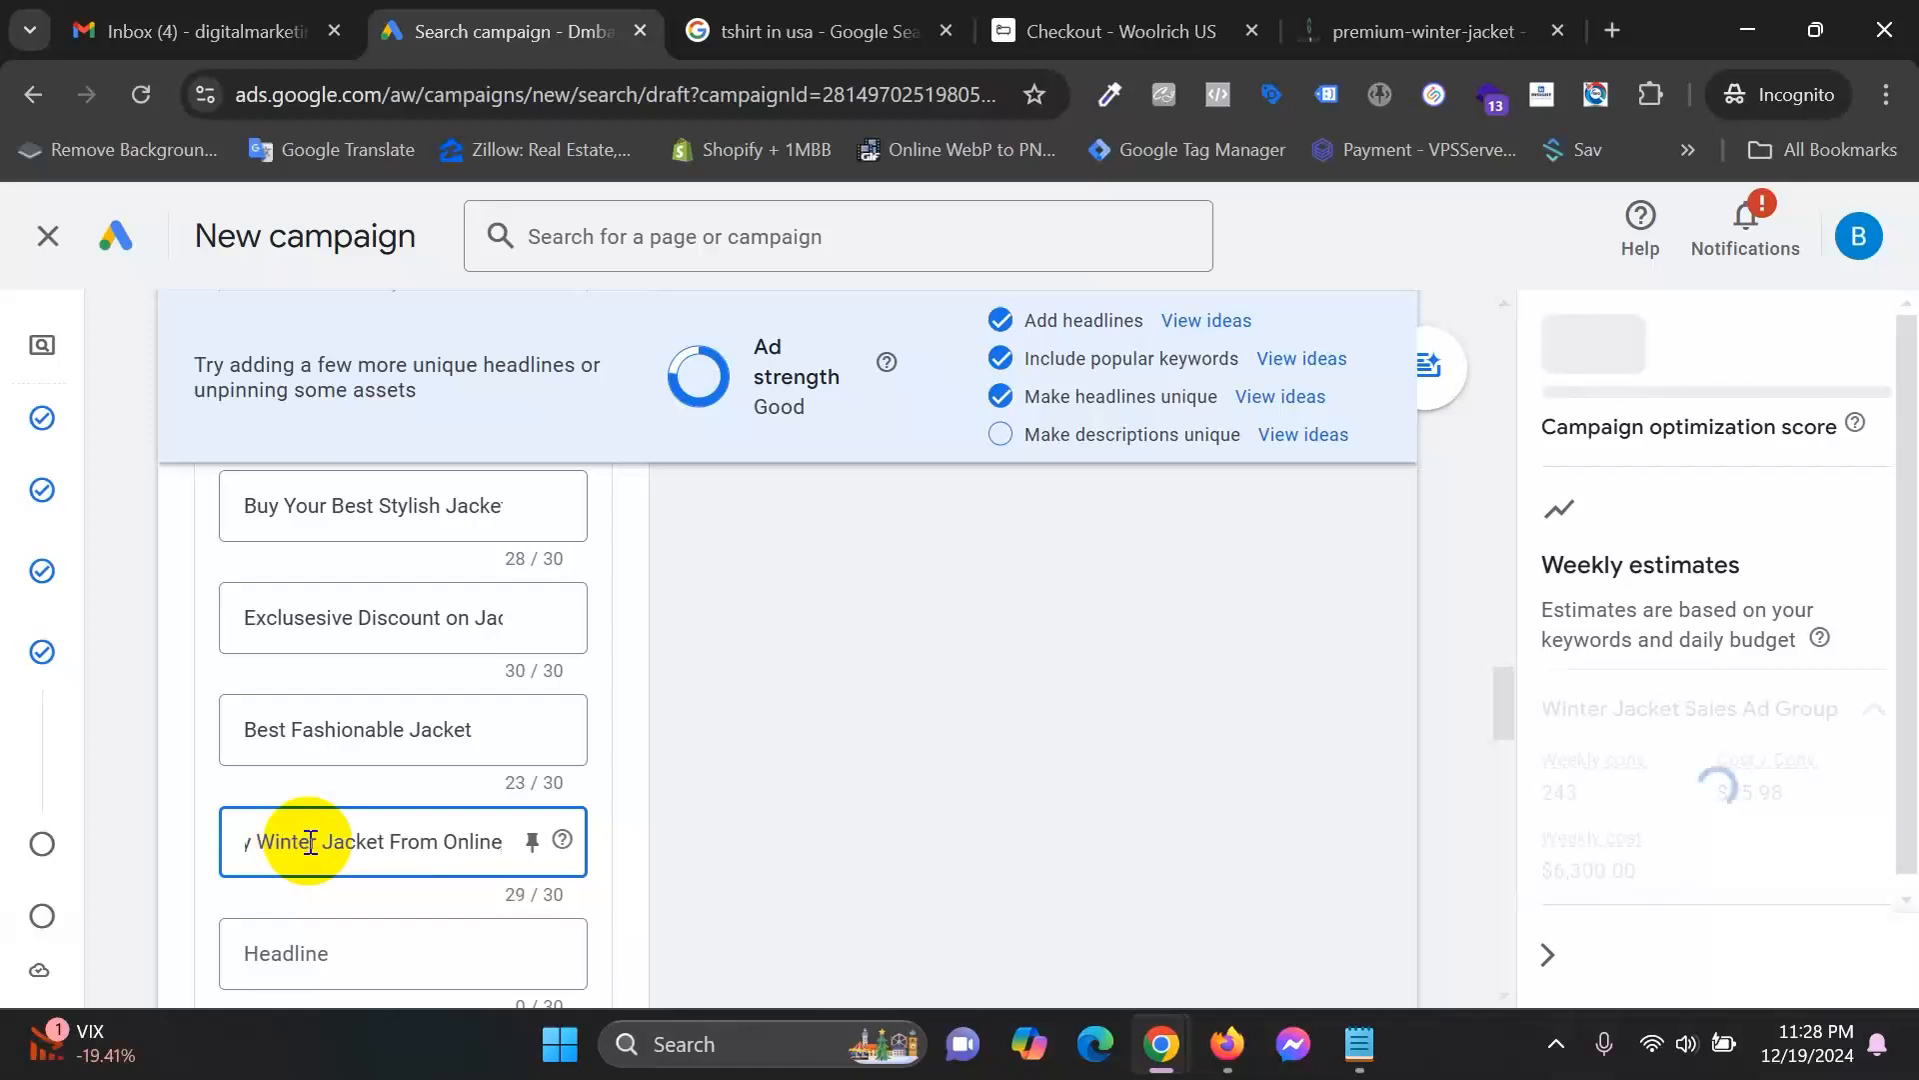
Add headlines 'Shop Now and Enjoy Your Winter', 'Feel The Best Winter Fashion', 'Get 10% Off on First Purchase'.
{"action": "scroll", "coordinate": [440, 850], "scroll_direction": "down", "scroll_amount": 3}
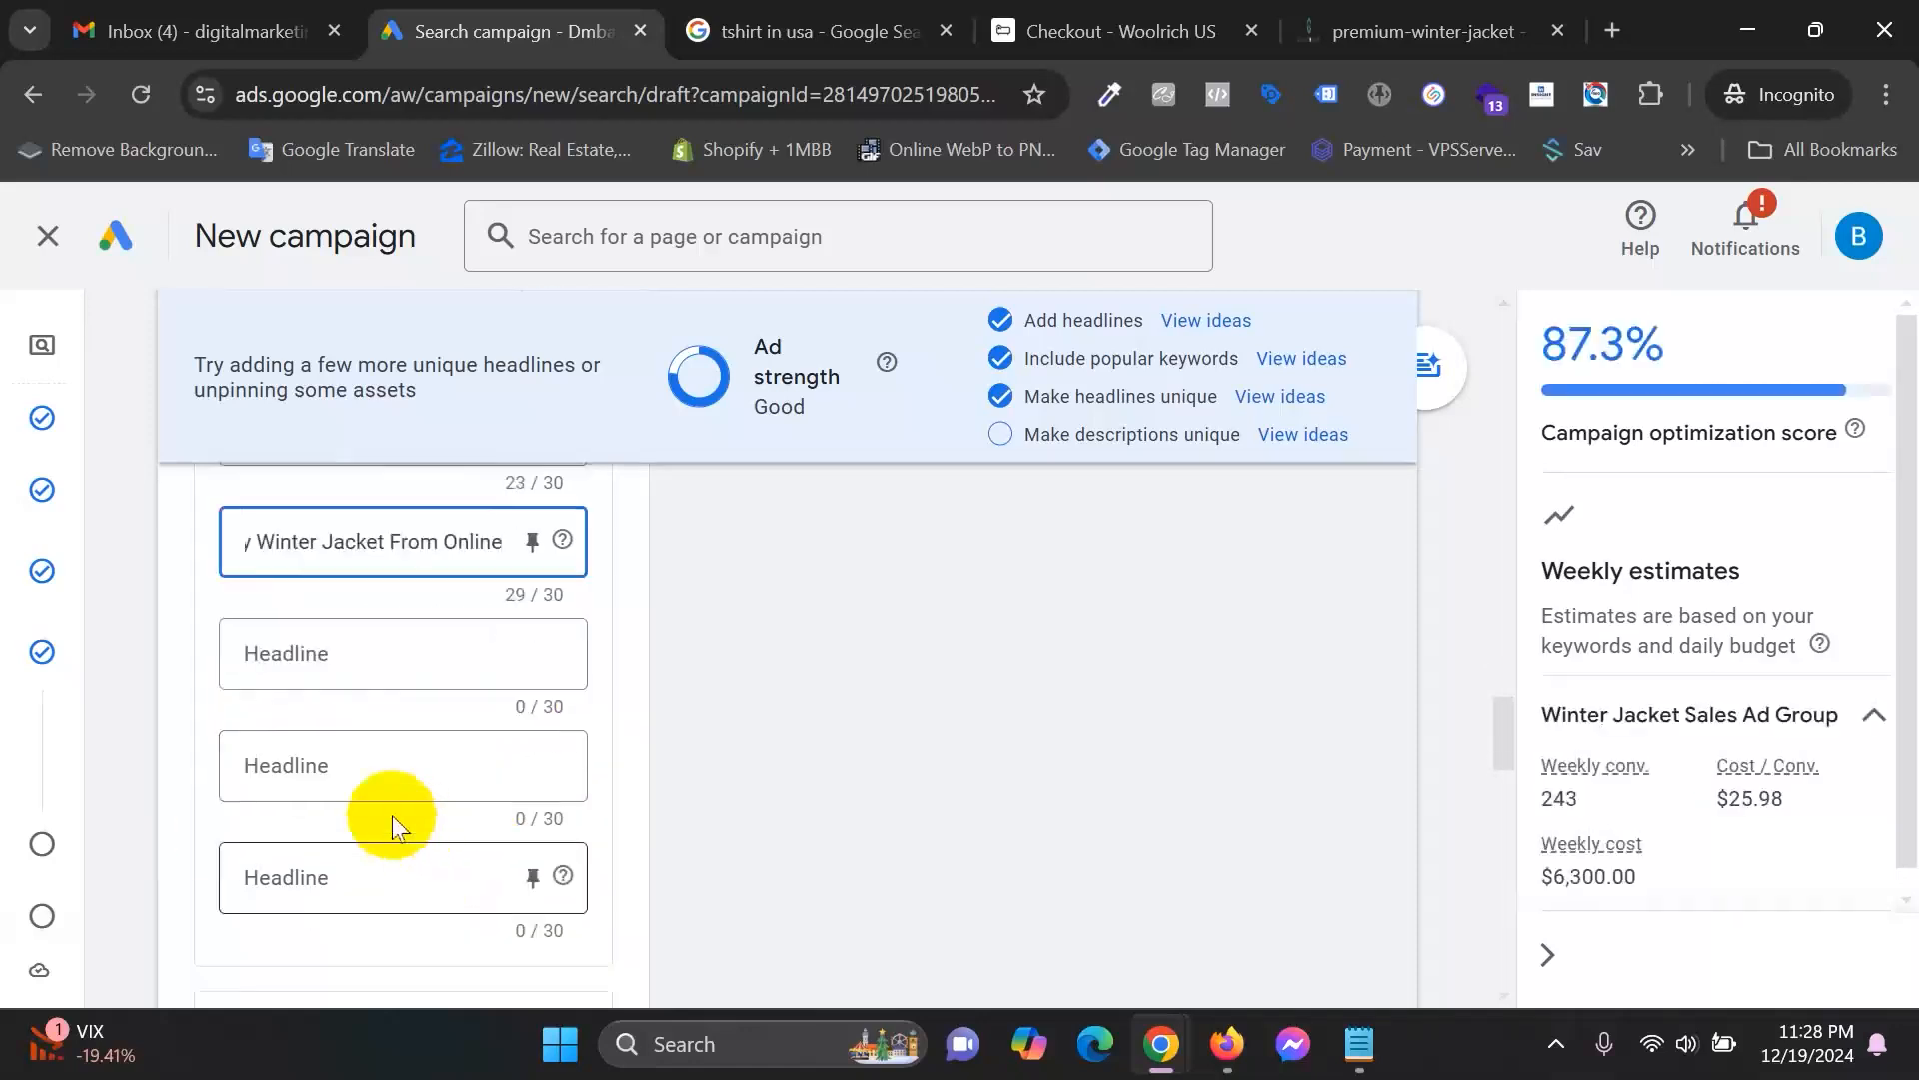
{"action": "left_click", "coordinate": [360, 661]}
{"action": "type", "text": "Shop Now and Enjoy You"}
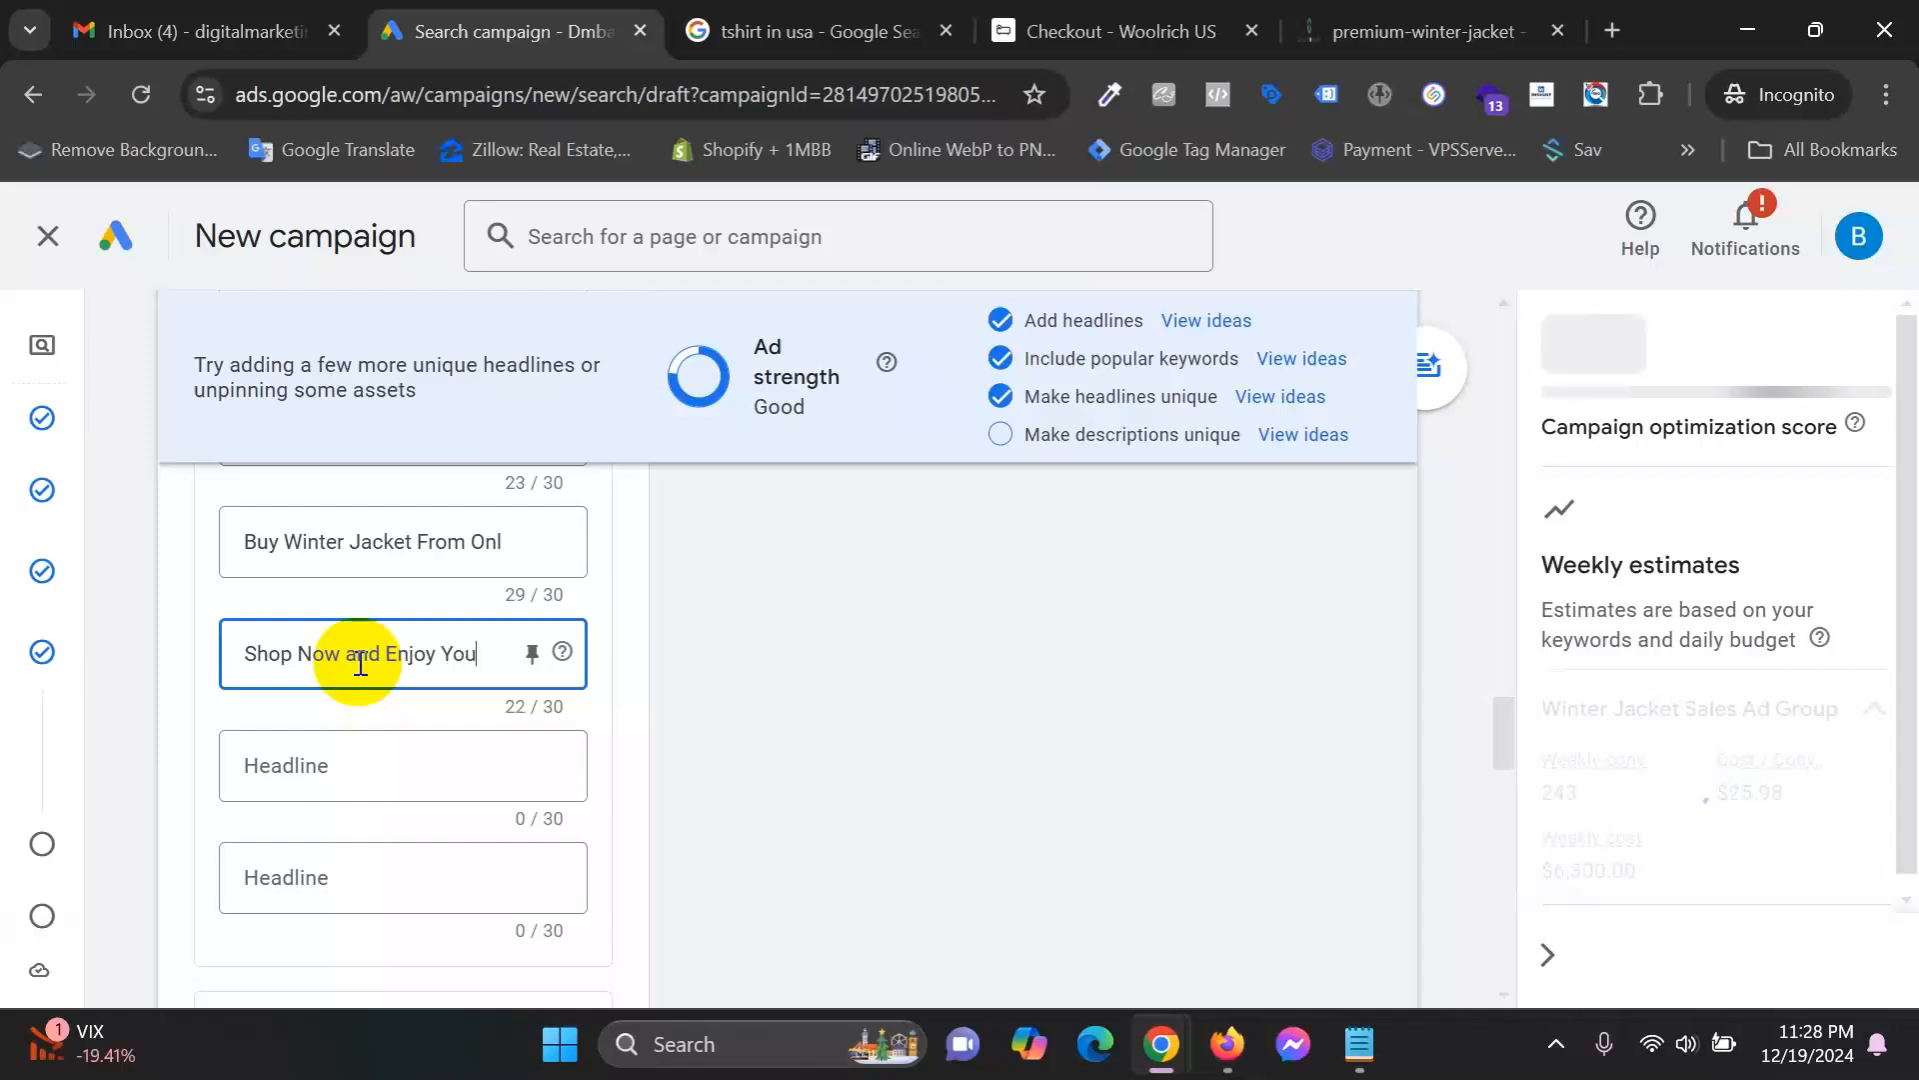
{"action": "type", "text": "r Winter"}
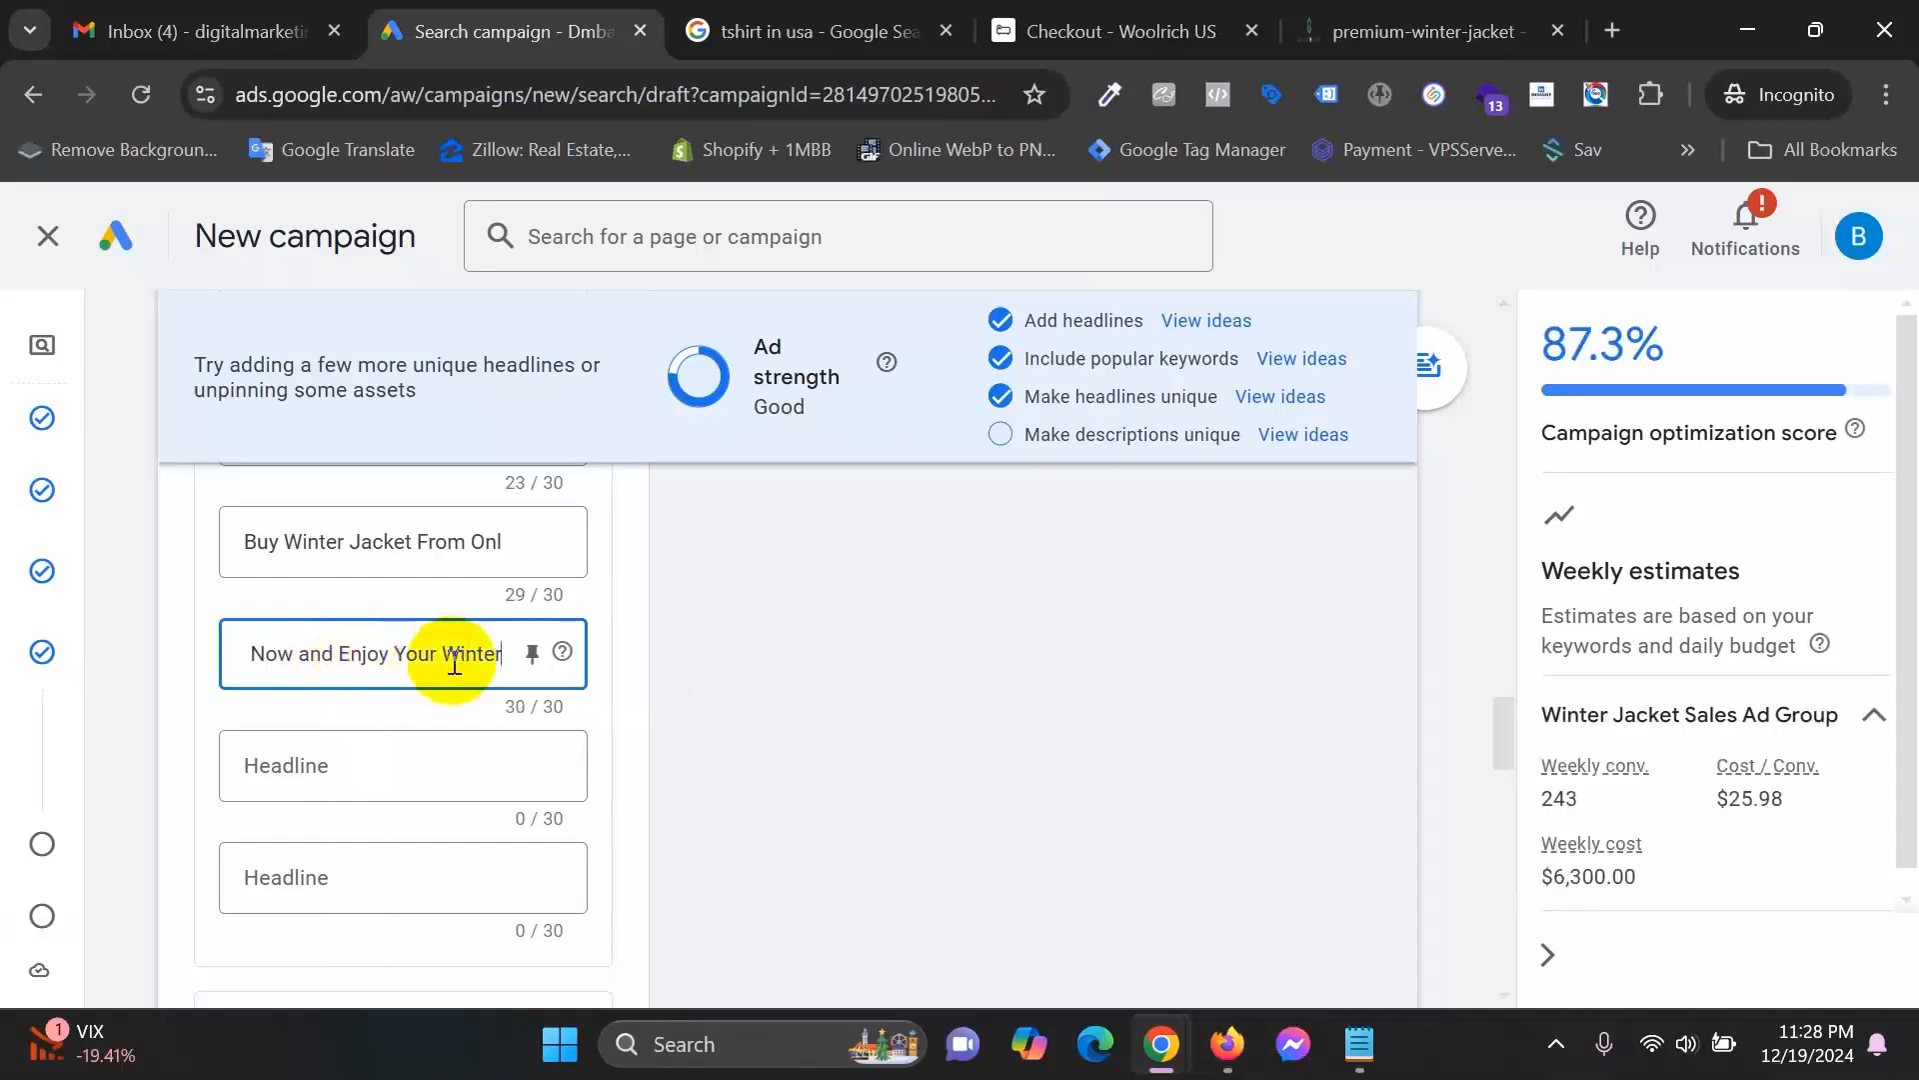
{"action": "left_click", "coordinate": [372, 760]}
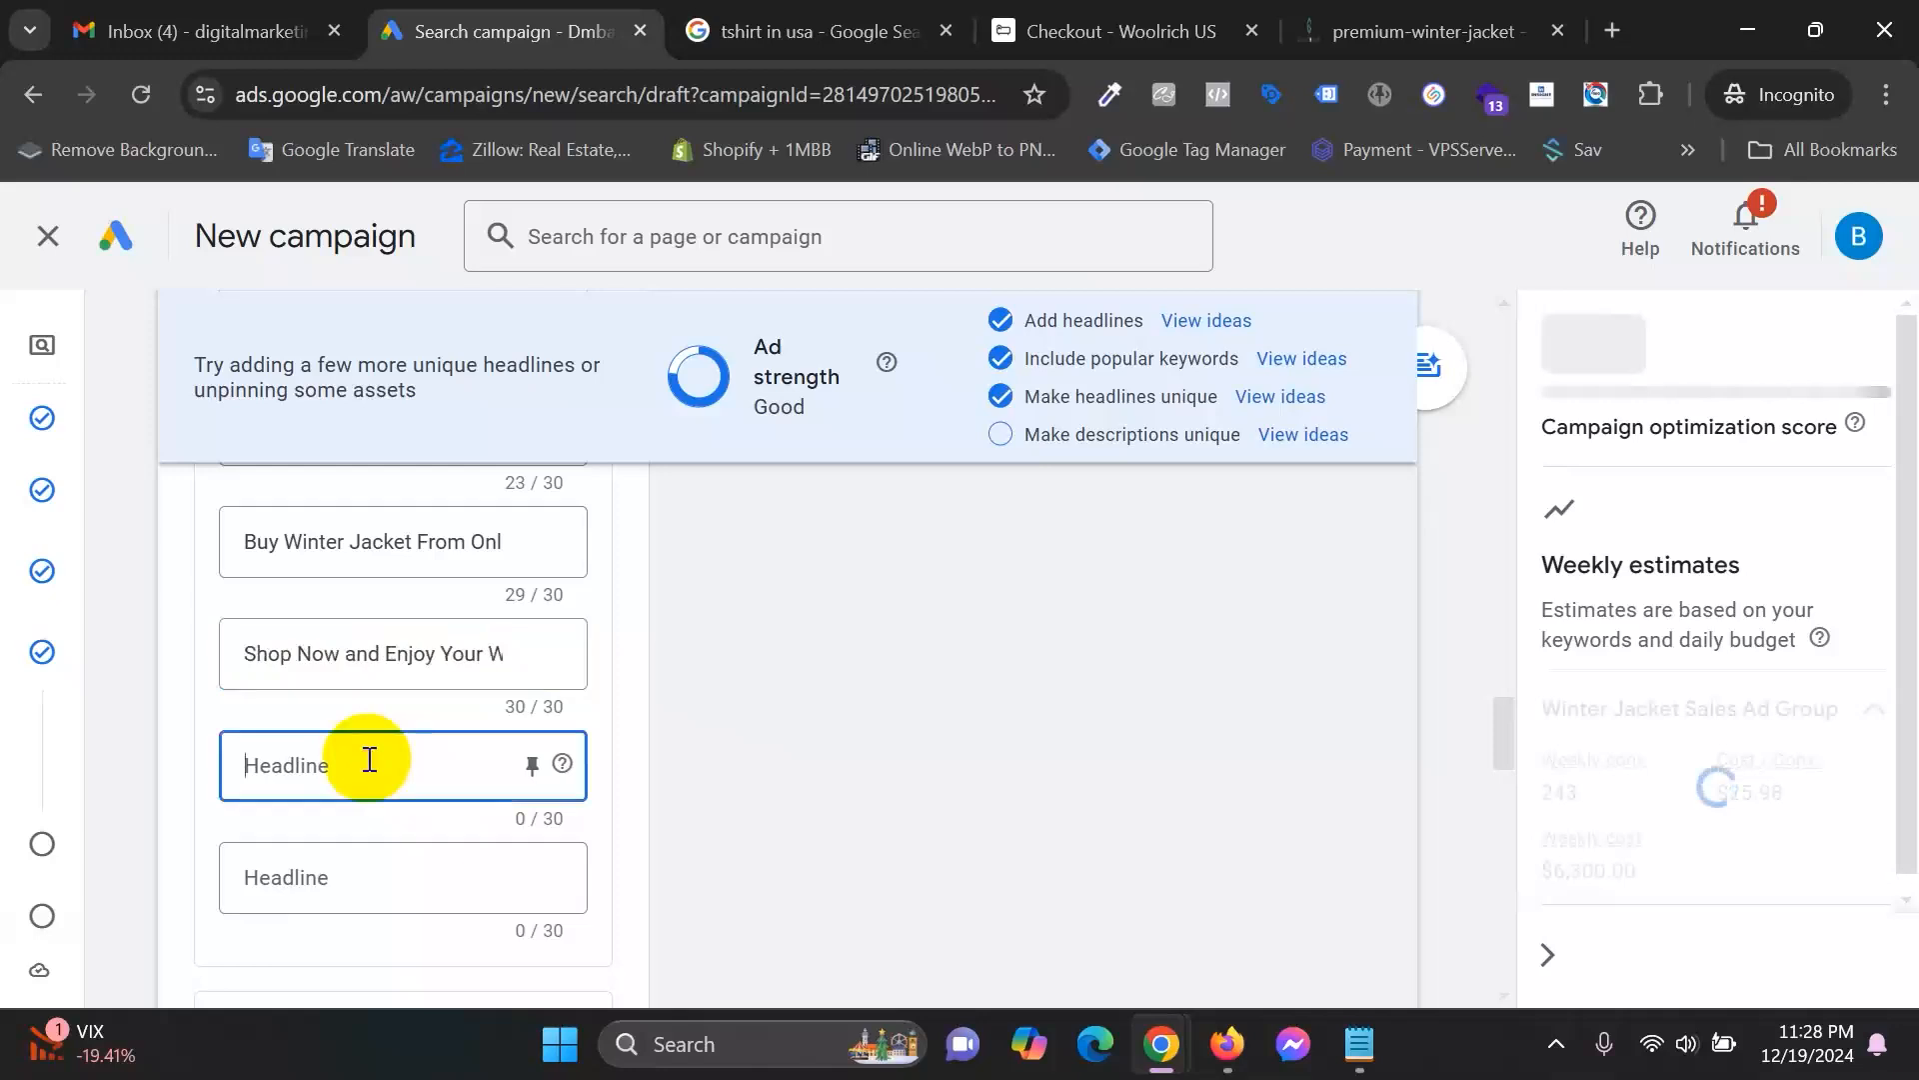
{"action": "type", "text": "Fe"}
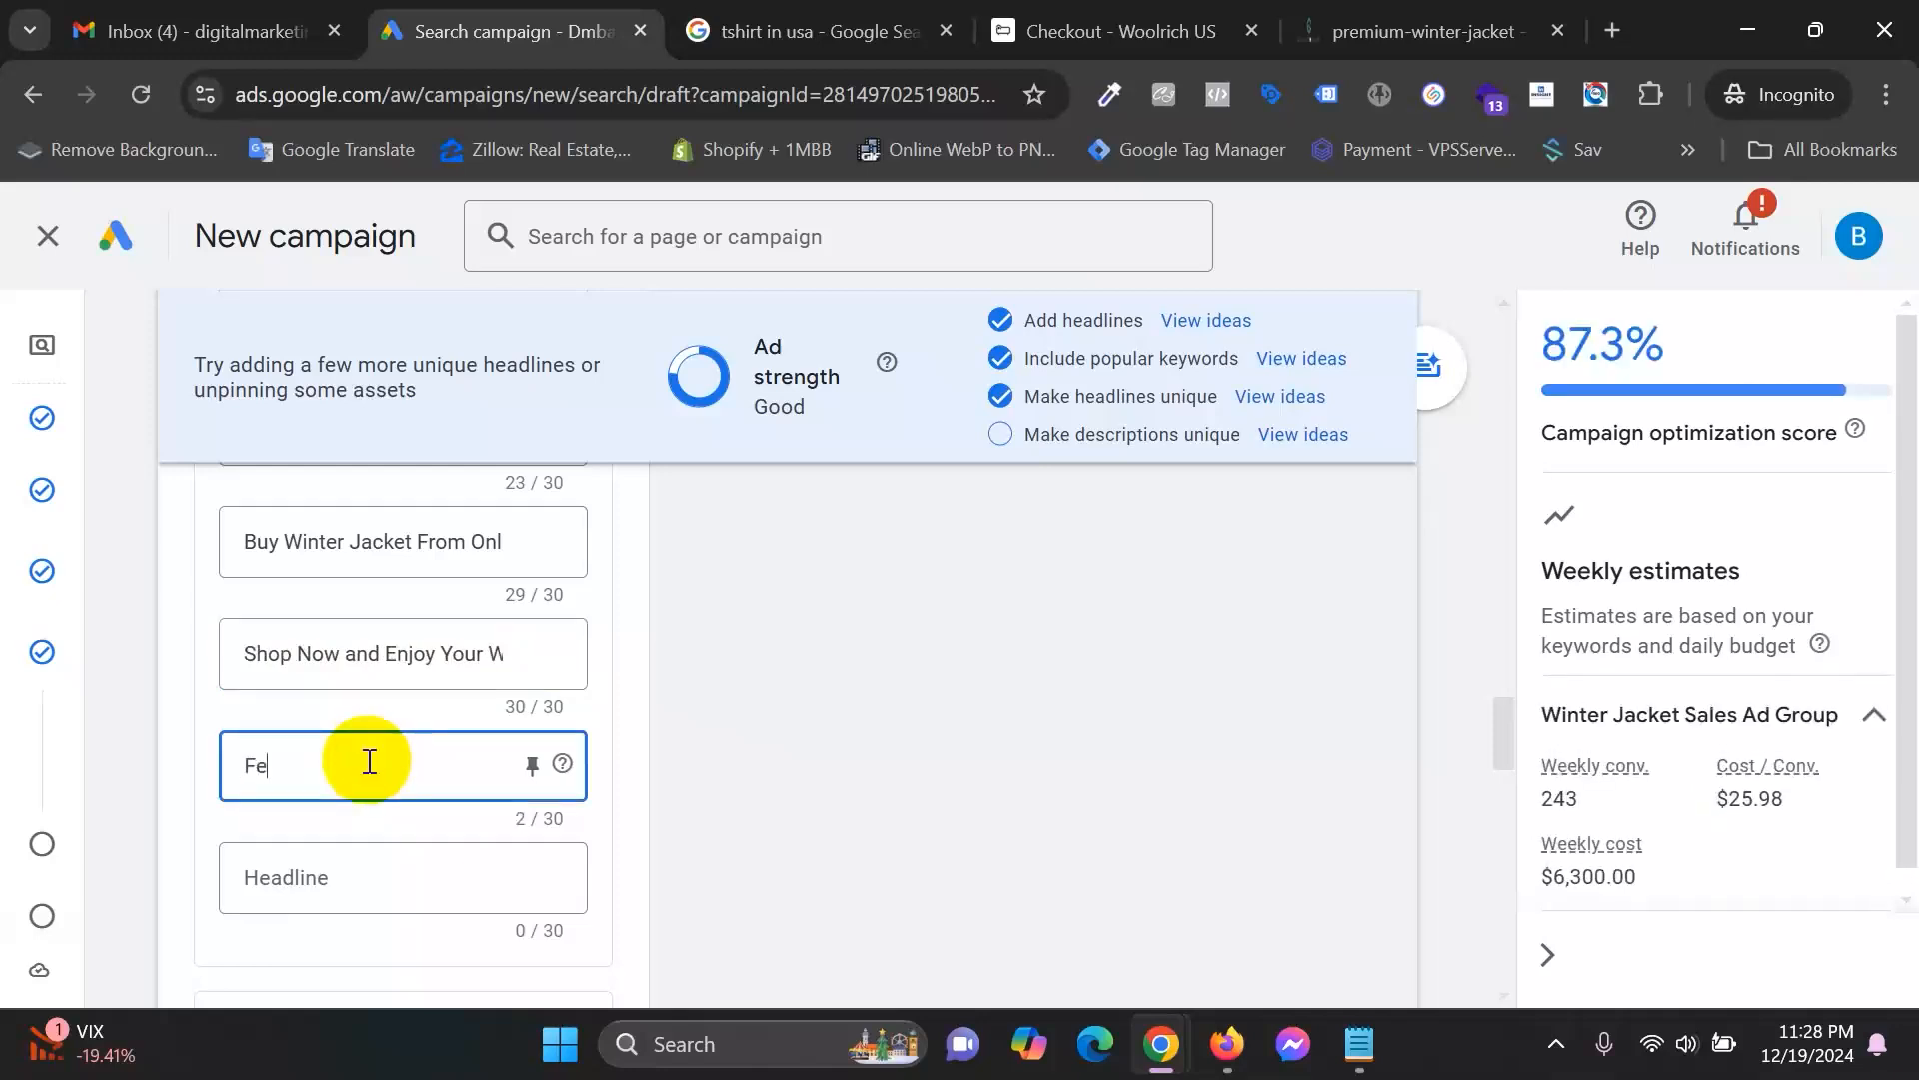
{"action": "type", "text": "el the"}
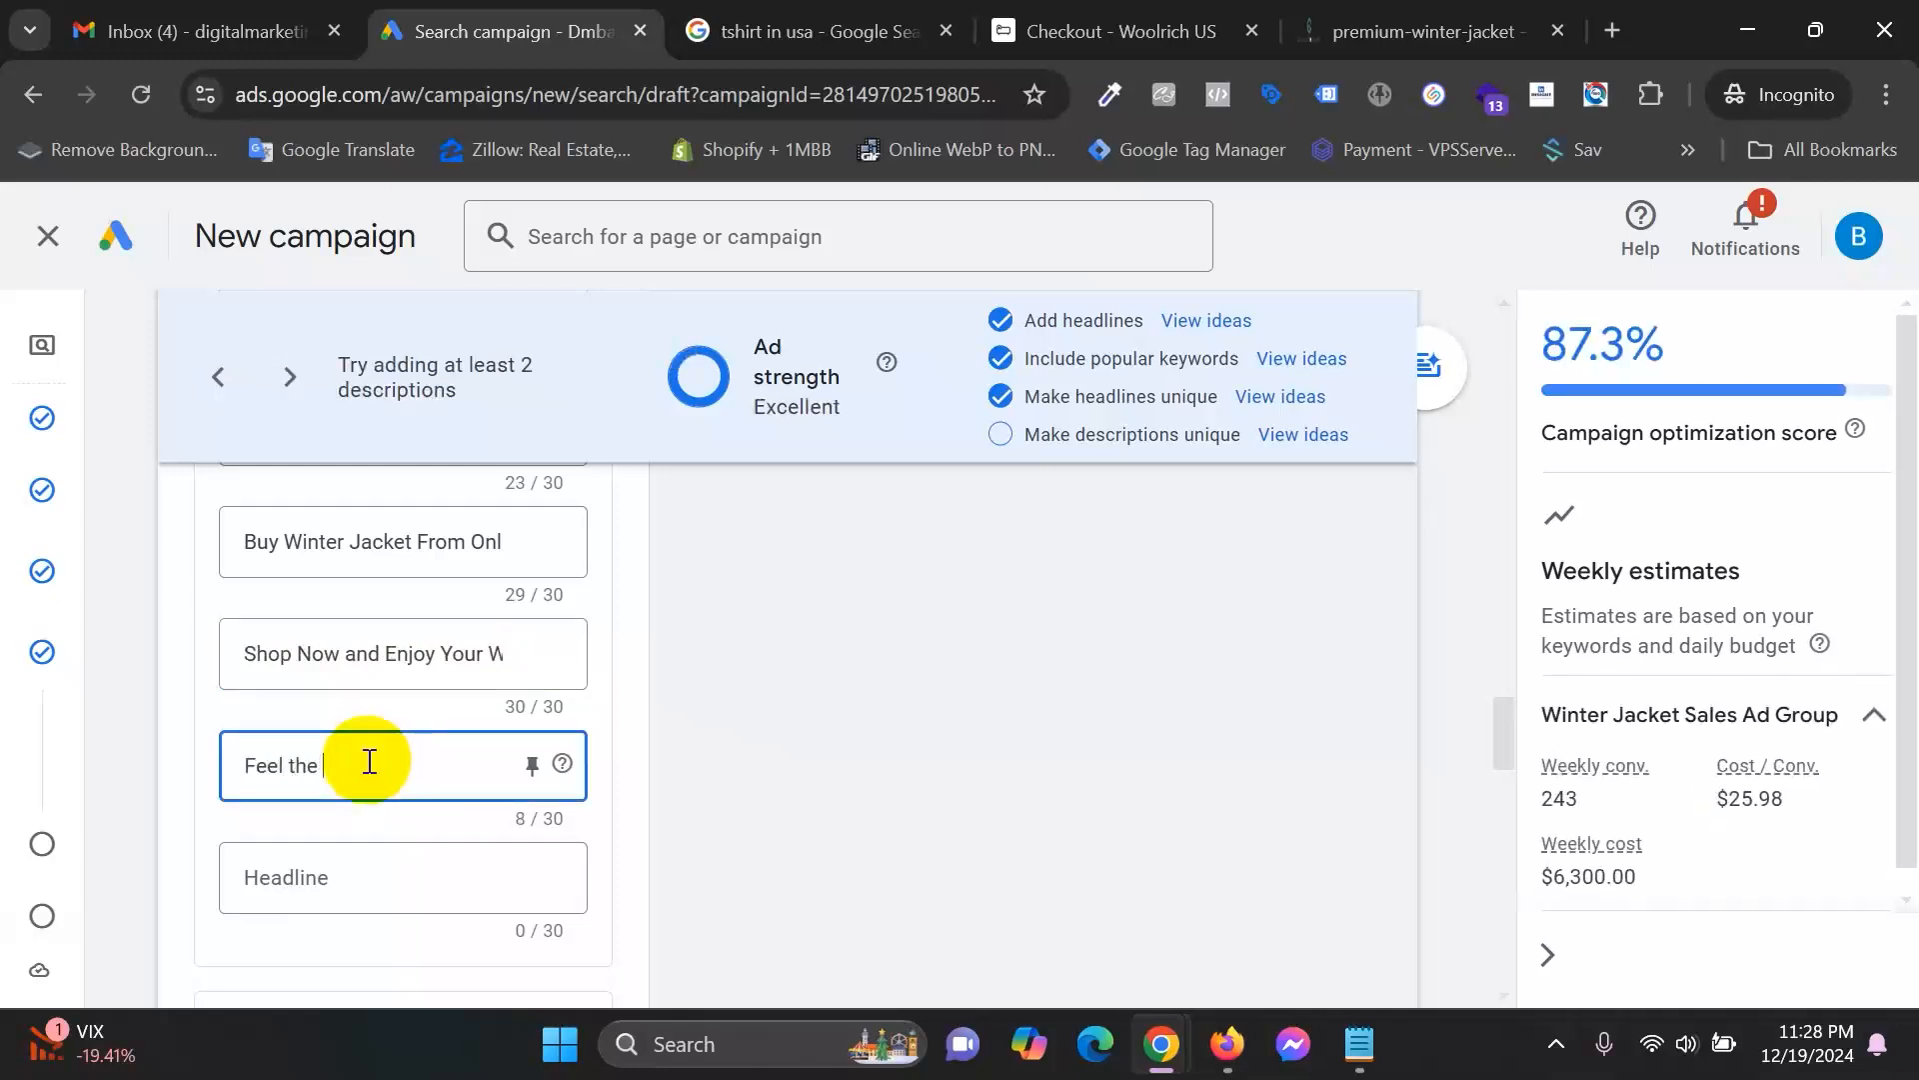
{"action": "key", "text": "BackSpace"}
{"action": "key", "text": "BackSpace"}
{"action": "key", "text": "BackSpace"}
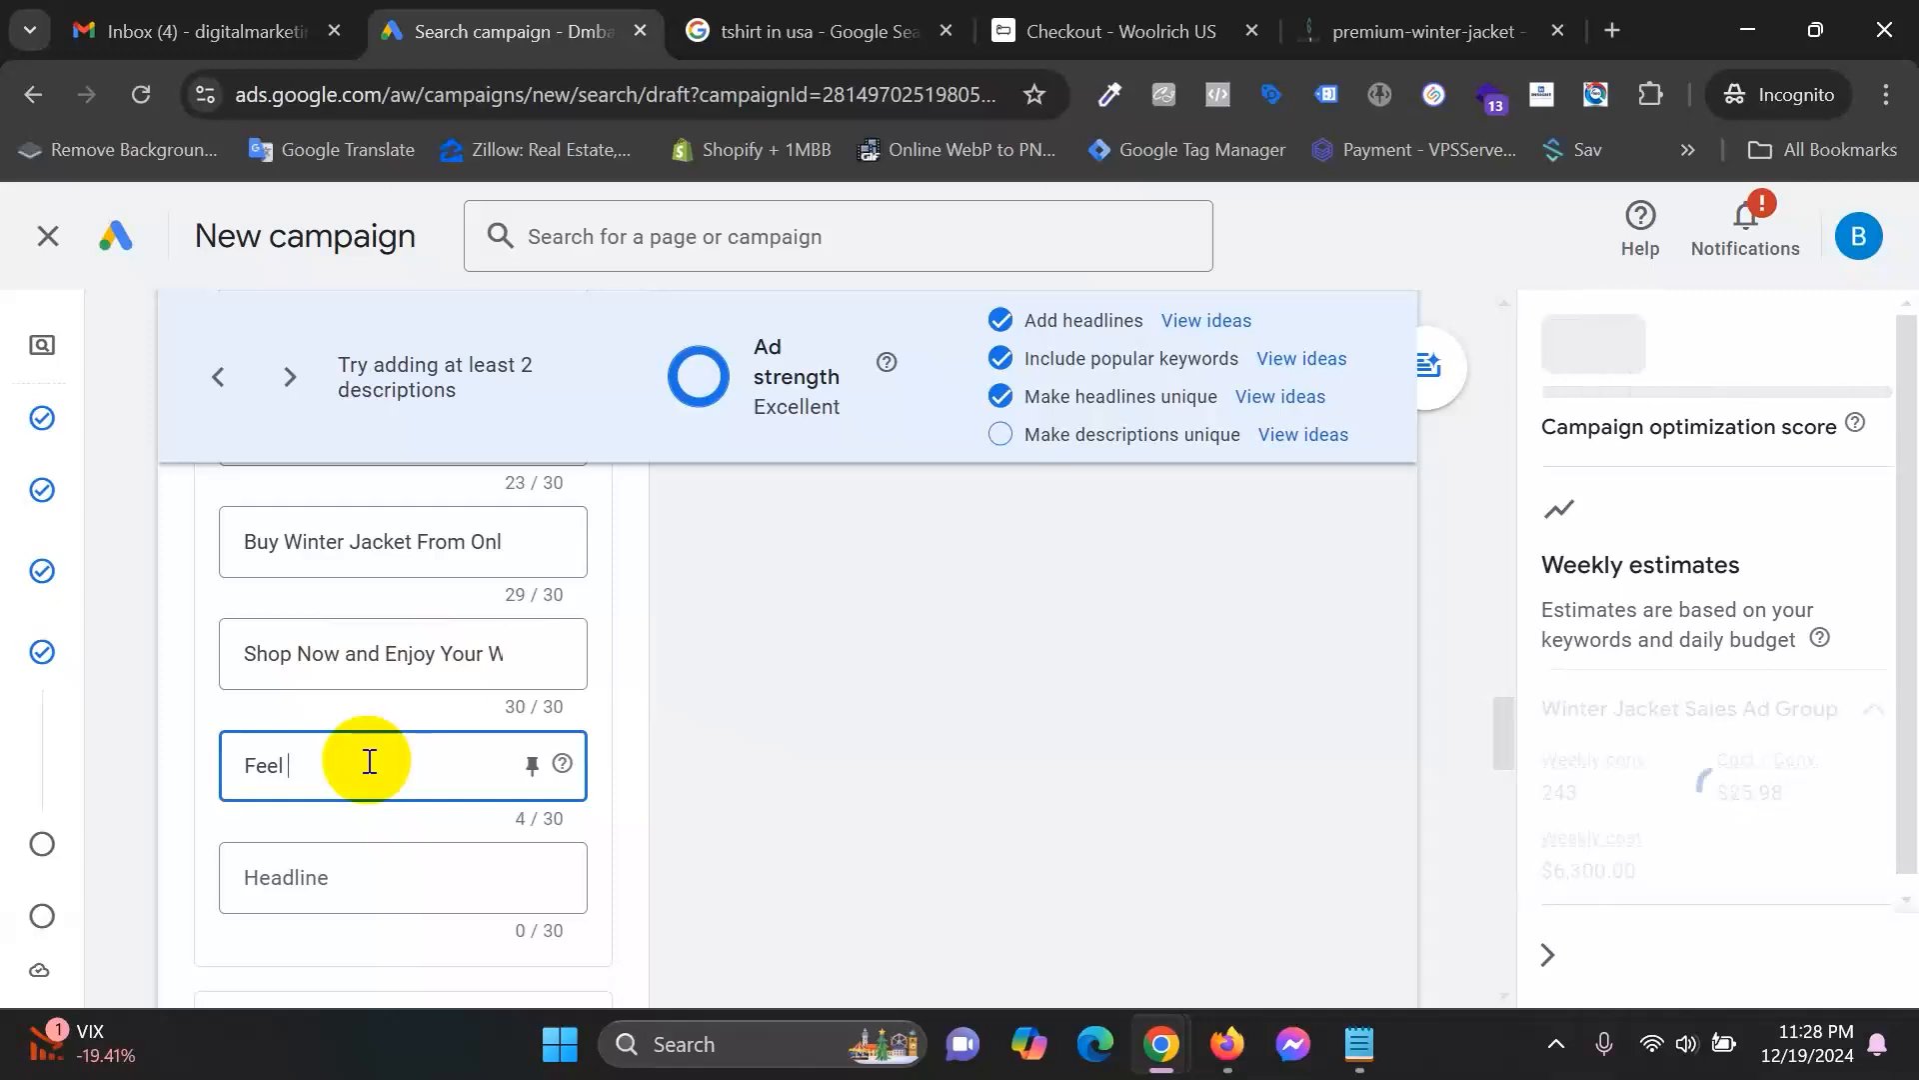
{"action": "type", "text": "The Best Winte"}
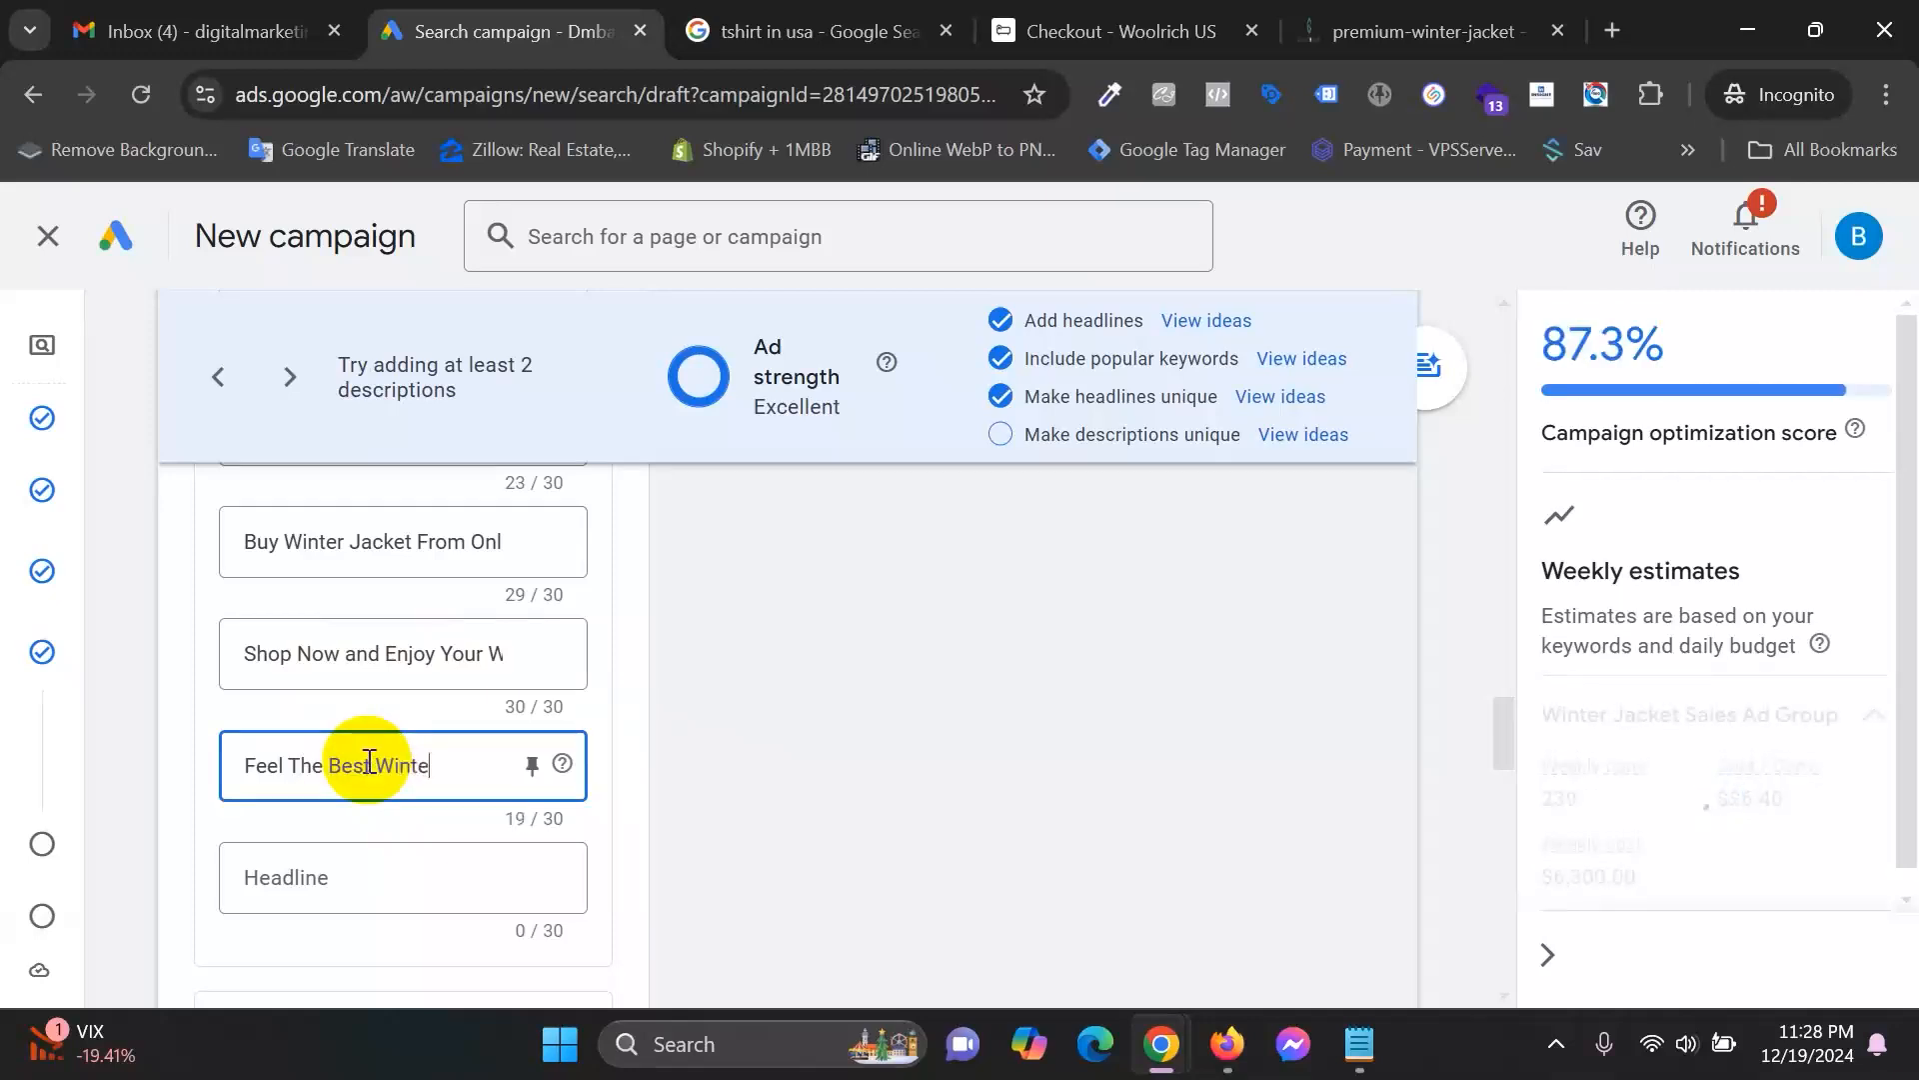
{"action": "type", "text": "r"}
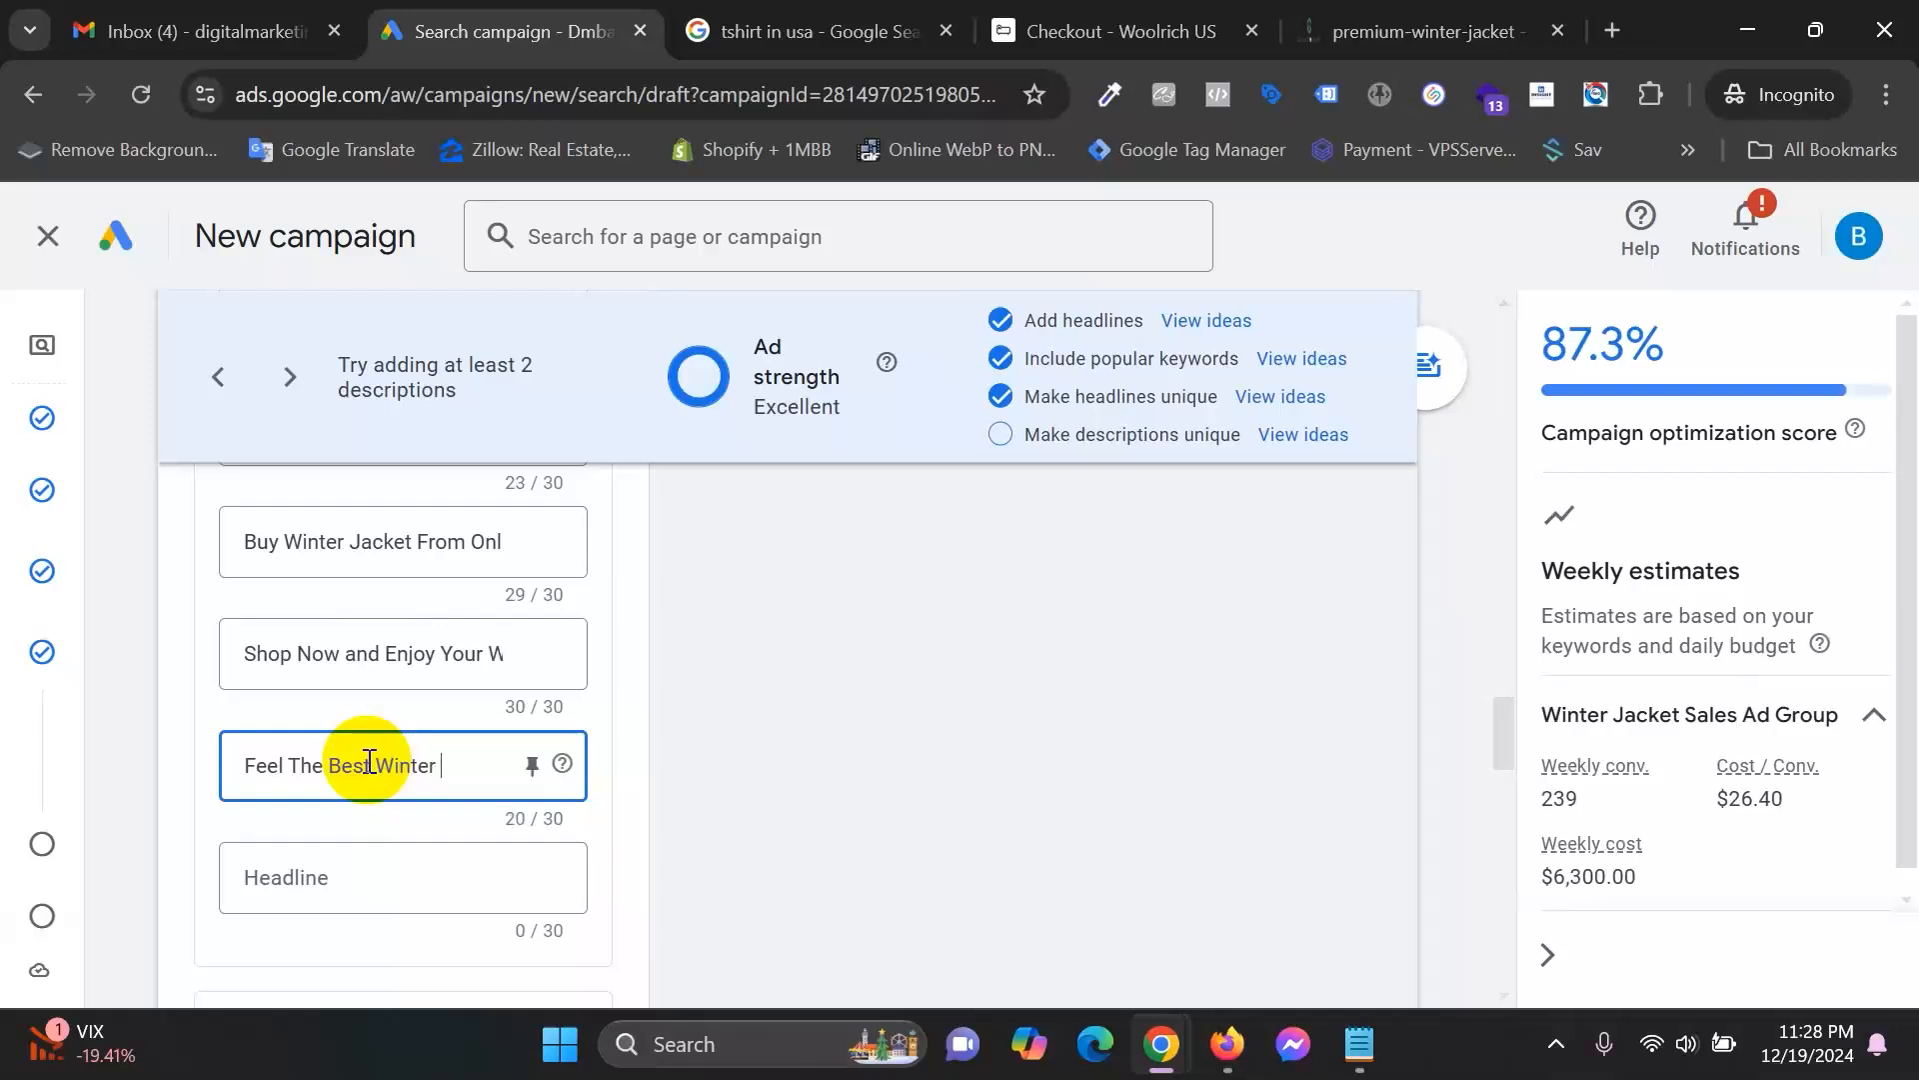
{"action": "type", "text": " Fashion"}
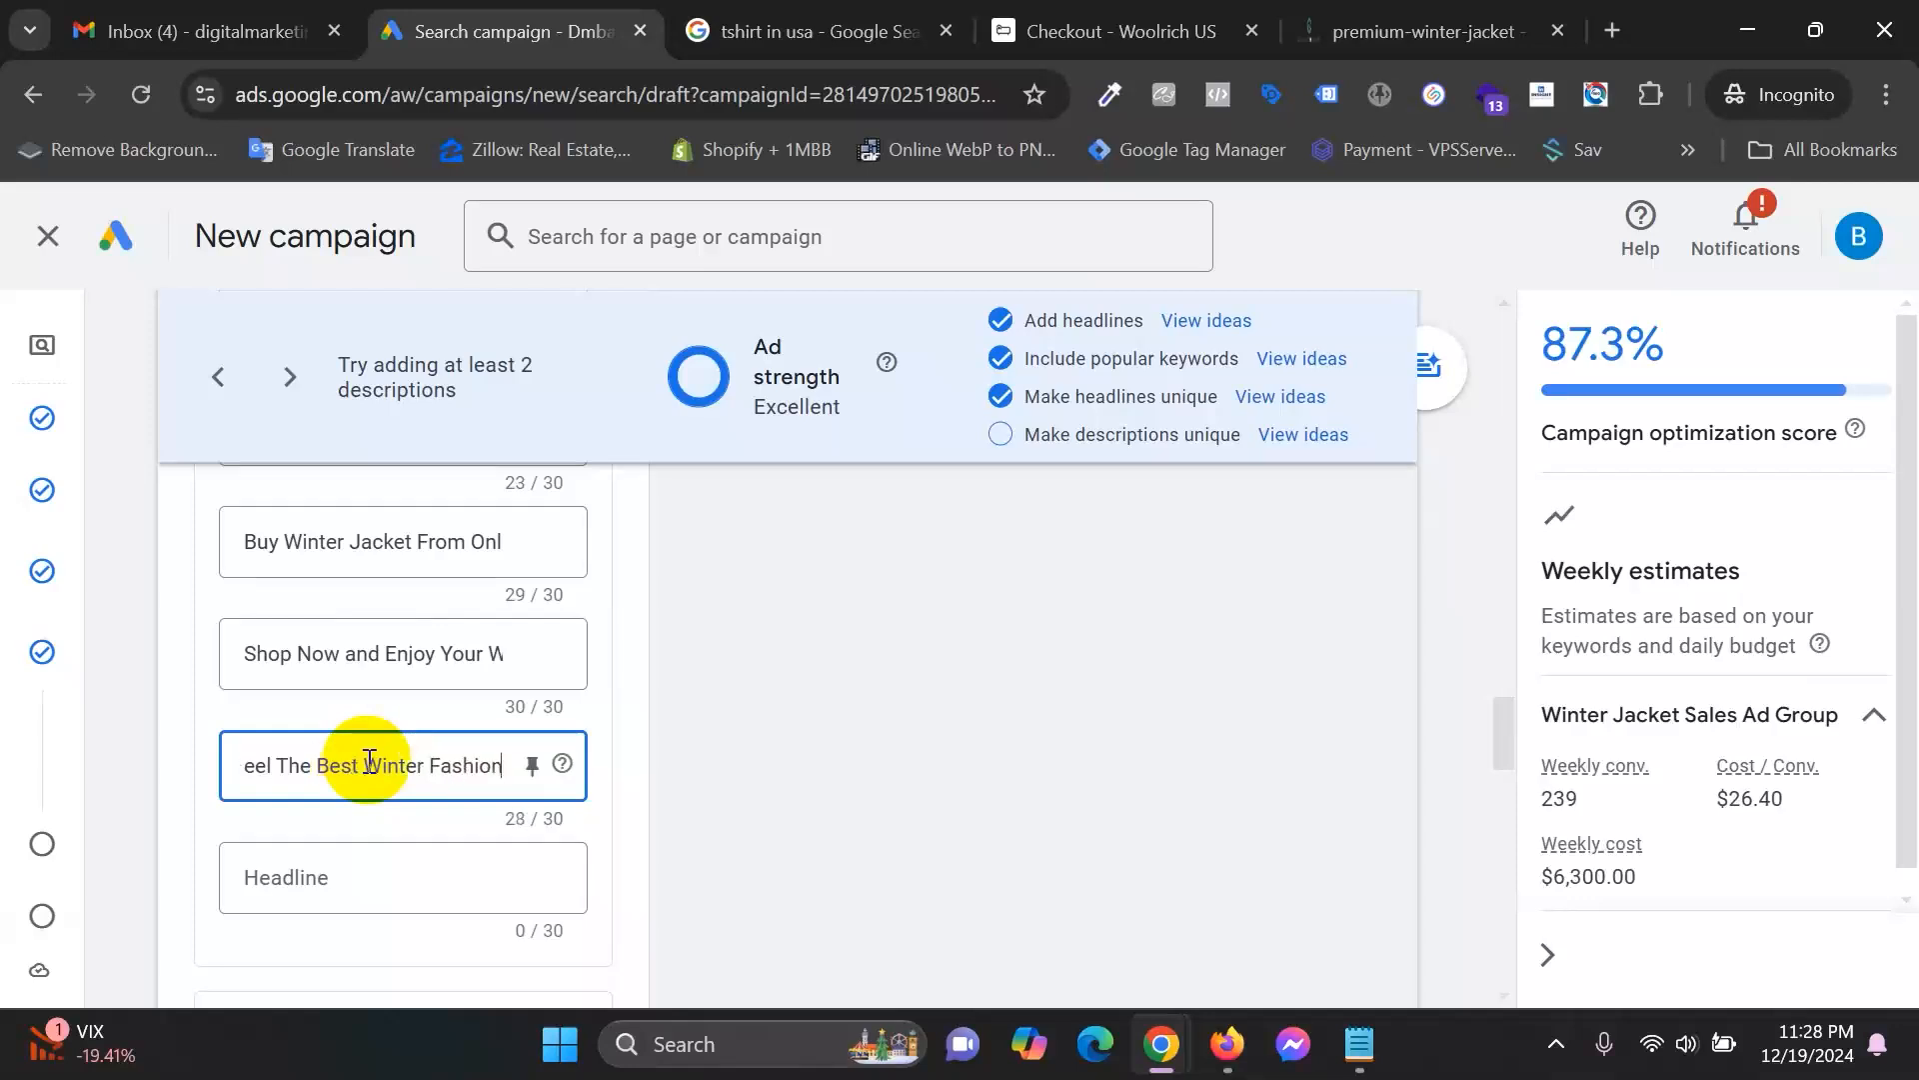
{"action": "left_click", "coordinate": [377, 879]}
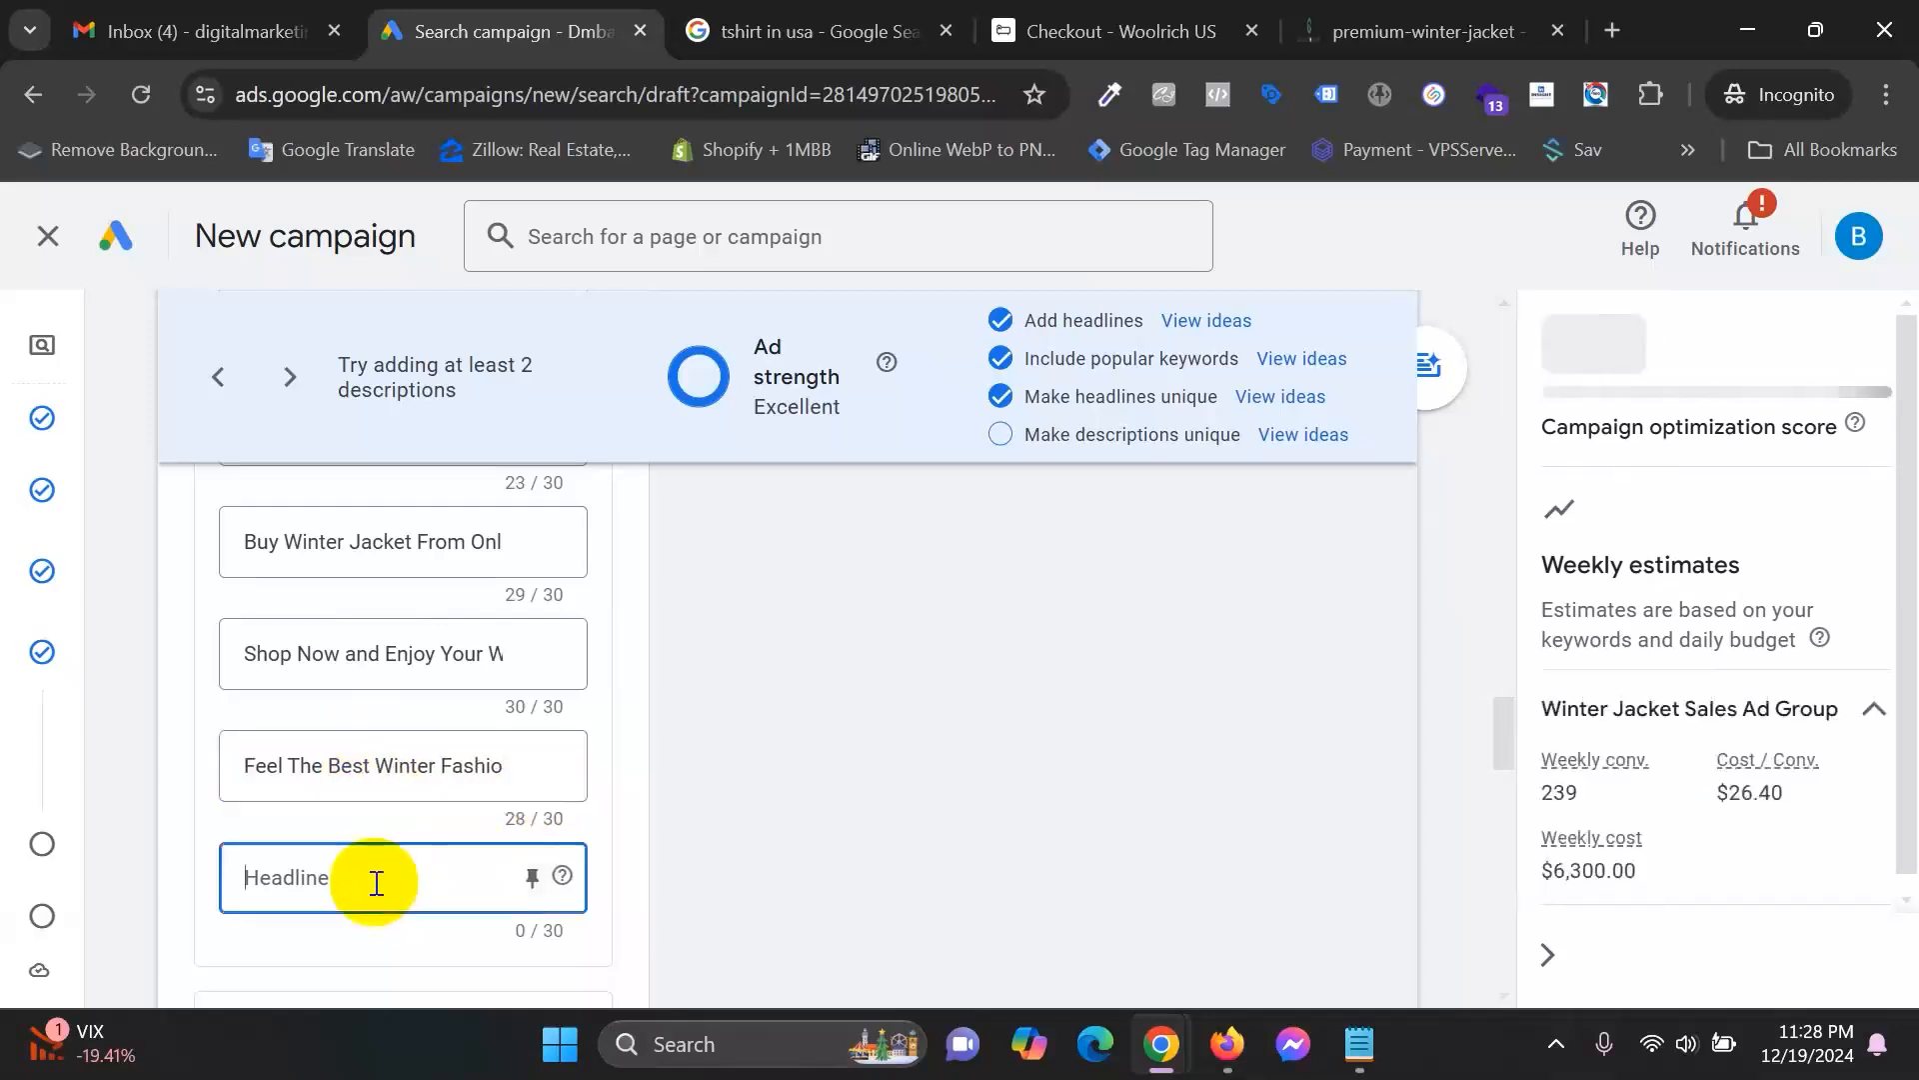
{"action": "type", "text": "Ge"}
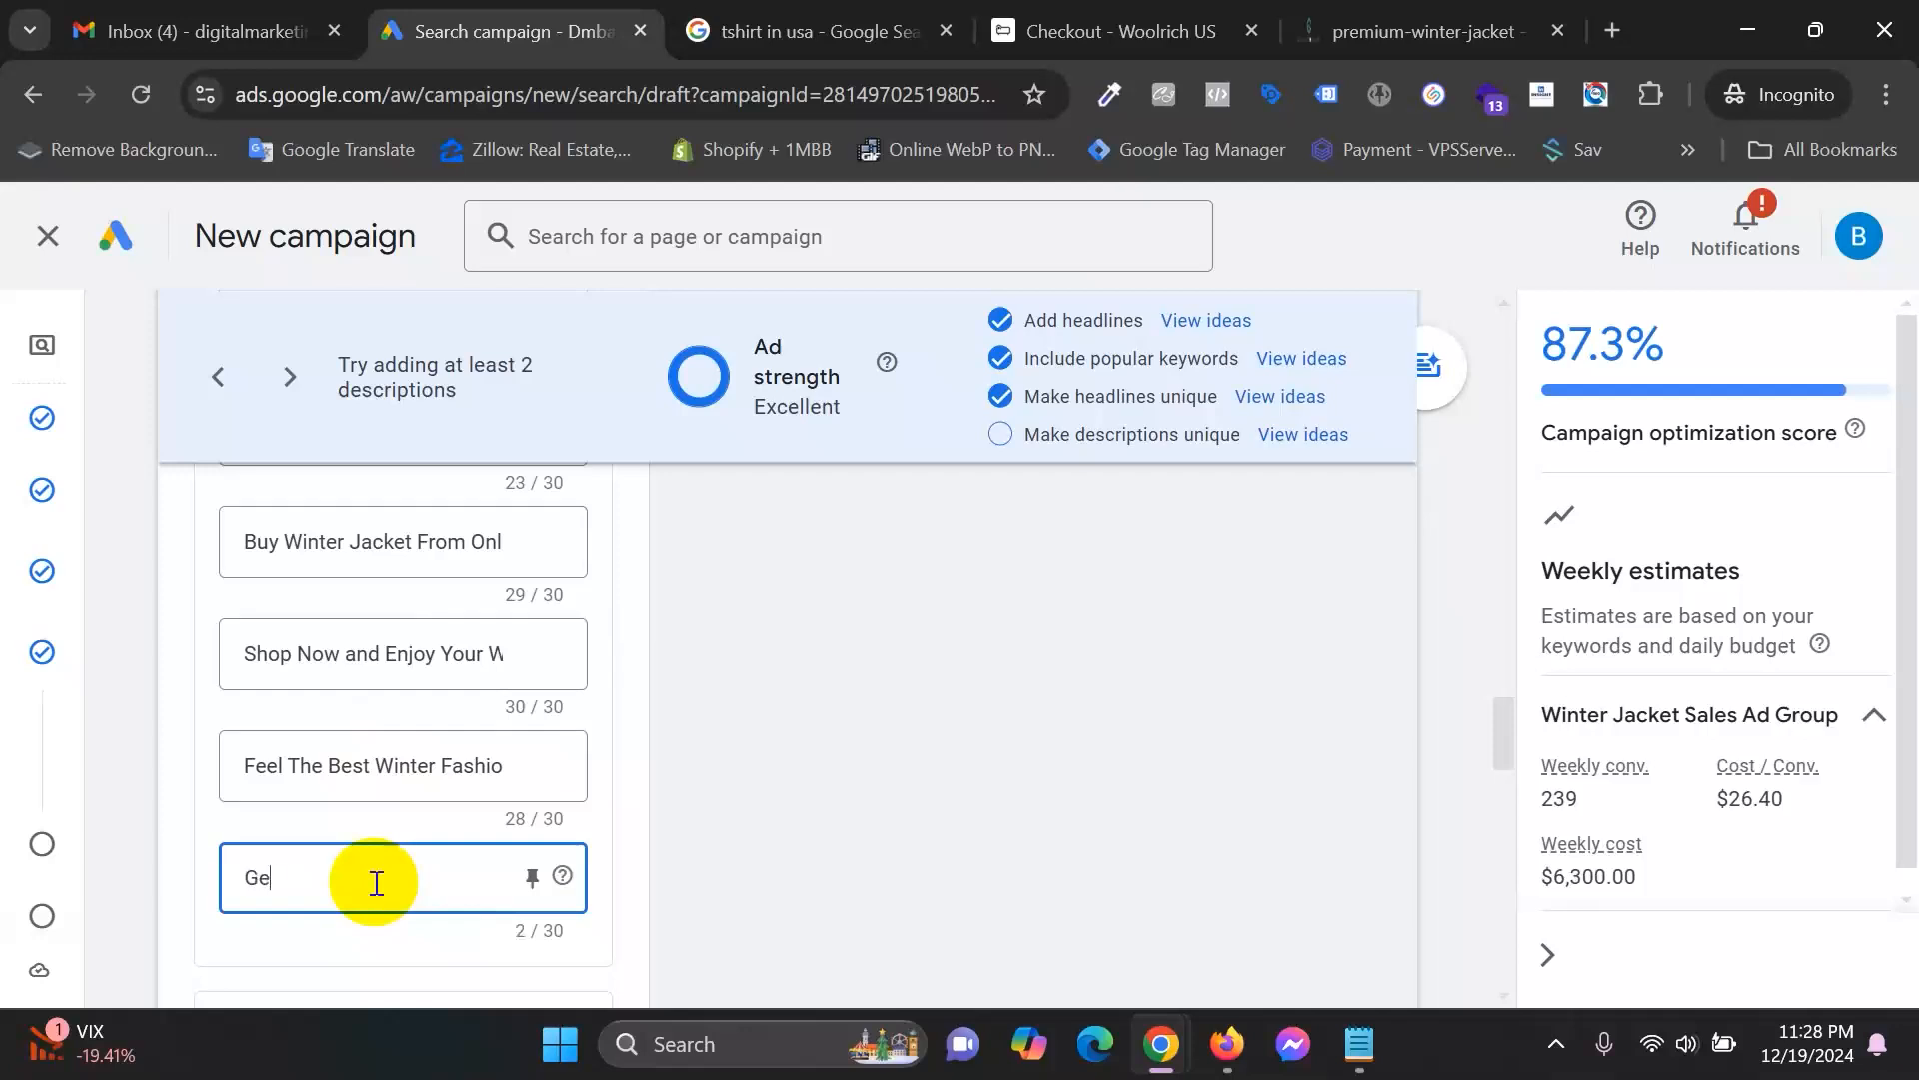
{"action": "type", "text": "t 10%"}
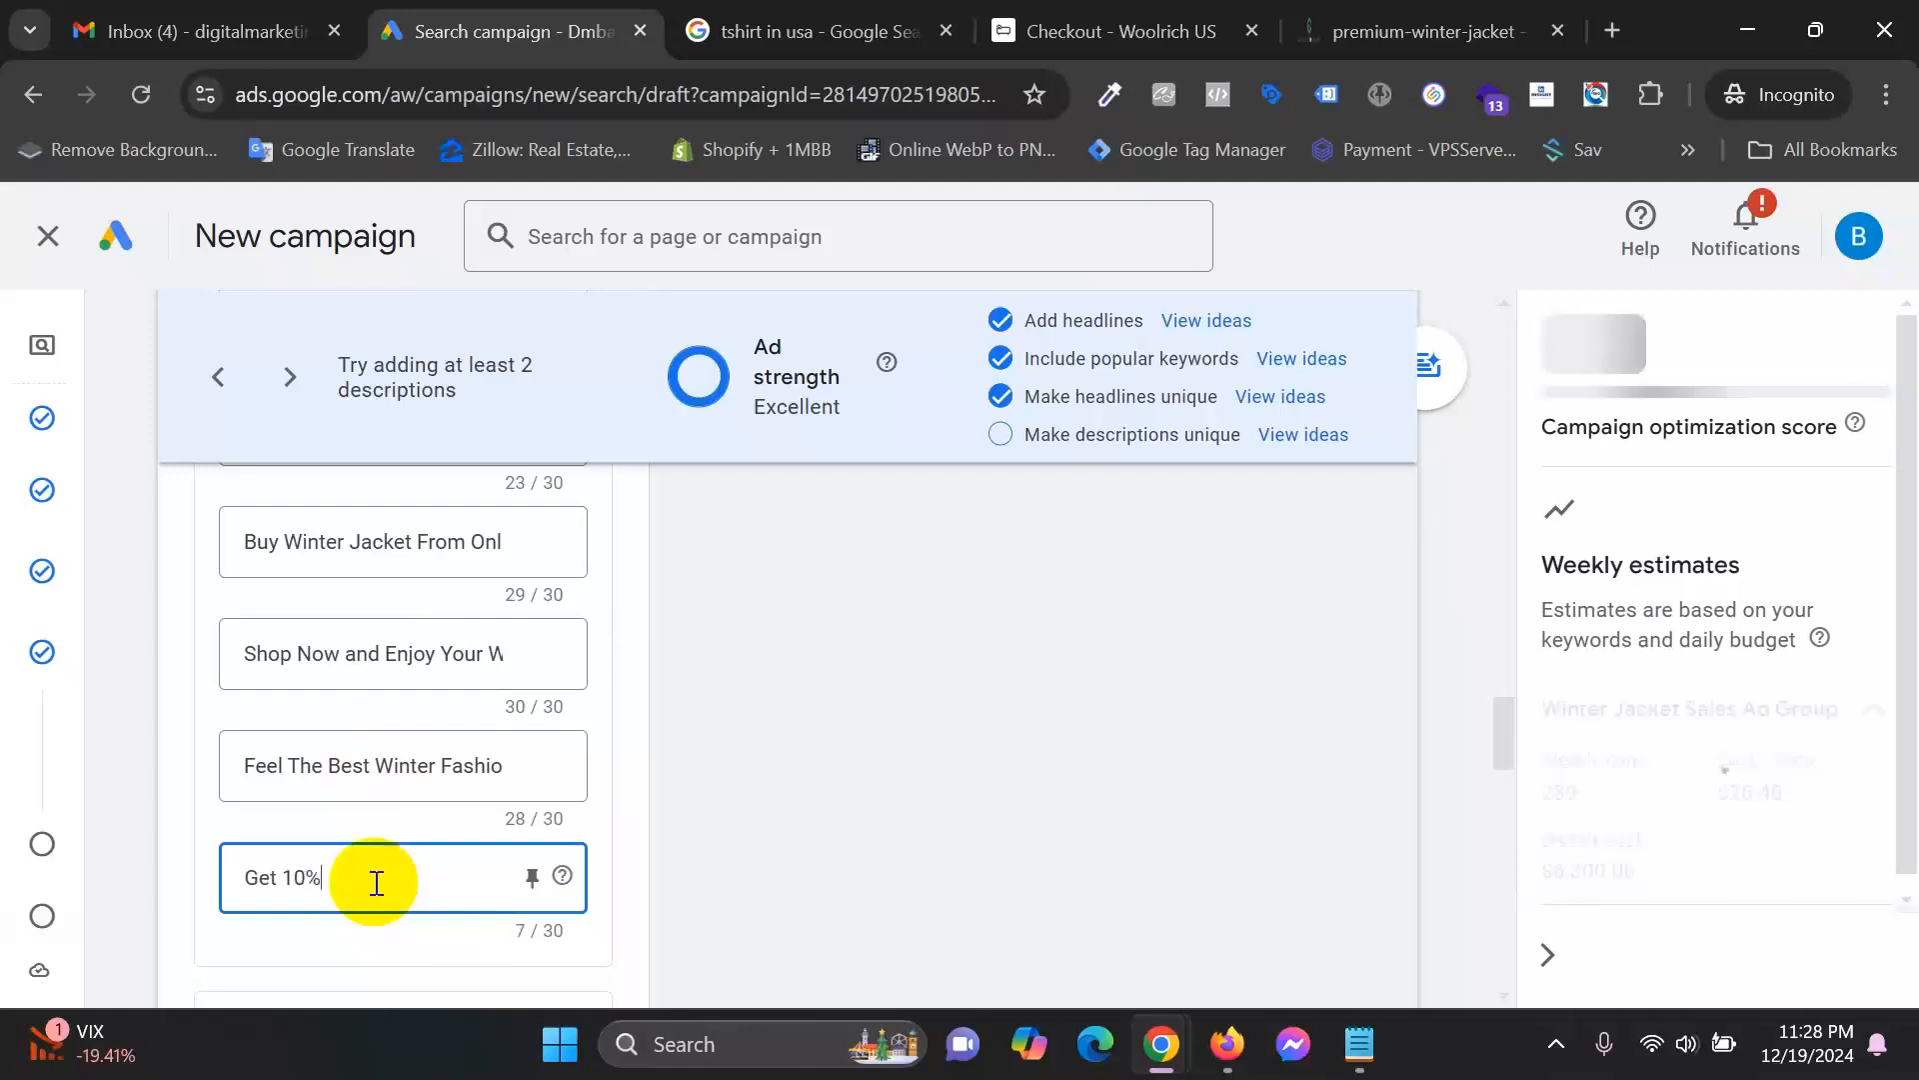
{"action": "type", "text": " Off on Fir"}
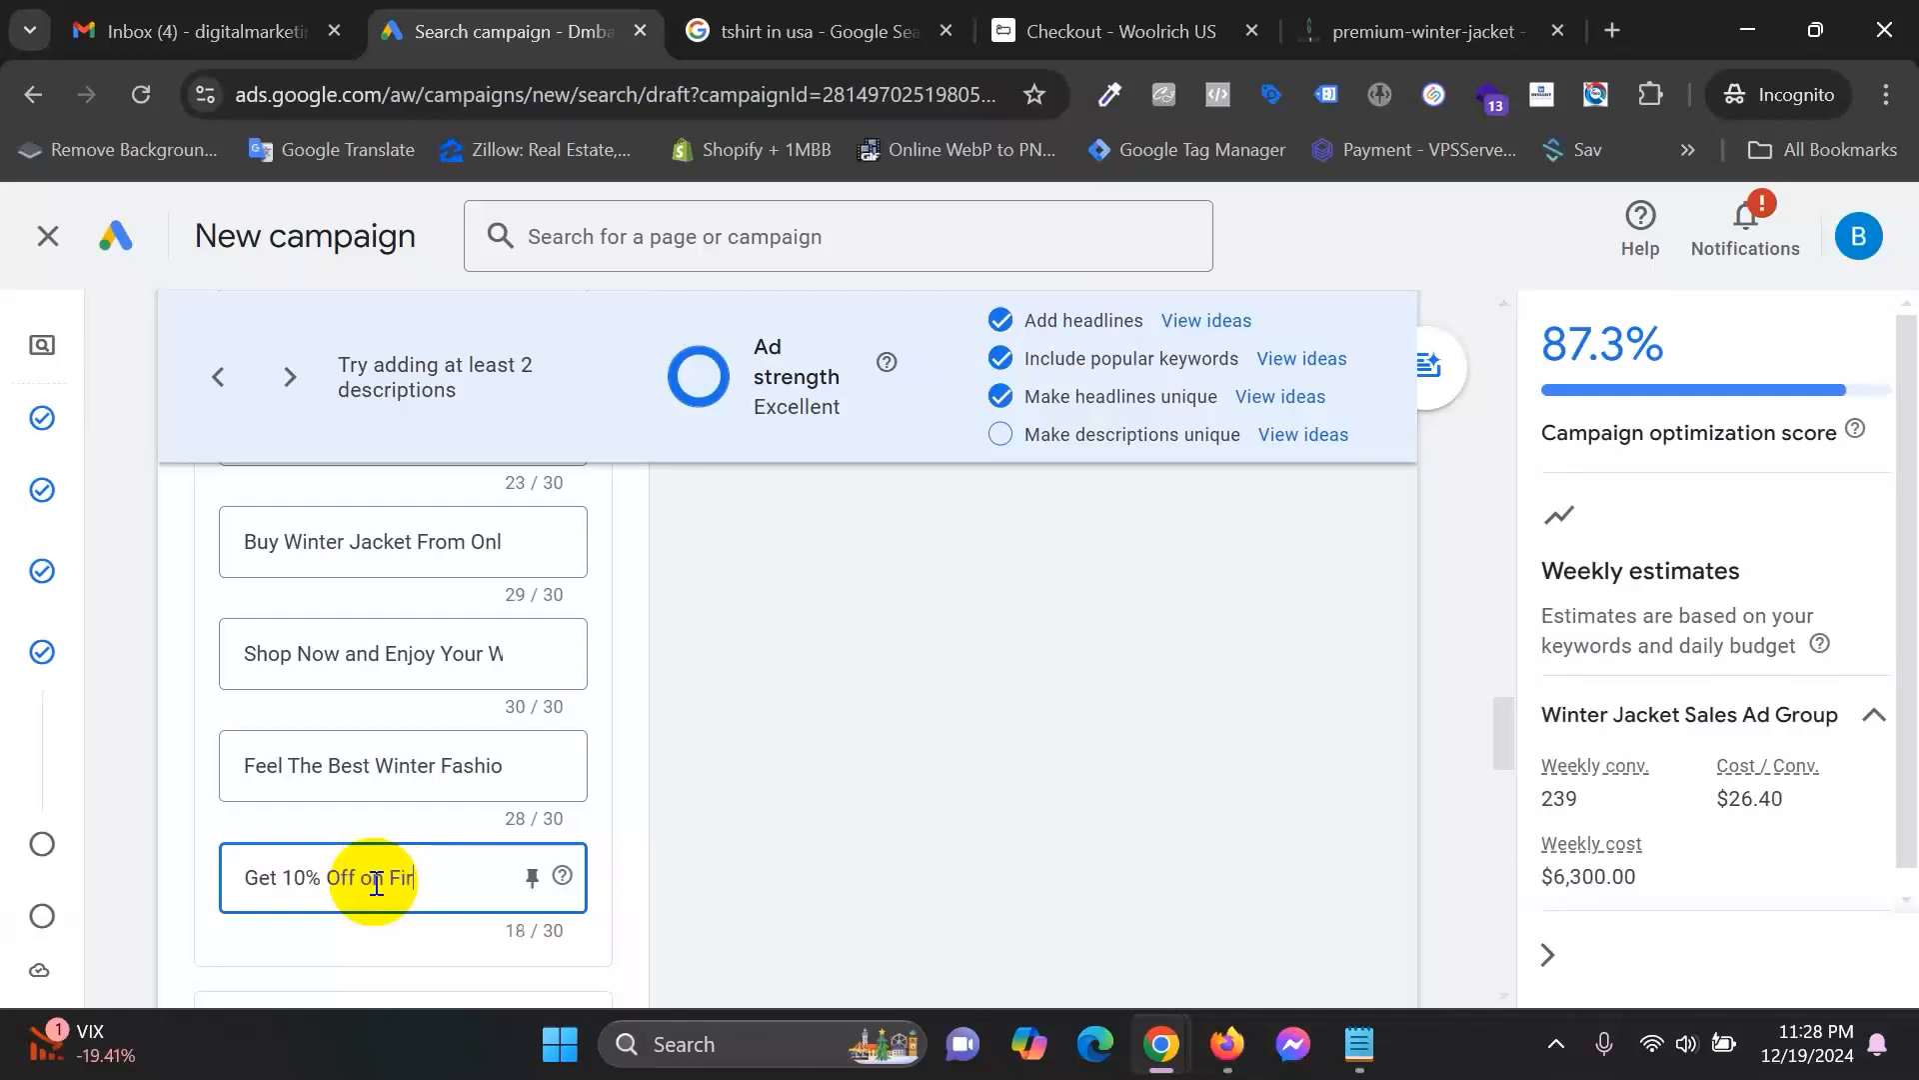
{"action": "type", "text": "st Purchase"}
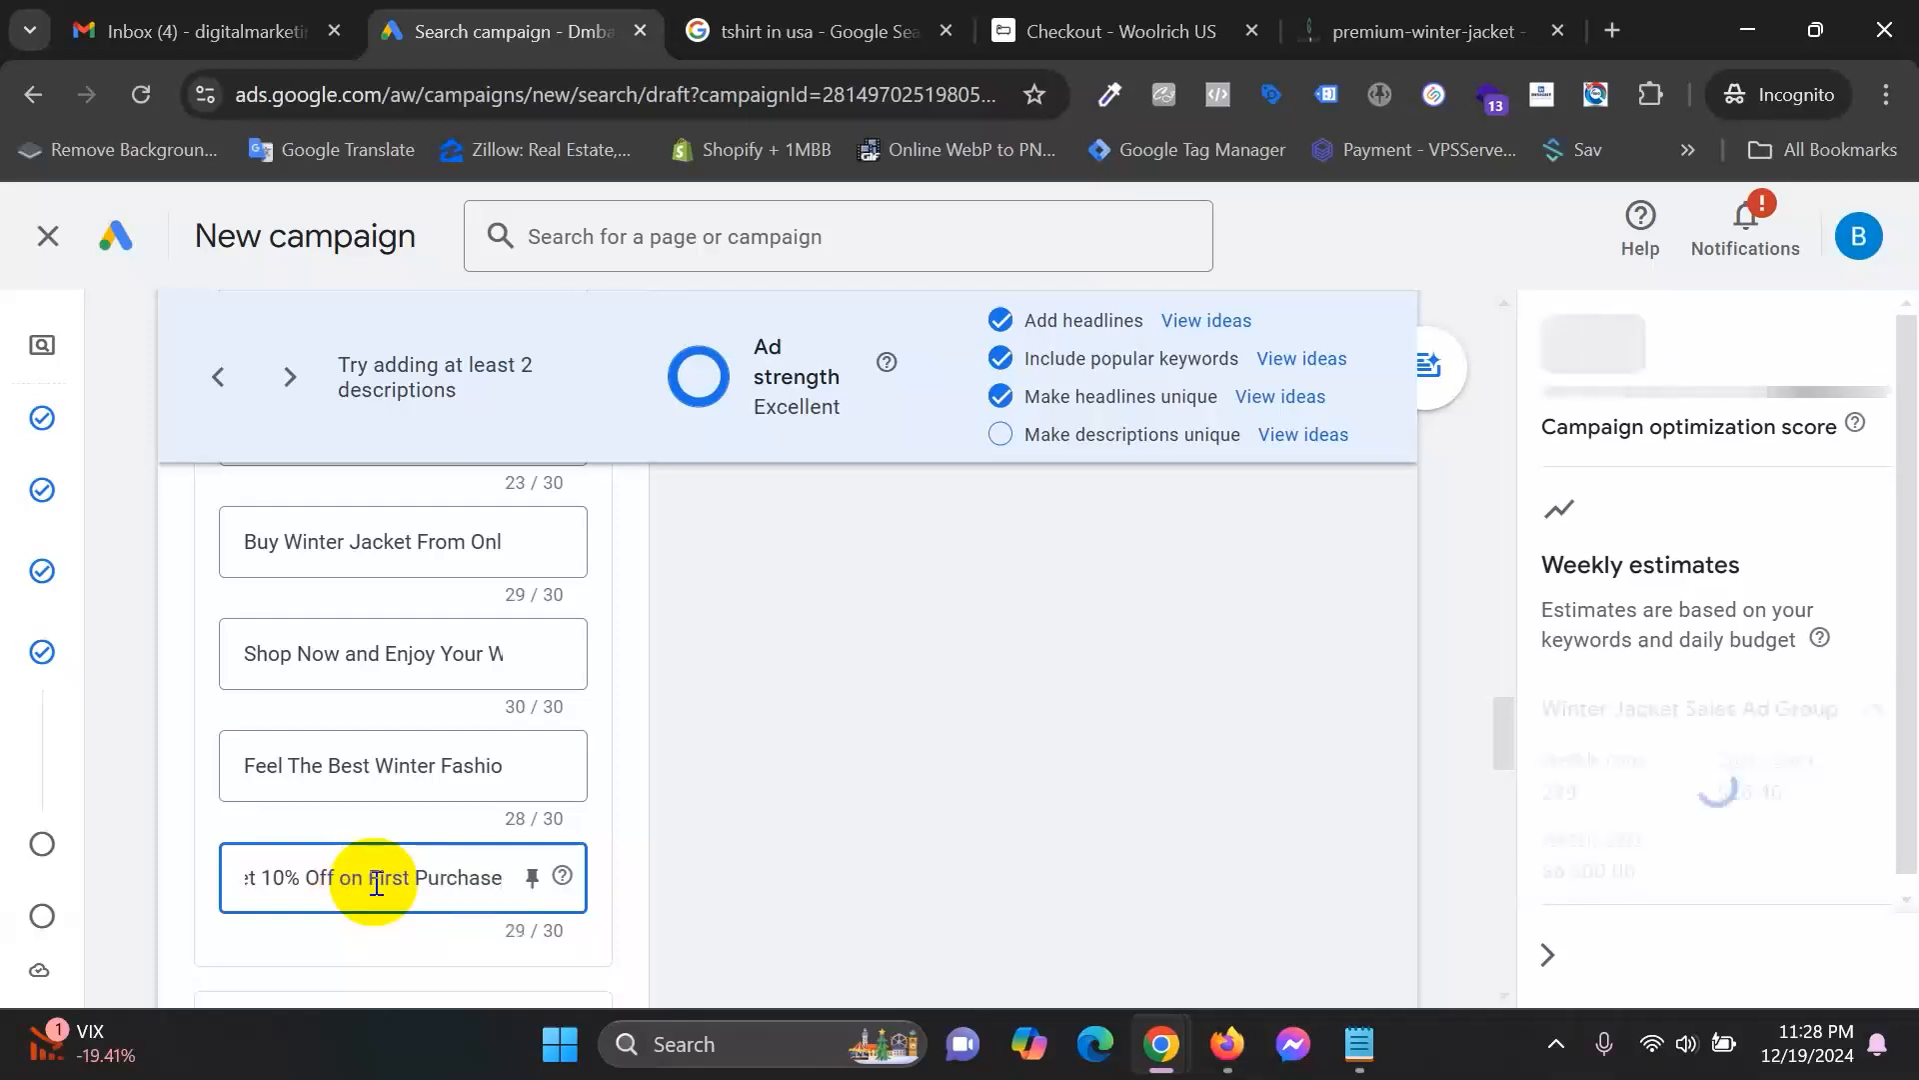
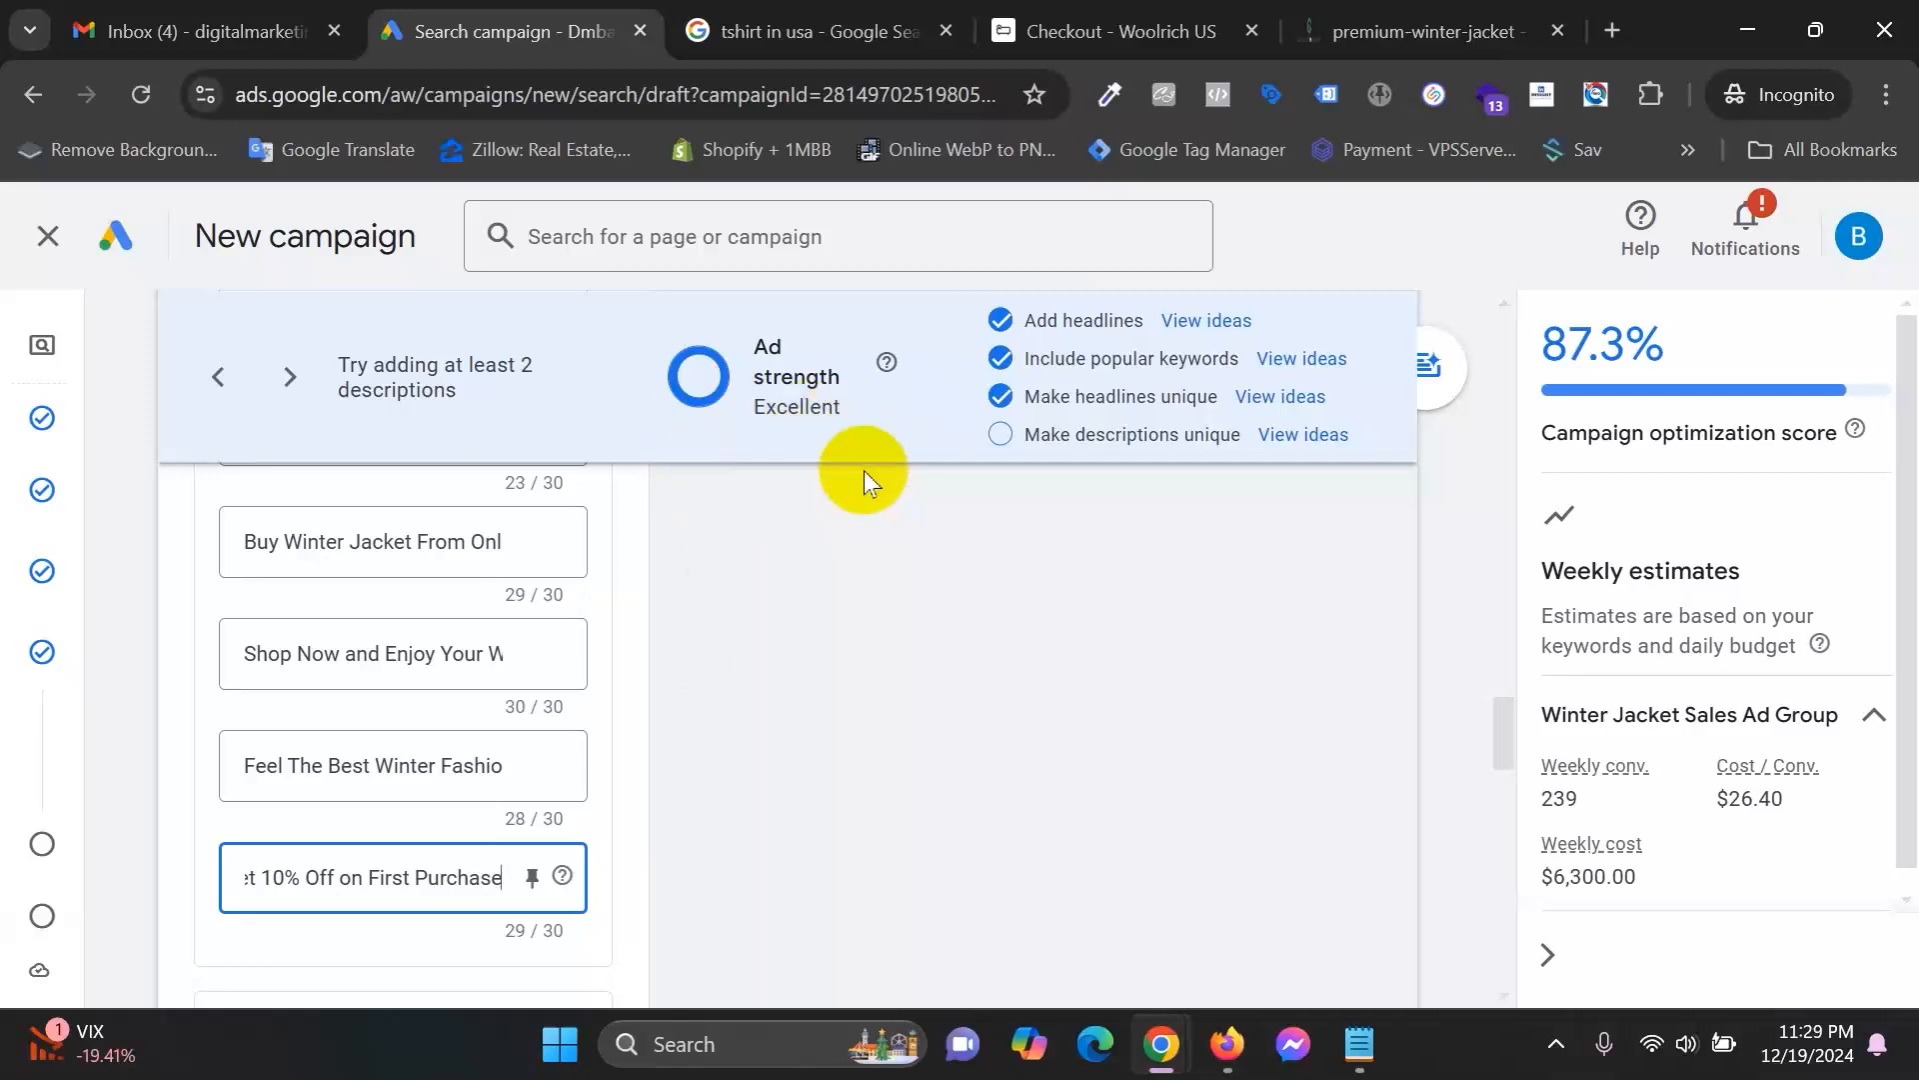
Check the Google Meet in-call messages, then minimize the call to return to the campaign draft.
{"action": "scroll", "coordinate": [835, 770], "scroll_direction": "down", "scroll_amount": 1}
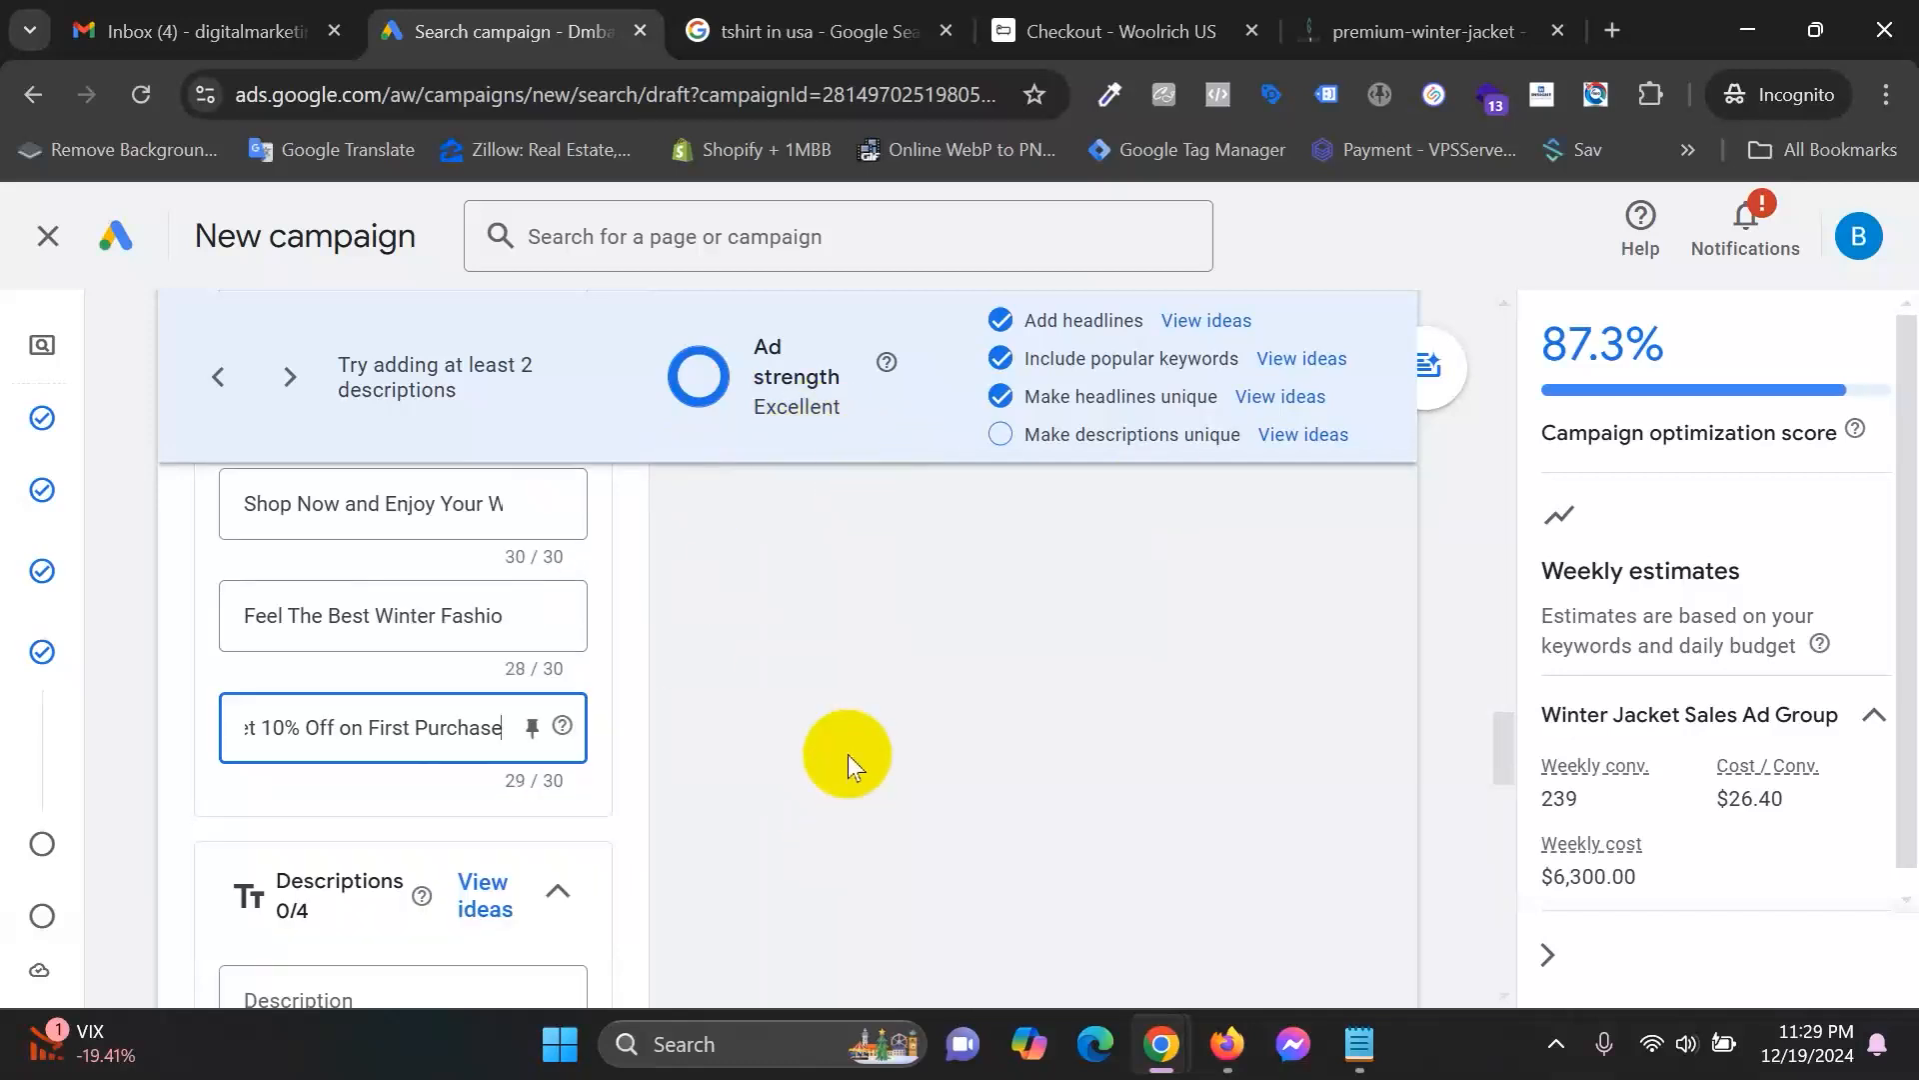
{"action": "scroll", "coordinate": [848, 754], "scroll_direction": "up", "scroll_amount": 5}
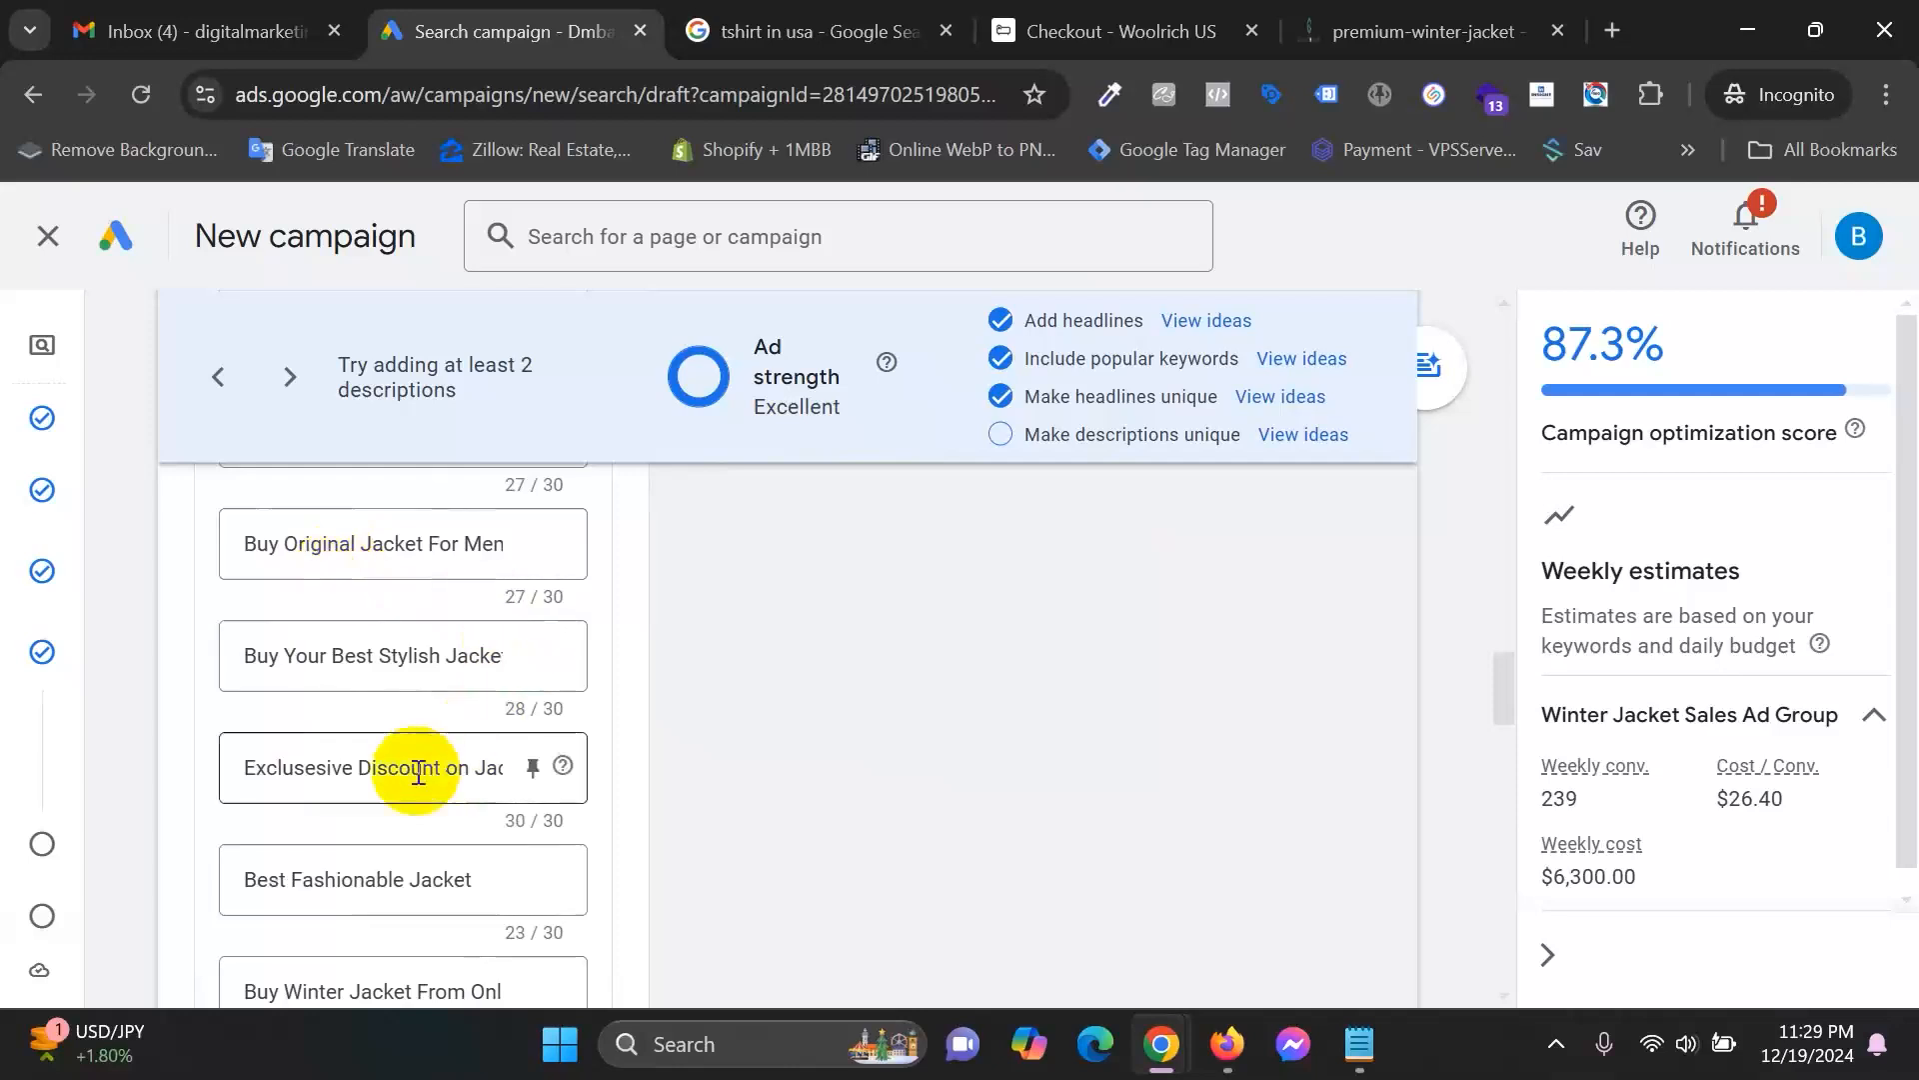
{"action": "scroll", "coordinate": [418, 770], "scroll_direction": "up", "scroll_amount": 4}
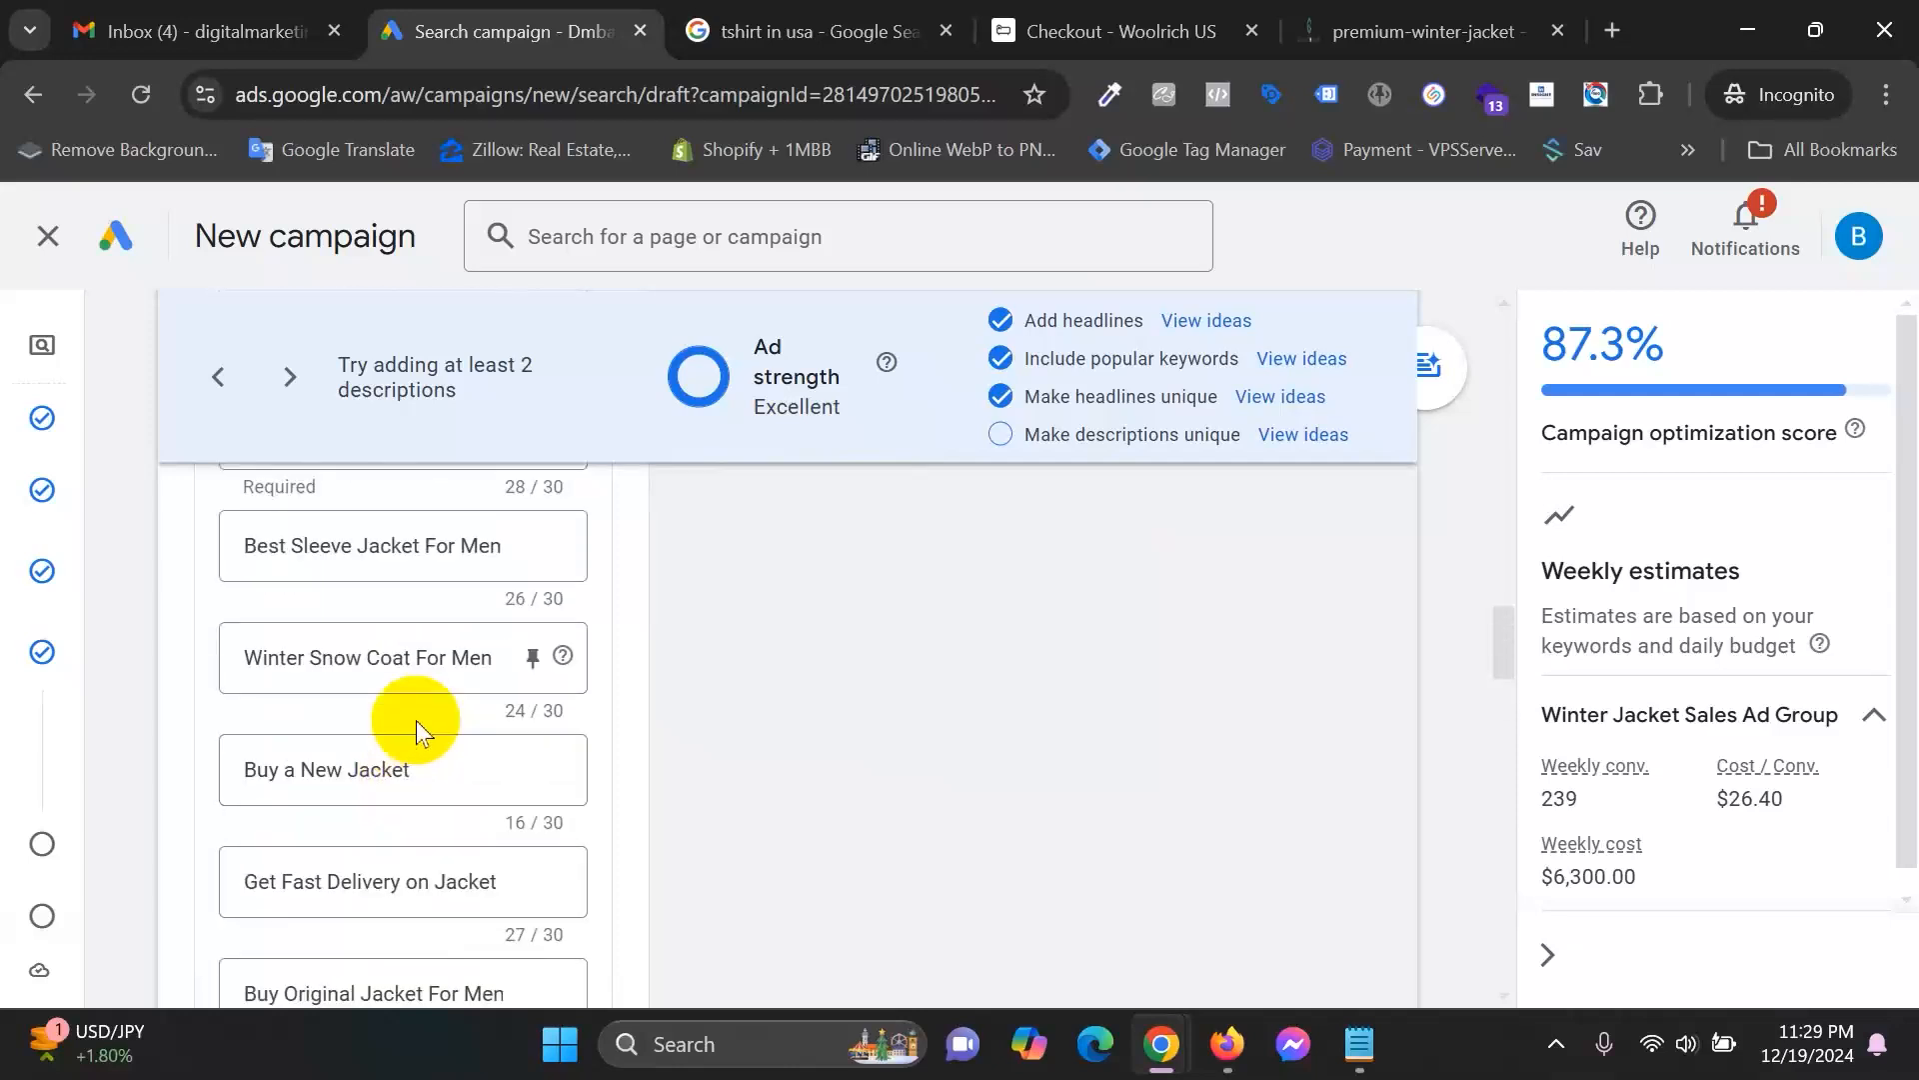
{"action": "scroll", "coordinate": [418, 733], "scroll_direction": "up", "scroll_amount": 4}
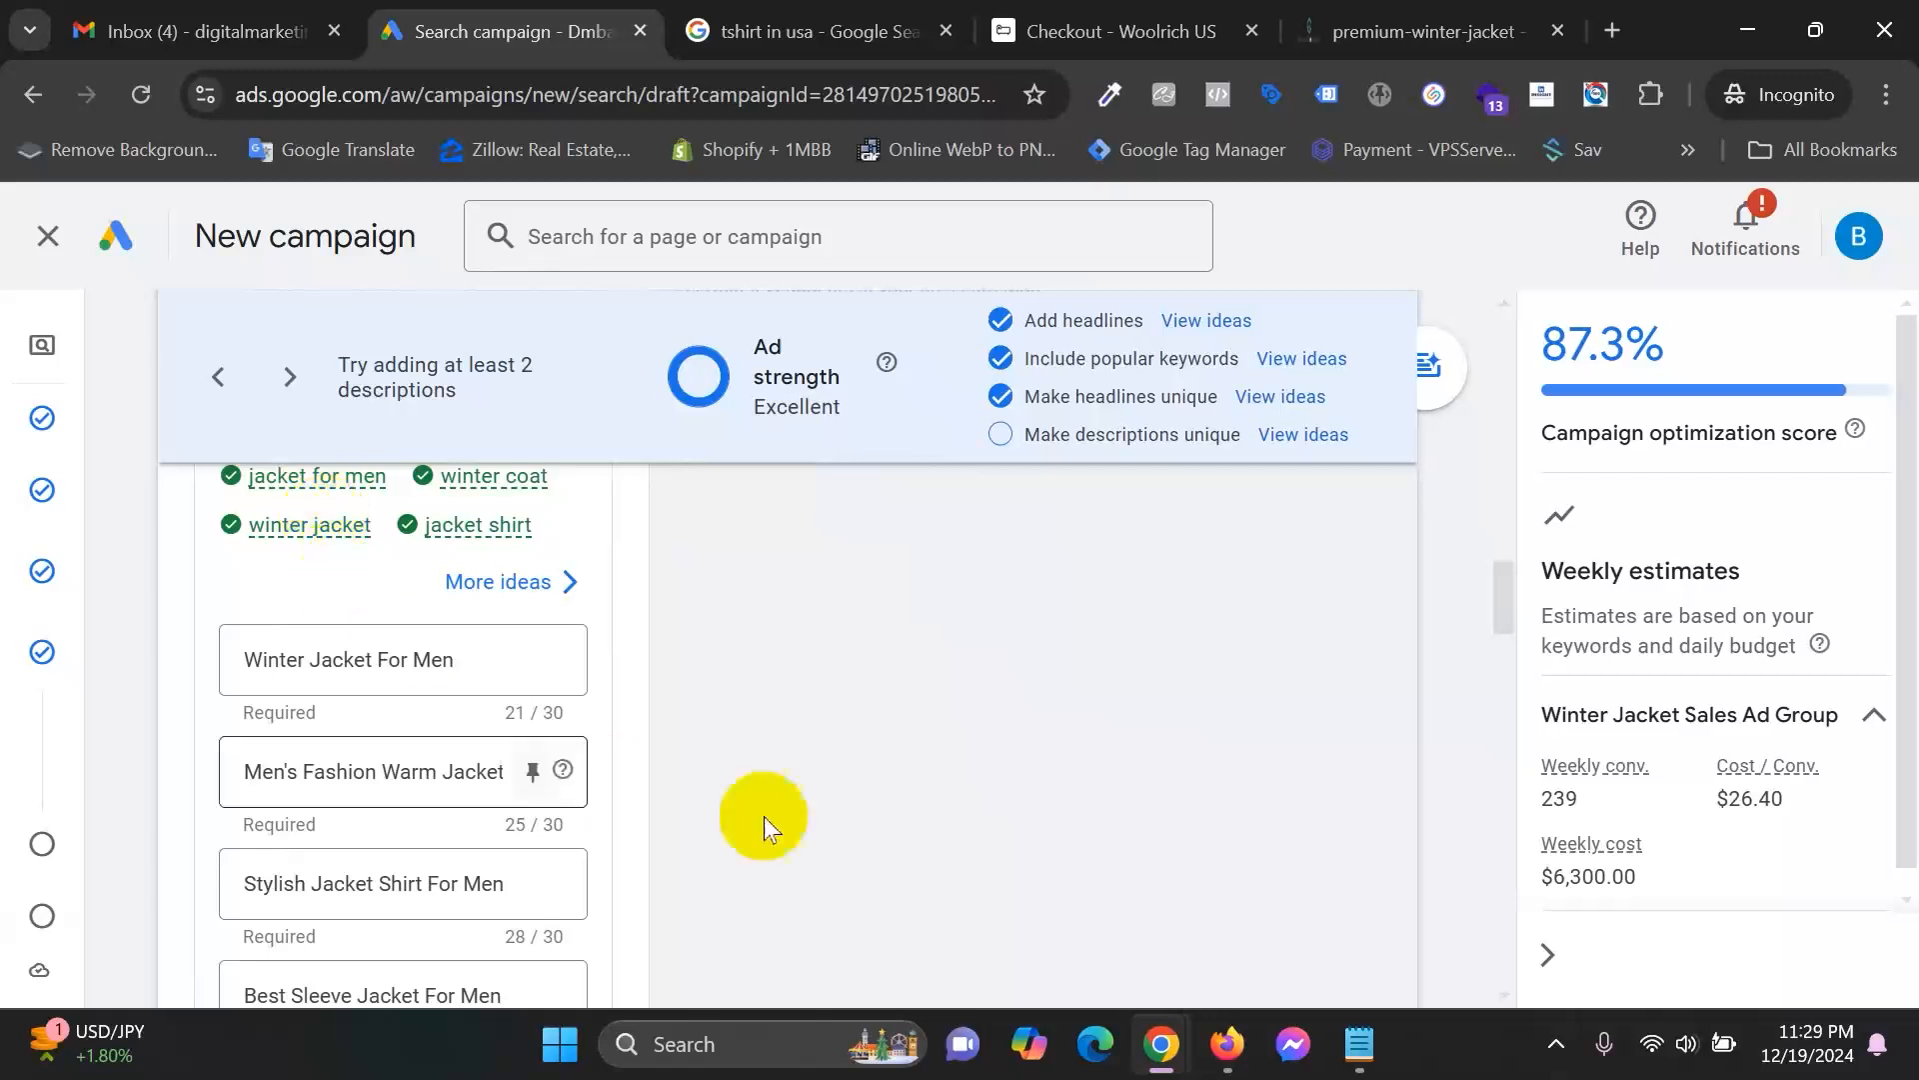
{"action": "scroll", "coordinate": [764, 816], "scroll_direction": "down", "scroll_amount": 3}
{"action": "left_click", "coordinate": [871, 896]}
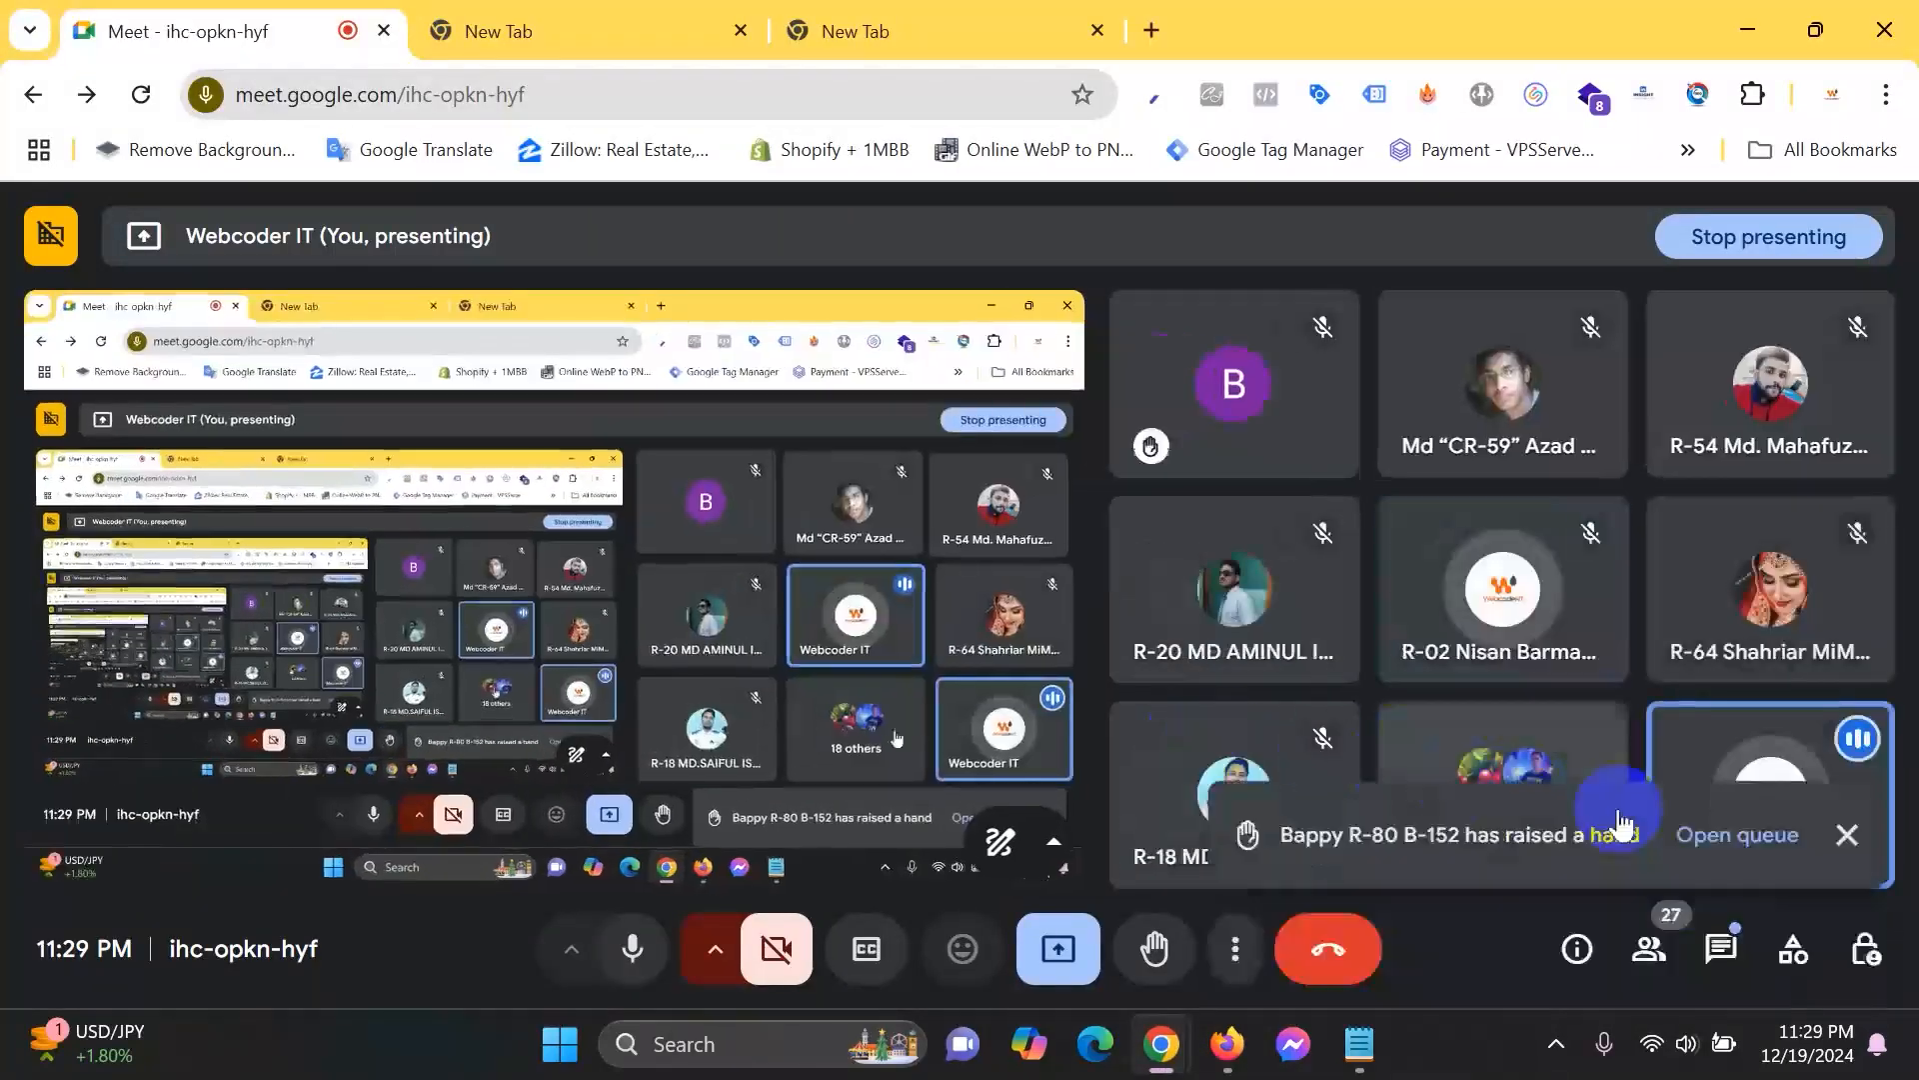
{"action": "left_click", "coordinate": [1720, 957]}
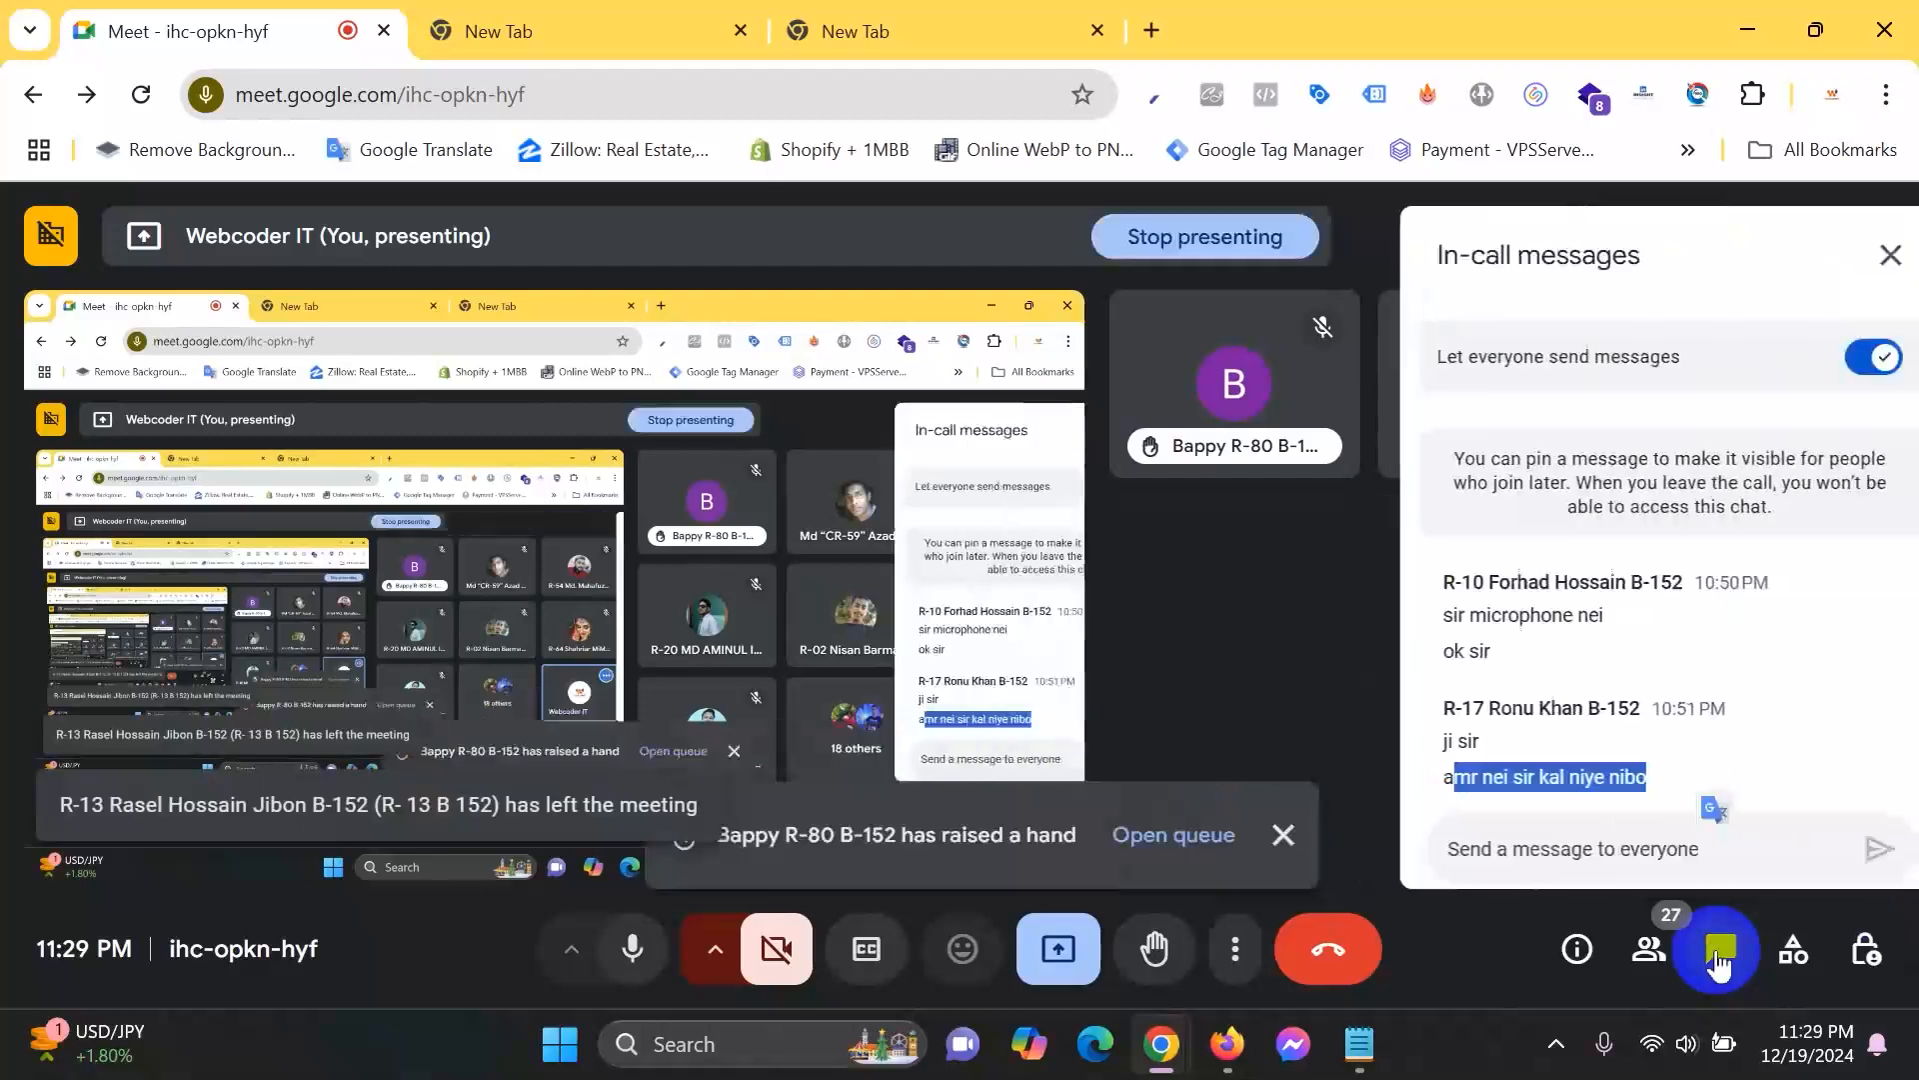
{"action": "left_click", "coordinate": [1856, 262]}
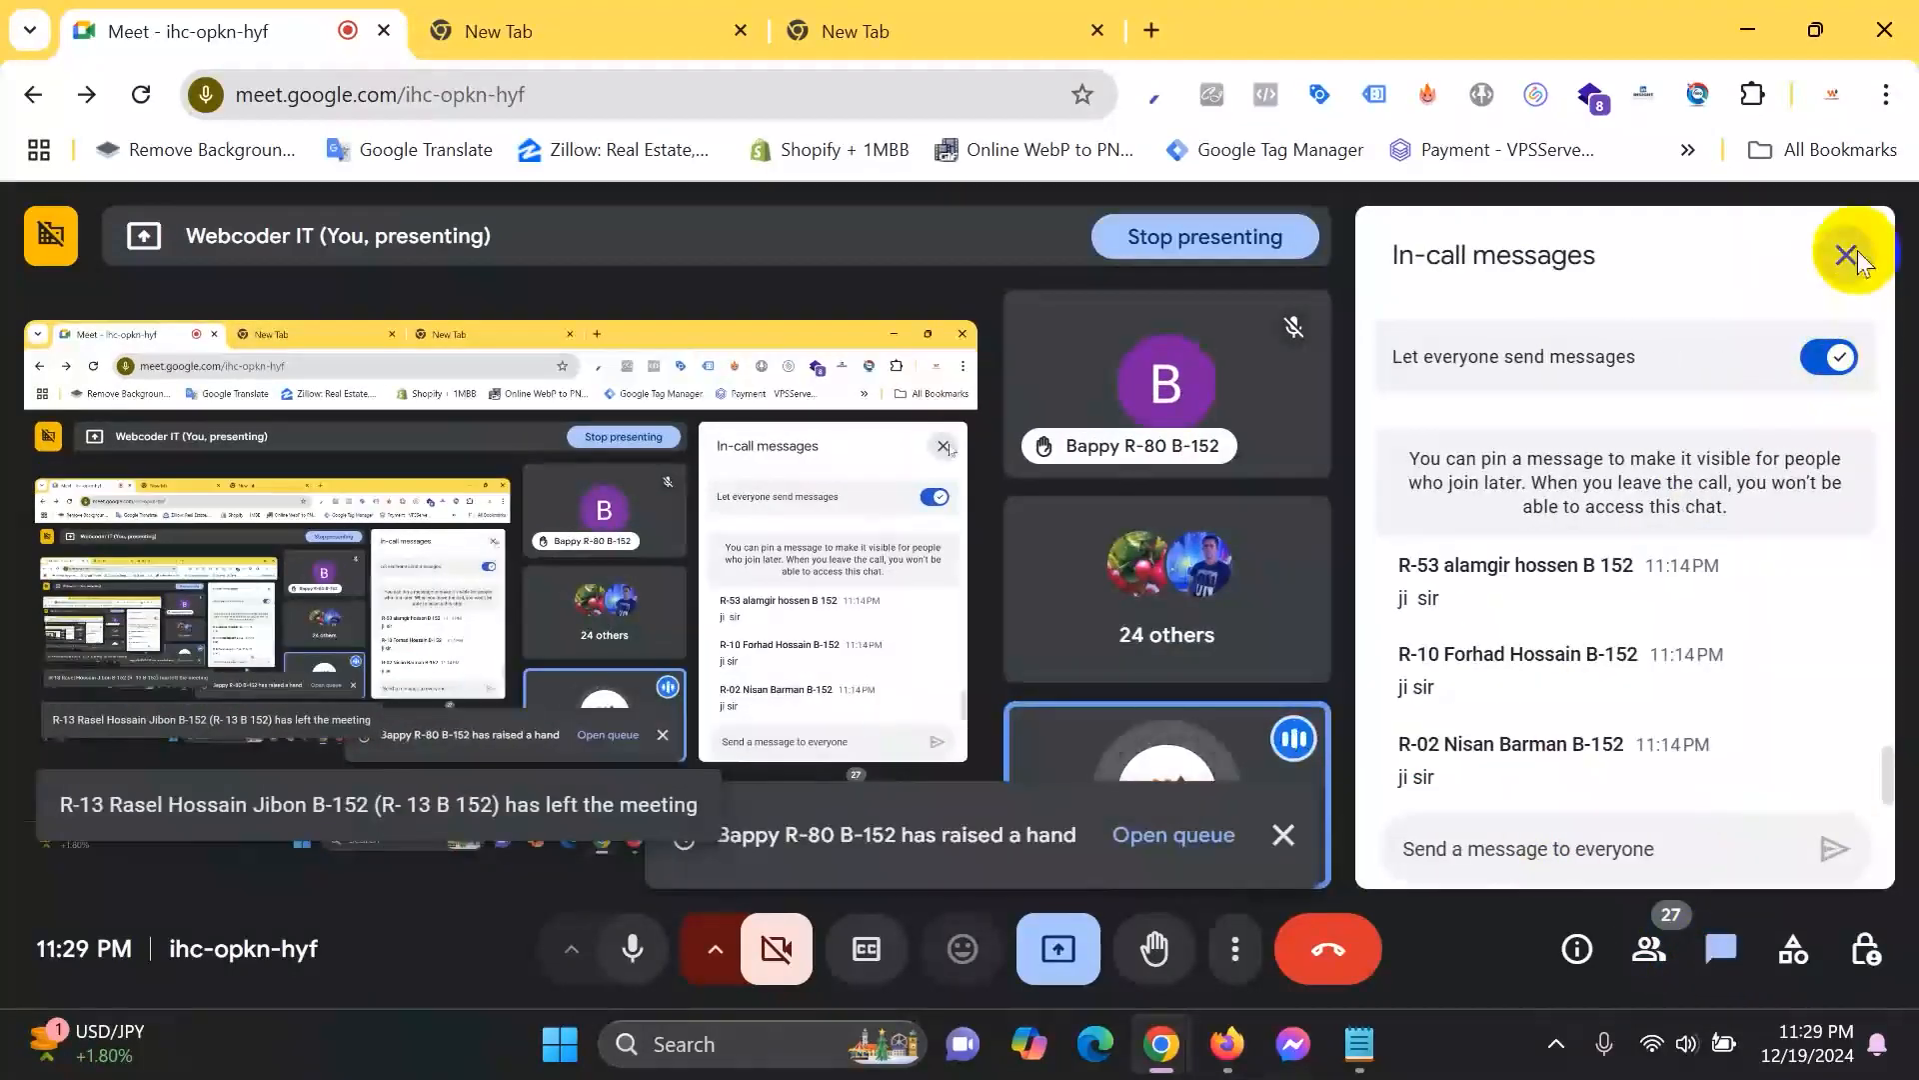
{"action": "left_click", "coordinate": [1743, 24]}
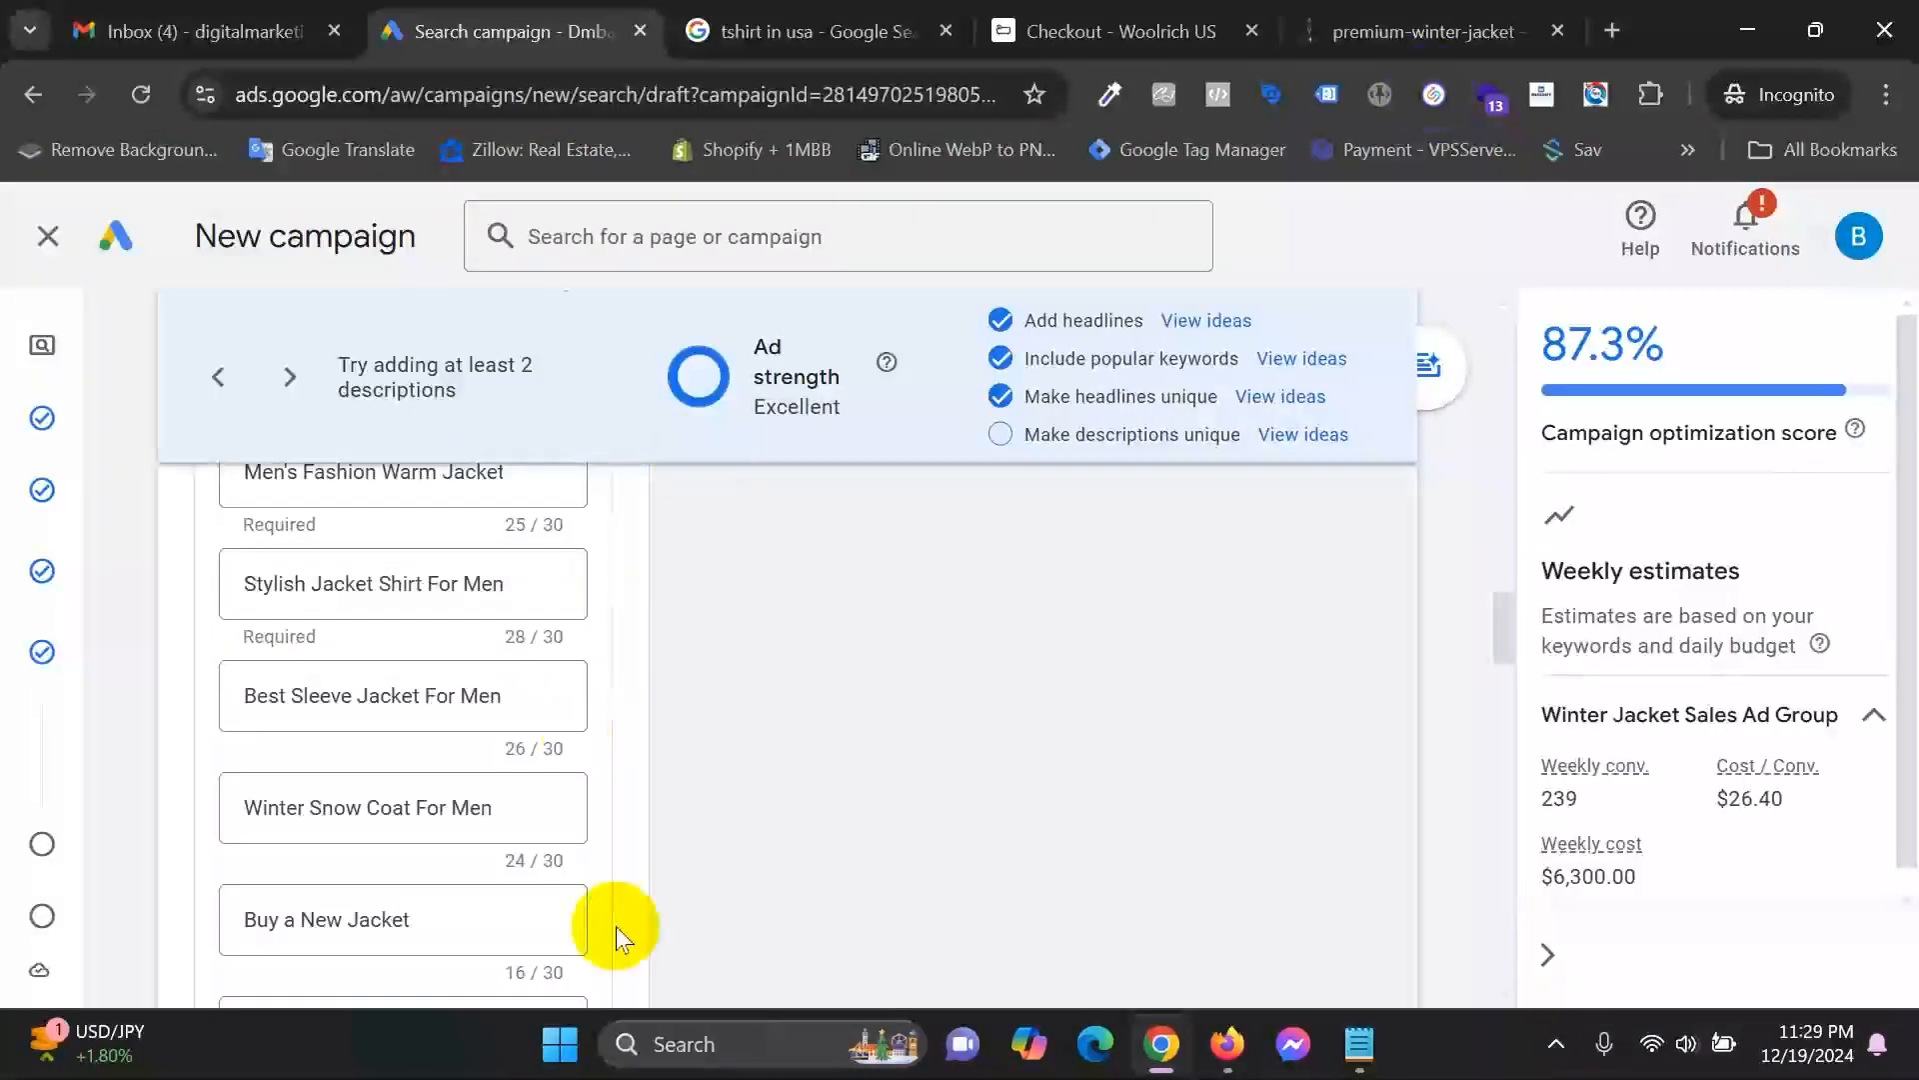
{"action": "scroll", "coordinate": [879, 749], "scroll_direction": "down", "scroll_amount": 4}
{"action": "scroll", "coordinate": [436, 837], "scroll_direction": "down", "scroll_amount": 1}
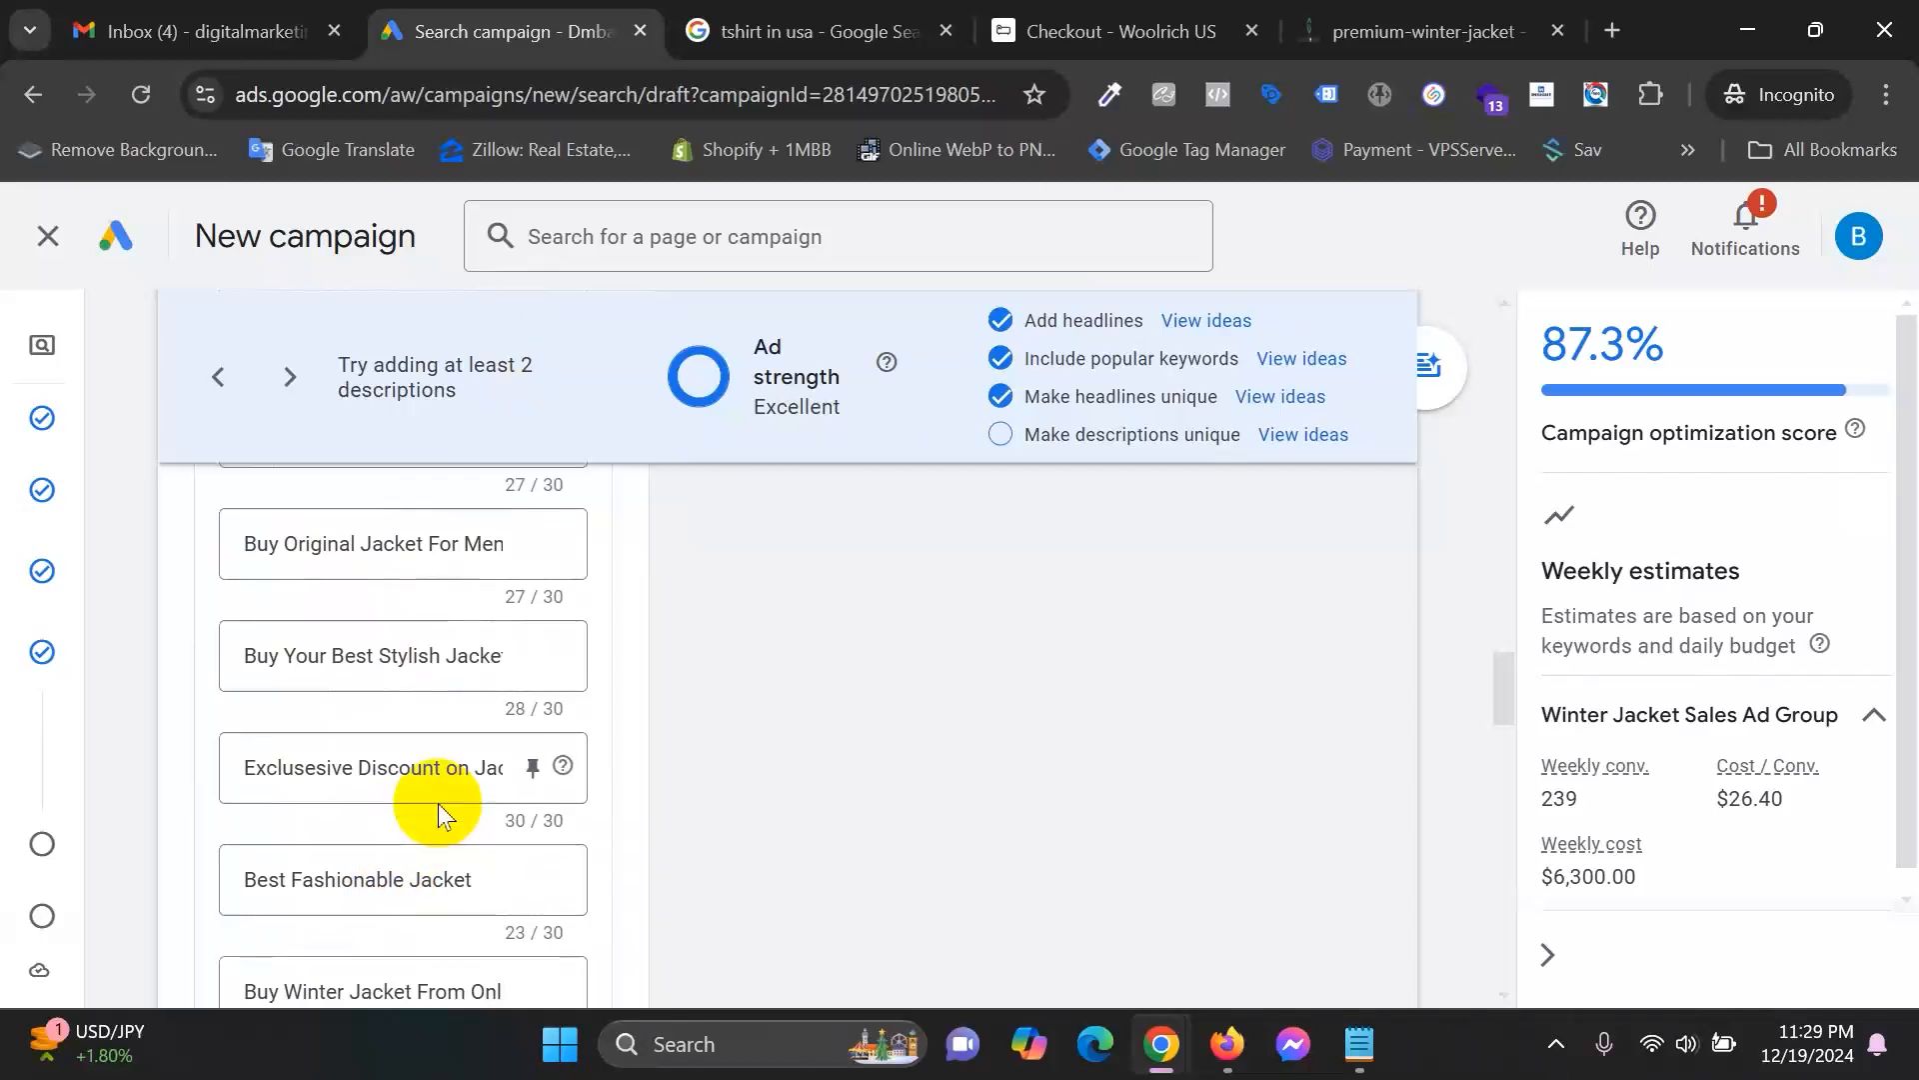
{"action": "scroll", "coordinate": [438, 802], "scroll_direction": "down", "scroll_amount": 2}
{"action": "scroll", "coordinate": [437, 802], "scroll_direction": "down", "scroll_amount": 1}
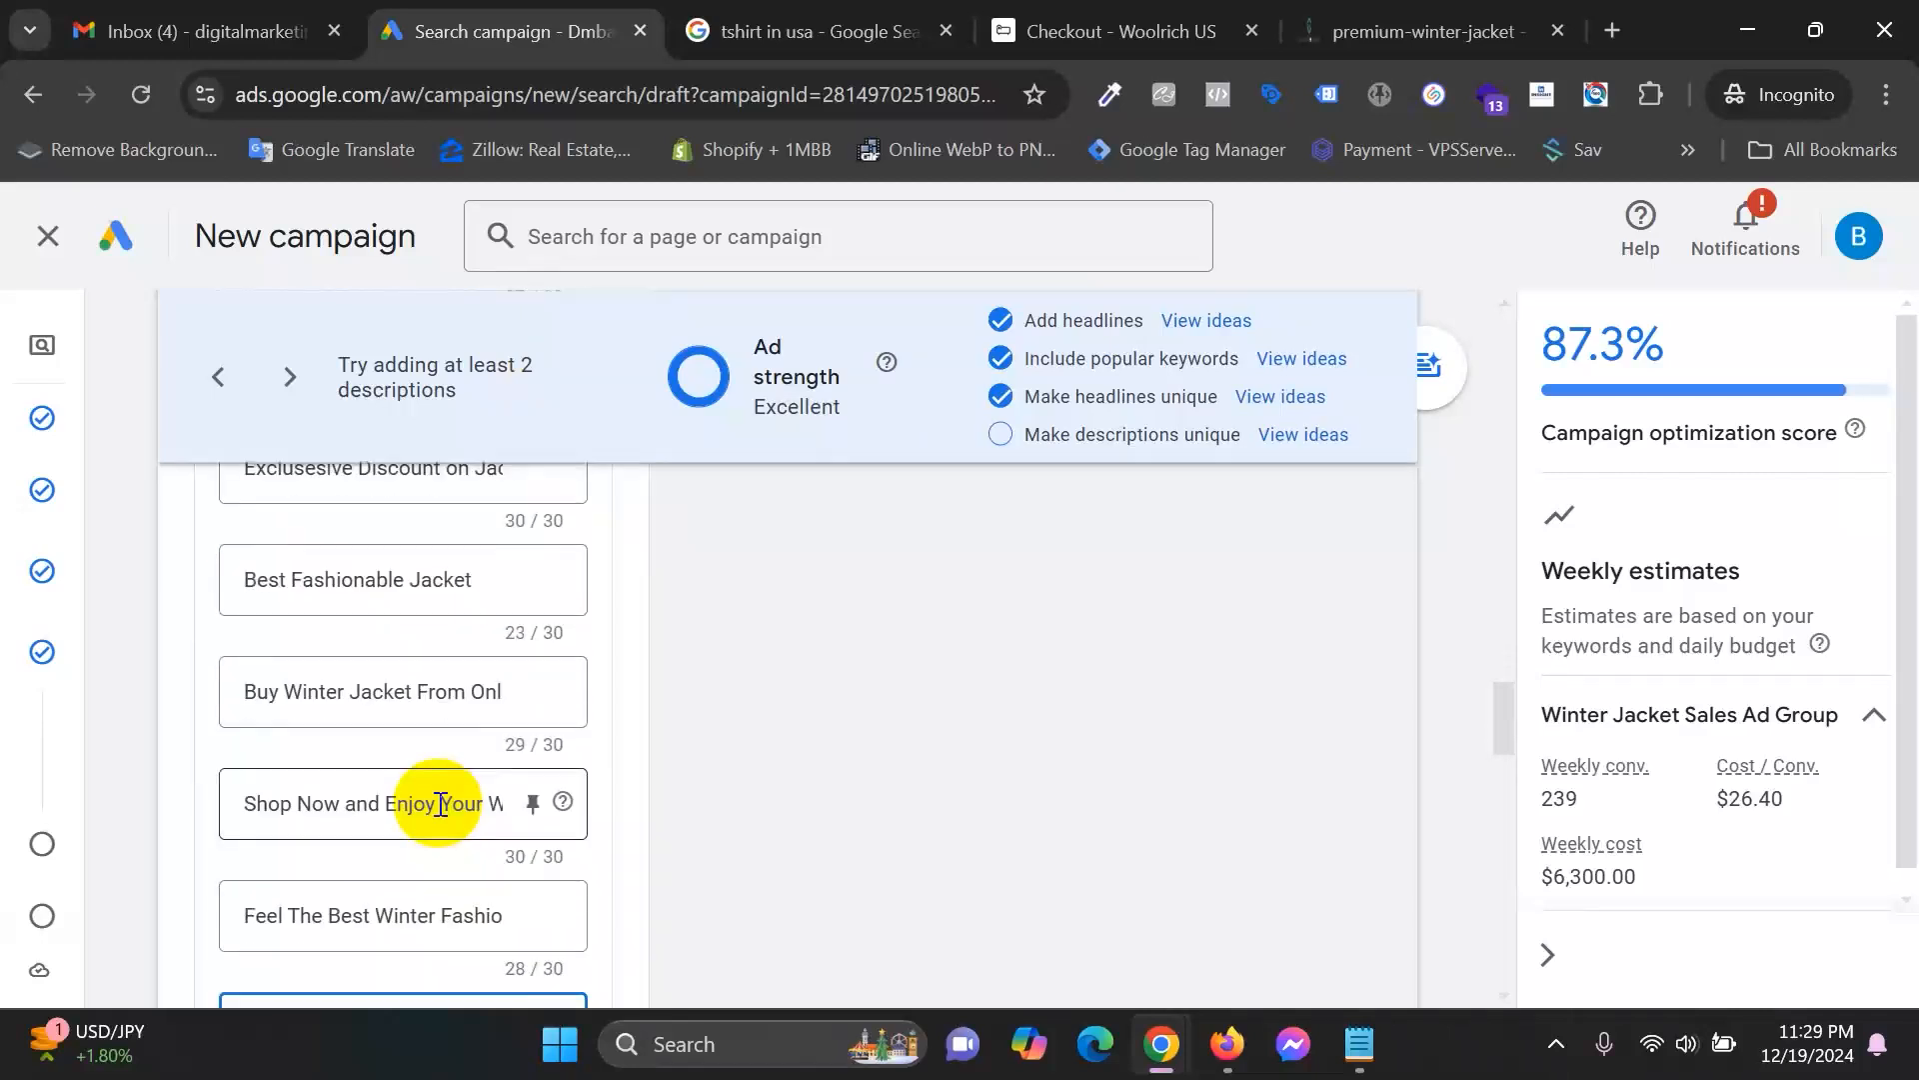
{"action": "scroll", "coordinate": [440, 804], "scroll_direction": "down", "scroll_amount": 5}
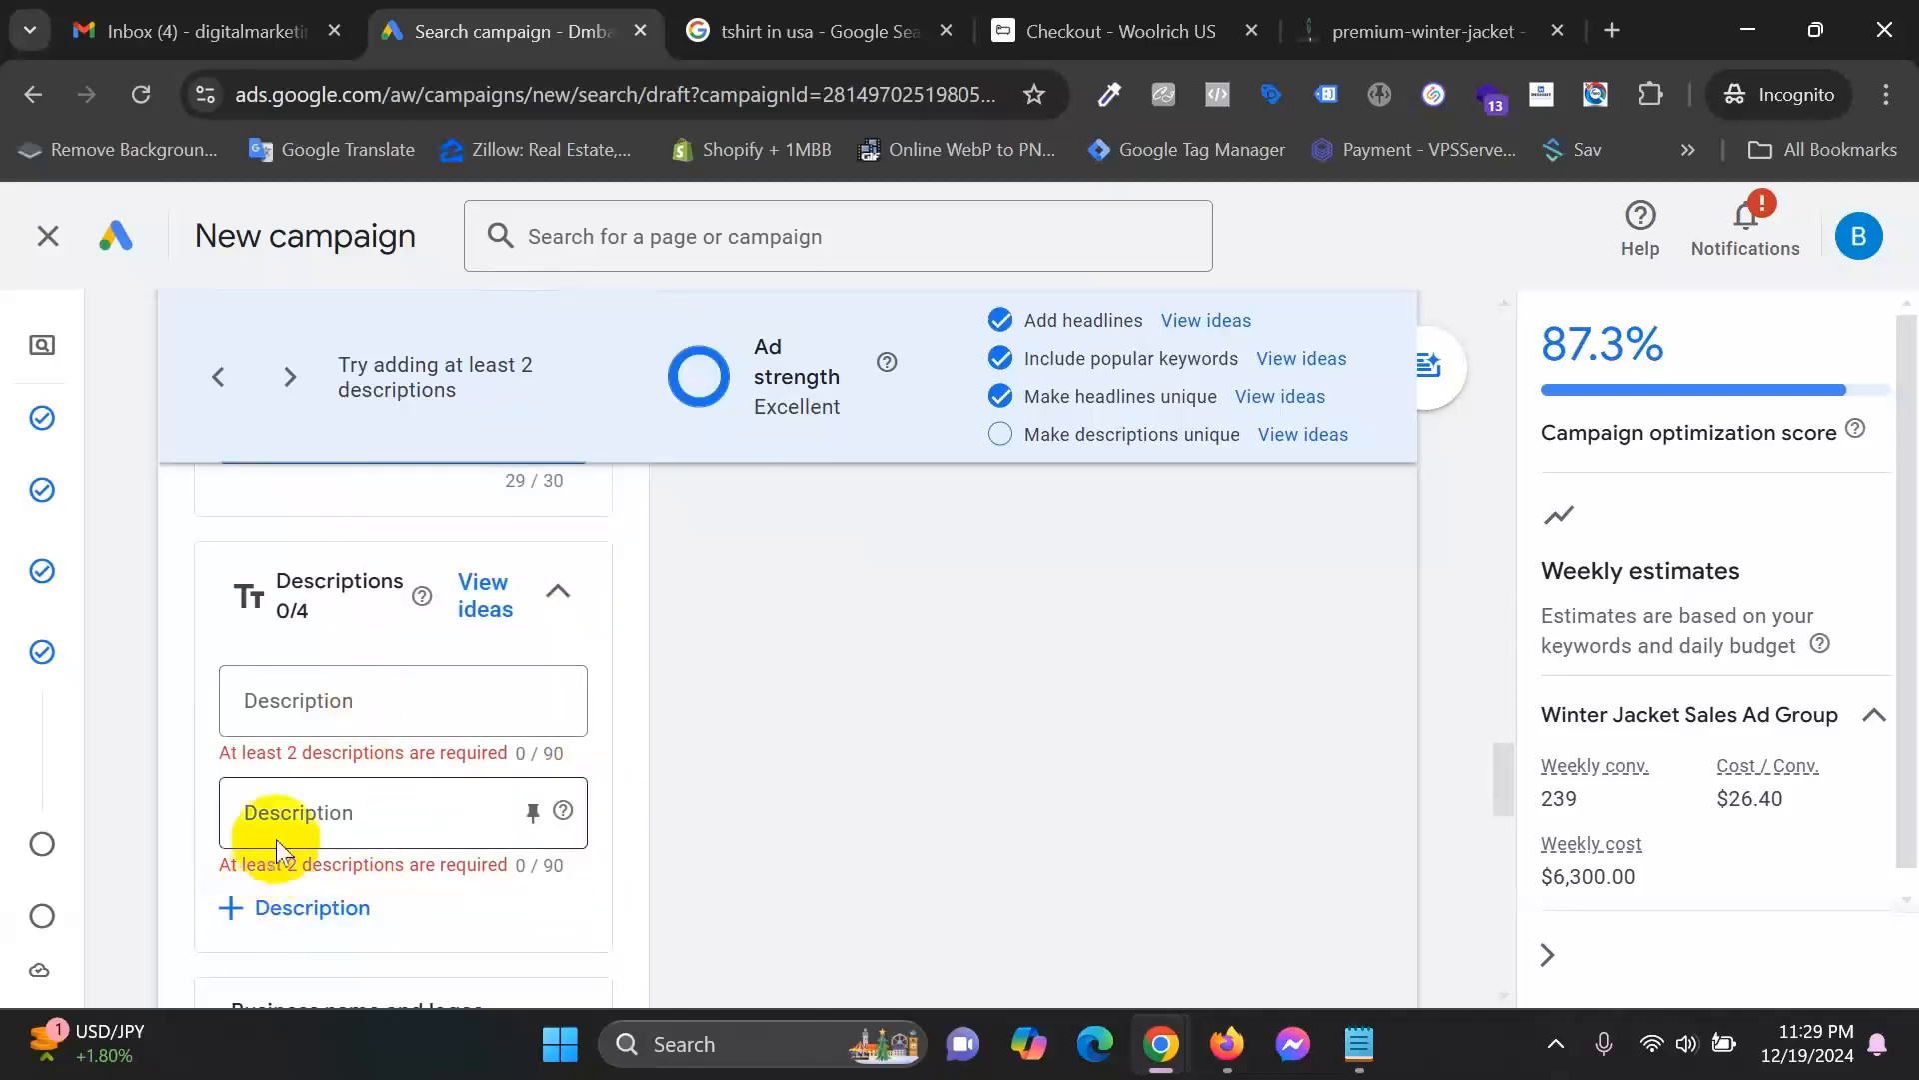
Create and apply the description 'Feel the best winter fashionable experience by shopping from us.'.
{"action": "left_click", "coordinate": [378, 701]}
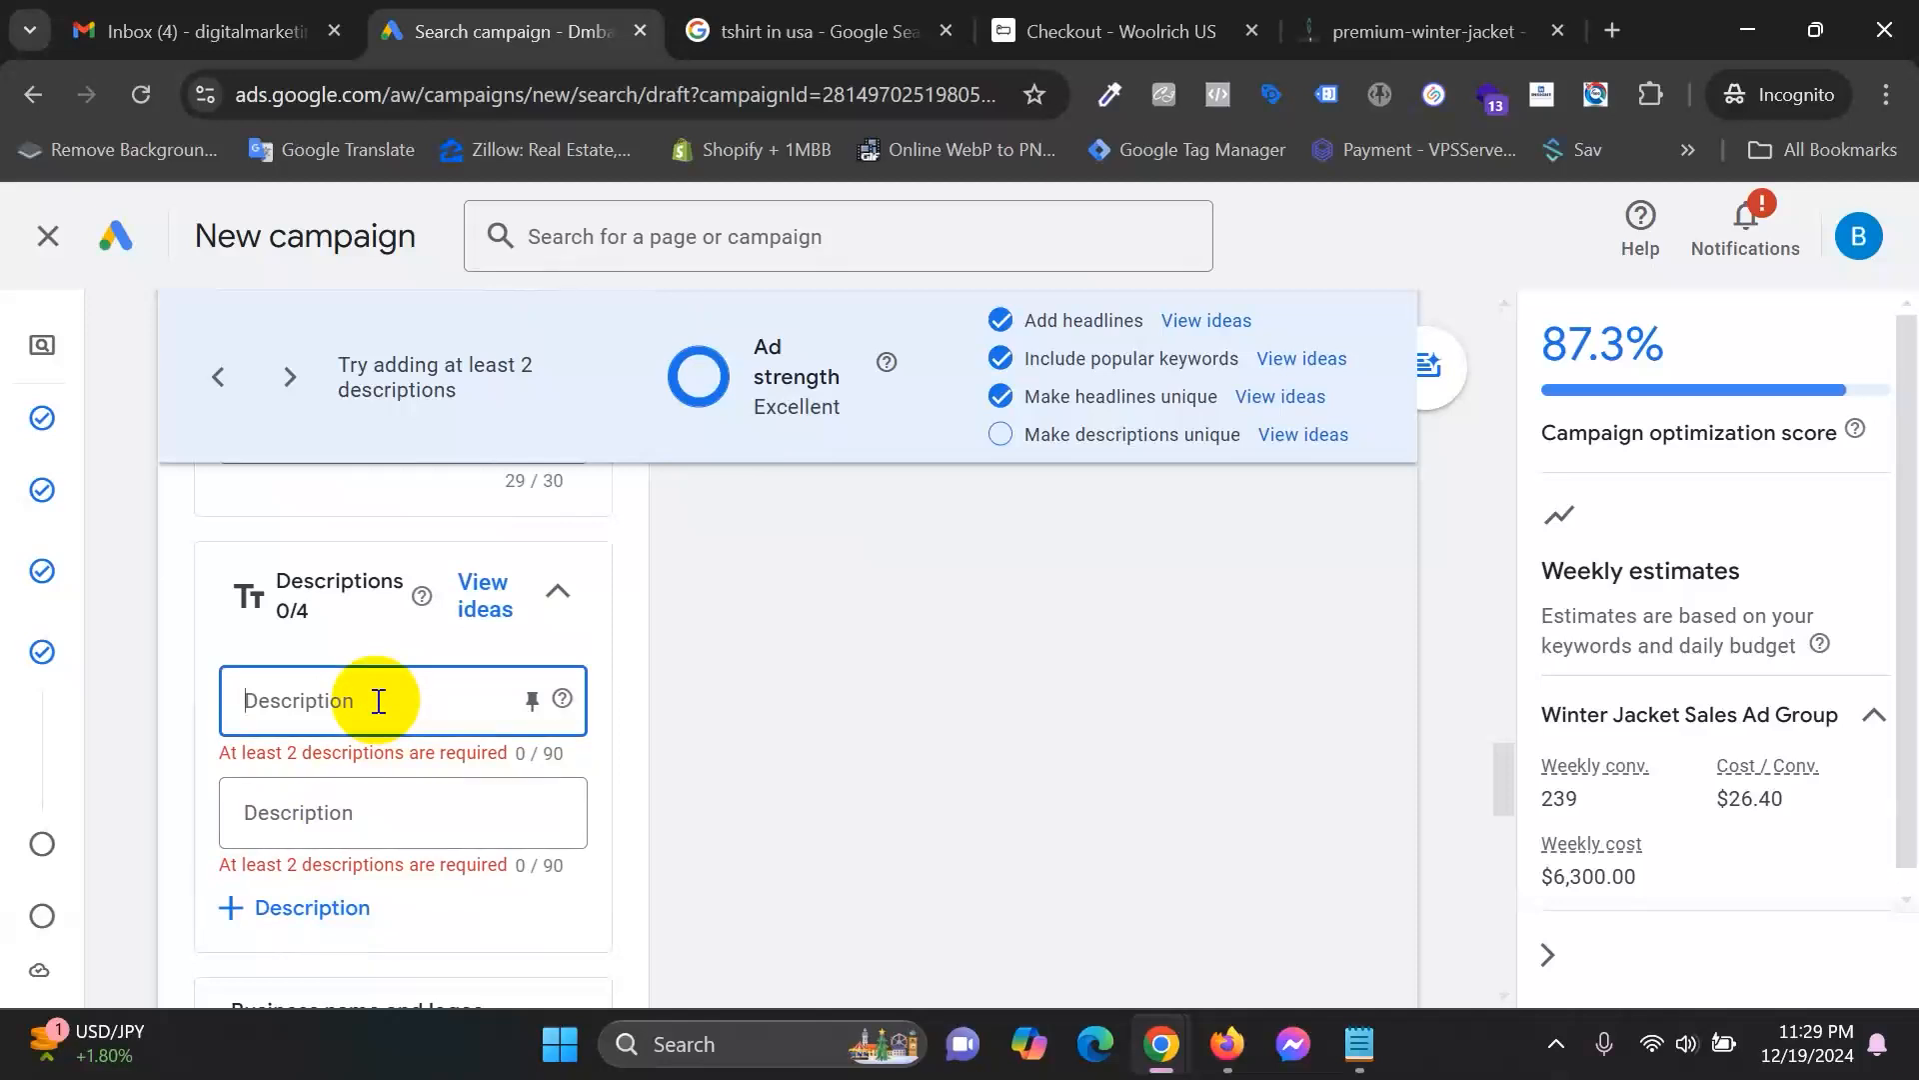
{"action": "left_click", "coordinate": [1304, 436]}
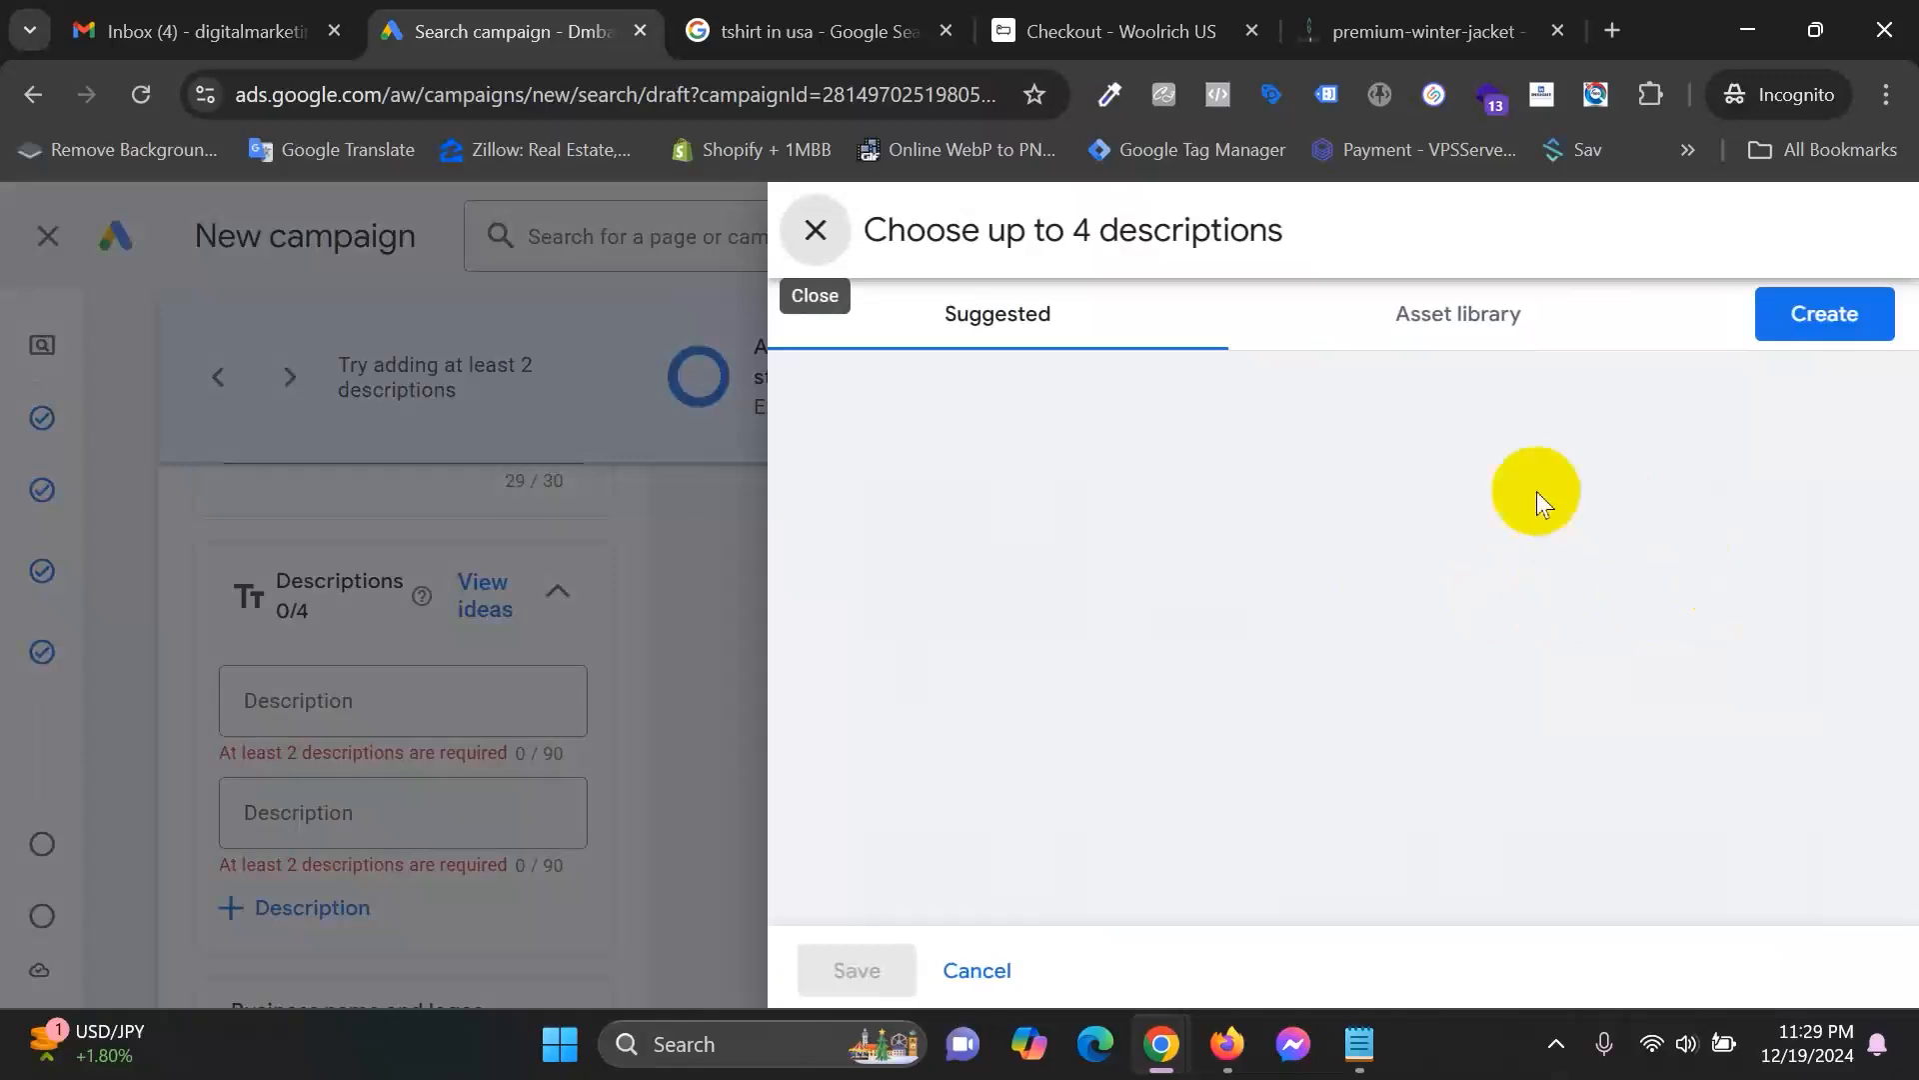
{"action": "left_click", "coordinate": [1829, 314]}
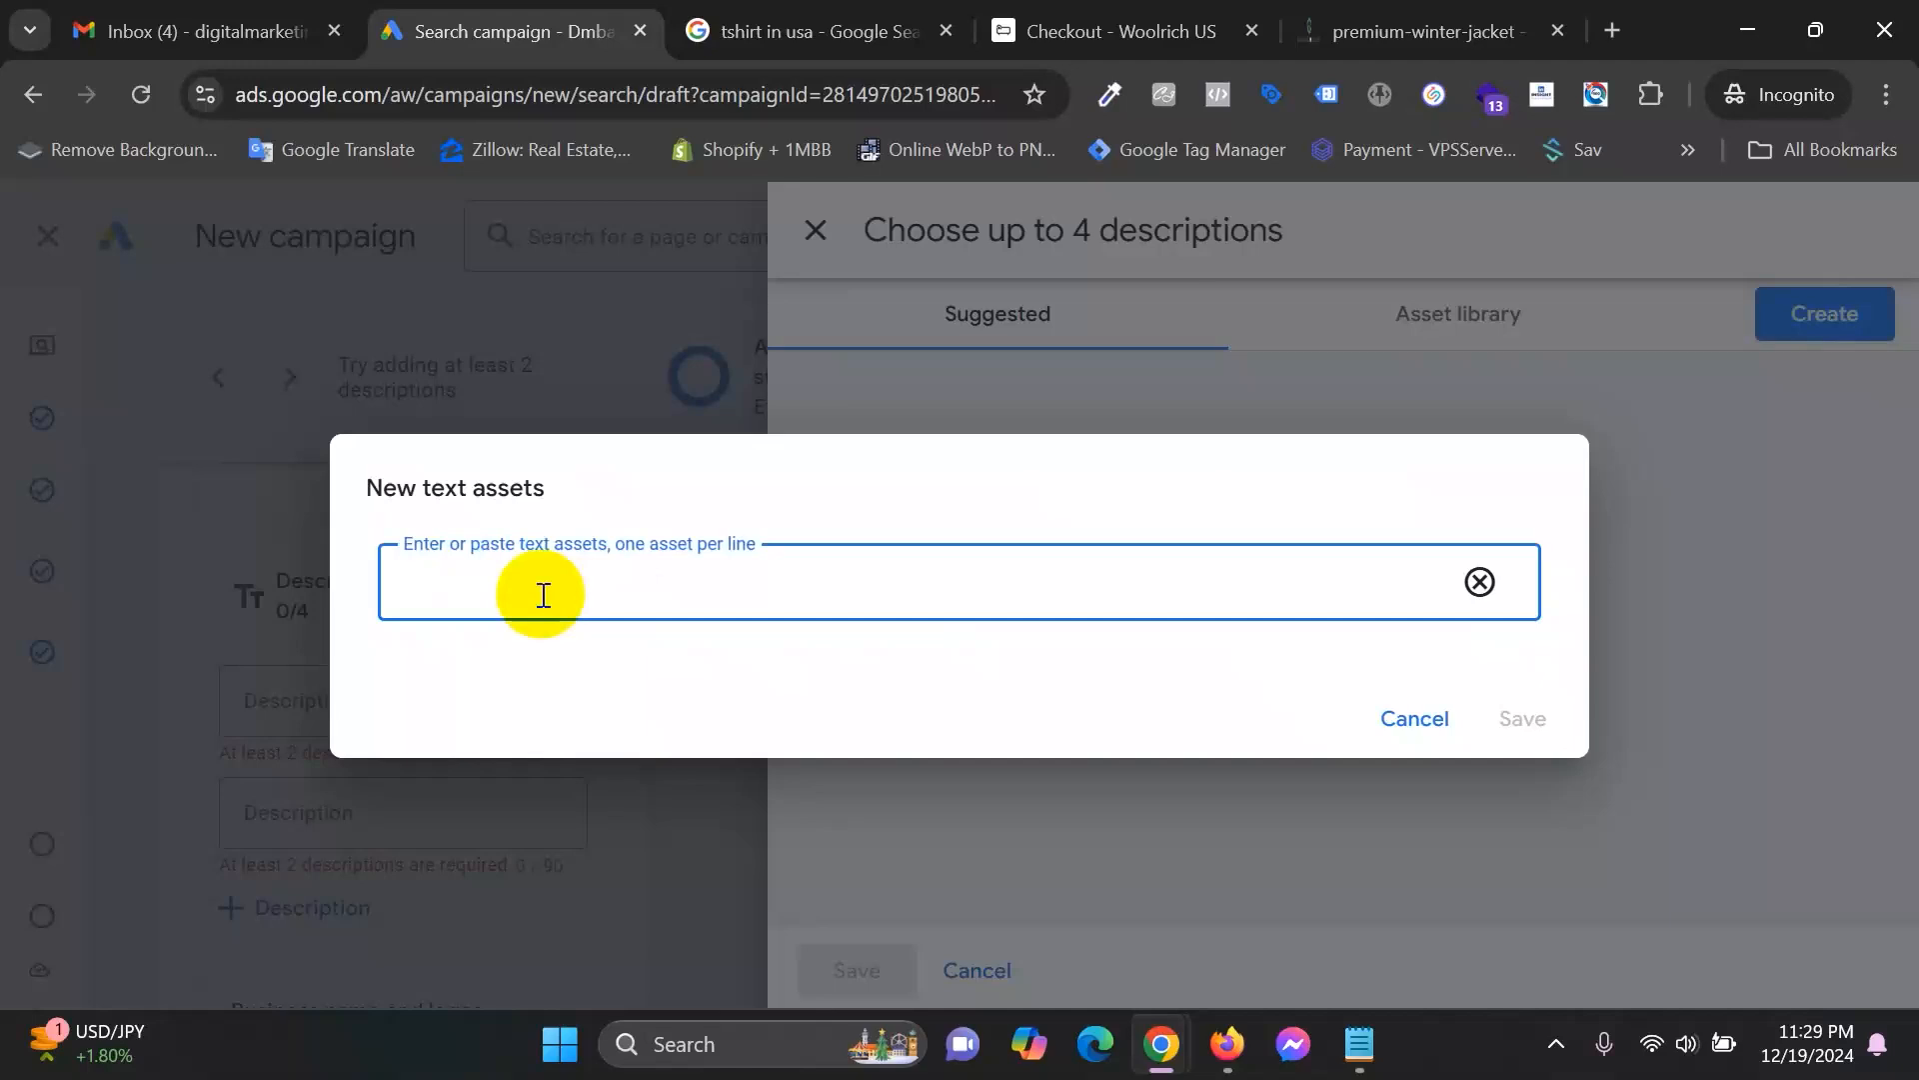
{"action": "left_click", "coordinate": [660, 566]}
{"action": "type", "text": "Feel the best winter fashio"}
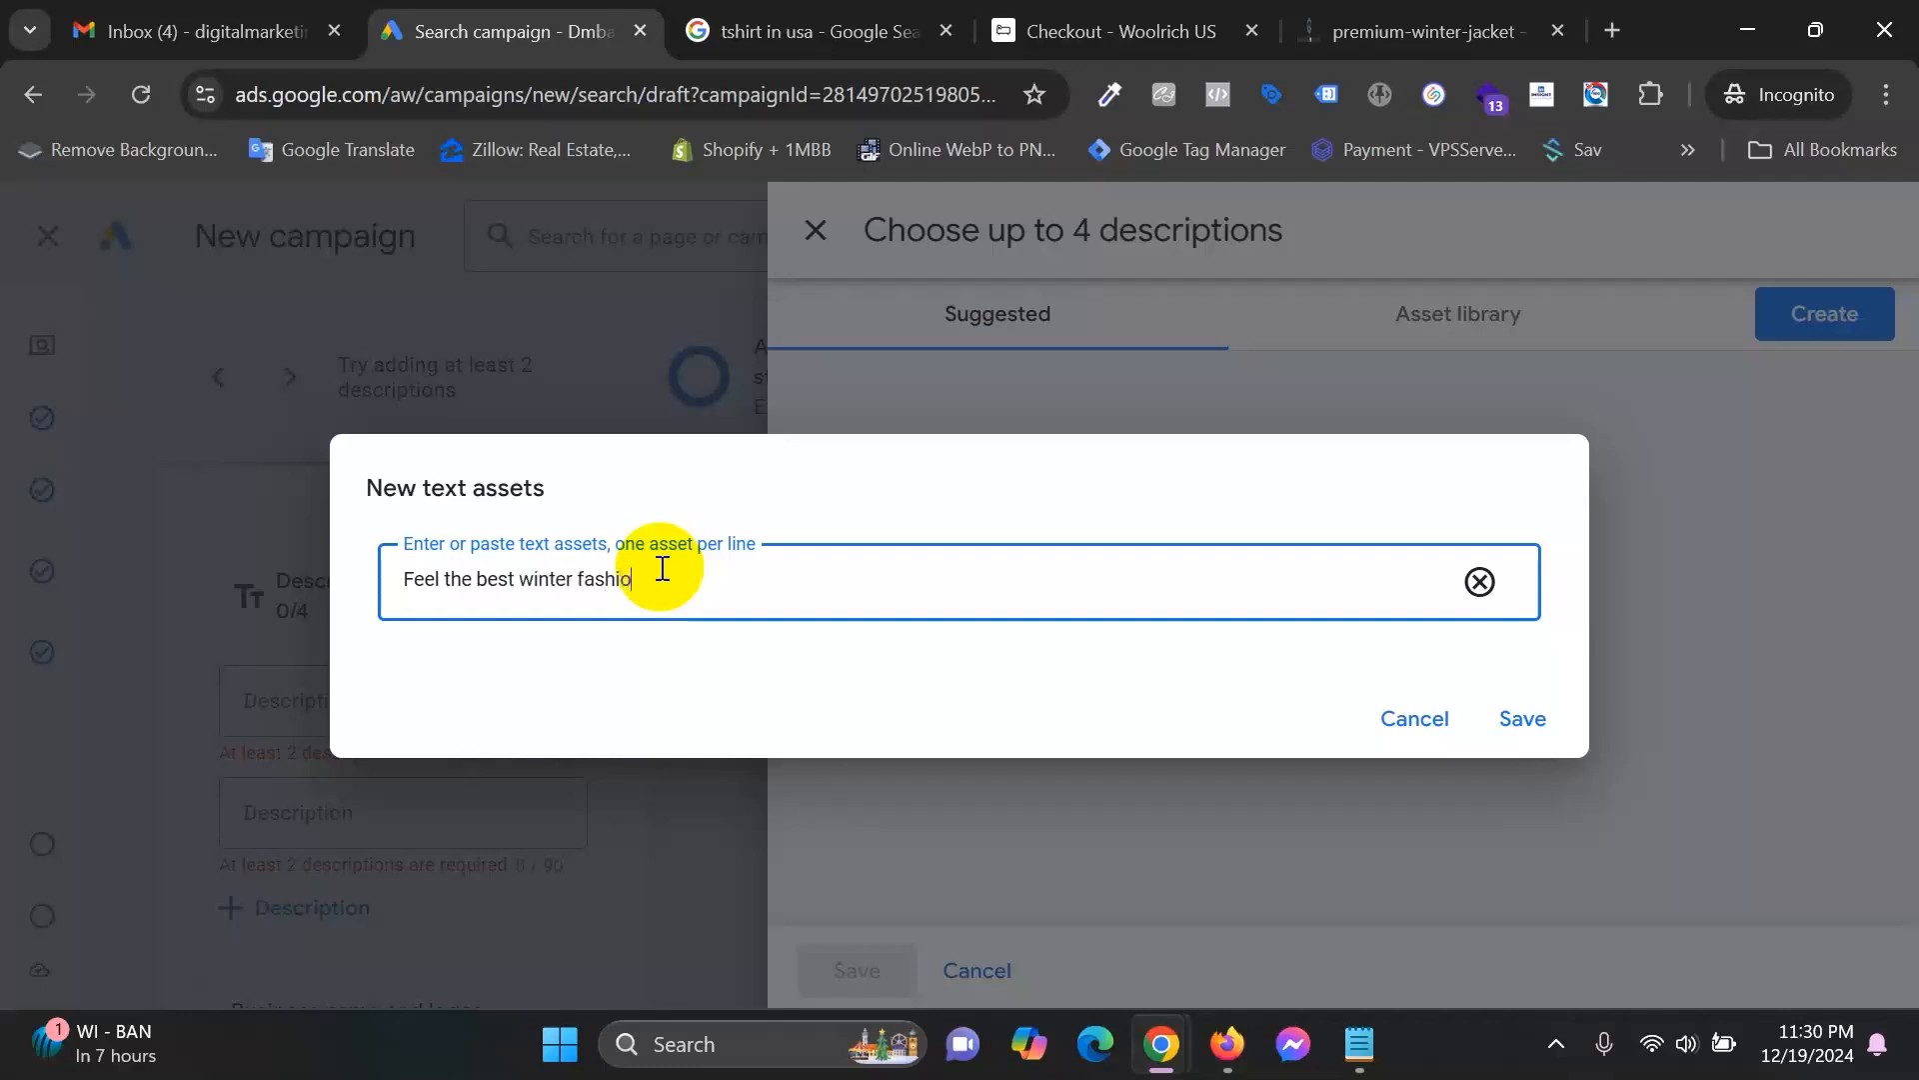
{"action": "type", "text": "exper"}
{"action": "type", "text": "ience by shopping from us"}
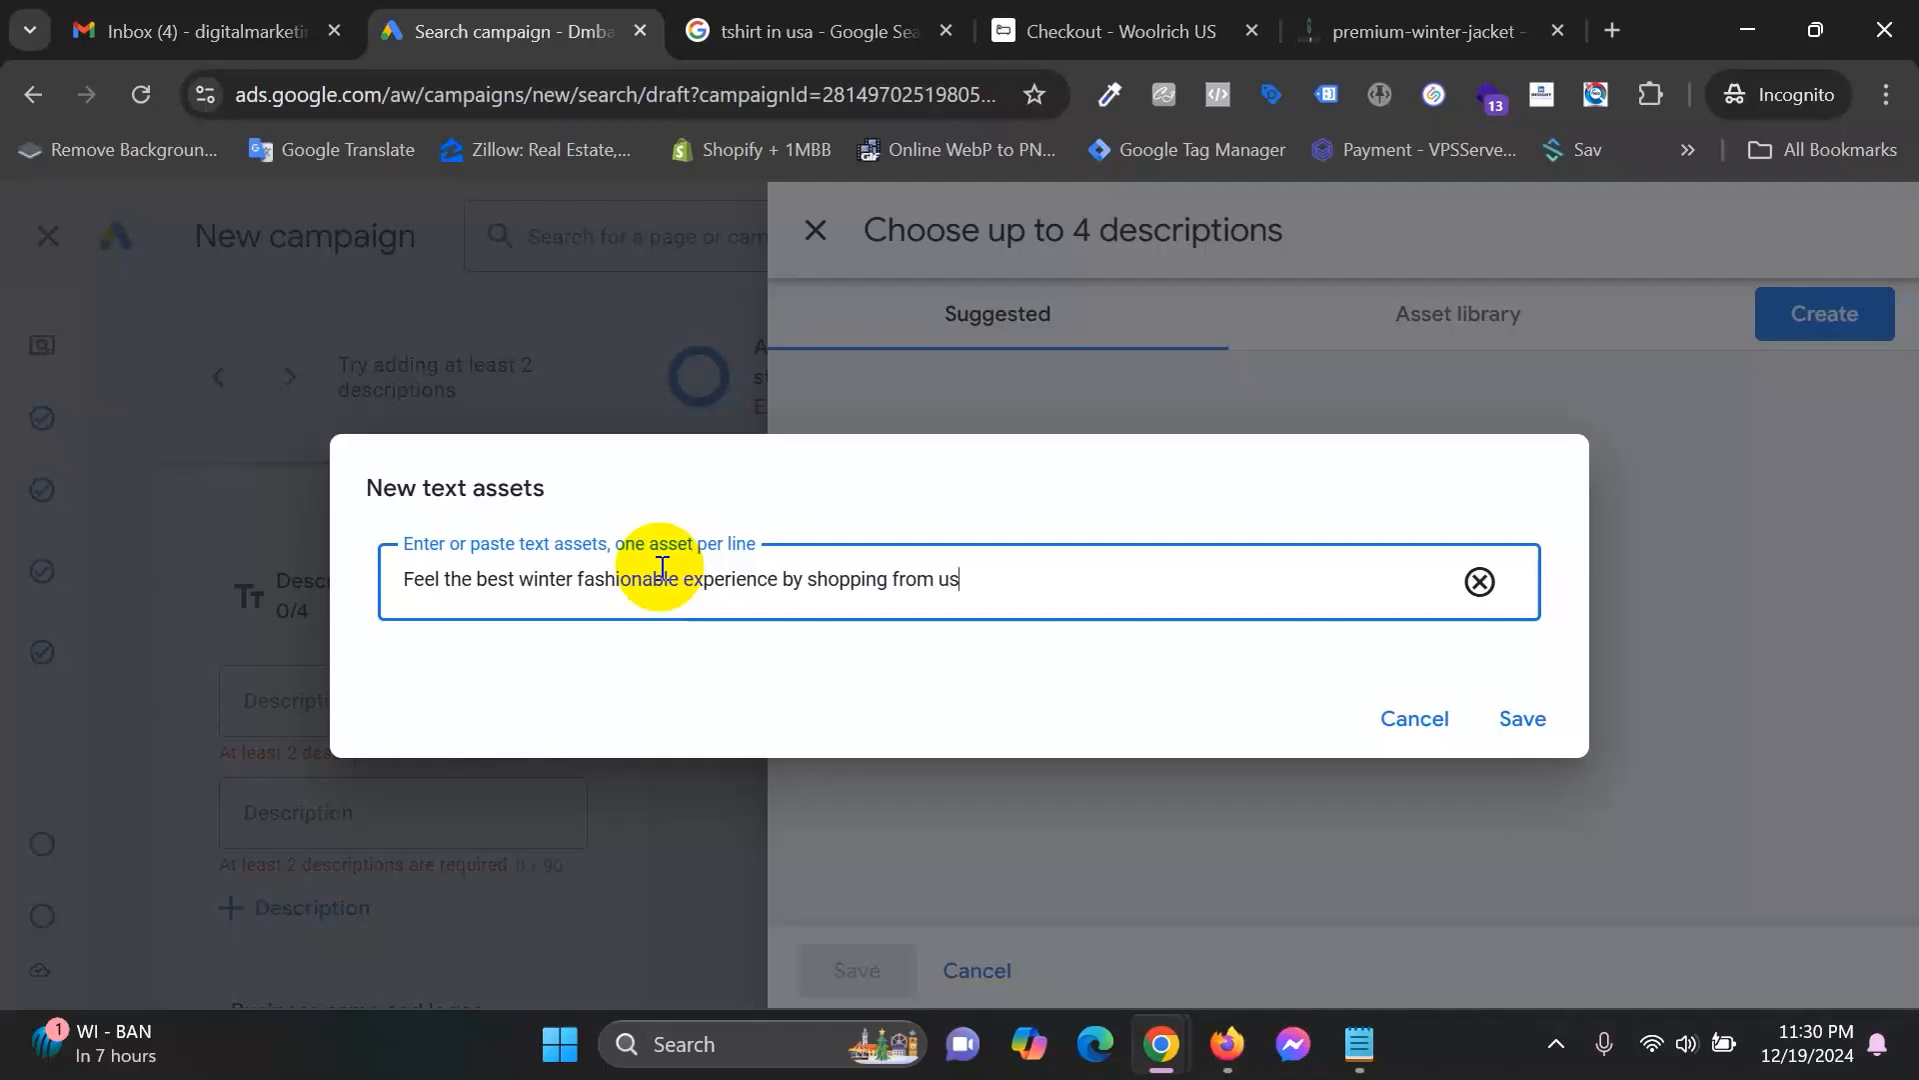
{"action": "left_click", "coordinate": [1520, 719]}
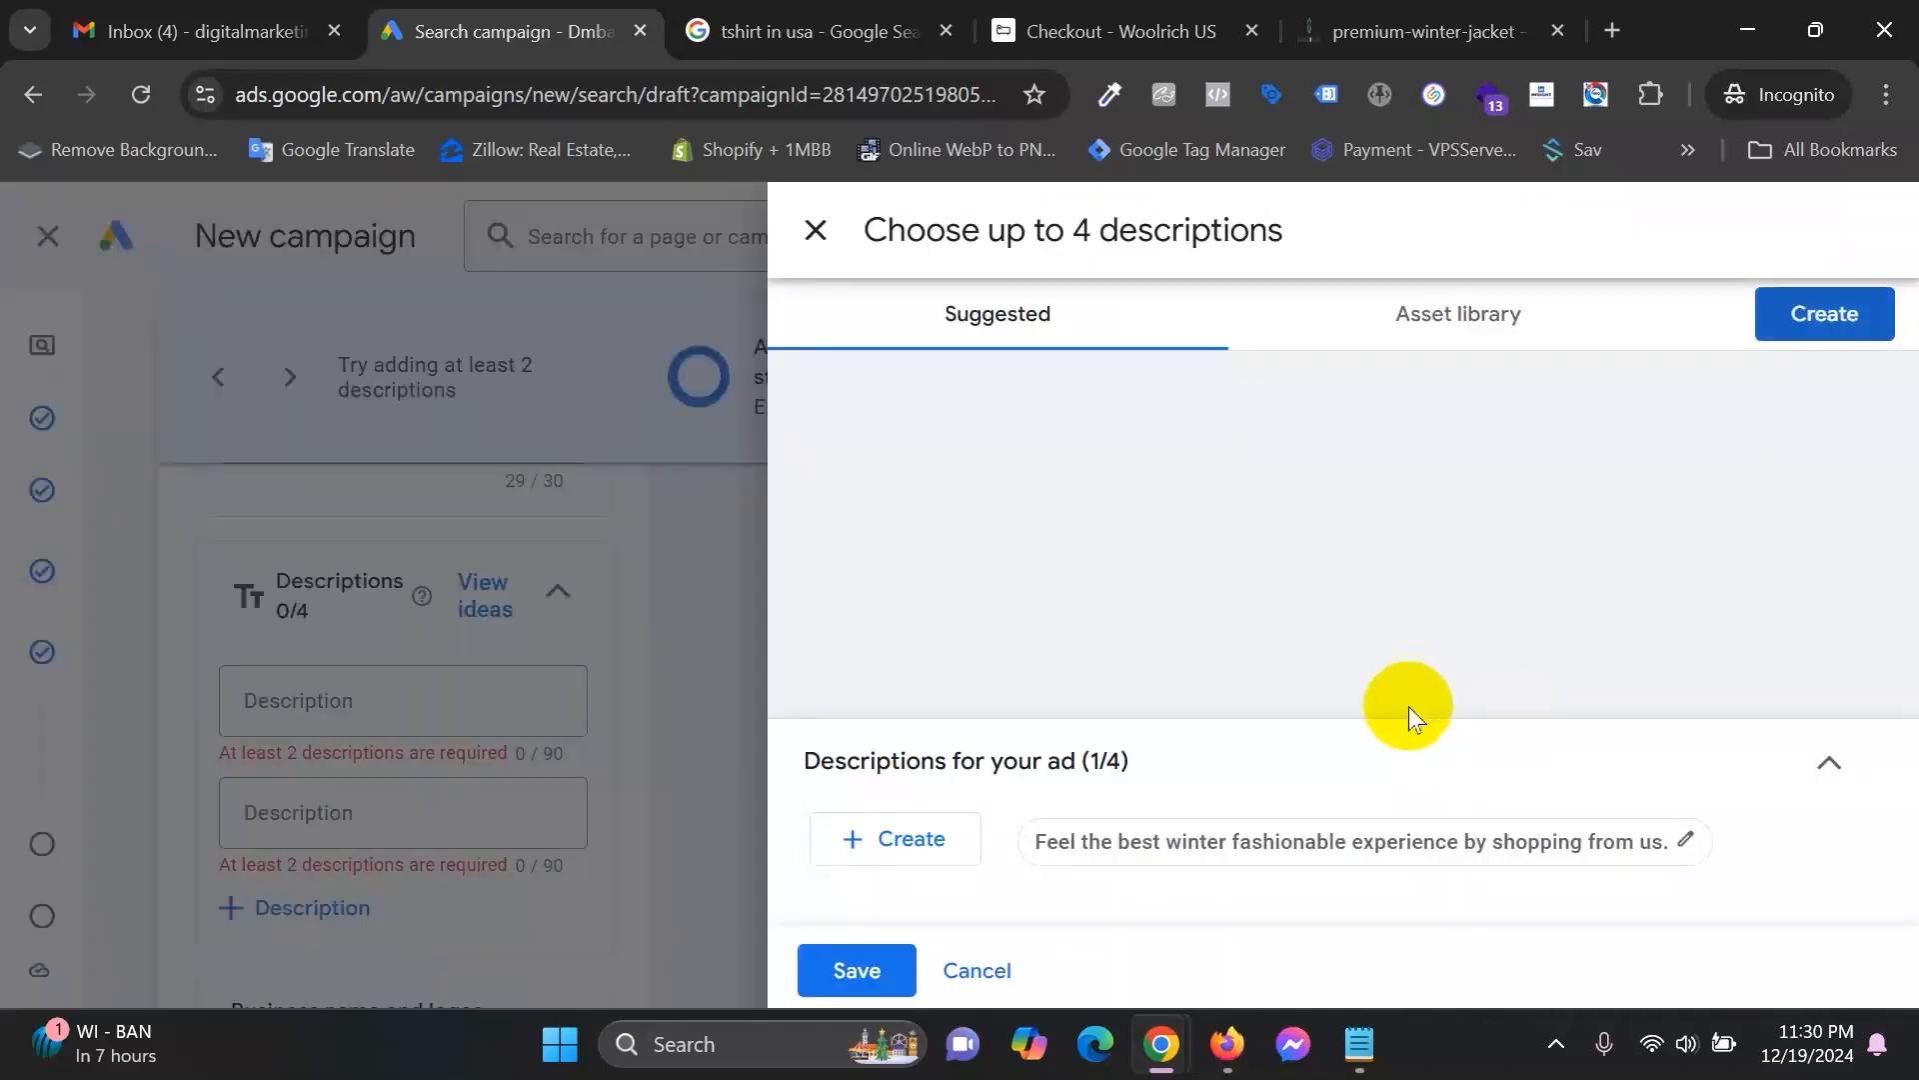
{"action": "left_click", "coordinate": [1338, 843]}
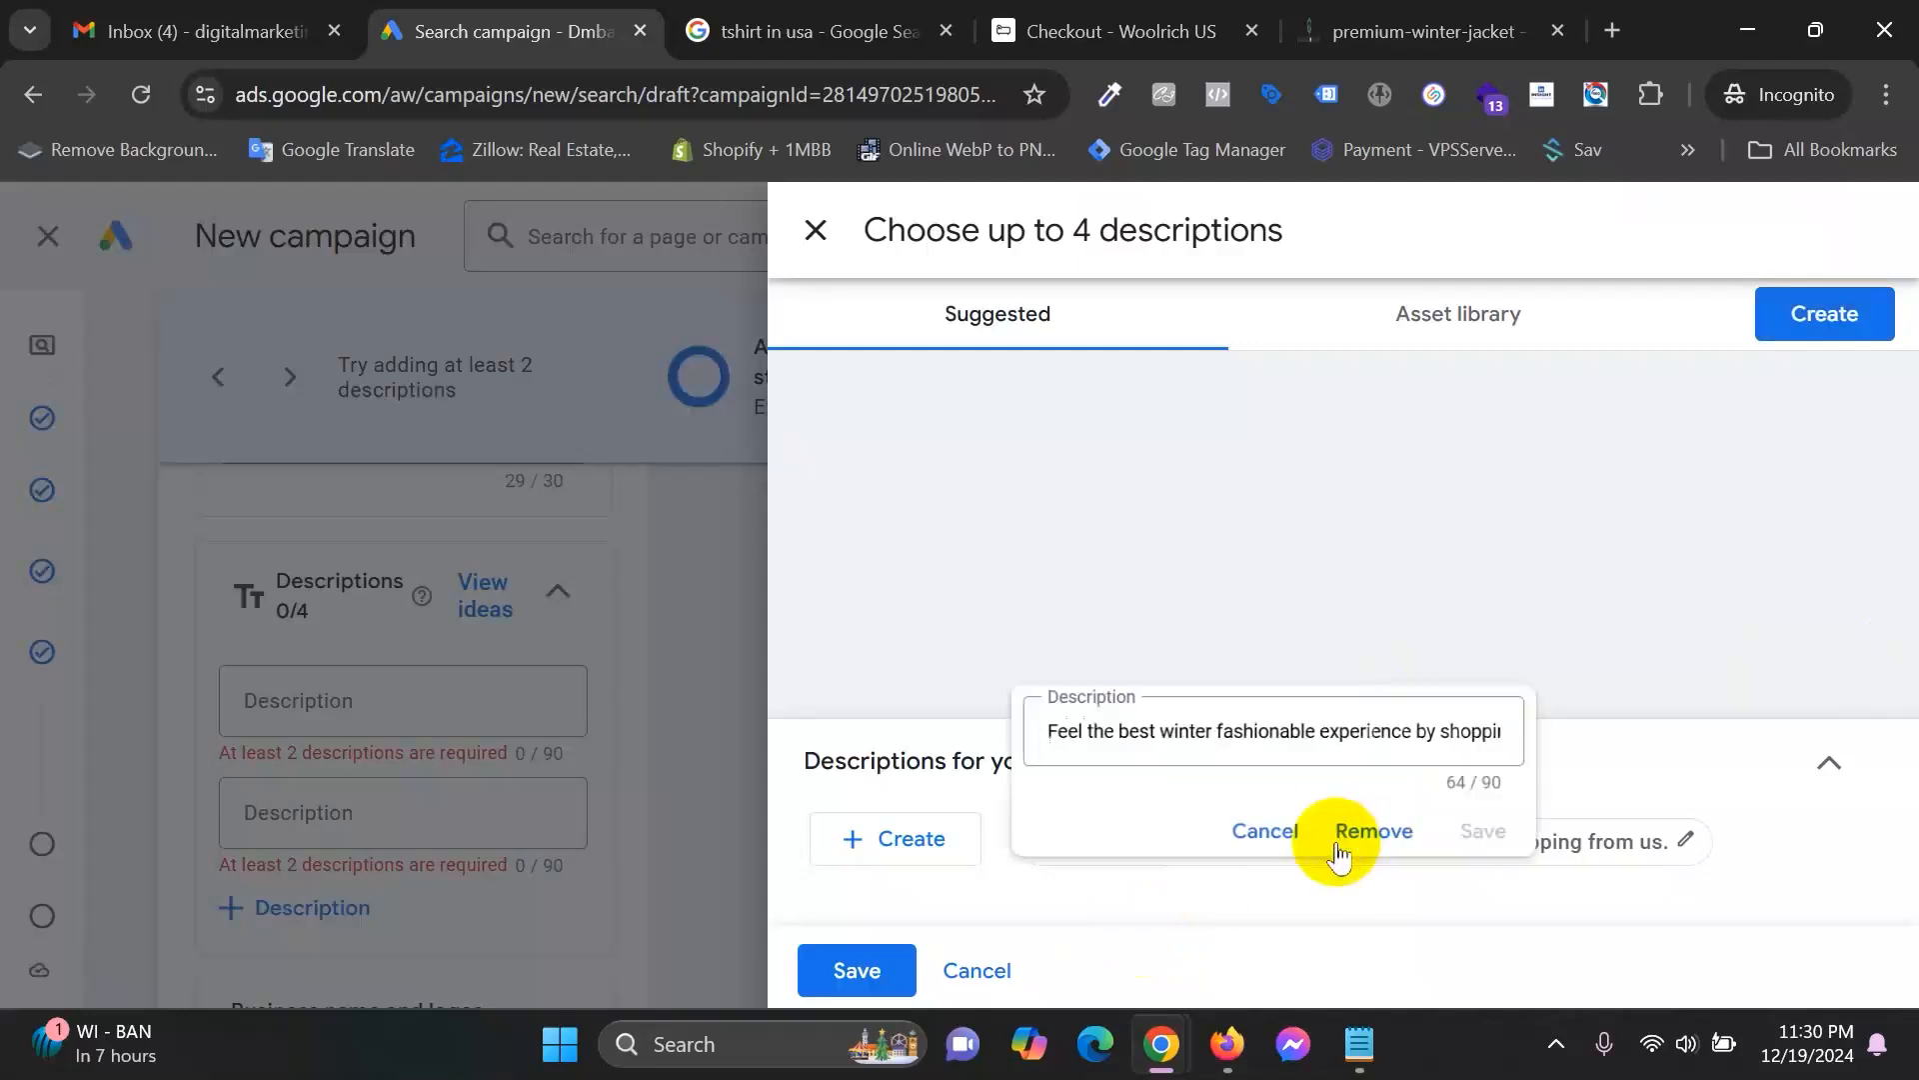
{"action": "left_click", "coordinate": [1262, 832]}
{"action": "left_click", "coordinate": [855, 970]}
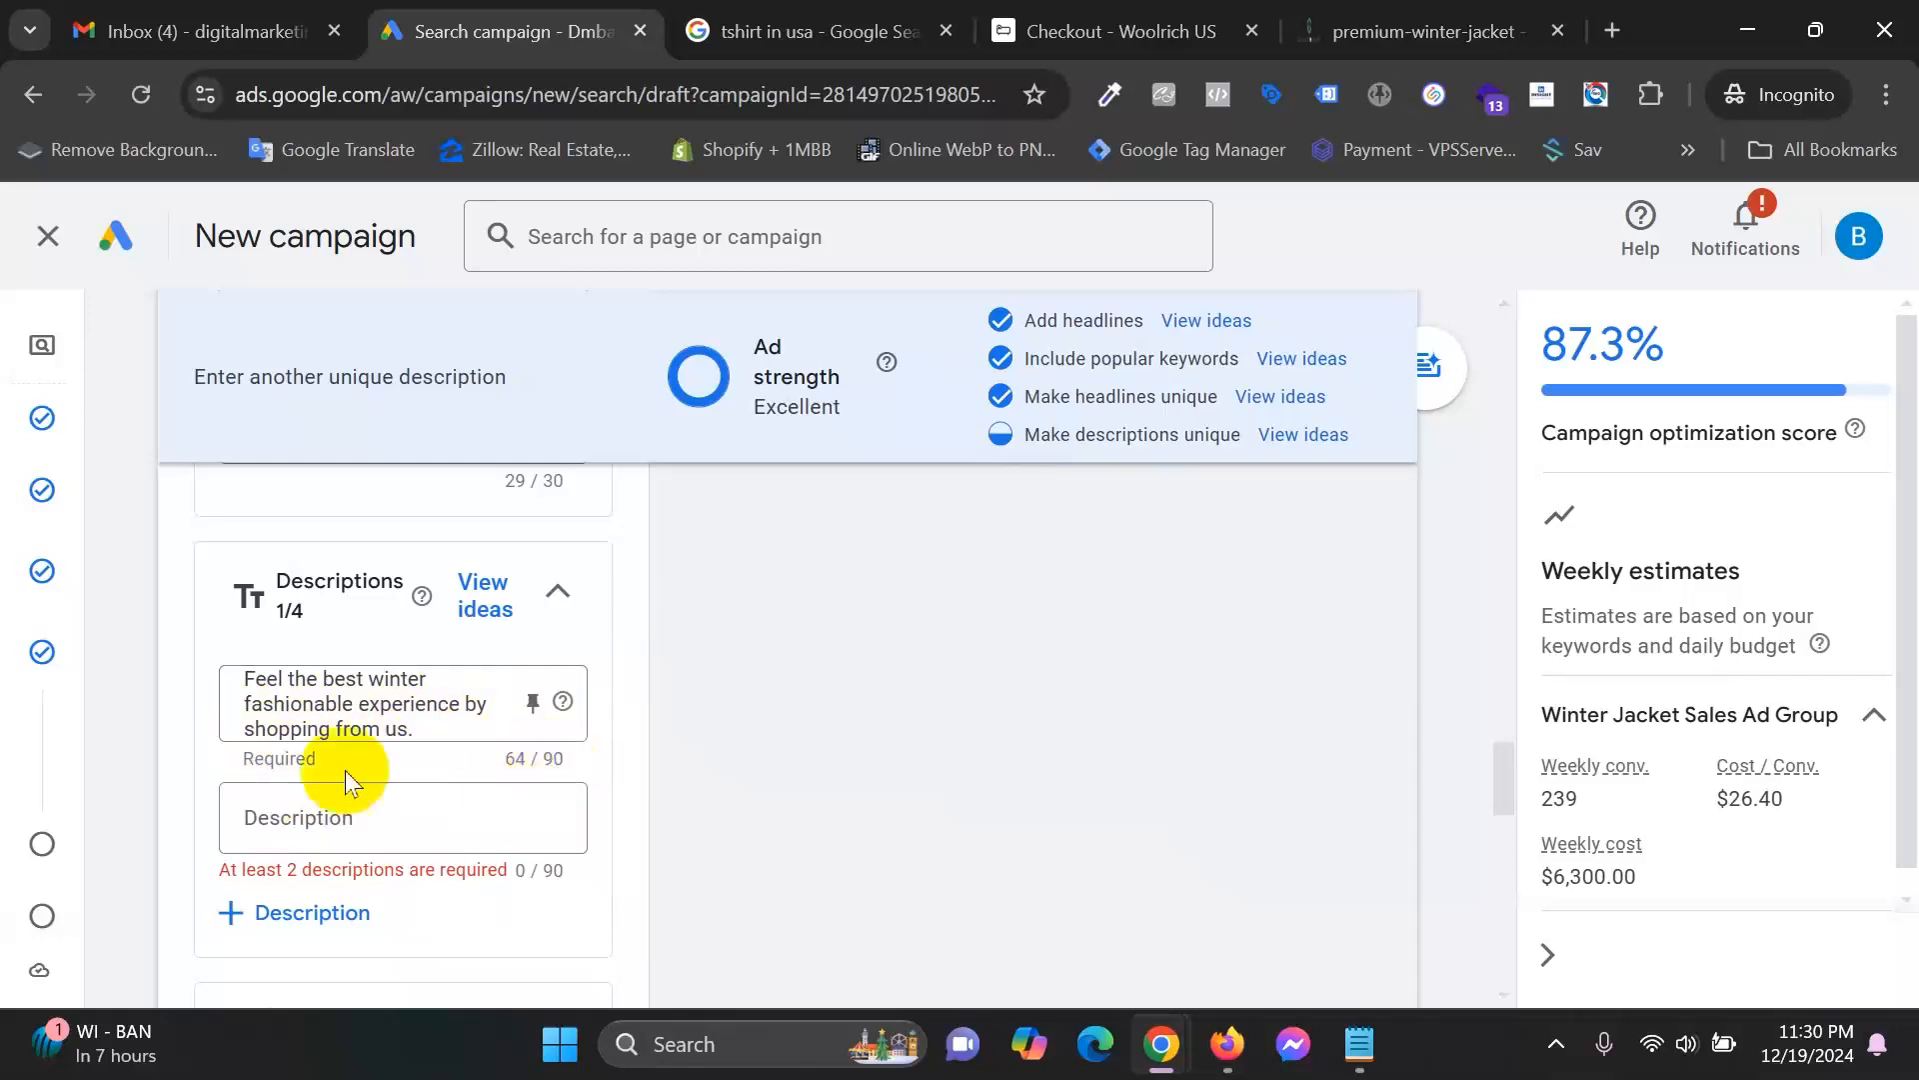
Enter the description 'Get huge discount and supper fast delivery if you make a purchase from us.'.
{"action": "scroll", "coordinate": [343, 770], "scroll_direction": "down", "scroll_amount": 1}
{"action": "left_click", "coordinate": [343, 667]}
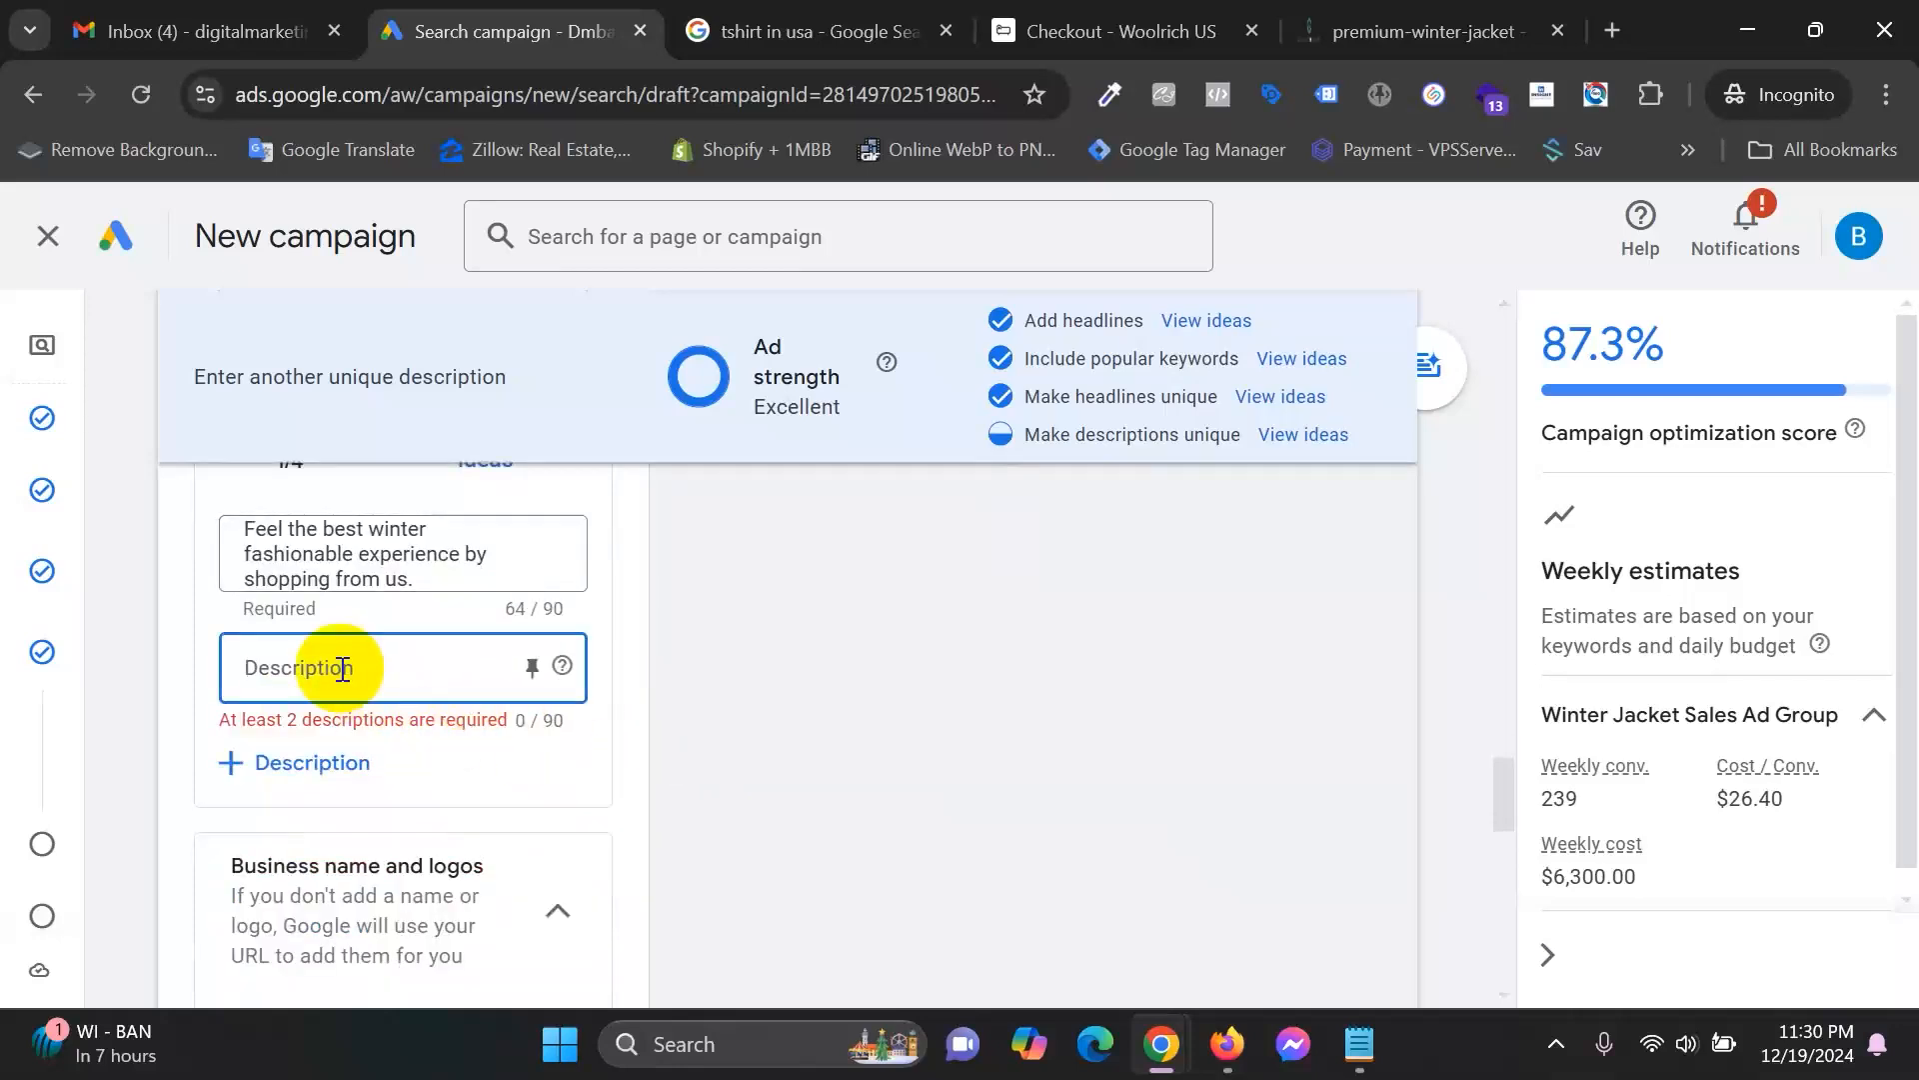
{"action": "type", "text": "Get "}
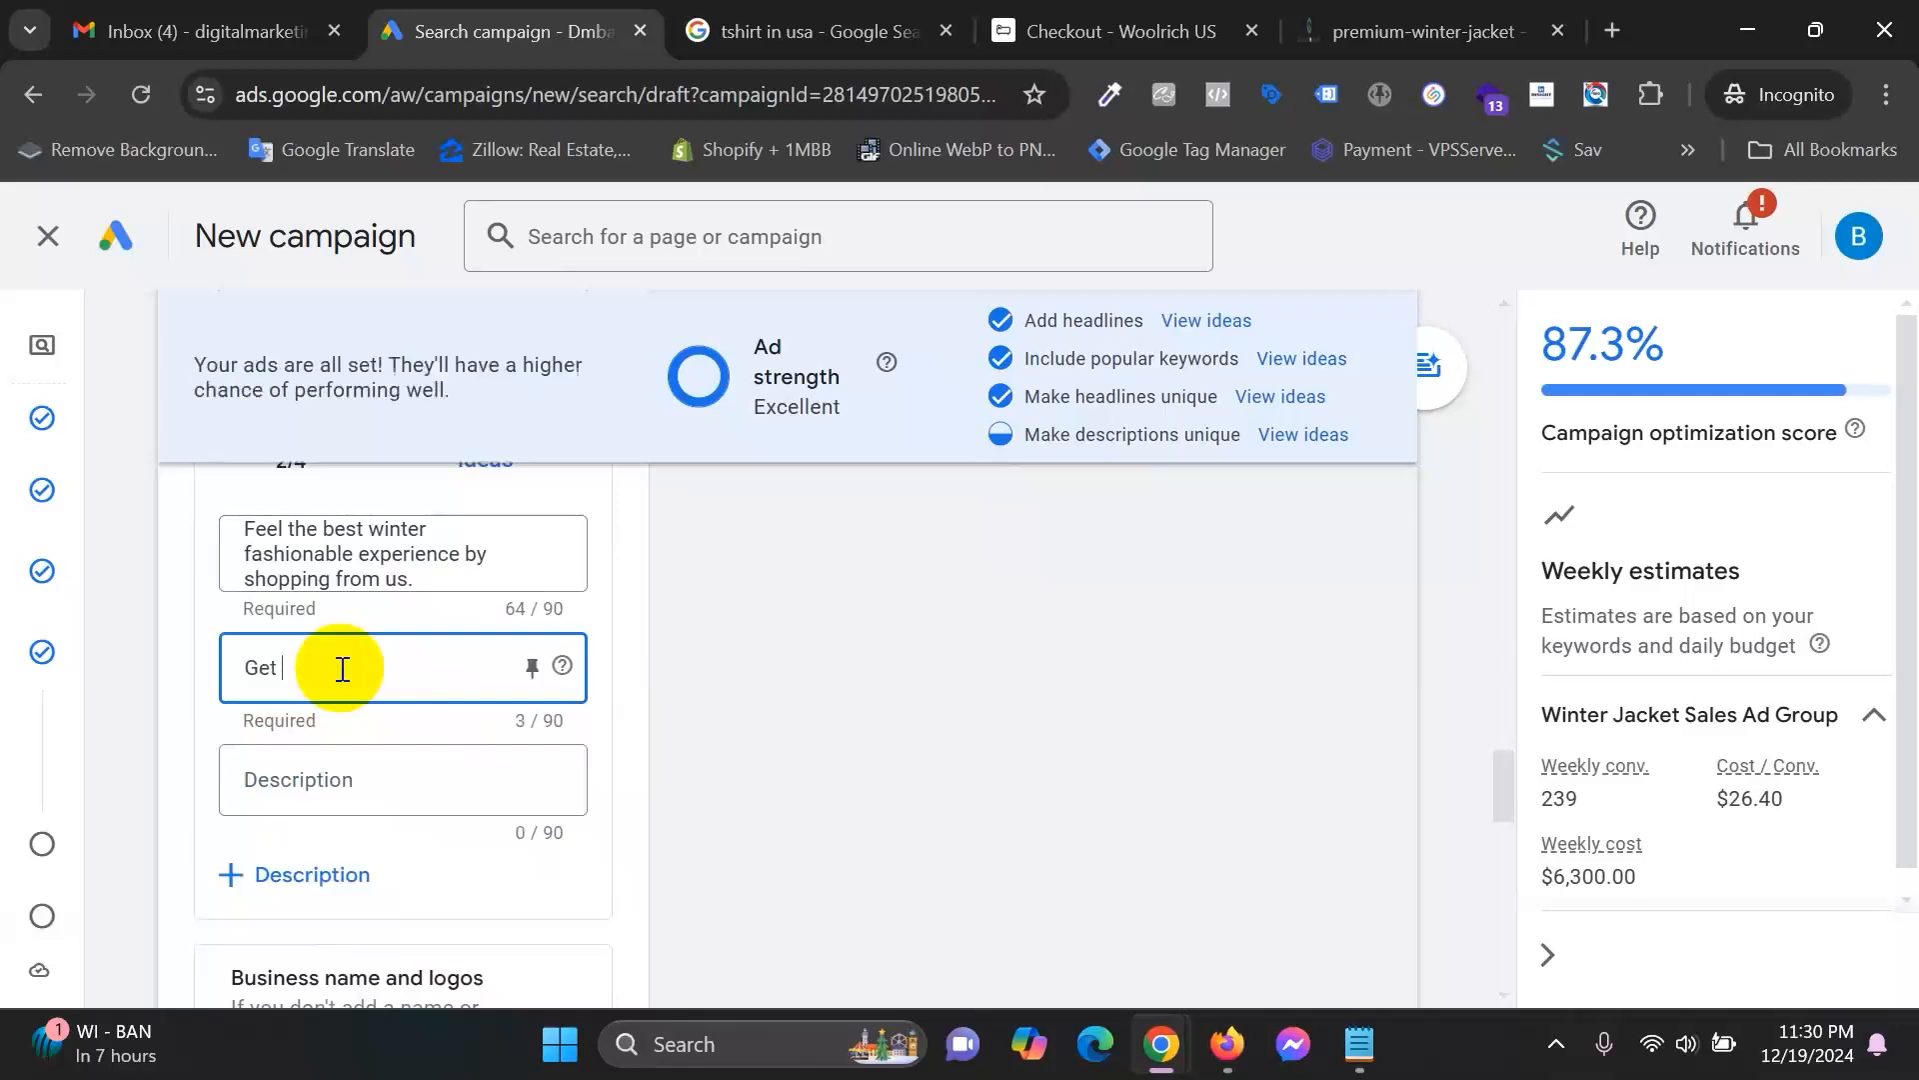
{"action": "type", "text": "huge "}
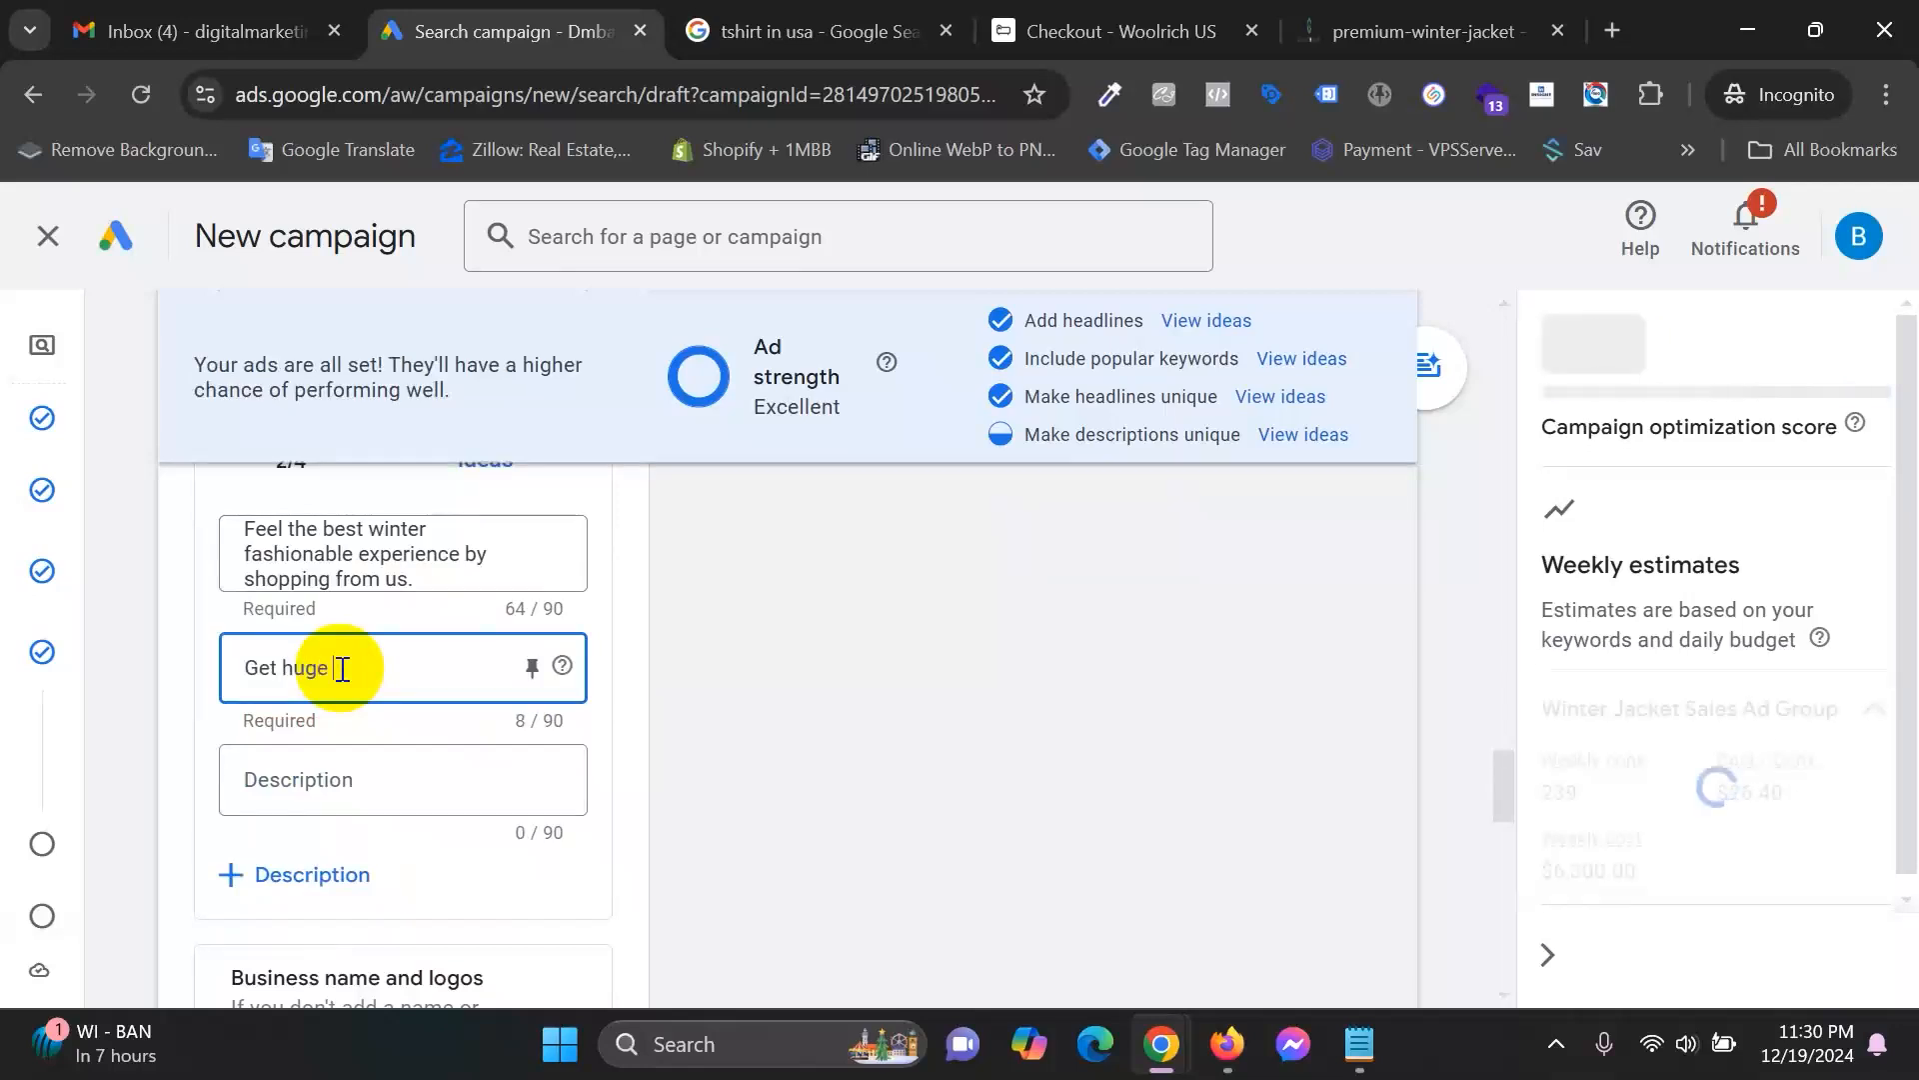
{"action": "type", "text": "discount"}
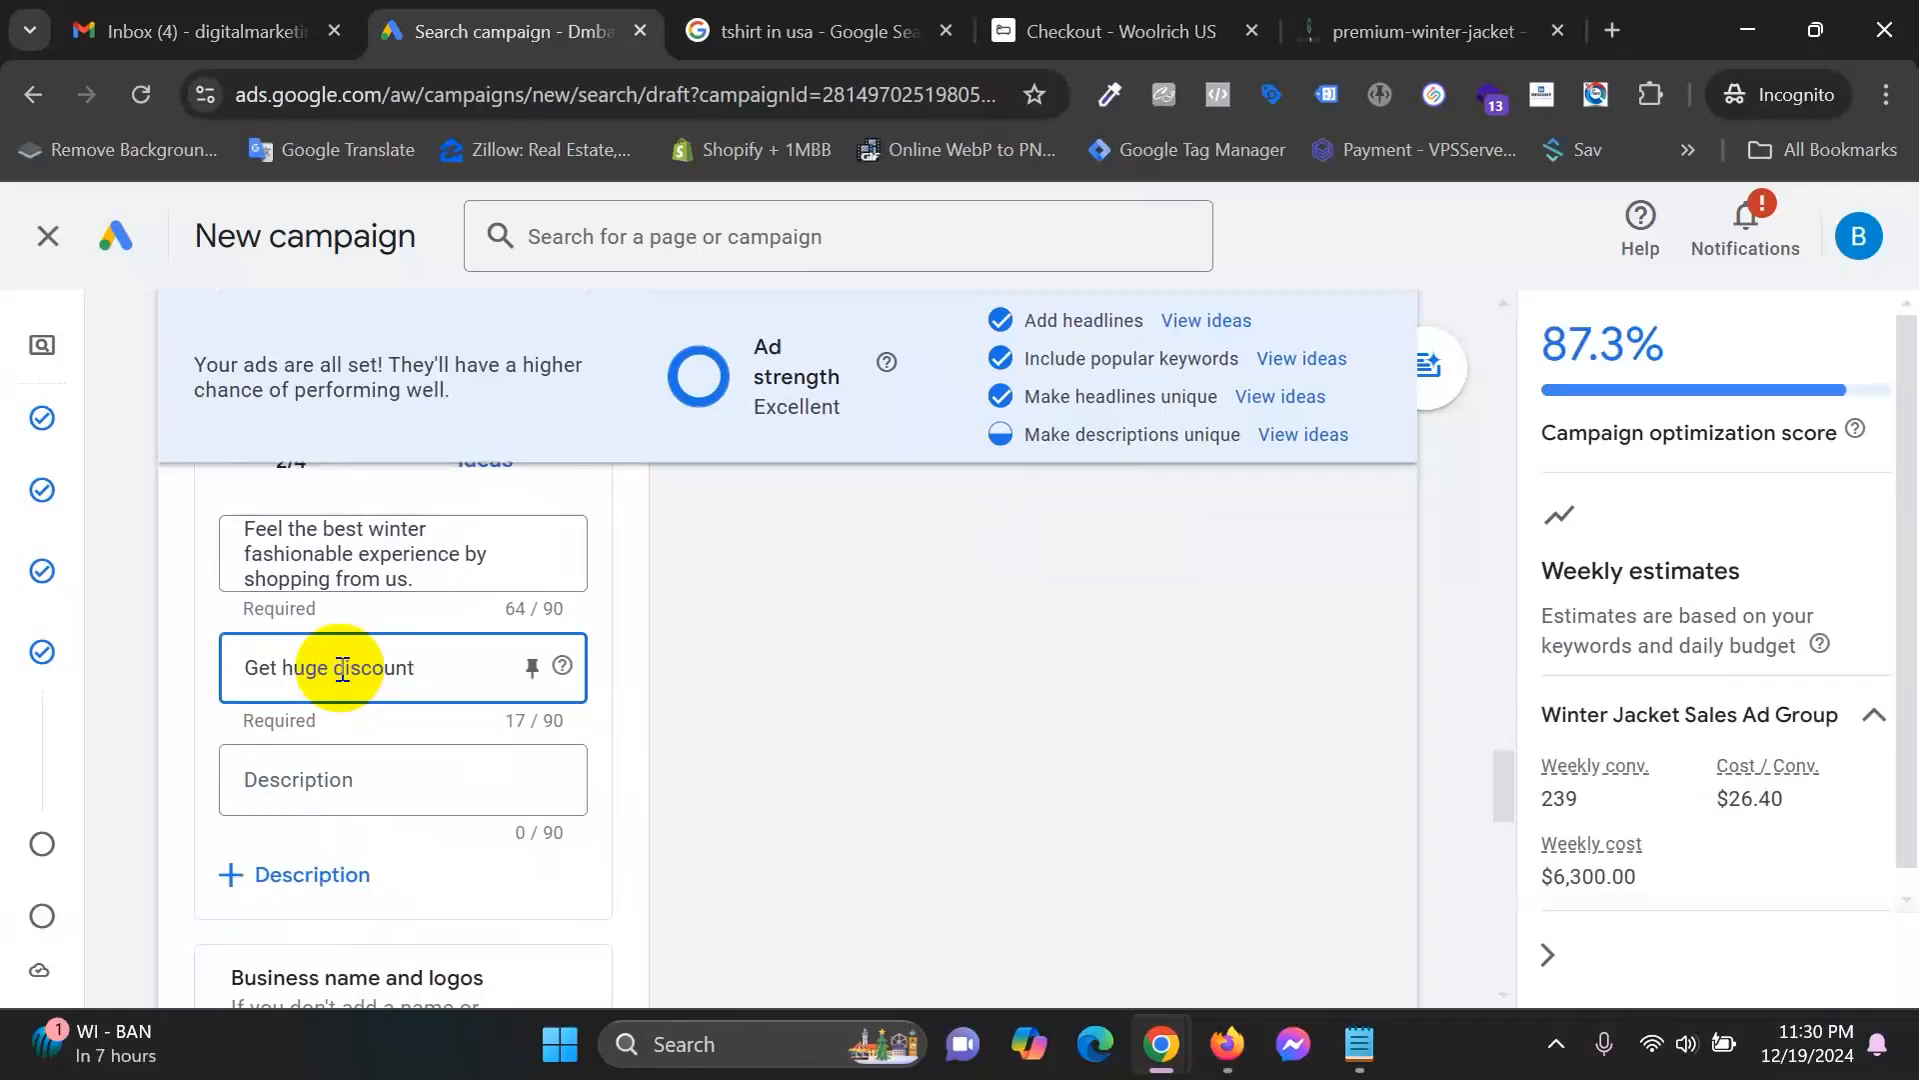
{"action": "type", "text": " and supper fa"}
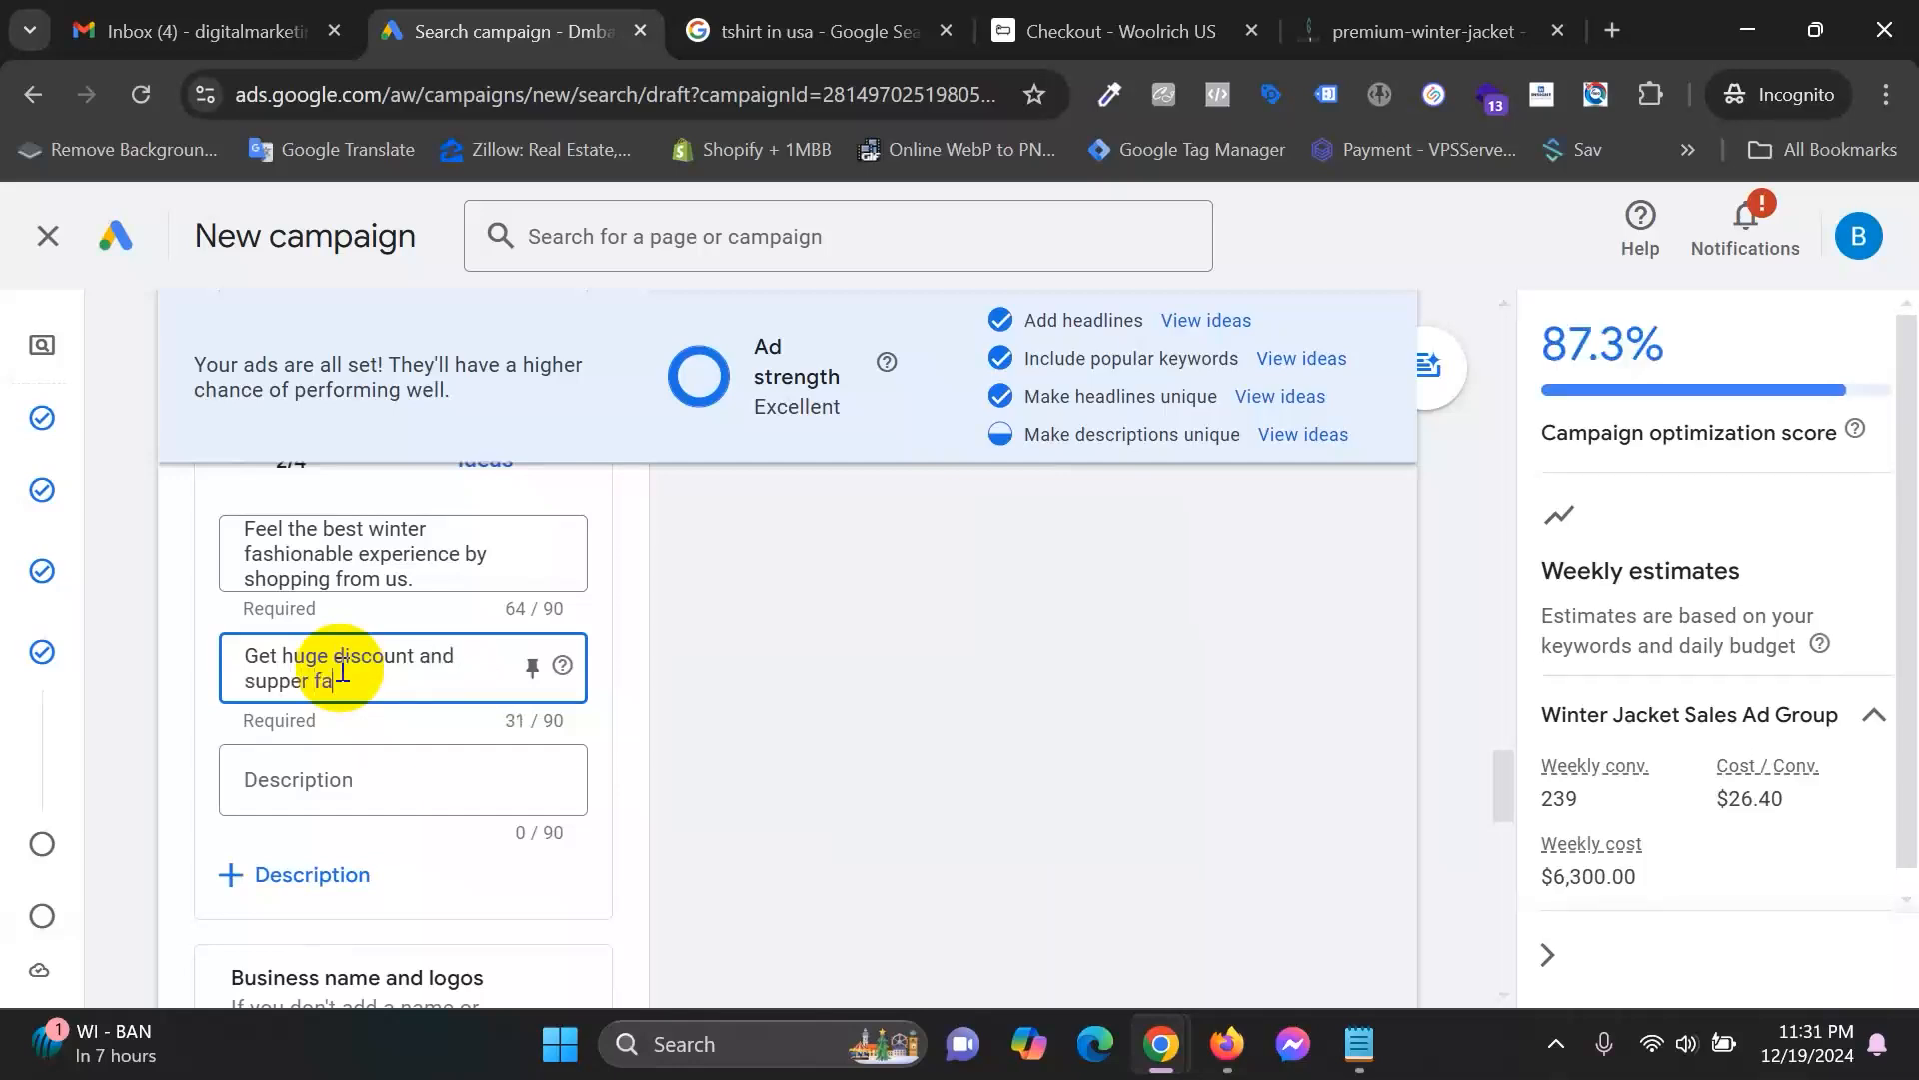
{"action": "type", "text": "st deli"}
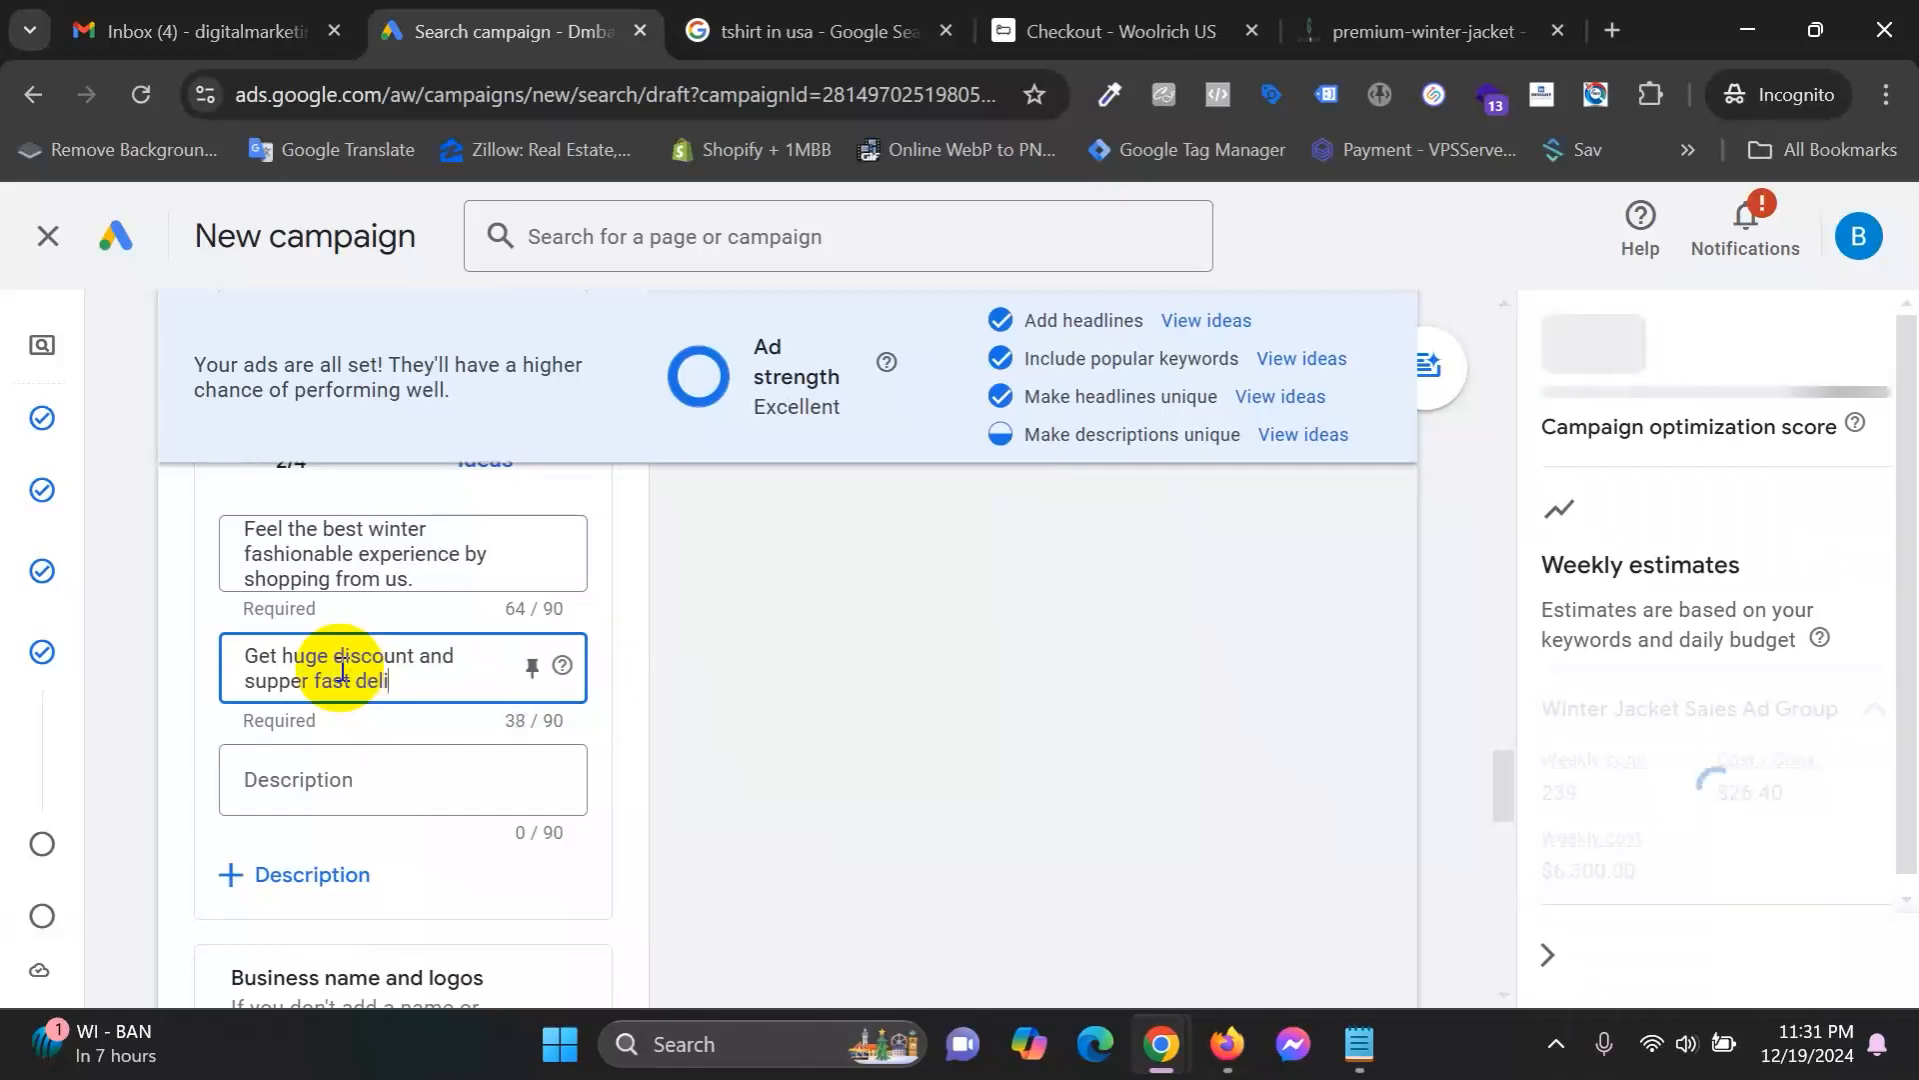
{"action": "type", "text": "very if you"}
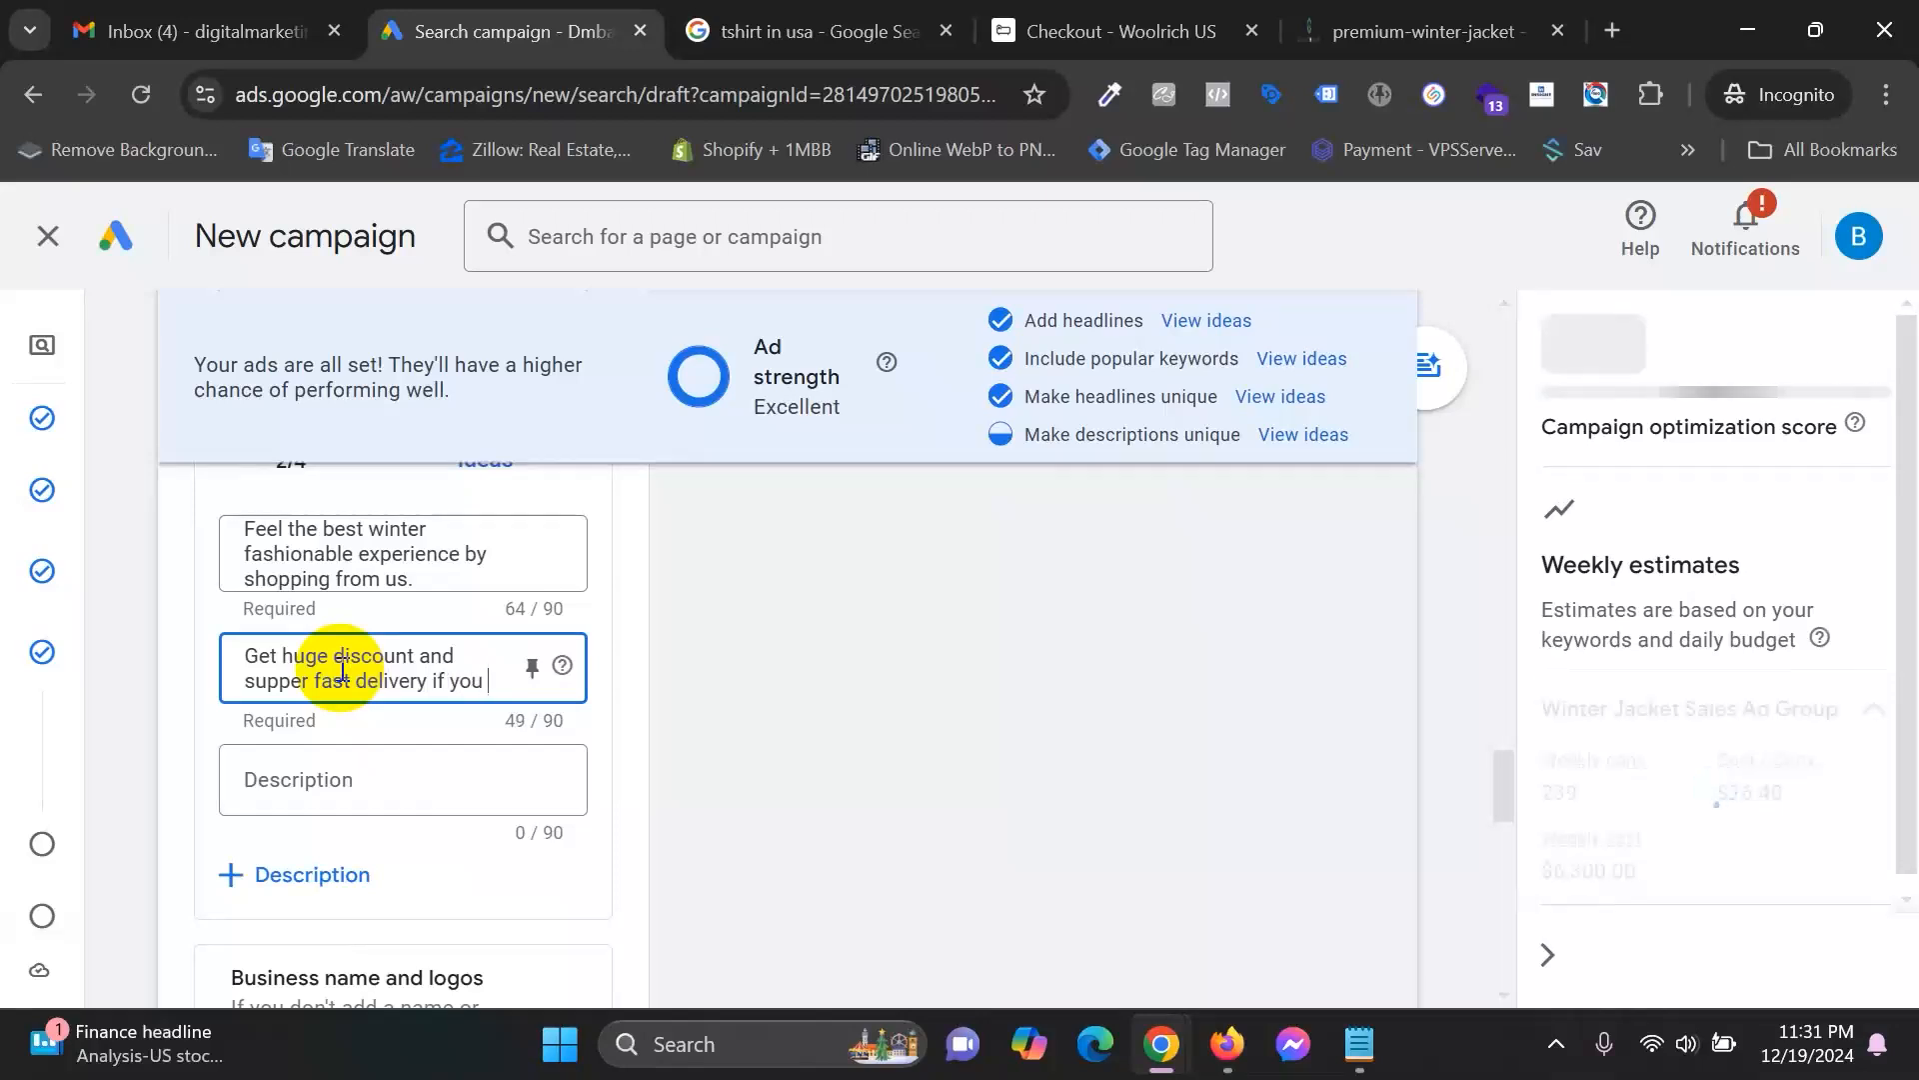
{"action": "type", "text": " make a purc"}
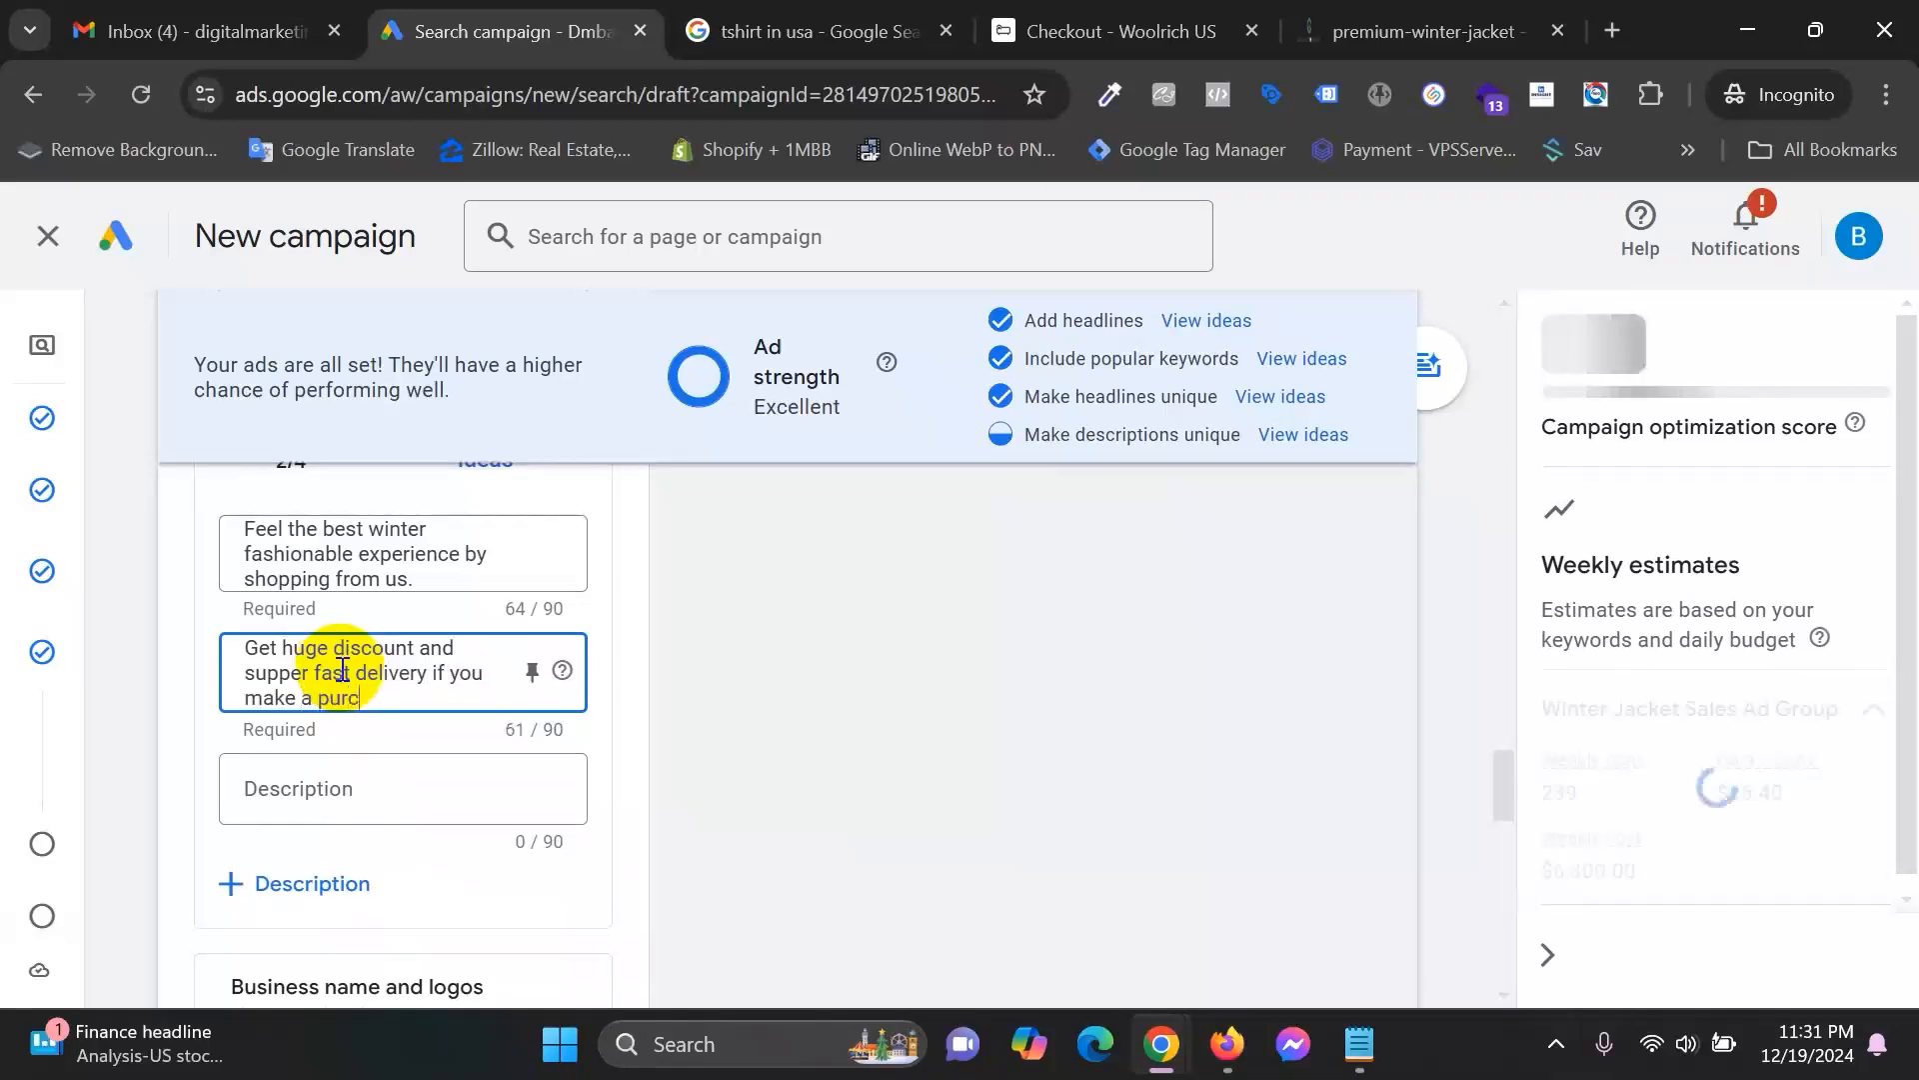
{"action": "type", "text": "hase from "}
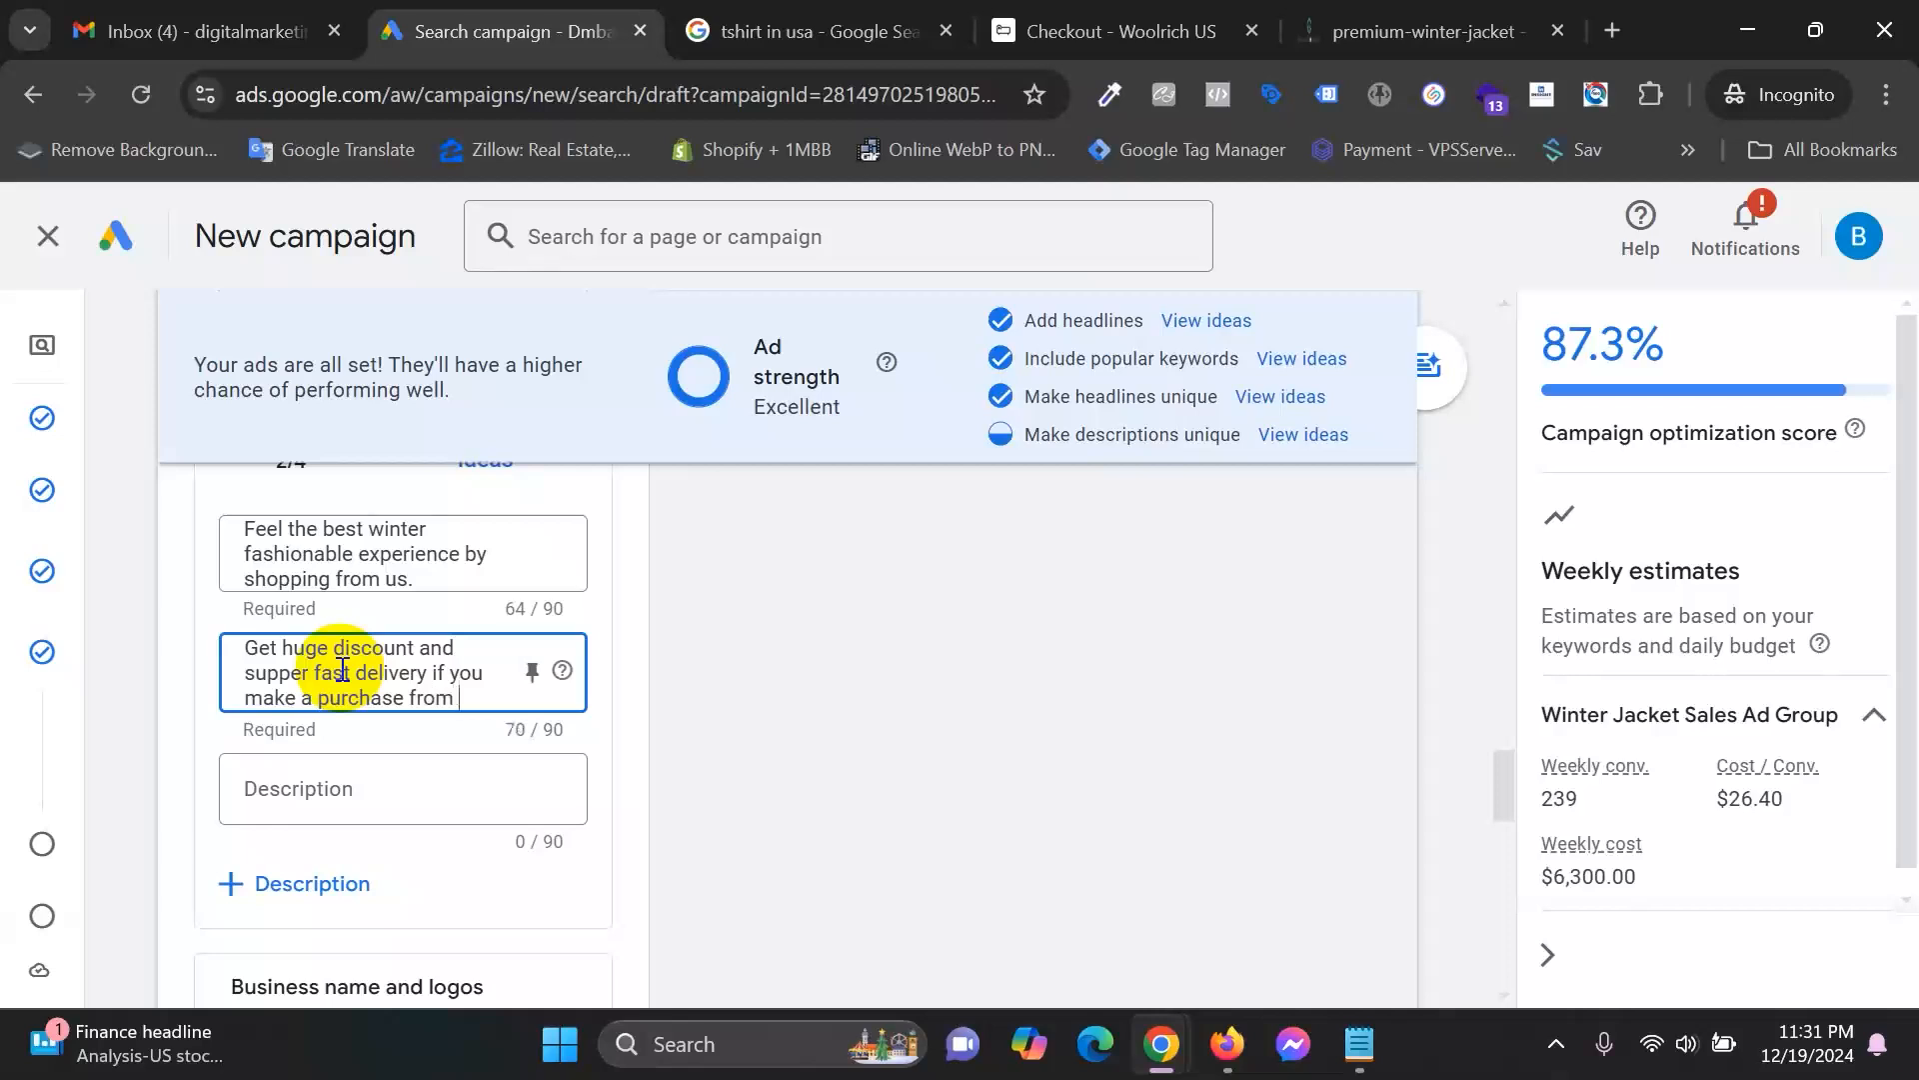
{"action": "type", "text": "us."}
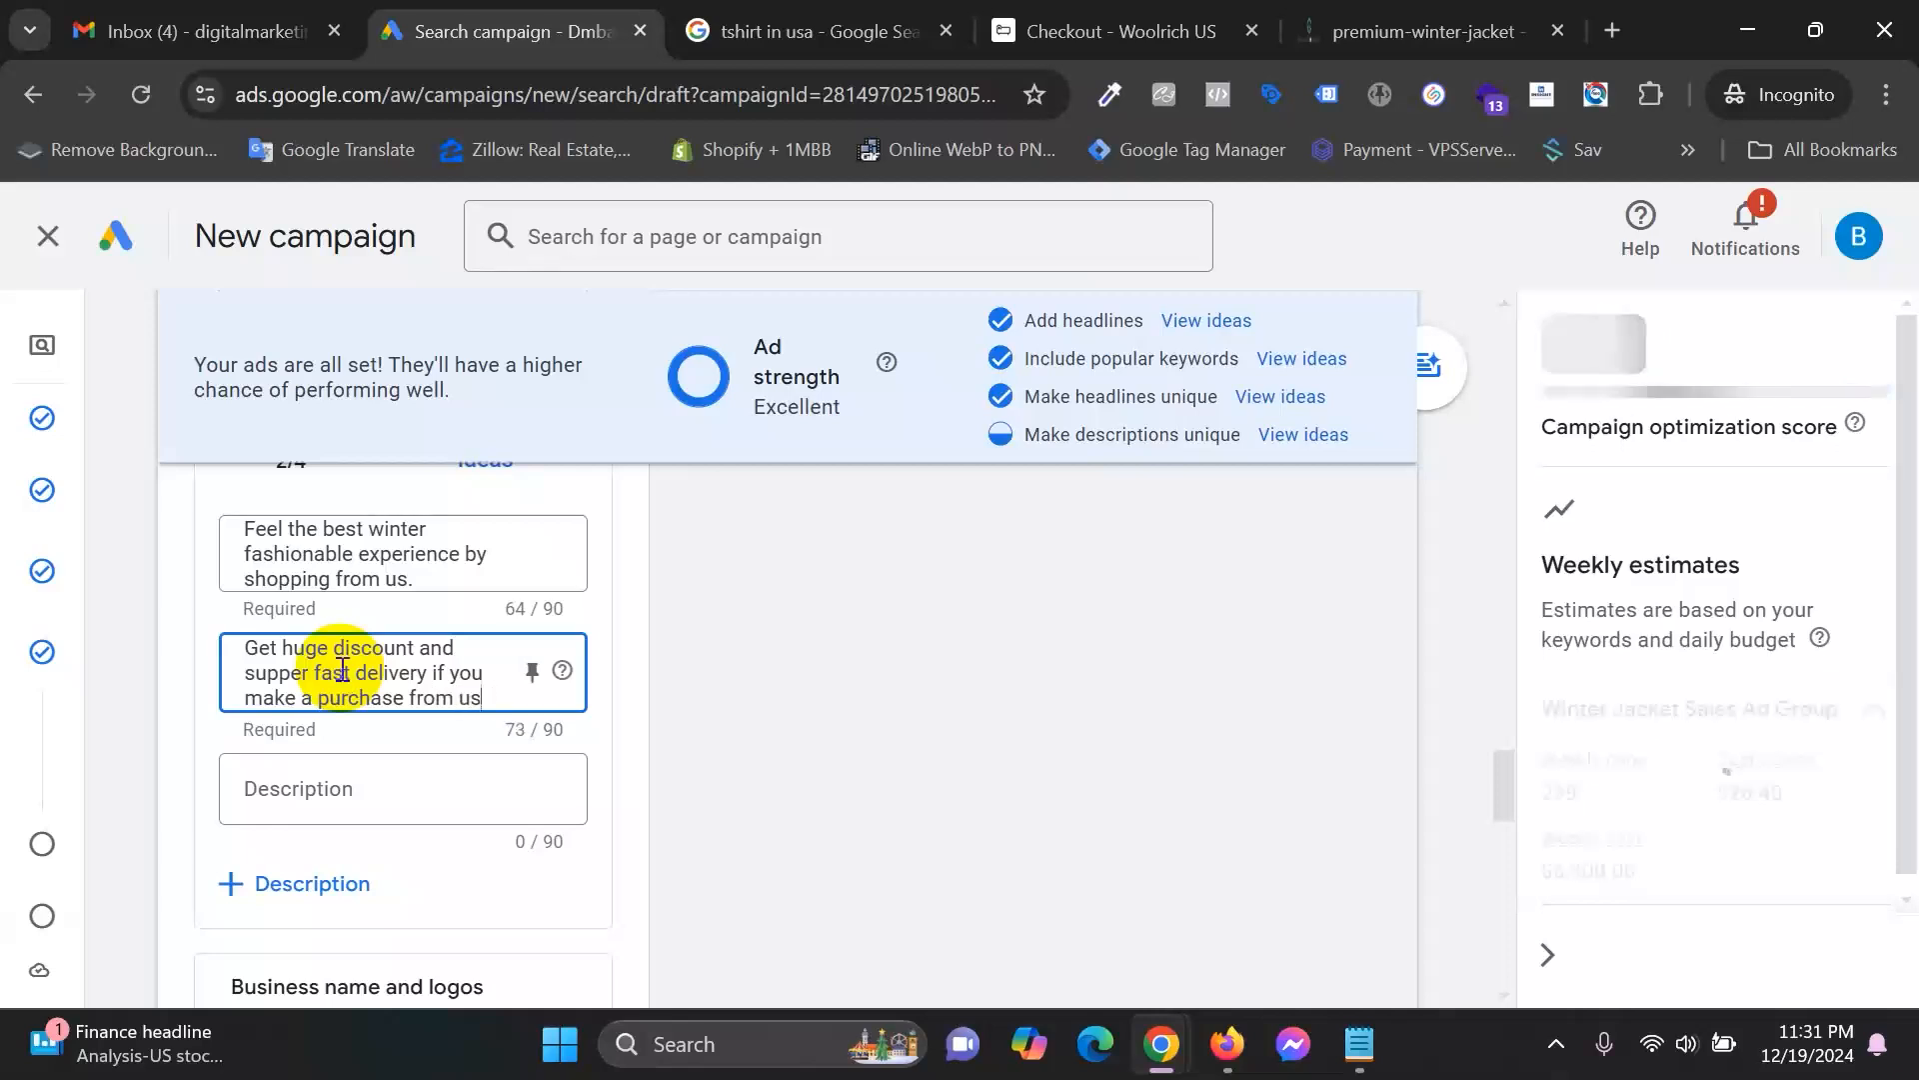
{"action": "left_click", "coordinate": [585, 604]}
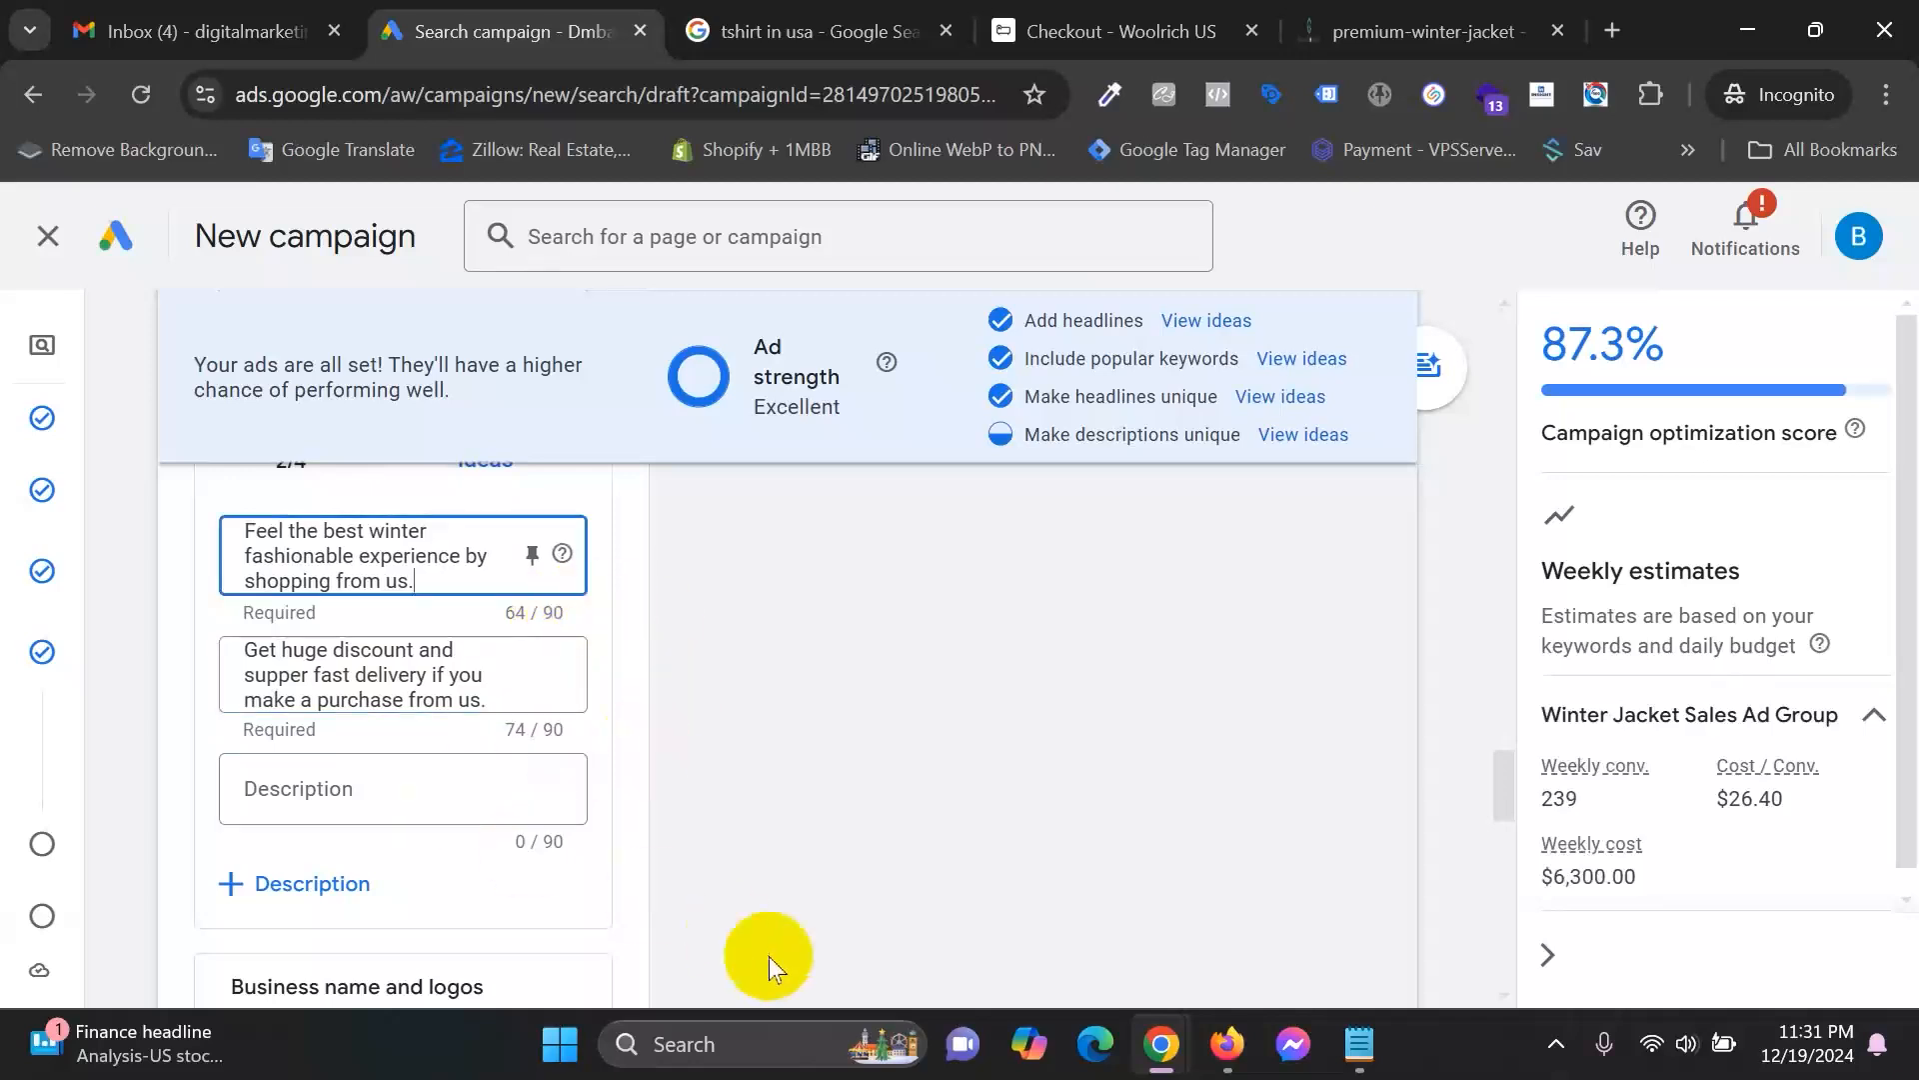
{"action": "scroll", "coordinate": [760, 940], "scroll_direction": "down", "scroll_amount": 2}
{"action": "left_click", "coordinate": [368, 645]}
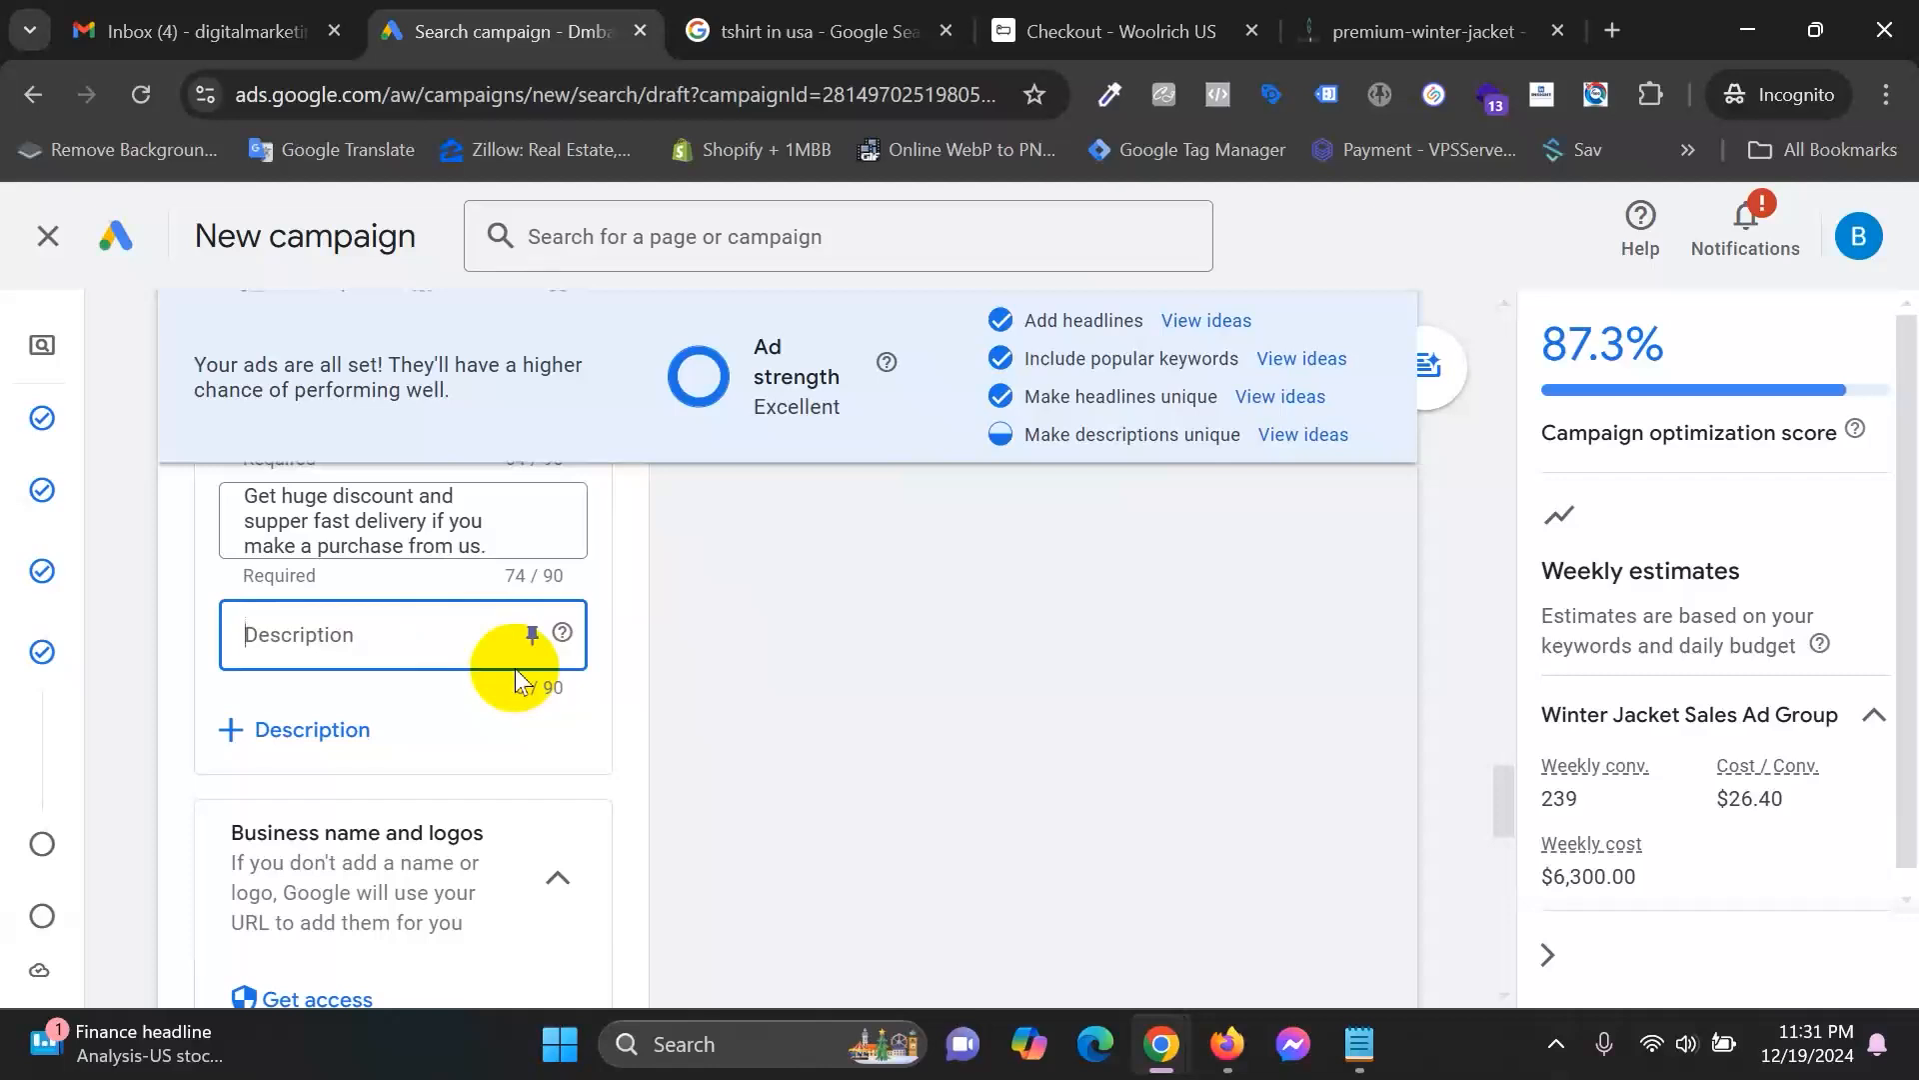
{"action": "scroll", "coordinate": [500, 668], "scroll_direction": "up", "scroll_amount": 2}
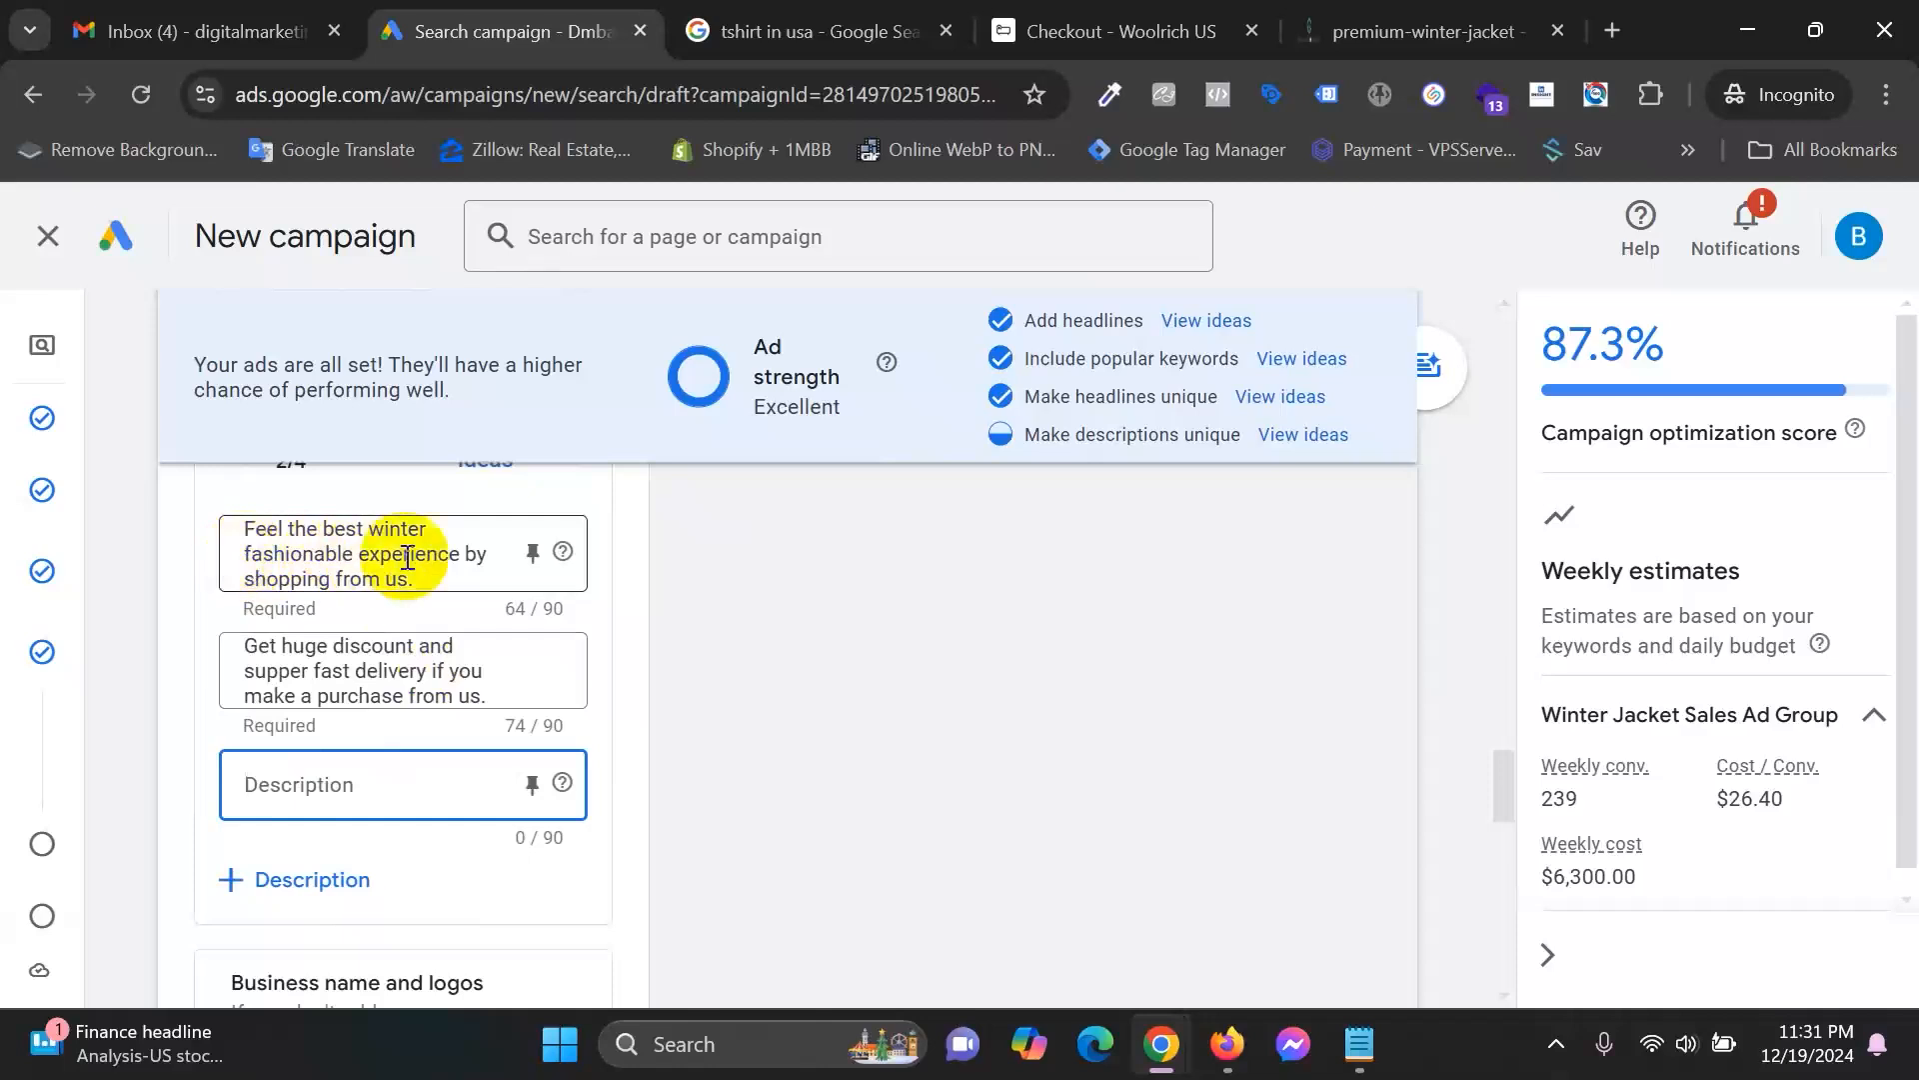
Enter the description 'Get original and premium winter jacket for men.' and note the 87.3% optimization score.
{"action": "scroll", "coordinate": [559, 632], "scroll_direction": "down", "scroll_amount": 2}
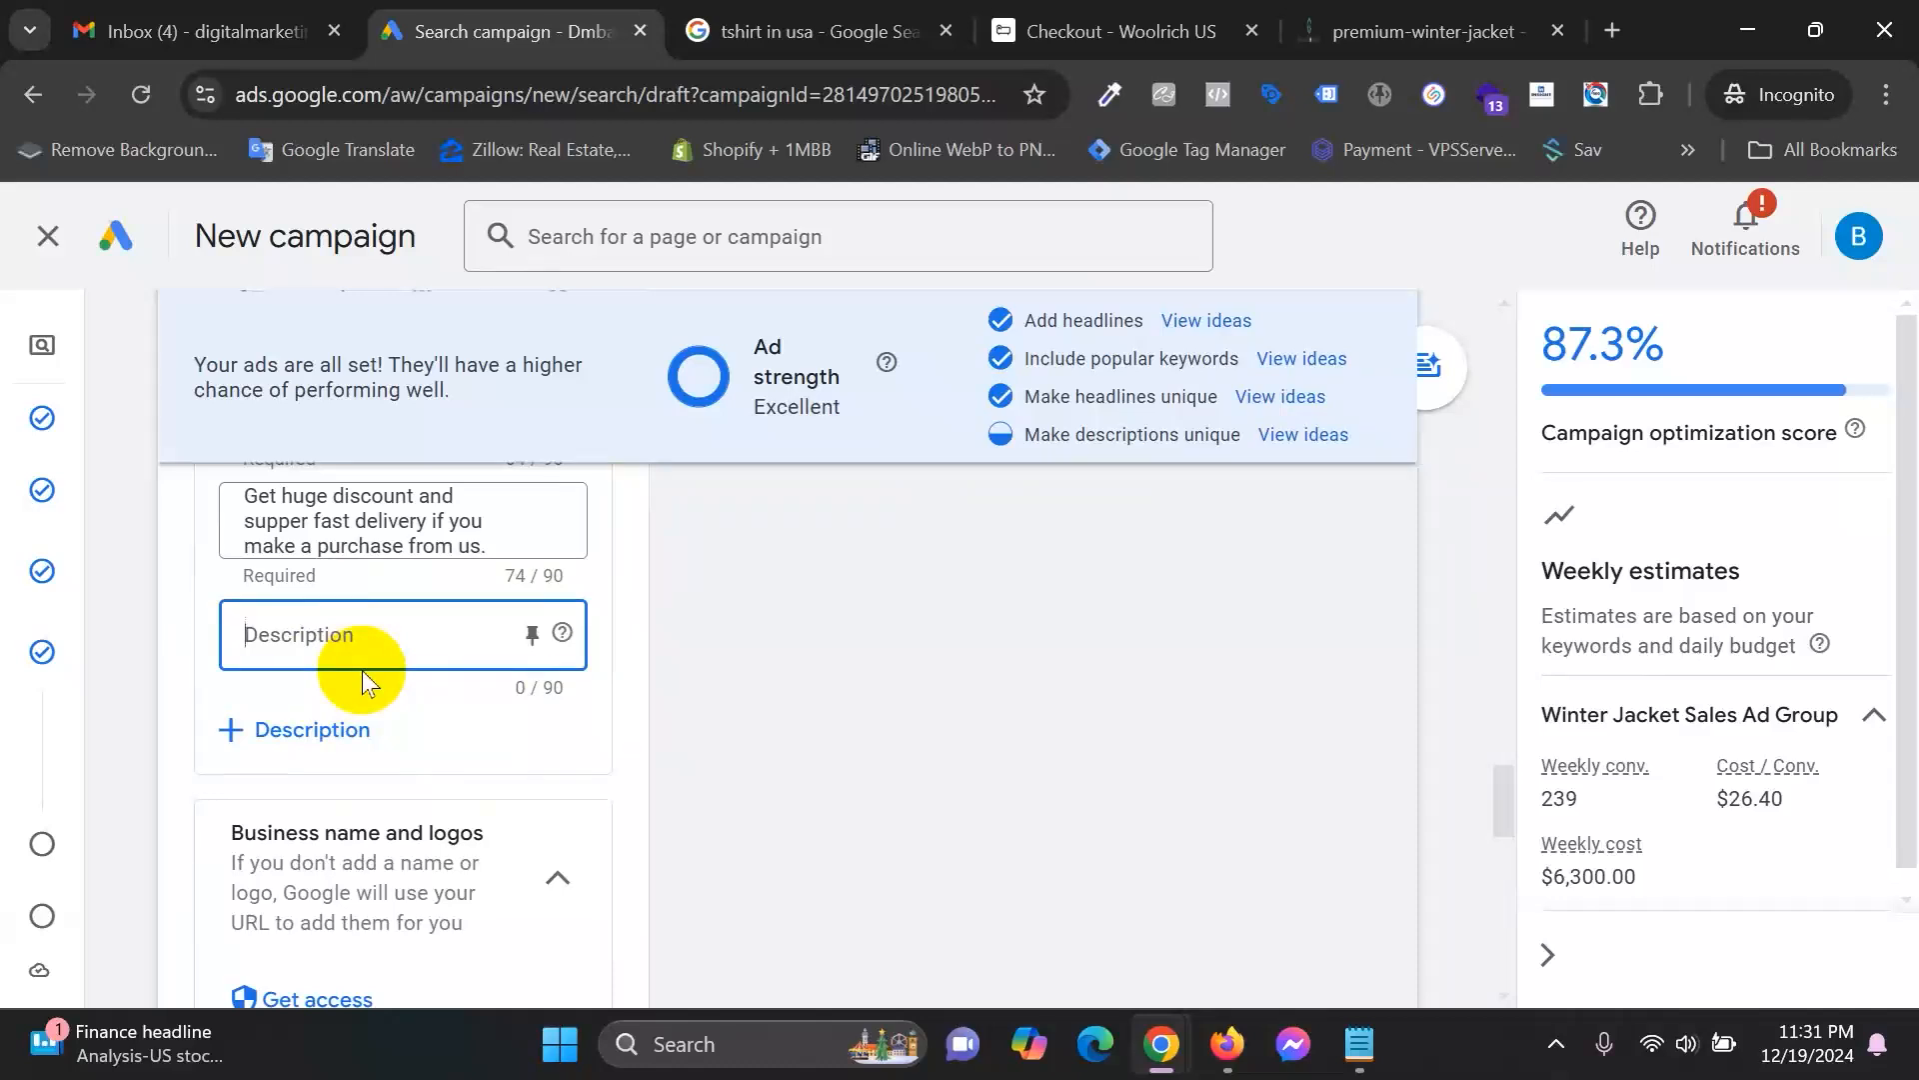
{"action": "type", "text": "Origina"}
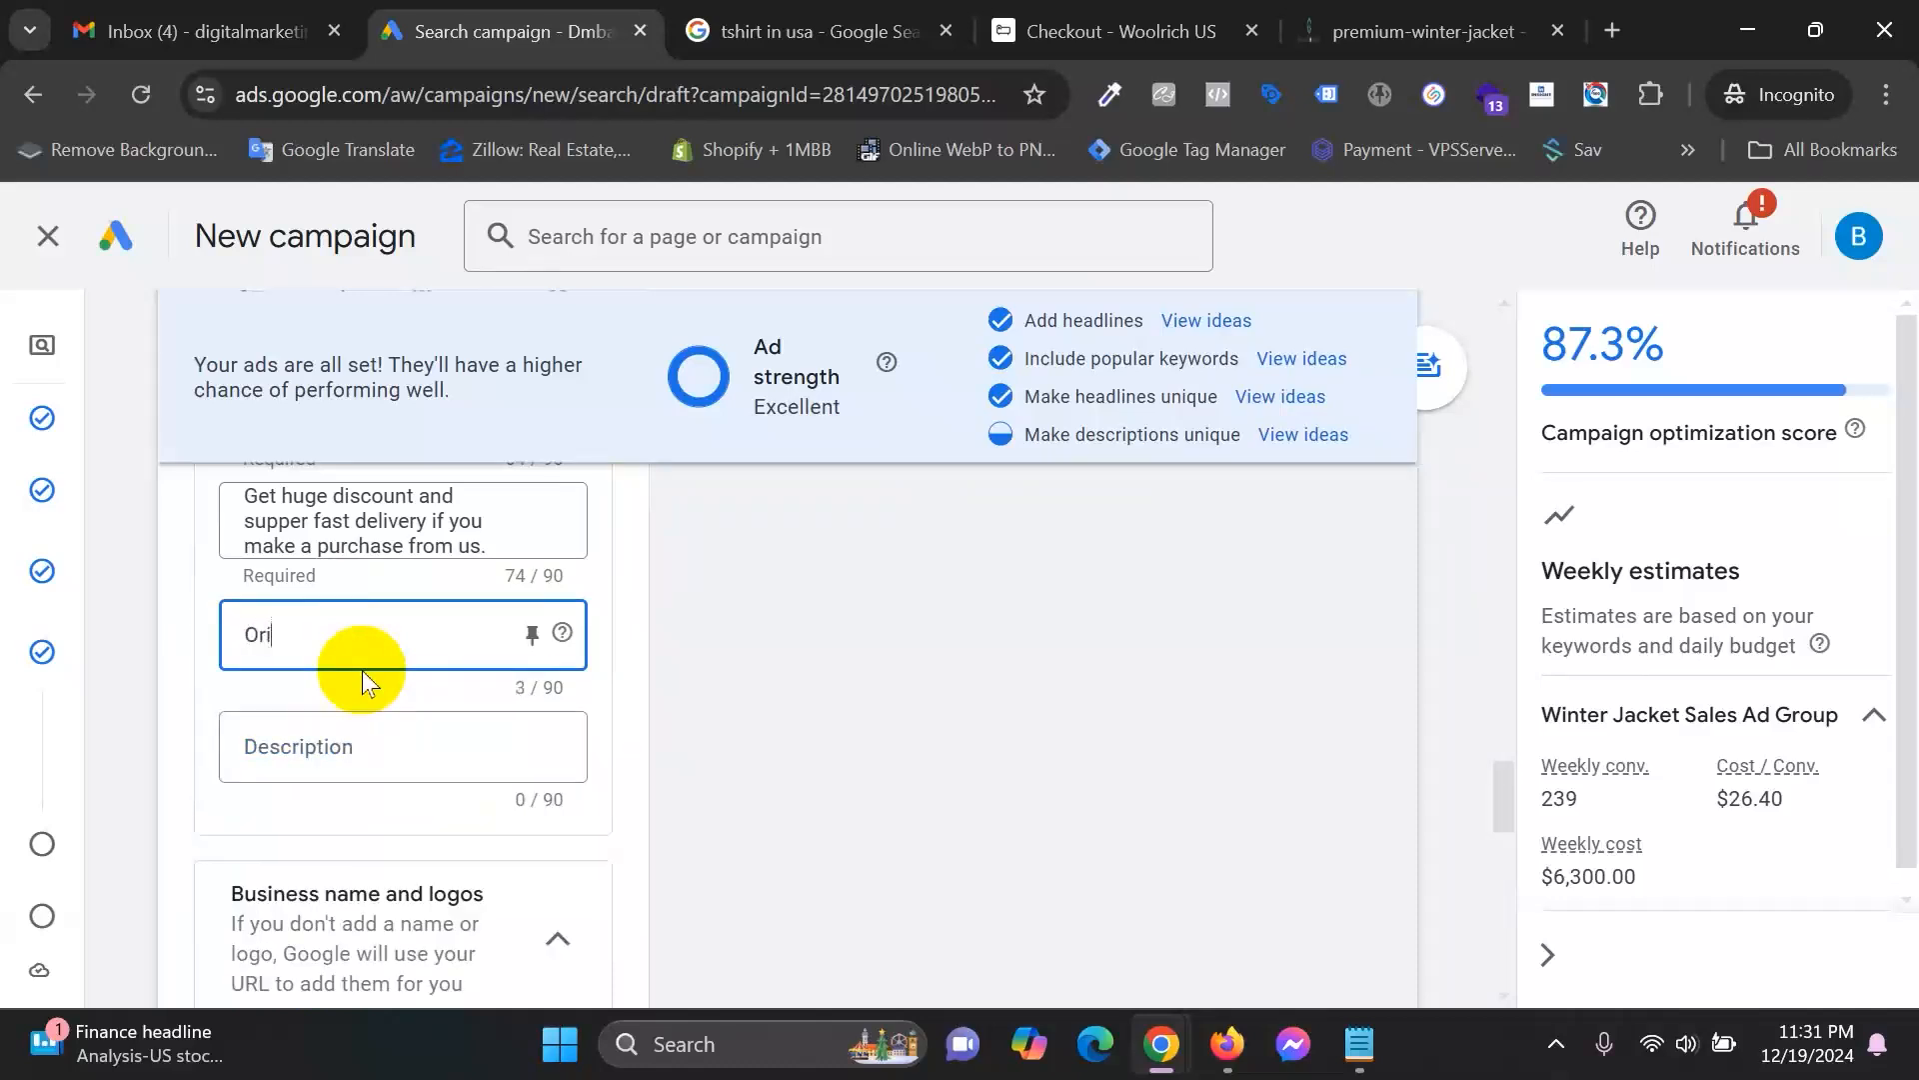
{"action": "key", "text": "BackSpace"}
{"action": "key", "text": "BackSpace"}
{"action": "key", "text": "BackSpace"}
{"action": "key", "text": "BackSpace"}
{"action": "key", "text": "BackSpace"}
{"action": "key", "text": "BackSpace"}
{"action": "key", "text": "BackSpace"}
{"action": "type", "text": "Get original"}
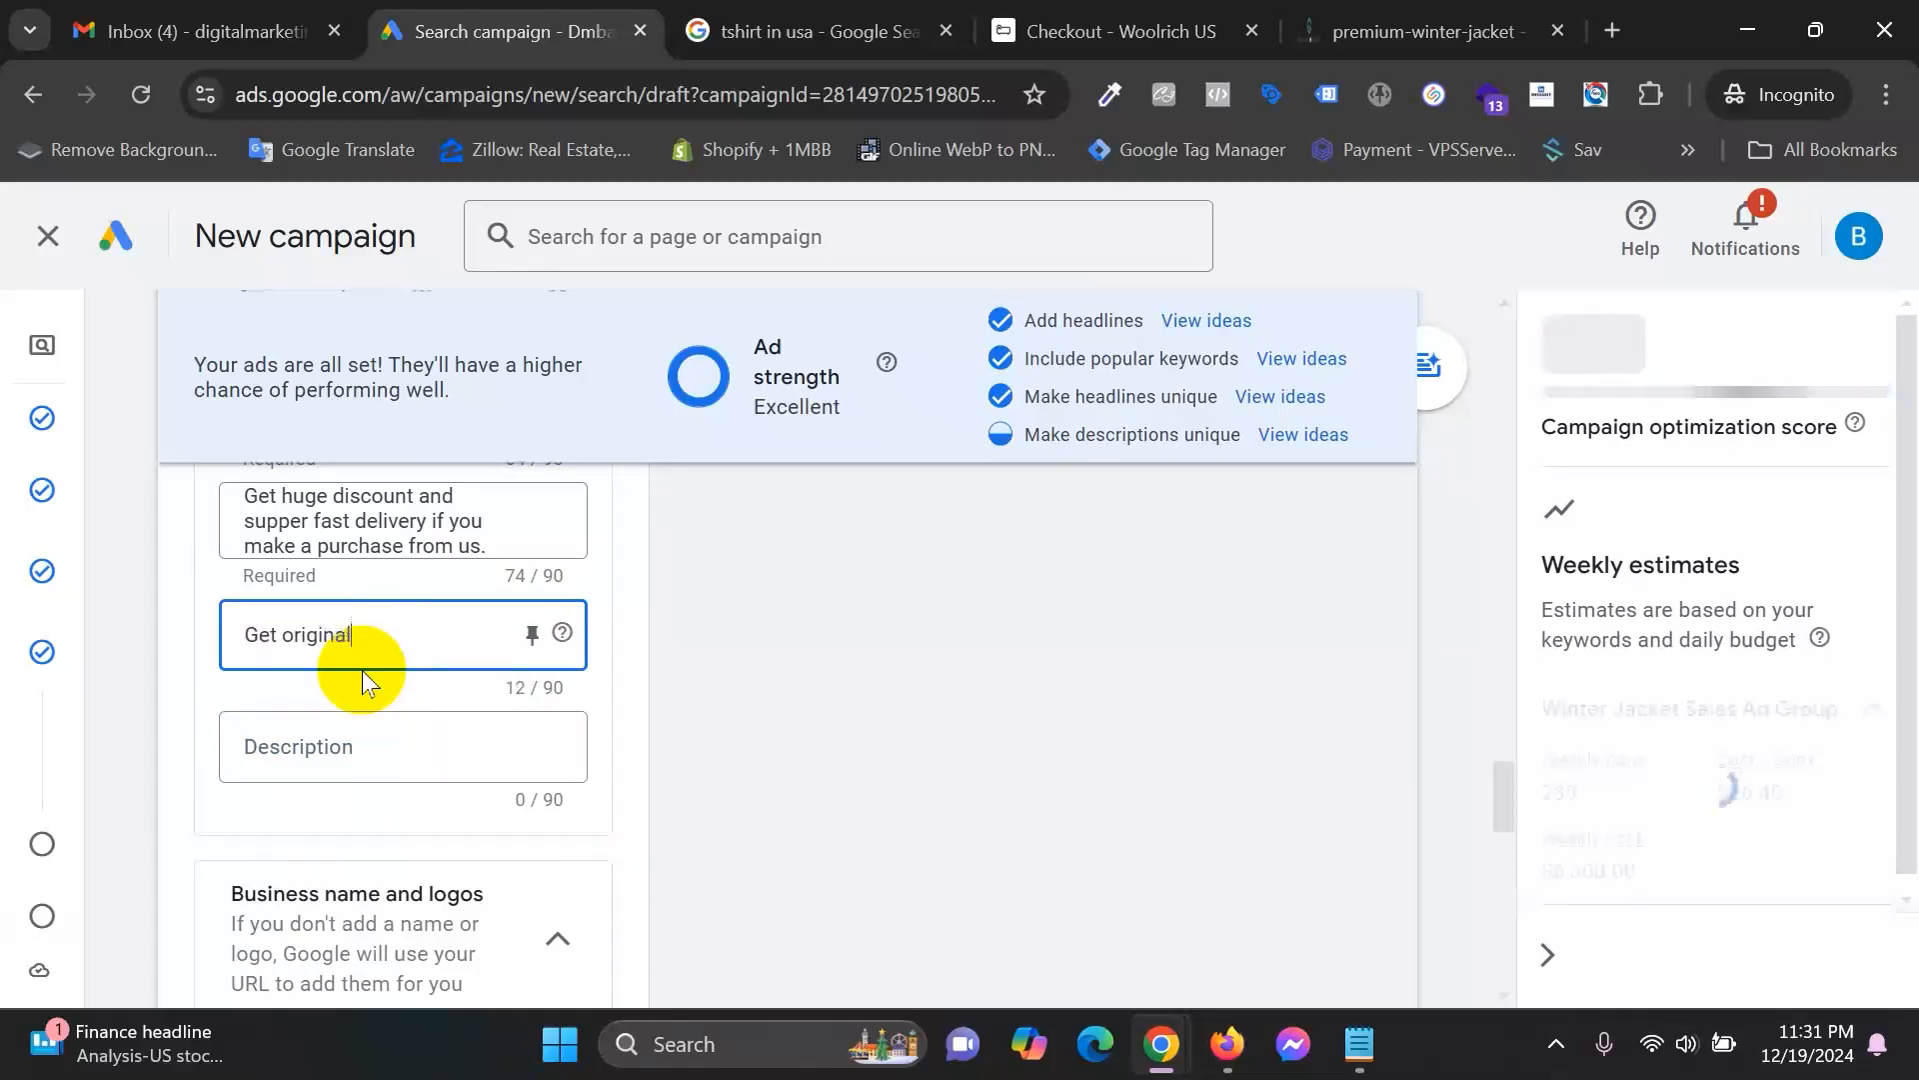
{"action": "type", "text": " and prem"}
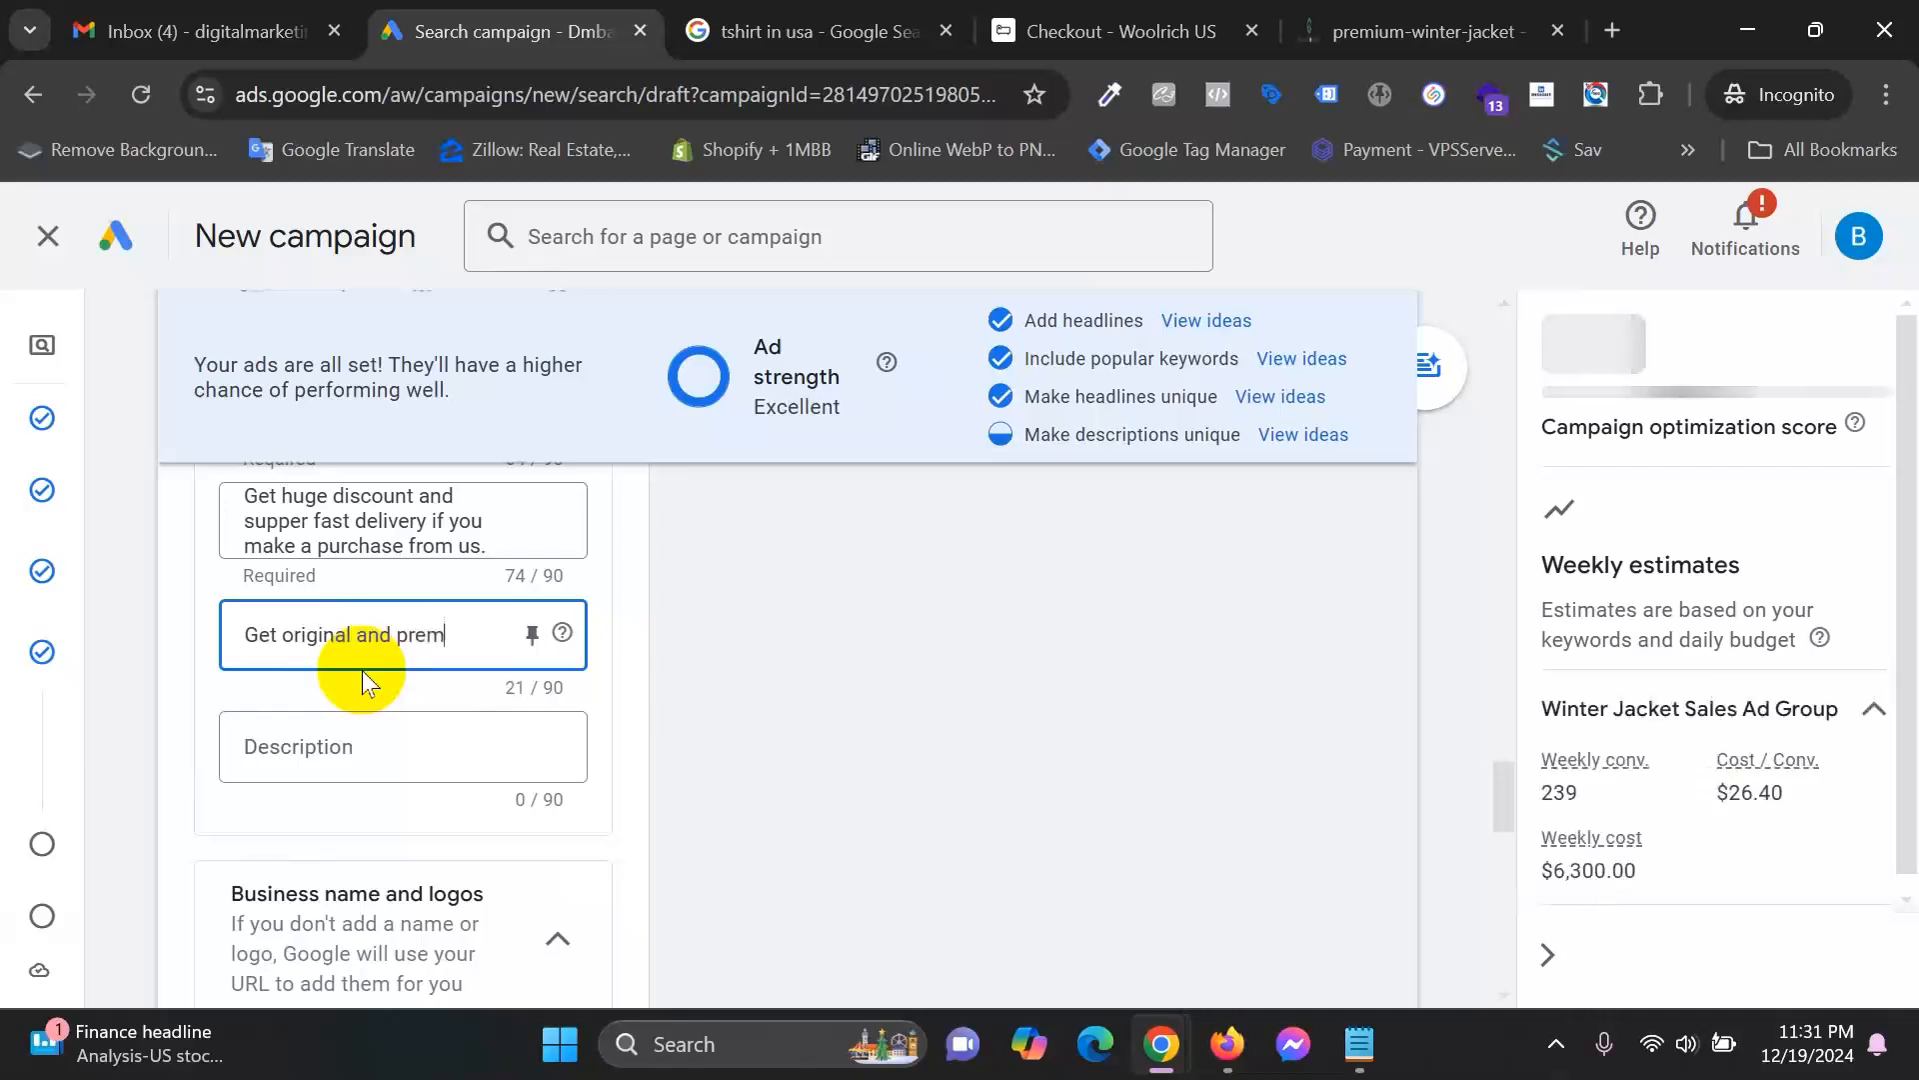
{"action": "type", "text": "ium w"}
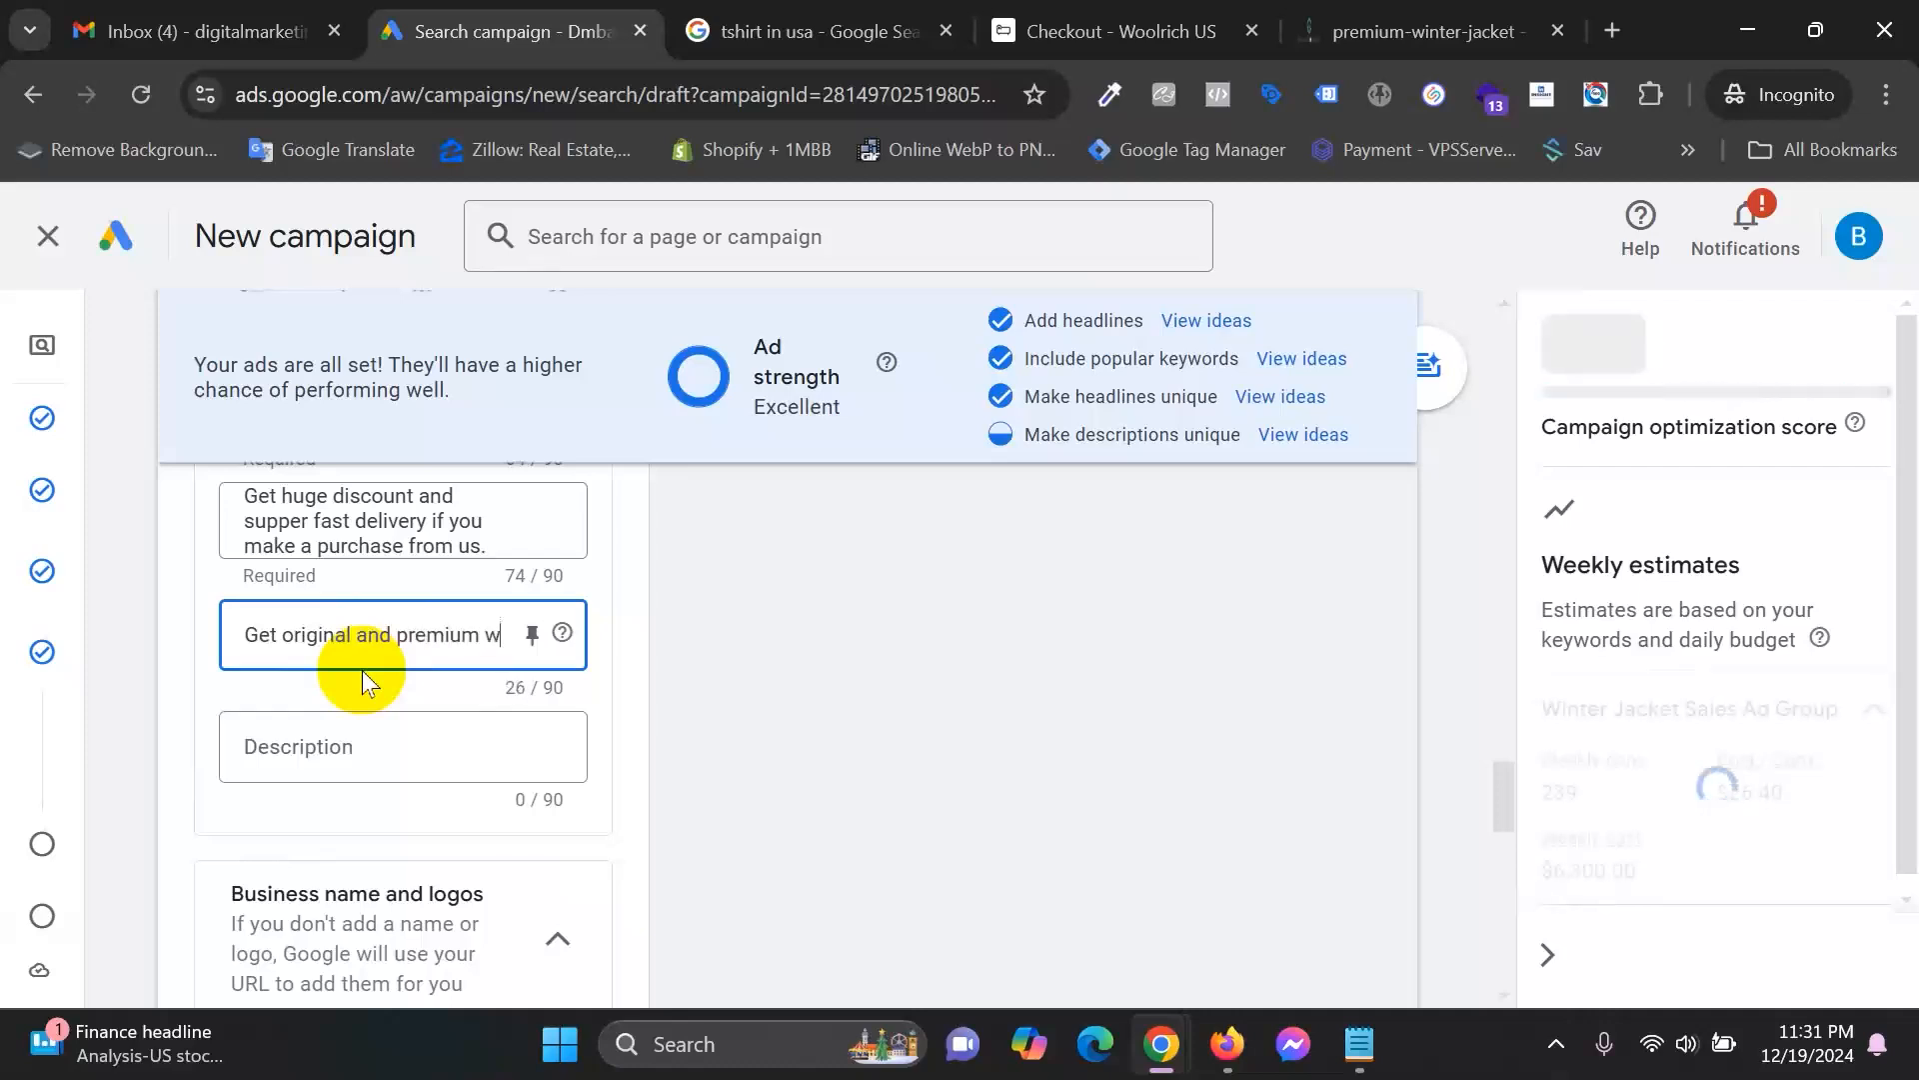
{"action": "type", "text": "inter jacke"}
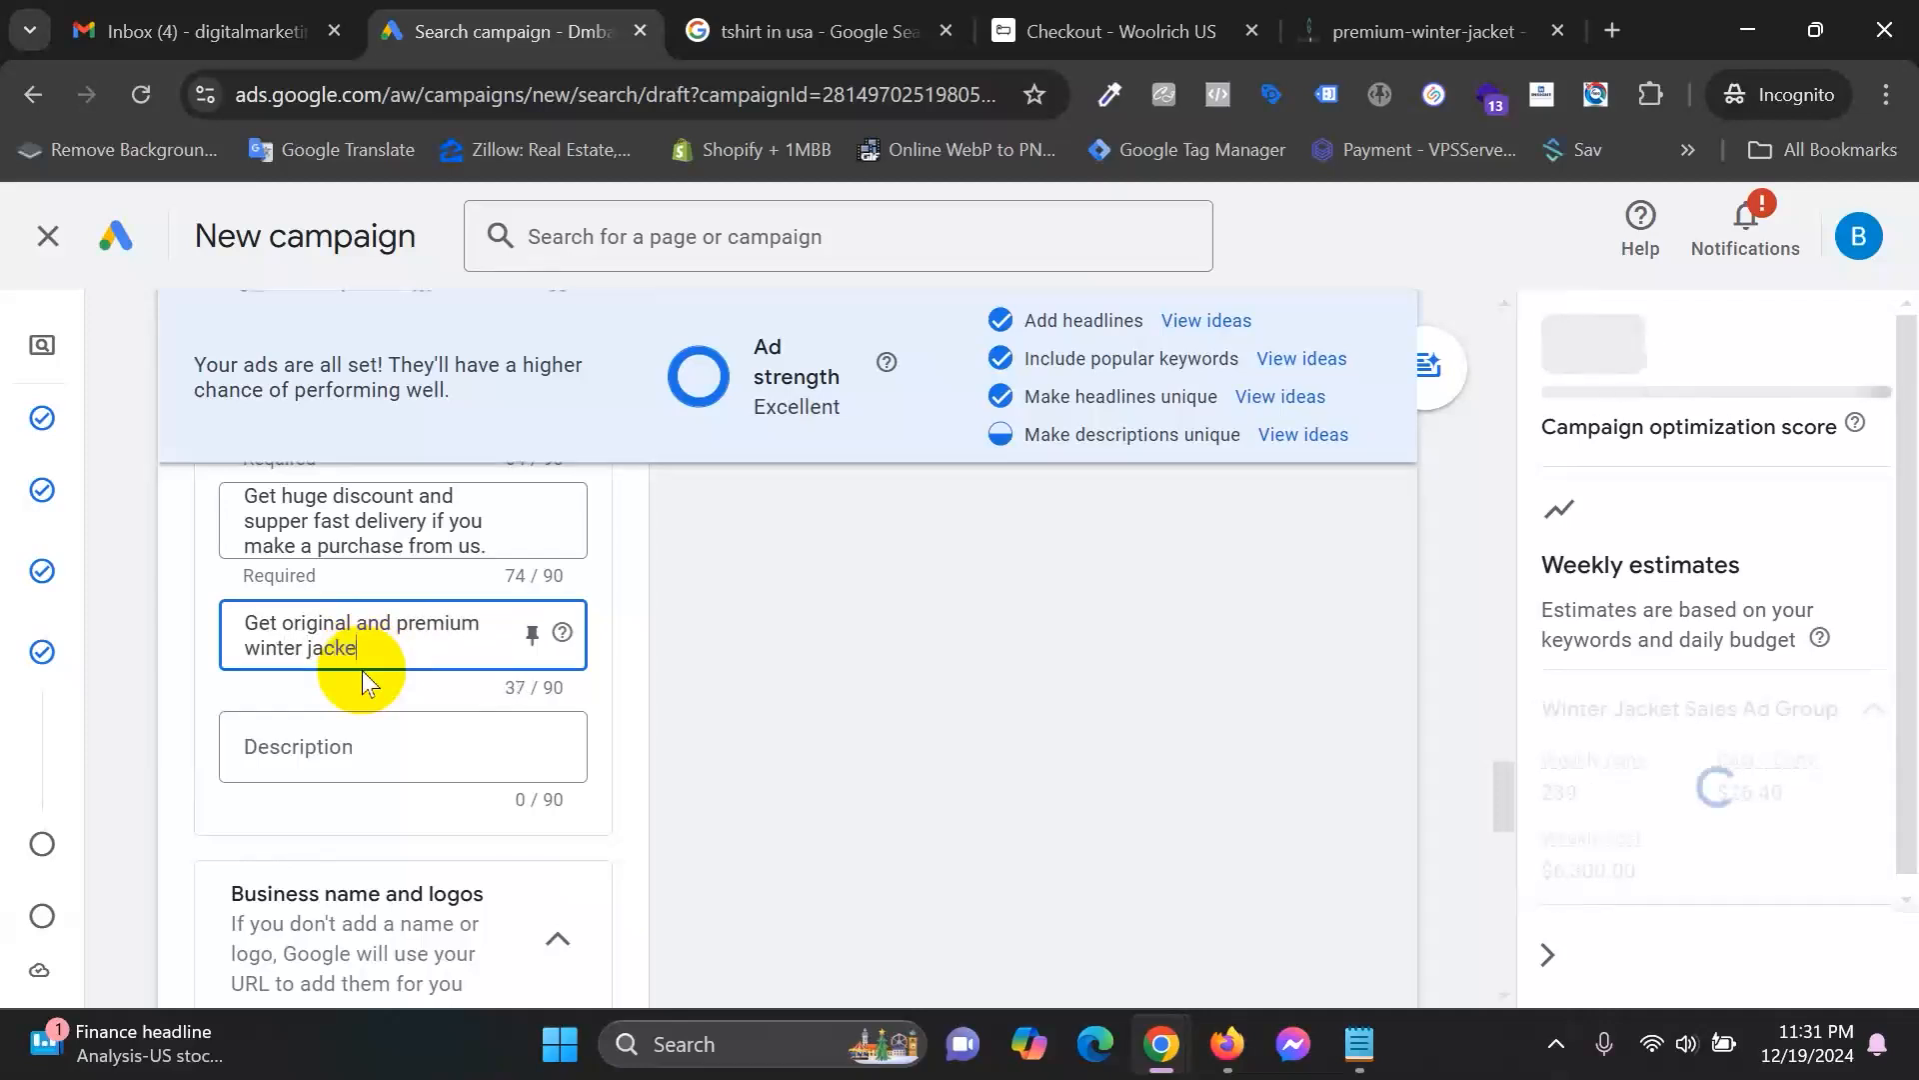
{"action": "type", "text": "t for men"}
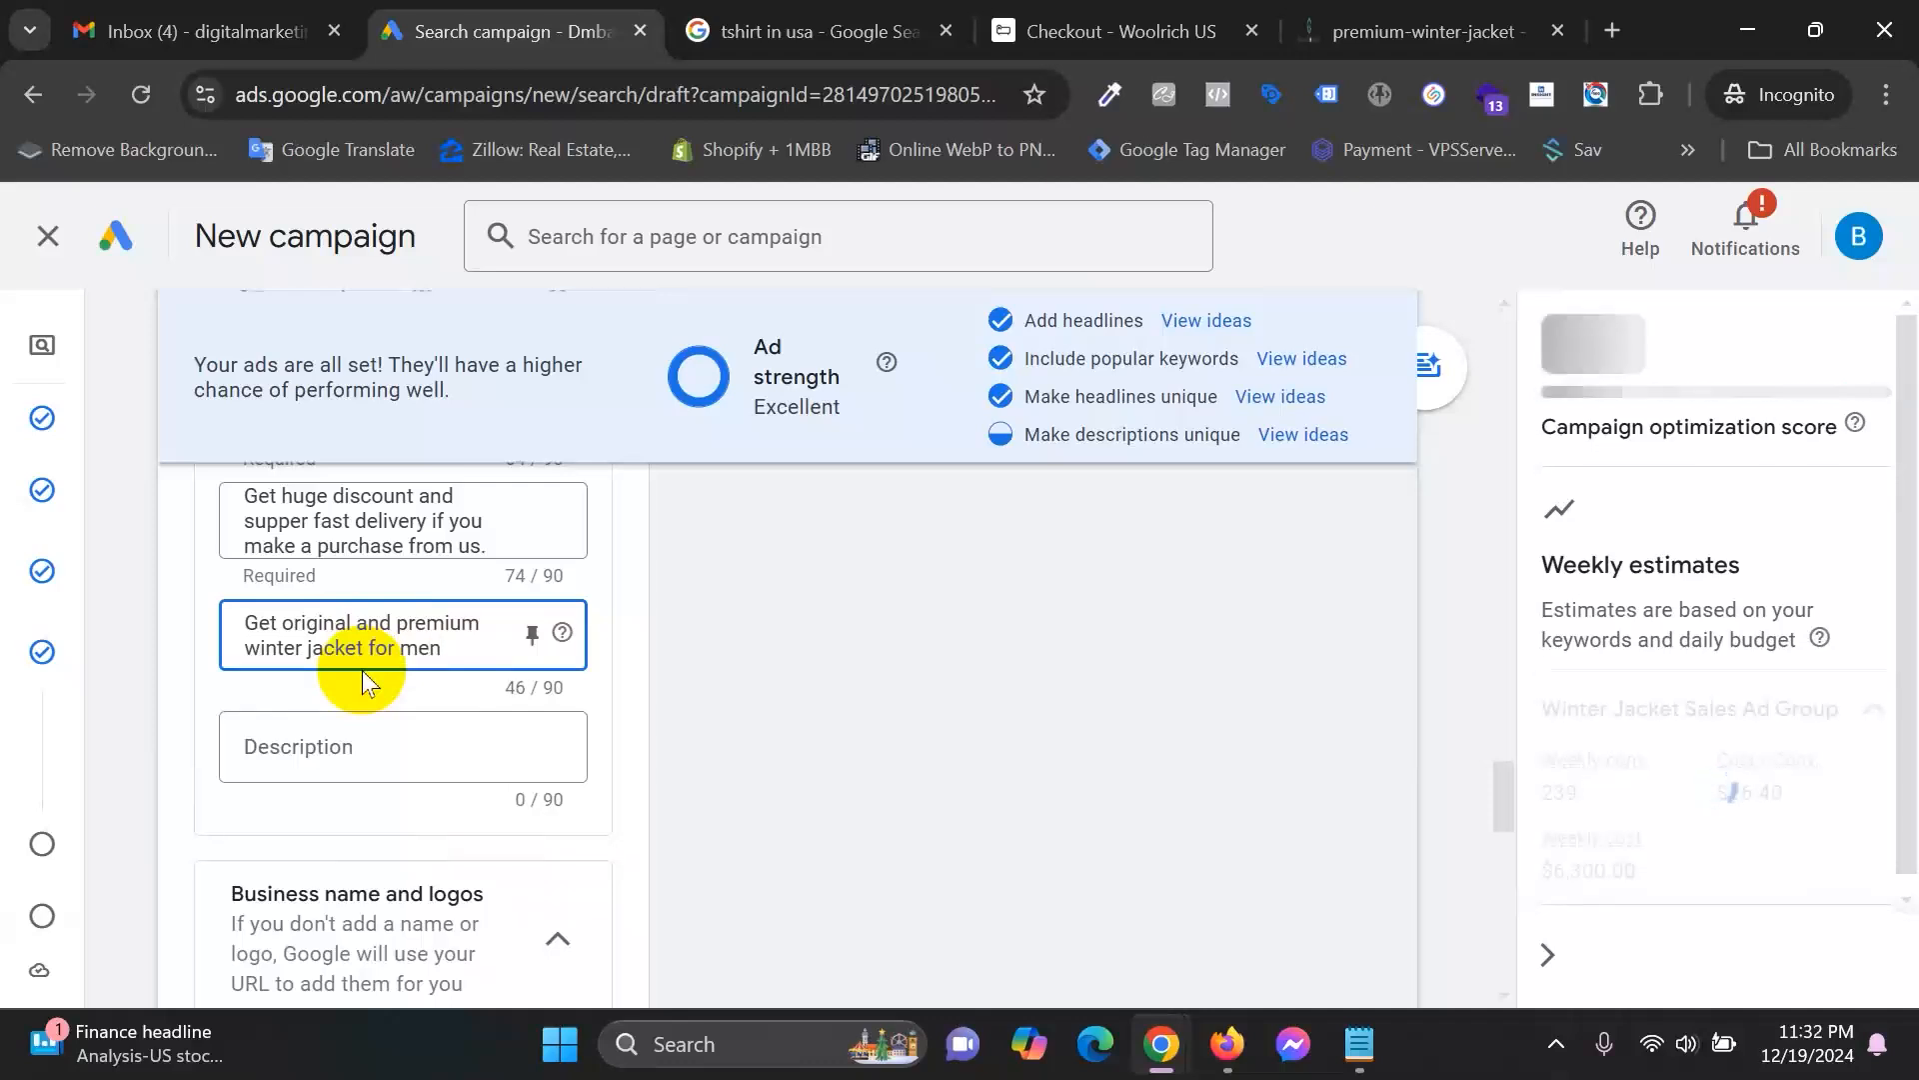
{"action": "type", "text": "."}
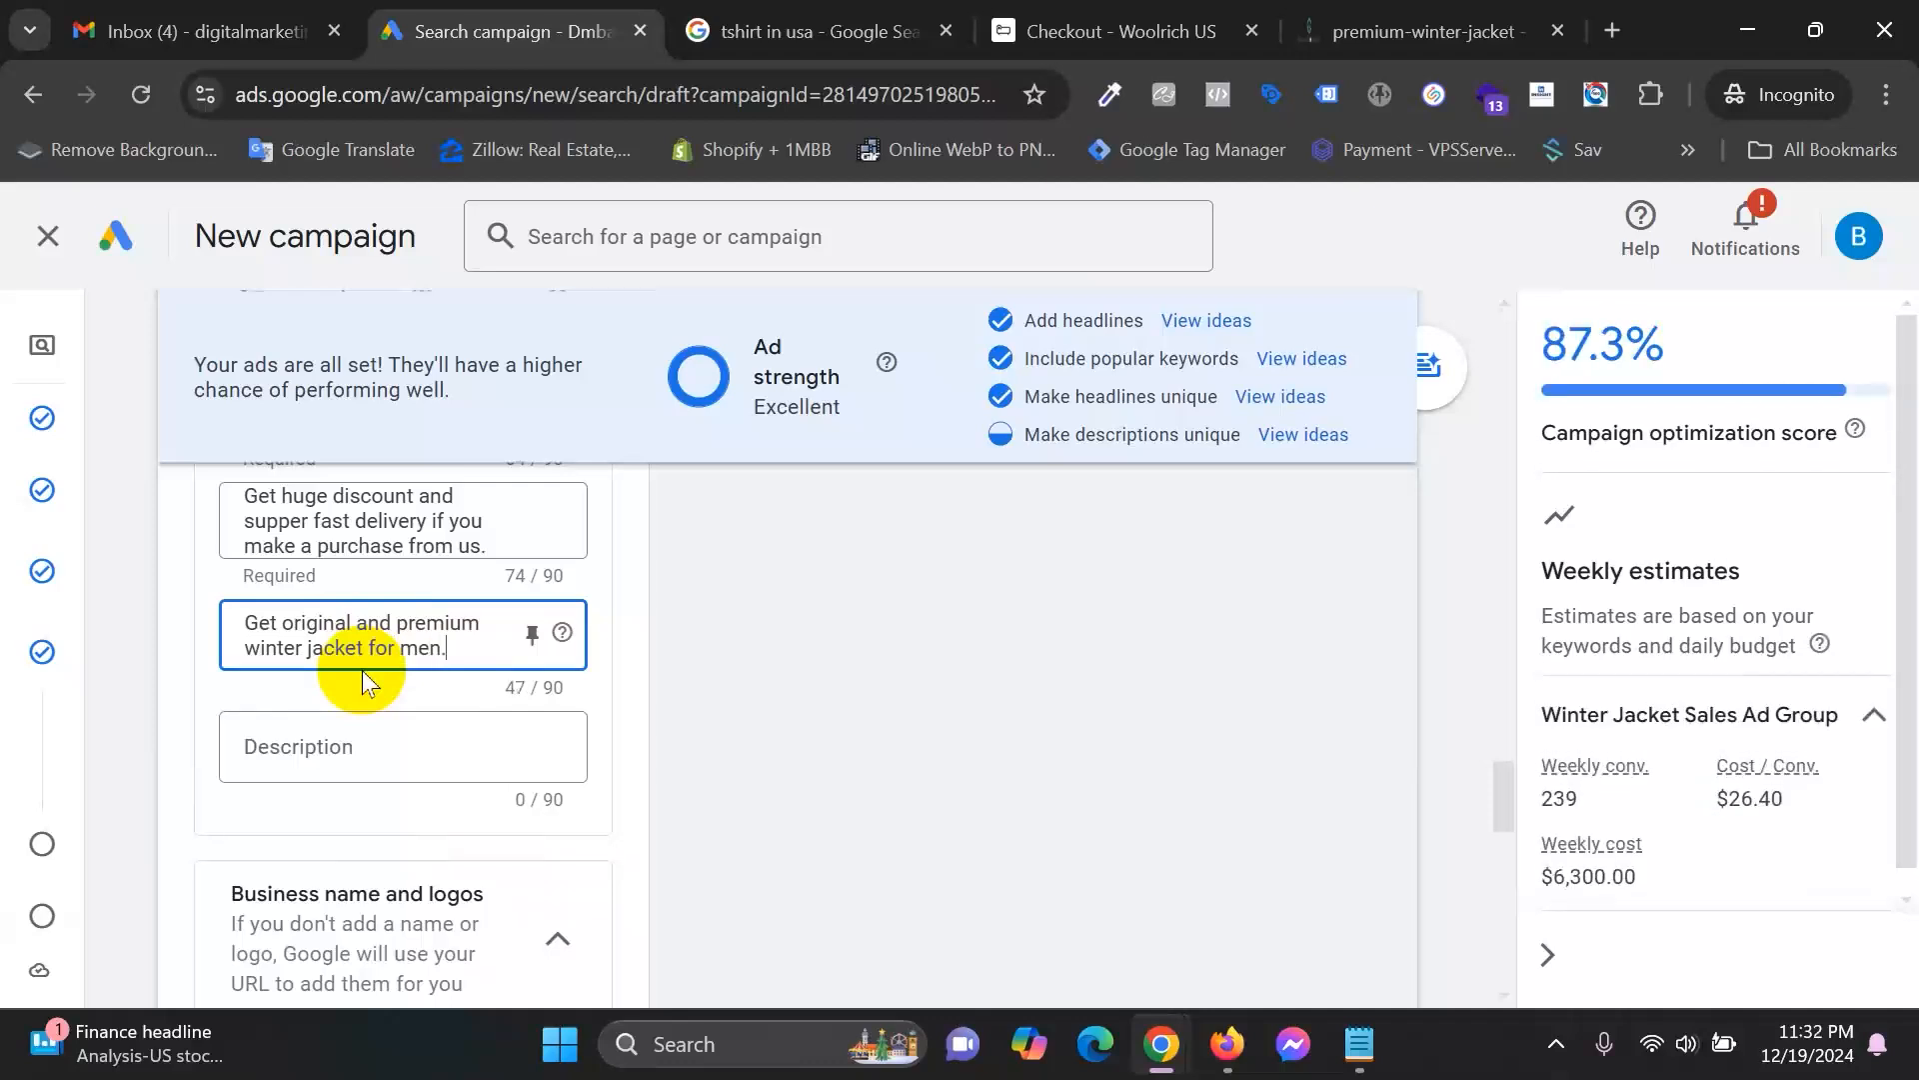
{"action": "left_click", "coordinate": [332, 688]}
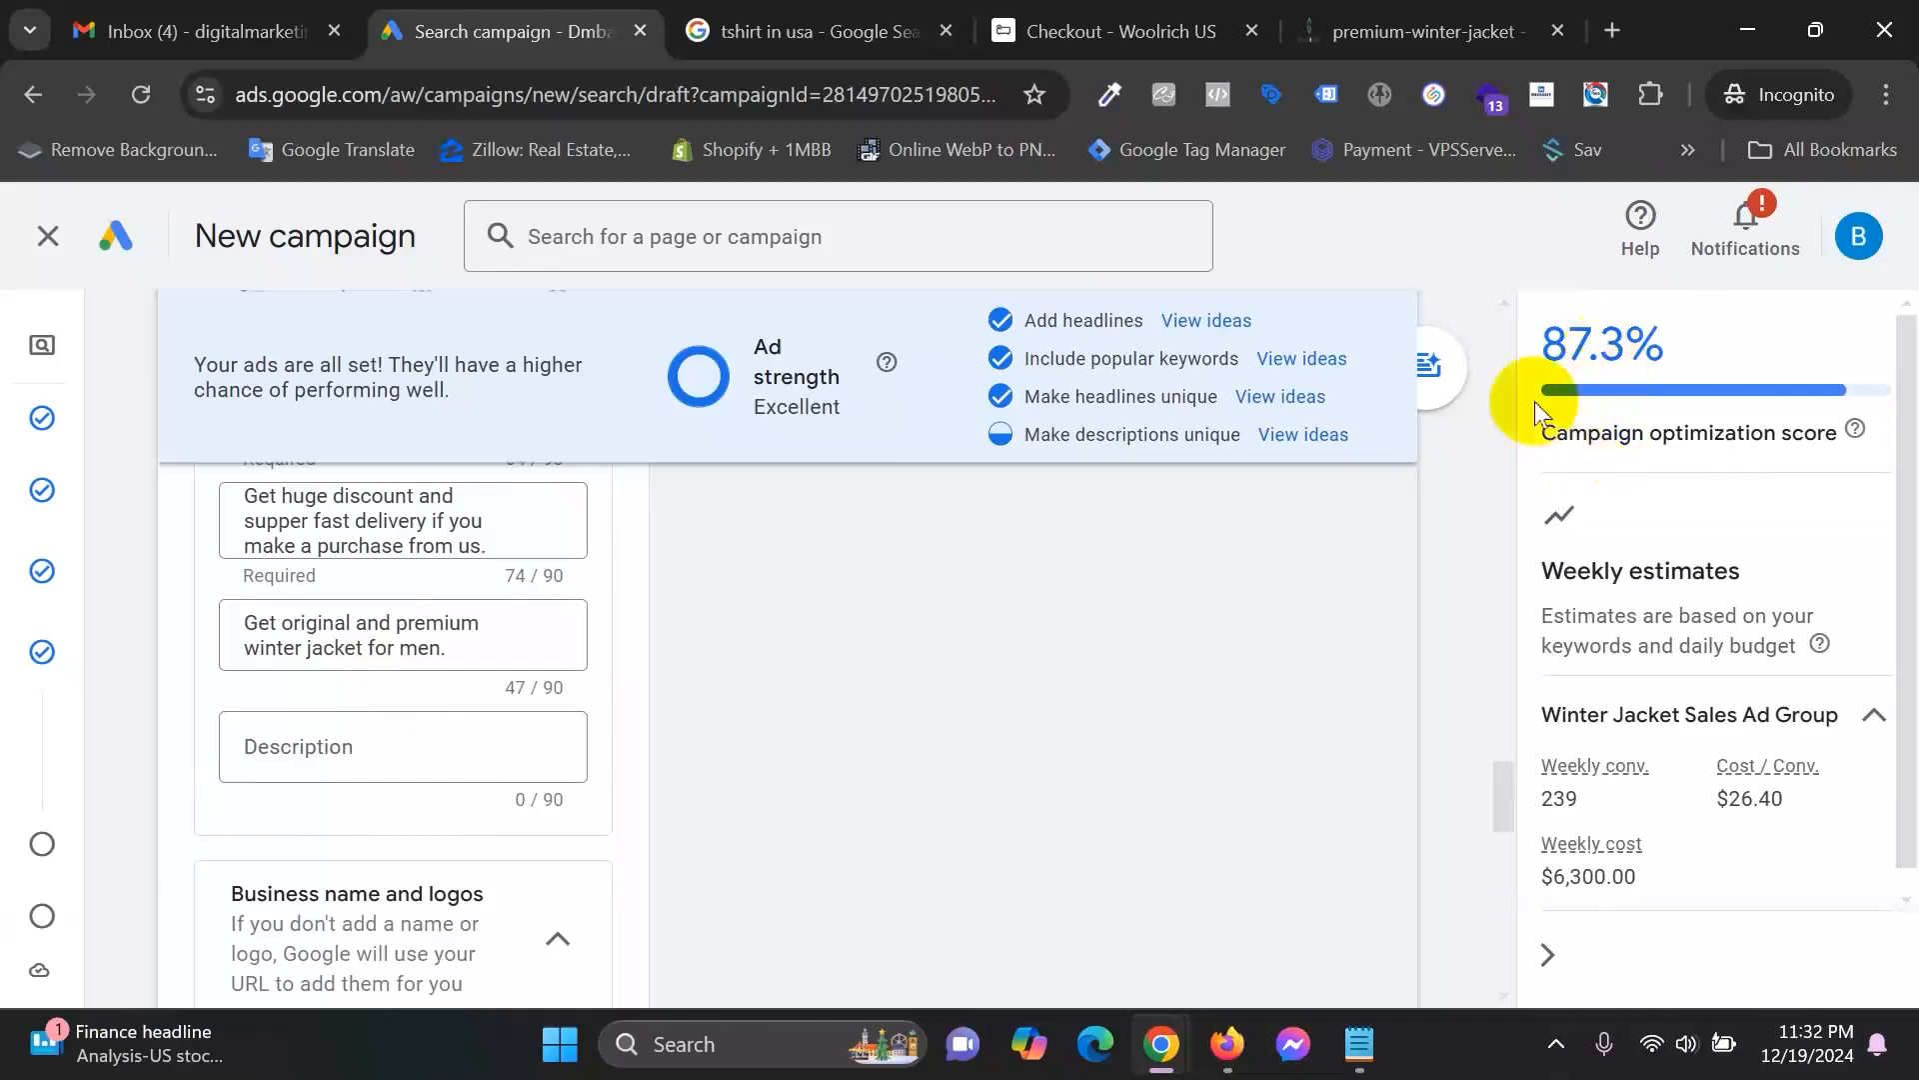
{"action": "left_click_drag", "start_coordinate": [1540, 342], "coordinate": [1683, 334]}
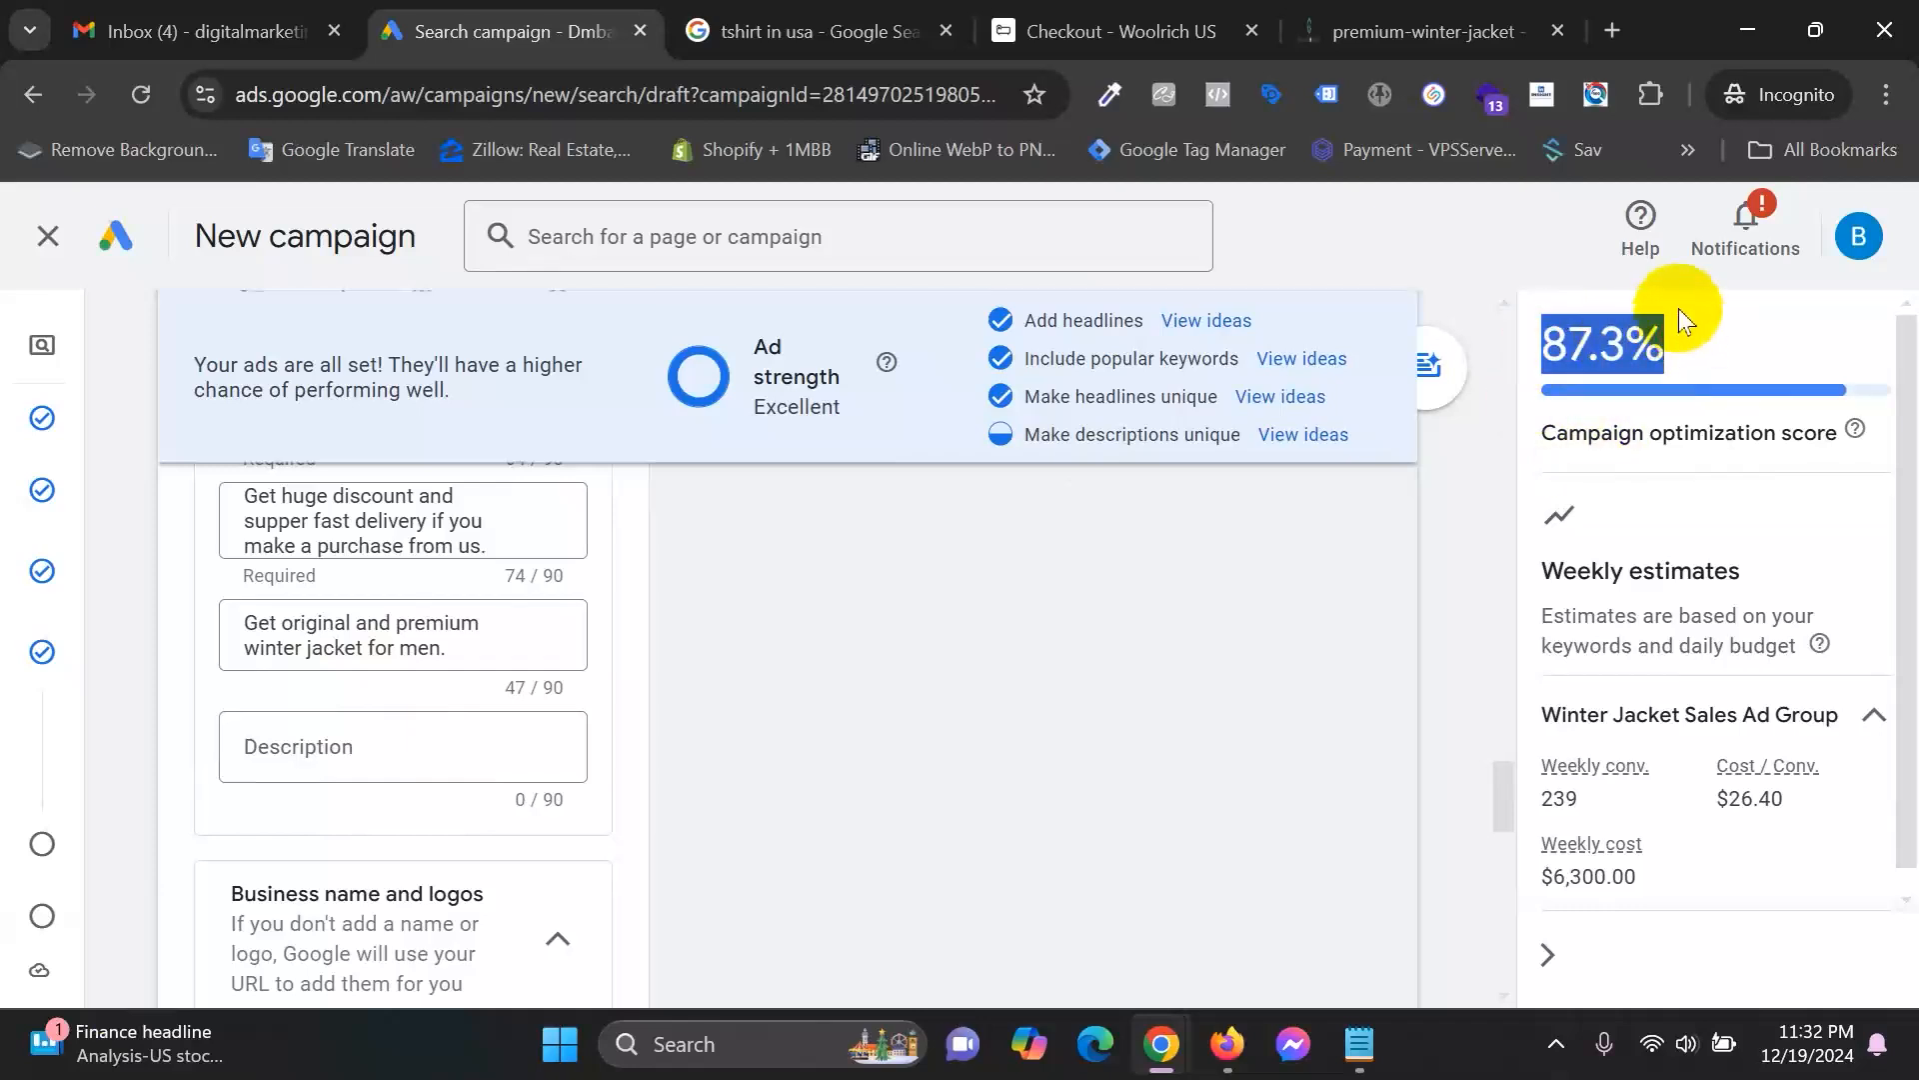
{"action": "mouse_move", "coordinate": [35, 475]}
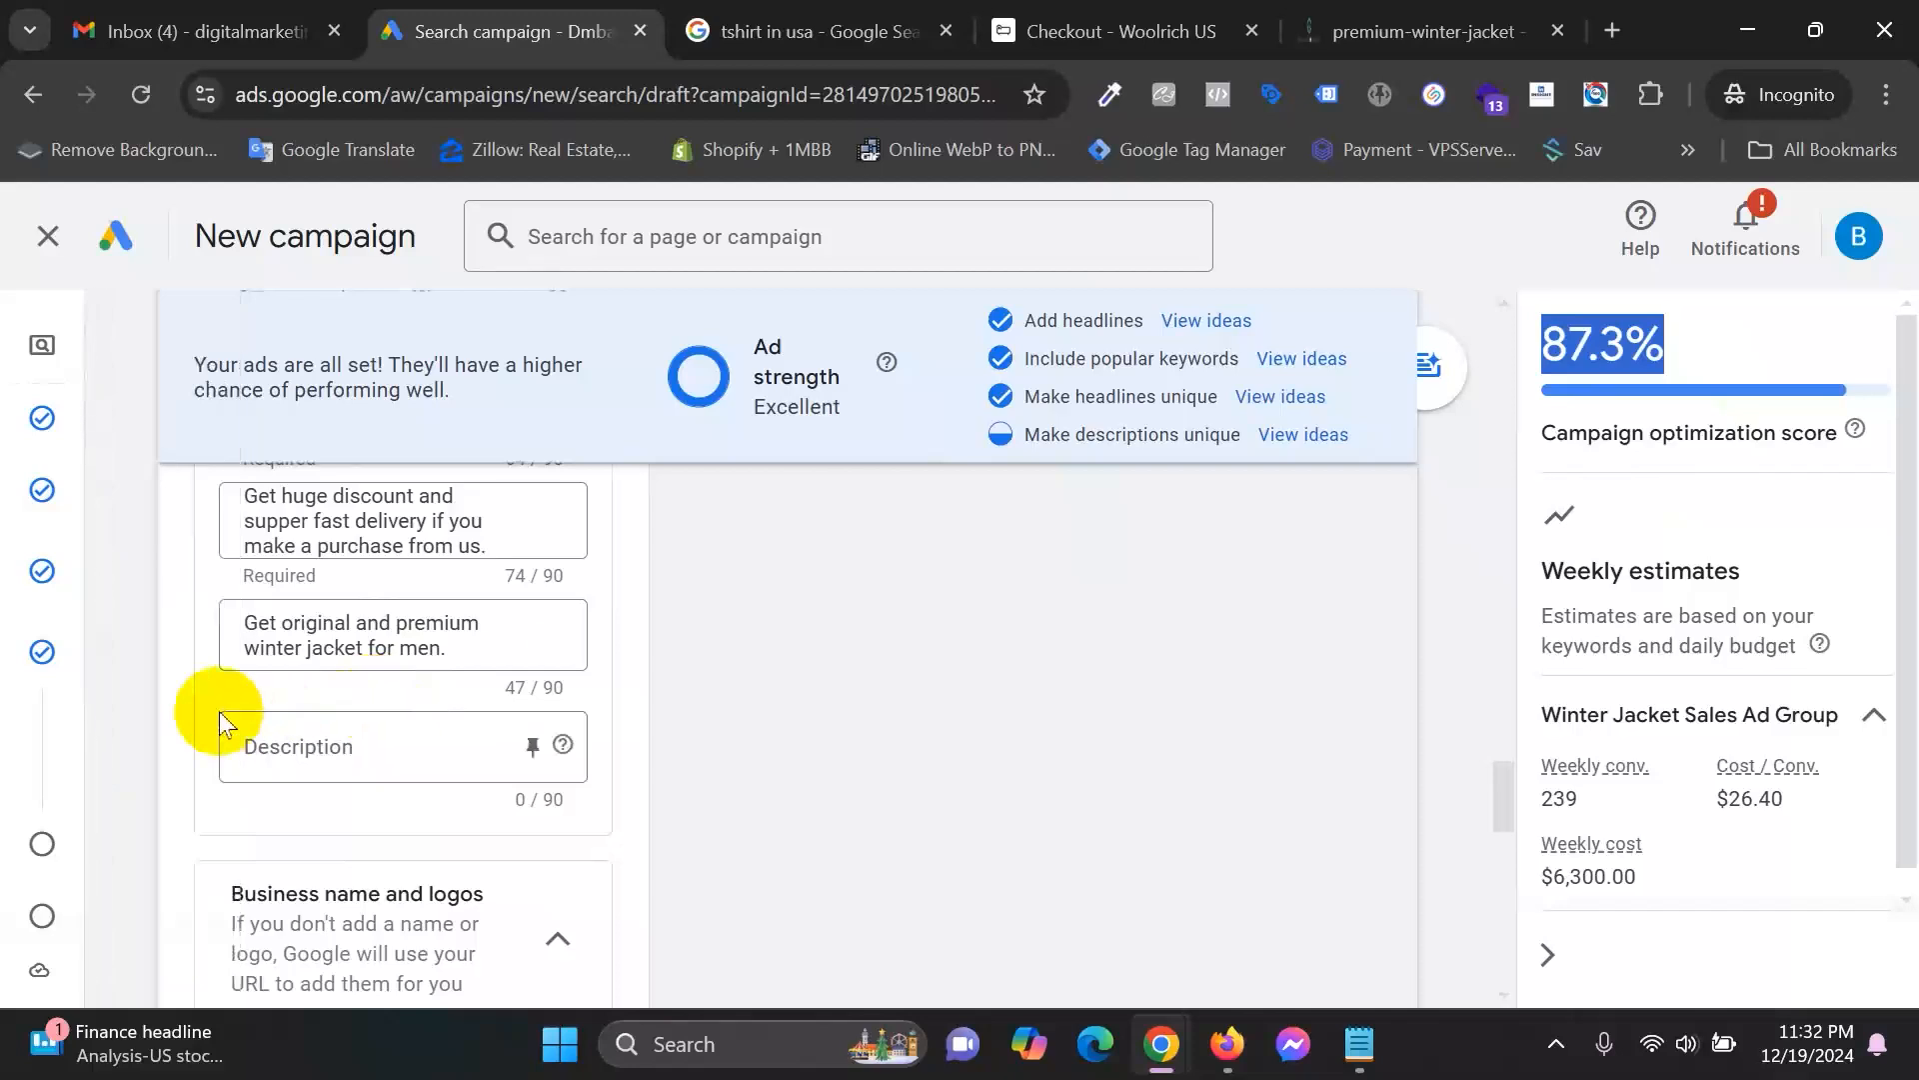
{"action": "mouse_move", "coordinate": [5, 632]}
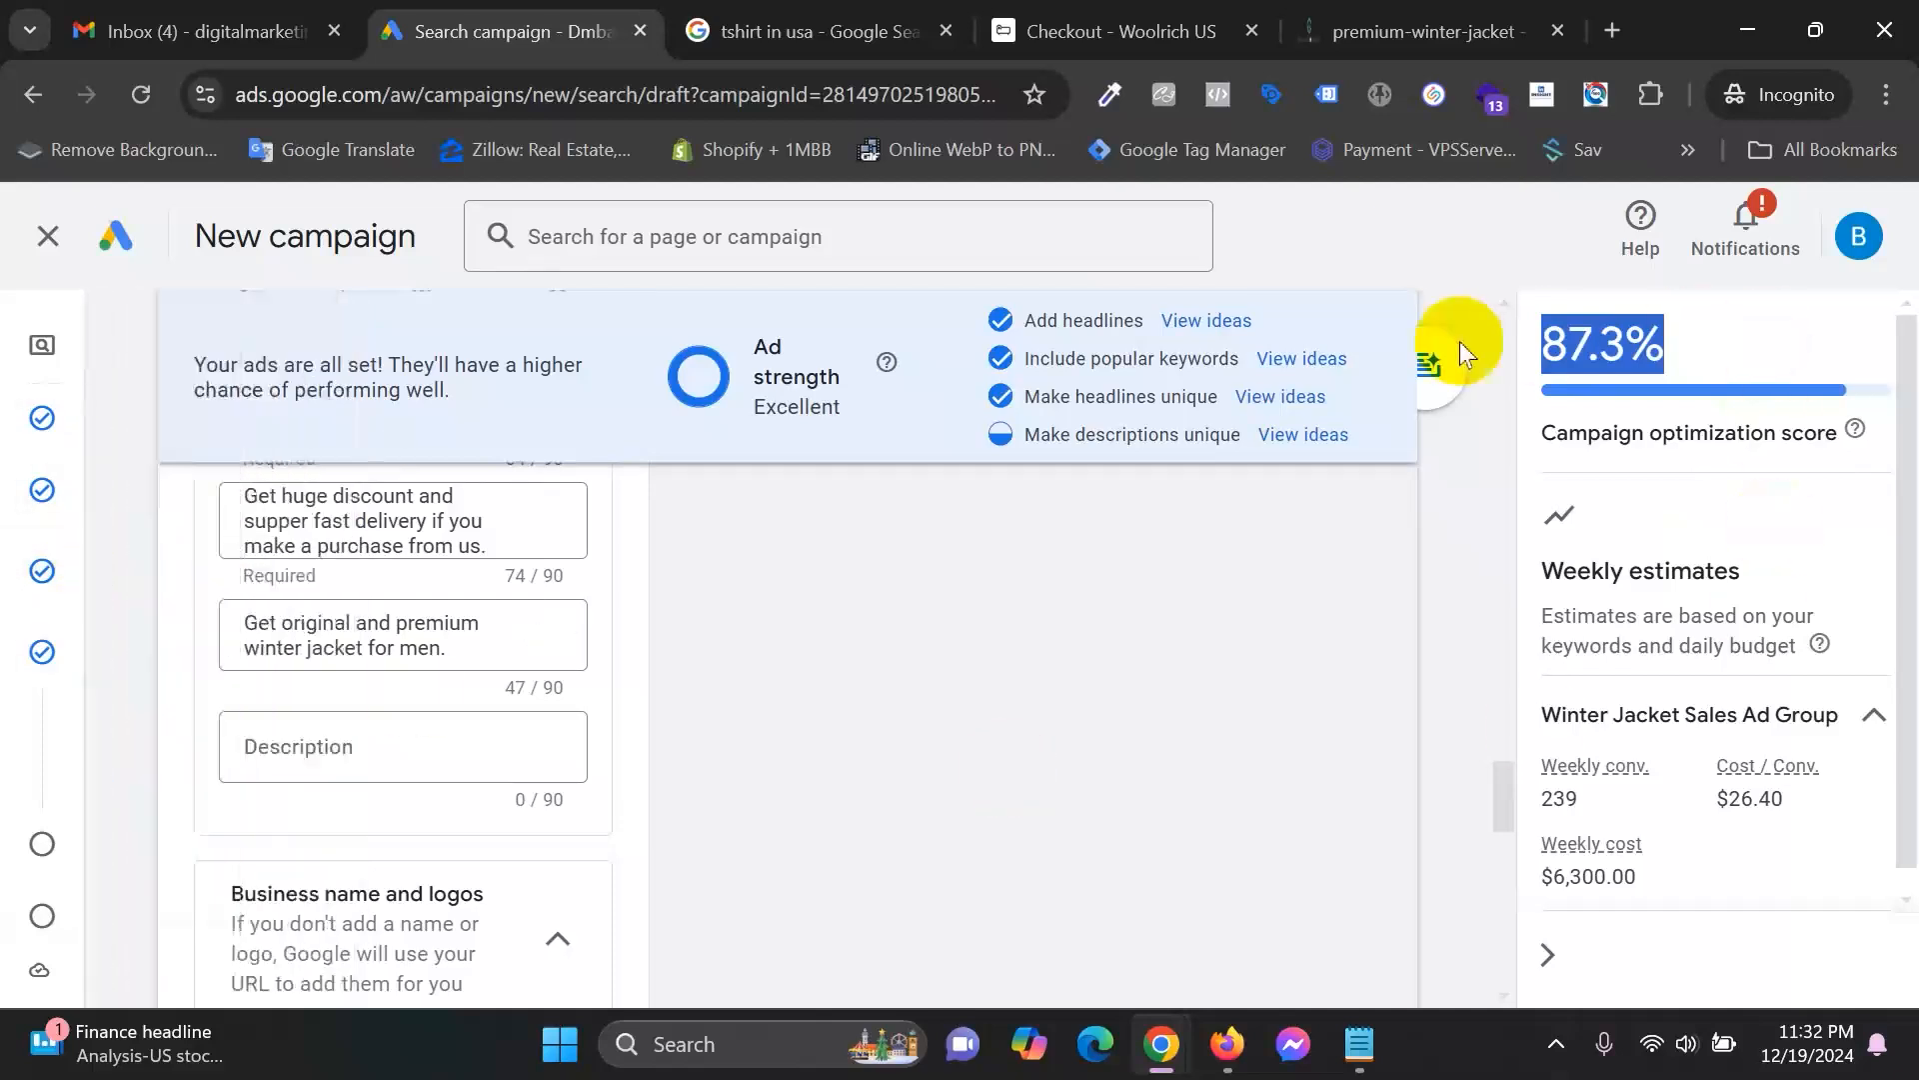
{"action": "scroll", "coordinate": [778, 836], "scroll_direction": "down", "scroll_amount": 5}
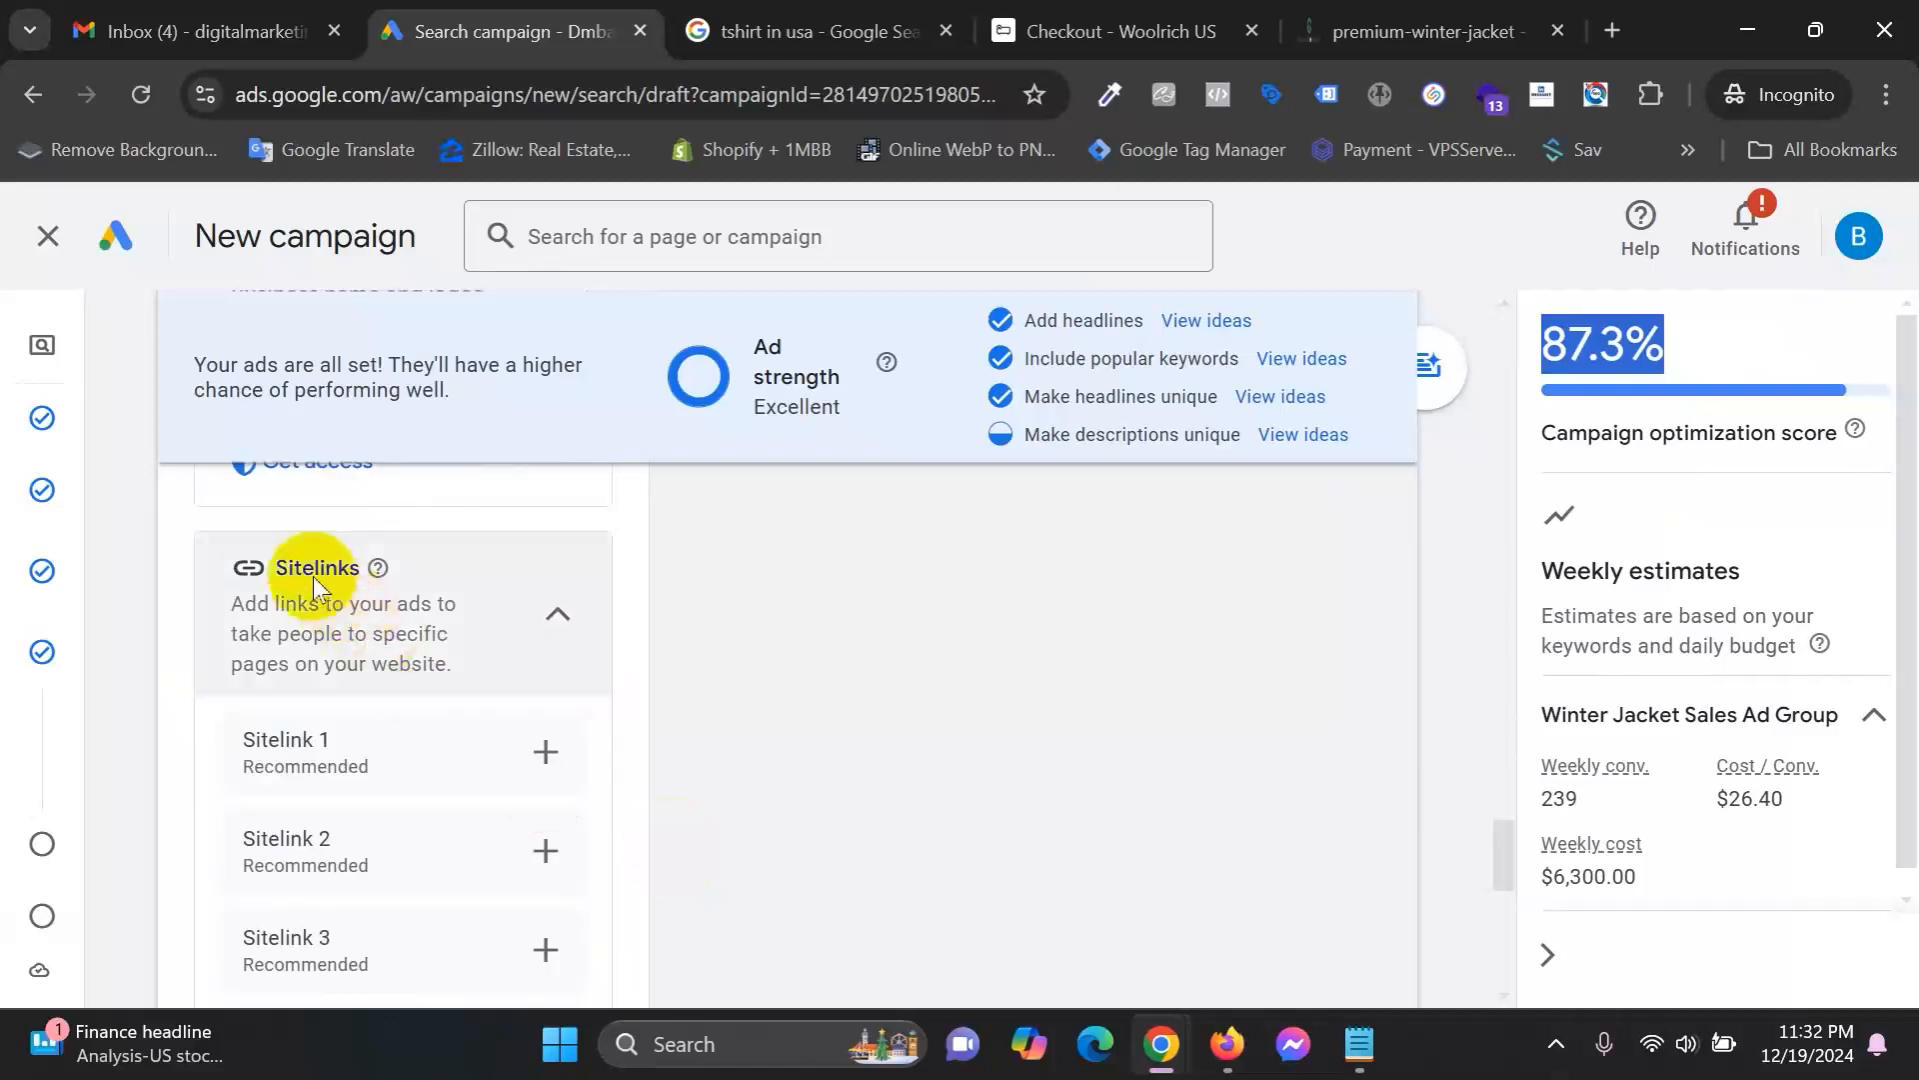
{"action": "mouse_move", "coordinate": [5, 520]}
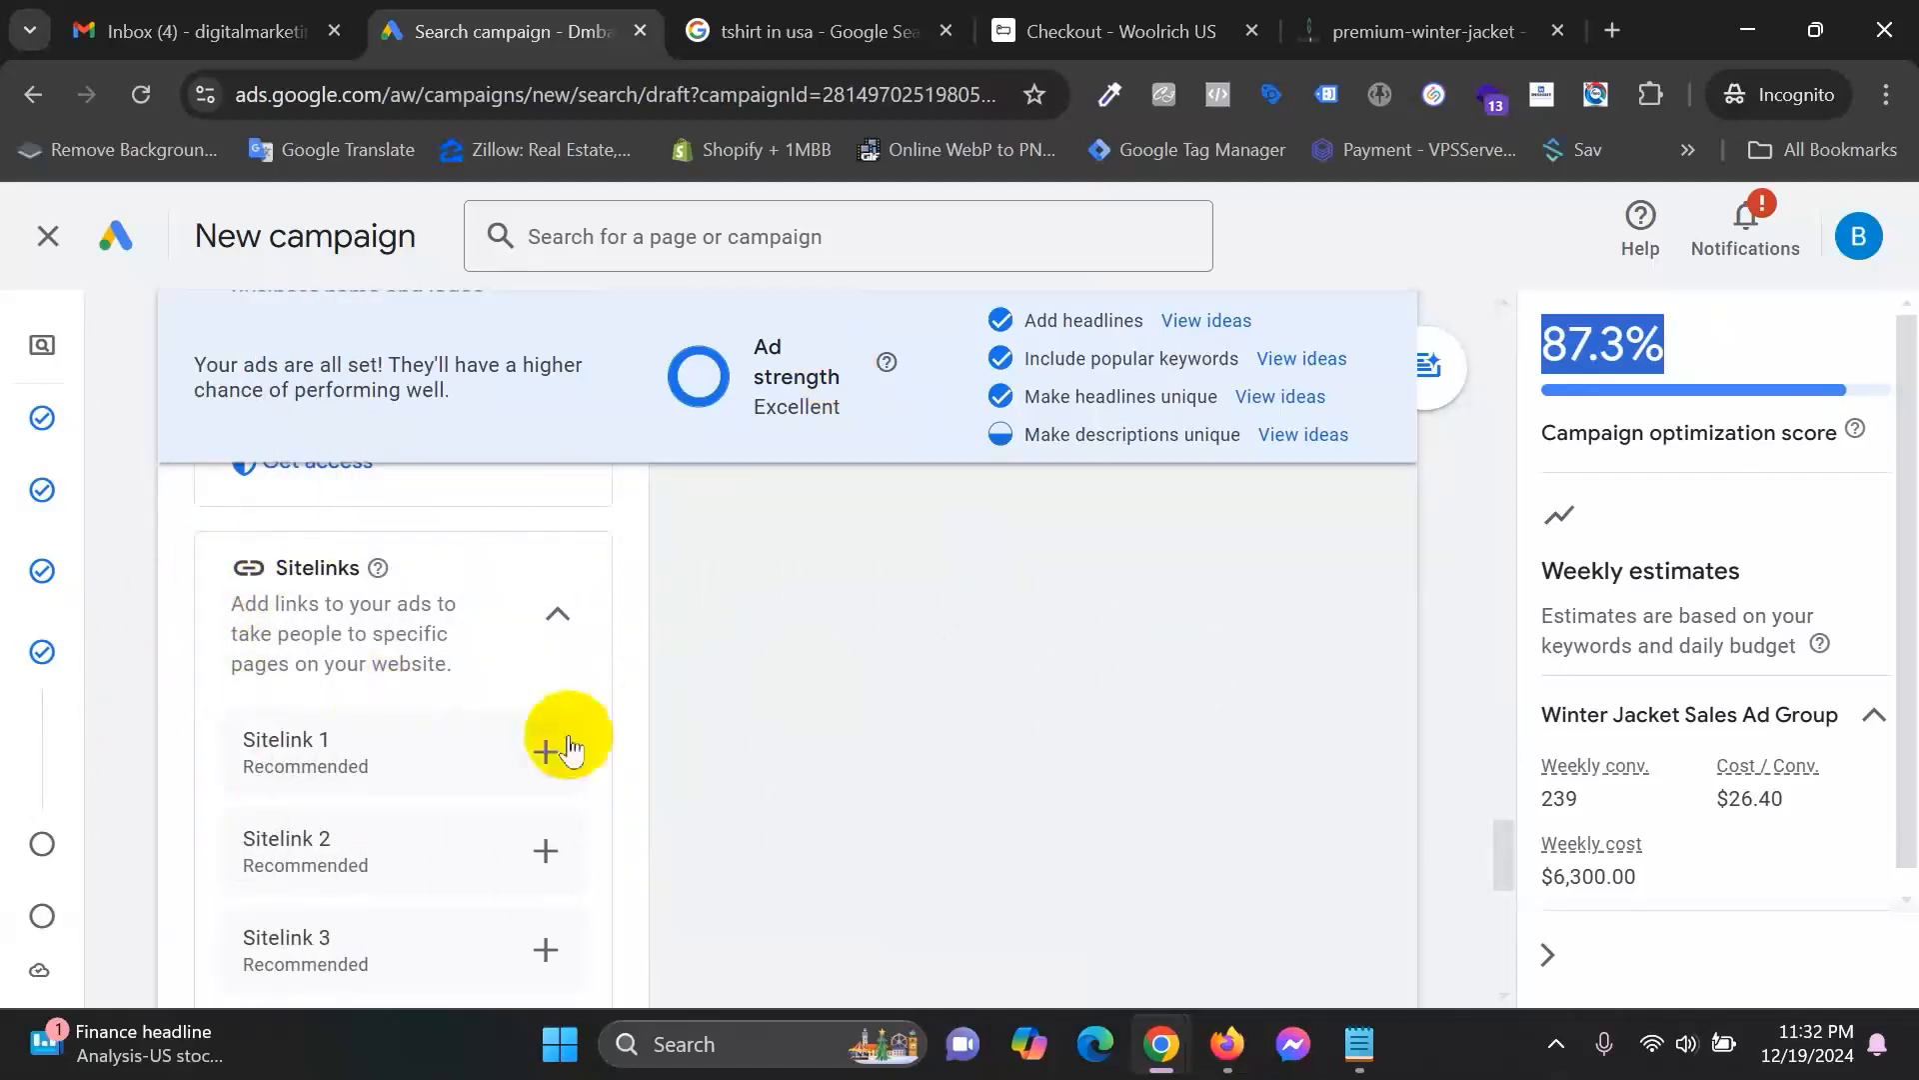
{"action": "scroll", "coordinate": [680, 692], "scroll_direction": "down", "scroll_amount": 1}
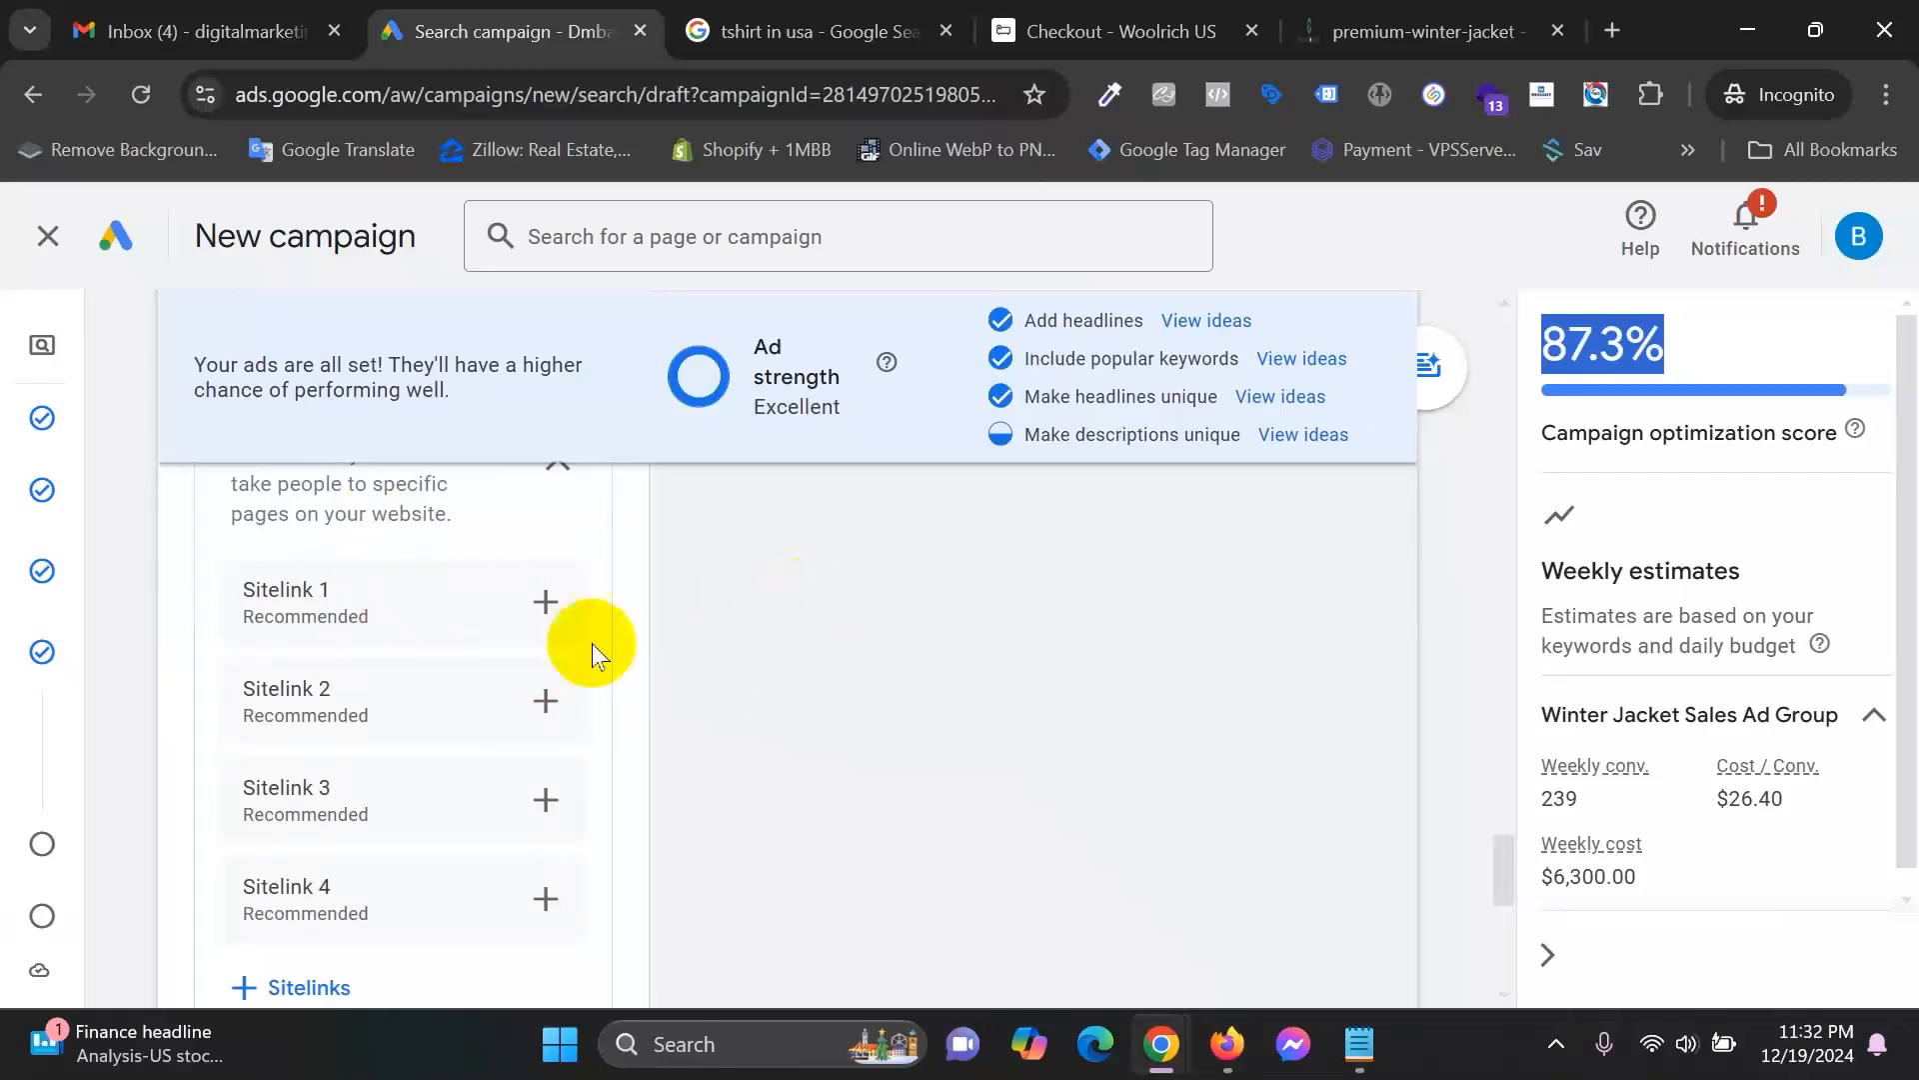
{"action": "scroll", "coordinate": [560, 656], "scroll_direction": "down", "scroll_amount": 3}
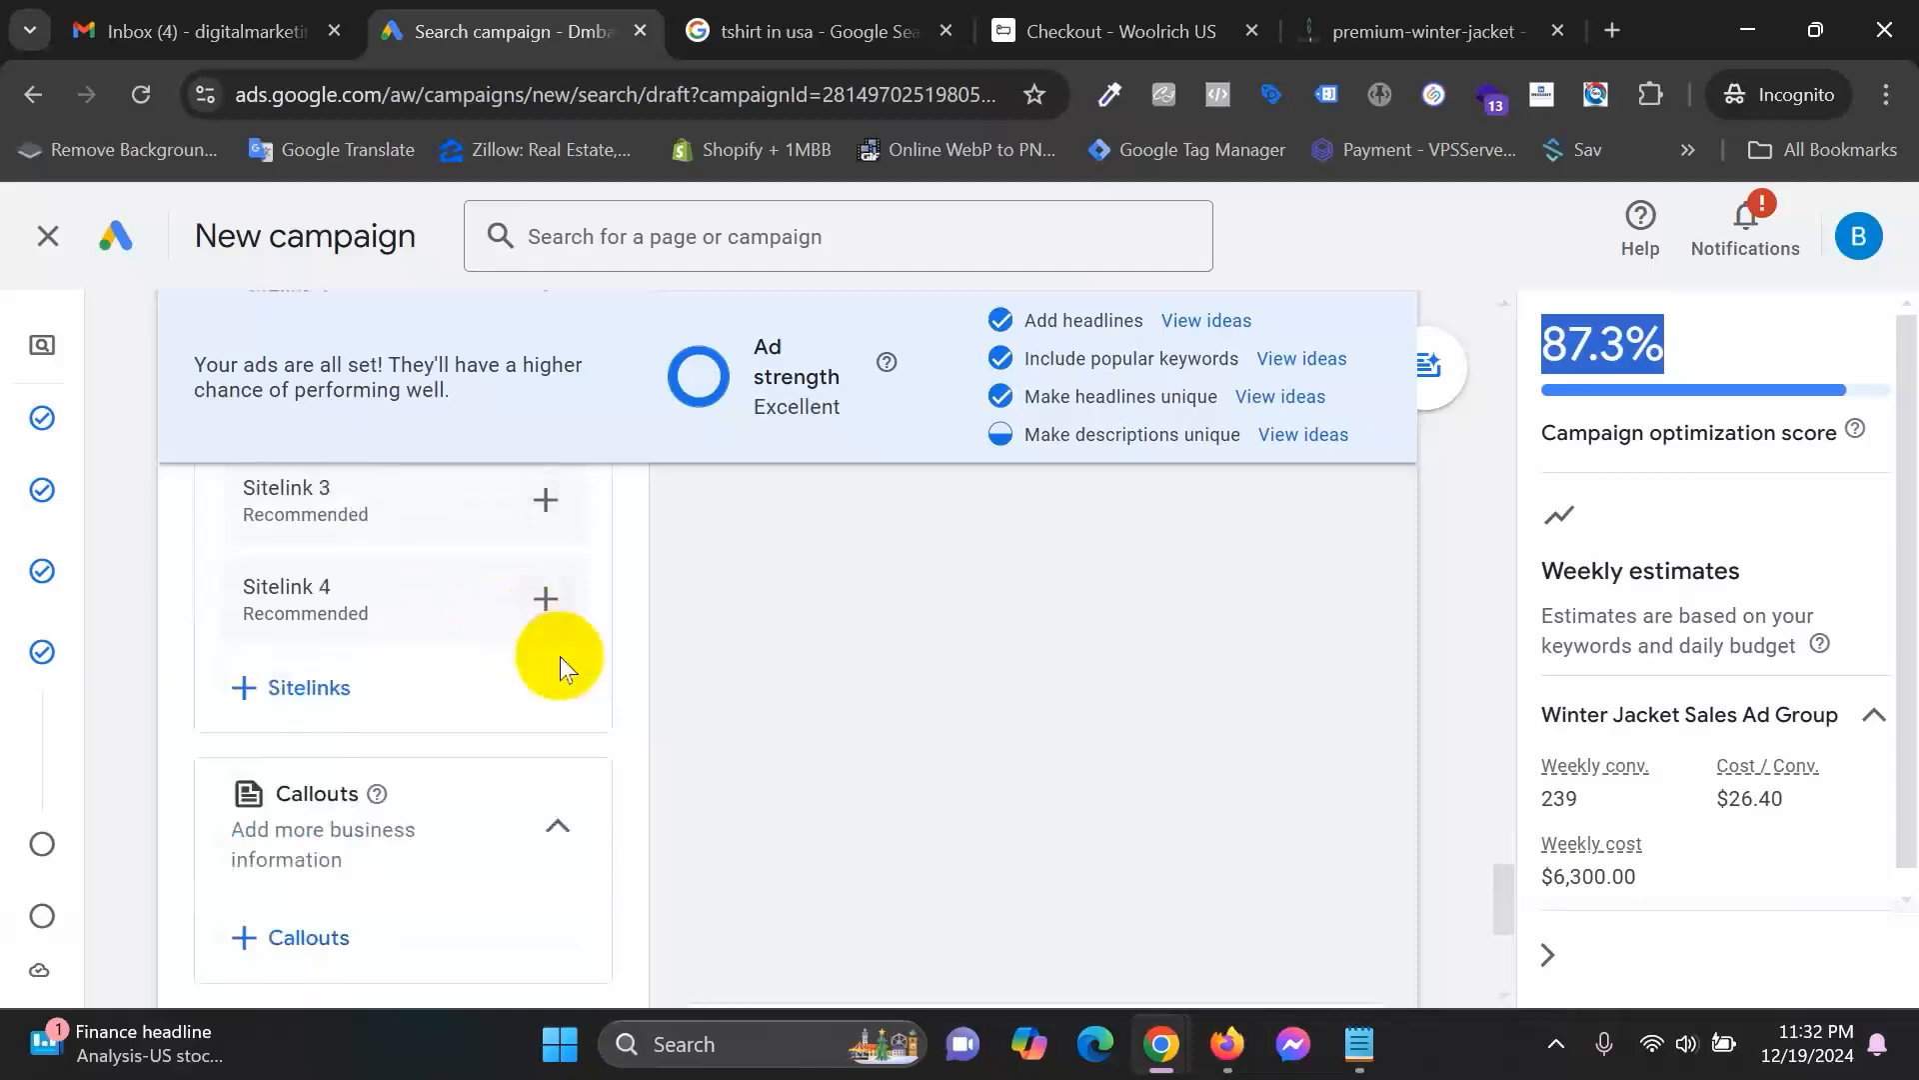
{"action": "scroll", "coordinate": [590, 663], "scroll_direction": "down", "scroll_amount": 3}
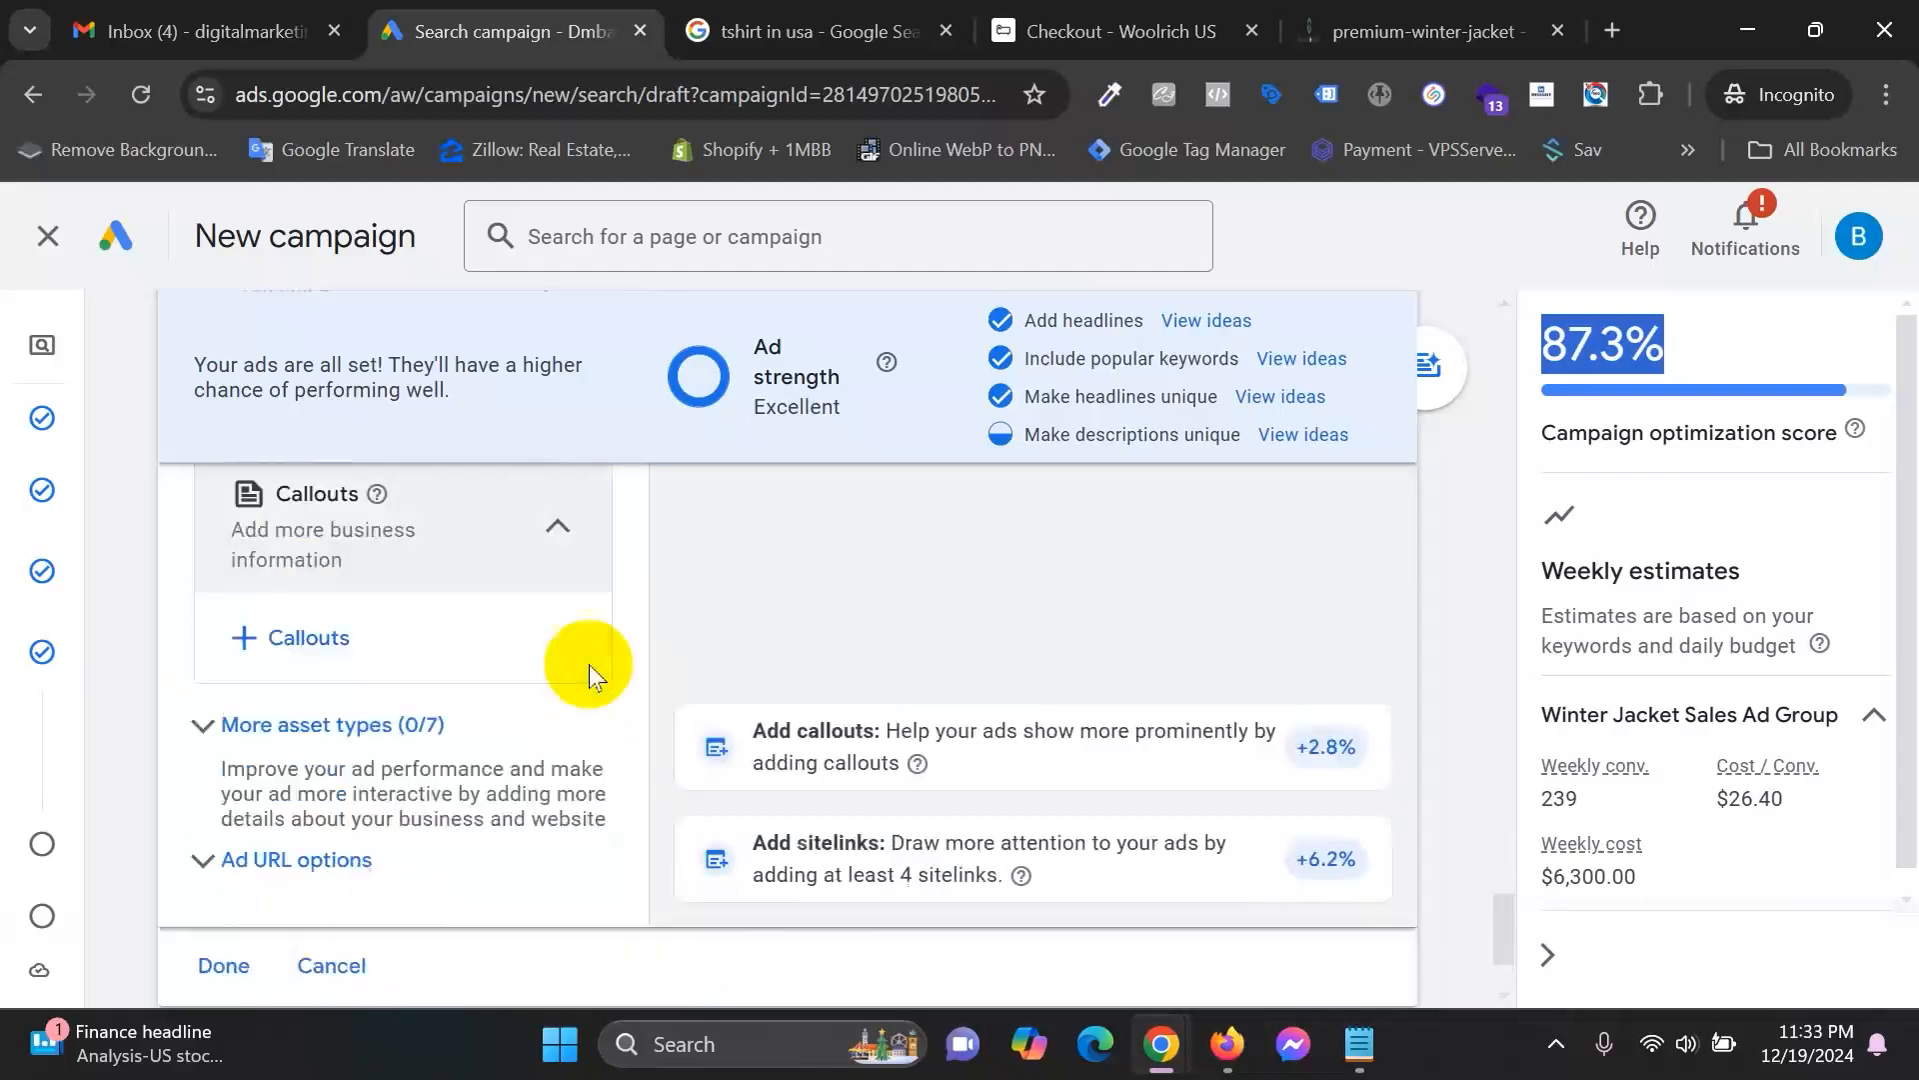
{"action": "scroll", "coordinate": [590, 664], "scroll_direction": "down", "scroll_amount": 2}
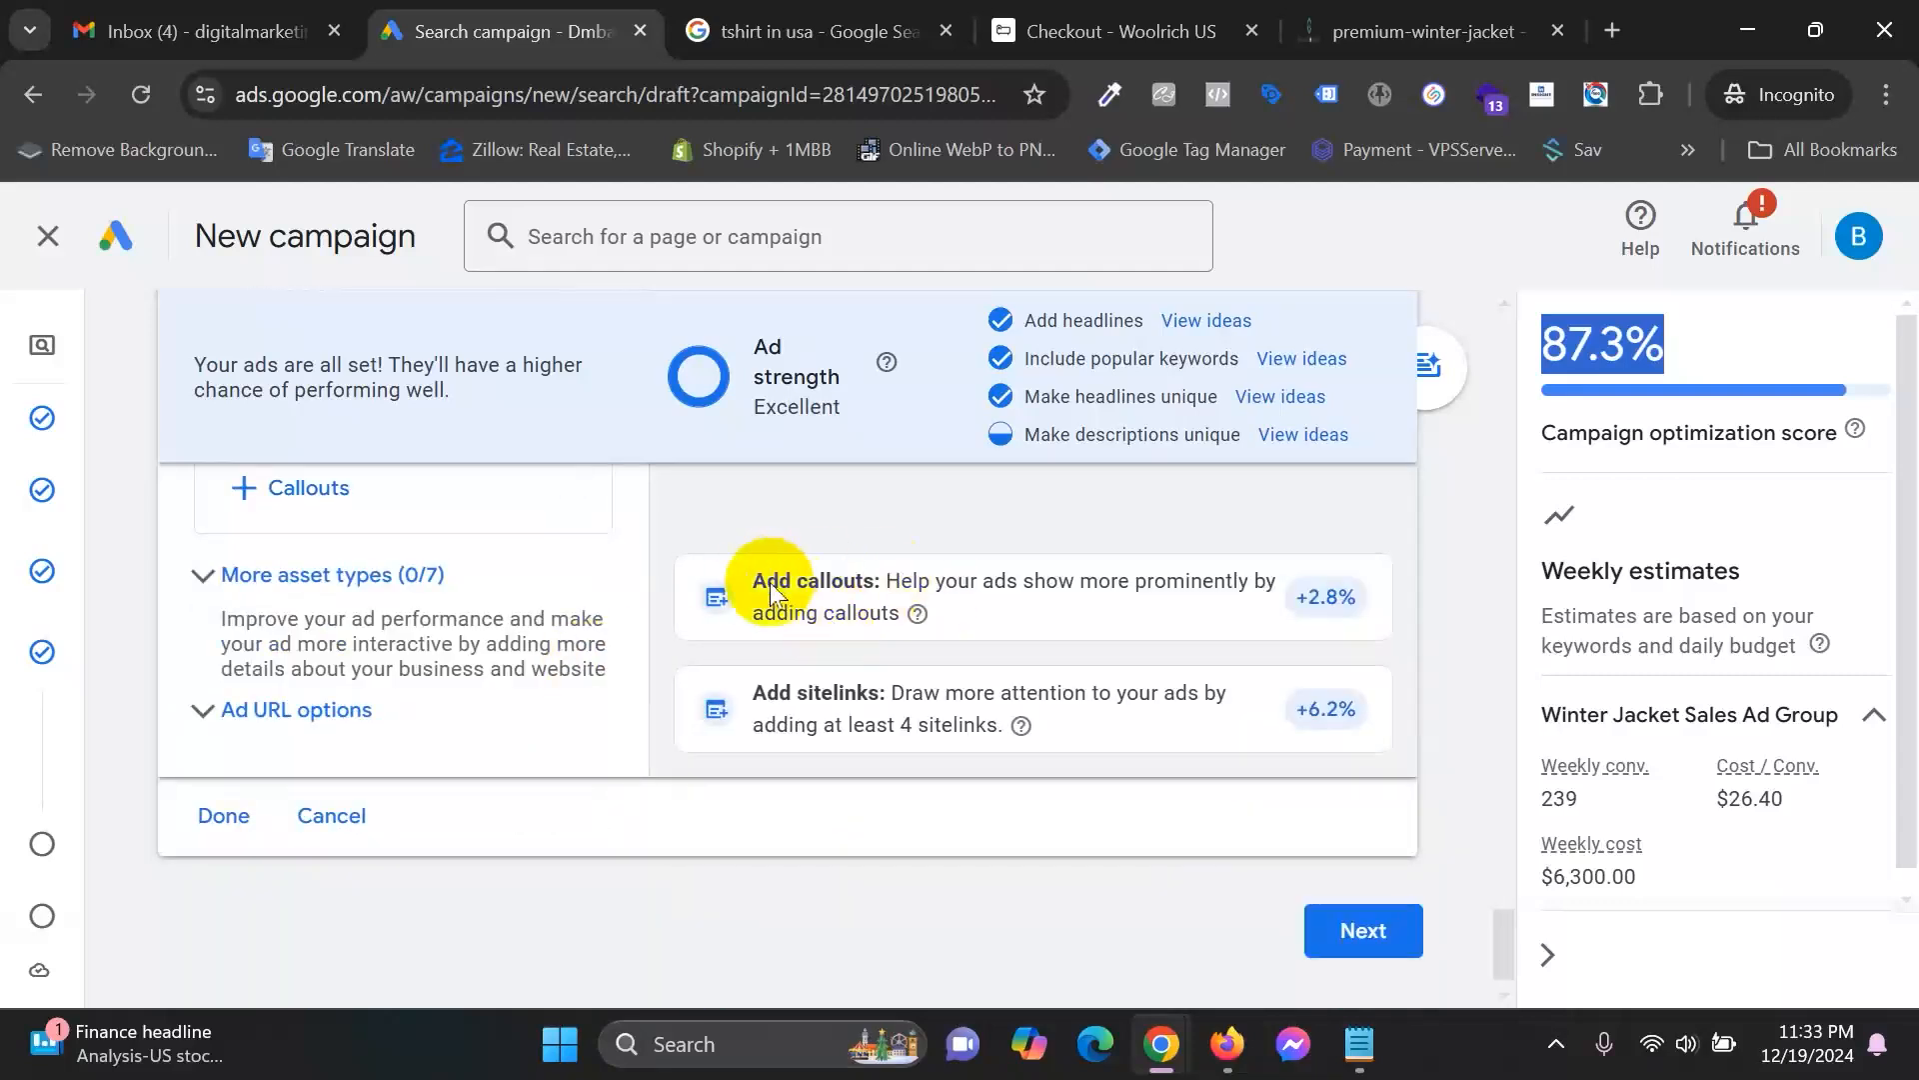
{"action": "left_click", "coordinate": [876, 579]}
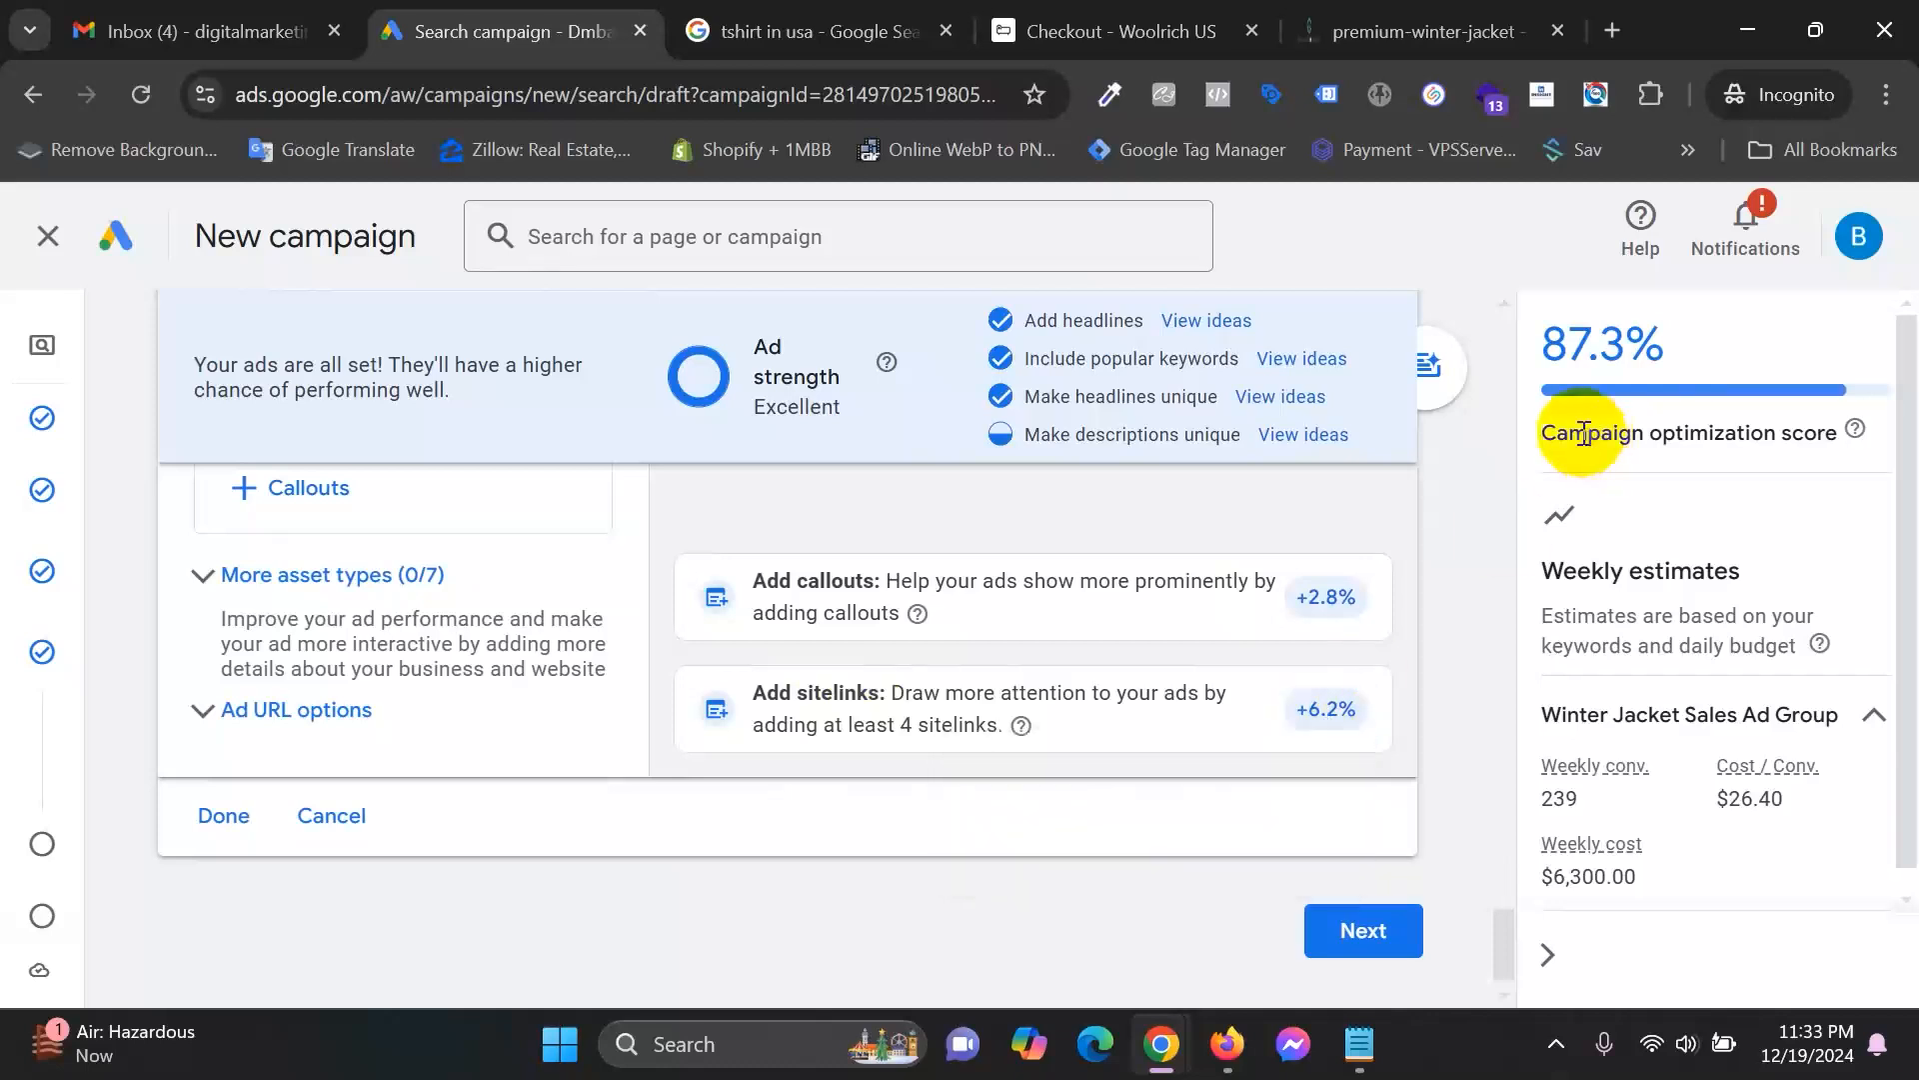
{"action": "scroll", "coordinate": [304, 902], "scroll_direction": "up", "scroll_amount": 6}
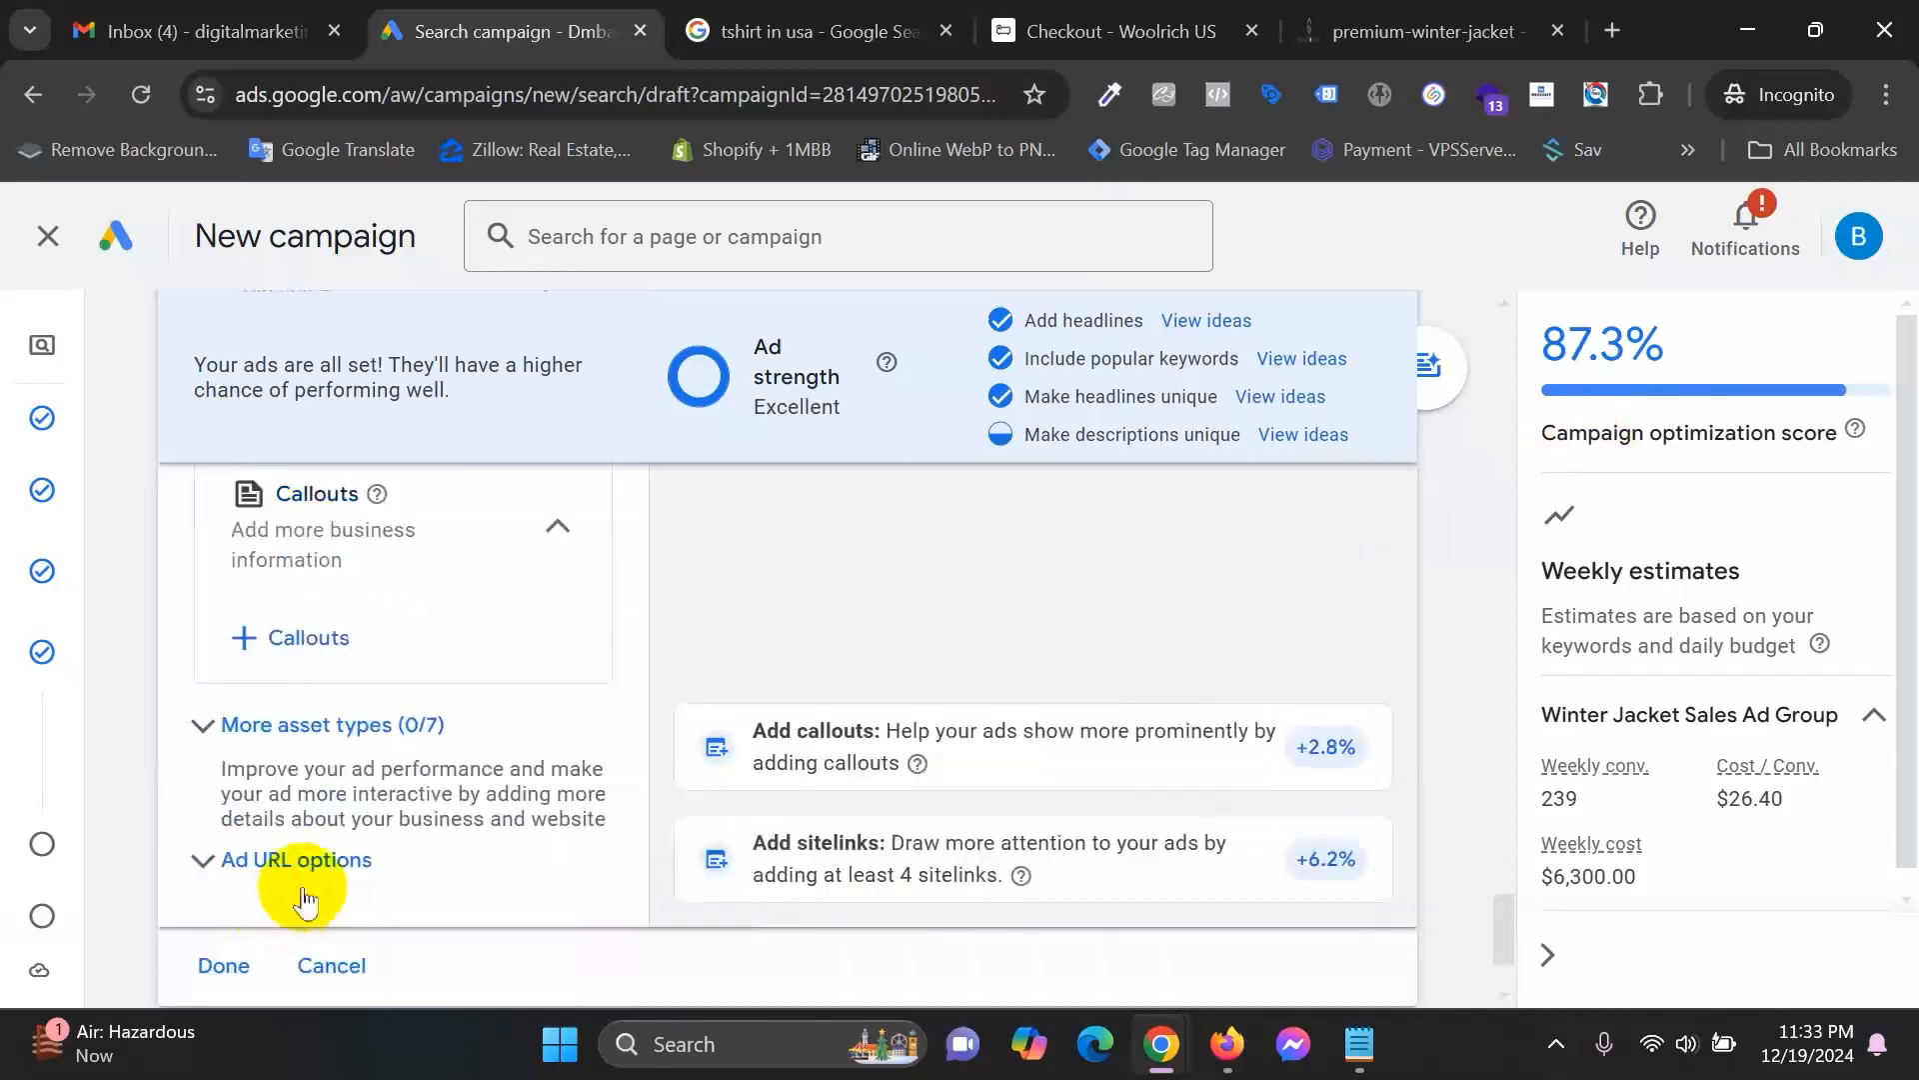
{"action": "scroll", "coordinate": [321, 883], "scroll_direction": "up", "scroll_amount": 10}
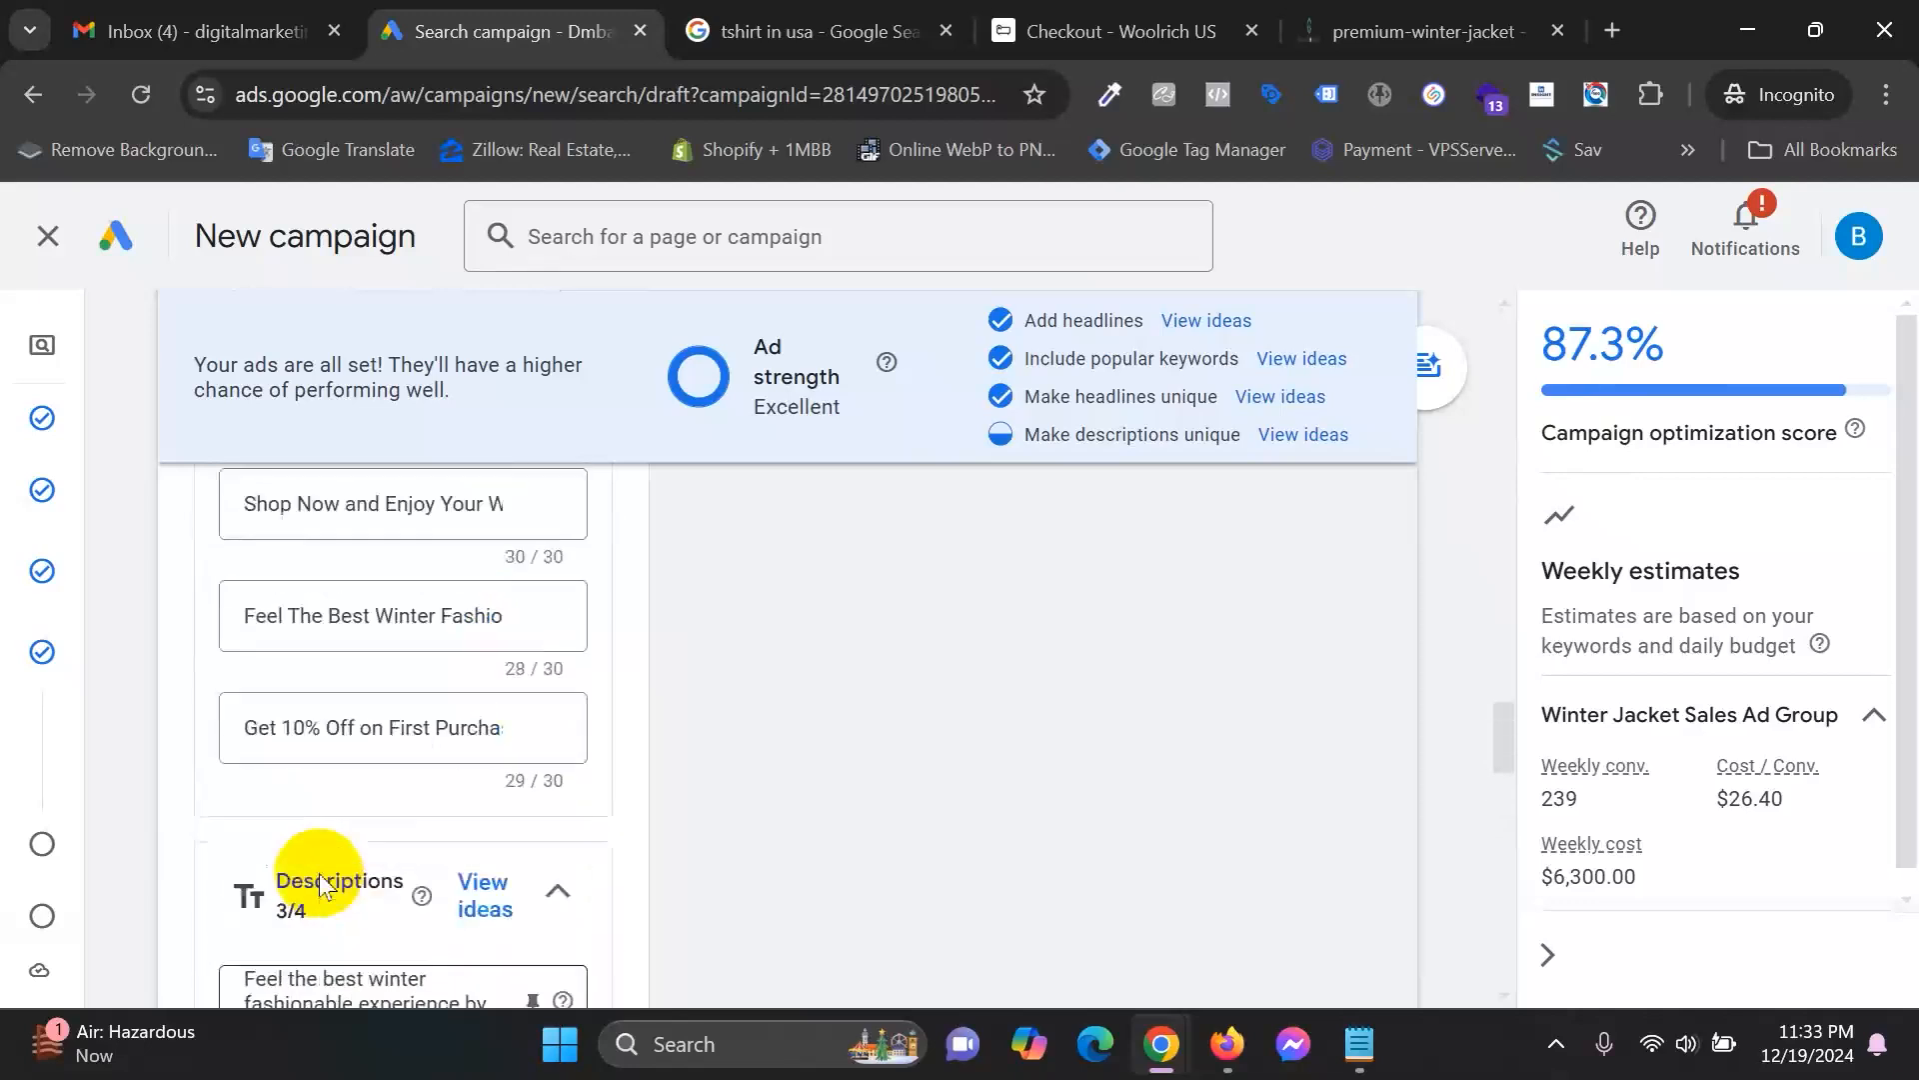
{"action": "scroll", "coordinate": [321, 873], "scroll_direction": "down", "scroll_amount": 10}
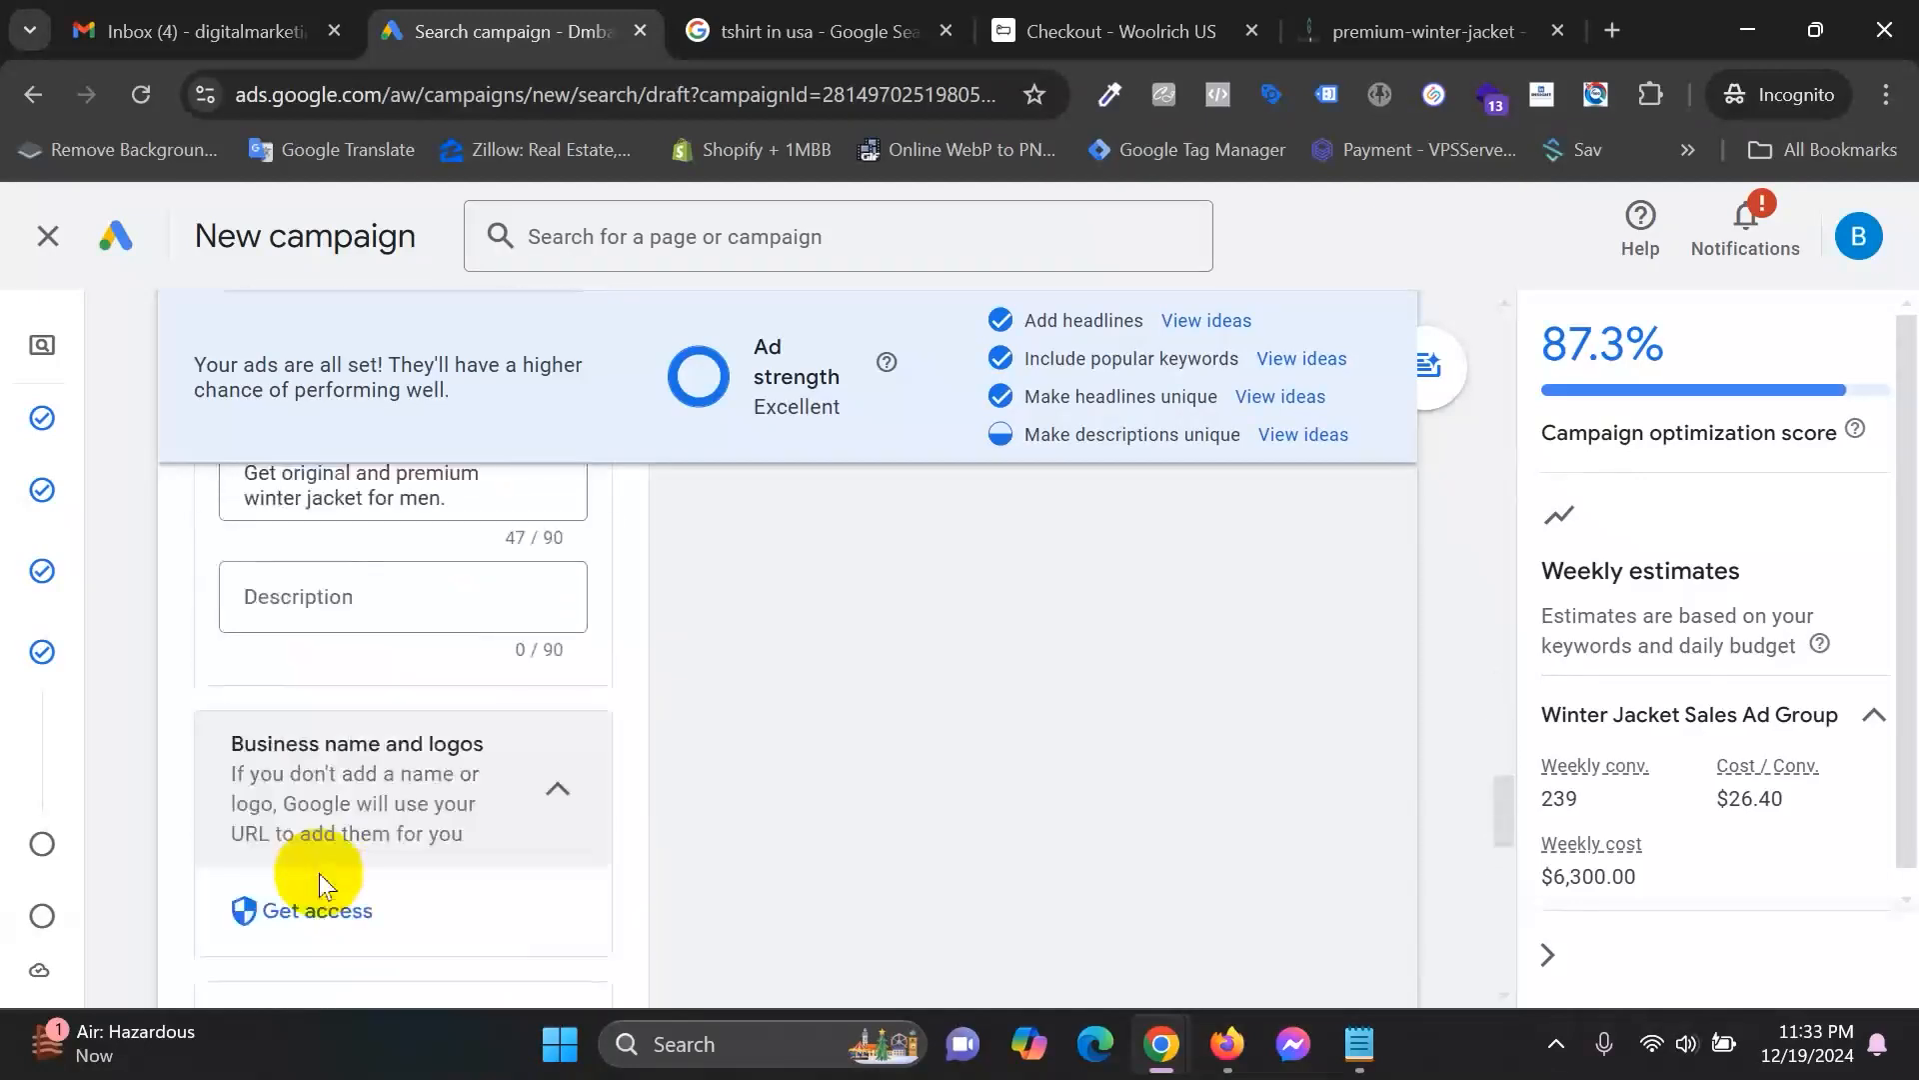
{"action": "scroll", "coordinate": [319, 880], "scroll_direction": "down", "scroll_amount": 3}
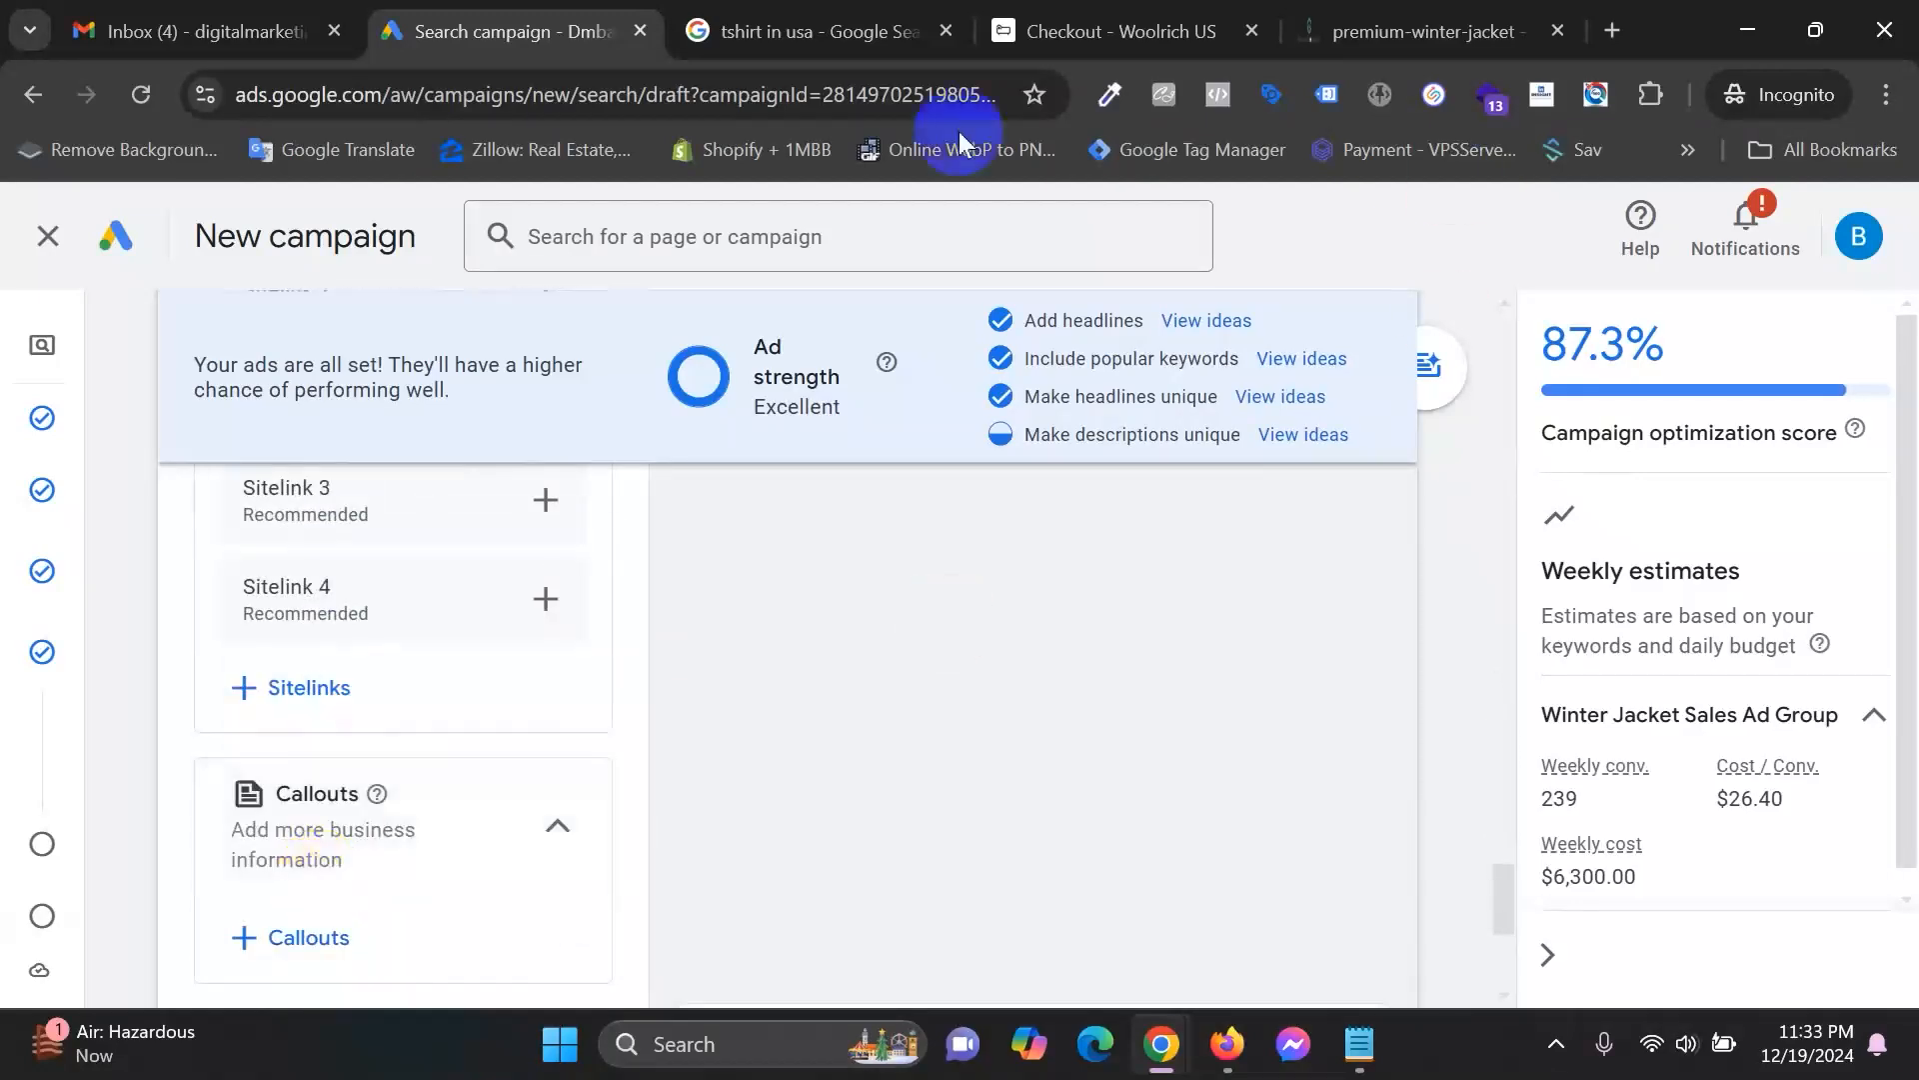
{"action": "scroll", "coordinate": [710, 796], "scroll_direction": "up", "scroll_amount": 4}
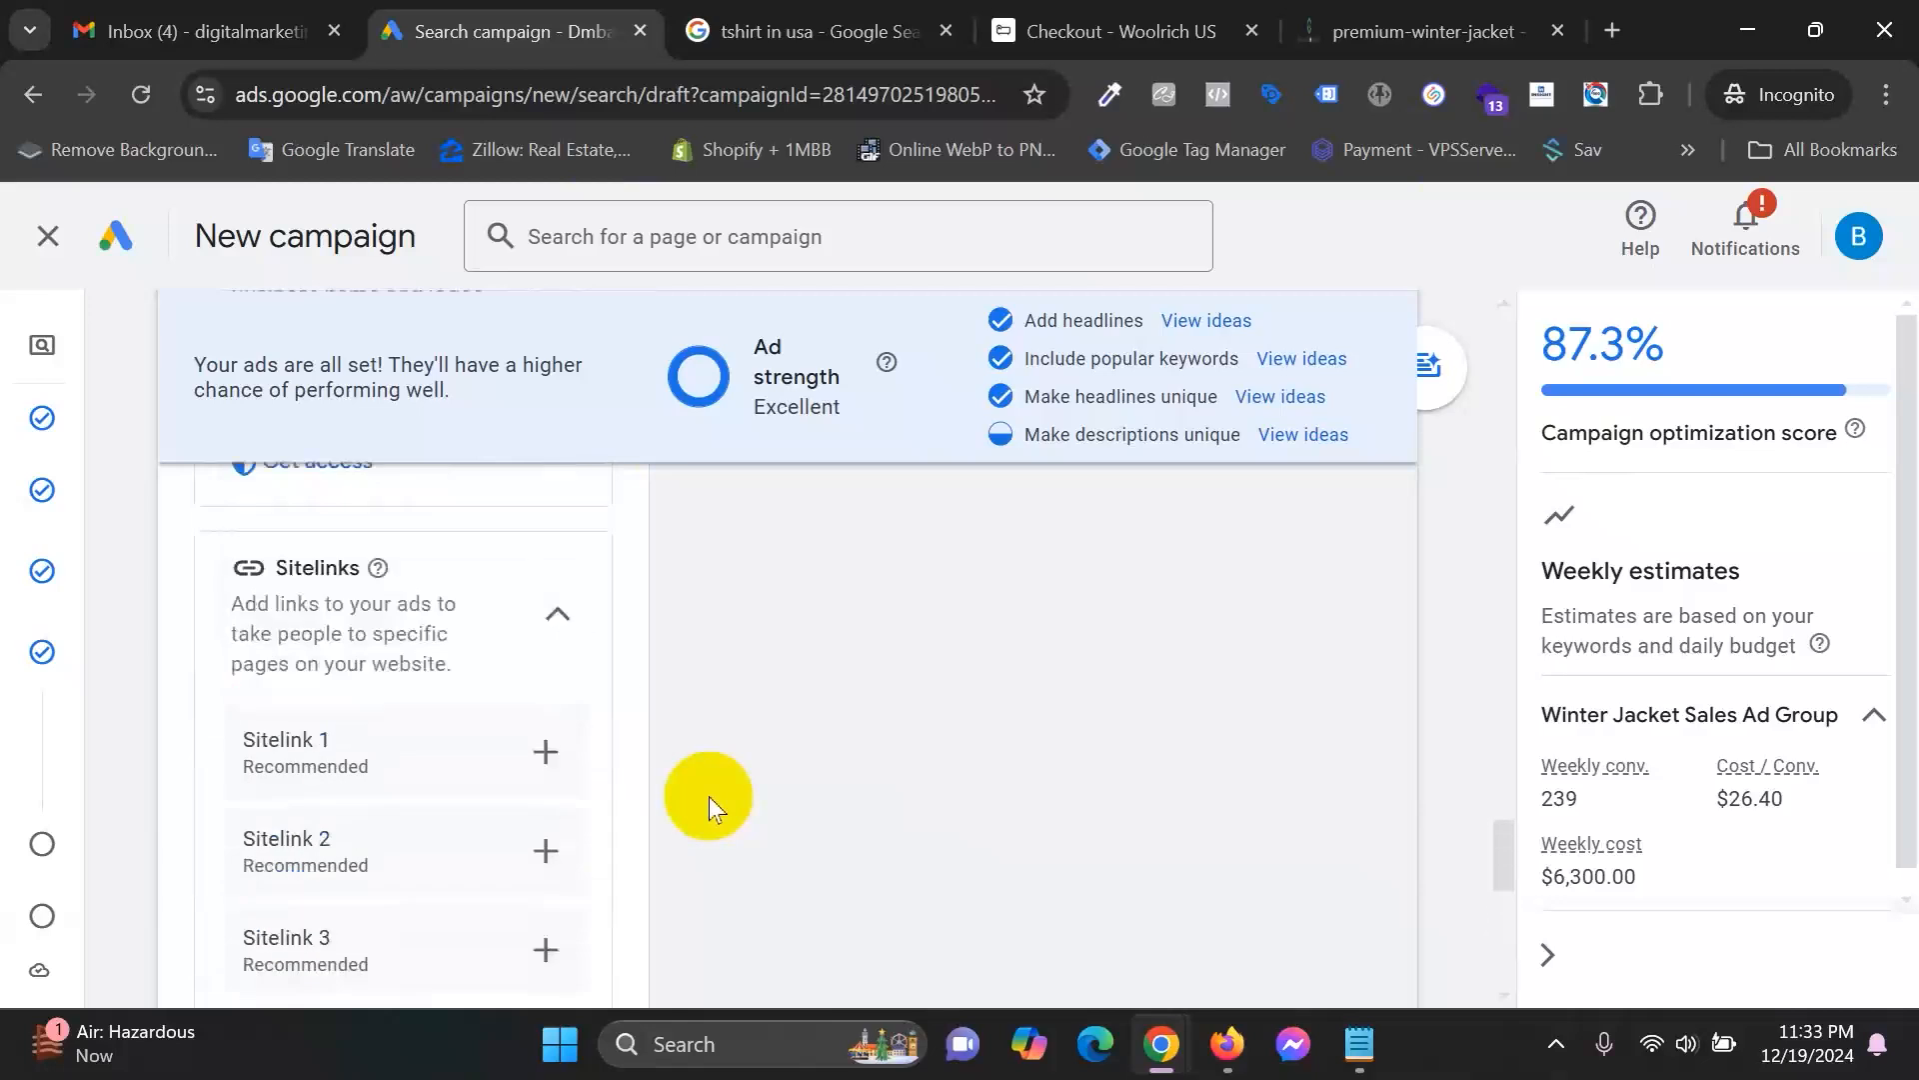
{"action": "scroll", "coordinate": [1290, 830], "scroll_direction": "down", "scroll_amount": 7}
{"action": "scroll", "coordinate": [1313, 848], "scroll_direction": "down", "scroll_amount": 2}
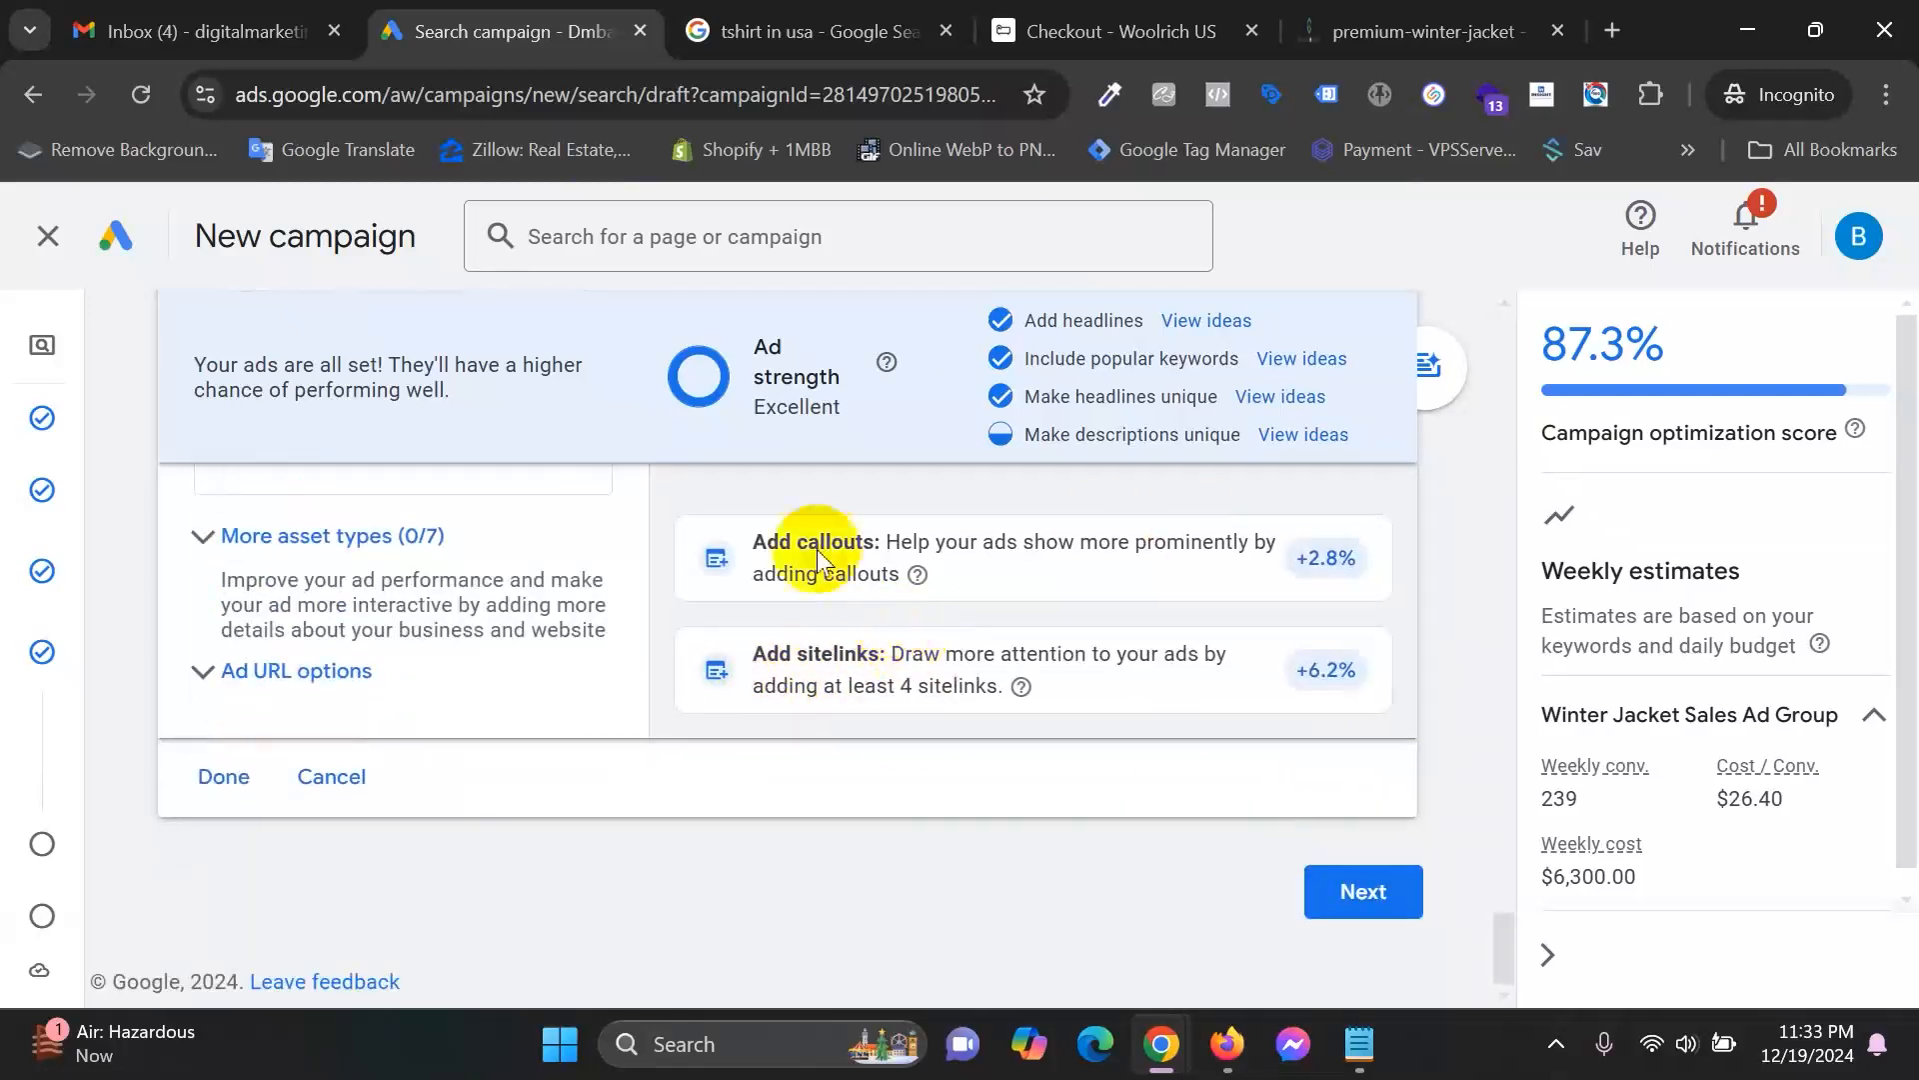
{"action": "scroll", "coordinate": [440, 790], "scroll_direction": "up", "scroll_amount": 6}
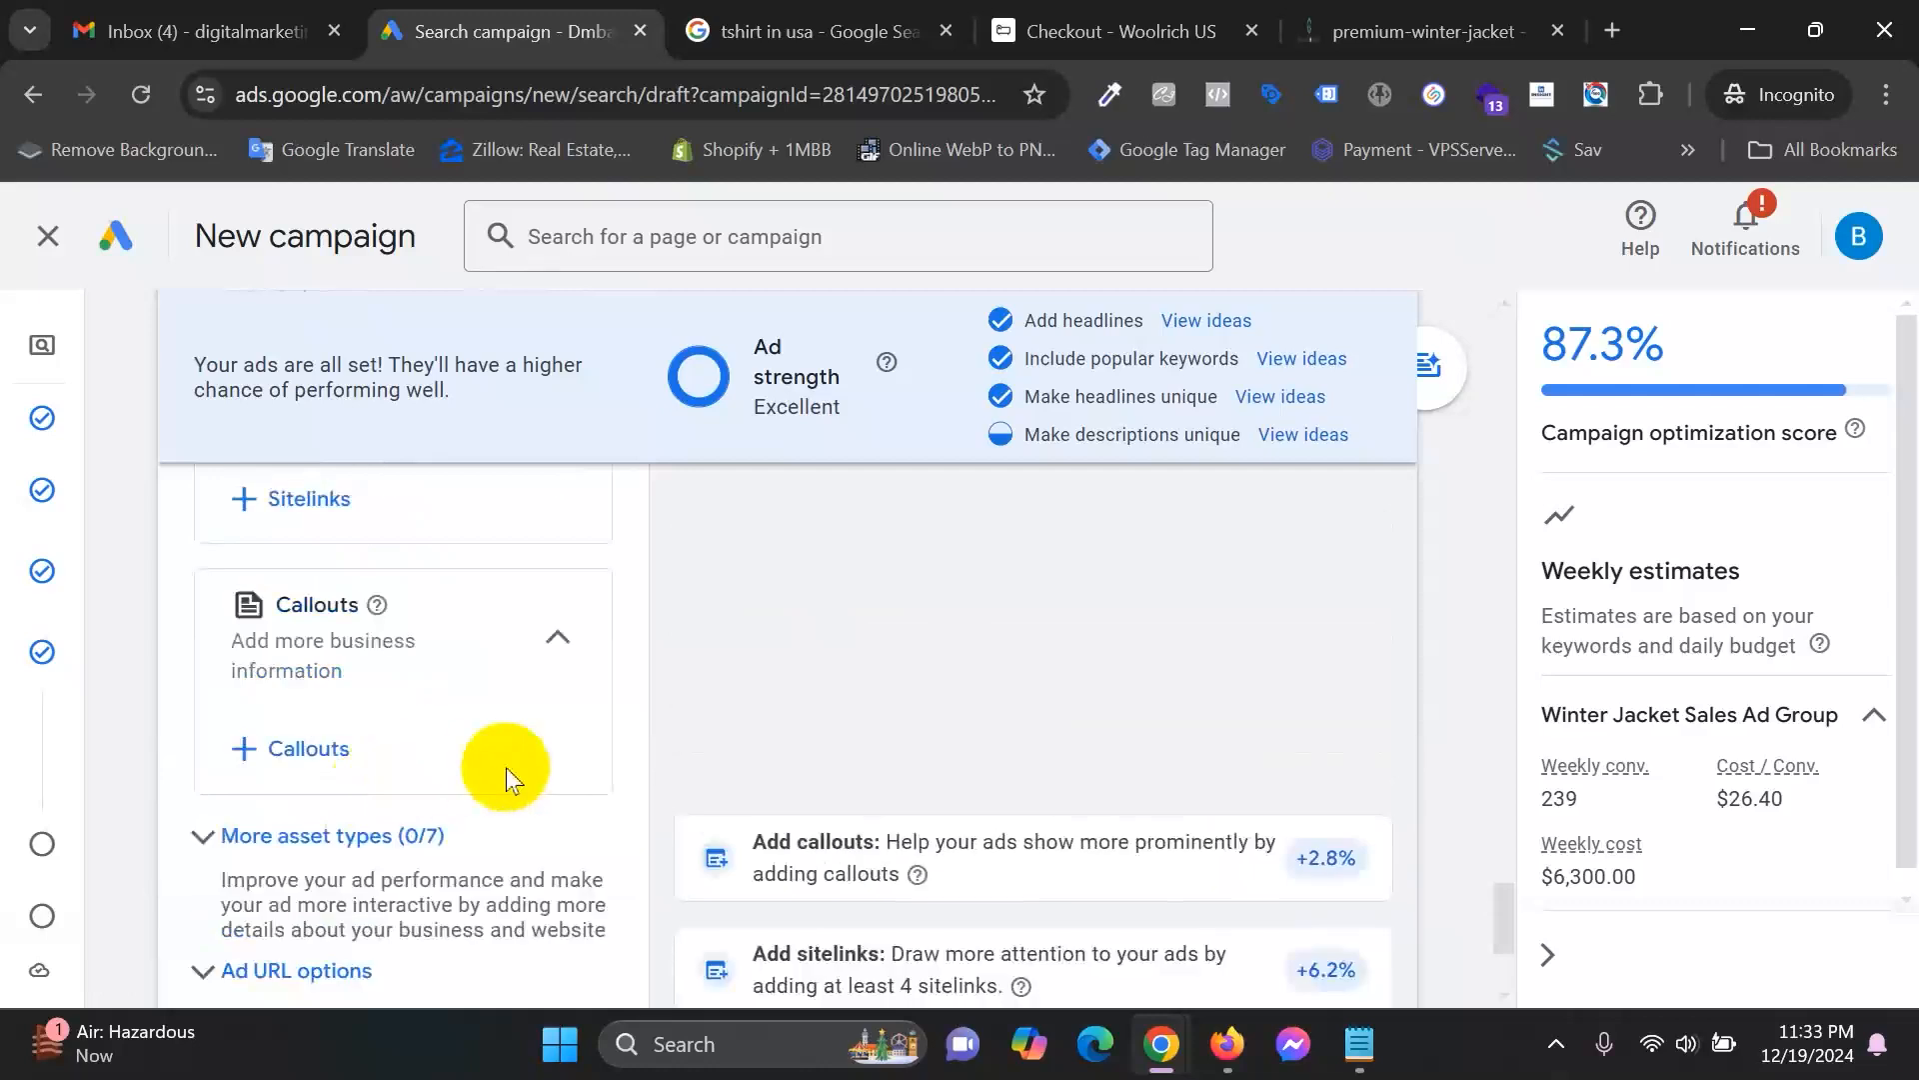
{"action": "scroll", "coordinate": [513, 750], "scroll_direction": "up", "scroll_amount": 3}
{"action": "scroll", "coordinate": [514, 710], "scroll_direction": "down", "scroll_amount": 3}
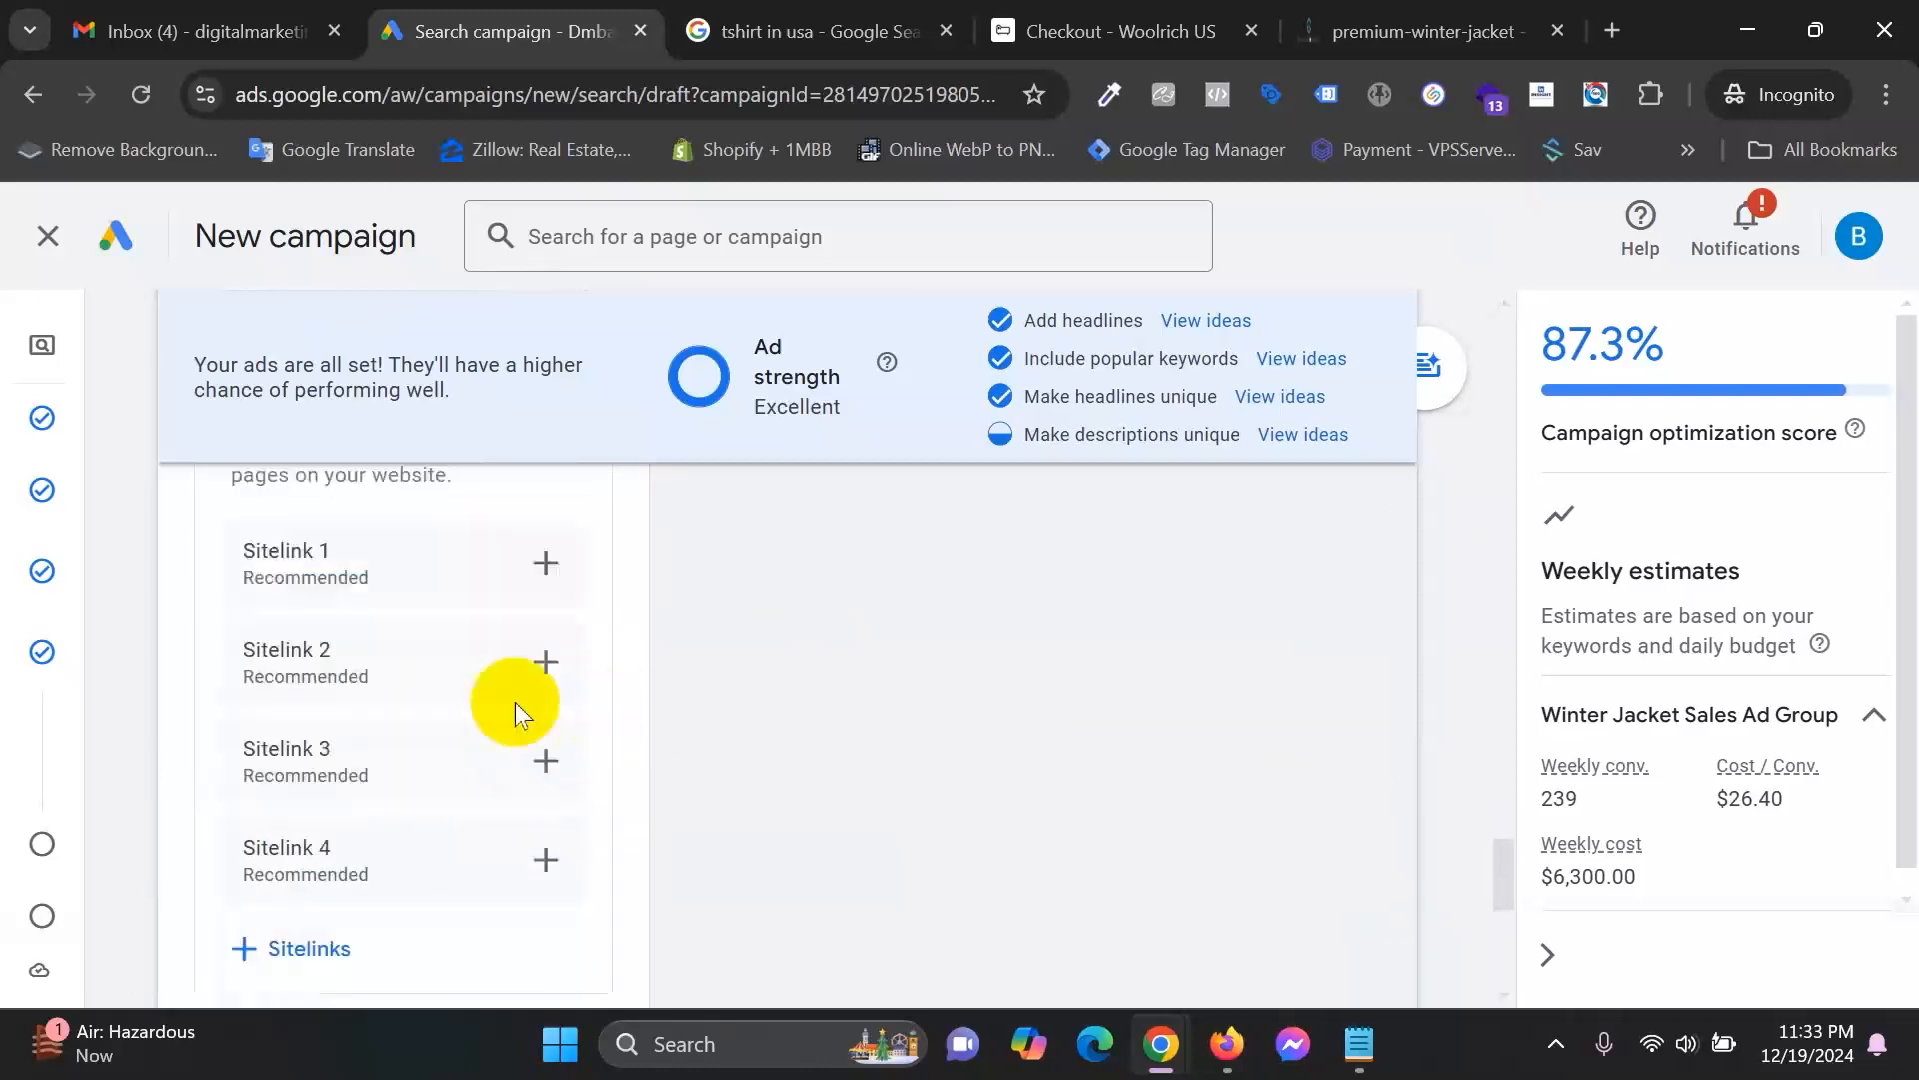
Open the Create sitelink form for Sitelink 1, then view the 'tshirt in usa' sponsored-ad example.
{"action": "left_click", "coordinate": [547, 563]}
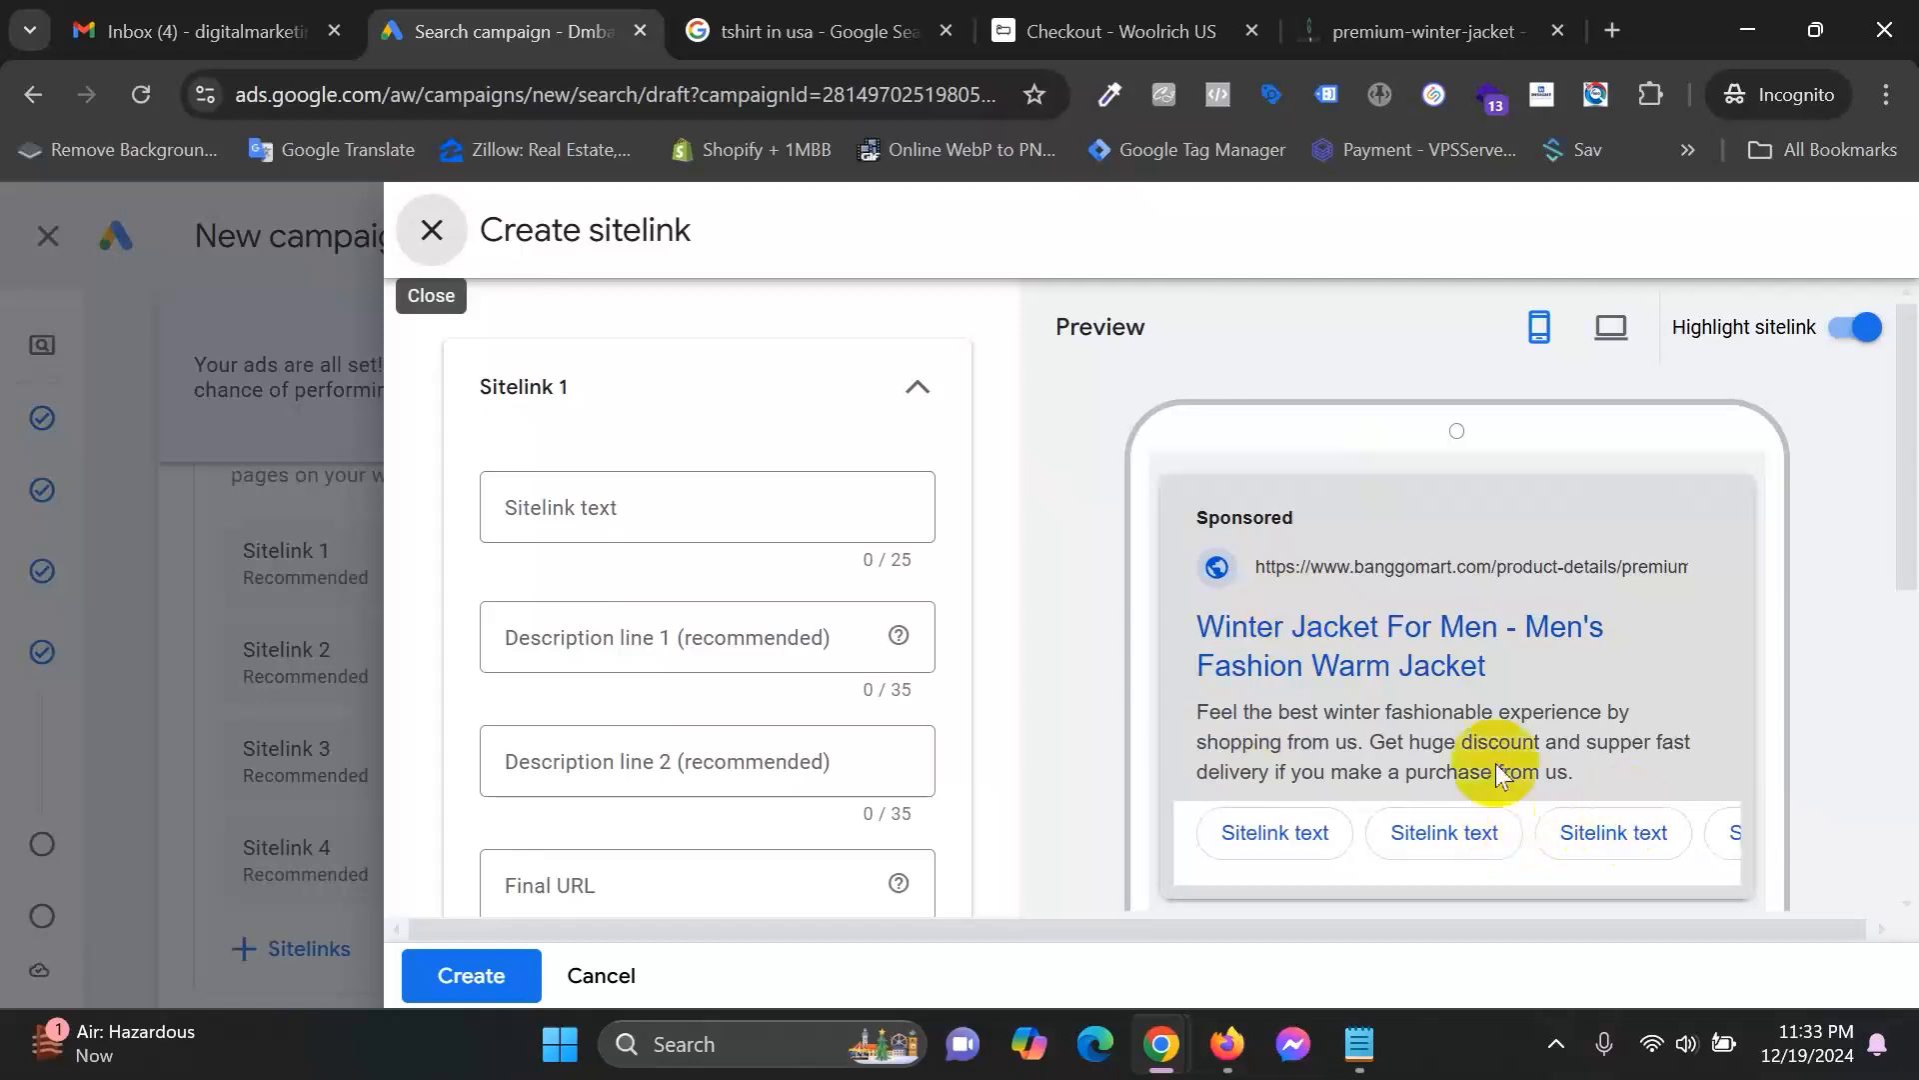
{"action": "left_click", "coordinate": [800, 31]}
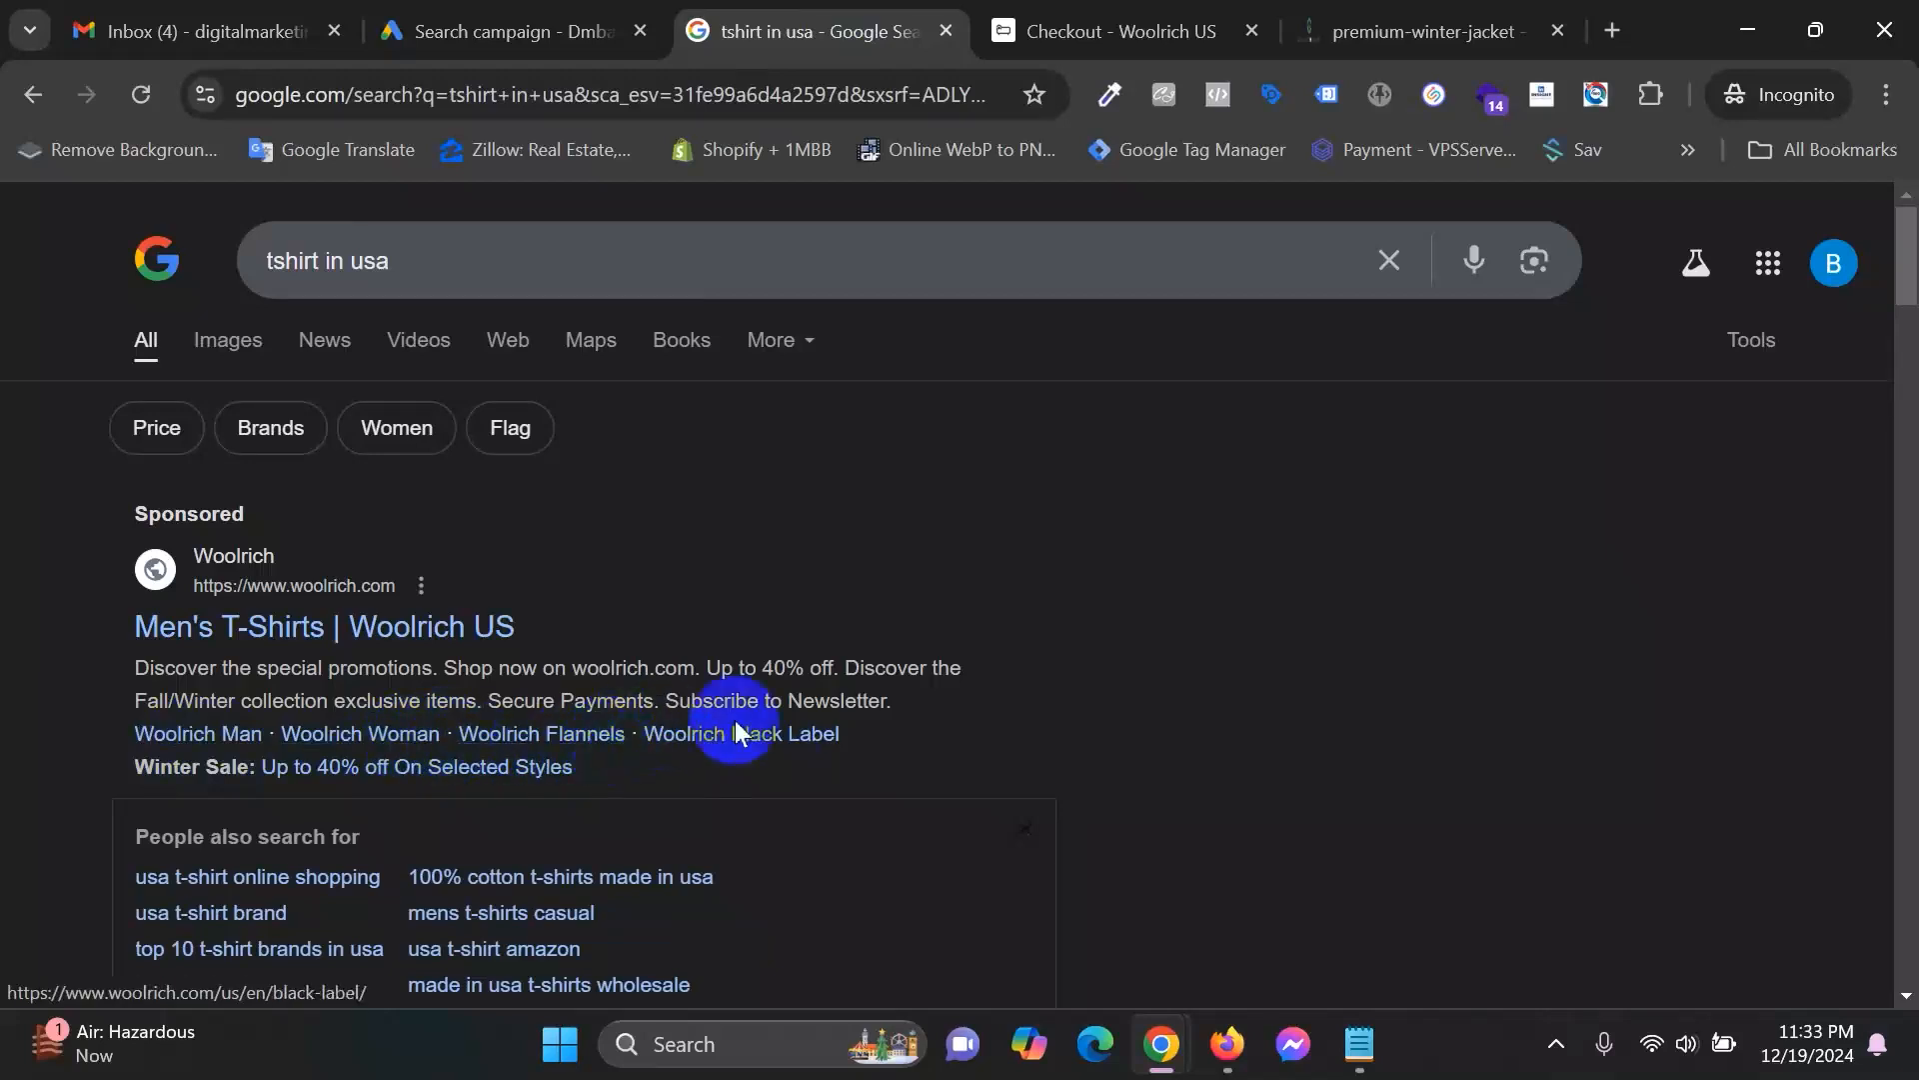
Open the Banggomart 'Winter Hat+Scrub' product in a new tab from the jacket page.
{"action": "left_click", "coordinate": [617, 14]}
{"action": "left_click", "coordinate": [1540, 12]}
{"action": "left_click", "coordinate": [933, 369]}
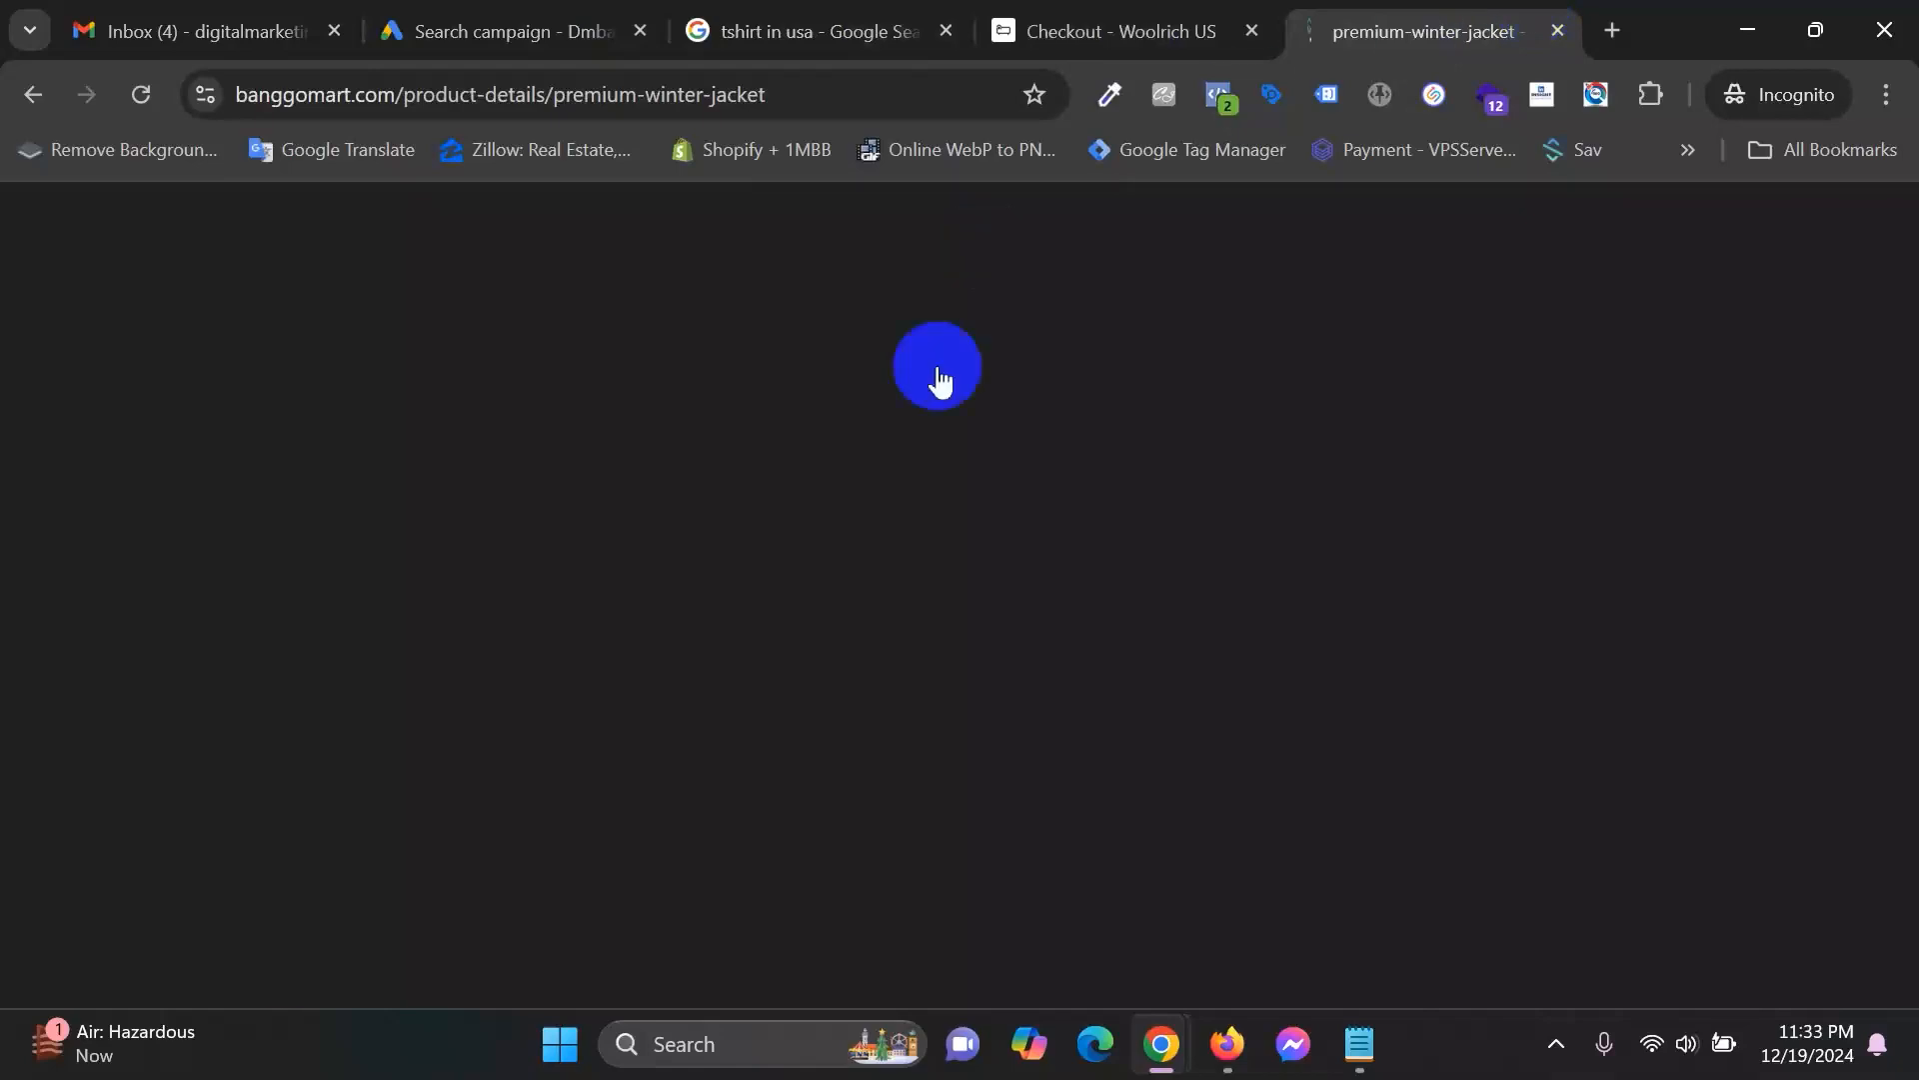
{"action": "scroll", "coordinate": [894, 741], "scroll_direction": "up", "scroll_amount": 2}
{"action": "left_click_drag", "start_coordinate": [1027, 538], "coordinate": [1329, 495]}
{"action": "scroll", "coordinate": [1400, 609], "scroll_direction": "down", "scroll_amount": 10}
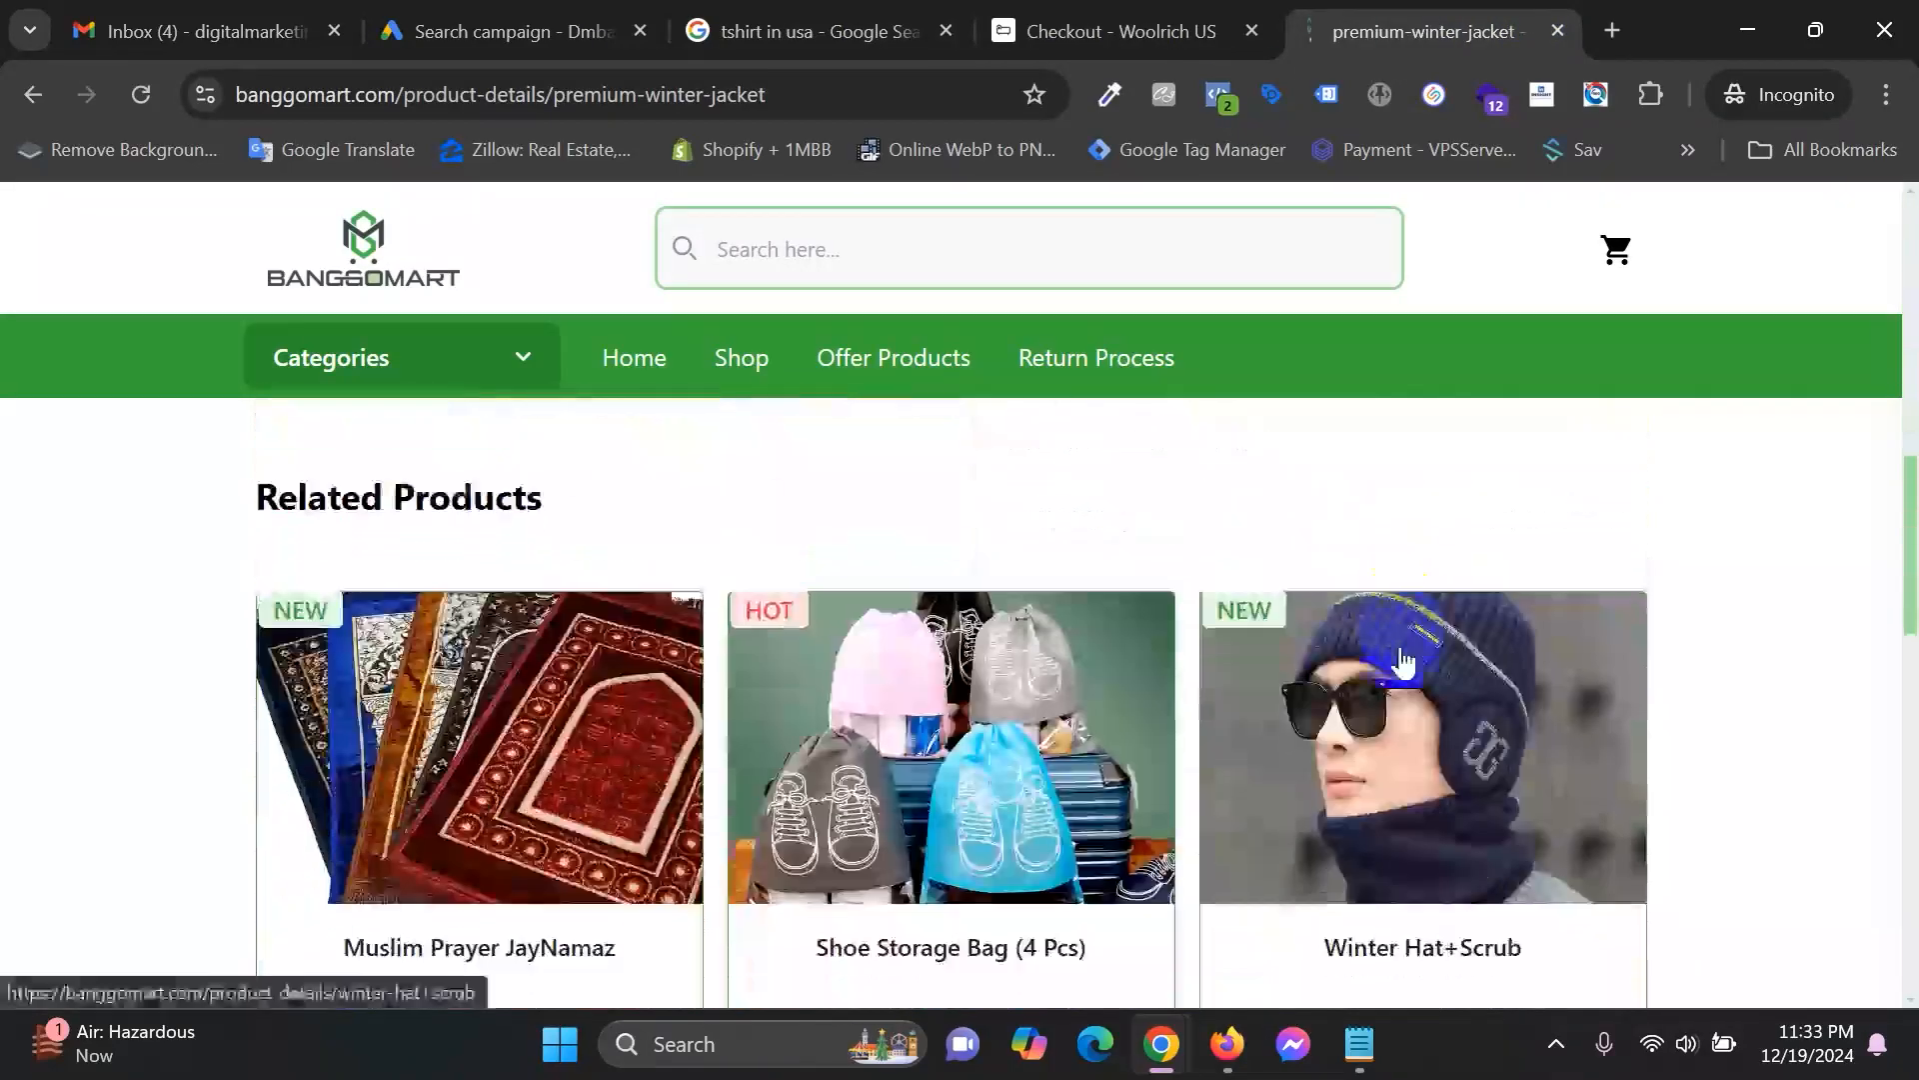
{"action": "right_click", "coordinate": [1472, 698]}
{"action": "left_click", "coordinate": [1650, 169]}
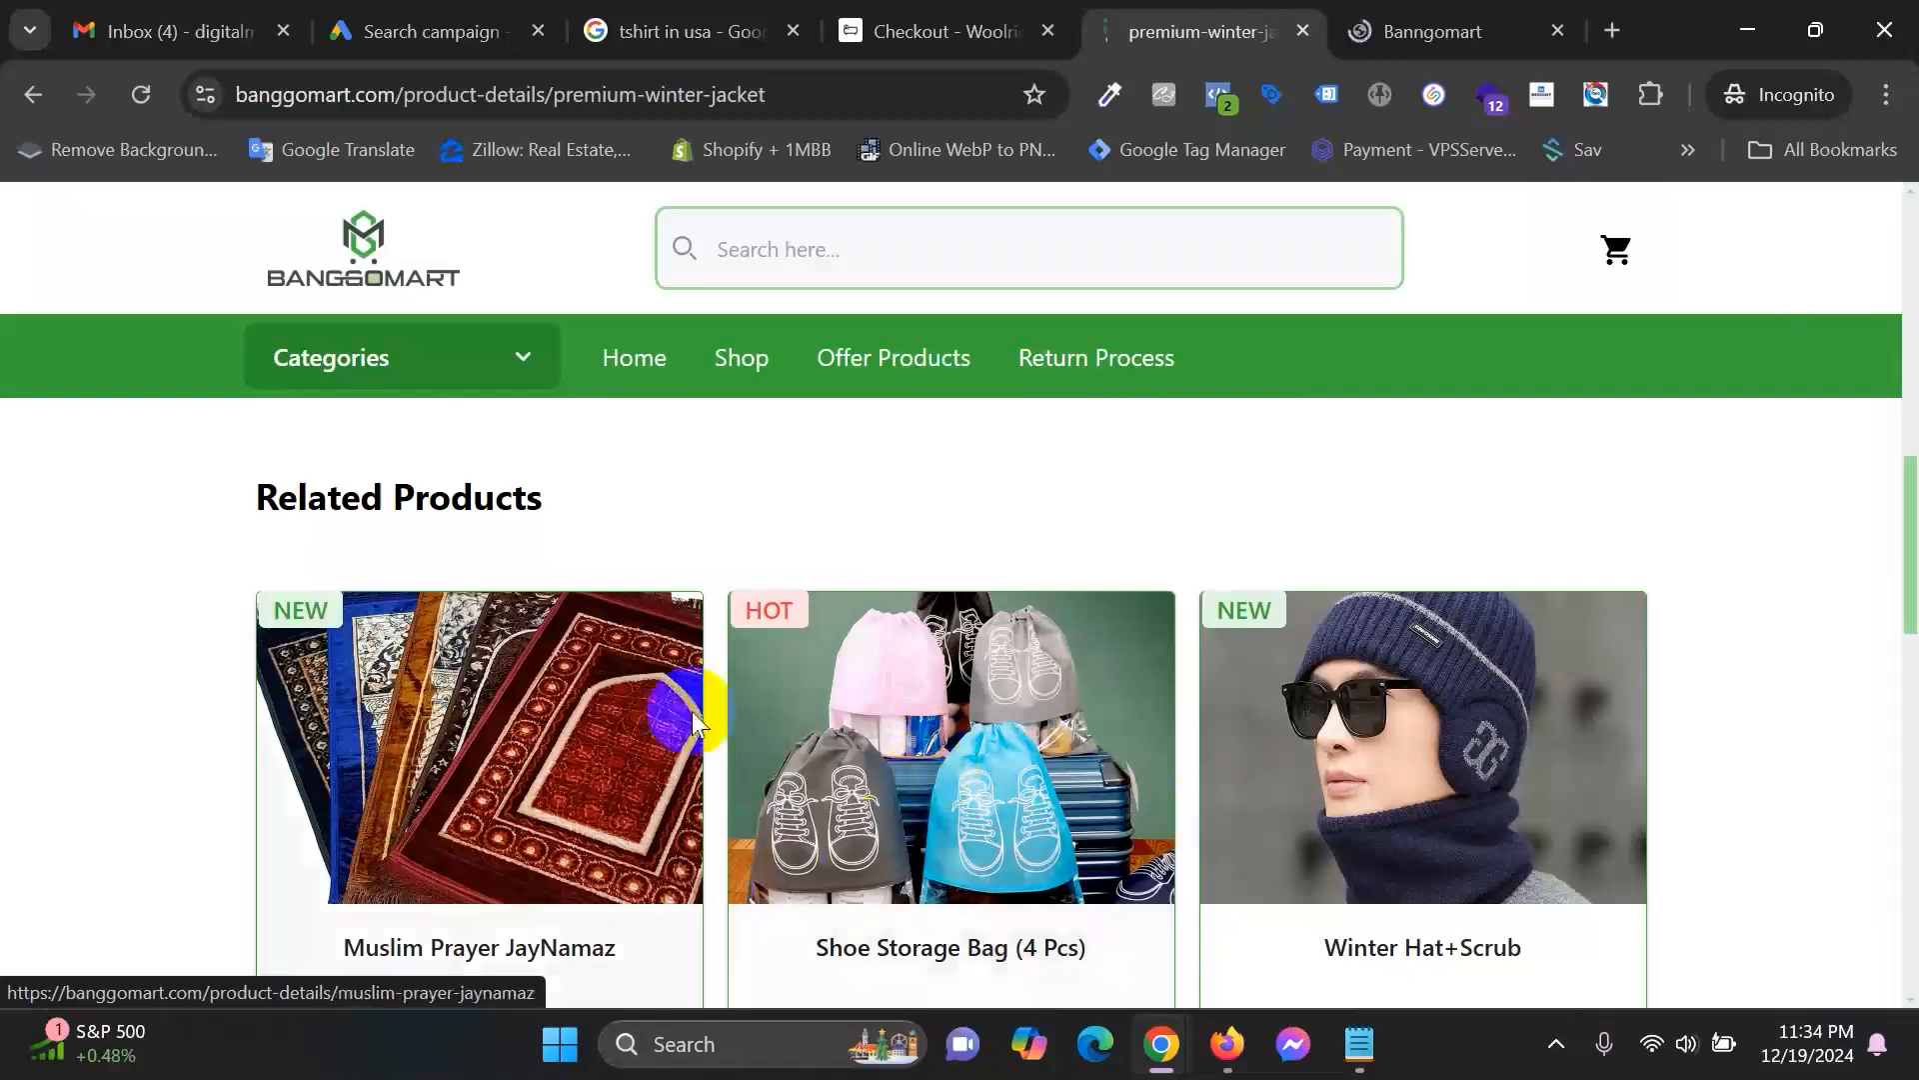
{"action": "scroll", "coordinate": [792, 570], "scroll_direction": "up", "scroll_amount": 5}
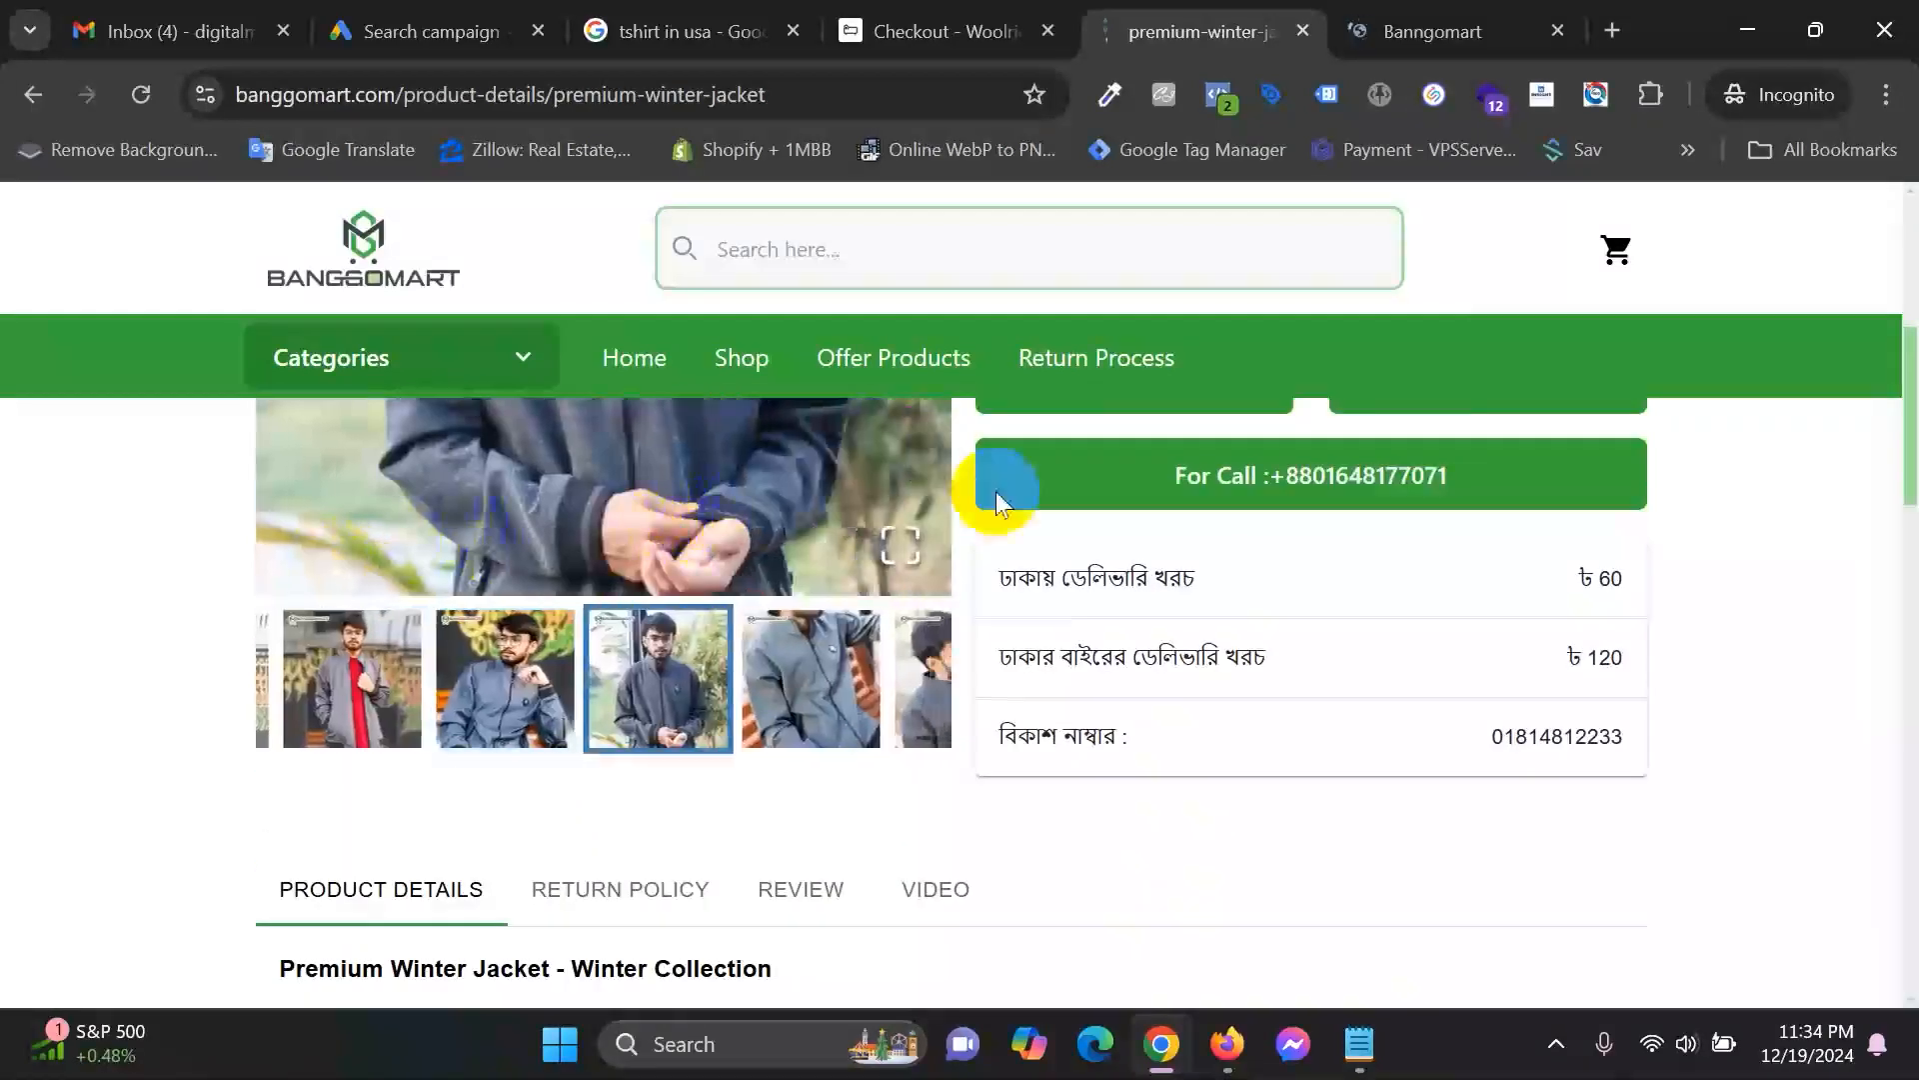
Copy the words 'Winter Hat' from the product title.
{"action": "left_click", "coordinate": [1430, 14]}
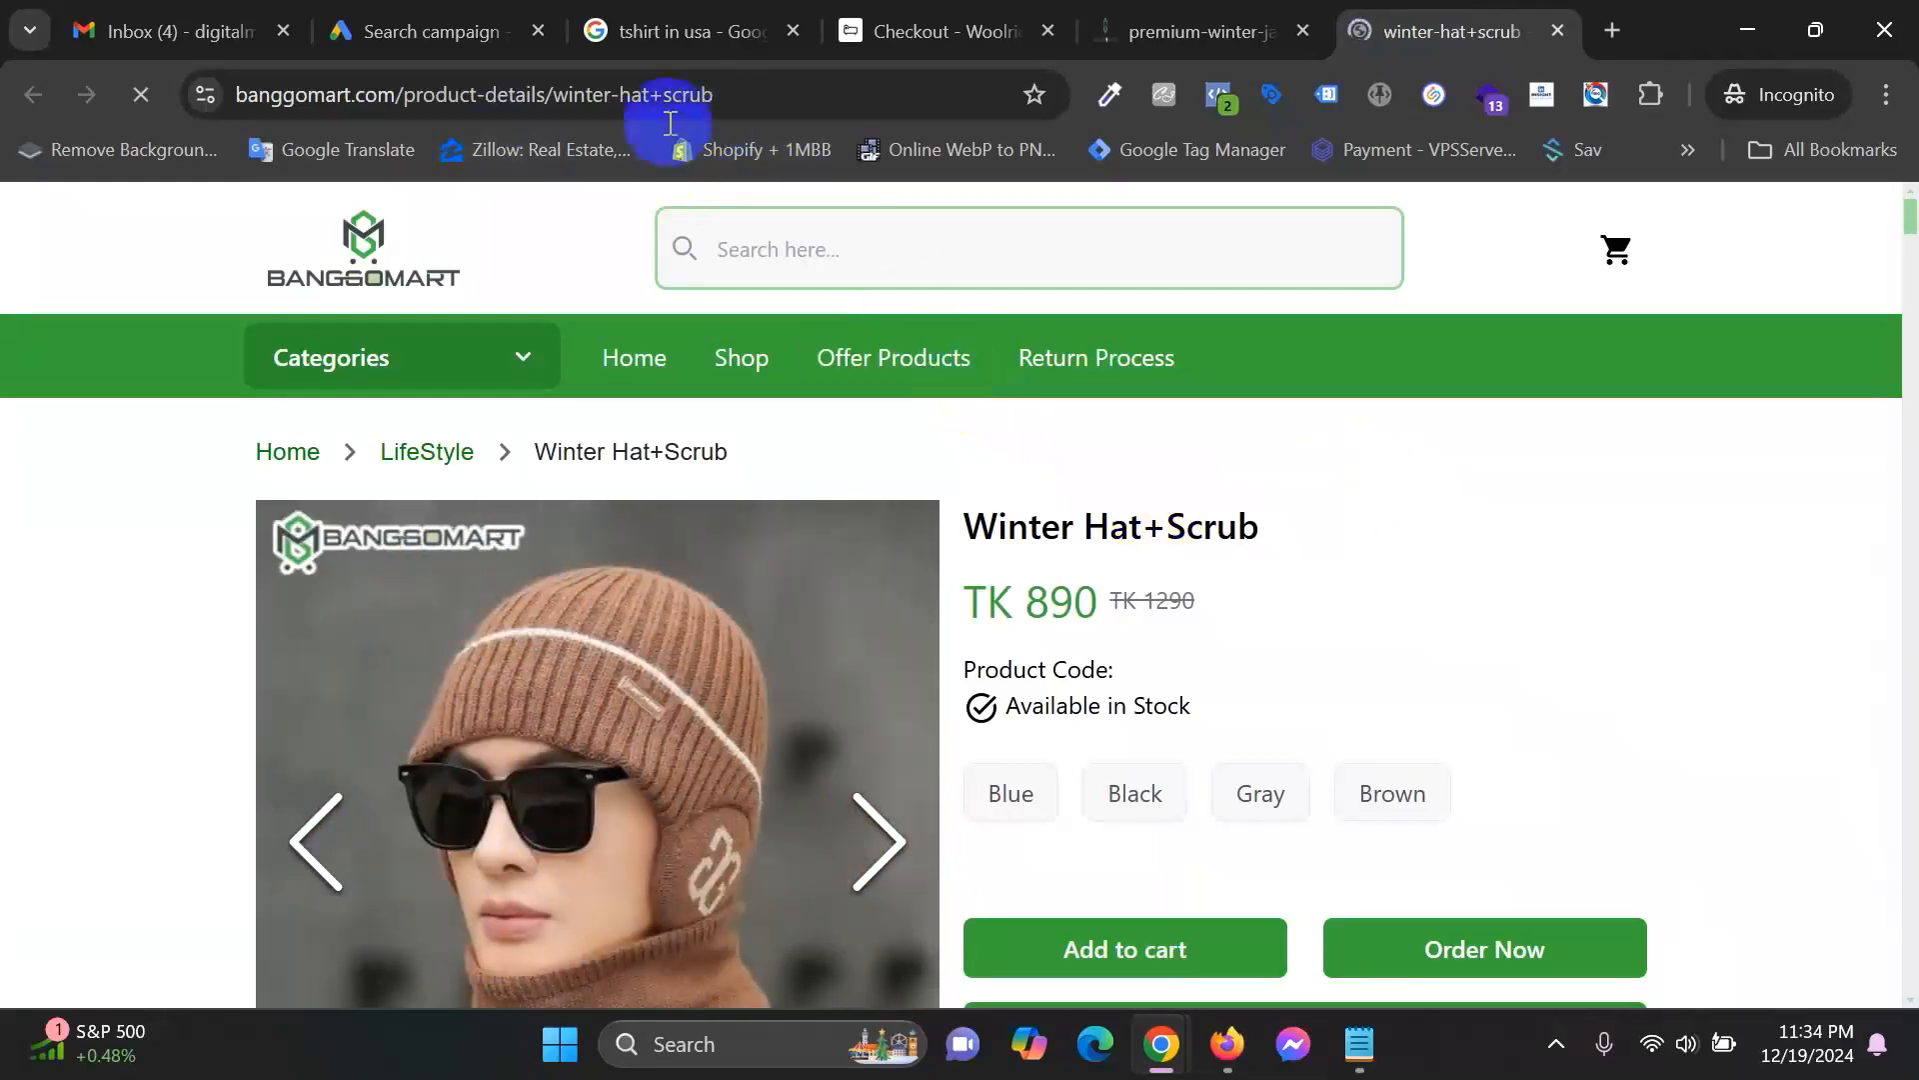
{"action": "left_click", "coordinate": [445, 20]}
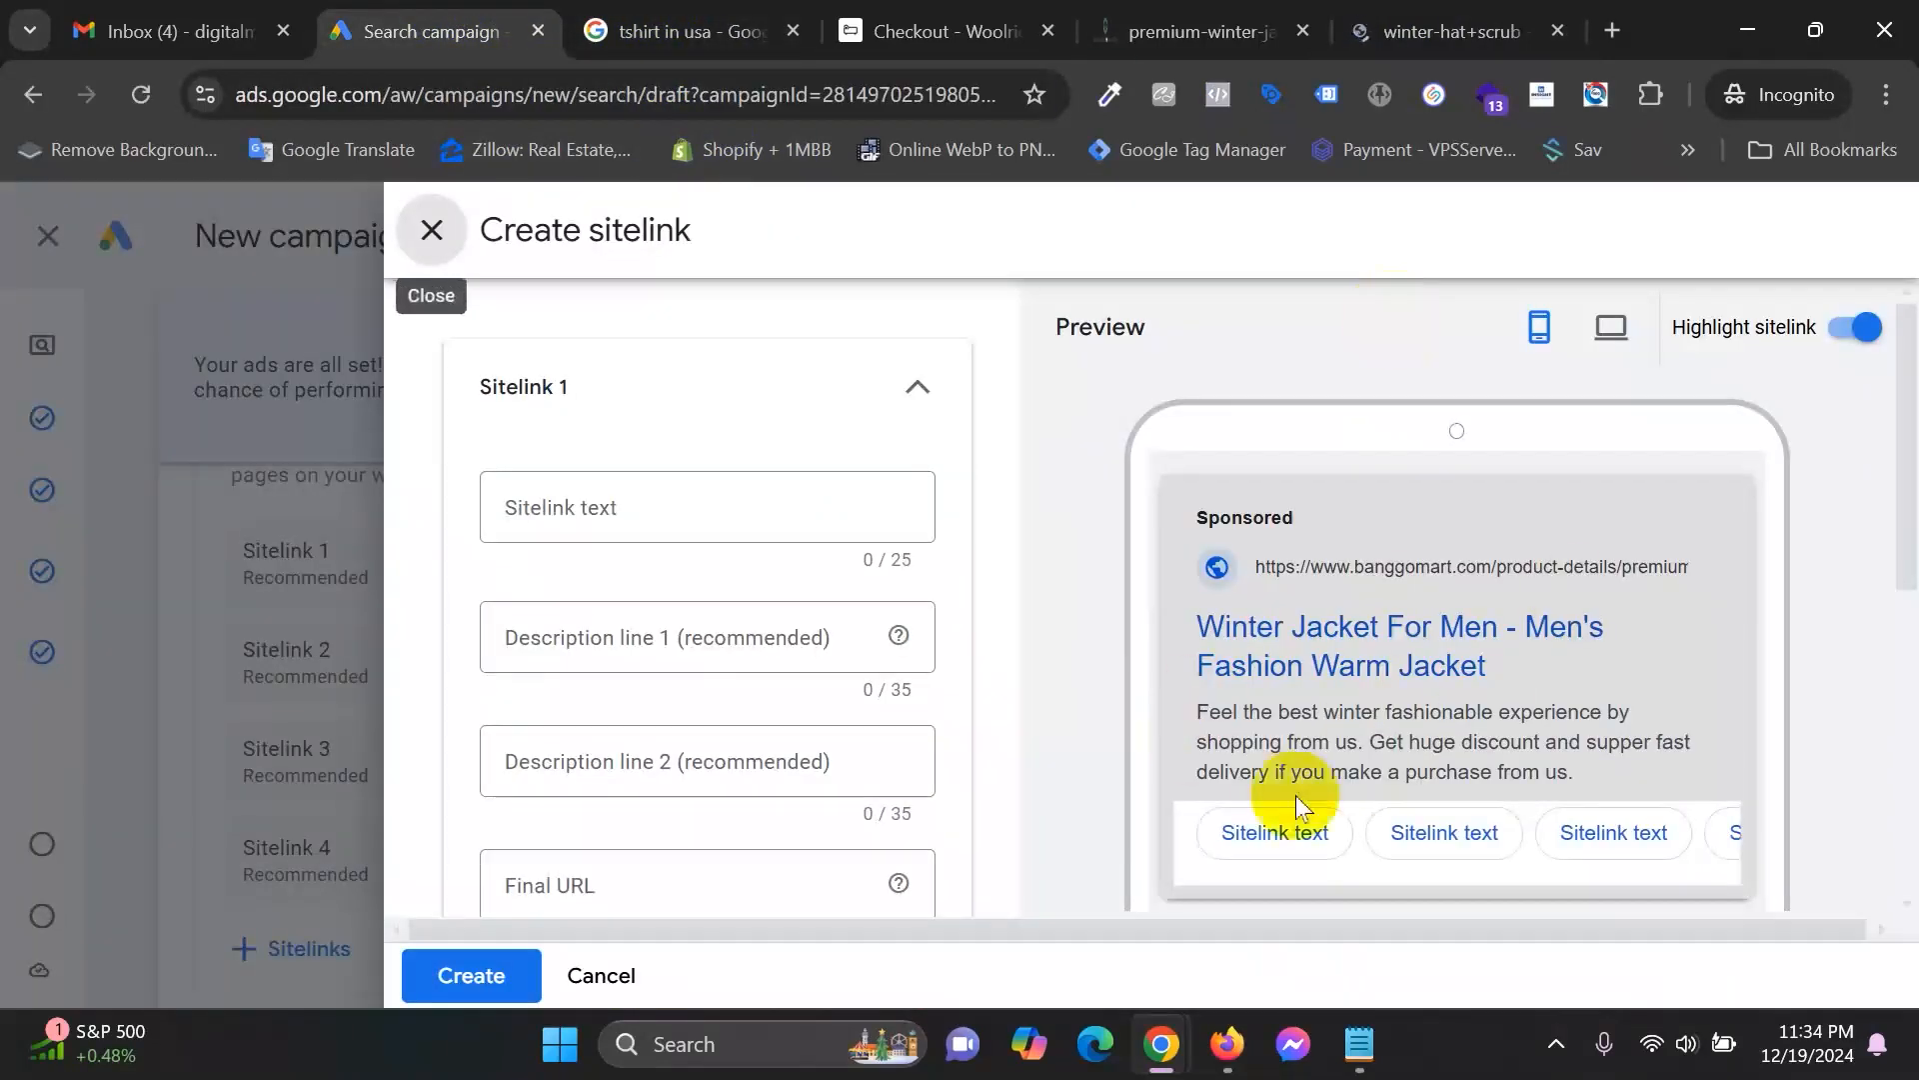
{"action": "left_click", "coordinate": [1362, 20]}
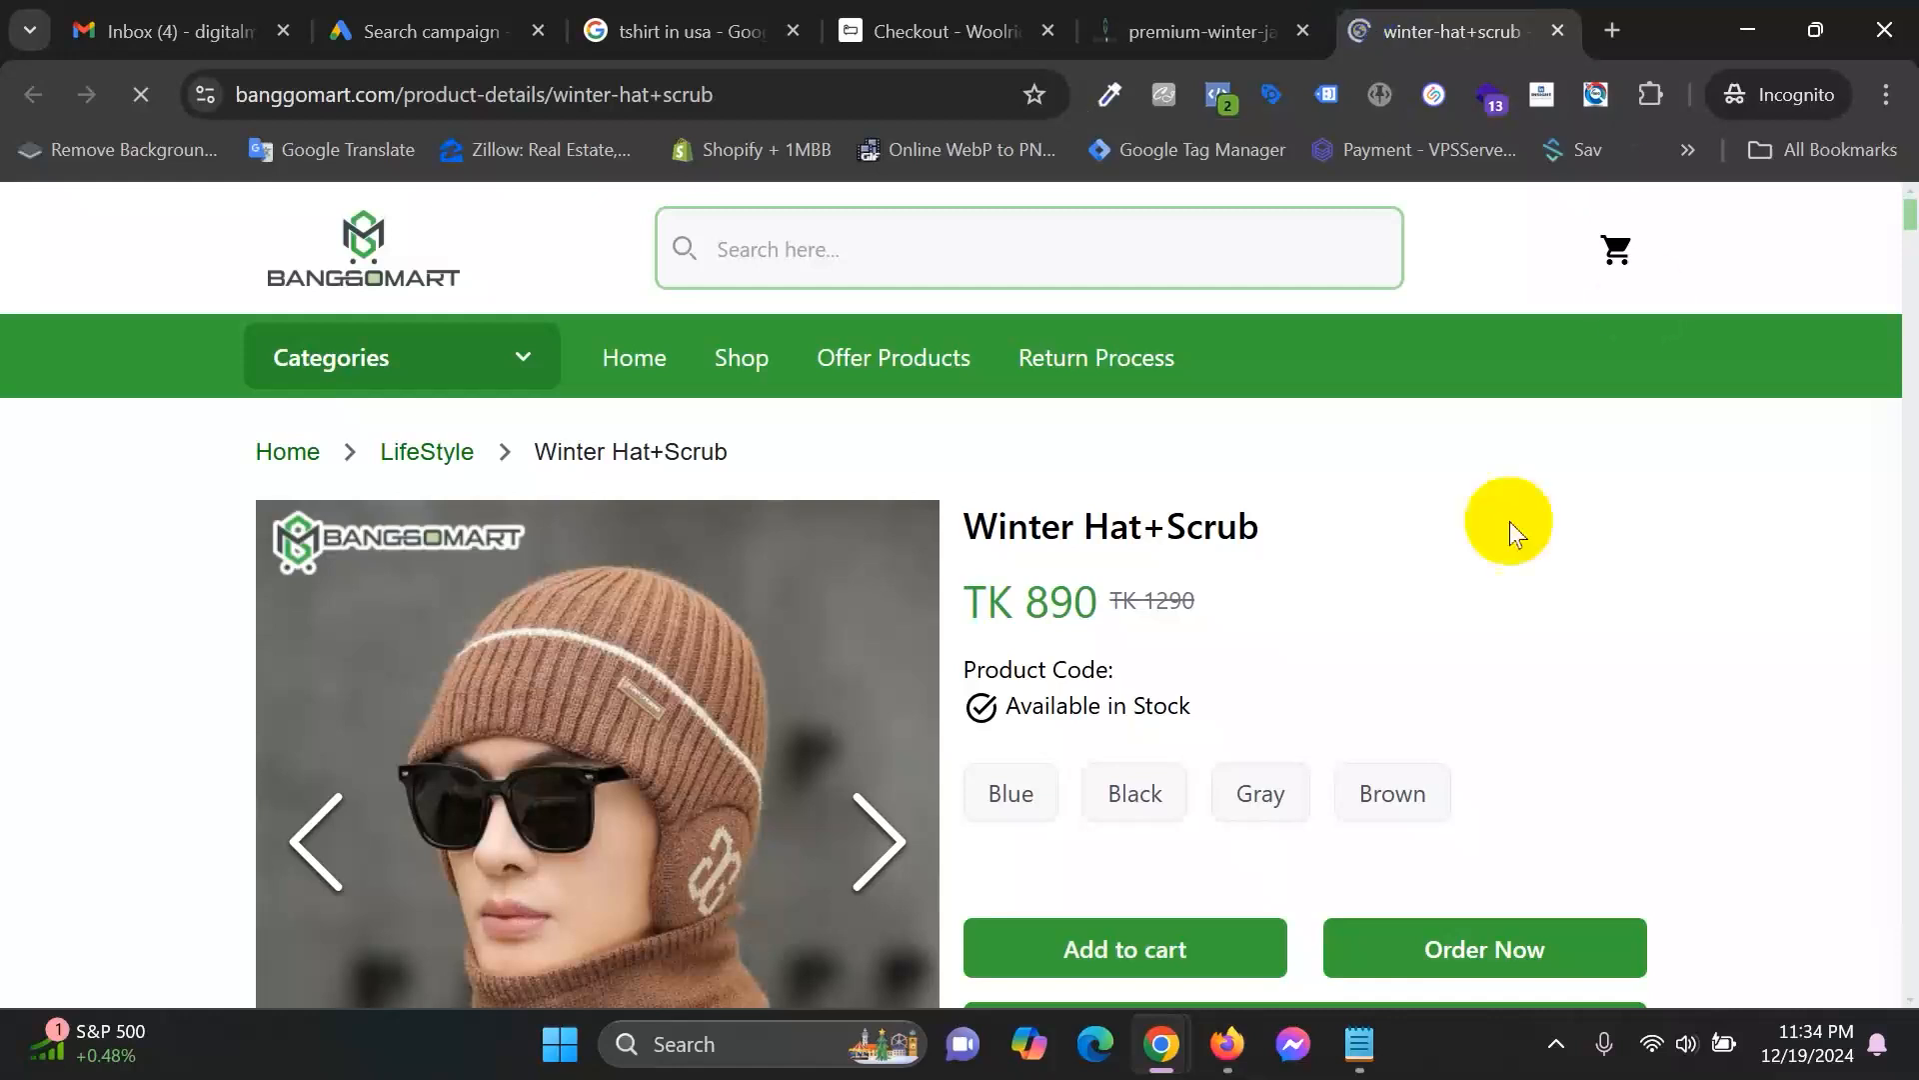
{"action": "left_click_drag", "start_coordinate": [968, 526], "coordinate": [1147, 527]}
{"action": "right_click", "coordinate": [1146, 527]}
{"action": "left_click", "coordinate": [1140, 548]}
Set sitelink text 'Winter Hat' with descriptions 'Best winter hat' and 'Buy a premium winter hat'.
{"action": "left_click", "coordinate": [447, 22]}
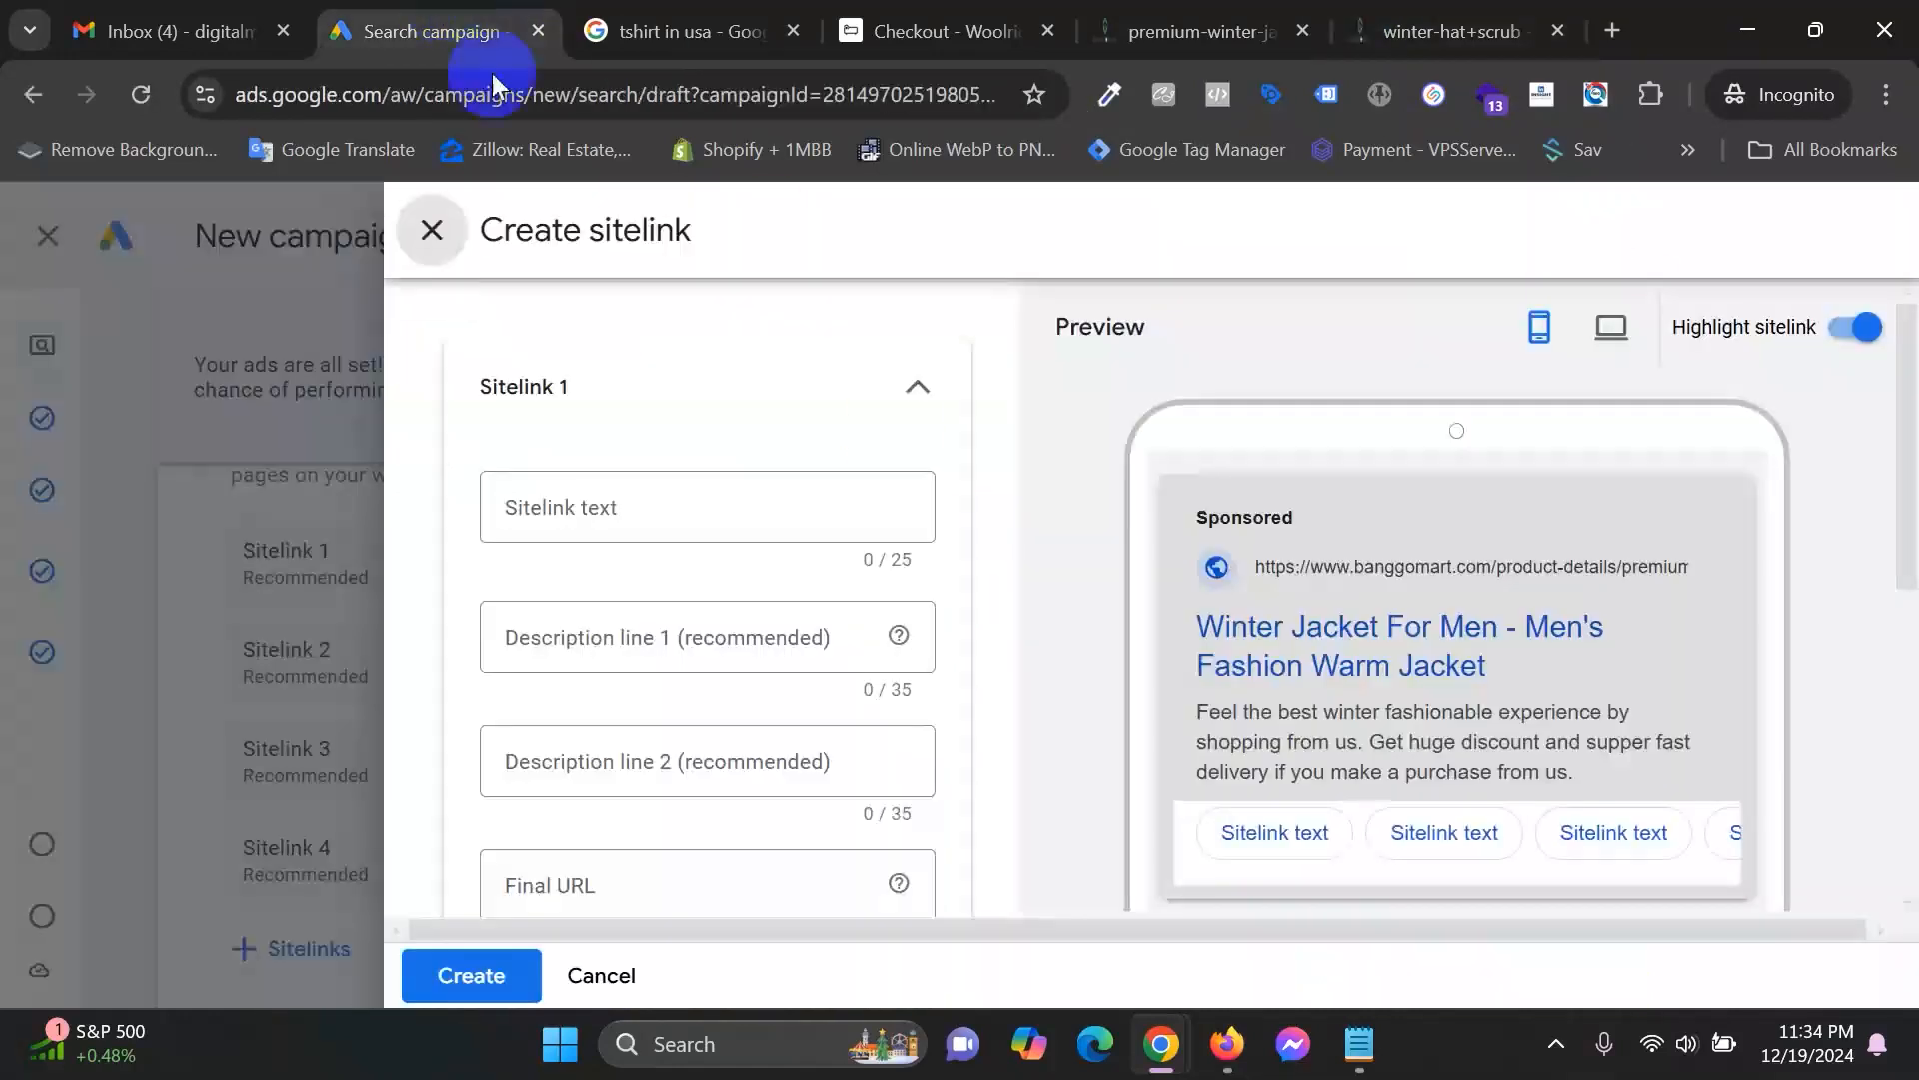
{"action": "left_click", "coordinate": [657, 492]}
{"action": "key", "text": "ctrl+v"}
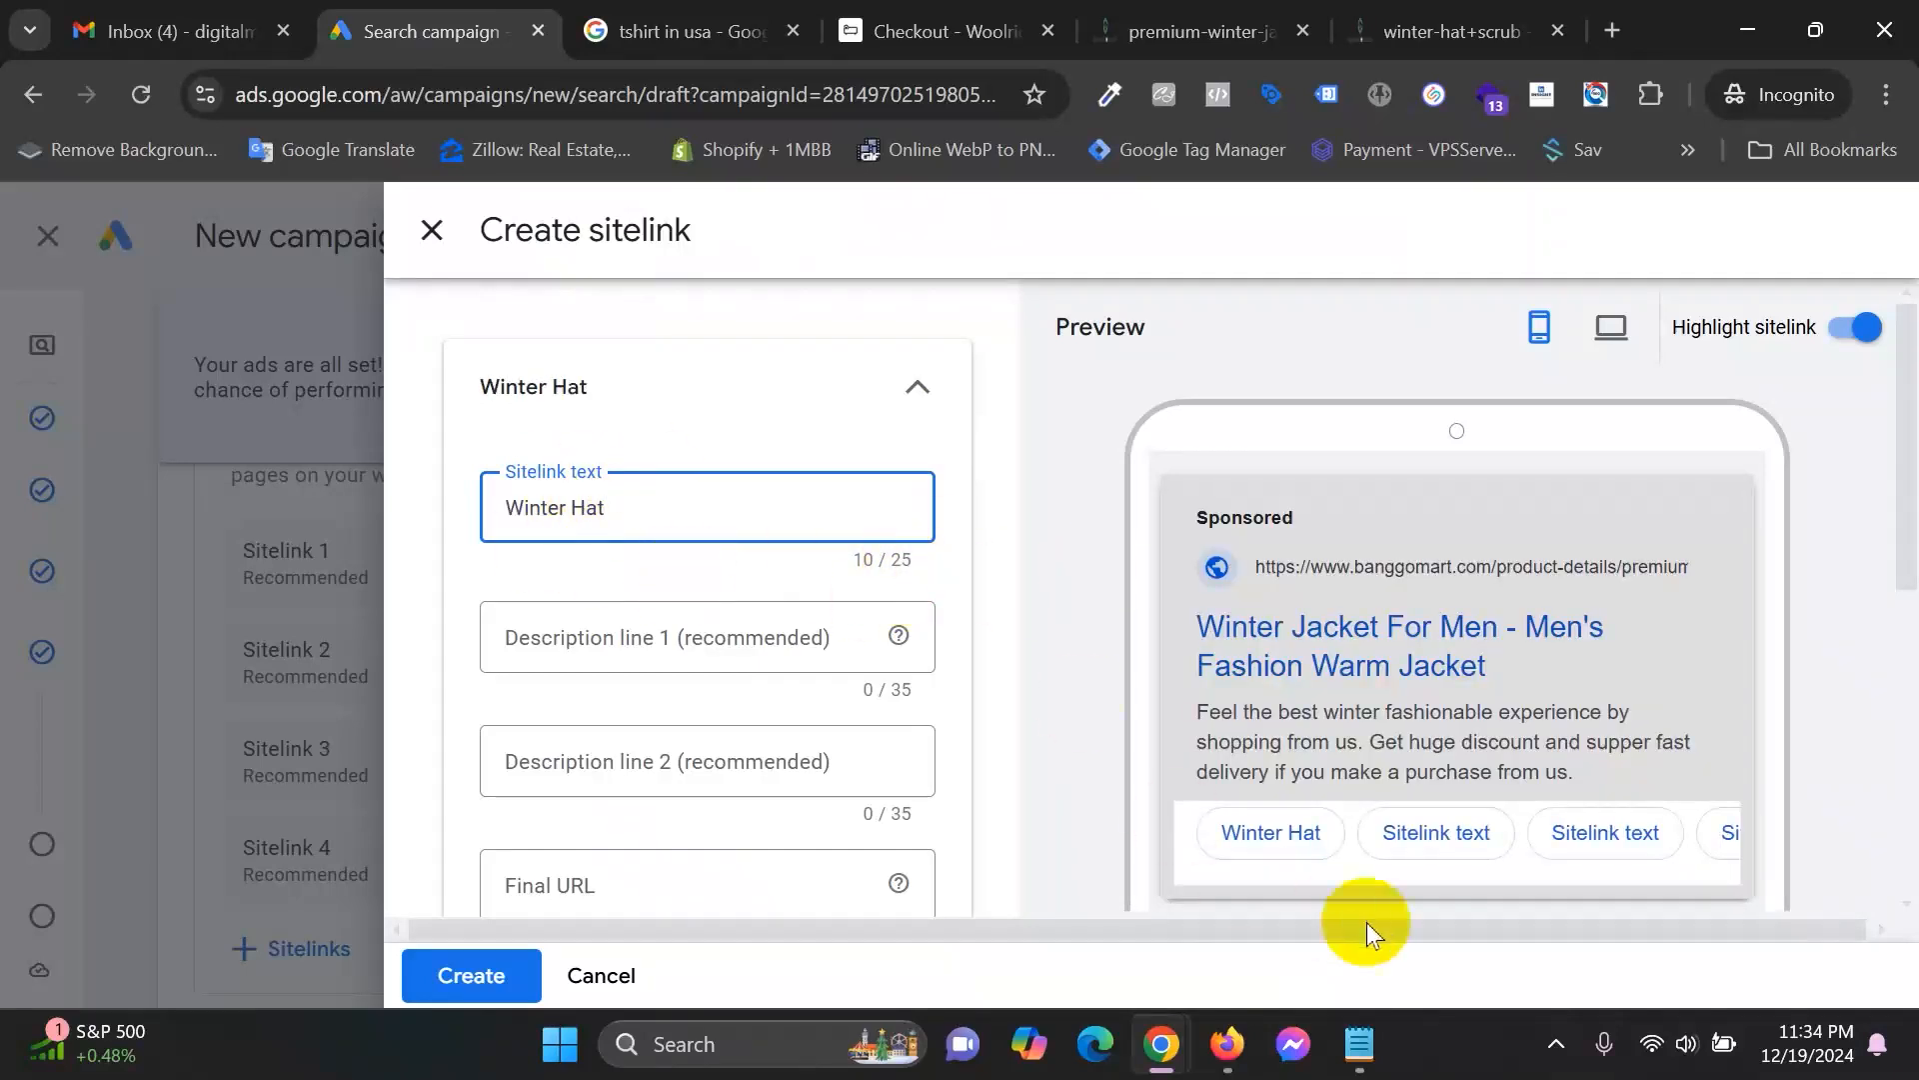
{"action": "left_click", "coordinate": [679, 640]}
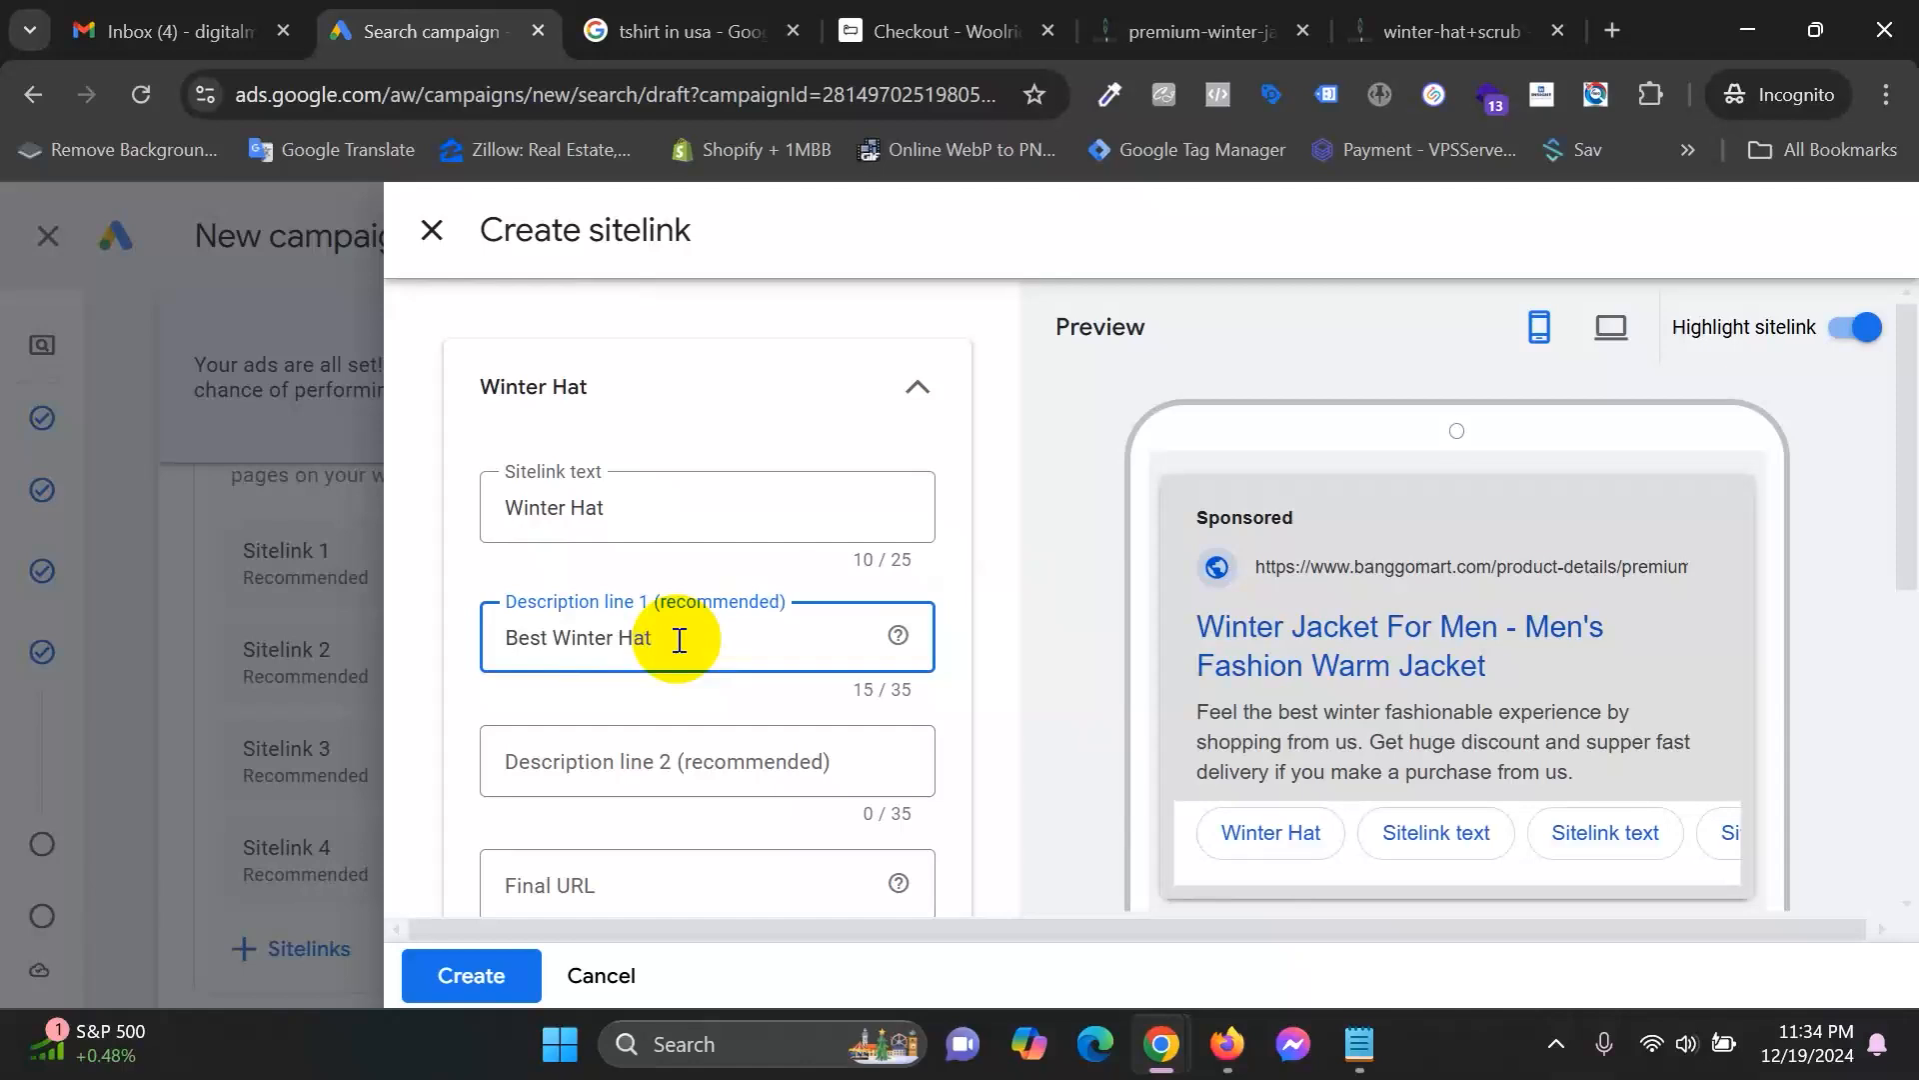
{"action": "left_click", "coordinate": [1611, 328]}
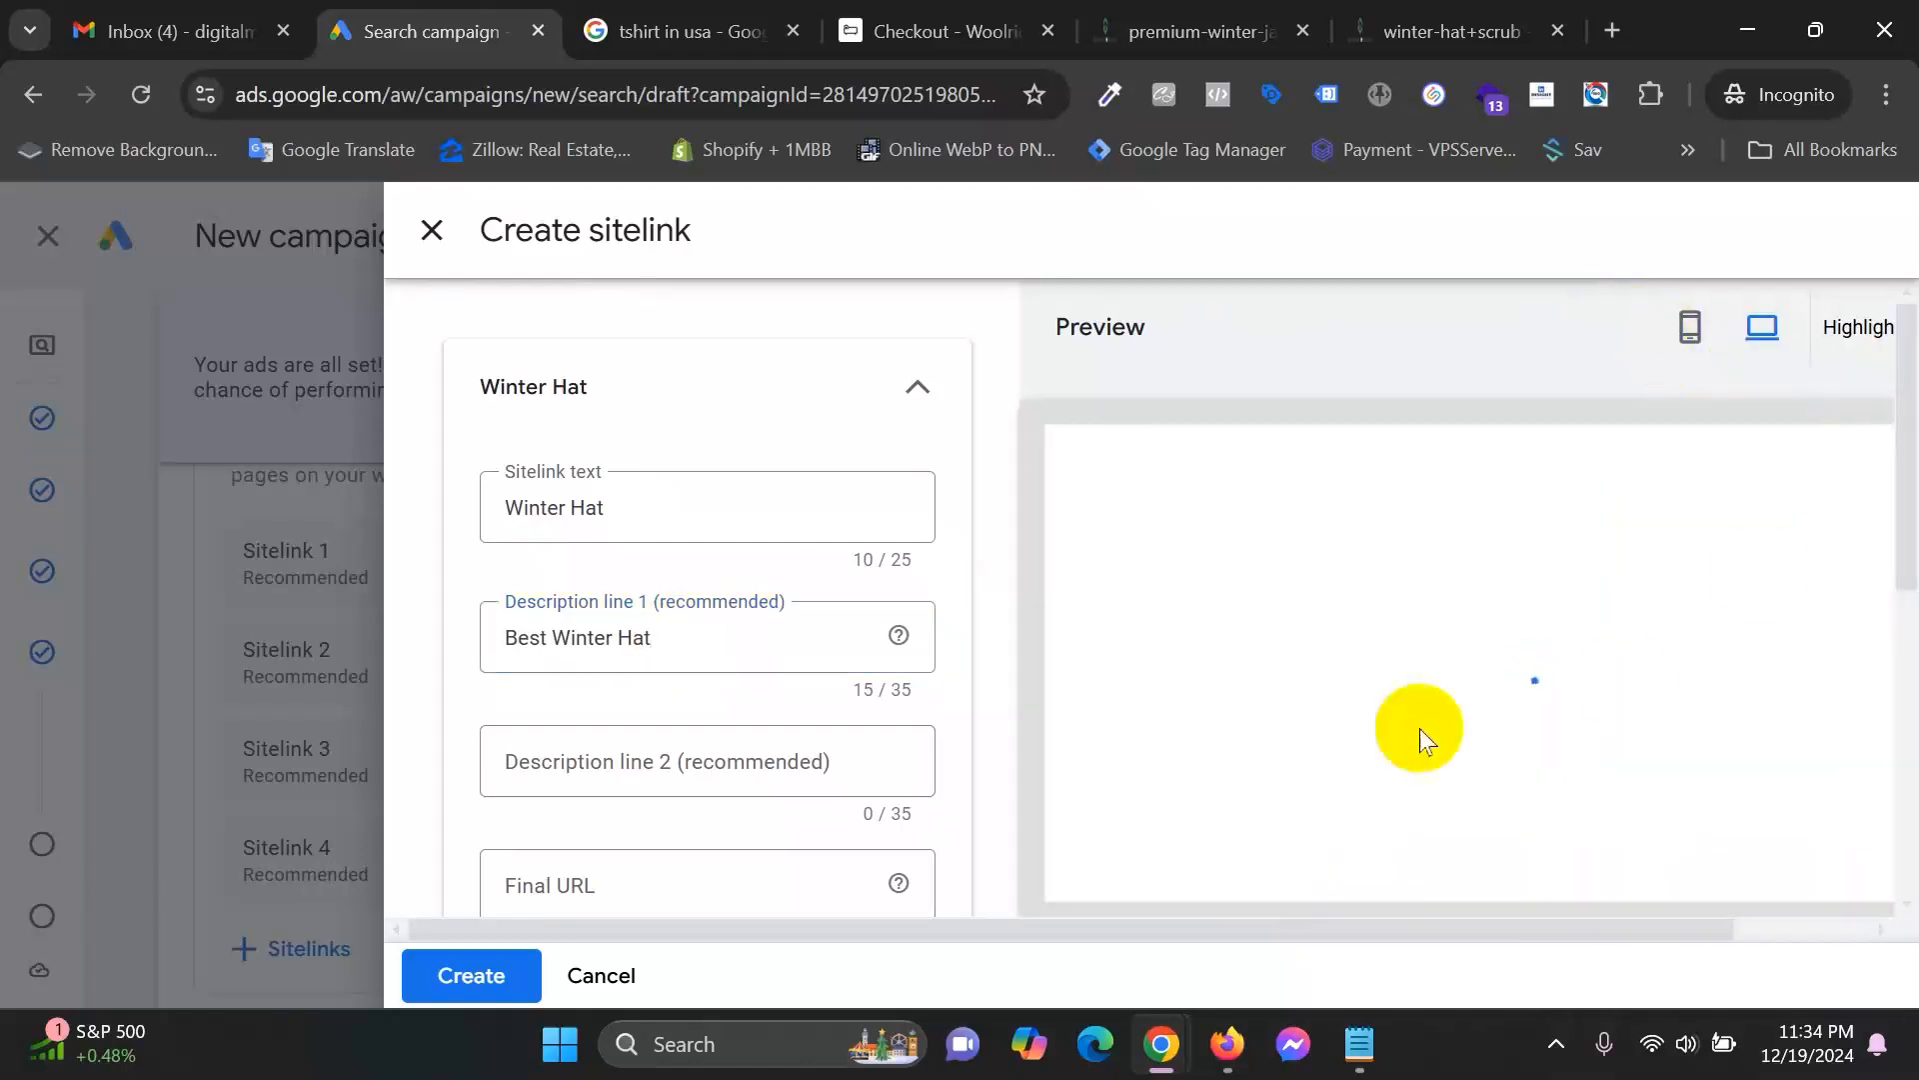
{"action": "left_click_drag", "start_coordinate": [1648, 934], "coordinate": [1431, 946]}
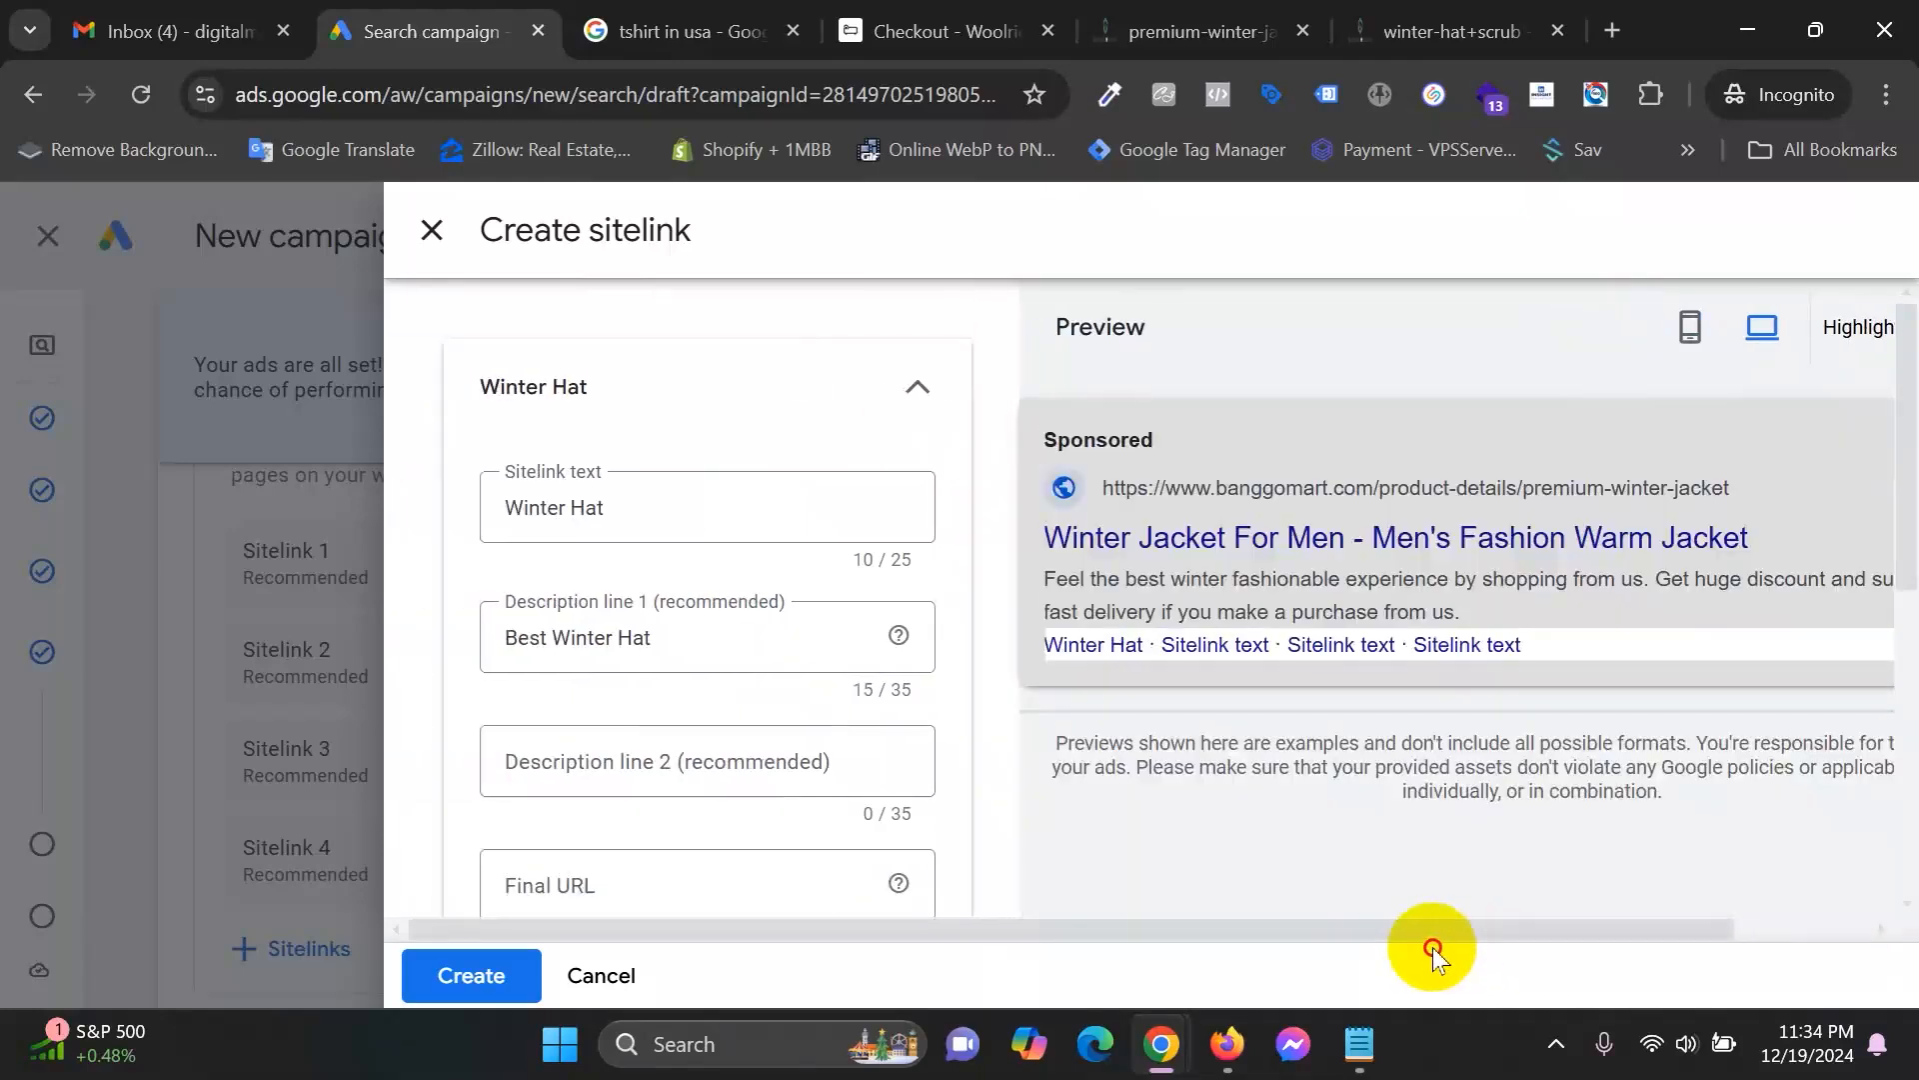
{"action": "left_click", "coordinate": [1690, 328]}
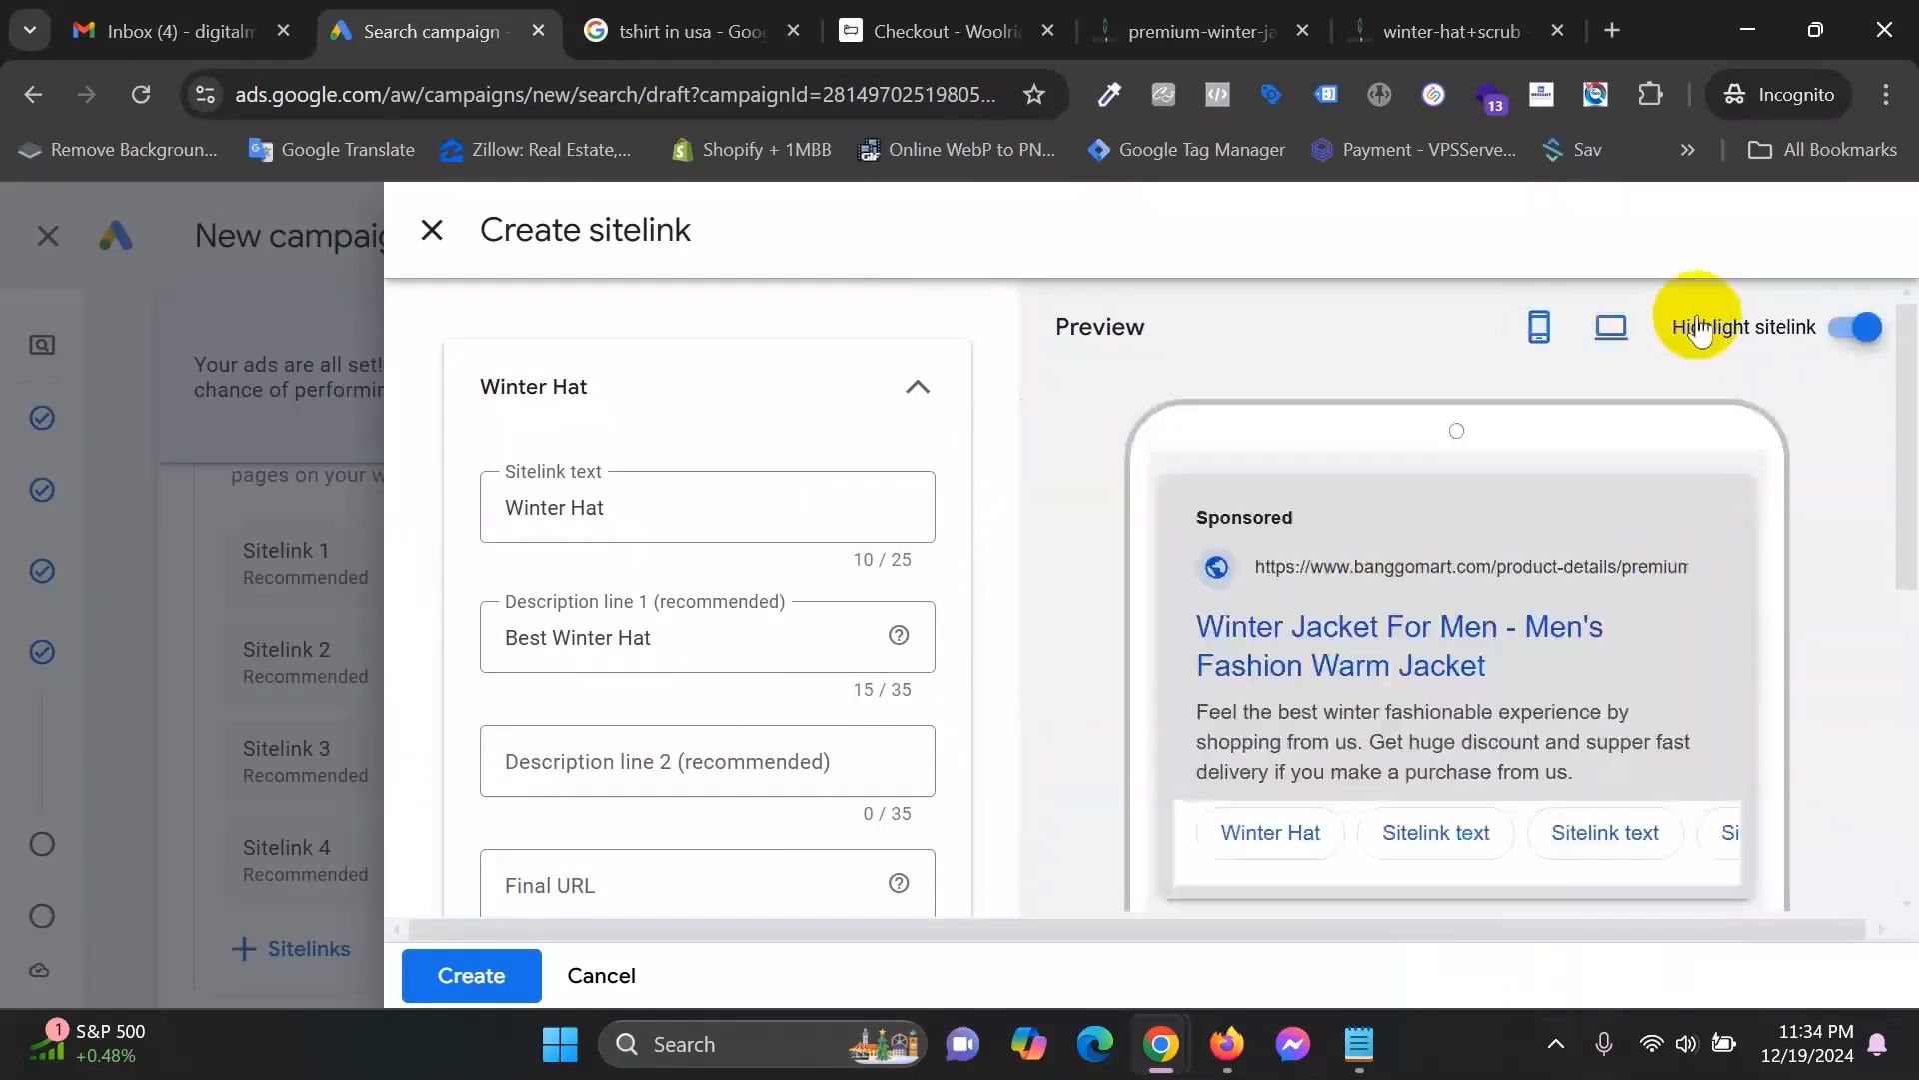
{"action": "left_click", "coordinate": [621, 763]}
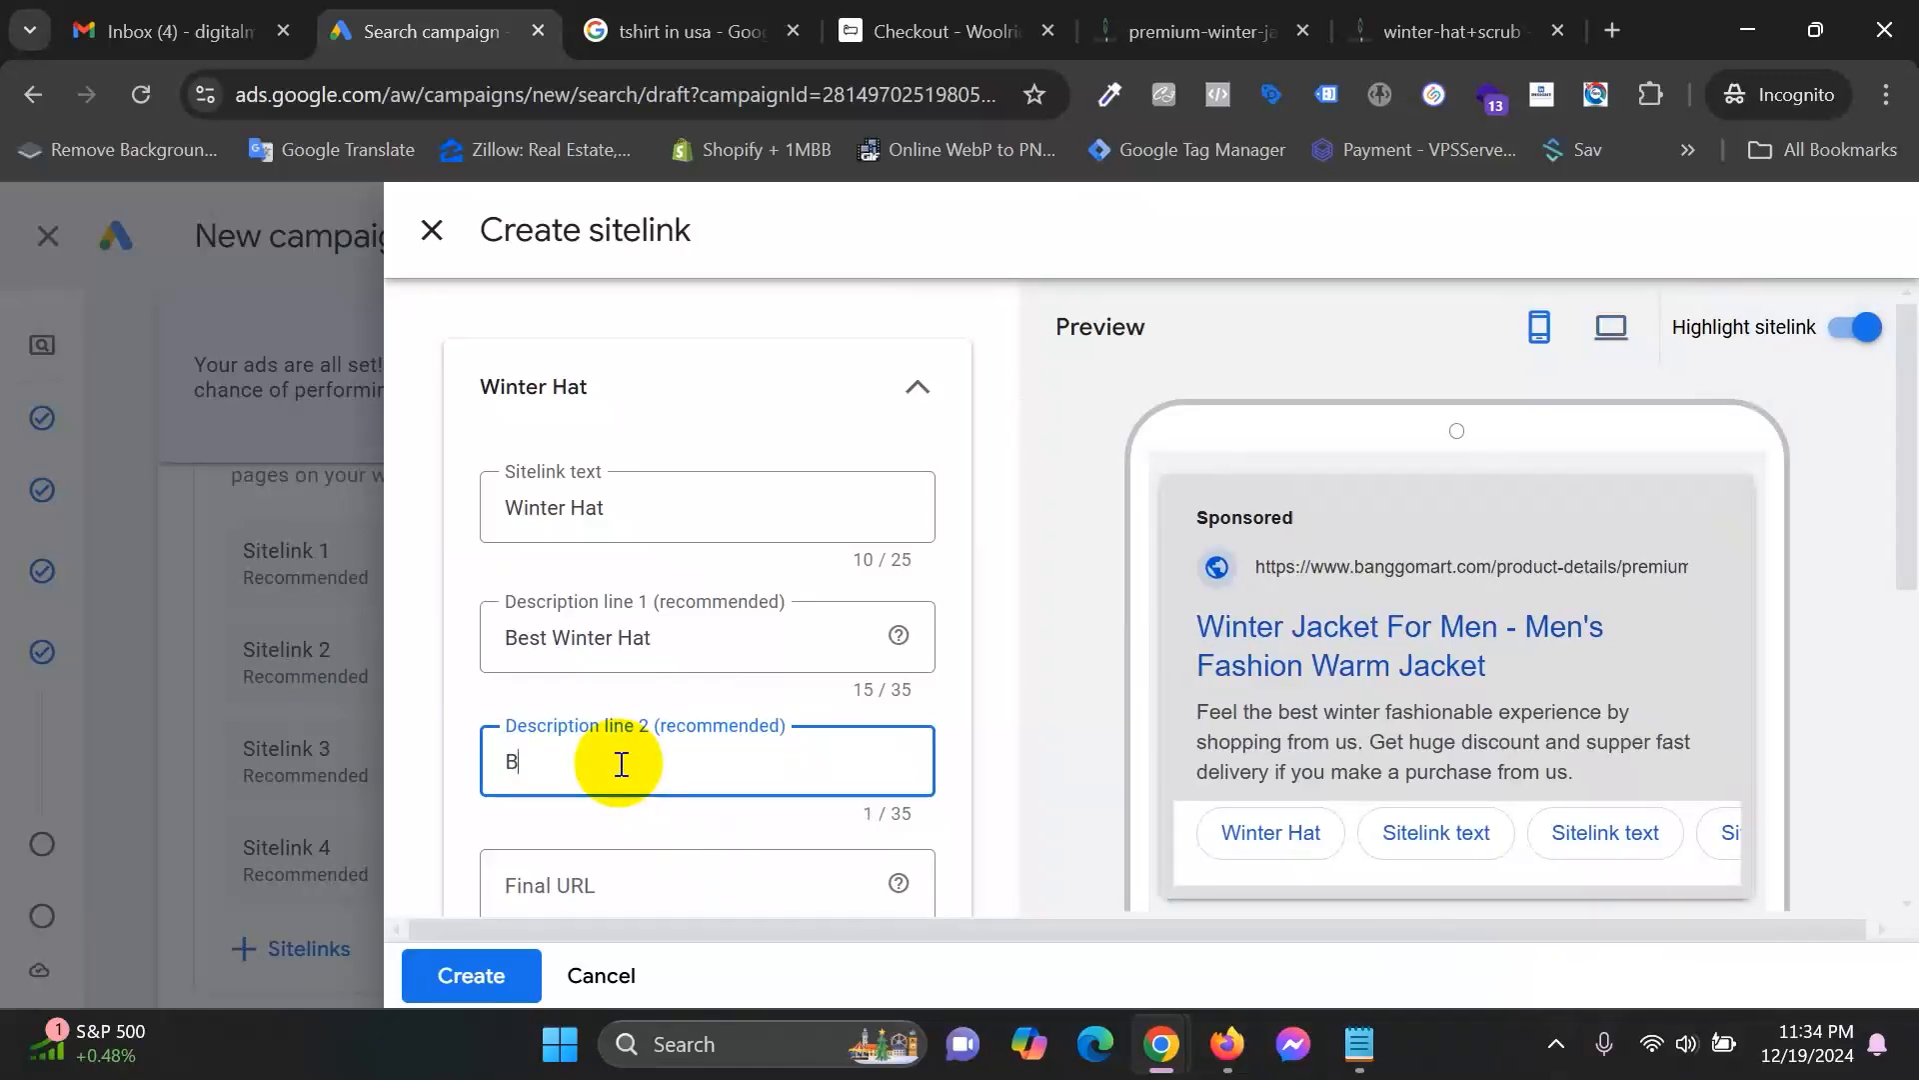
{"action": "type", "text": "Buy a oremium winter hat"}
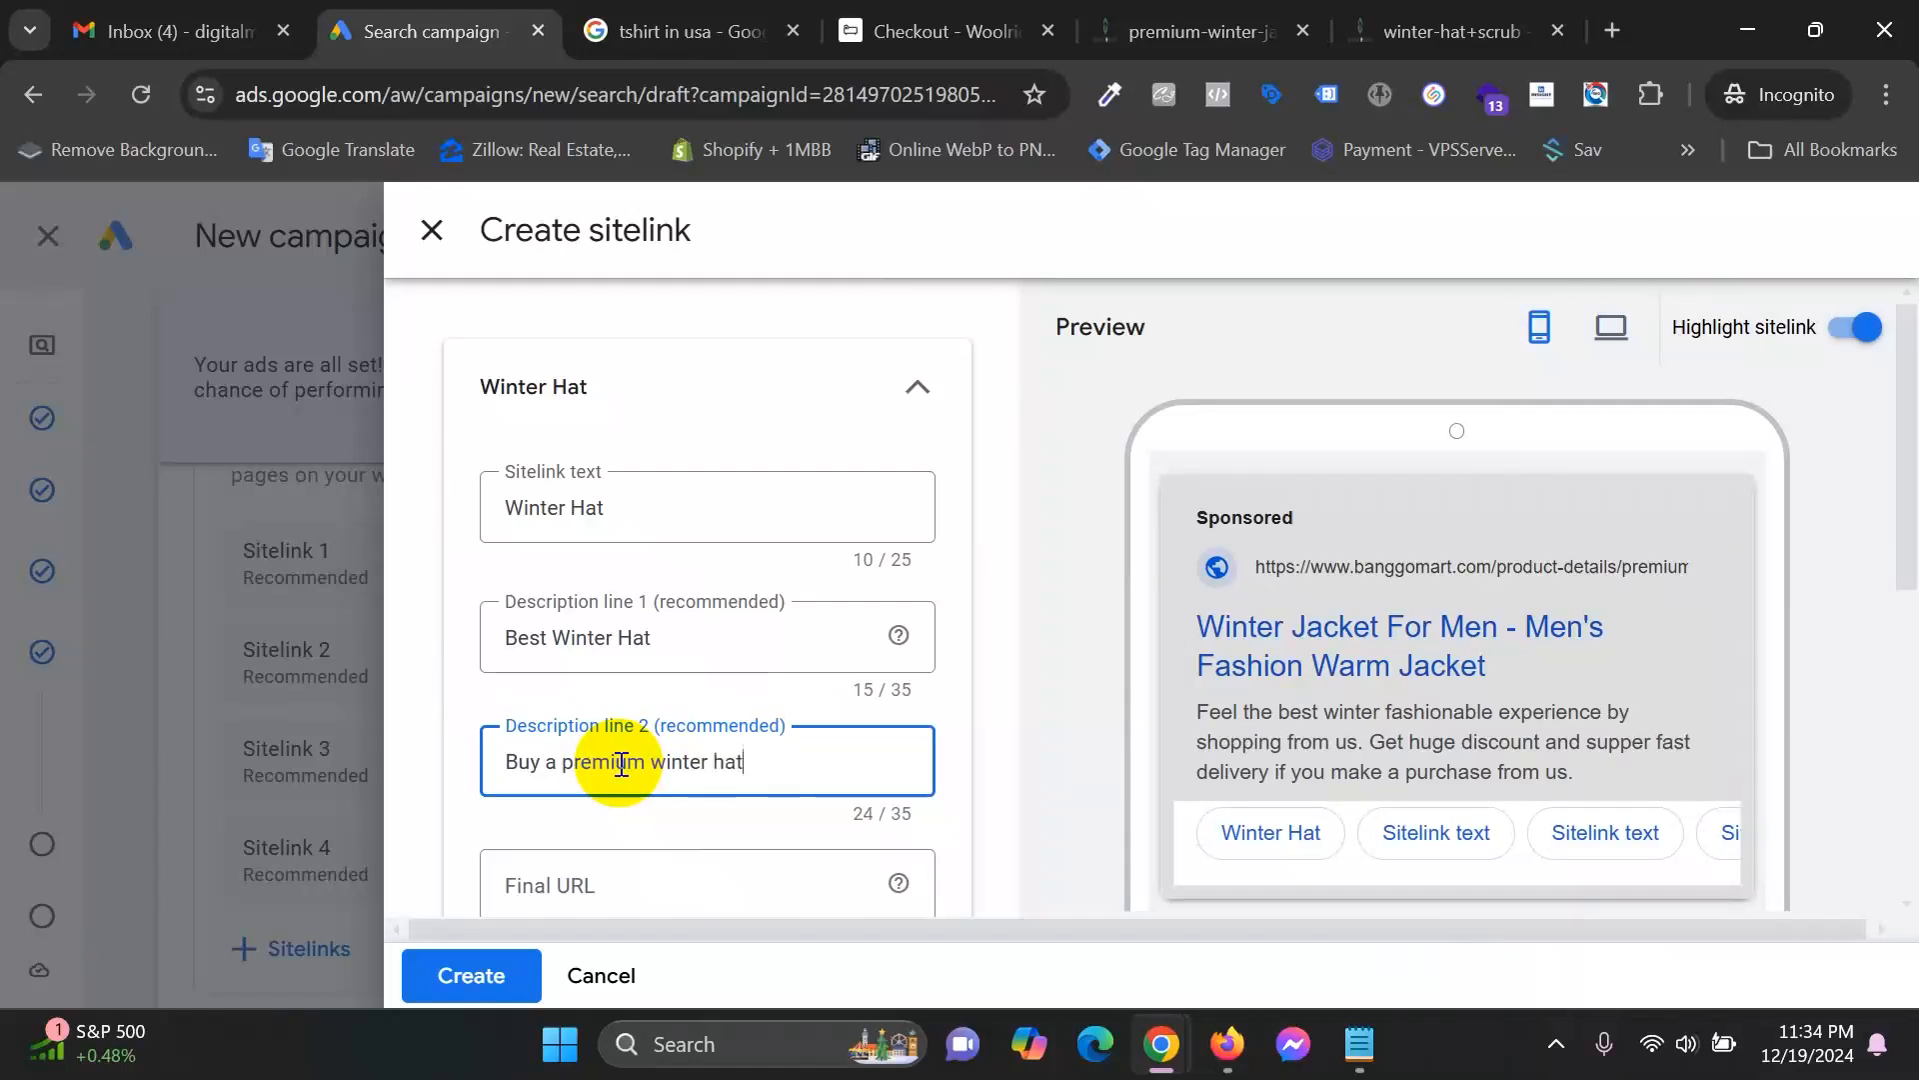
{"action": "left_click_drag", "start_coordinate": [655, 640], "coordinate": [568, 632]}
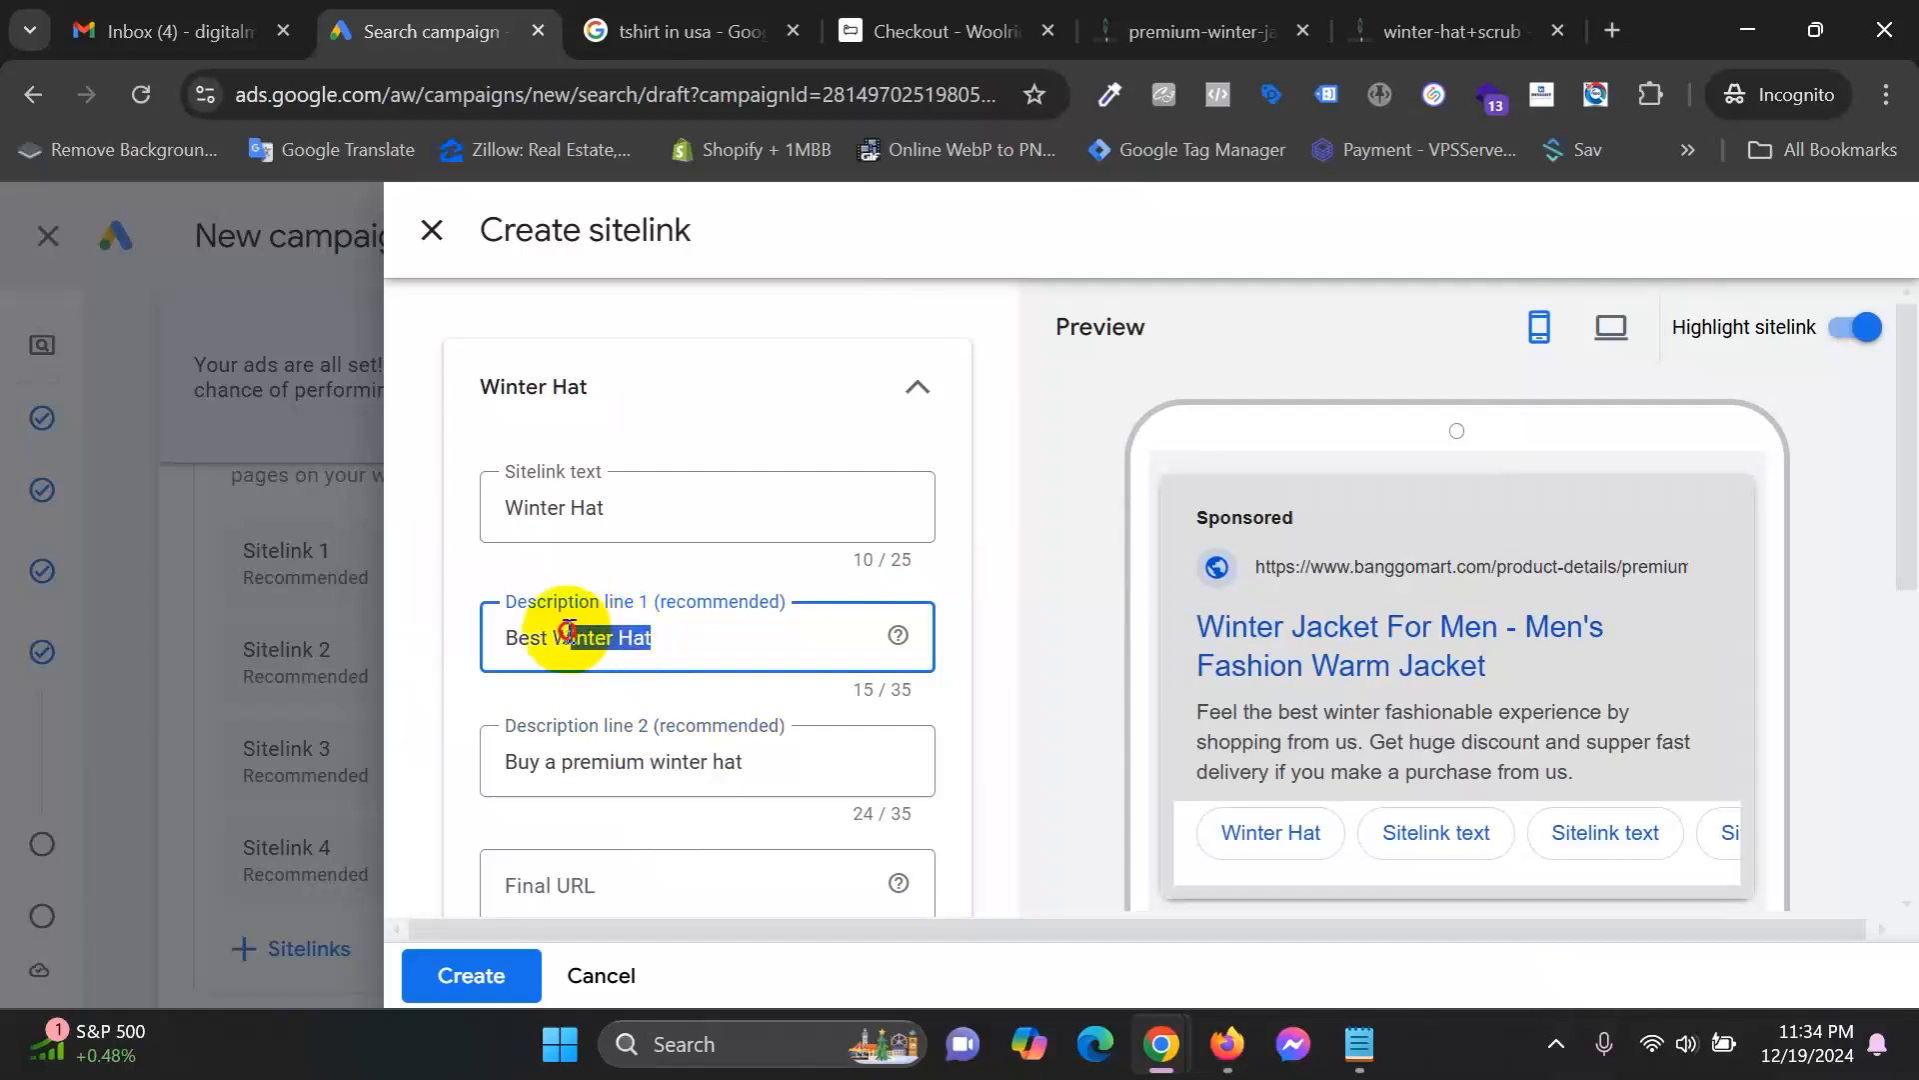
{"action": "type", "text": "inter hat"}
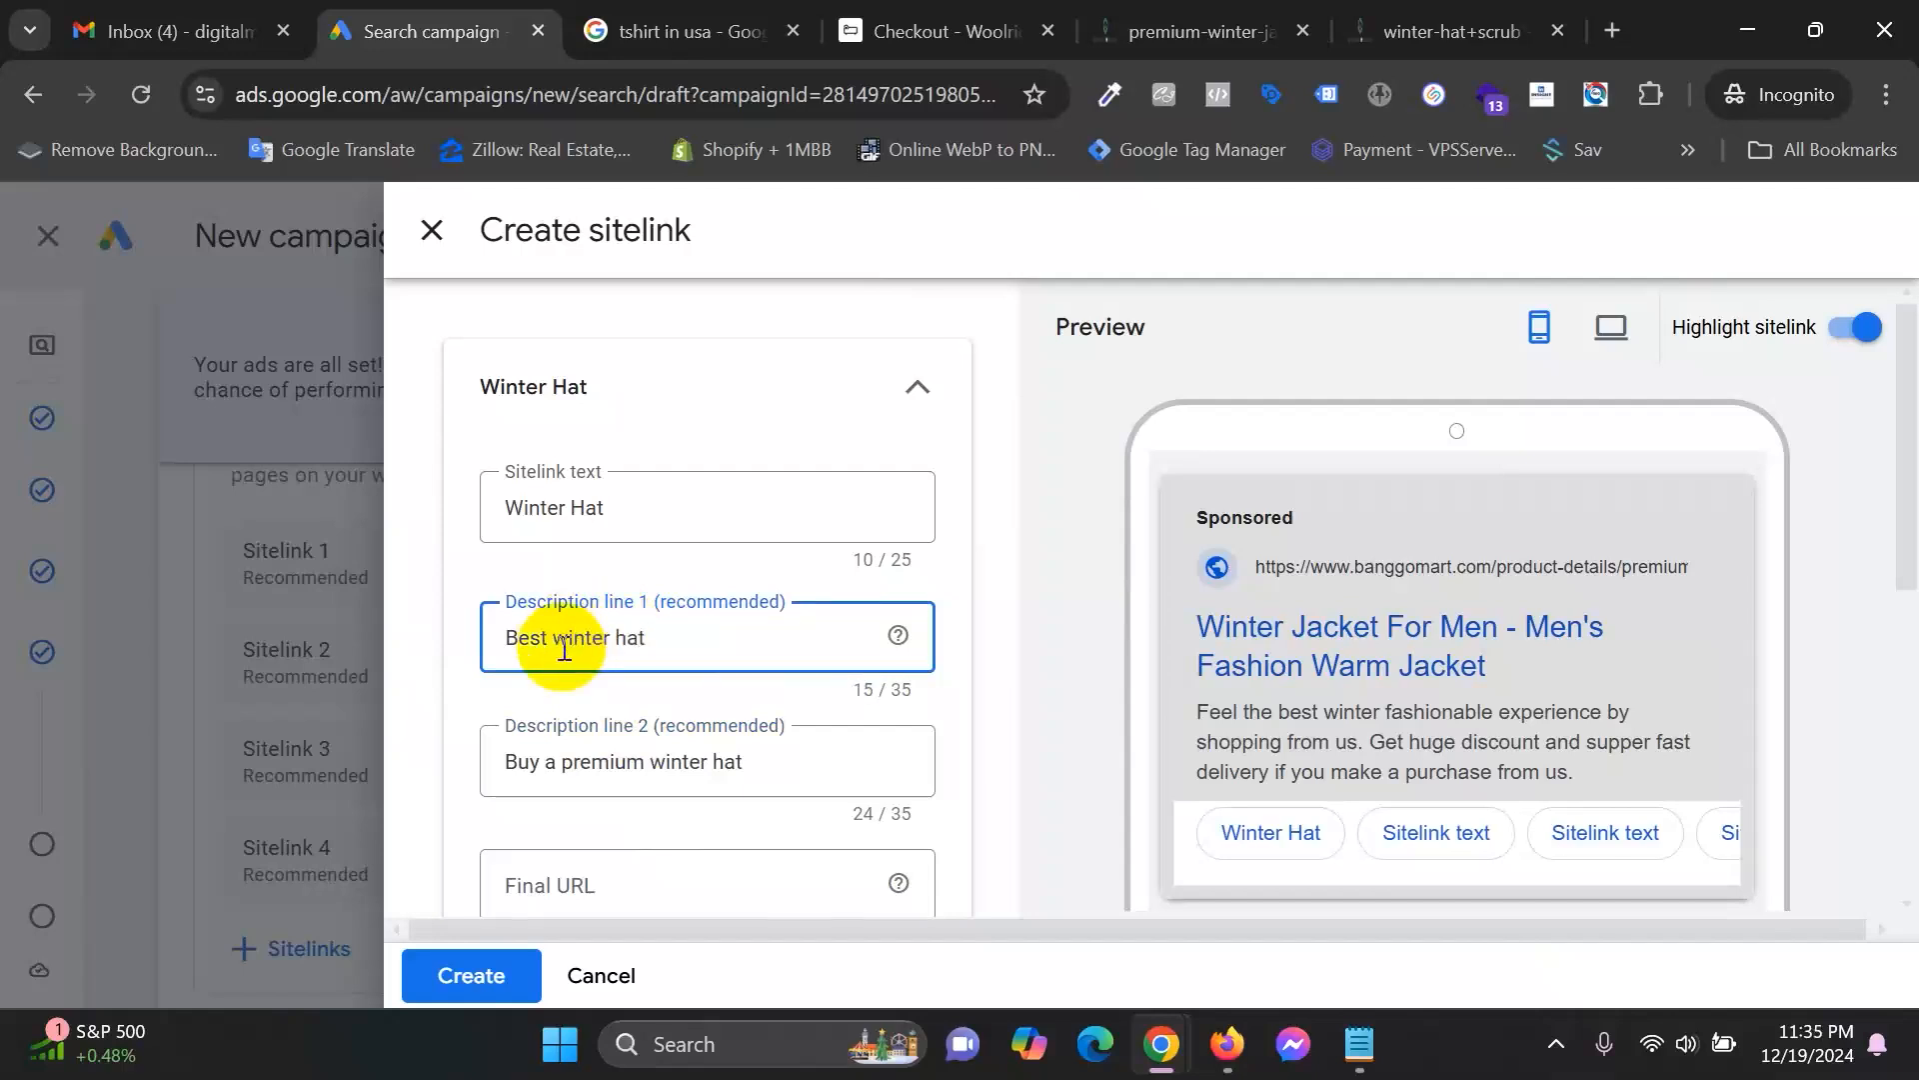
Copy the winter-hat+scrub page URL and paste it as the sitelink's Final URL.
{"action": "scroll", "coordinate": [762, 677], "scroll_direction": "down", "scroll_amount": 3}
{"action": "left_click", "coordinate": [670, 595]}
{"action": "left_click", "coordinate": [1274, 12]}
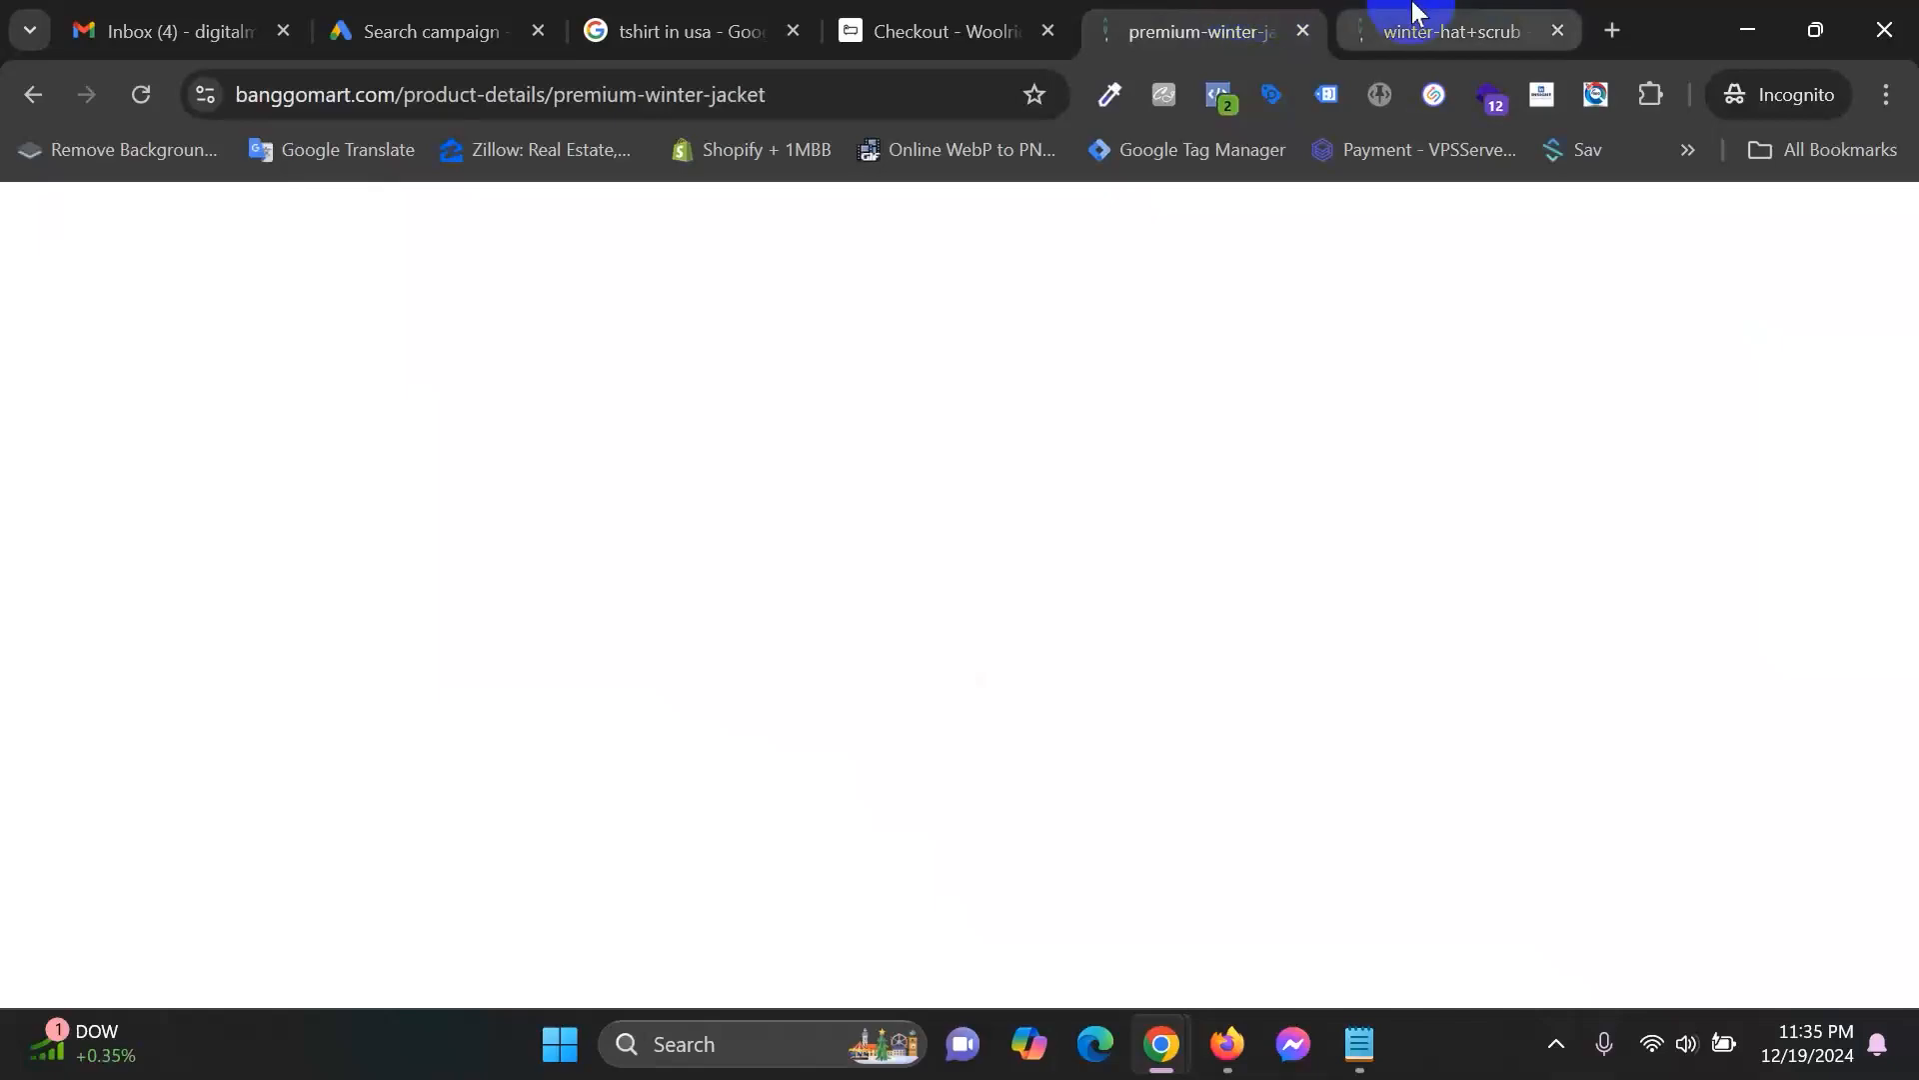
{"action": "left_click", "coordinate": [1400, 30]}
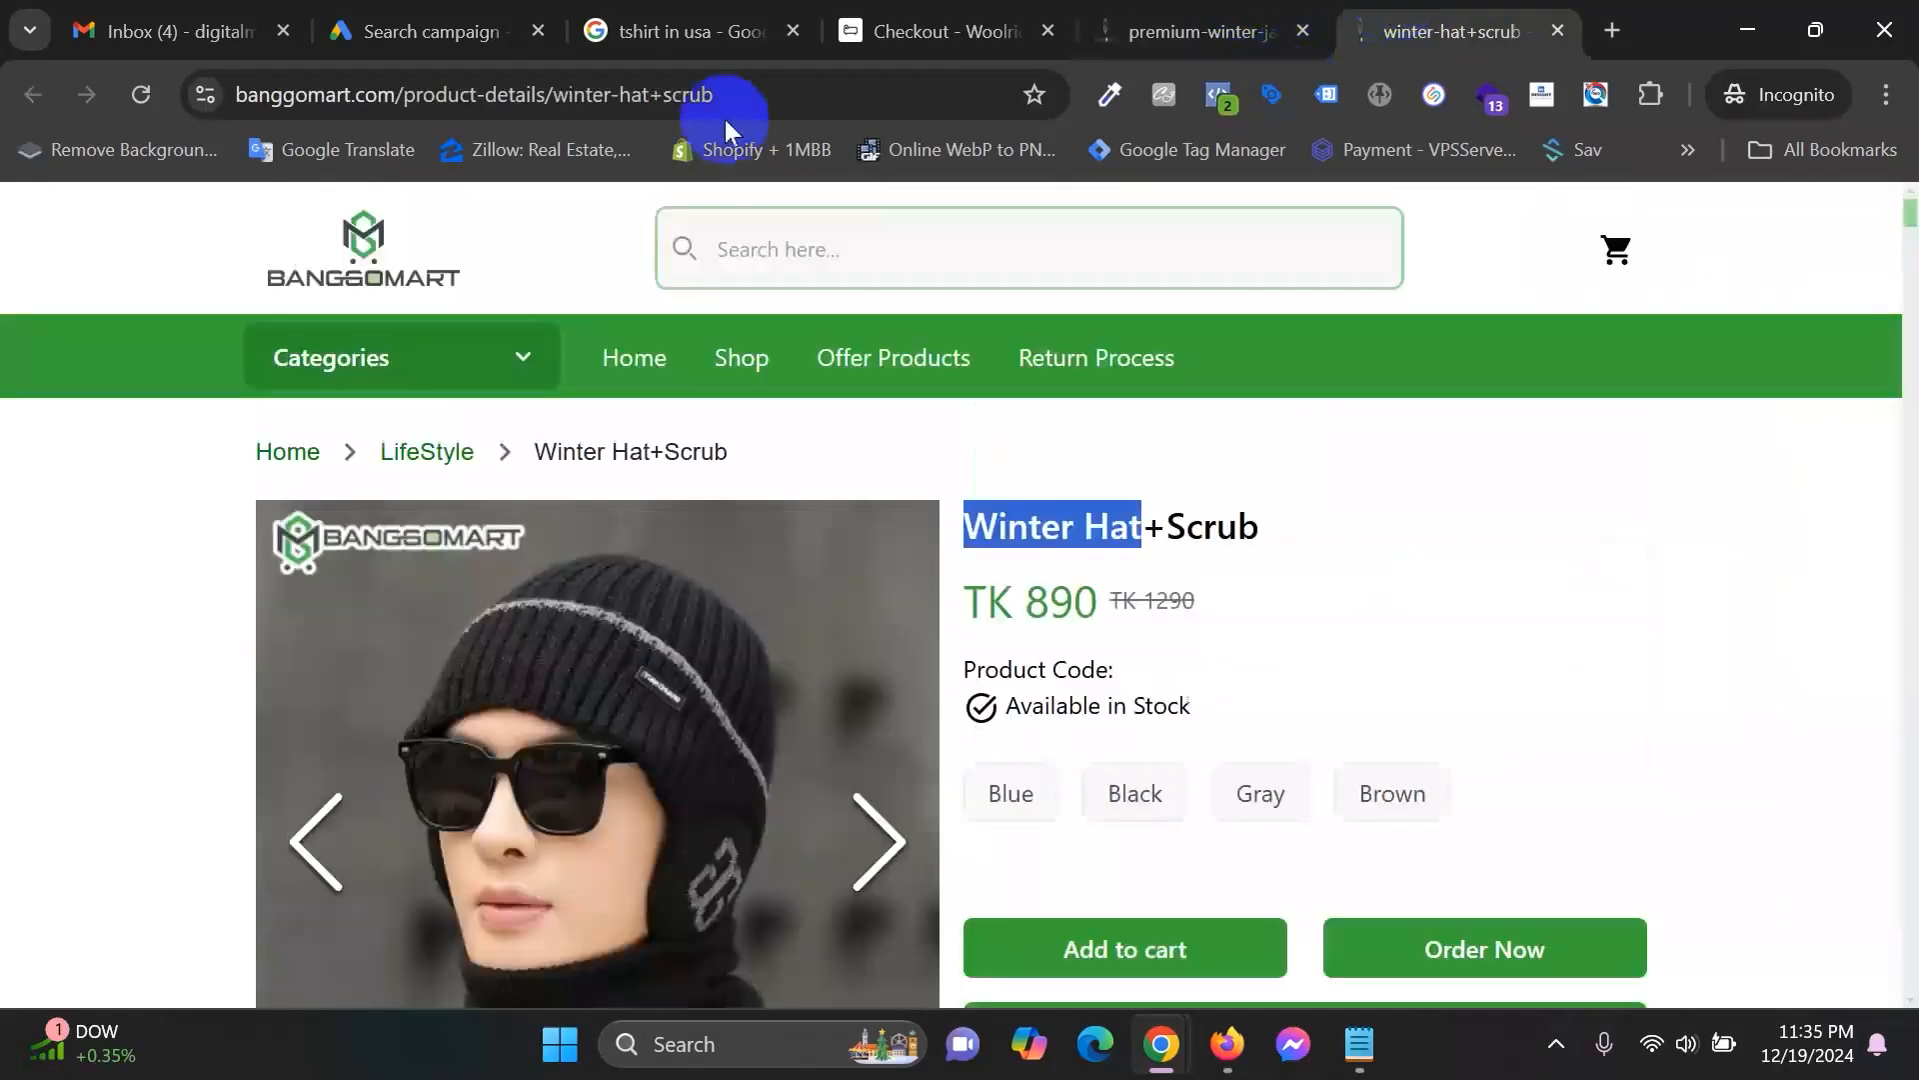
{"action": "left_click", "coordinate": [660, 100]}
{"action": "right_click", "coordinate": [640, 100]}
{"action": "left_click", "coordinate": [737, 321]}
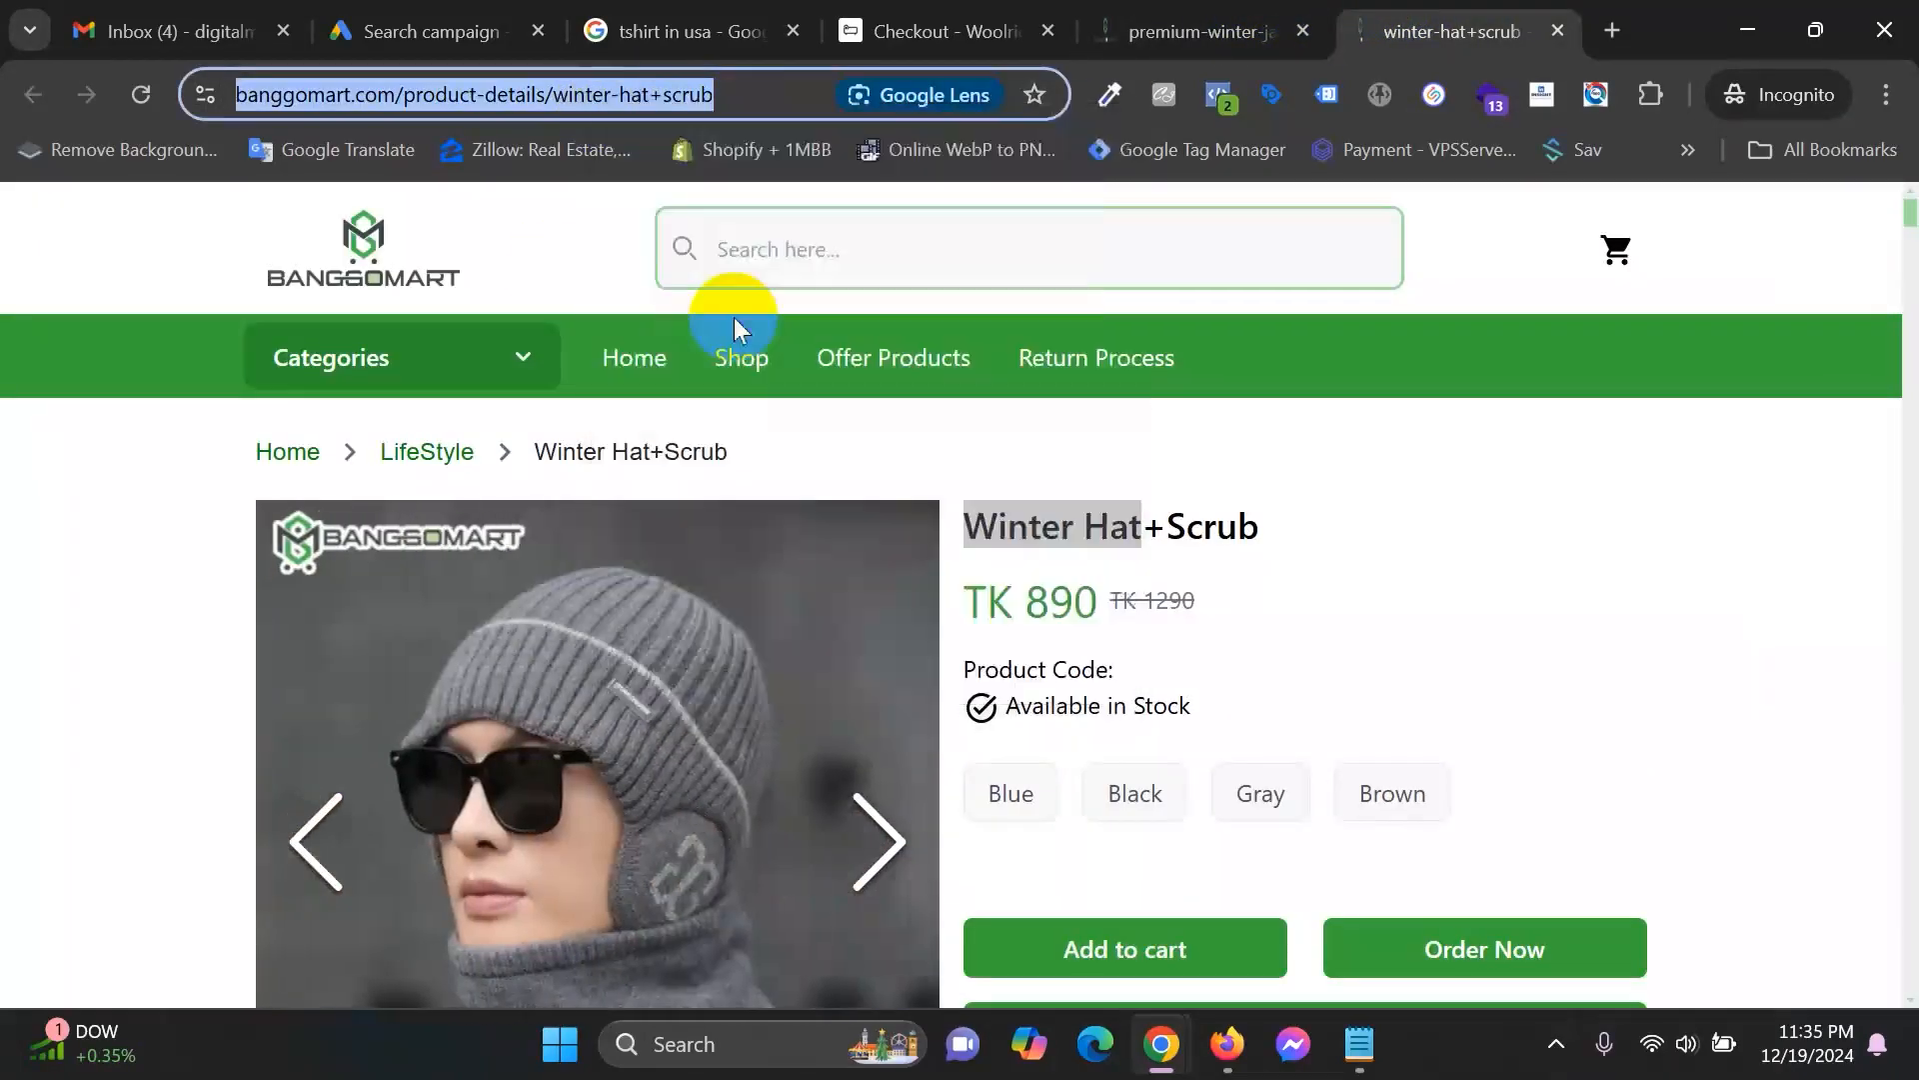
{"action": "left_click", "coordinate": [492, 14]}
{"action": "left_click", "coordinate": [850, 597]}
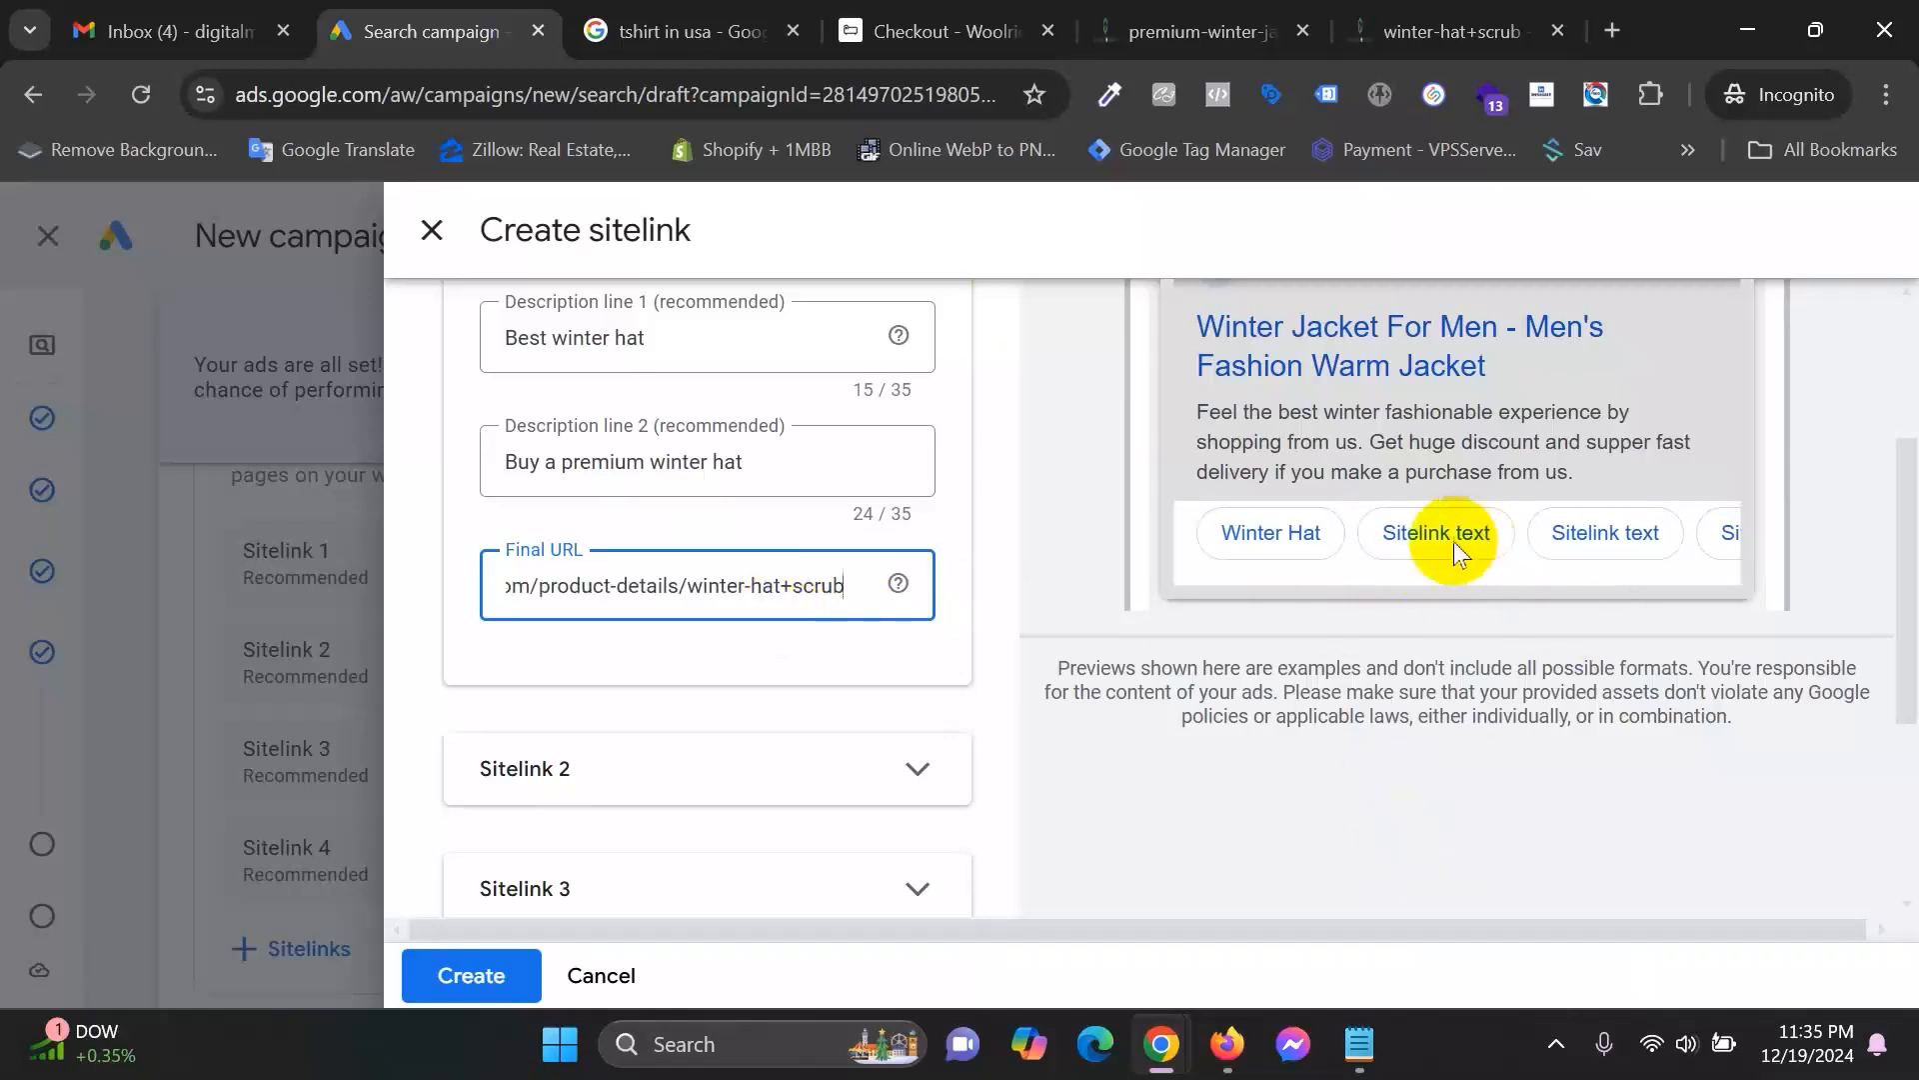
{"action": "scroll", "coordinate": [1123, 600], "scroll_direction": "up", "scroll_amount": 3}
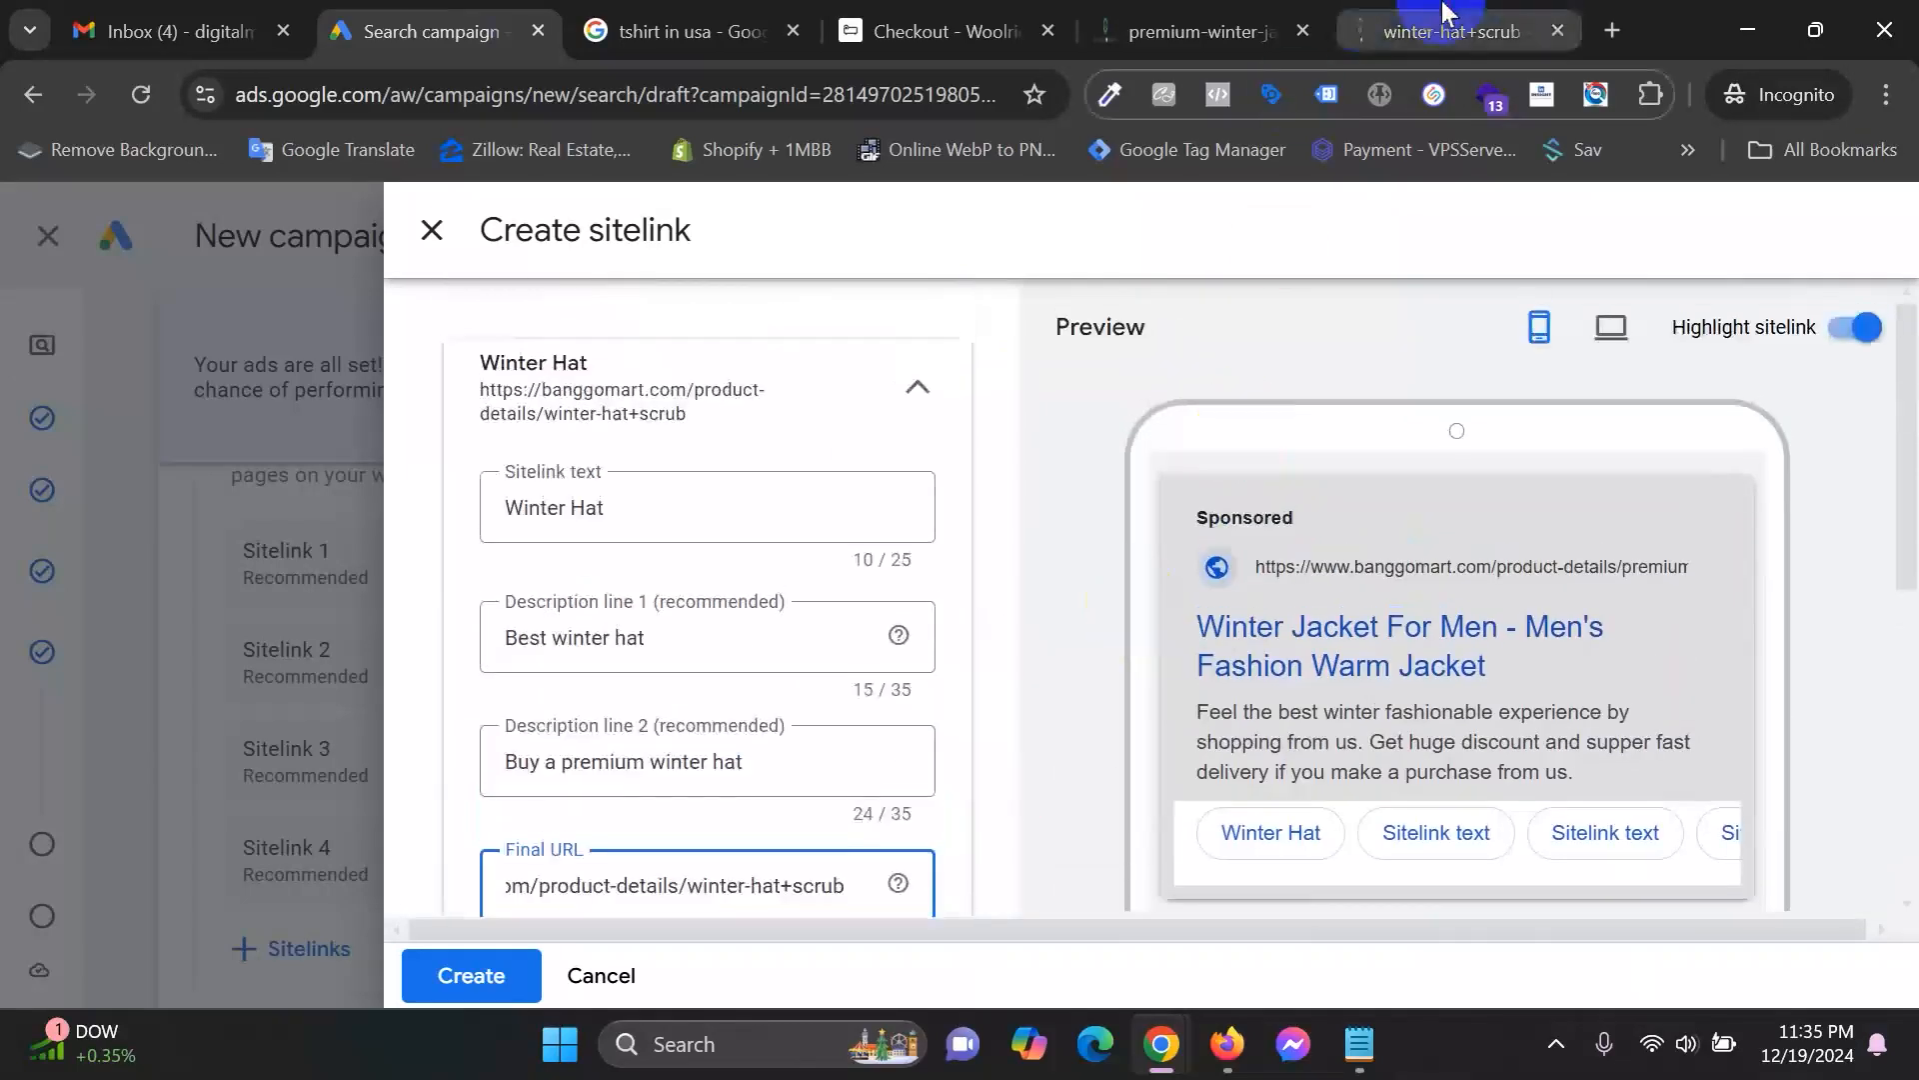
Browse the Banggomart product listing through to page 3.
{"action": "left_click", "coordinate": [1442, 12]}
{"action": "left_click", "coordinate": [909, 247]}
{"action": "type", "text": "ho"}
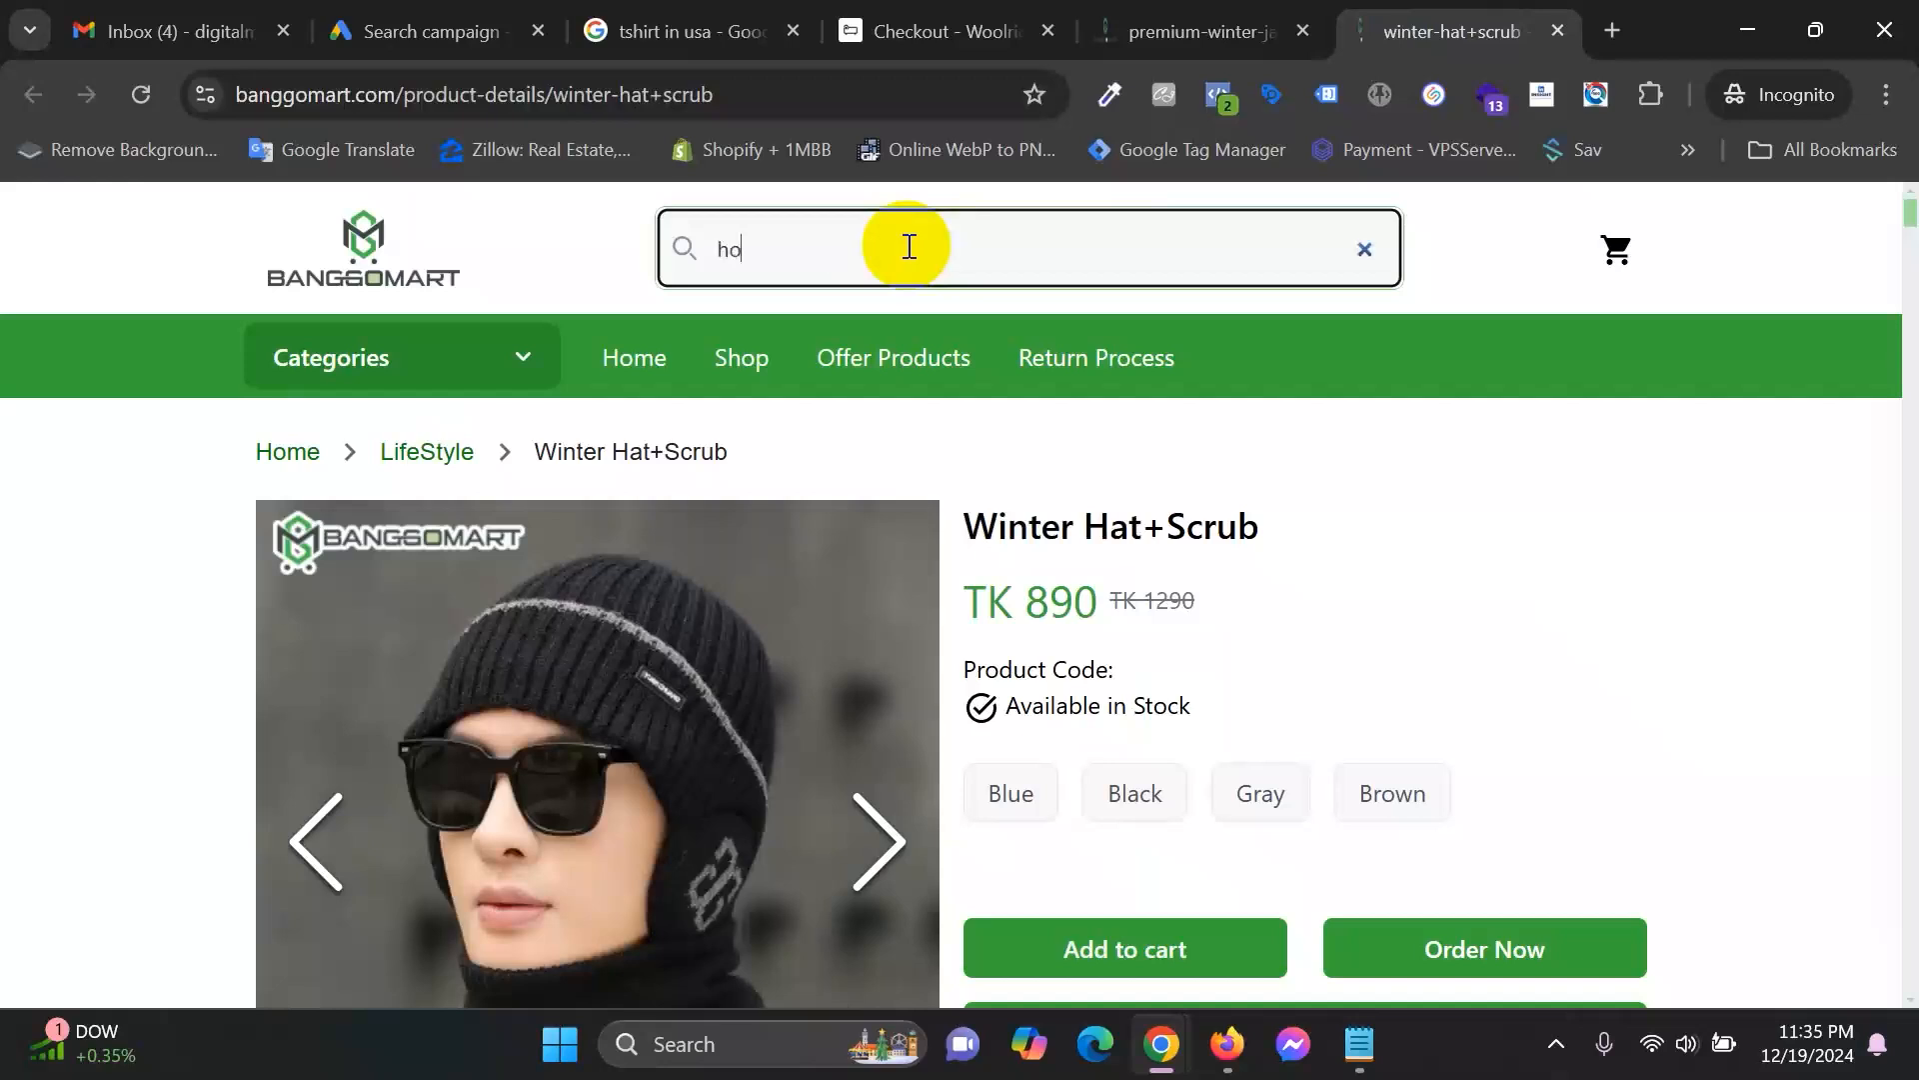
{"action": "type", "text": "odie"}
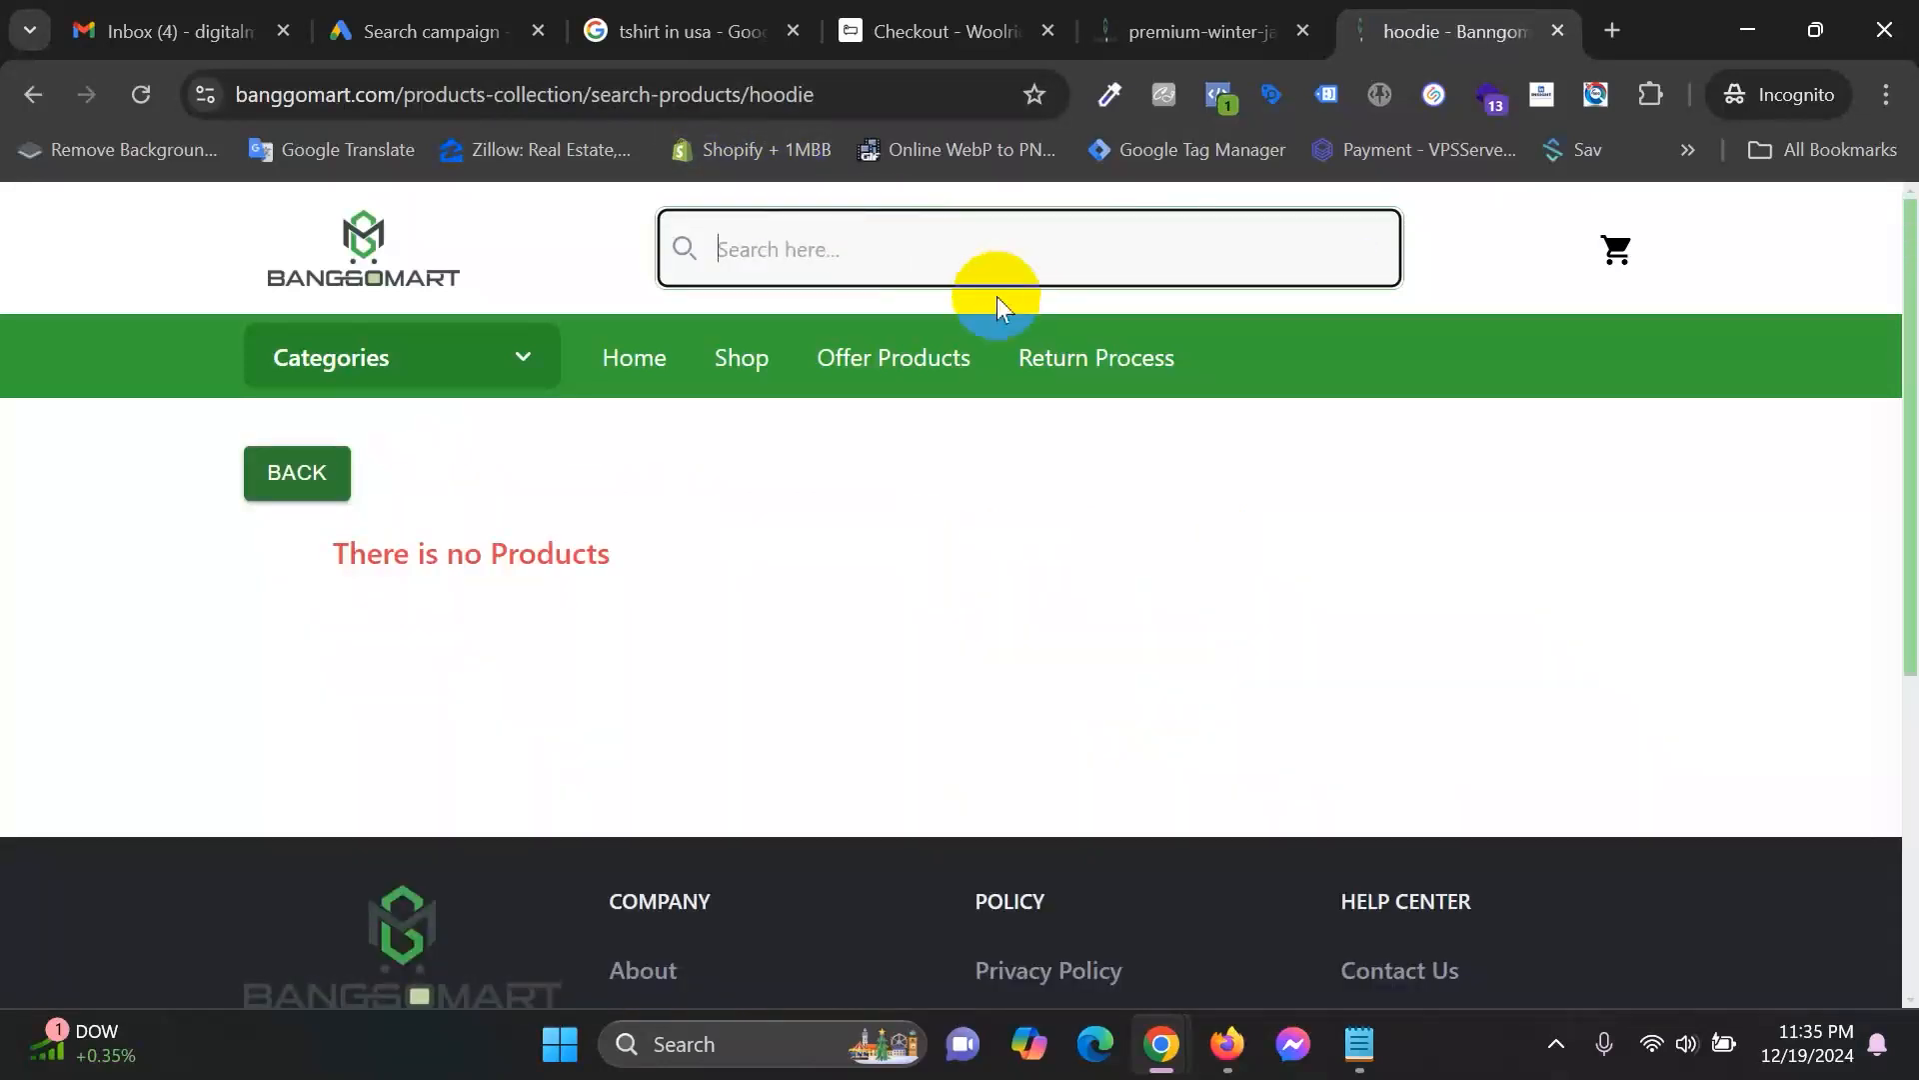
{"action": "left_click", "coordinate": [740, 365]}
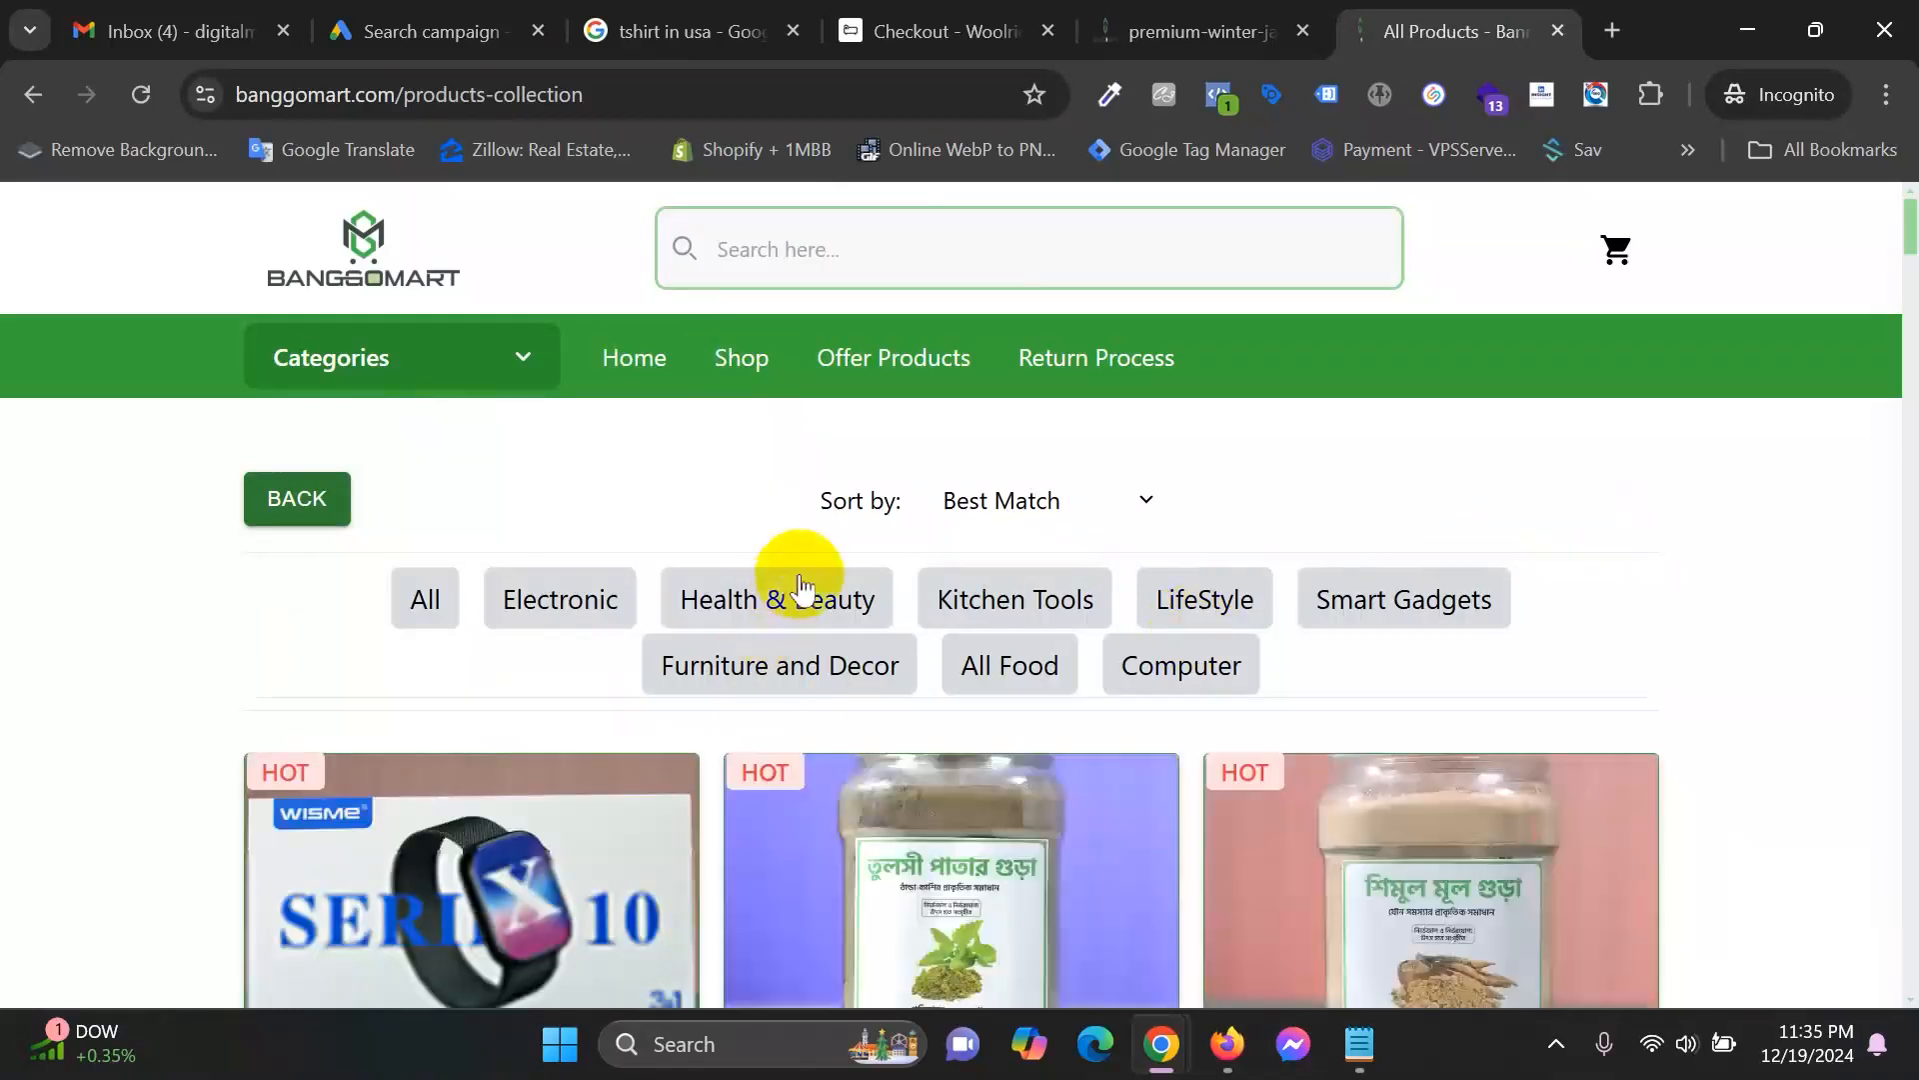
{"action": "scroll", "coordinate": [1599, 640], "scroll_direction": "down", "scroll_amount": 10}
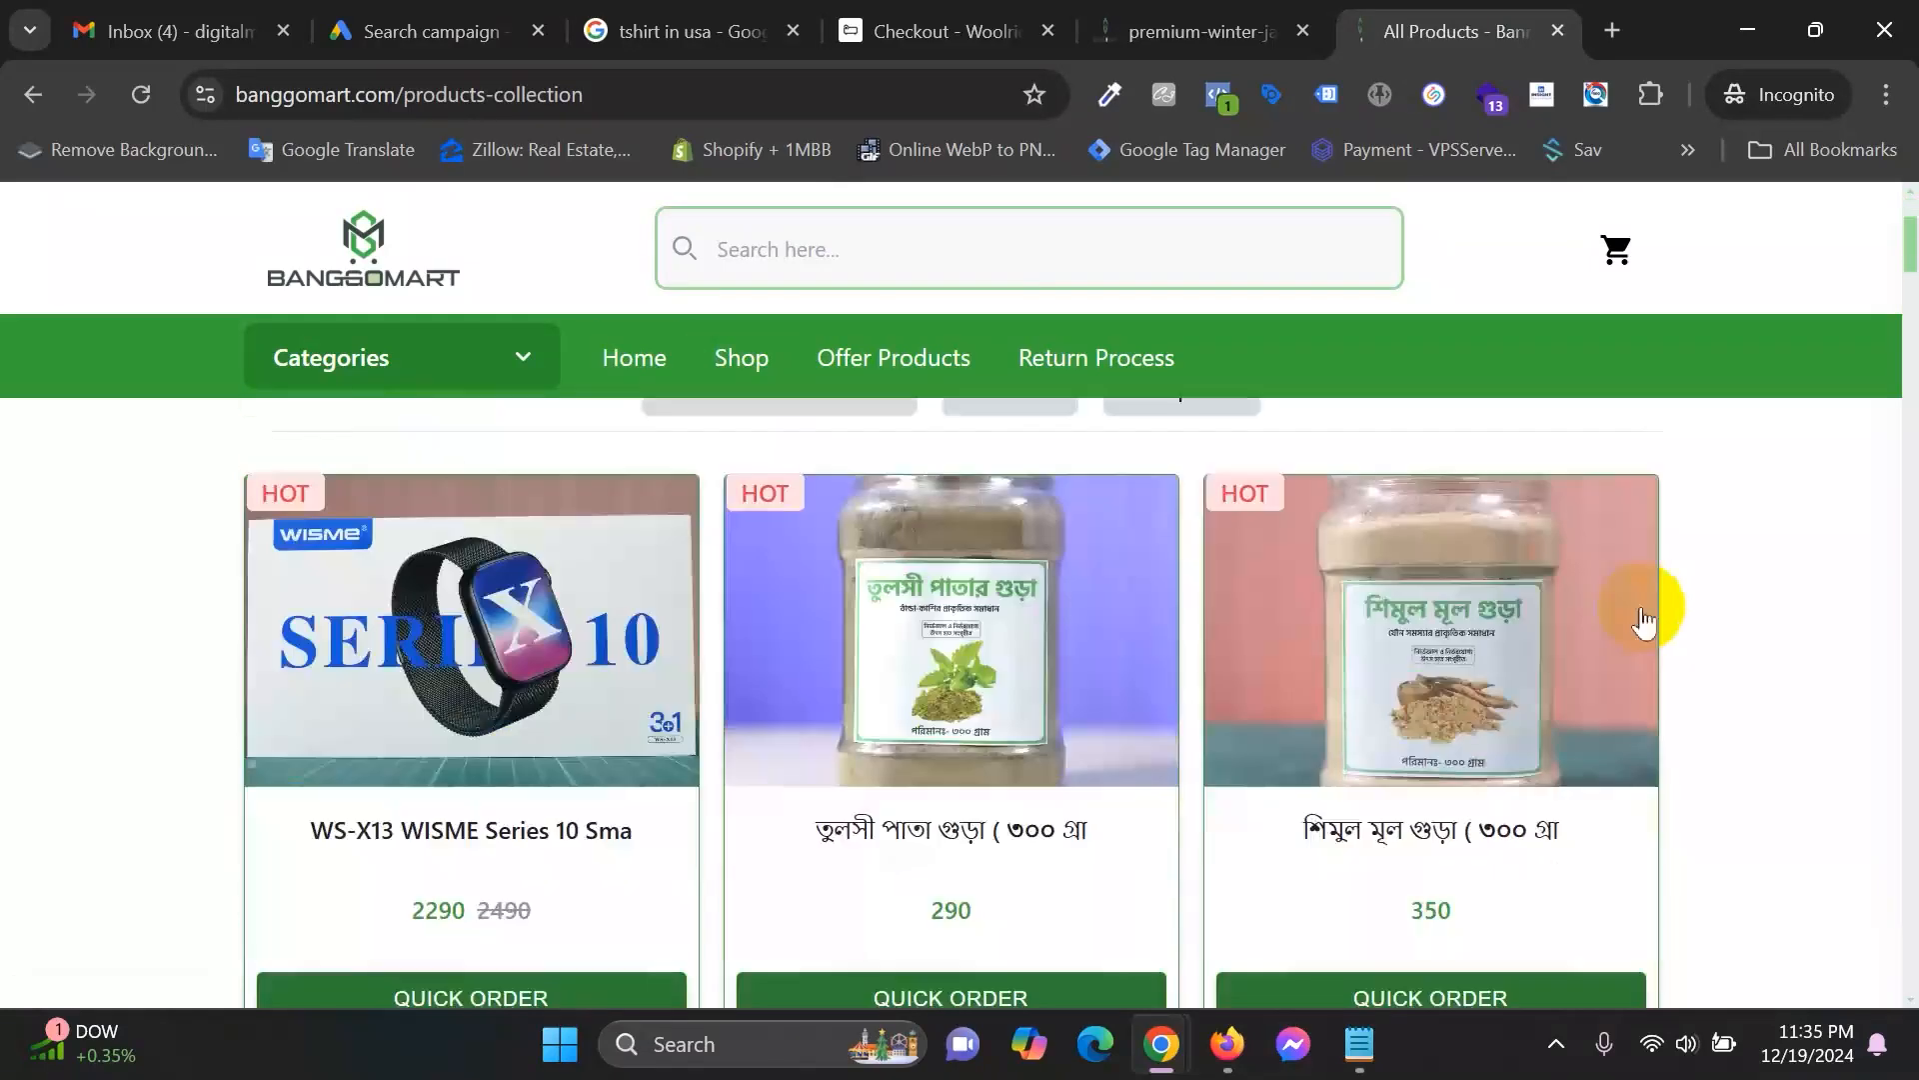
{"action": "scroll", "coordinate": [1540, 745], "scroll_direction": "down", "scroll_amount": 10}
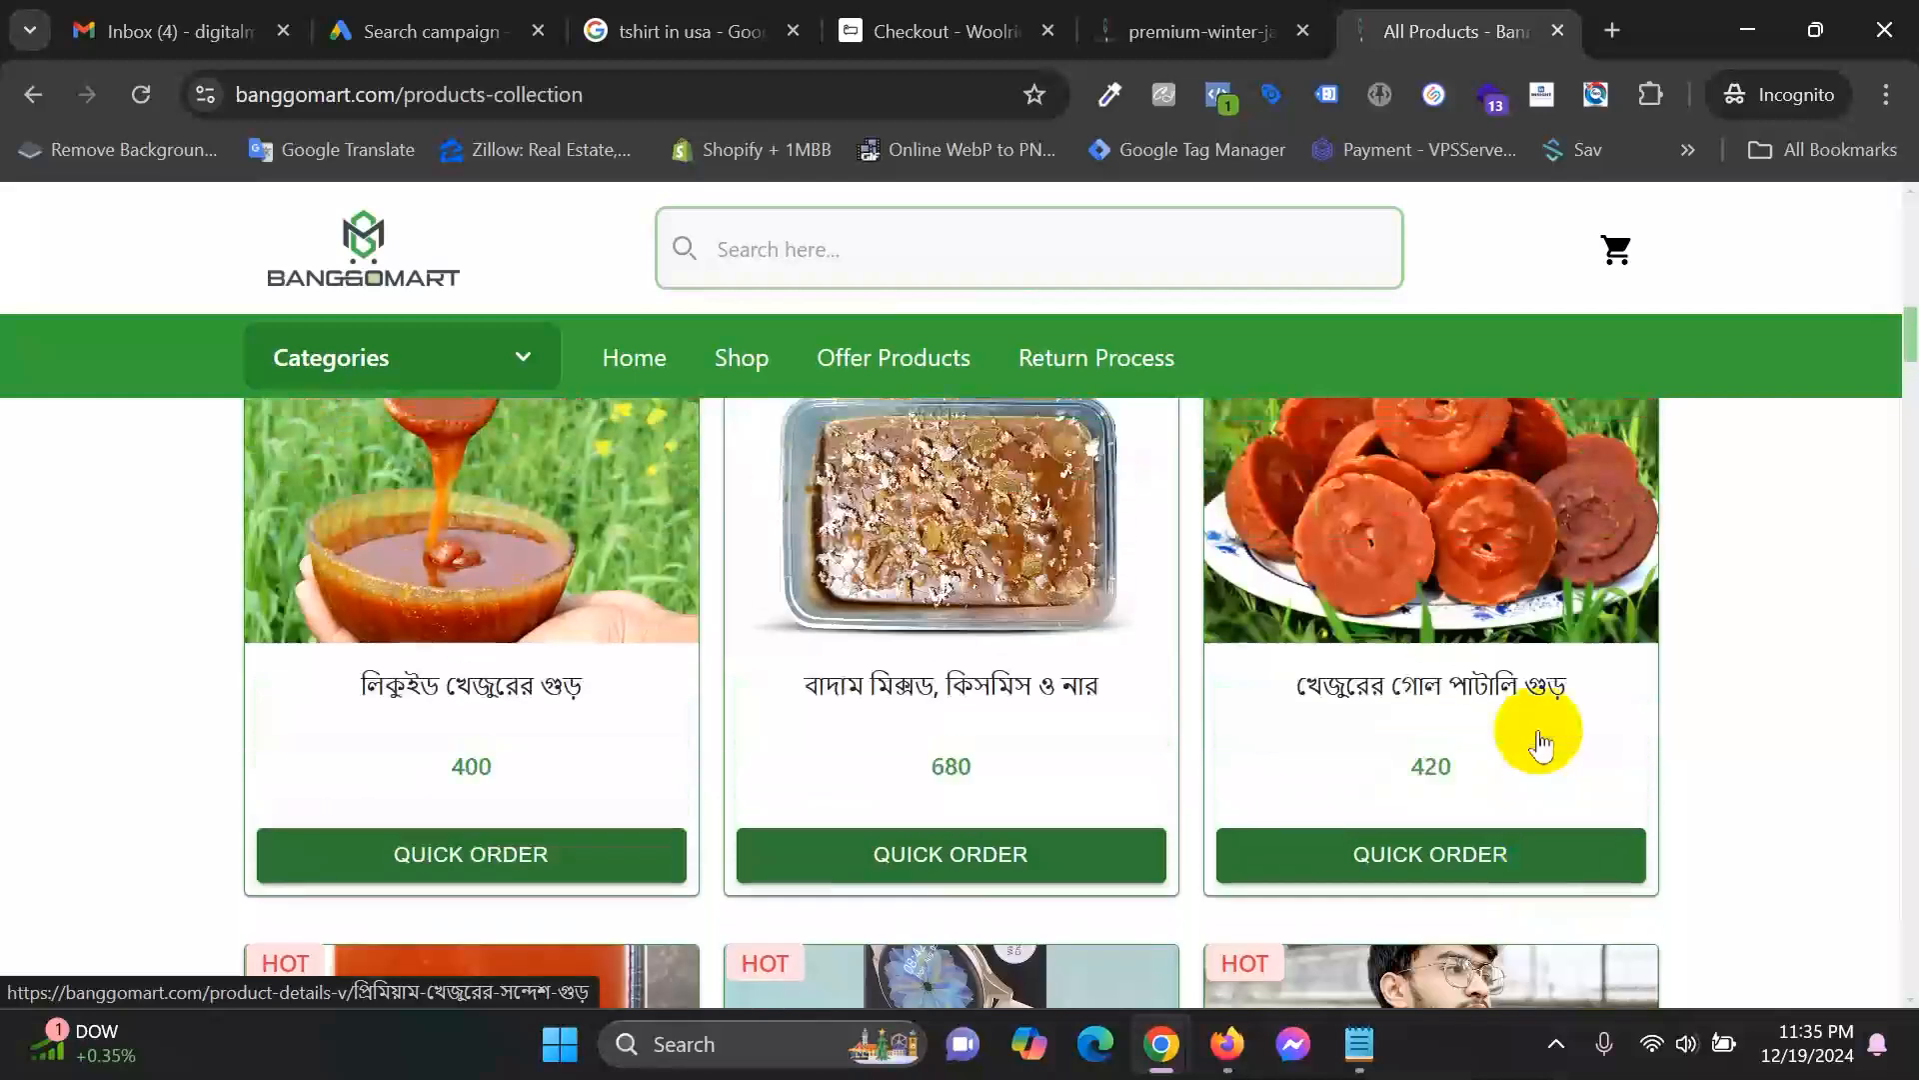
{"action": "scroll", "coordinate": [1490, 749], "scroll_direction": "down", "scroll_amount": 10}
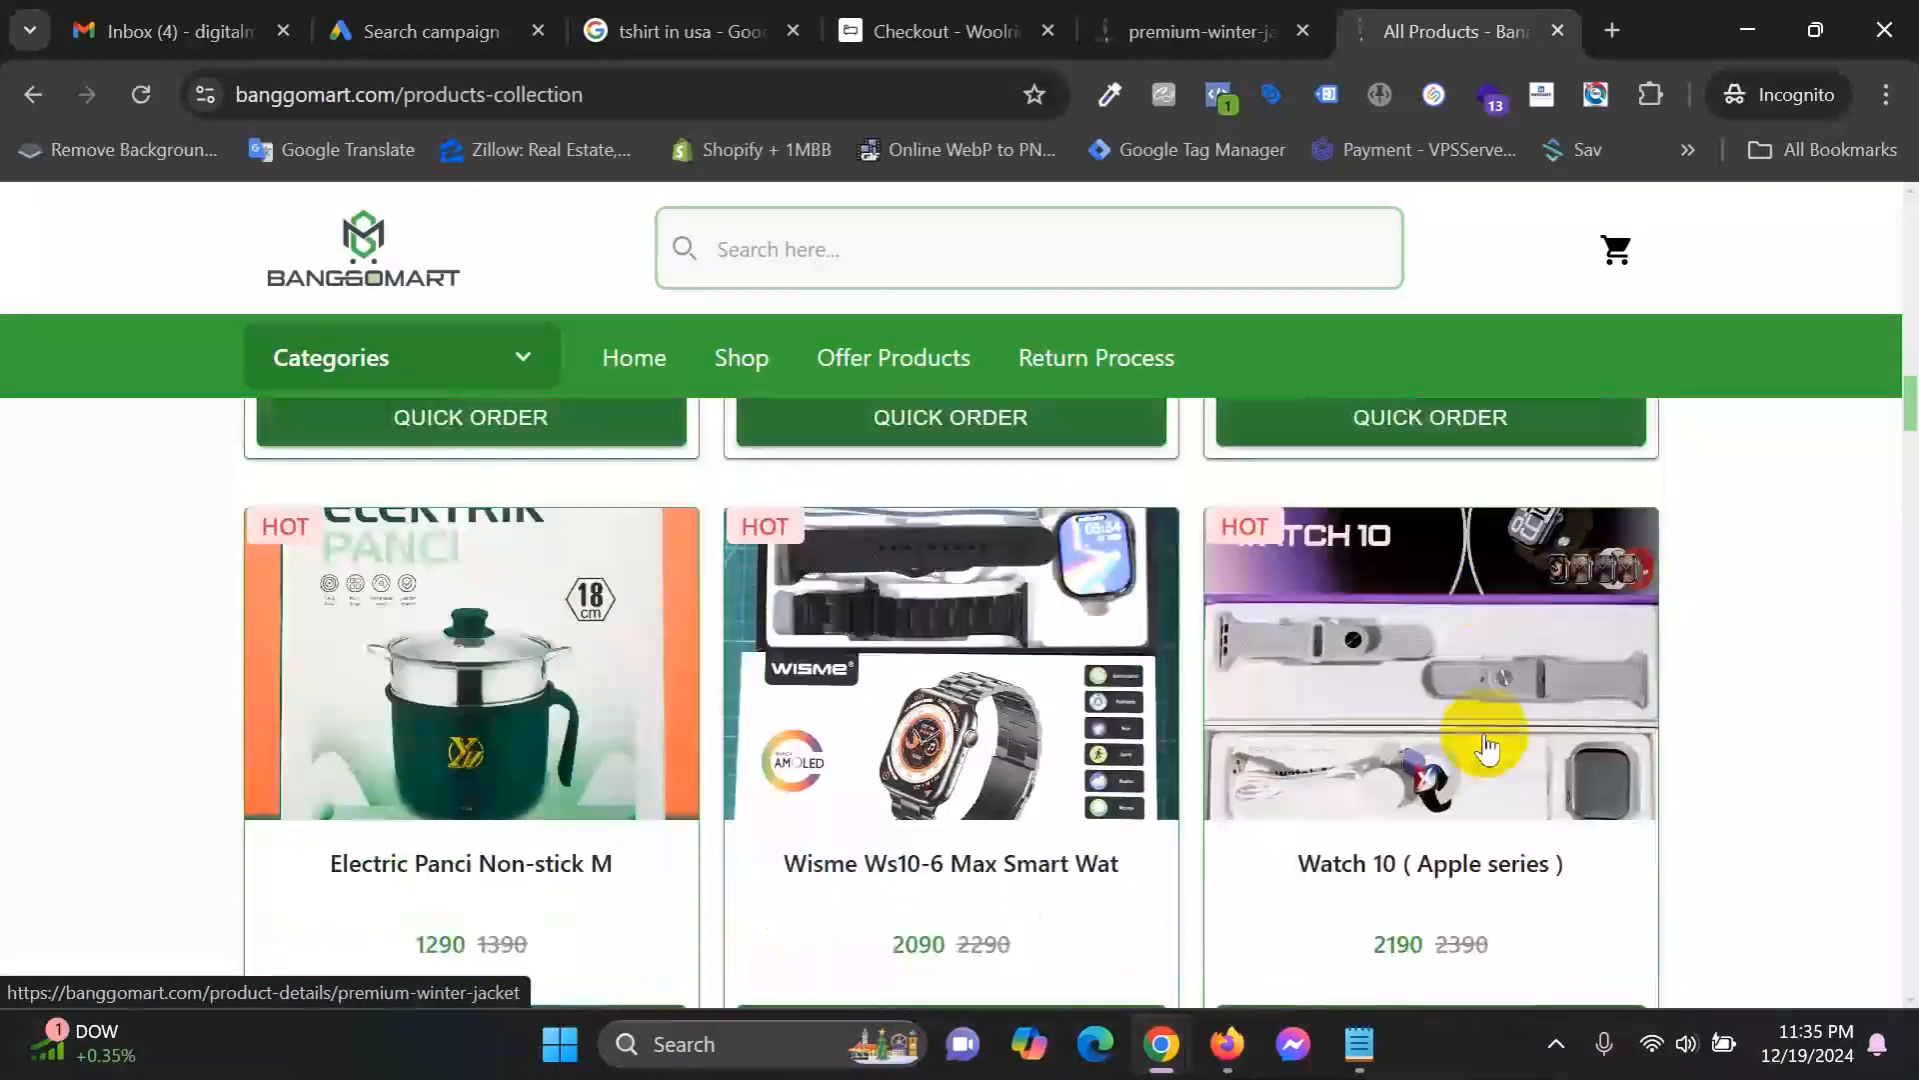
{"action": "scroll", "coordinate": [1489, 744], "scroll_direction": "down", "scroll_amount": 15}
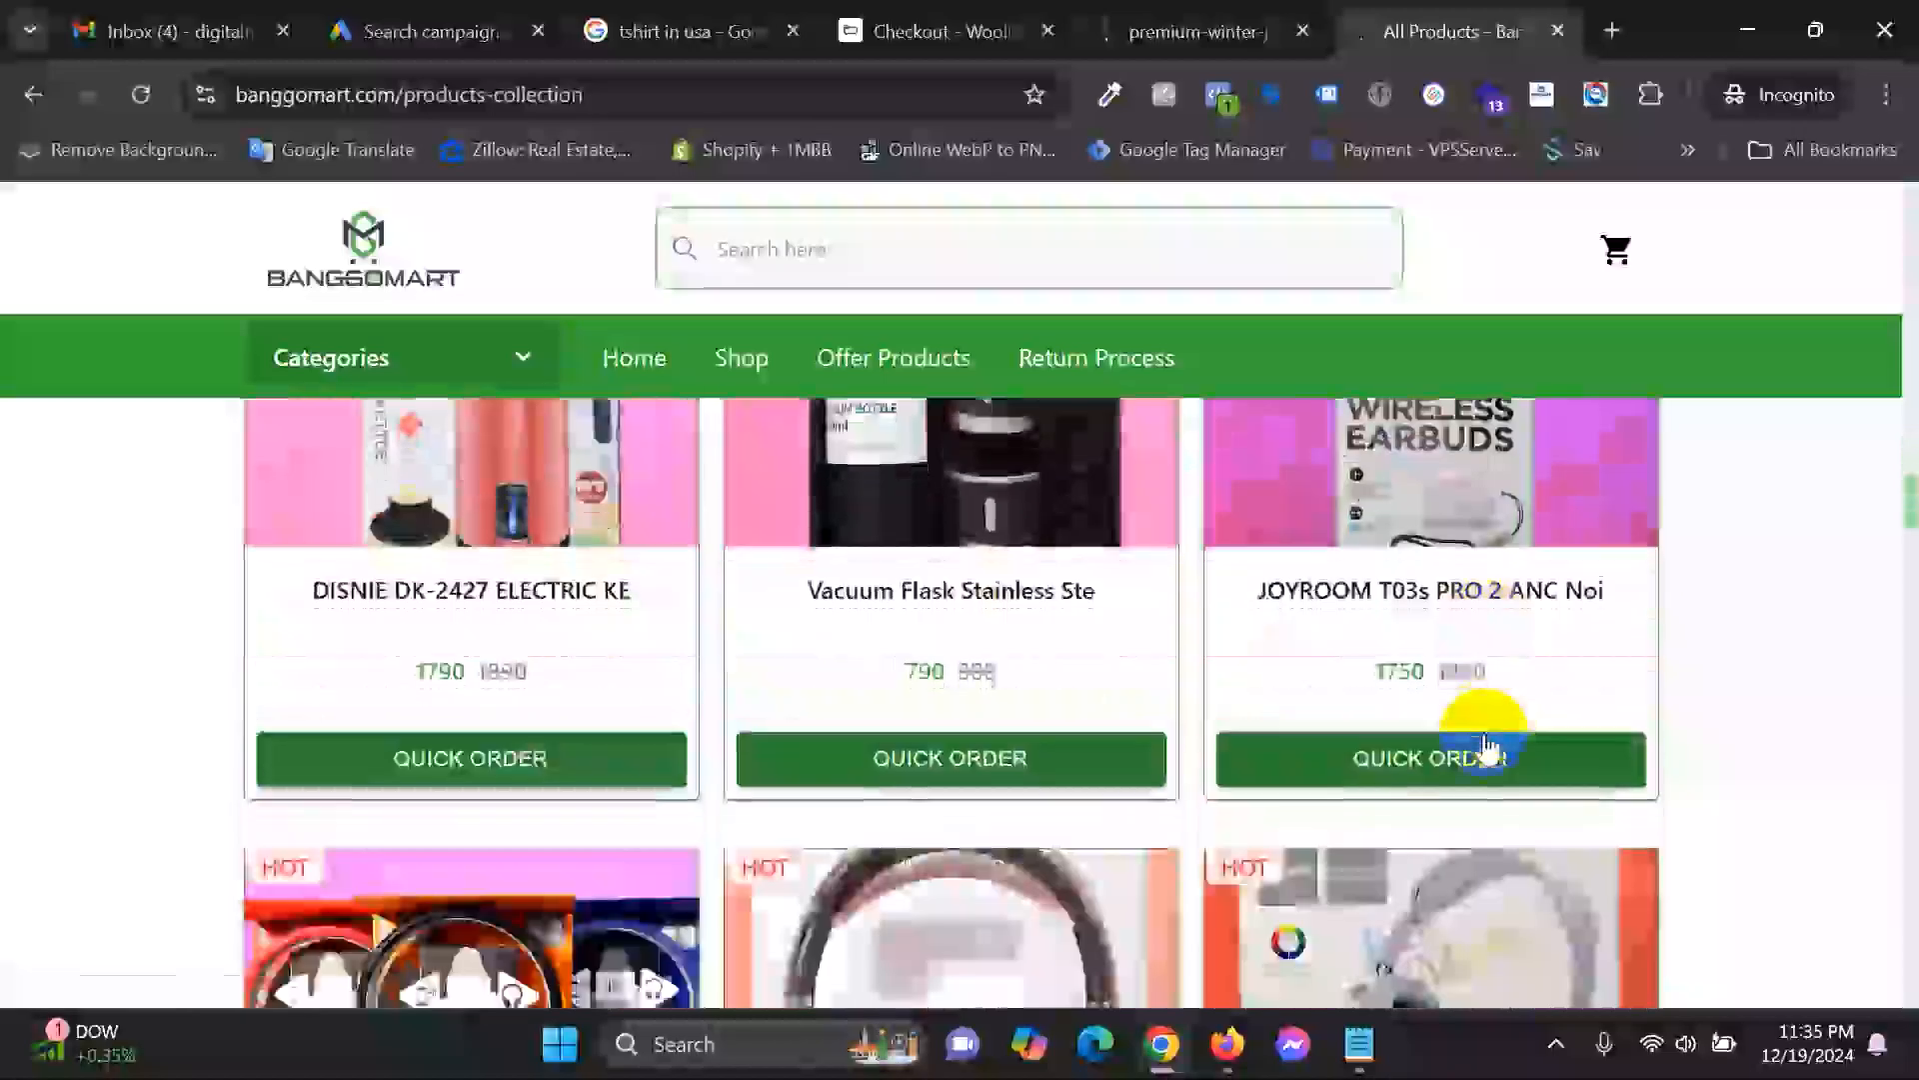
{"action": "scroll", "coordinate": [1486, 745], "scroll_direction": "down", "scroll_amount": 15}
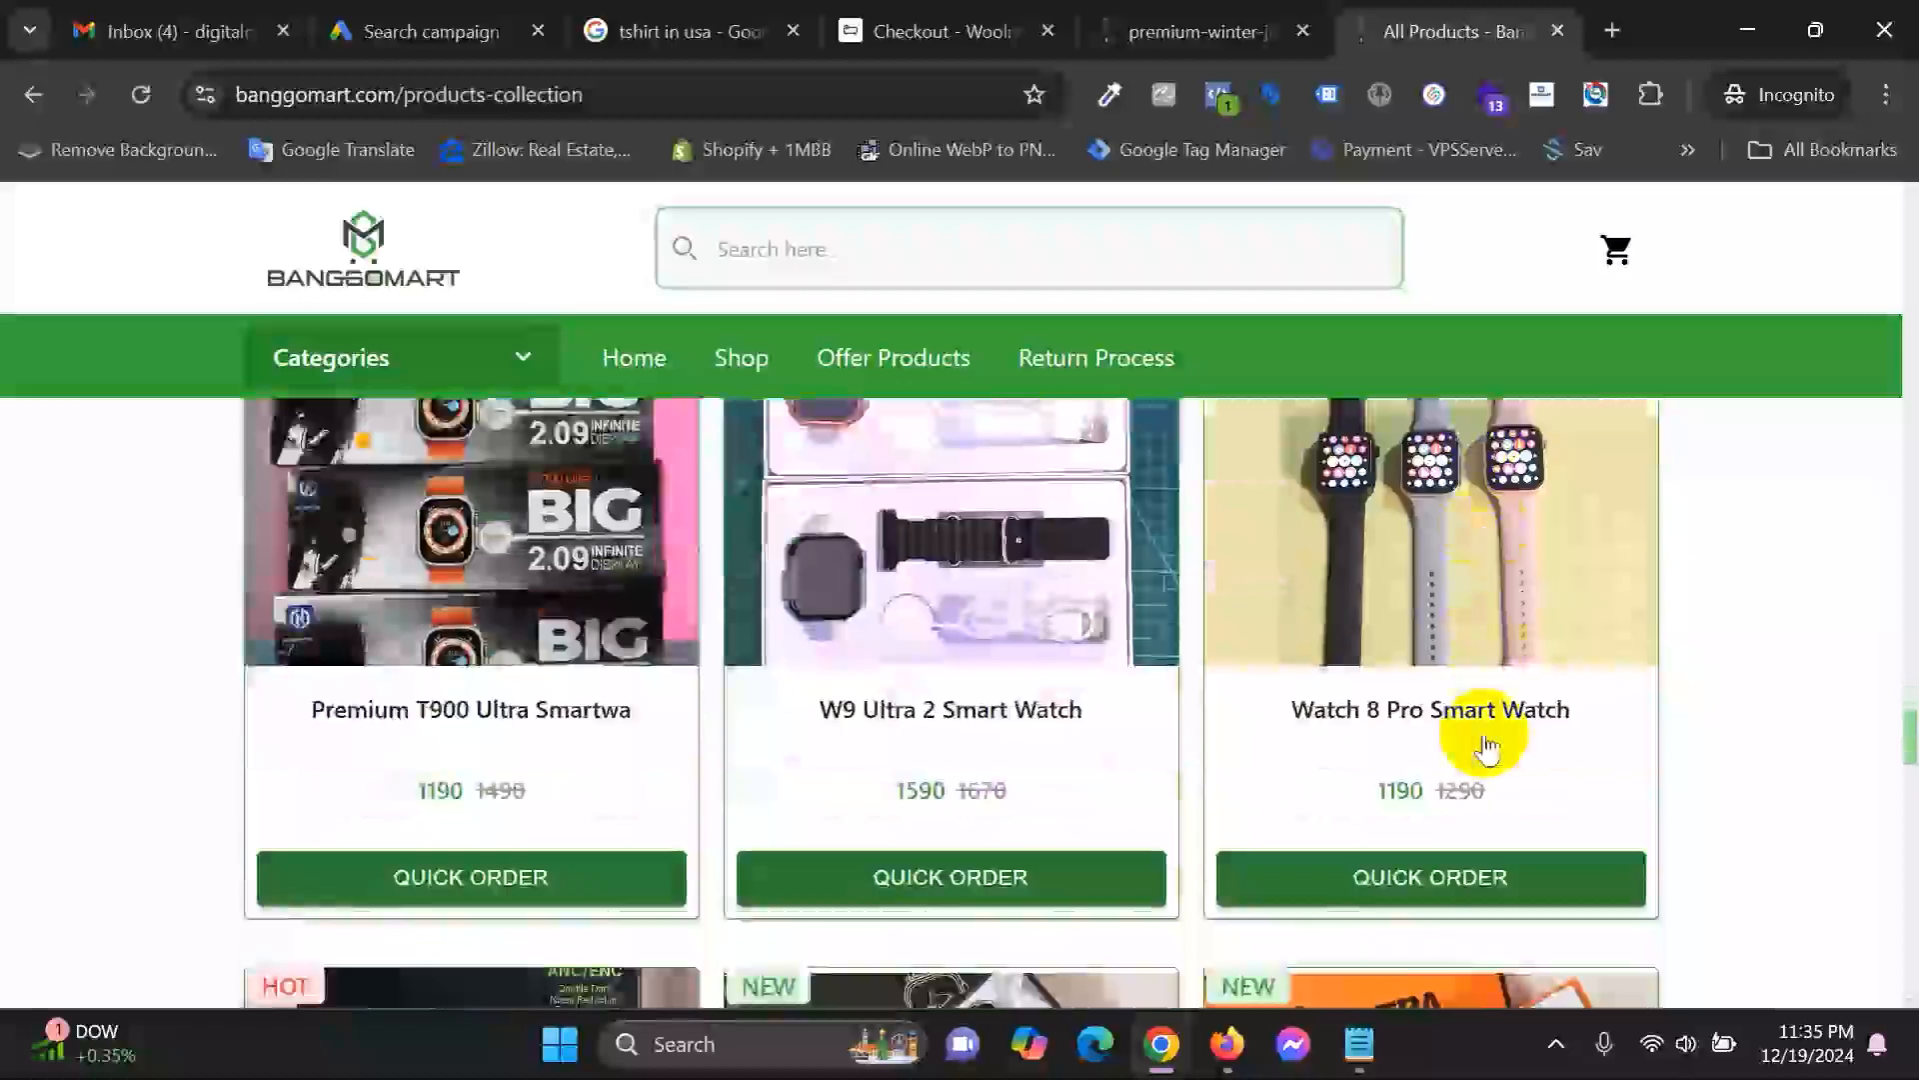
{"action": "scroll", "coordinate": [1488, 748], "scroll_direction": "down", "scroll_amount": 5}
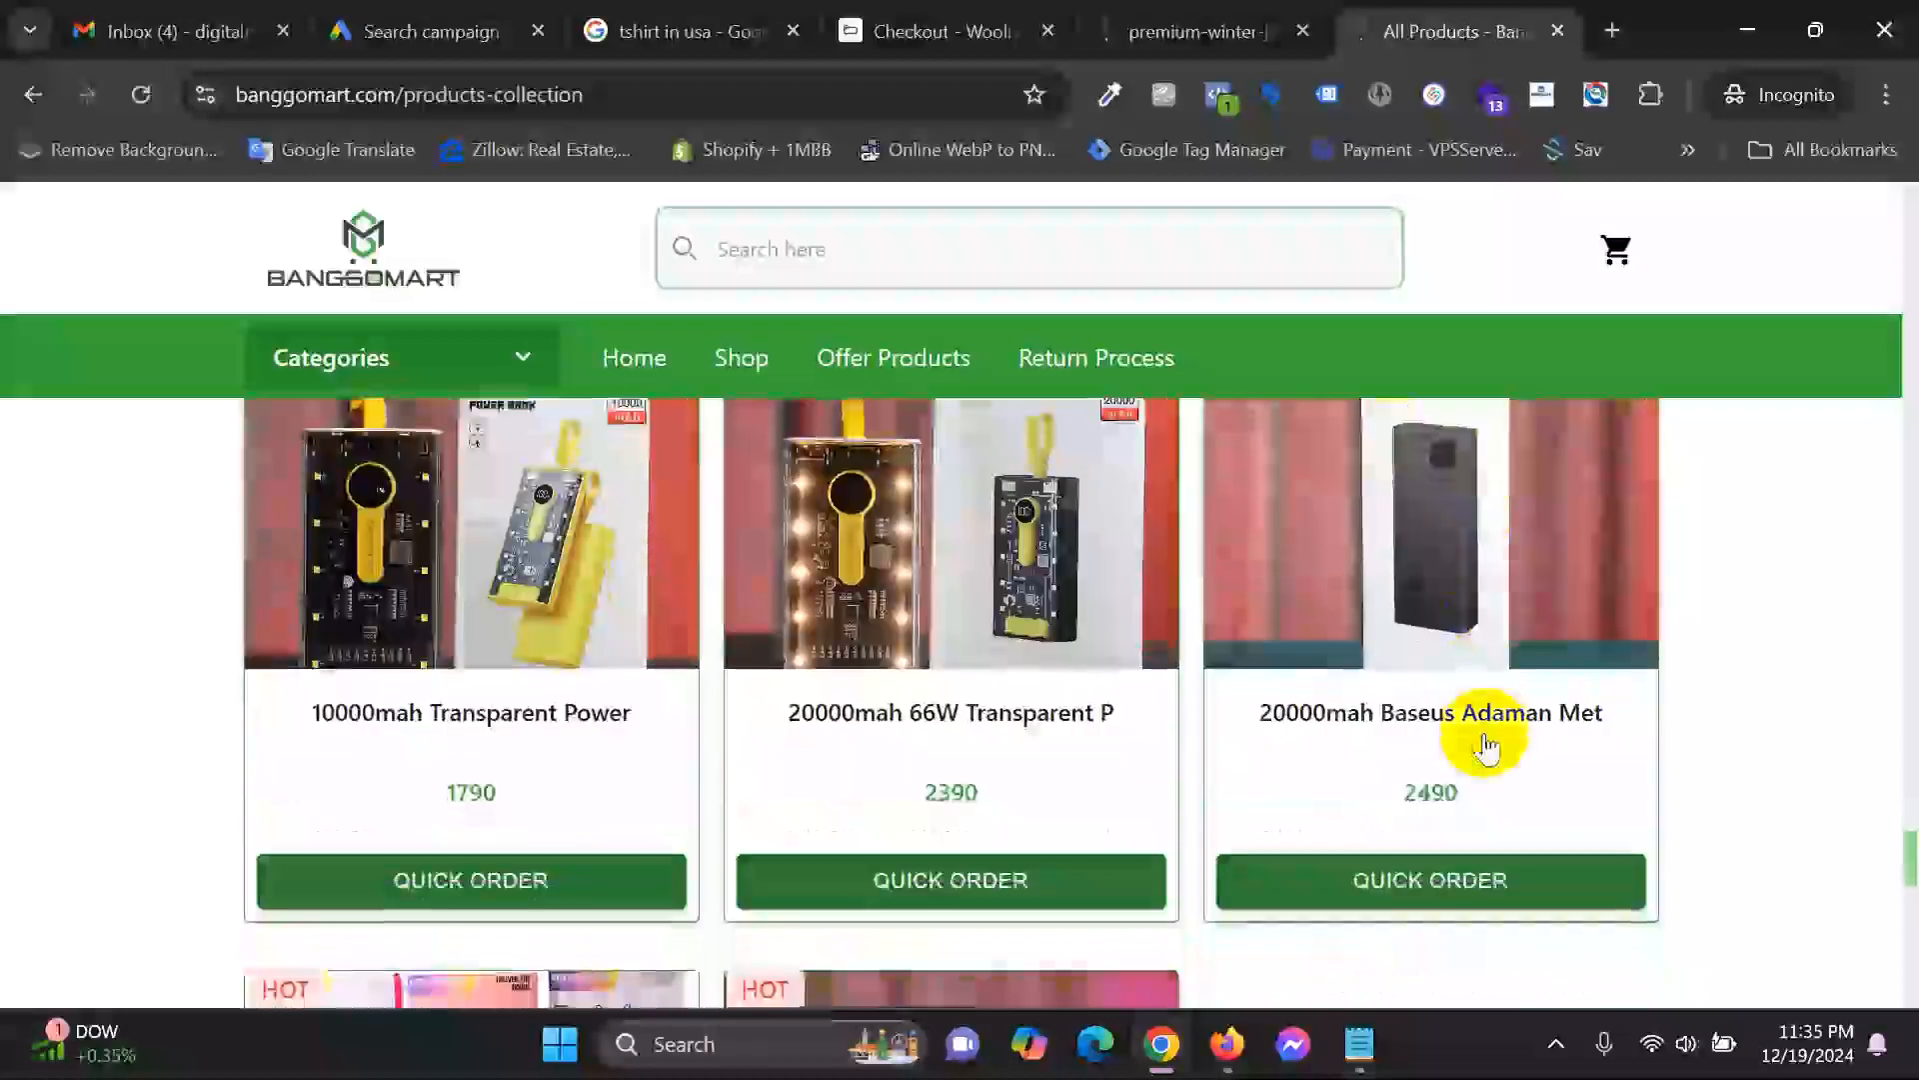
{"action": "scroll", "coordinate": [1486, 745], "scroll_direction": "up", "scroll_amount": 6}
{"action": "scroll", "coordinate": [1487, 745], "scroll_direction": "down", "scroll_amount": 6}
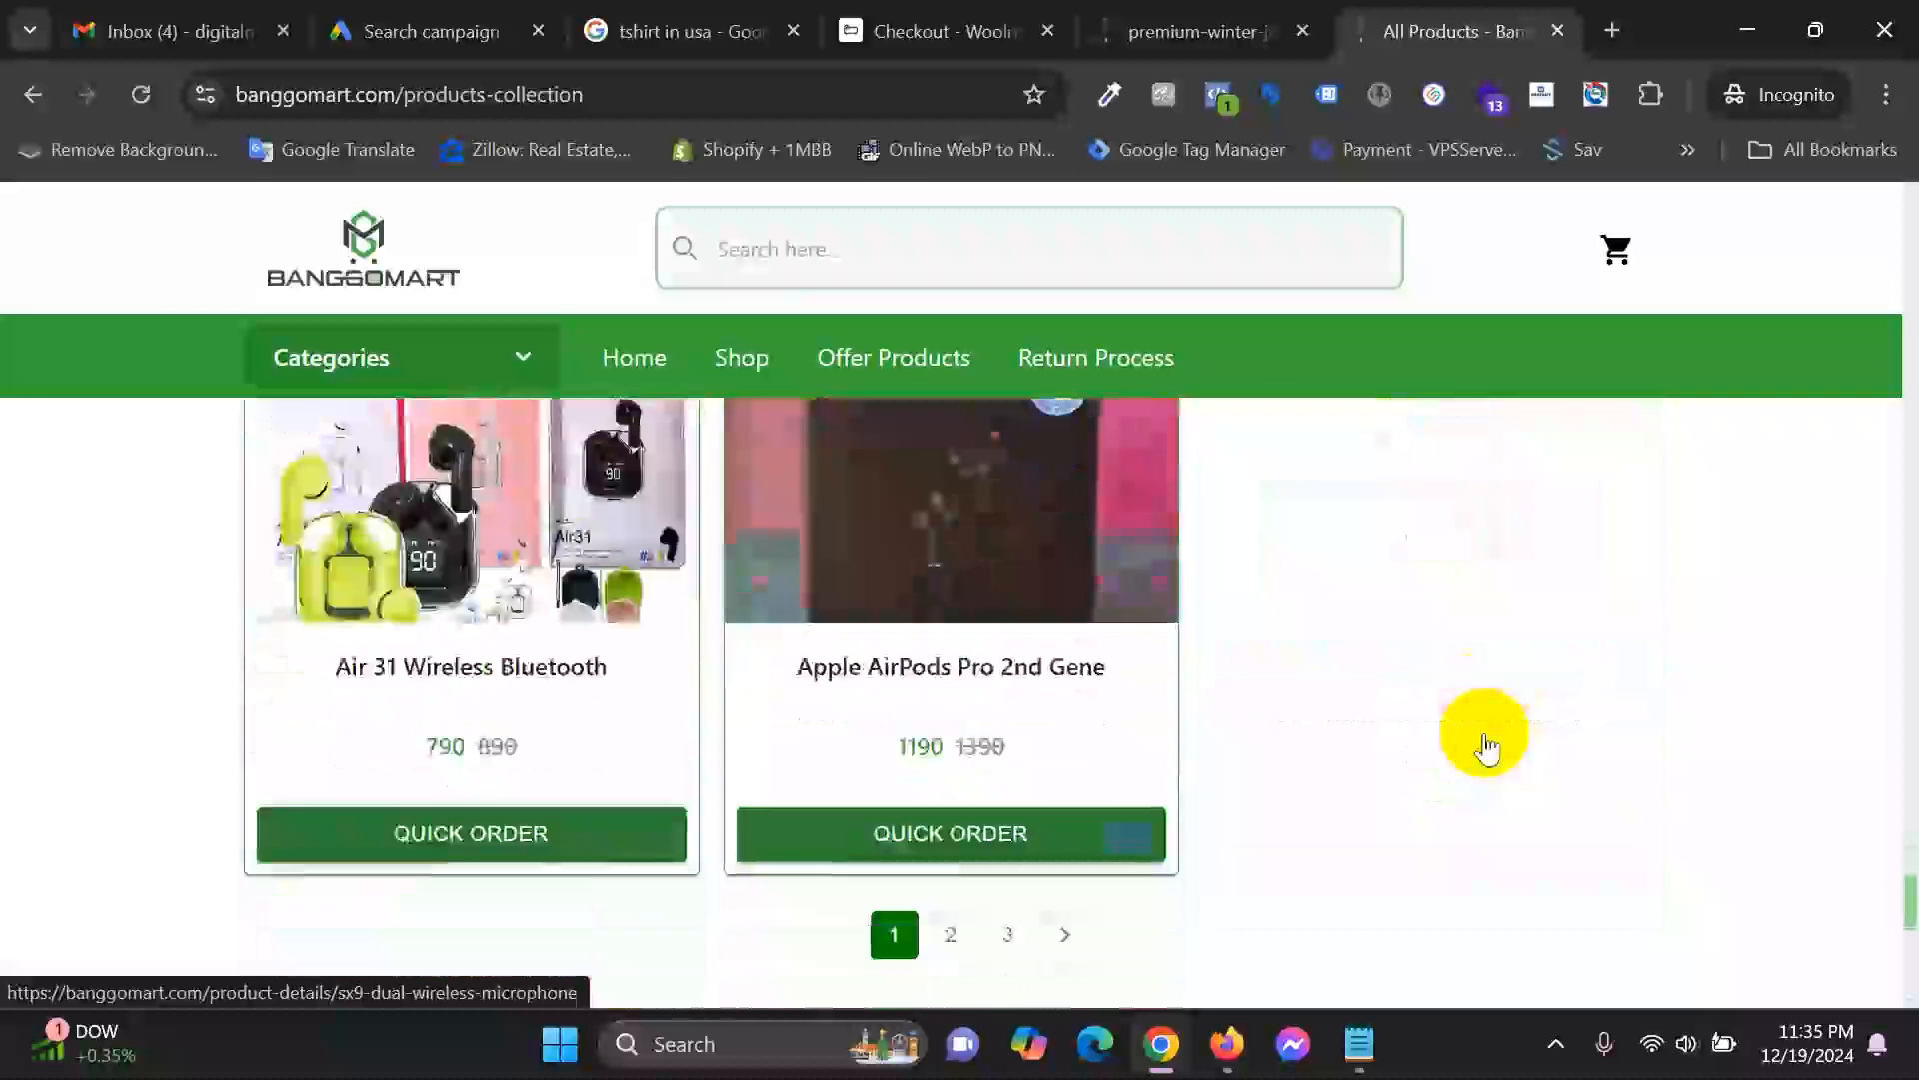
{"action": "scroll", "coordinate": [1486, 745], "scroll_direction": "down", "scroll_amount": 5}
{"action": "scroll", "coordinate": [1300, 749], "scroll_direction": "up", "scroll_amount": 4}
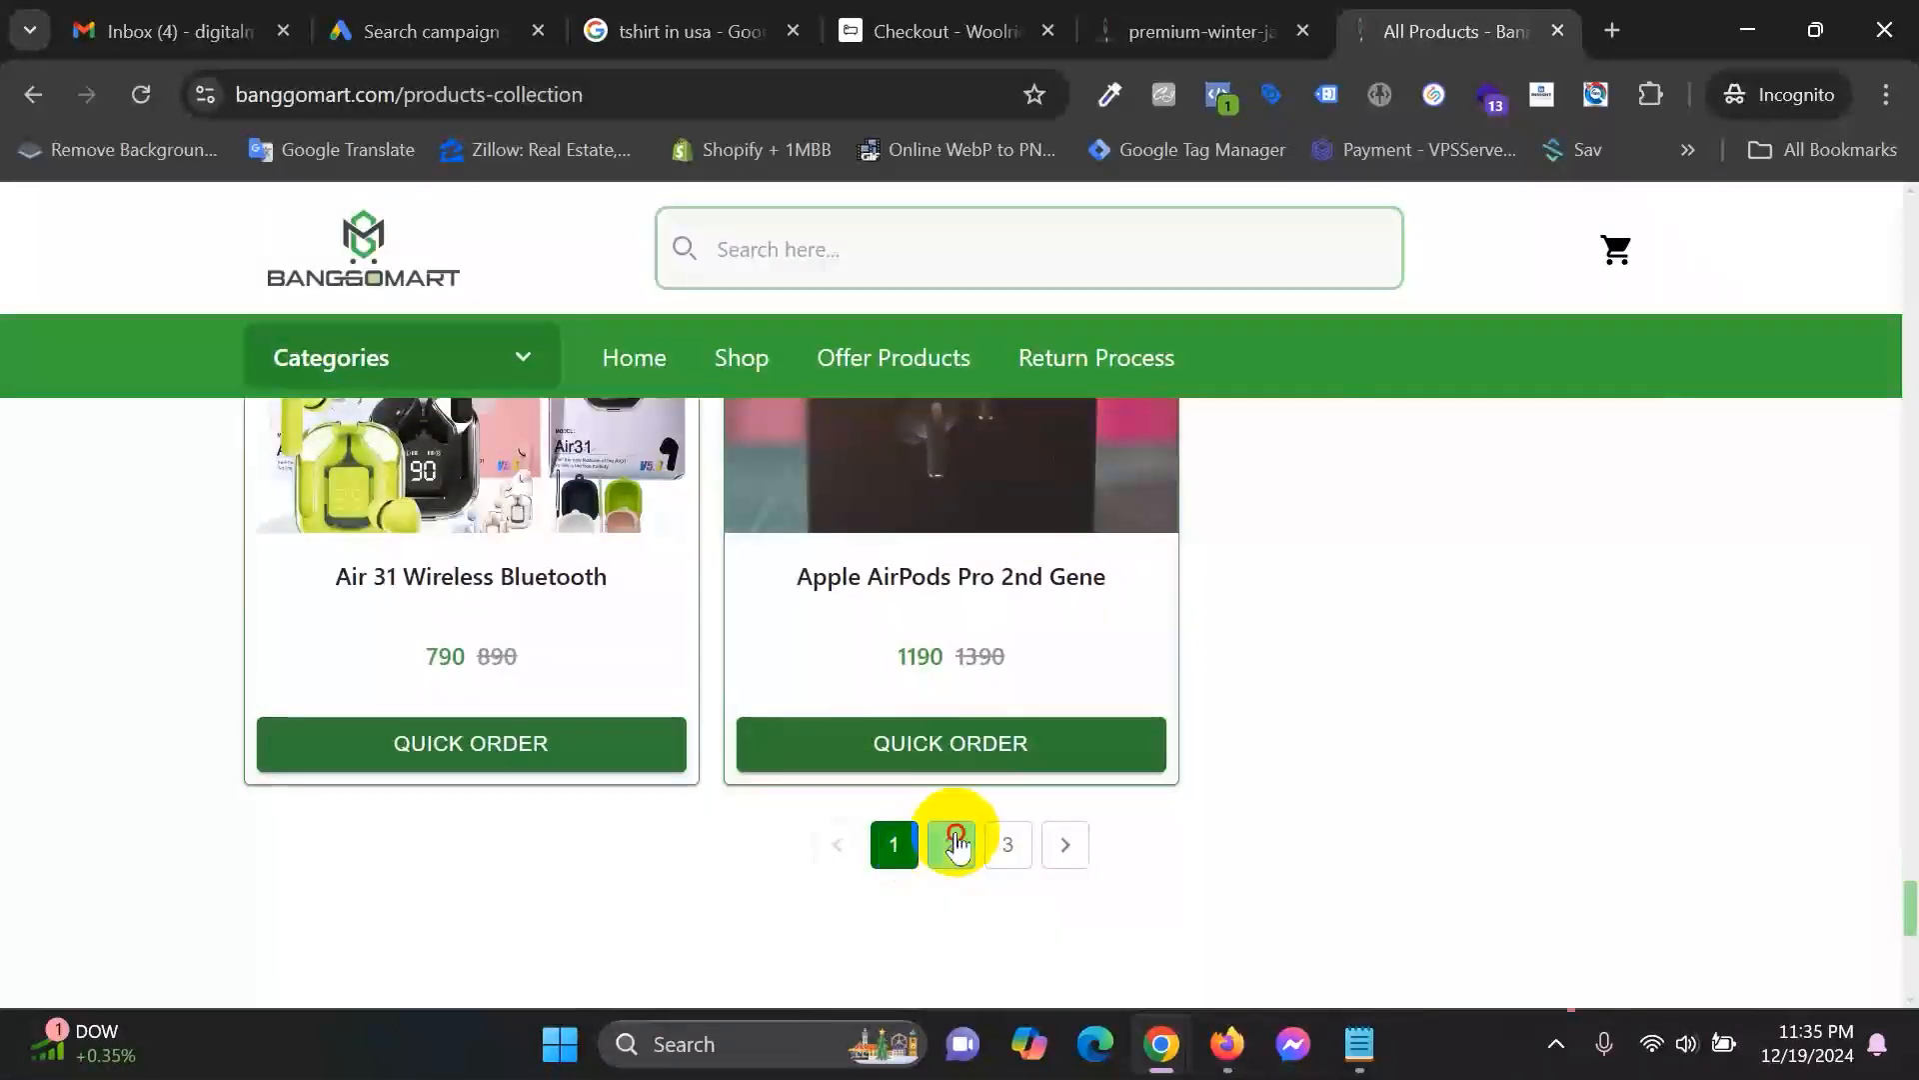
{"action": "left_click", "coordinate": [955, 845]}
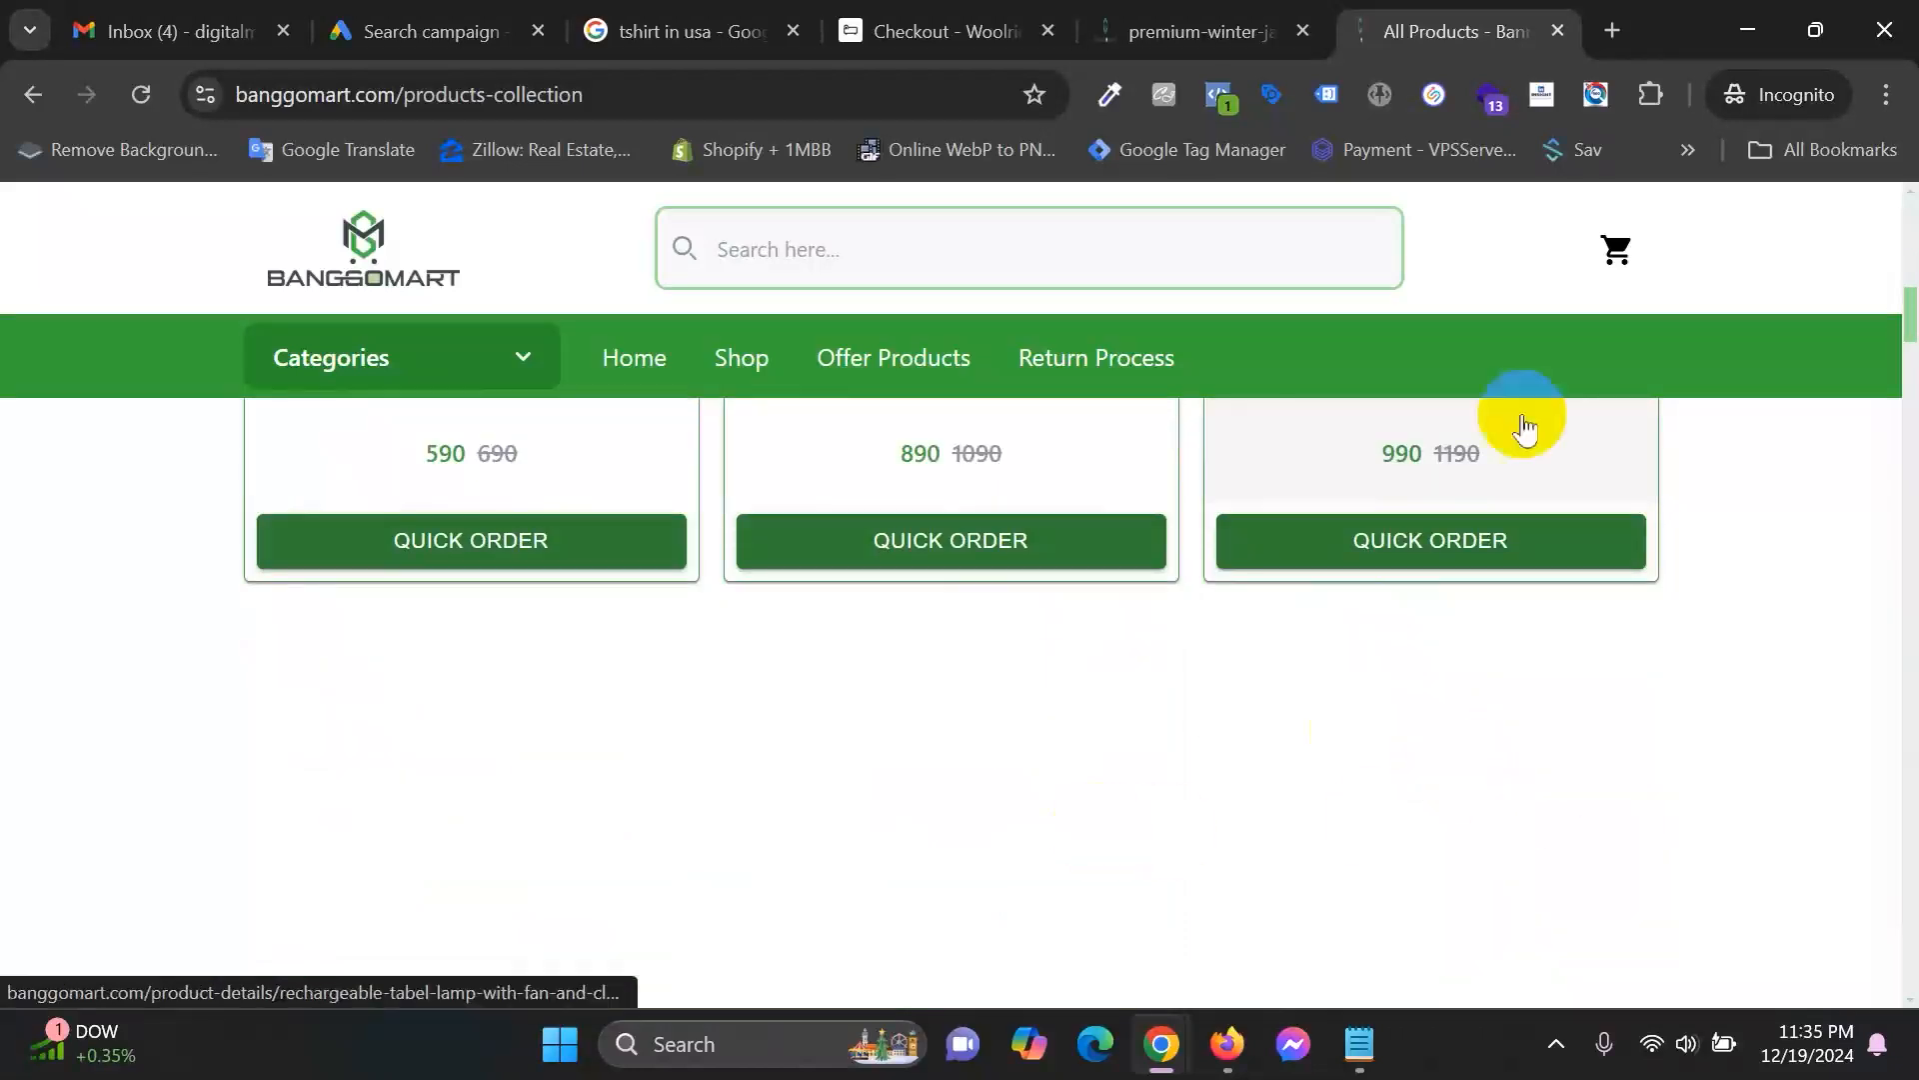
{"action": "scroll", "coordinate": [1111, 592], "scroll_direction": "up", "scroll_amount": 8}
{"action": "scroll", "coordinate": [1504, 640], "scroll_direction": "down", "scroll_amount": 8}
{"action": "scroll", "coordinate": [1504, 635], "scroll_direction": "down", "scroll_amount": 5}
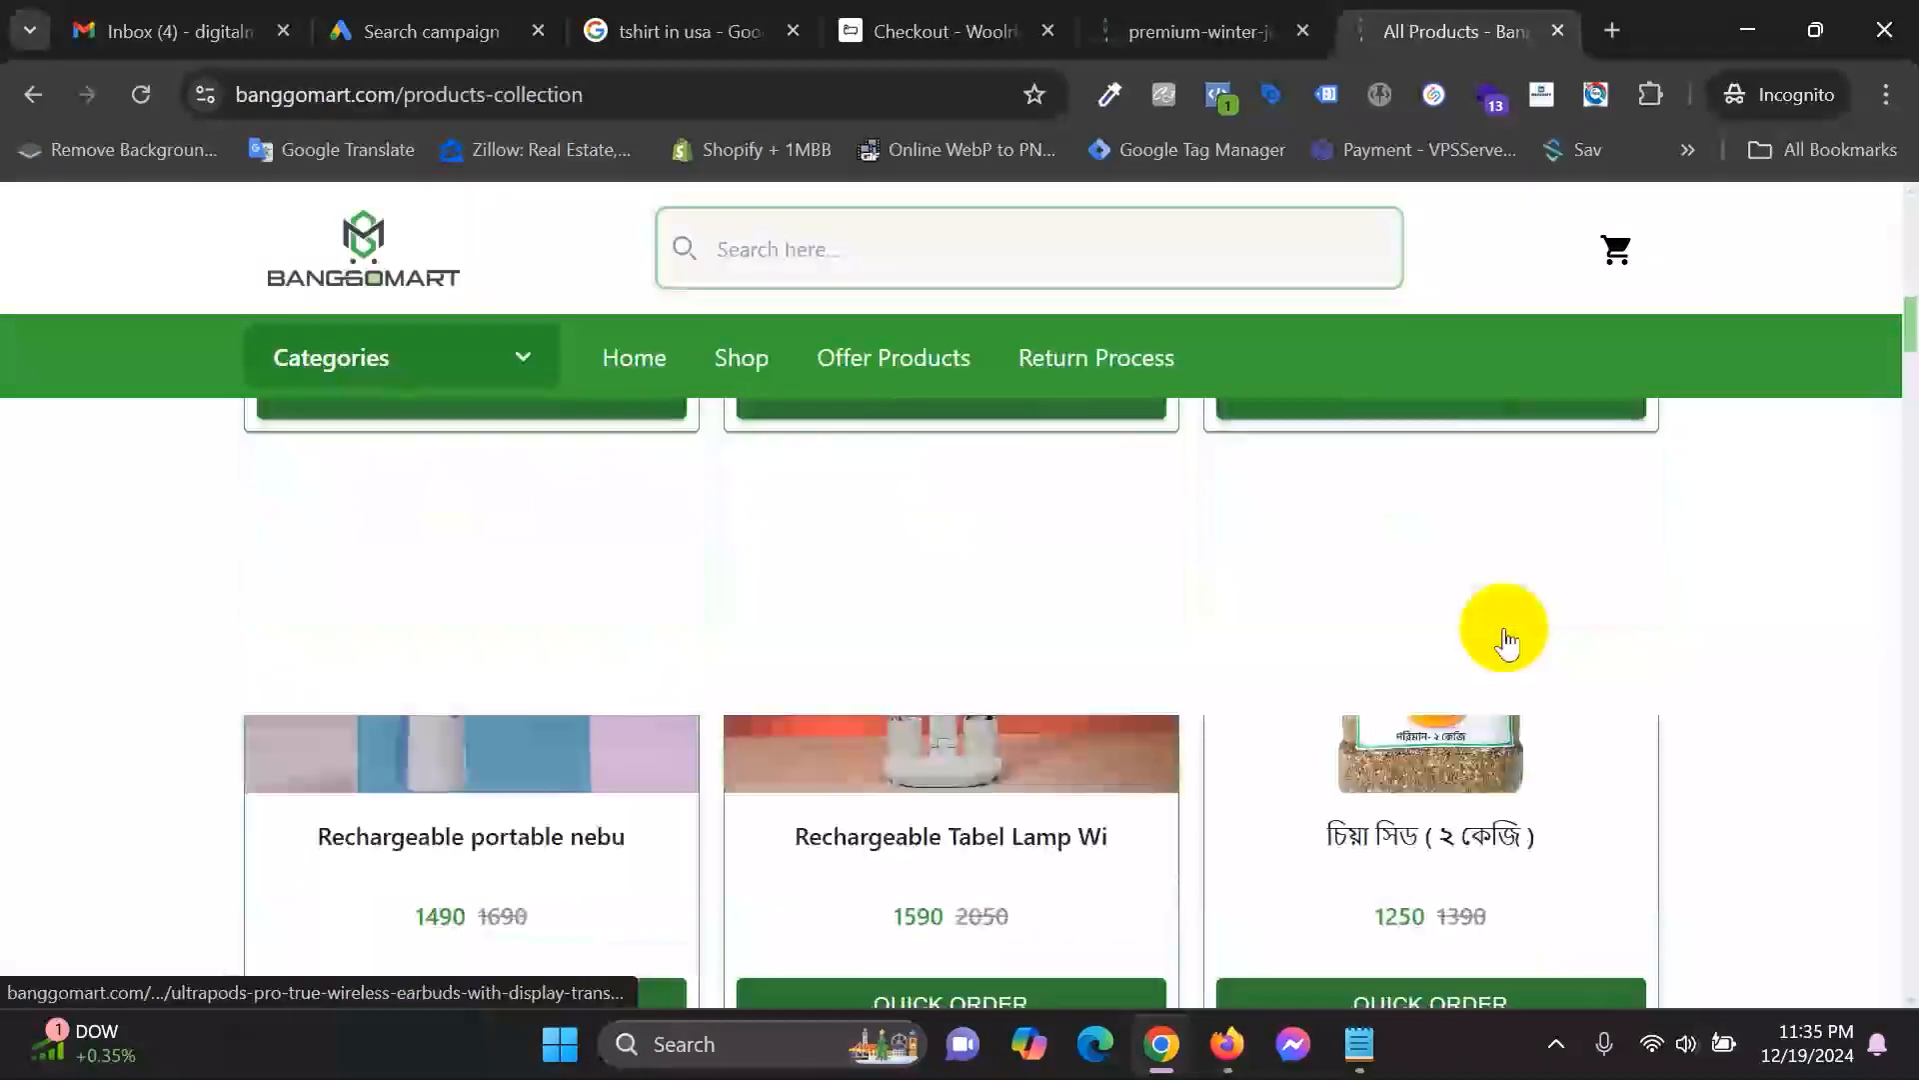
{"action": "scroll", "coordinate": [1507, 785], "scroll_direction": "down", "scroll_amount": 15}
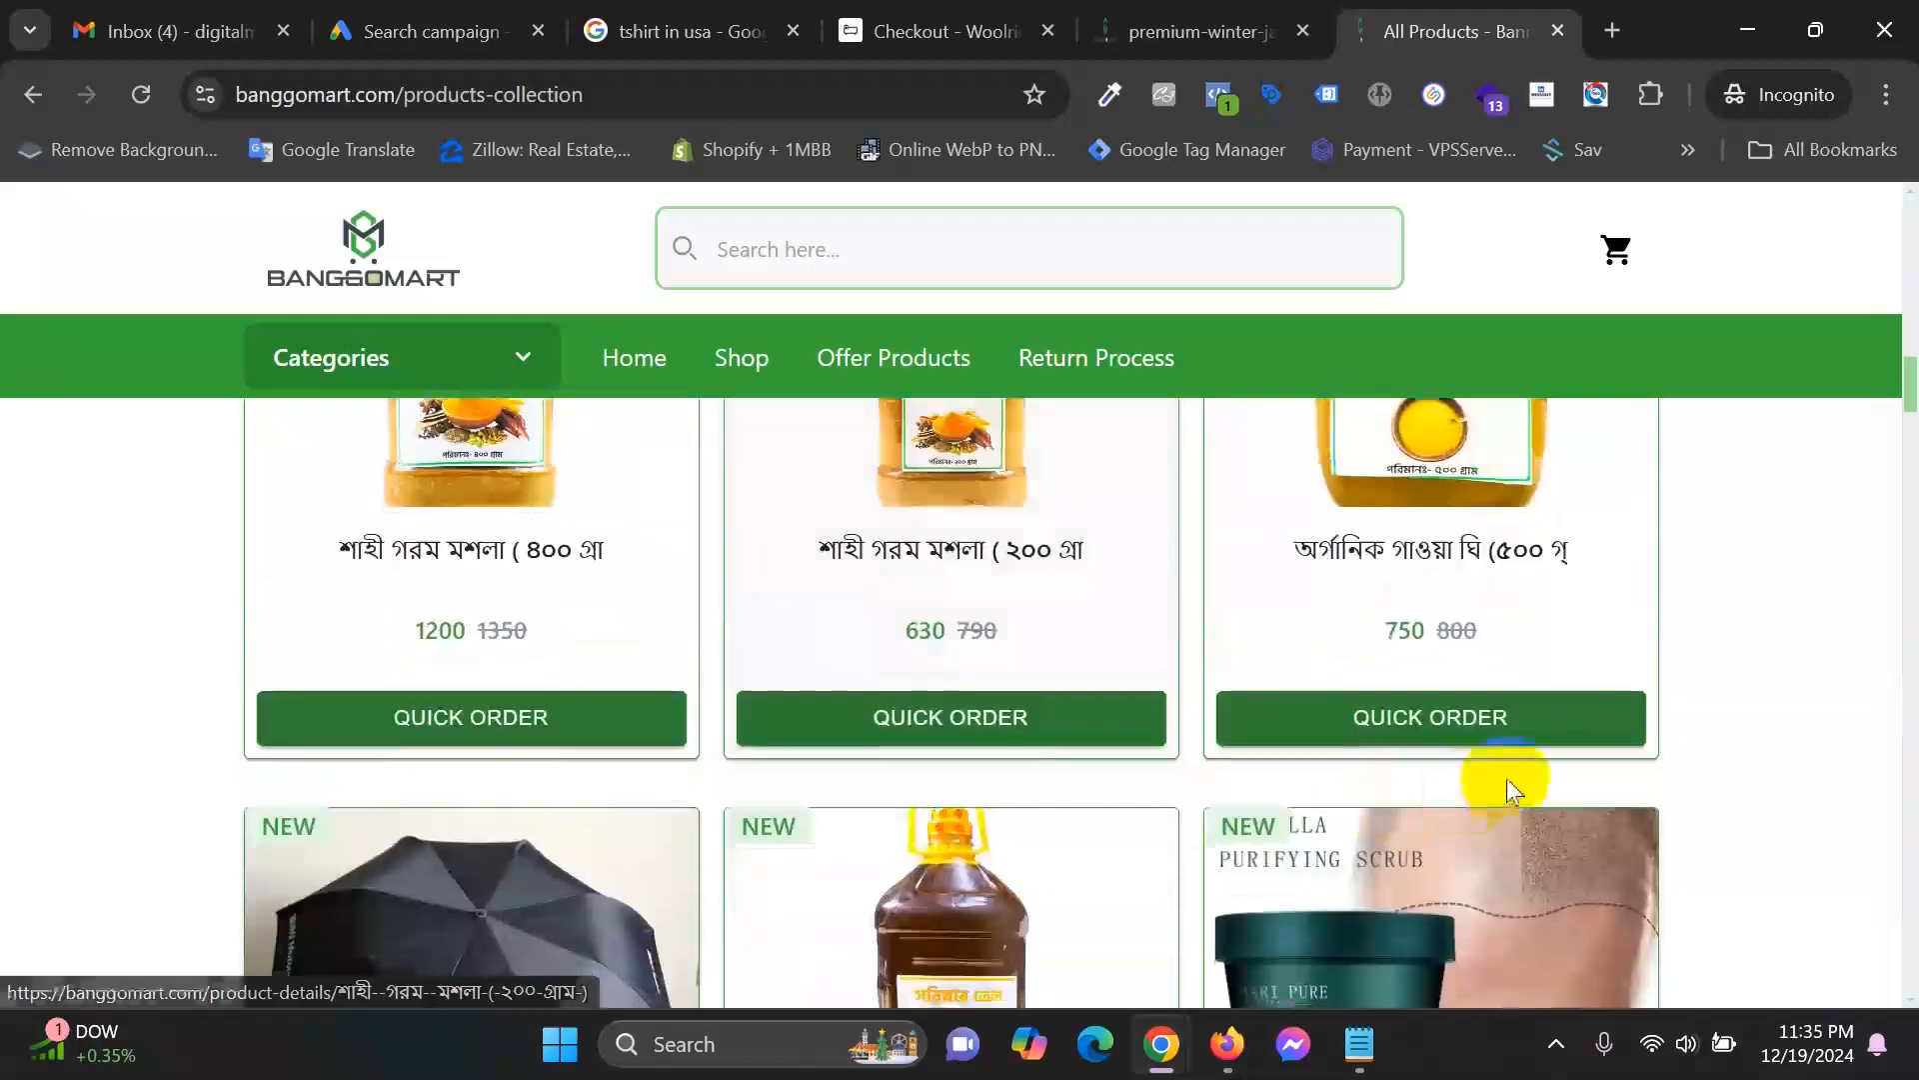
{"action": "scroll", "coordinate": [1508, 789], "scroll_direction": "down", "scroll_amount": 15}
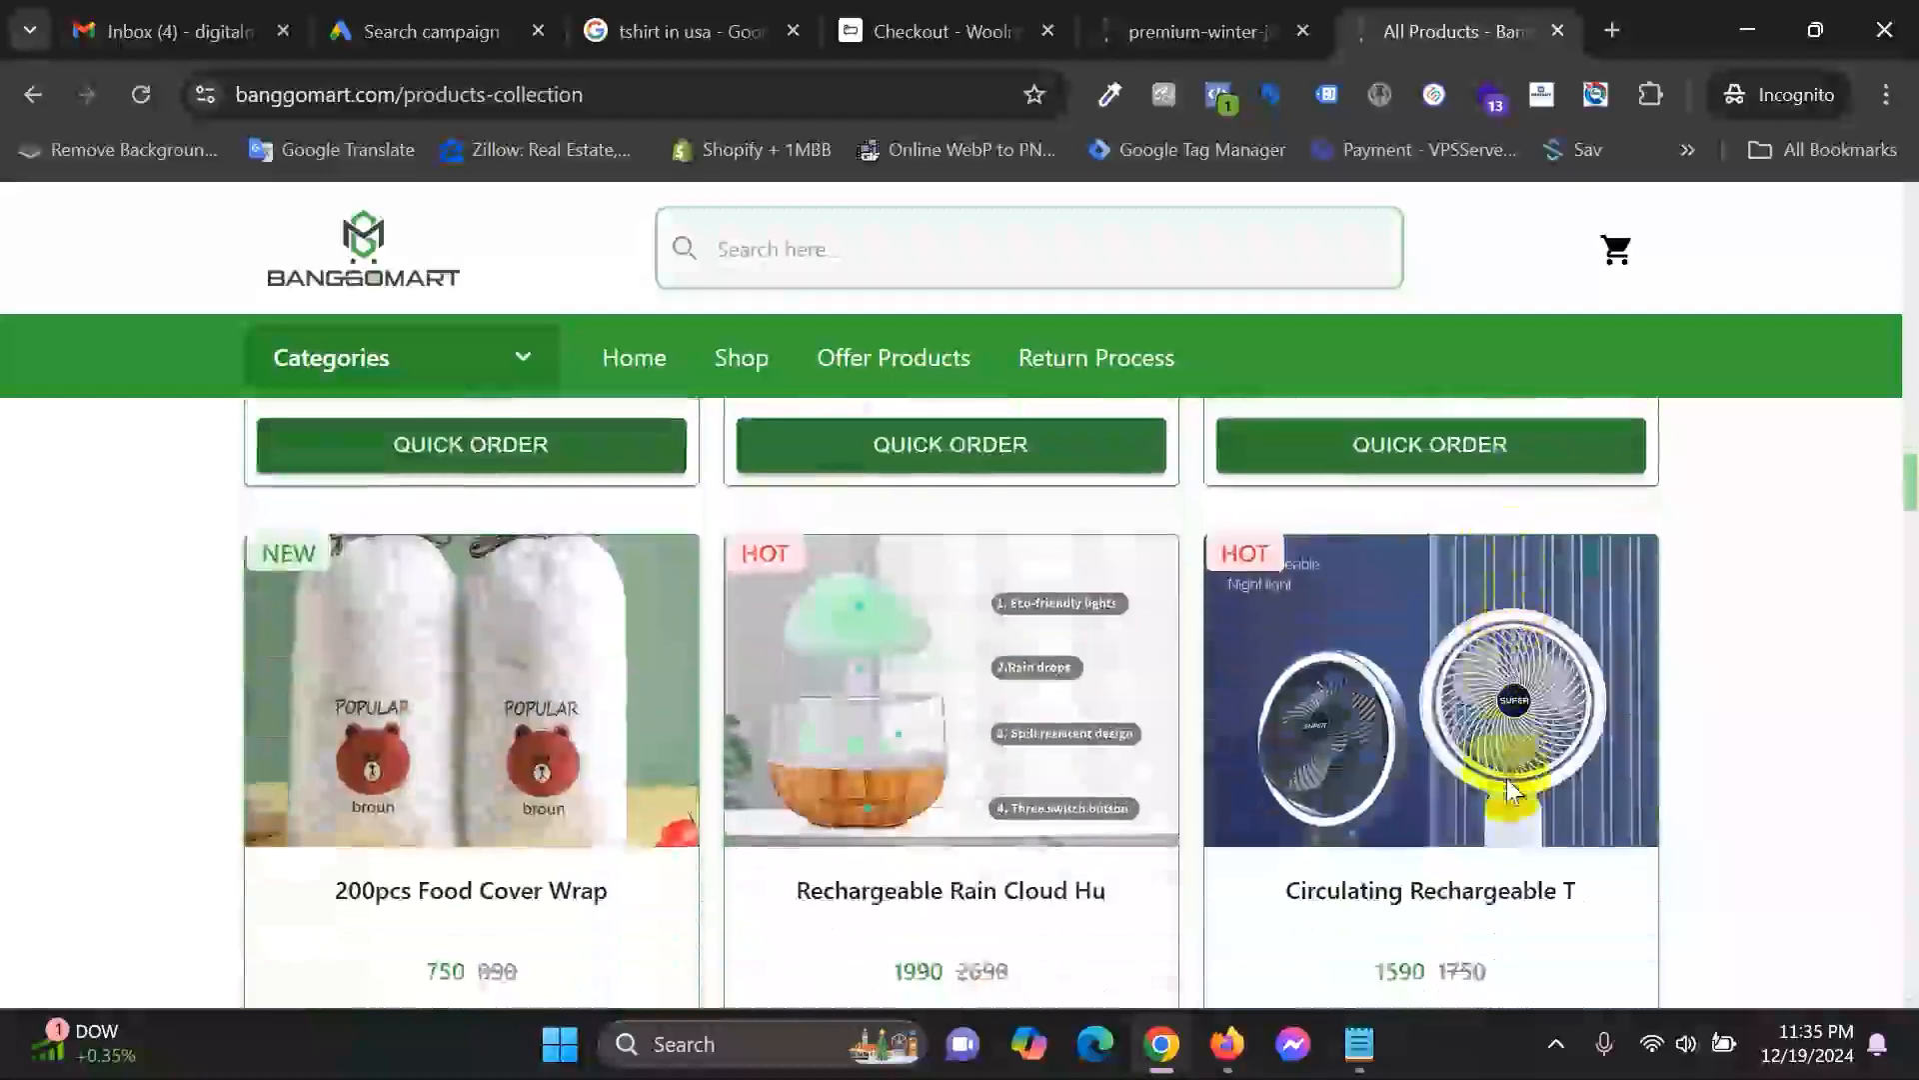
{"action": "scroll", "coordinate": [1508, 790], "scroll_direction": "down", "scroll_amount": 15}
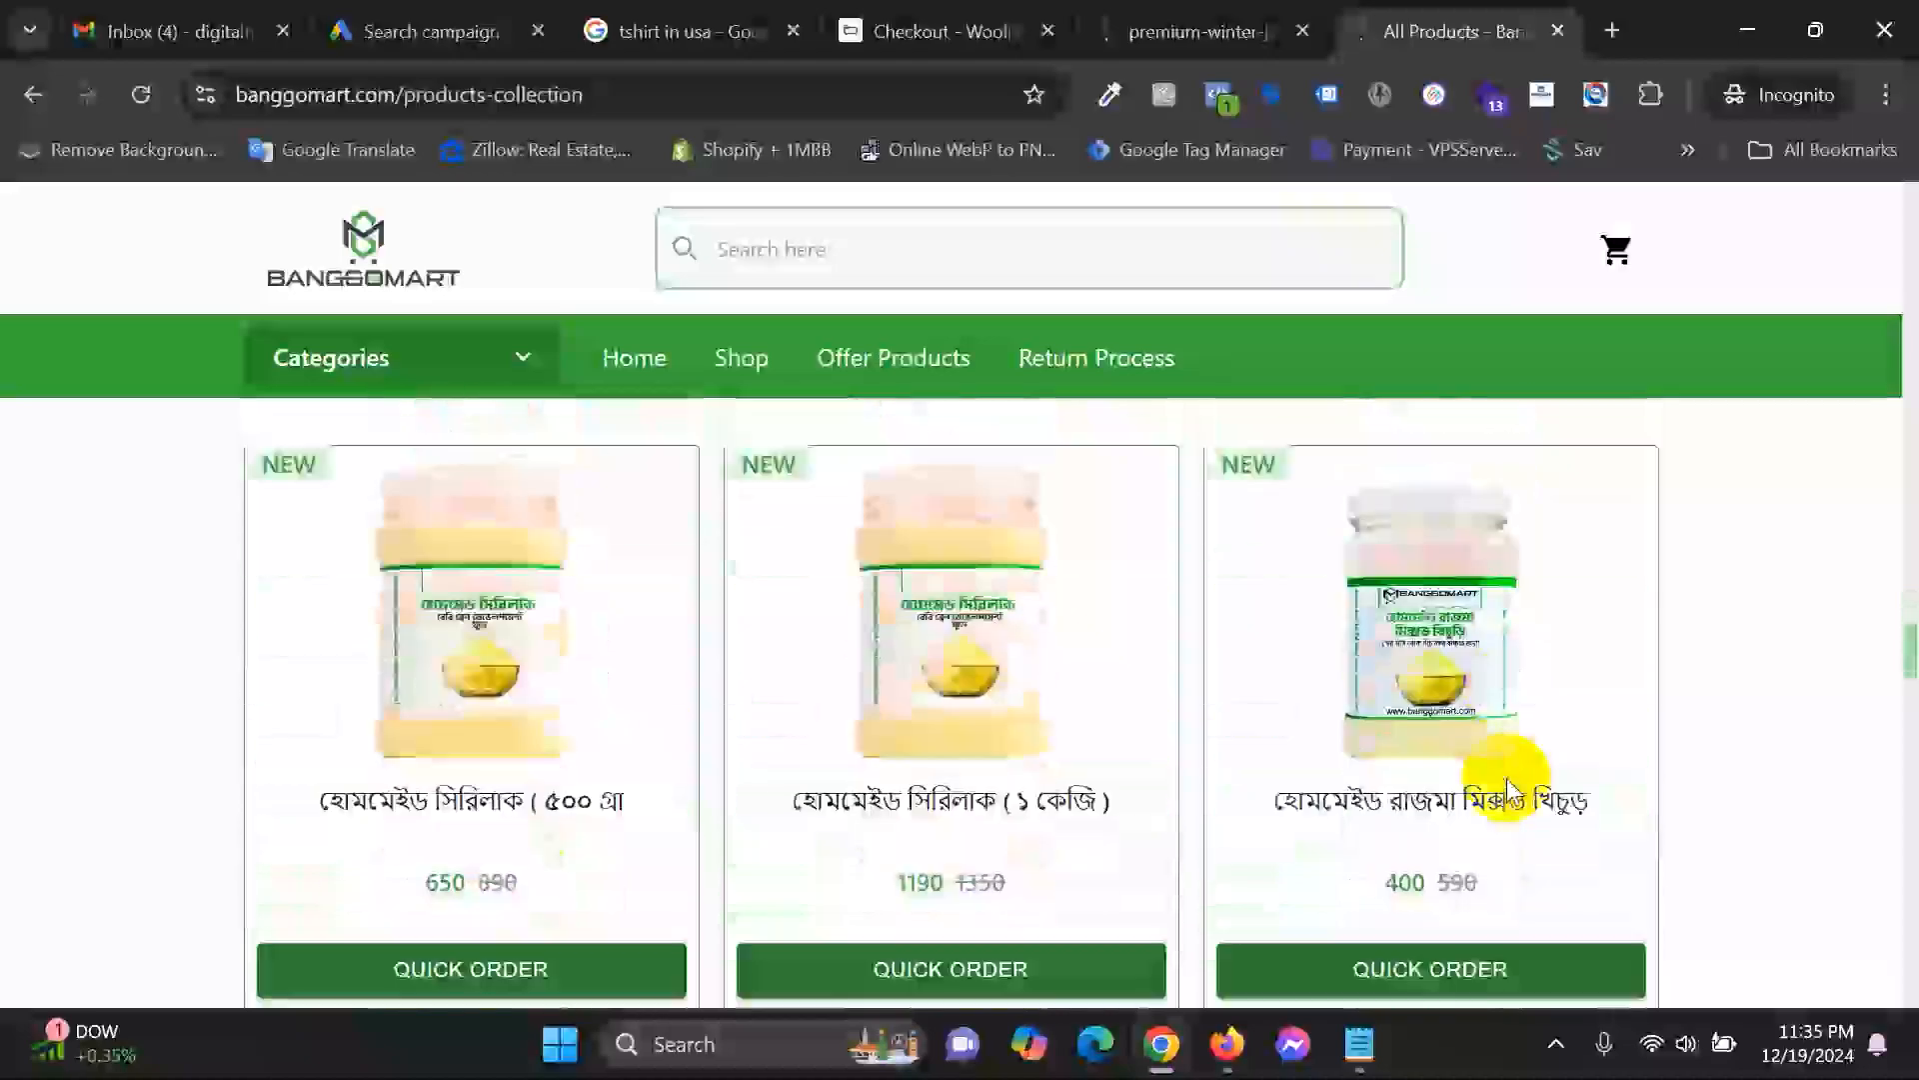
{"action": "scroll", "coordinate": [1507, 789], "scroll_direction": "down", "scroll_amount": 15}
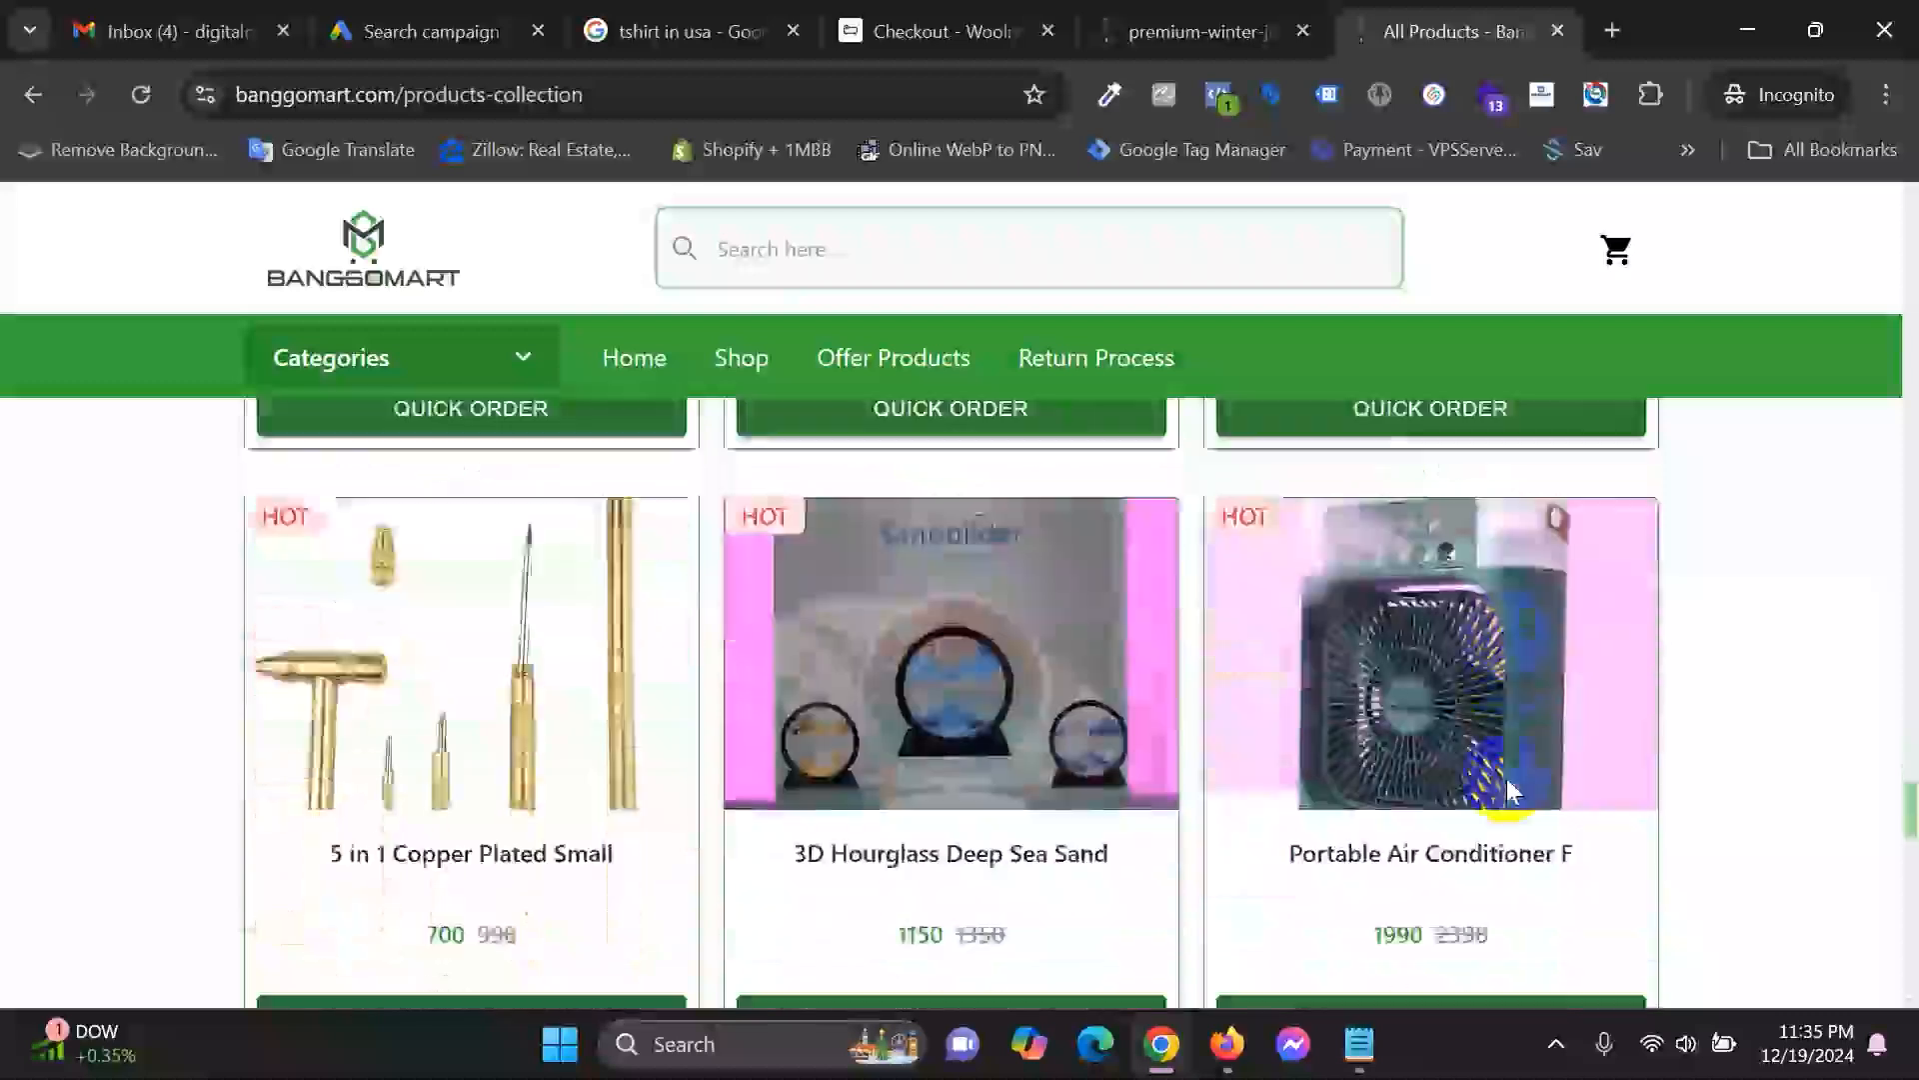
{"action": "scroll", "coordinate": [1360, 810], "scroll_direction": "down", "scroll_amount": 10}
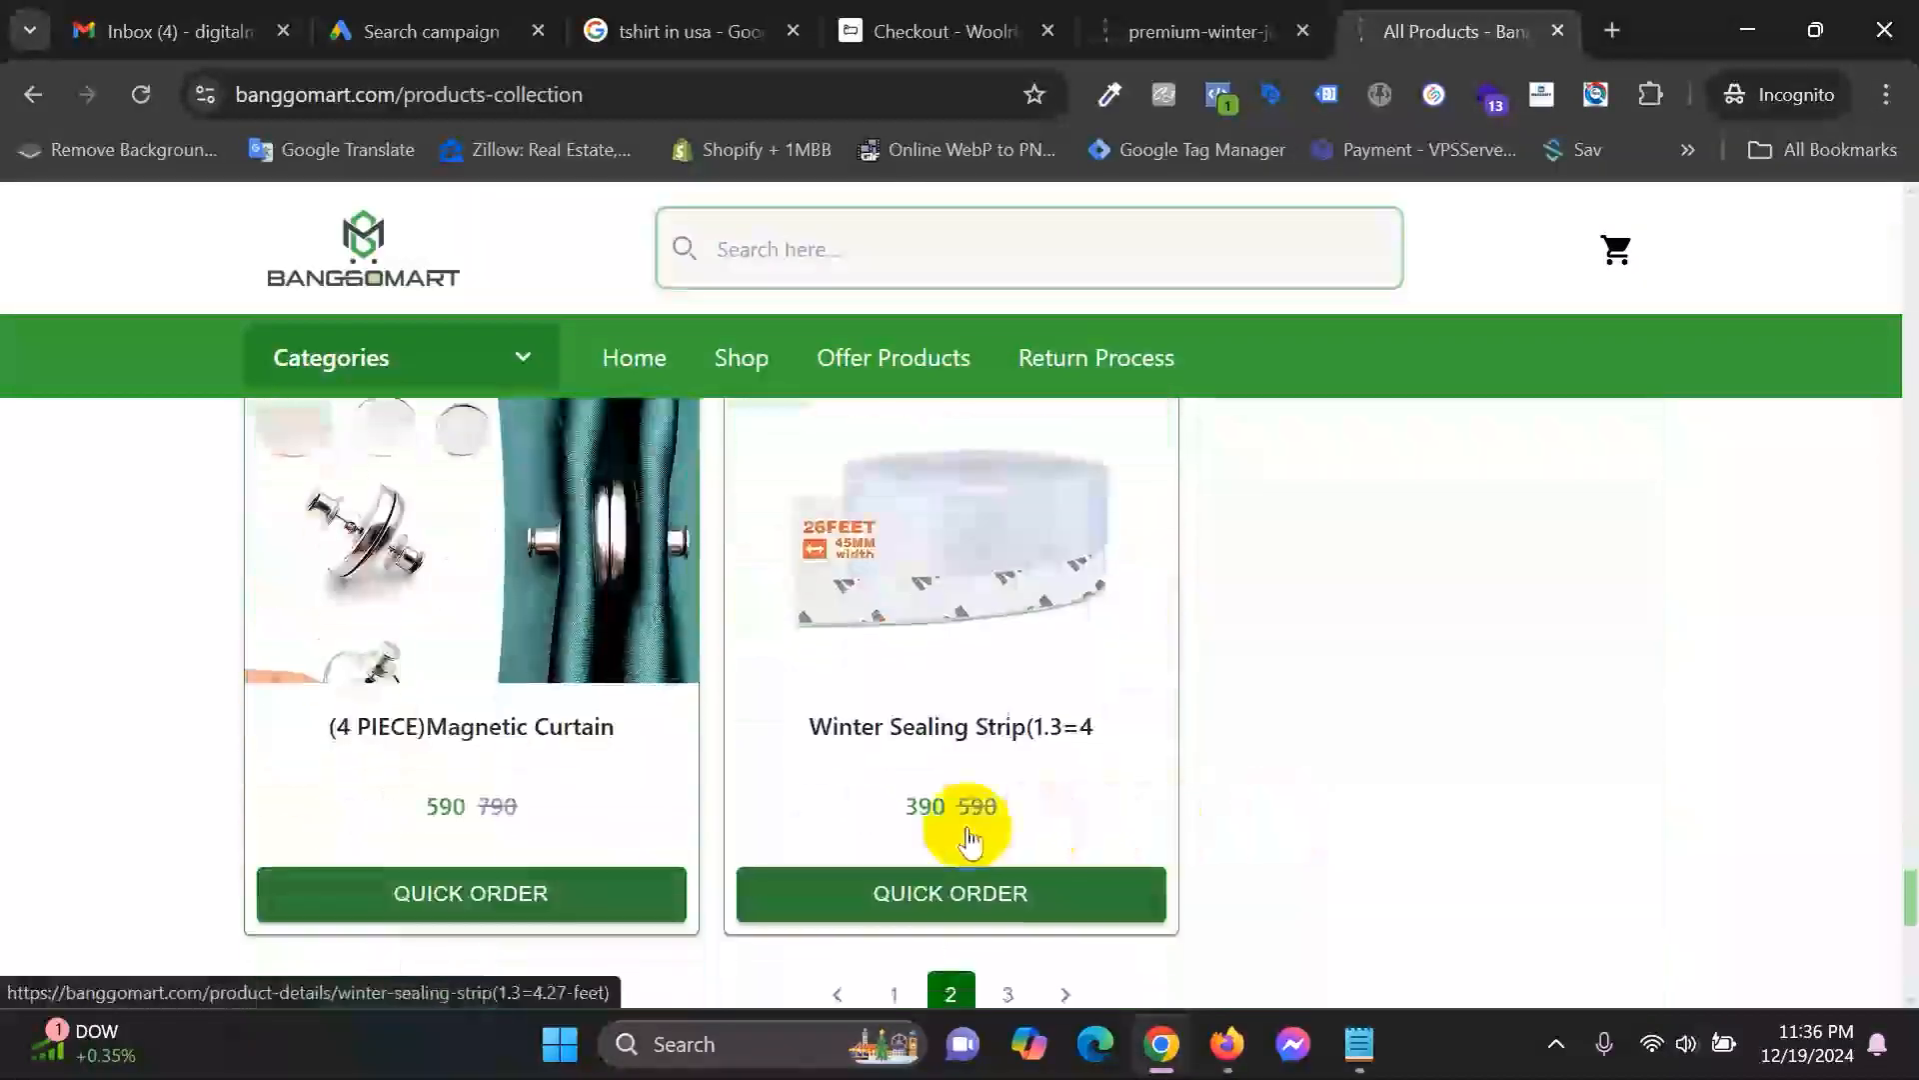
{"action": "left_click", "coordinate": [1010, 712]}
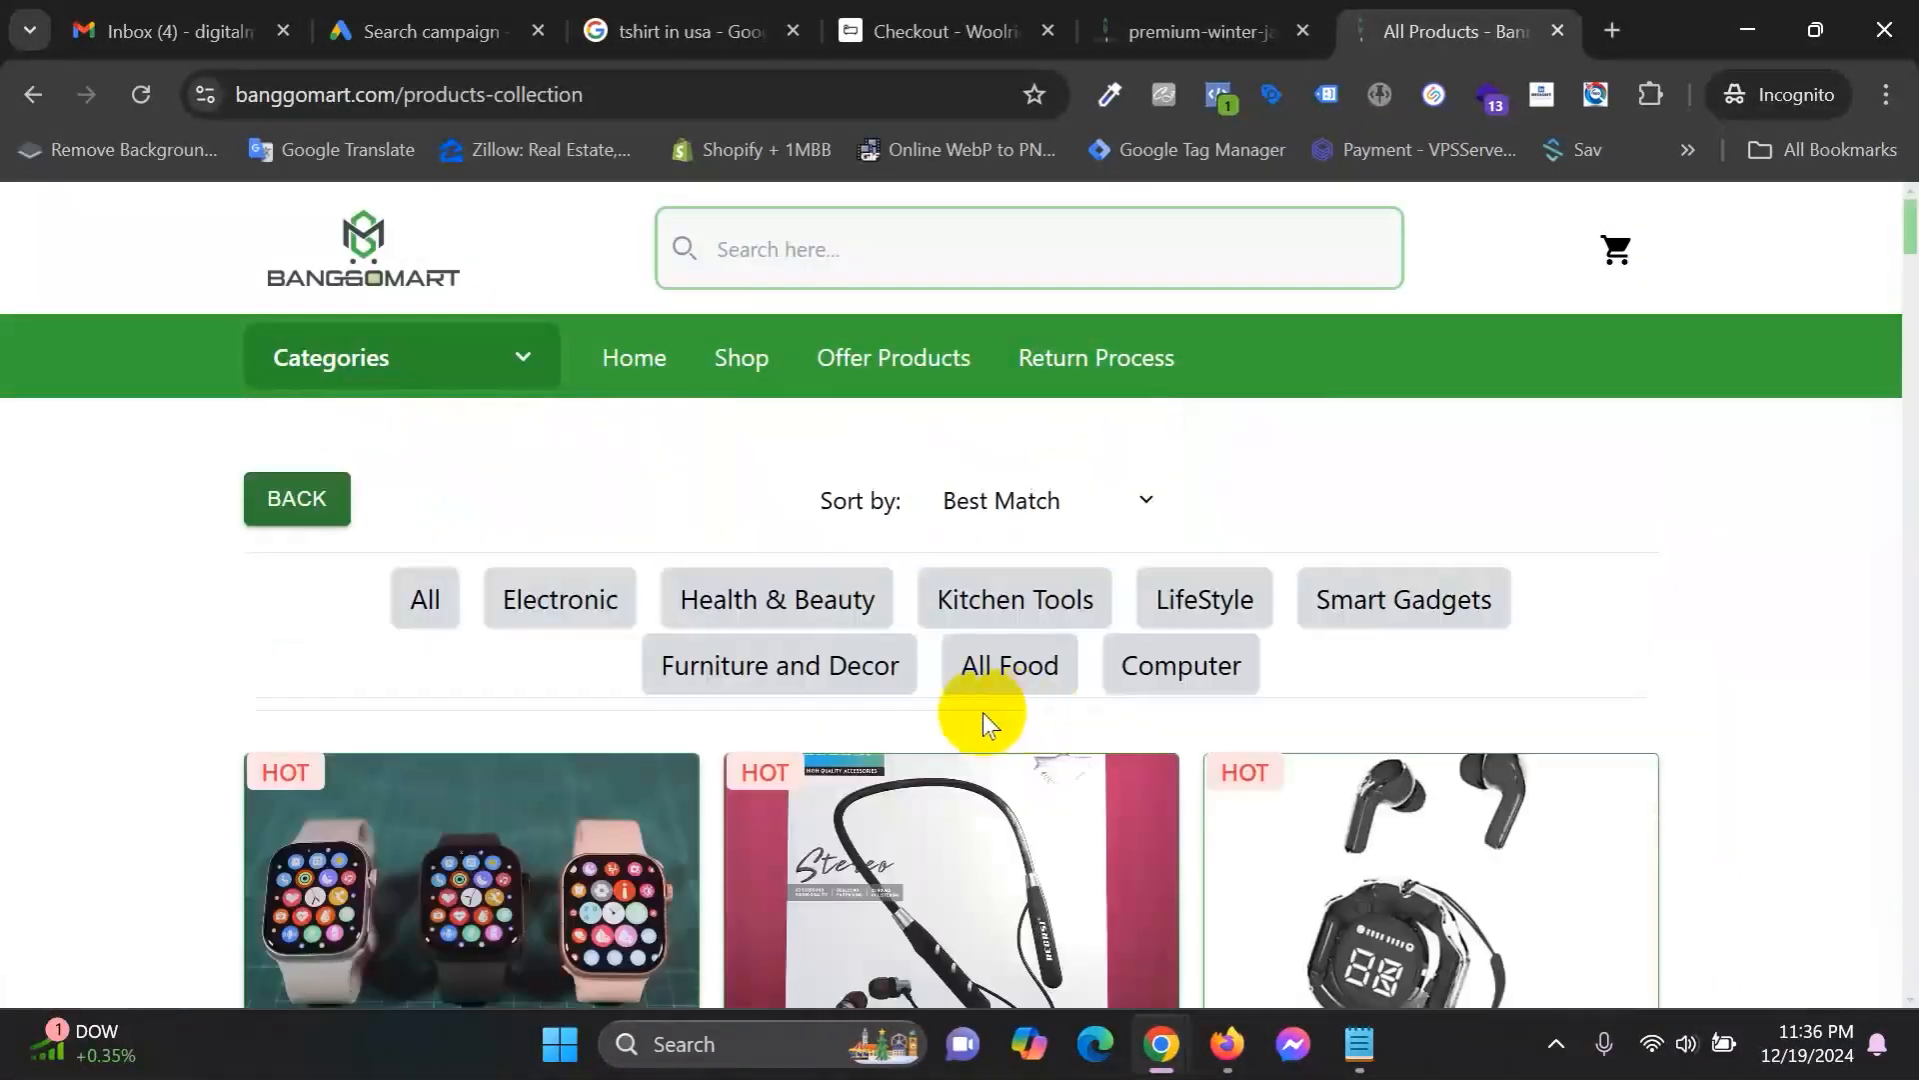
Open the About us page from the store footer and copy its URL.
{"action": "scroll", "coordinate": [968, 722], "scroll_direction": "down", "scroll_amount": 3}
{"action": "scroll", "coordinate": [960, 719], "scroll_direction": "down", "scroll_amount": 5}
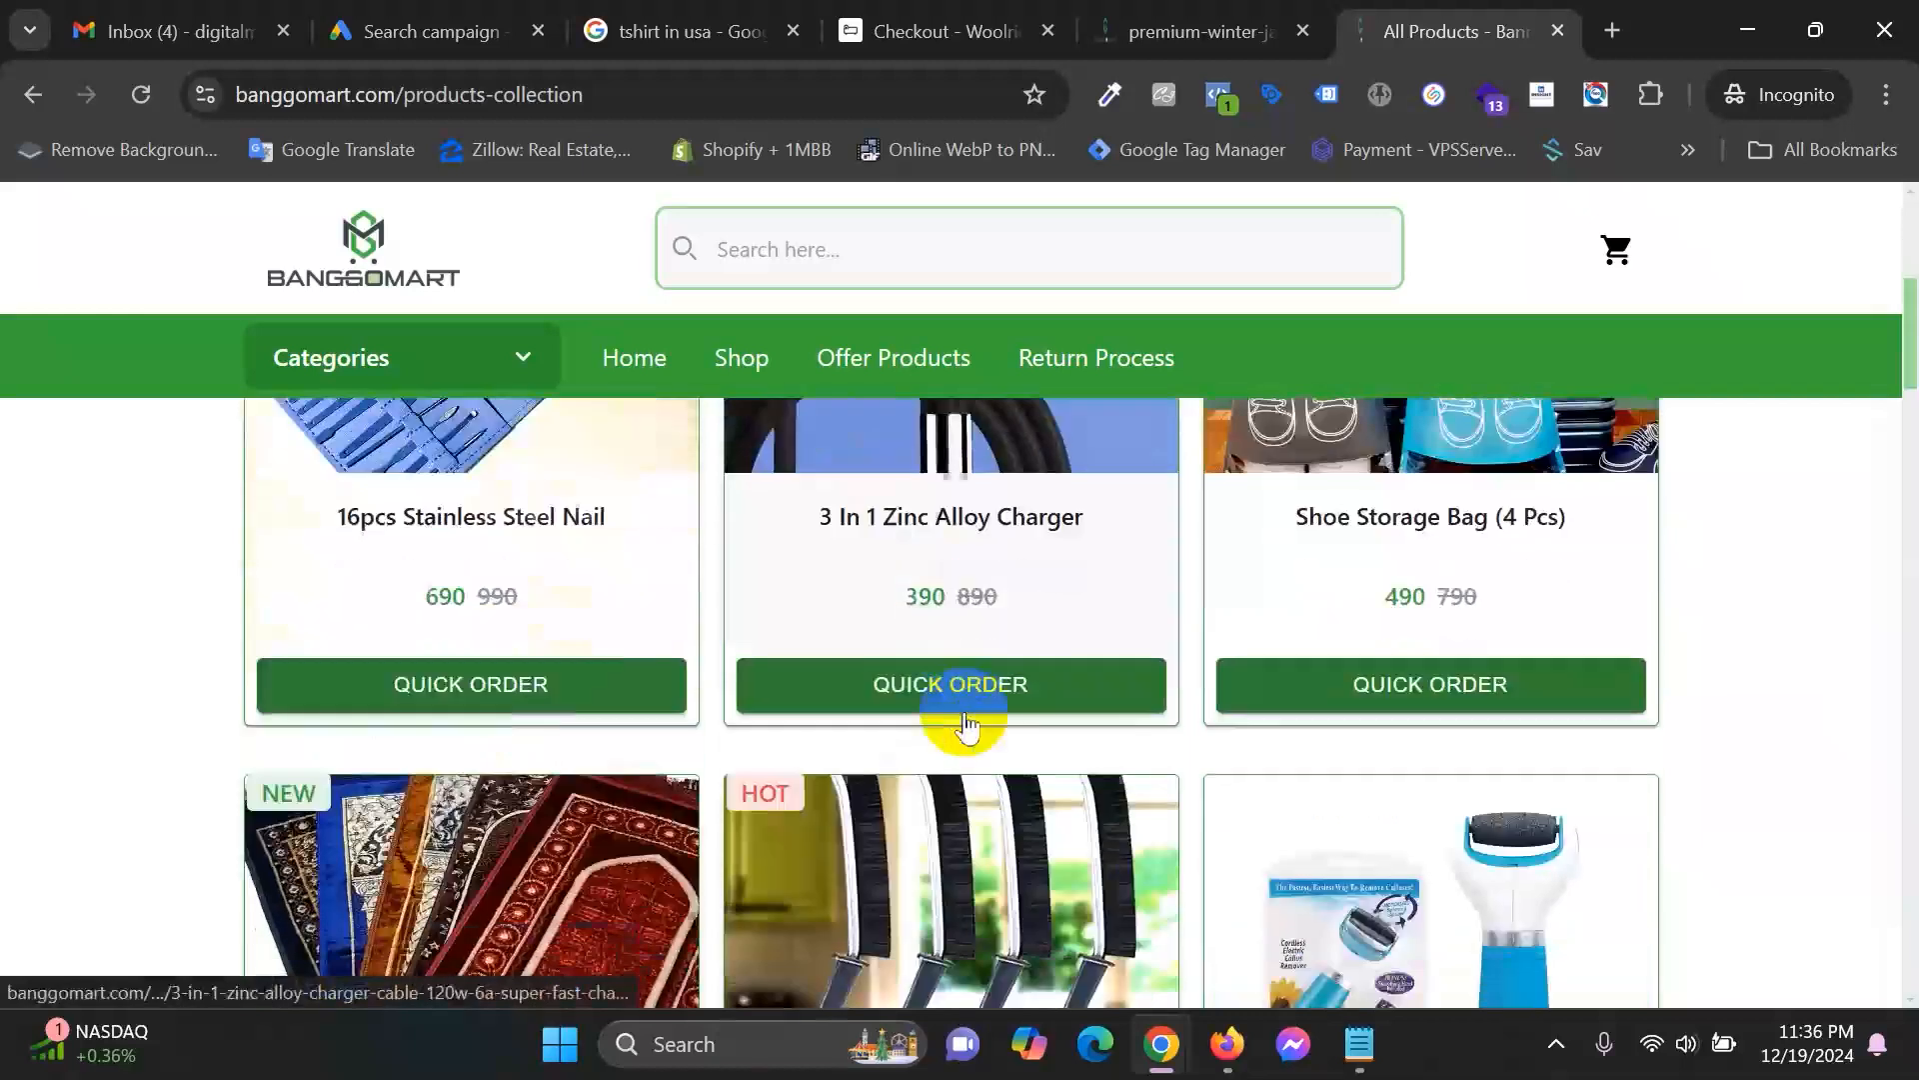
{"action": "scroll", "coordinate": [1268, 640], "scroll_direction": "down", "scroll_amount": 4}
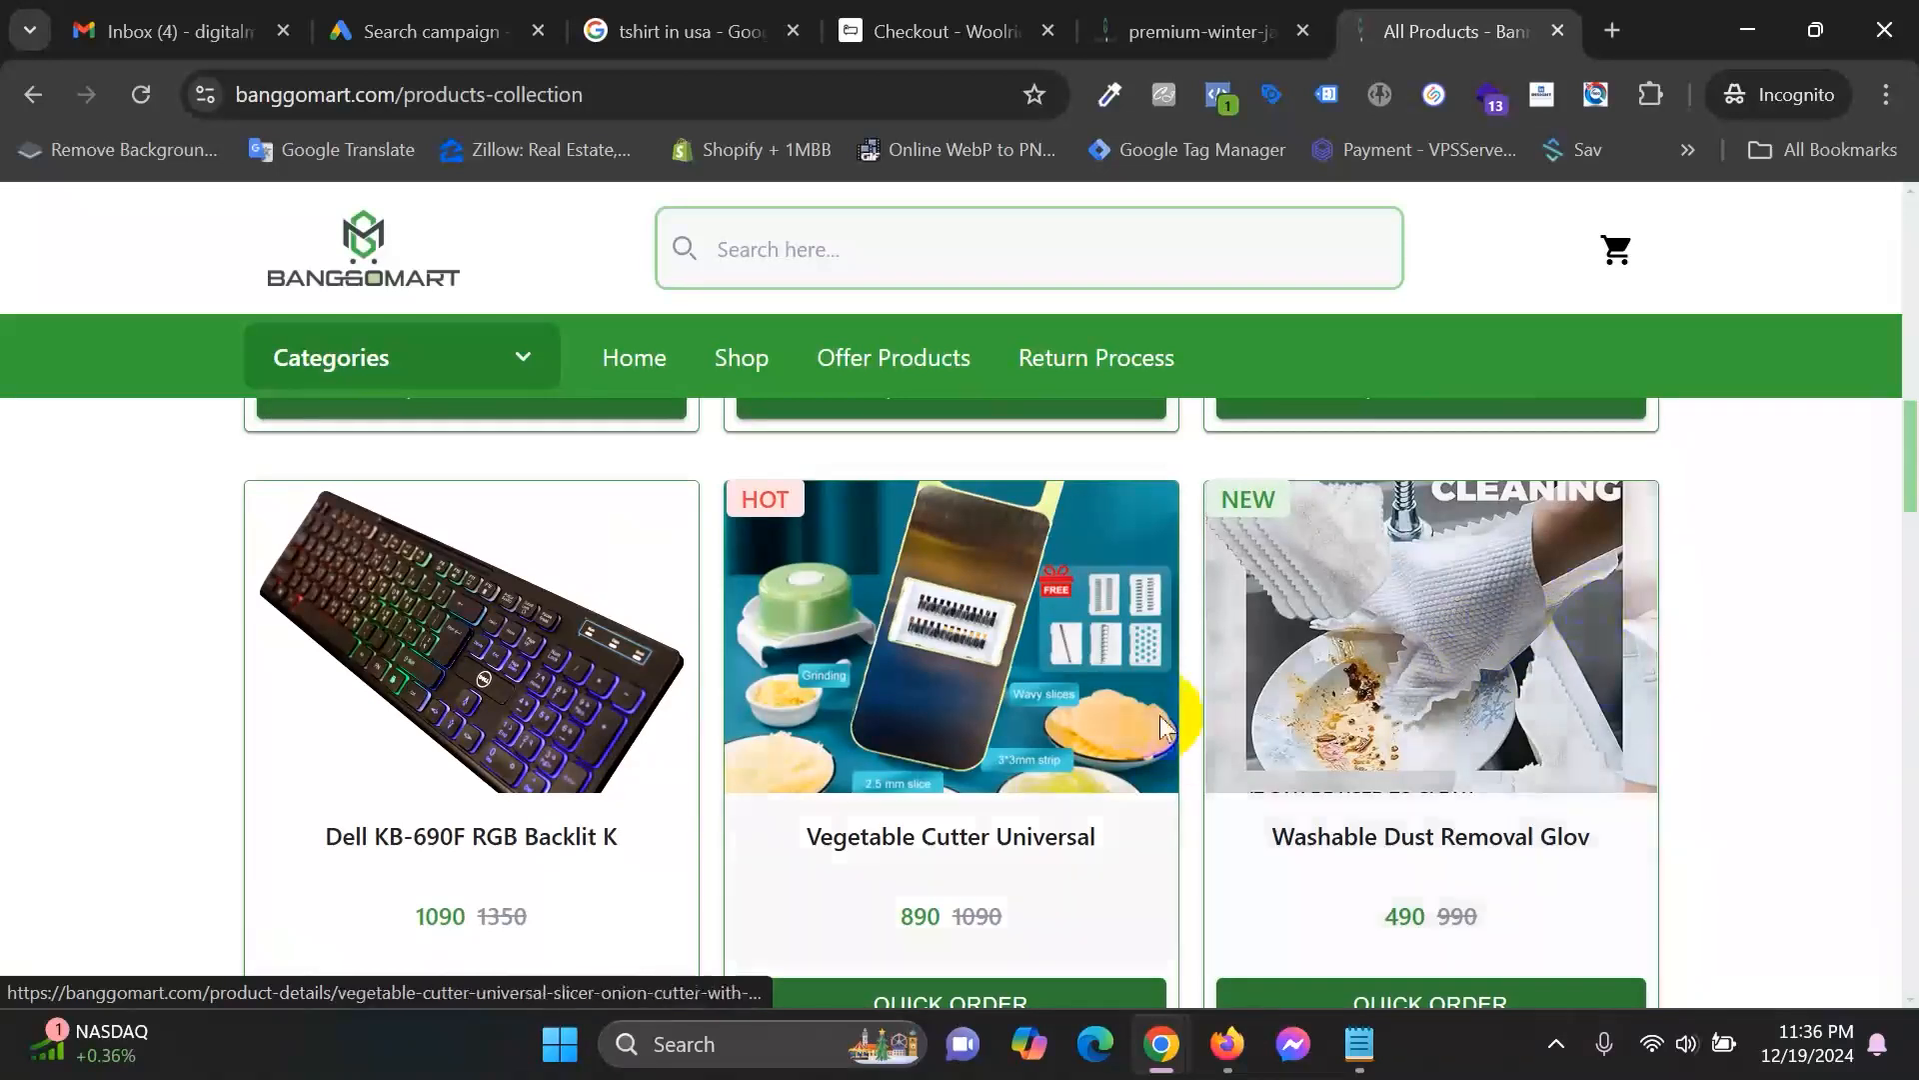
{"action": "scroll", "coordinate": [1467, 660], "scroll_direction": "down", "scroll_amount": 3}
{"action": "scroll", "coordinate": [1468, 739], "scroll_direction": "down", "scroll_amount": 15}
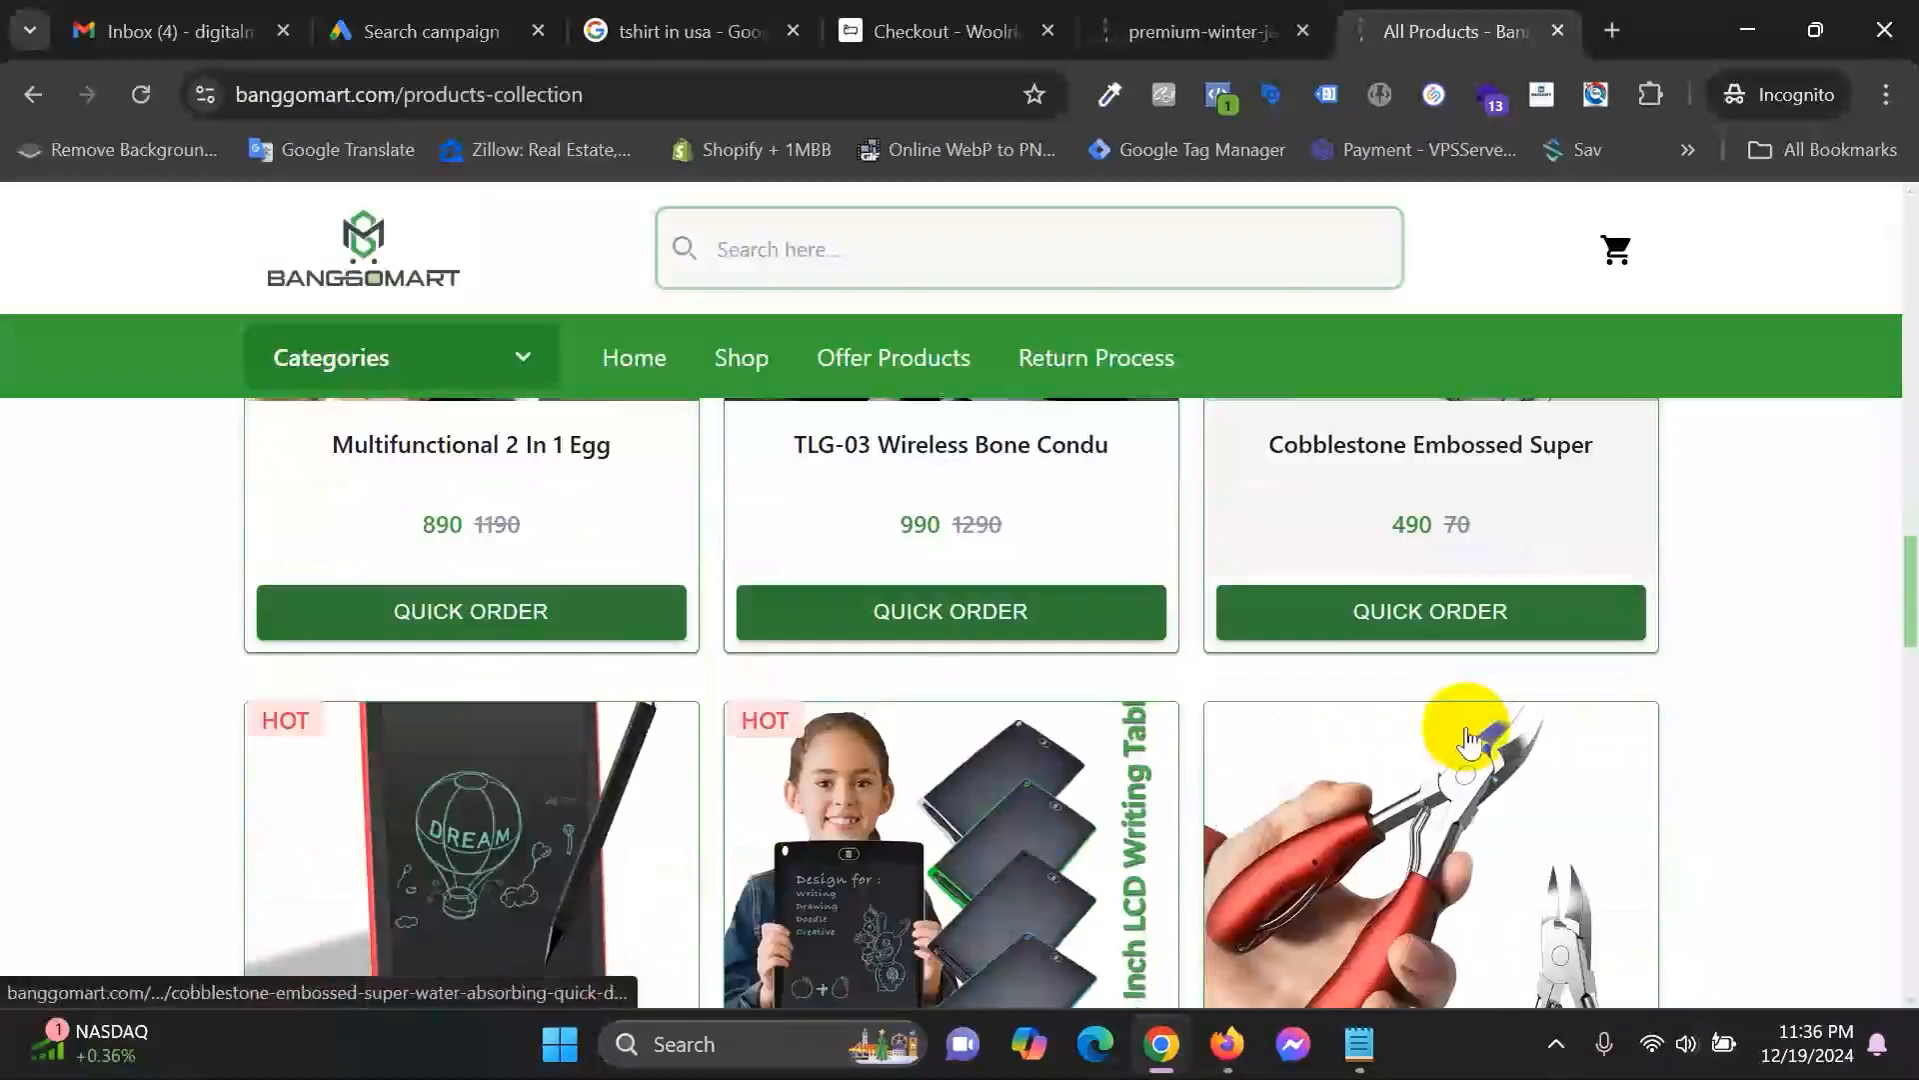
{"action": "scroll", "coordinate": [1468, 740], "scroll_direction": "down", "scroll_amount": 10}
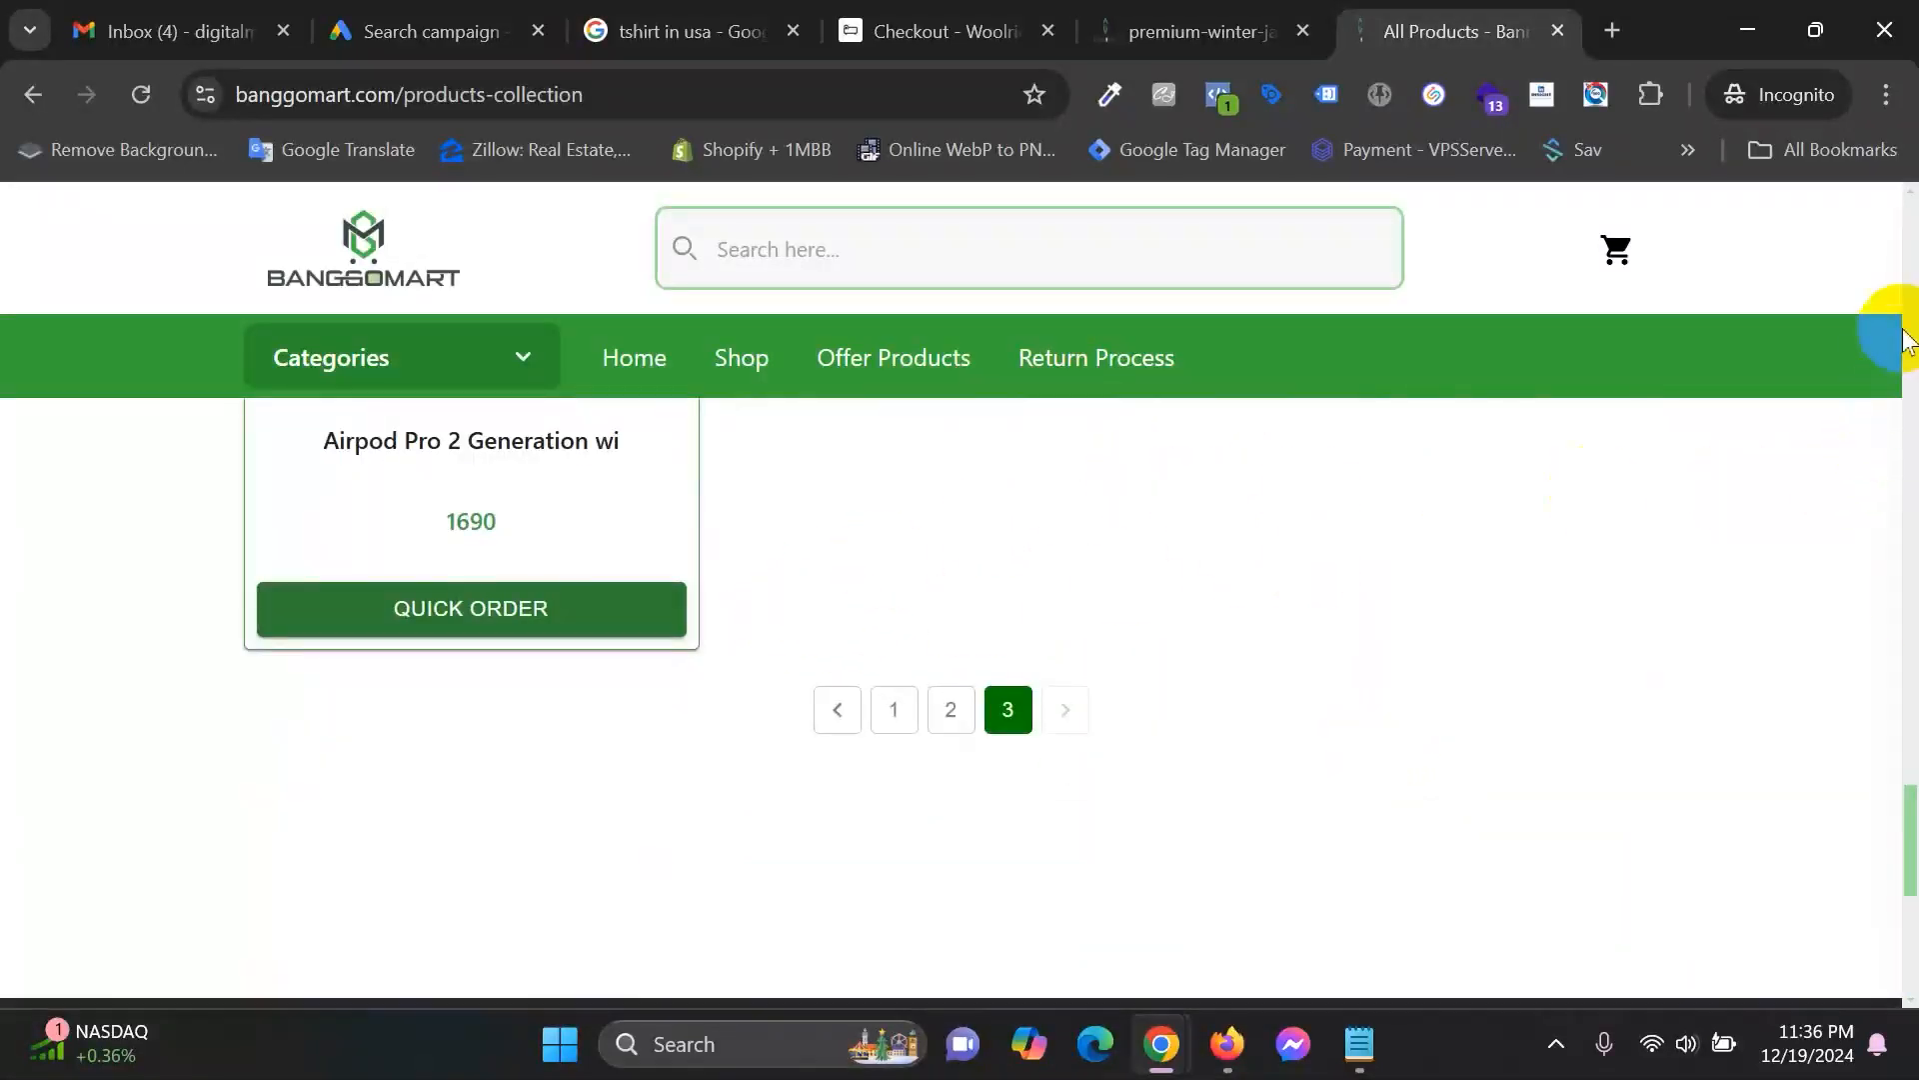
{"action": "left_click_drag", "start_coordinate": [1914, 865], "coordinate": [1912, 940]}
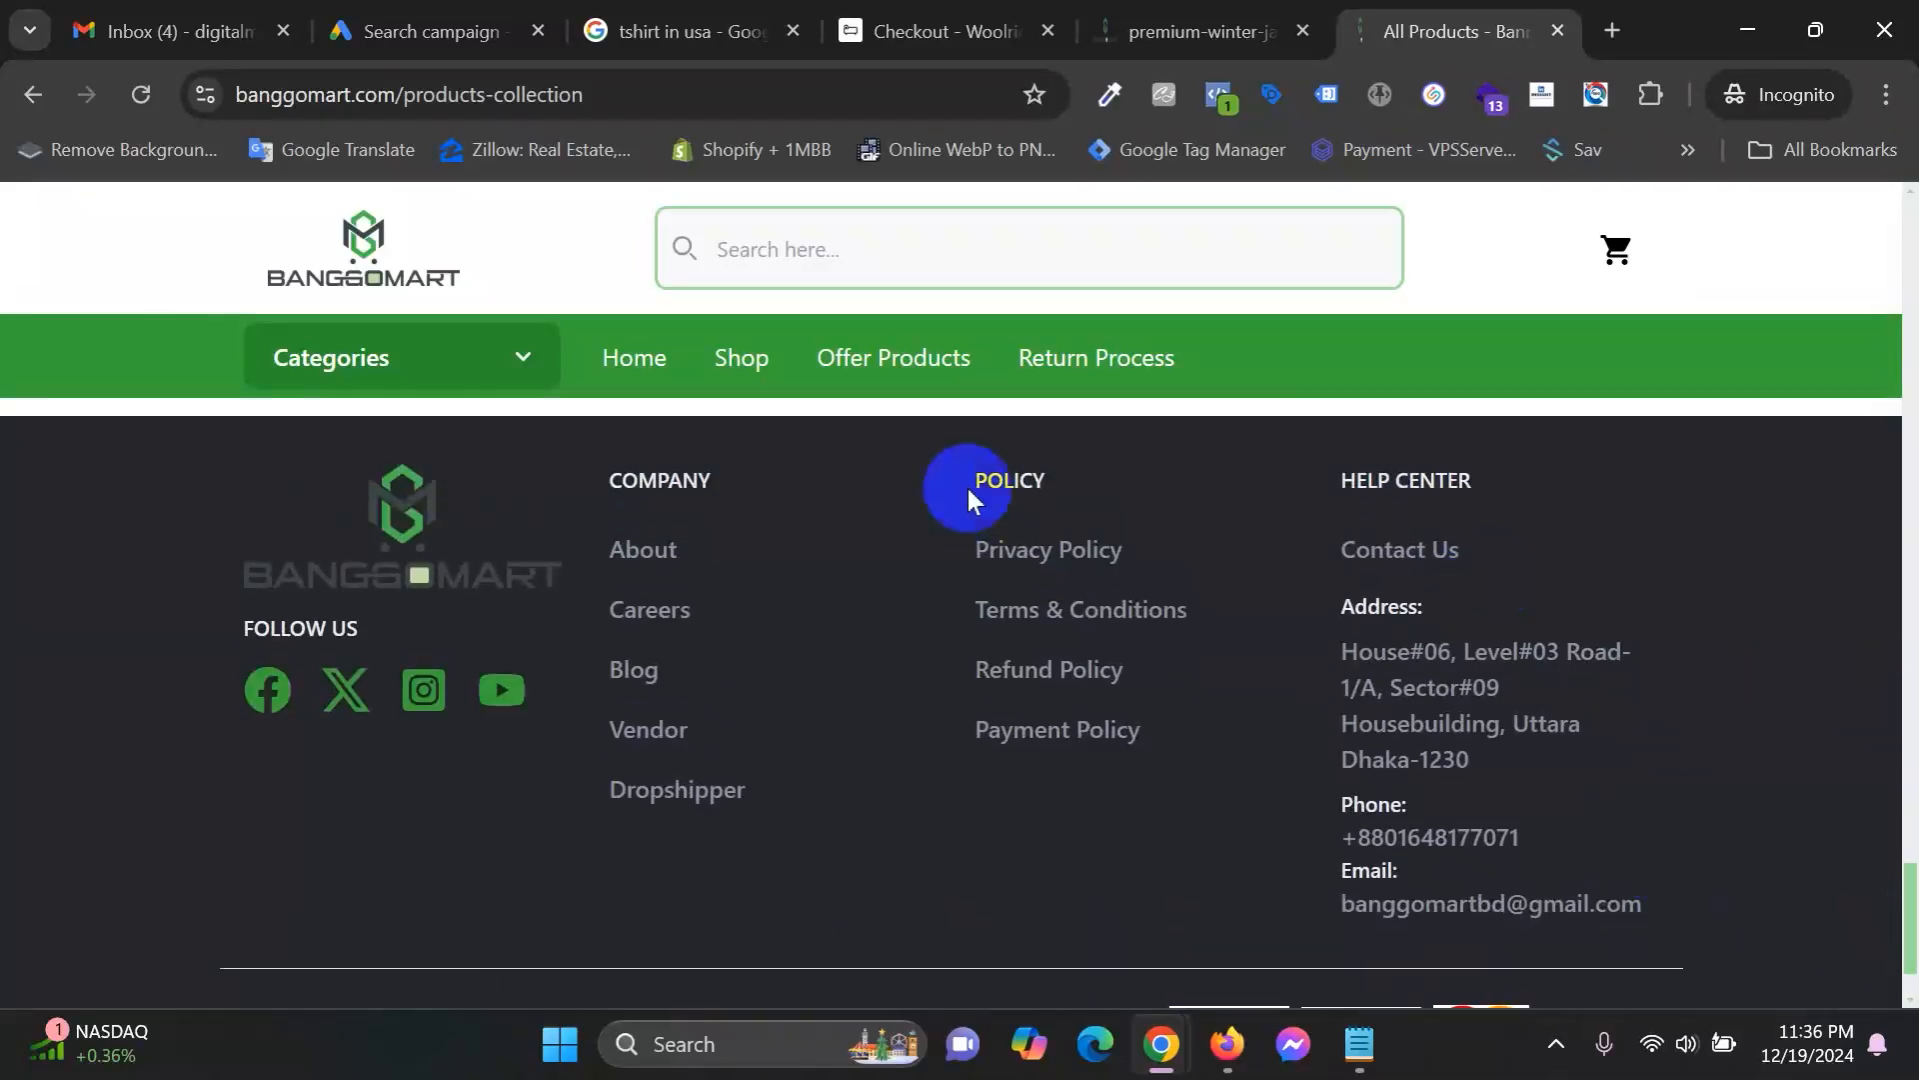
{"action": "left_click", "coordinate": [648, 556]}
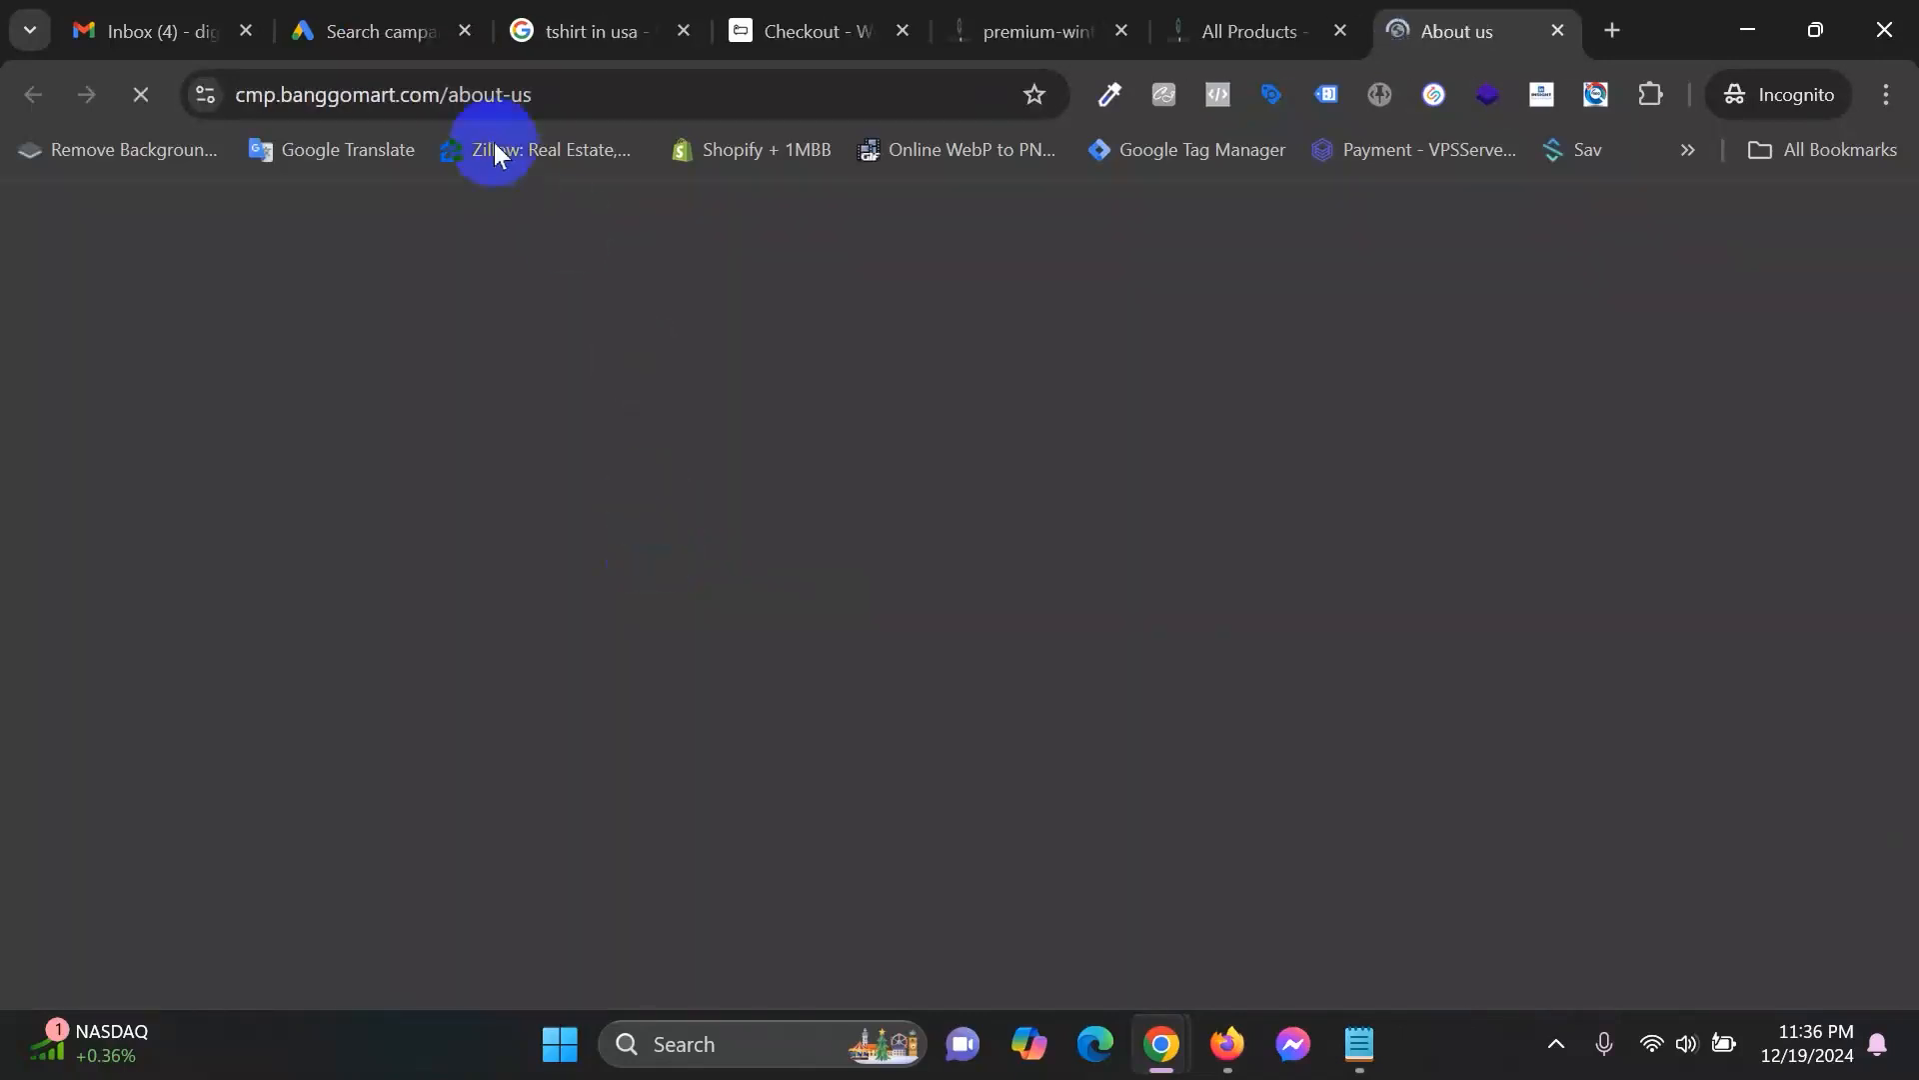
{"action": "left_click", "coordinate": [474, 100]}
{"action": "right_click", "coordinate": [474, 100]}
{"action": "left_click", "coordinate": [648, 325]}
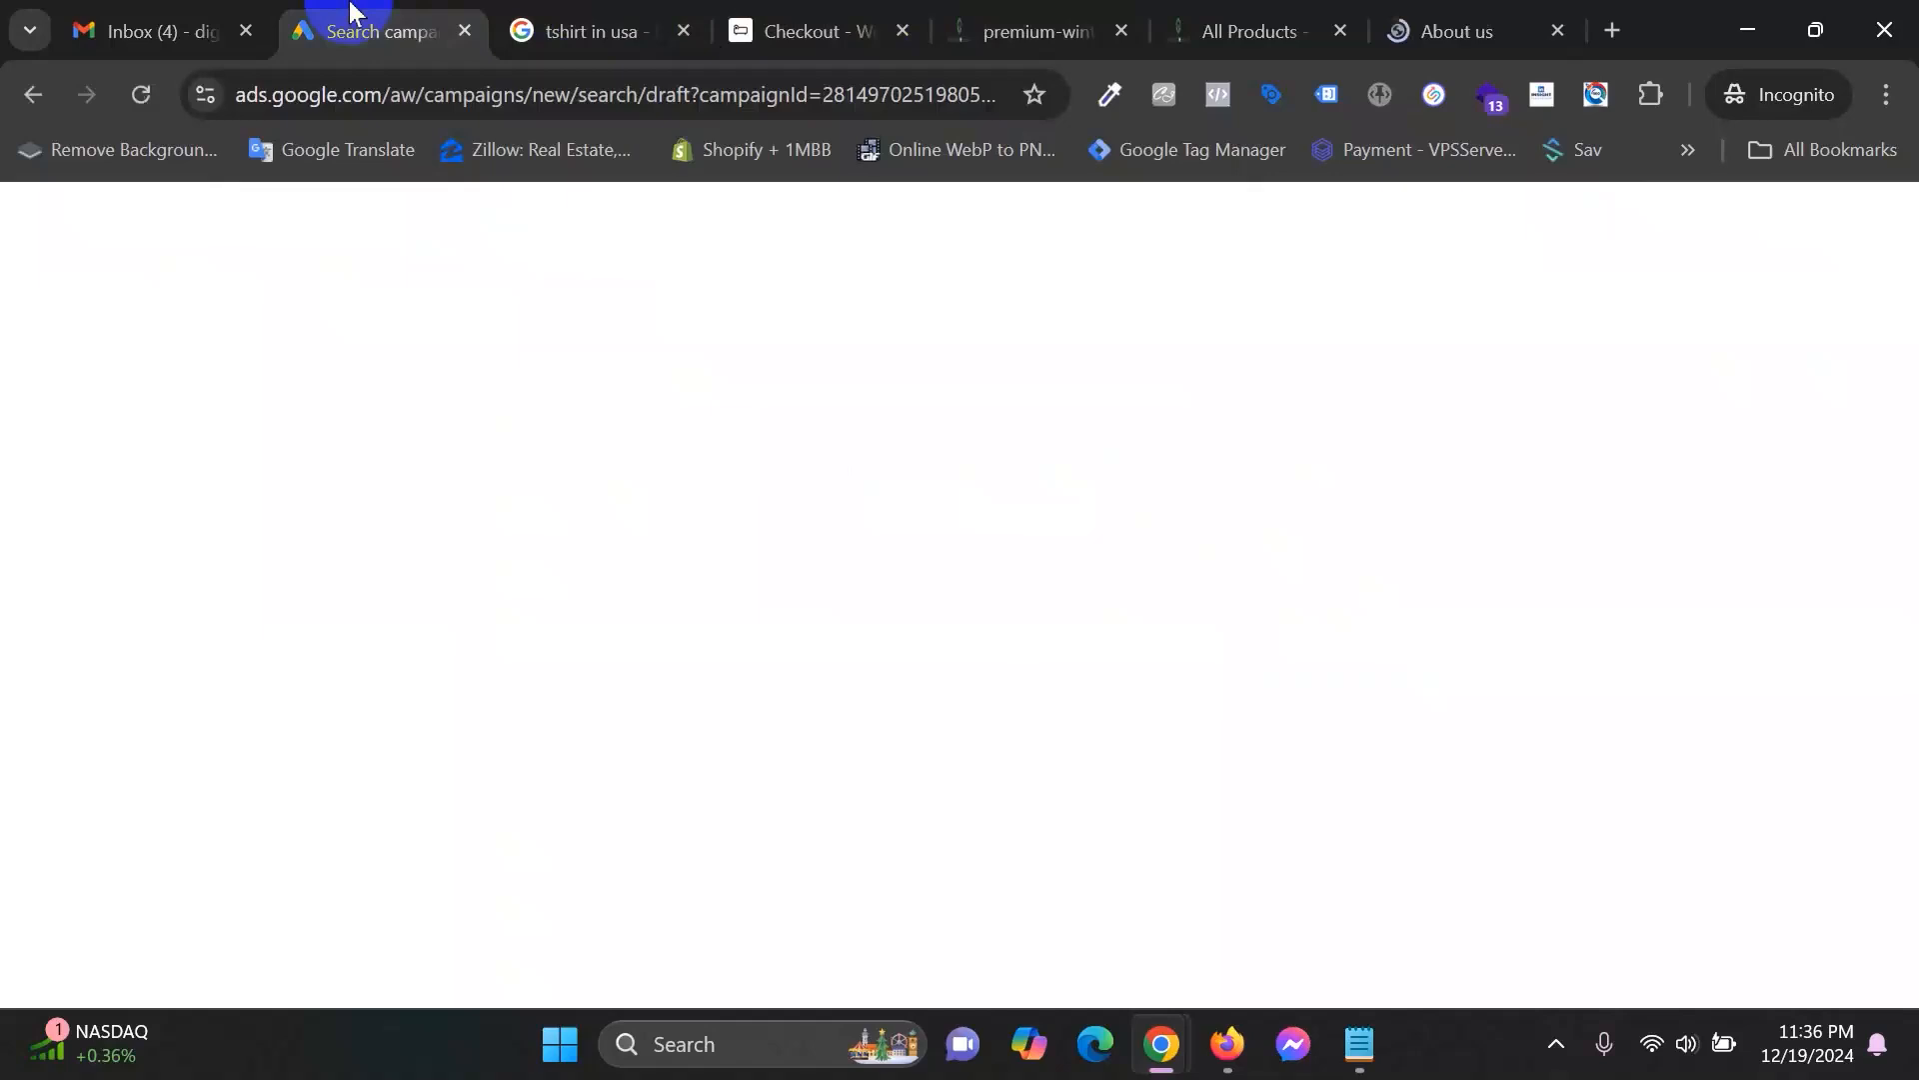
Fill Sitelink 2 with text 'About Us' and descriptions 'Know more about us' and 'Get in touch with us'.
{"action": "left_click", "coordinate": [355, 25]}
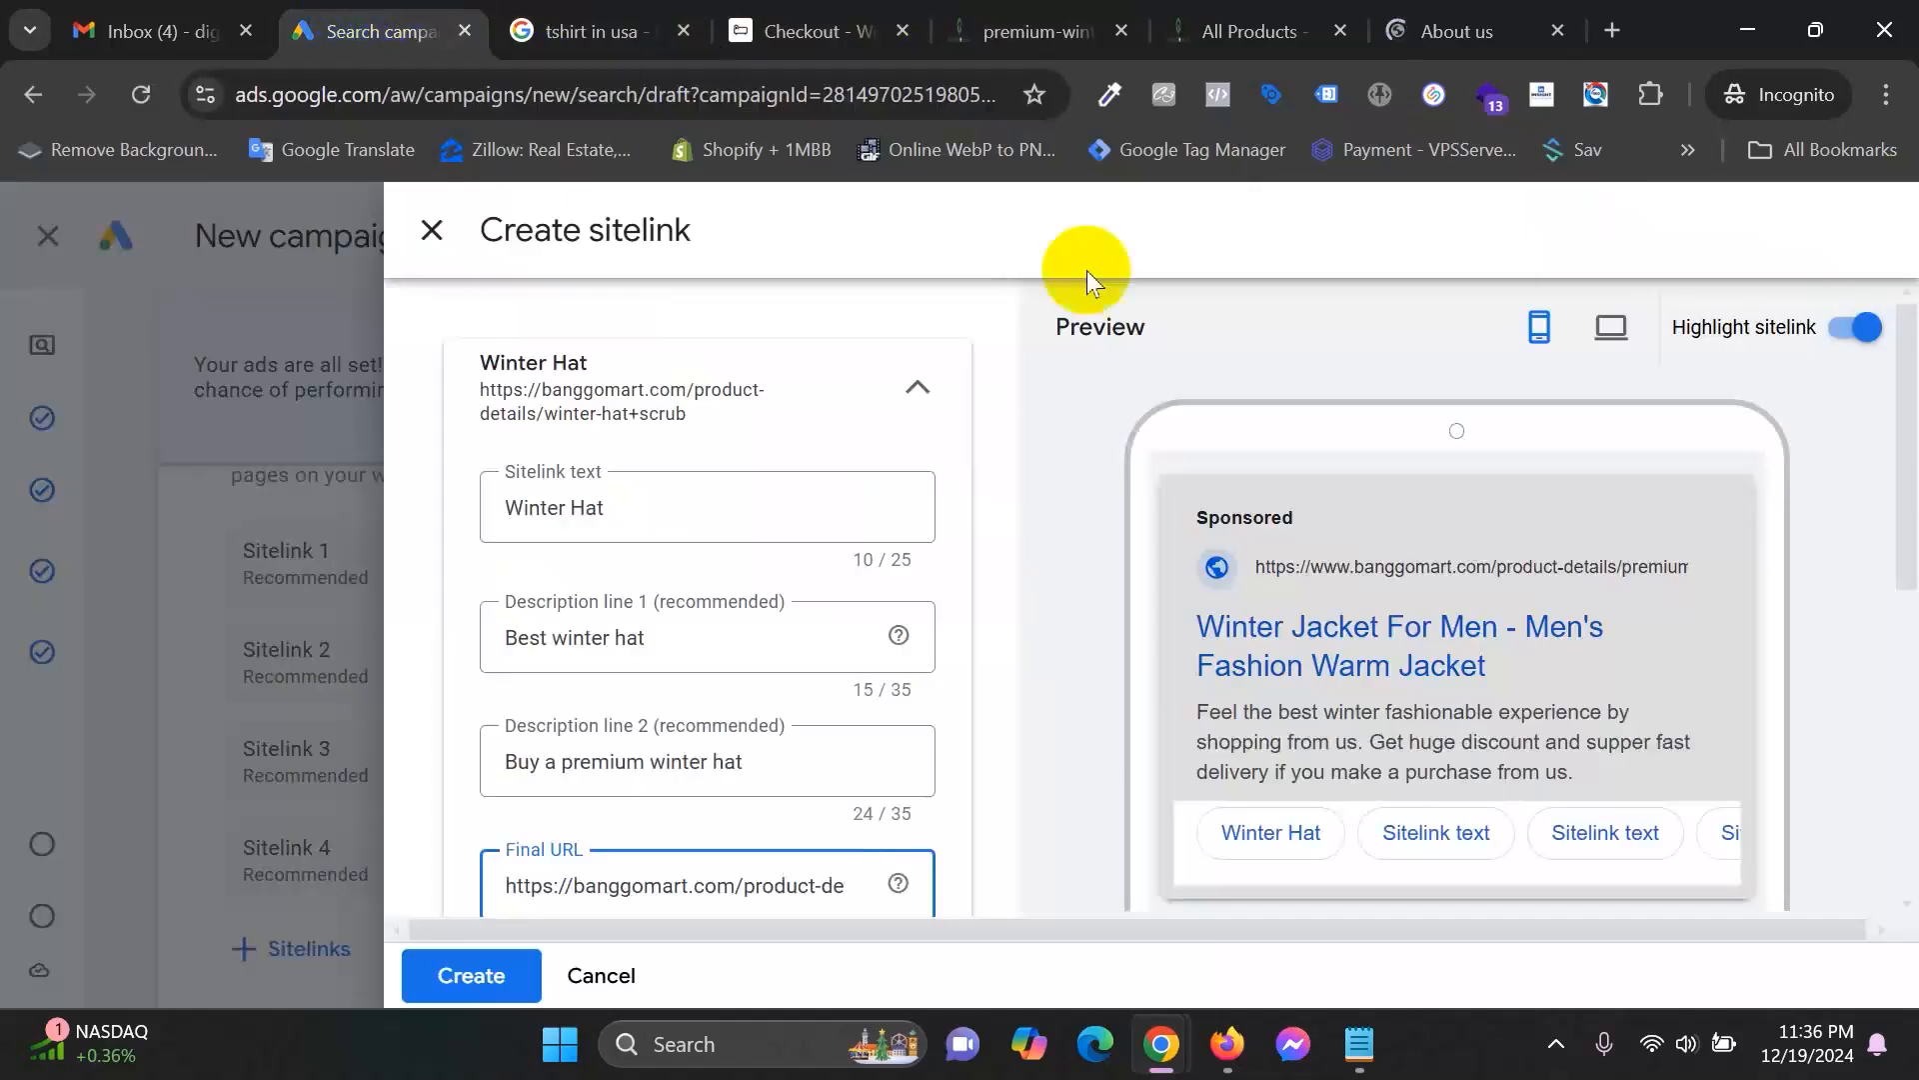
{"action": "scroll", "coordinate": [737, 600], "scroll_direction": "down", "scroll_amount": 4}
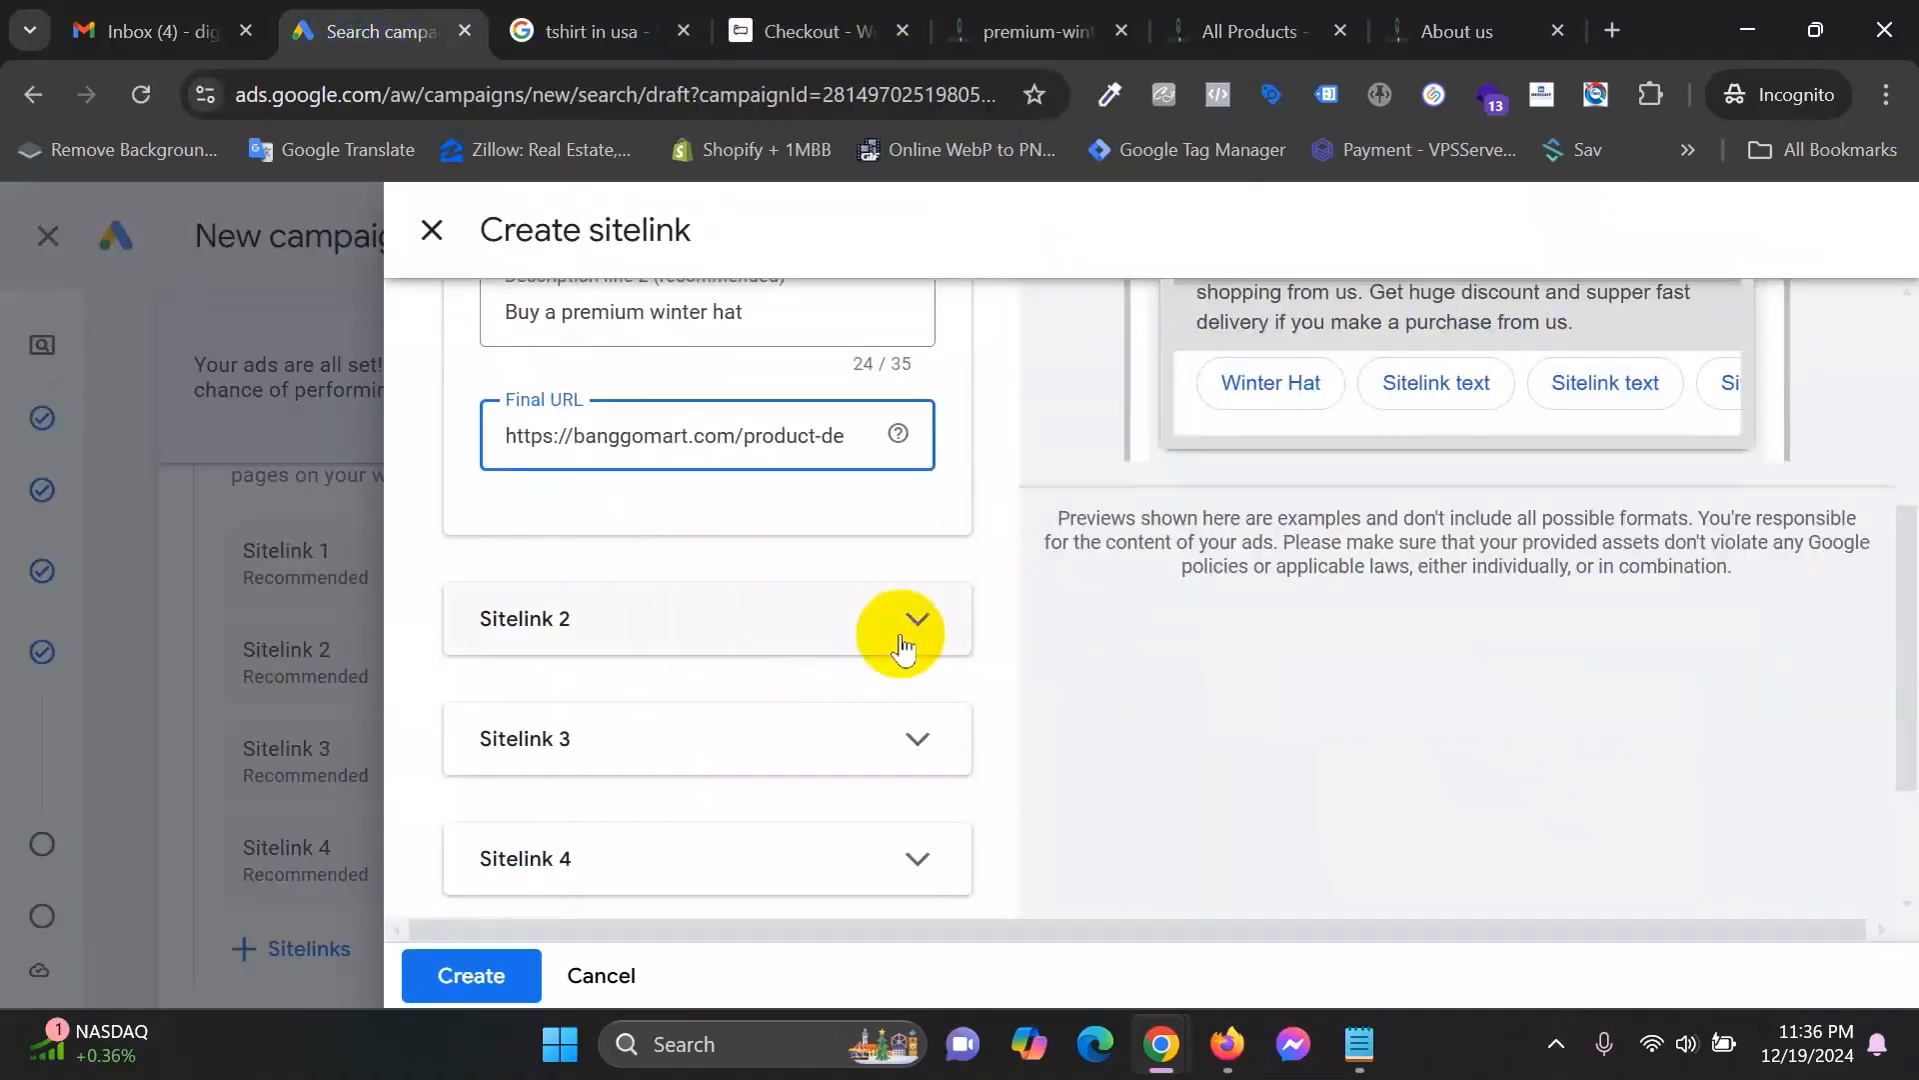
{"action": "left_click", "coordinate": [715, 632]}
{"action": "left_click", "coordinate": [637, 588]}
{"action": "type", "text": "About Us"}
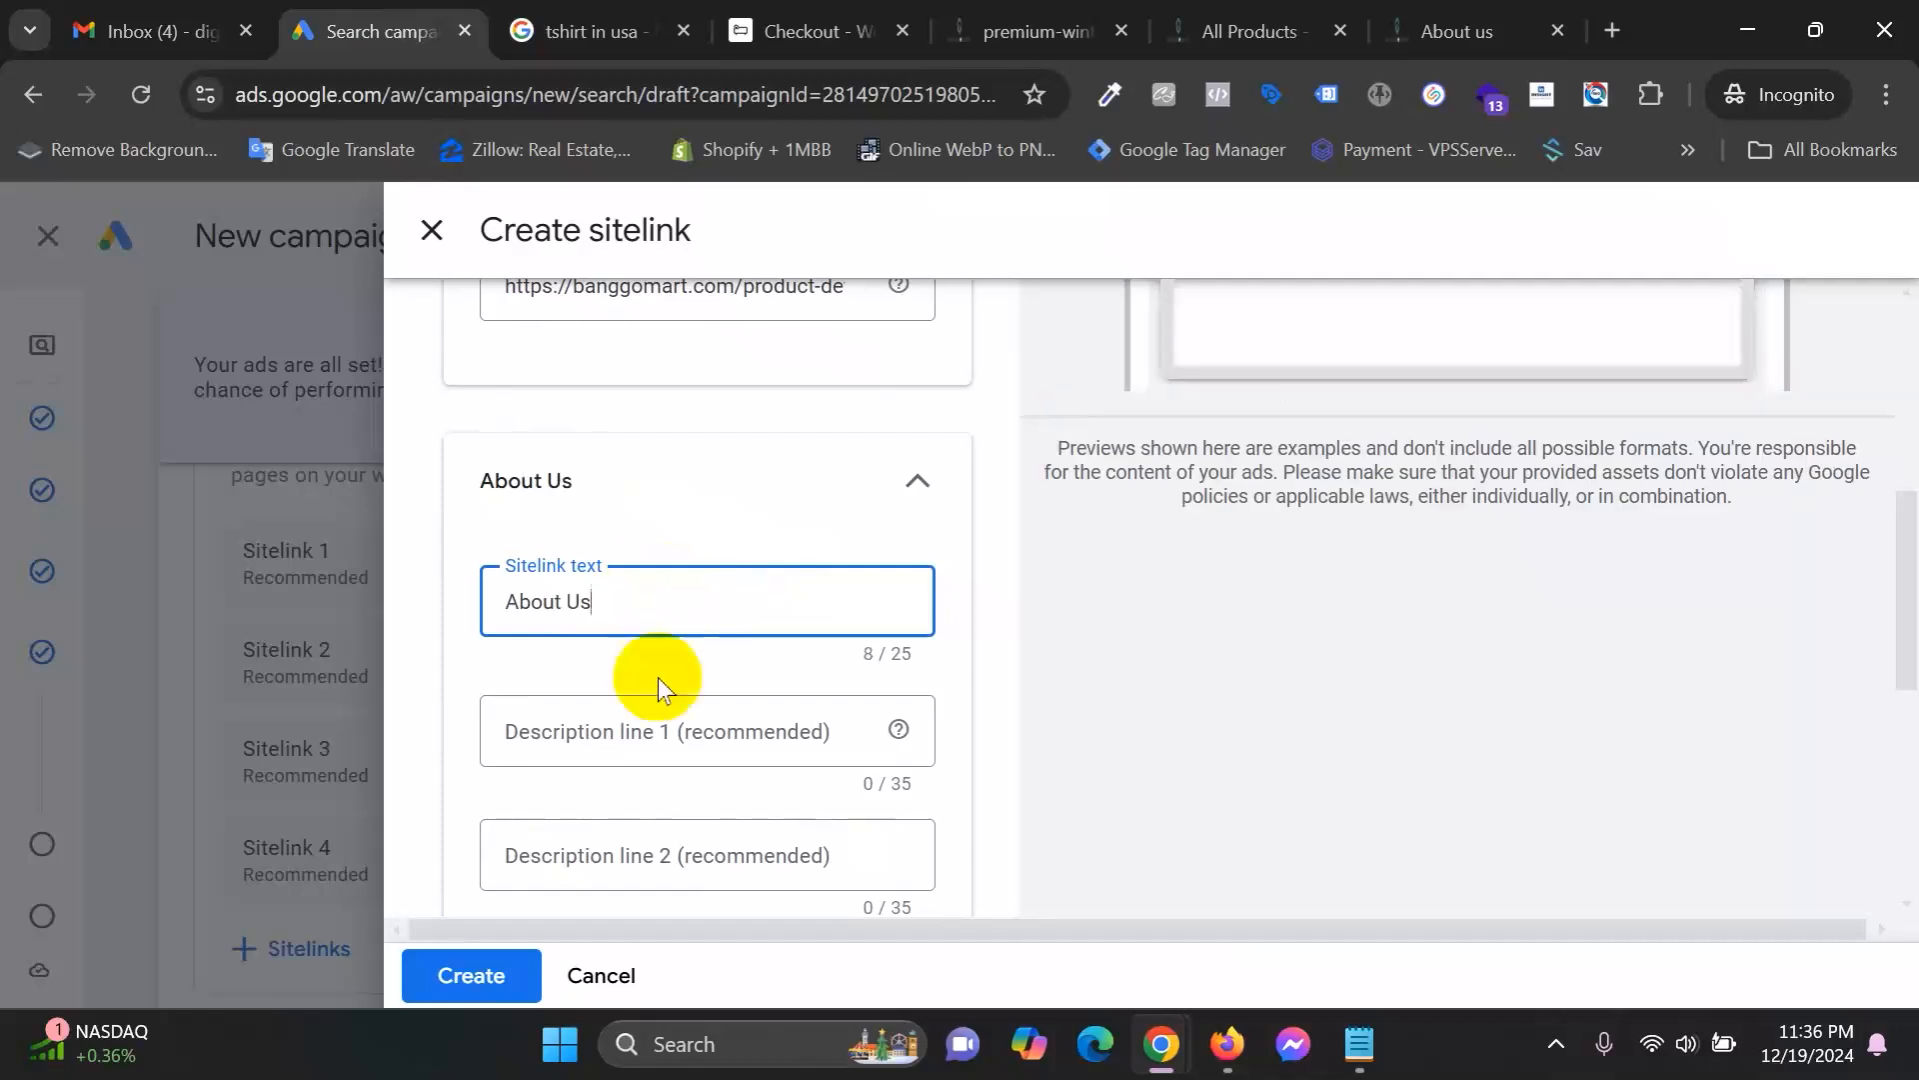
{"action": "left_click", "coordinate": [633, 734]}
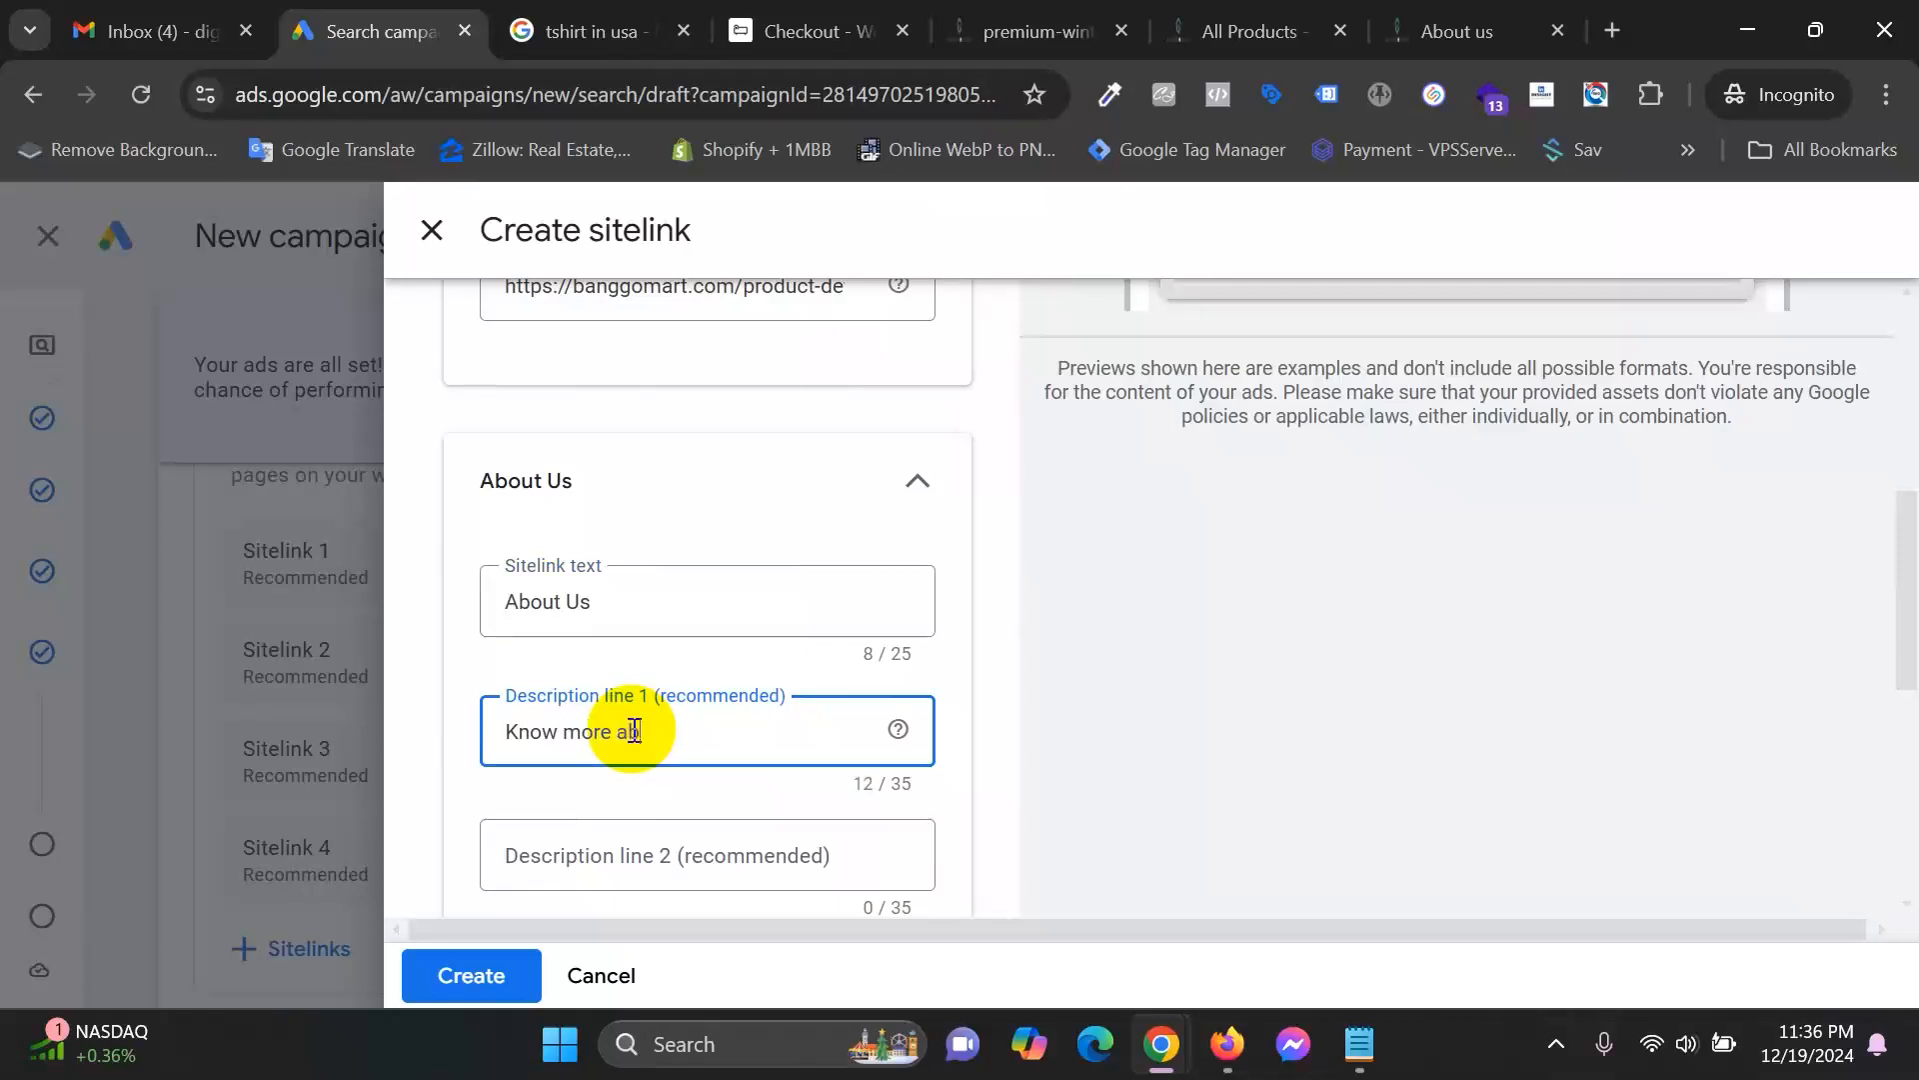
{"action": "left_click", "coordinate": [712, 844]}
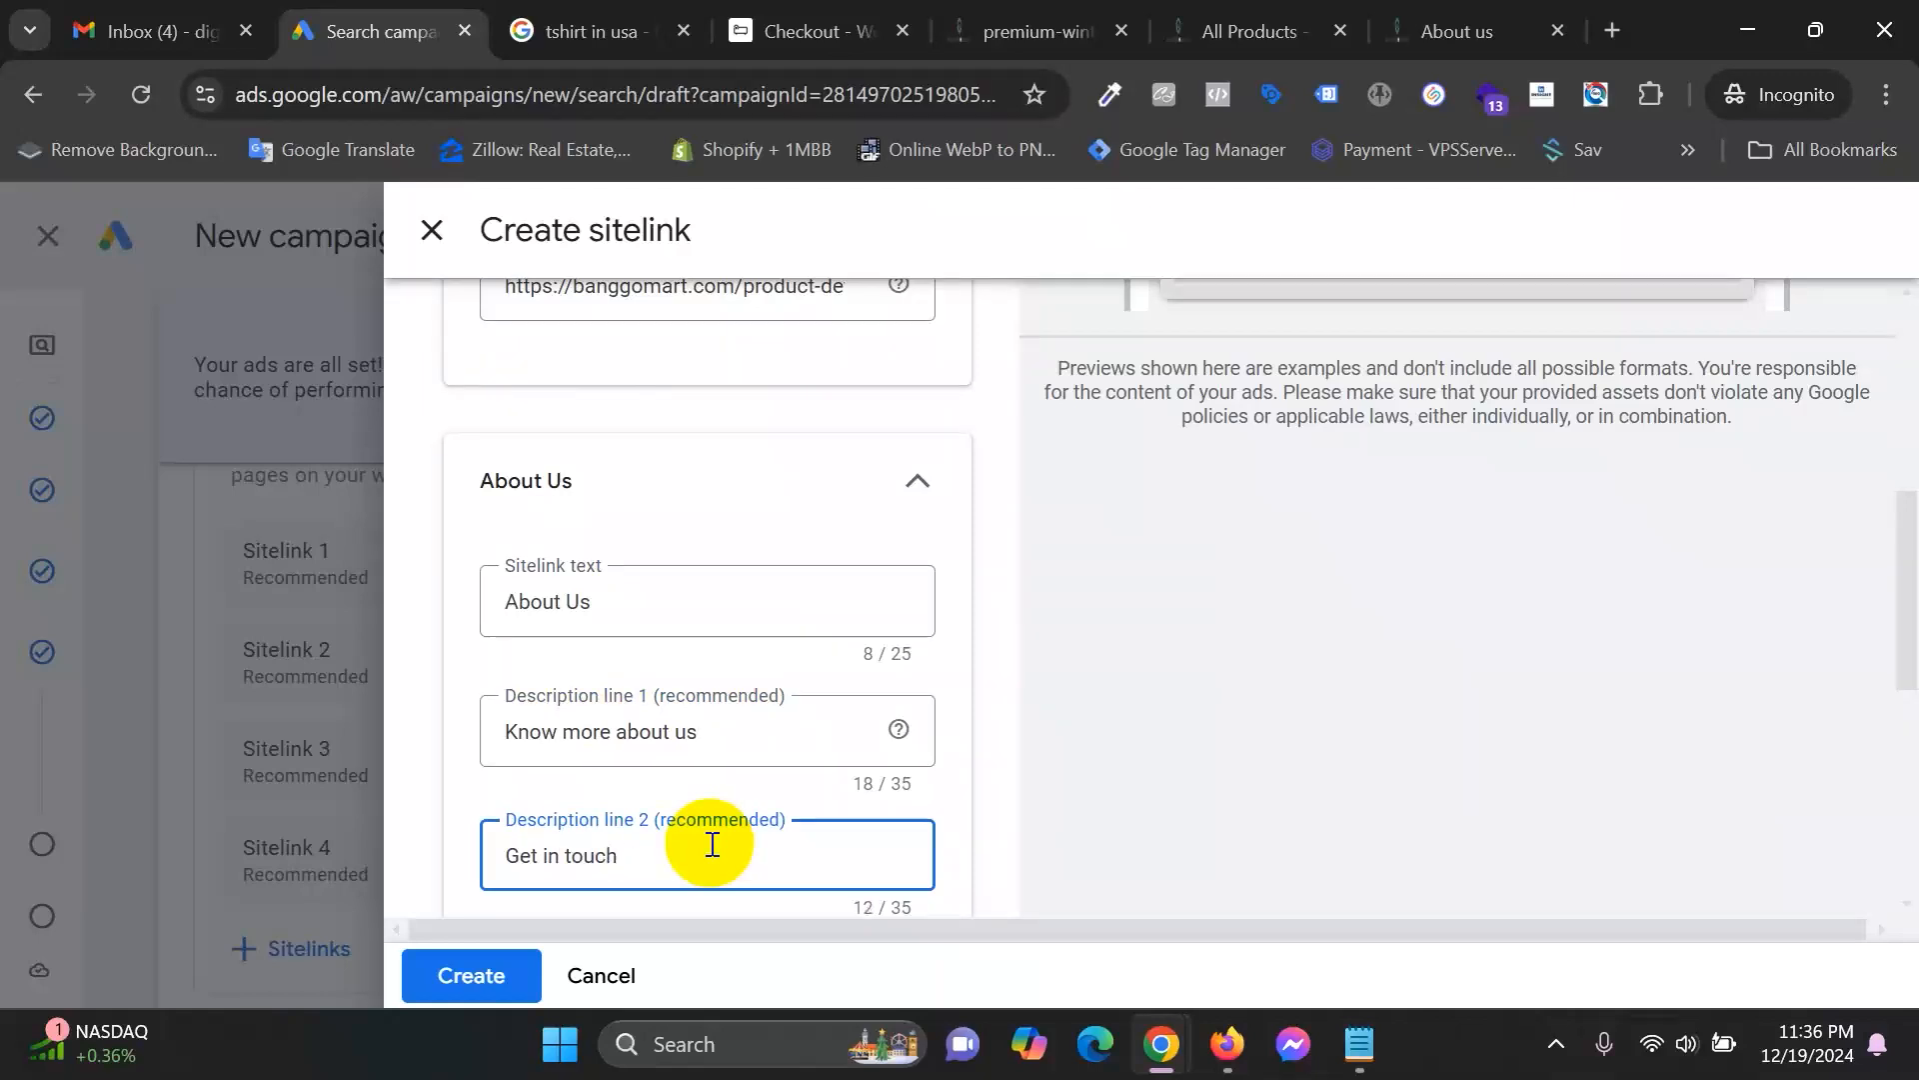
{"action": "type", "text": "Get in touch with us"}
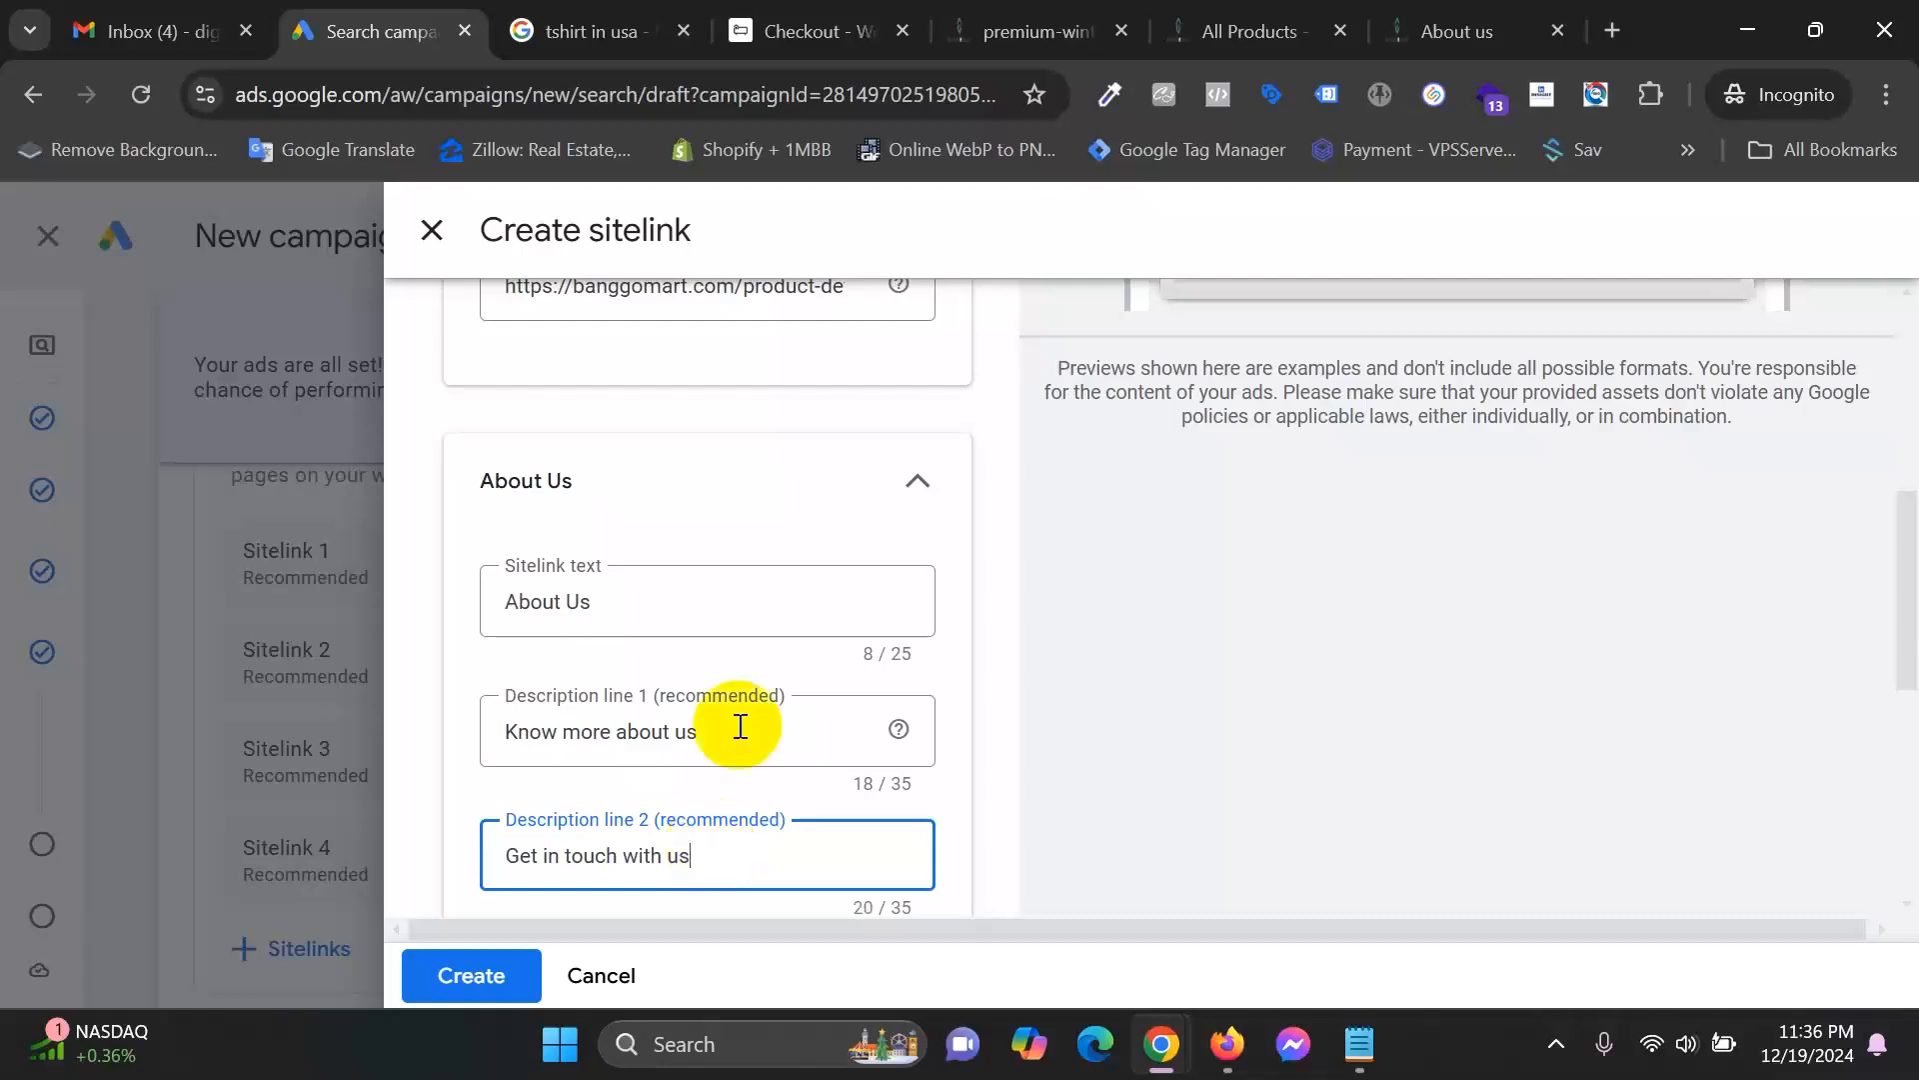
Paste the about-us URL as its Final URL and save both sitelinks.
{"action": "scroll", "coordinate": [738, 726], "scroll_direction": "down", "scroll_amount": 3}
{"action": "left_click", "coordinate": [668, 679]}
{"action": "key", "text": "ctrl+v"}
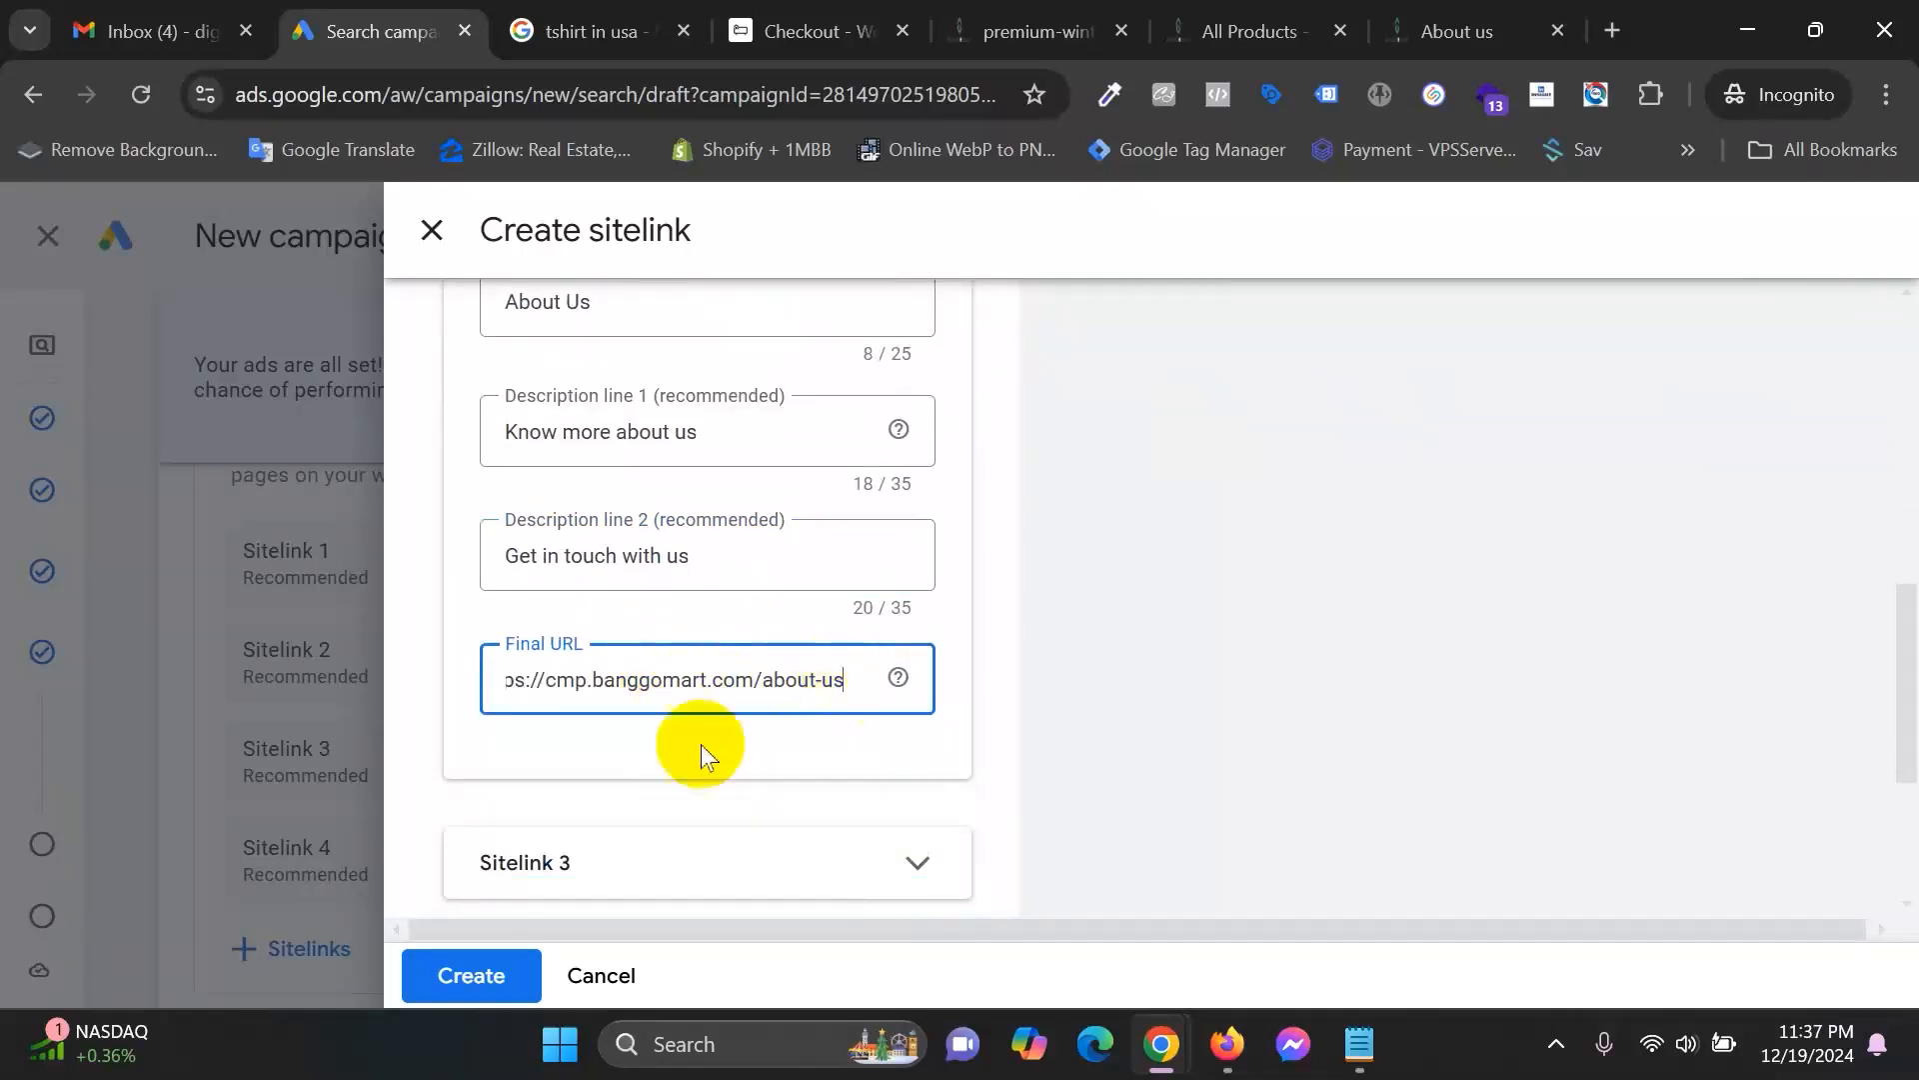
{"action": "left_click", "coordinate": [1244, 735]}
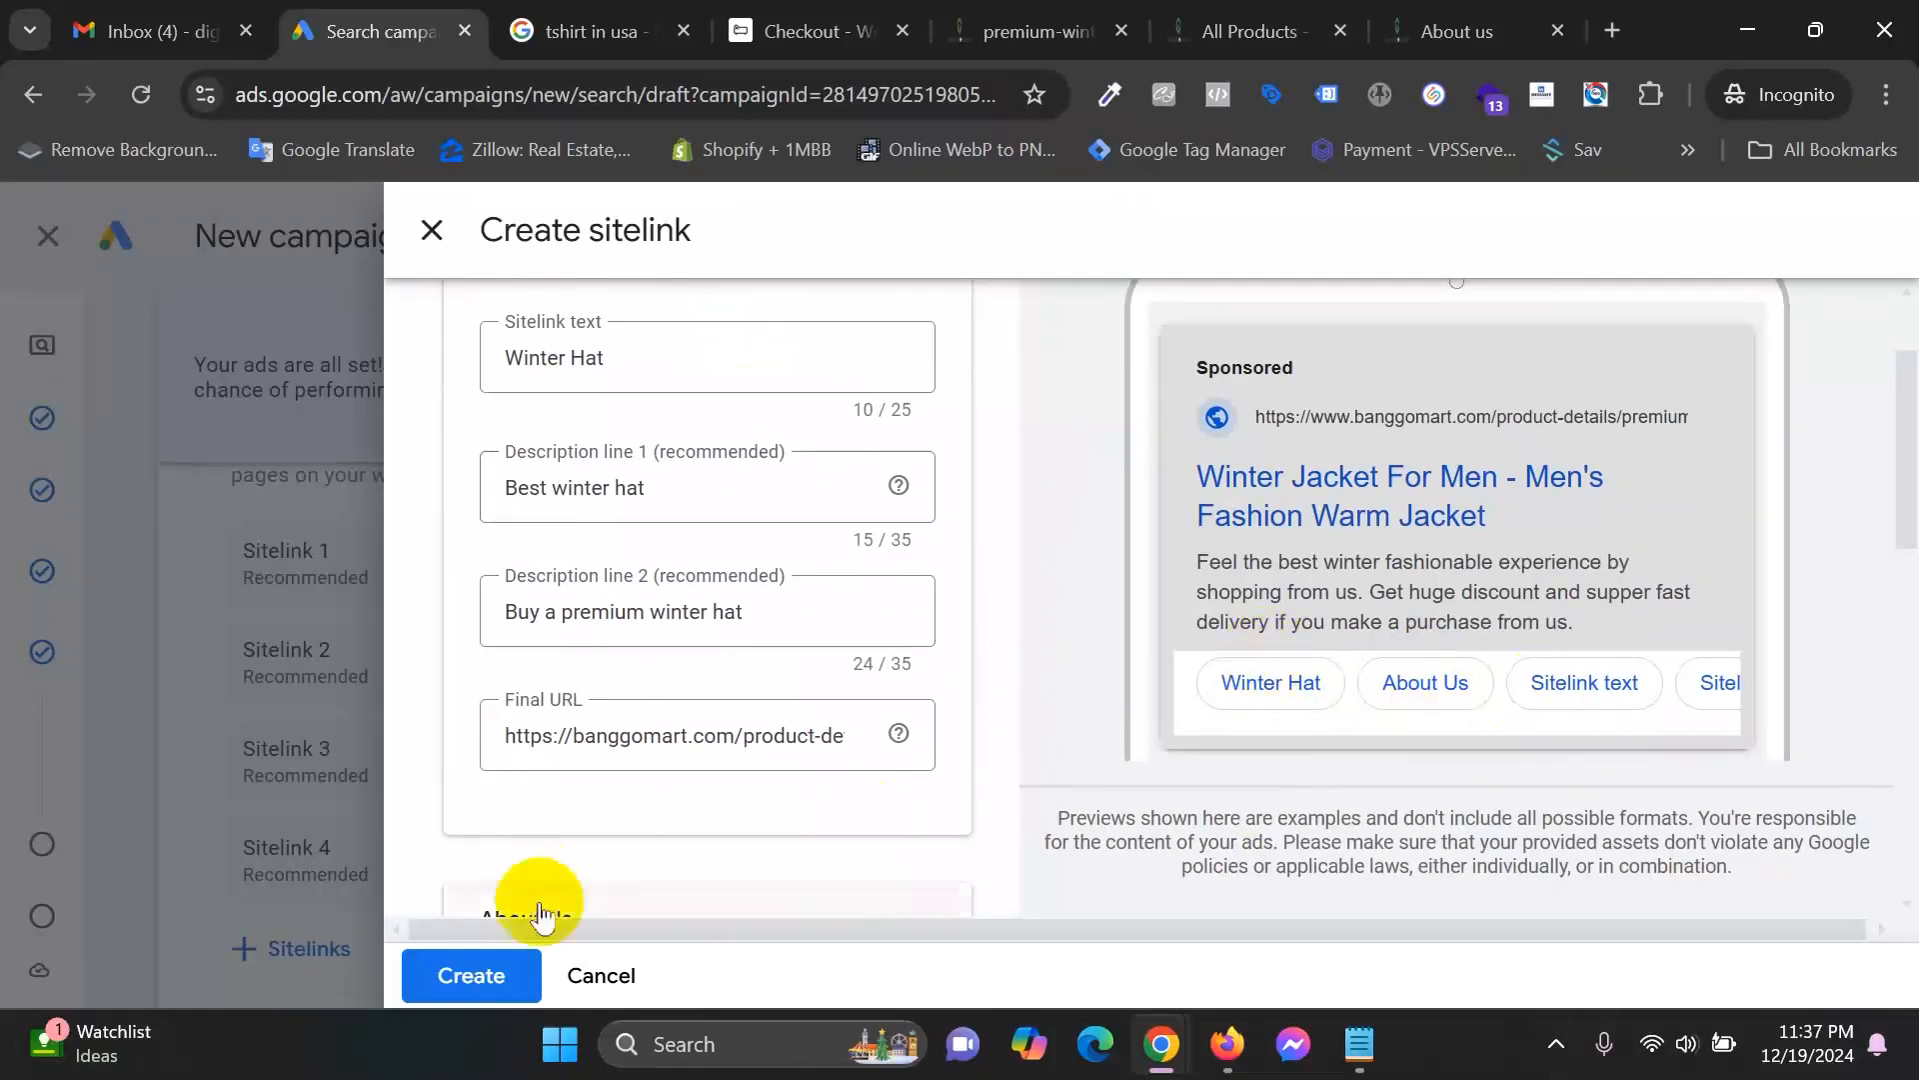
{"action": "left_click", "coordinate": [471, 975]}
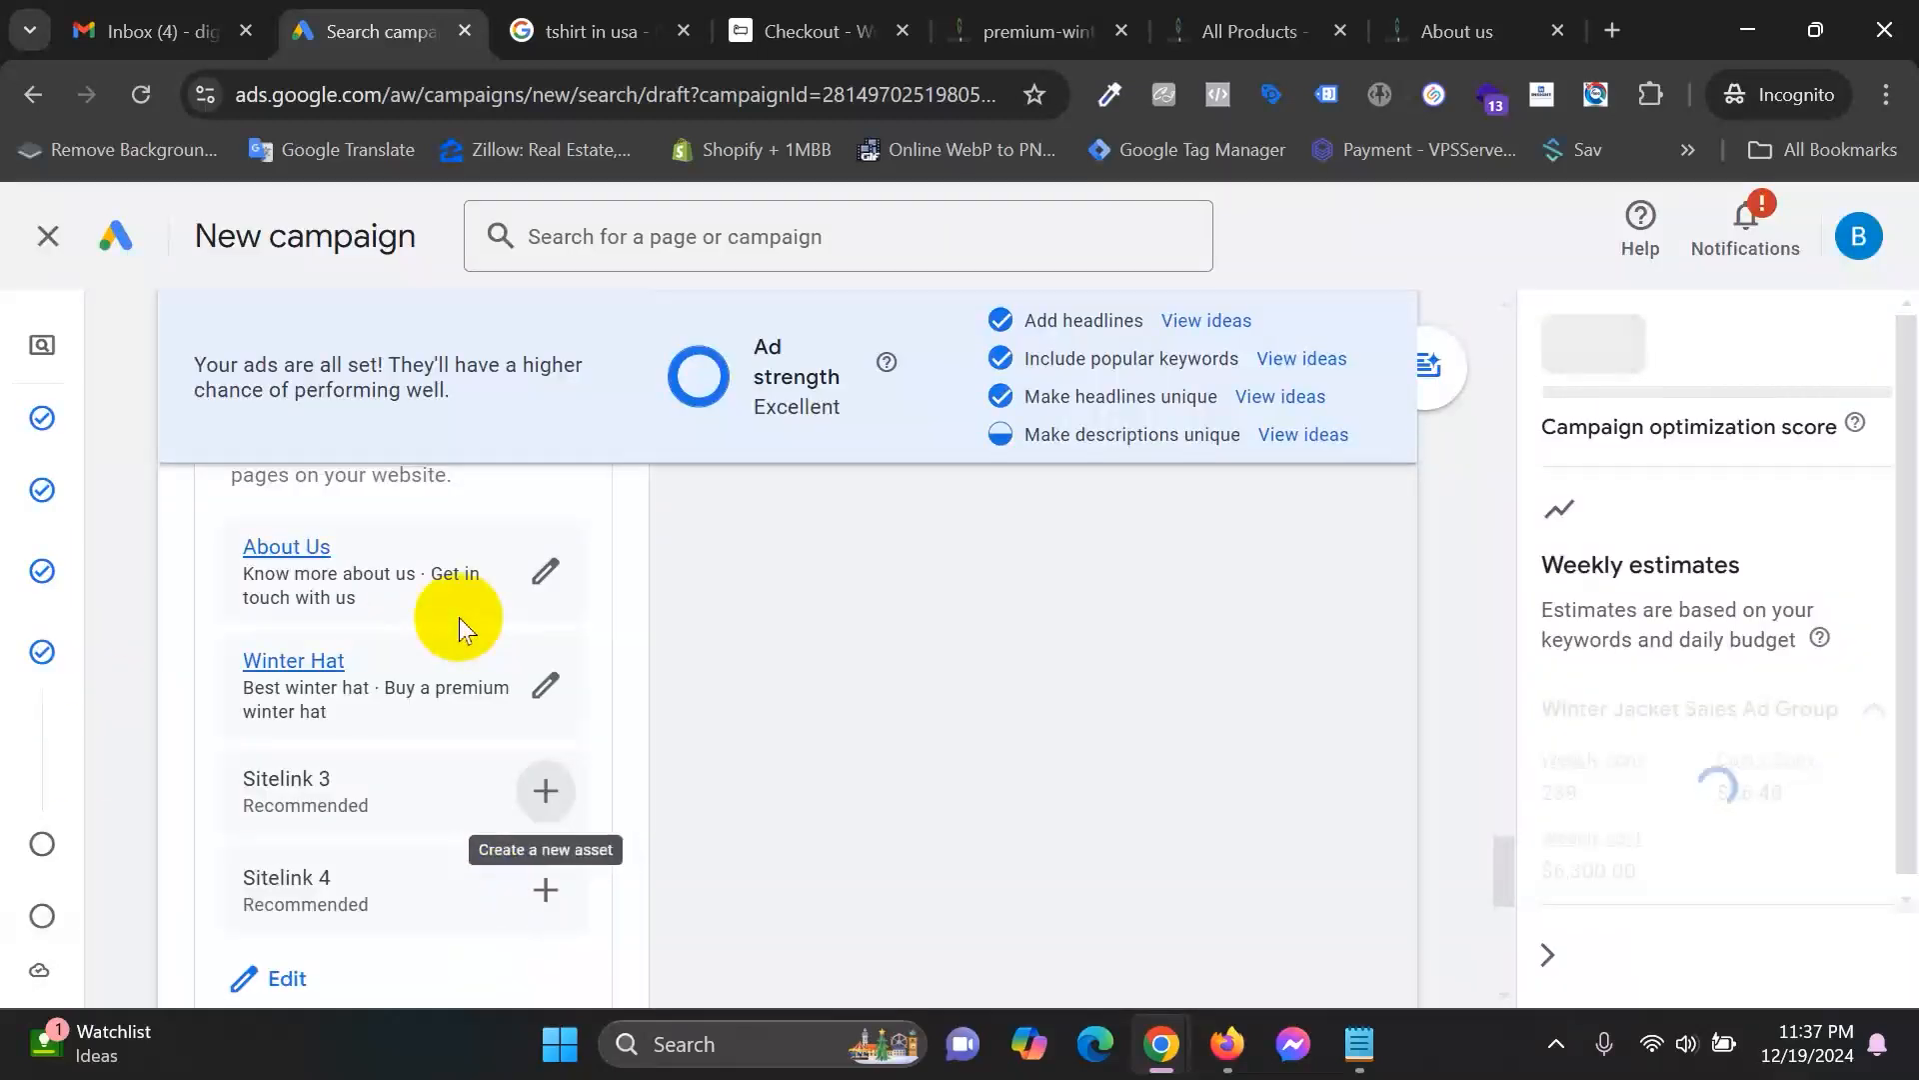
Bring up the 'Add callouts to your campaign' form below the sitelinks.
{"action": "scroll", "coordinate": [1016, 634], "scroll_direction": "up", "scroll_amount": 4}
{"action": "scroll", "coordinate": [1015, 634], "scroll_direction": "down", "scroll_amount": 3}
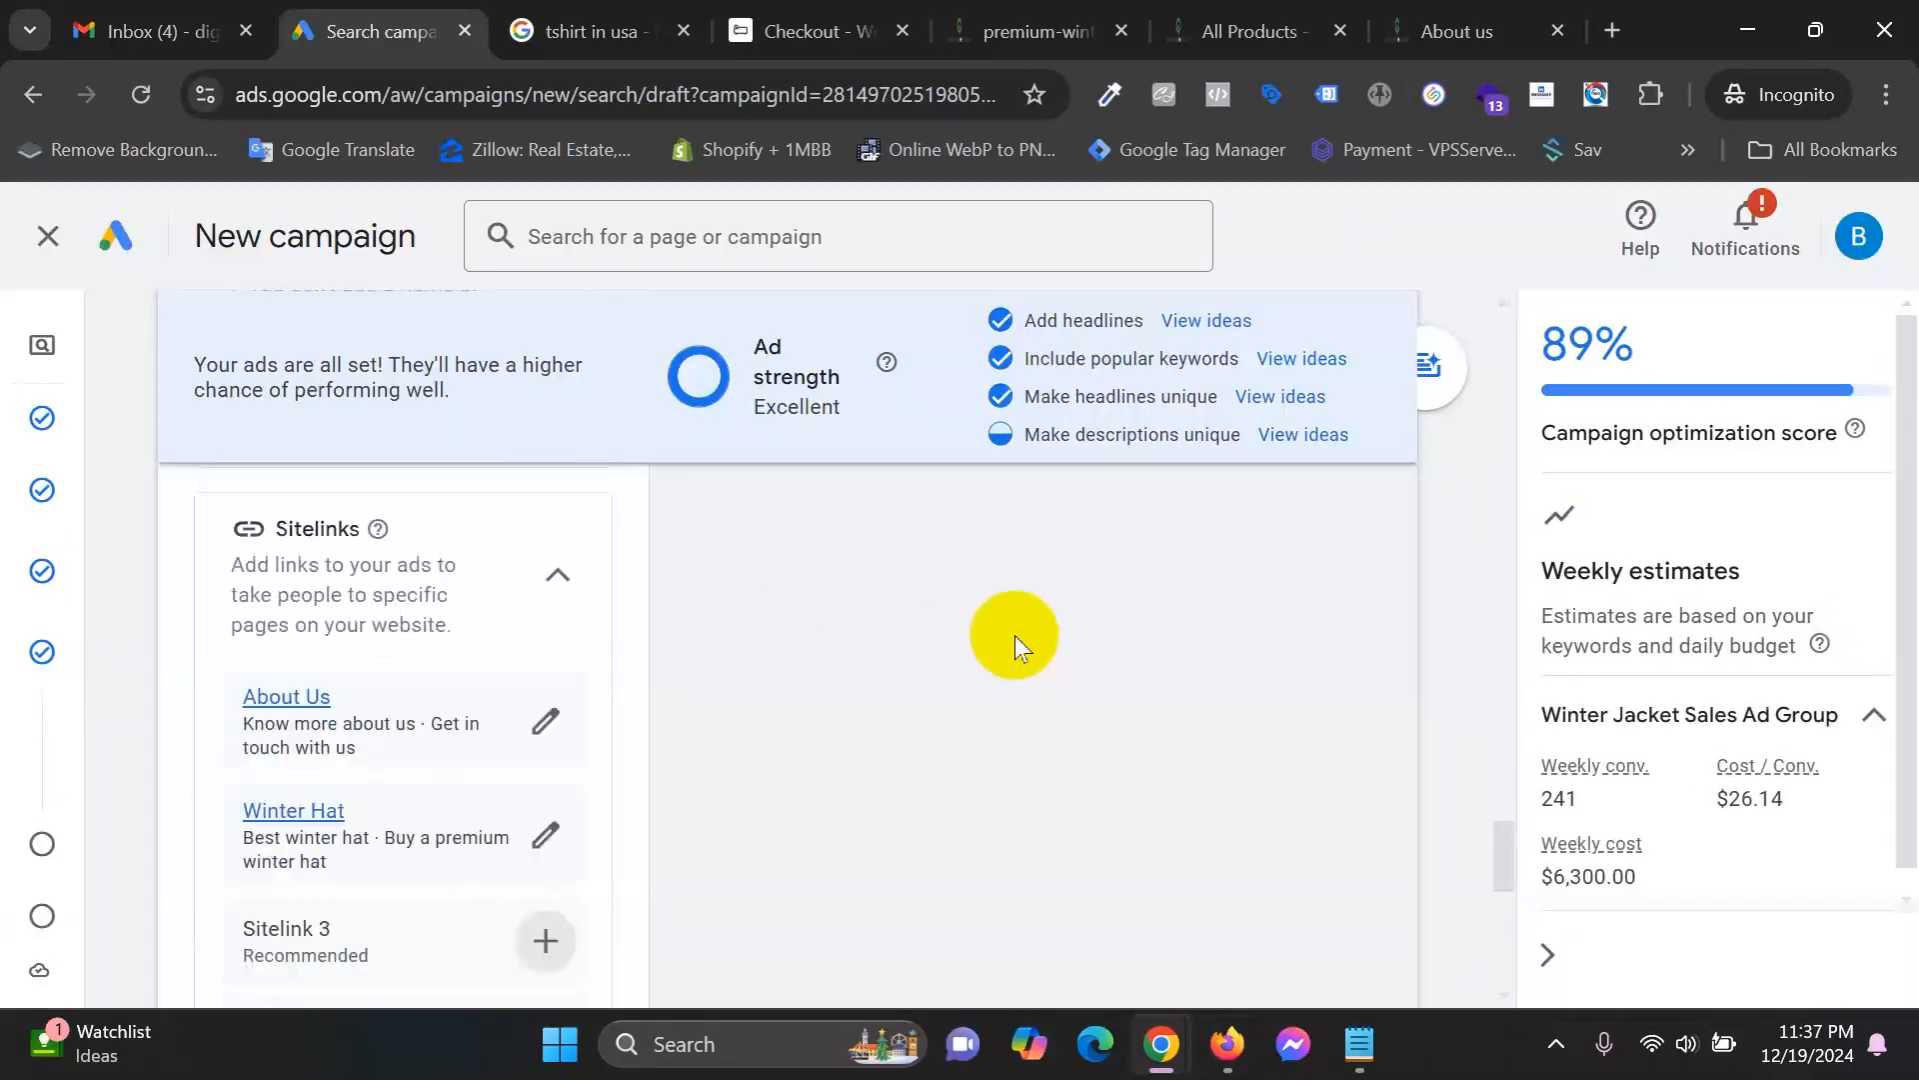
{"action": "scroll", "coordinate": [422, 674], "scroll_direction": "down", "scroll_amount": 5}
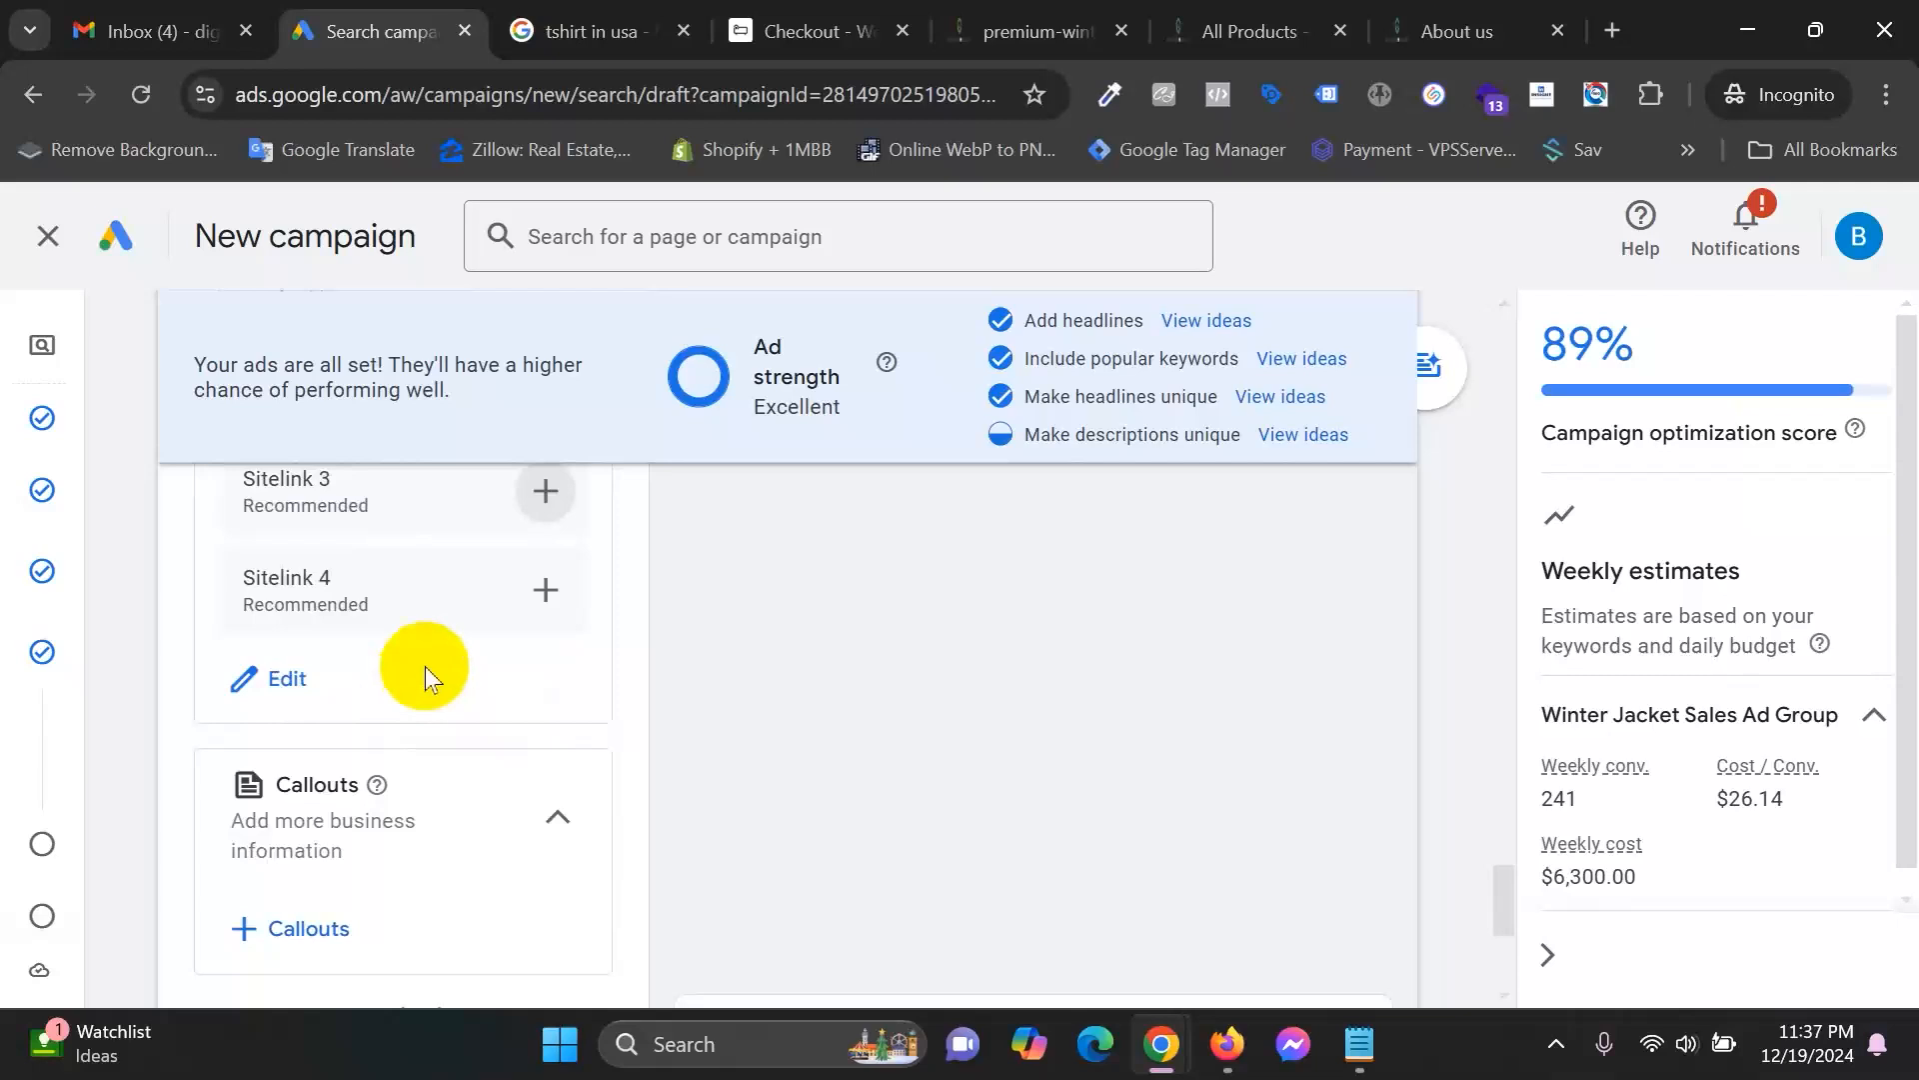
{"action": "scroll", "coordinate": [424, 666], "scroll_direction": "down", "scroll_amount": 3}
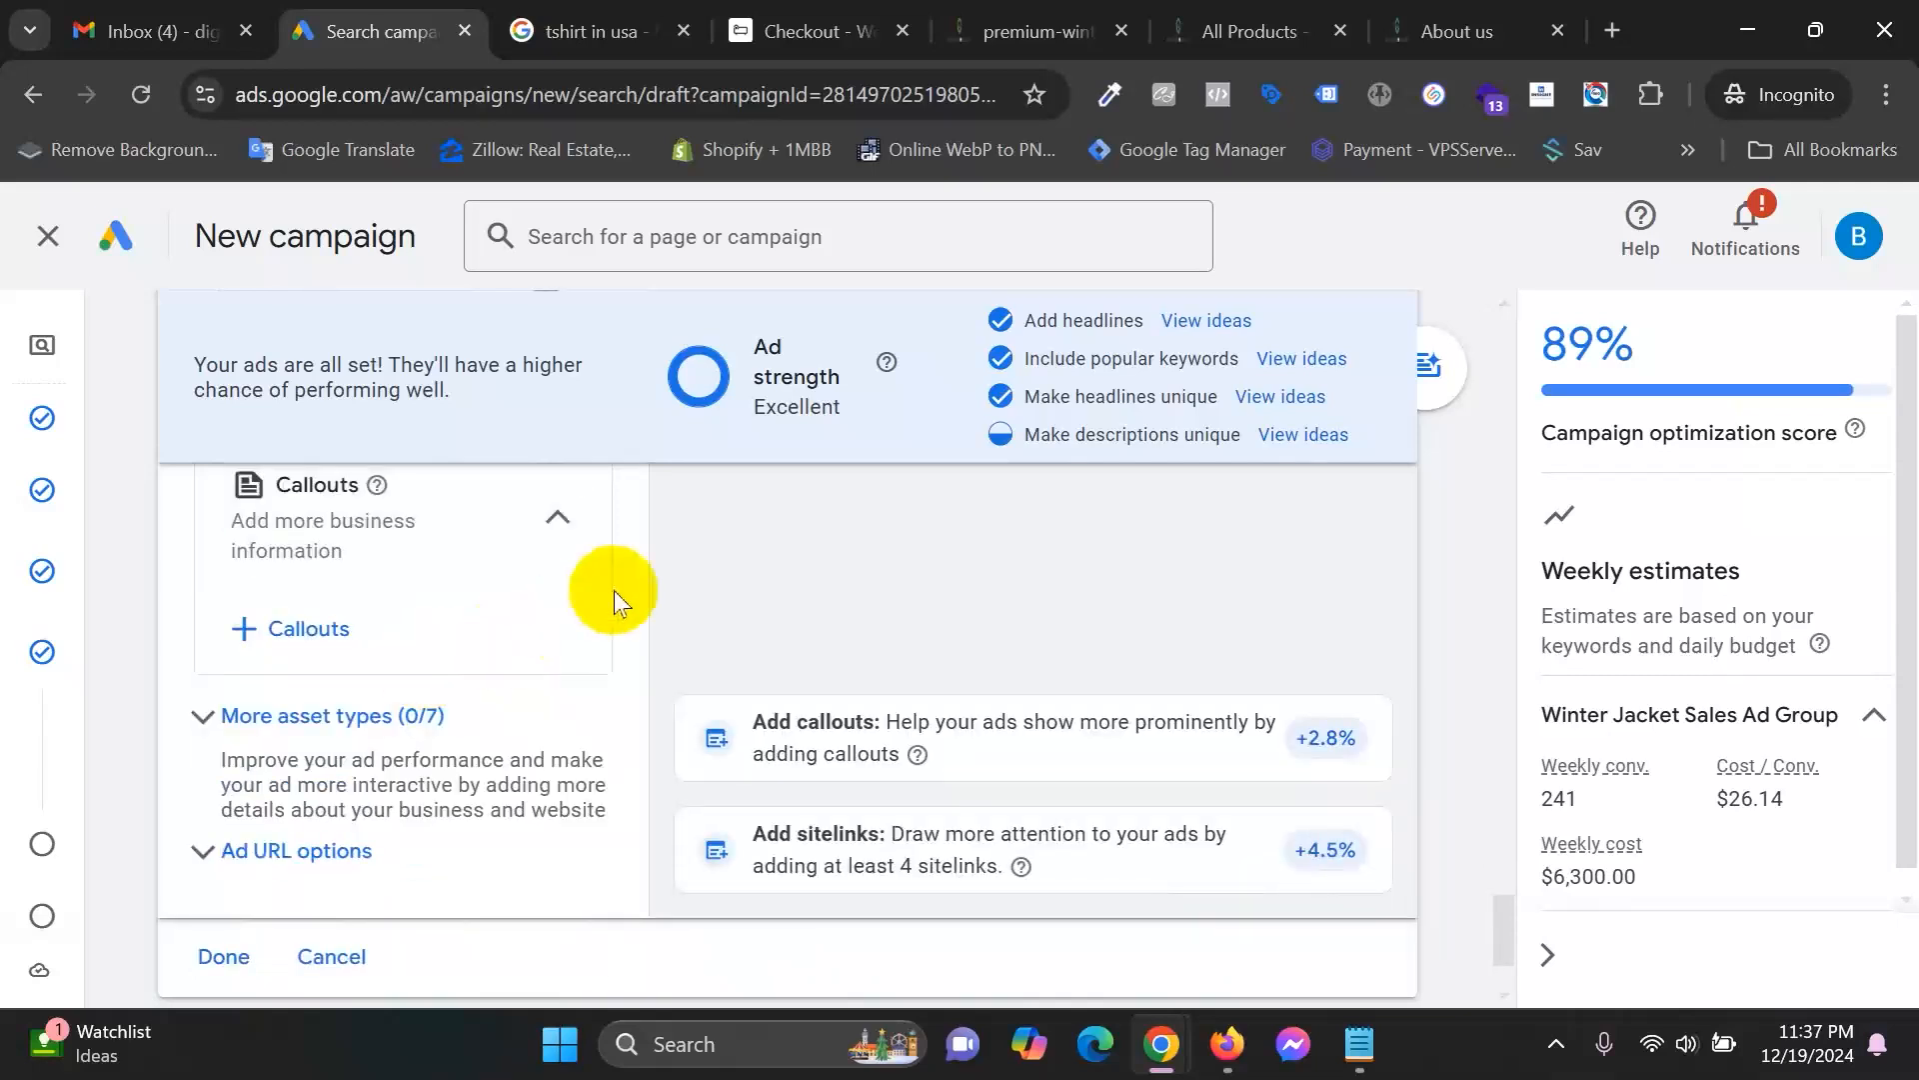
{"action": "left_click", "coordinate": [300, 630]}
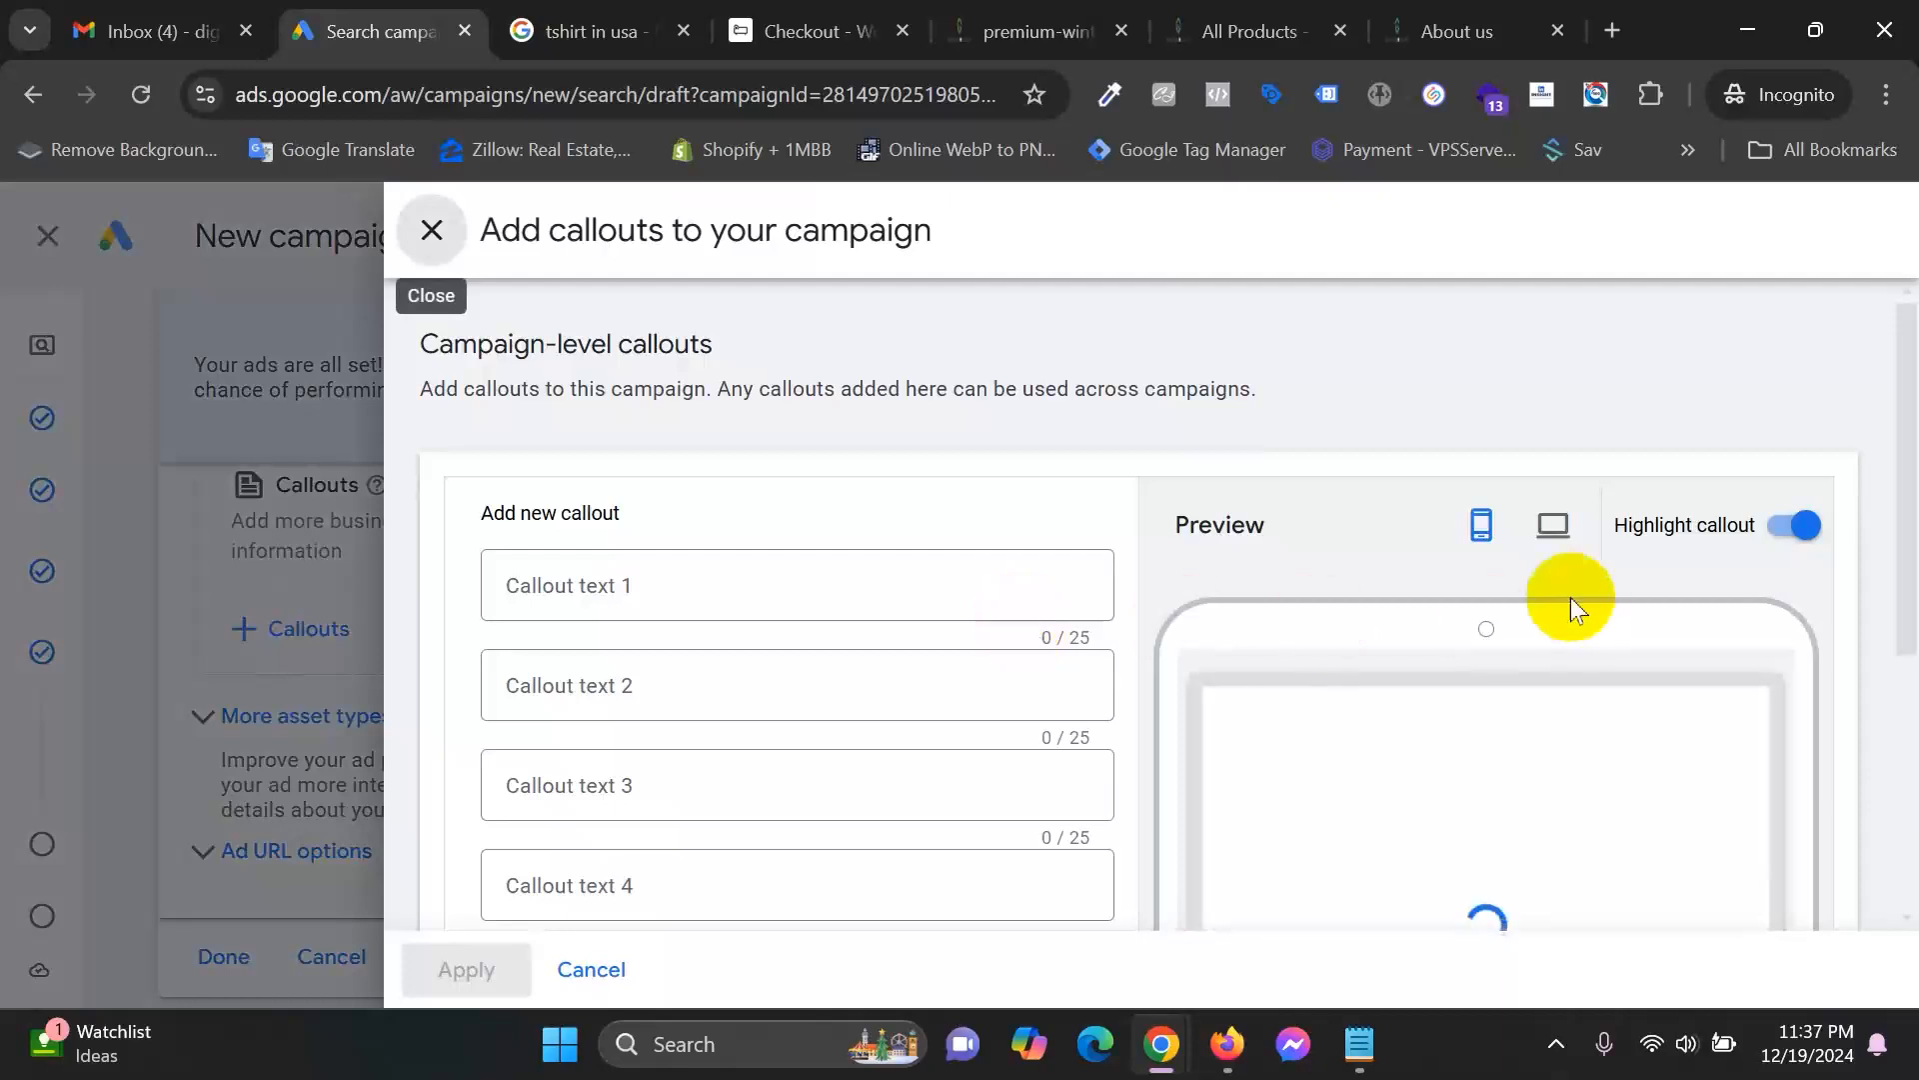
Type 'Get 10% OFF on your first purchase' into the first callout field.
{"action": "scroll", "coordinate": [1512, 626], "scroll_direction": "down", "scroll_amount": 3}
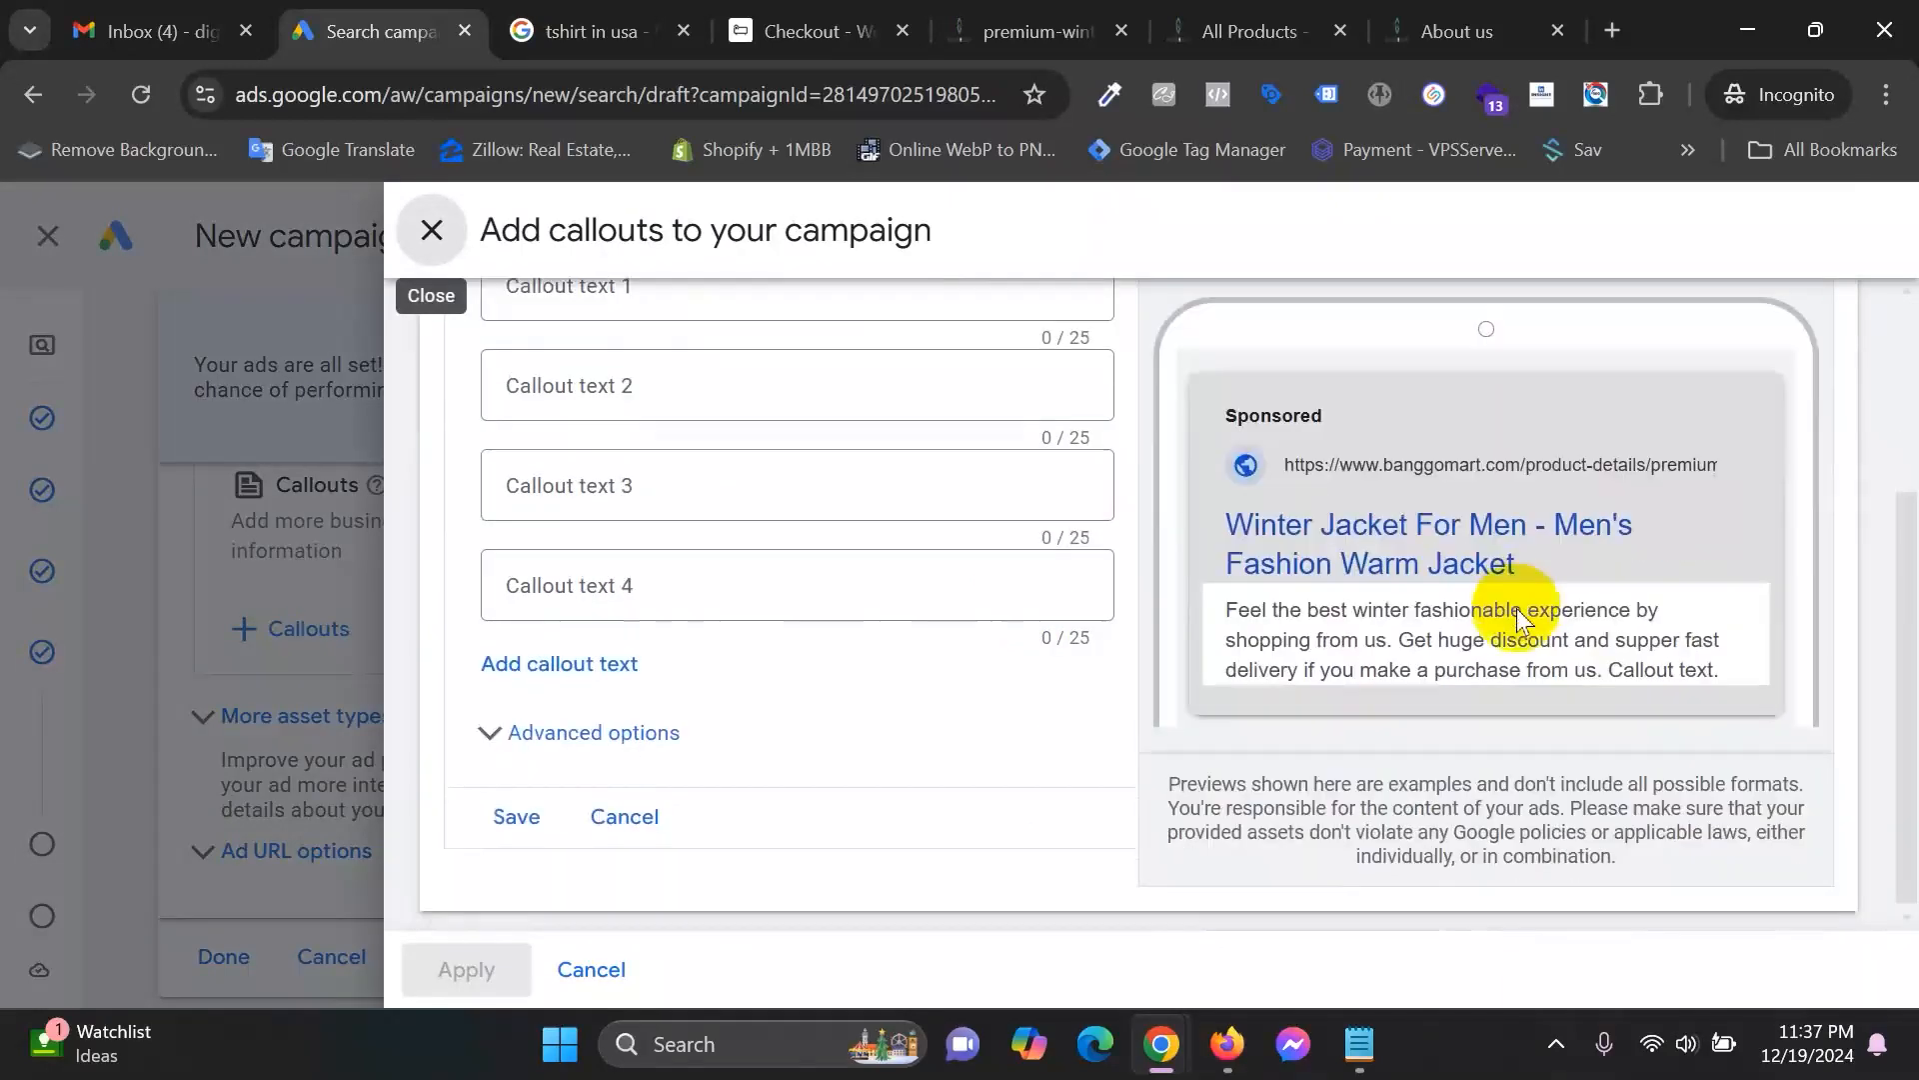
{"action": "scroll", "coordinate": [1507, 612], "scroll_direction": "up", "scroll_amount": 3}
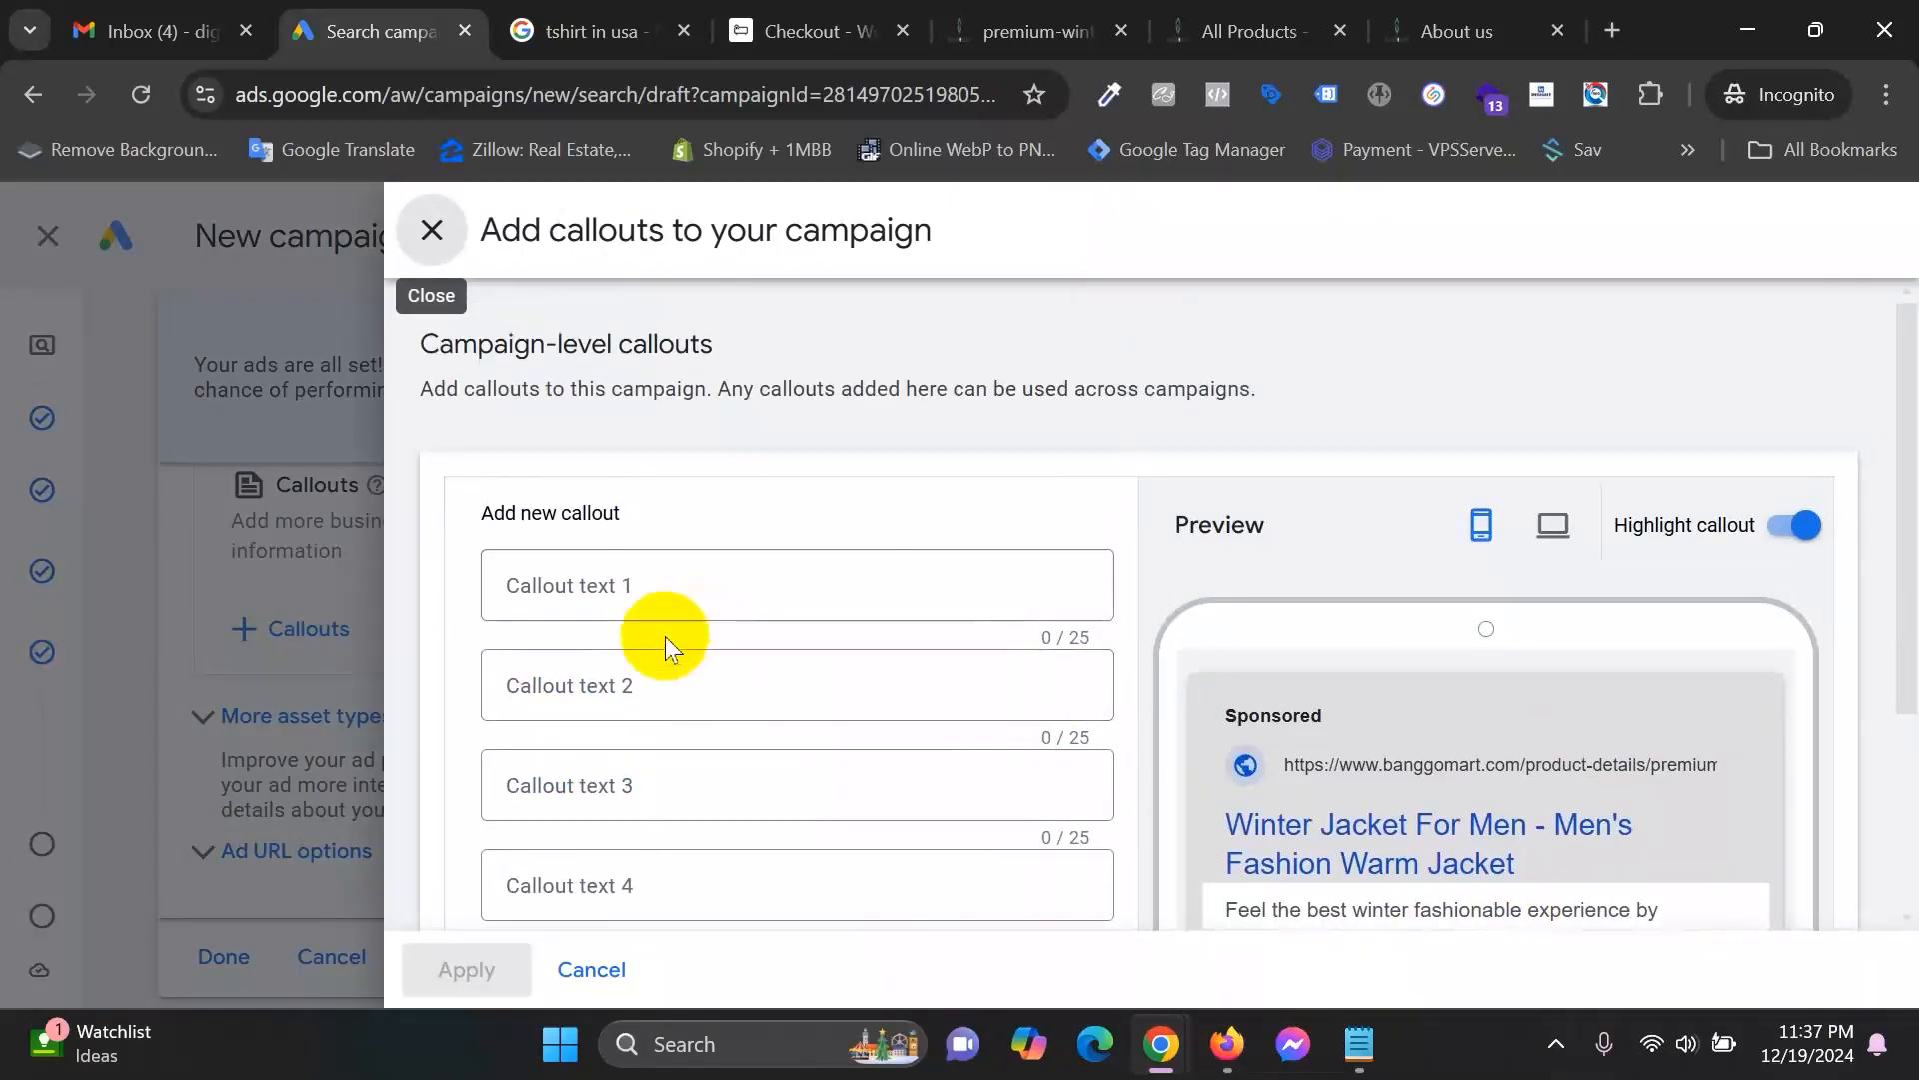
{"action": "scroll", "coordinate": [1427, 484], "scroll_direction": "down", "scroll_amount": 3}
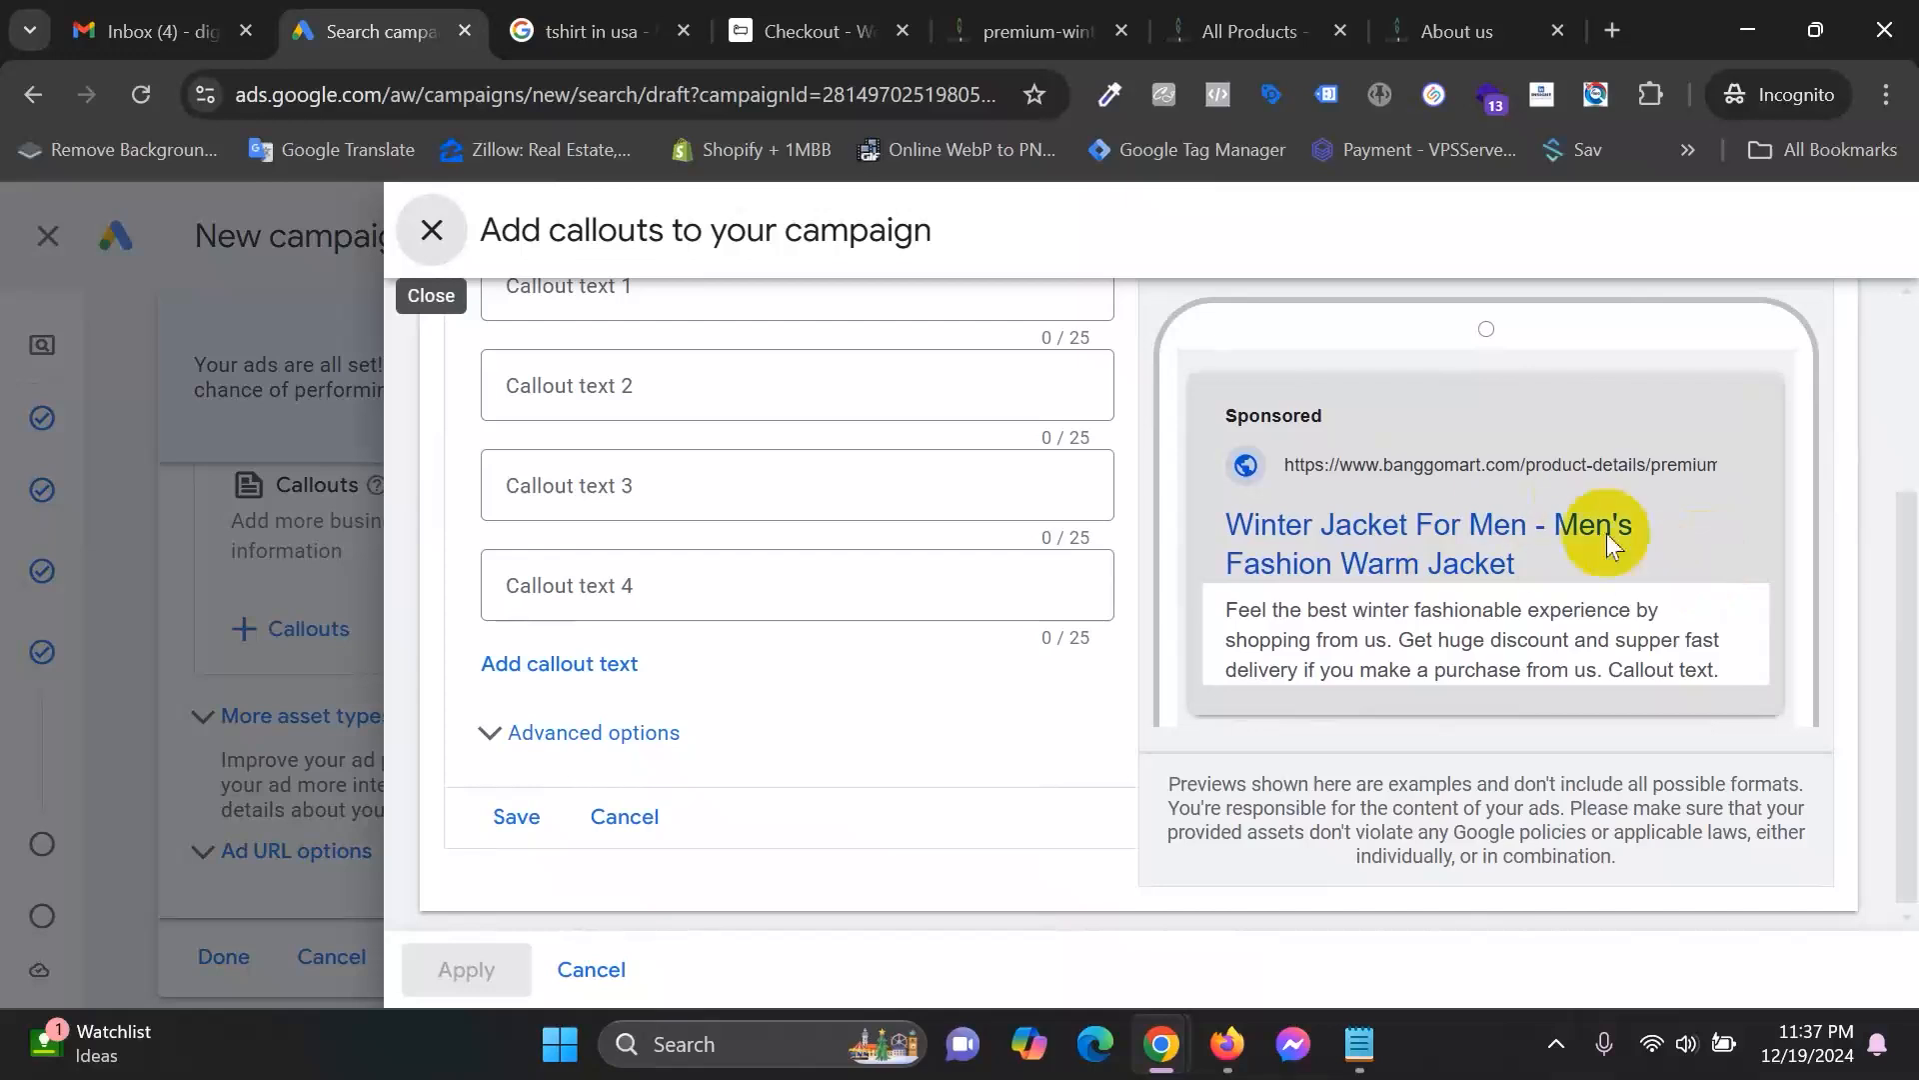
{"action": "scroll", "coordinate": [1601, 514], "scroll_direction": "up", "scroll_amount": 2}
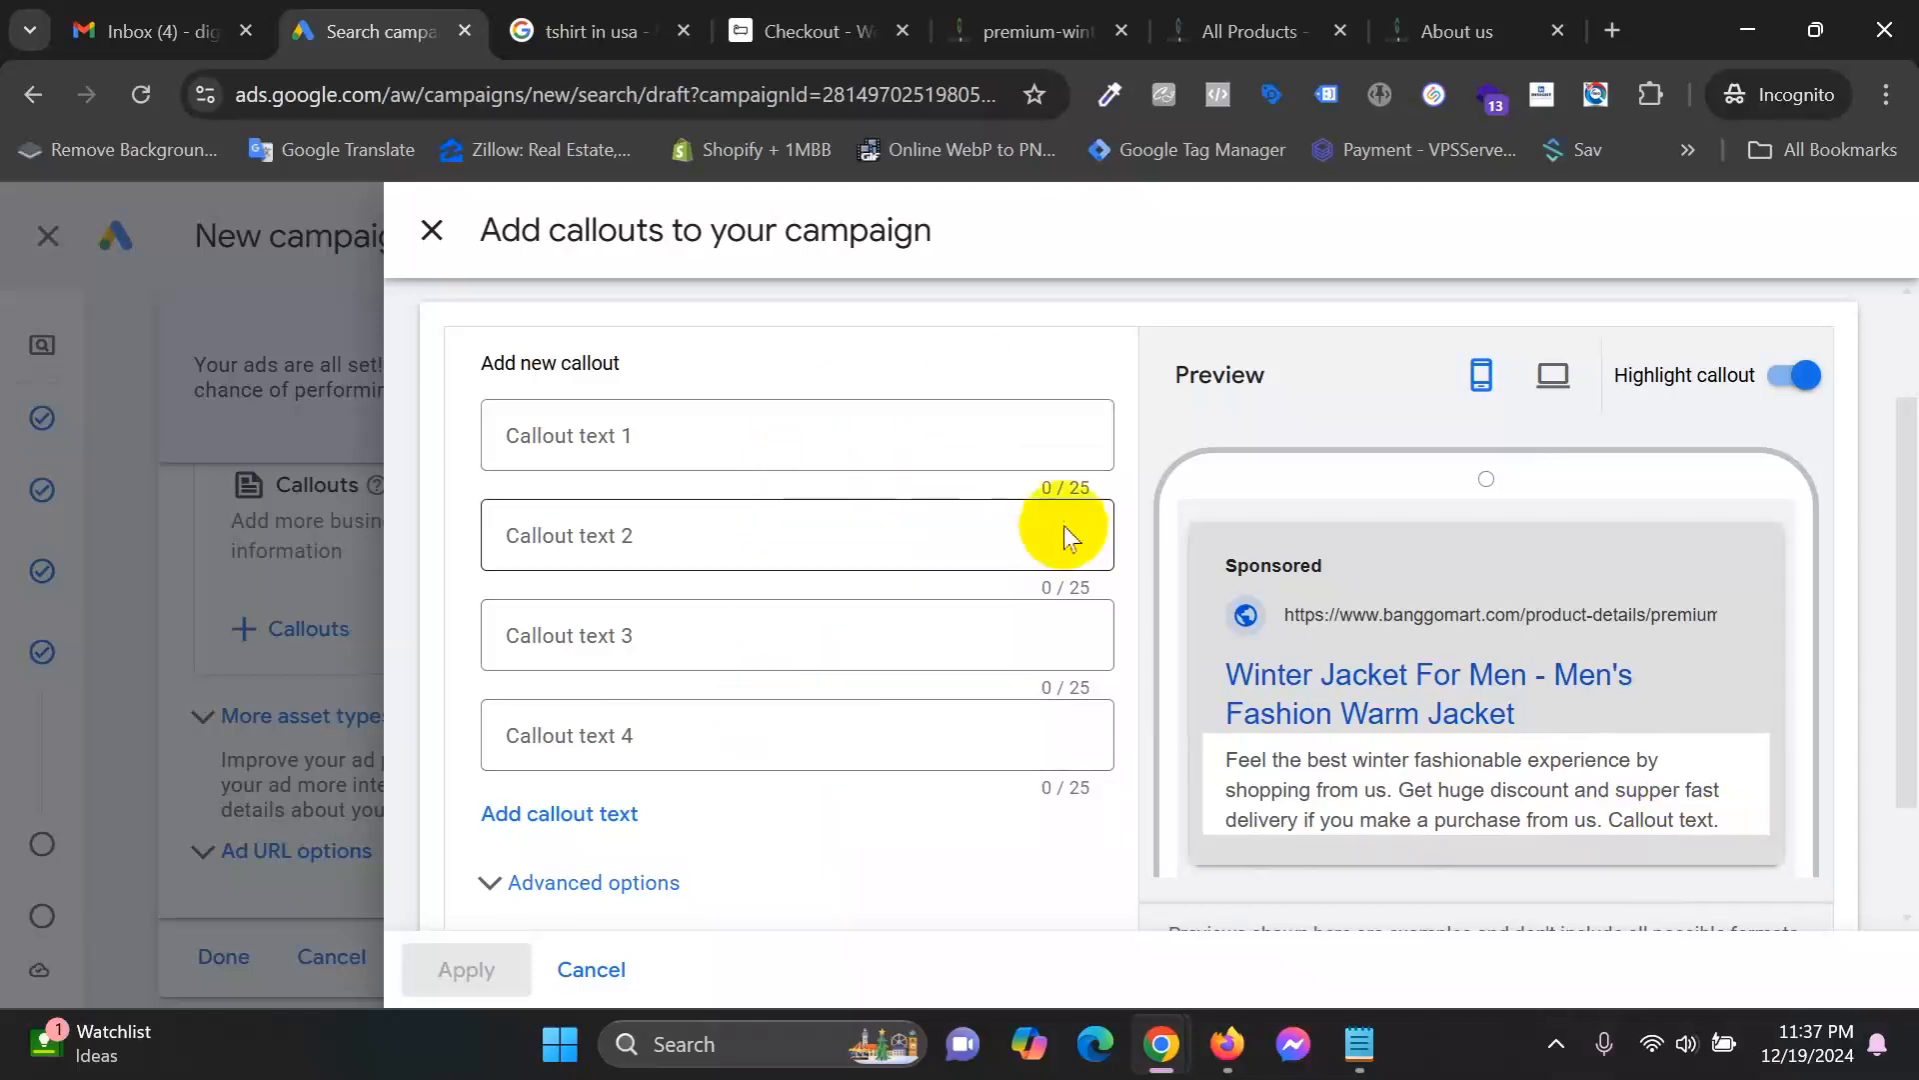
{"action": "left_click", "coordinate": [715, 418]}
{"action": "type", "text": "g"}
{"action": "key", "text": "BackSpace"}
{"action": "type", "text": "Get"}
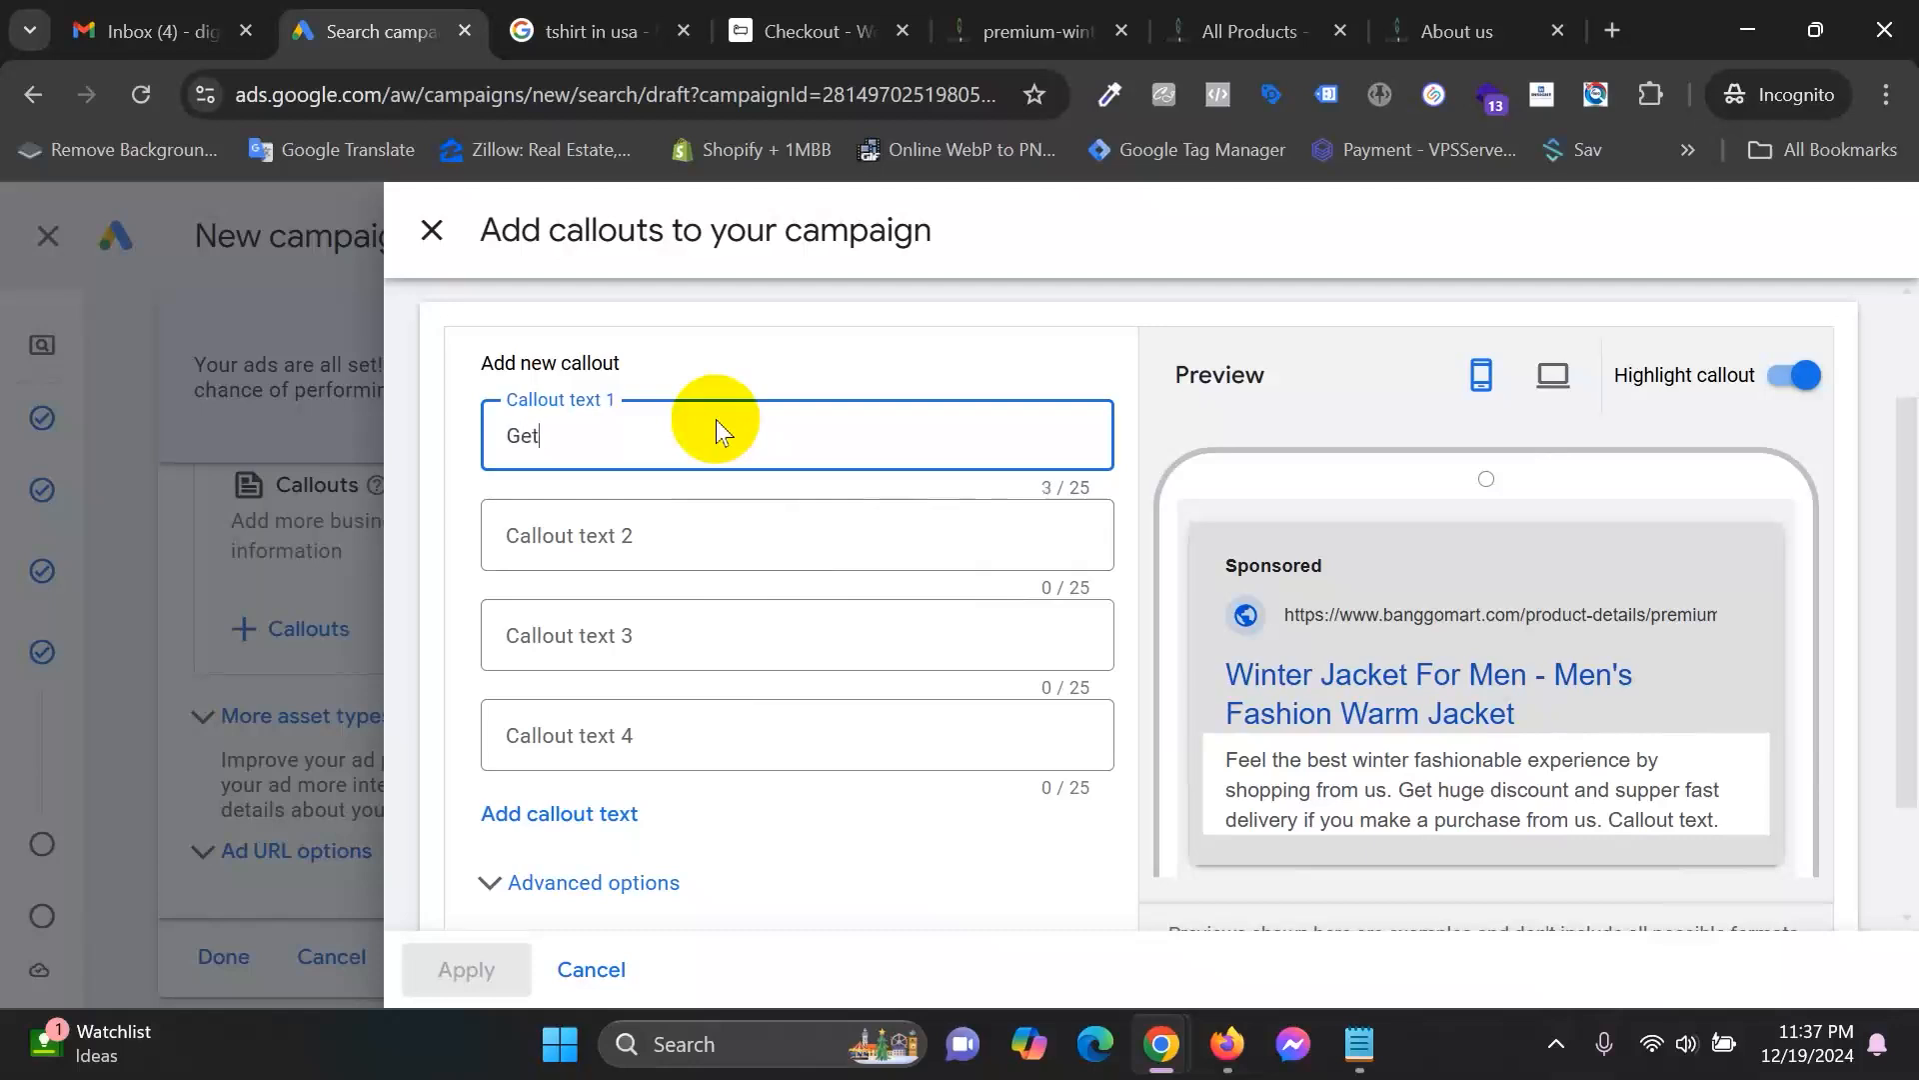
{"action": "type", "text": " 10% off"}
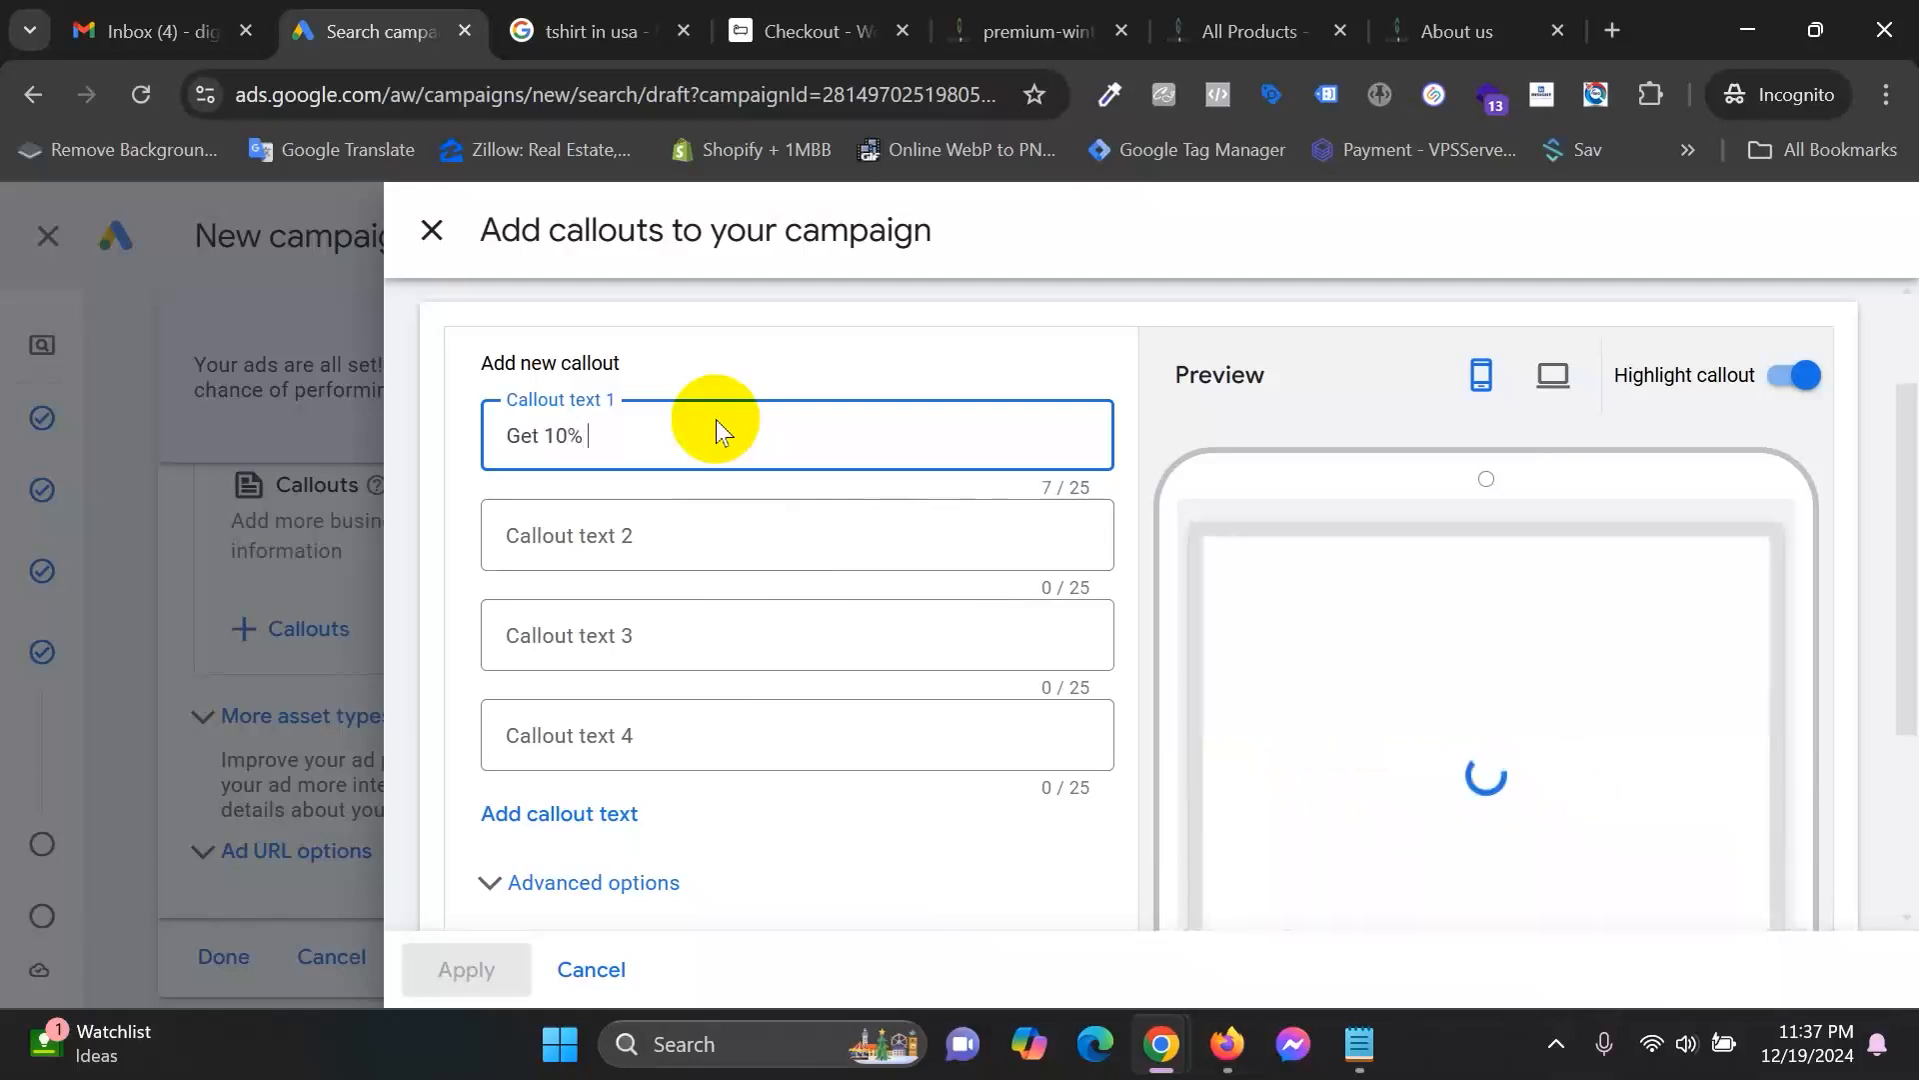
{"action": "key", "text": "BackSpace"}
{"action": "key", "text": "BackSpace"}
{"action": "key", "text": "BackSpace"}
{"action": "type", "text": "Off"}
{"action": "key", "text": "BackSpace"}
{"action": "key", "text": "BackSpace"}
{"action": "type", "text": "FF on"}
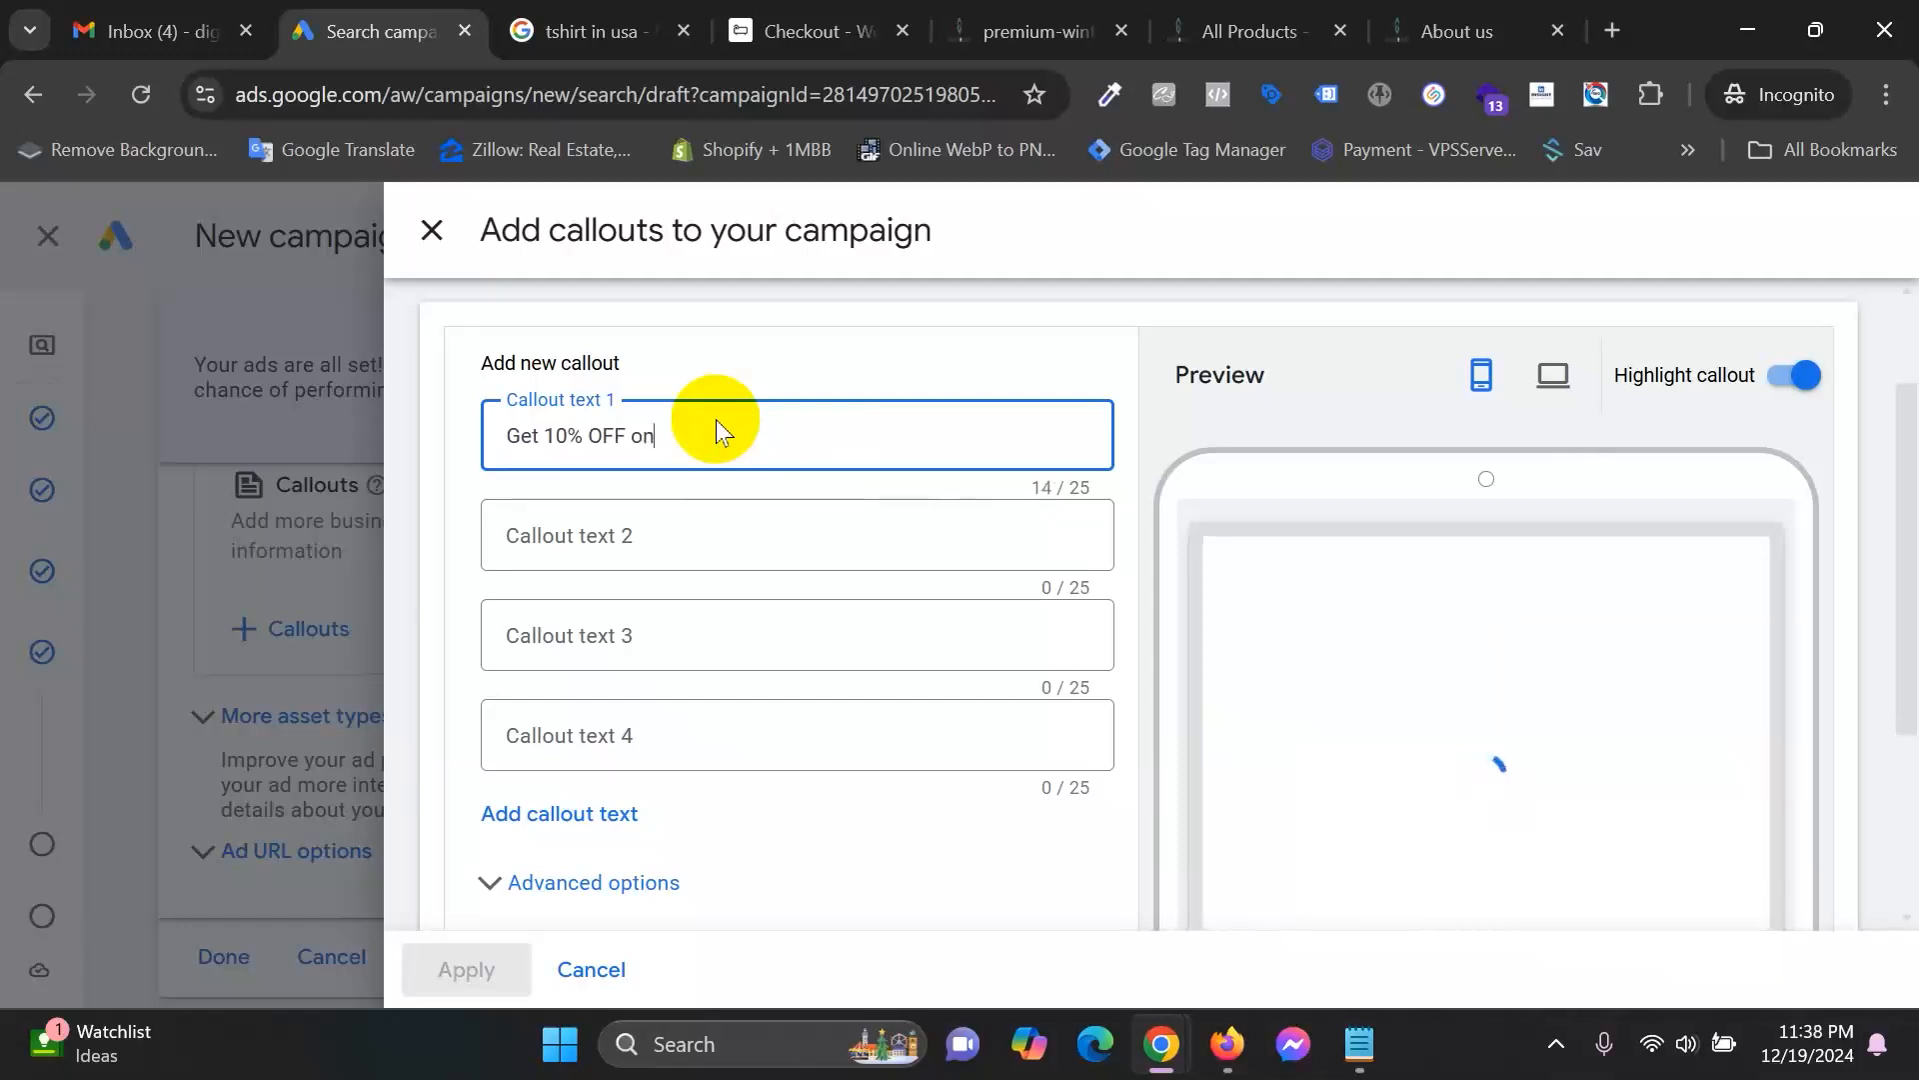
{"action": "type", "text": " your first purchase"}
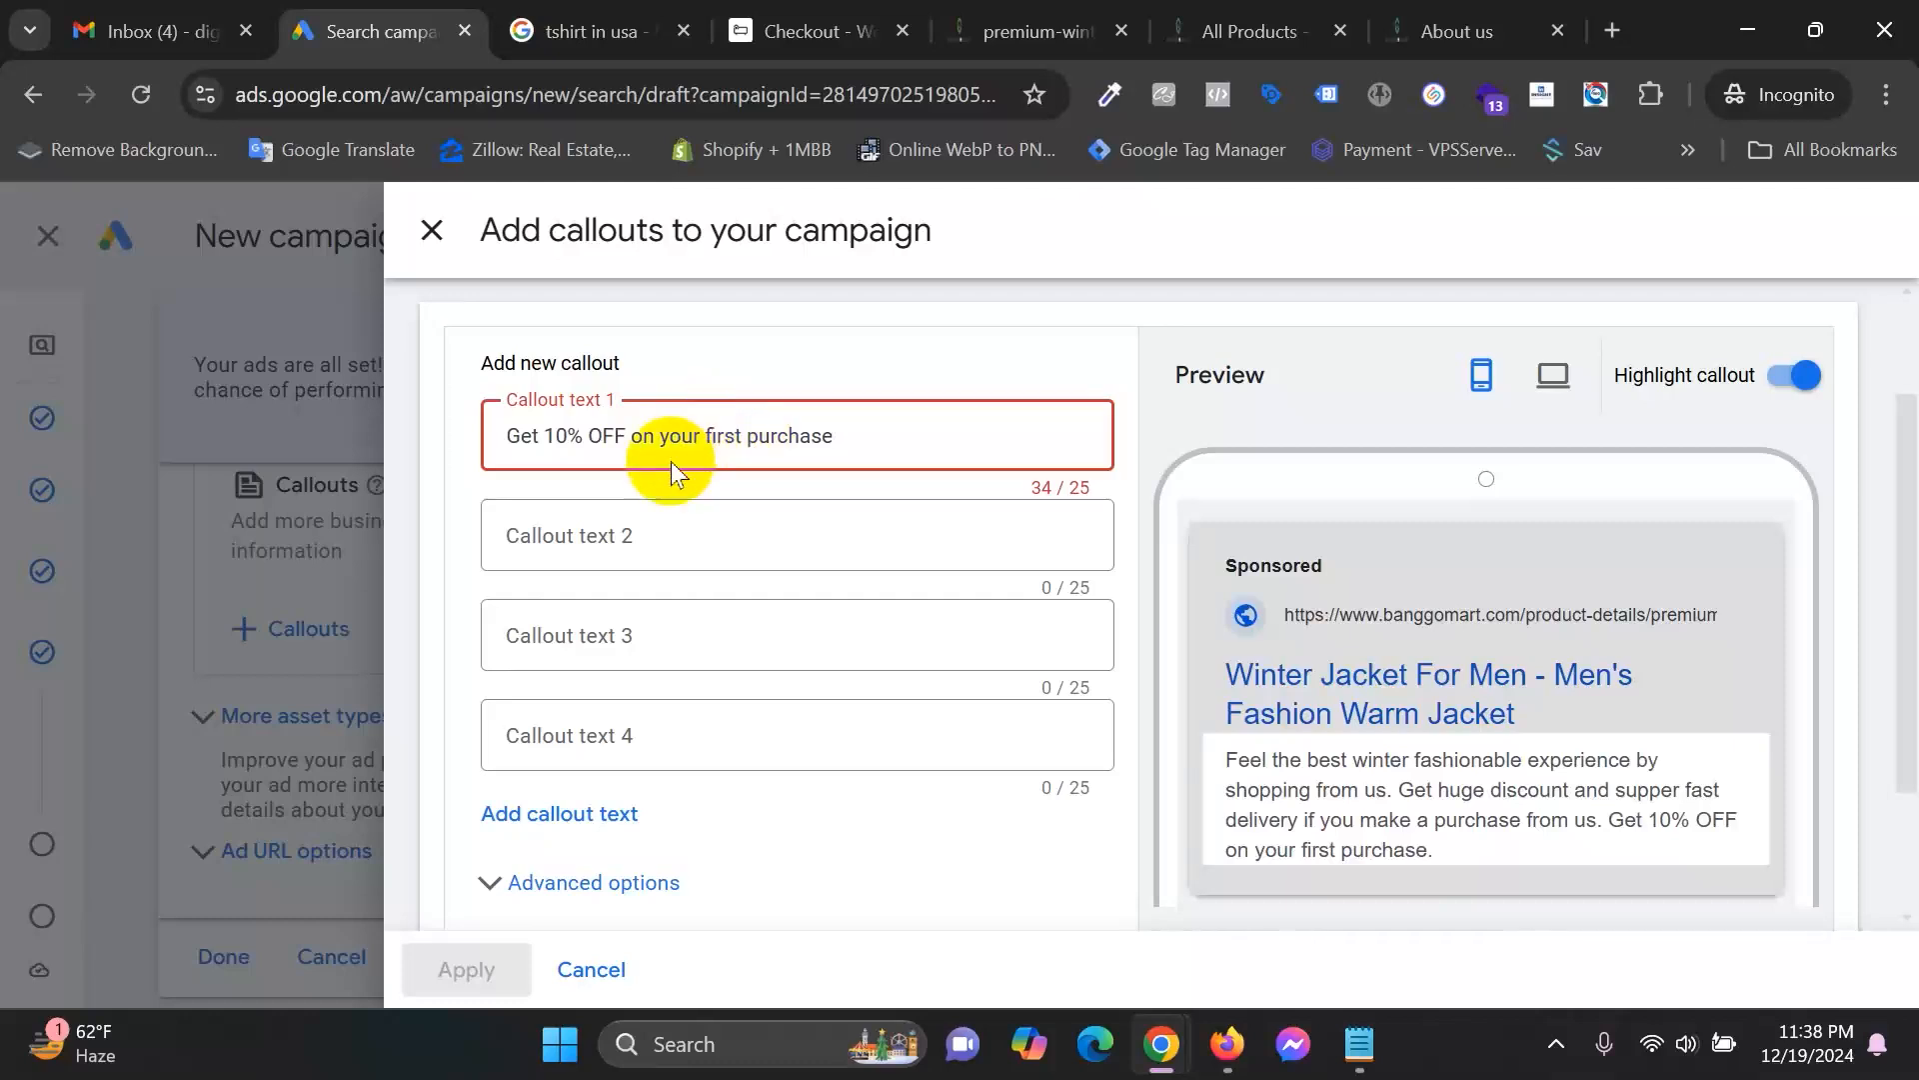
Remove 'your' and 'Get', and recapitalise the callout to '10% OFF on First Purchase' (25/25).
{"action": "left_click", "coordinate": [688, 450]}
{"action": "key", "text": "Delete"}
{"action": "key", "text": "Delete"}
{"action": "key", "text": "BackSpace"}
{"action": "key", "text": "BackSpace"}
{"action": "key", "text": "BackSpace"}
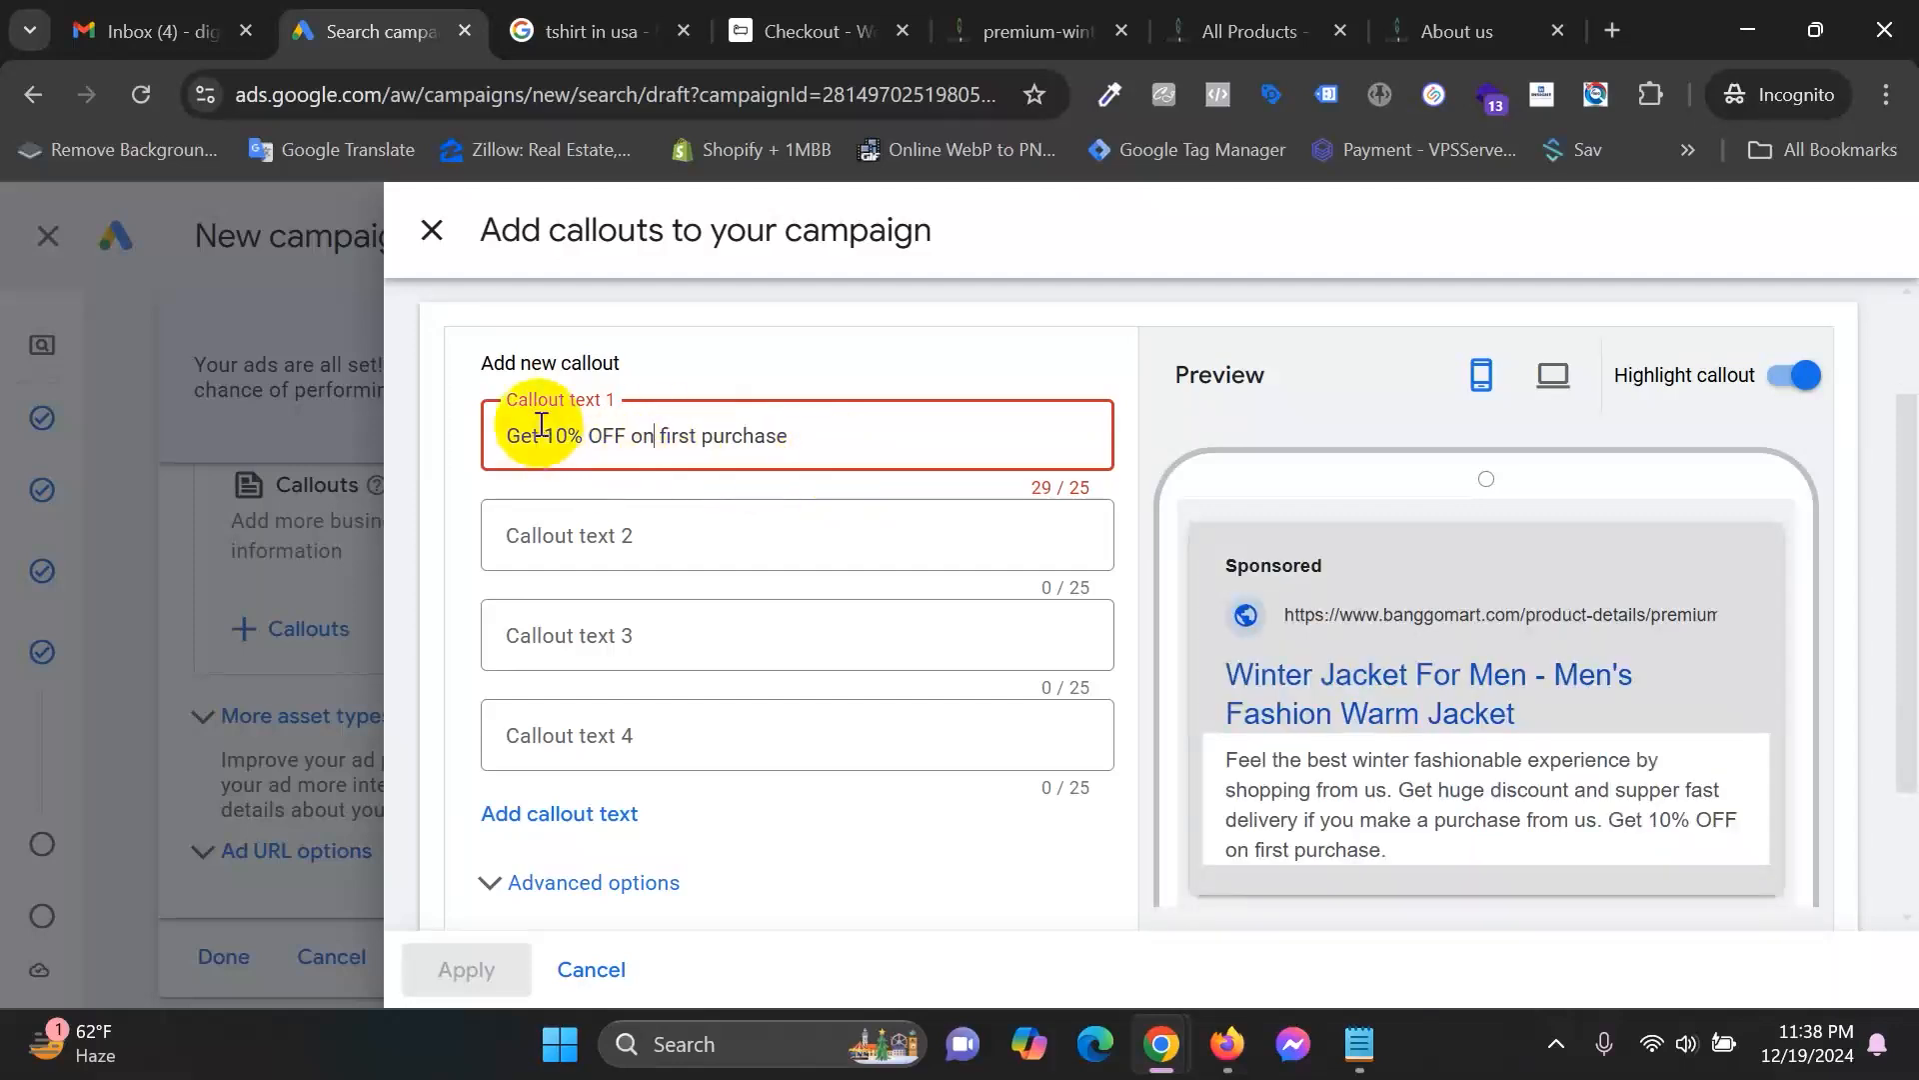
{"action": "left_click_drag", "start_coordinate": [540, 436], "coordinate": [410, 424]}
{"action": "key", "text": "Right"}
{"action": "key", "text": "BackSpace"}
{"action": "key", "text": "BackSpace"}
{"action": "key", "text": "BackSpace"}
{"action": "key", "text": "Delete"}
{"action": "key", "text": "Delete"}
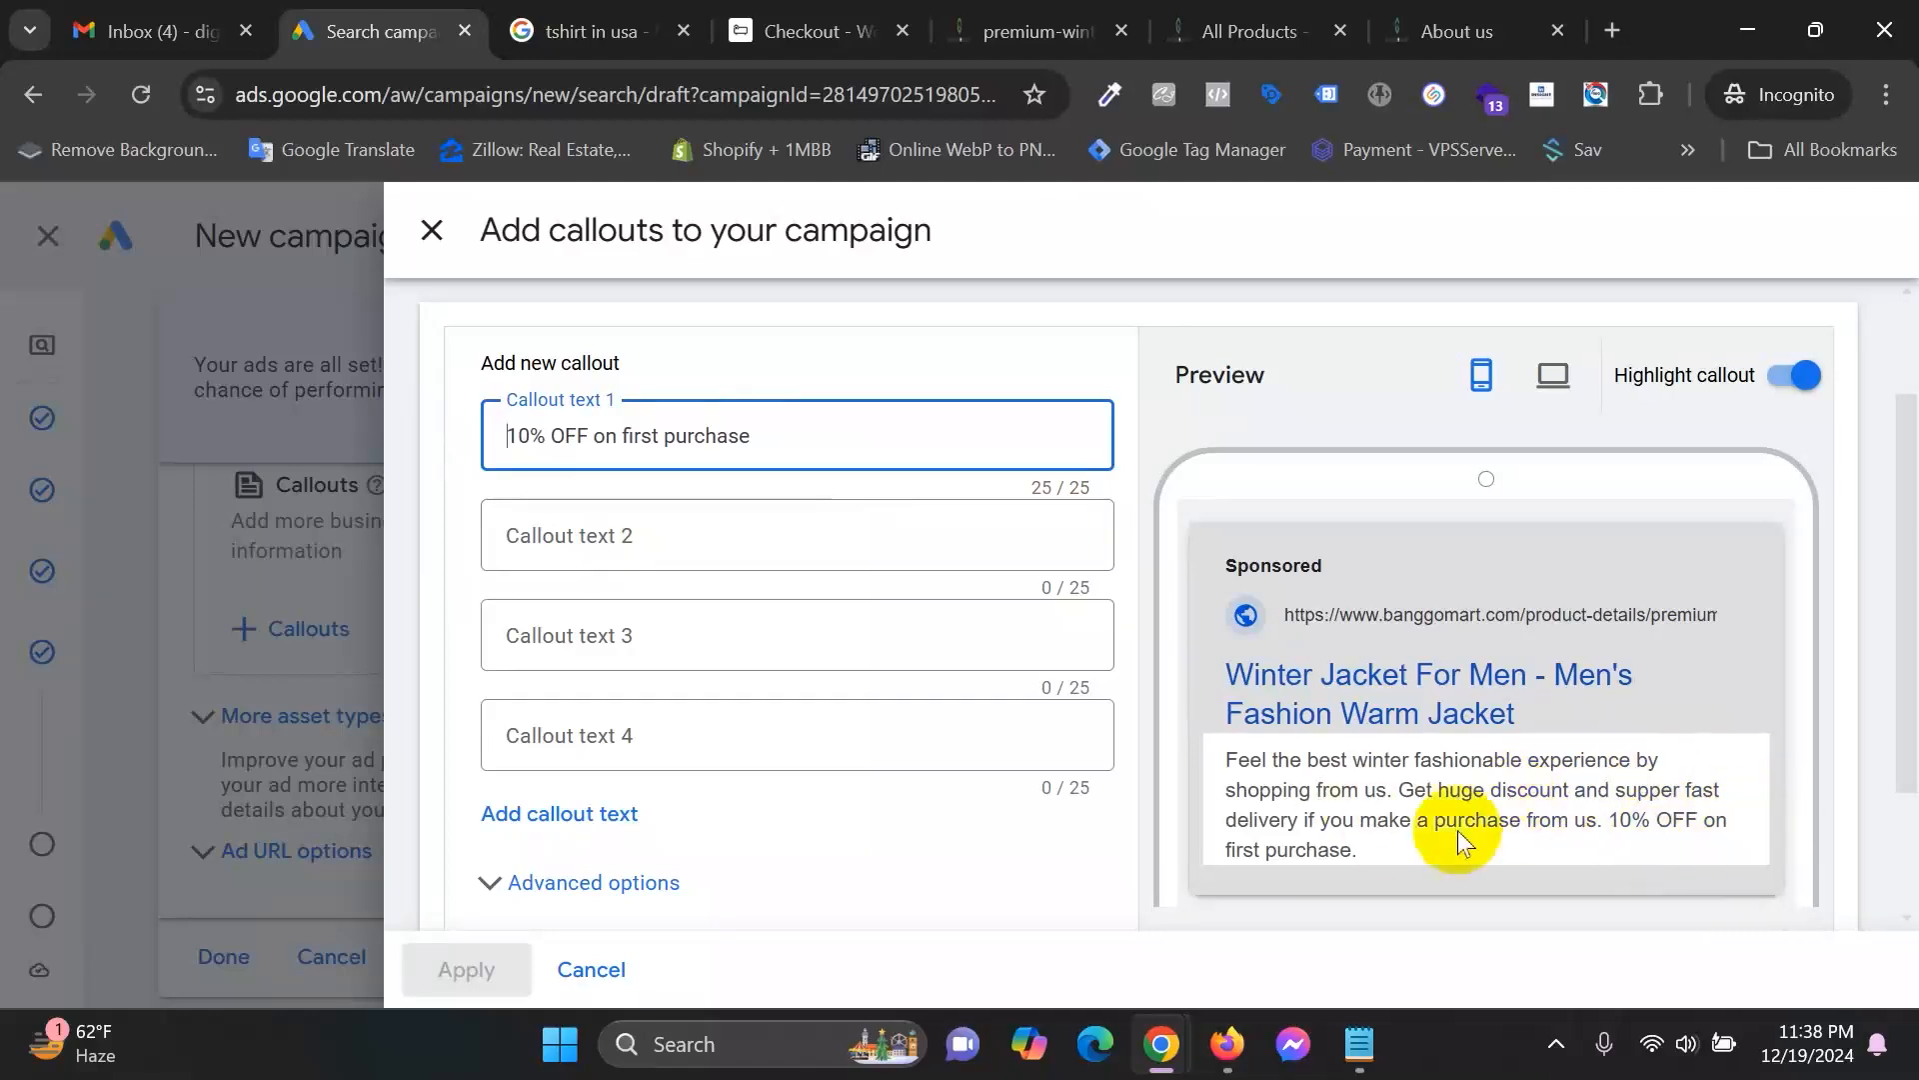
{"action": "left_click_drag", "start_coordinate": [594, 436], "coordinate": [776, 430]}
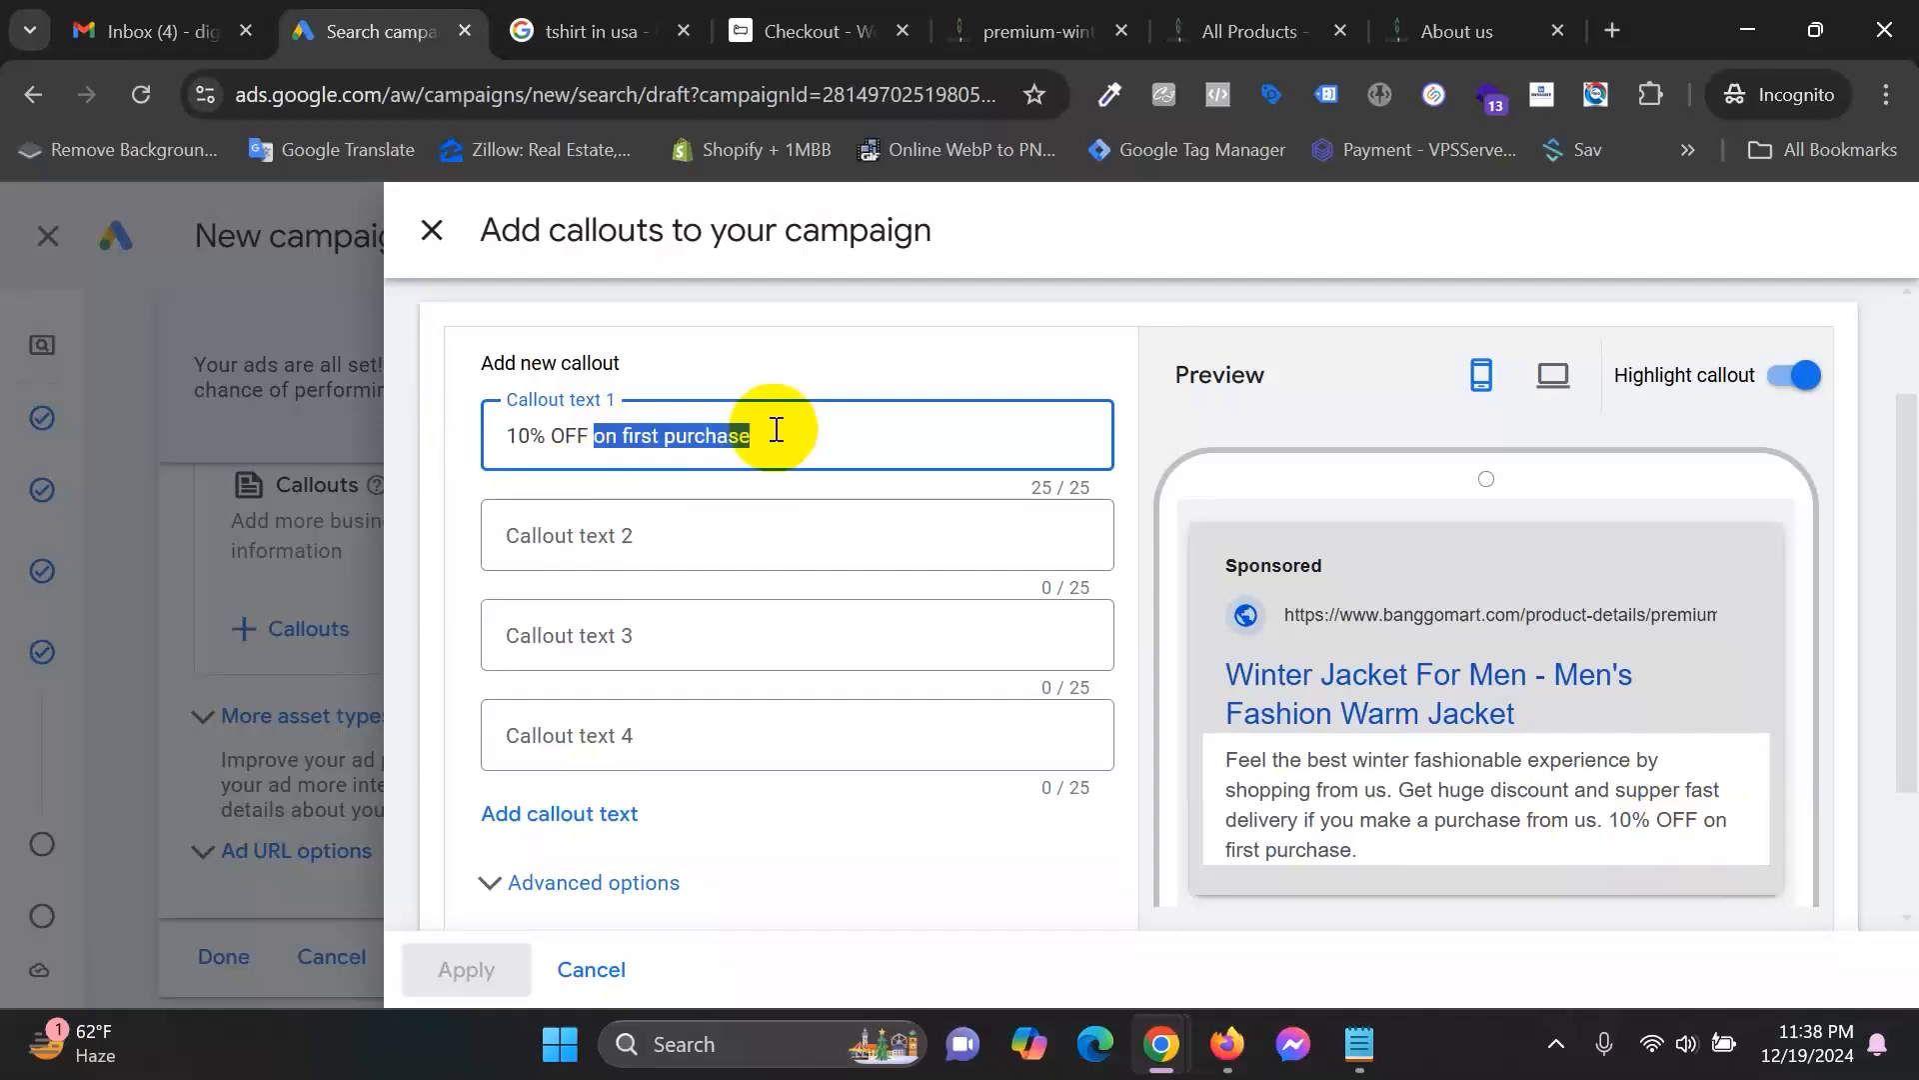
{"action": "type", "text": "on Fir"}
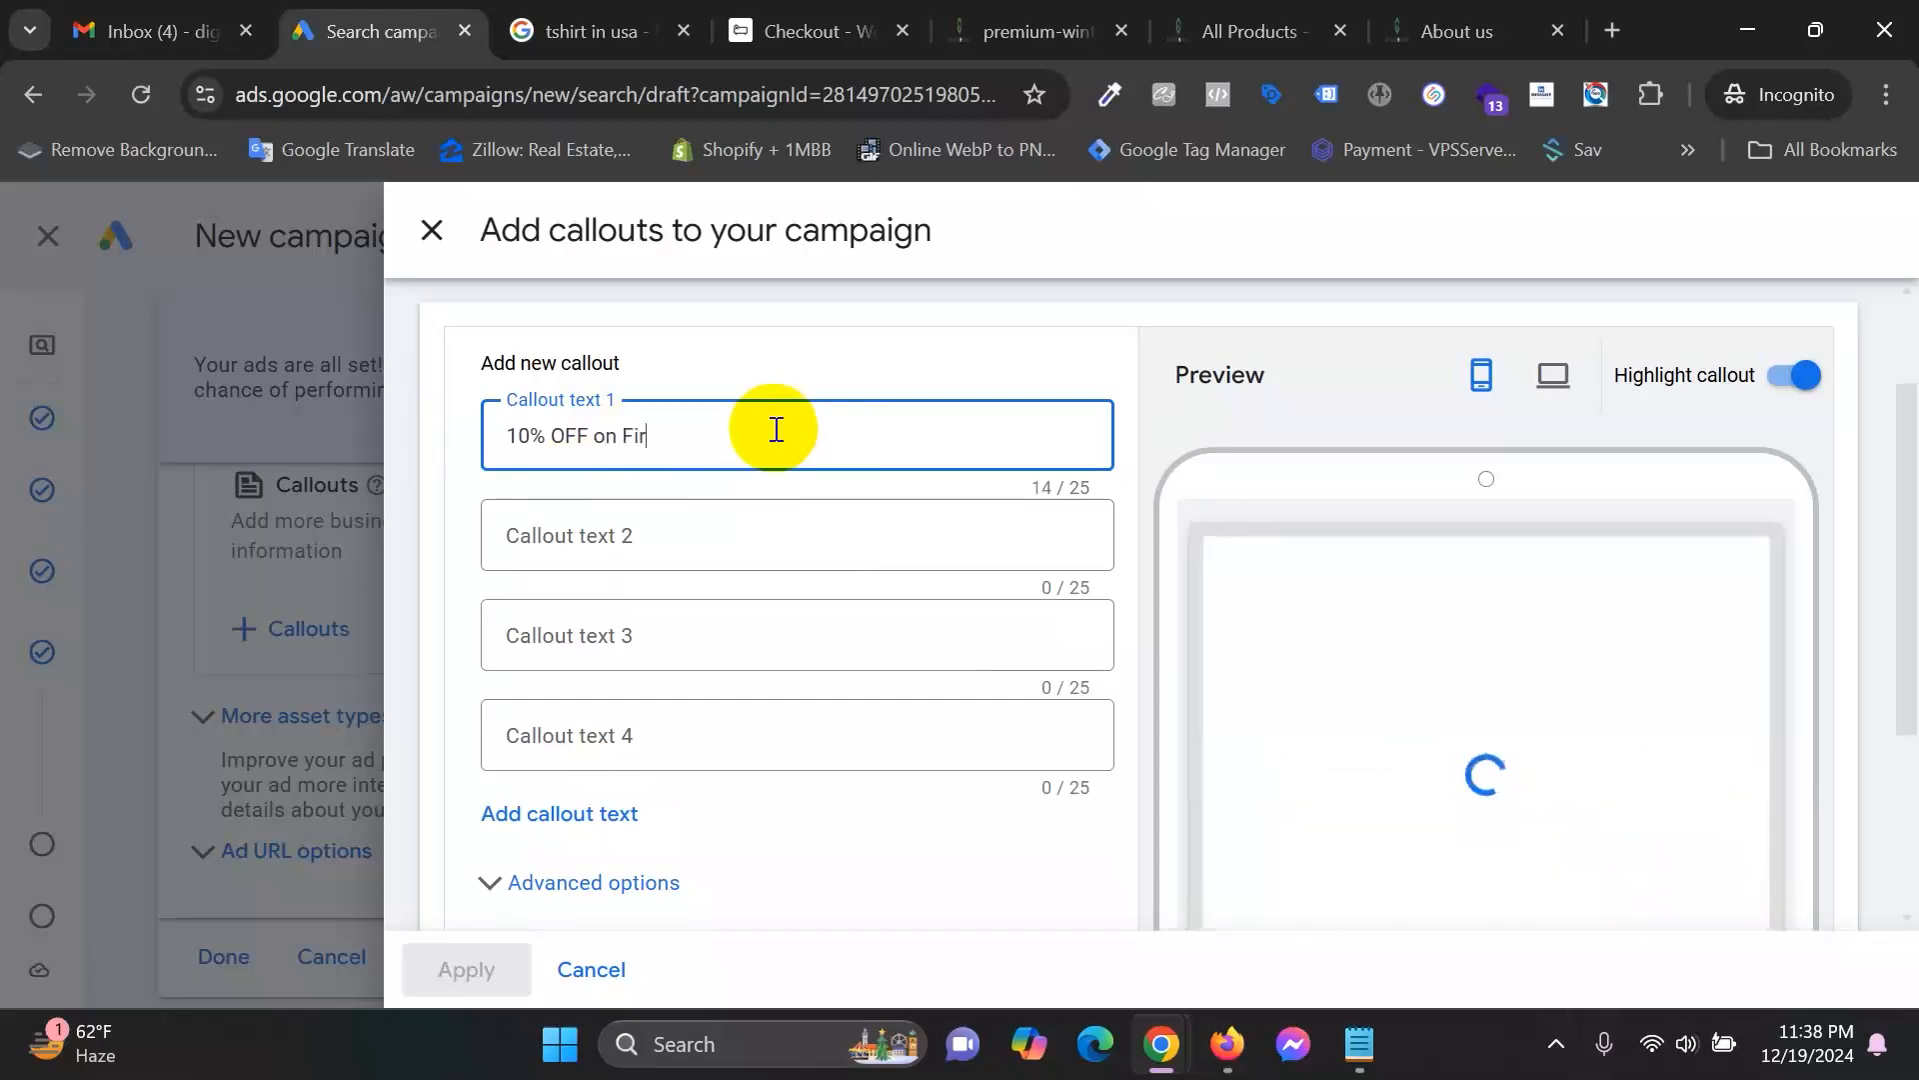
{"action": "type", "text": "st Purchase"}
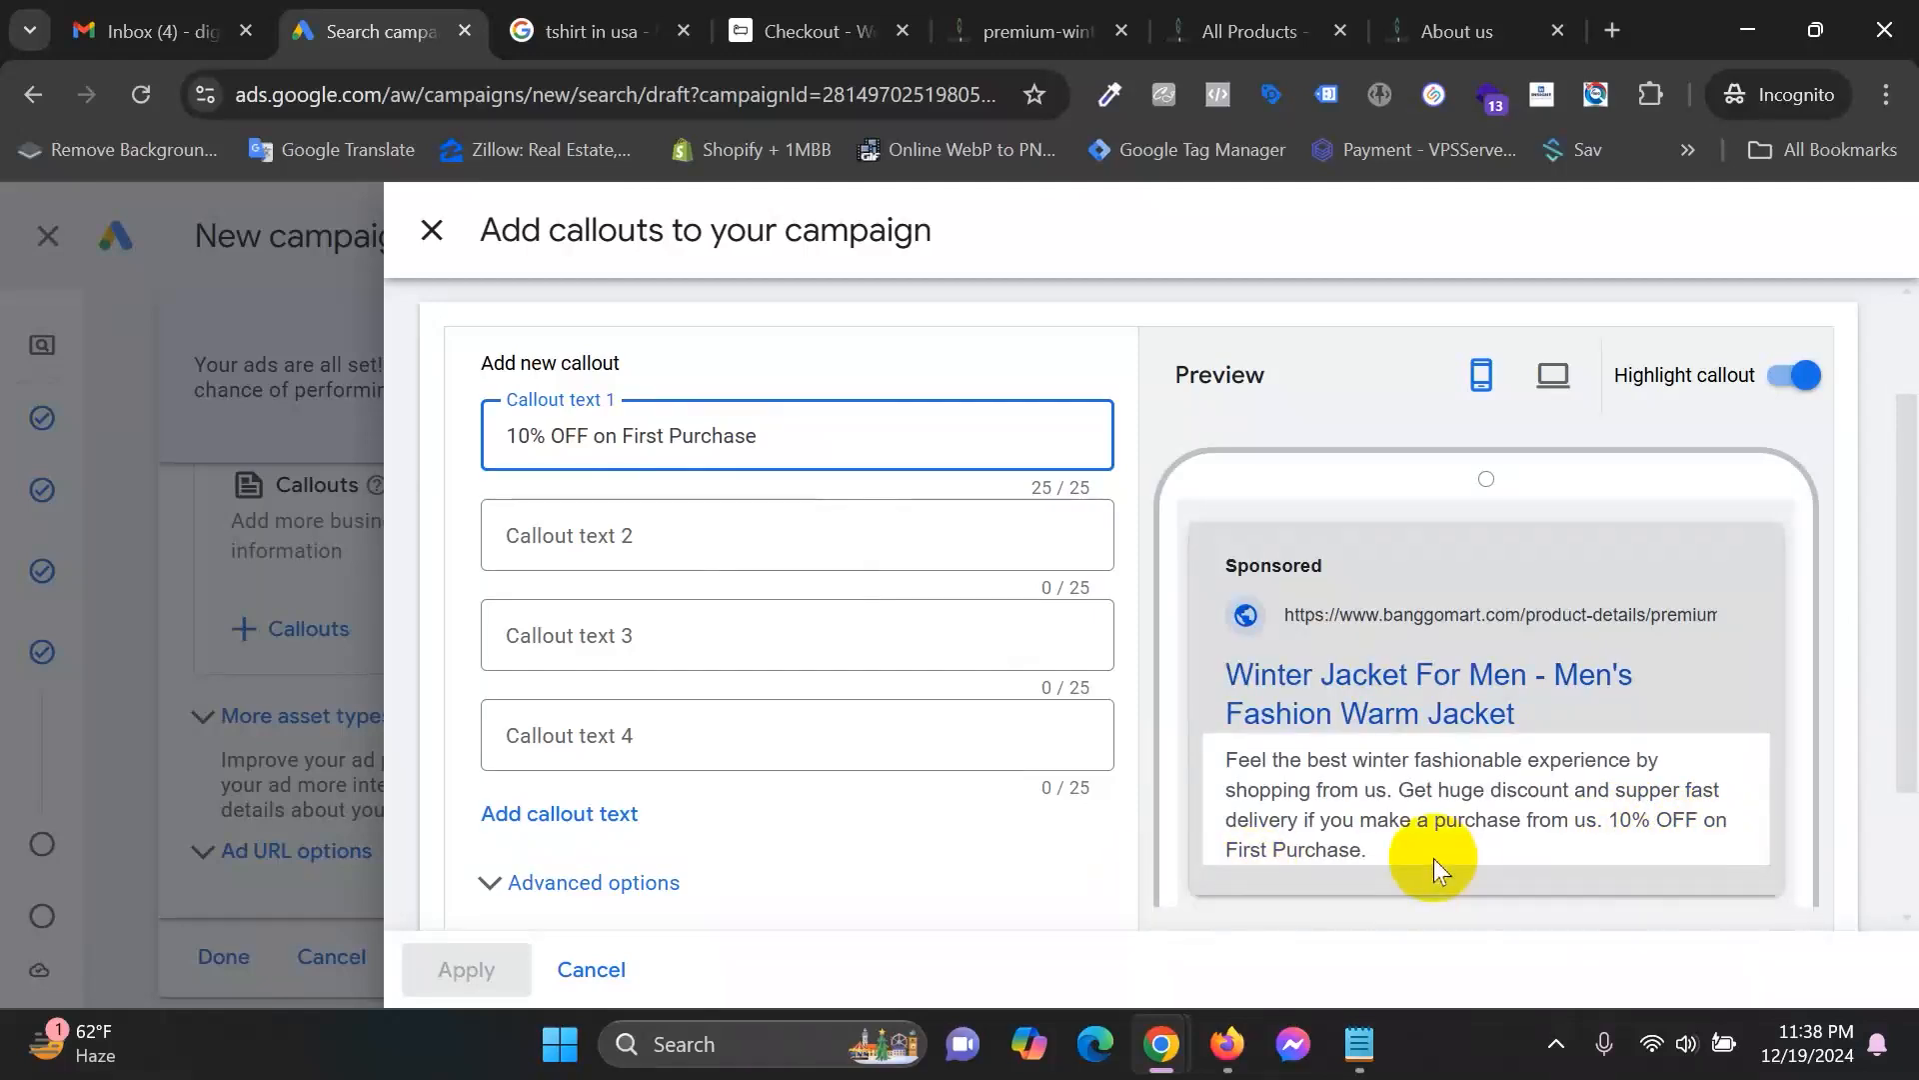
Enter 'Get Fast Delivery' as callout 2 and trim callout 3 to 'Supper Quality Product'.
{"action": "left_click", "coordinate": [805, 552]}
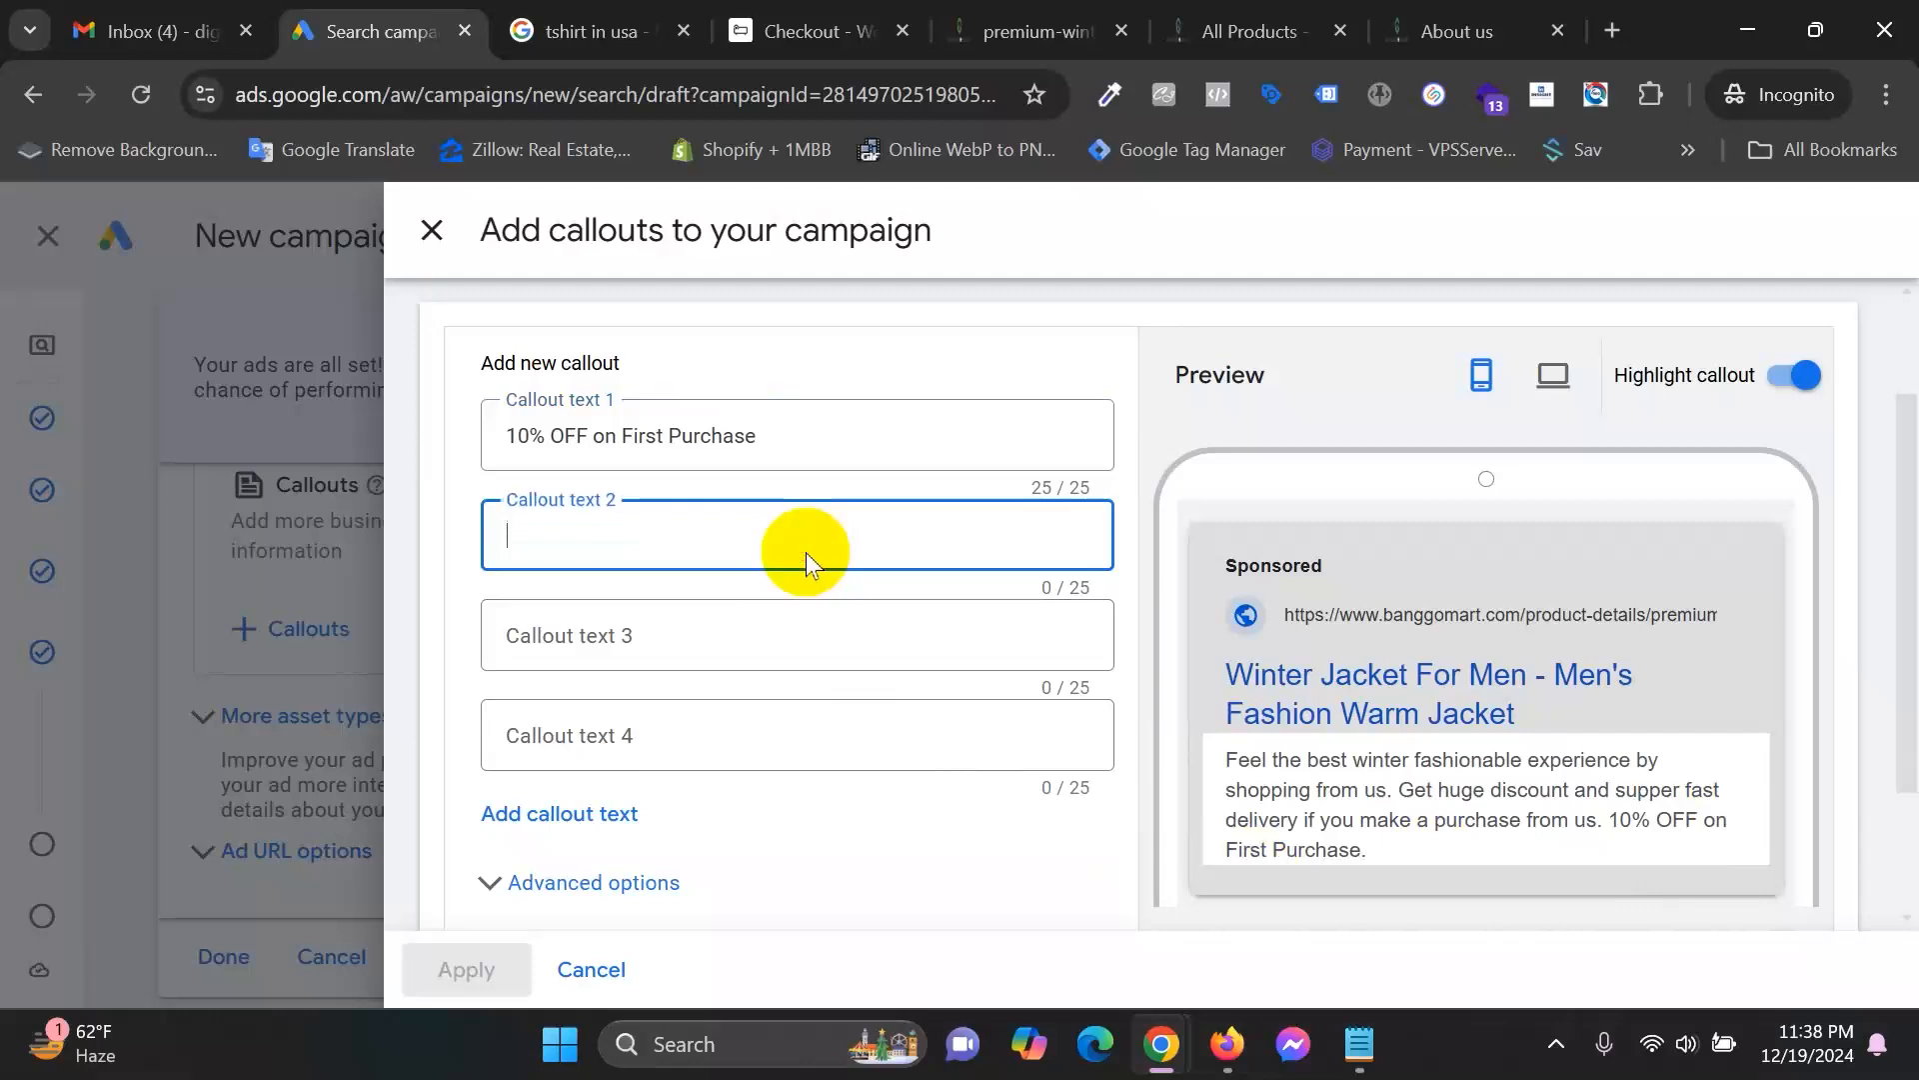
{"action": "type", "text": "Get Fast Delivery"}
{"action": "left_click", "coordinate": [675, 622]}
{"action": "type", "text": "Supper "}
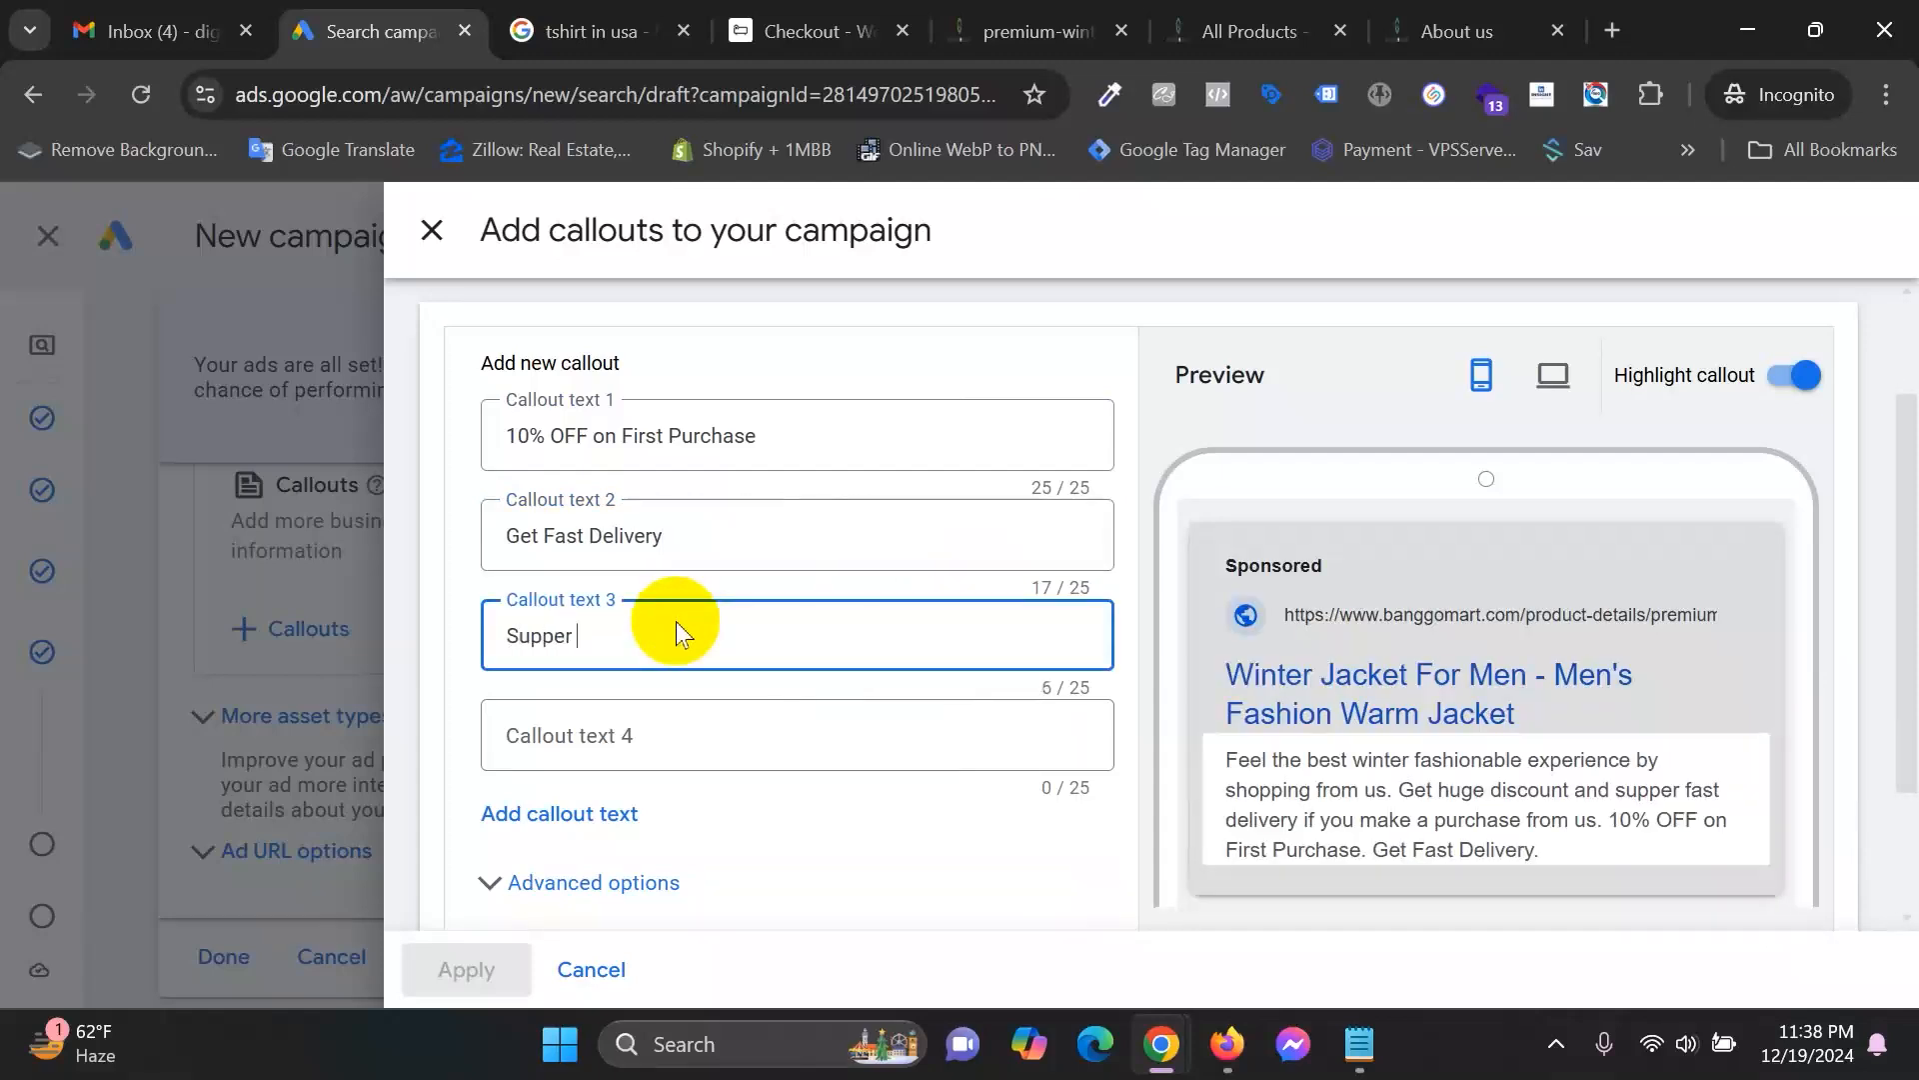
{"action": "type", "text": "Qualit"}
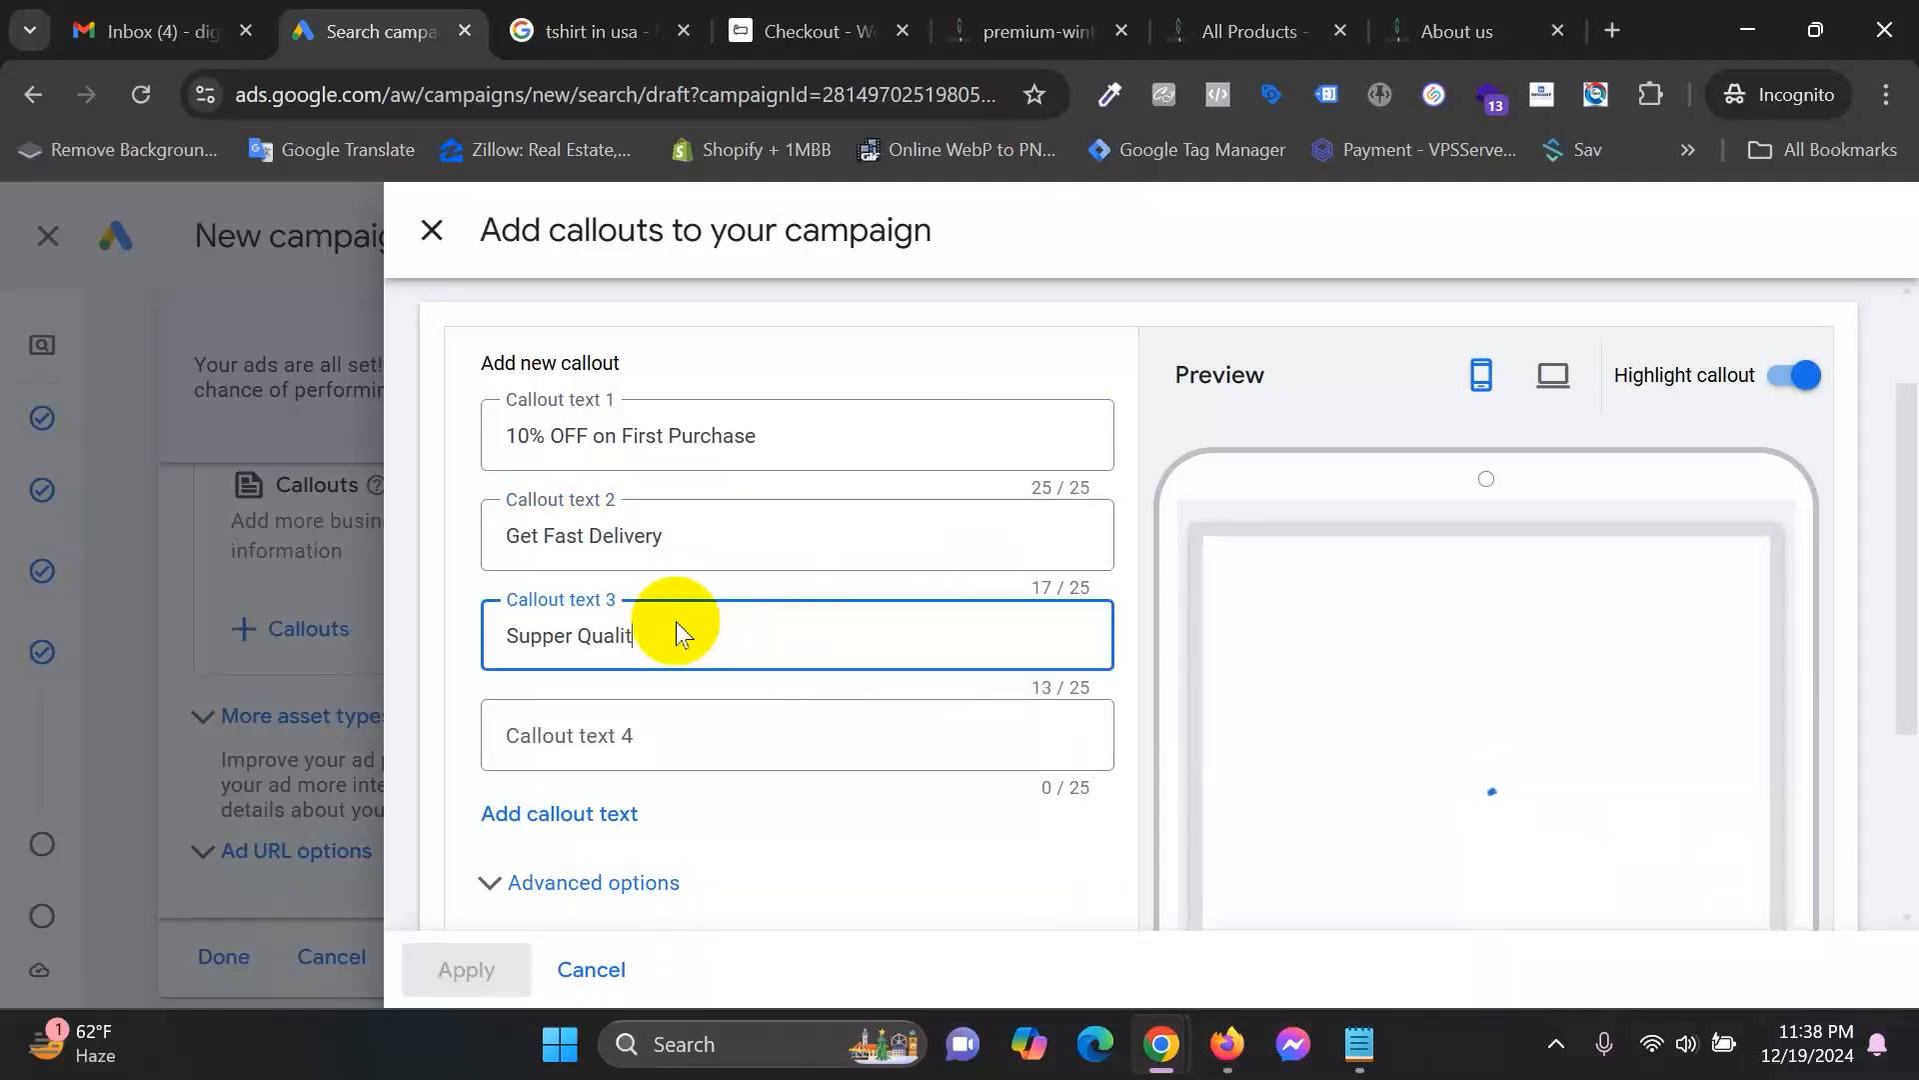
{"action": "type", "text": "y Premium Product"}
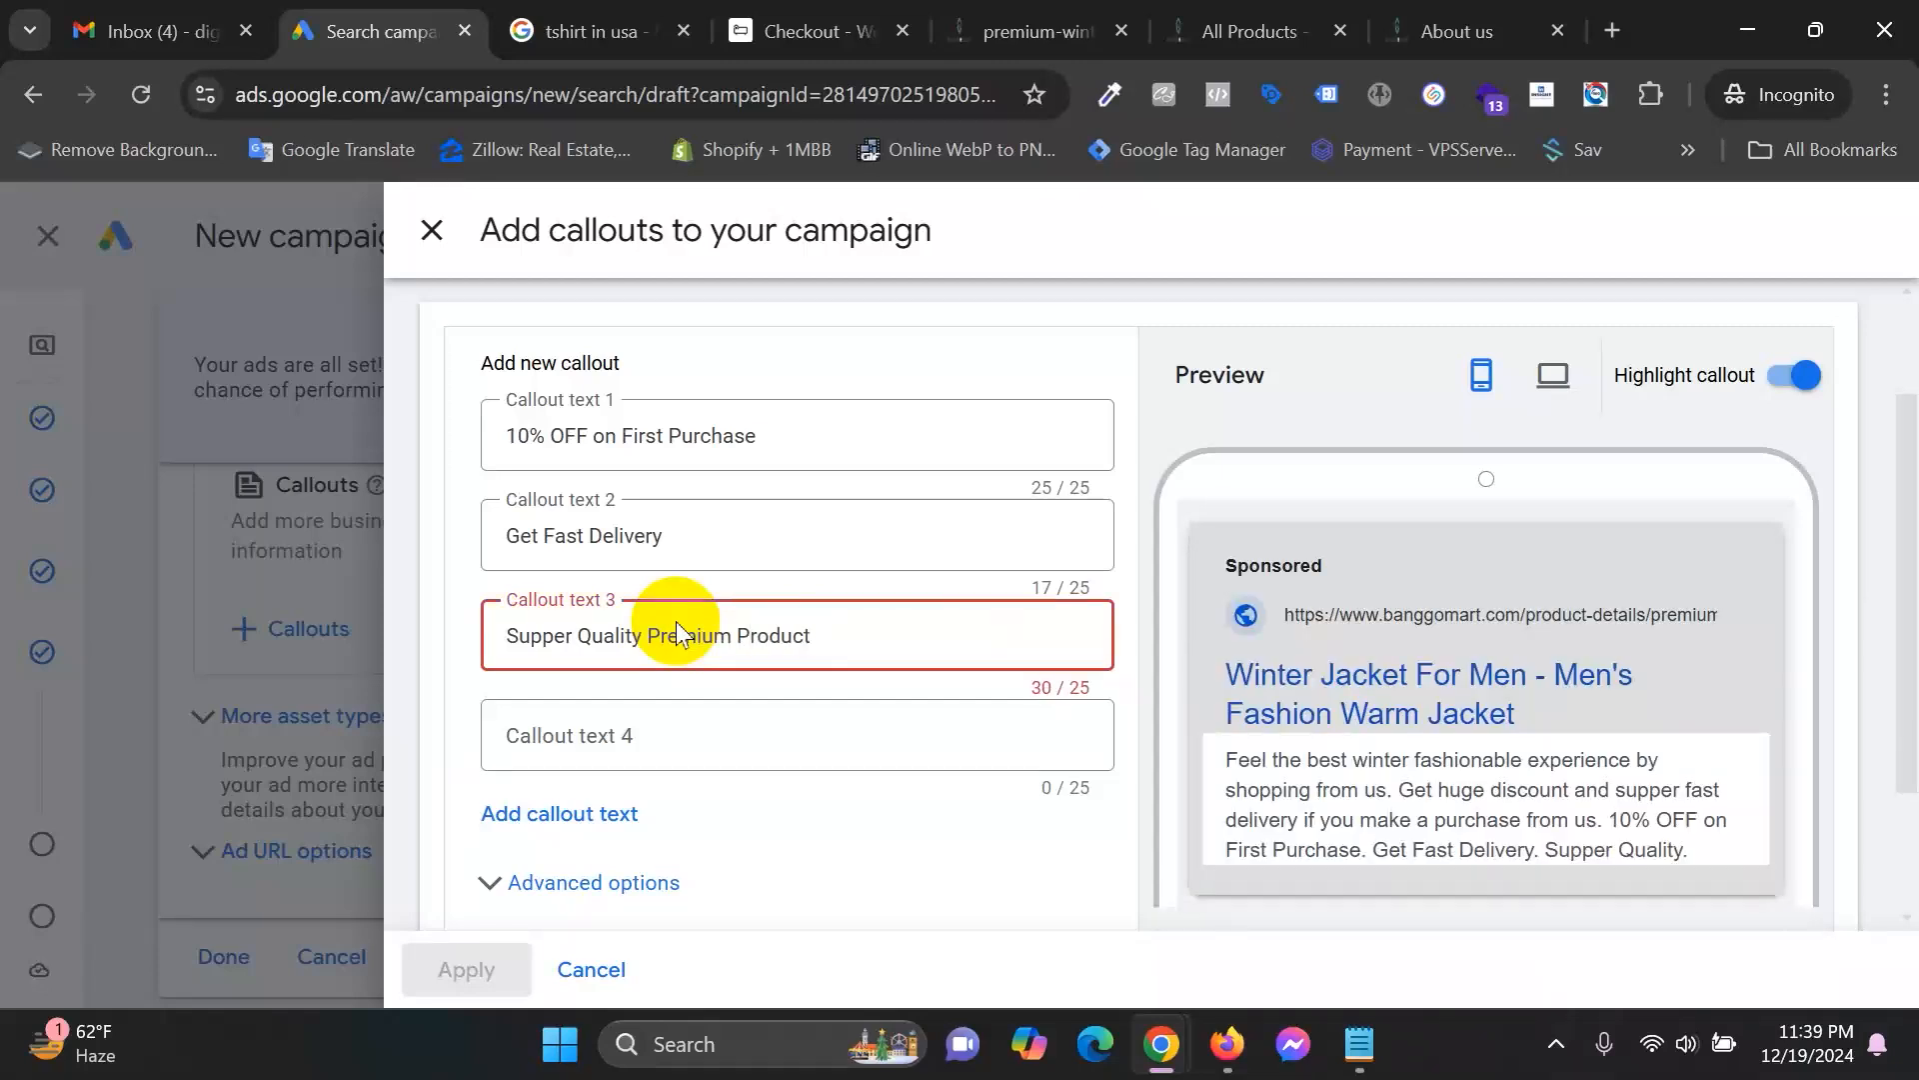
{"action": "key", "text": "BackSpace"}
{"action": "key", "text": "BackSpace"}
{"action": "key", "text": "BackSpace"}
{"action": "key", "text": "BackSpace"}
{"action": "key", "text": "BackSpace"}
{"action": "key", "text": "BackSpace"}
{"action": "key", "text": "BackSpace"}
{"action": "key", "text": "BackSpace"}
{"action": "key", "text": "BackSpace"}
{"action": "key", "text": "BackSpace"}
{"action": "key", "text": "BackSpace"}
{"action": "key", "text": "BackSpace"}
{"action": "key", "text": "BackSpace"}
{"action": "key", "text": "BackSpace"}
{"action": "key", "text": "BackSpace"}
{"action": "type", "text": "Prod"}
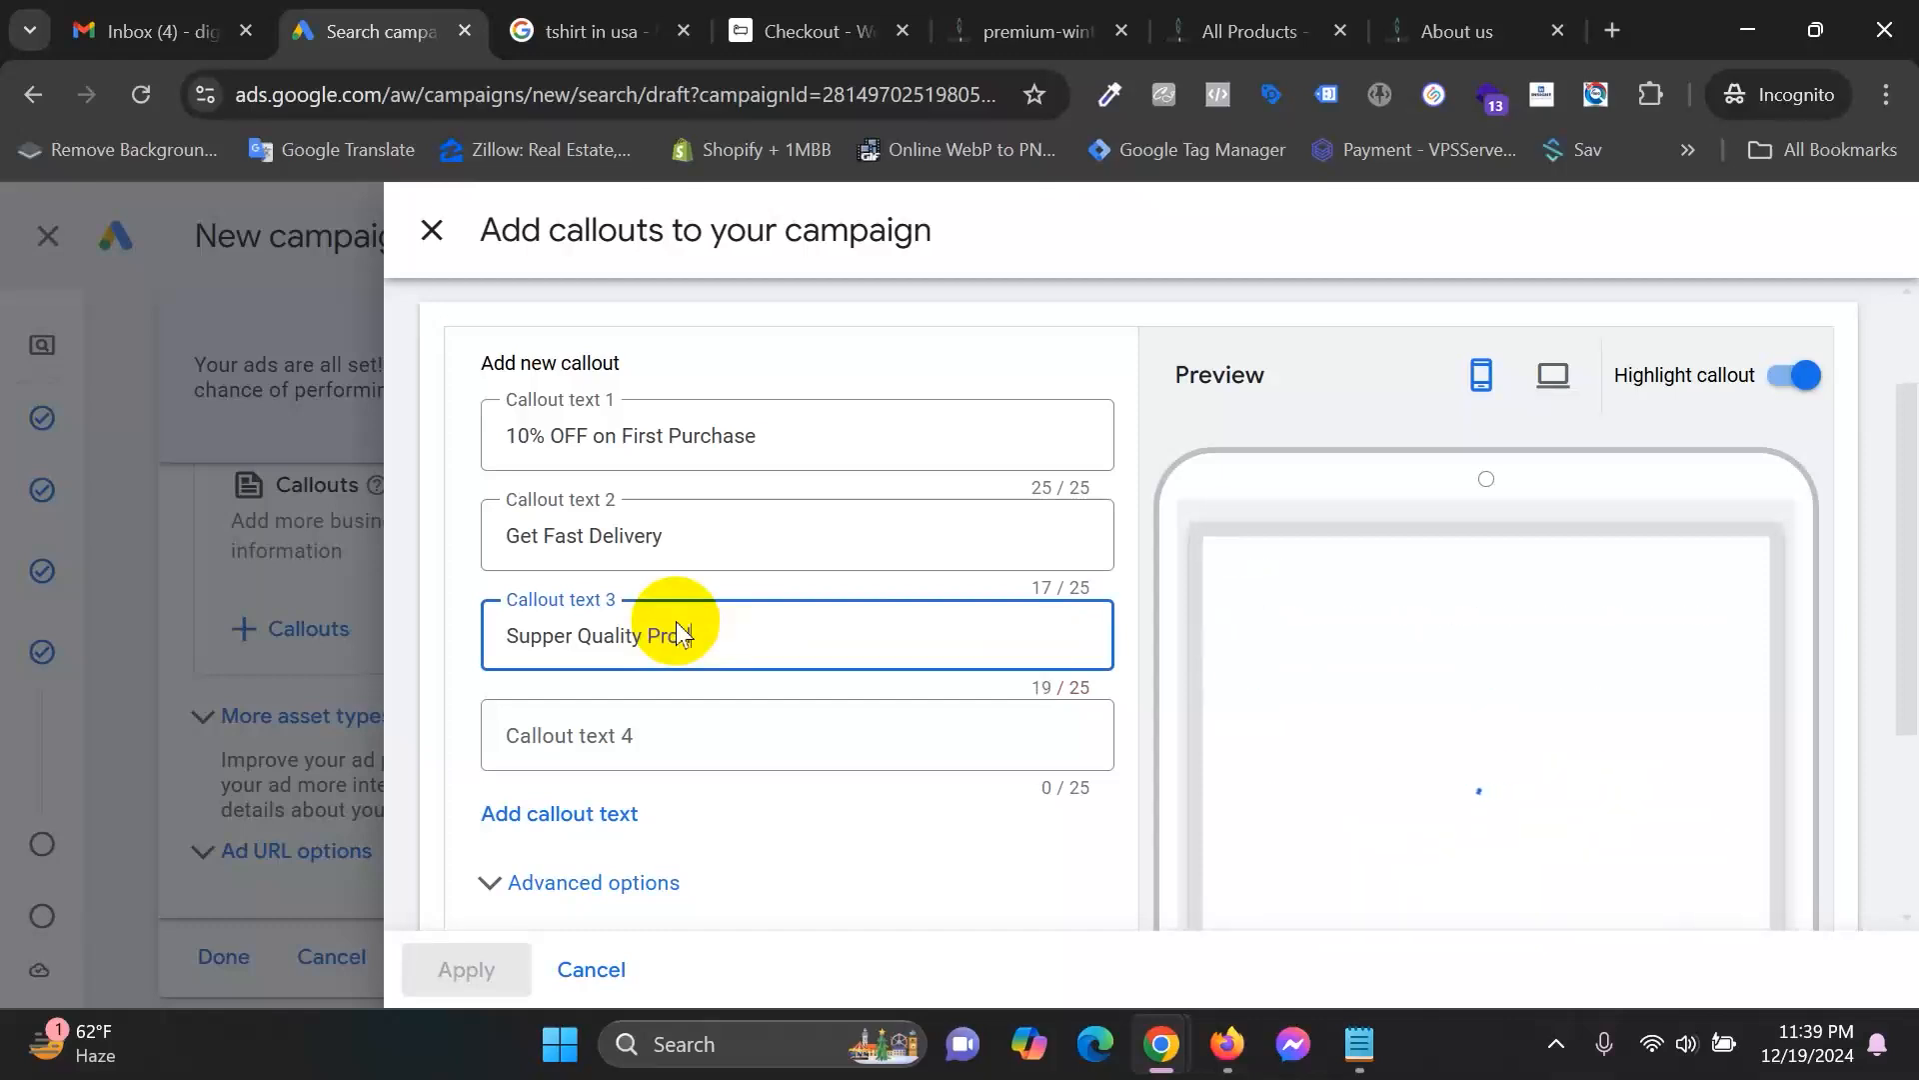
{"action": "type", "text": "ucts"}
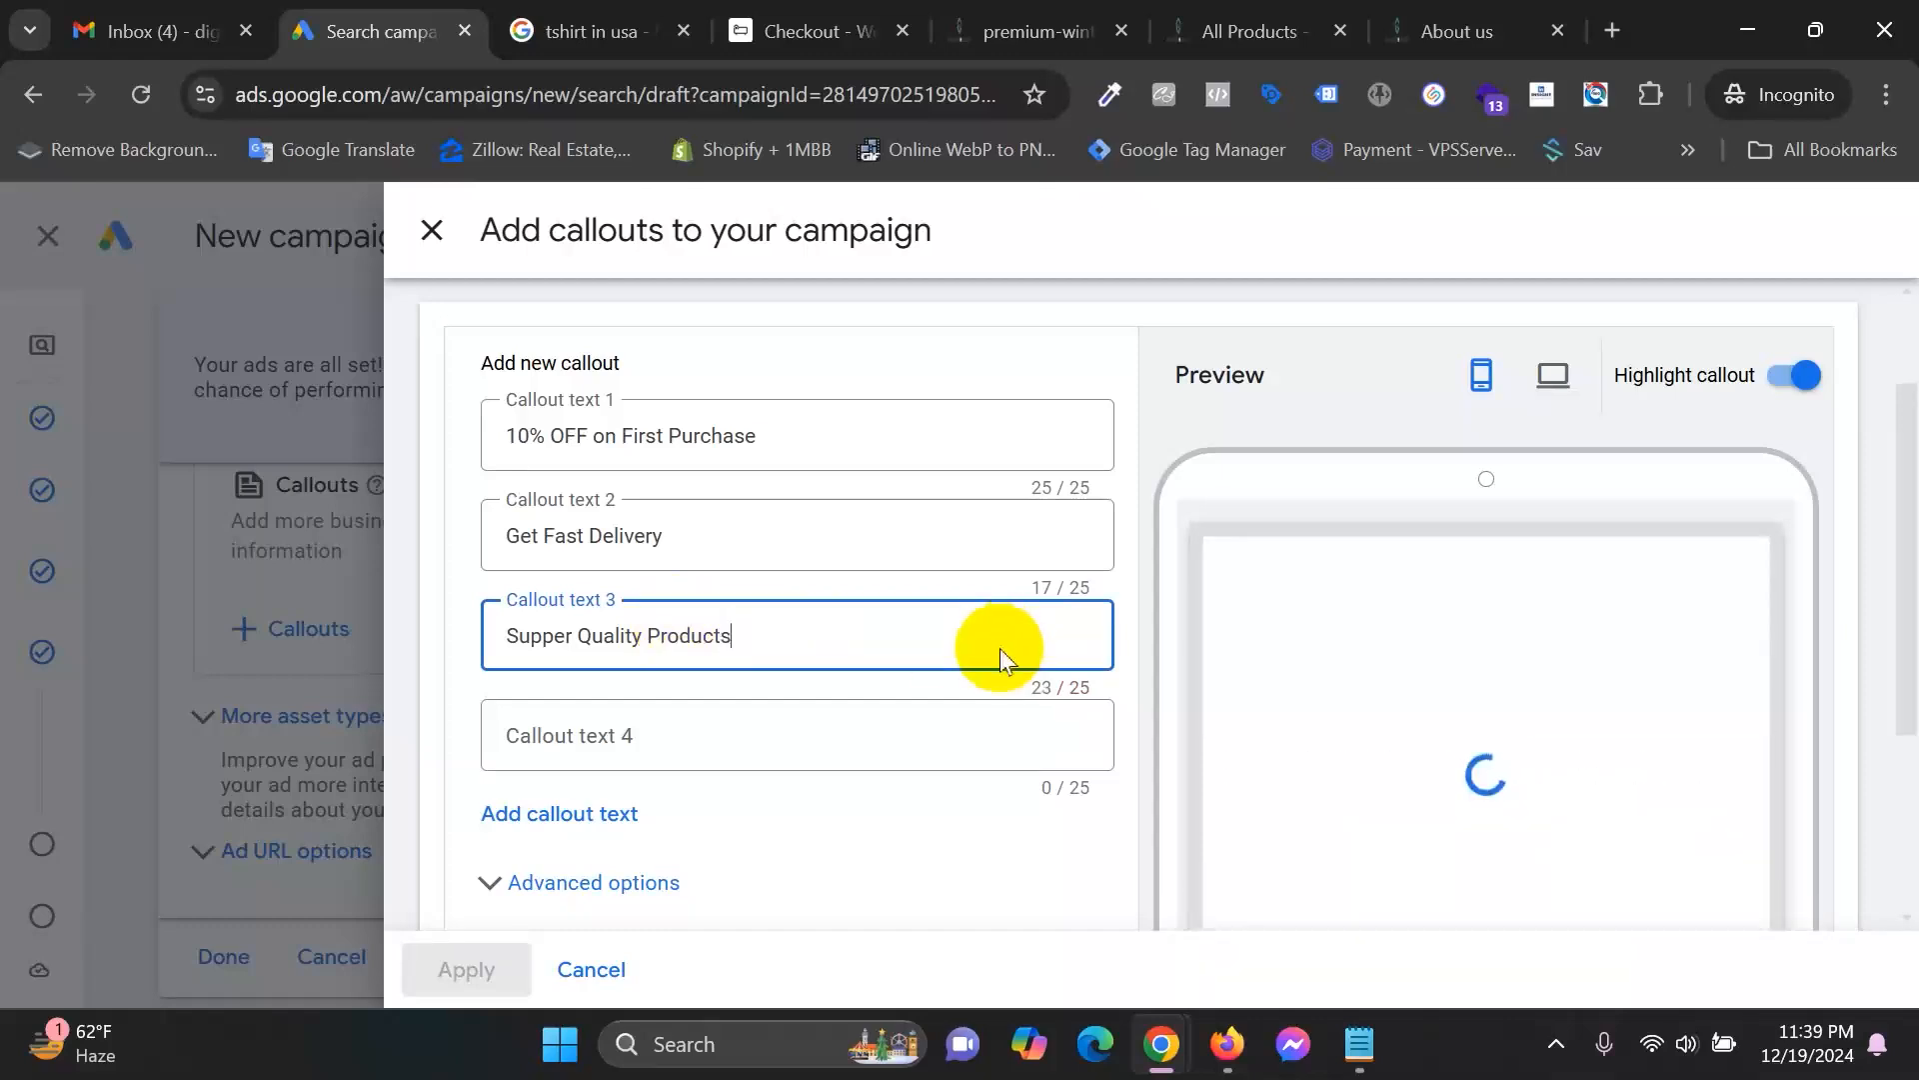
{"action": "key", "text": "BackSpace"}
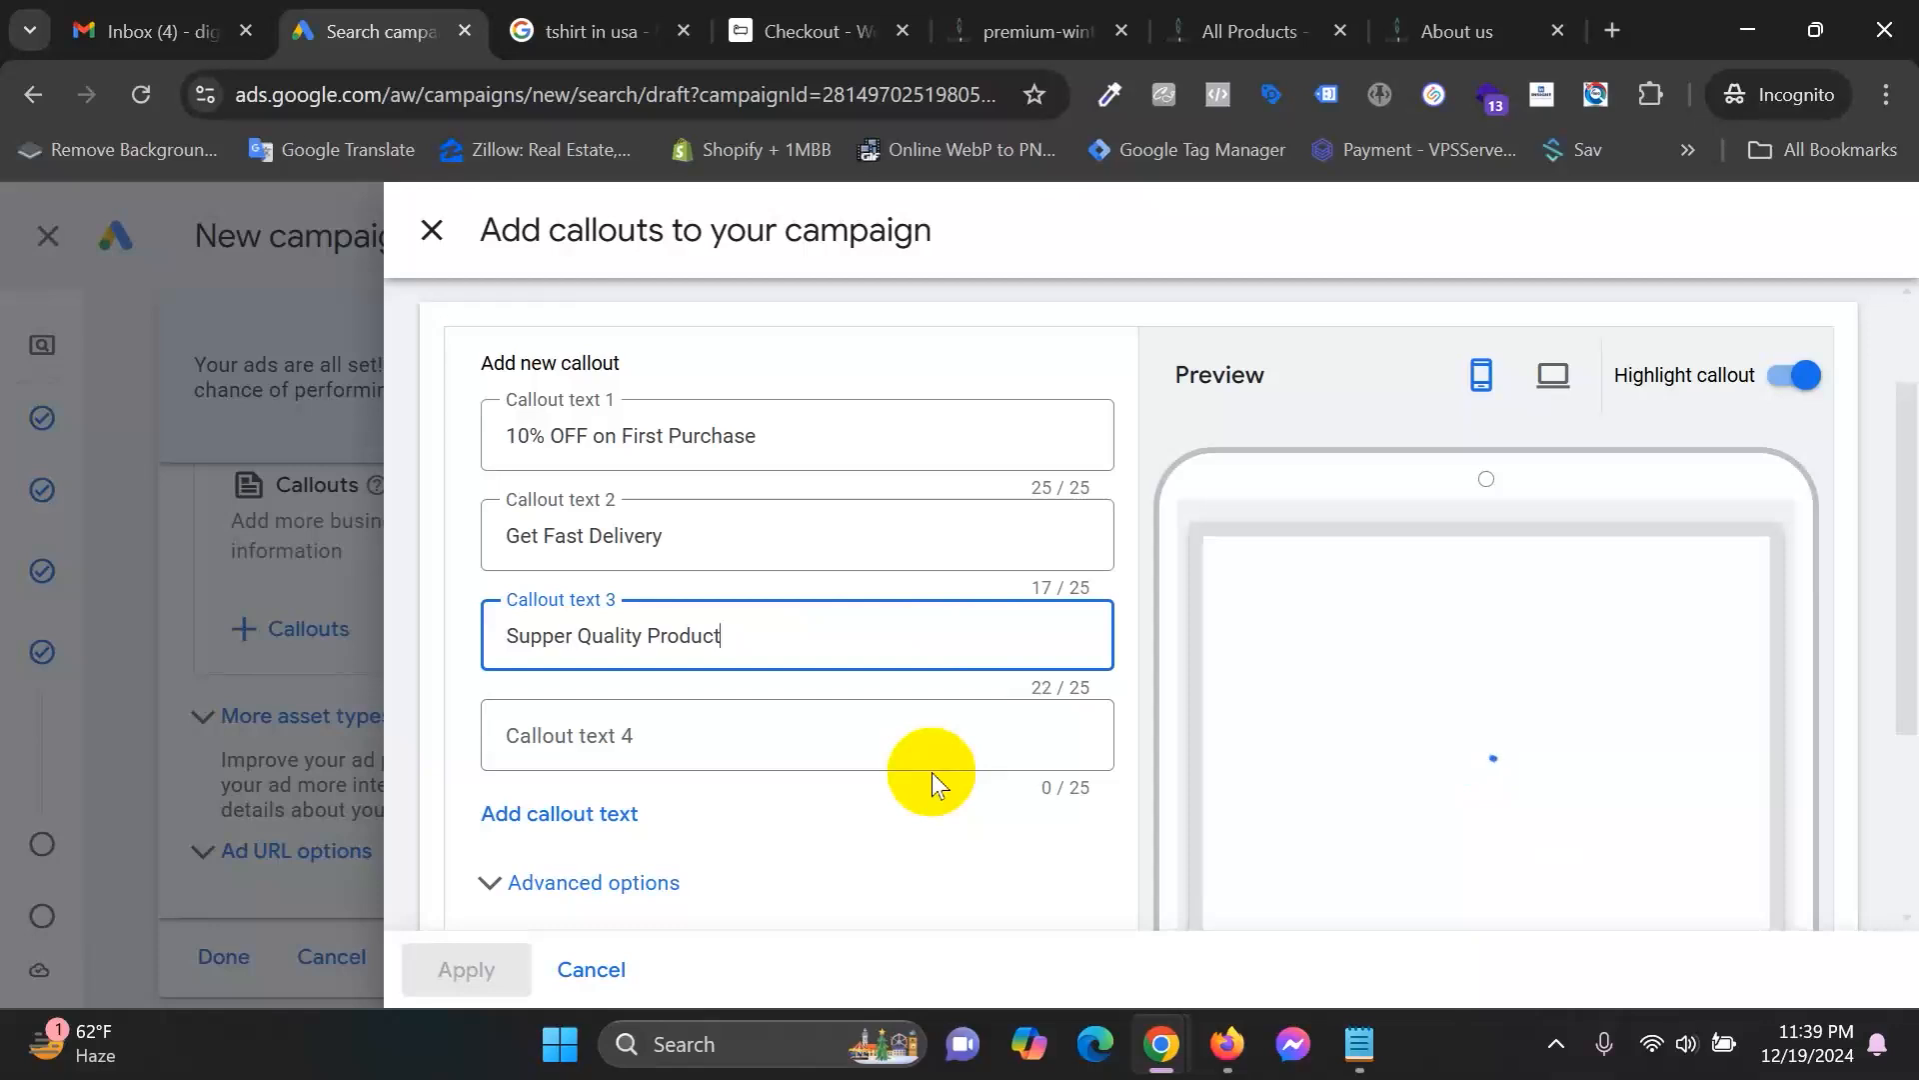
{"action": "scroll", "coordinate": [1628, 647], "scroll_direction": "down", "scroll_amount": 1}
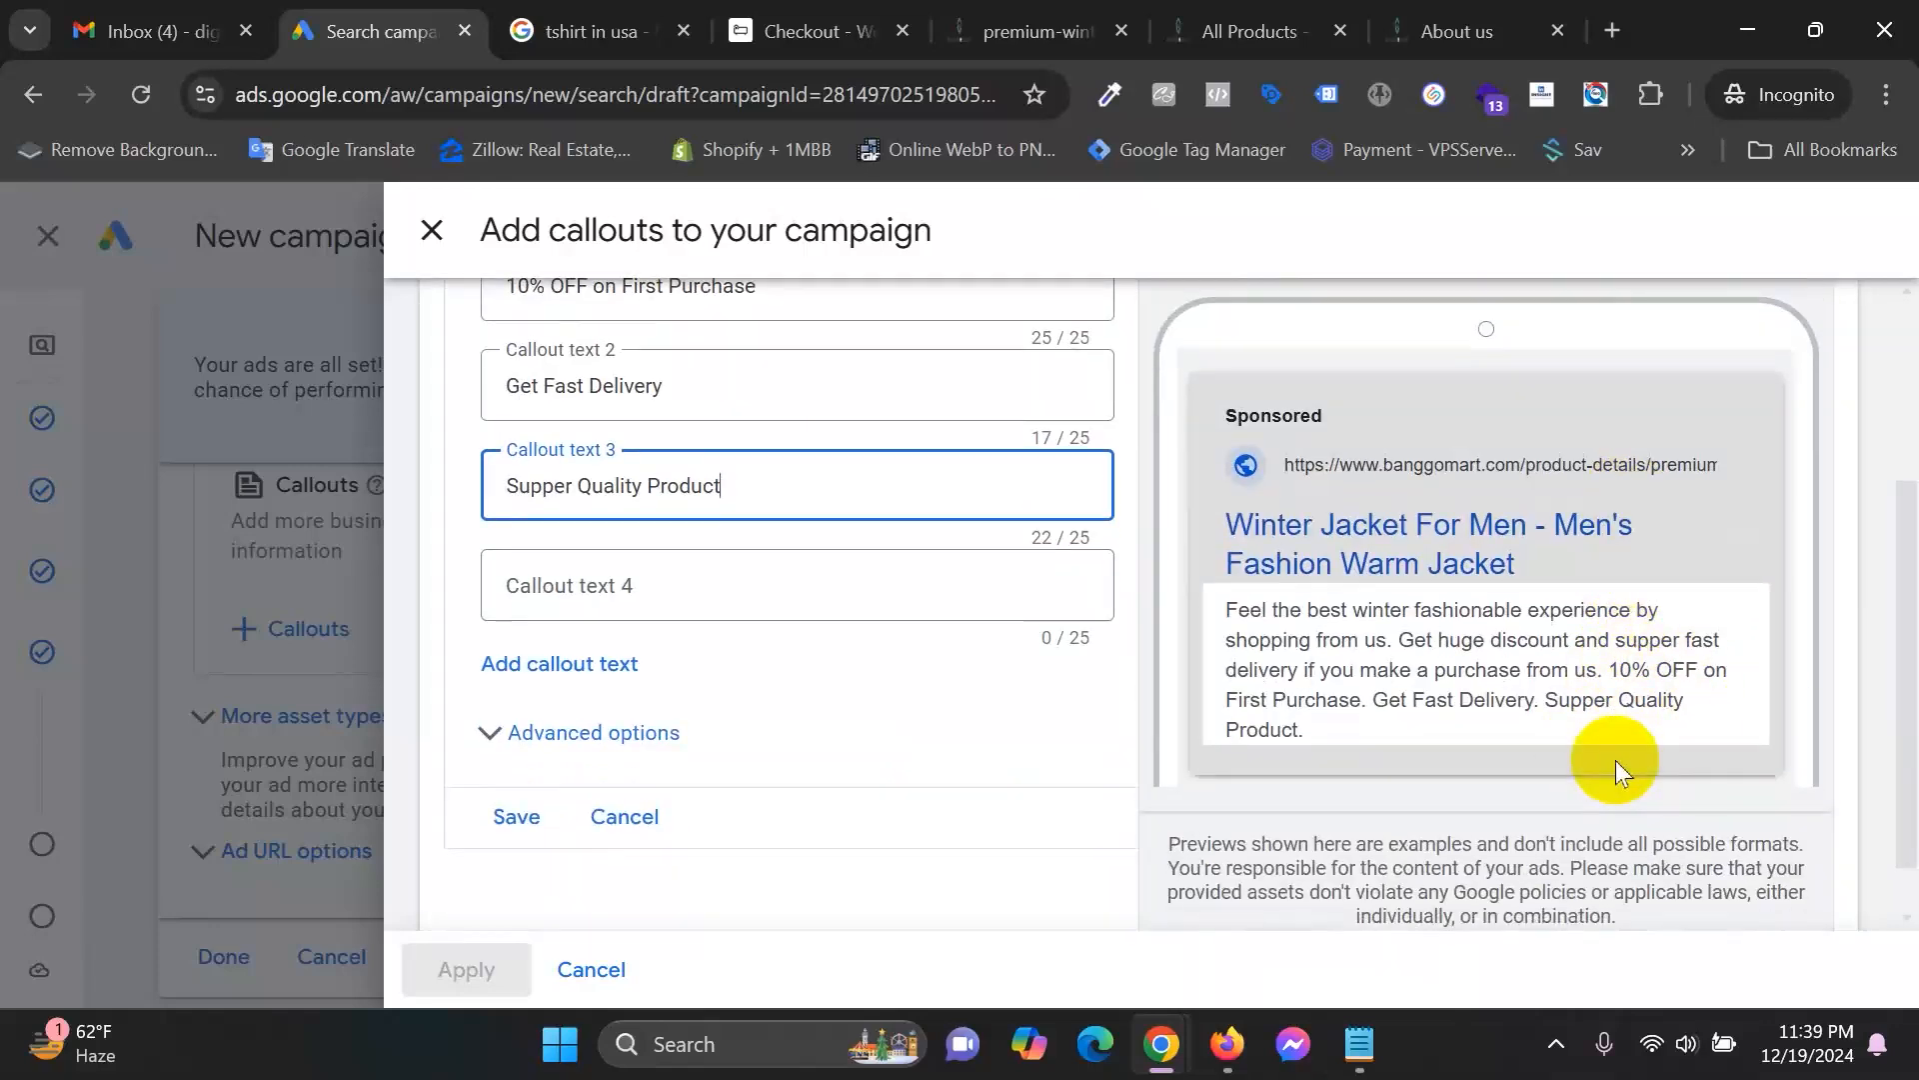
{"action": "scroll", "coordinate": [704, 834], "scroll_direction": "down", "scroll_amount": 1}
Save the three callouts and apply them to the campaign.
{"action": "left_click", "coordinate": [505, 758]}
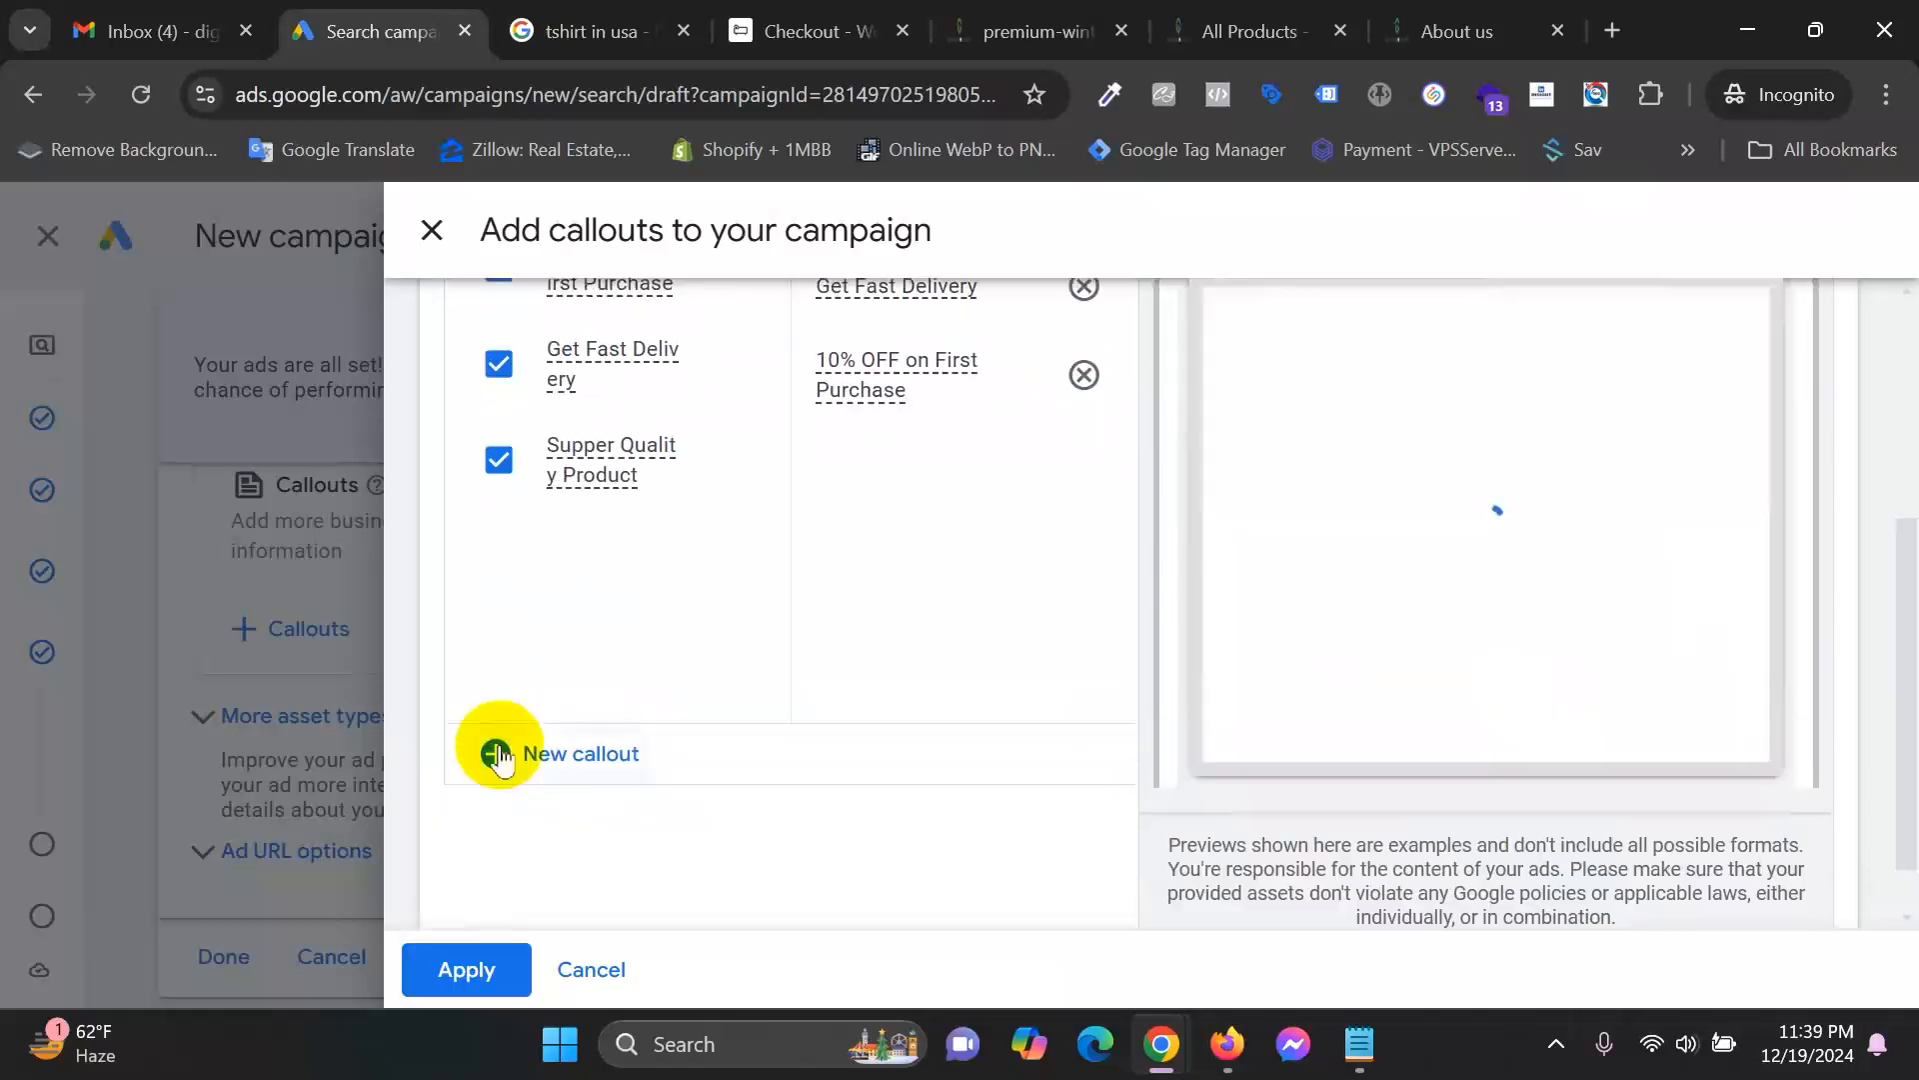
{"action": "left_click", "coordinate": [490, 983]}
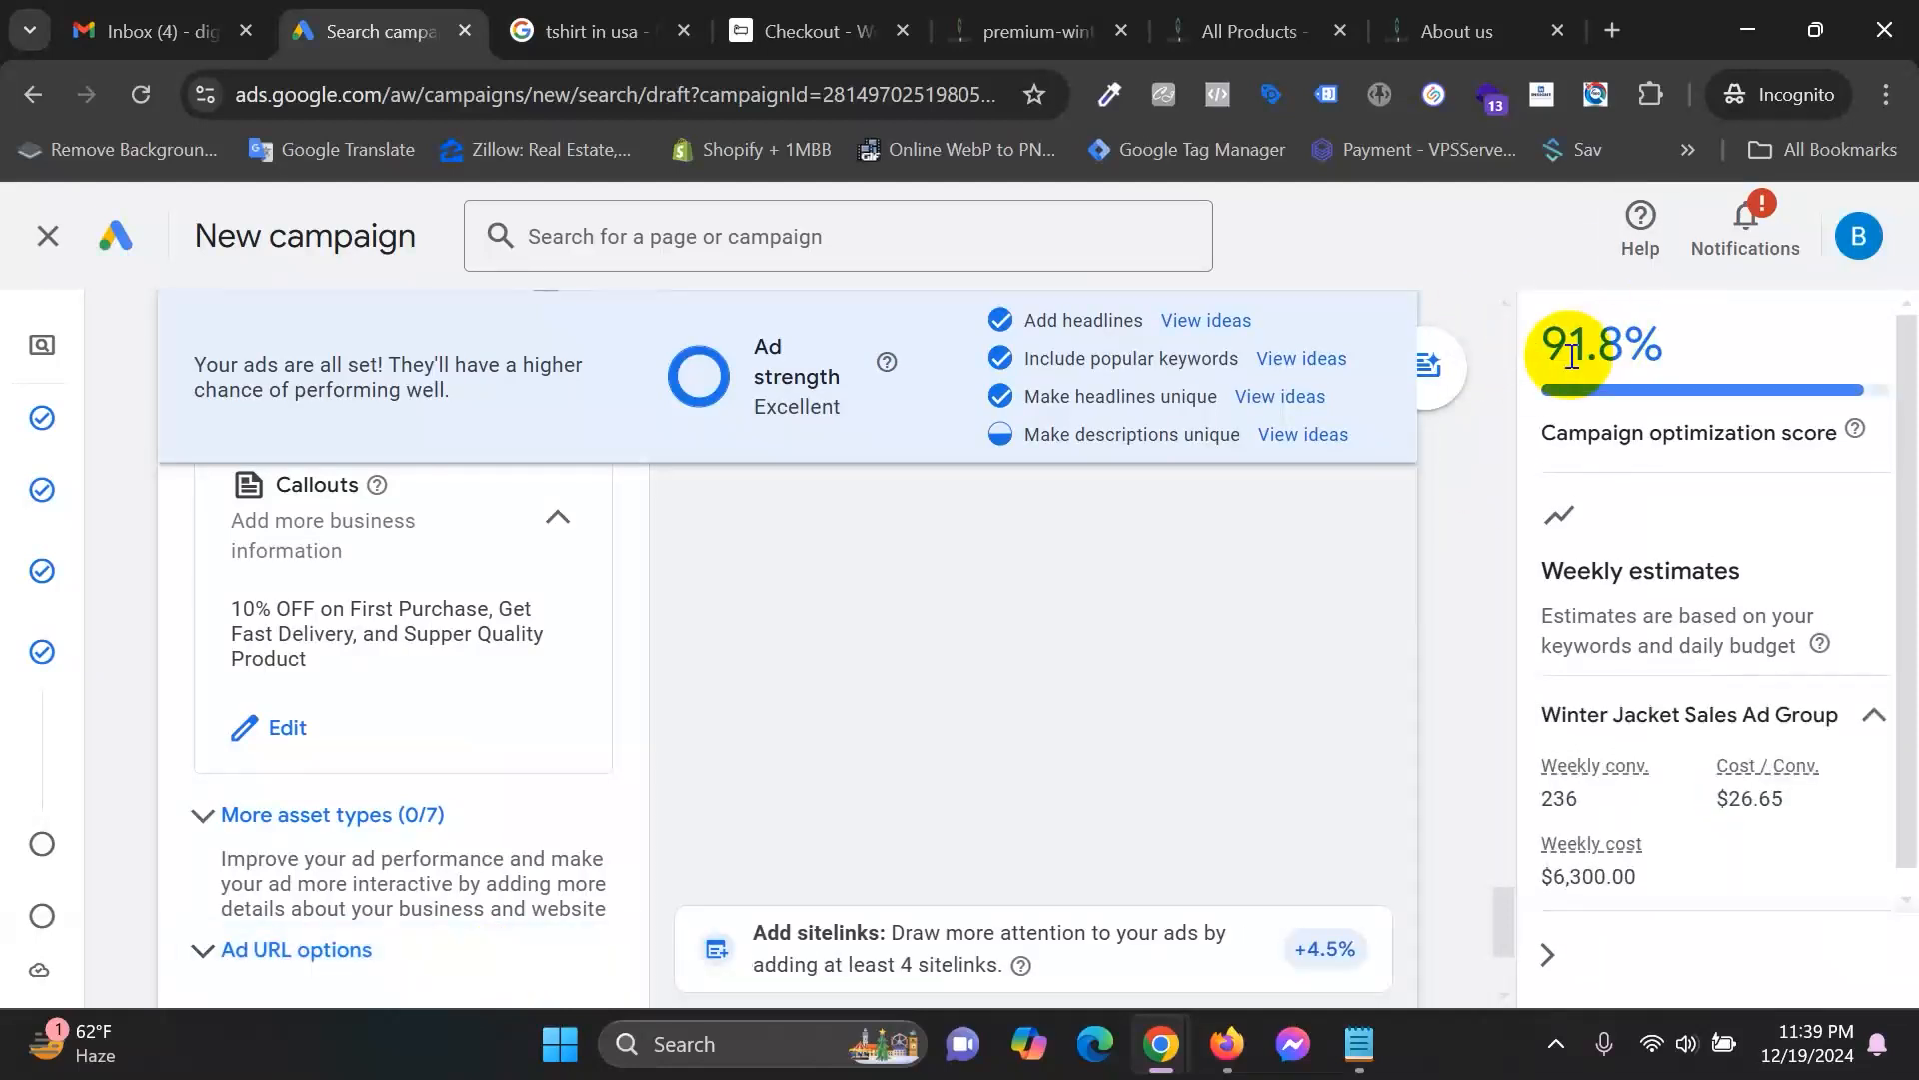
{"action": "scroll", "coordinate": [1069, 865], "scroll_direction": "down", "scroll_amount": 3}
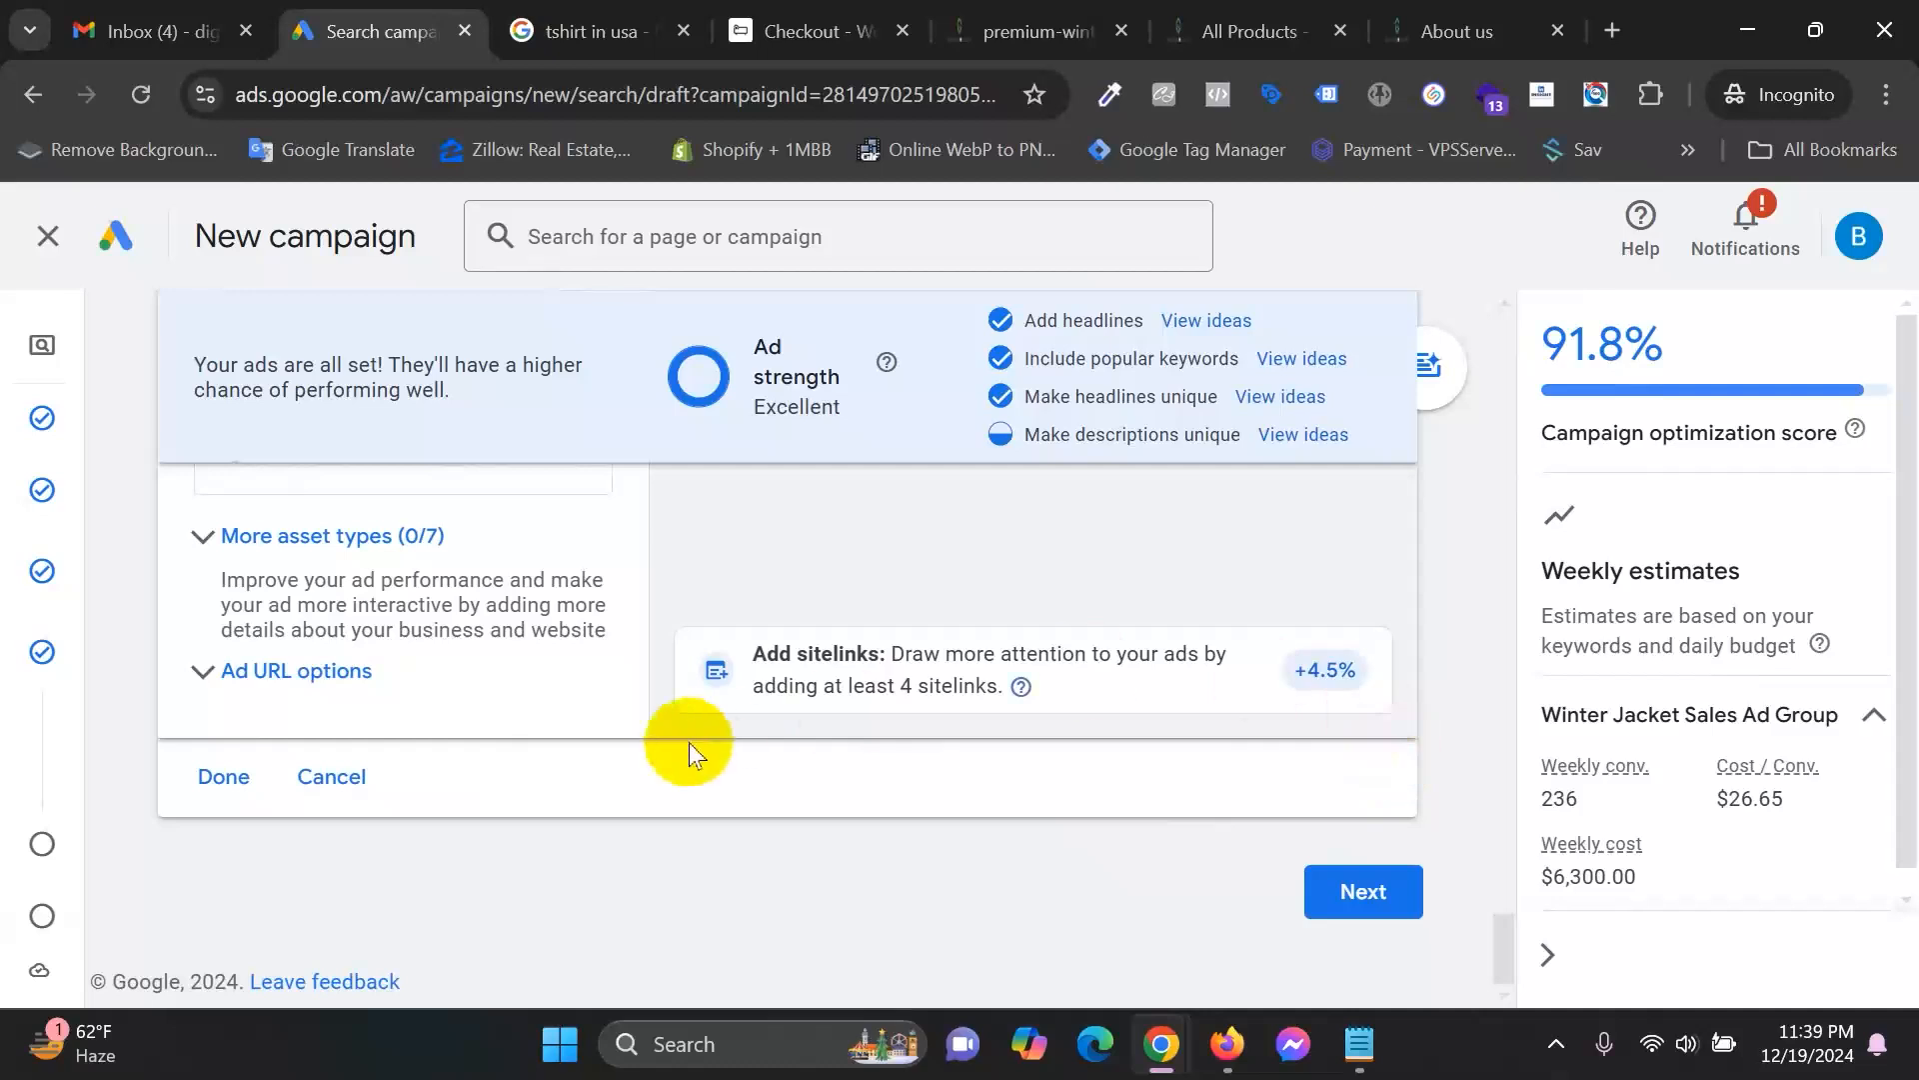
{"action": "scroll", "coordinate": [1087, 761], "scroll_direction": "up", "scroll_amount": 2}
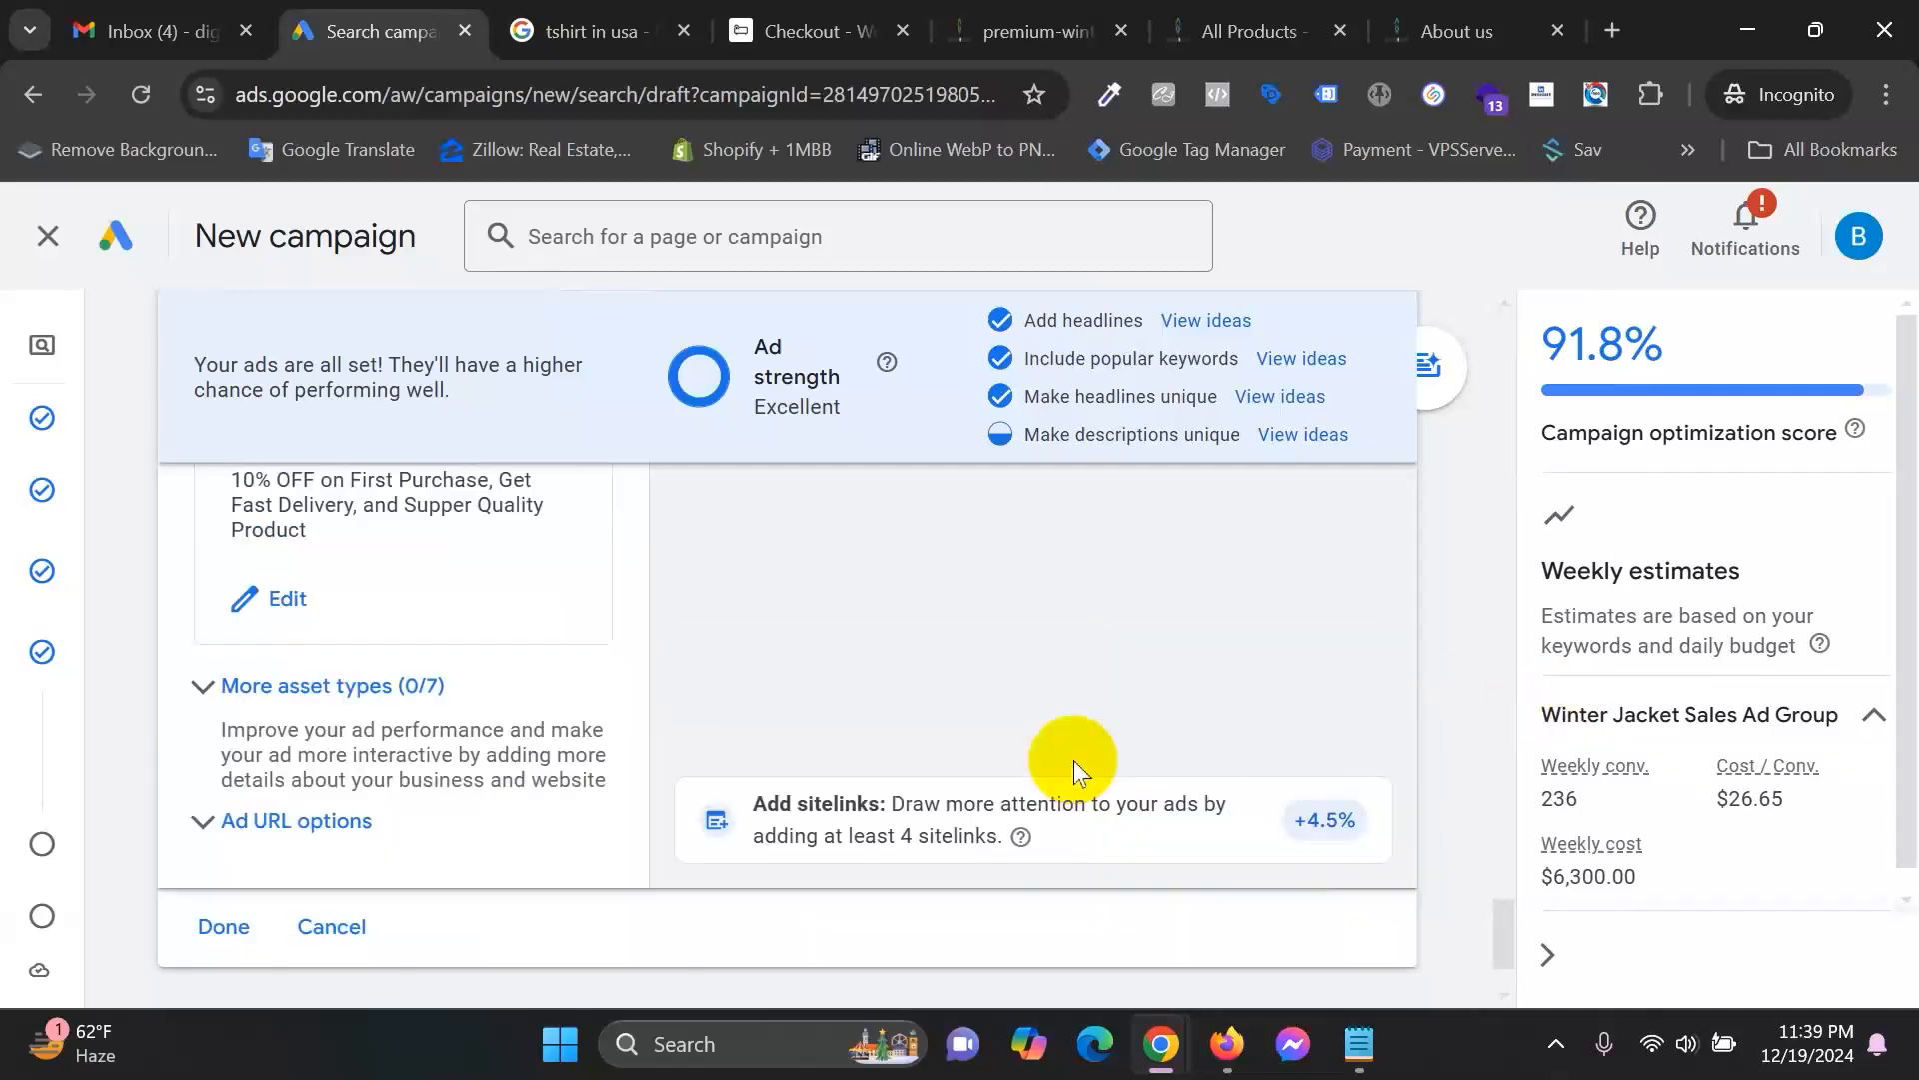
Review the ad's existing sitelinks and finish editing the ad.
{"action": "left_click", "coordinate": [1074, 764]}
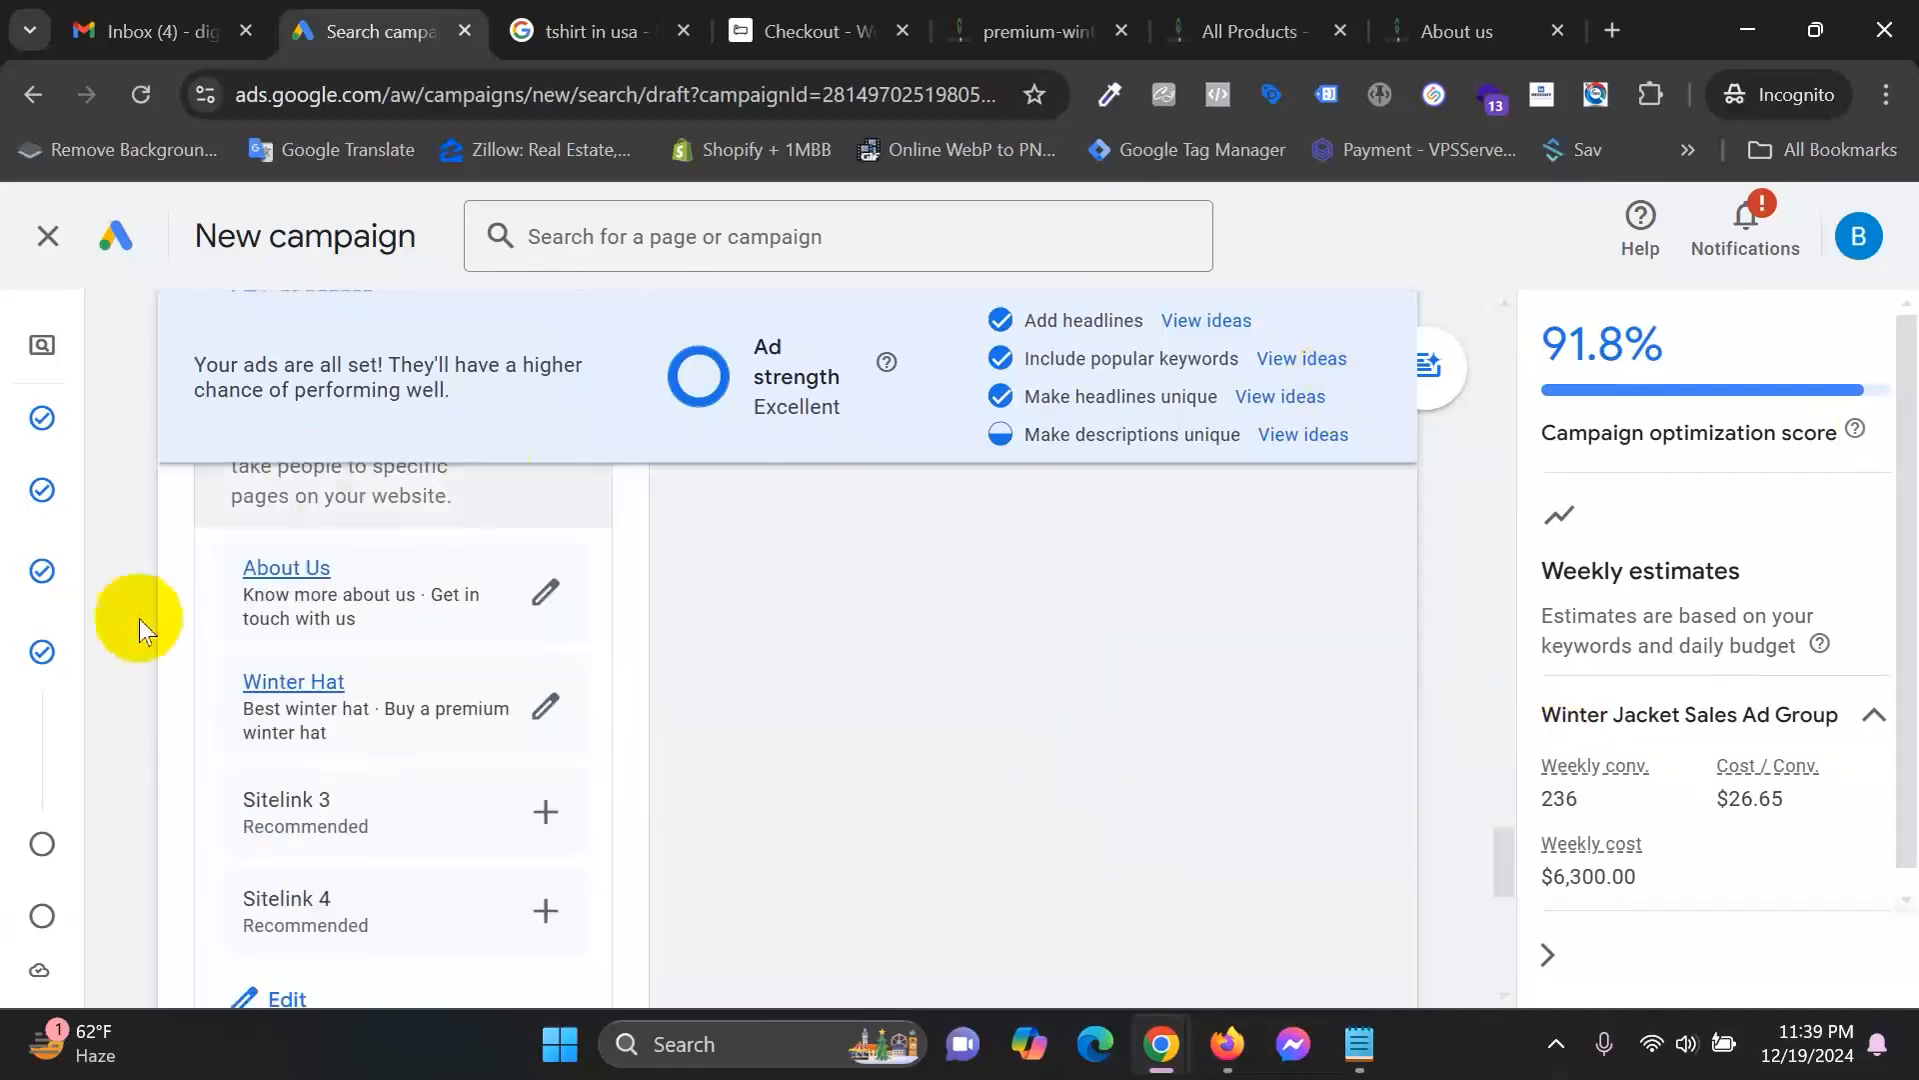
{"action": "scroll", "coordinate": [1093, 660], "scroll_direction": "down", "scroll_amount": 6}
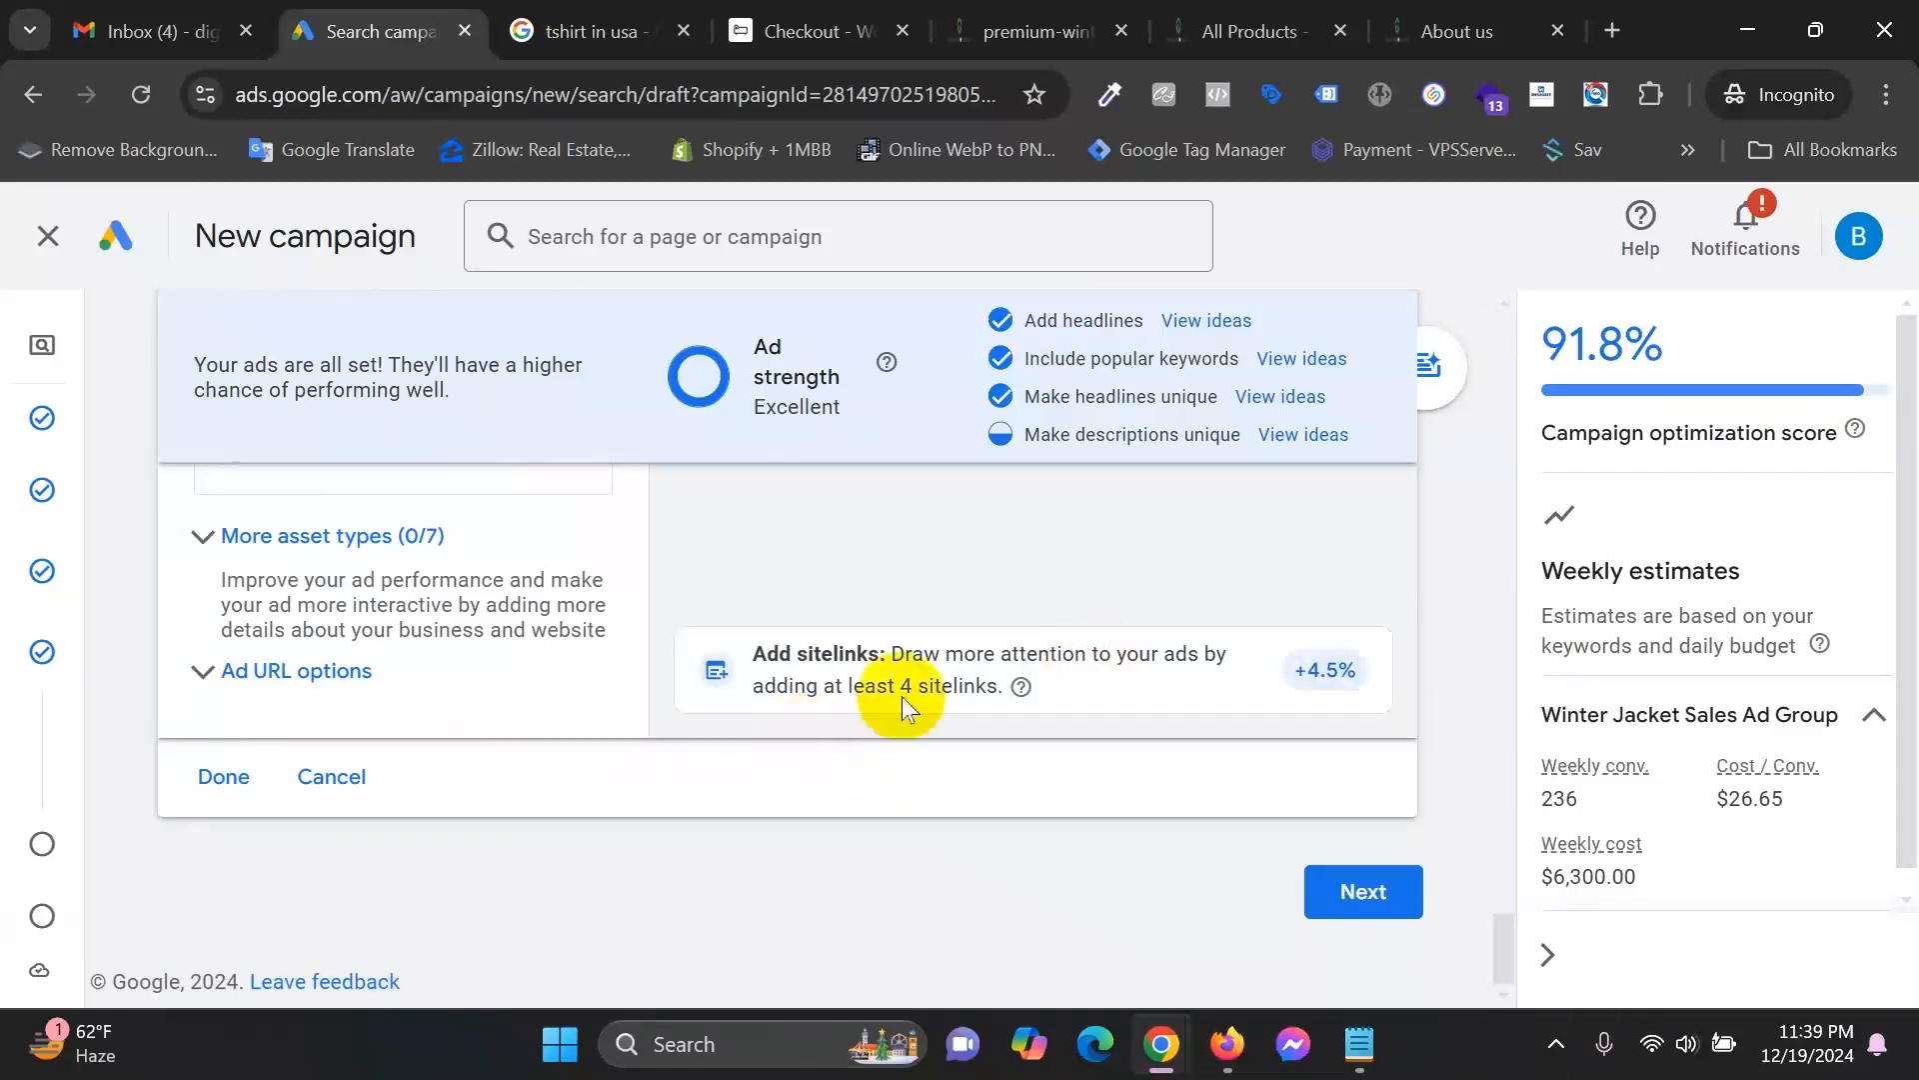
{"action": "left_click", "coordinate": [219, 777]}
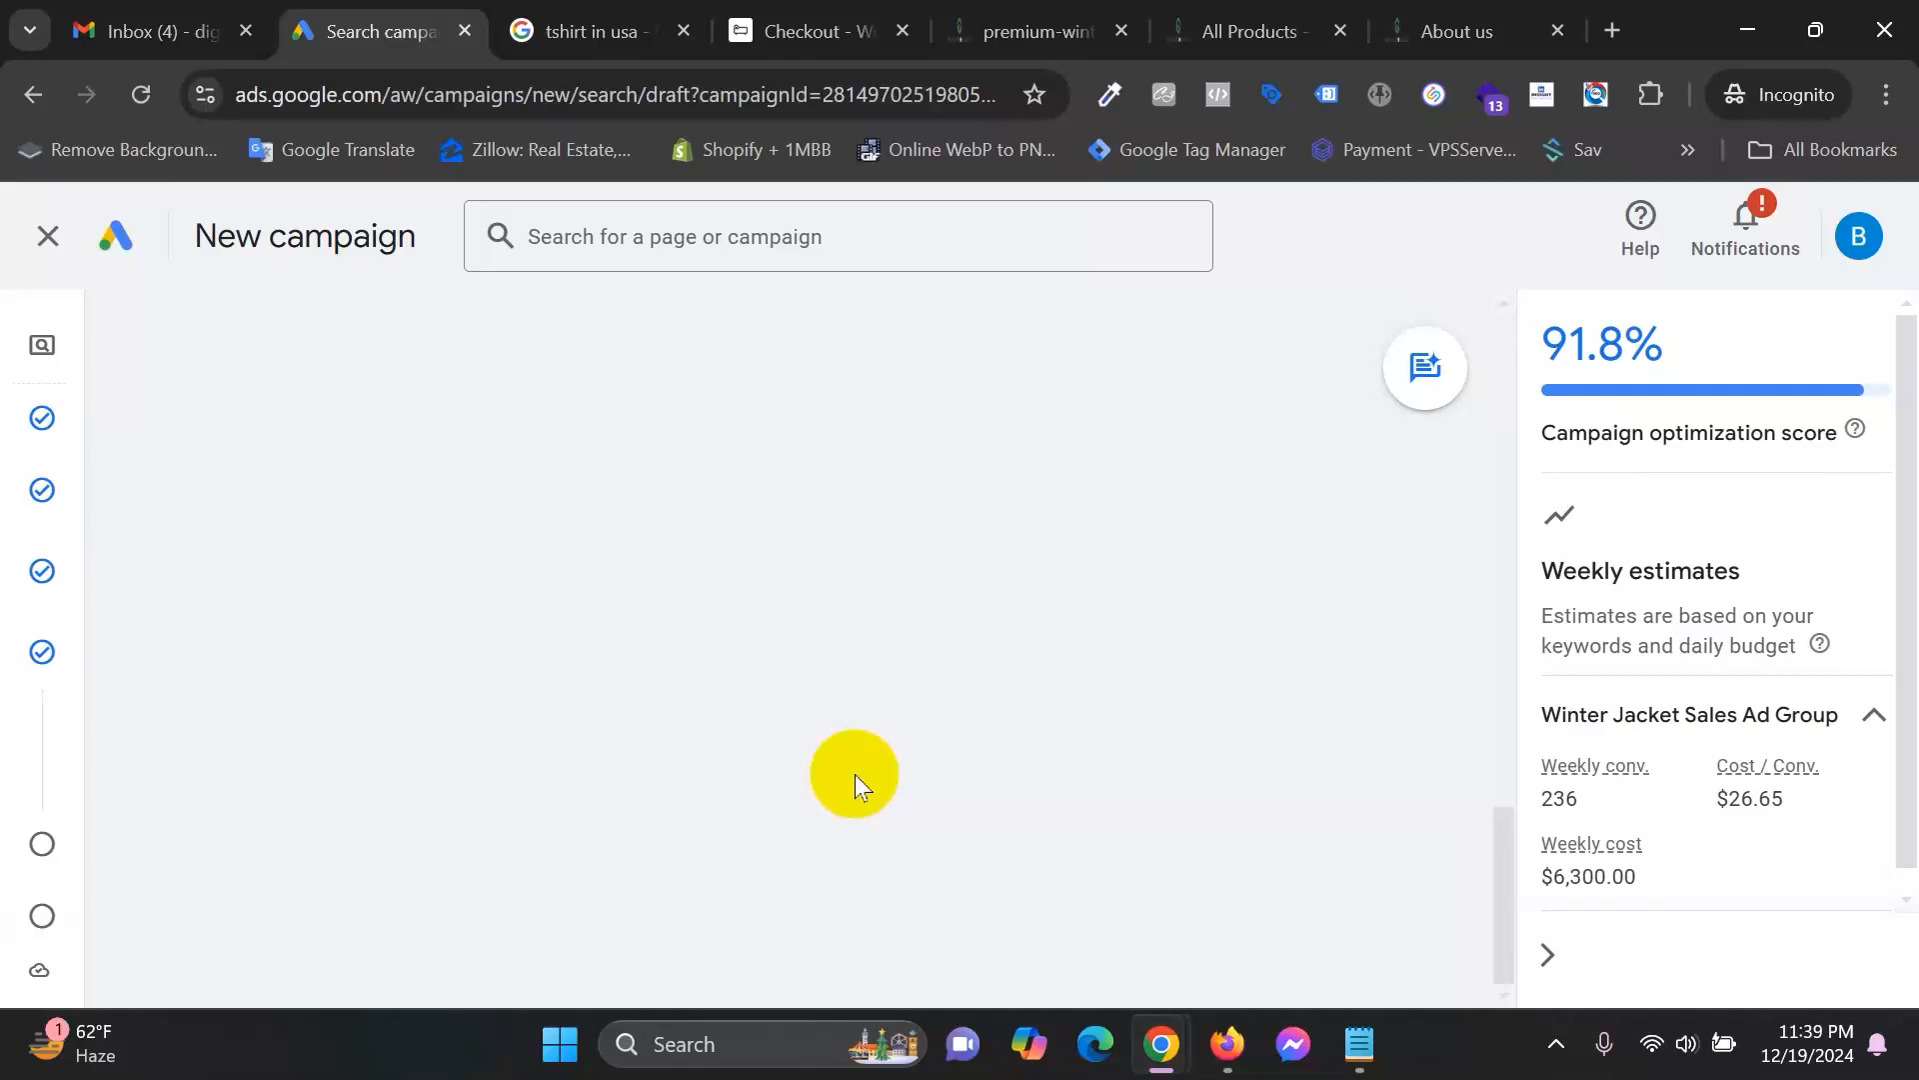
Scroll through the Keywords and ads page to review the keyword list and ad.
{"action": "scroll", "coordinate": [855, 774], "scroll_direction": "up", "scroll_amount": 10}
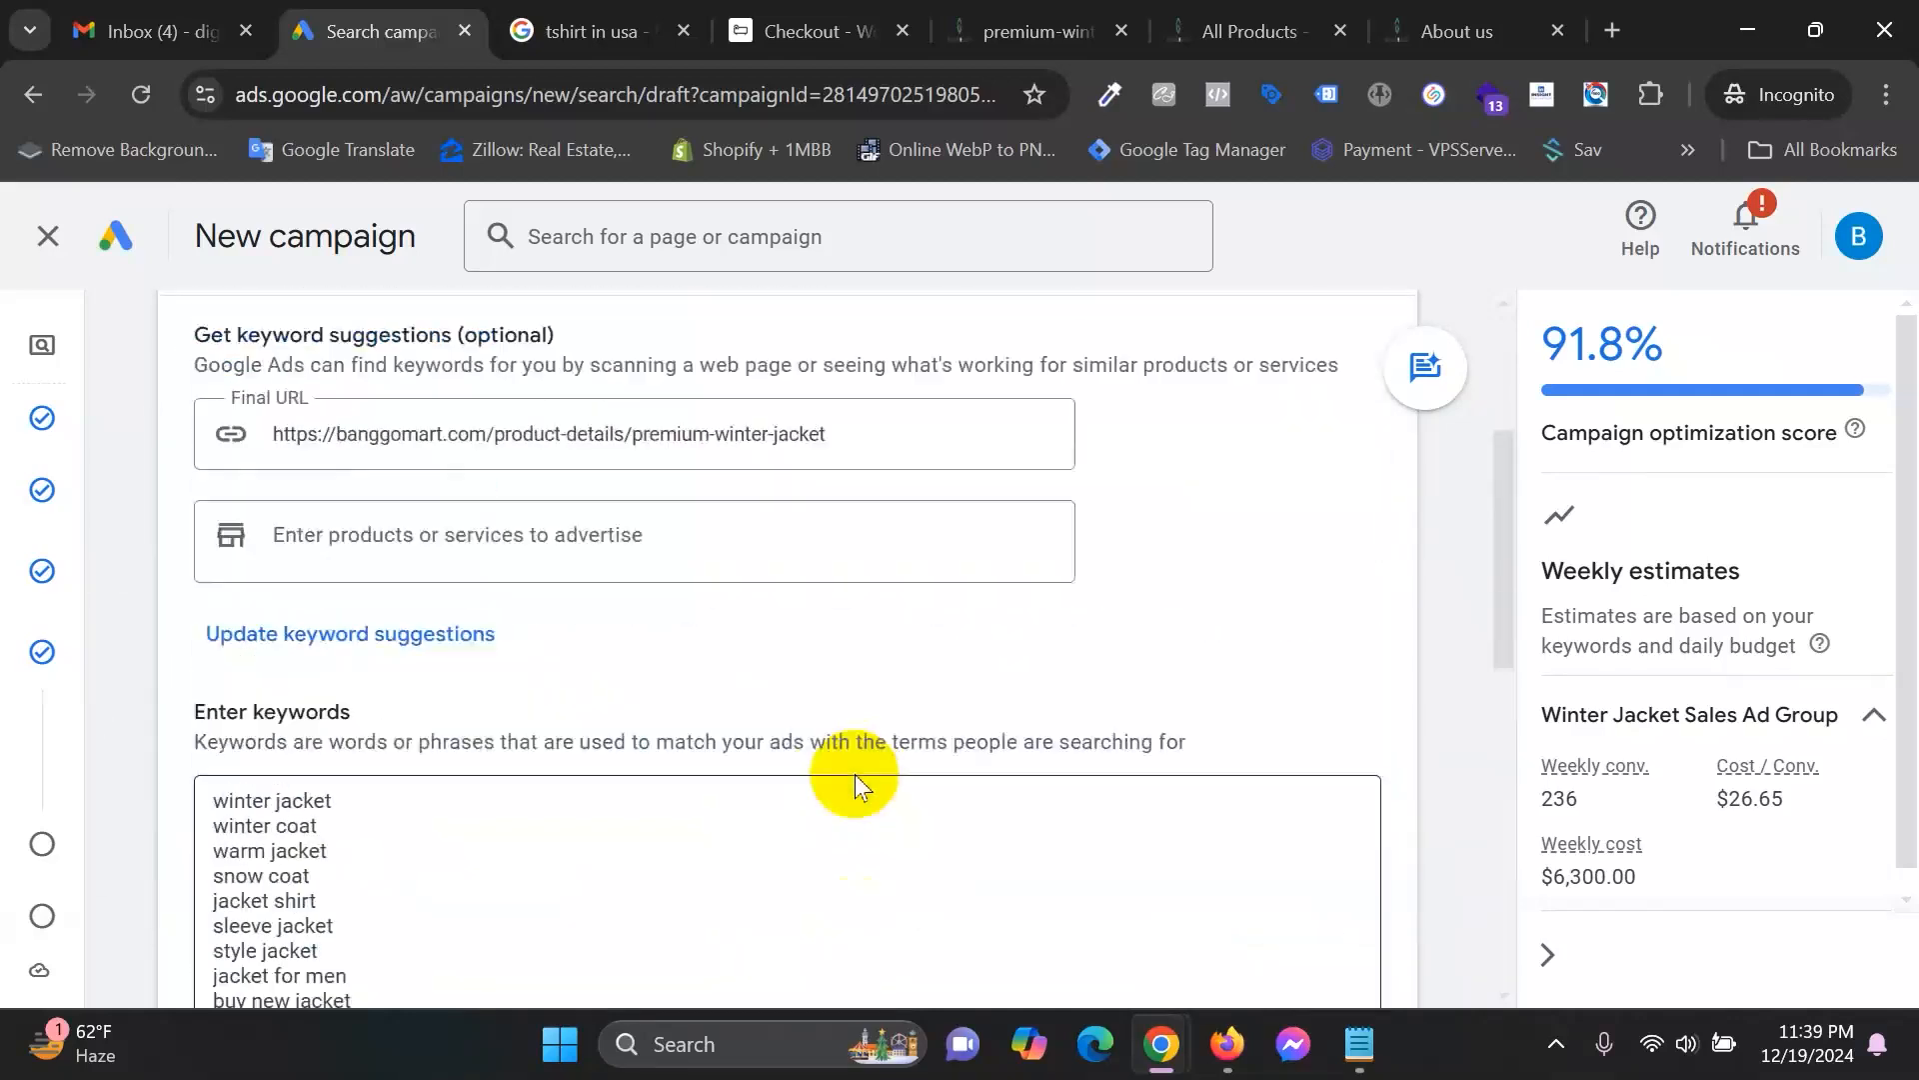
{"action": "scroll", "coordinate": [857, 775], "scroll_direction": "down", "scroll_amount": 5}
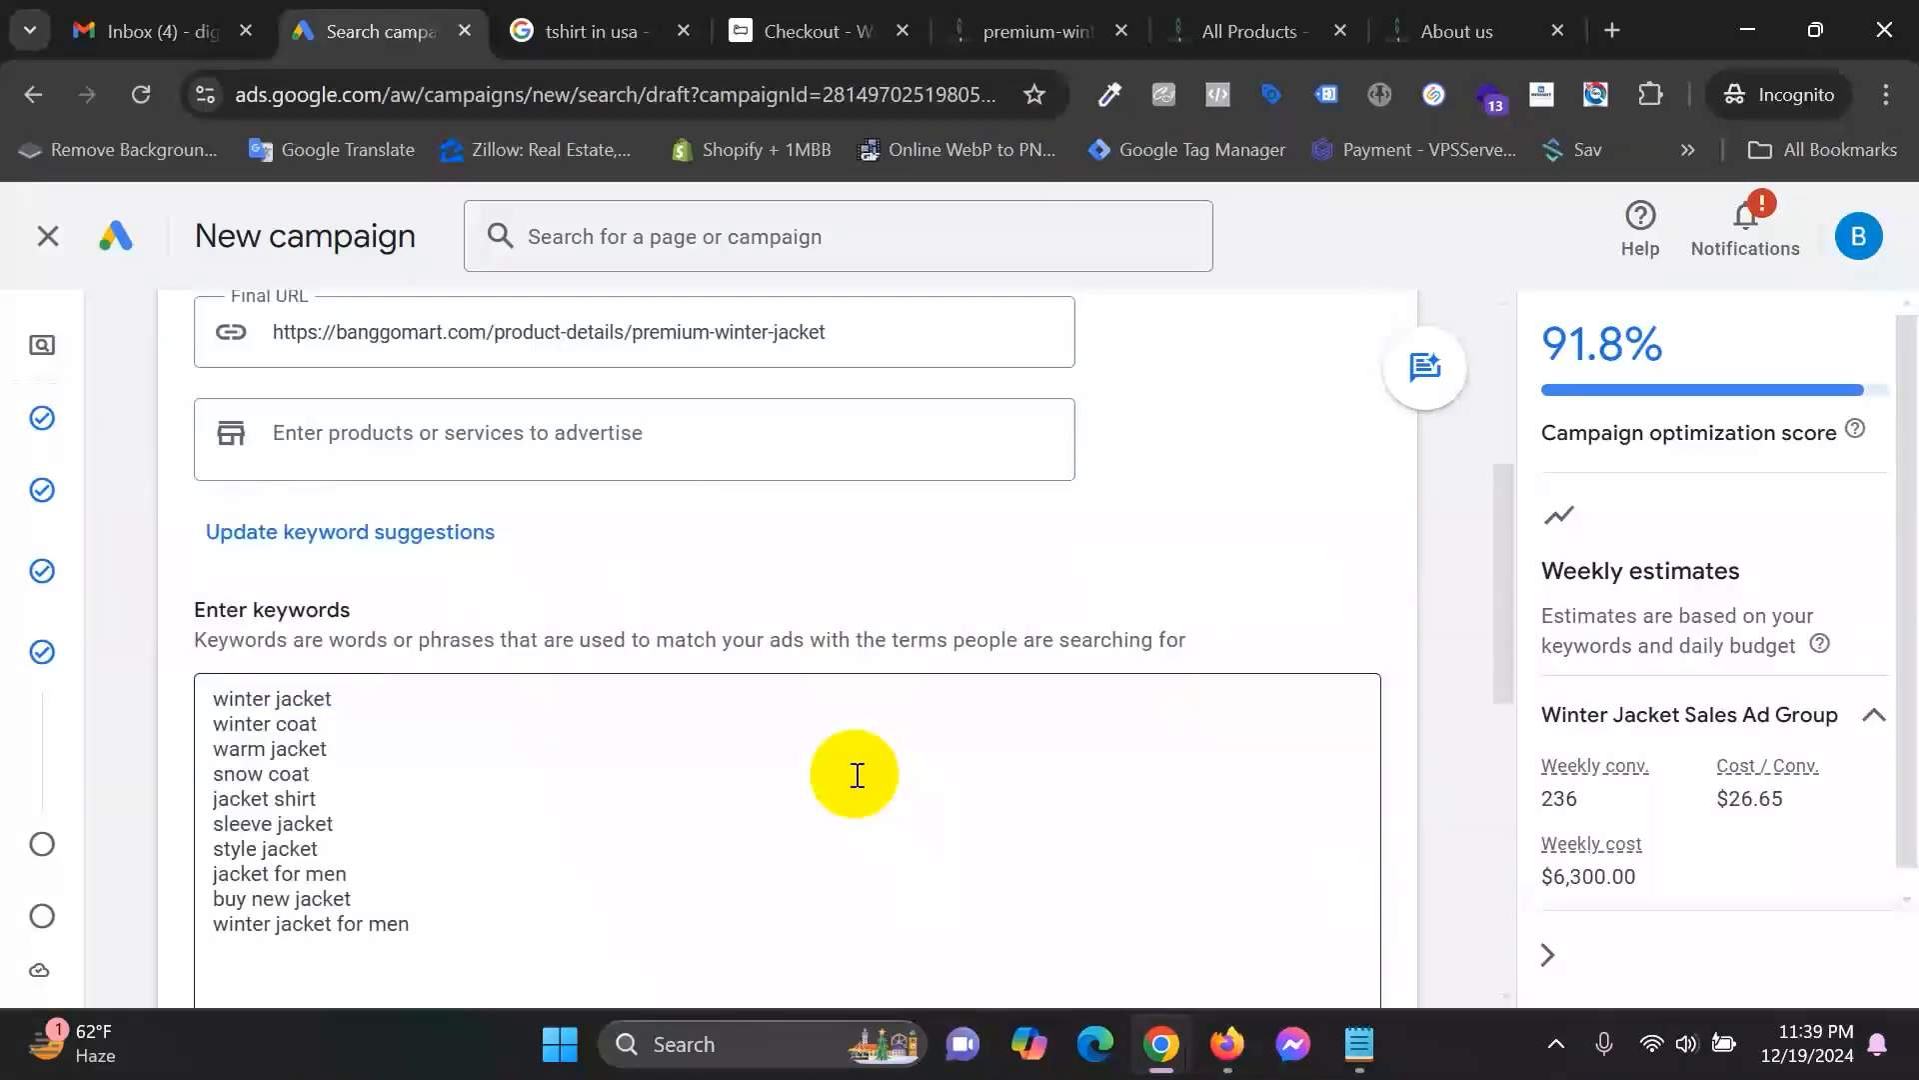
{"action": "scroll", "coordinate": [855, 774], "scroll_direction": "down", "scroll_amount": 10}
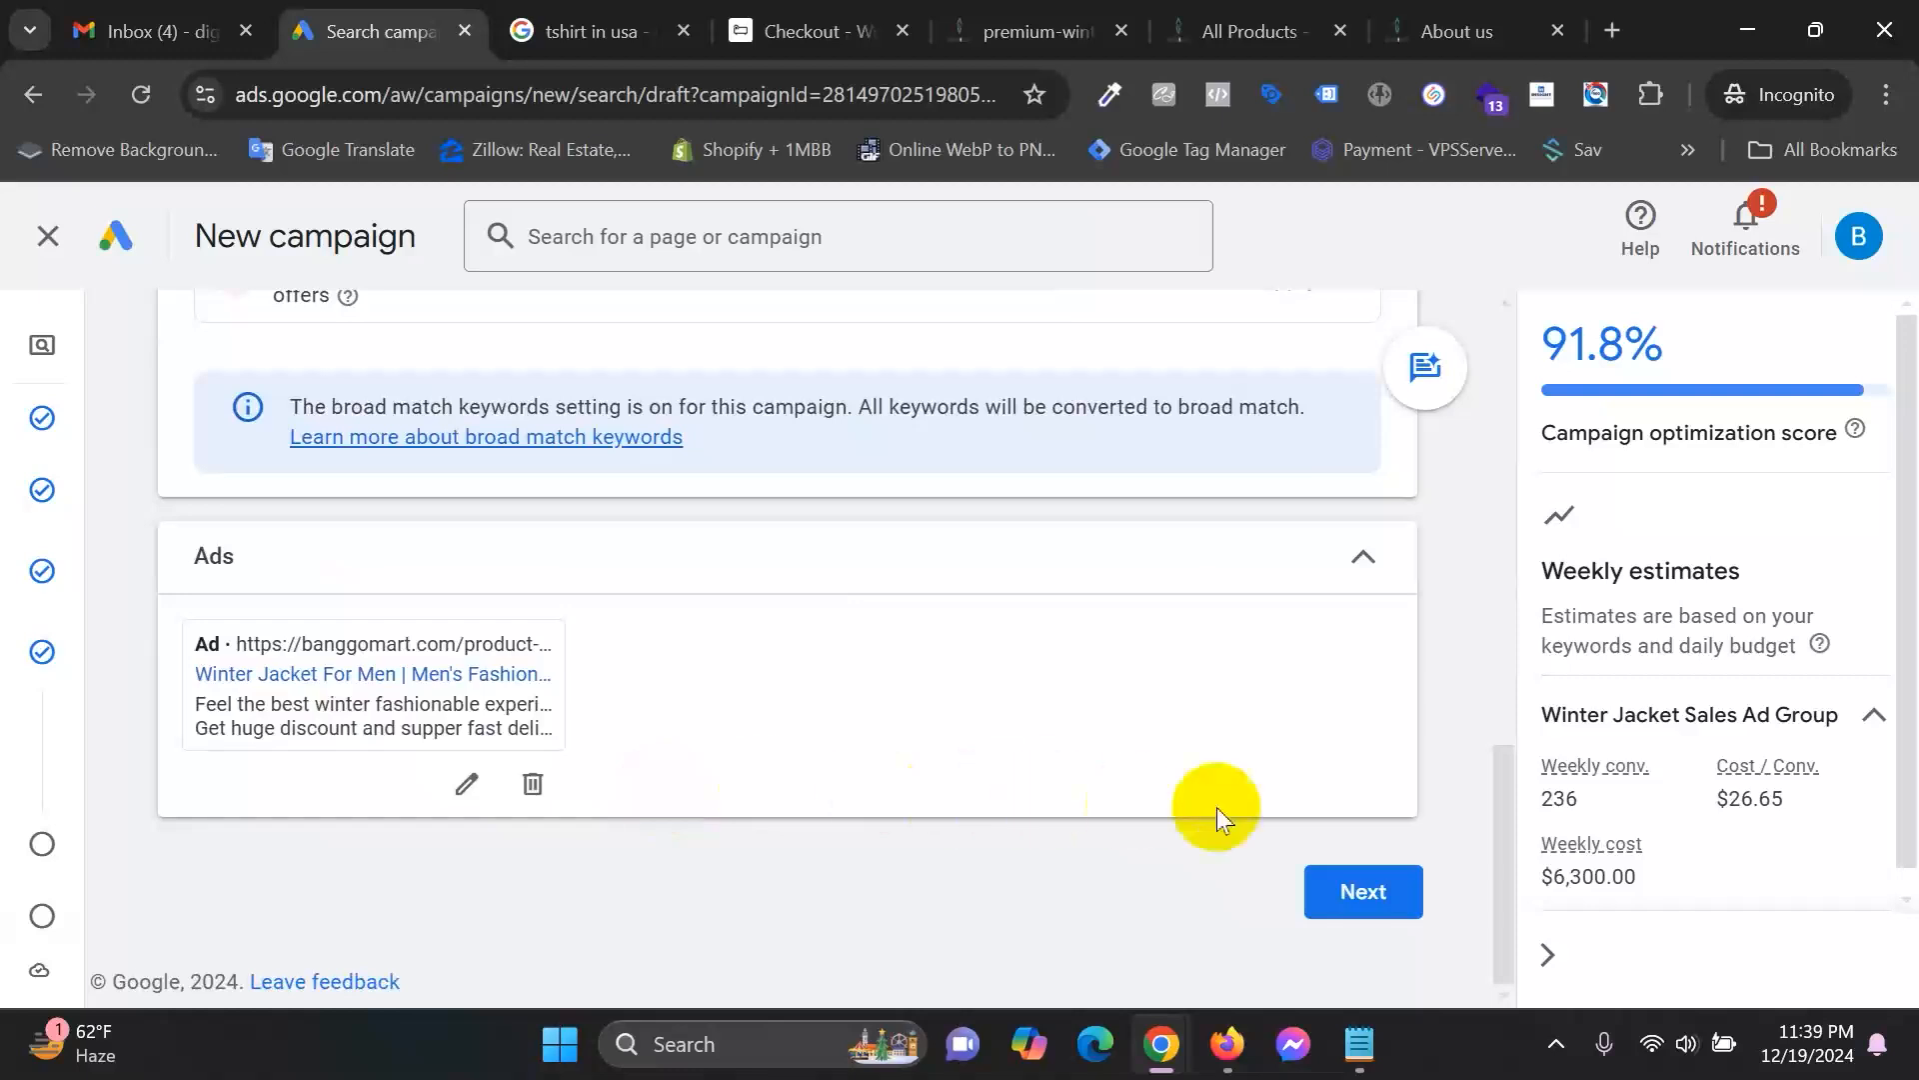
{"action": "scroll", "coordinate": [813, 747], "scroll_direction": "up", "scroll_amount": 3}
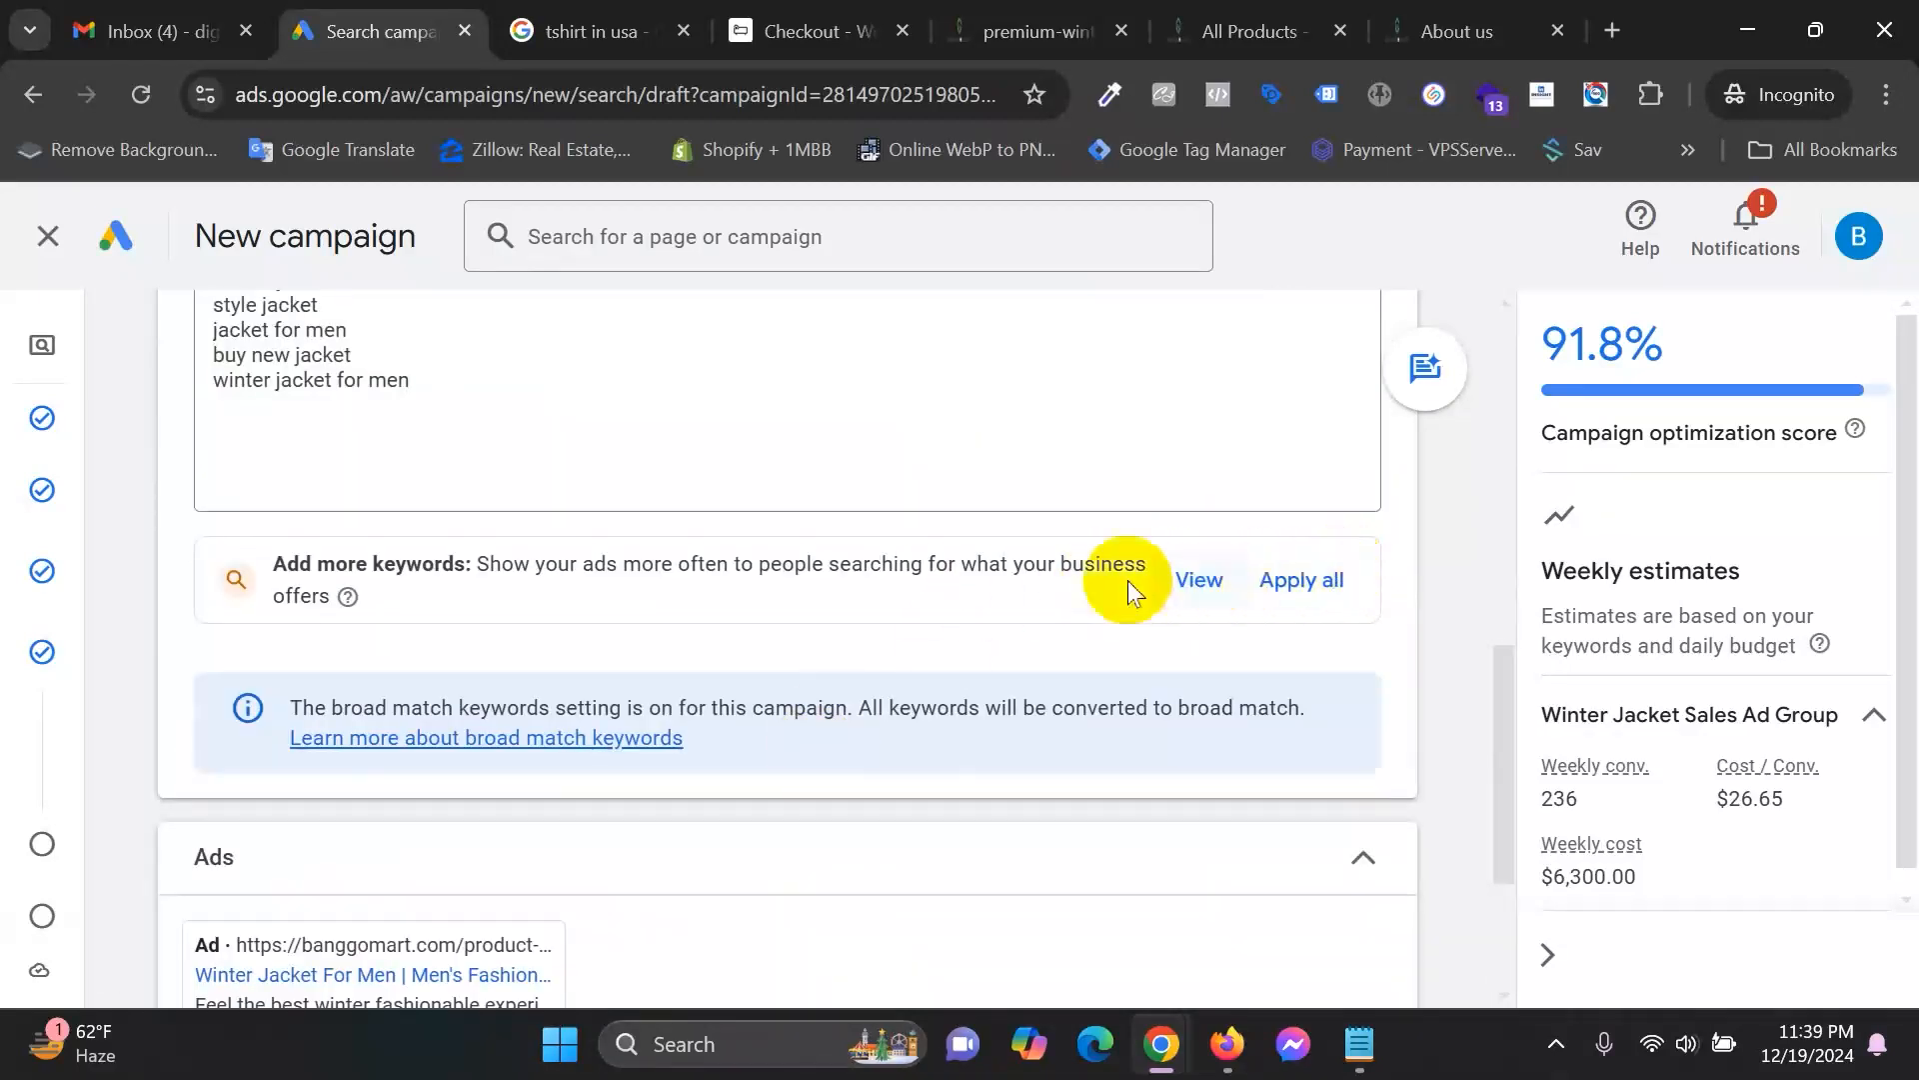
{"action": "scroll", "coordinate": [998, 652], "scroll_direction": "up", "scroll_amount": 4}
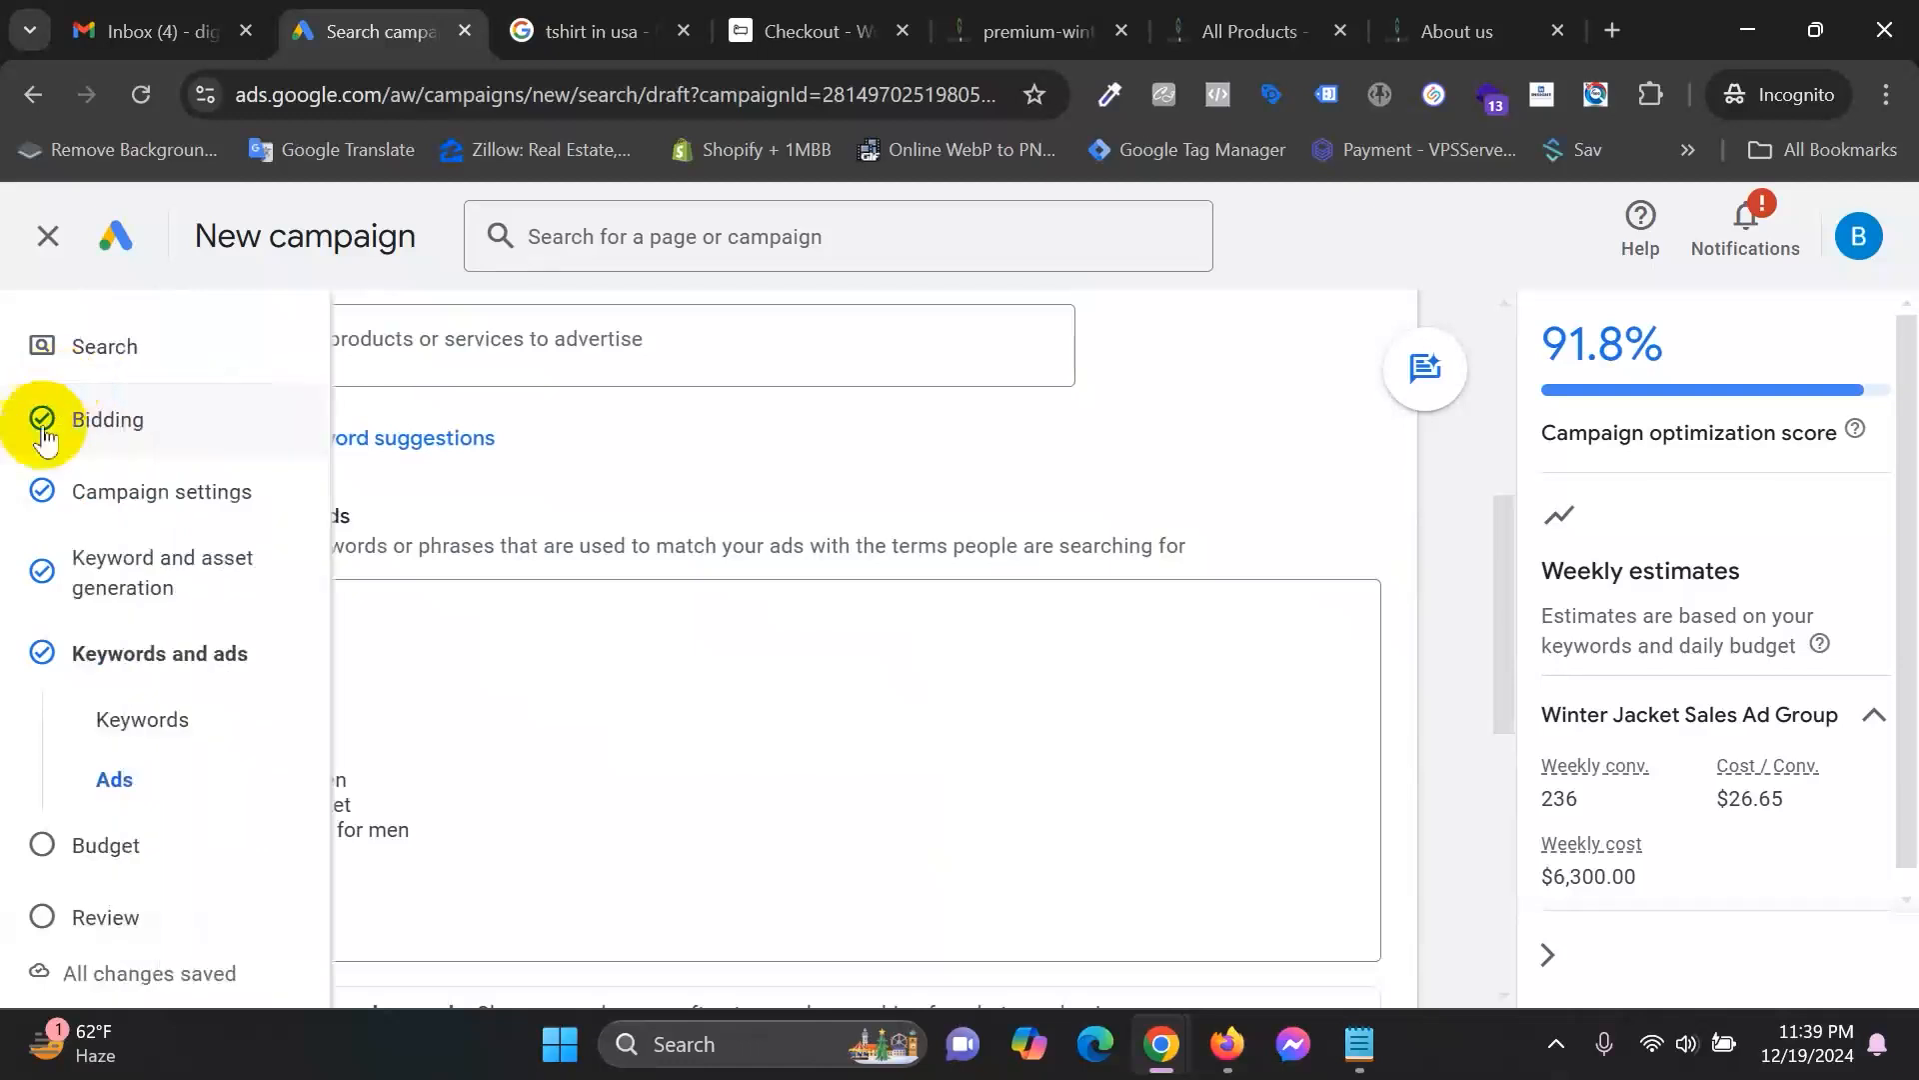
{"action": "scroll", "coordinate": [1160, 690], "scroll_direction": "down", "scroll_amount": 10}
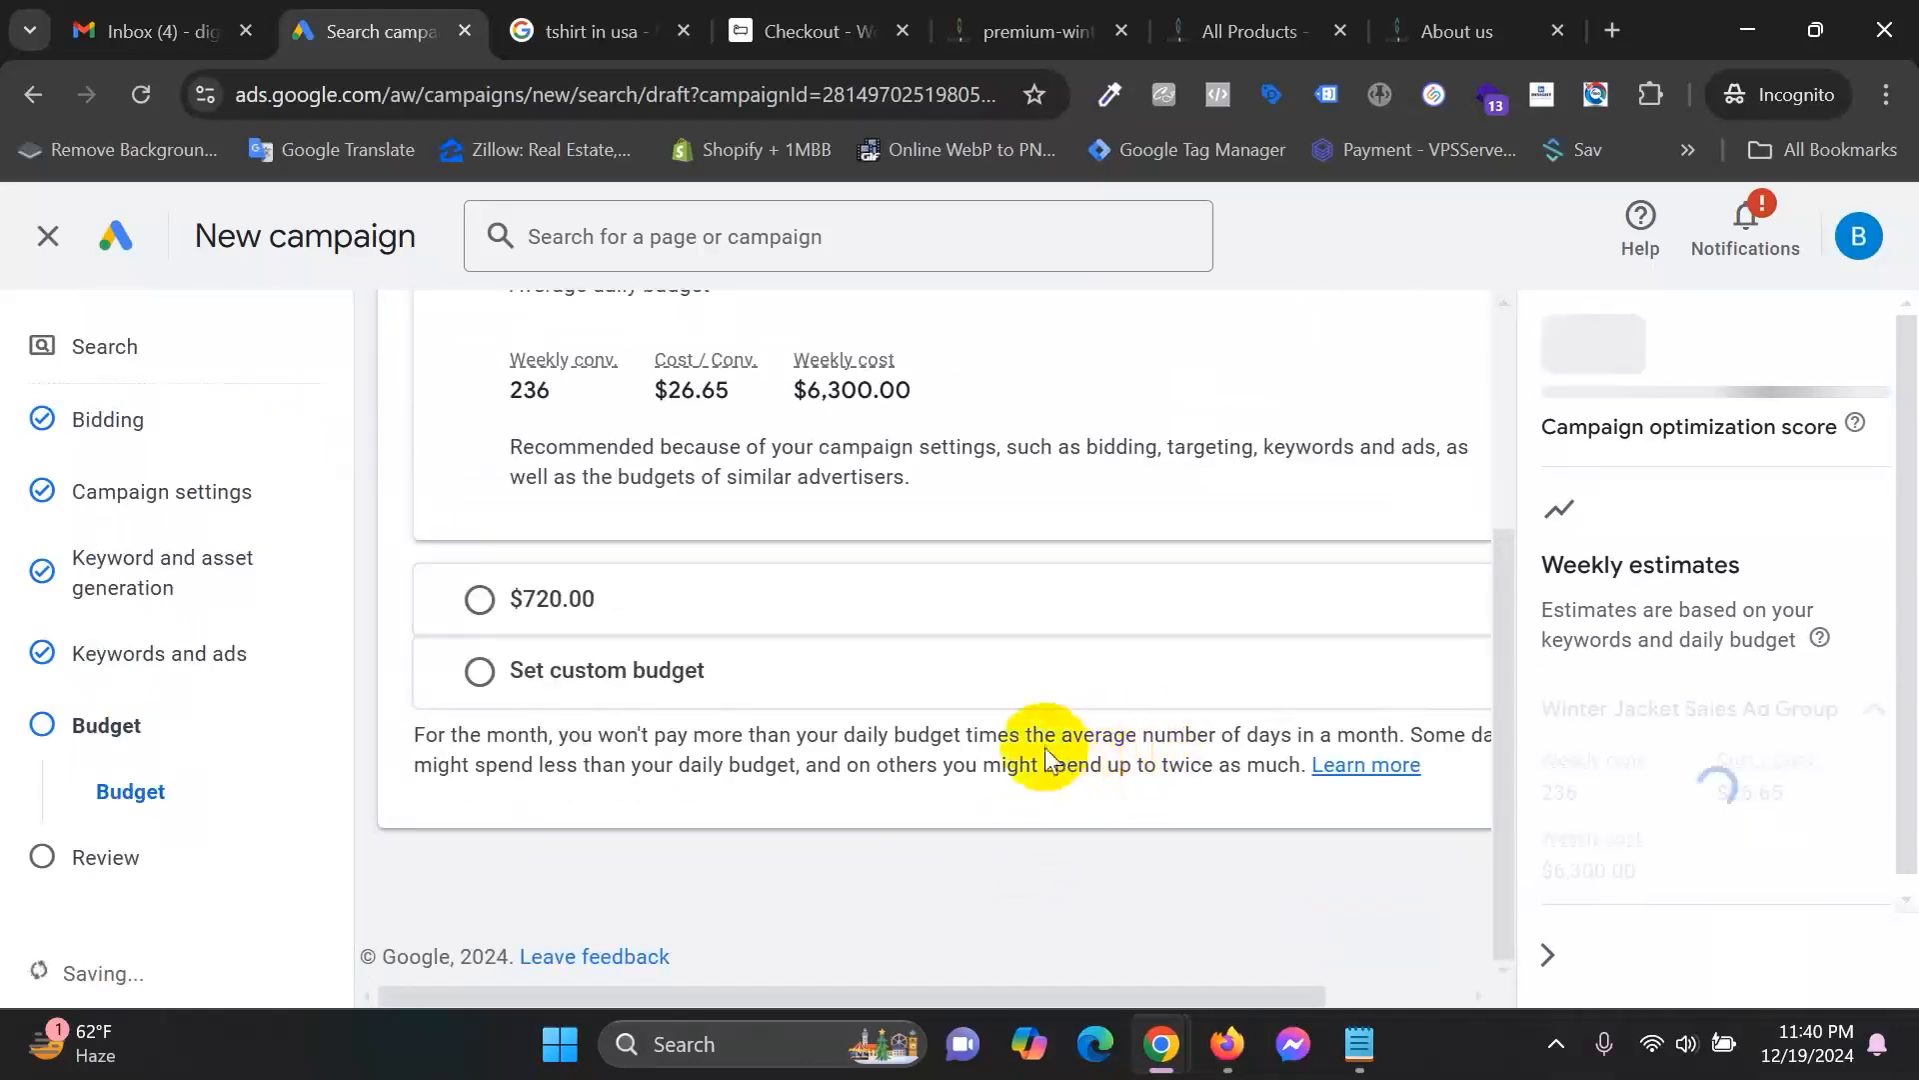
Switch to a custom daily budget and replace $900.00 with $50.00.
{"action": "scroll", "coordinate": [915, 745], "scroll_direction": "up", "scroll_amount": 3}
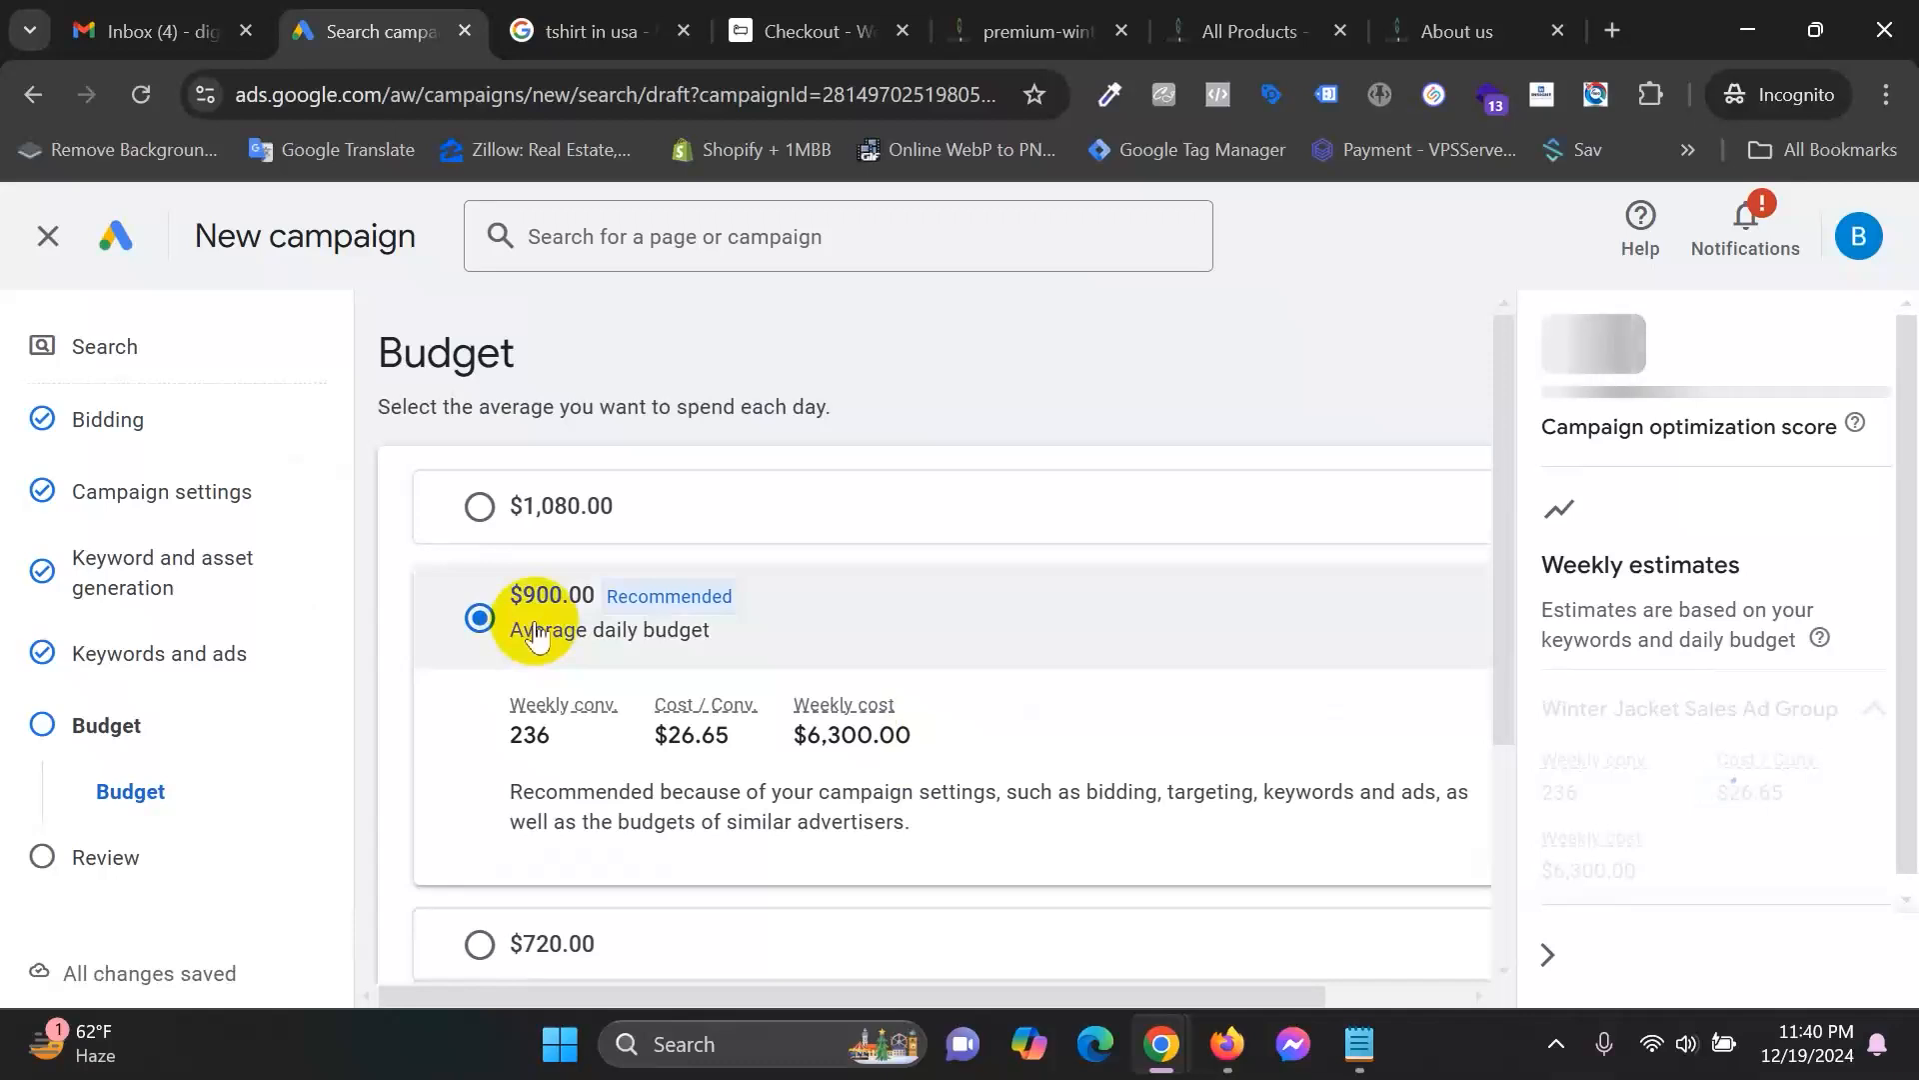
{"action": "scroll", "coordinate": [818, 636], "scroll_direction": "down", "scroll_amount": 3}
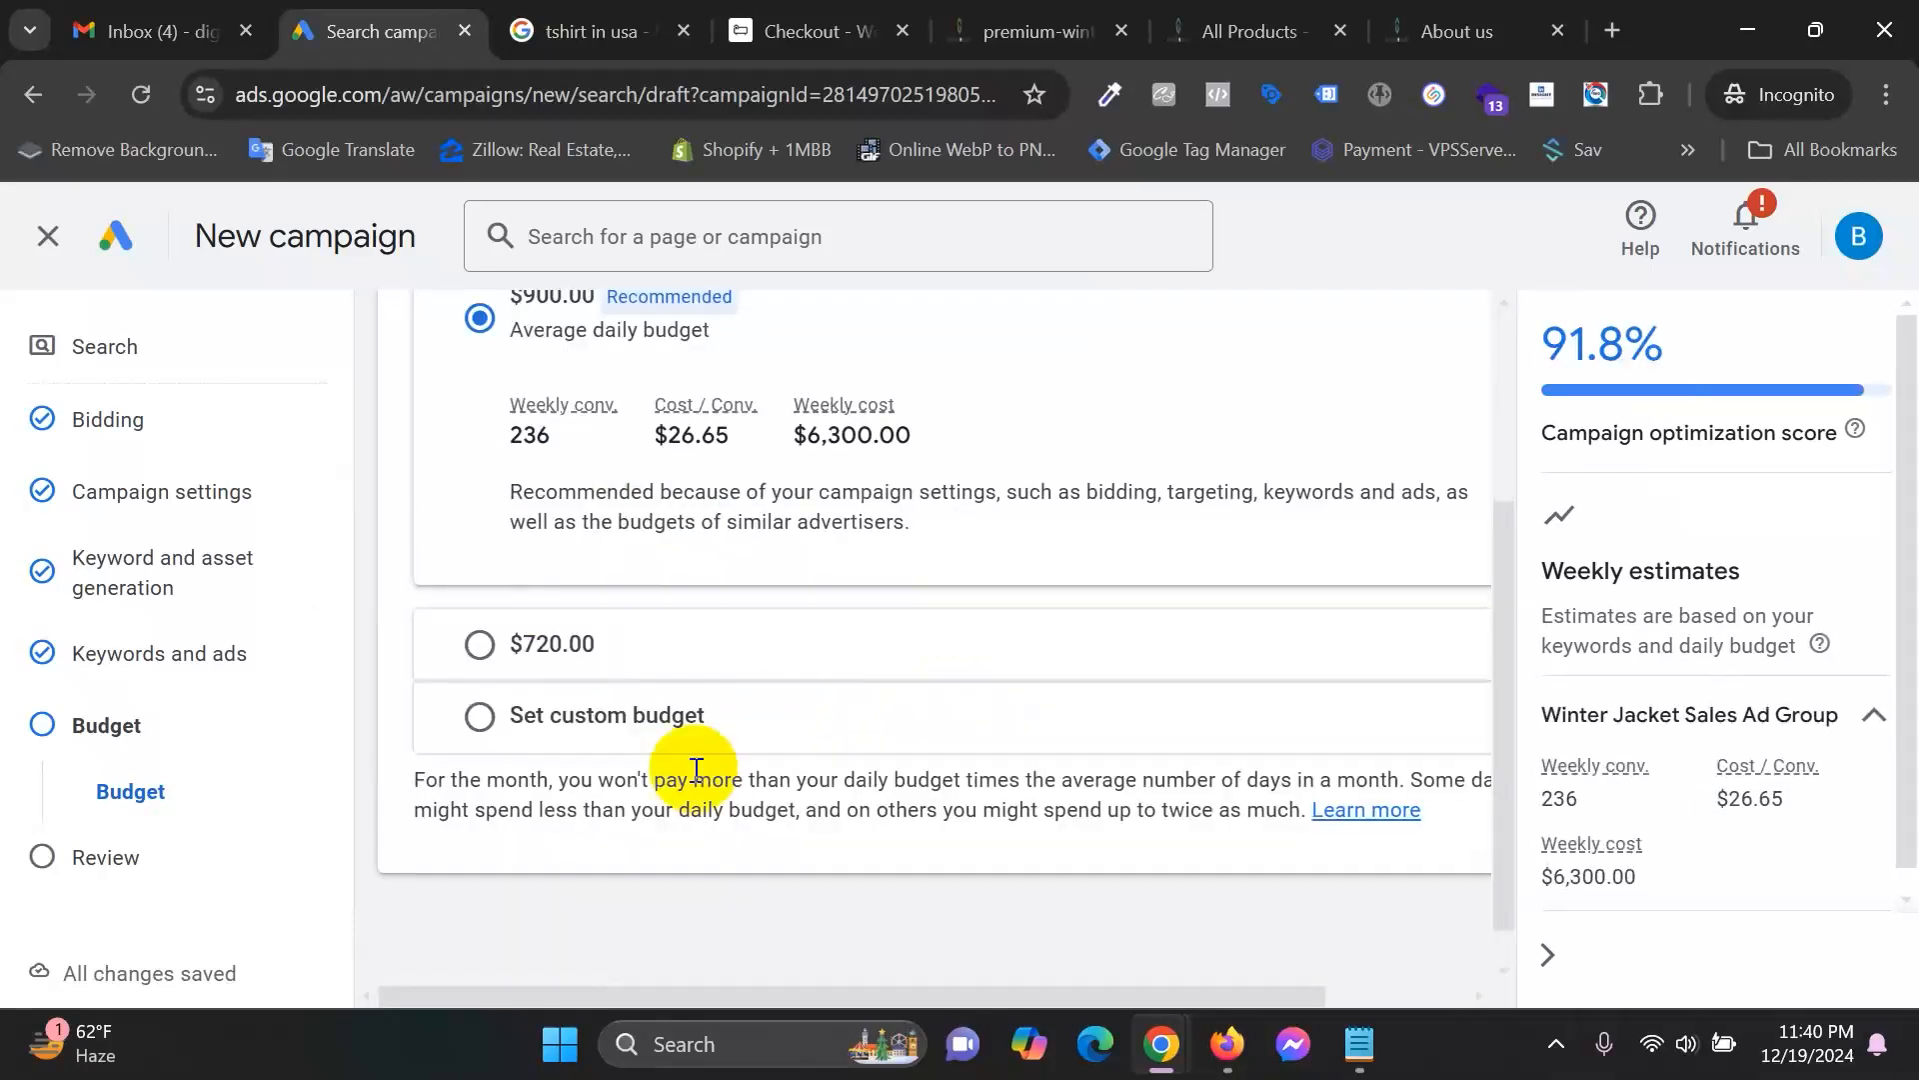
{"action": "left_click", "coordinate": [588, 722]}
{"action": "scroll", "coordinate": [528, 740], "scroll_direction": "down", "scroll_amount": 3}
{"action": "double_click", "coordinate": [562, 584]}
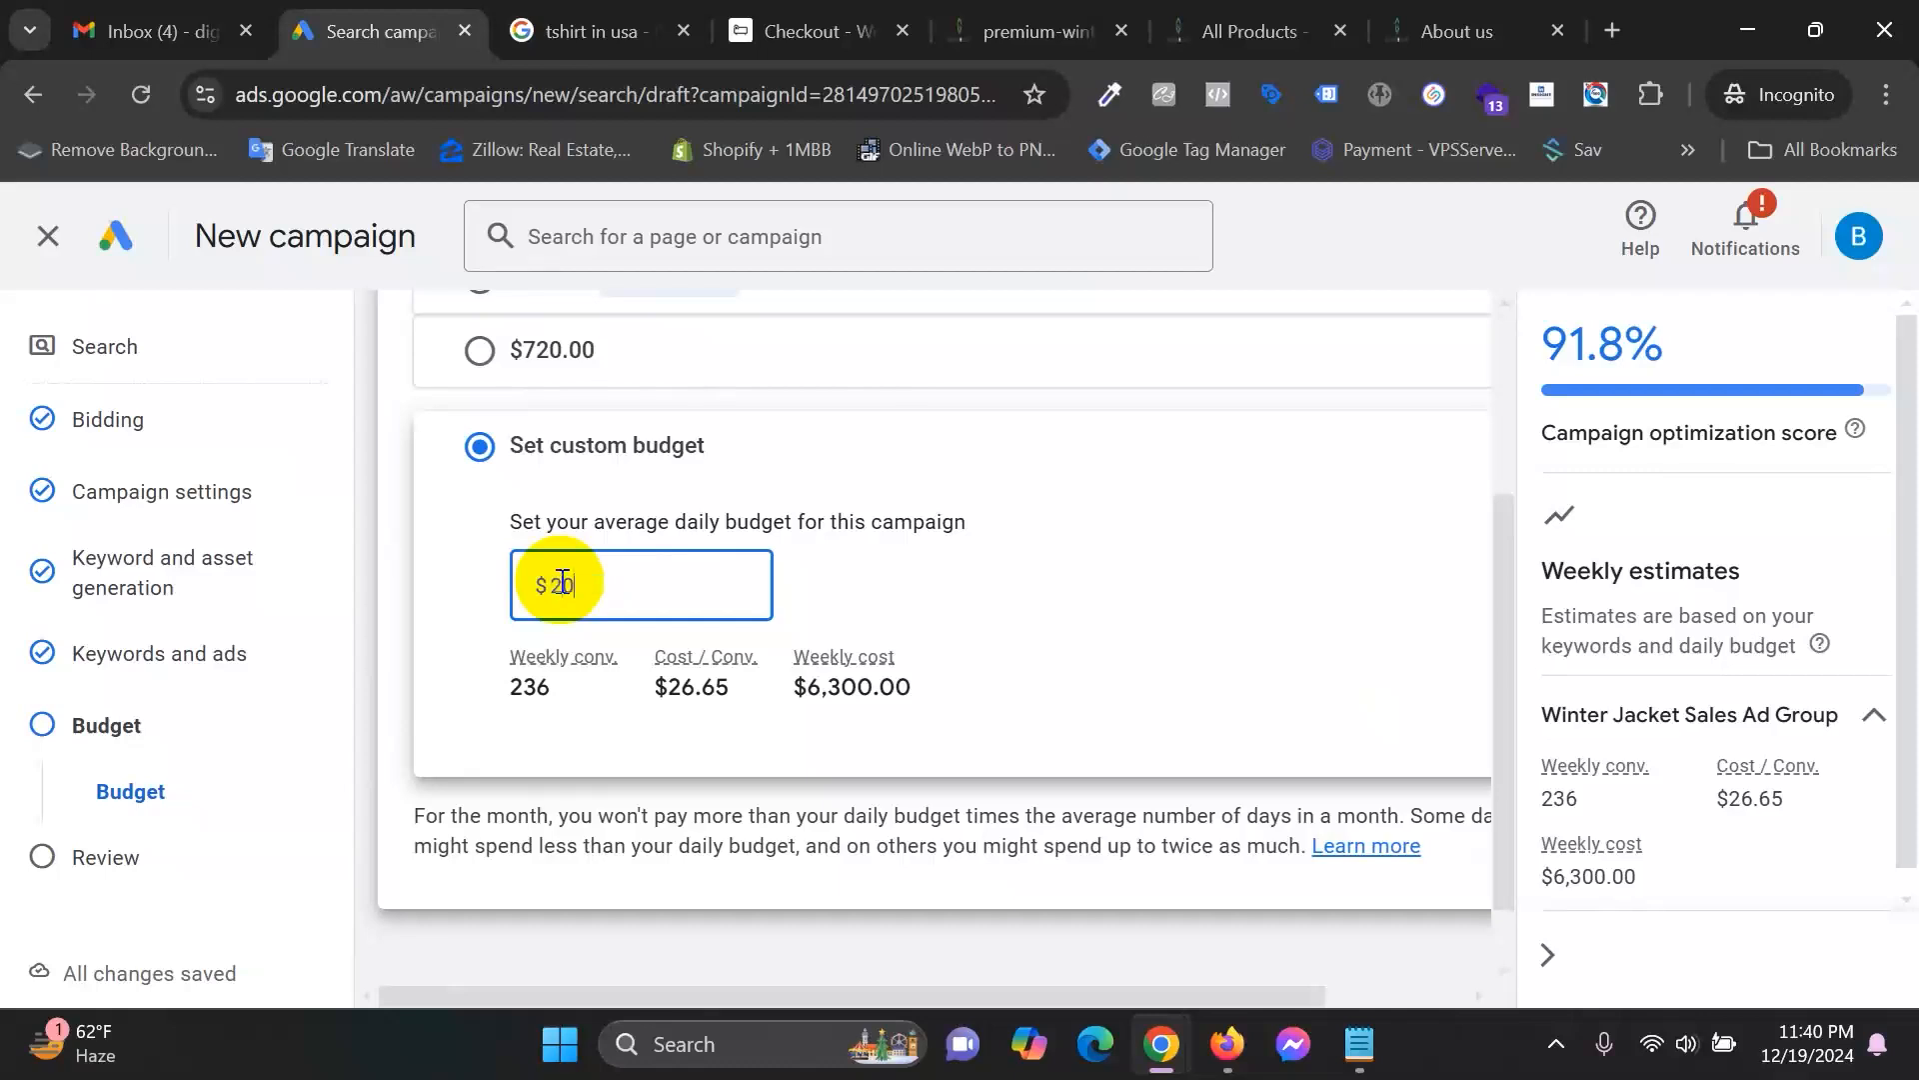
{"action": "left_click", "coordinate": [444, 544]}
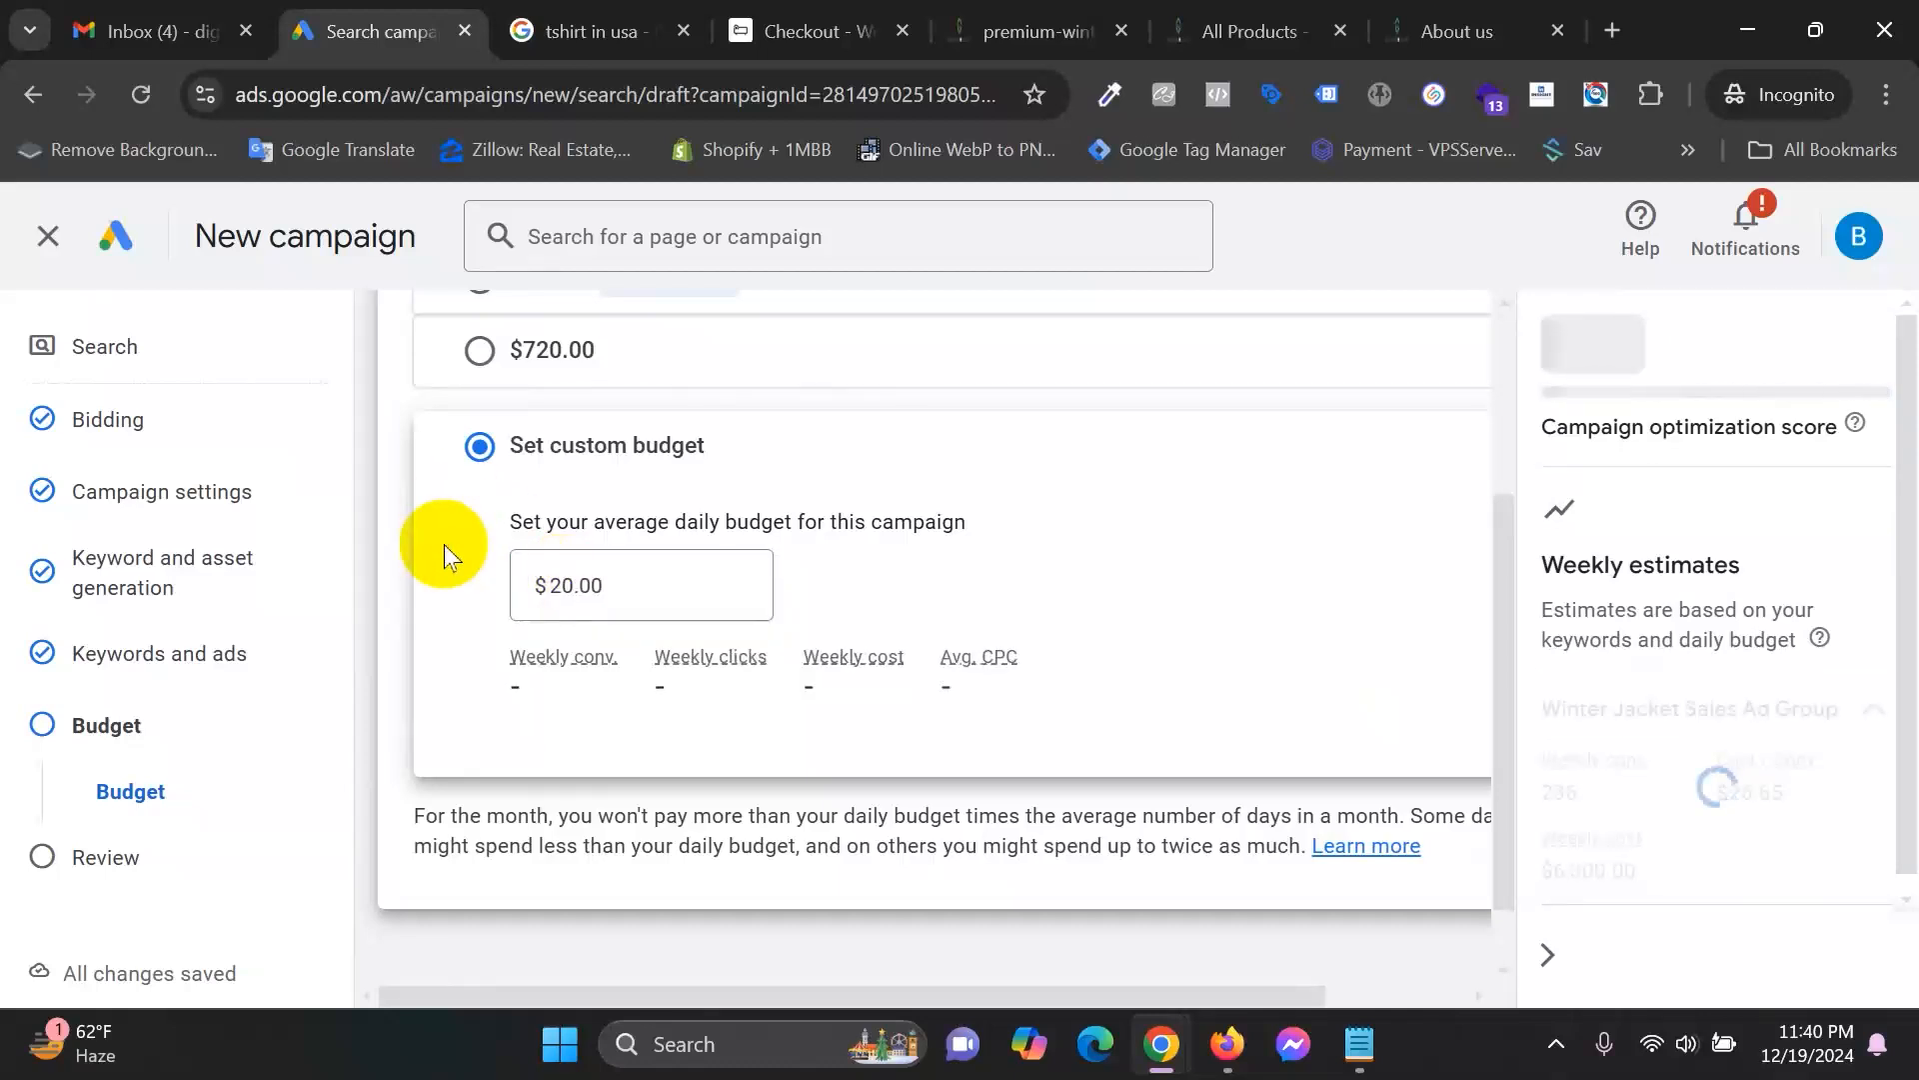
{"action": "double_click", "coordinate": [591, 576]}
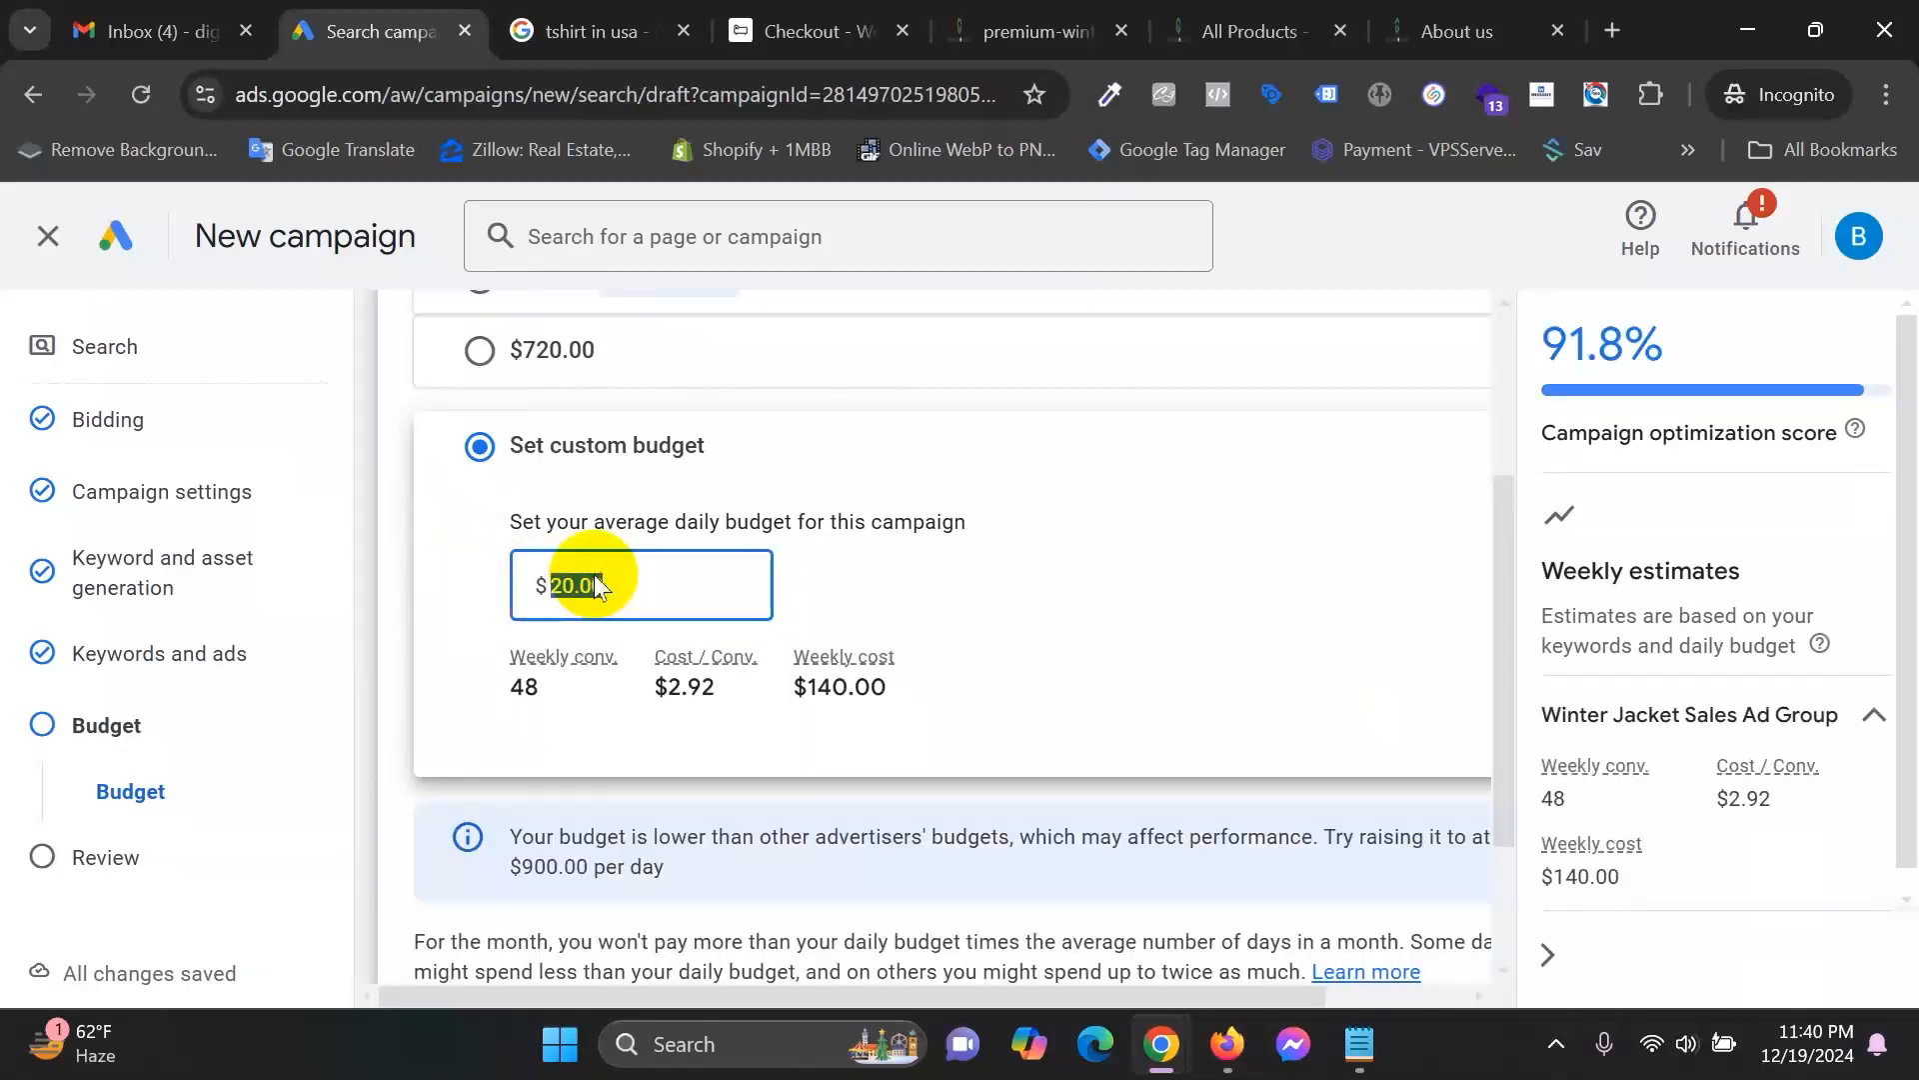
{"action": "left_click", "coordinate": [404, 560]}
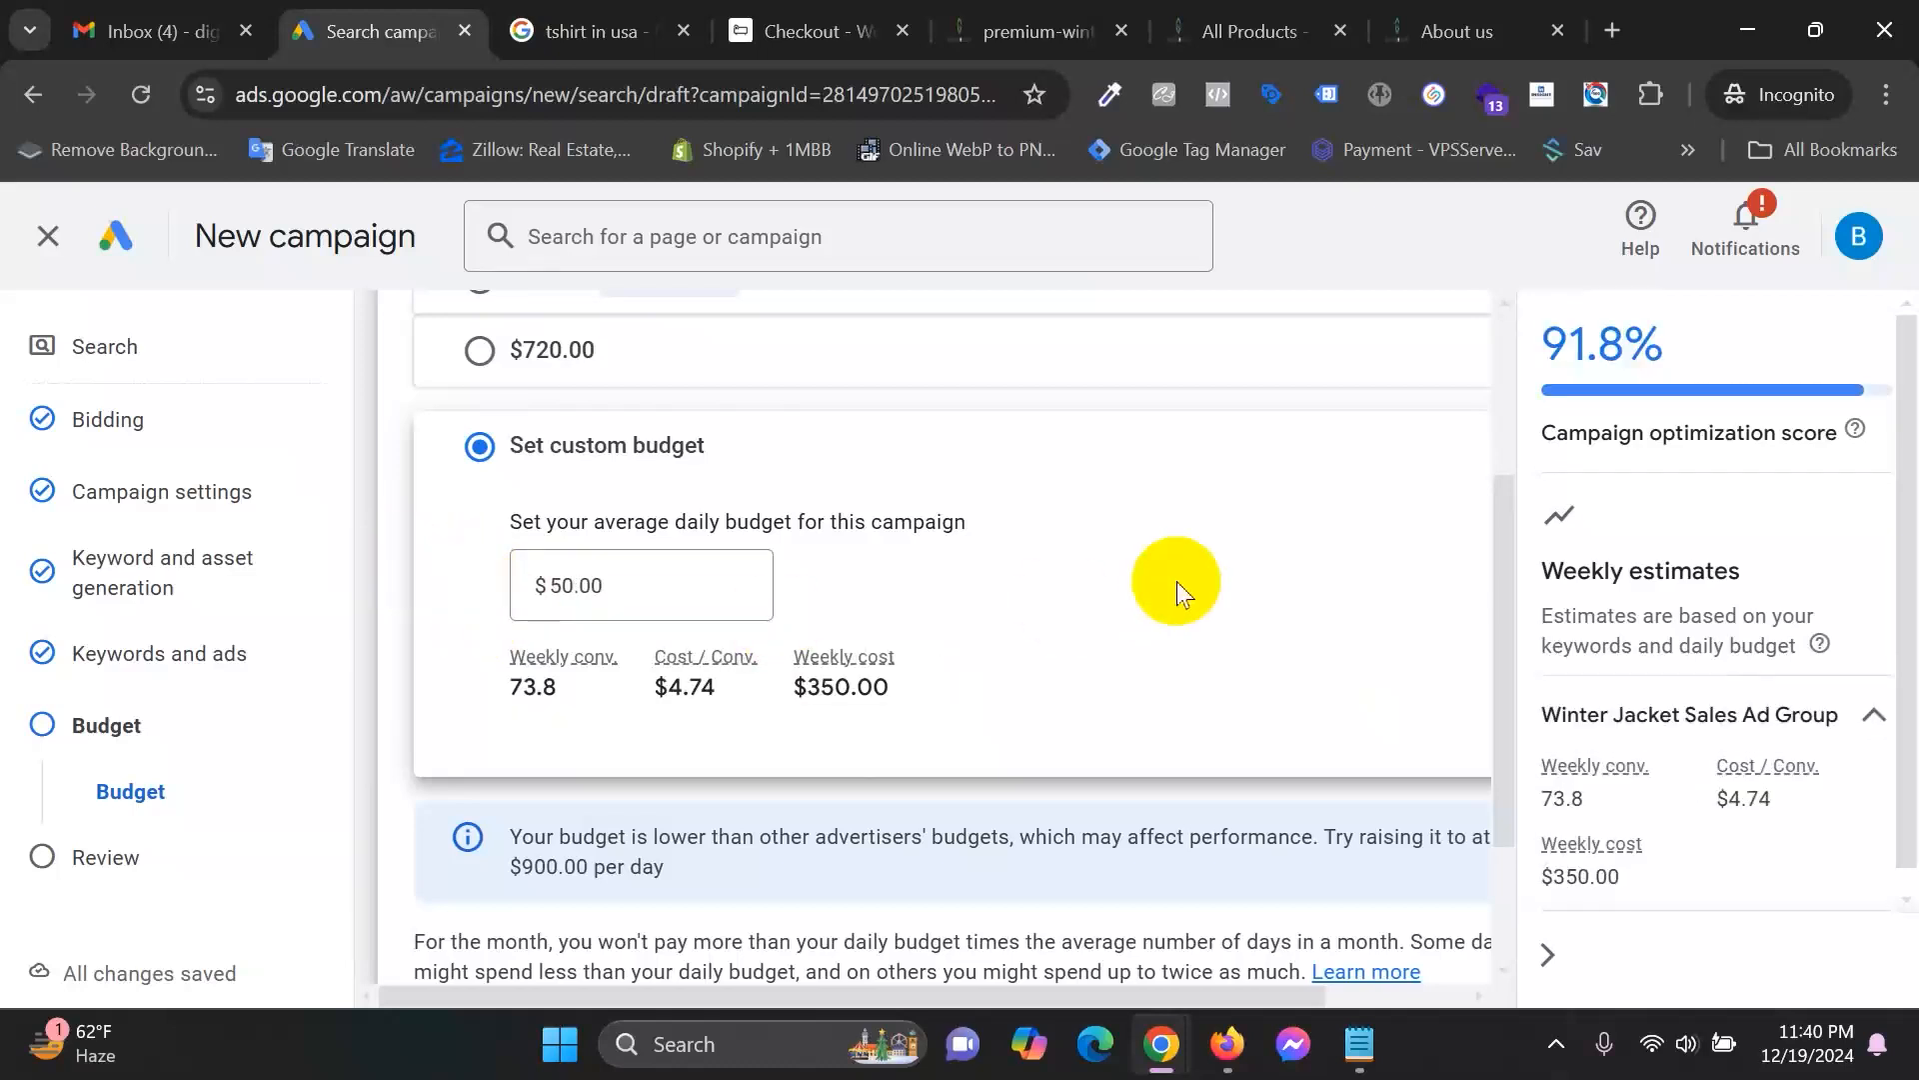
Review the new estimates: $350.00 weekly cost and $4.74 per conversion.
{"action": "left_click_drag", "start_coordinate": [1537, 895], "coordinate": [1649, 883]}
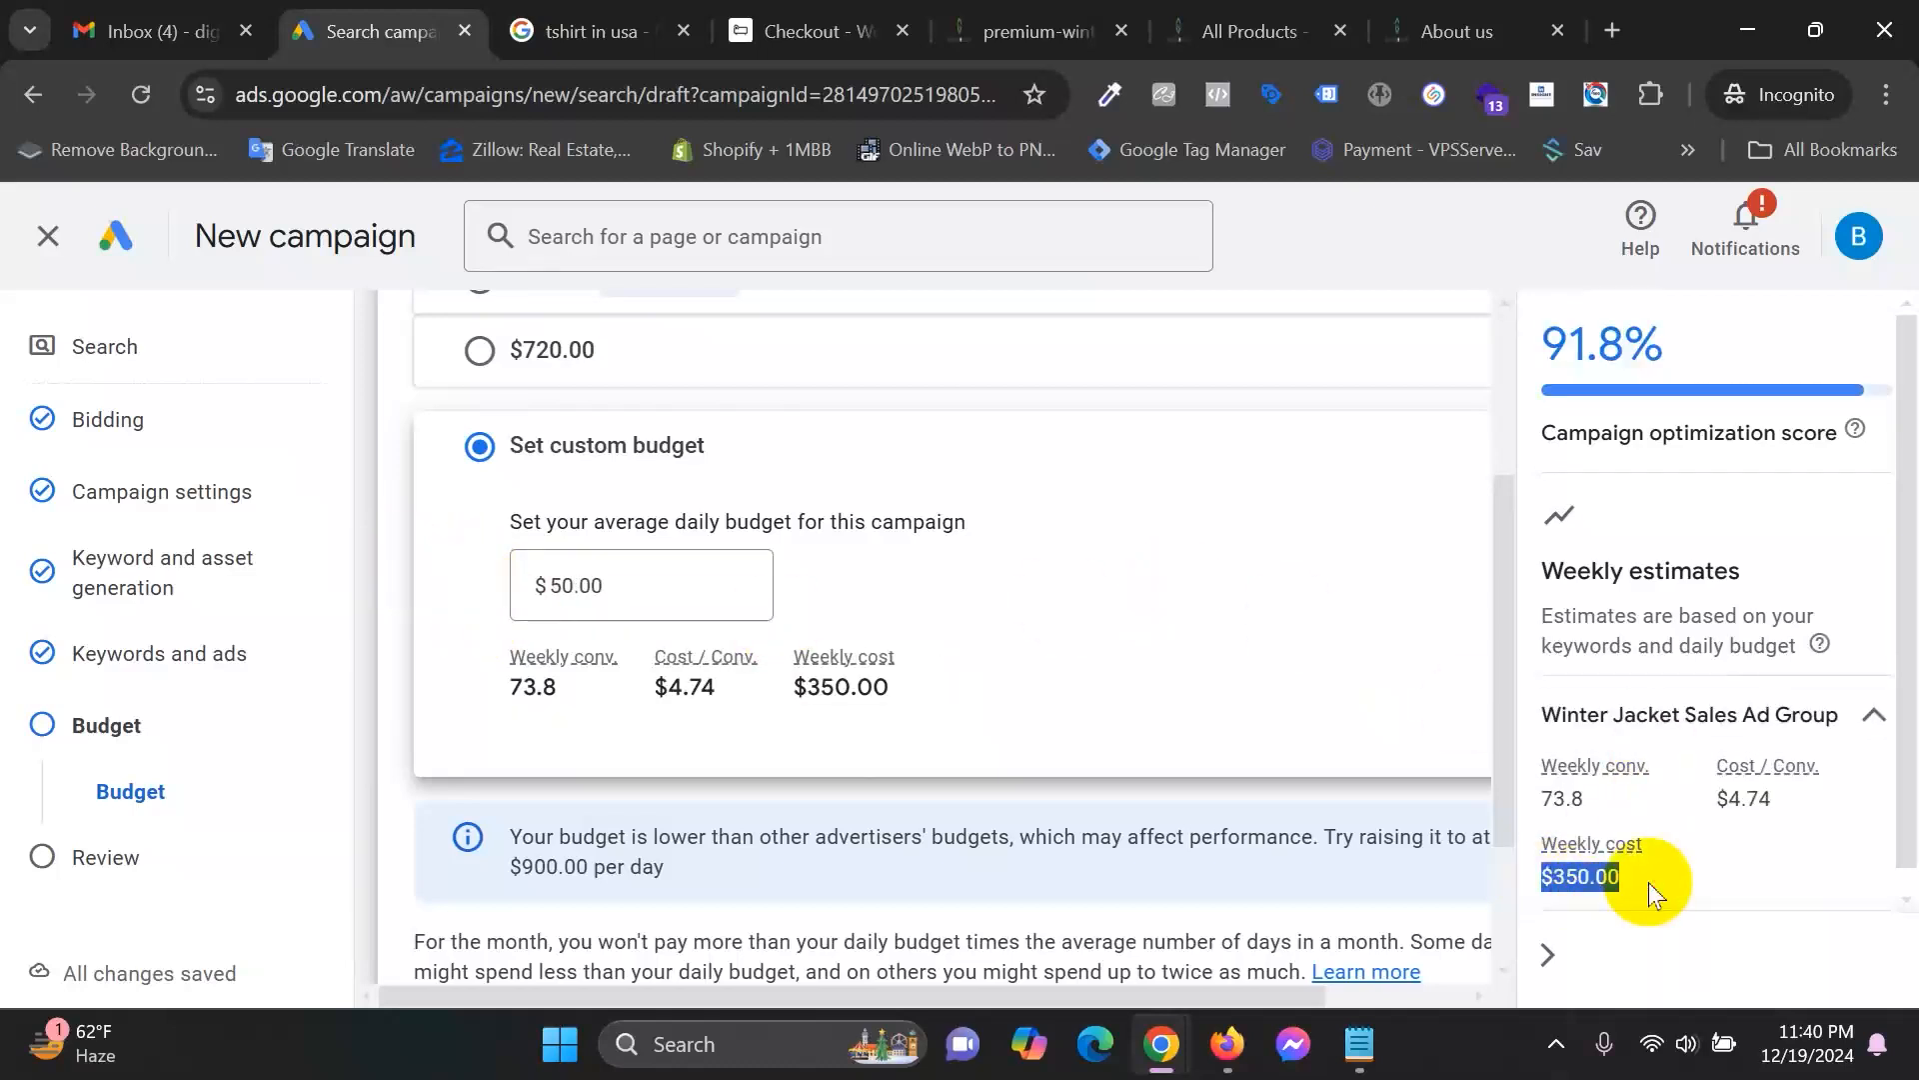
{"action": "left_click_drag", "start_coordinate": [1714, 798], "coordinate": [1845, 800]}
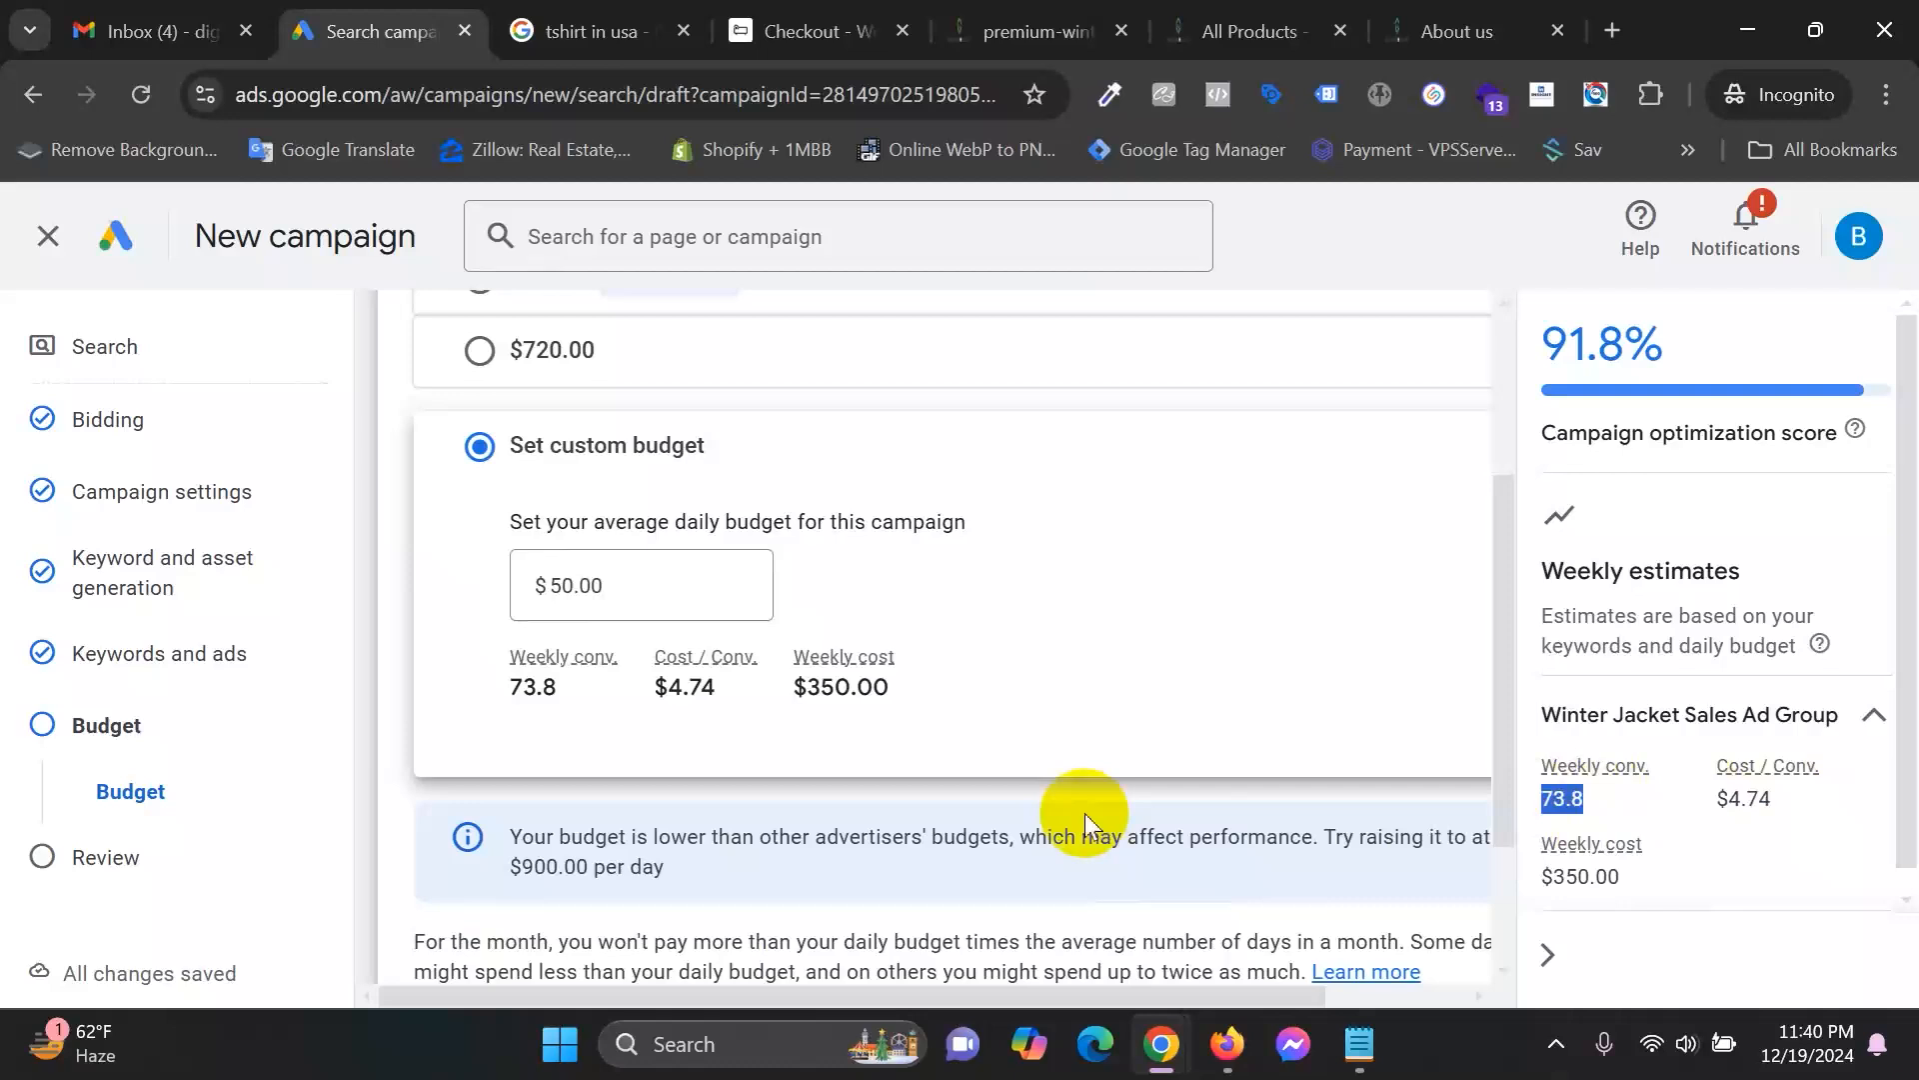
{"action": "scroll", "coordinate": [1084, 813], "scroll_direction": "down", "scroll_amount": 2}
{"action": "left_click", "coordinate": [878, 890]}
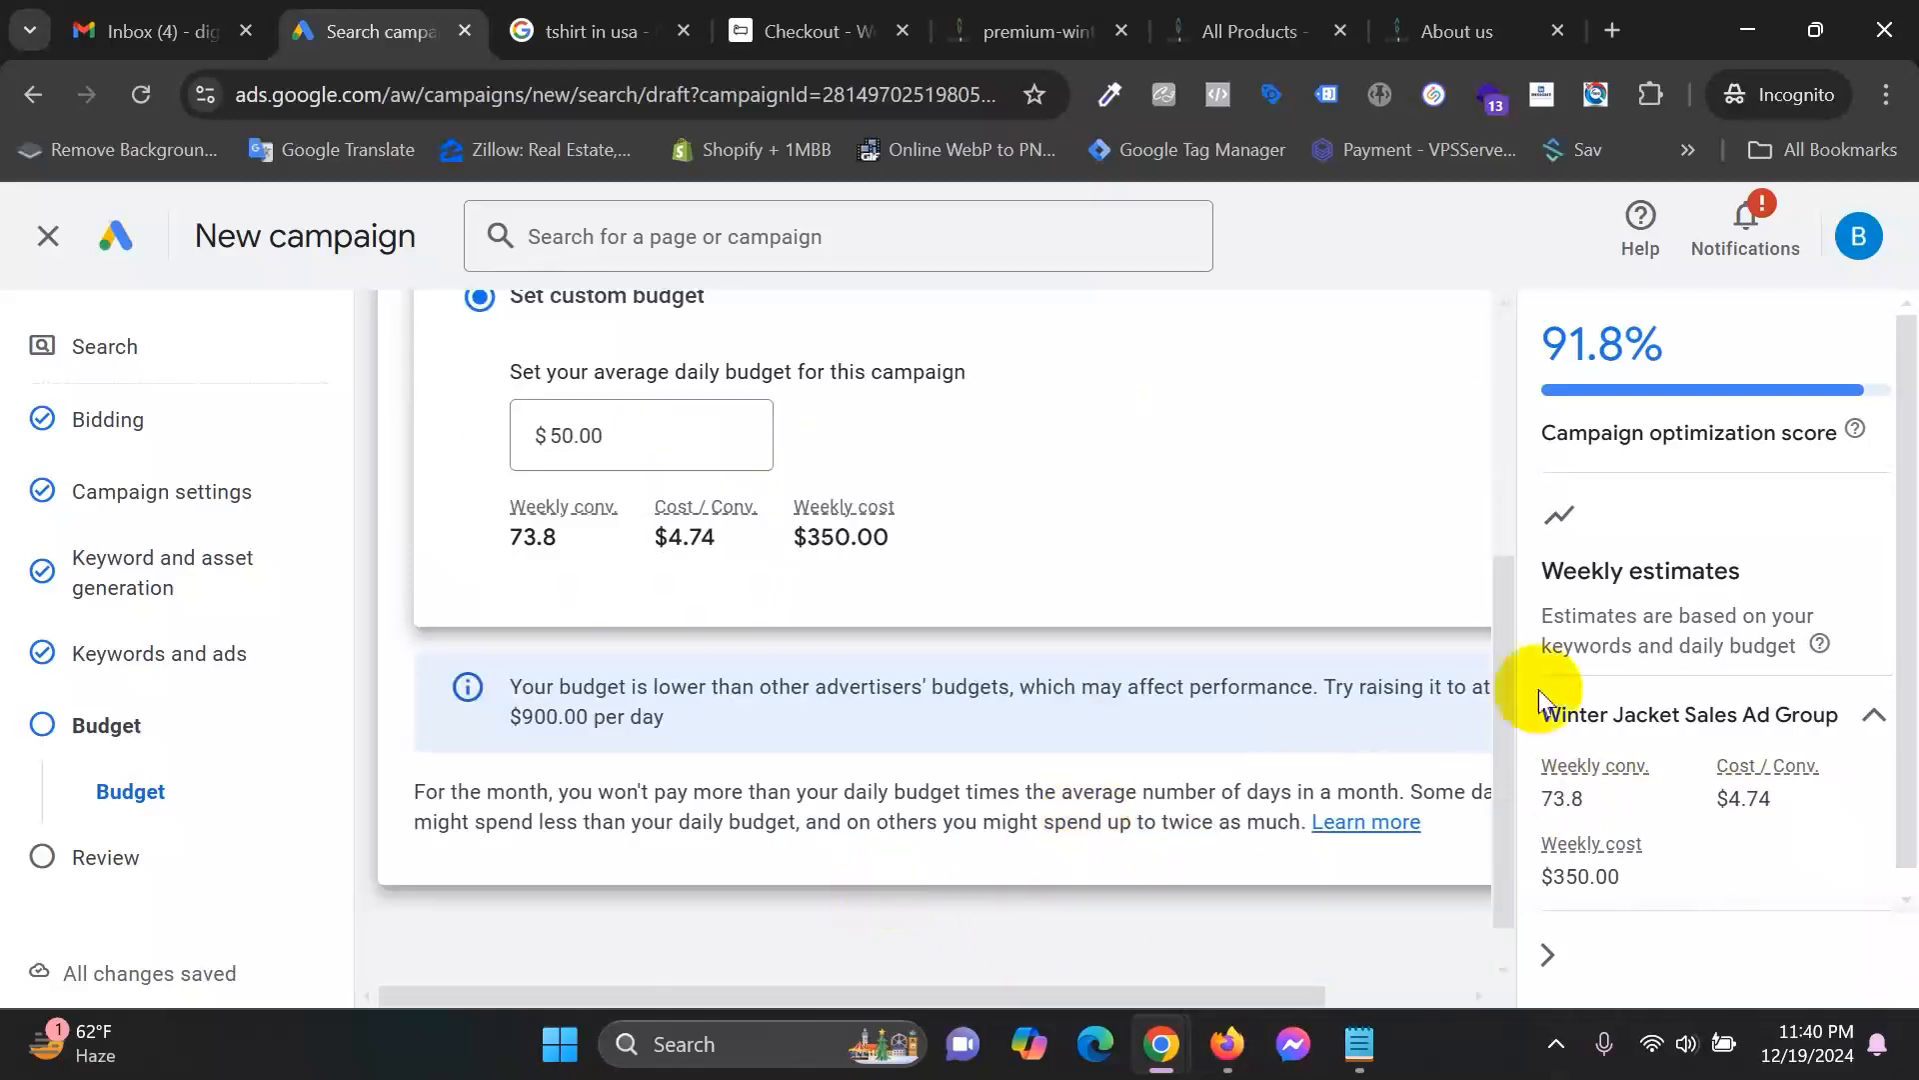
Hide the estimates panel and select the Recommended $900.00 daily budget.
{"action": "left_click", "coordinate": [1545, 956]}
{"action": "scroll", "coordinate": [1099, 835], "scroll_direction": "down", "scroll_amount": 1}
{"action": "scroll", "coordinate": [1172, 828], "scroll_direction": "up", "scroll_amount": 4}
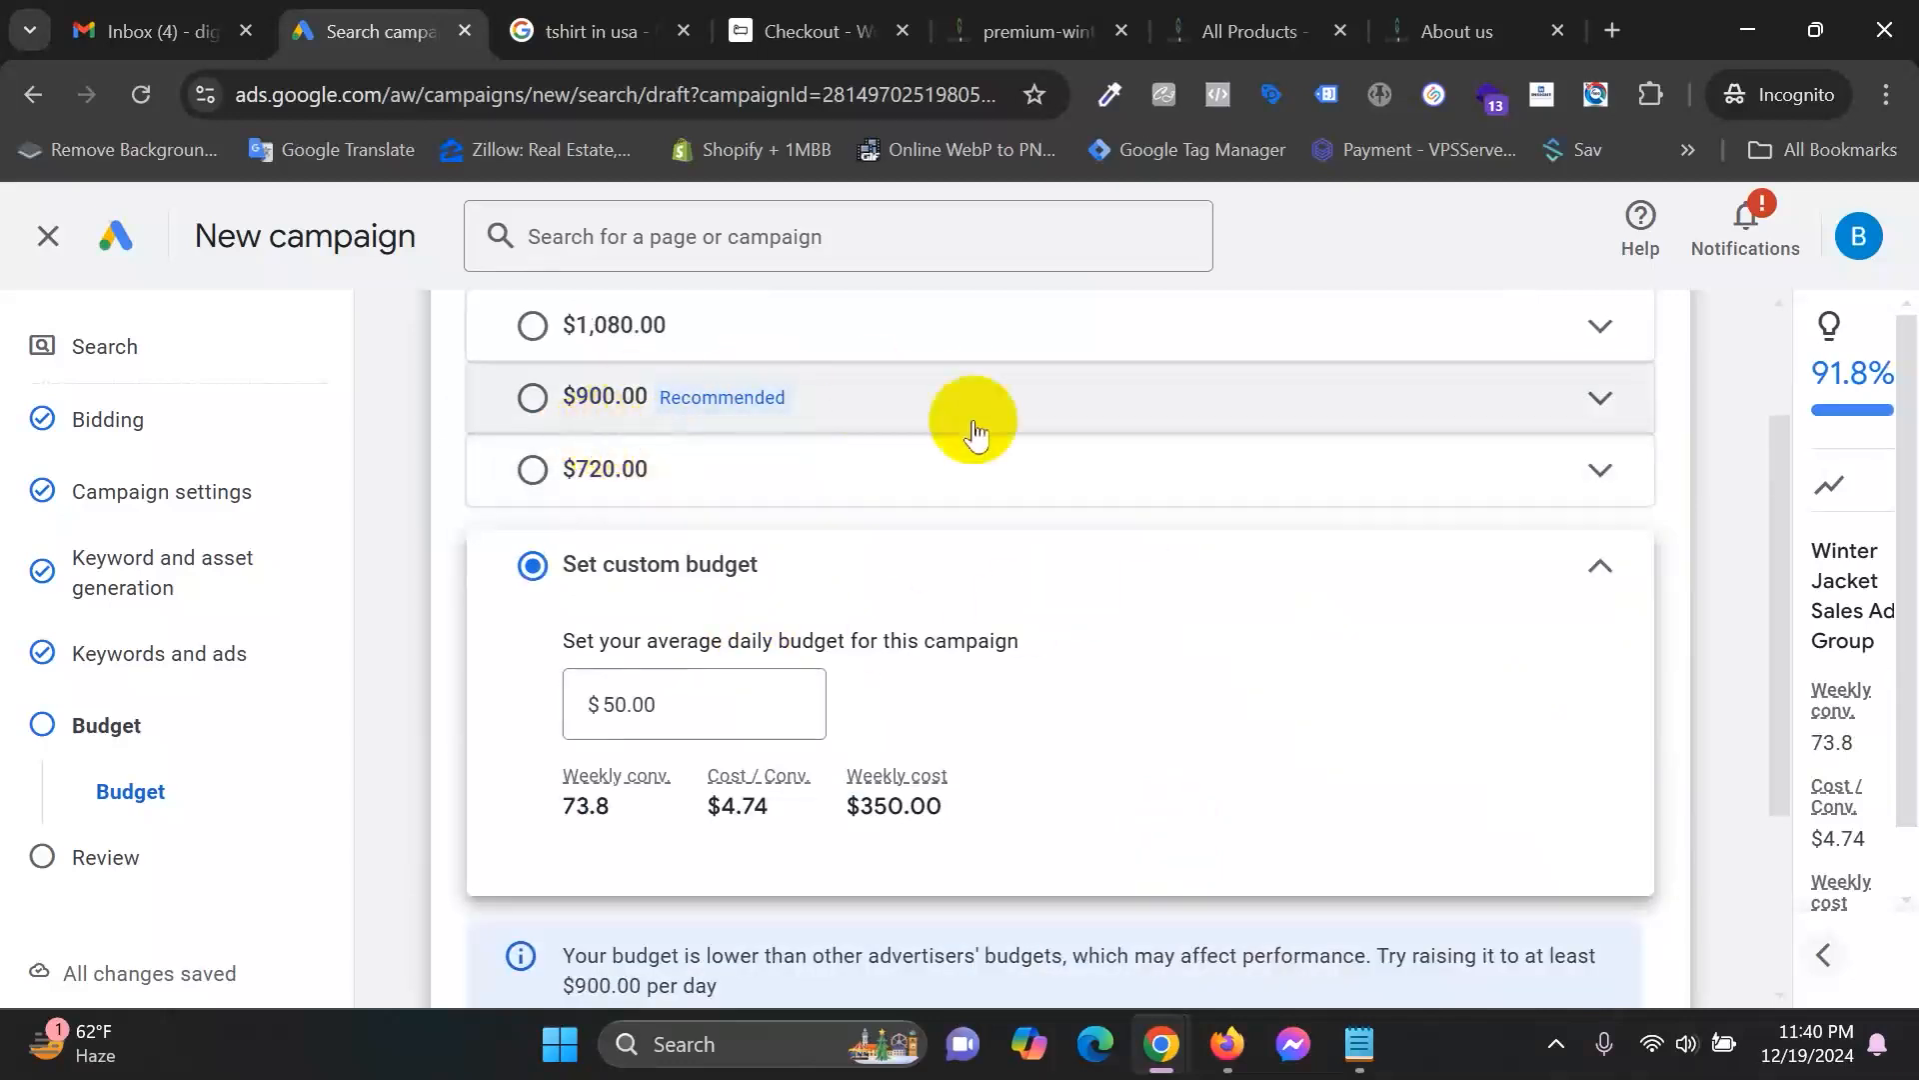
{"action": "left_click", "coordinate": [1599, 398]}
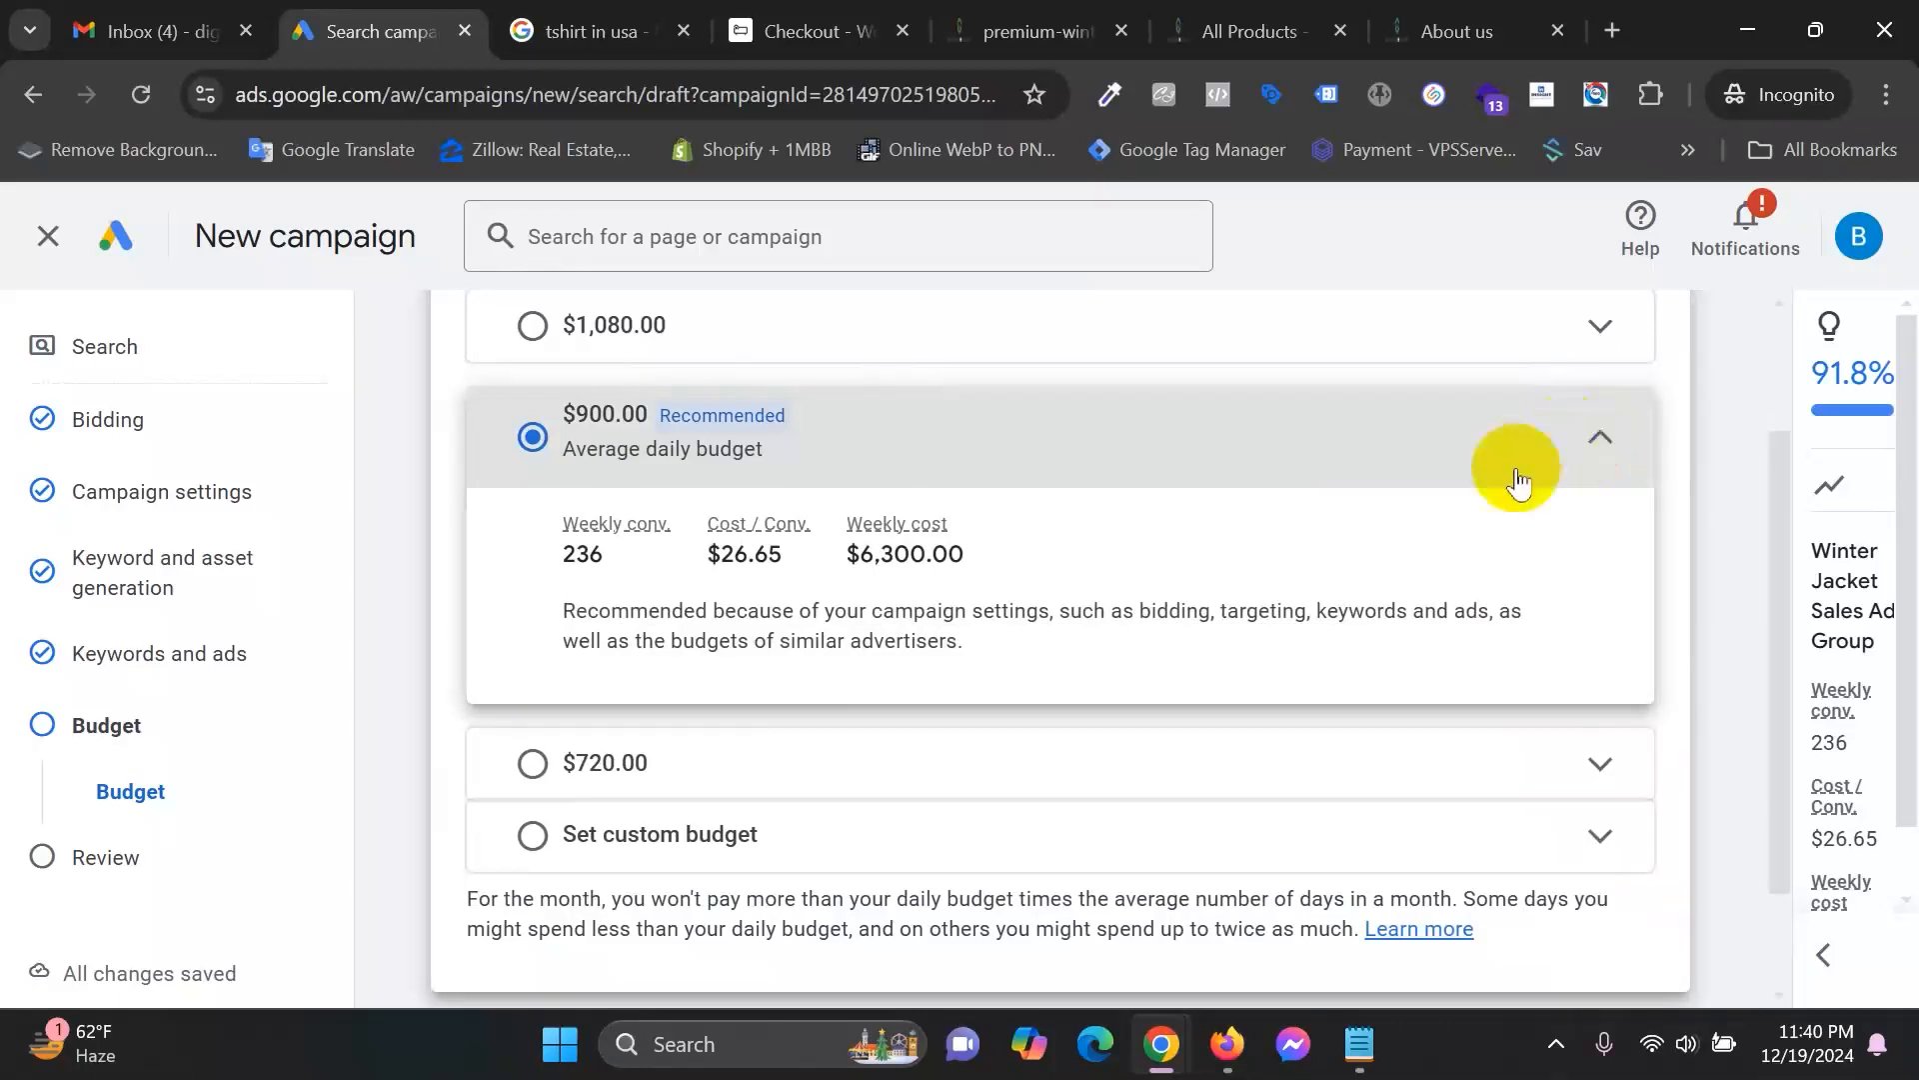
{"action": "scroll", "coordinate": [1334, 517], "scroll_direction": "up", "scroll_amount": 2}
{"action": "scroll", "coordinate": [1337, 514], "scroll_direction": "down", "scroll_amount": 3}
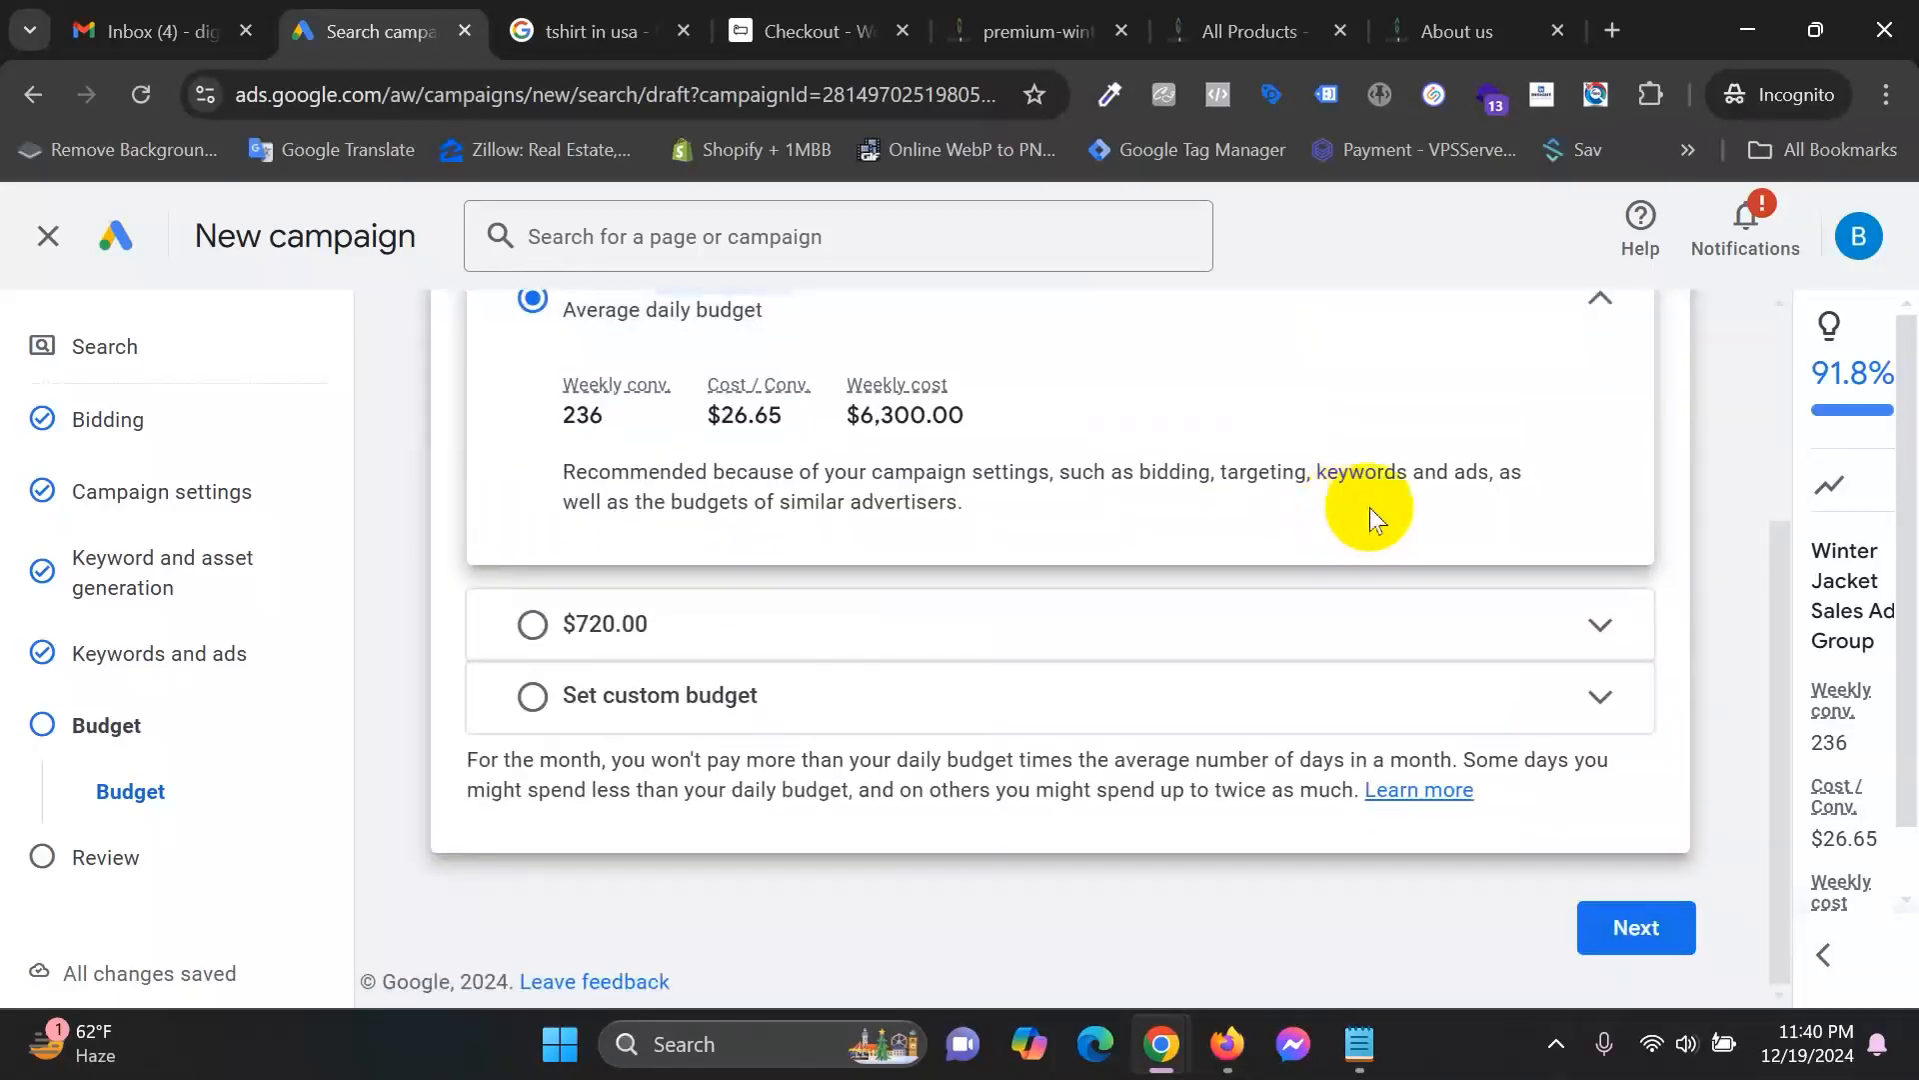
Return to Set custom budget, keeping it at $900.00, and toggle the estimates panel.
{"action": "left_click", "coordinate": [1066, 692]}
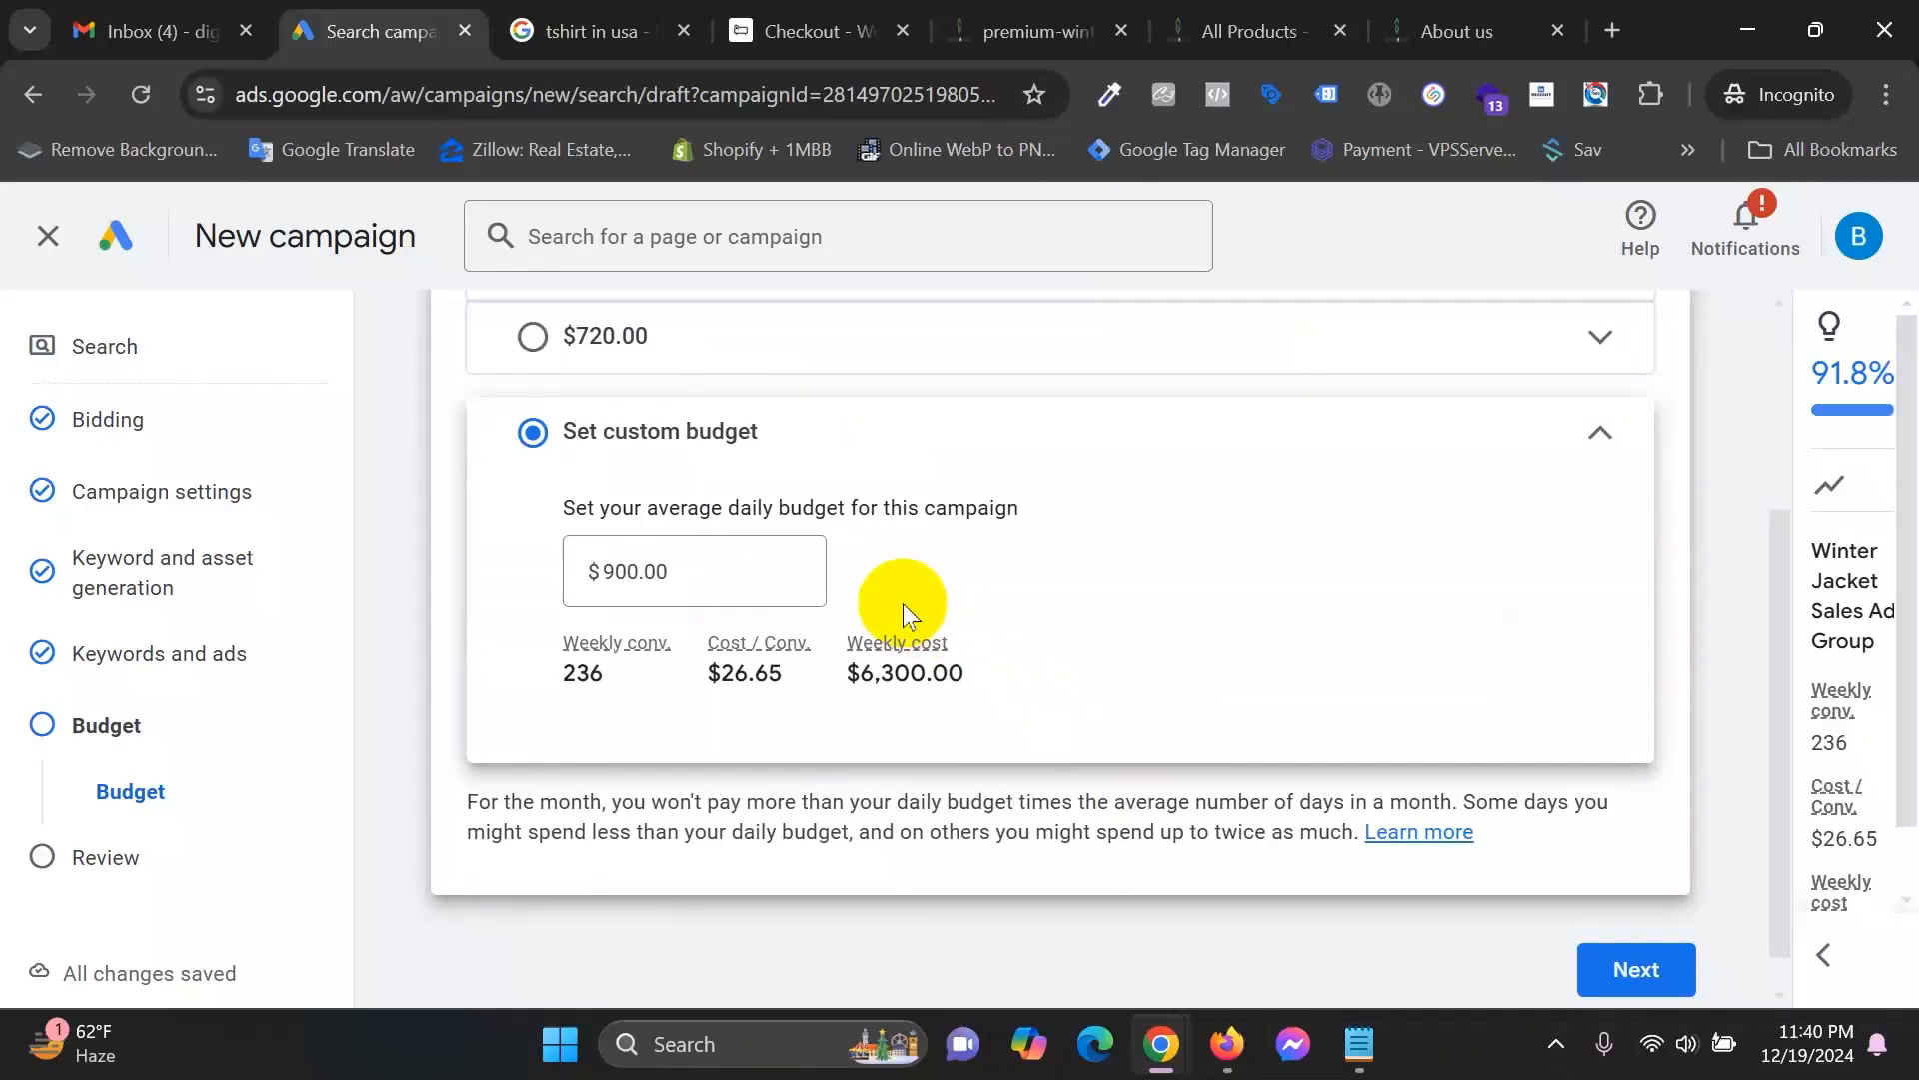
{"action": "scroll", "coordinate": [903, 603], "scroll_direction": "down", "scroll_amount": 1}
{"action": "left_click_drag", "start_coordinate": [699, 525], "coordinate": [514, 549]}
{"action": "left_click", "coordinate": [740, 689]}
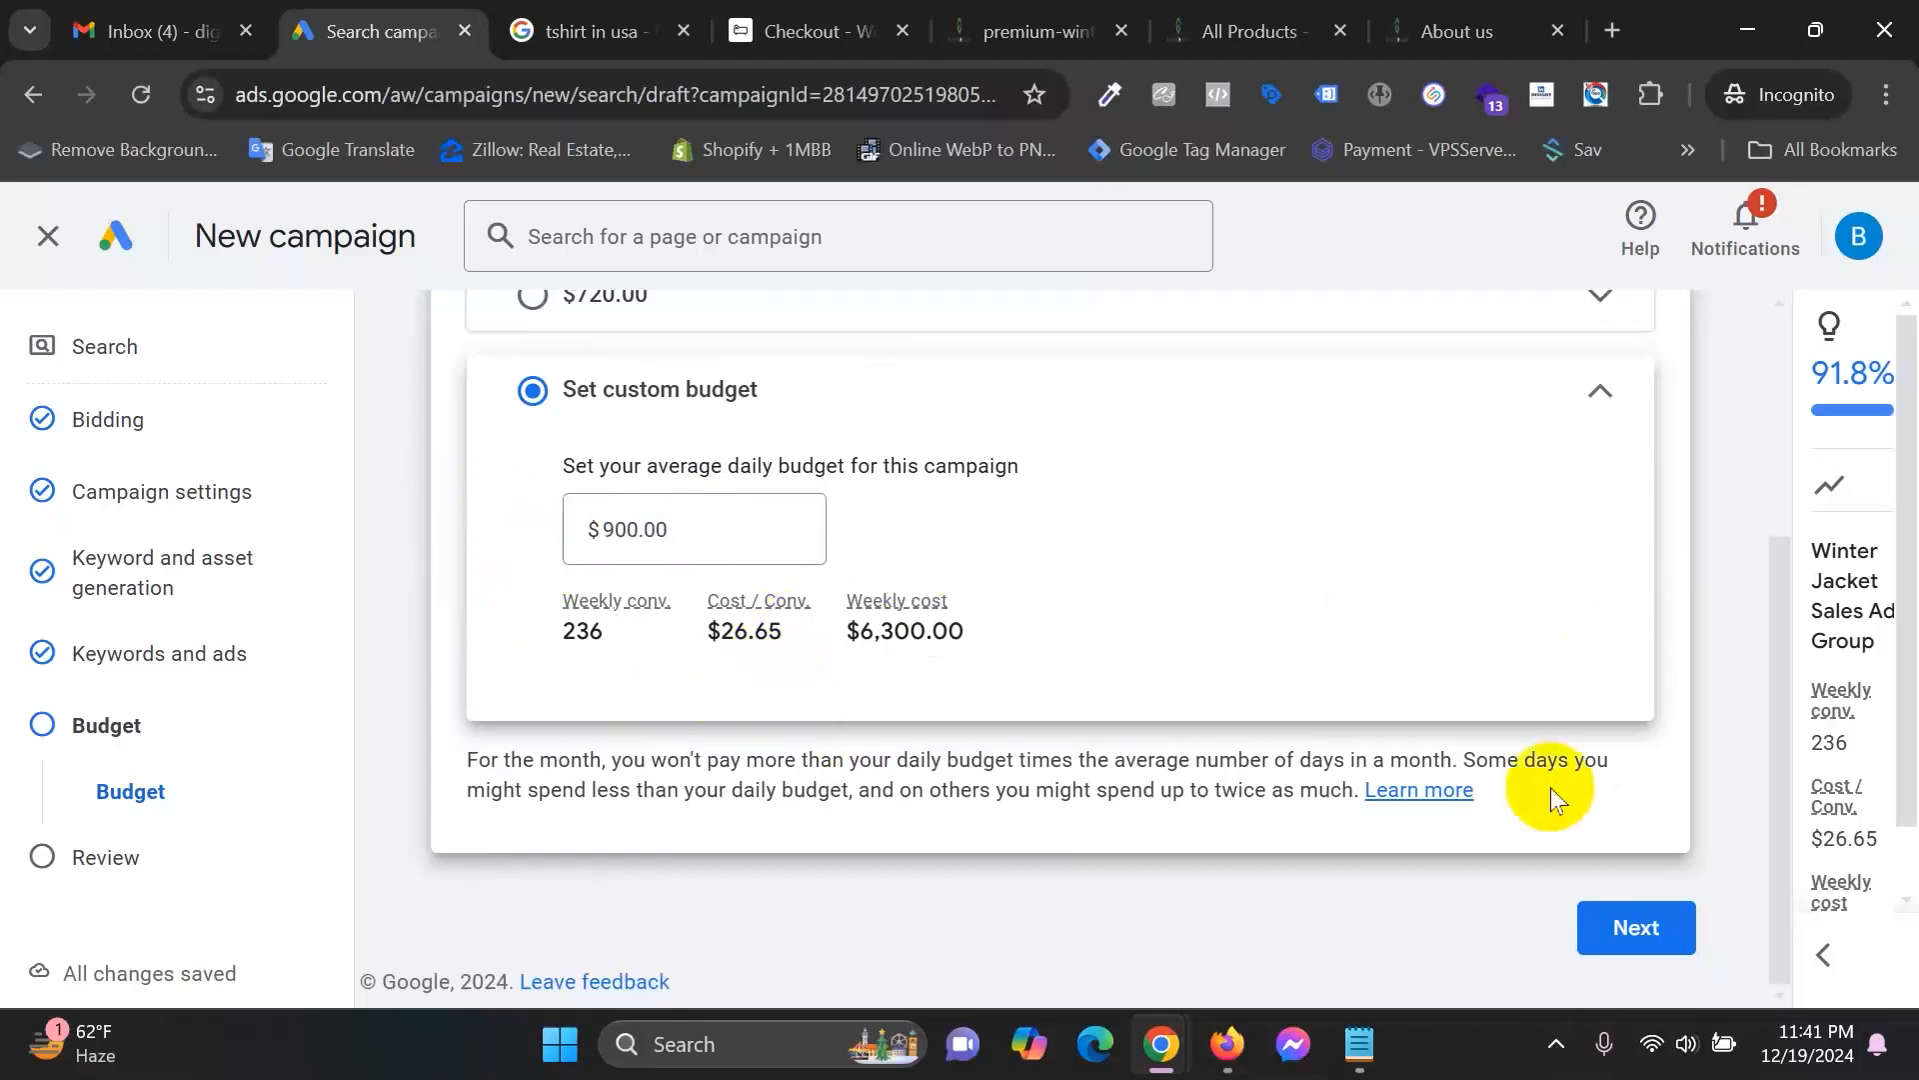
{"action": "left_click", "coordinate": [1825, 954]}
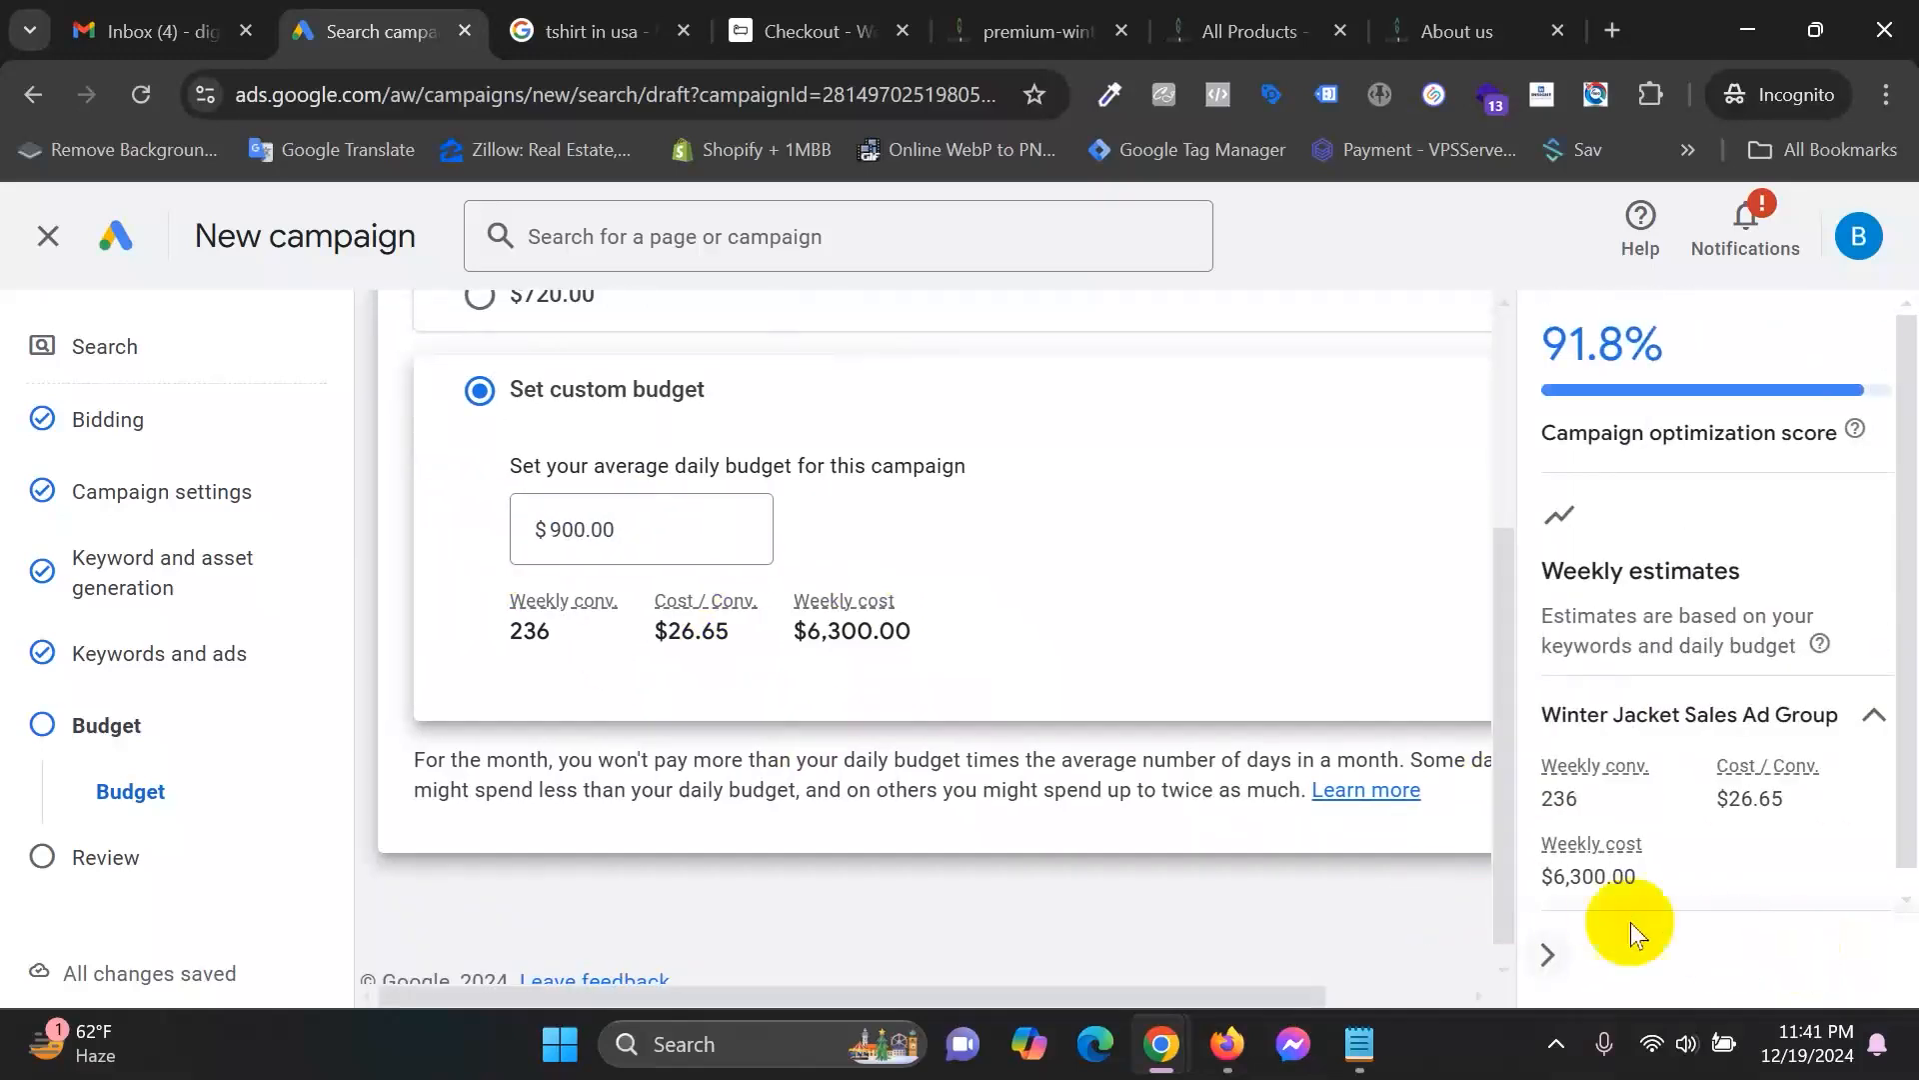
{"action": "left_click", "coordinate": [1549, 962]}
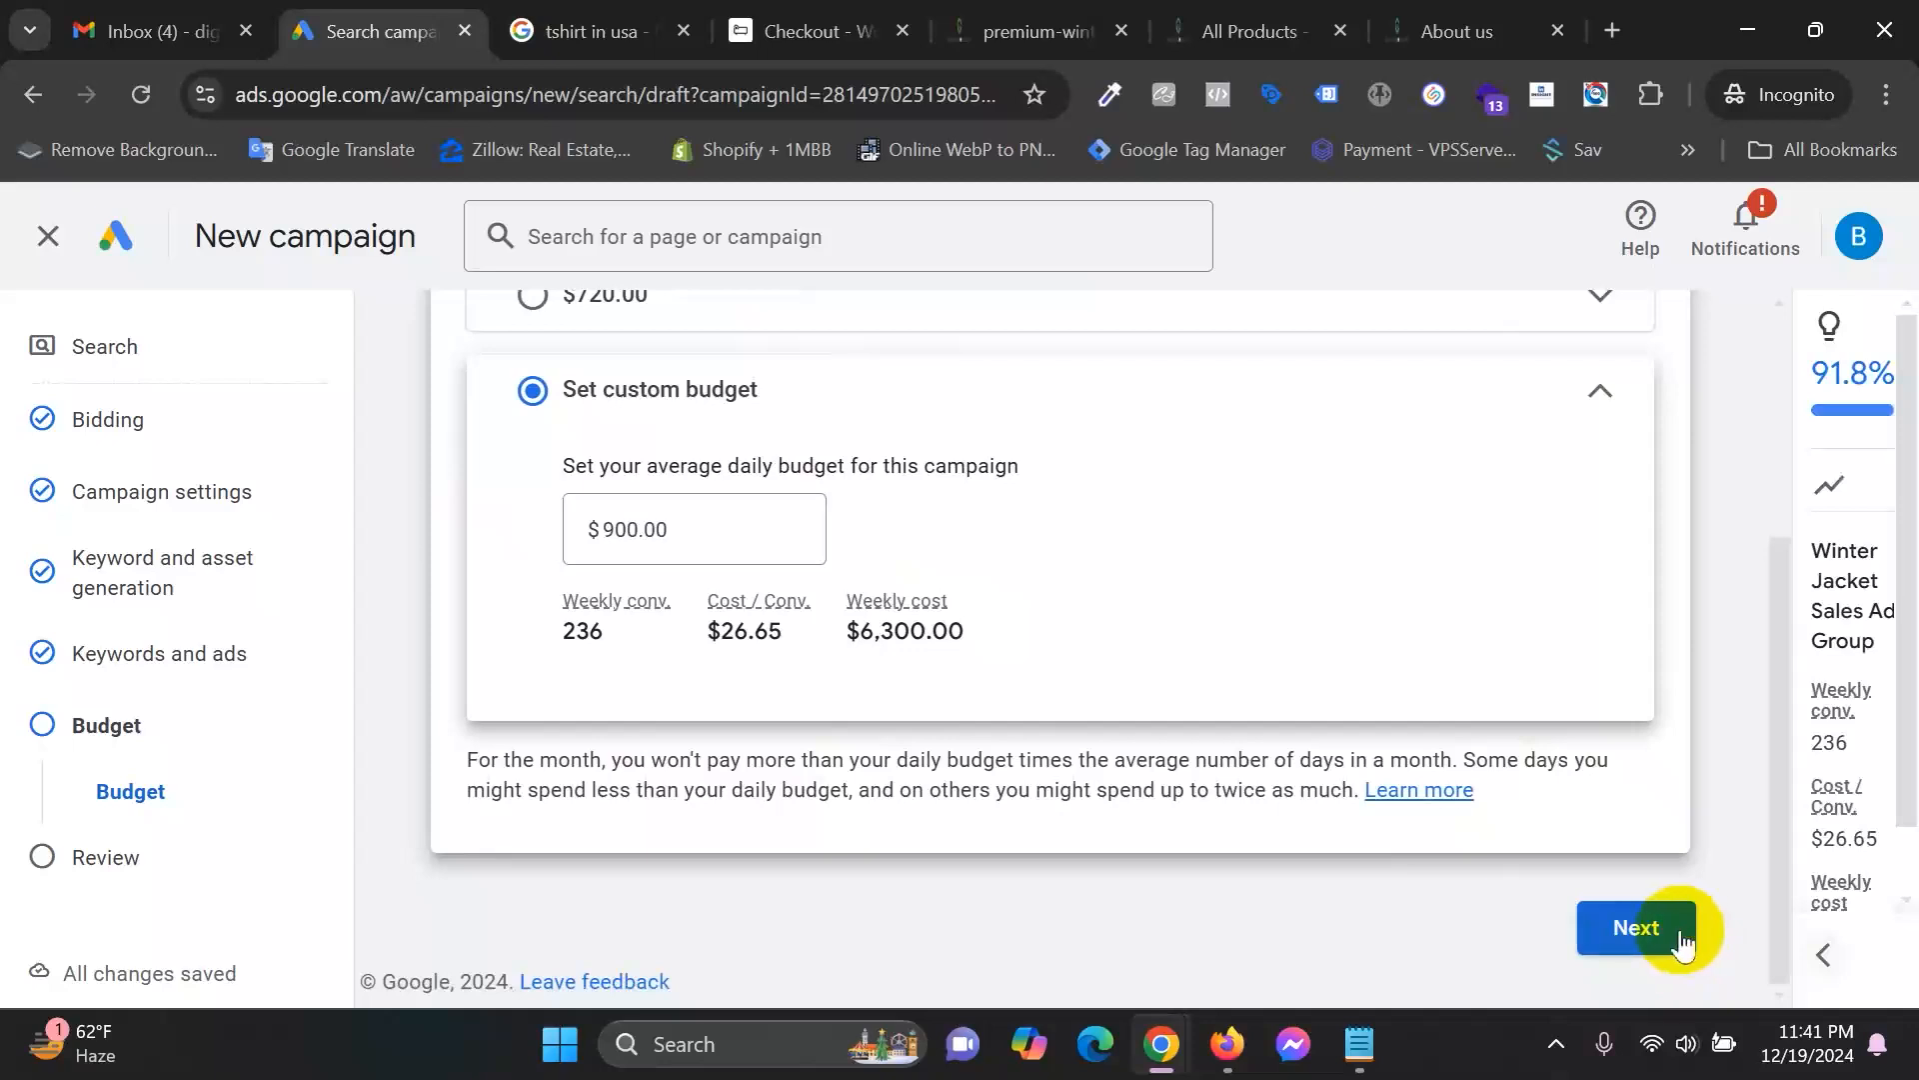
Continue to the campaign's Review step and scroll through the summary.
{"action": "left_click", "coordinate": [1664, 927]}
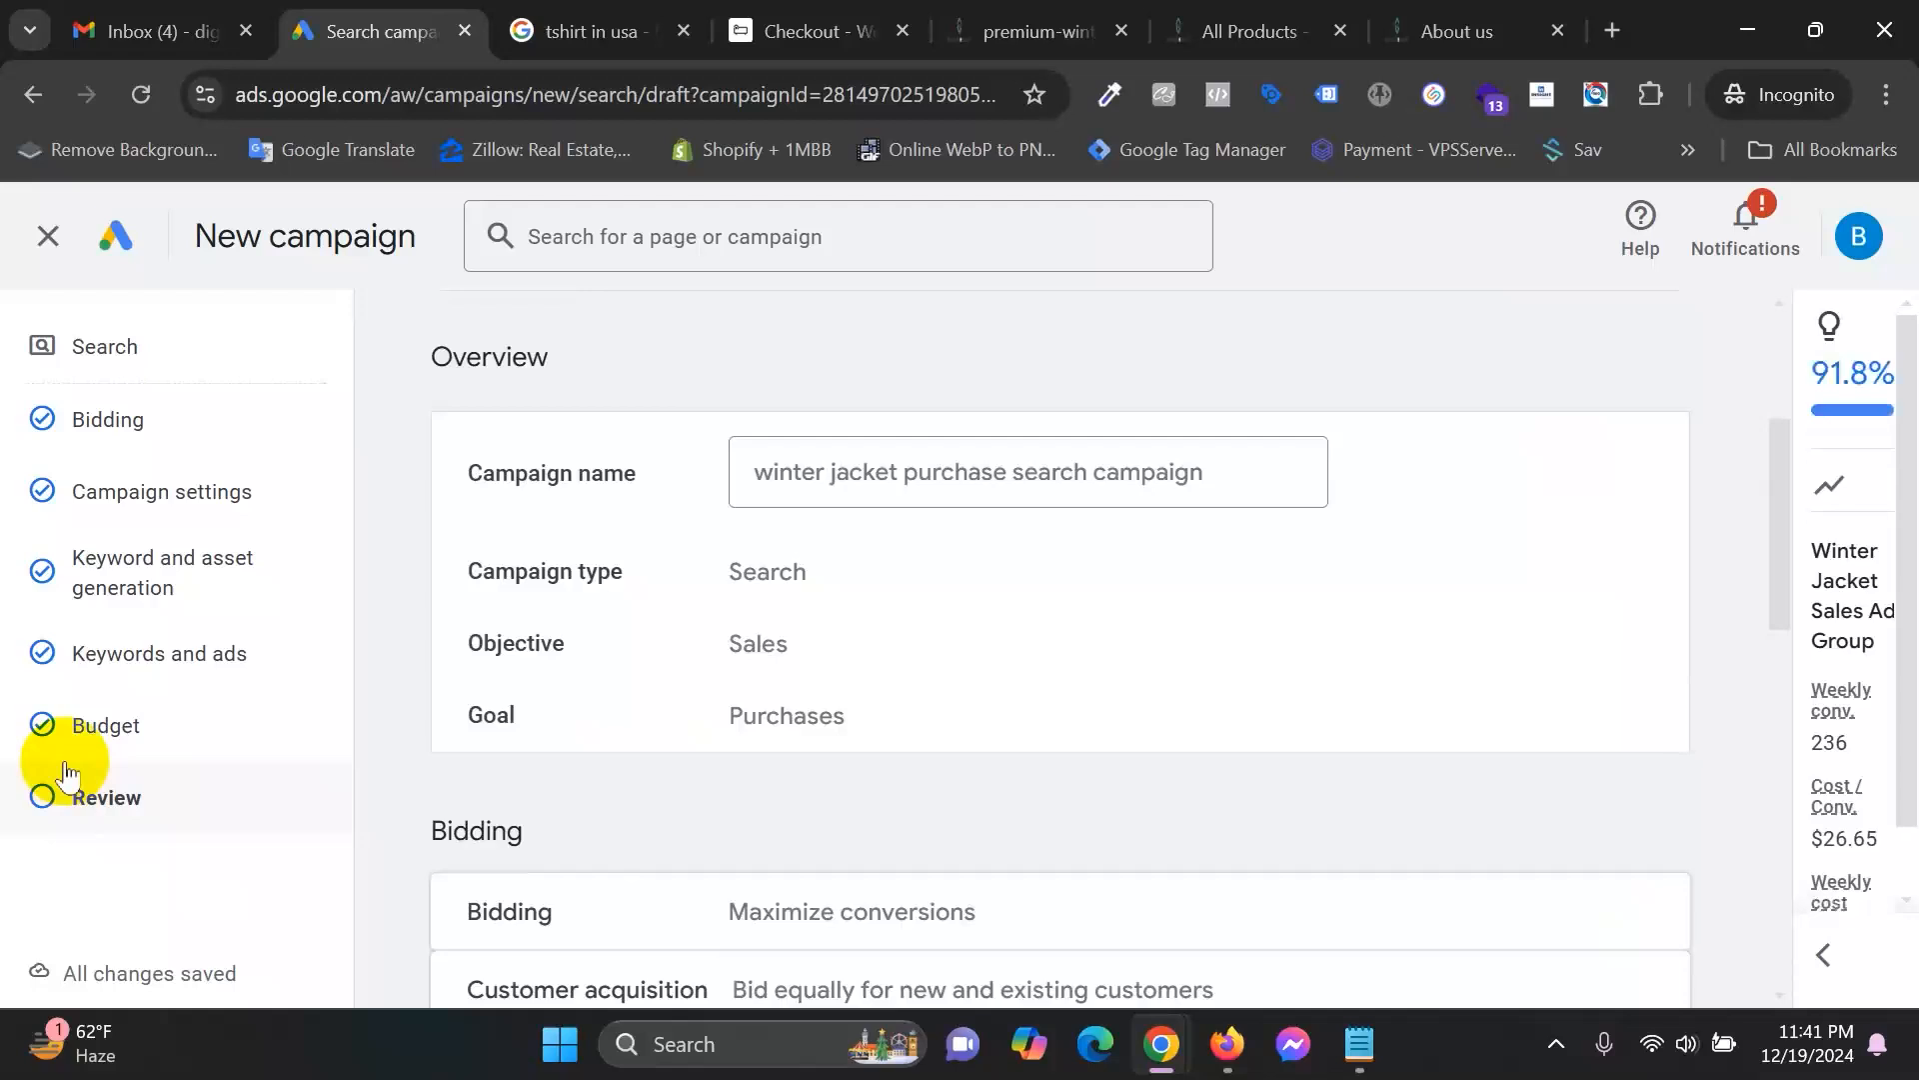
{"action": "scroll", "coordinate": [1010, 700], "scroll_direction": "down", "scroll_amount": 3}
{"action": "scroll", "coordinate": [1120, 720], "scroll_direction": "down", "scroll_amount": 9}
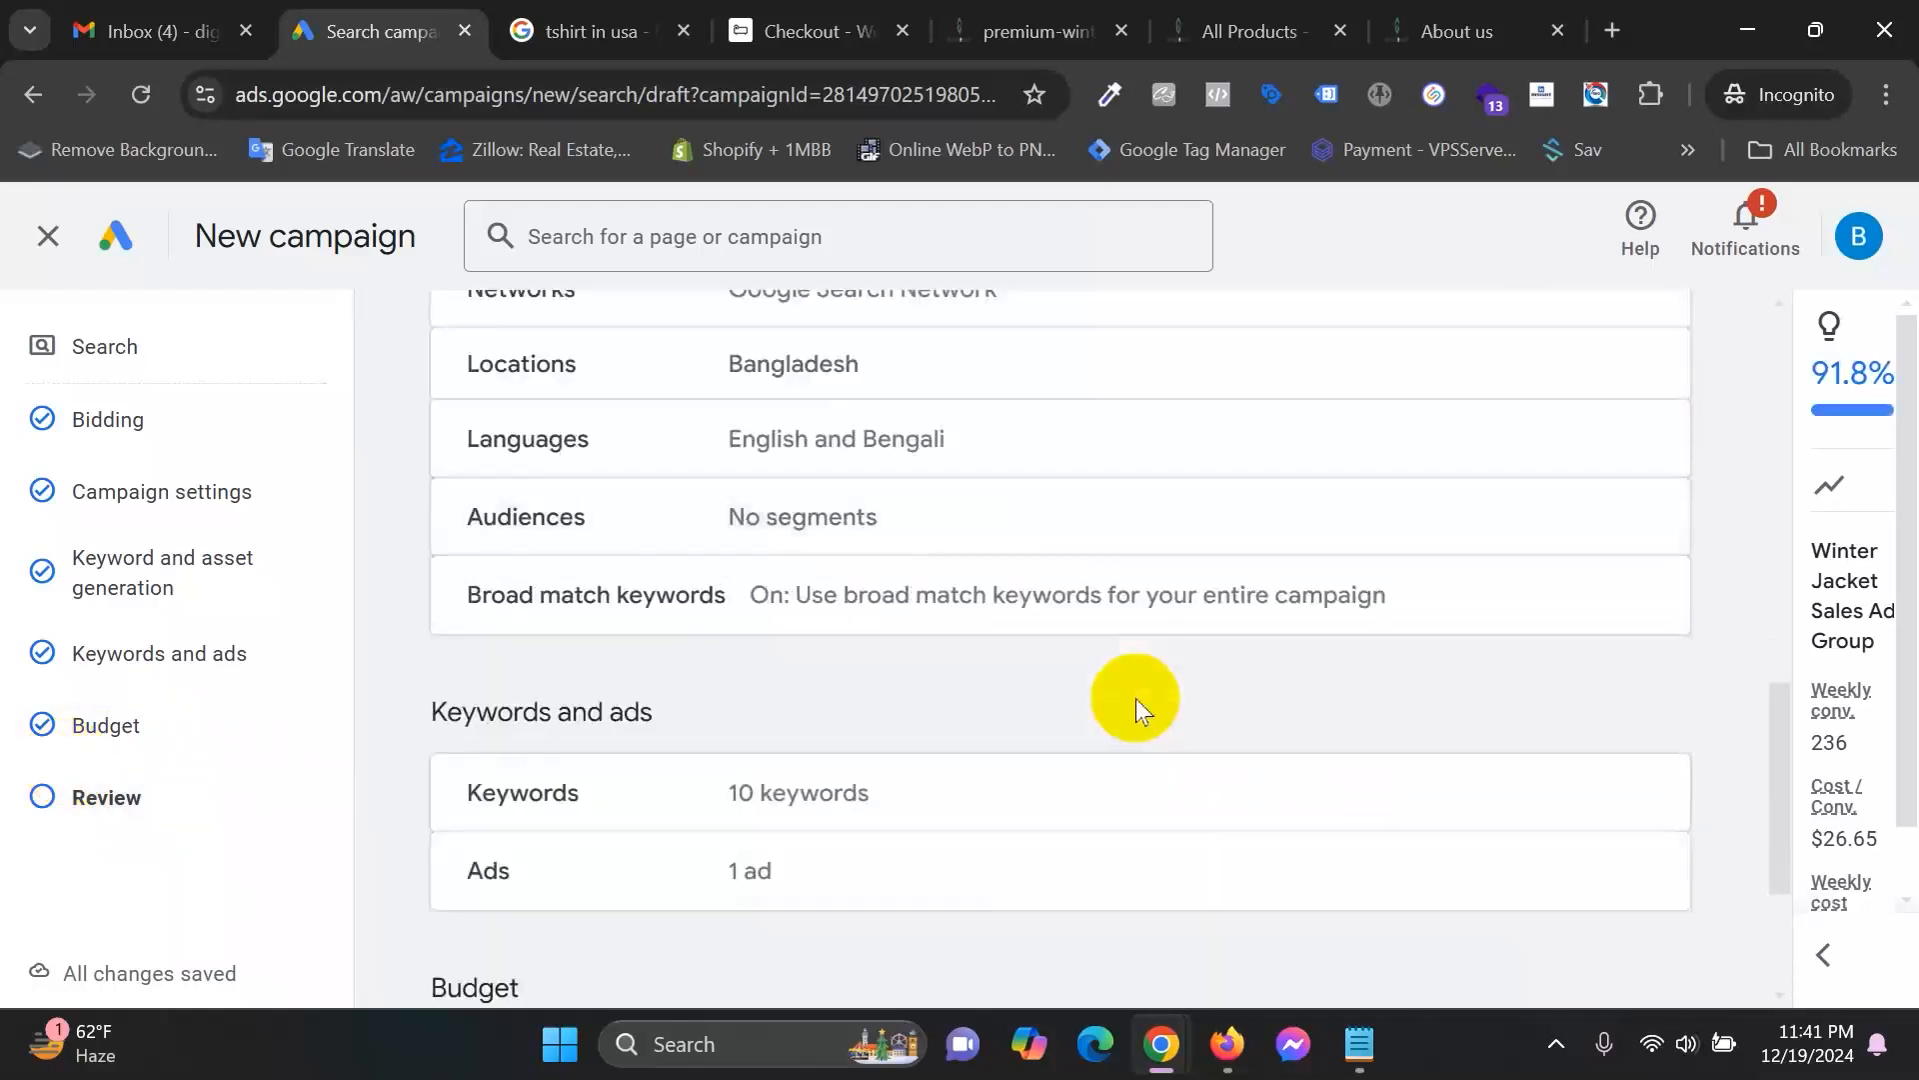
{"action": "scroll", "coordinate": [1135, 699], "scroll_direction": "up", "scroll_amount": 12}
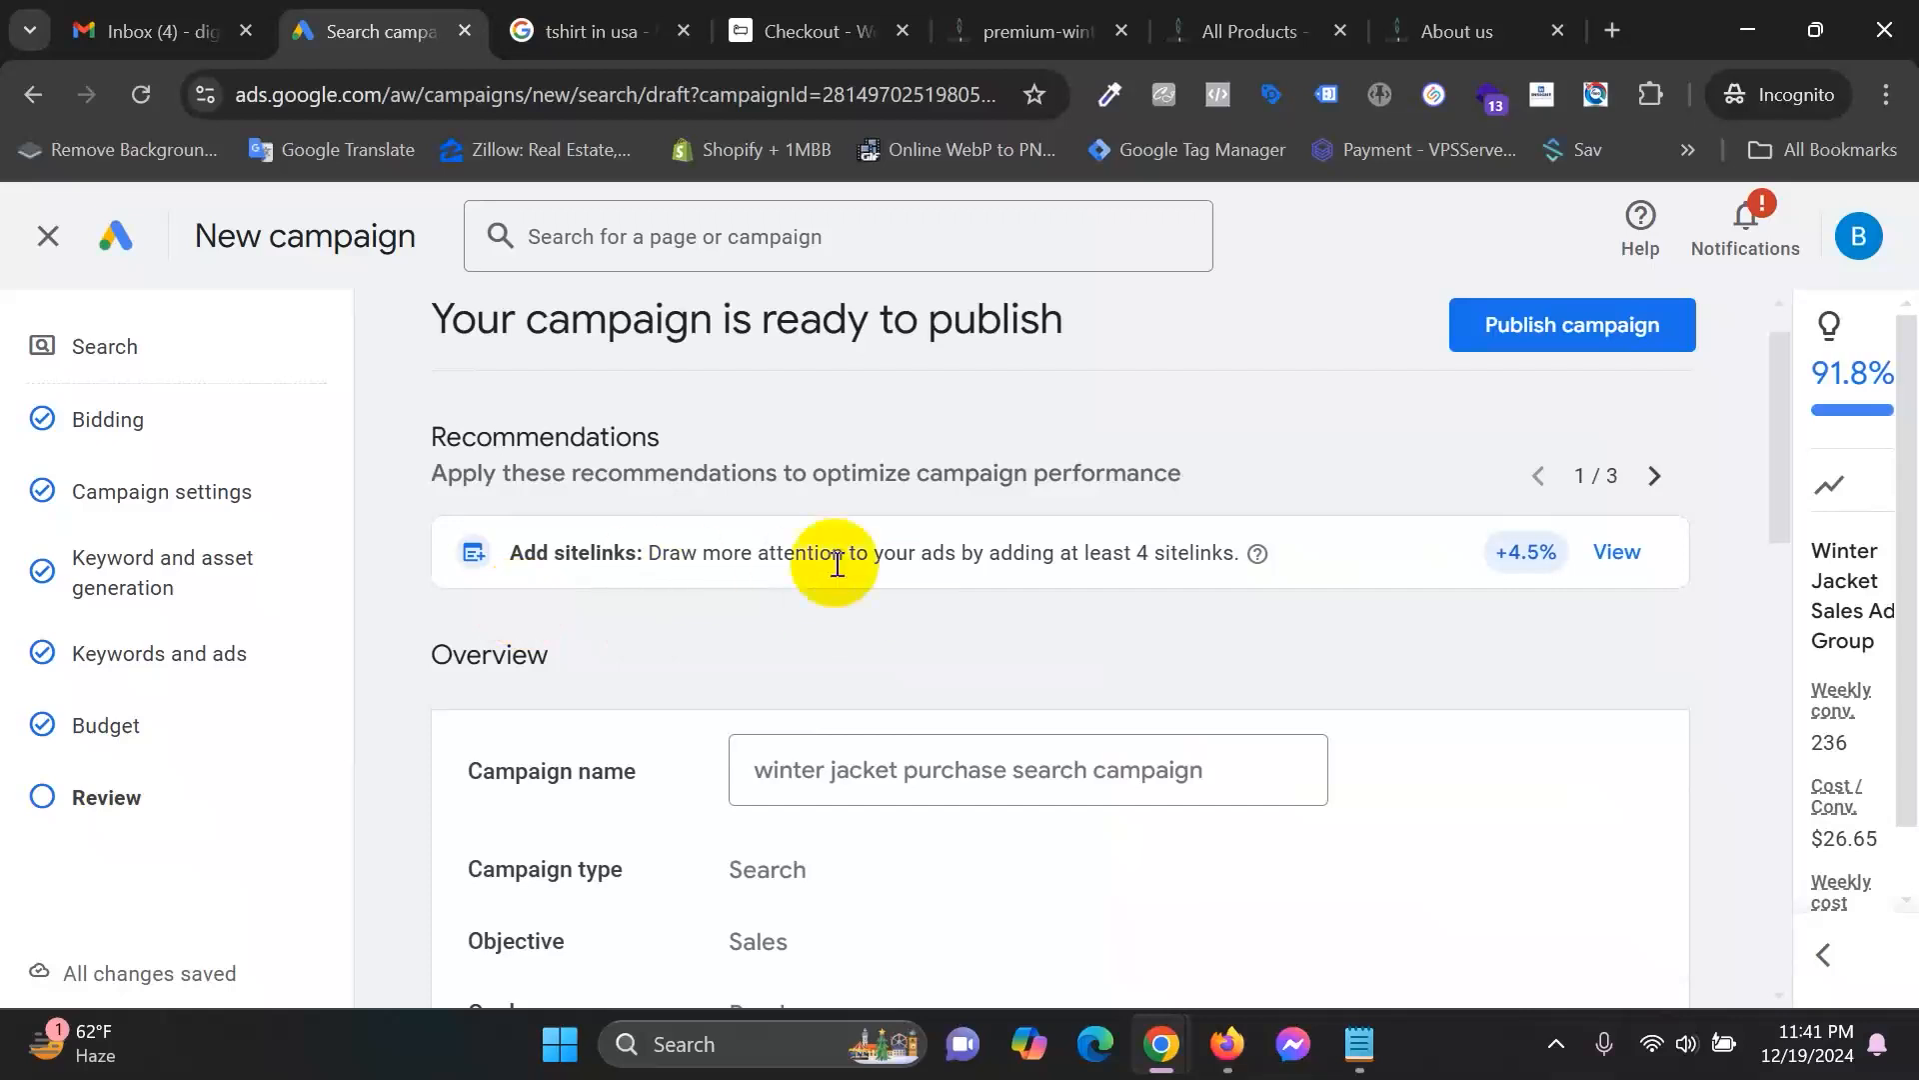
Page through the optimization recommendations, show the score panel, and publish the campaign.
{"action": "left_click", "coordinate": [1647, 475]}
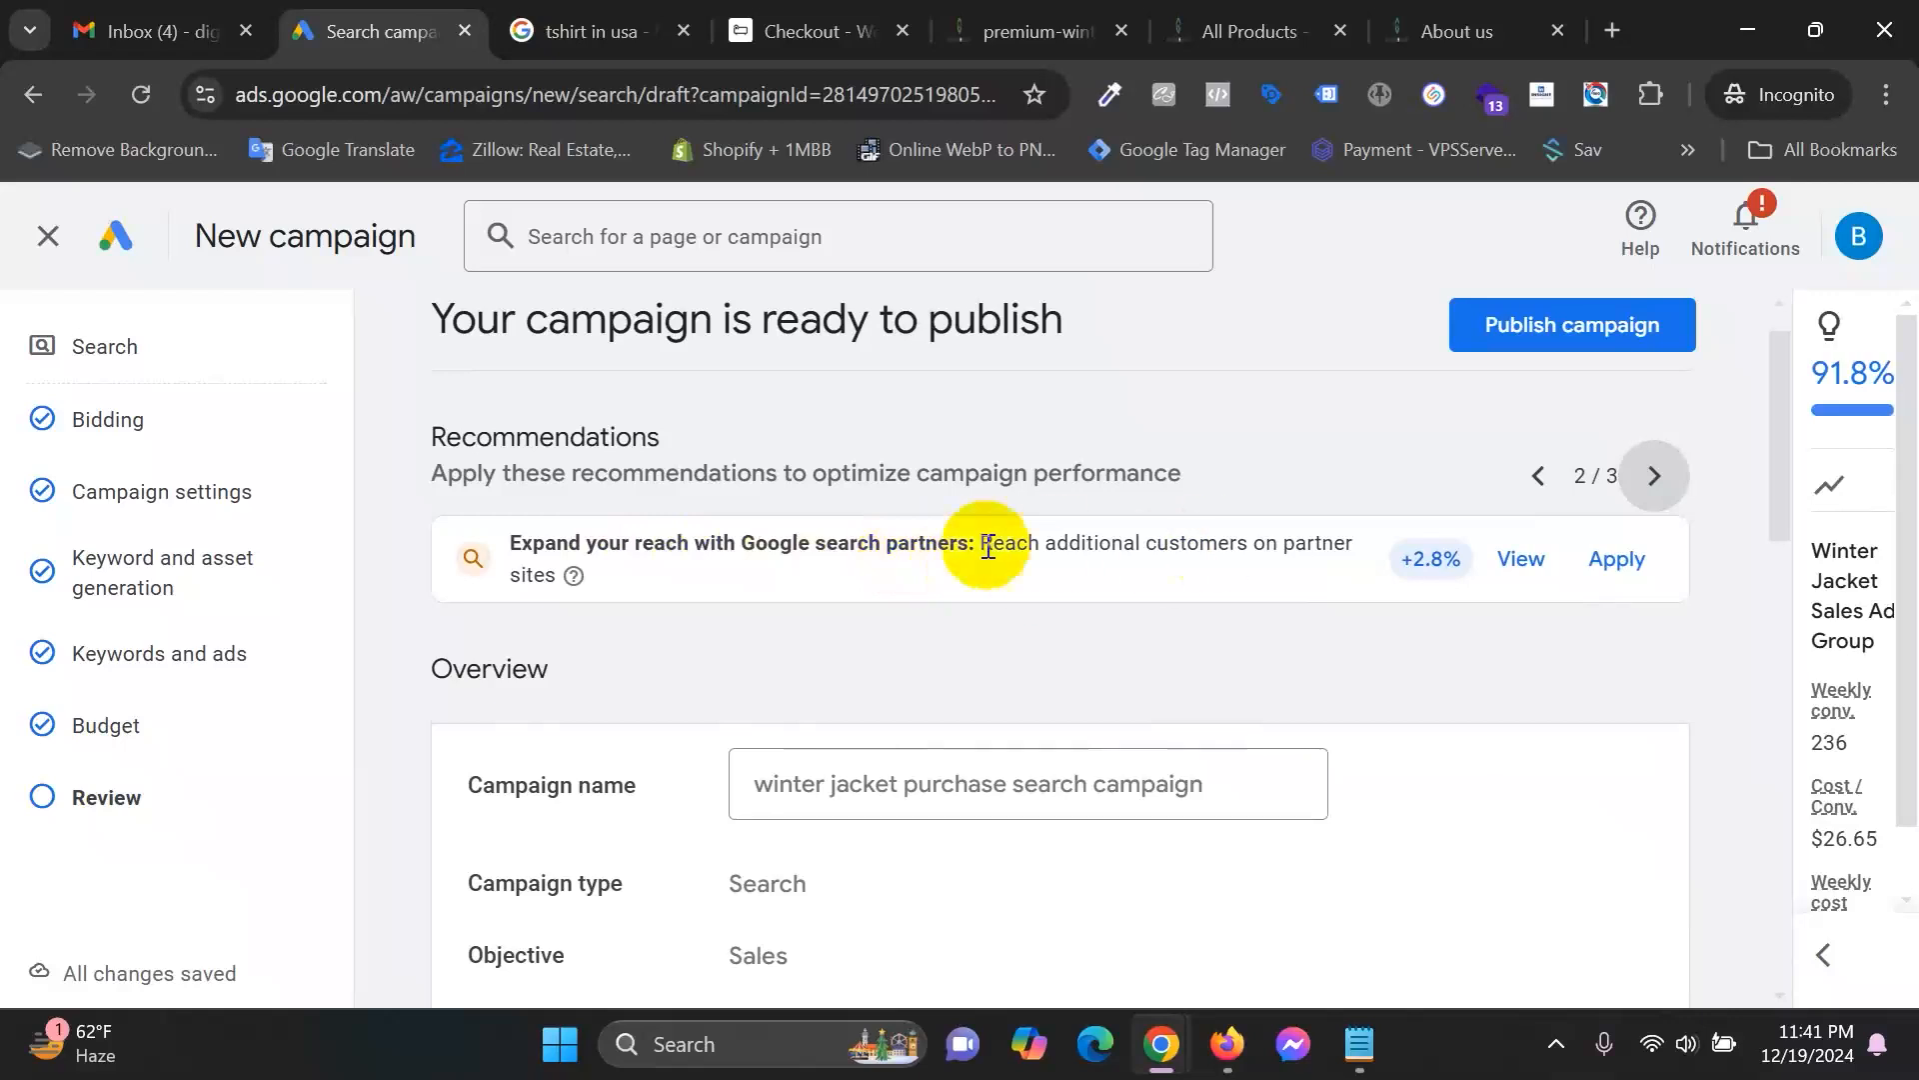
{"action": "left_click", "coordinate": [1654, 475]}
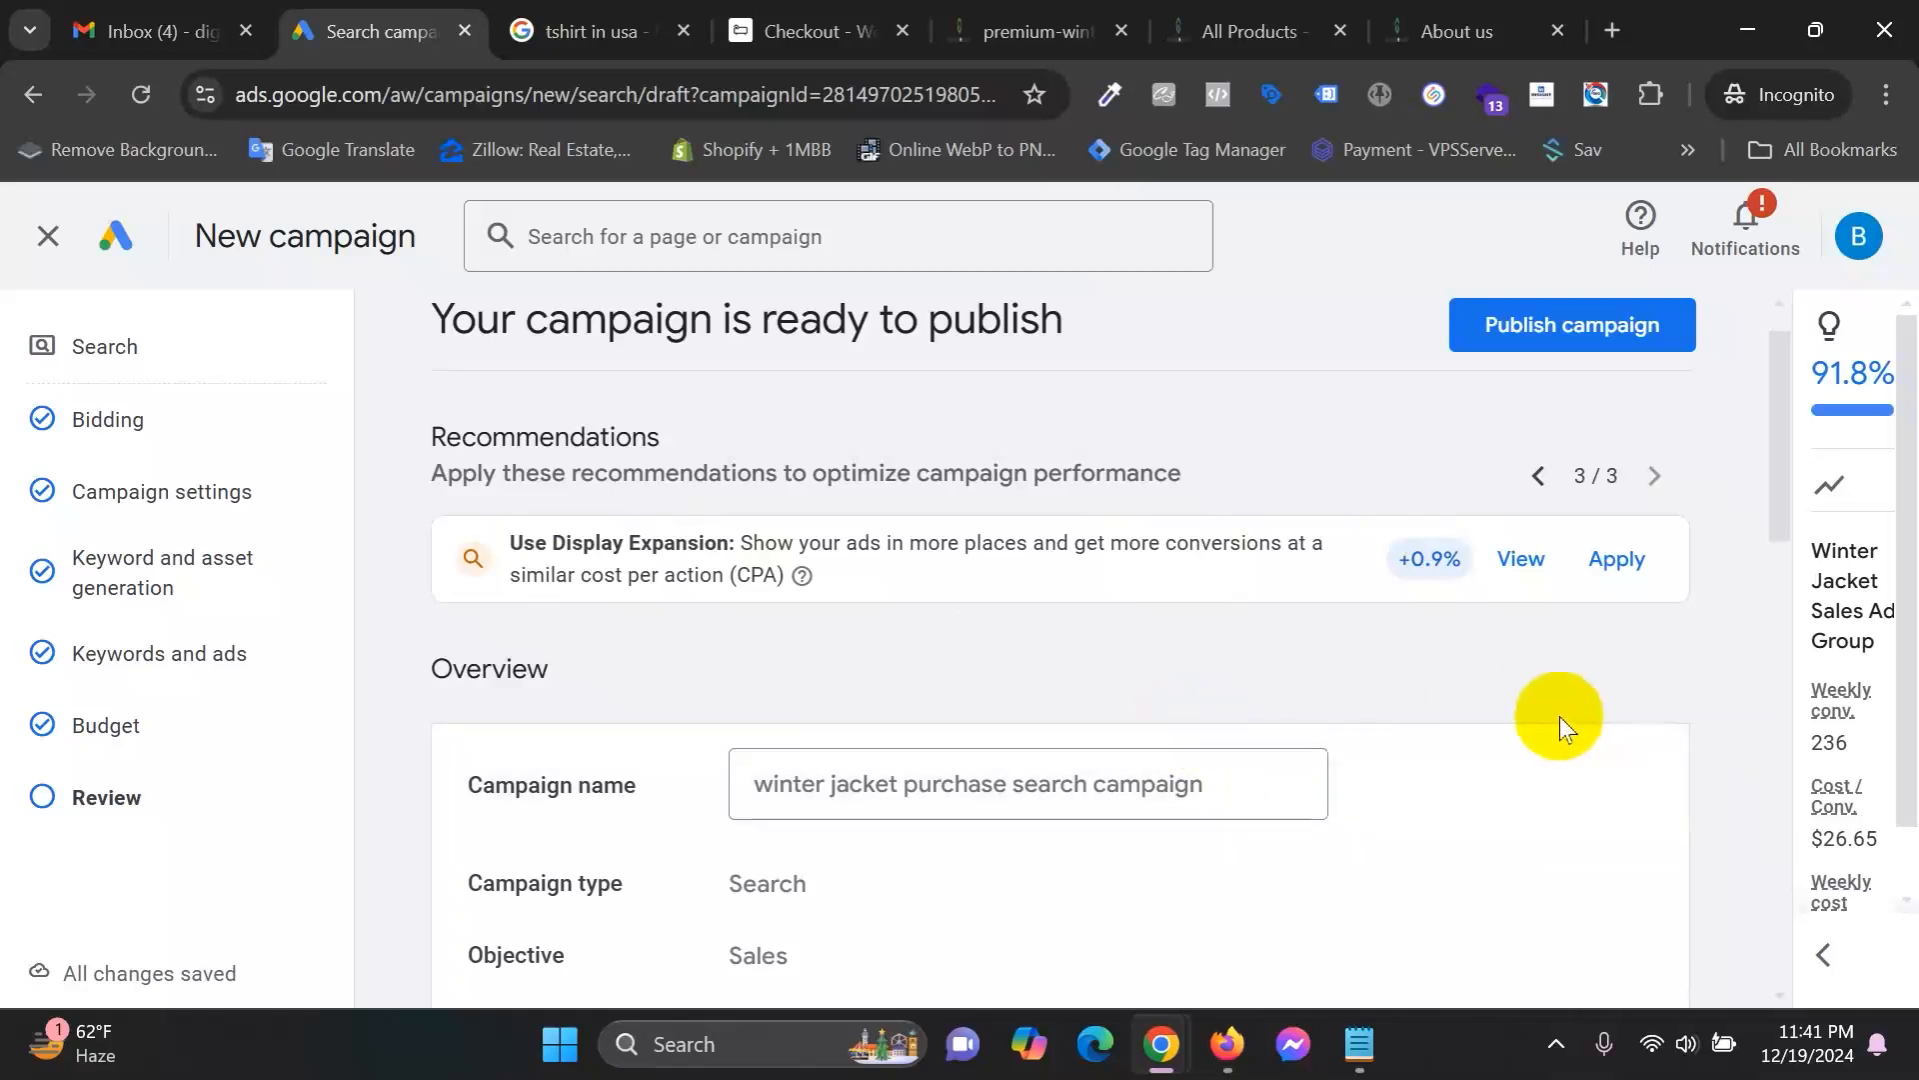
{"action": "left_click", "coordinate": [1826, 952]}
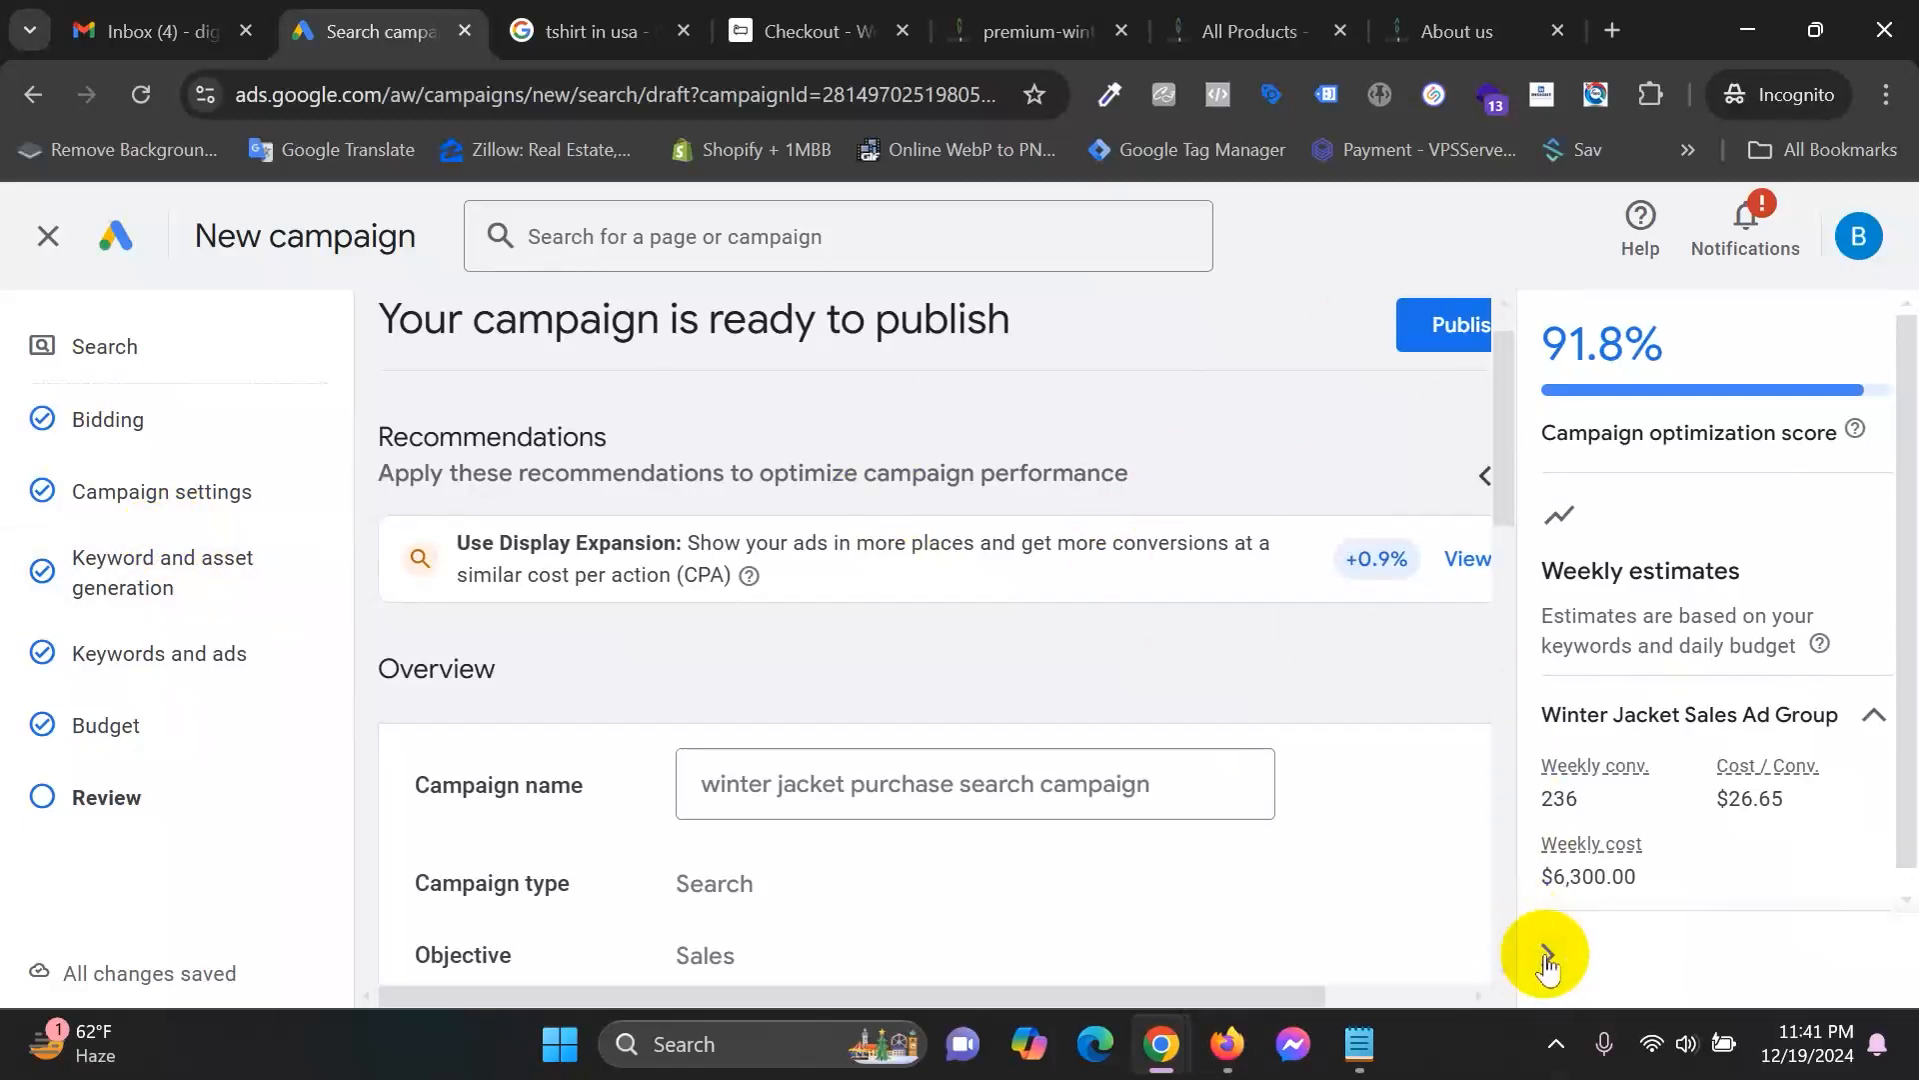
{"action": "left_click", "coordinate": [1414, 321]}
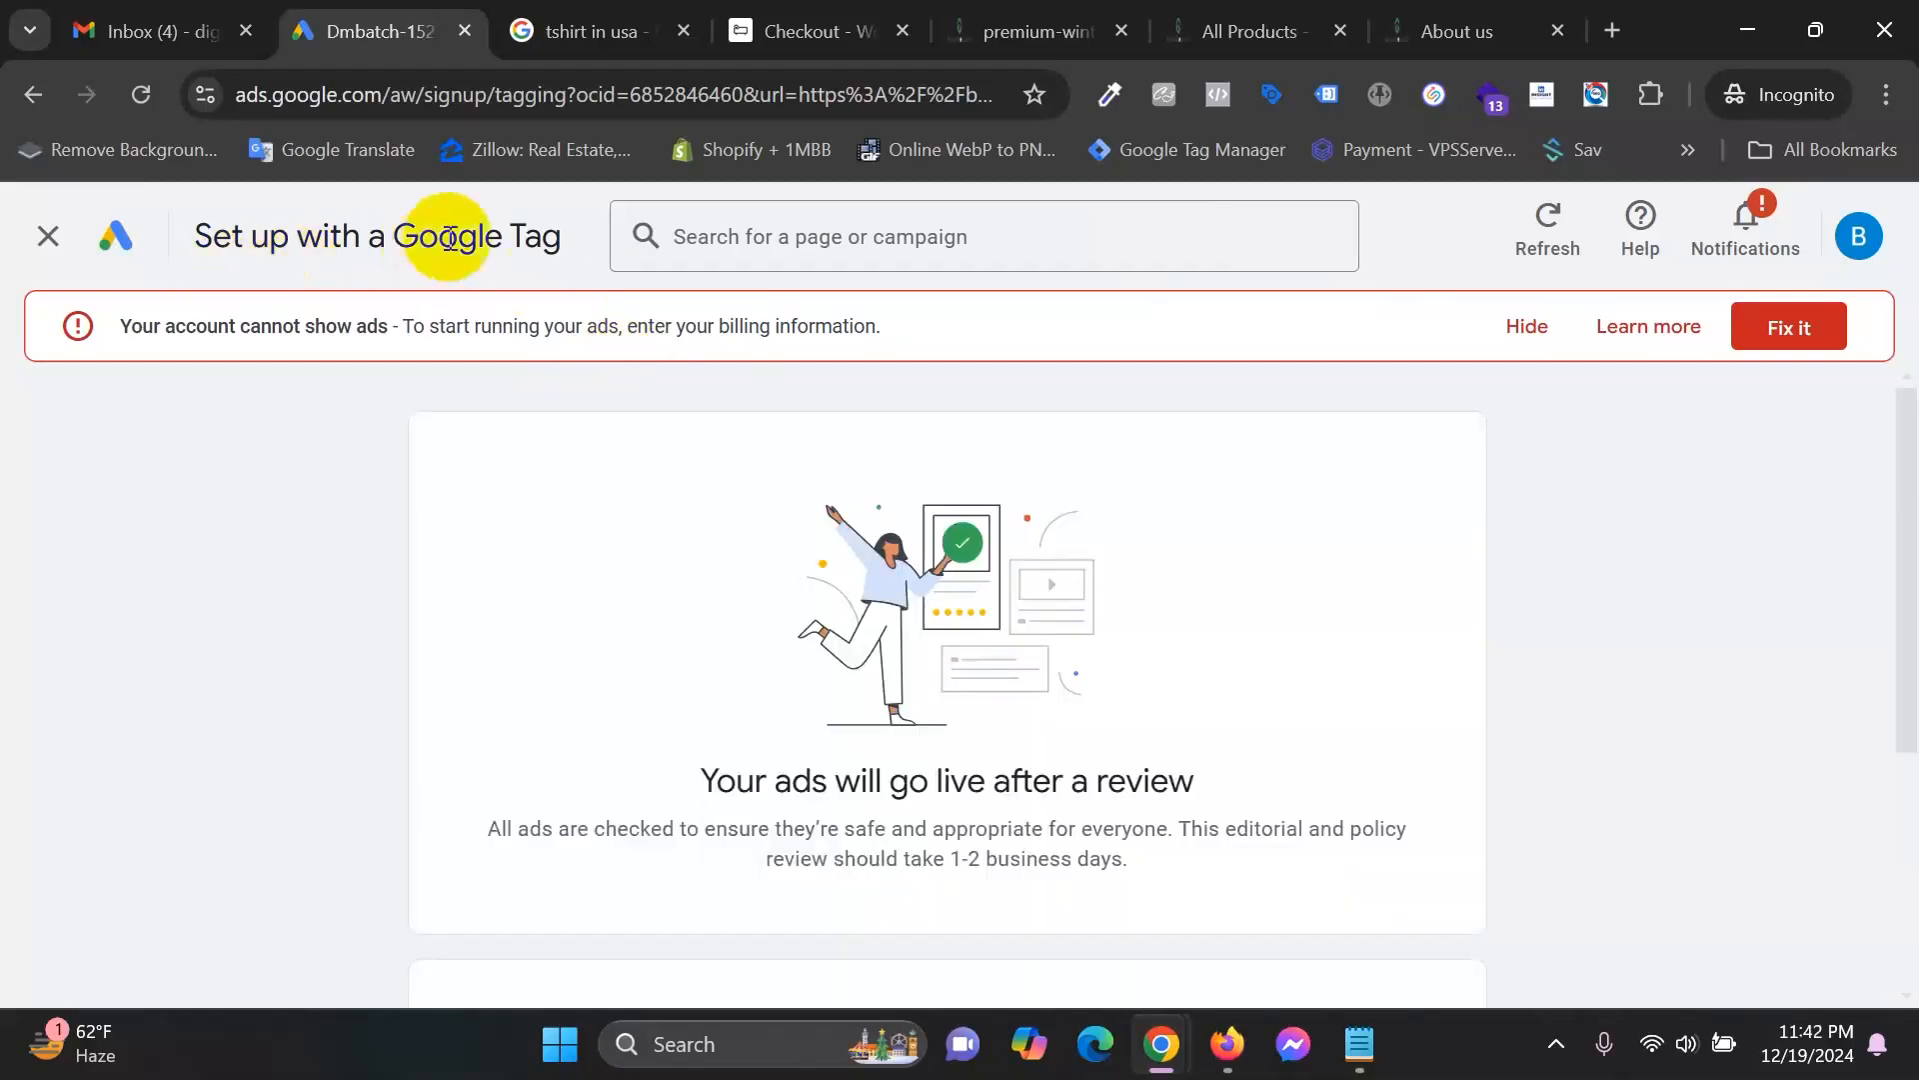
Scroll the Set up with a Google Tag page, then close it to get back to Campaigns.
{"action": "scroll", "coordinate": [900, 815], "scroll_direction": "down", "scroll_amount": 4}
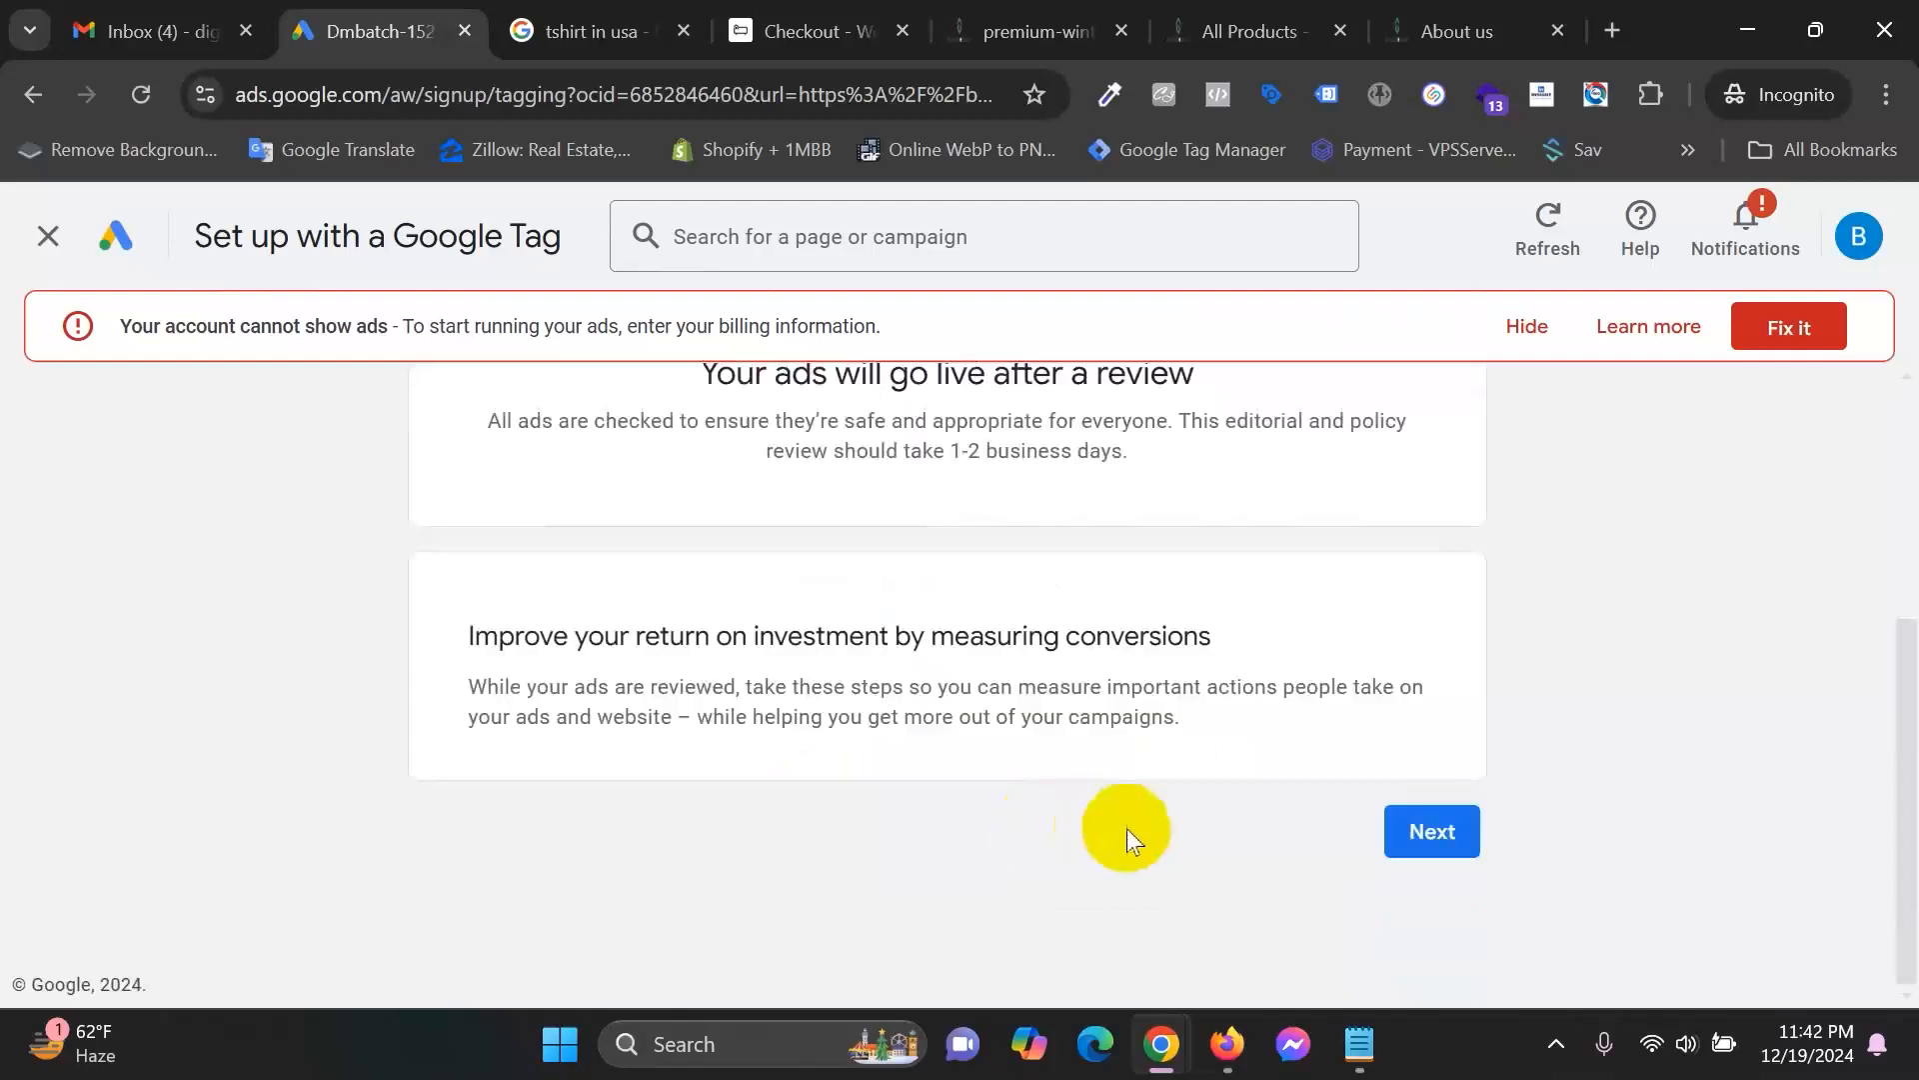
{"action": "left_click_drag", "start_coordinate": [472, 640], "coordinate": [1305, 652]}
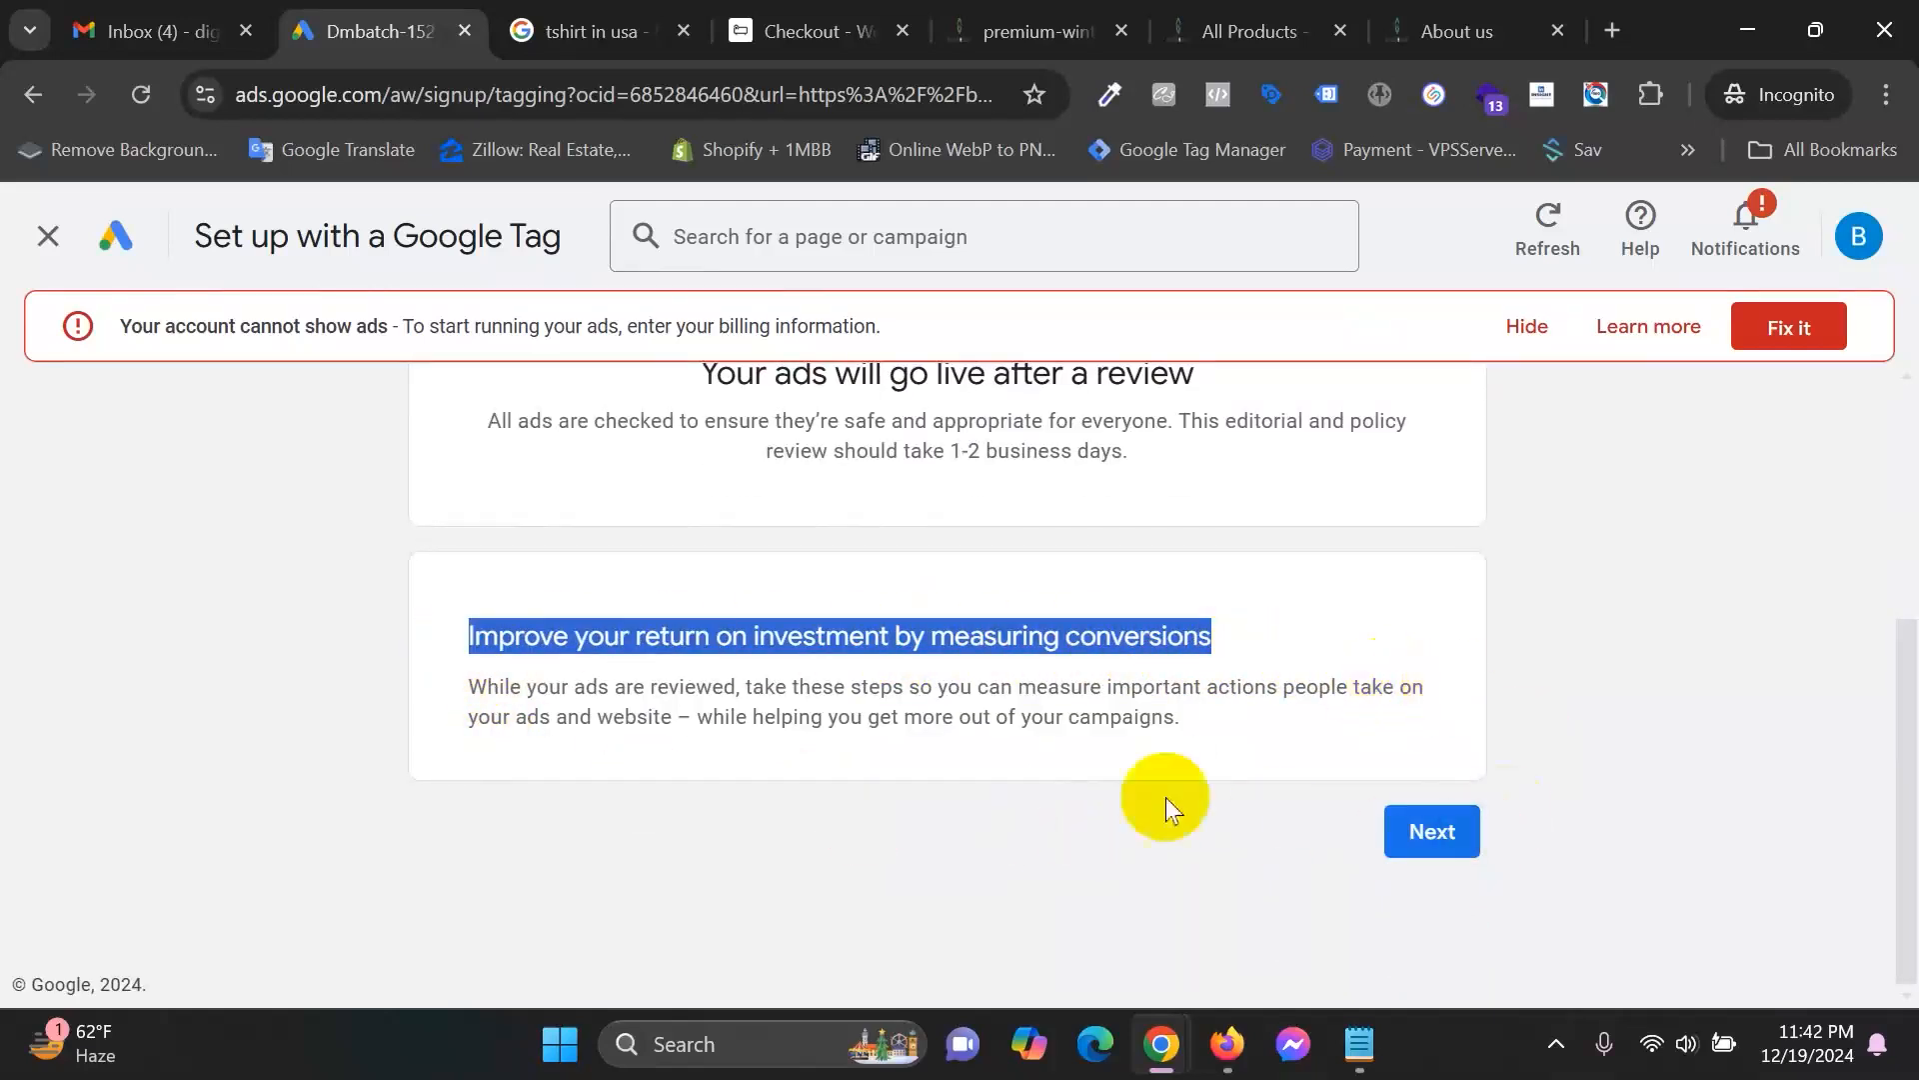
{"action": "left_click", "coordinate": [50, 238]}
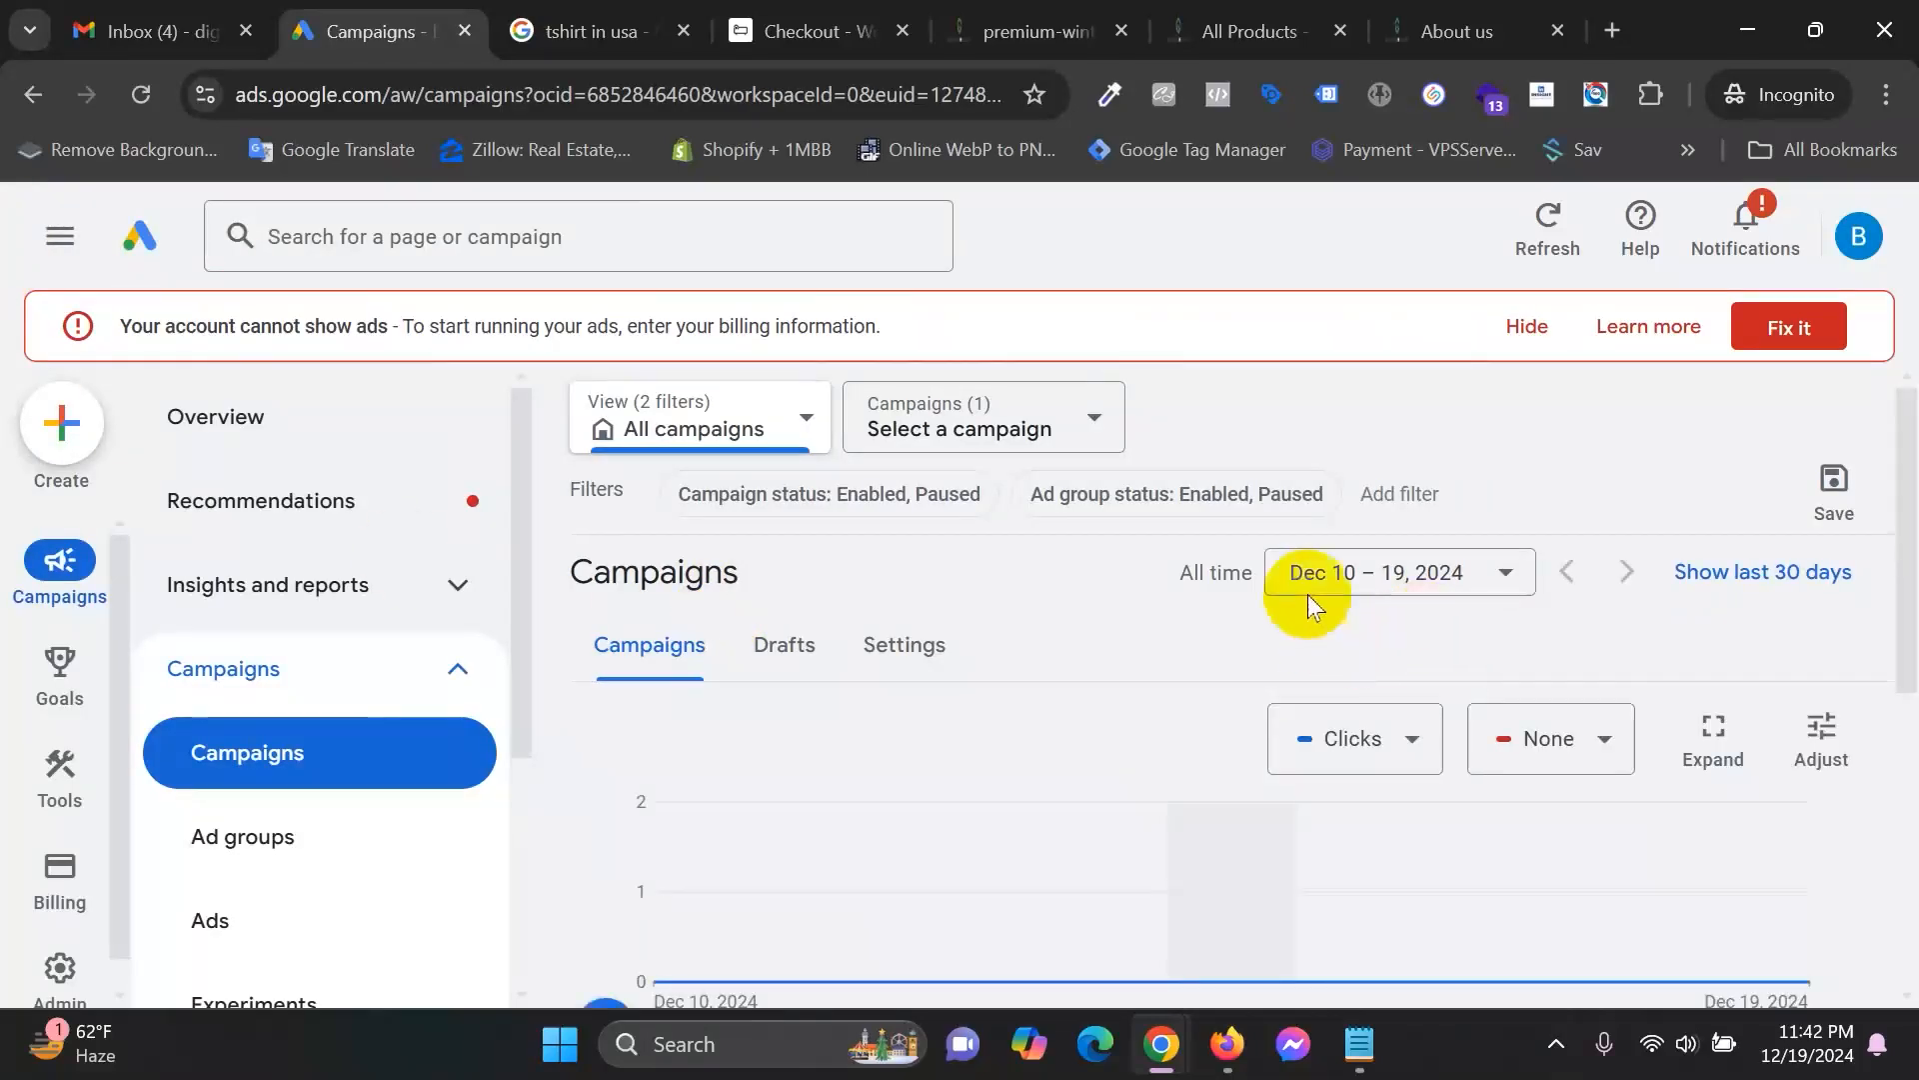
Pick the winter jacket campaign and Winter Jacket Sales Ad Group in the campaign and ad group selectors.
{"action": "scroll", "coordinate": [1199, 650], "scroll_direction": "down", "scroll_amount": 4}
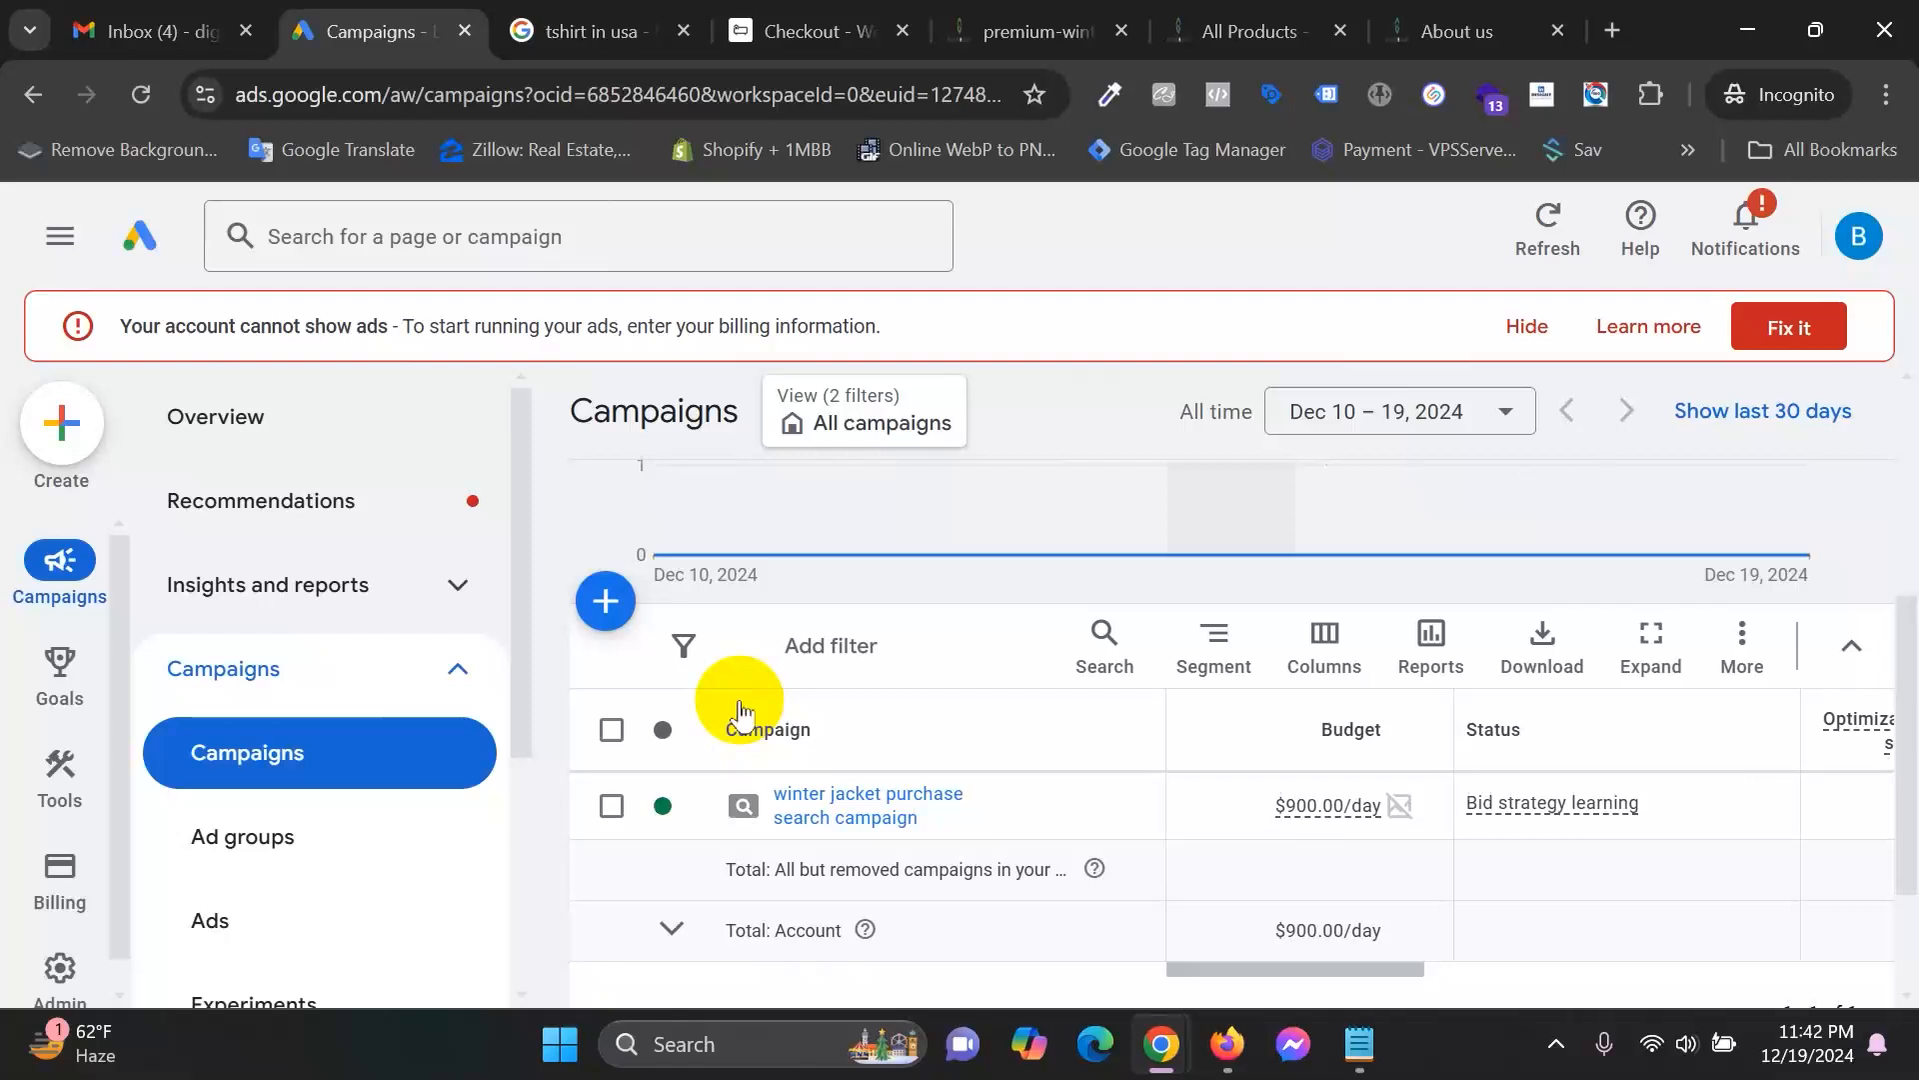
{"action": "scroll", "coordinate": [790, 830], "scroll_direction": "up", "scroll_amount": 4}
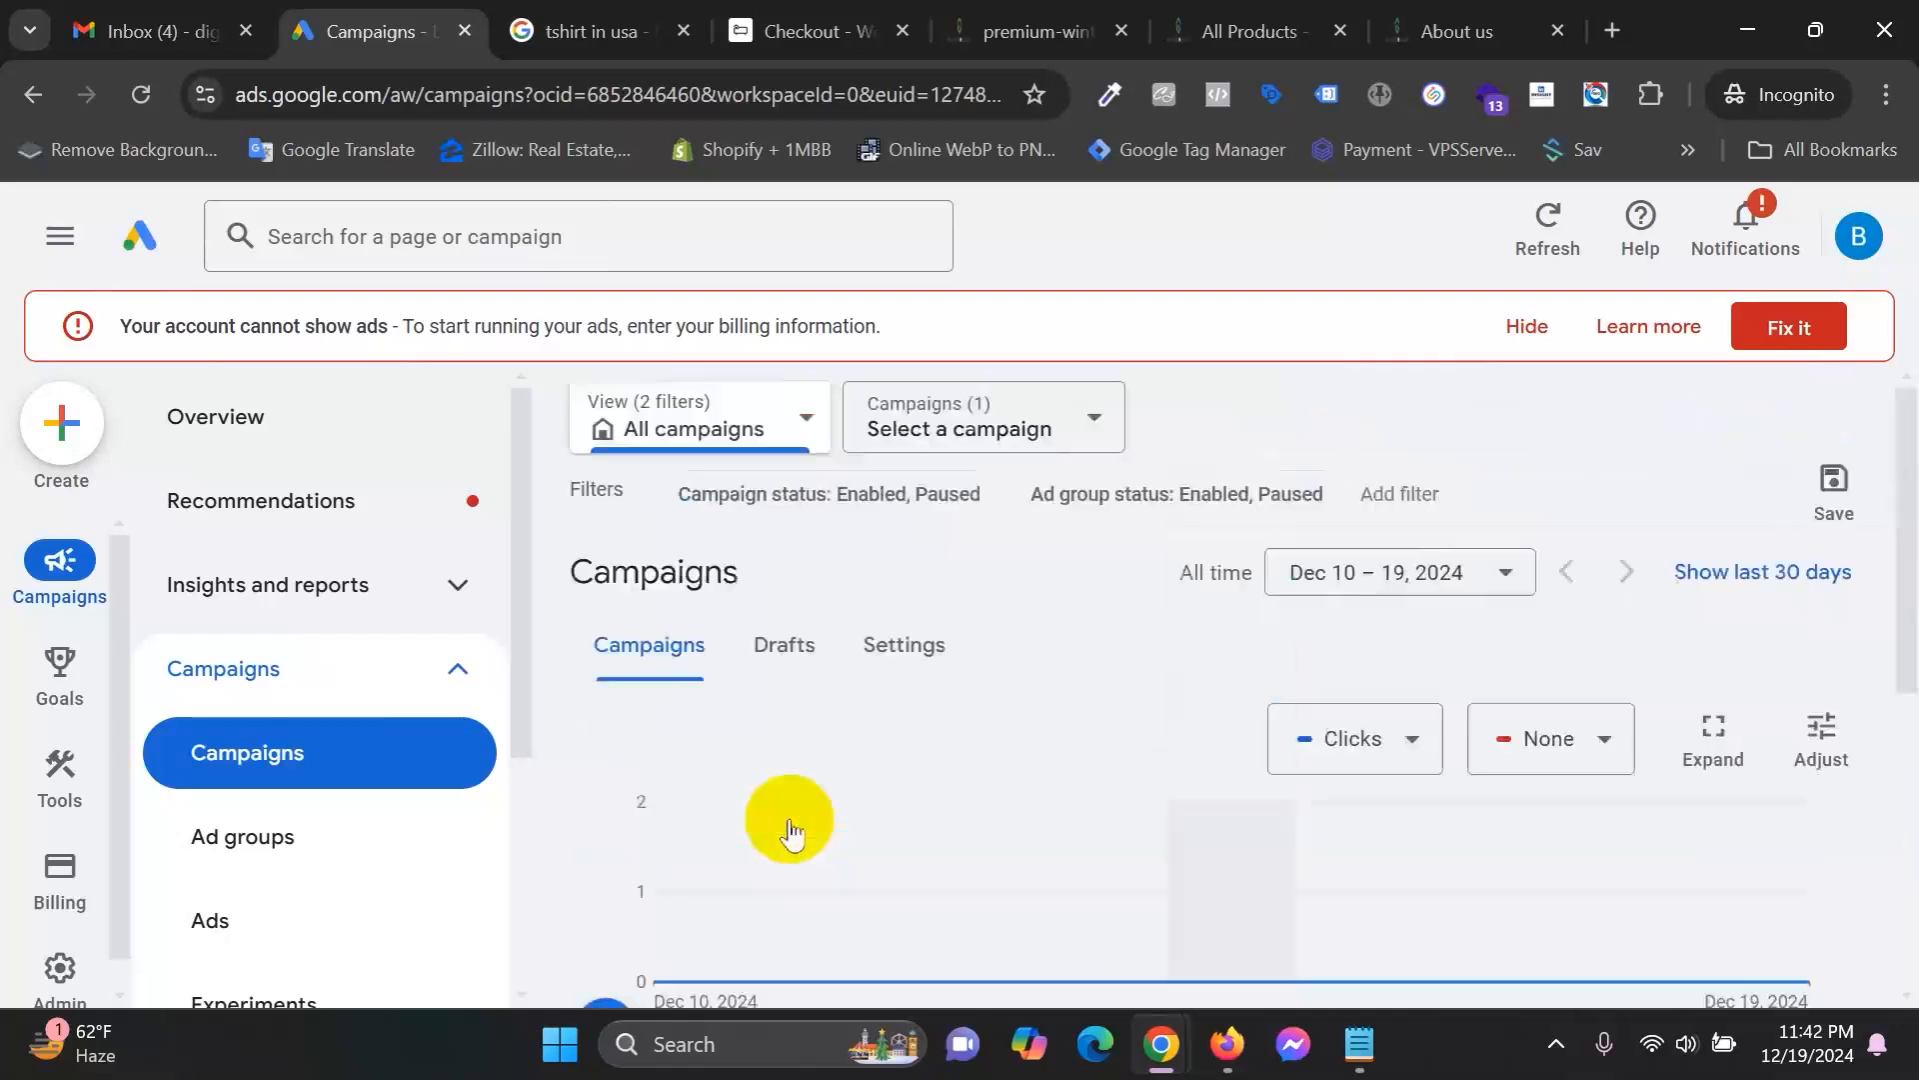
{"action": "left_click", "coordinate": [977, 410]}
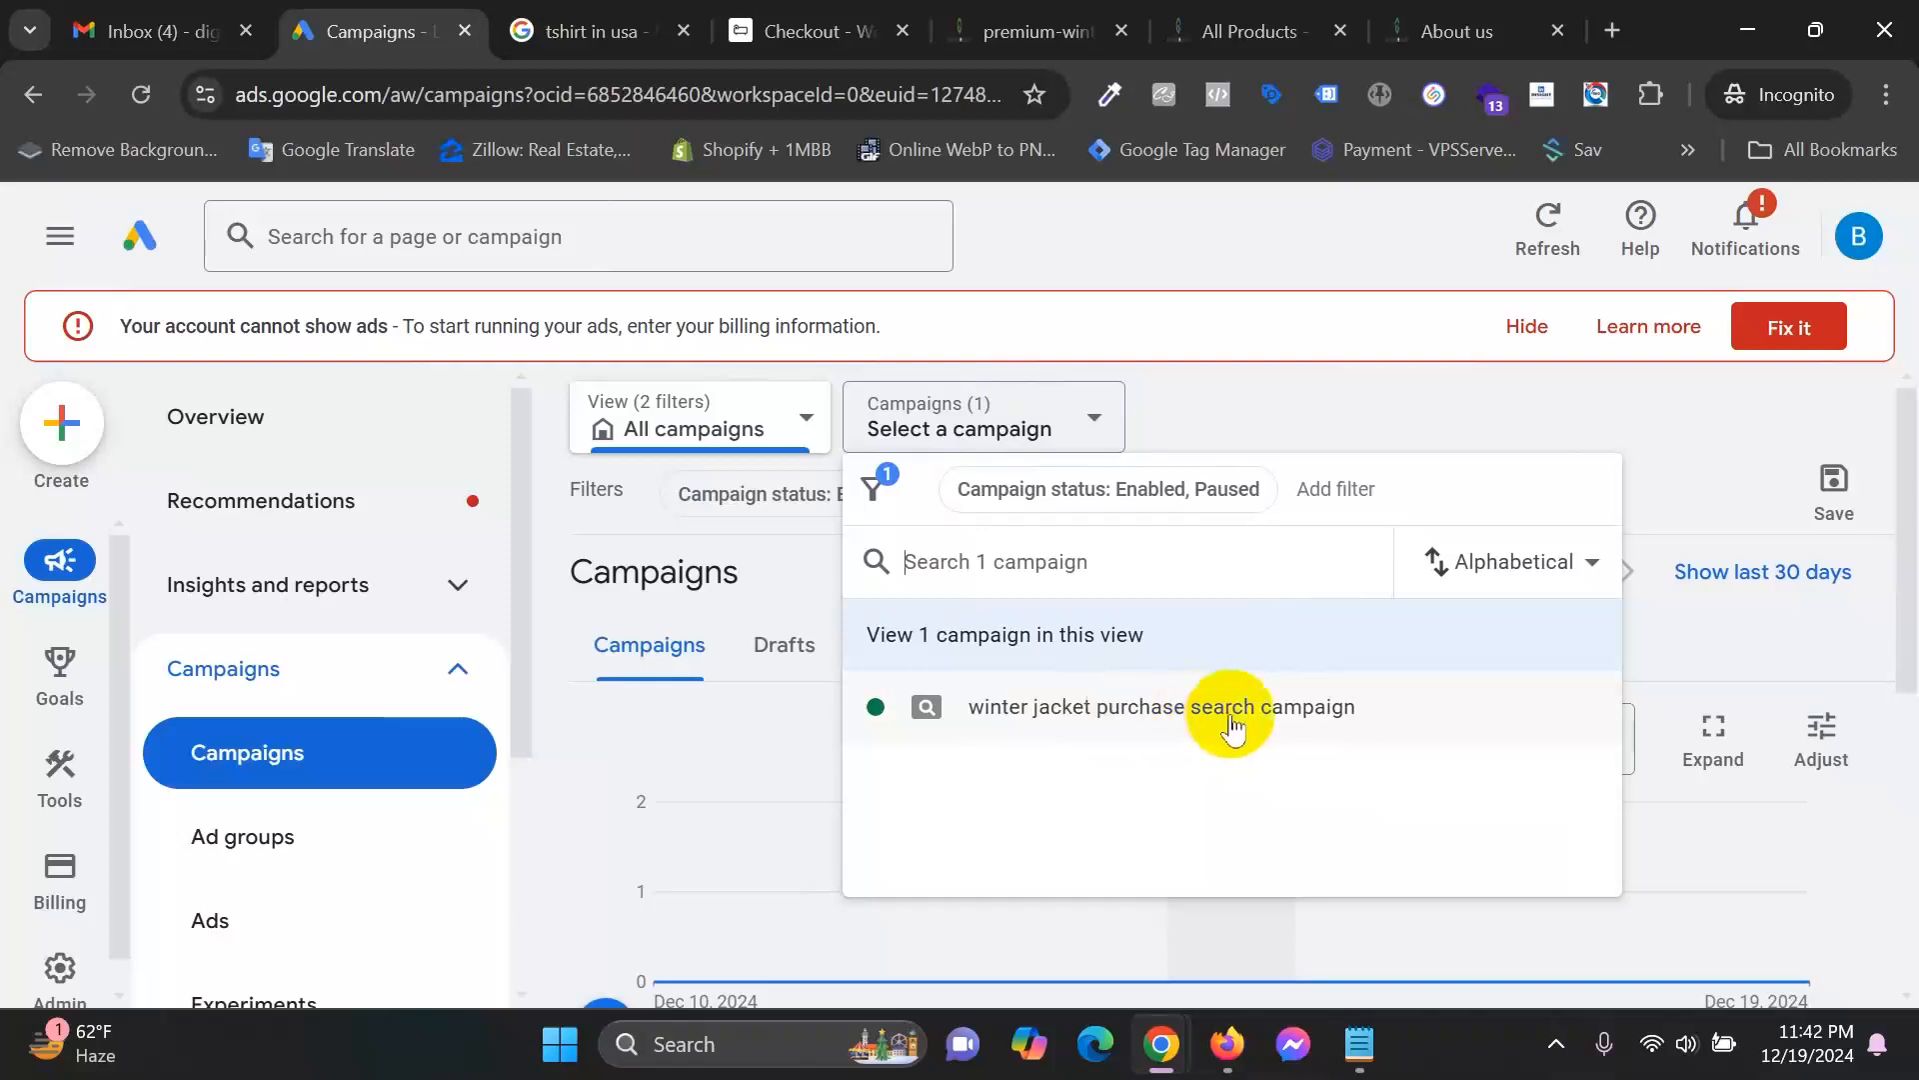
{"action": "left_click", "coordinate": [1192, 715]}
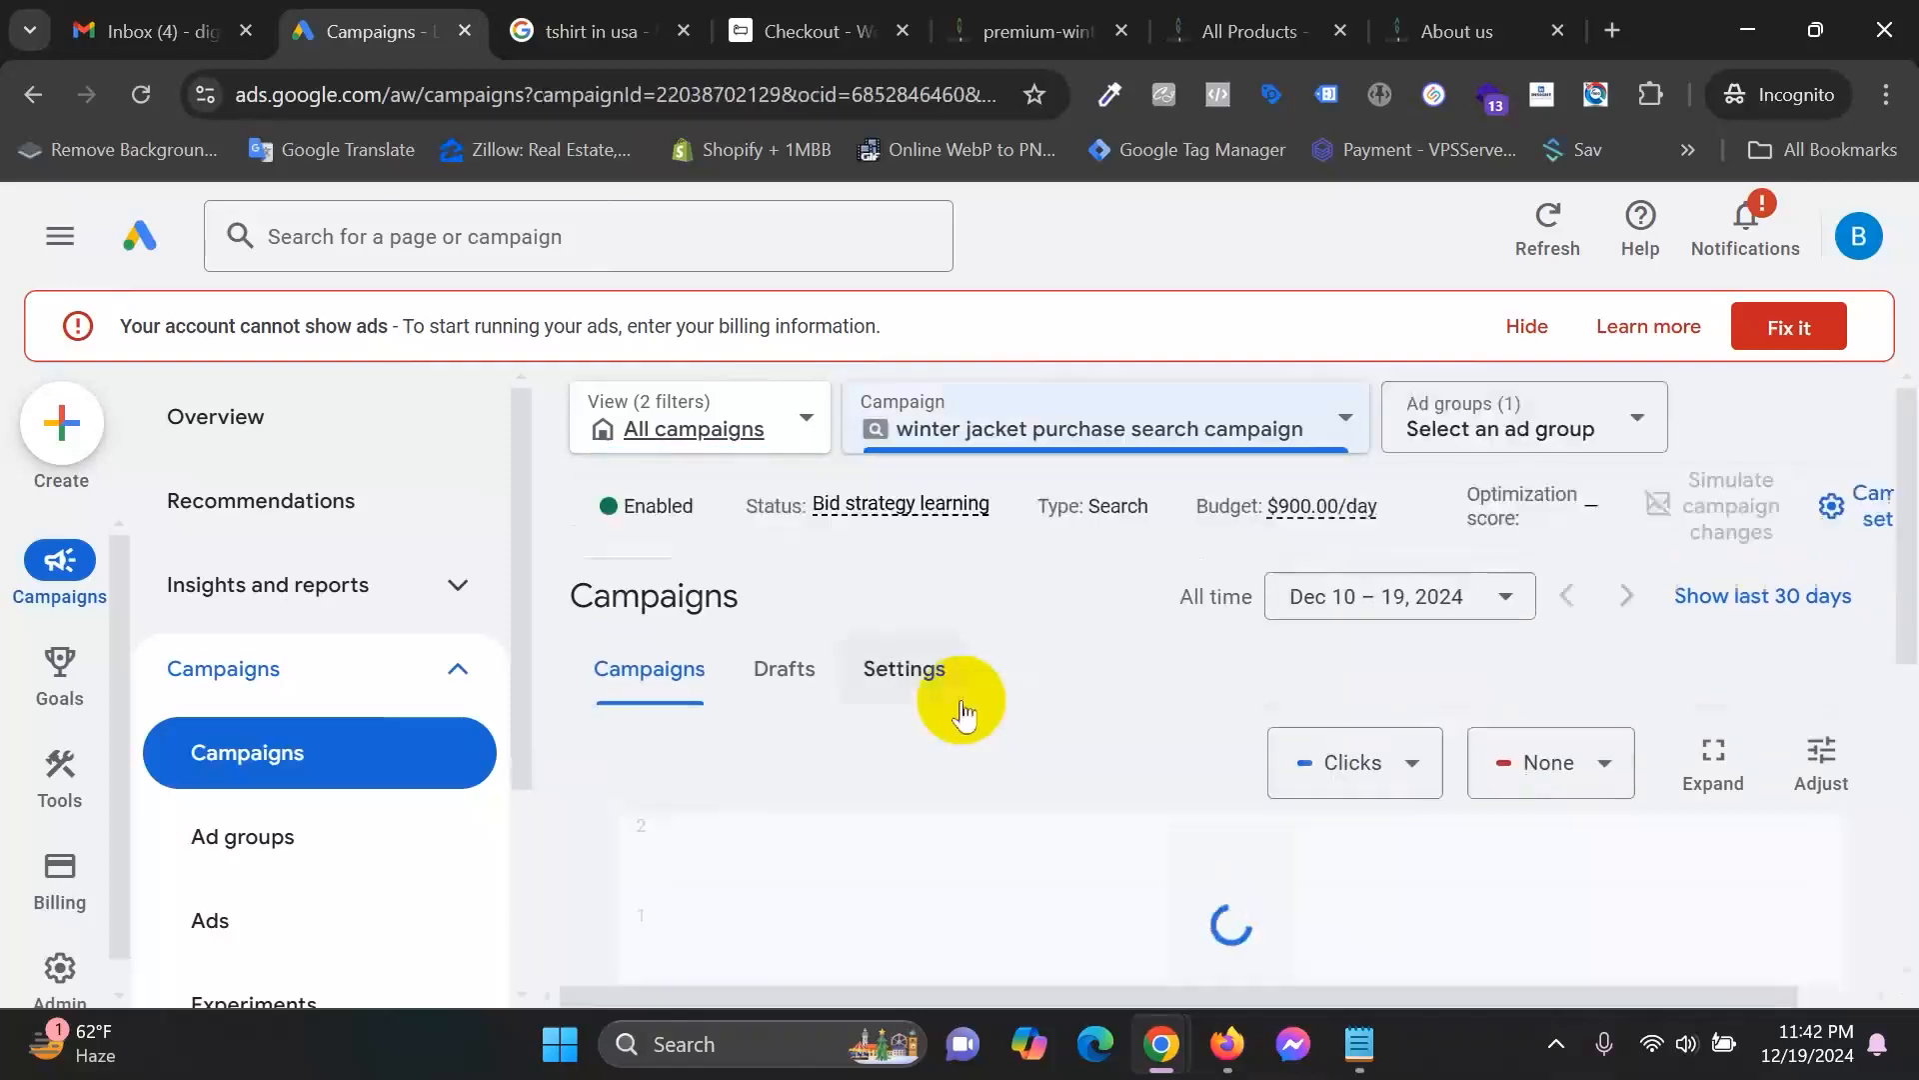
{"action": "left_click", "coordinate": [1592, 435]}
{"action": "left_click", "coordinate": [1196, 708]}
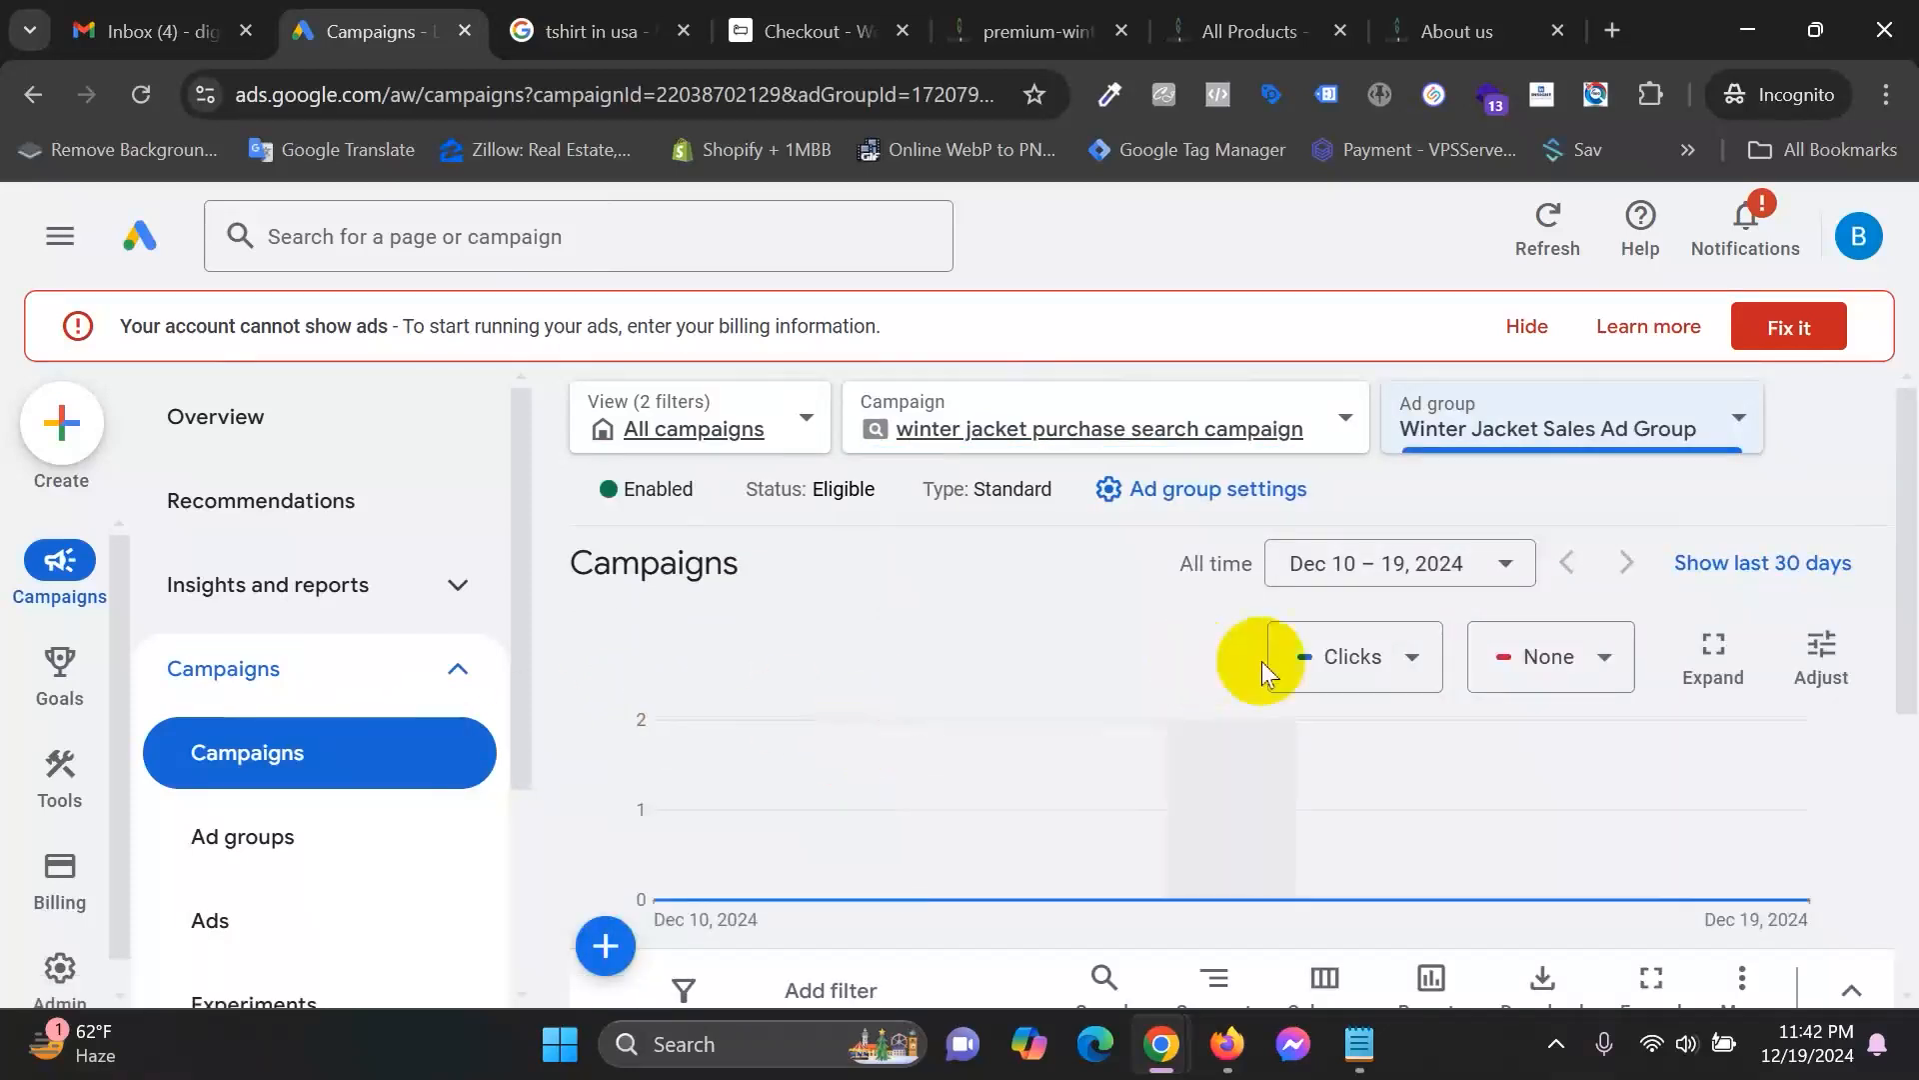
{"action": "scroll", "coordinate": [1329, 754], "scroll_direction": "down", "scroll_amount": 2}
{"action": "scroll", "coordinate": [1328, 547], "scroll_direction": "down", "scroll_amount": 3}
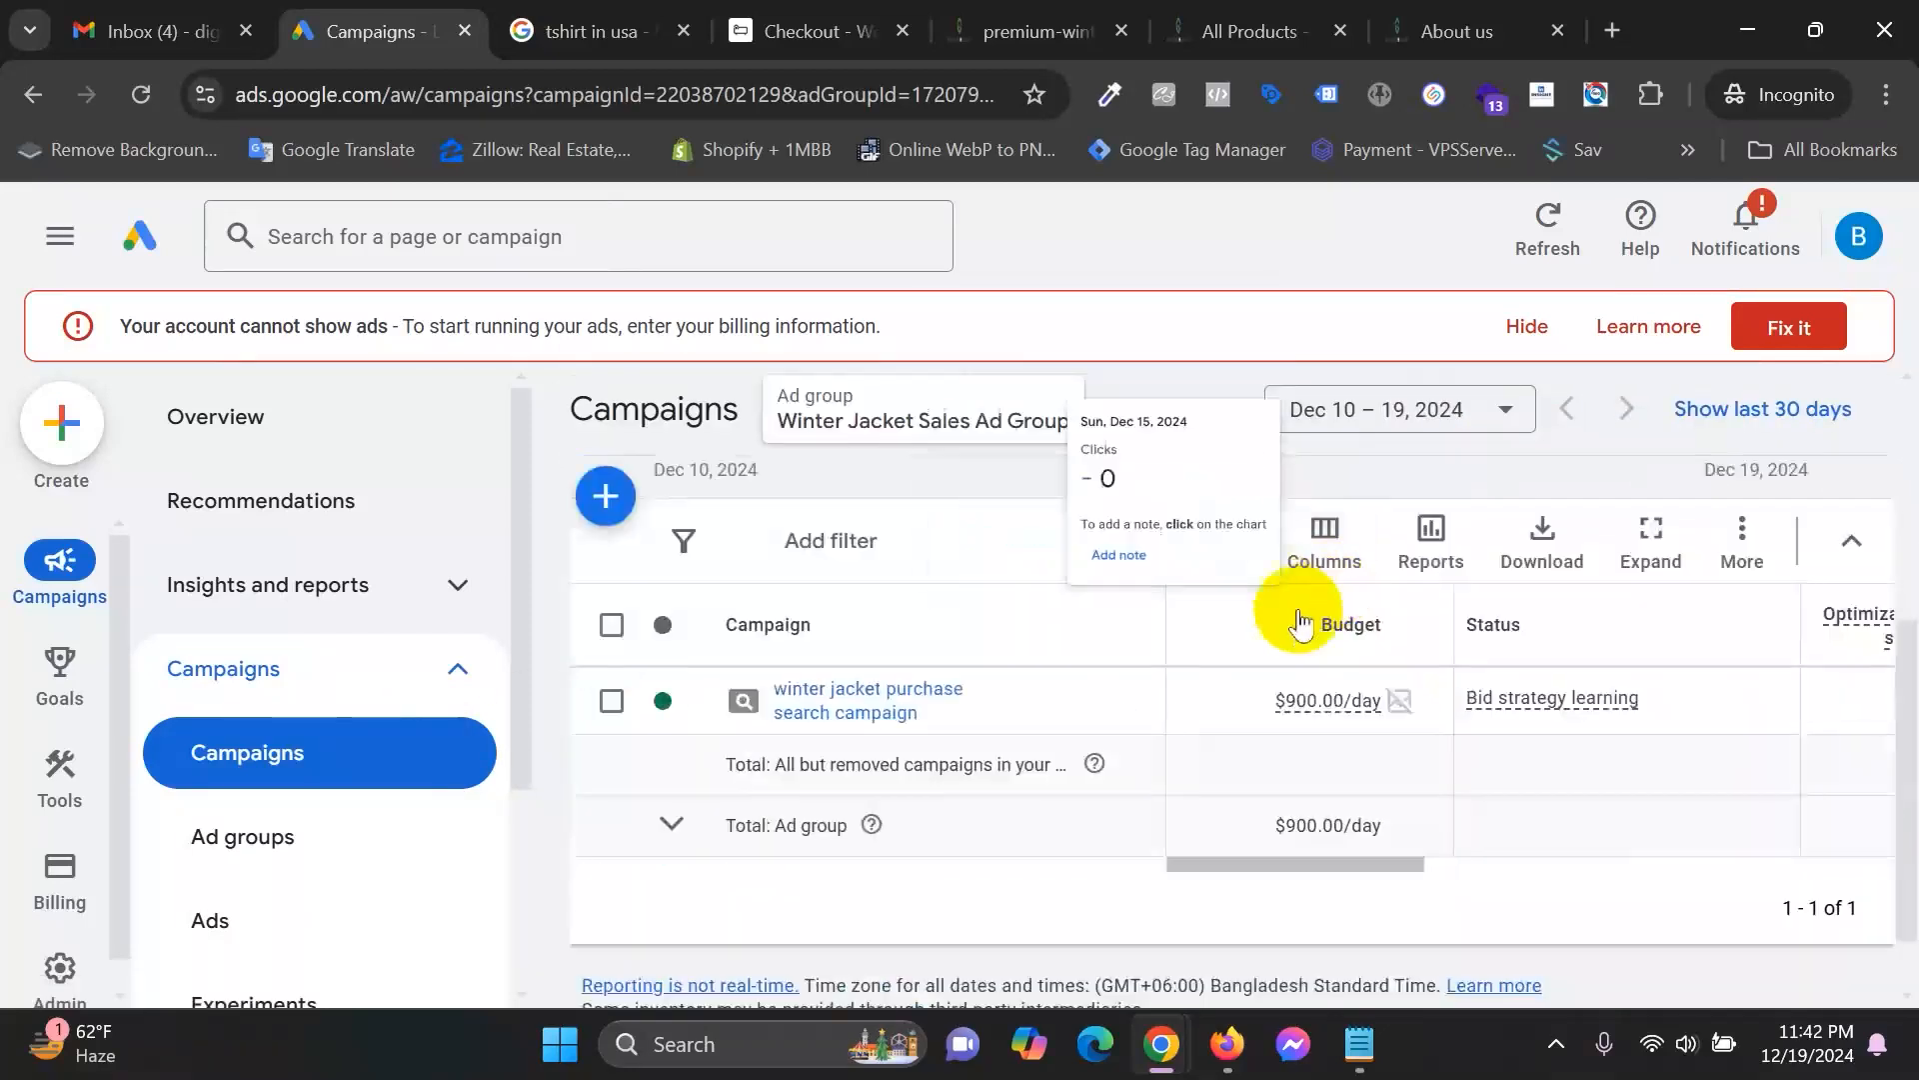
{"action": "scroll", "coordinate": [275, 937], "scroll_direction": "down", "scroll_amount": 2}
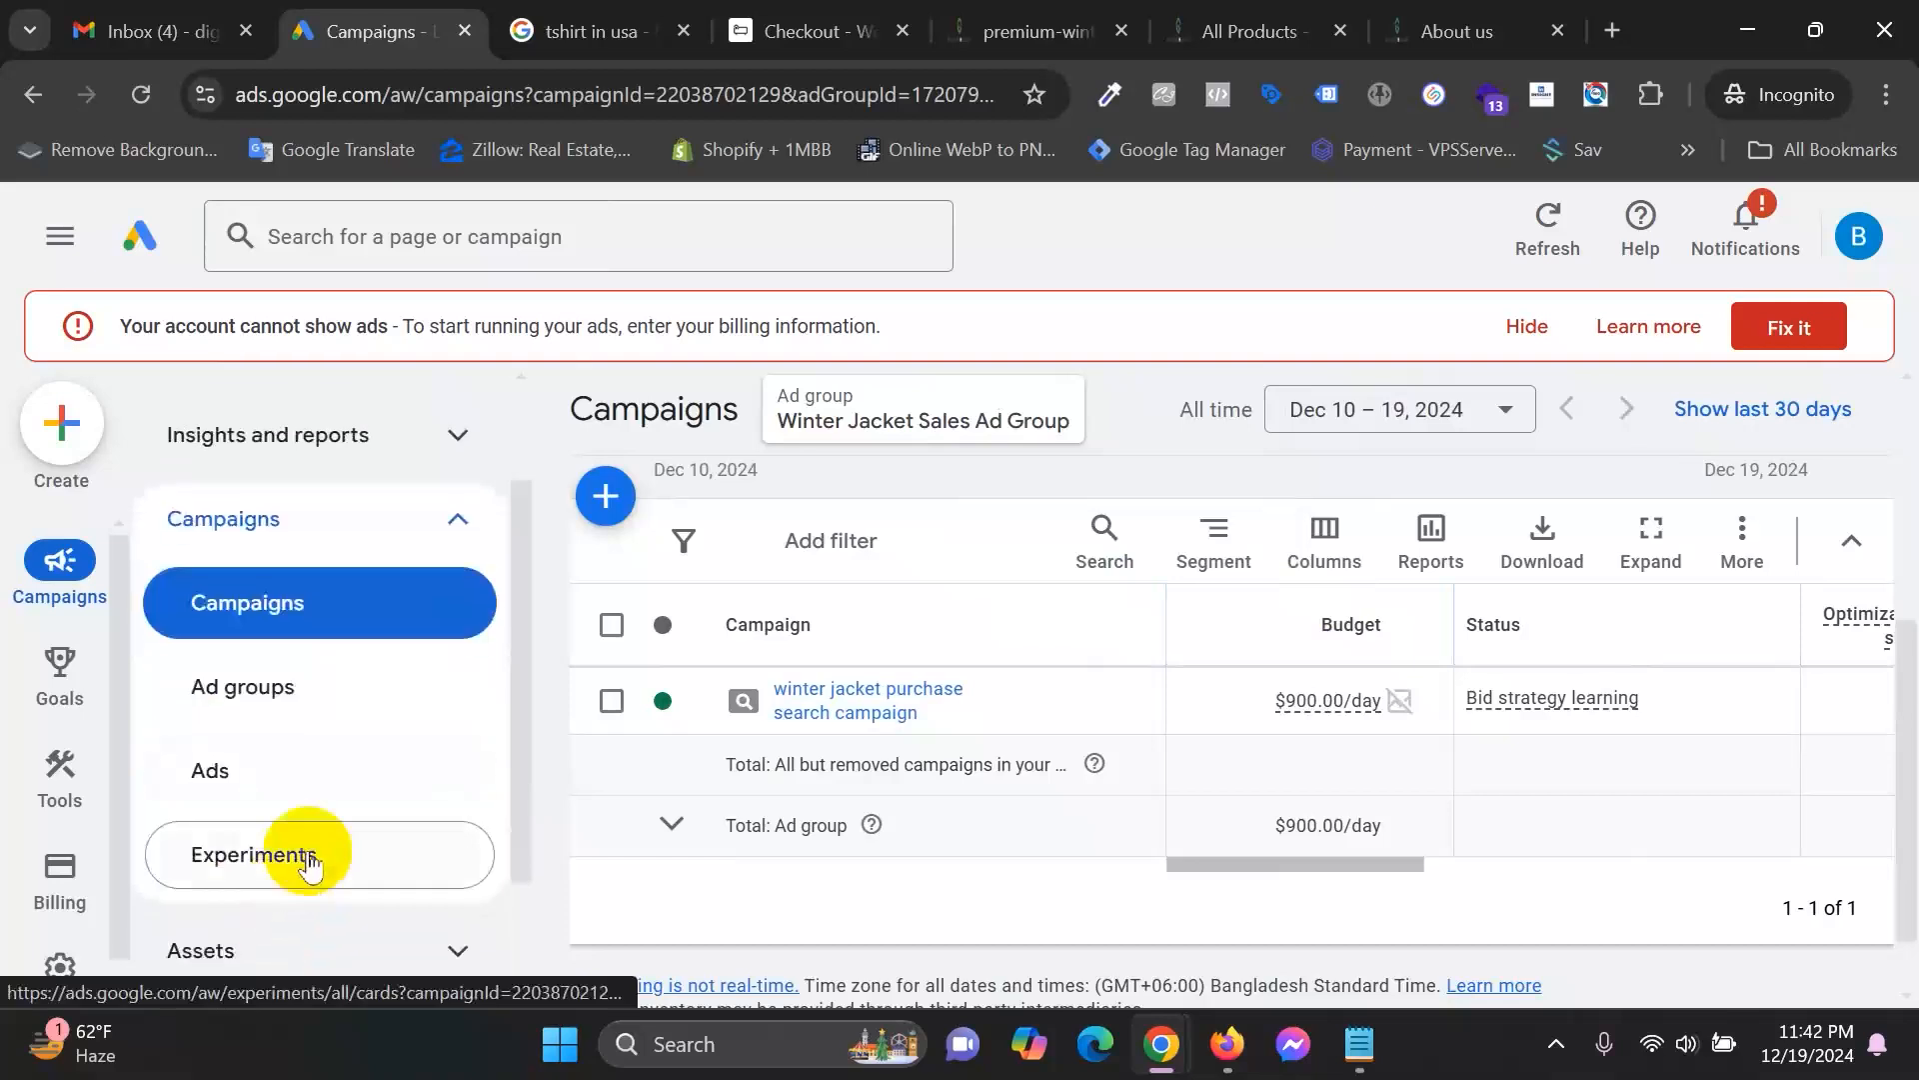
Open the Ads page for the Winter Jacket Sales Ad Group.
{"action": "left_click", "coordinate": [266, 794]}
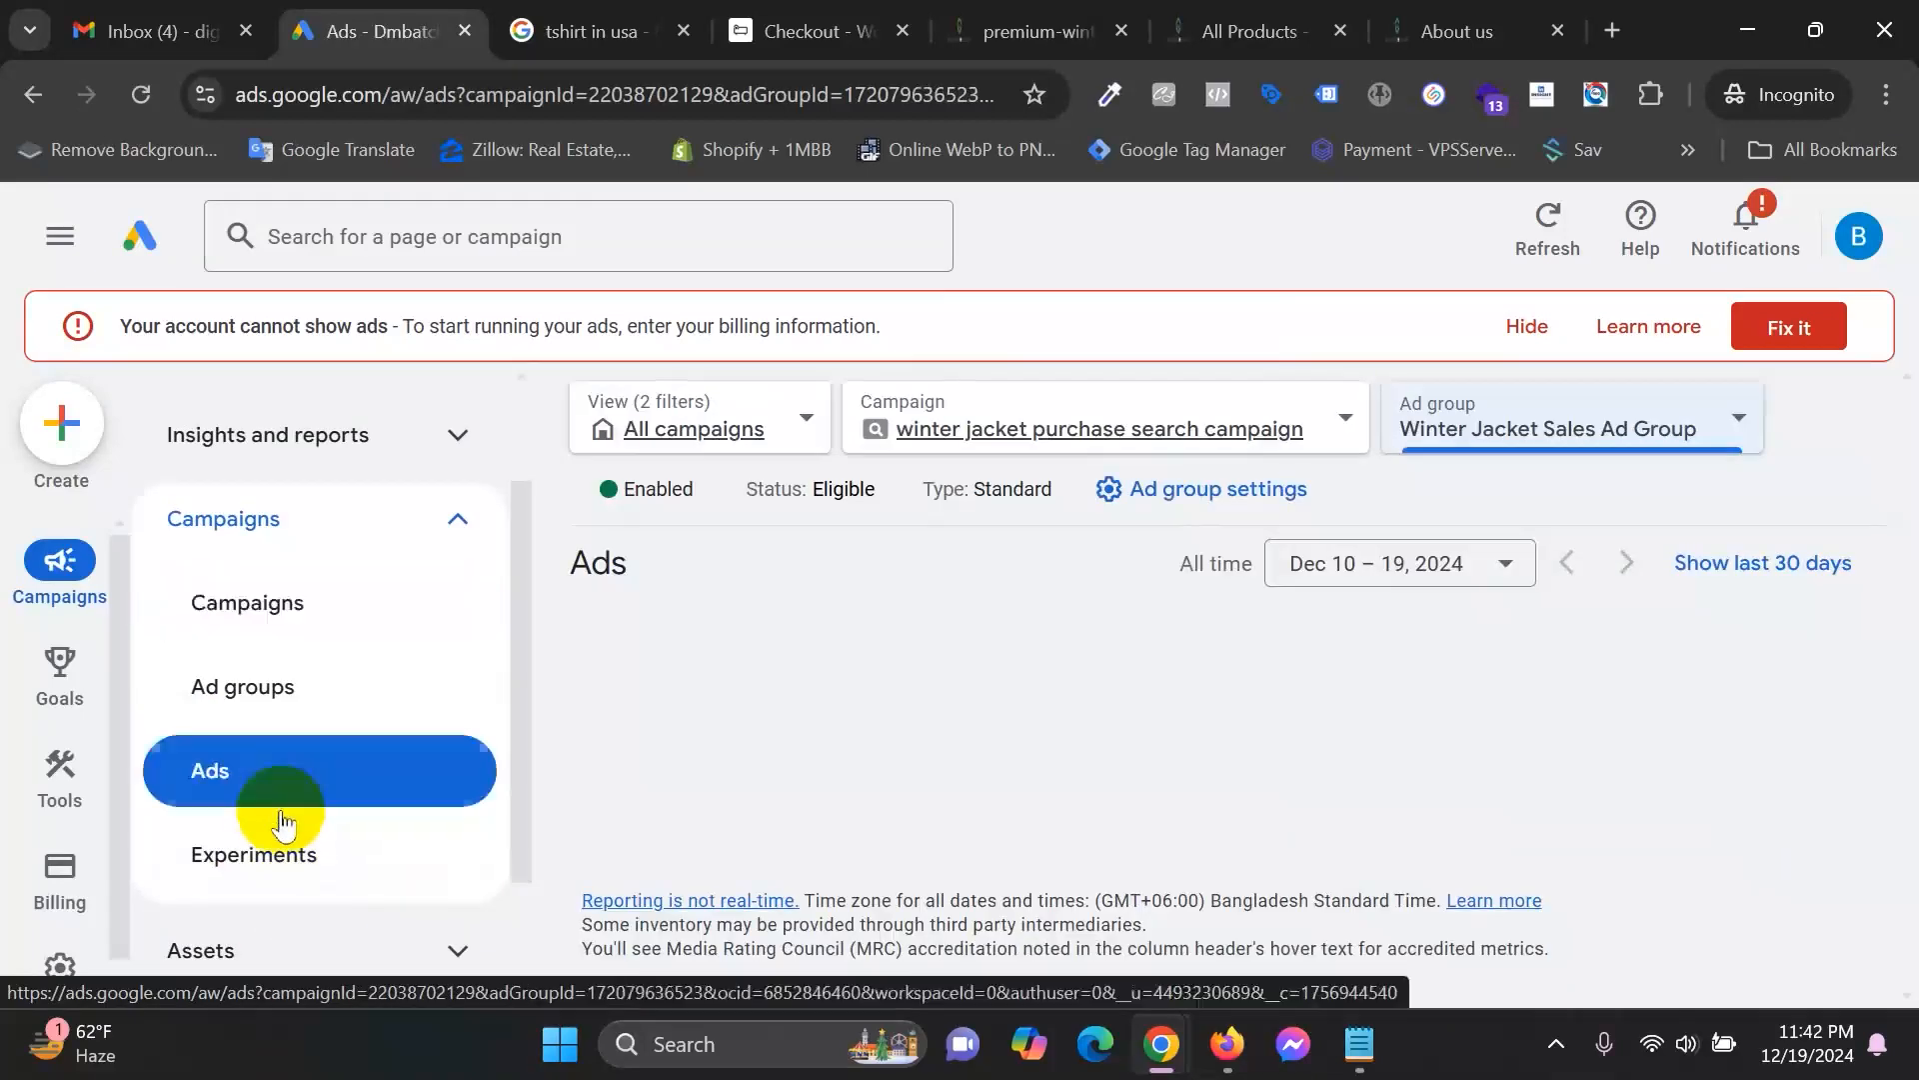
{"action": "scroll", "coordinate": [1114, 647], "scroll_direction": "down", "scroll_amount": 2}
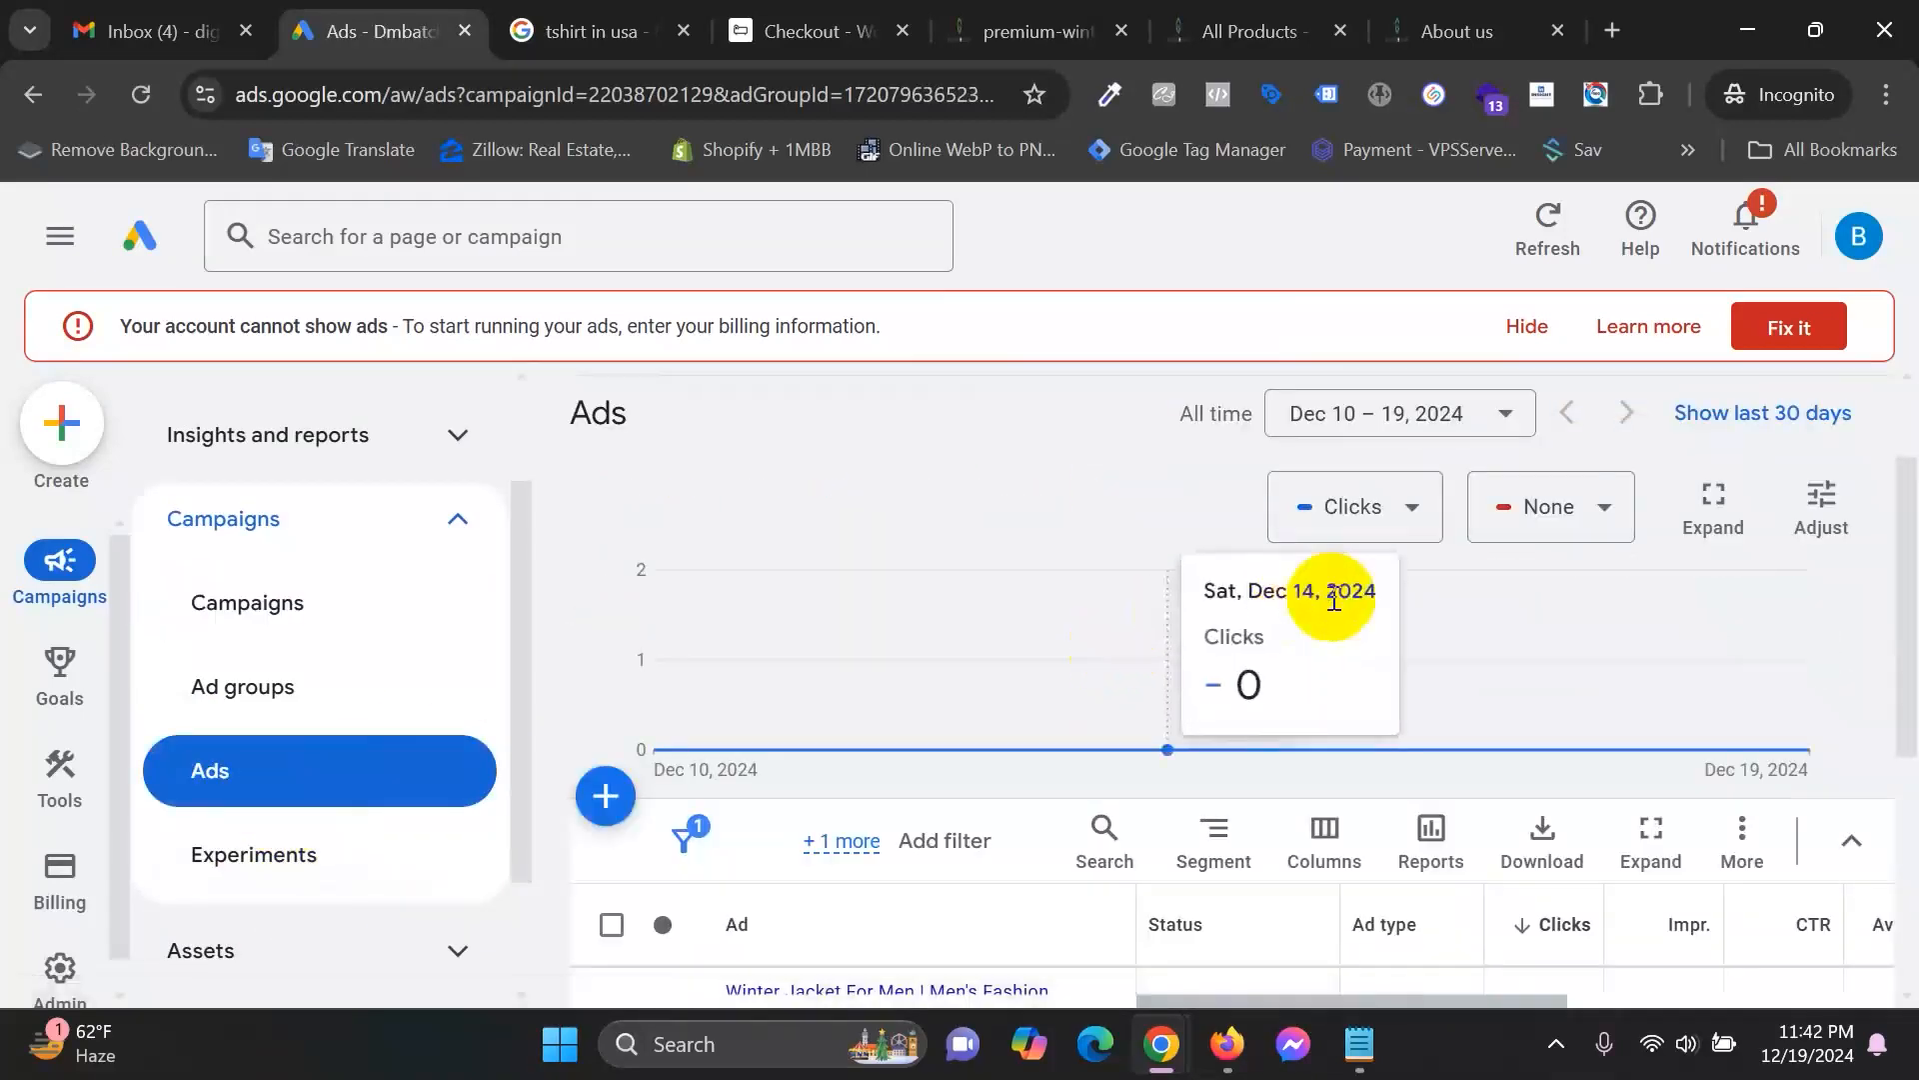
{"action": "scroll", "coordinate": [1379, 826], "scroll_direction": "down", "scroll_amount": 5}
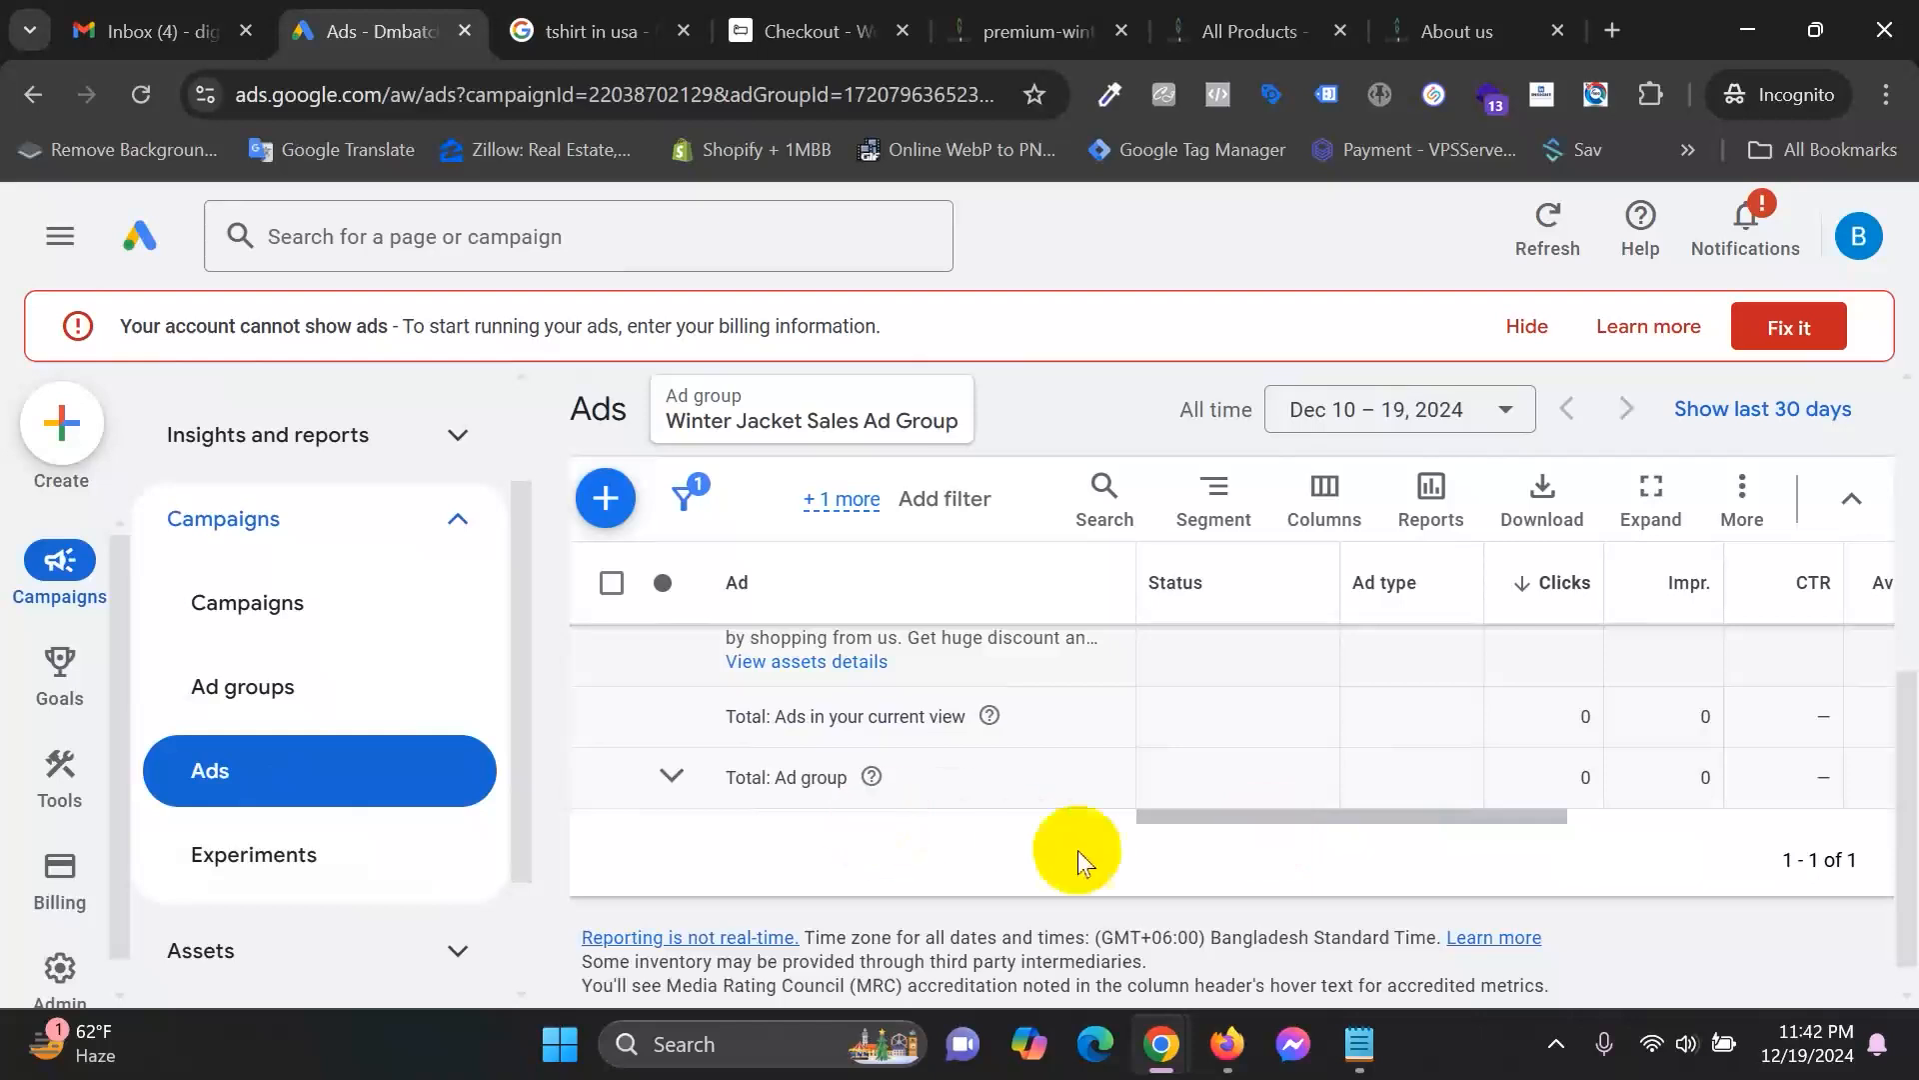
{"action": "scroll", "coordinate": [1124, 841], "scroll_direction": "up", "scroll_amount": 2}
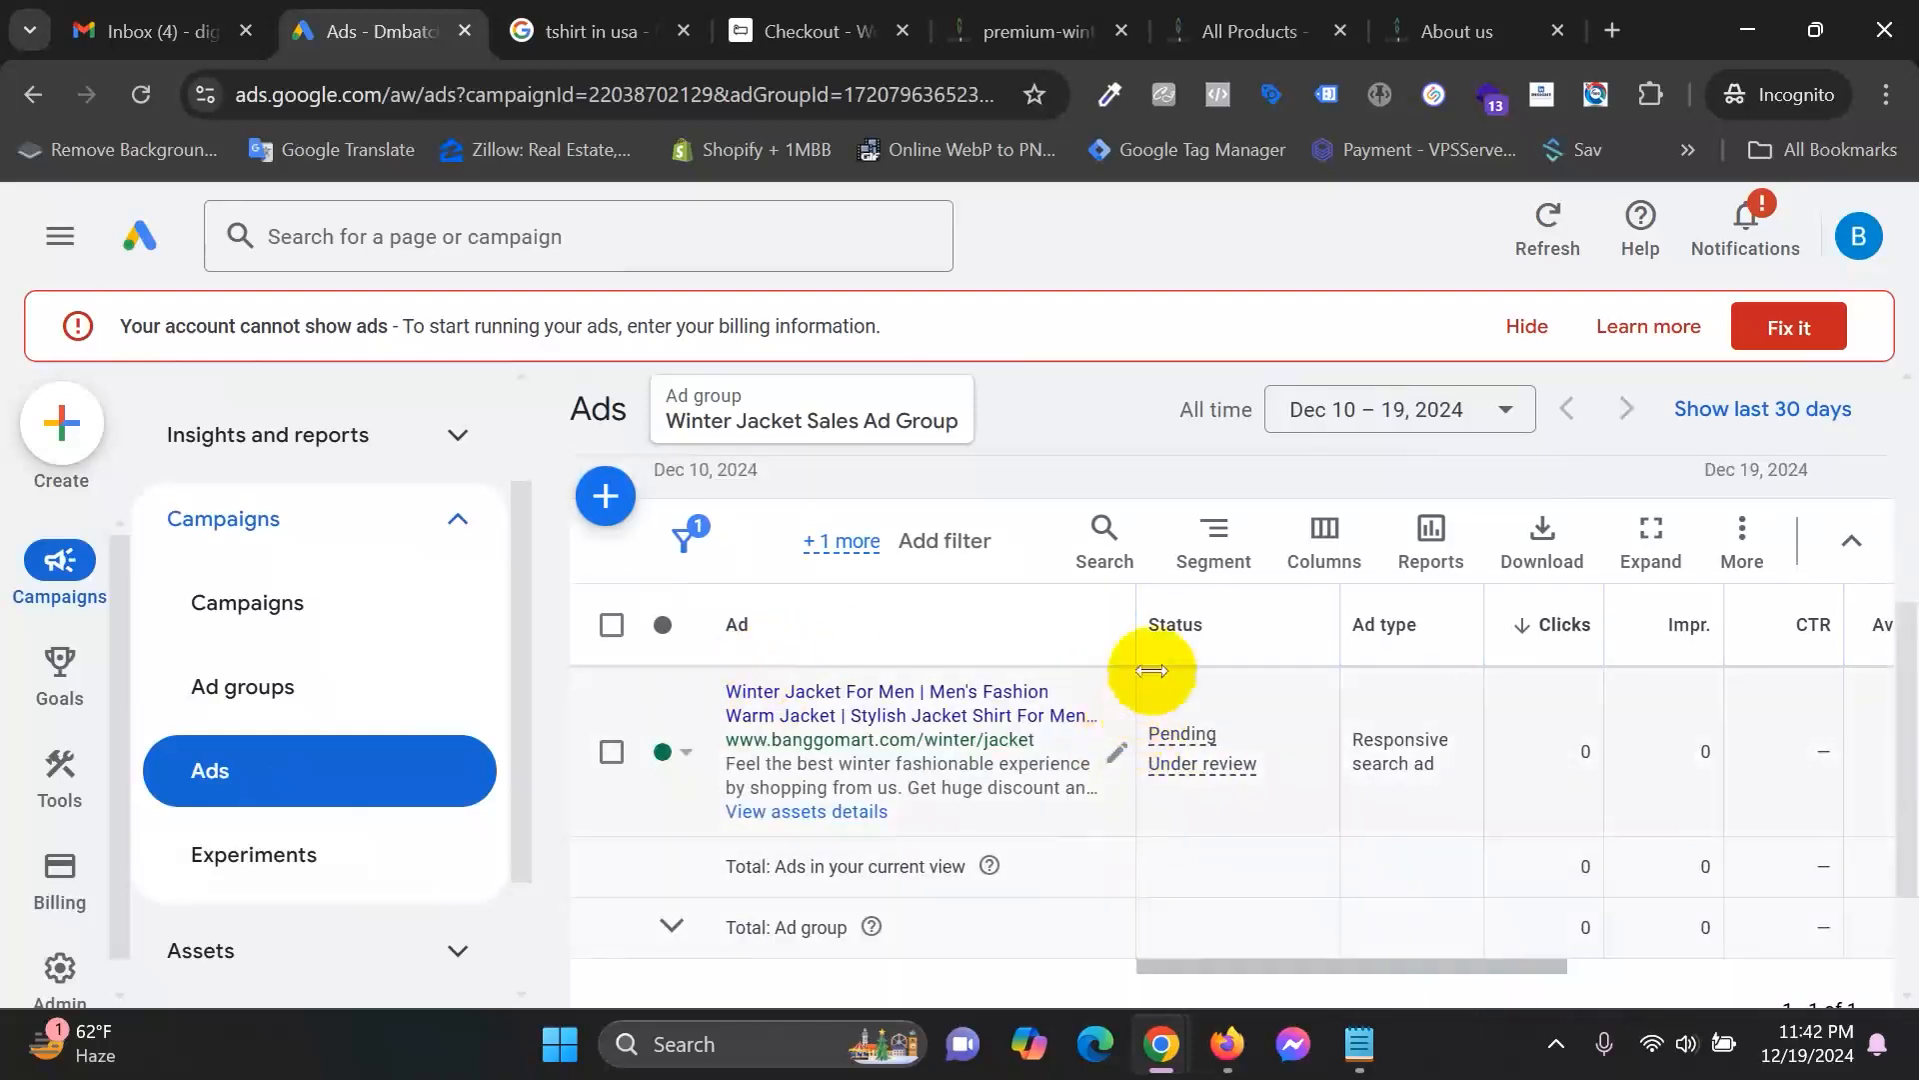
Check the ad's Under review status and empty metrics, then expand 'Audiences, keywords, and content'.
{"action": "mouse_move", "coordinate": [1222, 765]}
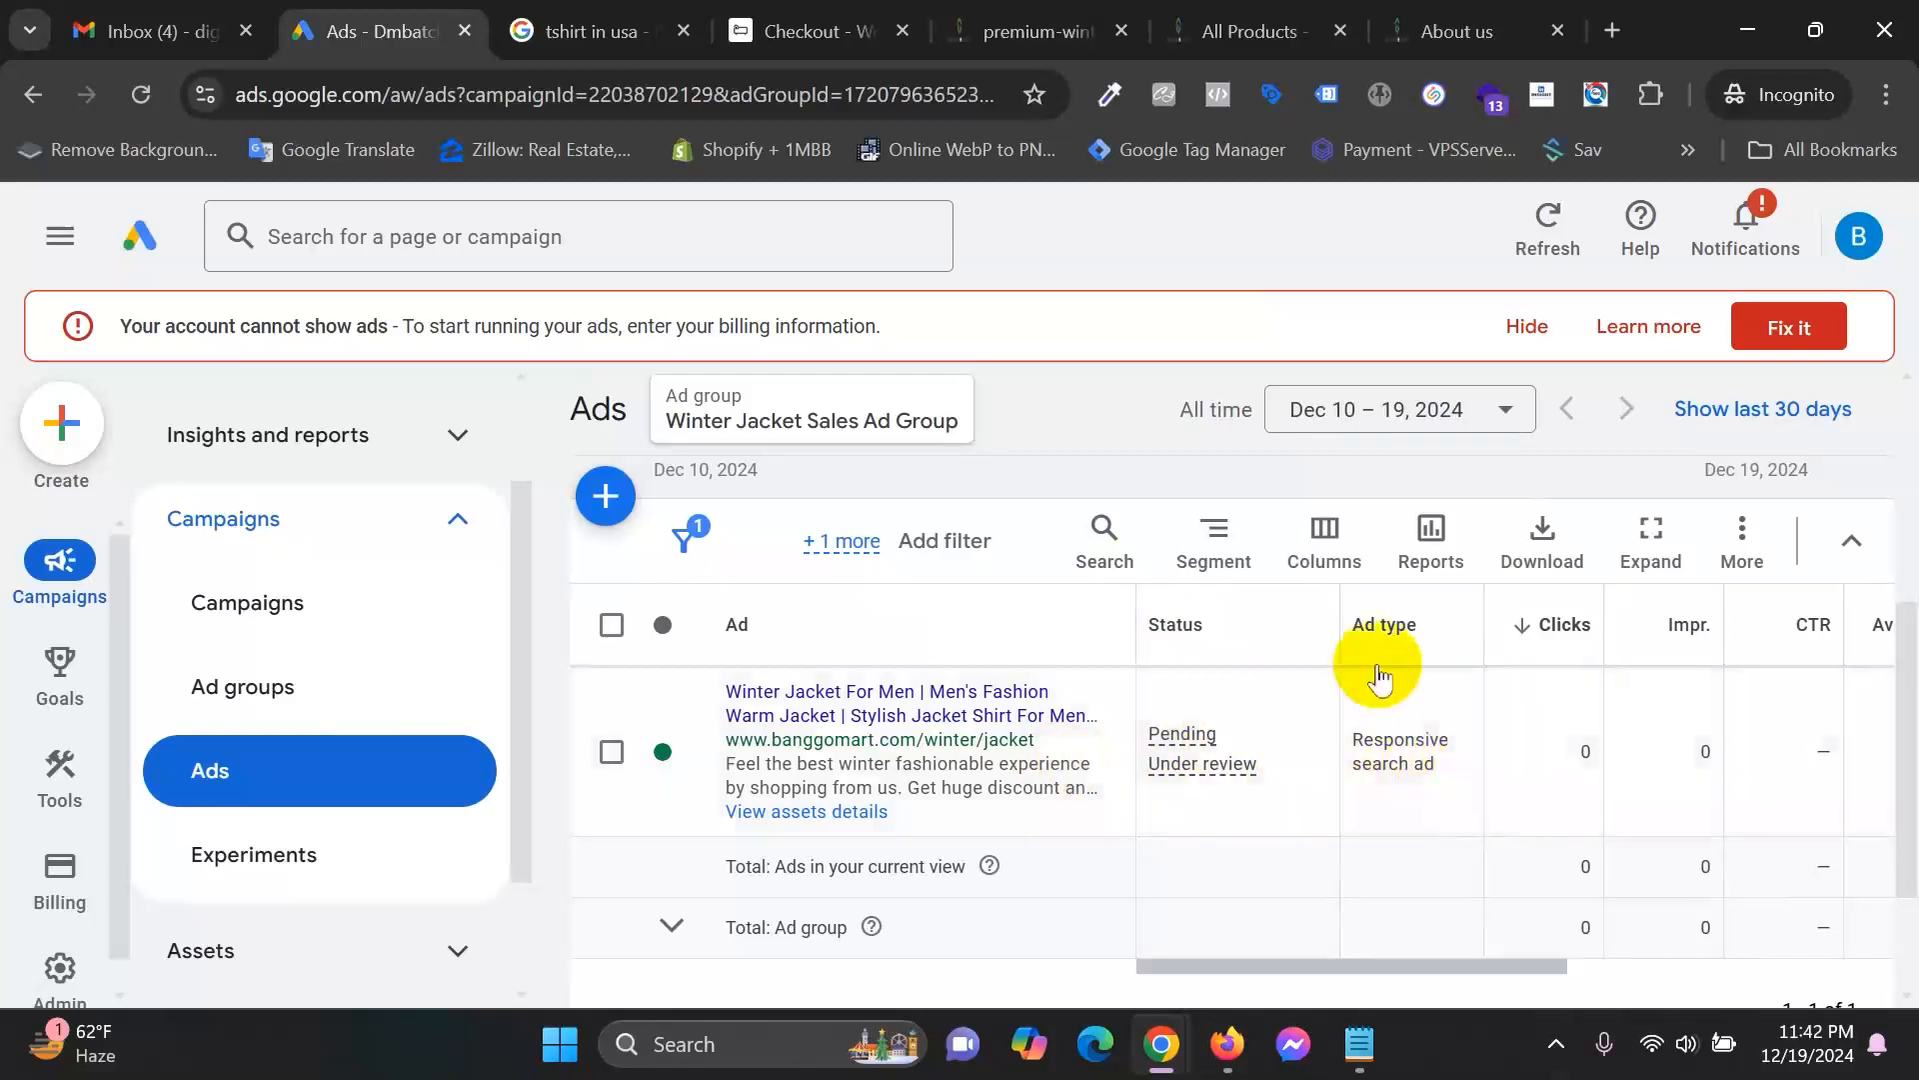
{"action": "left_click_drag", "start_coordinate": [1365, 984], "coordinate": [1579, 955]}
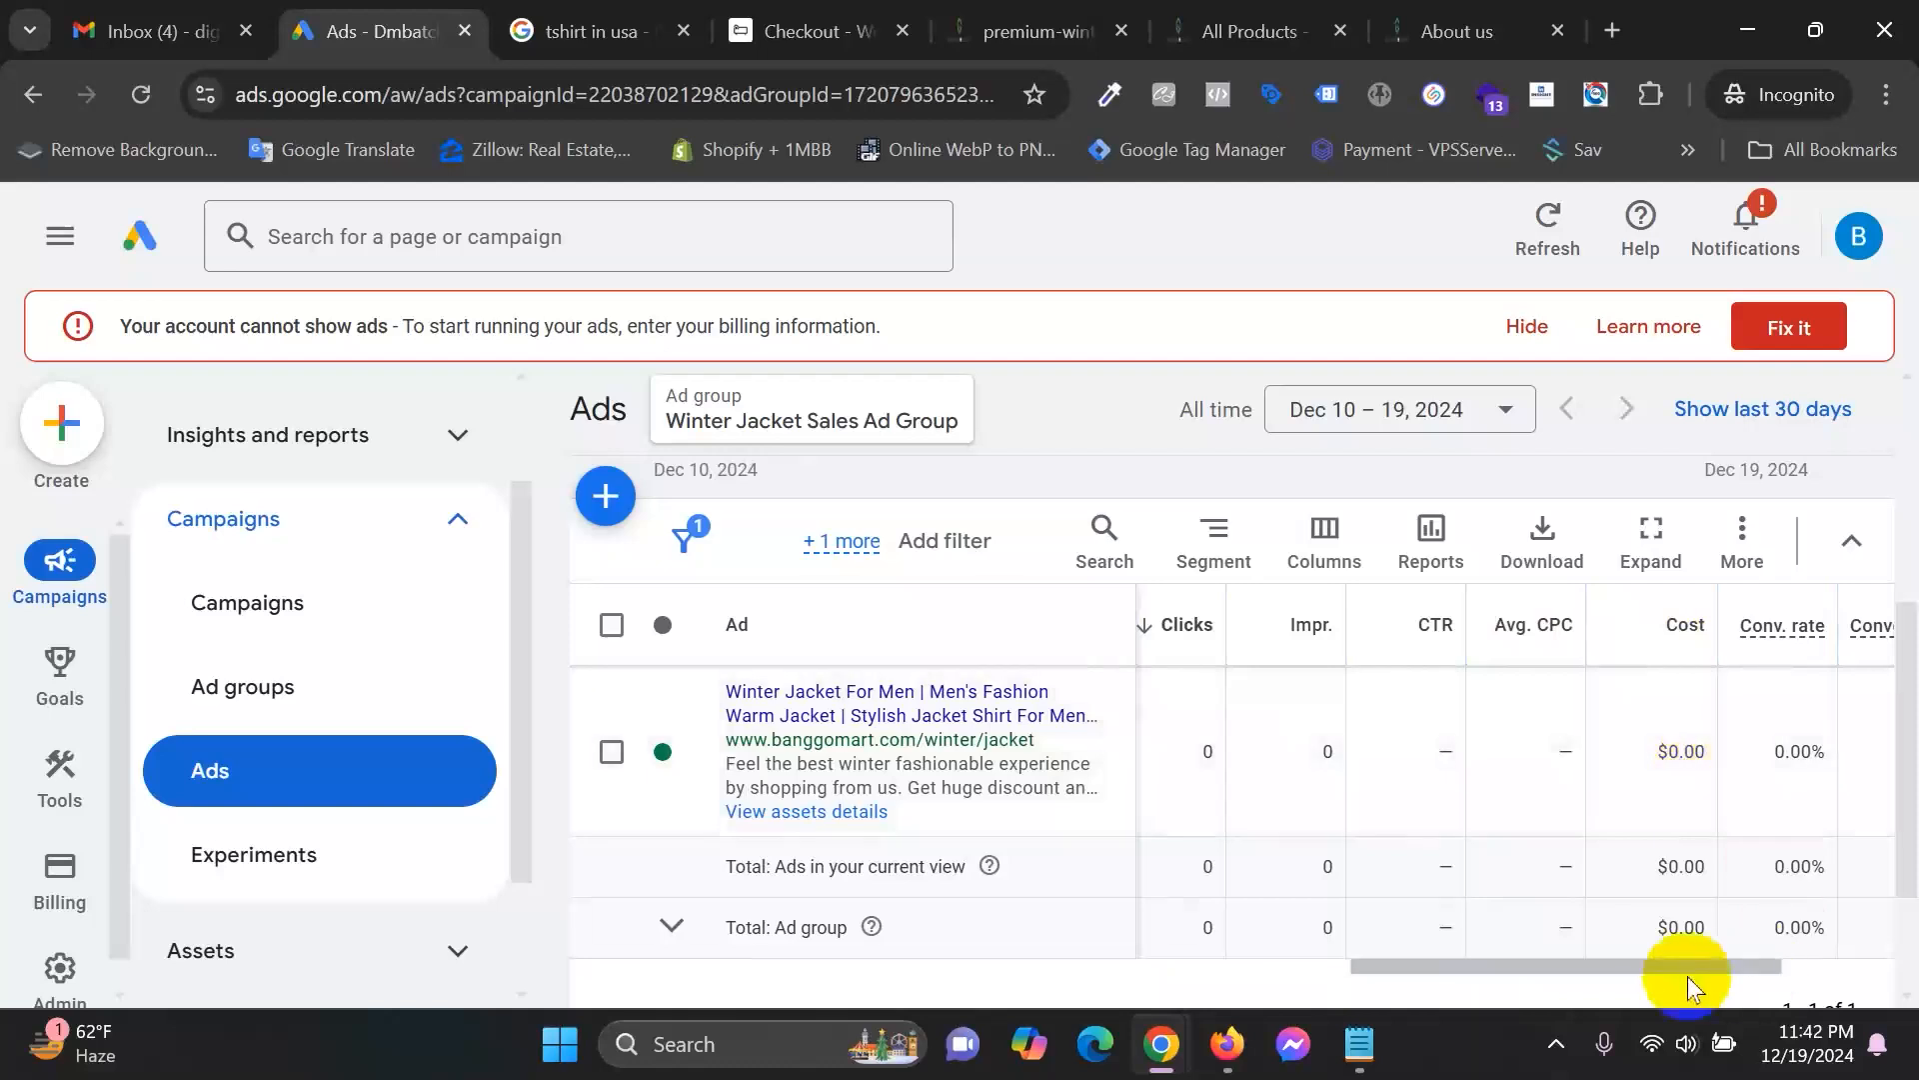
{"action": "left_click_drag", "start_coordinate": [1688, 975], "coordinate": [1800, 976]}
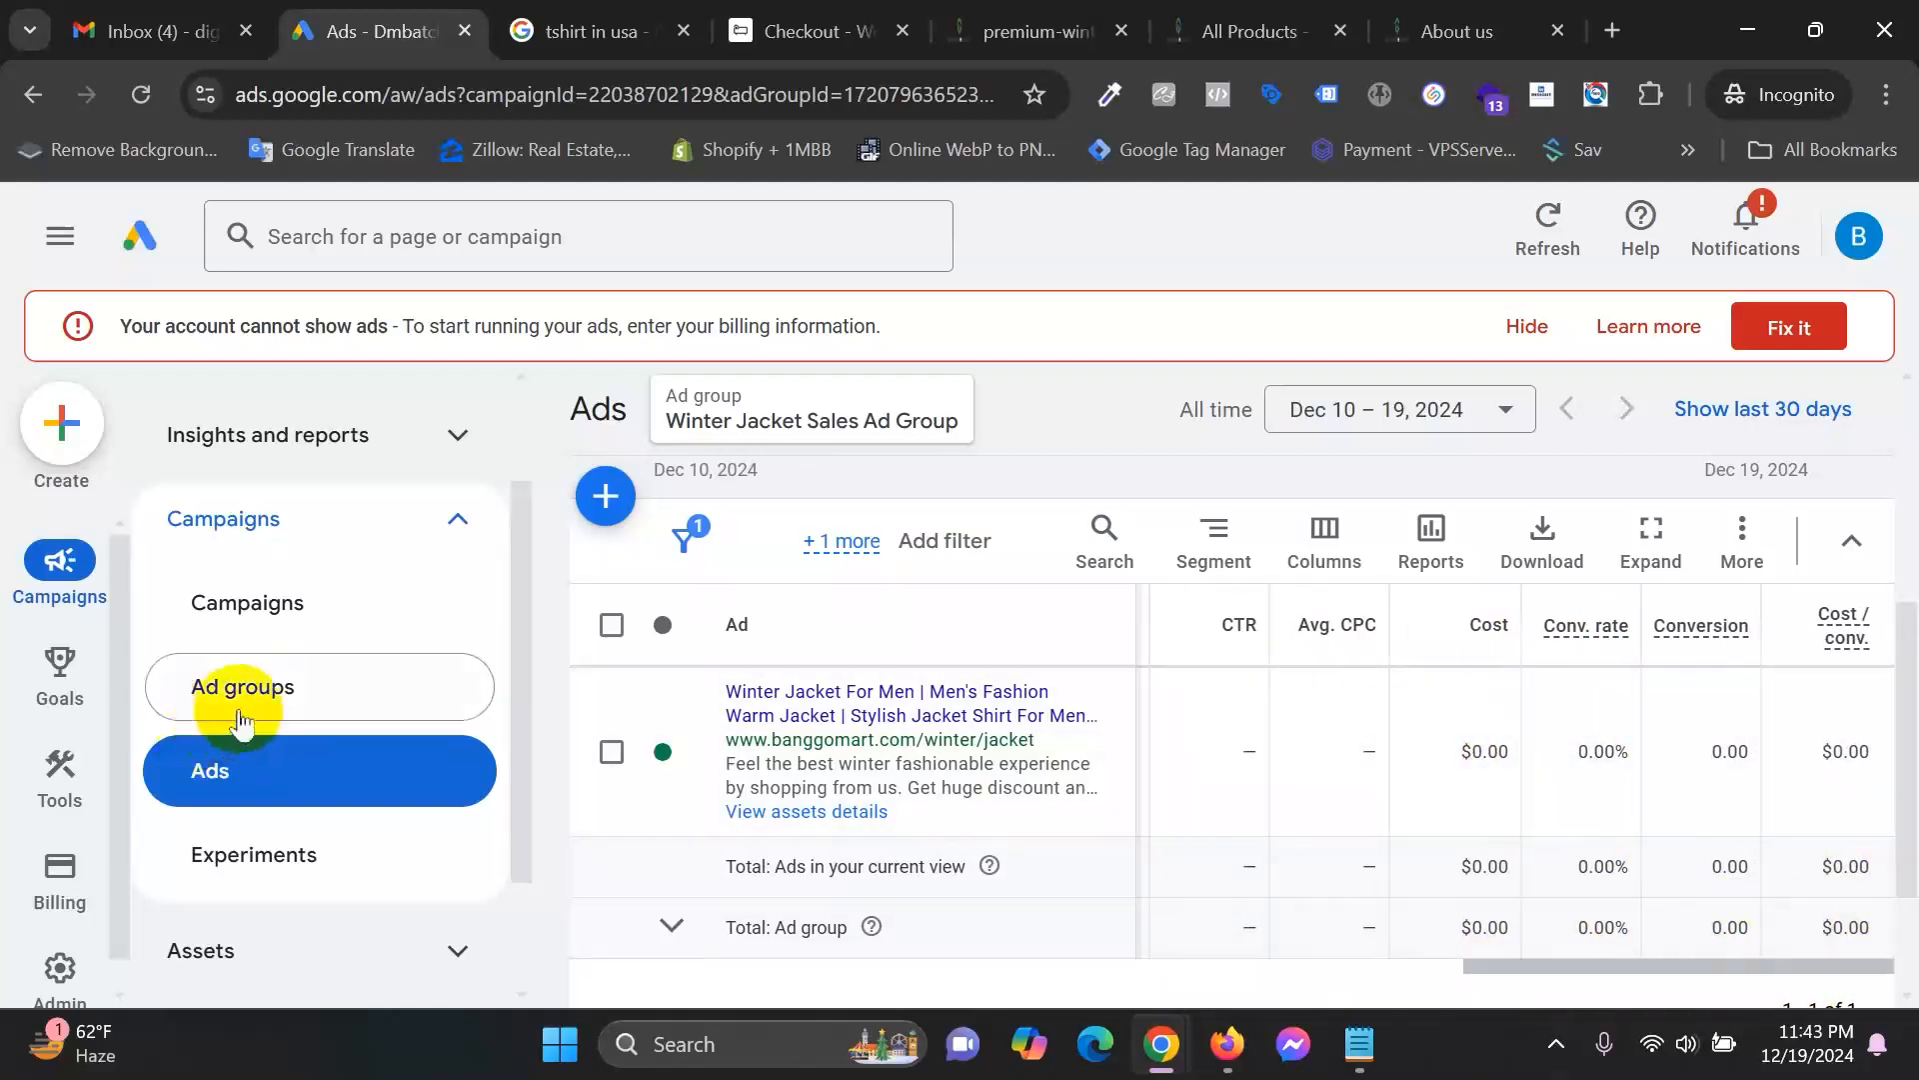
{"action": "scroll", "coordinate": [265, 724], "scroll_direction": "down", "scroll_amount": 2}
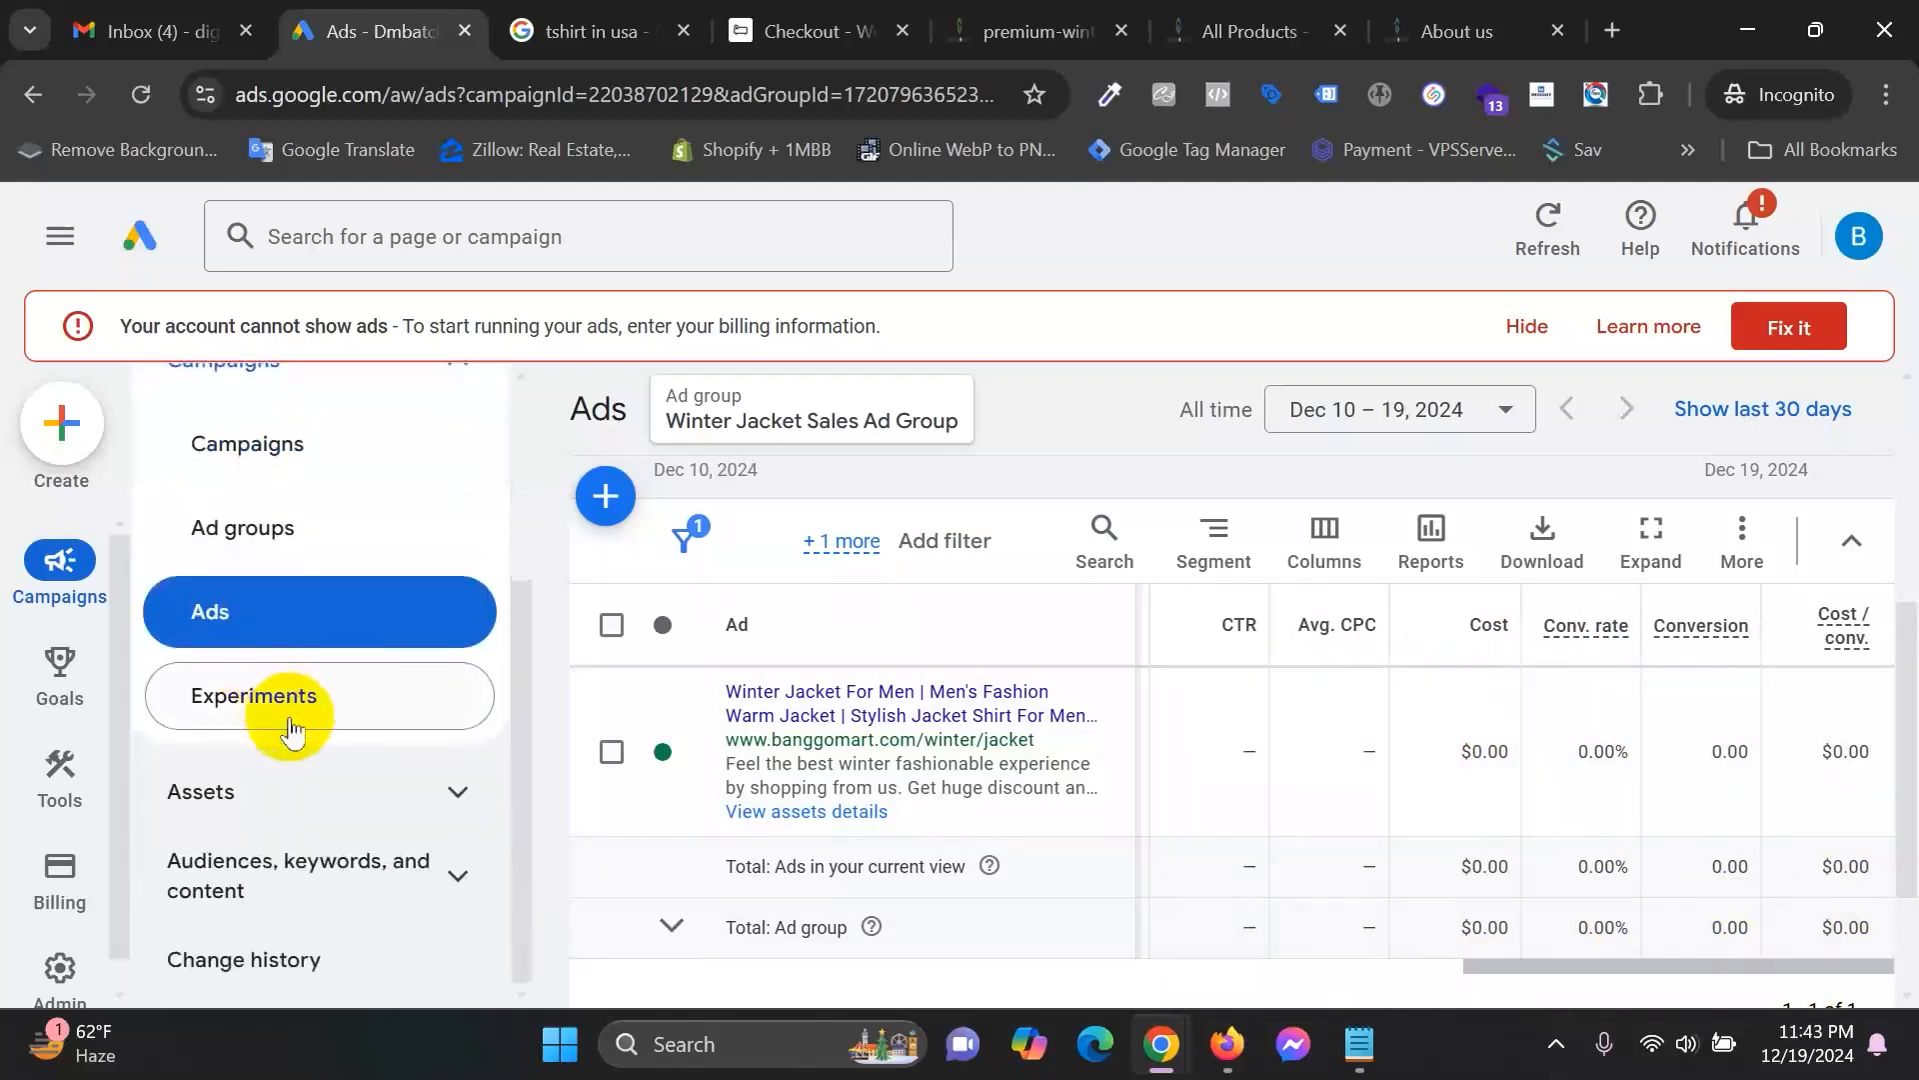
{"action": "left_click", "coordinate": [394, 878]}
{"action": "scroll", "coordinate": [420, 815], "scroll_direction": "down", "scroll_amount": 2}
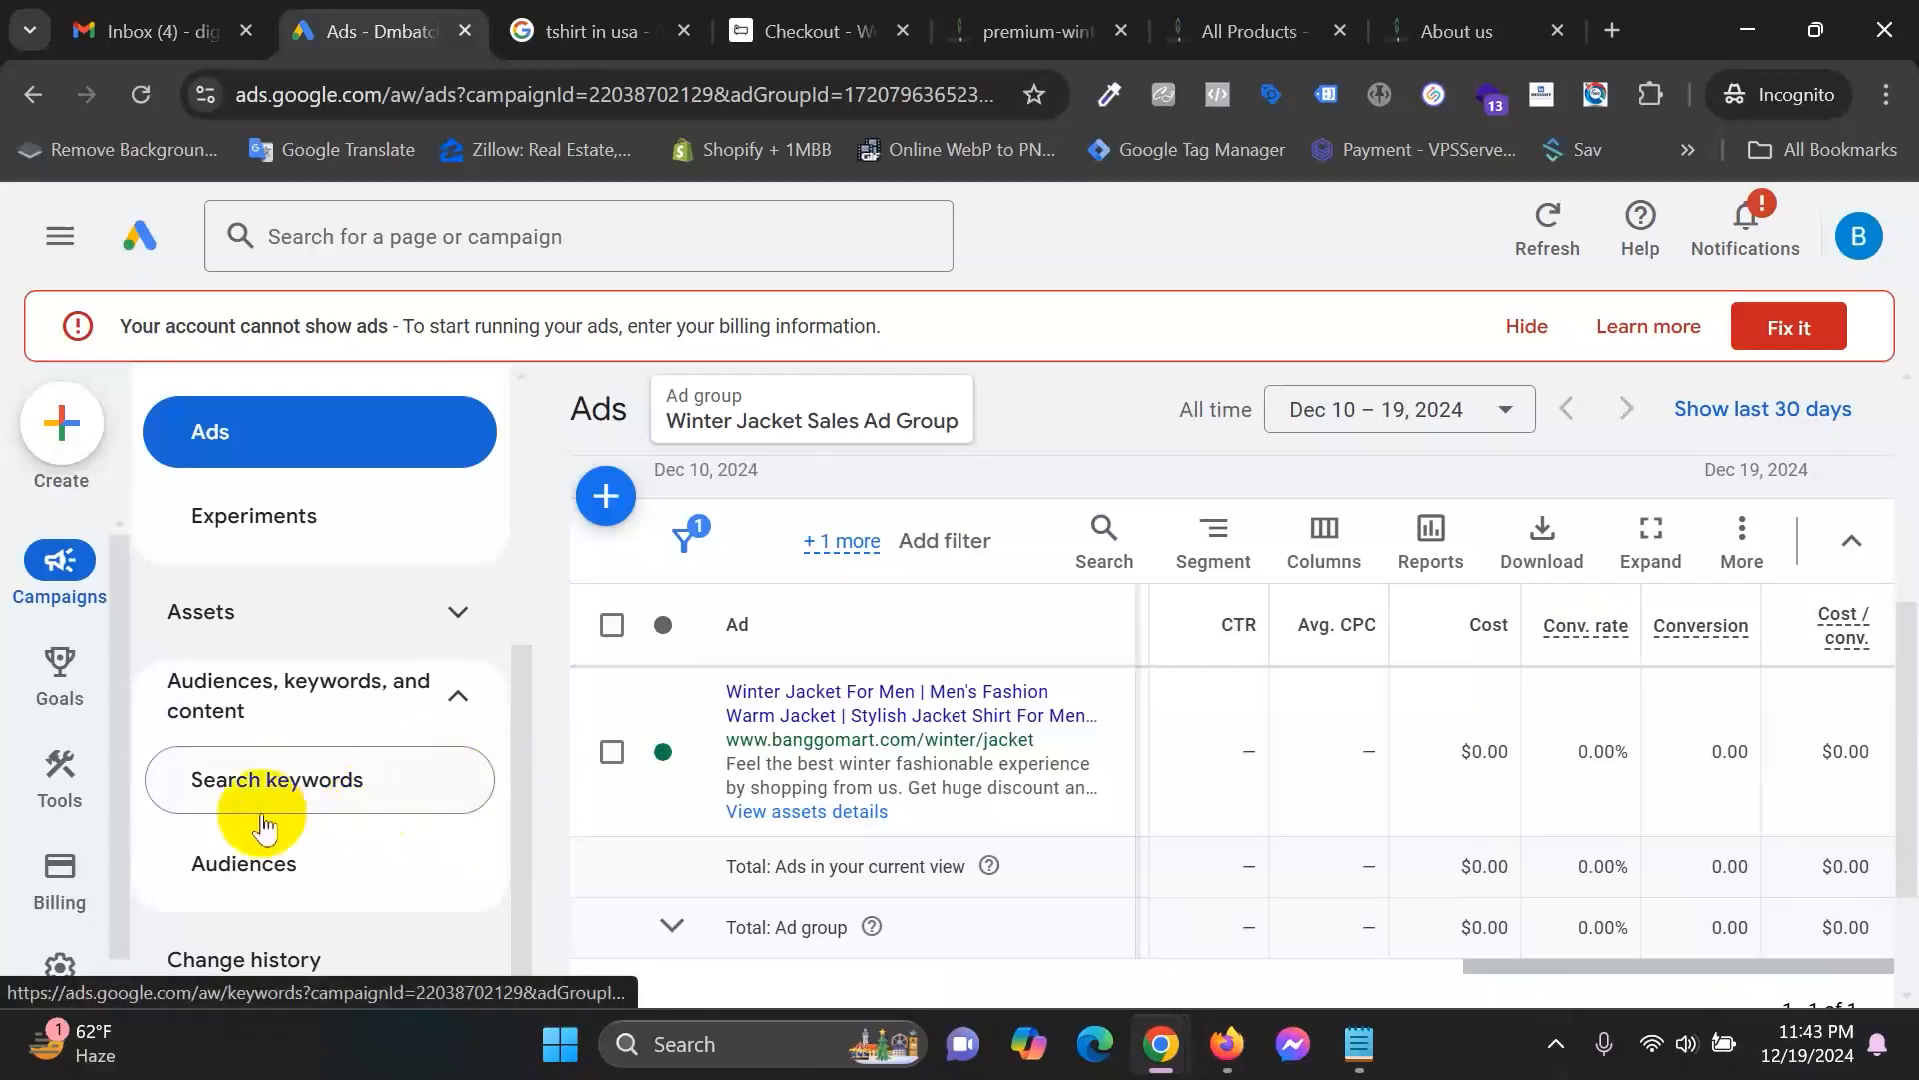
Open the ad group's Search keywords page and tick the select-all box for its 10 keywords.
{"action": "left_click", "coordinate": [340, 795]}
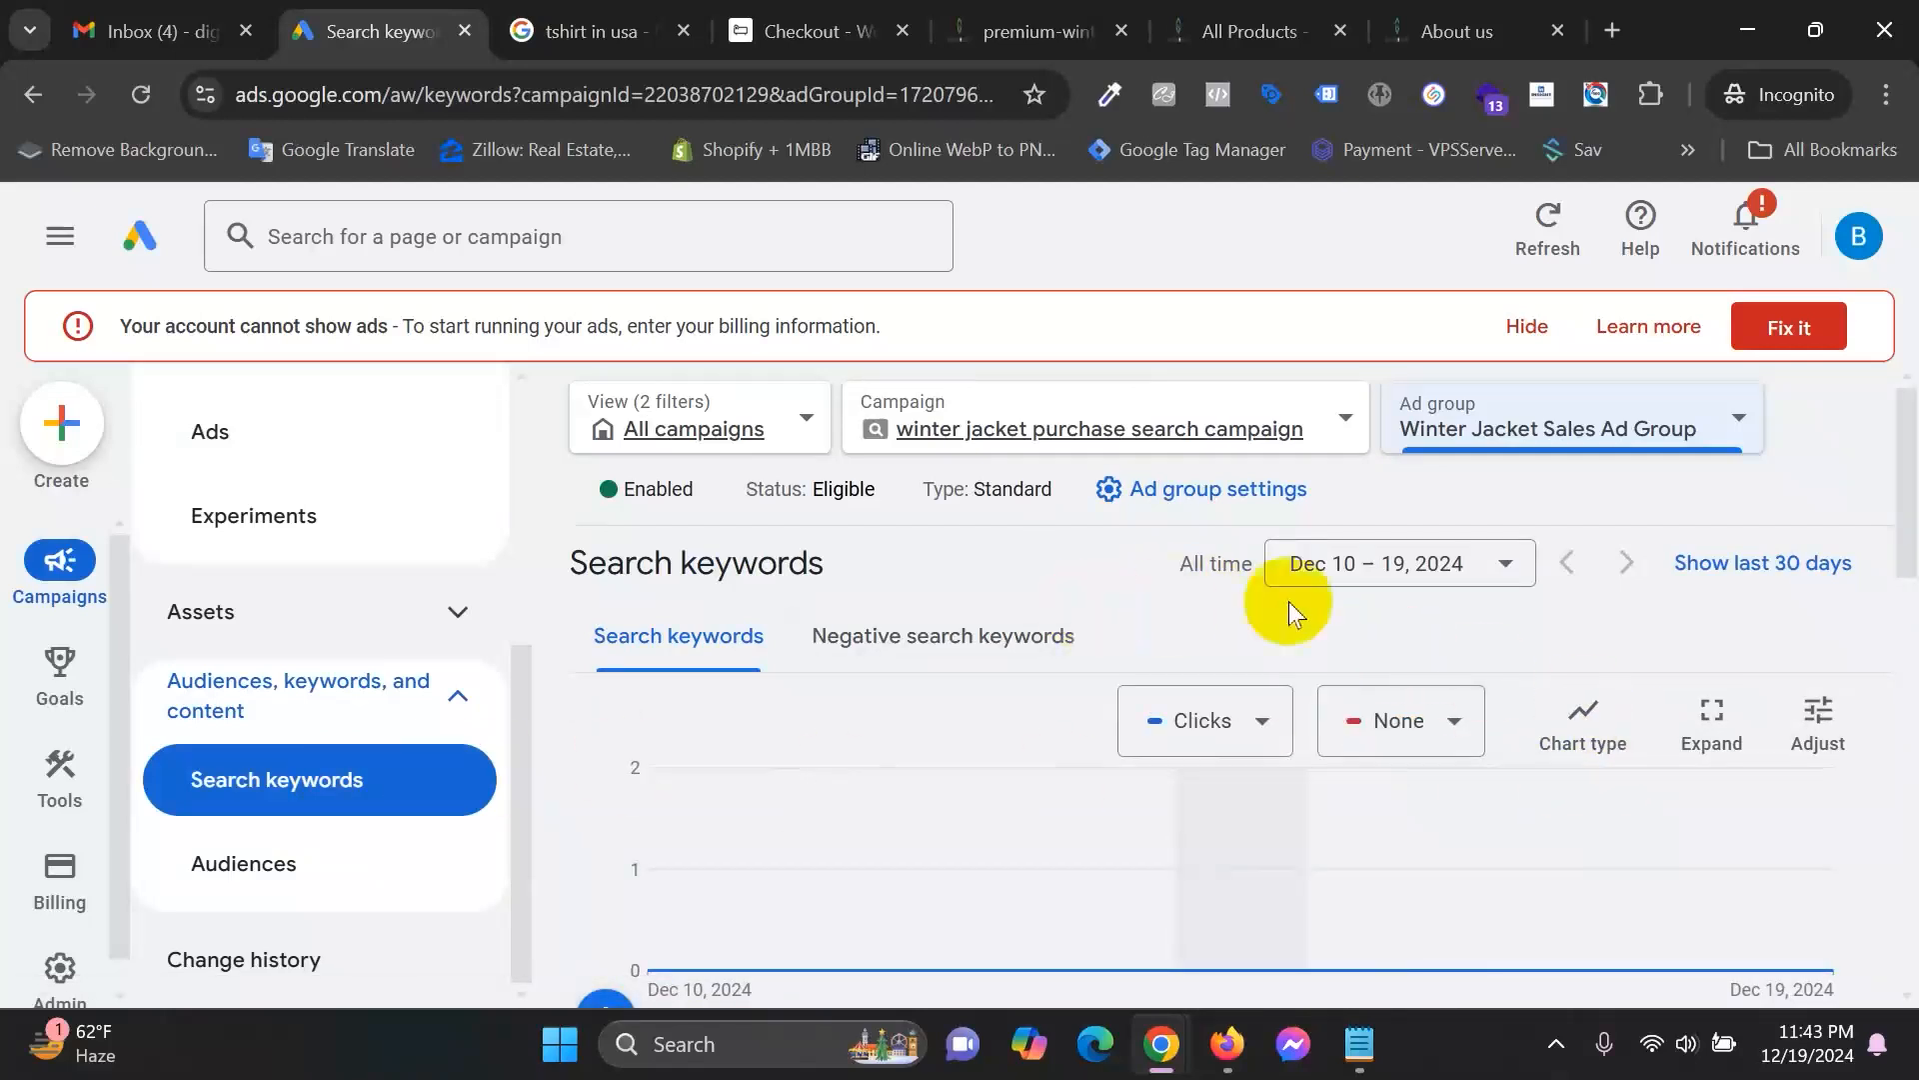
{"action": "scroll", "coordinate": [1585, 670], "scroll_direction": "down", "scroll_amount": 5}
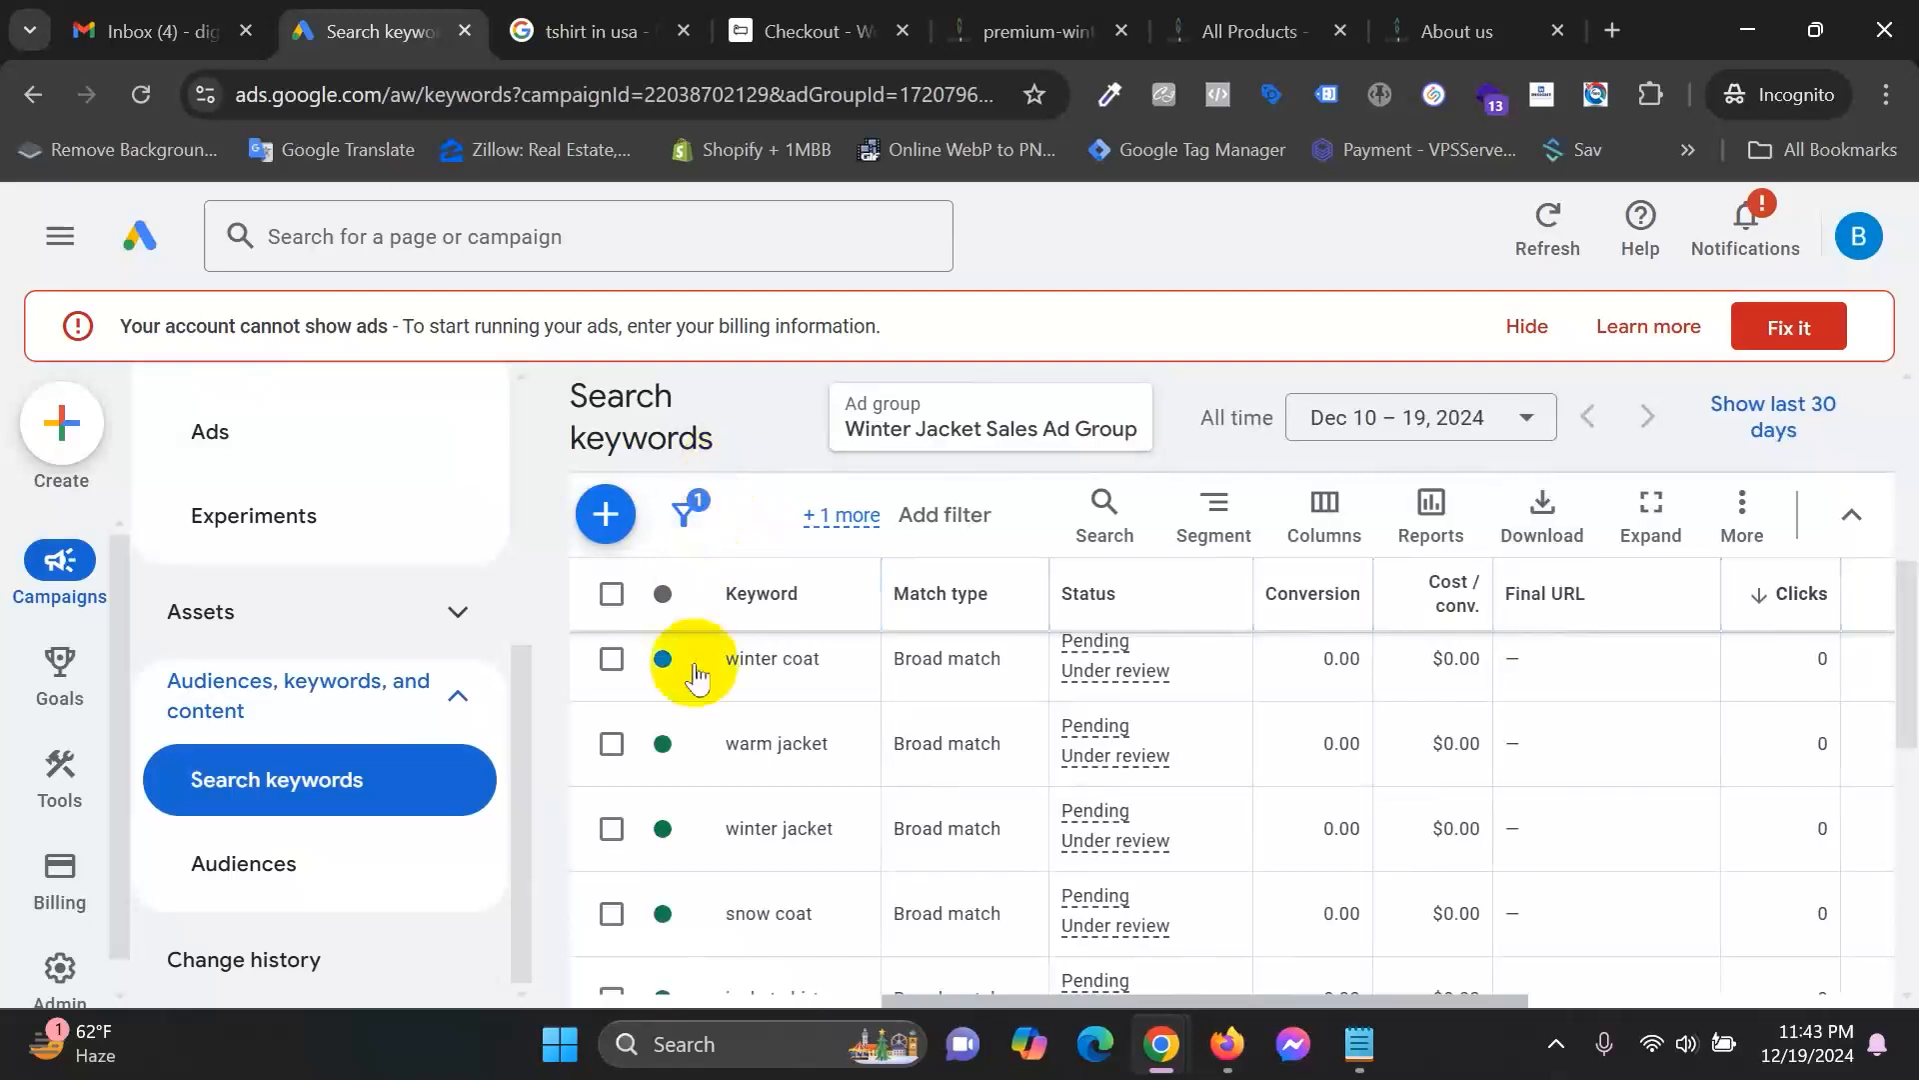
{"action": "scroll", "coordinate": [843, 830], "scroll_direction": "down", "scroll_amount": 2}
{"action": "scroll", "coordinate": [823, 838], "scroll_direction": "up", "scroll_amount": 5}
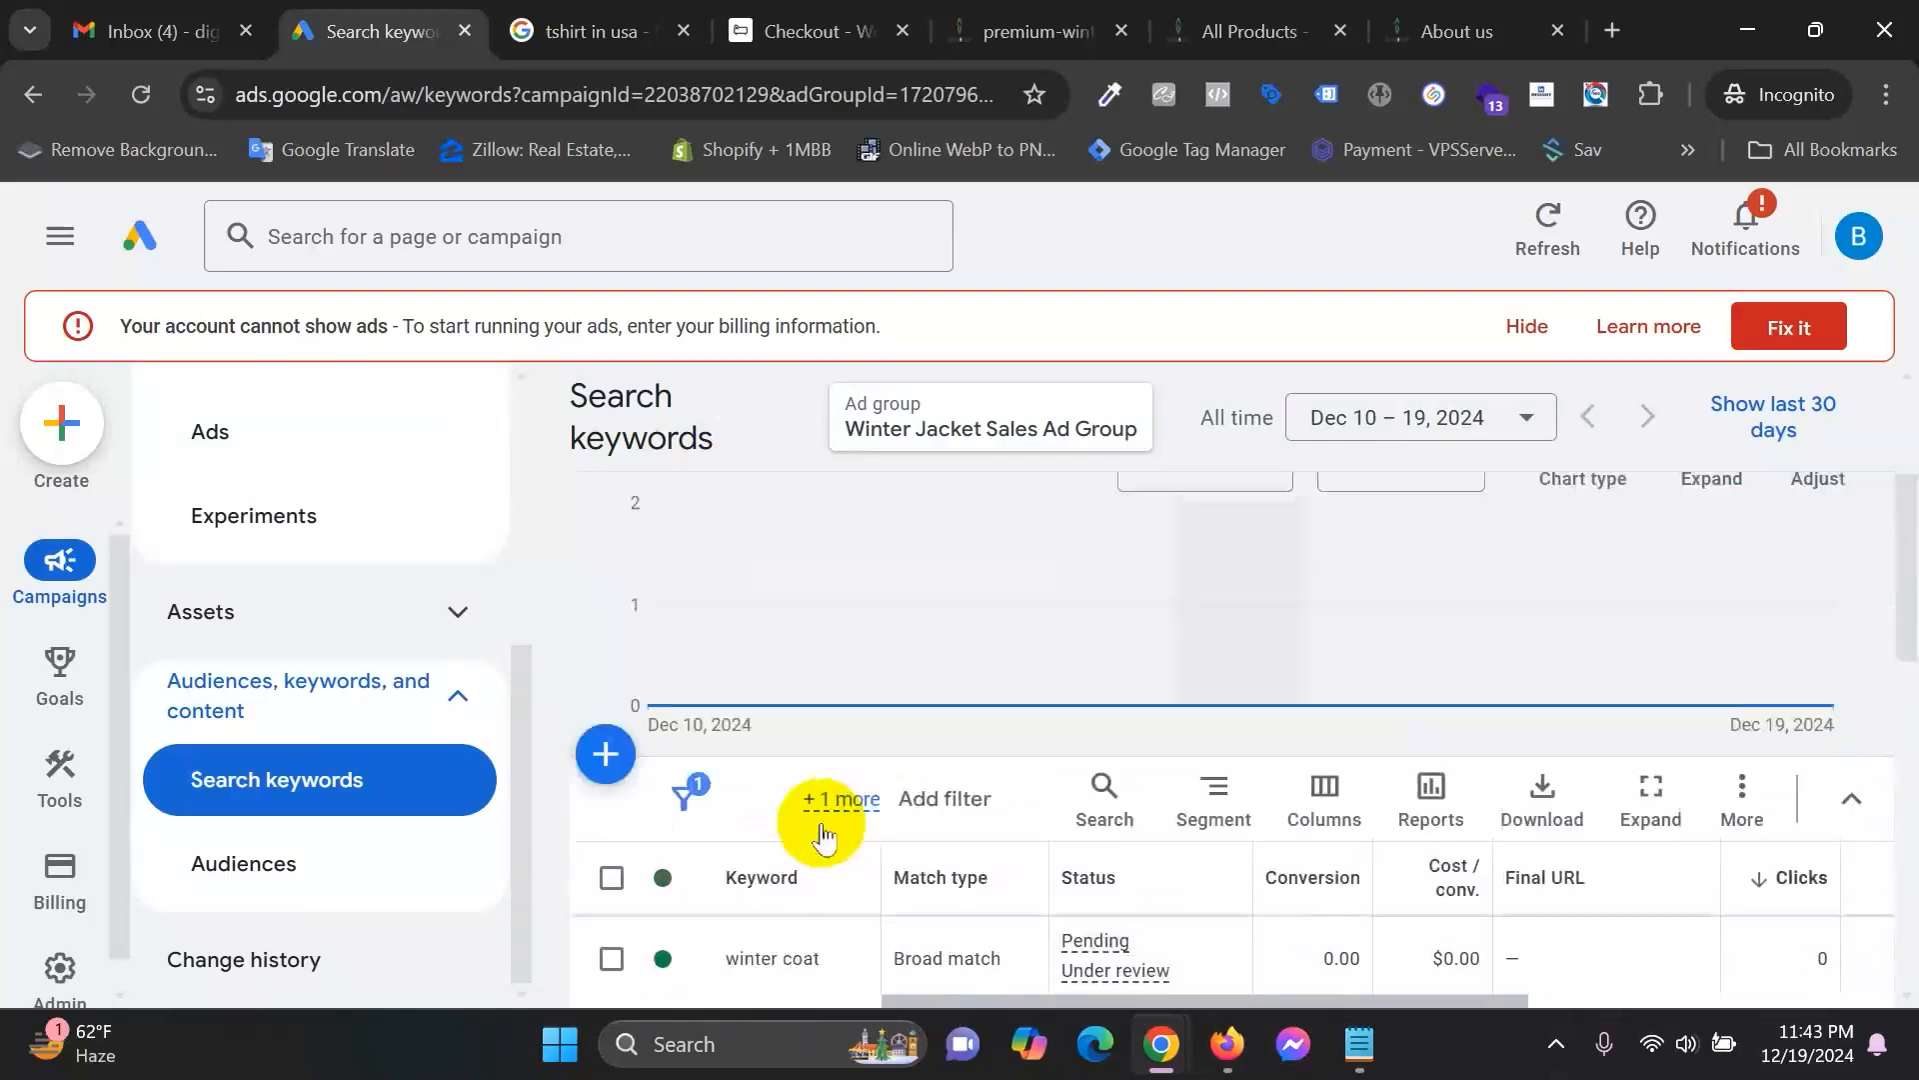
{"action": "scroll", "coordinate": [1037, 750], "scroll_direction": "down", "scroll_amount": 2}
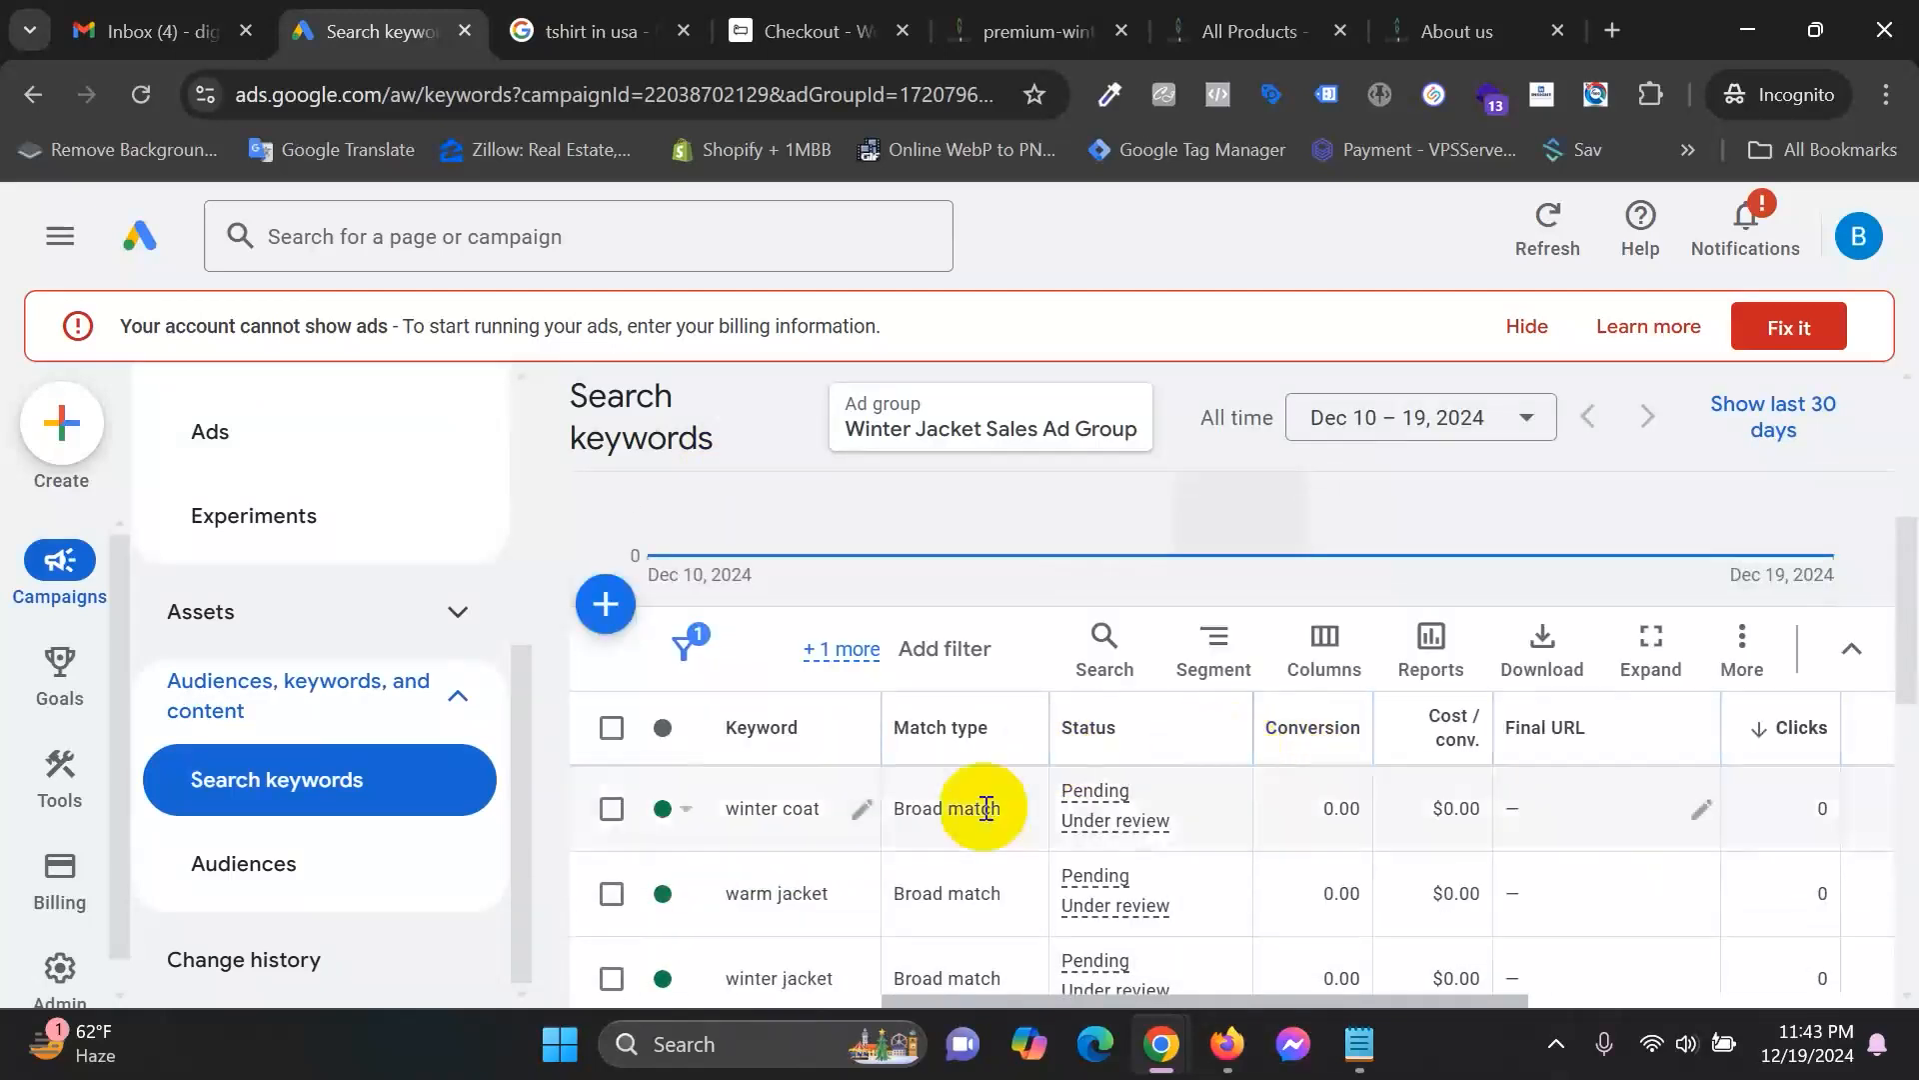
{"action": "left_click", "coordinate": [611, 728]}
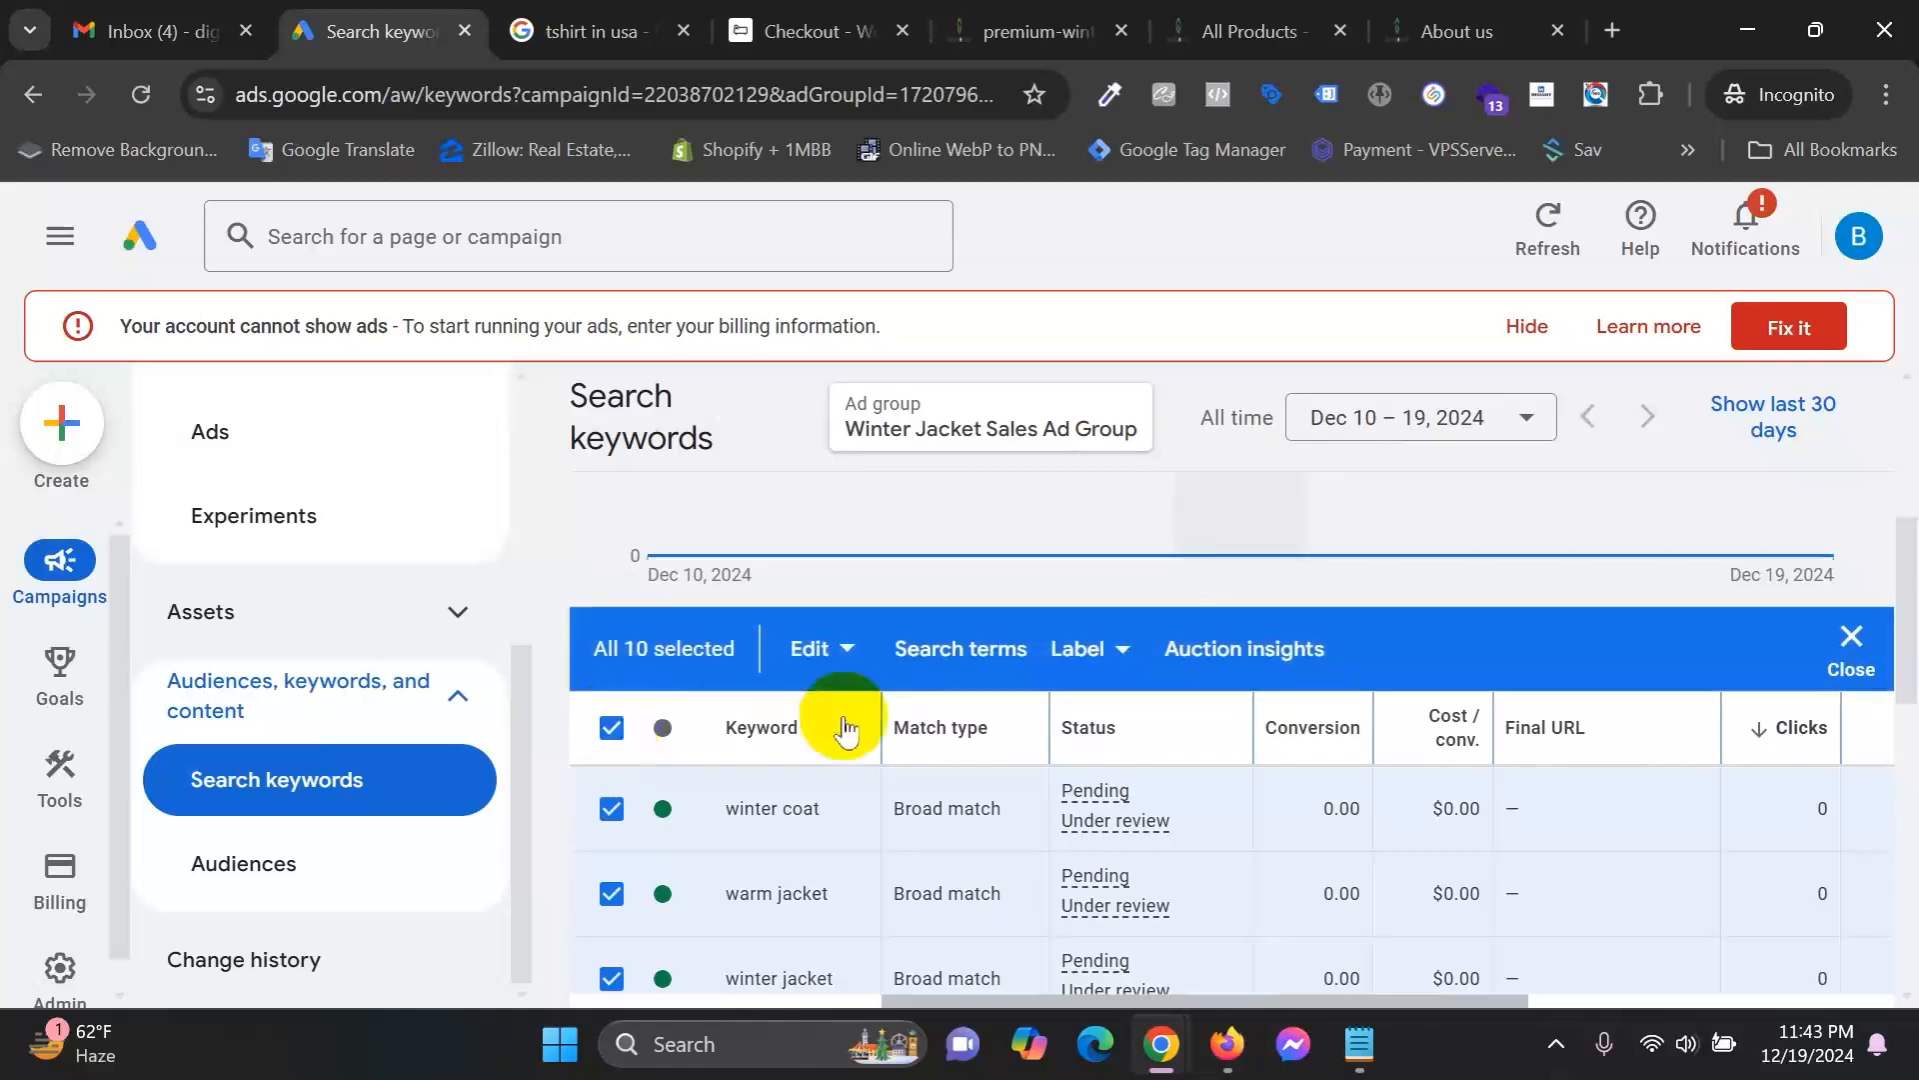
Review the Edit and Label bulk options for the selected keywords without applying any change.
{"action": "left_click", "coordinate": [836, 651]}
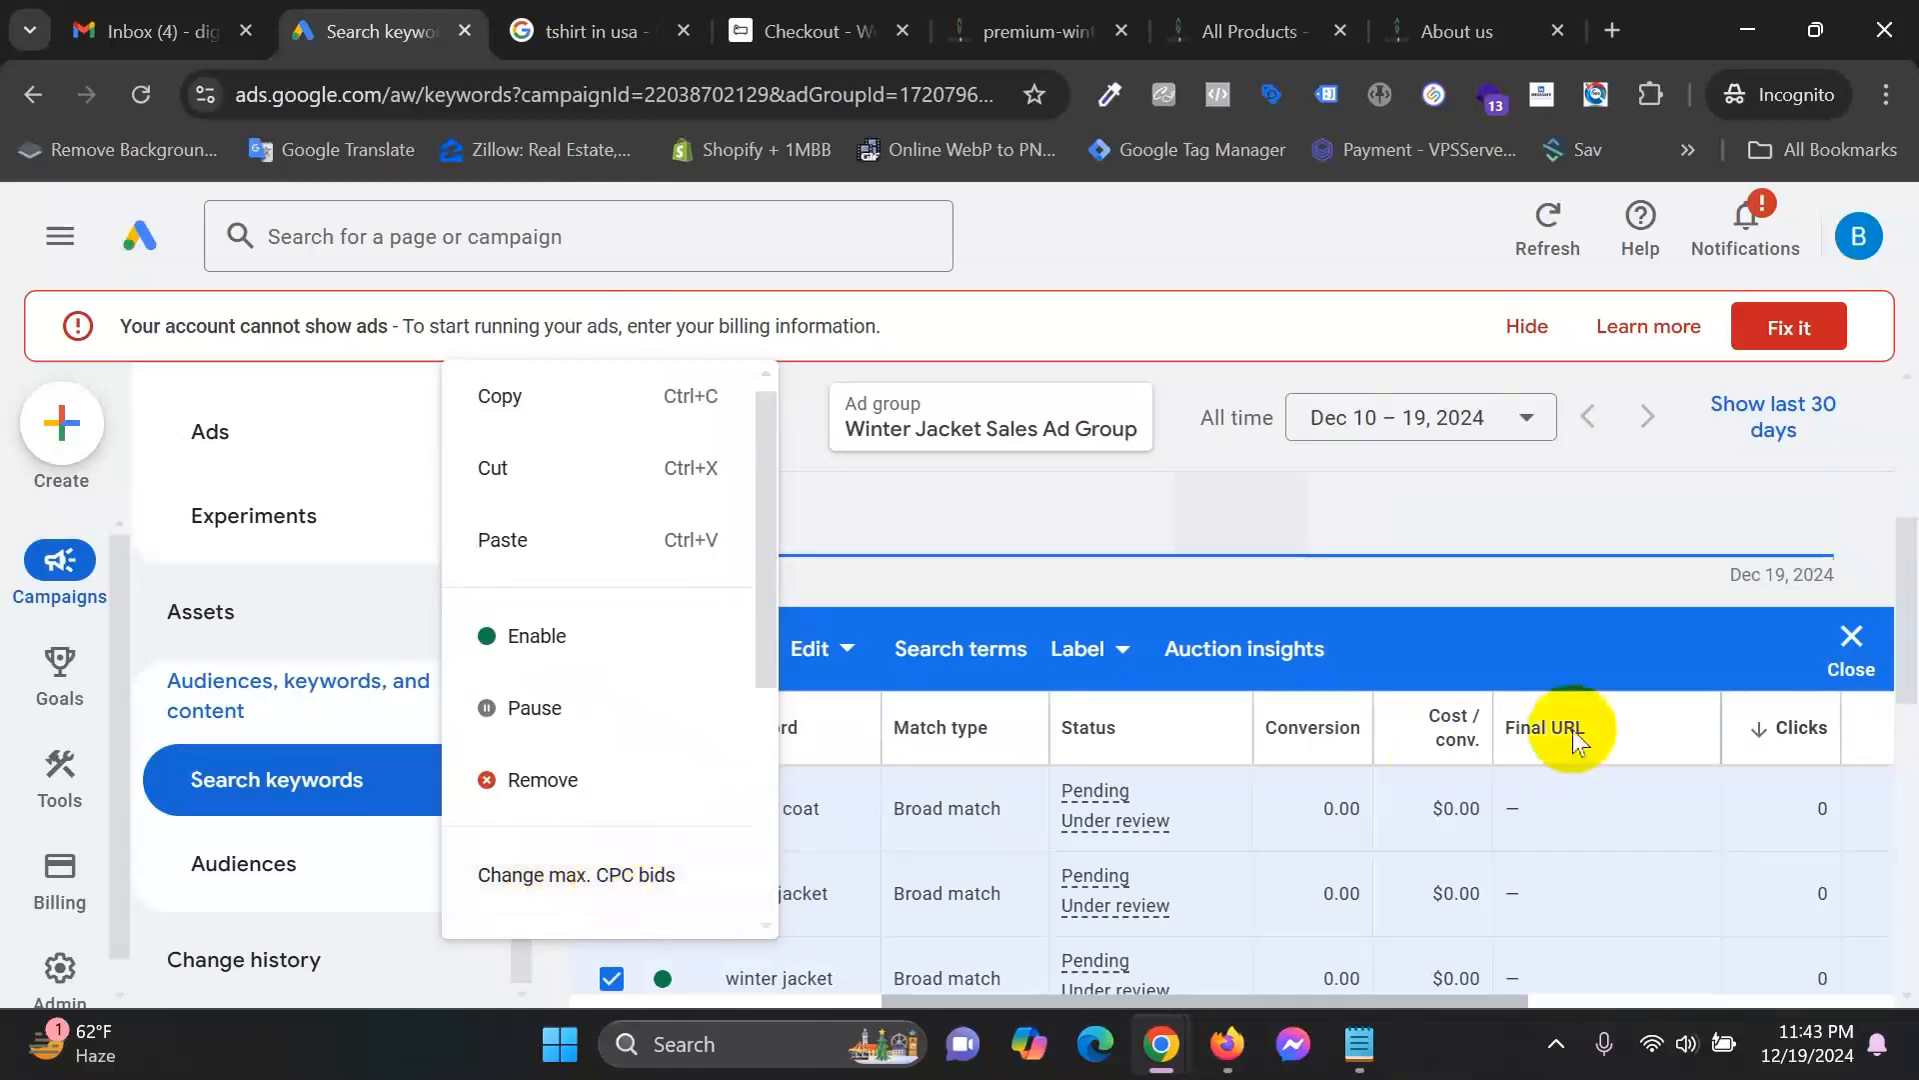
{"action": "left_click", "coordinate": [1615, 639]}
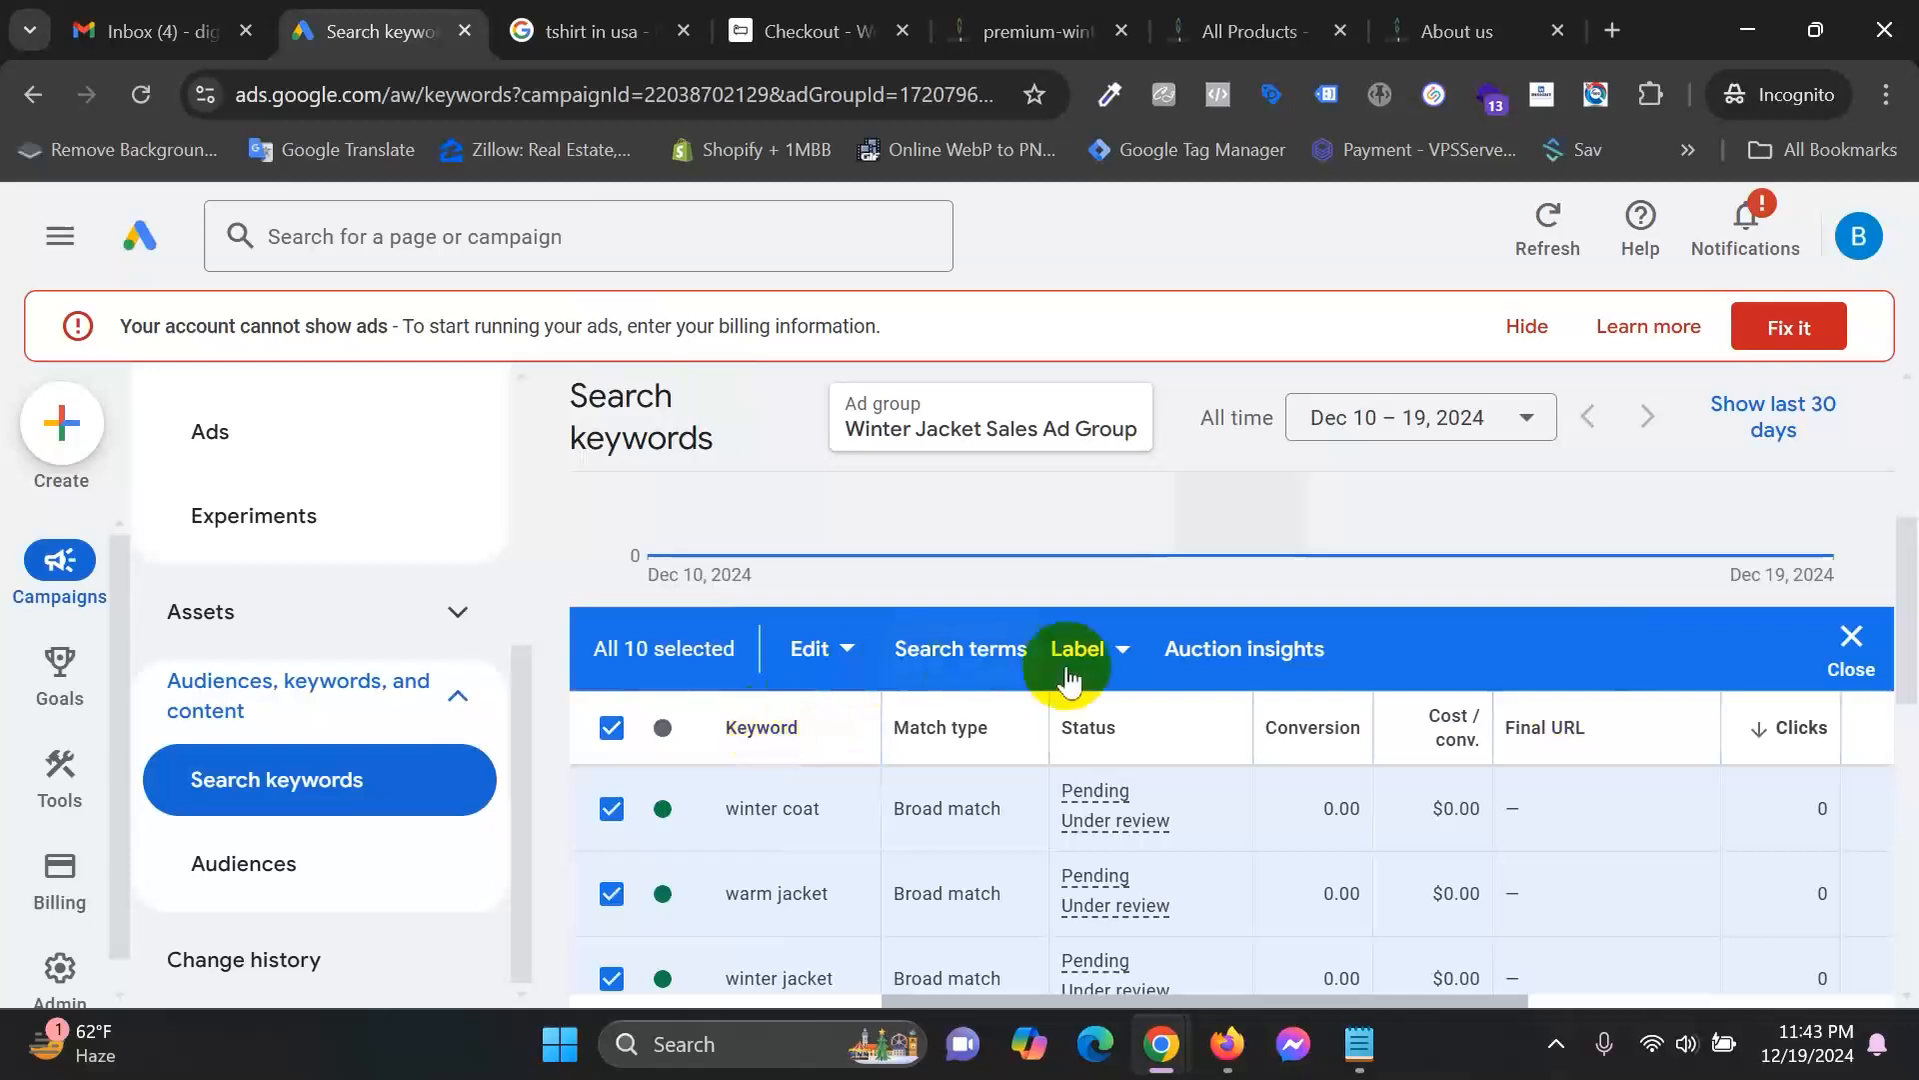
{"action": "left_click", "coordinate": [1097, 665]}
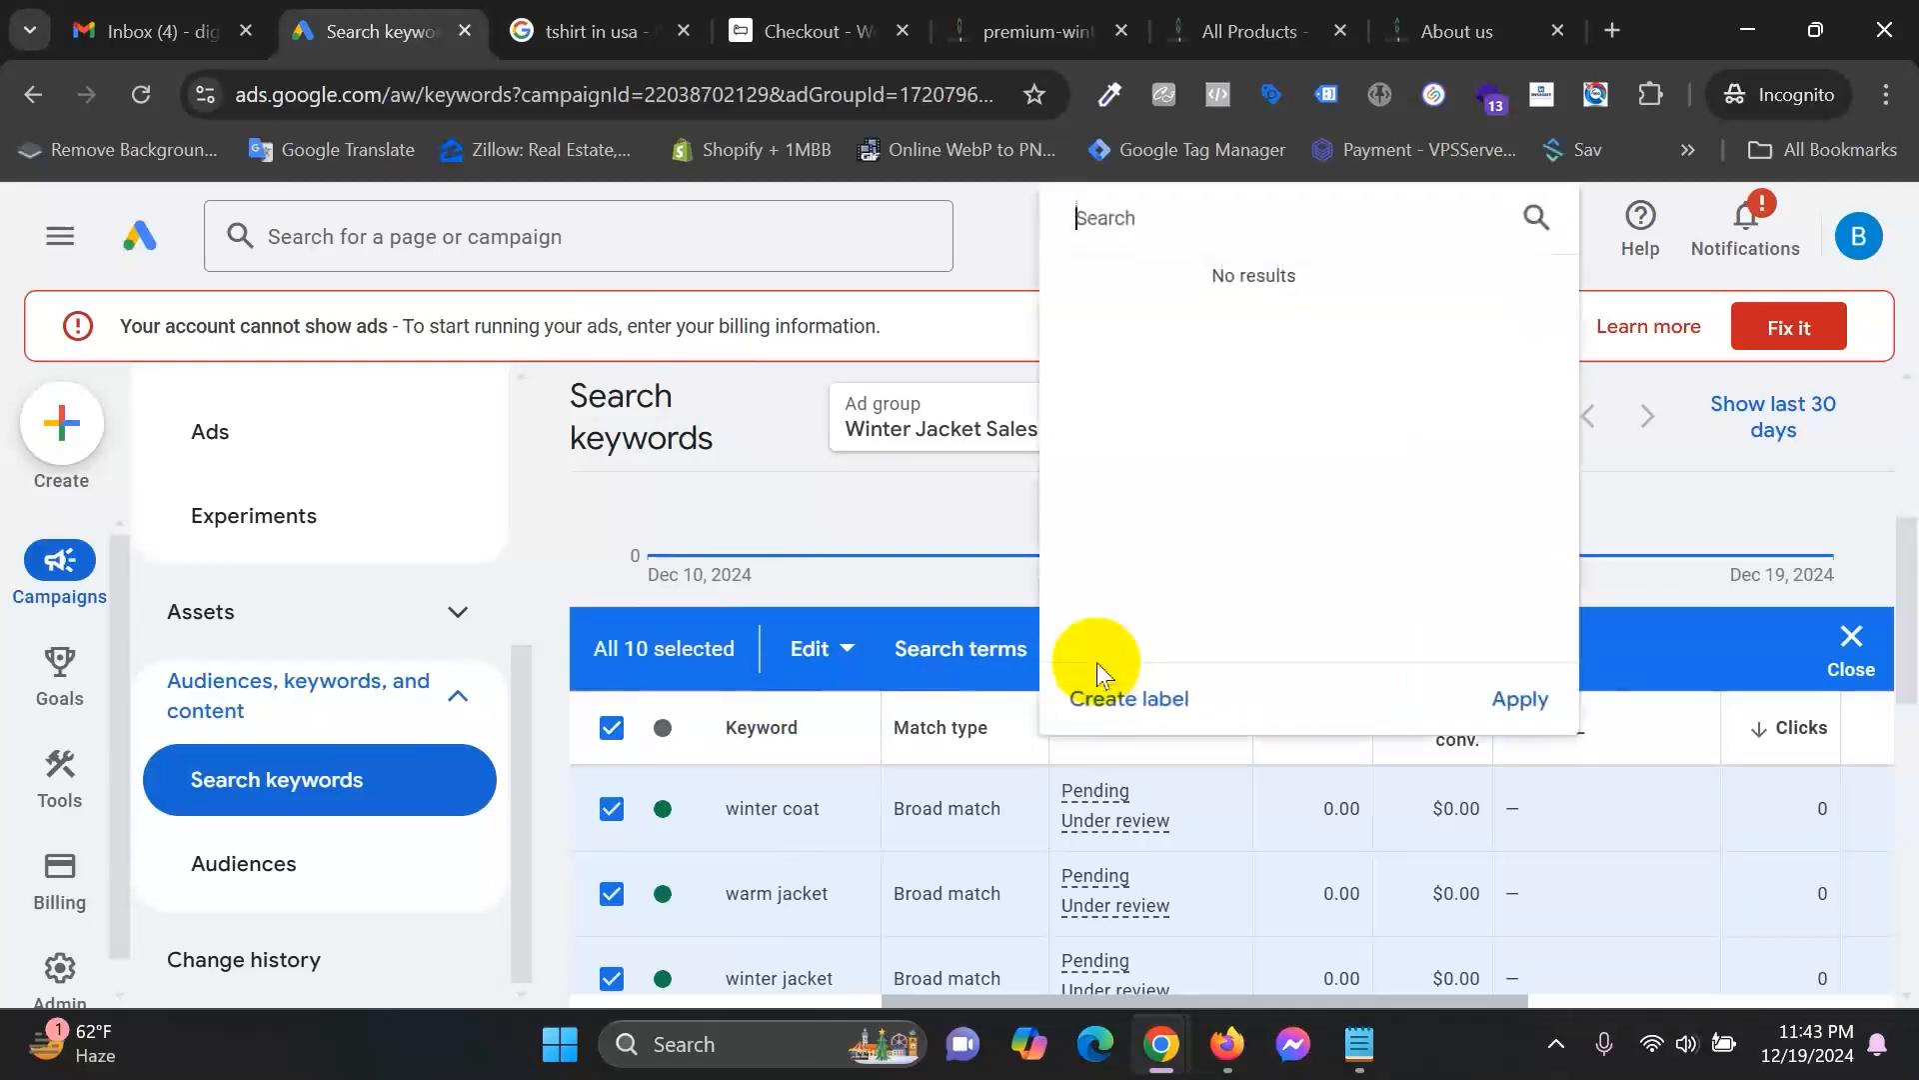
{"action": "left_click", "coordinate": [1719, 711]}
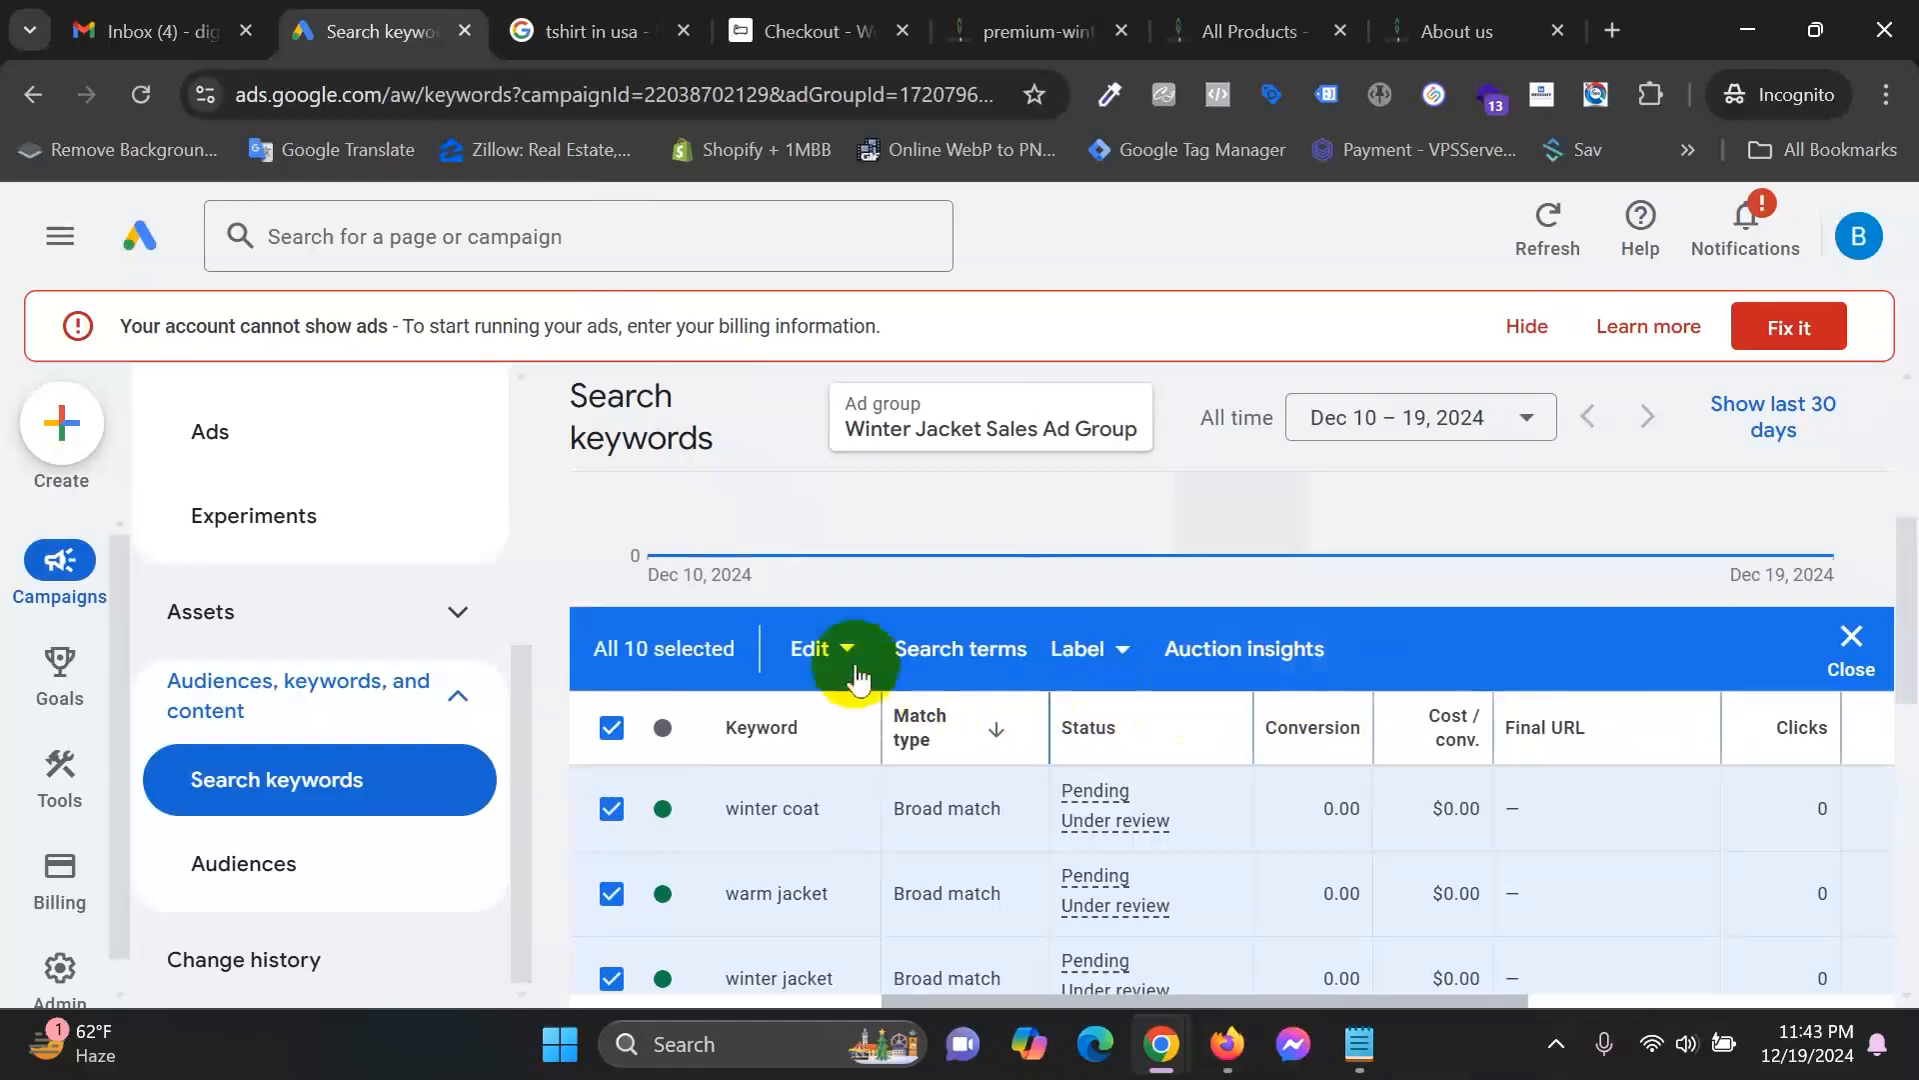
{"action": "left_click", "coordinate": [820, 649]}
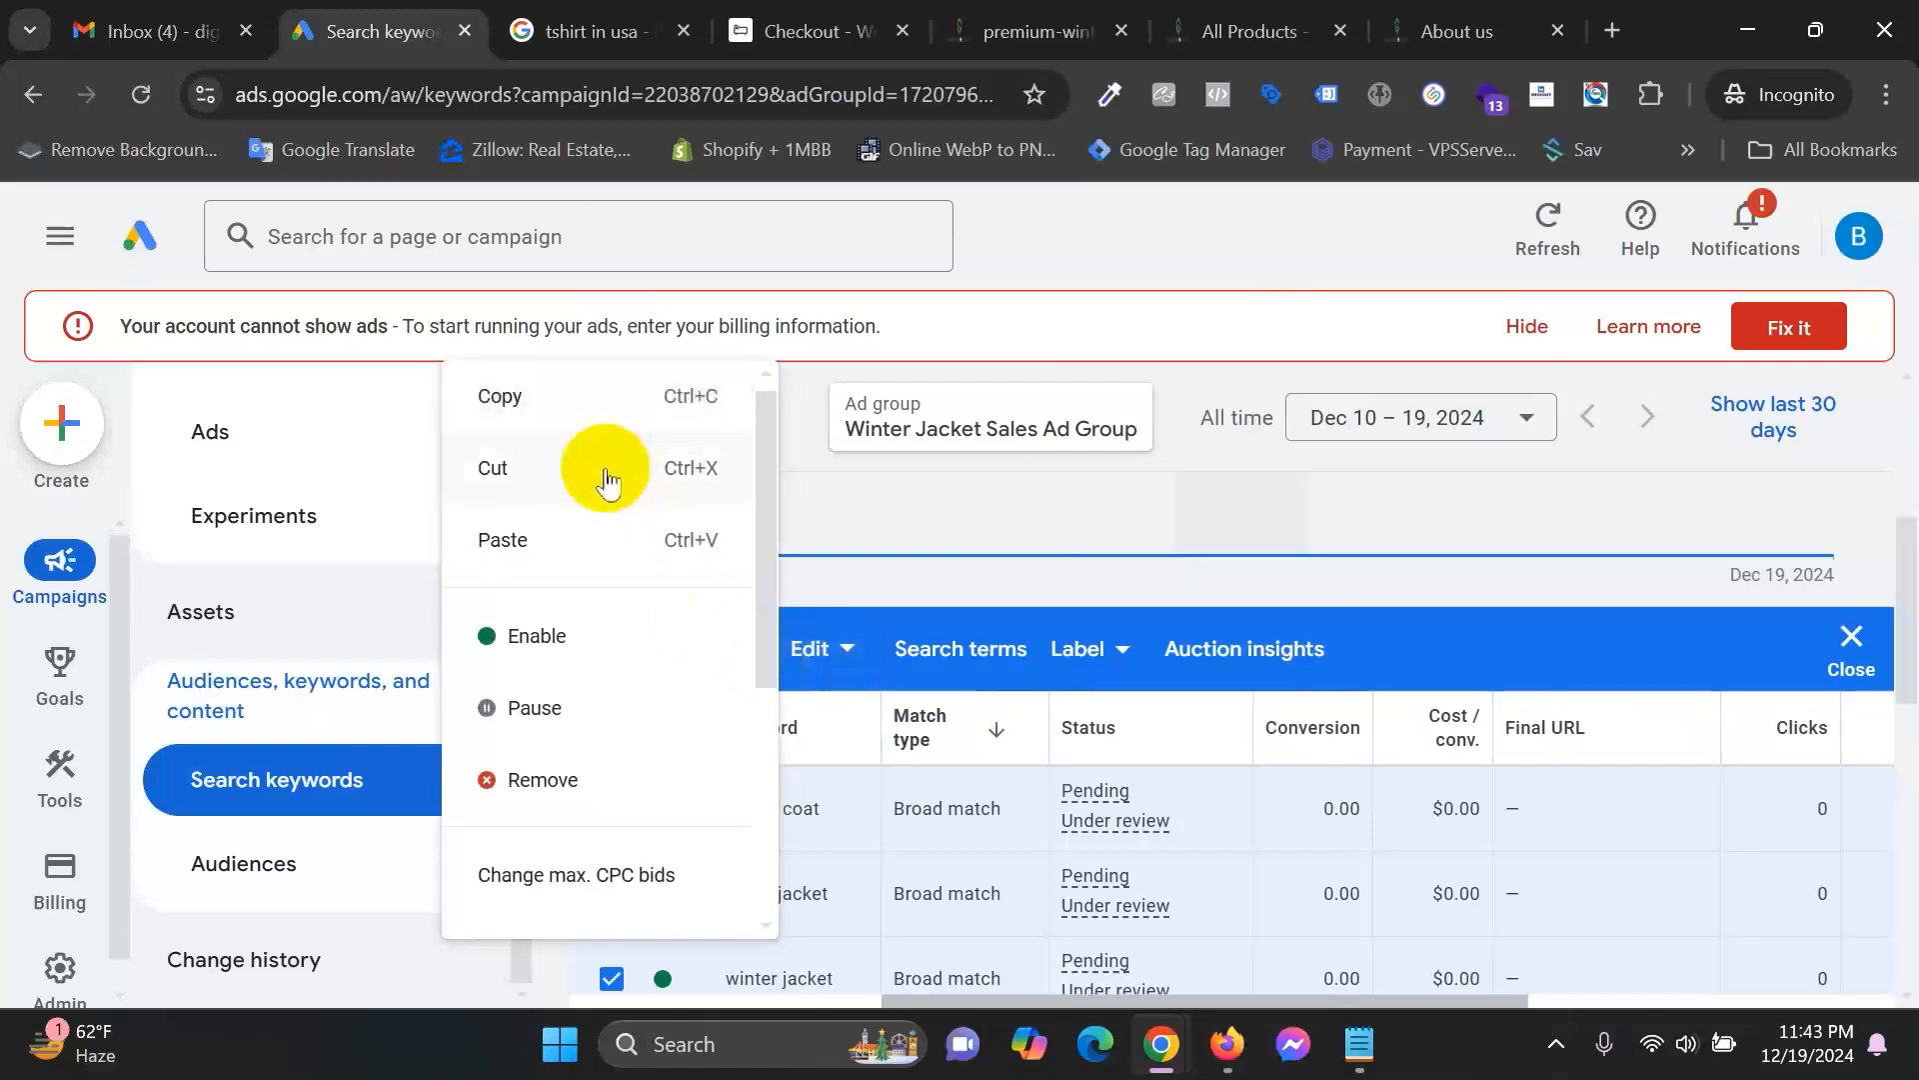
{"action": "scroll", "coordinate": [620, 540], "scroll_direction": "down", "scroll_amount": 3}
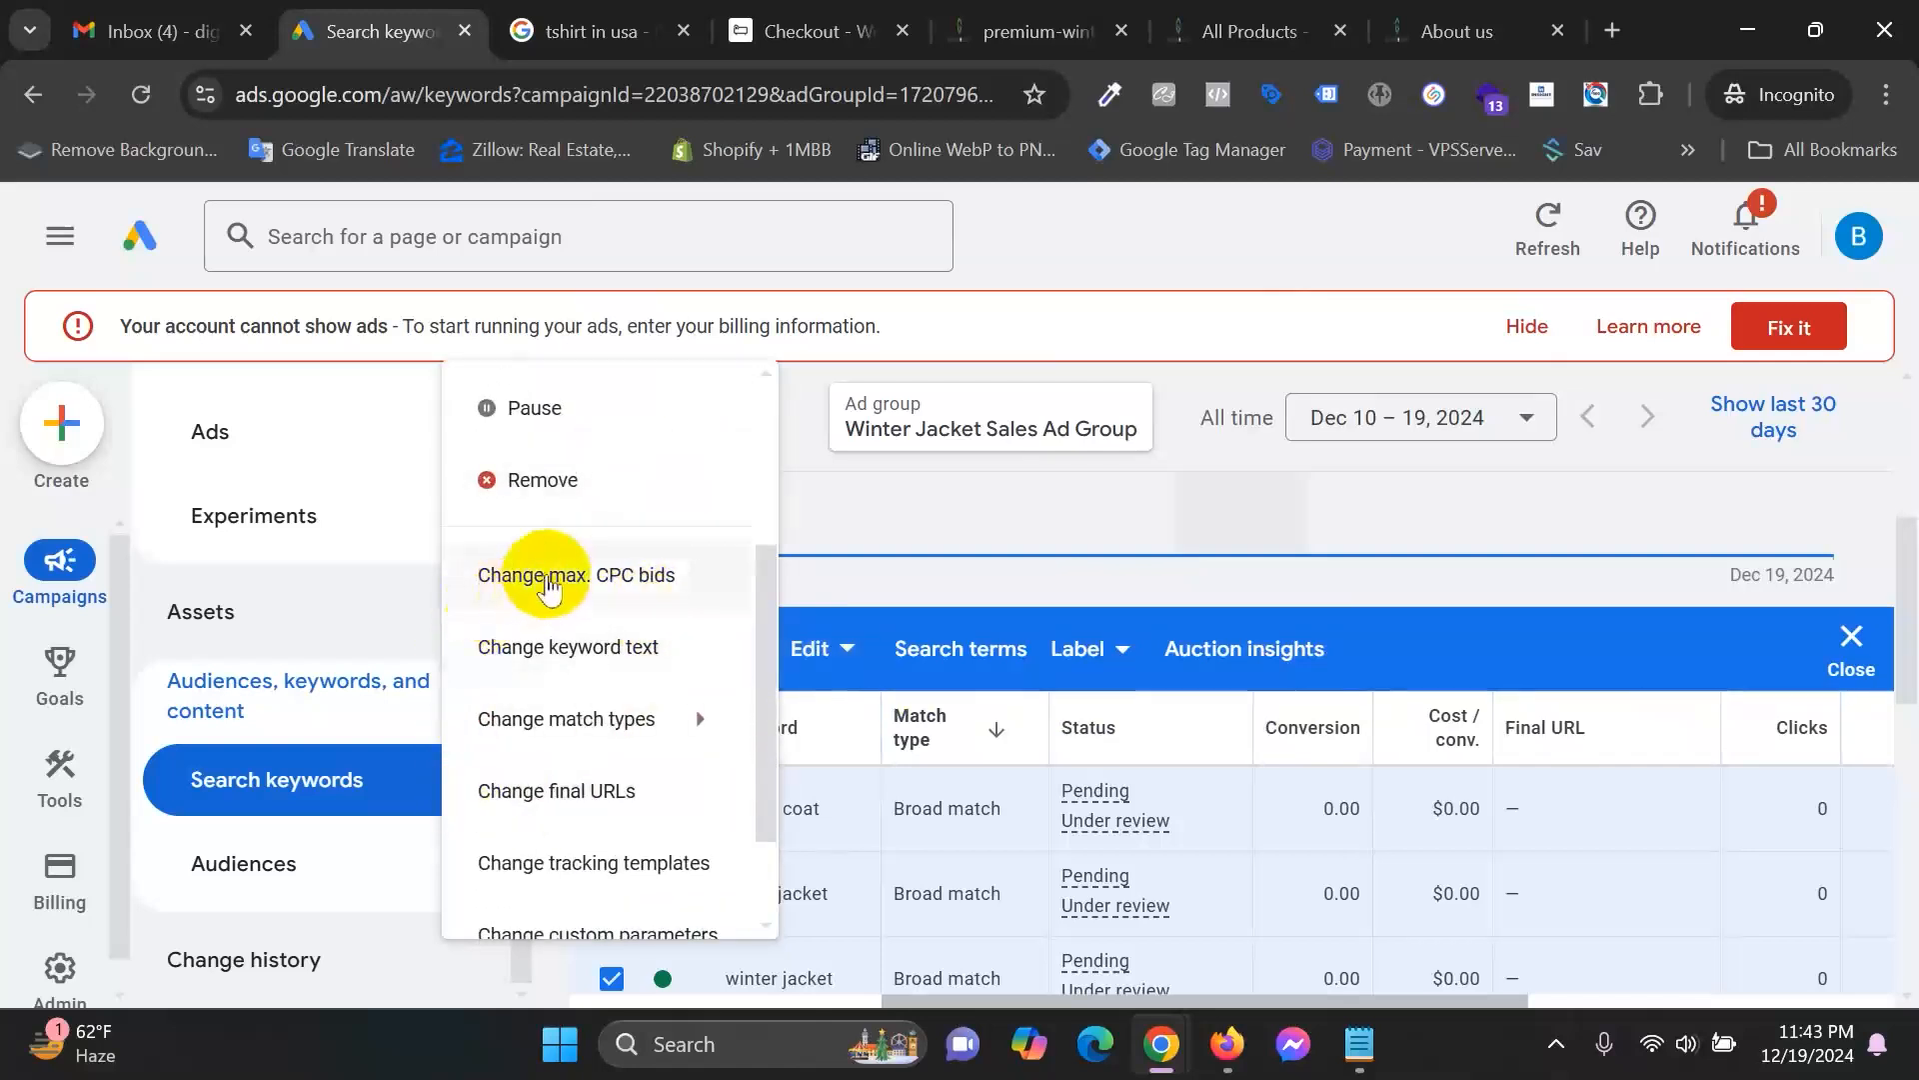
{"action": "scroll", "coordinate": [599, 590], "scroll_direction": "down", "scroll_amount": 2}
{"action": "mouse_move", "coordinate": [582, 587]}
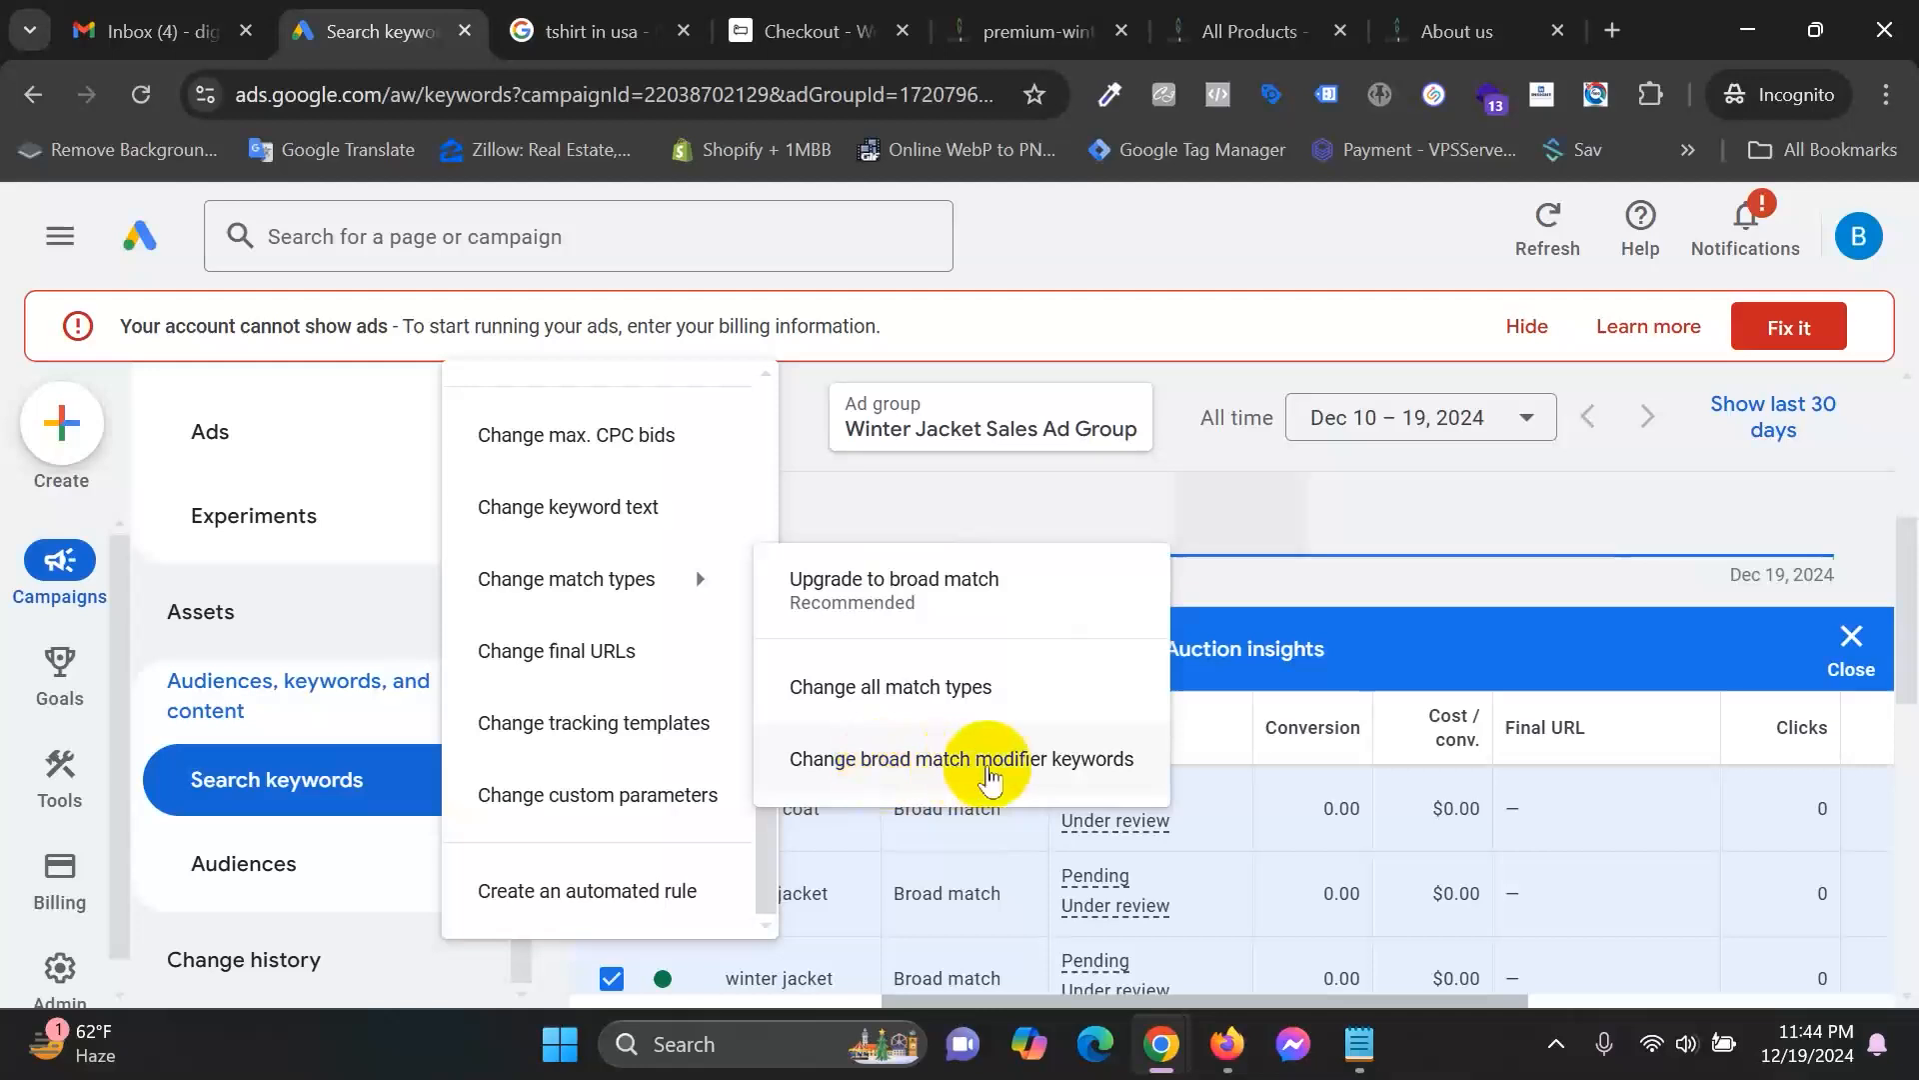
{"action": "left_click", "coordinate": [955, 687]}
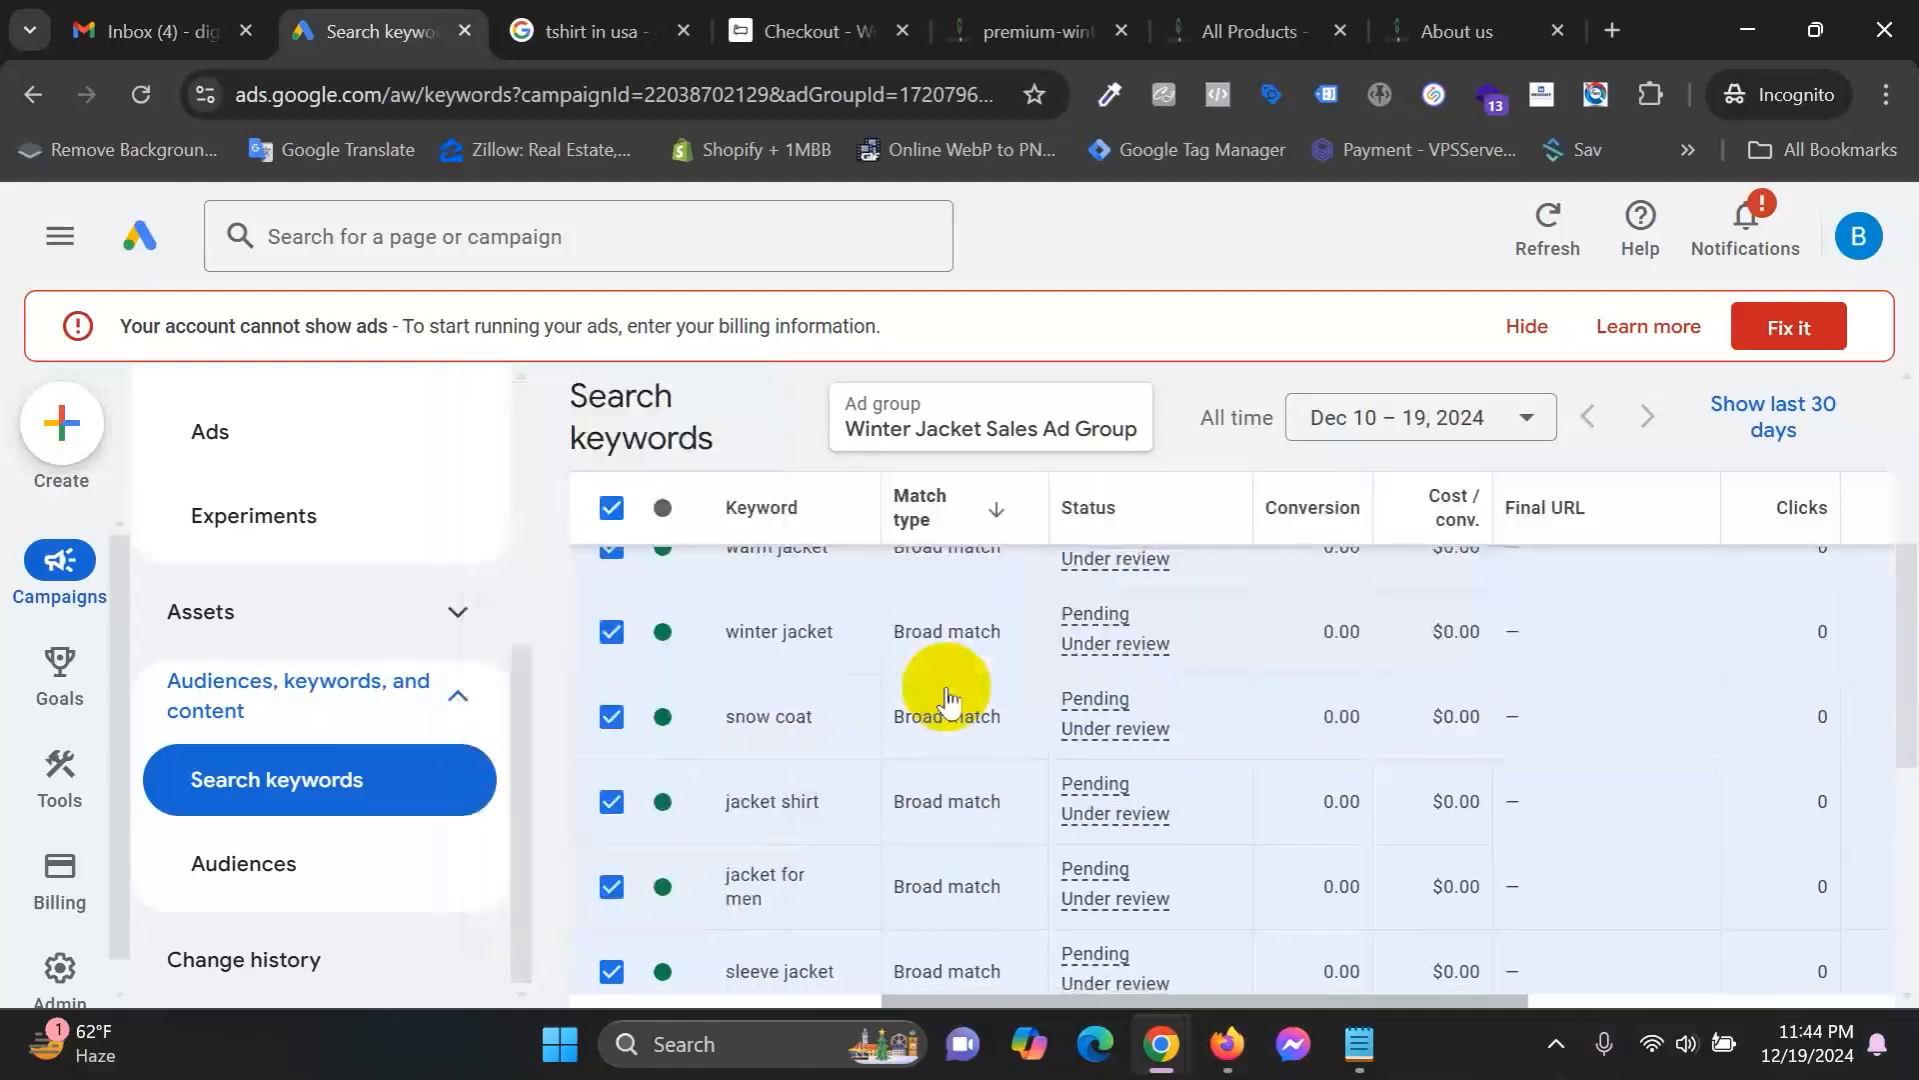
{"action": "scroll", "coordinate": [1324, 658], "scroll_direction": "down", "scroll_amount": 3}
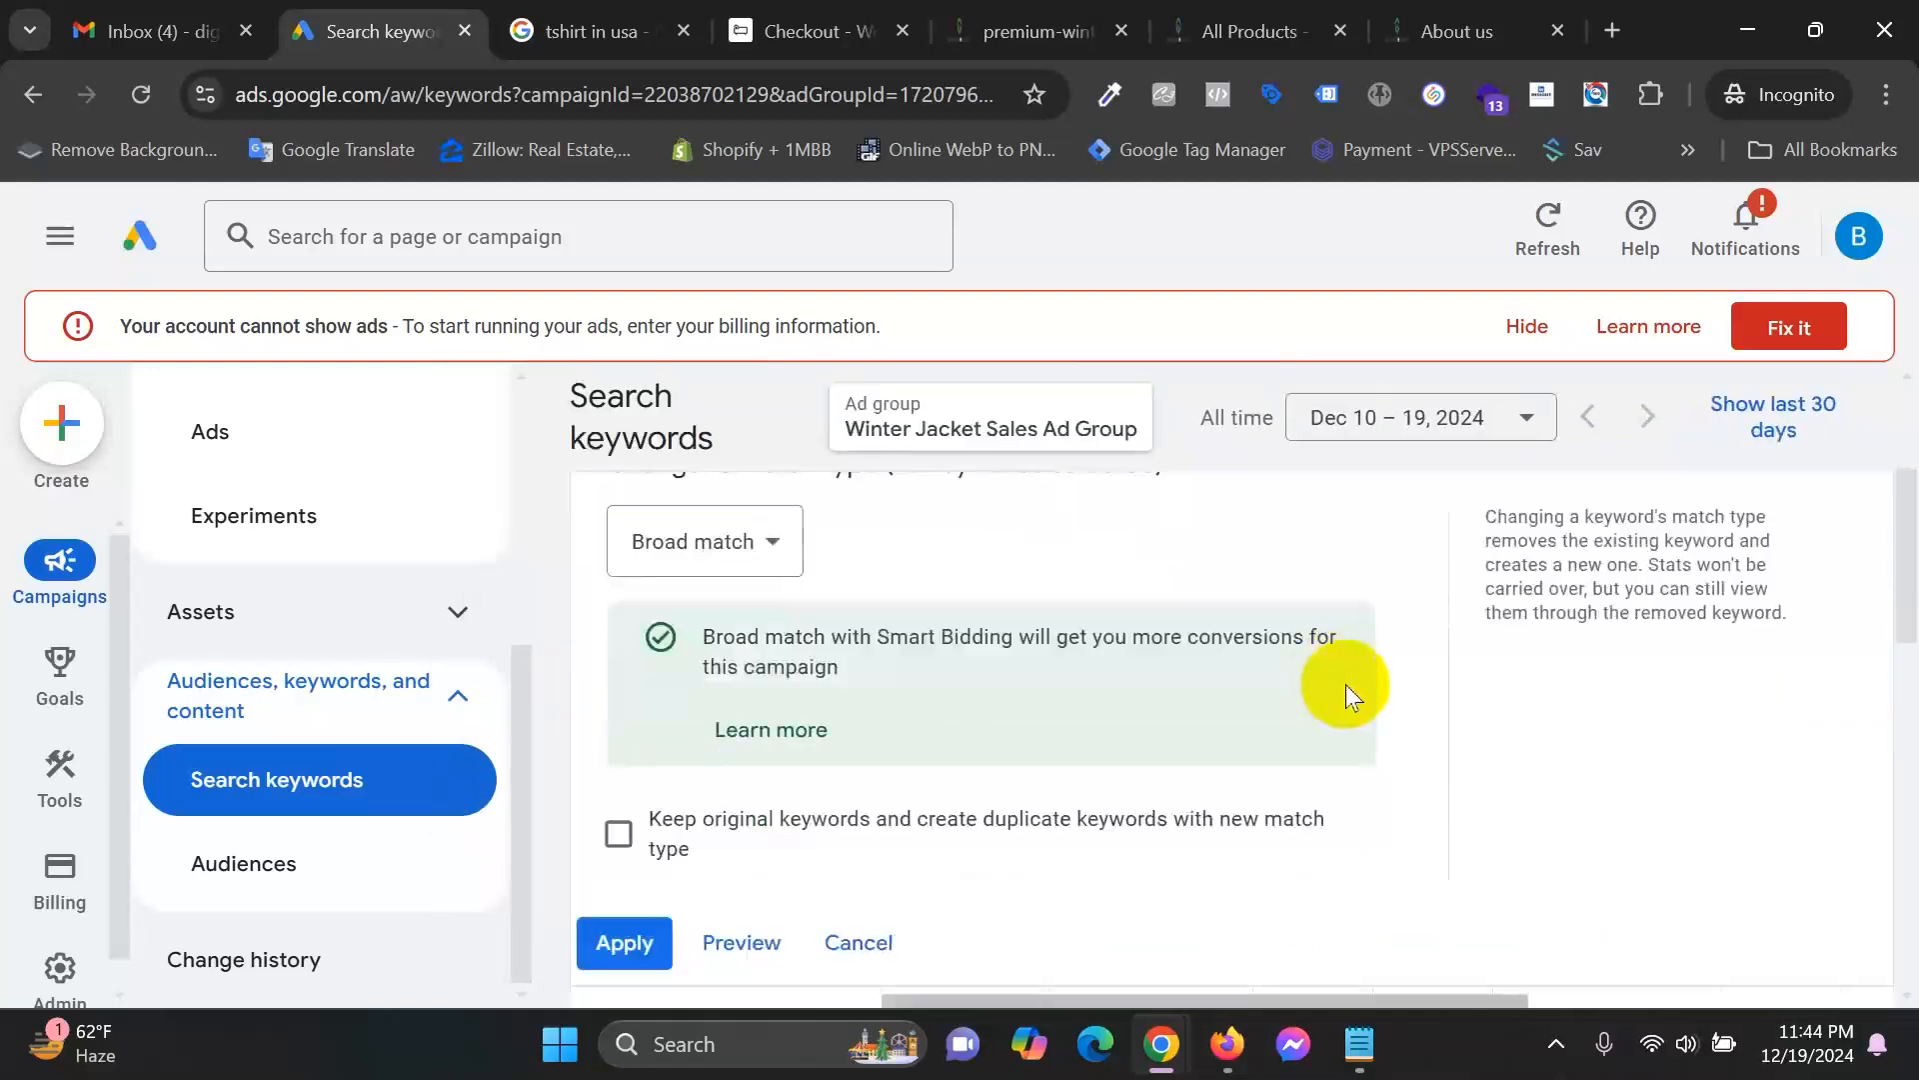
{"action": "scroll", "coordinate": [1029, 711], "scroll_direction": "up", "scroll_amount": 3}
{"action": "left_click", "coordinate": [728, 656]}
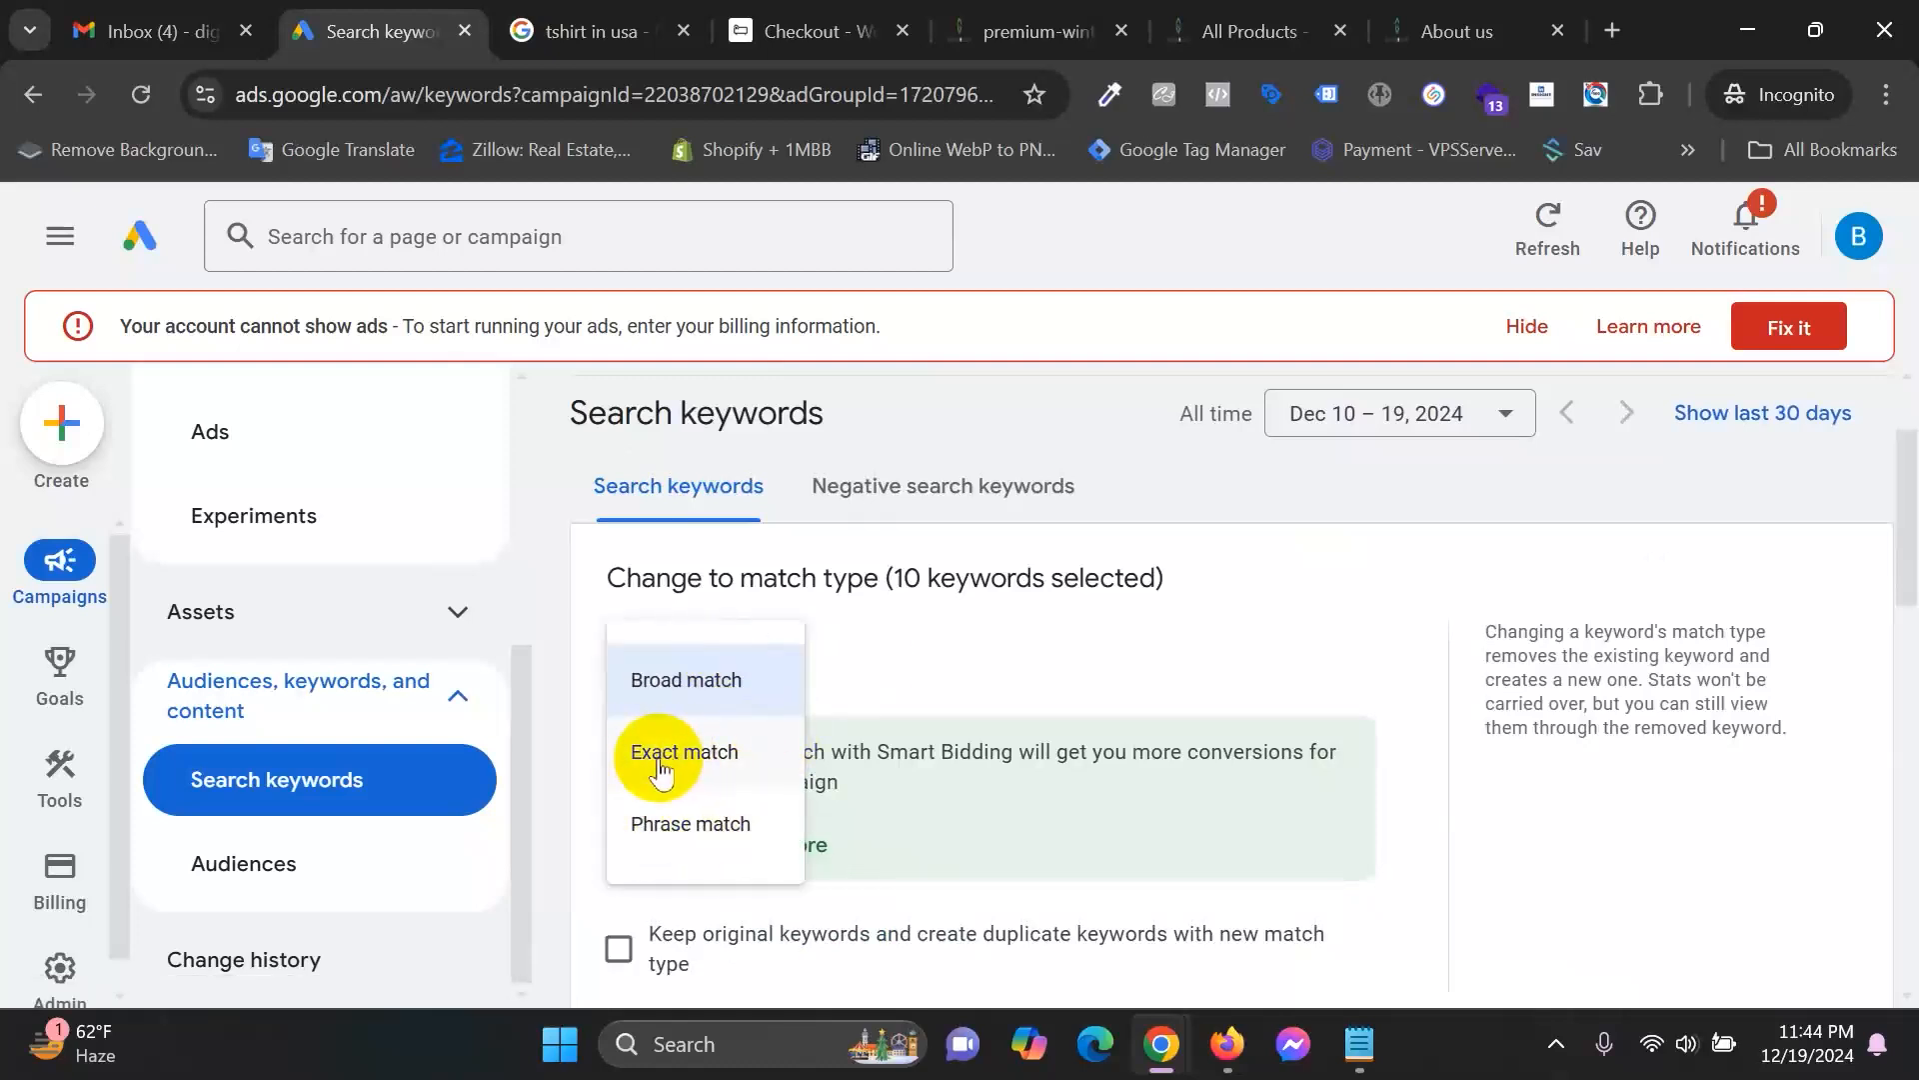
{"action": "left_click", "coordinate": [699, 825]}
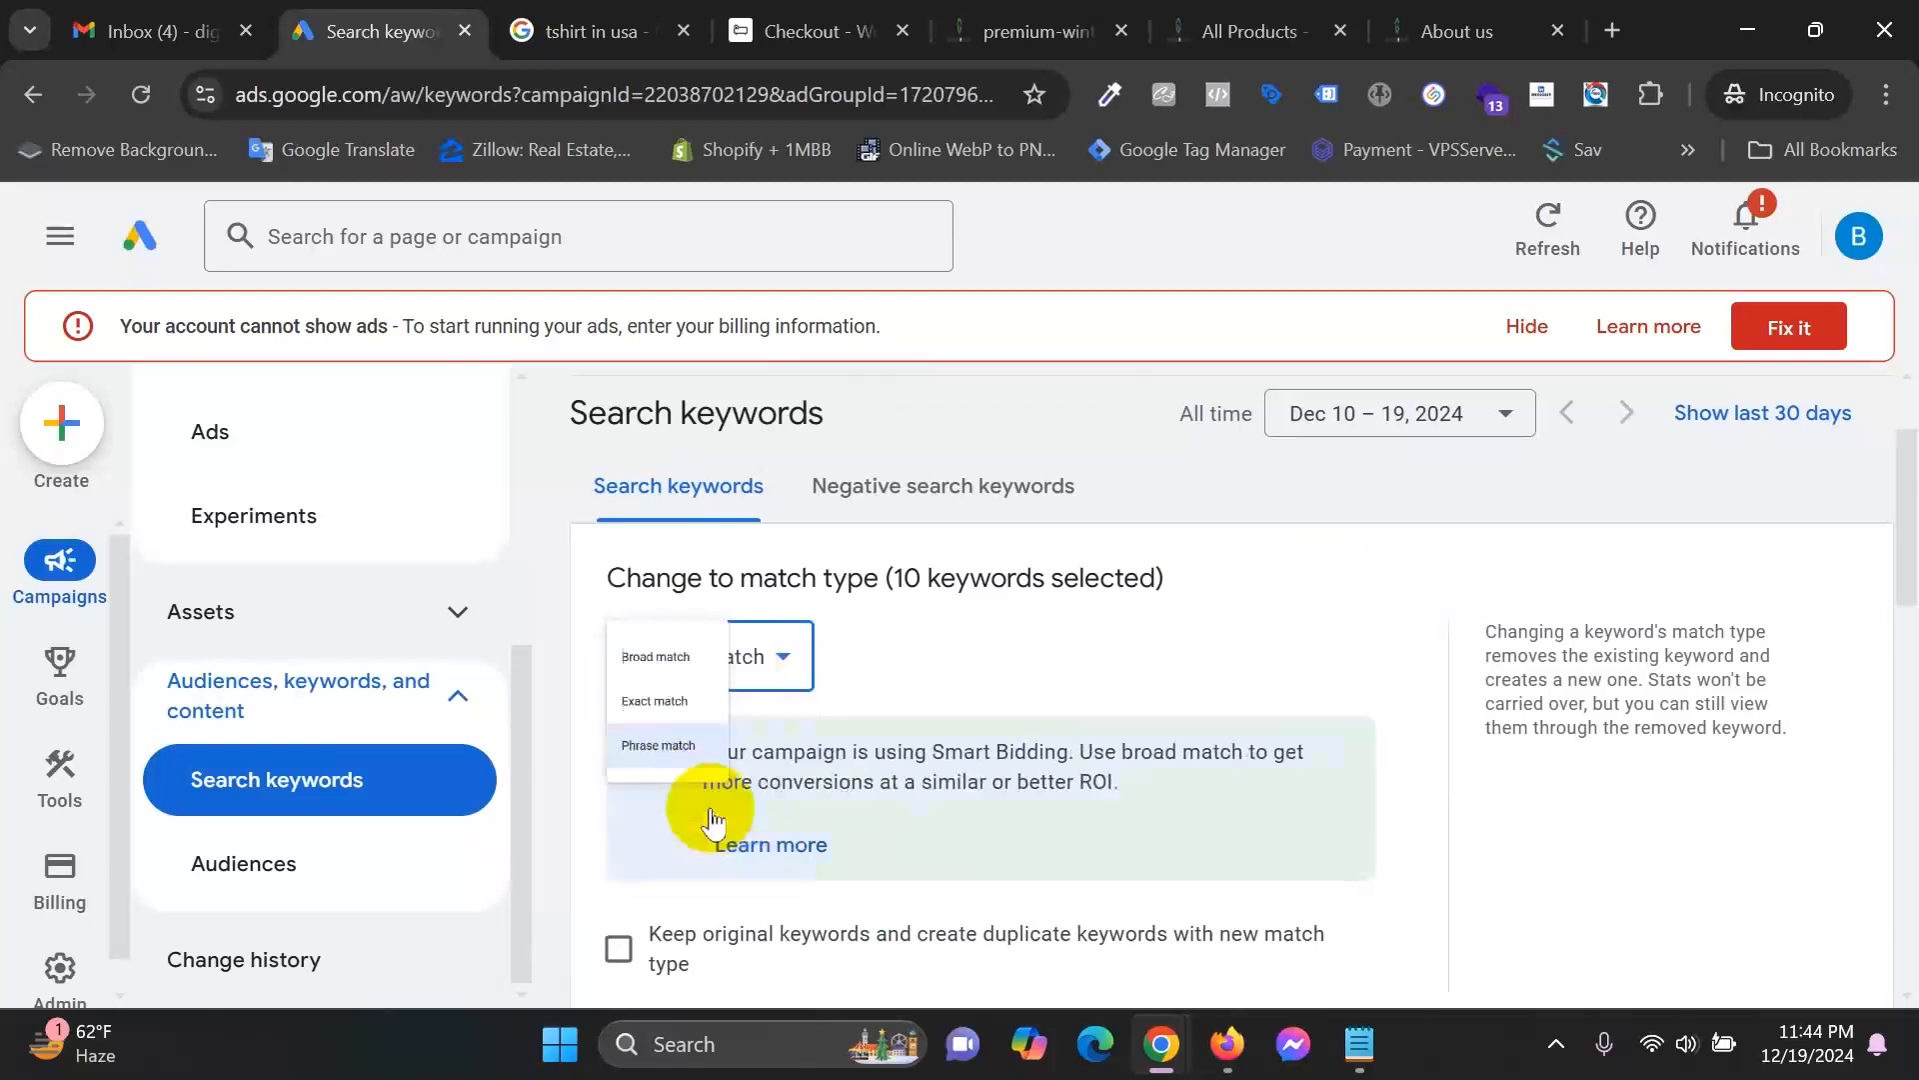
{"action": "scroll", "coordinate": [854, 712], "scroll_direction": "down", "scroll_amount": 1}
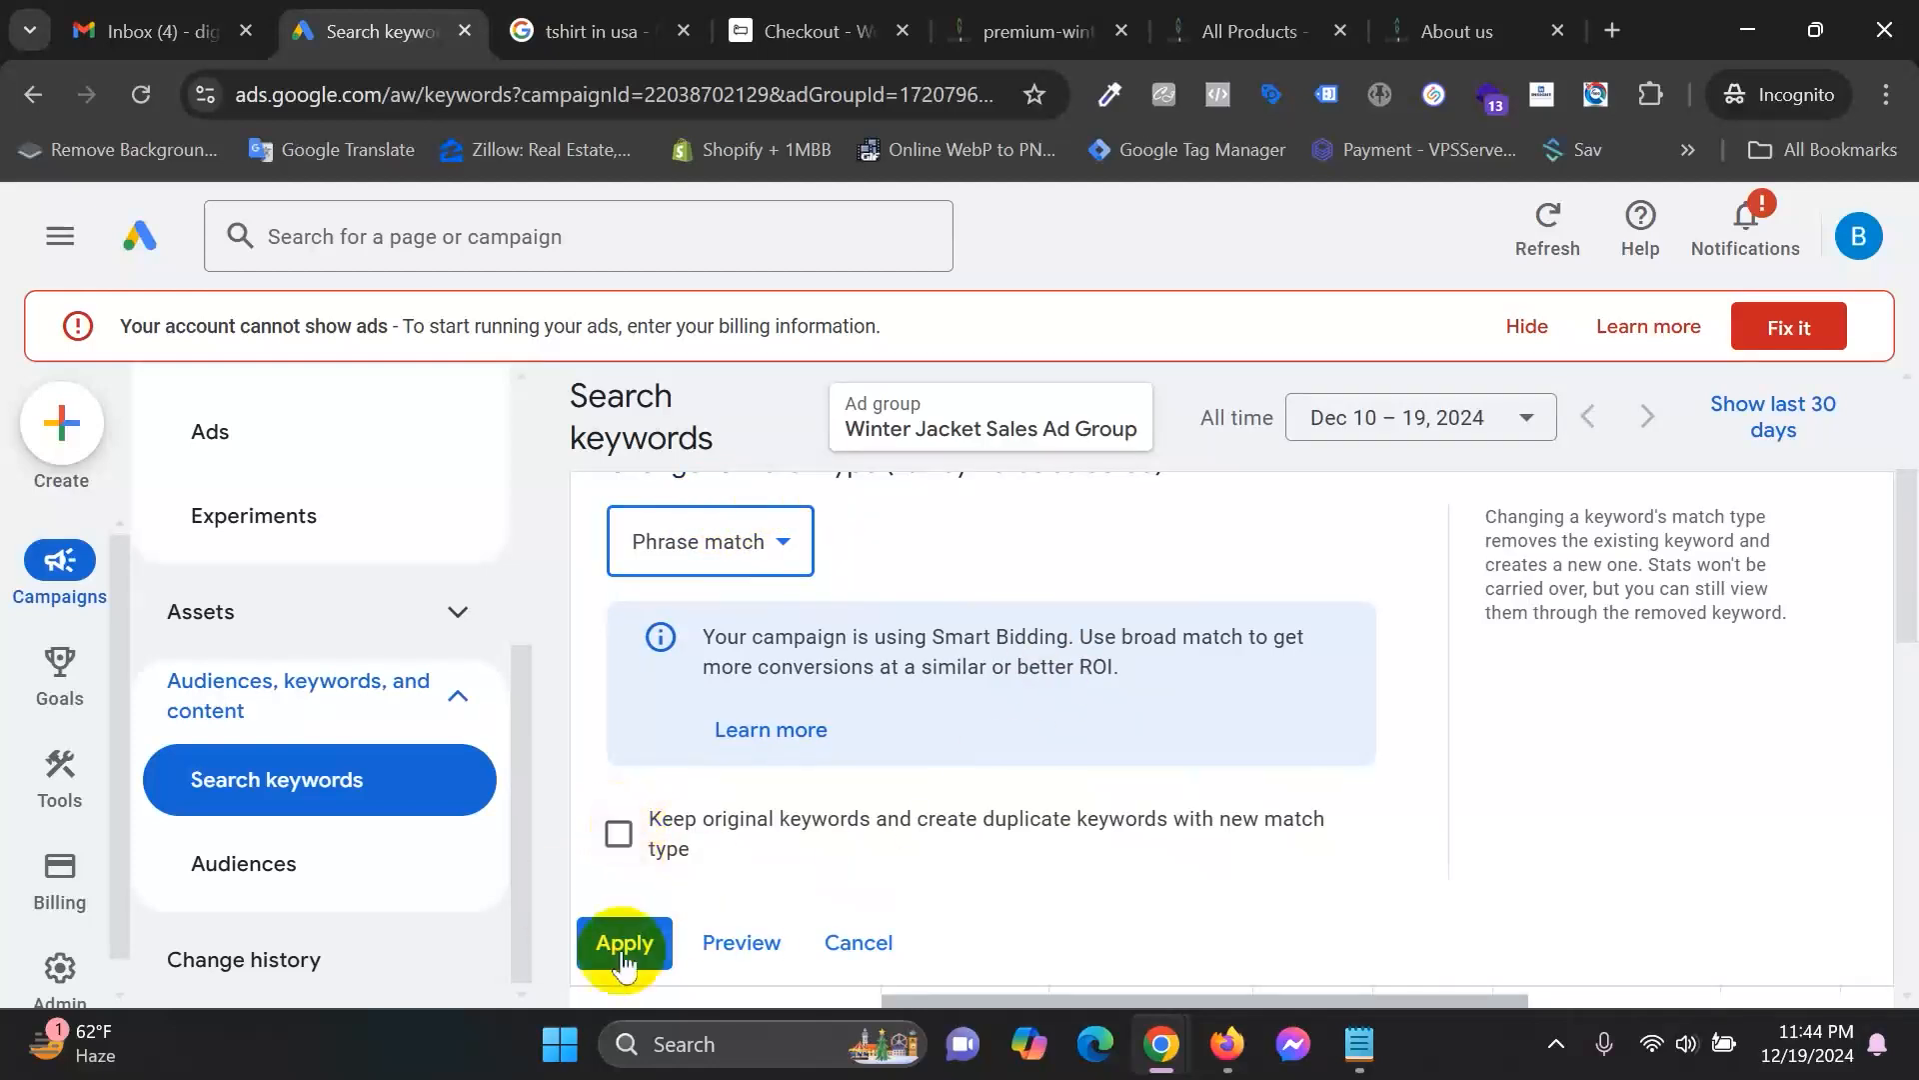
{"action": "scroll", "coordinate": [890, 850], "scroll_direction": "up", "scroll_amount": 3}
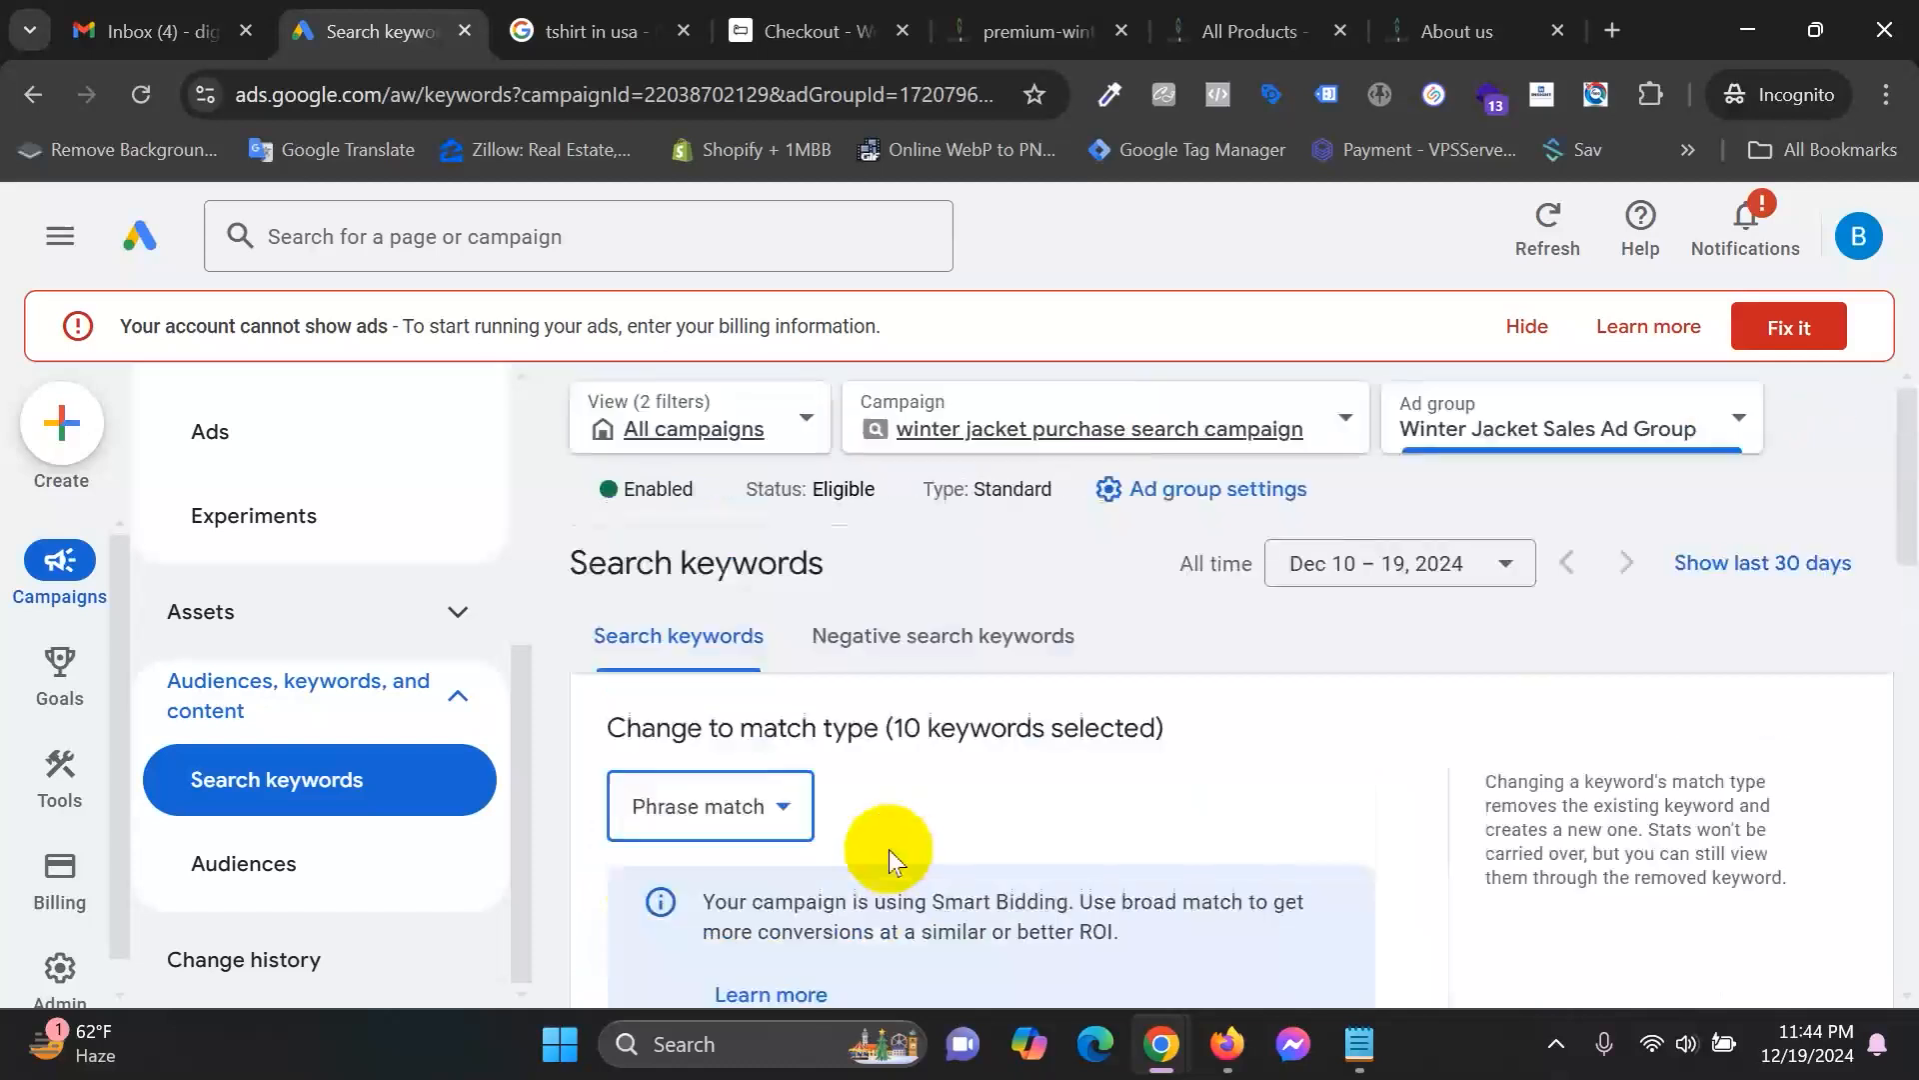
{"action": "scroll", "coordinate": [918, 824], "scroll_direction": "down", "scroll_amount": 3}
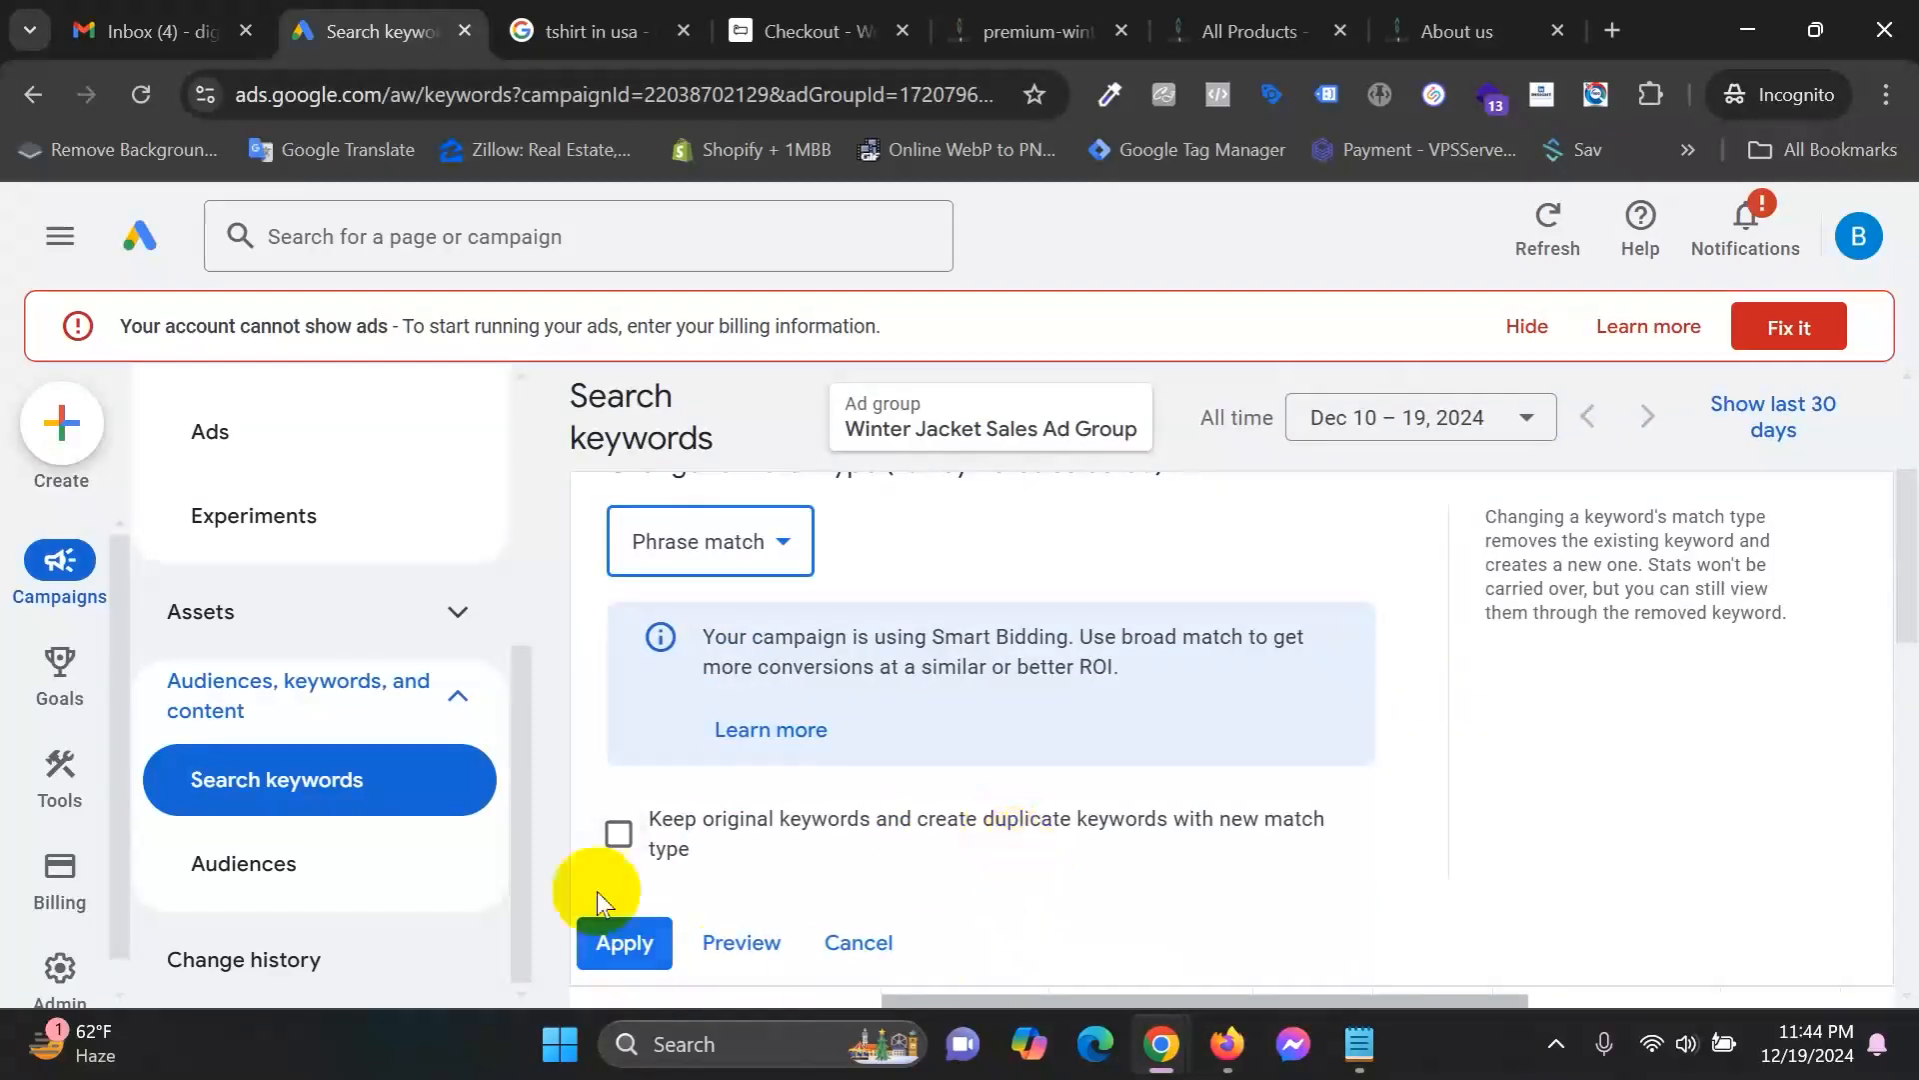
{"action": "left_click", "coordinate": [850, 942]}
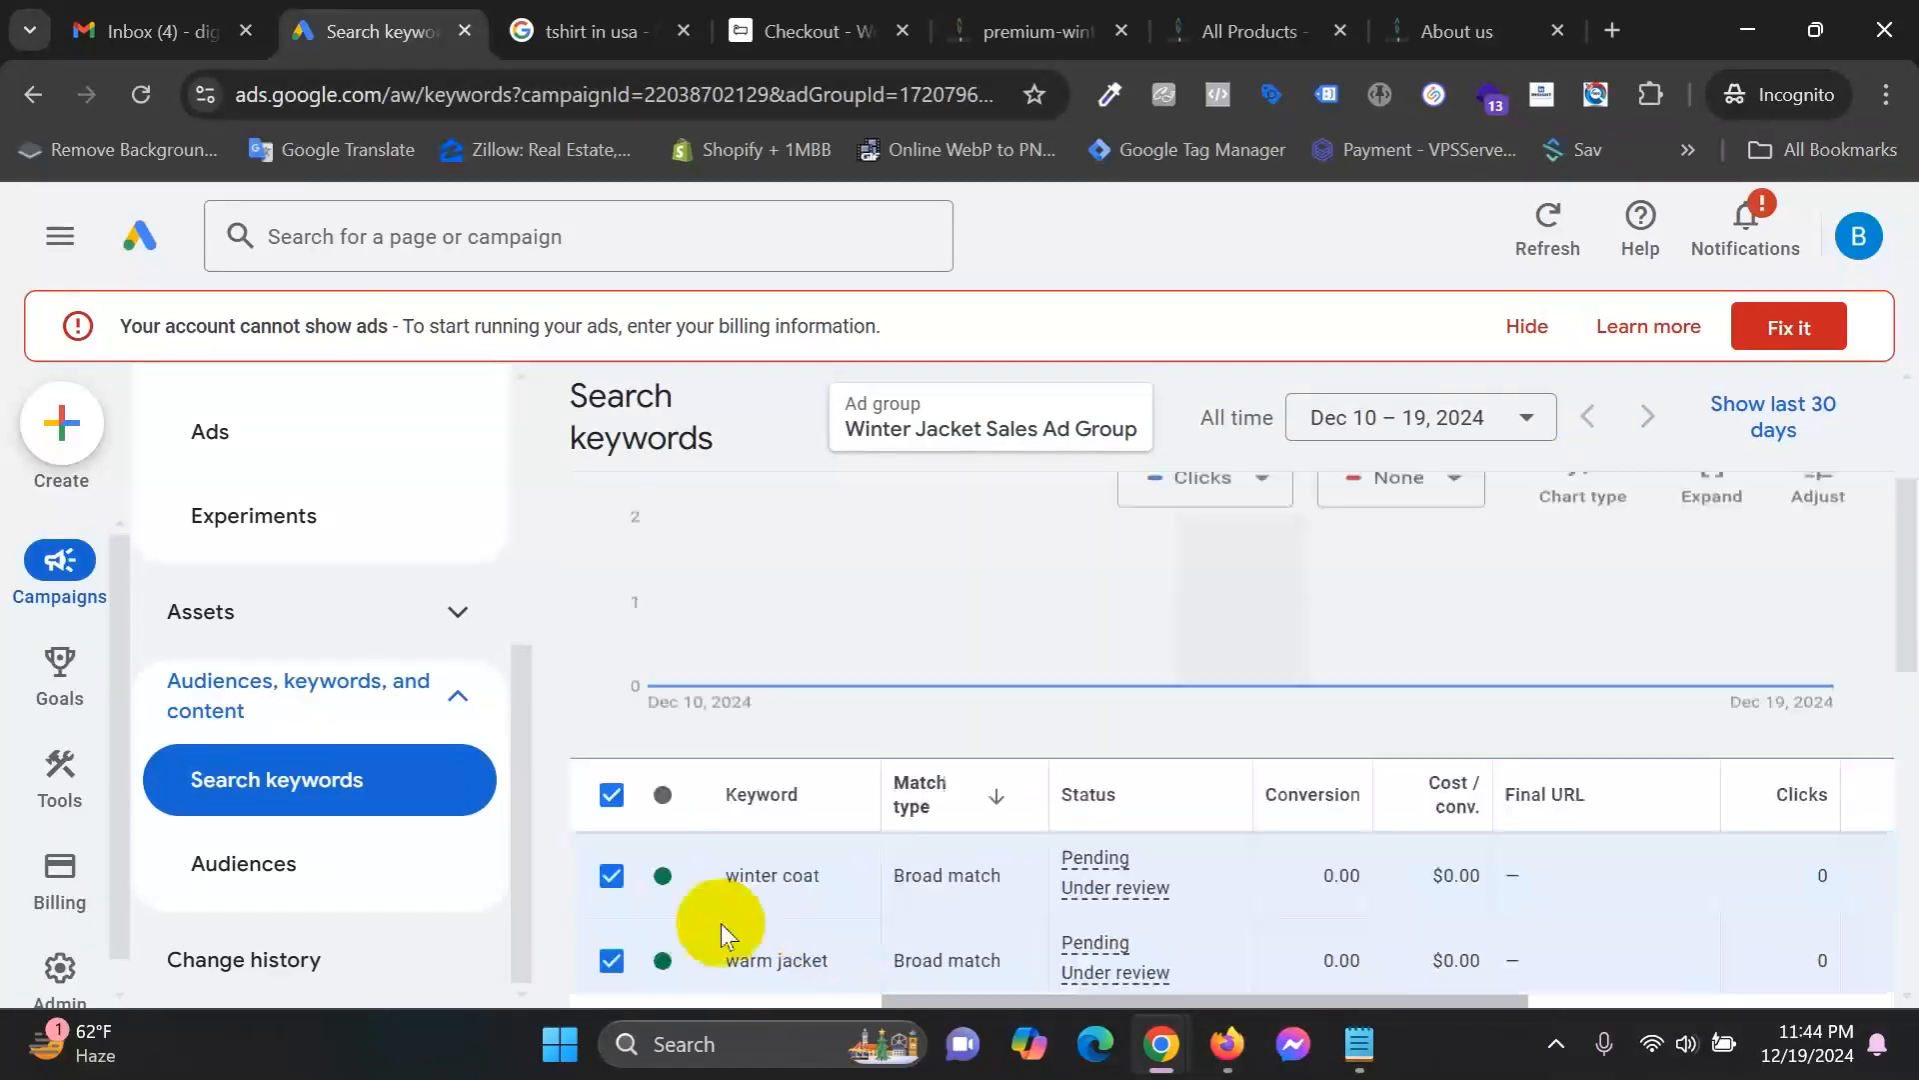
{"action": "scroll", "coordinate": [1386, 736], "scroll_direction": "down", "scroll_amount": 3}
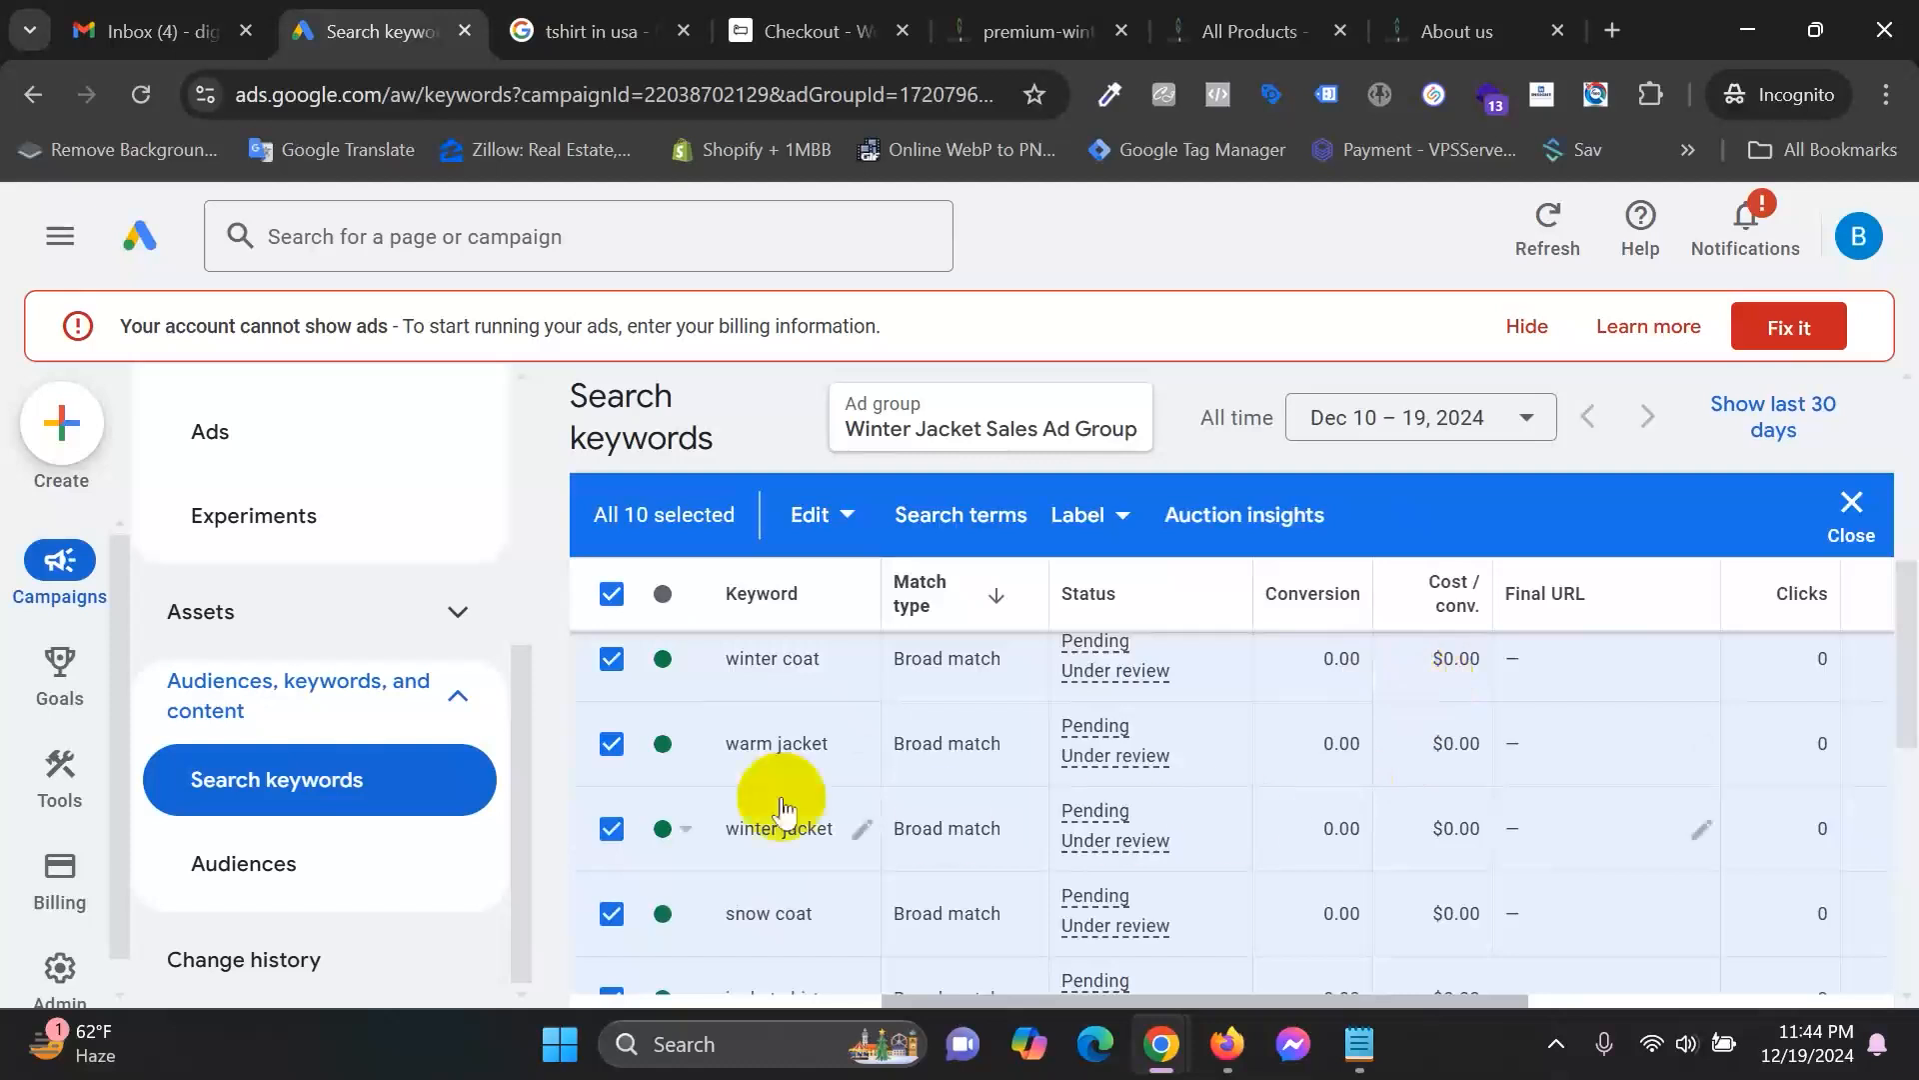
{"action": "left_click", "coordinate": [611, 595]}
{"action": "scroll", "coordinate": [1200, 879], "scroll_direction": "up", "scroll_amount": 4}
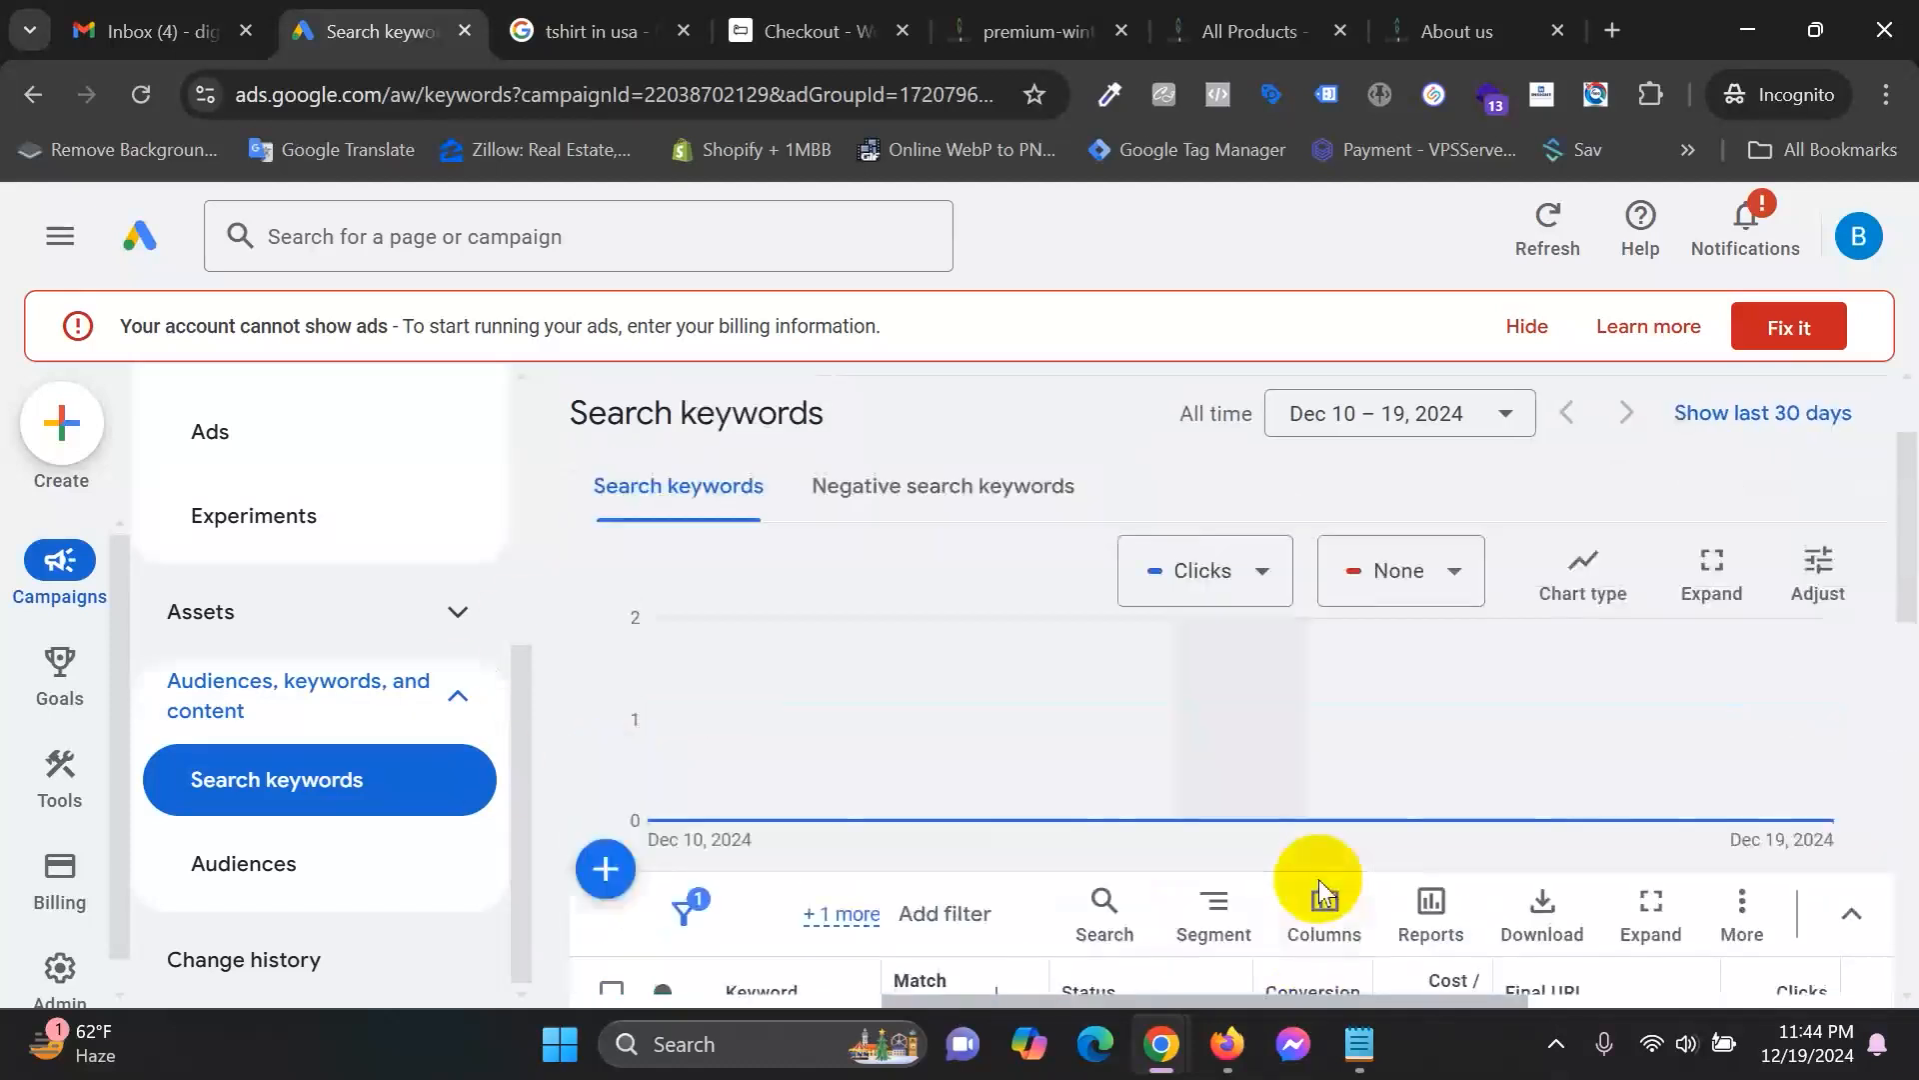
Open the ad group's Negative keywords page and start a new Add negative keywords form.
{"action": "left_click", "coordinate": [959, 490]}
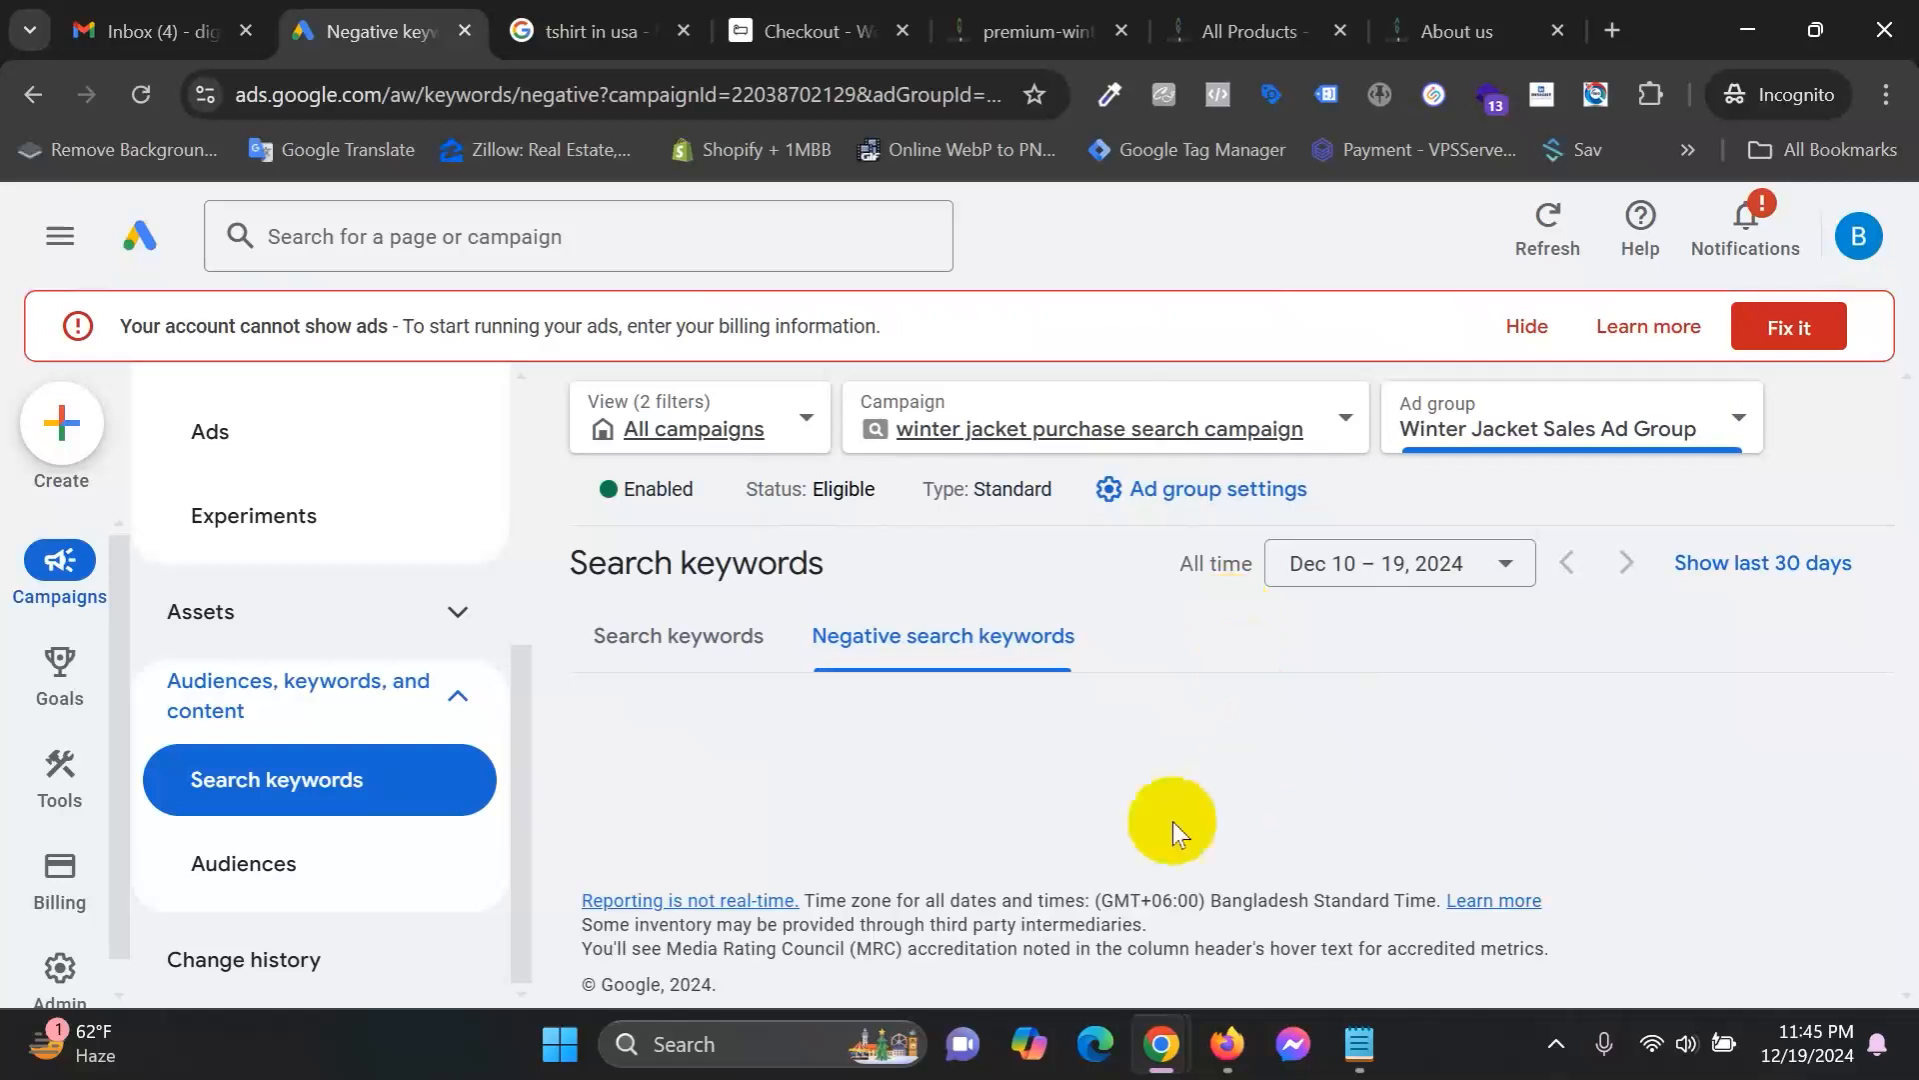
{"action": "scroll", "coordinate": [1382, 802], "scroll_direction": "down", "scroll_amount": 1}
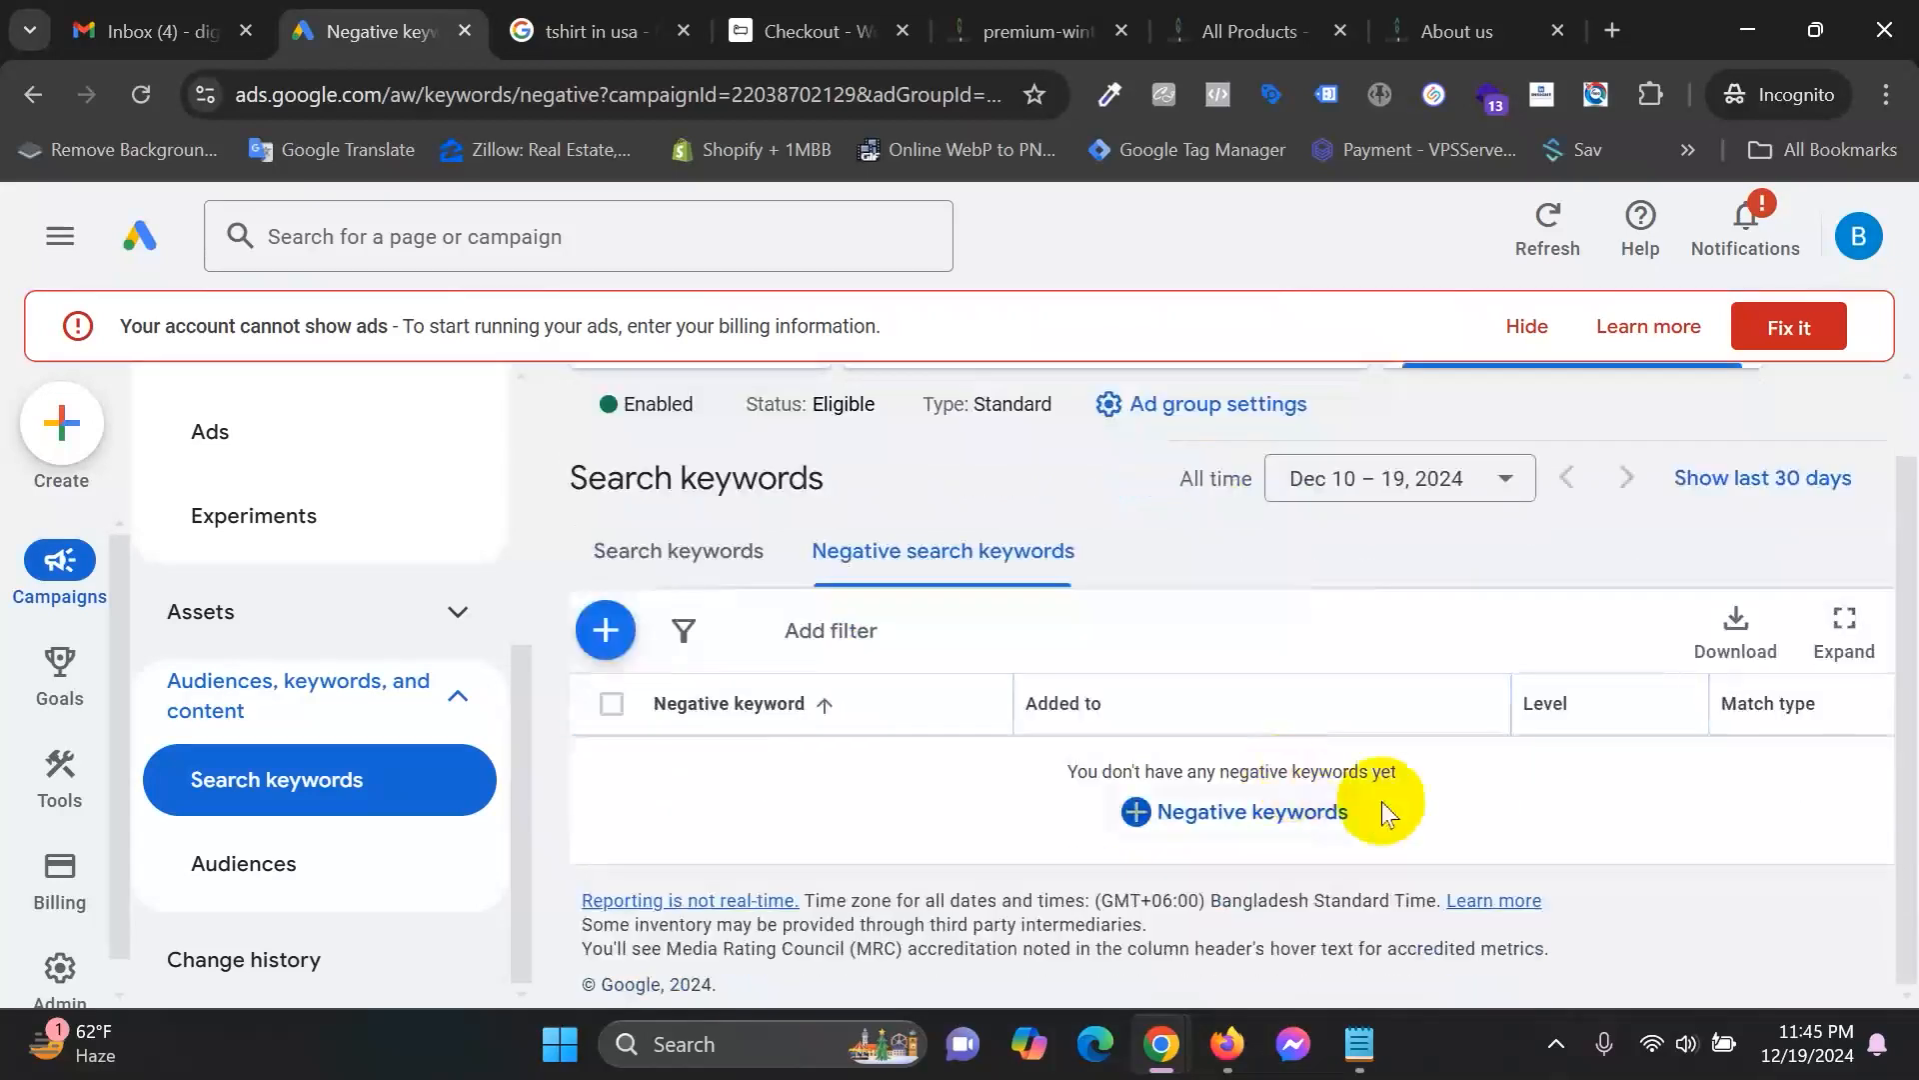
{"action": "left_click", "coordinate": [1269, 810]}
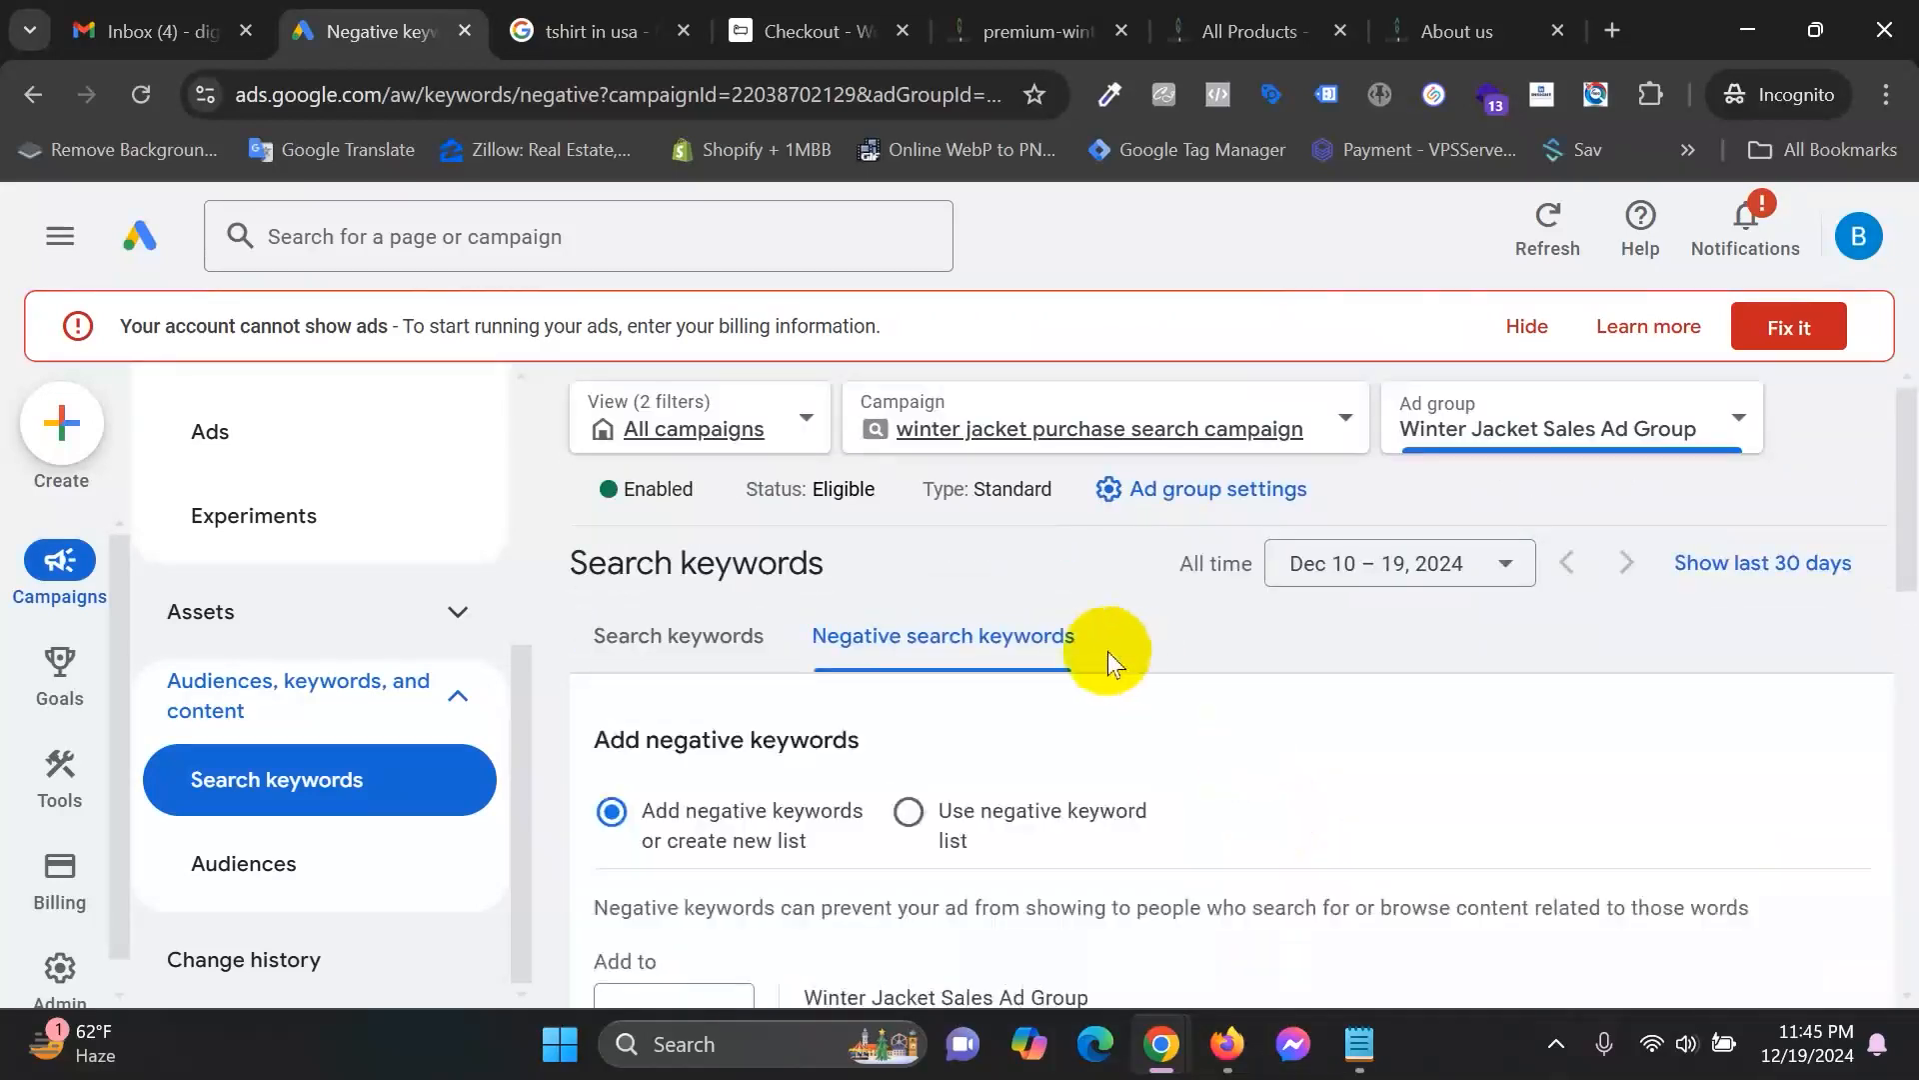
{"action": "scroll", "coordinate": [1328, 623], "scroll_direction": "down", "scroll_amount": 2}
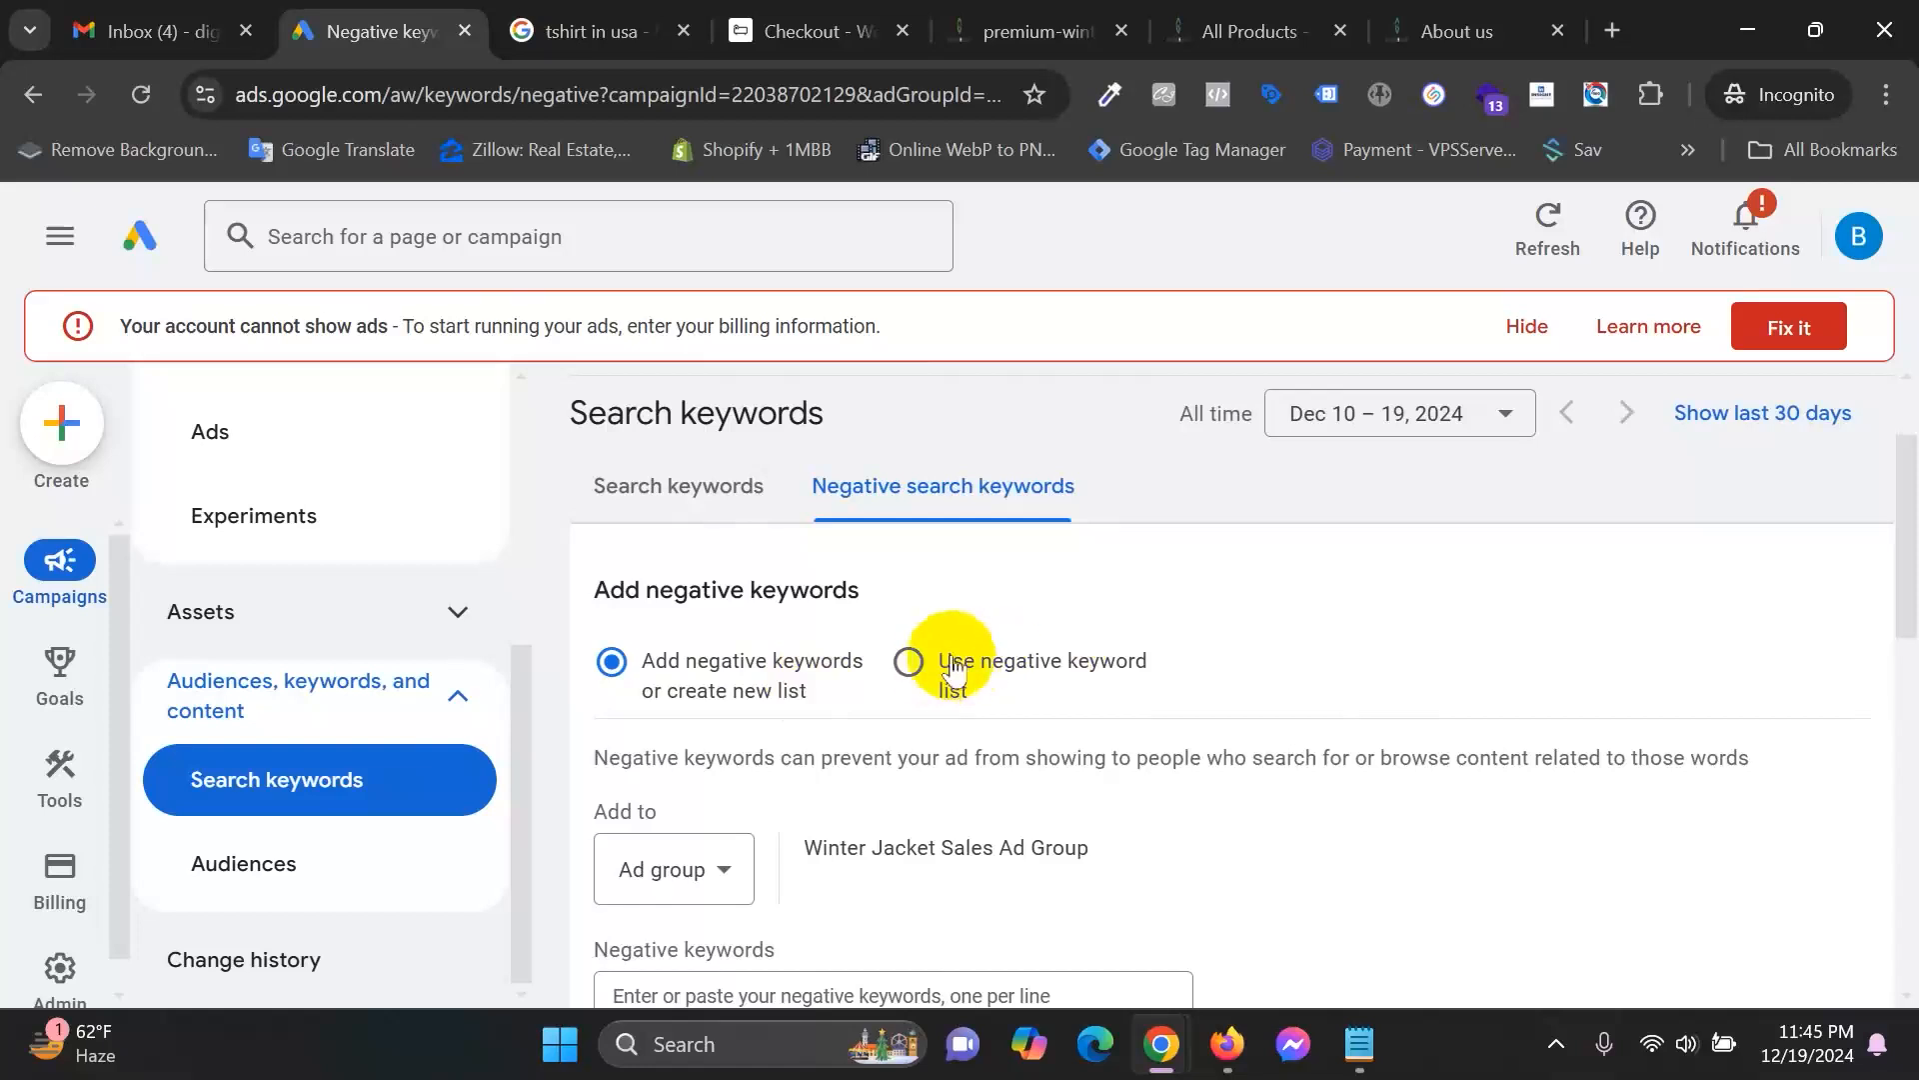
{"action": "scroll", "coordinate": [994, 643], "scroll_direction": "down", "scroll_amount": 3}
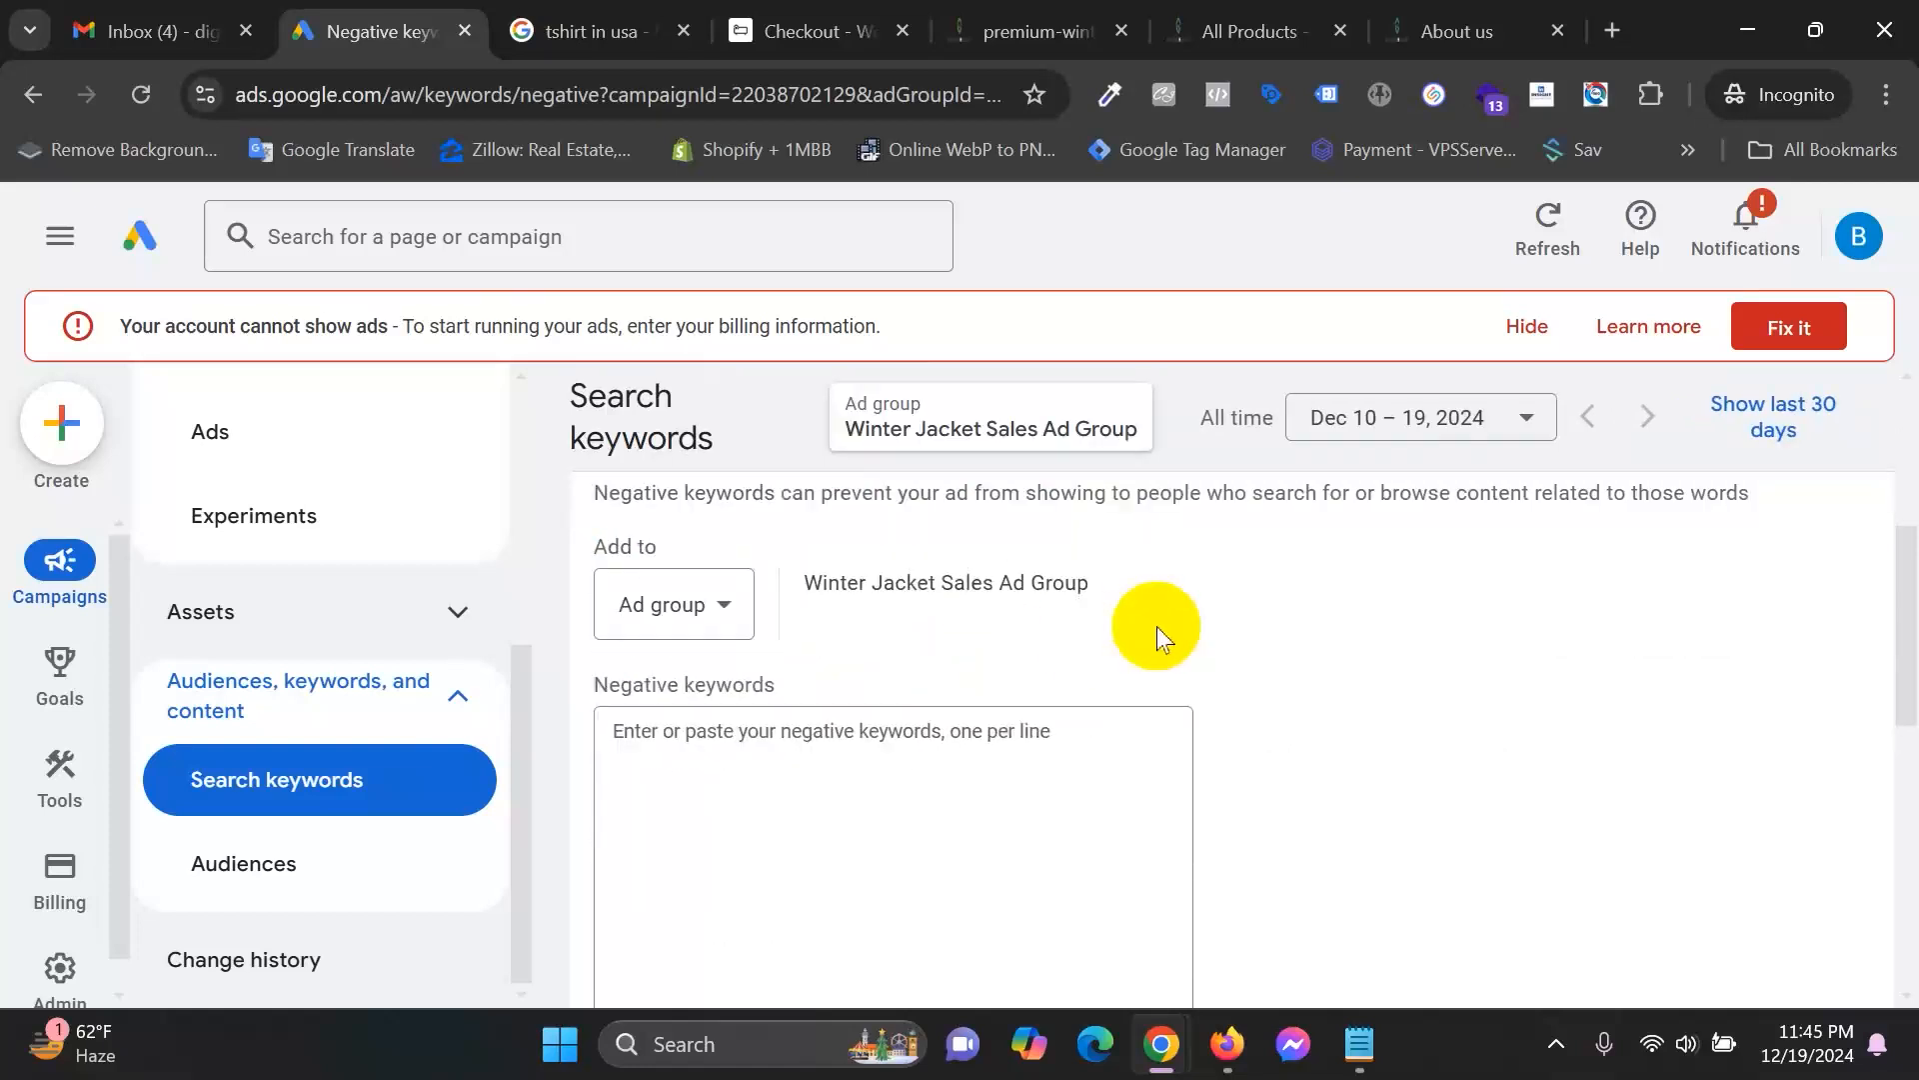
{"action": "left_click", "coordinate": [725, 612]}
{"action": "left_click_drag", "start_coordinate": [802, 585], "coordinate": [1058, 583]}
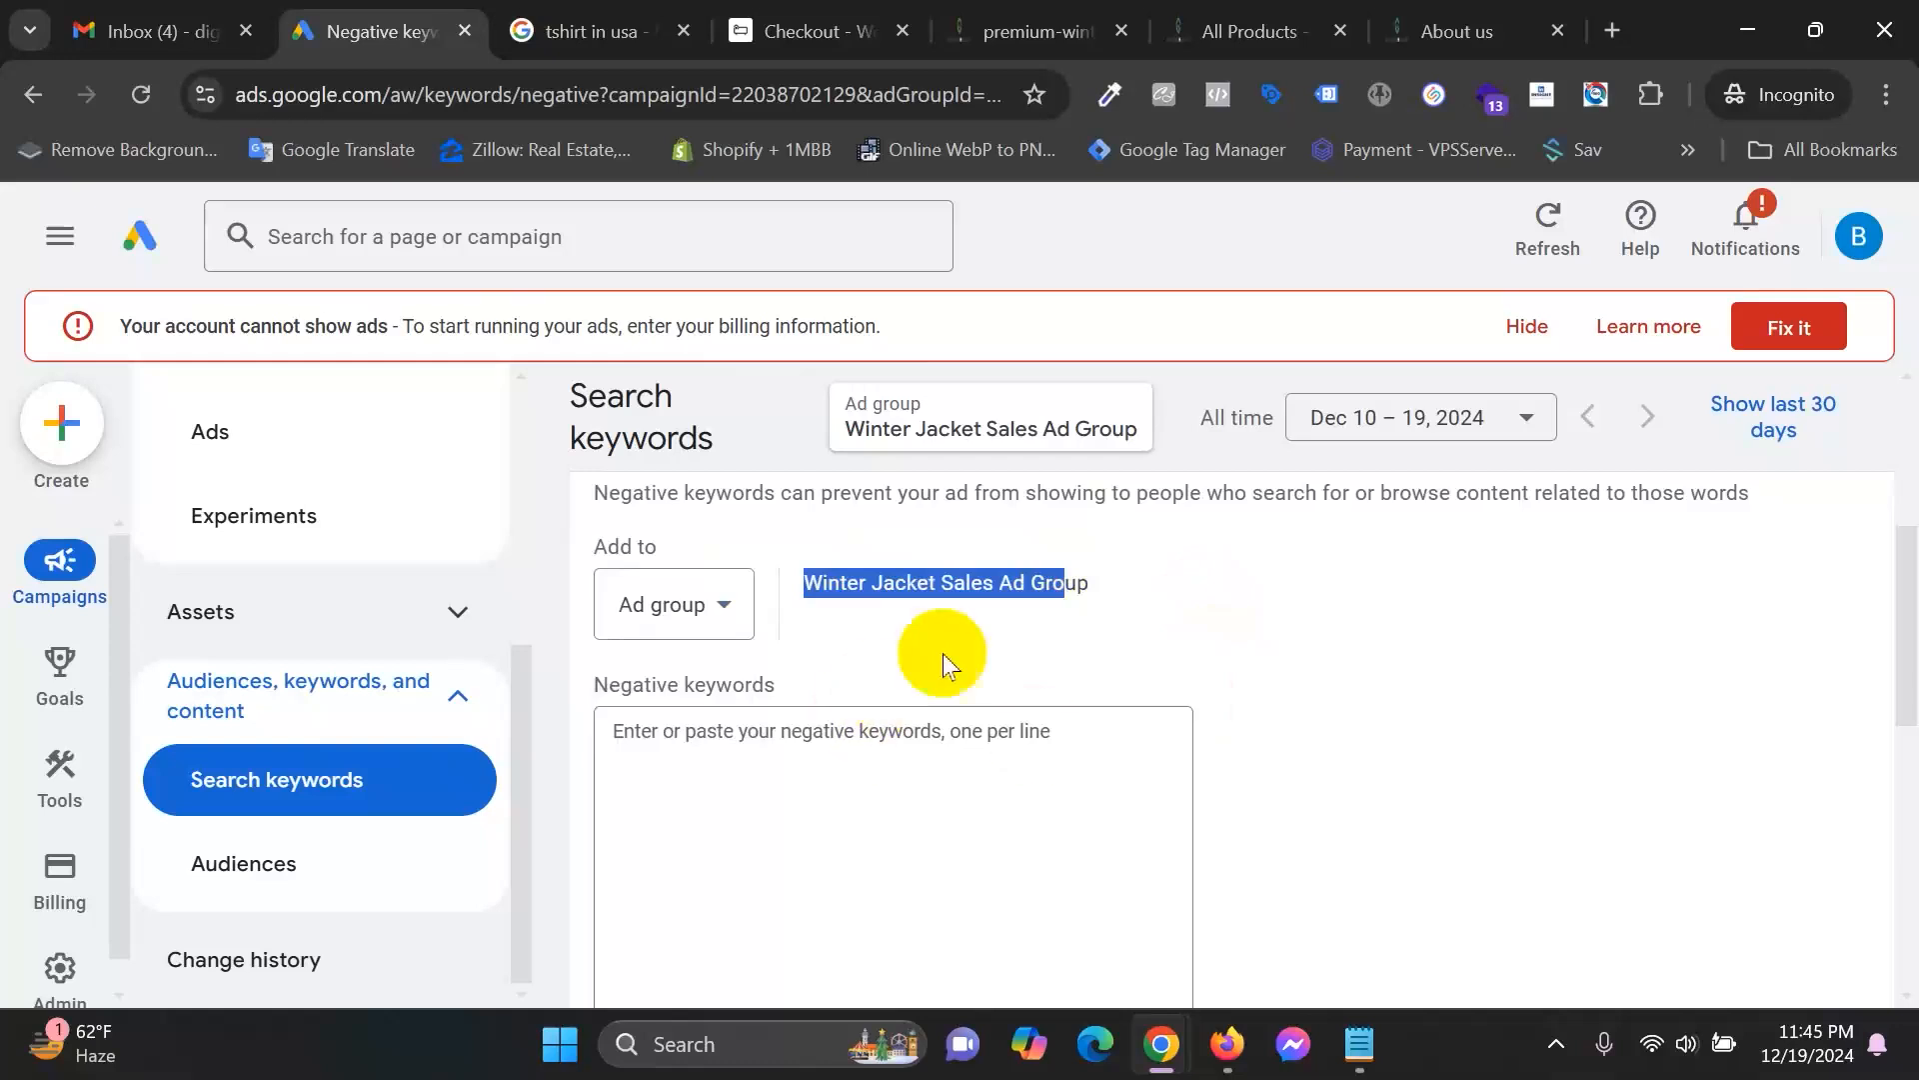
{"action": "scroll", "coordinate": [1102, 604], "scroll_direction": "down", "scroll_amount": 1}
{"action": "left_click", "coordinate": [871, 692]}
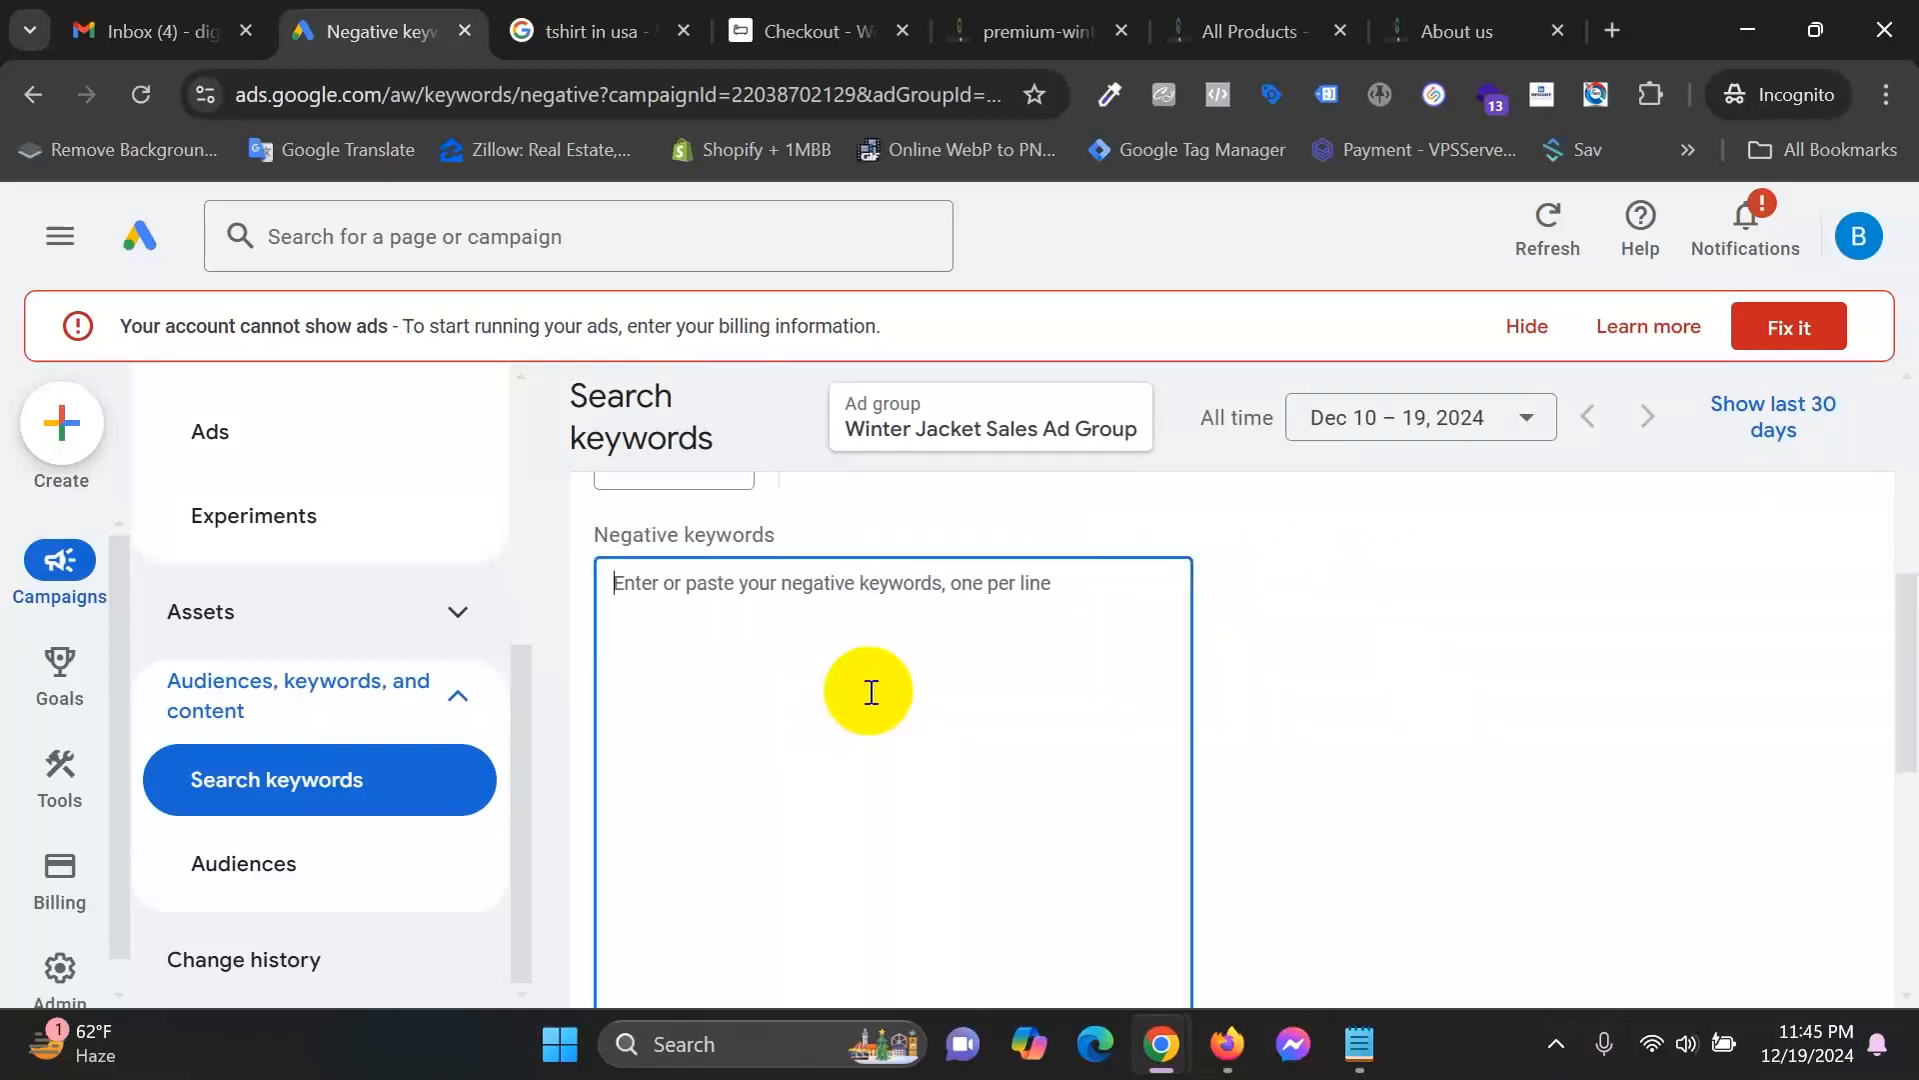
Change the form's Add to level from Ad group to the winter jacket purchase search campaign.
{"action": "scroll", "coordinate": [871, 692], "scroll_direction": "up", "scroll_amount": 2}
{"action": "left_click", "coordinate": [686, 754]}
{"action": "left_click", "coordinate": [976, 731]}
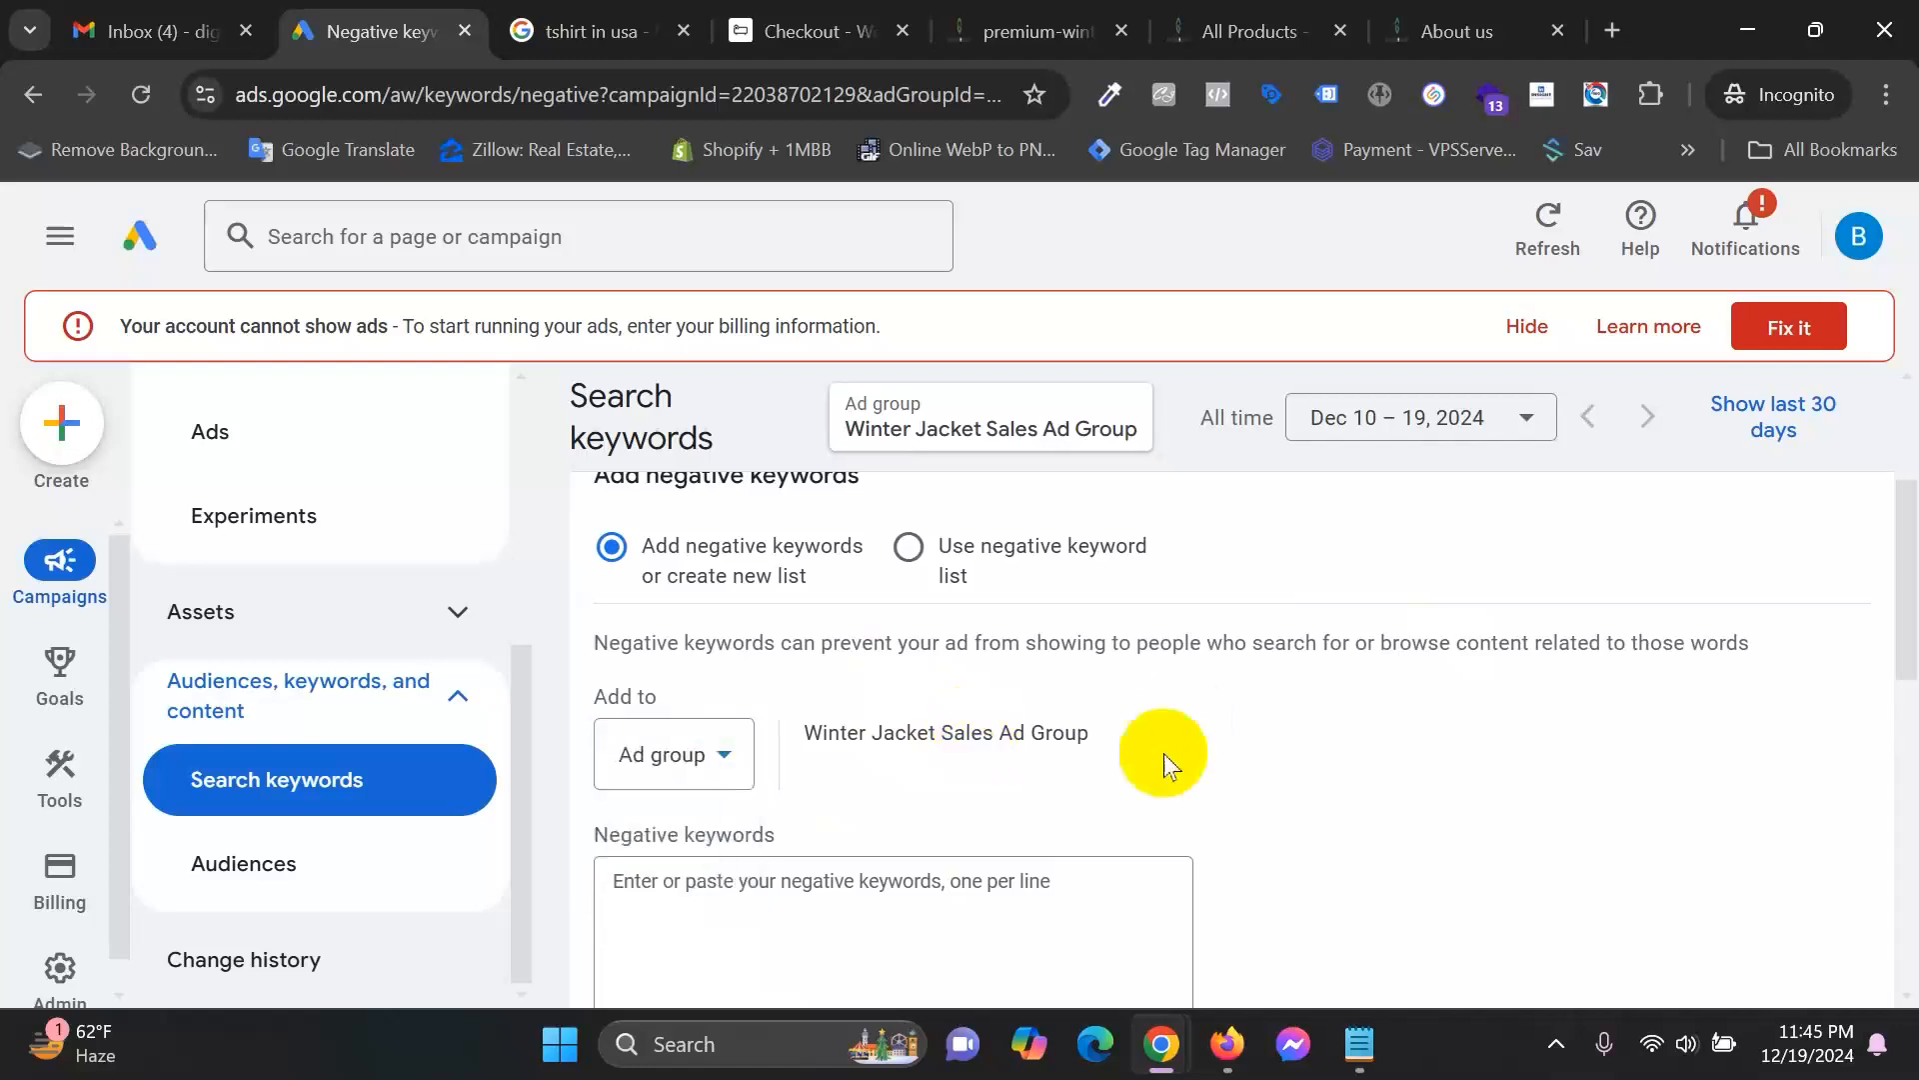
{"action": "scroll", "coordinate": [981, 784], "scroll_direction": "down", "scroll_amount": 3}
{"action": "scroll", "coordinate": [917, 763], "scroll_direction": "up", "scroll_amount": 2}
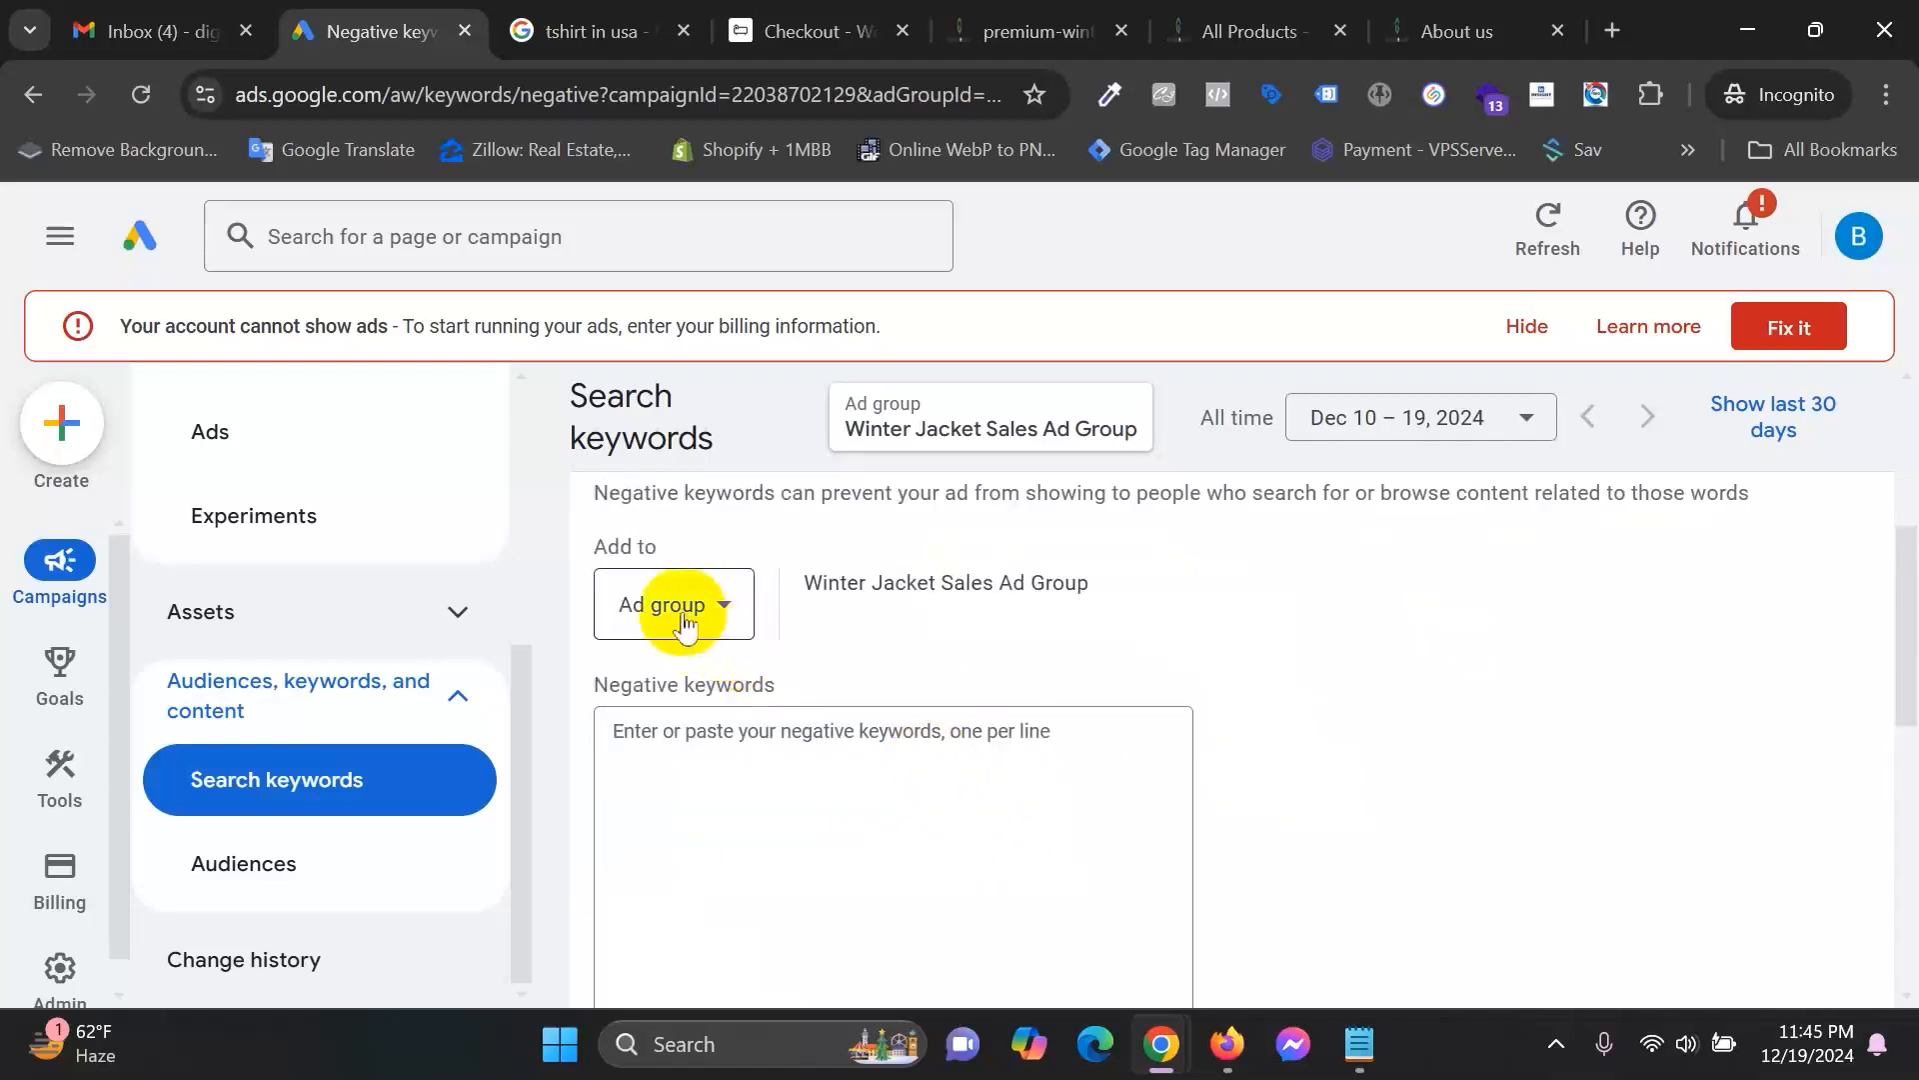
{"action": "left_click_drag", "start_coordinate": [776, 587], "coordinate": [1062, 586]}
{"action": "left_click", "coordinate": [986, 666]}
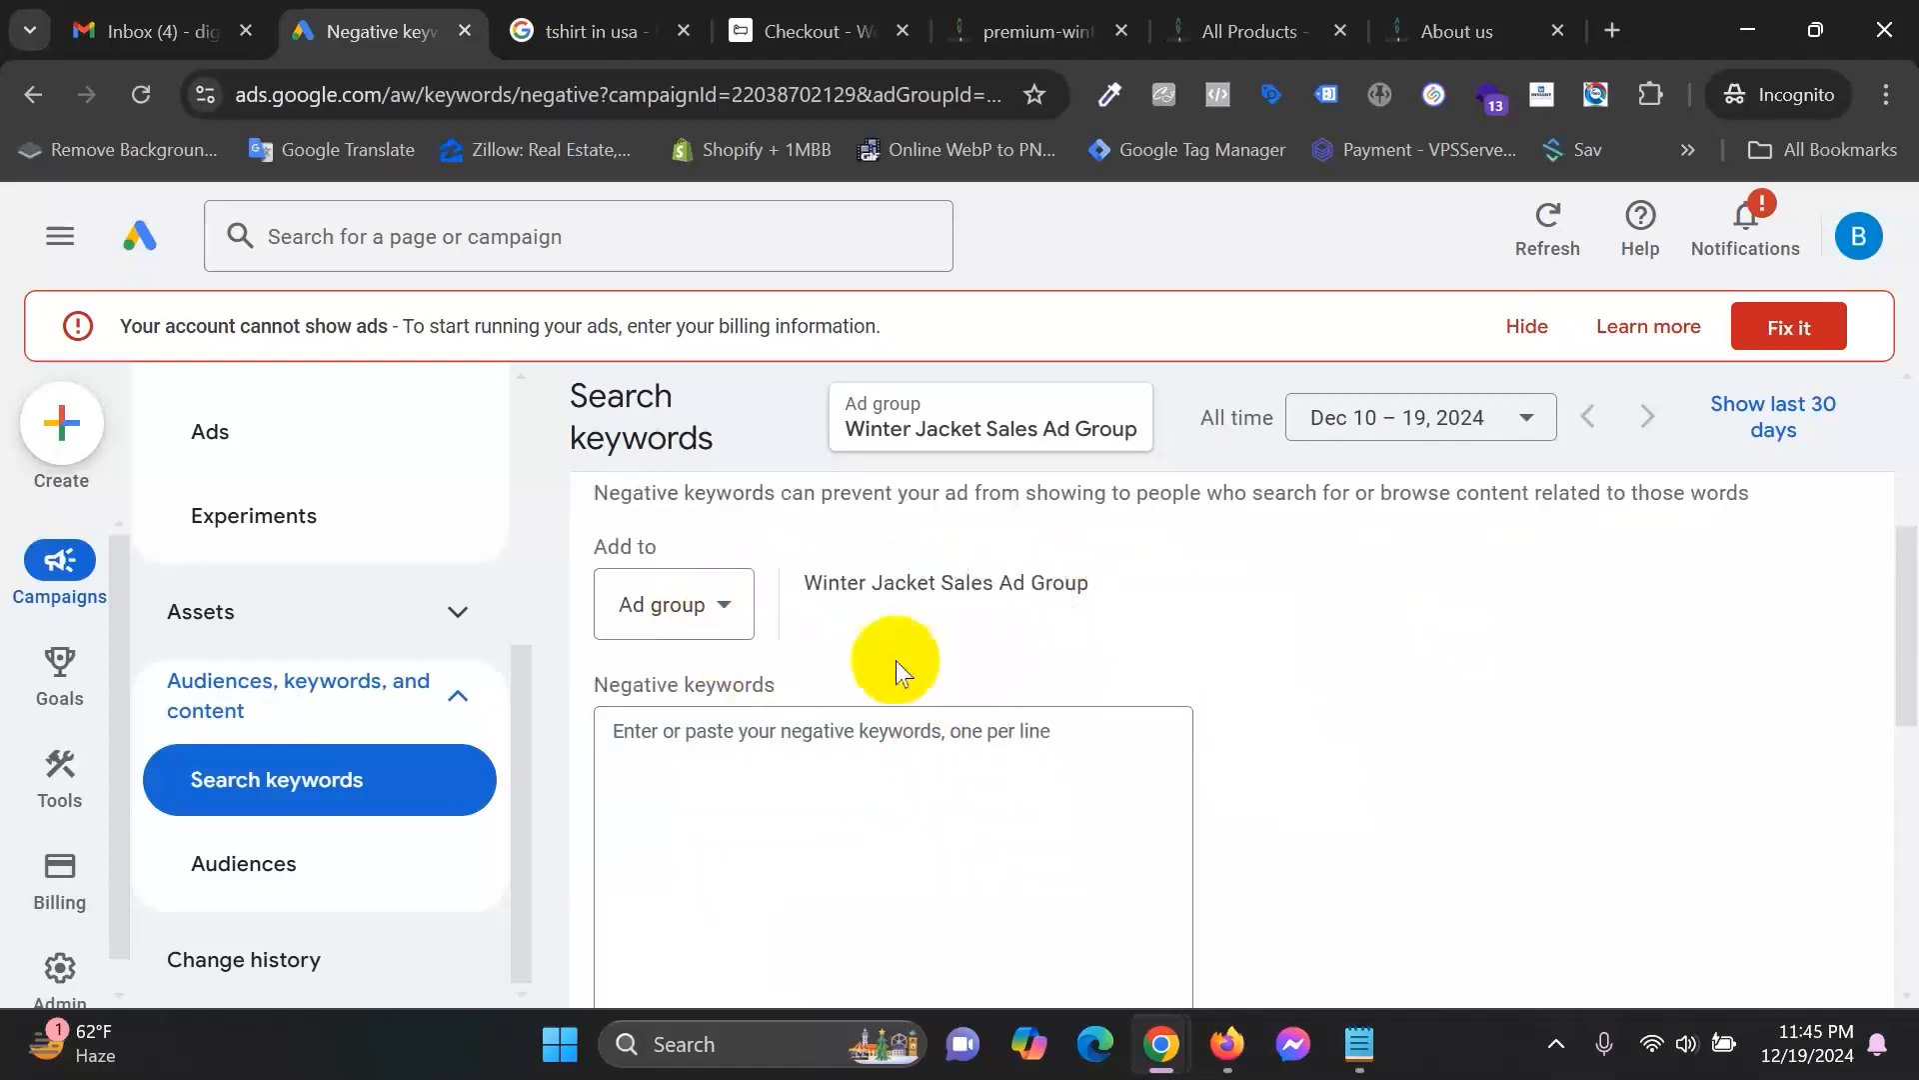
{"action": "left_click", "coordinate": [686, 603]}
{"action": "left_click", "coordinate": [685, 628]}
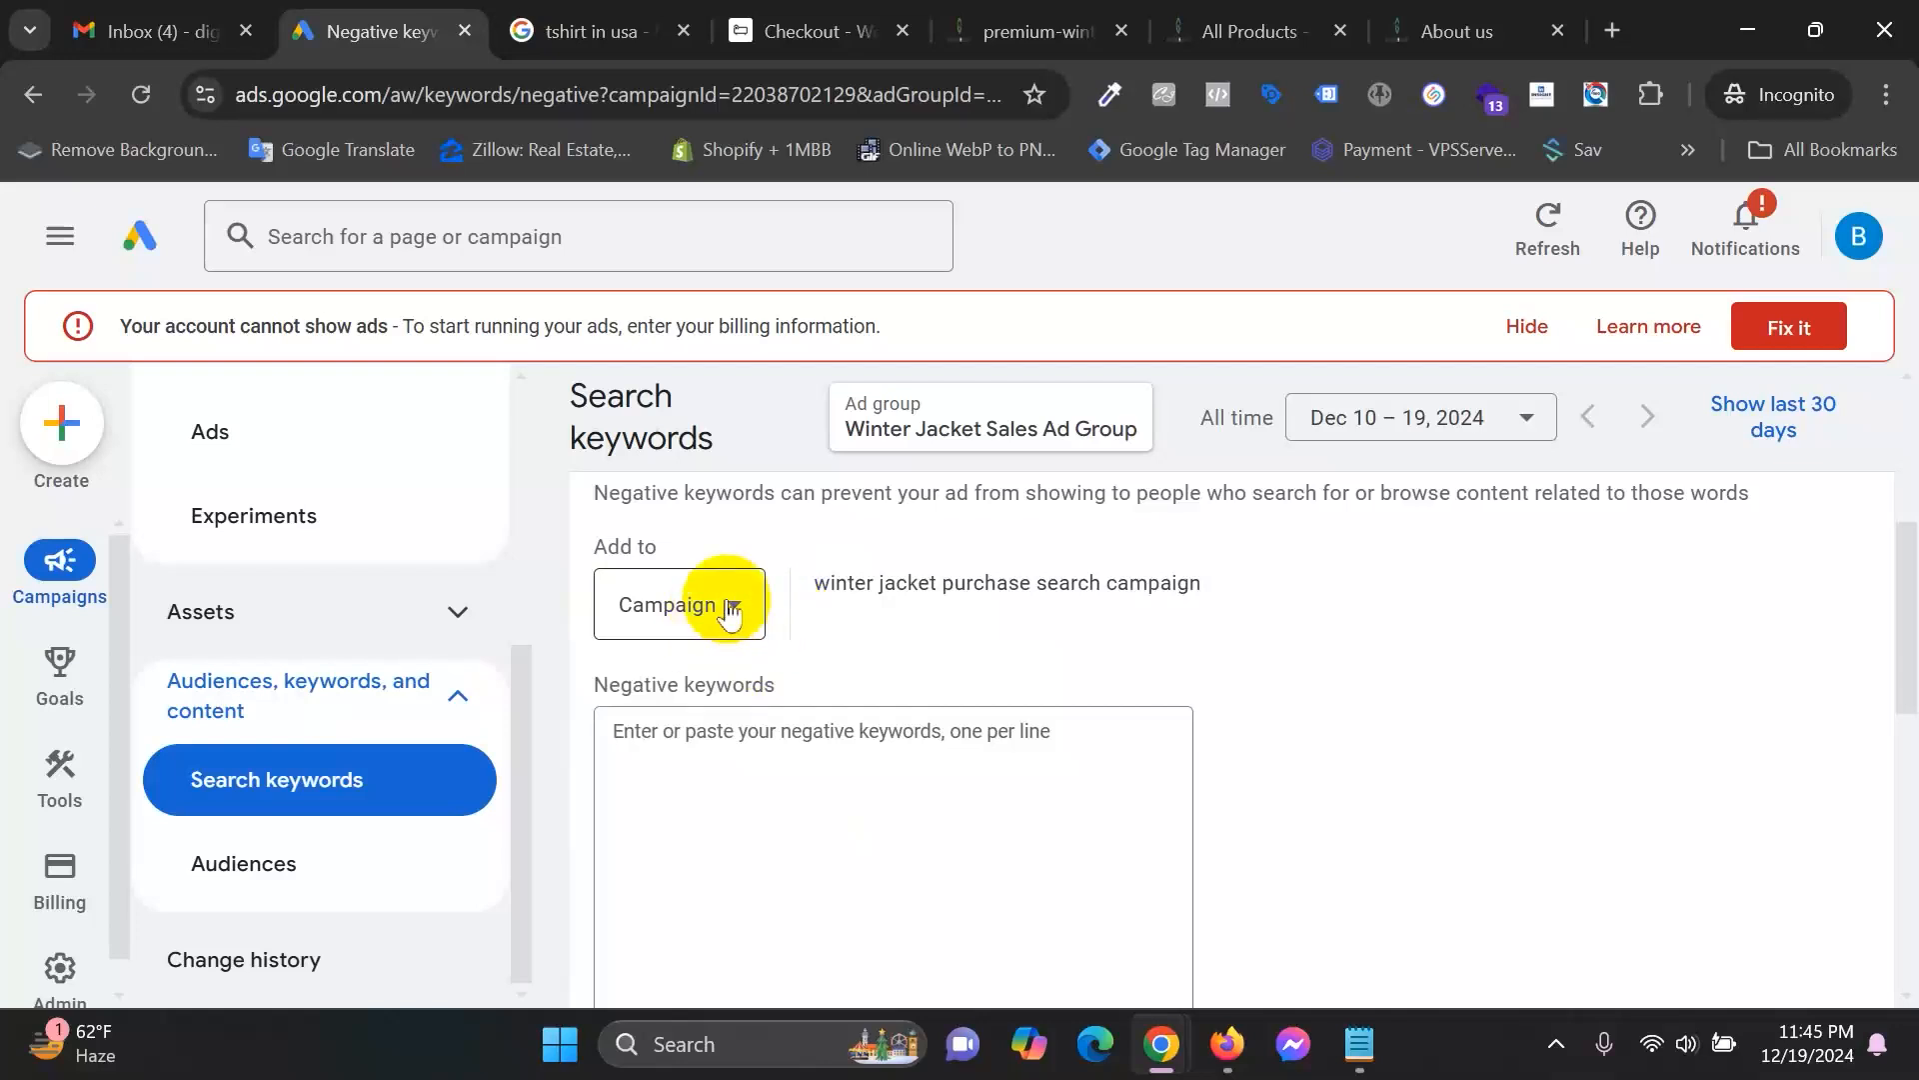
Switch the Add to level from Campaign back to Winter Jacket Sales Ad Group and focus the keywords box.
{"action": "left_click", "coordinate": [711, 784]}
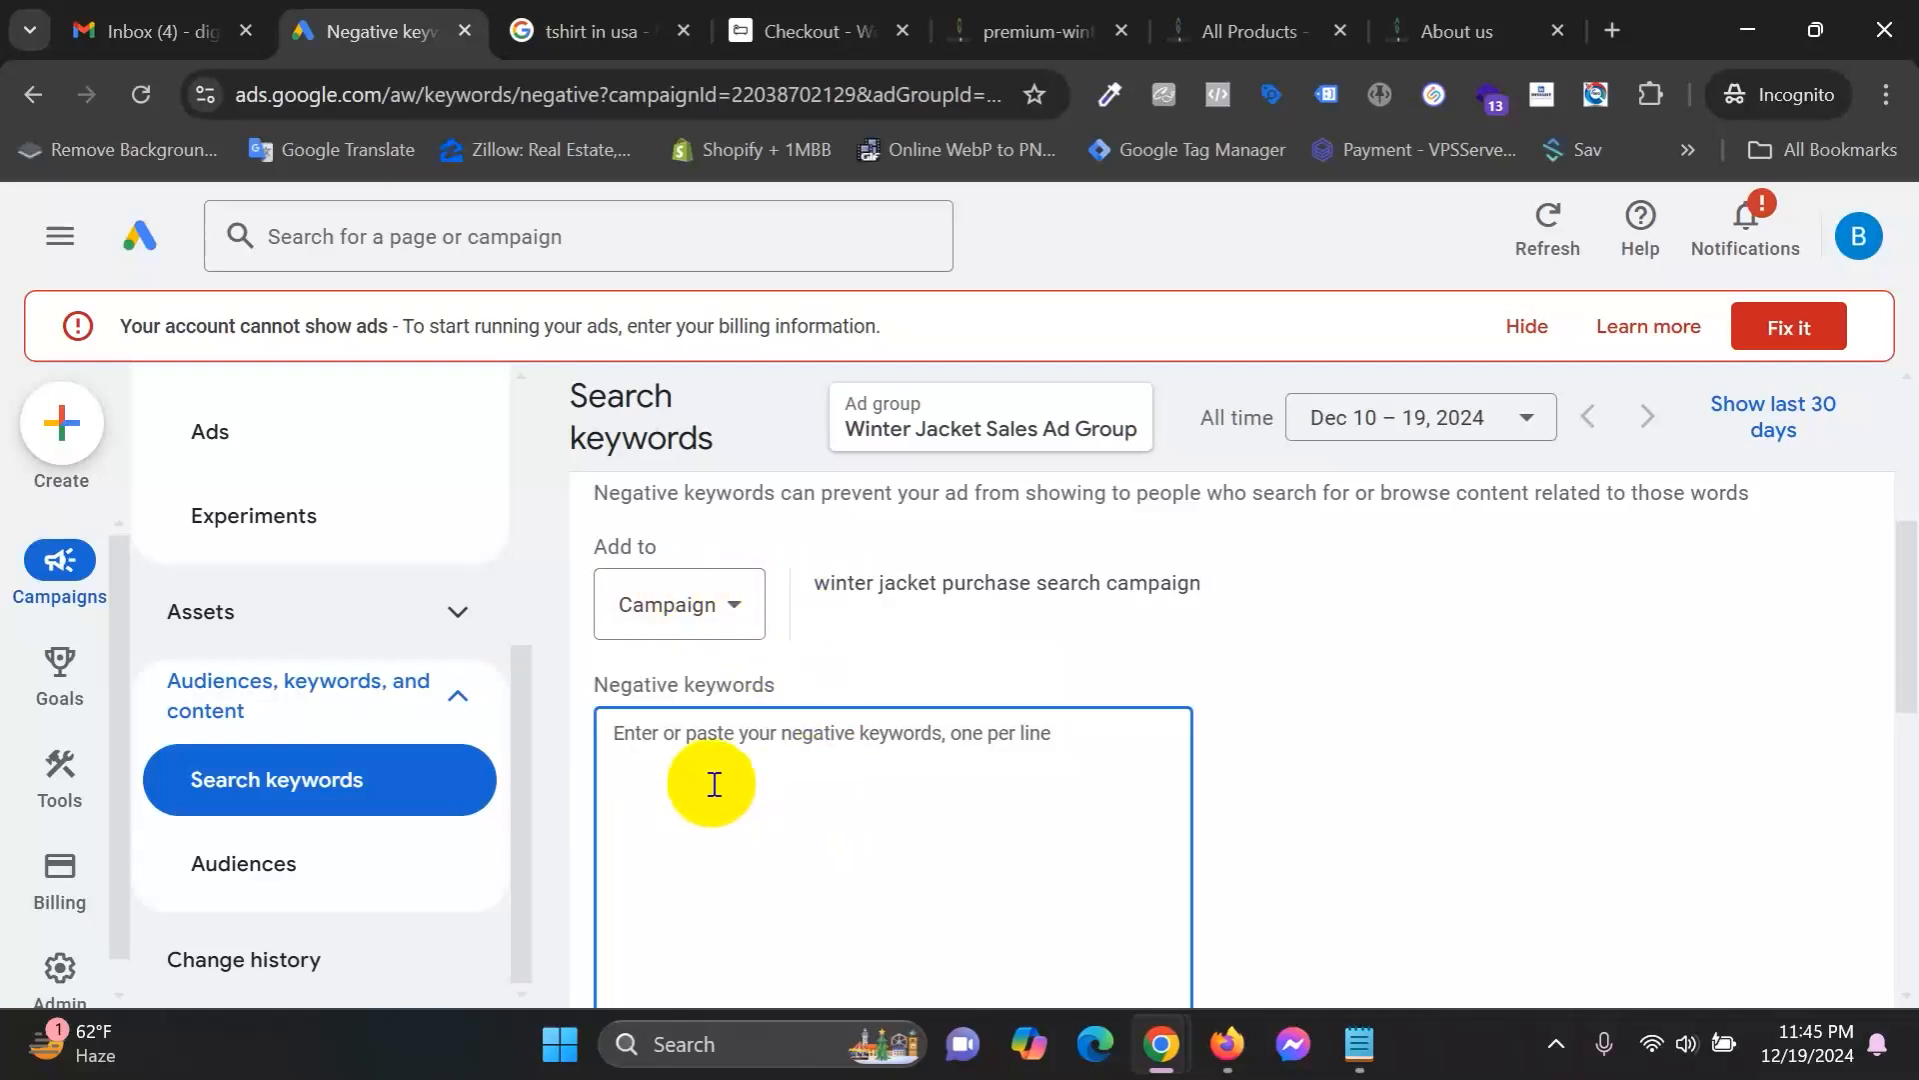
{"action": "left_click_drag", "start_coordinate": [815, 583], "coordinate": [1220, 590]}
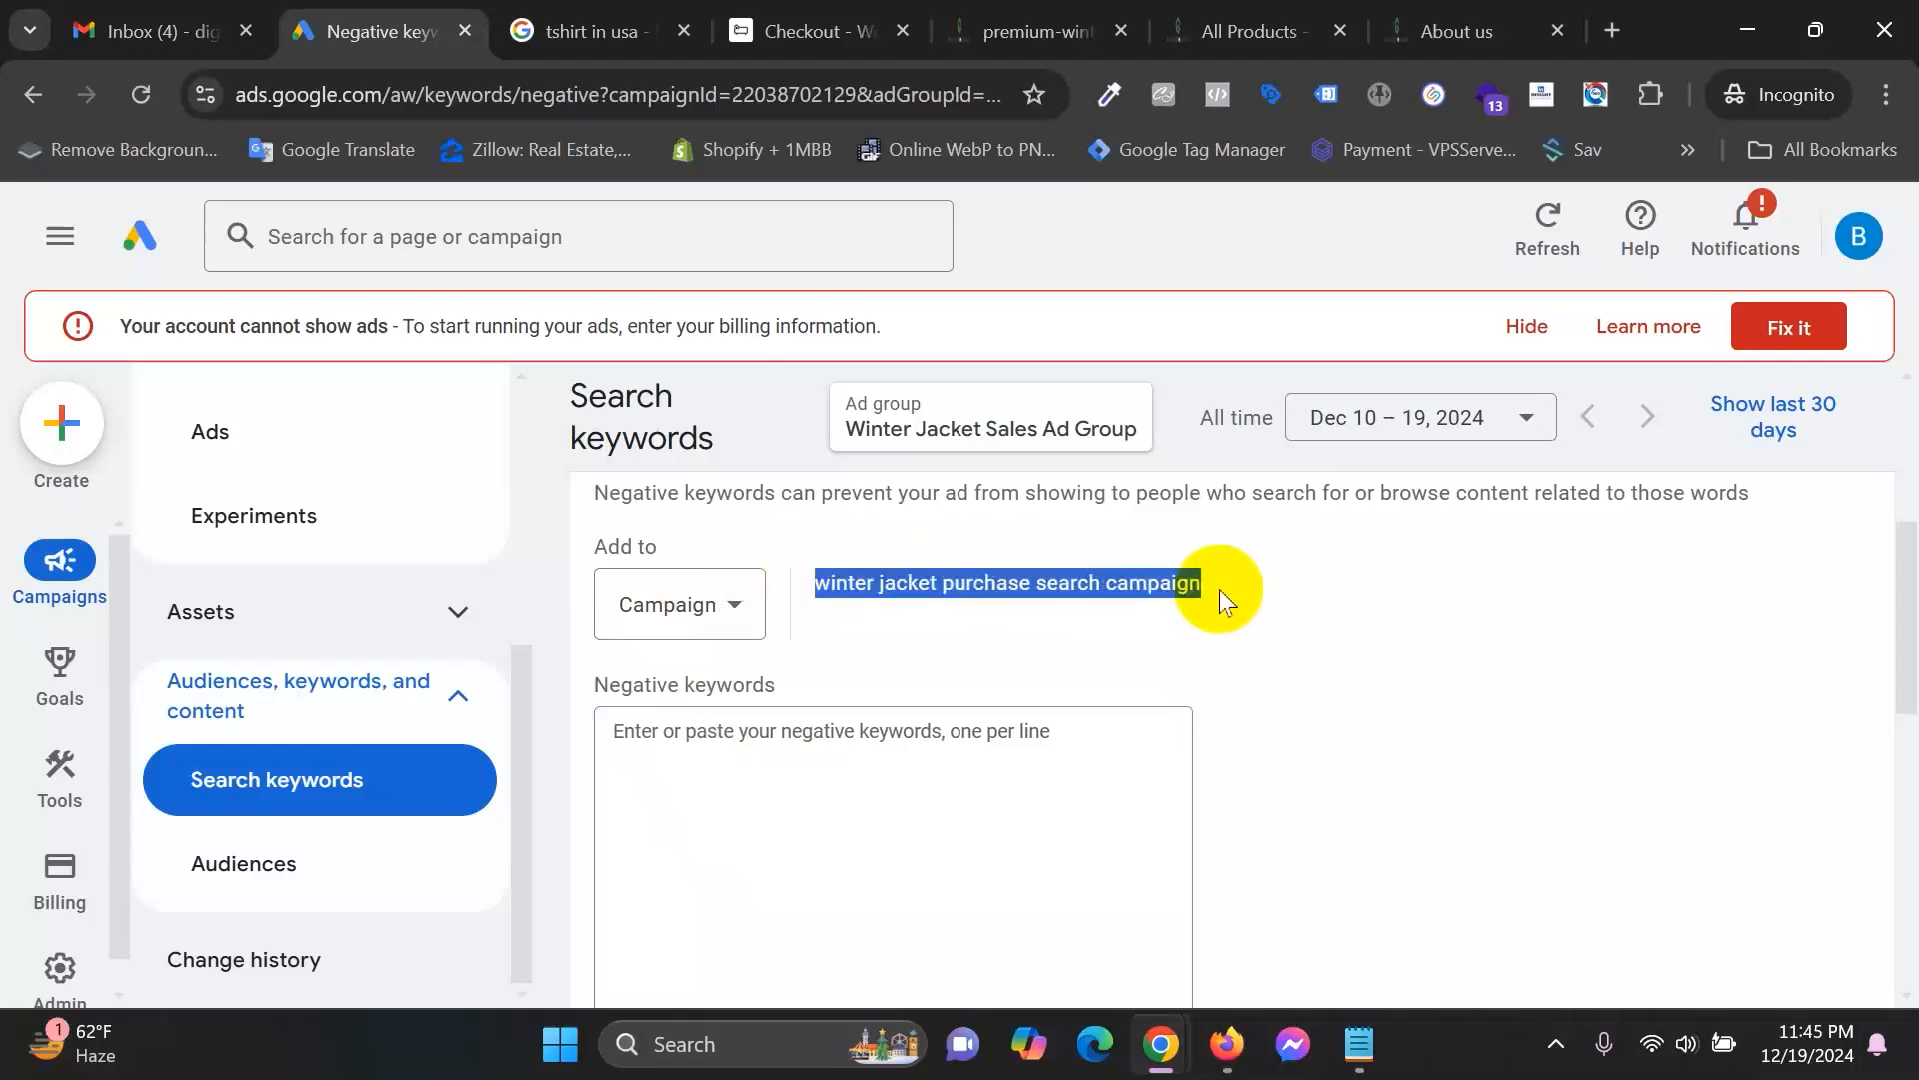
{"action": "left_click", "coordinate": [992, 801]}
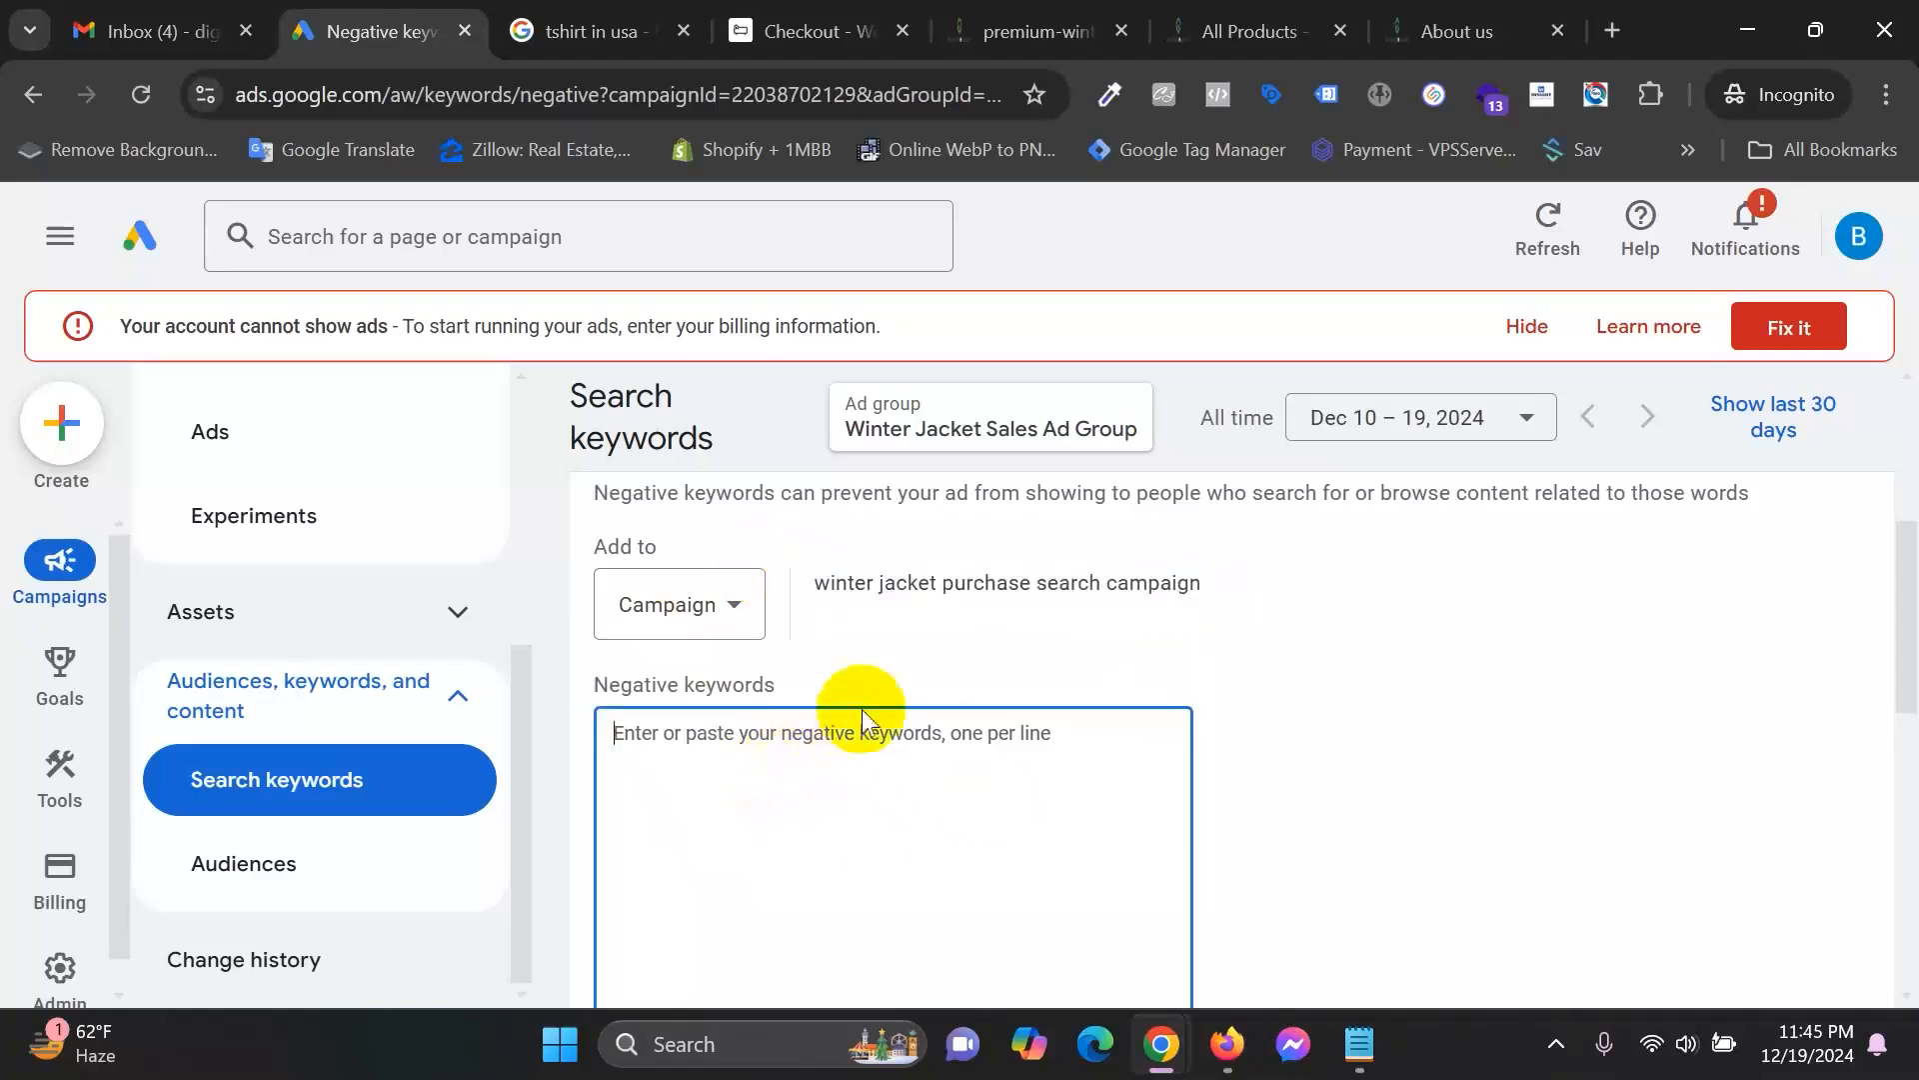
{"action": "left_click", "coordinate": [686, 603]}
{"action": "left_click", "coordinate": [676, 695]}
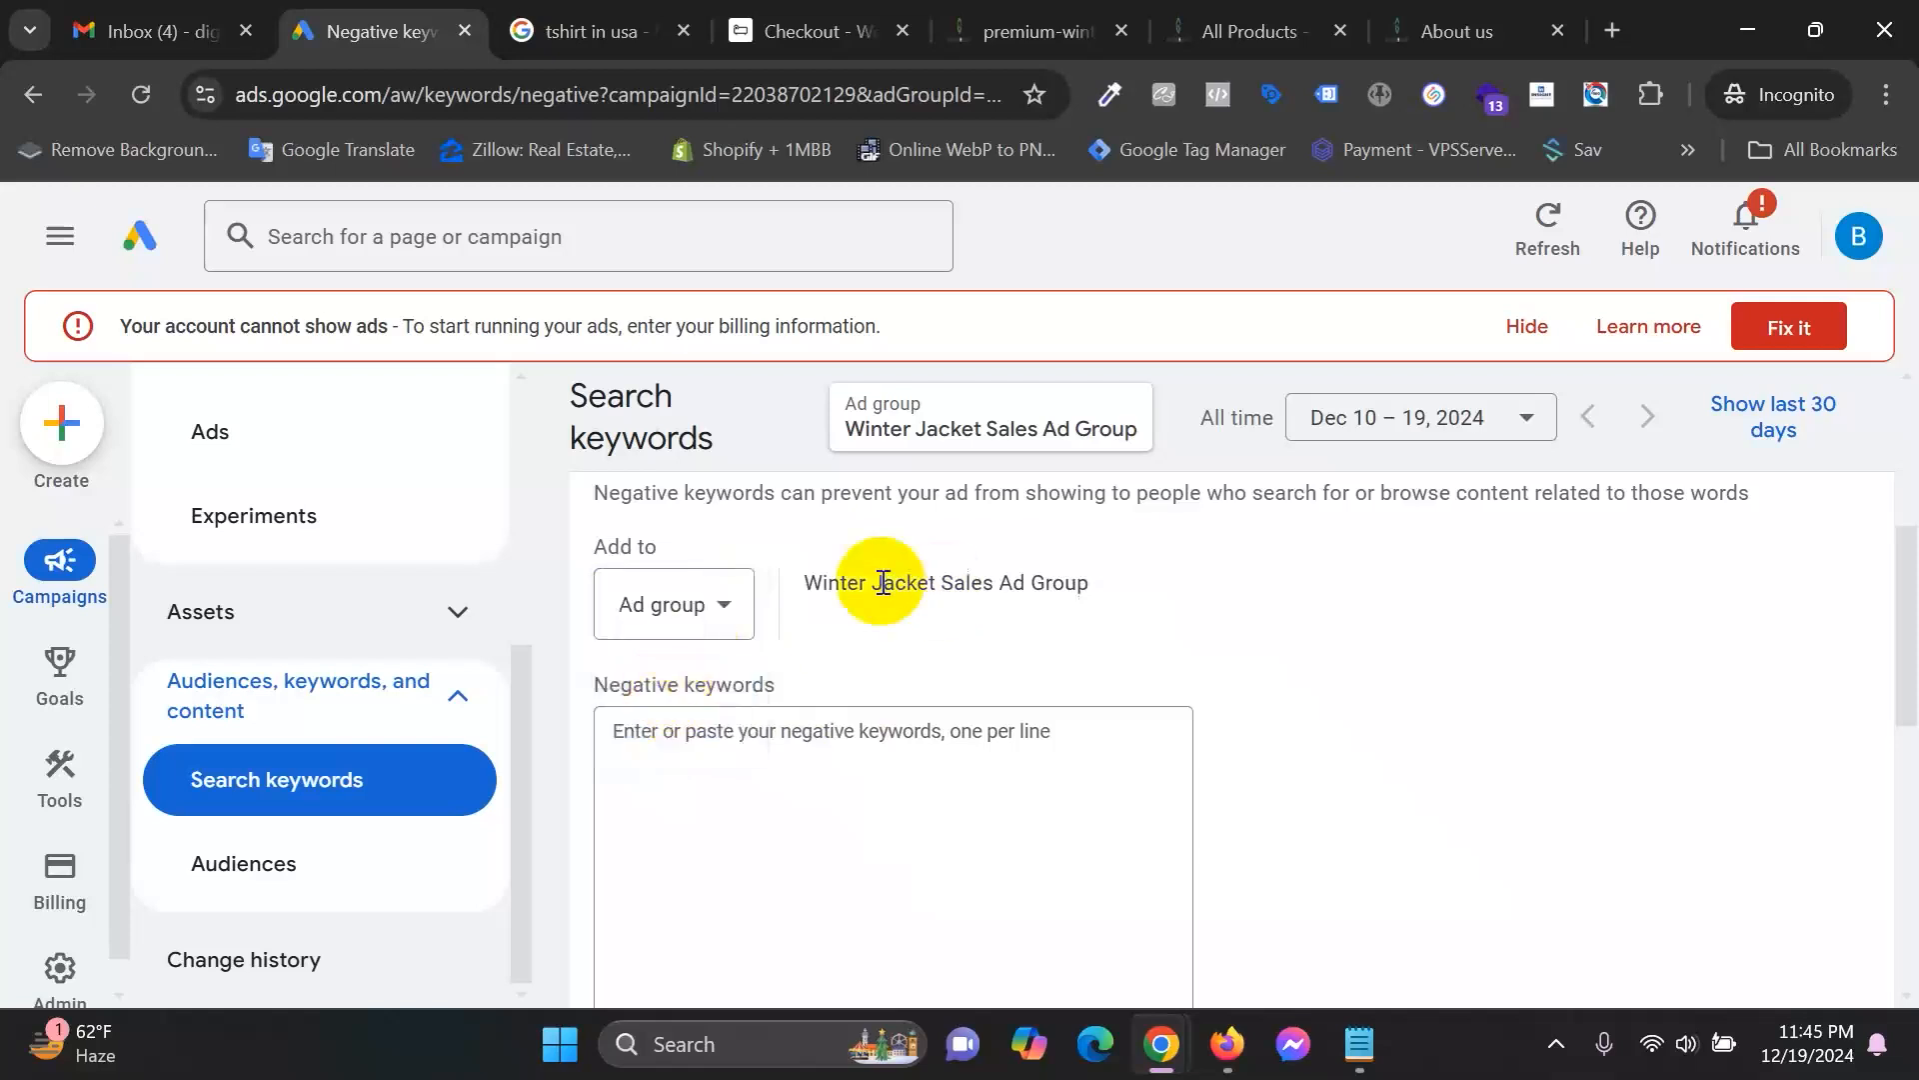
{"action": "left_click_drag", "start_coordinate": [771, 586], "coordinate": [1143, 590]}
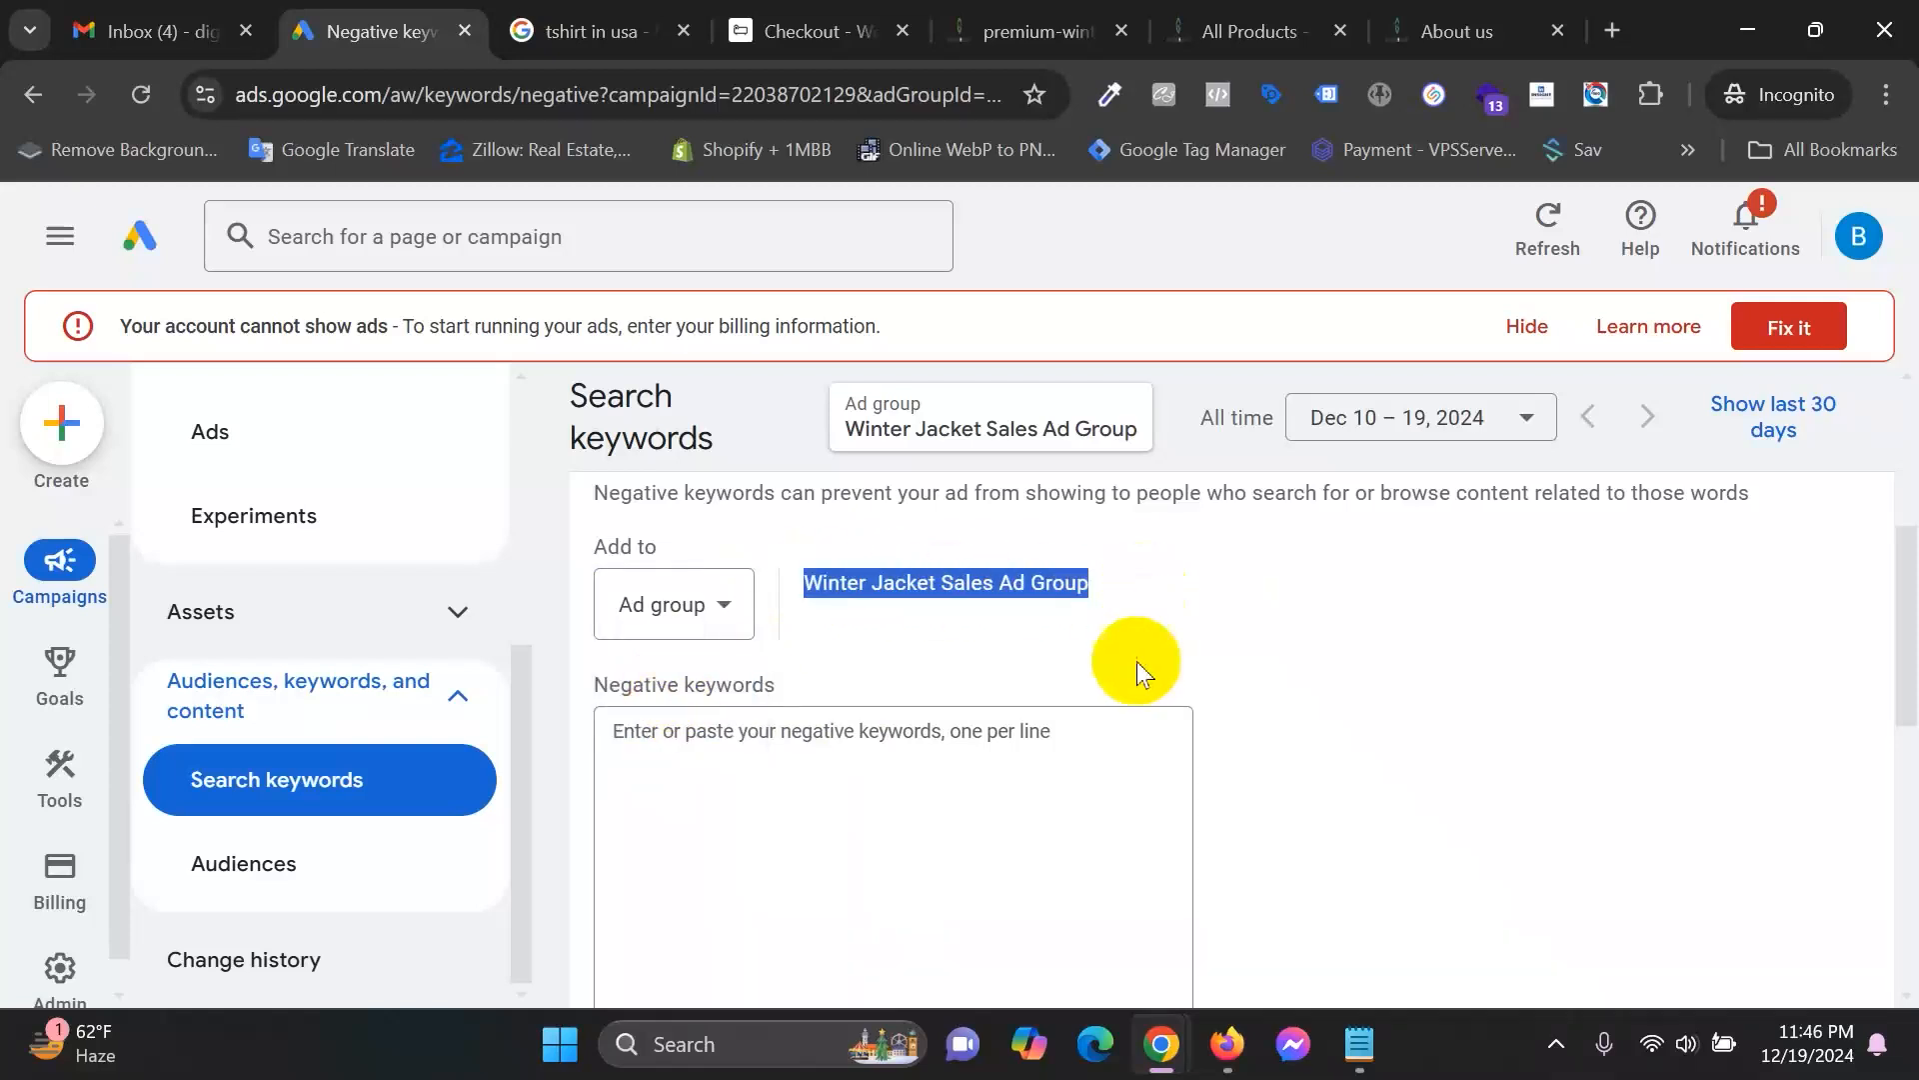
{"action": "left_click", "coordinate": [872, 603]}
{"action": "left_click", "coordinate": [768, 804]}
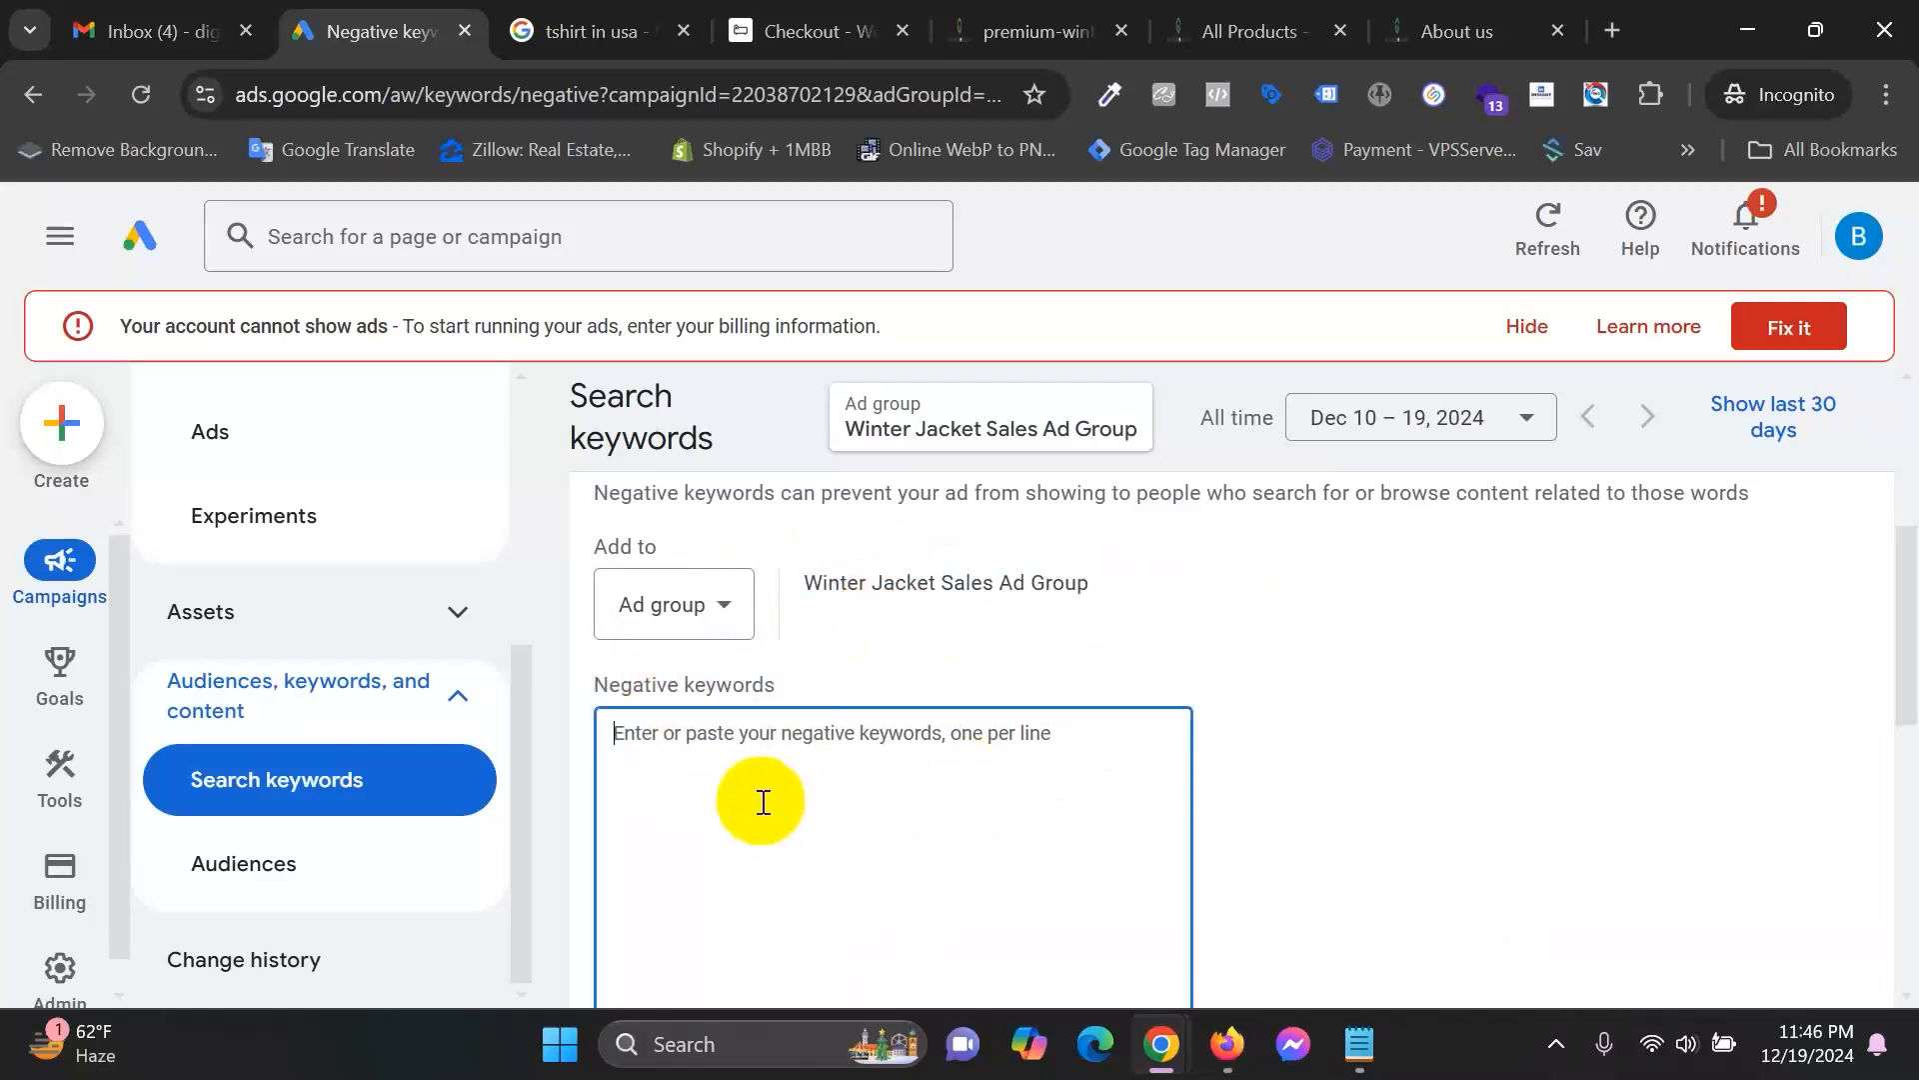
{"action": "left_click_drag", "start_coordinate": [789, 585], "coordinate": [1340, 580]}
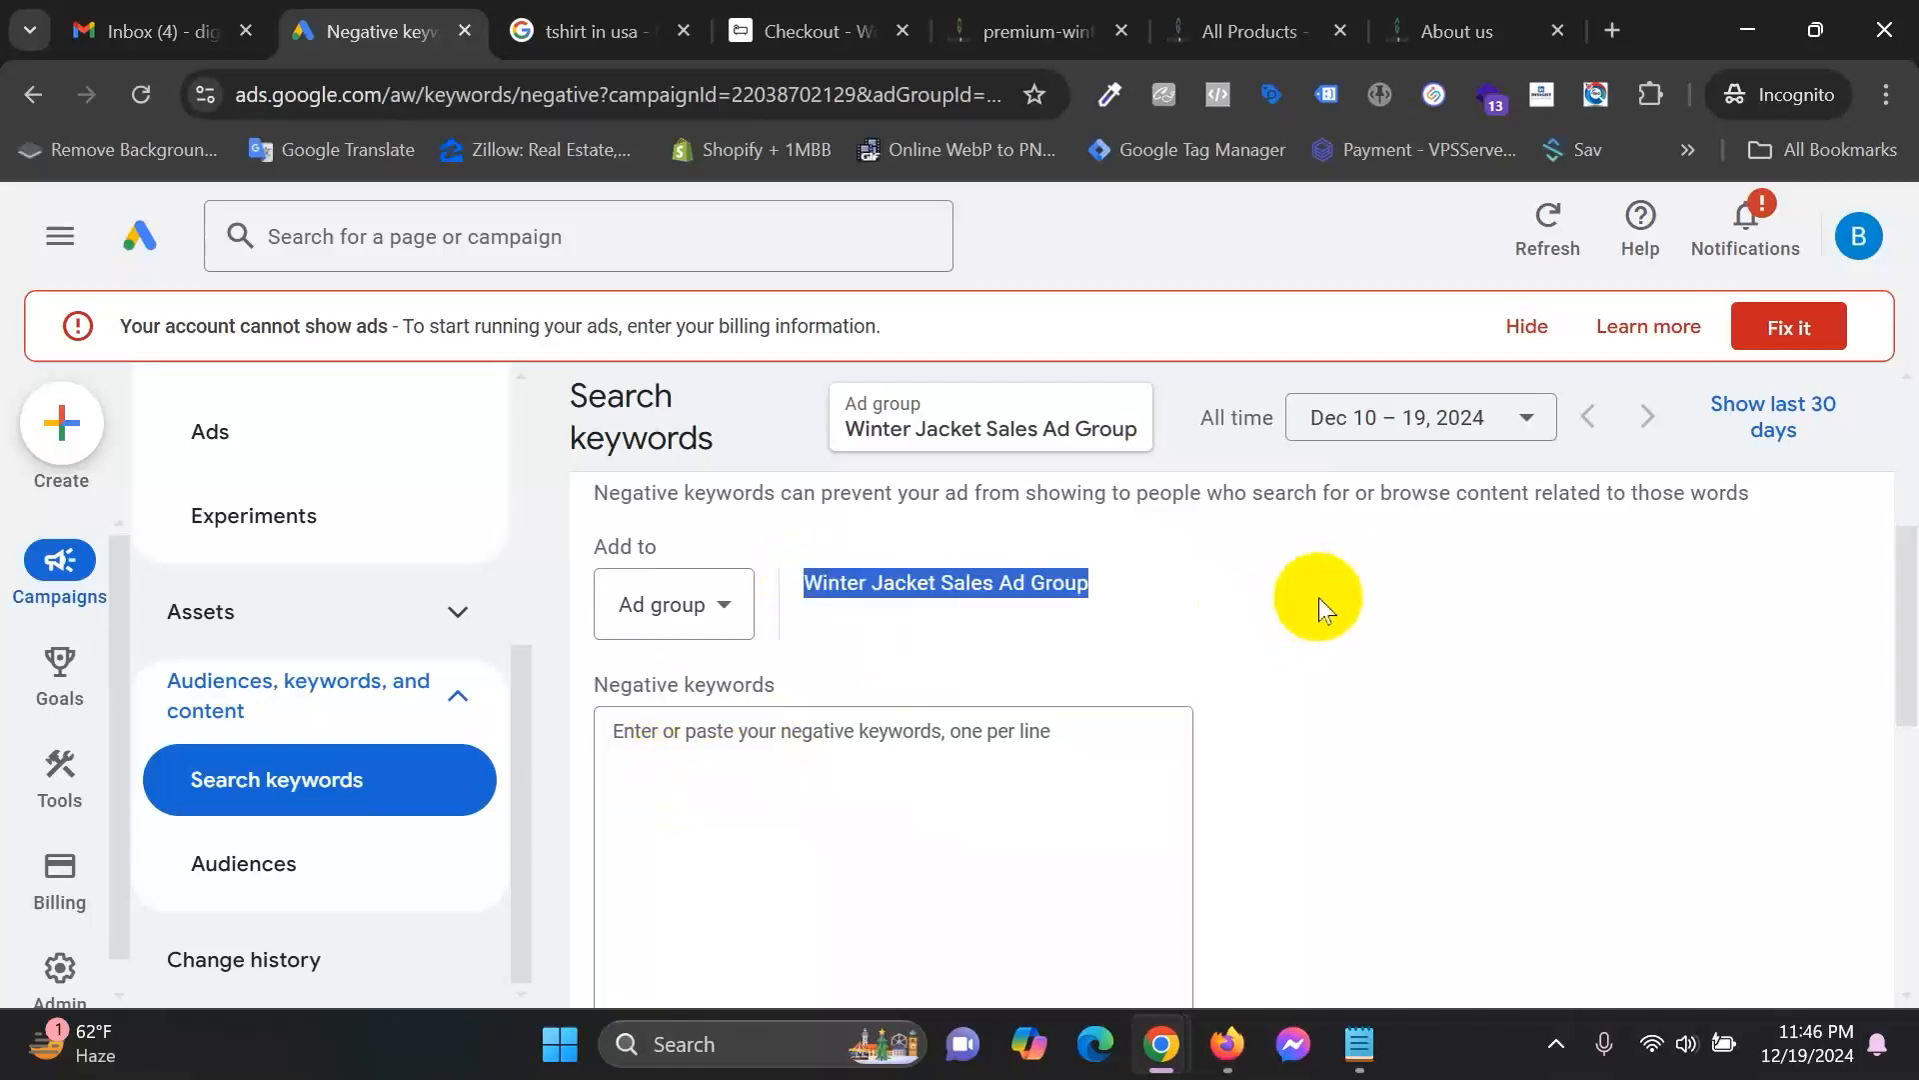
{"action": "left_click", "coordinate": [834, 797]}
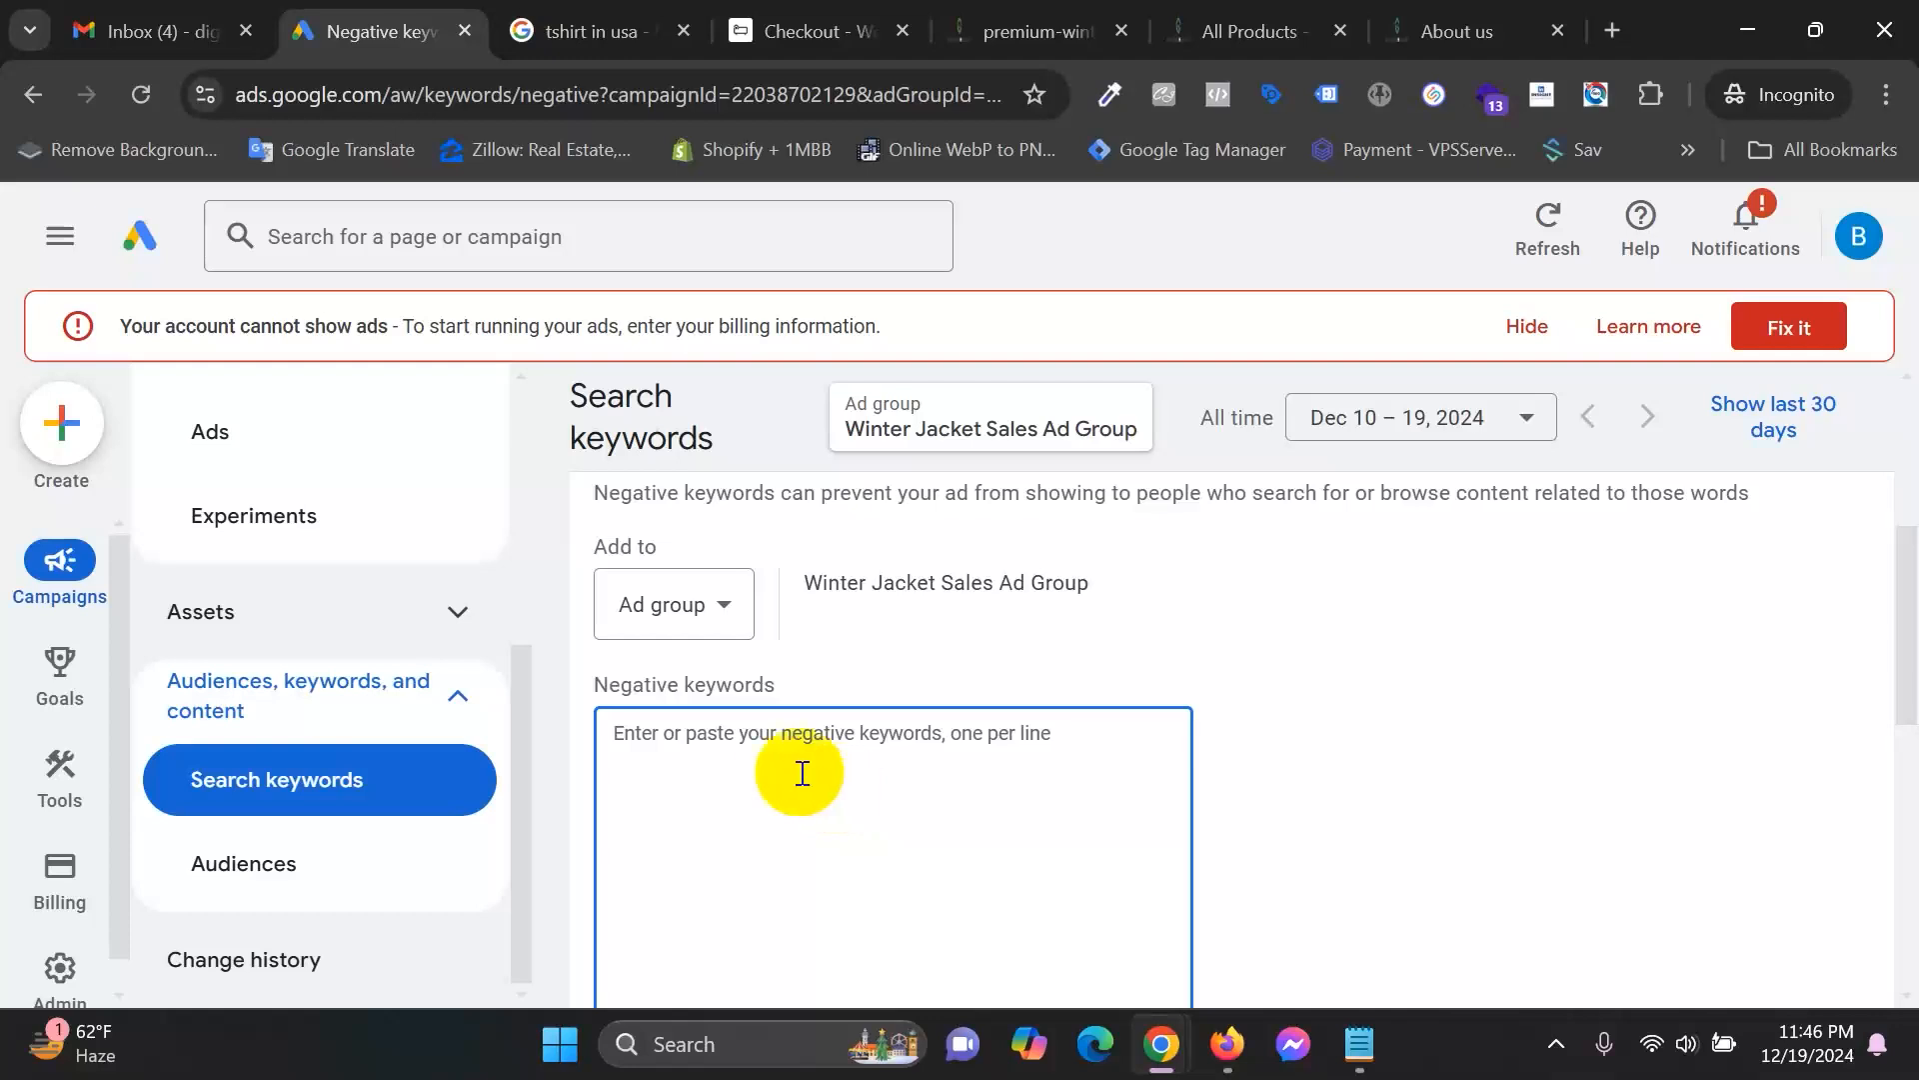
{"action": "scroll", "coordinate": [937, 879], "scroll_direction": "down", "scroll_amount": 2}
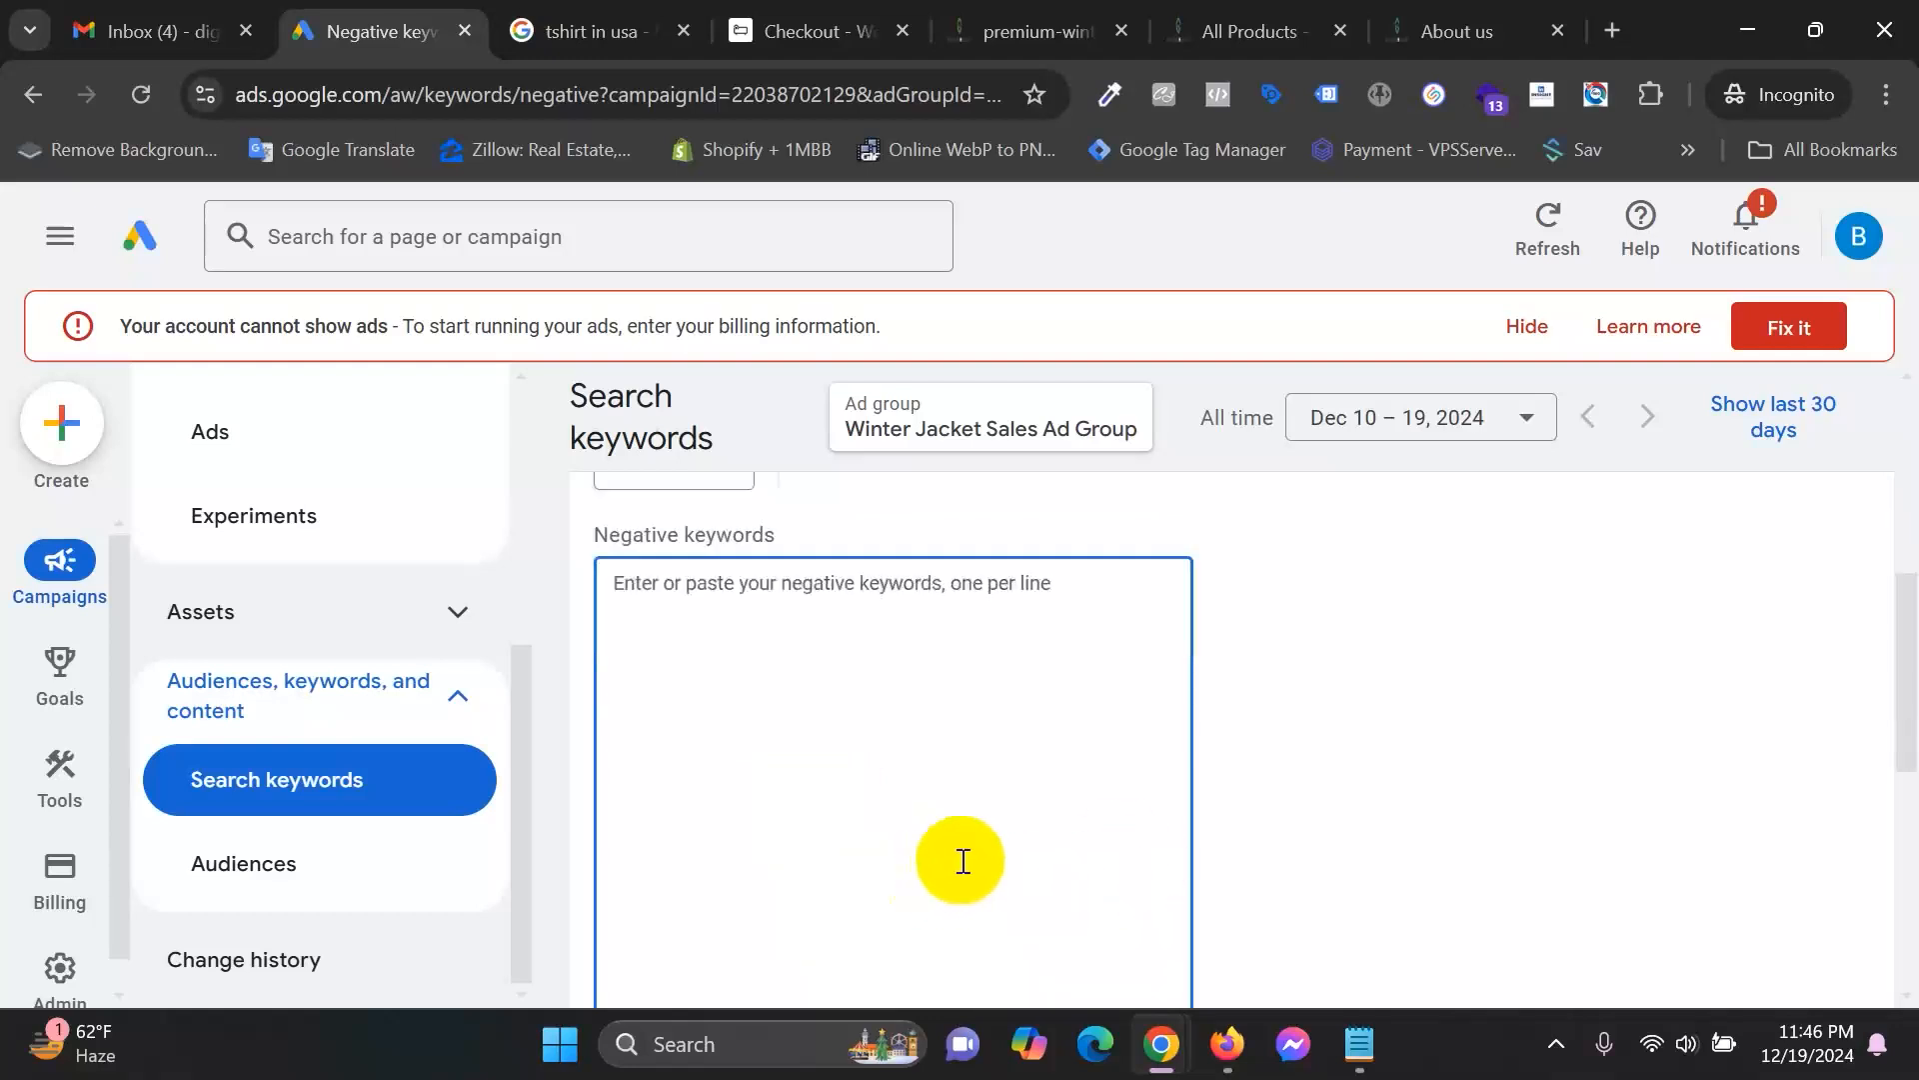
{"action": "scroll", "coordinate": [870, 735], "scroll_direction": "up", "scroll_amount": 2}
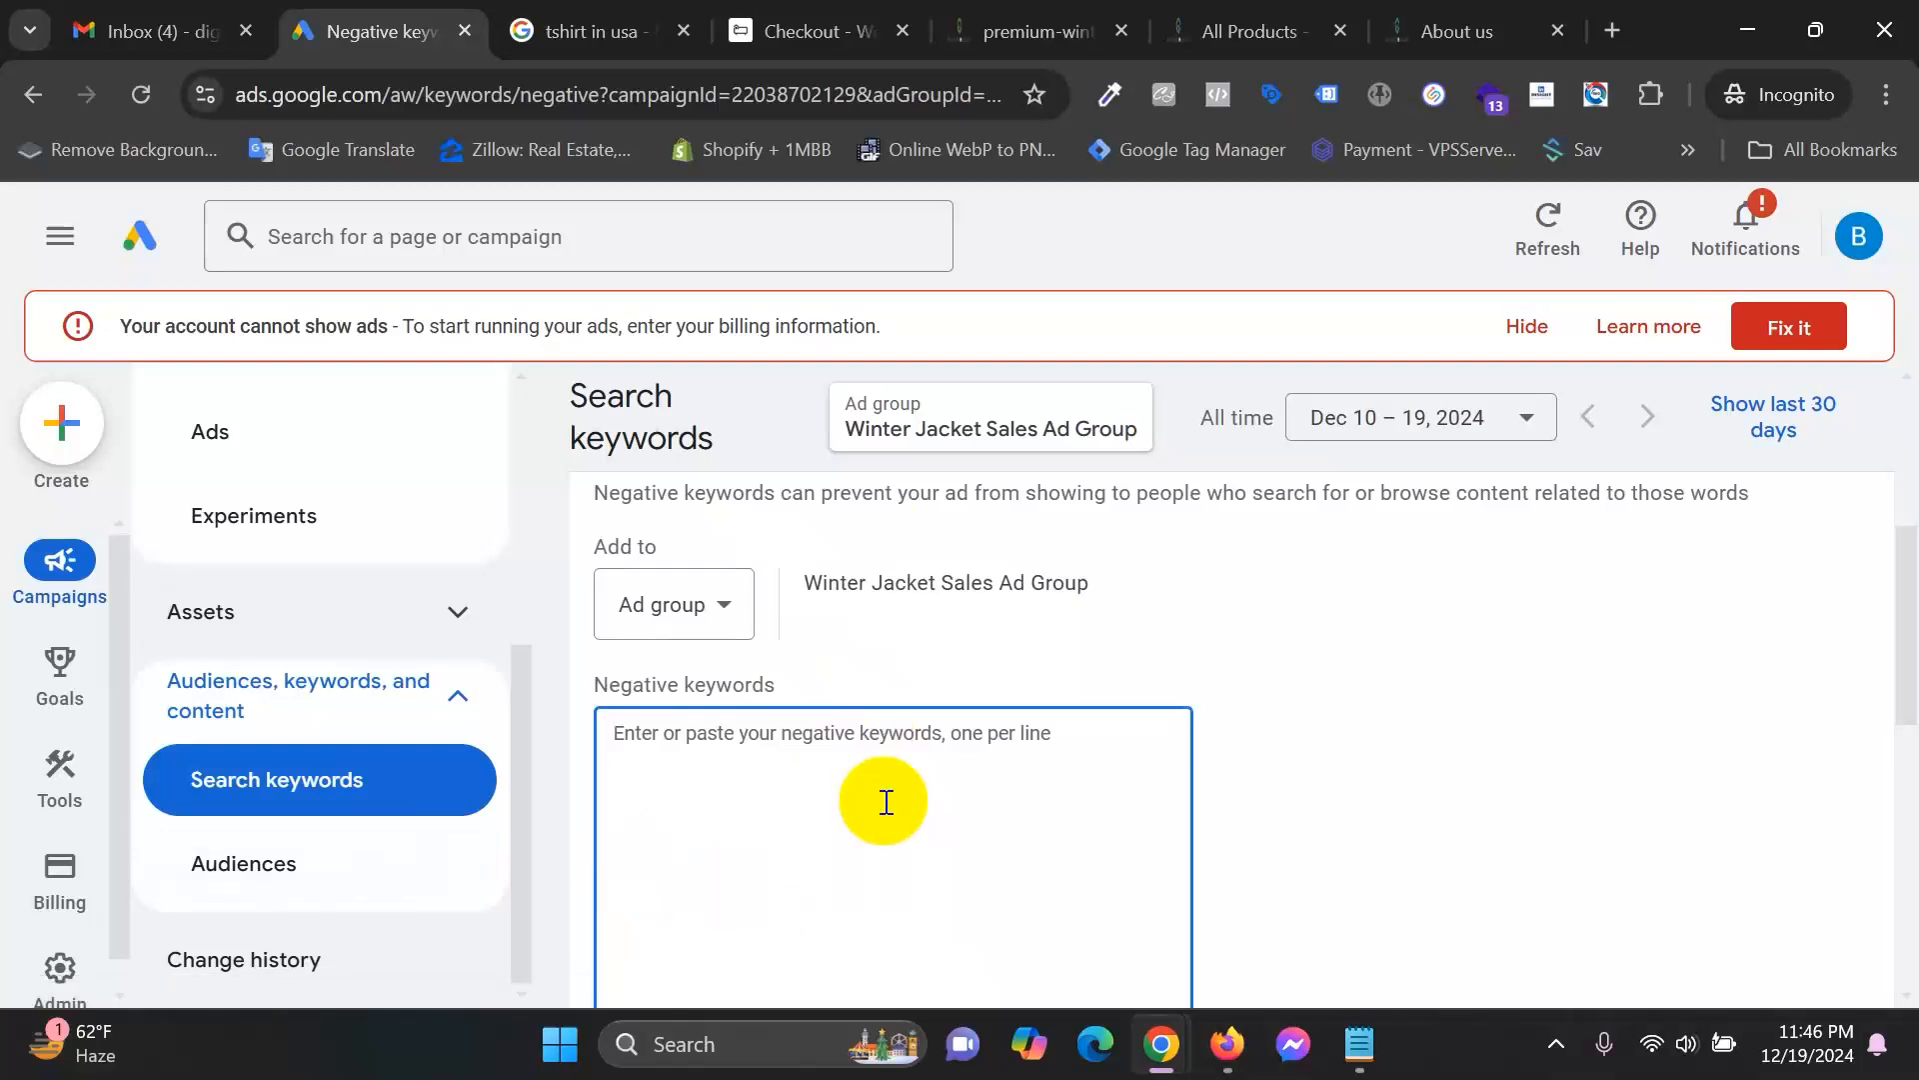
Enter 'free winter jacket' and 'get free mens jacket' as negative keywords and save them.
{"action": "type", "text": "fre"}
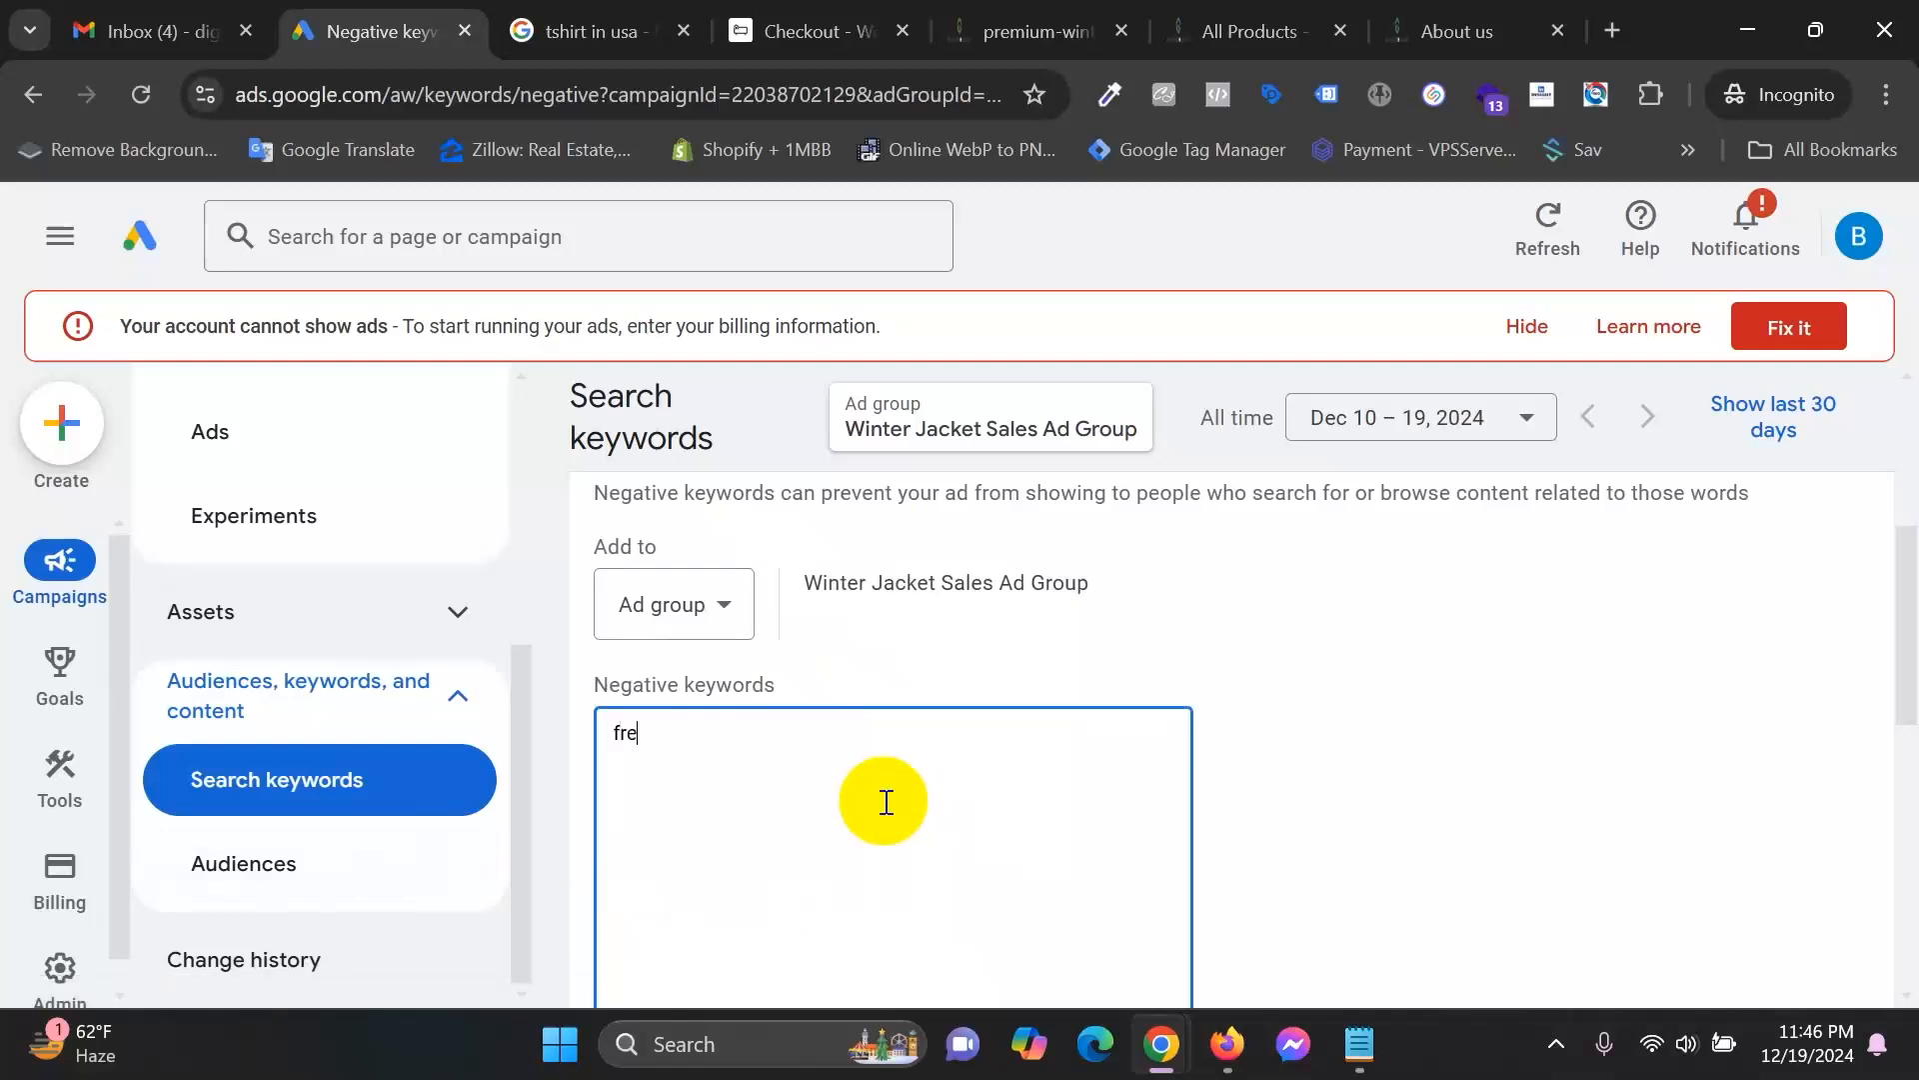
{"action": "type", "text": "e winter jacket "}
{"action": "type", "text": "get"}
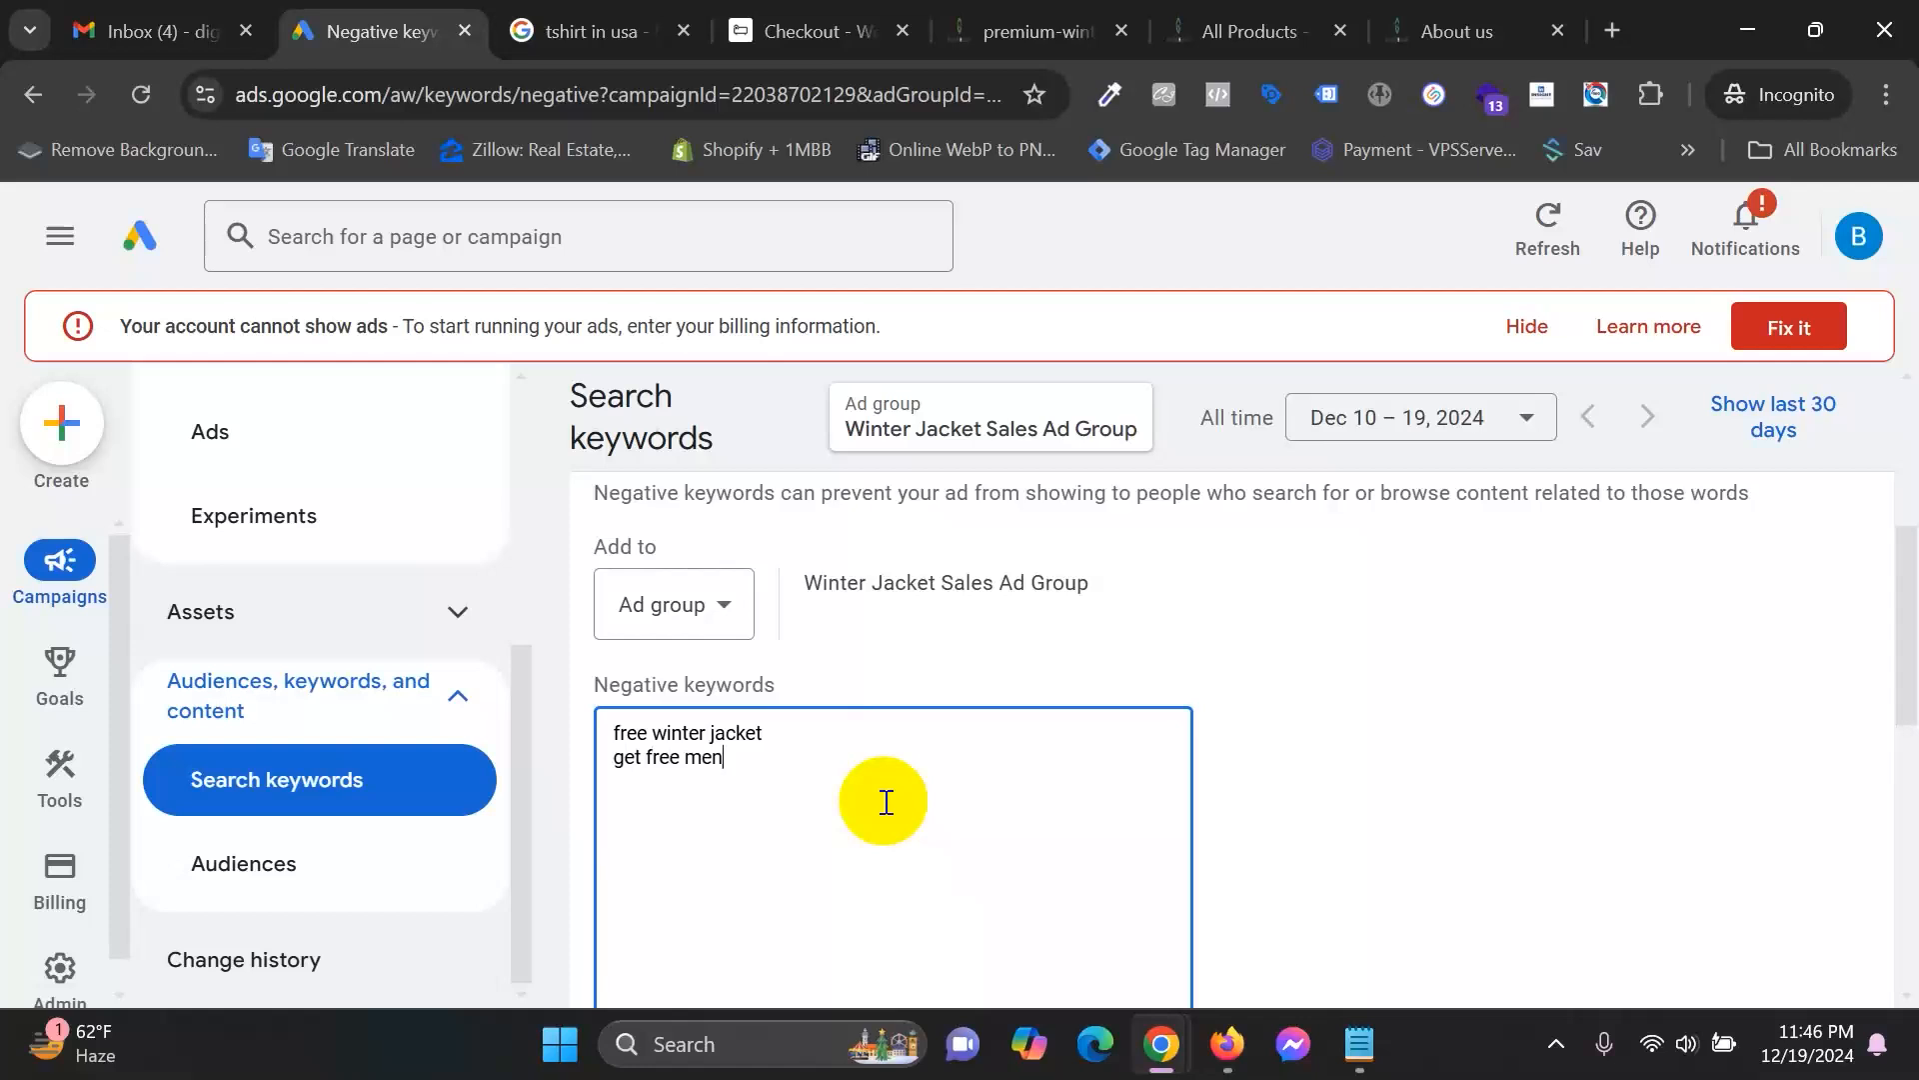
{"action": "type", "text": " free mens jacket"}
{"action": "scroll", "coordinate": [1097, 596], "scroll_direction": "down", "scroll_amount": 4}
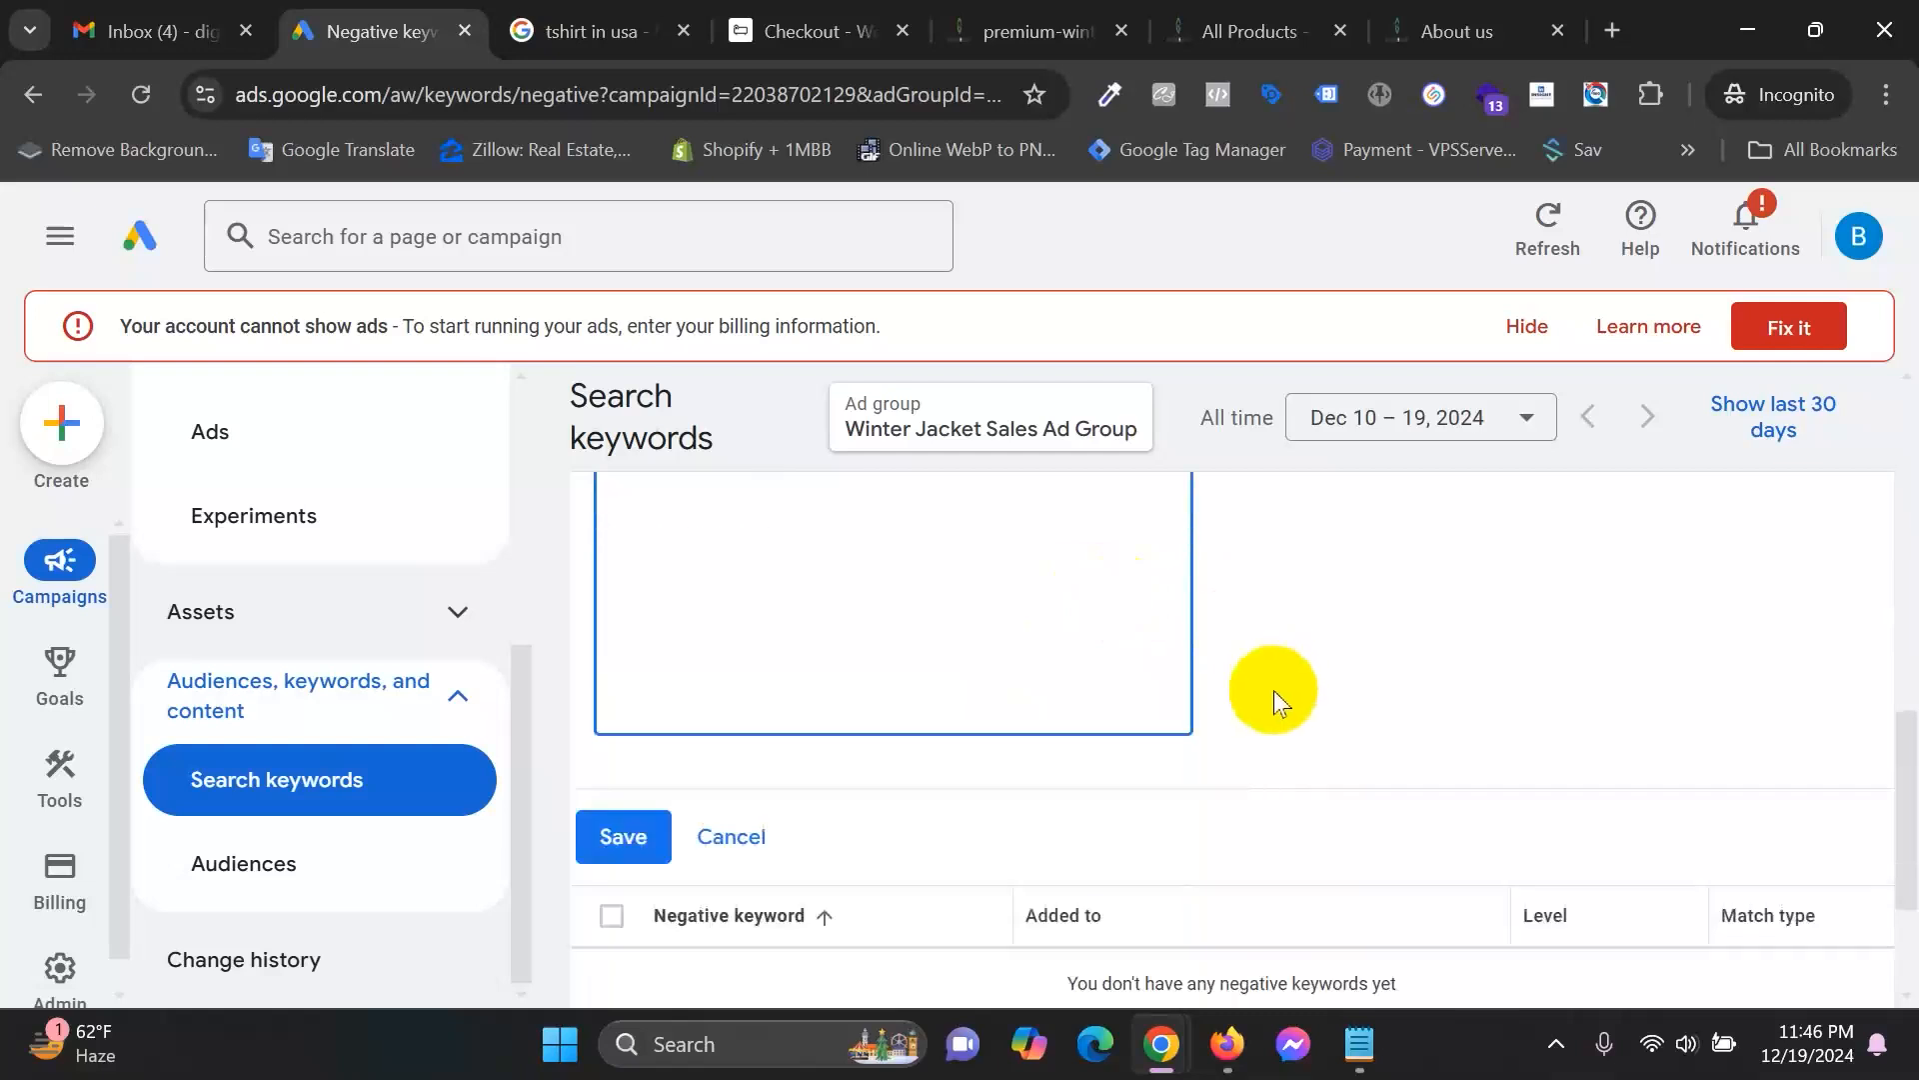
{"action": "left_click", "coordinate": [605, 814]}
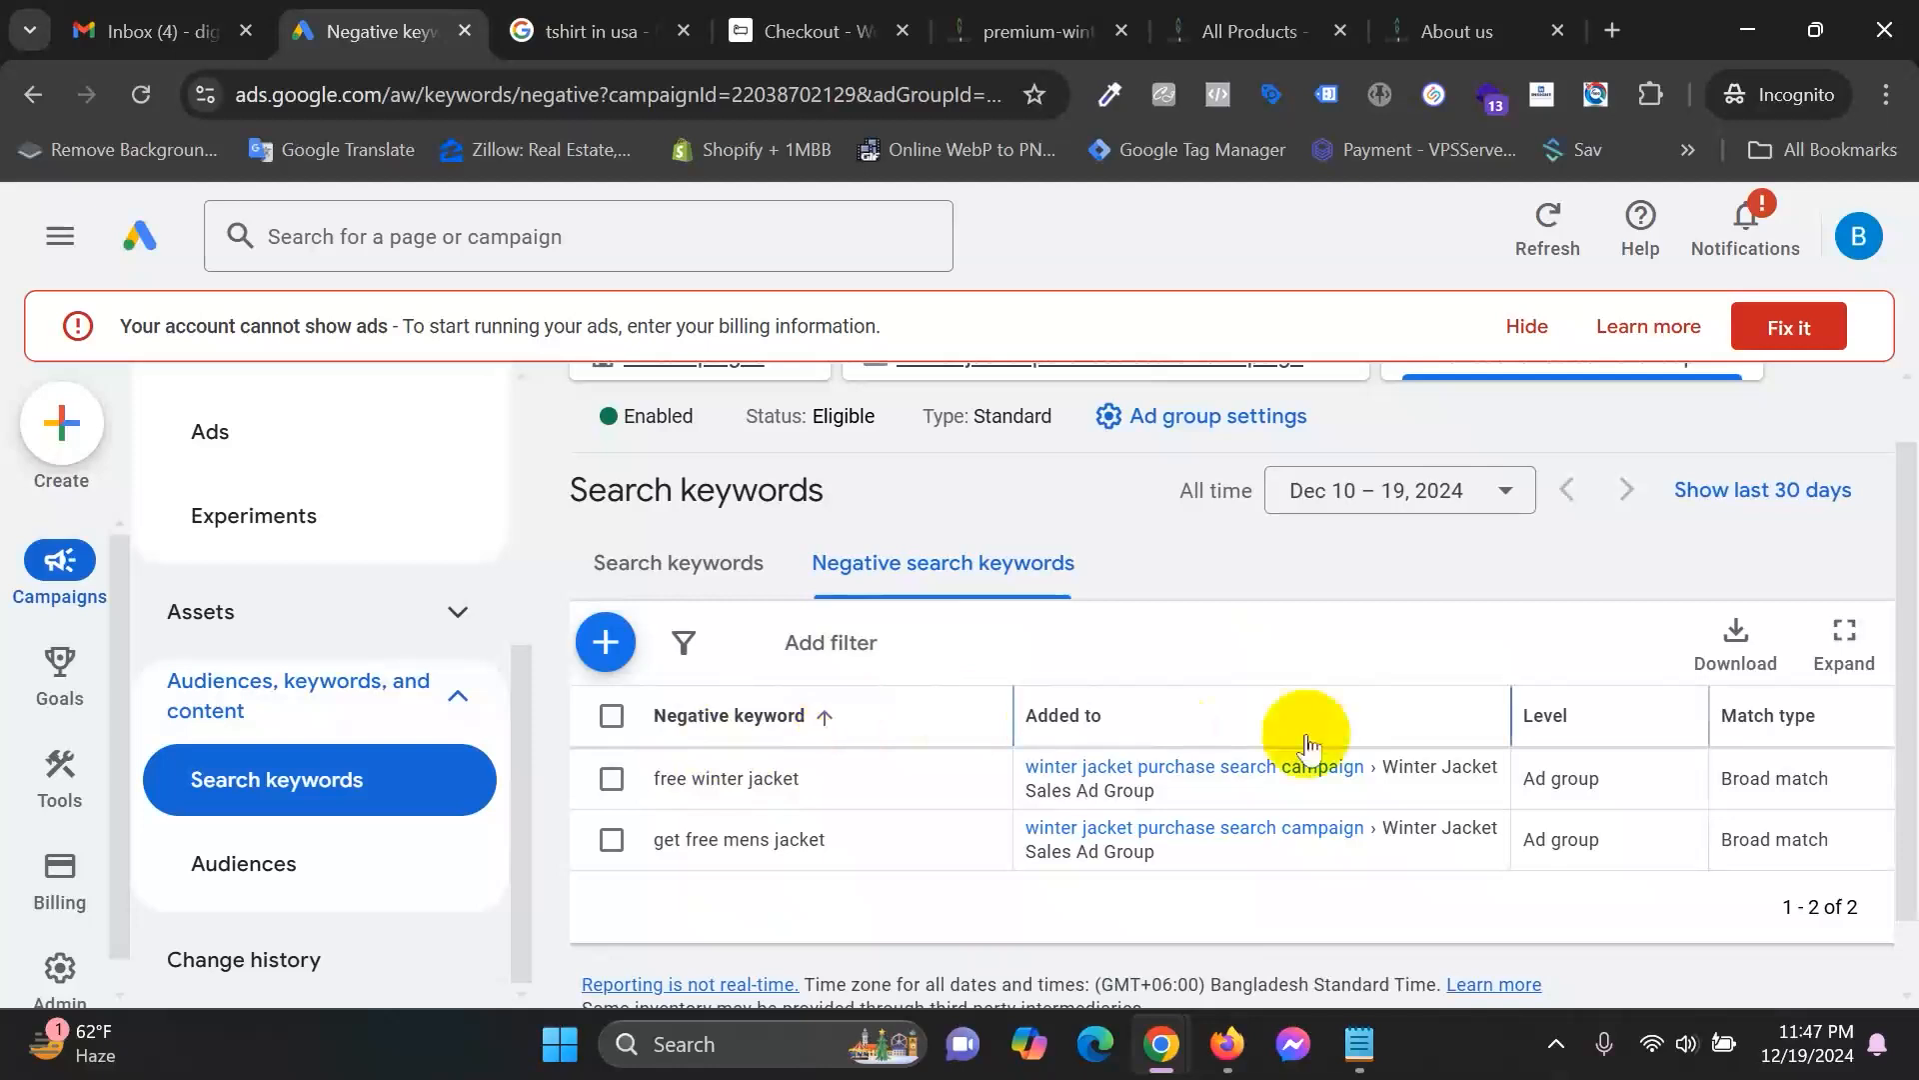
{"action": "scroll", "coordinate": [1229, 780], "scroll_direction": "up", "scroll_amount": 1}
{"action": "scroll", "coordinate": [712, 795], "scroll_direction": "down", "scroll_amount": 2}
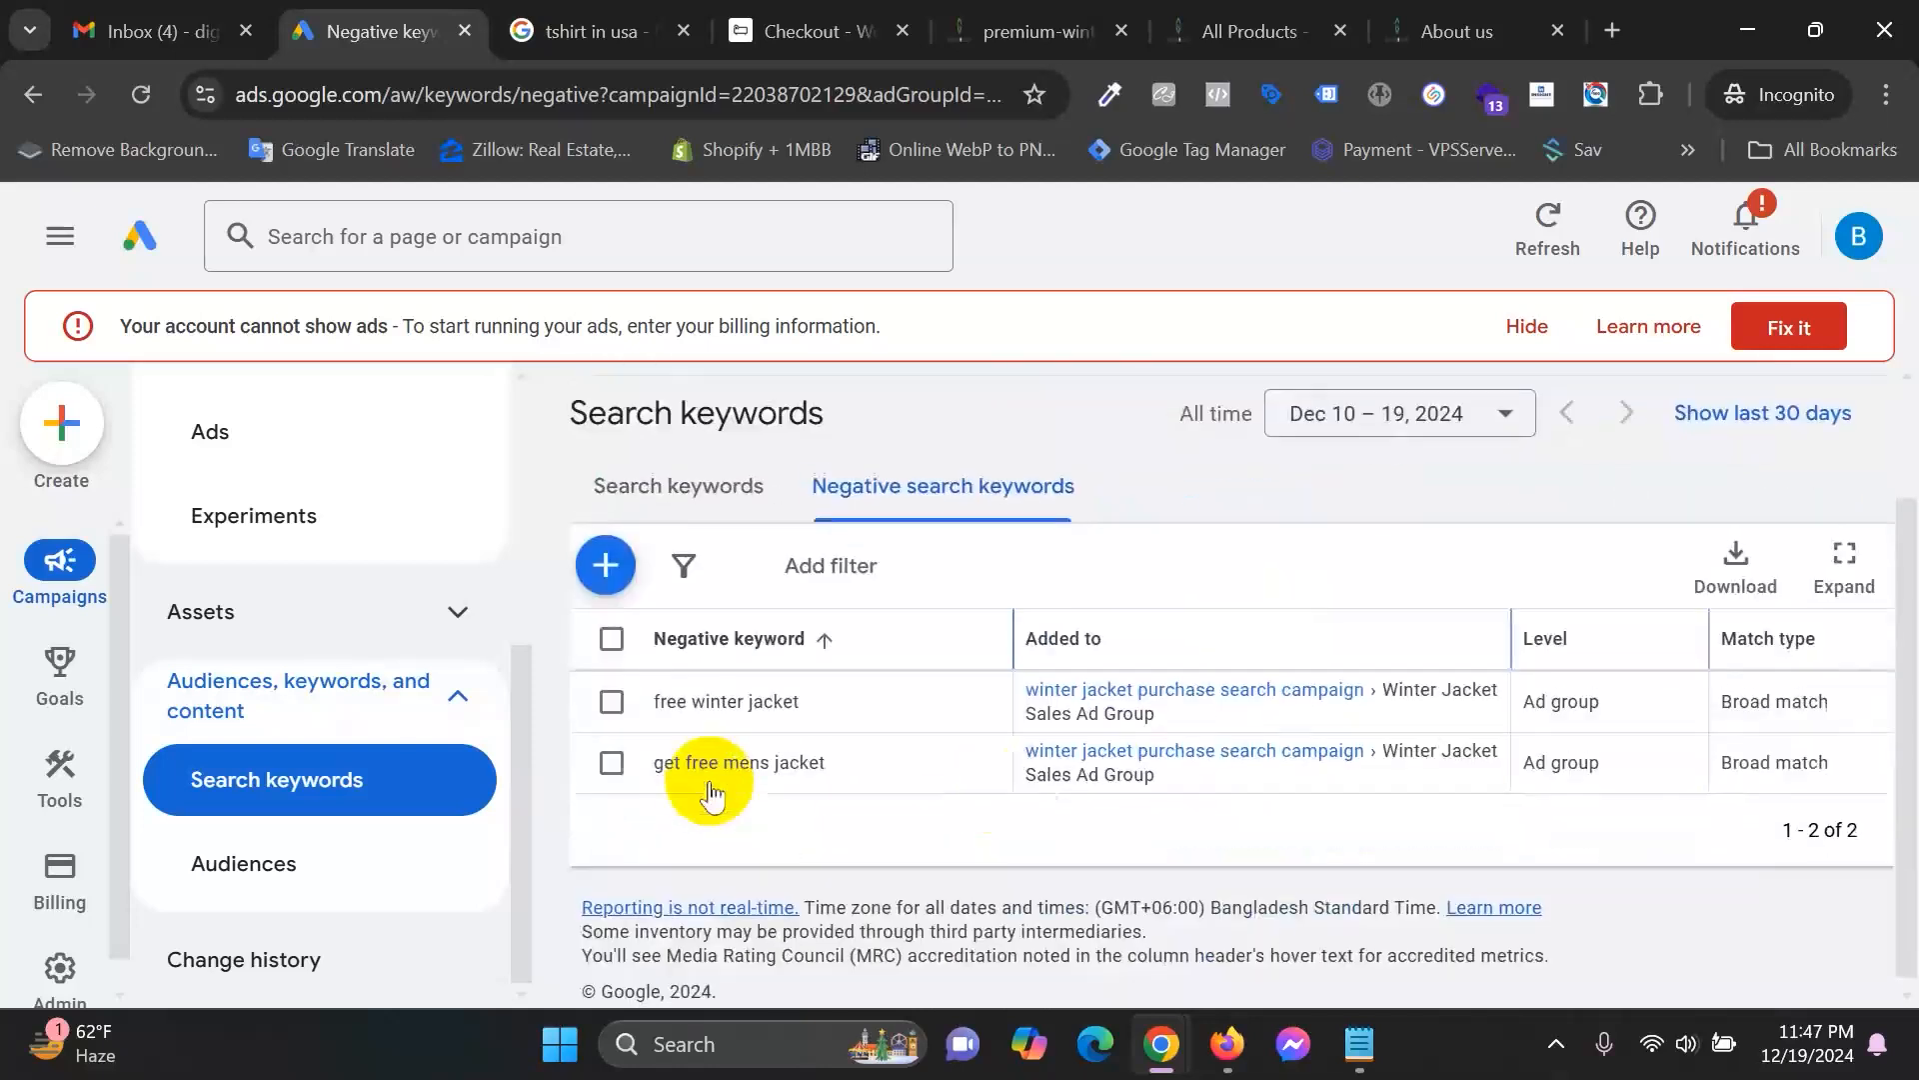
{"action": "scroll", "coordinate": [225, 905], "scroll_direction": "up", "scroll_amount": 5}
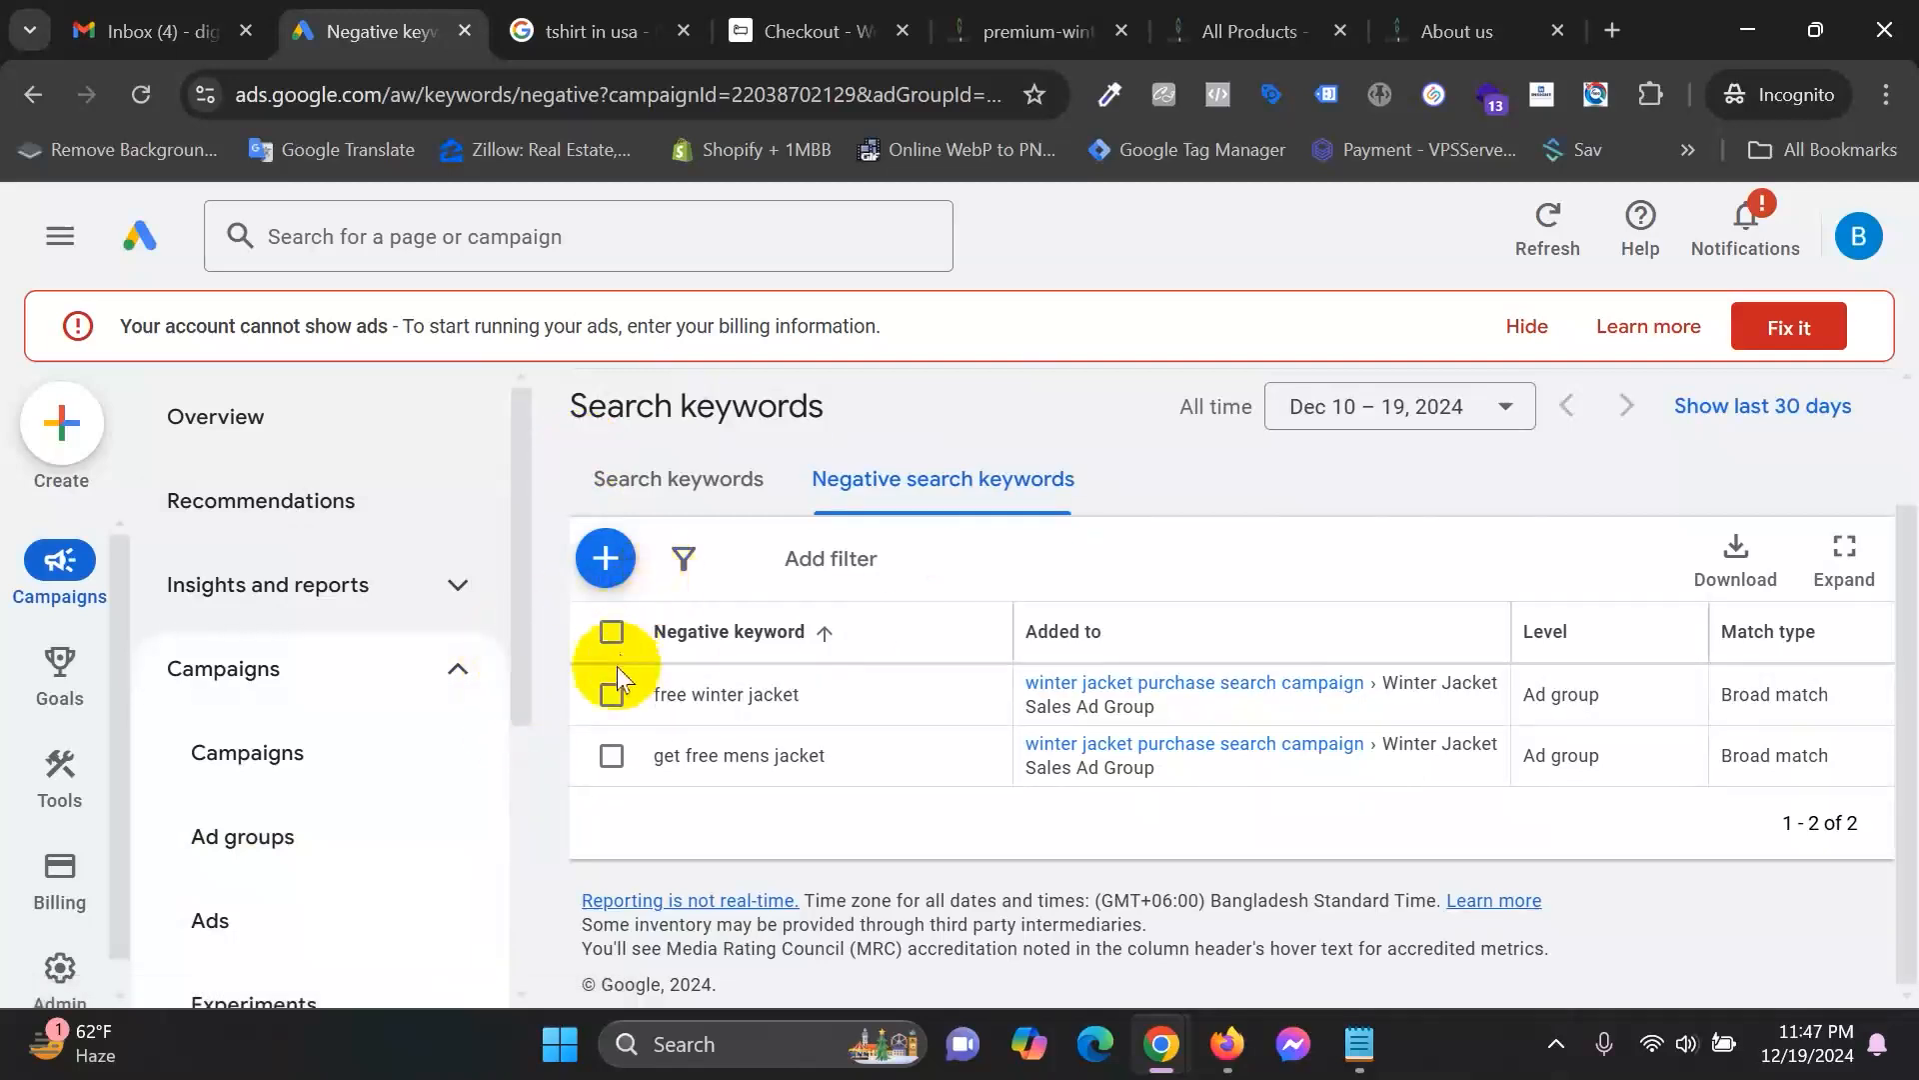
Check the When and where ads showed report, then return to the ad group's Overview page.
{"action": "left_click", "coordinate": [488, 588]}
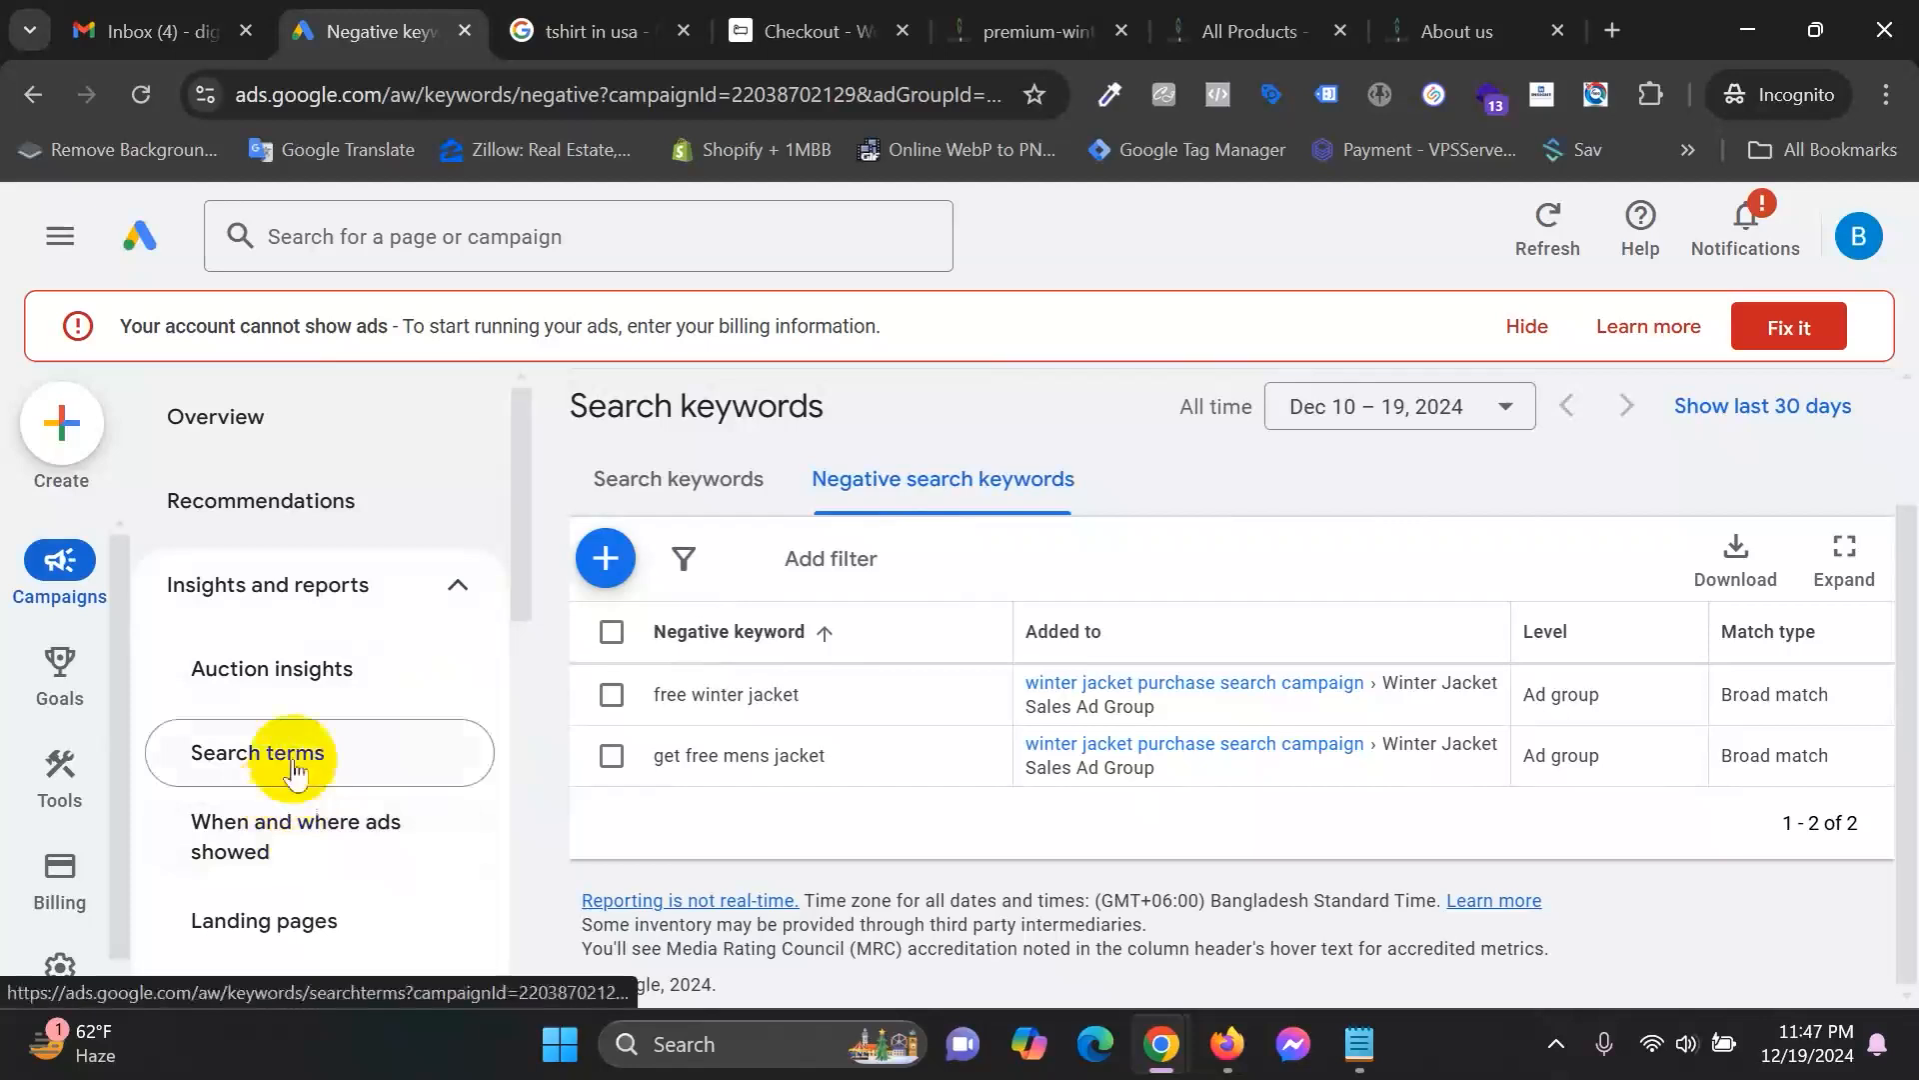
{"action": "scroll", "coordinate": [350, 700], "scroll_direction": "down", "scroll_amount": 2}
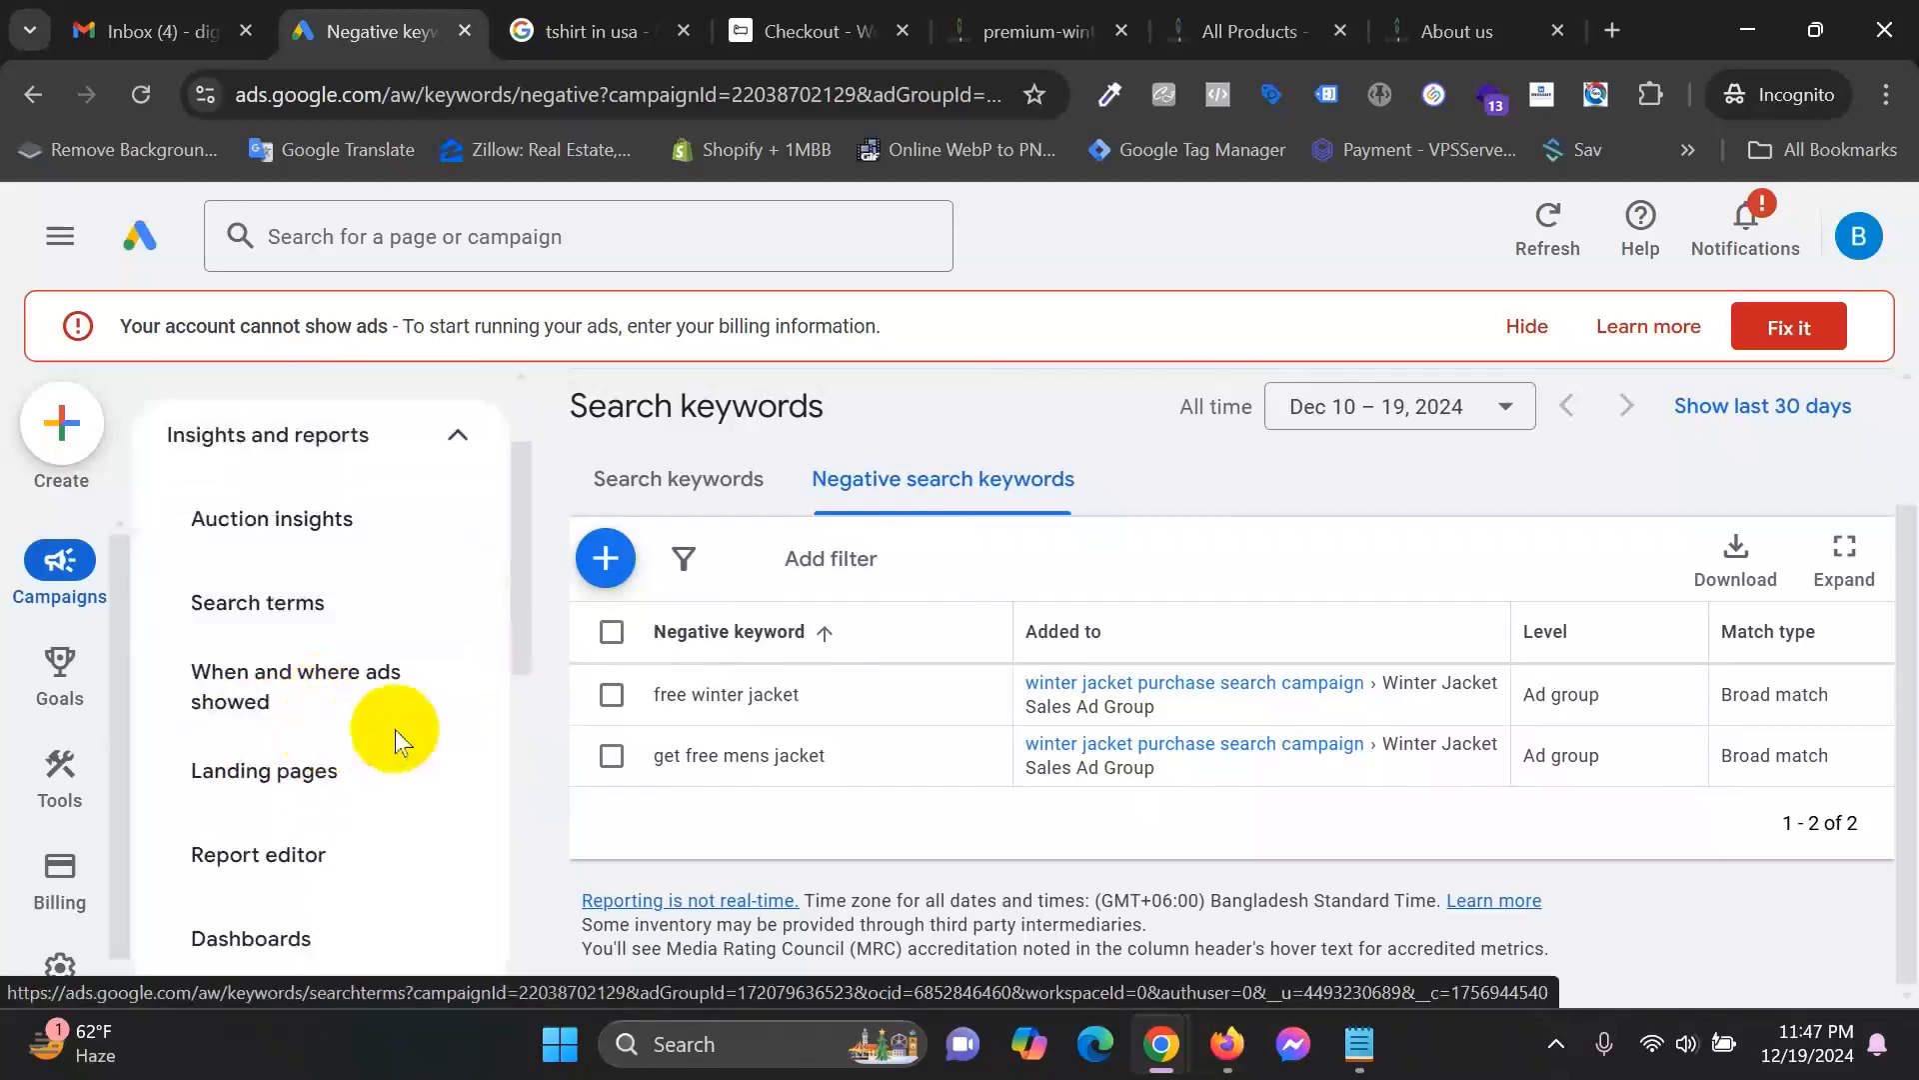
{"action": "left_click", "coordinate": [355, 705]}
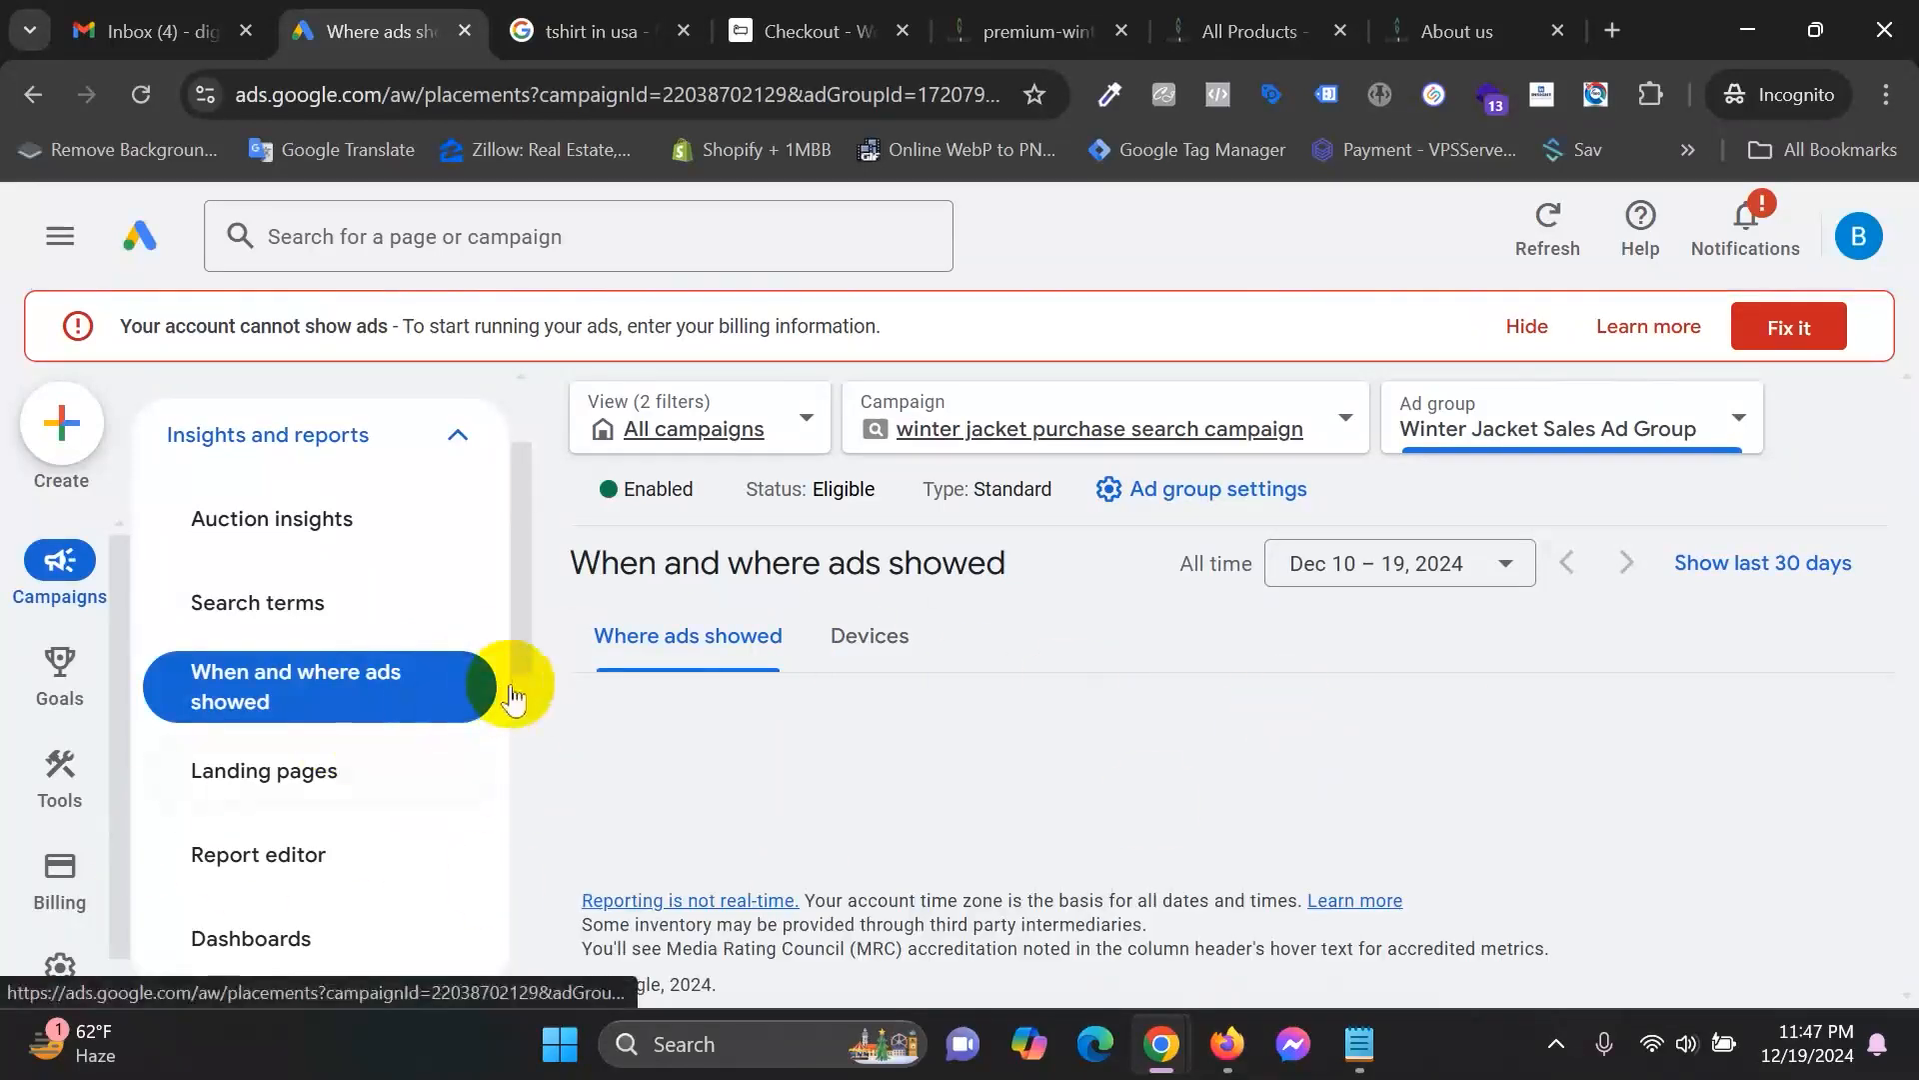
{"action": "scroll", "coordinate": [249, 879], "scroll_direction": "down", "scroll_amount": 2}
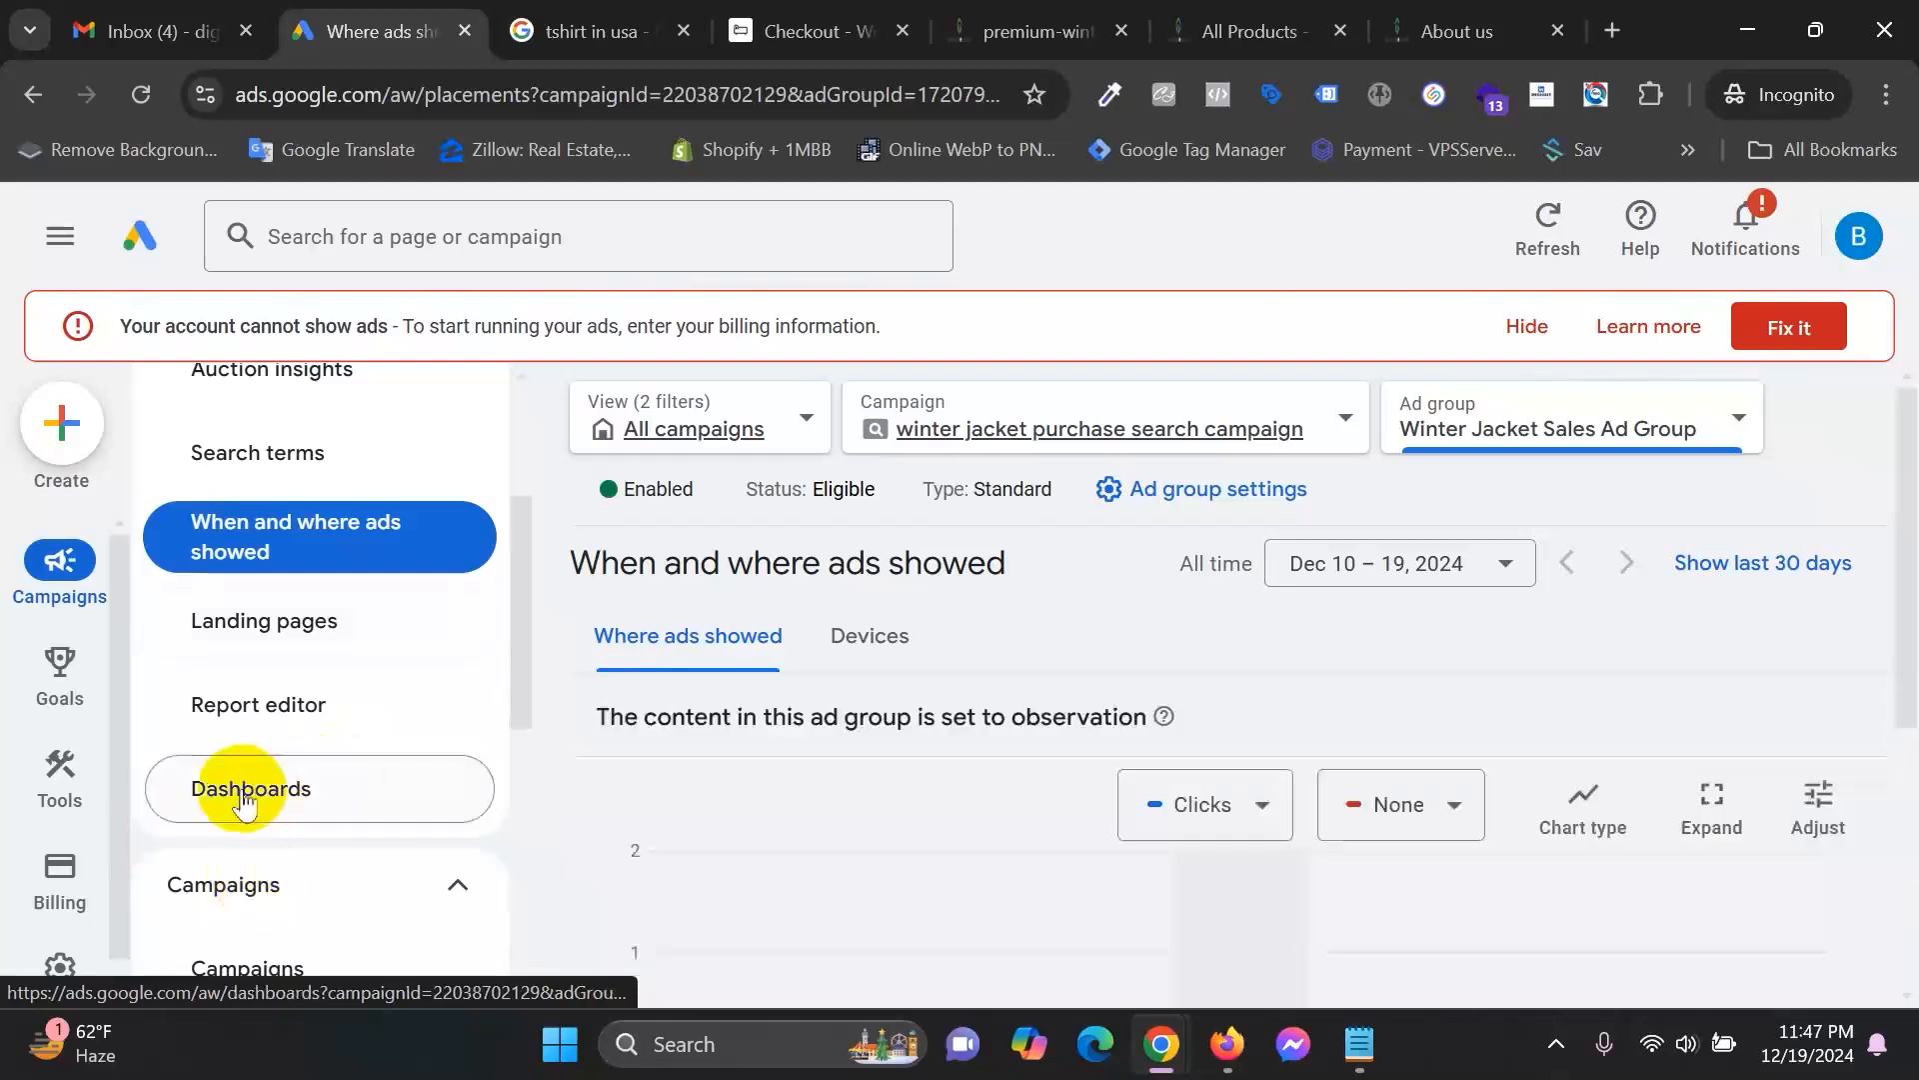
{"action": "scroll", "coordinate": [1230, 740], "scroll_direction": "down", "scroll_amount": 2}
{"action": "scroll", "coordinate": [1239, 759], "scroll_direction": "down", "scroll_amount": 3}
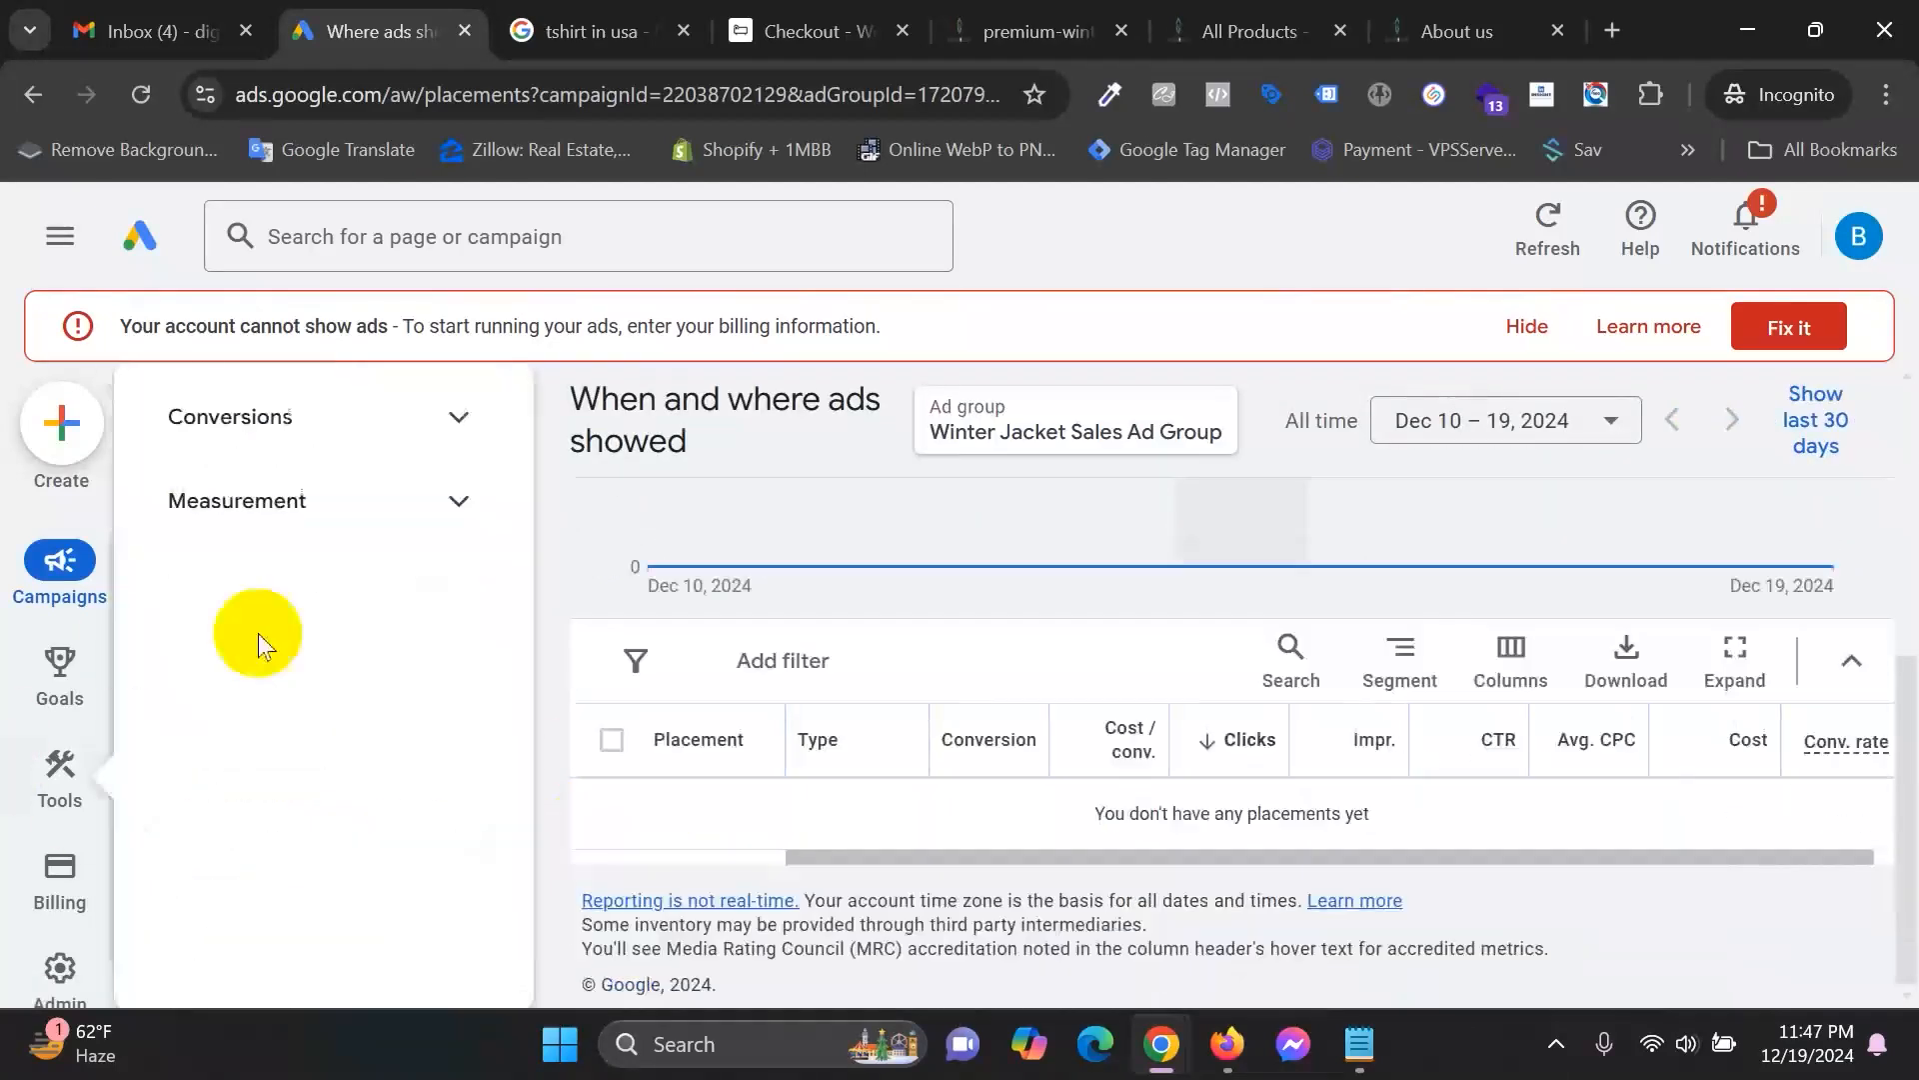
{"action": "scroll", "coordinate": [318, 797], "scroll_direction": "up", "scroll_amount": 3}
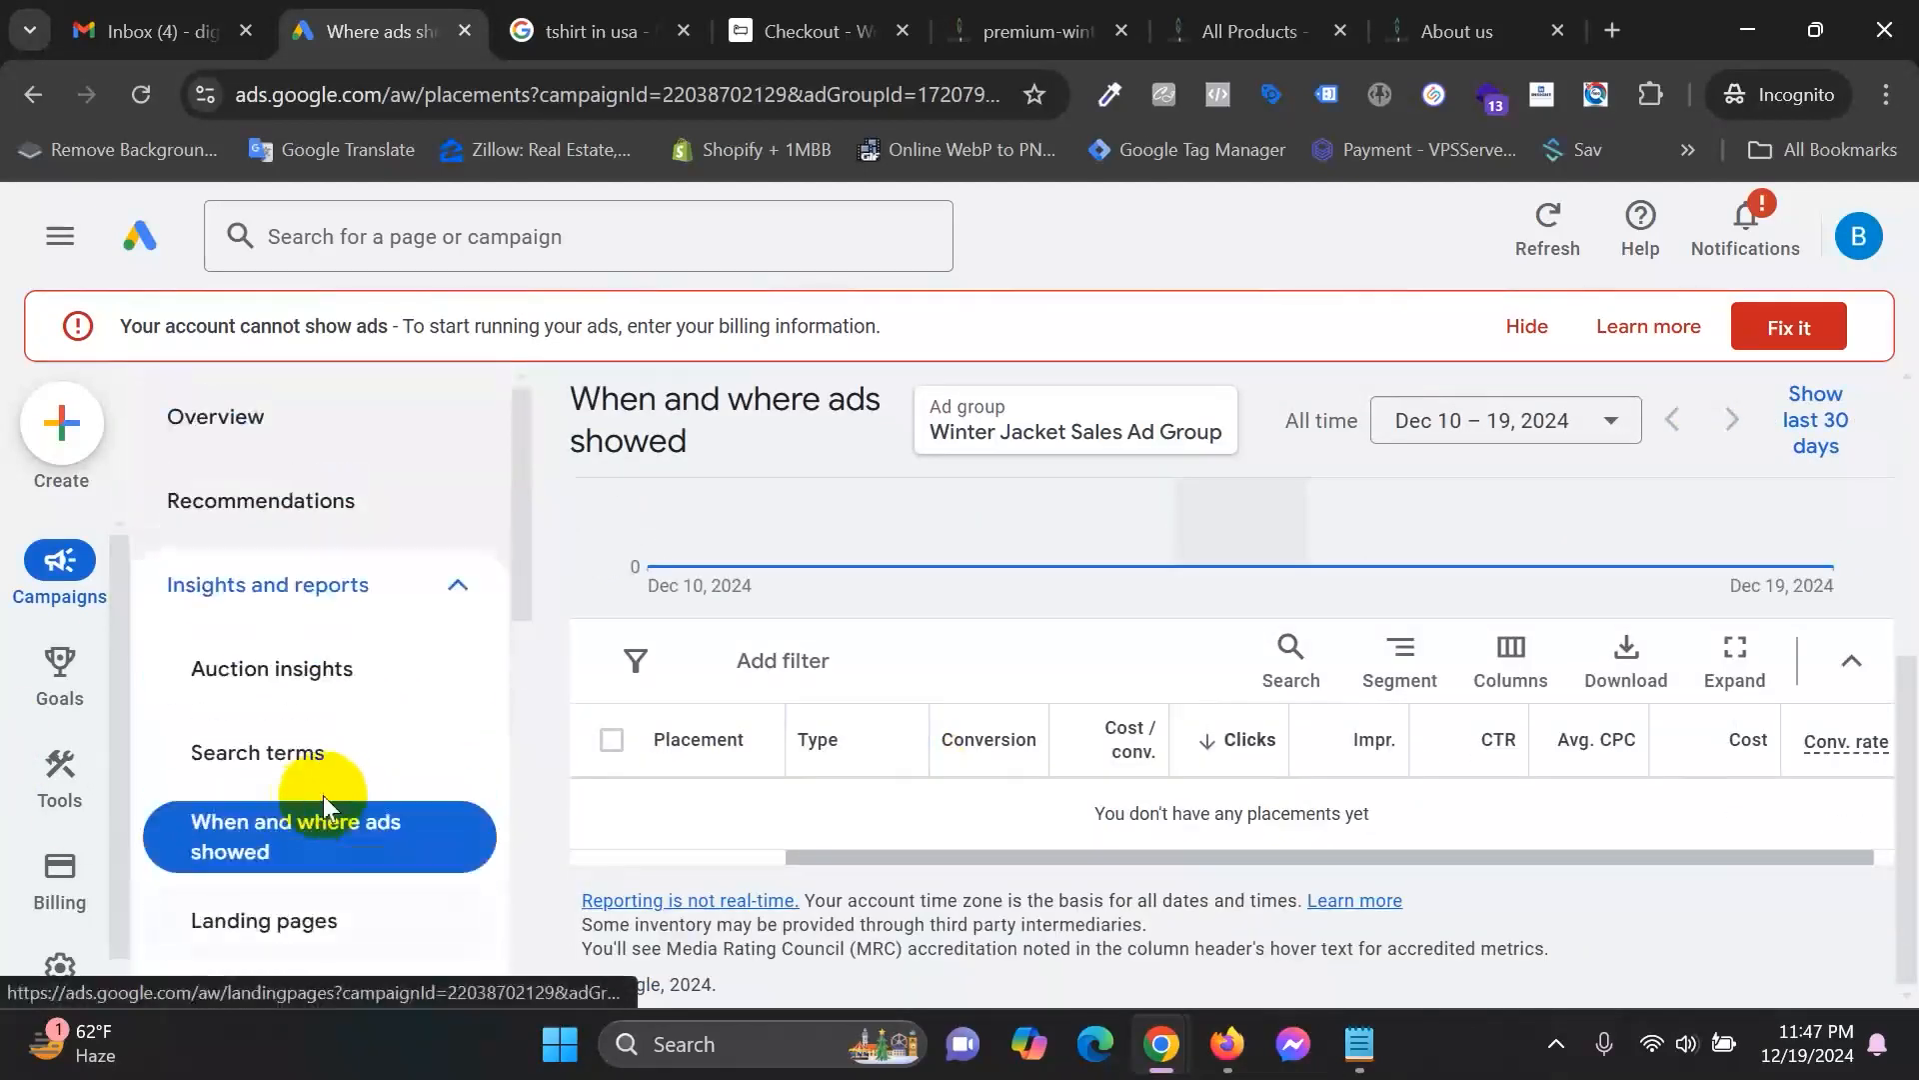
{"action": "left_click", "coordinate": [350, 418]}
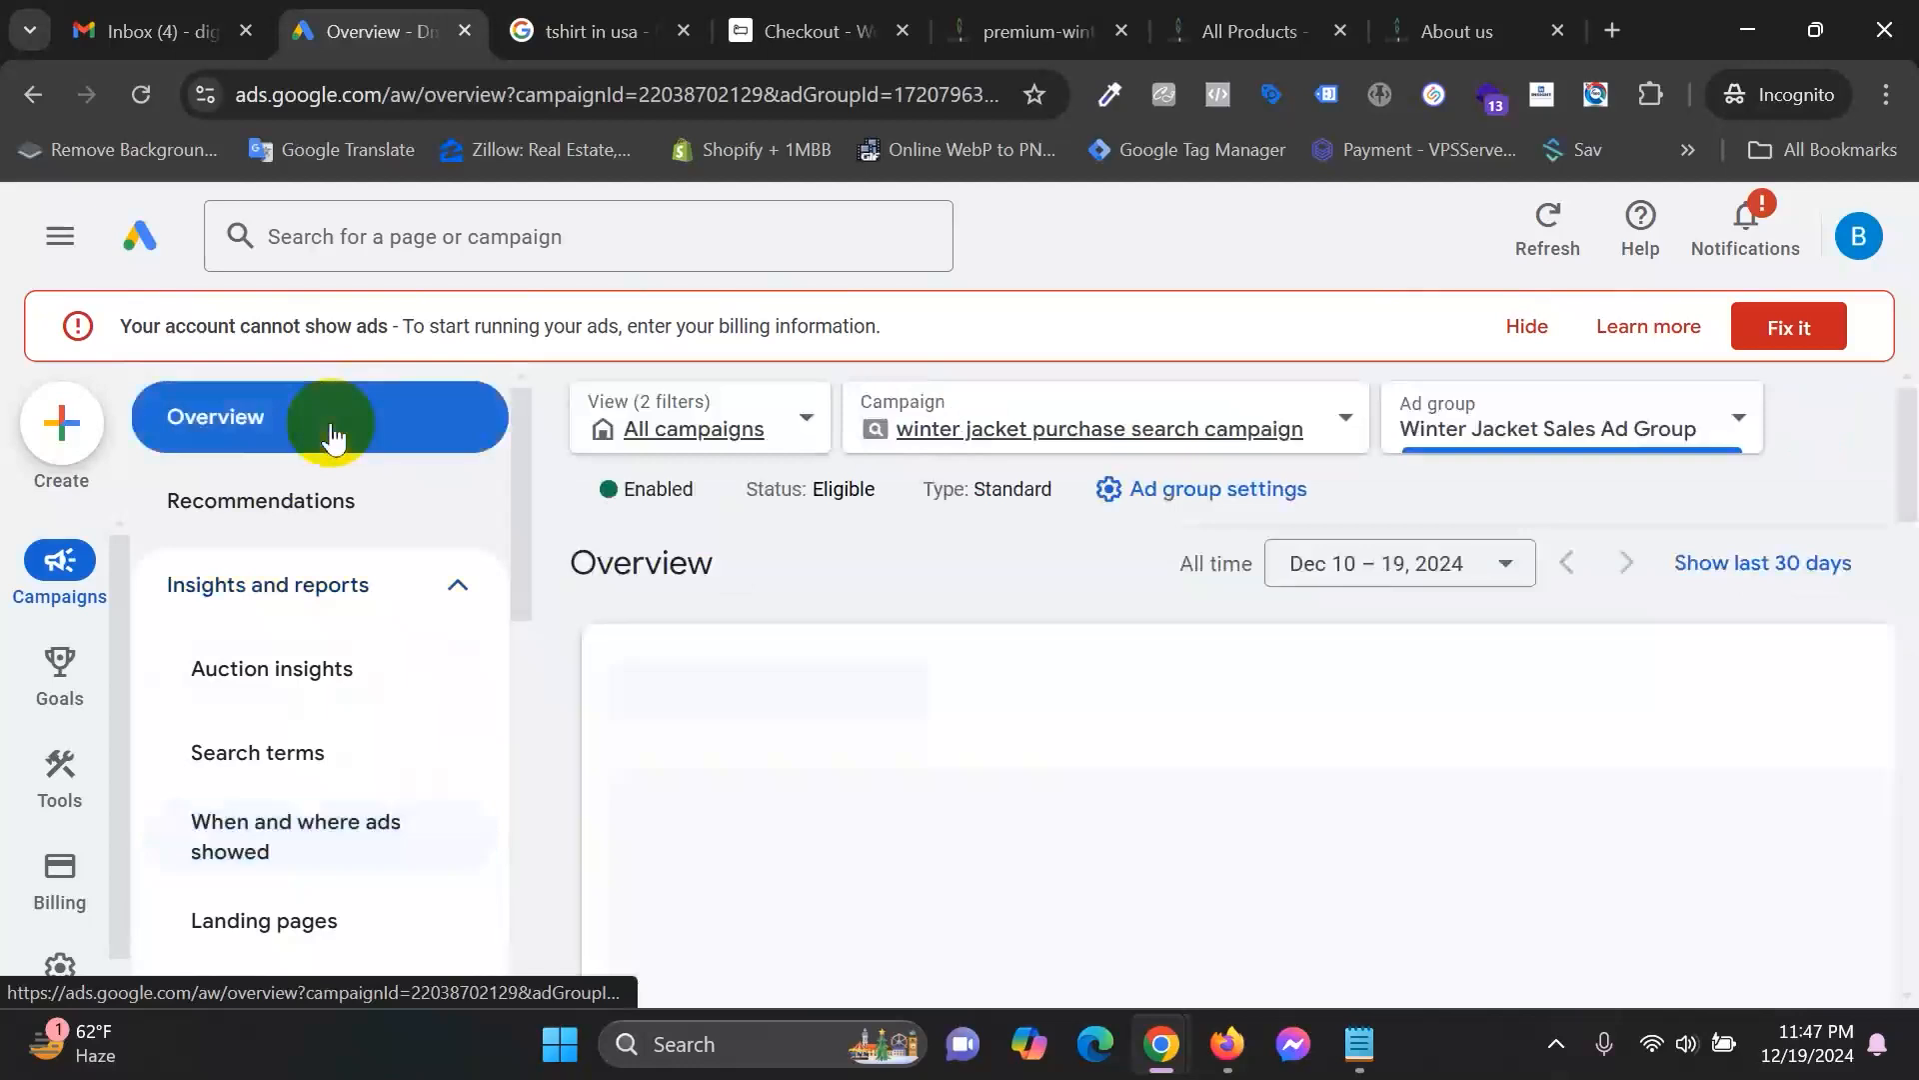